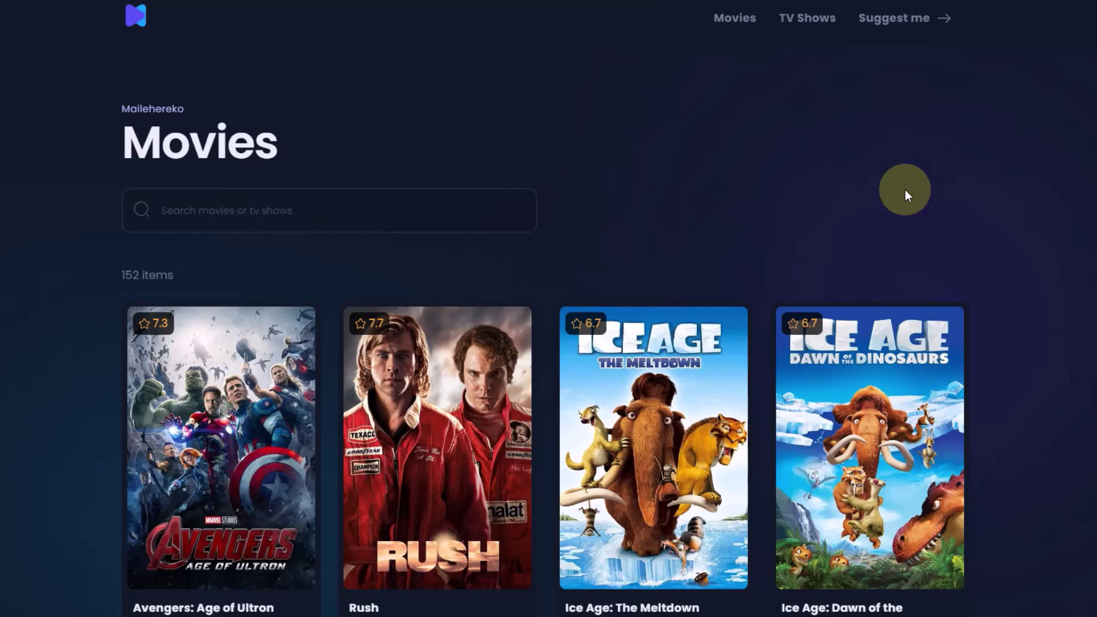
- Look through the poster catalogue on the Movies page and return to its beginning
{"action": "scroll", "coordinate": [907, 195], "scroll_direction": "down", "scroll_amount": 15}
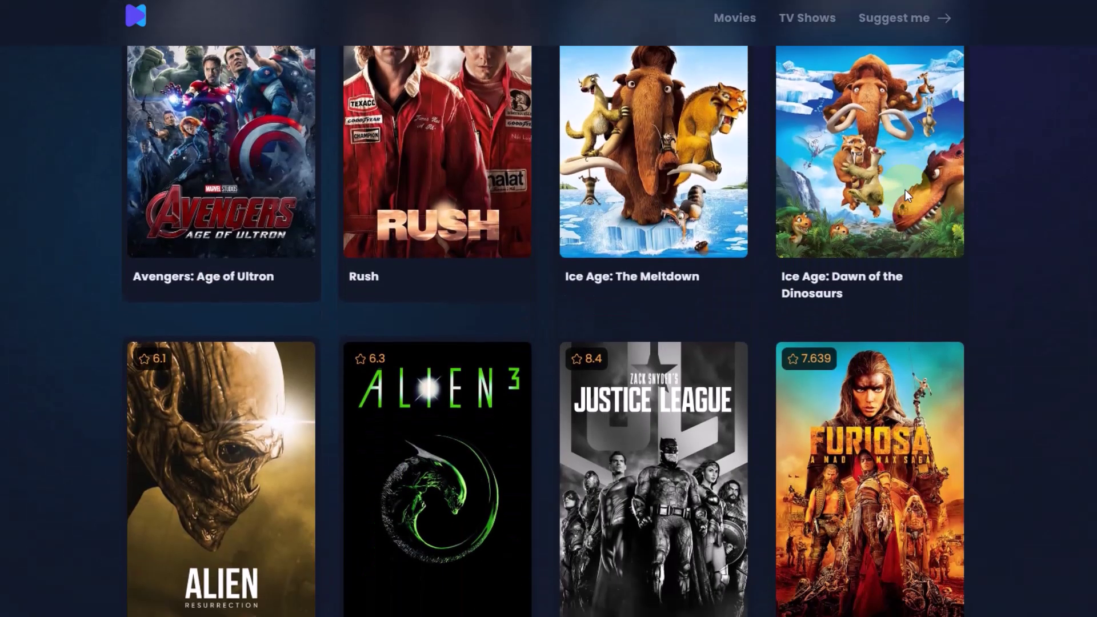
{"action": "scroll", "coordinate": [907, 195], "scroll_direction": "down", "scroll_amount": 20}
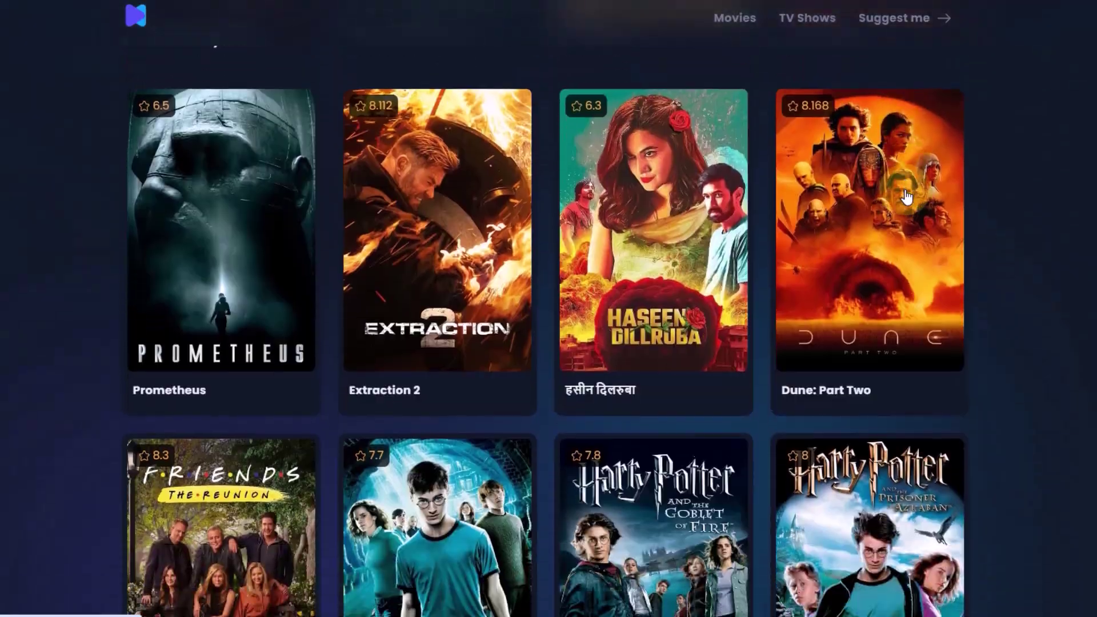
{"action": "scroll", "coordinate": [908, 195], "scroll_direction": "down", "scroll_amount": 20}
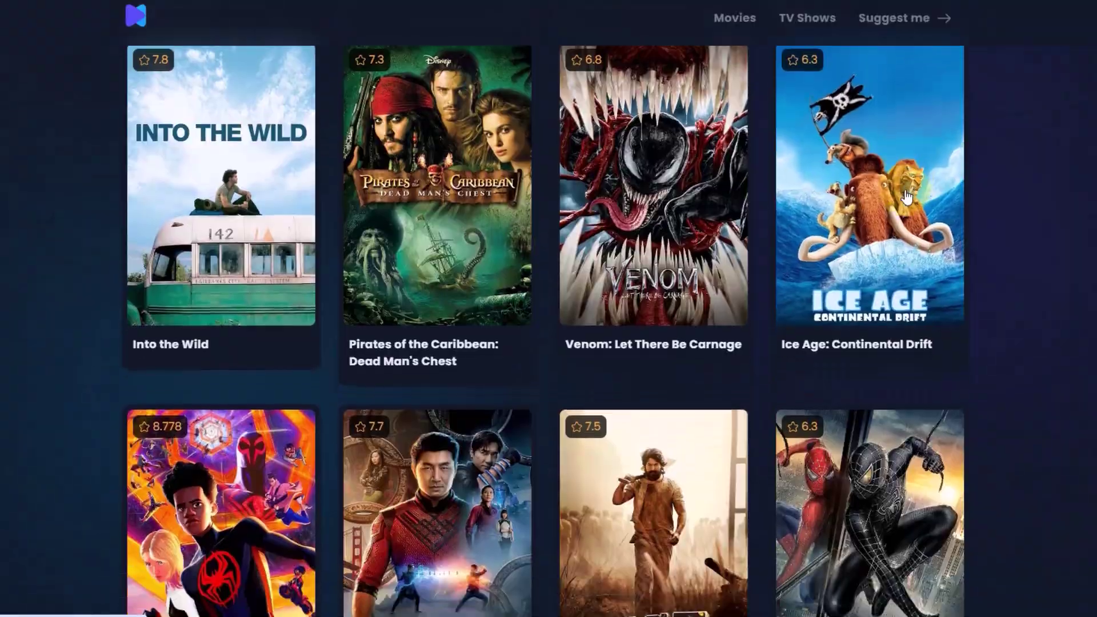
{"action": "scroll", "coordinate": [907, 196], "scroll_direction": "down", "scroll_amount": 20}
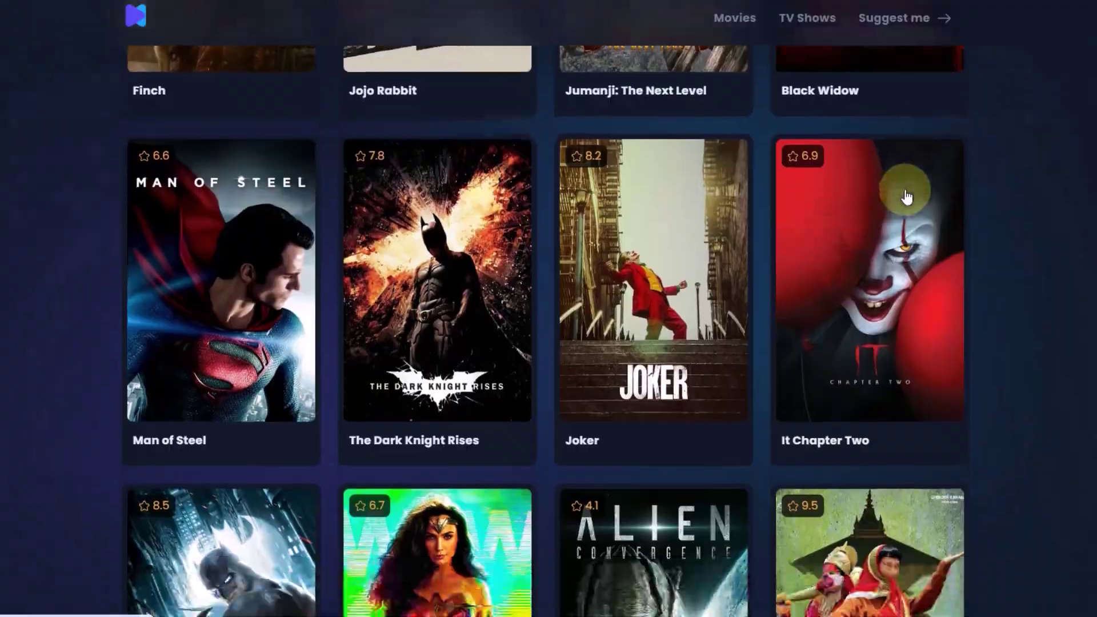
{"action": "scroll", "coordinate": [907, 195], "scroll_direction": "down", "scroll_amount": 20}
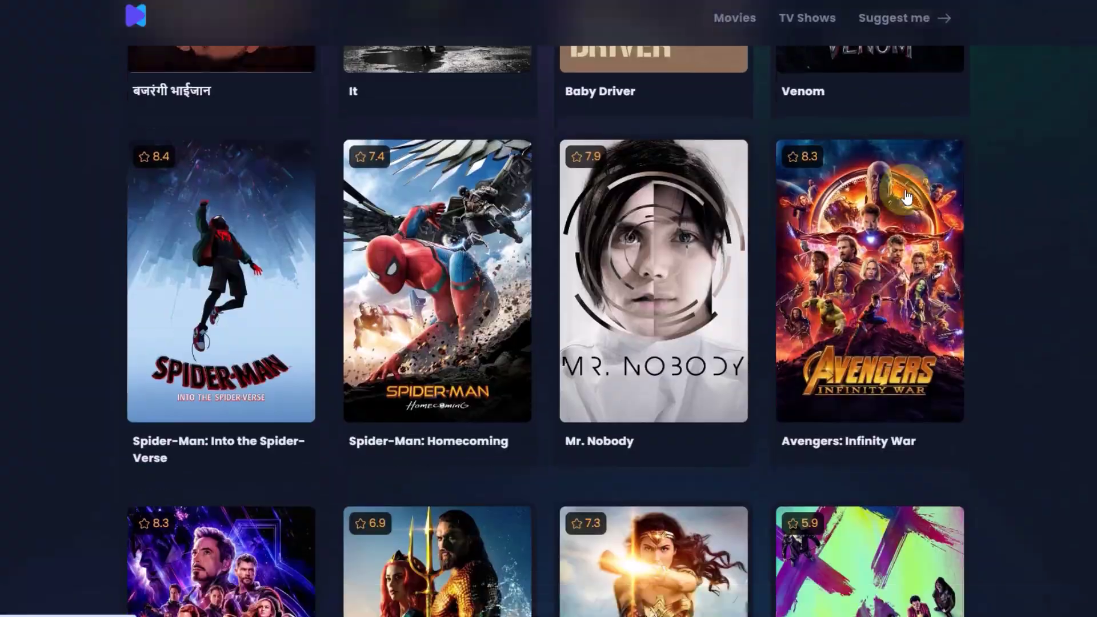
{"action": "scroll", "coordinate": [907, 196], "scroll_direction": "down", "scroll_amount": 8}
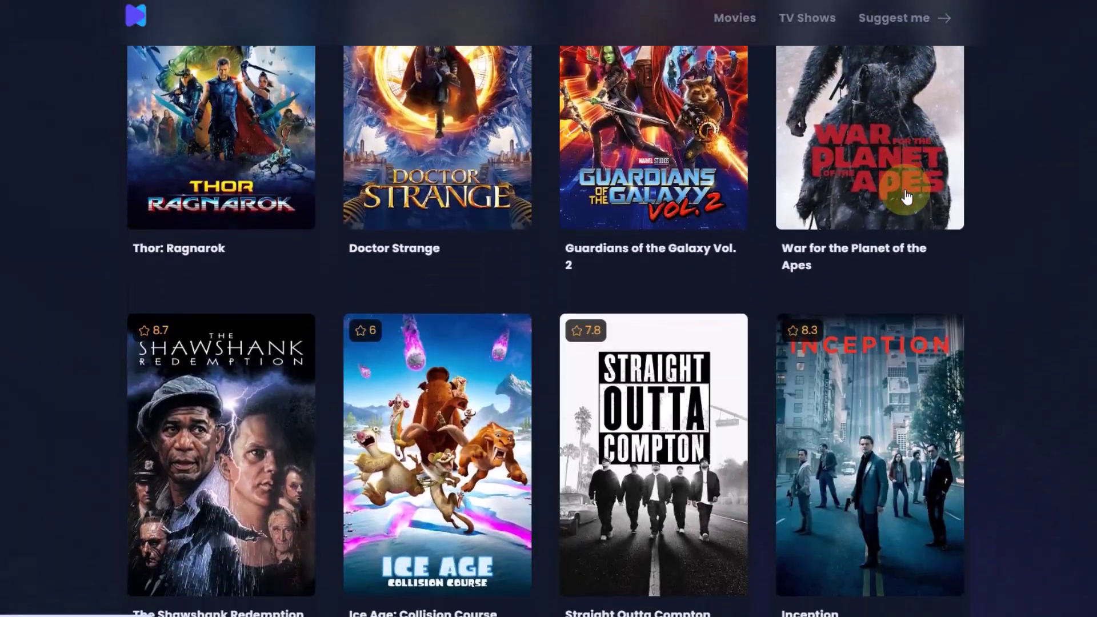
{"action": "scroll", "coordinate": [907, 196], "scroll_direction": "up", "scroll_amount": 12}
{"action": "scroll", "coordinate": [907, 196], "scroll_direction": "up", "scroll_amount": 20}
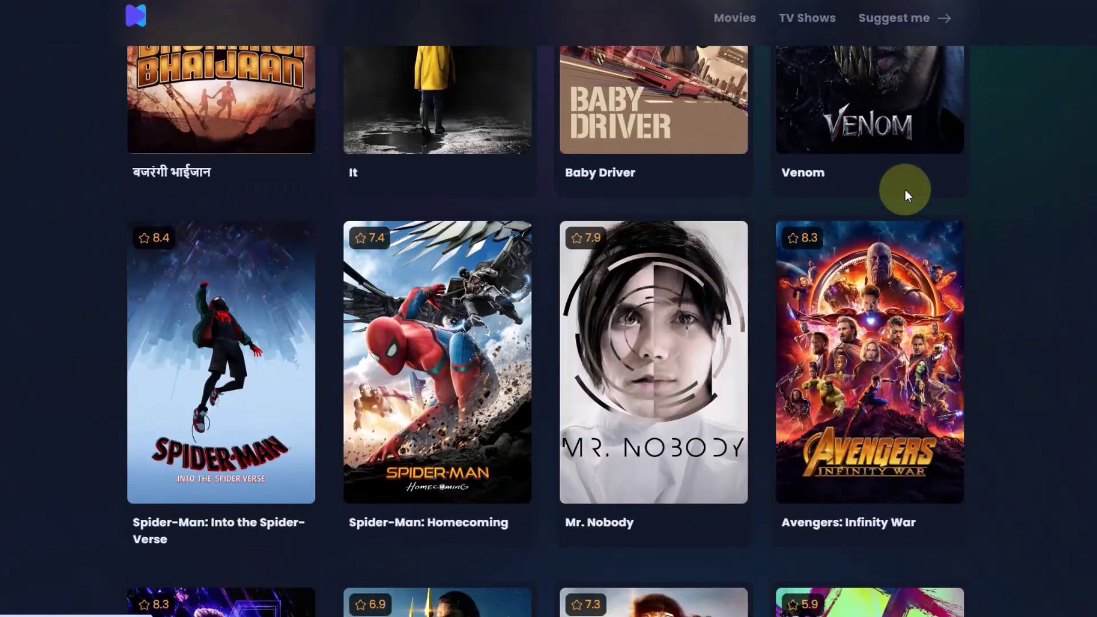
{"action": "scroll", "coordinate": [908, 196], "scroll_direction": "up", "scroll_amount": 20}
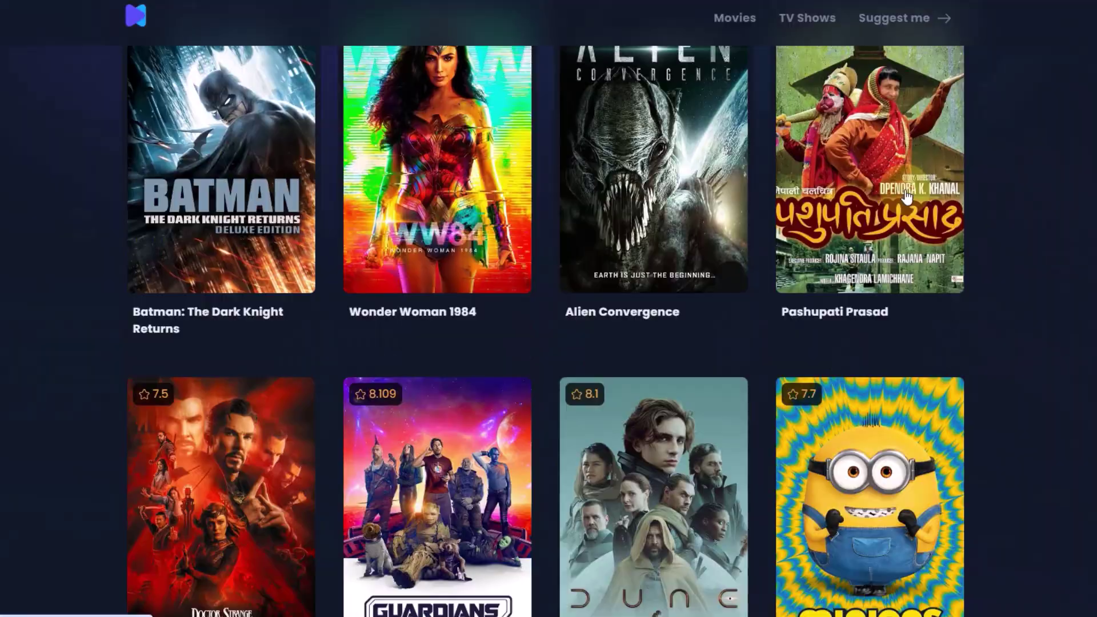
{"action": "scroll", "coordinate": [906, 197], "scroll_direction": "up", "scroll_amount": 20}
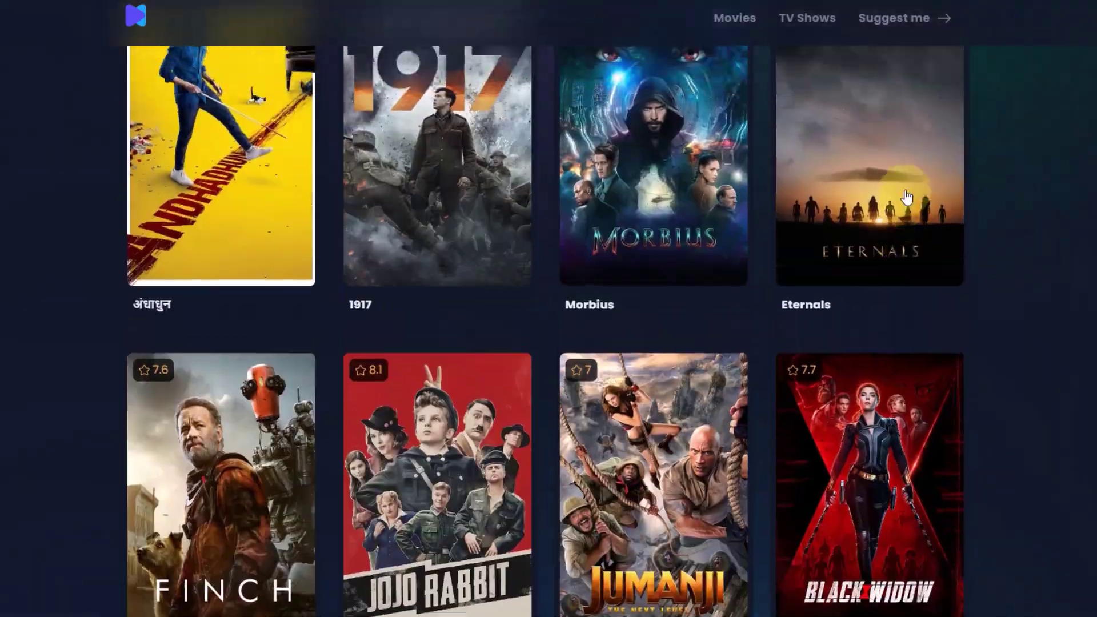
{"action": "scroll", "coordinate": [906, 197], "scroll_direction": "up", "scroll_amount": 1}
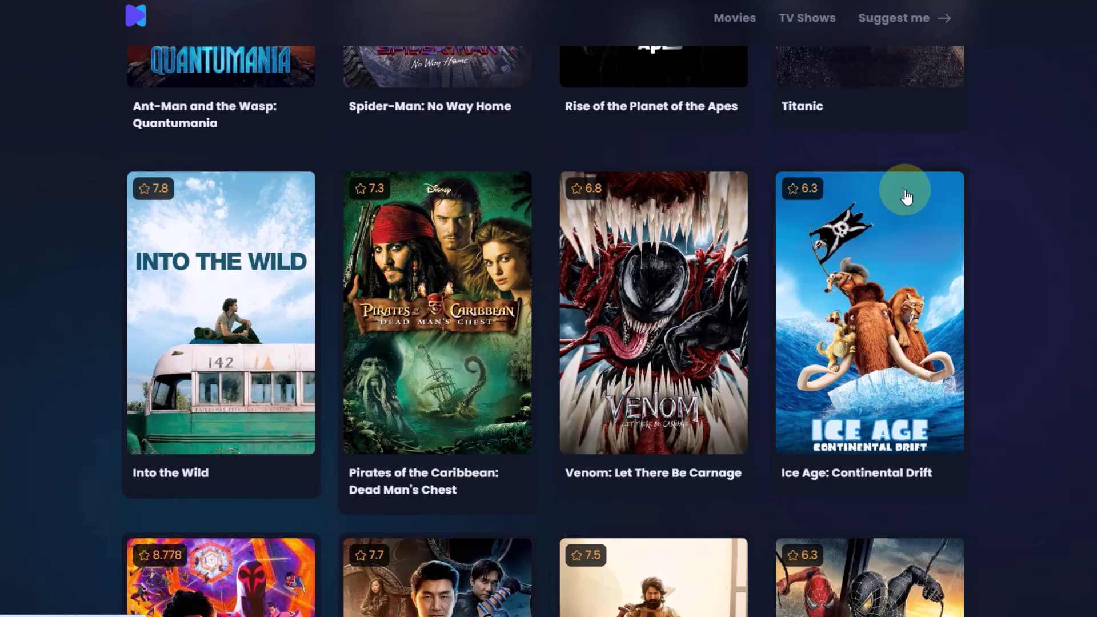
{"action": "scroll", "coordinate": [907, 197], "scroll_direction": "up", "scroll_amount": 20}
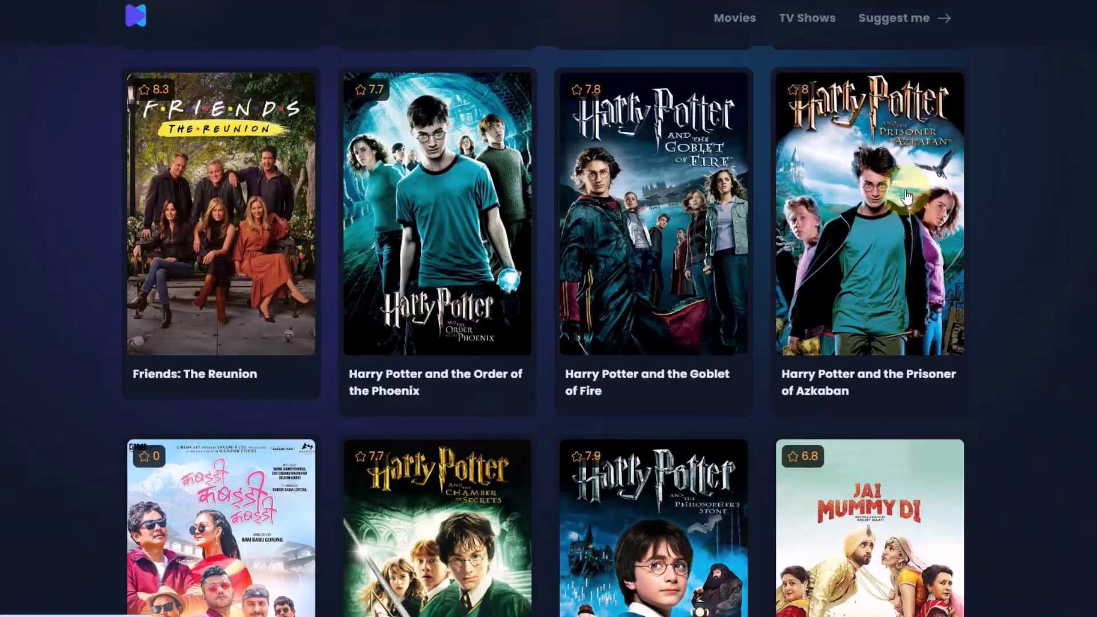
{"action": "scroll", "coordinate": [906, 197], "scroll_direction": "up", "scroll_amount": 20}
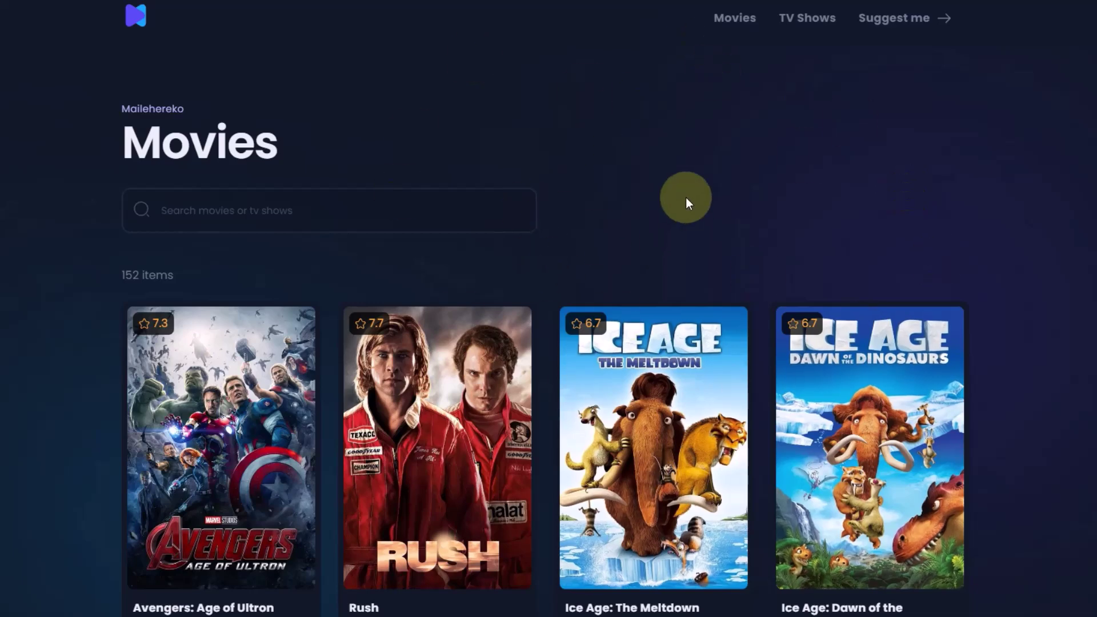
{"action": "scroll", "coordinate": [686, 197], "scroll_direction": "down", "scroll_amount": 15}
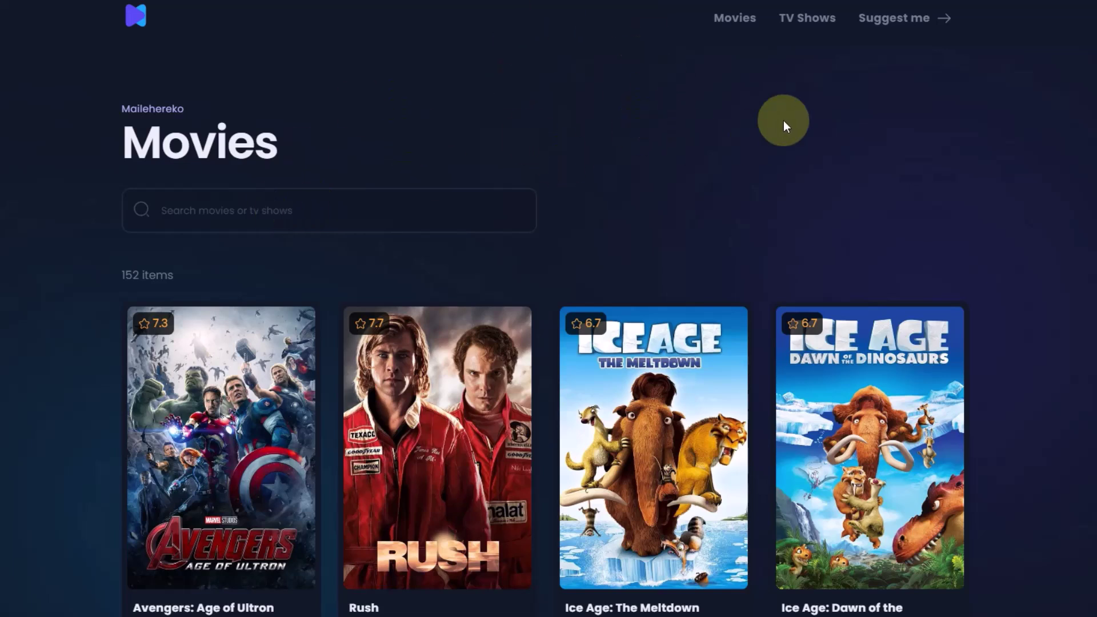
- Open the Movies page, try filtering the catalogue with the search text "m", and clear the search
{"action": "left_click", "coordinate": [738, 26]}
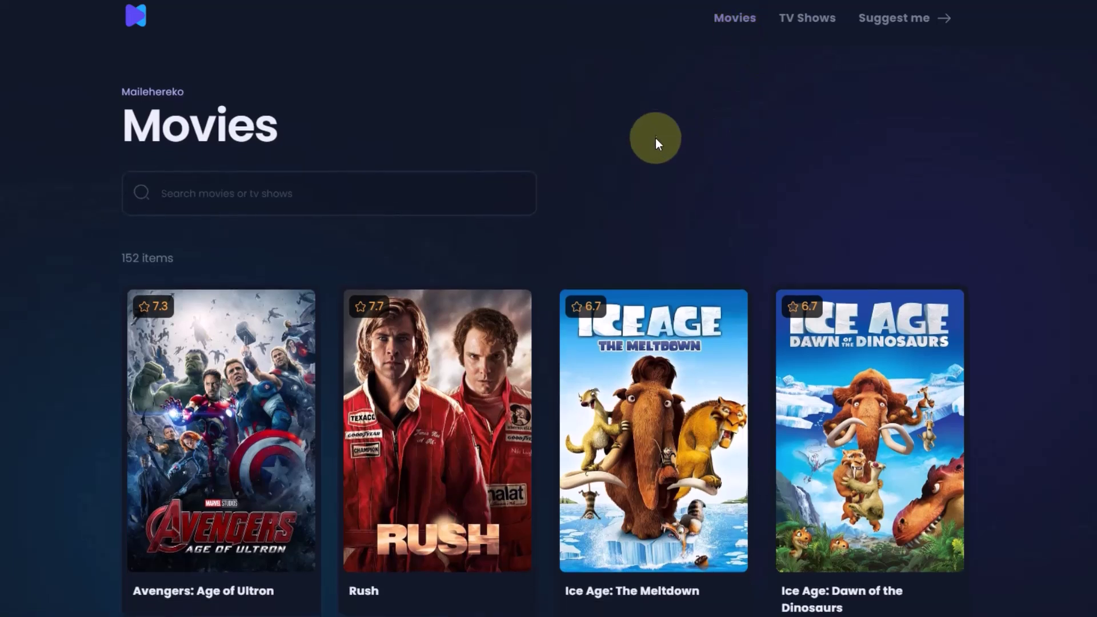
{"action": "left_click", "coordinate": [736, 19]}
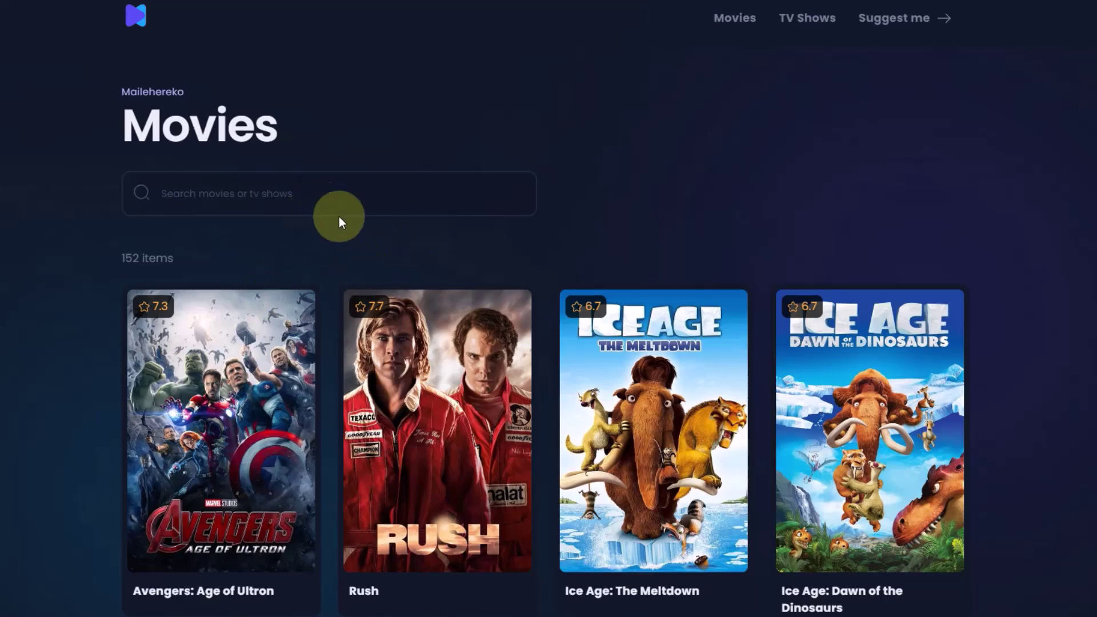
{"action": "left_click", "coordinate": [318, 201]}
{"action": "type", "text": "mm"}
{"action": "key", "text": "BackSpace"}
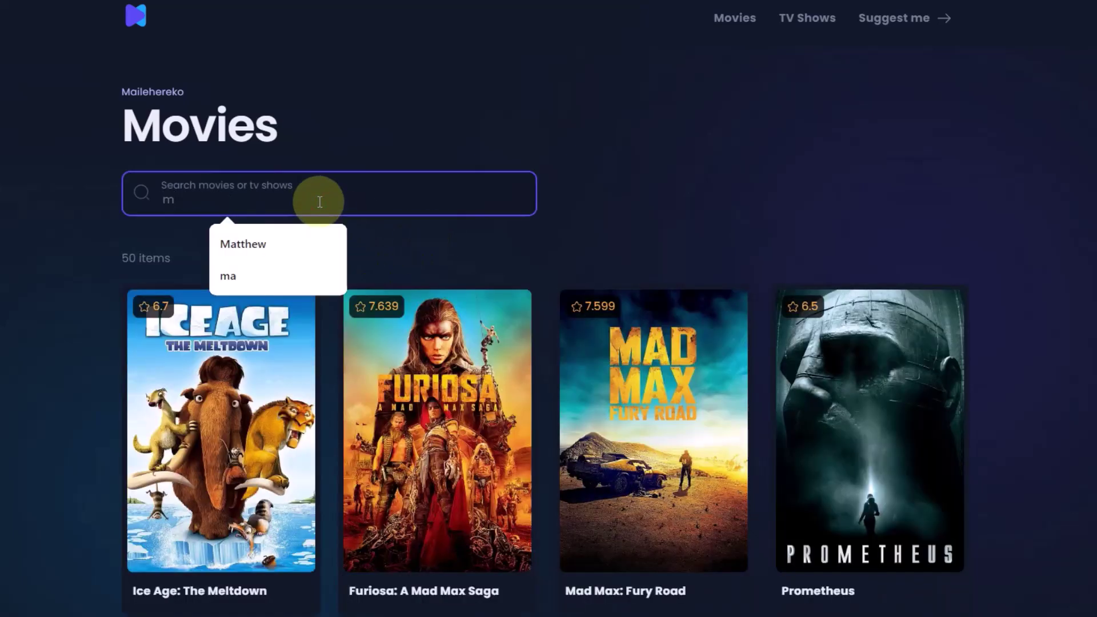
{"action": "key", "text": "BackSpace"}
{"action": "left_click", "coordinate": [614, 155]}
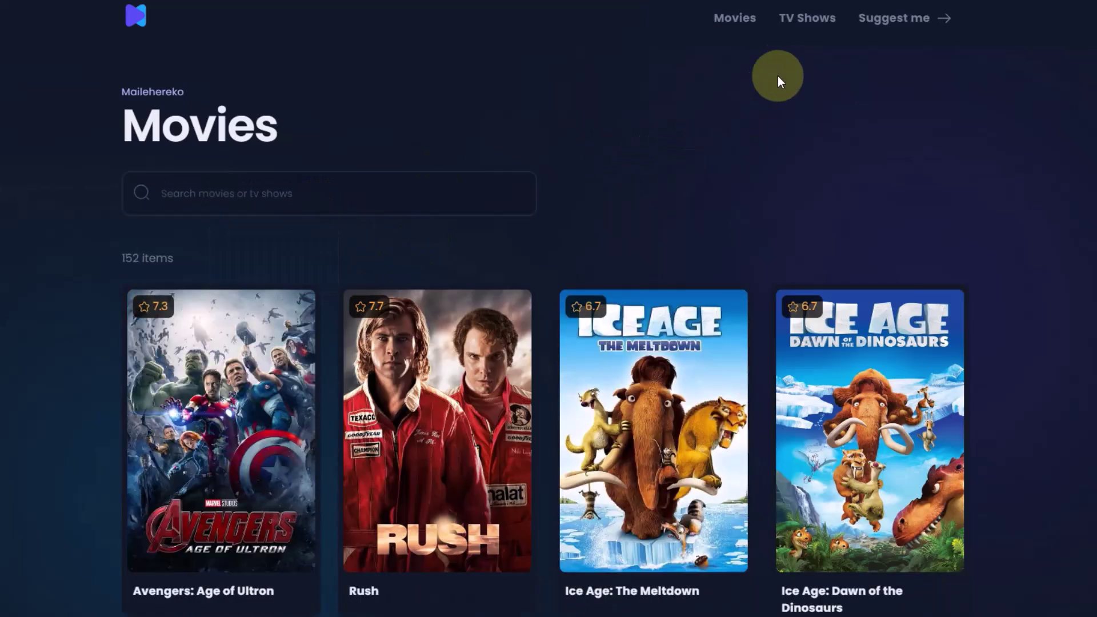
- Open the TV Shows page and look through its listing down to the footer and back
{"action": "left_click", "coordinate": [805, 23]}
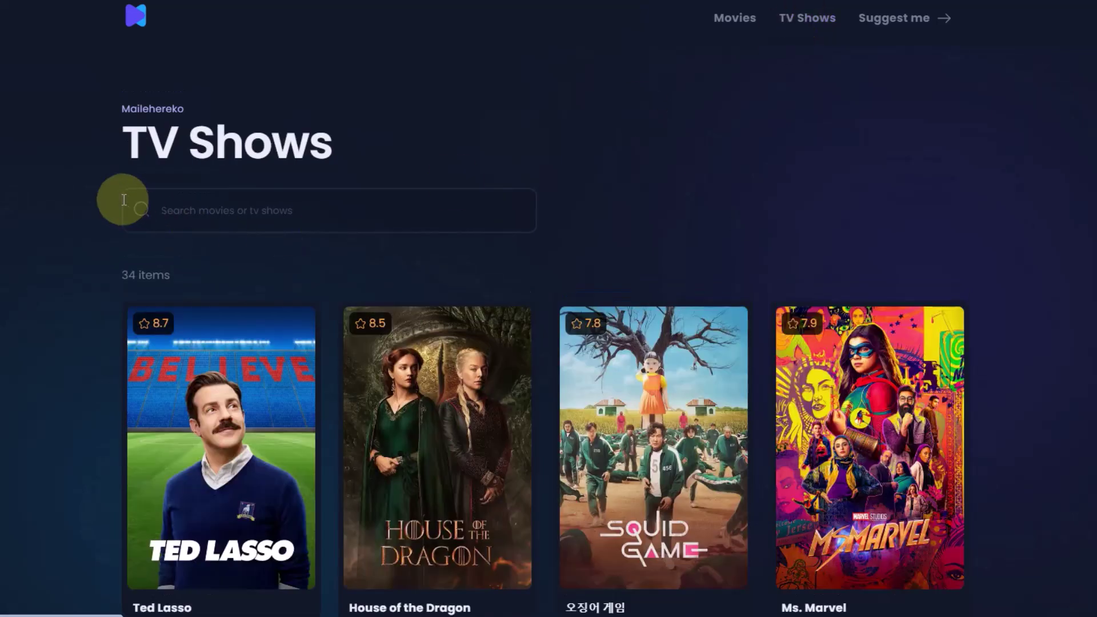
{"action": "scroll", "coordinate": [593, 346], "scroll_direction": "down", "scroll_amount": 20}
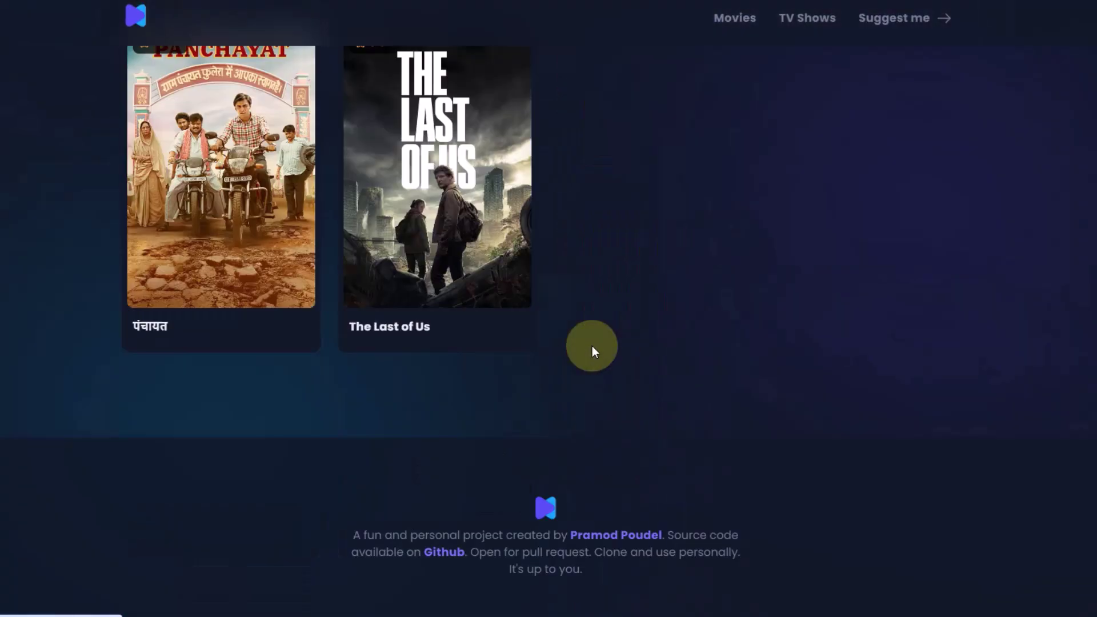
{"action": "scroll", "coordinate": [592, 346], "scroll_direction": "up", "scroll_amount": 2}
{"action": "scroll", "coordinate": [592, 346], "scroll_direction": "up", "scroll_amount": 5}
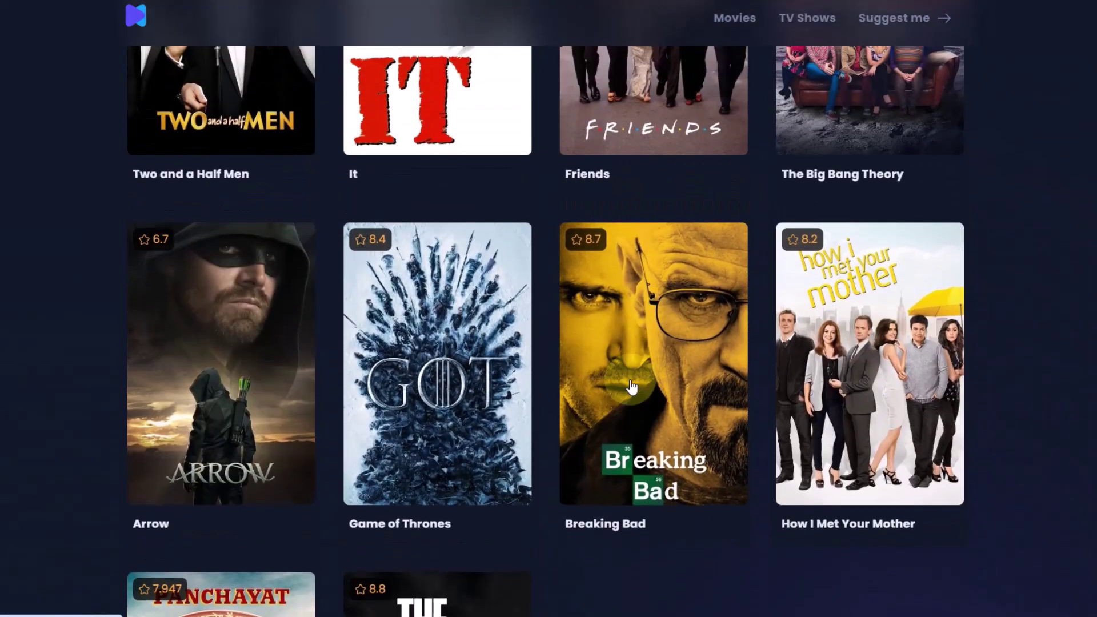
{"action": "scroll", "coordinate": [631, 388], "scroll_direction": "up", "scroll_amount": 3}
{"action": "scroll", "coordinate": [632, 387], "scroll_direction": "up", "scroll_amount": 8}
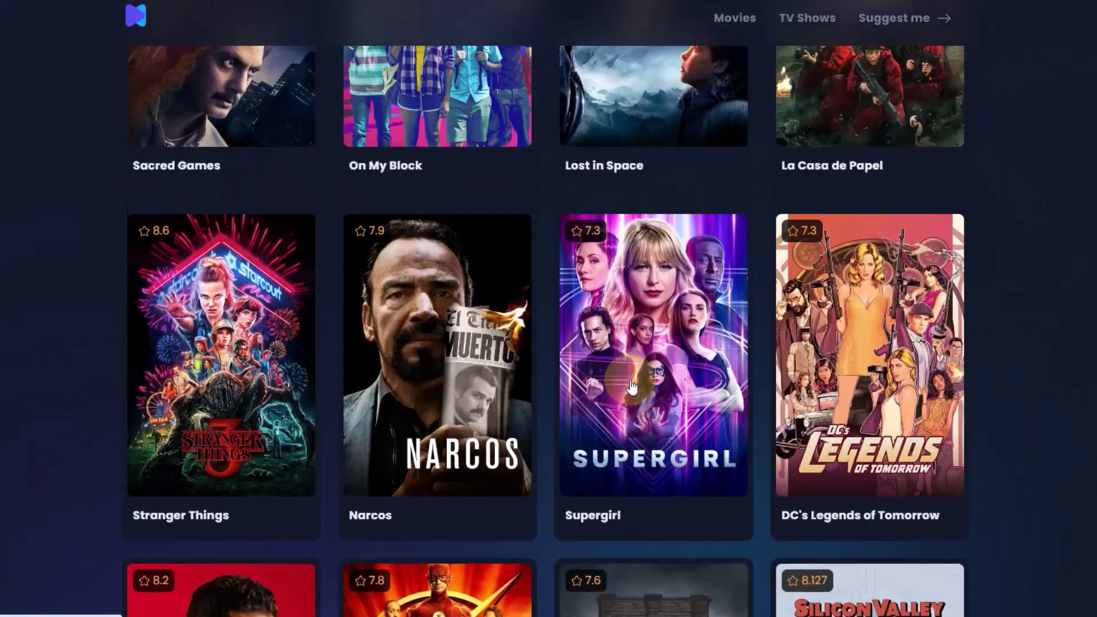
{"action": "scroll", "coordinate": [631, 388], "scroll_direction": "up", "scroll_amount": 10}
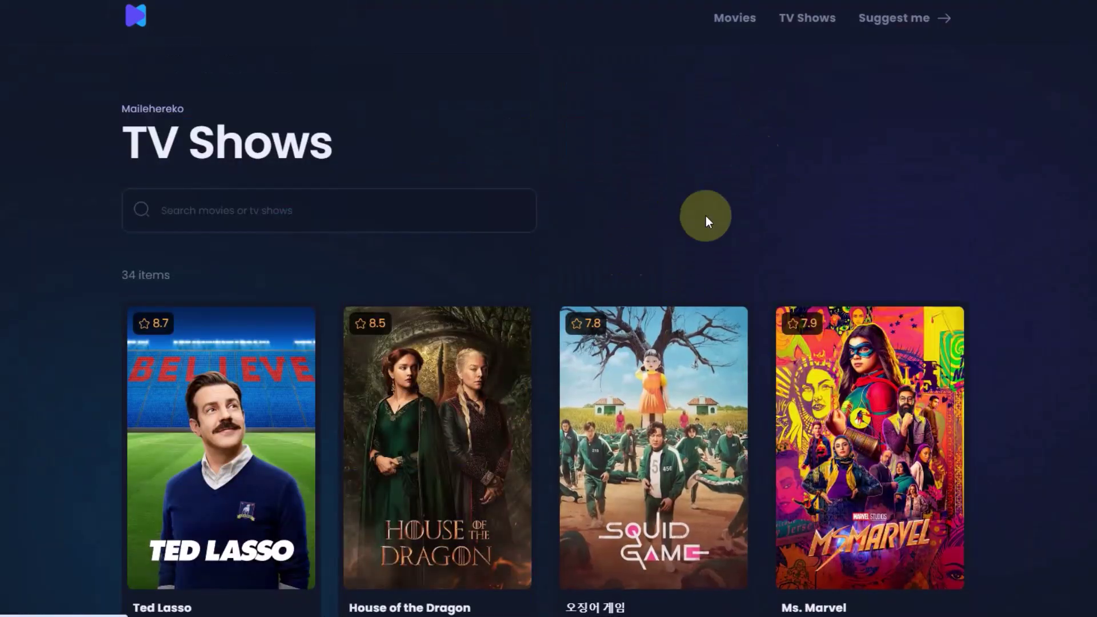
- View the Suggest me page, and return to the Movies catalogue to examine it down to the footer credits
{"action": "left_click", "coordinate": [903, 18]}
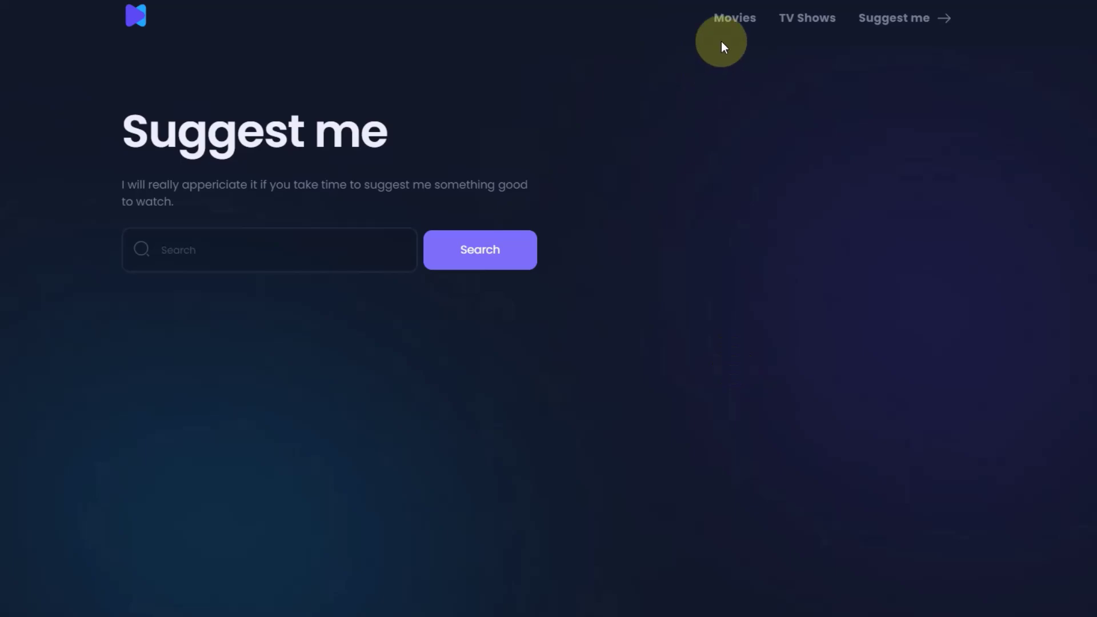
{"action": "left_click", "coordinate": [737, 19]}
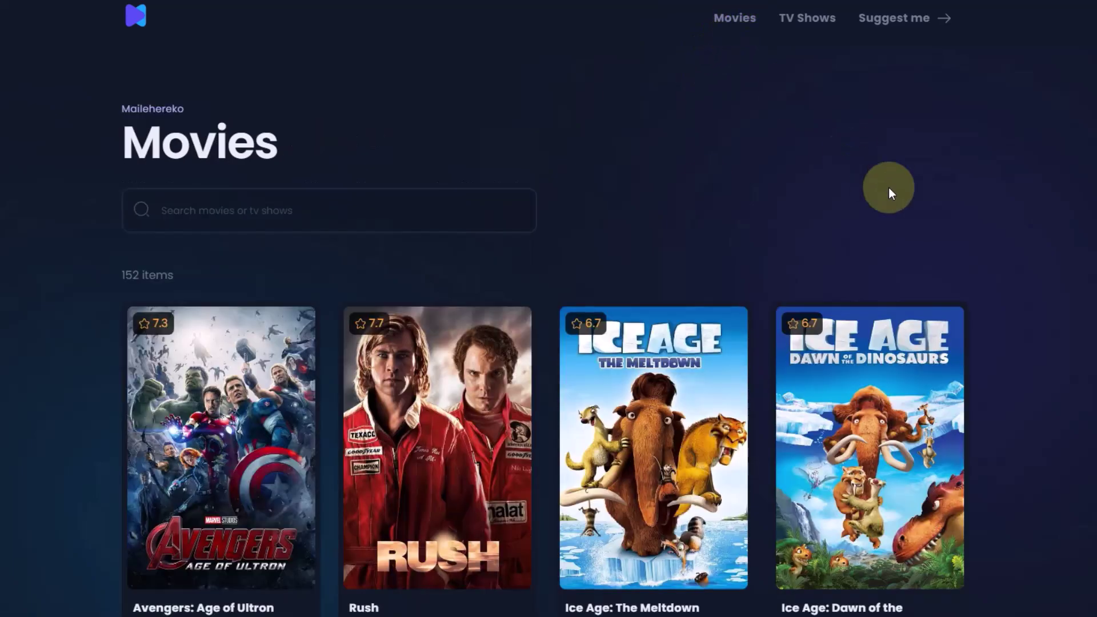
{"action": "scroll", "coordinate": [889, 193], "scroll_direction": "down", "scroll_amount": 20}
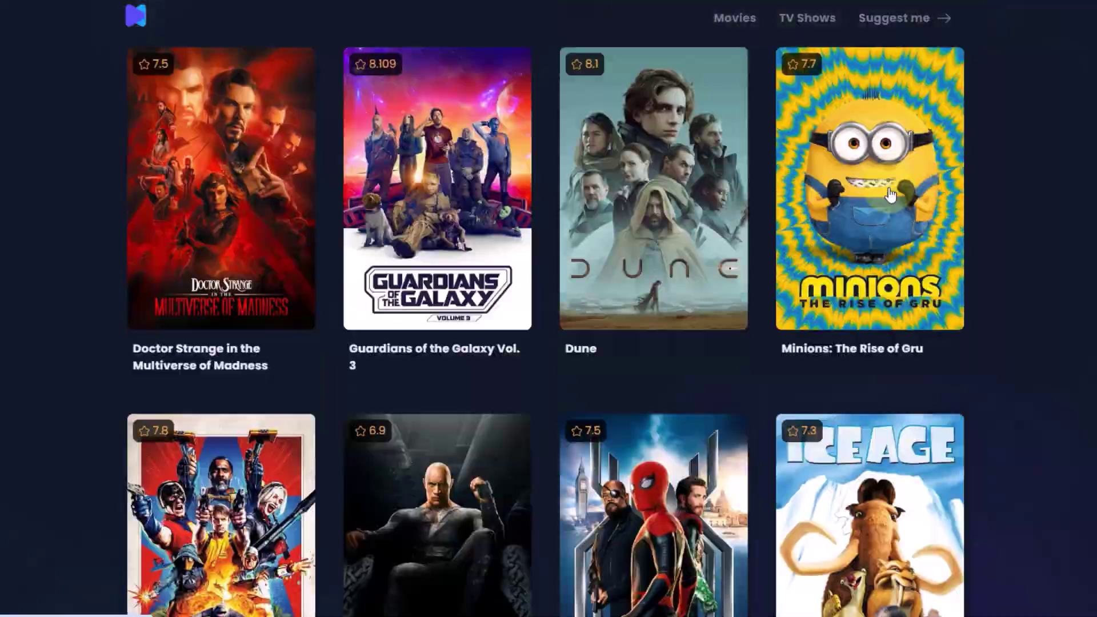
{"action": "scroll", "coordinate": [891, 194], "scroll_direction": "down", "scroll_amount": 20}
{"action": "scroll", "coordinate": [891, 194], "scroll_direction": "down", "scroll_amount": 3}
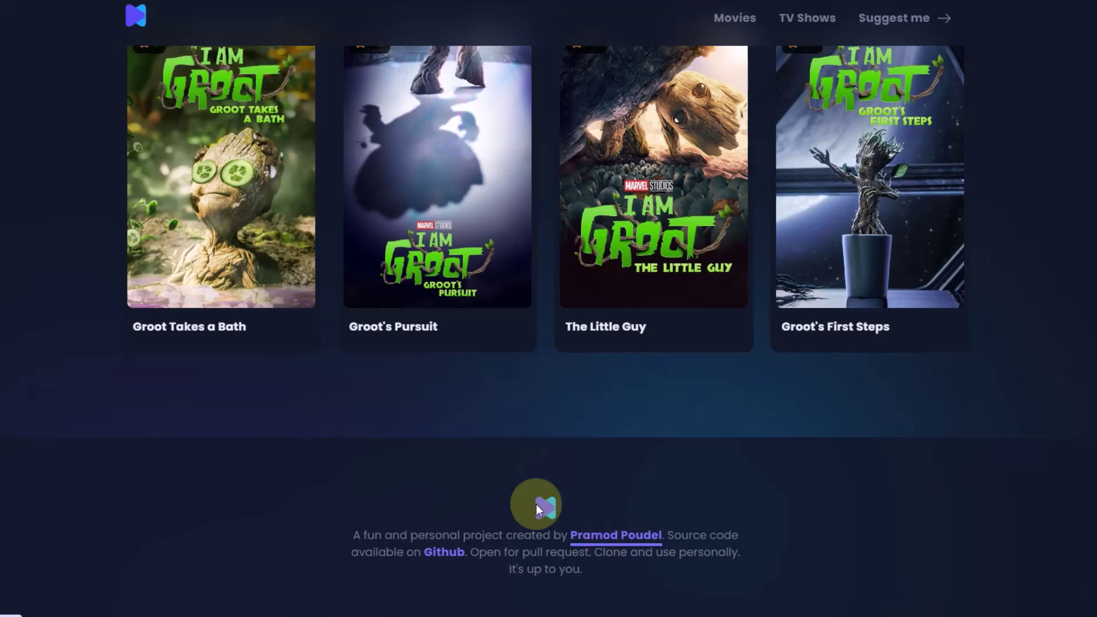
- Open the project creator's portfolio site from the footer credit and look over its introduction and photo
{"action": "left_click", "coordinate": [623, 536]}
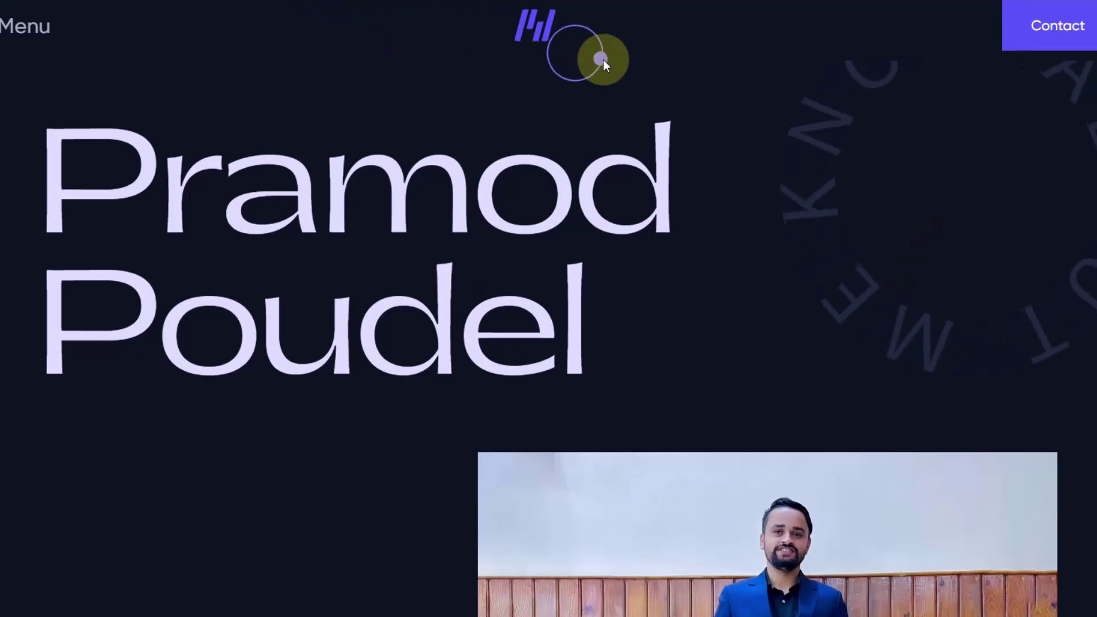
{"action": "scroll", "coordinate": [603, 60], "scroll_direction": "down", "scroll_amount": 5}
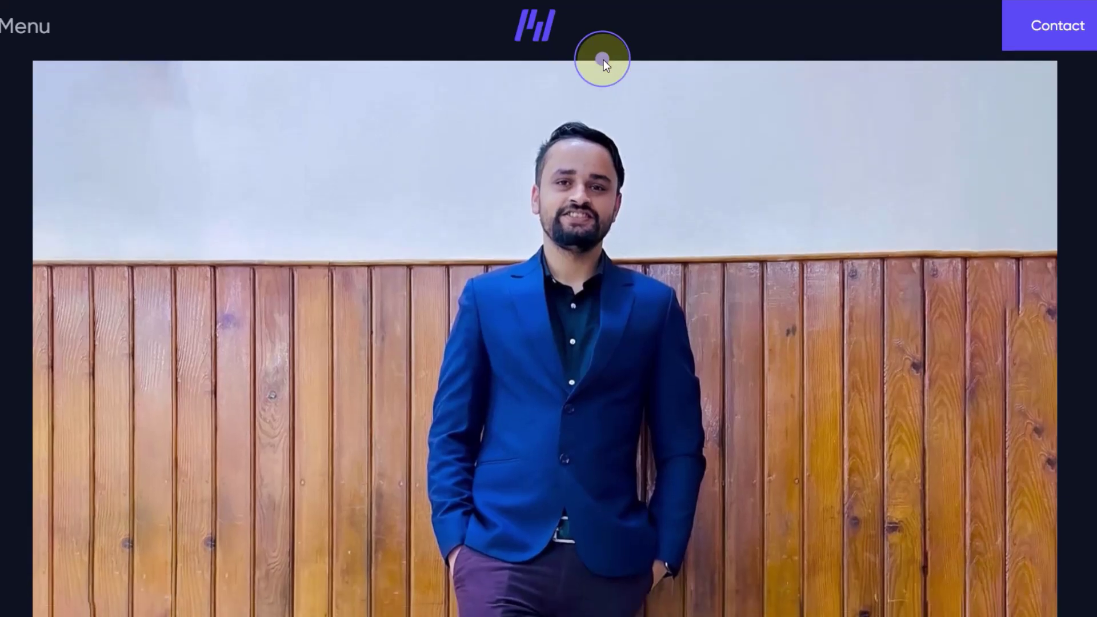
{"action": "scroll", "coordinate": [604, 60], "scroll_direction": "up", "scroll_amount": 5}
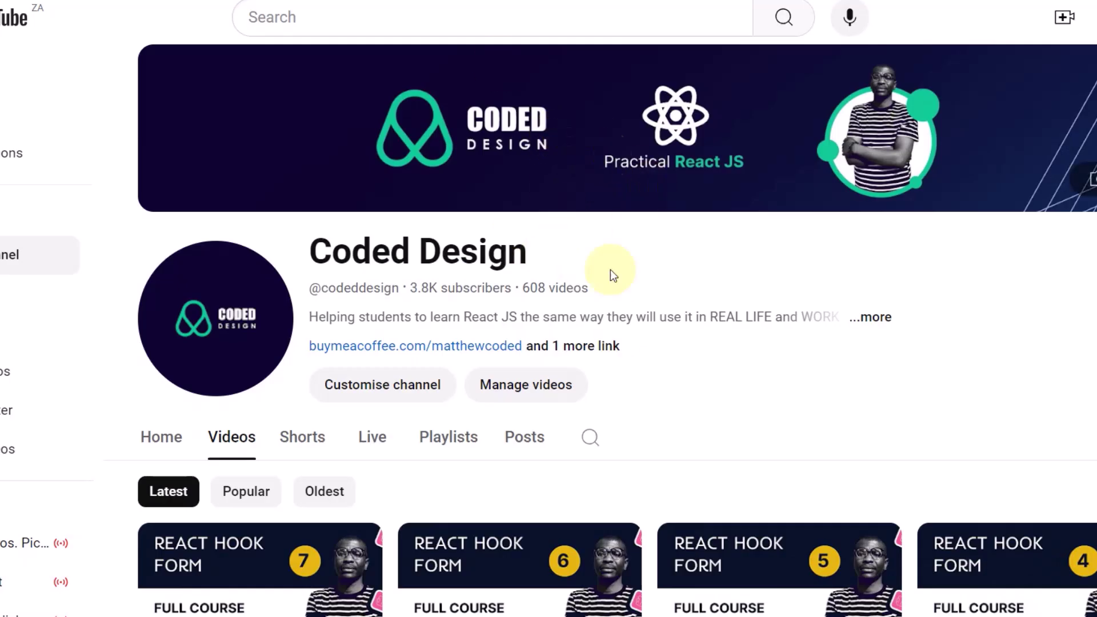
- Switch to YouTube and look through the uploaded videos of the Coded Design channel
{"action": "scroll", "coordinate": [622, 328], "scroll_direction": "down", "scroll_amount": 10}
{"action": "scroll", "coordinate": [622, 328], "scroll_direction": "down", "scroll_amount": 10}
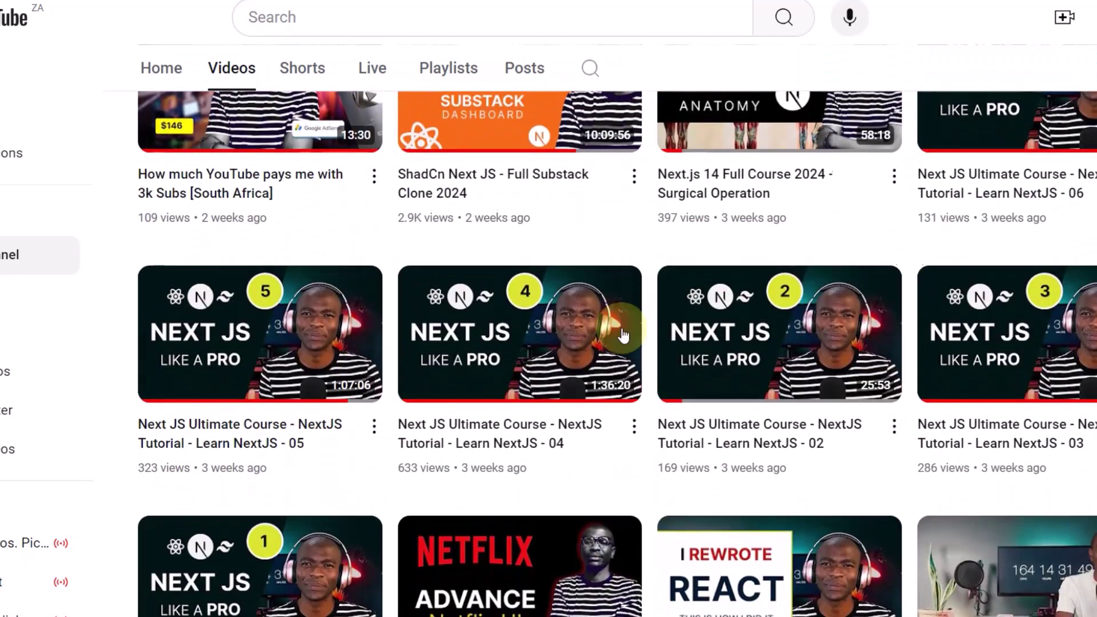
{"action": "scroll", "coordinate": [621, 328], "scroll_direction": "down", "scroll_amount": 3}
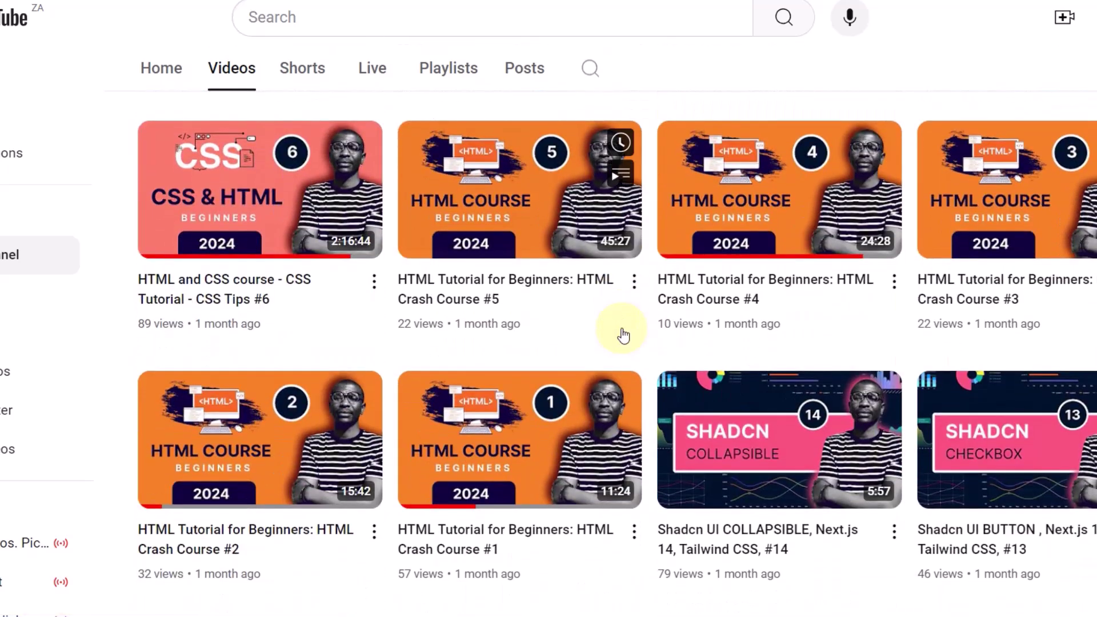
{"action": "scroll", "coordinate": [622, 328], "scroll_direction": "down", "scroll_amount": 6}
{"action": "mouse_move", "coordinate": [623, 335]}
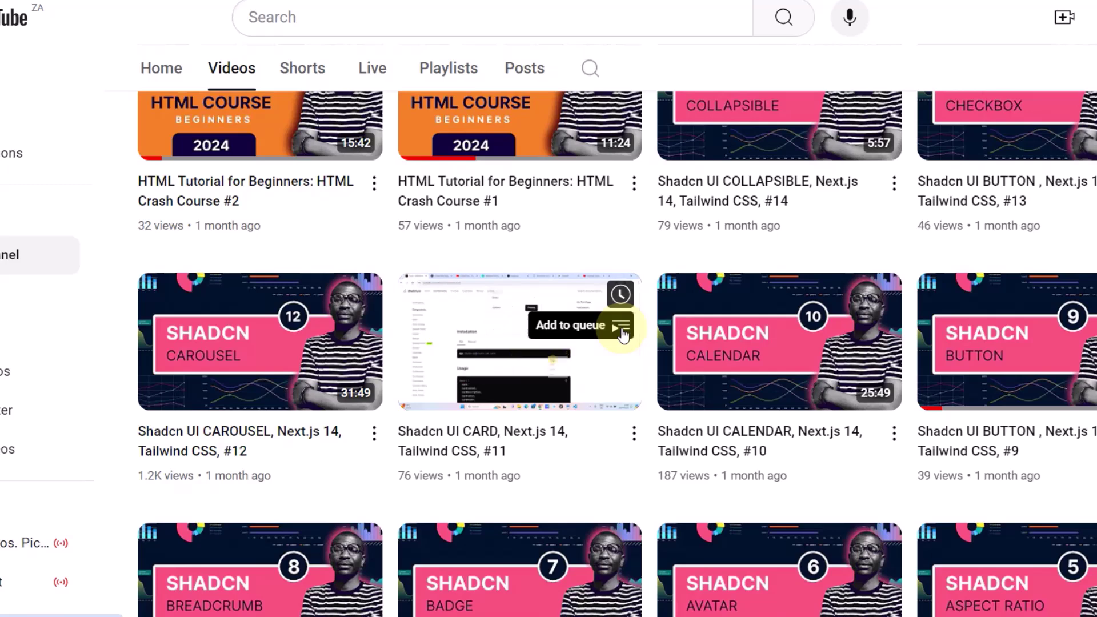
{"action": "scroll", "coordinate": [478, 137], "scroll_direction": "up", "scroll_amount": 10}
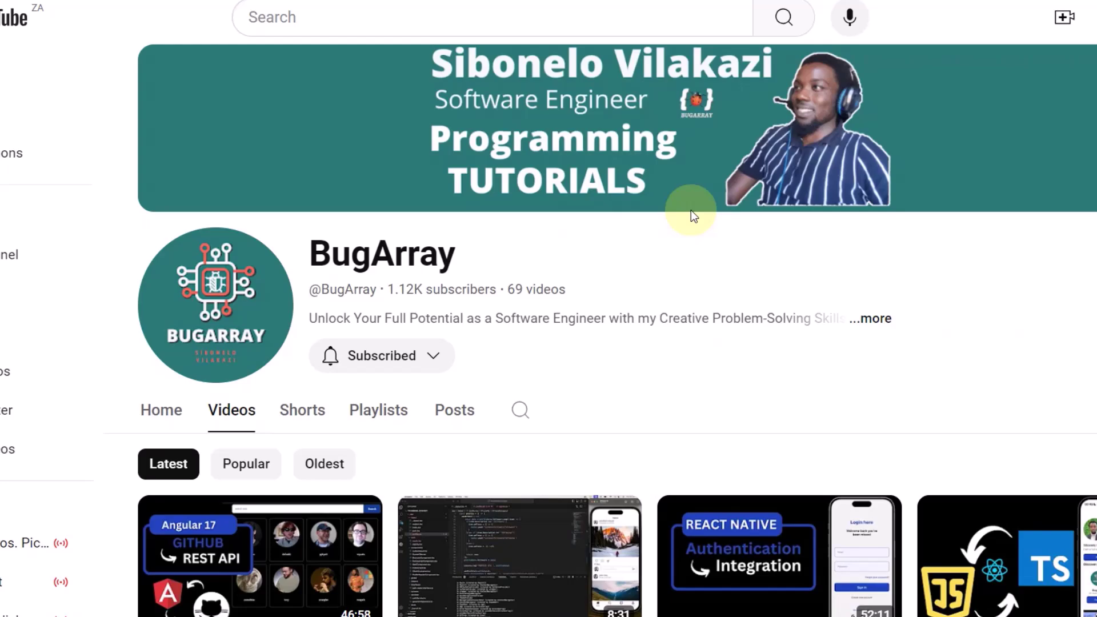
- Look through the uploaded videos of the BugArray YouTube channel and return to the start of the list
{"action": "scroll", "coordinate": [691, 214], "scroll_direction": "down", "scroll_amount": 8}
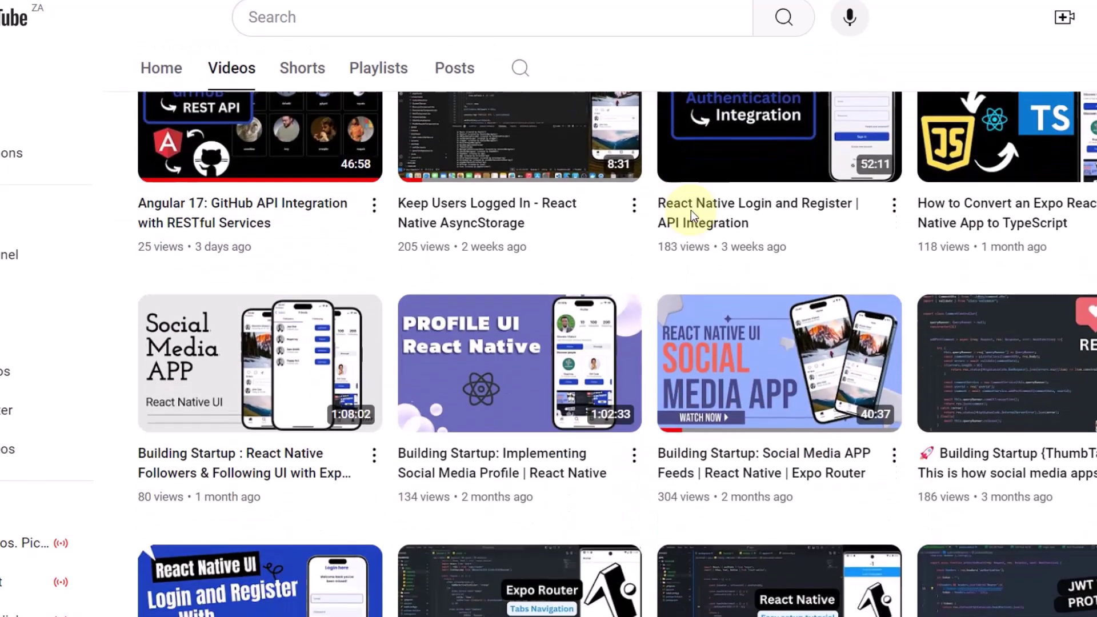
{"action": "scroll", "coordinate": [692, 215], "scroll_direction": "down", "scroll_amount": 13}
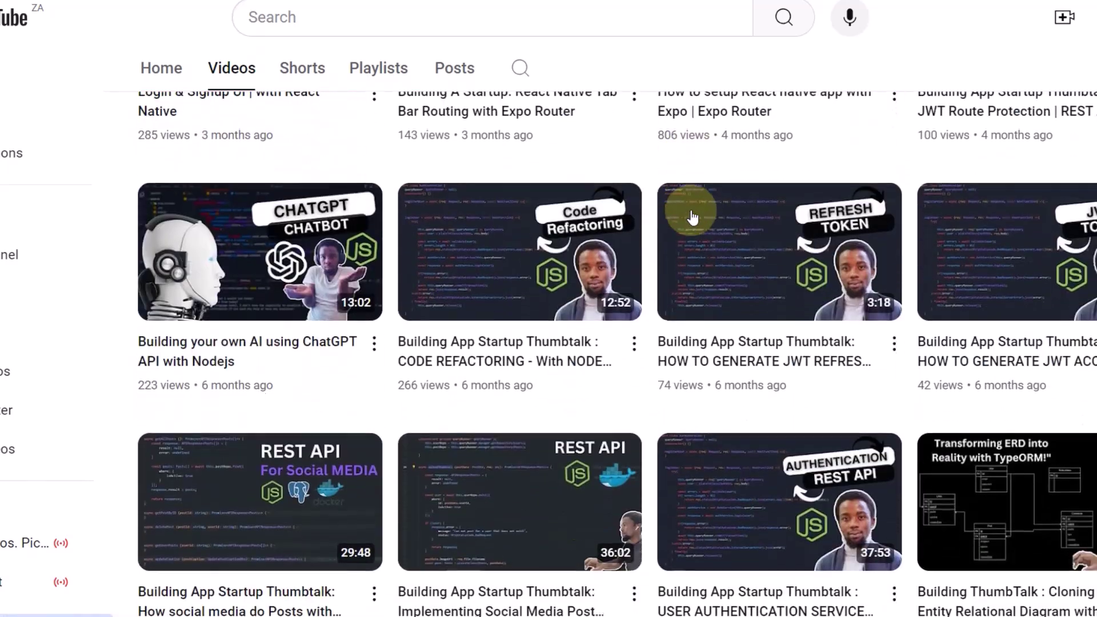
{"action": "scroll", "coordinate": [691, 214], "scroll_direction": "down", "scroll_amount": 1}
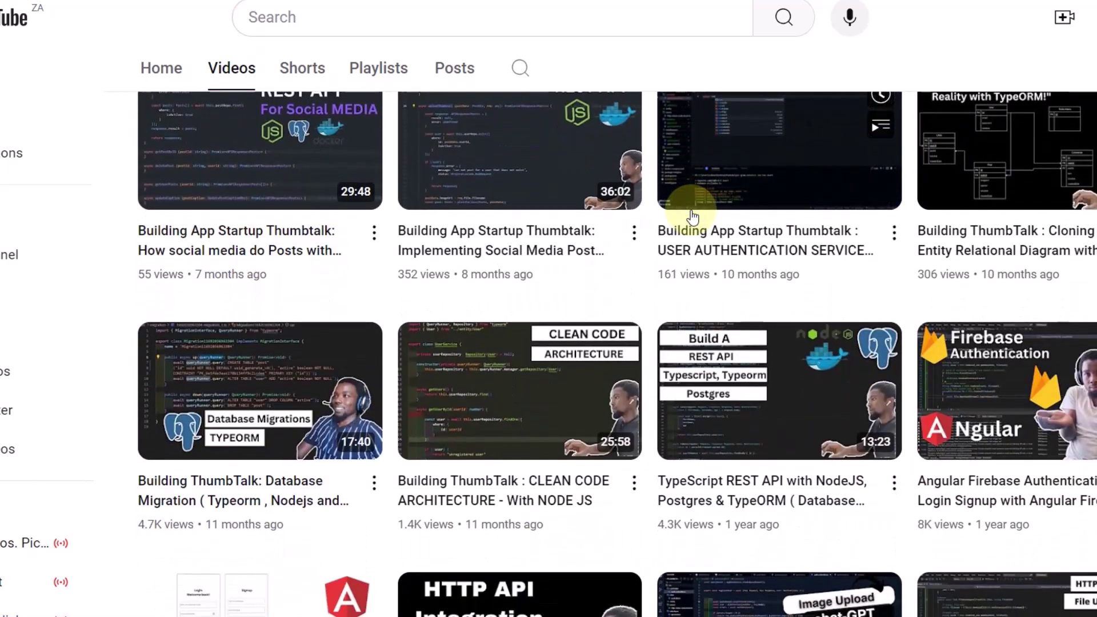
{"action": "scroll", "coordinate": [691, 215], "scroll_direction": "up", "scroll_amount": 15}
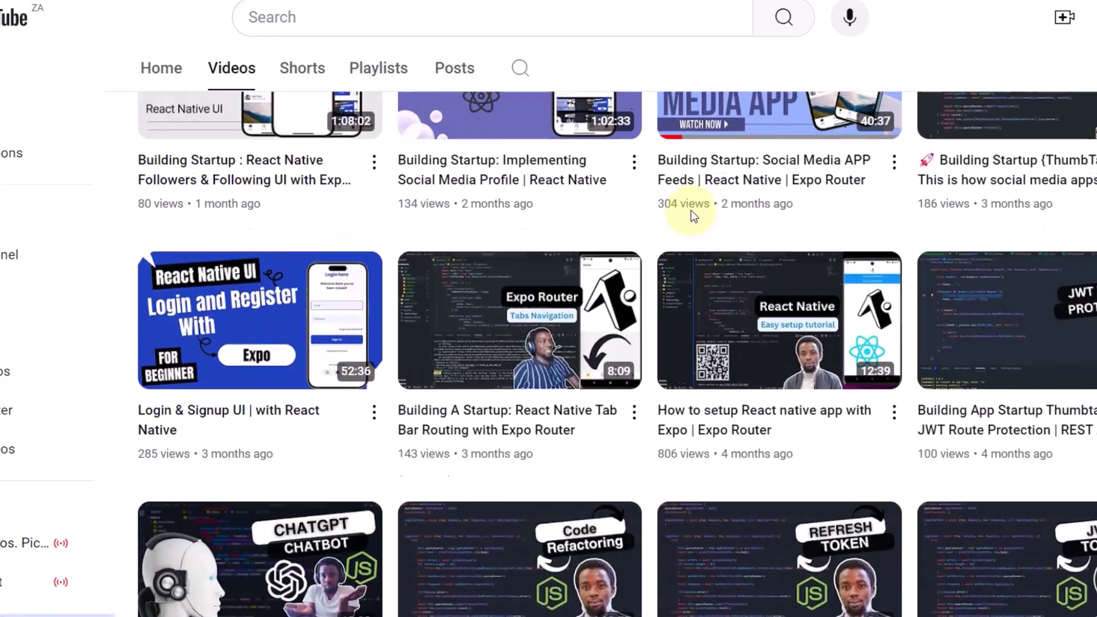
{"action": "scroll", "coordinate": [691, 212], "scroll_direction": "up", "scroll_amount": 5}
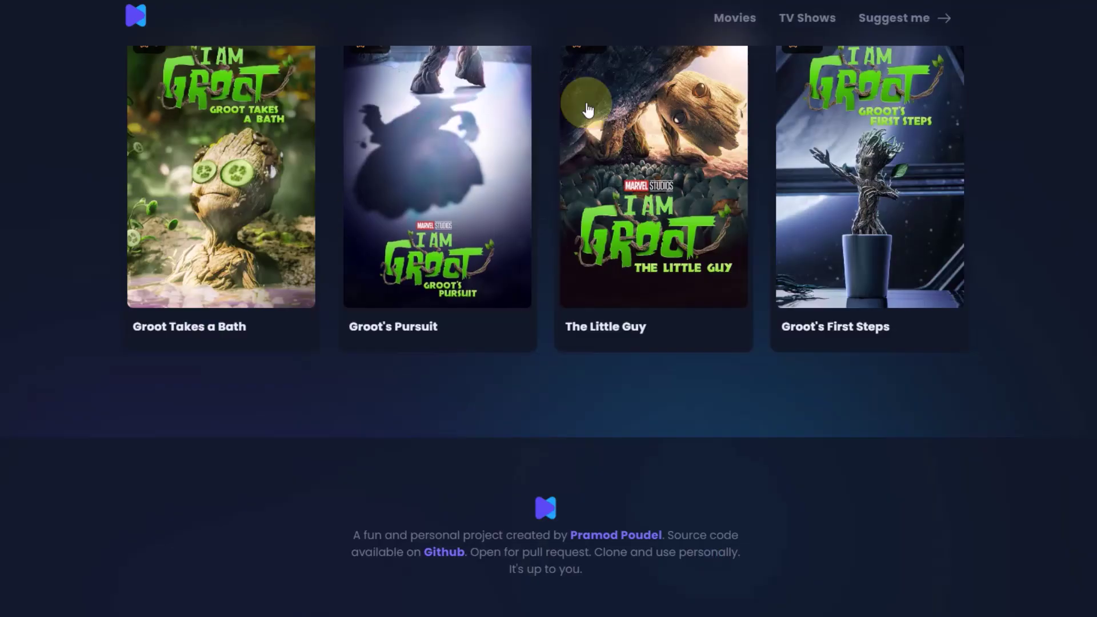
- Look back up through the live site's Movies catalogue from its footer, and revisit the BugArray channel's video list
{"action": "scroll", "coordinate": [482, 270], "scroll_direction": "up", "scroll_amount": 20}
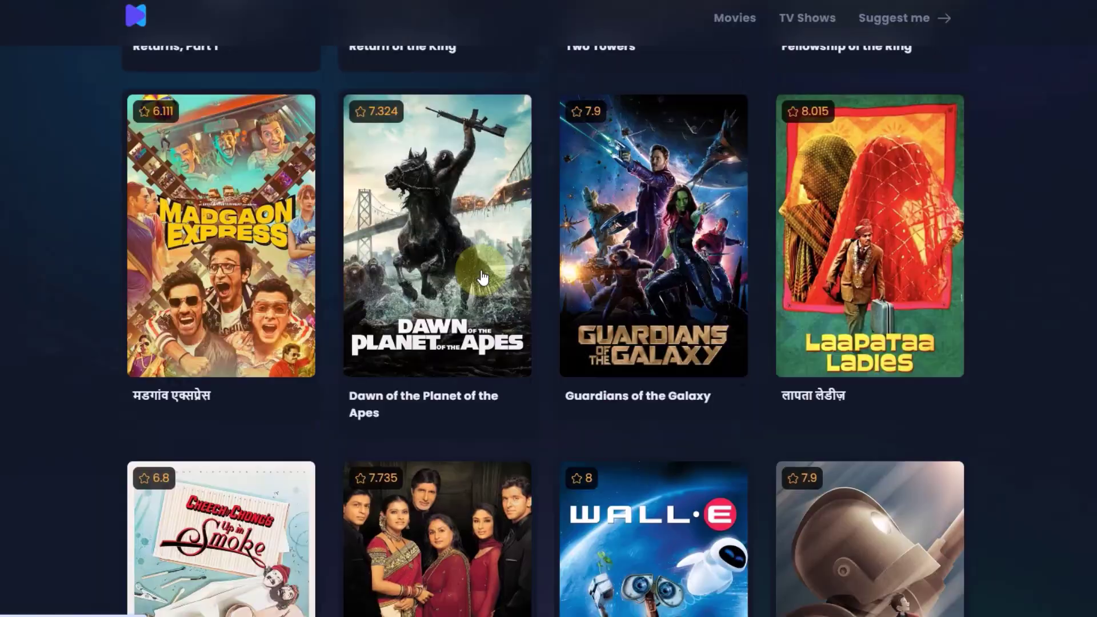
{"action": "scroll", "coordinate": [481, 270], "scroll_direction": "up", "scroll_amount": 15}
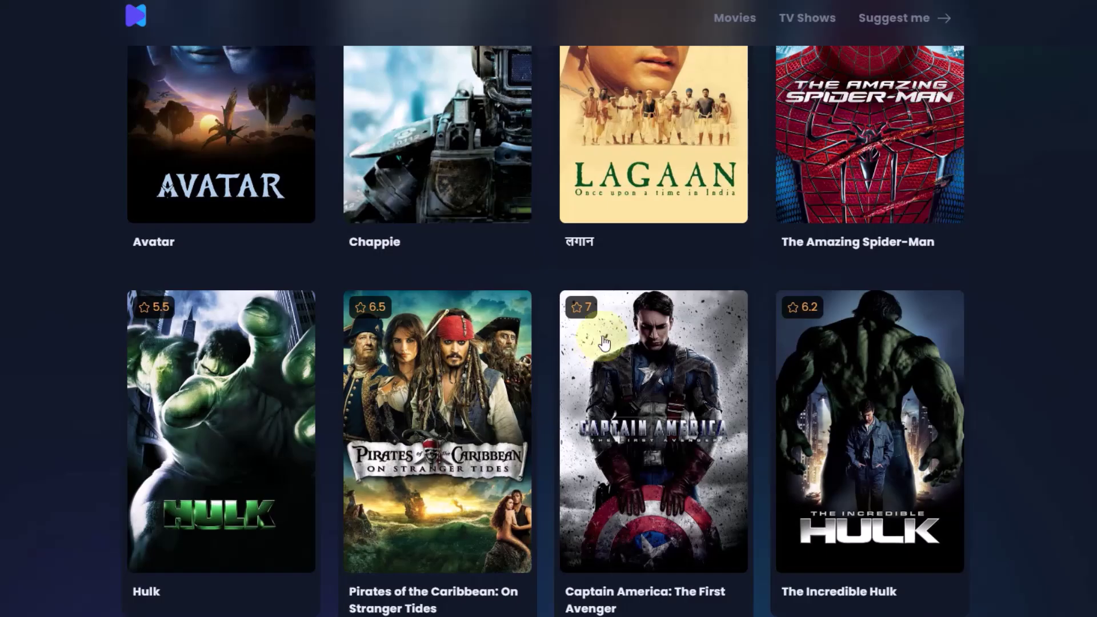
{"action": "scroll", "coordinate": [604, 343], "scroll_direction": "up", "scroll_amount": 20}
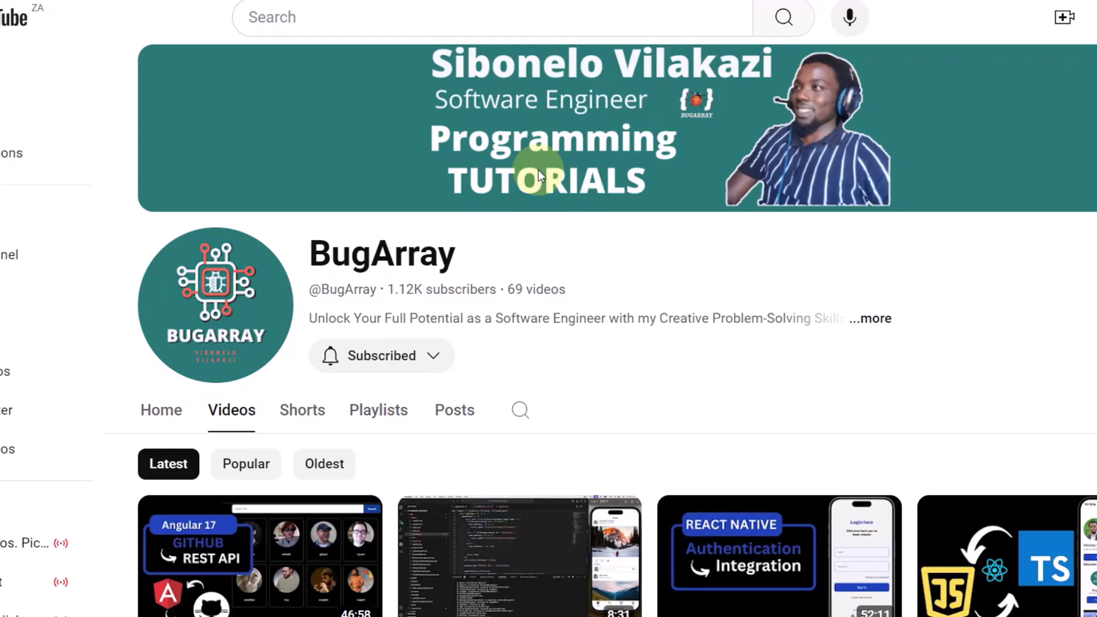
{"action": "scroll", "coordinate": [538, 169], "scroll_direction": "down", "scroll_amount": 10}
{"action": "scroll", "coordinate": [637, 216], "scroll_direction": "up", "scroll_amount": 15}
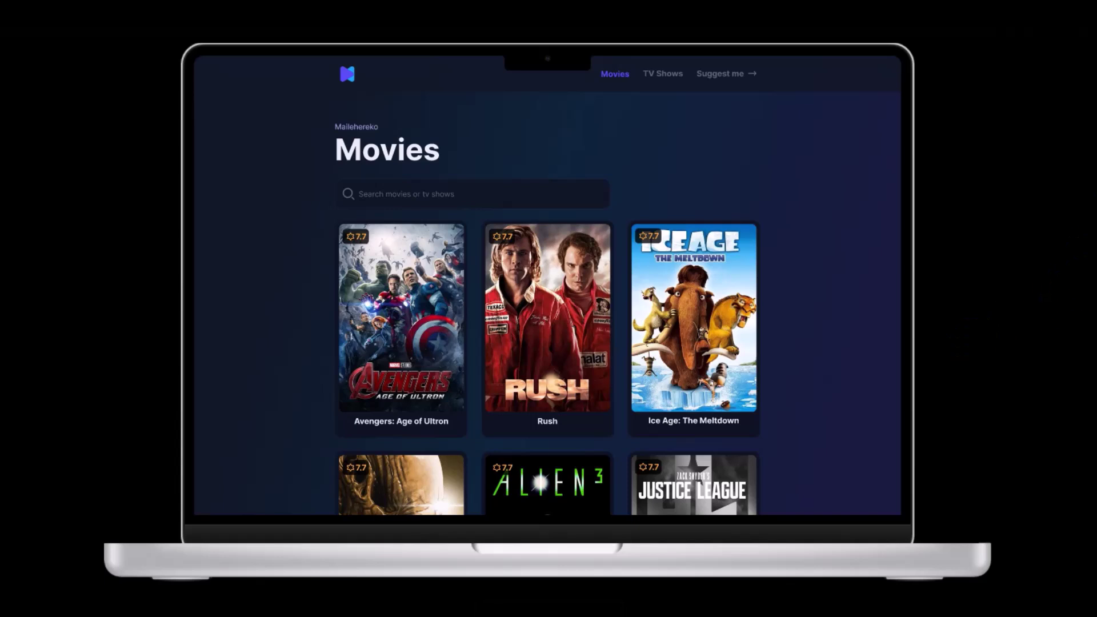
- Switch to the MovieUI prototype in Figma and look through the poster rows on its Movies page
{"action": "scroll", "coordinate": [587, 338], "scroll_direction": "down", "scroll_amount": 3}
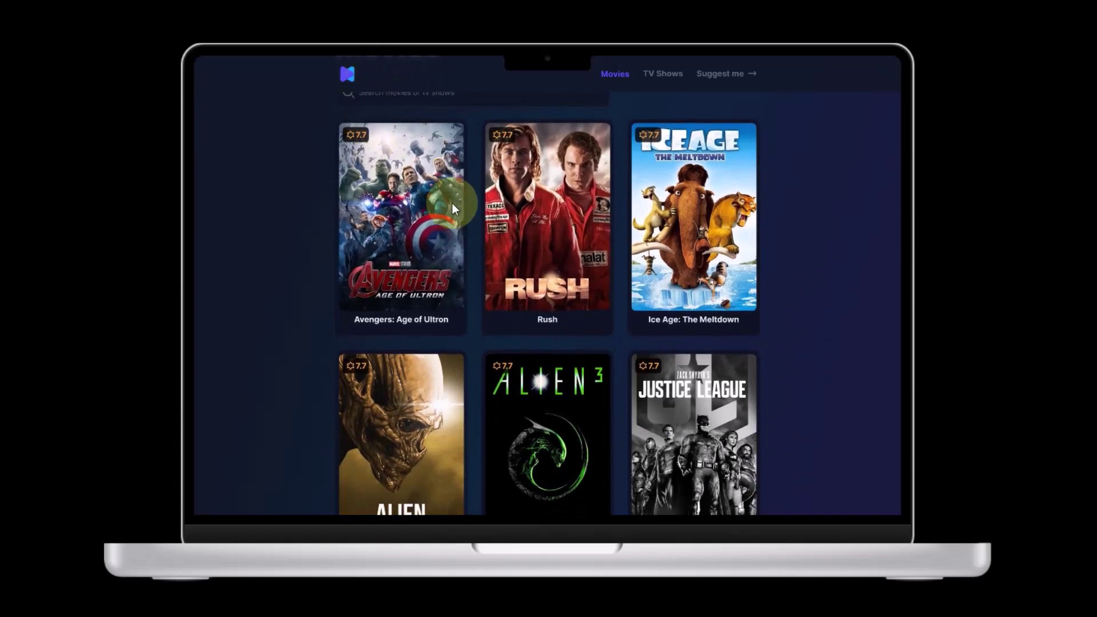
{"action": "scroll", "coordinate": [453, 234], "scroll_direction": "down", "scroll_amount": 2}
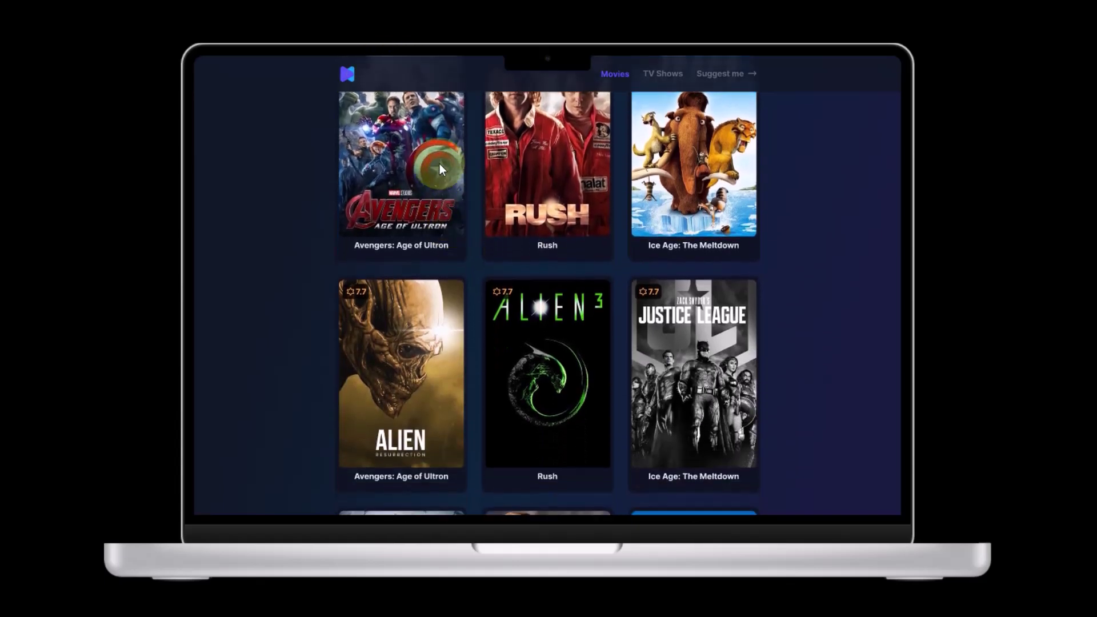
{"action": "scroll", "coordinate": [440, 163], "scroll_direction": "down", "scroll_amount": 2}
{"action": "scroll", "coordinate": [440, 163], "scroll_direction": "down", "scroll_amount": 2}
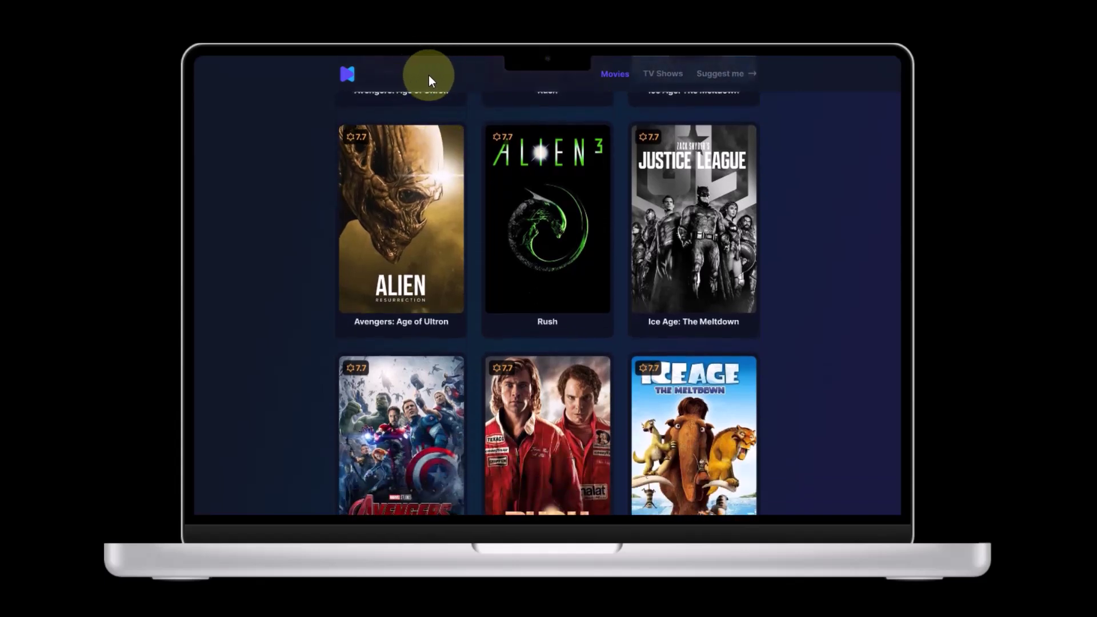
{"action": "scroll", "coordinate": [817, 248], "scroll_direction": "down", "scroll_amount": 3}
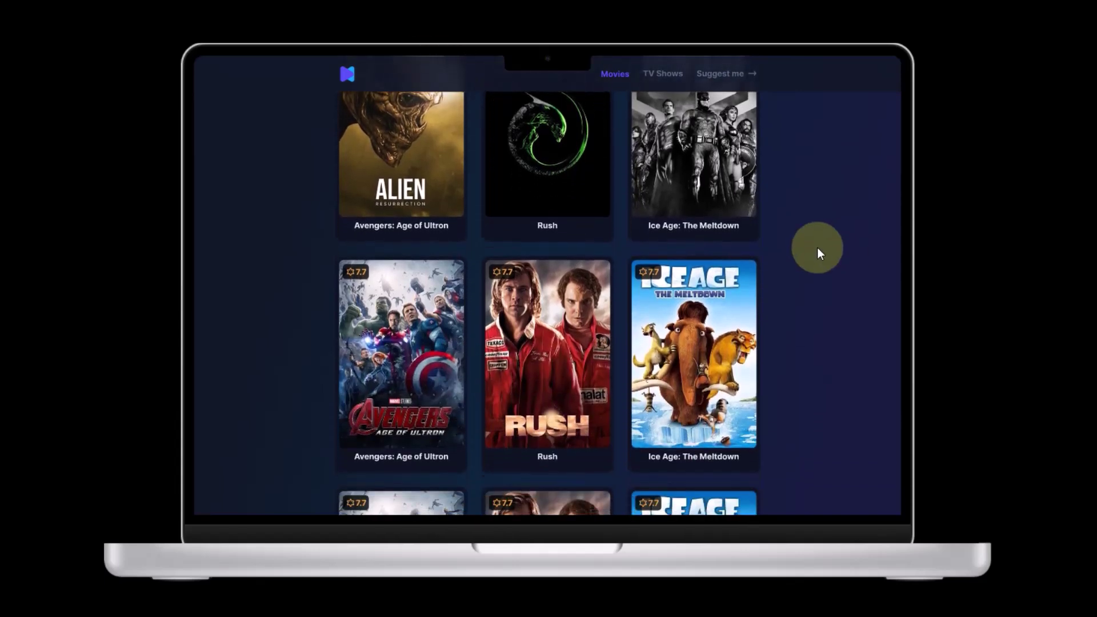
{"action": "scroll", "coordinate": [817, 248], "scroll_direction": "down", "scroll_amount": 1}
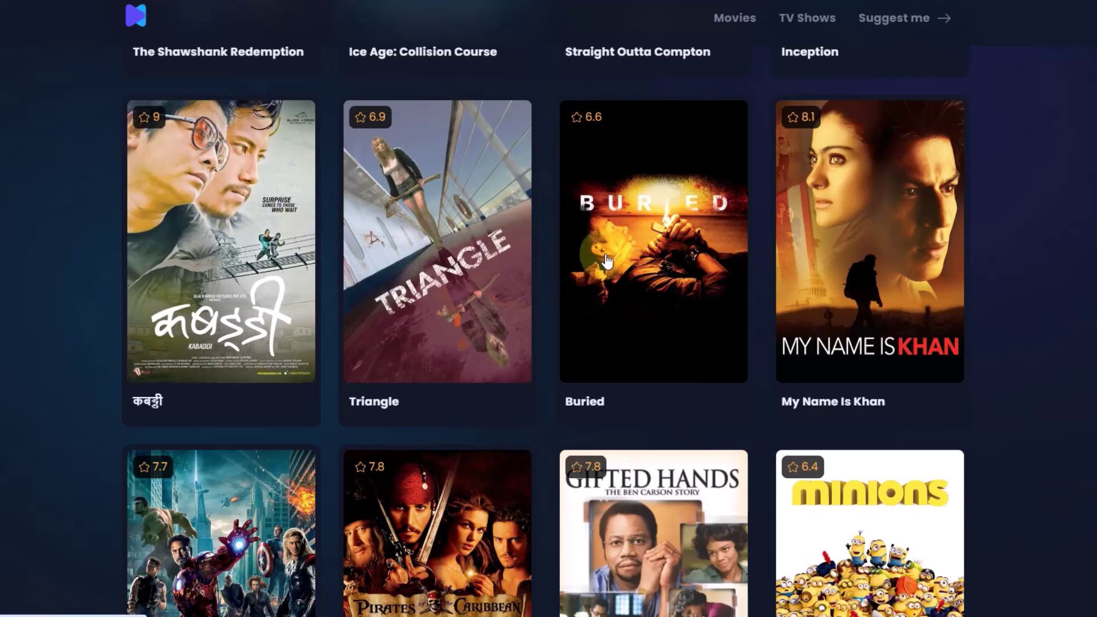
- Compare the poster grid of the live Movies catalogue with the grid on the prototype's Movies page
{"action": "scroll", "coordinate": [607, 257], "scroll_direction": "down", "scroll_amount": 3}
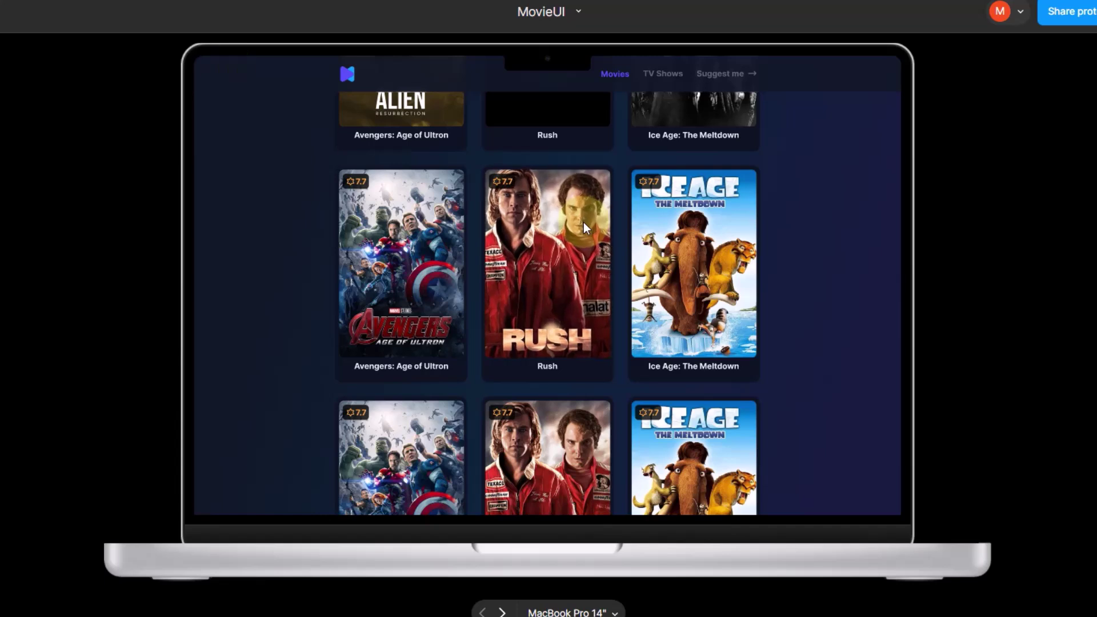
{"action": "scroll", "coordinate": [769, 291], "scroll_direction": "down", "scroll_amount": 2}
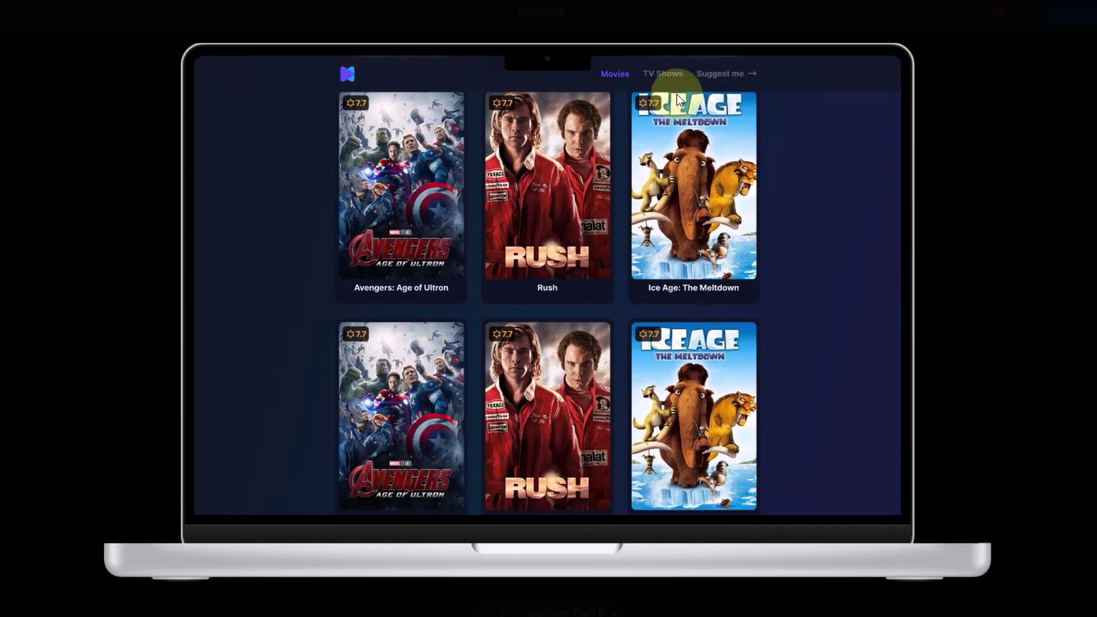
{"action": "scroll", "coordinate": [684, 267], "scroll_direction": "down", "scroll_amount": 1}
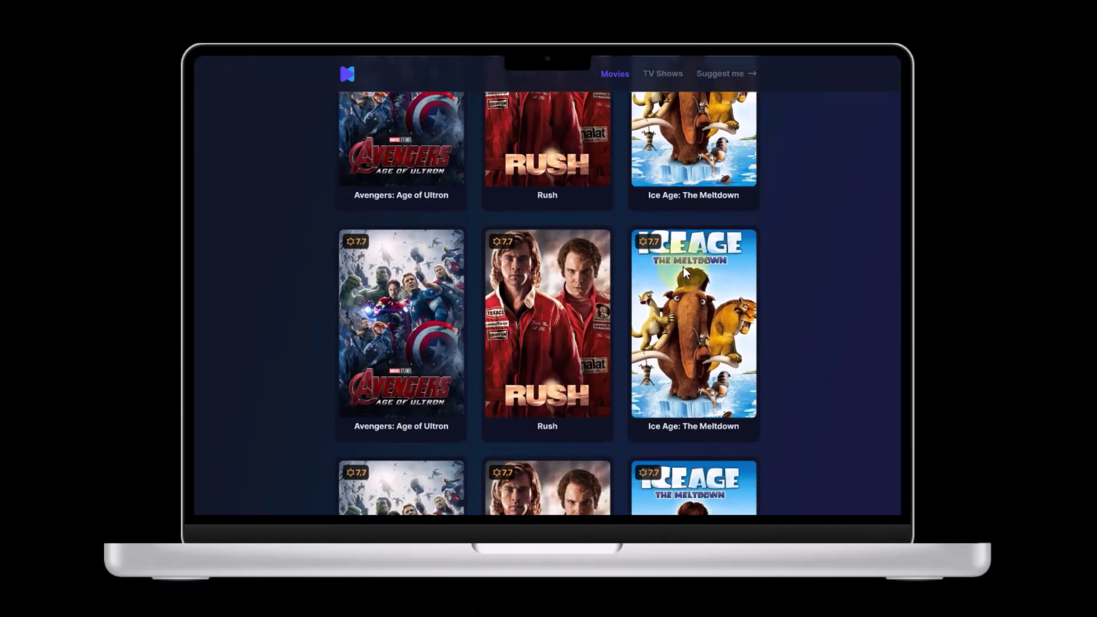
{"action": "scroll", "coordinate": [683, 266], "scroll_direction": "down", "scroll_amount": 3}
{"action": "scroll", "coordinate": [683, 266], "scroll_direction": "down", "scroll_amount": 3}
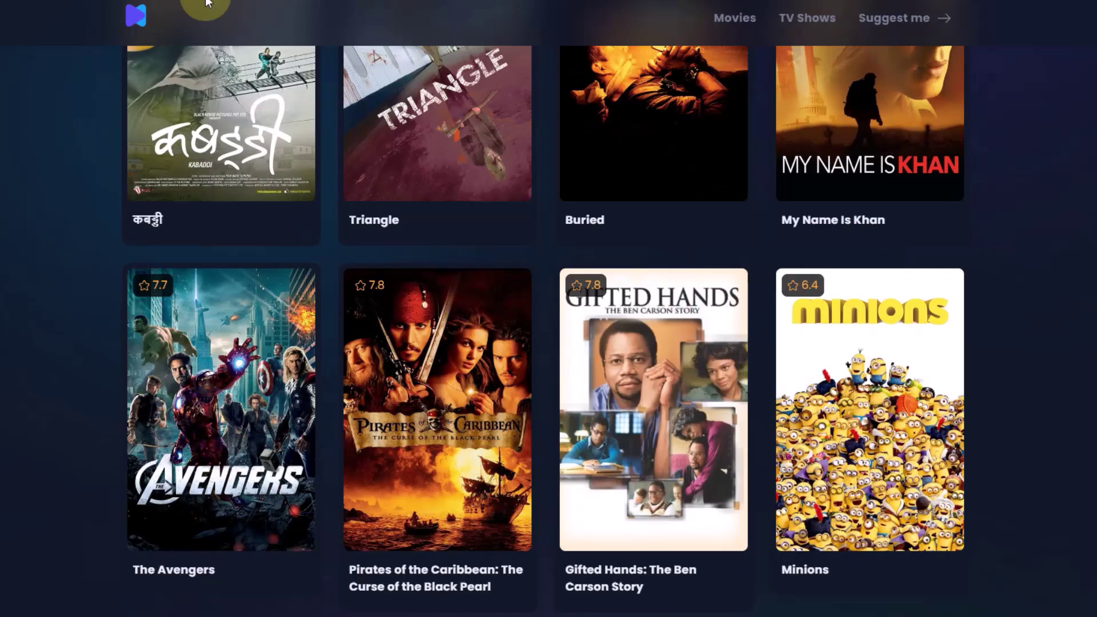
- Examine the live catalogue and the prototype's Movies page down to the footer, and open the prototype's TV Shows page
{"action": "scroll", "coordinate": [659, 486], "scroll_direction": "down", "scroll_amount": 15}
{"action": "scroll", "coordinate": [659, 486], "scroll_direction": "down", "scroll_amount": 10}
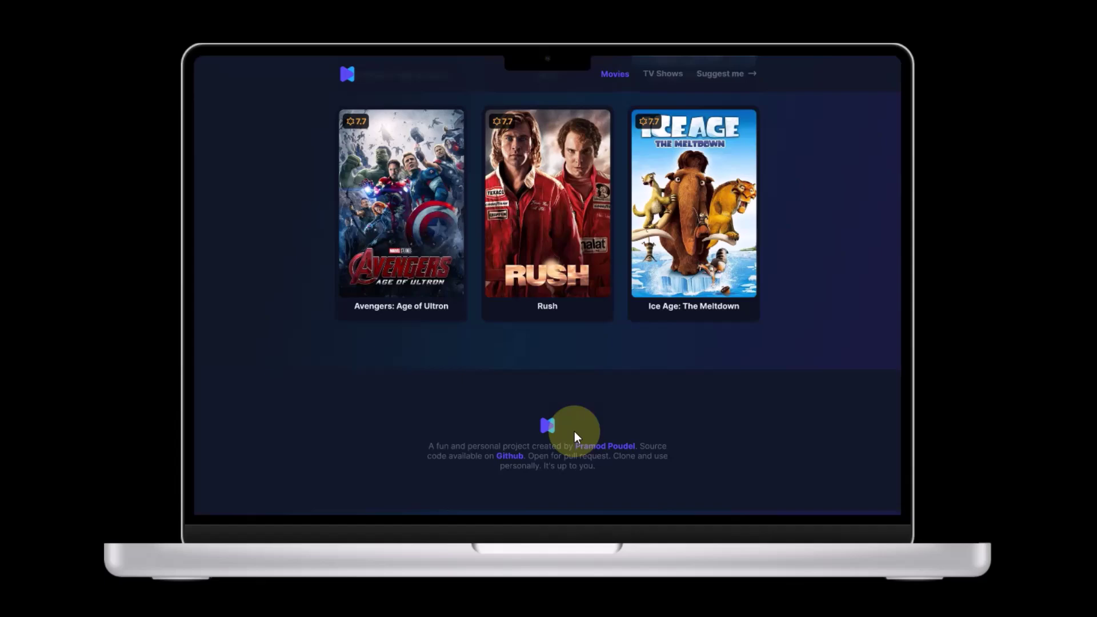
{"action": "scroll", "coordinate": [574, 431], "scroll_direction": "down", "scroll_amount": 5}
{"action": "scroll", "coordinate": [574, 431], "scroll_direction": "down", "scroll_amount": 2}
{"action": "scroll", "coordinate": [574, 431], "scroll_direction": "up", "scroll_amount": 10}
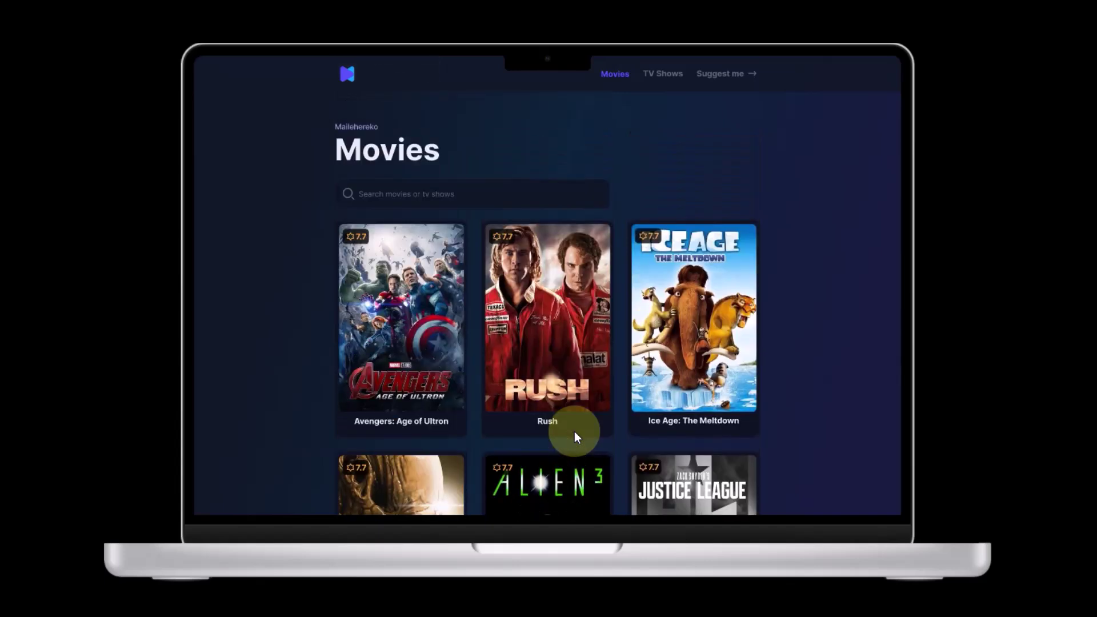
{"action": "left_click", "coordinate": [663, 81]}
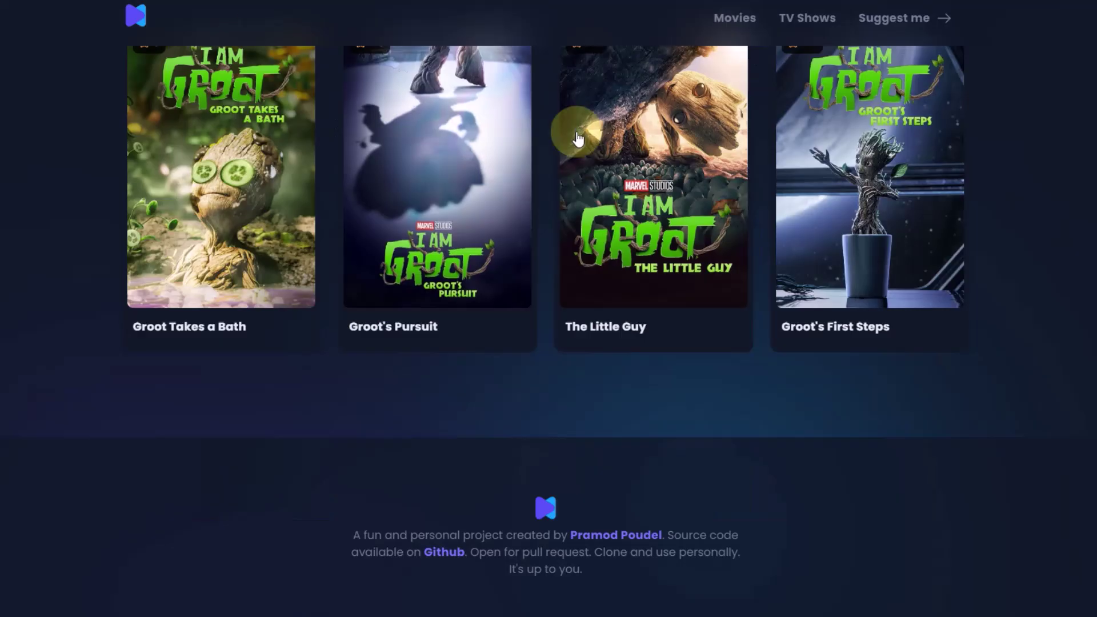
- Look over the live site's full Movies catalogue from the footer credits back to the first poster rows
{"action": "scroll", "coordinate": [578, 138], "scroll_direction": "up", "scroll_amount": 20}
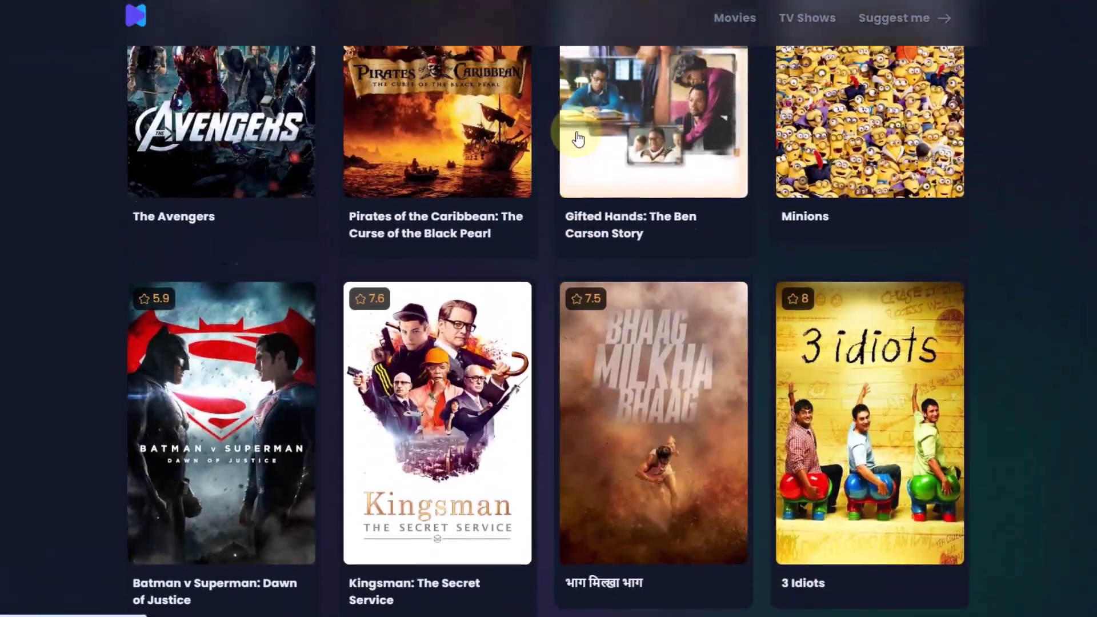
{"action": "scroll", "coordinate": [579, 138], "scroll_direction": "up", "scroll_amount": 20}
{"action": "scroll", "coordinate": [579, 139], "scroll_direction": "down", "scroll_amount": 20}
{"action": "scroll", "coordinate": [578, 139], "scroll_direction": "up", "scroll_amount": 5}
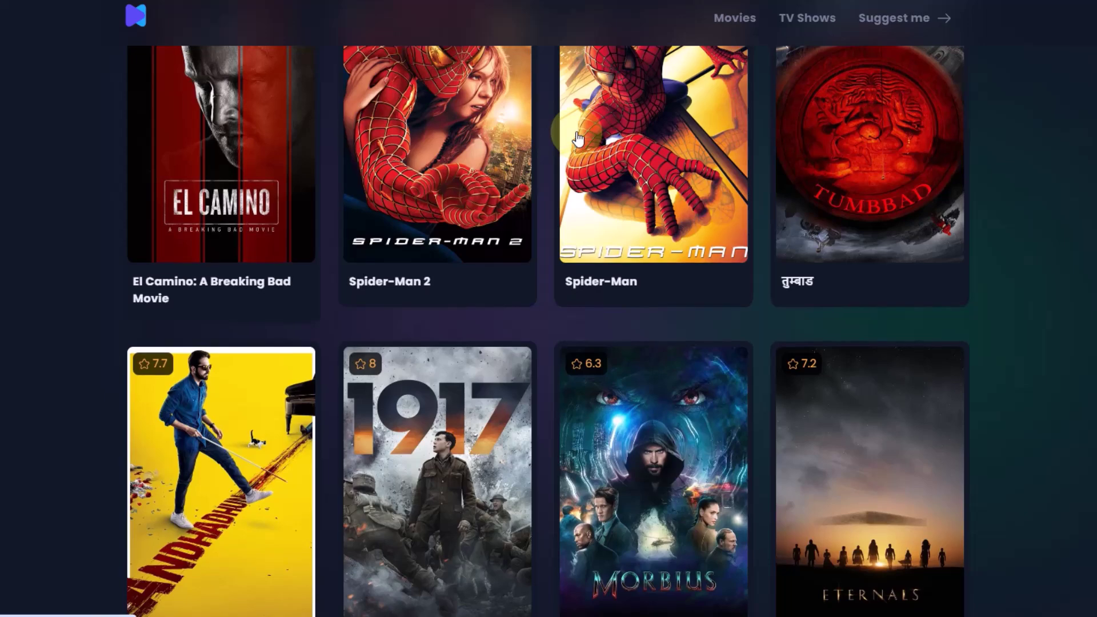
{"action": "scroll", "coordinate": [578, 139], "scroll_direction": "up", "scroll_amount": 15}
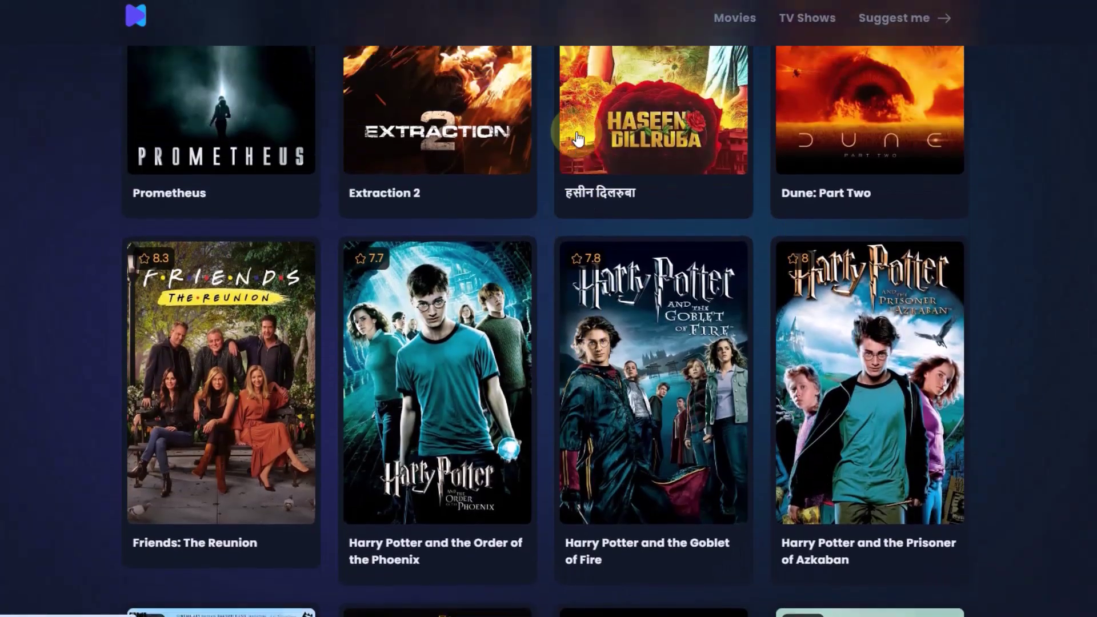
{"action": "scroll", "coordinate": [579, 138], "scroll_direction": "up", "scroll_amount": 1}
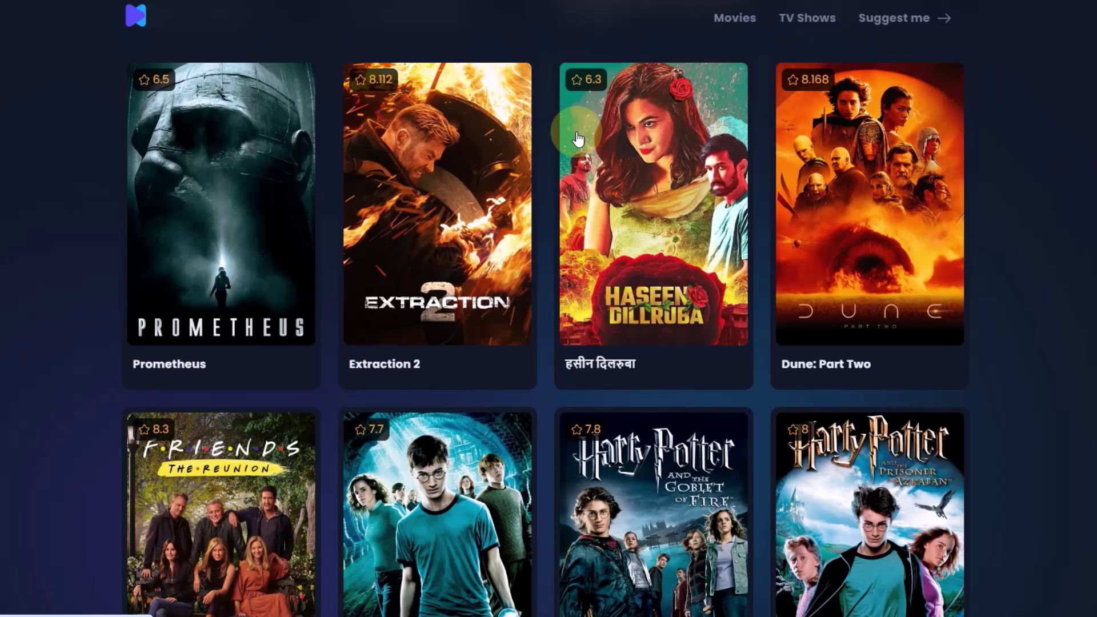
{"action": "scroll", "coordinate": [578, 138], "scroll_direction": "up", "scroll_amount": 10}
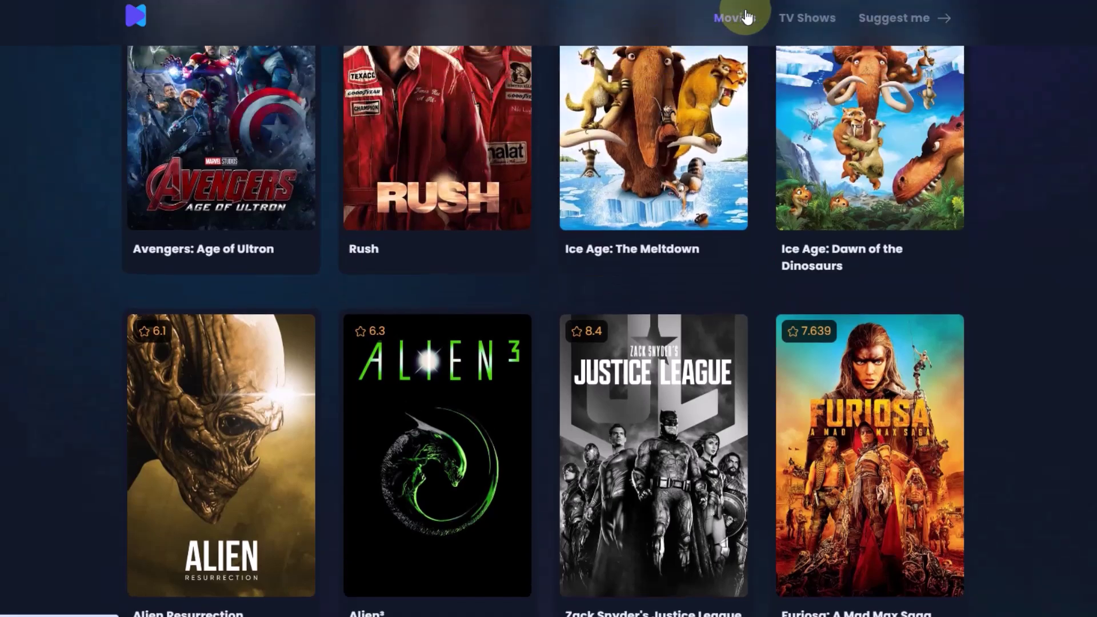
- View the TV Shows and Suggest me pages on the live site, and the Suggest me and Movies pages in the prototype
{"action": "left_click", "coordinate": [807, 20]}
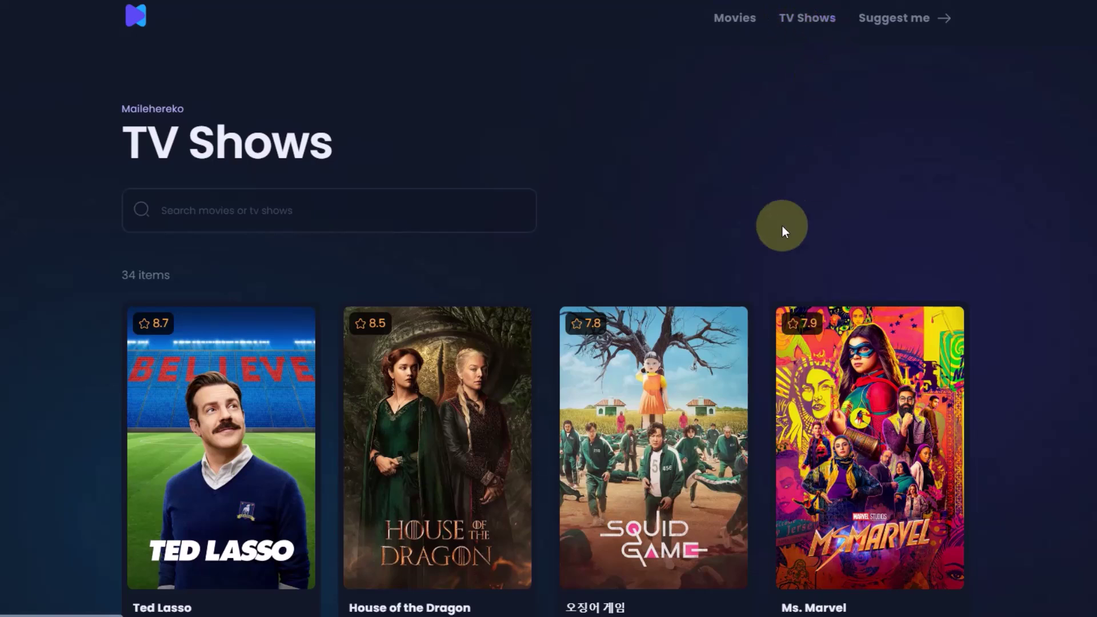
{"action": "left_click", "coordinate": [877, 22]}
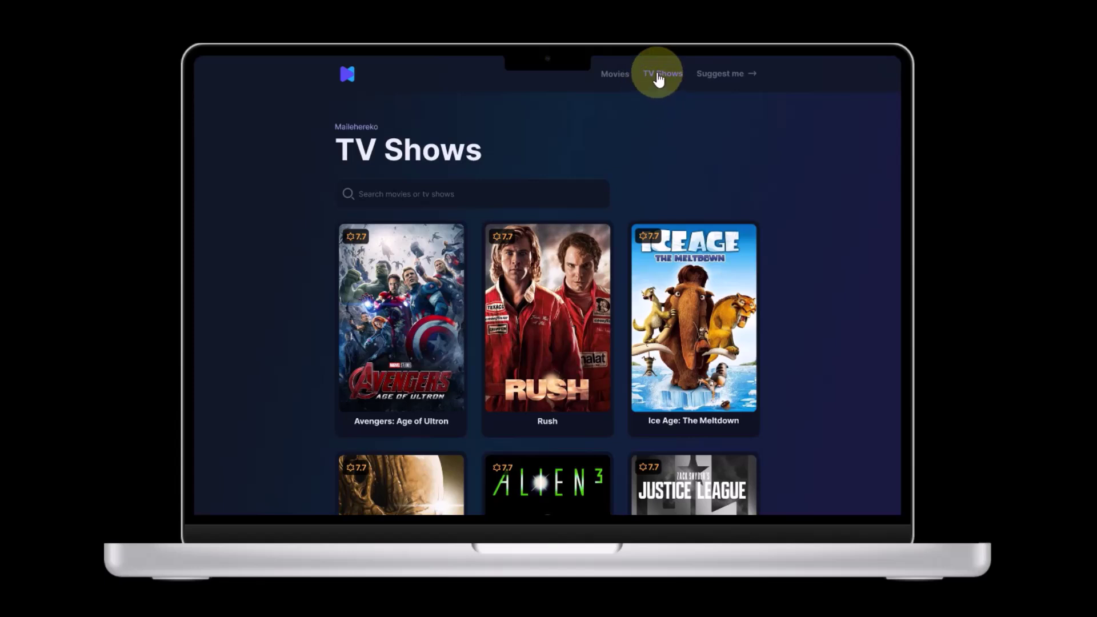
{"action": "left_click", "coordinate": [721, 70]}
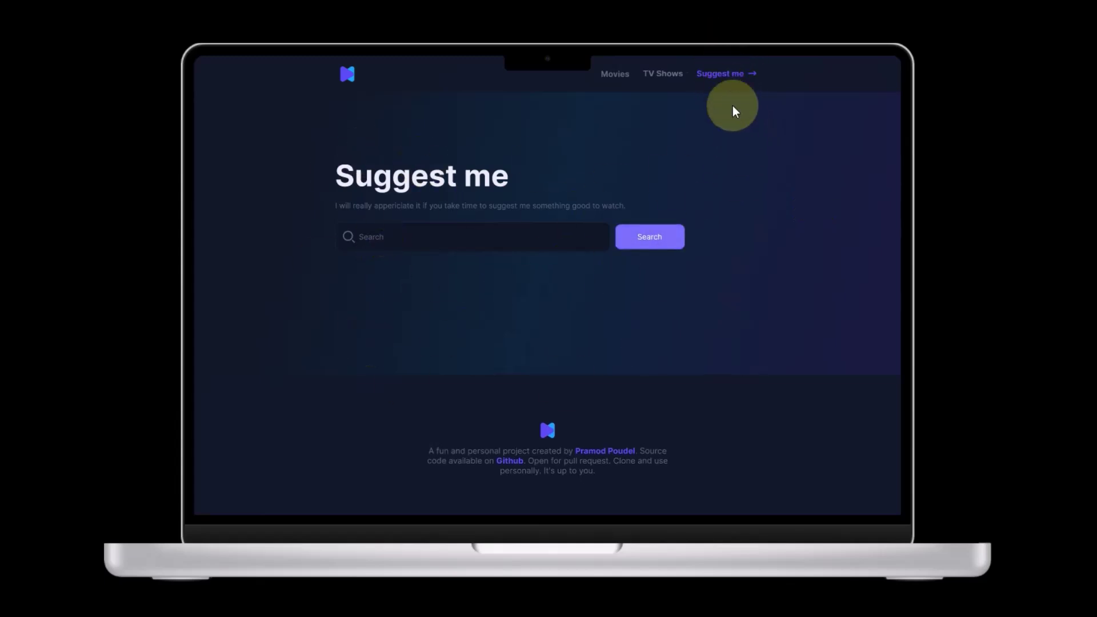
{"action": "left_click", "coordinate": [612, 76]}
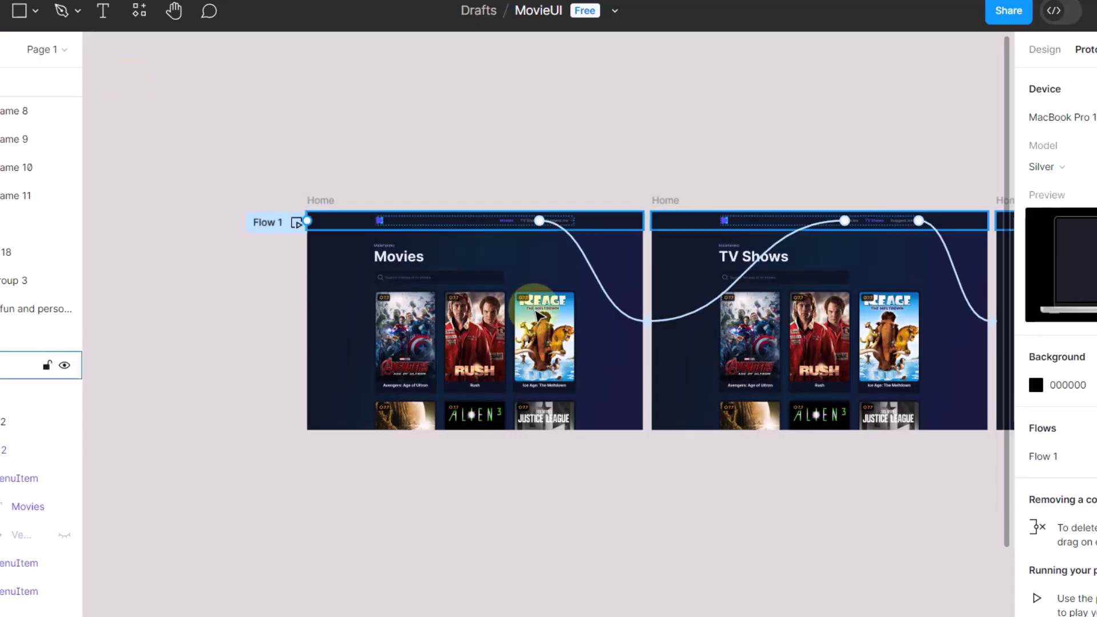
- In the MovieUI design file, look over the Movies, TV Shows and Suggest me frames and locate the Components frame
{"action": "scroll", "coordinate": [537, 316], "scroll_direction": "right", "scroll_amount": 5}
{"action": "scroll", "coordinate": [535, 312], "scroll_direction": "right", "scroll_amount": 3}
{"action": "scroll", "coordinate": [534, 312], "scroll_direction": "left", "scroll_amount": 6}
{"action": "scroll", "coordinate": [535, 312], "scroll_direction": "down", "scroll_amount": 3}
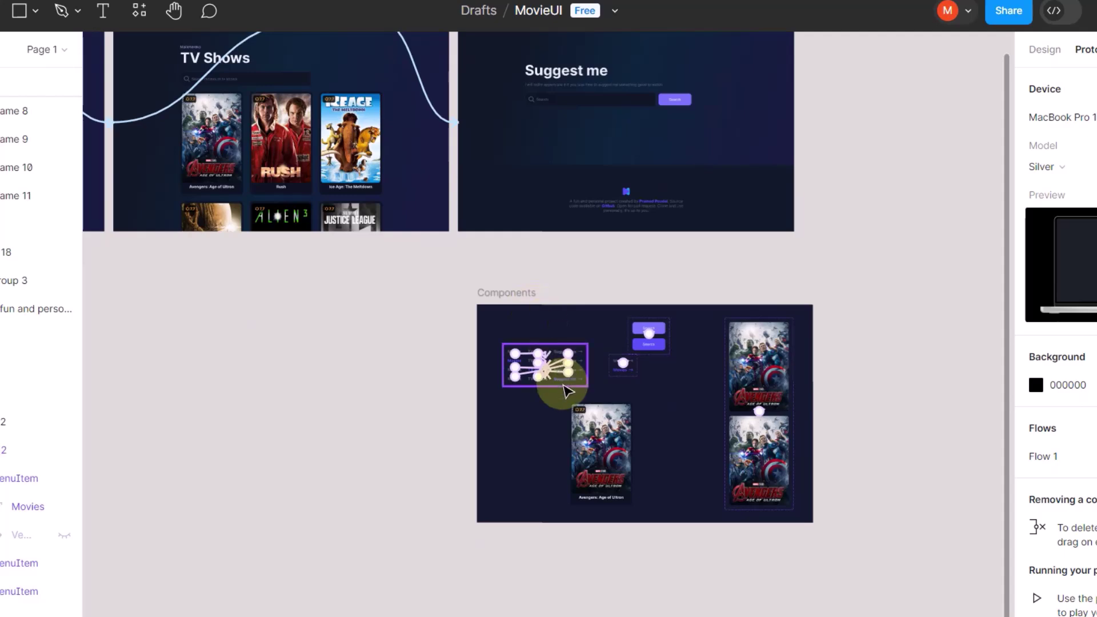
- Examine the menu, search button, menu item and movie poster variants and their prototype links in the Components frame
{"action": "scroll", "coordinate": [569, 392], "scroll_direction": "up", "scroll_amount": 6}
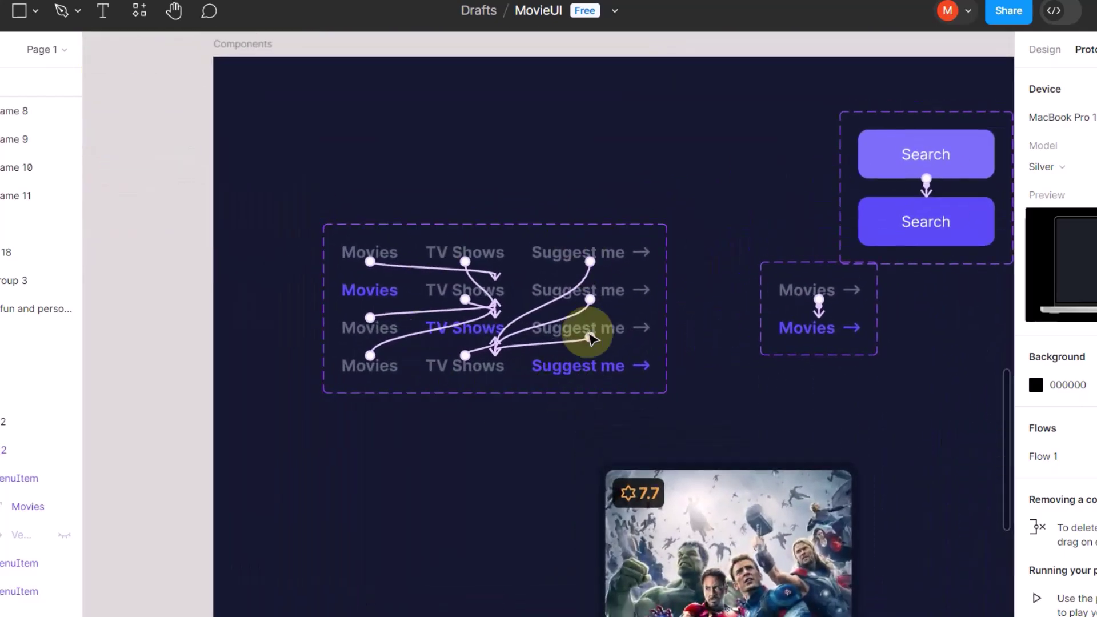
{"action": "scroll", "coordinate": [526, 360], "scroll_direction": "down", "scroll_amount": 1}
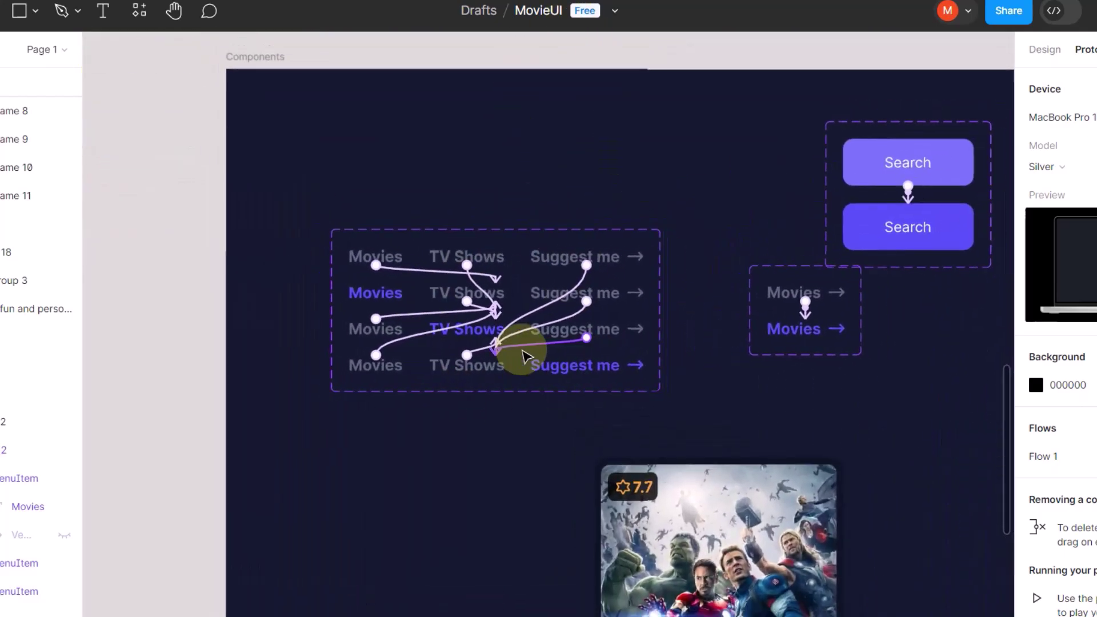
{"action": "scroll", "coordinate": [526, 357], "scroll_direction": "down", "scroll_amount": 2}
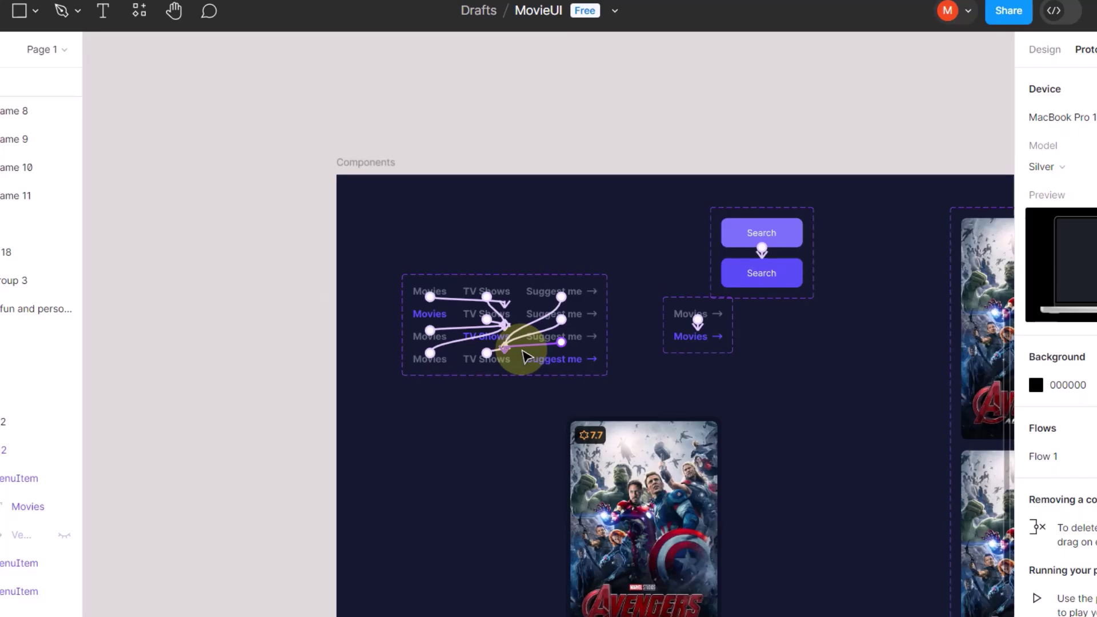
{"action": "scroll", "coordinate": [525, 357], "scroll_direction": "up", "scroll_amount": 3}
{"action": "scroll", "coordinate": [526, 357], "scroll_direction": "right", "scroll_amount": 5}
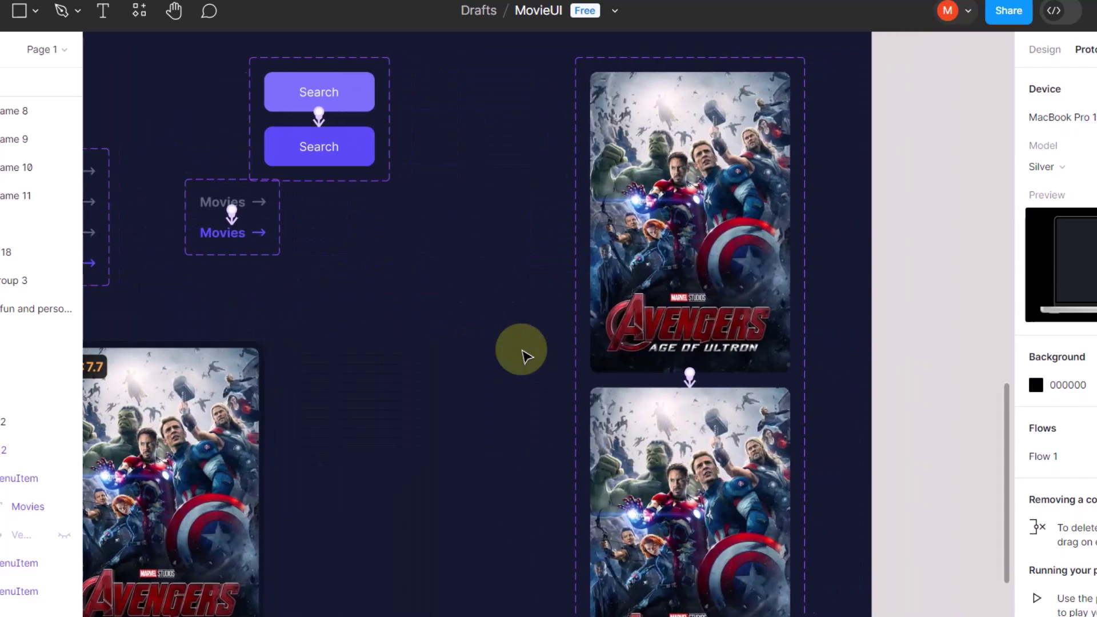
- Look over the remaining component variants and the linked Home frames for Movies and TV Shows in the MovieUI design
{"action": "scroll", "coordinate": [526, 357], "scroll_direction": "down", "scroll_amount": 3}
{"action": "scroll", "coordinate": [527, 357], "scroll_direction": "up", "scroll_amount": 4}
{"action": "scroll", "coordinate": [527, 358], "scroll_direction": "left", "scroll_amount": 10}
{"action": "scroll", "coordinate": [527, 357], "scroll_direction": "right", "scroll_amount": 3}
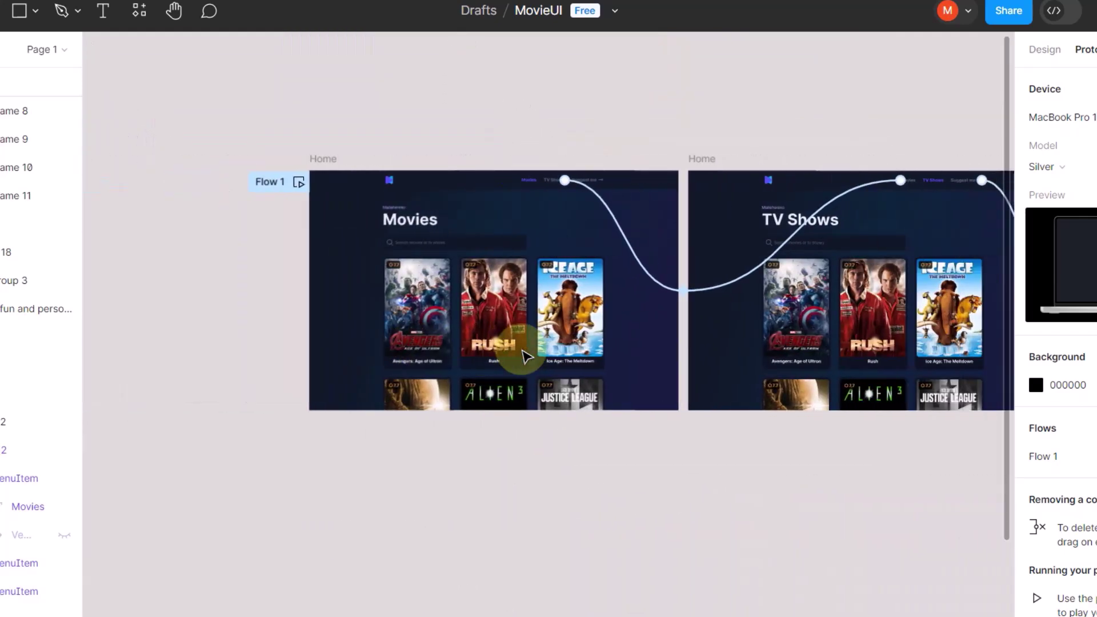
{"action": "left_click", "coordinate": [525, 357]}
{"action": "left_click", "coordinate": [595, 105]}
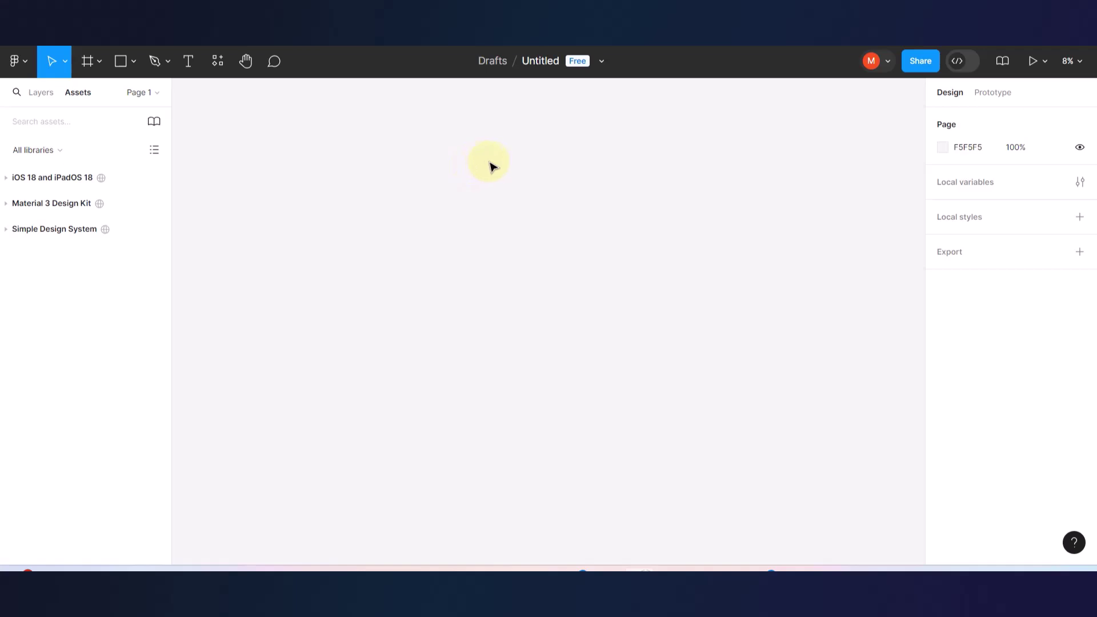
- Rename the new untitled Figma design file as MovieUI
{"action": "left_click", "coordinate": [537, 62]}
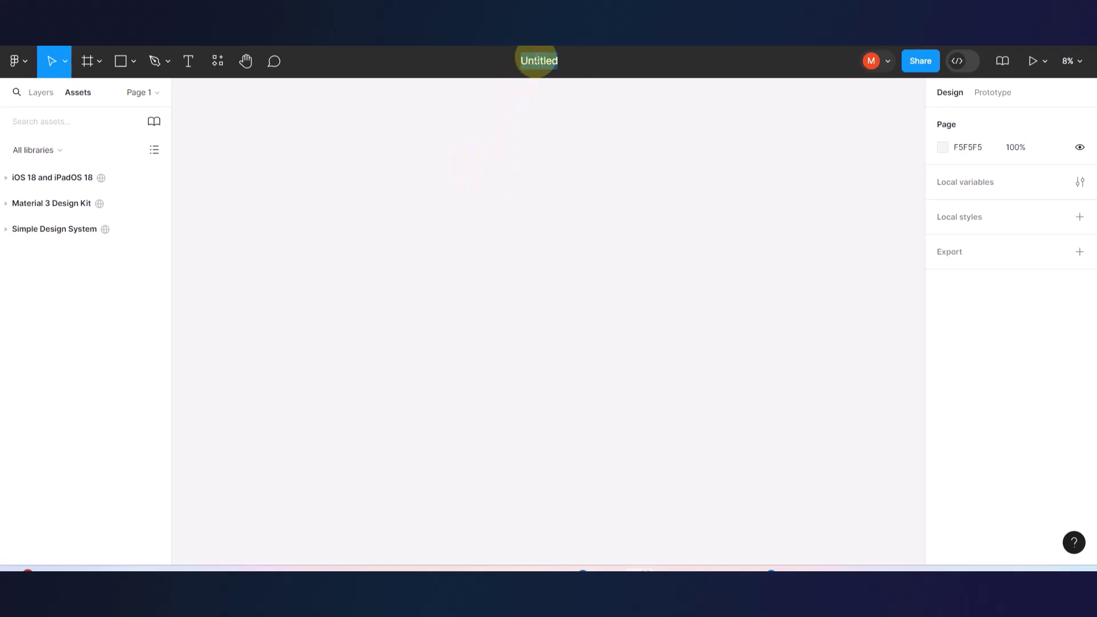
{"action": "type", "text": "M"}
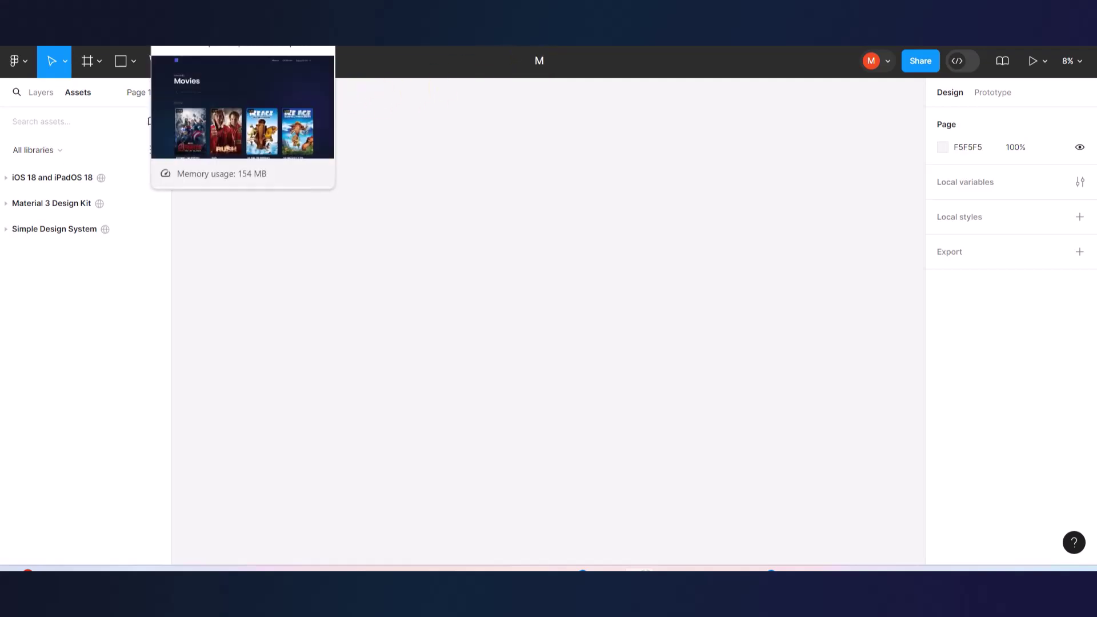
{"action": "type", "text": "ovie"}
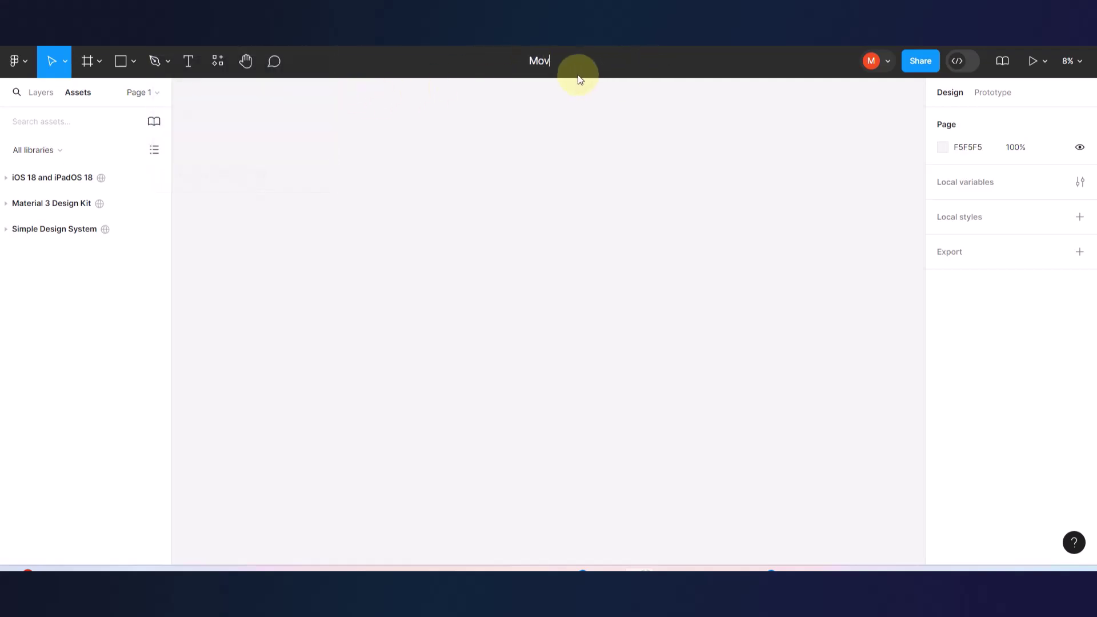
{"action": "type", "text": "UI"}
{"action": "left_click", "coordinate": [534, 186]}
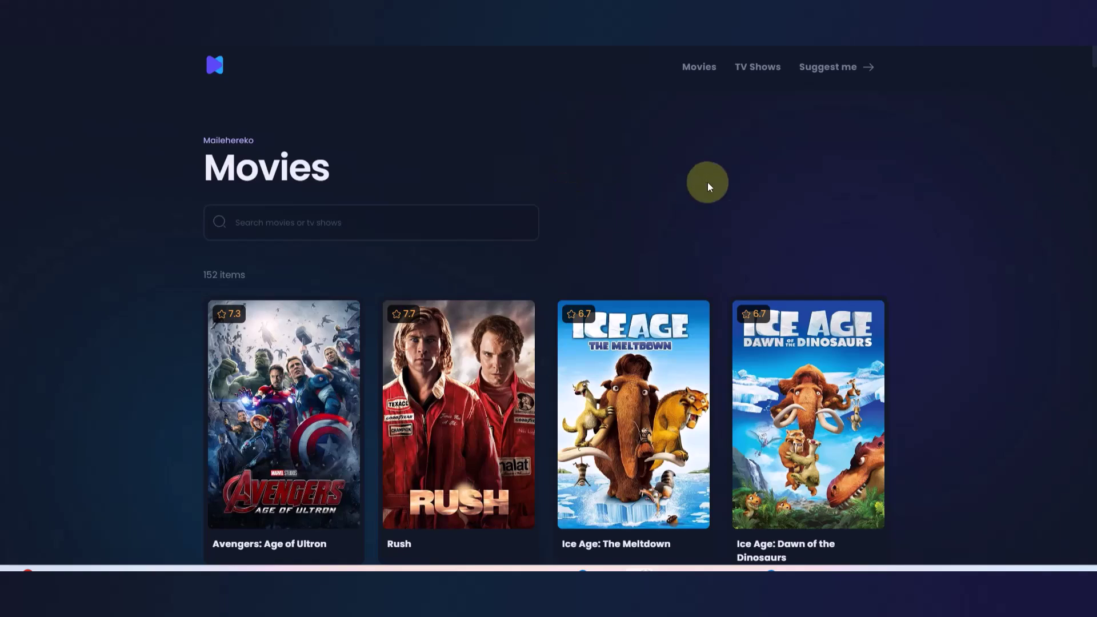
- Glance over the live site's movie posters and search Google for "atomic design system" in a new browser tab
{"action": "scroll", "coordinate": [707, 183], "scroll_direction": "down", "scroll_amount": 8}
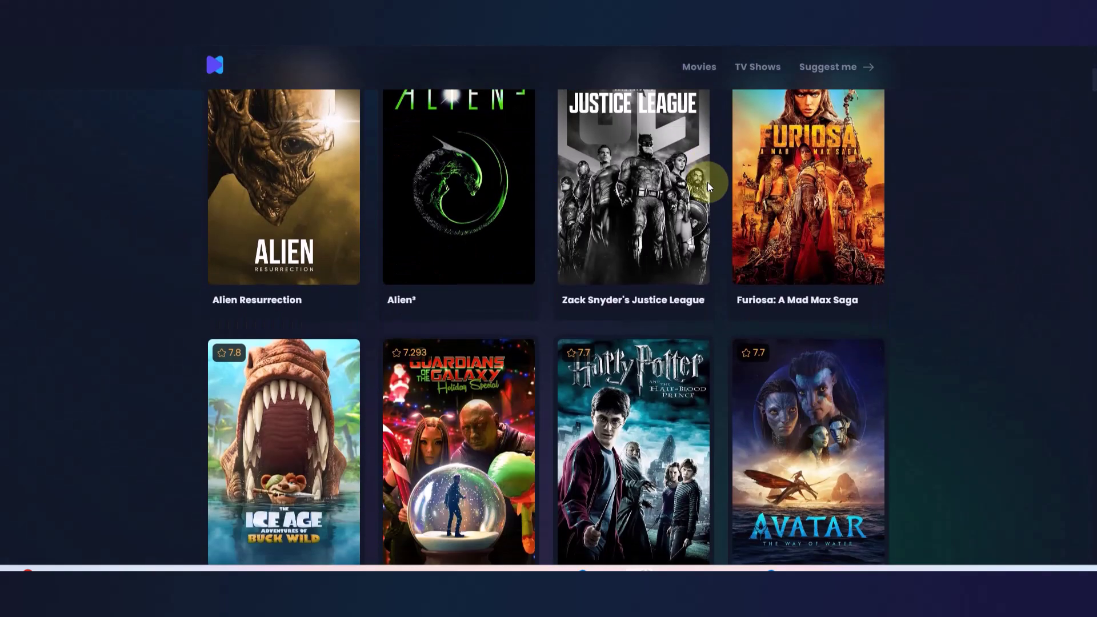
{"action": "key", "text": "ctrl+t"}
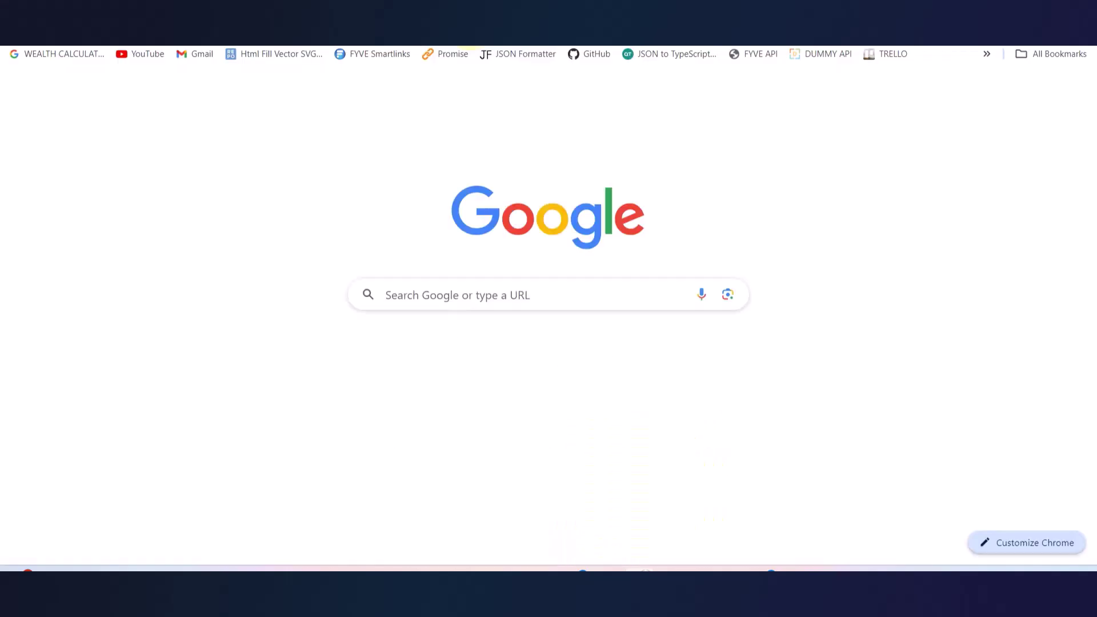
{"action": "left_click", "coordinate": [412, 297]}
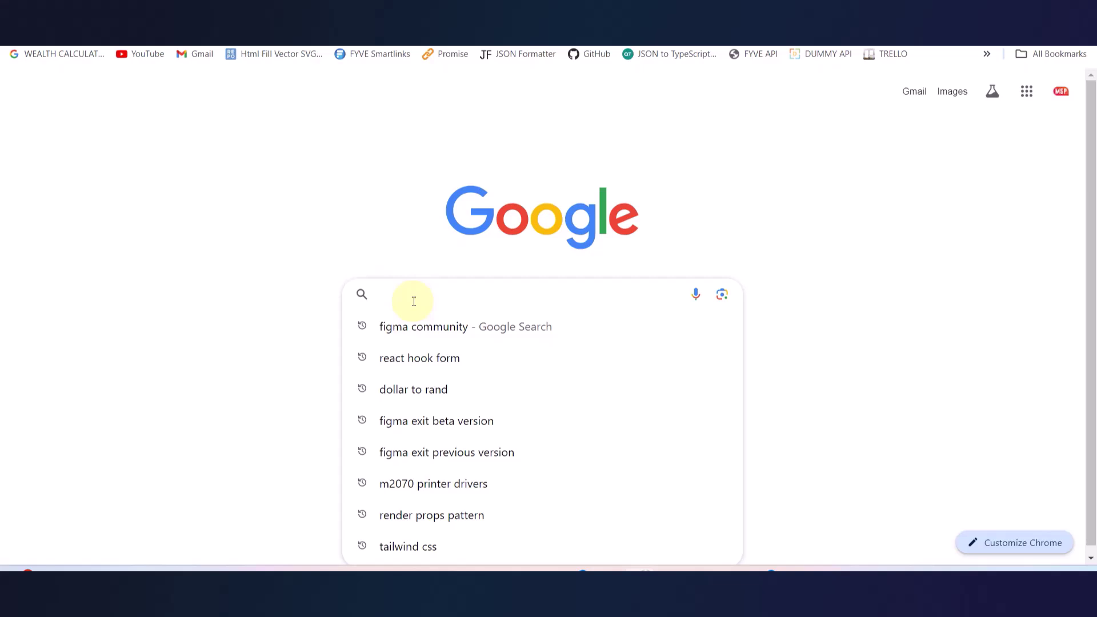
{"action": "type", "text": "atomic design"}
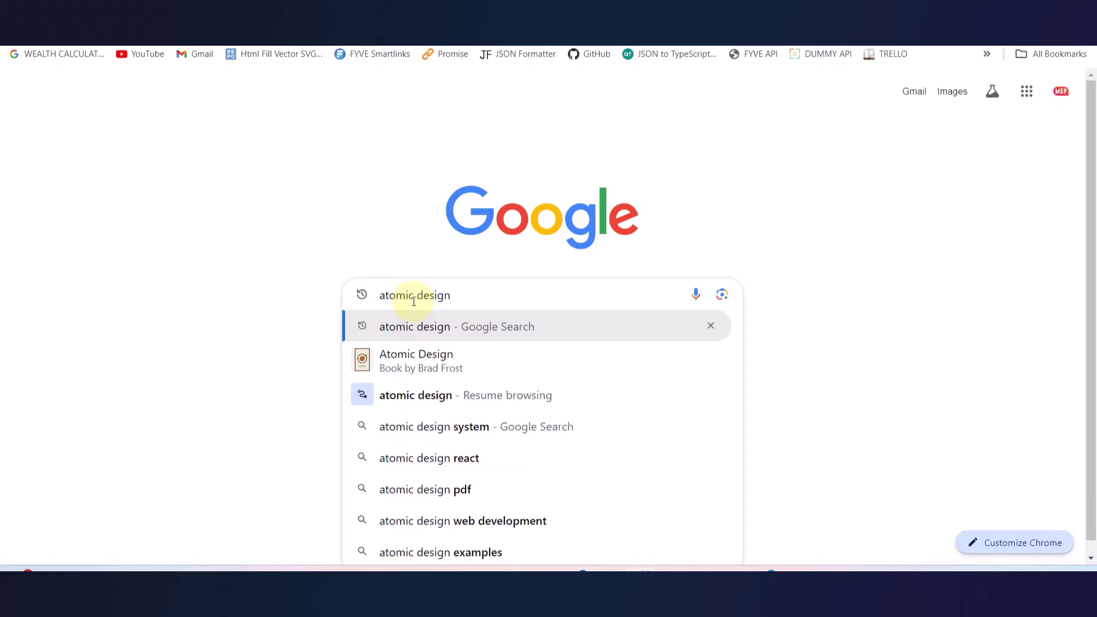
{"action": "left_click", "coordinate": [447, 435]}
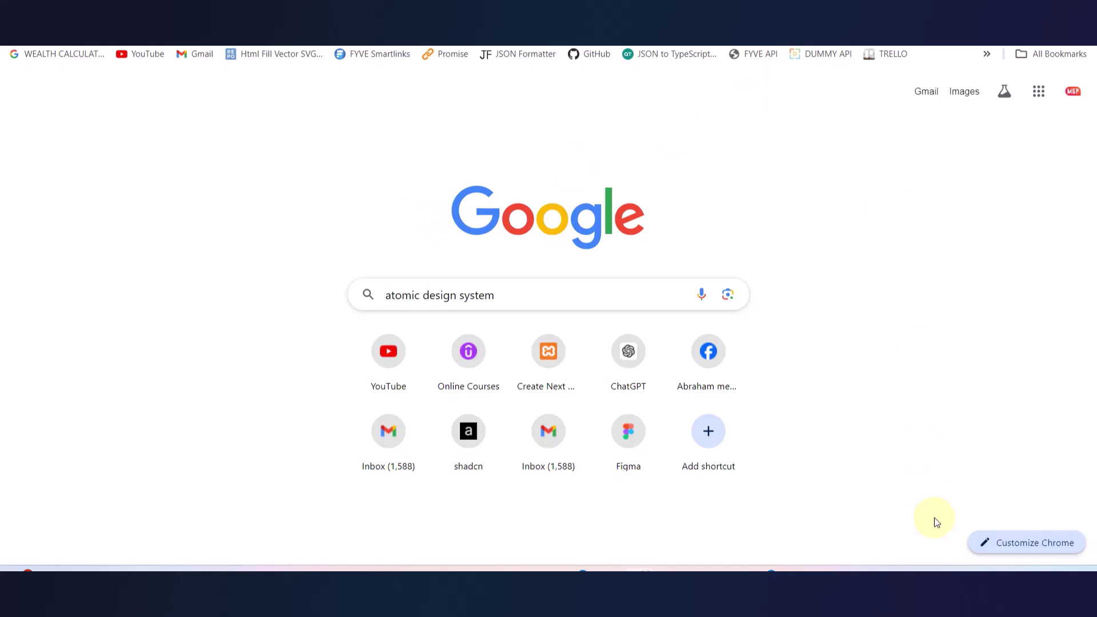
- Check the computer's Wi-Fi settings and retry the Google search for "atomic design system"
{"action": "key", "text": "super+a"}
{"action": "left_click", "coordinate": [903, 310]}
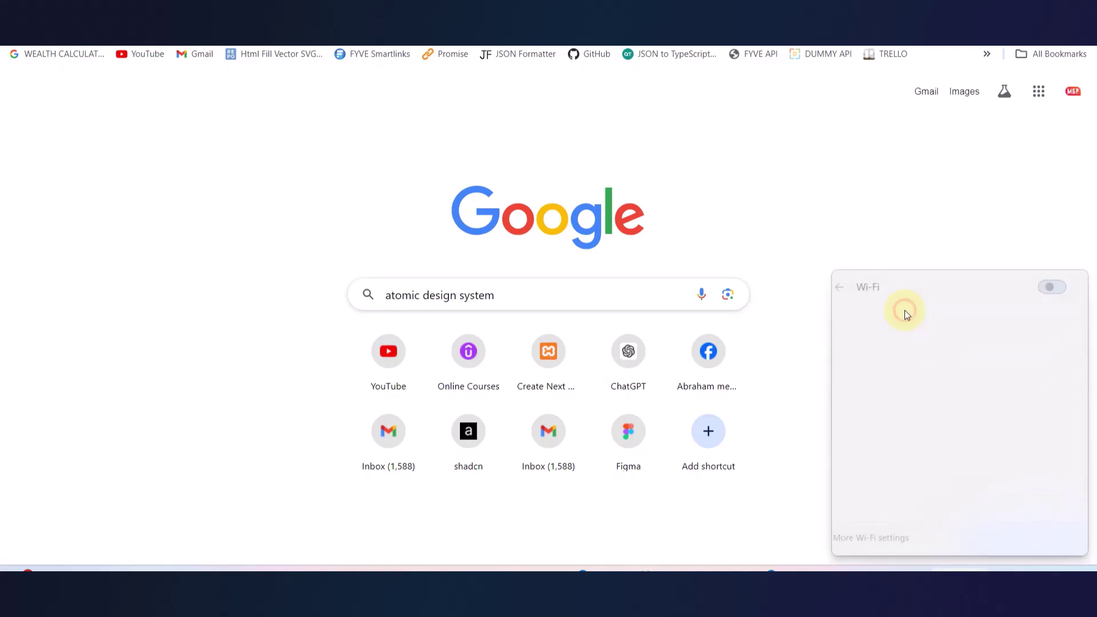
{"action": "left_click", "coordinate": [535, 300]}
{"action": "left_click_drag", "start_coordinate": [535, 300], "coordinate": [463, 315]}
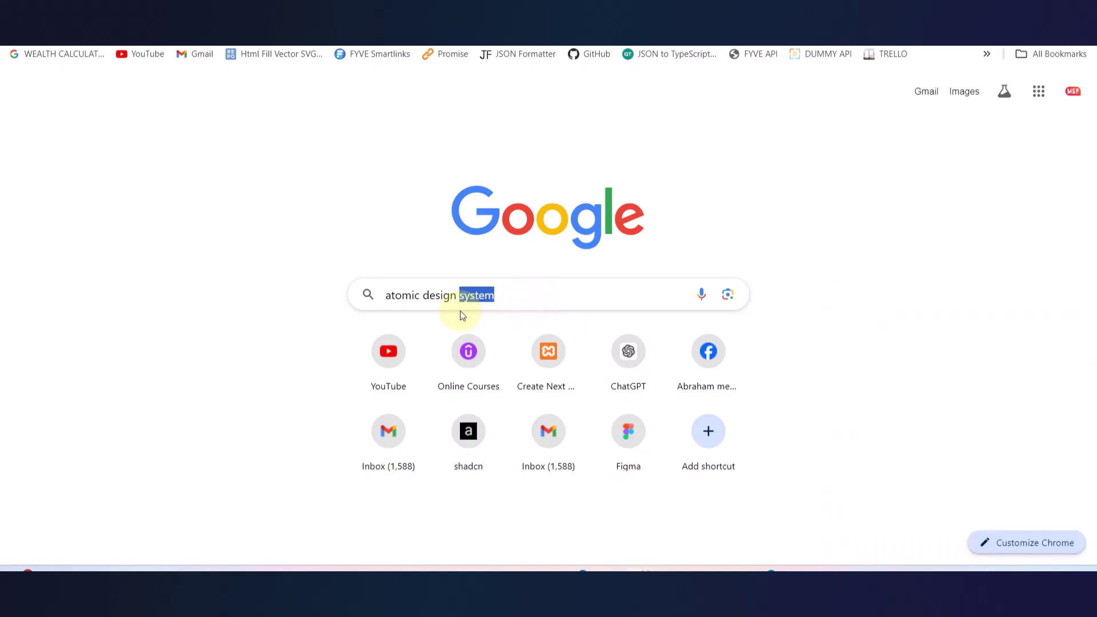
{"action": "key", "text": "BackSpace"}
{"action": "type", "text": "prin"}
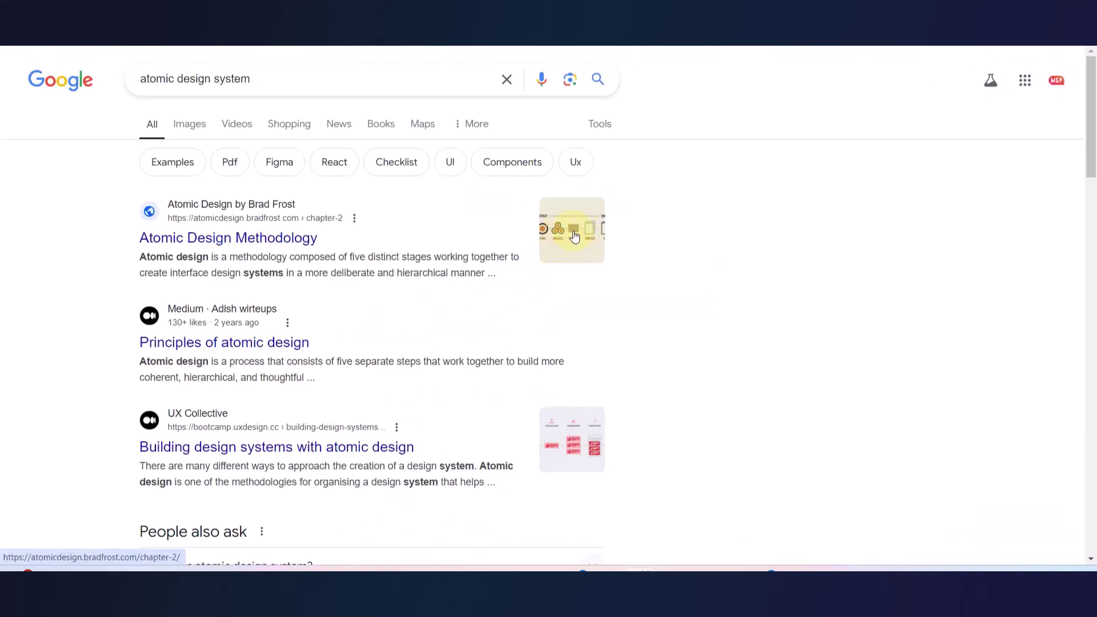
- From the image results, open the UX Collective article "Grouping components in atomic design systems"
{"action": "left_click", "coordinate": [199, 129]}
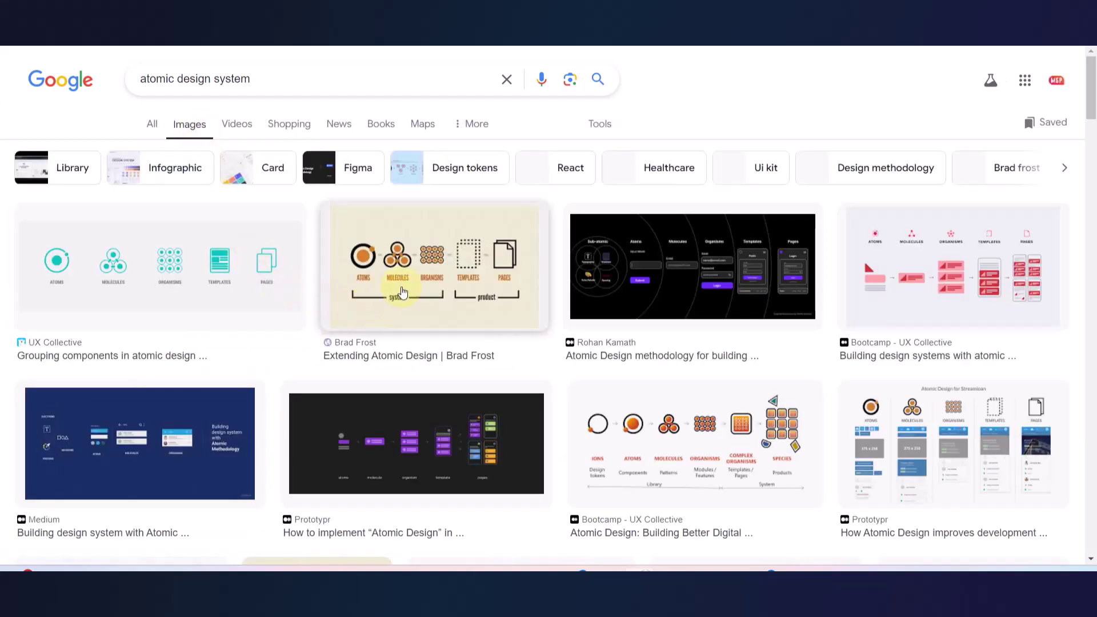
{"action": "left_click", "coordinate": [236, 260]}
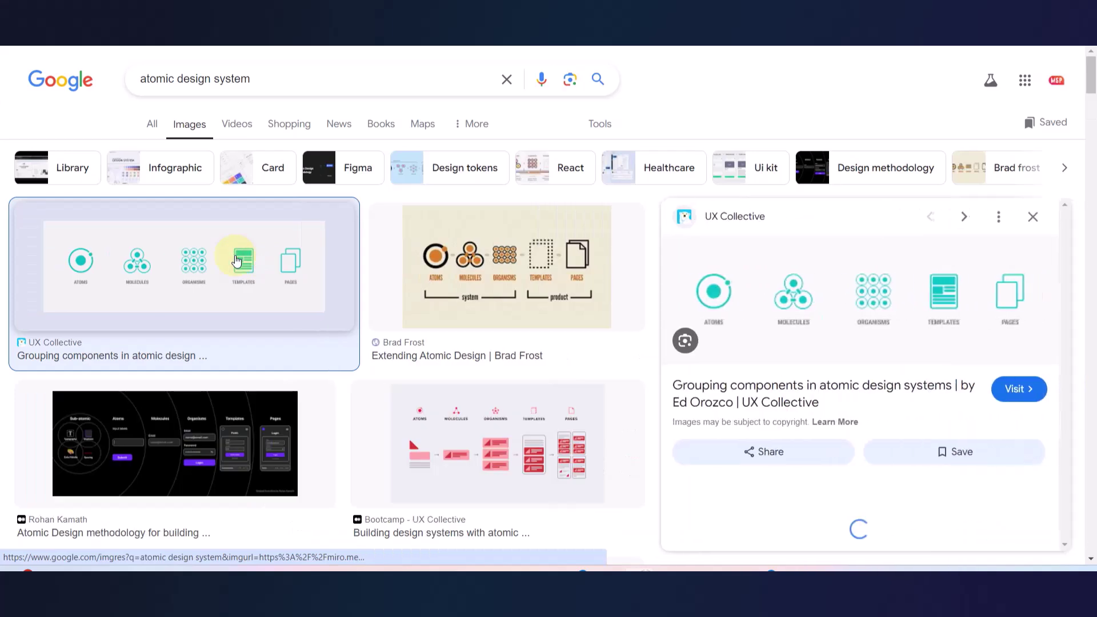
{"action": "left_click", "coordinate": [790, 290]}
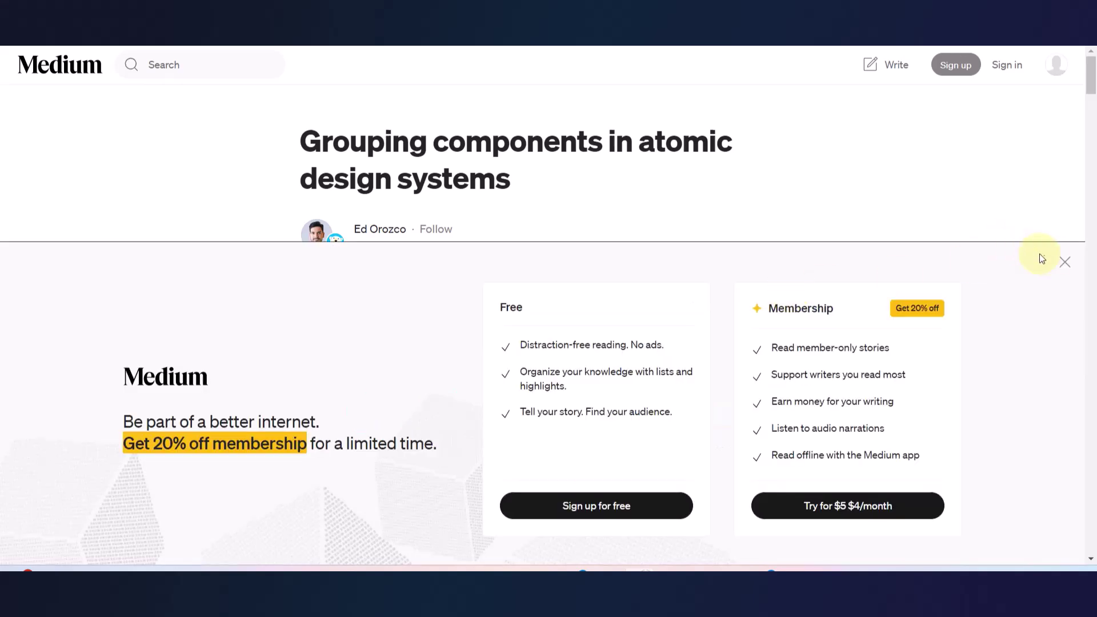
- Dismiss the Medium membership offer and enlarge the article's Atomic Design Taxonomy diagram
{"action": "left_click", "coordinate": [1064, 261]}
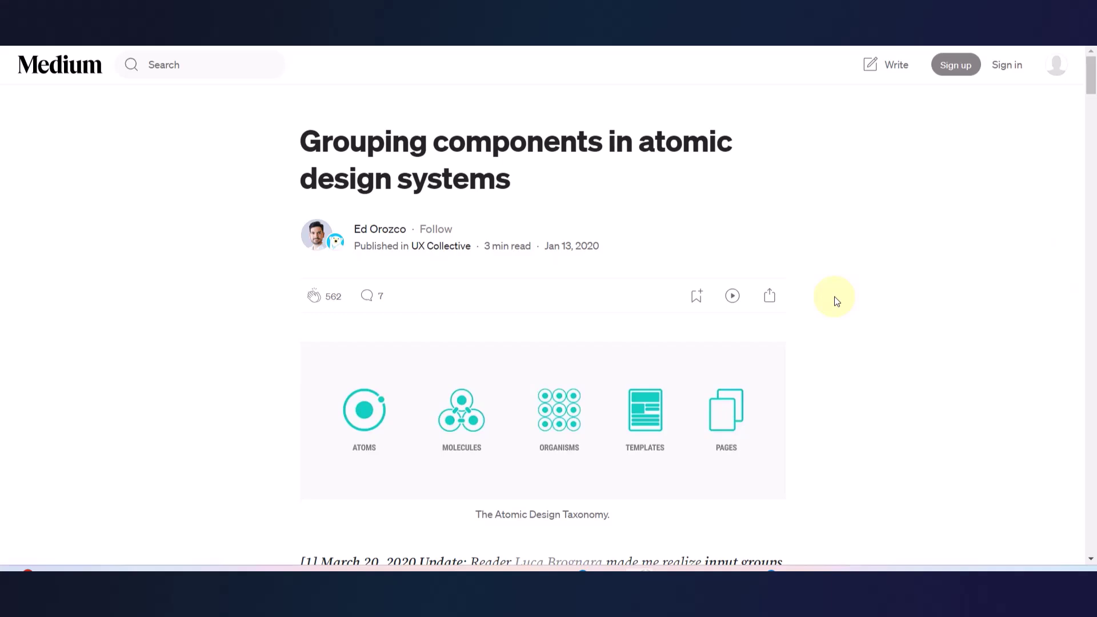
{"action": "scroll", "coordinate": [835, 297], "scroll_direction": "down", "scroll_amount": 3}
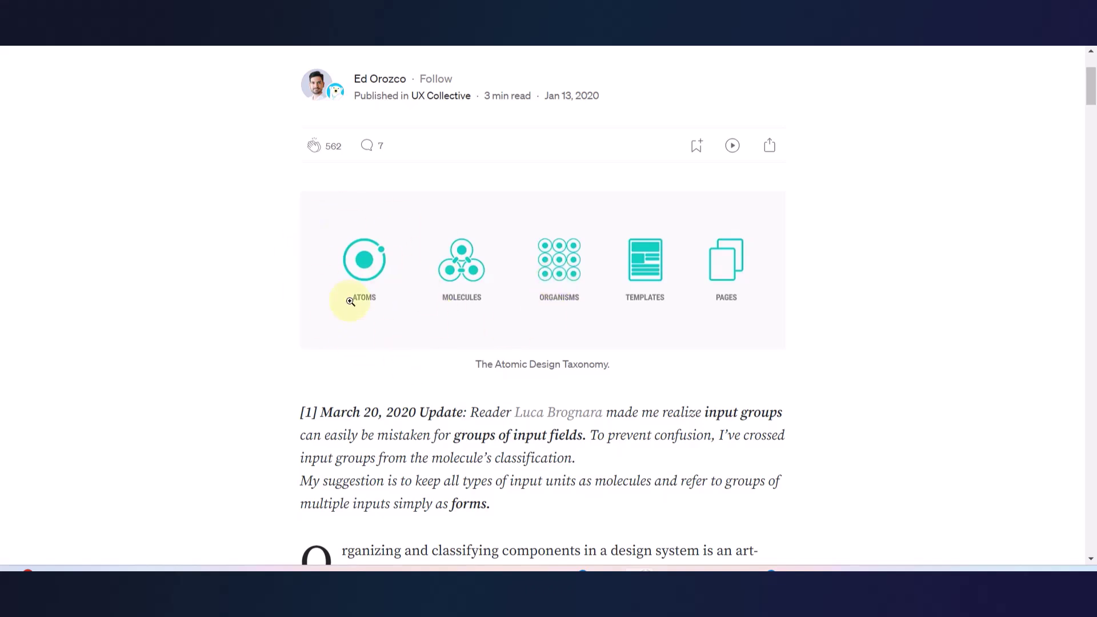
{"action": "left_click", "coordinate": [455, 269]}
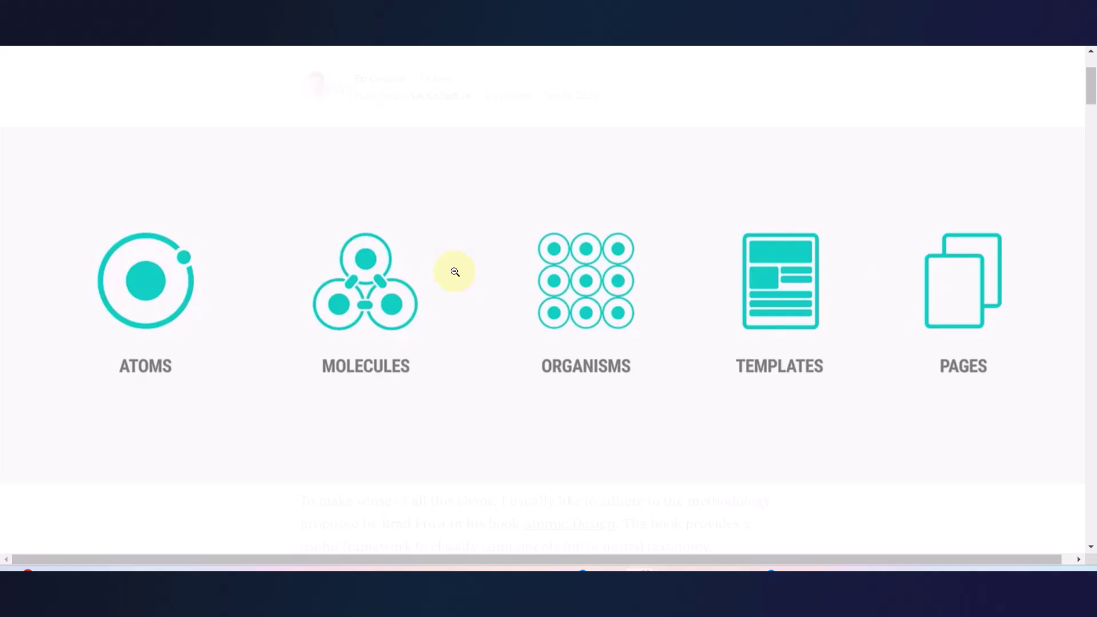
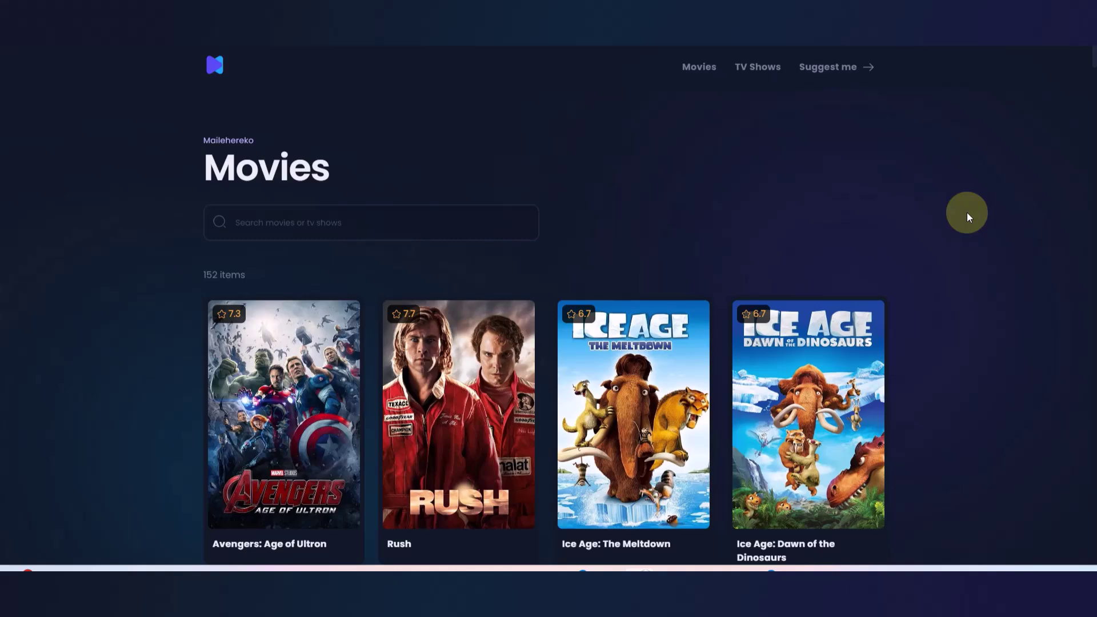
- On the live site, look over the Movies poster rows, view the TV Shows and Suggest me pages, and return to Movies
{"action": "scroll", "coordinate": [967, 213], "scroll_direction": "down", "scroll_amount": 15}
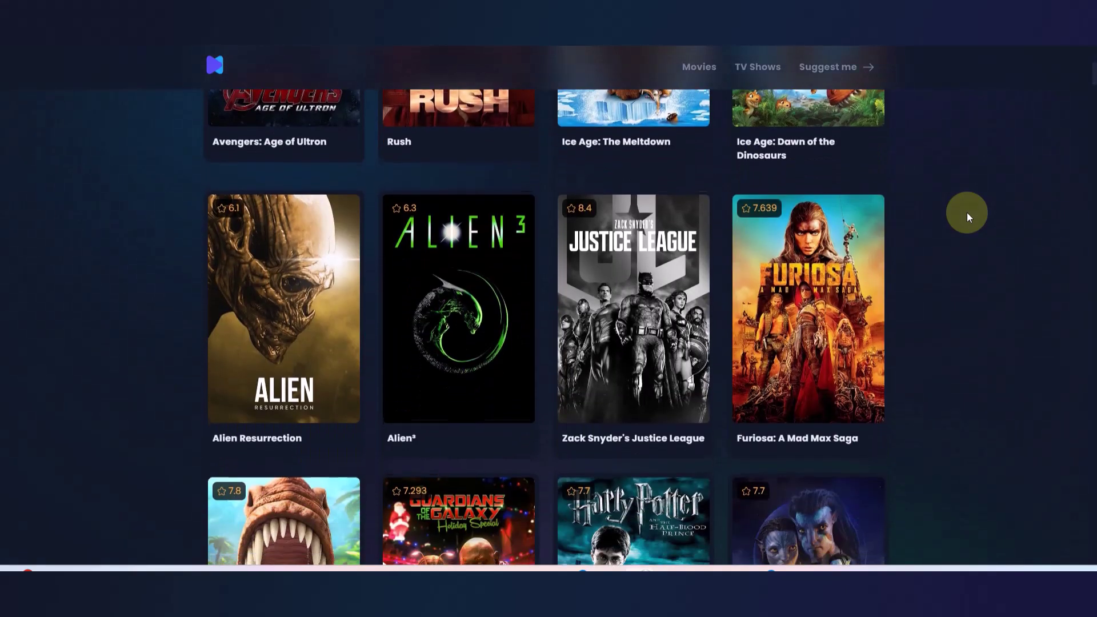
{"action": "scroll", "coordinate": [967, 212], "scroll_direction": "down", "scroll_amount": 2}
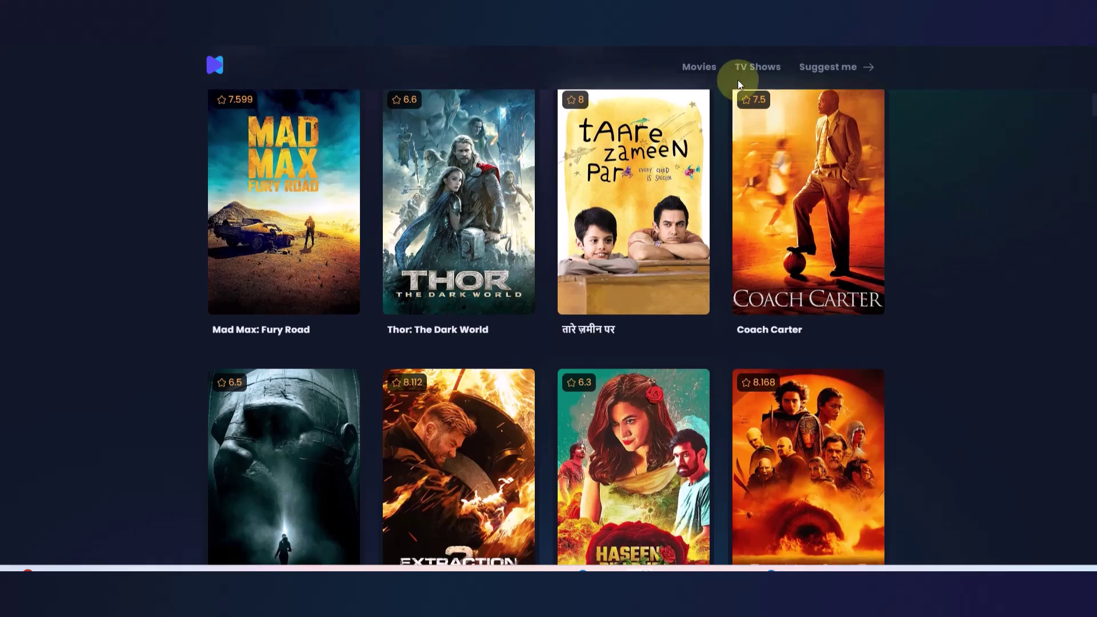
{"action": "left_click", "coordinate": [756, 70]}
{"action": "left_click", "coordinate": [810, 70]}
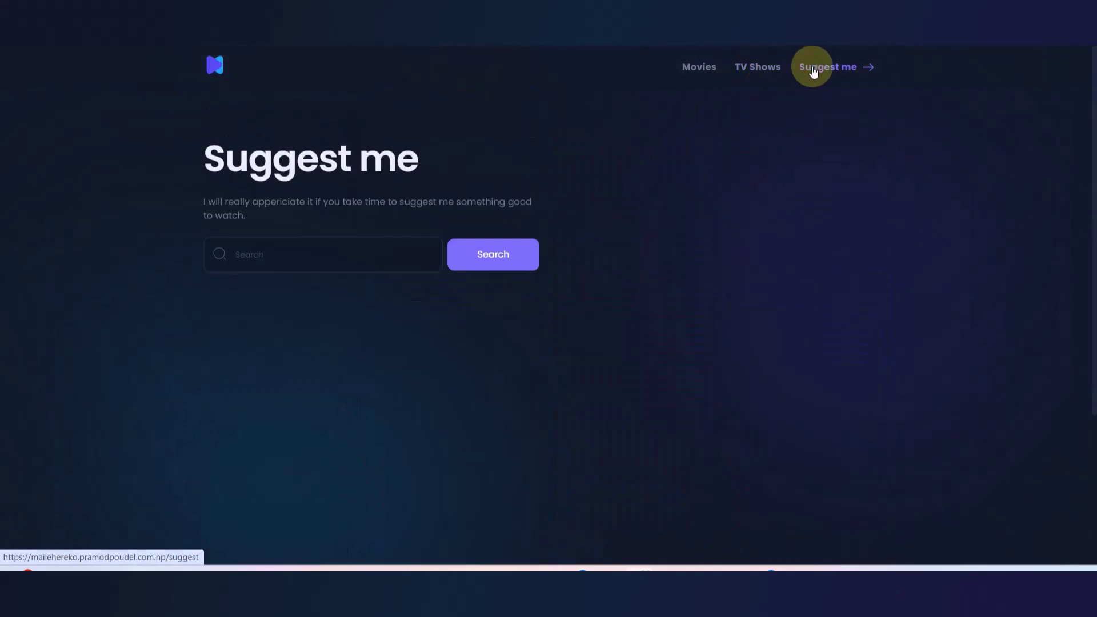
{"action": "left_click", "coordinate": [749, 78]}
{"action": "left_click", "coordinate": [697, 67]}
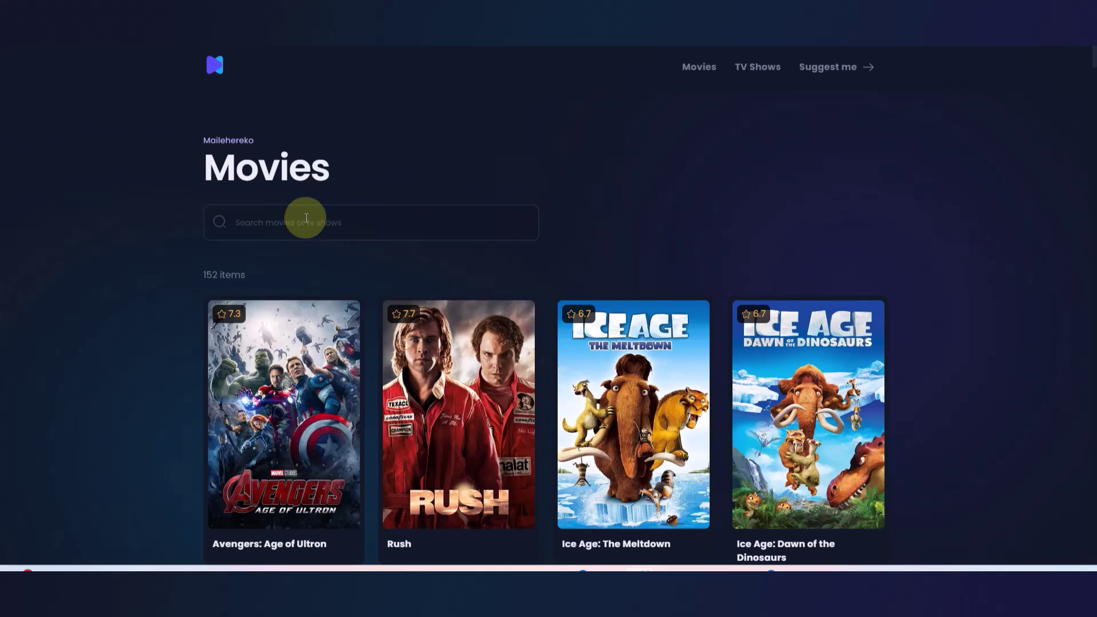
- Examine the Movies page's heading, search field, item count and Mailehereko label on the live site
{"action": "left_click_drag", "start_coordinate": [327, 167], "coordinate": [191, 177]}
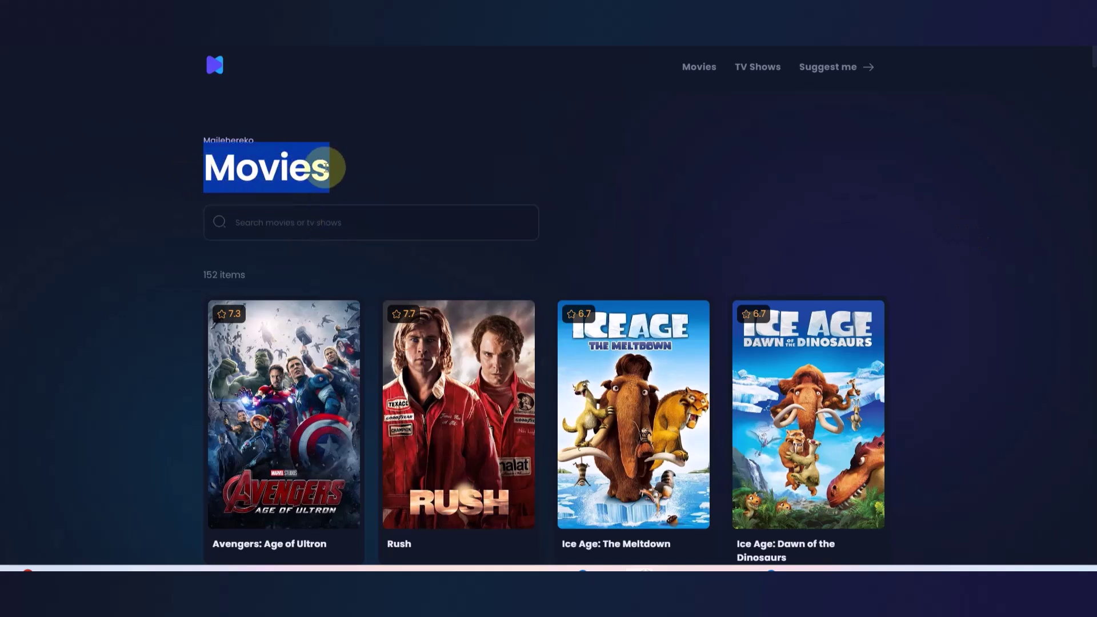
{"action": "left_click", "coordinate": [452, 131]}
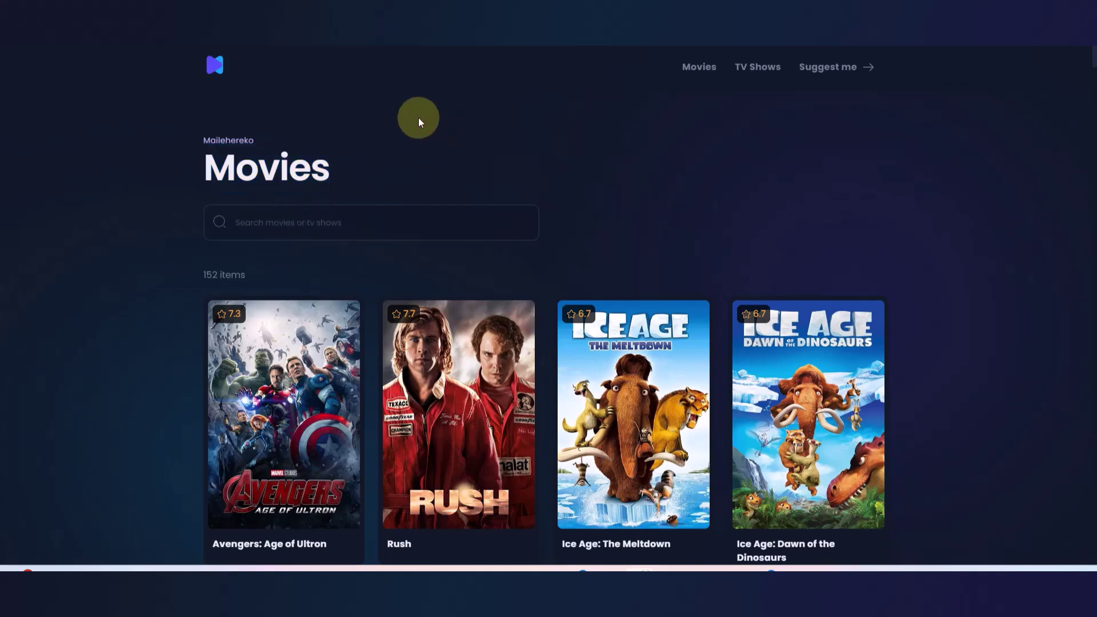
{"action": "left_click", "coordinate": [343, 223]}
{"action": "left_click_drag", "start_coordinate": [247, 275], "coordinate": [177, 274]}
{"action": "left_click", "coordinate": [256, 137]}
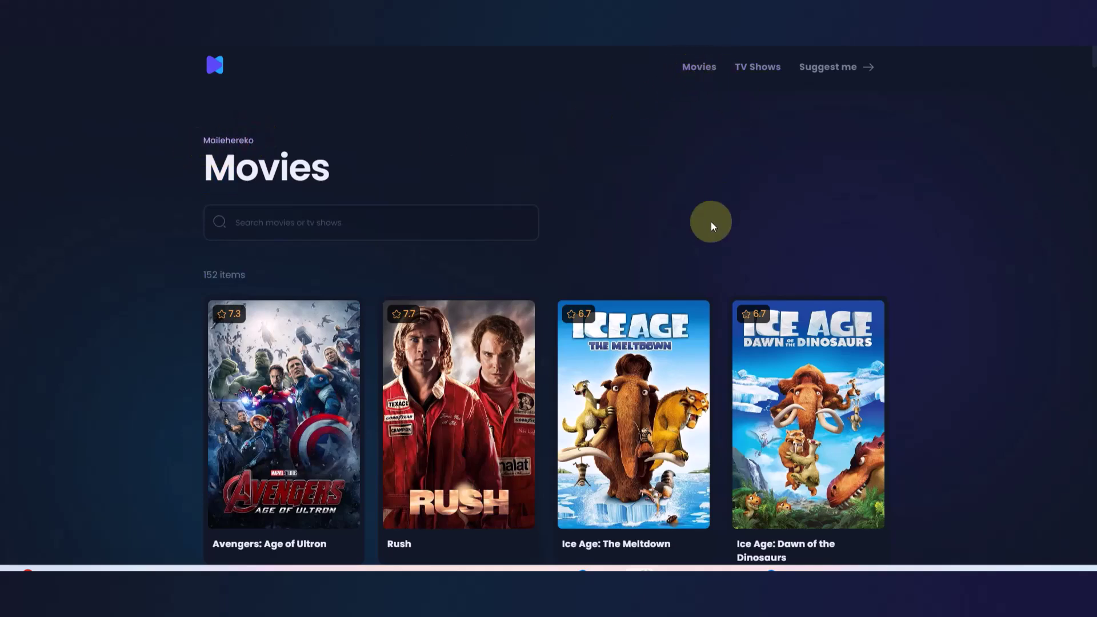
- Examine the Movies page's poster grid and the Movies, TV Shows and Suggest me links in the header close up
{"action": "scroll", "coordinate": [711, 223], "scroll_direction": "down", "scroll_amount": 9}
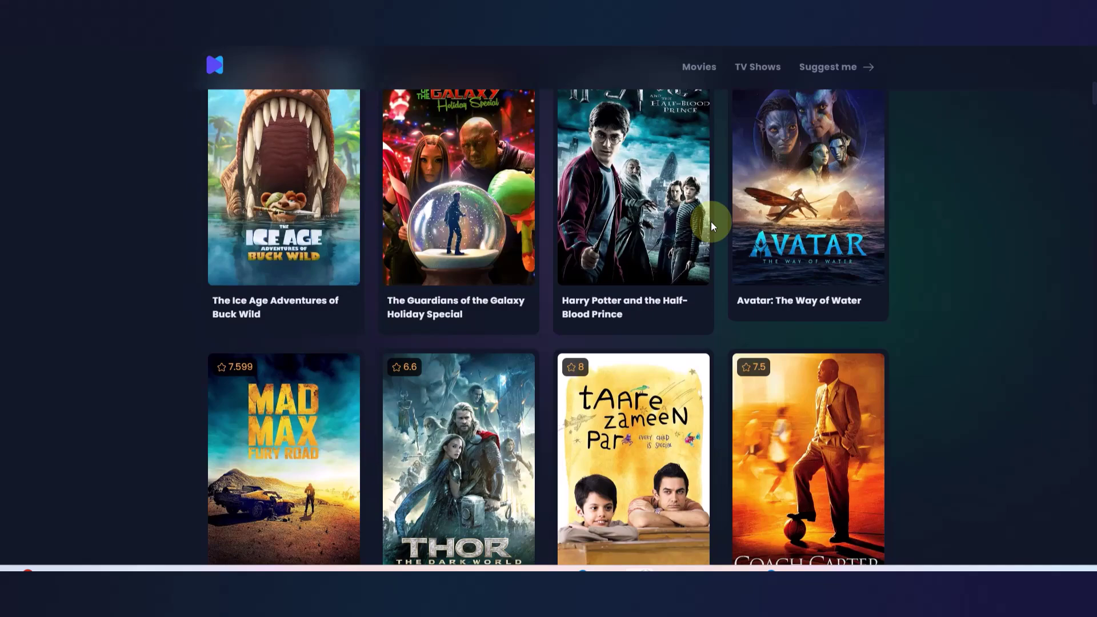
{"action": "scroll", "coordinate": [711, 223], "scroll_direction": "up", "scroll_amount": 9}
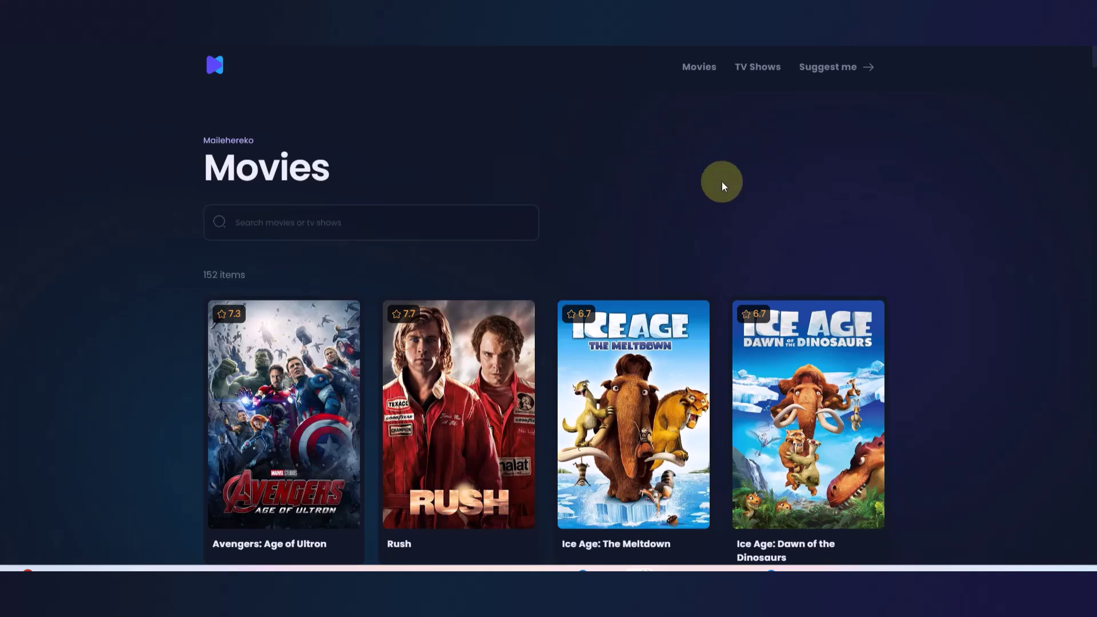
{"action": "left_click", "coordinate": [698, 67]}
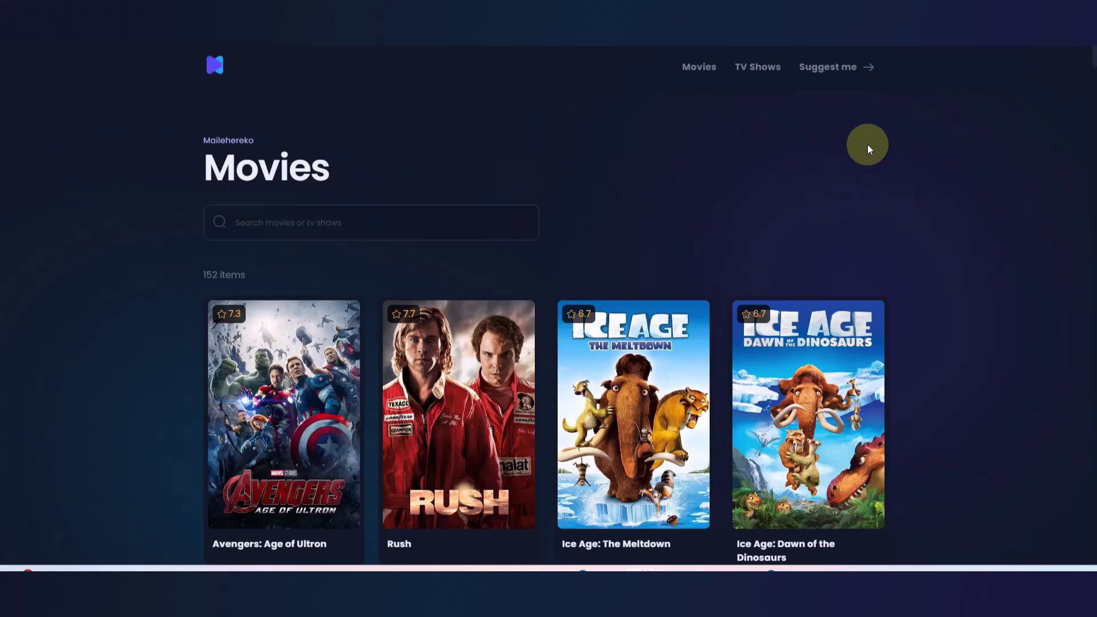
{"action": "scroll", "coordinate": [869, 148], "scroll_direction": "down", "scroll_amount": 15}
{"action": "scroll", "coordinate": [869, 149], "scroll_direction": "up", "scroll_amount": 15}
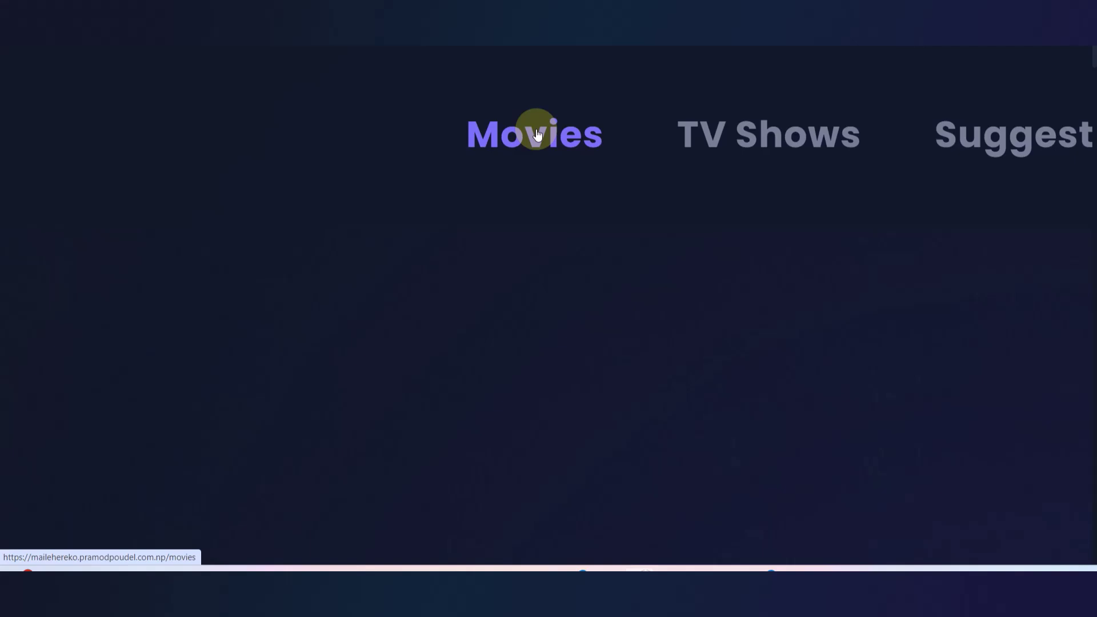
{"action": "scroll", "coordinate": [535, 132], "scroll_direction": "down", "scroll_amount": 2}
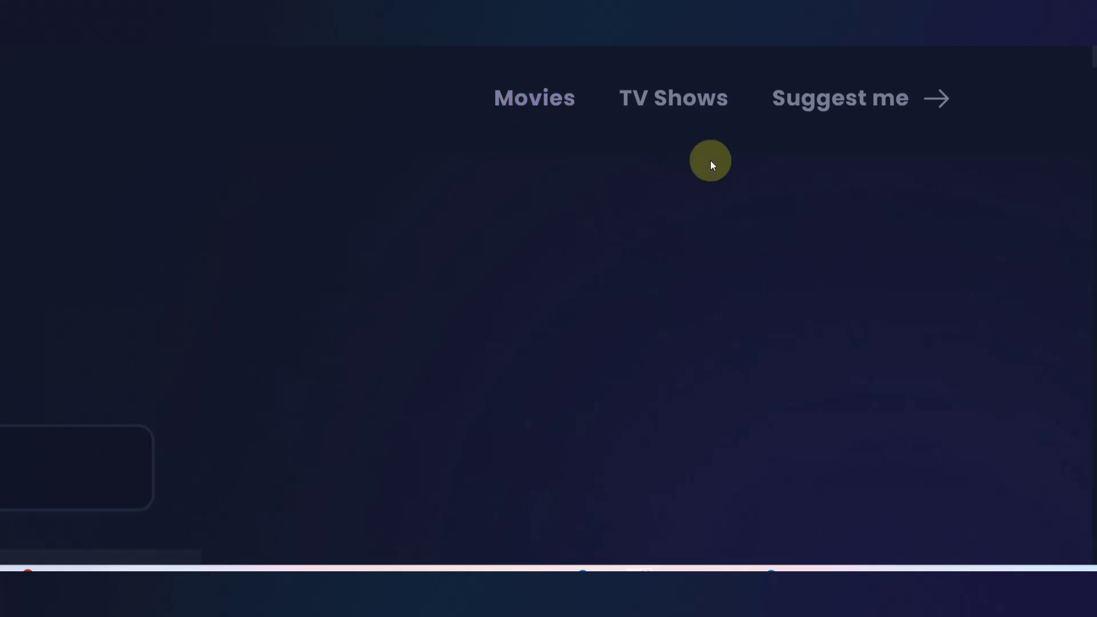
{"action": "scroll", "coordinate": [611, 207], "scroll_direction": "down", "scroll_amount": 3}
{"action": "scroll", "coordinate": [612, 207], "scroll_direction": "down", "scroll_amount": 3}
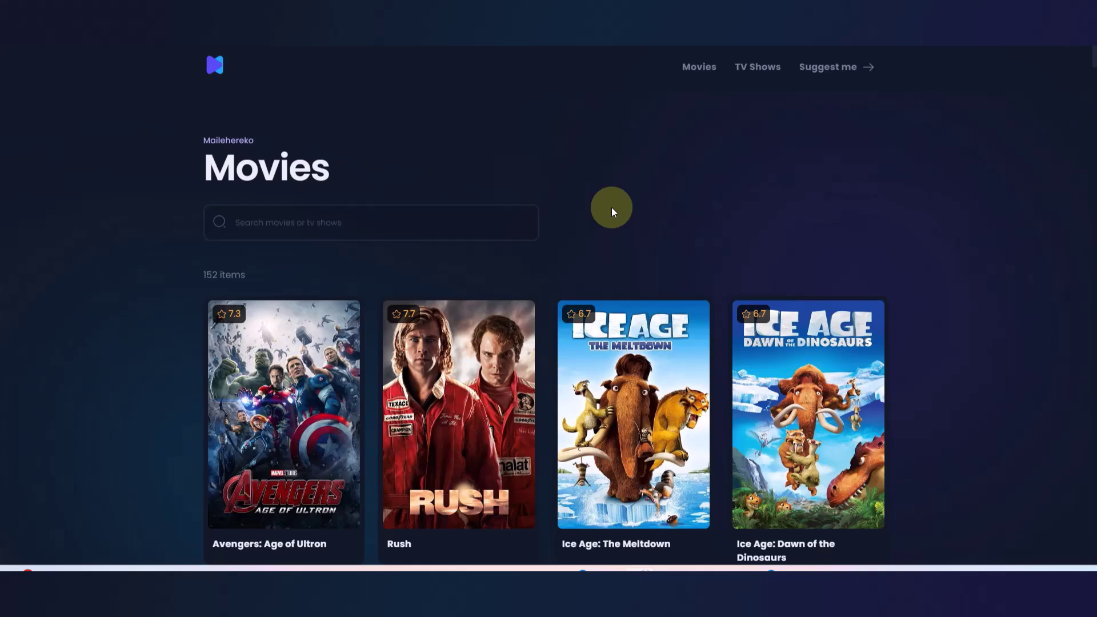
- Capture a screenshot of the live site's Movies page and paste it onto the MovieUI canvas in Figma
{"action": "key", "text": "super+shift+s"}
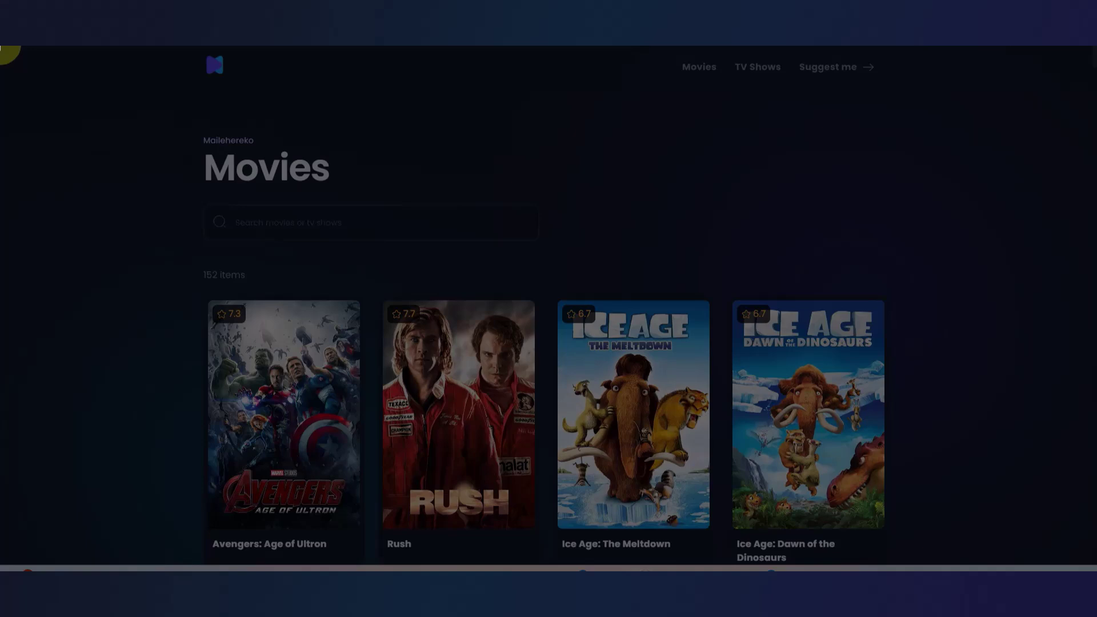
{"action": "left_click_drag", "start_coordinate": [1, 46], "coordinate": [1094, 572]}
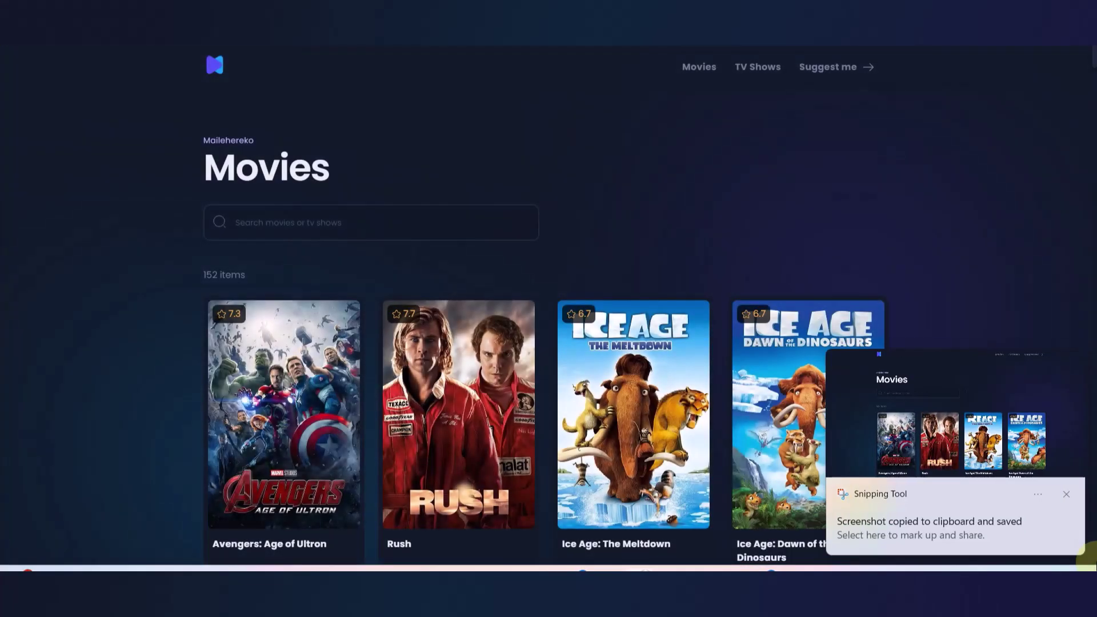
{"action": "left_click", "coordinate": [1000, 449]}
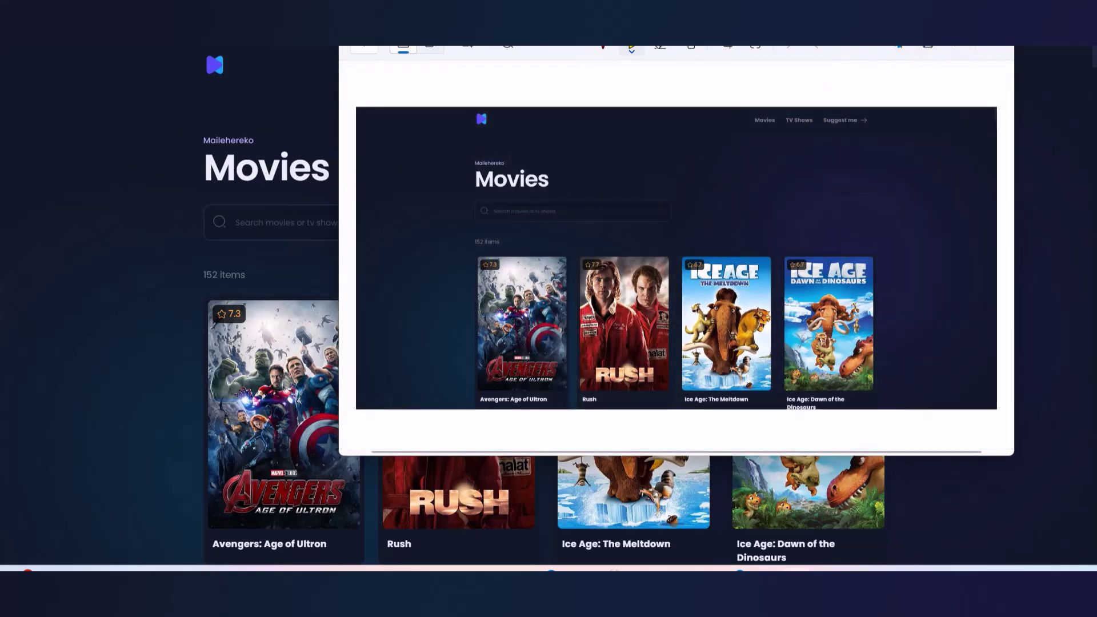
{"action": "left_click", "coordinate": [948, 22]}
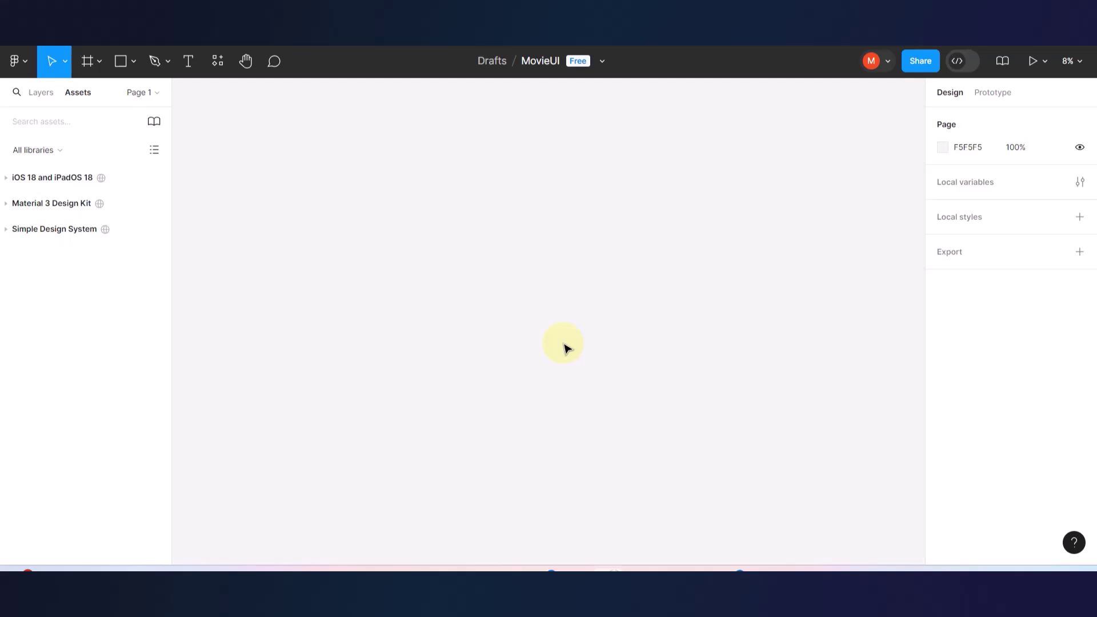
{"action": "key", "text": "ctrl+v"}
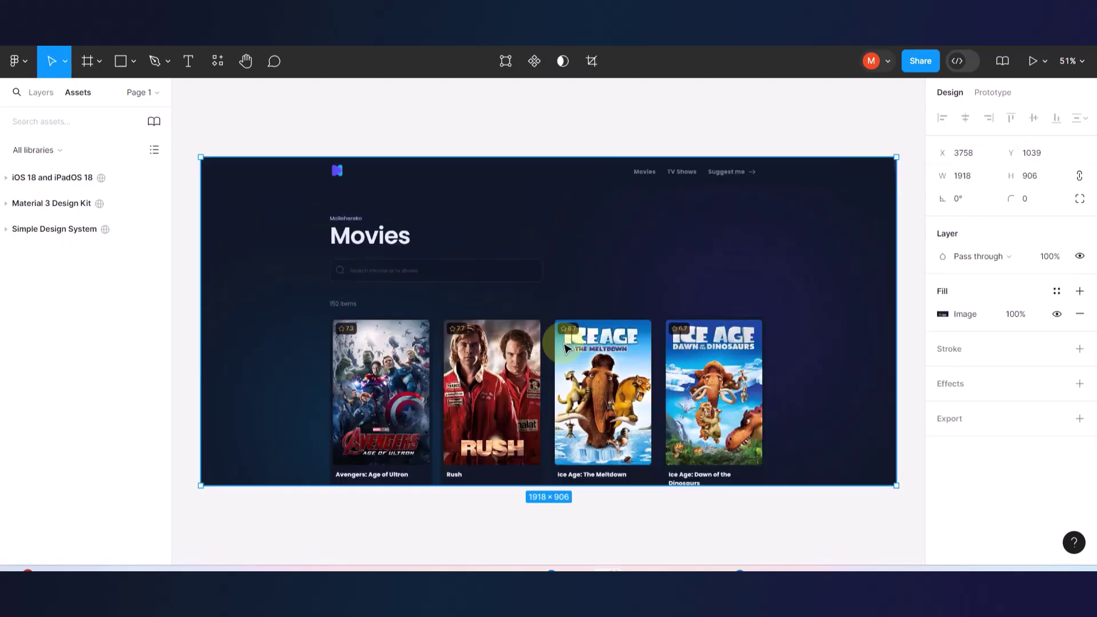
- Move the pasted Movies page screenshot farther down the canvas to free the space above it, and deselect it
{"action": "left_click", "coordinate": [535, 151]}
{"action": "scroll", "coordinate": [595, 204], "scroll_direction": "down", "scroll_amount": 4}
{"action": "left_click_drag", "start_coordinate": [598, 211], "coordinate": [583, 318]}
{"action": "left_click", "coordinate": [589, 236]}
{"action": "left_click_drag", "start_coordinate": [571, 360], "coordinate": [571, 419]}
{"action": "left_click", "coordinate": [589, 274]}
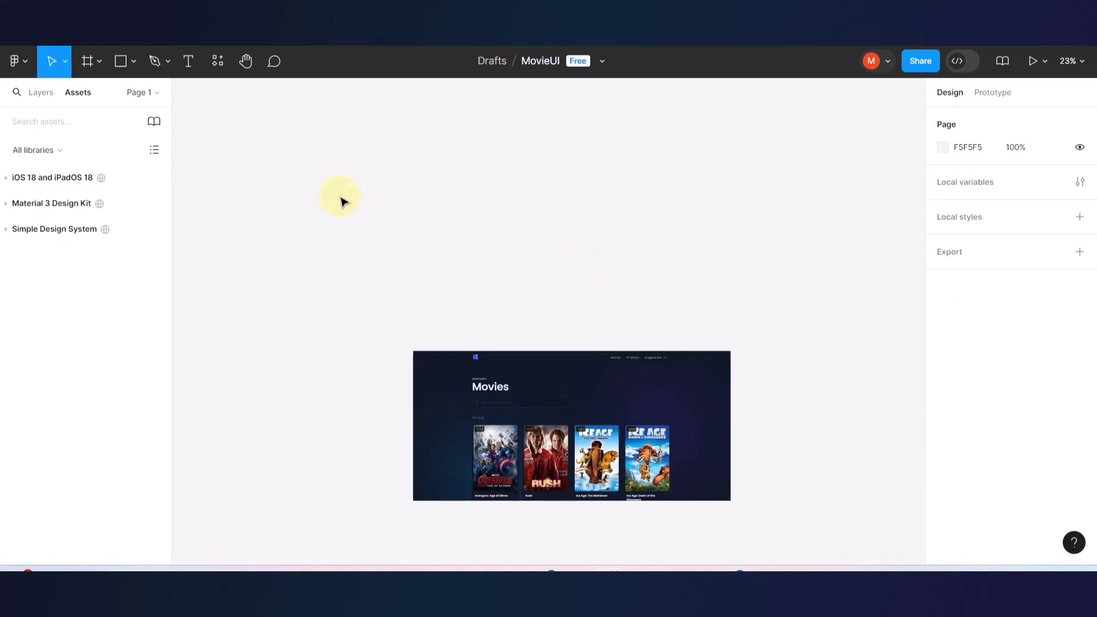
- Add a frame beside the screenshot using the 1440 × 1024 Desktop preset
{"action": "left_click", "coordinate": [88, 61]}
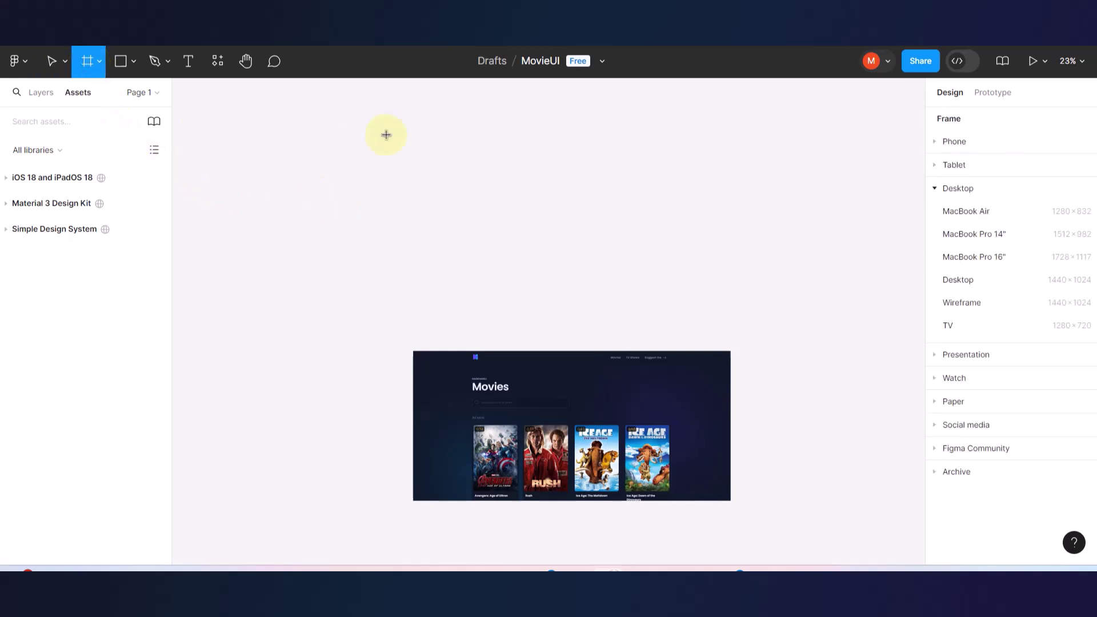
{"action": "left_click", "coordinate": [936, 188]}
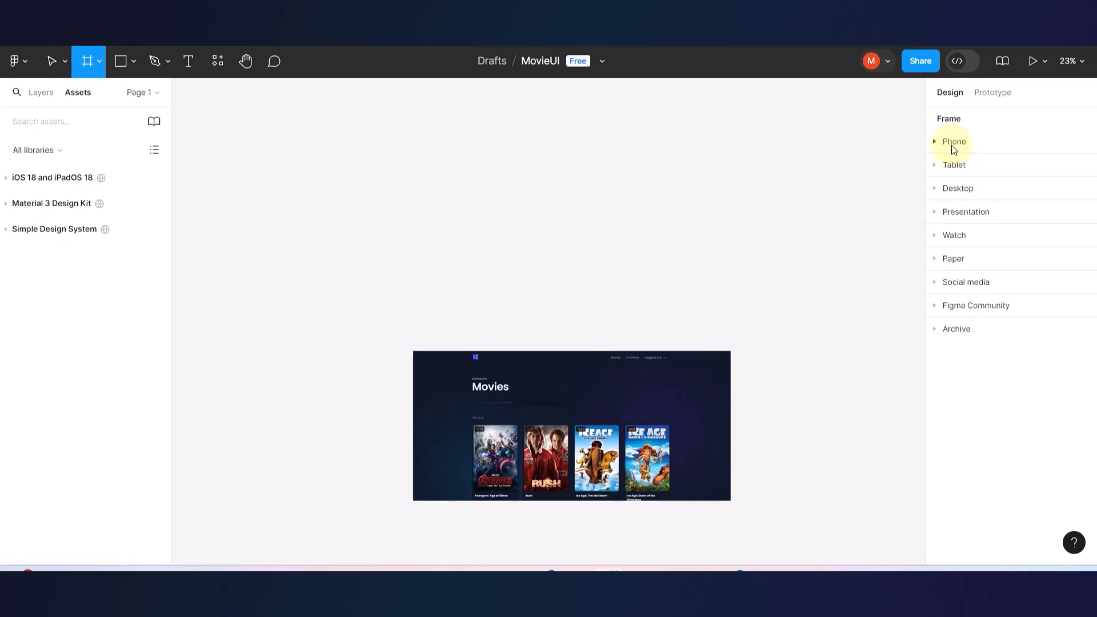
{"action": "left_click", "coordinate": [943, 192]}
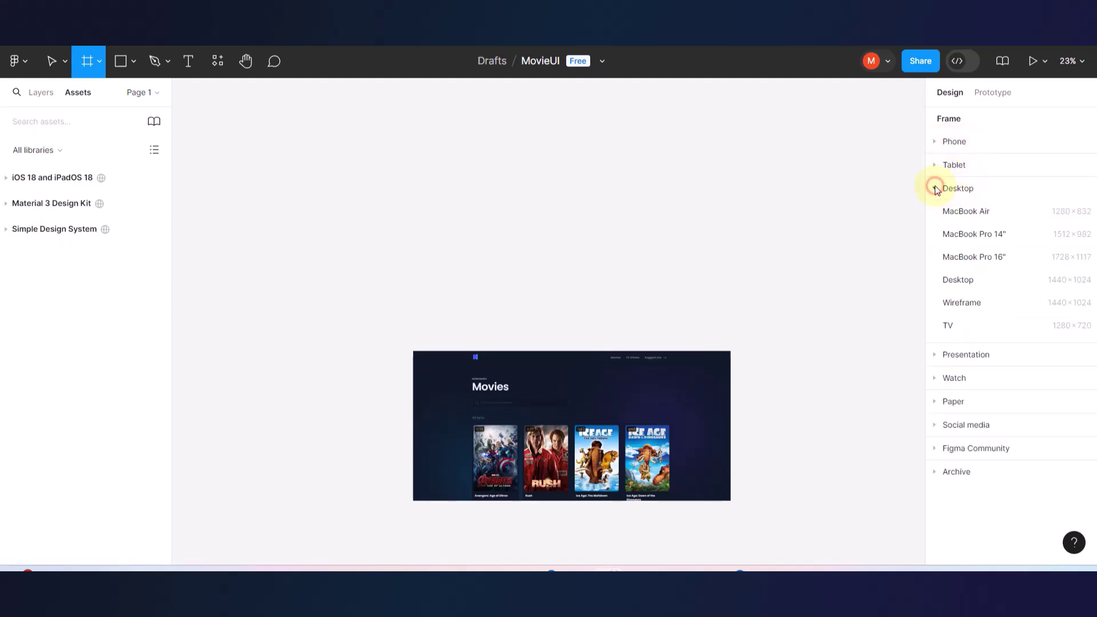
{"action": "left_click", "coordinate": [958, 281]}
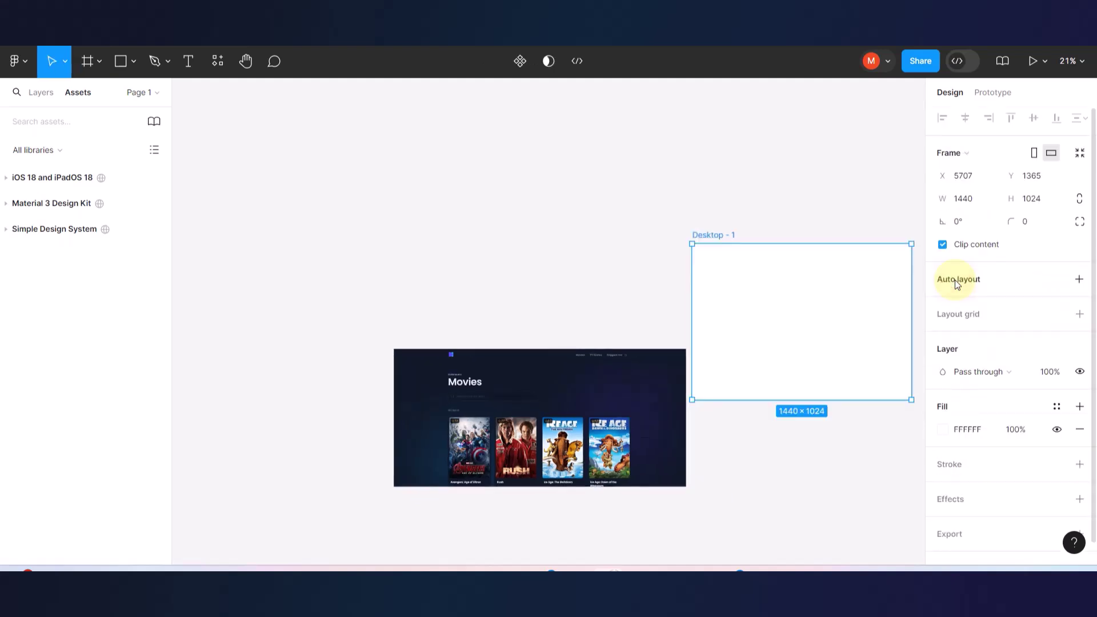
{"action": "scroll", "coordinate": [652, 299], "scroll_direction": "right", "scroll_amount": 5}
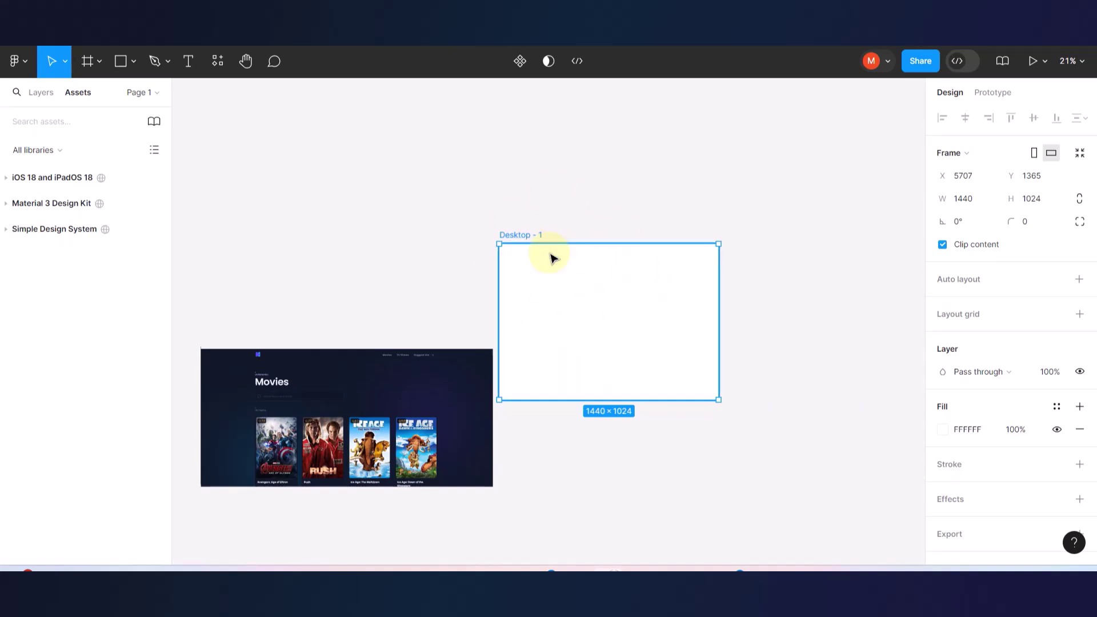
- Darken the page background to DEDADA so that the white Desktop frame stands out
{"action": "scroll", "coordinate": [553, 258], "scroll_direction": "down", "scroll_amount": 3}
{"action": "left_click", "coordinate": [428, 217]}
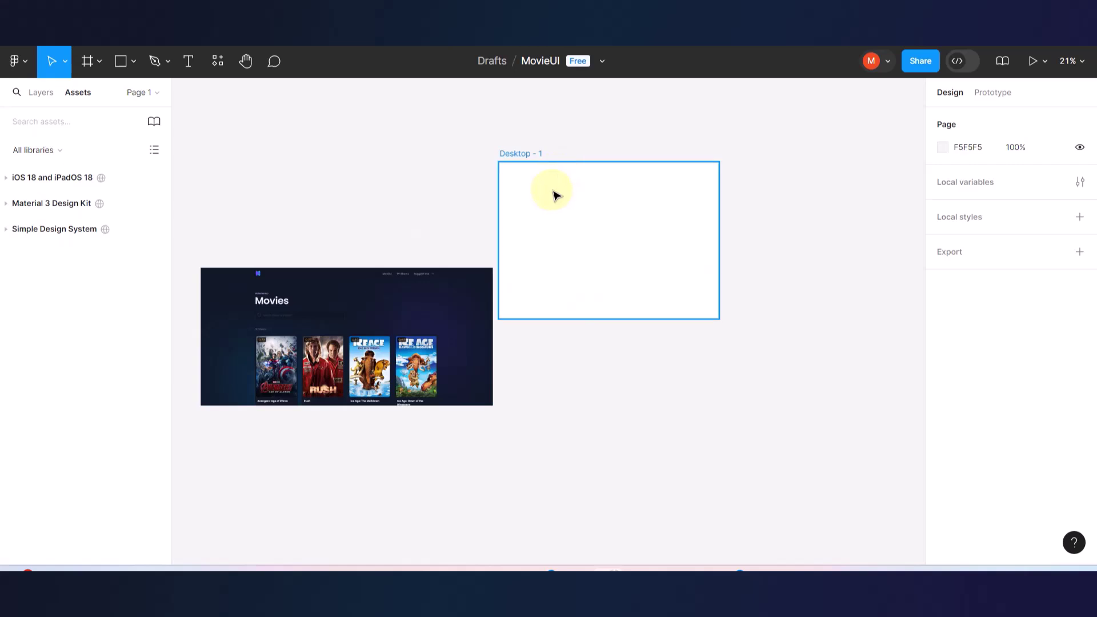
{"action": "scroll", "coordinate": [560, 187], "scroll_direction": "up", "scroll_amount": 5}
{"action": "scroll", "coordinate": [482, 154], "scroll_direction": "up", "scroll_amount": 3}
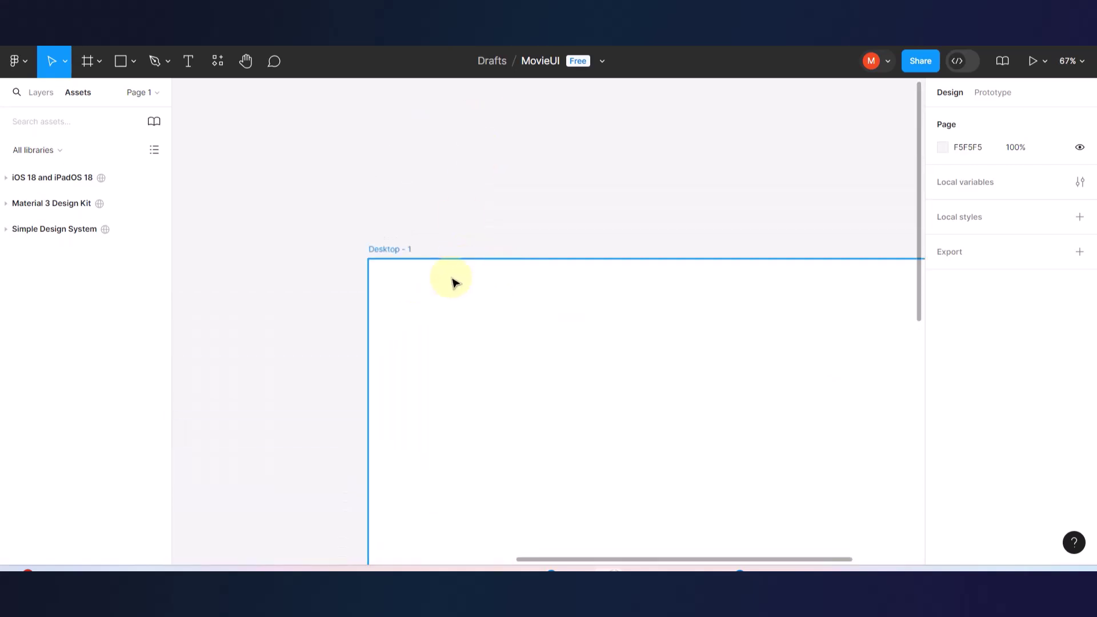
{"action": "scroll", "coordinate": [426, 314], "scroll_direction": "down", "scroll_amount": 3}
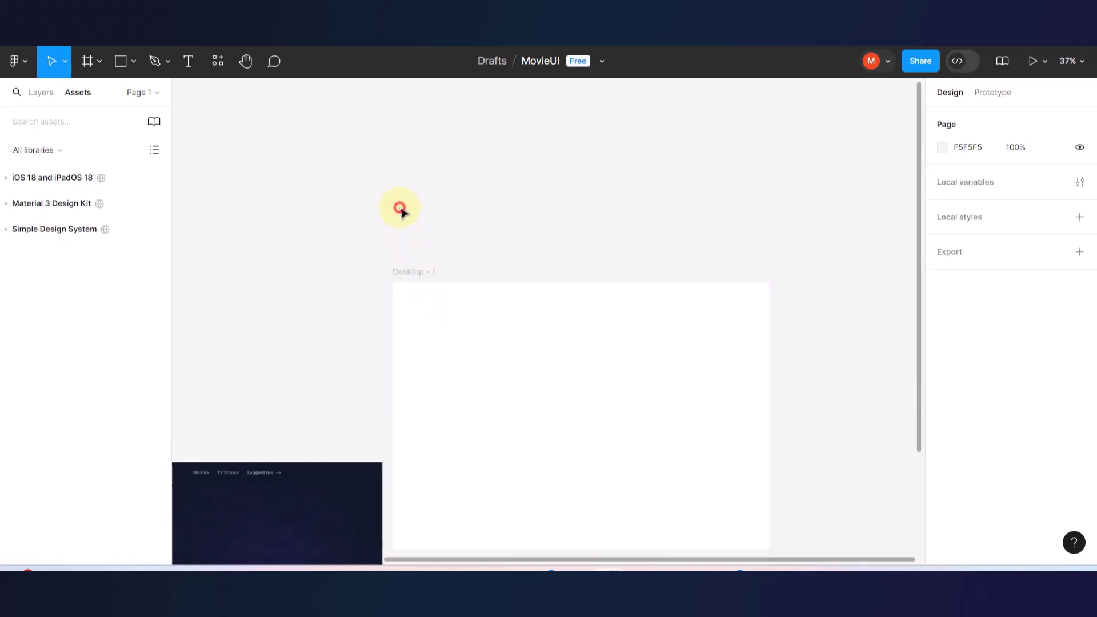
{"action": "left_click", "coordinate": [942, 147]}
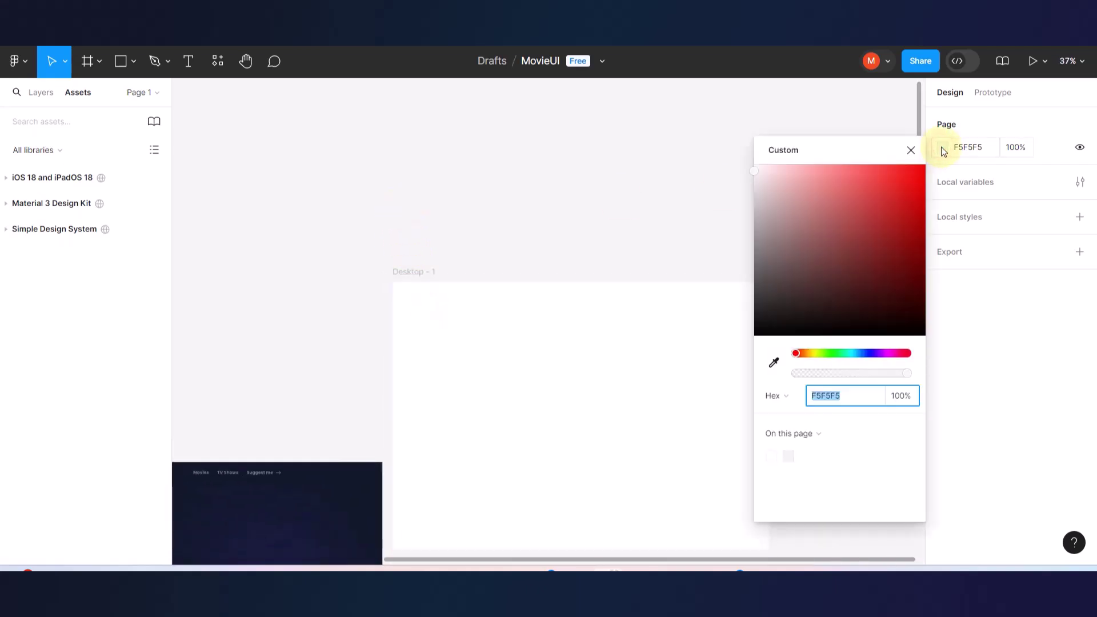
{"action": "left_click_drag", "start_coordinate": [758, 174], "coordinate": [757, 190]}
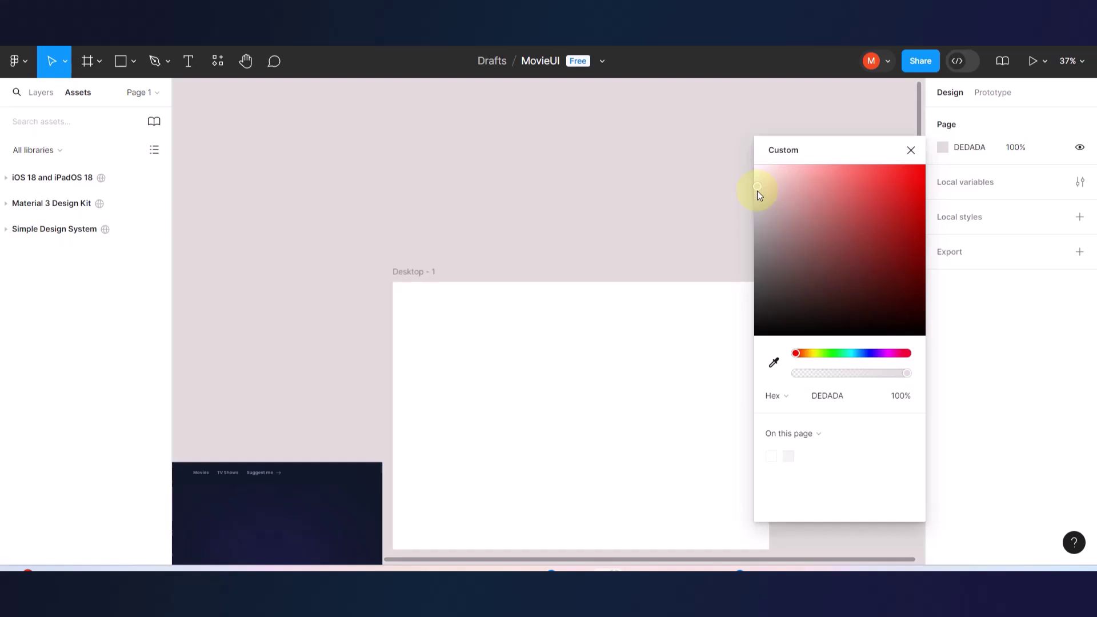
{"action": "scroll", "coordinate": [483, 281], "scroll_direction": "down", "scroll_amount": 5}
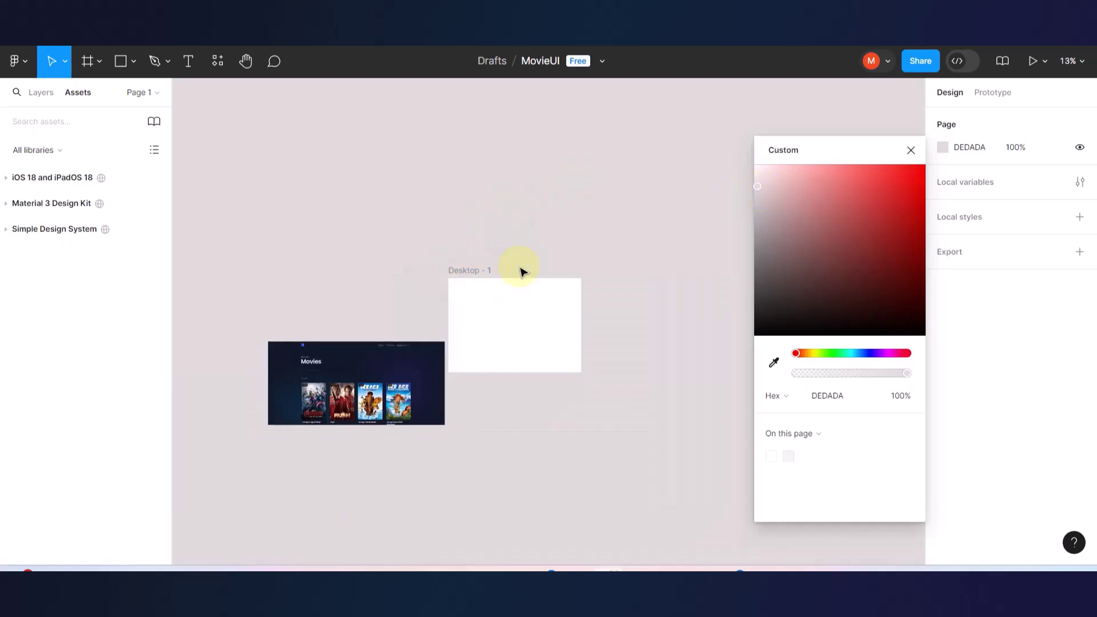
{"action": "scroll", "coordinate": [496, 357], "scroll_direction": "up", "scroll_amount": 2}
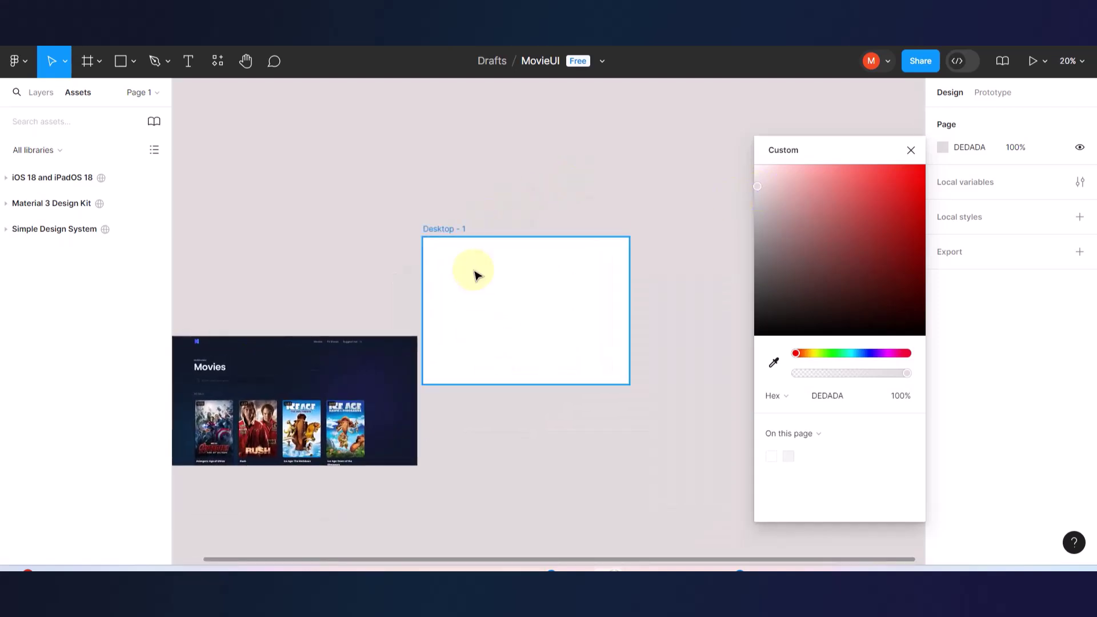
{"action": "left_click", "coordinate": [539, 190]}
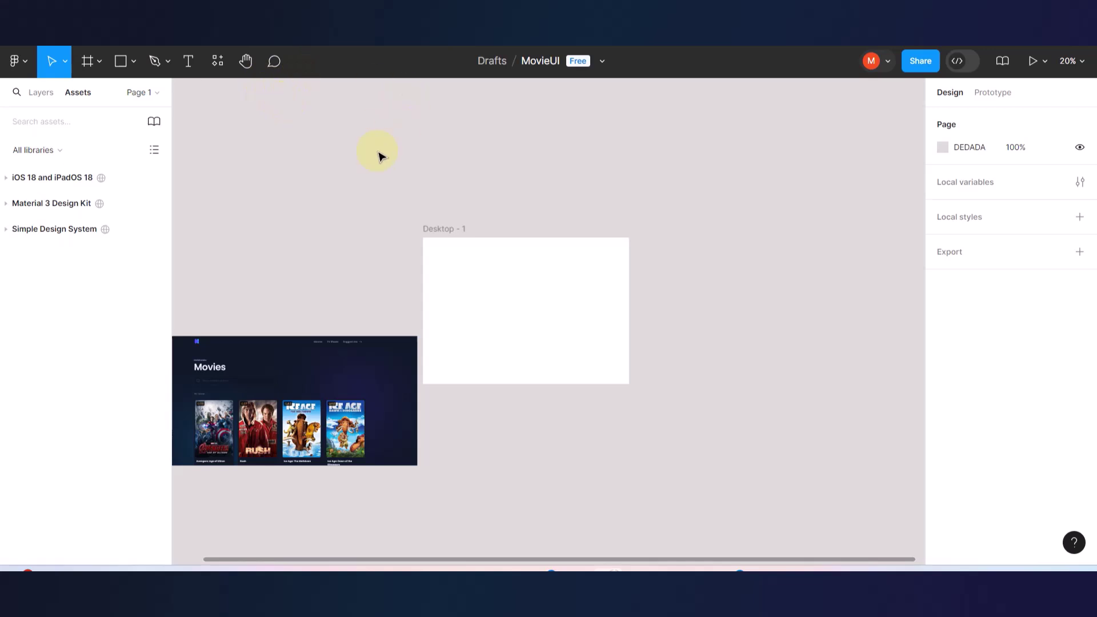
- Switch the editor to Figma's new UI (in beta)
{"action": "left_click", "coordinate": [1074, 541]}
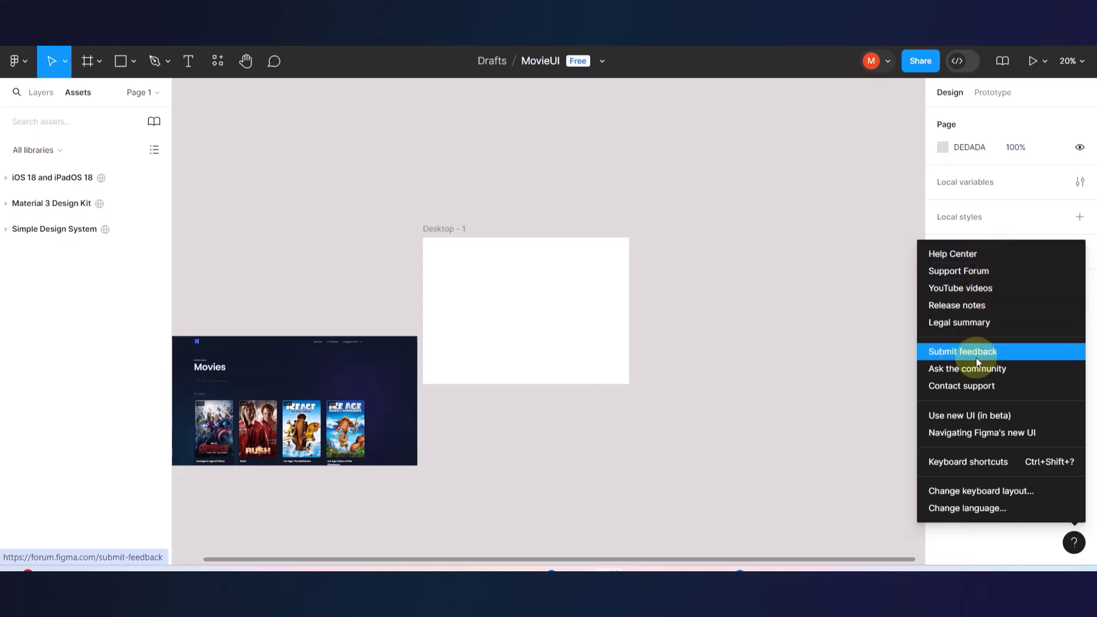
{"action": "left_click", "coordinate": [960, 420]}
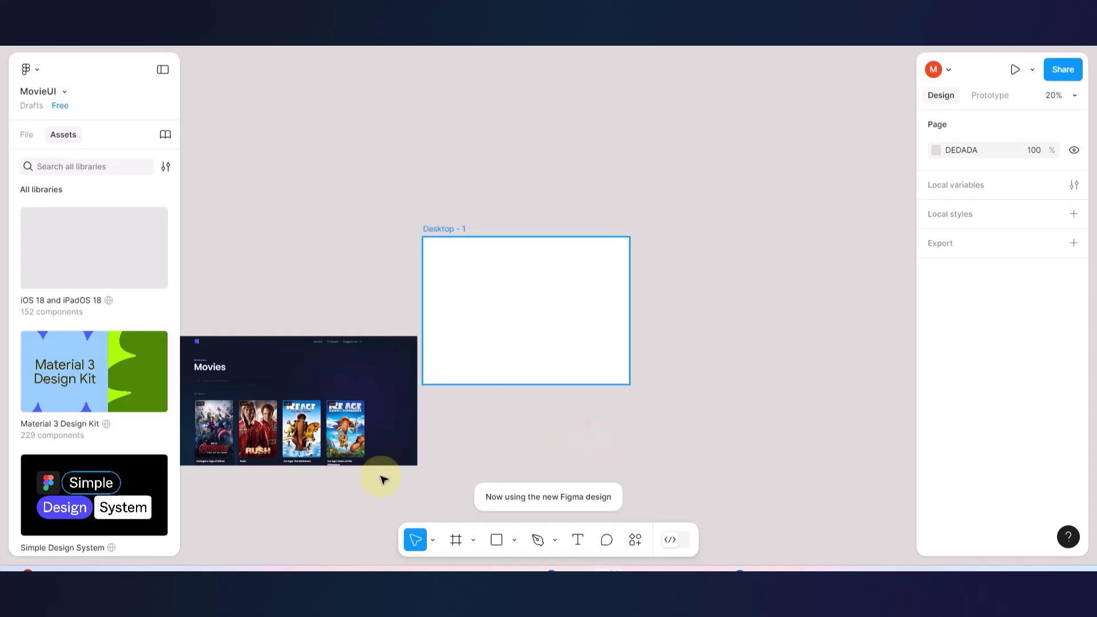
{"action": "scroll", "coordinate": [556, 392], "scroll_direction": "down", "scroll_amount": 3}
{"action": "scroll", "coordinate": [661, 329], "scroll_direction": "down", "scroll_amount": 2}
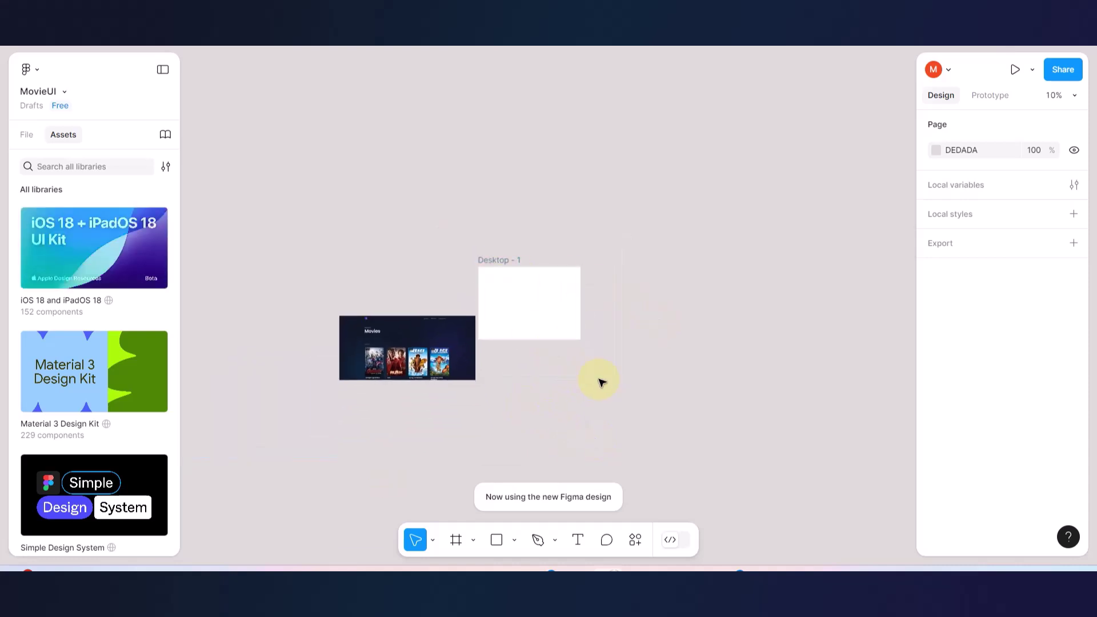
- Draw a trial frame about 1399 × 1684 to the right of the Desktop frame and delete it
{"action": "left_click", "coordinate": [455, 540]}
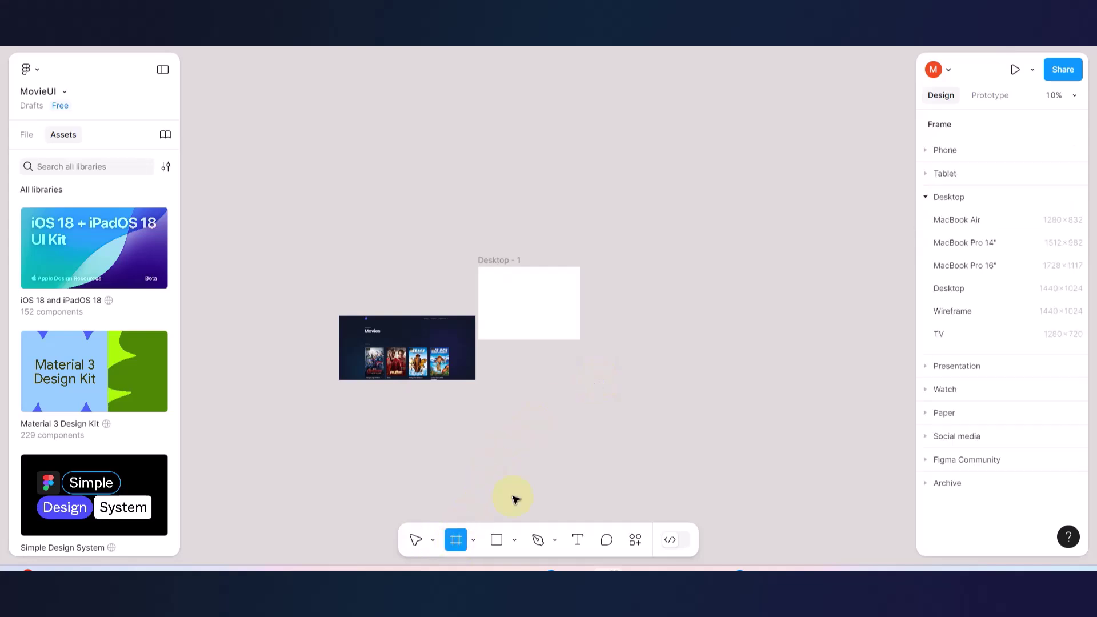
{"action": "left_click_drag", "start_coordinate": [638, 267], "coordinate": [737, 386]}
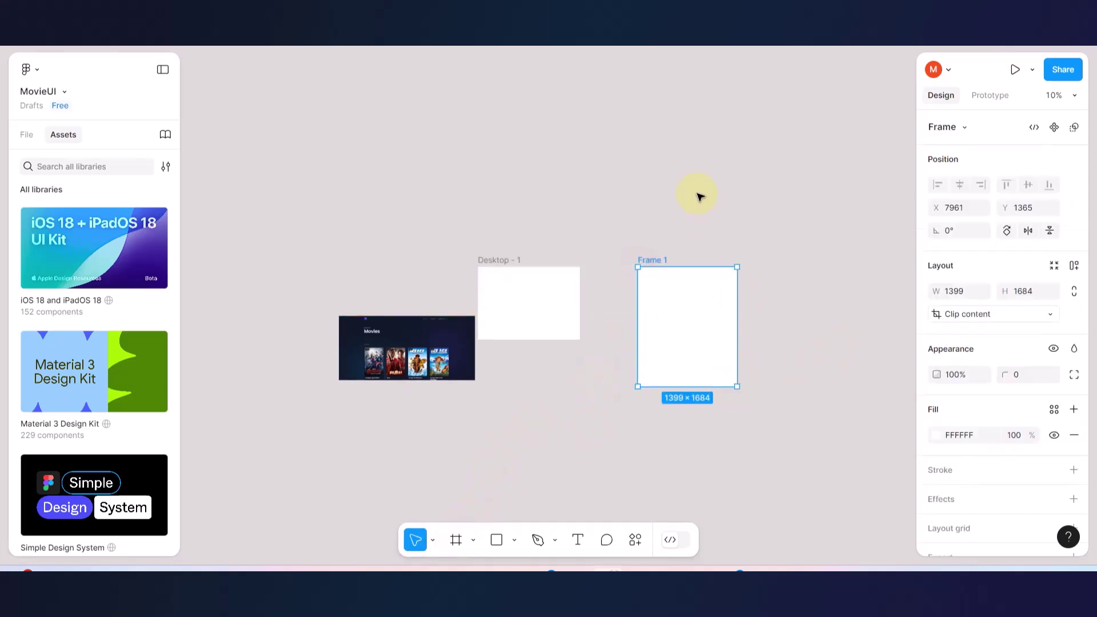
{"action": "left_click", "coordinate": [705, 211]}
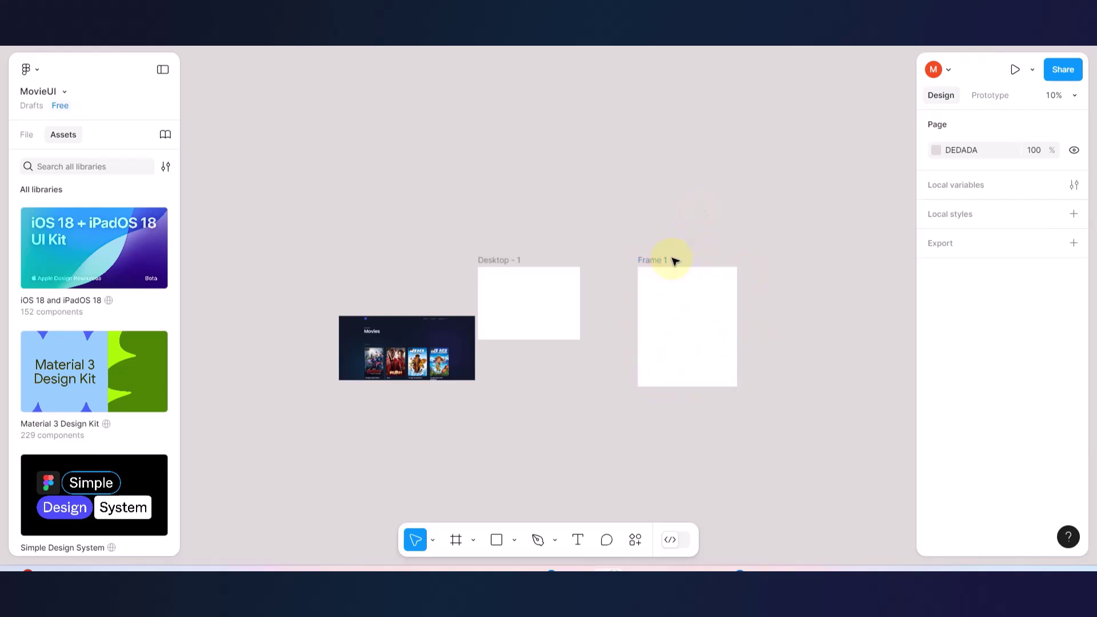
{"action": "left_click", "coordinate": [657, 269]}
{"action": "key", "text": "Delete"}
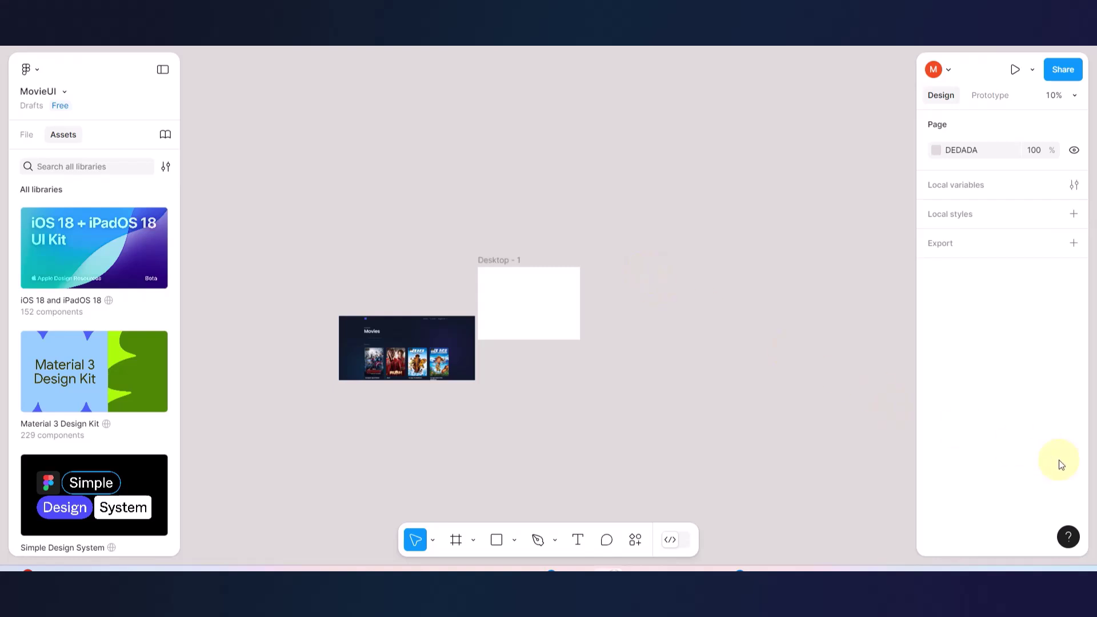
- Return the editor to the previous Figma UI
{"action": "left_click", "coordinate": [1069, 538]}
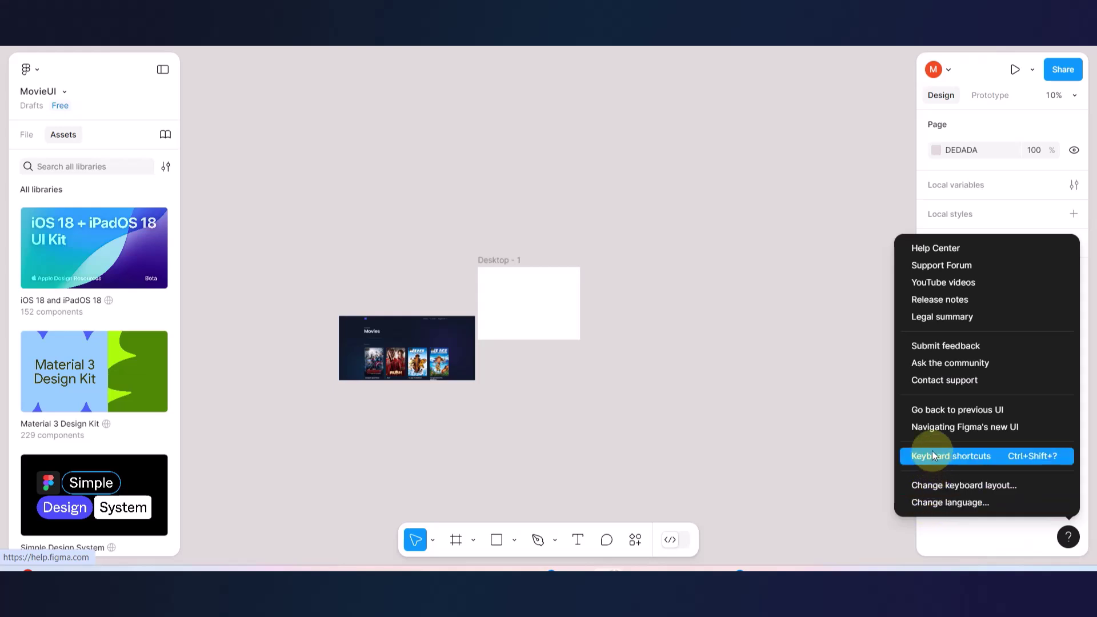
{"action": "left_click", "coordinate": [954, 410]}
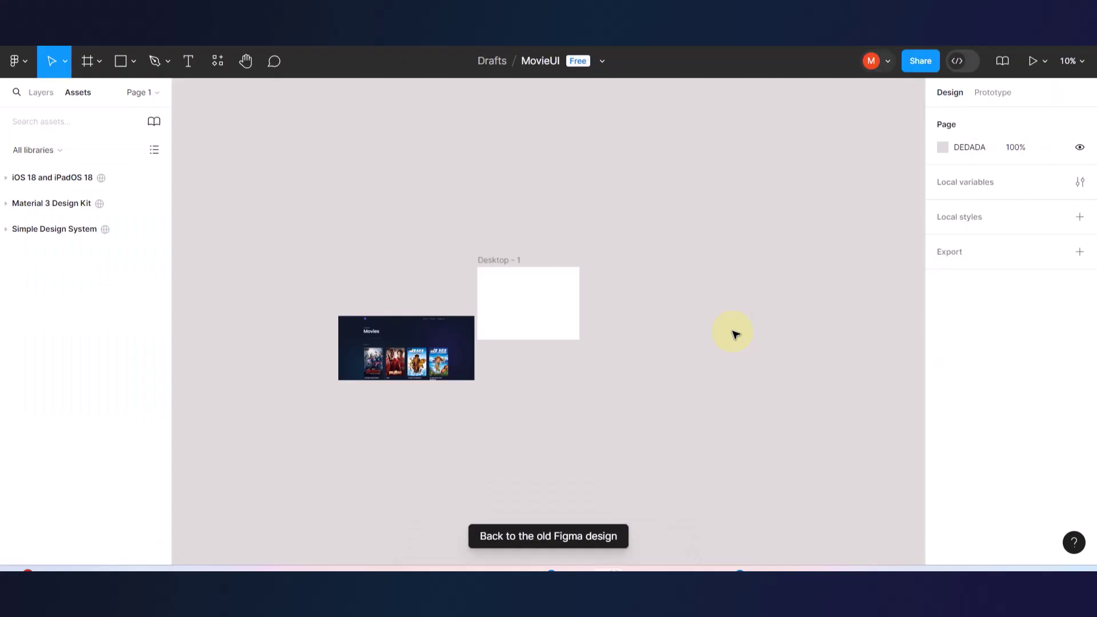
- Move the Movies page screenshot directly below the Desktop frame, at about X 5364, Y 2535
{"action": "scroll", "coordinate": [513, 388], "scroll_direction": "up", "scroll_amount": 3, "text": "ctrl"}
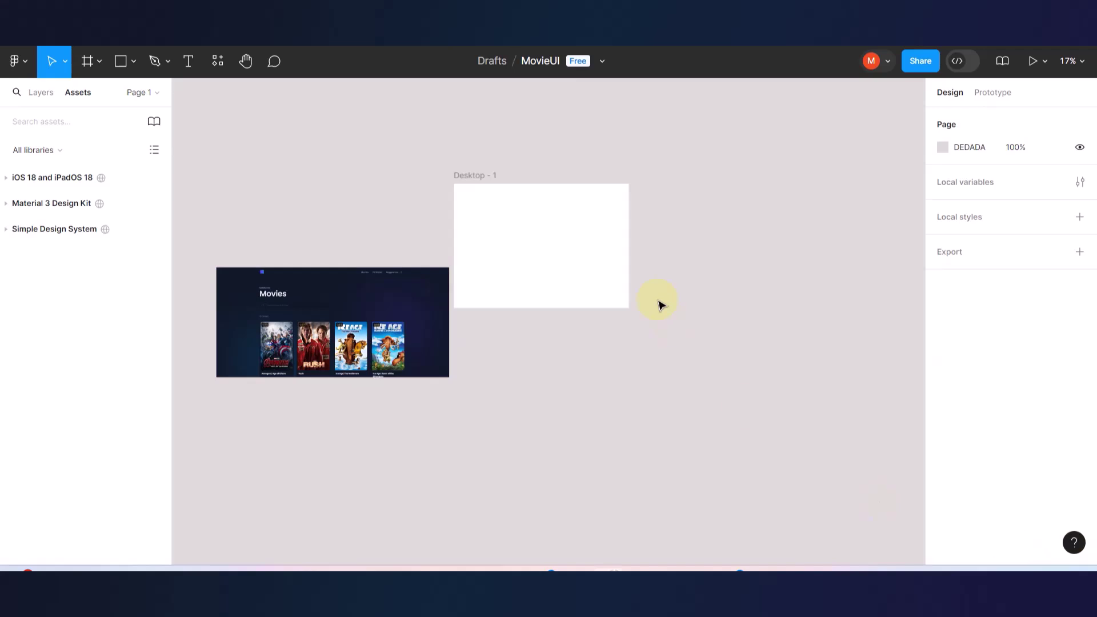
{"action": "left_click_drag", "start_coordinate": [326, 302], "coordinate": [544, 364]}
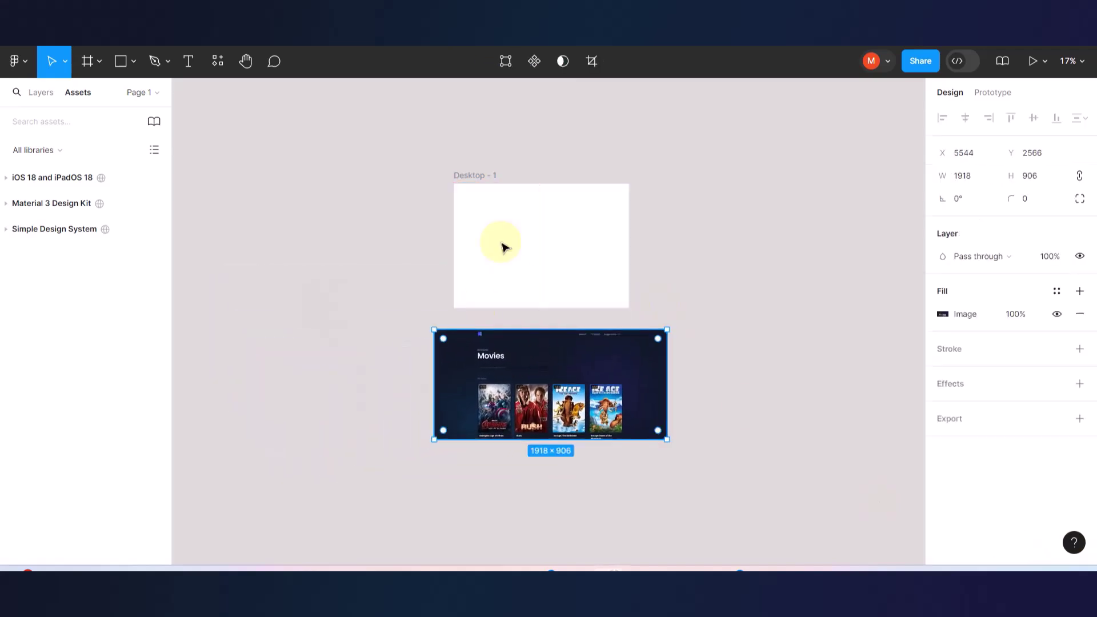
{"action": "left_click", "coordinate": [477, 176]}
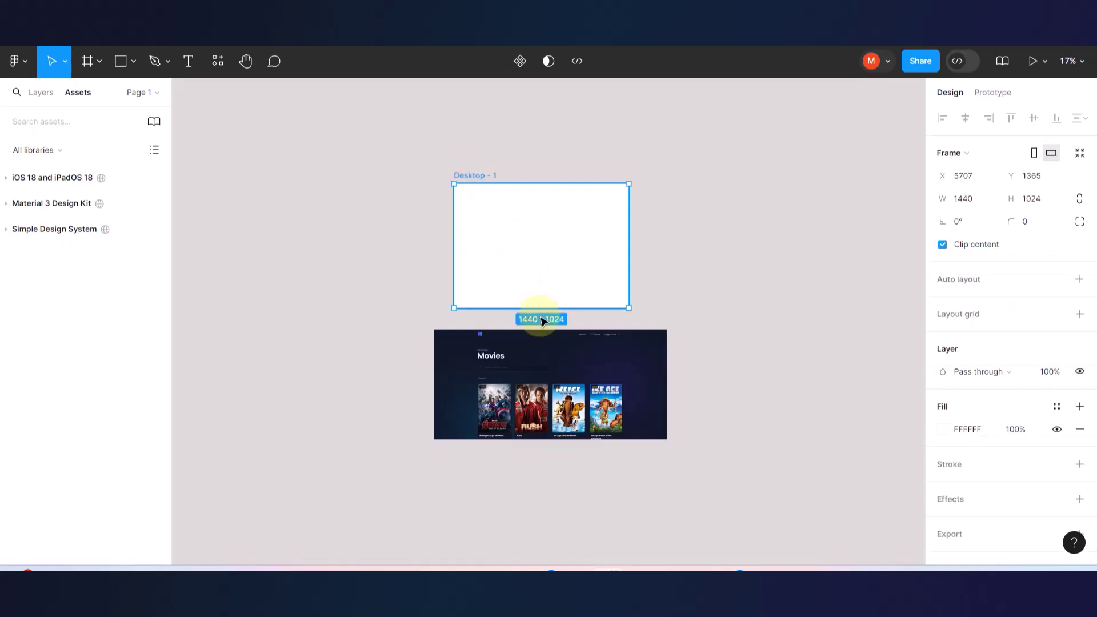
{"action": "scroll", "coordinate": [543, 317], "scroll_direction": "up", "scroll_amount": 3}
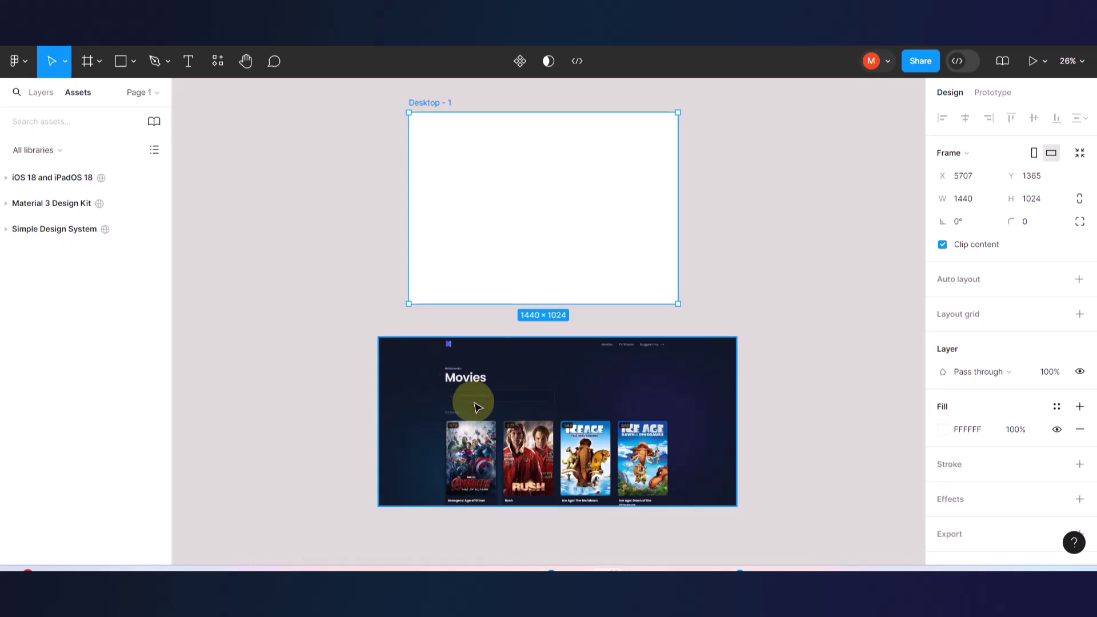
{"action": "left_click_drag", "start_coordinate": [543, 404], "coordinate": [512, 400]}
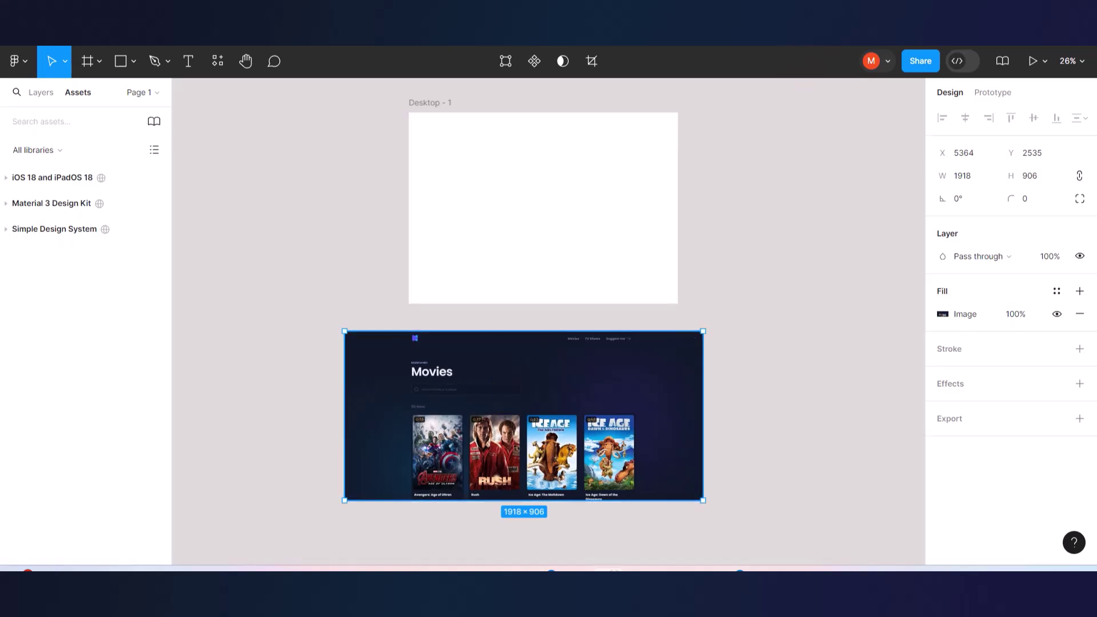
{"action": "left_click", "coordinate": [143, 4]}
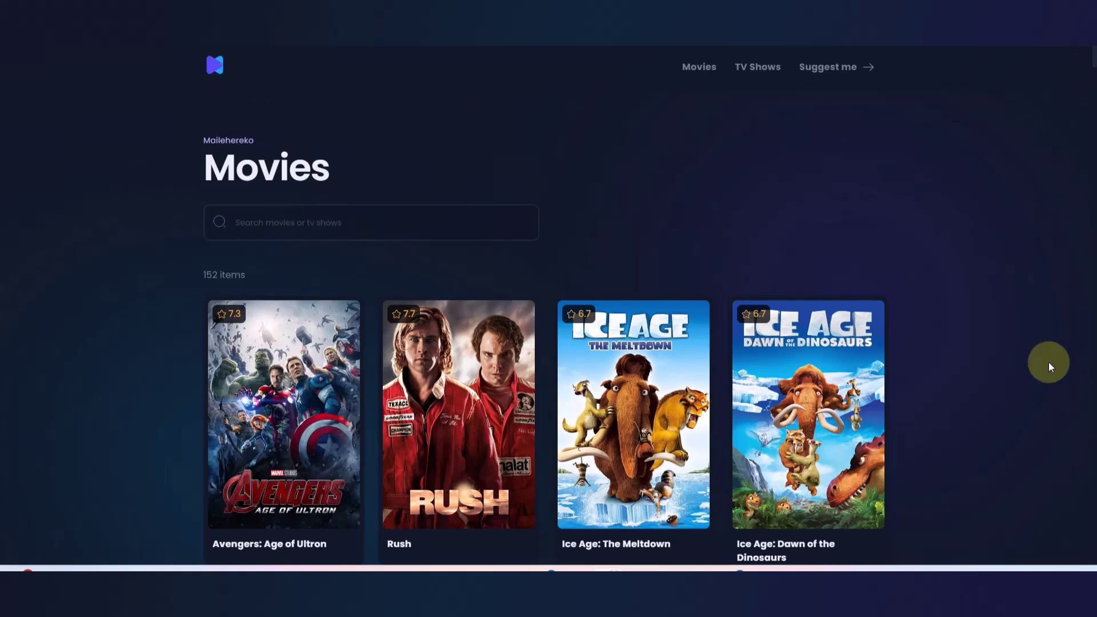
{"action": "left_click", "coordinate": [1018, 9]}
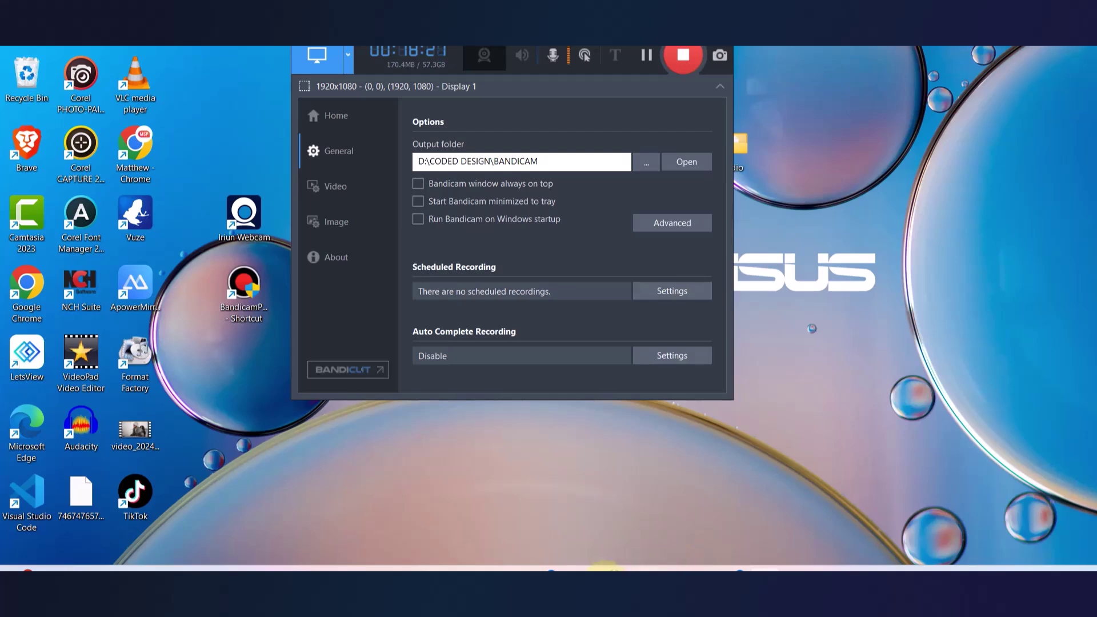
- Switch back to the Figma file and move the Movies page screenshot closer under the Desktop frame, to X 5402, Y 2462
{"action": "left_click", "coordinate": [608, 567]}
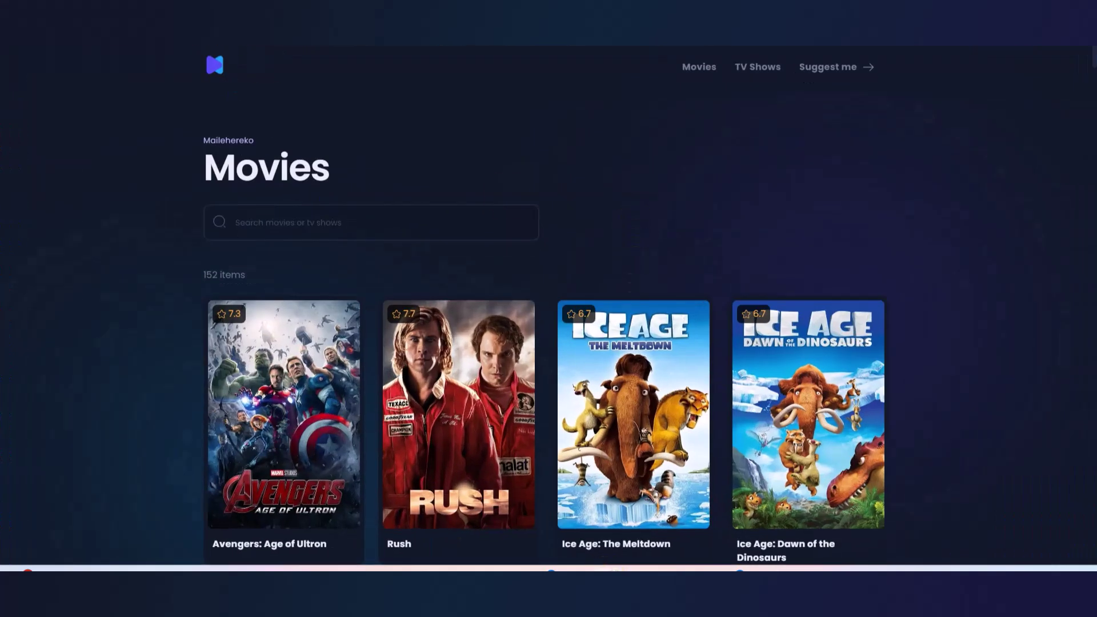
{"action": "key", "text": "ctrl+Tab"}
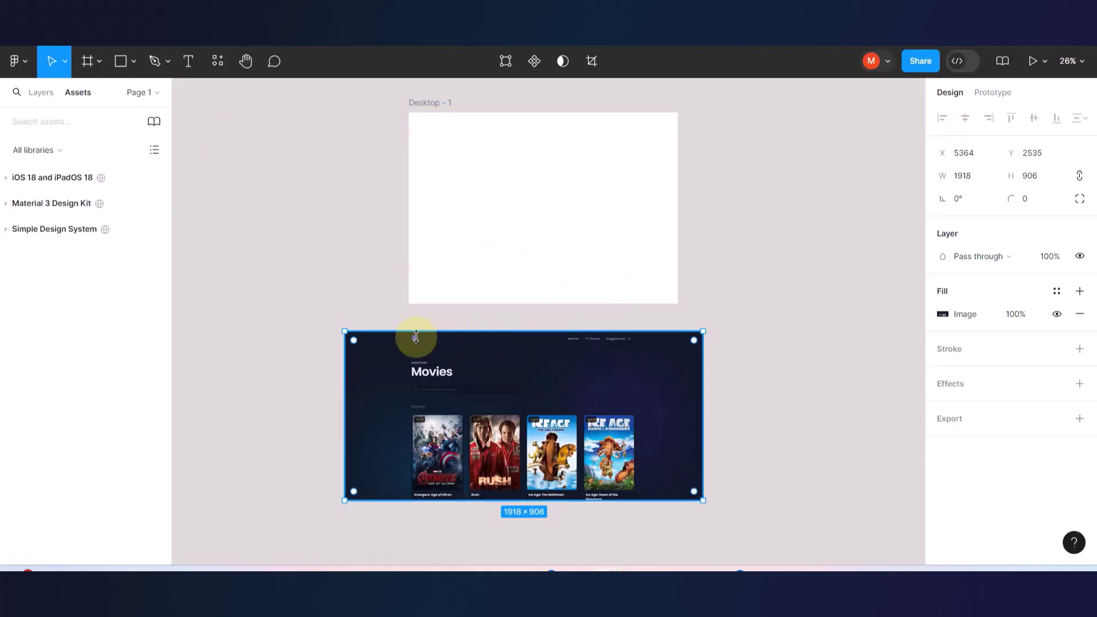
{"action": "left_click_drag", "start_coordinate": [482, 358], "coordinate": [489, 344]}
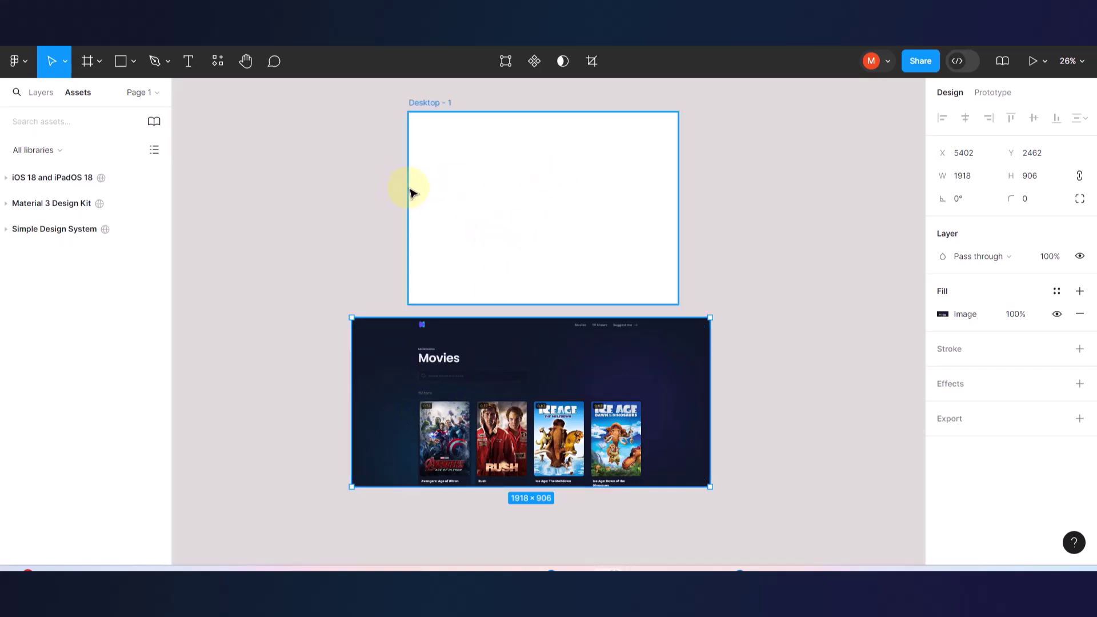
- Widen the Desktop frame on both sides to 1918 so its side edges line up with the screenshot below
{"action": "left_click", "coordinate": [374, 180]}
{"action": "left_click", "coordinate": [424, 103]}
{"action": "left_click_drag", "start_coordinate": [410, 137], "coordinate": [353, 151]}
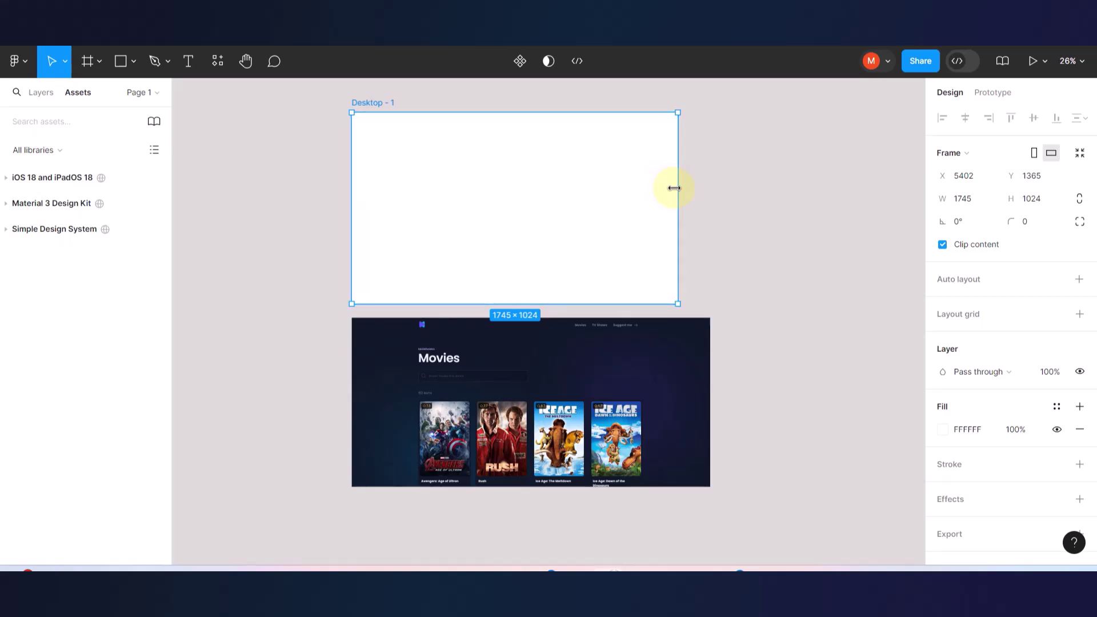
{"action": "left_click_drag", "start_coordinate": [674, 188], "coordinate": [711, 188]}
{"action": "left_click", "coordinate": [775, 249]}
- Look through the movie card grid on the live Mailehereko Movies page and return to the Figma canvas
{"action": "scroll", "coordinate": [578, 152], "scroll_direction": "up", "scroll_amount": 3}
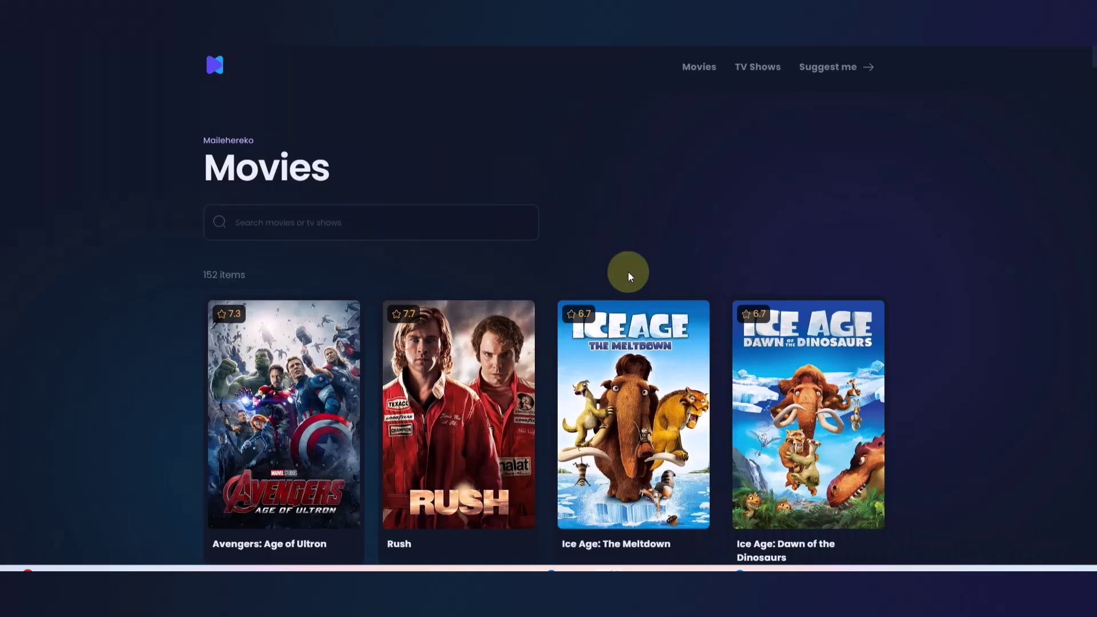
{"action": "scroll", "coordinate": [629, 272], "scroll_direction": "down", "scroll_amount": 10}
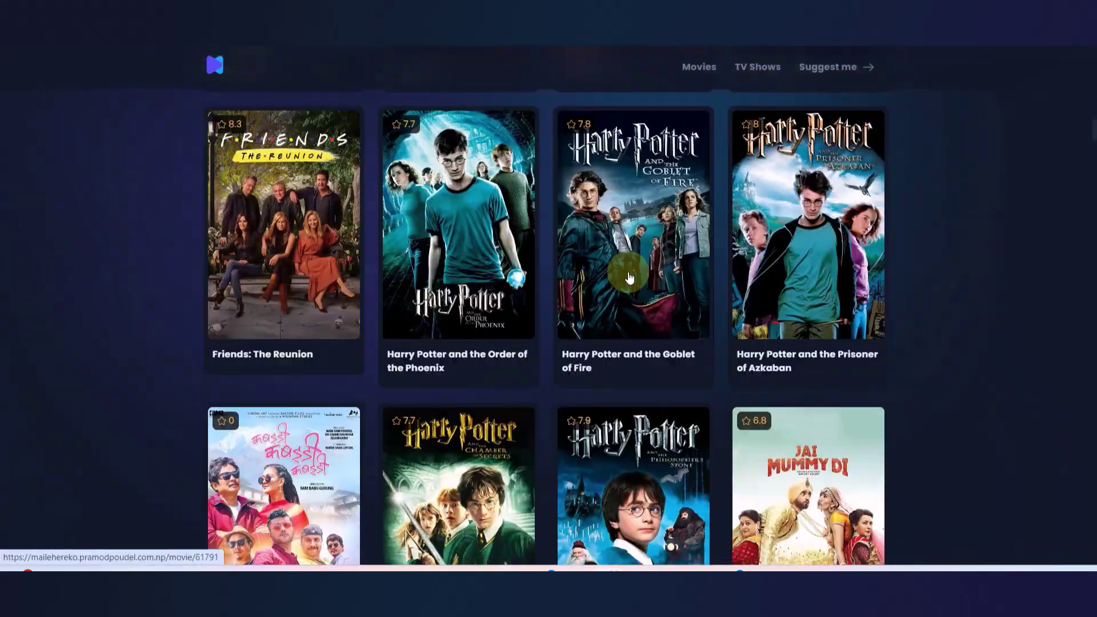
{"action": "scroll", "coordinate": [629, 272], "scroll_direction": "up", "scroll_amount": 10}
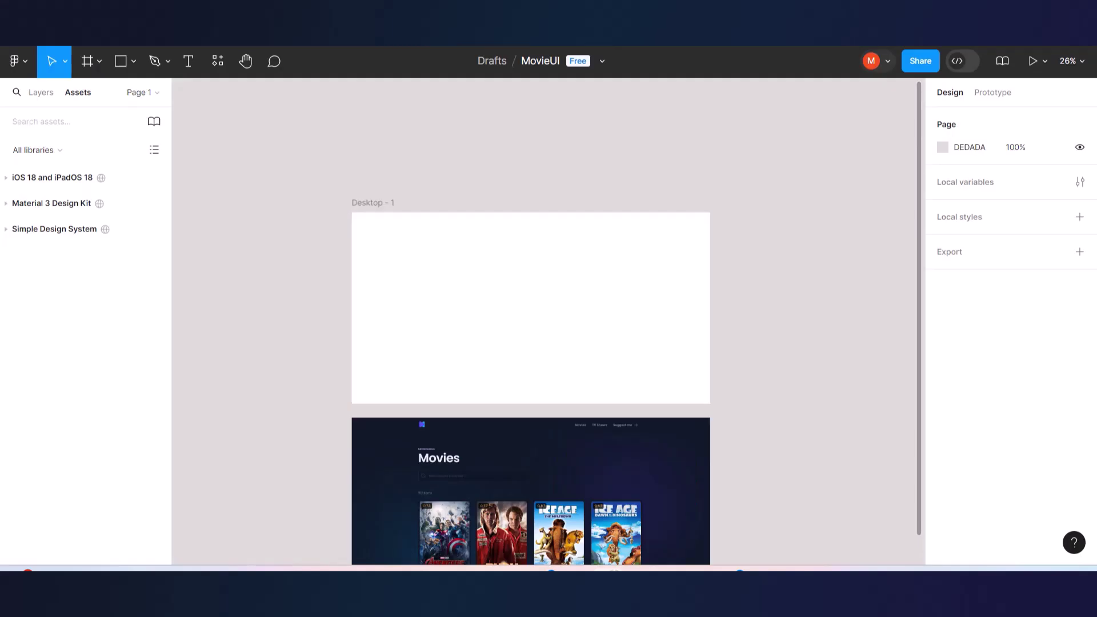
{"action": "scroll", "coordinate": [600, 259], "scroll_direction": "down", "scroll_amount": 2}
{"action": "left_click", "coordinate": [603, 369]}
{"action": "scroll", "coordinate": [603, 368], "scroll_direction": "up", "scroll_amount": 3, "text": "ctrl"}
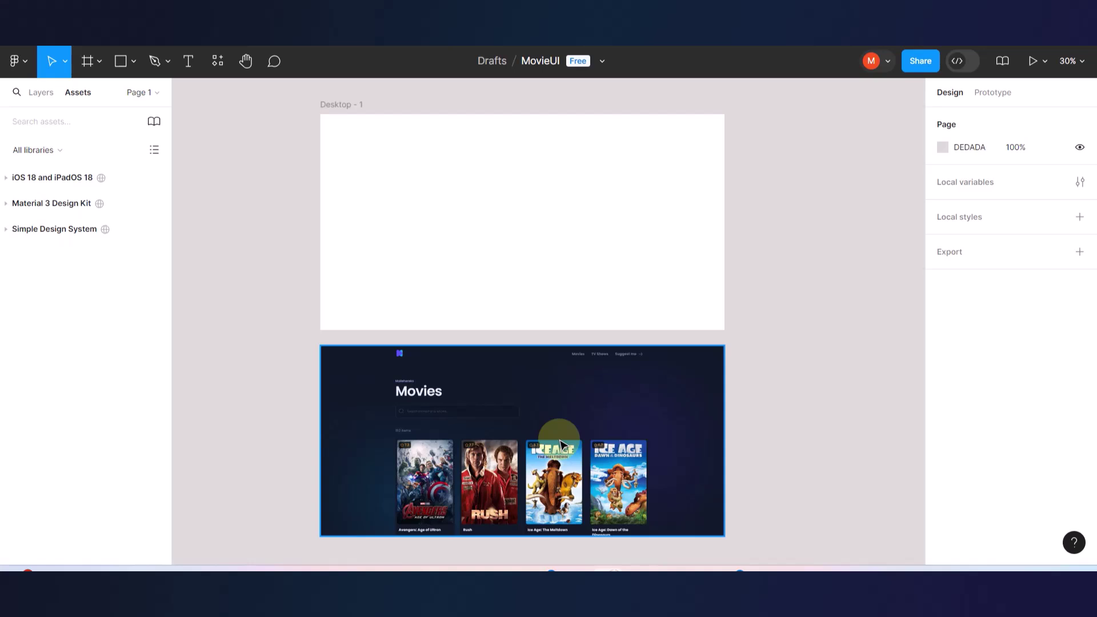
- Rename the Desktop frame as Home
{"action": "scroll", "coordinate": [560, 443], "scroll_direction": "up", "scroll_amount": 3}
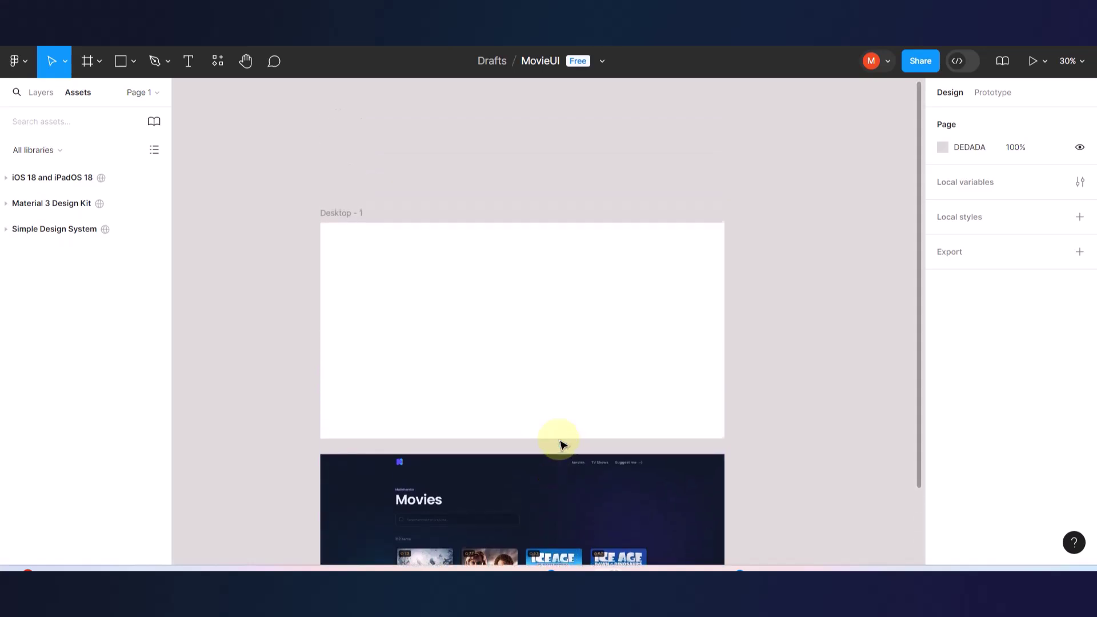
{"action": "left_click", "coordinate": [337, 210]}
{"action": "double_click", "coordinate": [339, 210]}
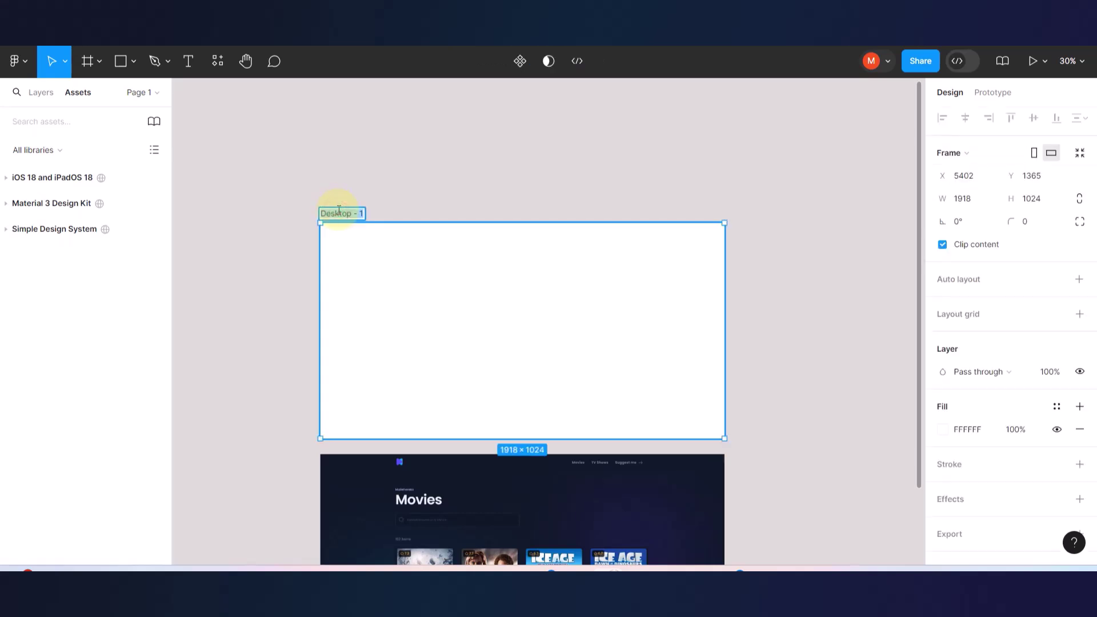
{"action": "type", "text": "Home"}
{"action": "left_click", "coordinate": [421, 198]}
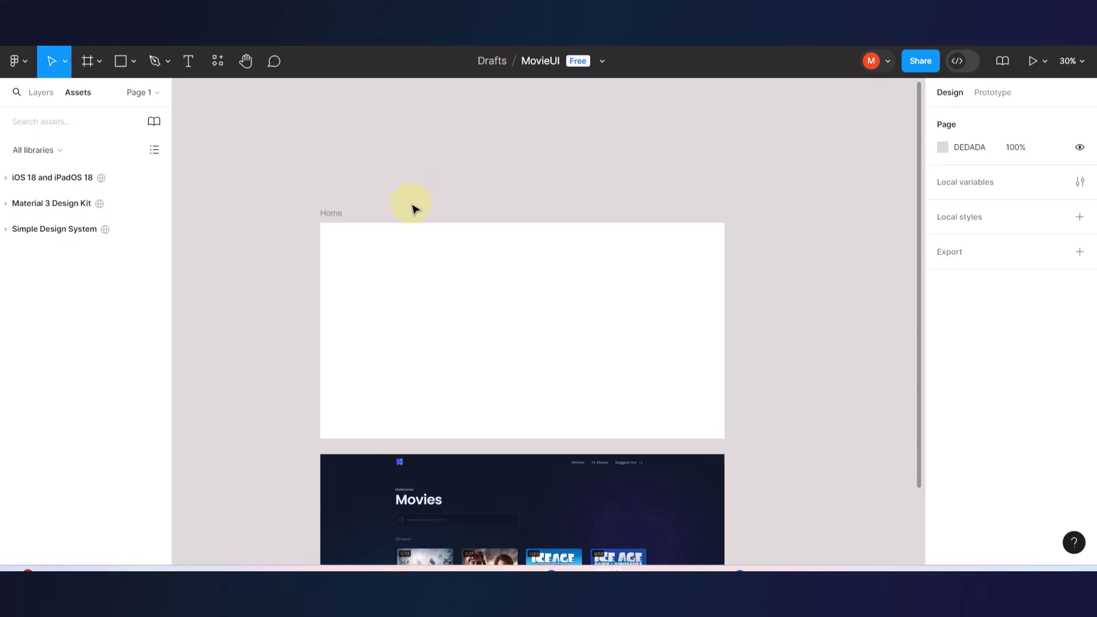
- Give the Home frame a linear gradient fill and sample its 0% stop, 121829, from the screenshot's dark upper-left corner
{"action": "left_click", "coordinate": [336, 216]}
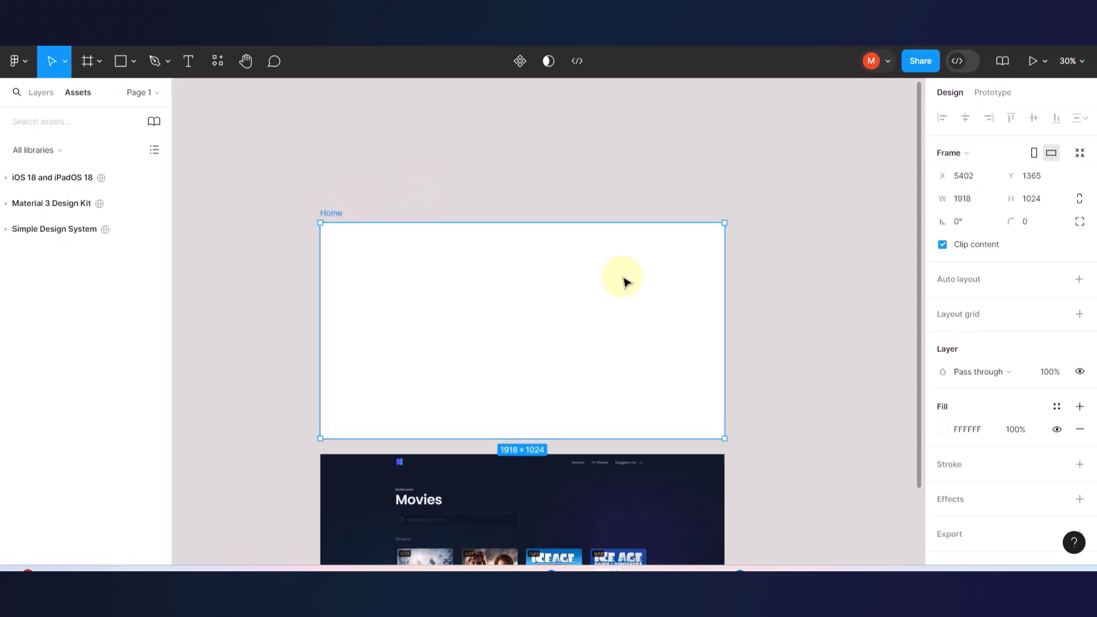
{"action": "scroll", "coordinate": [720, 301], "scroll_direction": "down", "scroll_amount": 5}
{"action": "scroll", "coordinate": [722, 301], "scroll_direction": "up", "scroll_amount": 2}
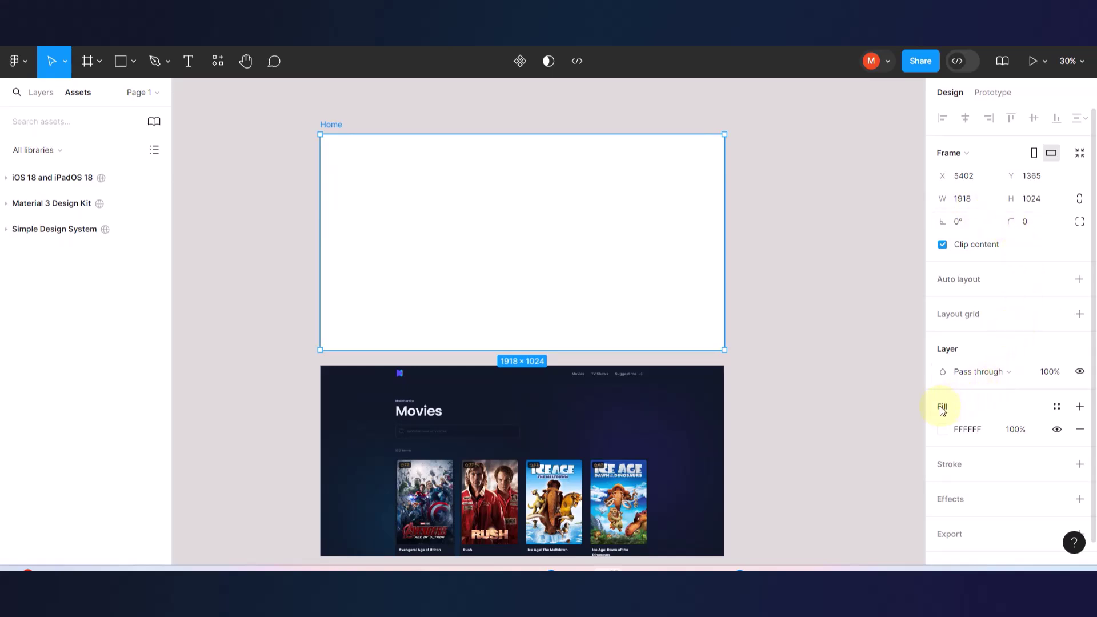
{"action": "left_click", "coordinate": [942, 436]}
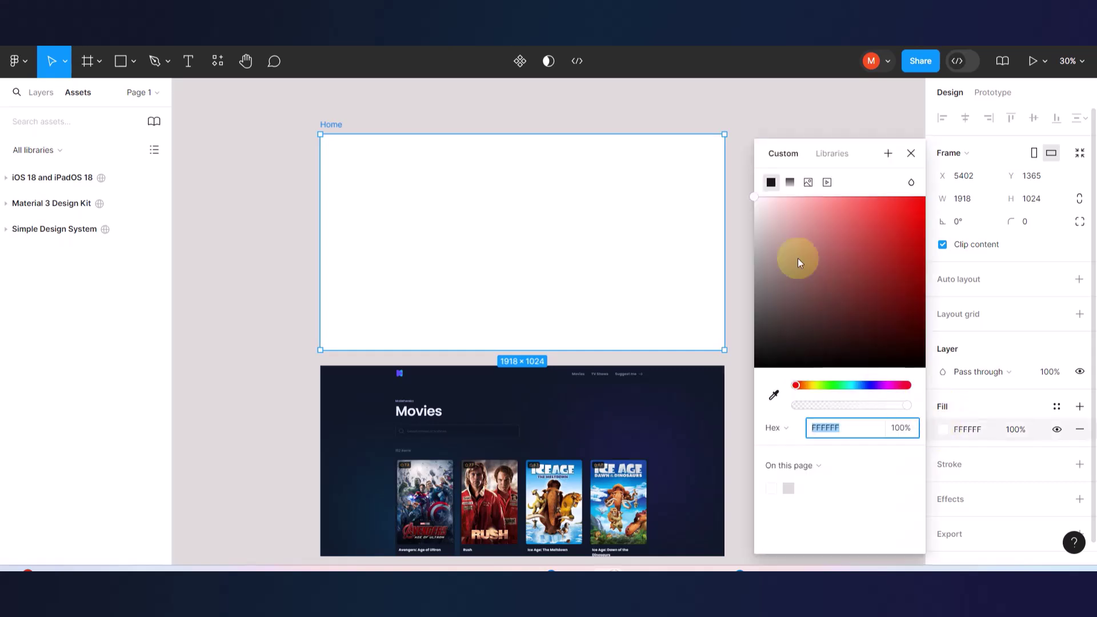
{"action": "left_click", "coordinate": [793, 184]}
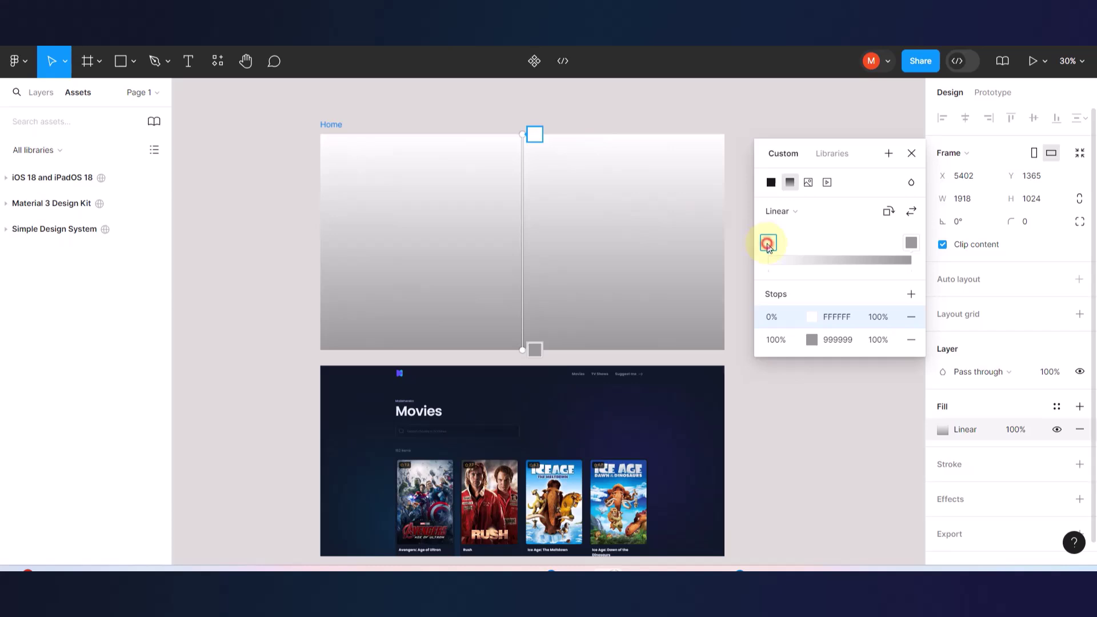
{"action": "left_click", "coordinate": [812, 318]}
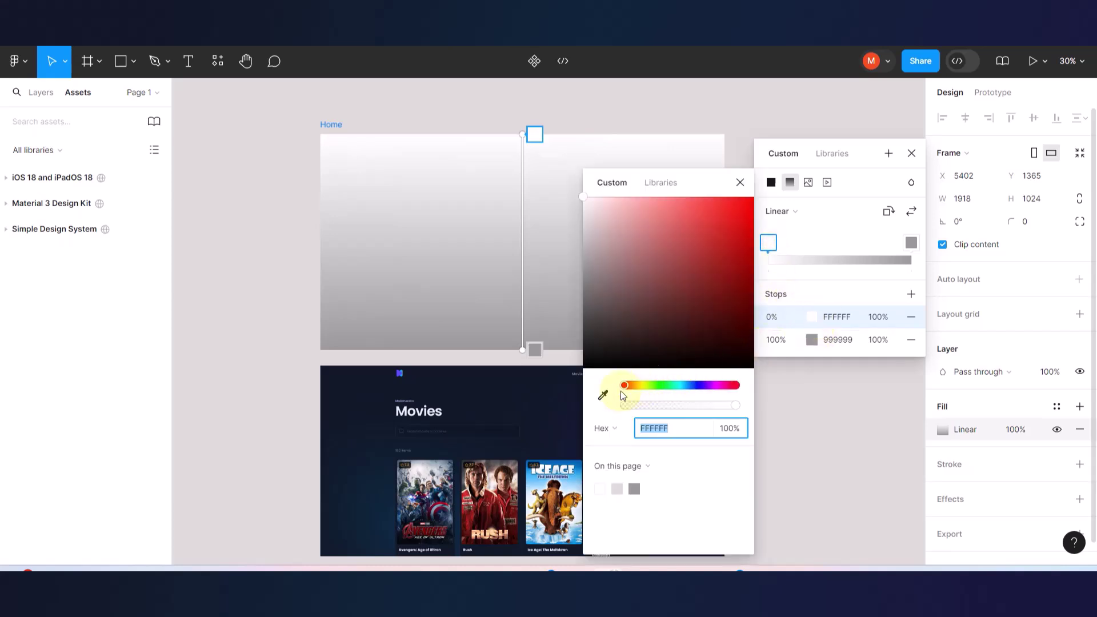
{"action": "left_click", "coordinate": [603, 396]}
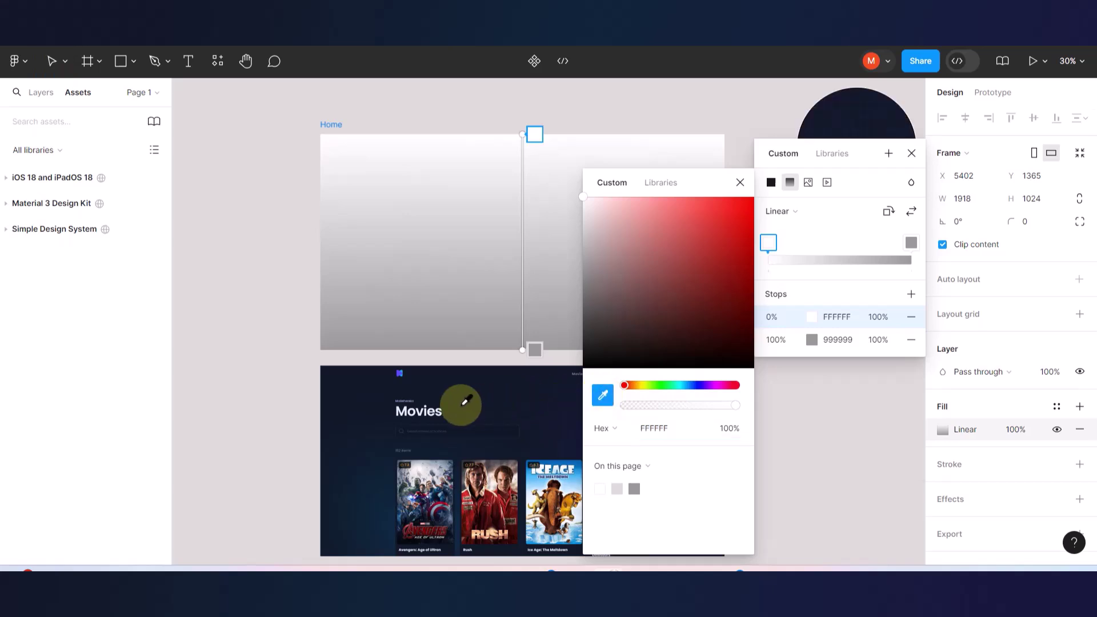
{"action": "left_click", "coordinate": [328, 372]}
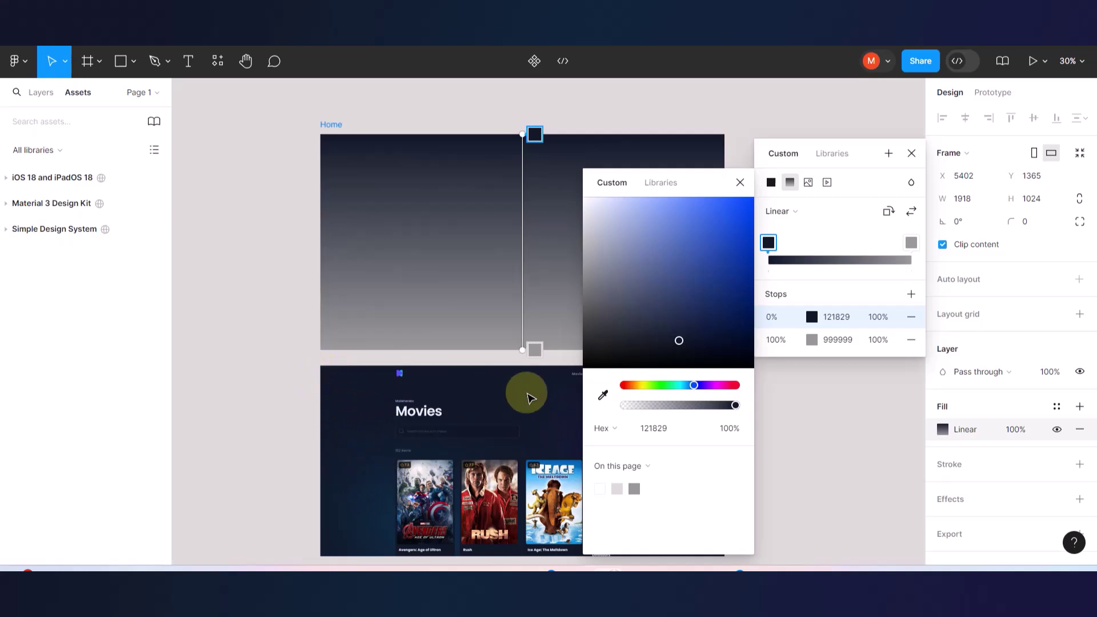
- Set the gradient's 100% stop to 191A40, sampled from the purple area just above the screenshot's fourth movie poster
{"action": "scroll", "coordinate": [476, 418], "scroll_direction": "right", "scroll_amount": 5}
{"action": "scroll", "coordinate": [476, 420], "scroll_direction": "down", "scroll_amount": 5}
{"action": "scroll", "coordinate": [476, 420], "scroll_direction": "up", "scroll_amount": 2}
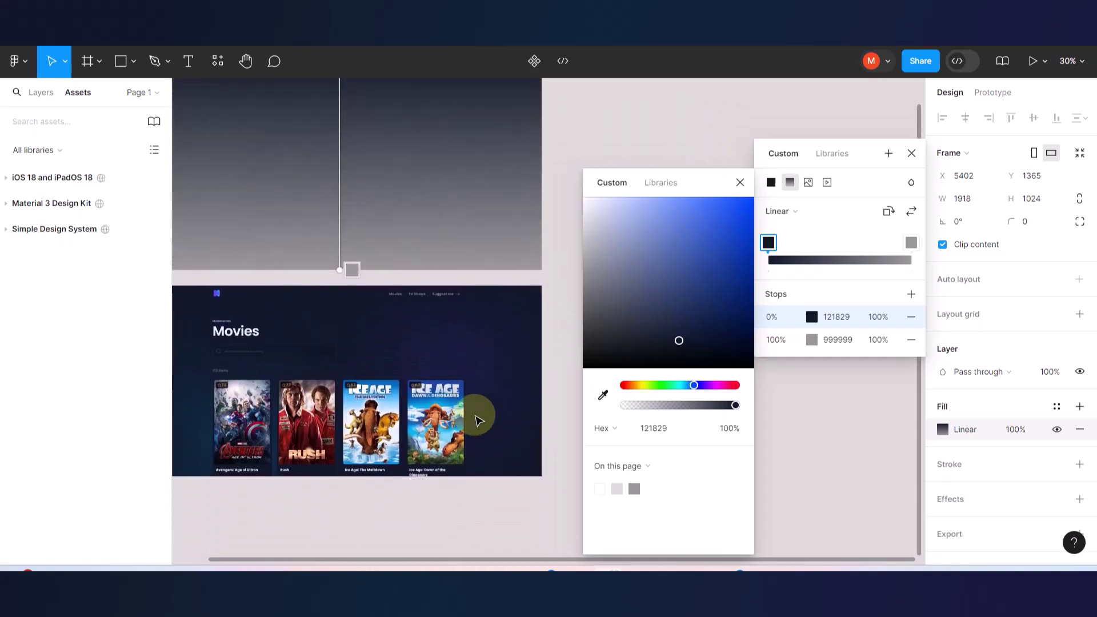
{"action": "scroll", "coordinate": [477, 420], "scroll_direction": "up", "scroll_amount": 1}
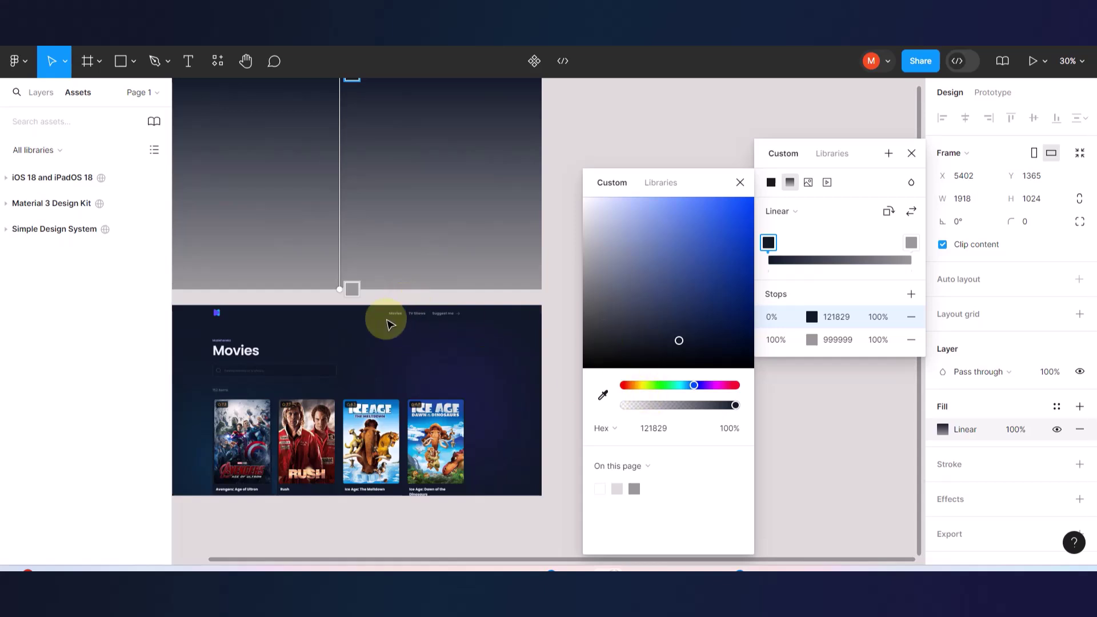
{"action": "left_click", "coordinate": [352, 289]}
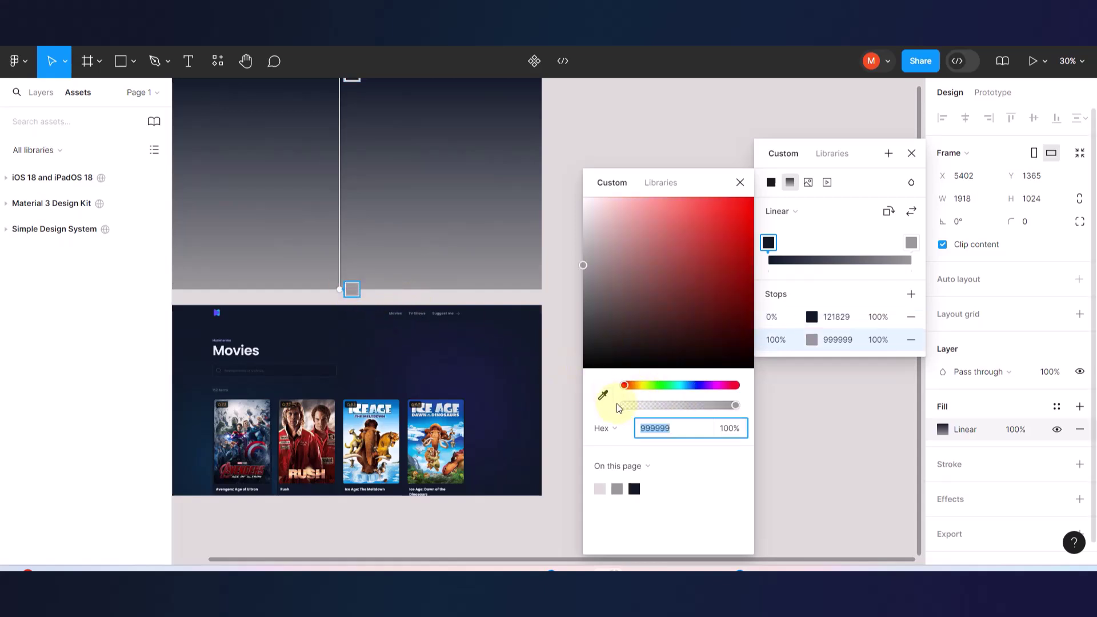
{"action": "left_click", "coordinate": [603, 394]}
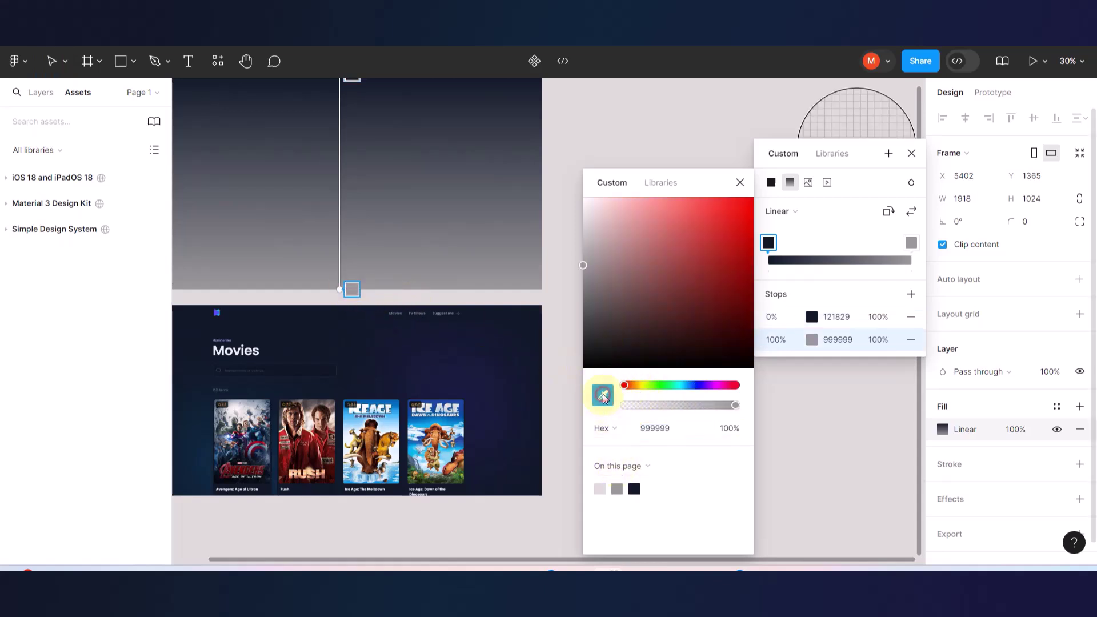
{"action": "left_click", "coordinate": [444, 394]}
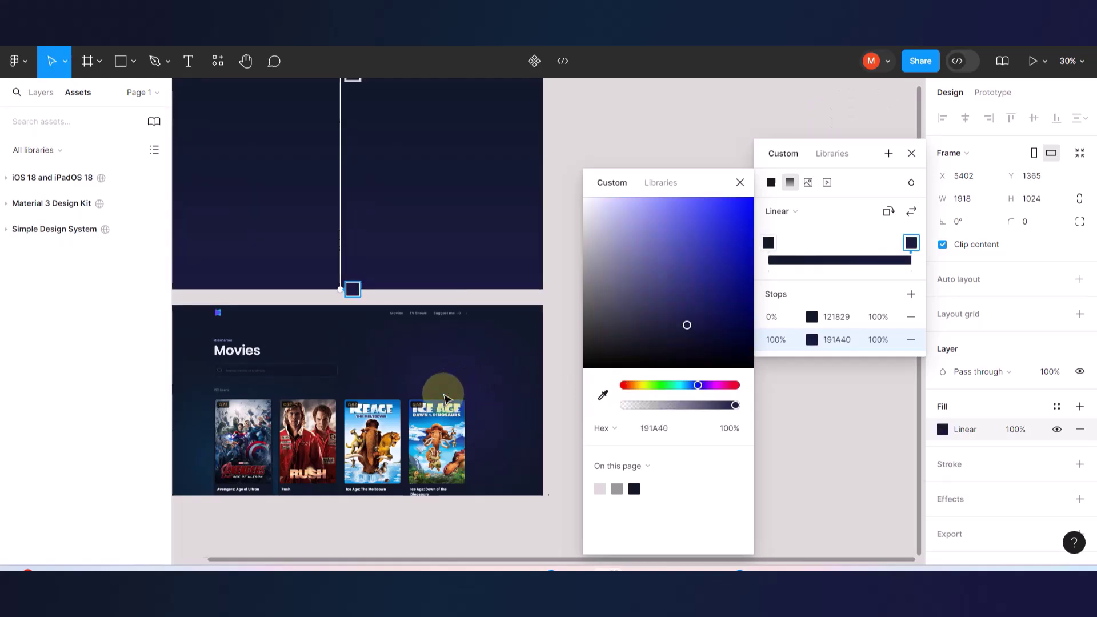
- Add a gradient stop at 47% coloured 0F243C, sampled from the blue area beside the first movie poster, and close the fill settings
{"action": "scroll", "coordinate": [444, 395], "scroll_direction": "left", "scroll_amount": 5}
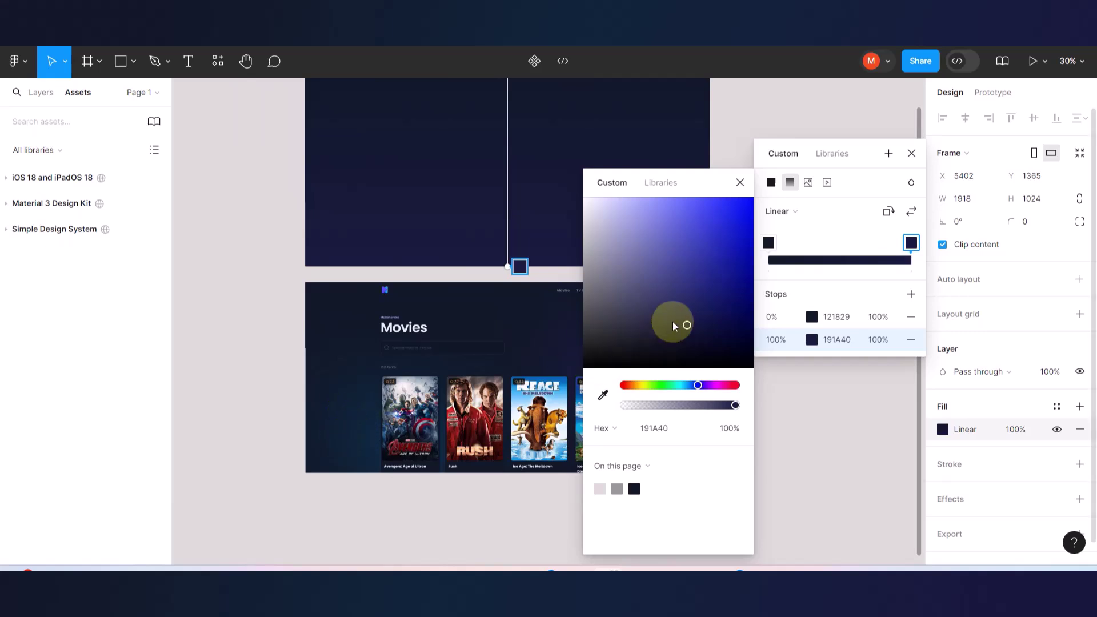
{"action": "scroll", "coordinate": [429, 320], "scroll_direction": "up", "scroll_amount": 2}
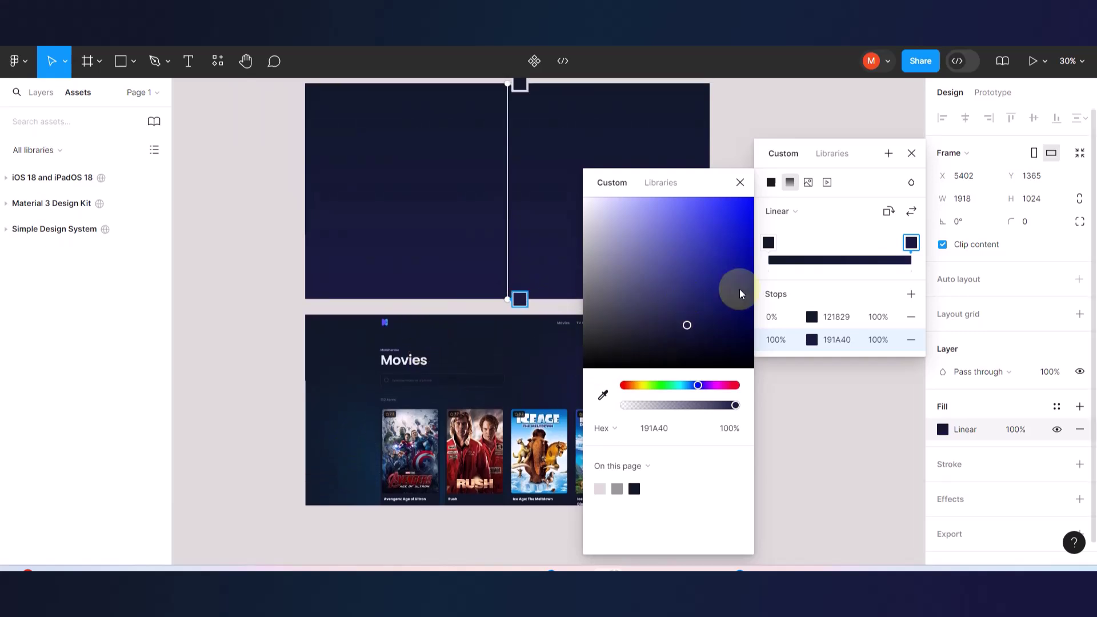
{"action": "left_click", "coordinate": [837, 259]}
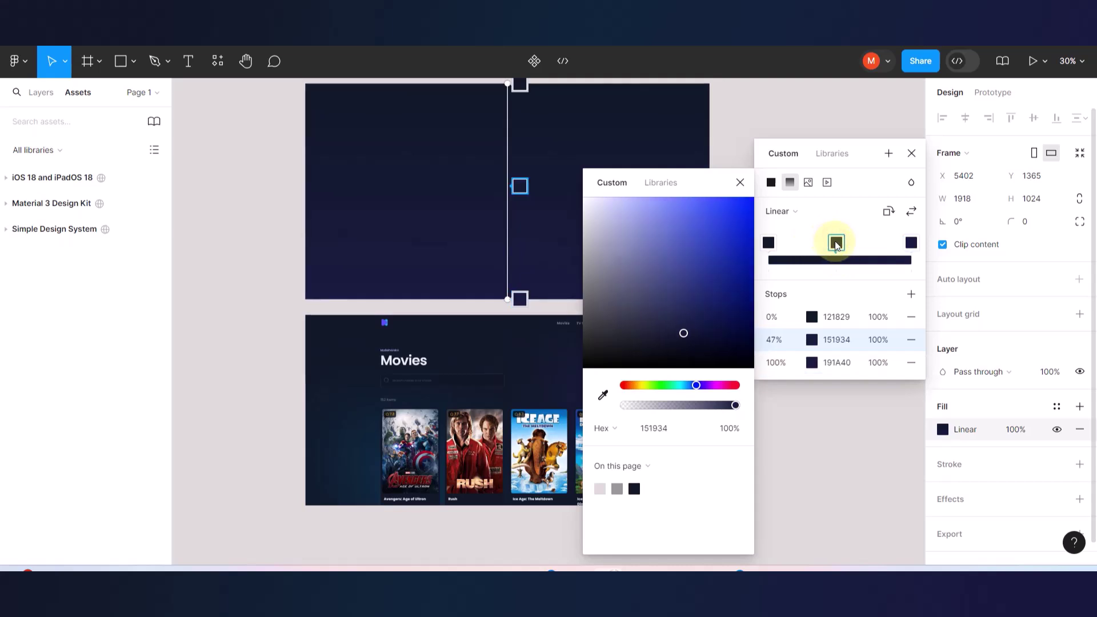
{"action": "left_click", "coordinate": [602, 395]}
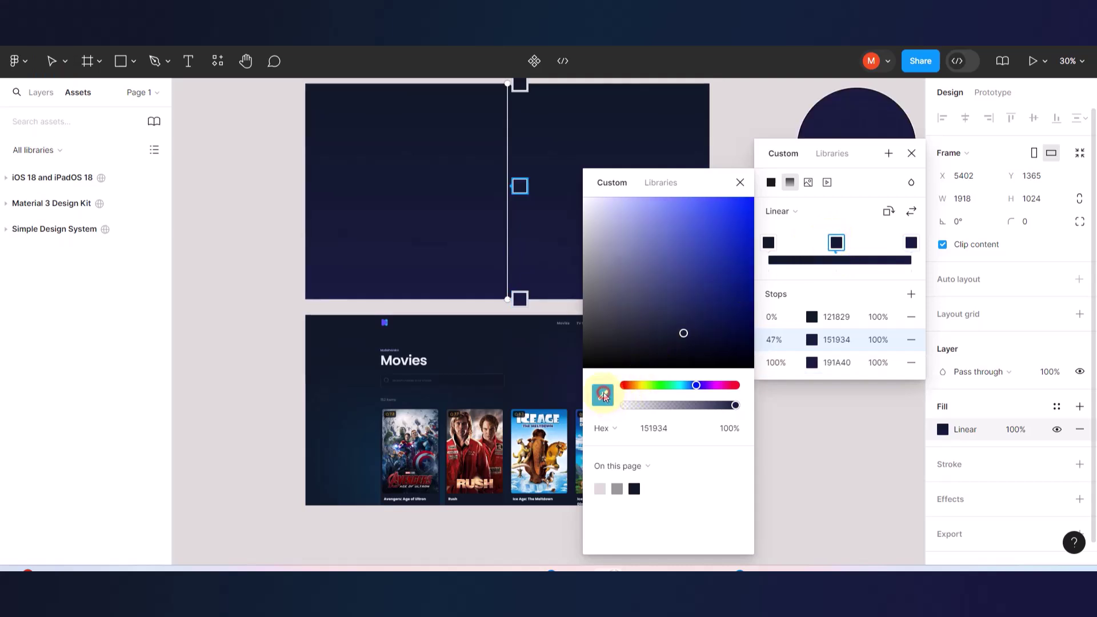
{"action": "left_click", "coordinate": [375, 443]}
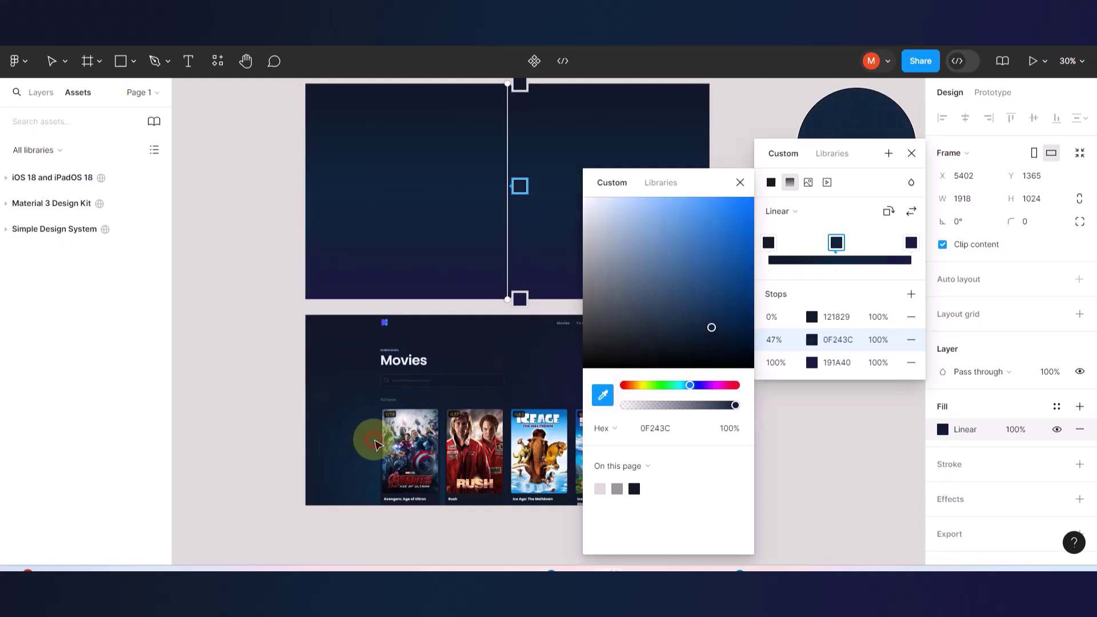
{"action": "scroll", "coordinate": [421, 286], "scroll_direction": "up", "scroll_amount": 2}
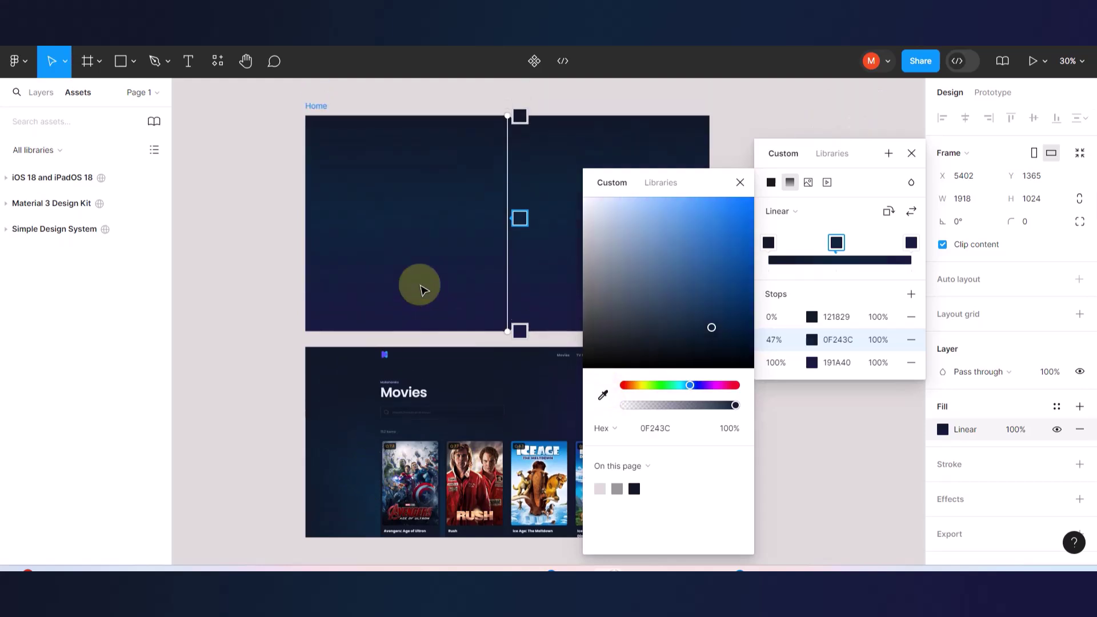
{"action": "scroll", "coordinate": [422, 290], "scroll_direction": "right", "scroll_amount": 3}
{"action": "scroll", "coordinate": [421, 288], "scroll_direction": "right", "scroll_amount": 1}
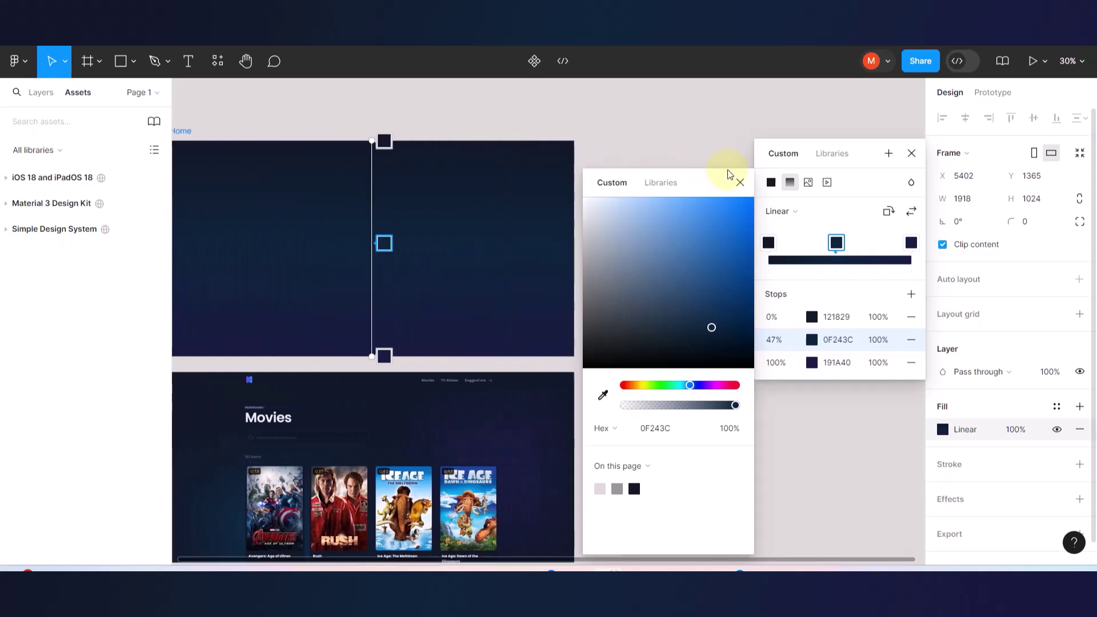
{"action": "left_click", "coordinate": [724, 121]}
- Rotate the Home frame's linear gradient so it slopes from the upper part of the left edge to the lower part of the right edge
{"action": "scroll", "coordinate": [546, 274], "scroll_direction": "left", "scroll_amount": 4}
{"action": "scroll", "coordinate": [546, 275], "scroll_direction": "down", "scroll_amount": 1}
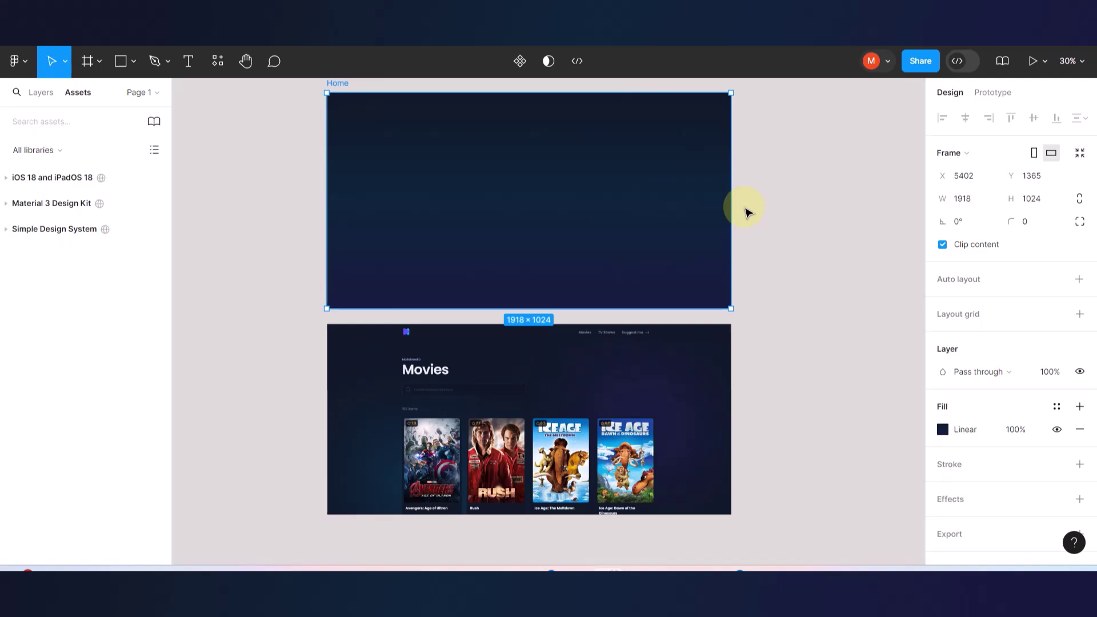
{"action": "scroll", "coordinate": [746, 212], "scroll_direction": "up", "scroll_amount": 3}
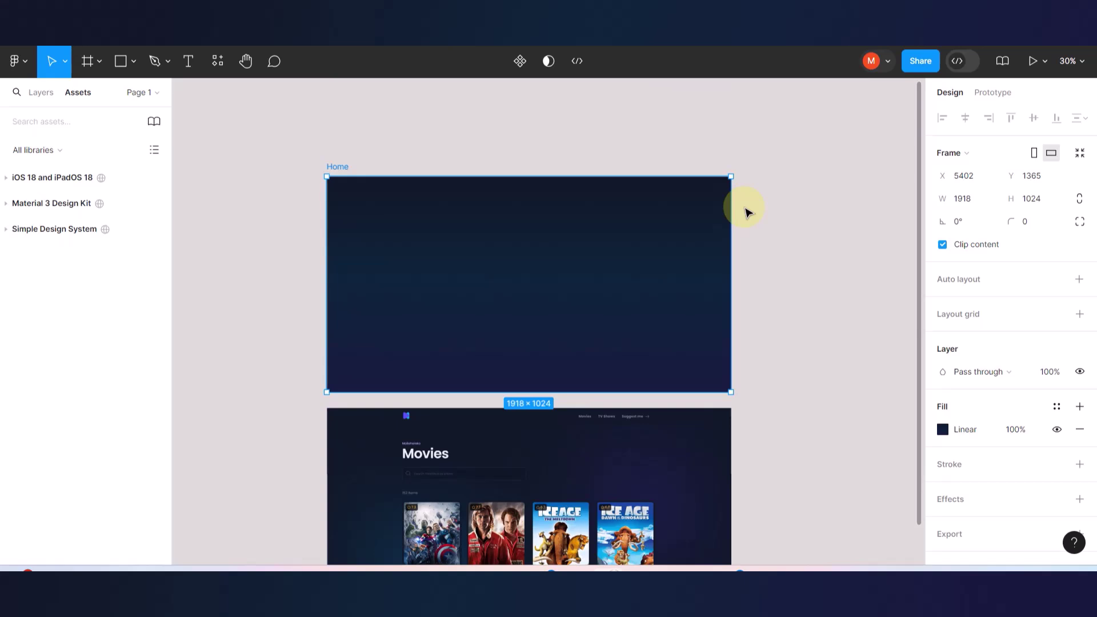
{"action": "scroll", "coordinate": [748, 212], "scroll_direction": "down", "scroll_amount": 2}
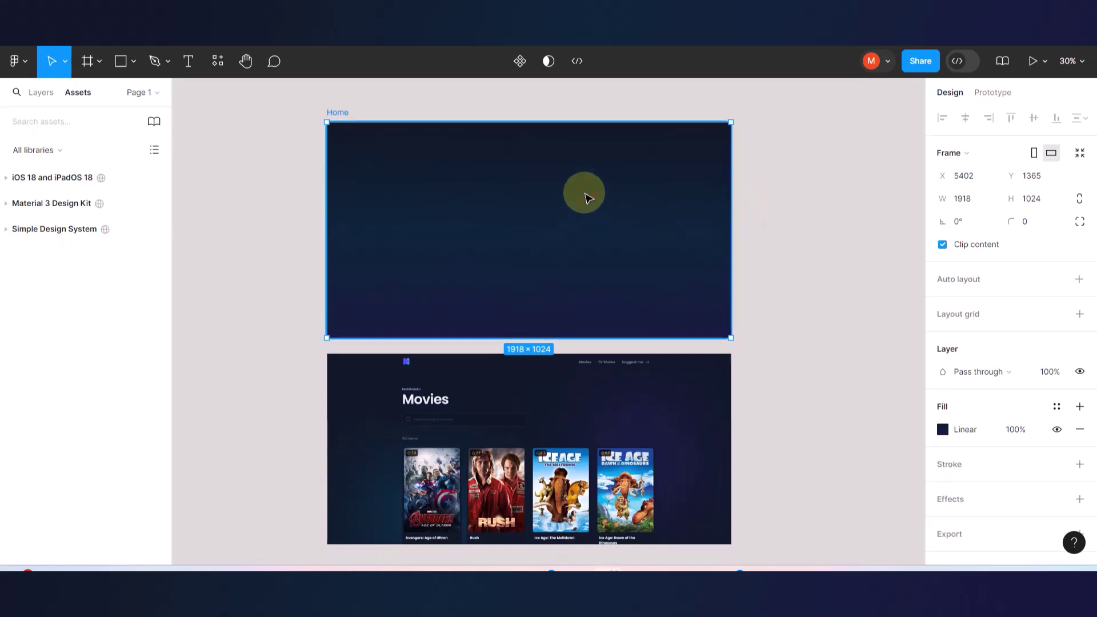
{"action": "left_click", "coordinate": [943, 429]}
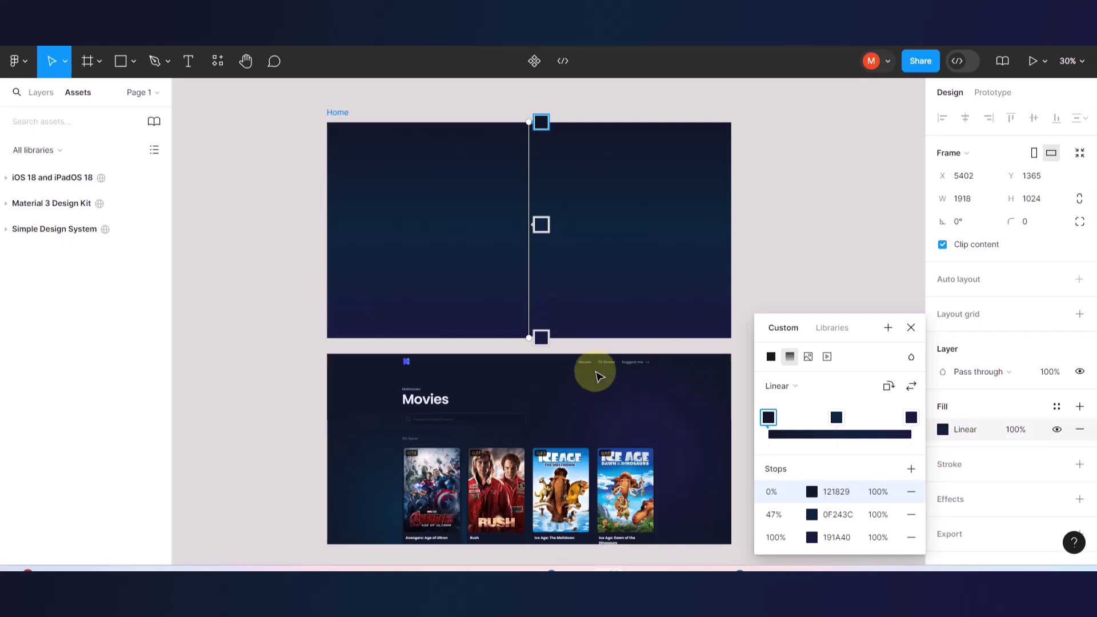
{"action": "scroll", "coordinate": [595, 371], "scroll_direction": "down", "scroll_amount": 2}
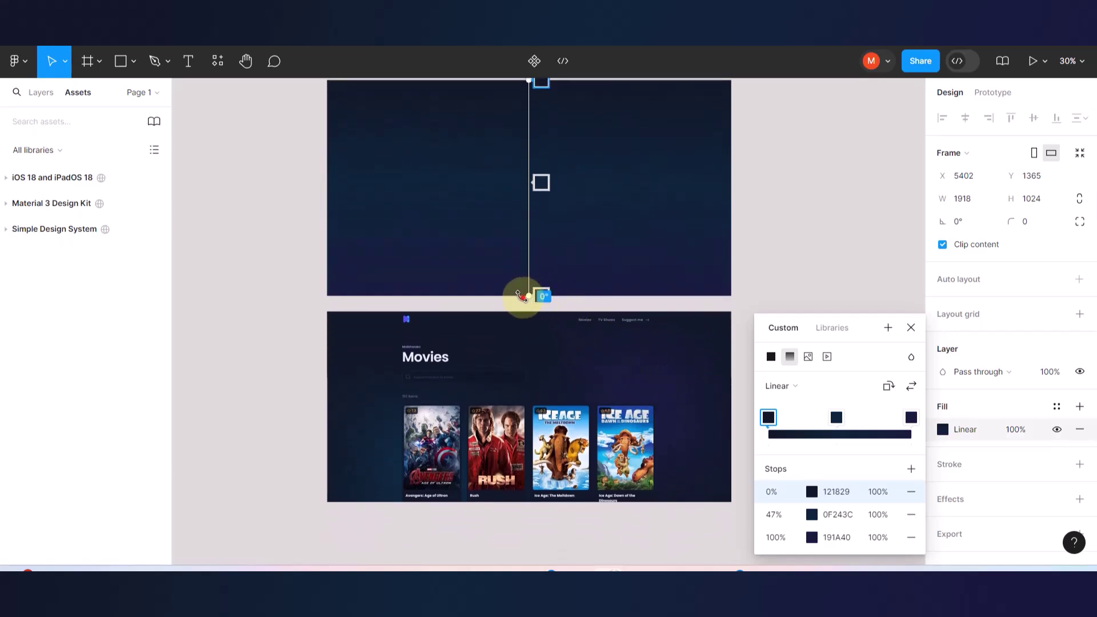
{"action": "left_click_drag", "start_coordinate": [522, 296], "coordinate": [590, 213]}
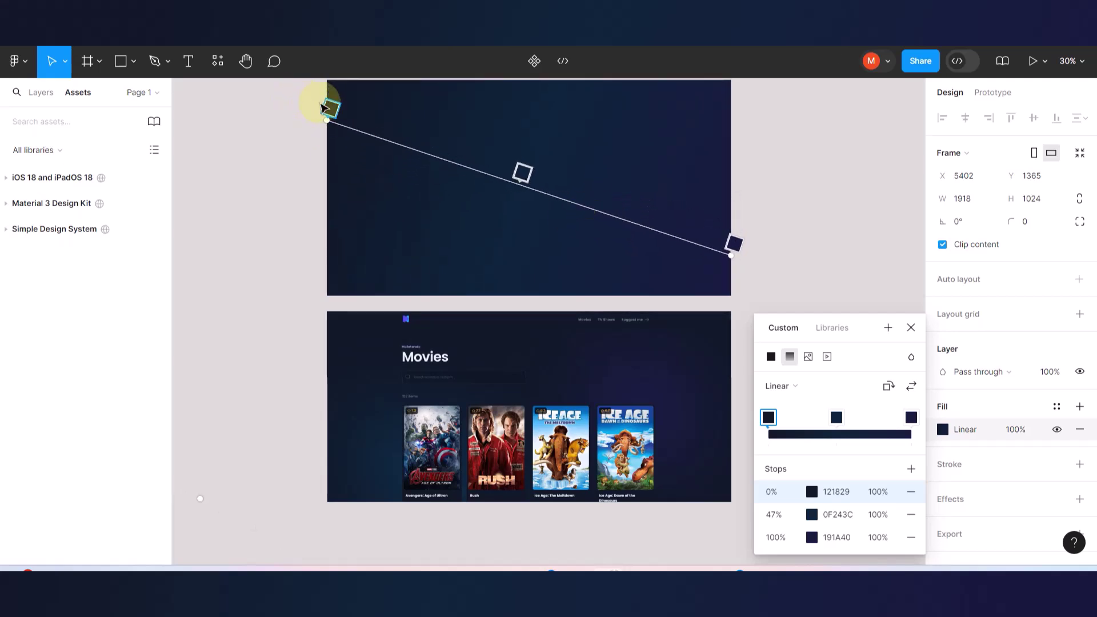
- Shift the gradient's 121829 stop to 14%, close the fill settings and deselect the Home frame
{"action": "left_click_drag", "start_coordinate": [326, 104], "coordinate": [397, 125]}
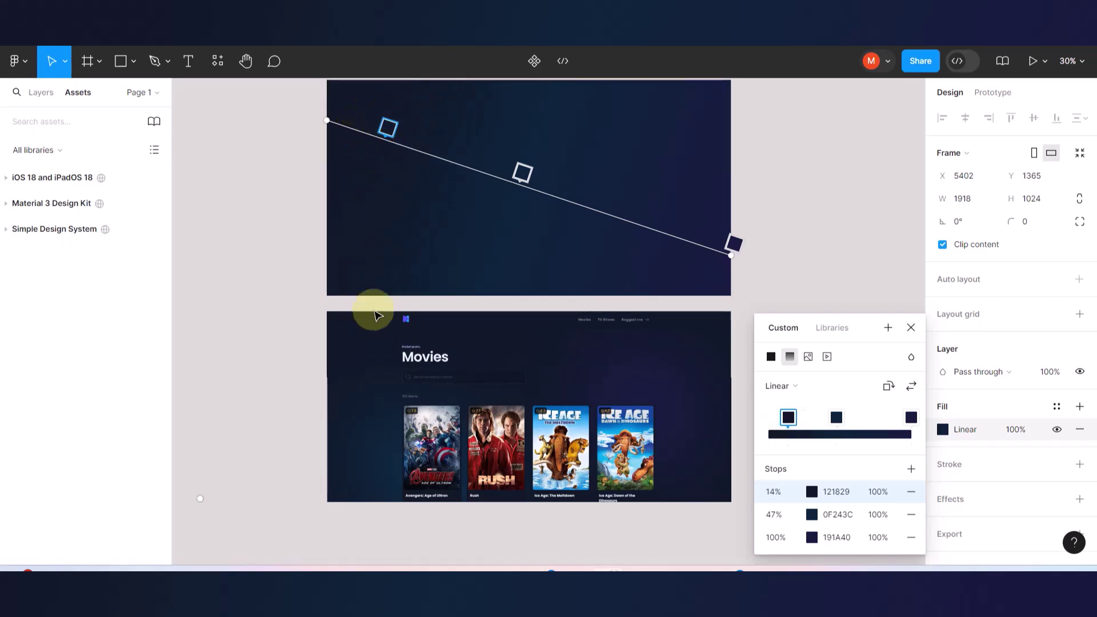
{"action": "left_click", "coordinate": [733, 244]}
{"action": "left_click", "coordinate": [820, 228]}
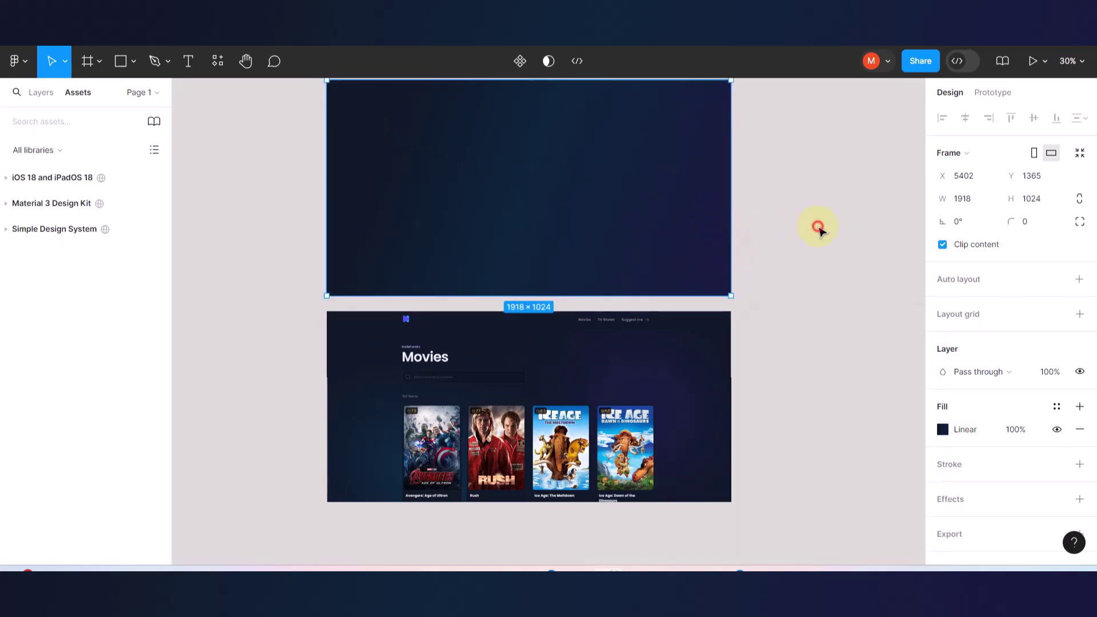
{"action": "left_click", "coordinate": [821, 228]}
- Compare the Home frame's gradient background with the Movies page screenshot below it
{"action": "scroll", "coordinate": [709, 254], "scroll_direction": "up", "scroll_amount": 3}
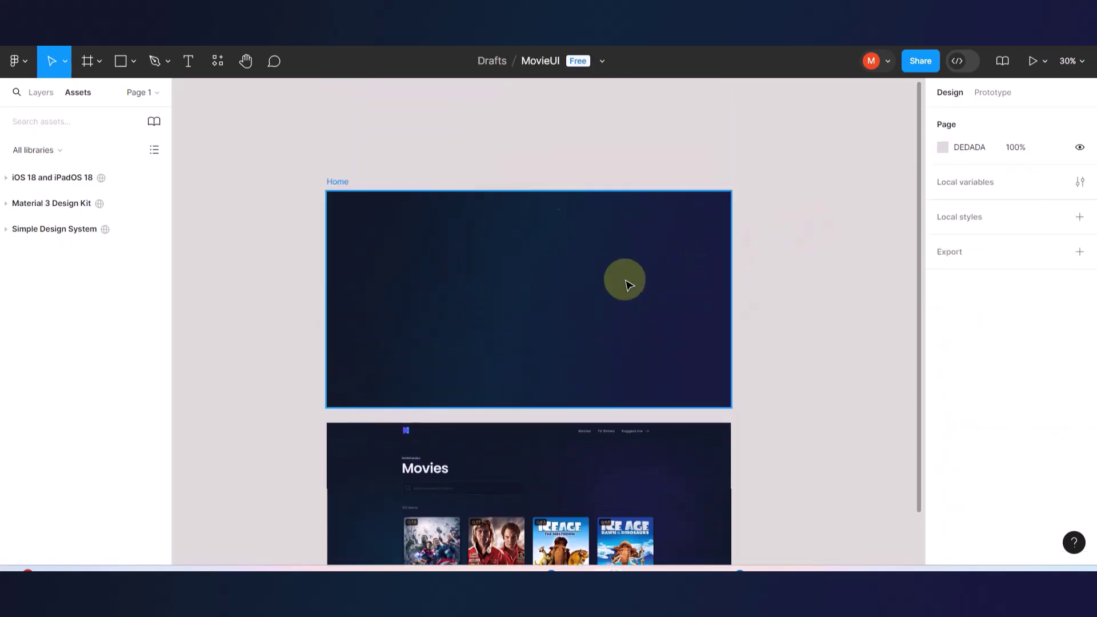
{"action": "scroll", "coordinate": [526, 345], "scroll_direction": "up", "scroll_amount": 5}
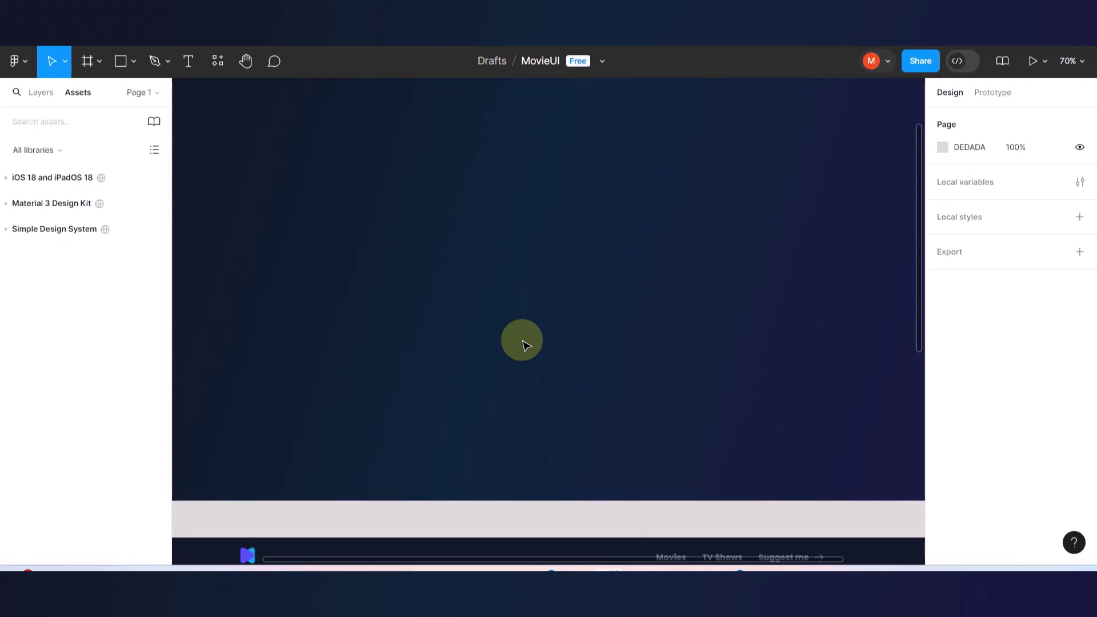
{"action": "scroll", "coordinate": [522, 342], "scroll_direction": "down", "scroll_amount": 5}
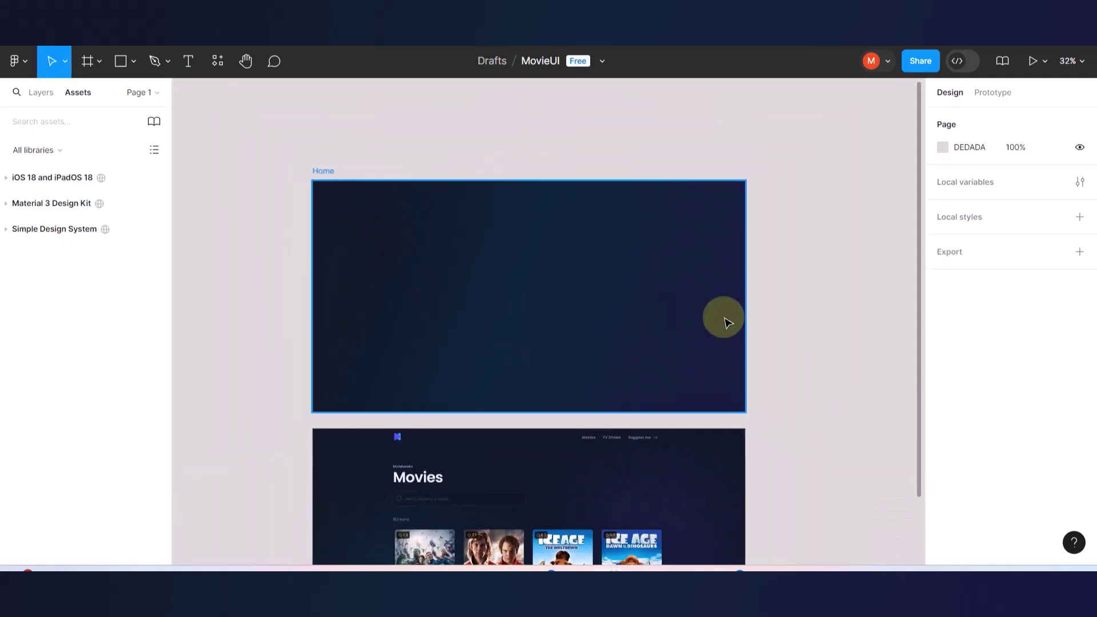
{"action": "scroll", "coordinate": [725, 323], "scroll_direction": "down", "scroll_amount": 3}
{"action": "scroll", "coordinate": [725, 323], "scroll_direction": "right", "scroll_amount": 1}
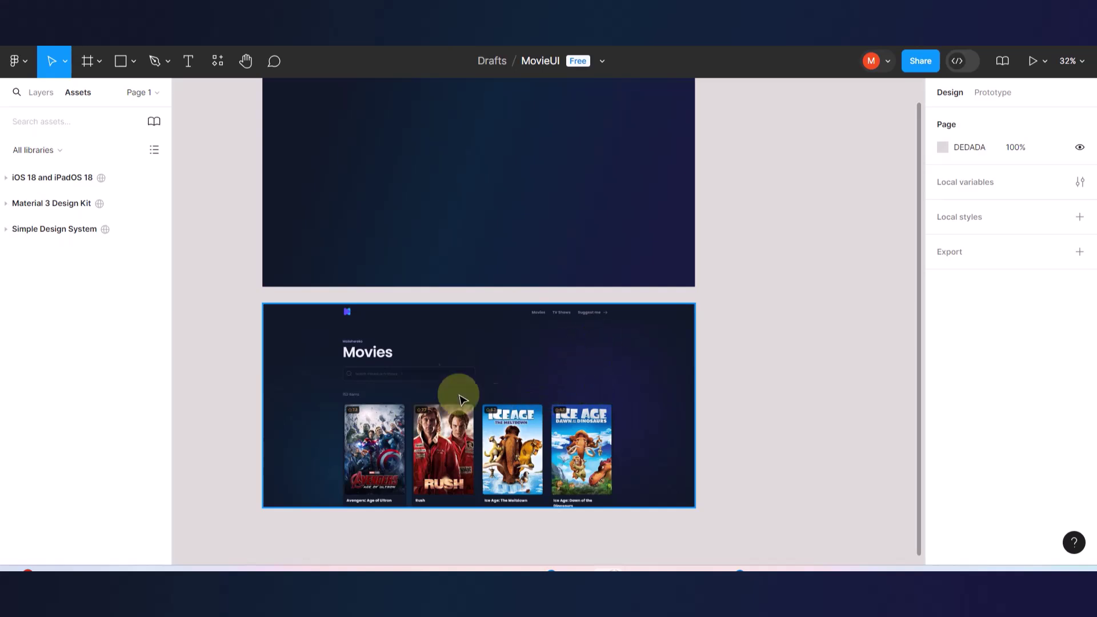
{"action": "scroll", "coordinate": [683, 380], "scroll_direction": "left", "scroll_amount": 3}
{"action": "scroll", "coordinate": [686, 383], "scroll_direction": "up", "scroll_amount": 2}
{"action": "scroll", "coordinate": [686, 383], "scroll_direction": "right", "scroll_amount": 2}
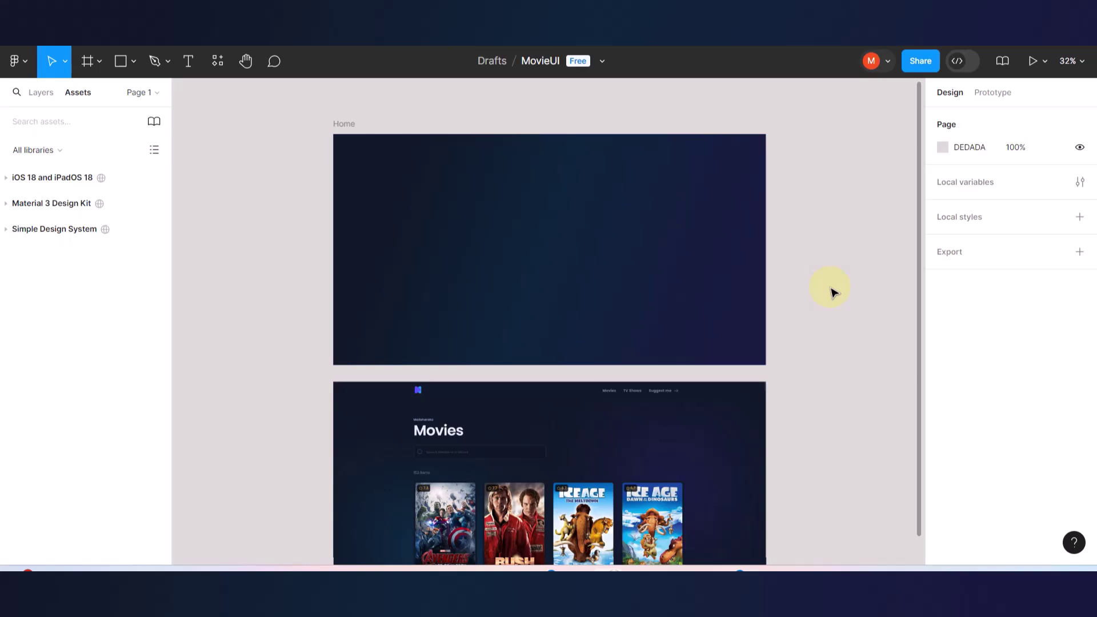
{"action": "scroll", "coordinate": [831, 293], "scroll_direction": "right", "scroll_amount": 5}
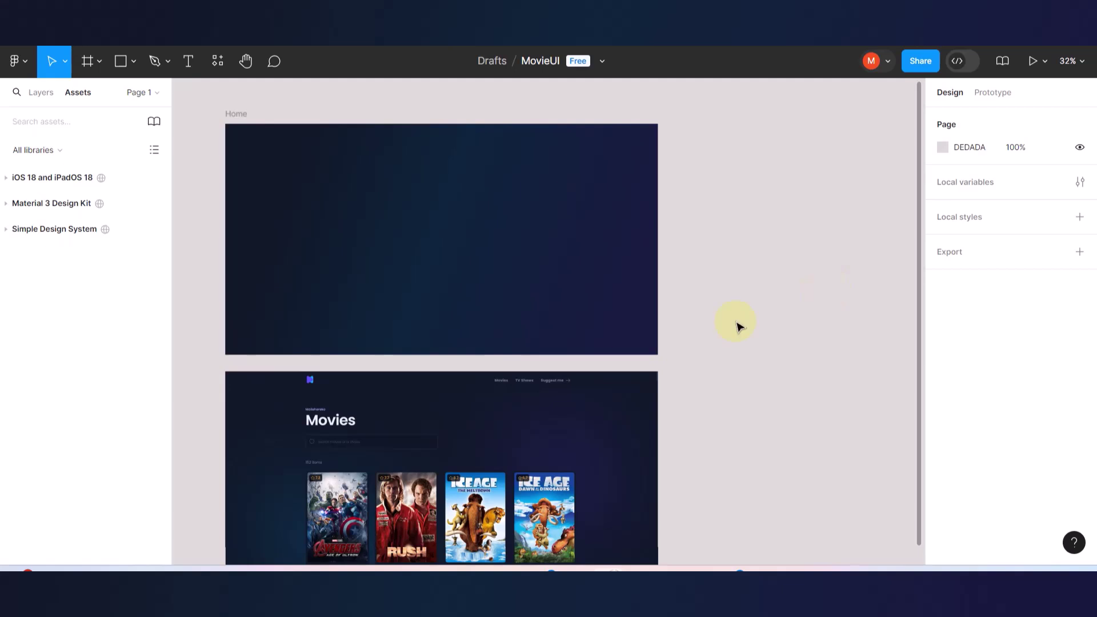
{"action": "scroll", "coordinate": [534, 373], "scroll_direction": "left", "scroll_amount": 5}
{"action": "scroll", "coordinate": [534, 373], "scroll_direction": "down", "scroll_amount": 3}
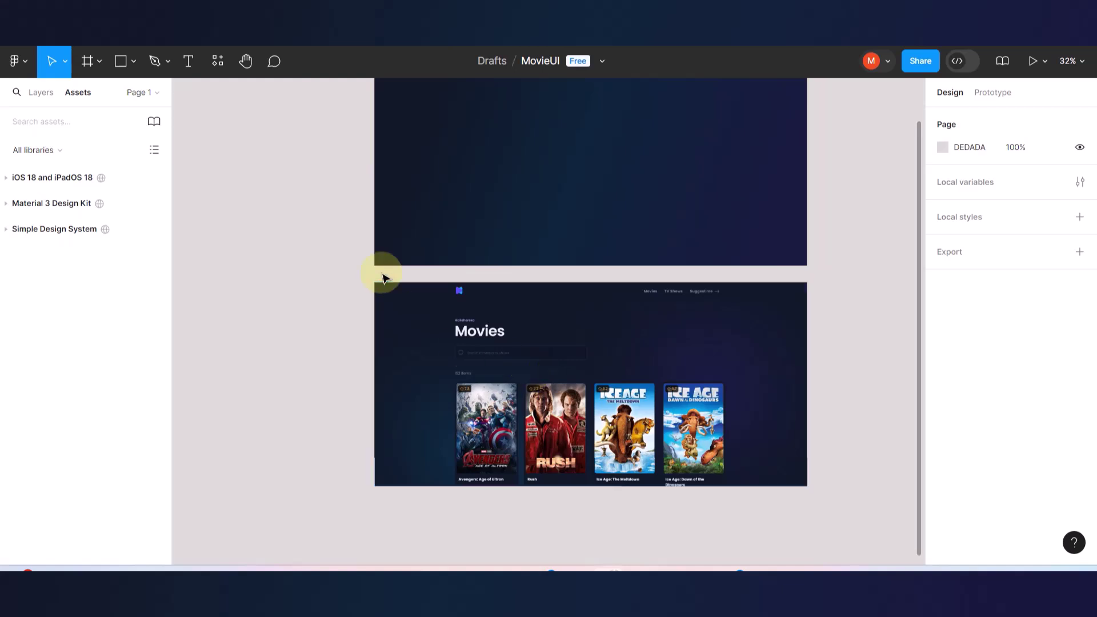
- Draw a square of about 95 × 95 on the empty canvas to the left of the Home frame
{"action": "scroll", "coordinate": [386, 279], "scroll_direction": "up", "scroll_amount": 5}
{"action": "scroll", "coordinate": [414, 318], "scroll_direction": "right", "scroll_amount": 5}
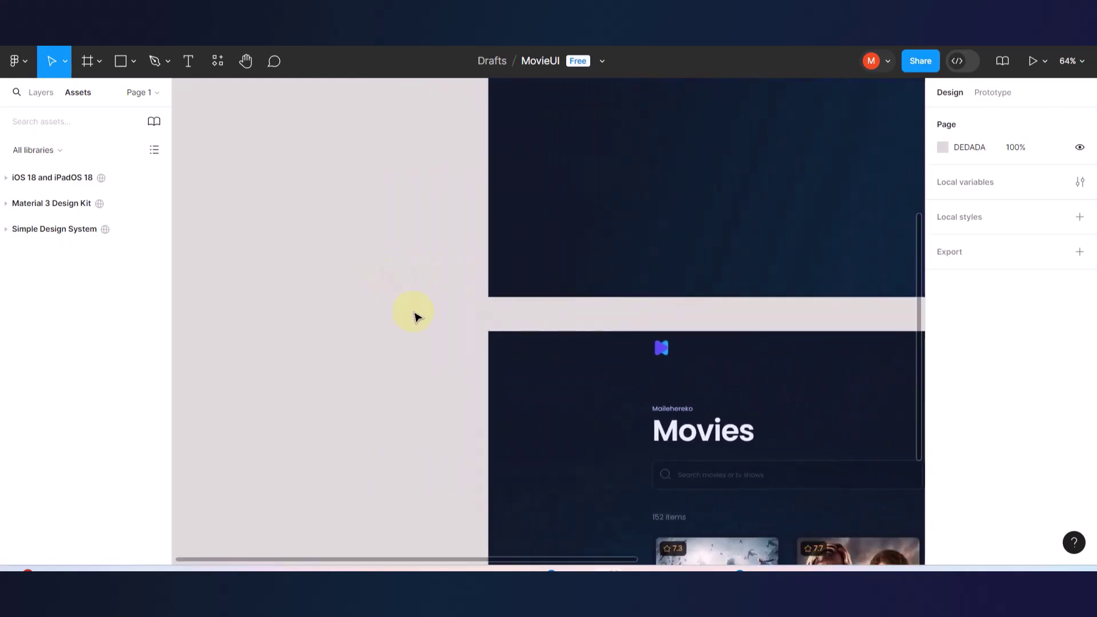
{"action": "scroll", "coordinate": [430, 373], "scroll_direction": "up", "scroll_amount": 1}
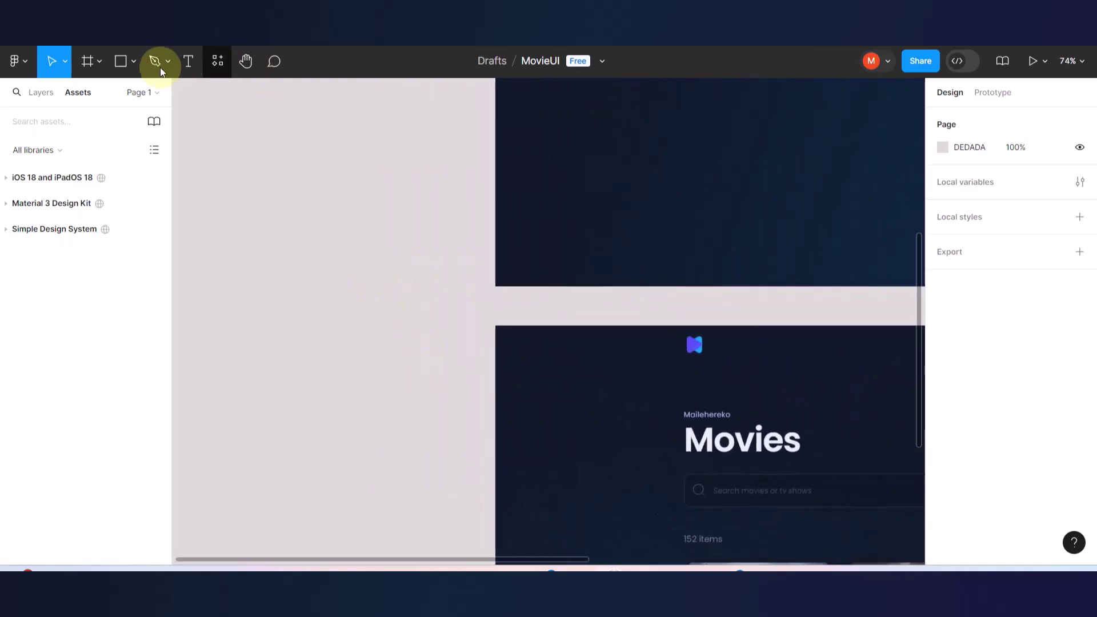
{"action": "left_click", "coordinate": [121, 61]}
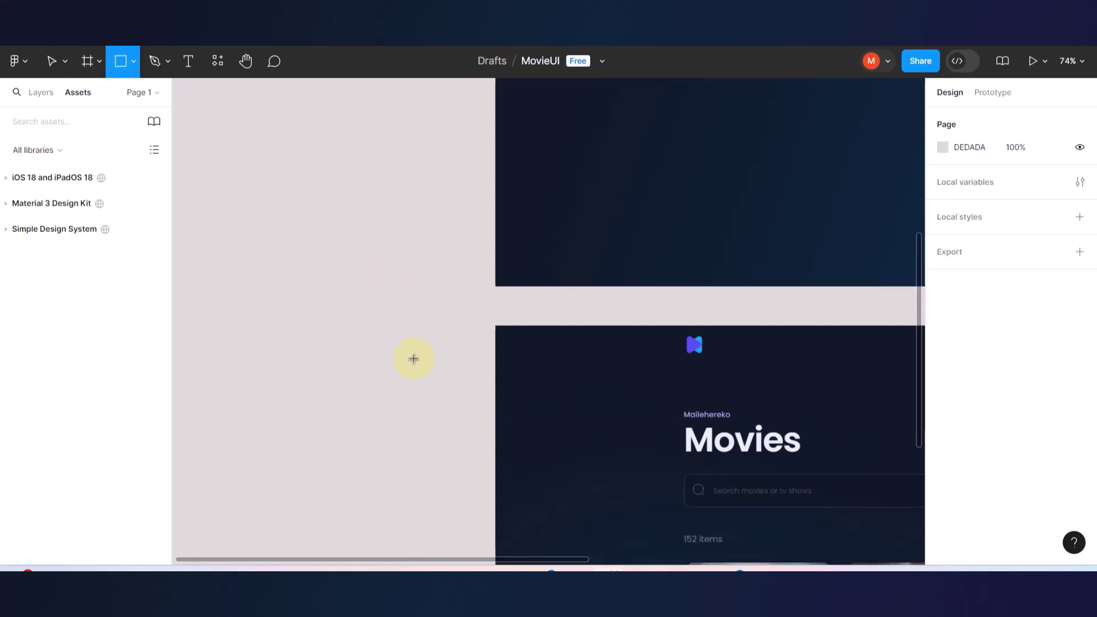
{"action": "mouse_move", "coordinate": [323, 296]}
{"action": "left_mouse_down"}
{"action": "mouse_move", "coordinate": [413, 386]}
{"action": "mouse_move", "coordinate": [299, 249]}
{"action": "left_mouse_up"}
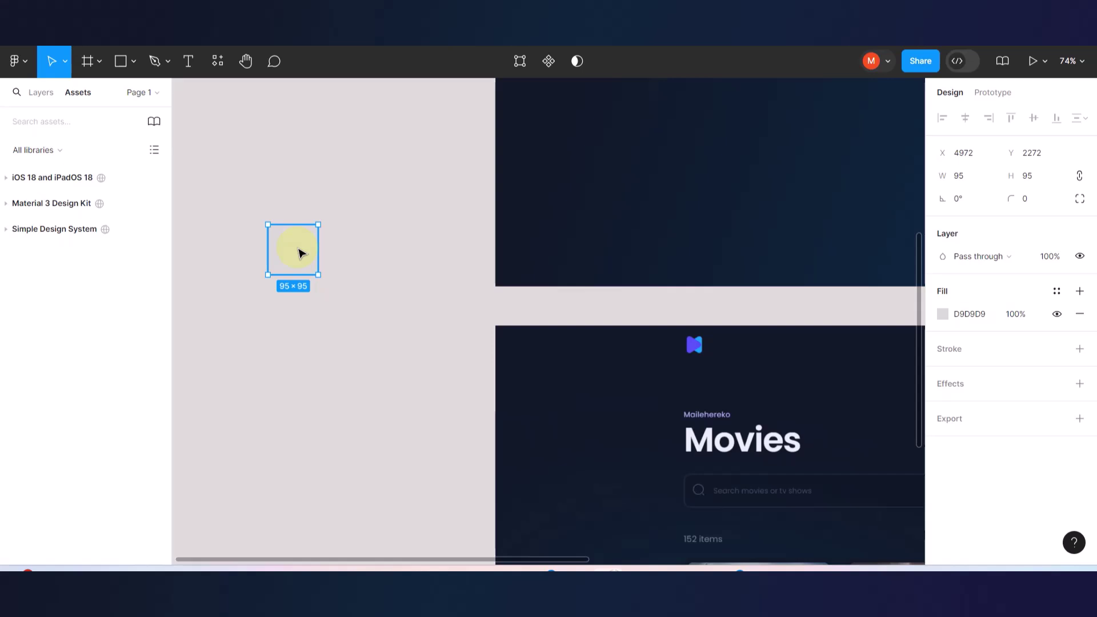
{"action": "scroll", "coordinate": [399, 268], "scroll_direction": "down", "scroll_amount": 3}
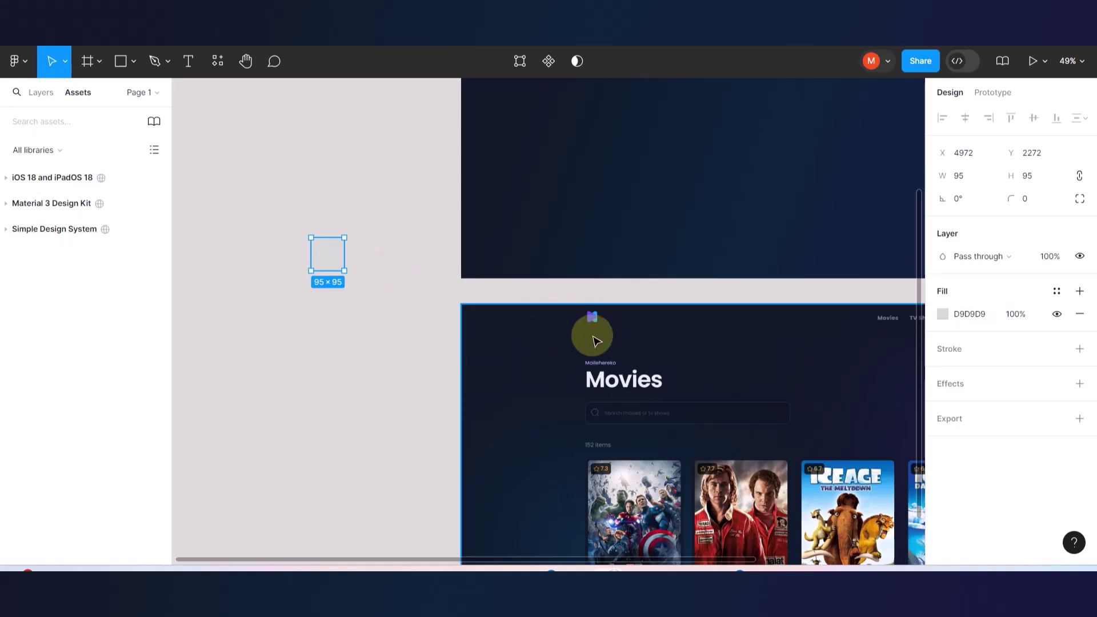
{"action": "scroll", "coordinate": [590, 342], "scroll_direction": "up", "scroll_amount": 3}
{"action": "scroll", "coordinate": [595, 332], "scroll_direction": "down", "scroll_amount": 3}
{"action": "scroll", "coordinate": [566, 346], "scroll_direction": "up", "scroll_amount": 4}
{"action": "scroll", "coordinate": [566, 346], "scroll_direction": "down", "scroll_amount": 1}
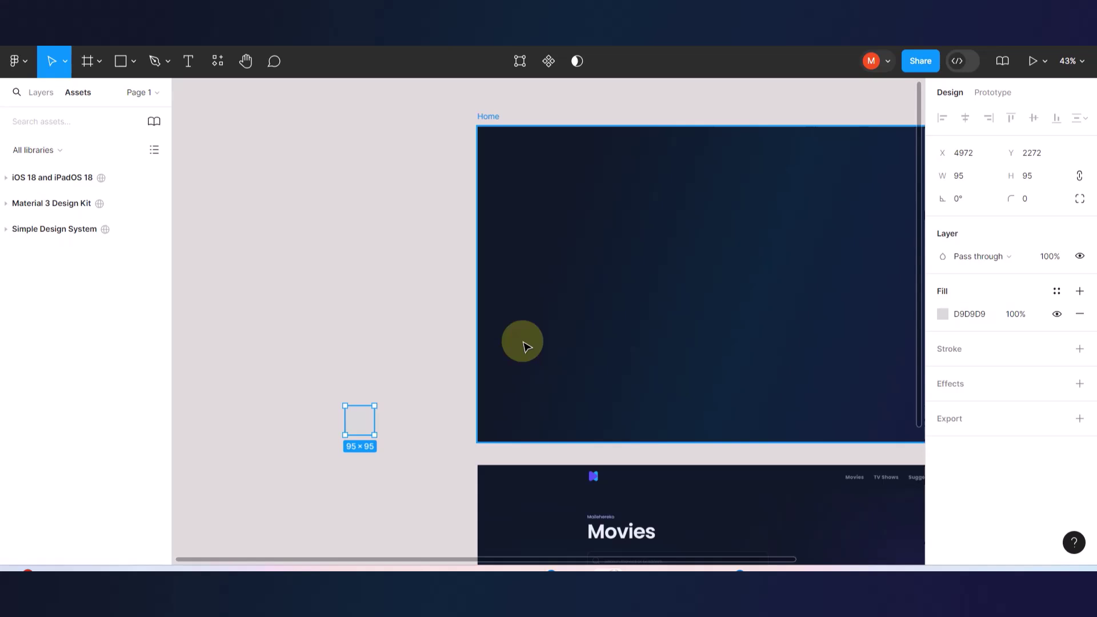
{"action": "scroll", "coordinate": [348, 423], "scroll_direction": "up", "scroll_amount": 5}
{"action": "scroll", "coordinate": [377, 400], "scroll_direction": "down", "scroll_amount": 2}
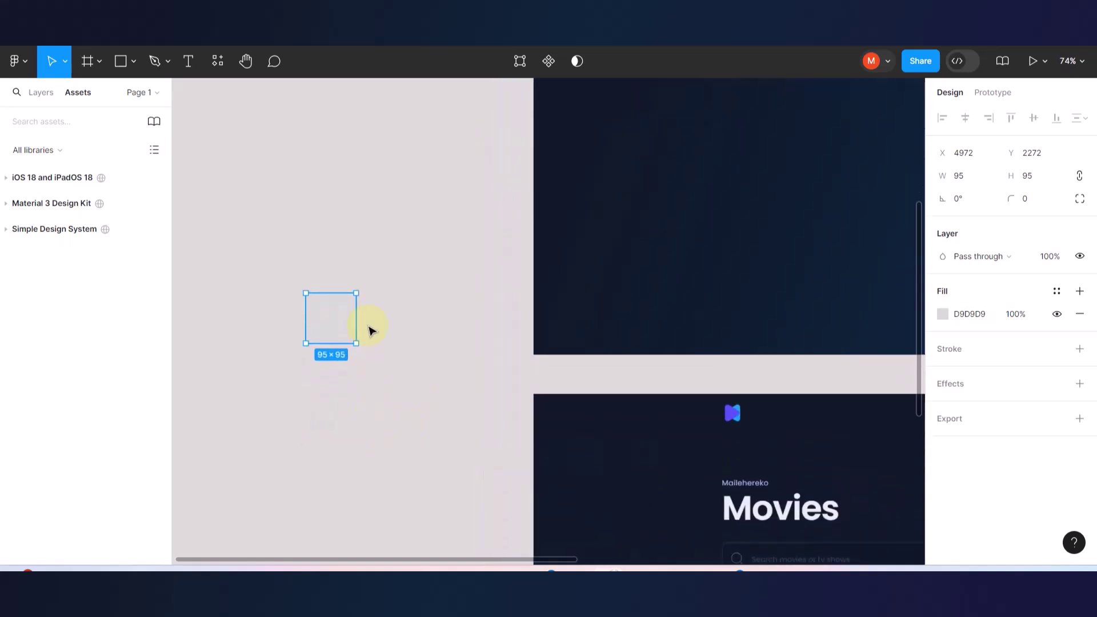
{"action": "scroll", "coordinate": [371, 331], "scroll_direction": "up", "scroll_amount": 3}
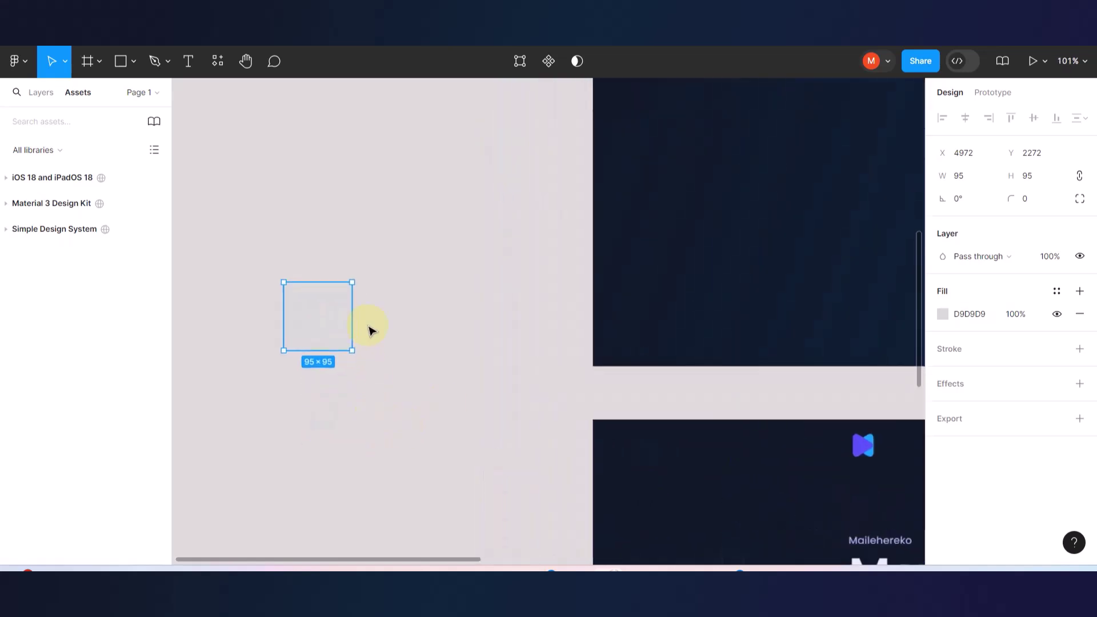
{"action": "scroll", "coordinate": [370, 330], "scroll_direction": "down", "scroll_amount": 2}
{"action": "scroll", "coordinate": [370, 330], "scroll_direction": "down", "scroll_amount": 3}
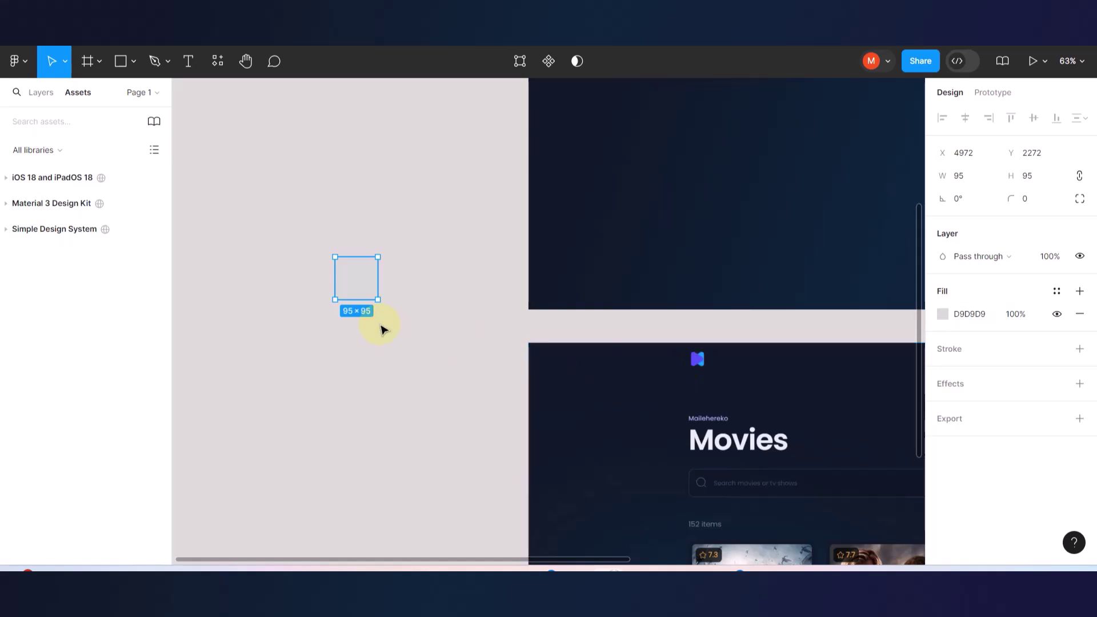
- Move the square onto the Movies screenshot, to the left of the site's logo
{"action": "left_click_drag", "start_coordinate": [364, 274], "coordinate": [407, 306]}
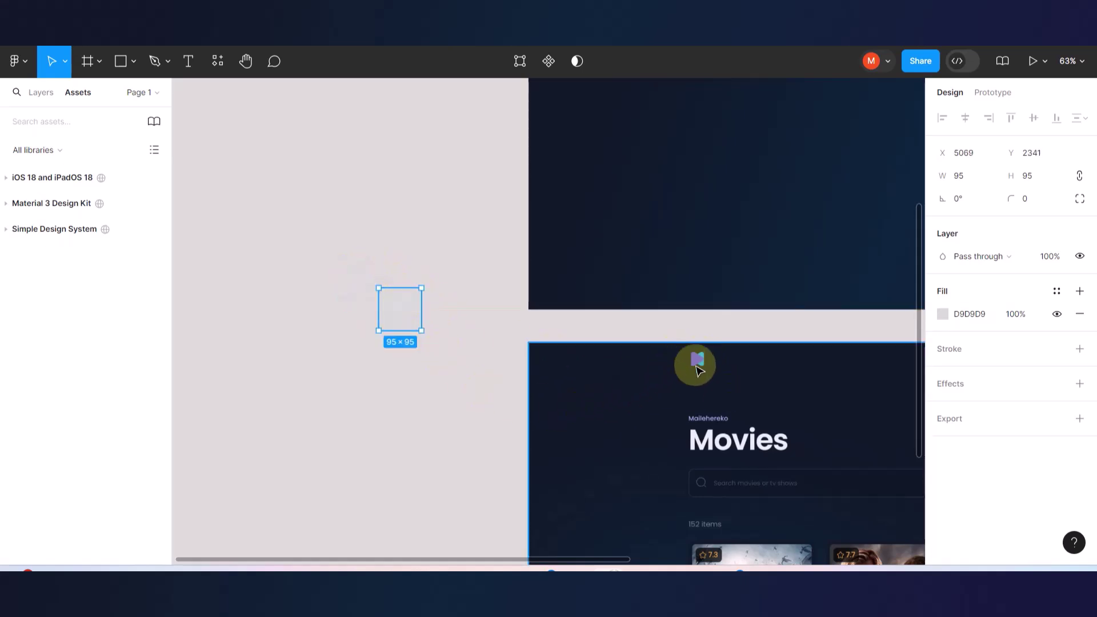
{"action": "left_click_drag", "start_coordinate": [396, 309], "coordinate": [625, 375]}
{"action": "scroll", "coordinate": [684, 385], "scroll_direction": "up", "scroll_amount": 10}
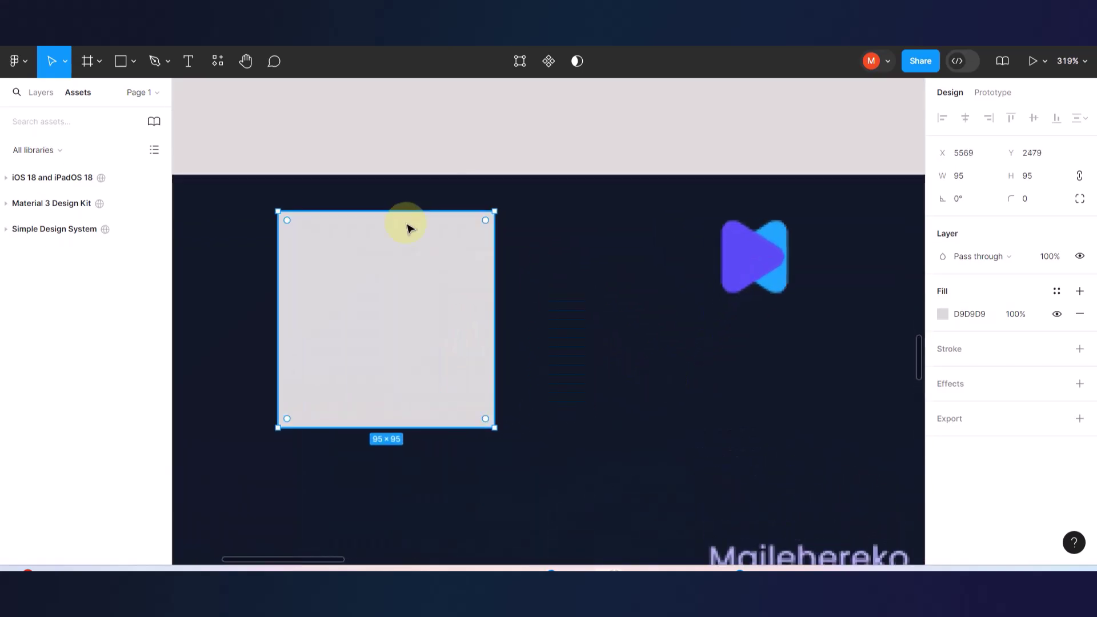
- Fill the square with 5A4AF4, sampled from the logo's purple triangle, and close the fill settings
{"action": "left_click", "coordinate": [943, 317]}
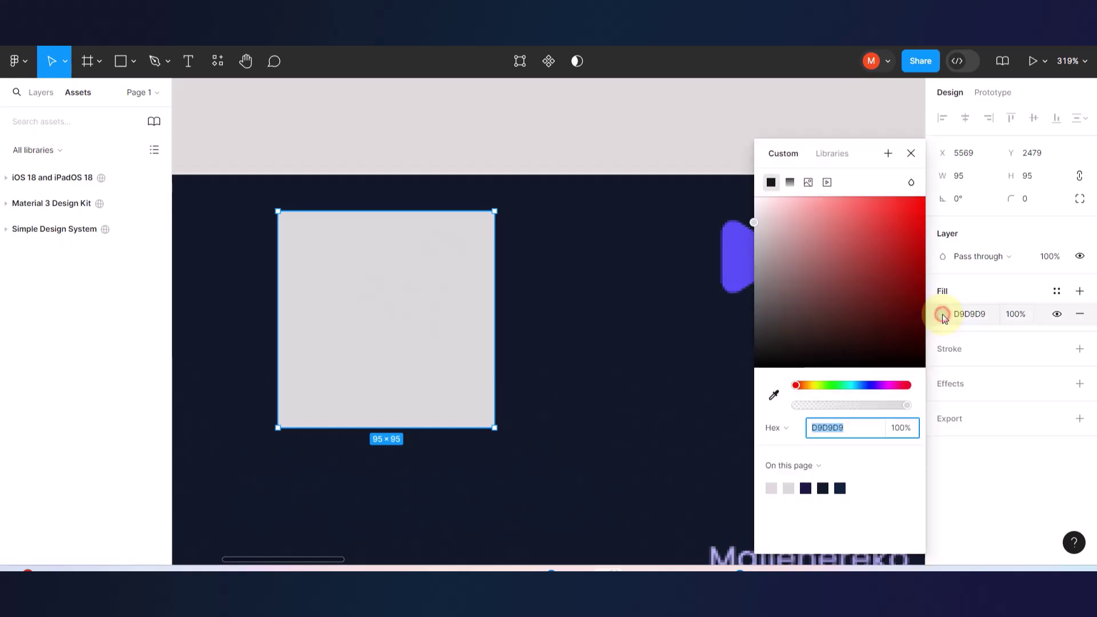
{"action": "left_click", "coordinate": [774, 395]}
{"action": "left_click", "coordinate": [736, 259]}
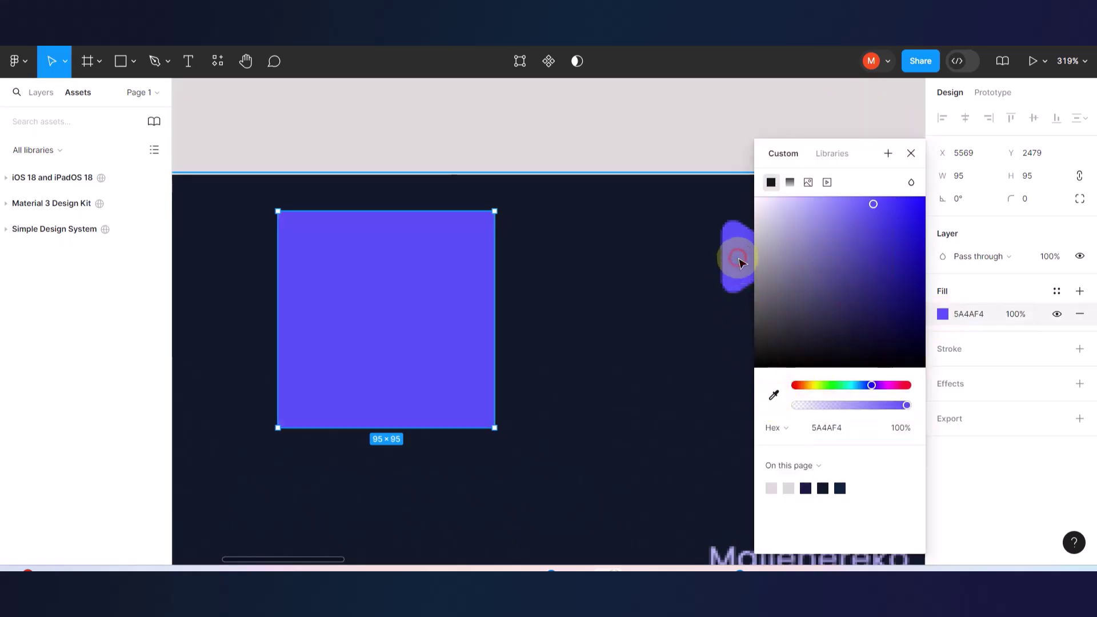
{"action": "scroll", "coordinate": [246, 306], "scroll_direction": "right", "scroll_amount": 3}
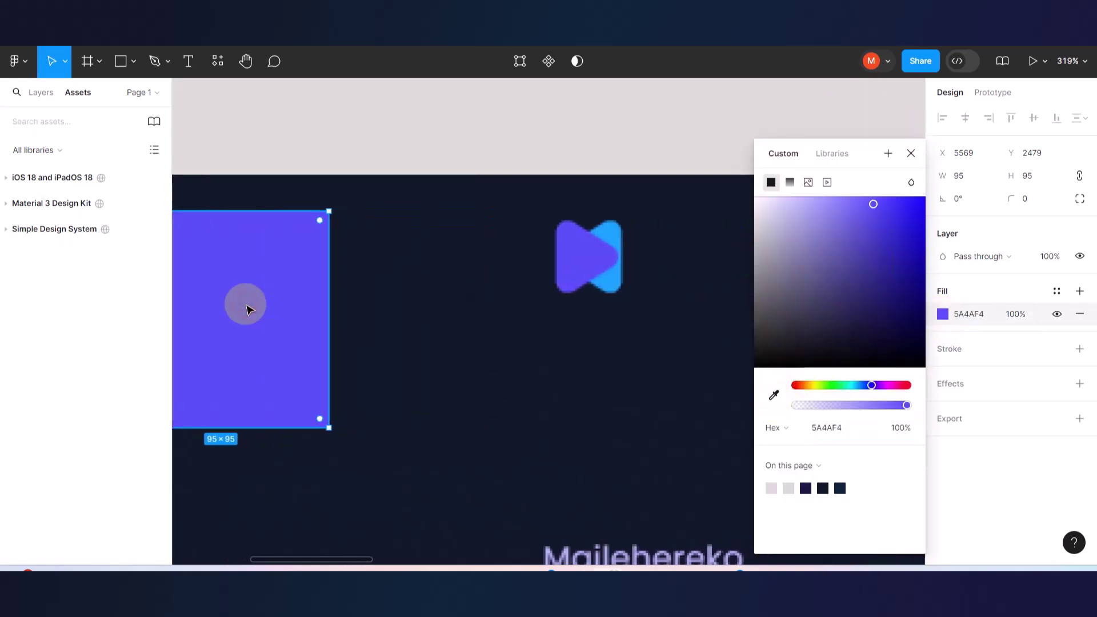
{"action": "left_click", "coordinate": [424, 304]}
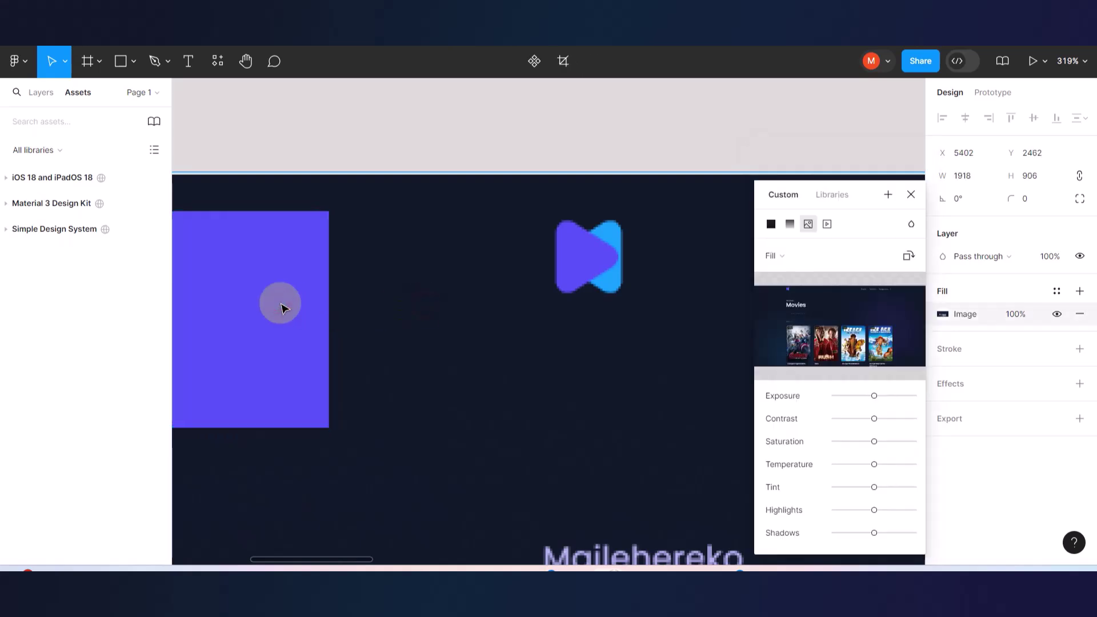
{"action": "left_click", "coordinate": [911, 195]}
- Duplicate the purple square beside the original and fill the copy with 1EA5FC, sampled from the logo's blue part
{"action": "left_click", "coordinate": [288, 297]}
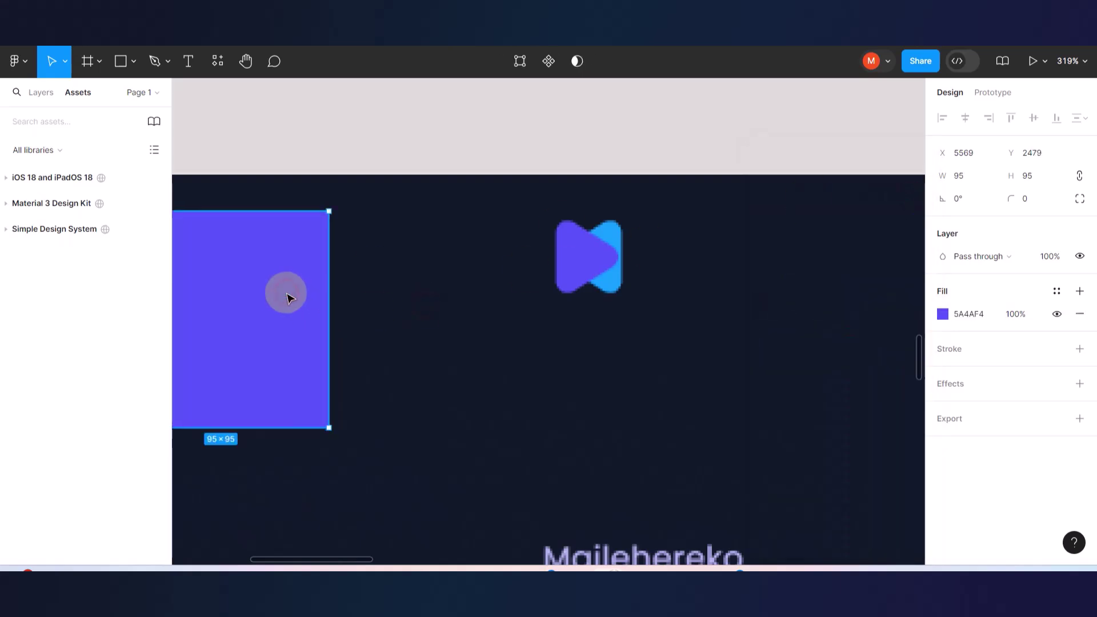
{"action": "left_click_drag", "start_coordinate": [287, 294], "coordinate": [520, 371]}
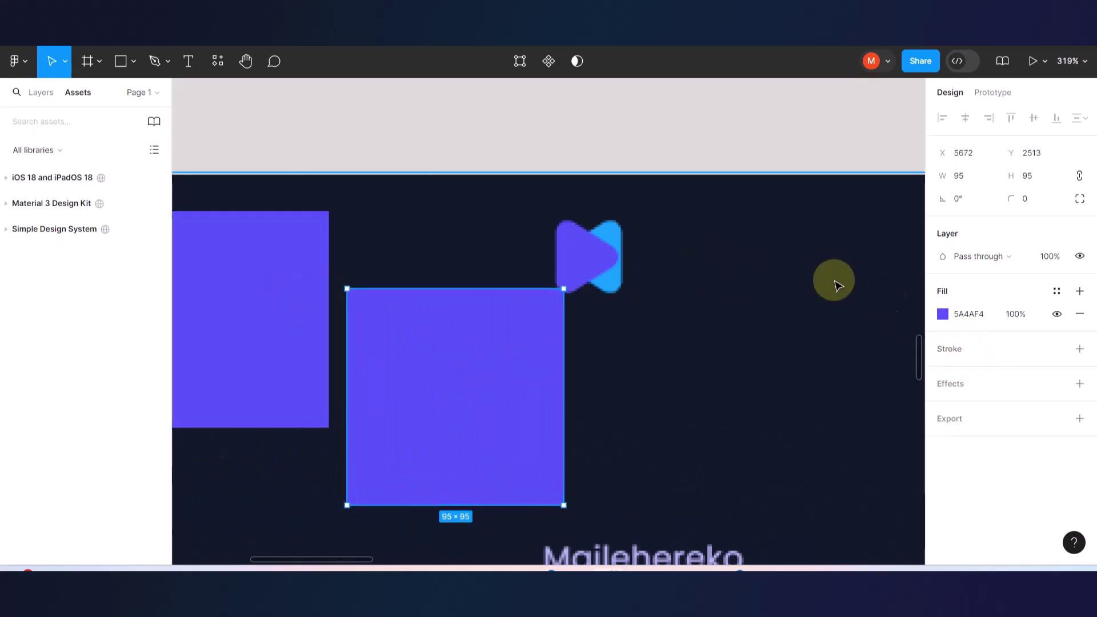
{"action": "left_click", "coordinate": [944, 314]}
{"action": "left_click", "coordinate": [774, 395]}
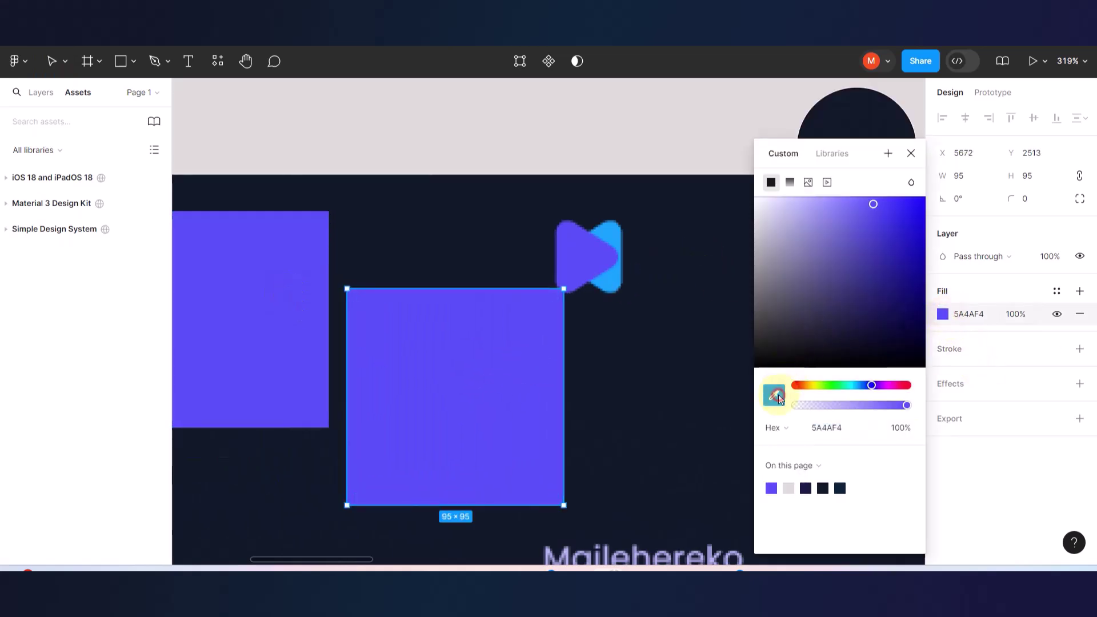
{"action": "left_click", "coordinate": [612, 240]}
{"action": "scroll", "coordinate": [515, 221], "scroll_direction": "down", "scroll_amount": 5}
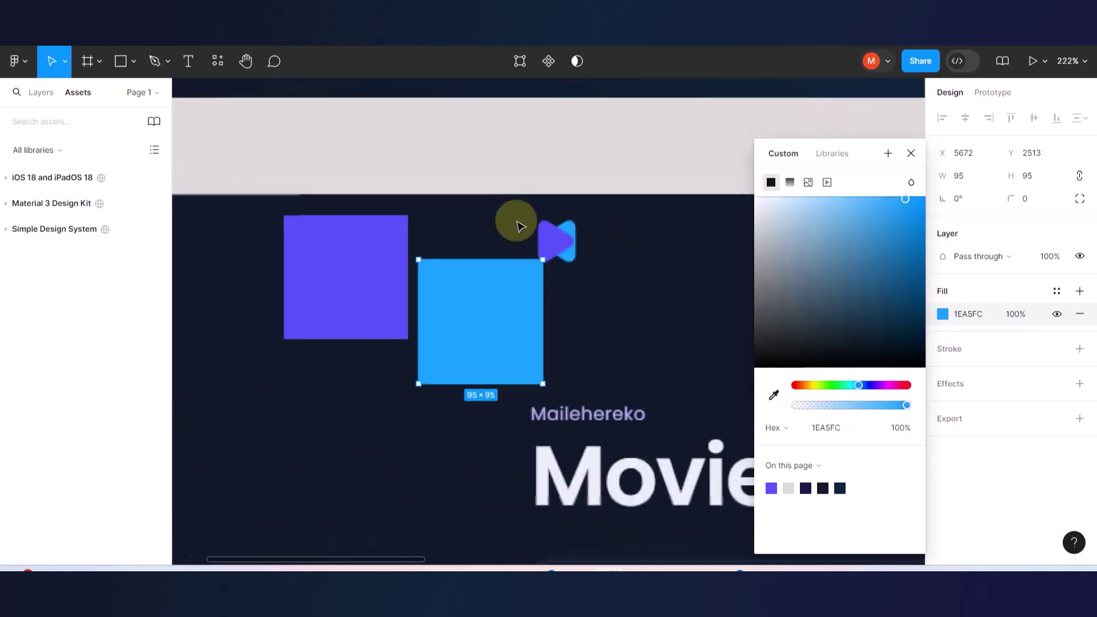
- Move the purple and blue squares side by side to the left of the screenshot and duplicate the blue one below itself
{"action": "left_click_drag", "start_coordinate": [449, 233], "coordinate": [248, 257]}
{"action": "left_click_drag", "start_coordinate": [498, 275], "coordinate": [298, 341]}
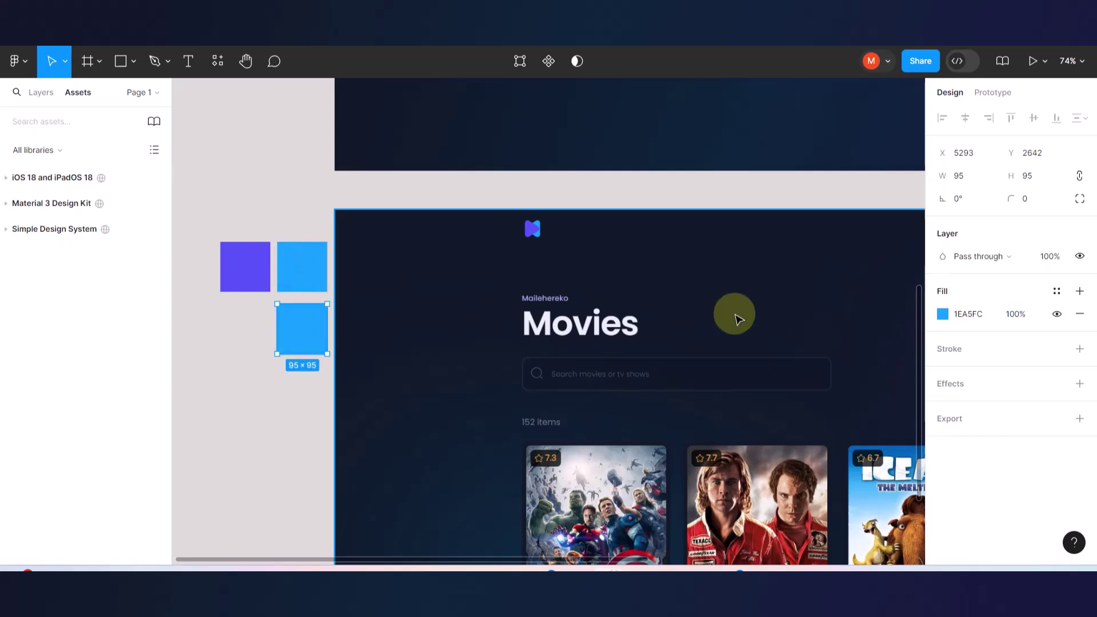
- Fill the lower blue square with 121829, sampled from the dark background of the Movies screenshot, and close the fill settings
{"action": "left_click", "coordinate": [943, 314]}
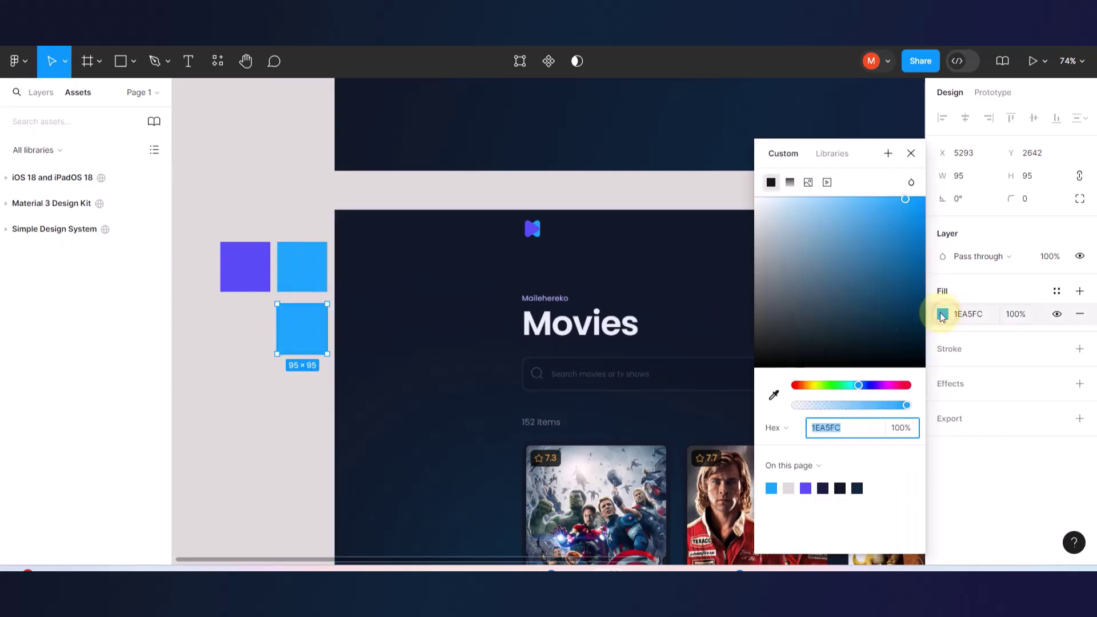
{"action": "left_click", "coordinate": [772, 395]}
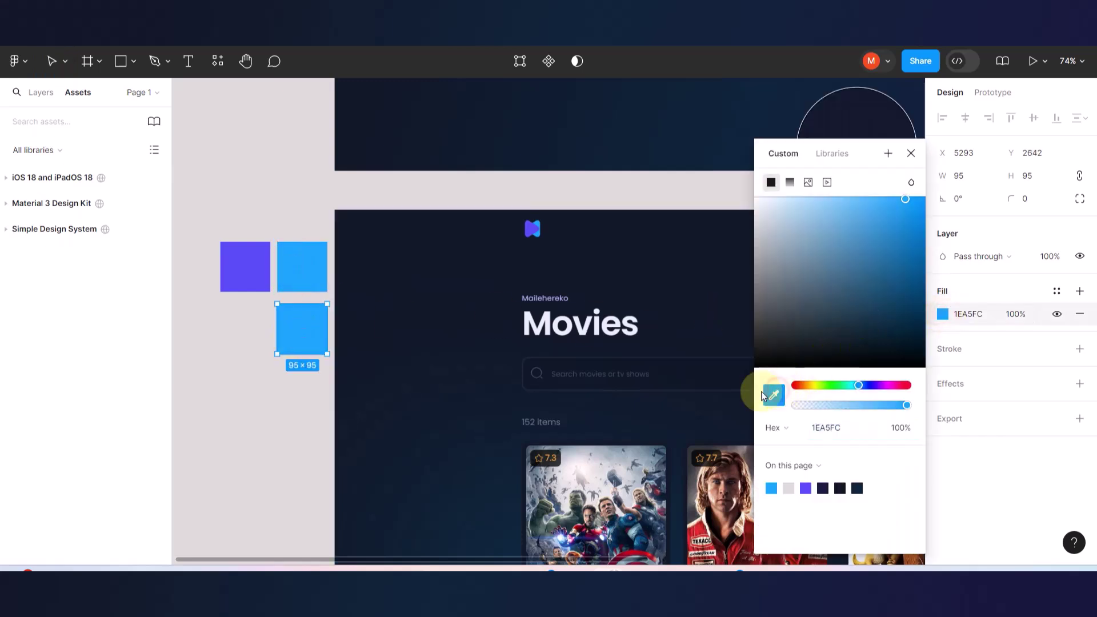
{"action": "left_click", "coordinate": [350, 217]}
{"action": "left_click", "coordinate": [286, 228]}
{"action": "scroll", "coordinate": [407, 268], "scroll_direction": "down", "scroll_amount": 1}
{"action": "scroll", "coordinate": [407, 268], "scroll_direction": "down", "scroll_amount": 5}
{"action": "scroll", "coordinate": [346, 298], "scroll_direction": "up", "scroll_amount": 10}
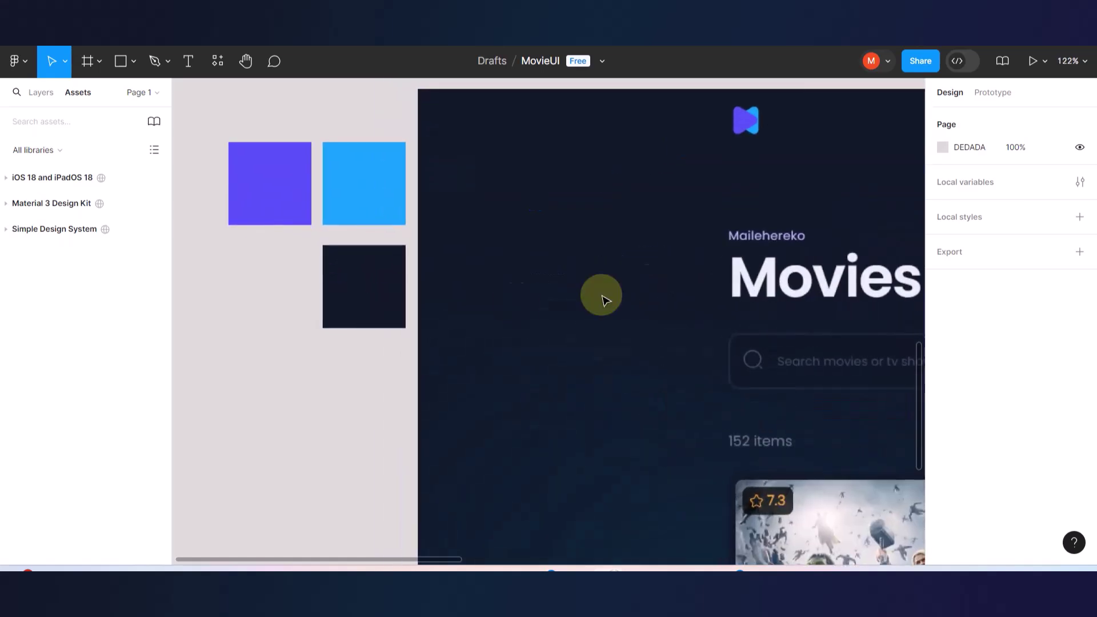
- Duplicate the dark square to its left and fill the copy with EBEEF5, sampled from the Movies heading
{"action": "left_click", "coordinate": [367, 290]}
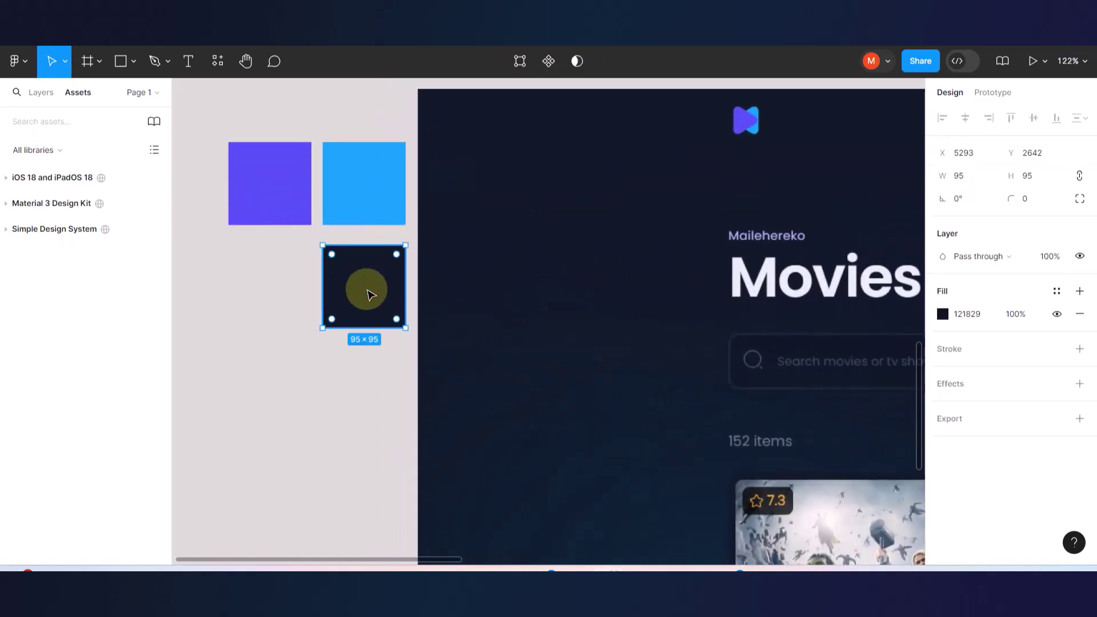
{"action": "left_click_drag", "start_coordinate": [367, 295], "coordinate": [267, 298], "text": "alt"}
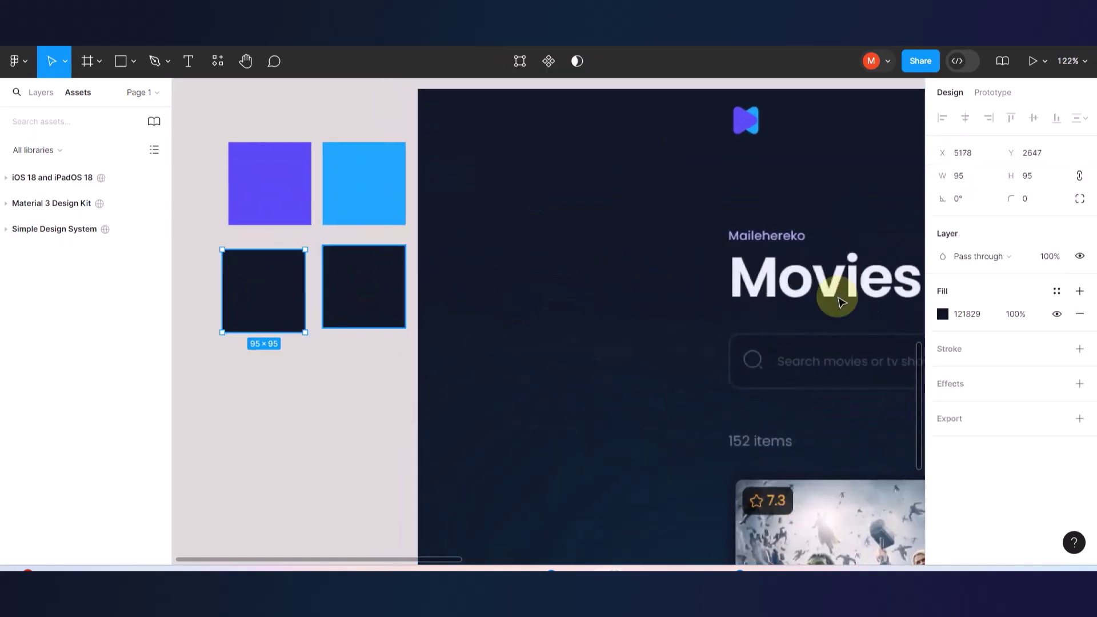
{"action": "left_click", "coordinate": [942, 313]}
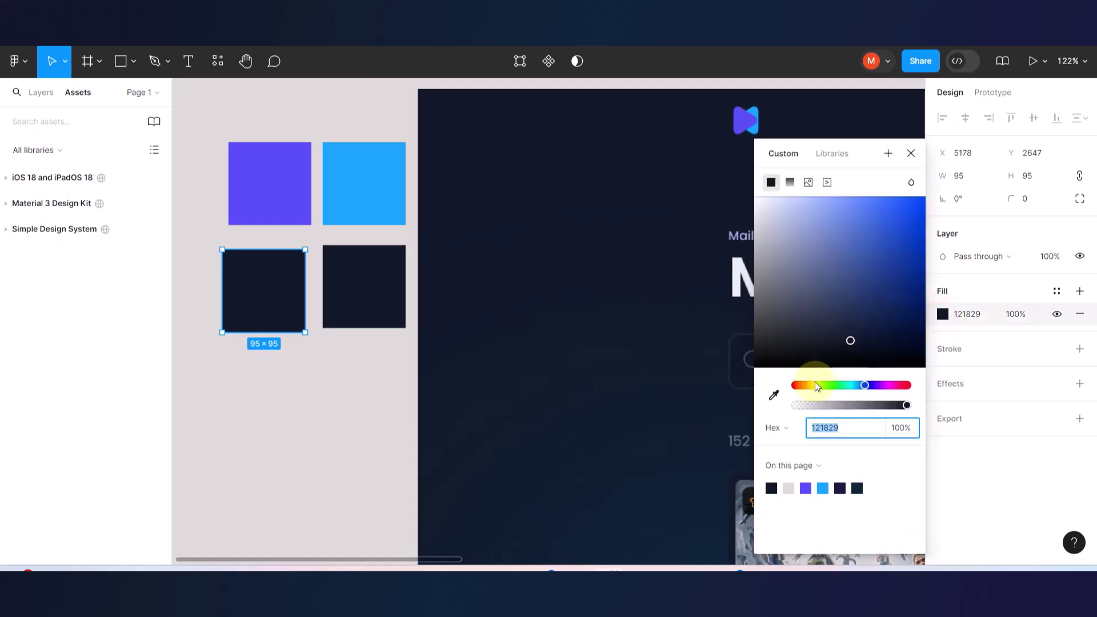
{"action": "left_click", "coordinate": [774, 396]}
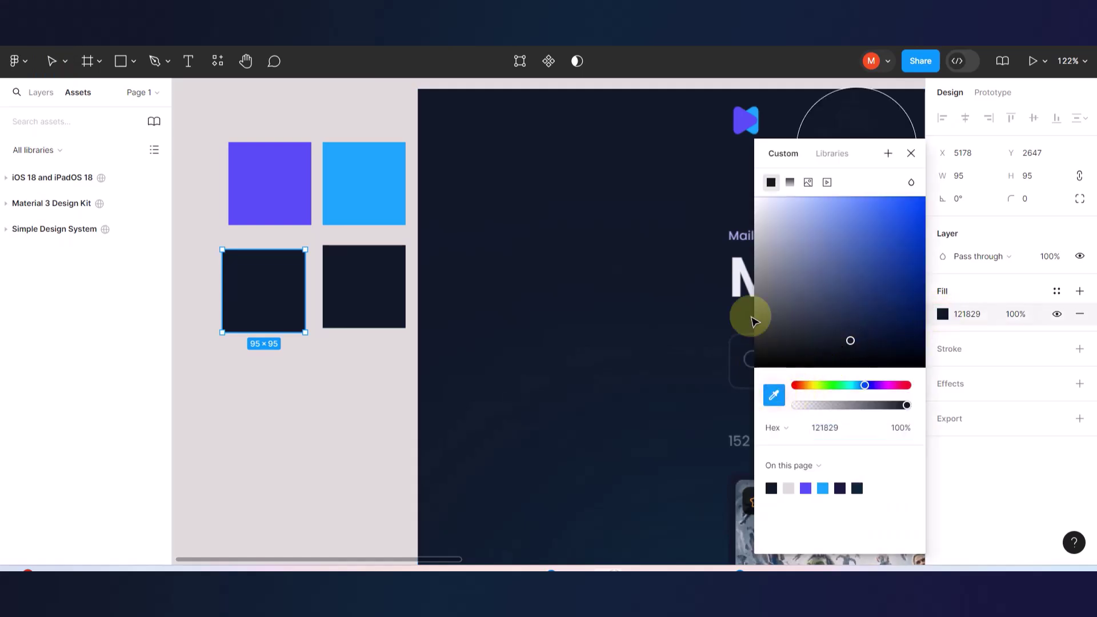
{"action": "left_click", "coordinate": [738, 264]}
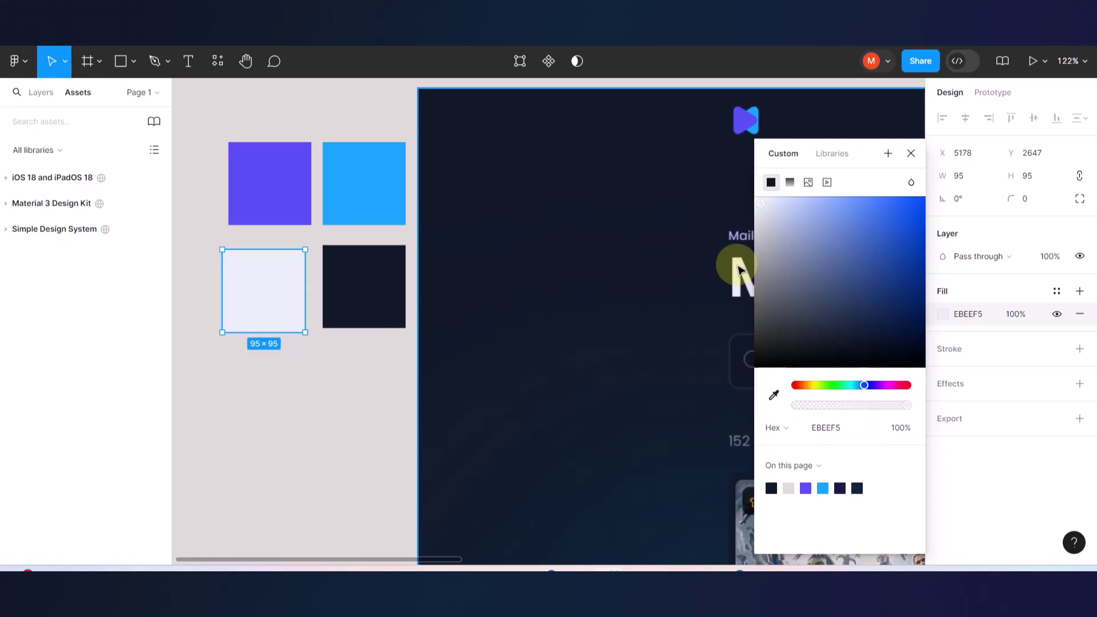
- Try a lighter F3F6FC fill on the copy, then resample EBEEF5 from the letter M of the Movies heading
{"action": "scroll", "coordinate": [738, 268], "scroll_direction": "up", "scroll_amount": 10}
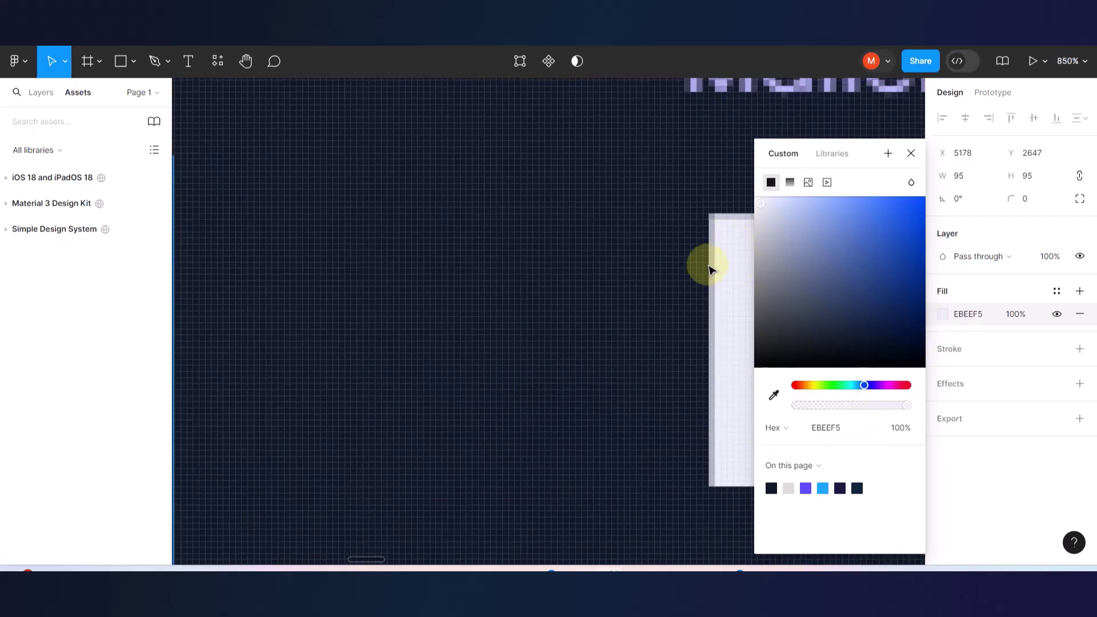
{"action": "scroll", "coordinate": [735, 246], "scroll_direction": "left", "scroll_amount": 5}
{"action": "left_click_drag", "start_coordinate": [760, 204], "coordinate": [760, 198]}
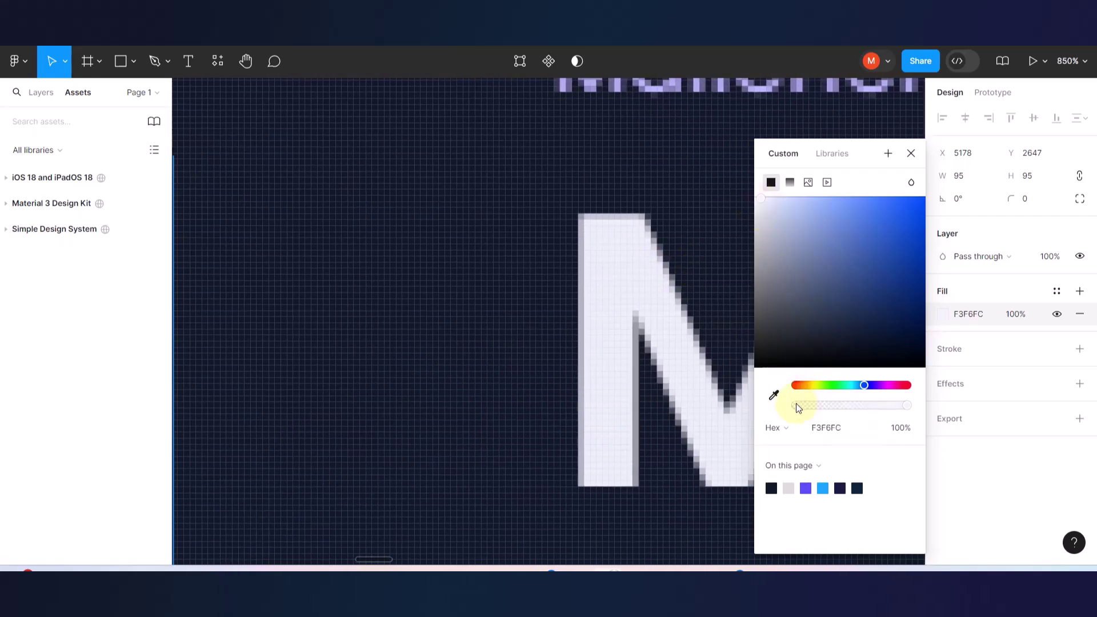
{"action": "left_click", "coordinate": [774, 395]}
{"action": "left_click", "coordinate": [653, 308]}
- Close the fill settings and duplicate the off-white square below the dark one
{"action": "scroll", "coordinate": [625, 328], "scroll_direction": "down", "scroll_amount": 5}
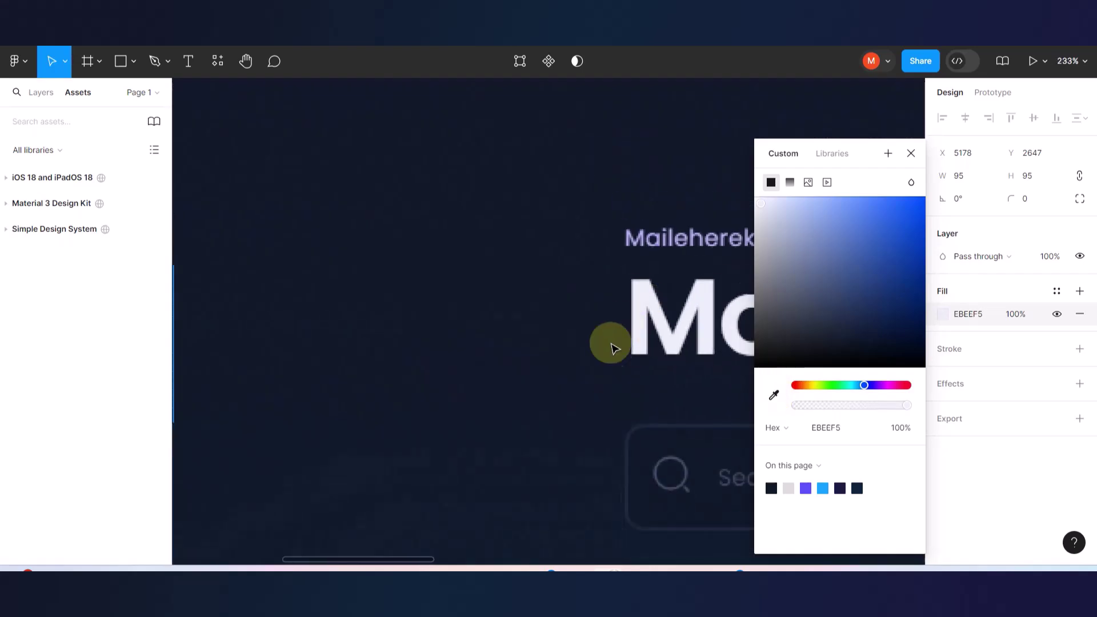
{"action": "scroll", "coordinate": [595, 326], "scroll_direction": "down", "scroll_amount": 3}
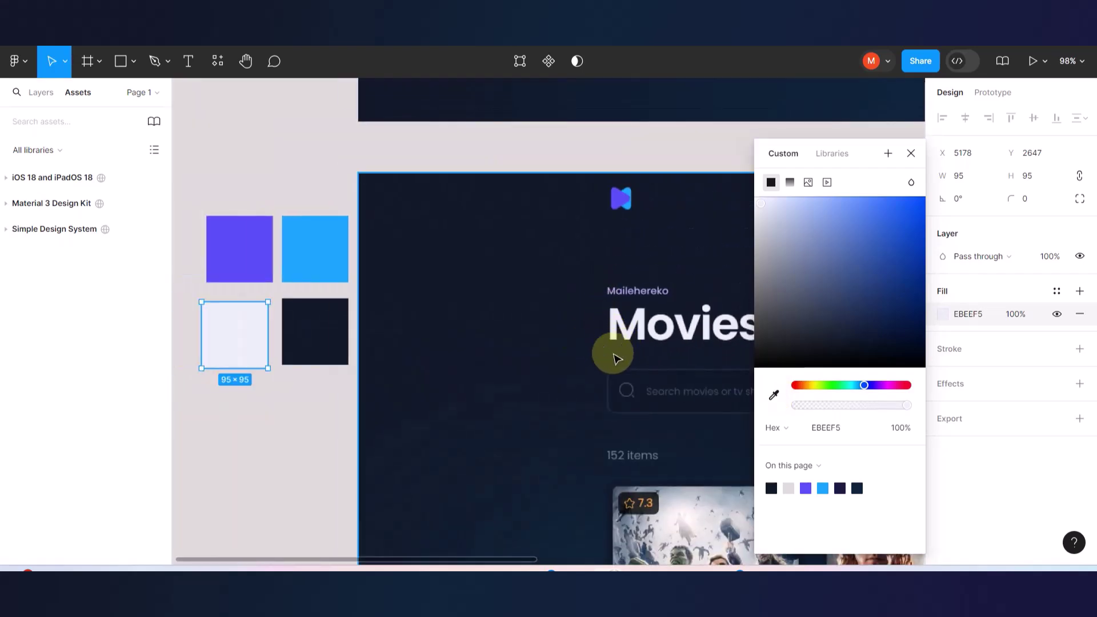
{"action": "scroll", "coordinate": [572, 355], "scroll_direction": "down", "scroll_amount": 2}
{"action": "scroll", "coordinate": [572, 355], "scroll_direction": "right", "scroll_amount": 2}
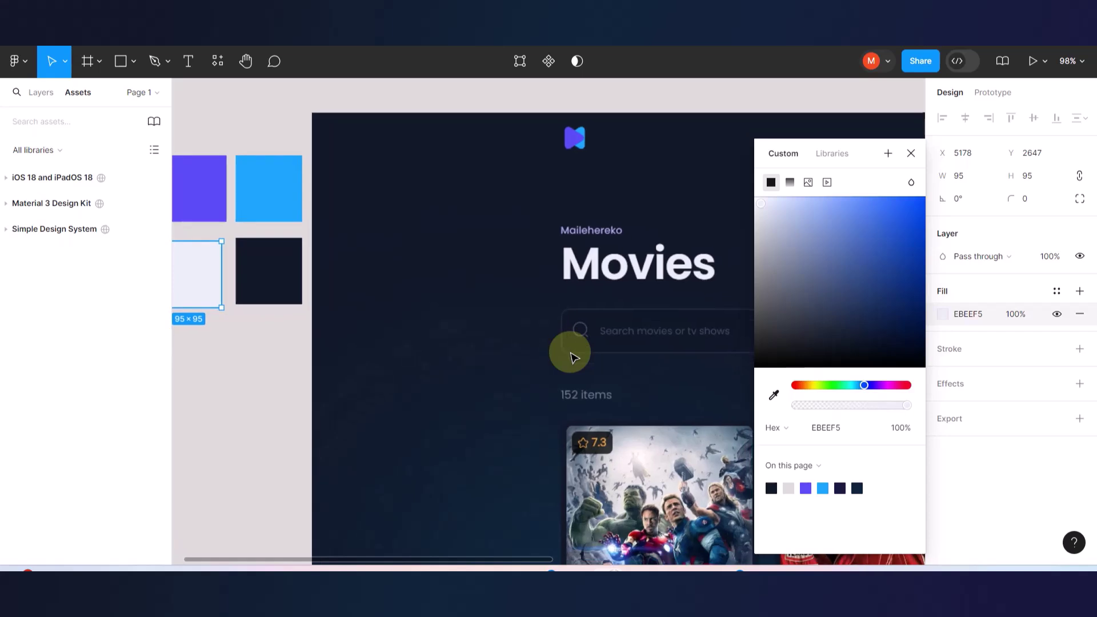
{"action": "scroll", "coordinate": [516, 294], "scroll_direction": "left", "scroll_amount": 2}
{"action": "left_click", "coordinate": [351, 375]}
{"action": "left_click", "coordinate": [295, 260]}
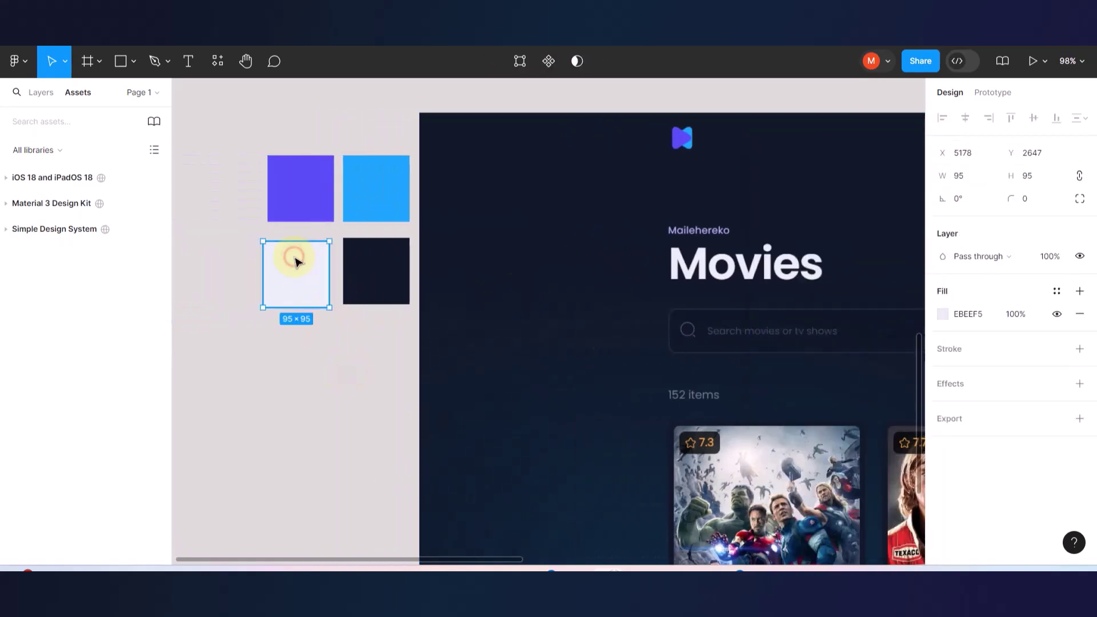
{"action": "left_click_drag", "start_coordinate": [295, 260], "coordinate": [372, 339]}
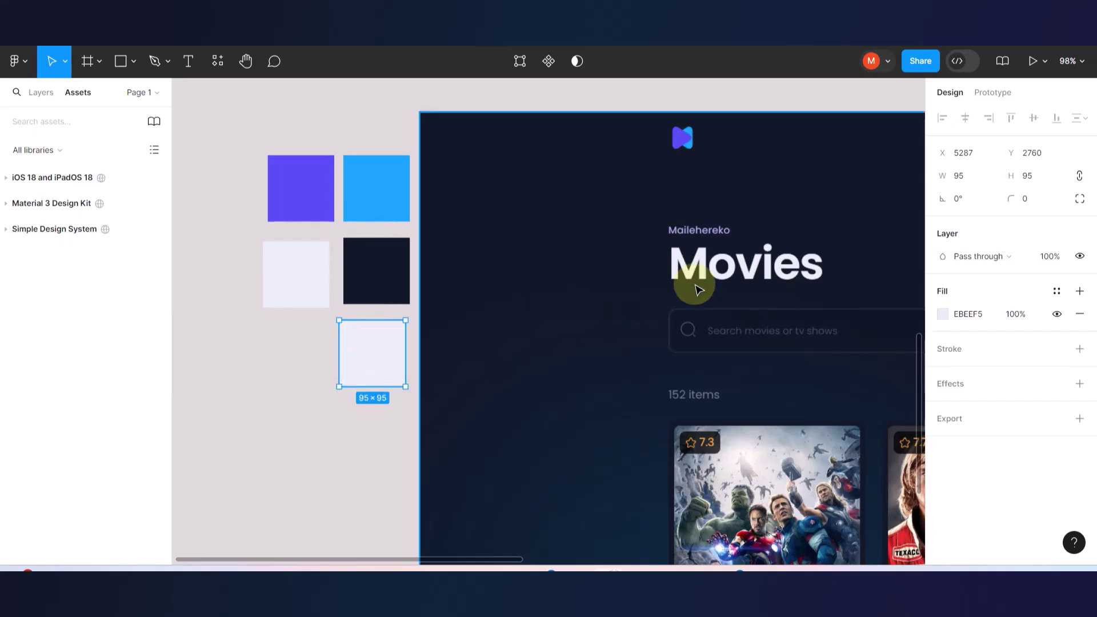
- Fill the new copy with B2ADED, sampled from the Mailehereko label above the Movies heading, and deselect it
{"action": "scroll", "coordinate": [701, 246], "scroll_direction": "up", "scroll_amount": 5}
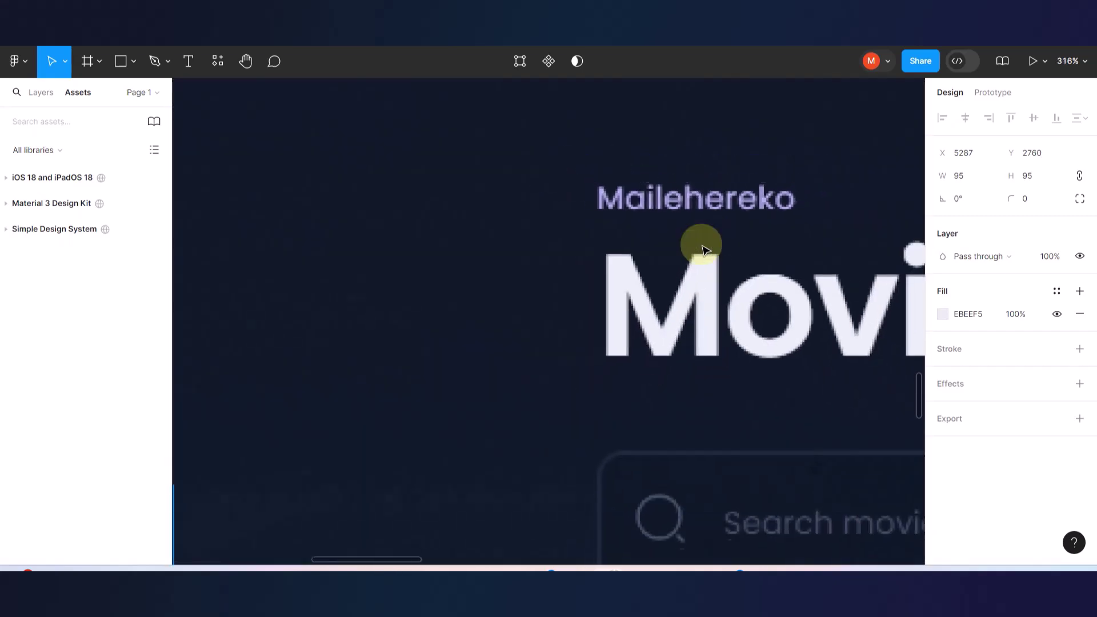
{"action": "scroll", "coordinate": [766, 215], "scroll_direction": "up", "scroll_amount": 5}
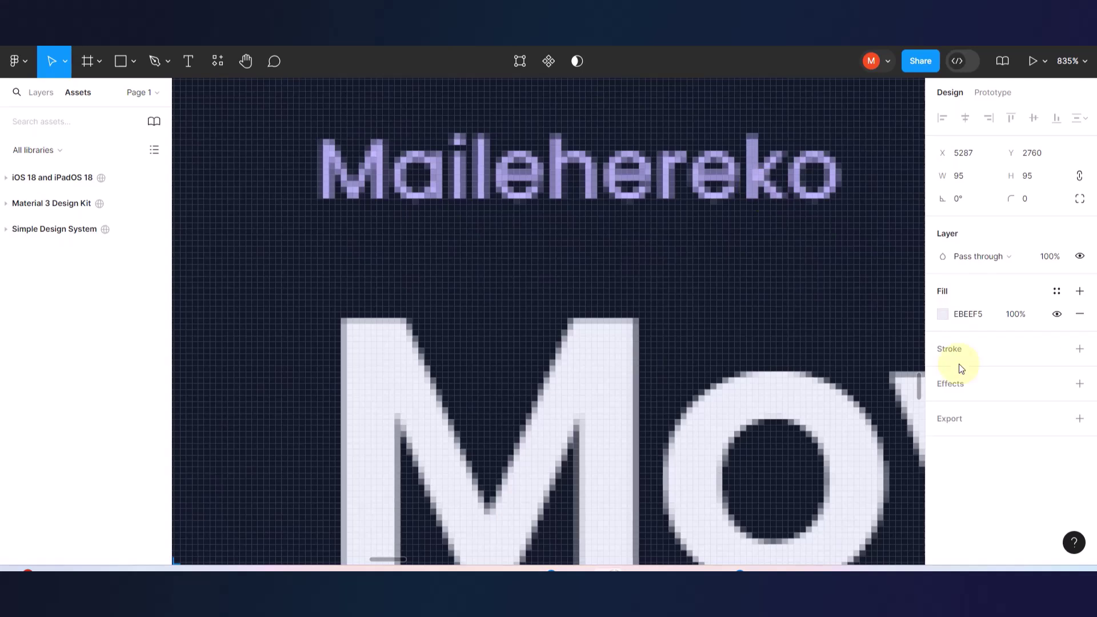
{"action": "left_click", "coordinate": [943, 312]}
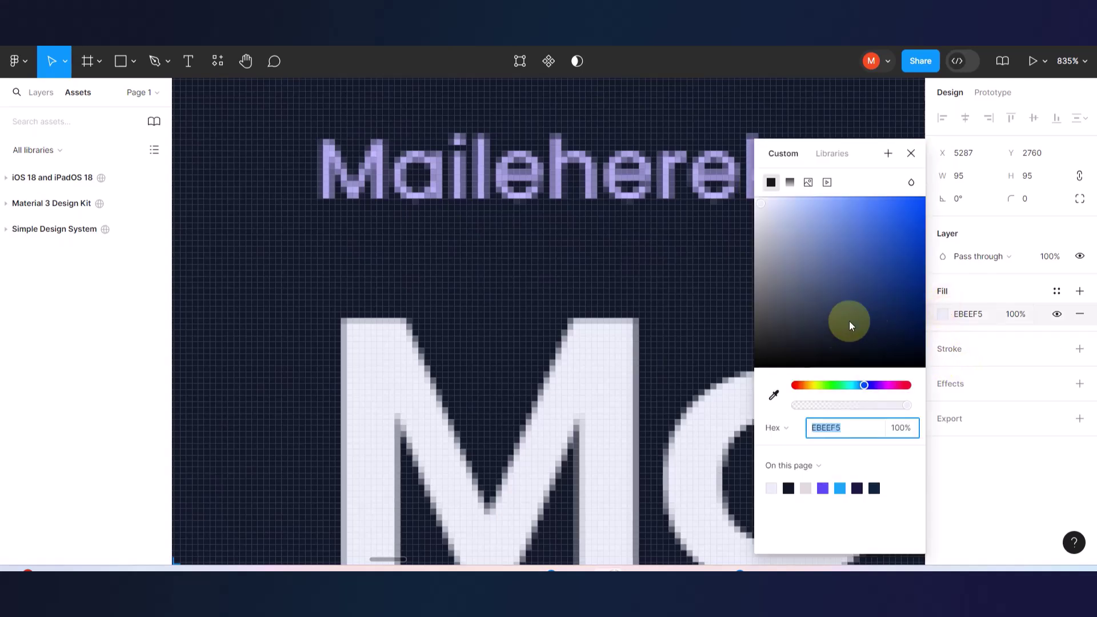
{"action": "left_click", "coordinate": [774, 394]}
{"action": "scroll", "coordinate": [668, 172], "scroll_direction": "up", "scroll_amount": 5}
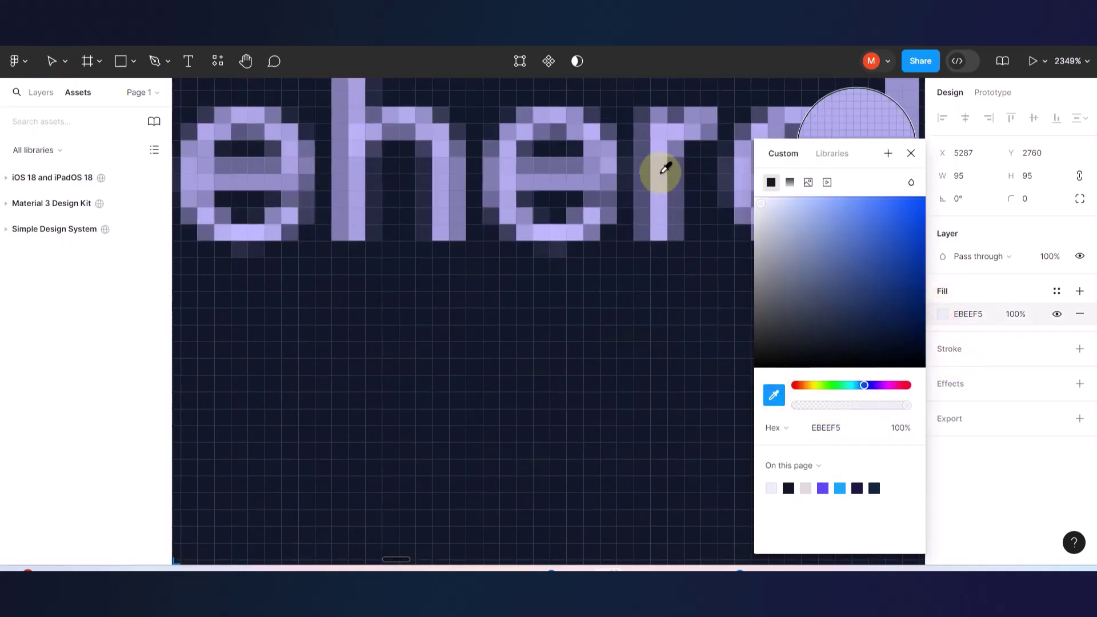
{"action": "left_click", "coordinate": [661, 170]}
{"action": "scroll", "coordinate": [661, 172], "scroll_direction": "down", "scroll_amount": 15}
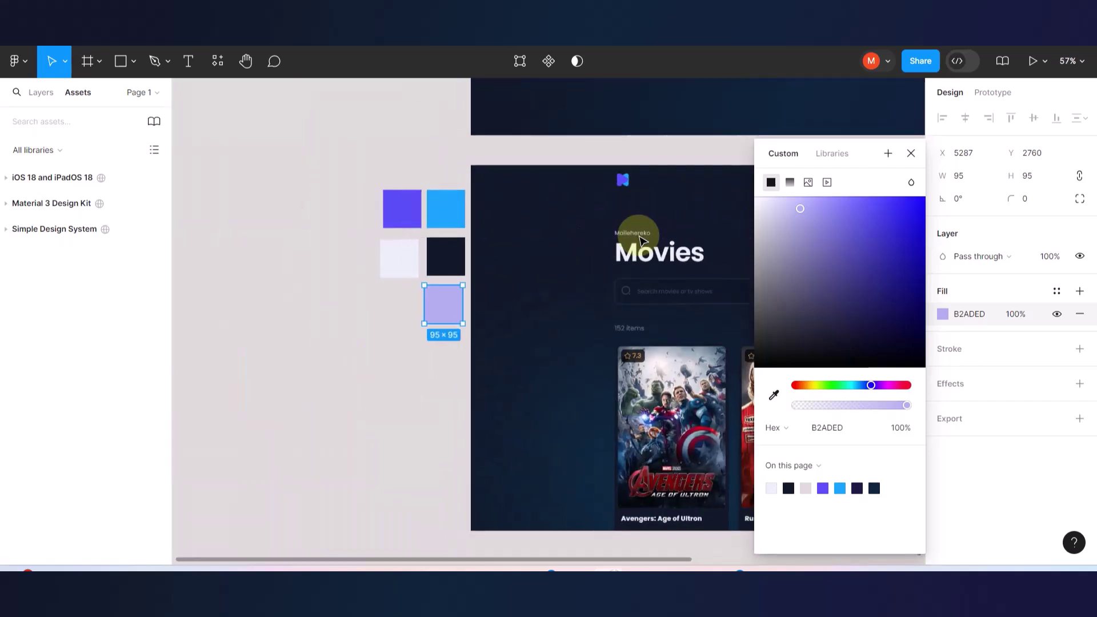
{"action": "left_click", "coordinate": [460, 326]}
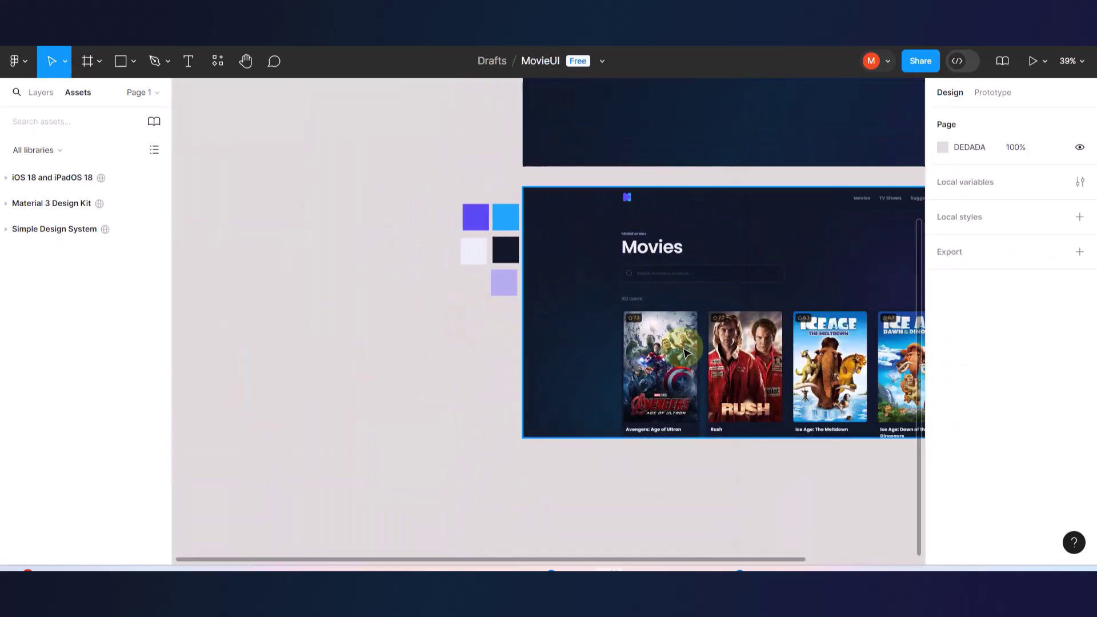
- Duplicate the lavender square directly below itself
{"action": "scroll", "coordinate": [685, 354], "scroll_direction": "right", "scroll_amount": 2}
{"action": "scroll", "coordinate": [478, 300], "scroll_direction": "up", "scroll_amount": 3}
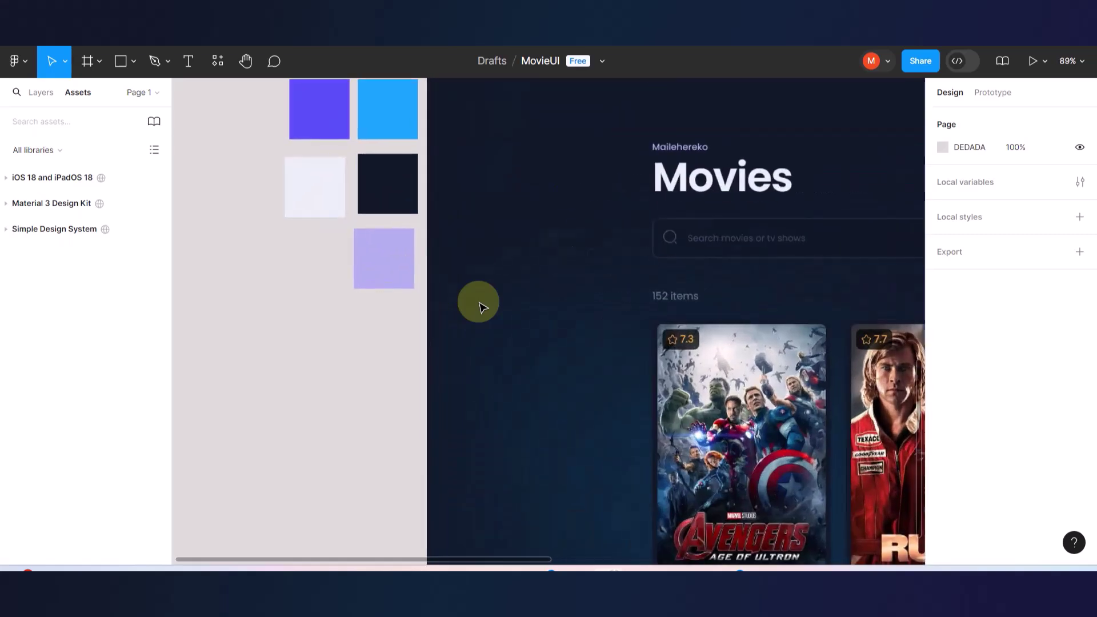
{"action": "left_click", "coordinate": [375, 264]}
{"action": "left_click_drag", "start_coordinate": [375, 264], "coordinate": [374, 324]}
- Fill the lower lavender copy with 20283E, sampled from the search field's border, and close the fill settings
{"action": "scroll", "coordinate": [721, 285], "scroll_direction": "up", "scroll_amount": 3}
{"action": "scroll", "coordinate": [721, 285], "scroll_direction": "up", "scroll_amount": 5}
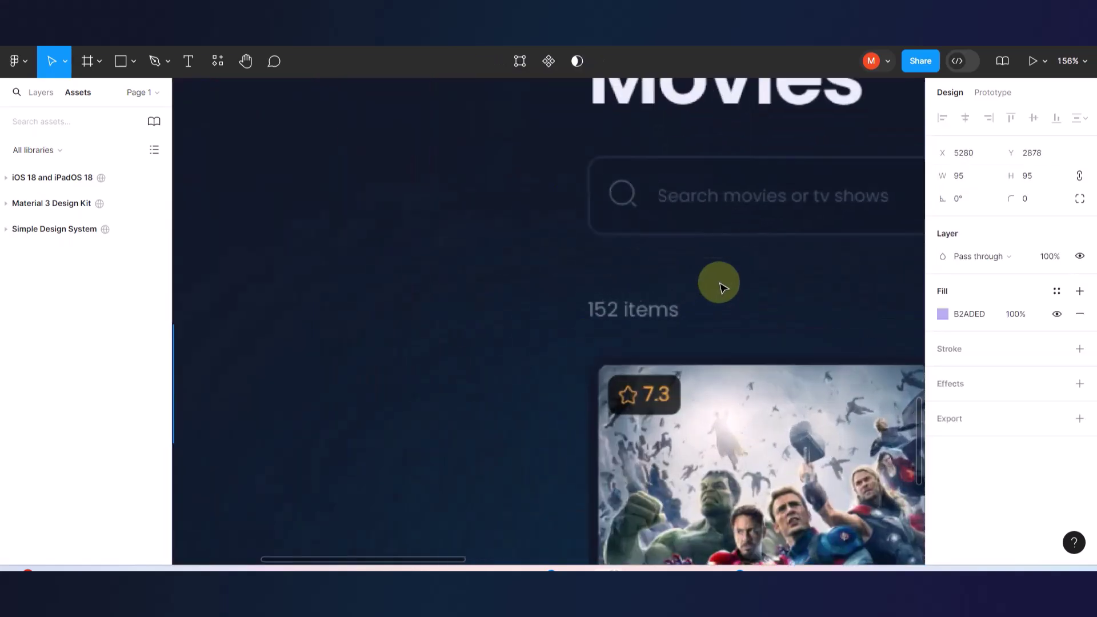
{"action": "scroll", "coordinate": [629, 232], "scroll_direction": "up", "scroll_amount": 3}
{"action": "scroll", "coordinate": [631, 231], "scroll_direction": "up", "scroll_amount": 1}
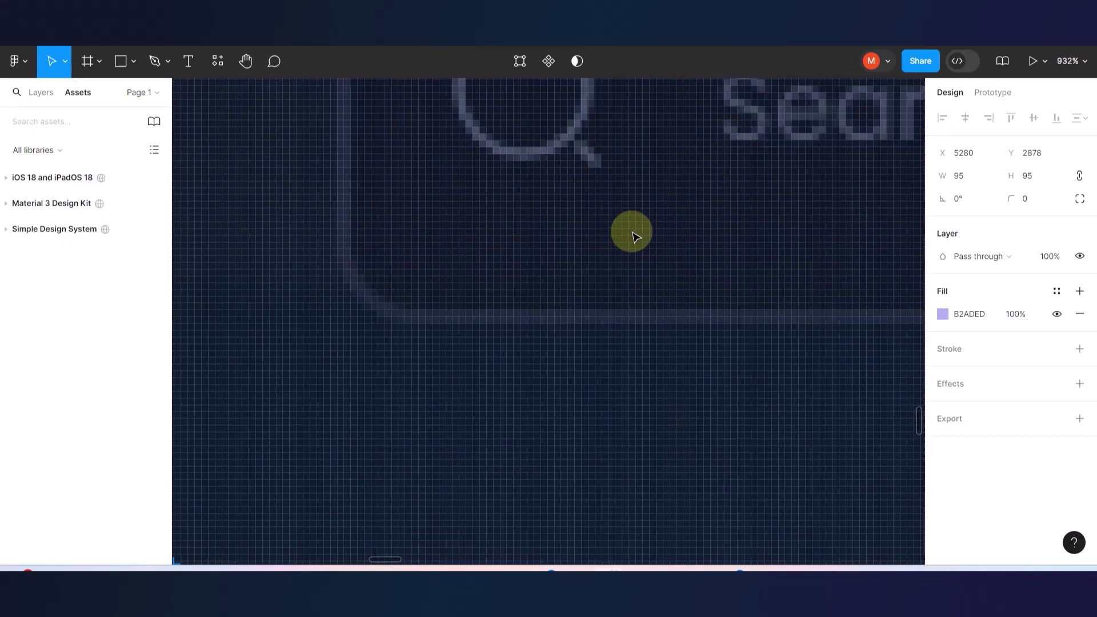
{"action": "left_click", "coordinate": [942, 313]}
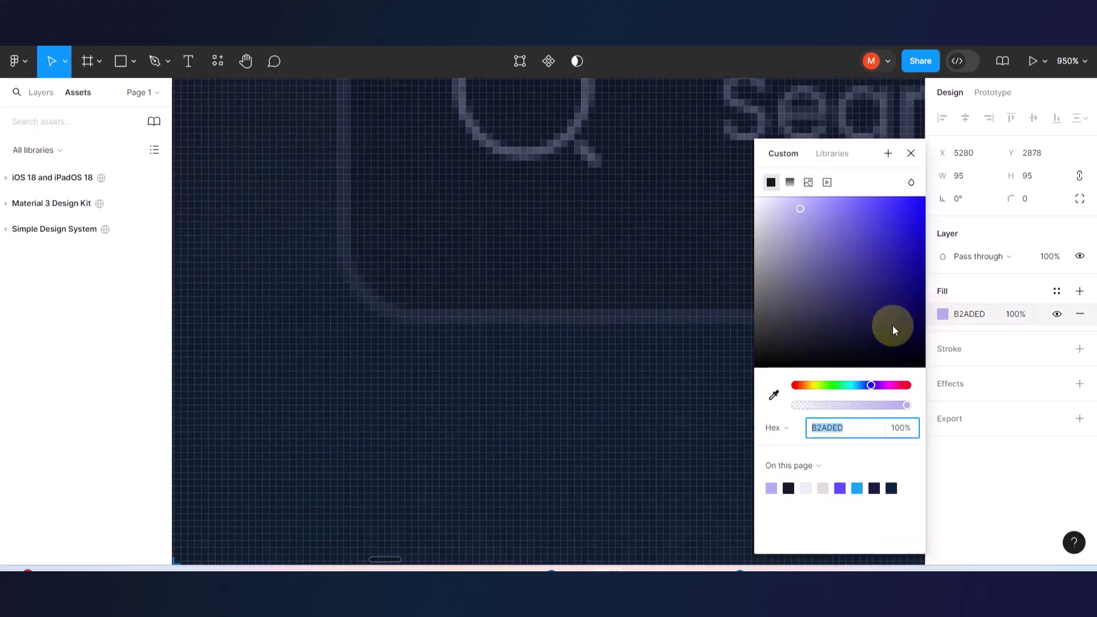
{"action": "left_click", "coordinate": [773, 394]}
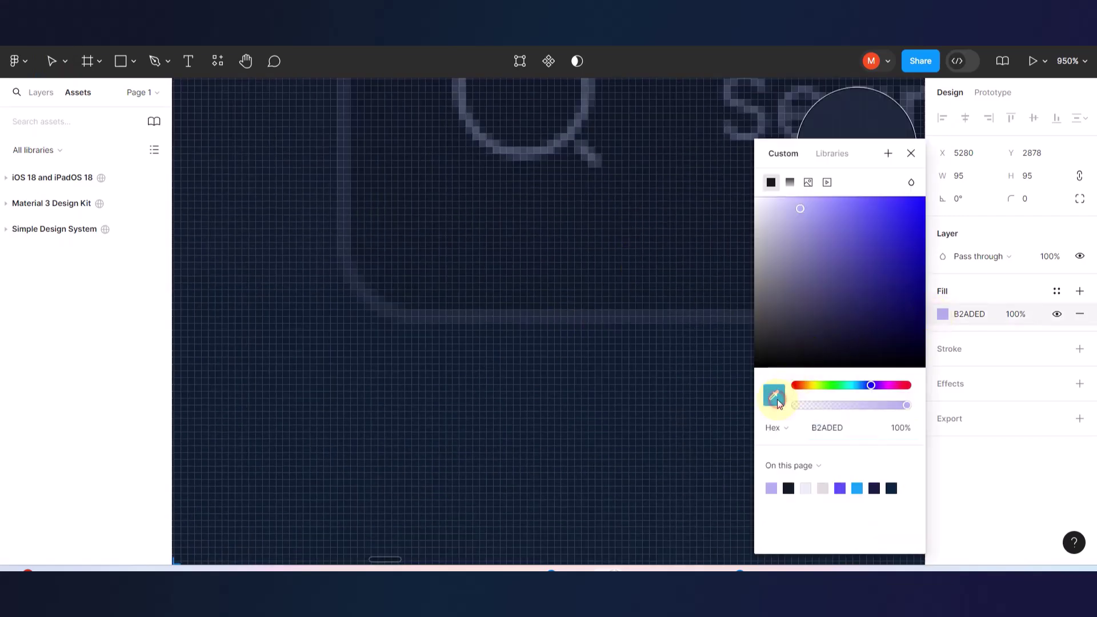
{"action": "left_click", "coordinate": [646, 323]}
{"action": "scroll", "coordinate": [632, 375], "scroll_direction": "down", "scroll_amount": 10}
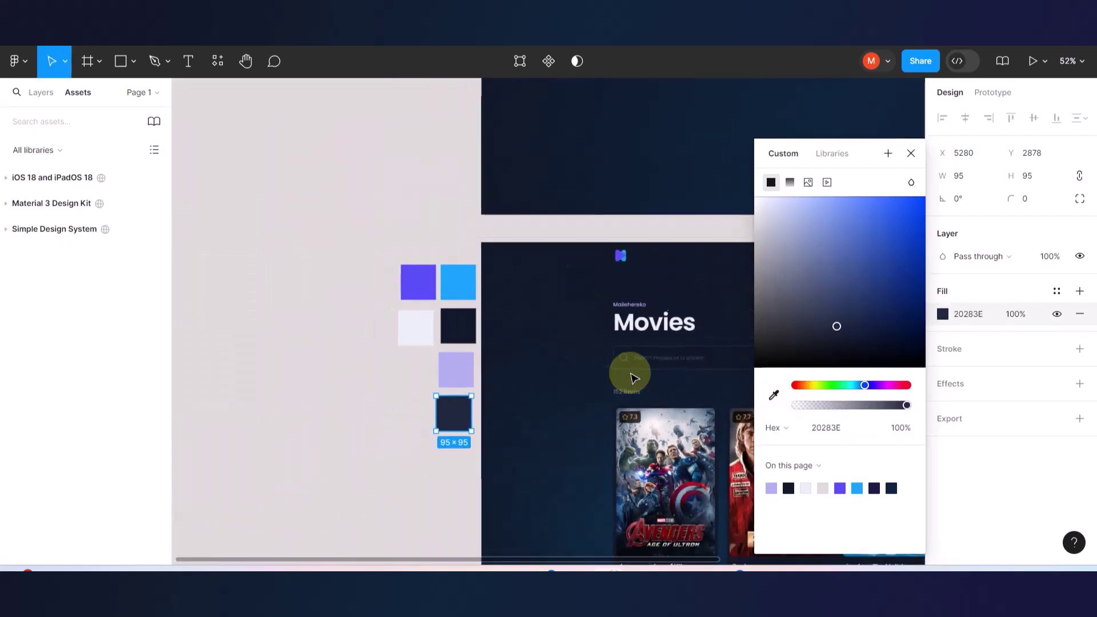
{"action": "left_click", "coordinate": [363, 412]}
- Duplicate the 20283E square to the left, below the off-white square
{"action": "scroll", "coordinate": [496, 446], "scroll_direction": "up", "scroll_amount": 2}
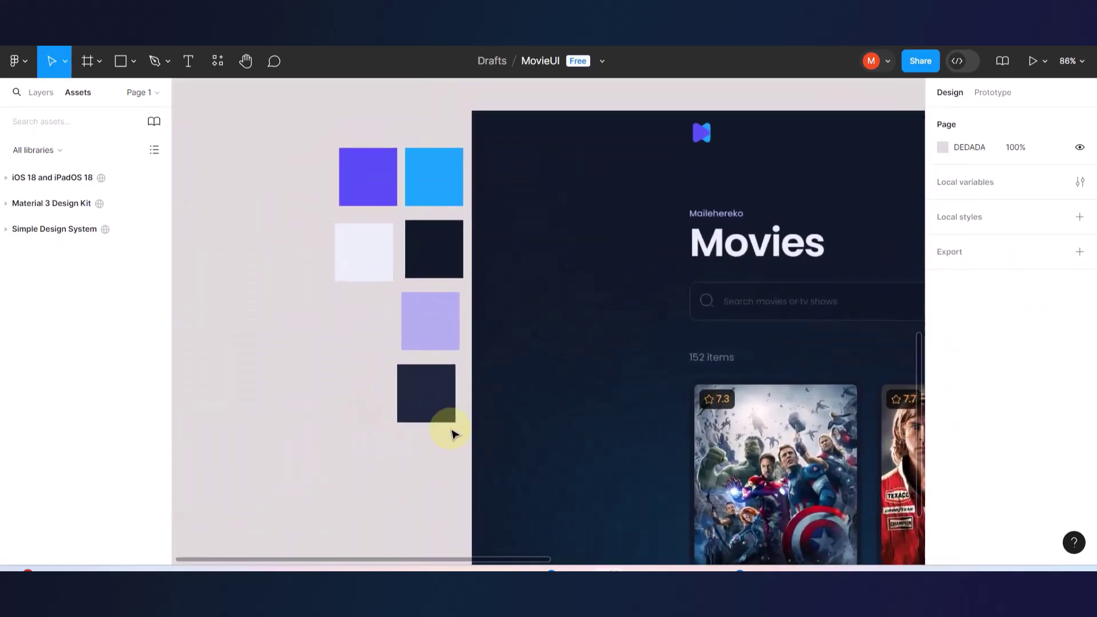
{"action": "left_click", "coordinate": [440, 392]}
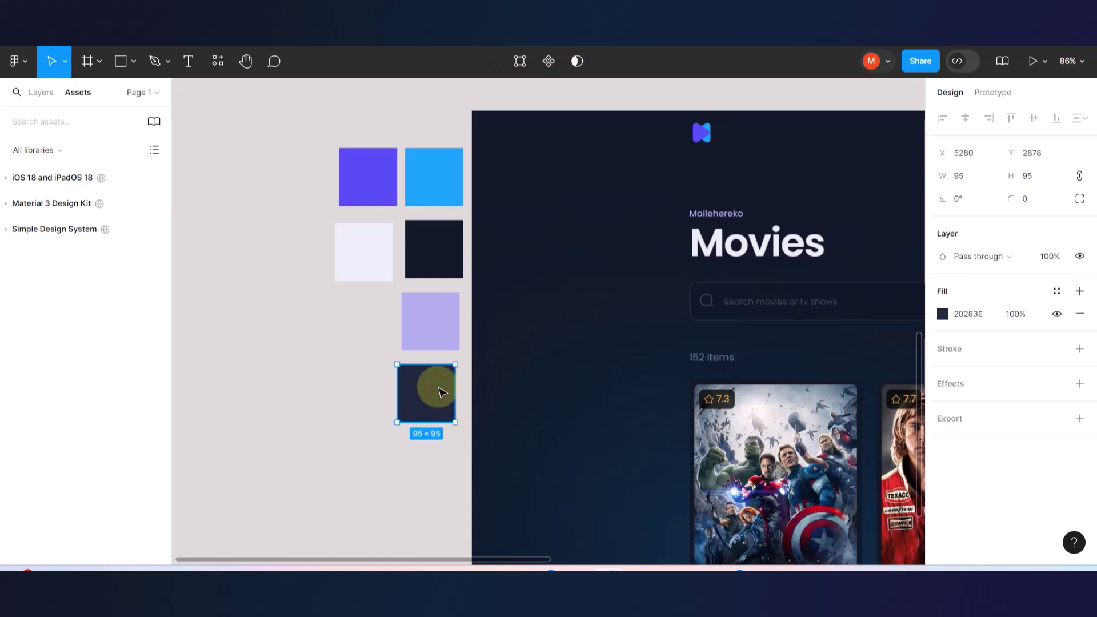
{"action": "left_click_drag", "start_coordinate": [440, 392], "coordinate": [359, 363]}
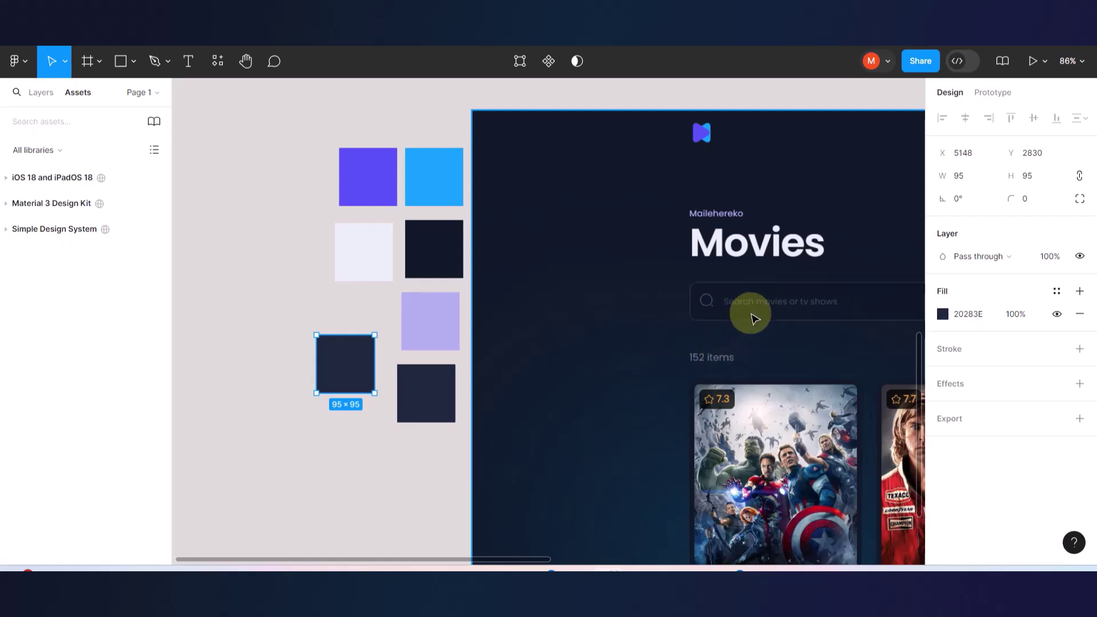
- Fill the new copy with 6A7389, sampled from the "152 items" text of the Movies screenshot
{"action": "scroll", "coordinate": [754, 311], "scroll_direction": "up", "scroll_amount": 5}
{"action": "scroll", "coordinate": [759, 311], "scroll_direction": "down", "scroll_amount": 3}
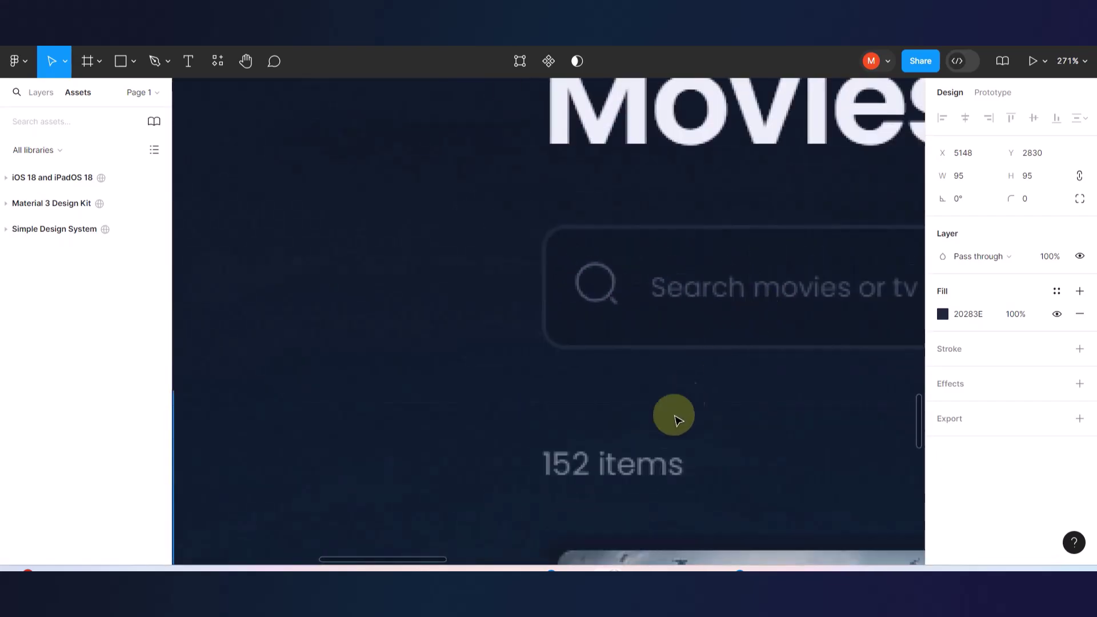
{"action": "scroll", "coordinate": [606, 486], "scroll_direction": "up", "scroll_amount": 4}
{"action": "scroll", "coordinate": [605, 487], "scroll_direction": "up", "scroll_amount": 4}
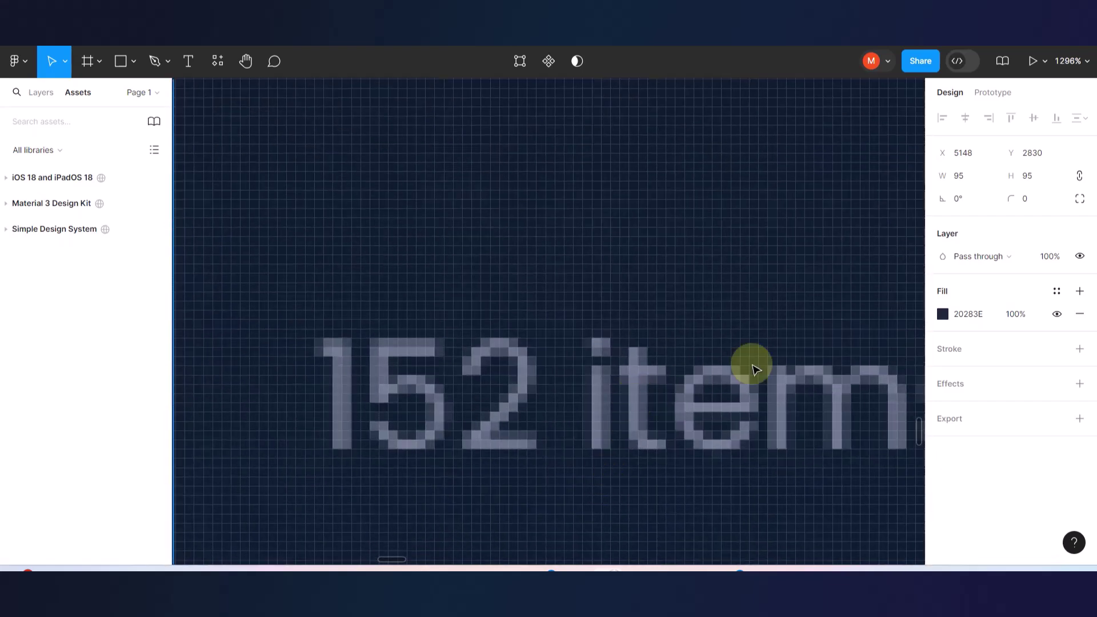
{"action": "left_click", "coordinate": [943, 314]}
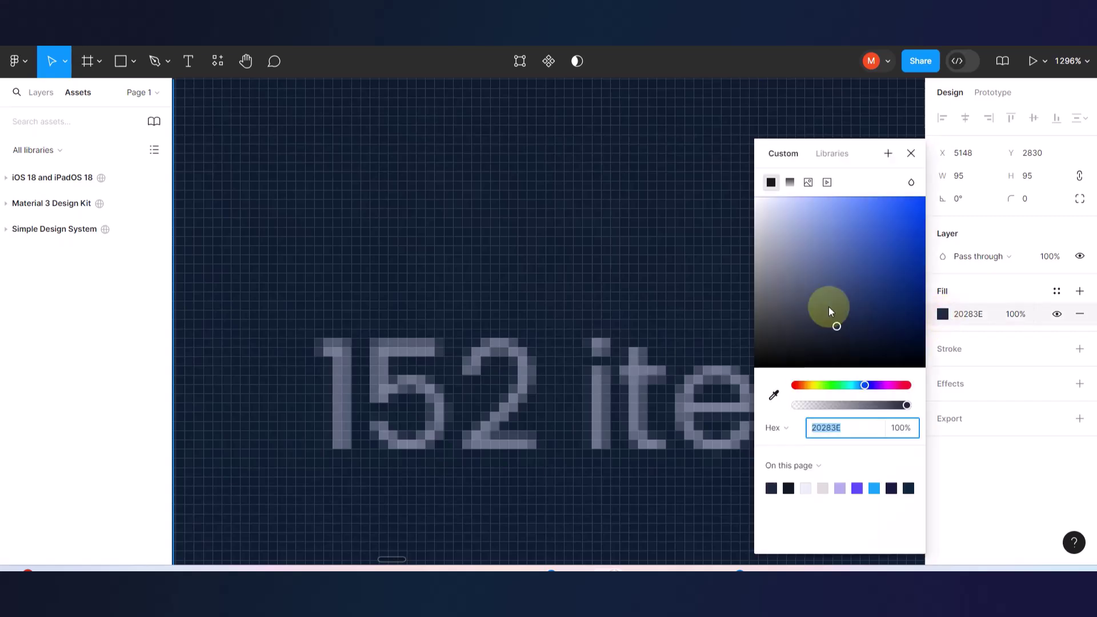
{"action": "left_click", "coordinate": [774, 394]}
{"action": "left_click", "coordinate": [597, 397]}
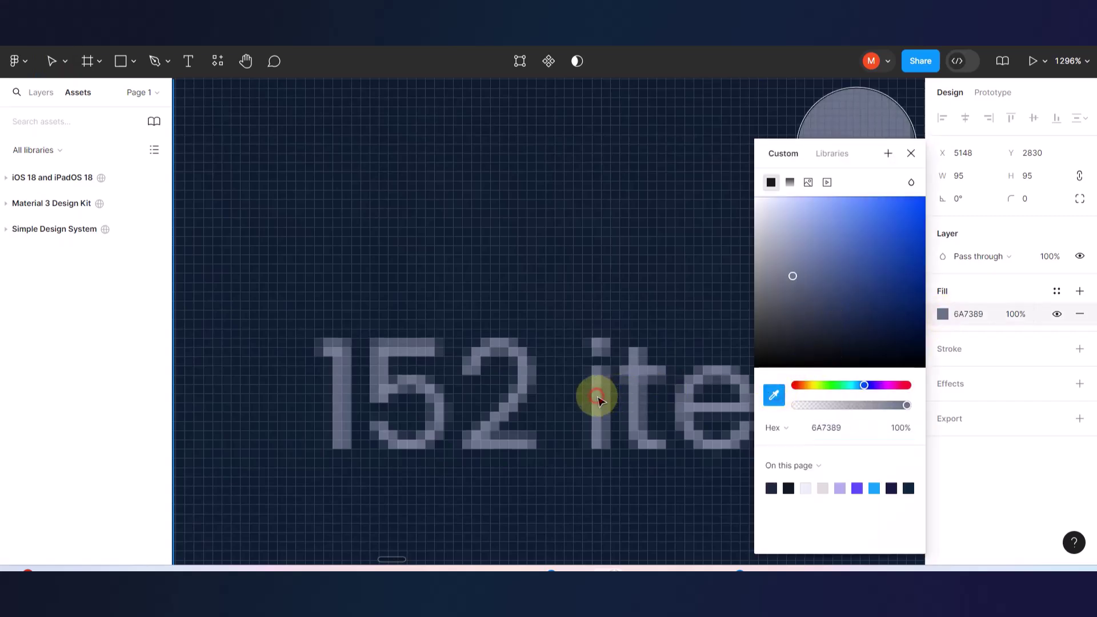
{"action": "scroll", "coordinate": [578, 301], "scroll_direction": "down", "scroll_amount": 15}
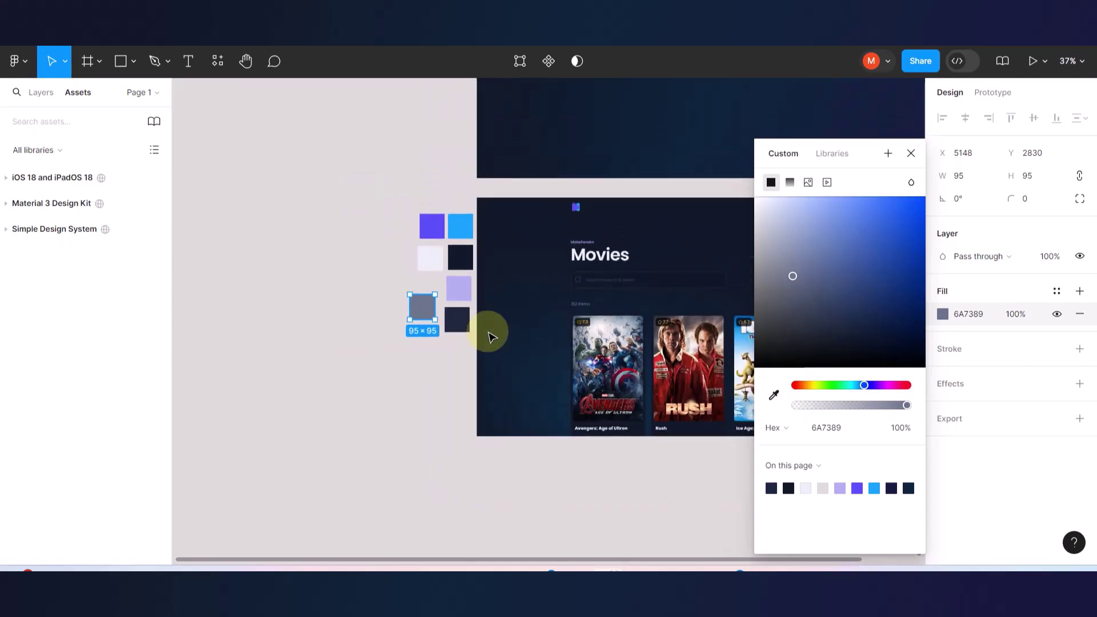
- Switch to the live Mailehereko site and examine the Movies page's header, poster cards and footer
{"action": "scroll", "coordinate": [486, 336], "scroll_direction": "right", "scroll_amount": 5}
{"action": "scroll", "coordinate": [387, 379], "scroll_direction": "down", "scroll_amount": 2}
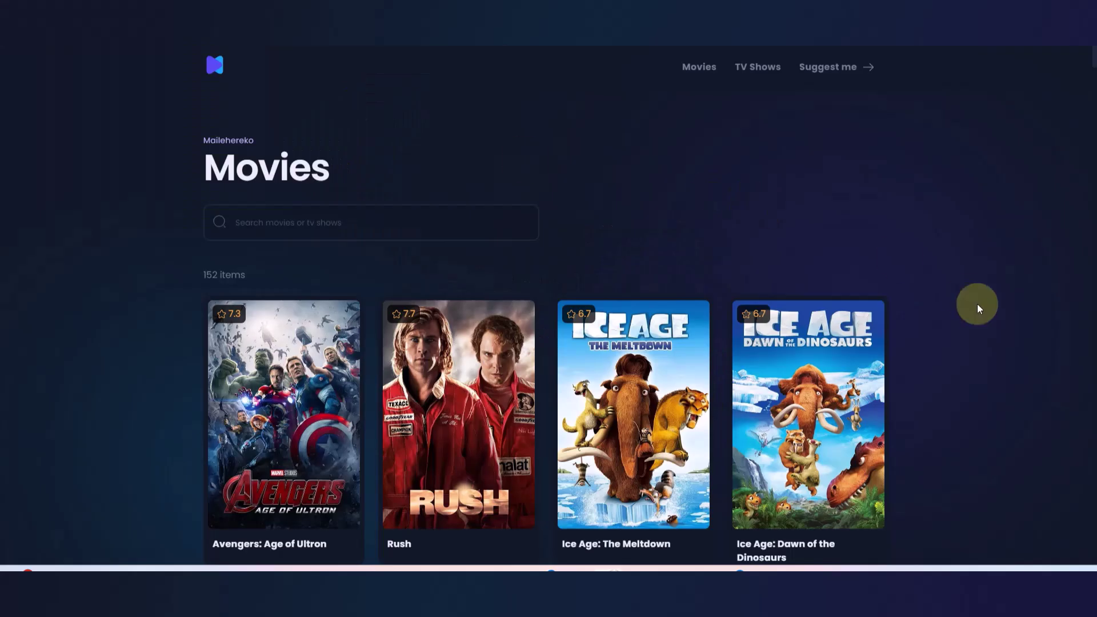
{"action": "scroll", "coordinate": [977, 304], "scroll_direction": "down", "scroll_amount": 10}
{"action": "scroll", "coordinate": [977, 304], "scroll_direction": "down", "scroll_amount": 15}
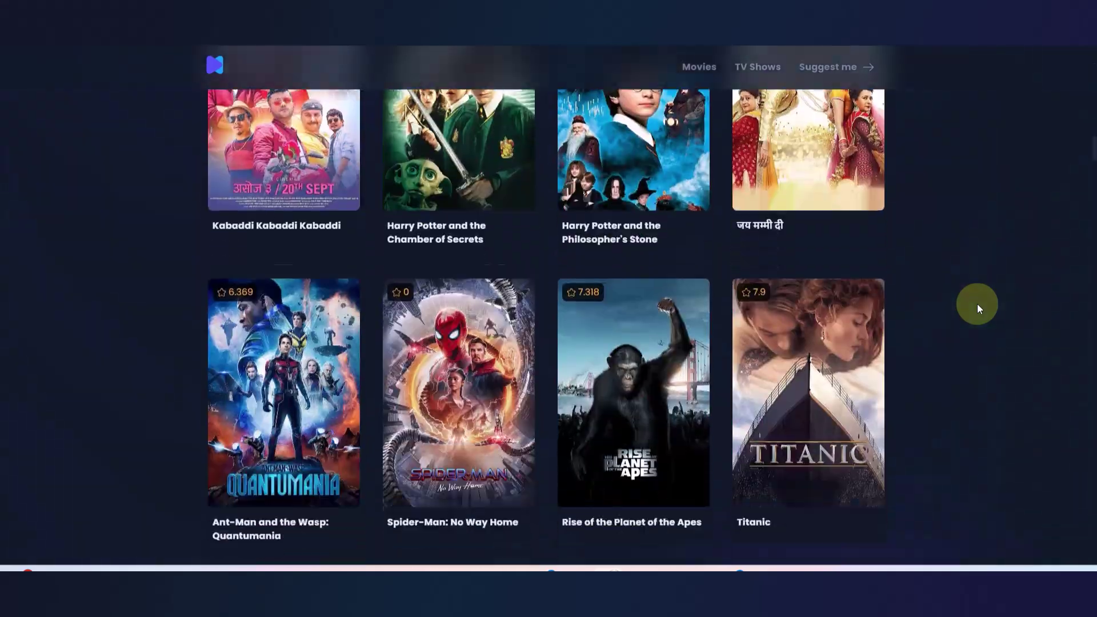
{"action": "scroll", "coordinate": [977, 303], "scroll_direction": "down", "scroll_amount": 5}
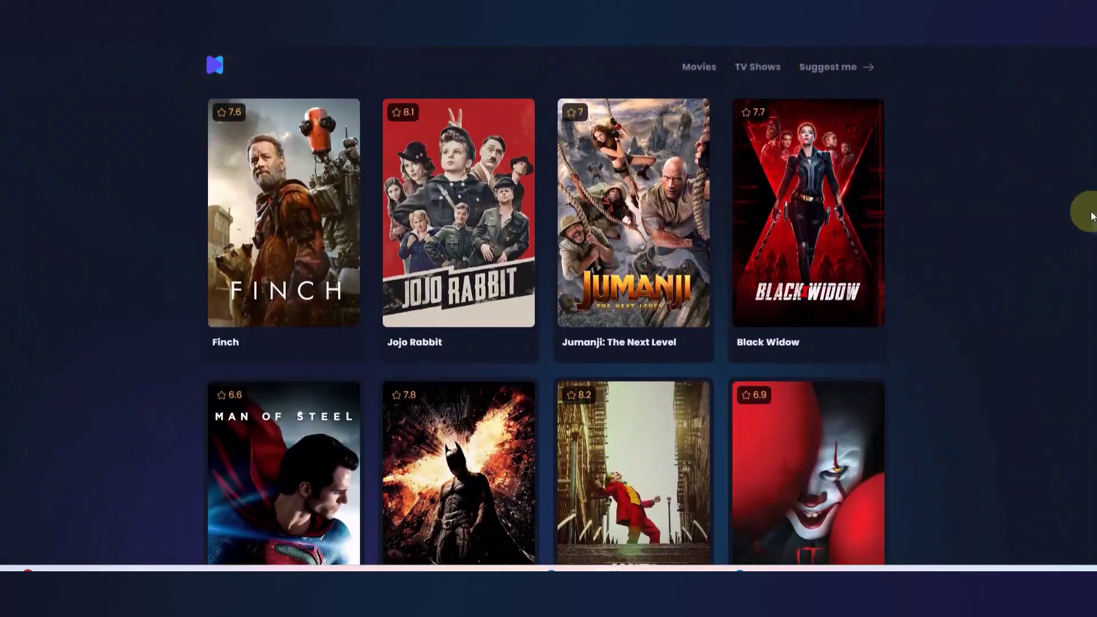
{"action": "scroll", "coordinate": [1093, 363], "scroll_direction": "down", "scroll_amount": 5}
{"action": "scroll", "coordinate": [1092, 362], "scroll_direction": "down", "scroll_amount": 15}
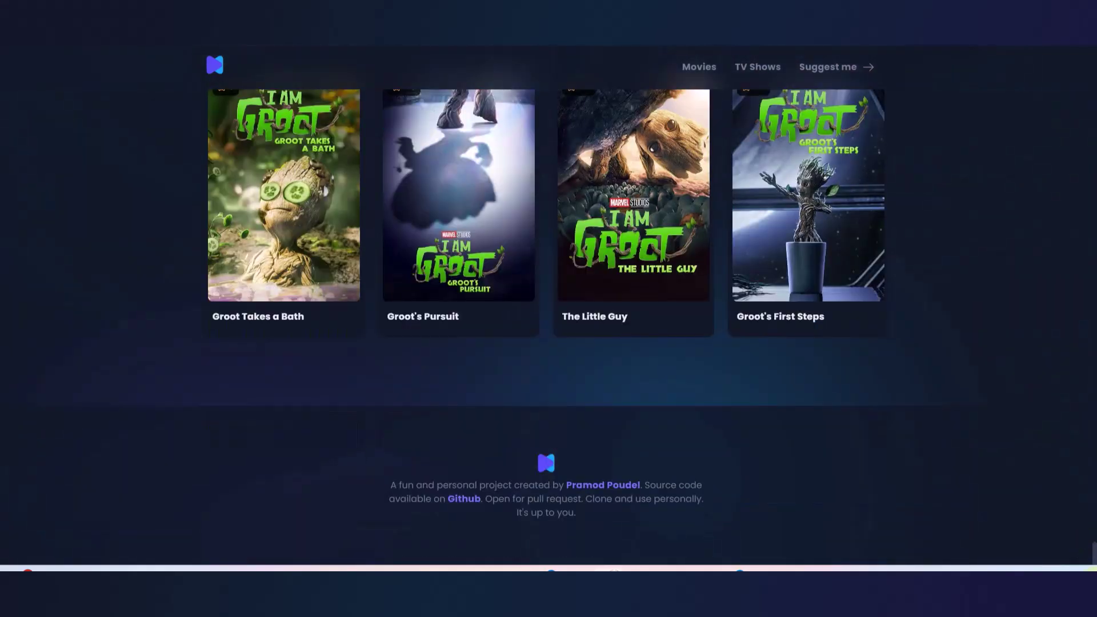
{"action": "left_click_drag", "start_coordinate": [1092, 553], "coordinate": [1077, 45]}
{"action": "left_click", "coordinate": [568, 140]}
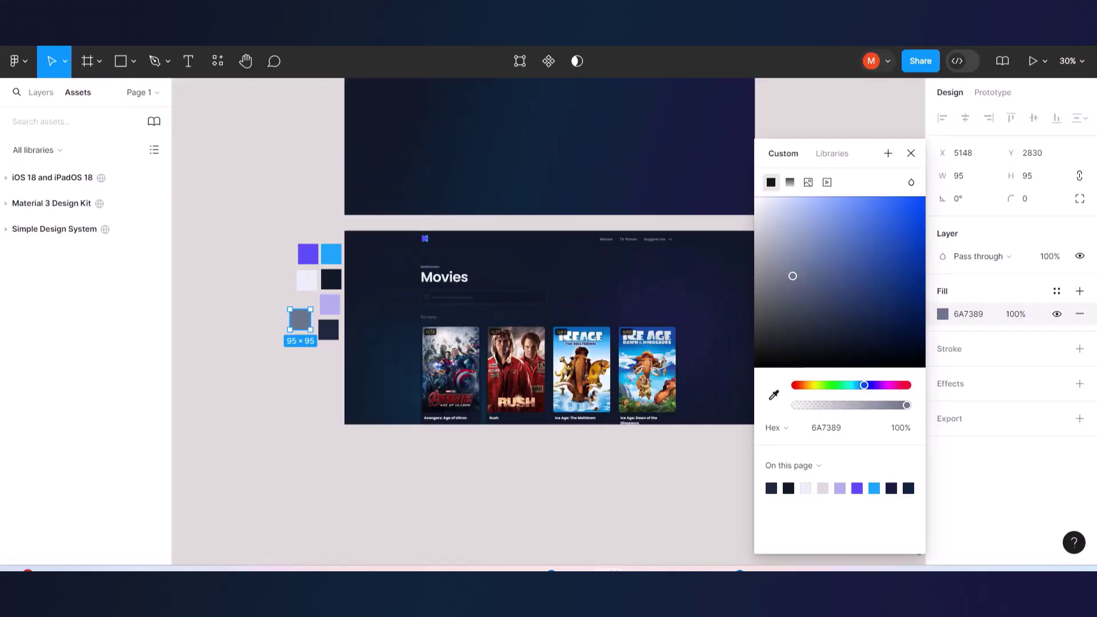
- Close the fill settings, select all seven colour swatches and move them slightly left, leaving a gap beside the Movies screenshot
{"action": "left_click", "coordinate": [380, 247]}
{"action": "left_click_drag", "start_coordinate": [264, 208], "coordinate": [336, 386]}
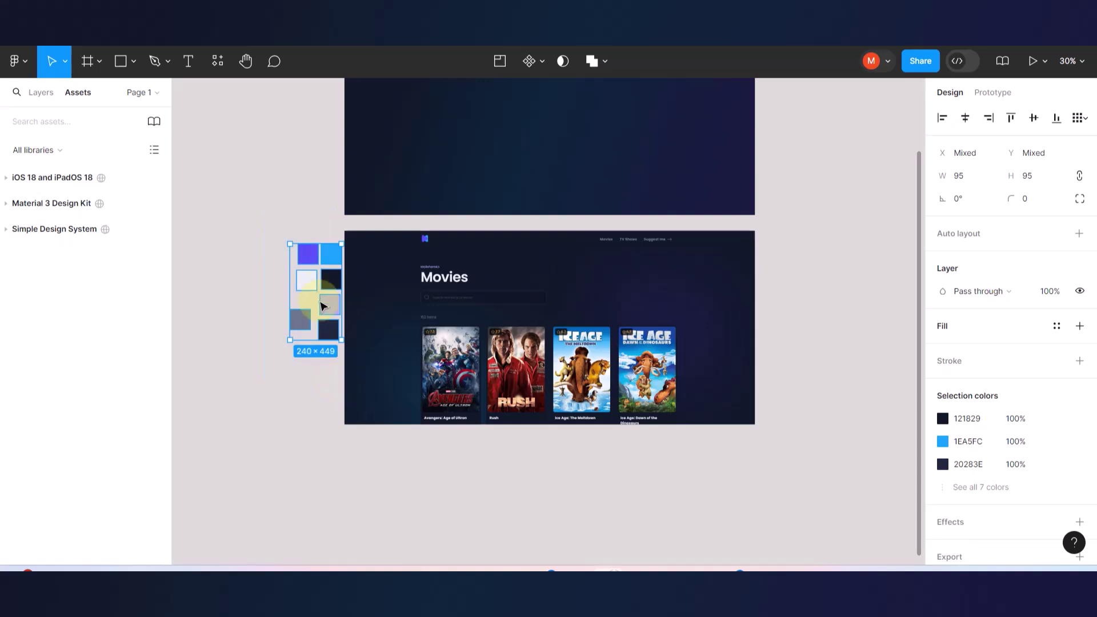
{"action": "left_click_drag", "start_coordinate": [306, 244], "coordinate": [299, 244]}
- Compare the Home frame and colour swatches with the live Movies page's header, search field and poster card grid
{"action": "scroll", "coordinate": [384, 323], "scroll_direction": "up", "scroll_amount": 5}
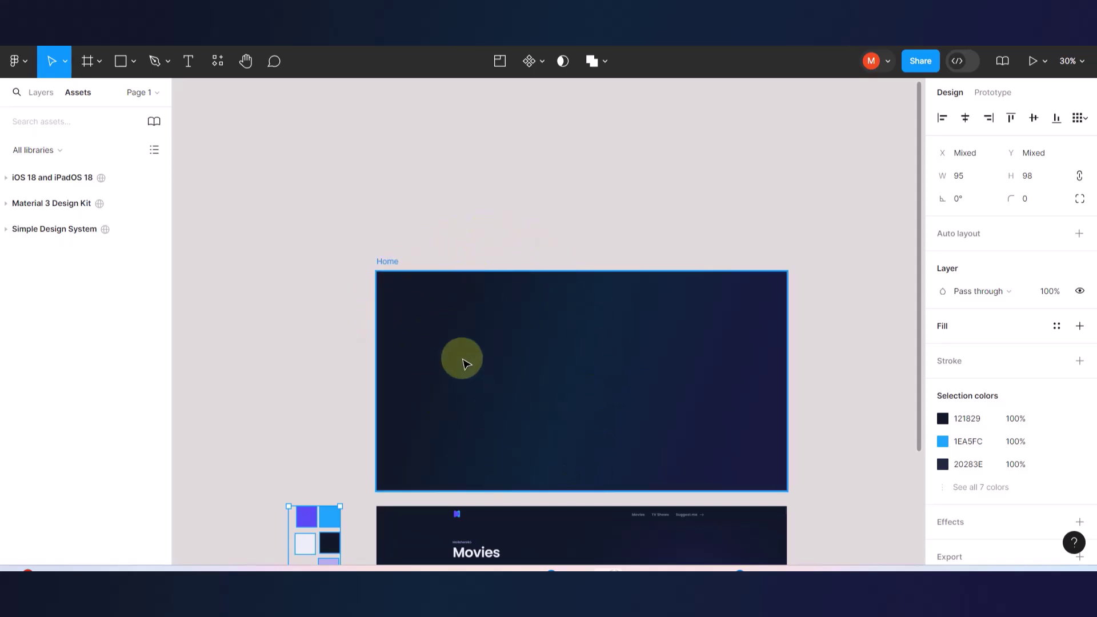
{"action": "scroll", "coordinate": [462, 360], "scroll_direction": "down", "scroll_amount": 3}
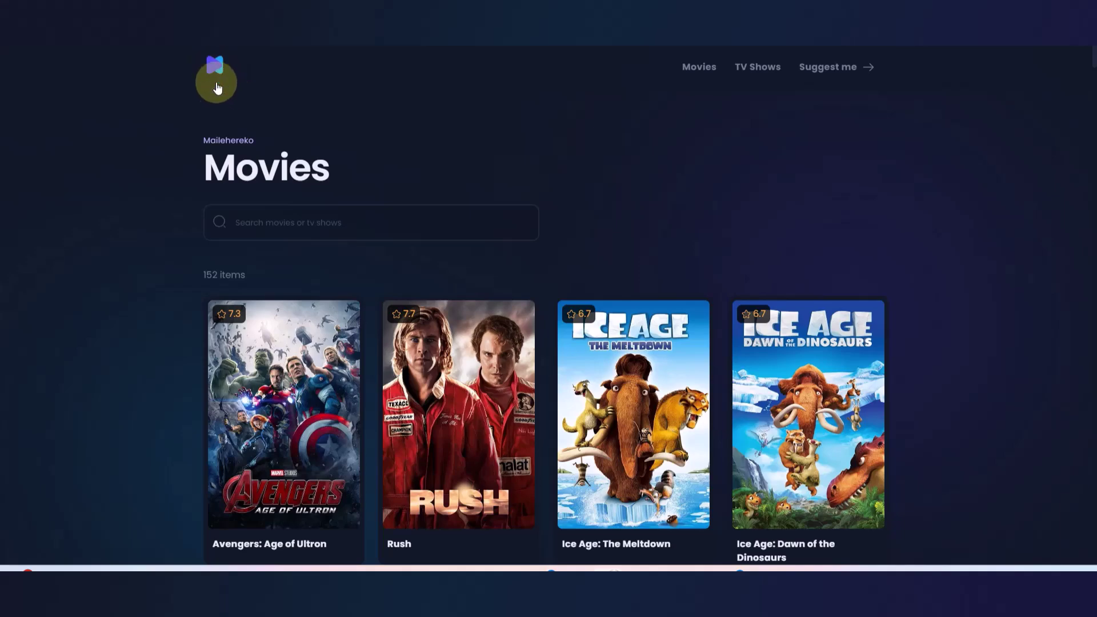
{"action": "scroll", "coordinate": [521, 237], "scroll_direction": "down", "scroll_amount": 4}
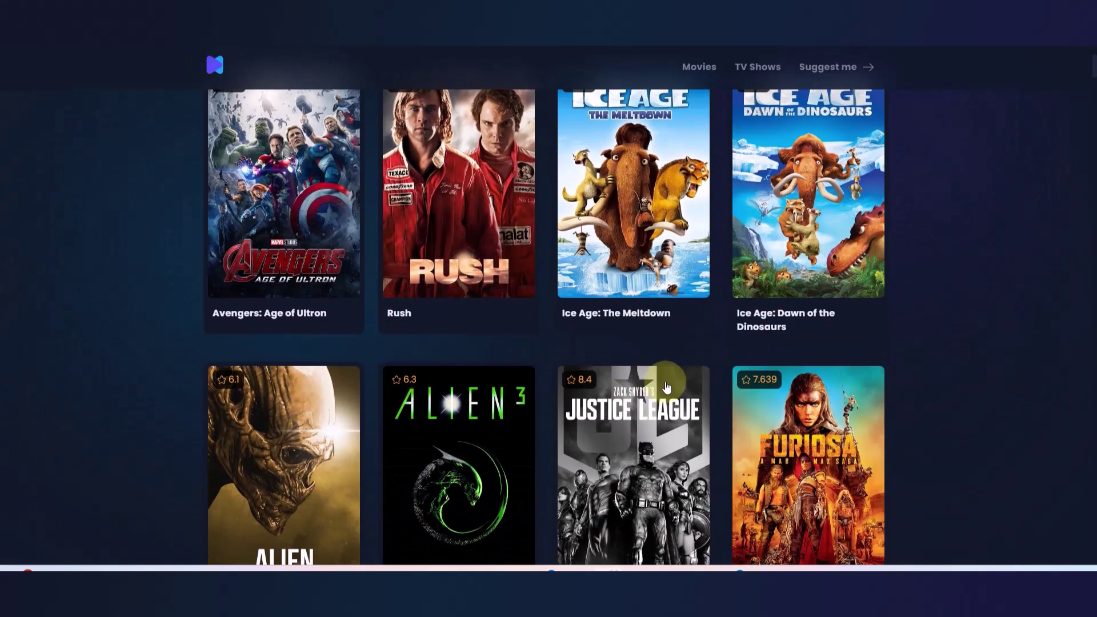
{"action": "scroll", "coordinate": [666, 387], "scroll_direction": "down", "scroll_amount": 5}
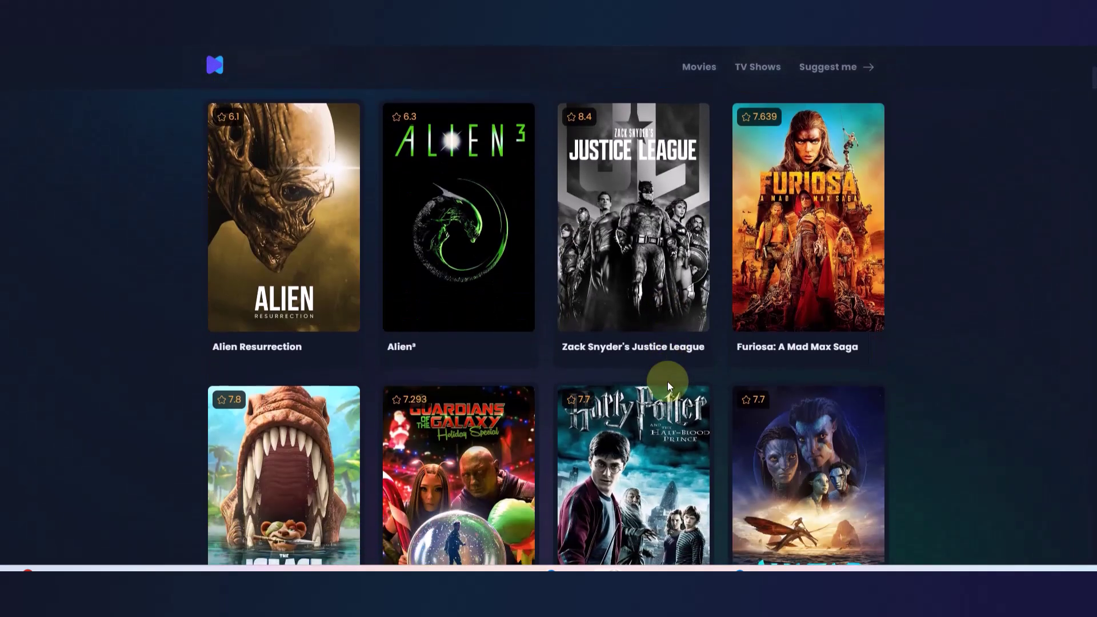
{"action": "scroll", "coordinate": [668, 387], "scroll_direction": "up", "scroll_amount": 9}
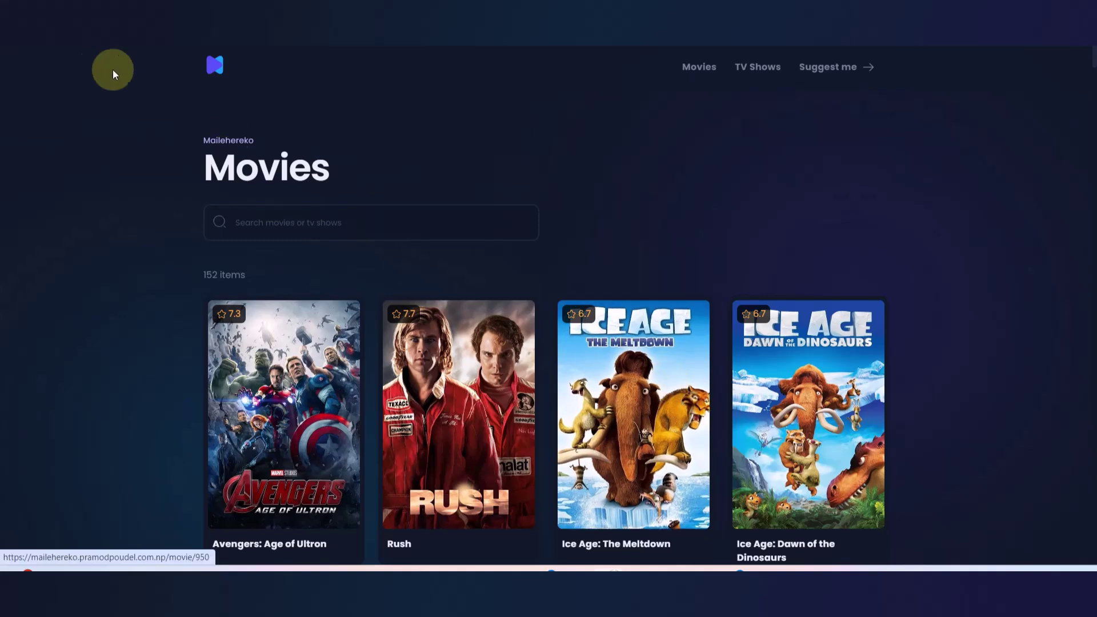
{"action": "key", "text": "alt+Tab"}
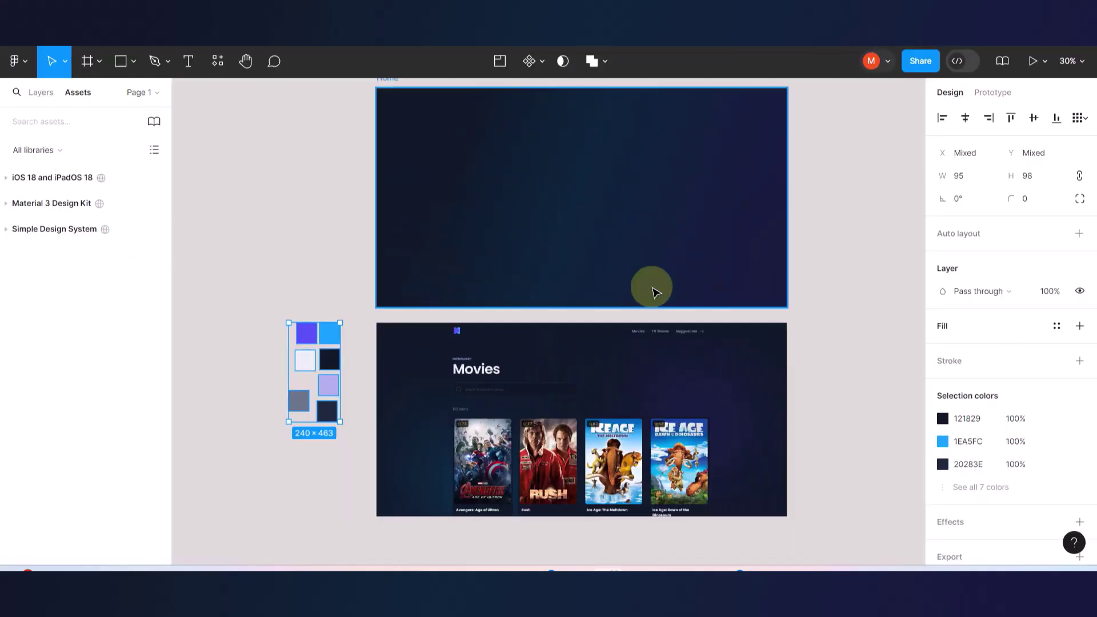
{"action": "scroll", "coordinate": [650, 288], "scroll_direction": "down", "scroll_amount": 2}
{"action": "scroll", "coordinate": [403, 339], "scroll_direction": "up", "scroll_amount": 2}
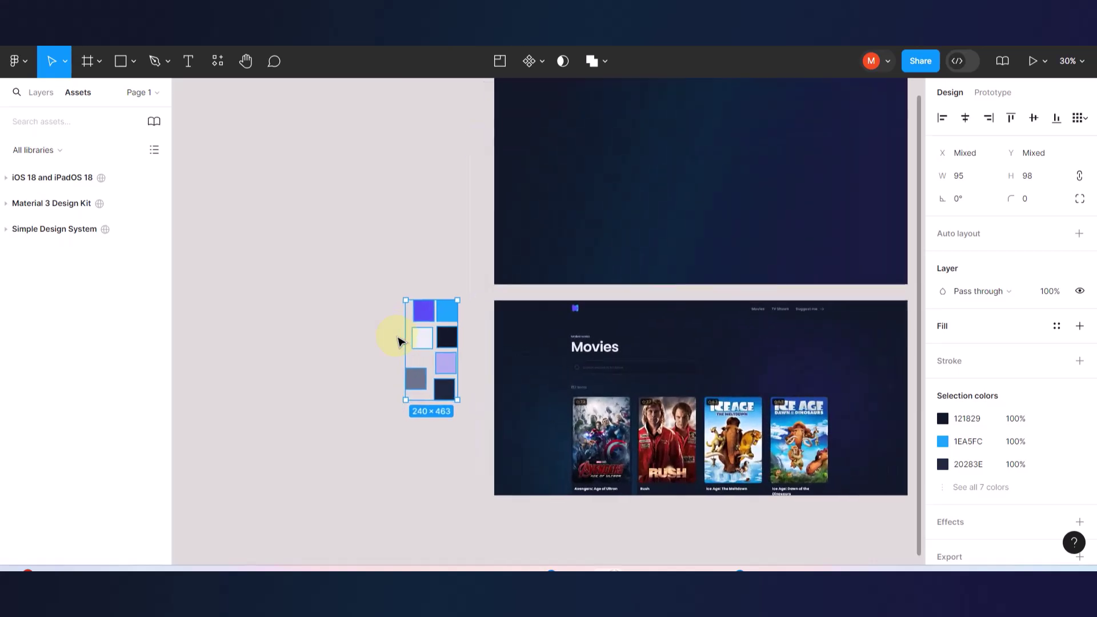
{"action": "left_click", "coordinate": [388, 268]}
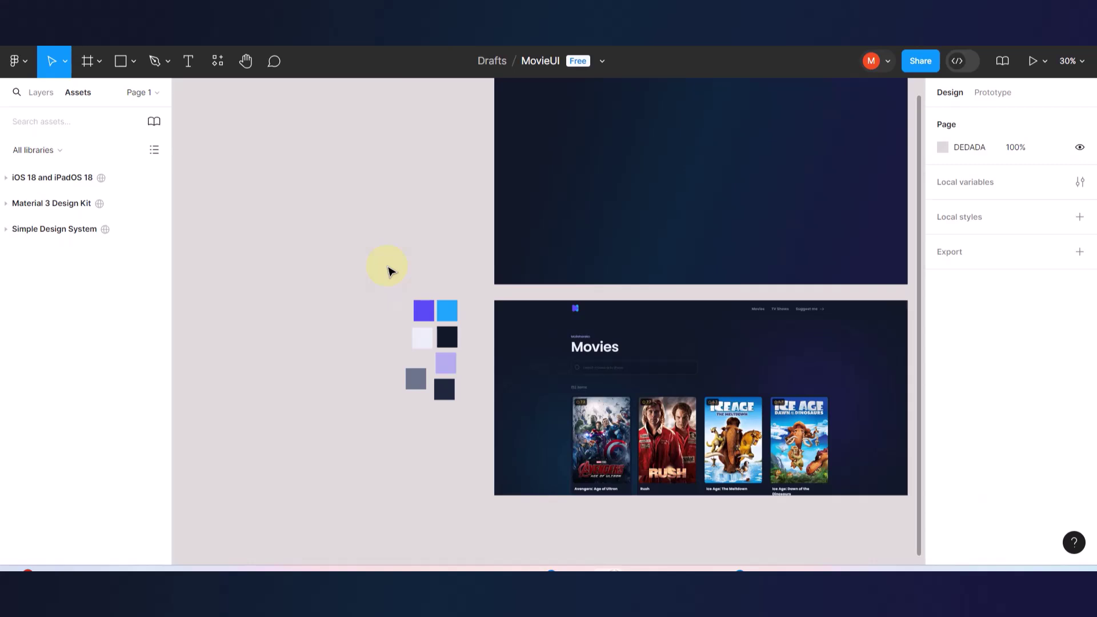
{"action": "scroll", "coordinate": [387, 270], "scroll_direction": "down", "scroll_amount": 3}
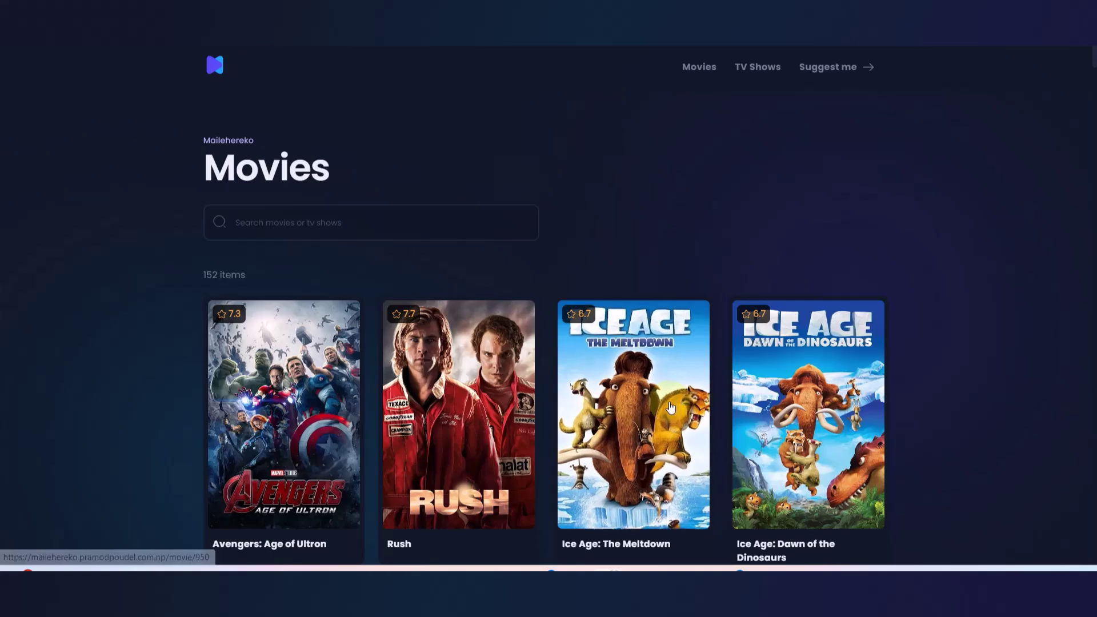
{"action": "scroll", "coordinate": [671, 407], "scroll_direction": "down", "scroll_amount": 10}
{"action": "scroll", "coordinate": [671, 408], "scroll_direction": "down", "scroll_amount": 5}
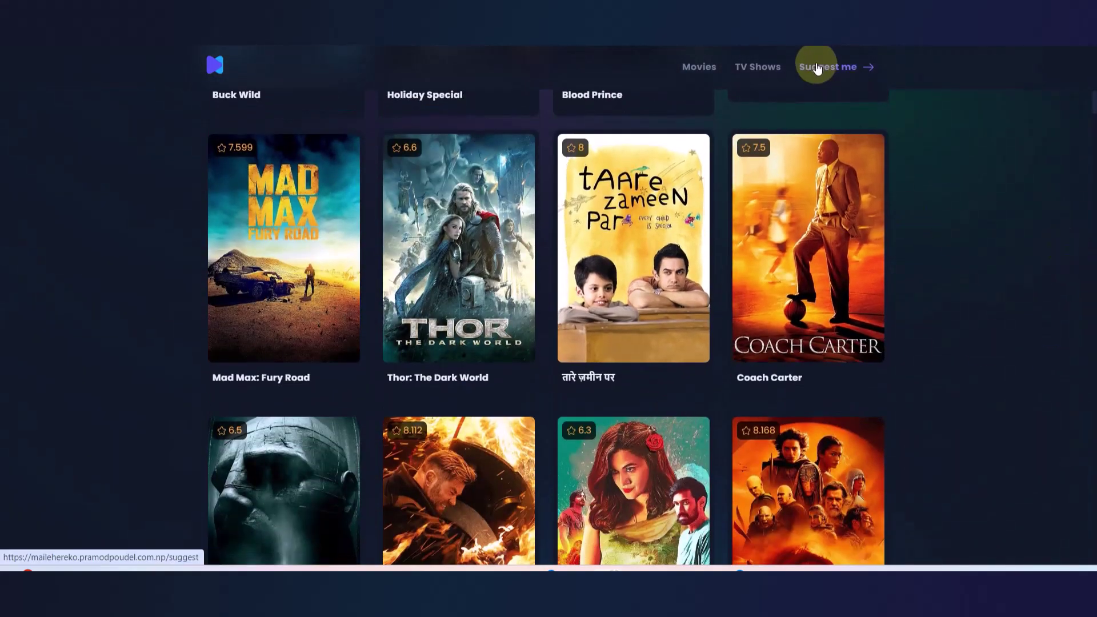
{"action": "scroll", "coordinate": [859, 336], "scroll_direction": "down", "scroll_amount": 5}
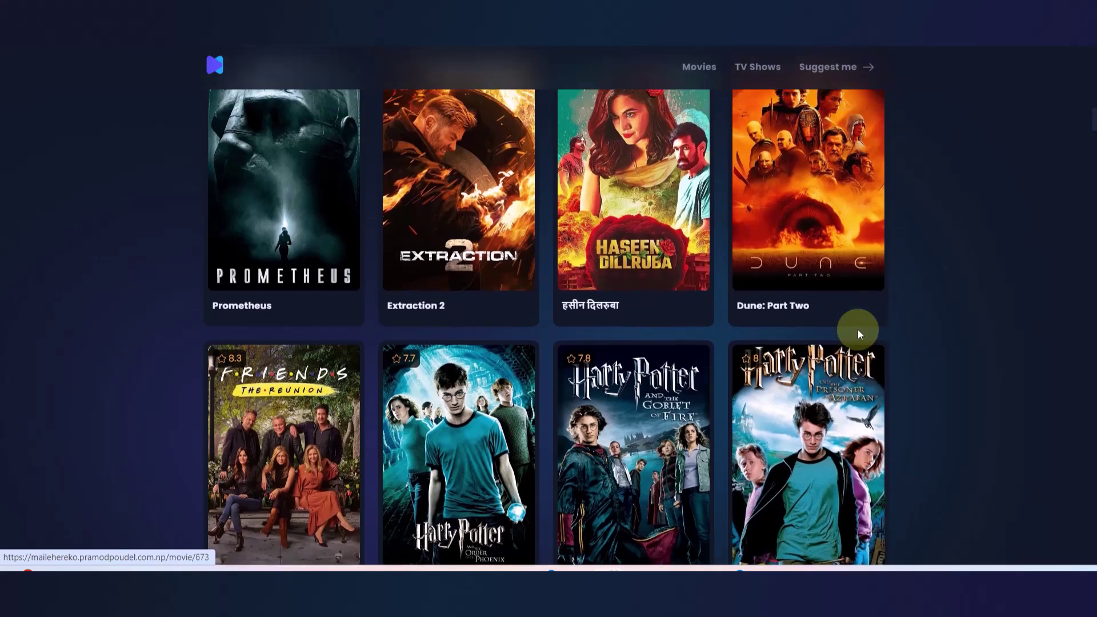
{"action": "scroll", "coordinate": [855, 330], "scroll_direction": "up", "scroll_amount": 20}
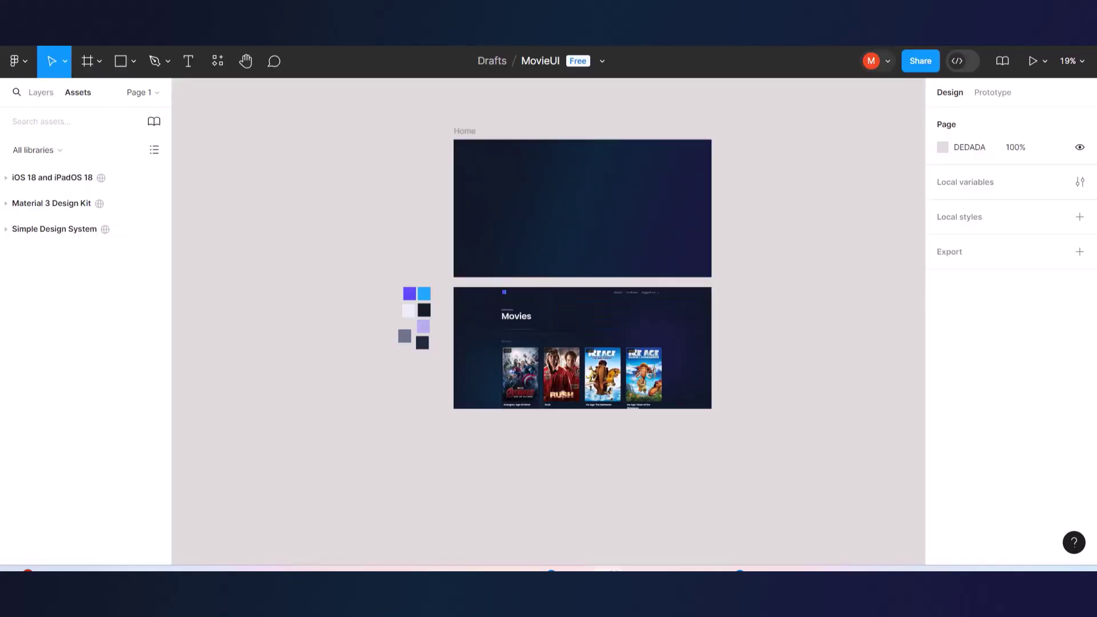
- Move all seven colour swatches up and left into the empty canvas beside the Home frame, then deselect them
{"action": "scroll", "coordinate": [350, 304], "scroll_direction": "up", "scroll_amount": 5}
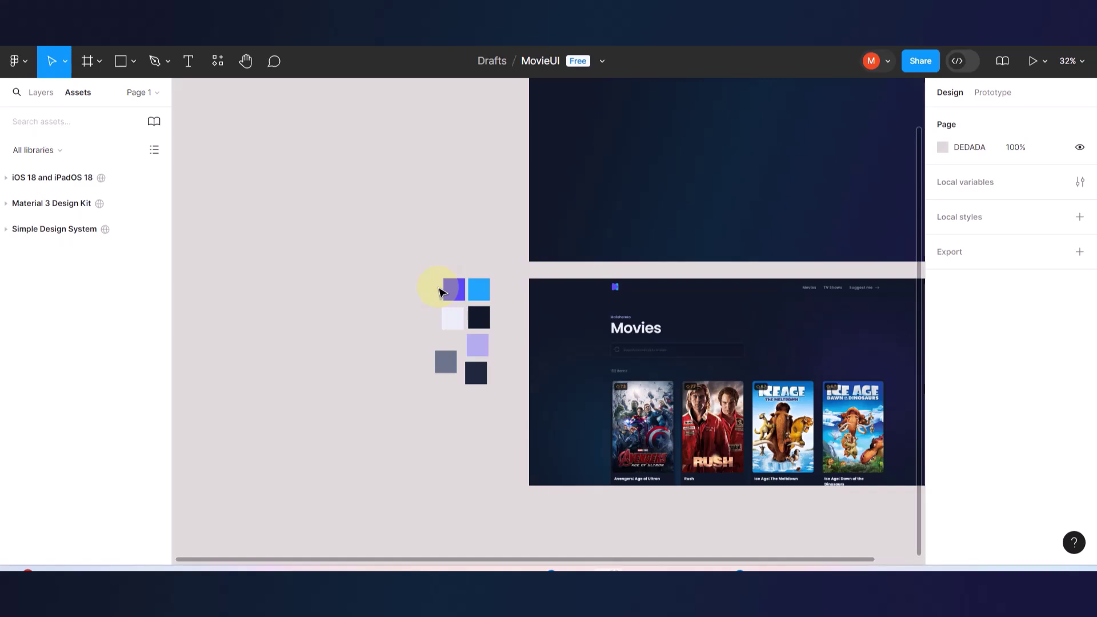
{"action": "scroll", "coordinate": [497, 288], "scroll_direction": "down", "scroll_amount": 5}
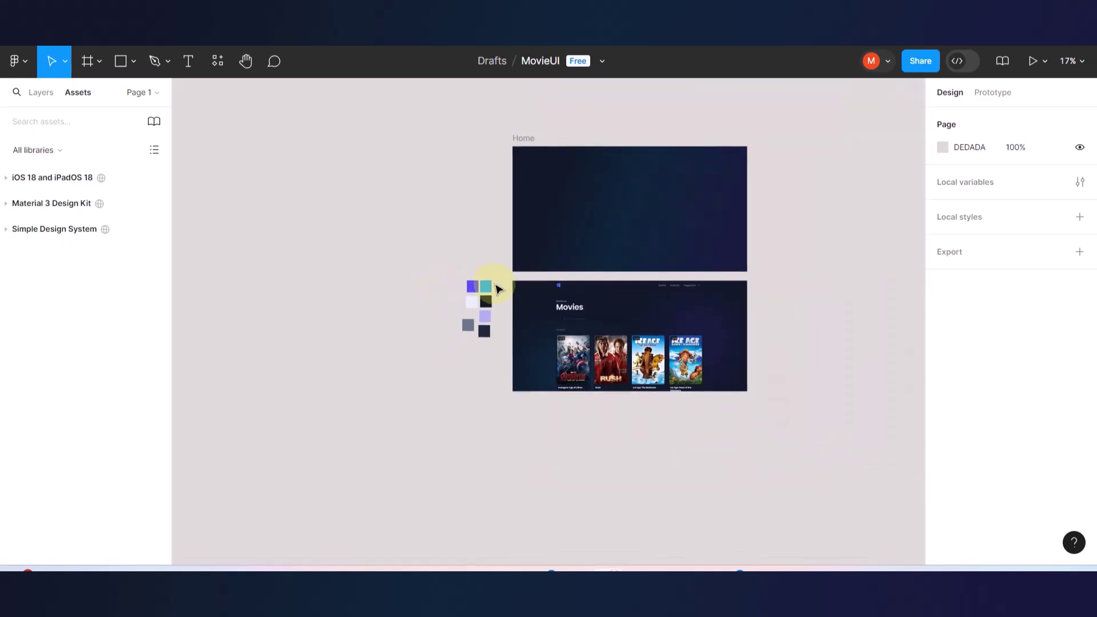
{"action": "scroll", "coordinate": [421, 276], "scroll_direction": "up", "scroll_amount": 3}
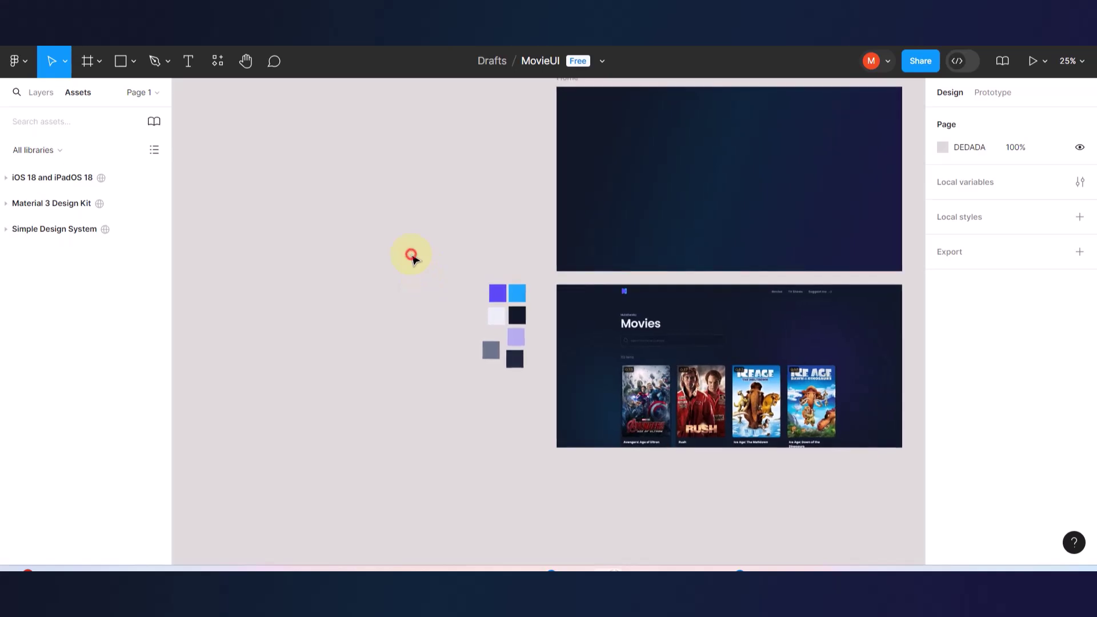
{"action": "left_click_drag", "start_coordinate": [411, 255], "coordinate": [555, 406]}
{"action": "left_click_drag", "start_coordinate": [520, 311], "coordinate": [412, 217]}
{"action": "left_click", "coordinate": [350, 200]}
- Separate the purple and bright blue swatches as a pair, up and to the left of the other five
{"action": "scroll", "coordinate": [324, 185], "scroll_direction": "up", "scroll_amount": 6}
{"action": "left_click_drag", "start_coordinate": [349, 155], "coordinate": [620, 255]}
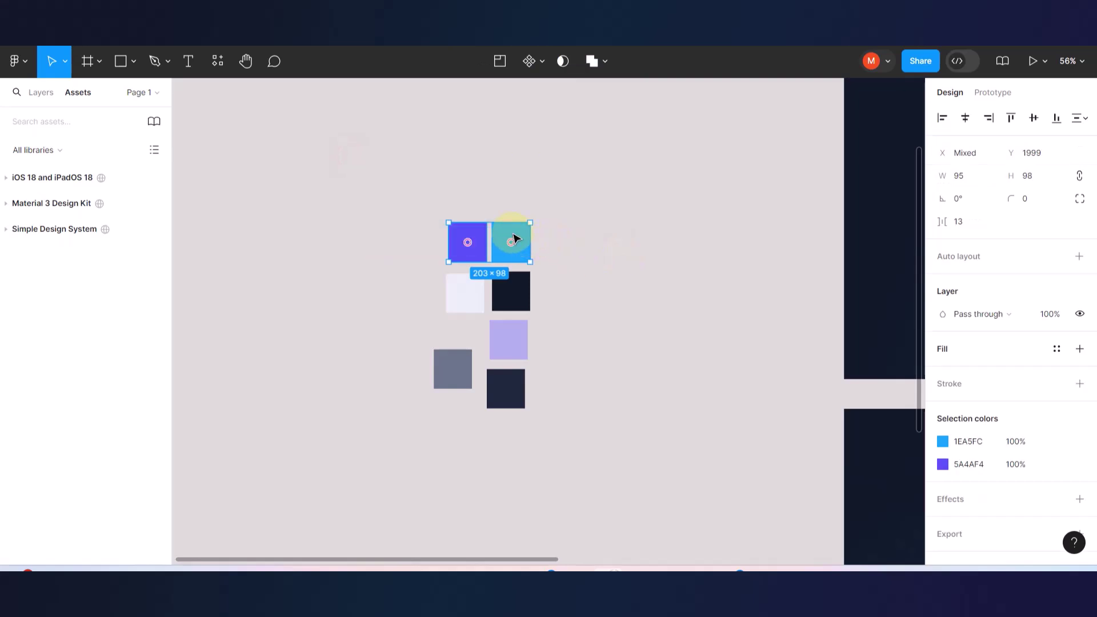
{"action": "left_click_drag", "start_coordinate": [513, 236], "coordinate": [361, 230]}
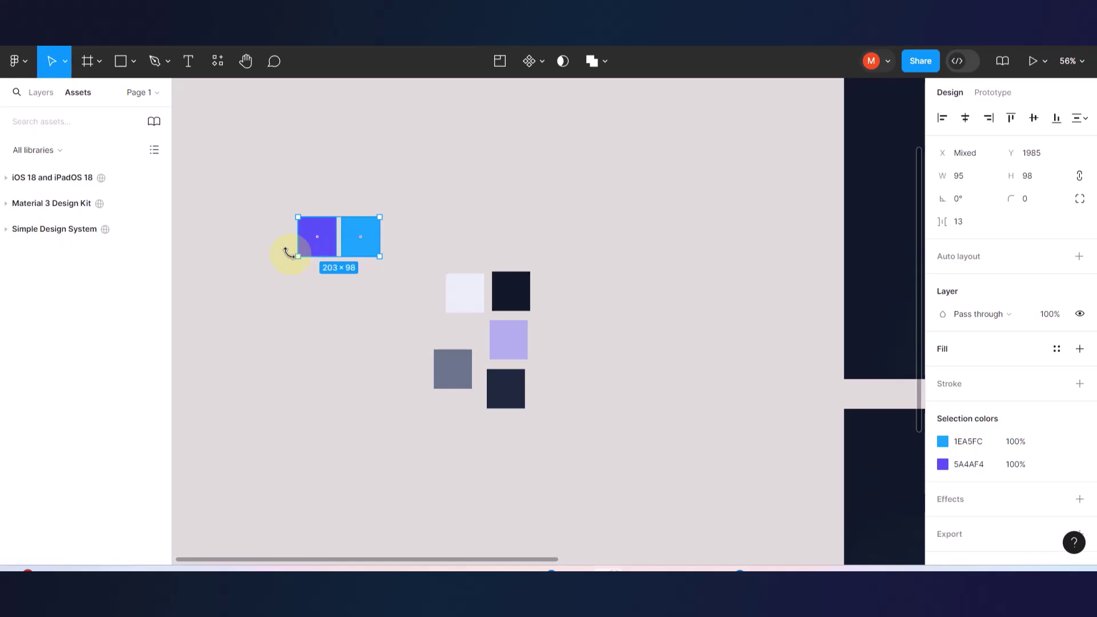
{"action": "left_click", "coordinate": [508, 171]}
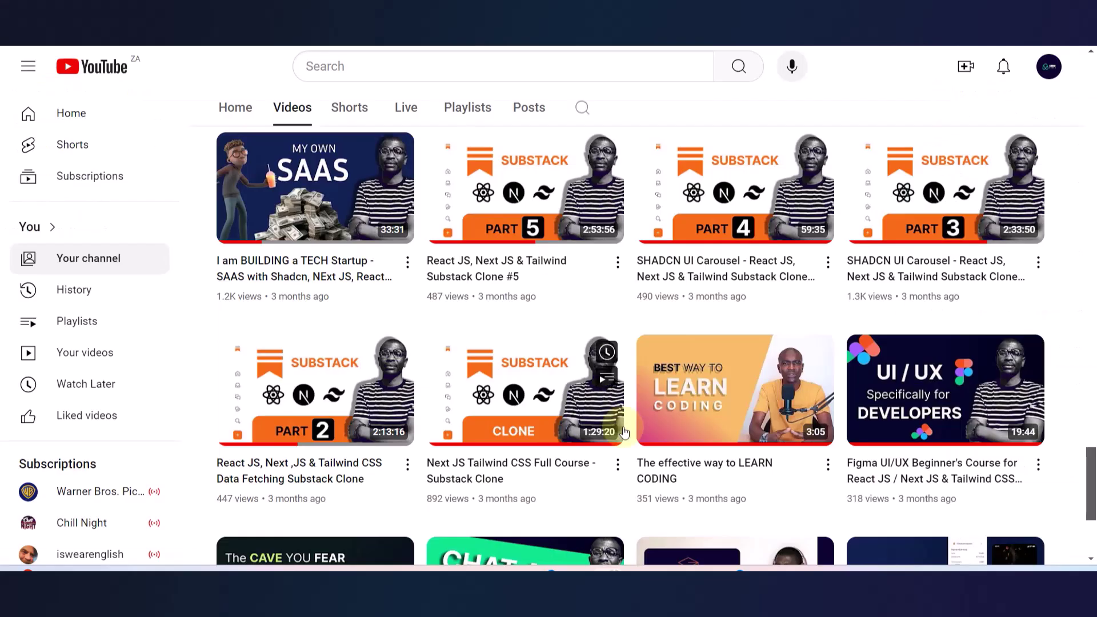
{"action": "scroll", "coordinate": [620, 428], "scroll_direction": "down", "scroll_amount": 3}
{"action": "scroll", "coordinate": [623, 432], "scroll_direction": "down", "scroll_amount": 5}
{"action": "scroll", "coordinate": [623, 429], "scroll_direction": "up", "scroll_amount": 2}
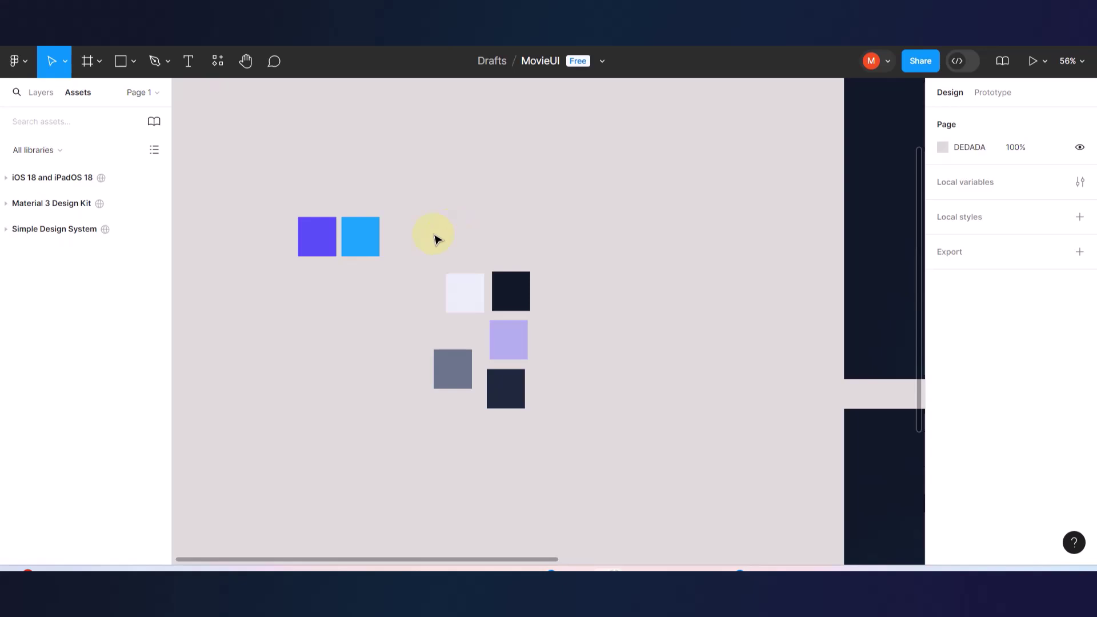
{"action": "scroll", "coordinate": [483, 294], "scroll_direction": "down", "scroll_amount": 6}
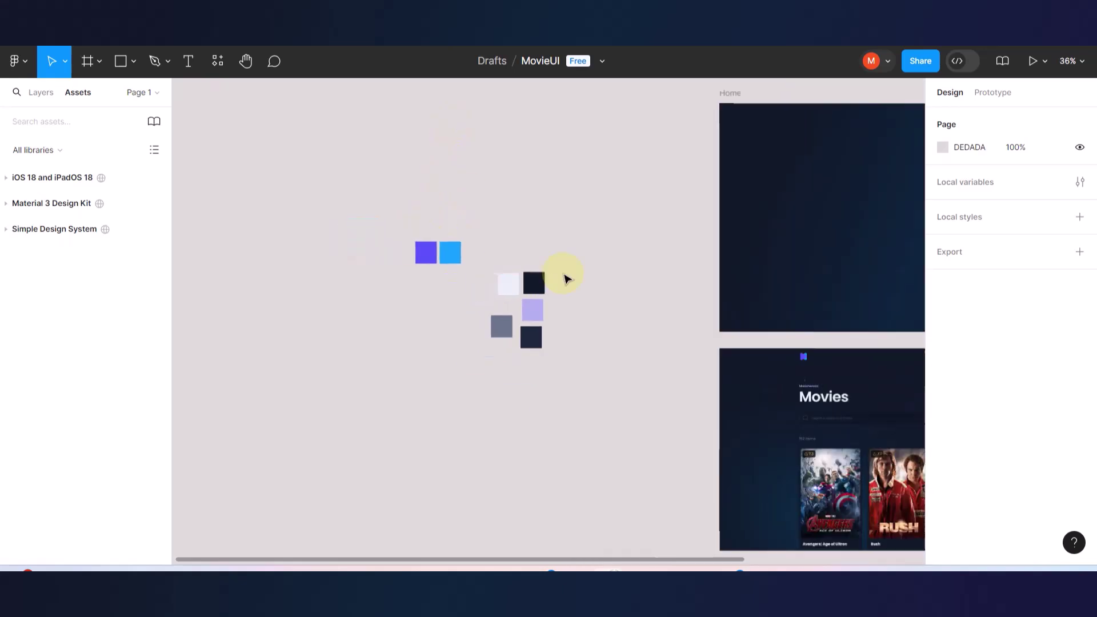
{"action": "scroll", "coordinate": [676, 410], "scroll_direction": "up", "scroll_amount": 5}
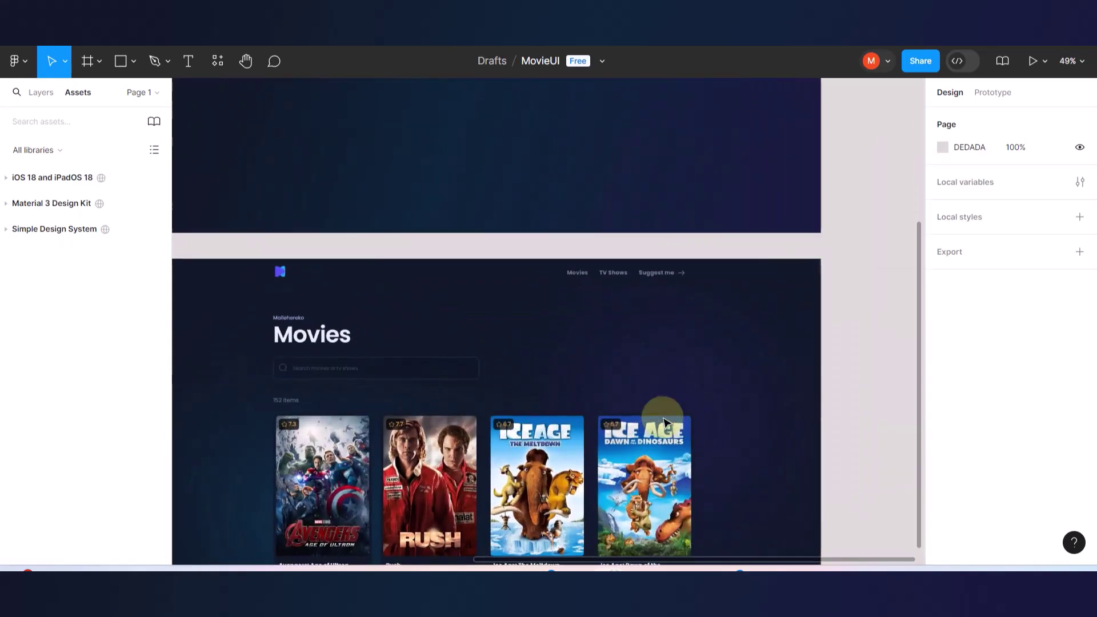
{"action": "scroll", "coordinate": [656, 355], "scroll_direction": "left", "scroll_amount": 10}
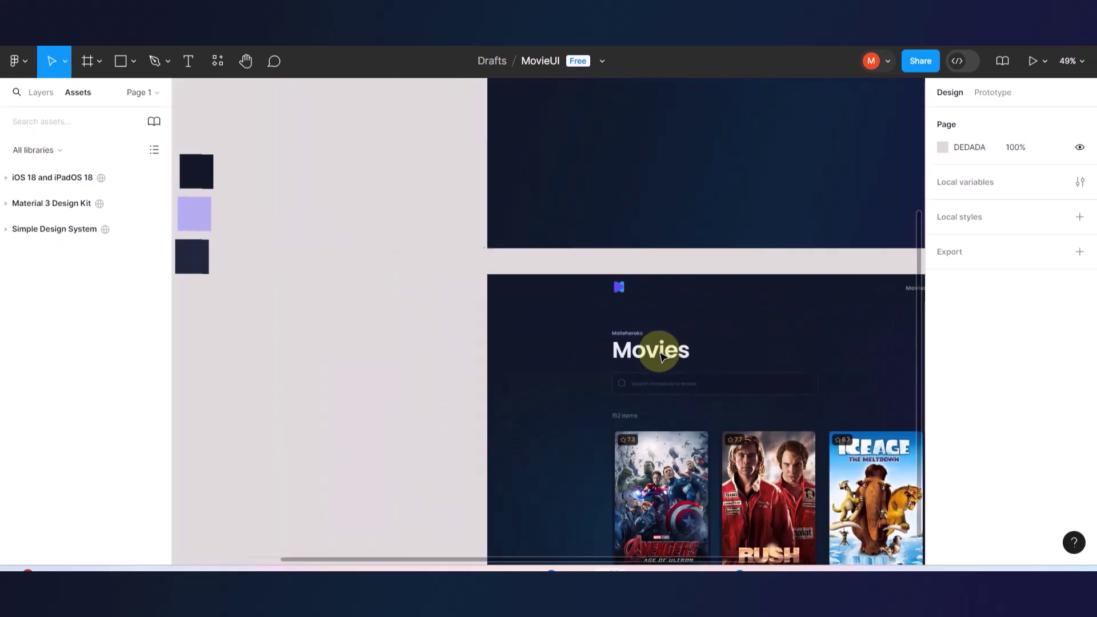
{"action": "scroll", "coordinate": [543, 290], "scroll_direction": "up", "scroll_amount": 5}
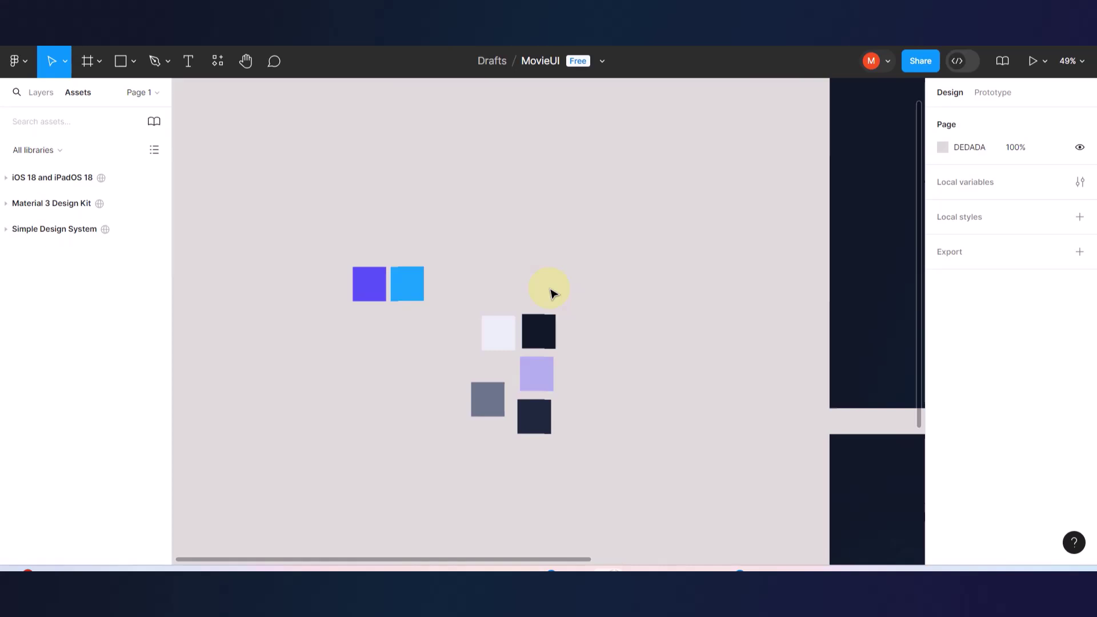
- Create a colour style named Color/Primary from the purple swatch's 5A4AF4 fill
{"action": "scroll", "coordinate": [394, 314], "scroll_direction": "up", "scroll_amount": 3}
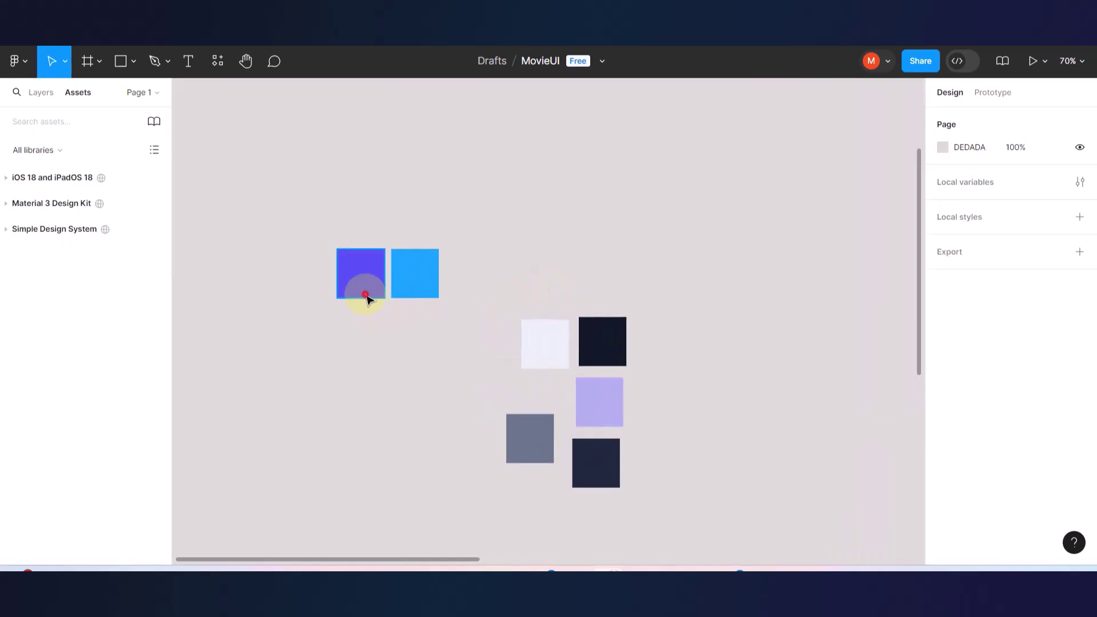
{"action": "left_click", "coordinate": [362, 292]}
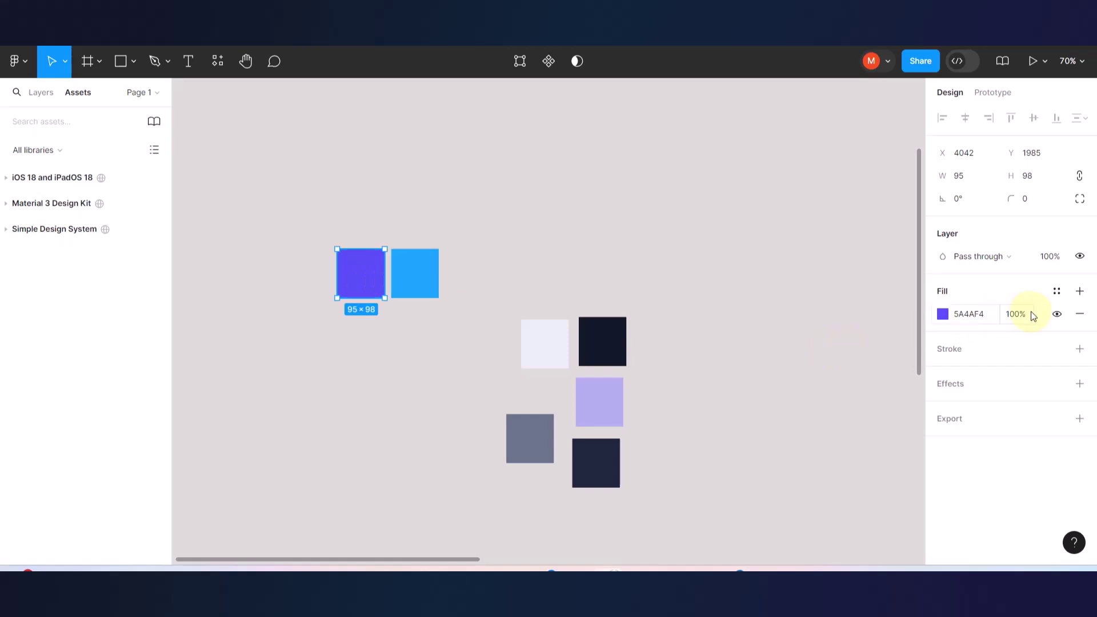
{"action": "left_click", "coordinate": [1057, 293]}
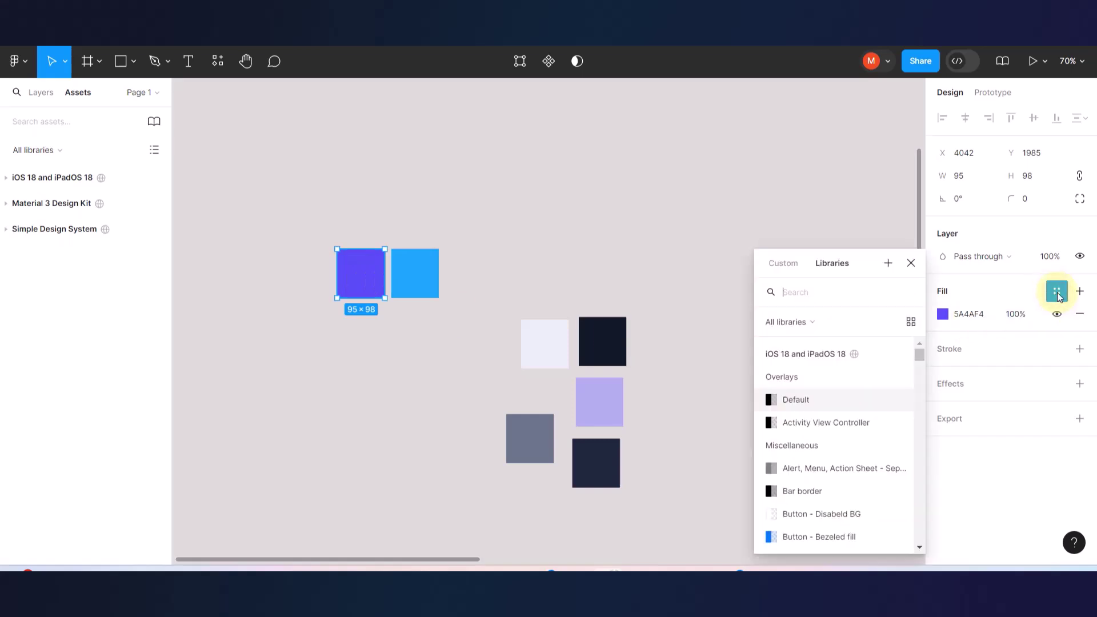
{"action": "left_click", "coordinate": [889, 265]}
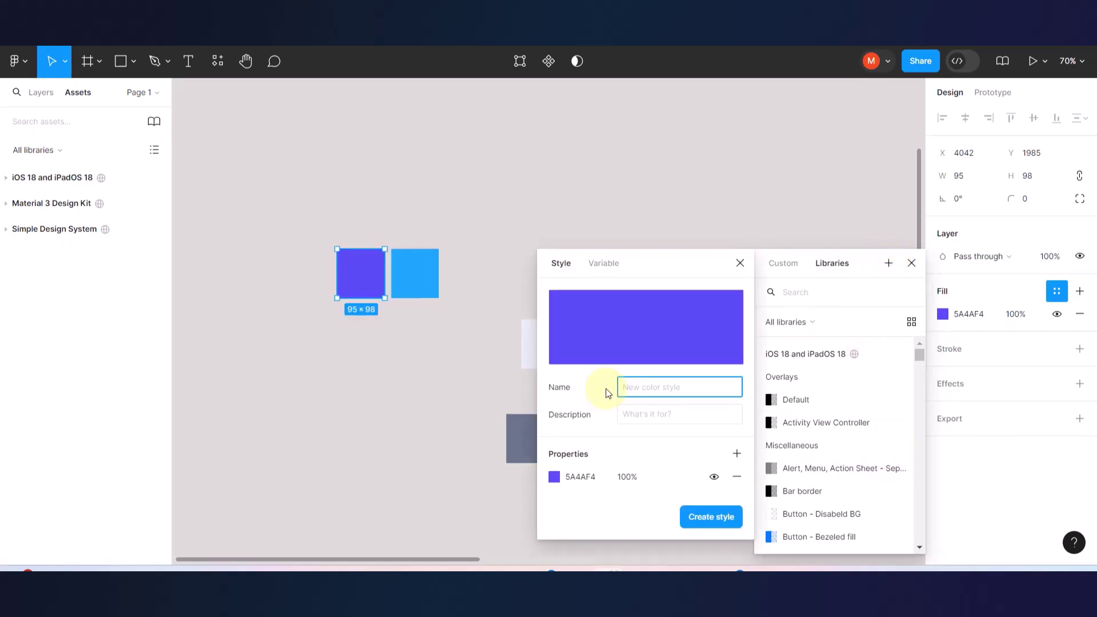
{"action": "type", "text": "Primar"}
{"action": "key", "text": "BackSpace"}
{"action": "key", "text": "BackSpace"}
{"action": "key", "text": "BackSpace"}
{"action": "key", "text": "BackSpace"}
{"action": "type", "text": "Color/Primary"}
{"action": "left_click", "coordinate": [706, 521]}
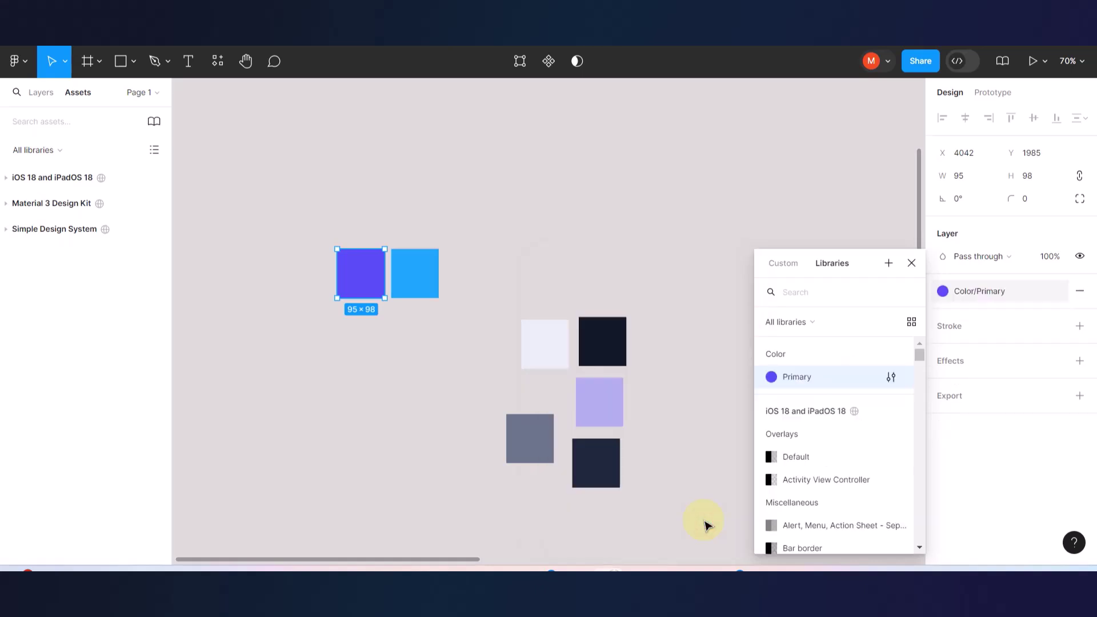
{"action": "left_click", "coordinate": [413, 258]}
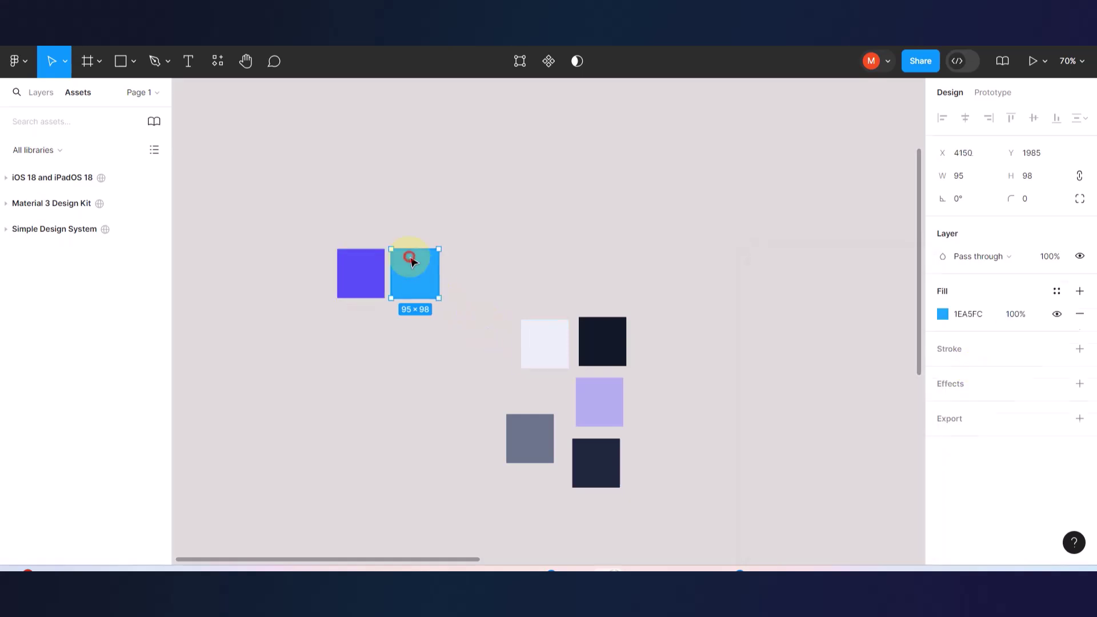
{"action": "left_click", "coordinate": [1057, 291]}
{"action": "left_click", "coordinate": [890, 269]}
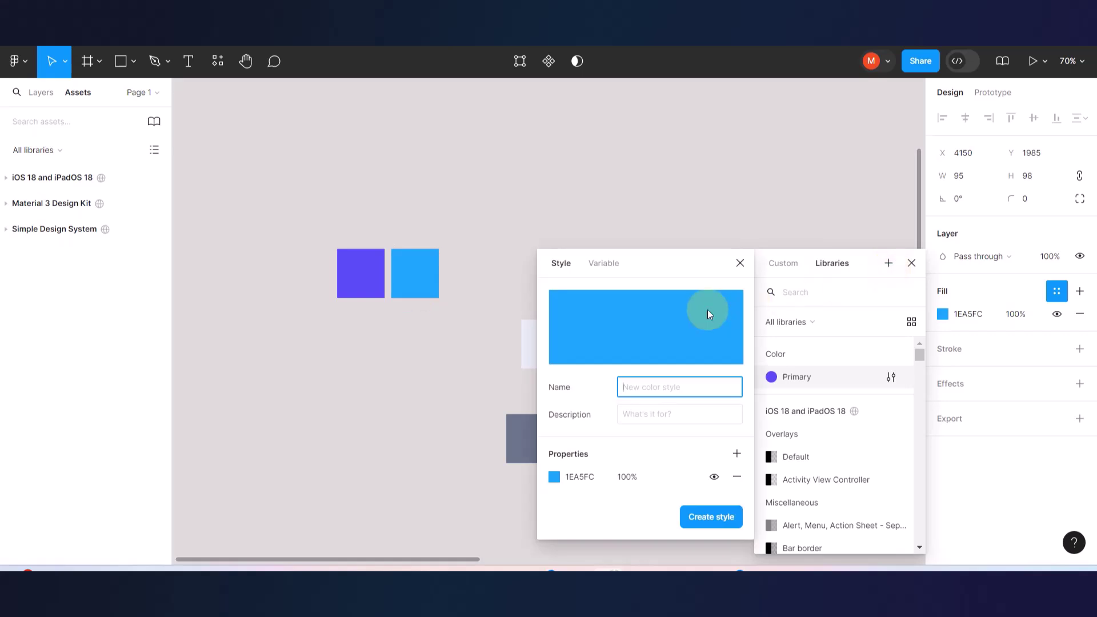
{"action": "type", "text": "C"}
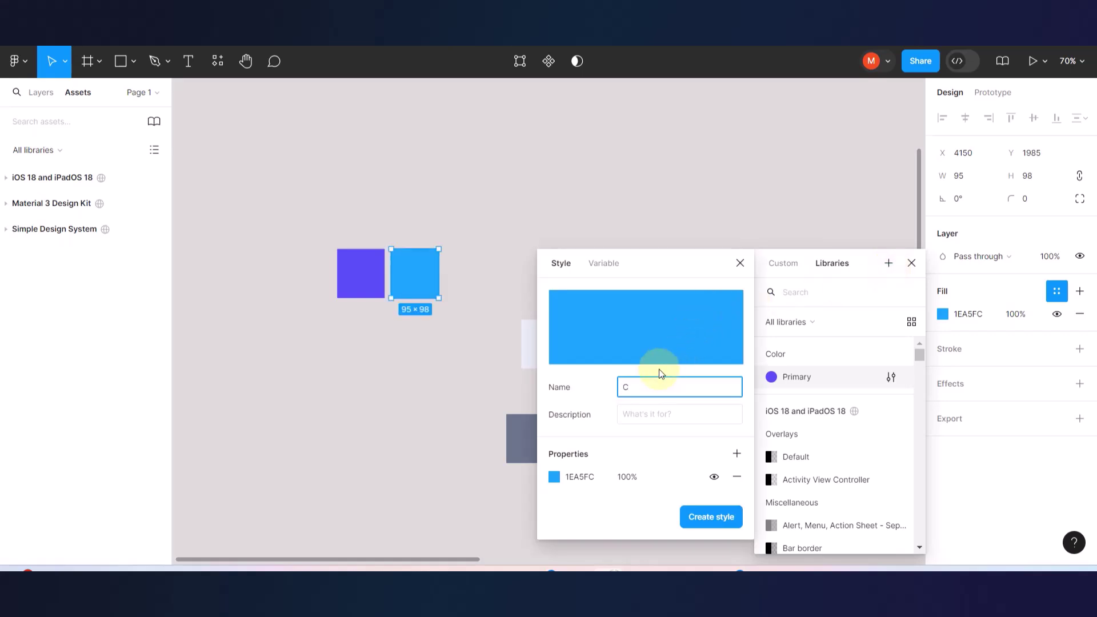
{"action": "type", "text": "olor/"}
{"action": "left_click", "coordinate": [740, 263]}
{"action": "left_click", "coordinate": [360, 273]}
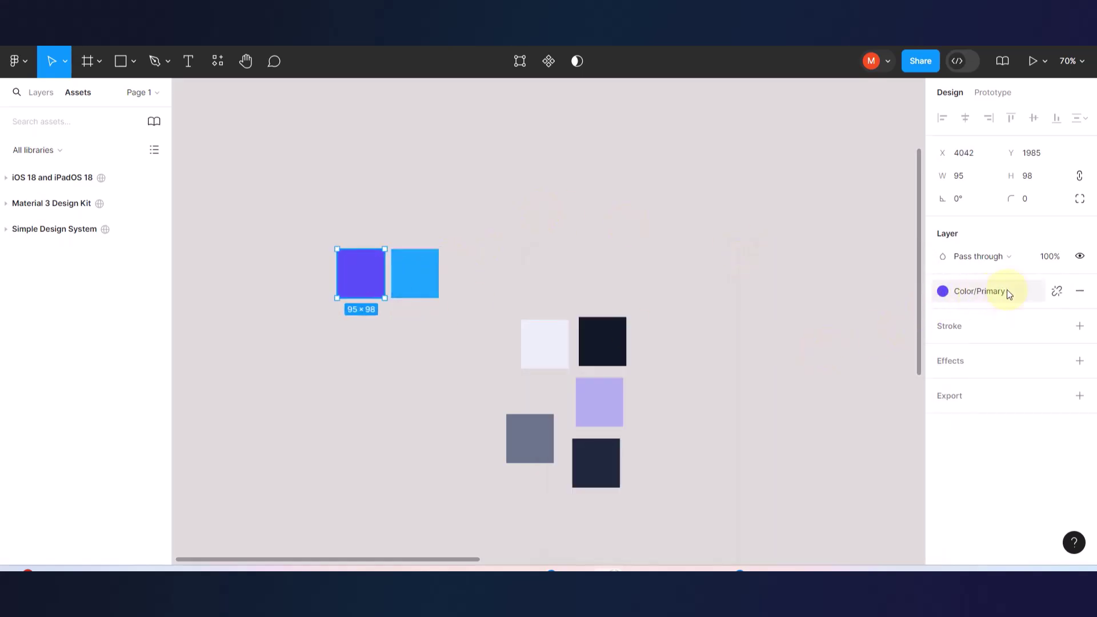
{"action": "left_click", "coordinate": [629, 281]}
- Try to create a colour style named Color/Secondary from the bright blue swatch's 1EA5FC fill
{"action": "left_click", "coordinate": [432, 272]}
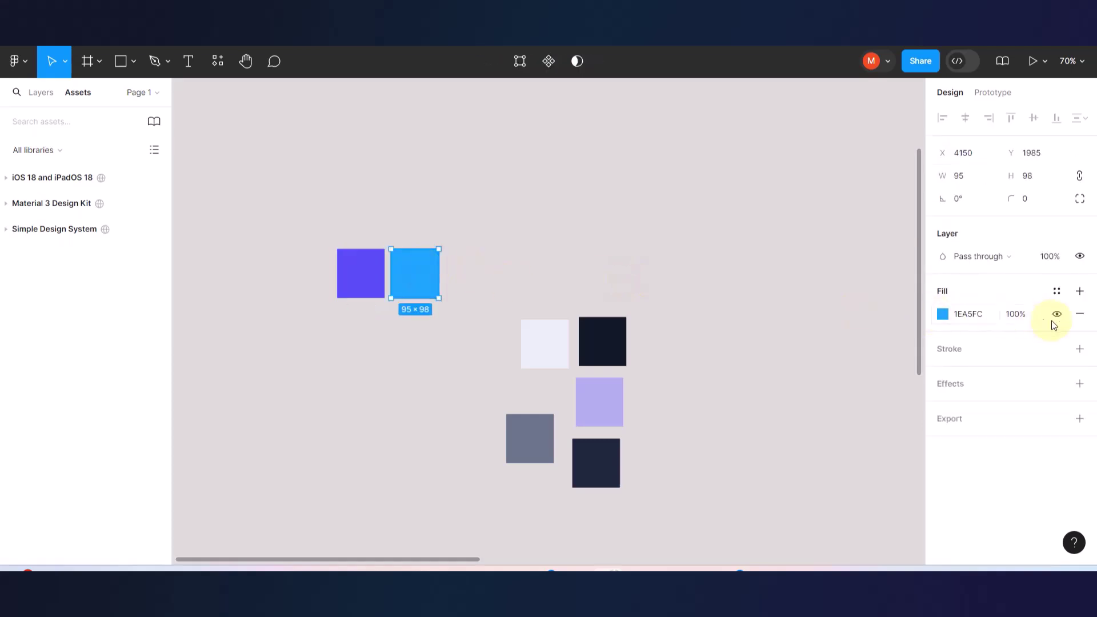
{"action": "left_click", "coordinate": [1056, 291]}
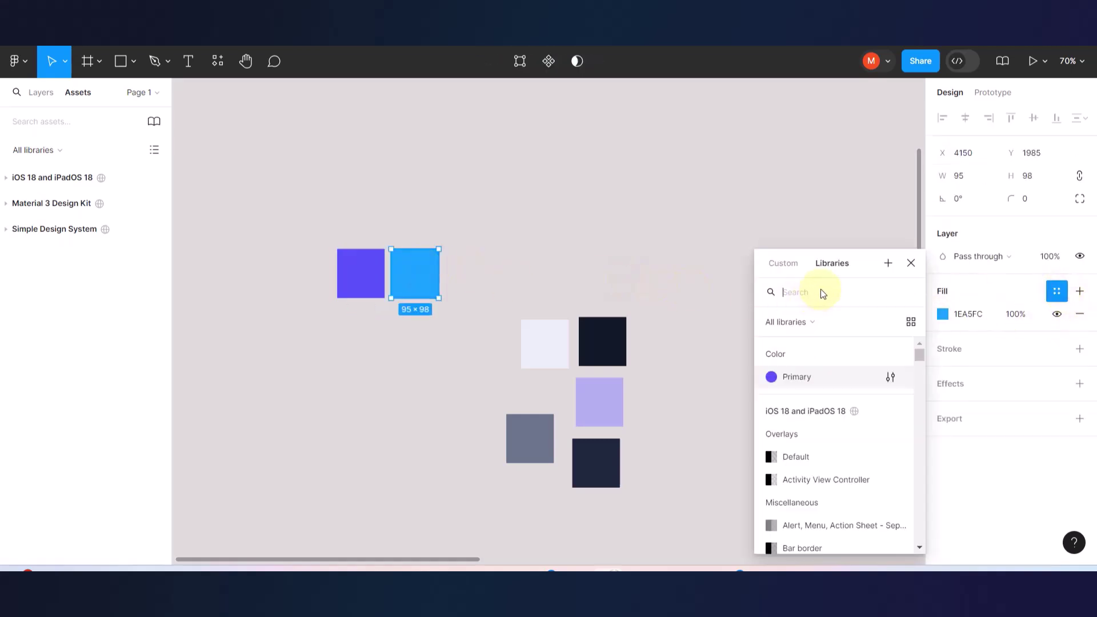
{"action": "left_click", "coordinate": [889, 263]}
{"action": "type", "text": "Color/"}
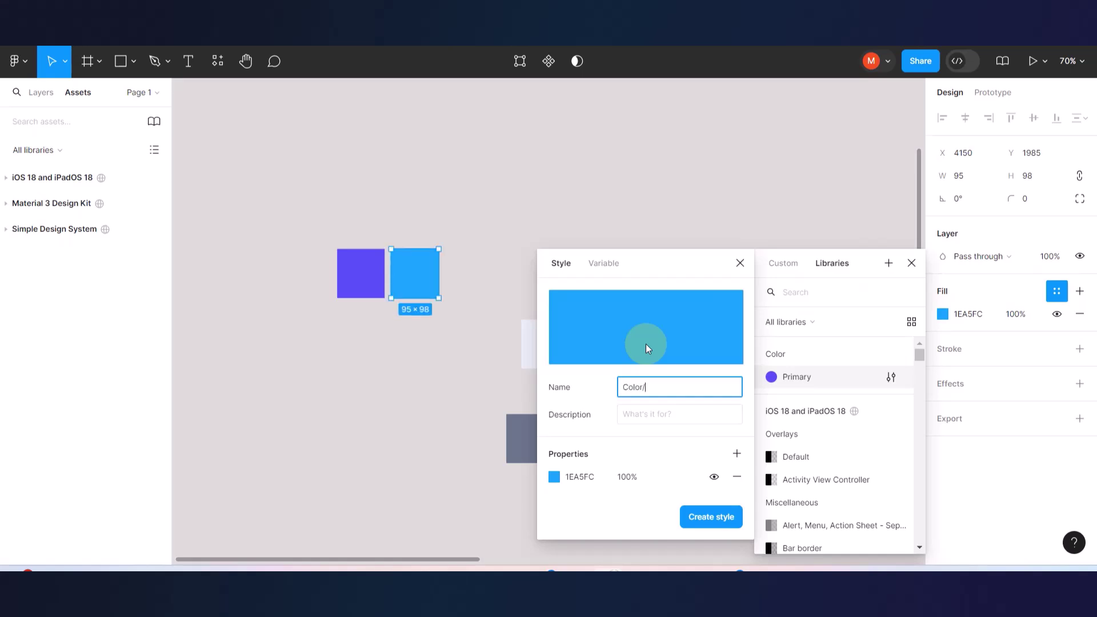
{"action": "type", "text": "Secondary"}
{"action": "left_click", "coordinate": [465, 348]}
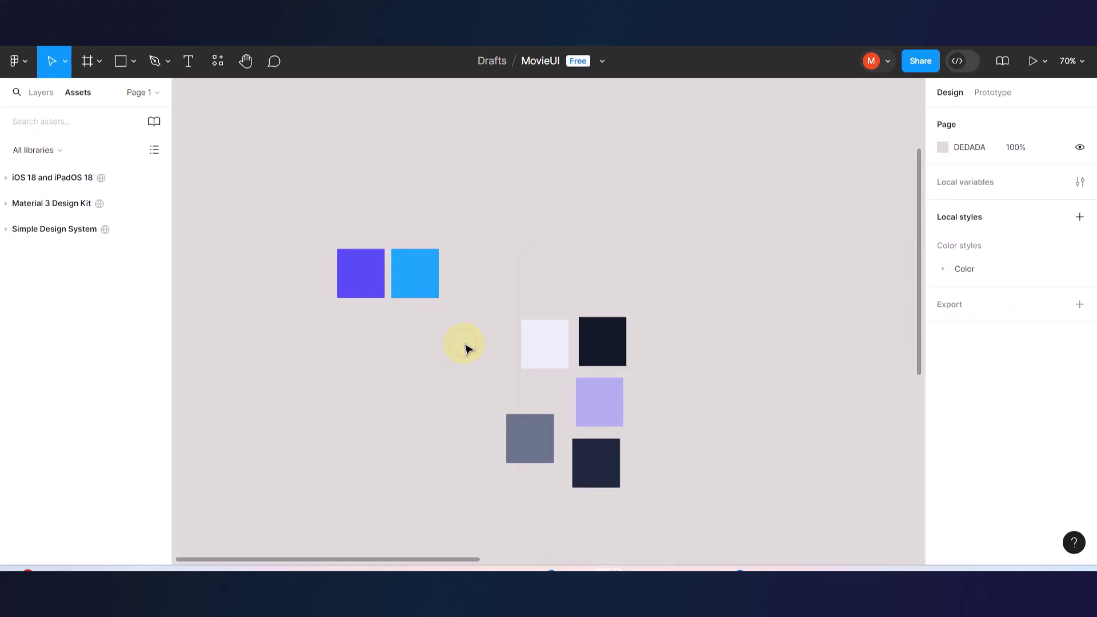
- Move the darkest swatch up beside the bright blue one so it continues the row, then deselect it
{"action": "scroll", "coordinate": [519, 322], "scroll_direction": "down", "scroll_amount": 6}
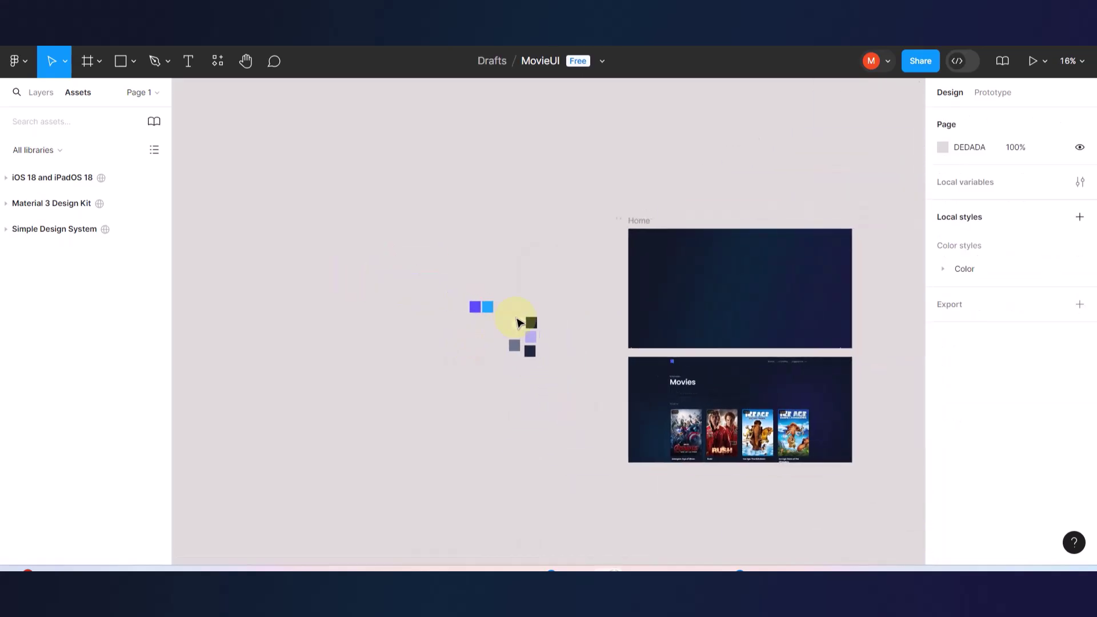
{"action": "scroll", "coordinate": [519, 323], "scroll_direction": "right", "scroll_amount": 5}
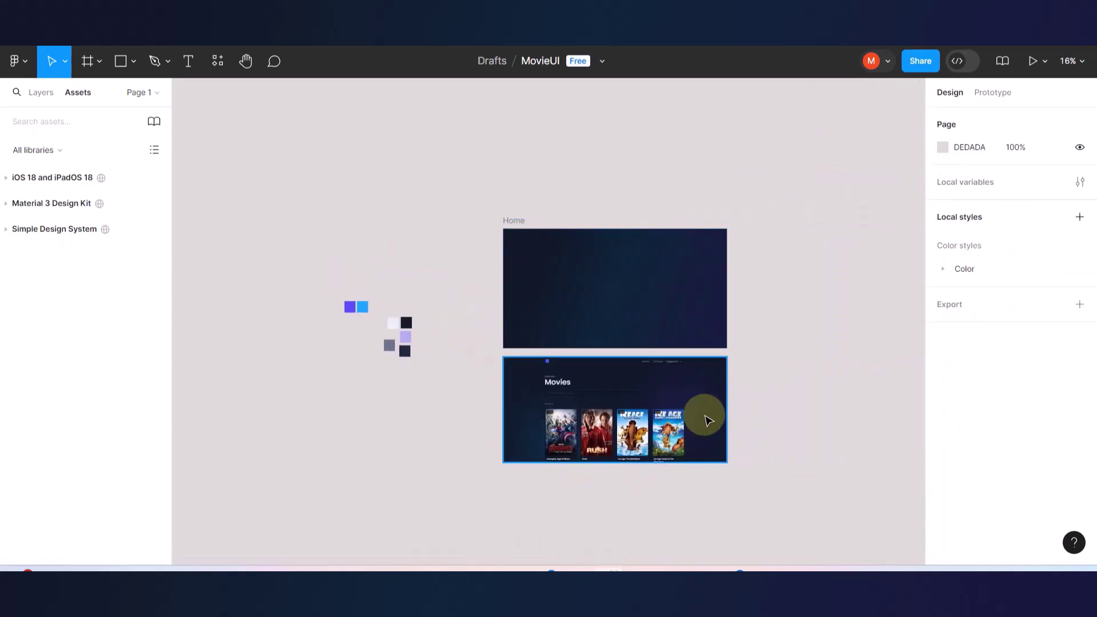
{"action": "scroll", "coordinate": [543, 392], "scroll_direction": "up", "scroll_amount": 2}
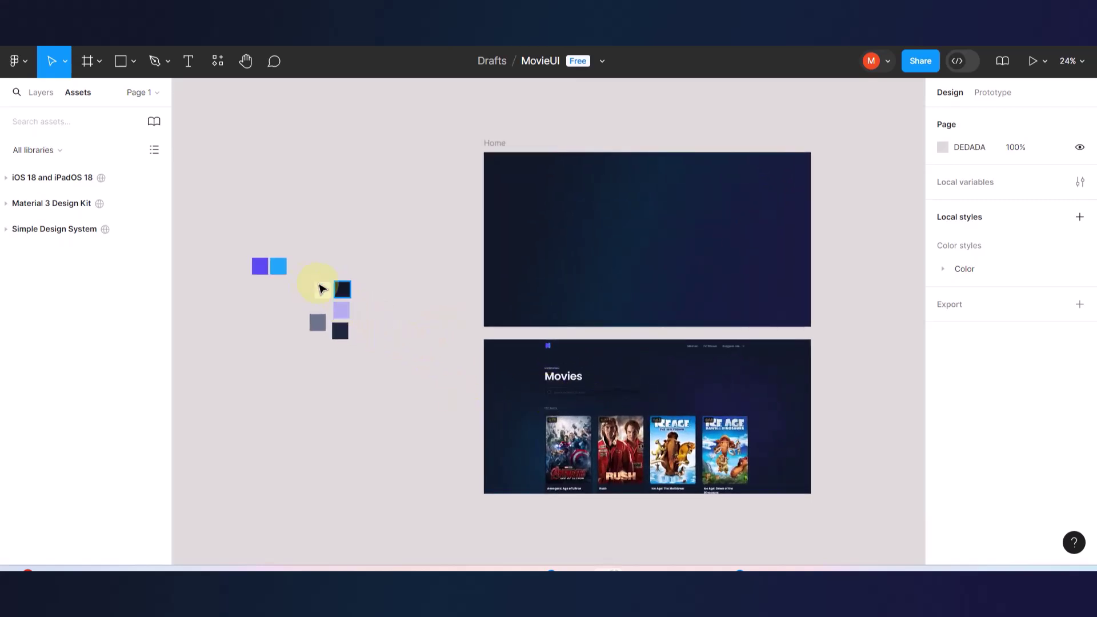
{"action": "scroll", "coordinate": [310, 282], "scroll_direction": "up", "scroll_amount": 4}
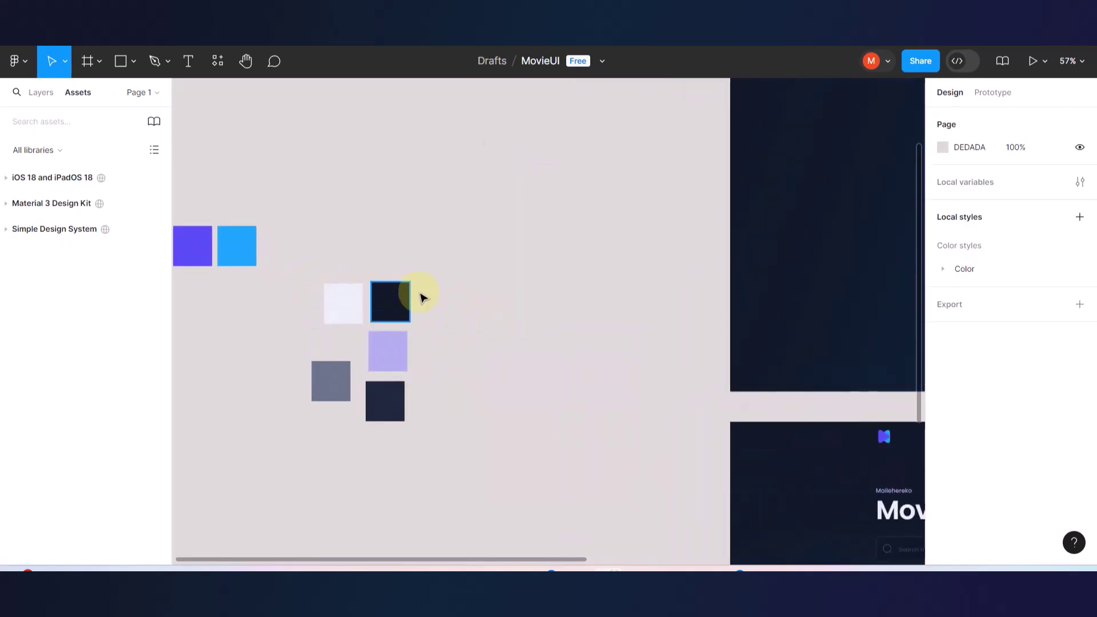
{"action": "scroll", "coordinate": [421, 297], "scroll_direction": "left", "scroll_amount": 3}
{"action": "scroll", "coordinate": [421, 297], "scroll_direction": "up", "scroll_amount": 2}
{"action": "left_click_drag", "start_coordinate": [579, 384], "coordinate": [468, 327]}
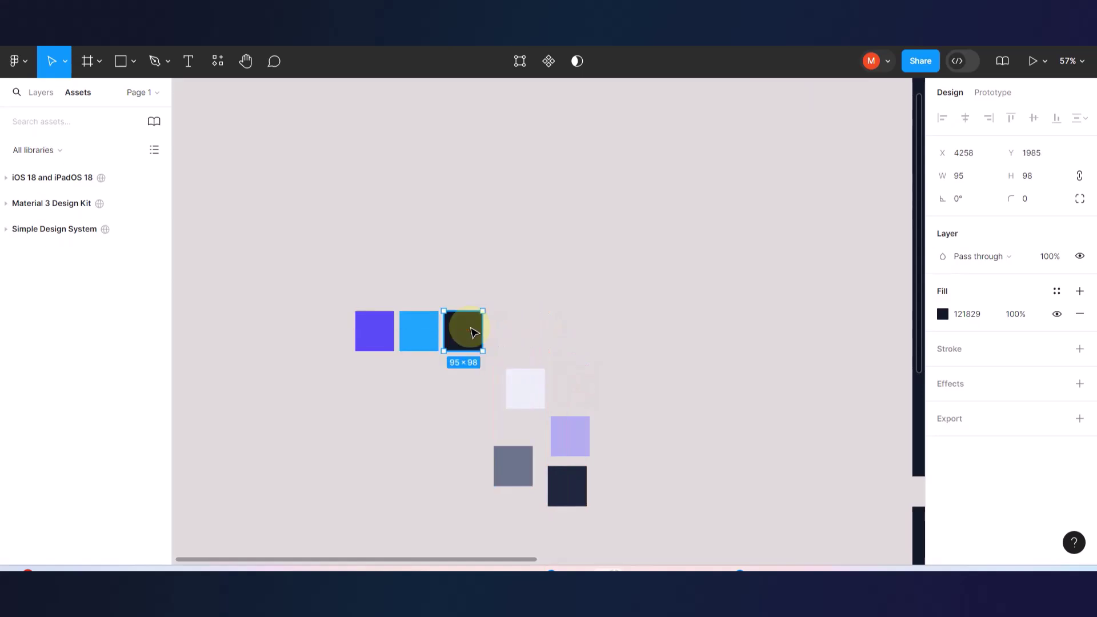
{"action": "left_click", "coordinate": [525, 325]}
- Search the colour libraries for Colors/Tertiary and apply the Material 3 Design Kit's tertiary style to the darkest swatch
{"action": "left_click", "coordinate": [469, 329]}
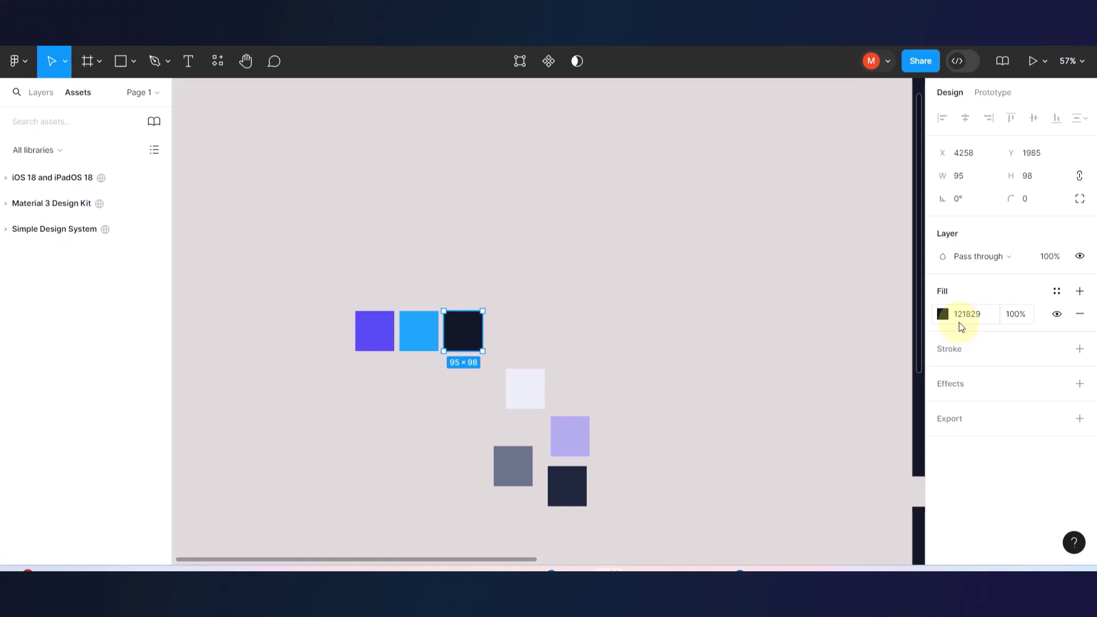
{"action": "left_click", "coordinate": [1056, 291]}
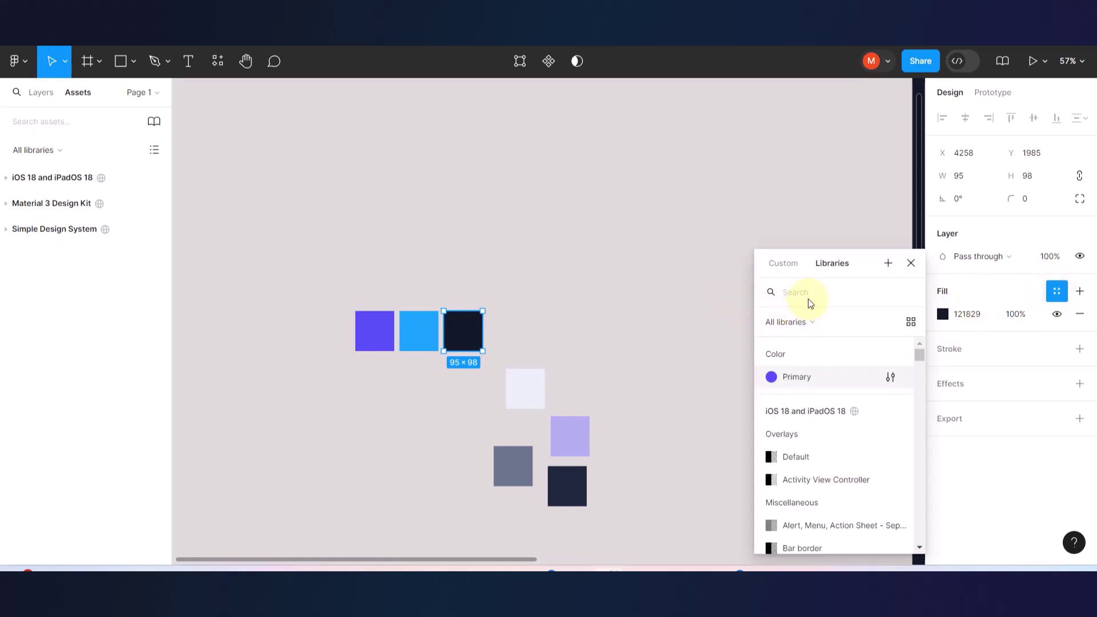
{"action": "type", "text": "Colors"}
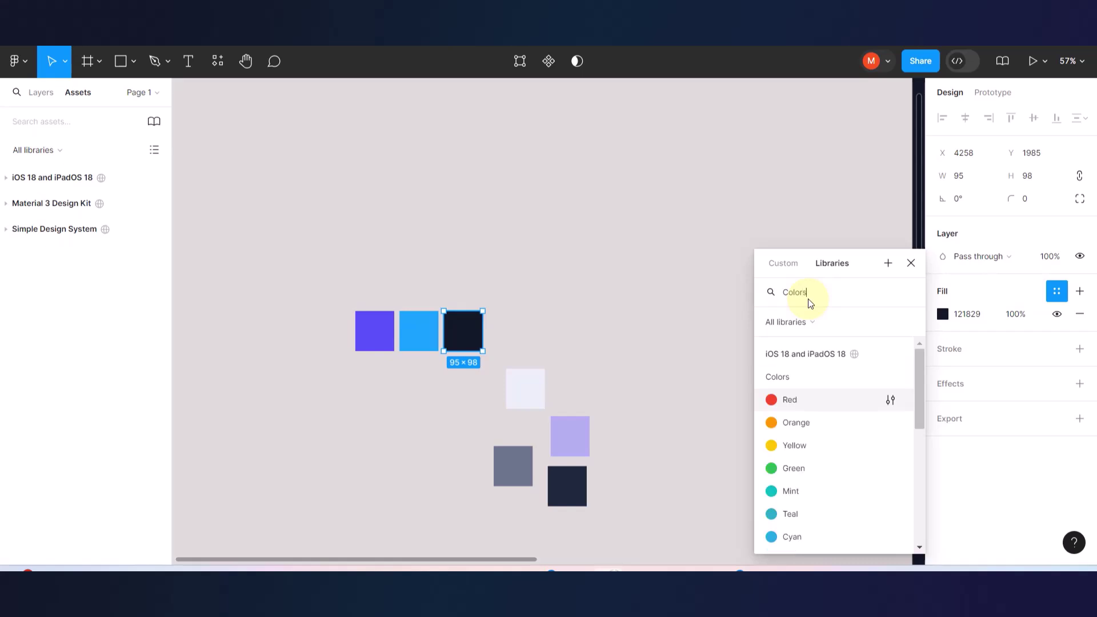
{"action": "type", "text": "/tertiary"}
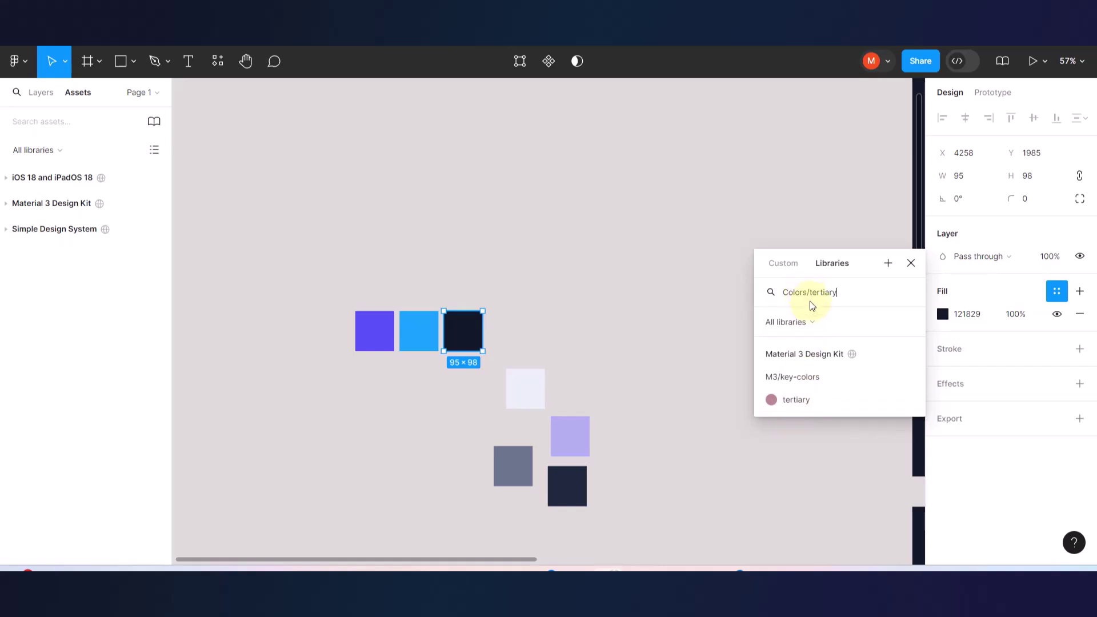
{"action": "left_click", "coordinate": [814, 294]}
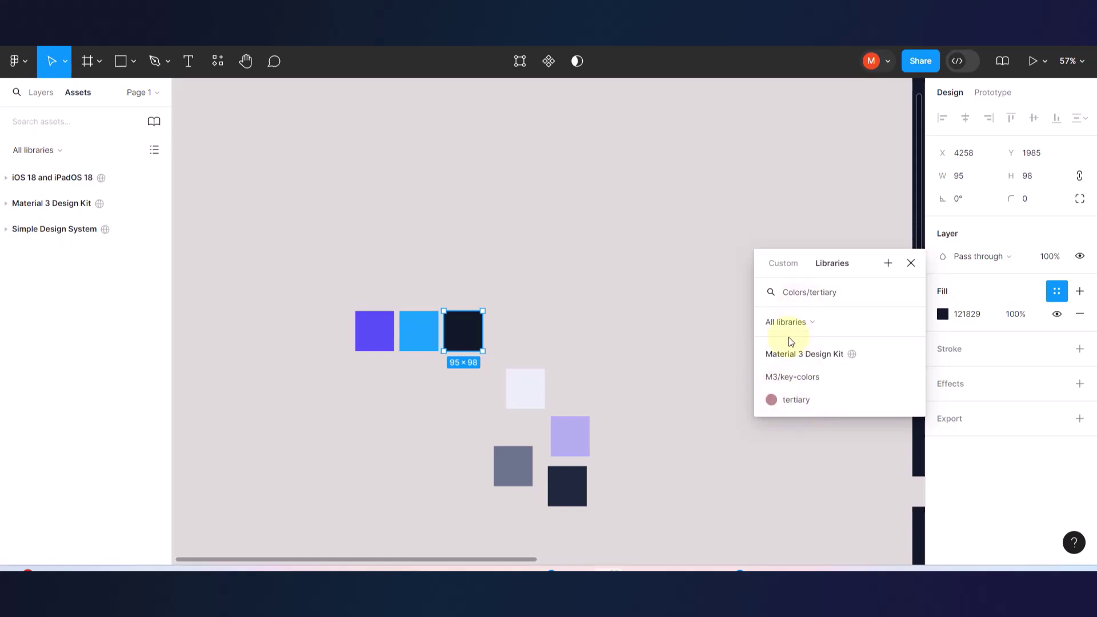
{"action": "key", "text": "BackSpace"}
{"action": "type", "text": "T"}
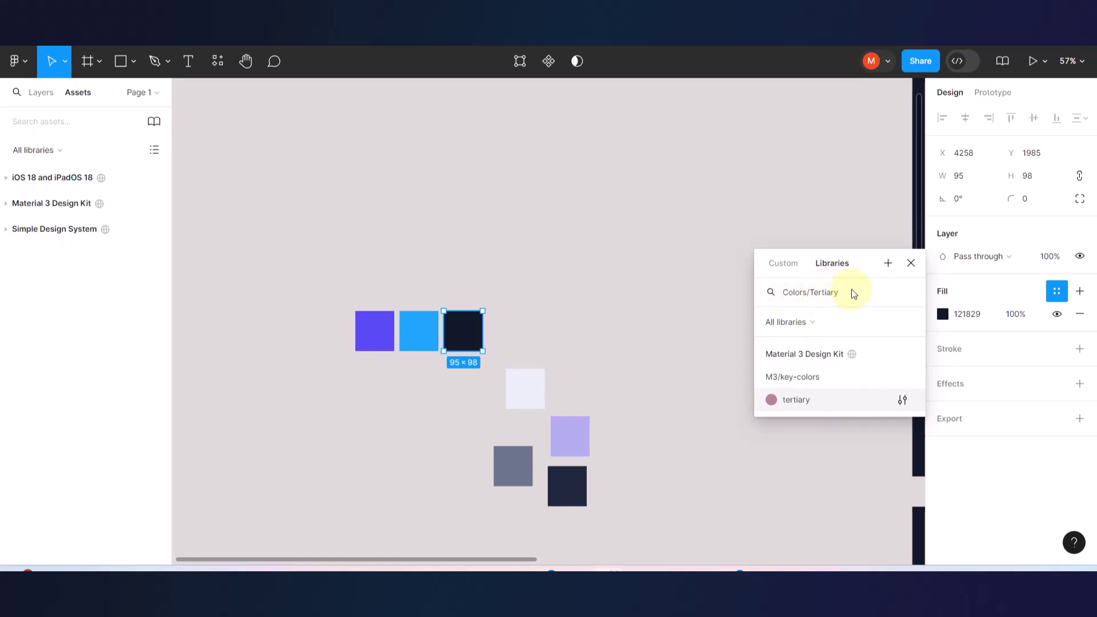
{"action": "key", "text": "Escape"}
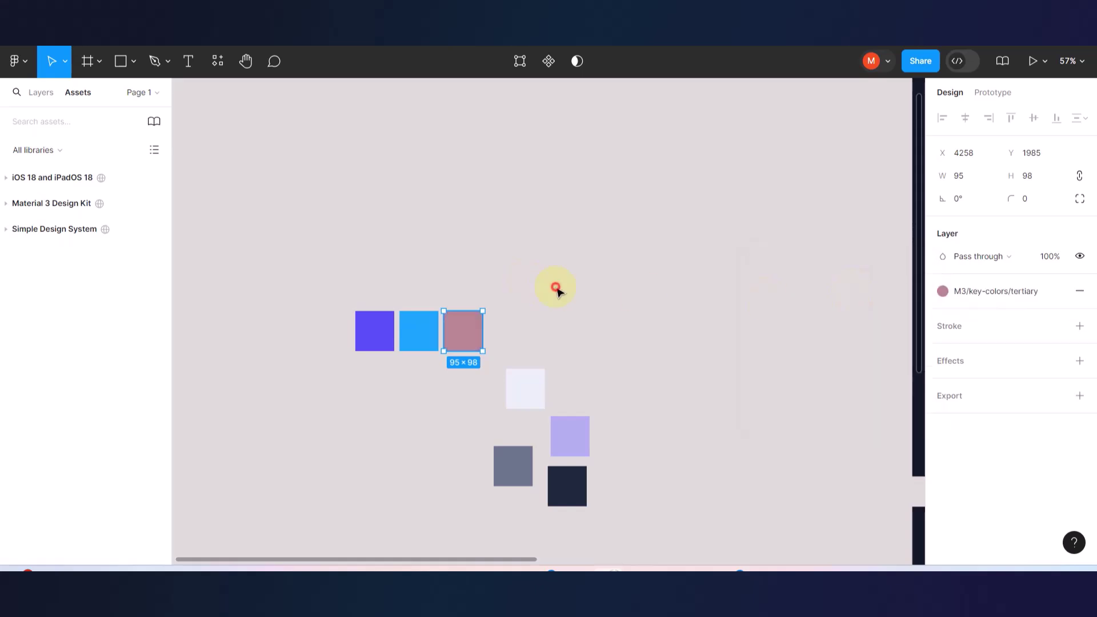
{"action": "left_click", "coordinate": [520, 319]}
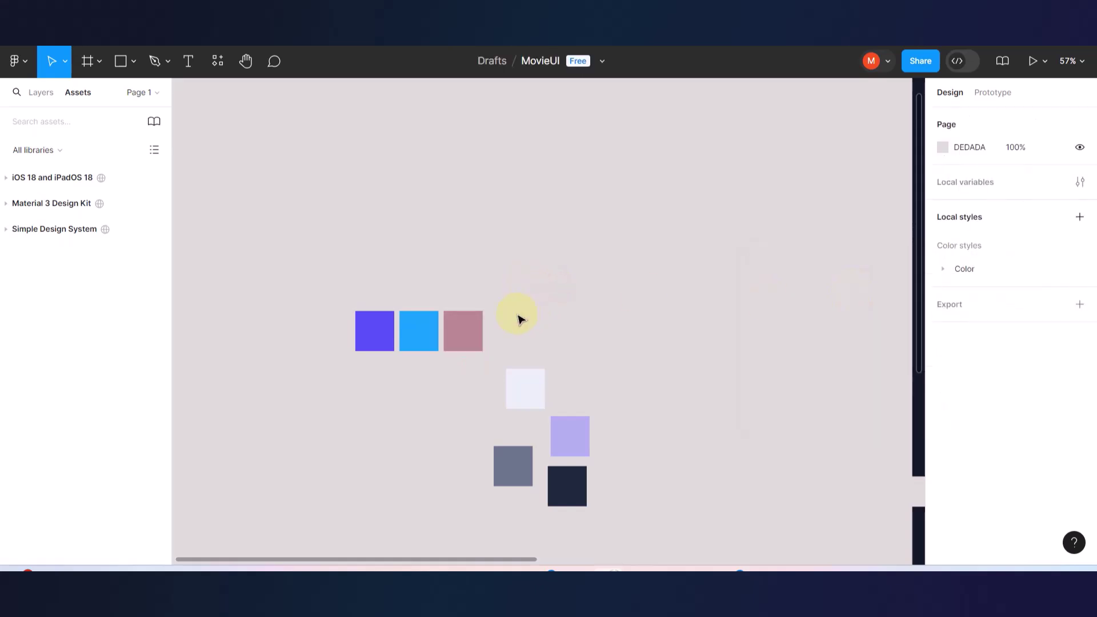
- Undo the tertiary library style applied to the third swatch in the row
{"action": "left_click", "coordinate": [464, 340]}
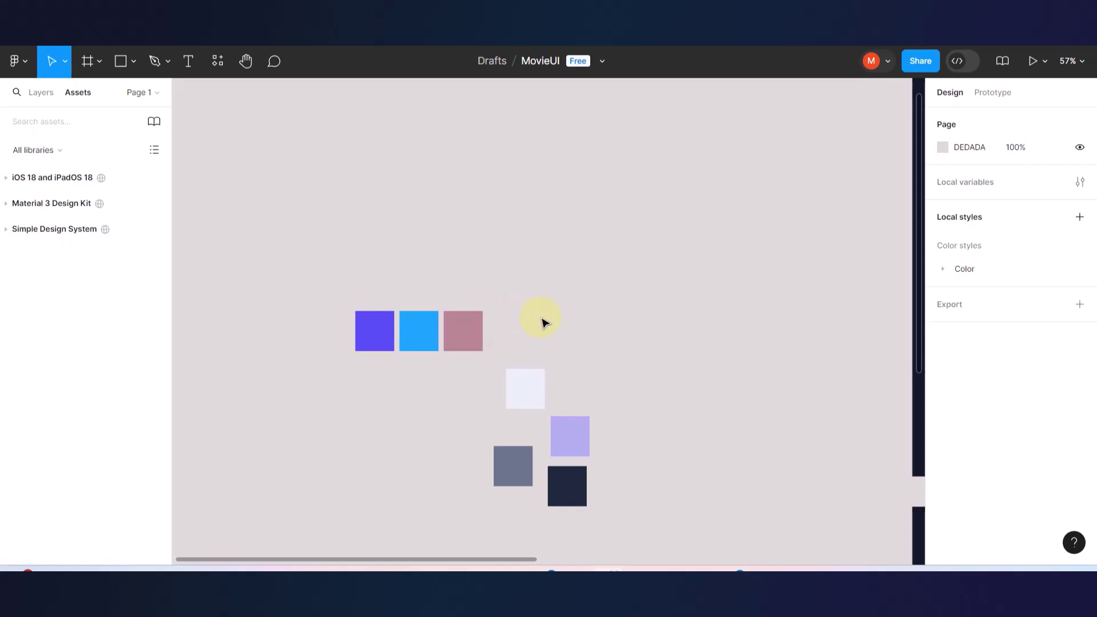
{"action": "key", "text": "Tab"}
{"action": "key", "text": "ctrl+alt+v"}
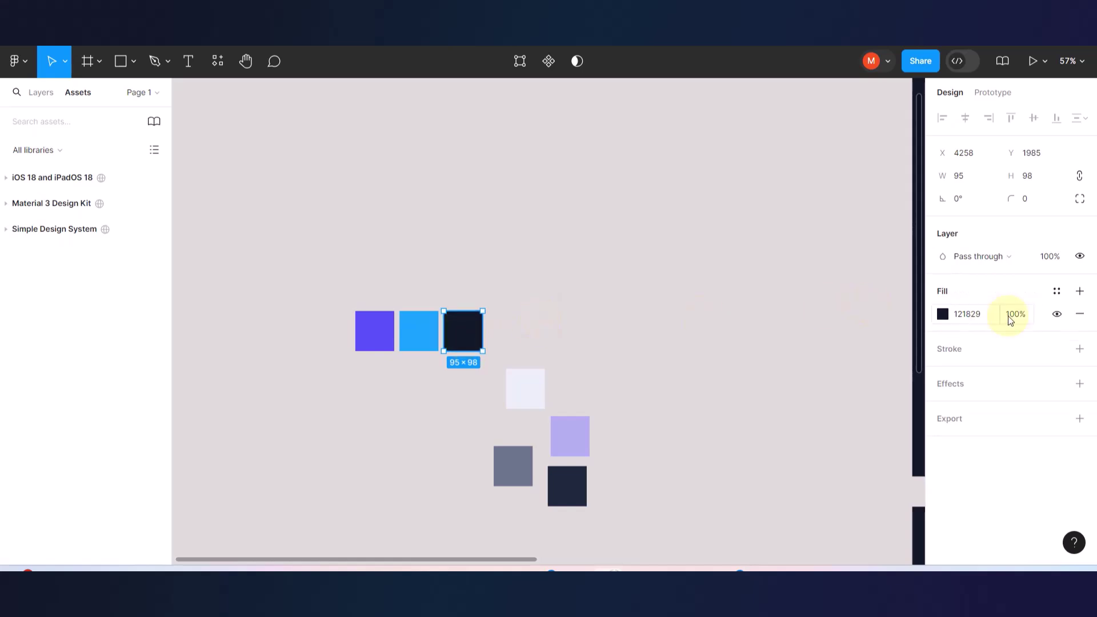
- Search the colour libraries for Colors/AppTertiary with the darkest swatch selected, then leave the search and dismiss the notification
{"action": "left_click", "coordinate": [1056, 291]}
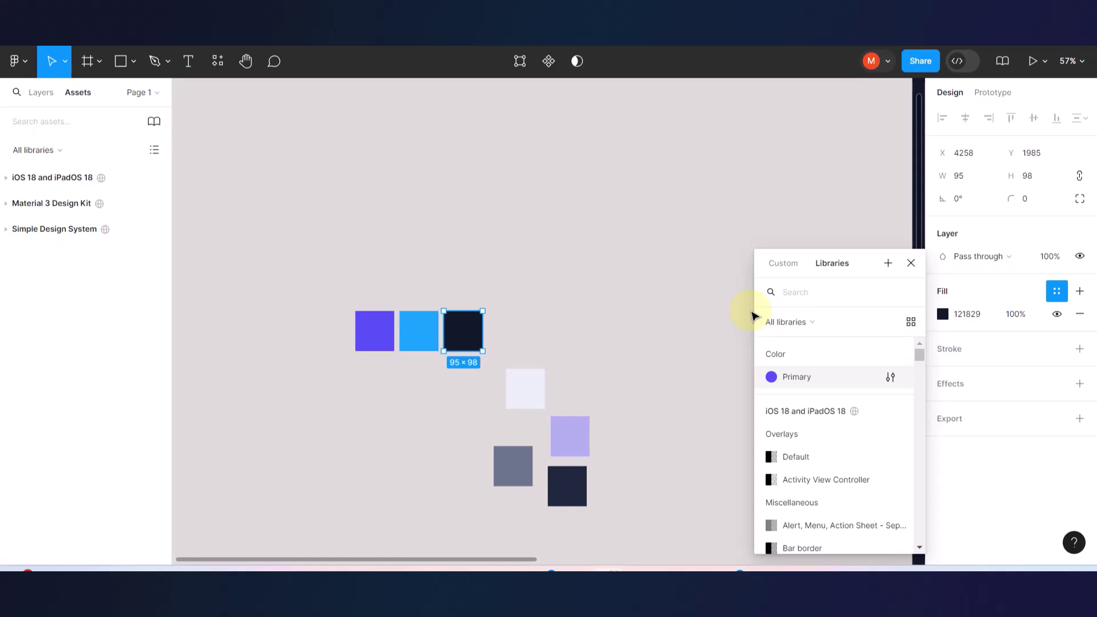
{"action": "type", "text": "c"}
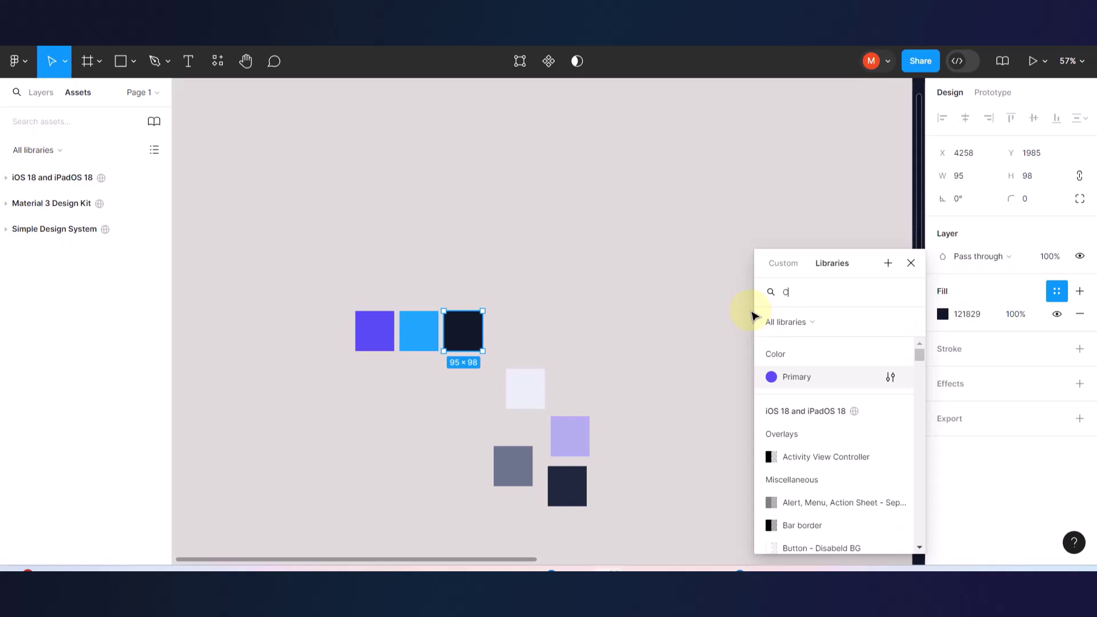
{"action": "type", "text": "olor"}
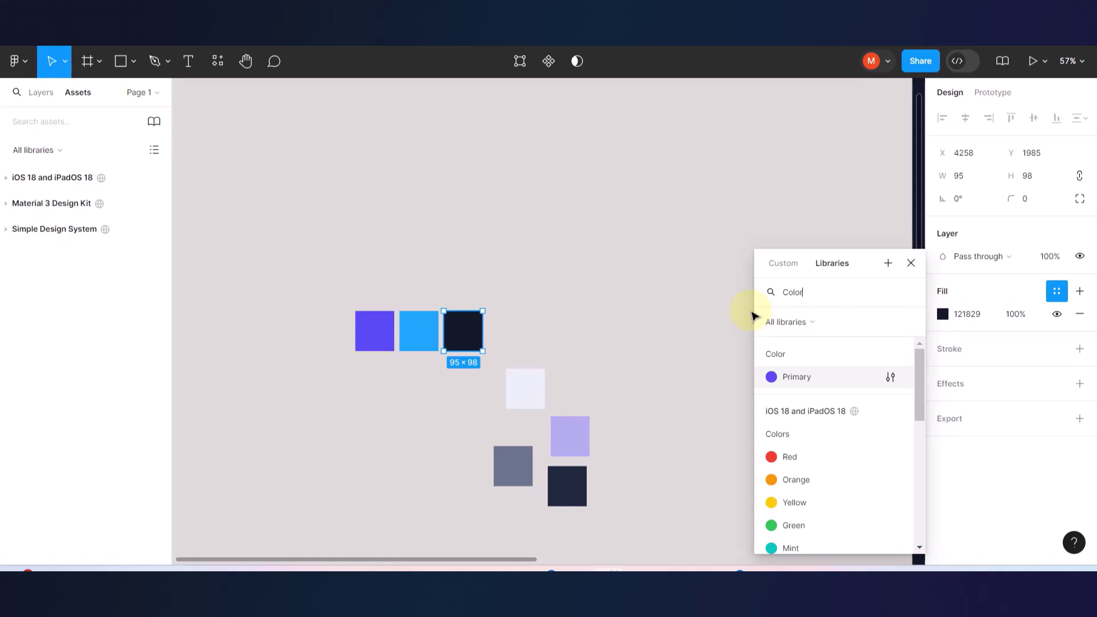
{"action": "type", "text": "s/"}
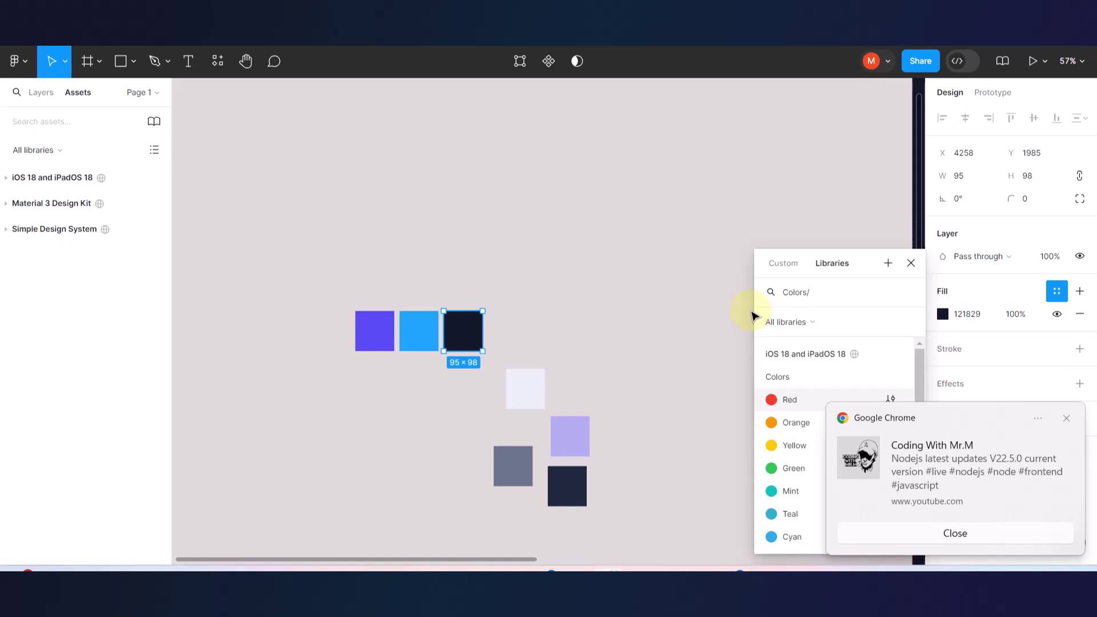
{"action": "type", "text": "Ap"}
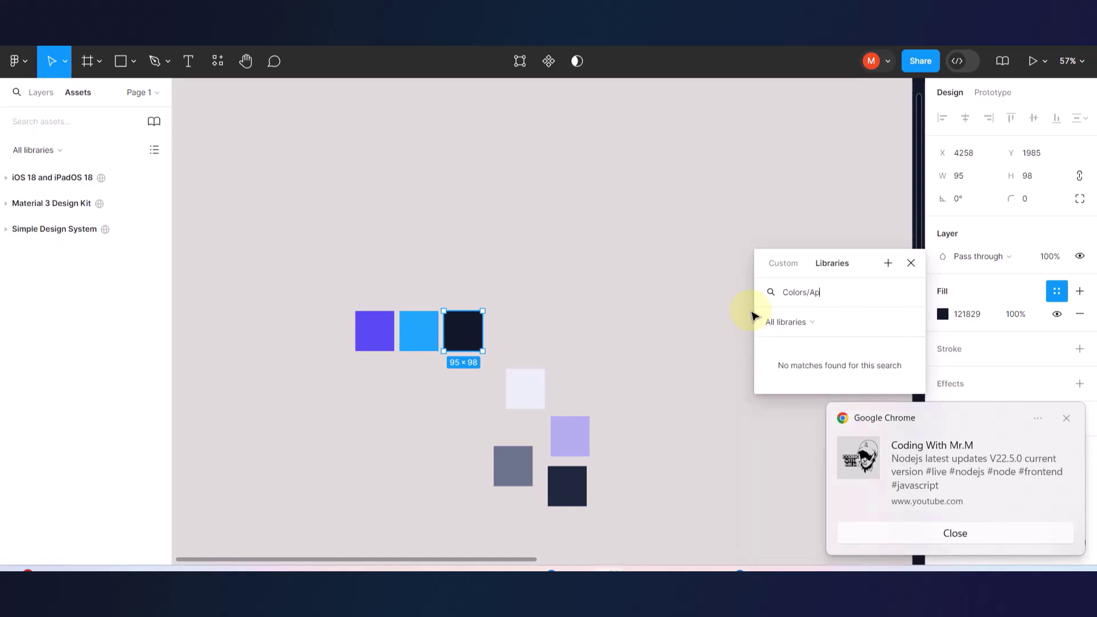
{"action": "type", "text": "pTertiary"}
{"action": "left_click", "coordinate": [628, 315]}
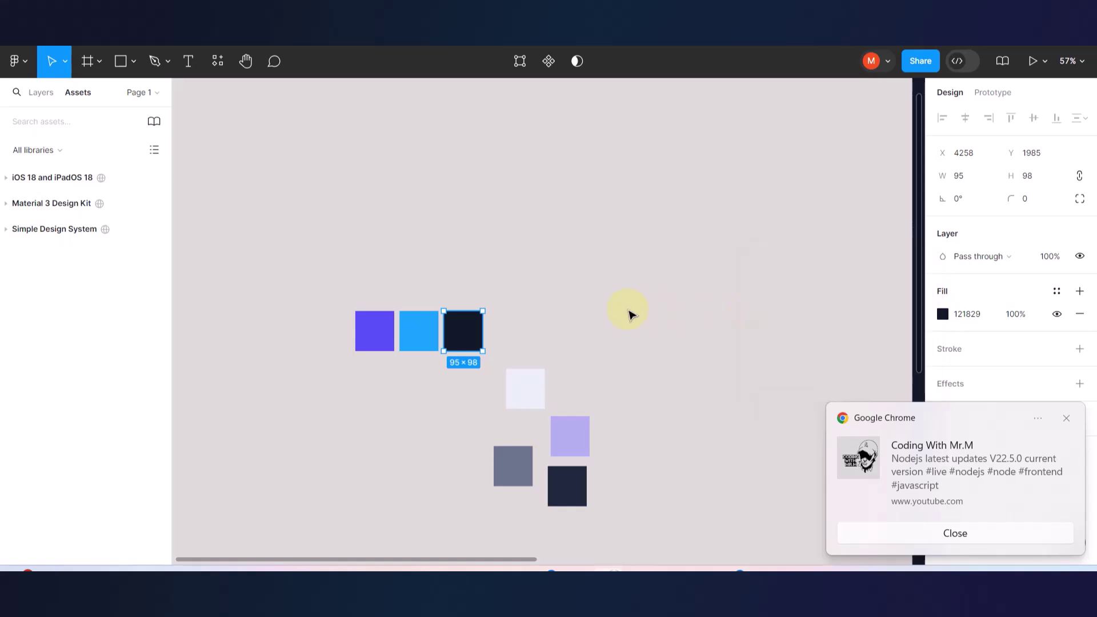
{"action": "left_click", "coordinate": [637, 314]}
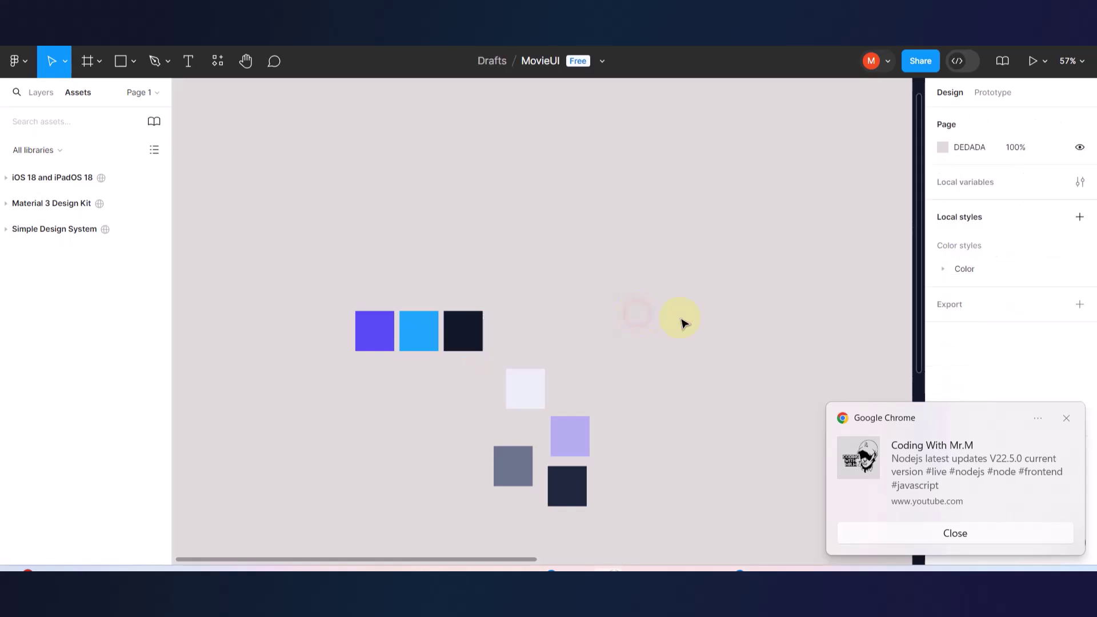
{"action": "left_click", "coordinate": [1066, 418]}
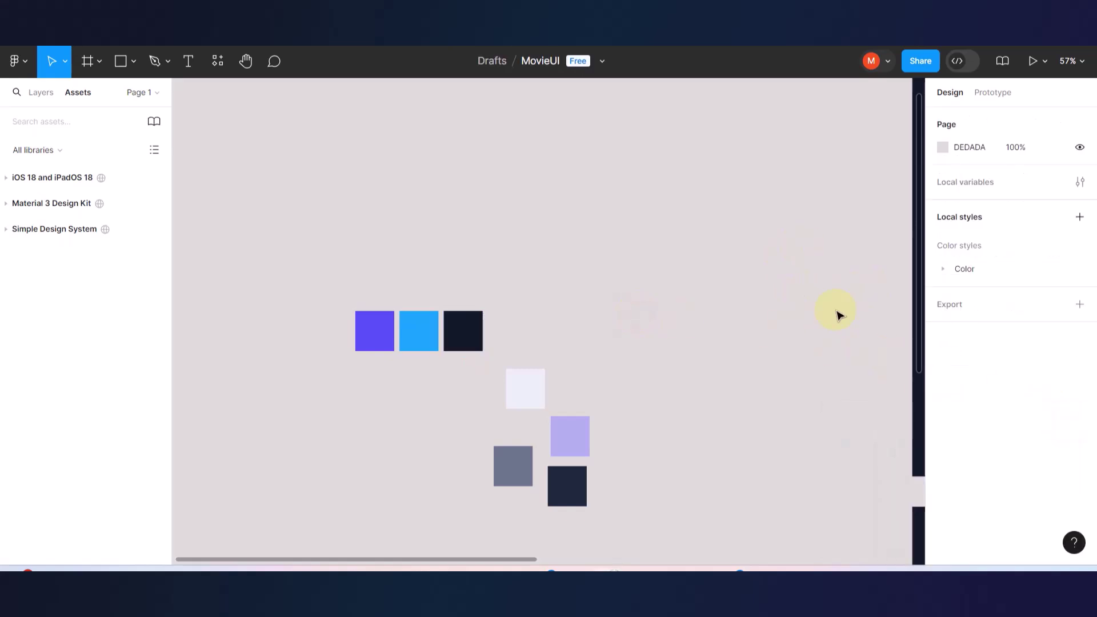
- Check the bright blue swatch's fill for a linked style and expand the Color group to review the local colour styles
{"action": "left_click", "coordinate": [426, 343]}
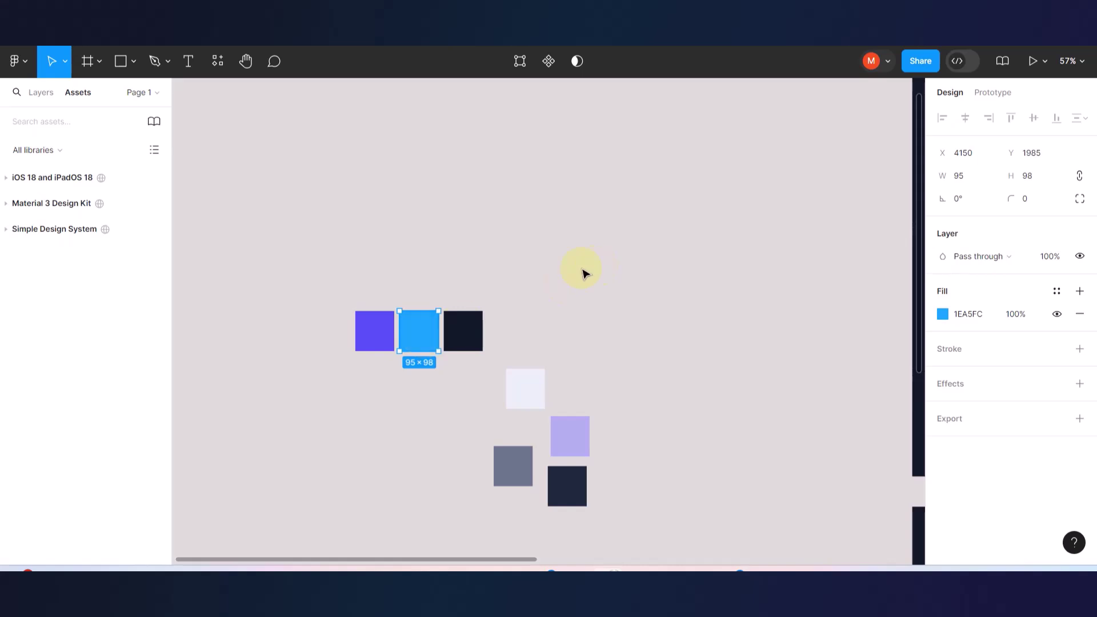
{"action": "left_click", "coordinate": [614, 288]}
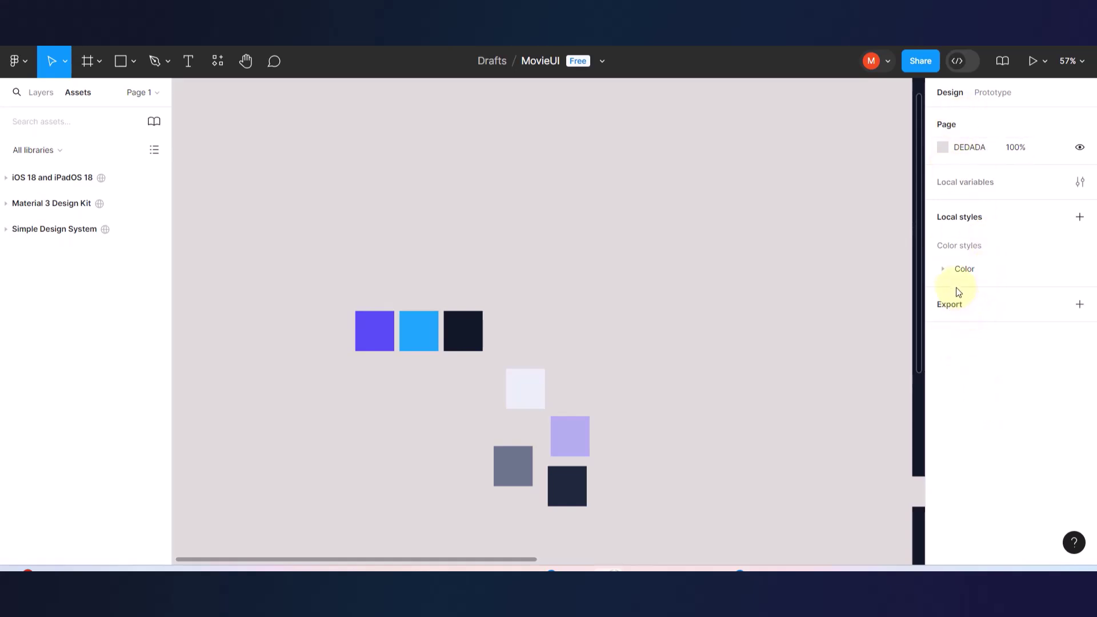
{"action": "left_click", "coordinate": [943, 269]}
{"action": "left_click", "coordinate": [943, 270]}
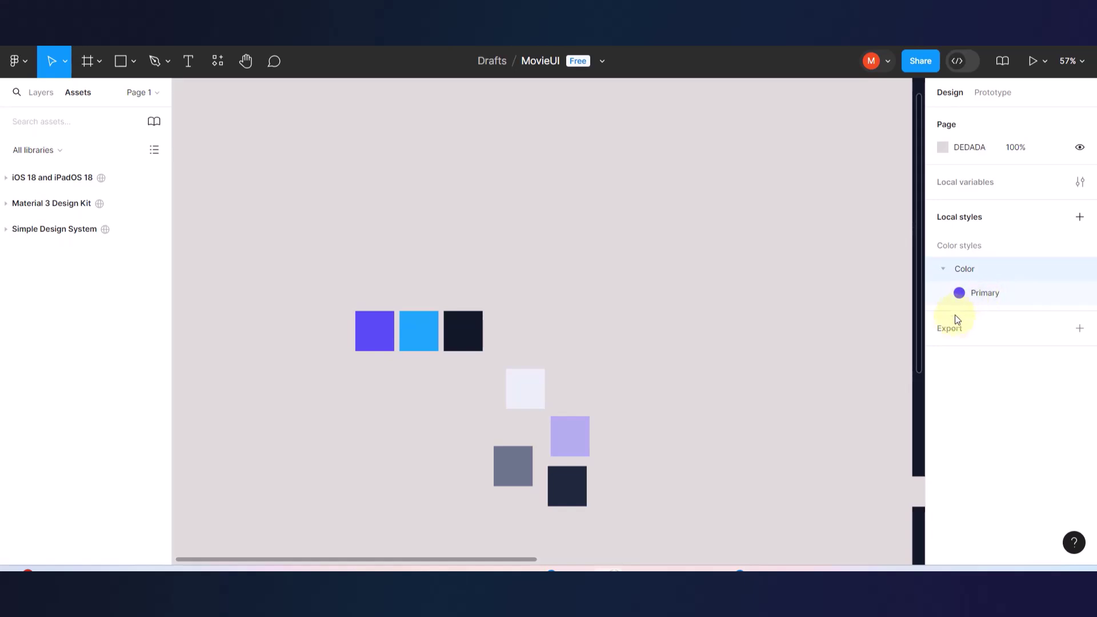
{"action": "left_click", "coordinate": [781, 244]}
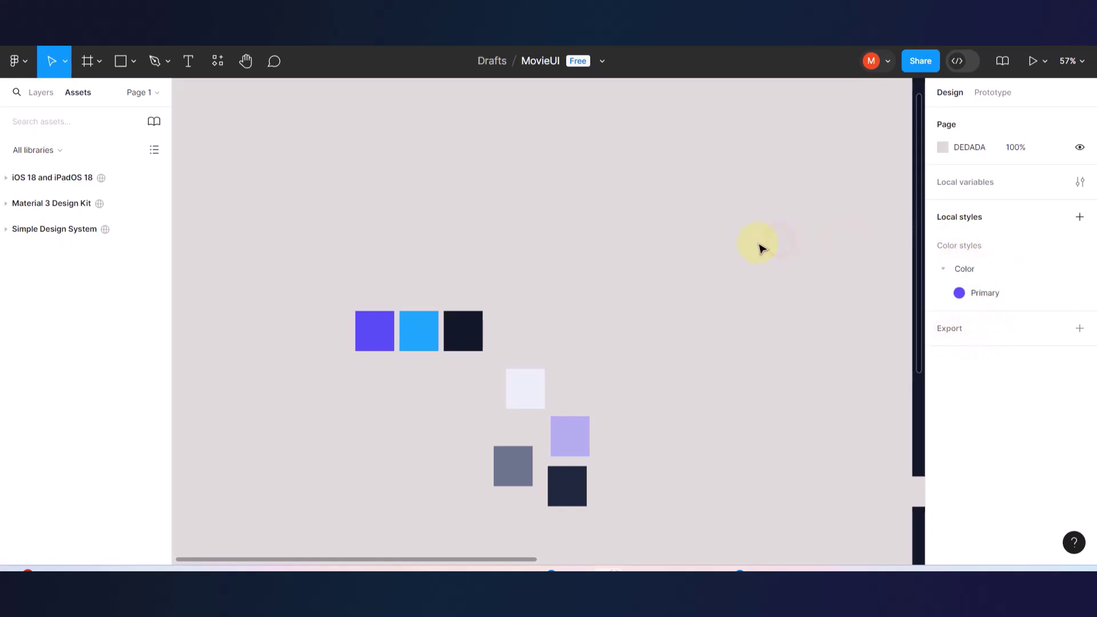
- Open the Primary style in the local Color group for editing and try to clear its name
{"action": "left_click", "coordinate": [945, 268]}
{"action": "left_click", "coordinate": [944, 269]}
{"action": "left_click", "coordinate": [990, 249]}
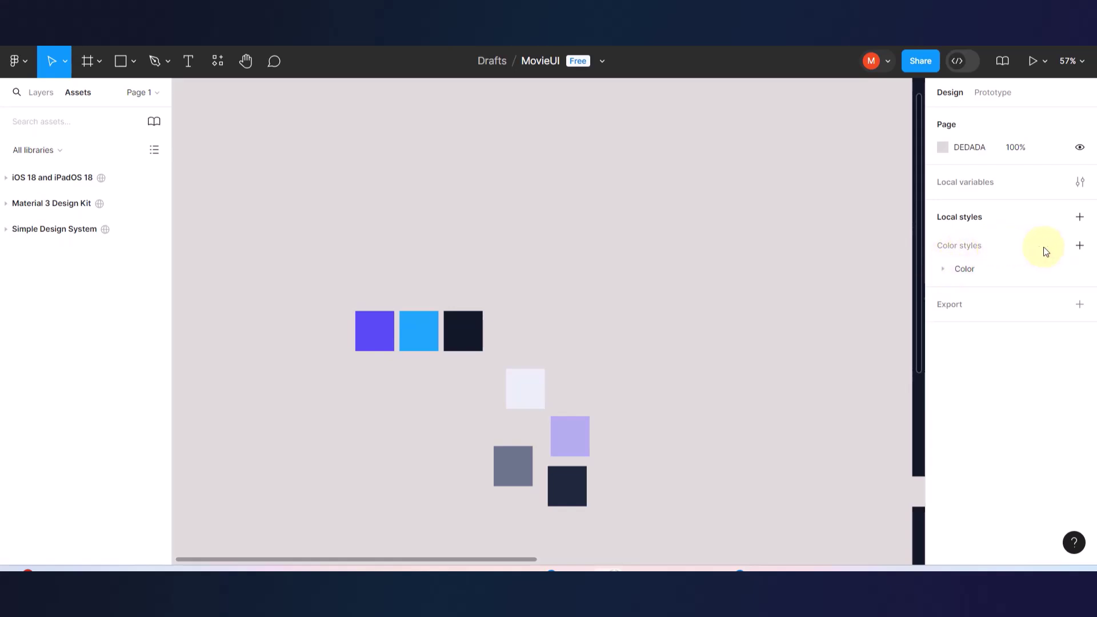
{"action": "left_click", "coordinate": [943, 268]}
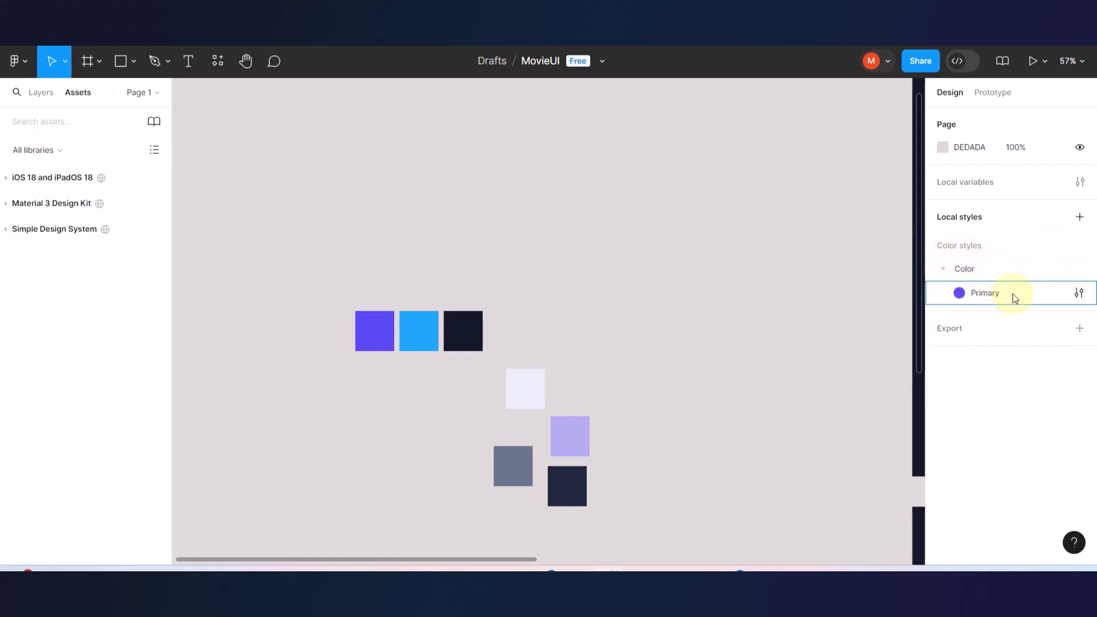
{"action": "left_click", "coordinate": [1079, 294]}
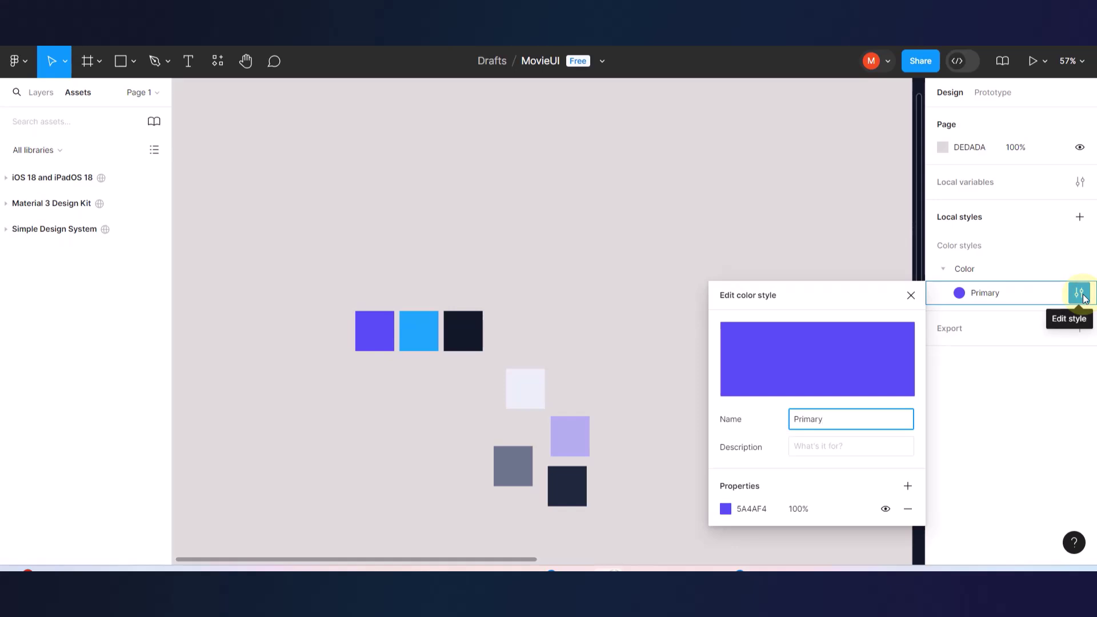
{"action": "left_click_drag", "start_coordinate": [828, 419], "coordinate": [740, 430]}
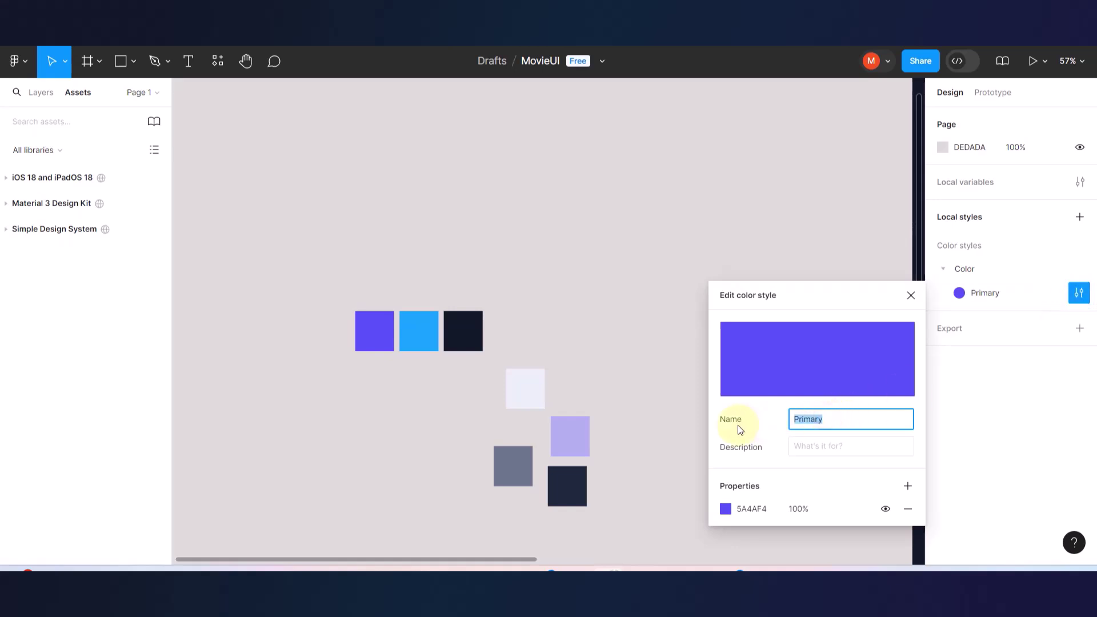
{"action": "key", "text": "BackSpace"}
{"action": "left_click", "coordinate": [911, 295]}
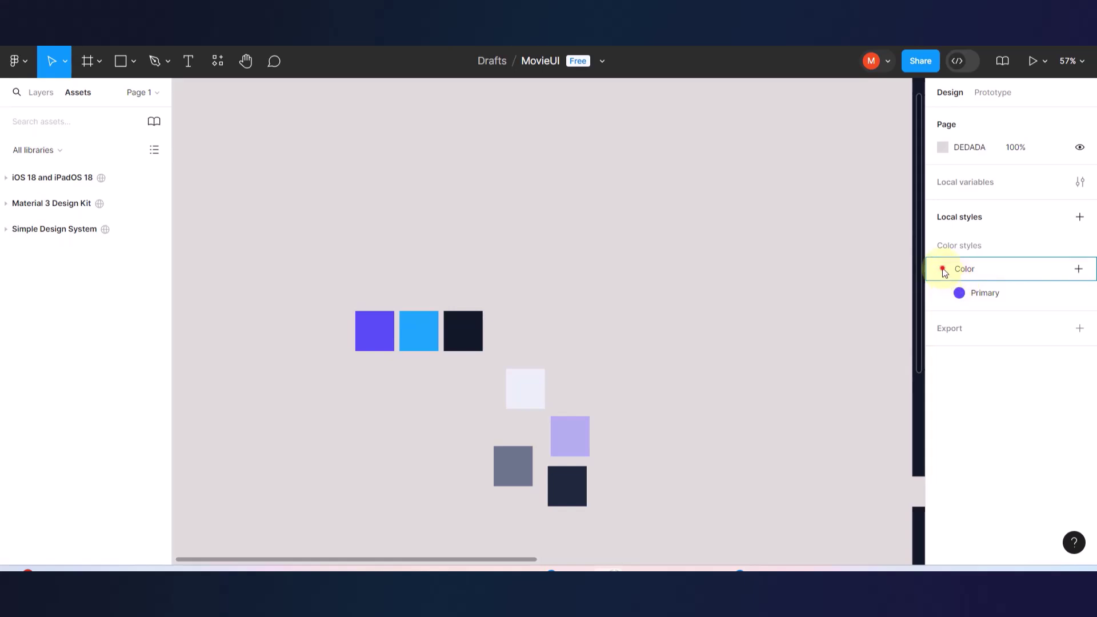
- Check the style linked to the purple swatch and delete the Primary style from the local Color group
{"action": "left_click", "coordinate": [381, 327]}
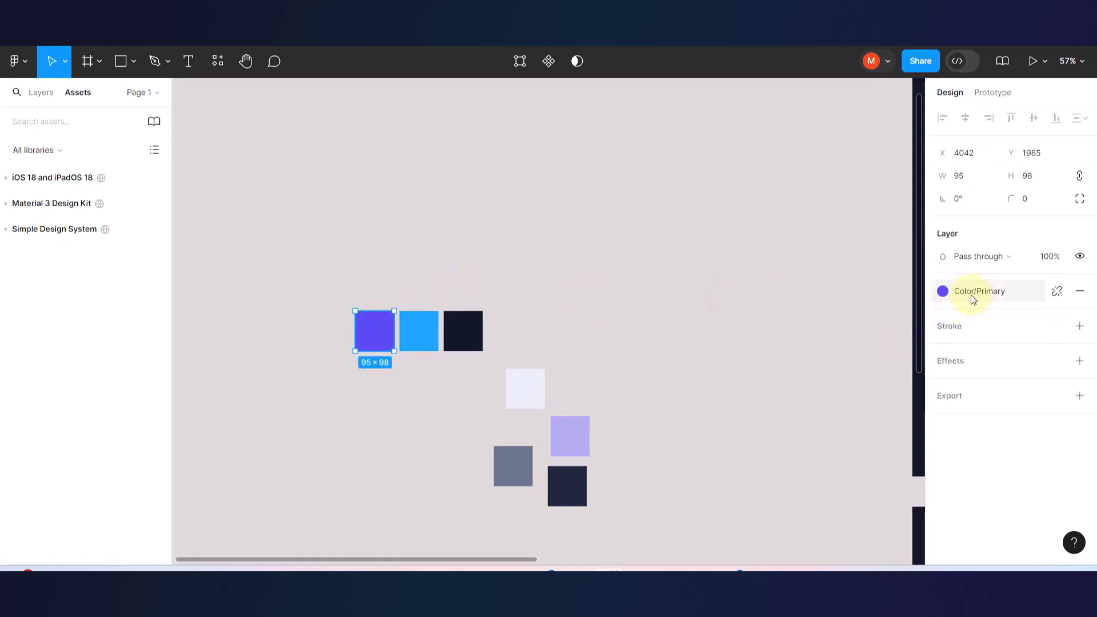
{"action": "left_click", "coordinate": [705, 299]}
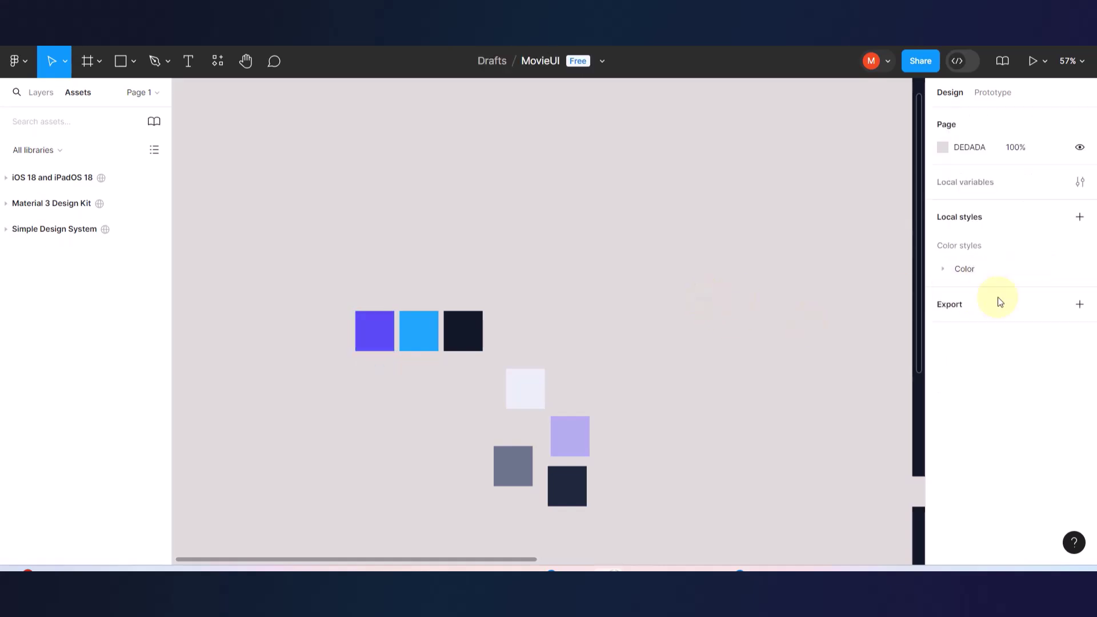
{"action": "left_click", "coordinate": [943, 272]}
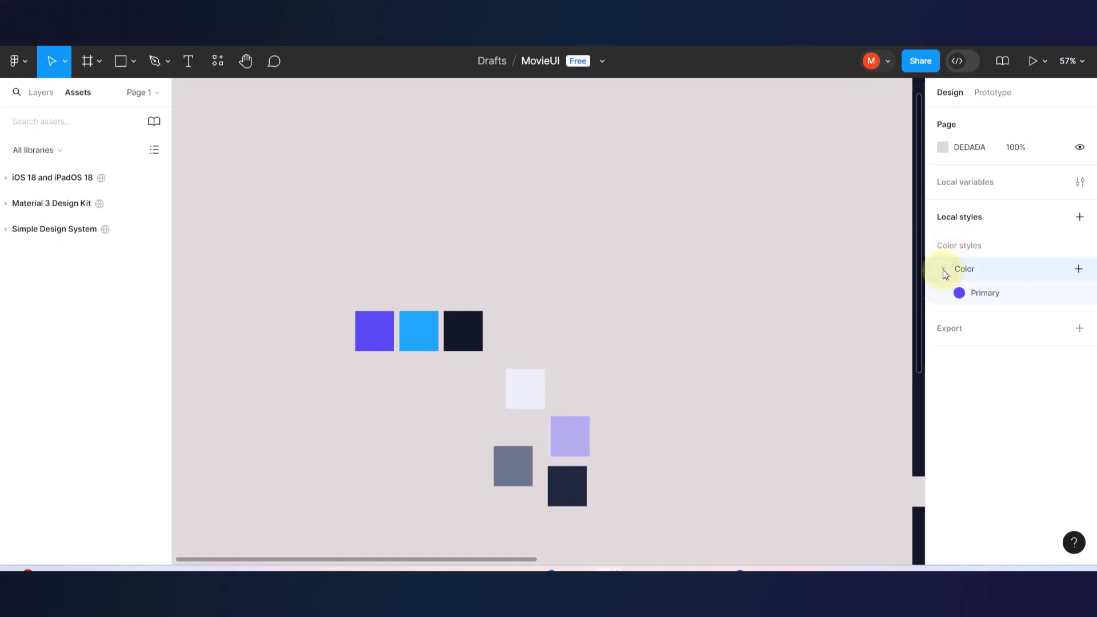
{"action": "right_click", "coordinate": [1019, 300]}
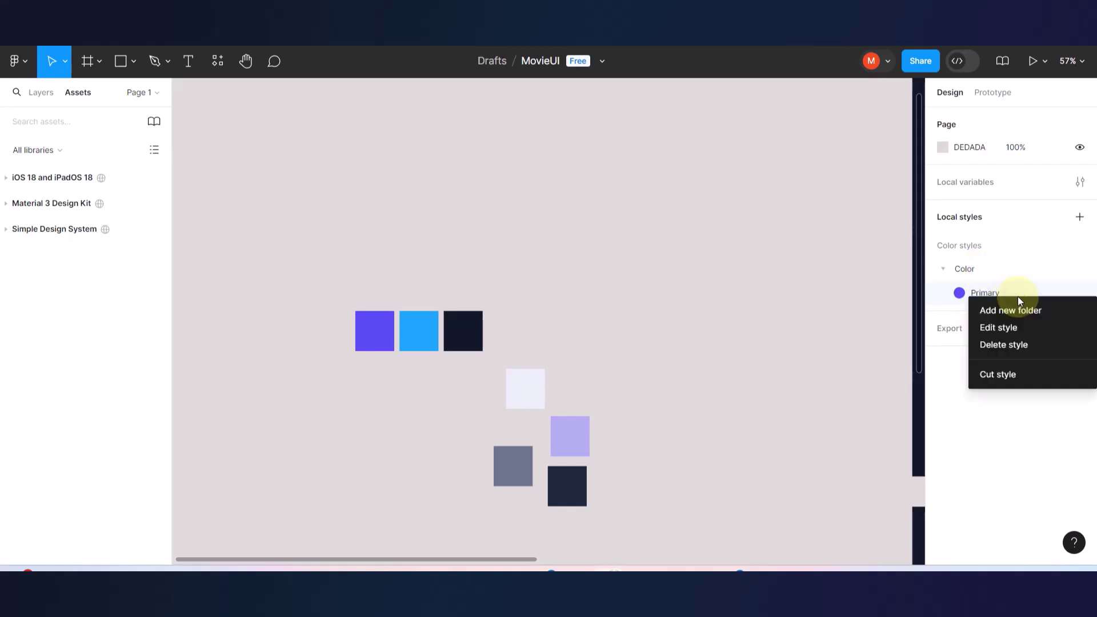
{"action": "left_click", "coordinate": [1006, 345]}
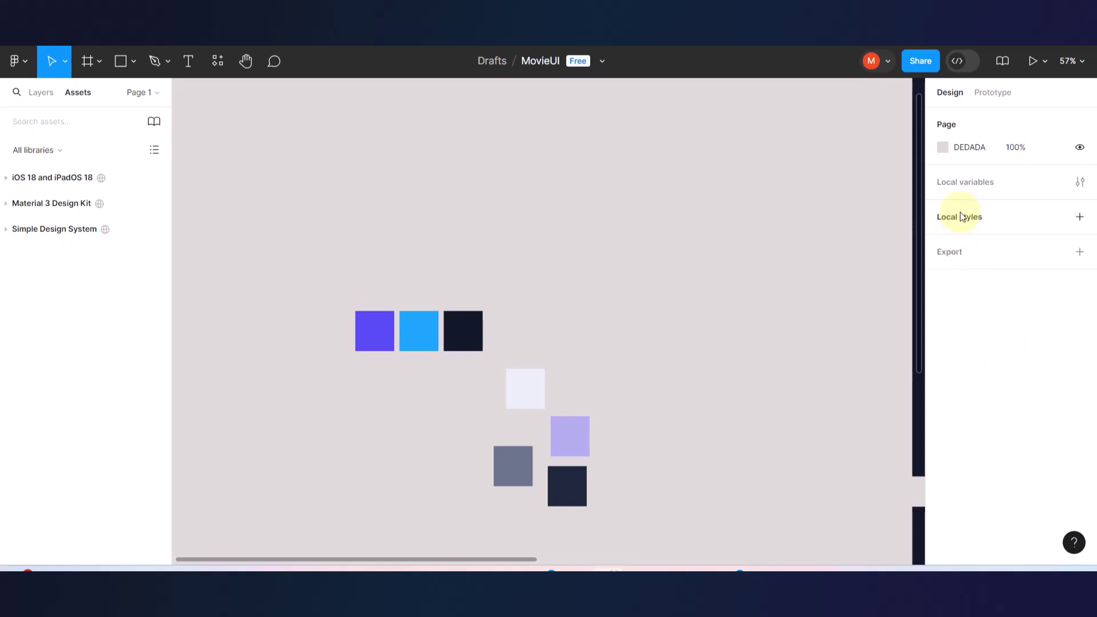
- Search the colour libraries for AppTertiary with the darkest swatch in the row selected, and leave the search
{"action": "scroll", "coordinate": [644, 290], "scroll_direction": "down", "scroll_amount": 5}
{"action": "scroll", "coordinate": [710, 299], "scroll_direction": "right", "scroll_amount": 3}
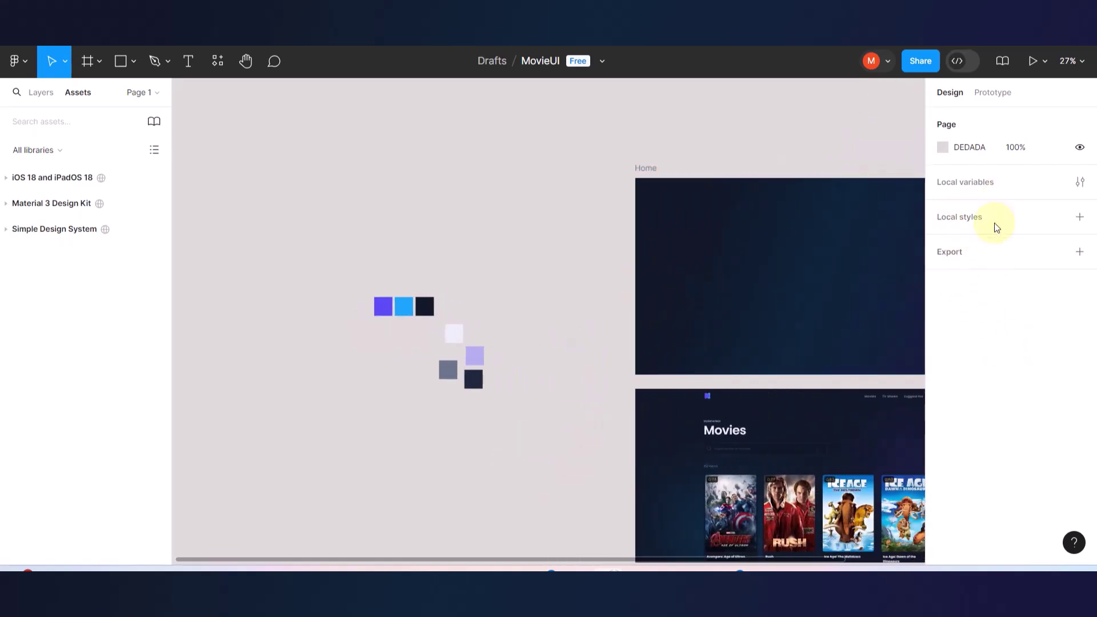
{"action": "left_click", "coordinate": [433, 304]}
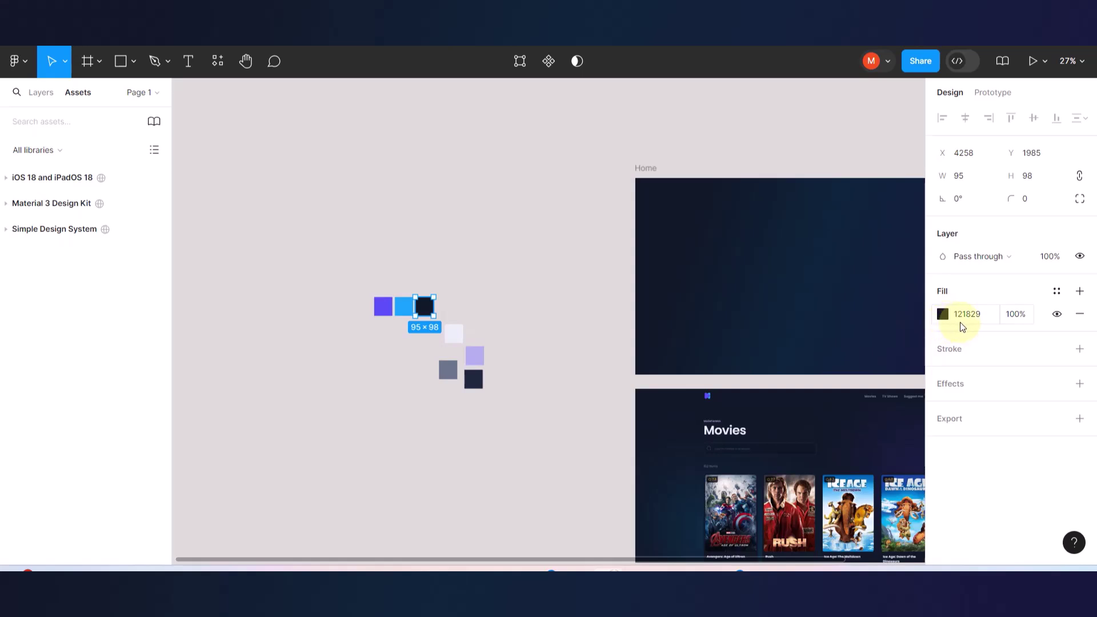
{"action": "left_click", "coordinate": [1057, 292]}
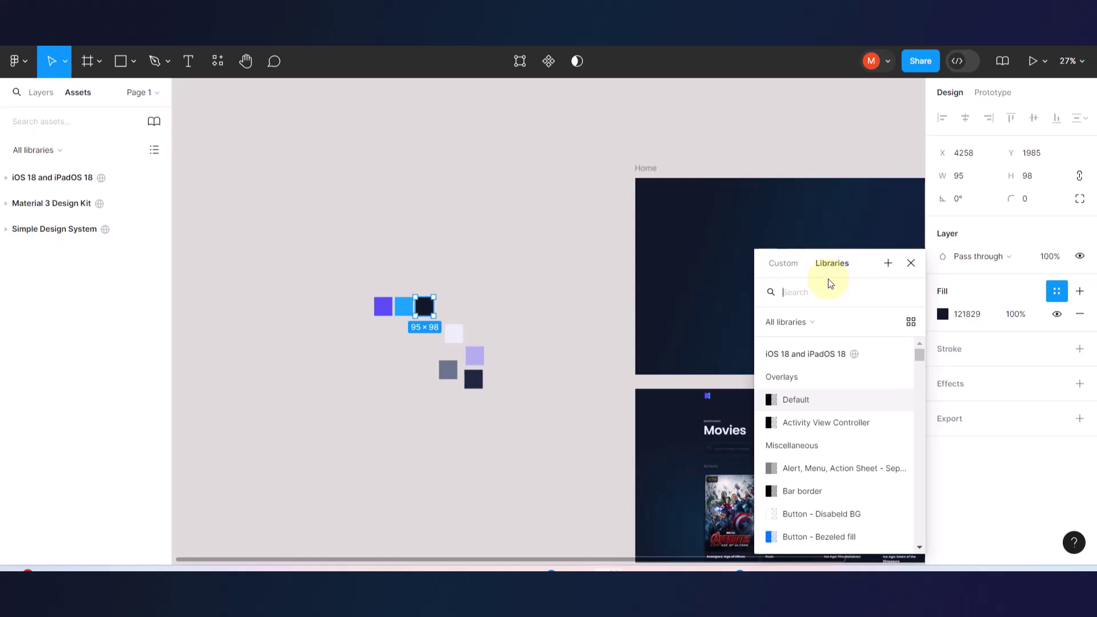
{"action": "type", "text": "AppTertiary"}
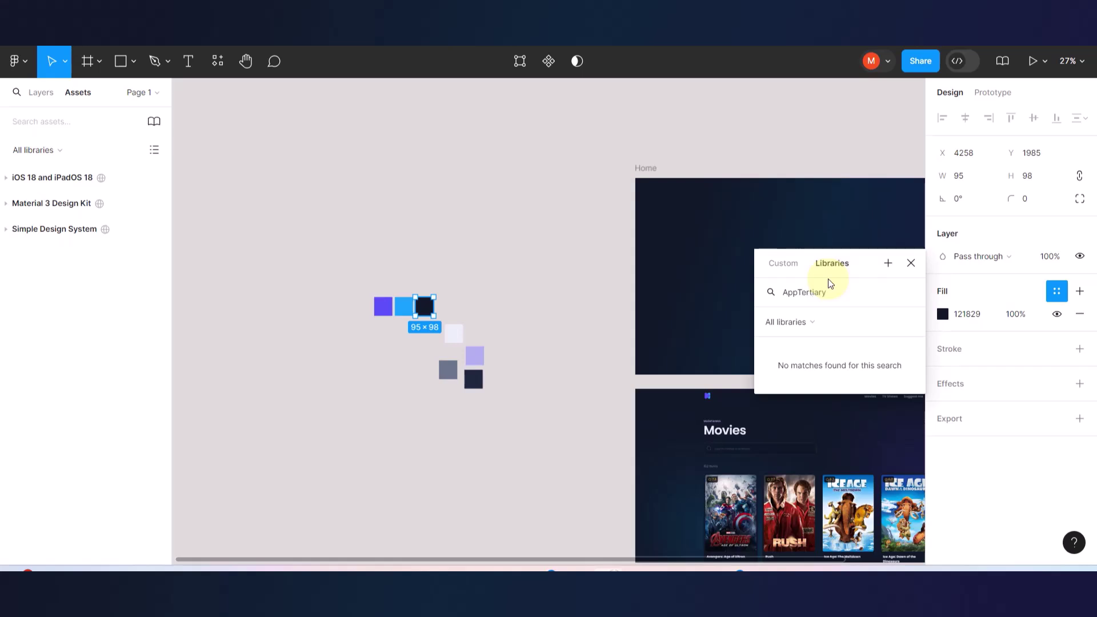
{"action": "key", "text": "Escape"}
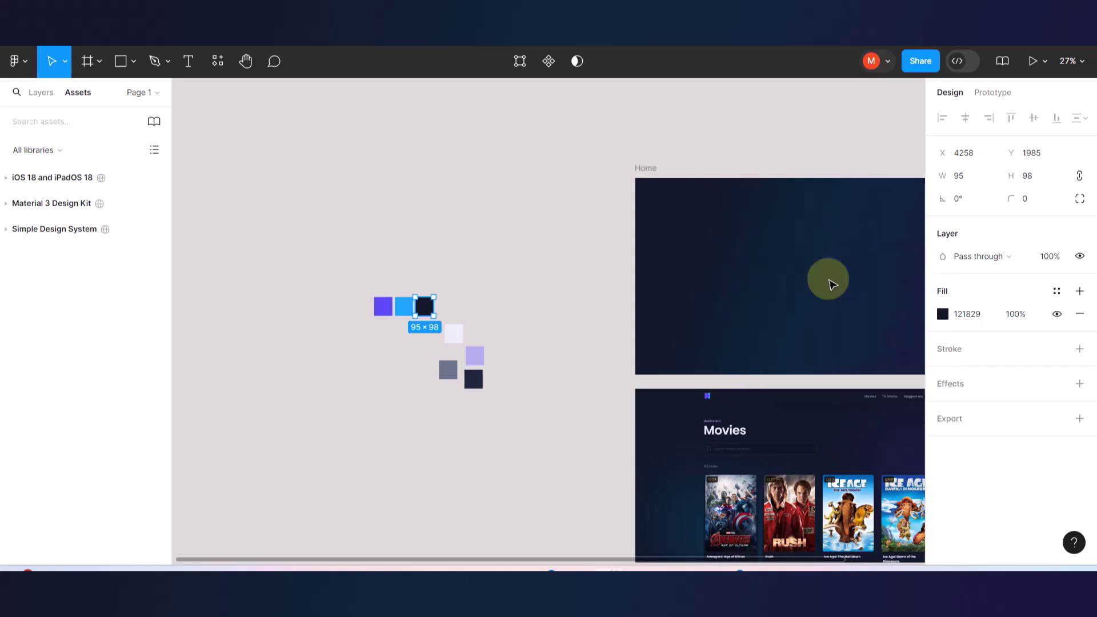
- Inspect the custom fill colour of the darkest swatch in the row, close the colour picker and deselect the swatches
{"action": "left_click", "coordinate": [521, 256]}
{"action": "left_click", "coordinate": [429, 306]}
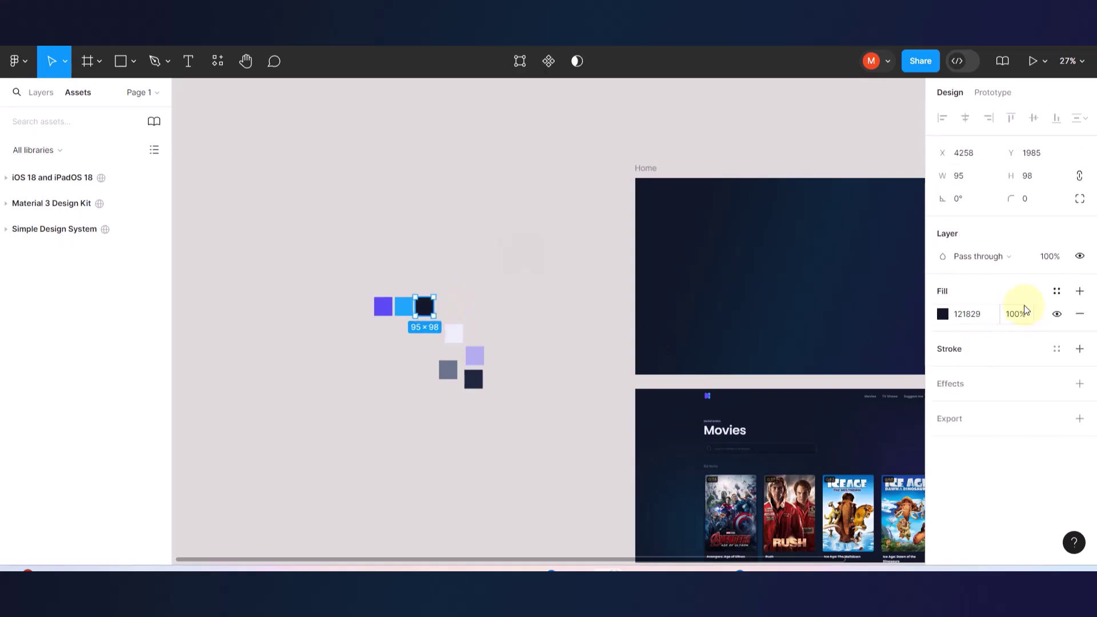
{"action": "left_click", "coordinate": [1057, 291]}
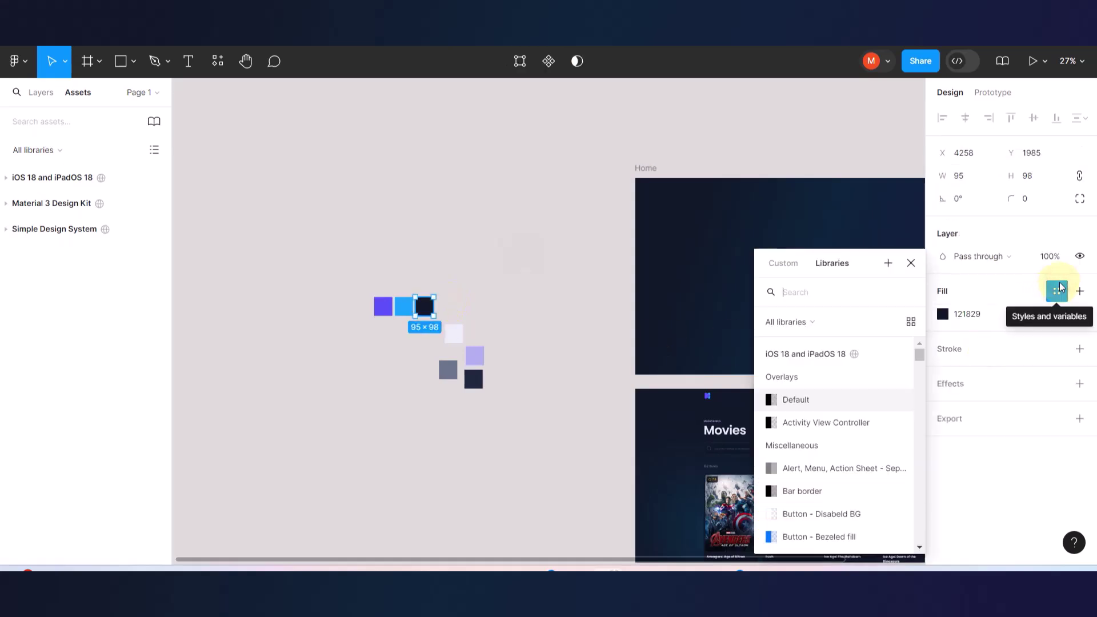
{"action": "left_click", "coordinate": [784, 263]}
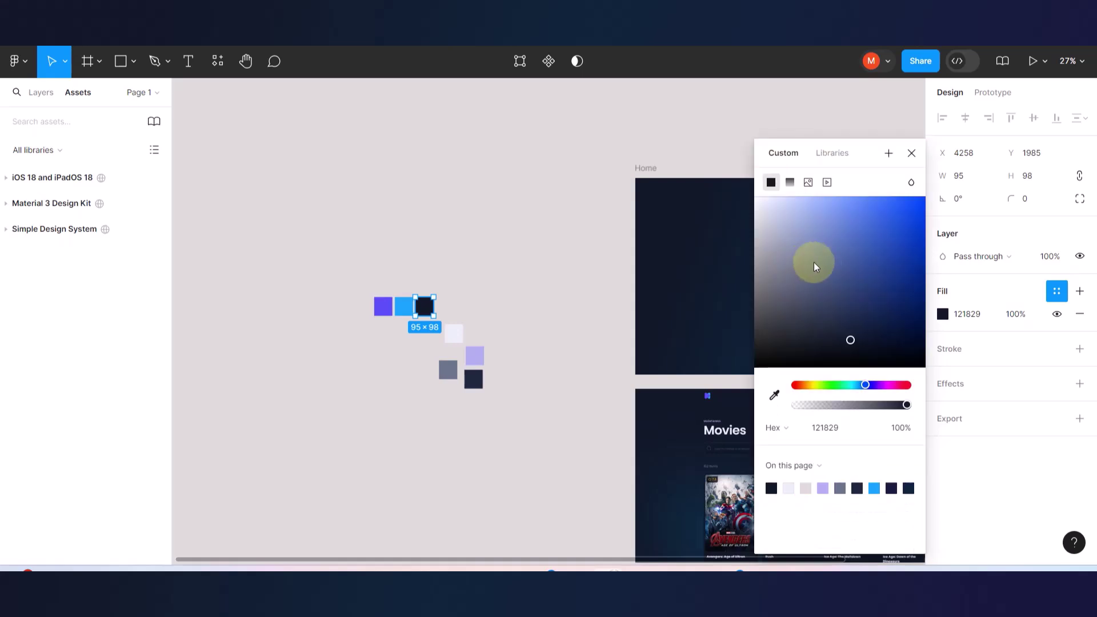
{"action": "left_click", "coordinate": [911, 153]}
{"action": "left_click", "coordinate": [491, 261]}
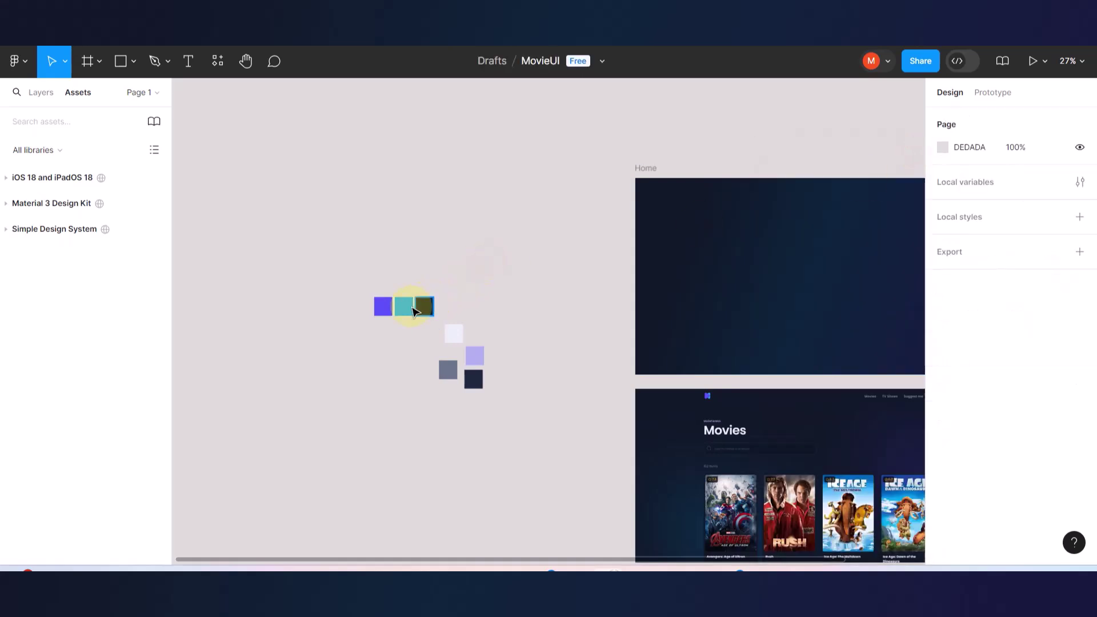
{"action": "left_click", "coordinate": [409, 312]}
{"action": "left_click", "coordinate": [397, 253]}
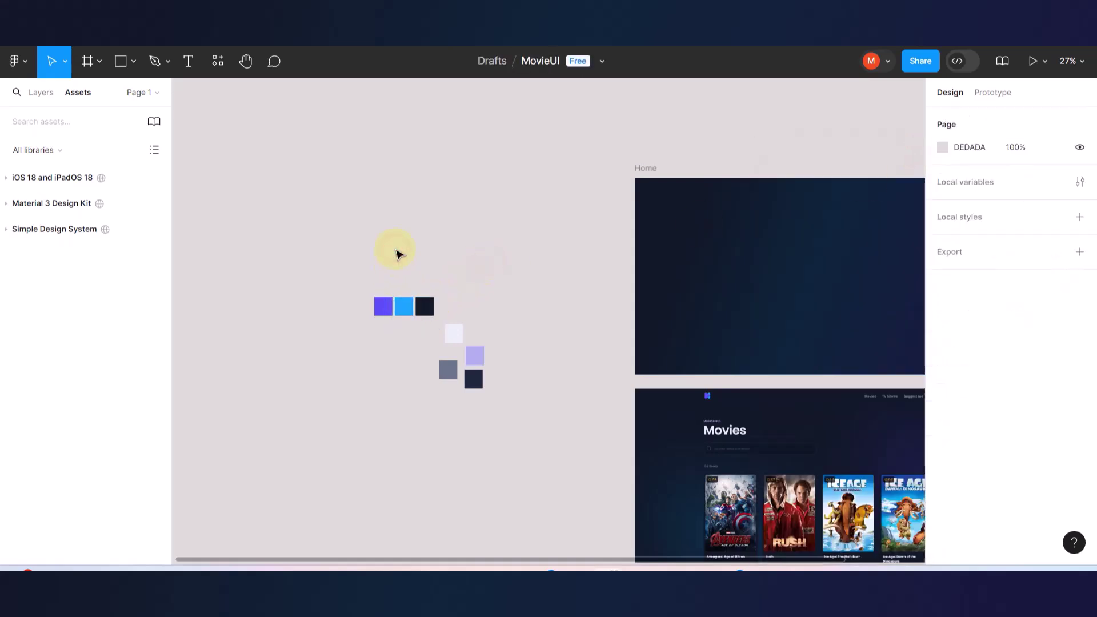
- Draw a test rectangle about 402 × 445 between the swatches and the Home frame, and browse the colour libraries for primary
{"action": "left_click", "coordinate": [120, 61]}
{"action": "mouse_move", "coordinate": [497, 211]}
{"action": "left_mouse_down"}
{"action": "mouse_move", "coordinate": [563, 266]}
{"action": "mouse_move", "coordinate": [574, 297]}
{"action": "left_mouse_up"}
{"action": "left_click", "coordinate": [1059, 293]}
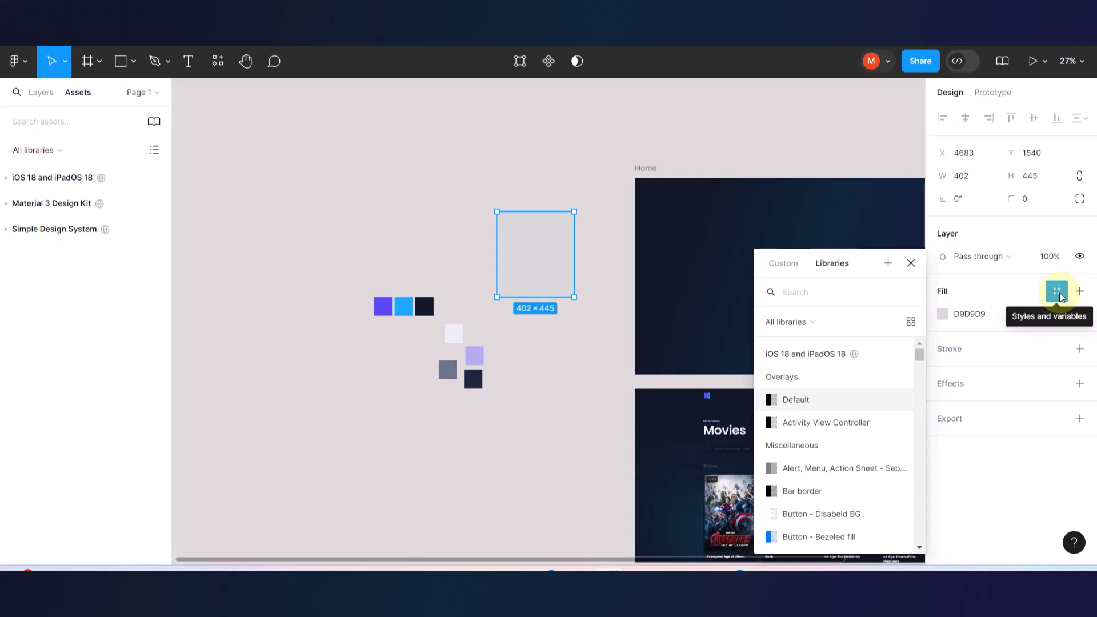
{"action": "type", "text": "primar"}
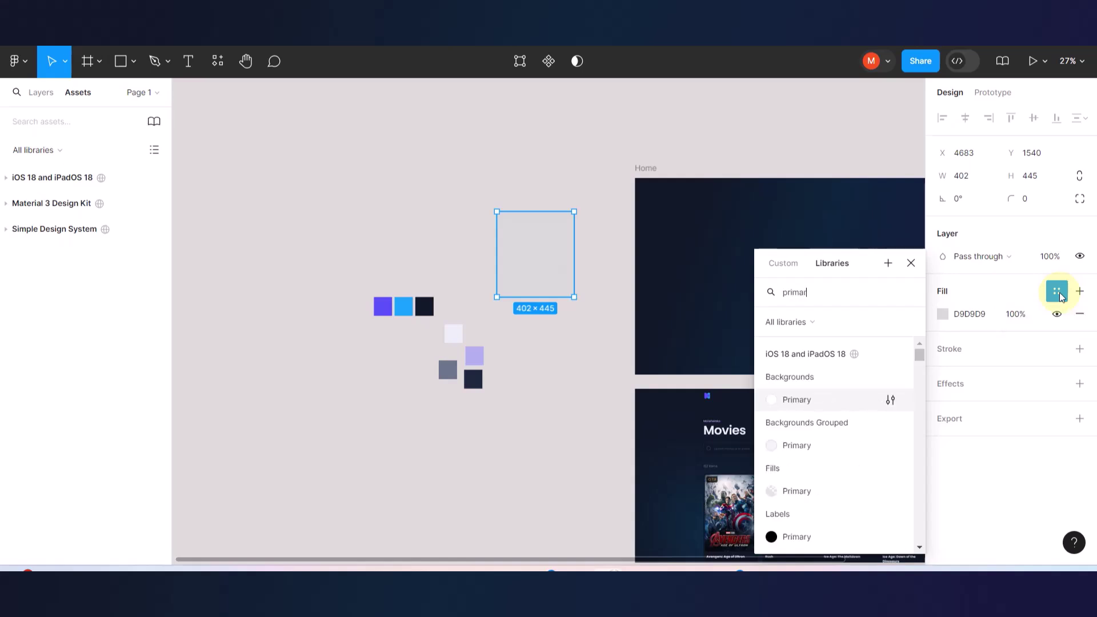
{"action": "type", "text": "y"}
{"action": "scroll", "coordinate": [794, 428], "scroll_direction": "down", "scroll_amount": 3}
{"action": "scroll", "coordinate": [793, 427], "scroll_direction": "down", "scroll_amount": 1}
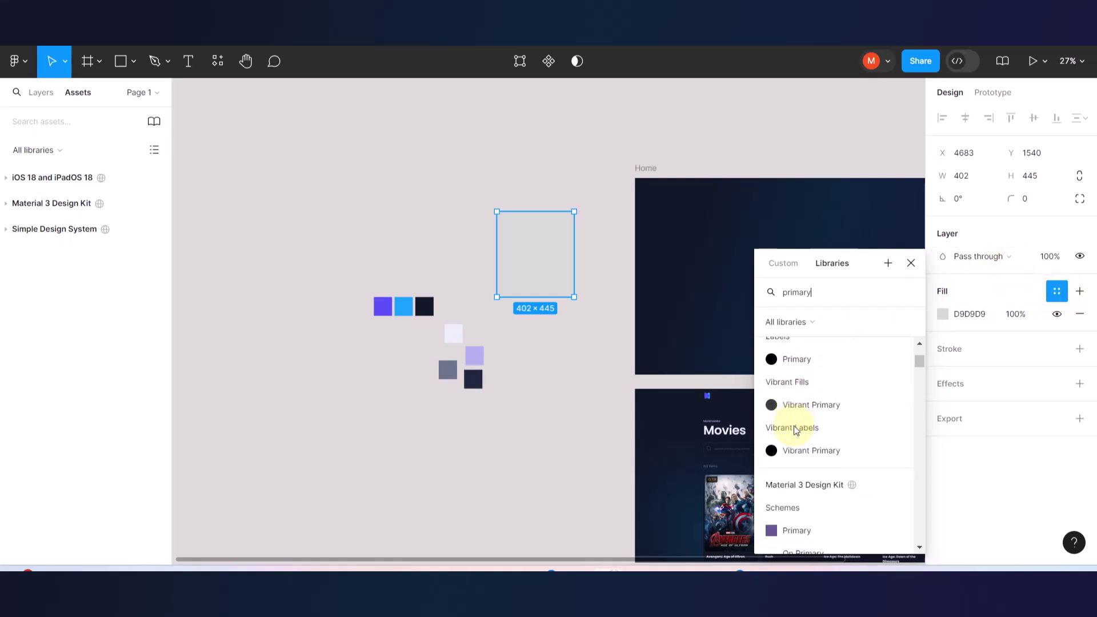
{"action": "scroll", "coordinate": [793, 454], "scroll_direction": "down", "scroll_amount": 2}
{"action": "scroll", "coordinate": [793, 455], "scroll_direction": "down", "scroll_amount": 8}
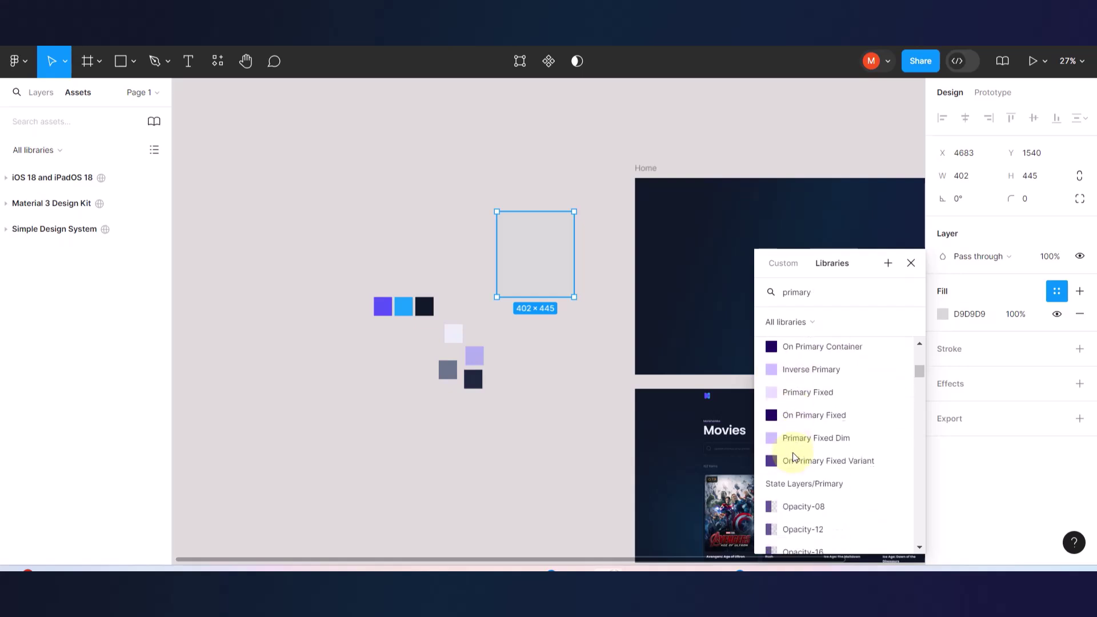
{"action": "scroll", "coordinate": [793, 453], "scroll_direction": "down", "scroll_amount": 3}
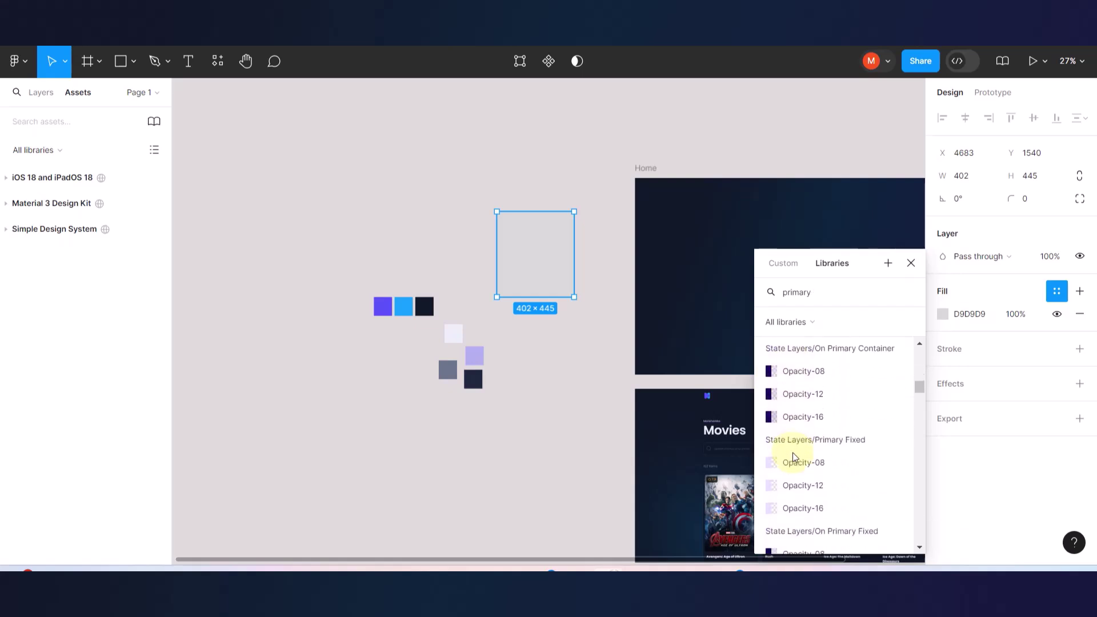
{"action": "scroll", "coordinate": [793, 452], "scroll_direction": "up", "scroll_amount": 10}
{"action": "scroll", "coordinate": [793, 453], "scroll_direction": "up", "scroll_amount": 3}
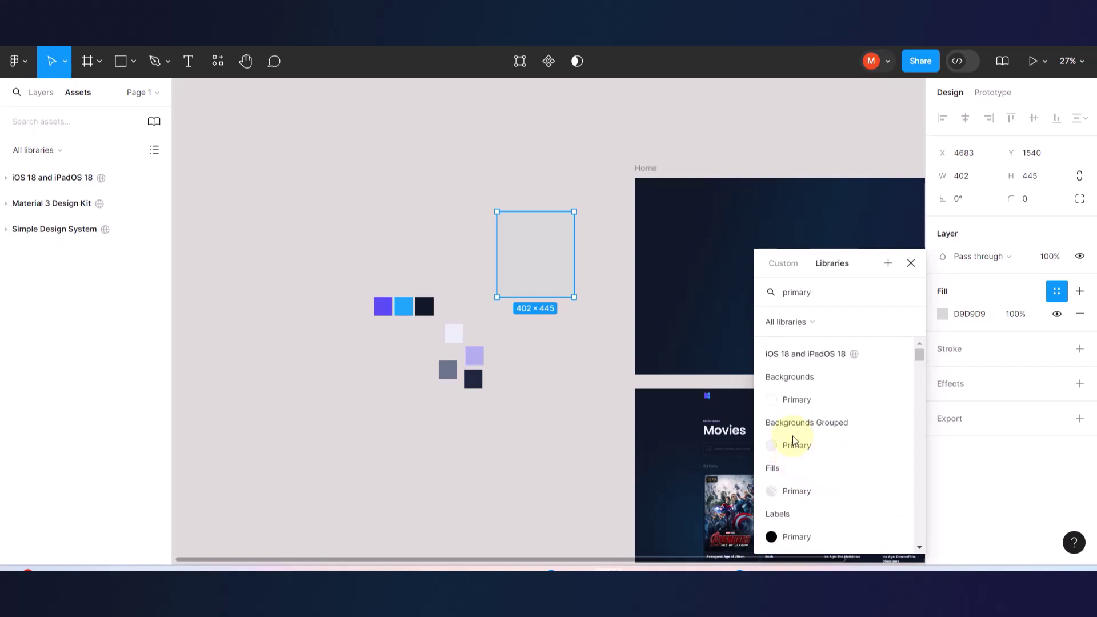
- Search the colour libraries for App, close them and delete the test rectangle
{"action": "double_click", "coordinate": [816, 293]}
{"action": "key", "text": "BackSpace"}
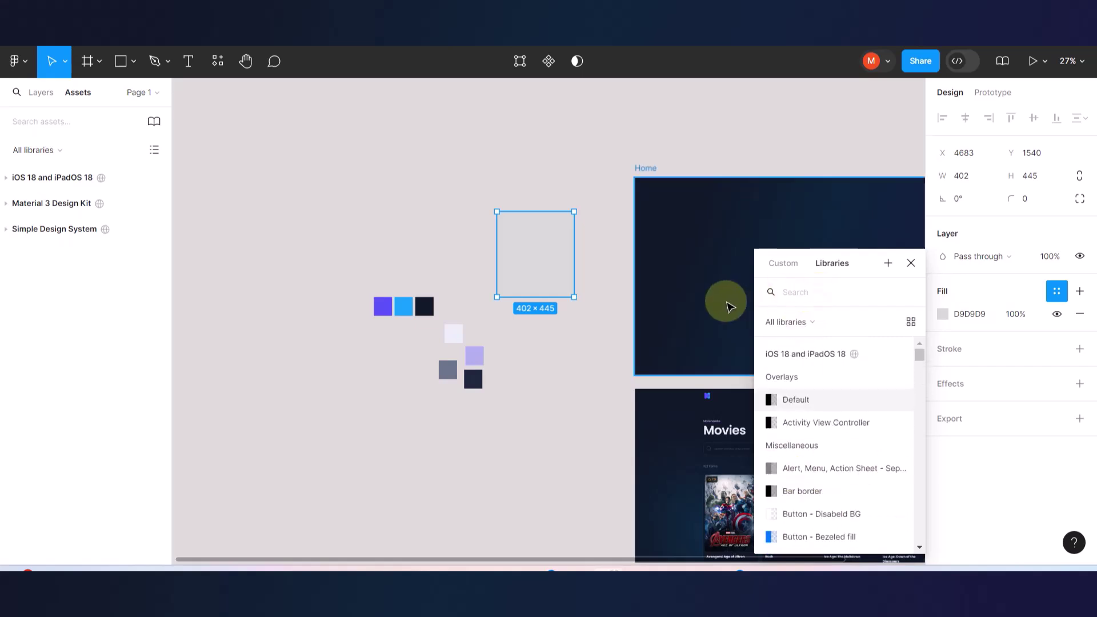
{"action": "type", "text": "App"}
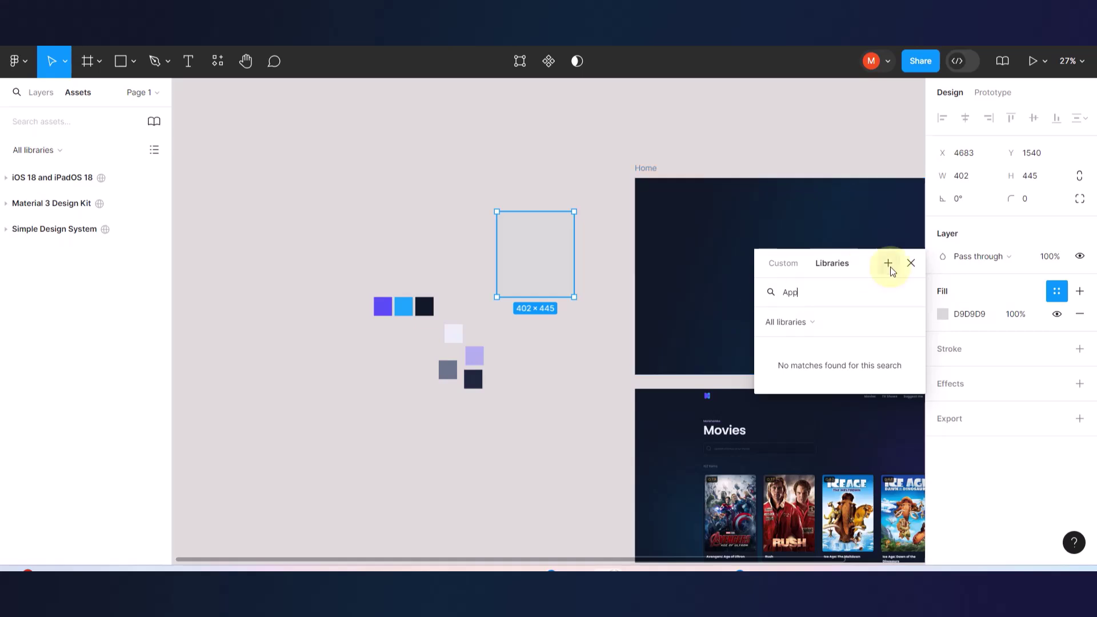
{"action": "left_click", "coordinate": [911, 263]}
{"action": "left_click", "coordinate": [568, 368]}
{"action": "left_click", "coordinate": [558, 284]}
{"action": "key", "text": "Delete"}
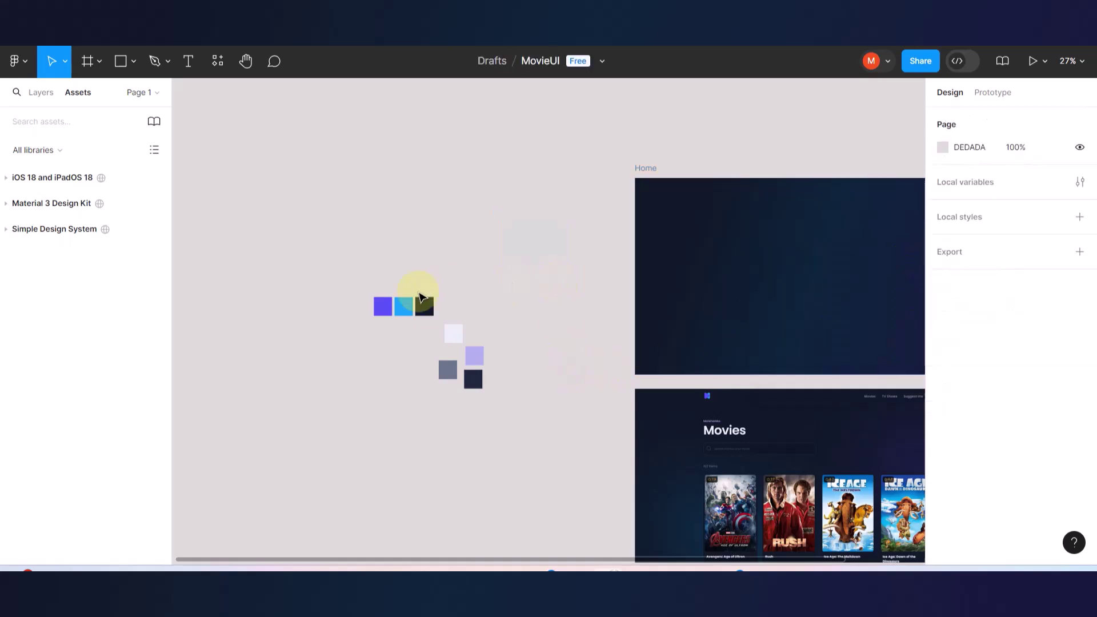
- Save the purple swatch's fill as a colour style named AppPrimary
{"action": "left_click", "coordinate": [383, 307]}
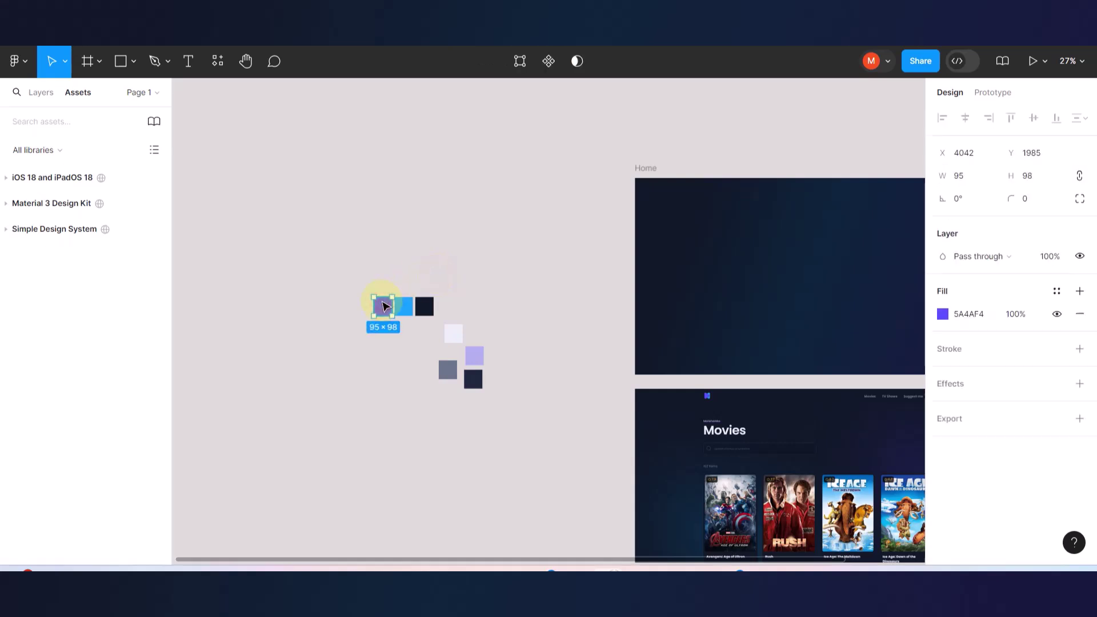
{"action": "left_click", "coordinate": [1057, 292]}
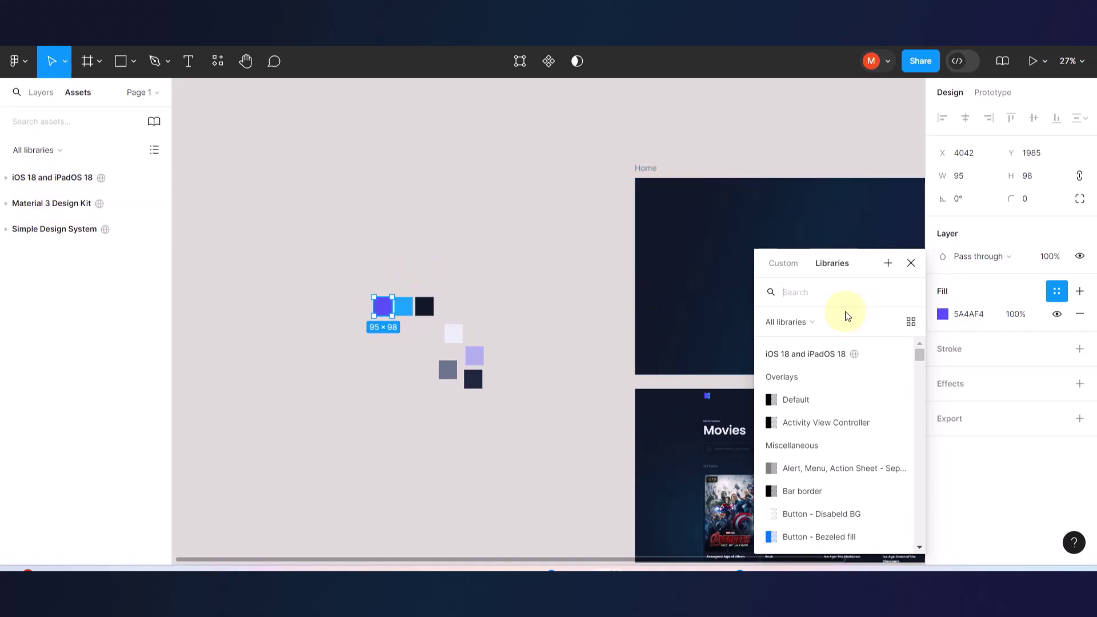
{"action": "type", "text": "A"}
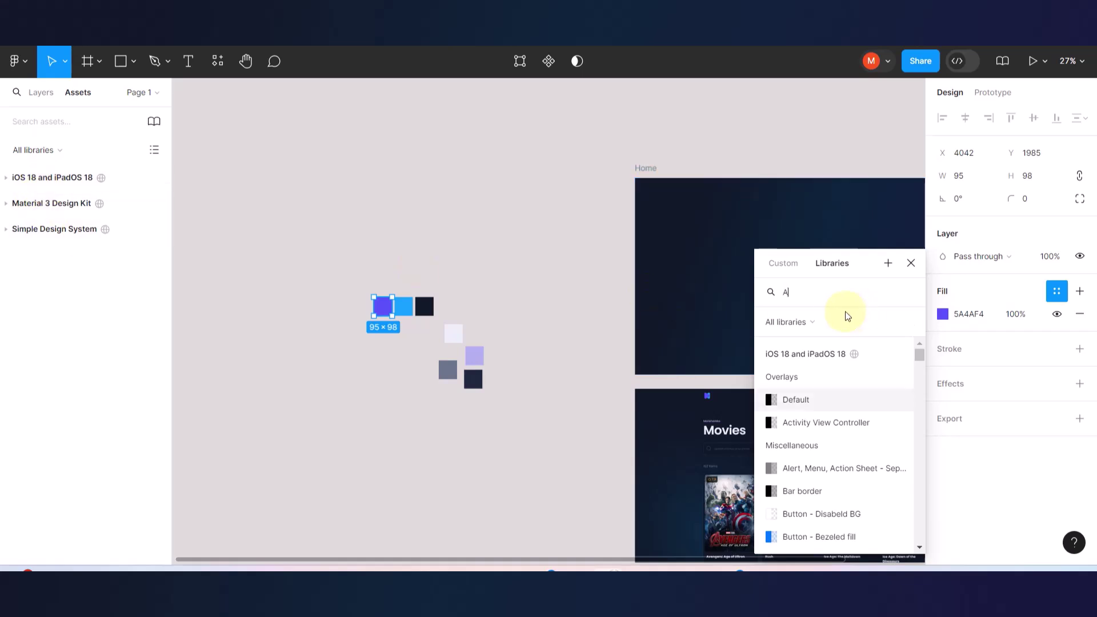
{"action": "left_click", "coordinate": [888, 263]}
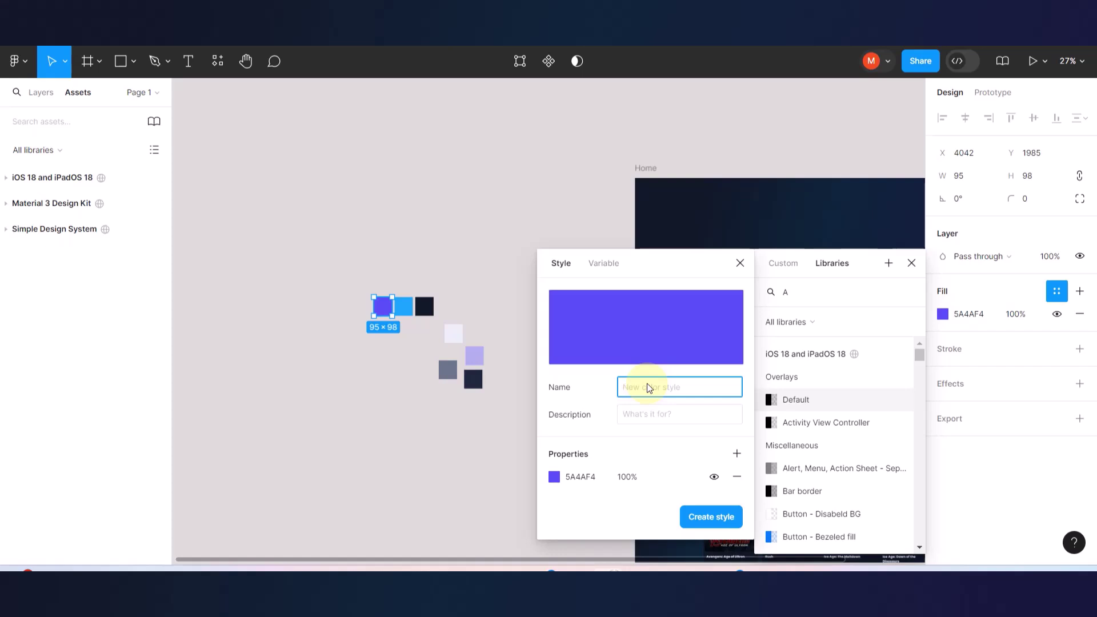
{"action": "type", "text": "AppPrimary"}
{"action": "left_click", "coordinate": [704, 519]}
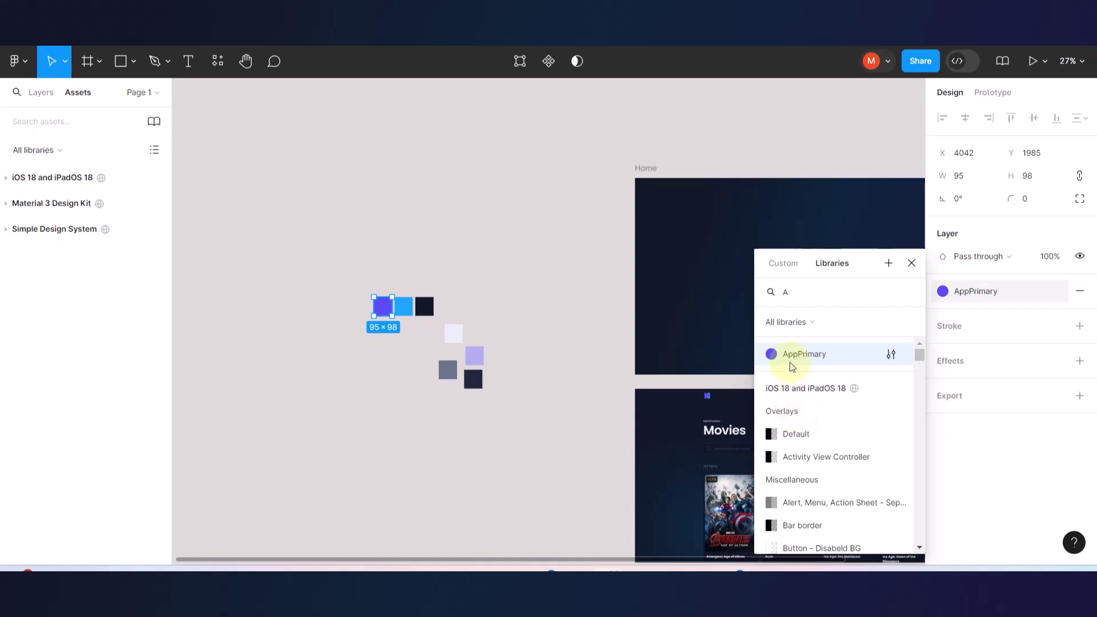
{"action": "mouse_move", "coordinate": [963, 295]}
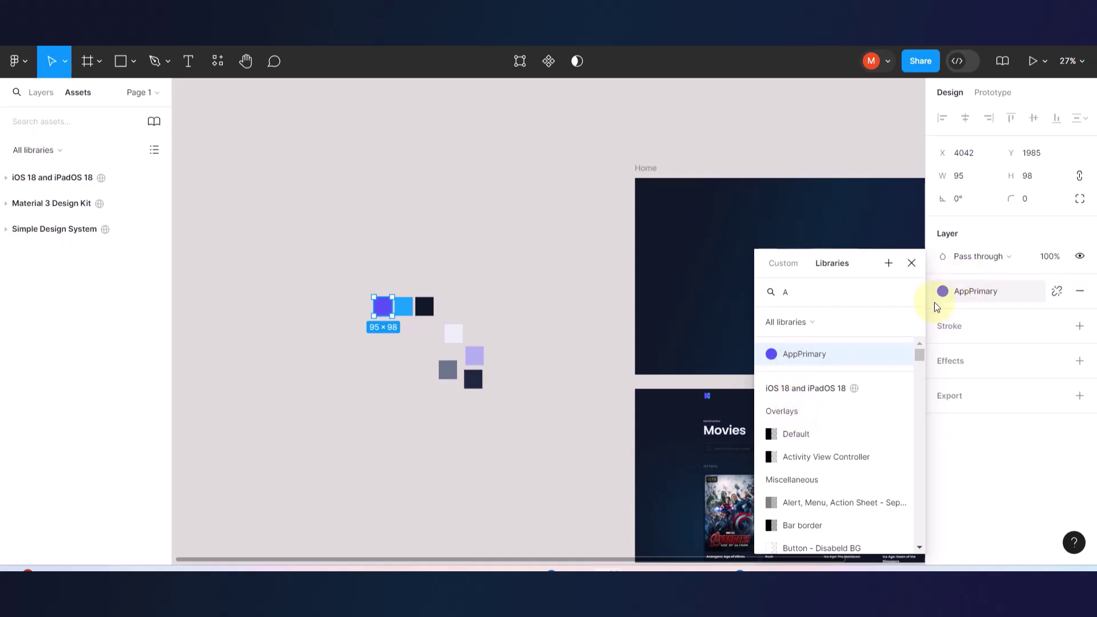
- Deselect the purple swatch and delete the ungrouped AppPrimary colour style from the local styles
{"action": "left_click", "coordinate": [514, 217]}
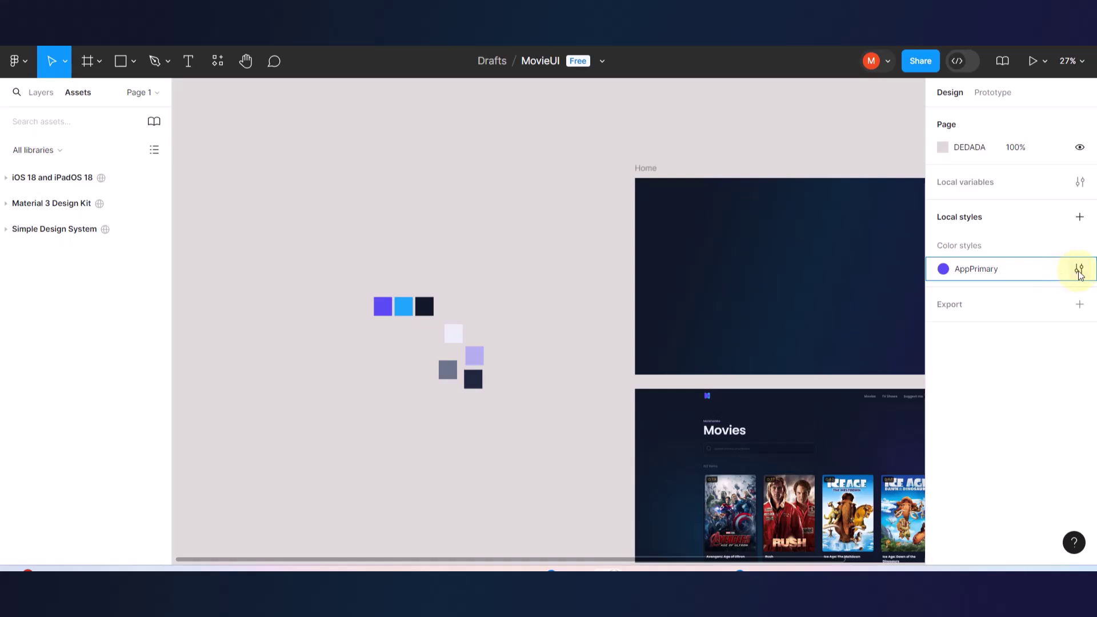
{"action": "right_click", "coordinate": [1057, 269]}
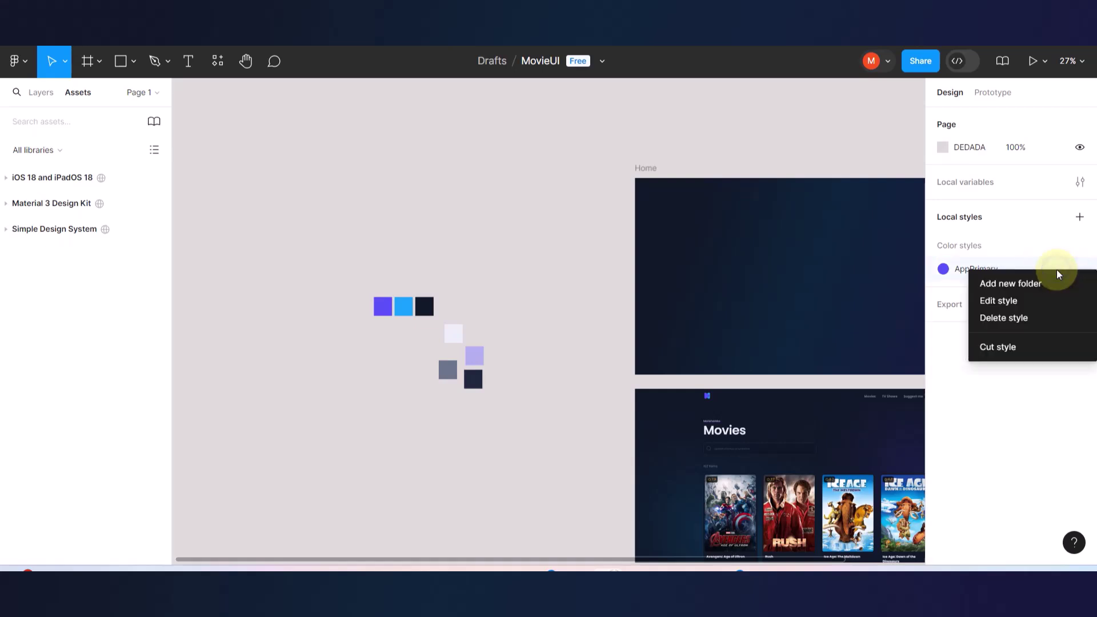
{"action": "left_click", "coordinate": [1004, 317]}
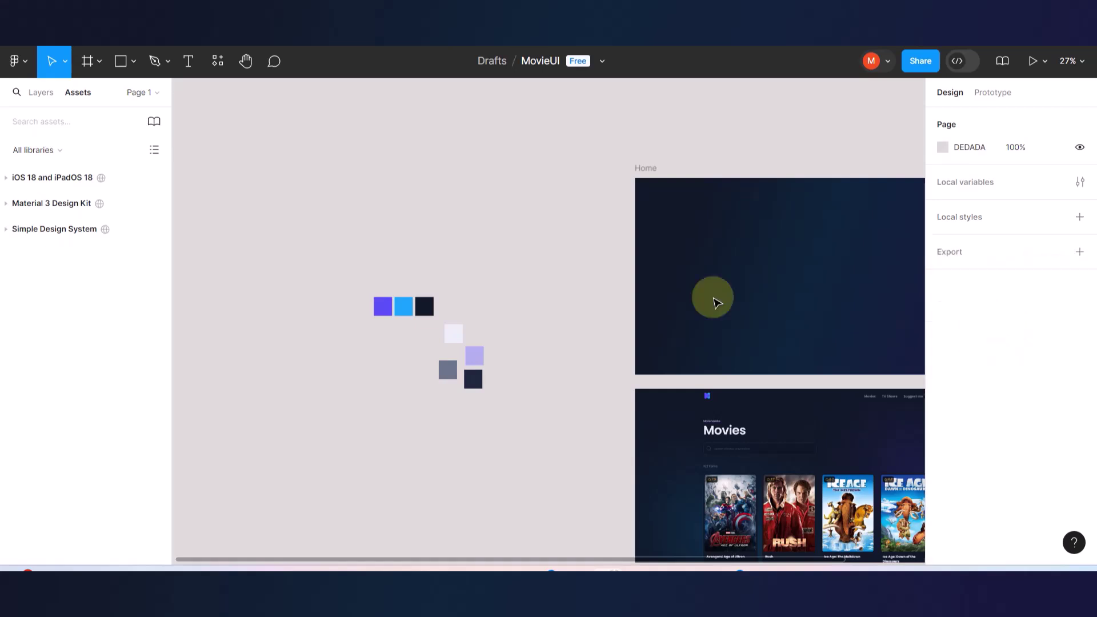
- Save the purple swatch's fill as a colour style named App/AppPrimary, then deselect the swatch
{"action": "left_click", "coordinate": [382, 308]}
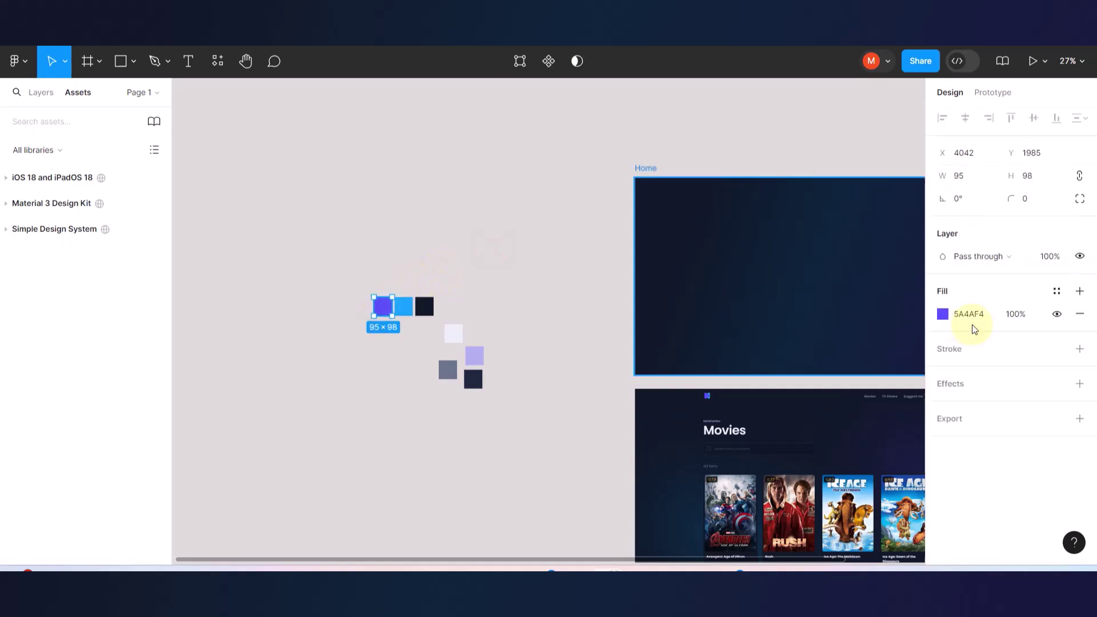
{"action": "left_click", "coordinate": [1056, 291]}
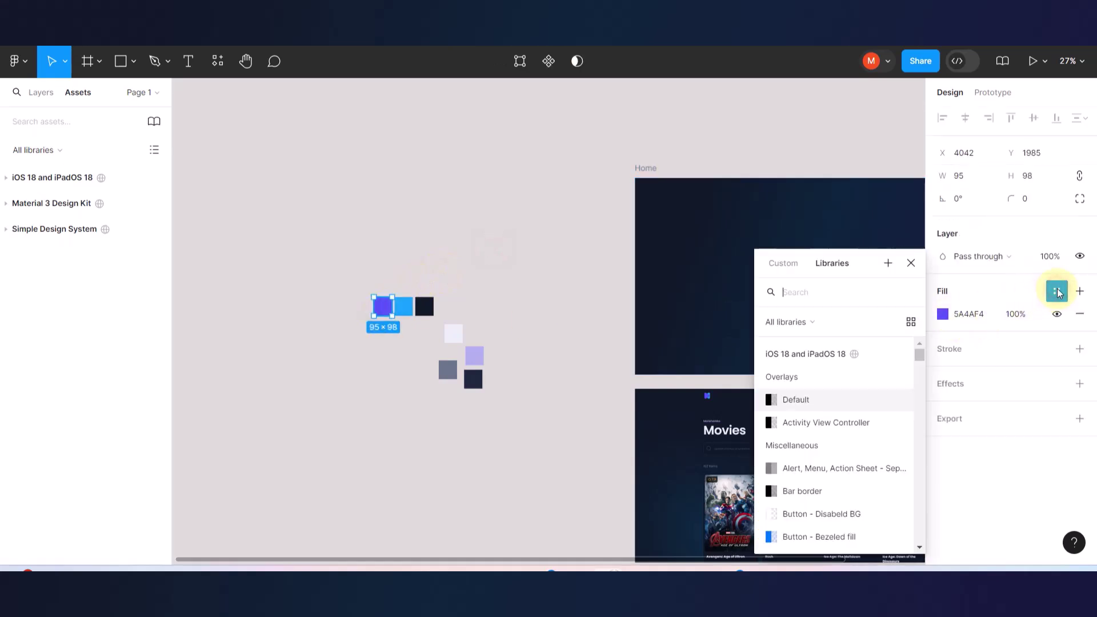
{"action": "left_click", "coordinate": [888, 263]}
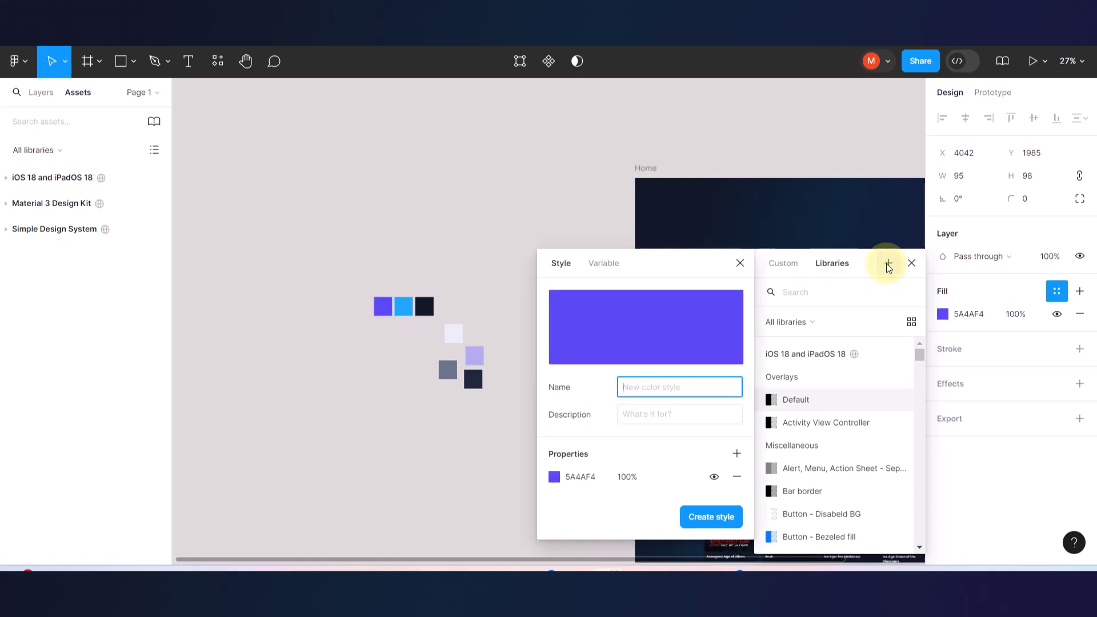
{"action": "type", "text": "App"}
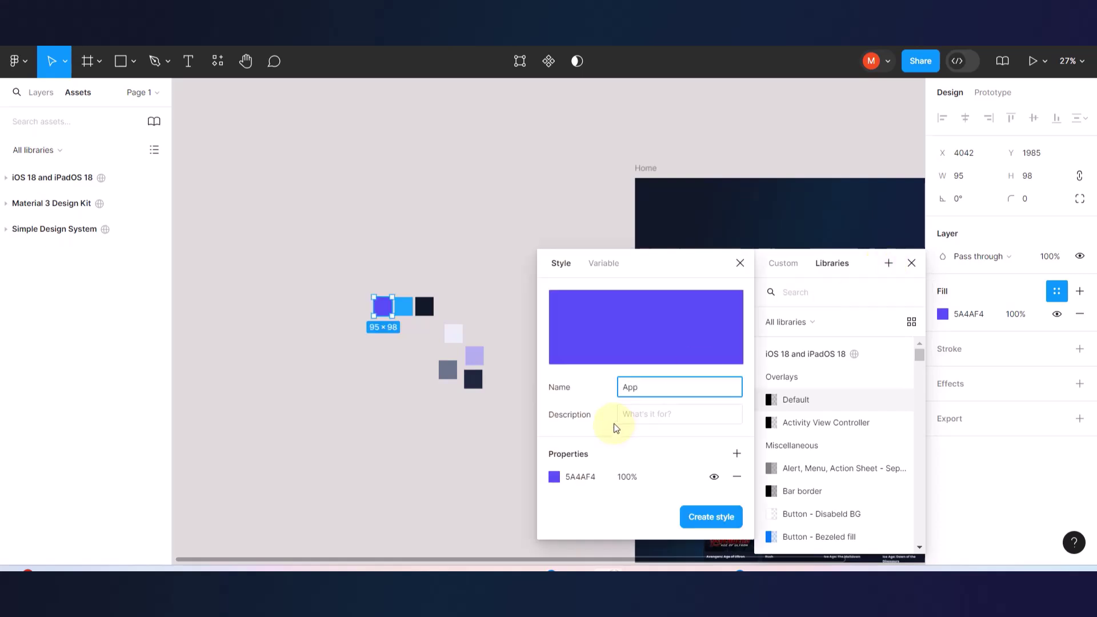
{"action": "type", "text": "/AppPrimary"}
{"action": "left_click_drag", "start_coordinate": [641, 387], "coordinate": [621, 388]}
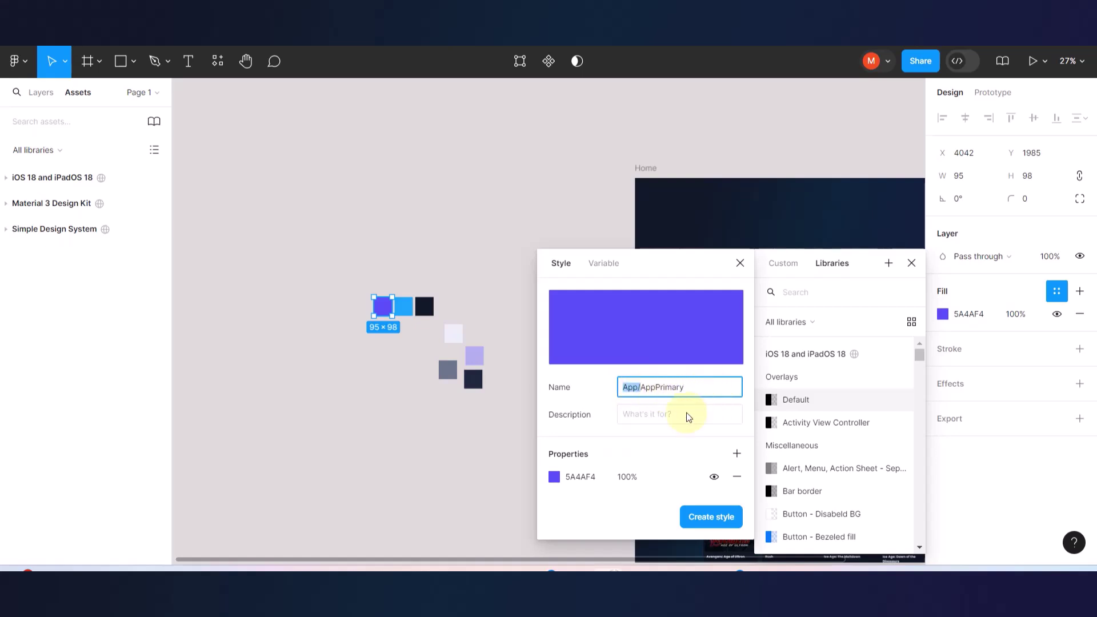
{"action": "left_click", "coordinate": [714, 517]}
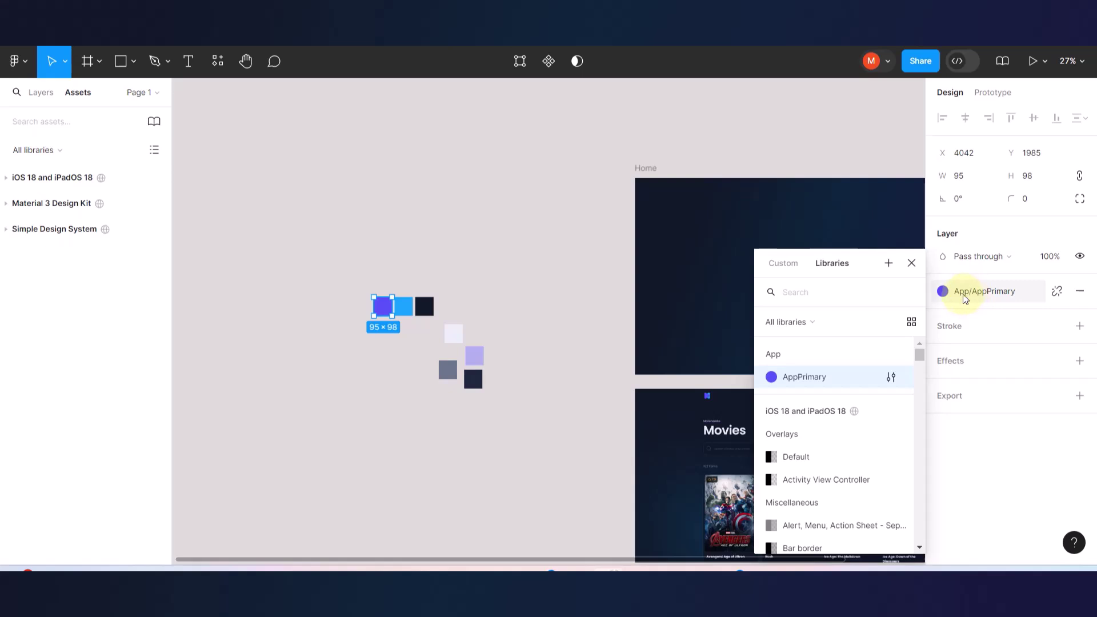
{"action": "left_click", "coordinate": [466, 233]}
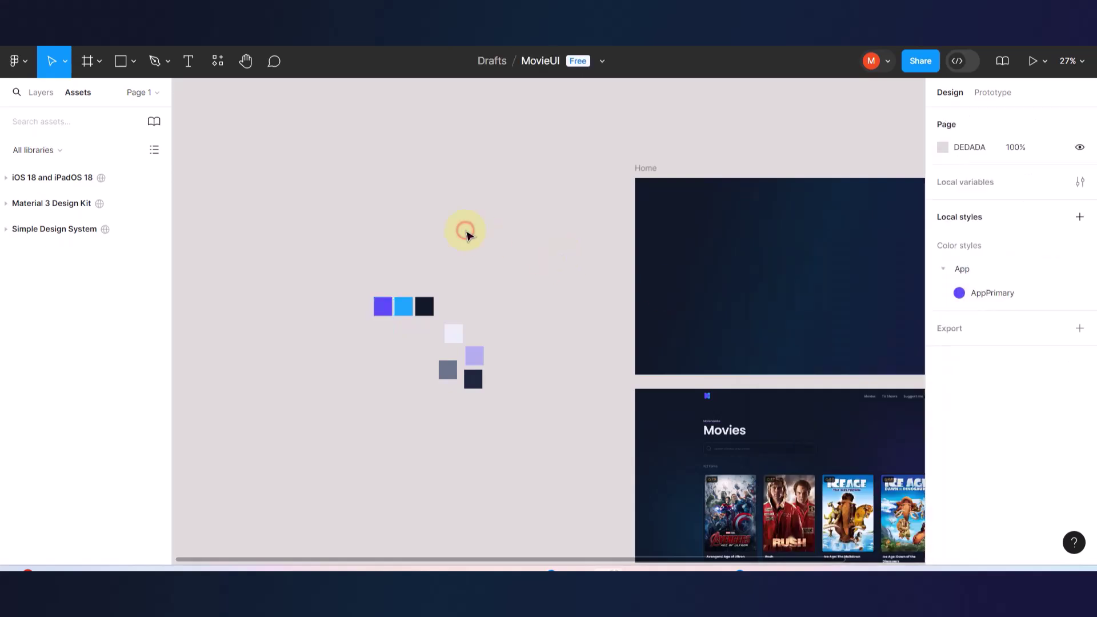
- Collapse and expand the App folder in the local colour styles to check its contents
{"action": "left_click", "coordinate": [944, 269]}
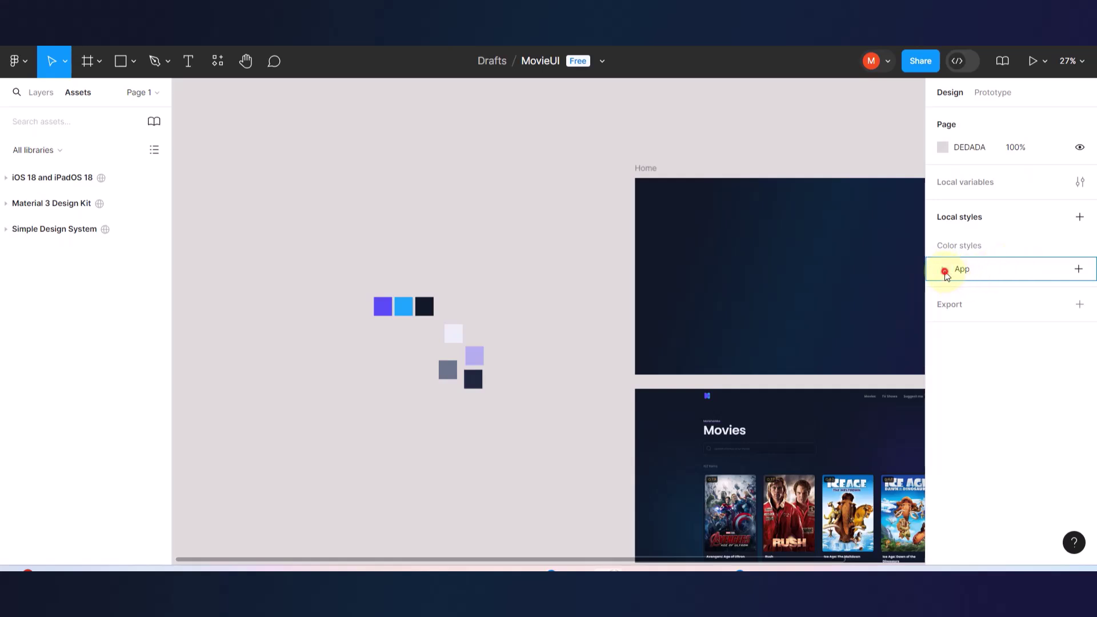
{"action": "left_click", "coordinate": [944, 270]}
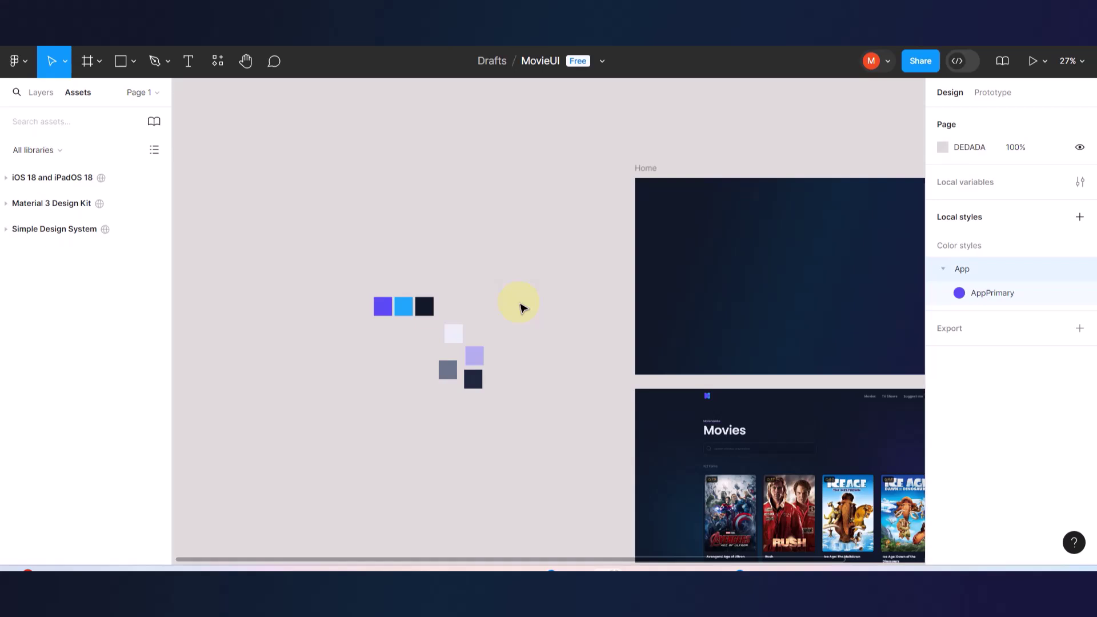
{"action": "scroll", "coordinate": [520, 308], "scroll_direction": "down", "scroll_amount": 3}
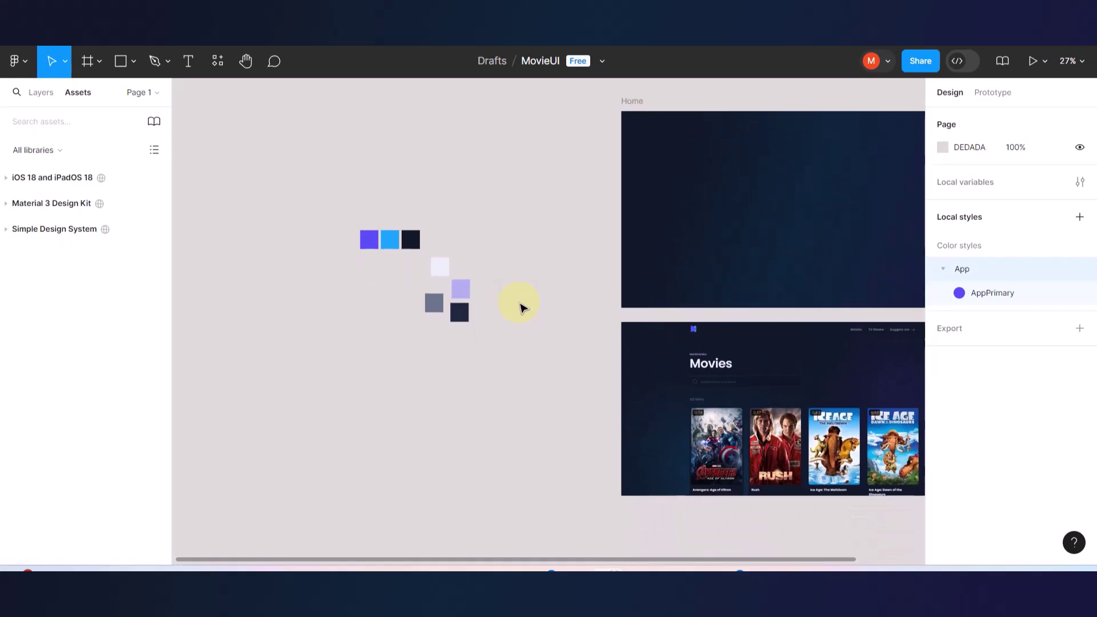
{"action": "left_click", "coordinate": [544, 282]}
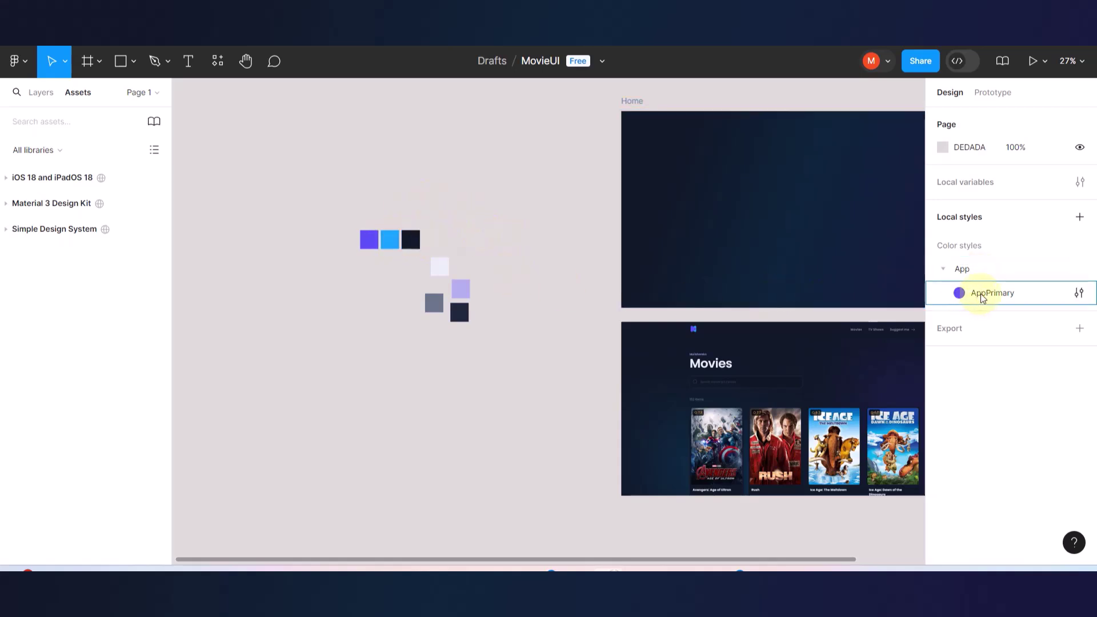
{"action": "left_click", "coordinate": [947, 270]}
{"action": "left_click", "coordinate": [944, 269]}
{"action": "left_click", "coordinate": [944, 269]}
- Save the blue swatch's fill as a colour style named App/AppSecondary and deselect the swatch
{"action": "scroll", "coordinate": [391, 258], "scroll_direction": "up", "scroll_amount": 5}
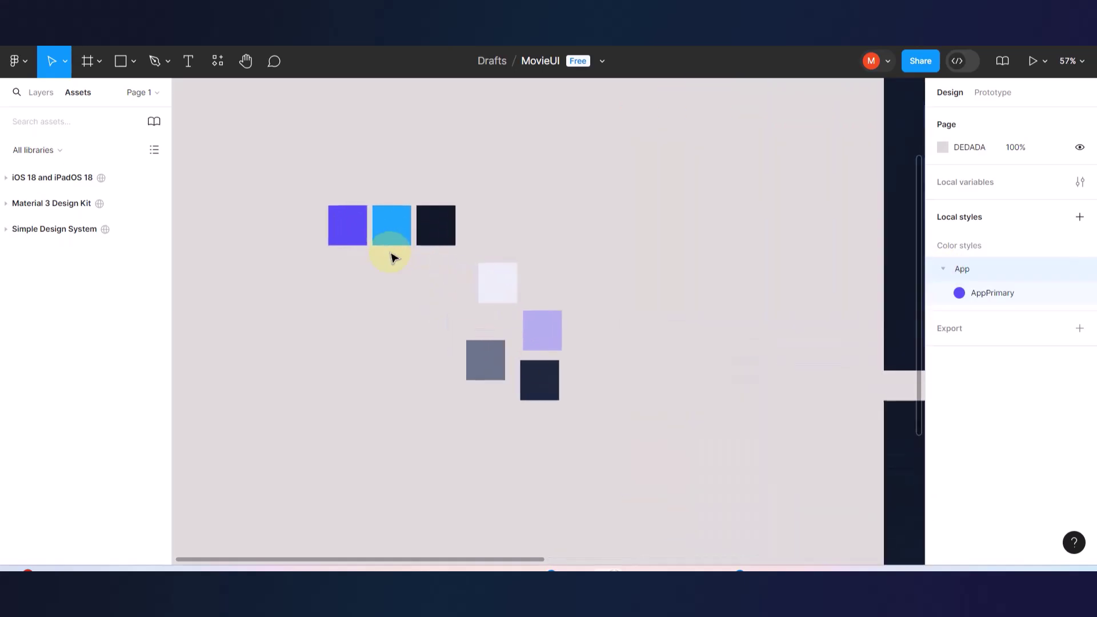
{"action": "left_click", "coordinate": [392, 227]}
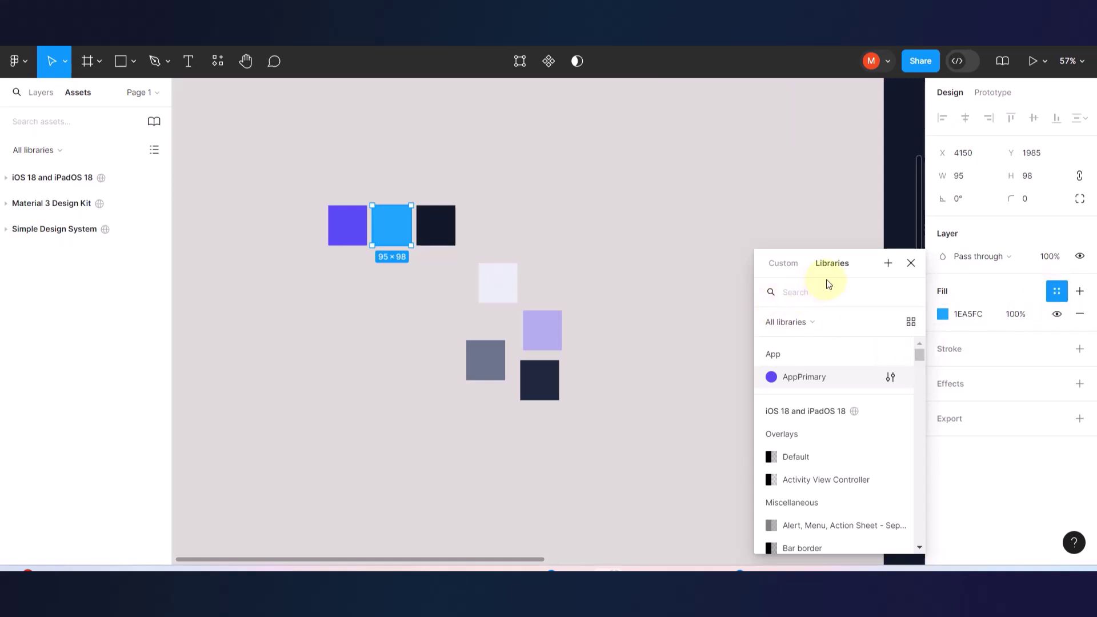
{"action": "left_click", "coordinate": [881, 259]}
{"action": "type", "text": "App/"}
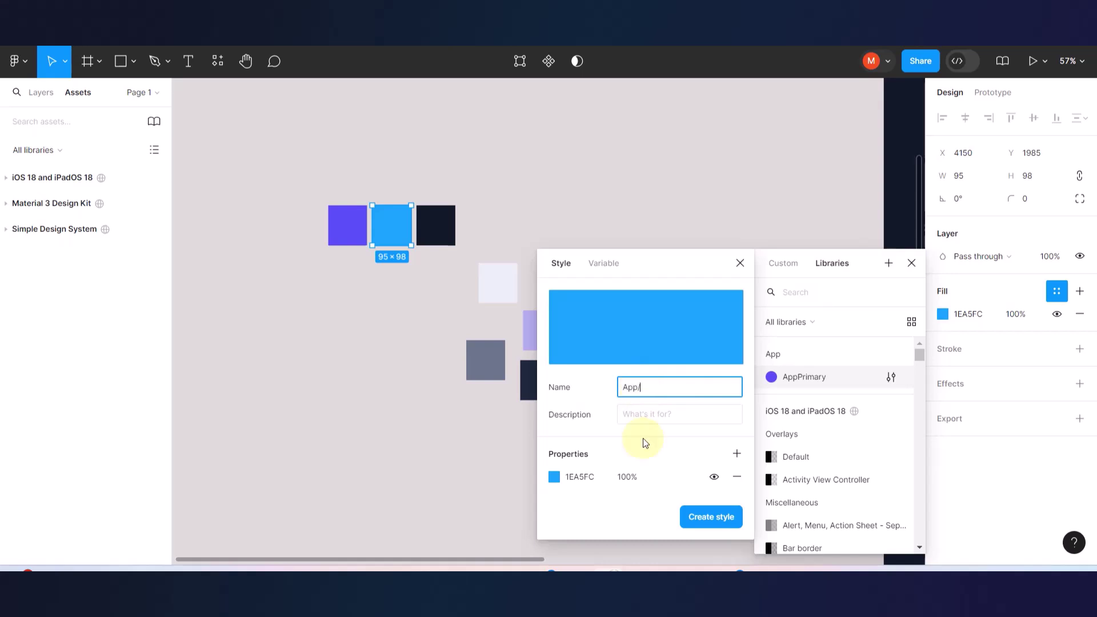
{"action": "type", "text": "AppSecondary"}
{"action": "left_click", "coordinate": [708, 517]}
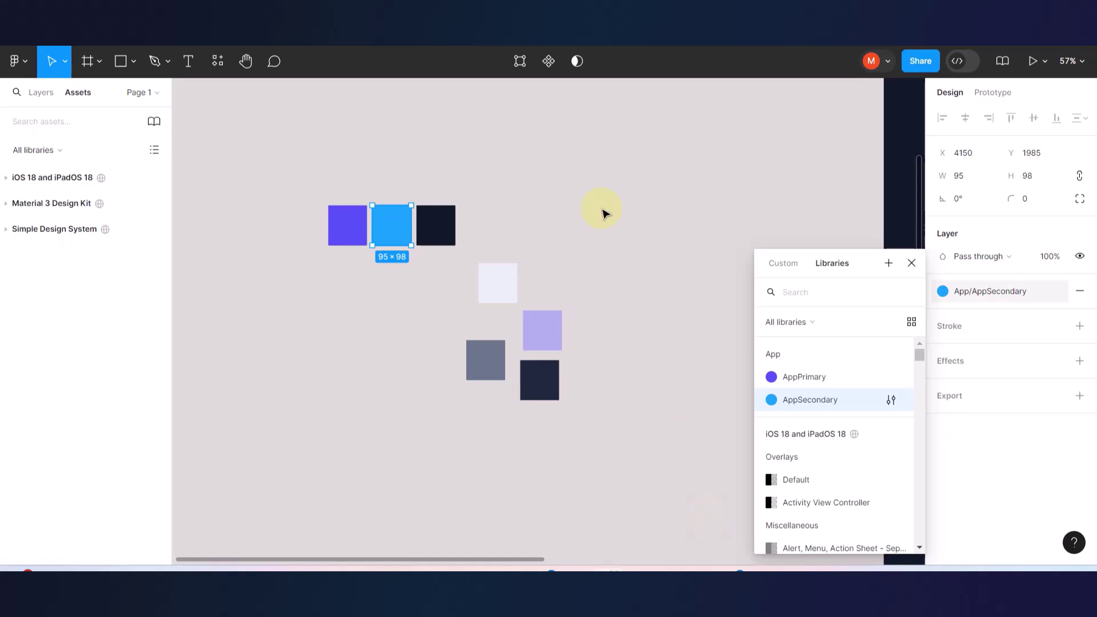
{"action": "left_click", "coordinate": [604, 214]}
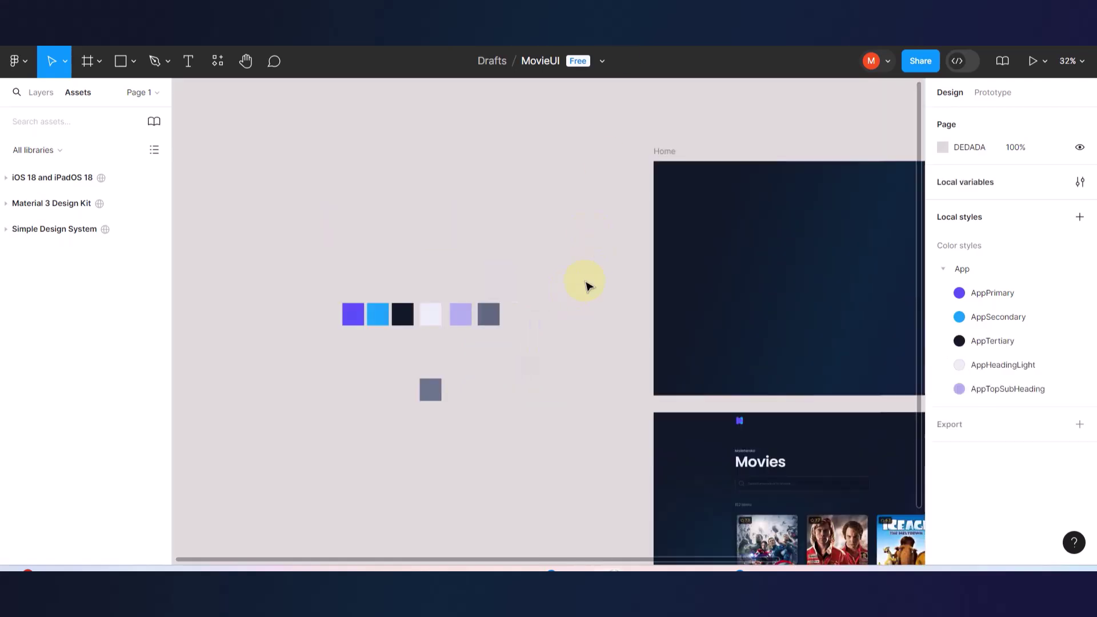
- Delete the spare grey swatch that sits below the row of six swatches
{"action": "scroll", "coordinate": [520, 407], "scroll_direction": "down", "scroll_amount": 3}
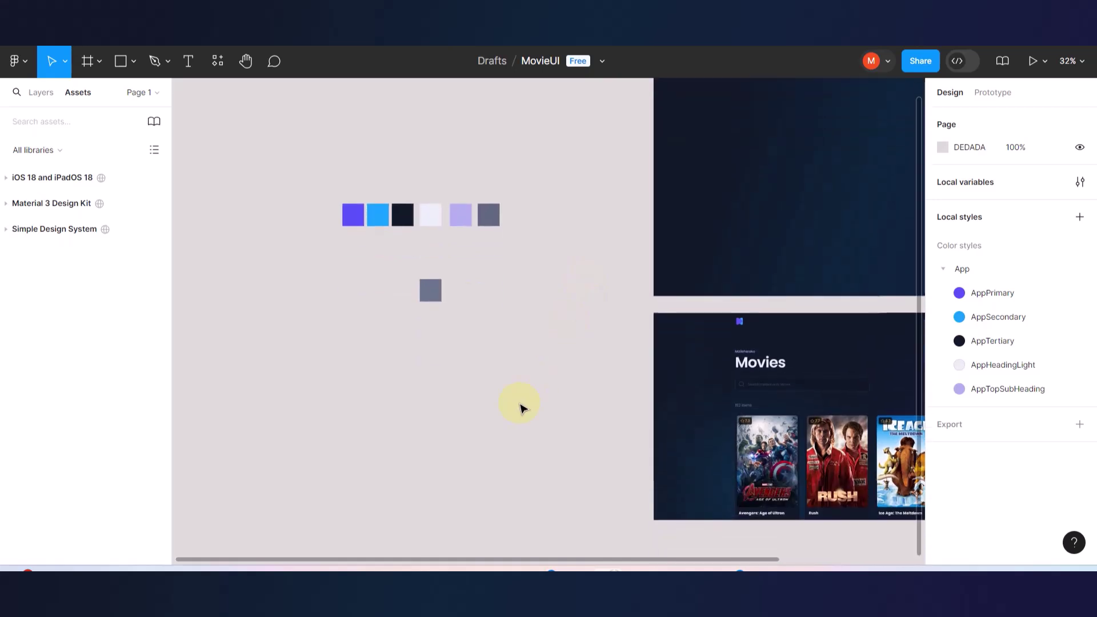
{"action": "scroll", "coordinate": [460, 351], "scroll_direction": "up", "scroll_amount": 4}
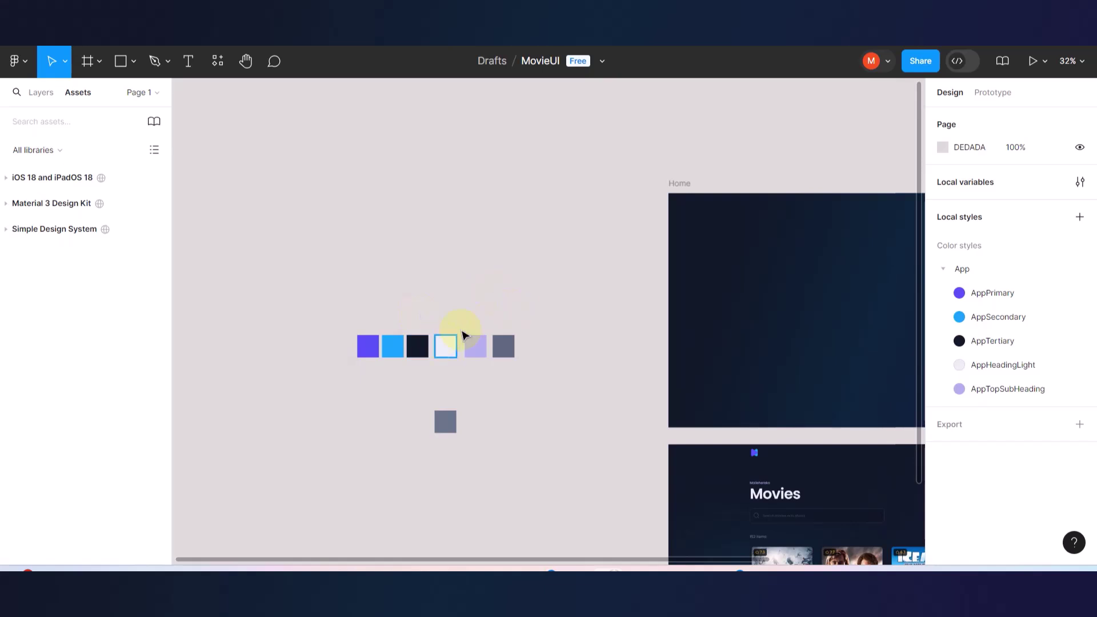
{"action": "left_click_drag", "start_coordinate": [519, 319], "coordinate": [366, 362]}
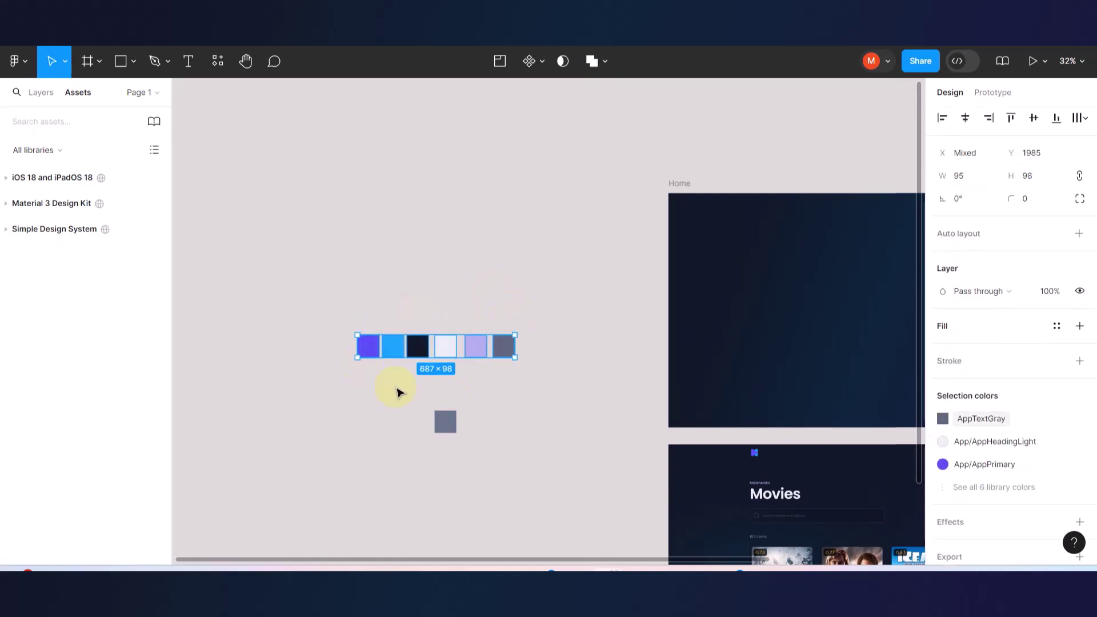
{"action": "scroll", "coordinate": [526, 400], "scroll_direction": "down", "scroll_amount": 2}
{"action": "left_click", "coordinate": [511, 407]}
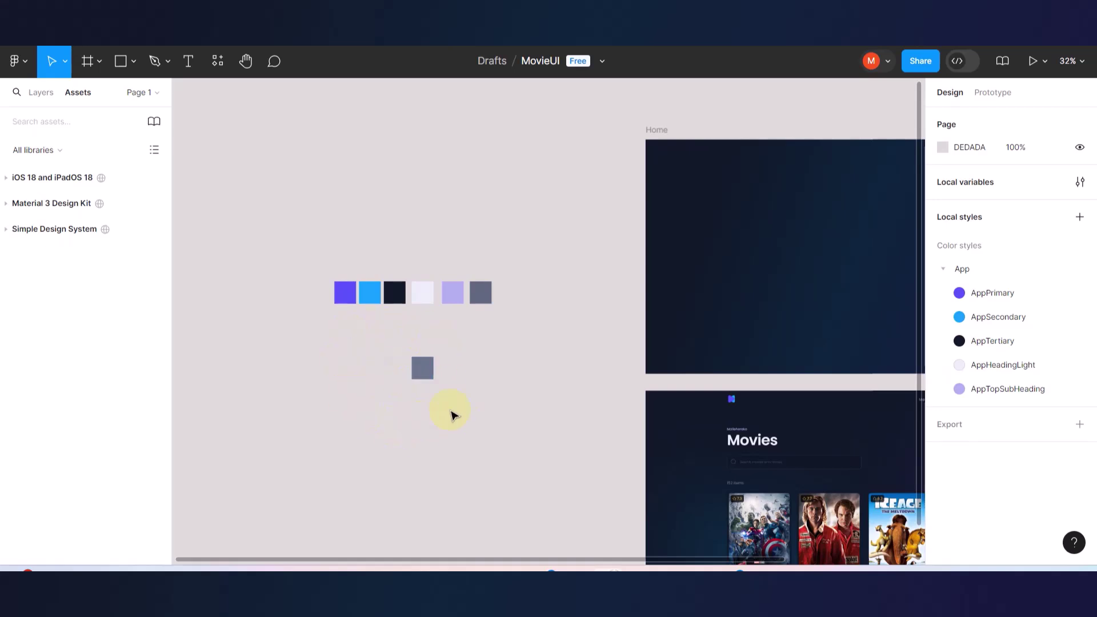
{"action": "left_click", "coordinate": [424, 372]}
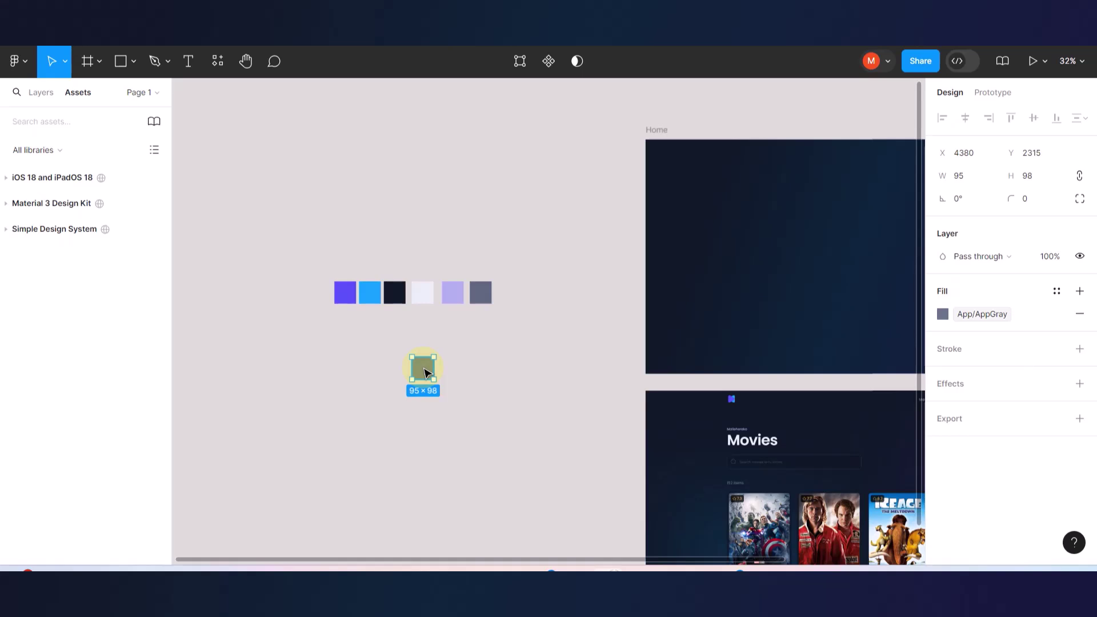
{"action": "key", "text": "Delete"}
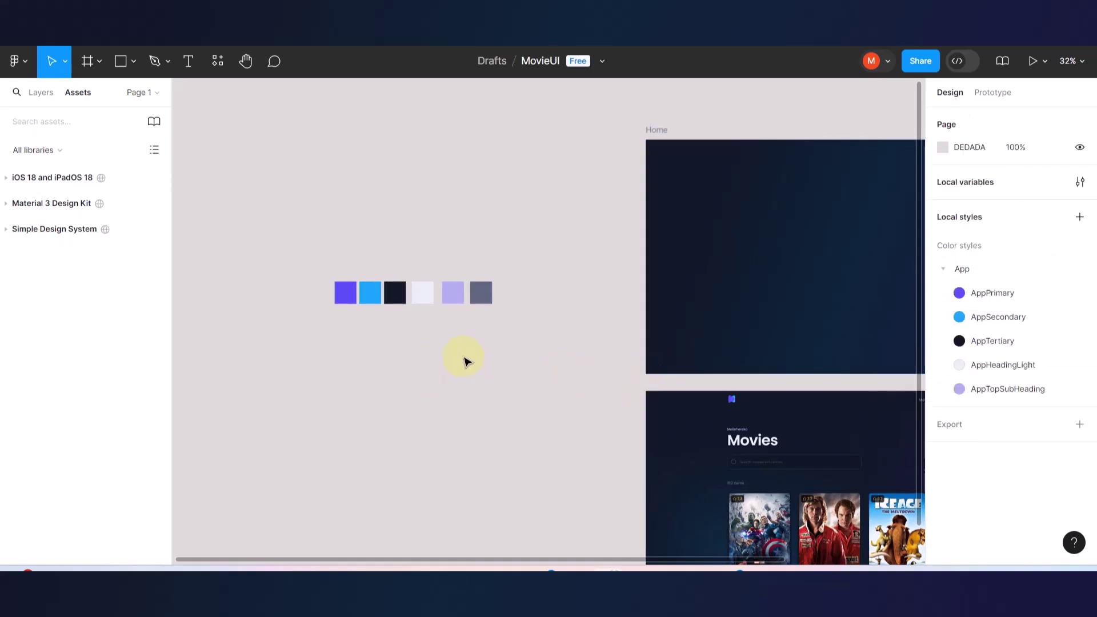
- Move the row of six swatches down to Y 2561, beside the Movies page screenshot, and deselect it
{"action": "scroll", "coordinate": [483, 355], "scroll_direction": "down", "scroll_amount": 3}
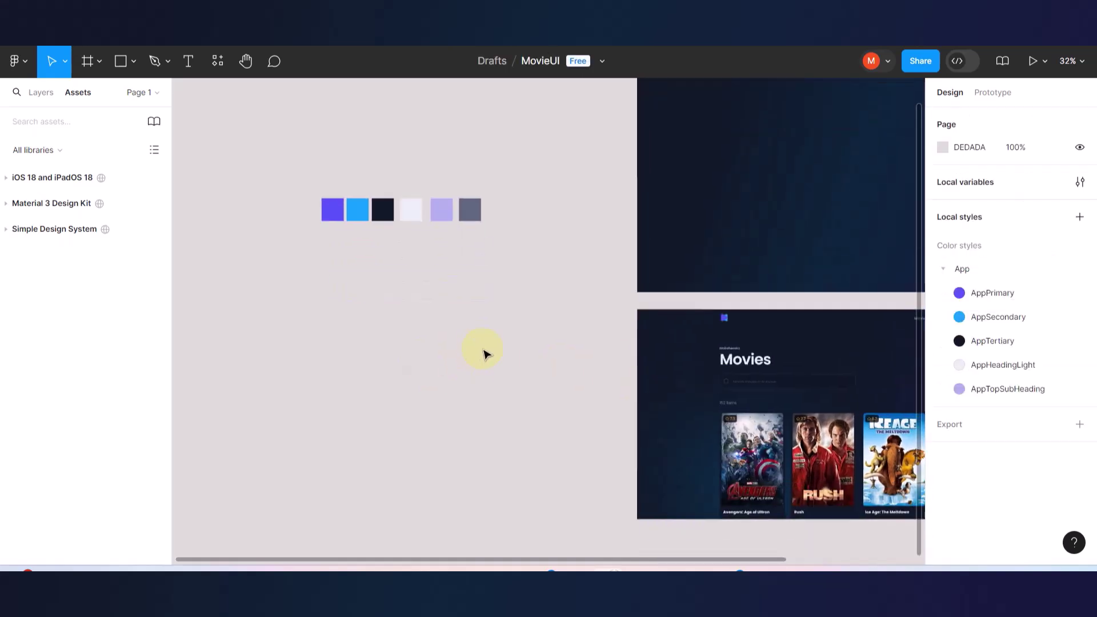
{"action": "left_click_drag", "start_coordinate": [522, 250], "coordinate": [501, 264]}
{"action": "left_click_drag", "start_coordinate": [436, 275], "coordinate": [306, 191]}
{"action": "left_click_drag", "start_coordinate": [367, 215], "coordinate": [424, 353]}
{"action": "scroll", "coordinate": [534, 435], "scroll_direction": "up", "scroll_amount": 5}
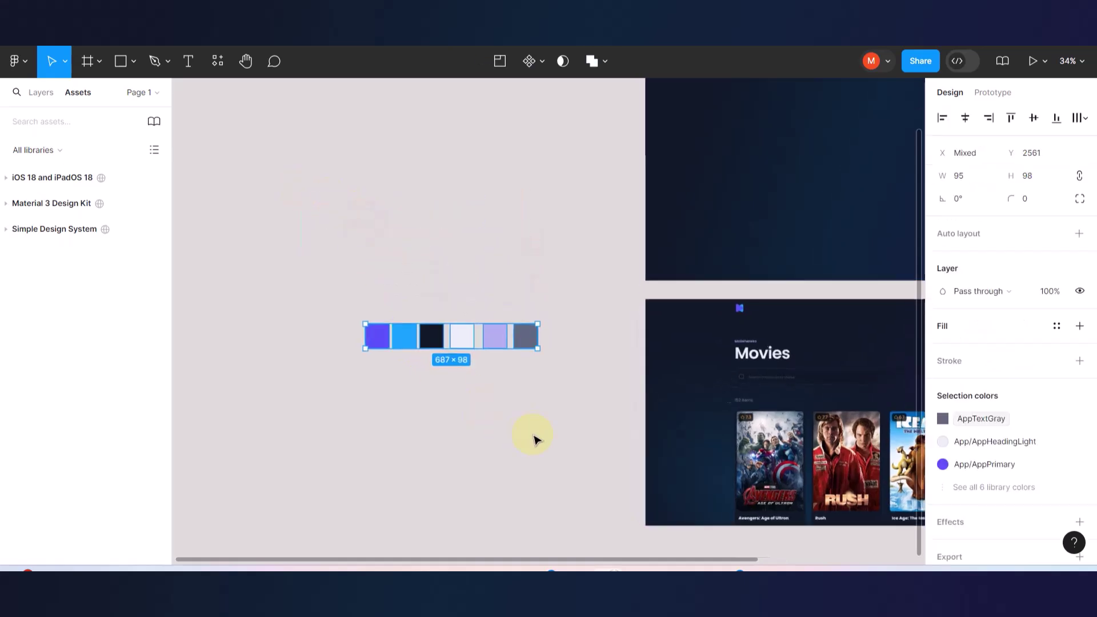
{"action": "left_click", "coordinate": [576, 372]}
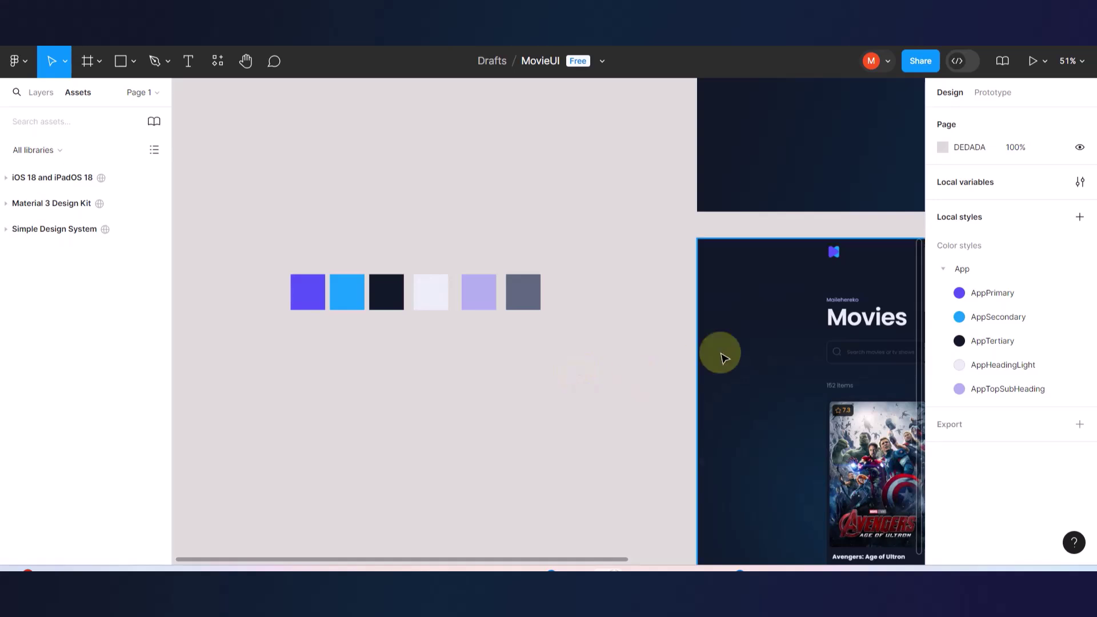
- Inspect the colour styles of the purple, blue, near-black and off-white swatches and compare them with the Movies page screenshot
{"action": "left_click", "coordinate": [305, 289]}
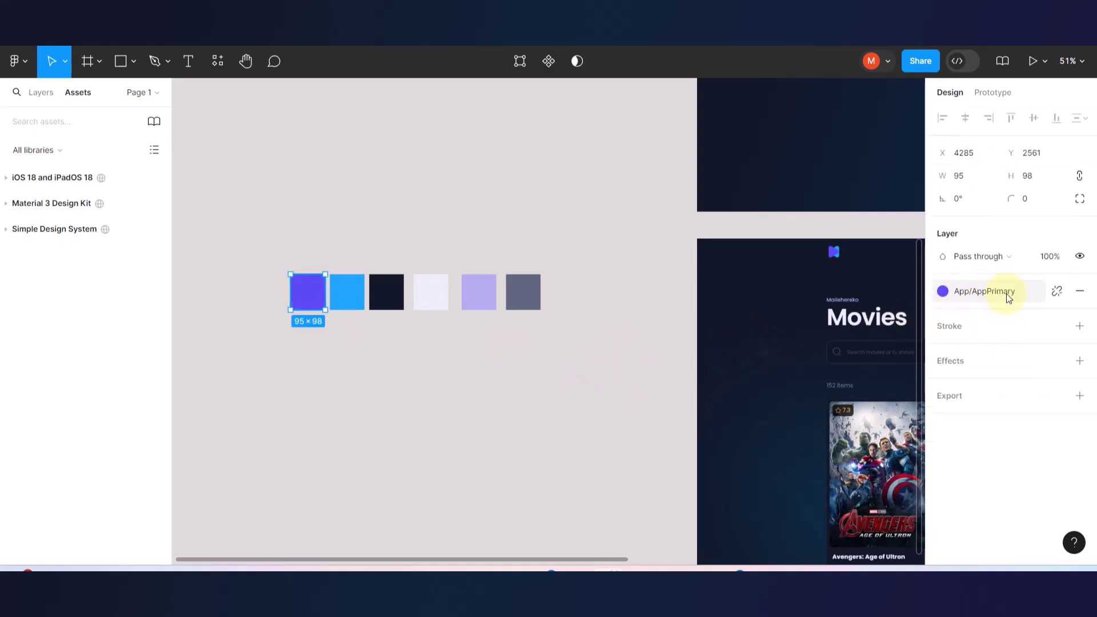
{"action": "left_click", "coordinate": [351, 299]}
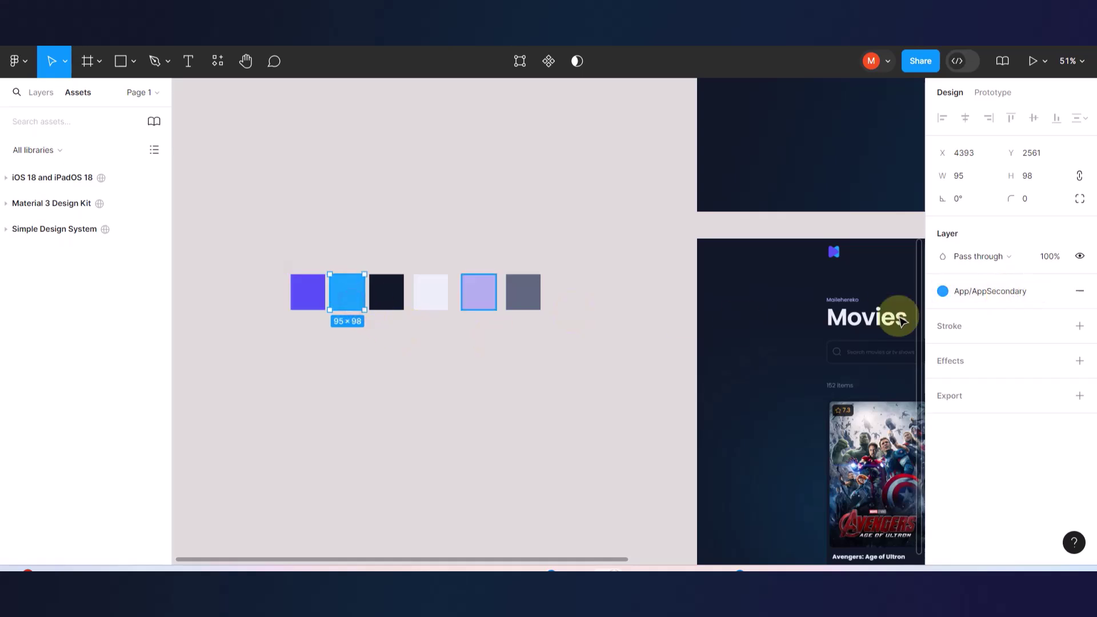
{"action": "left_click", "coordinate": [389, 295]}
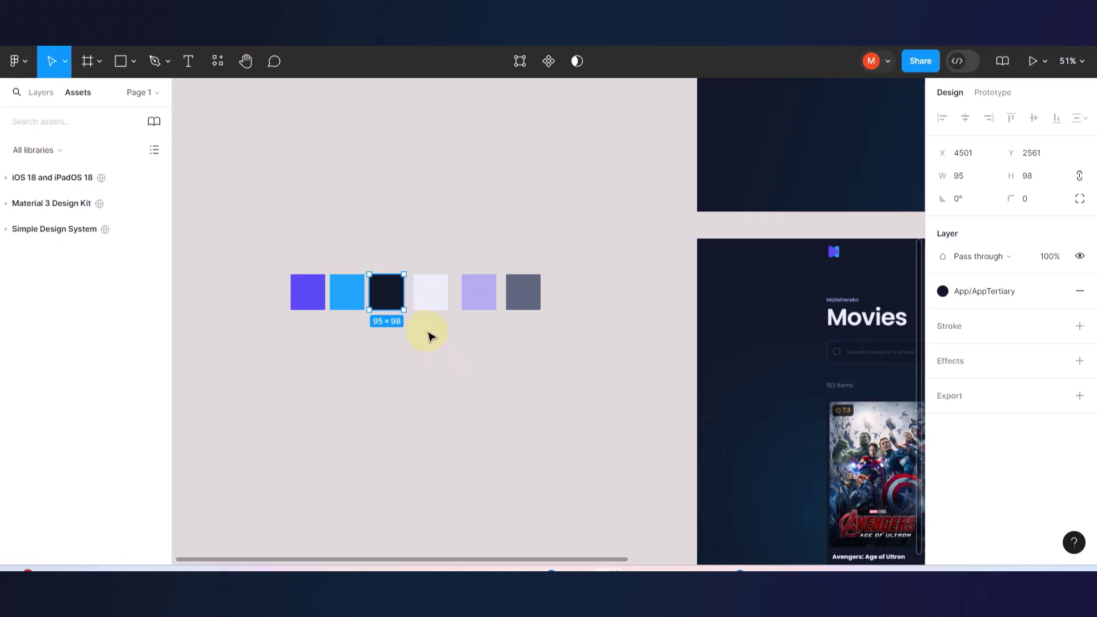
{"action": "left_click", "coordinate": [431, 300]}
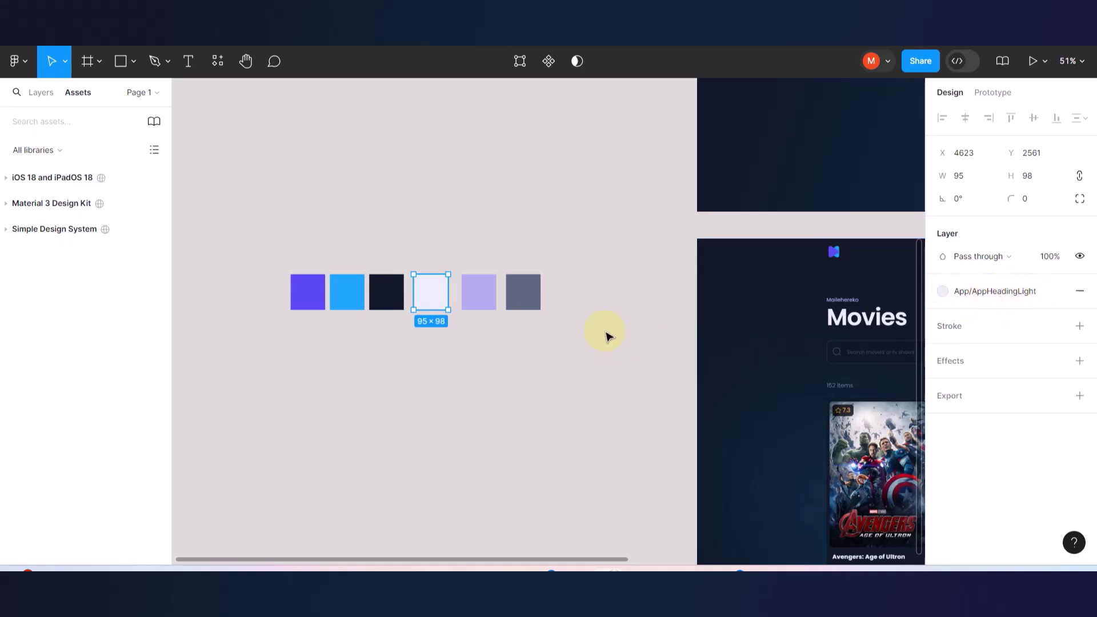
{"action": "scroll", "coordinate": [606, 332], "scroll_direction": "right", "scroll_amount": 3}
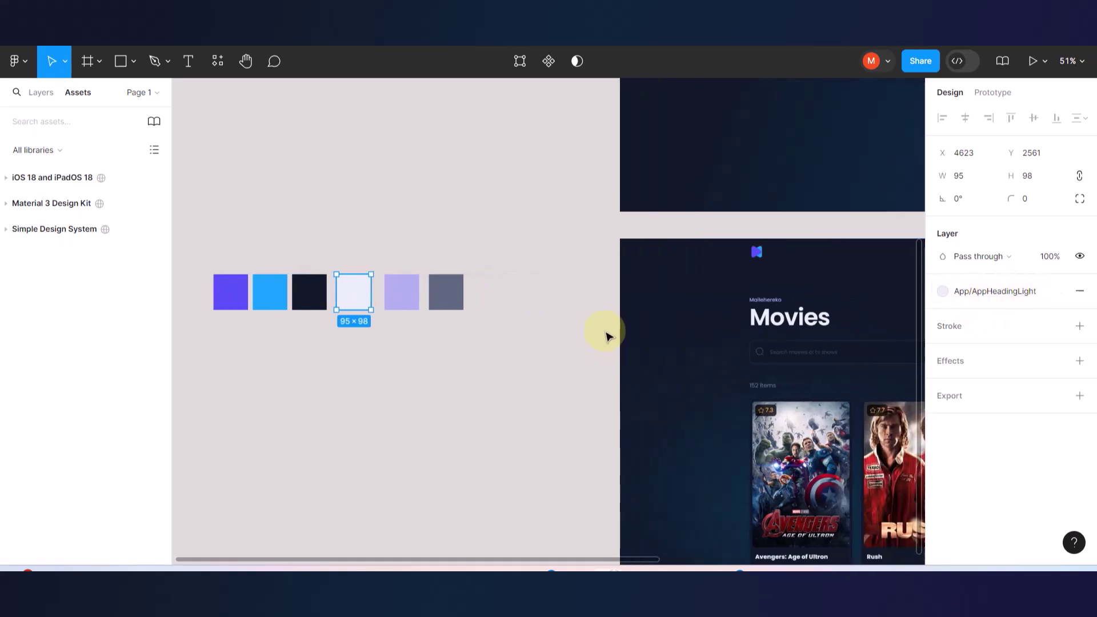
{"action": "scroll", "coordinate": [607, 336], "scroll_direction": "down", "scroll_amount": 2}
{"action": "scroll", "coordinate": [607, 336], "scroll_direction": "right", "scroll_amount": 1}
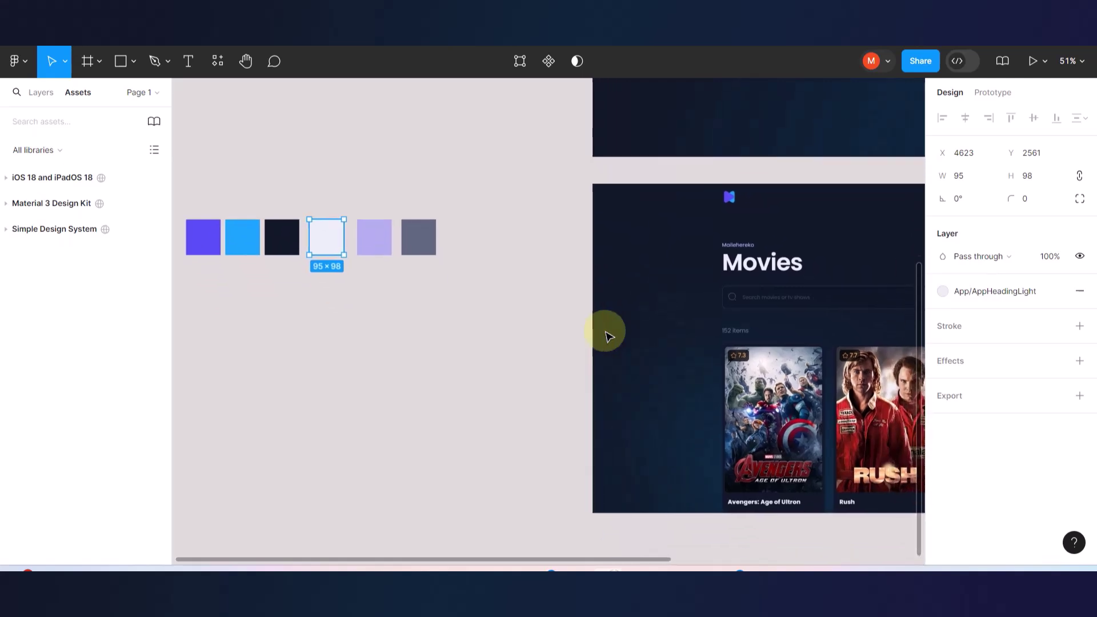
{"action": "scroll", "coordinate": [607, 336], "scroll_direction": "down", "scroll_amount": 4, "text": "ctrl"}
{"action": "scroll", "coordinate": [606, 333], "scroll_direction": "right", "scroll_amount": 2}
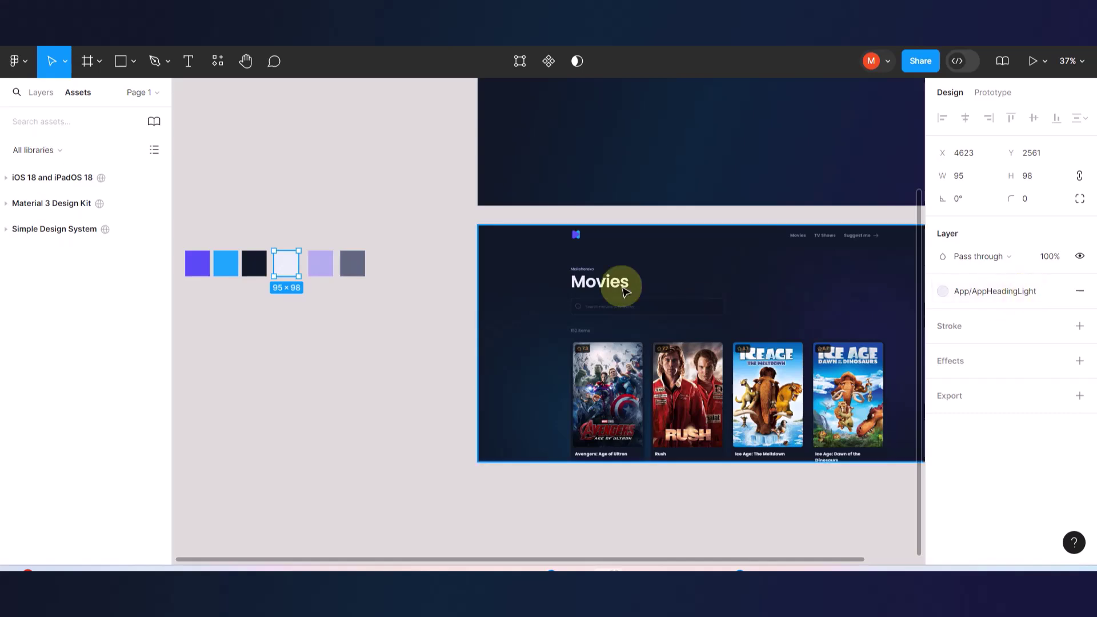
- Compare the off-white heading swatch with the Movies heading and the Avengers: Age of Ultron card title in the Movies page screenshot
{"action": "scroll", "coordinate": [605, 403], "scroll_direction": "up", "scroll_amount": 5}
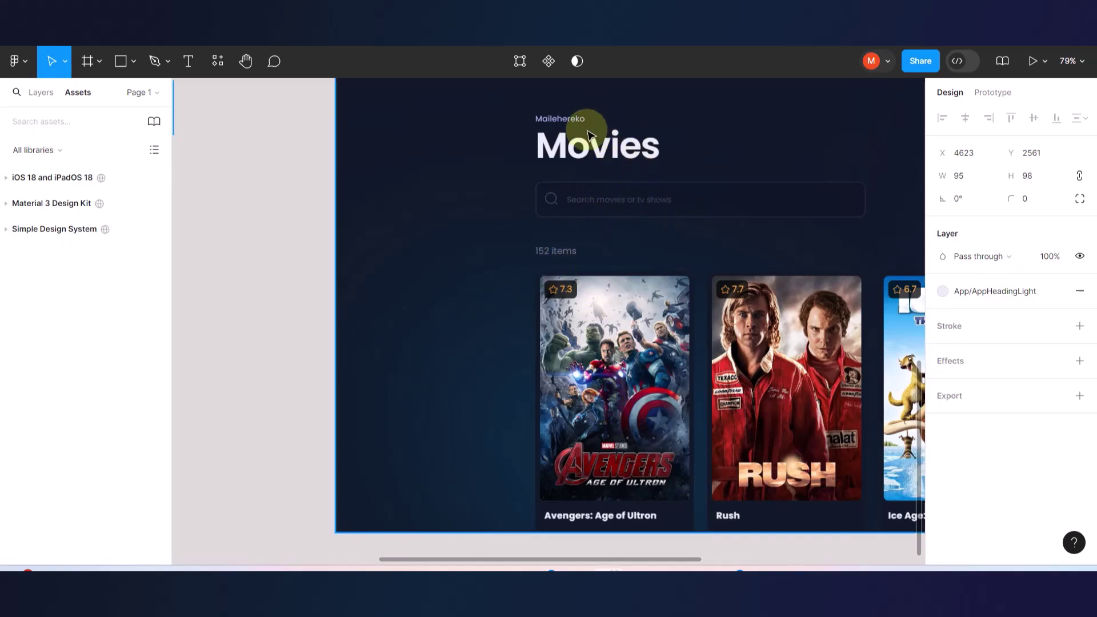
{"action": "scroll", "coordinate": [629, 315], "scroll_direction": "down", "scroll_amount": 5}
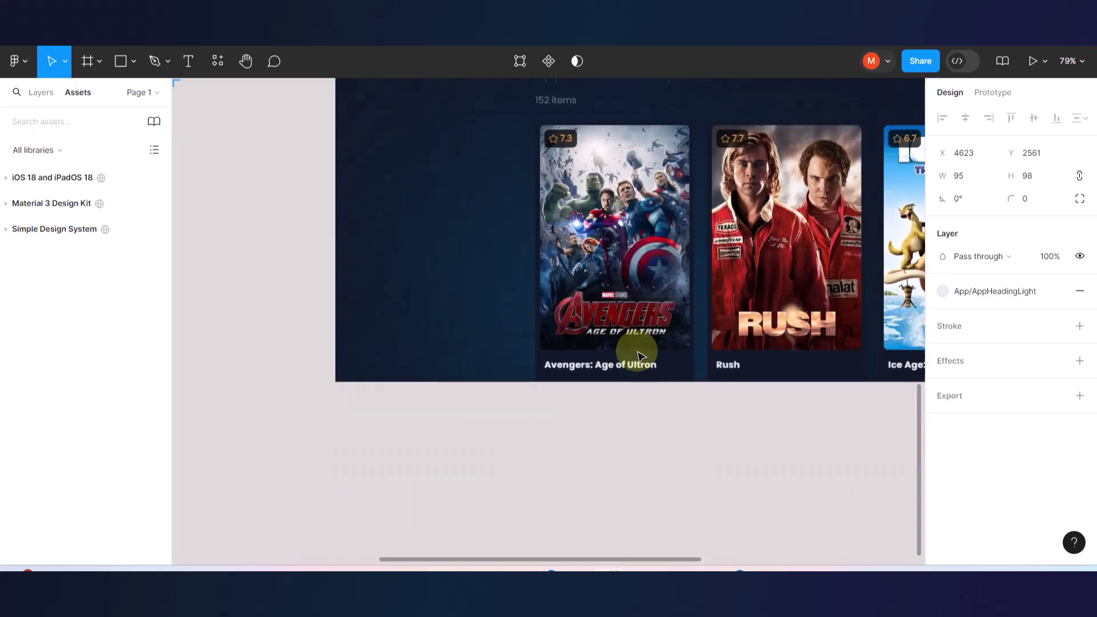
{"action": "scroll", "coordinate": [633, 379], "scroll_direction": "up", "scroll_amount": 5}
{"action": "scroll", "coordinate": [632, 379], "scroll_direction": "up", "scroll_amount": 5}
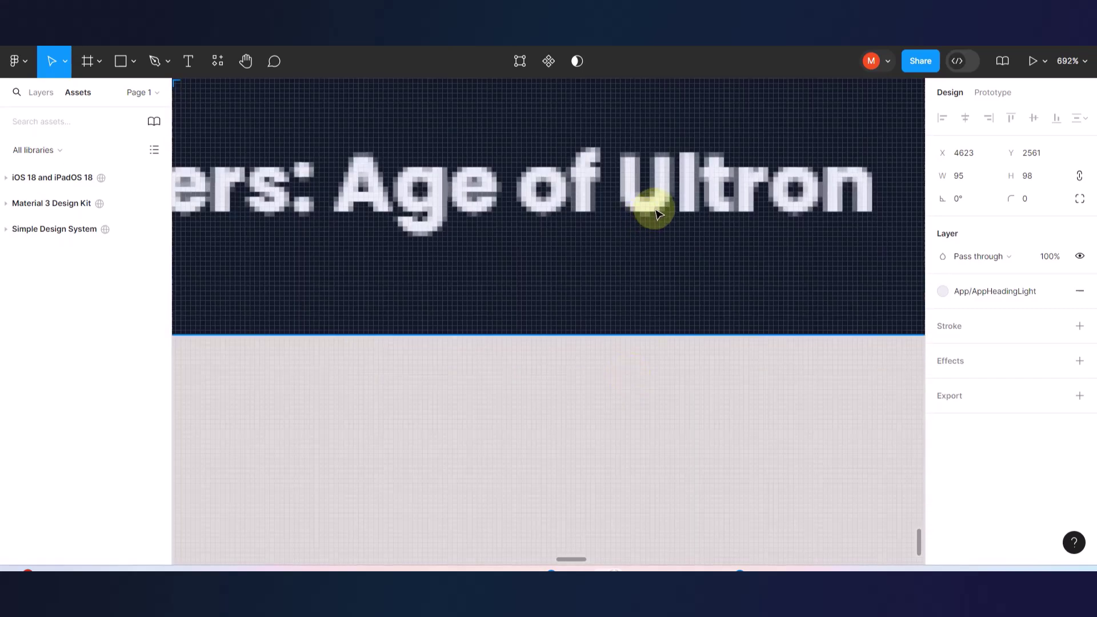
{"action": "scroll", "coordinate": [676, 252], "scroll_direction": "down", "scroll_amount": 1}
{"action": "scroll", "coordinate": [695, 280], "scroll_direction": "down", "scroll_amount": 6}
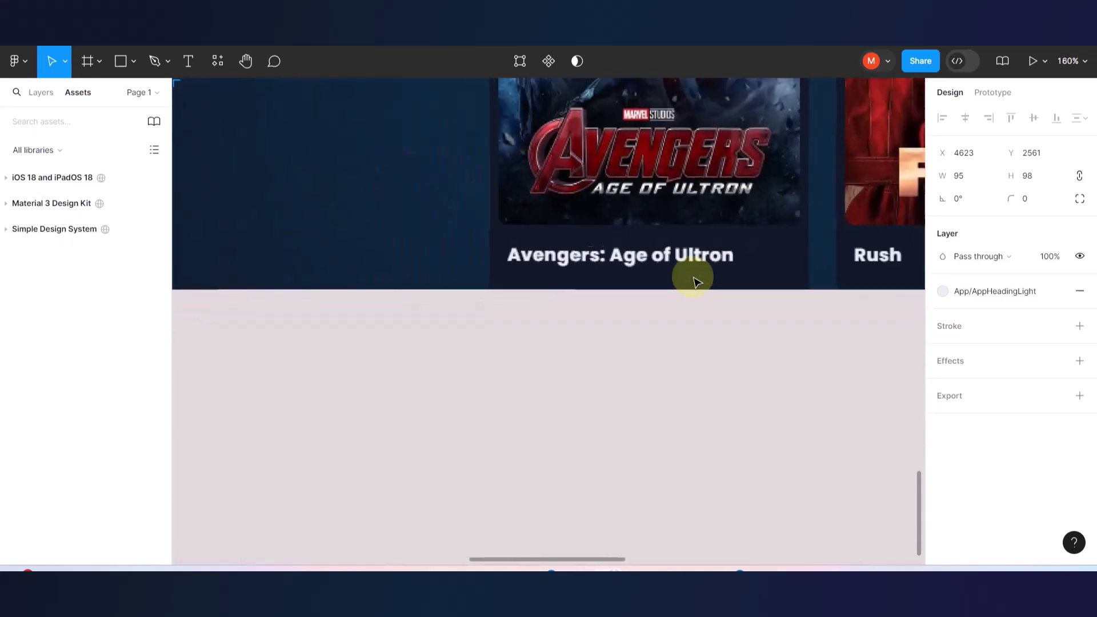
{"action": "scroll", "coordinate": [845, 276], "scroll_direction": "up", "scroll_amount": 2}
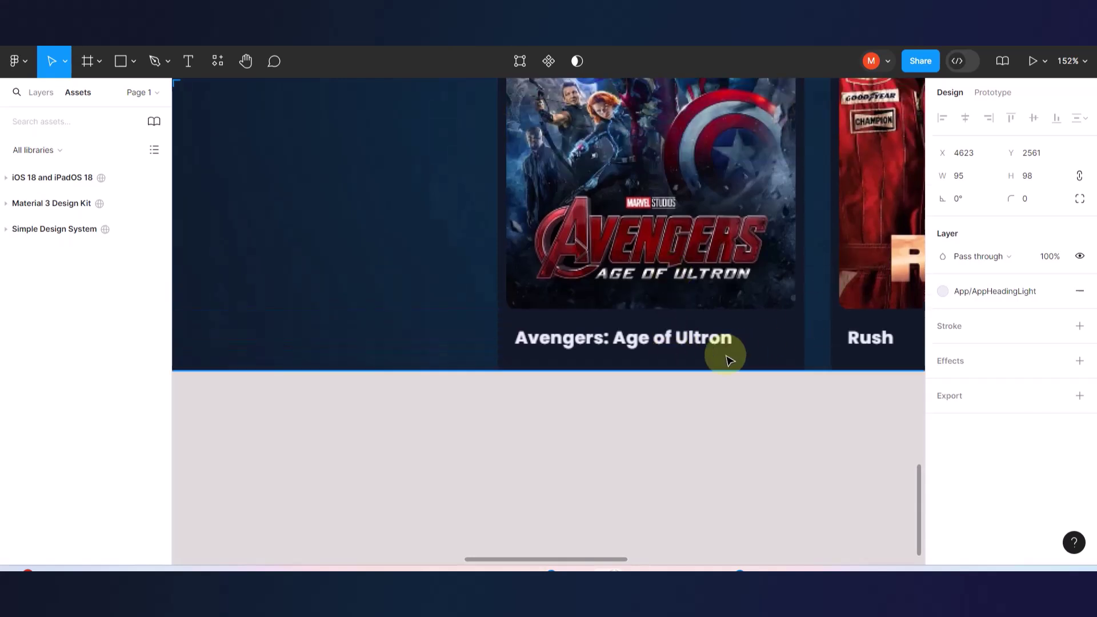
{"action": "scroll", "coordinate": [723, 357], "scroll_direction": "down", "scroll_amount": 4}
{"action": "scroll", "coordinate": [669, 350], "scroll_direction": "down", "scroll_amount": 3}
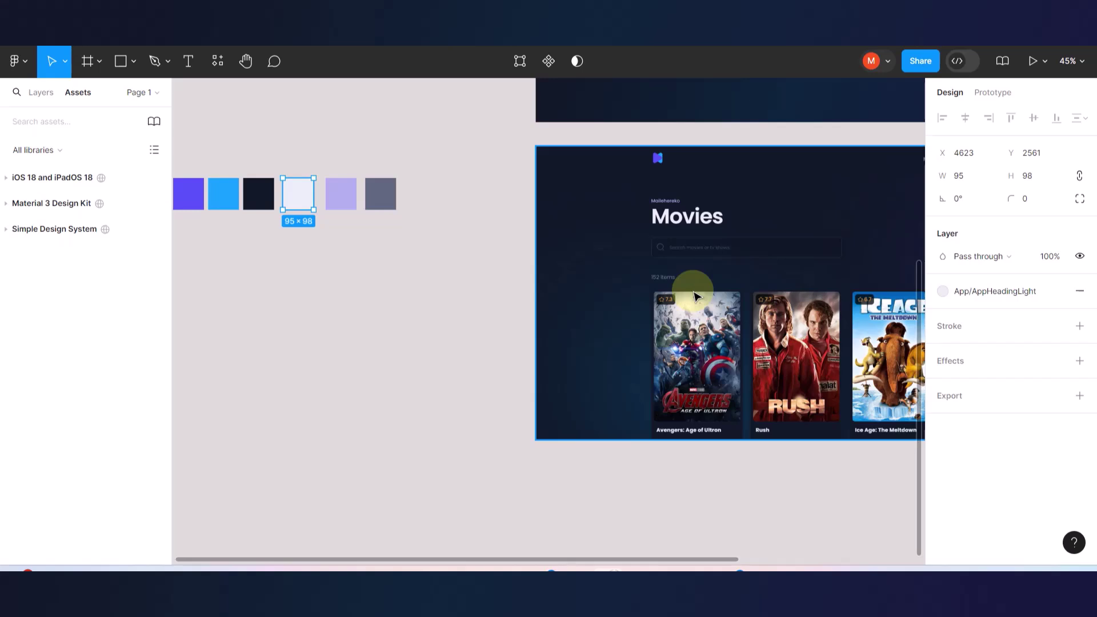
{"action": "scroll", "coordinate": [696, 296], "scroll_direction": "down", "scroll_amount": 2}
{"action": "scroll", "coordinate": [696, 296], "scroll_direction": "right", "scroll_amount": 3}
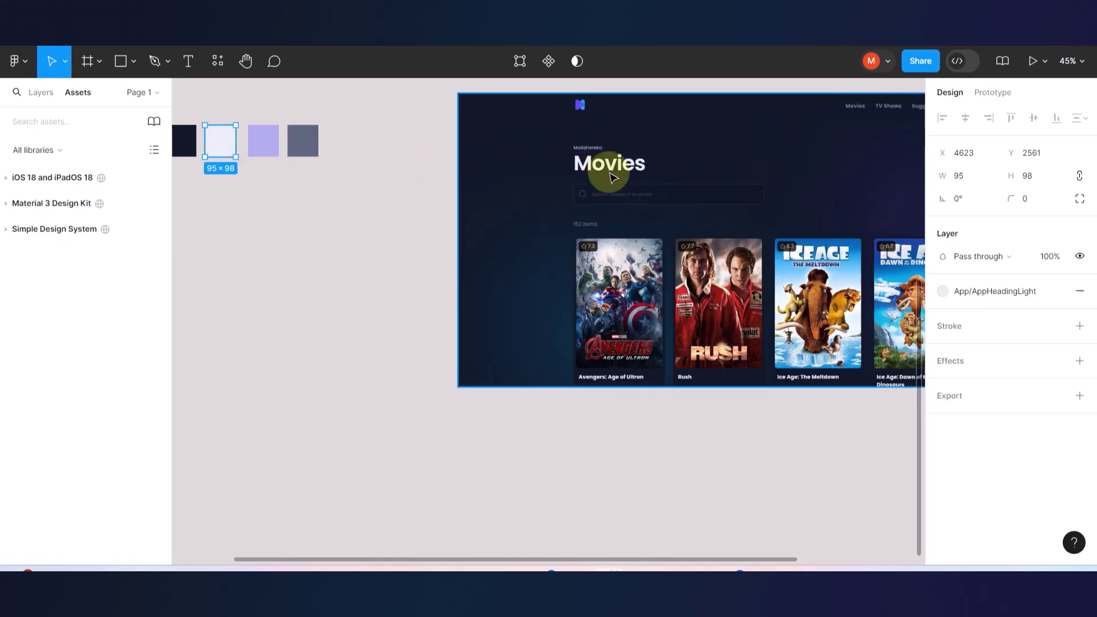
{"action": "scroll", "coordinate": [613, 178], "scroll_direction": "right", "scroll_amount": 5}
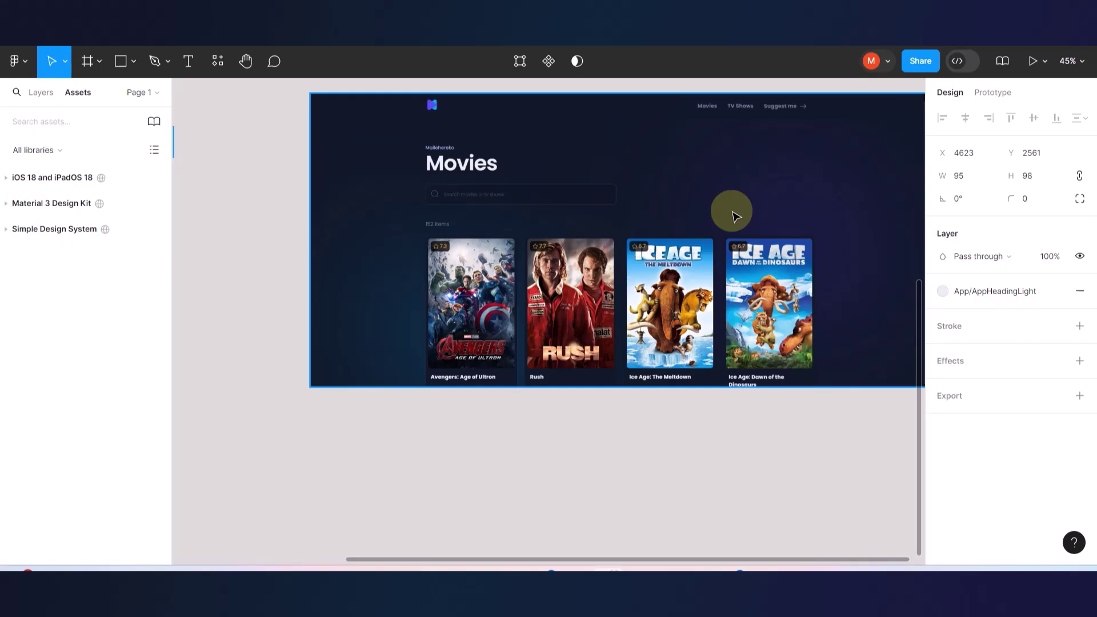
{"action": "scroll", "coordinate": [736, 216], "scroll_direction": "left", "scroll_amount": 3}
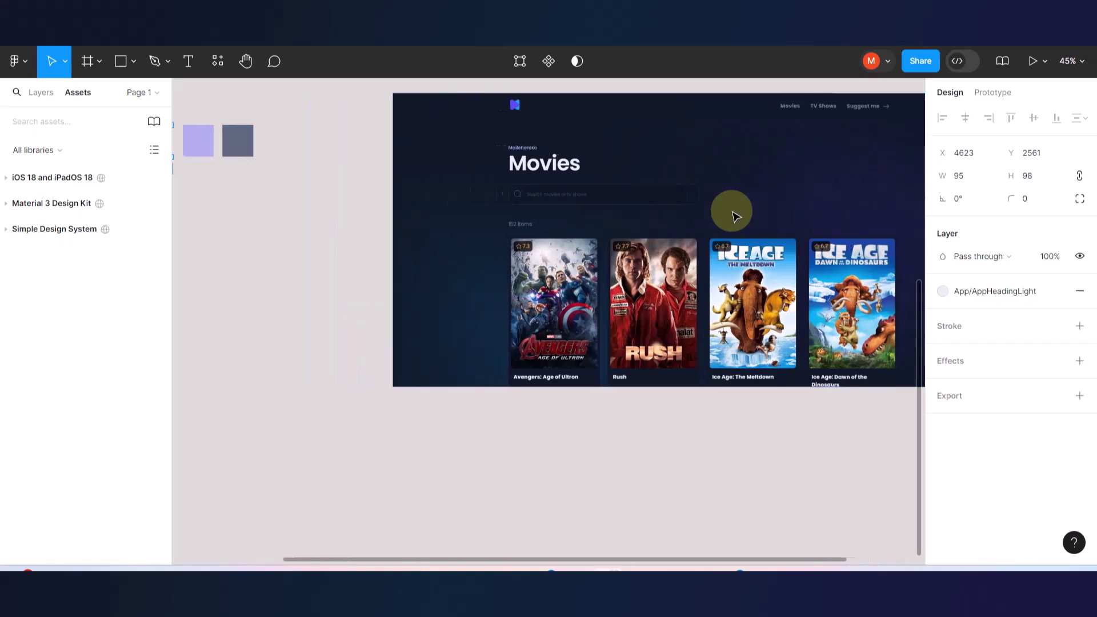
{"action": "scroll", "coordinate": [736, 216], "scroll_direction": "left", "scroll_amount": 3}
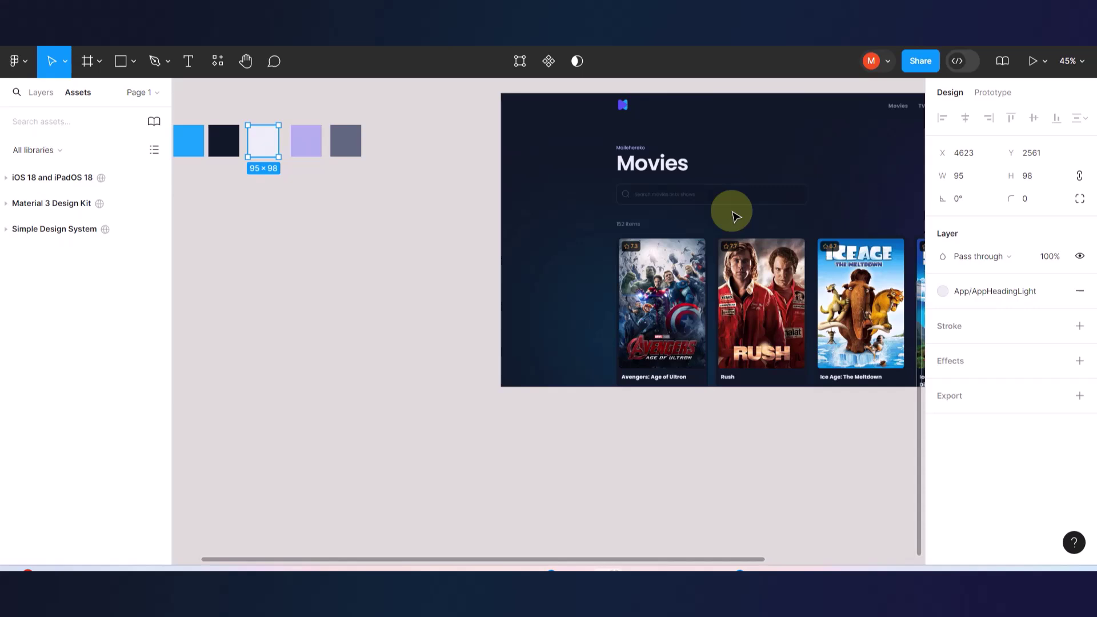
- Inspect the lavender swatch's colour style and compare it with the small Mailehereko subheading above the Movies heading
{"action": "left_click", "coordinate": [307, 145]}
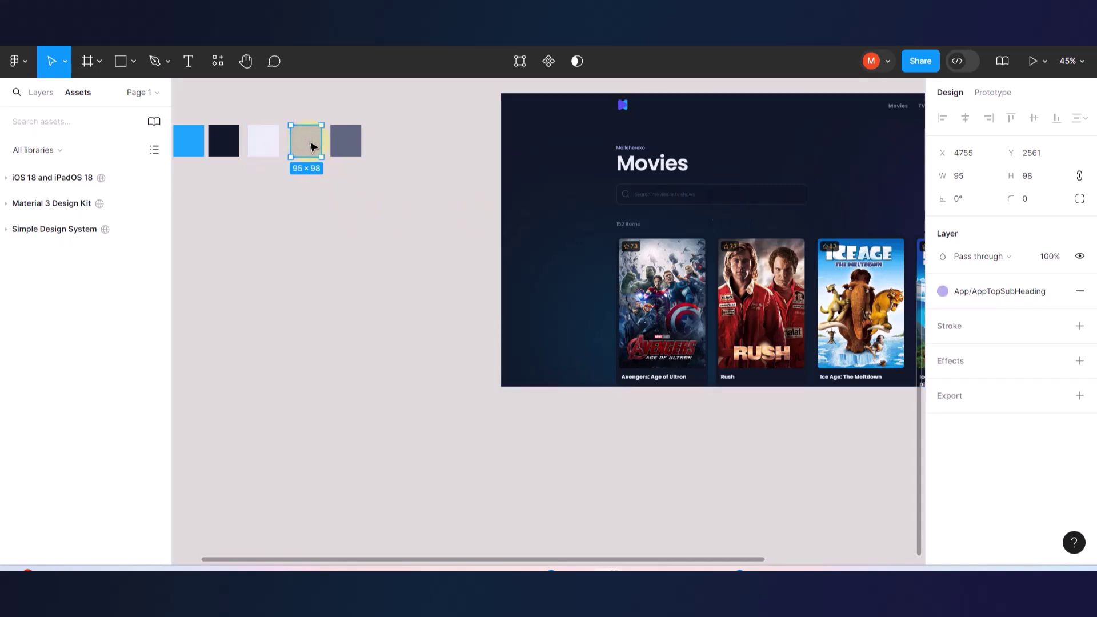
{"action": "scroll", "coordinate": [640, 152], "scroll_direction": "up", "scroll_amount": 10}
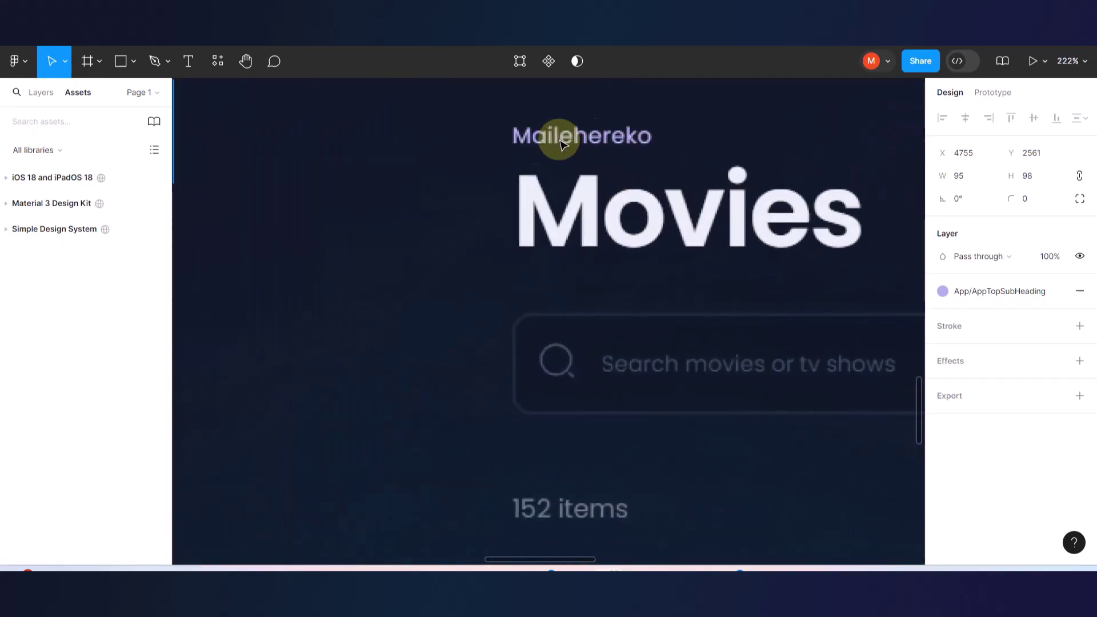
{"action": "scroll", "coordinate": [608, 164], "scroll_direction": "down", "scroll_amount": 5}
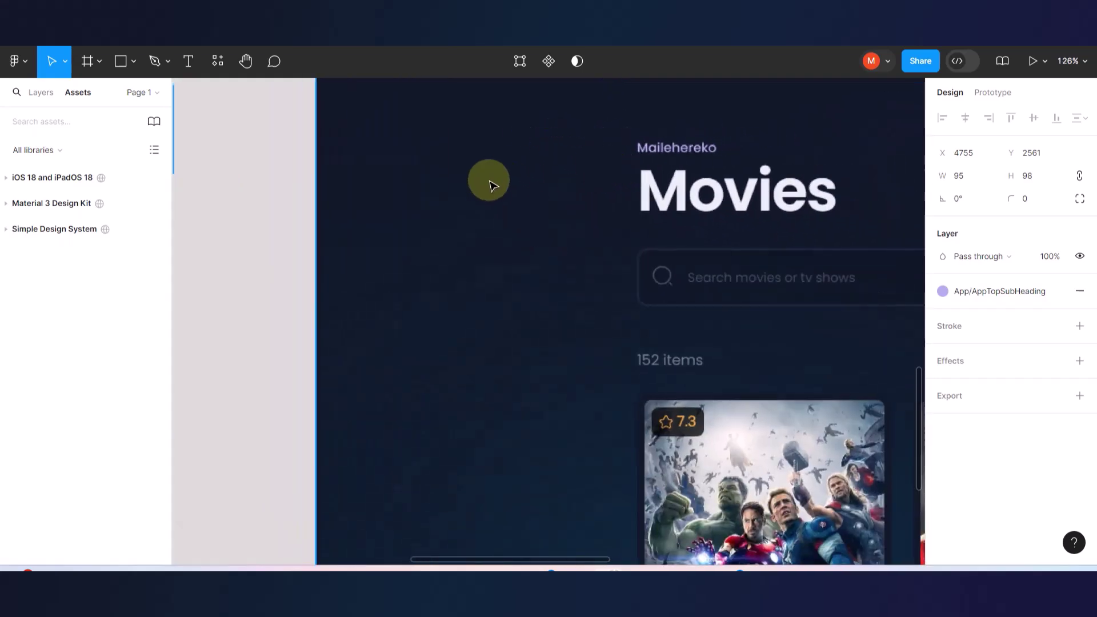
{"action": "scroll", "coordinate": [509, 254], "scroll_direction": "down", "scroll_amount": 3}
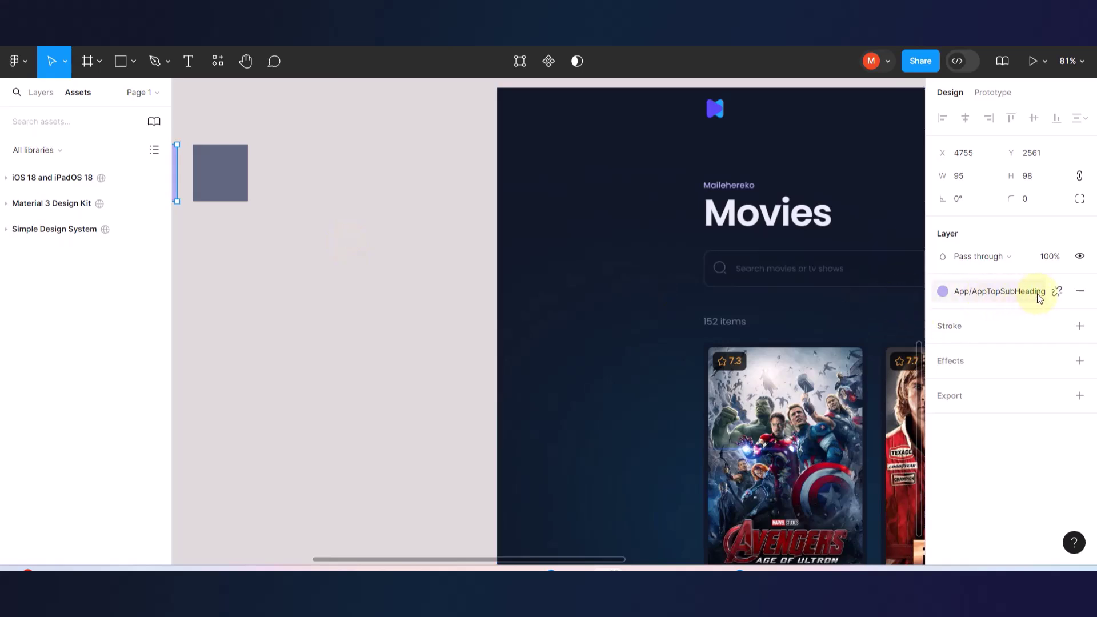
{"action": "scroll", "coordinate": [735, 217], "scroll_direction": "up", "scroll_amount": 8}
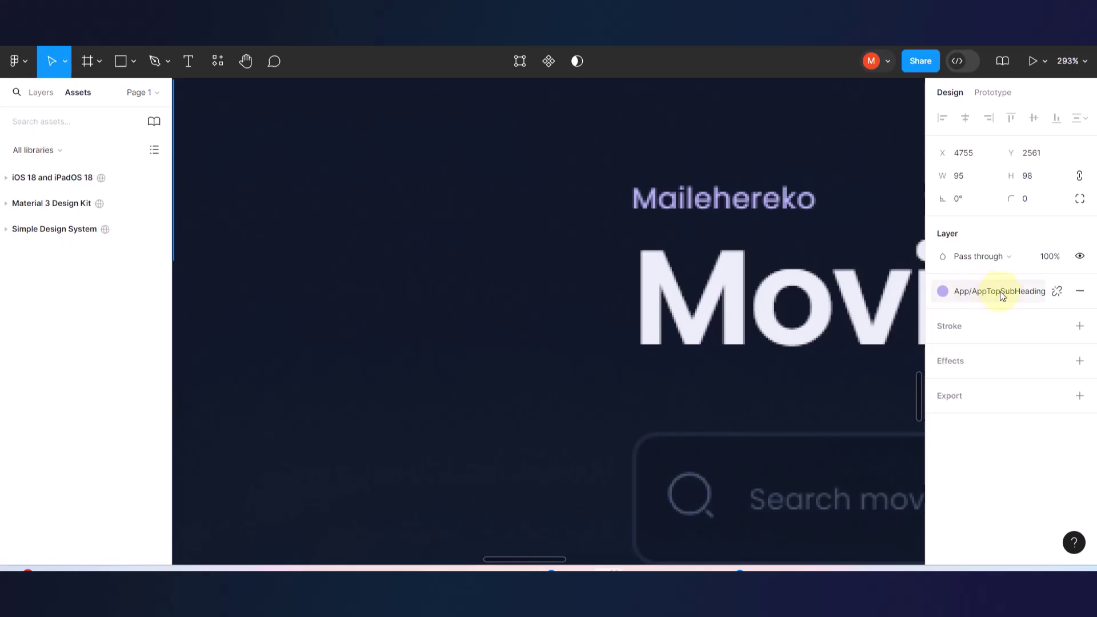
{"action": "scroll", "coordinate": [715, 338], "scroll_direction": "down", "scroll_amount": 3}
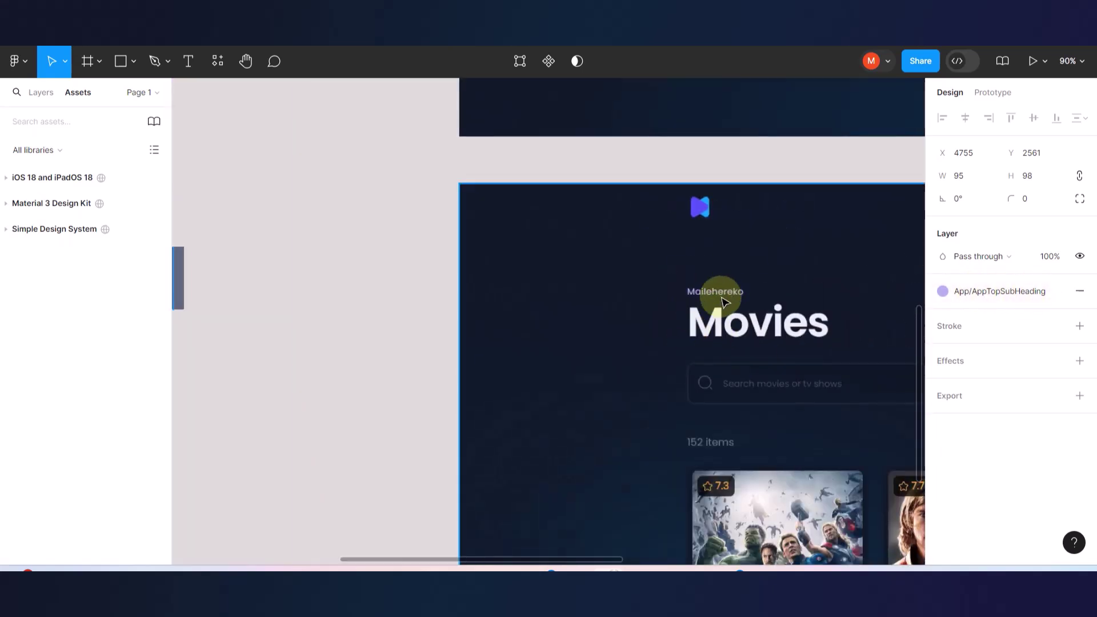
{"action": "scroll", "coordinate": [723, 301], "scroll_direction": "down", "scroll_amount": 5}
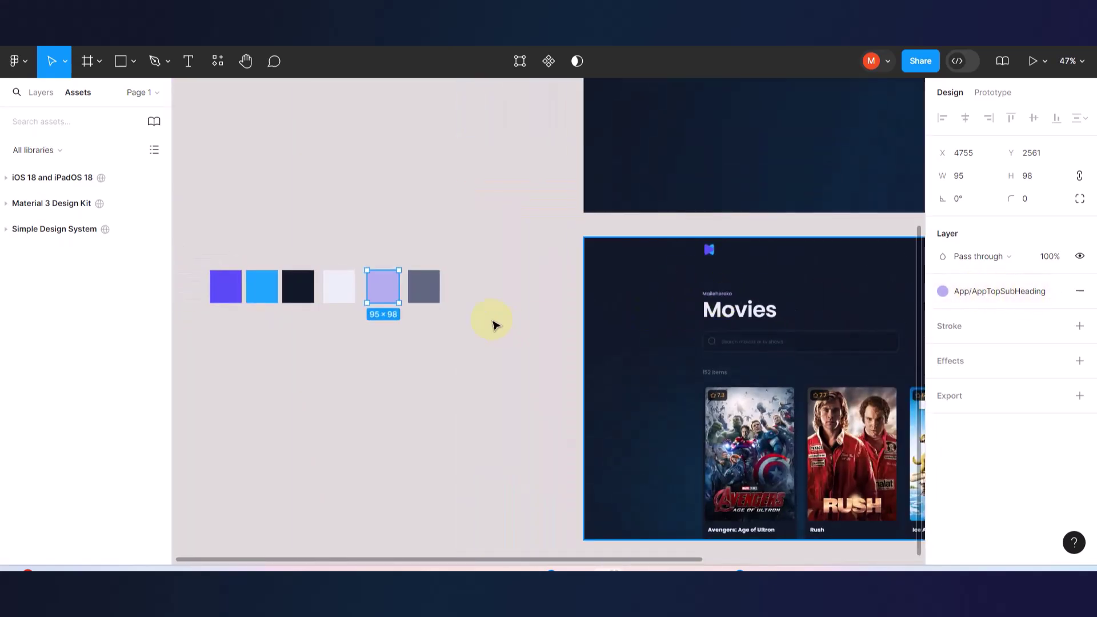
- Inspect the grey swatch's colour variable and compare it with the search placeholder and item count text in the Movies page screenshot
{"action": "left_click", "coordinate": [422, 284]}
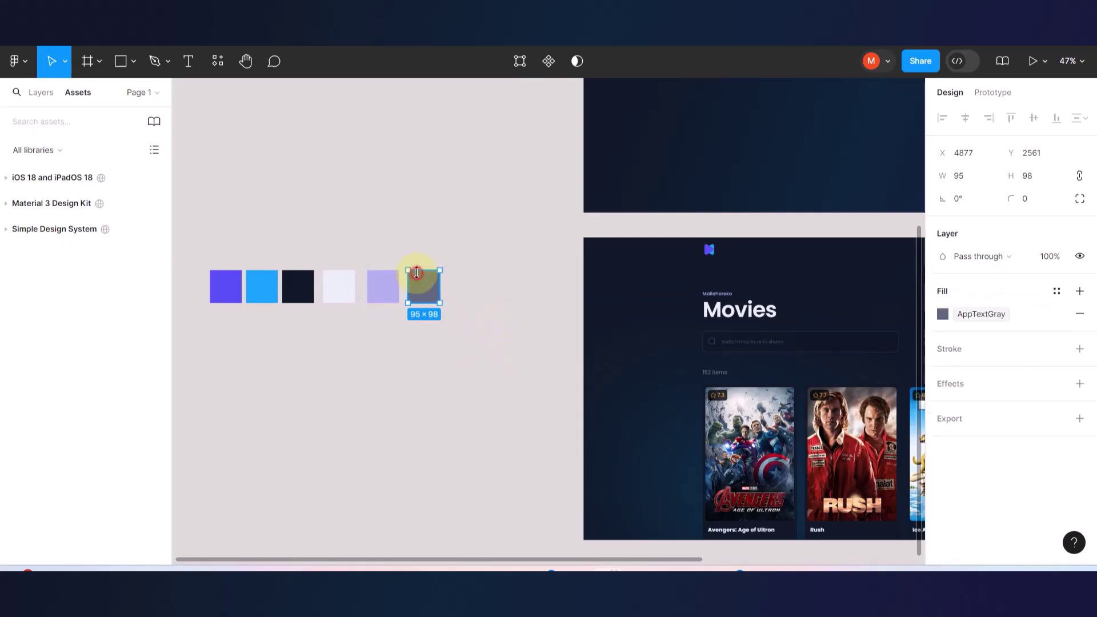
{"action": "scroll", "coordinate": [743, 374], "scroll_direction": "up", "scroll_amount": 5}
{"action": "scroll", "coordinate": [746, 378], "scroll_direction": "up", "scroll_amount": 4}
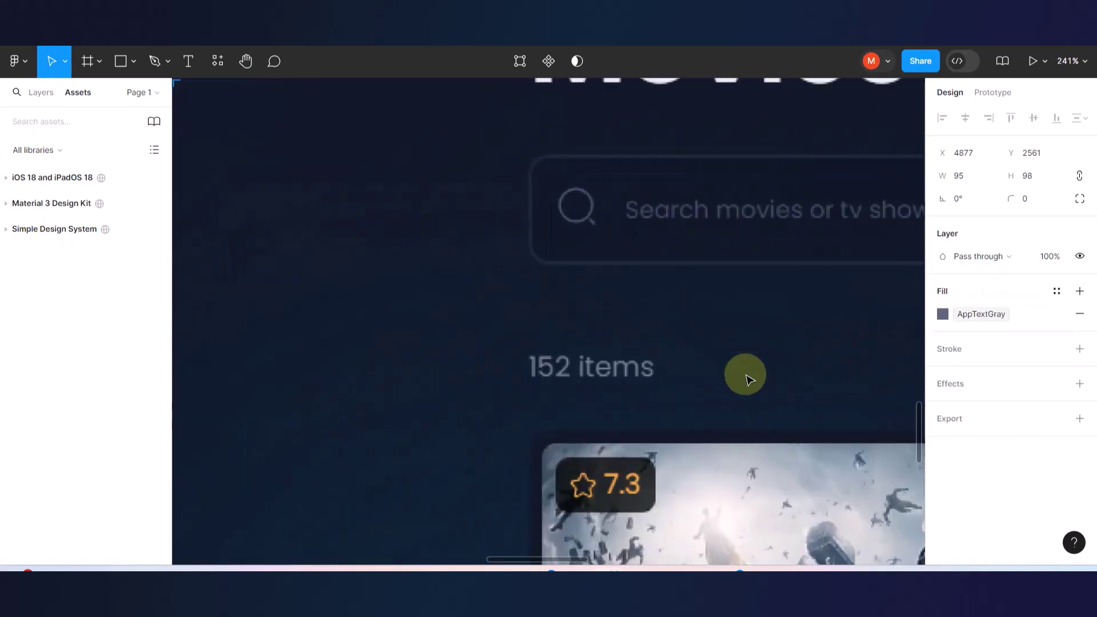
- Compare the gray swatch with the "152 items" text in the Movies screenshot, and return it to the end of the swatch row
{"action": "scroll", "coordinate": [746, 377], "scroll_direction": "down", "scroll_amount": 9}
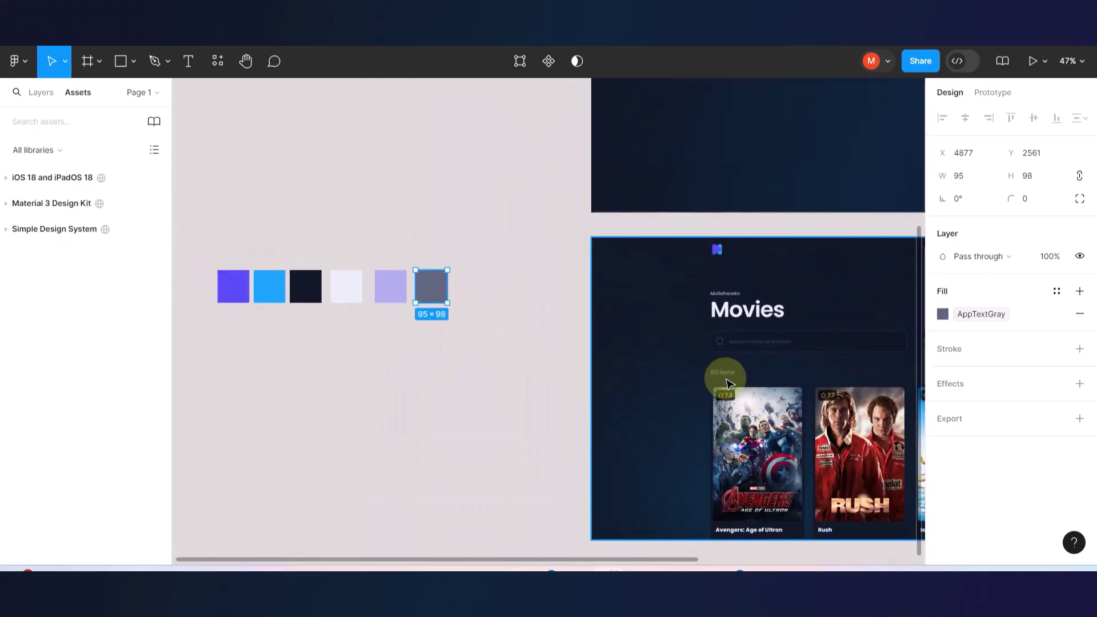
{"action": "left_click_drag", "start_coordinate": [434, 286], "coordinate": [715, 372]}
{"action": "scroll", "coordinate": [722, 376], "scroll_direction": "up", "scroll_amount": 5}
{"action": "scroll", "coordinate": [721, 382], "scroll_direction": "up", "scroll_amount": 8}
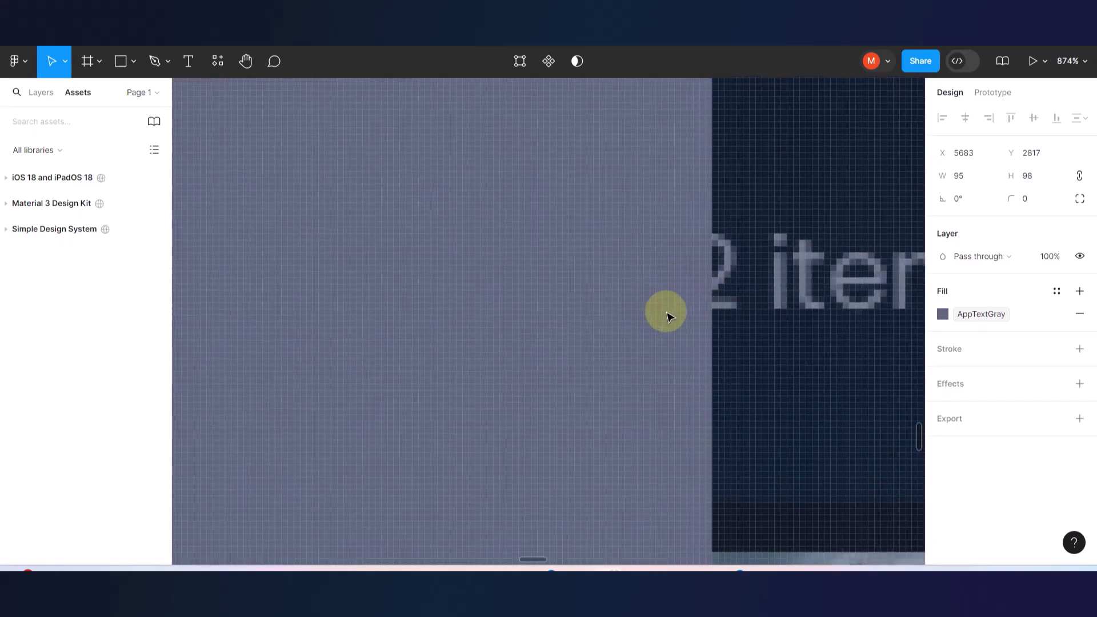
{"action": "scroll", "coordinate": [651, 317], "scroll_direction": "down", "scroll_amount": 10}
{"action": "scroll", "coordinate": [650, 315], "scroll_direction": "down", "scroll_amount": 2}
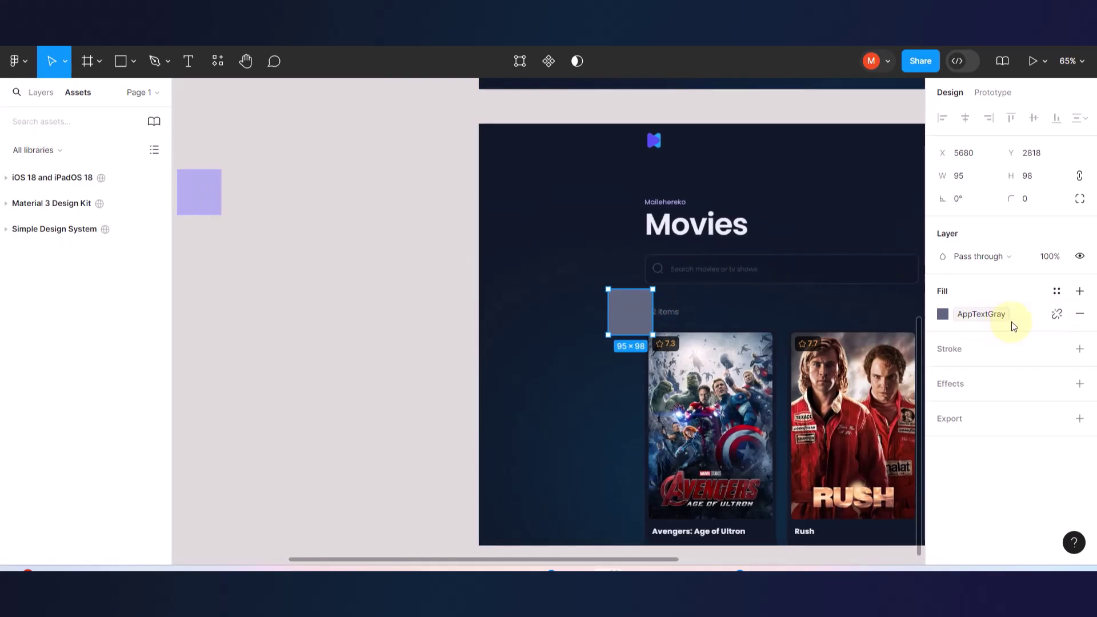
{"action": "left_click_drag", "start_coordinate": [632, 311], "coordinate": [252, 198]}
{"action": "scroll", "coordinate": [453, 310], "scroll_direction": "down", "scroll_amount": 2}
{"action": "scroll", "coordinate": [453, 309], "scroll_direction": "down", "scroll_amount": 3}
- Examine the text, search field and navigation link colors in the Movies screenshot
{"action": "scroll", "coordinate": [608, 228], "scroll_direction": "up", "scroll_amount": 5}
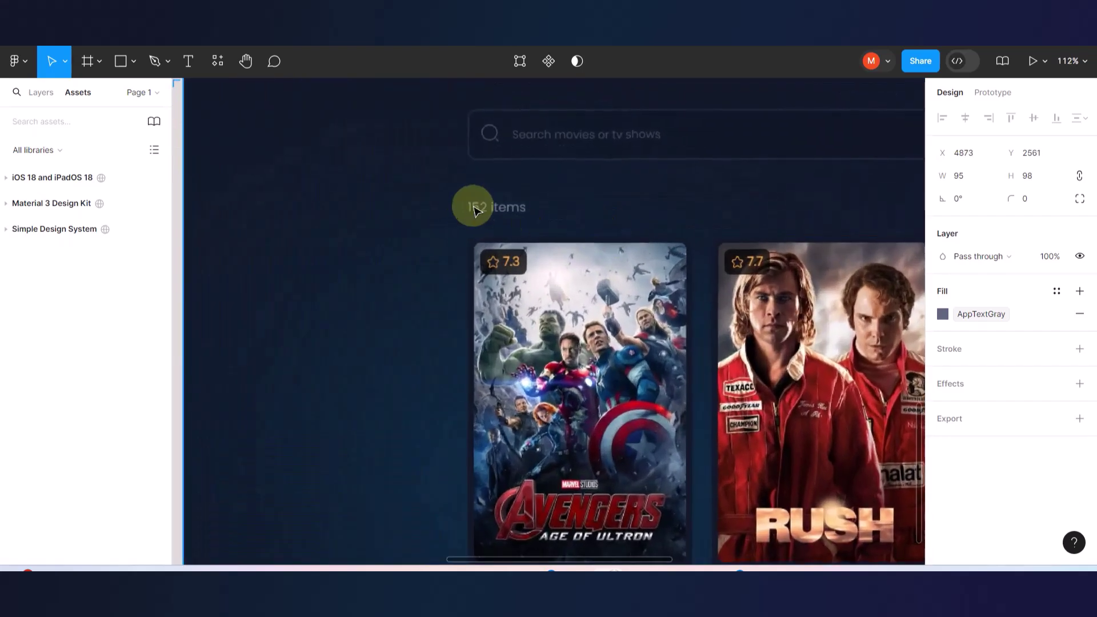
{"action": "scroll", "coordinate": [549, 238], "scroll_direction": "down", "scroll_amount": 5}
{"action": "scroll", "coordinate": [842, 186], "scroll_direction": "up", "scroll_amount": 3}
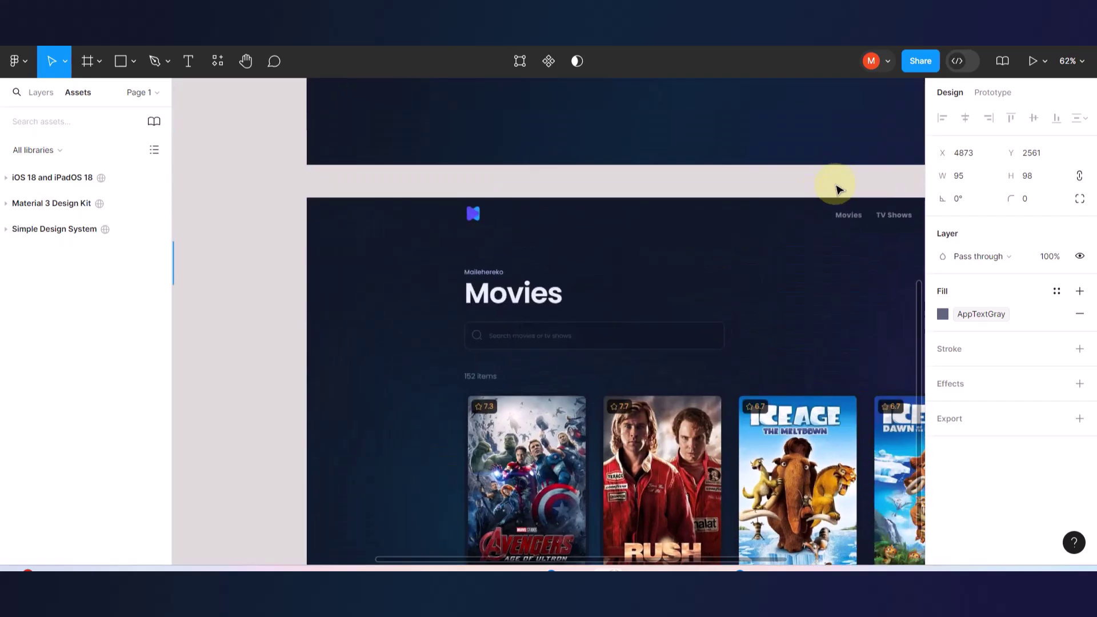
{"action": "scroll", "coordinate": [797, 217], "scroll_direction": "up", "scroll_amount": 1}
{"action": "scroll", "coordinate": [798, 218], "scroll_direction": "up", "scroll_amount": 4}
{"action": "scroll", "coordinate": [884, 226], "scroll_direction": "down", "scroll_amount": 3}
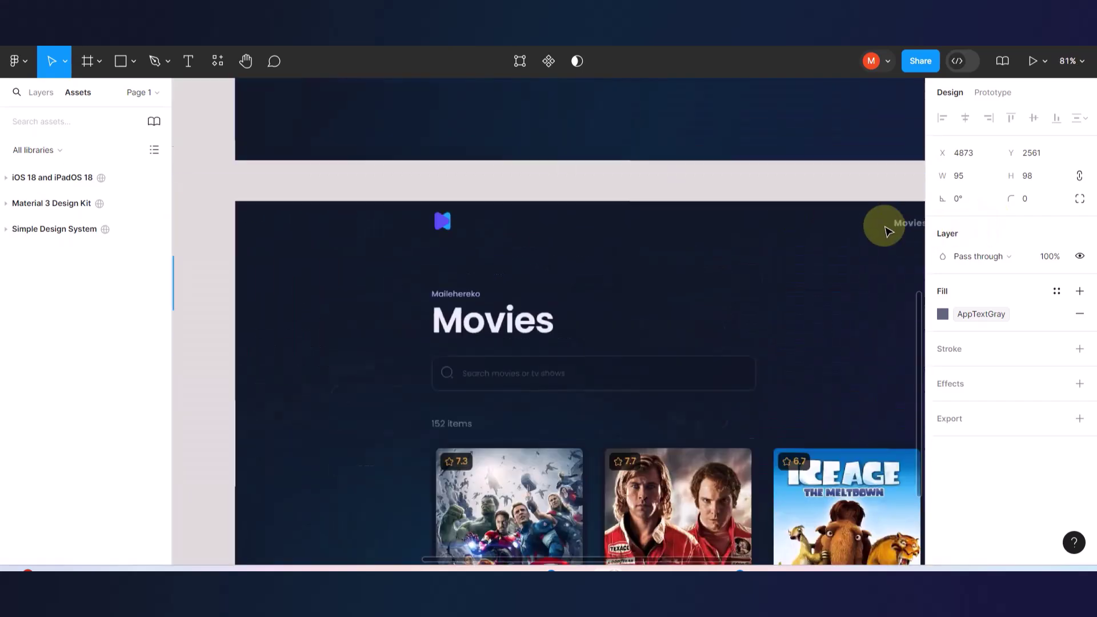
{"action": "scroll", "coordinate": [622, 289], "scroll_direction": "down", "scroll_amount": 3}
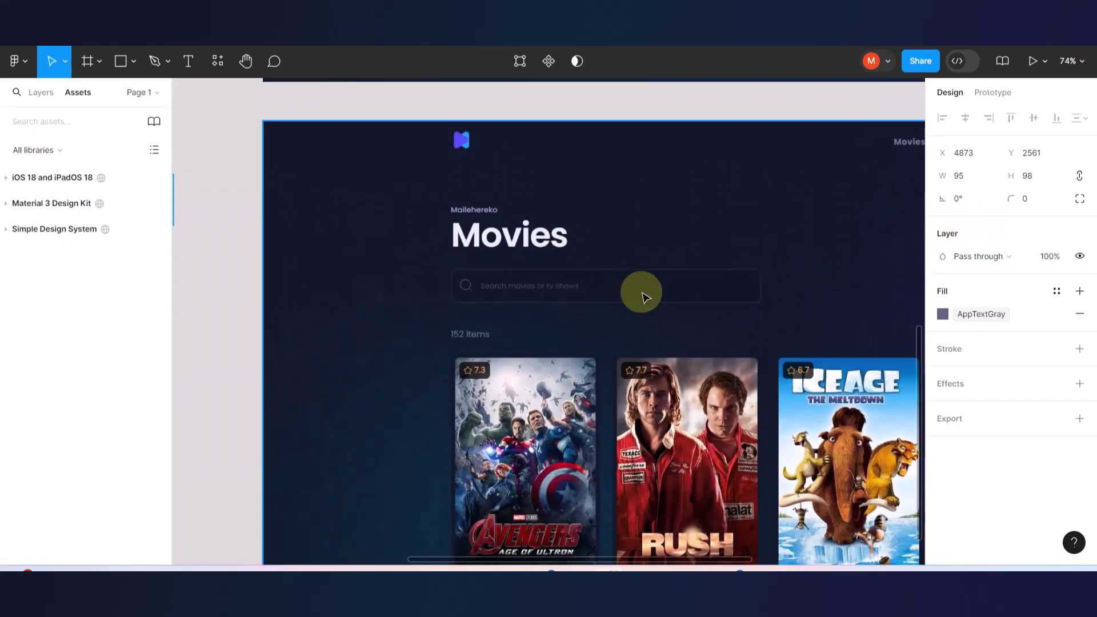
{"action": "scroll", "coordinate": [637, 293], "scroll_direction": "down", "scroll_amount": 3}
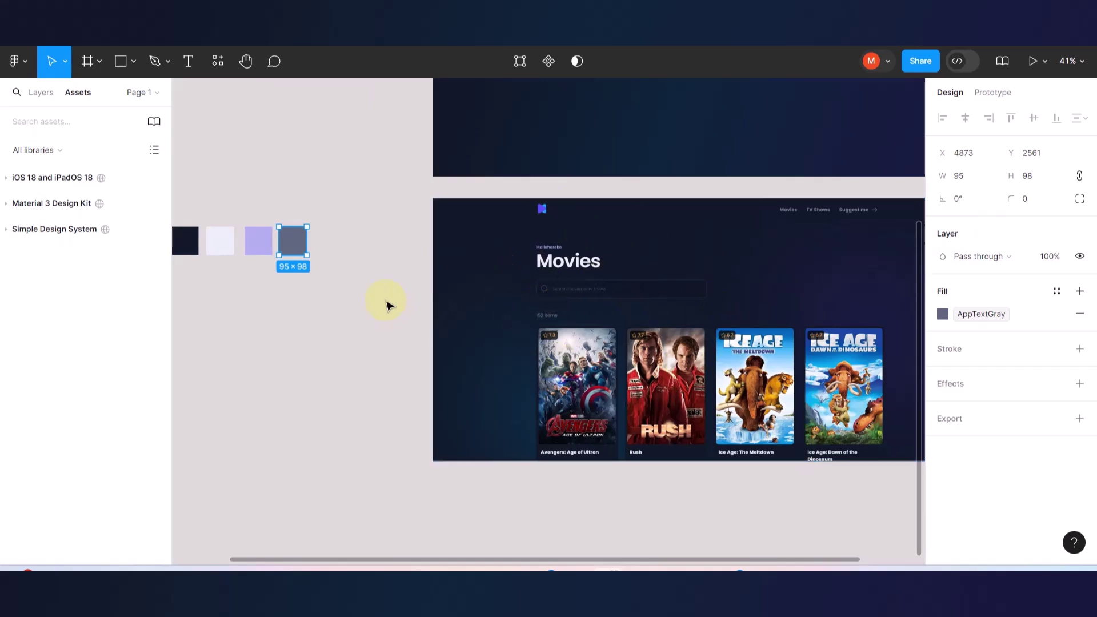
{"action": "scroll", "coordinate": [405, 301], "scroll_direction": "left", "scroll_amount": 3}
{"action": "left_click", "coordinate": [546, 275]}
{"action": "left_click", "coordinate": [495, 235]}
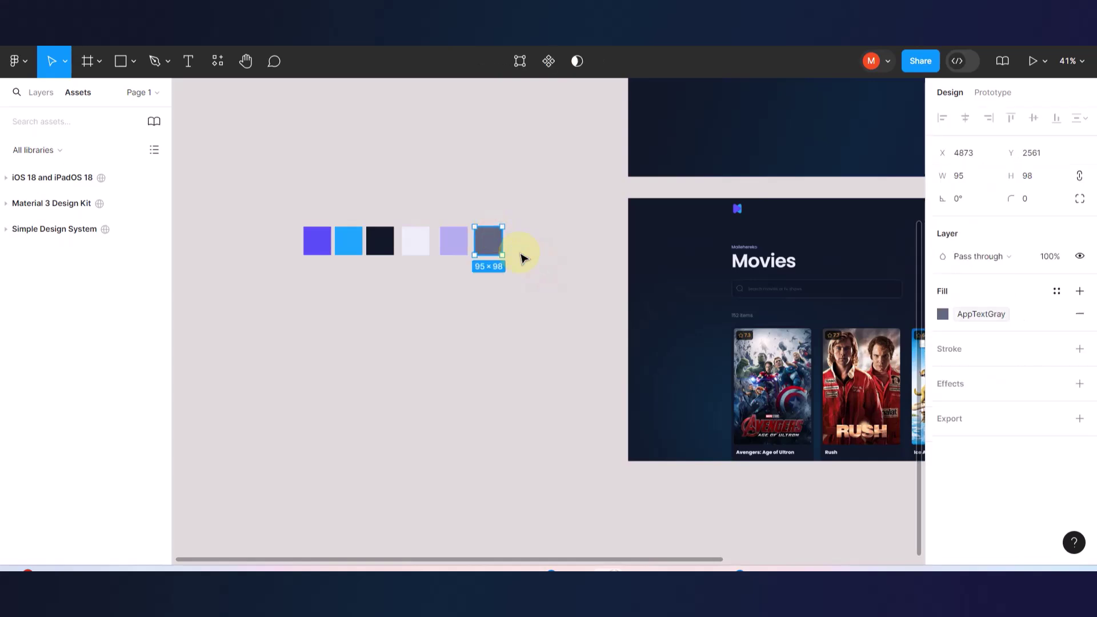
{"action": "scroll", "coordinate": [520, 252], "scroll_direction": "right", "scroll_amount": 3}
{"action": "left_click", "coordinate": [392, 262]}
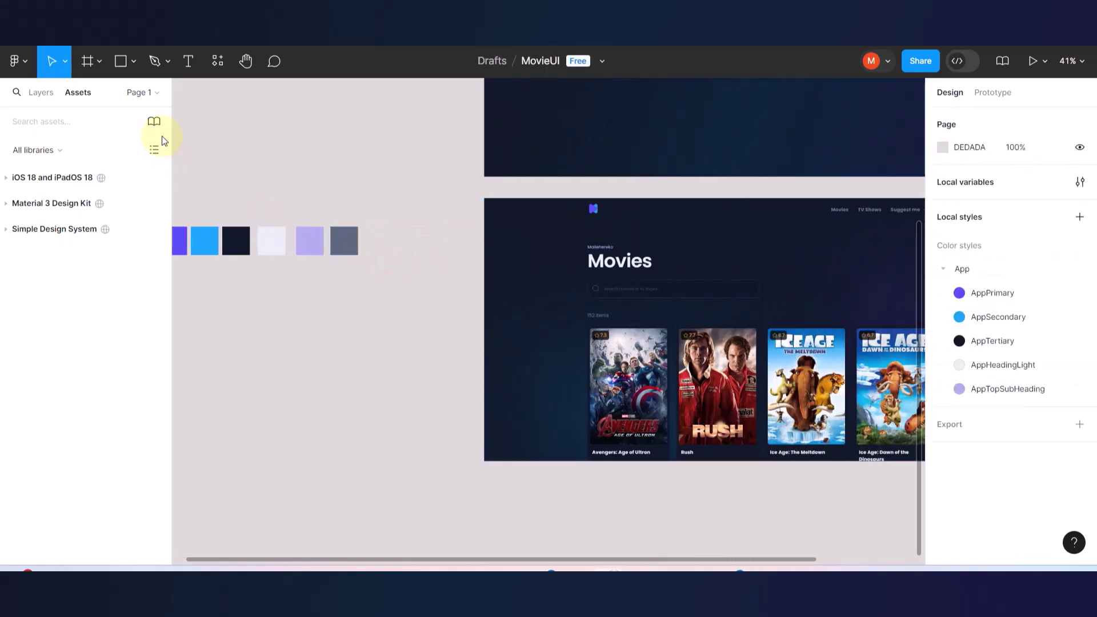
- Draw a 95 × 98 rectangle matching the gray swatch and place it beside that swatch at the end of the row
{"action": "left_click", "coordinate": [126, 63]}
{"action": "scroll", "coordinate": [387, 237], "scroll_direction": "up", "scroll_amount": 6}
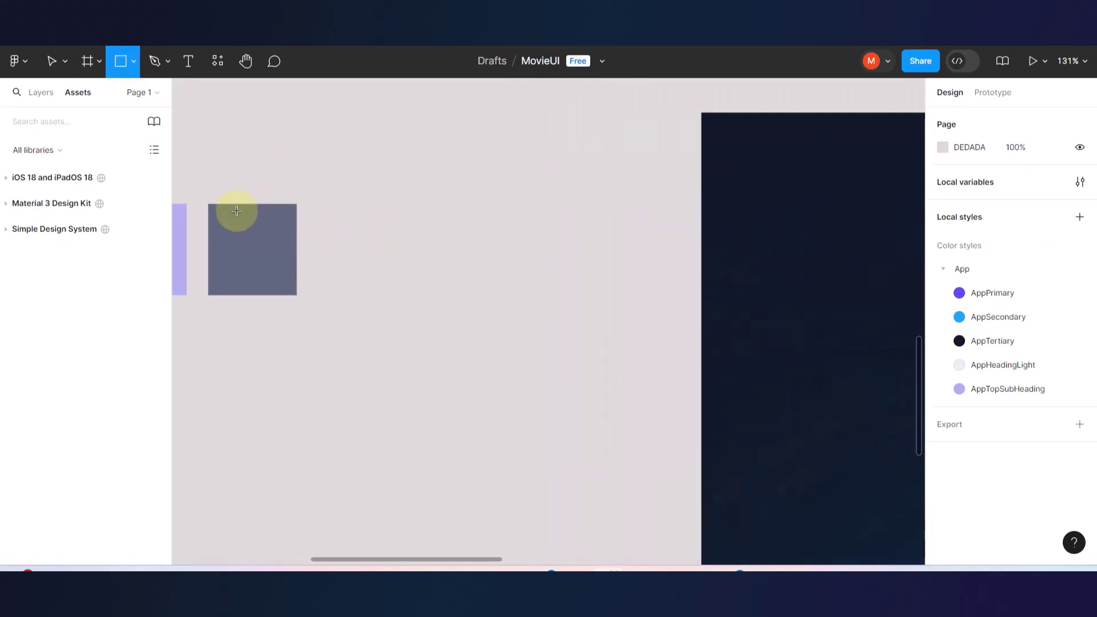
{"action": "left_click_drag", "start_coordinate": [213, 205], "coordinate": [298, 295]}
{"action": "left_click_drag", "start_coordinate": [276, 252], "coordinate": [367, 250]}
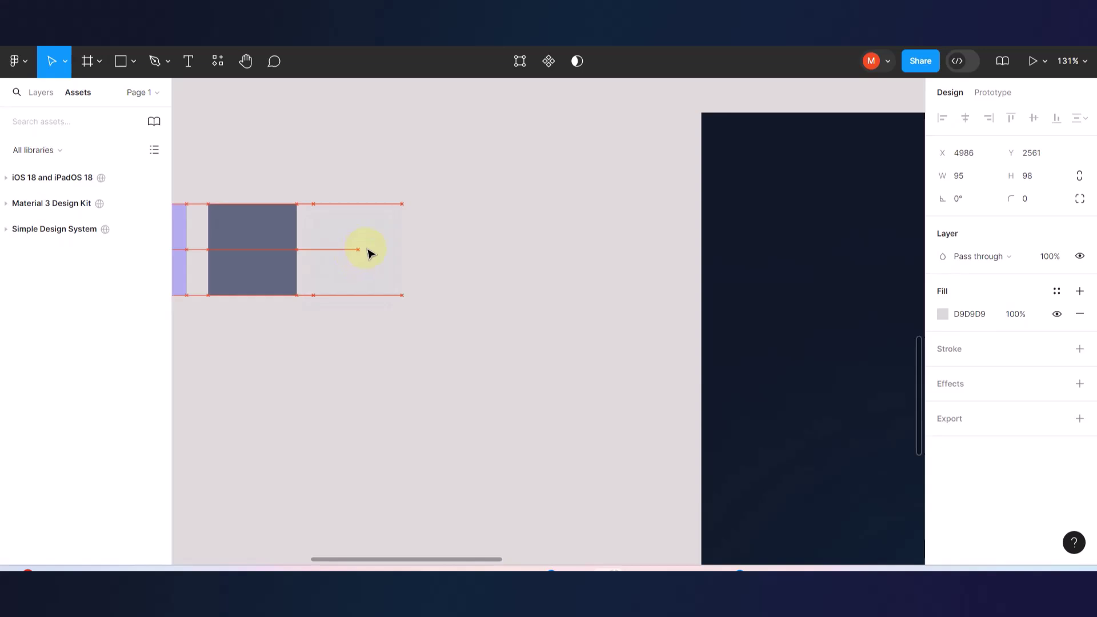
- Fill the new swatch with 20283E, sampled from the border of the search field in the Movies screenshot
{"action": "scroll", "coordinate": [368, 249], "scroll_direction": "down", "scroll_amount": 3}
{"action": "scroll", "coordinate": [368, 250], "scroll_direction": "down", "scroll_amount": 5}
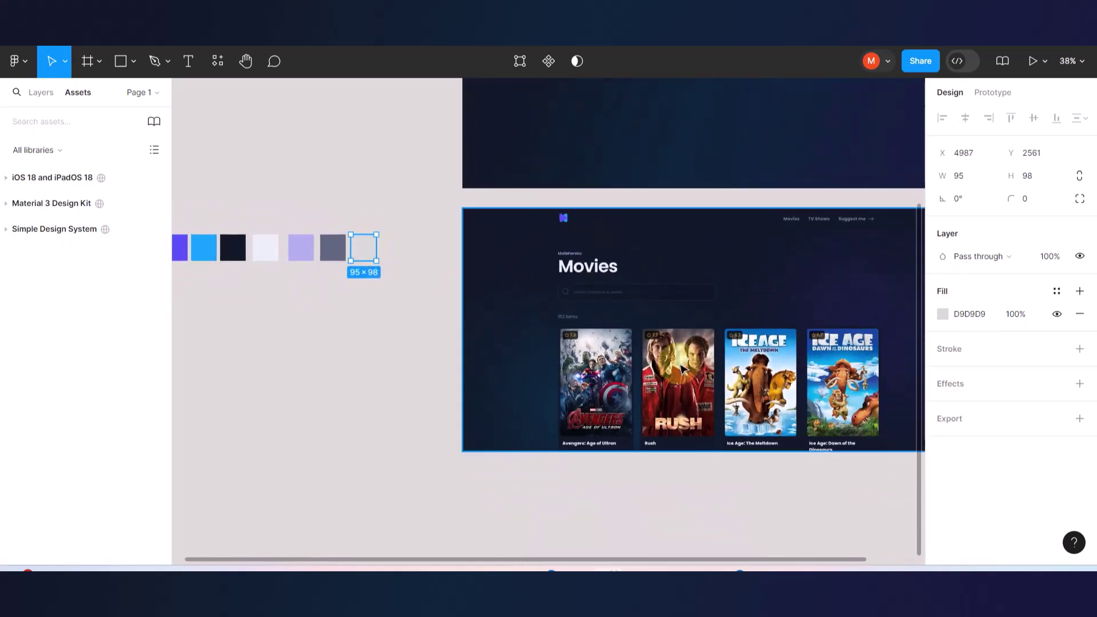
{"action": "left_click", "coordinate": [942, 314]}
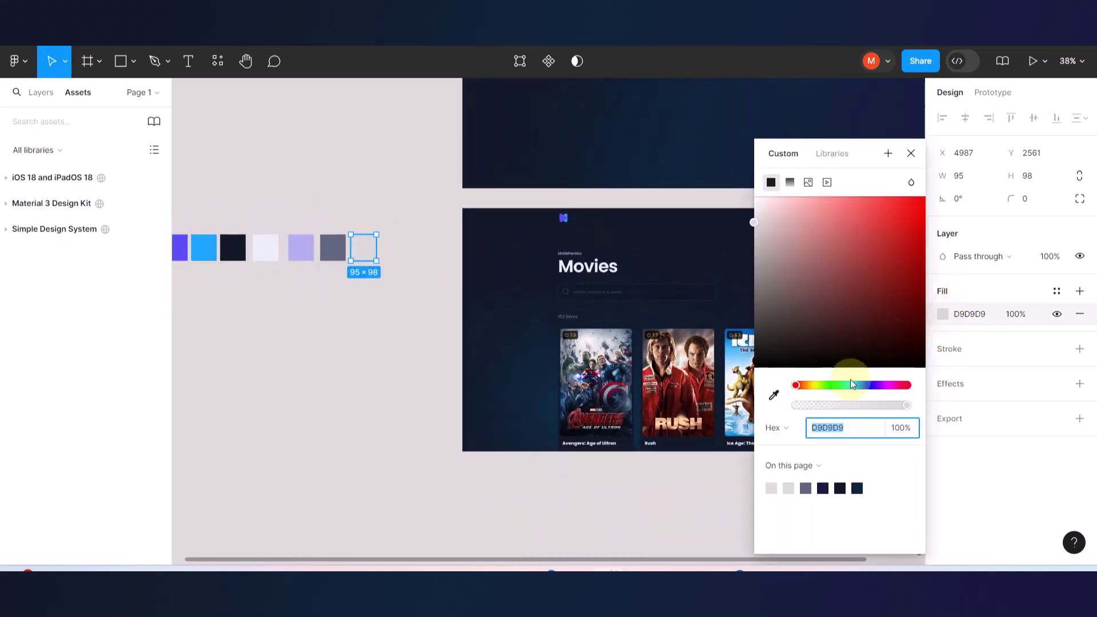
{"action": "left_click", "coordinate": [774, 395]}
{"action": "scroll", "coordinate": [638, 295], "scroll_direction": "up", "scroll_amount": 10}
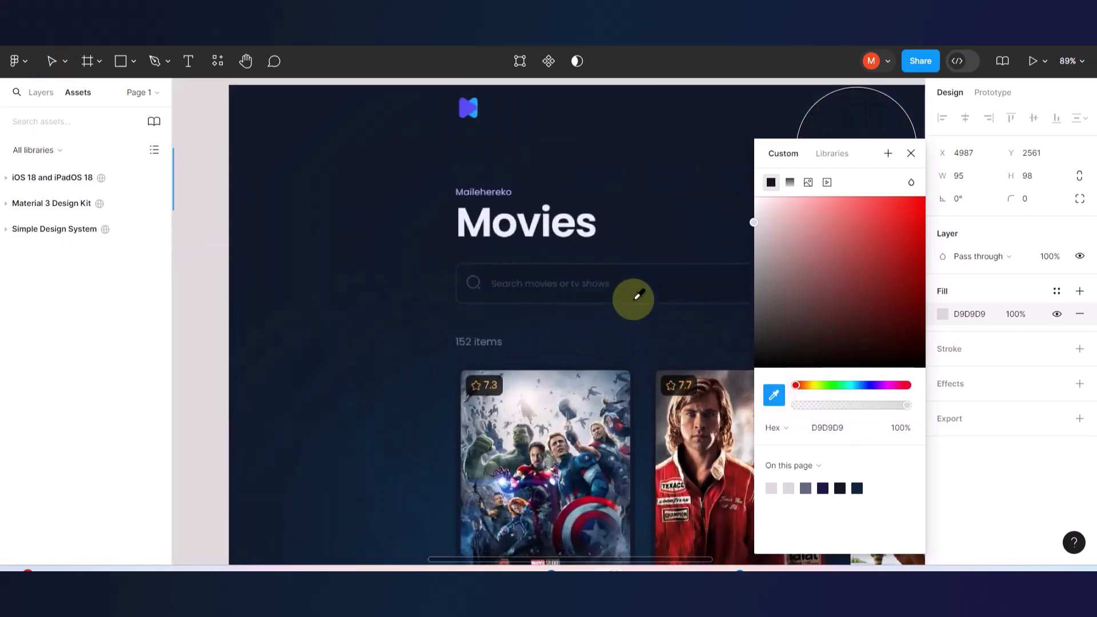
{"action": "scroll", "coordinate": [362, 228], "scroll_direction": "up", "scroll_amount": 5}
{"action": "scroll", "coordinate": [367, 224], "scroll_direction": "up", "scroll_amount": 3}
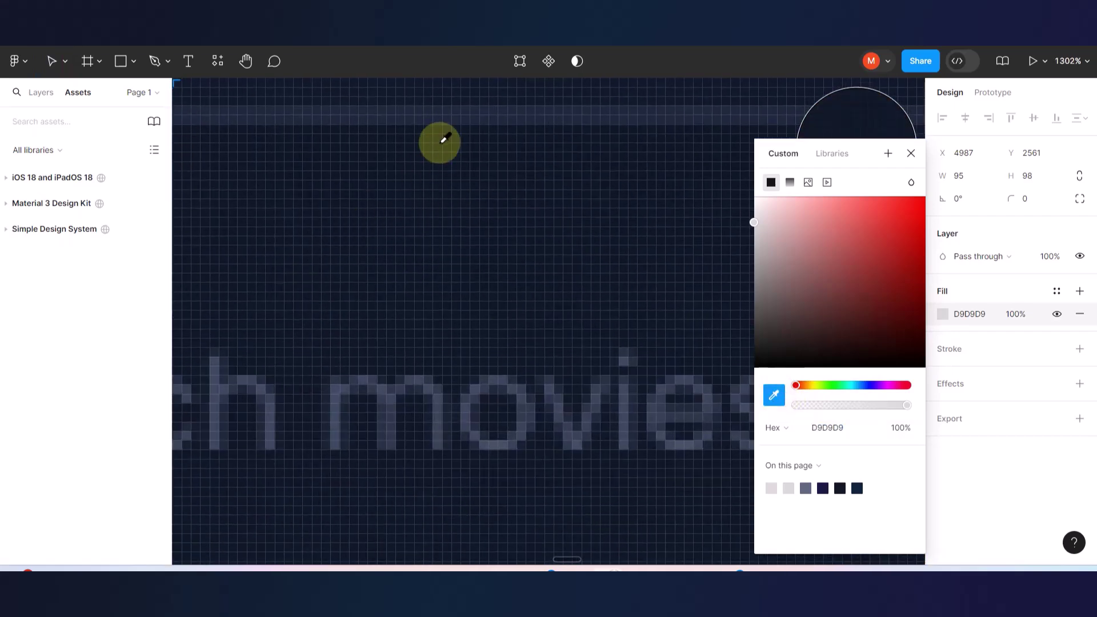
{"action": "left_click", "coordinate": [437, 110]}
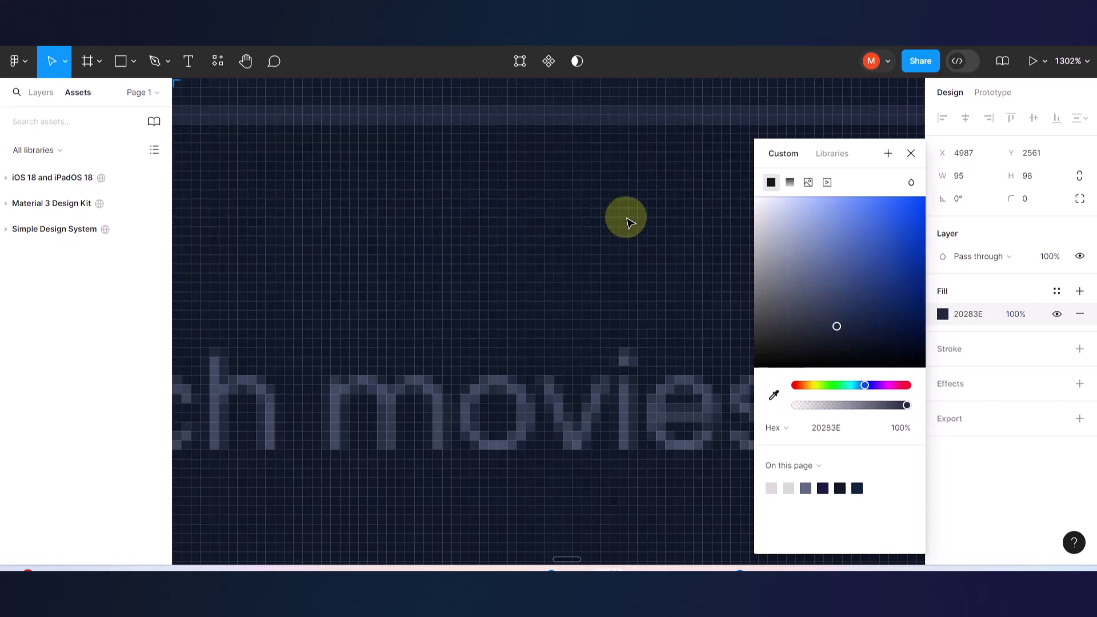
{"action": "scroll", "coordinate": [627, 221], "scroll_direction": "down", "scroll_amount": 15}
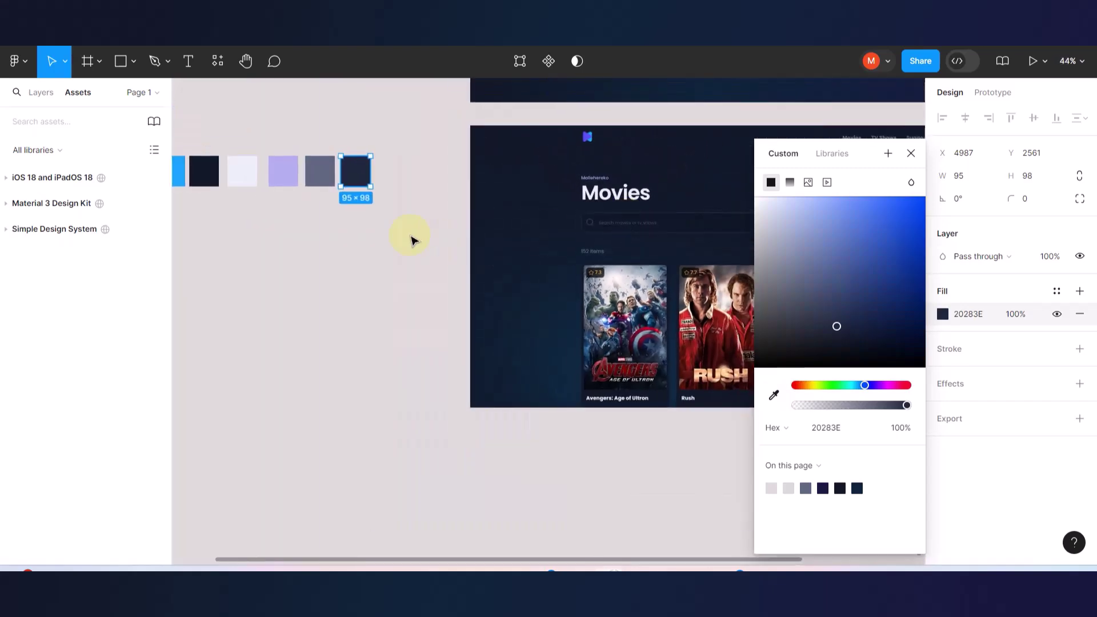
{"action": "scroll", "coordinate": [417, 238], "scroll_direction": "left", "scroll_amount": 3}
{"action": "scroll", "coordinate": [494, 168], "scroll_direction": "up", "scroll_amount": 4}
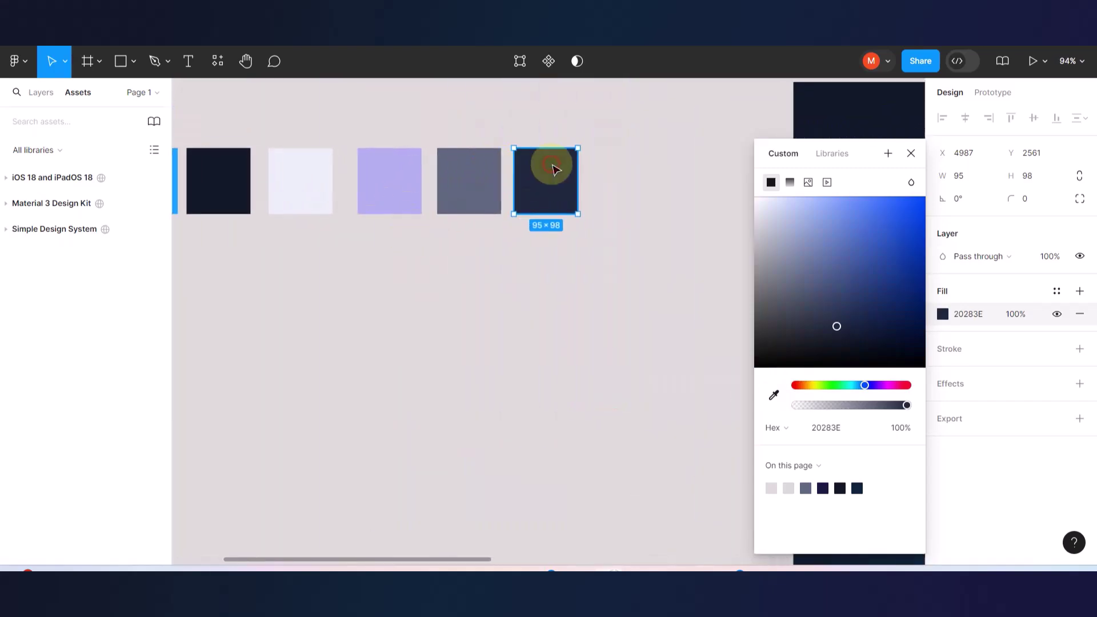
{"action": "left_click", "coordinate": [636, 168]}
- Create a color variable named App/AppMutedGray from the new swatch's fill, keeping only its single 20283E fill
{"action": "left_click", "coordinate": [526, 179]}
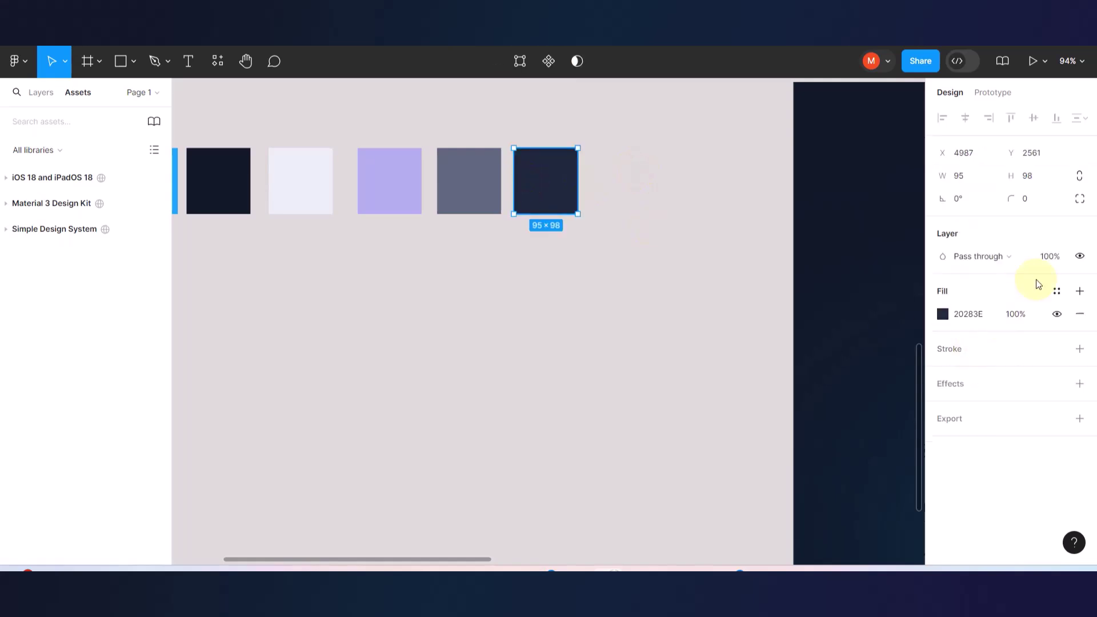
{"action": "left_click", "coordinate": [1080, 291]}
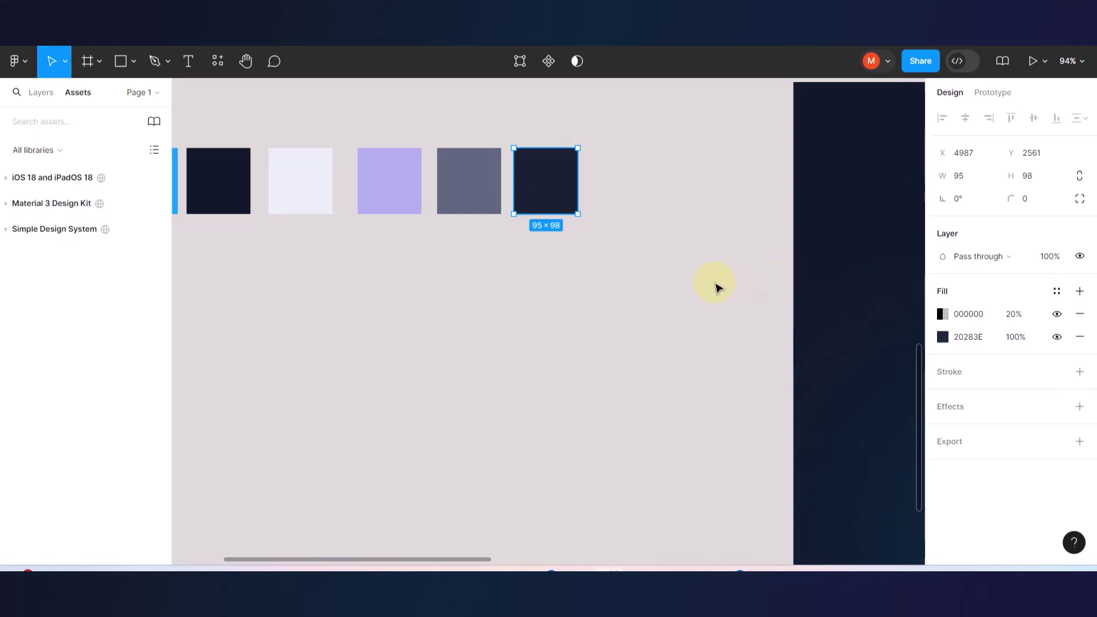
{"action": "key", "text": "ctrl+z"}
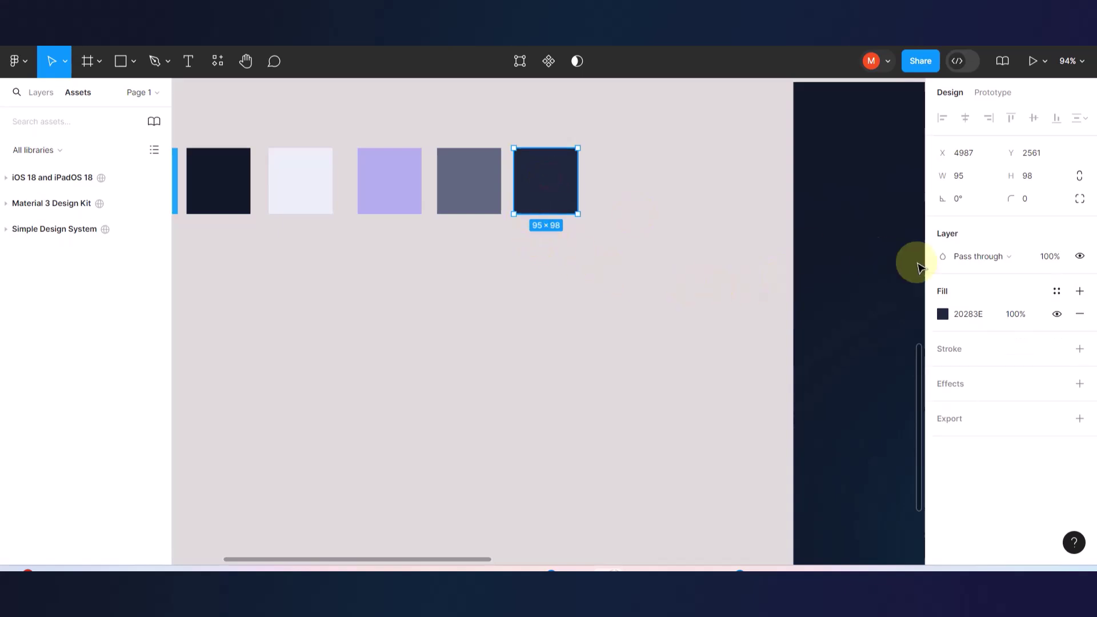
{"action": "left_click", "coordinate": [1057, 291]}
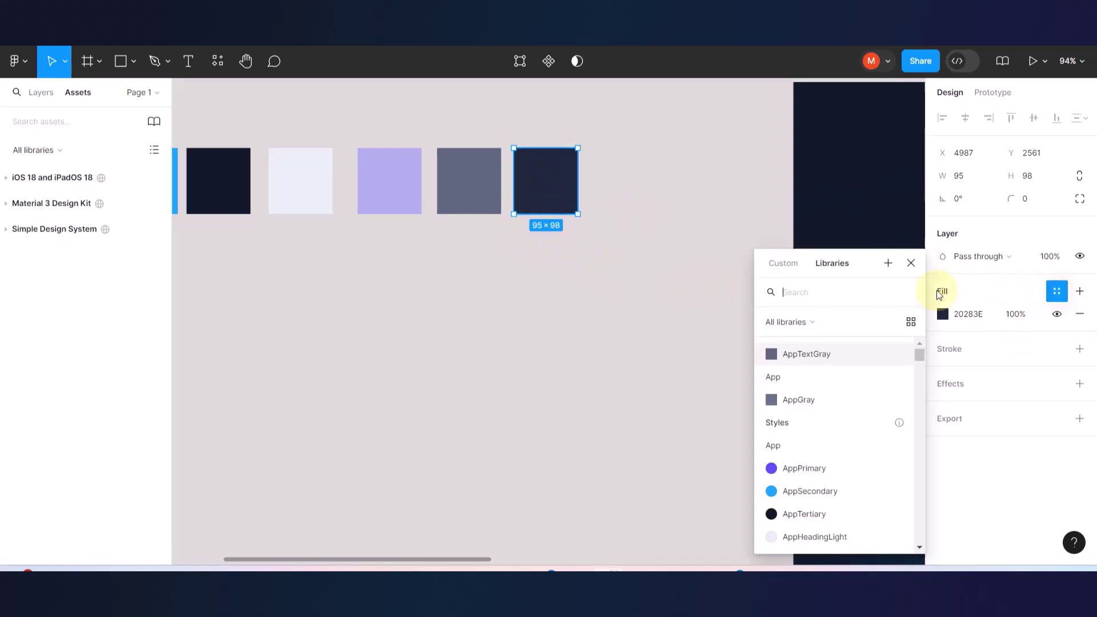
{"action": "left_click", "coordinate": [889, 263]}
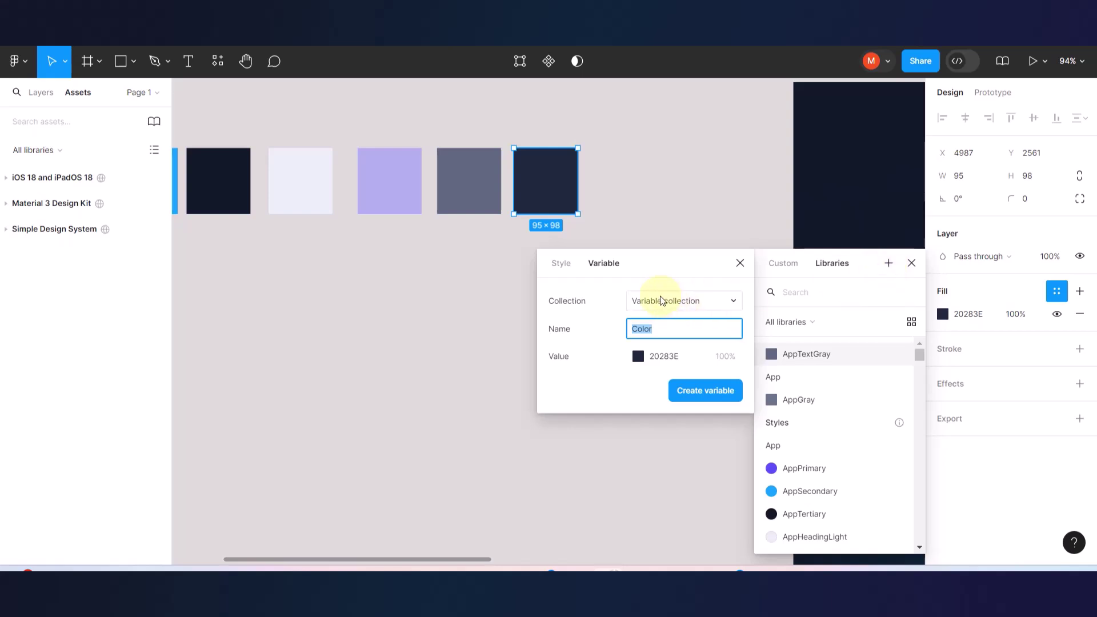
{"action": "type", "text": "App?"}
{"action": "key", "text": "BackSpace"}
{"action": "type", "text": "/"}
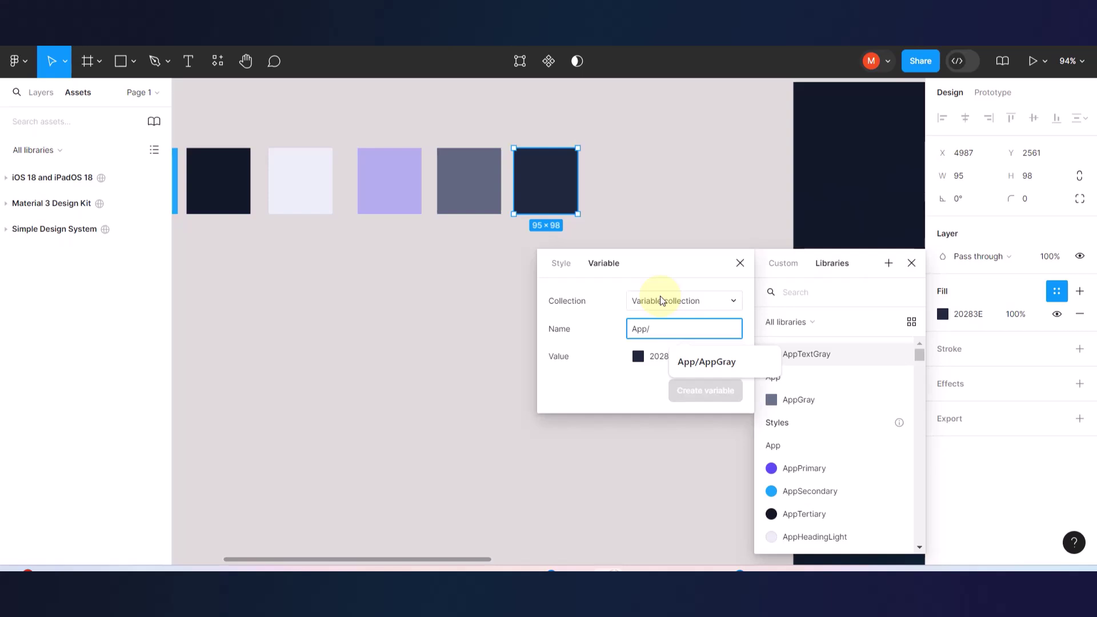
{"action": "type", "text": "AppM"}
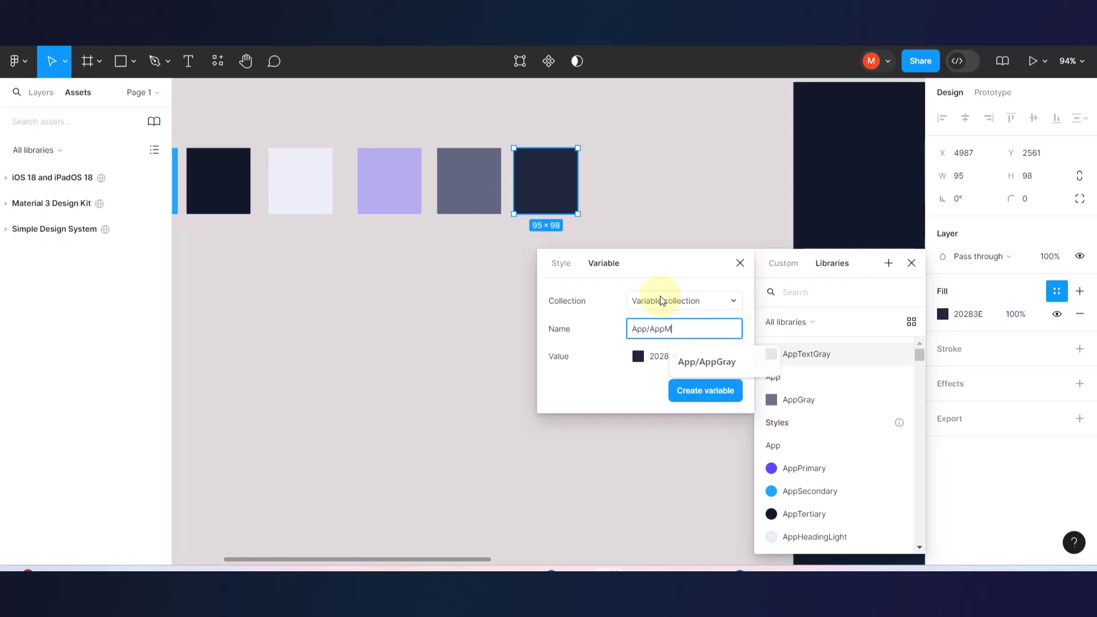
{"action": "type", "text": "utedGray"}
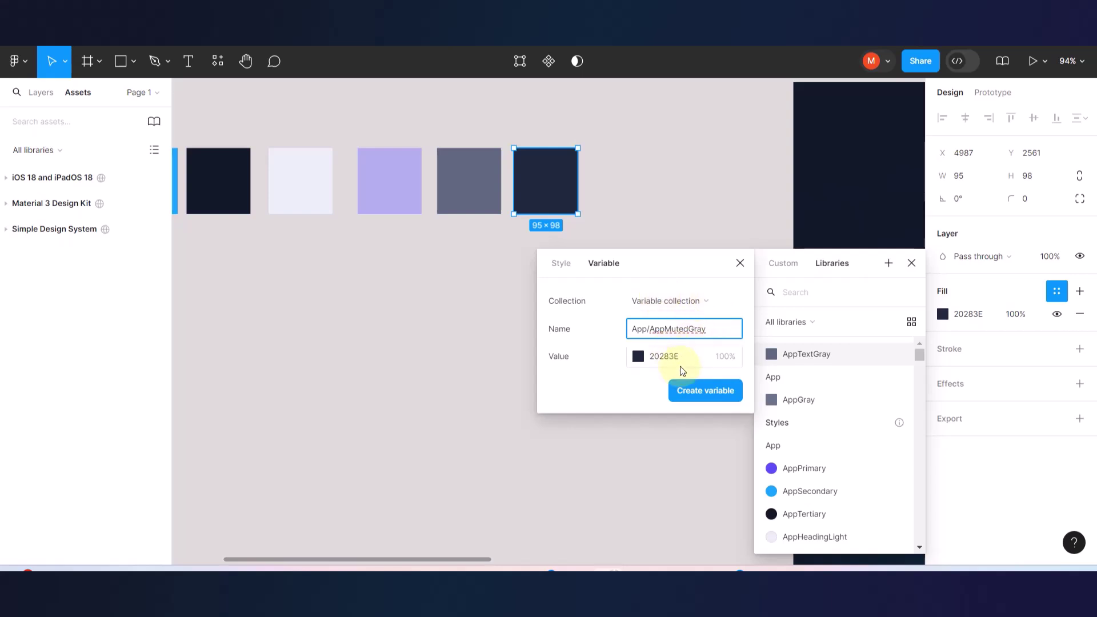
{"action": "left_click", "coordinate": [691, 391]}
{"action": "left_click", "coordinate": [529, 357]}
- Move all seven color swatches together away from the screens and wrap them in a horizontal auto layout frame
{"action": "key", "text": "shift+1"}
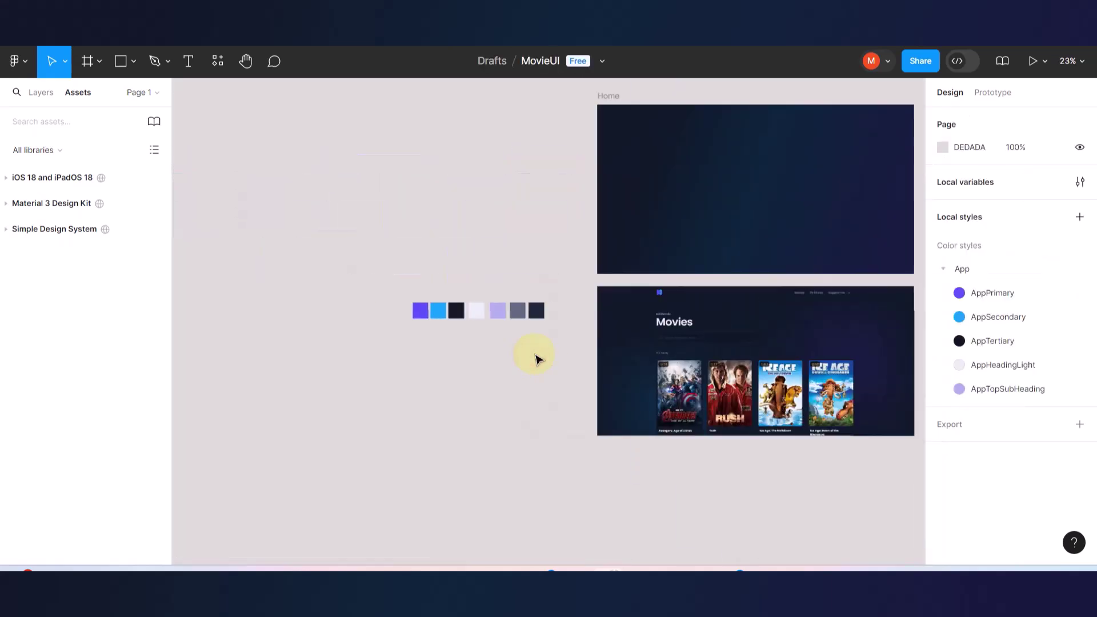
{"action": "left_click_drag", "start_coordinate": [560, 297], "coordinate": [370, 333]}
{"action": "left_click_drag", "start_coordinate": [439, 311], "coordinate": [314, 190]}
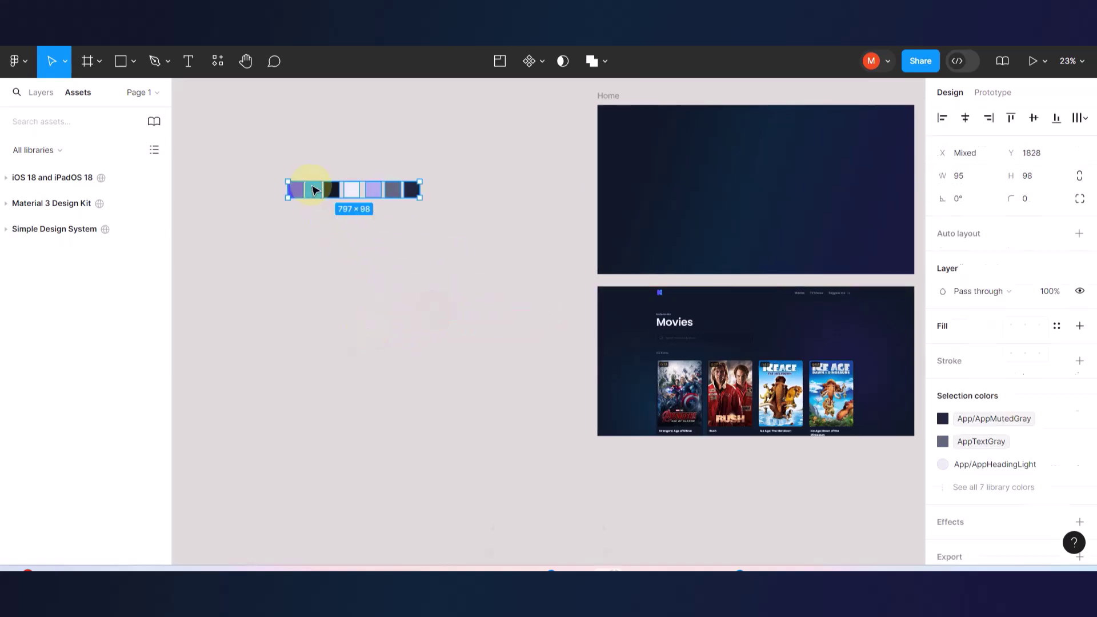
{"action": "key", "text": "shift+a"}
{"action": "left_click", "coordinate": [449, 220]}
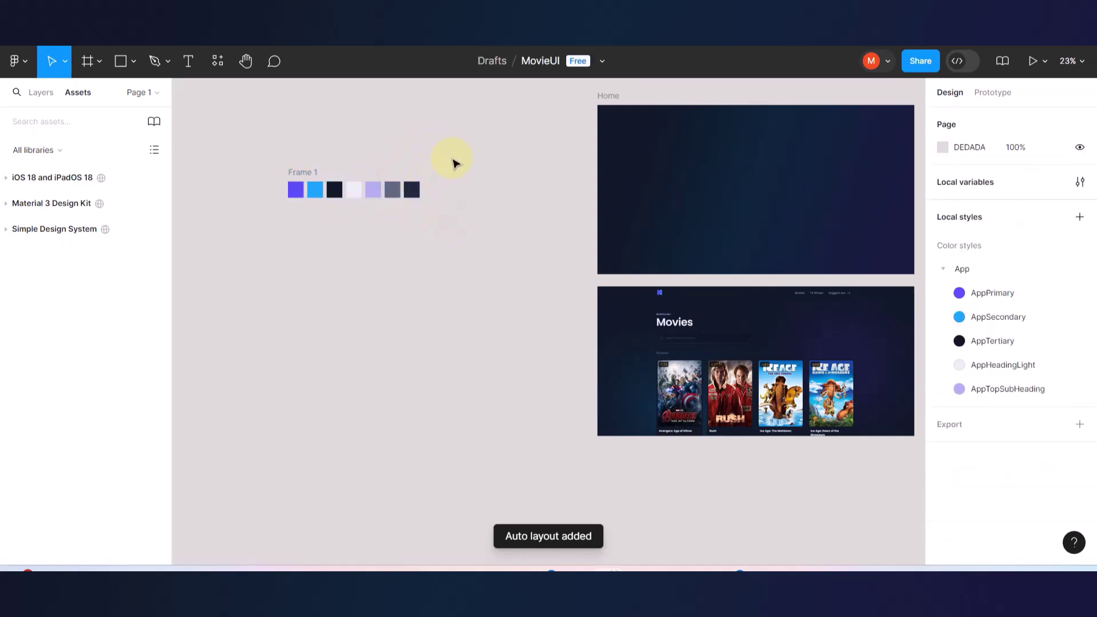
- Move the swatch frame farther up and away from the Home frame
{"action": "left_click_drag", "start_coordinate": [458, 159], "coordinate": [288, 225]}
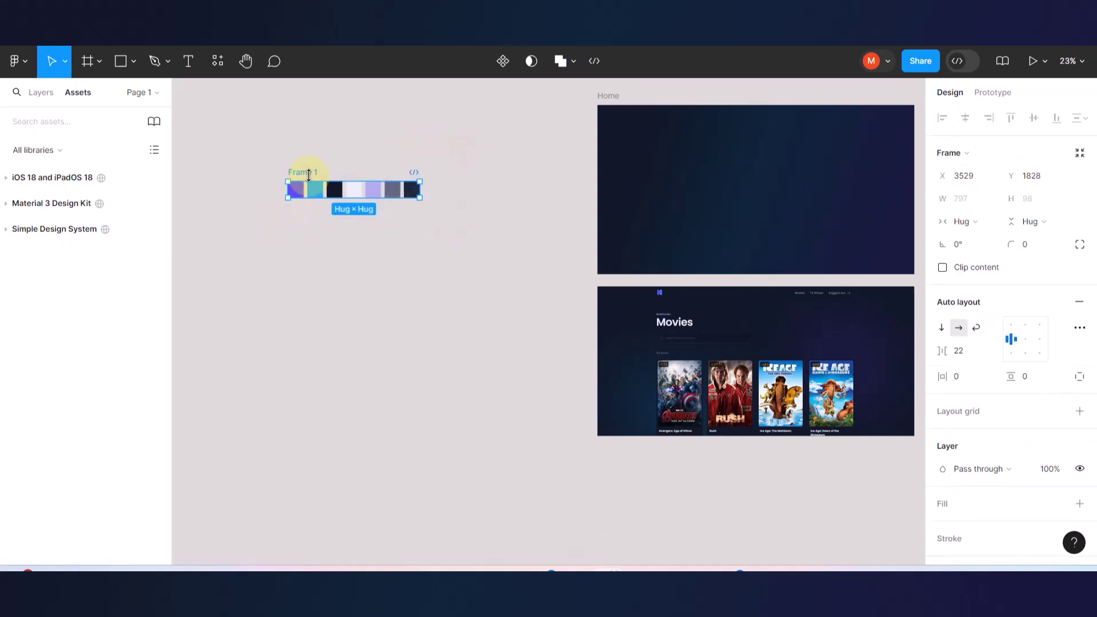
{"action": "left_click_drag", "start_coordinate": [313, 172], "coordinate": [235, 114]}
{"action": "left_click", "coordinate": [359, 204]}
{"action": "scroll", "coordinate": [361, 206], "scroll_direction": "down", "scroll_amount": 4}
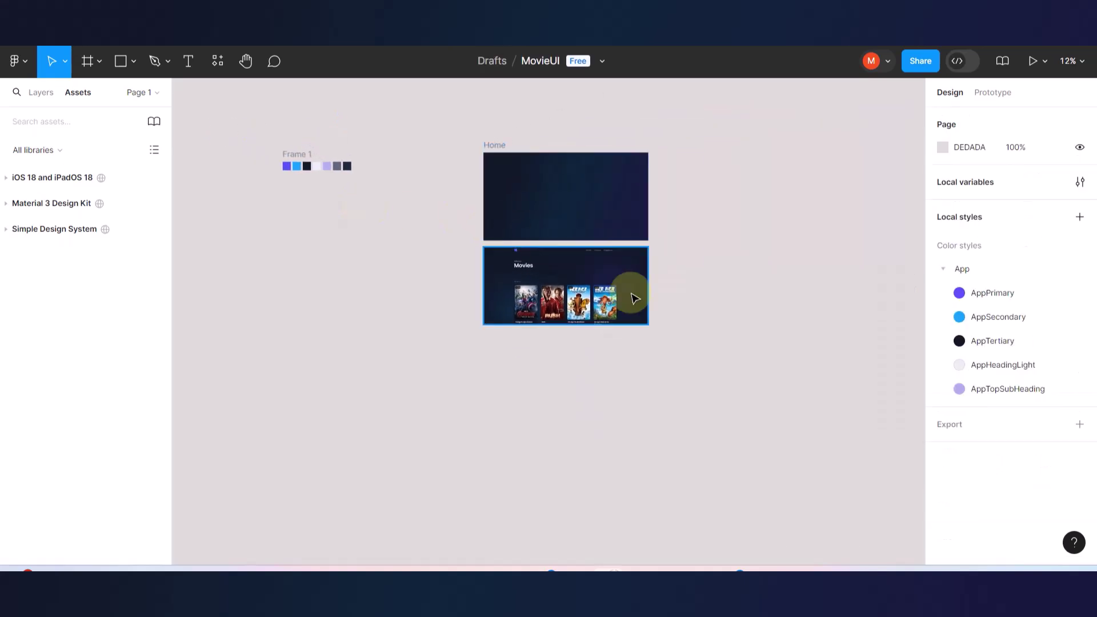
{"action": "scroll", "coordinate": [593, 200], "scroll_direction": "up", "scroll_amount": 3}
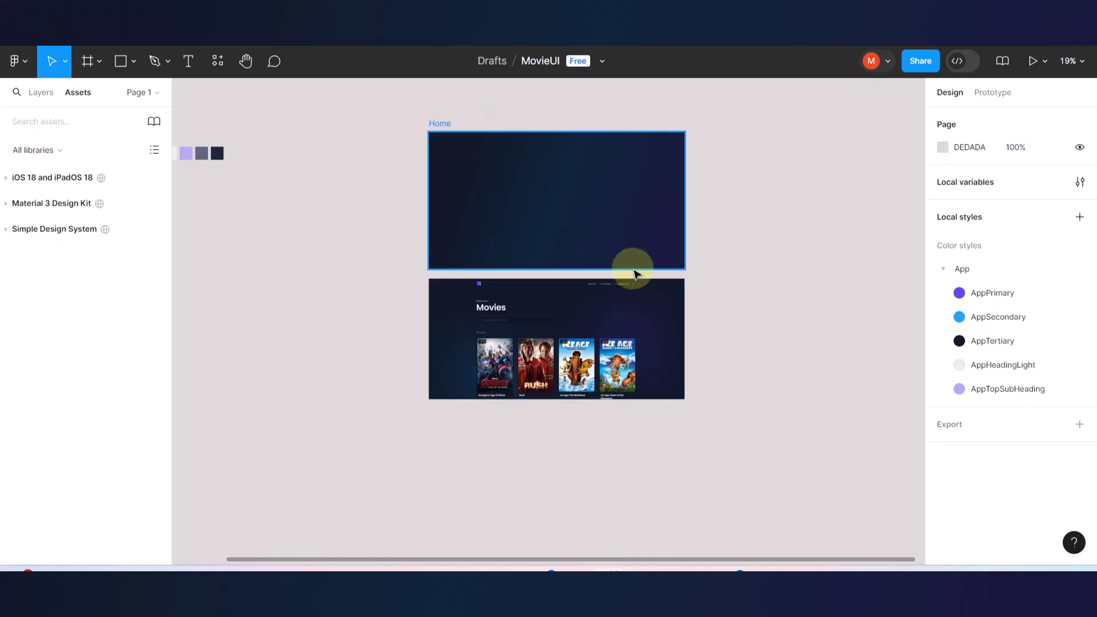
{"action": "scroll", "coordinate": [608, 301], "scroll_direction": "up", "scroll_amount": 2}
{"action": "scroll", "coordinate": [608, 304], "scroll_direction": "up", "scroll_amount": 4}
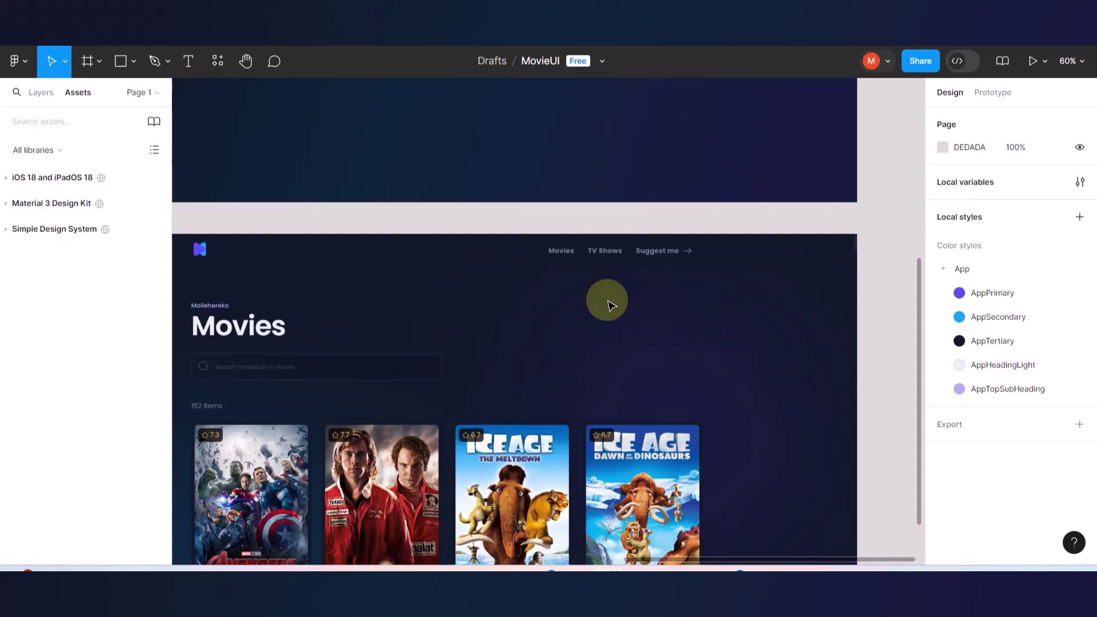
{"action": "scroll", "coordinate": [609, 306], "scroll_direction": "down", "scroll_amount": 4}
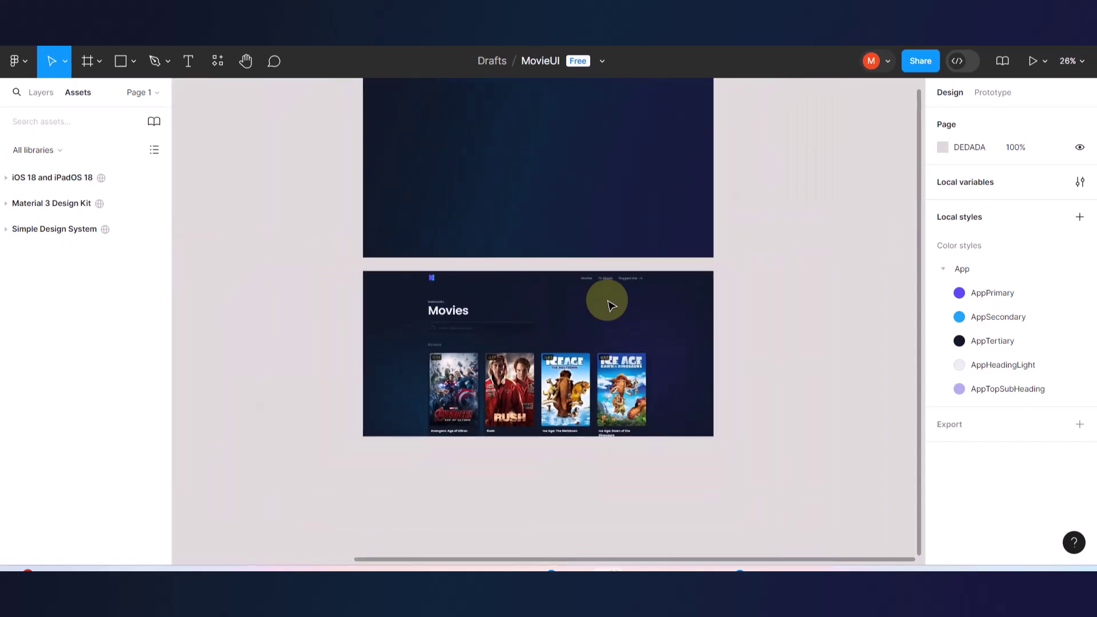
- Lock the Movies reference screenshot layer and check that it cannot be dragged on the canvas
{"action": "left_click", "coordinate": [634, 304]}
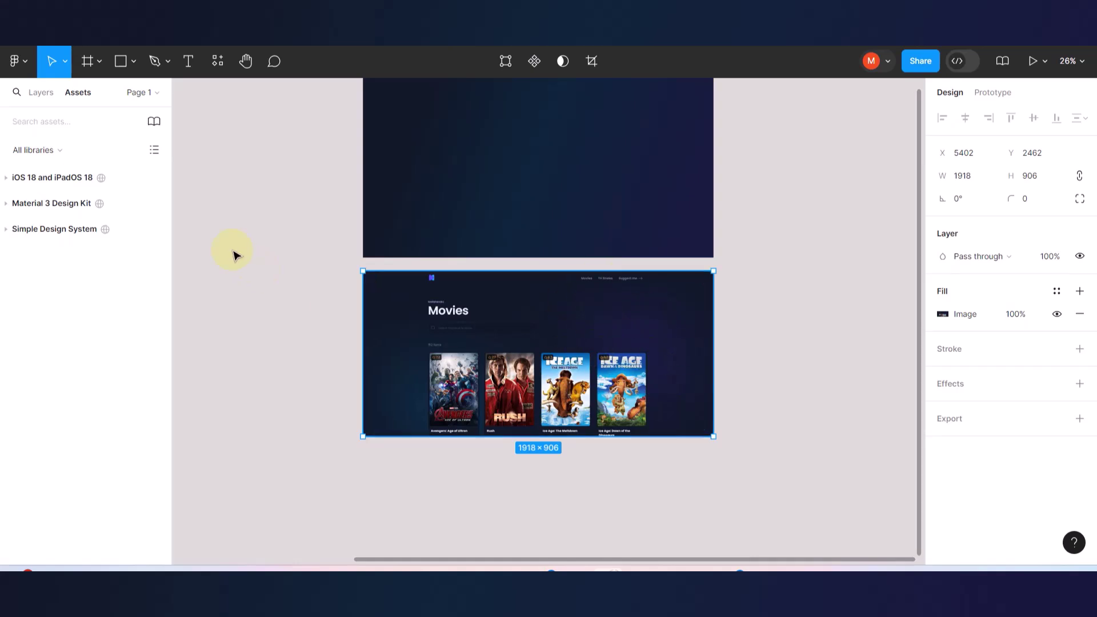
{"action": "left_click", "coordinate": [40, 93]}
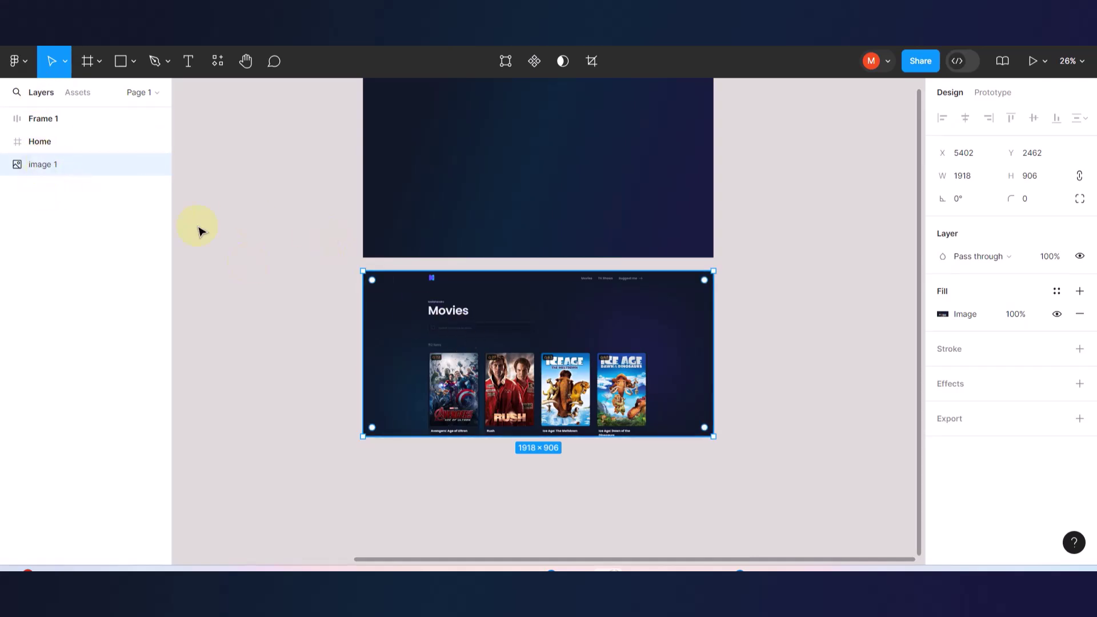
{"action": "left_click", "coordinate": [143, 166]}
{"action": "left_click_drag", "start_coordinate": [341, 301], "coordinate": [551, 314]}
{"action": "scroll", "coordinate": [497, 269], "scroll_direction": "up", "scroll_amount": 3}
{"action": "left_click", "coordinate": [557, 390]}
{"action": "left_click", "coordinate": [440, 349]}
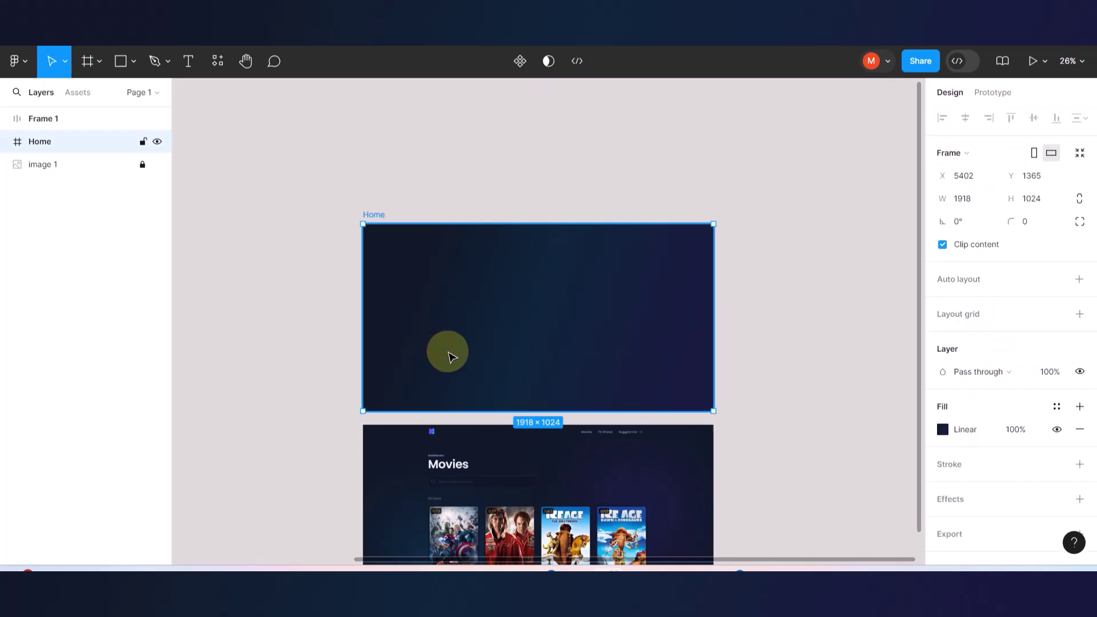
{"action": "left_click", "coordinate": [274, 326]}
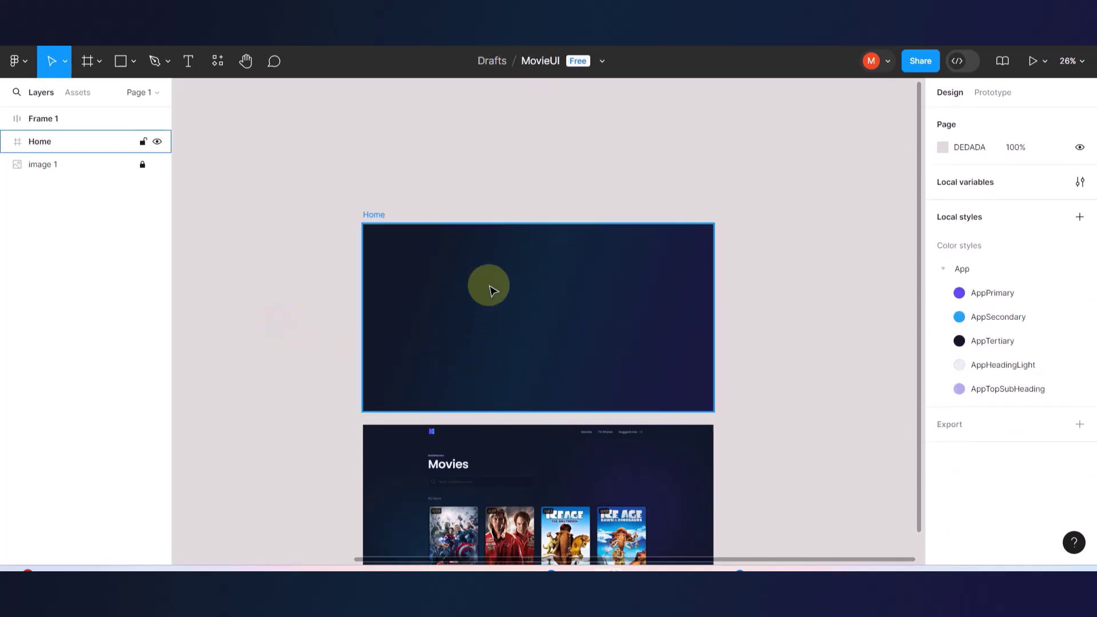
{"action": "scroll", "coordinate": [634, 358], "scroll_direction": "down", "scroll_amount": 2}
{"action": "left_click", "coordinate": [634, 358]}
{"action": "left_click", "coordinate": [755, 41]}
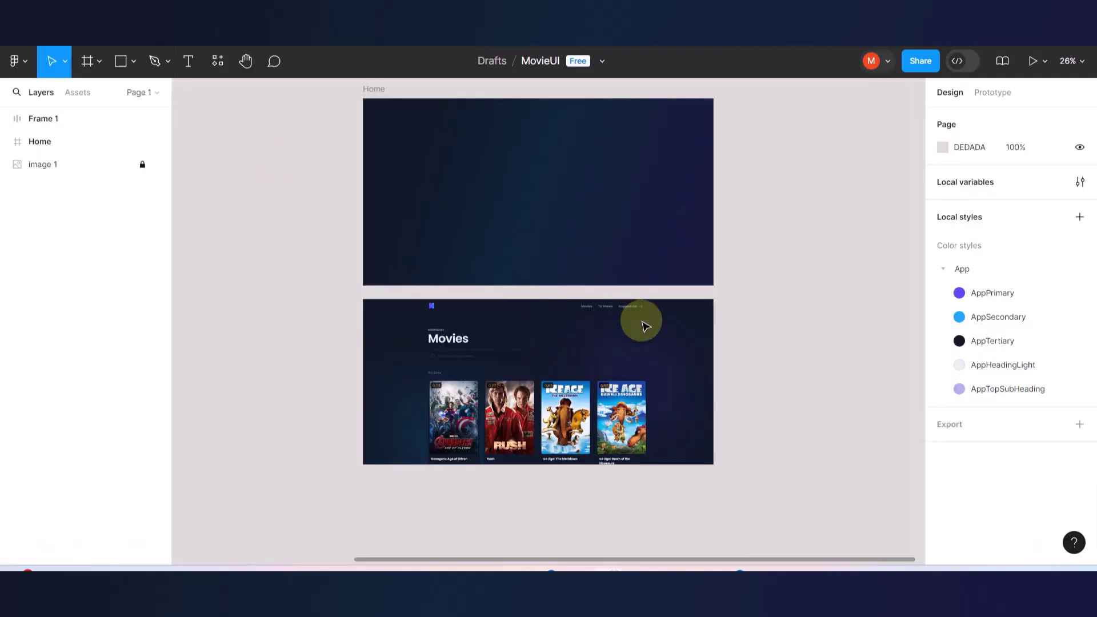
- Add the text "Movie" on the reference screenshot and align it just below the Movies navigation link
{"action": "scroll", "coordinate": [615, 330], "scroll_direction": "up", "scroll_amount": 5}
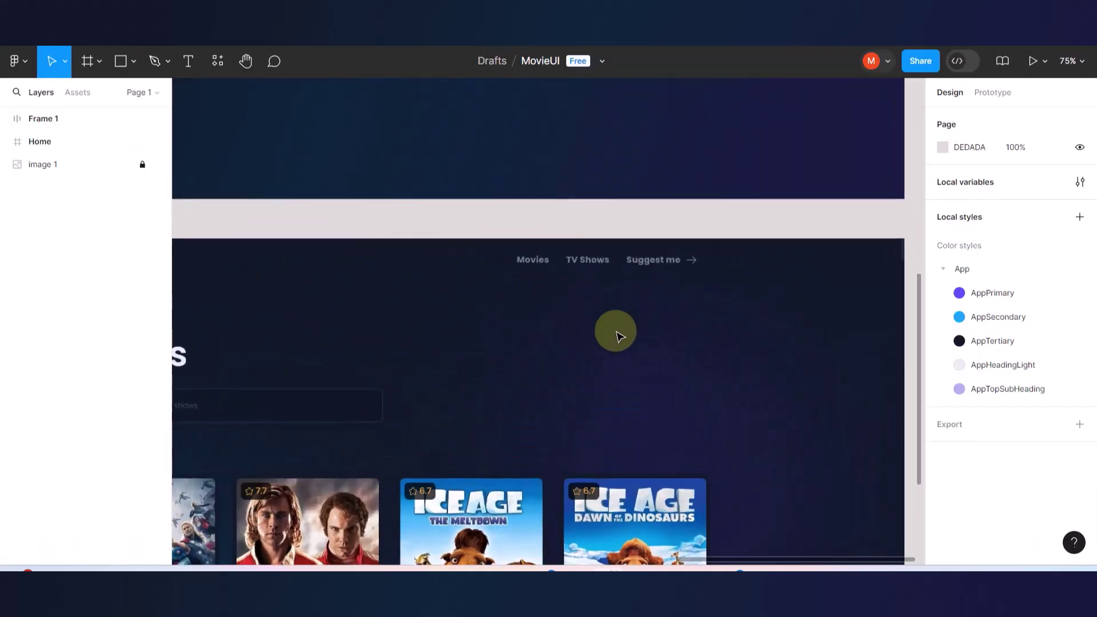
{"action": "scroll", "coordinate": [615, 330], "scroll_direction": "up", "scroll_amount": 2}
{"action": "scroll", "coordinate": [441, 225], "scroll_direction": "up", "scroll_amount": 5}
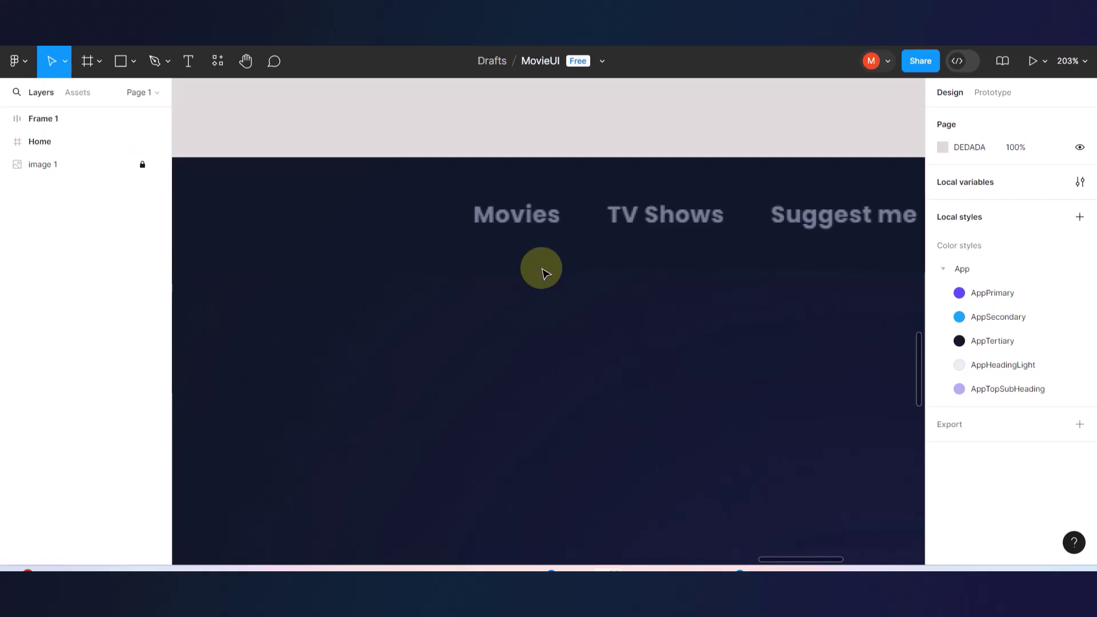
{"action": "left_click", "coordinate": [189, 62]}
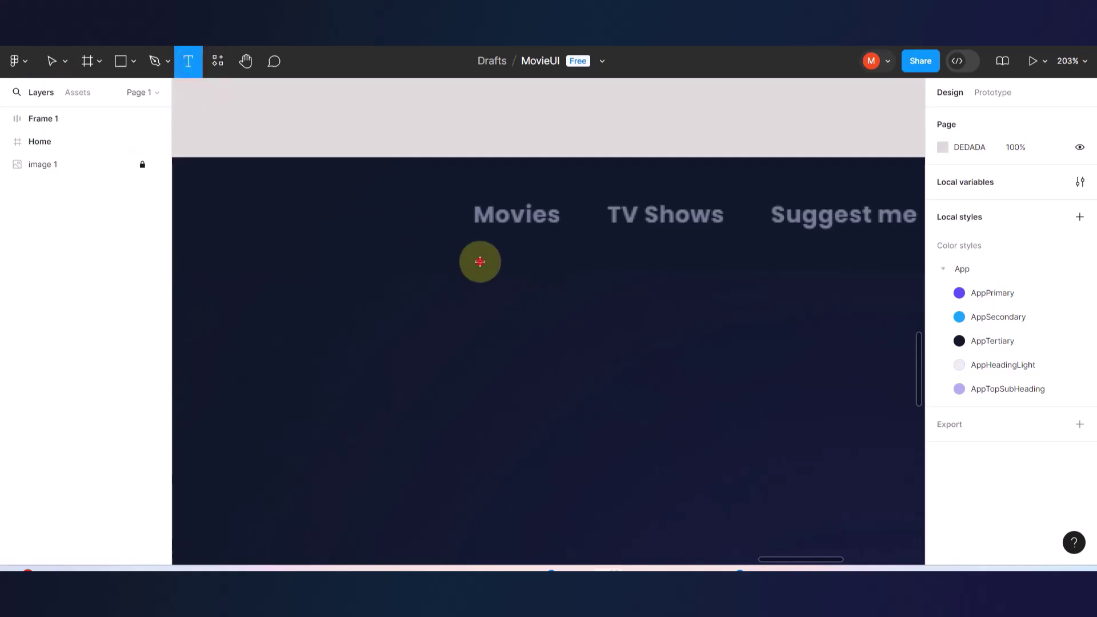
{"action": "left_click", "coordinate": [480, 262]}
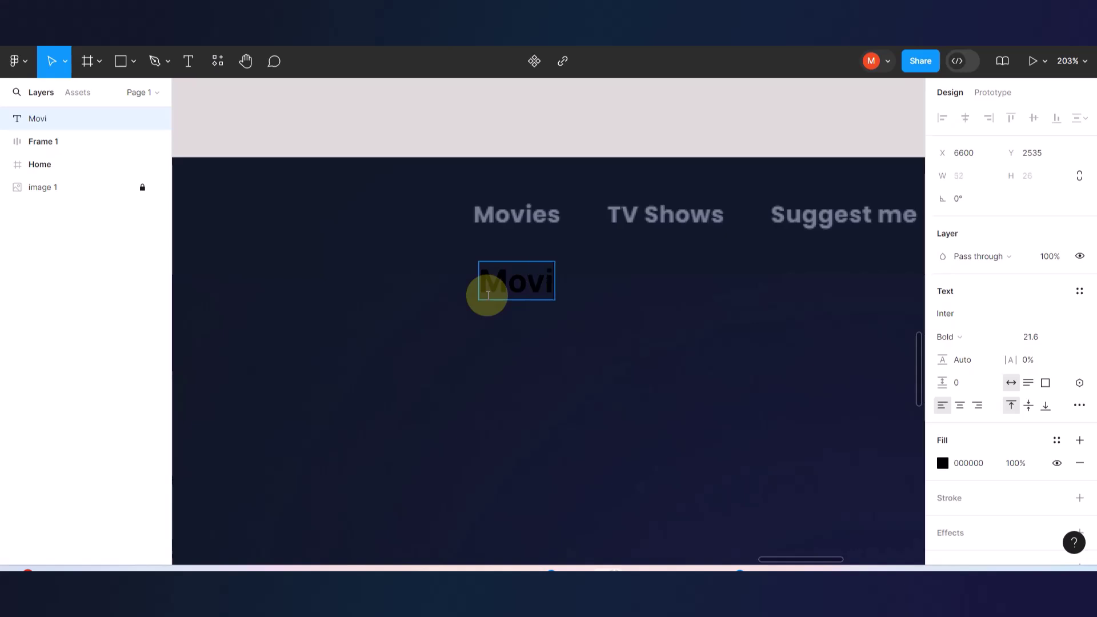
{"action": "key", "text": "Escape"}
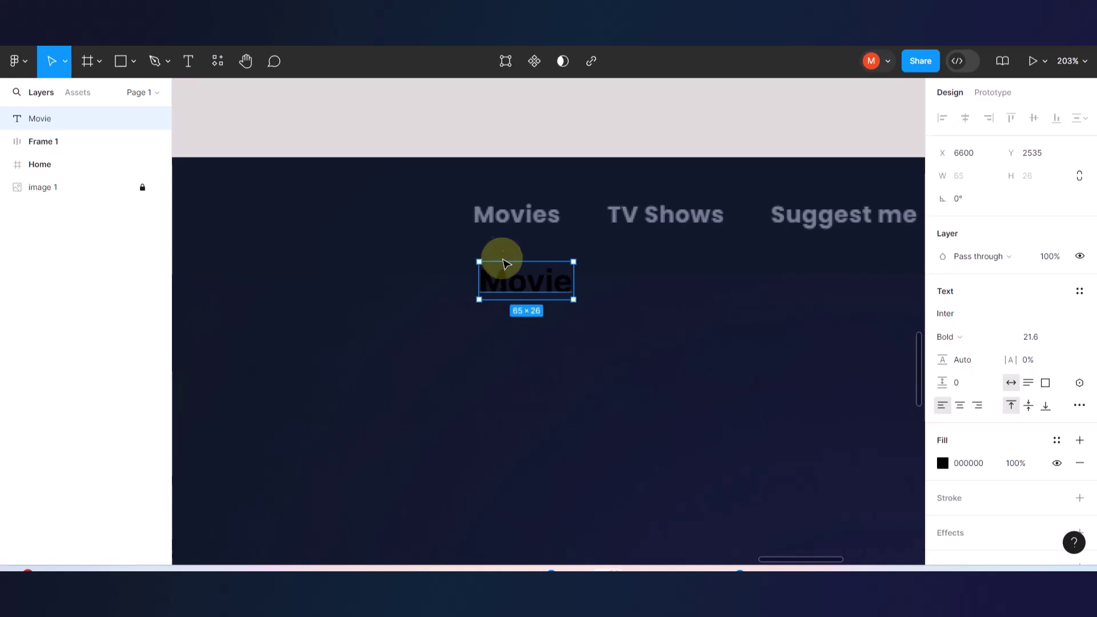
{"action": "scroll", "coordinate": [503, 262], "scroll_direction": "up", "scroll_amount": 3}
{"action": "left_click_drag", "start_coordinate": [534, 297], "coordinate": [526, 253]}
{"action": "key", "text": "ctrl+b"}
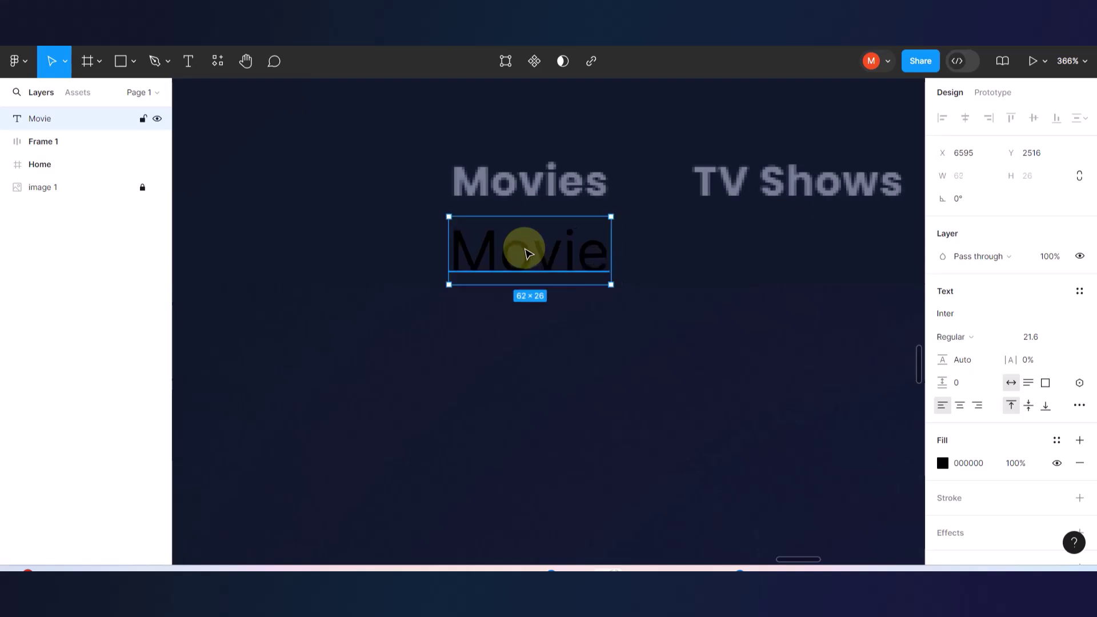
{"action": "key", "text": "ctrl+b"}
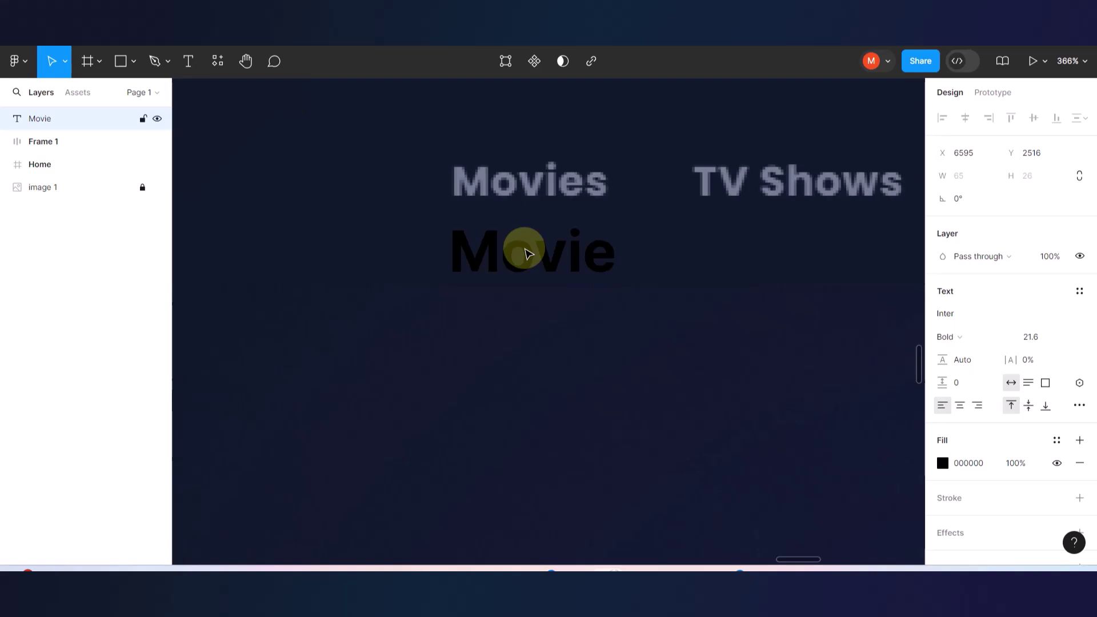
{"action": "scroll", "coordinate": [525, 252], "scroll_direction": "up", "scroll_amount": 3}
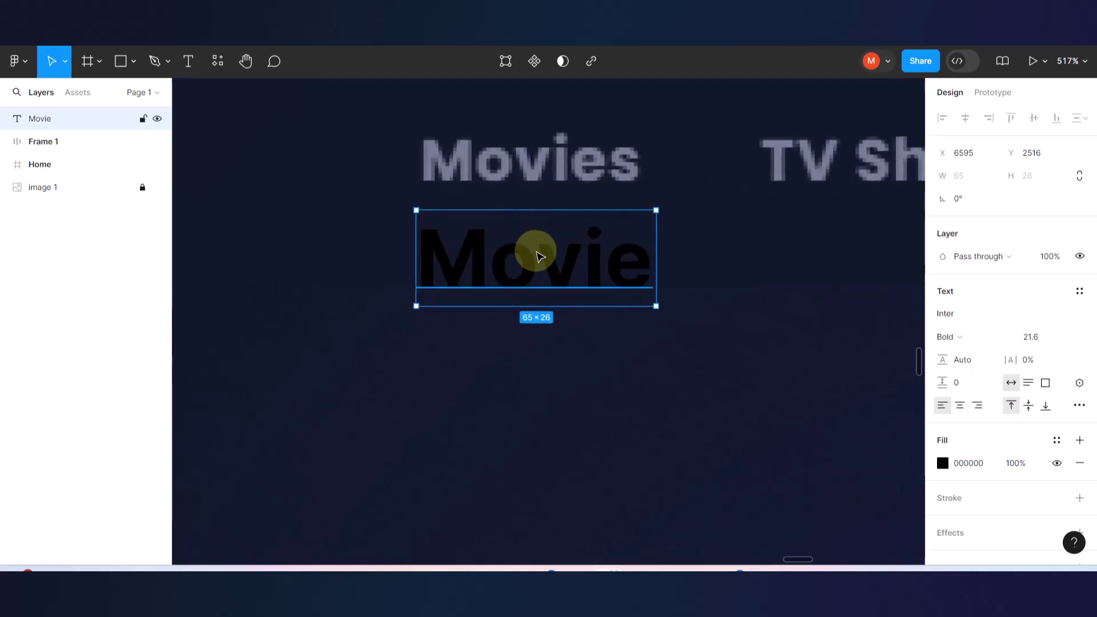
{"action": "key", "text": "k"}
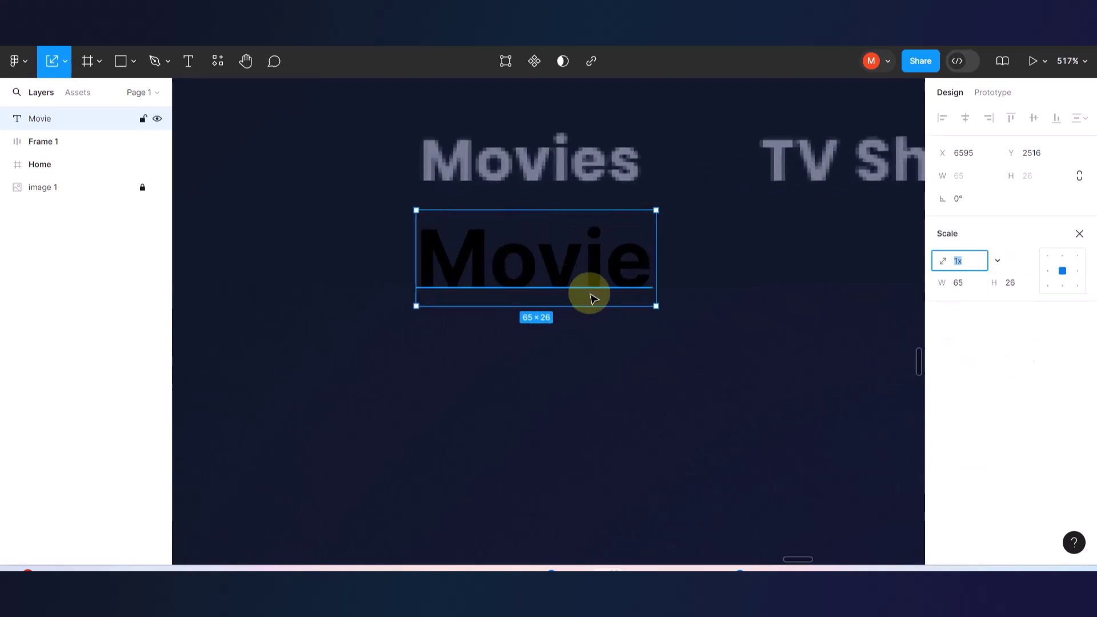
{"action": "key", "text": "ctrl+b"}
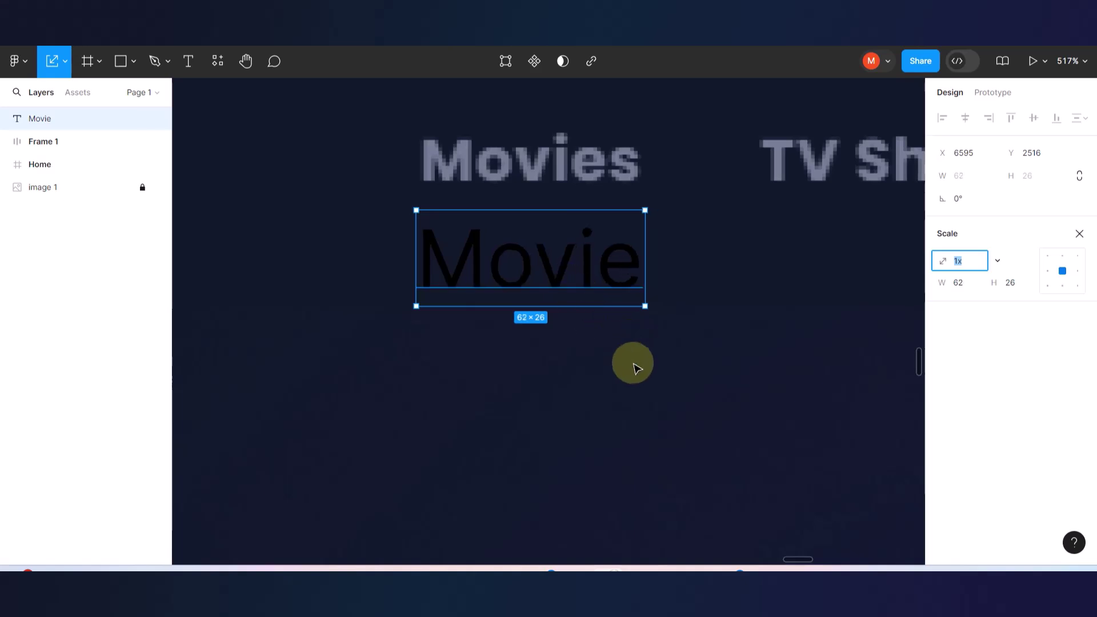
{"action": "key", "text": "ctrl+z"}
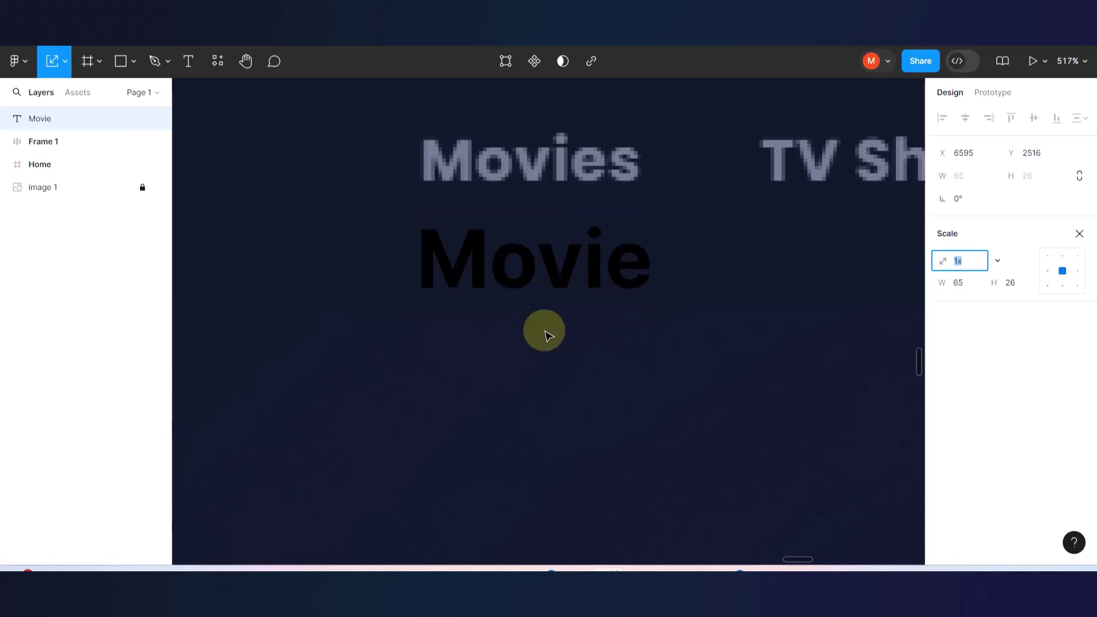
{"action": "left_click", "coordinate": [607, 396]}
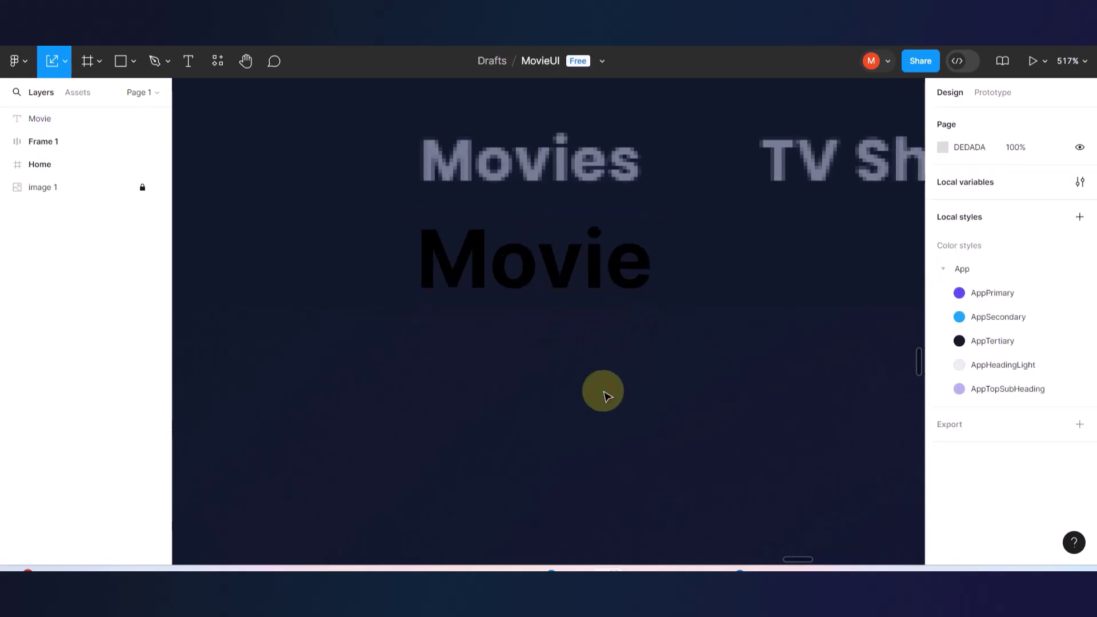
{"action": "left_click", "coordinate": [560, 286]}
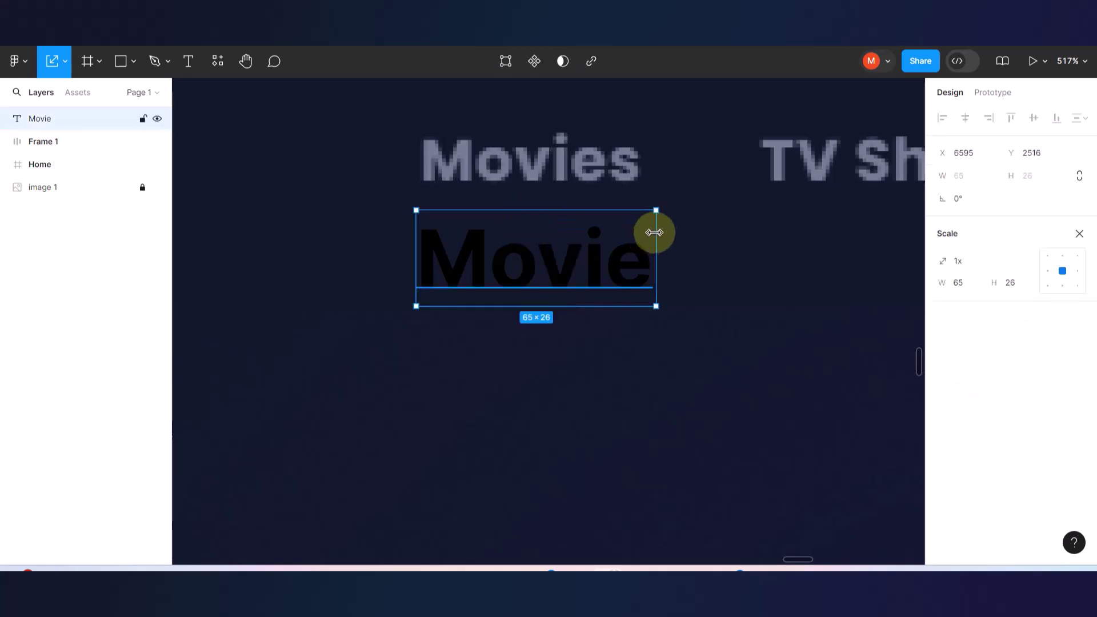
{"action": "left_click_drag", "start_coordinate": [657, 235], "coordinate": [837, 238]}
{"action": "key", "text": "ctrl+z"}
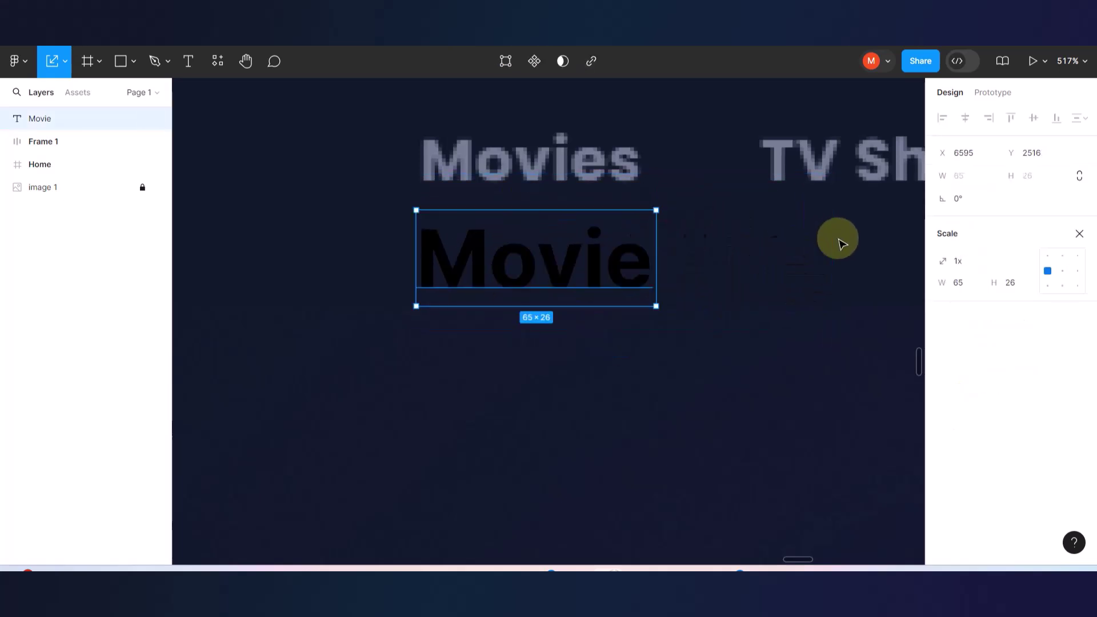
{"action": "key", "text": "v"}
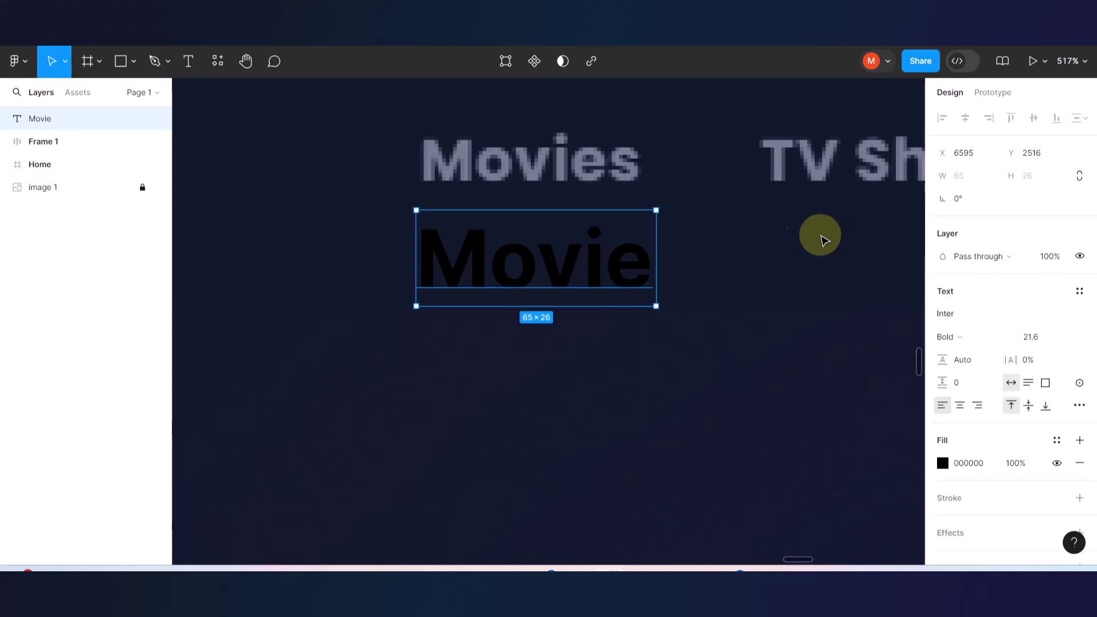
- Widen the Movie text box to 66 without changing its font size
{"action": "mouse_move", "coordinate": [662, 251]}
{"action": "left_mouse_down"}
{"action": "mouse_move", "coordinate": [850, 255]}
{"action": "mouse_move", "coordinate": [652, 265]}
{"action": "mouse_move", "coordinate": [672, 270]}
{"action": "mouse_move", "coordinate": [662, 271]}
{"action": "left_mouse_up"}
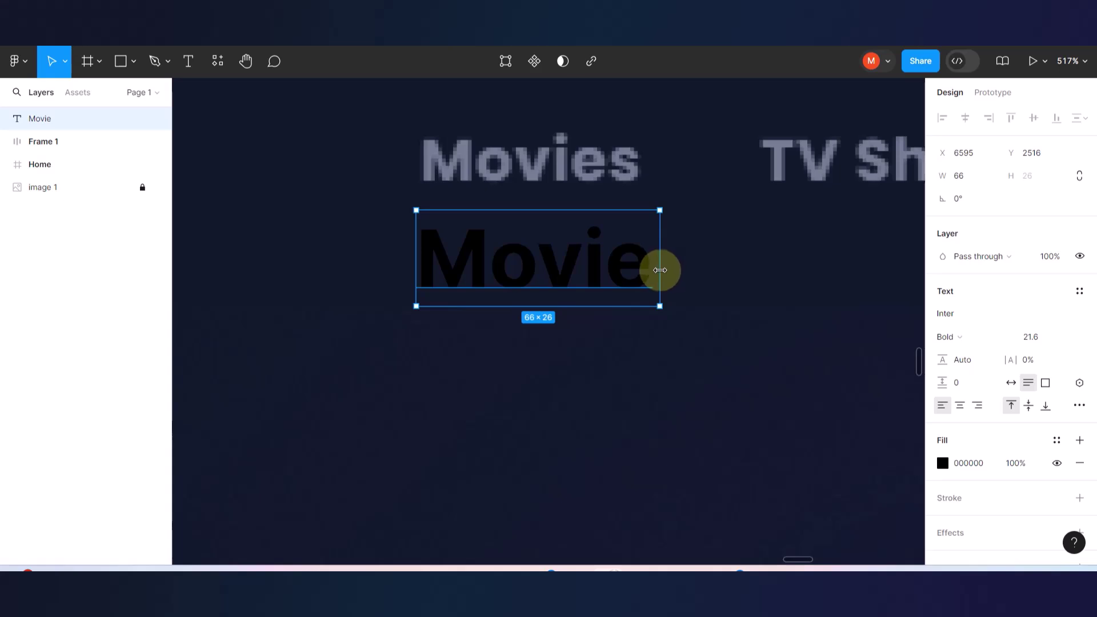
{"action": "left_click", "coordinate": [632, 345]}
{"action": "left_click", "coordinate": [622, 282]}
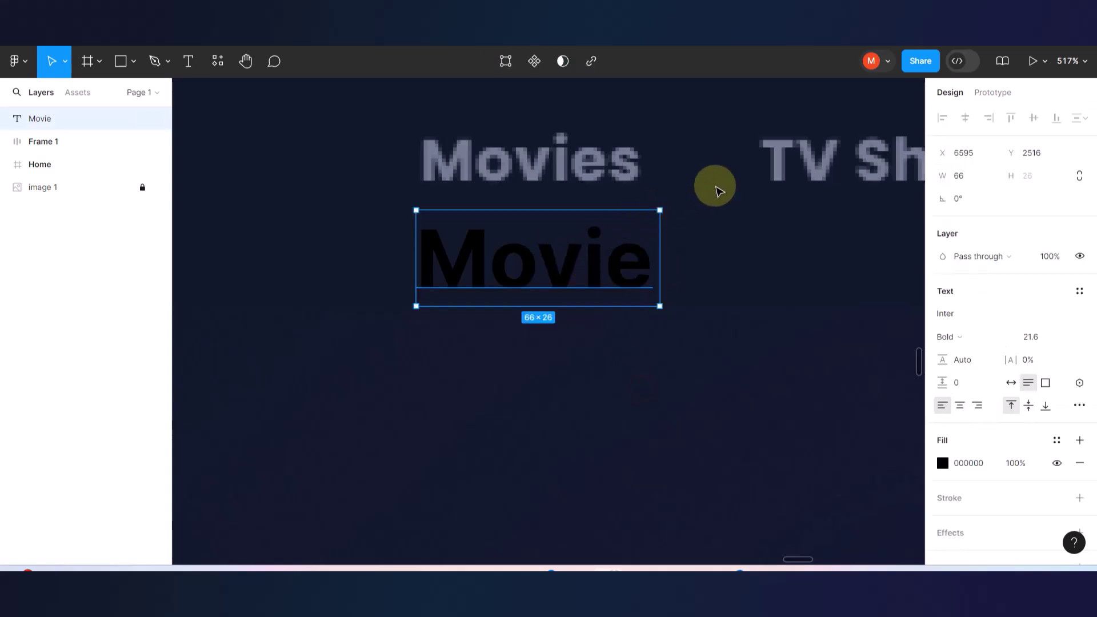
- Scale the Movie text down to about 0.8x and place it over the Movies link in the screenshot
{"action": "left_click", "coordinate": [67, 71]}
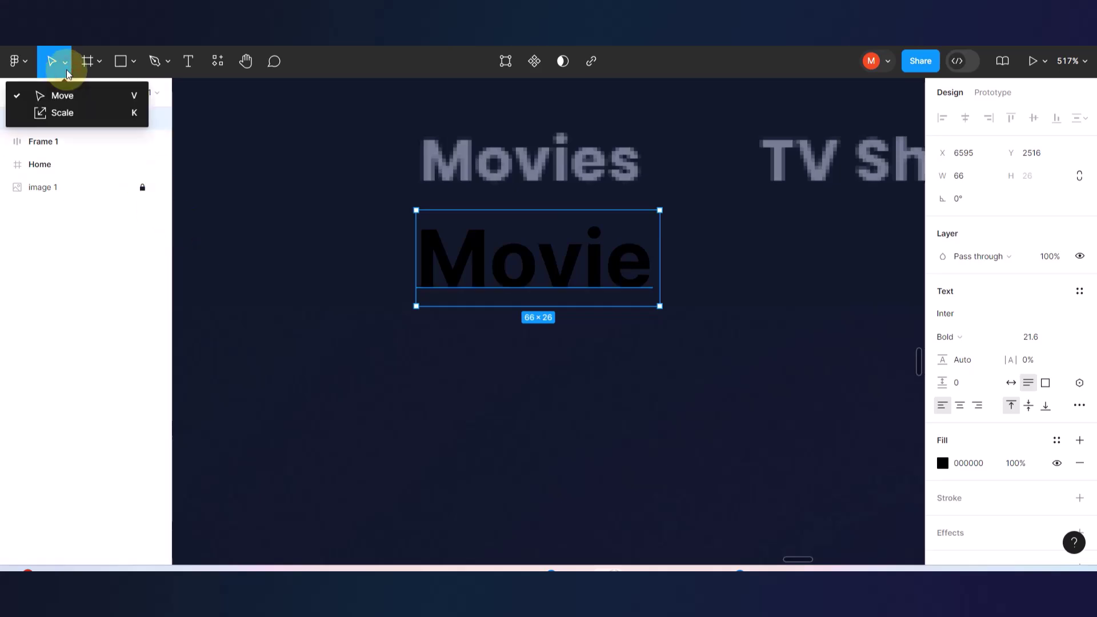
{"action": "left_click", "coordinate": [133, 116]}
{"action": "left_click_drag", "start_coordinate": [660, 212], "coordinate": [610, 235]}
{"action": "left_click_drag", "start_coordinate": [558, 259], "coordinate": [543, 163]}
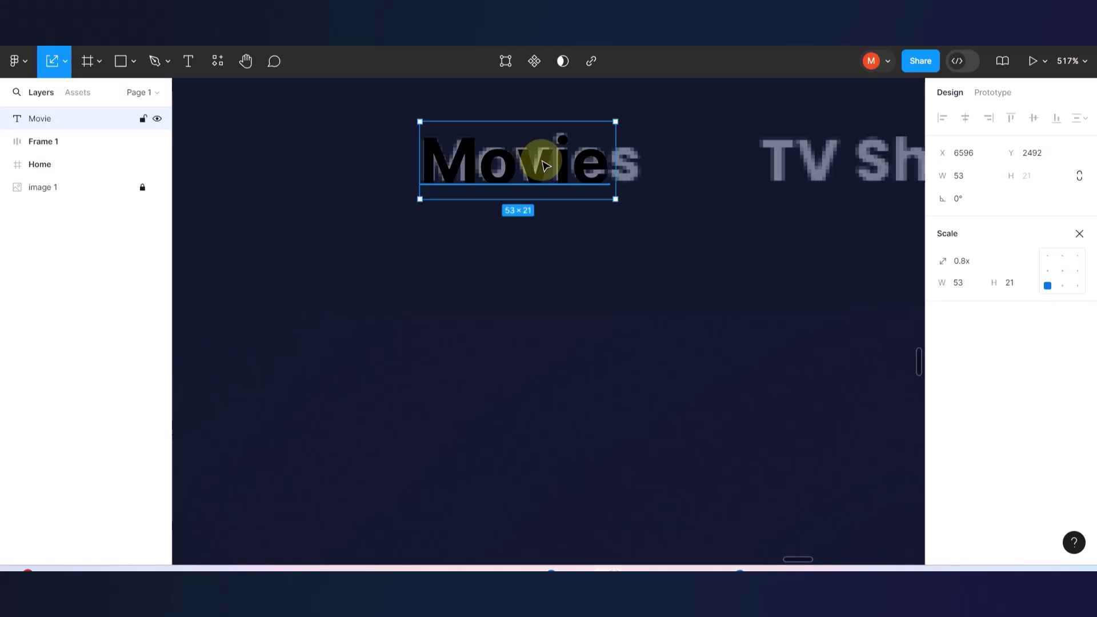
- Change the overlaid text to "Movies" and widen its box to 63 so the word fits on one line
{"action": "double_click", "coordinate": [597, 162]}
{"action": "left_click", "coordinate": [603, 163]}
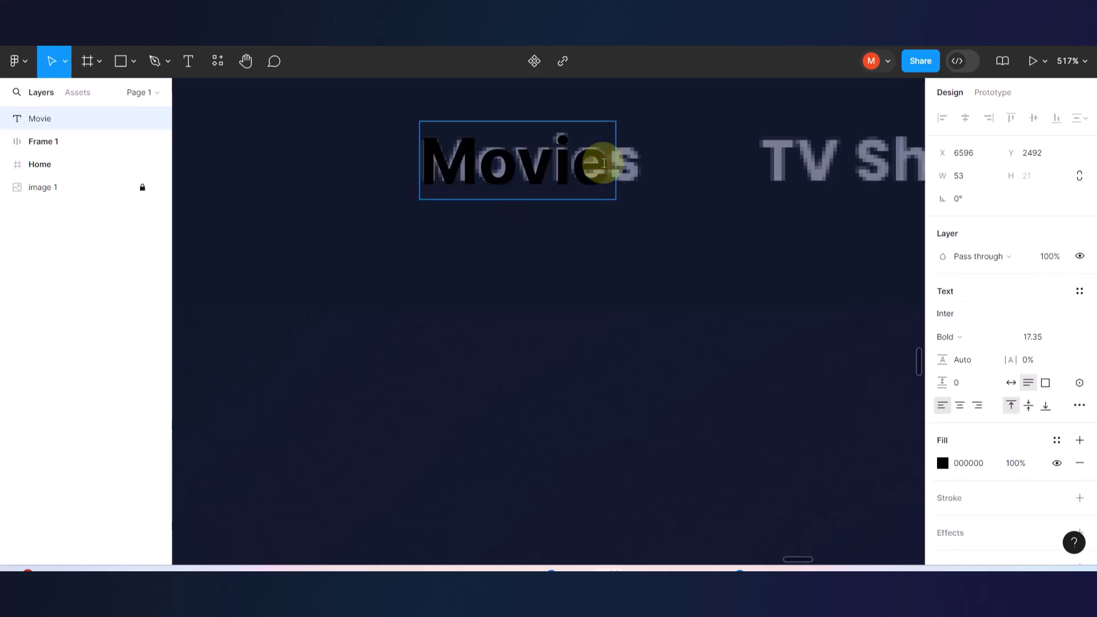
{"action": "type", "text": "s"}
{"action": "key", "text": "Escape"}
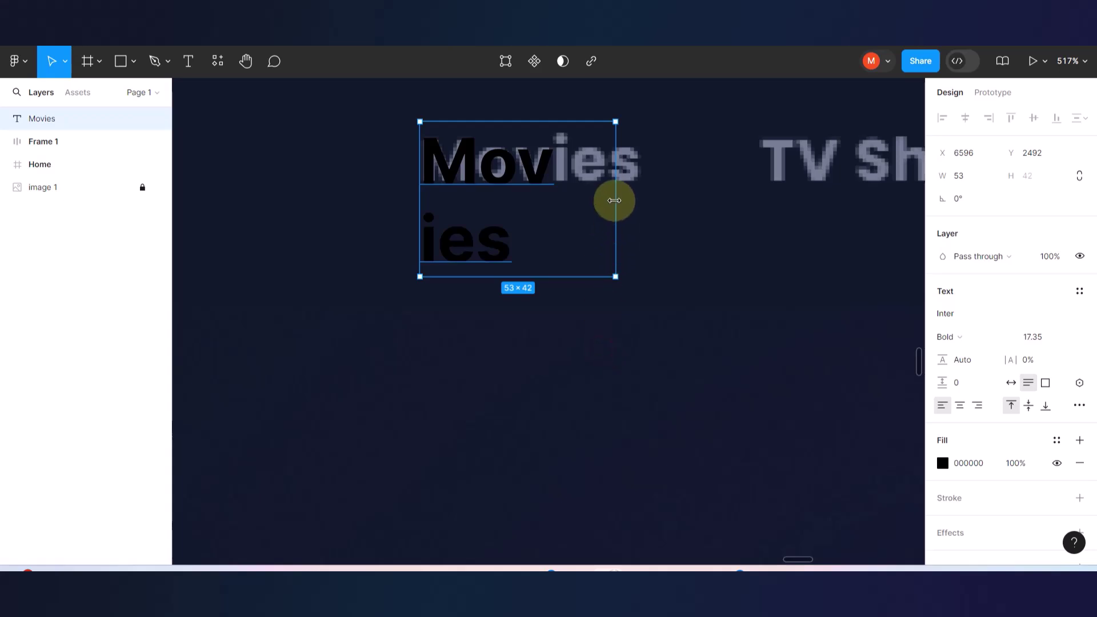
{"action": "left_click_drag", "start_coordinate": [624, 196], "coordinate": [644, 190]}
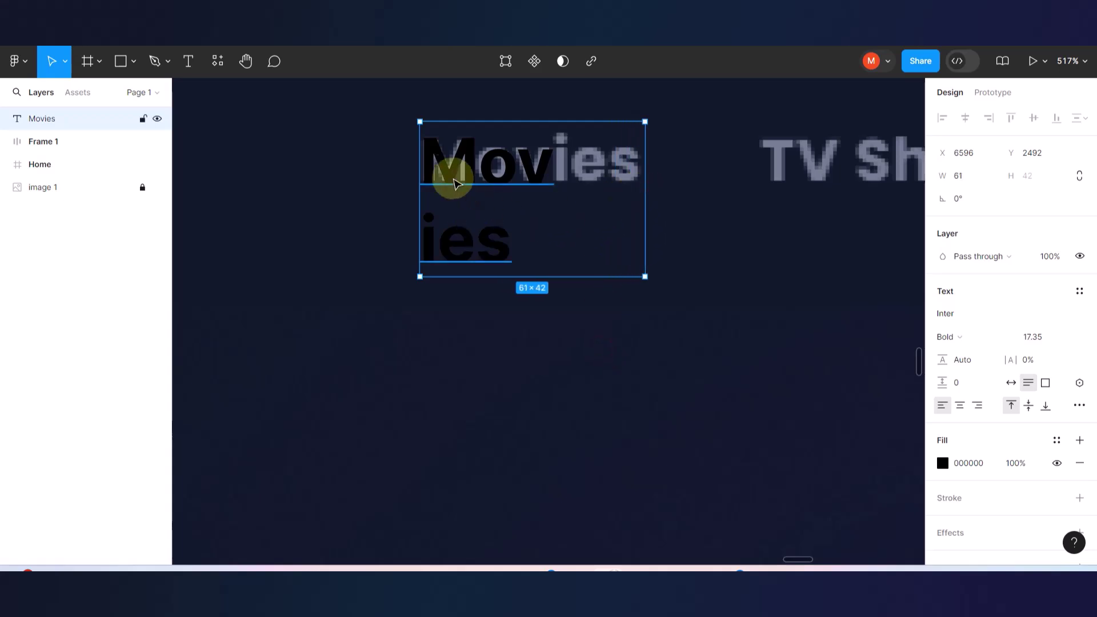
{"action": "left_click", "coordinate": [66, 65]}
{"action": "left_click", "coordinate": [56, 96]}
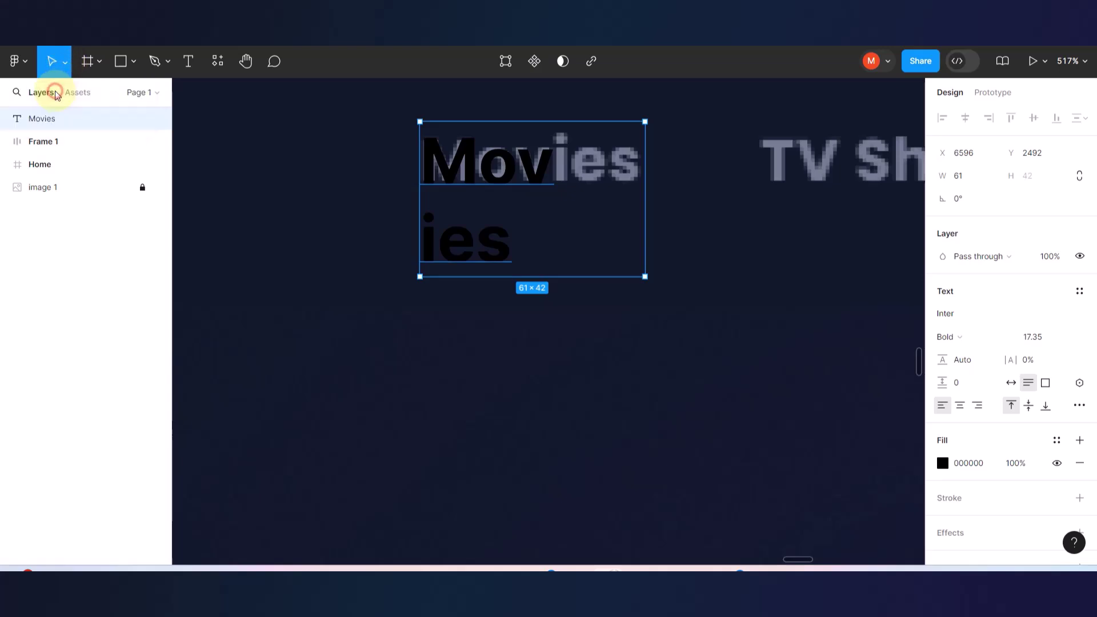
{"action": "mouse_move", "coordinate": [649, 202]}
{"action": "left_mouse_down"}
{"action": "mouse_move", "coordinate": [691, 196]}
{"action": "mouse_move", "coordinate": [653, 200]}
{"action": "left_mouse_up"}
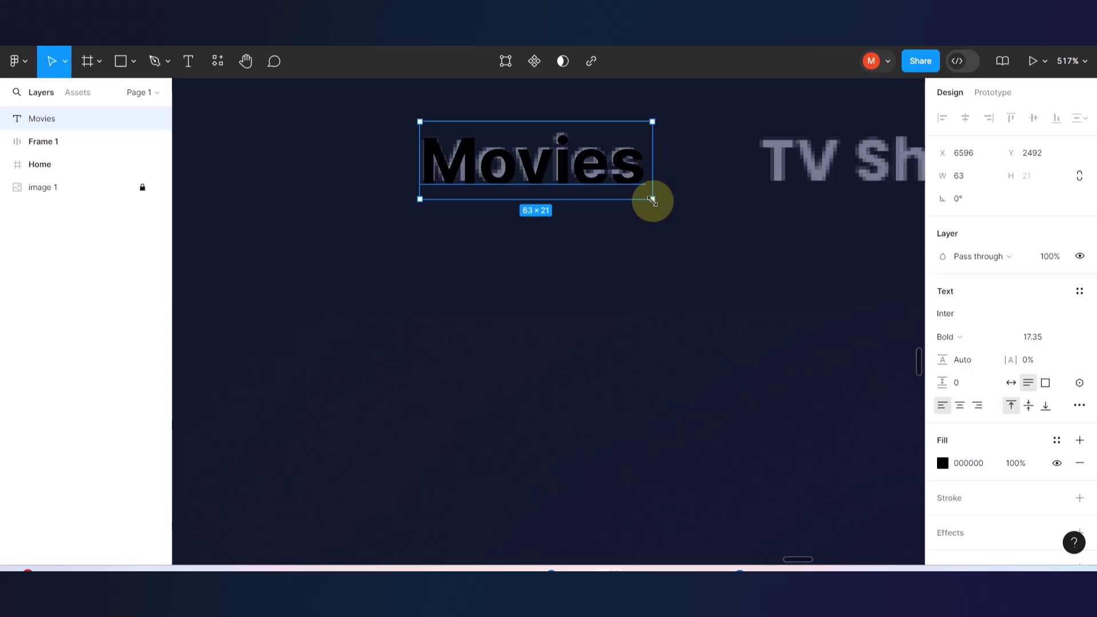
{"action": "left_click", "coordinate": [648, 260]}
{"action": "left_click", "coordinate": [559, 161]}
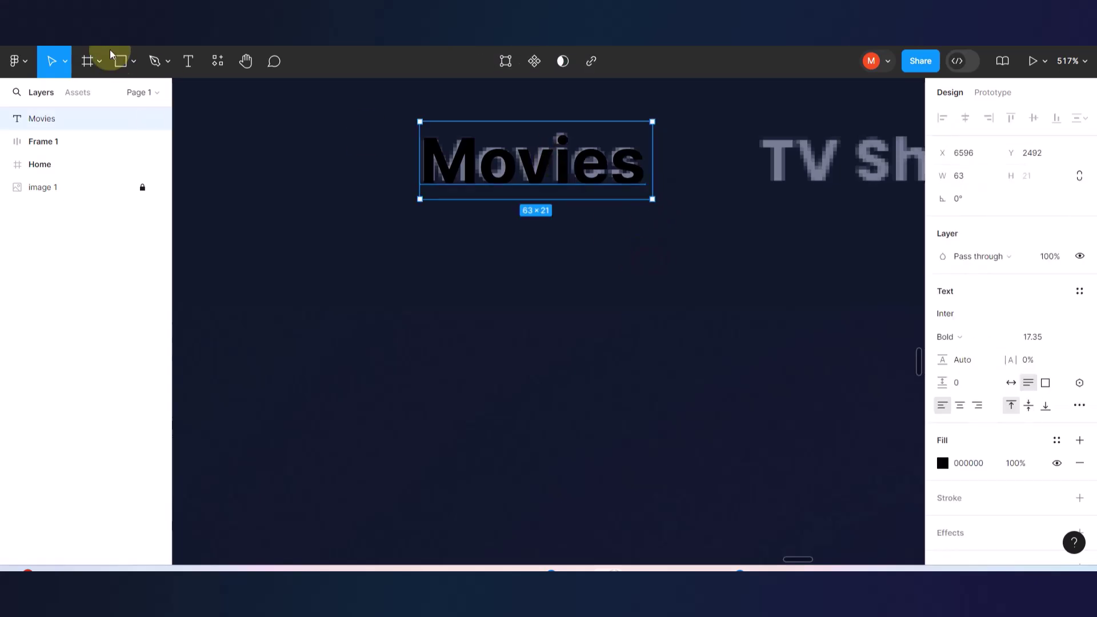
{"action": "left_click", "coordinate": [65, 61]}
{"action": "left_click", "coordinate": [64, 110]}
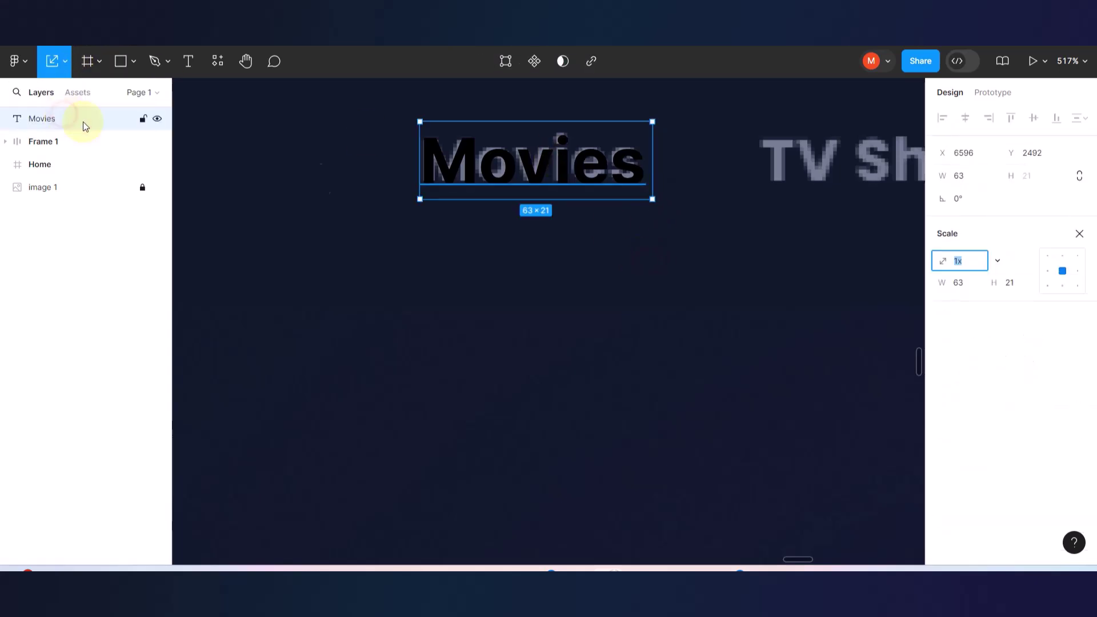
{"action": "left_click_drag", "start_coordinate": [652, 198], "coordinate": [807, 263]}
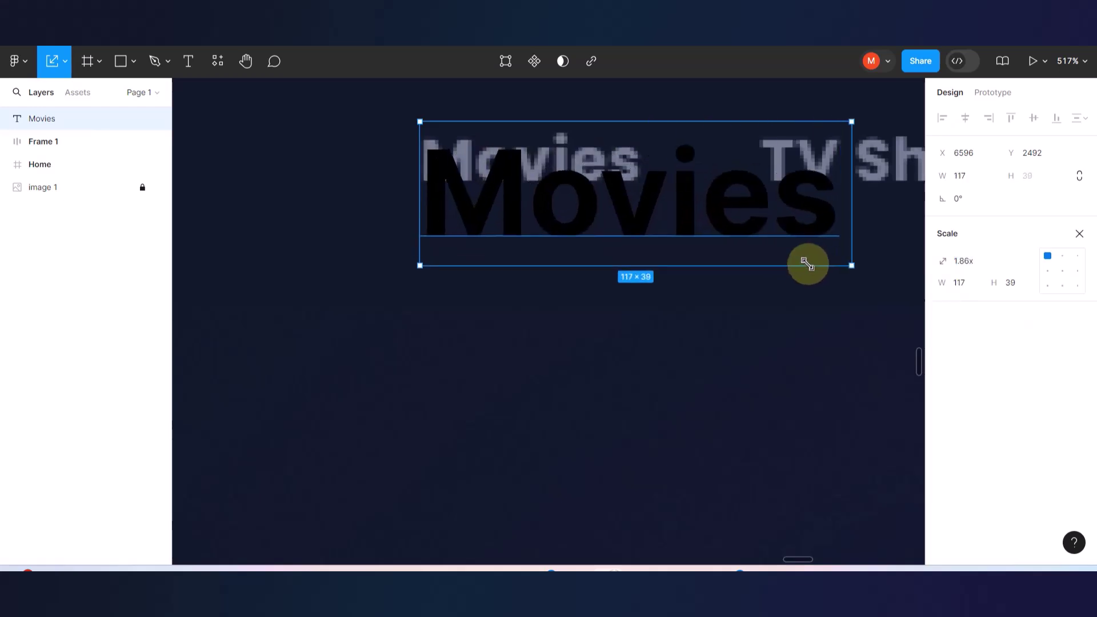
{"action": "key", "text": "ctrl+z"}
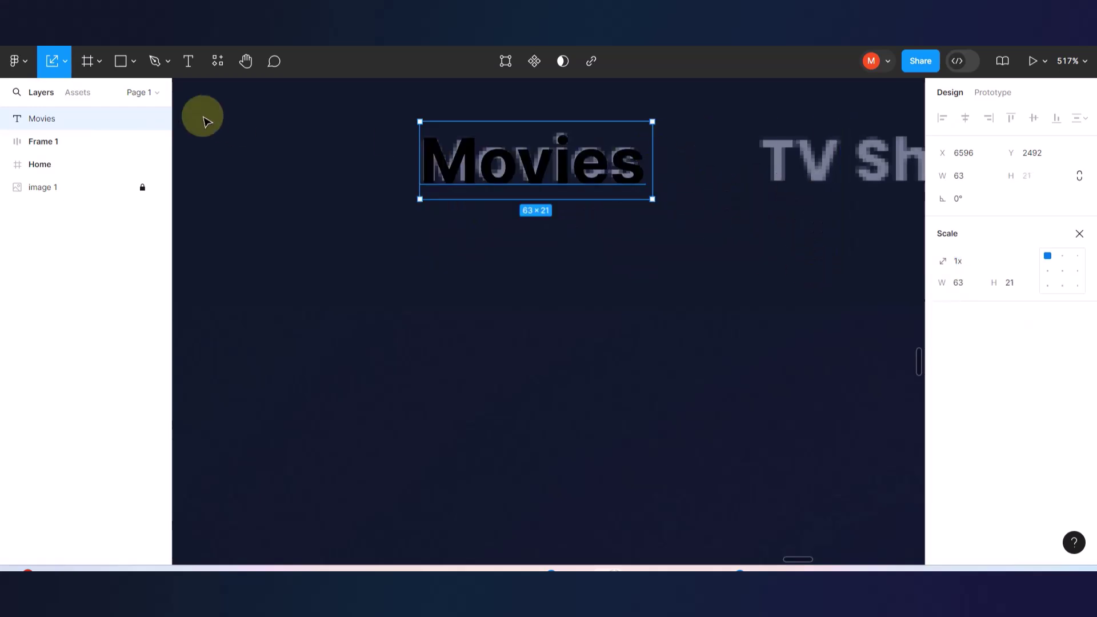
{"action": "left_click", "coordinate": [65, 69]}
{"action": "left_click", "coordinate": [46, 94]}
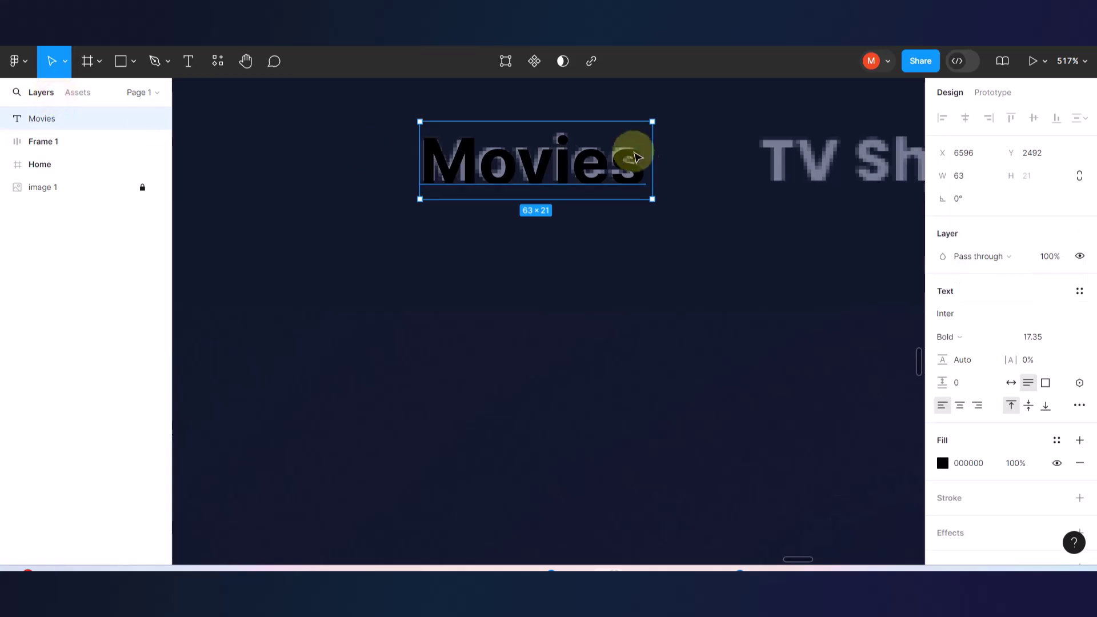
{"action": "left_click_drag", "start_coordinate": [657, 151], "coordinate": [812, 155]}
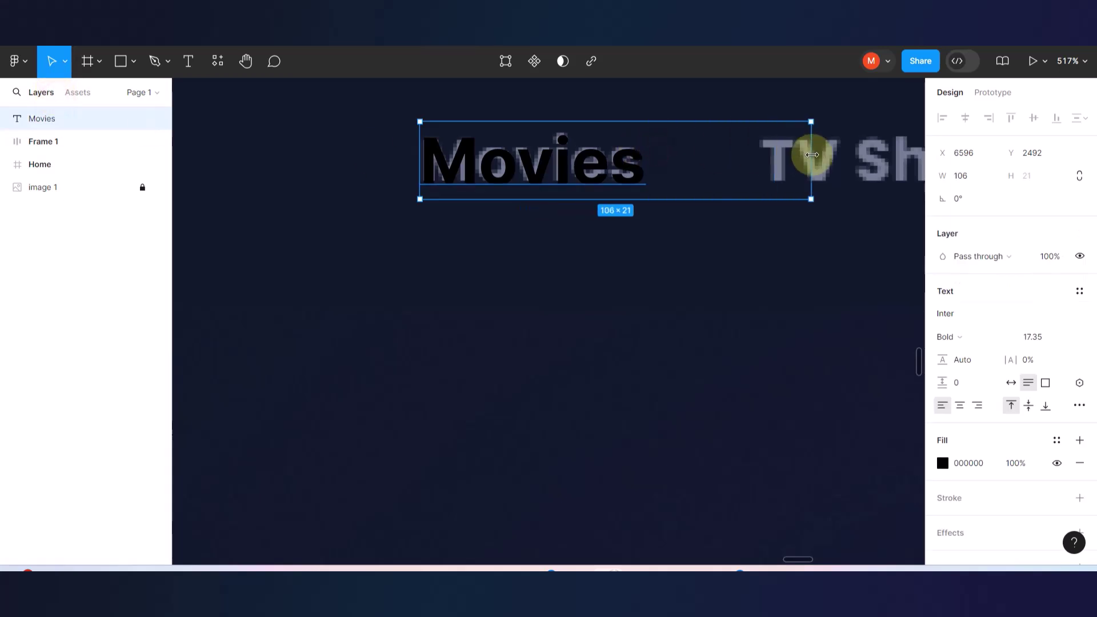
{"action": "key", "text": "ctrl+z"}
{"action": "scroll", "coordinate": [710, 208], "scroll_direction": "down", "scroll_amount": 2}
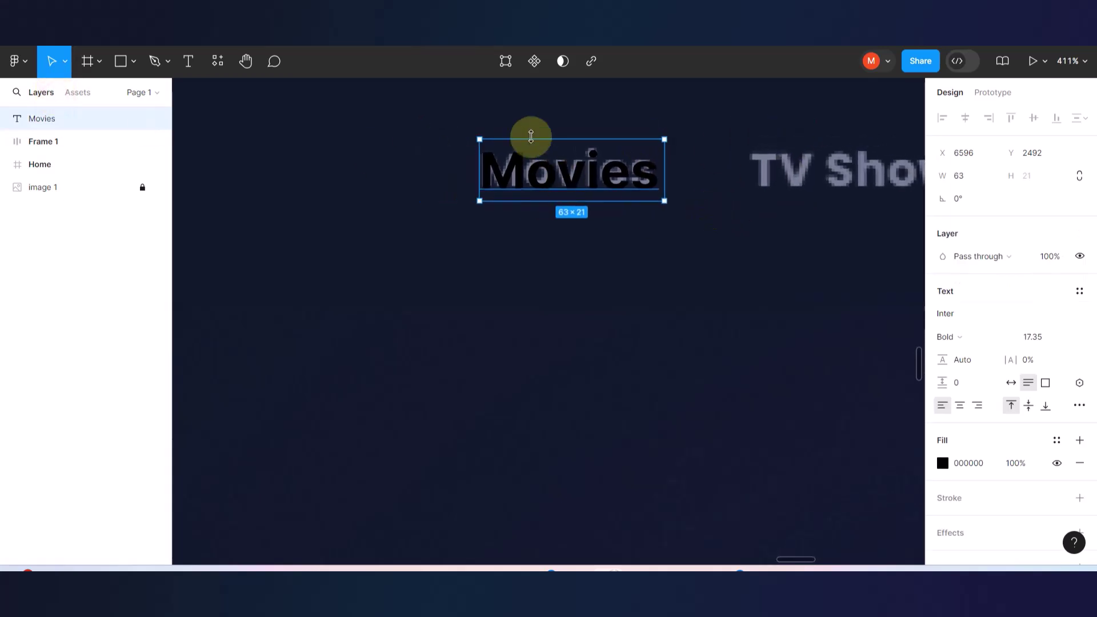
- Move the overlaid Movies text just below the Movies link in the screenshot, aligned with its start at X 6596, Y 2510
{"action": "scroll", "coordinate": [531, 136], "scroll_direction": "up", "scroll_amount": 4}
{"action": "left_click_drag", "start_coordinate": [497, 208], "coordinate": [501, 216]}
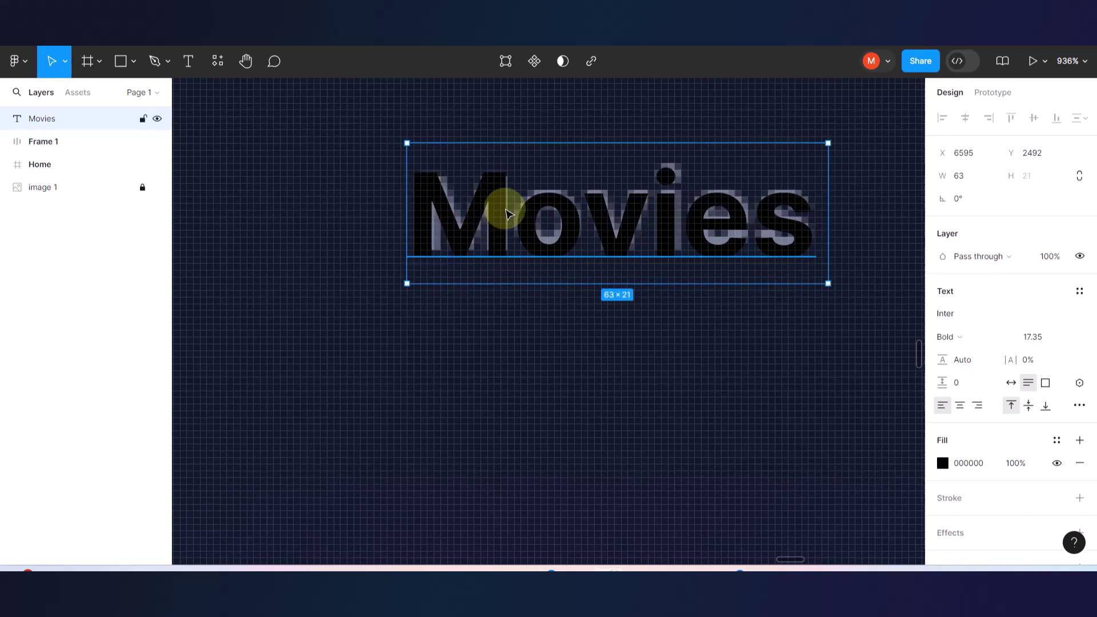
{"action": "scroll", "coordinate": [482, 228], "scroll_direction": "down", "scroll_amount": 5}
{"action": "left_click_drag", "start_coordinate": [494, 236], "coordinate": [493, 274]}
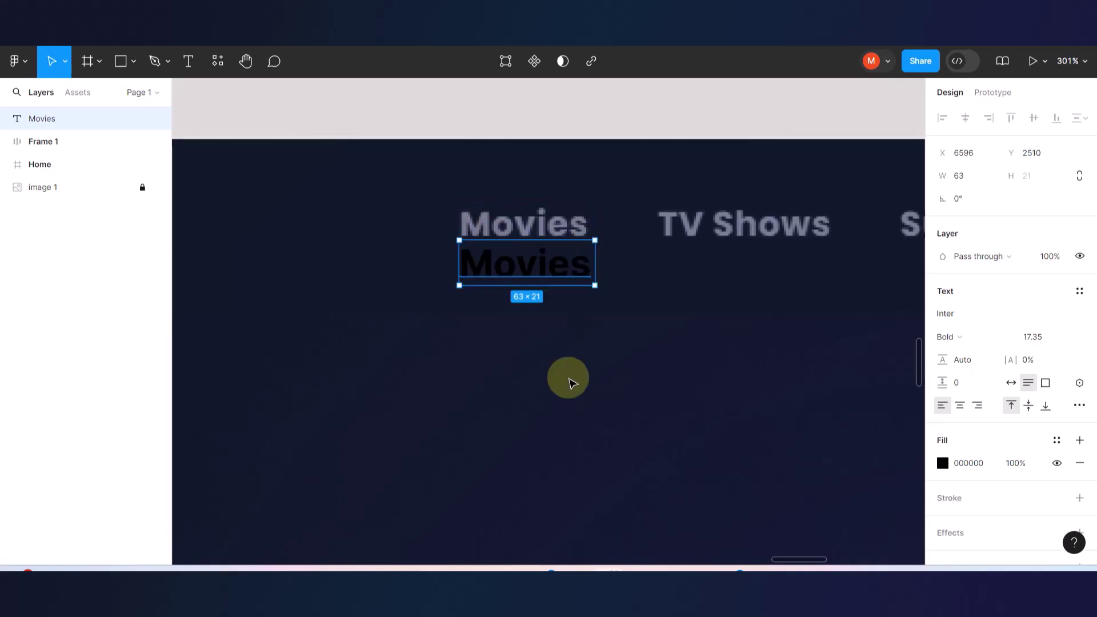
- Apply the AppHeadingLight color style to the Movies text's fill
{"action": "scroll", "coordinate": [570, 293], "scroll_direction": "up", "scroll_amount": 3}
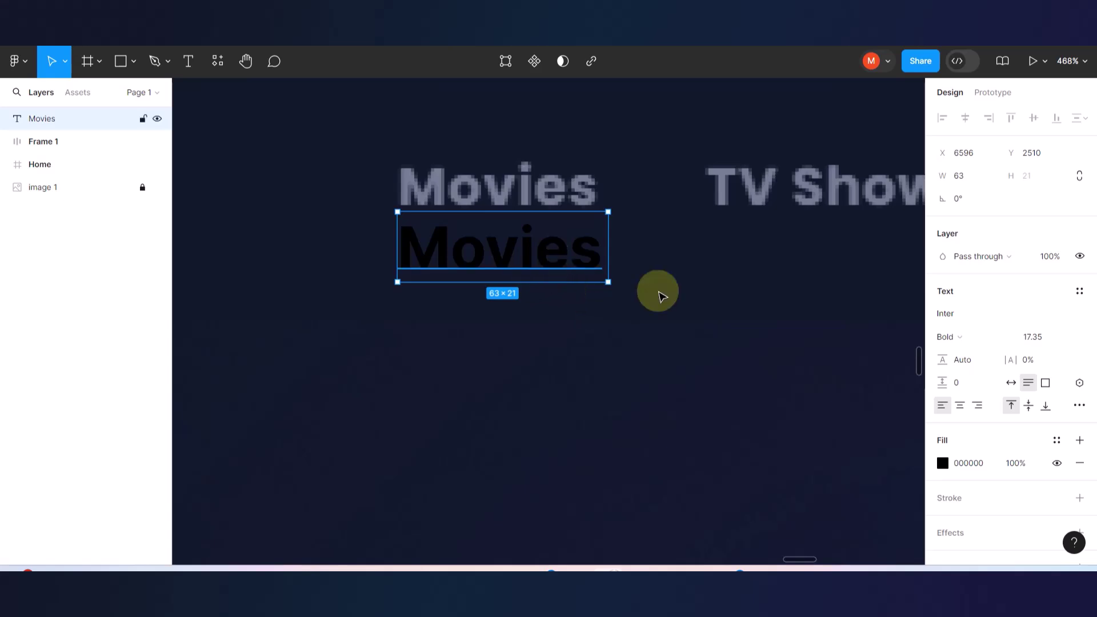
{"action": "left_click", "coordinate": [1057, 441]}
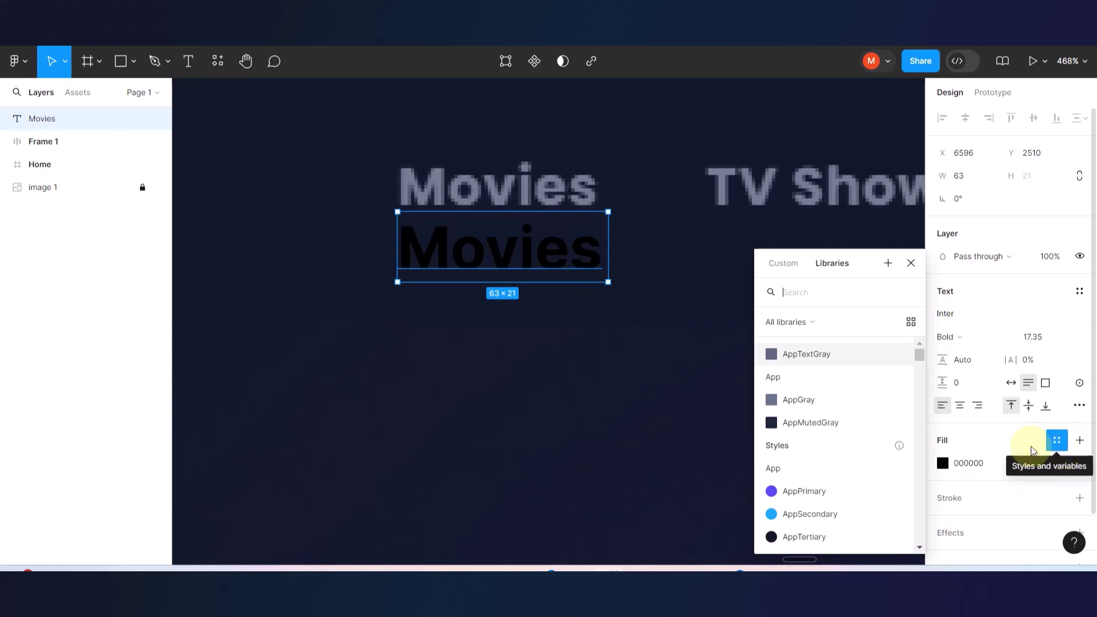
{"action": "scroll", "coordinate": [851, 424], "scroll_direction": "down", "scroll_amount": 4}
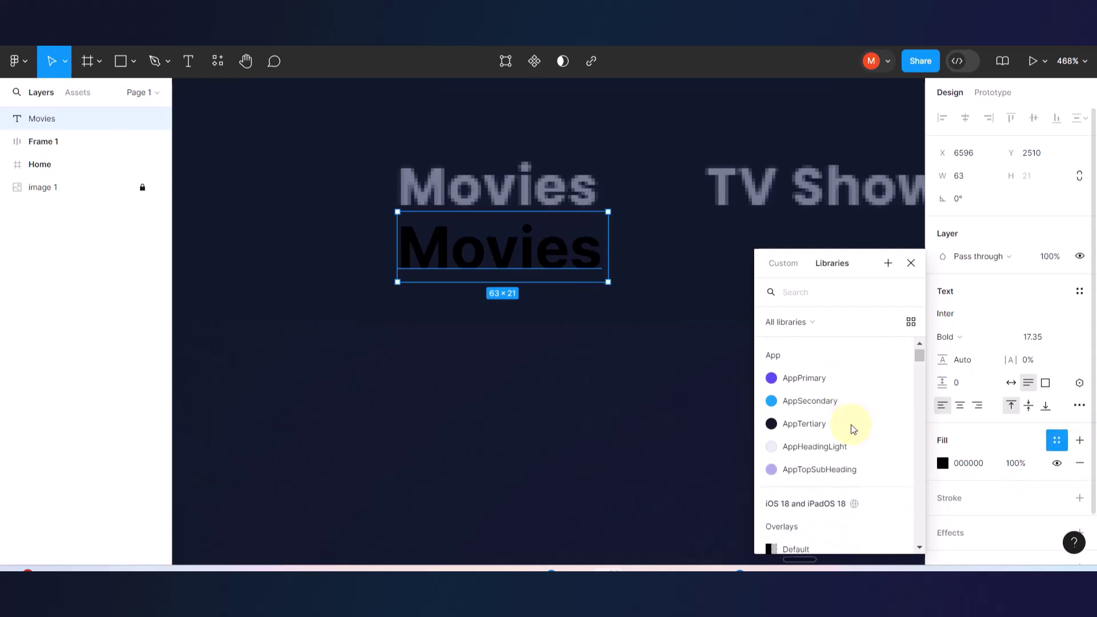
{"action": "scroll", "coordinate": [852, 424], "scroll_direction": "down", "scroll_amount": 1}
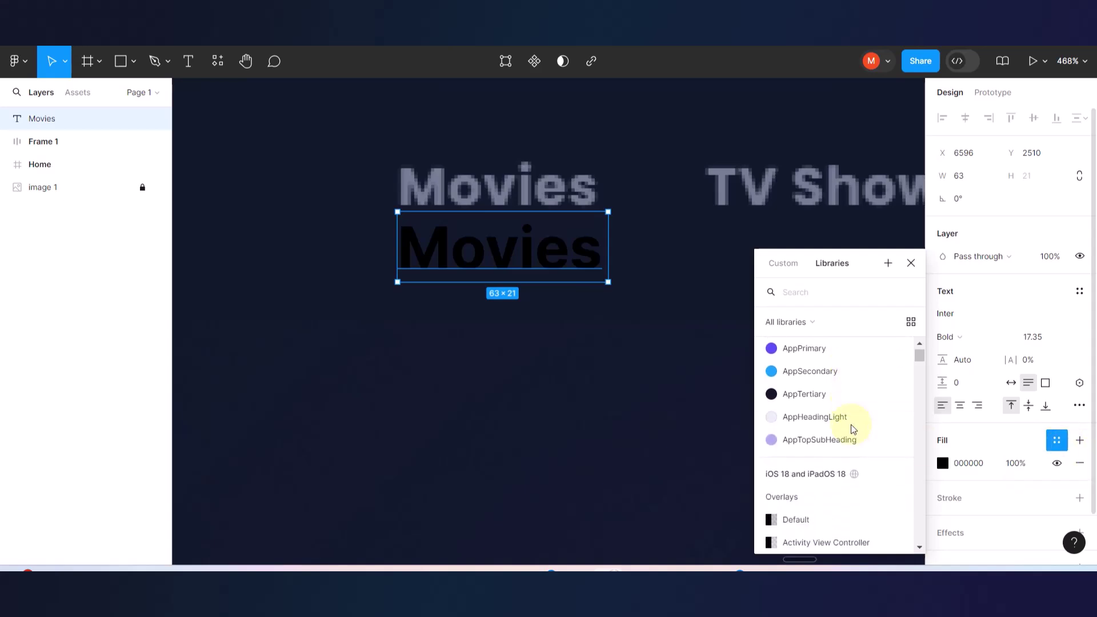
{"action": "left_click", "coordinate": [819, 423]}
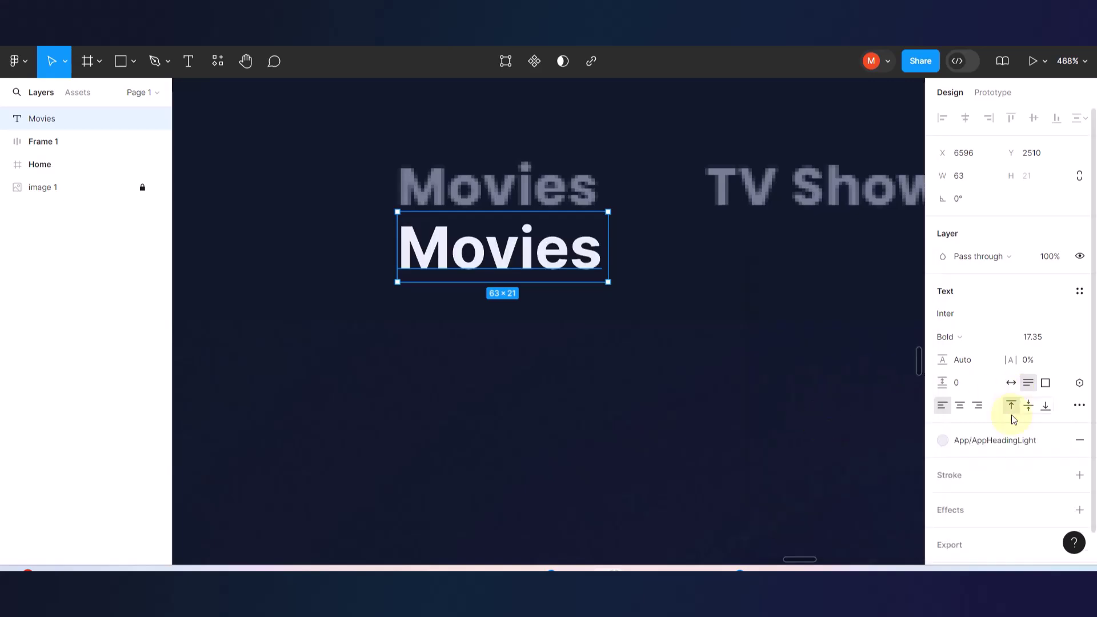
- Find the AppTextGray color in the libraries and apply it as the Movies text's fill
{"action": "left_click", "coordinate": [946, 439]}
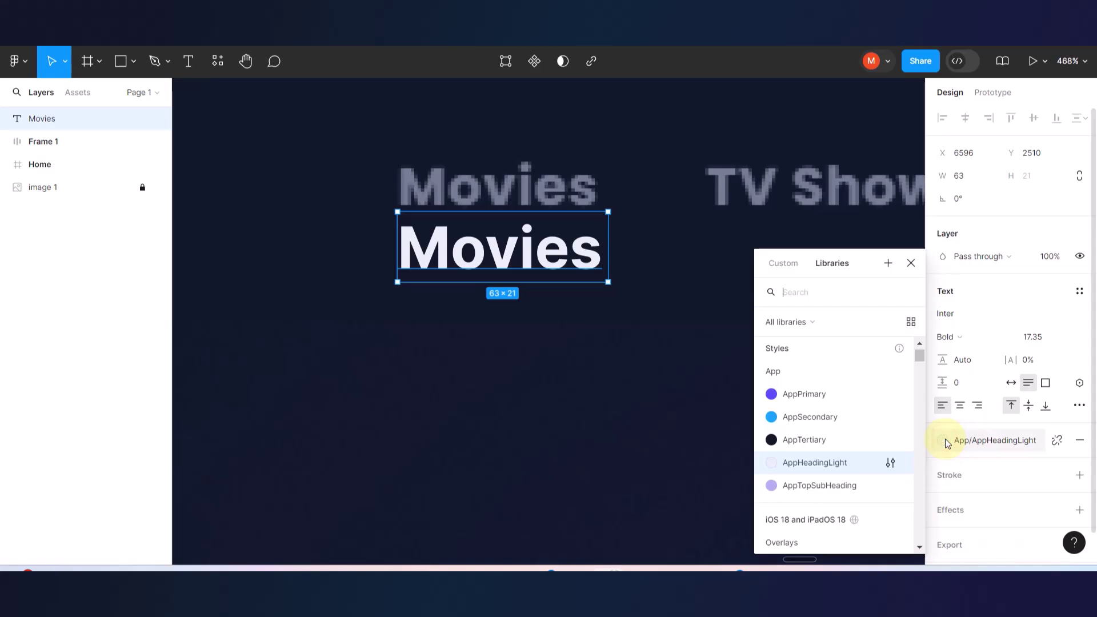
{"action": "scroll", "coordinate": [840, 400], "scroll_direction": "down", "scroll_amount": 1}
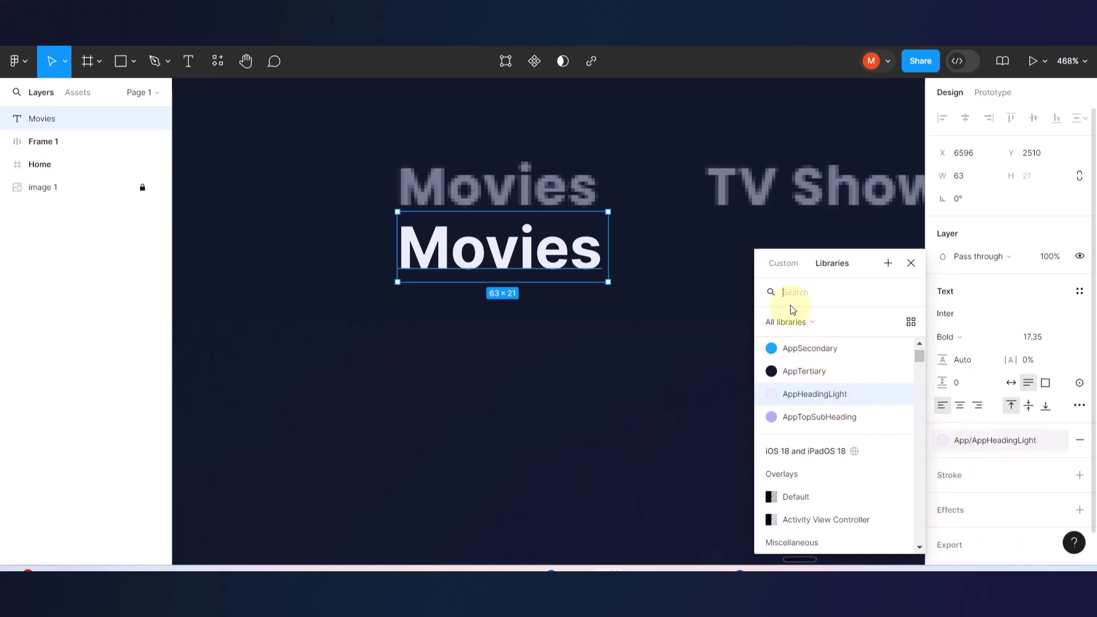
{"action": "type", "text": "text"}
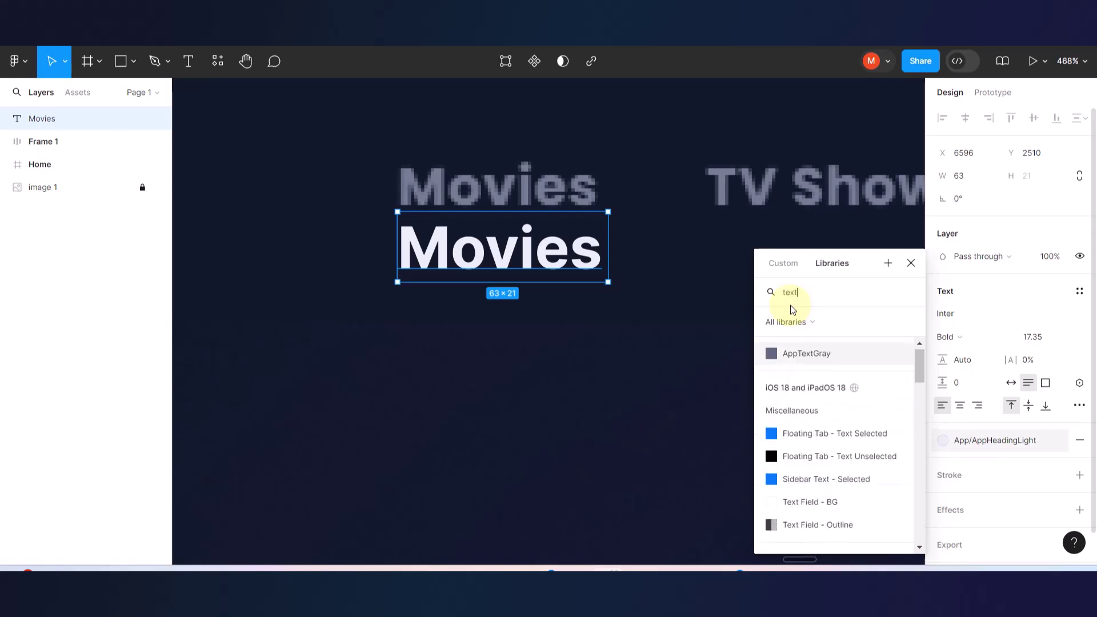
{"action": "key", "text": "BackSpace"}
{"action": "key", "text": "BackSpace"}
{"action": "key", "text": "BackSpace"}
{"action": "key", "text": "BackSpace"}
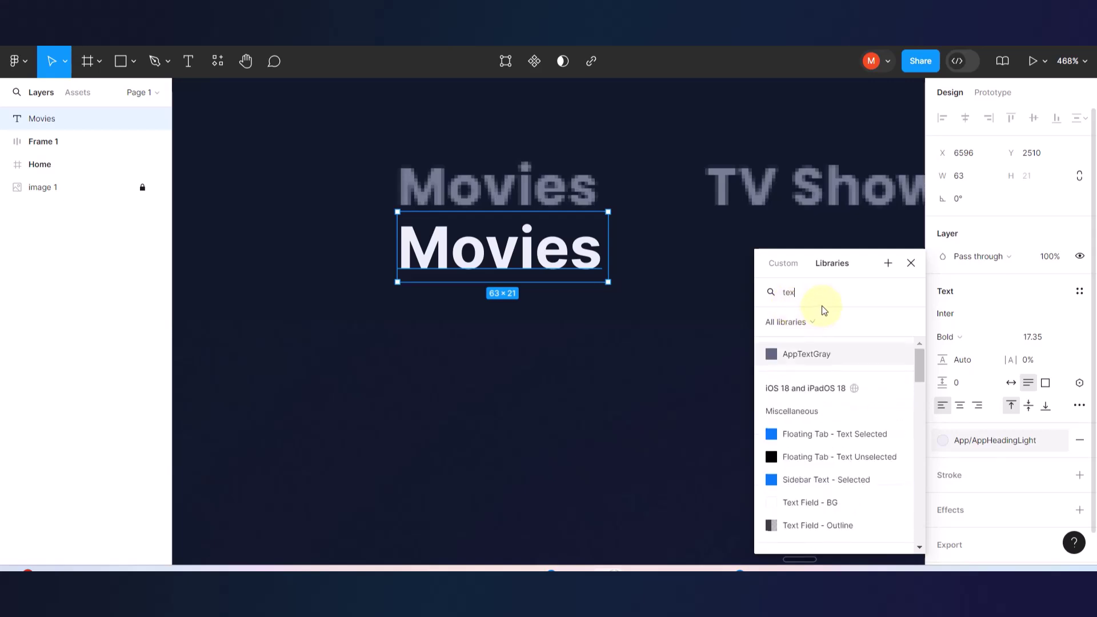
{"action": "type", "text": "Appte"}
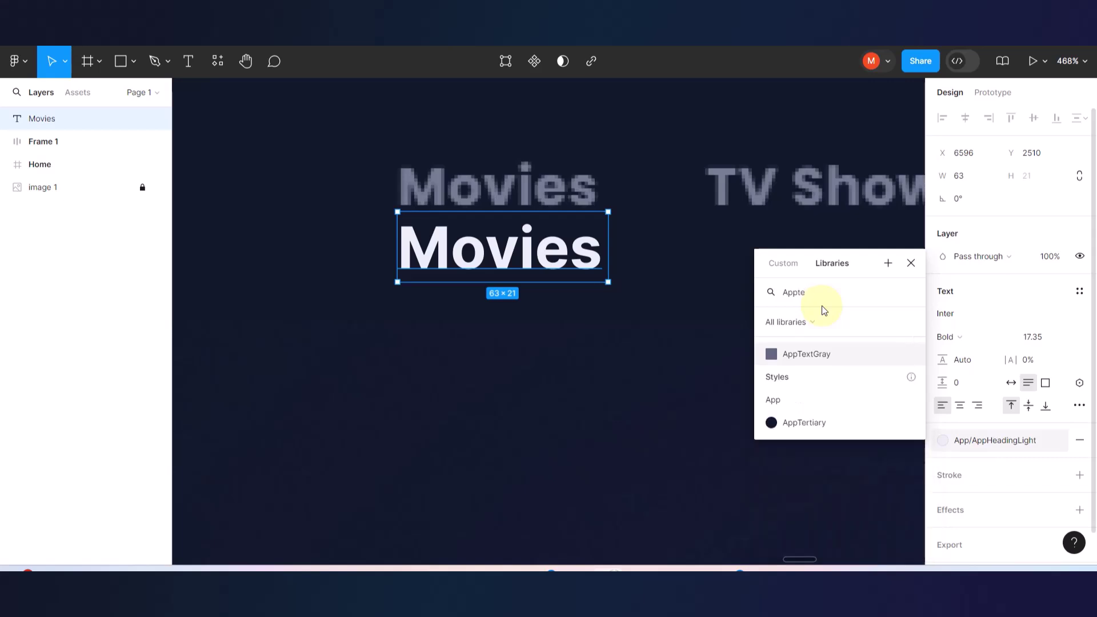
{"action": "left_click", "coordinate": [797, 354]}
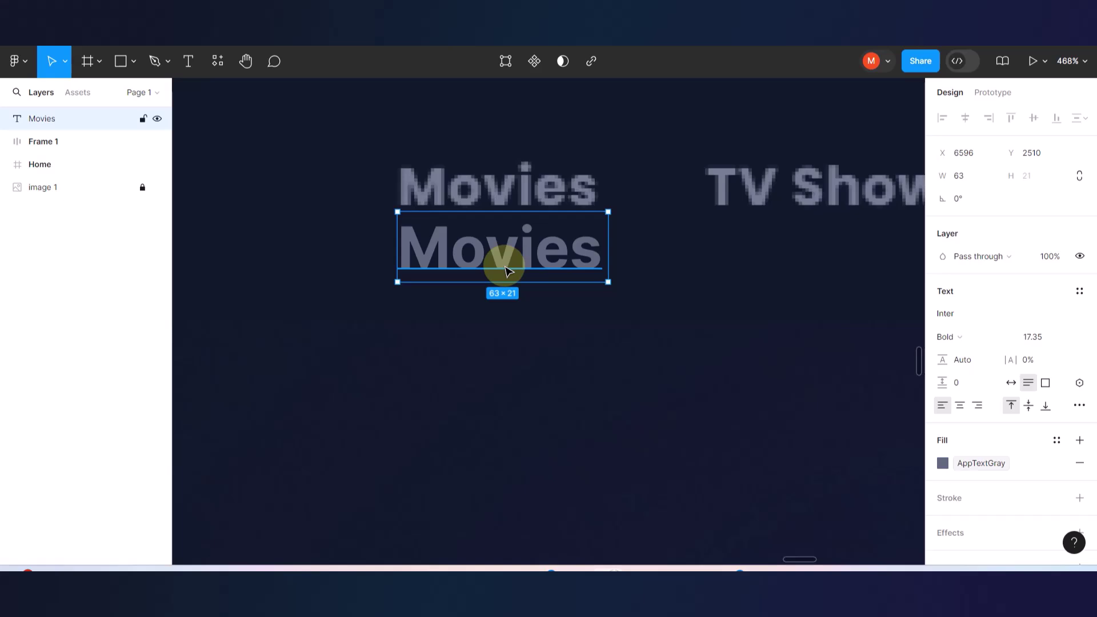
- Shrink the Movies text box to a height of 18 from its upper edge, then deselect it
{"action": "scroll", "coordinate": [473, 195], "scroll_direction": "up", "scroll_amount": 3}
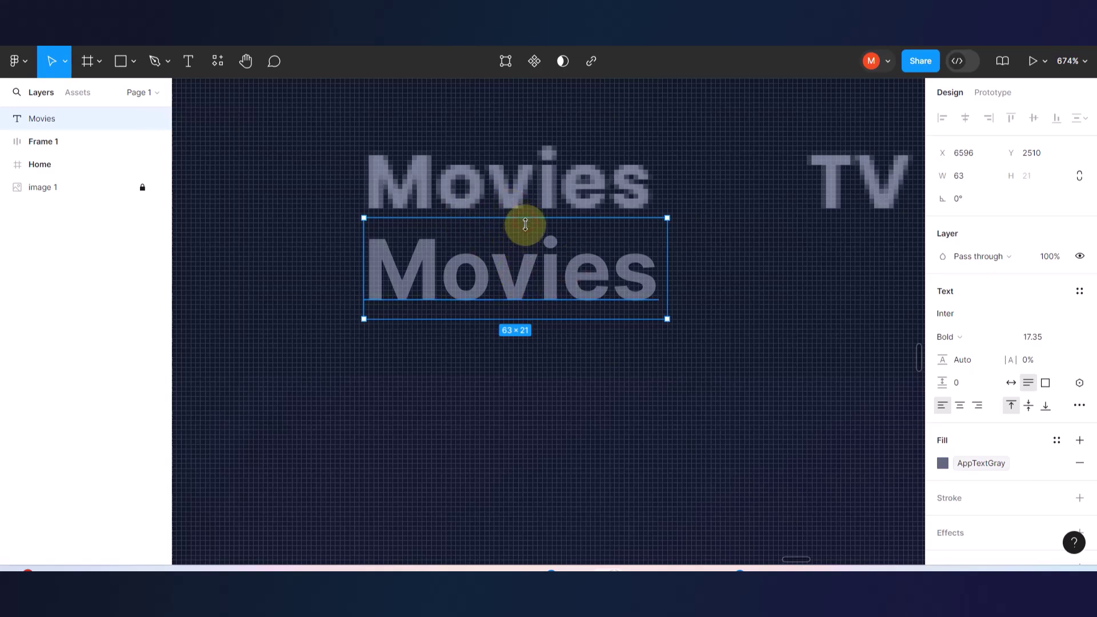
{"action": "left_click_drag", "start_coordinate": [526, 222], "coordinate": [525, 229]}
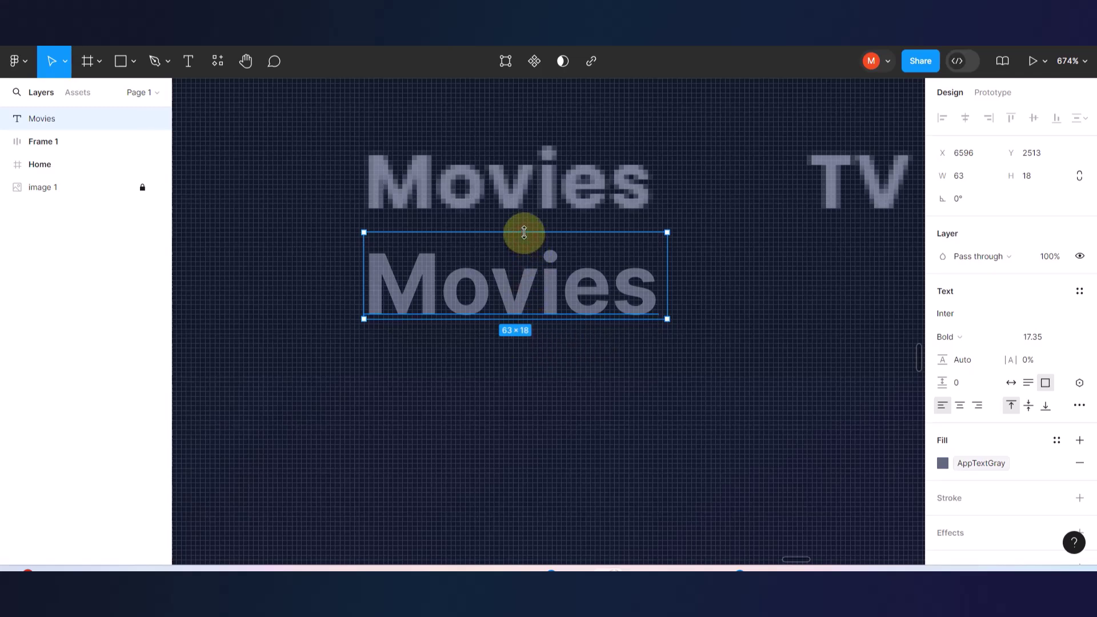
{"action": "scroll", "coordinate": [568, 255], "scroll_direction": "down", "scroll_amount": 6}
{"action": "left_click", "coordinate": [600, 340]}
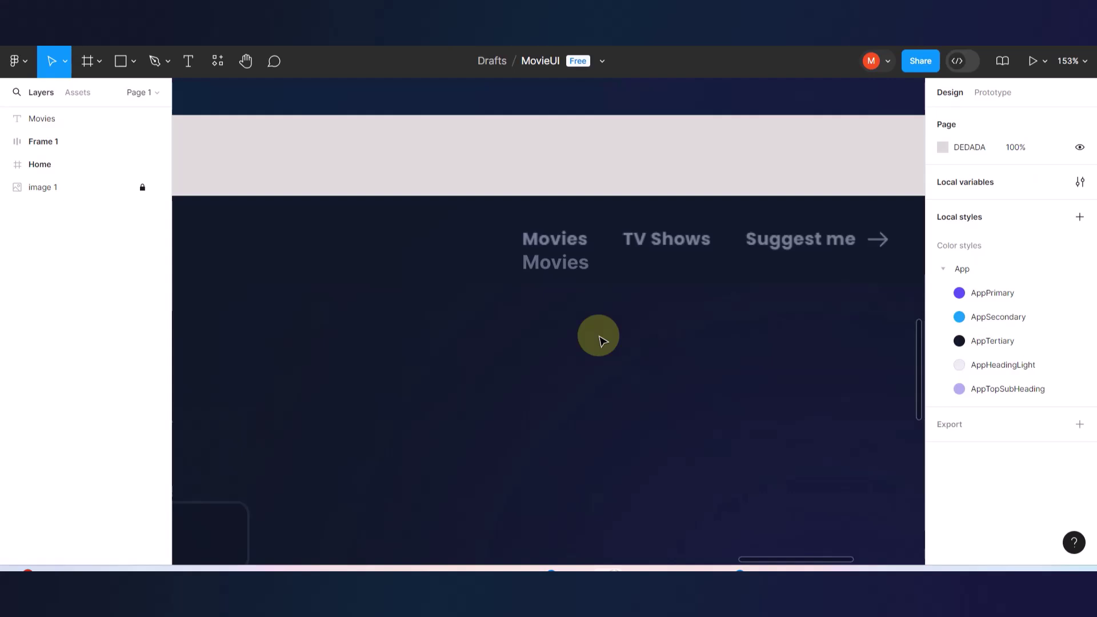
- Move the gray Movies text beneath the Suggest me link, to X 6806, Y 2516
{"action": "left_click", "coordinate": [570, 265]}
{"action": "left_click_drag", "start_coordinate": [571, 270], "coordinate": [659, 314]}
{"action": "key", "text": "Delete"}
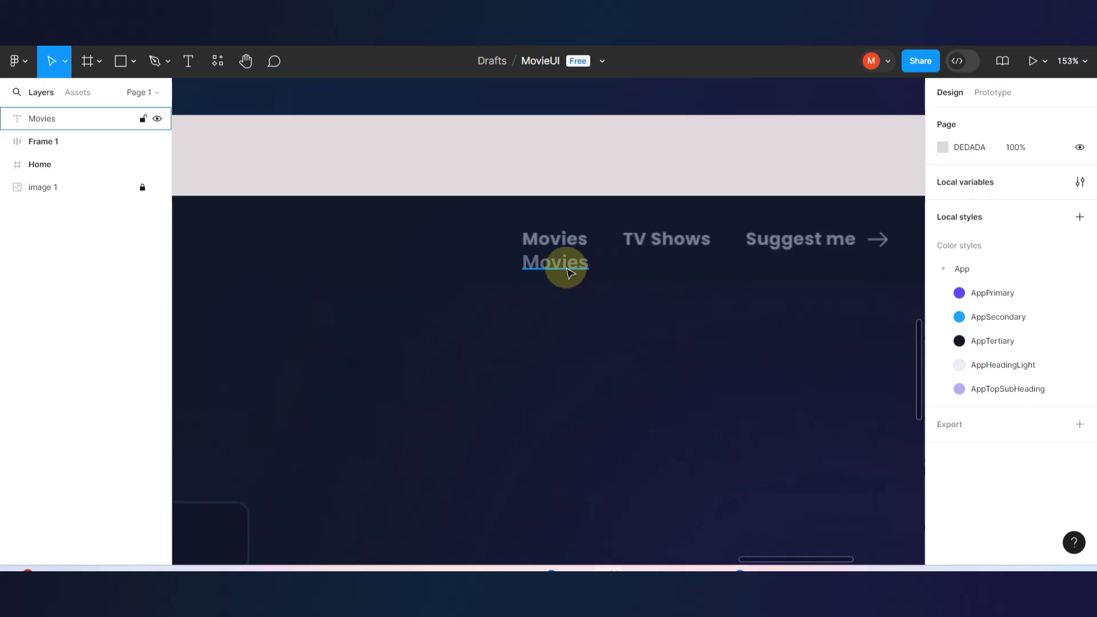
{"action": "left_click_drag", "start_coordinate": [570, 273], "coordinate": [810, 276]}
{"action": "scroll", "coordinate": [661, 274], "scroll_direction": "right", "scroll_amount": 4}
{"action": "scroll", "coordinate": [626, 264], "scroll_direction": "up", "scroll_amount": 5}
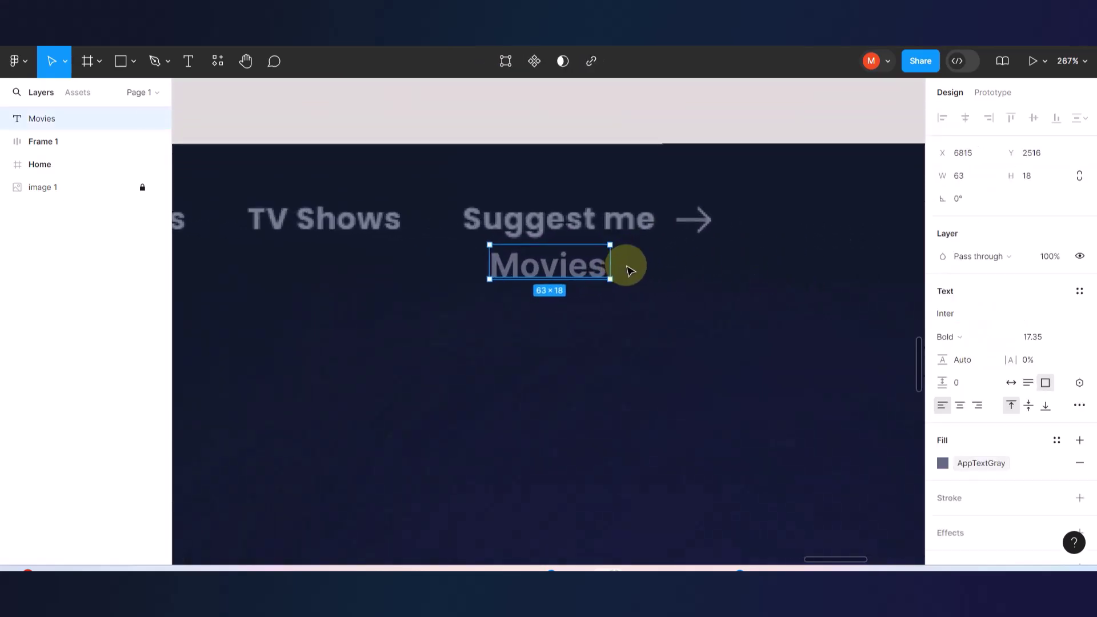
{"action": "left_click_drag", "start_coordinate": [549, 262], "coordinate": [539, 268]}
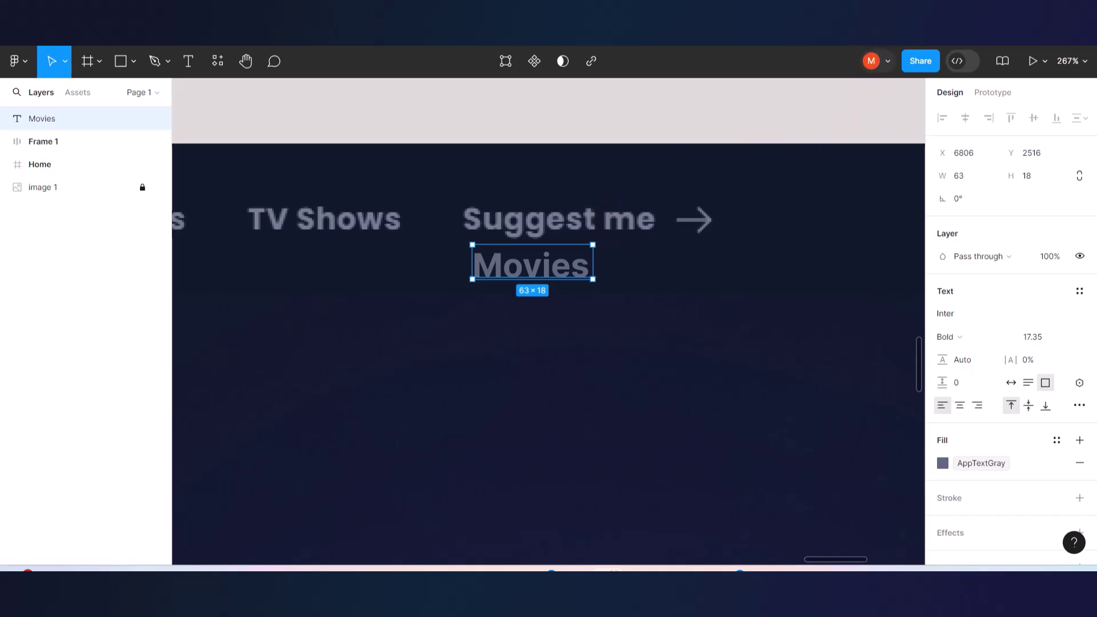
- Switch to a new browser tab, open the bookmarked SVG Repo page and search it for arrow vectors
{"action": "key", "text": "ctrl+t"}
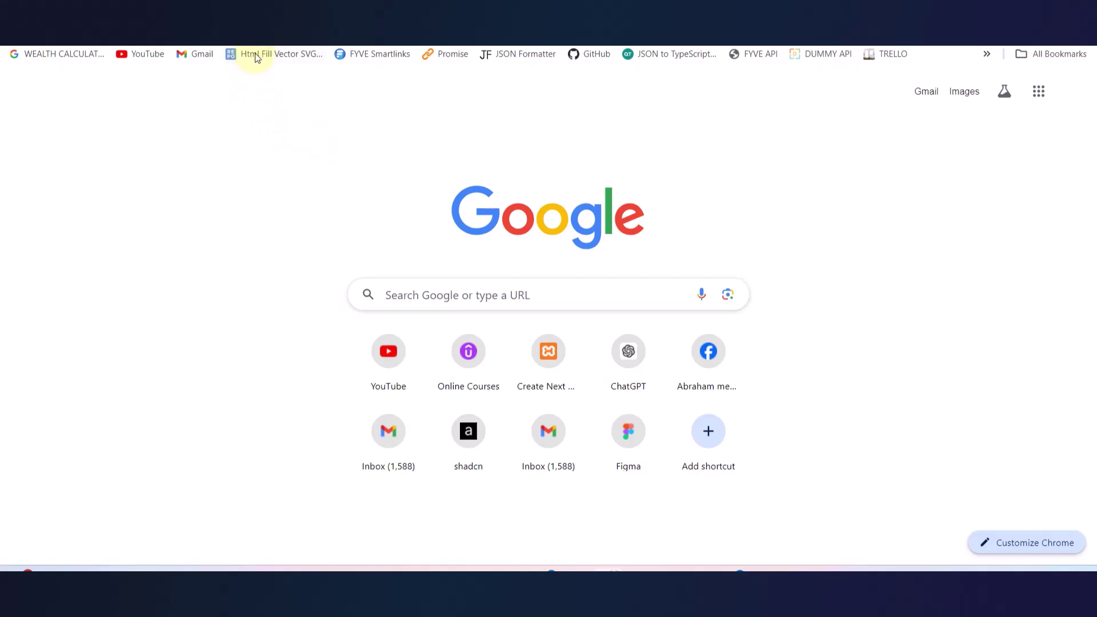
{"action": "left_click", "coordinate": [255, 54]}
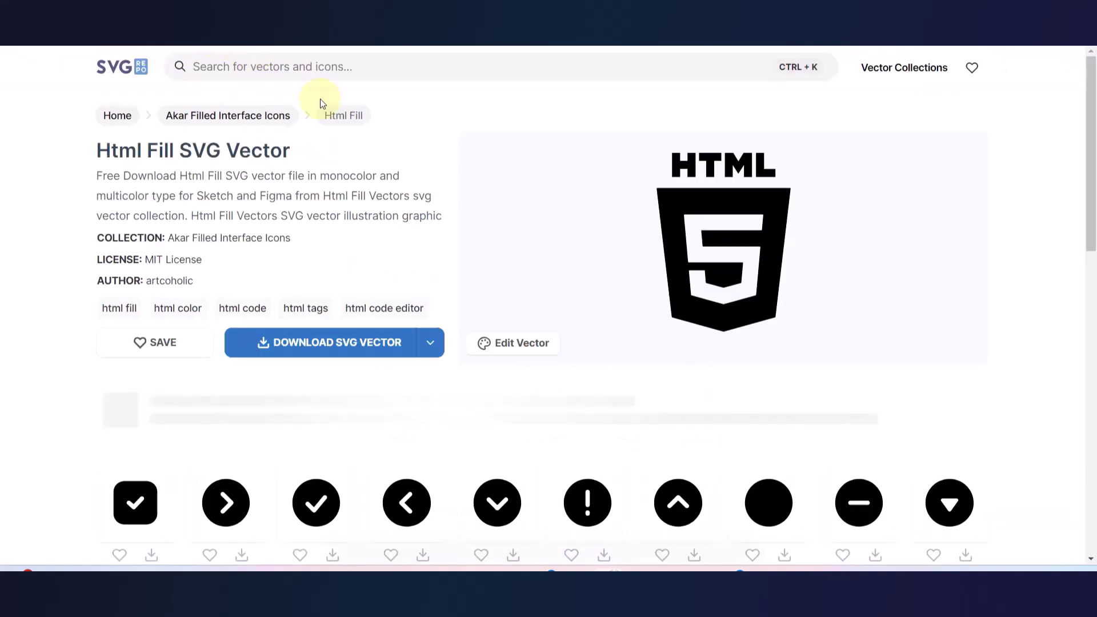
{"action": "left_click", "coordinate": [353, 63]}
{"action": "type", "text": "a"}
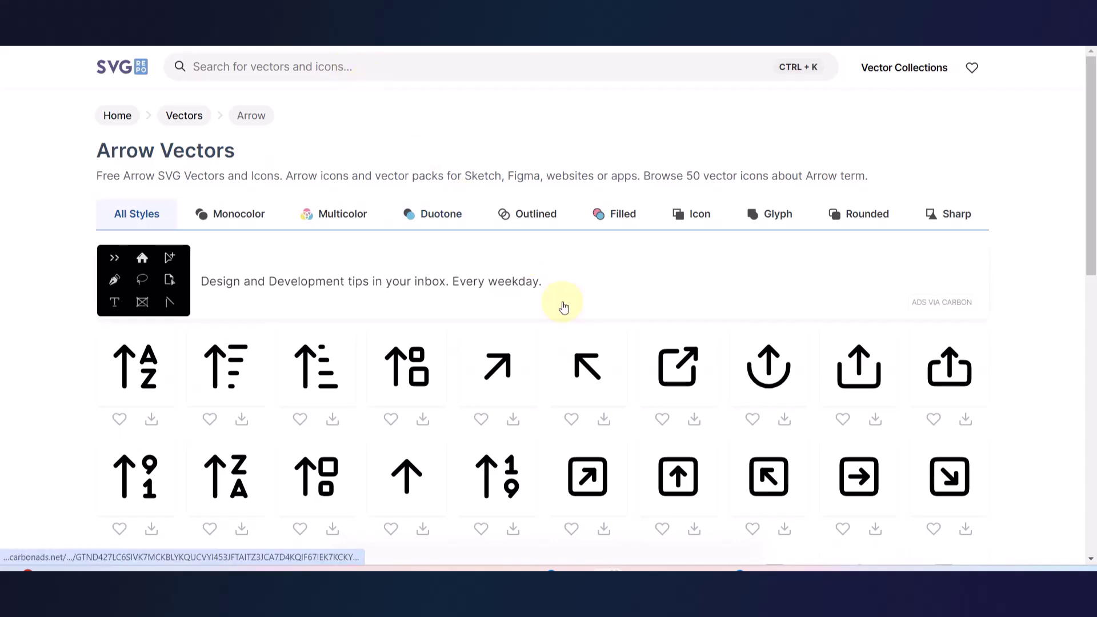
- Open the Arrow Narrow Right vector from the arrow results
{"action": "scroll", "coordinate": [563, 304], "scroll_direction": "down", "scroll_amount": 3}
{"action": "scroll", "coordinate": [563, 307], "scroll_direction": "down", "scroll_amount": 2}
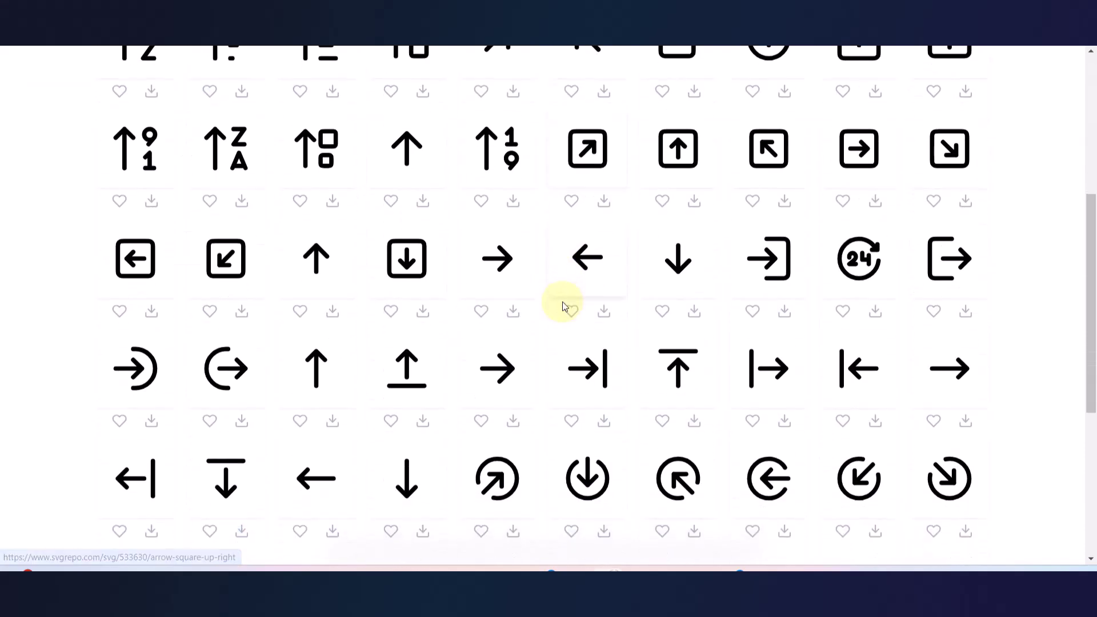
{"action": "scroll", "coordinate": [564, 307], "scroll_direction": "down", "scroll_amount": 2}
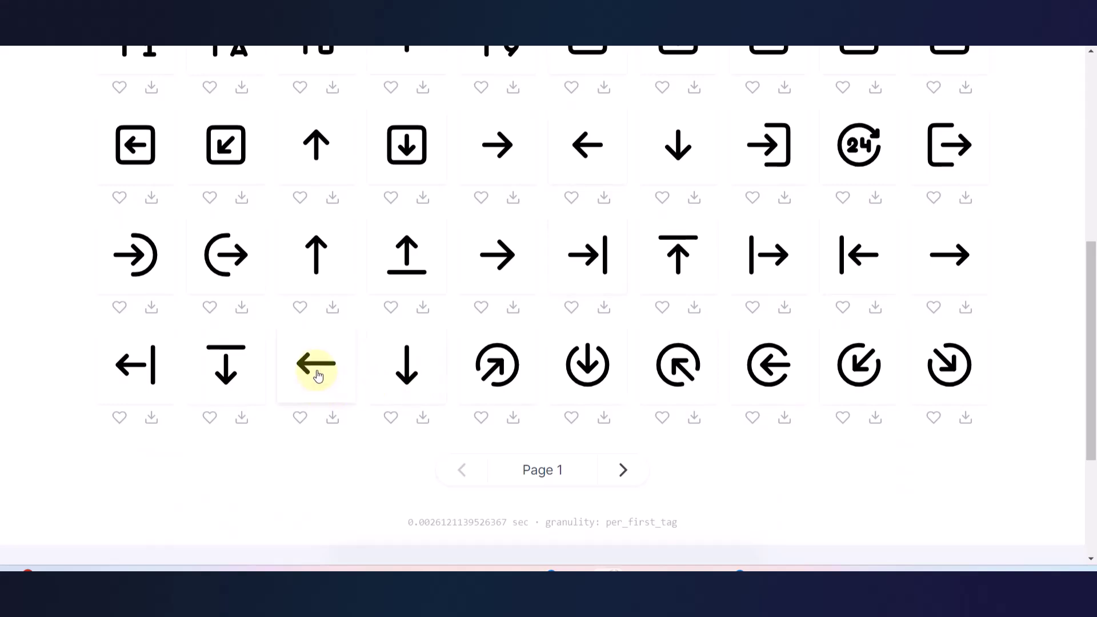
{"action": "left_click", "coordinate": [943, 255]}
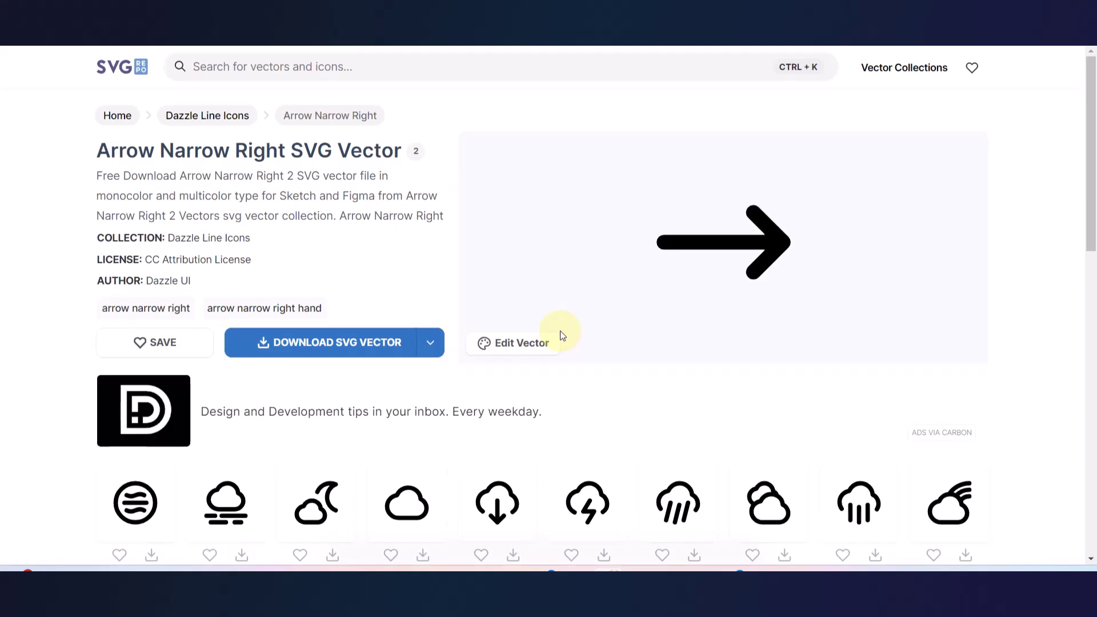
- Open the arrow in the vector editor with its default settings and copy its SVG
{"action": "scroll", "coordinate": [560, 333], "scroll_direction": "down", "scroll_amount": 4}
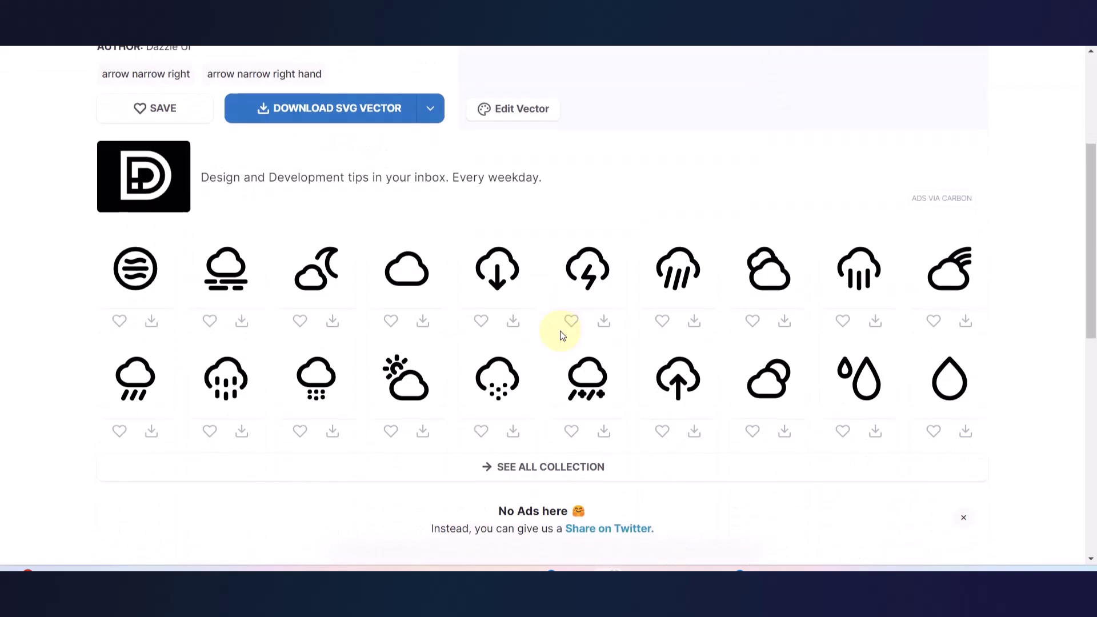
{"action": "scroll", "coordinate": [561, 335], "scroll_direction": "up", "scroll_amount": 2}
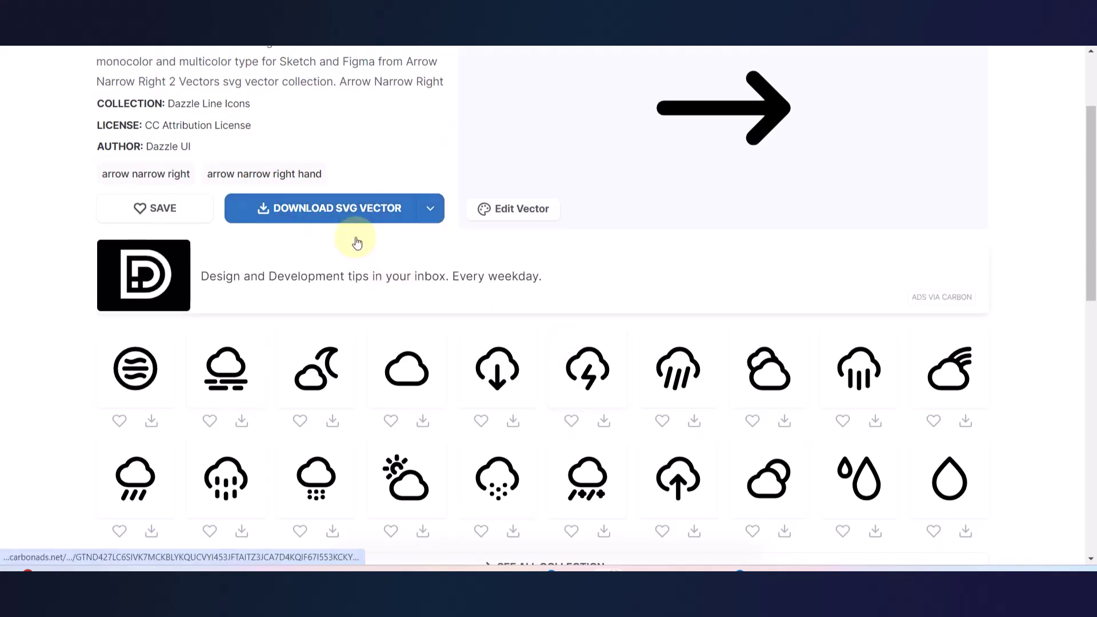
{"action": "left_click", "coordinate": [489, 209]}
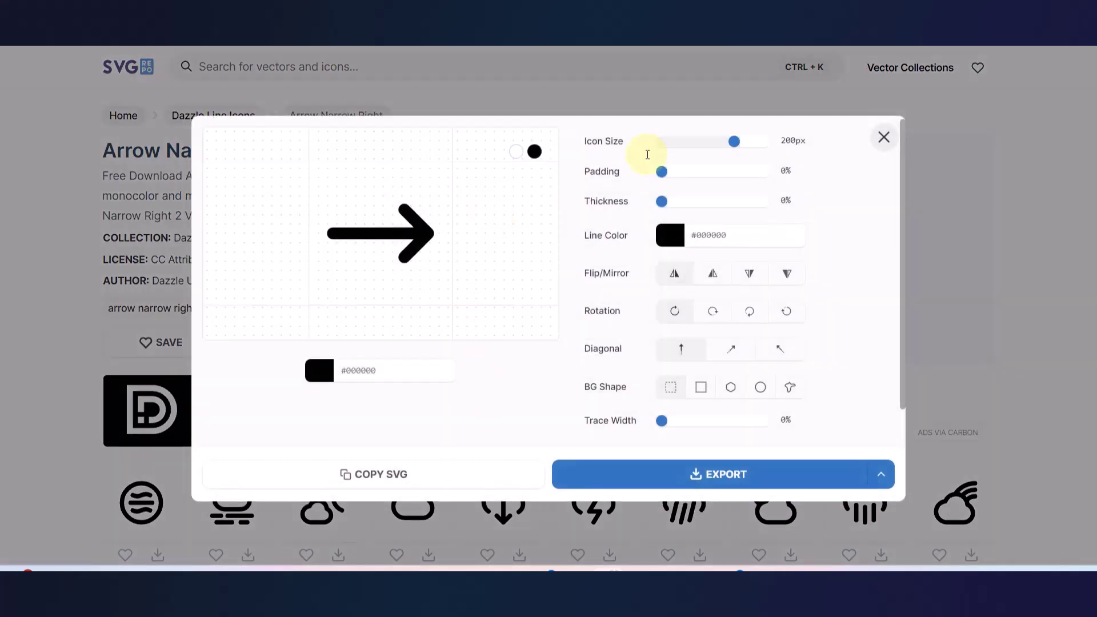
{"action": "left_click", "coordinate": [884, 138]}
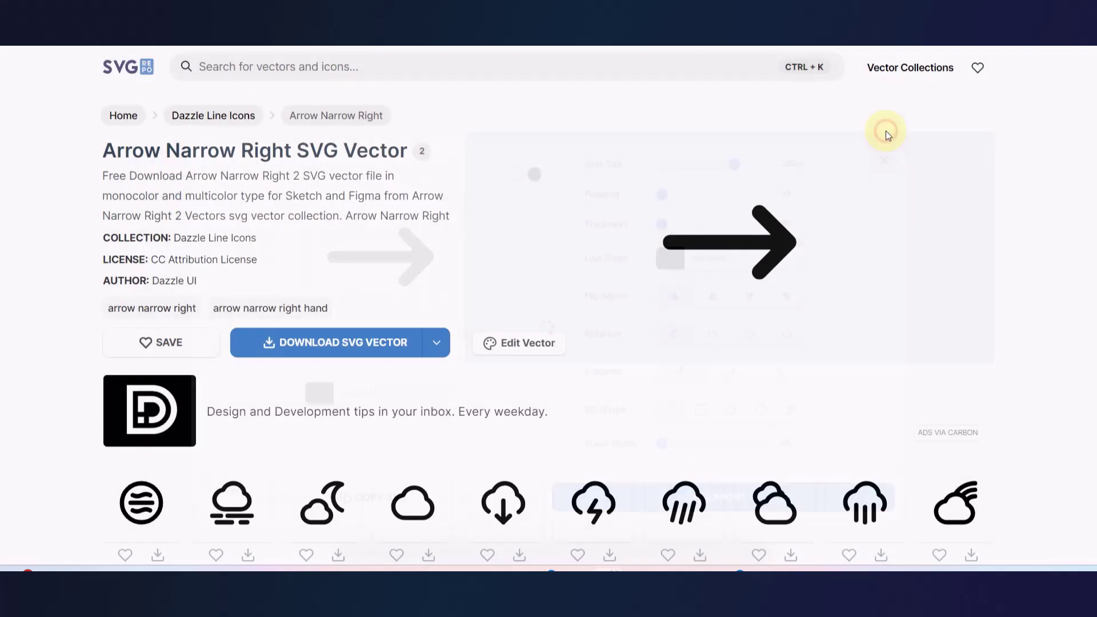
{"action": "left_click", "coordinate": [508, 346]}
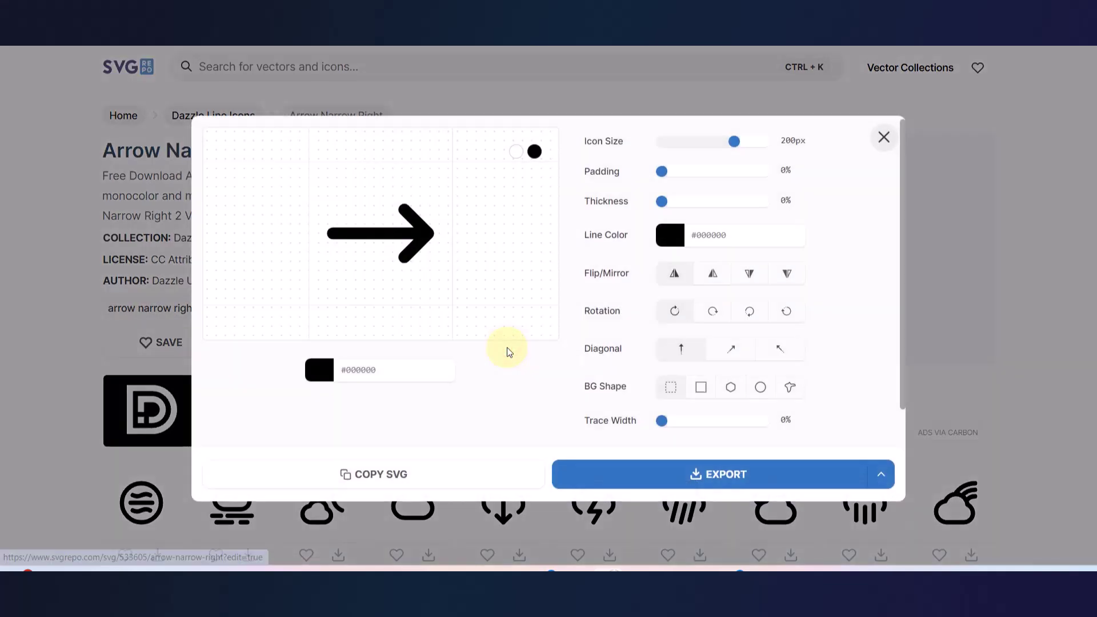
{"action": "left_click", "coordinate": [375, 475]}
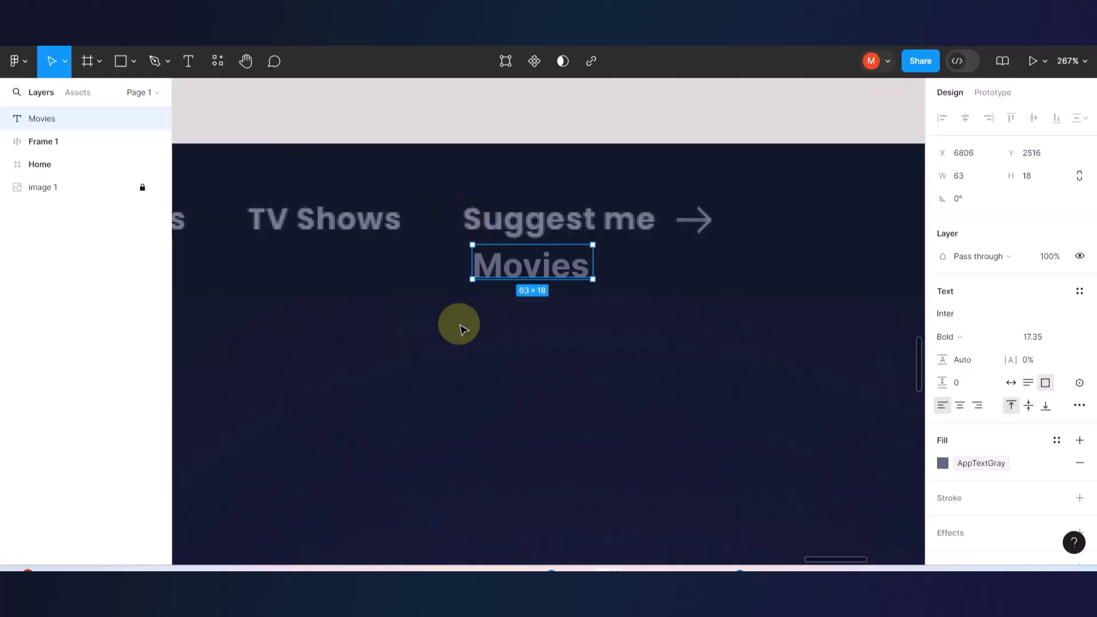
- Switch back to the MovieUI file in Figma and paste the copied arrow icon below the Movies text
{"action": "left_click", "coordinate": [462, 334]}
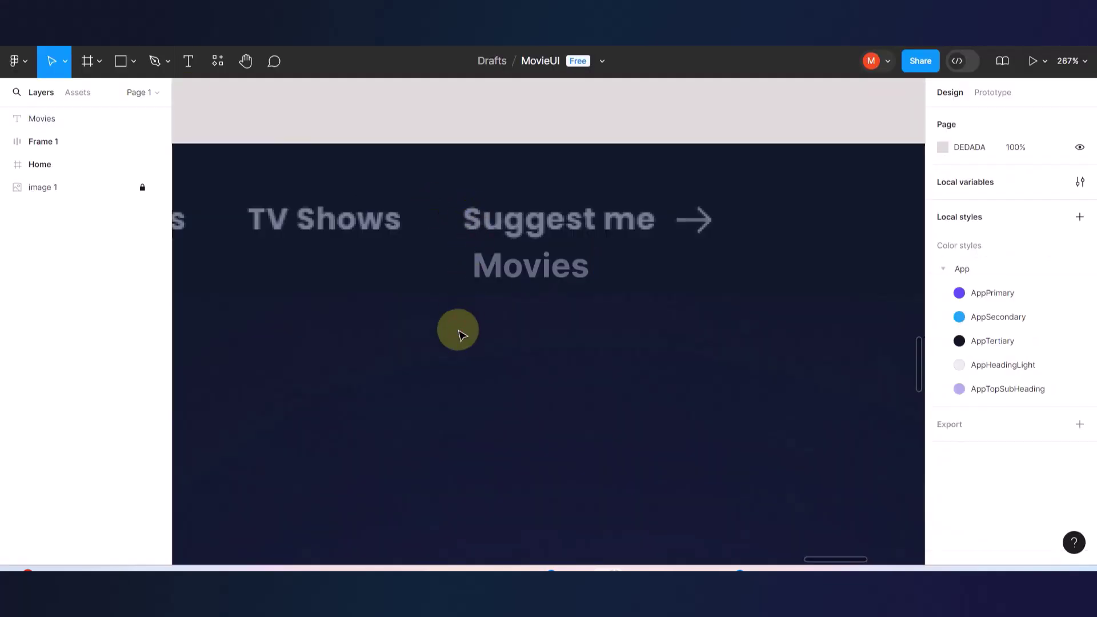
{"action": "key", "text": "ctrl+v"}
{"action": "scroll", "coordinate": [605, 306], "scroll_direction": "up", "scroll_amount": 3}
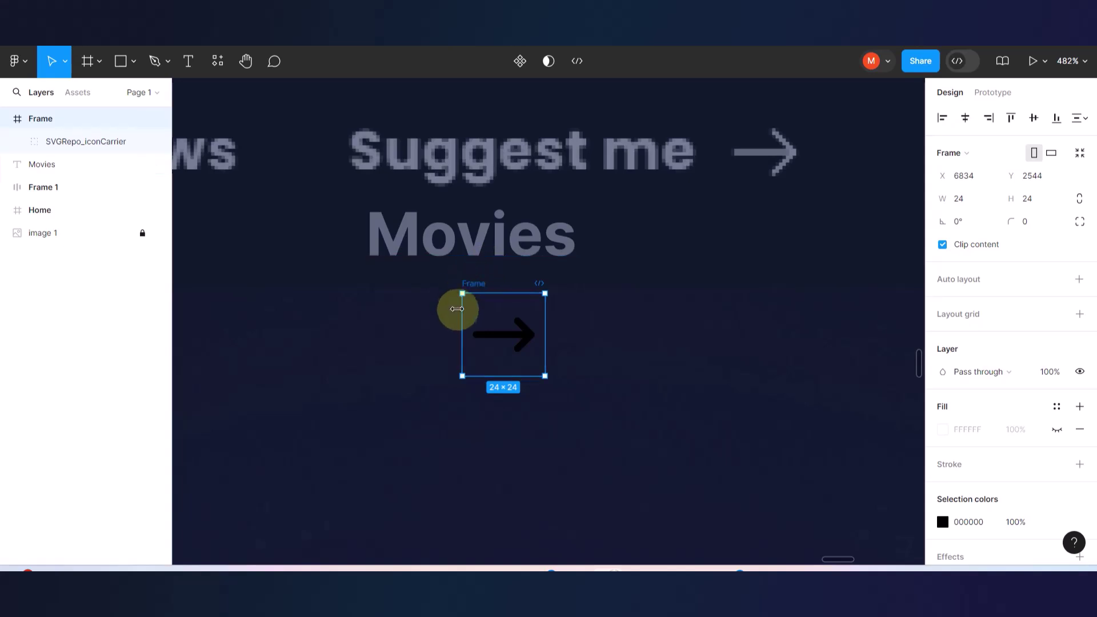
- Take the arrow vector out of its pasted frame and delete the emptied frame
{"action": "double_click", "coordinate": [518, 336]}
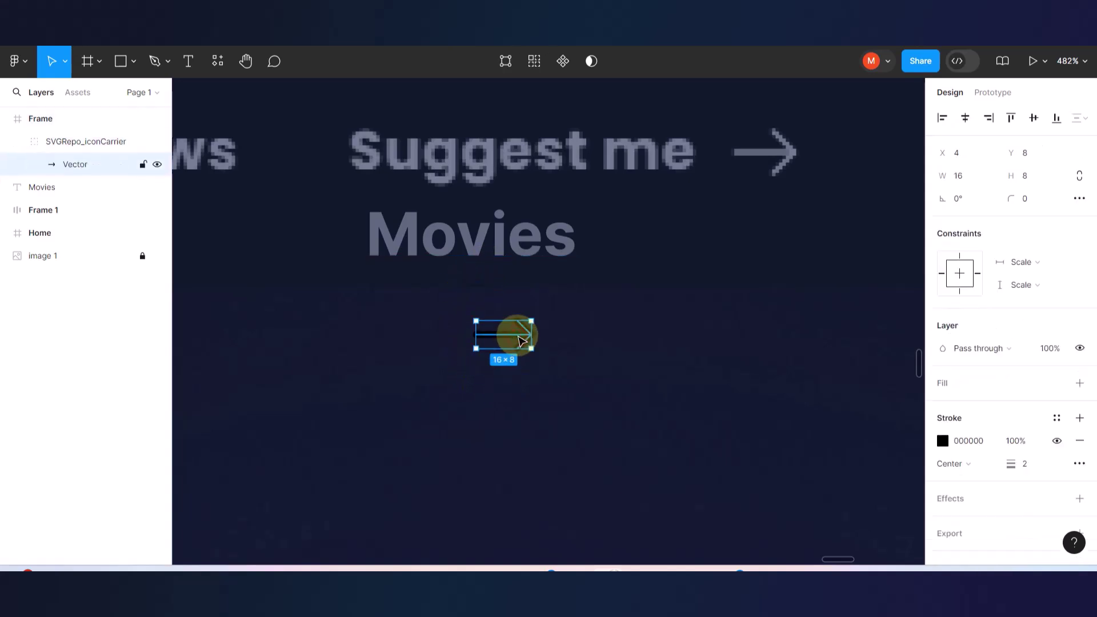
{"action": "left_click_drag", "start_coordinate": [513, 341], "coordinate": [617, 321]}
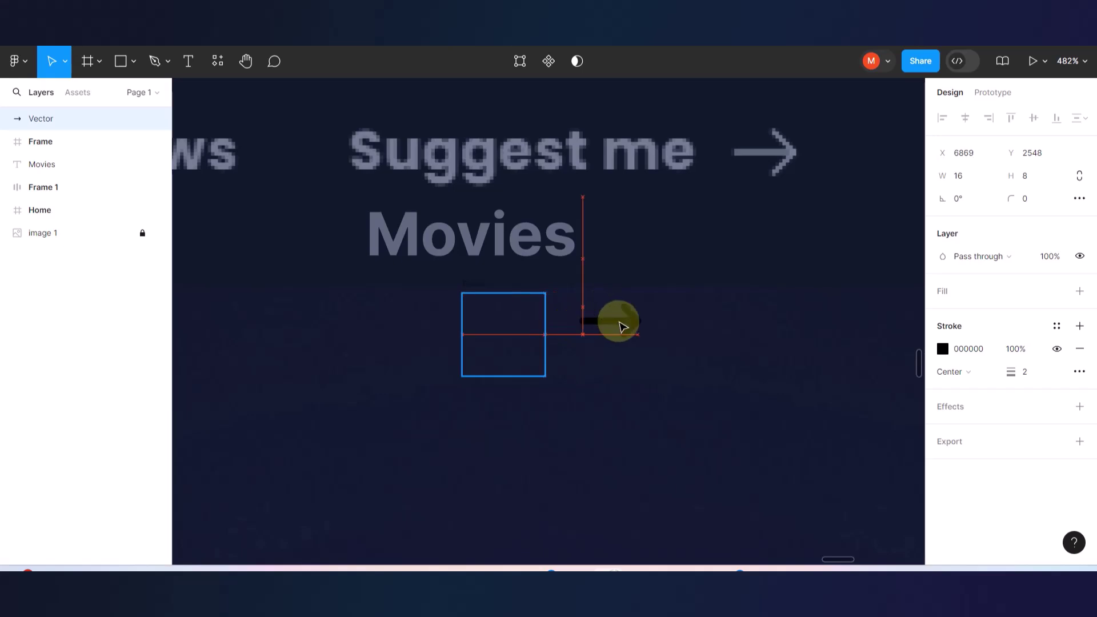
{"action": "left_click", "coordinate": [517, 332]}
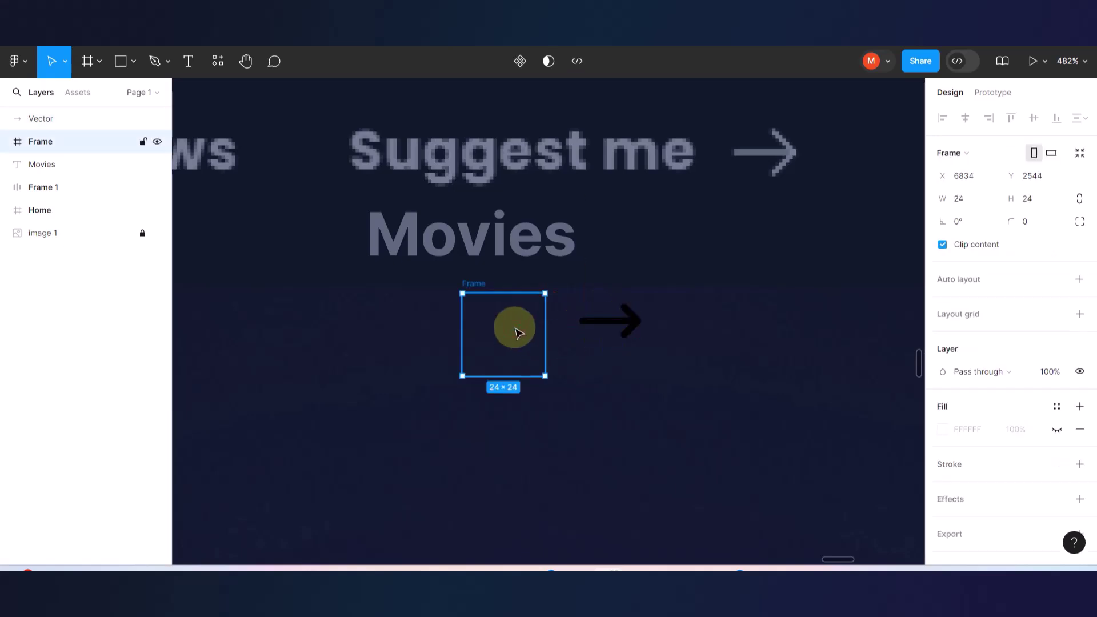
{"action": "key", "text": "Delete"}
- Place the arrow just after the Movies text under Suggest me and apply the AppTextGray colour to its stroke
{"action": "left_click_drag", "start_coordinate": [608, 323], "coordinate": [635, 247]}
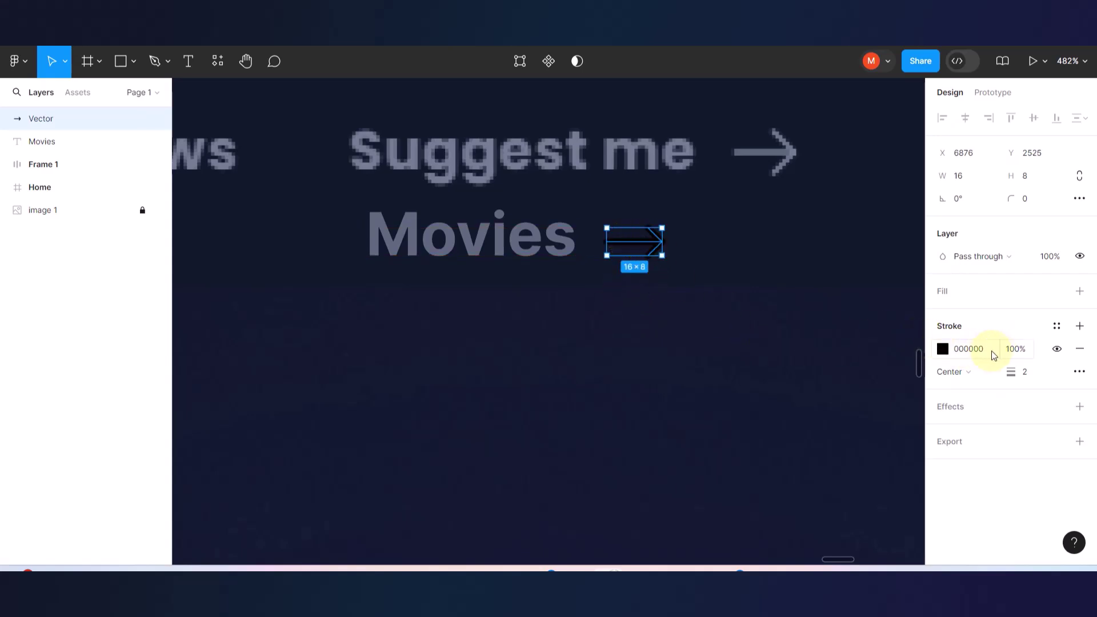
{"action": "left_click", "coordinate": [1057, 328]}
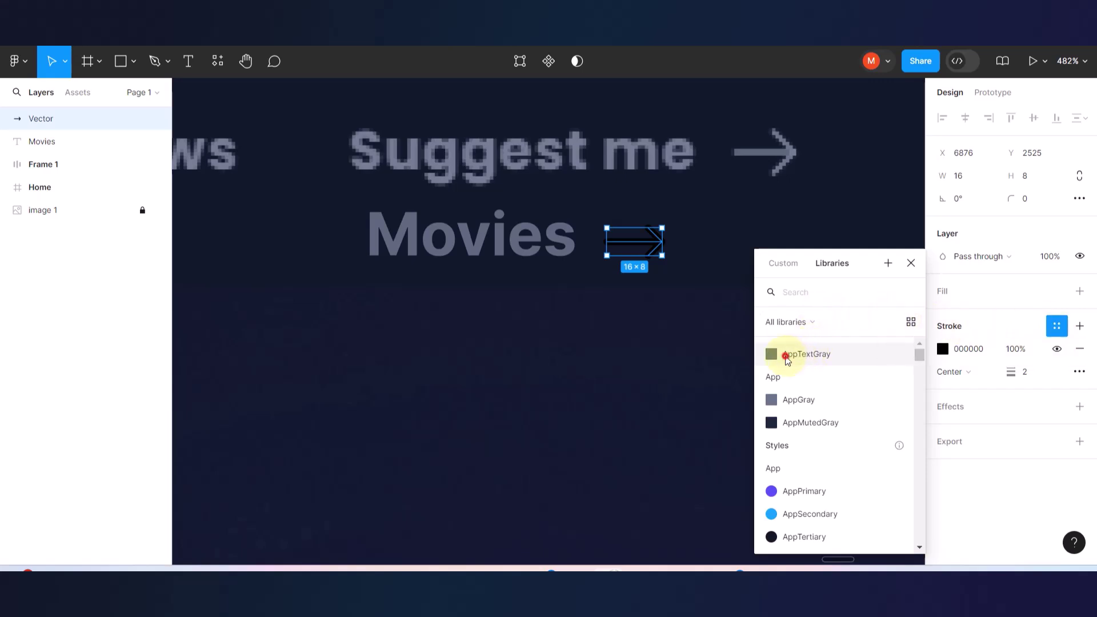
{"action": "left_click", "coordinate": [787, 354]}
- Align the vertical centres of the arrow and the Movies text beside it
{"action": "left_click", "coordinate": [572, 250]}
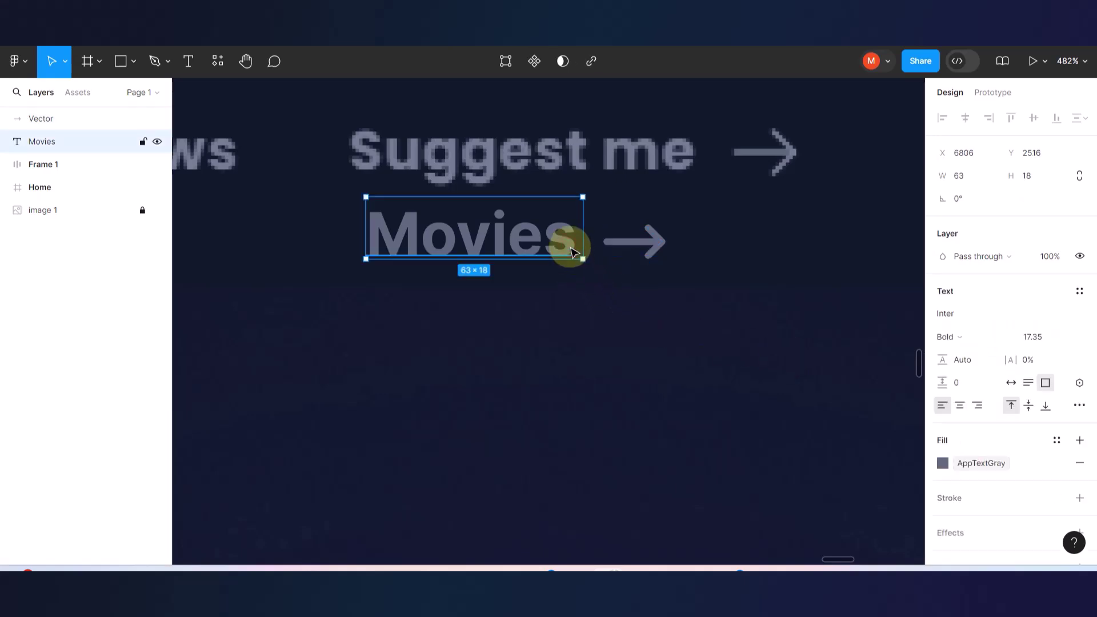
{"action": "left_click", "coordinate": [621, 246], "text": "shift"}
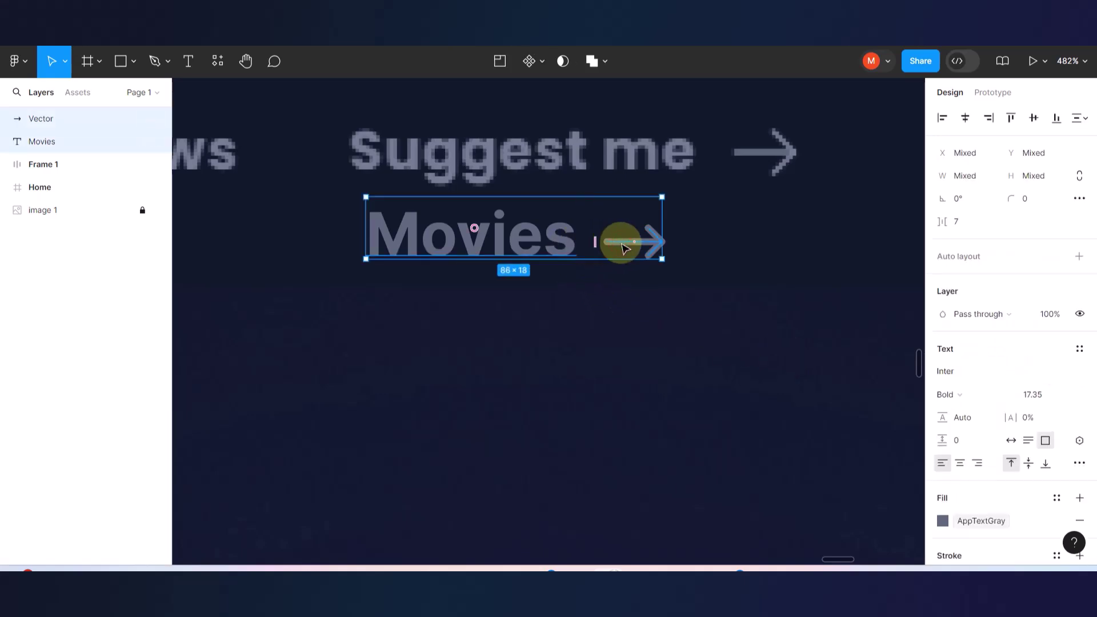
{"action": "left_click", "coordinate": [1033, 118]}
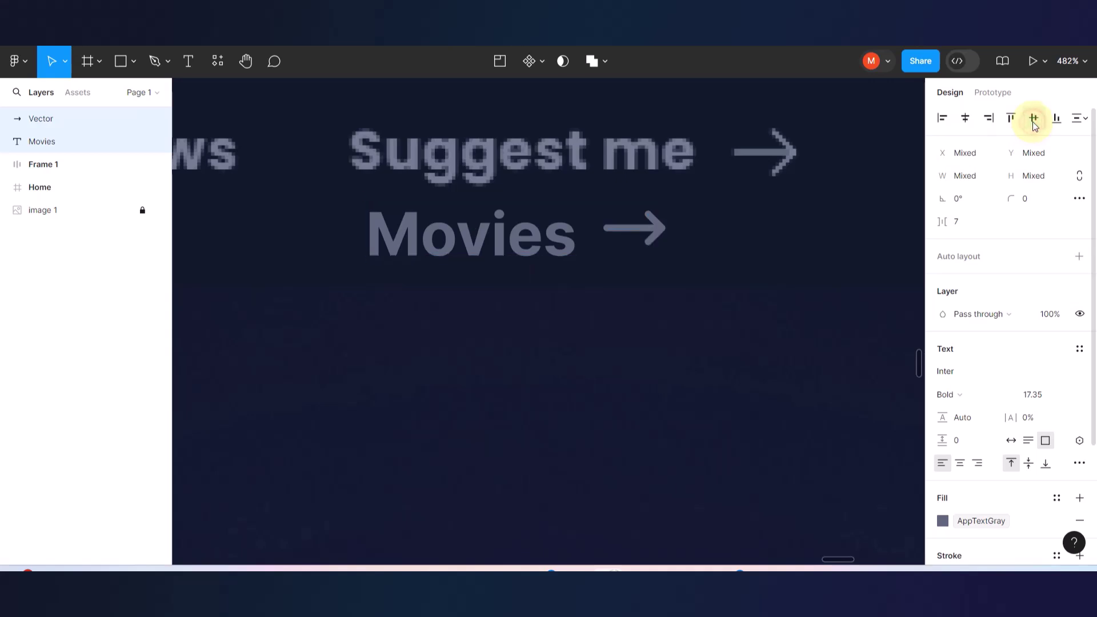
{"action": "left_click", "coordinate": [740, 368]}
- Try the AppGray library colour on the arrow's stroke
{"action": "left_click", "coordinate": [650, 224]}
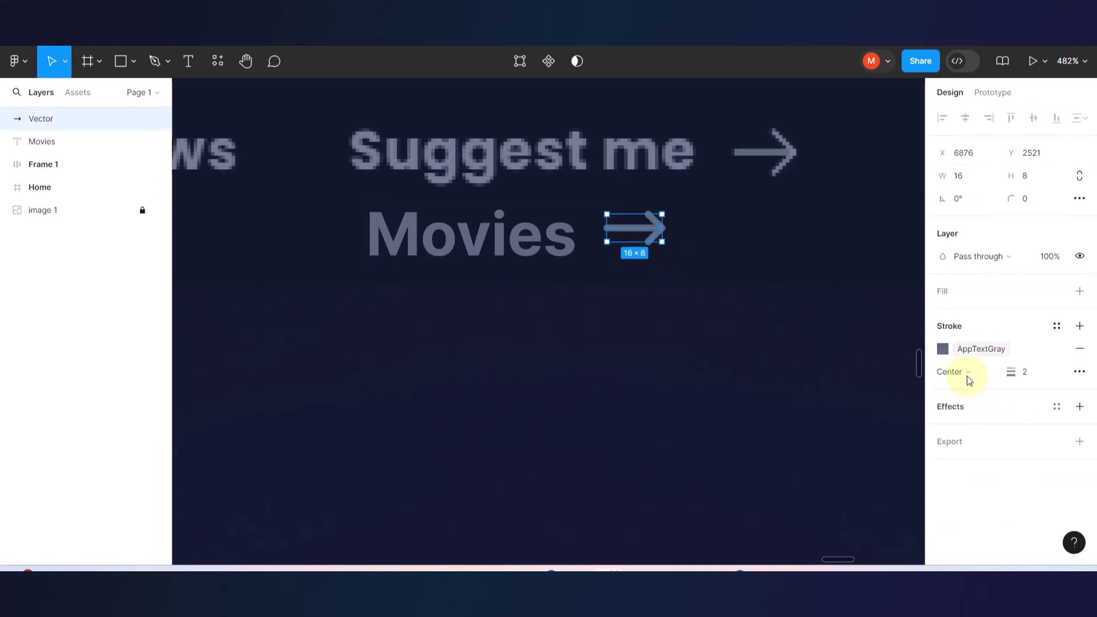
{"action": "left_click", "coordinate": [1057, 326]}
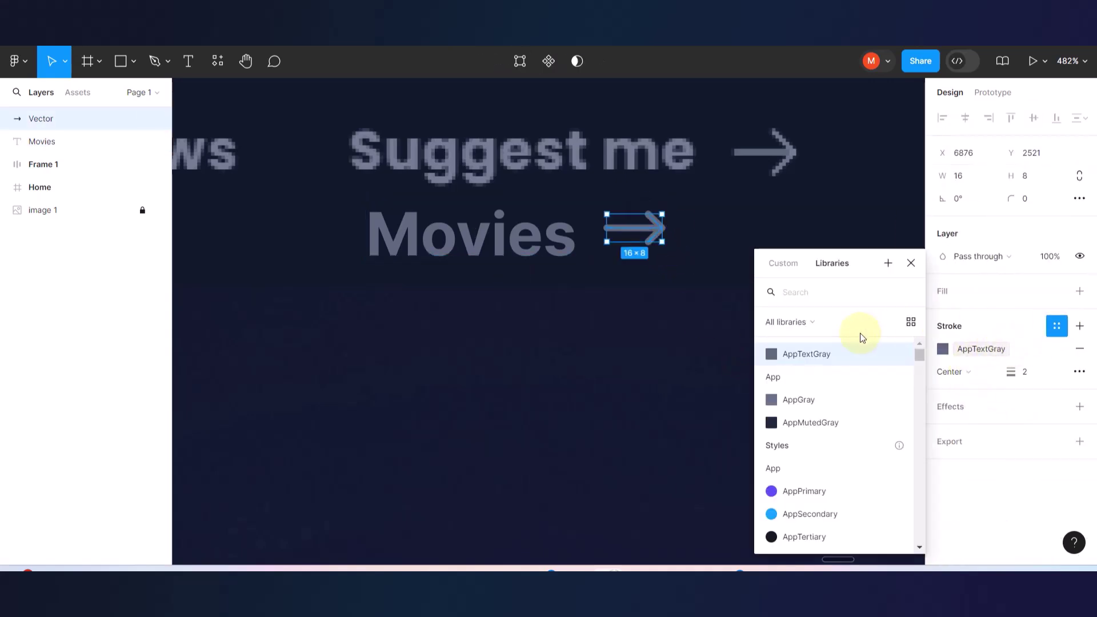
{"action": "left_click", "coordinate": [794, 401]}
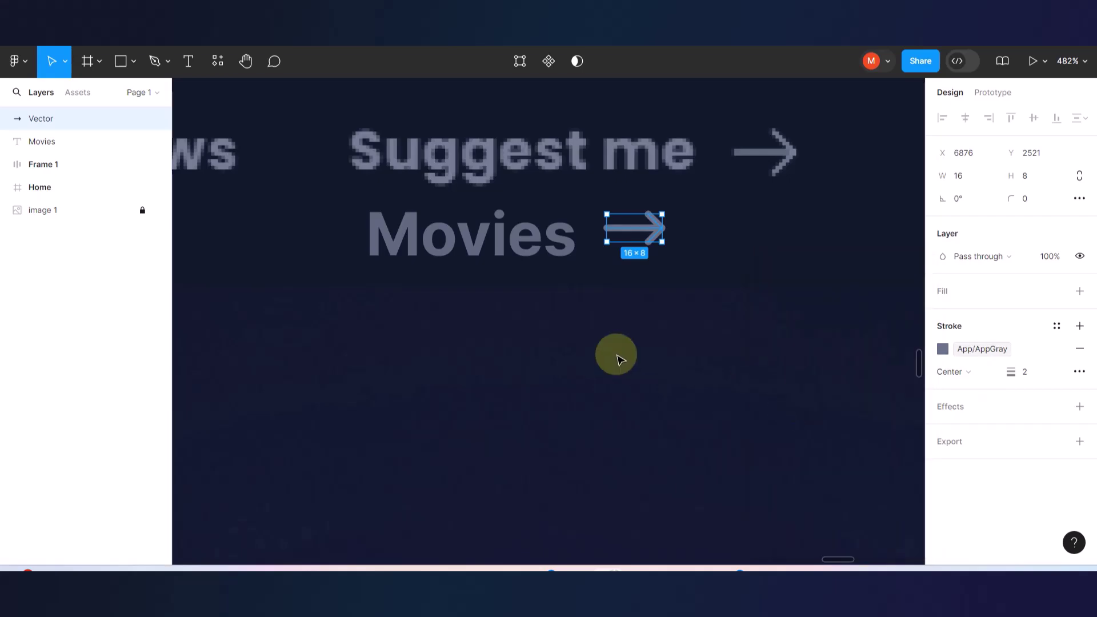
{"action": "left_click", "coordinate": [617, 360]}
{"action": "scroll", "coordinate": [619, 269], "scroll_direction": "up", "scroll_amount": 5}
{"action": "scroll", "coordinate": [625, 242], "scroll_direction": "down", "scroll_amount": 5}
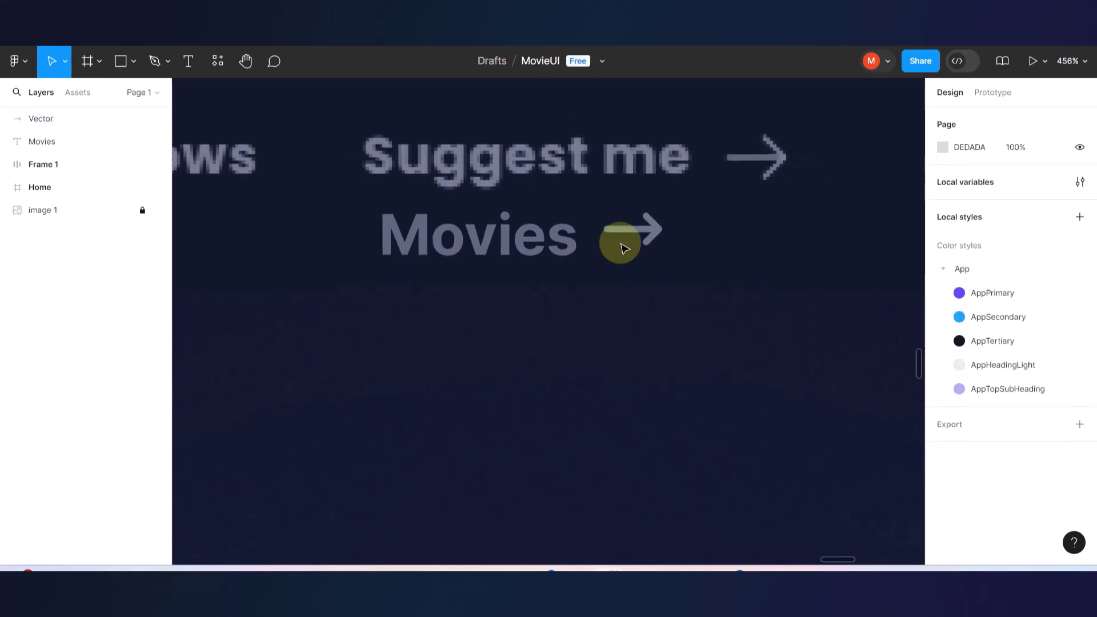
- Set the arrow's stroke back to the AppTextGray library colour
{"action": "left_click", "coordinate": [650, 224]}
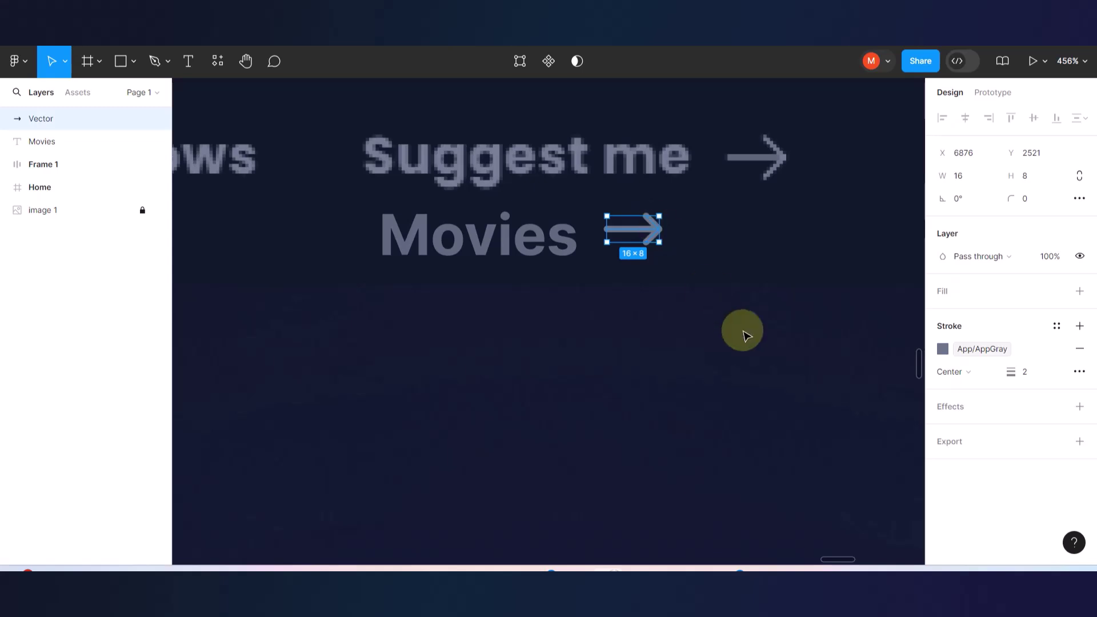
{"action": "scroll", "coordinate": [743, 331], "scroll_direction": "down", "scroll_amount": 5}
{"action": "scroll", "coordinate": [743, 331], "scroll_direction": "down", "scroll_amount": 1}
{"action": "scroll", "coordinate": [715, 331], "scroll_direction": "up", "scroll_amount": 1}
{"action": "scroll", "coordinate": [688, 331], "scroll_direction": "up", "scroll_amount": 5}
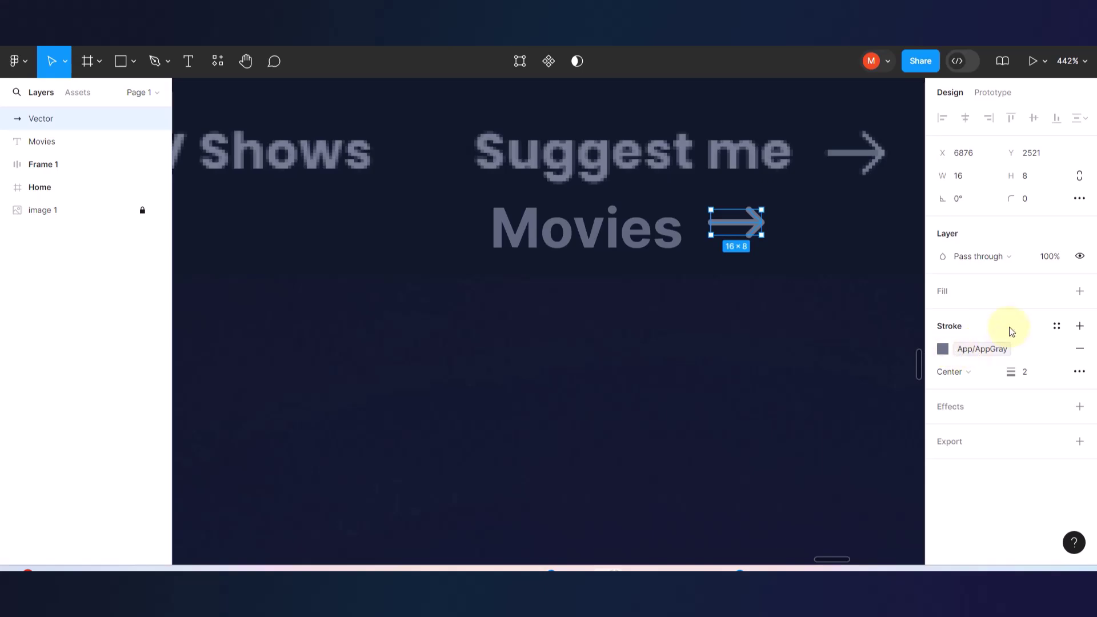
{"action": "left_click", "coordinate": [1057, 327]}
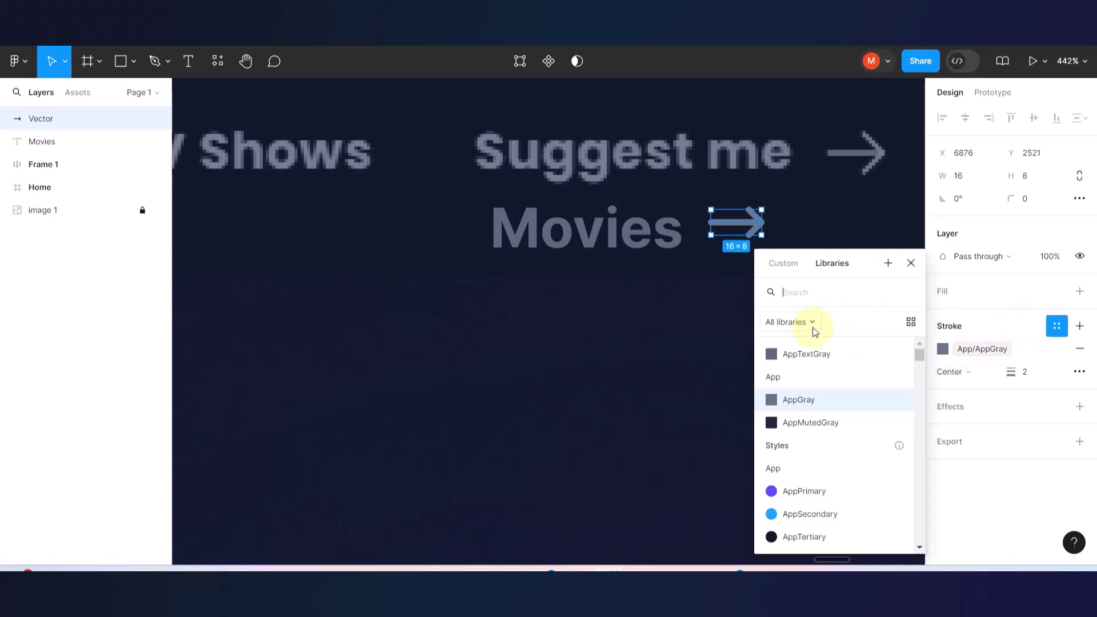
{"action": "left_click", "coordinate": [808, 358]}
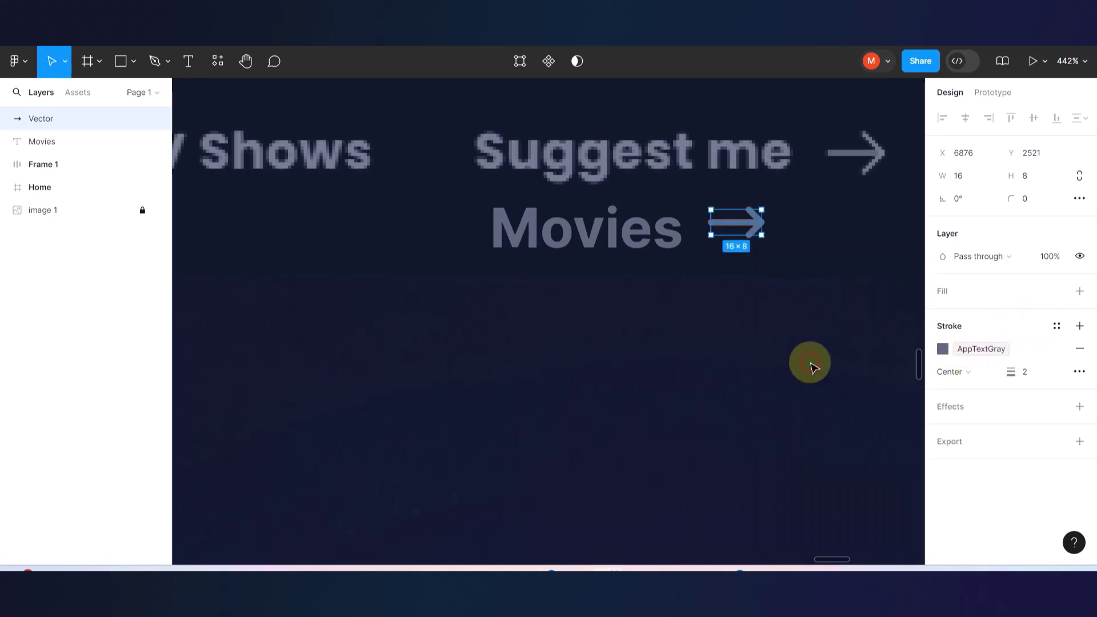
{"action": "left_click", "coordinate": [686, 330]}
{"action": "left_click", "coordinate": [754, 222]}
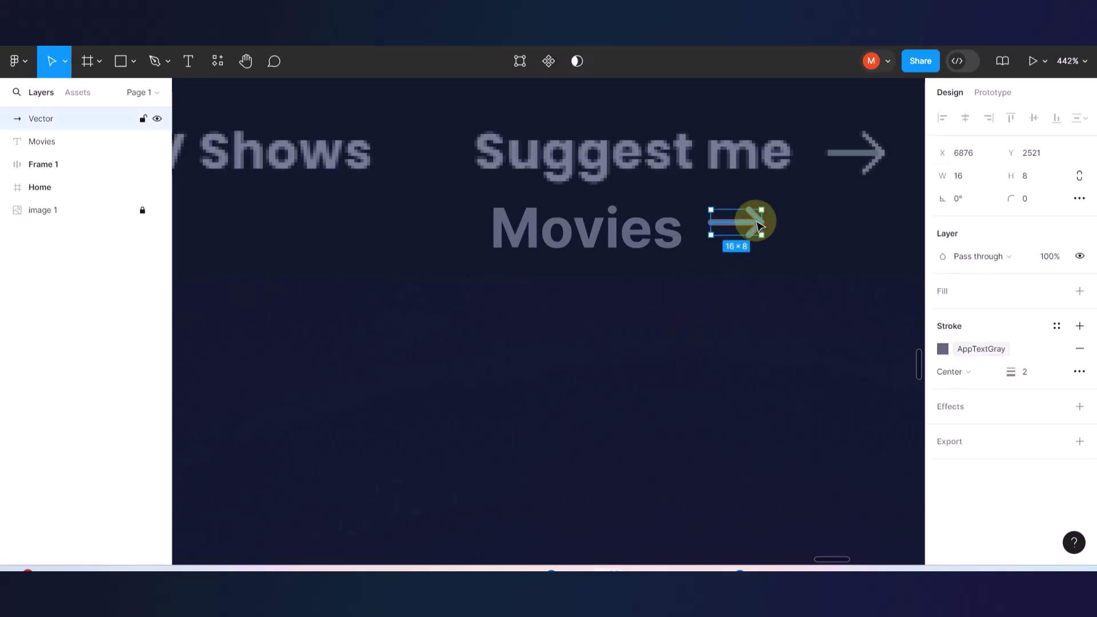
{"action": "left_click", "coordinate": [637, 237]}
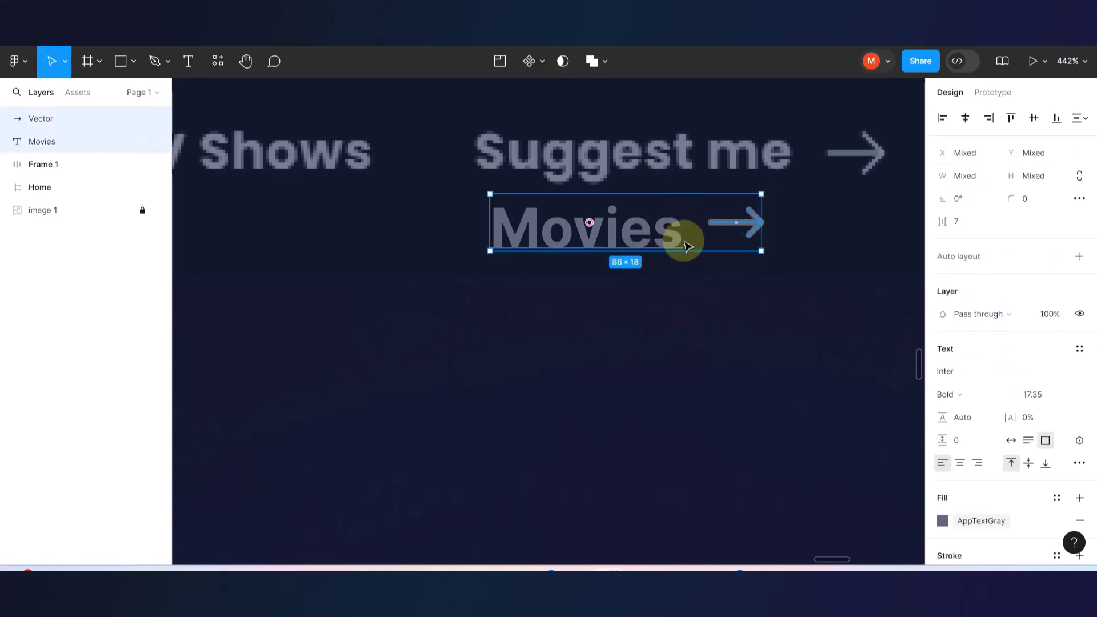
{"action": "left_click", "coordinate": [656, 330]}
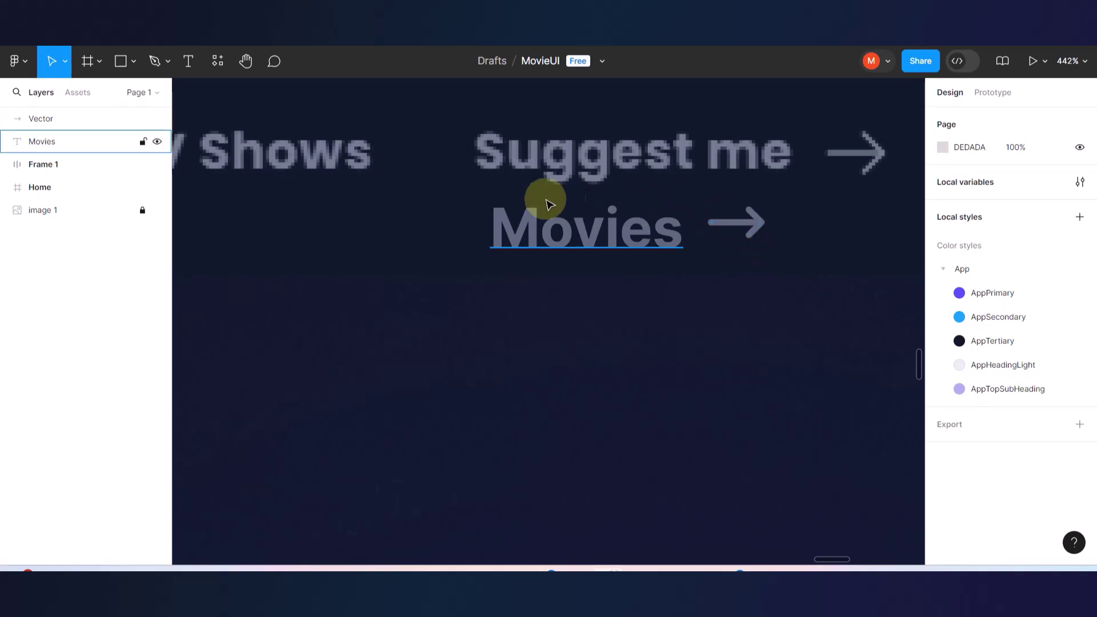
{"action": "scroll", "coordinate": [522, 259], "scroll_direction": "down", "scroll_amount": 5}
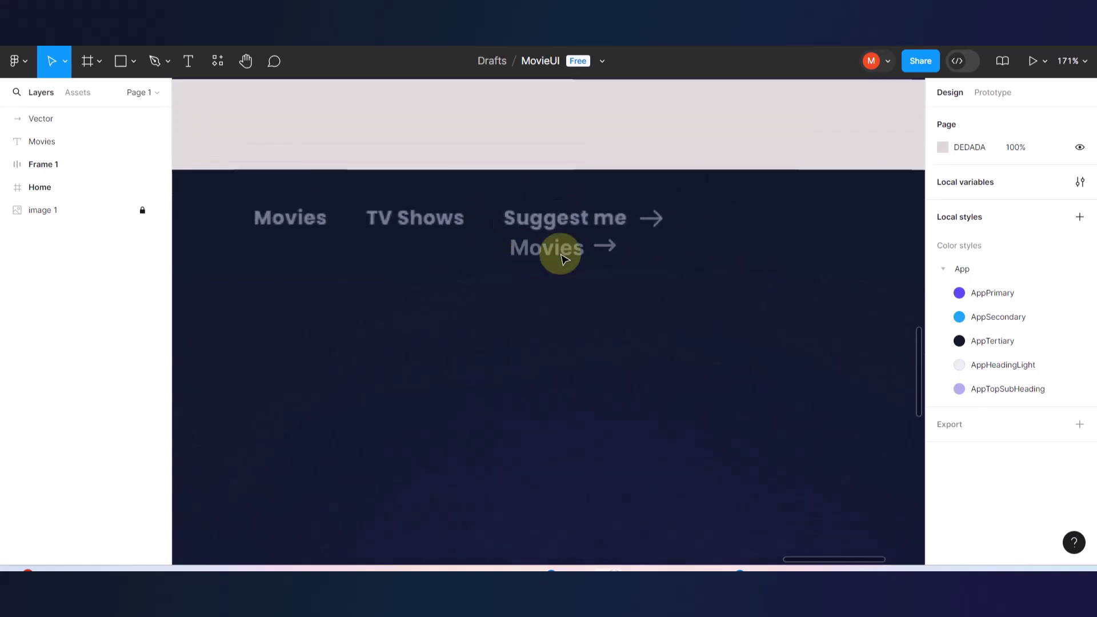
{"action": "scroll", "coordinate": [551, 246], "scroll_direction": "up", "scroll_amount": 3}
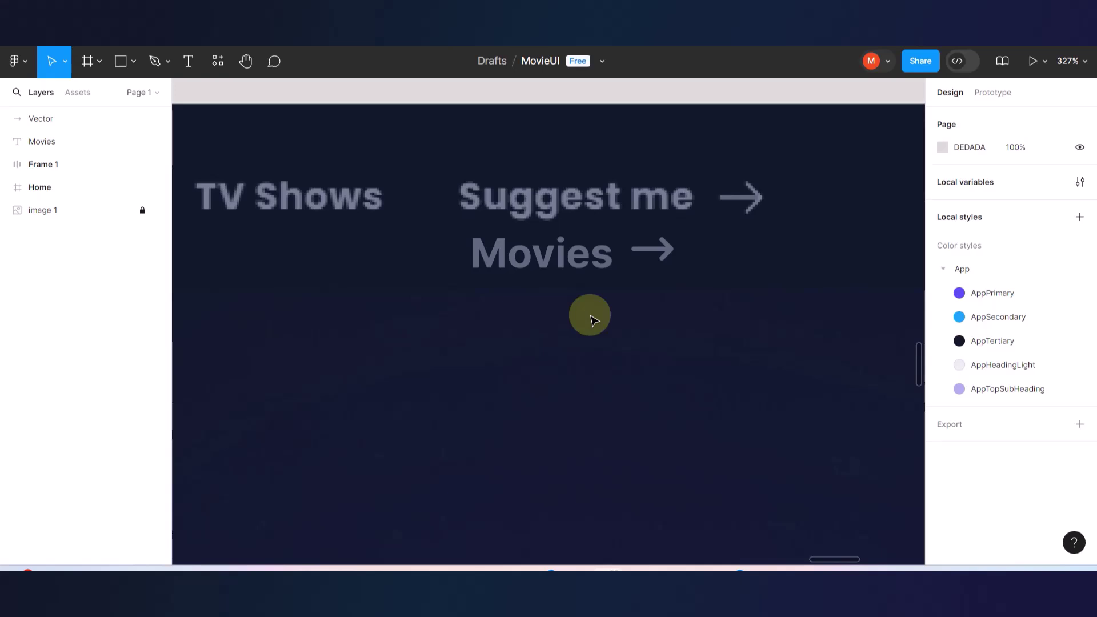
- Add auto layout around the Movies text and arrow together, and centre the frame's contents
{"action": "left_click", "coordinate": [658, 252]}
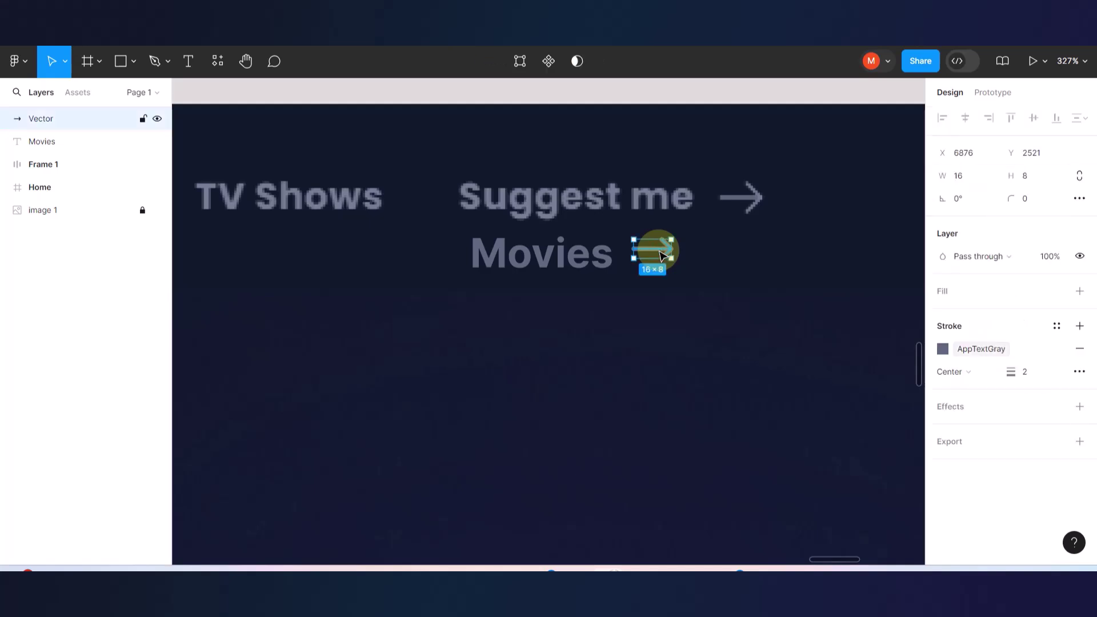
{"action": "left_click", "coordinate": [598, 262], "text": "shift"}
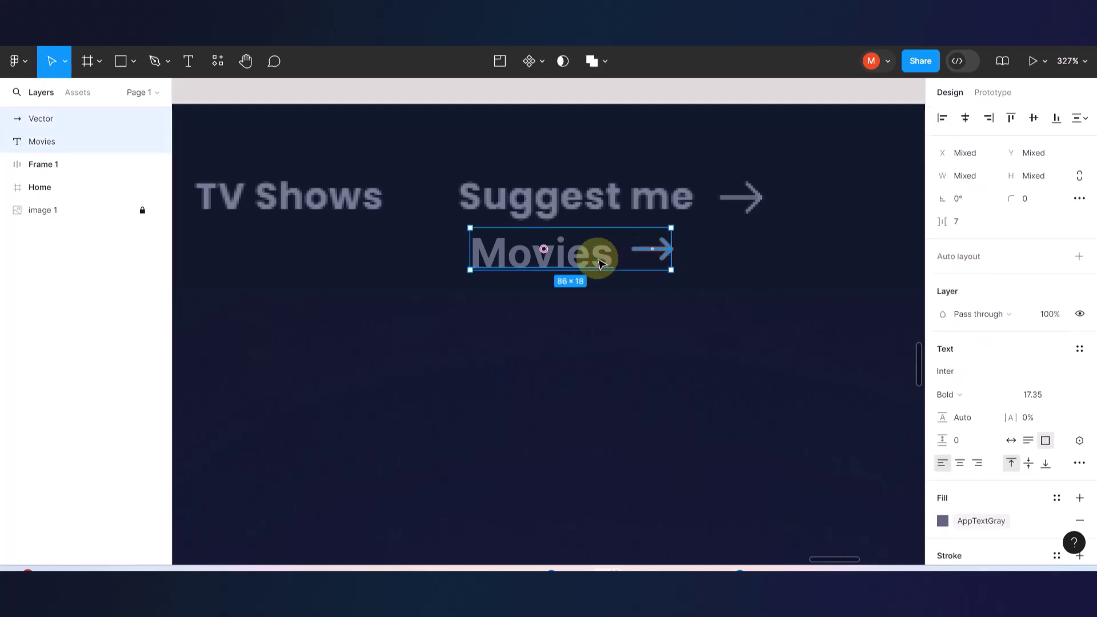
{"action": "right_click", "coordinate": [599, 261]}
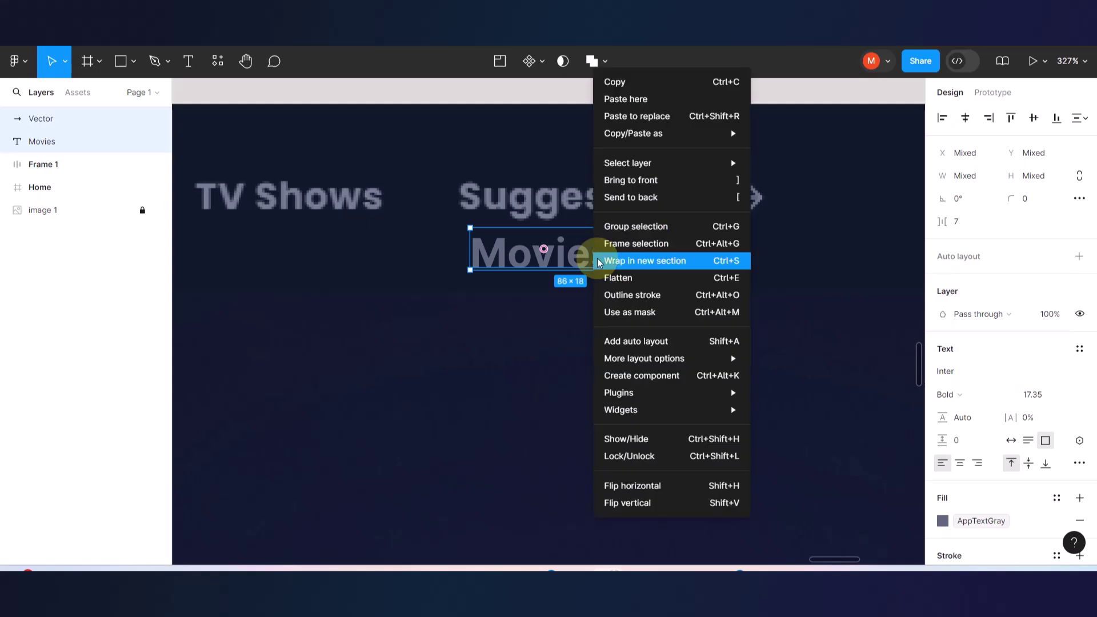
{"action": "left_click", "coordinate": [631, 341]}
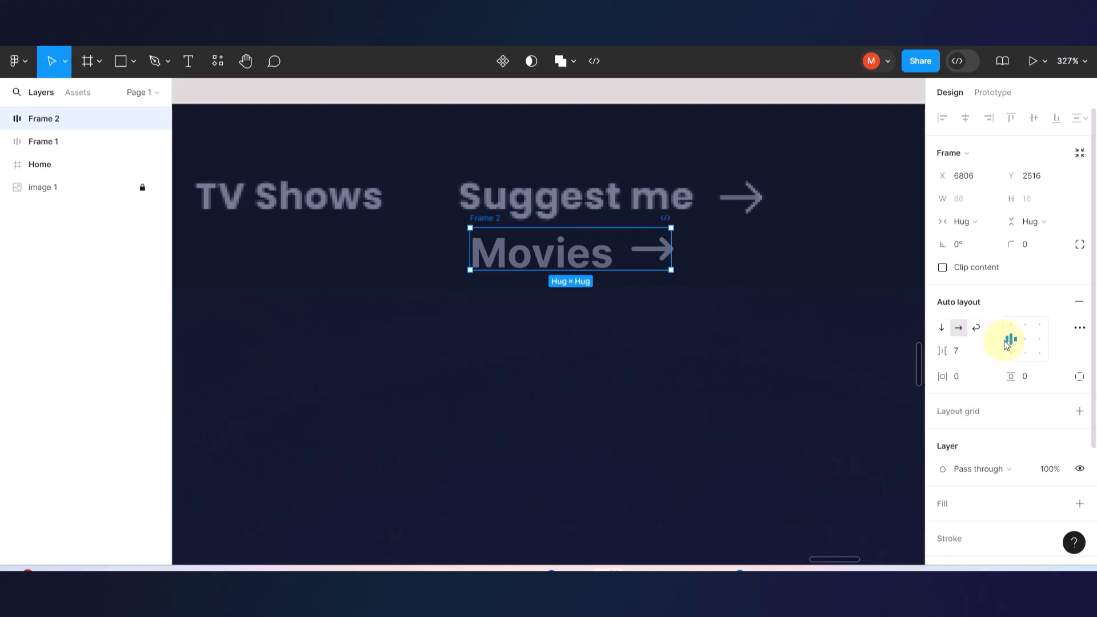
{"action": "left_click", "coordinate": [1031, 343]}
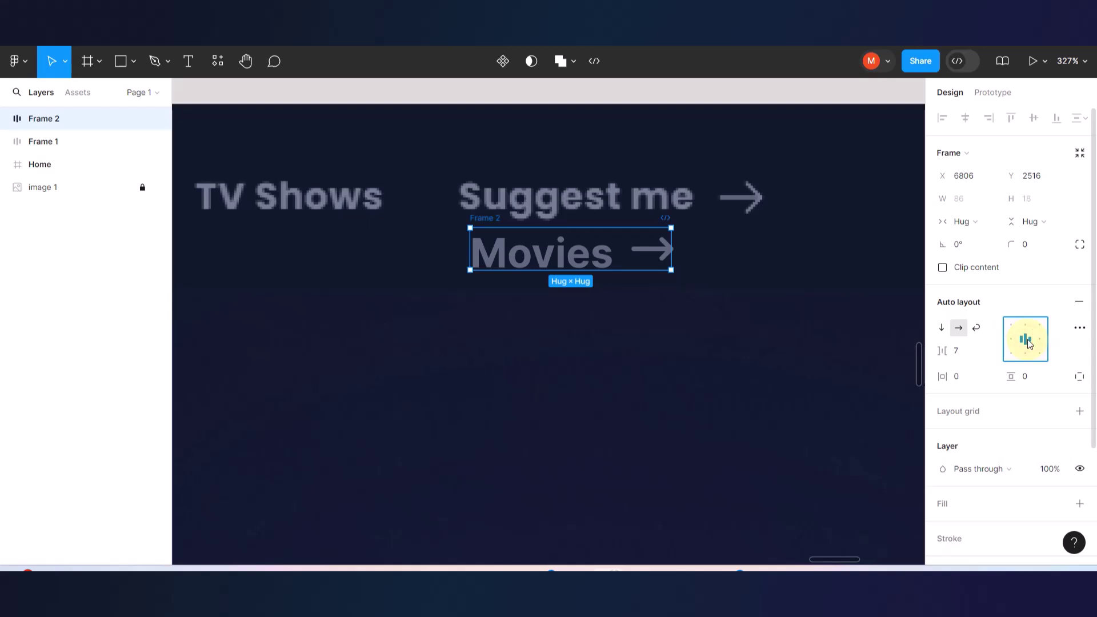
{"action": "scroll", "coordinate": [605, 247], "scroll_direction": "up", "scroll_amount": 4}
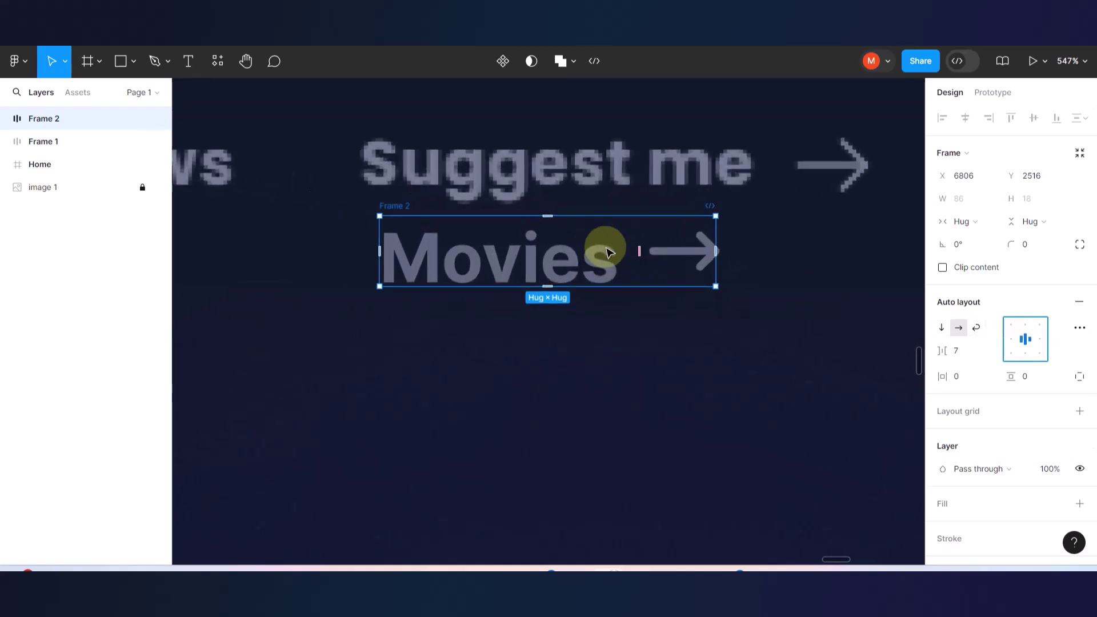
{"action": "left_click", "coordinate": [691, 395]}
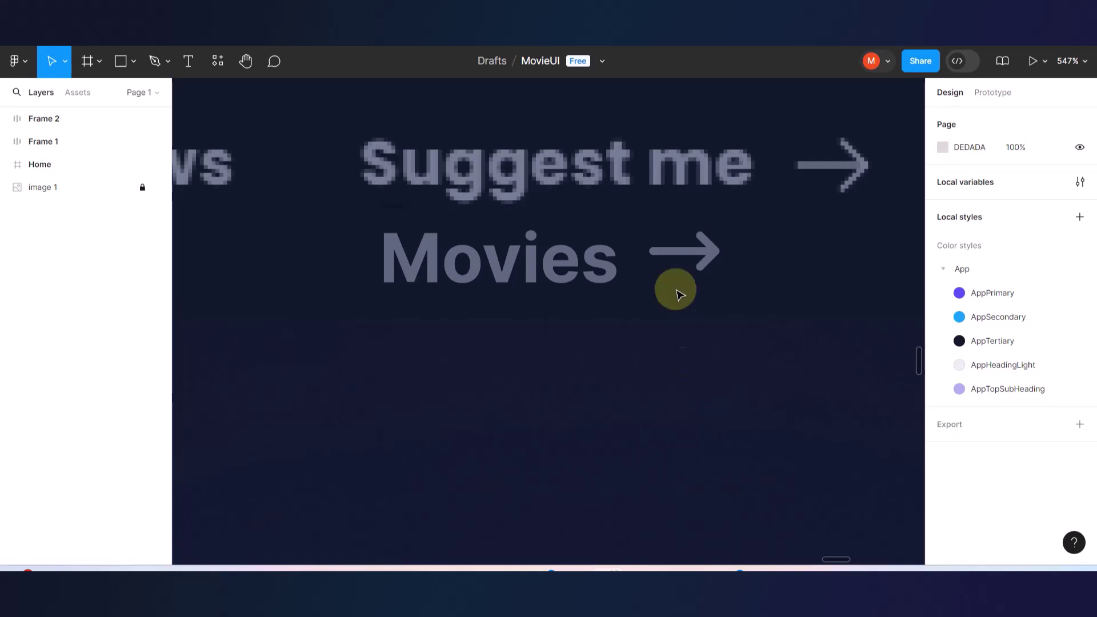
- Increase the height of the Movies text box beside the arrow to 22, keeping its width at 63
{"action": "left_click", "coordinate": [670, 244]}
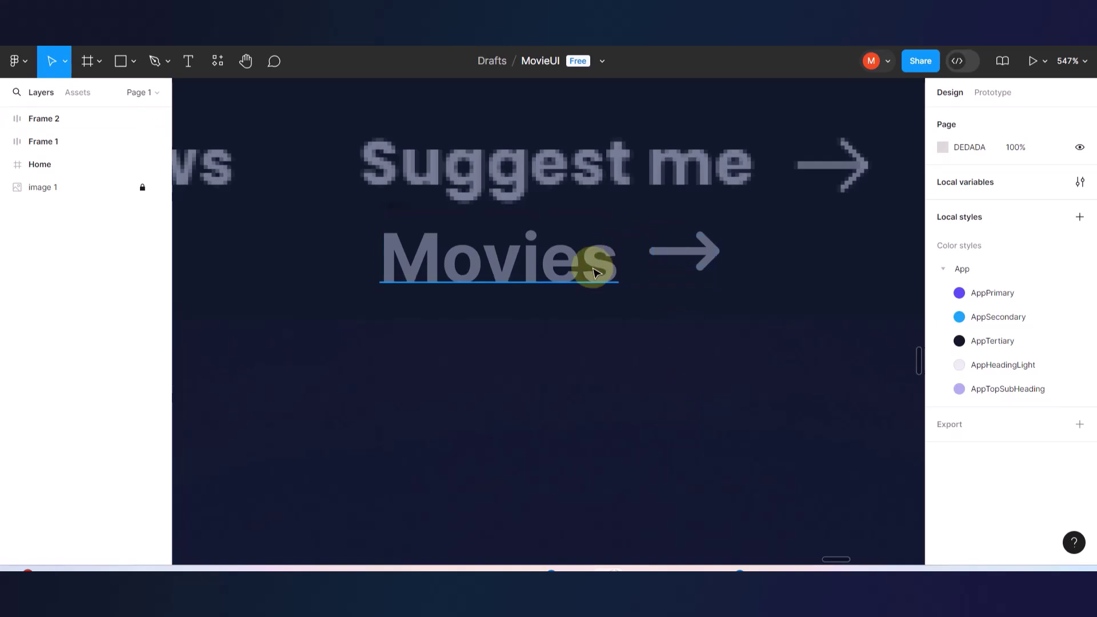
{"action": "double_click", "coordinate": [547, 256]}
{"action": "key", "text": "Escape"}
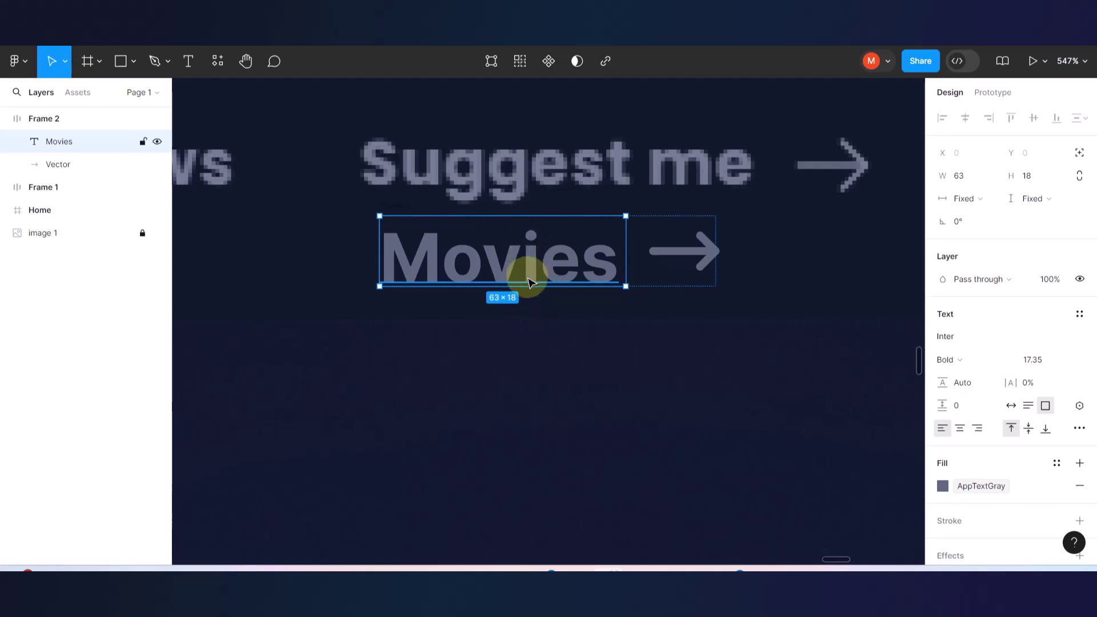
{"action": "left_click_drag", "start_coordinate": [526, 287], "coordinate": [527, 302]}
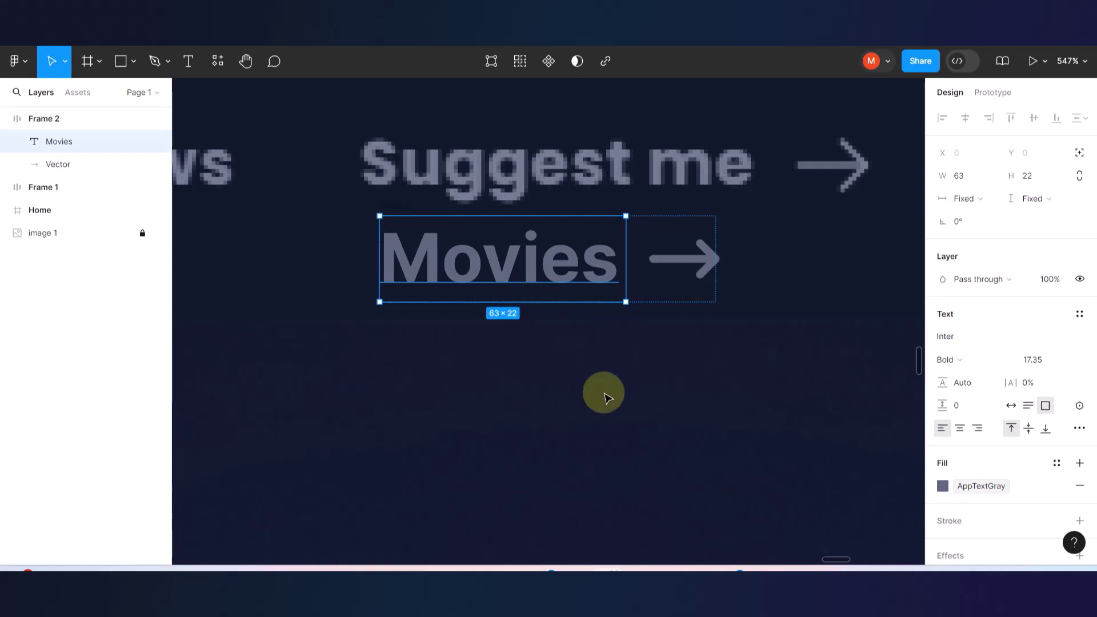
{"action": "left_click", "coordinate": [605, 395]}
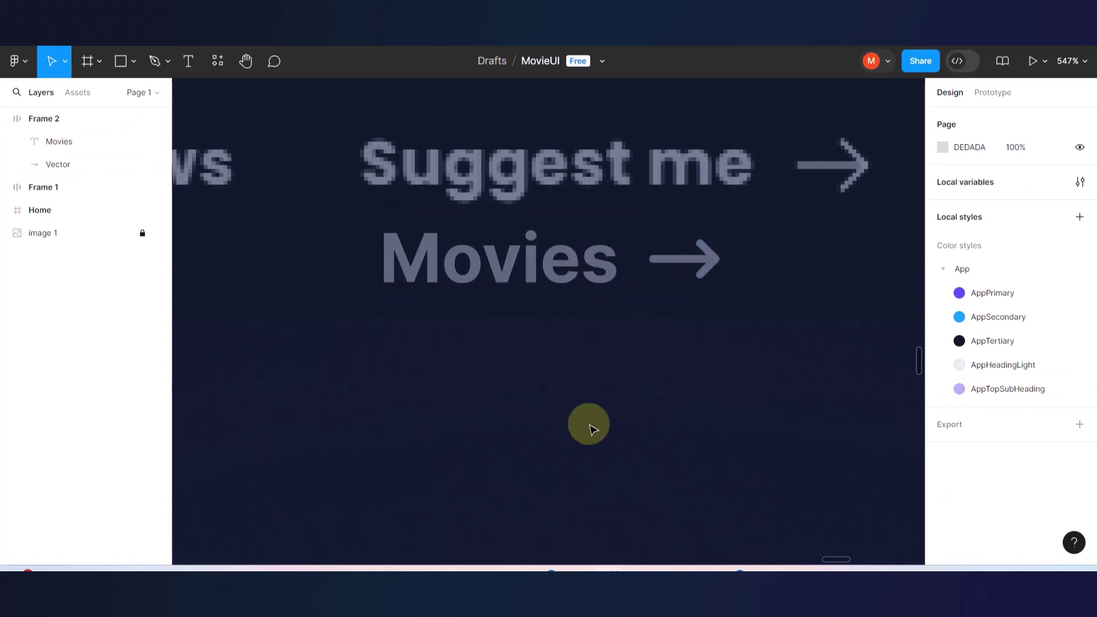
- Increase the height of the Movies text box beside the arrow to 23, keeping its width at 63
{"action": "scroll", "coordinate": [591, 426], "scroll_direction": "down", "scroll_amount": 5}
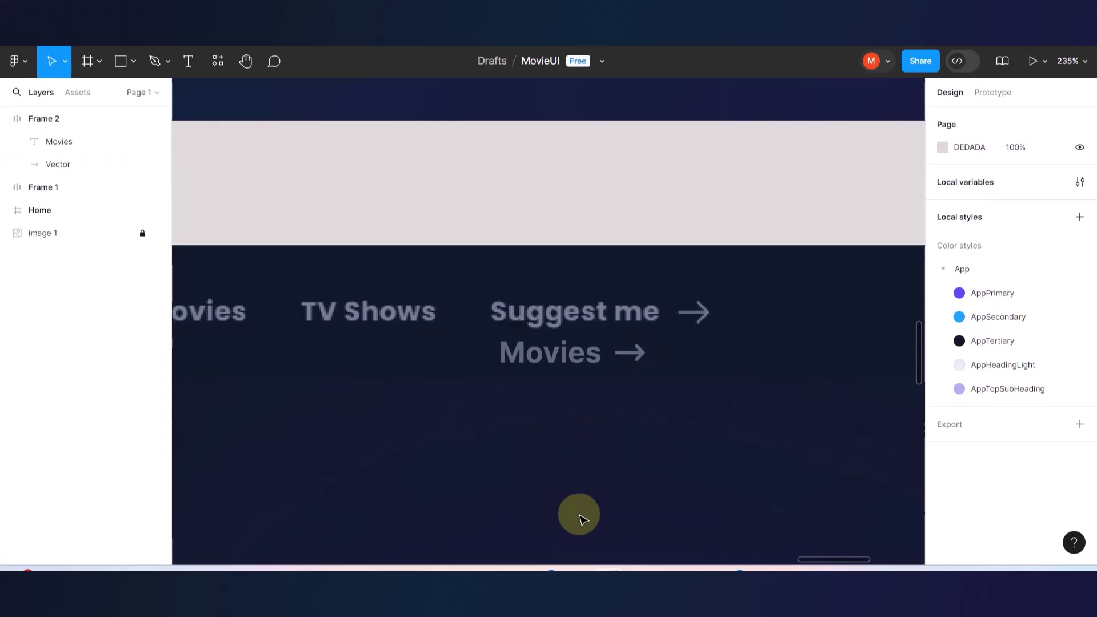
{"action": "scroll", "coordinate": [564, 404], "scroll_direction": "up", "scroll_amount": 7}
{"action": "left_click", "coordinate": [564, 262]}
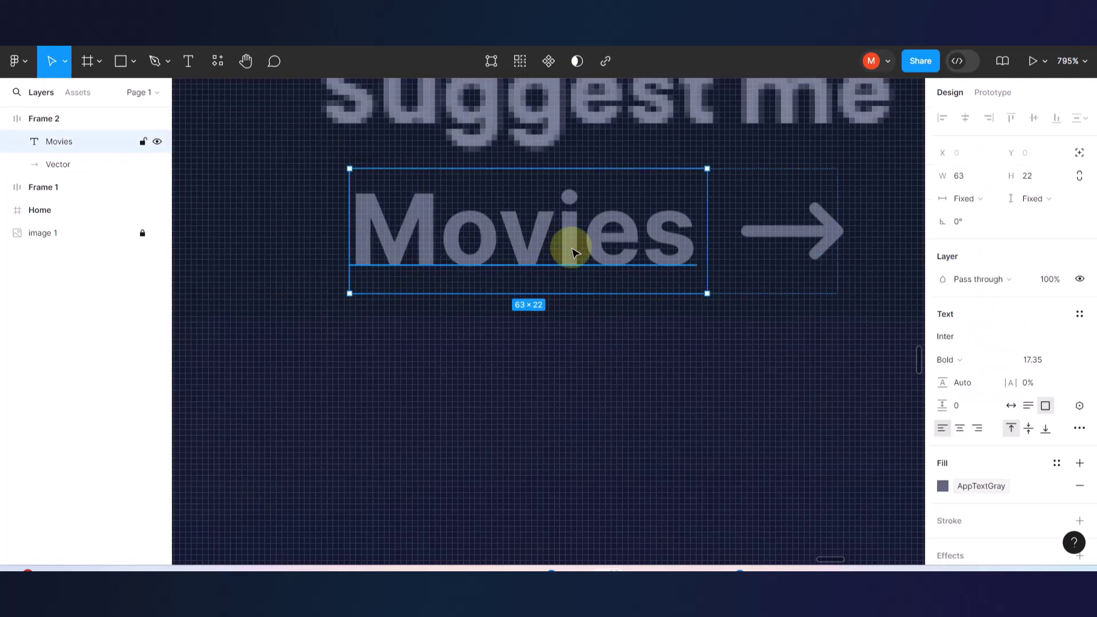
{"action": "double_click", "coordinate": [568, 246]}
{"action": "left_click", "coordinate": [570, 234]}
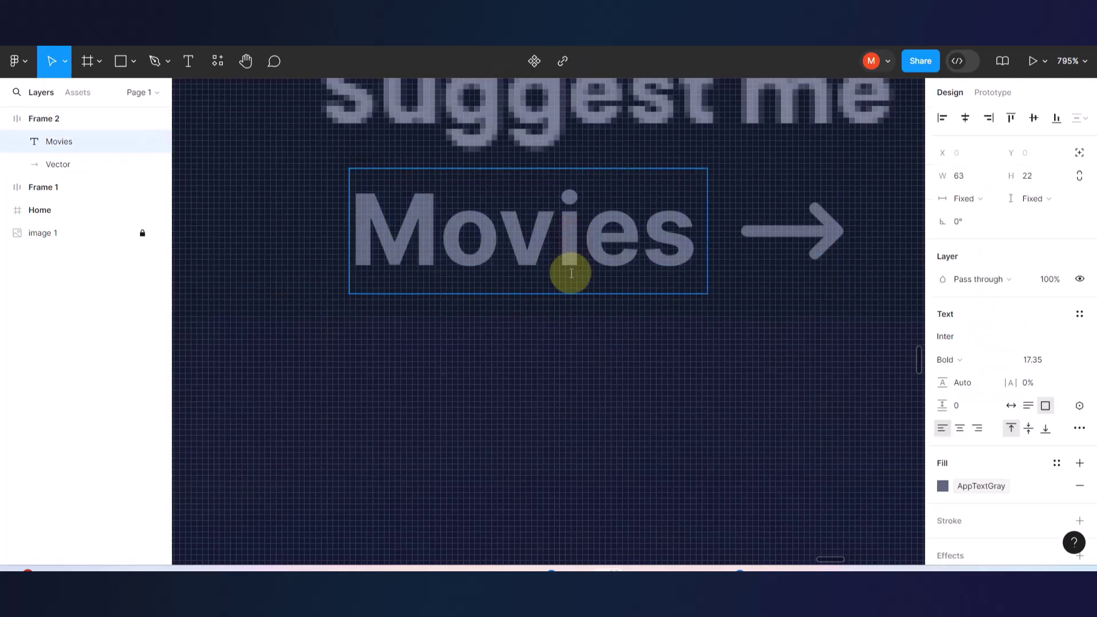
{"action": "key", "text": "Escape"}
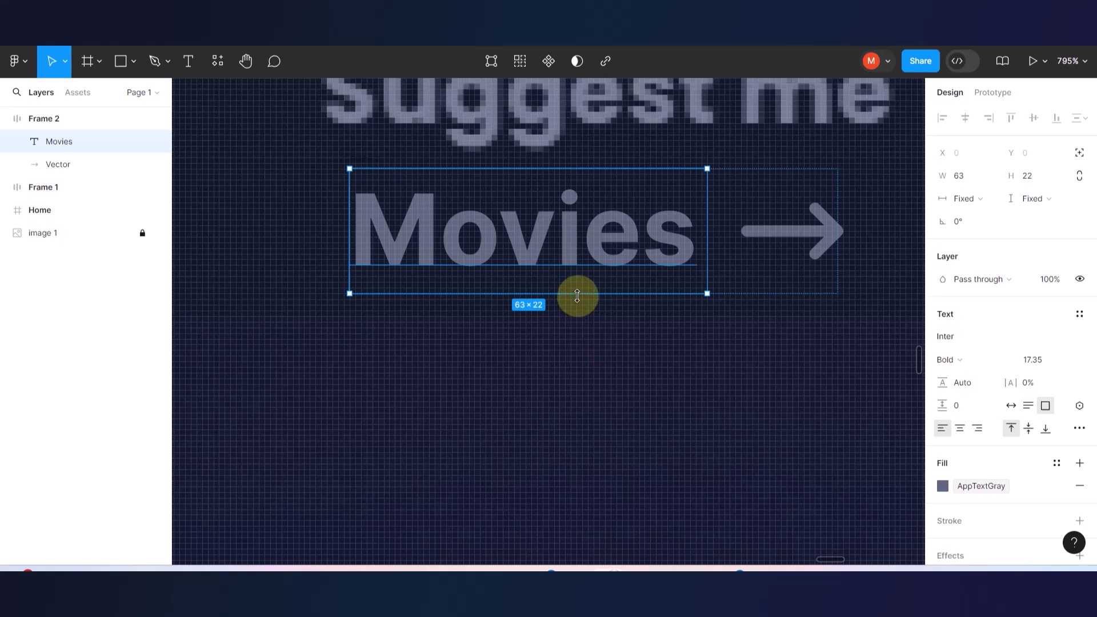
{"action": "left_click_drag", "start_coordinate": [577, 299], "coordinate": [576, 302]}
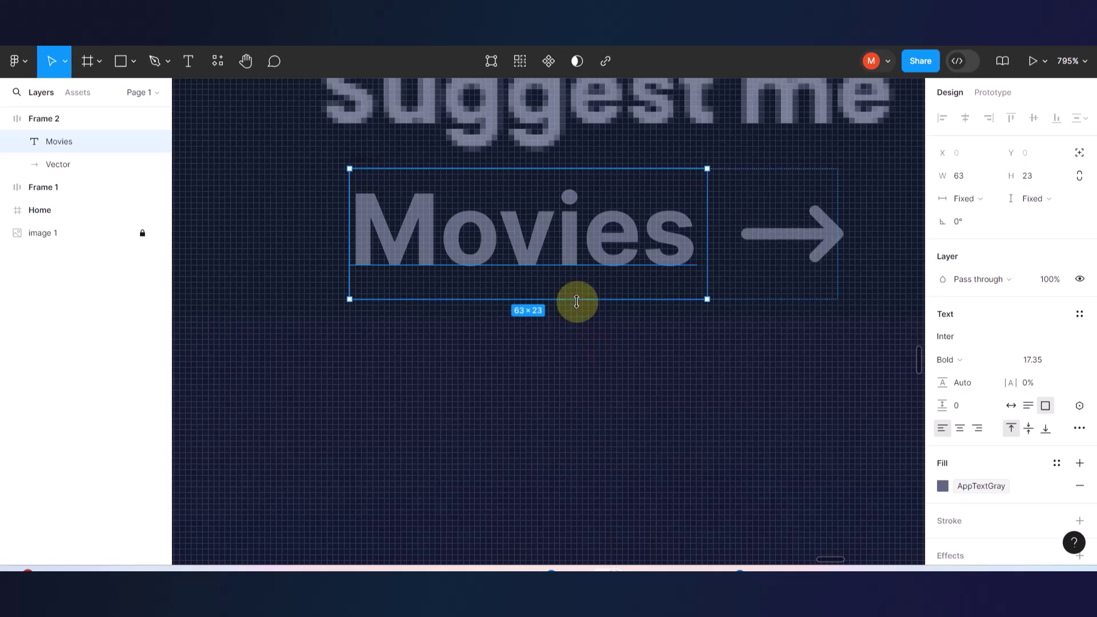
{"action": "left_click", "coordinate": [583, 357]}
{"action": "scroll", "coordinate": [566, 394], "scroll_direction": "down", "scroll_amount": 5}
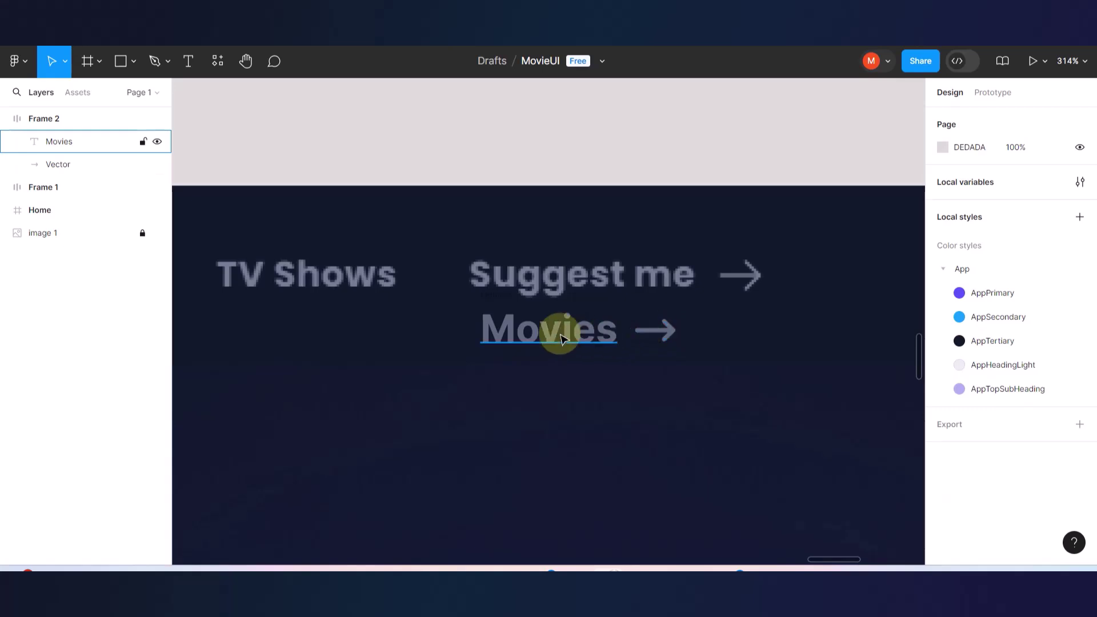
- Set the auto layout gap between the Movies text and the arrow to 9, checking it against the reference Suggest me item
{"action": "left_click", "coordinate": [553, 336]}
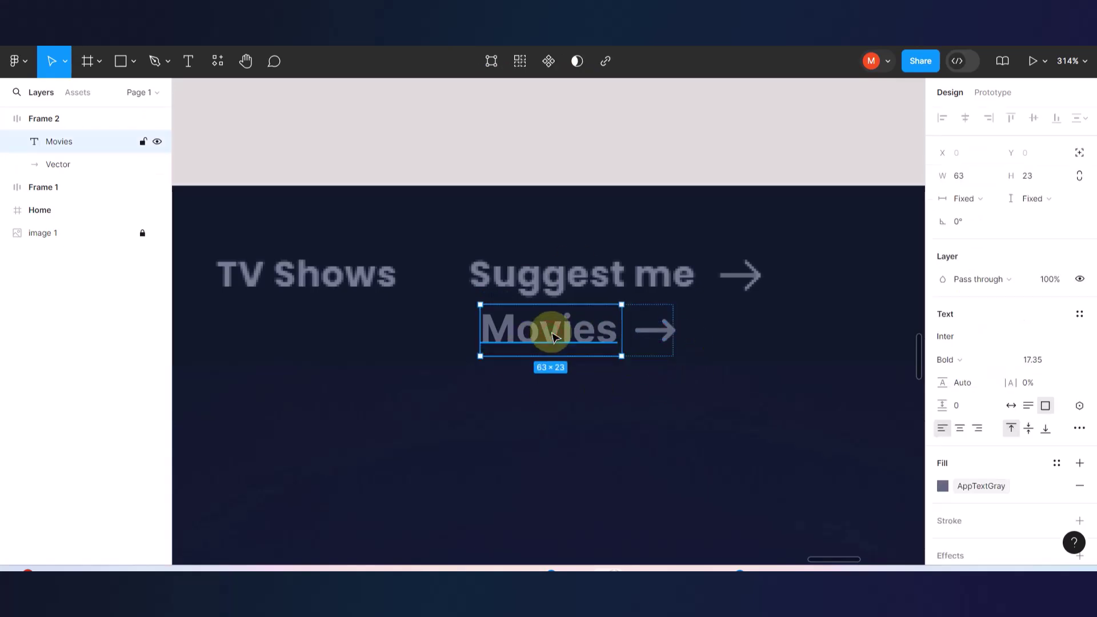
{"action": "left_click", "coordinate": [501, 299]}
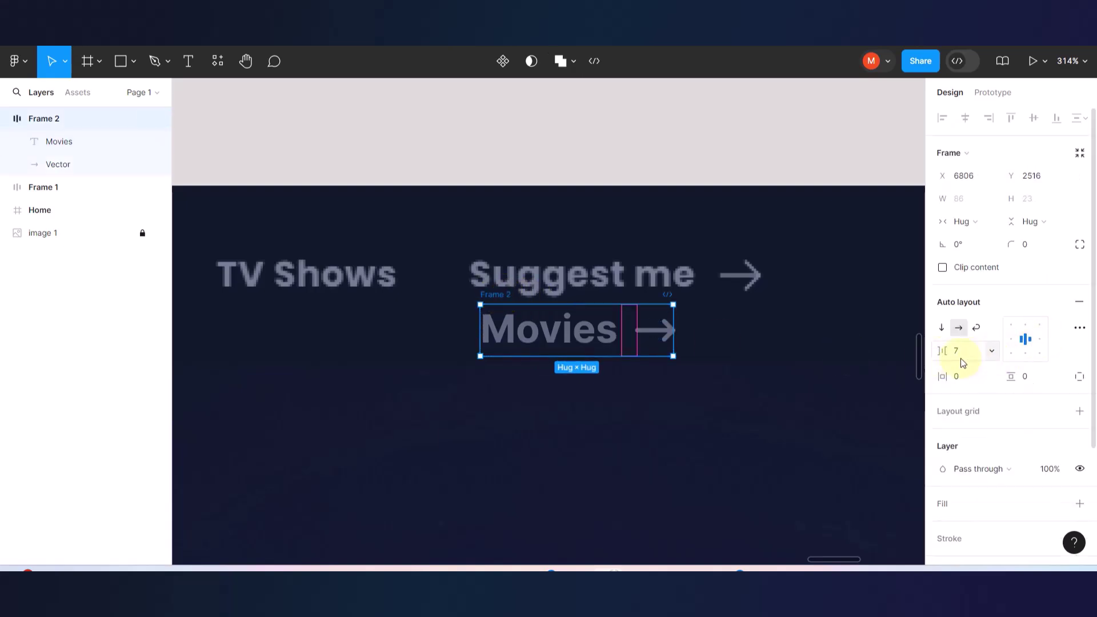
{"action": "left_click_drag", "start_coordinate": [942, 355], "coordinate": [945, 355]}
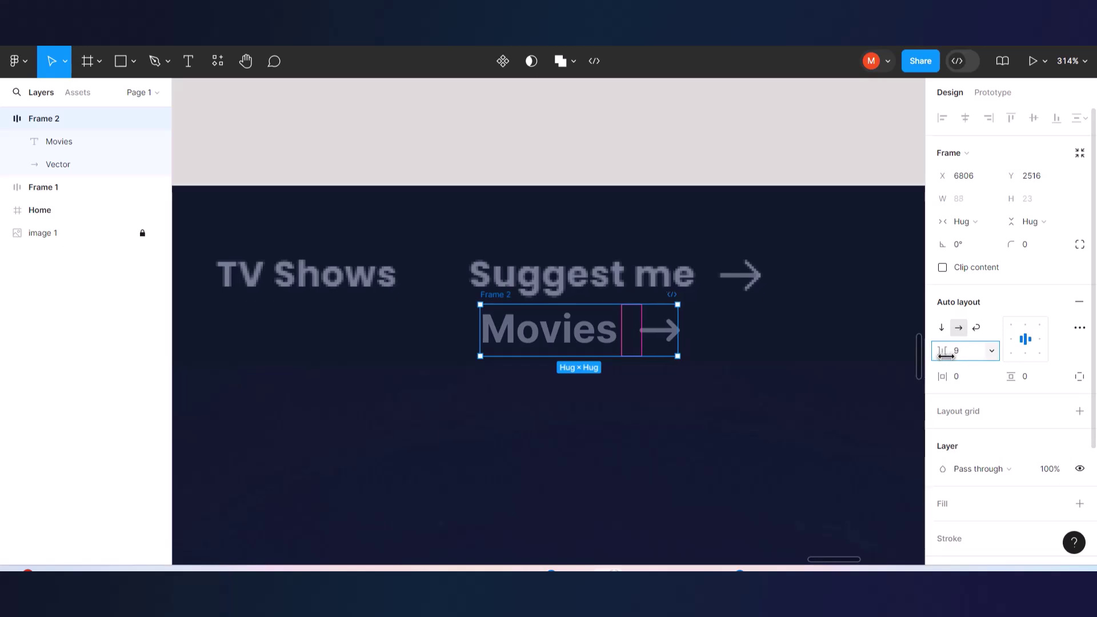
{"action": "left_click_drag", "start_coordinate": [559, 329], "coordinate": [629, 280]}
{"action": "left_click_drag", "start_coordinate": [951, 350], "coordinate": [950, 353]}
{"action": "left_click", "coordinate": [942, 351]}
- Move the text-and-arrow frame into the clear area below the reference Suggest me item and turn it into a component
{"action": "left_click", "coordinate": [535, 267]}
{"action": "left_click_drag", "start_coordinate": [600, 269], "coordinate": [542, 348]}
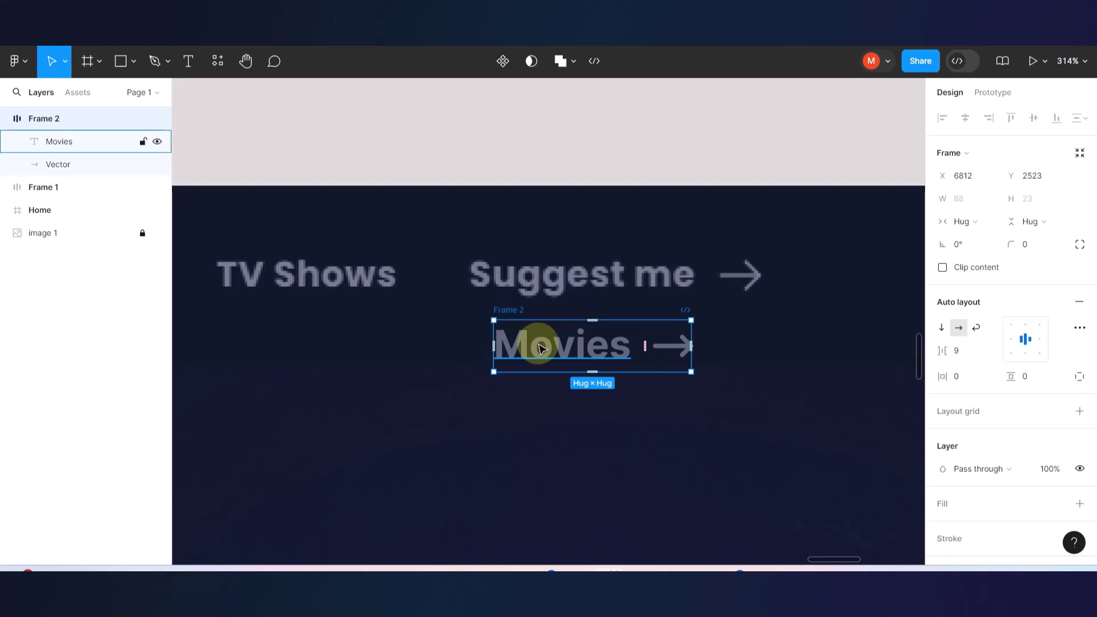
{"action": "left_click_drag", "start_coordinate": [540, 348], "coordinate": [511, 422]}
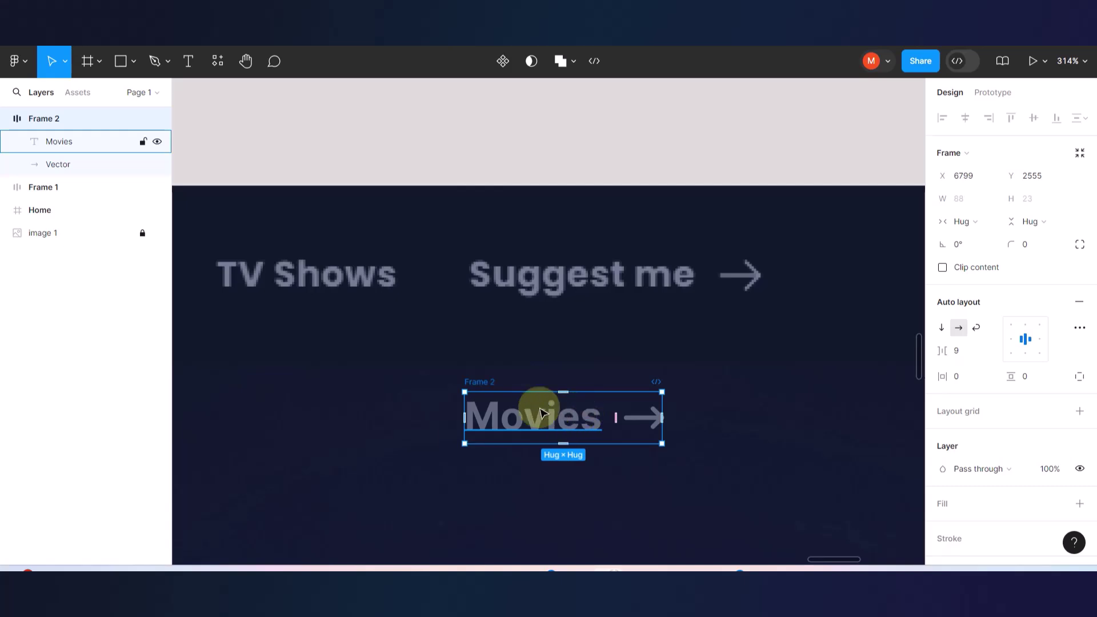
{"action": "left_click", "coordinate": [503, 64]}
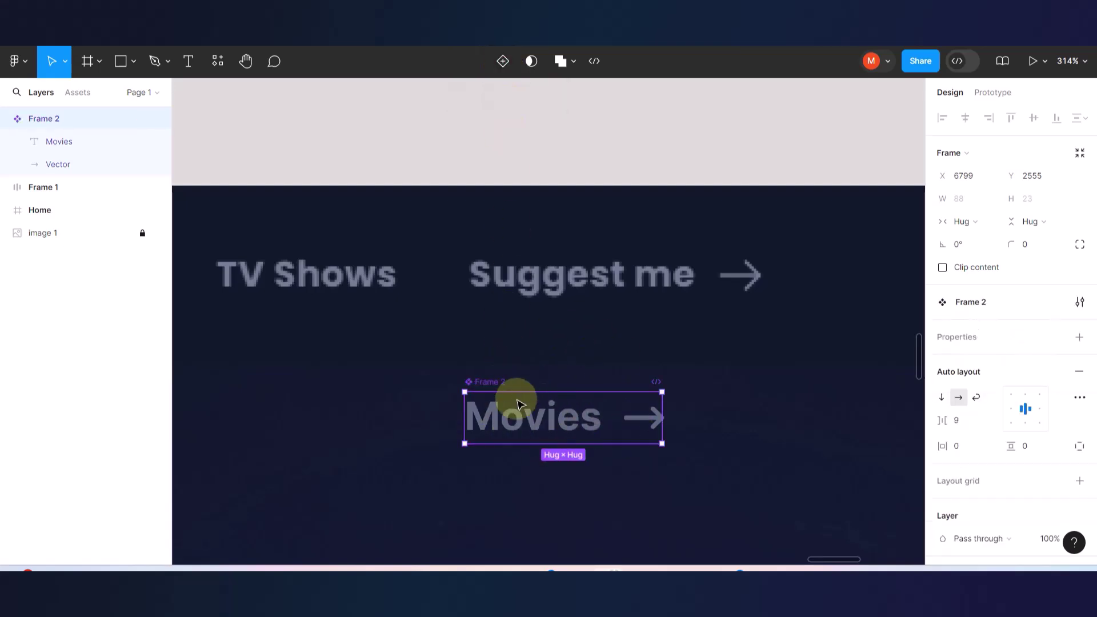
- Examine the text-and-arrow component against the reference navigation items and the empty Home frame
{"action": "scroll", "coordinate": [517, 404], "scroll_direction": "down", "scroll_amount": 4}
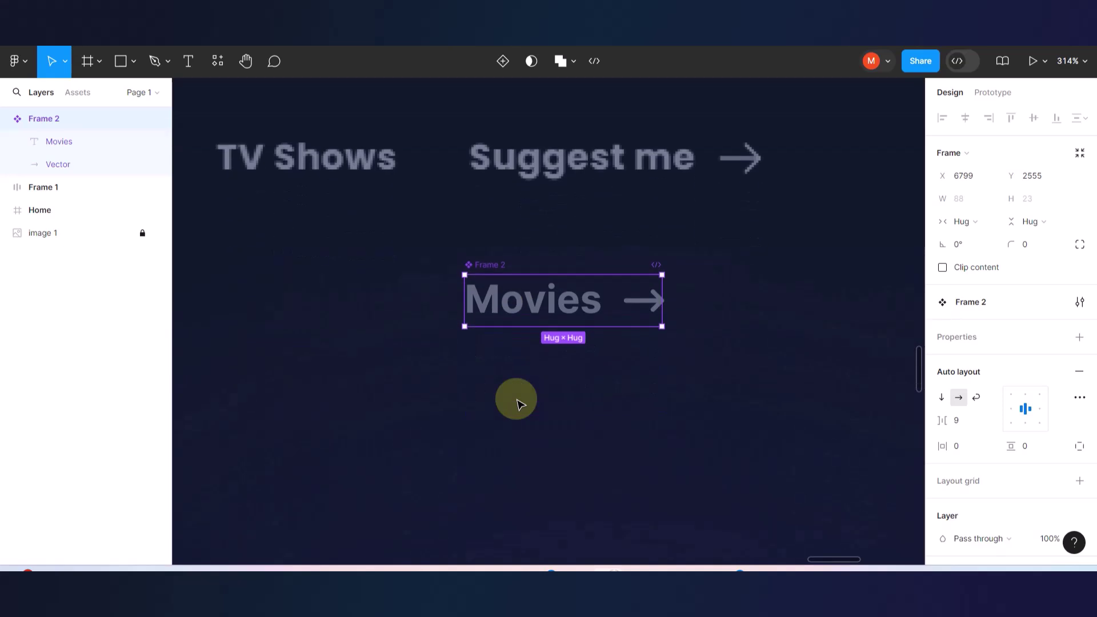
{"action": "scroll", "coordinate": [517, 404], "scroll_direction": "down", "scroll_amount": 3}
{"action": "scroll", "coordinate": [517, 404], "scroll_direction": "down", "scroll_amount": 3}
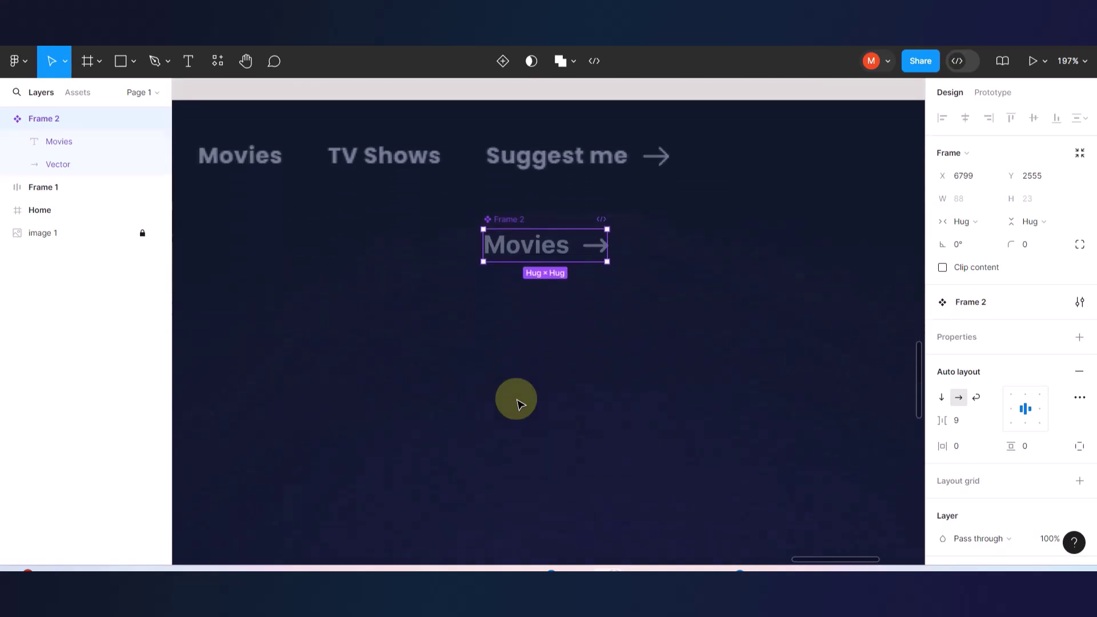
{"action": "scroll", "coordinate": [517, 403], "scroll_direction": "up", "scroll_amount": 2}
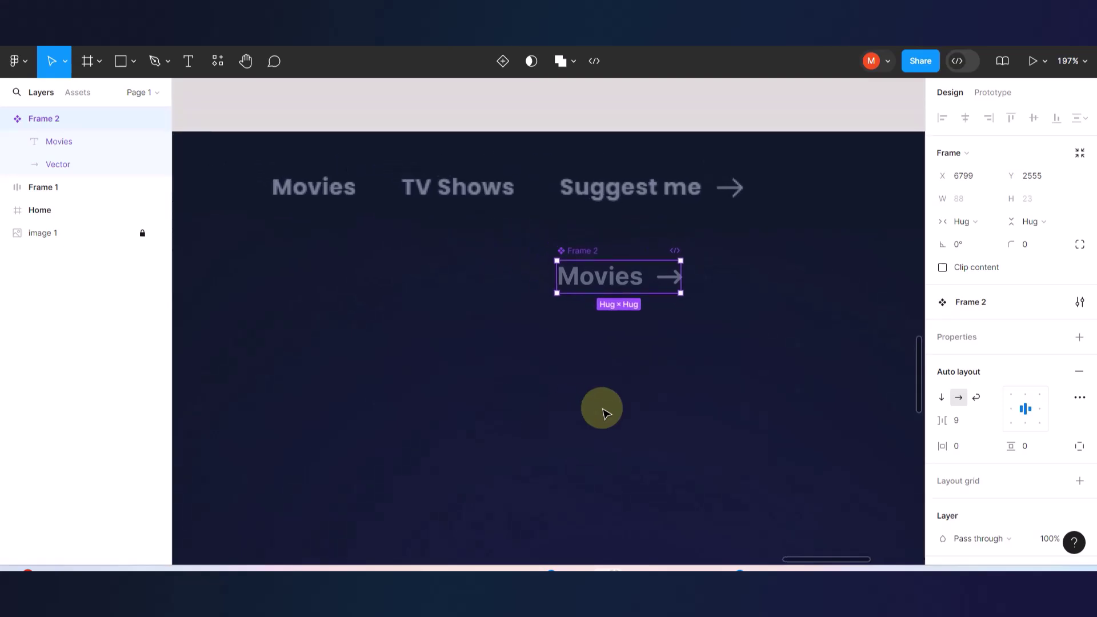
{"action": "scroll", "coordinate": [603, 411], "scroll_direction": "down", "scroll_amount": 3}
{"action": "scroll", "coordinate": [605, 411], "scroll_direction": "up", "scroll_amount": 1}
{"action": "scroll", "coordinate": [605, 411], "scroll_direction": "down", "scroll_amount": 3}
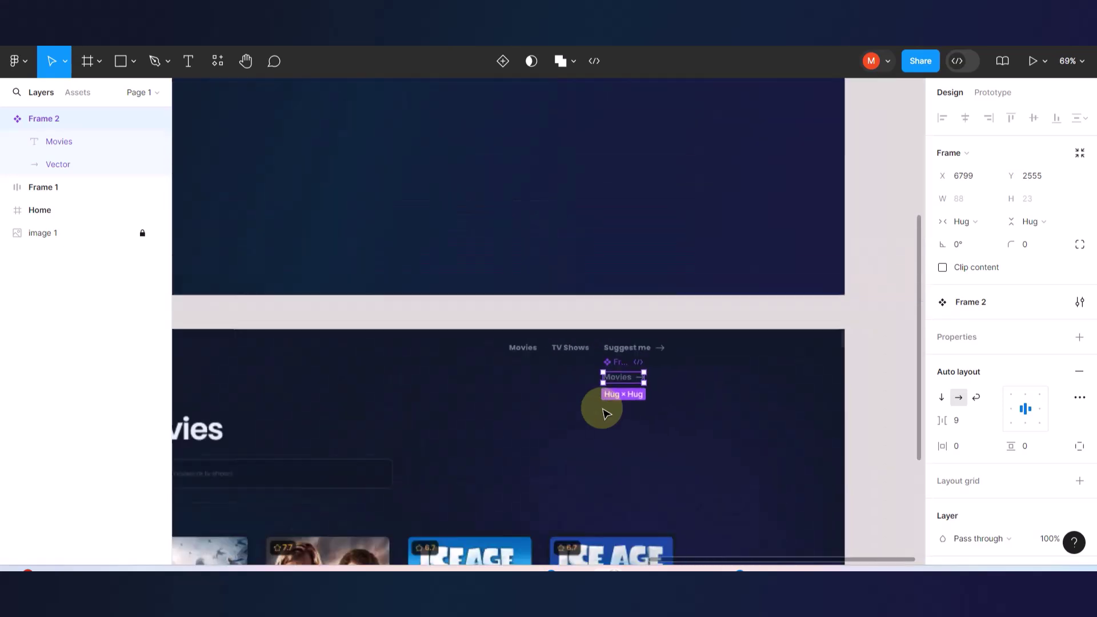
{"action": "scroll", "coordinate": [604, 412], "scroll_direction": "down", "scroll_amount": 1}
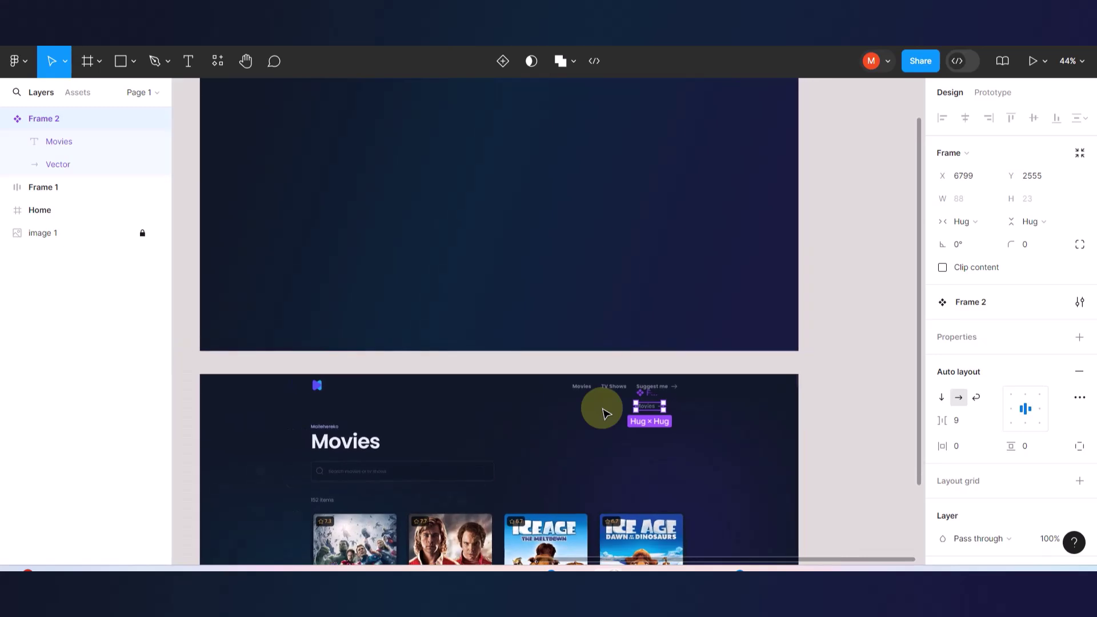
{"action": "scroll", "coordinate": [600, 406], "scroll_direction": "up", "scroll_amount": 4}
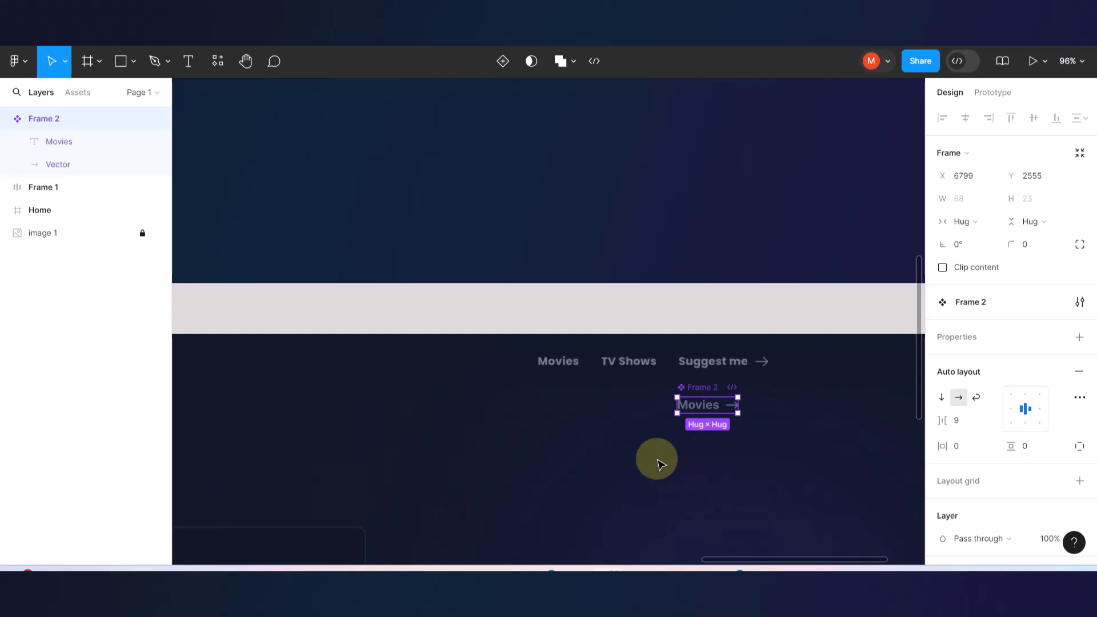
- Rename the text-and-arrow component as MenuItem
{"action": "left_click", "coordinate": [638, 456]}
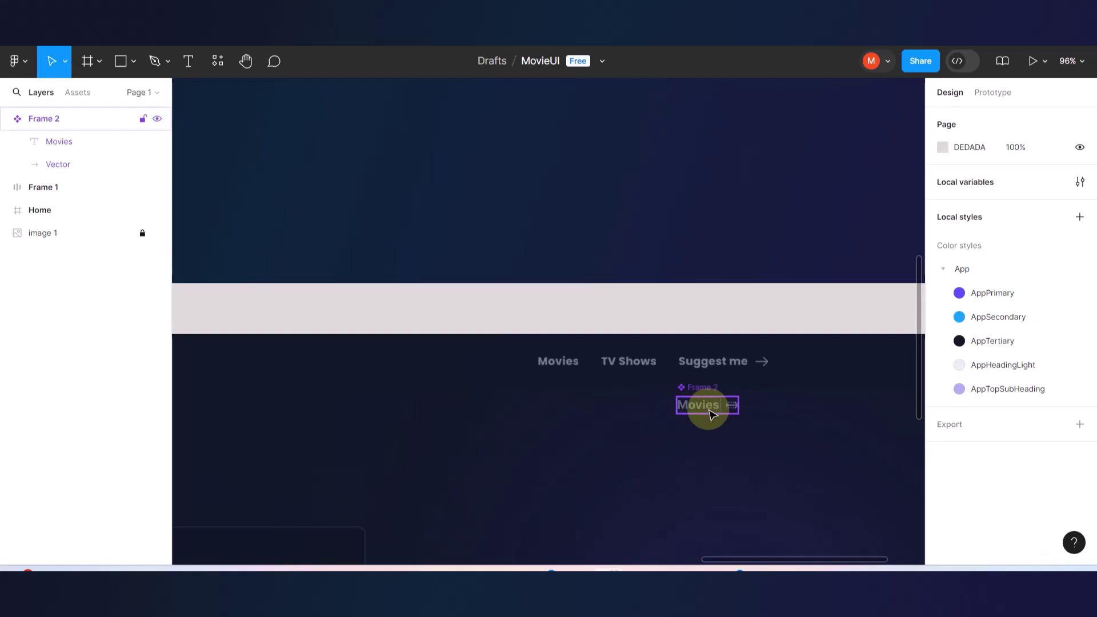
{"action": "scroll", "coordinate": [709, 412], "scroll_direction": "up", "scroll_amount": 5, "text": "ctrl"}
{"action": "double_click", "coordinate": [680, 378]}
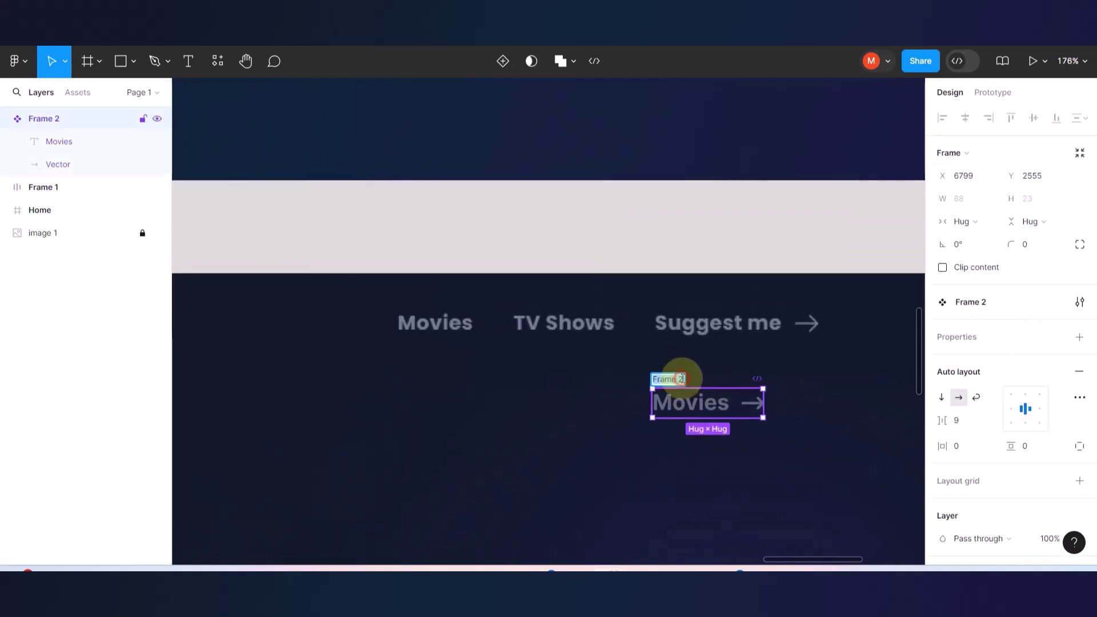
{"action": "type", "text": "MenuItem"}
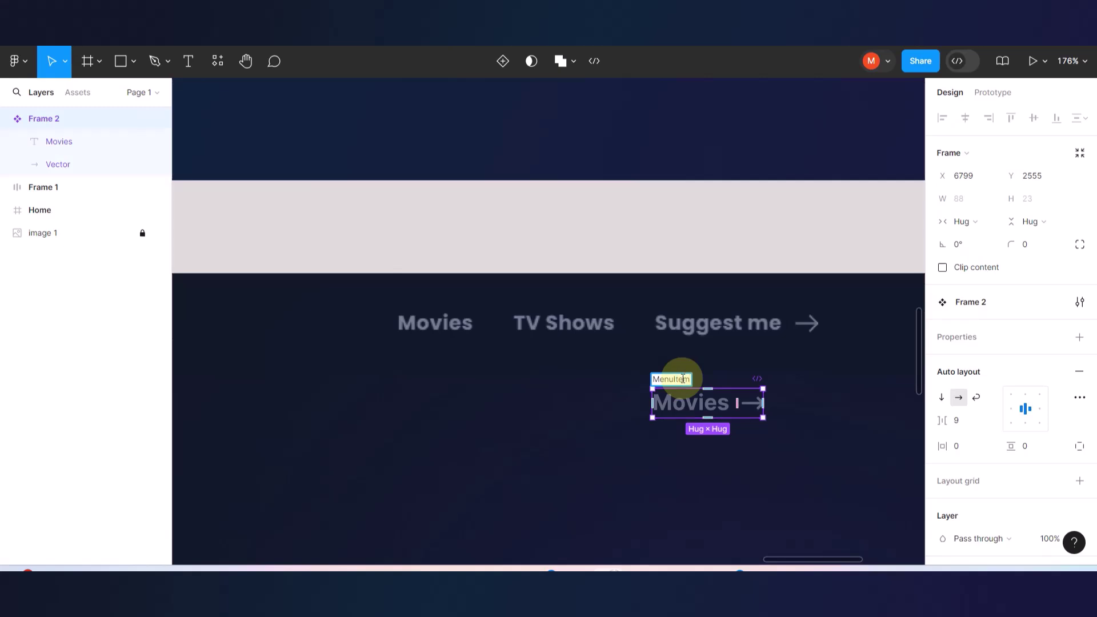
{"action": "left_click", "coordinate": [571, 433]}
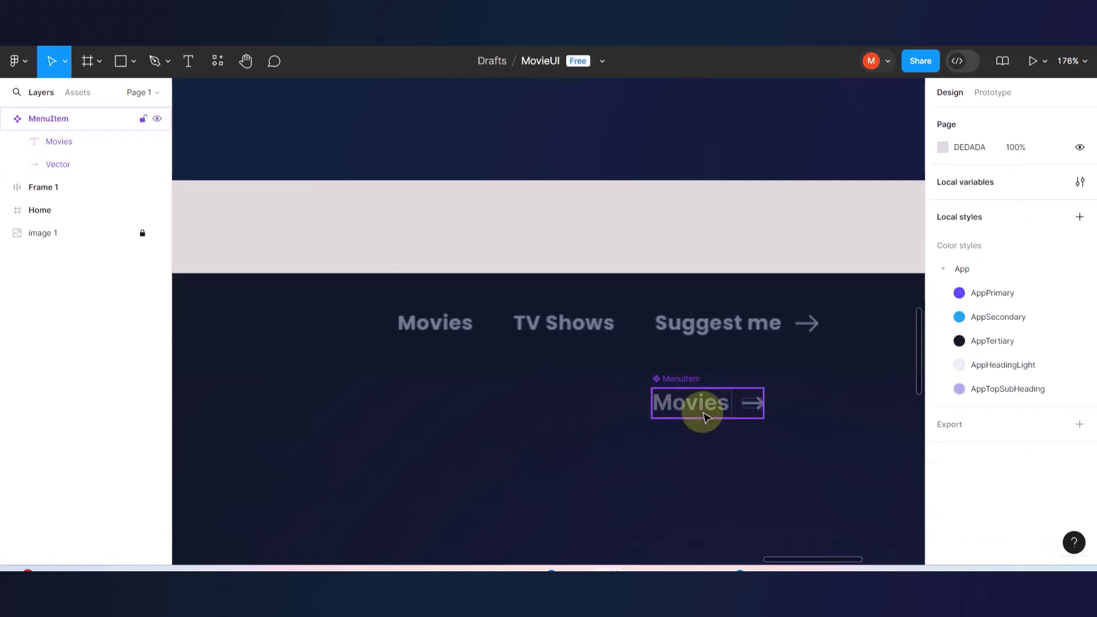
- Place an instance of the local MenuItem component inside the Home frame
{"action": "left_click", "coordinate": [79, 92]}
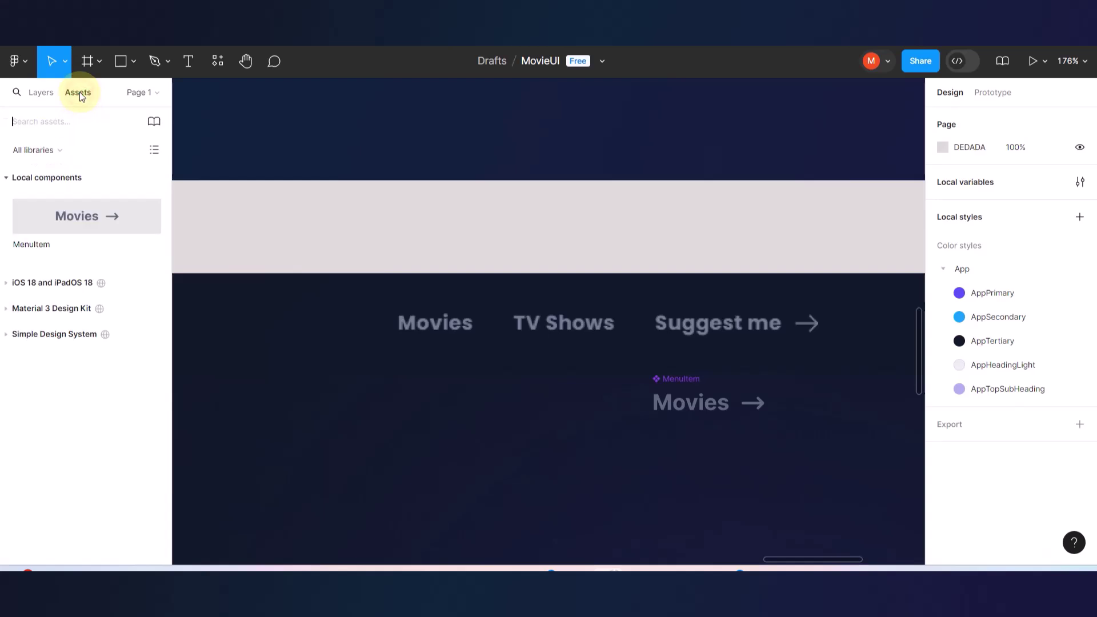
{"action": "scroll", "coordinate": [378, 274], "scroll_direction": "down", "scroll_amount": 10}
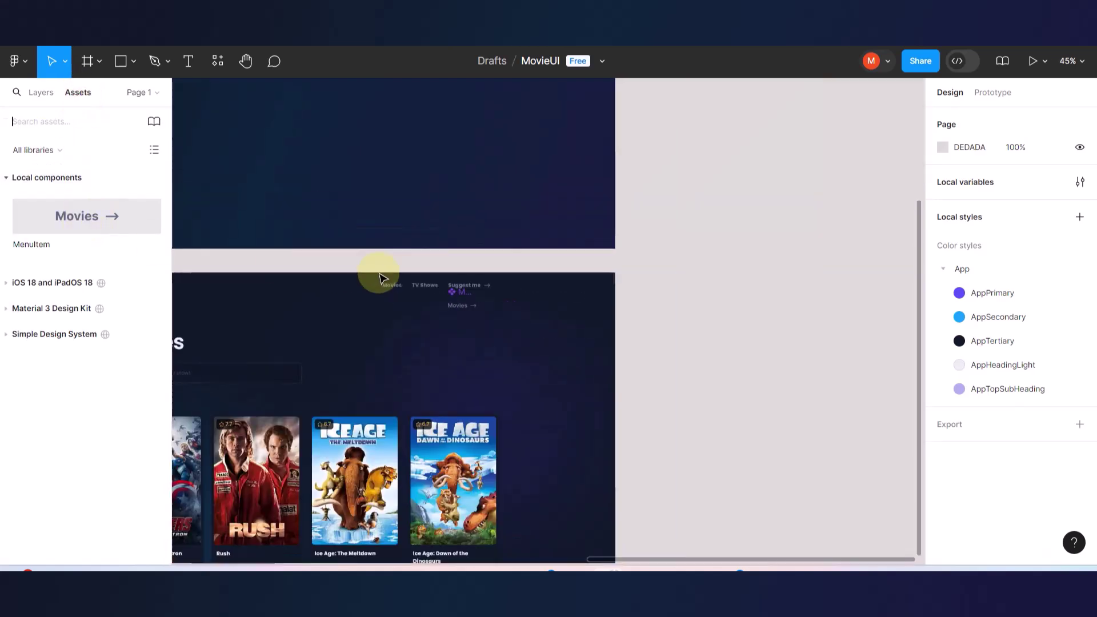
{"action": "scroll", "coordinate": [379, 274], "scroll_direction": "down", "scroll_amount": 3}
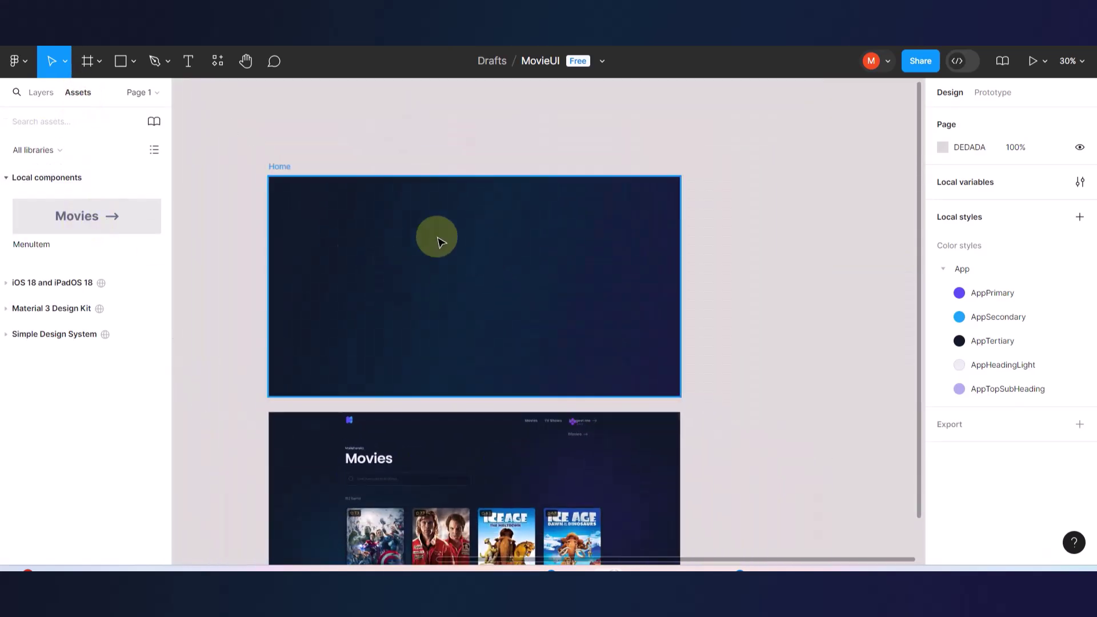
{"action": "left_click_drag", "start_coordinate": [91, 227], "coordinate": [413, 254]}
{"action": "left_click", "coordinate": [809, 350]}
{"action": "scroll", "coordinate": [394, 264], "scroll_direction": "up", "scroll_amount": 8}
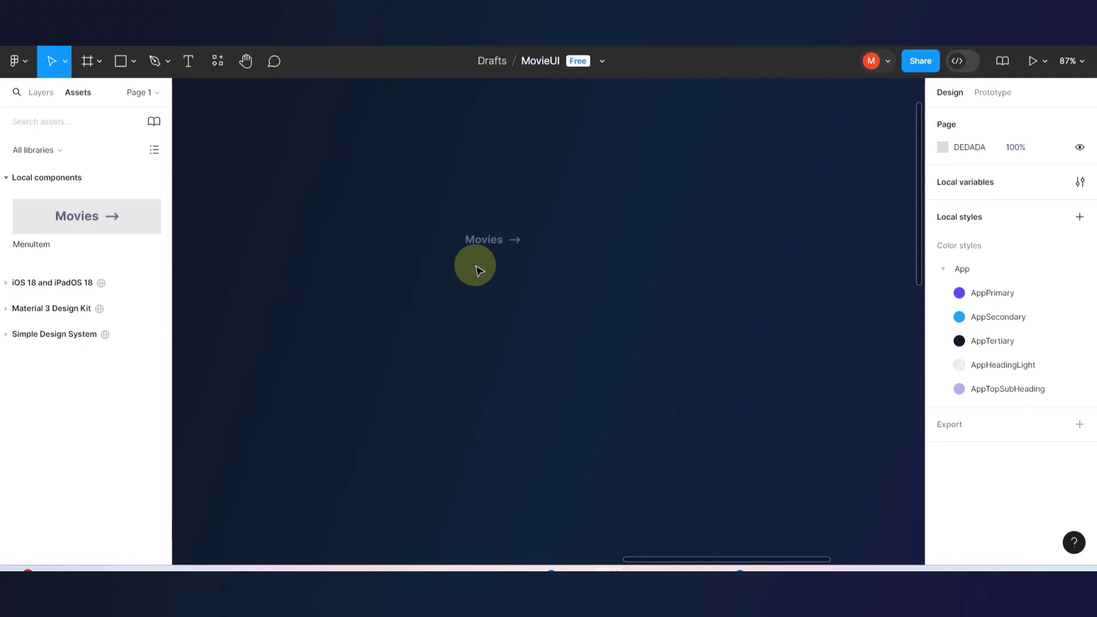
- Add two more MenuItem instances to the Home frame, one above and one below the first instance's level
{"action": "scroll", "coordinate": [479, 270], "scroll_direction": "down", "scroll_amount": 5}
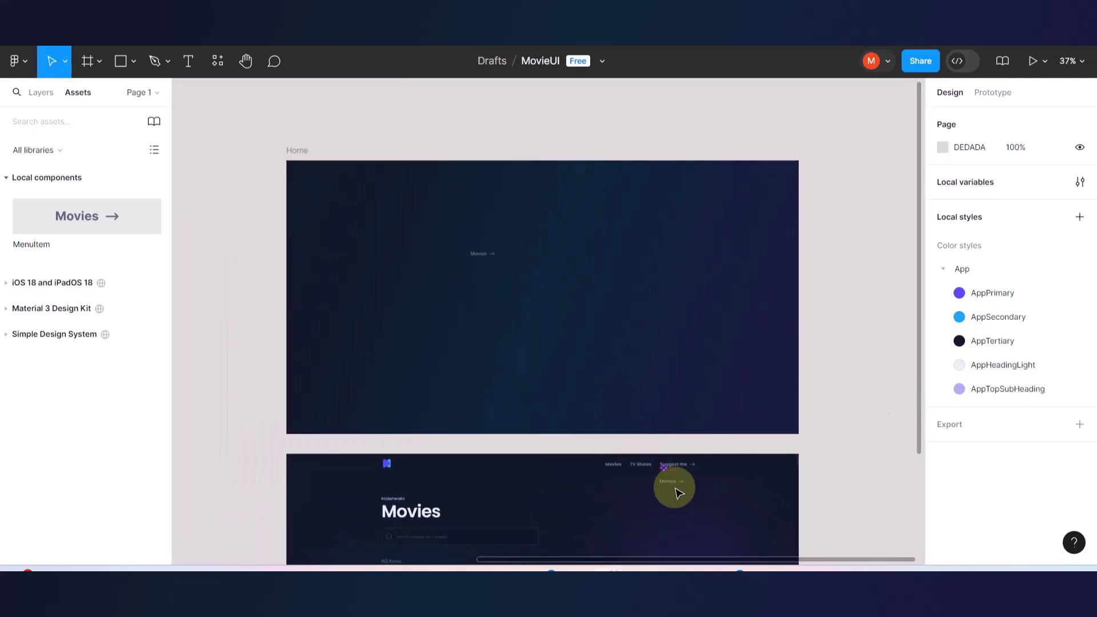
{"action": "scroll", "coordinate": [673, 485], "scroll_direction": "up", "scroll_amount": 1}
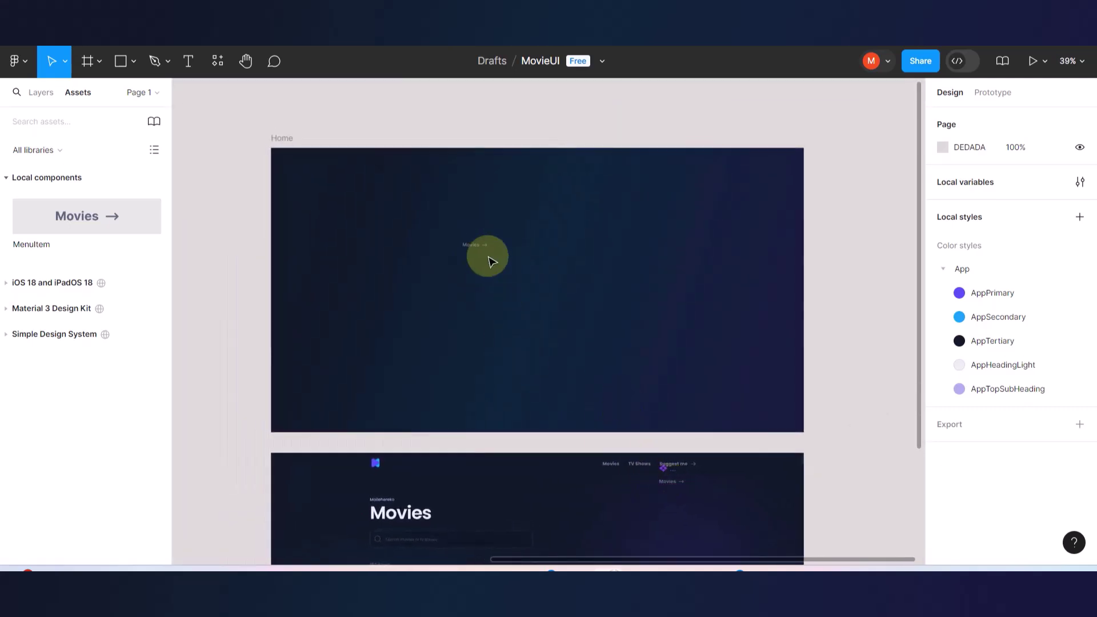
{"action": "left_click", "coordinate": [479, 247]}
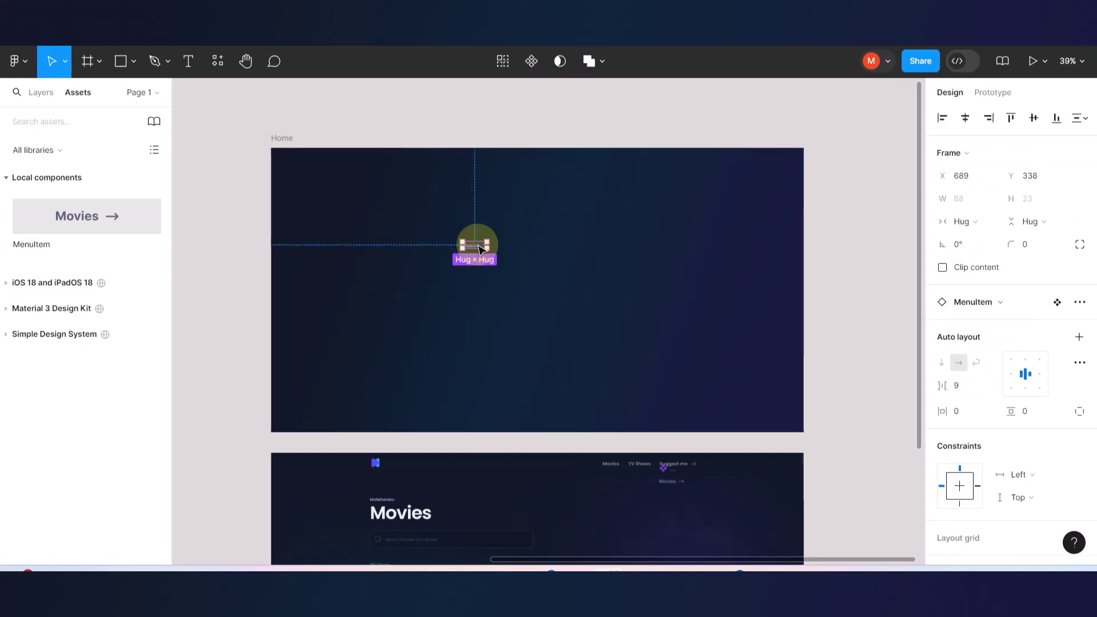
{"action": "left_click_drag", "start_coordinate": [480, 248], "coordinate": [577, 224]}
{"action": "left_click_drag", "start_coordinate": [468, 260], "coordinate": [594, 289]}
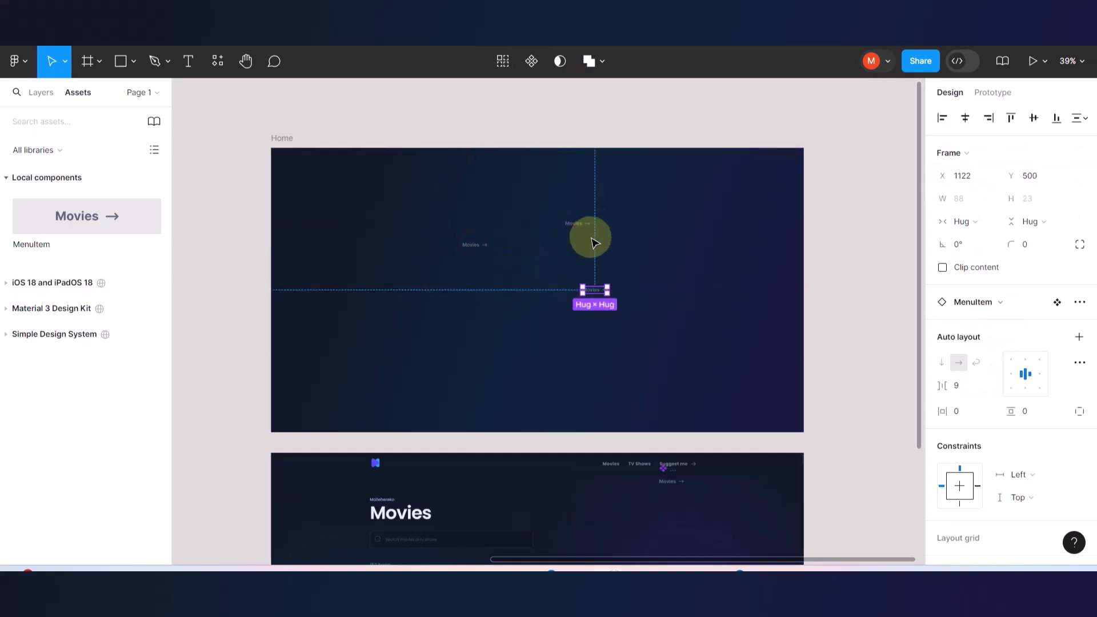
{"action": "left_click", "coordinate": [830, 299]}
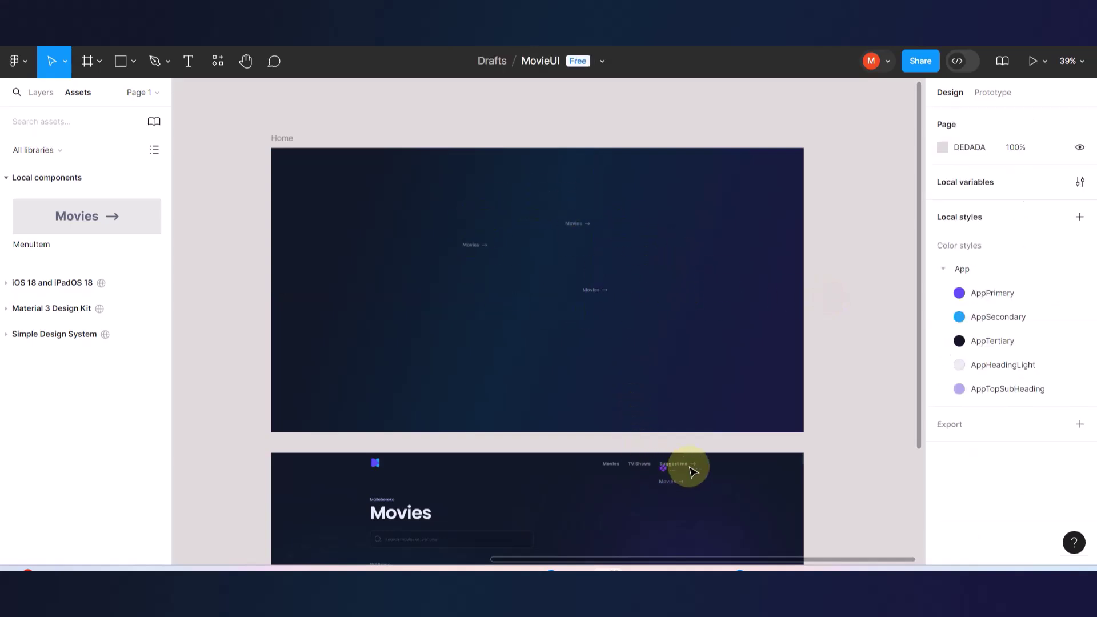
{"action": "scroll", "coordinate": [691, 465], "scroll_direction": "up", "scroll_amount": 5}
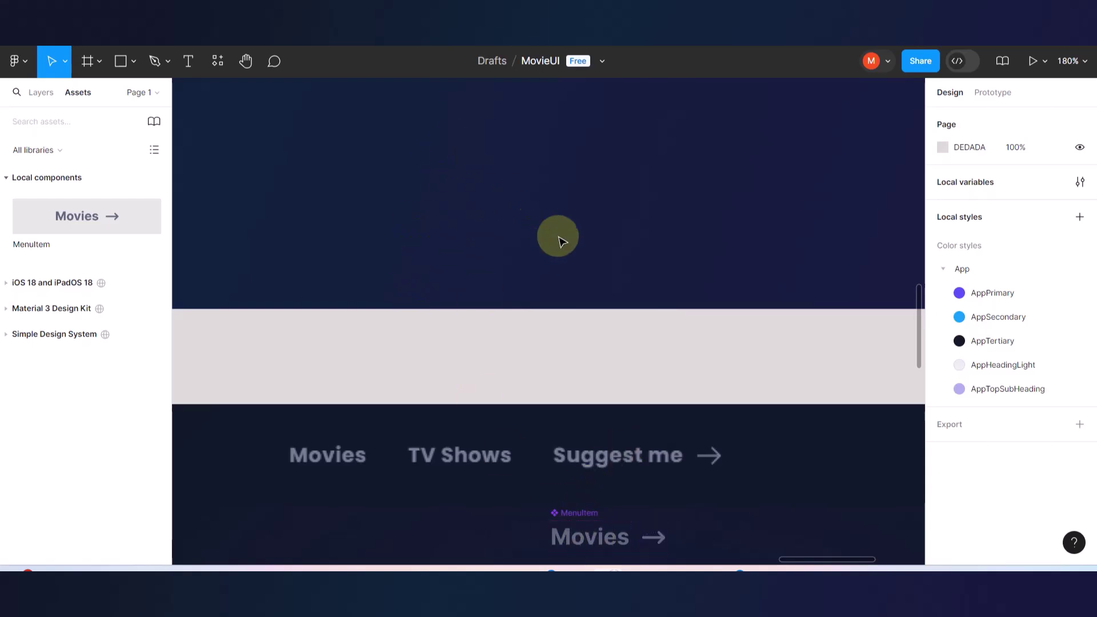
{"action": "scroll", "coordinate": [543, 228], "scroll_direction": "down", "scroll_amount": 5}
{"action": "scroll", "coordinate": [603, 299], "scroll_direction": "up", "scroll_amount": 4}
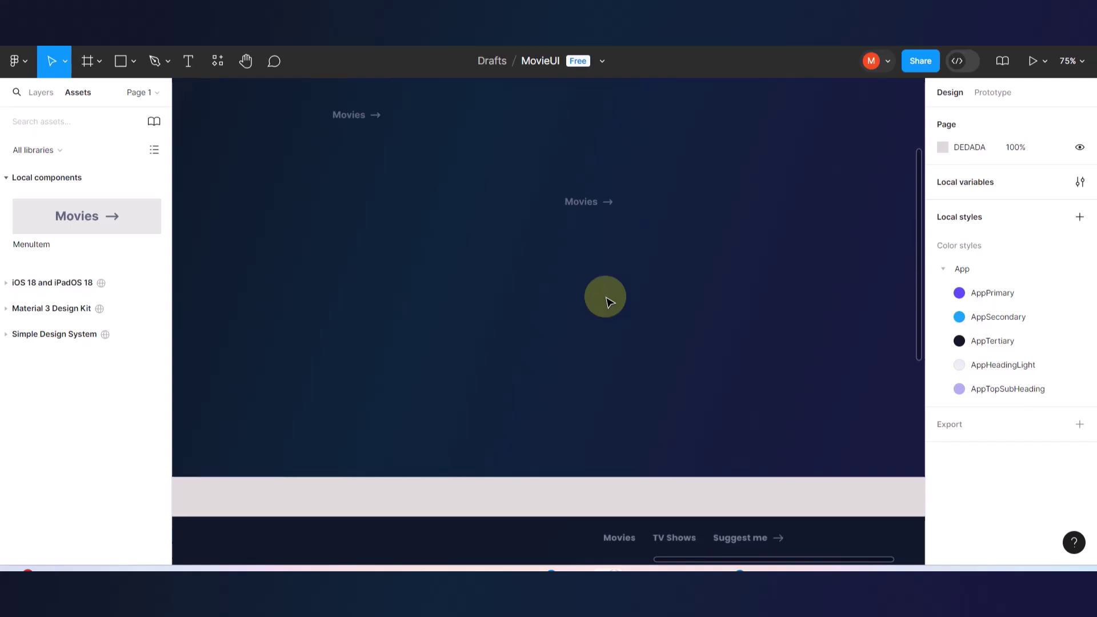
{"action": "scroll", "coordinate": [603, 291], "scroll_direction": "up", "scroll_amount": 3}
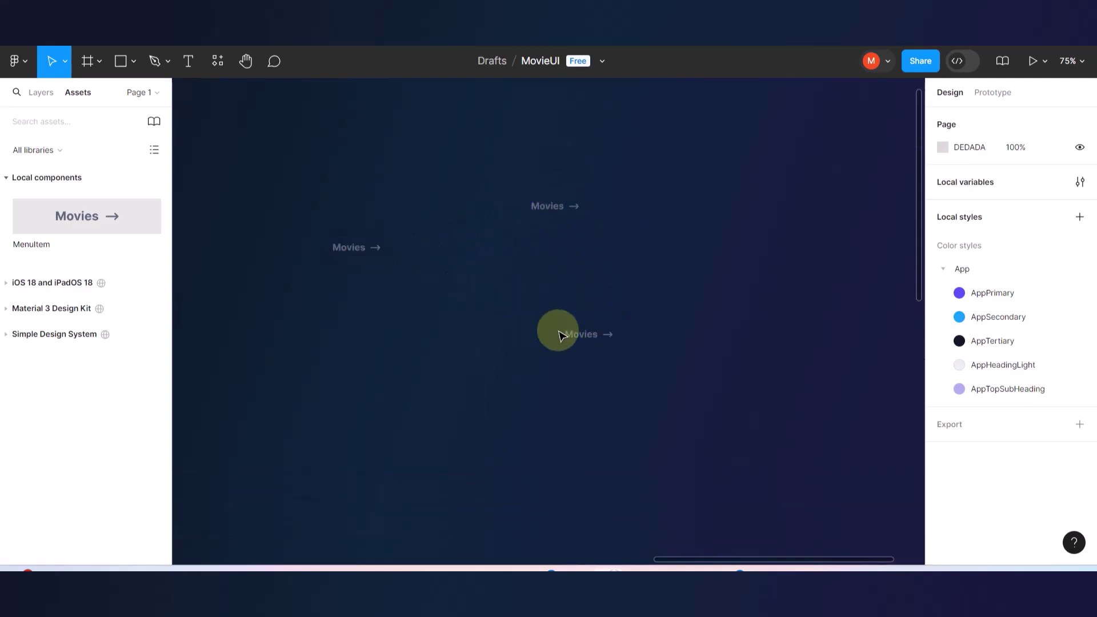
{"action": "scroll", "coordinate": [591, 337], "scroll_direction": "down", "scroll_amount": 2}
{"action": "scroll", "coordinate": [663, 453], "scroll_direction": "down", "scroll_amount": 5}
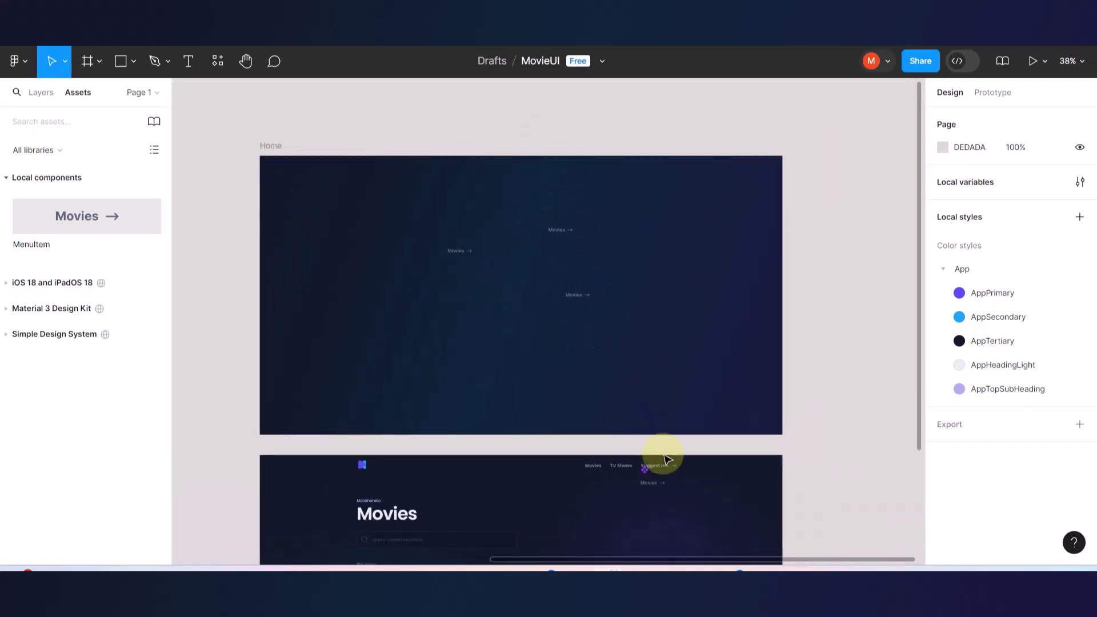
- Try the AppPrimary color style as the fill of the Movies text in the main MenuItem component
{"action": "scroll", "coordinate": [663, 503], "scroll_direction": "up", "scroll_amount": 6}
{"action": "scroll", "coordinate": [663, 503], "scroll_direction": "up", "scroll_amount": 4}
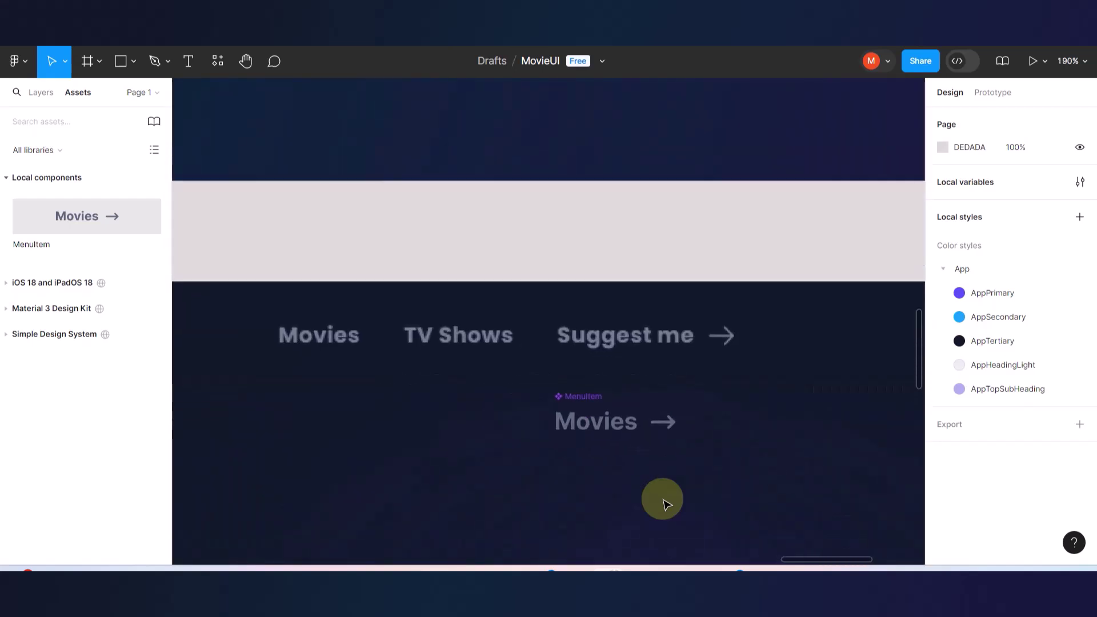
{"action": "left_click", "coordinate": [615, 421]}
{"action": "left_click", "coordinate": [617, 423]}
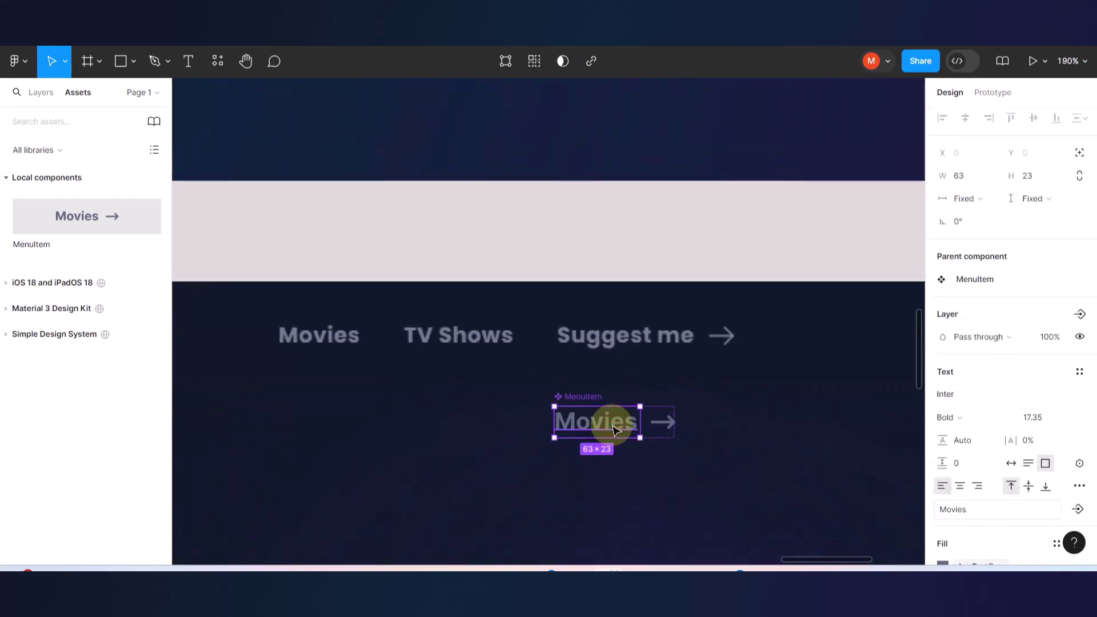
{"action": "scroll", "coordinate": [966, 435], "scroll_direction": "down", "scroll_amount": 3}
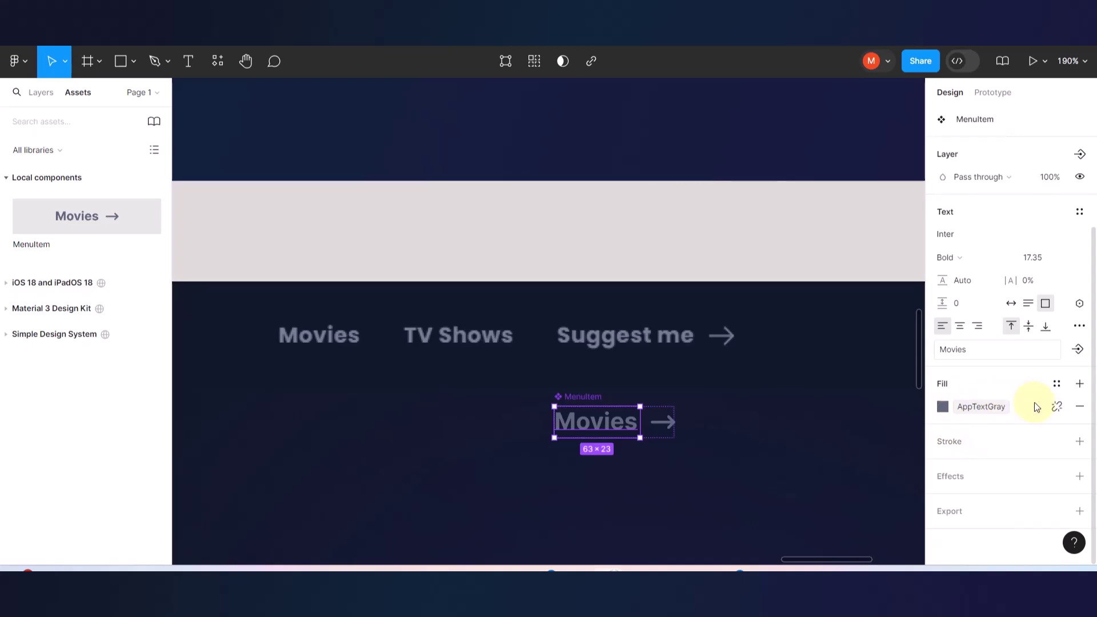
{"action": "left_click", "coordinate": [1056, 383]}
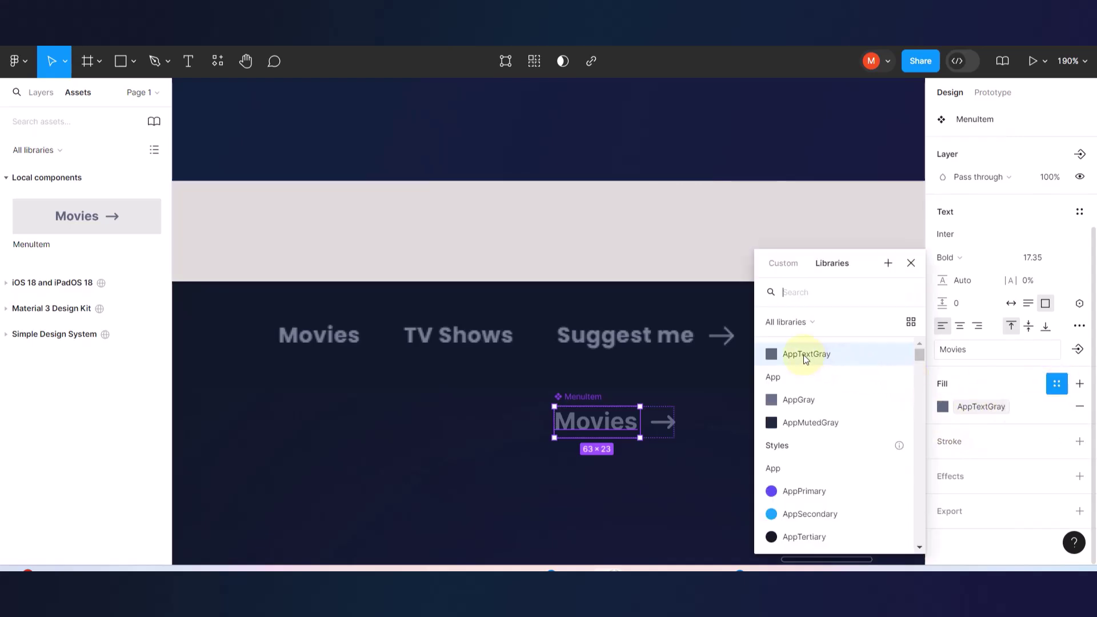
{"action": "left_click", "coordinate": [780, 492]}
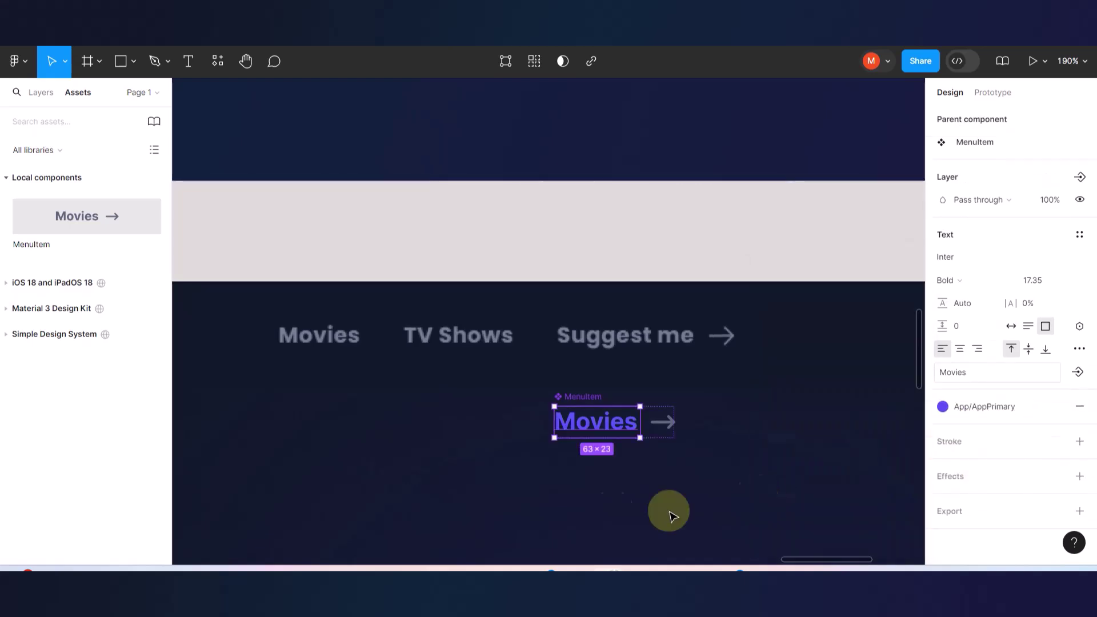
{"action": "left_click", "coordinate": [599, 509]}
- Check the text color on the Home frame's MenuItem instances and undo the fill change on the main component
{"action": "scroll", "coordinate": [702, 474], "scroll_direction": "down", "scroll_amount": 5}
{"action": "scroll", "coordinate": [571, 313], "scroll_direction": "down", "scroll_amount": 5}
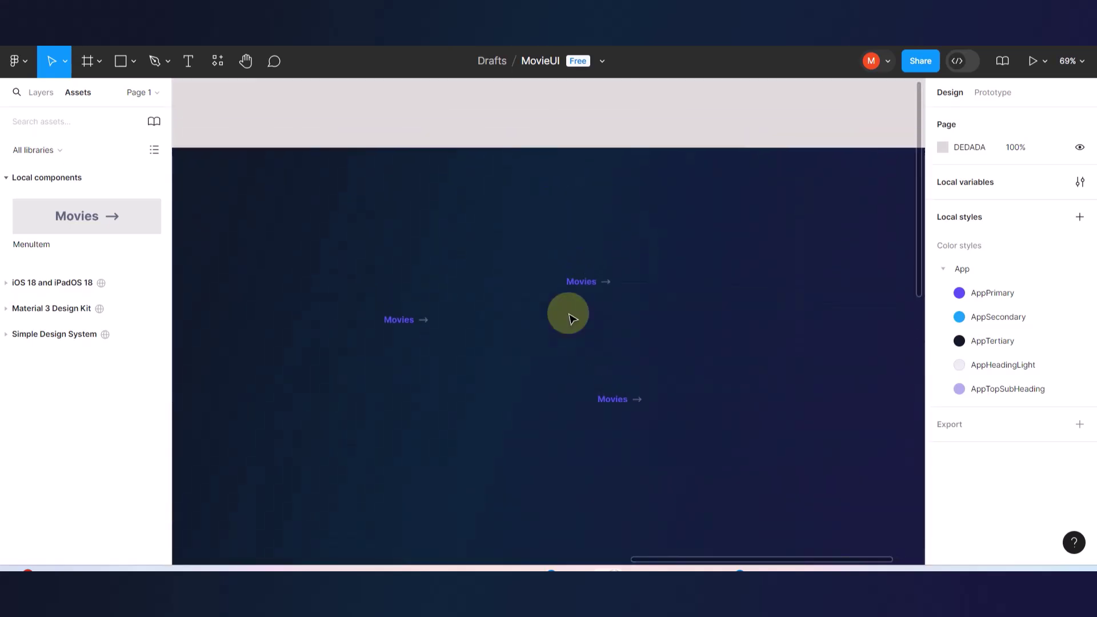
{"action": "scroll", "coordinate": [438, 363], "scroll_direction": "up", "scroll_amount": 2}
{"action": "scroll", "coordinate": [437, 363], "scroll_direction": "up", "scroll_amount": 3}
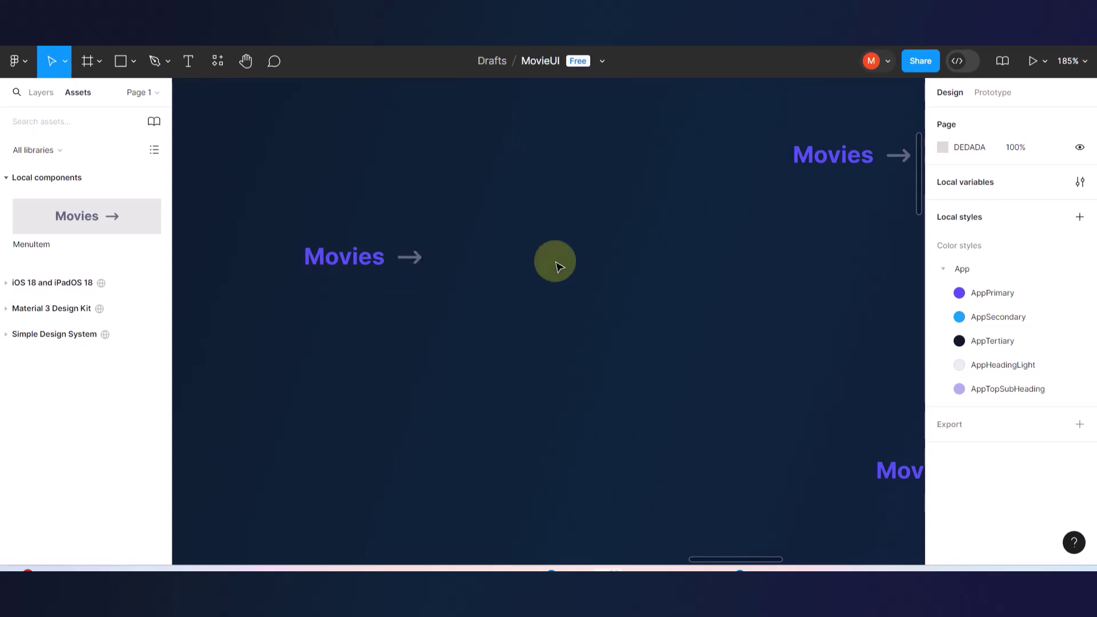
{"action": "scroll", "coordinate": [556, 258], "scroll_direction": "down", "scroll_amount": 10}
{"action": "scroll", "coordinate": [562, 309], "scroll_direction": "down", "scroll_amount": 3}
{"action": "scroll", "coordinate": [569, 331], "scroll_direction": "down", "scroll_amount": 1}
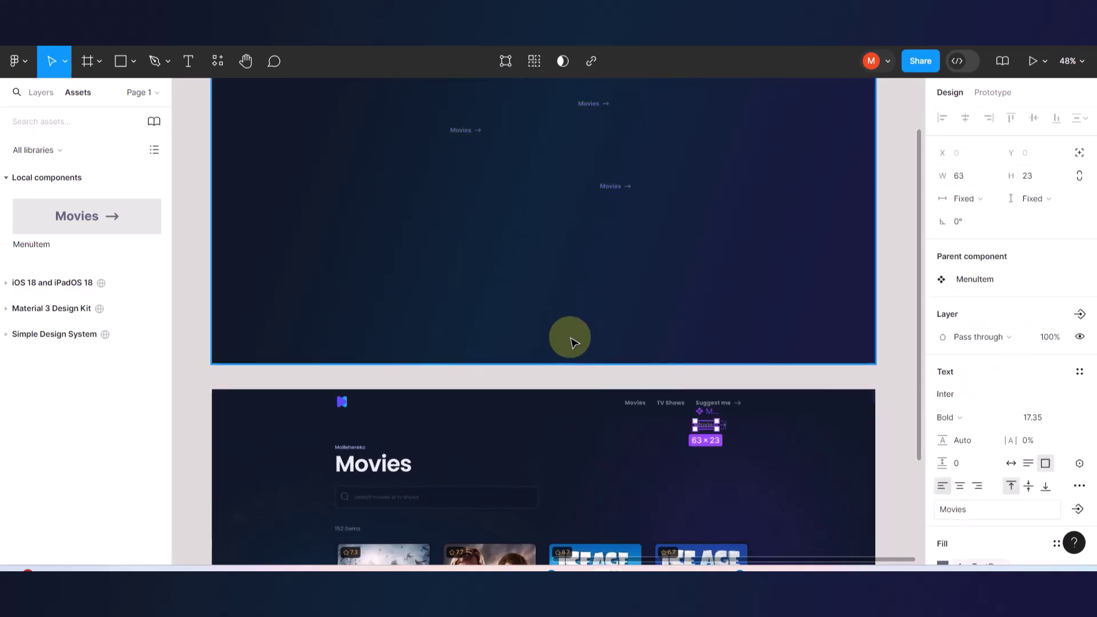
- Examine the Home frame instances and compare the main MenuItem component with the reference navigation items
{"action": "scroll", "coordinate": [598, 152], "scroll_direction": "up", "scroll_amount": 5}
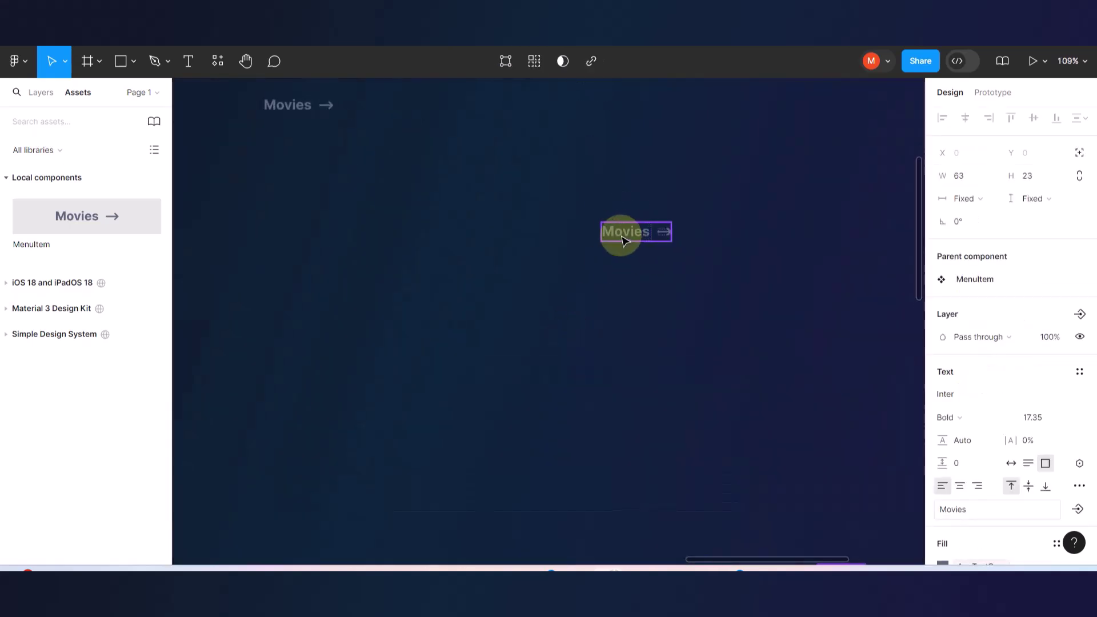
{"action": "scroll", "coordinate": [606, 265], "scroll_direction": "down", "scroll_amount": 4}
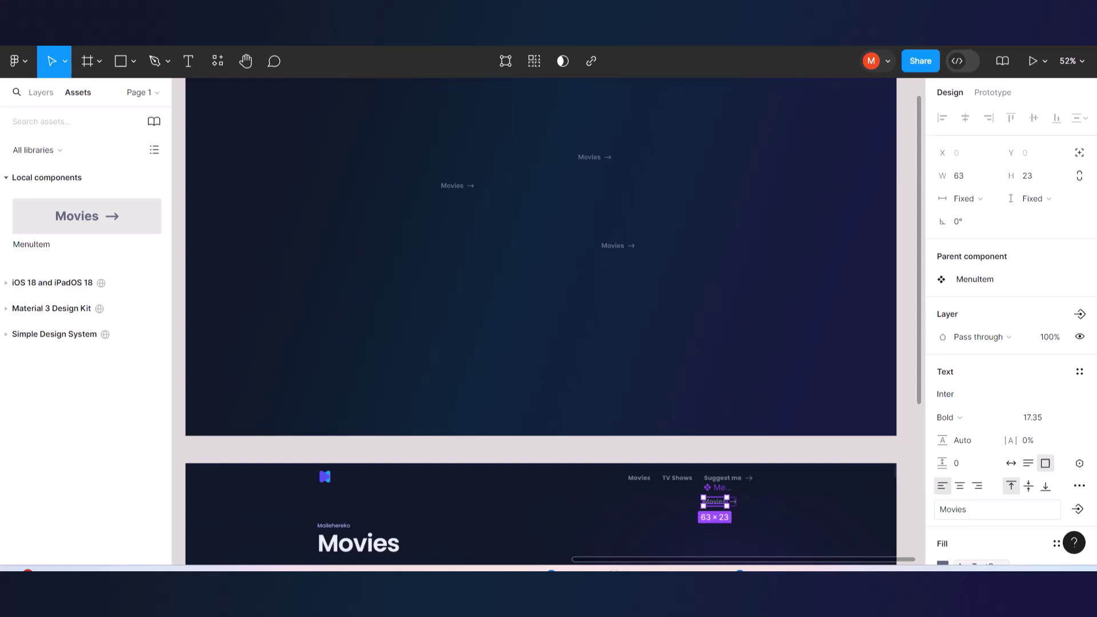
{"action": "scroll", "coordinate": [666, 277], "scroll_direction": "down", "scroll_amount": 3}
{"action": "scroll", "coordinate": [698, 380], "scroll_direction": "up", "scroll_amount": 4}
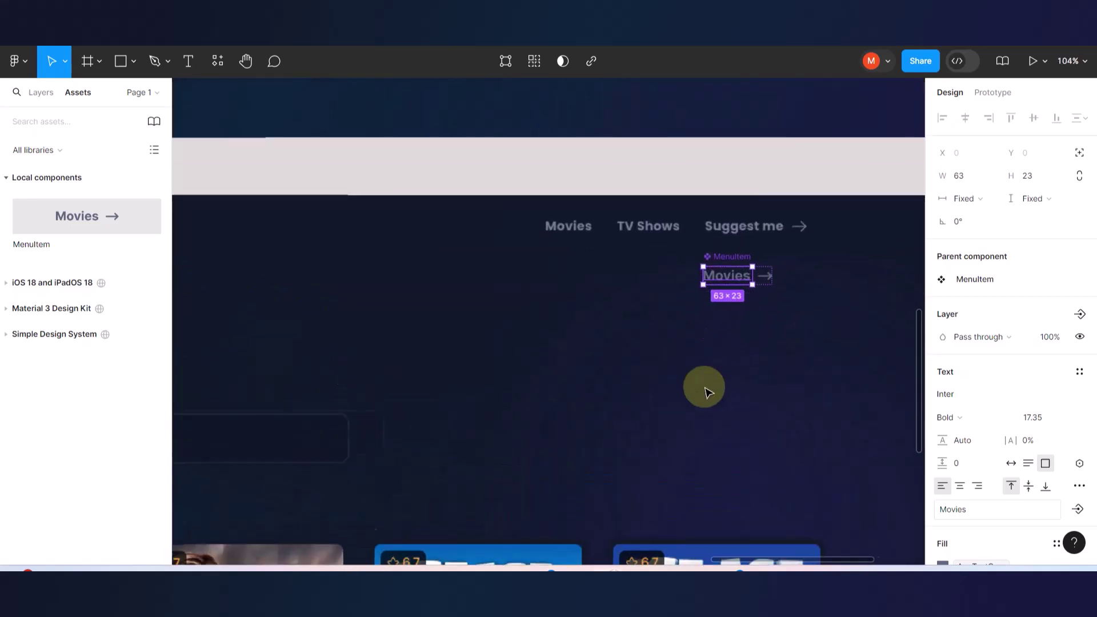
{"action": "scroll", "coordinate": [775, 266], "scroll_direction": "up", "scroll_amount": 2}
{"action": "scroll", "coordinate": [768, 325], "scroll_direction": "up", "scroll_amount": 5}
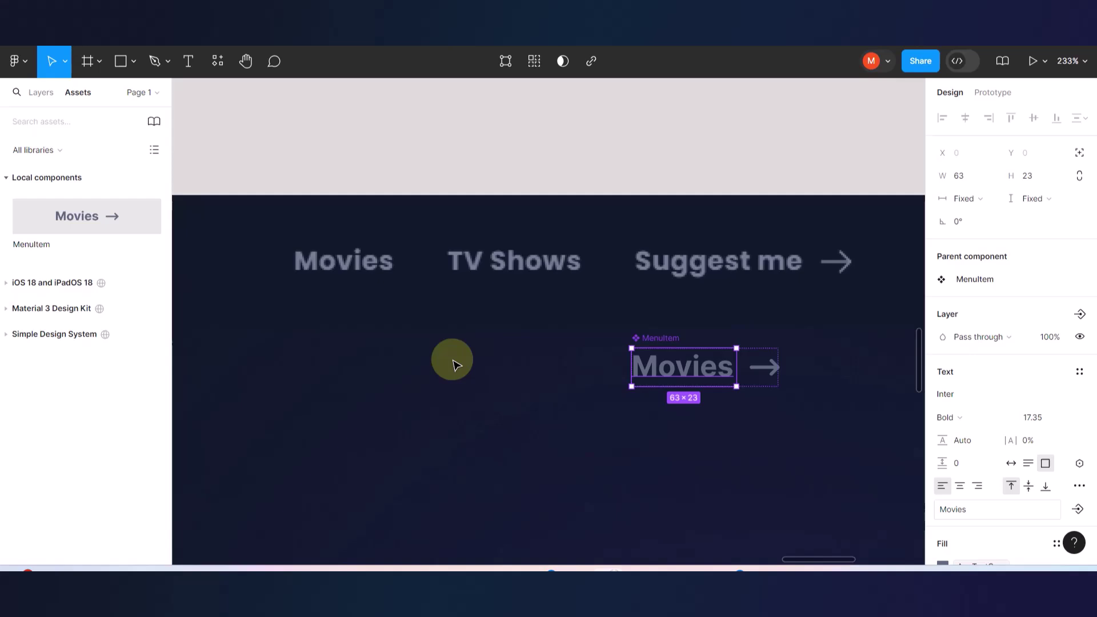
{"action": "scroll", "coordinate": [588, 392], "scroll_direction": "right", "scroll_amount": 2}
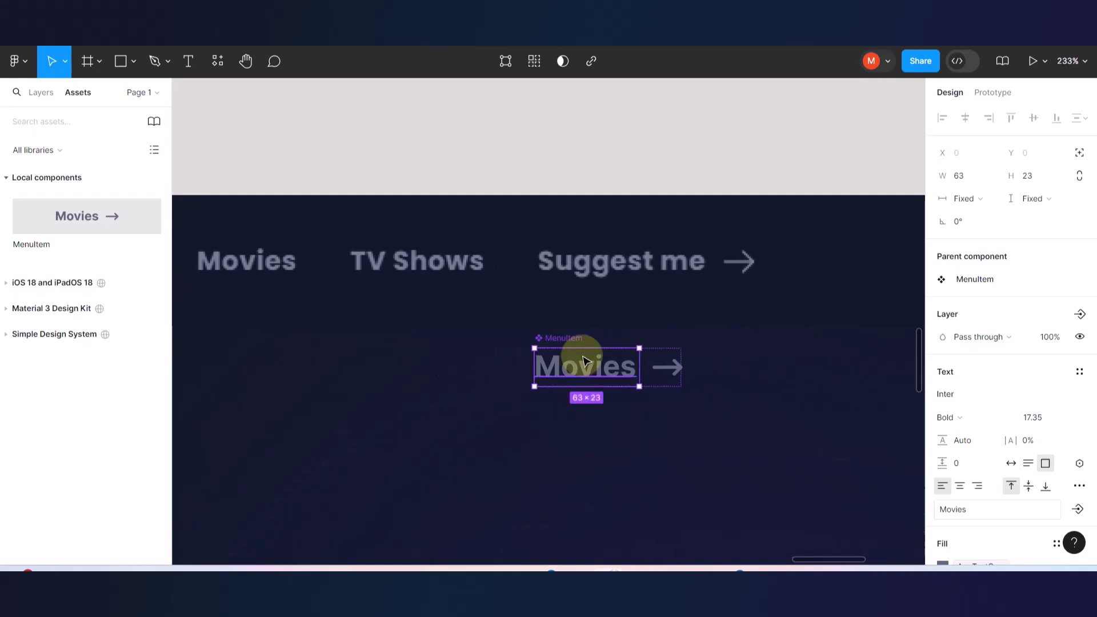
{"action": "scroll", "coordinate": [586, 362], "scroll_direction": "up", "scroll_amount": 3}
{"action": "scroll", "coordinate": [591, 373], "scroll_direction": "down", "scroll_amount": 2}
{"action": "scroll", "coordinate": [591, 372], "scroll_direction": "right", "scroll_amount": 2}
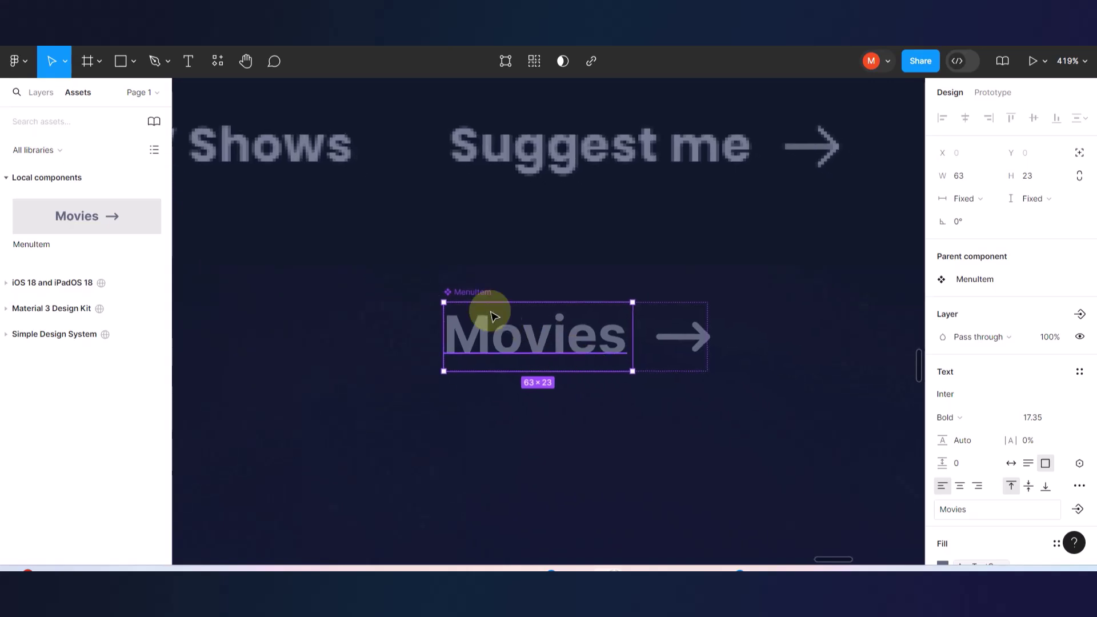
- Try adding a second variant to the main MenuItem component
{"action": "left_click", "coordinate": [632, 490]}
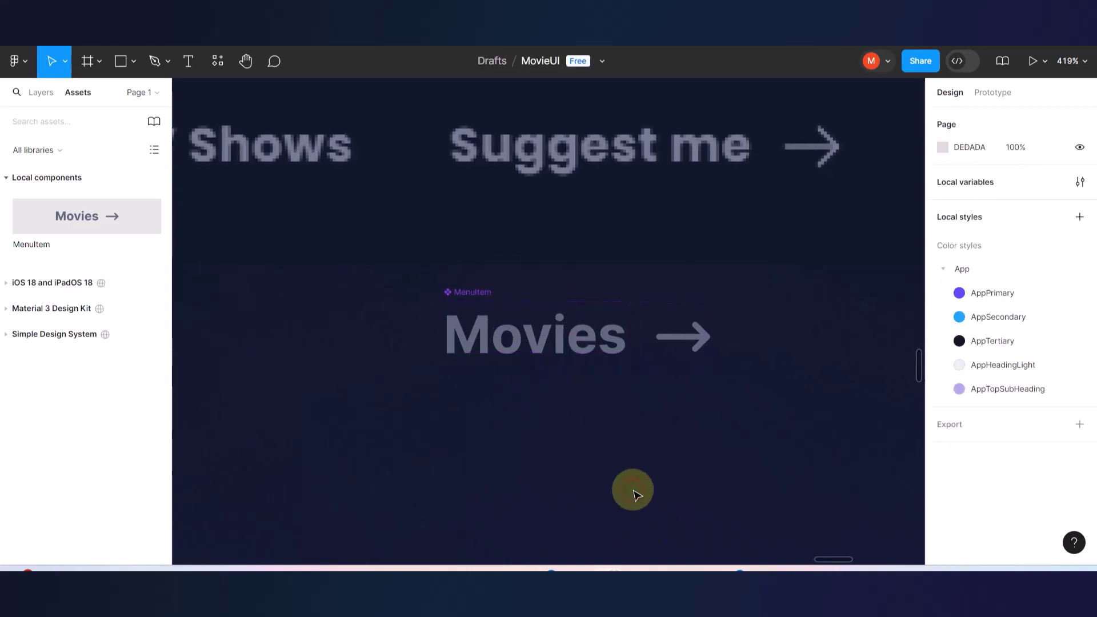
{"action": "left_click", "coordinate": [560, 334]}
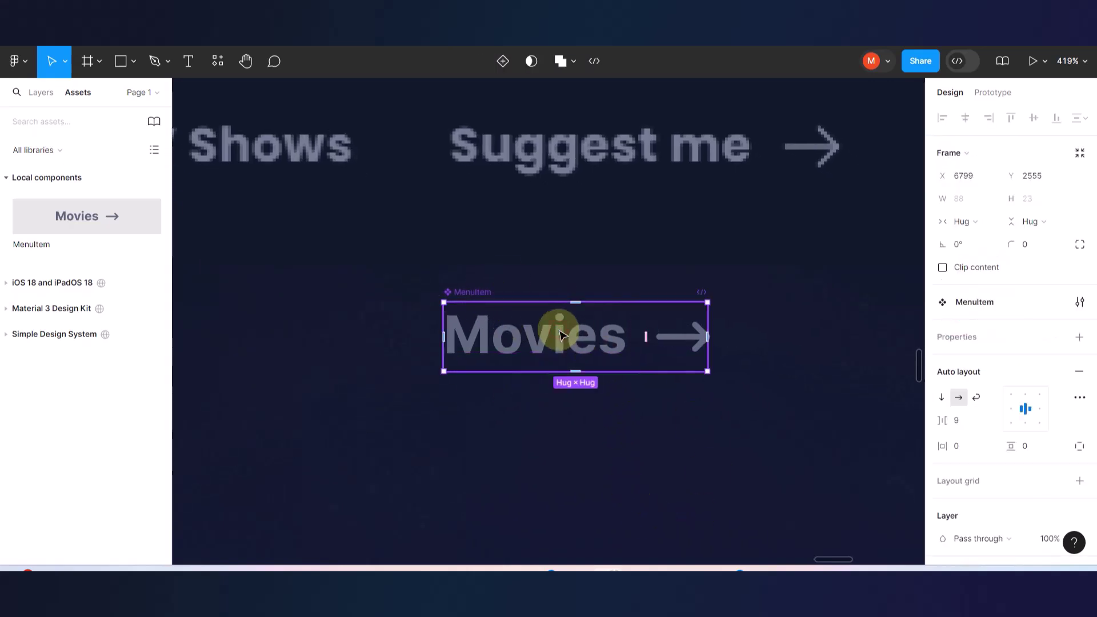
{"action": "left_click", "coordinate": [506, 70]}
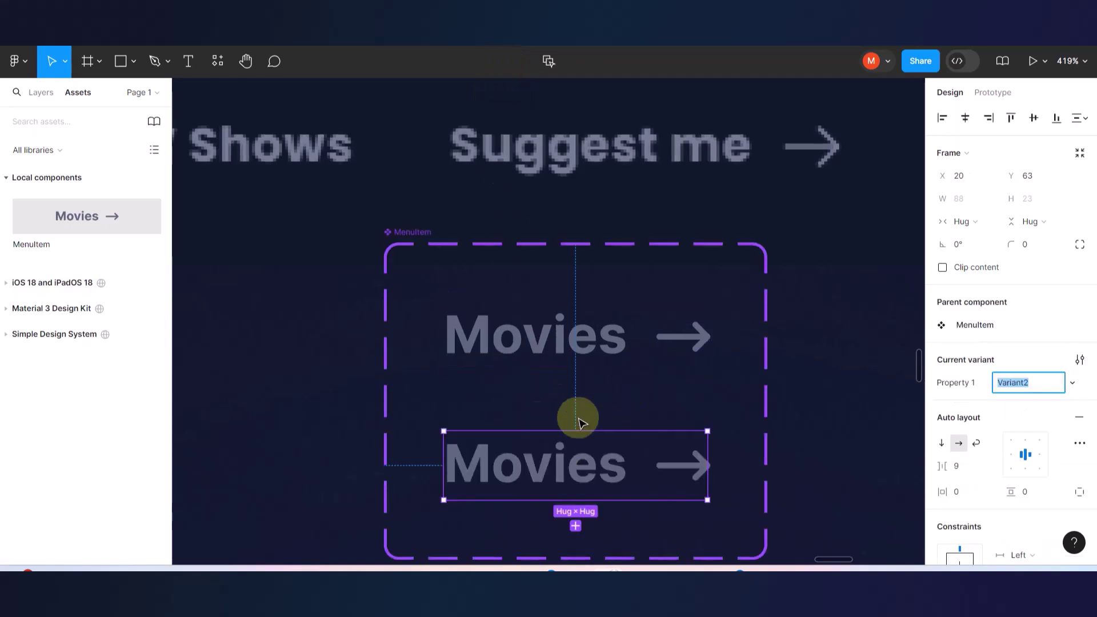
{"action": "scroll", "coordinate": [506, 423], "scroll_direction": "down", "scroll_amount": 5}
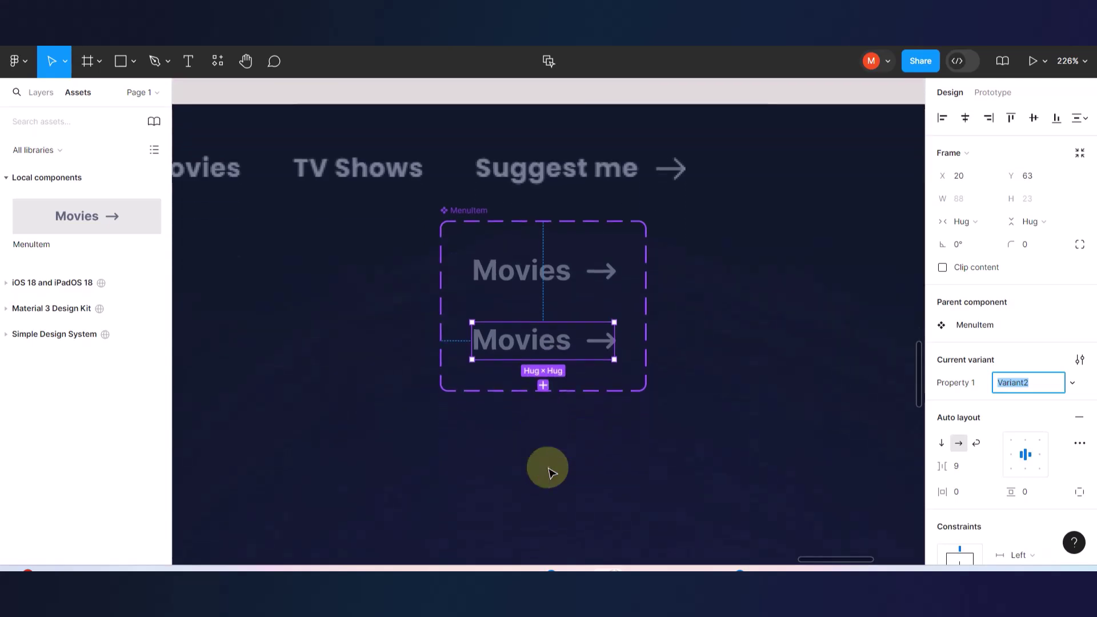
{"action": "scroll", "coordinate": [558, 350], "scroll_direction": "up", "scroll_amount": 3}
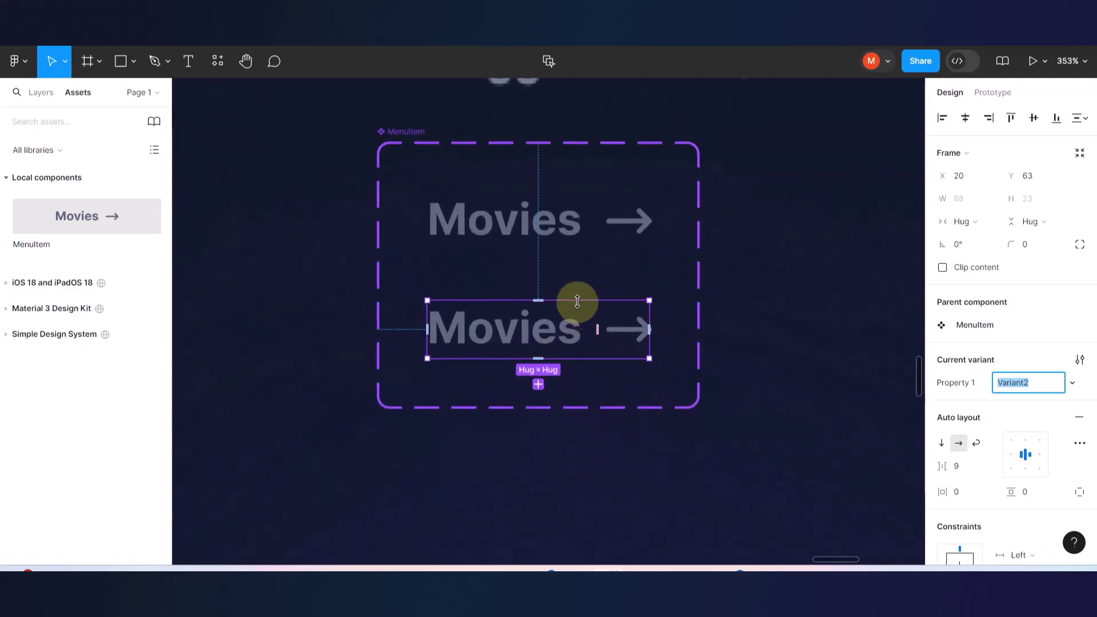
{"action": "key", "text": "ctrl+z"}
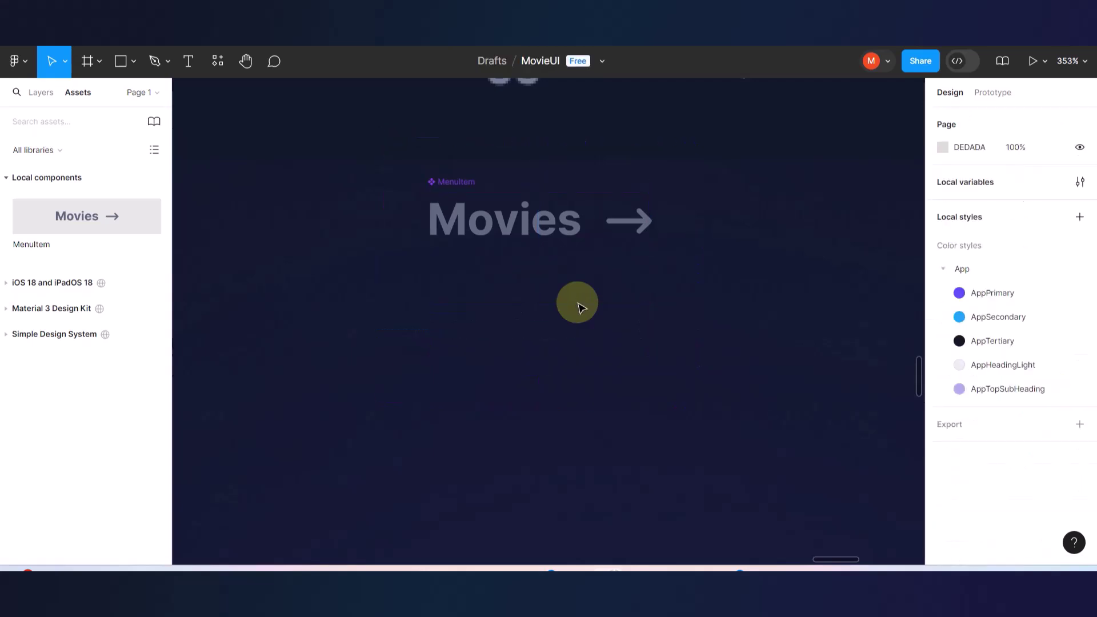
- Examine the arrow in the Home frame's MenuItem instances and in the main component beside the reference Suggest me item
{"action": "left_click", "coordinate": [537, 223]}
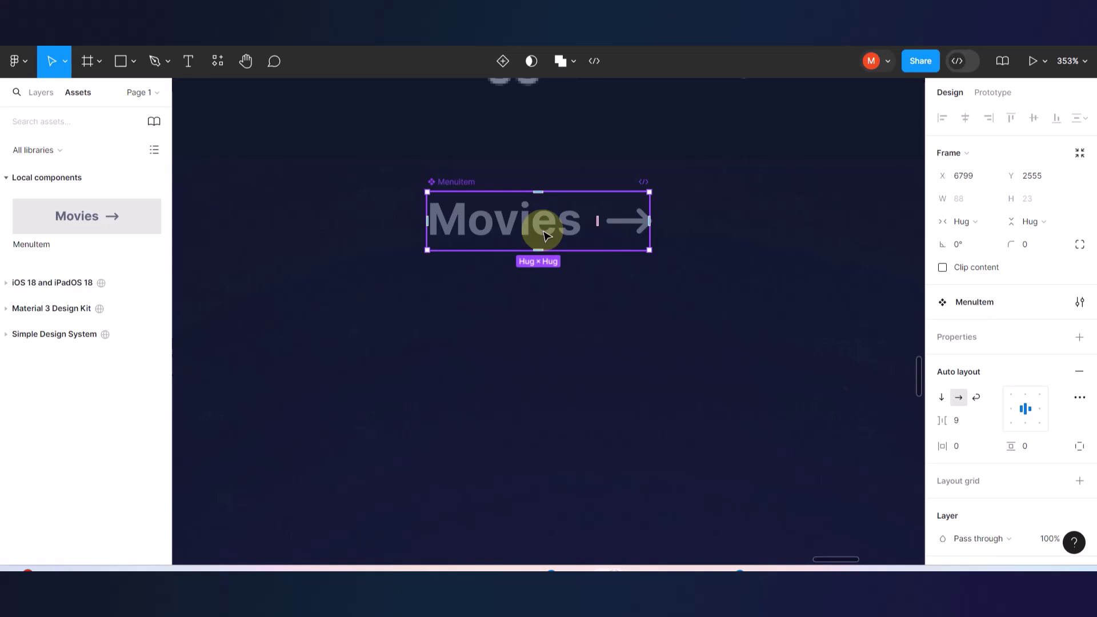
{"action": "scroll", "coordinate": [546, 235], "scroll_direction": "down", "scroll_amount": 2}
{"action": "scroll", "coordinate": [545, 234], "scroll_direction": "up", "scroll_amount": 10}
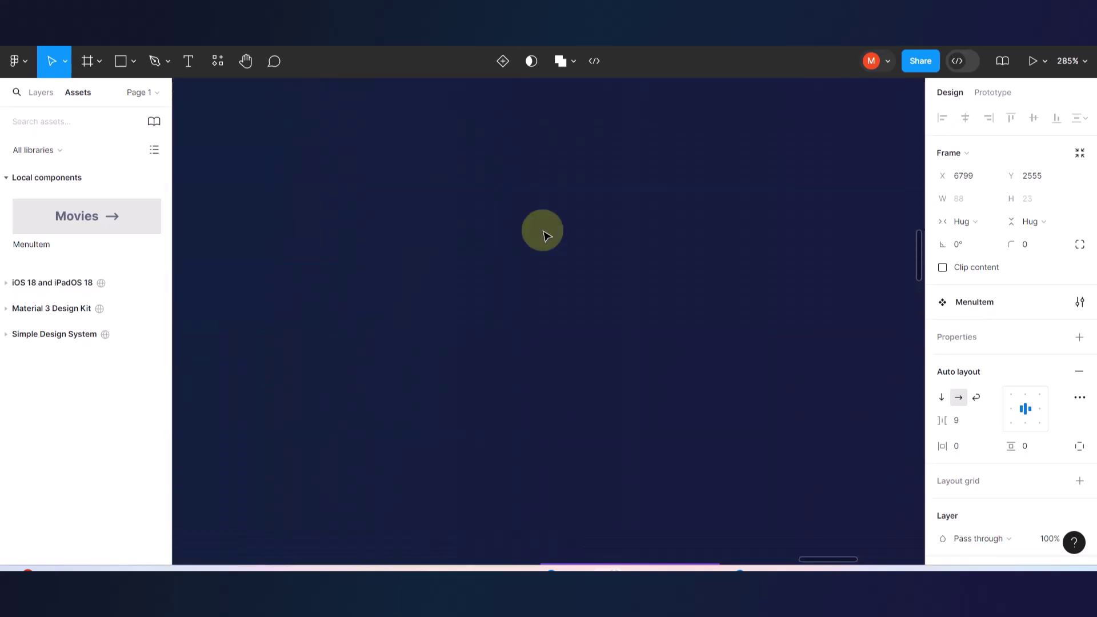
{"action": "scroll", "coordinate": [558, 338], "scroll_direction": "down", "scroll_amount": 10}
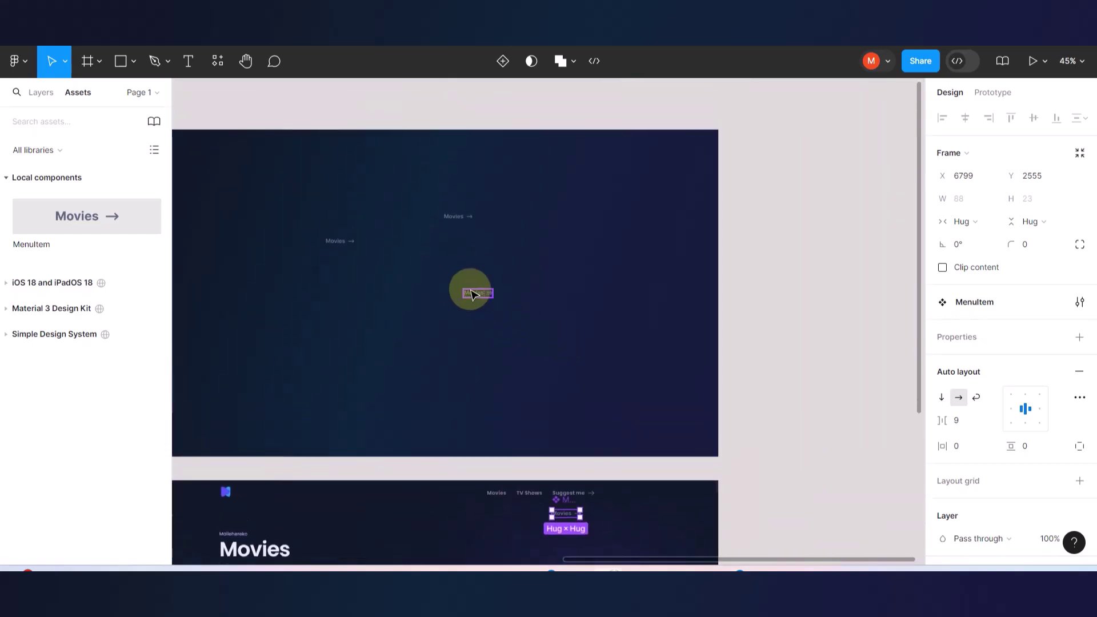
{"action": "scroll", "coordinate": [474, 293], "scroll_direction": "up", "scroll_amount": 5}
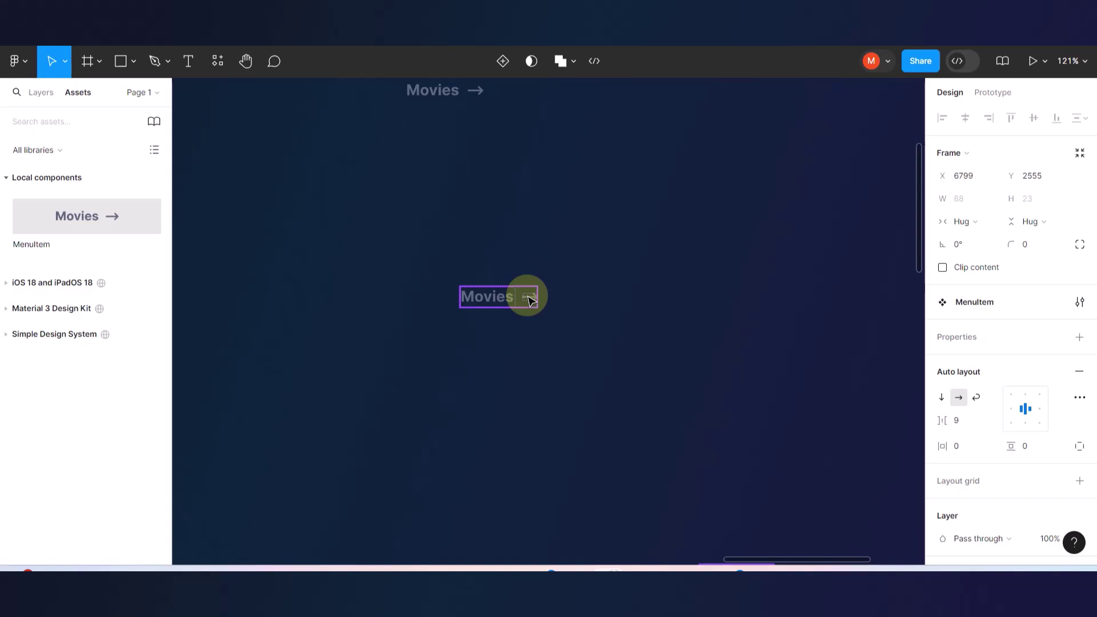
{"action": "scroll", "coordinate": [524, 299], "scroll_direction": "down", "scroll_amount": 5}
{"action": "scroll", "coordinate": [641, 486], "scroll_direction": "up", "scroll_amount": 8}
{"action": "scroll", "coordinate": [642, 493], "scroll_direction": "up", "scroll_amount": 4}
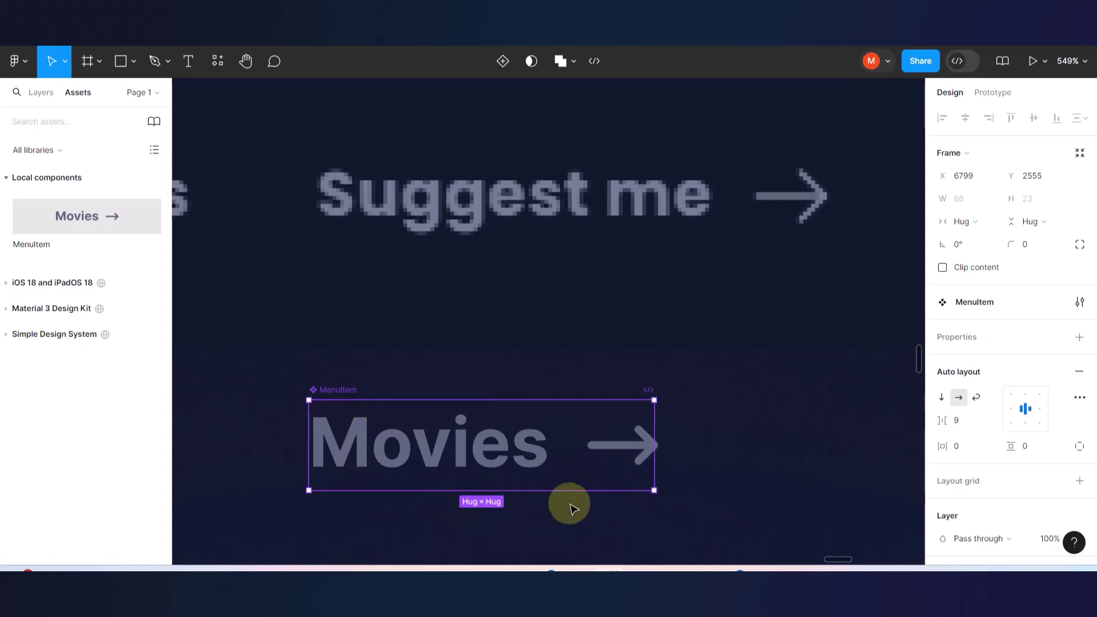
- Create a component property named ShowArrow with value True for the visibility of the arrow in the main MenuItem component
{"action": "left_click", "coordinate": [619, 451]}
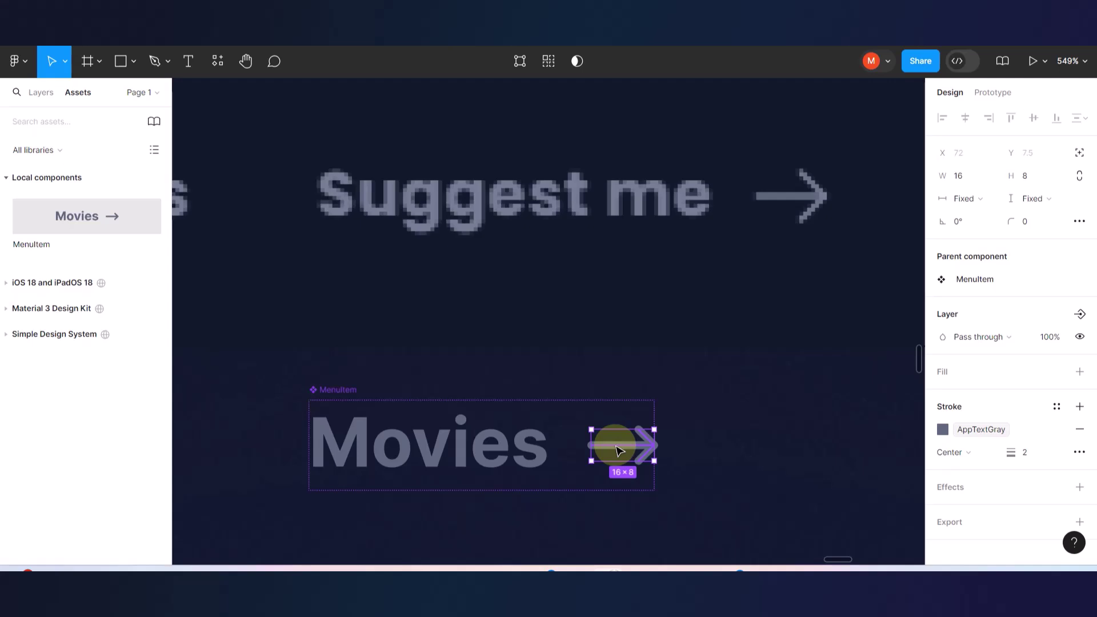
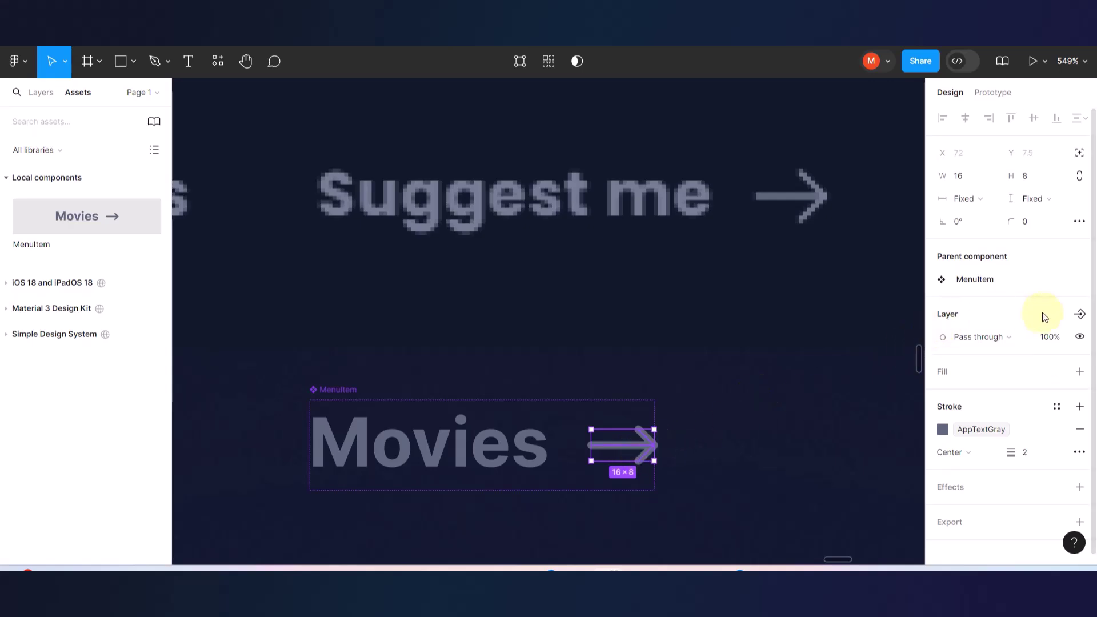
{"action": "left_click", "coordinate": [1080, 314]}
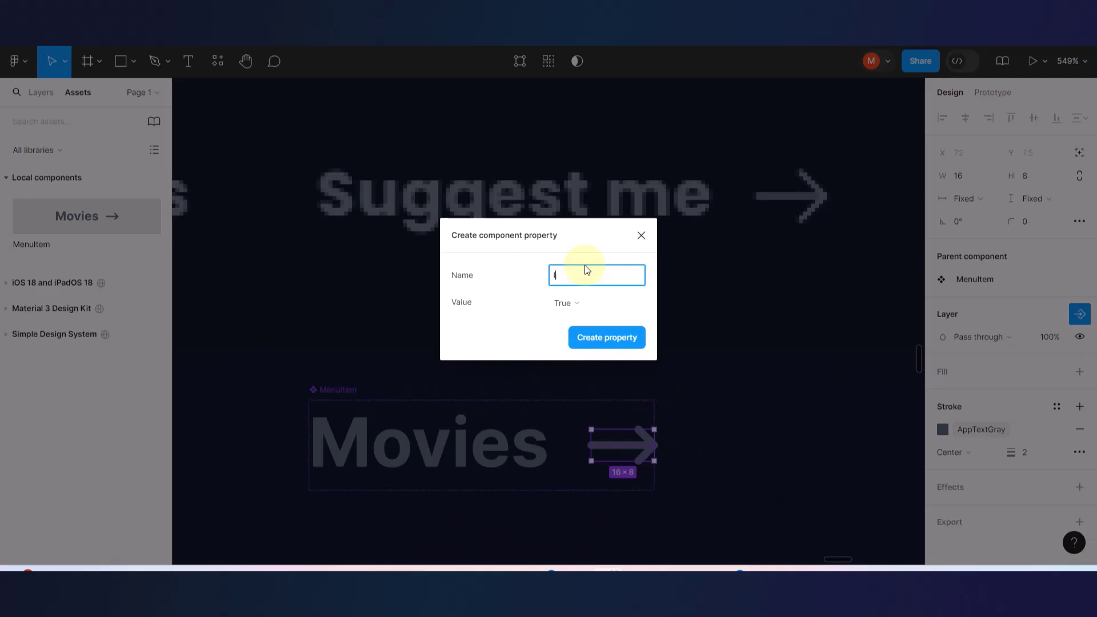
{"action": "key", "text": "BackSpace"}
{"action": "type", "text": "S"}
{"action": "right_click", "coordinate": [590, 276]}
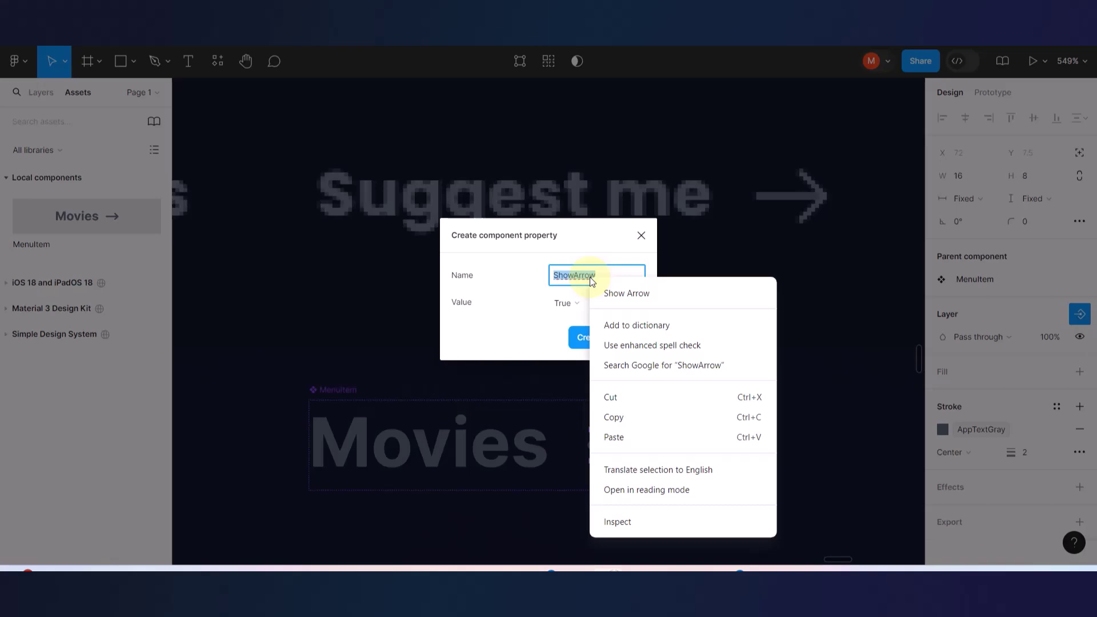
{"action": "left_click", "coordinate": [577, 278]}
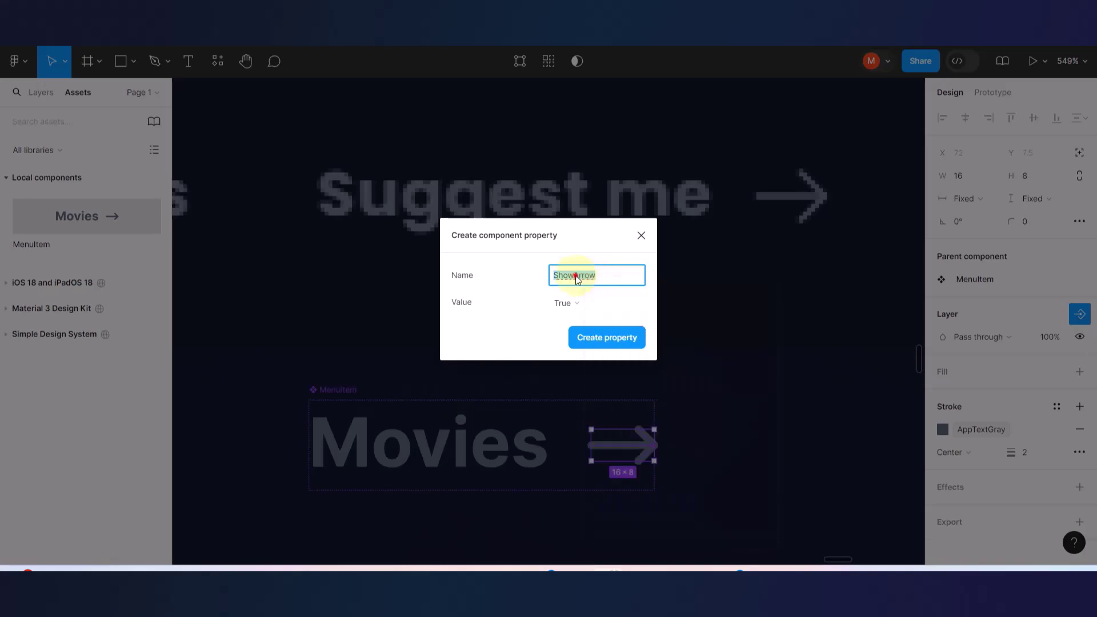
{"action": "left_click", "coordinate": [598, 339]}
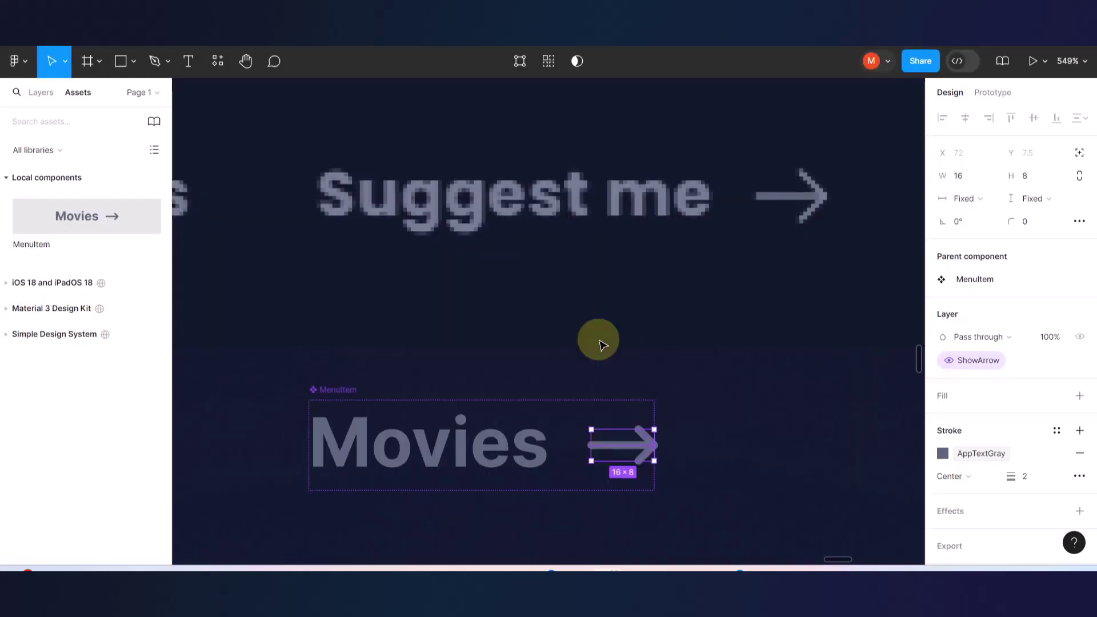
{"action": "left_click", "coordinate": [717, 408]}
- Select the lowest MenuItem instance in the Home frame and inspect its ShowArrow property
{"action": "scroll", "coordinate": [662, 417], "scroll_direction": "down", "scroll_amount": 5}
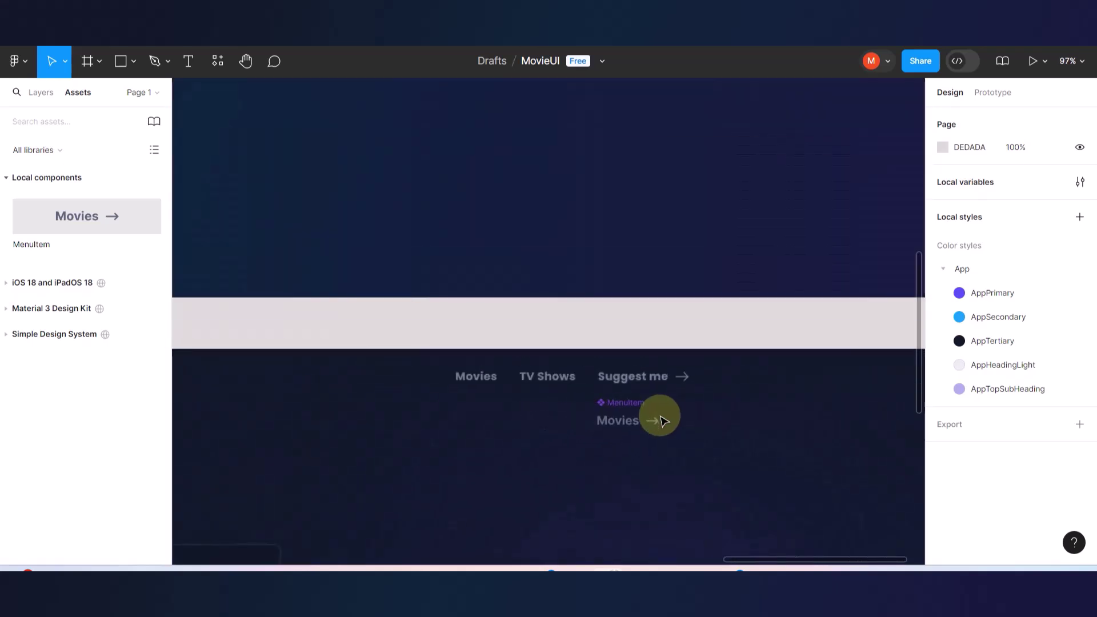
{"action": "scroll", "coordinate": [624, 455], "scroll_direction": "down", "scroll_amount": 3}
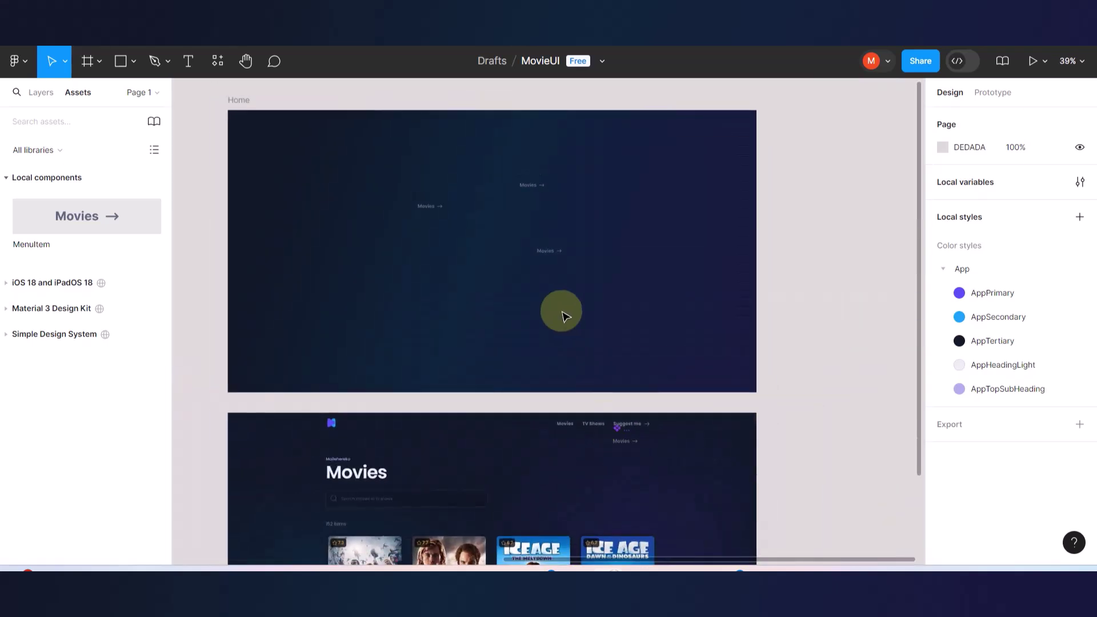
{"action": "scroll", "coordinate": [563, 315], "scroll_direction": "up", "scroll_amount": 3}
{"action": "scroll", "coordinate": [557, 422], "scroll_direction": "up", "scroll_amount": 4}
{"action": "scroll", "coordinate": [557, 422], "scroll_direction": "up", "scroll_amount": 5}
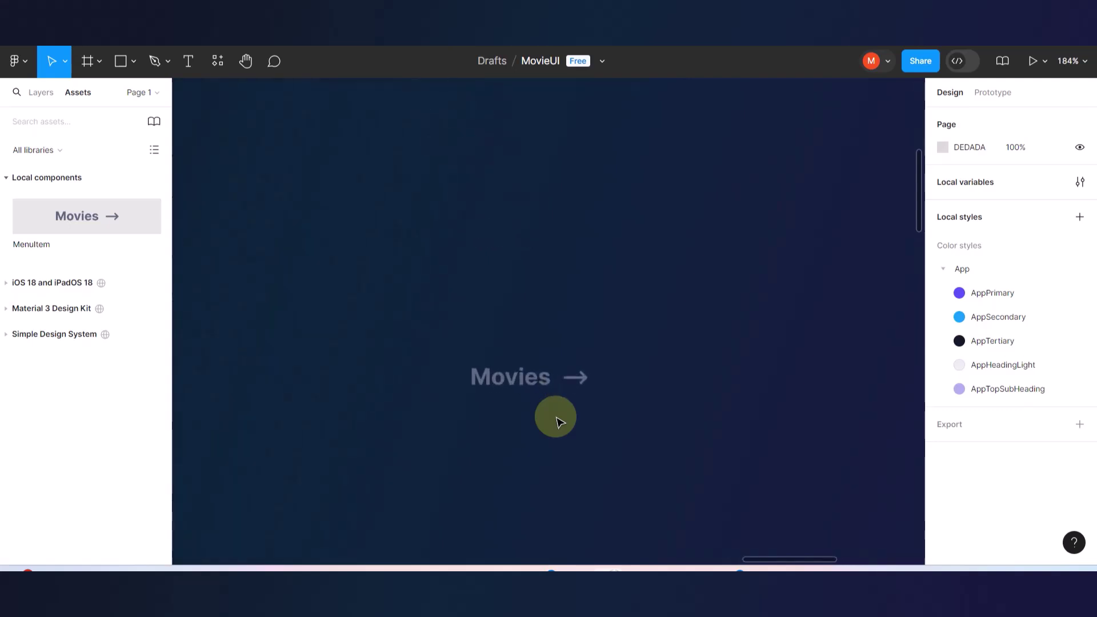
{"action": "left_click", "coordinate": [540, 360]}
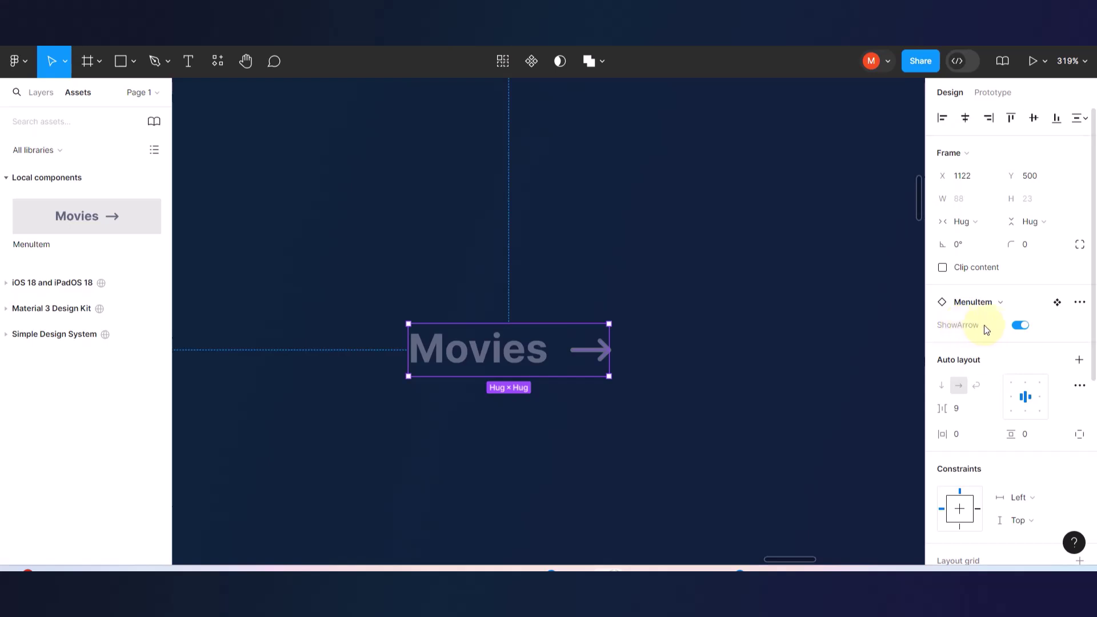
- Turn off ShowArrow for the lowest MenuItem instance in the Home frame
{"action": "left_click", "coordinate": [1020, 325]}
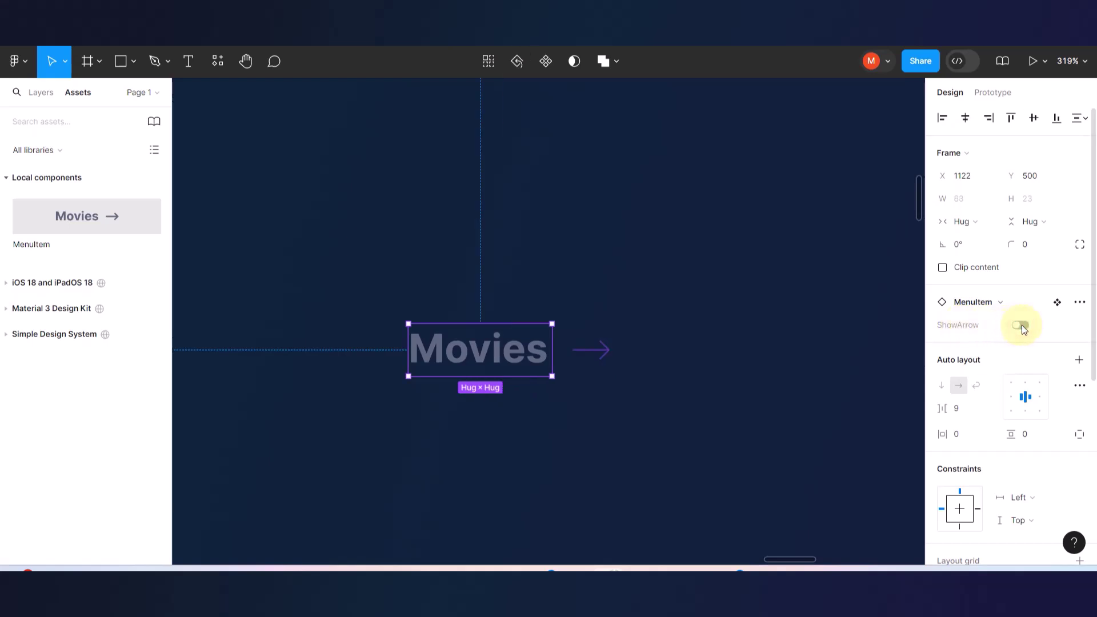
{"action": "scroll", "coordinate": [699, 350], "scroll_direction": "down", "scroll_amount": 5}
{"action": "left_click", "coordinate": [686, 419]}
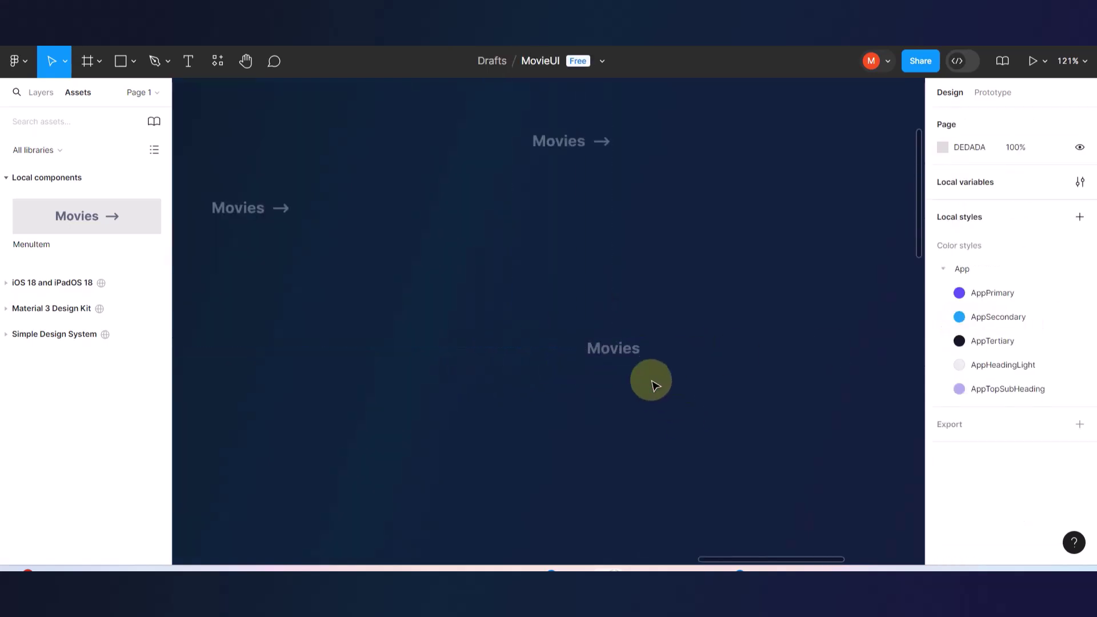
- Arrange the three MenuItem instances in one horizontal row in the Home frame, with the arrowless one in the middle
{"action": "left_click_drag", "start_coordinate": [627, 350], "coordinate": [423, 215]}
{"action": "left_click_drag", "start_coordinate": [549, 142], "coordinate": [479, 225]}
{"action": "left_click_drag", "start_coordinate": [252, 209], "coordinate": [333, 219]}
{"action": "scroll", "coordinate": [509, 287], "scroll_direction": "down", "scroll_amount": 5}
{"action": "scroll", "coordinate": [507, 294], "scroll_direction": "up", "scroll_amount": 3}
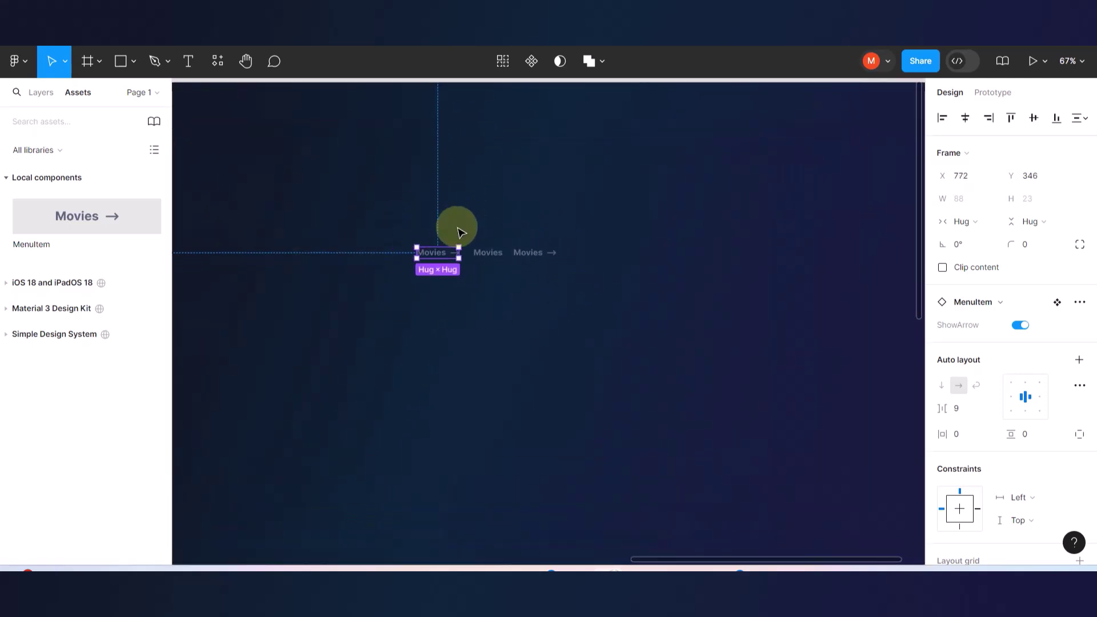
{"action": "scroll", "coordinate": [464, 251], "scroll_direction": "up", "scroll_amount": 5}
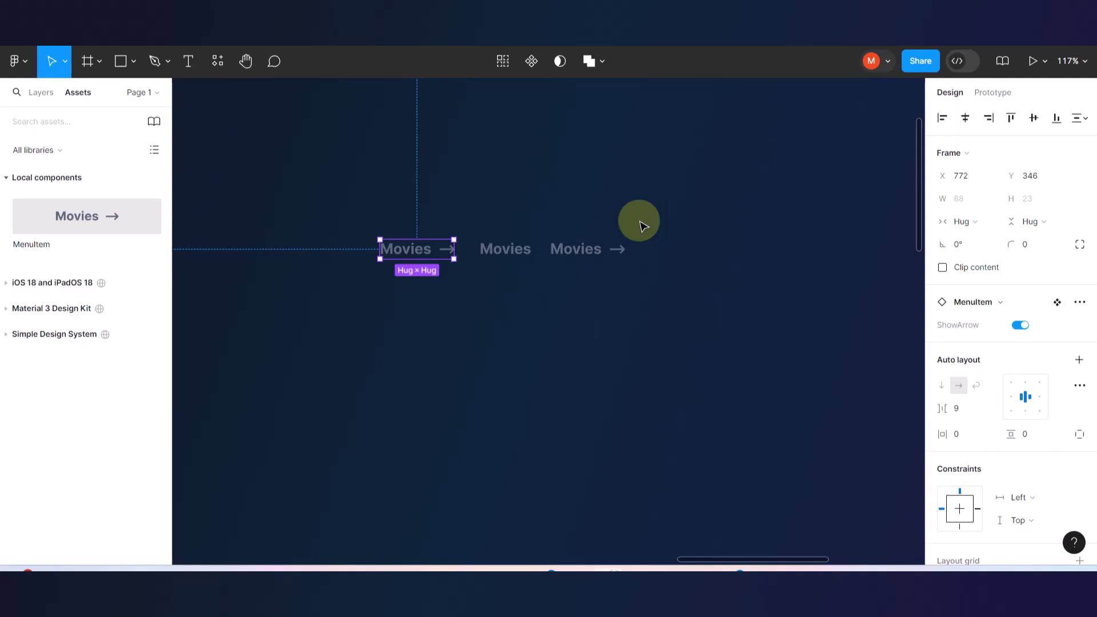
{"action": "left_click", "coordinate": [572, 318]}
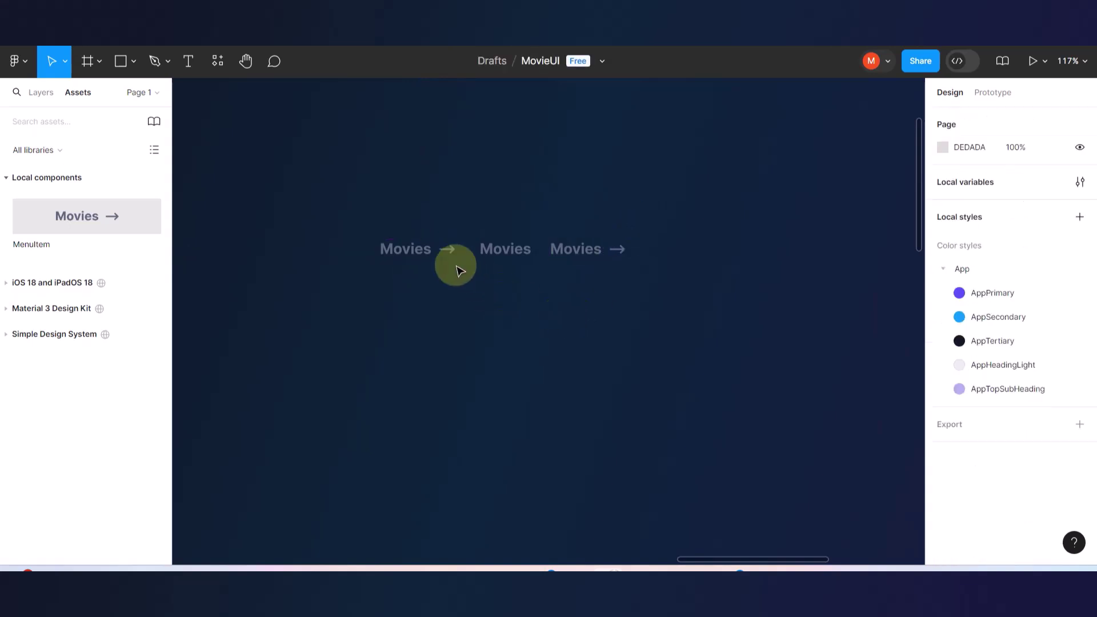
- Turn off ShowArrow for the leftmost MenuItem instance of the row in the Home frame
{"action": "left_click", "coordinate": [412, 248]}
{"action": "left_click", "coordinate": [1020, 324]}
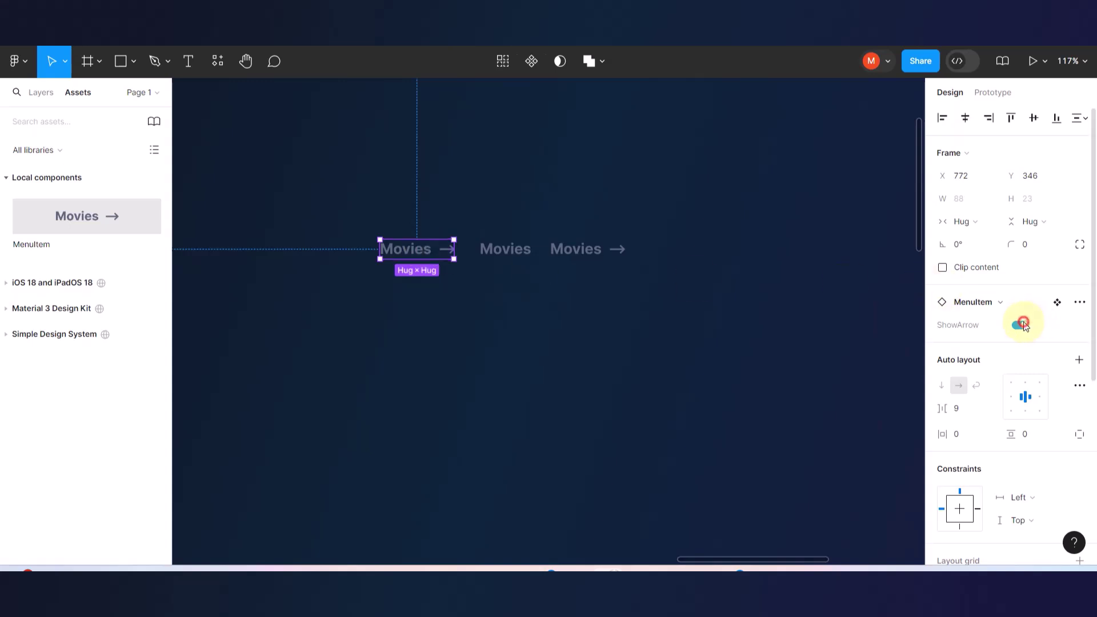
{"action": "left_click", "coordinate": [703, 343]}
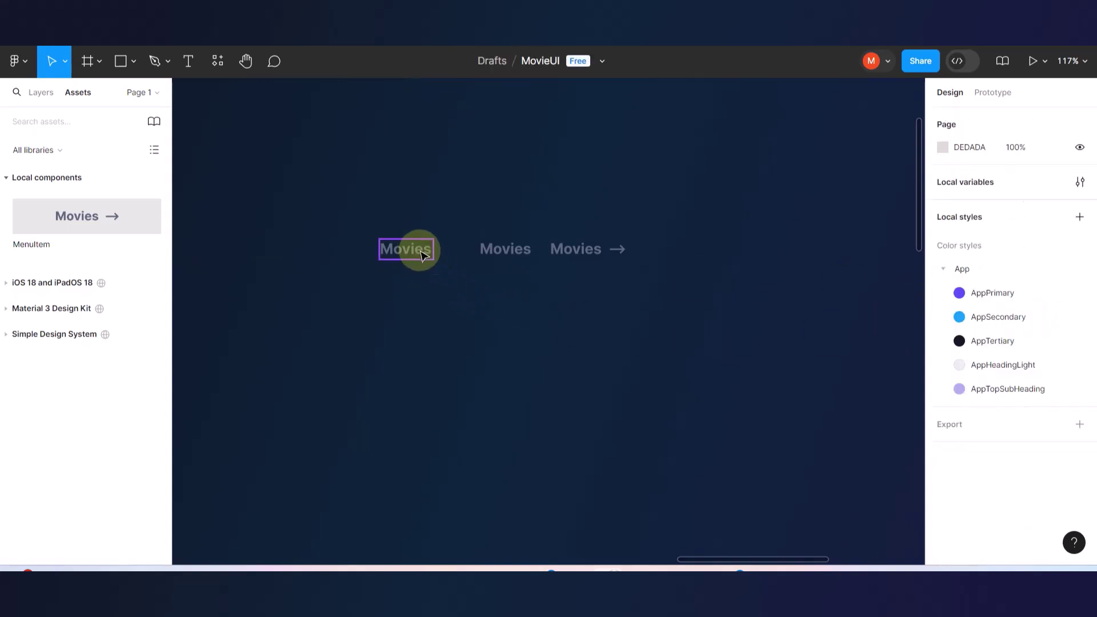
- Change the text of the middle MenuItem instance to "Coded Design"
{"action": "double_click", "coordinate": [496, 258]}
{"action": "double_click", "coordinate": [496, 260]}
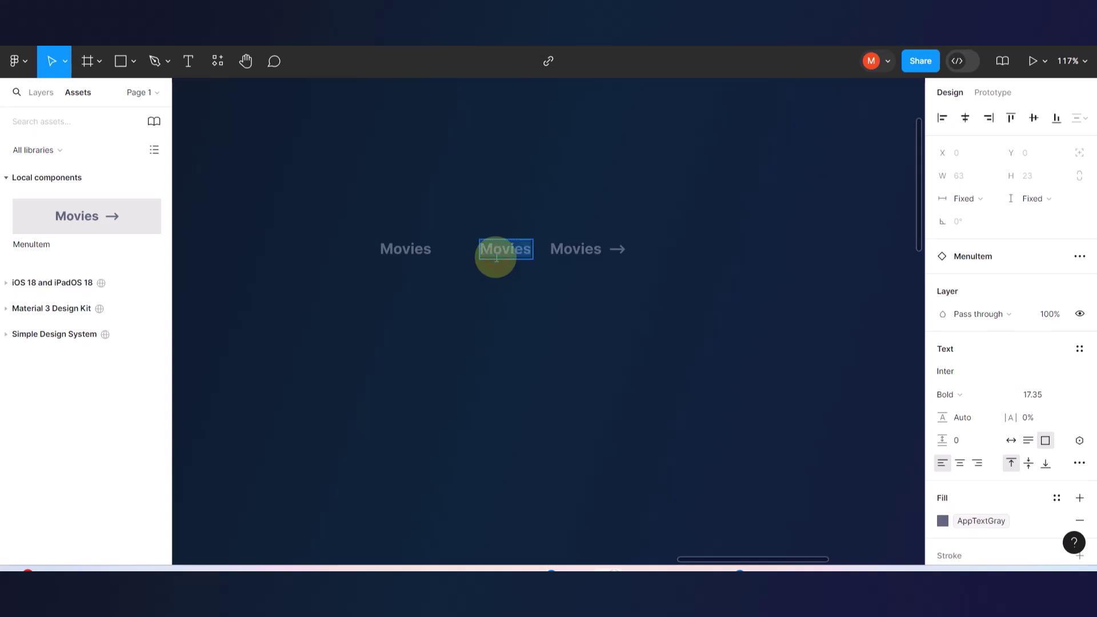
{"action": "type", "text": "Coded"}
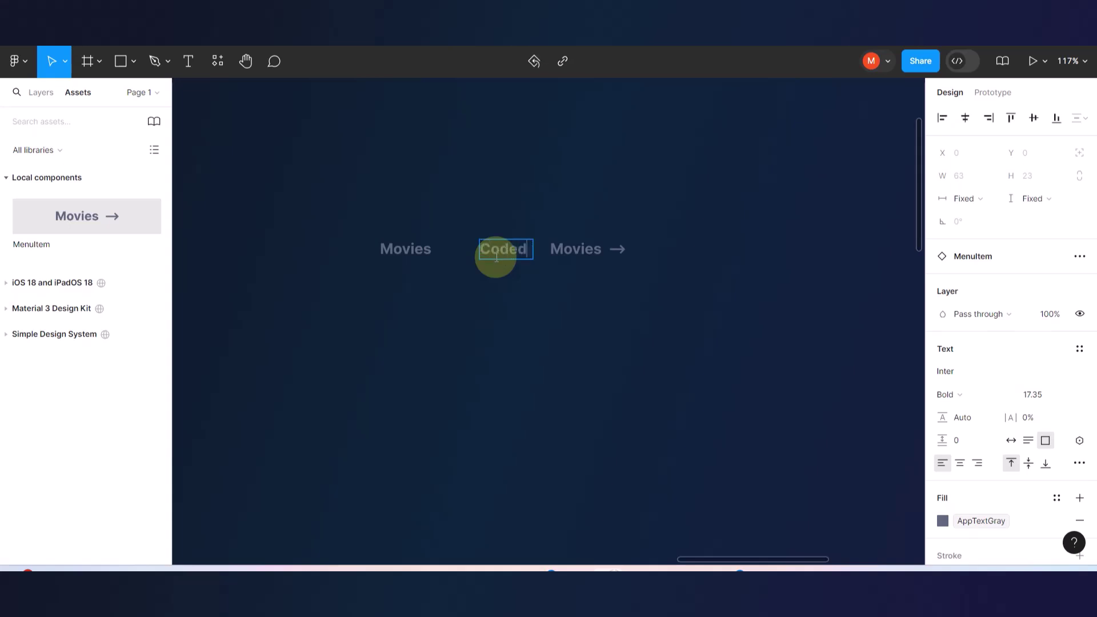
{"action": "type", "text": " Design"}
- Move the rightmost MenuItem instance farther away from the row and widen the middle instance to about 113
{"action": "left_click_drag", "start_coordinate": [583, 248], "coordinate": [638, 238]}
{"action": "left_click", "coordinate": [523, 250]}
{"action": "left_click_drag", "start_coordinate": [535, 249], "coordinate": [575, 259]}
- Replace the text of the widened middle MenuItem instance with "Mewe"
{"action": "double_click", "coordinate": [549, 250]}
{"action": "left_click", "coordinate": [556, 250]}
{"action": "double_click", "coordinate": [548, 251]}
{"action": "scroll", "coordinate": [549, 251], "scroll_direction": "up", "scroll_amount": 5}
{"action": "double_click", "coordinate": [559, 249]}
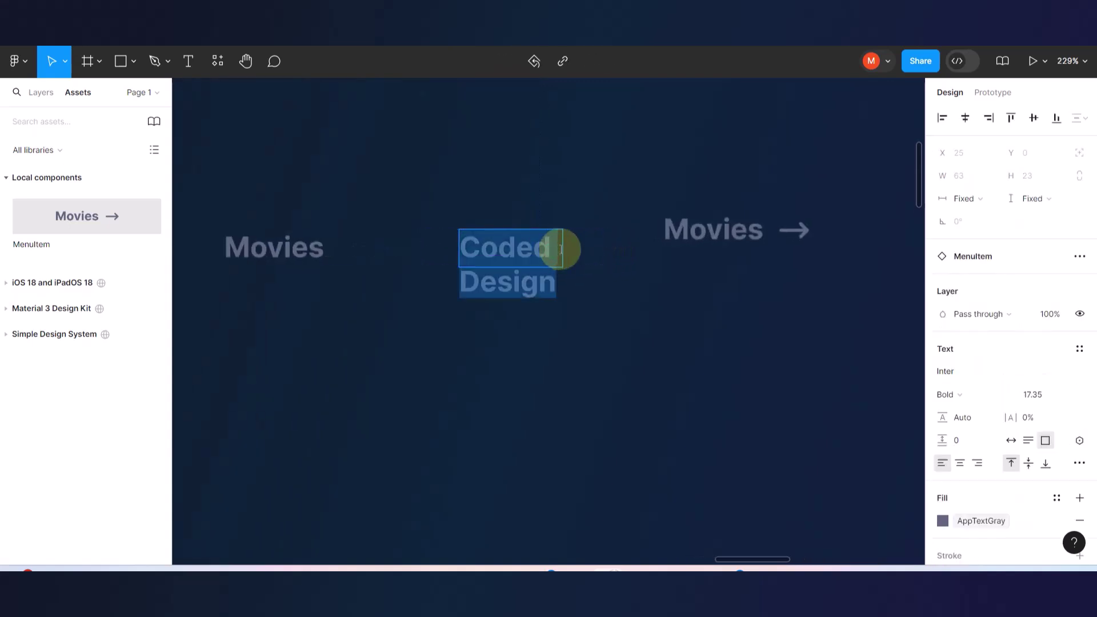
{"action": "key", "text": "Escape"}
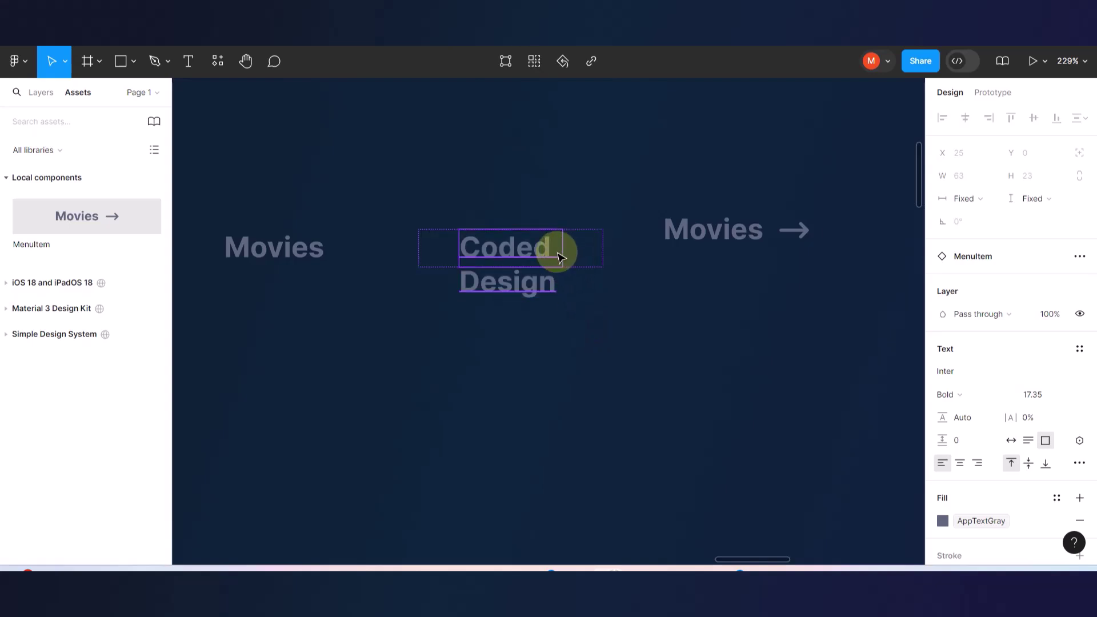
{"action": "double_click", "coordinate": [537, 292]}
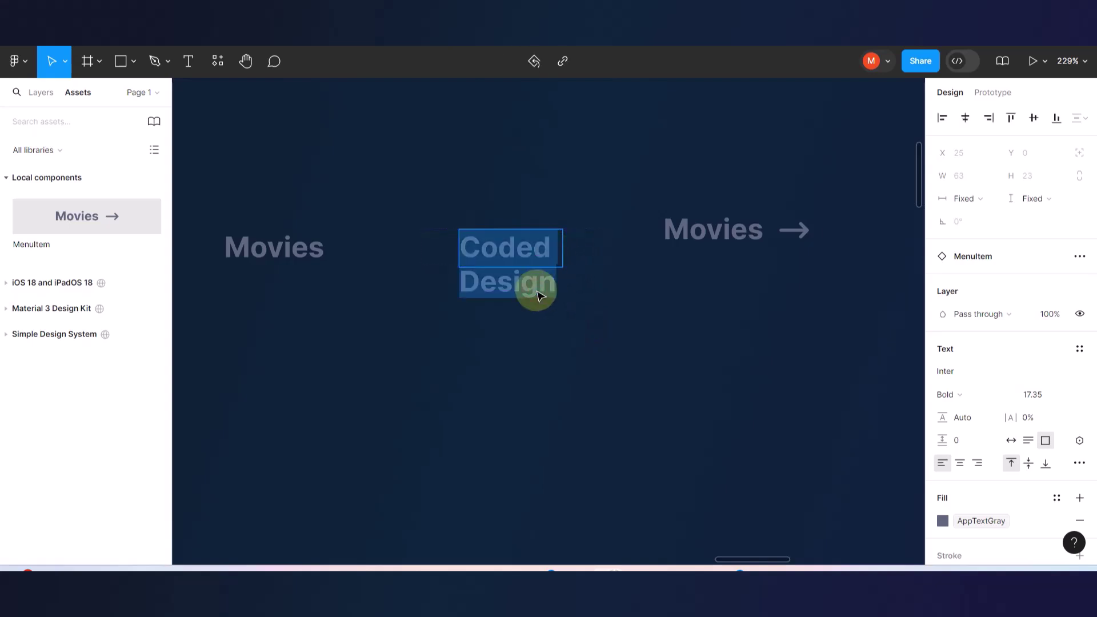
{"action": "type", "text": "Mewewe"}
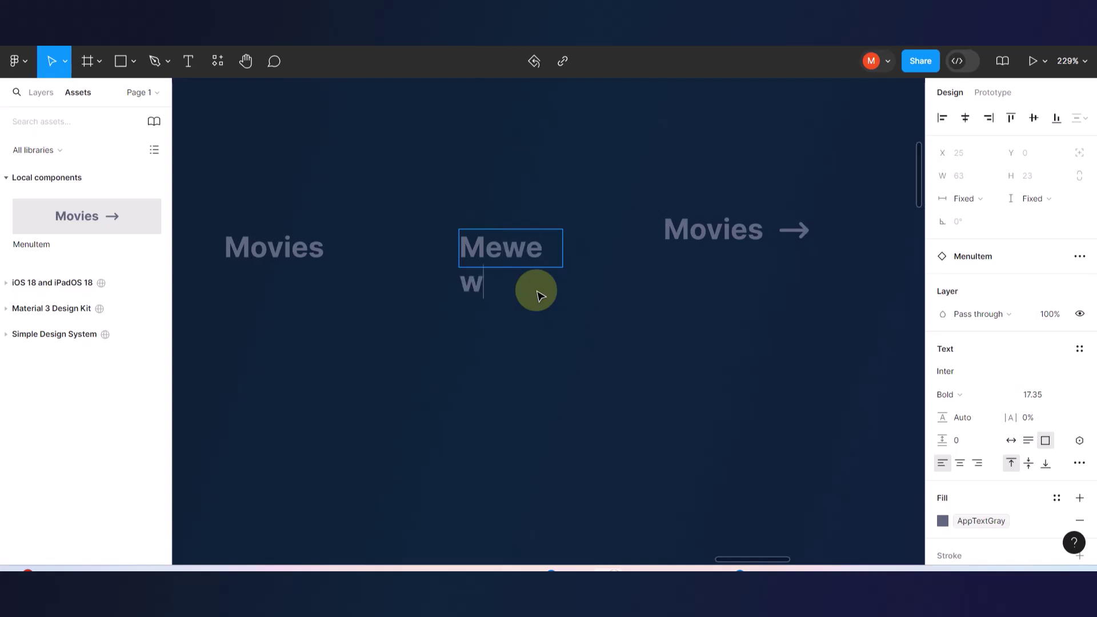
{"action": "key", "text": "BackSpace"}
{"action": "key", "text": "BackSpace"}
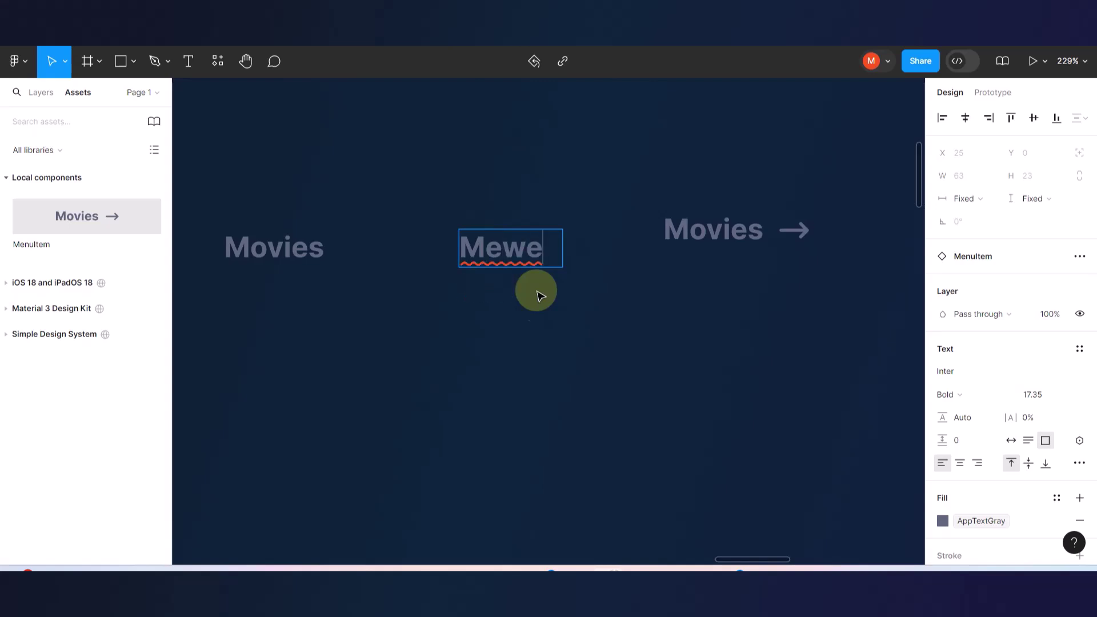
{"action": "left_click", "coordinate": [544, 342]}
- Turn on ShowArrow for the "Mewe" MenuItem instance in the Home frame
{"action": "scroll", "coordinate": [535, 252], "scroll_direction": "down", "scroll_amount": 5}
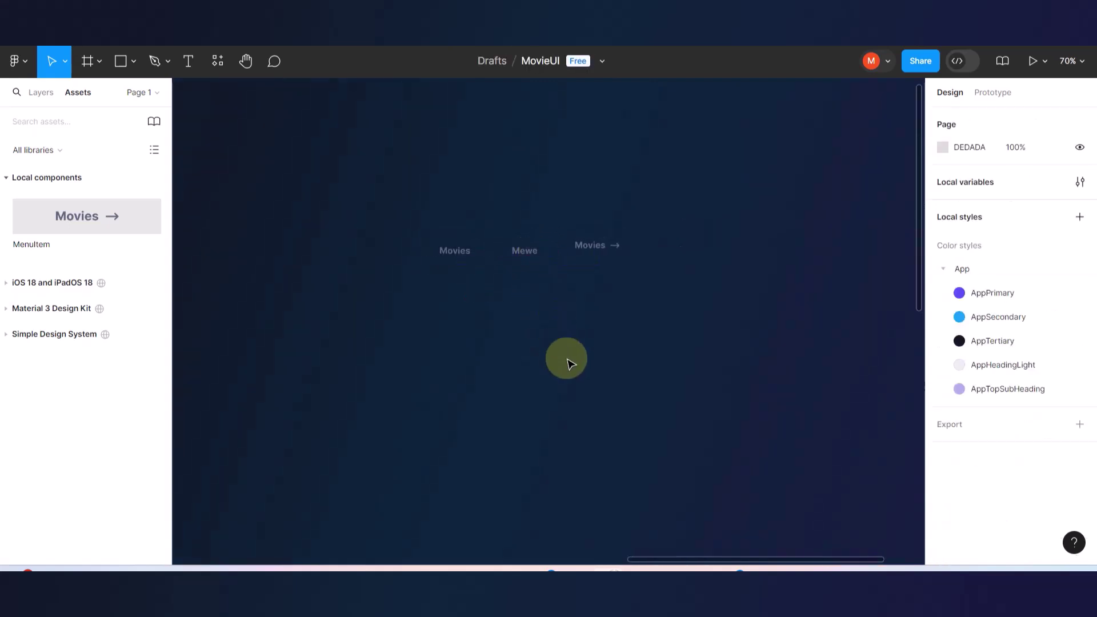
{"action": "scroll", "coordinate": [569, 331], "scroll_direction": "down", "scroll_amount": 4}
{"action": "scroll", "coordinate": [568, 288], "scroll_direction": "up", "scroll_amount": 4}
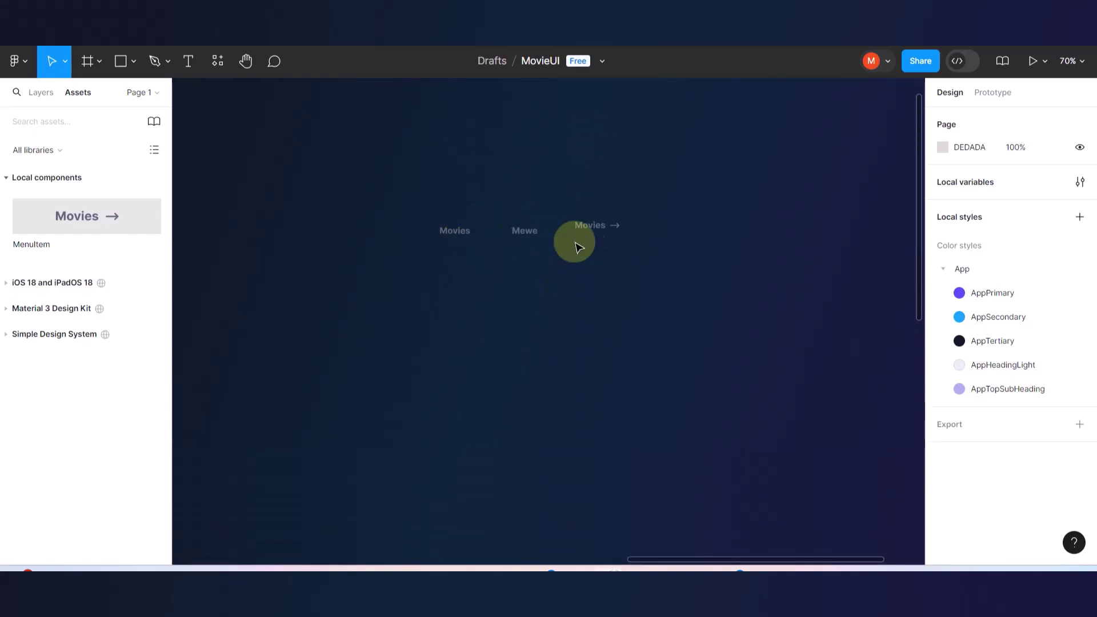
{"action": "scroll", "coordinate": [552, 241], "scroll_direction": "up", "scroll_amount": 4, "text": "ctrl"}
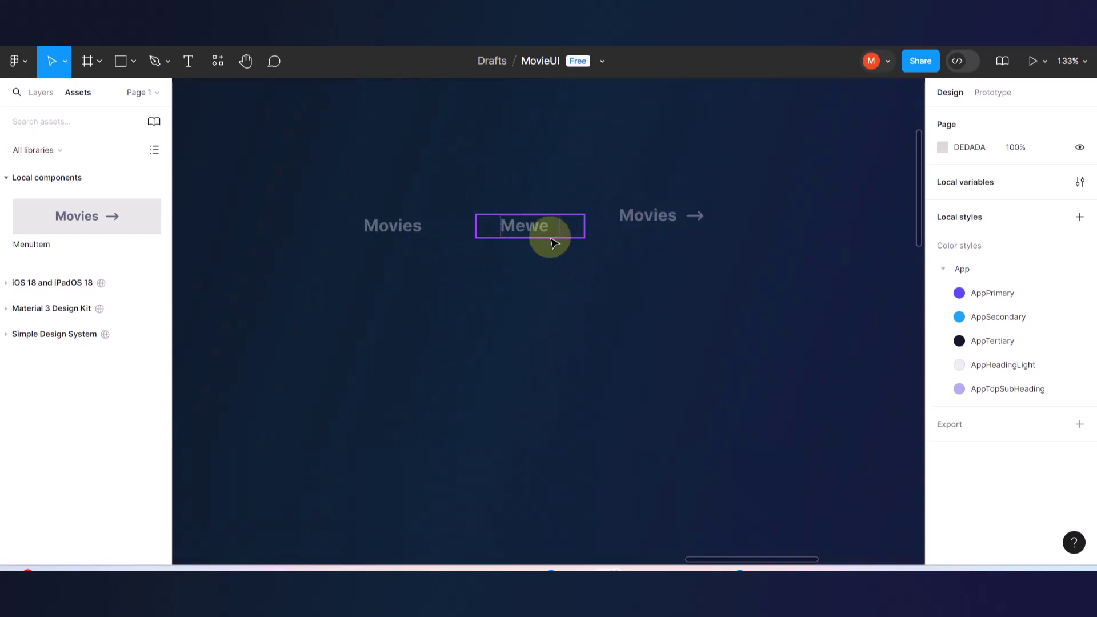
{"action": "scroll", "coordinate": [511, 272], "scroll_direction": "down", "scroll_amount": 8, "text": "ctrl"}
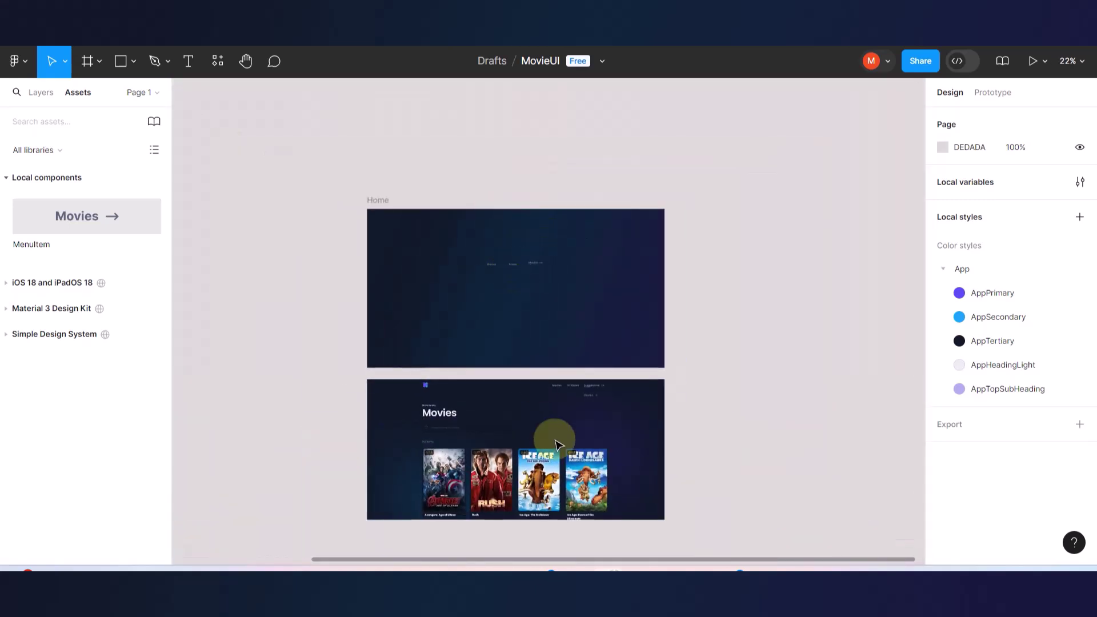
{"action": "scroll", "coordinate": [502, 314], "scroll_direction": "up", "scroll_amount": 3, "text": "ctrl"}
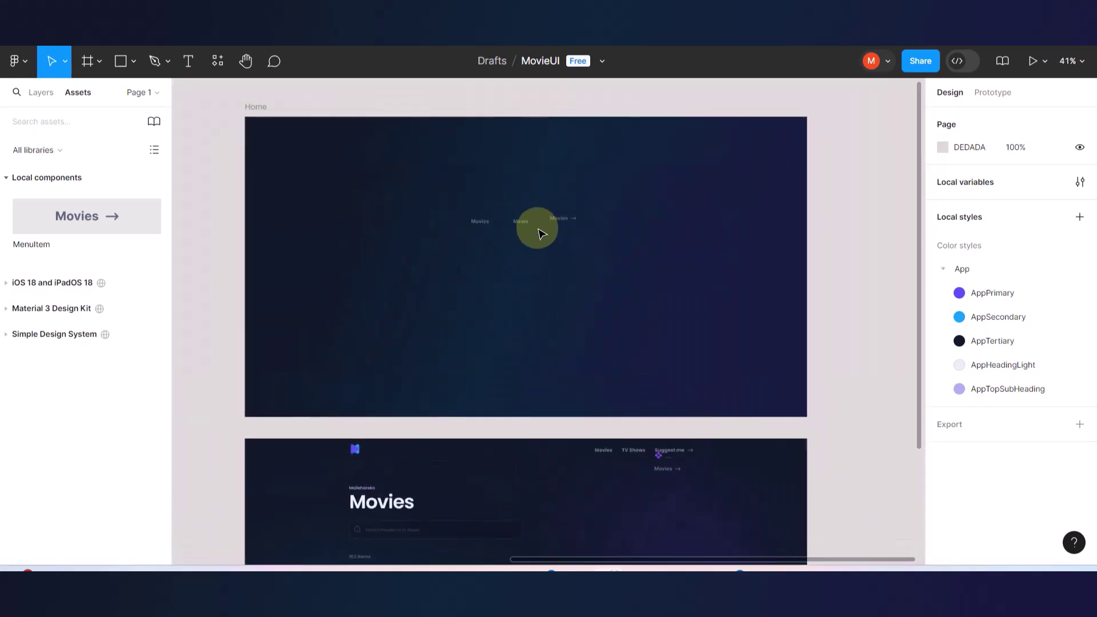
{"action": "scroll", "coordinate": [560, 224], "scroll_direction": "up", "scroll_amount": 5, "text": "ctrl"}
{"action": "left_click", "coordinate": [463, 225]}
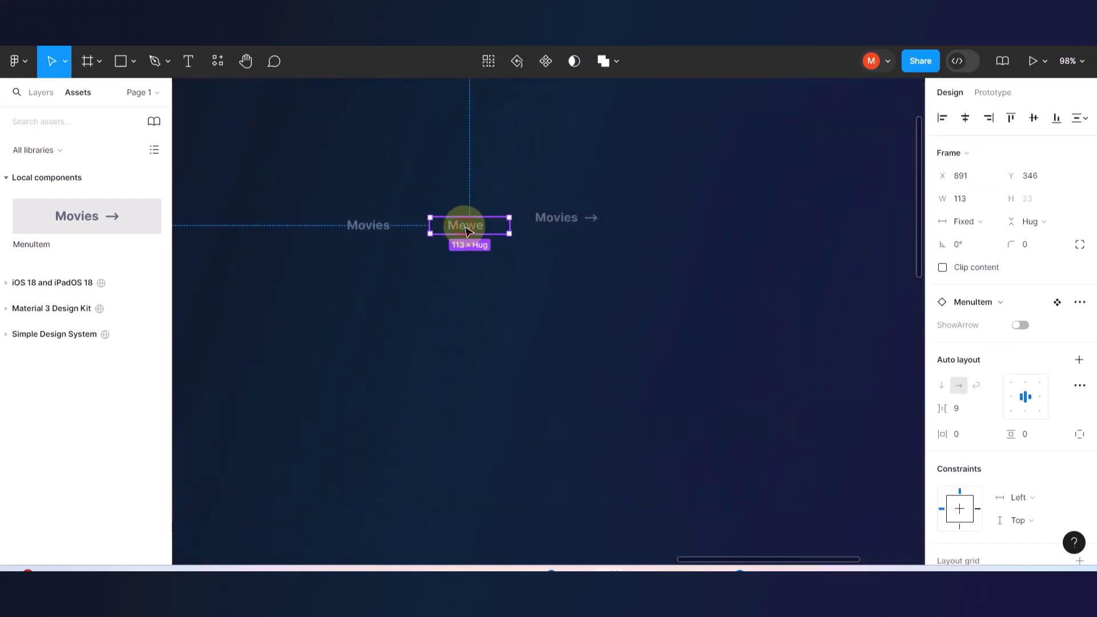
{"action": "left_click", "coordinate": [1013, 324]}
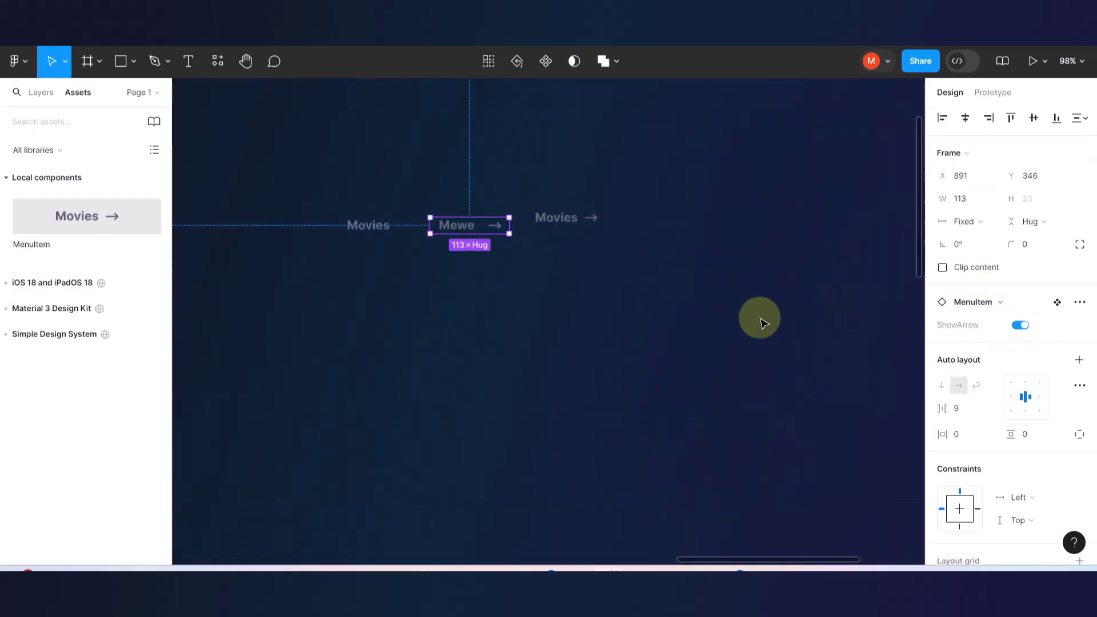
{"action": "left_click", "coordinate": [761, 320]}
- Compare the Home frame's MenuItem instances with the reference navigation and examine the main MenuItem component below Suggest me
{"action": "scroll", "coordinate": [560, 294], "scroll_direction": "up", "scroll_amount": 2, "text": "ctrl"}
{"action": "scroll", "coordinate": [628, 270], "scroll_direction": "down", "scroll_amount": 5, "text": "ctrl"}
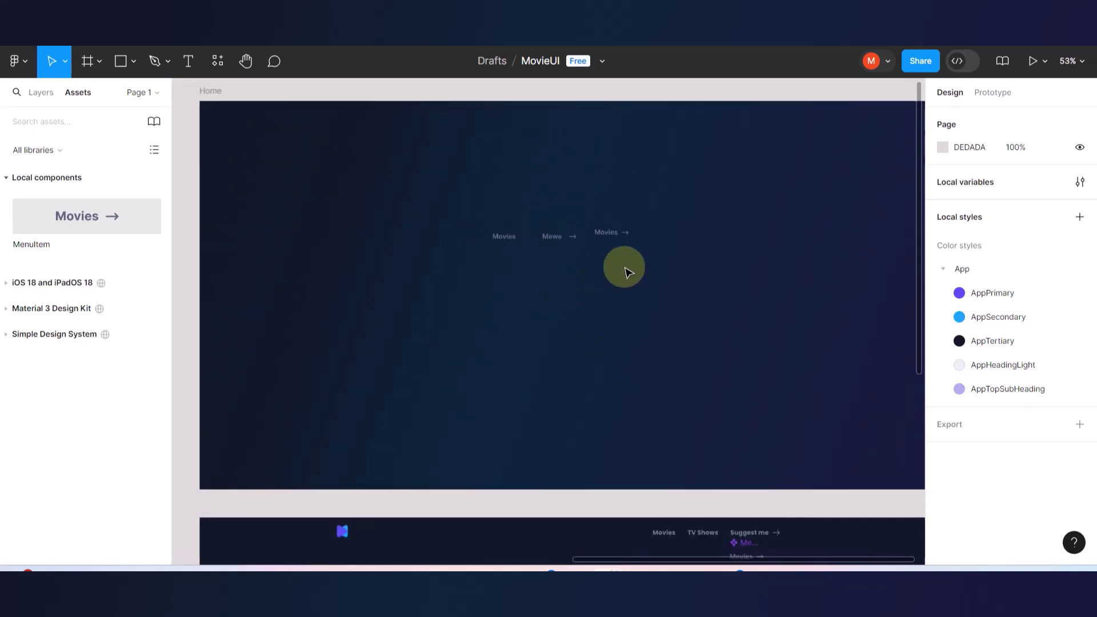
{"action": "scroll", "coordinate": [620, 309], "scroll_direction": "down", "scroll_amount": 3}
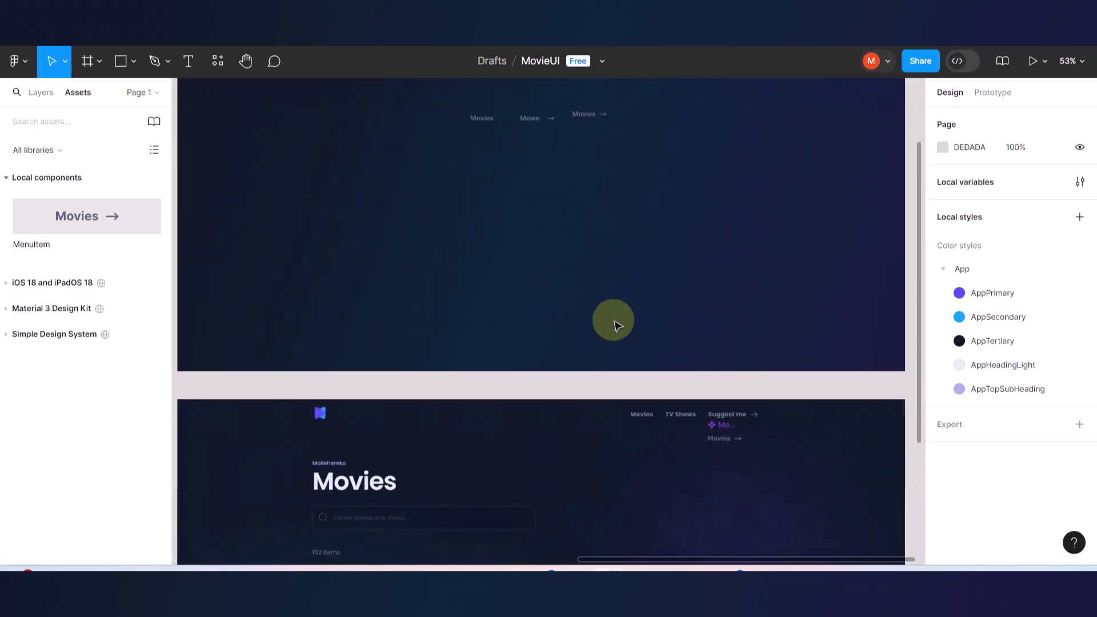
{"action": "scroll", "coordinate": [650, 422], "scroll_direction": "down", "scroll_amount": 3}
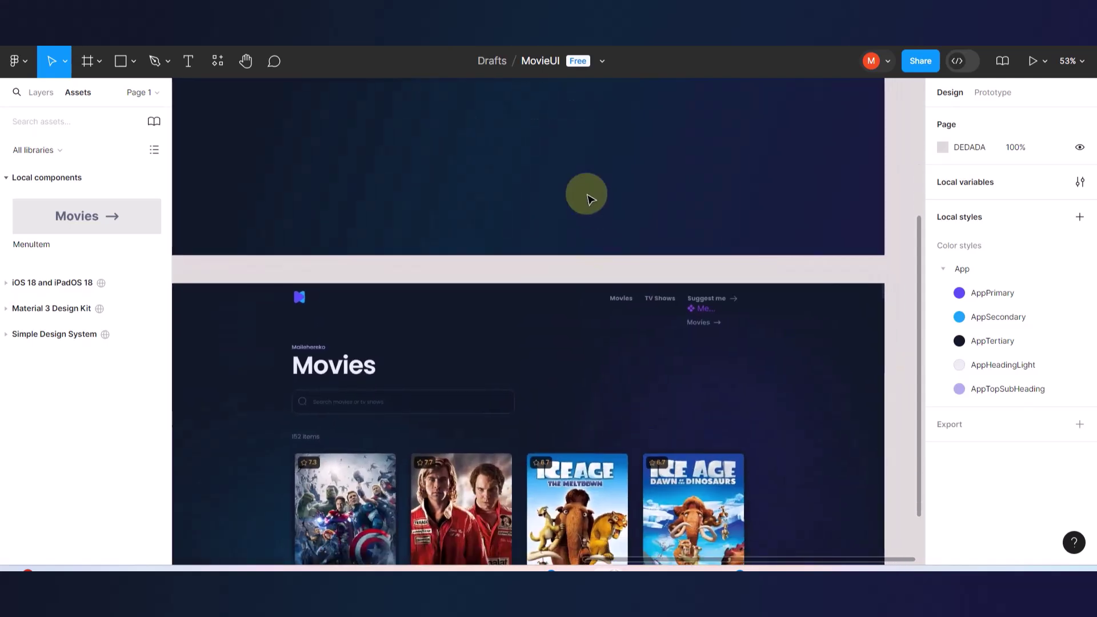
{"action": "scroll", "coordinate": [590, 198], "scroll_direction": "up", "scroll_amount": 3}
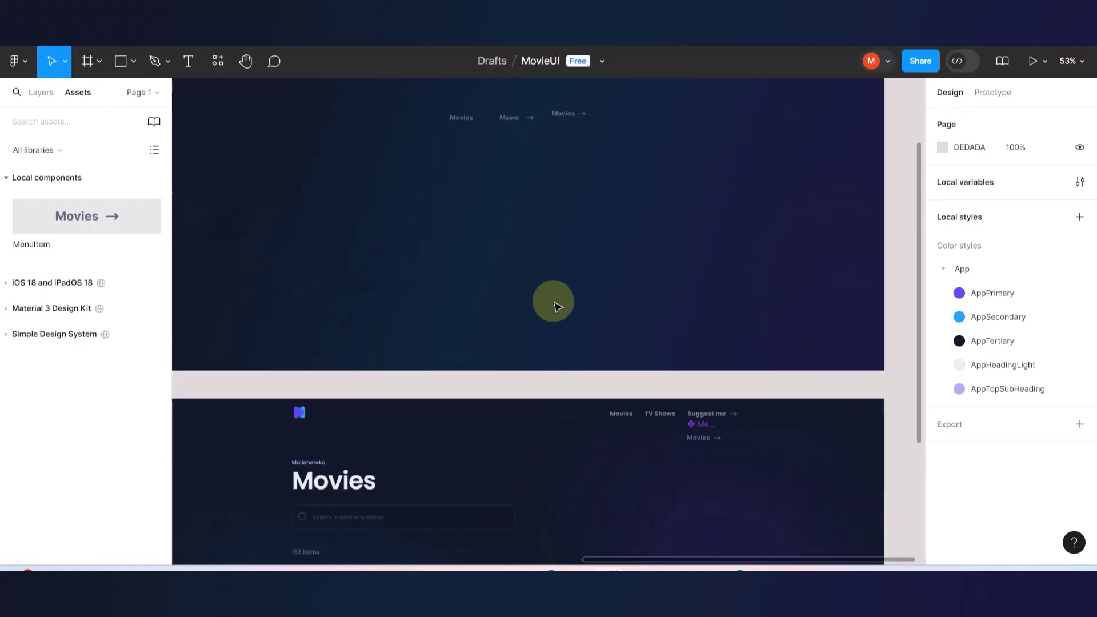
{"action": "scroll", "coordinate": [556, 303], "scroll_direction": "down", "scroll_amount": 3}
{"action": "scroll", "coordinate": [638, 490], "scroll_direction": "down", "scroll_amount": 3}
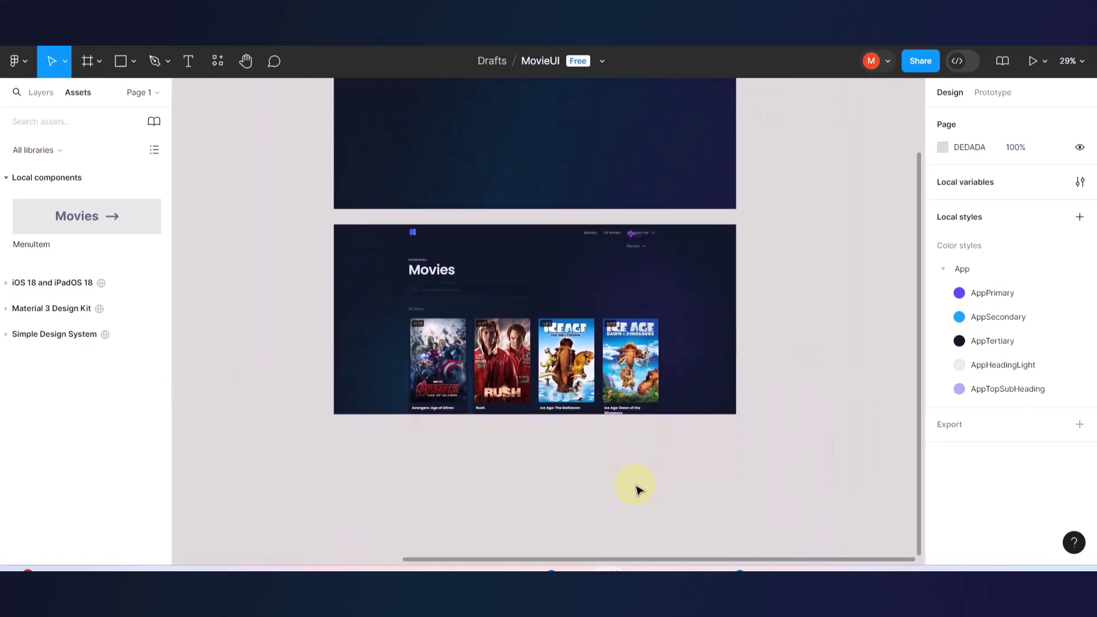
{"action": "scroll", "coordinate": [641, 240], "scroll_direction": "up", "scroll_amount": 5}
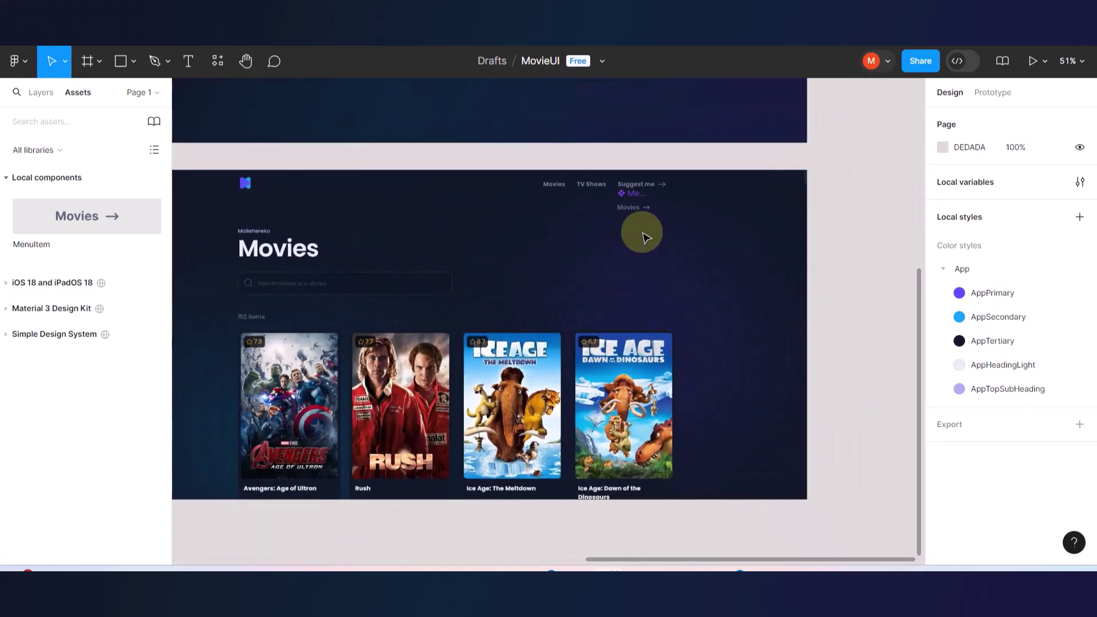
{"action": "scroll", "coordinate": [641, 234], "scroll_direction": "up", "scroll_amount": 10}
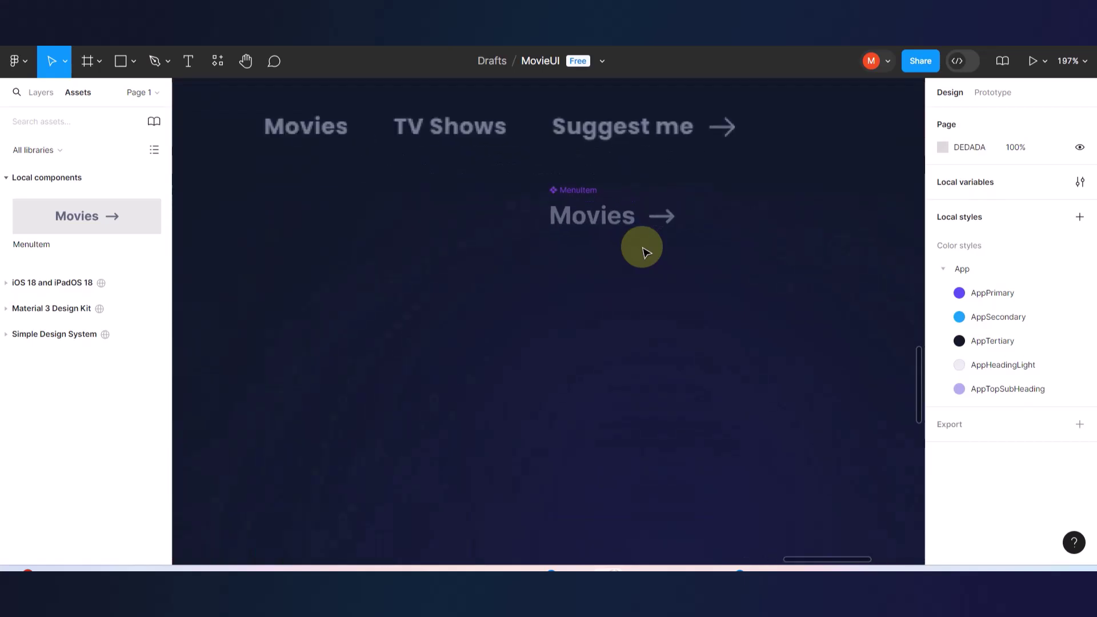
{"action": "scroll", "coordinate": [579, 214], "scroll_direction": "up", "scroll_amount": 2}
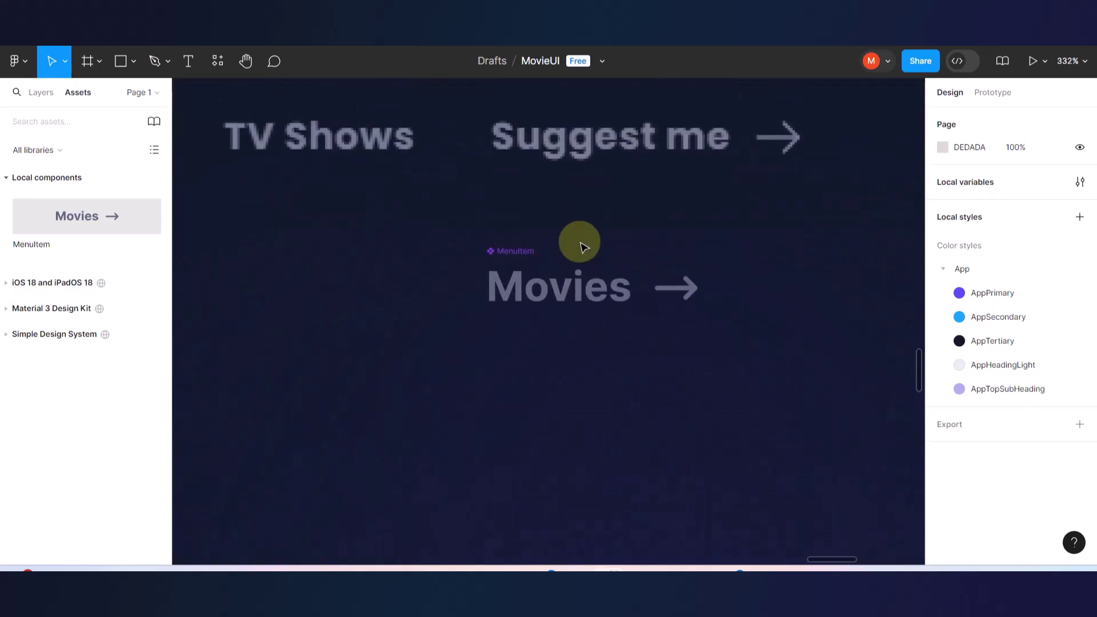
- Try adding a letter "m" inside the Movies text of the main MenuItem component, and remove it again
{"action": "double_click", "coordinate": [577, 295]}
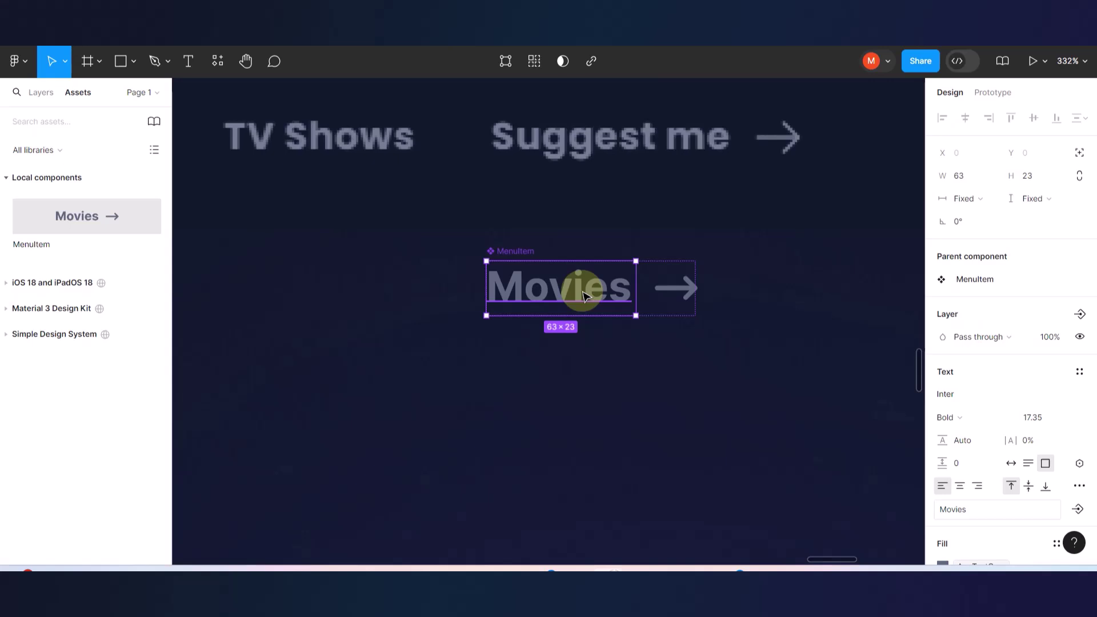
{"action": "double_click", "coordinate": [582, 294]}
{"action": "left_click", "coordinate": [583, 291]}
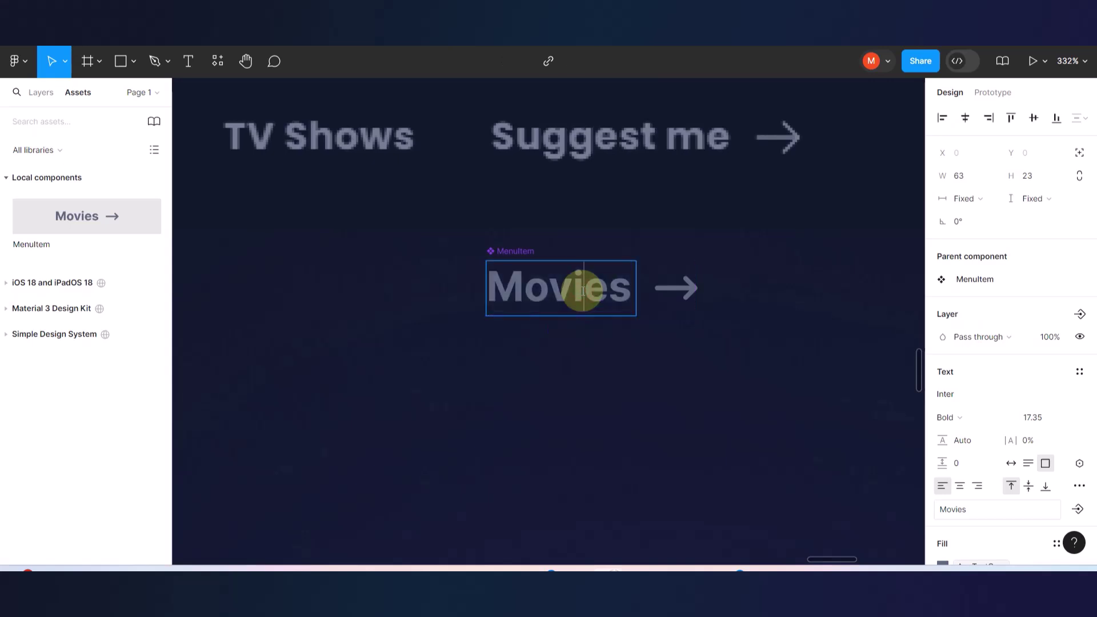
{"action": "type", "text": "m"}
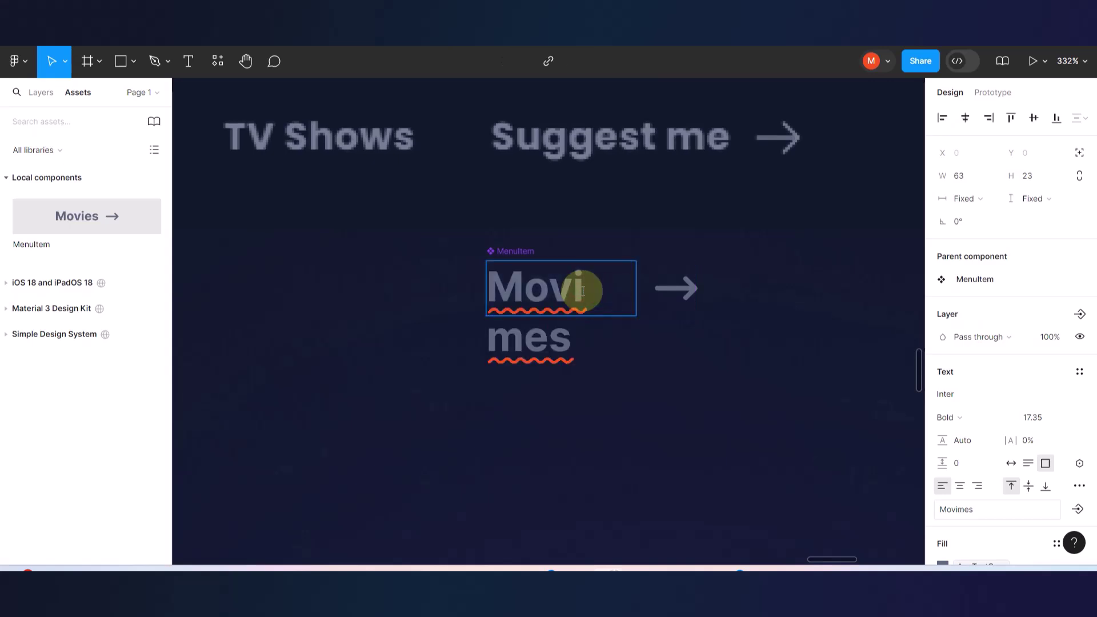
{"action": "key", "text": "BackSpace"}
{"action": "key", "text": "Escape"}
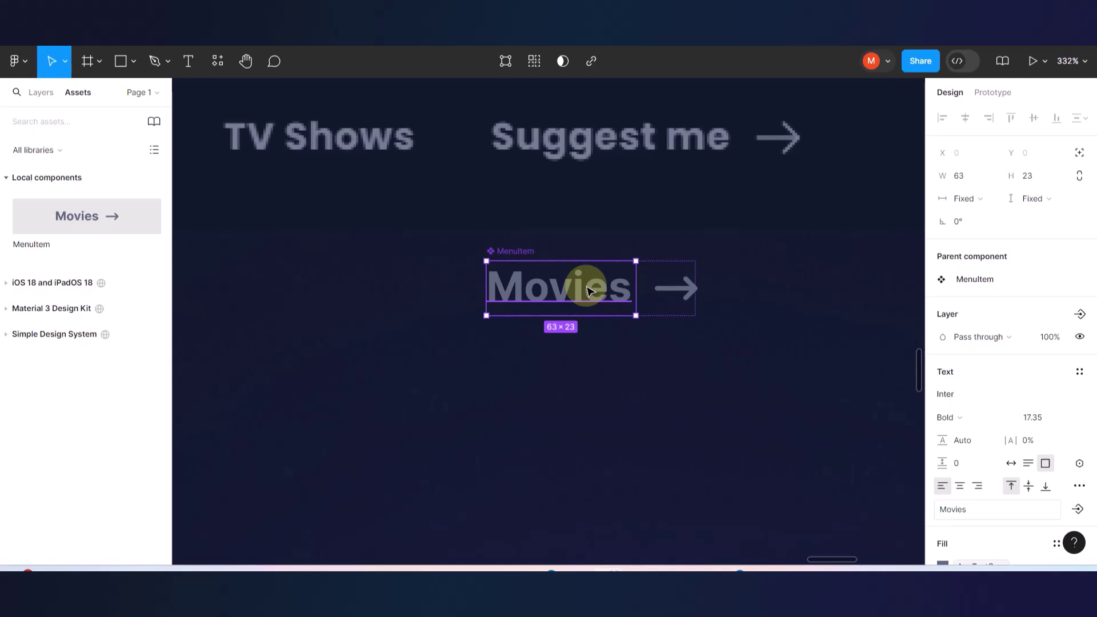
- Wrap the Movies text inside the main MenuItem component in its own auto layout
{"action": "double_click", "coordinate": [612, 290]}
{"action": "left_click", "coordinate": [619, 302]}
{"action": "key", "text": "Escape"}
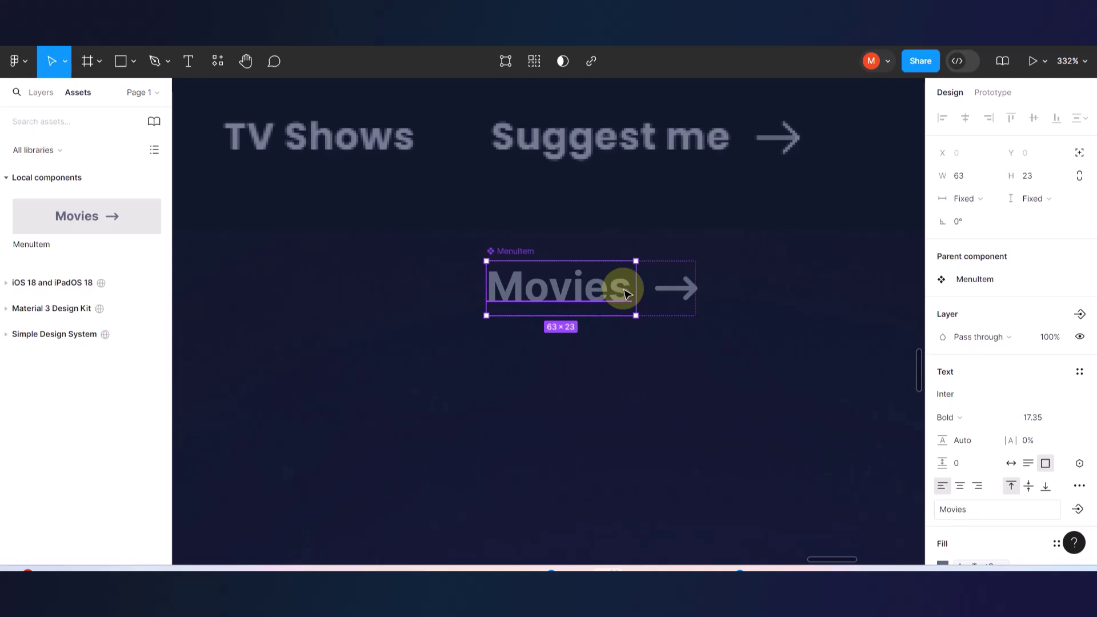
{"action": "scroll", "coordinate": [952, 326], "scroll_direction": "down", "scroll_amount": 3}
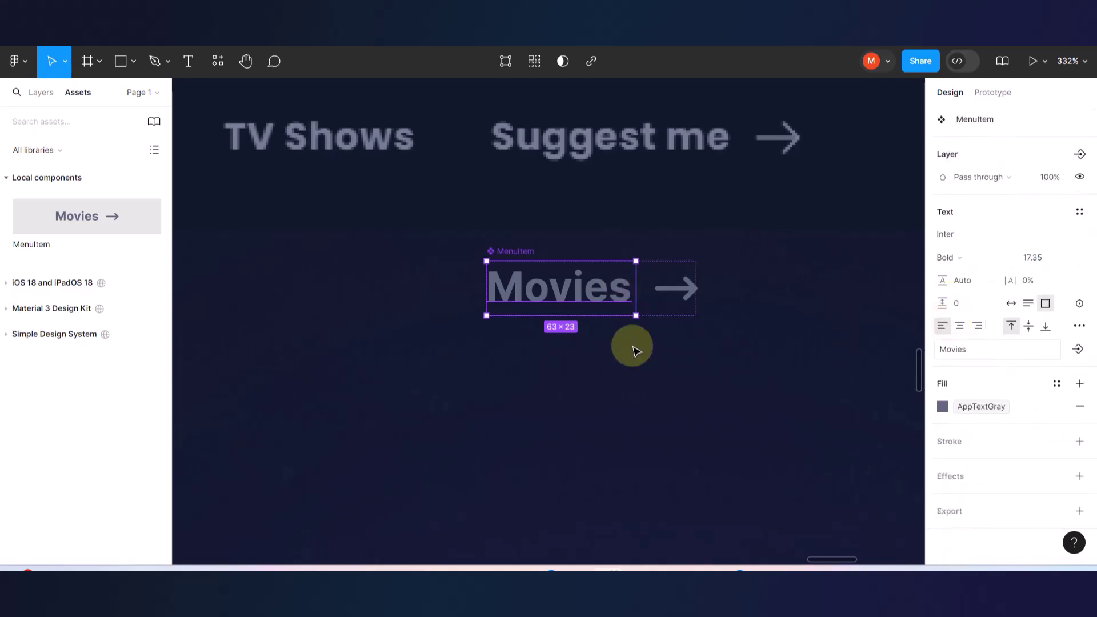
{"action": "key", "text": "shift+a"}
{"action": "left_click", "coordinate": [610, 288]}
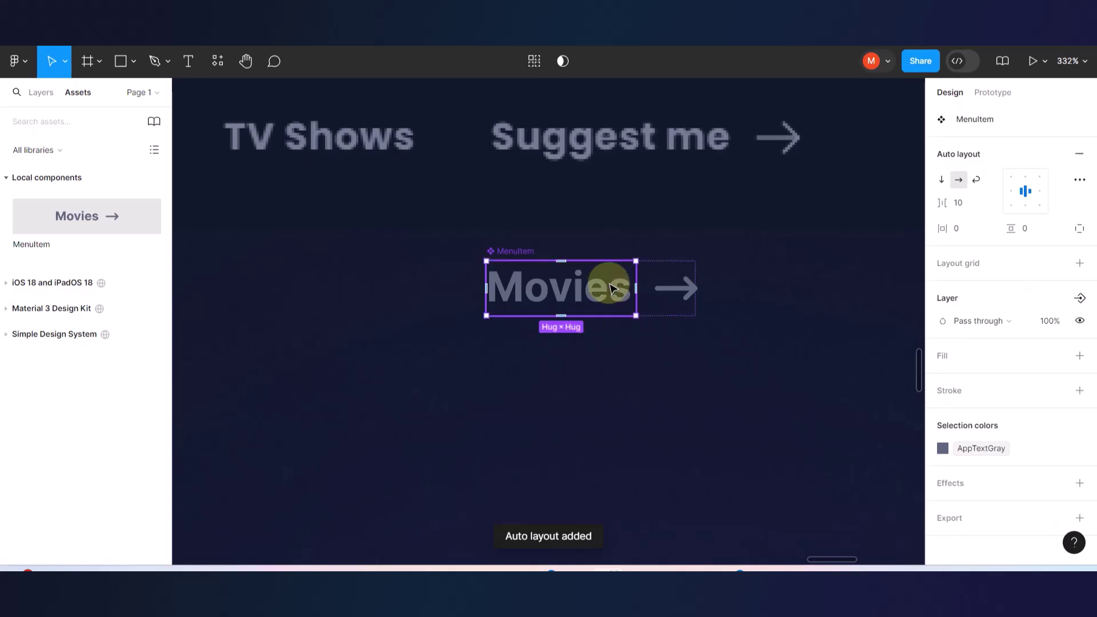
{"action": "left_click", "coordinate": [610, 288]}
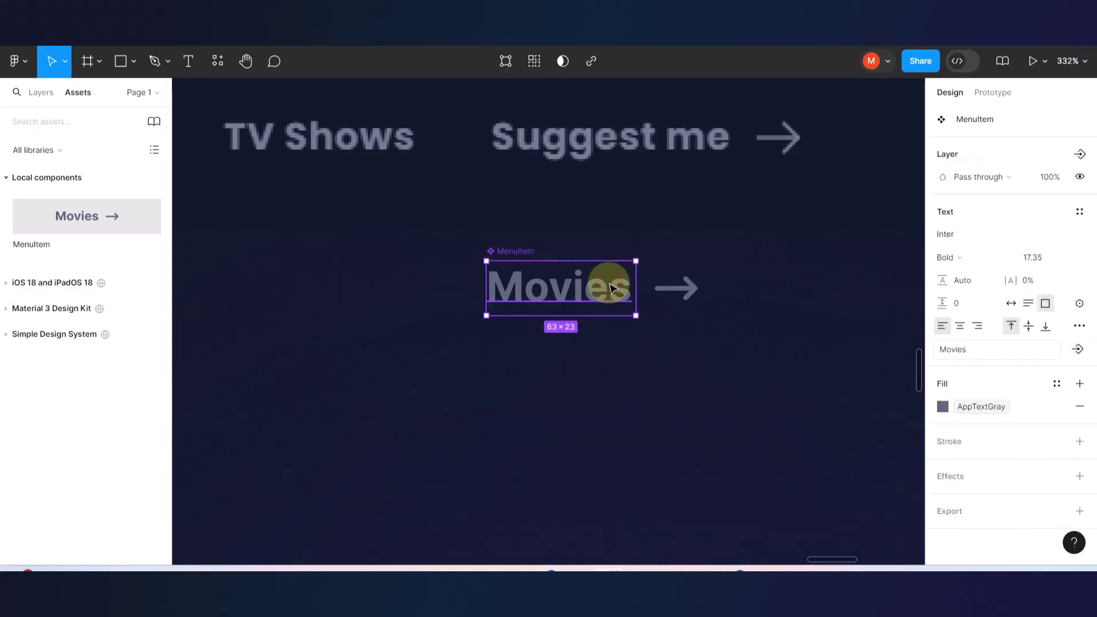
- Test the auto-layout Movies text of the main MenuItem component by inserting a letter "m" and removing it again
{"action": "double_click", "coordinate": [610, 289]}
{"action": "left_click", "coordinate": [607, 292]}
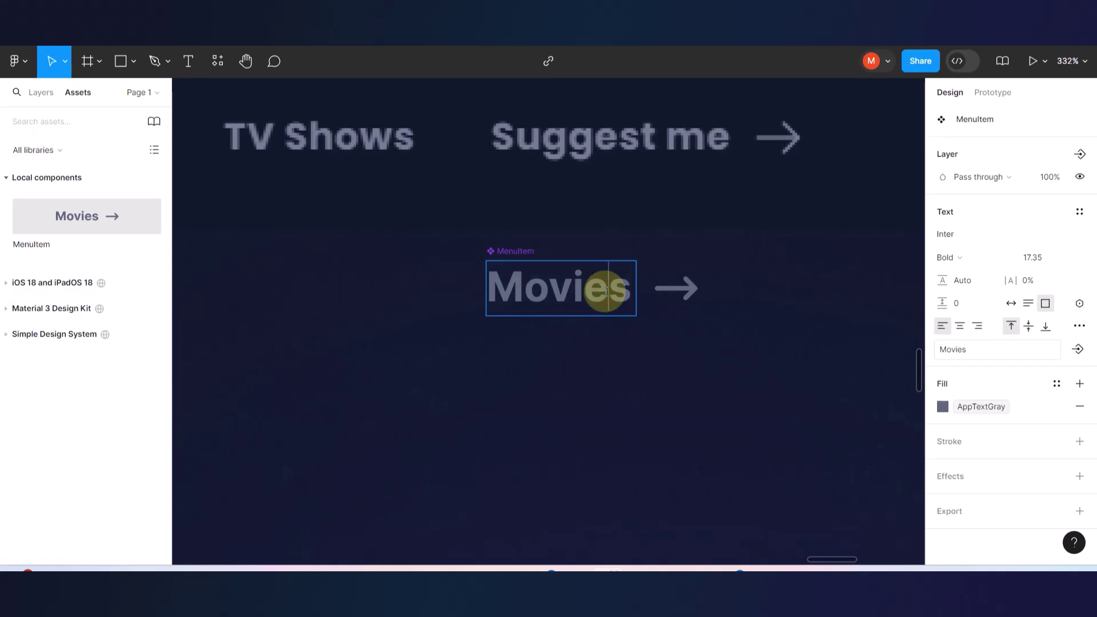
{"action": "type", "text": "m"}
{"action": "key", "text": "BackSpace"}
{"action": "key", "text": "Escape"}
{"action": "scroll", "coordinate": [612, 326], "scroll_direction": "down", "scroll_amount": 4}
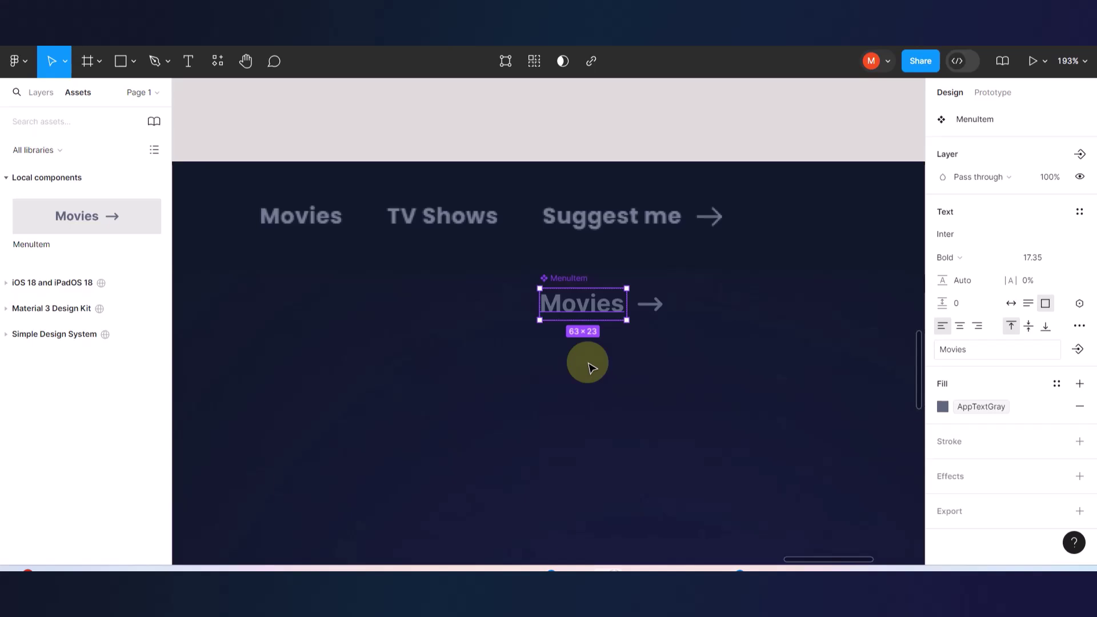
- Add a separate "Movies" text object in the empty area beside the main MenuItem component, below the reference navigation
{"action": "left_click", "coordinate": [530, 365]}
{"action": "scroll", "coordinate": [531, 365], "scroll_direction": "left", "scroll_amount": 3}
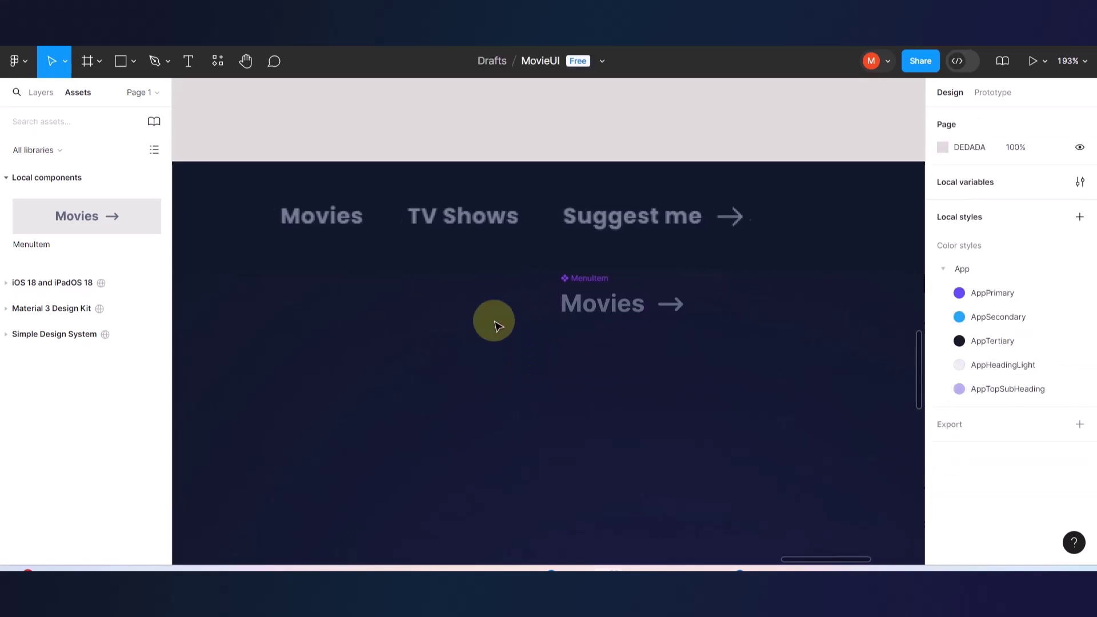
{"action": "scroll", "coordinate": [530, 366], "scroll_direction": "up", "scroll_amount": 3}
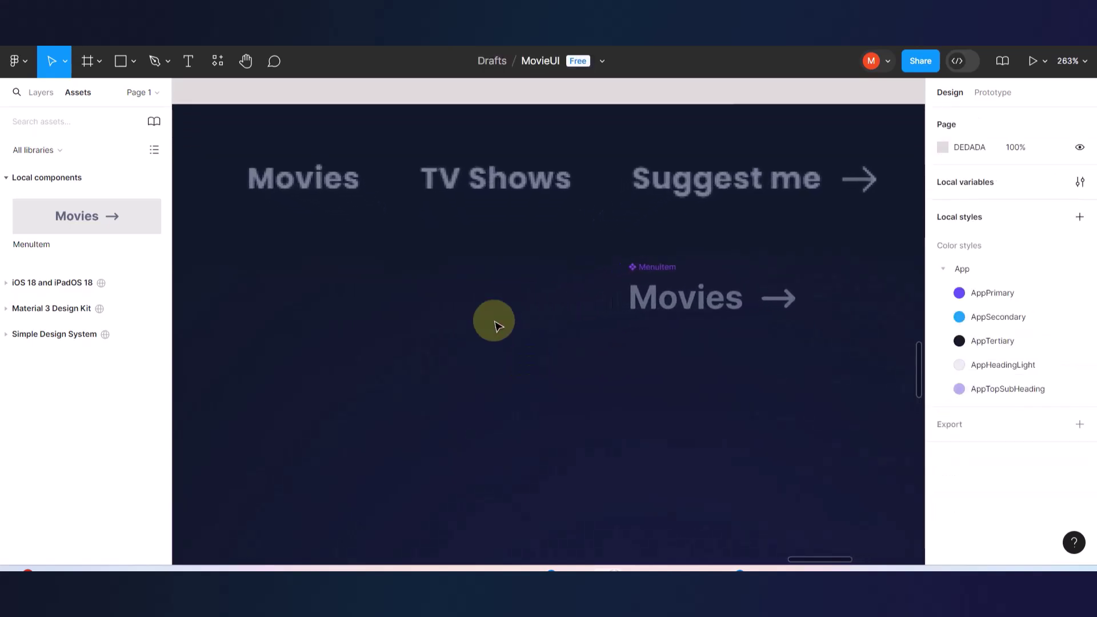
{"action": "left_click", "coordinate": [188, 62]}
{"action": "left_click", "coordinate": [434, 325]}
{"action": "type", "text": "Movies"}
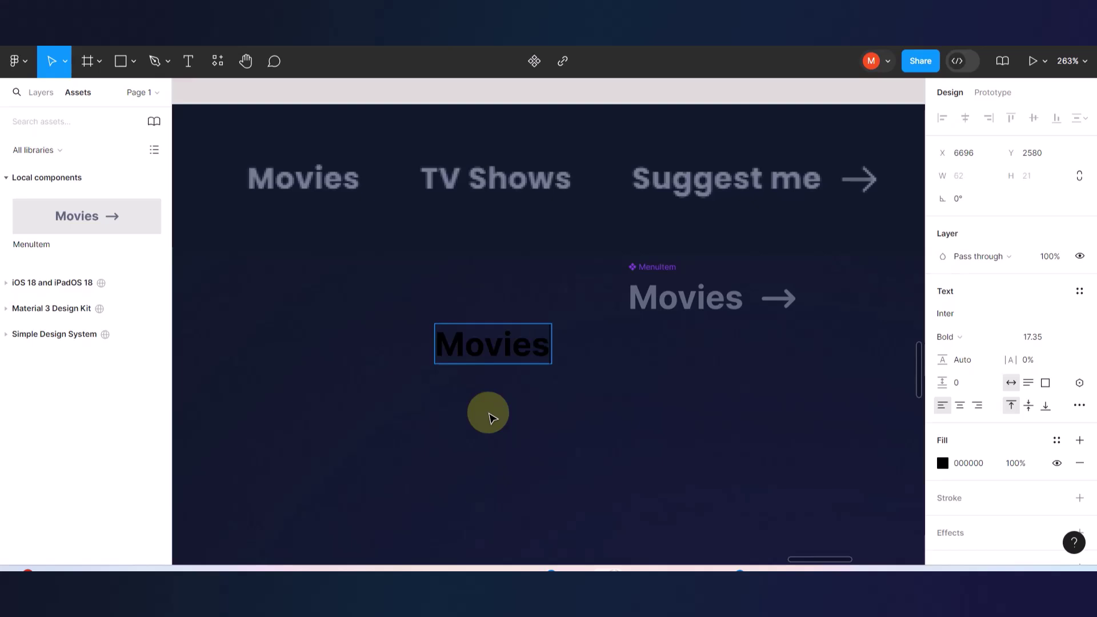
{"action": "key", "text": "Escape"}
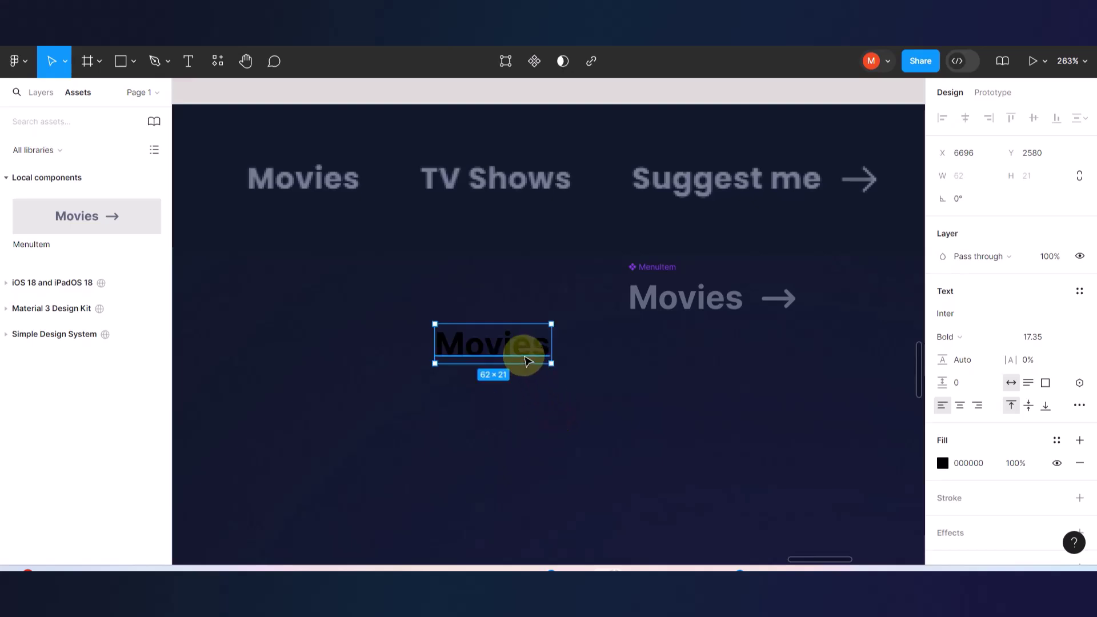
{"action": "left_click_drag", "start_coordinate": [514, 350], "coordinate": [392, 343]}
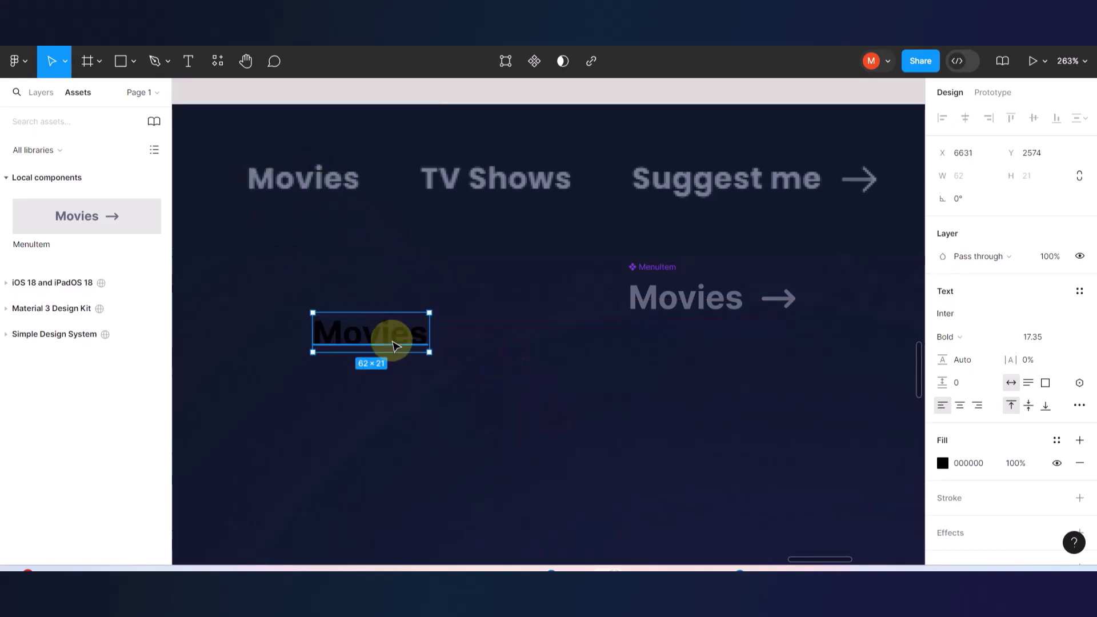
- Apply the AppTextGray colour style to the fill of the new Movies text
{"action": "left_click", "coordinate": [1057, 443]}
{"action": "left_click", "coordinate": [812, 353]}
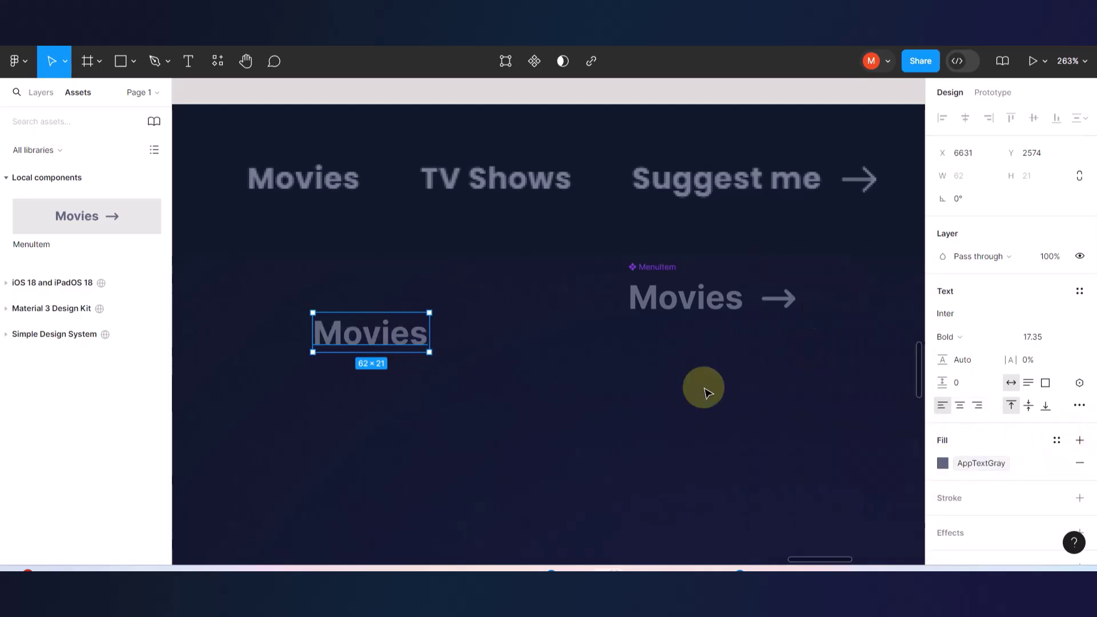
{"action": "left_click", "coordinate": [463, 406]}
- Try inserting extra "m" letters after the first letter of the new Movies text, and remove them again
{"action": "left_click", "coordinate": [350, 340]}
{"action": "double_click", "coordinate": [349, 339]}
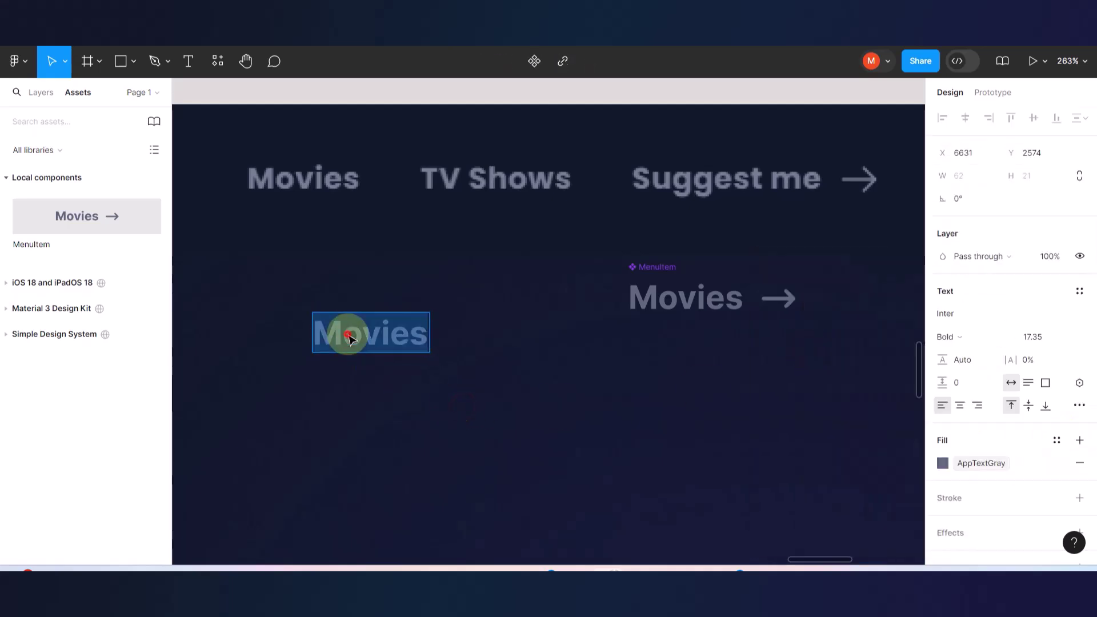
{"action": "left_click", "coordinate": [346, 336]}
{"action": "type", "text": "mm"}
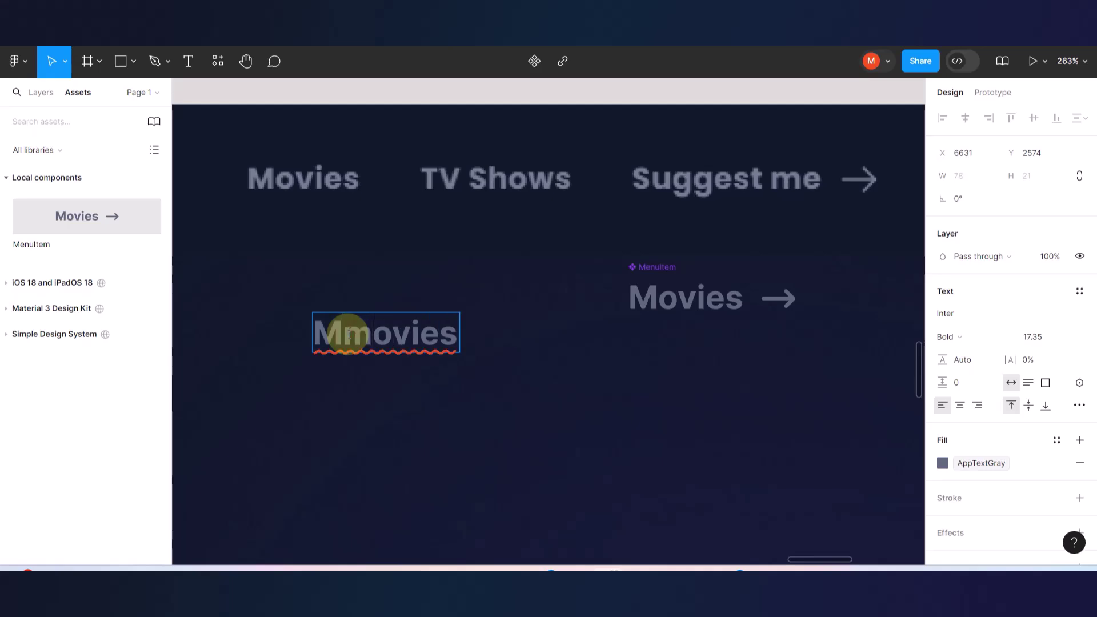
{"action": "key", "text": "BackSpace"}
{"action": "key", "text": "BackSpace"}
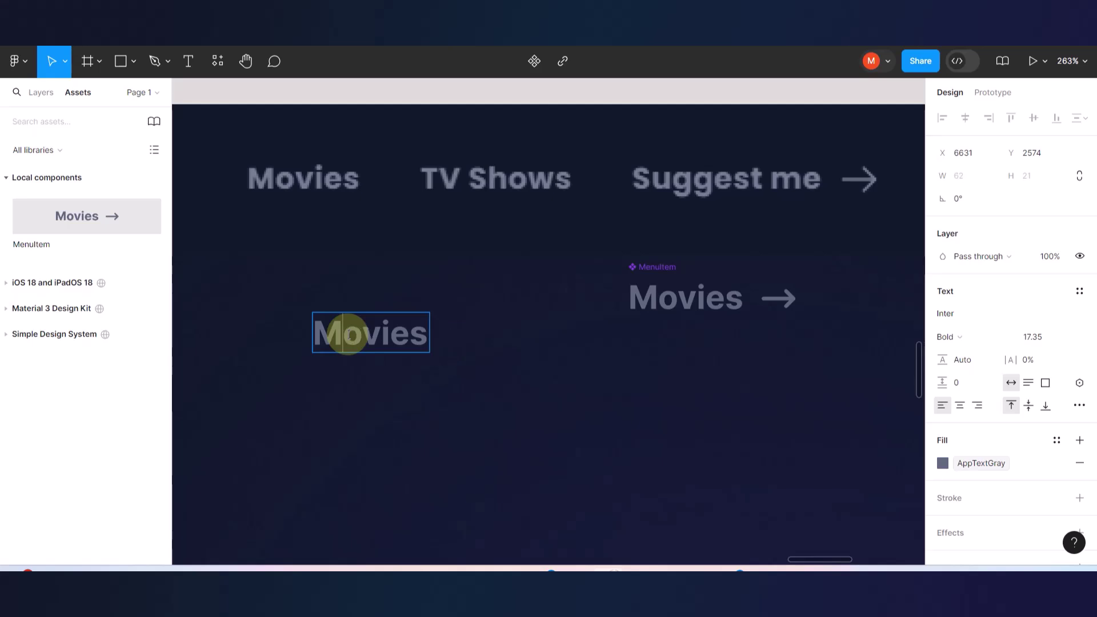
{"action": "key", "text": "Escape"}
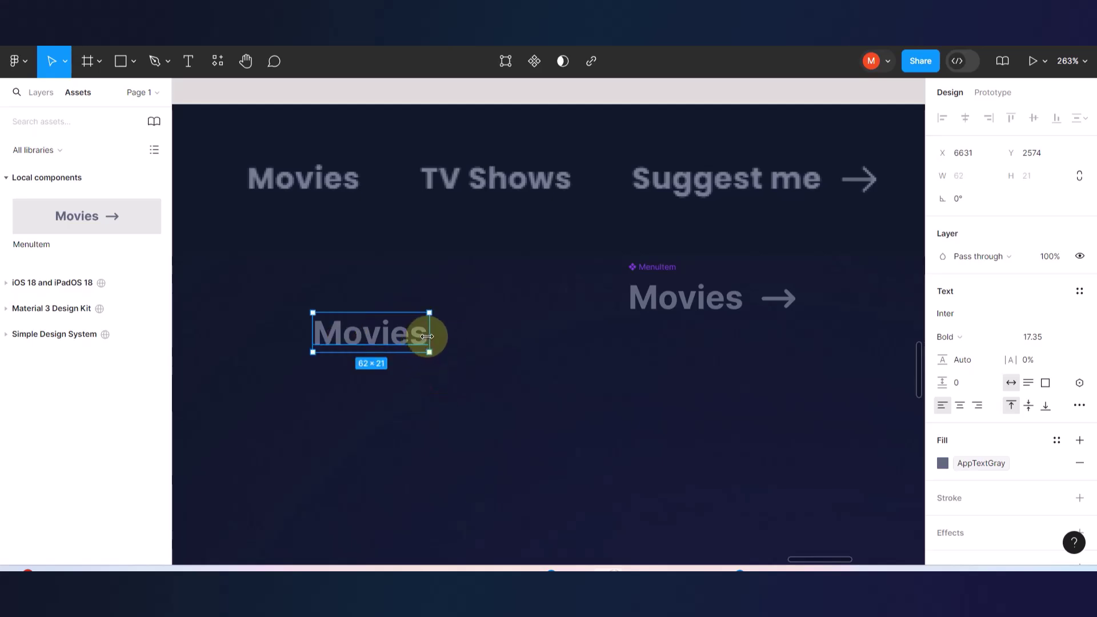
- Copy the arrow from the main MenuItem component and place it just after the new Movies text
{"action": "left_click", "coordinate": [771, 299]}
{"action": "left_click", "coordinate": [775, 302]}
{"action": "left_click_drag", "start_coordinate": [774, 303], "coordinate": [757, 349]}
{"action": "left_click_drag", "start_coordinate": [829, 292], "coordinate": [458, 332]}
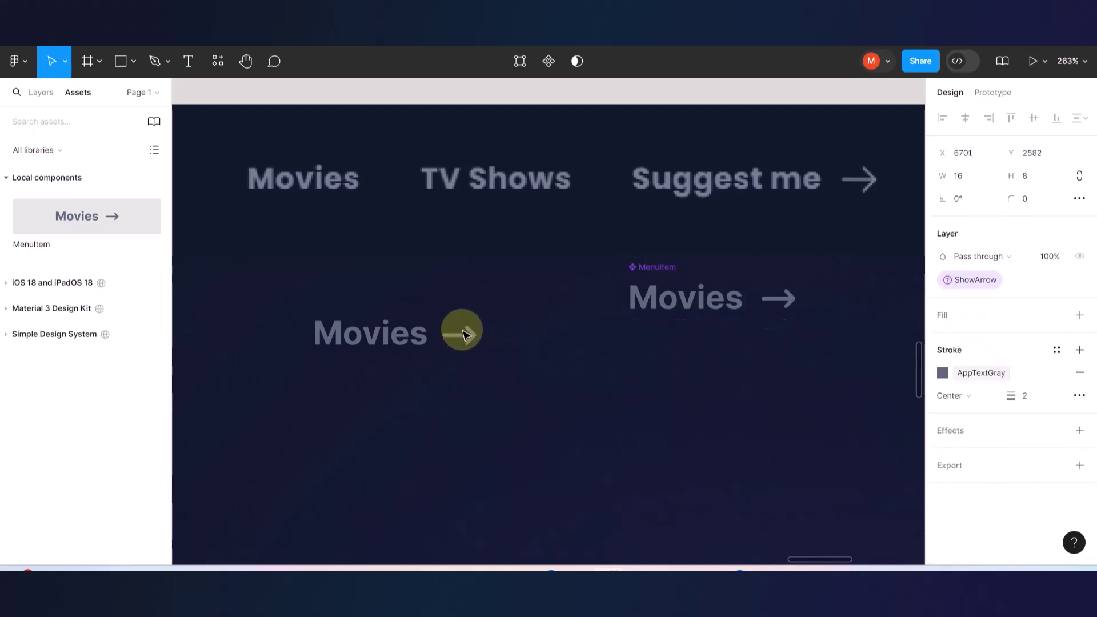
{"action": "left_click", "coordinate": [431, 381]}
- Try lengthening the new Movies text with extra letters beside the loose arrow, and undo the typing
{"action": "scroll", "coordinate": [353, 352], "scroll_direction": "up", "scroll_amount": 1}
{"action": "scroll", "coordinate": [354, 353], "scroll_direction": "up", "scroll_amount": 3}
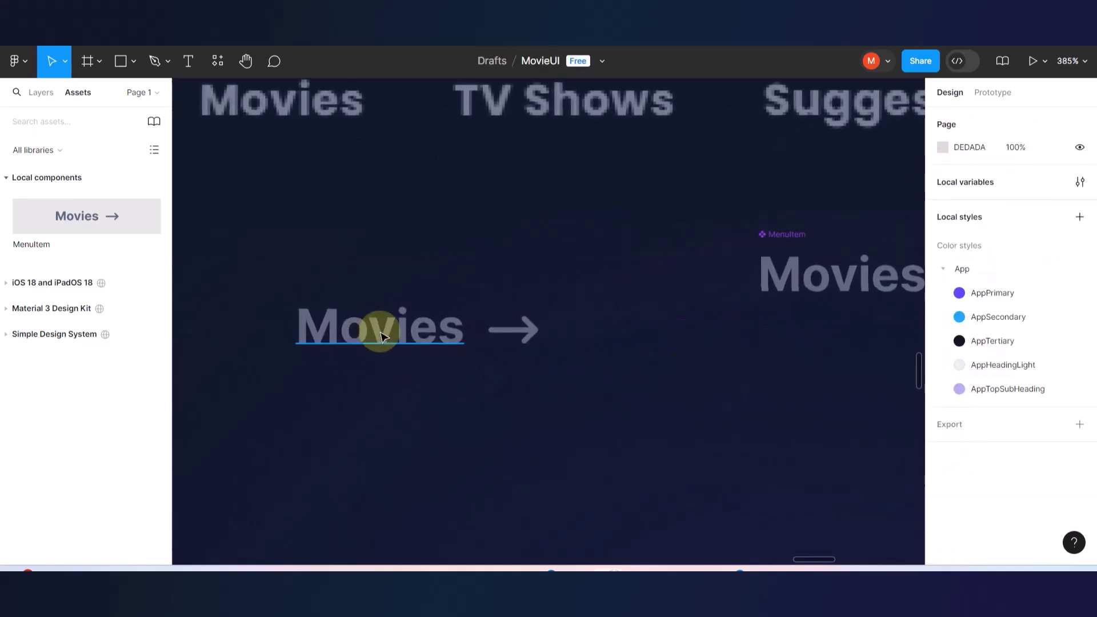
{"action": "left_click", "coordinate": [381, 336]}
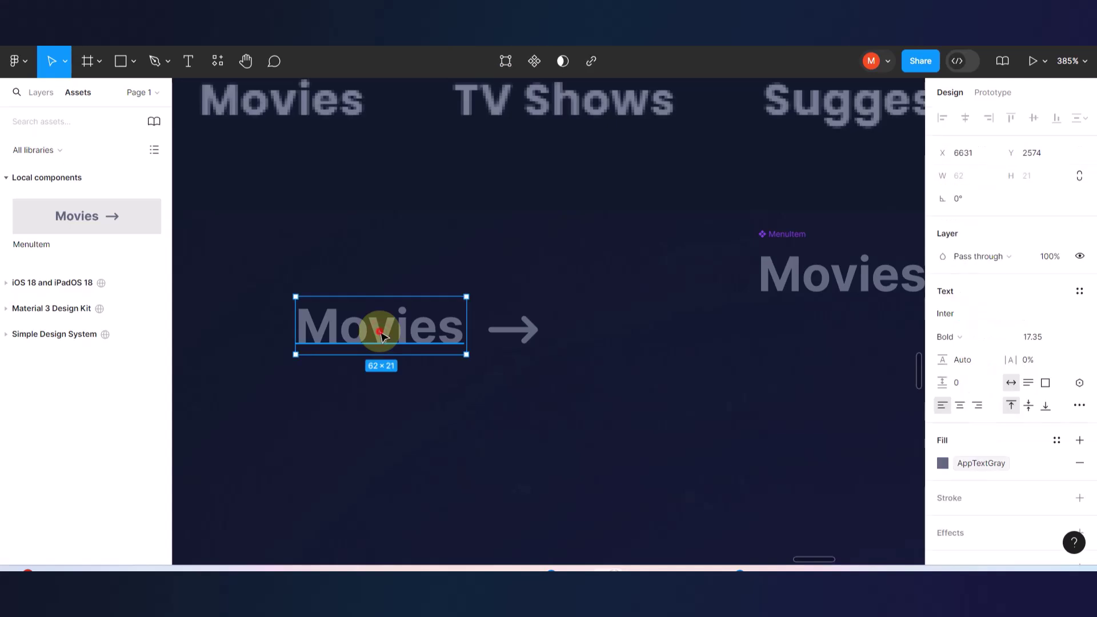
{"action": "double_click", "coordinate": [382, 336]}
{"action": "left_click", "coordinate": [379, 332]}
{"action": "type", "text": "nmm"}
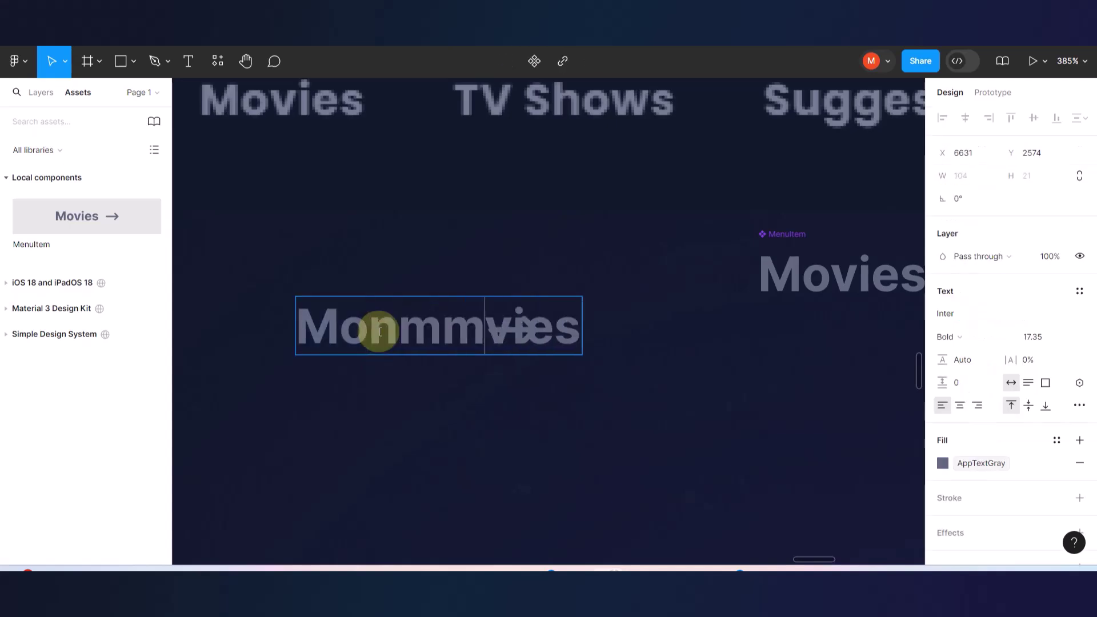
{"action": "type", "text": "mmm"}
{"action": "key", "text": "ctrl+z"}
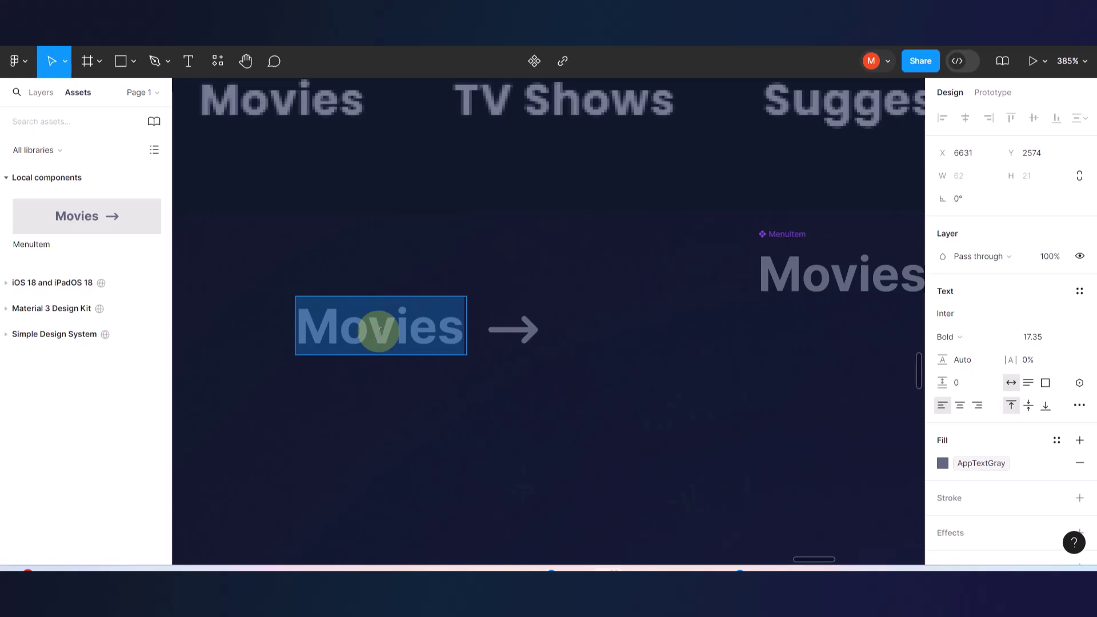
{"action": "key", "text": "Escape"}
- Combine the new Movies text and copied arrow in a horizontal auto layout frame with centred alignment
{"action": "left_click", "coordinate": [521, 333]}
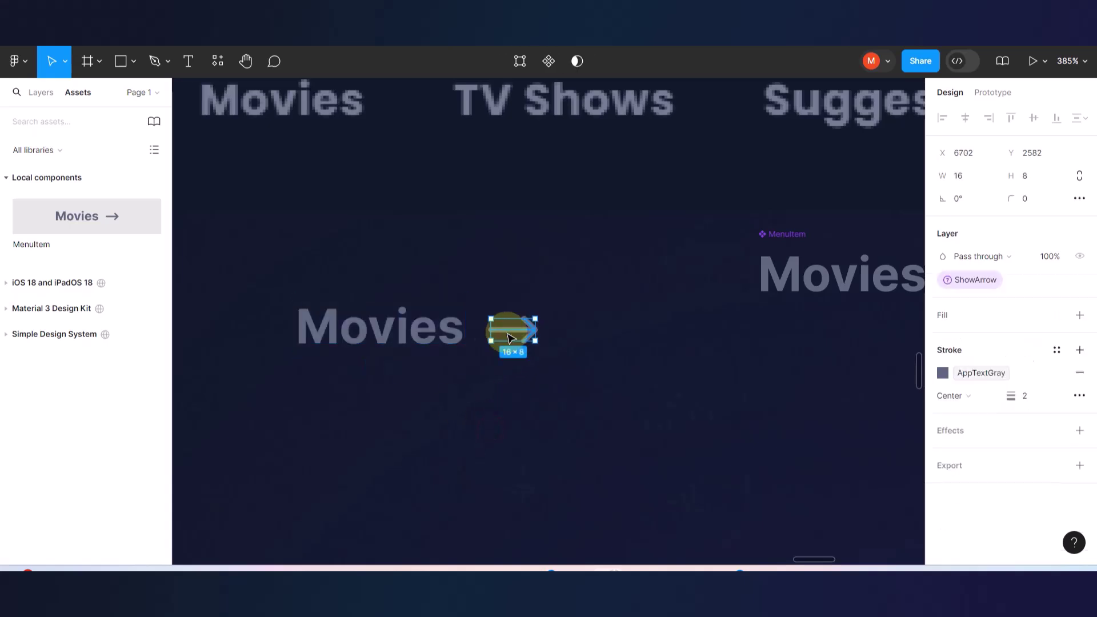
{"action": "left_click", "coordinate": [462, 337], "text": "shift"}
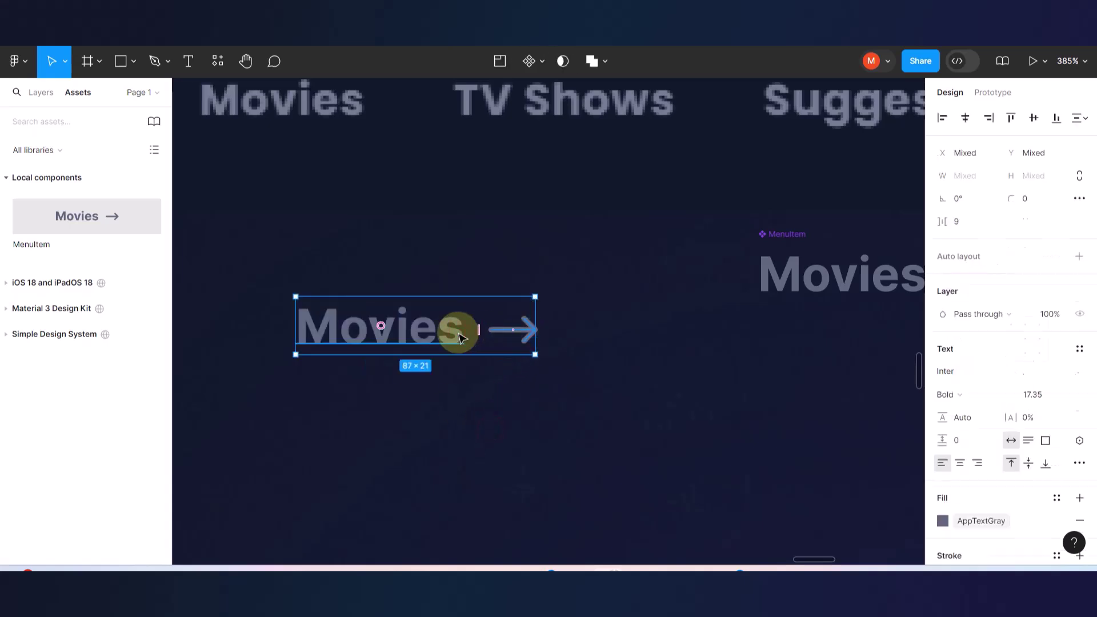
{"action": "key", "text": "shift+a"}
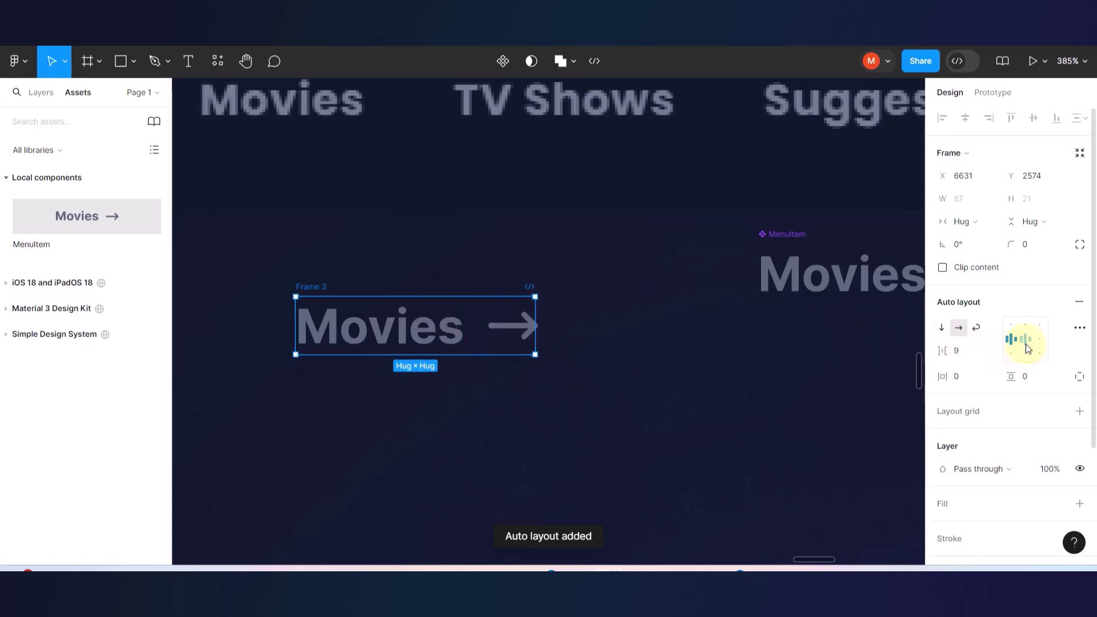
{"action": "left_click", "coordinate": [1026, 339]}
{"action": "left_click", "coordinate": [741, 362]}
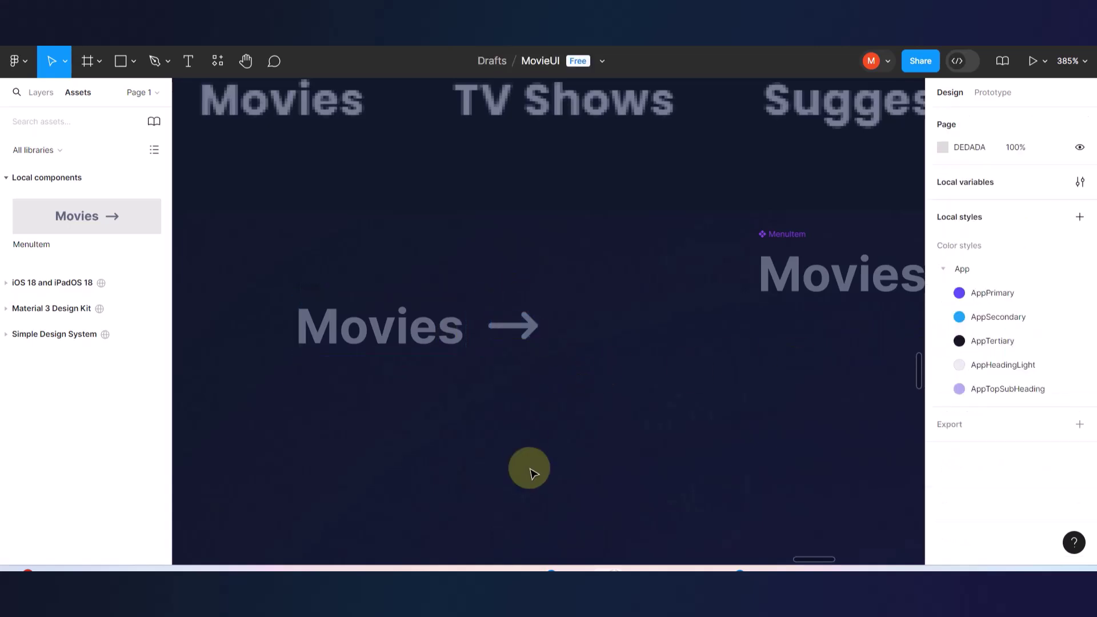
- Test the new auto layout frame by inserting extra letters in its Movies text, and undo the typing
{"action": "double_click", "coordinate": [434, 324]}
{"action": "left_click", "coordinate": [436, 325]}
{"action": "type", "text": "mmnn"}
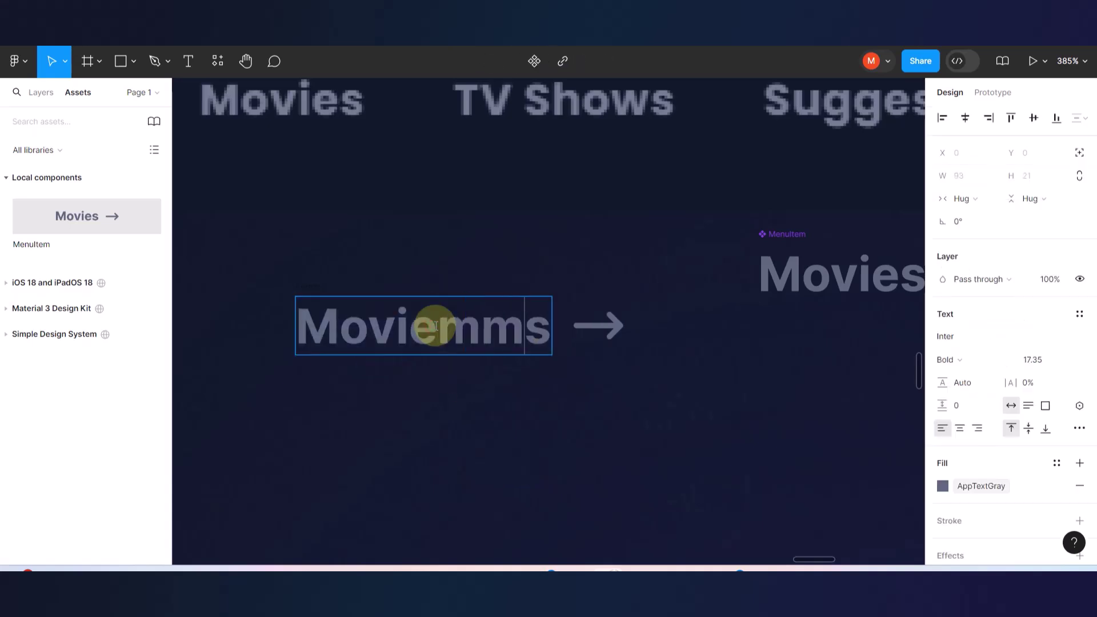
{"action": "key", "text": "ctrl+z"}
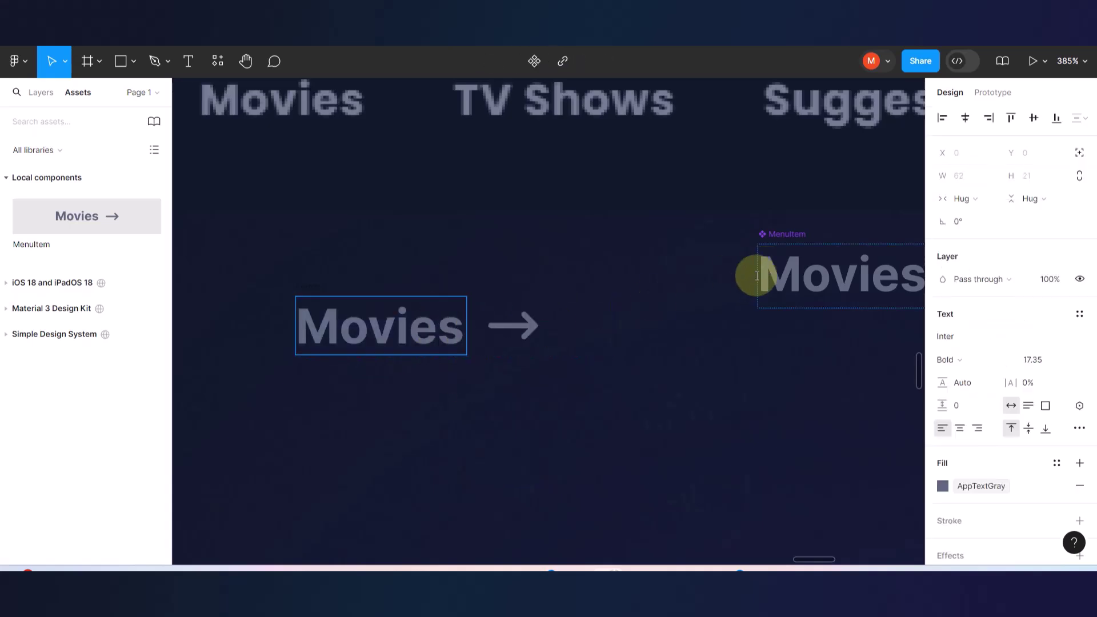
{"action": "key", "text": "Escape"}
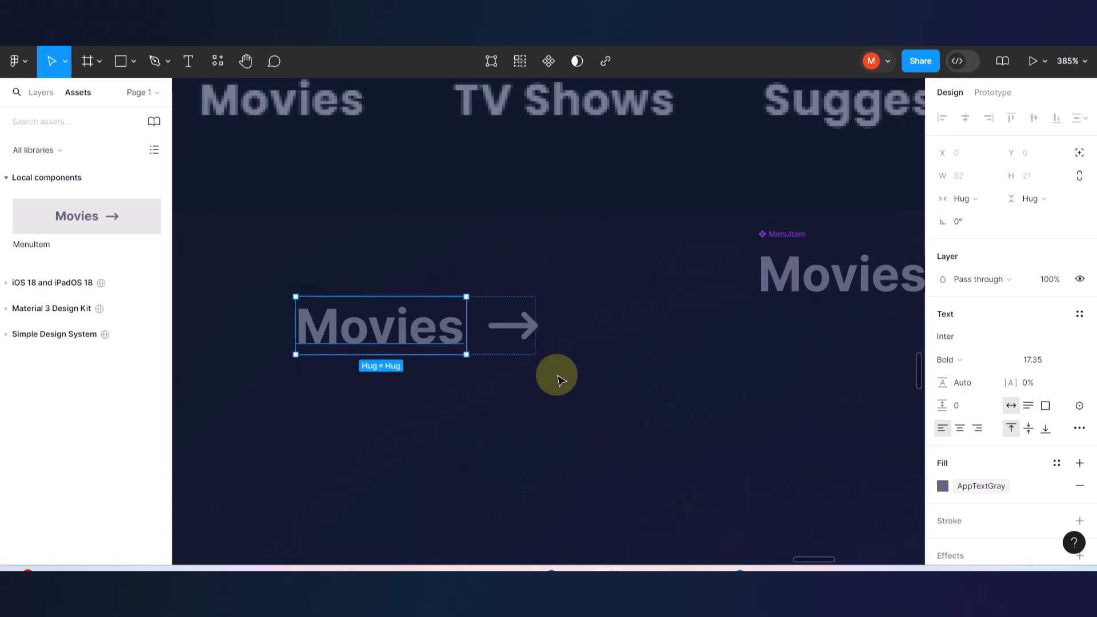
{"action": "scroll", "coordinate": [557, 380], "scroll_direction": "down", "scroll_amount": 5}
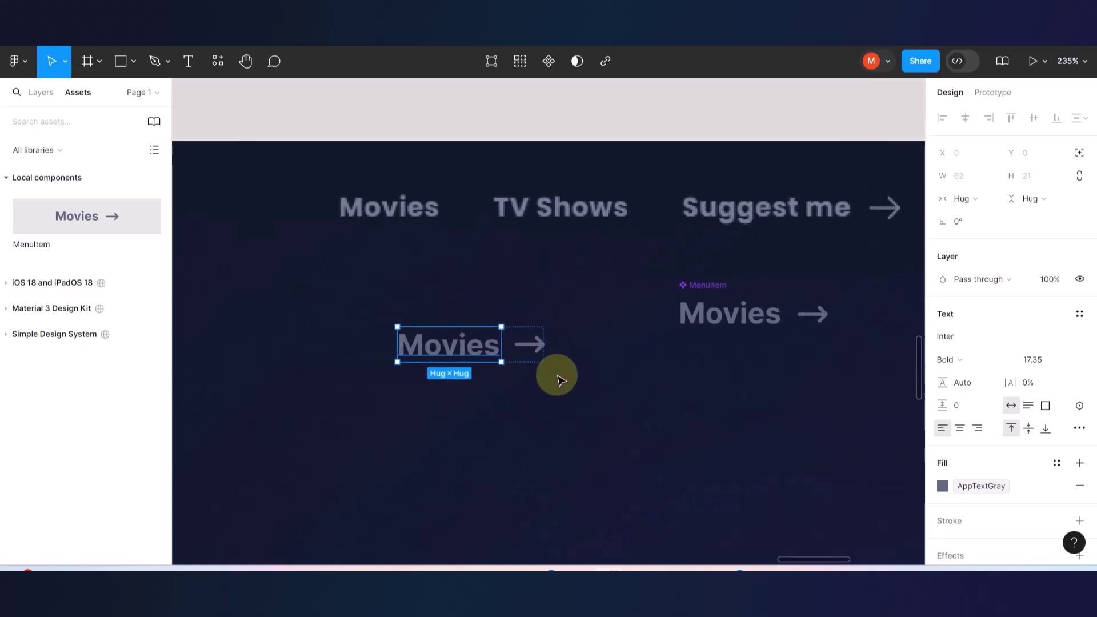
{"action": "scroll", "coordinate": [557, 380], "scroll_direction": "up", "scroll_amount": 2}
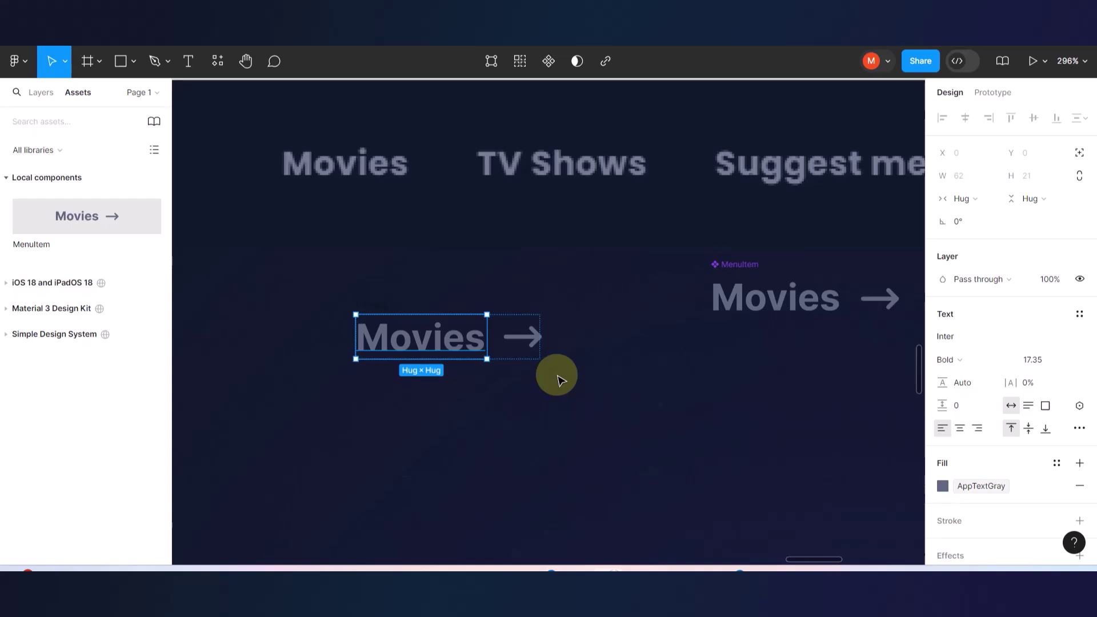
- Stretch the Movies text box in the new auto layout frame to a height of about 23
{"action": "left_click", "coordinate": [482, 384]}
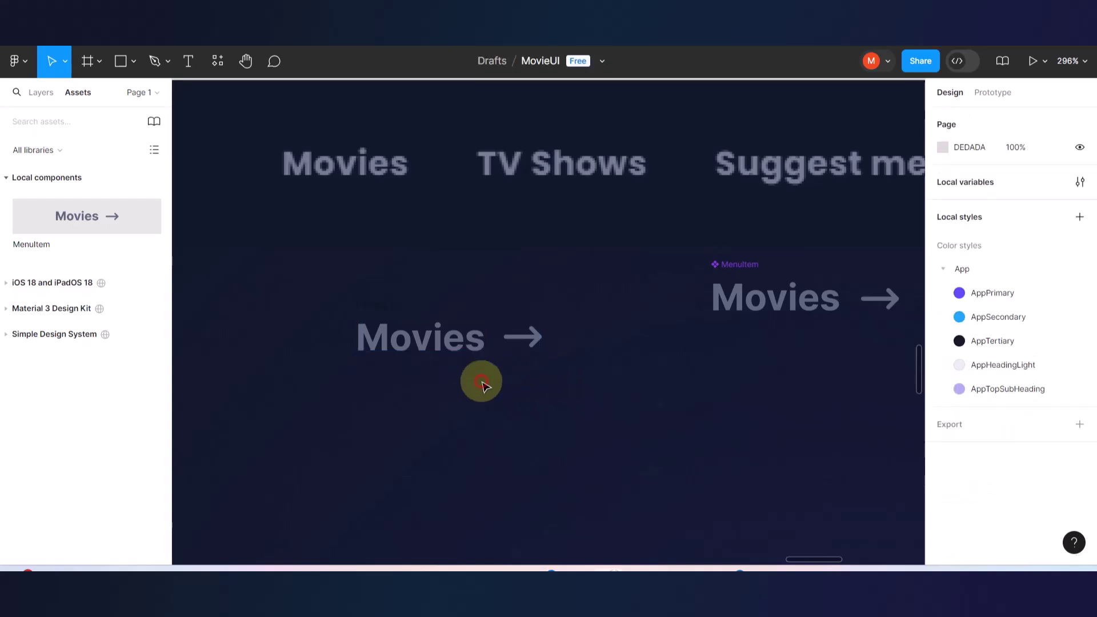
{"action": "scroll", "coordinate": [464, 372], "scroll_direction": "up", "scroll_amount": 4}
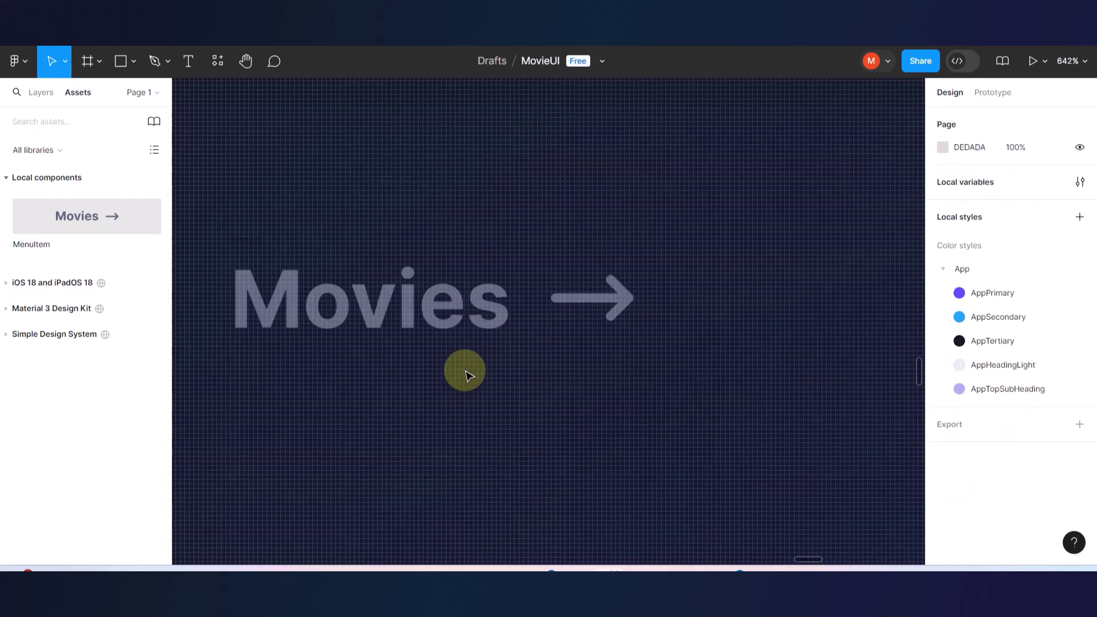
{"action": "double_click", "coordinate": [477, 331]}
{"action": "left_click", "coordinate": [485, 398]}
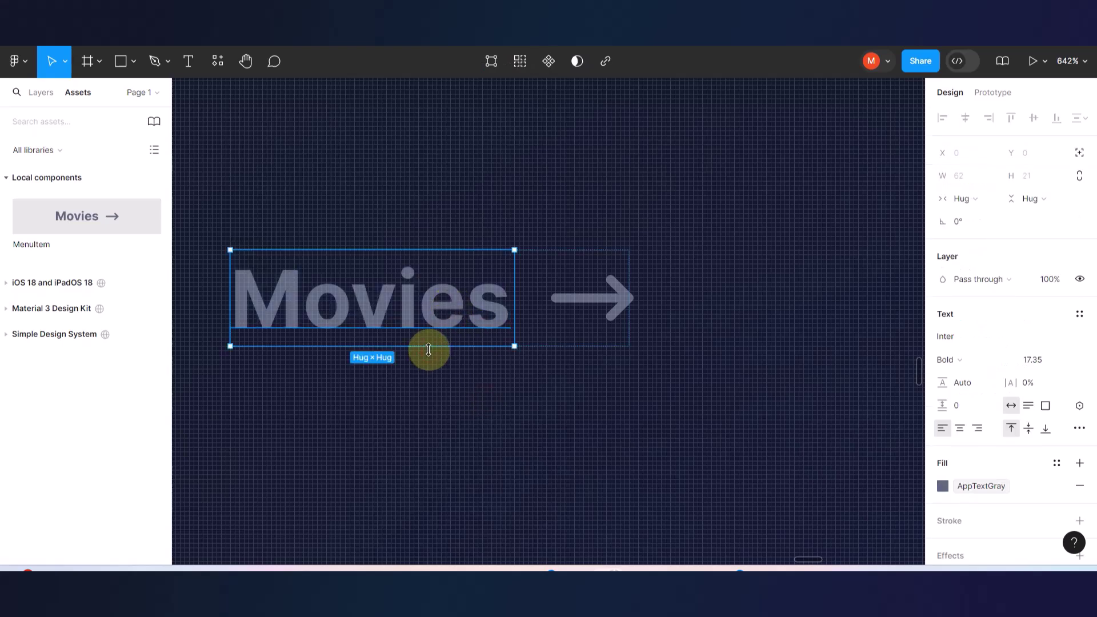
{"action": "left_click_drag", "start_coordinate": [428, 351], "coordinate": [428, 355]}
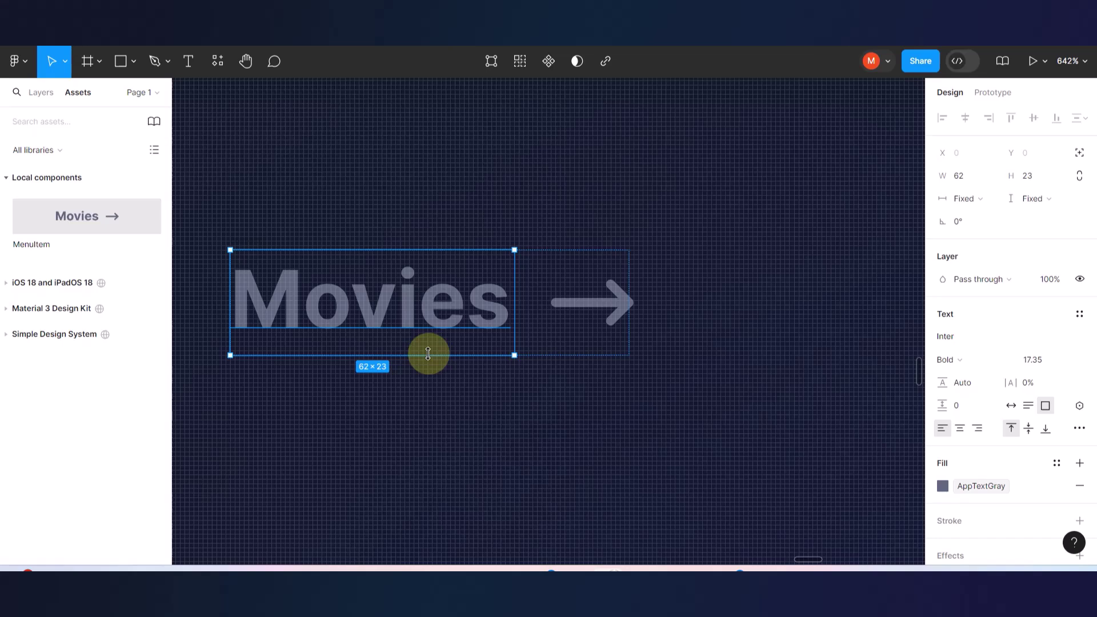
{"action": "left_click", "coordinate": [522, 387]}
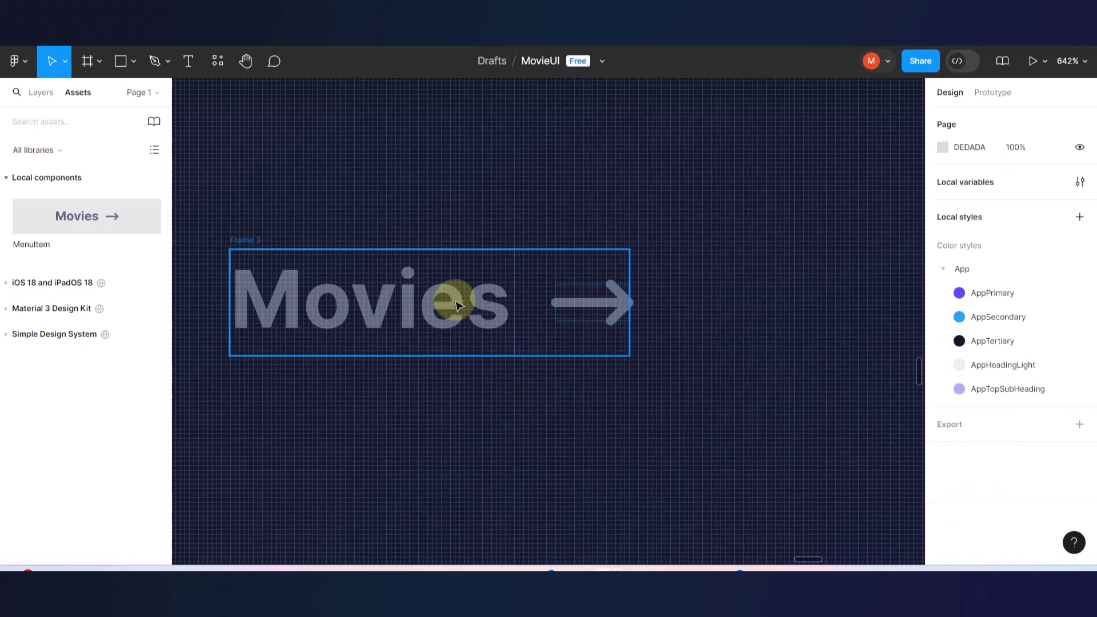
- Rename the auto layout frame holding the new Movies text and arrow as MenuItem
{"action": "scroll", "coordinate": [568, 327], "scroll_direction": "down", "scroll_amount": 3}
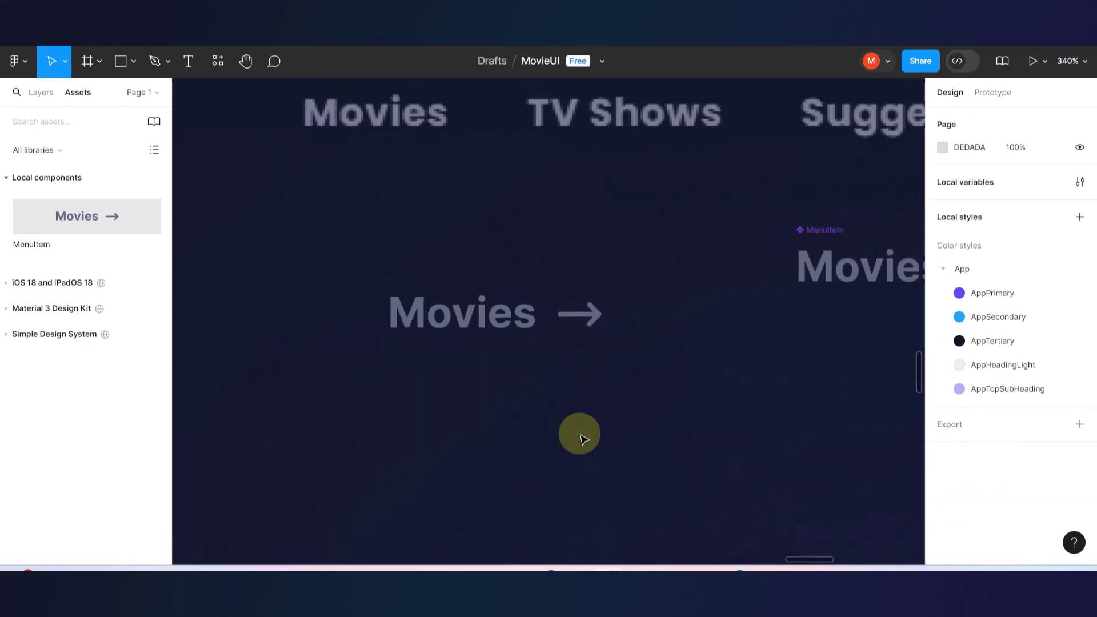
{"action": "left_click", "coordinate": [407, 280]}
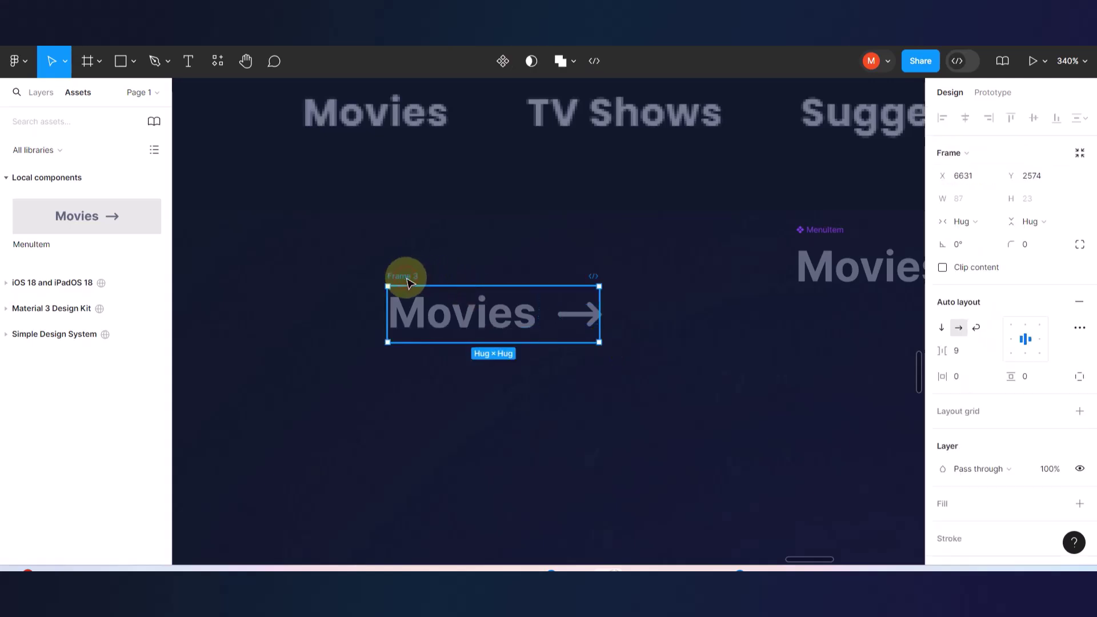
{"action": "double_click", "coordinate": [406, 277]}
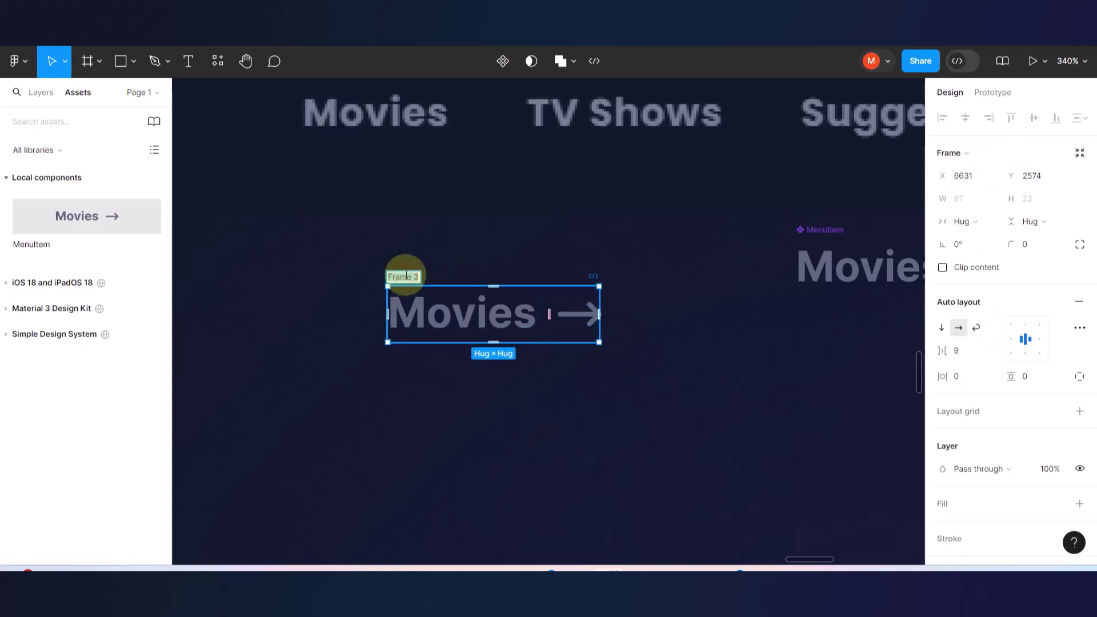
{"action": "type", "text": "MenuItem"}
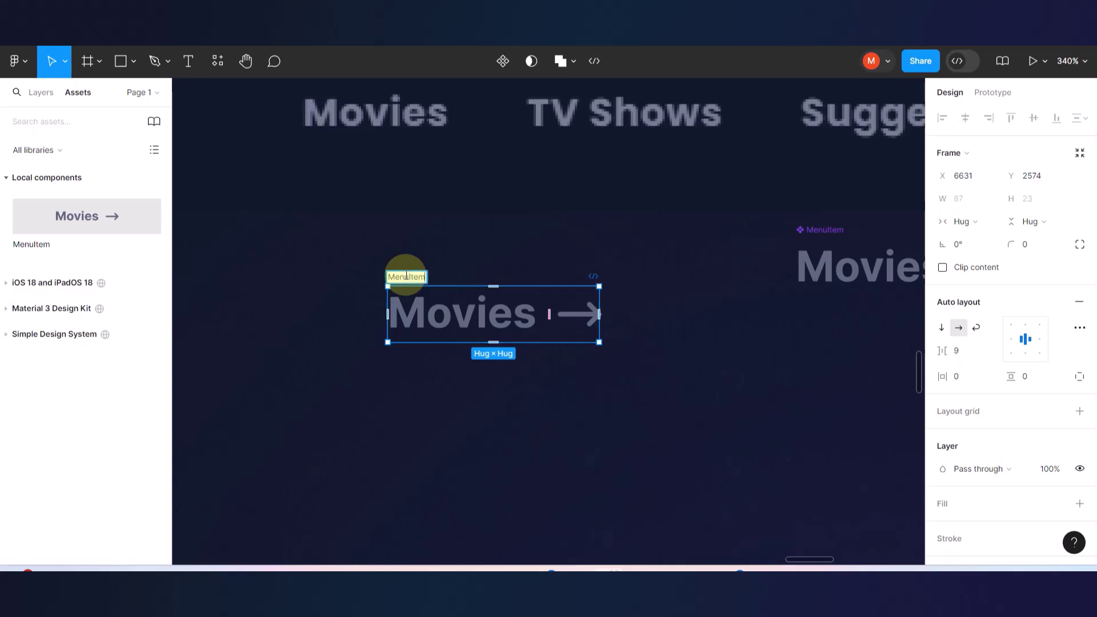
{"action": "left_click", "coordinate": [433, 397]}
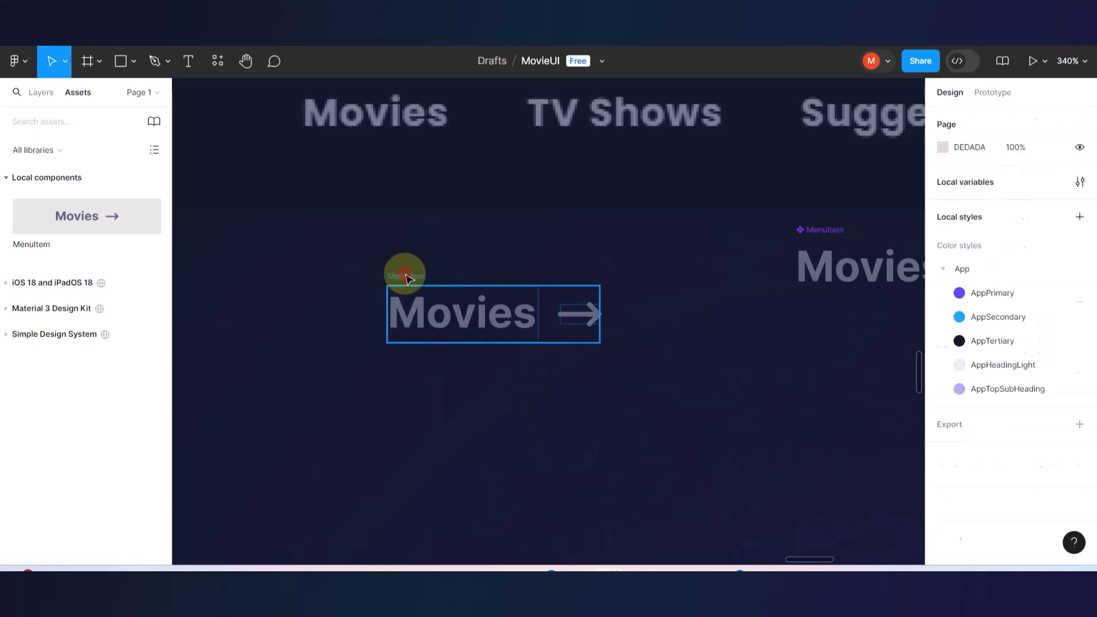
- Create a component from the new MenuItem auto layout frame
{"action": "left_click", "coordinate": [405, 277]}
{"action": "left_click", "coordinate": [503, 61]}
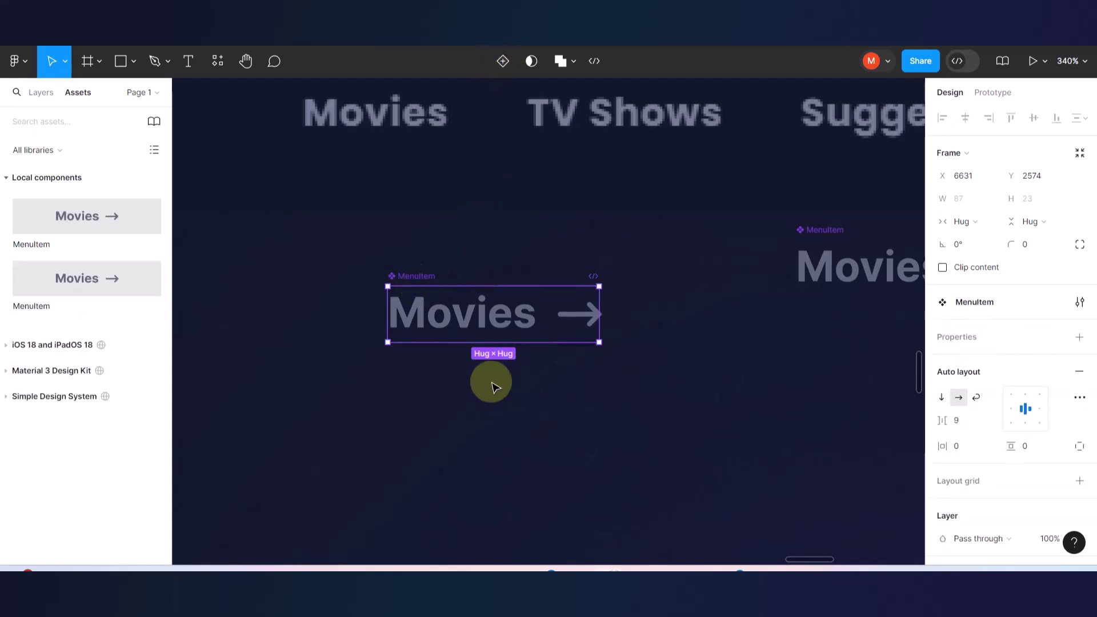
{"action": "scroll", "coordinate": [492, 387], "scroll_direction": "right", "scroll_amount": 4}
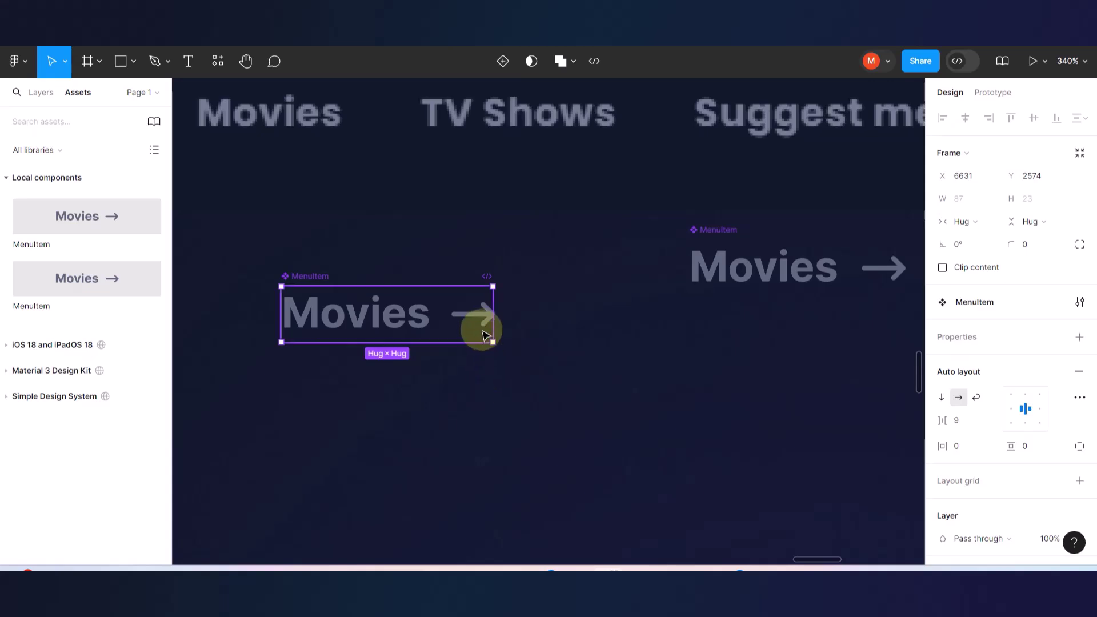
- Test the new component by inserting an extra m in its Movies text, and remove the letter
{"action": "double_click", "coordinate": [406, 333]}
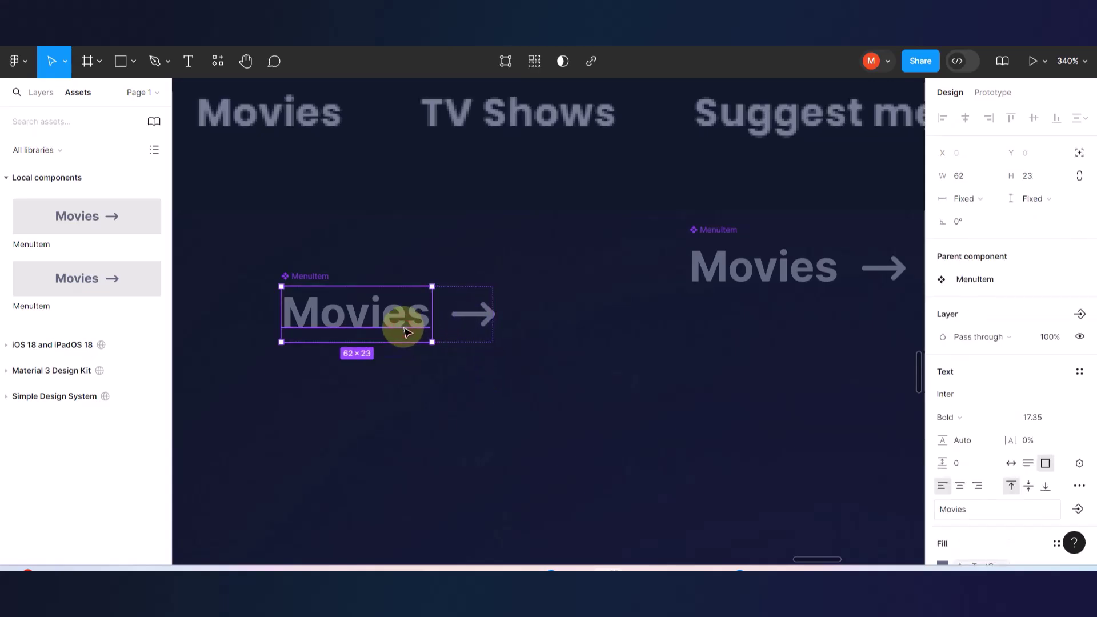
{"action": "double_click", "coordinate": [403, 318]}
{"action": "left_click", "coordinate": [404, 317]}
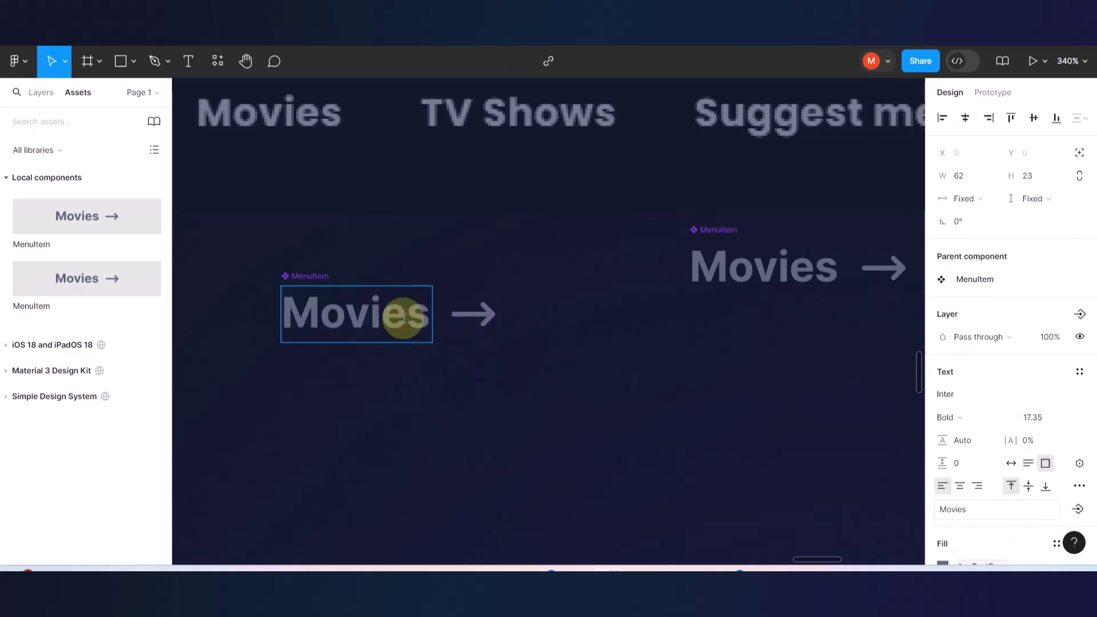
{"action": "type", "text": "m"}
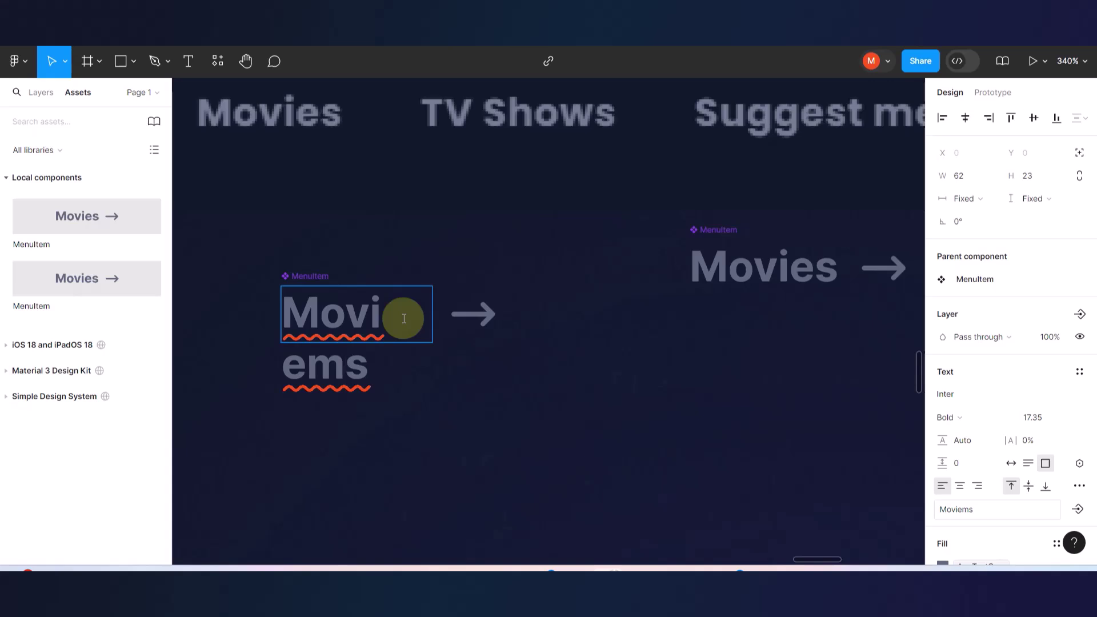
{"action": "key", "text": "BackSpace"}
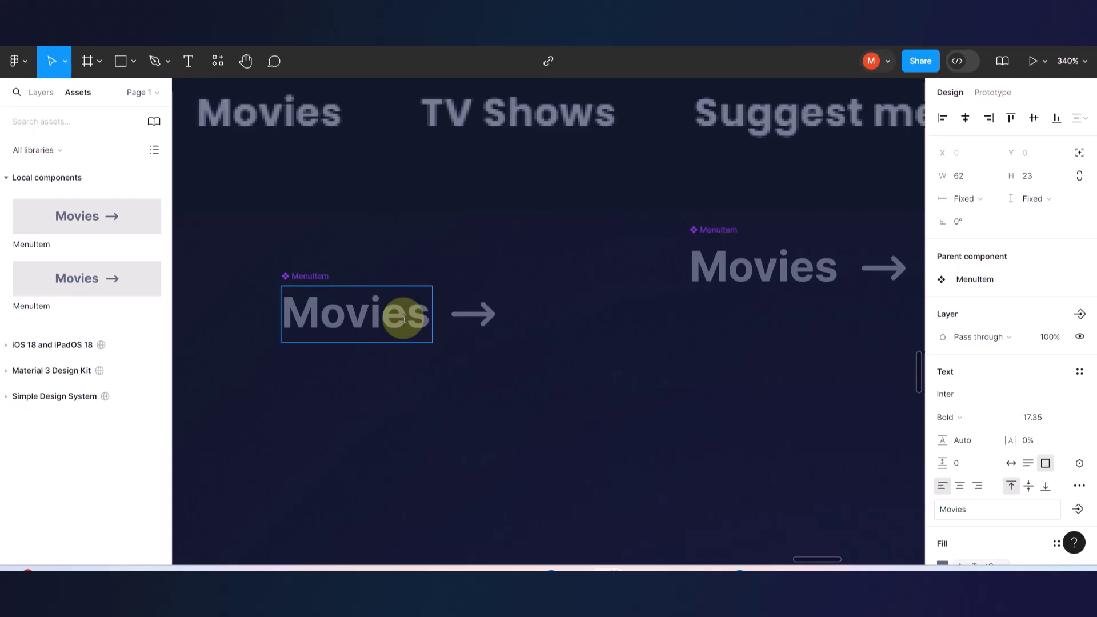
{"action": "double_click", "coordinate": [404, 318]}
{"action": "key", "text": "Escape"}
{"action": "key", "text": "Escape"}
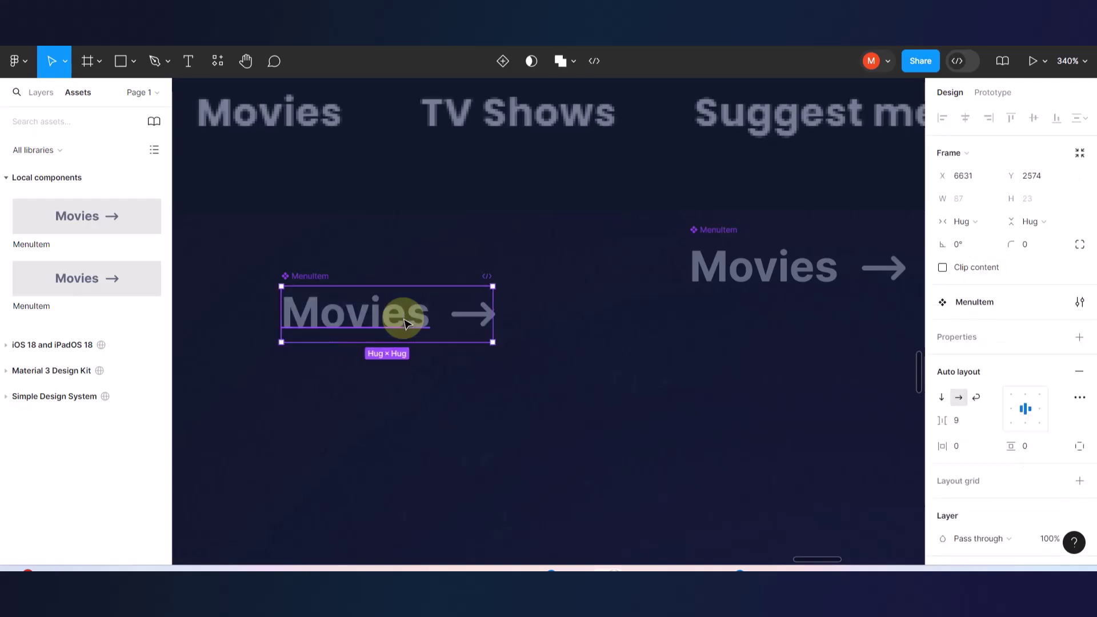
- Undo turning the new MenuItem frame into a component
{"action": "key", "text": "ctrl+z"}
{"action": "left_click", "coordinate": [495, 362]}
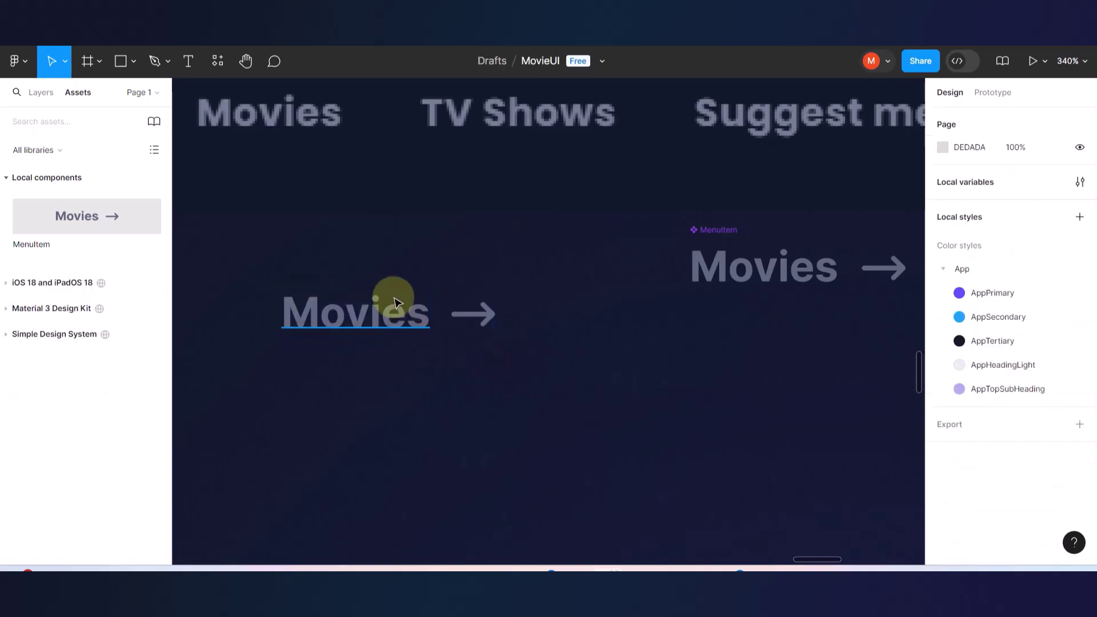
{"action": "left_click", "coordinate": [392, 299]}
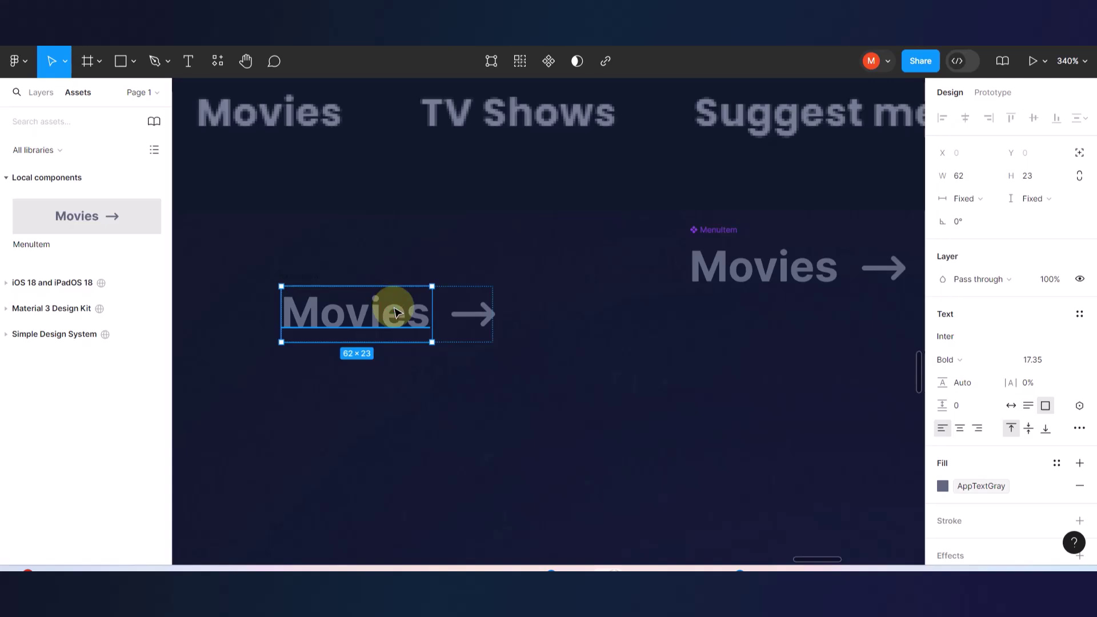
{"action": "left_click", "coordinate": [467, 409]}
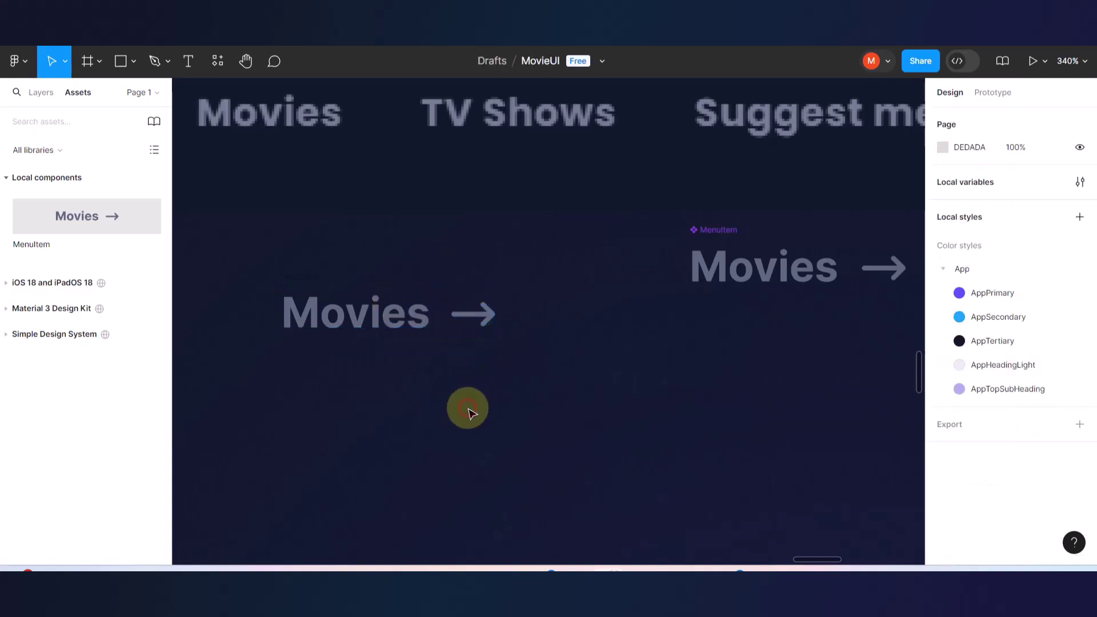
- Wrap the Movies text in its own nested auto layout frame about 67 wide
{"action": "left_click", "coordinate": [398, 328]}
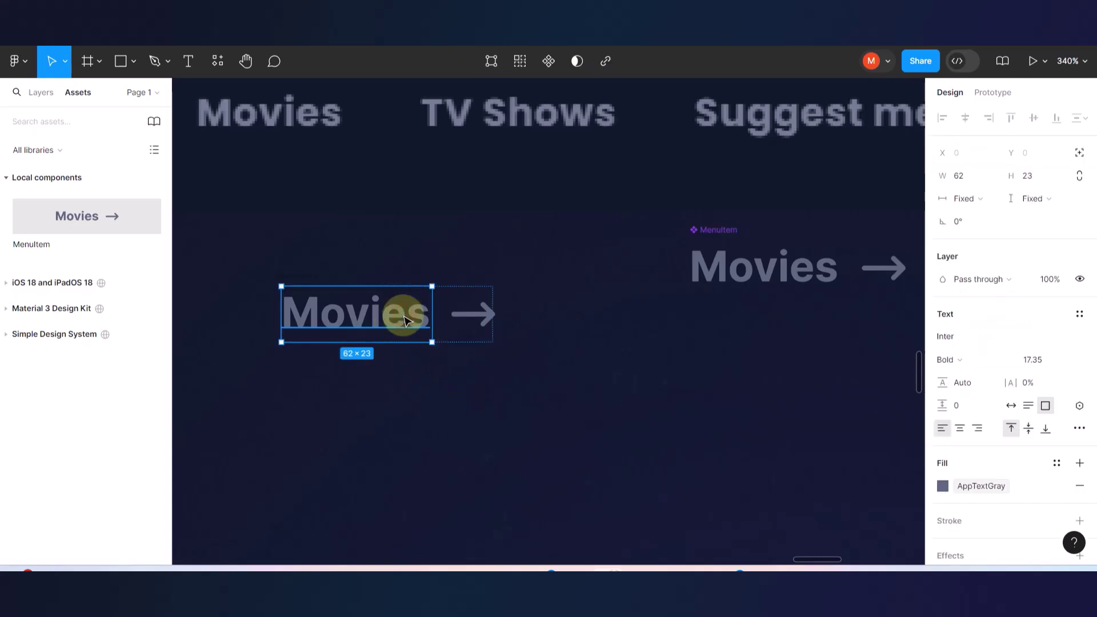
{"action": "double_click", "coordinate": [404, 320]}
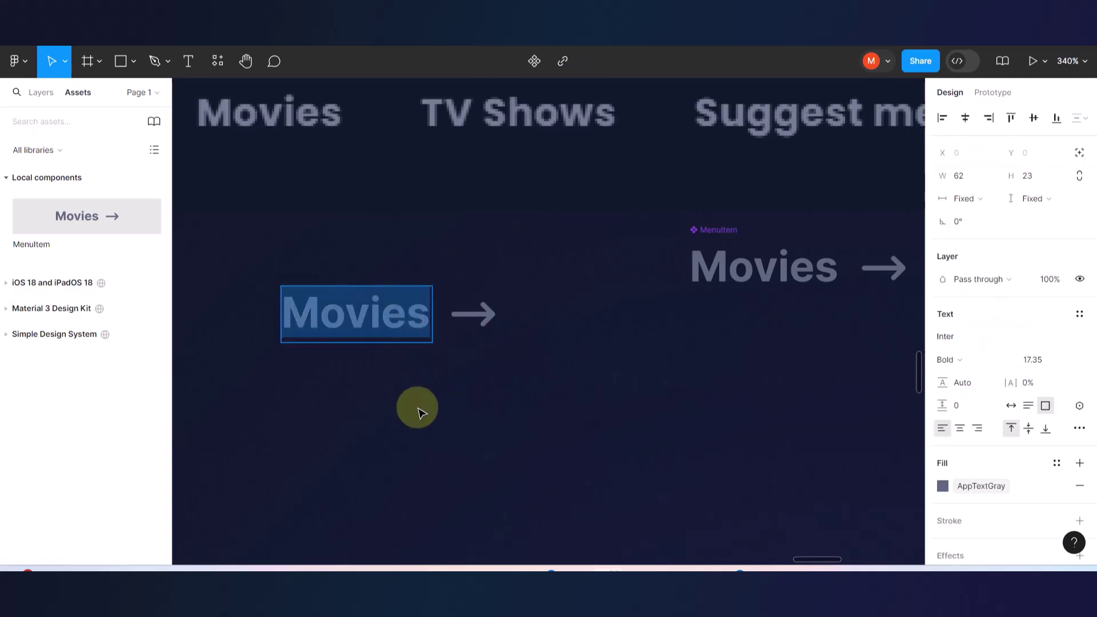
{"action": "key", "text": "Escape"}
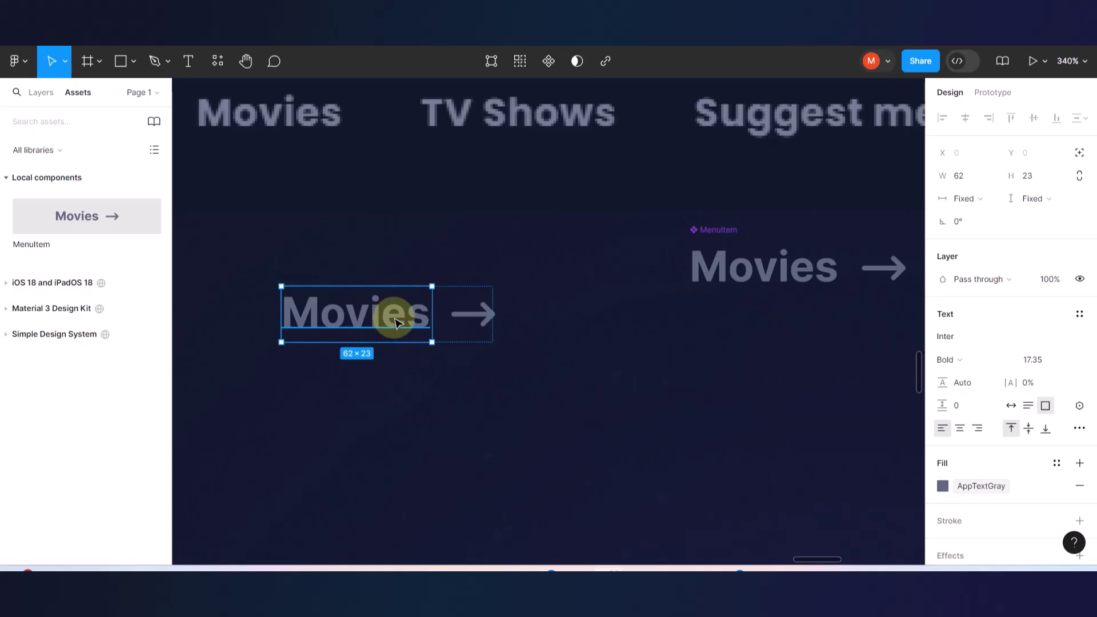
{"action": "key", "text": "shift+a"}
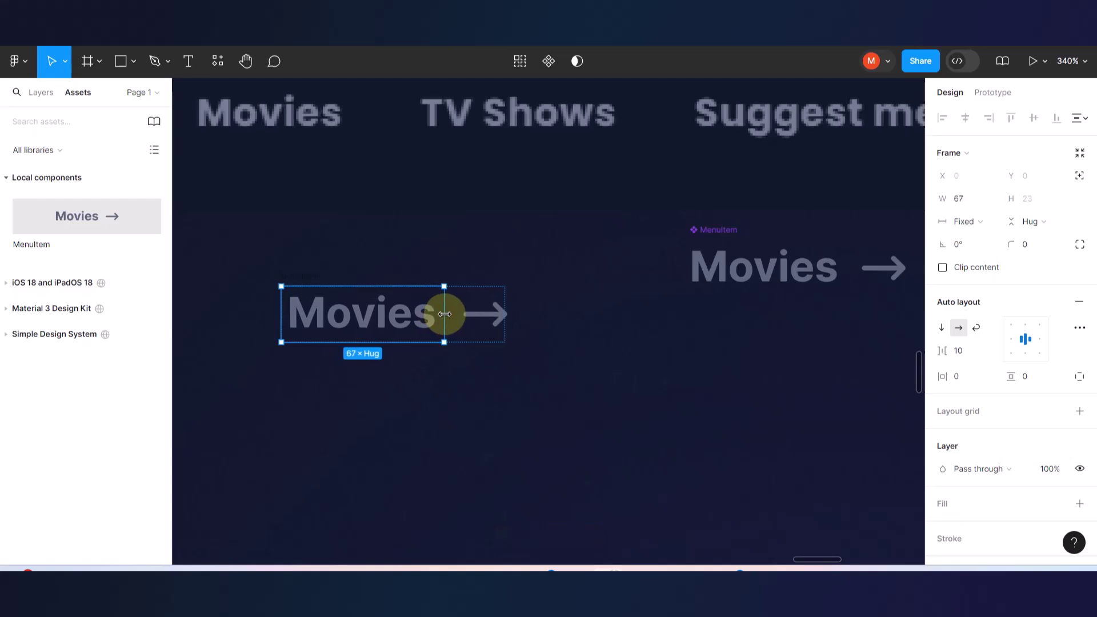
- Test the nested frame by inserting nn in its Movies text, and remove the extra letters
{"action": "double_click", "coordinate": [423, 315]}
{"action": "left_click", "coordinate": [420, 316]}
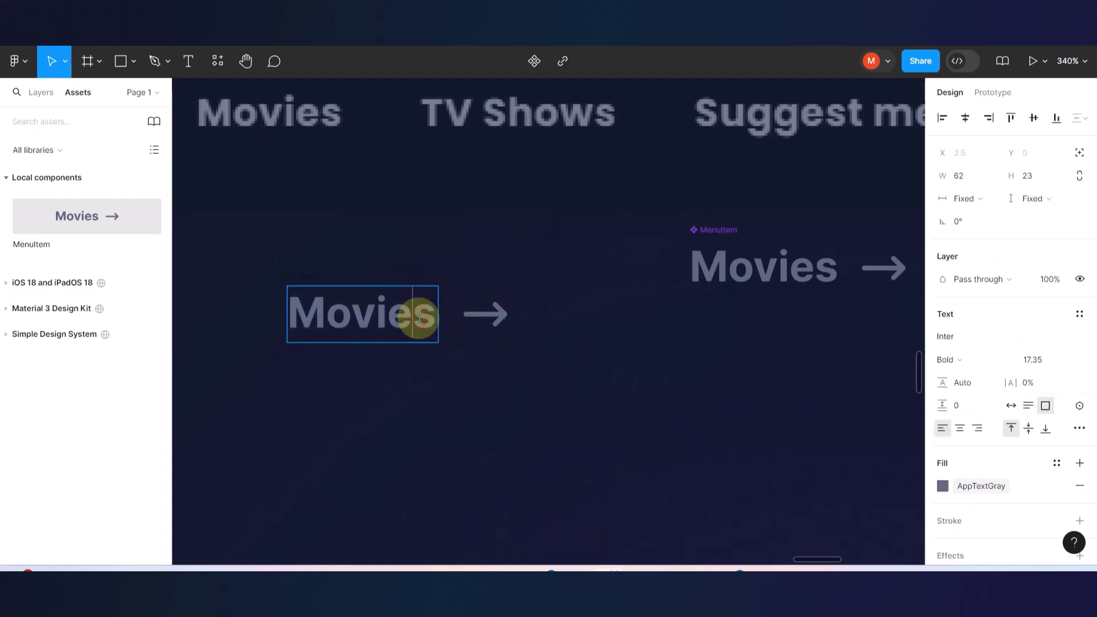
{"action": "type", "text": "nn"}
{"action": "key", "text": "BackSpace"}
{"action": "key", "text": "BackSpace"}
{"action": "key", "text": "ctrl+a"}
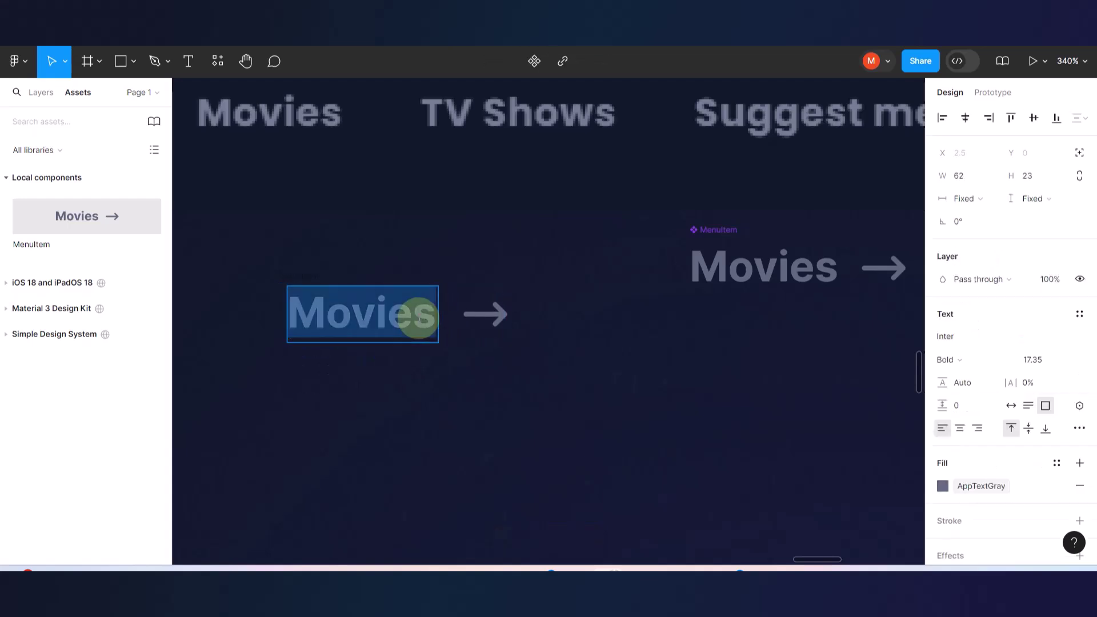
{"action": "key", "text": "Escape"}
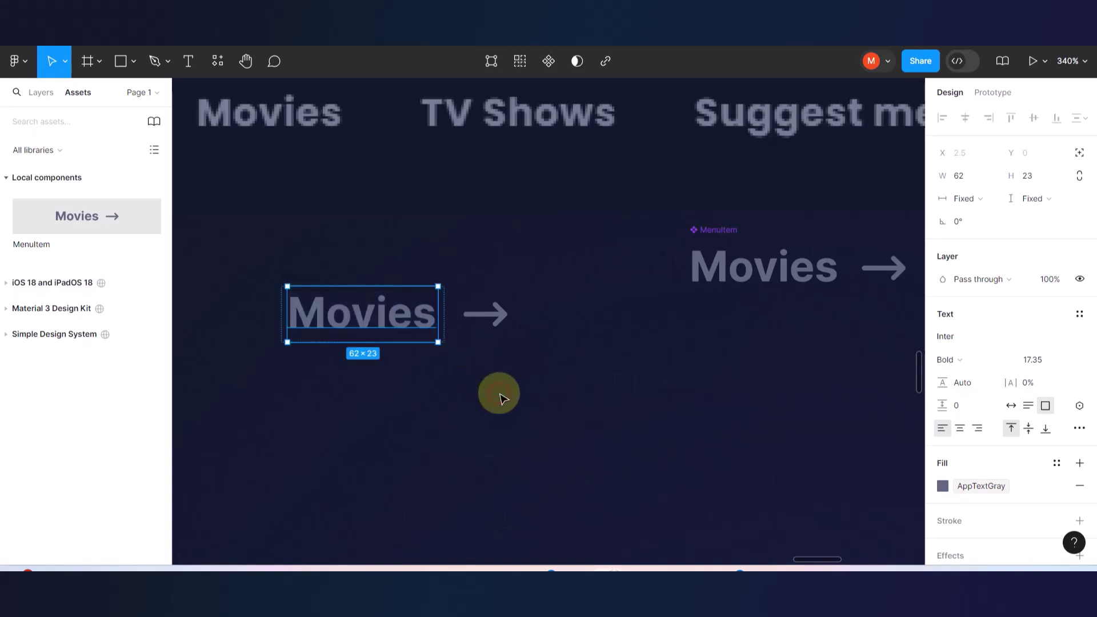
{"action": "key", "text": "Escape"}
- Try widening the nested frame and inserting an n in its Movies text, and undo both changes
{"action": "left_click", "coordinate": [444, 320]}
{"action": "left_click_drag", "start_coordinate": [443, 319], "coordinate": [564, 314]}
{"action": "left_click", "coordinate": [466, 314]}
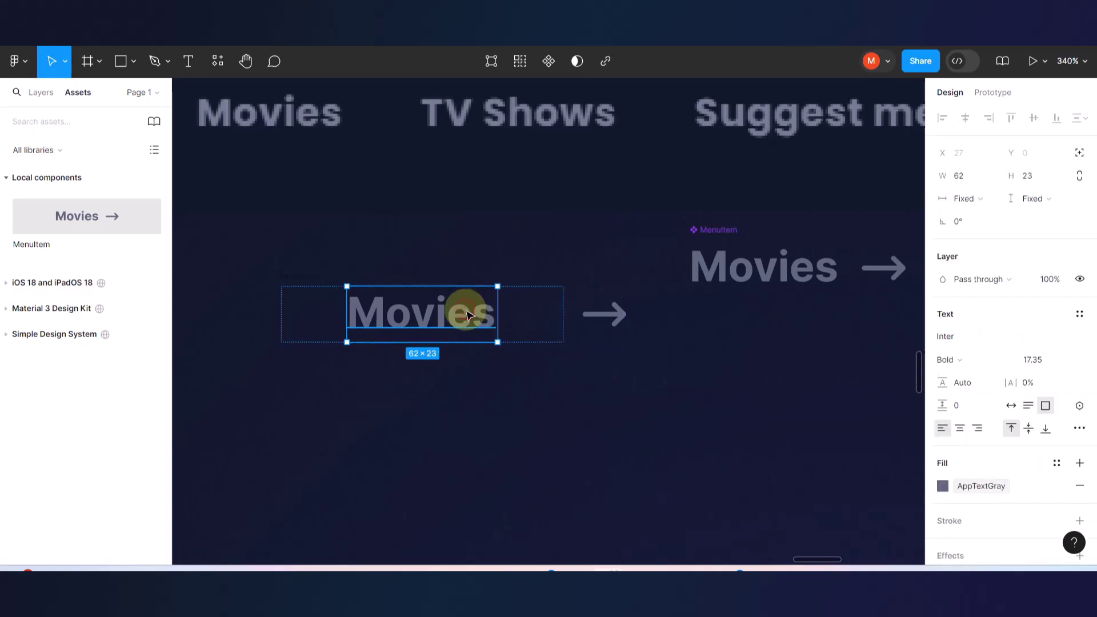
{"action": "double_click", "coordinate": [466, 315]}
{"action": "left_click", "coordinate": [466, 312]}
{"action": "type", "text": "n"}
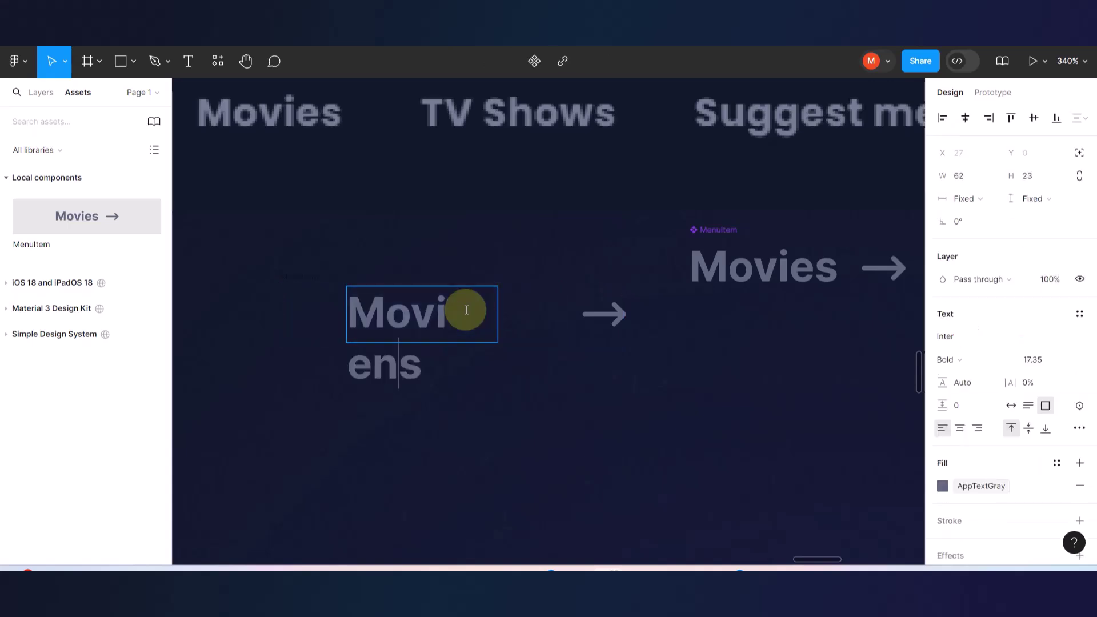
{"action": "key", "text": "ctrl+z"}
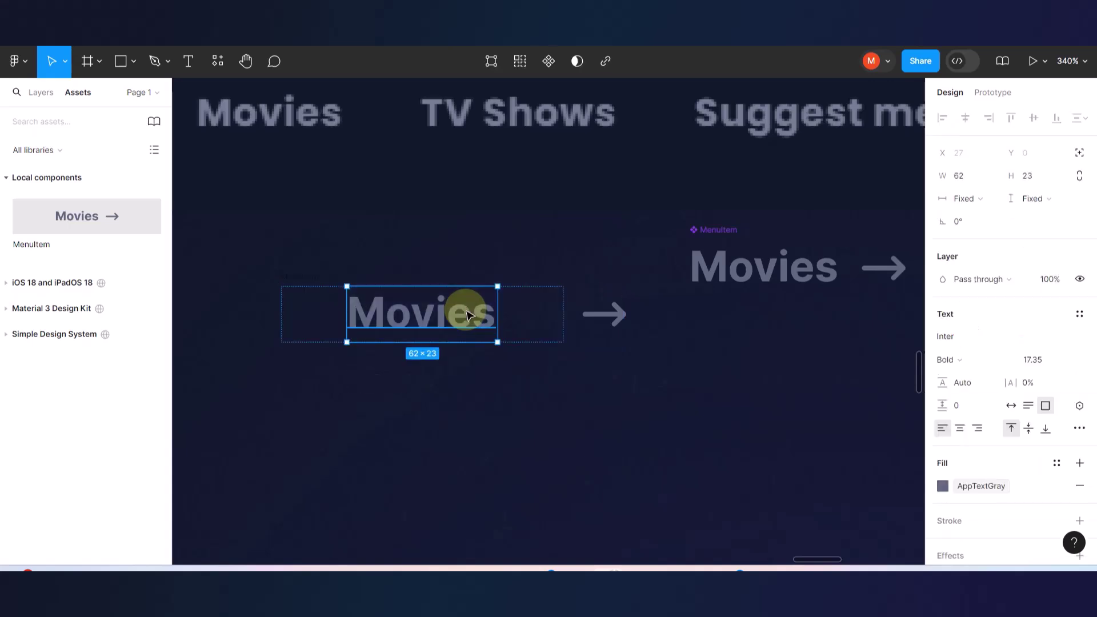
{"action": "key", "text": "ctrl+z"}
{"action": "left_click", "coordinate": [448, 368]}
- Try replacing the nested frame's Movies text with a run of n letters, and undo the typing
{"action": "left_click", "coordinate": [416, 314]}
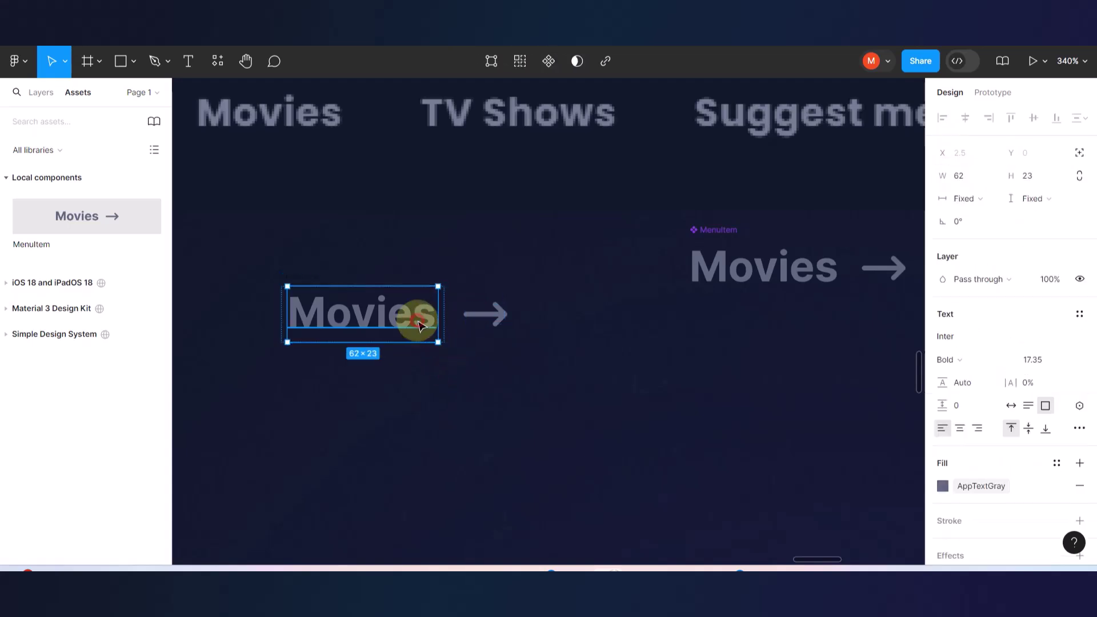
{"action": "double_click", "coordinate": [417, 317]}
{"action": "type", "text": "nnnnnnn"}
{"action": "key", "text": "ctrl+z"}
{"action": "key", "text": "Escape"}
{"action": "left_click", "coordinate": [413, 396]}
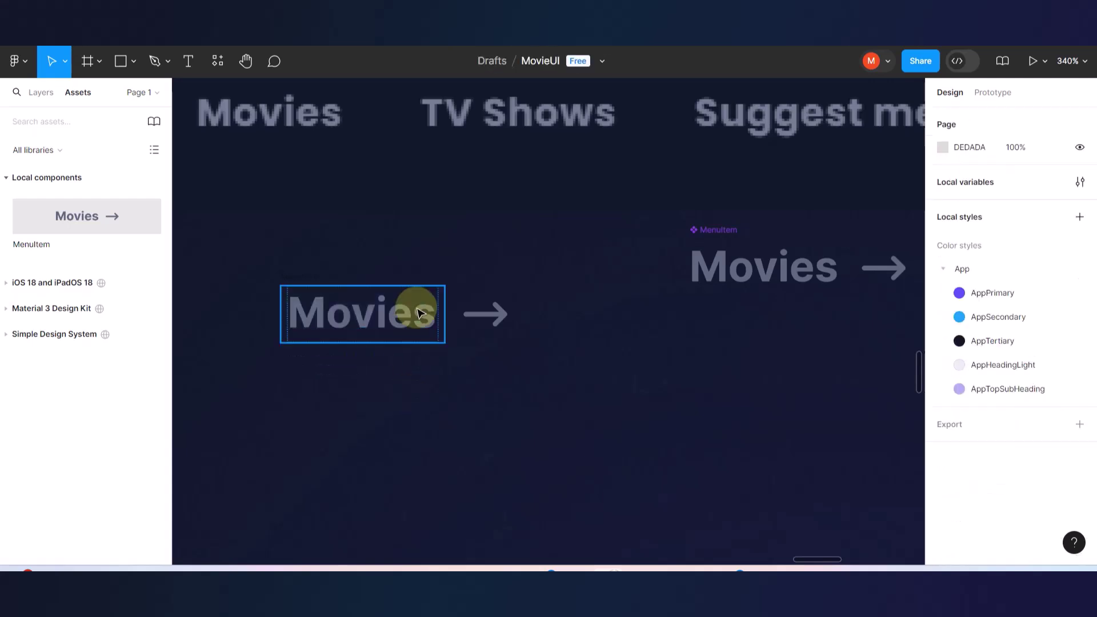
- Try to undo the recent edits to the nested Movies frame, and reselect the frame
{"action": "key", "text": "ctrl+z"}
{"action": "key", "text": "ctrl+z"}
{"action": "key", "text": "ctrl+z"}
{"action": "key", "text": "ctrl+z"}
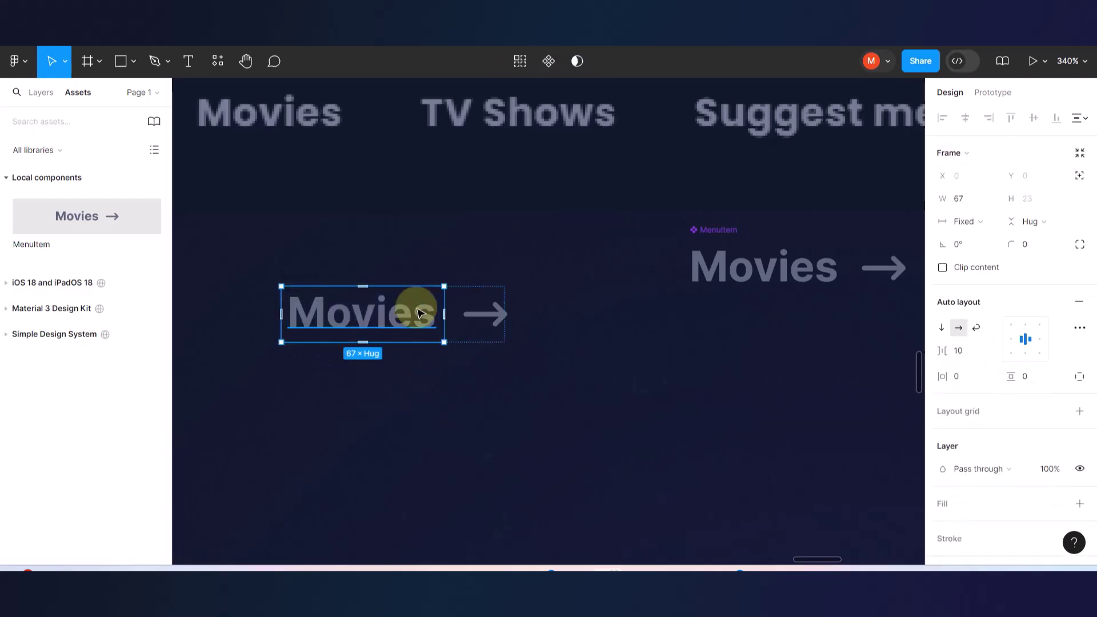
{"action": "key", "text": "ctrl+z"}
{"action": "key", "text": "Return"}
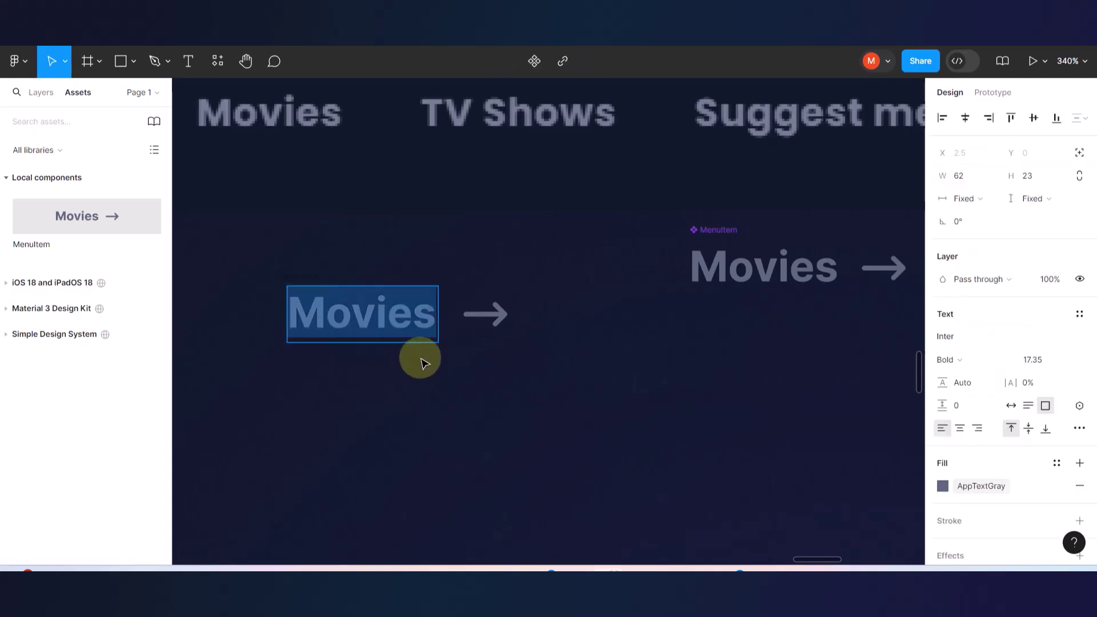
{"action": "key", "text": "Escape"}
{"action": "left_click", "coordinate": [444, 424]}
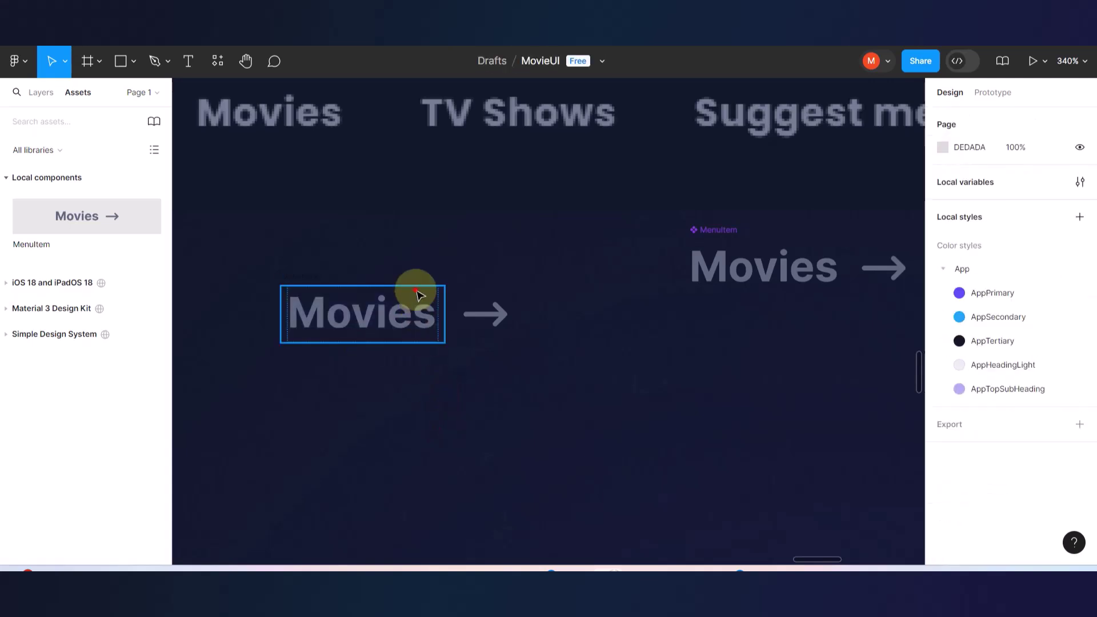
{"action": "left_click", "coordinate": [416, 296]}
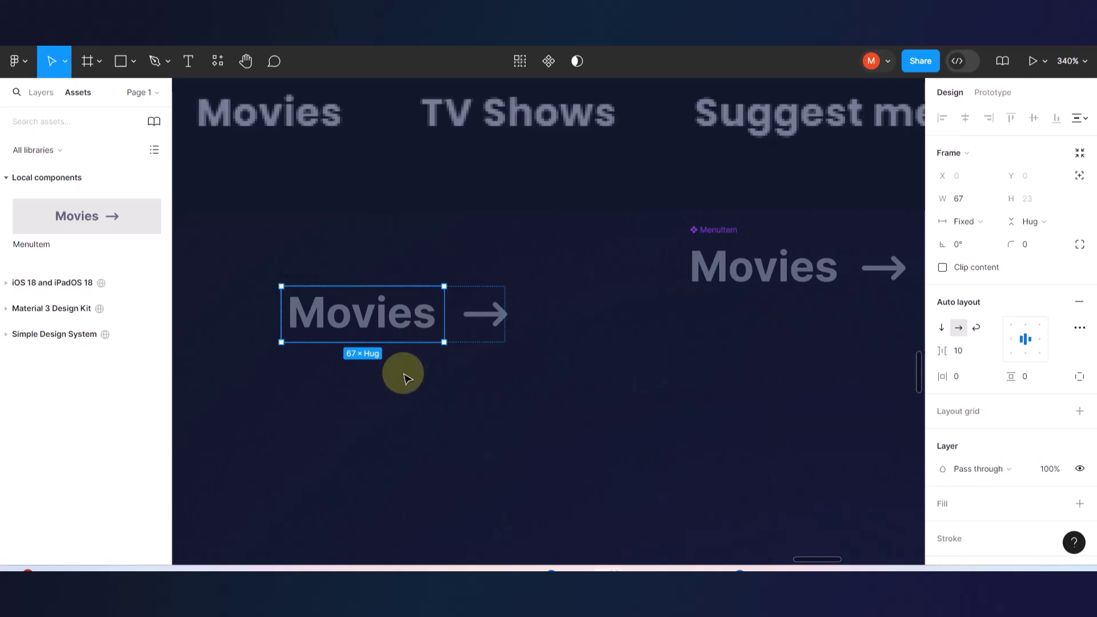
- Undo the nested auto layout frame around the Movies text and the trial letters typed before it
{"action": "key", "text": "ctrl+z"}
{"action": "key", "text": "ctrl+z"}
{"action": "key", "text": "ctrl+z"}
{"action": "key", "text": "ctrl+z"}
{"action": "key", "text": "ctrl+z"}
{"action": "key", "text": "ctrl+z"}
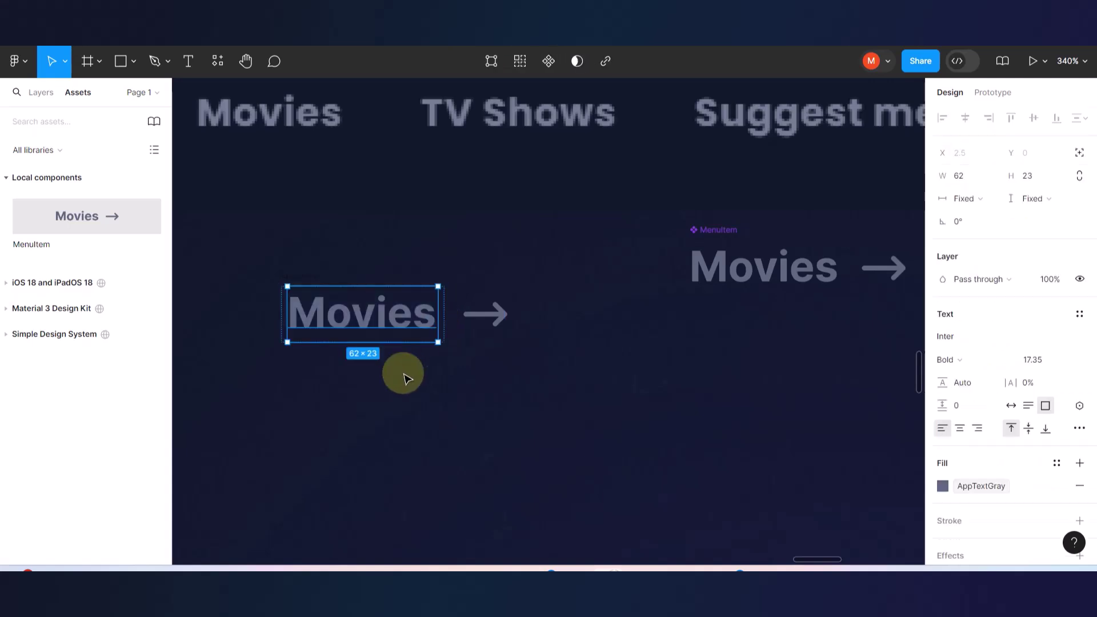
{"action": "key", "text": "ctrl+z"}
{"action": "key", "text": "ctrl+z"}
{"action": "key", "text": "ctrl+z"}
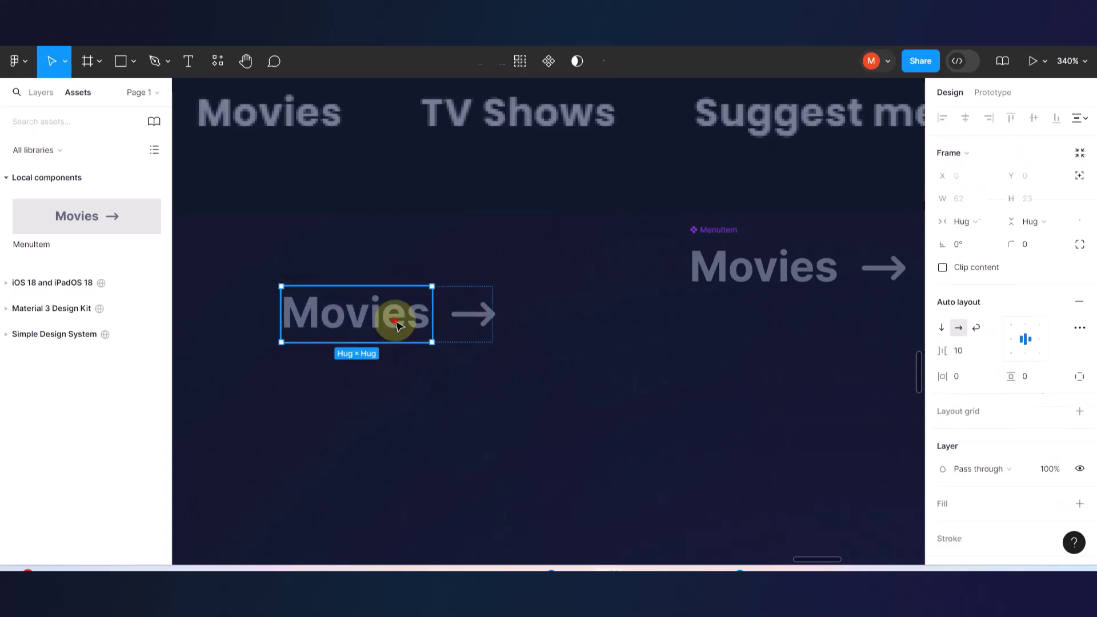
{"action": "key", "text": "ctrl+z"}
{"action": "key", "text": "ctrl+z"}
{"action": "key", "text": "ctrl+z"}
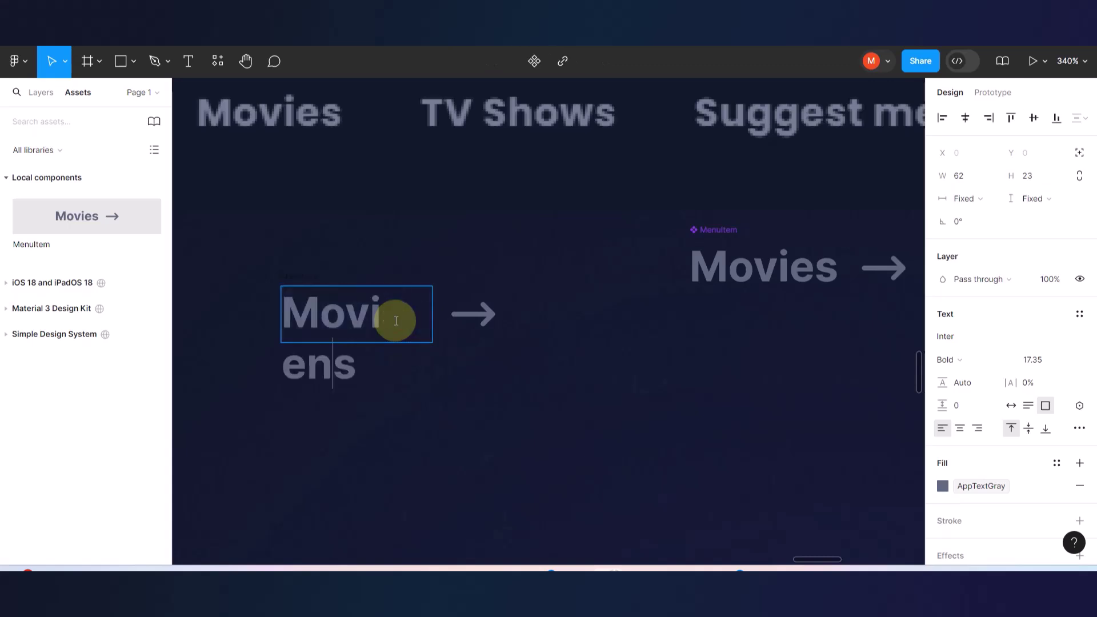
{"action": "key", "text": "ctrl+z"}
{"action": "key", "text": "ctrl+z"}
{"action": "key", "text": "ctrl+z"}
{"action": "key", "text": "ctrl+z"}
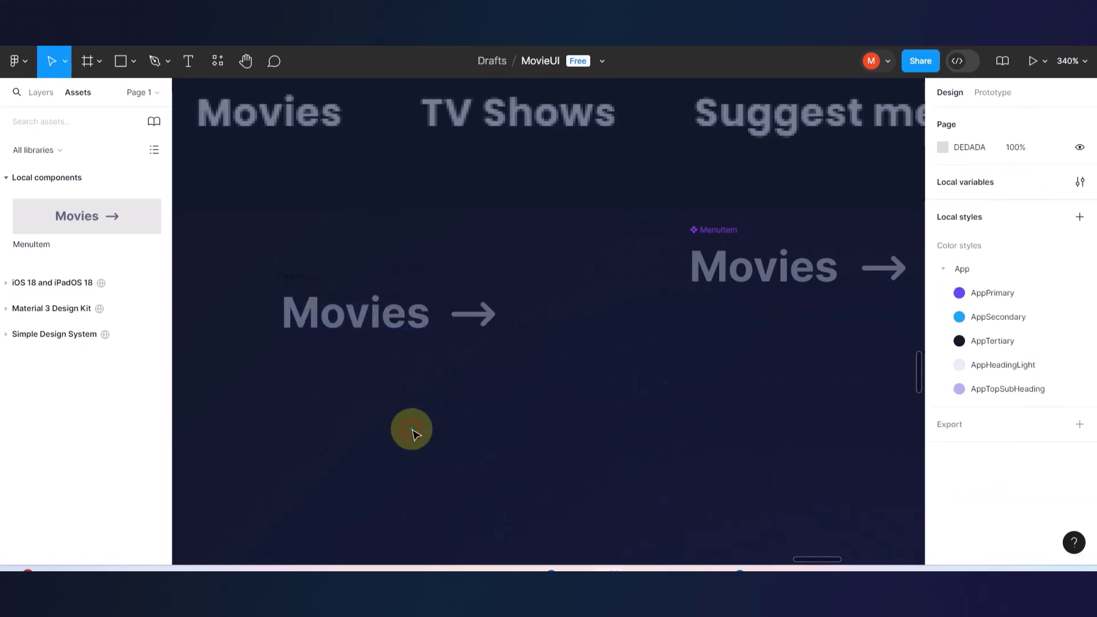
- Undo the remaining trial edits to the Movies text of the non-component menu item
{"action": "key", "text": "ctrl+z"}
{"action": "key", "text": "ctrl+z"}
{"action": "key", "text": "ctrl+z"}
{"action": "key", "text": "ctrl+z"}
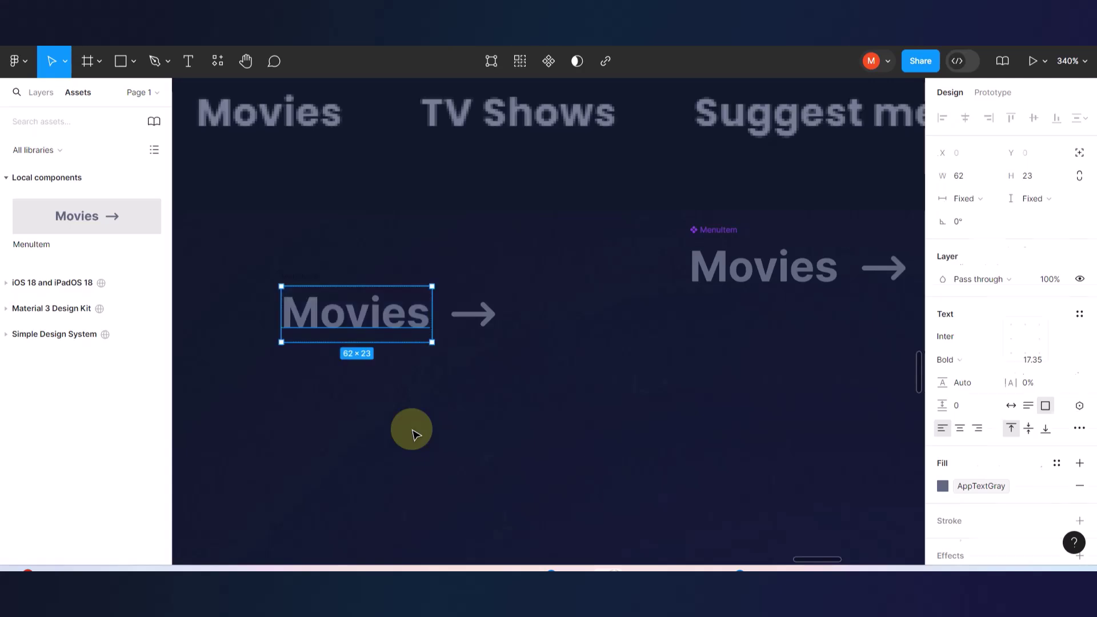
{"action": "key", "text": "ctrl+z"}
{"action": "key", "text": "ctrl+z"}
{"action": "key", "text": "ctrl+z"}
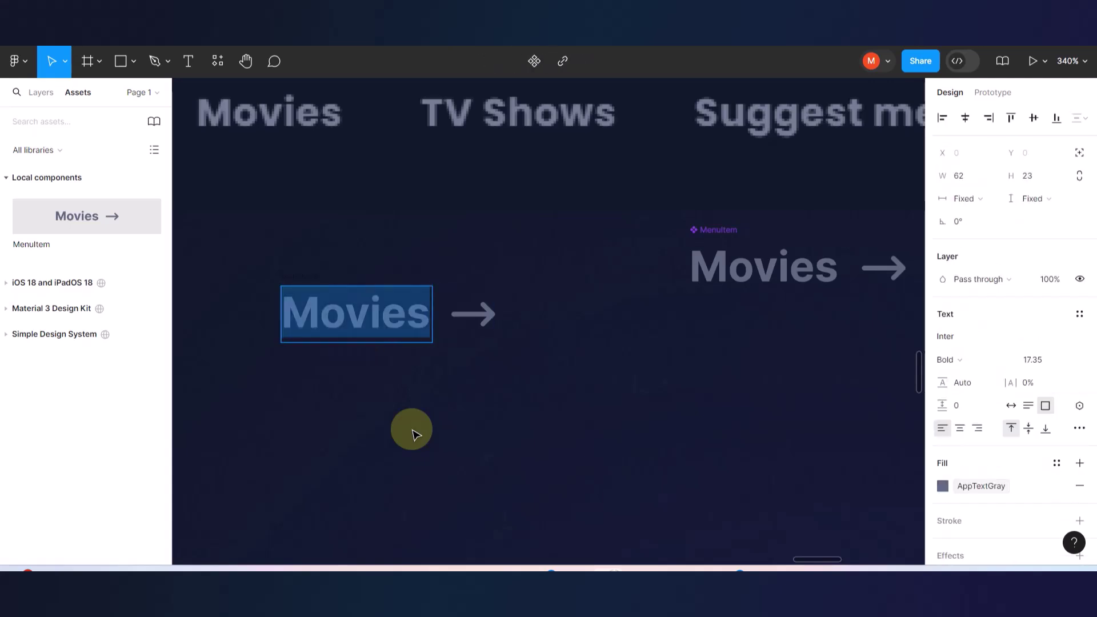
- Try adding an n at the end of the fixed-width Movies text, and delete the letter
{"action": "left_click", "coordinate": [436, 314]}
{"action": "double_click", "coordinate": [425, 314]}
{"action": "left_click", "coordinate": [426, 313]}
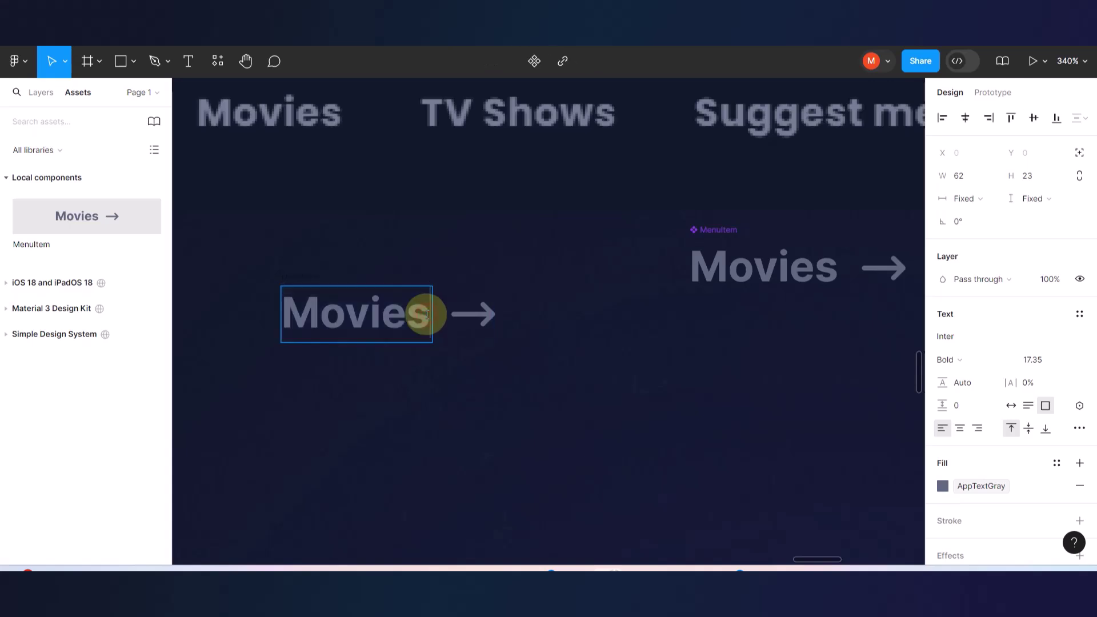
{"action": "type", "text": "n"}
{"action": "key", "text": "BackSpace"}
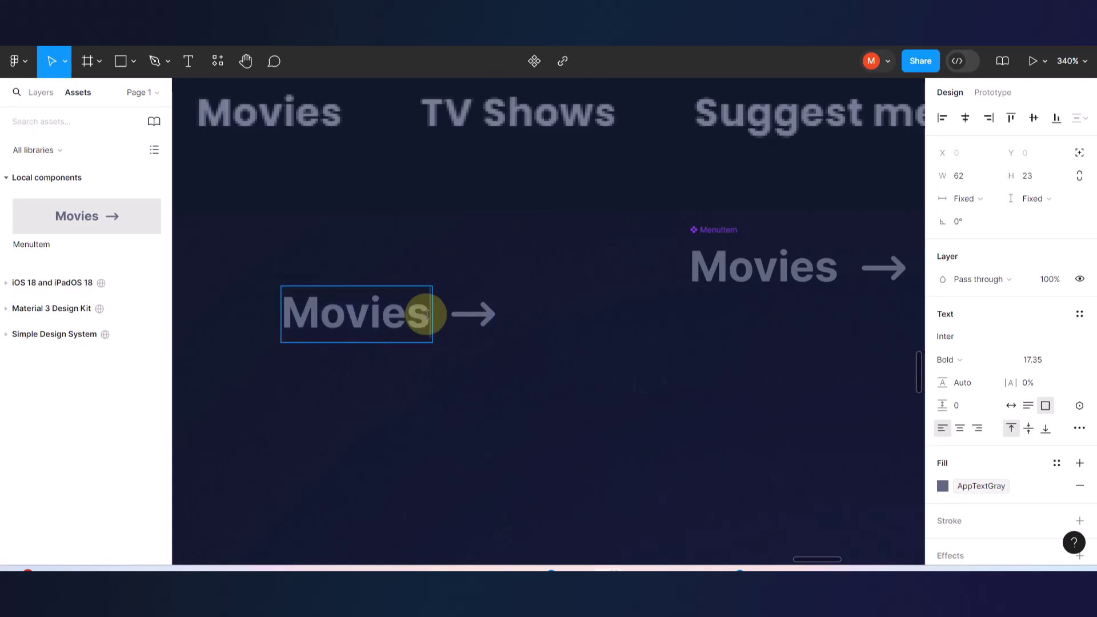
- Set the Movies text layer's width to Hug contents within the auto layout frame
{"action": "left_click", "coordinate": [436, 416]}
{"action": "left_click", "coordinate": [315, 303]}
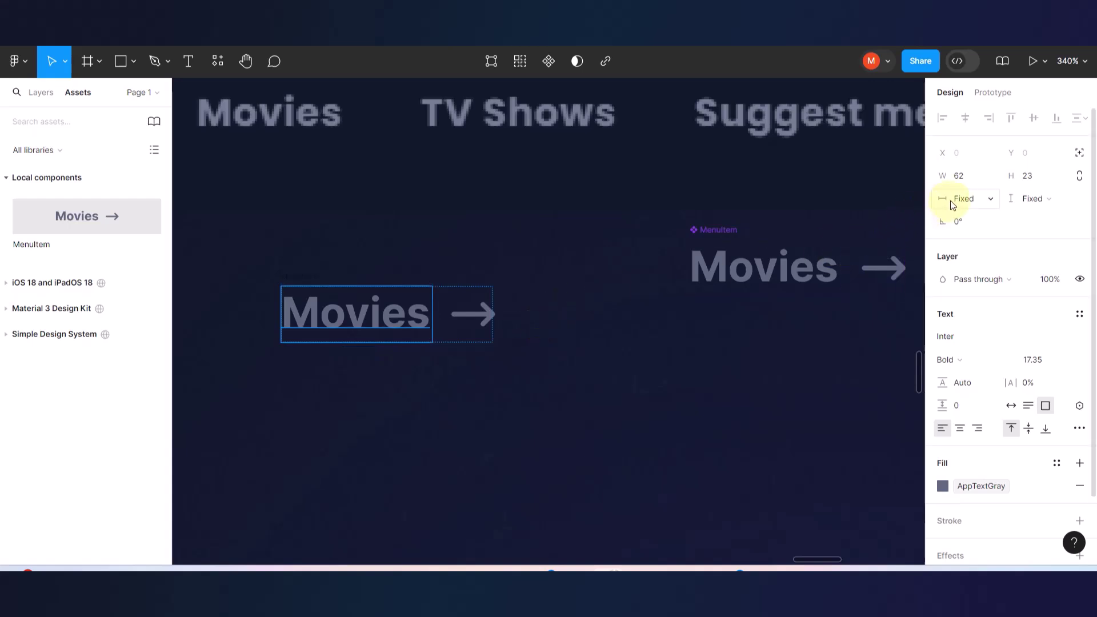
{"action": "left_click", "coordinate": [991, 201]}
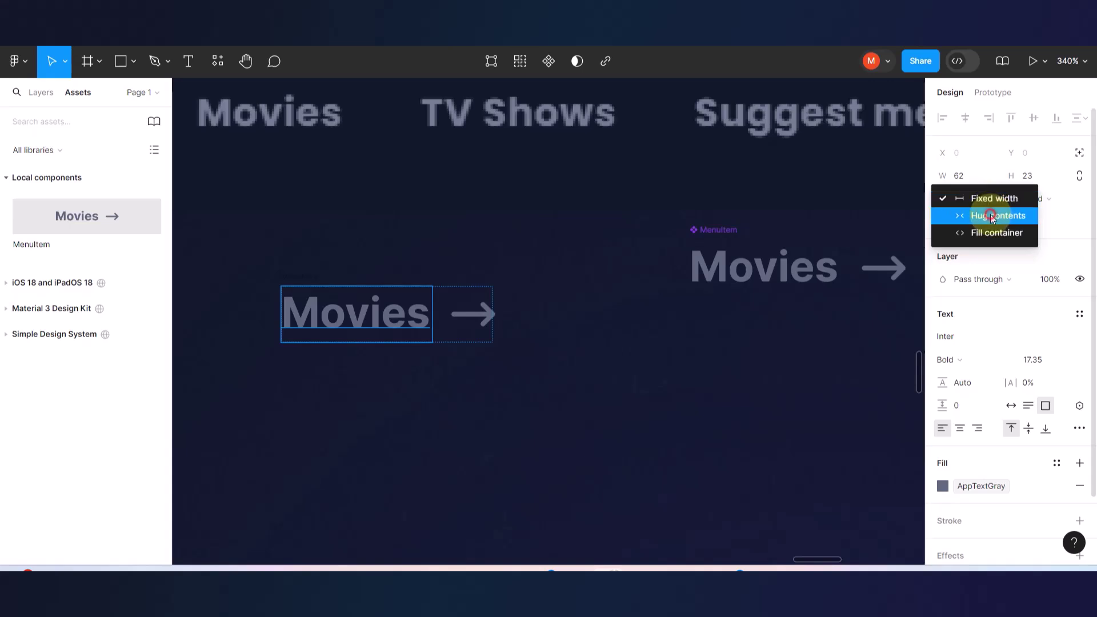
{"action": "left_click", "coordinate": [991, 216]}
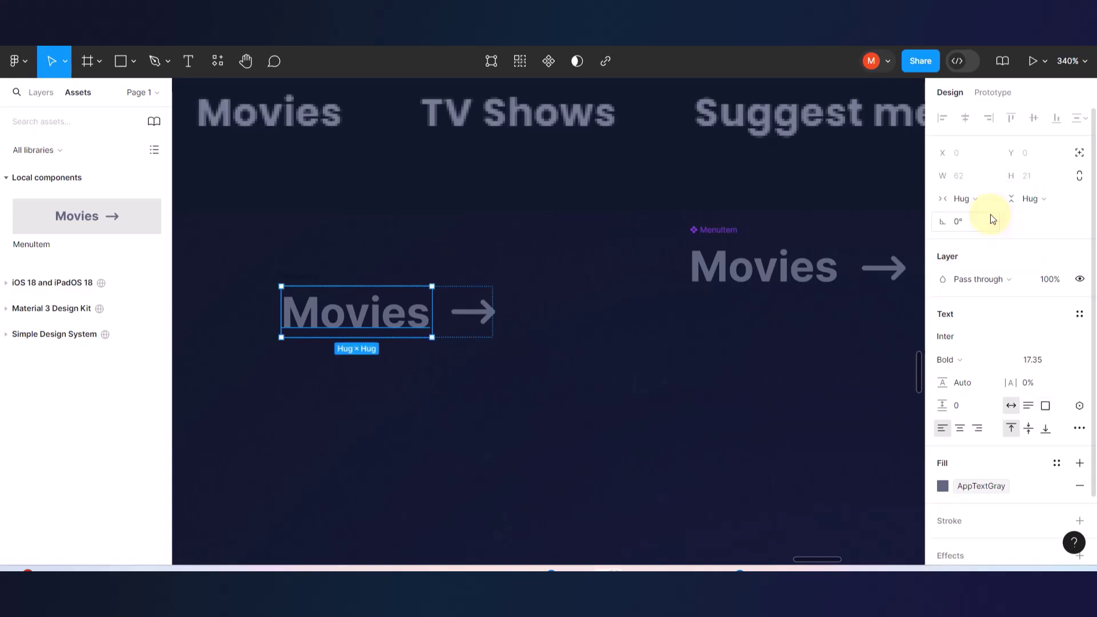
- Test the hugging Movies text by inserting an m before its last letter, and remove it
{"action": "double_click", "coordinate": [399, 311]}
{"action": "left_click", "coordinate": [401, 311]}
{"action": "type", "text": "m"}
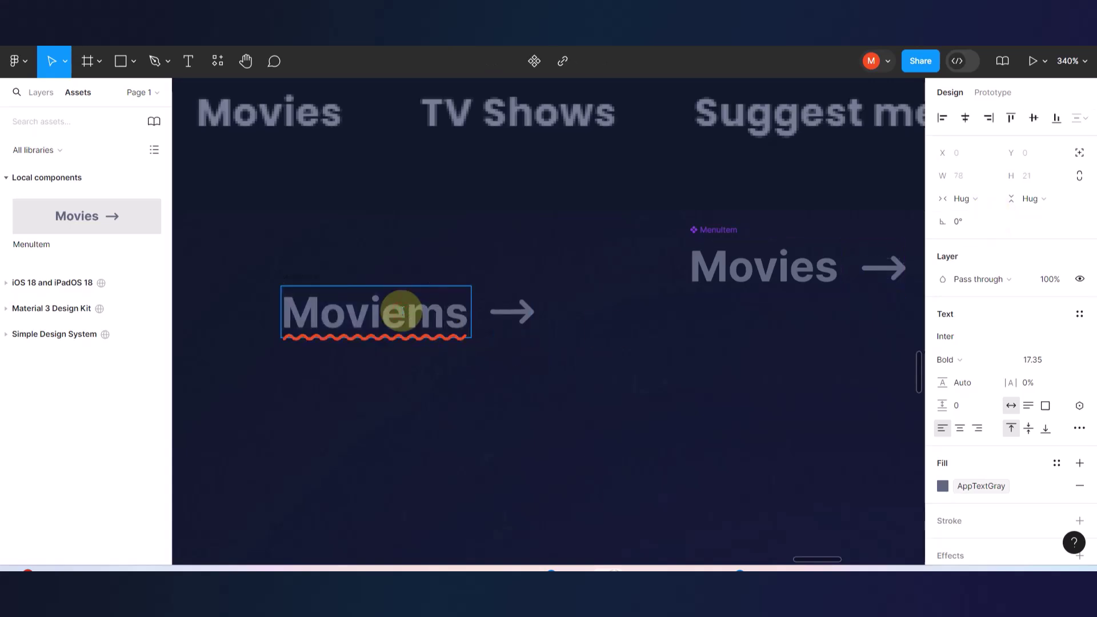
{"action": "key", "text": "BackSpace"}
{"action": "key", "text": "Escape"}
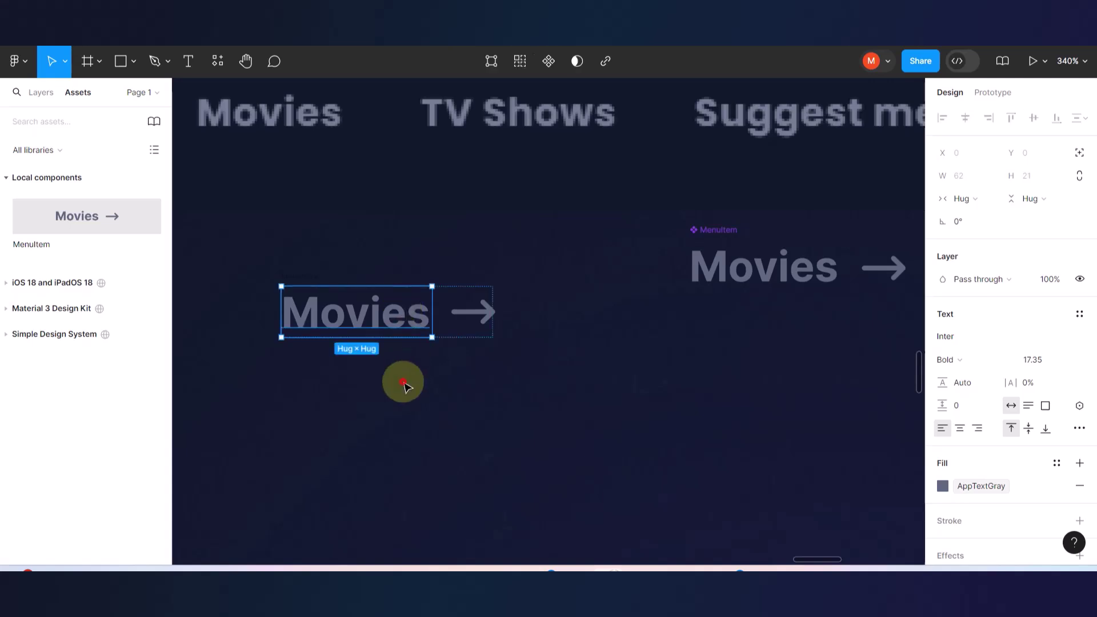
{"action": "double_click", "coordinate": [417, 319]}
{"action": "left_click", "coordinate": [416, 318]}
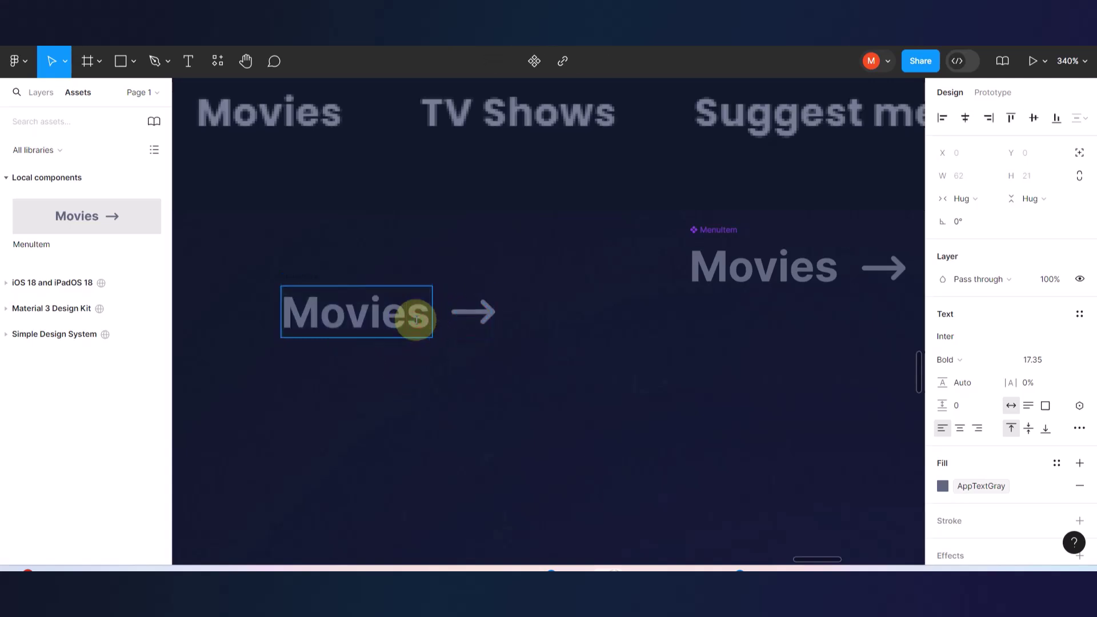
{"action": "key", "text": "Escape"}
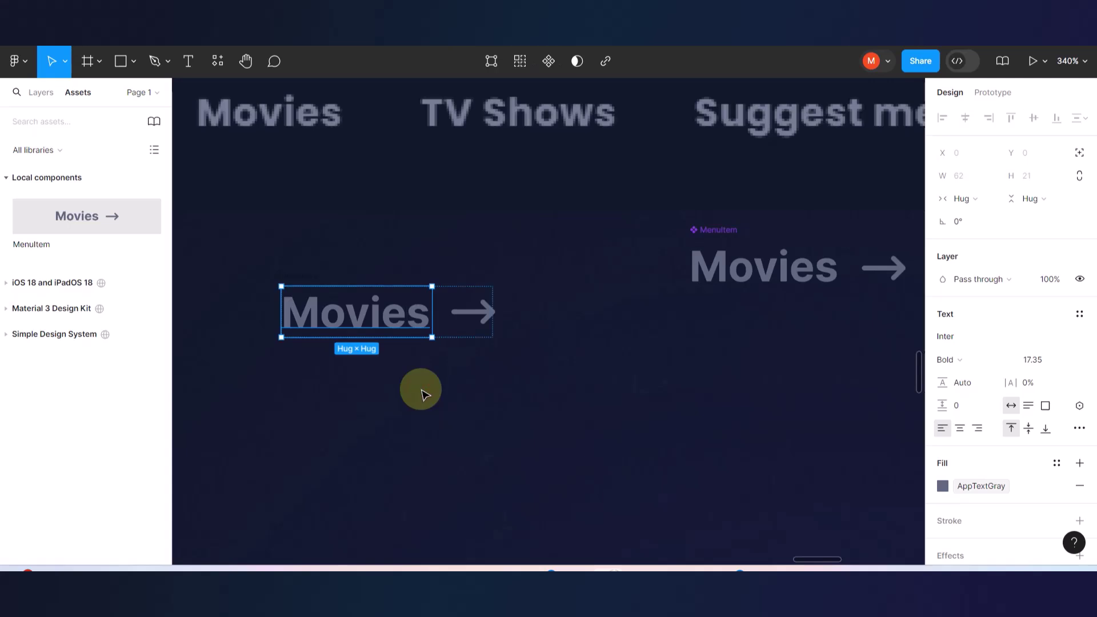
- Turn the MenuItem auto layout frame with the hugging text into a component
{"action": "left_click", "coordinate": [423, 392]}
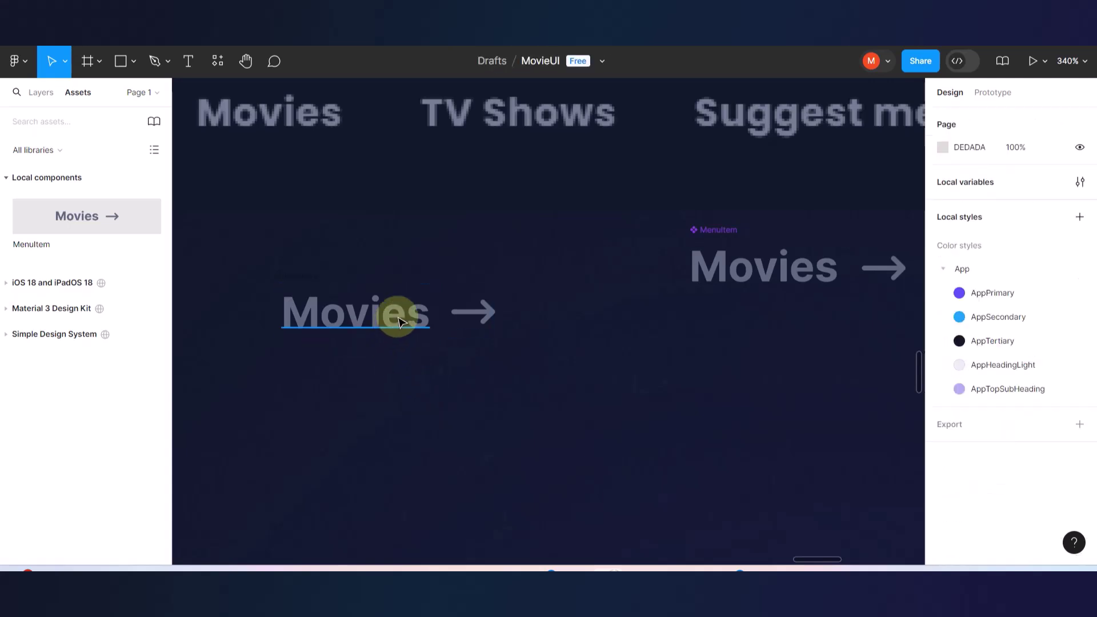
{"action": "left_click", "coordinate": [305, 278]}
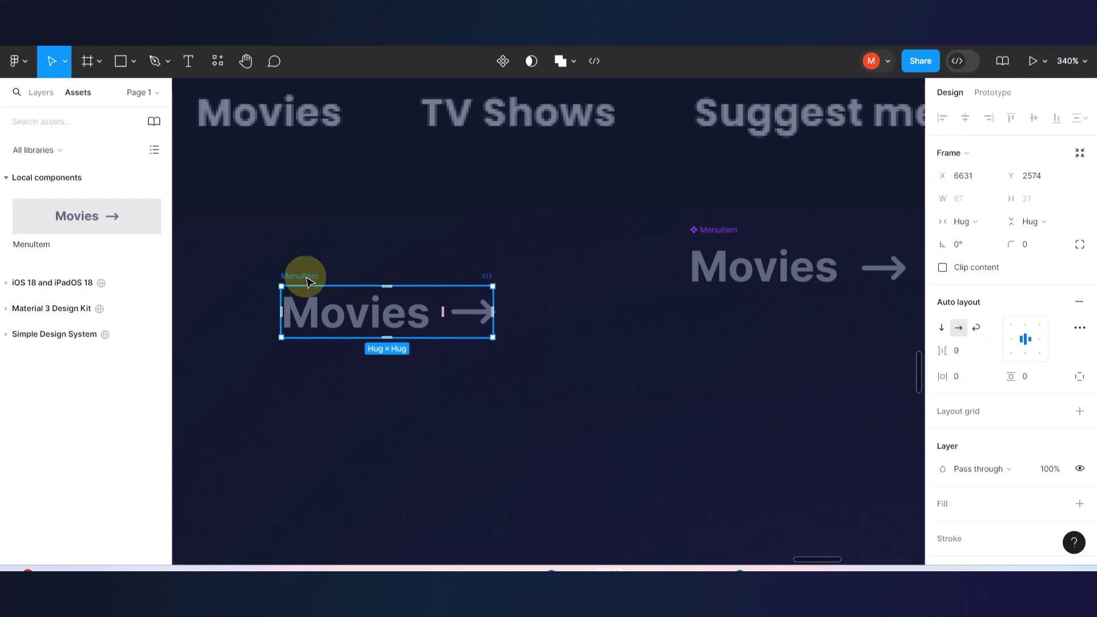
{"action": "left_click", "coordinate": [502, 62]}
- Test the new component's Movies text by inserting mn, and delete the trial letters
{"action": "double_click", "coordinate": [397, 313]}
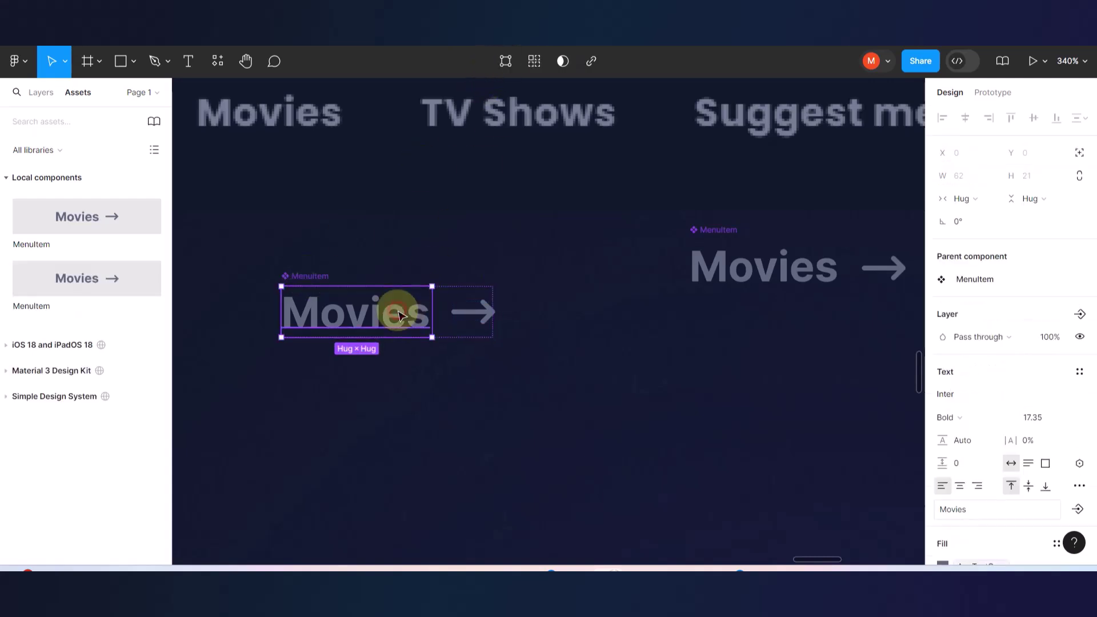
{"action": "double_click", "coordinate": [407, 316]}
{"action": "left_click", "coordinate": [408, 314]}
{"action": "type", "text": "mn"}
{"action": "key", "text": "BackSpace"}
{"action": "key", "text": "BackSpace"}
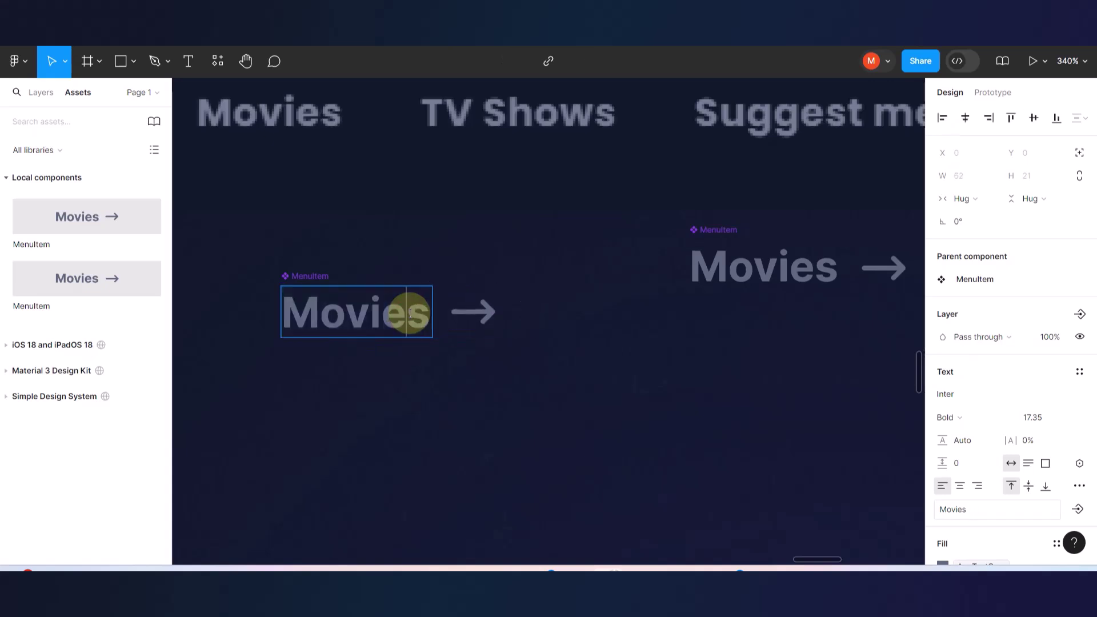
{"action": "left_click", "coordinate": [428, 399]}
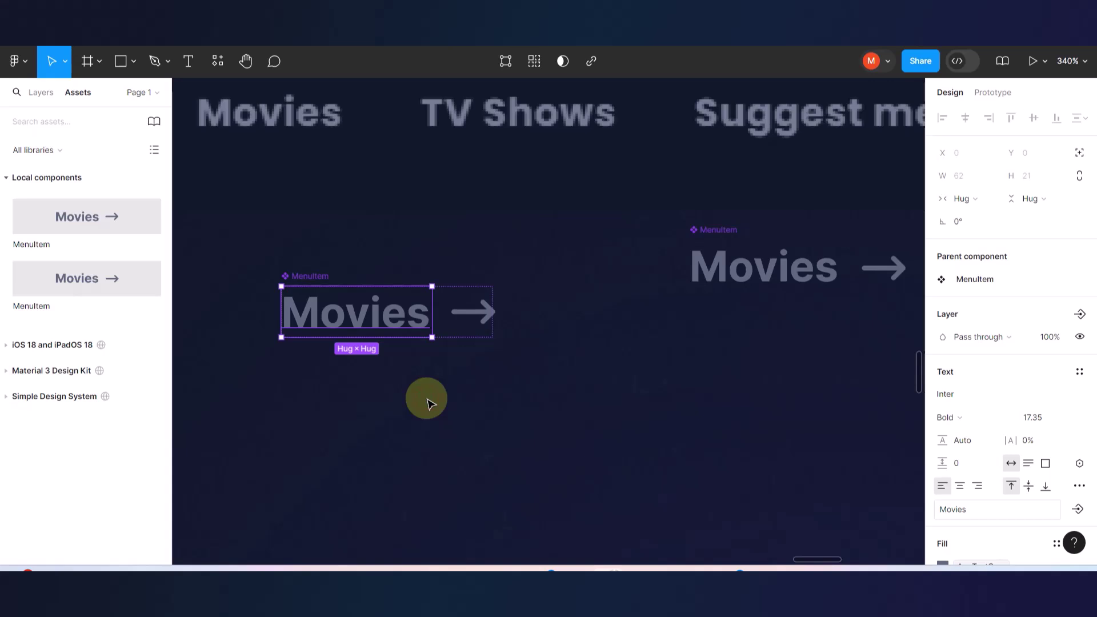
{"action": "left_click", "coordinate": [429, 394]}
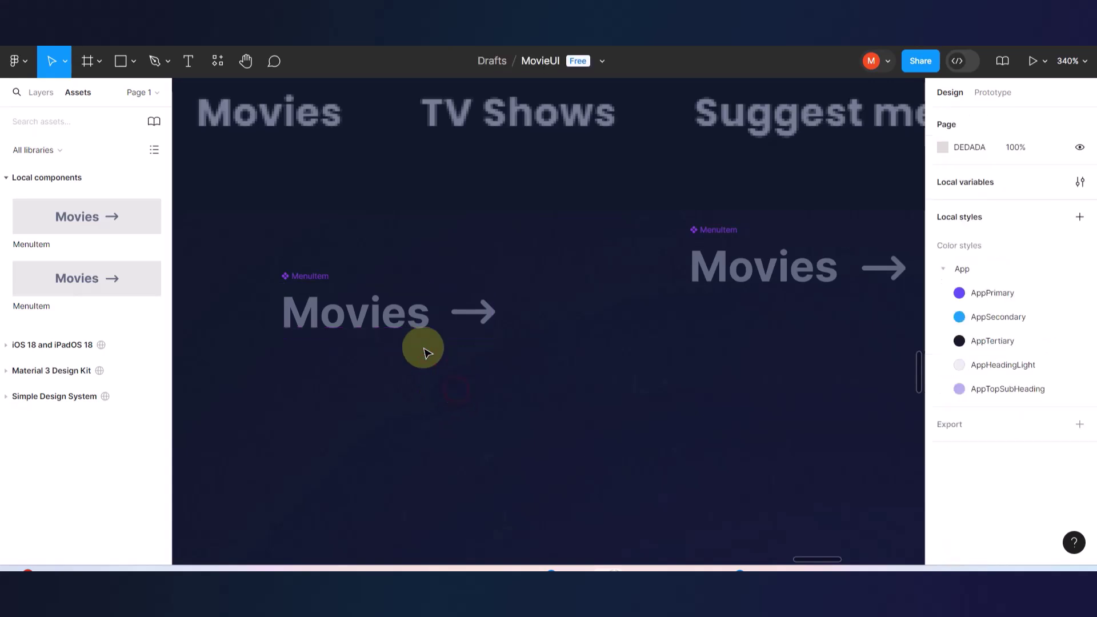
- Delete the old MenuItem component that sits beside the newly created one
{"action": "left_click", "coordinate": [312, 281]}
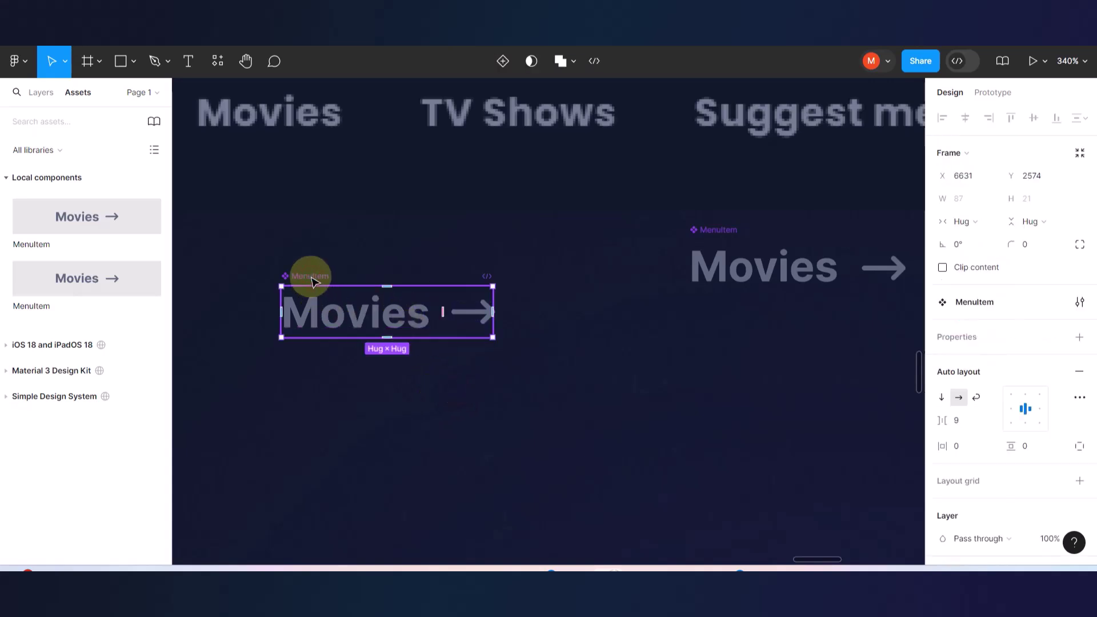
{"action": "scroll", "coordinate": [312, 280], "scroll_direction": "down", "scroll_amount": 5}
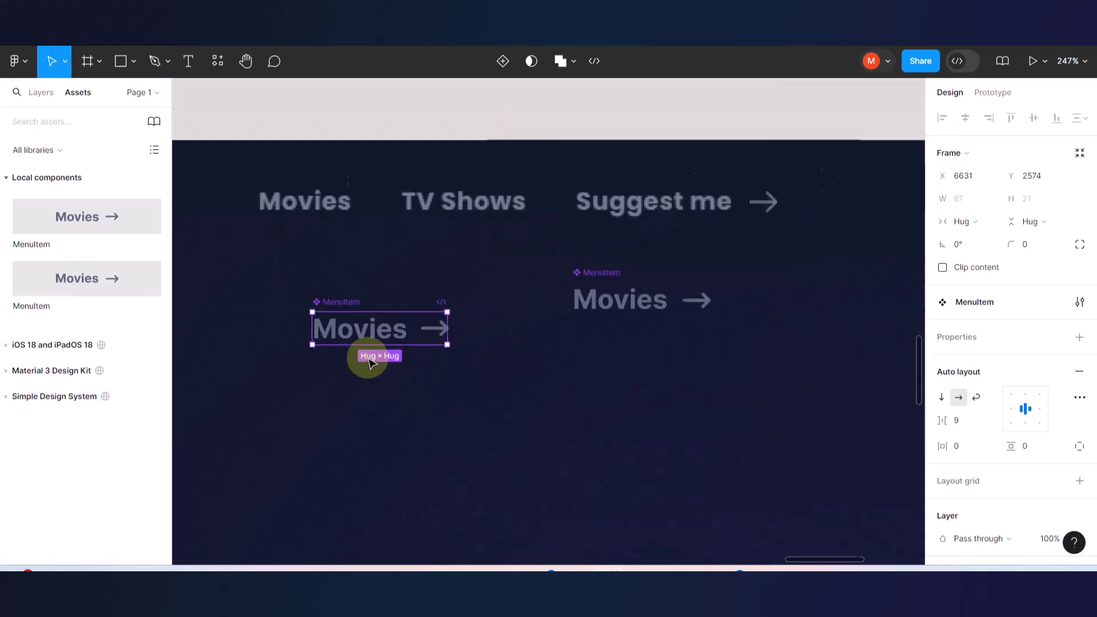
{"action": "left_click", "coordinate": [516, 308]}
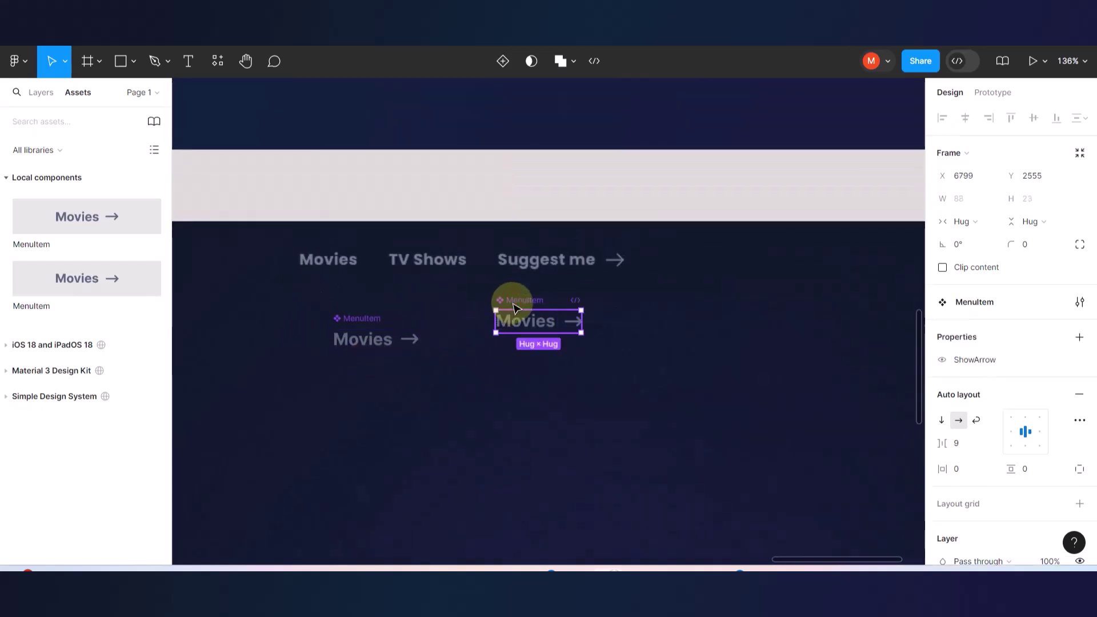
{"action": "key", "text": "Delete"}
- Delete the three old menu item instances, Movies, Mewe and Movies with arrow, from the design frame above the reference
{"action": "scroll", "coordinate": [510, 303], "scroll_direction": "down", "scroll_amount": 5}
{"action": "scroll", "coordinate": [509, 303], "scroll_direction": "up", "scroll_amount": 3}
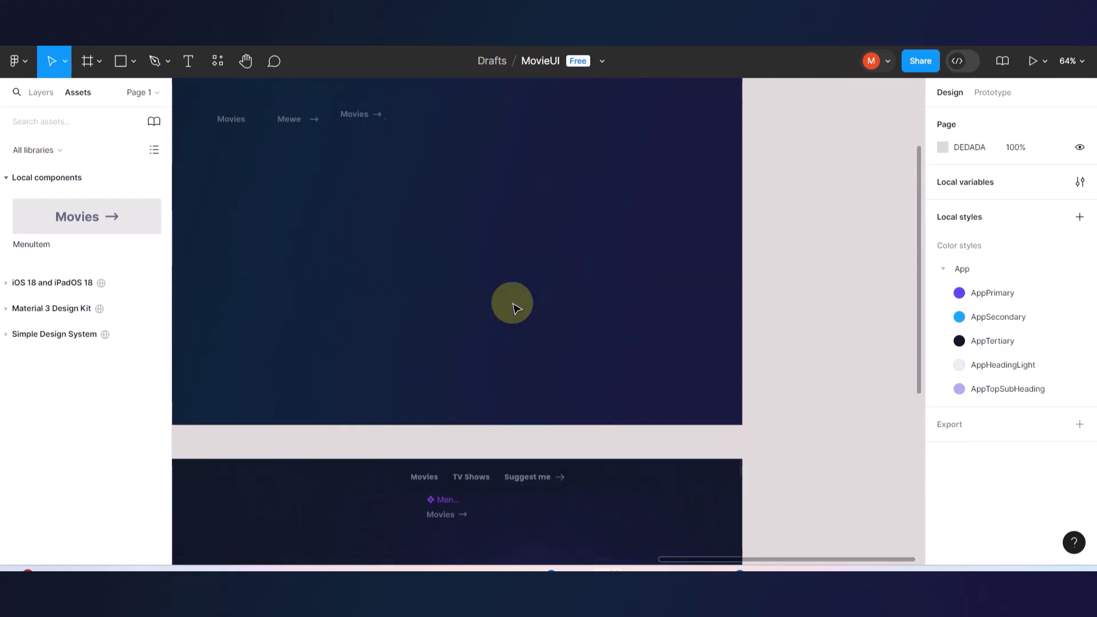
{"action": "scroll", "coordinate": [545, 213], "scroll_direction": "left", "scroll_amount": 4}
{"action": "left_click", "coordinate": [454, 157]}
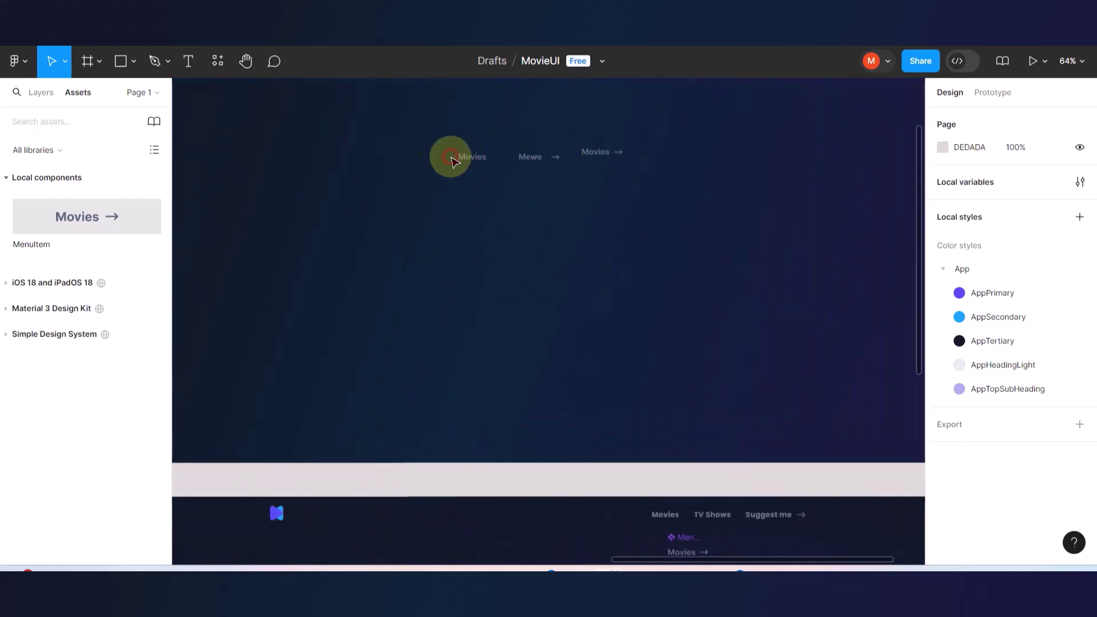
{"action": "key", "text": "Delete"}
{"action": "left_click", "coordinate": [524, 157]}
{"action": "key", "text": "Delete"}
{"action": "left_click", "coordinate": [598, 153]}
{"action": "key", "text": "Delete"}
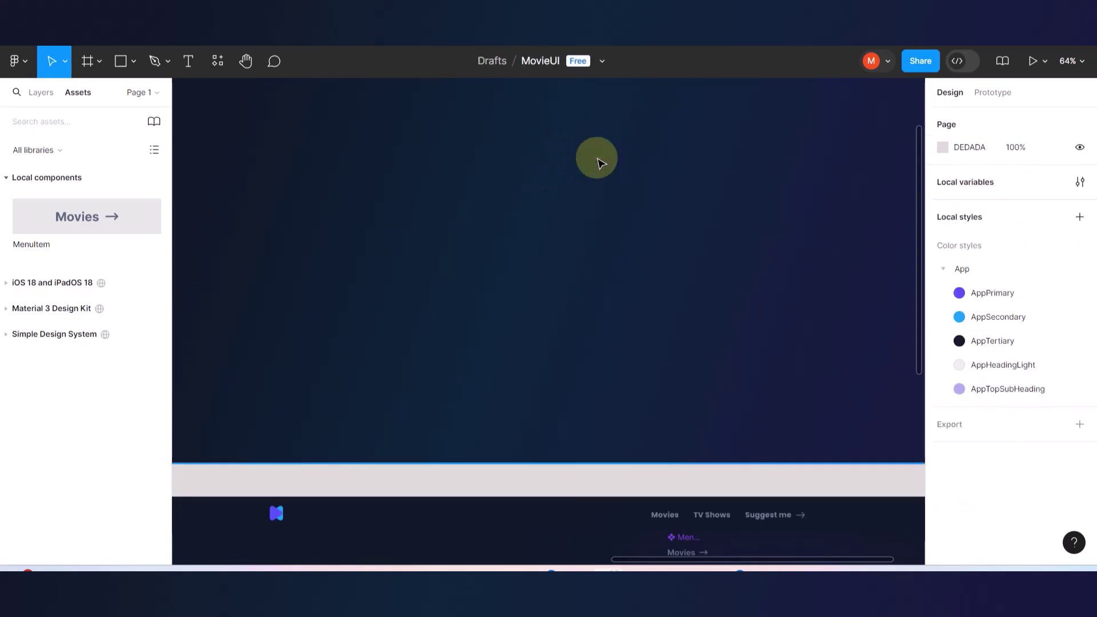
- Create a visibility property named ShowArrow with the value True for the arrow in the remaining MenuItem component
{"action": "scroll", "coordinate": [563, 279], "scroll_direction": "down", "scroll_amount": 5}
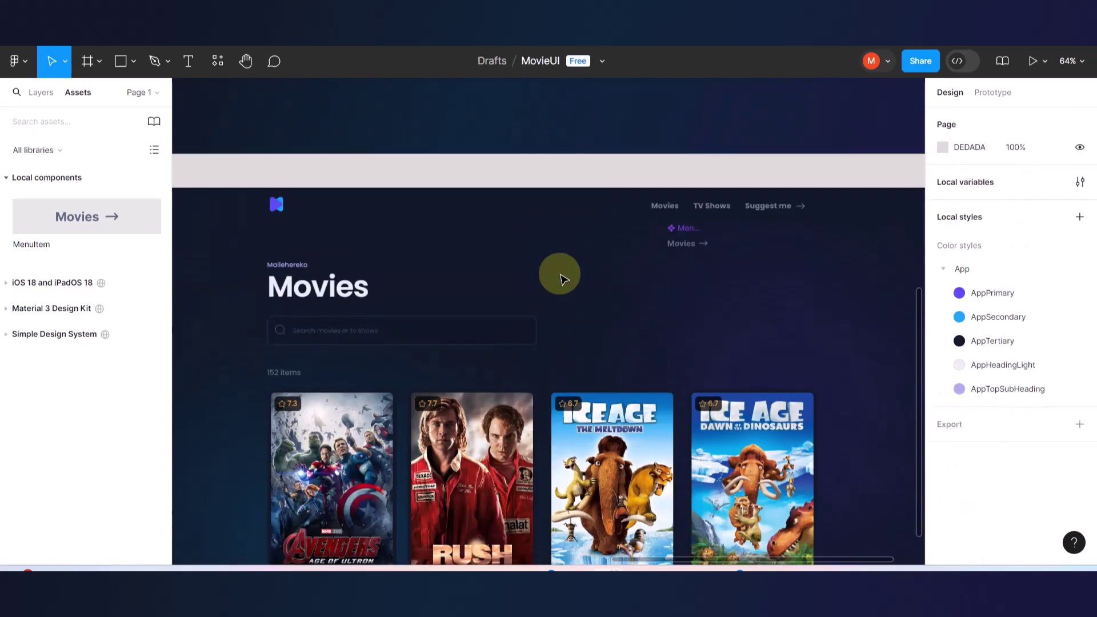
{"action": "scroll", "coordinate": [559, 279], "scroll_direction": "right", "scroll_amount": 5}
{"action": "scroll", "coordinate": [535, 286], "scroll_direction": "left", "scroll_amount": 3}
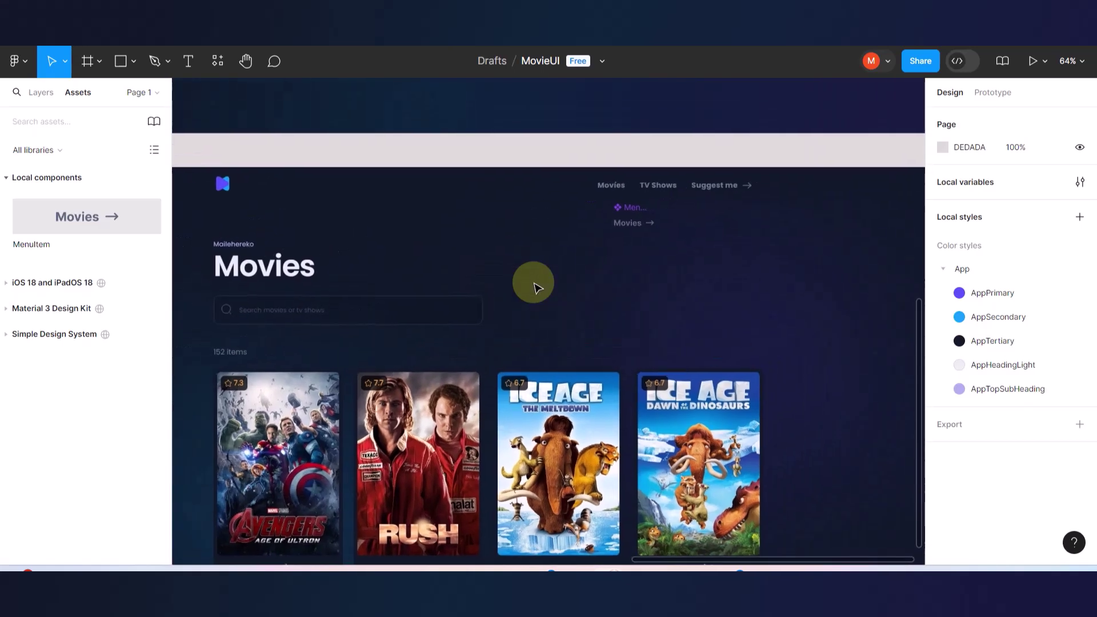
{"action": "scroll", "coordinate": [636, 246], "scroll_direction": "up", "scroll_amount": 5}
{"action": "scroll", "coordinate": [683, 219], "scroll_direction": "up", "scroll_amount": 3}
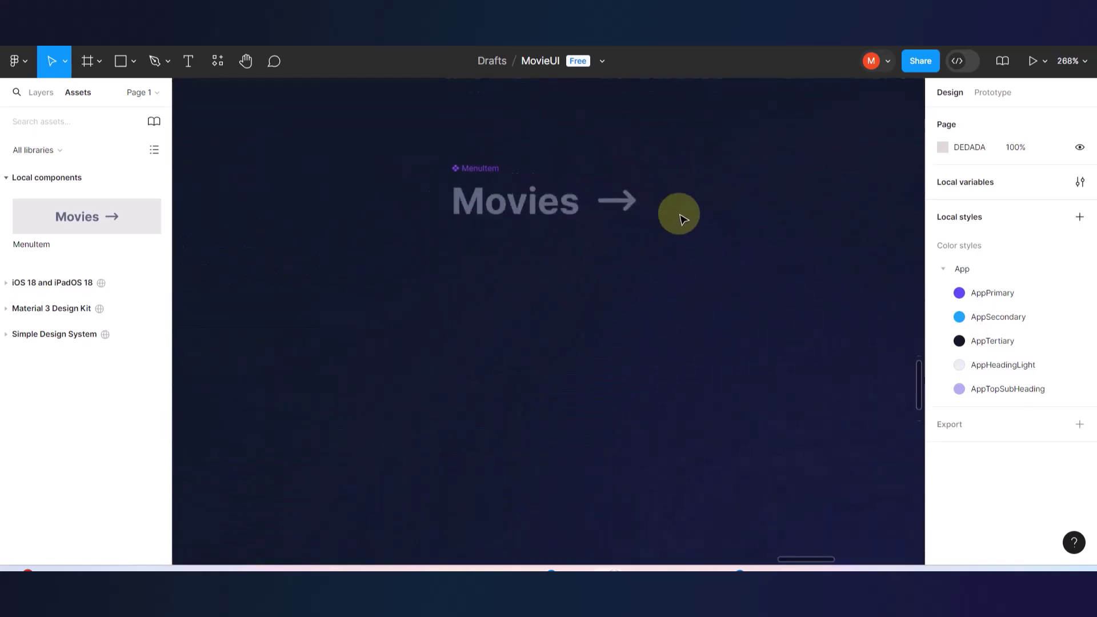
{"action": "left_click", "coordinate": [519, 206]}
{"action": "double_click", "coordinate": [598, 204]}
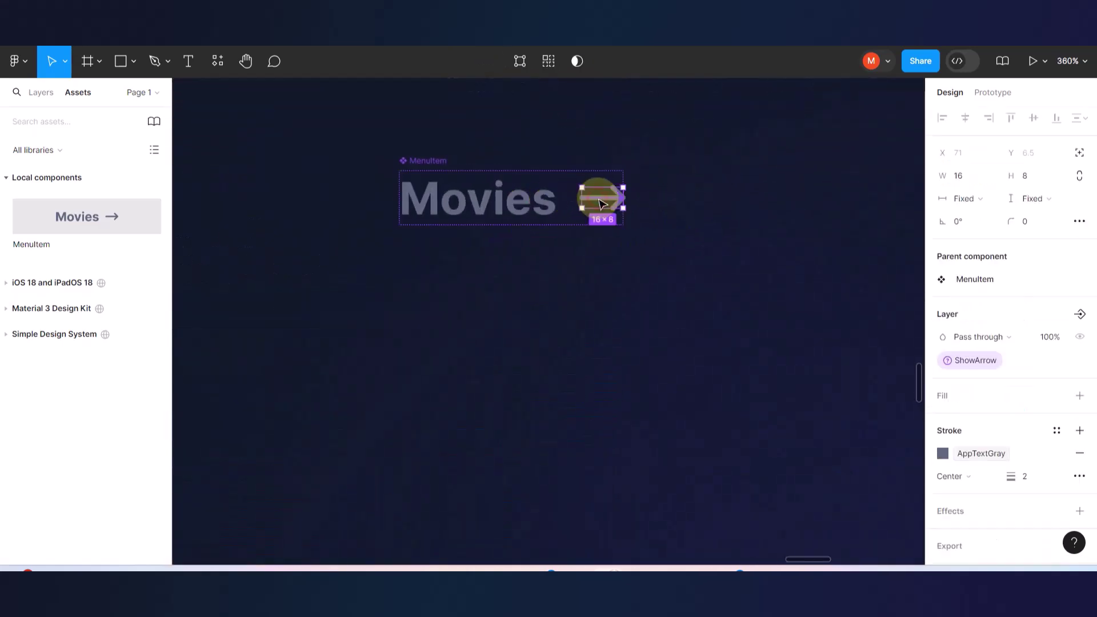
{"action": "left_click", "coordinate": [1080, 315]}
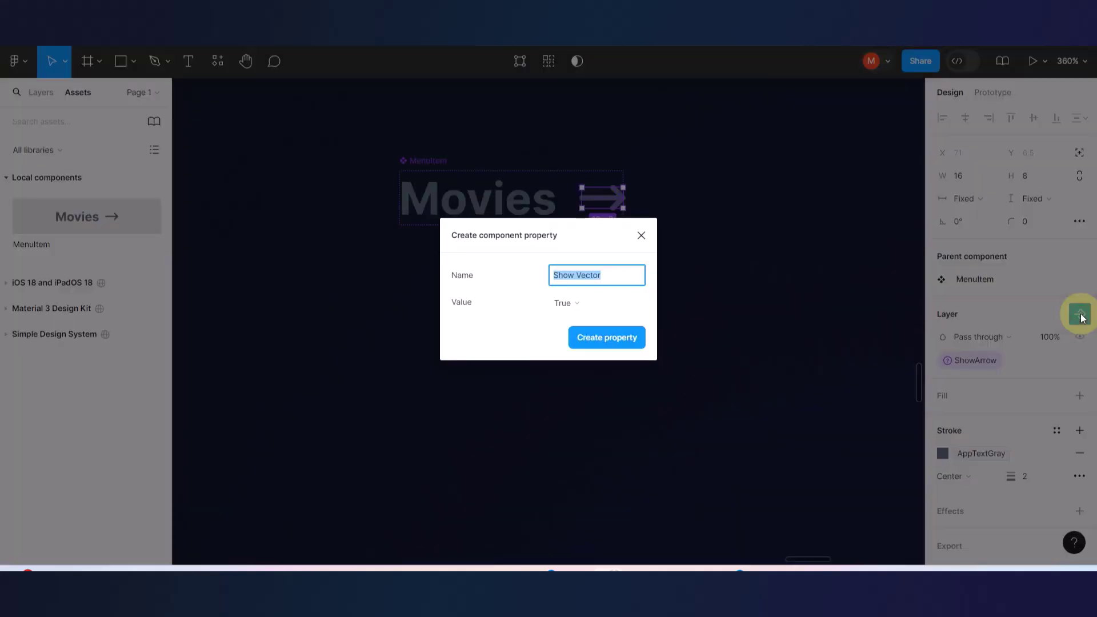
{"action": "type", "text": "Sh"}
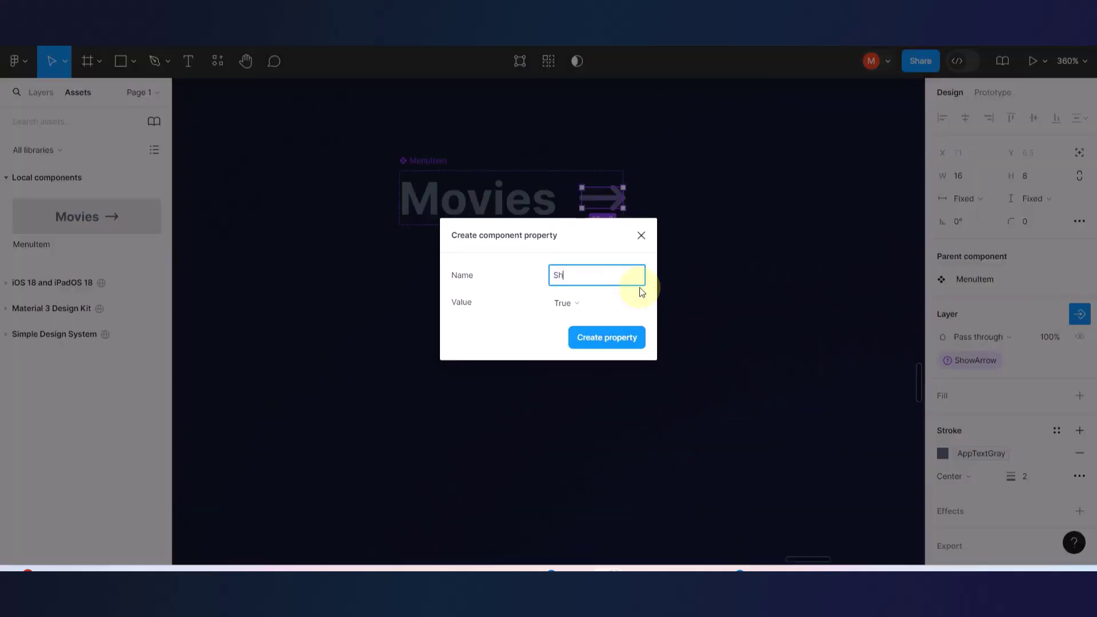
{"action": "type", "text": "owArrow"}
{"action": "left_click", "coordinate": [609, 337]}
{"action": "left_click", "coordinate": [535, 370]}
- Place a MenuItem instance in the design frame above the reference and turn its ShowArrow property off
{"action": "scroll", "coordinate": [646, 336], "scroll_direction": "down", "scroll_amount": 10}
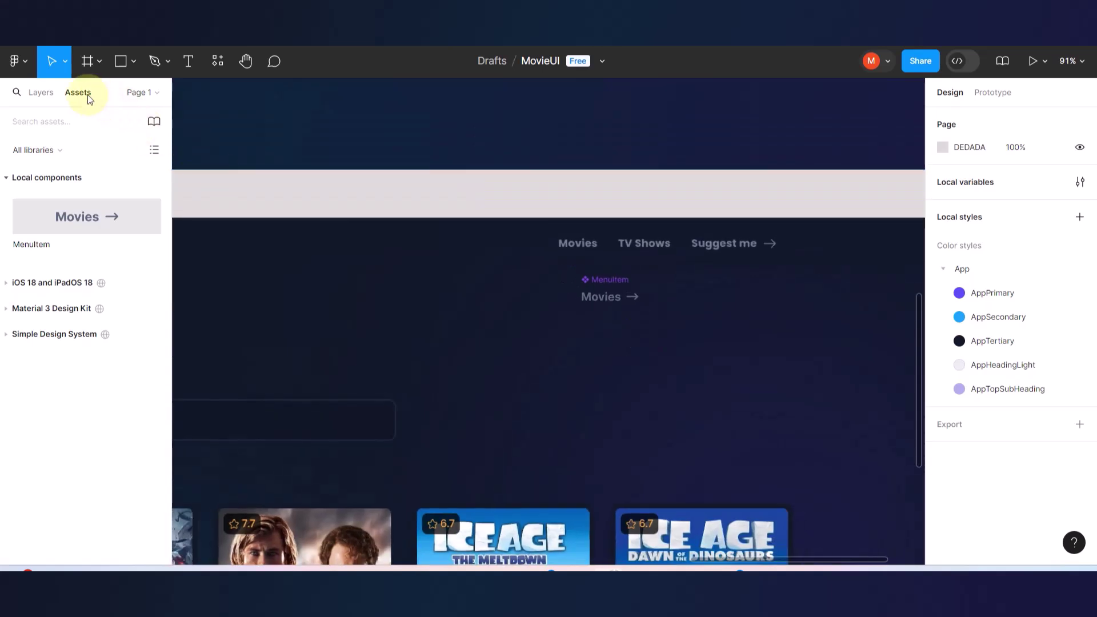
{"action": "left_click_drag", "start_coordinate": [77, 221], "coordinate": [515, 125]}
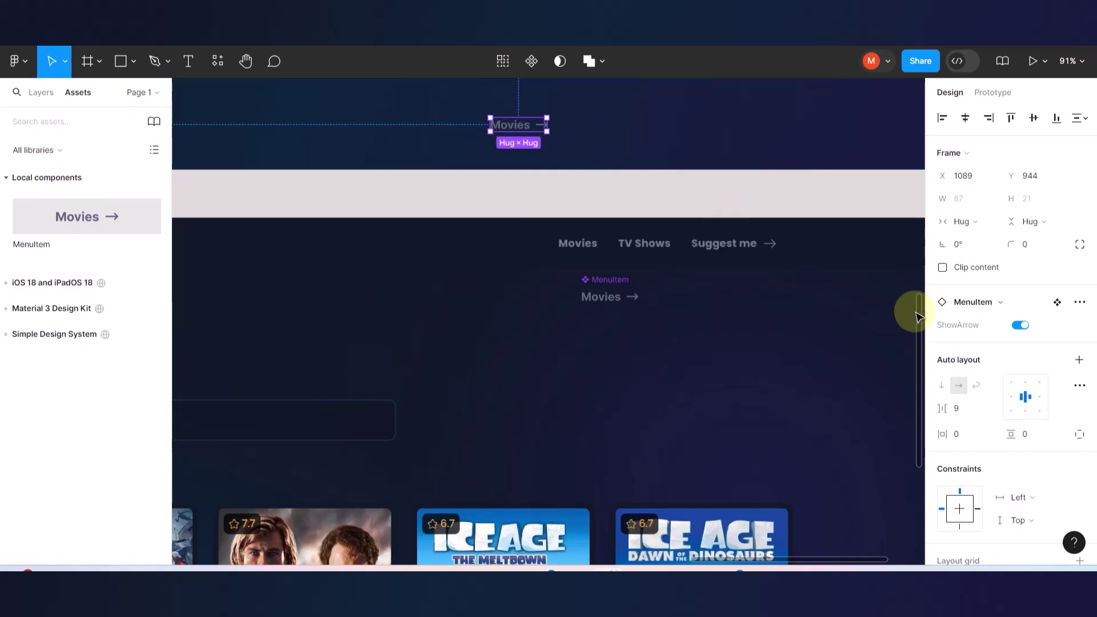
{"action": "left_click", "coordinate": [1020, 326]}
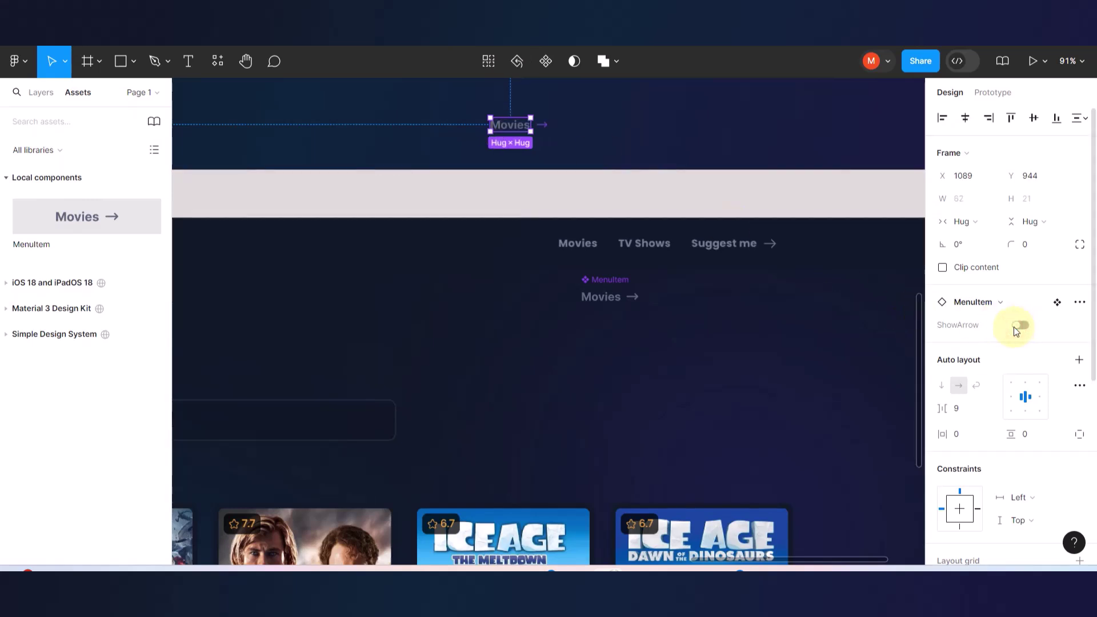
{"action": "left_click", "coordinate": [703, 126]}
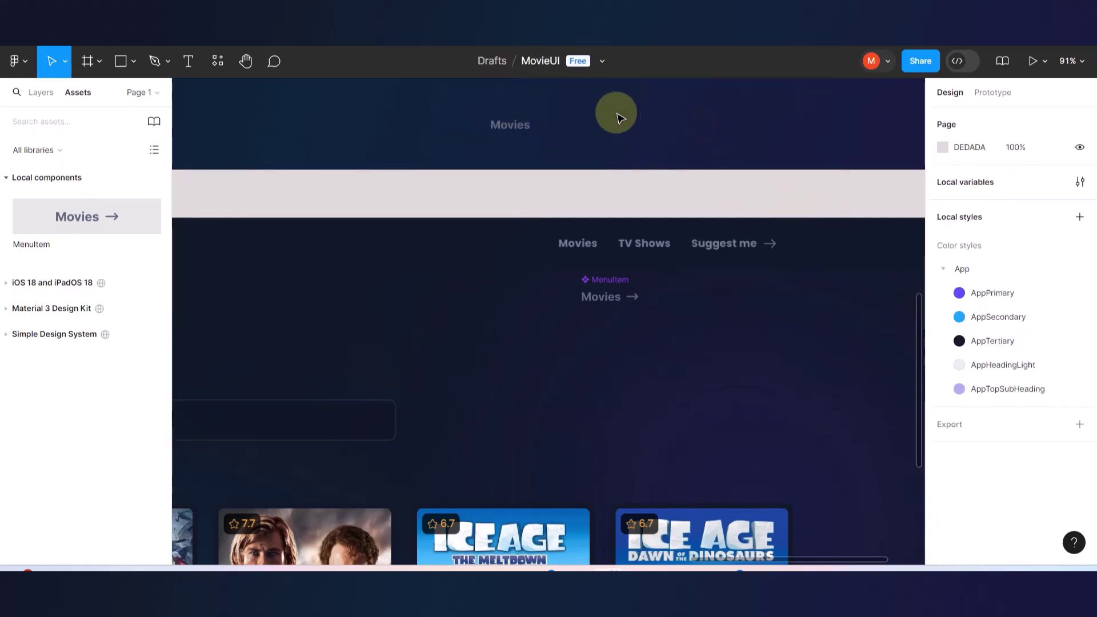
- Change the text of the MenuItem instance in the design frame to "TV showss"
{"action": "left_click", "coordinate": [511, 136]}
{"action": "left_click", "coordinate": [512, 136]}
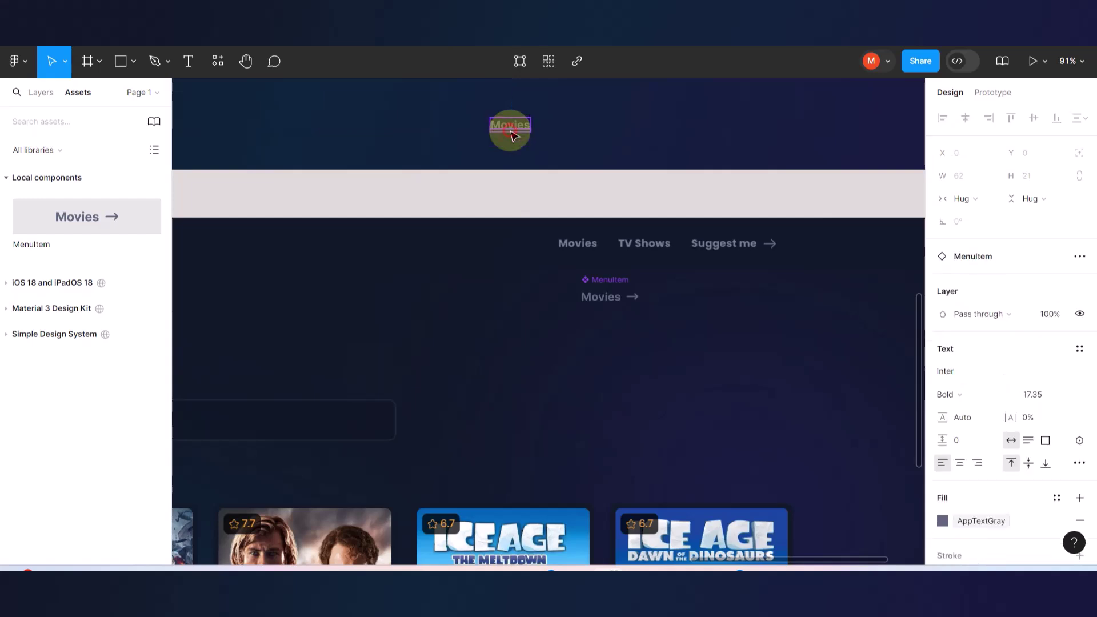
{"action": "double_click", "coordinate": [512, 135]}
{"action": "scroll", "coordinate": [515, 123], "scroll_direction": "up", "scroll_amount": 10}
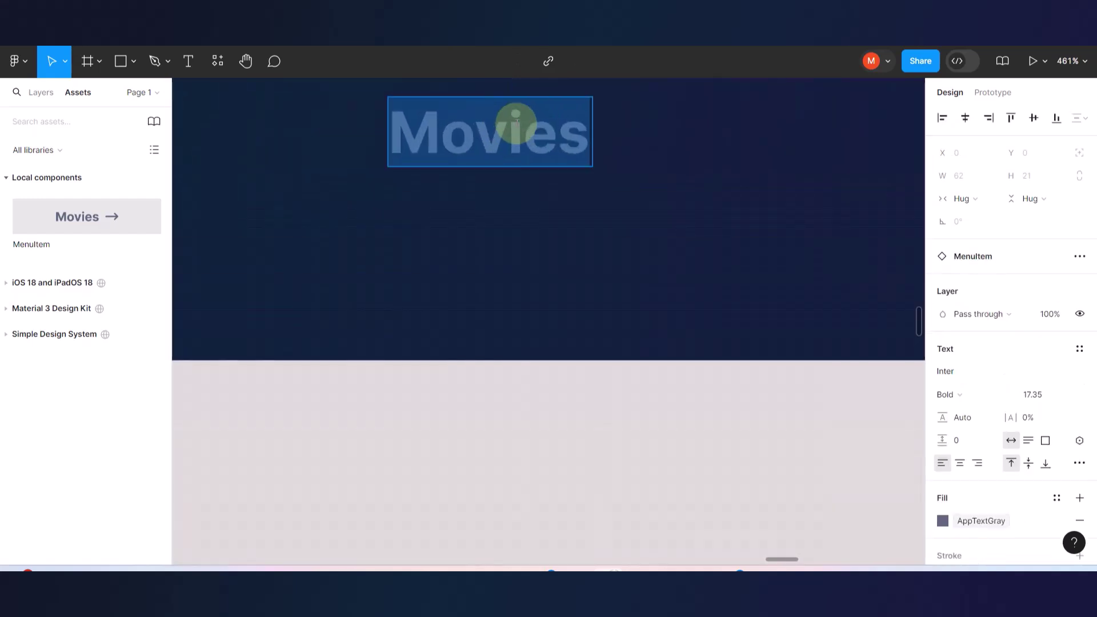
{"action": "left_click", "coordinate": [517, 122]}
{"action": "double_click", "coordinate": [516, 122]}
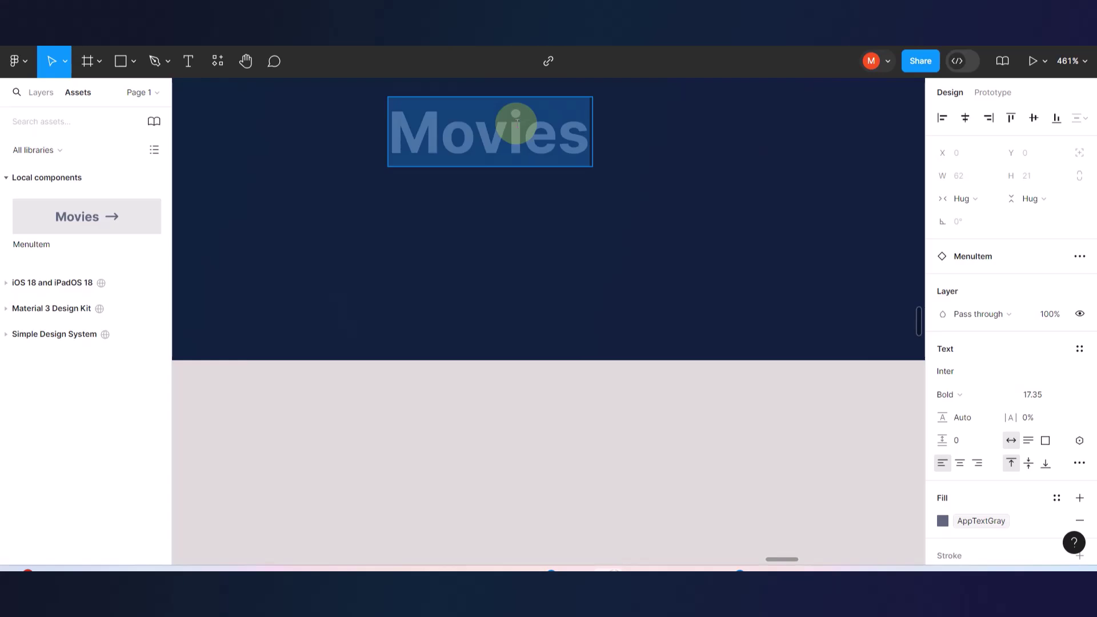
{"action": "type", "text": "TV showss"}
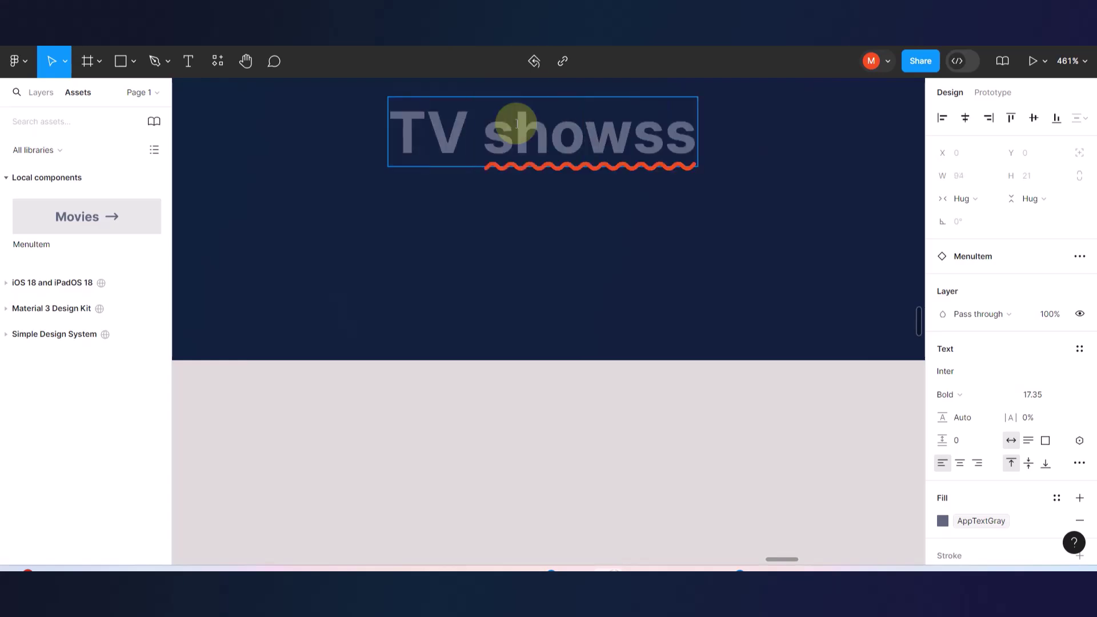
{"action": "key", "text": "Escape"}
{"action": "scroll", "coordinate": [521, 287], "scroll_direction": "down", "scroll_amount": 5}
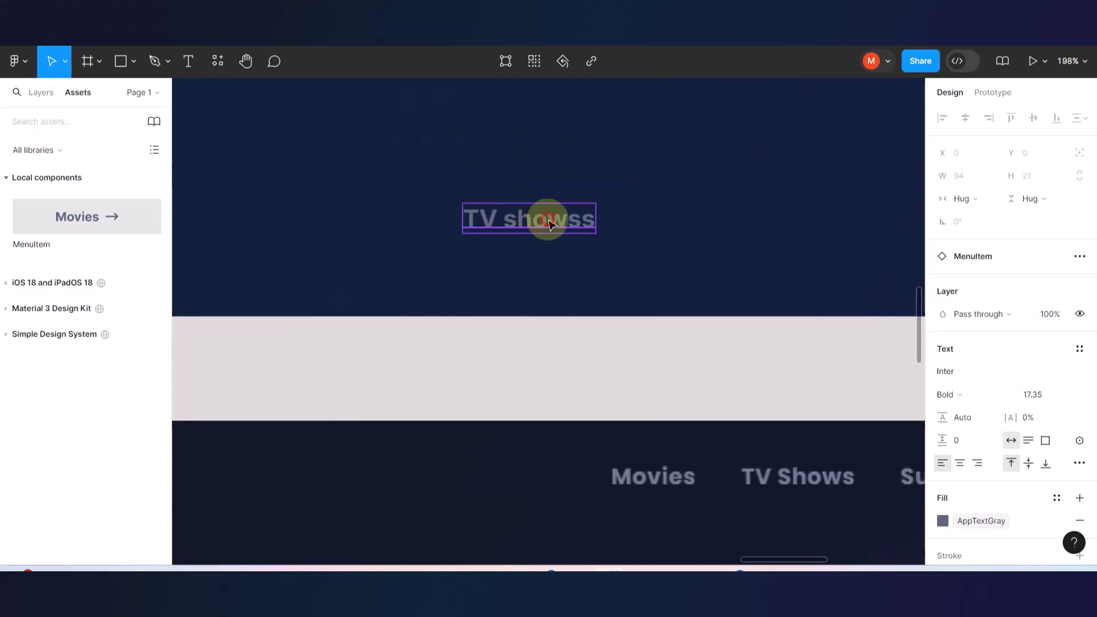
{"action": "left_click", "coordinate": [677, 224]}
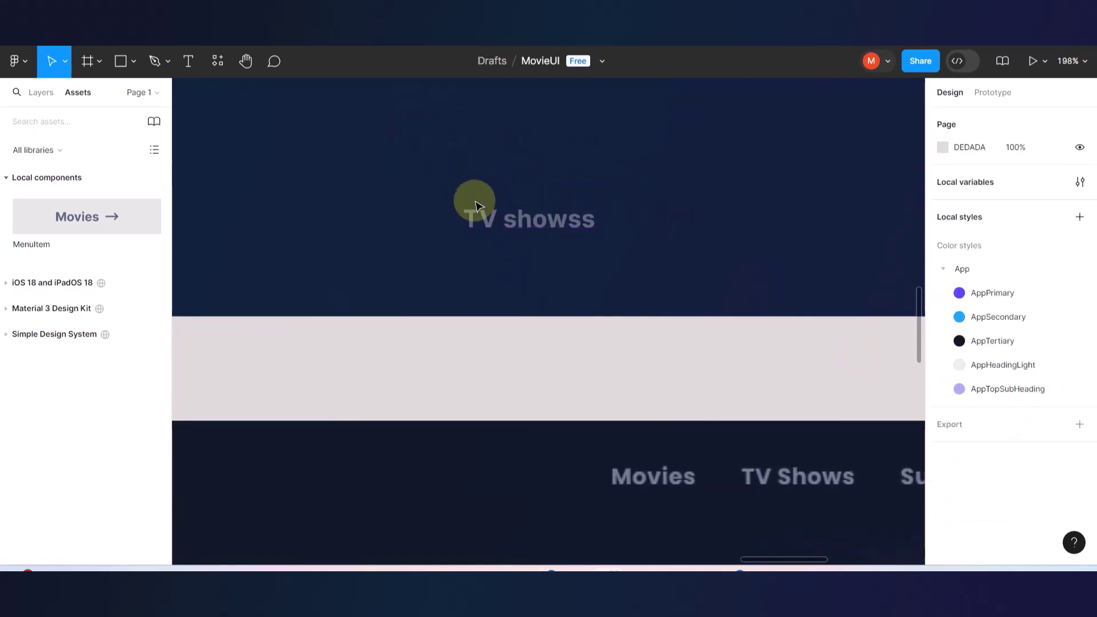
- Turn on the ShowArrow property of the "TV showss" menu instance
{"action": "left_click", "coordinate": [472, 217]}
{"action": "left_click", "coordinate": [1020, 325]}
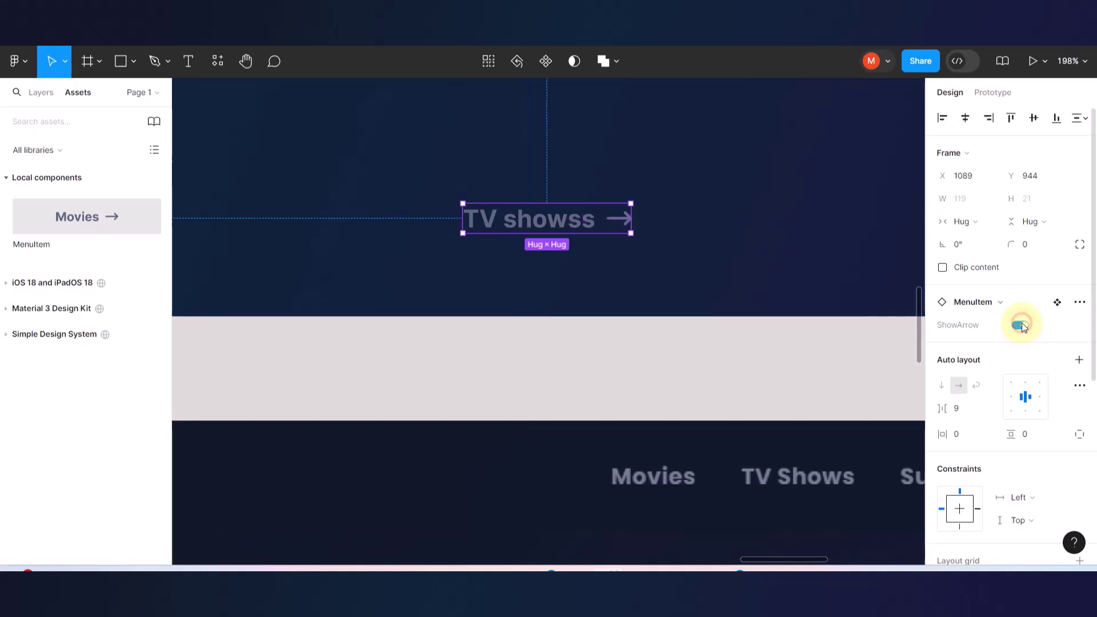
{"action": "left_click", "coordinate": [648, 301]}
{"action": "left_click", "coordinate": [570, 234]}
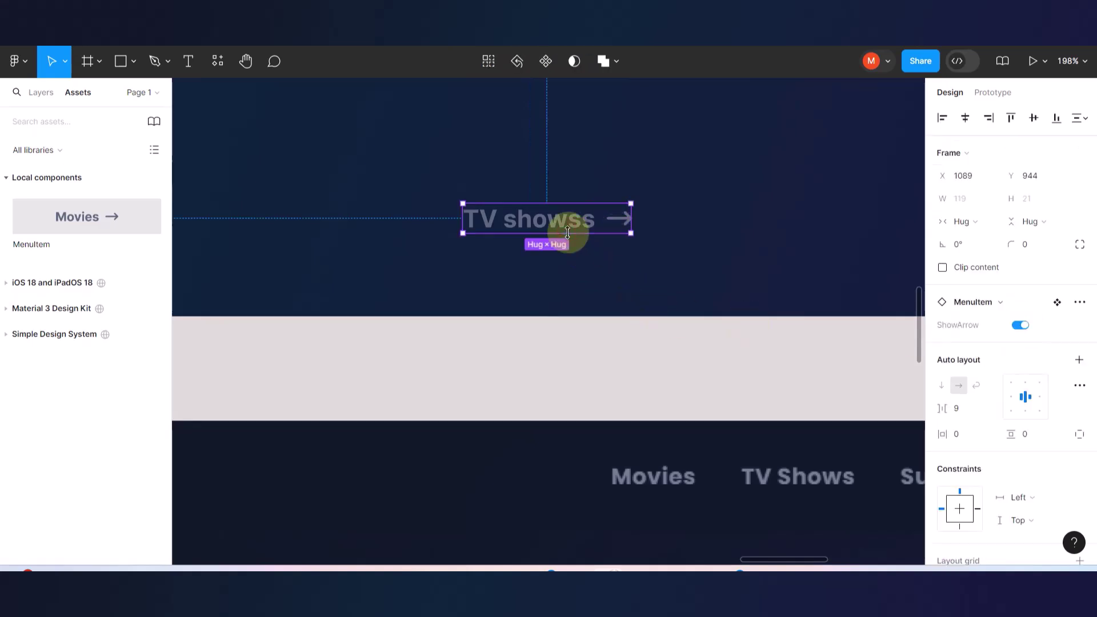
- Add a second variant to the main MenuItem component below the reference's navigation menu
{"action": "scroll", "coordinate": [532, 331], "scroll_direction": "down", "scroll_amount": 5}
{"action": "scroll", "coordinate": [531, 334], "scroll_direction": "right", "scroll_amount": 5}
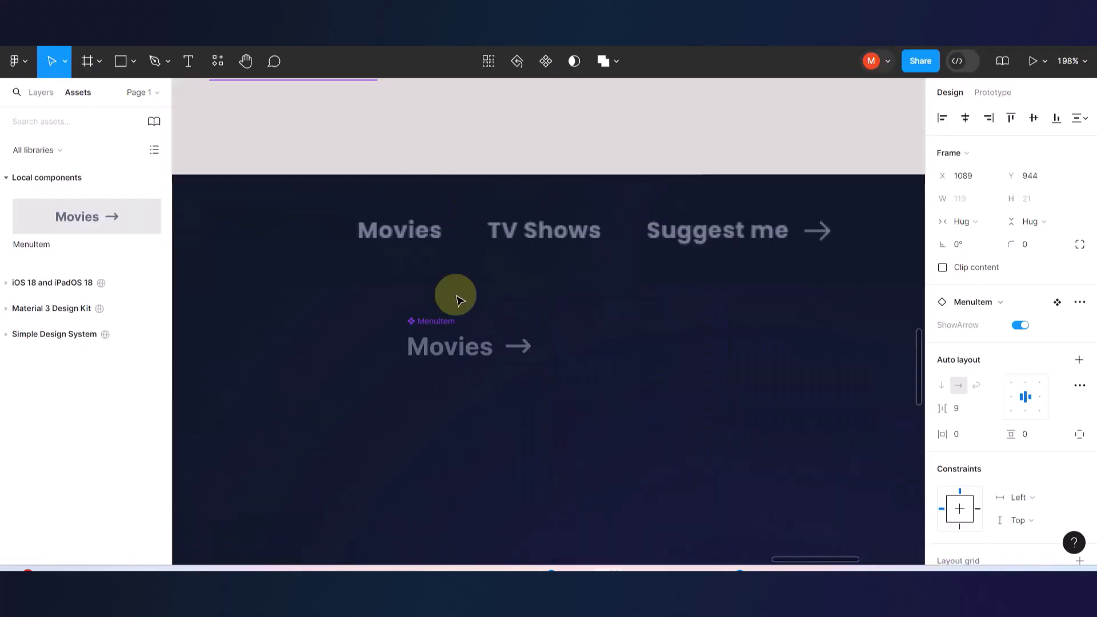
{"action": "left_click", "coordinate": [450, 344]}
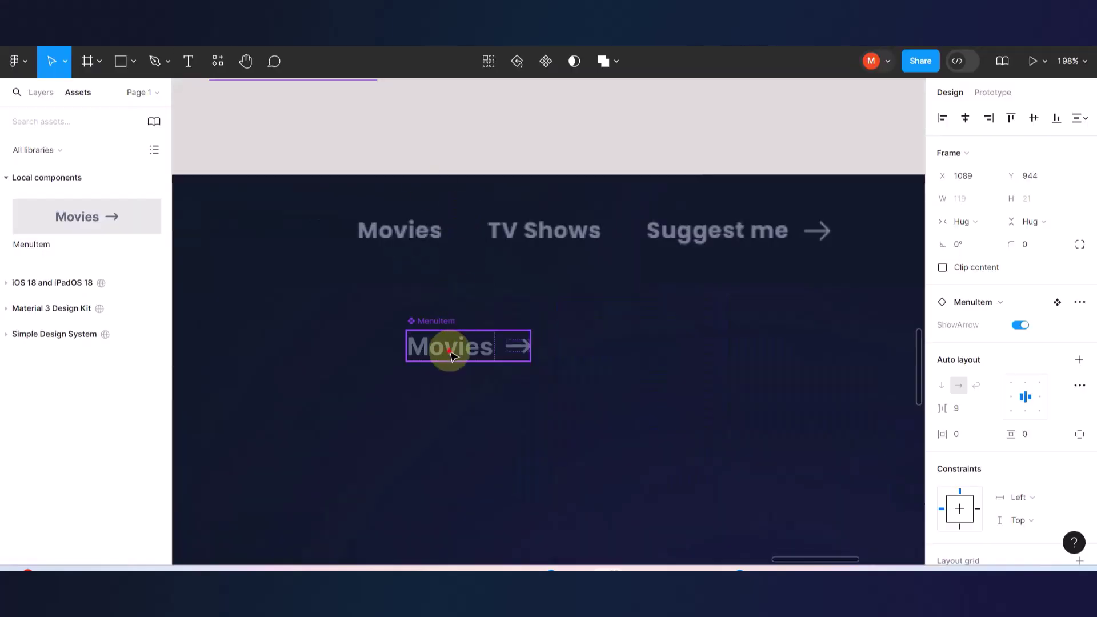
{"action": "scroll", "coordinate": [451, 355], "scroll_direction": "down", "scroll_amount": 3}
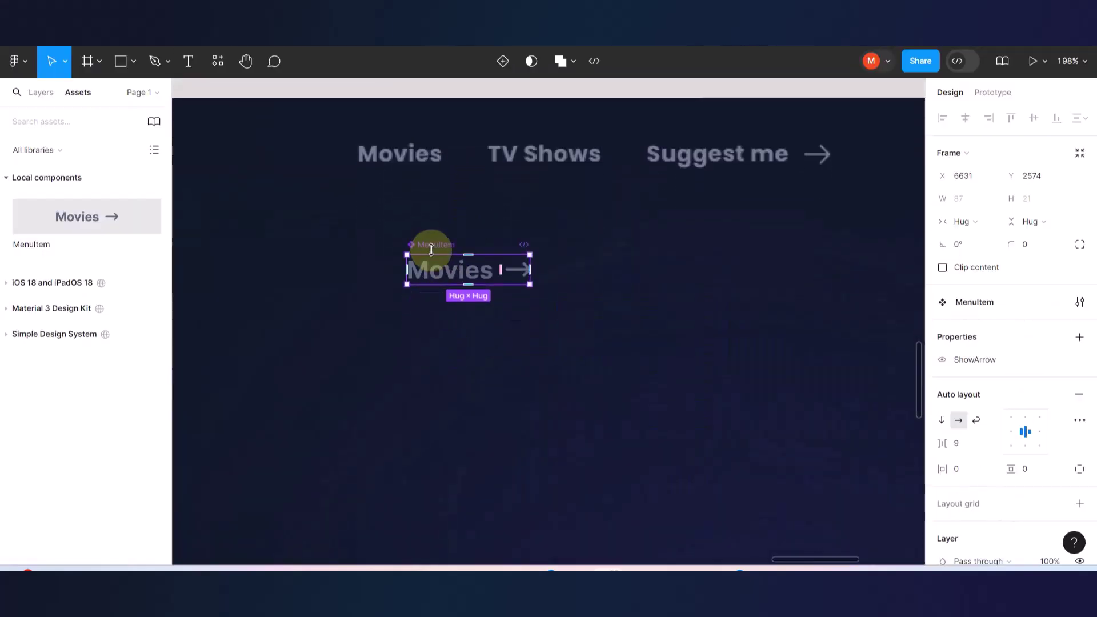
{"action": "left_click", "coordinate": [431, 387]}
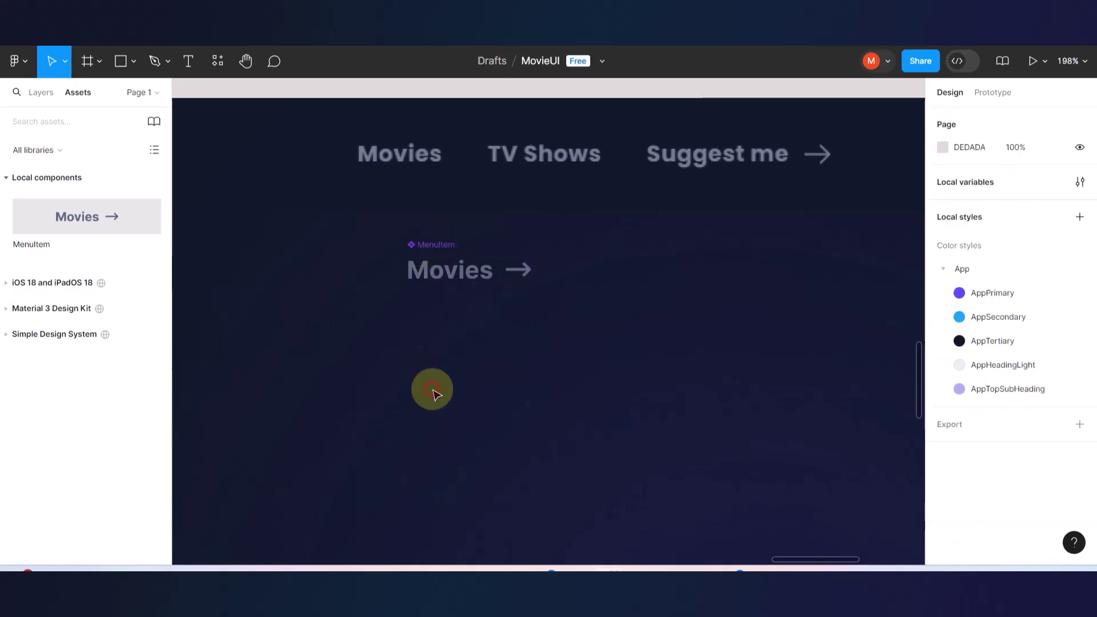
{"action": "left_click", "coordinate": [430, 251]}
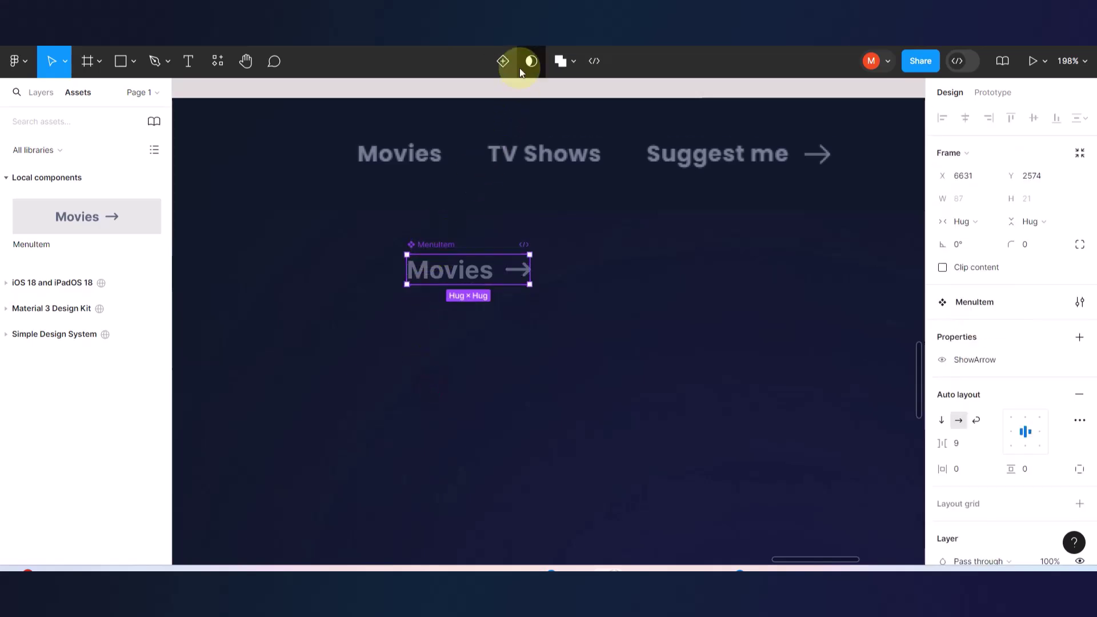
{"action": "left_click", "coordinate": [503, 62]}
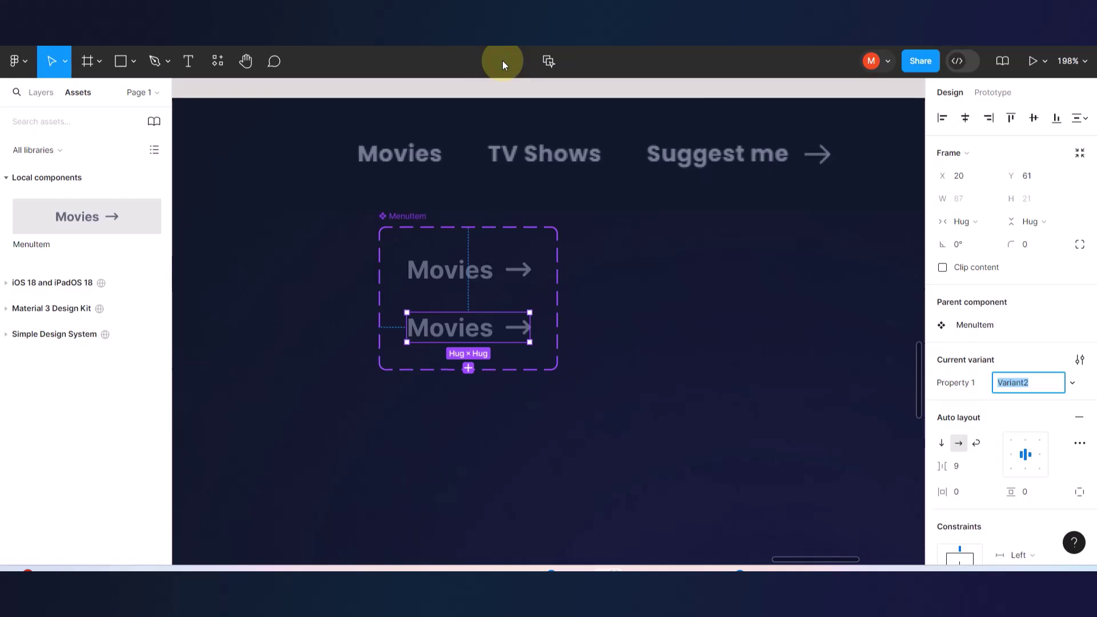
{"action": "scroll", "coordinate": [457, 336], "scroll_direction": "up", "scroll_amount": 5}
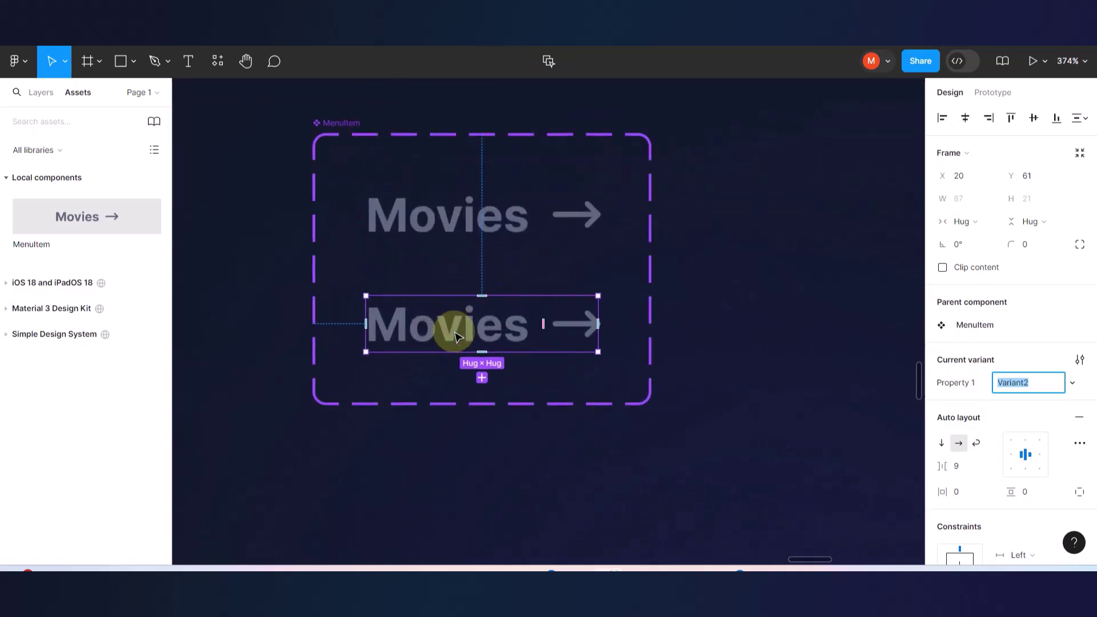
{"action": "left_click", "coordinate": [739, 299]}
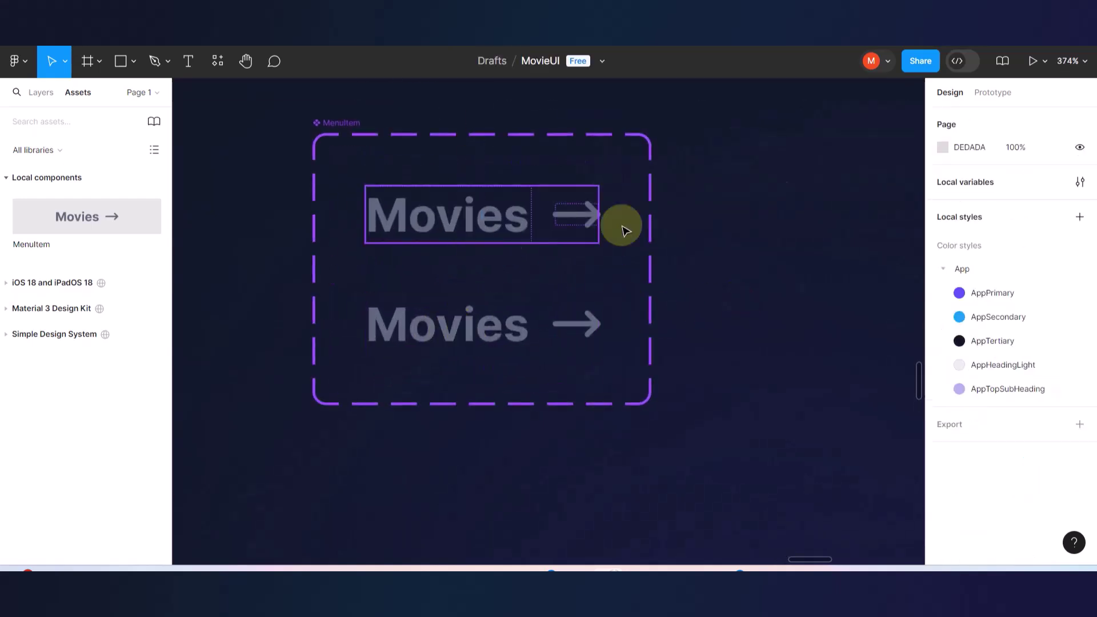
- Connect the default MenuItem variant to Variant2 with a prototype interaction triggered While hovering
{"action": "left_click", "coordinate": [994, 93]}
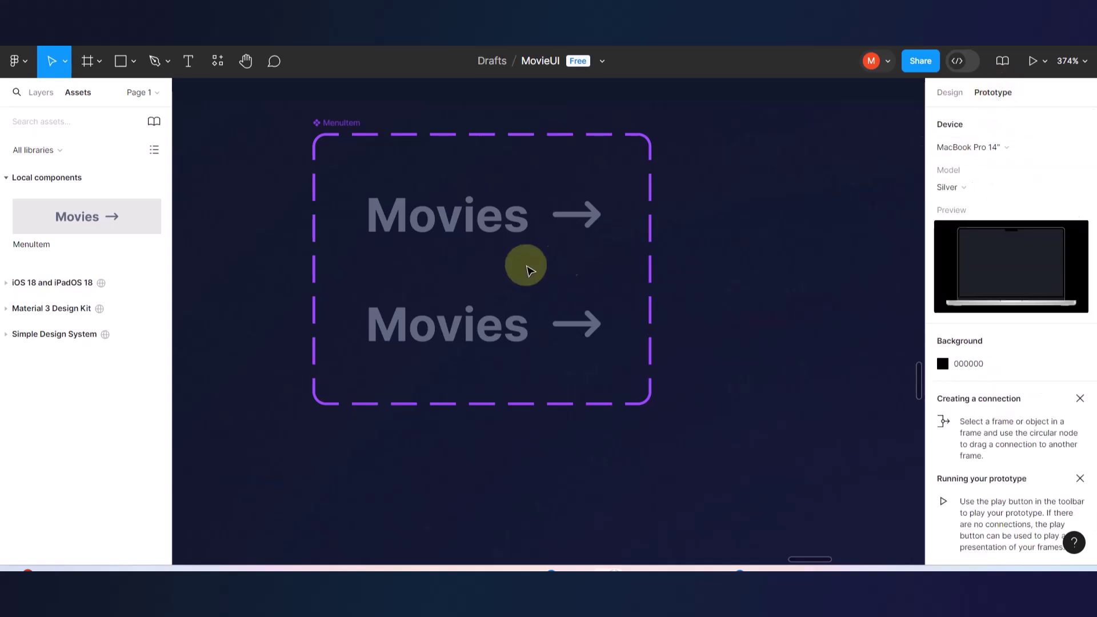
{"action": "left_click", "coordinate": [498, 236]}
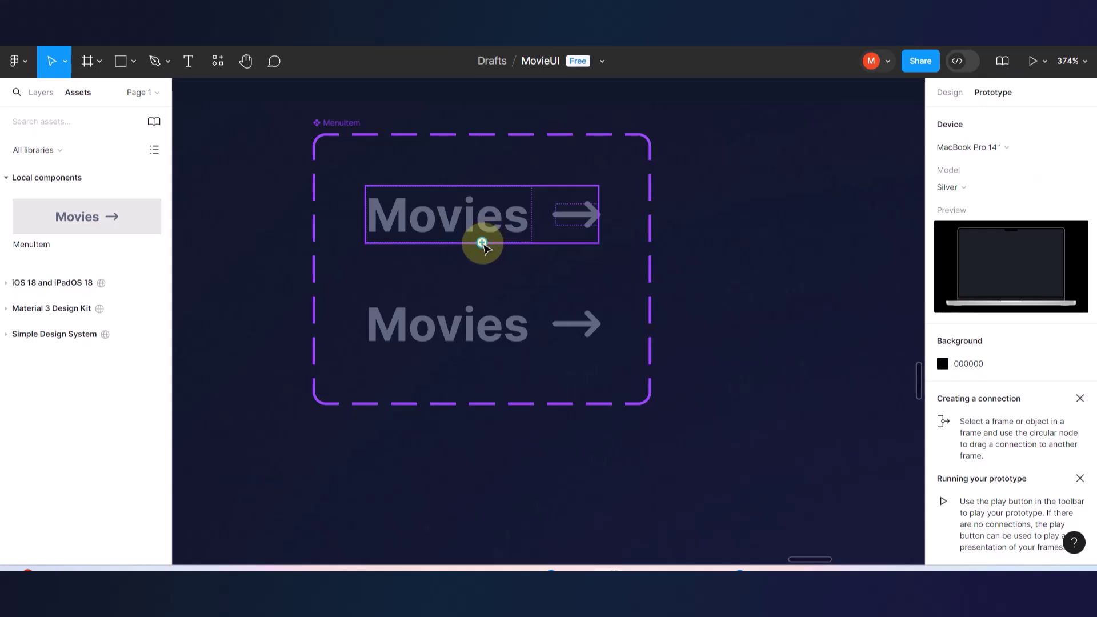
{"action": "left_click", "coordinate": [483, 247]}
{"action": "left_click_drag", "start_coordinate": [482, 245], "coordinate": [482, 305]}
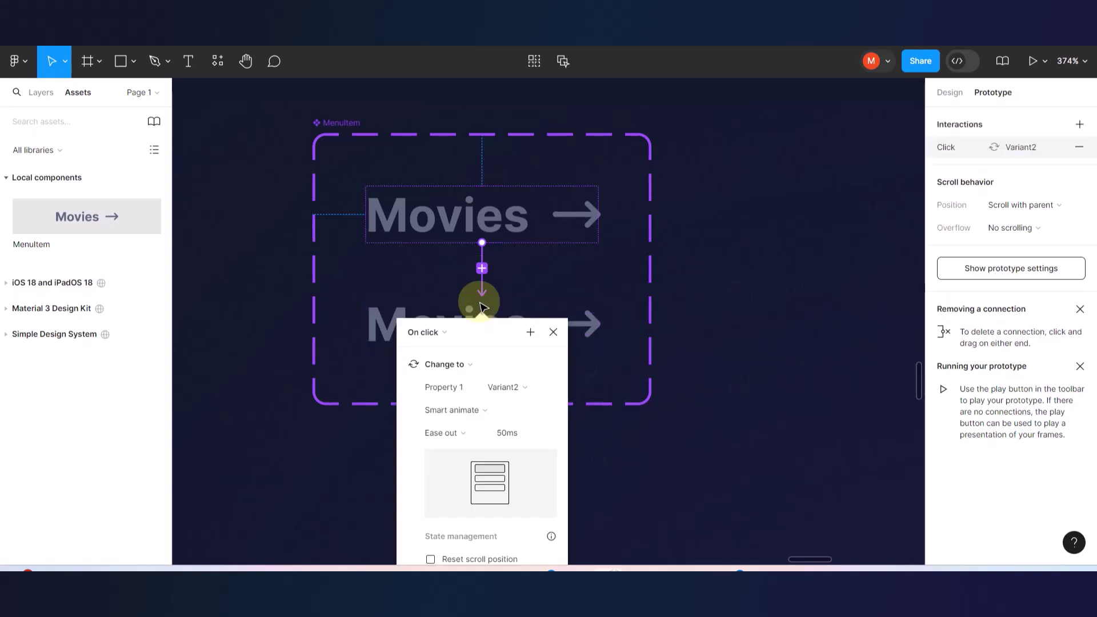
{"action": "left_click", "coordinate": [445, 334]}
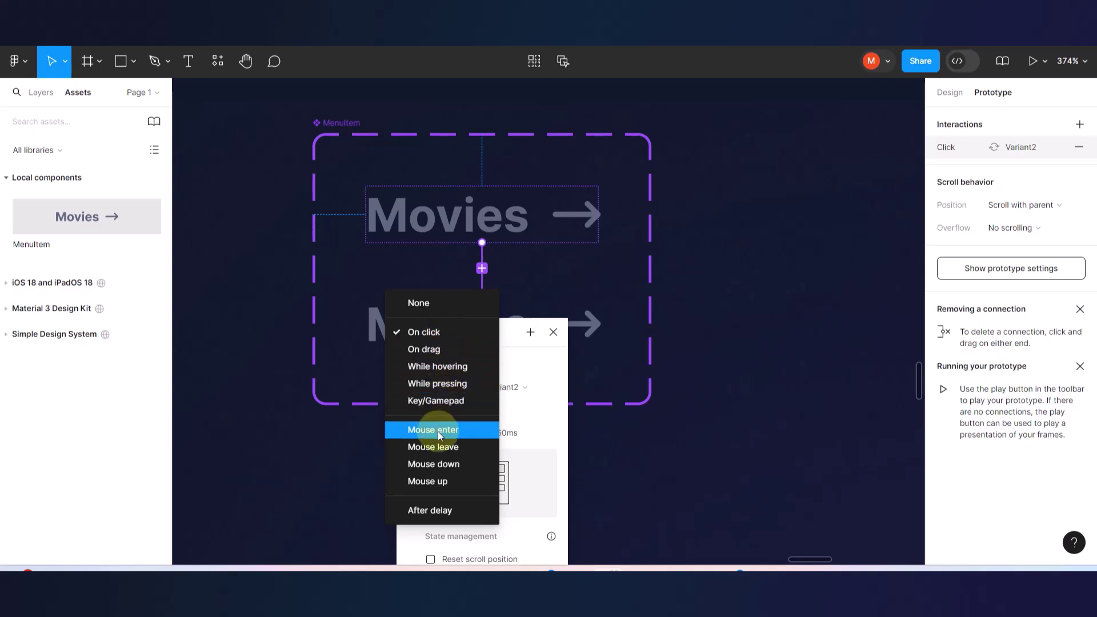
{"action": "left_click", "coordinate": [448, 367]}
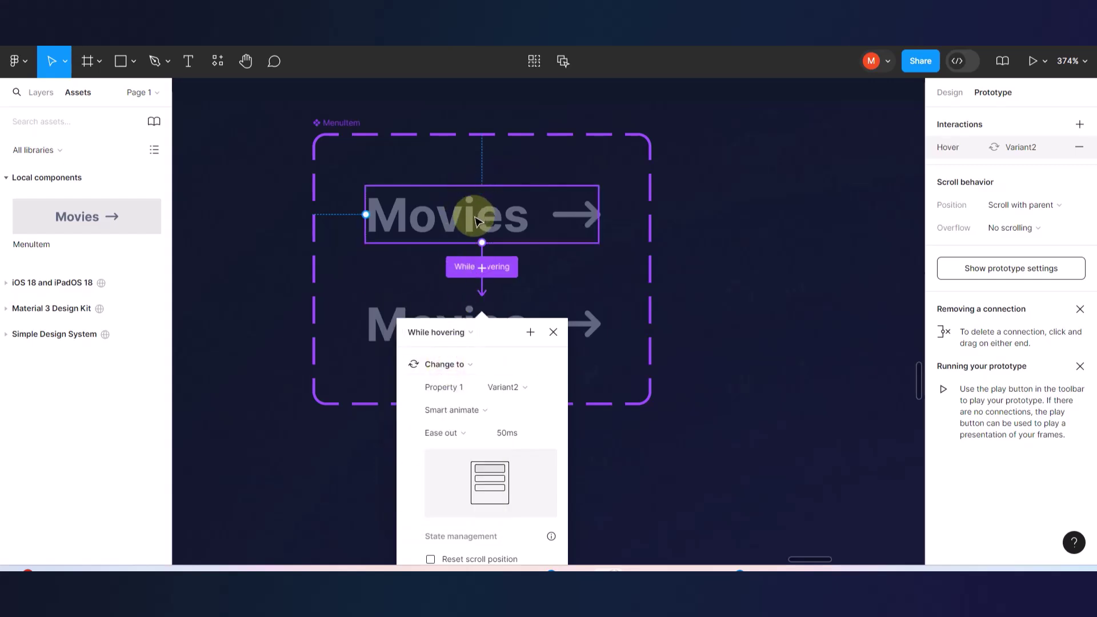
{"action": "left_click_drag", "start_coordinate": [490, 289], "coordinate": [471, 318]}
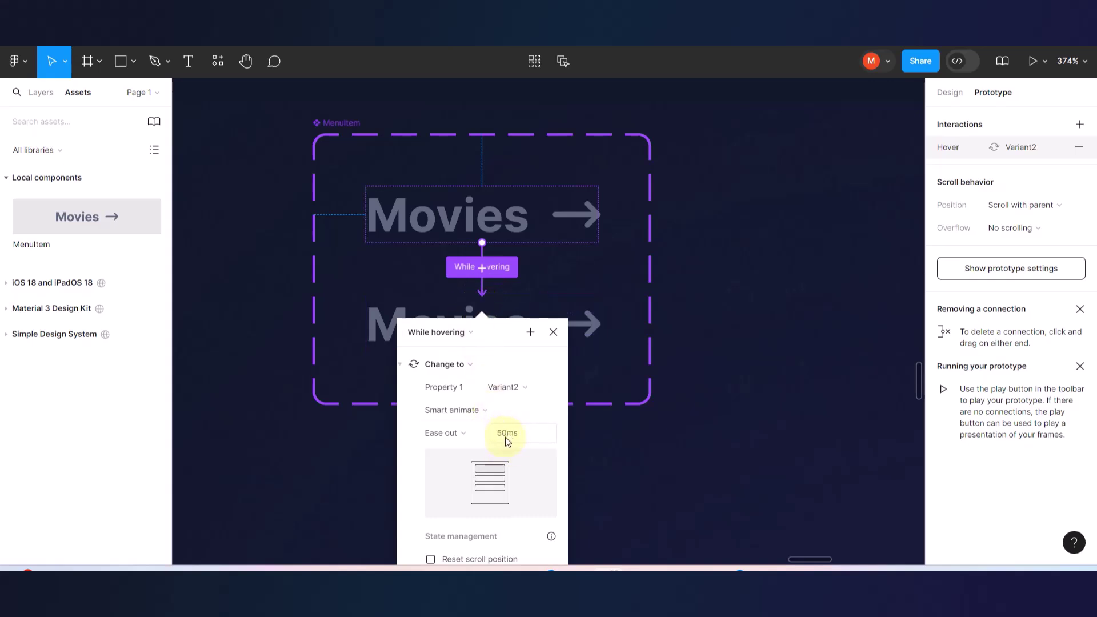
{"action": "left_click", "coordinate": [659, 461]}
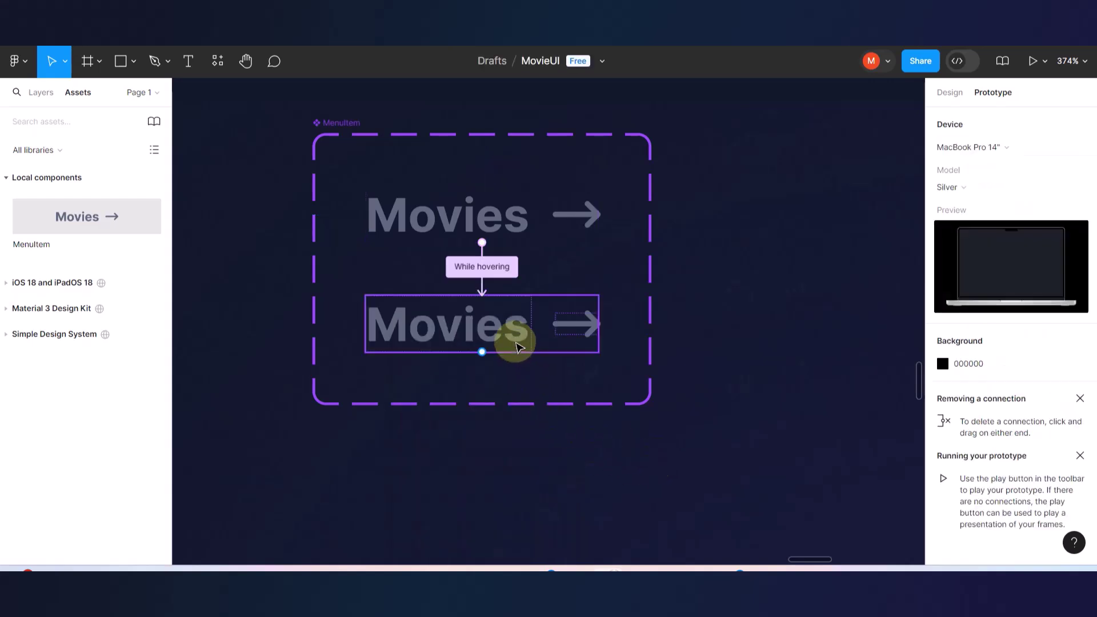
- Recolor the text and arrow of the second MenuItem variant with the AppPrimary style
{"action": "left_click", "coordinate": [510, 341]}
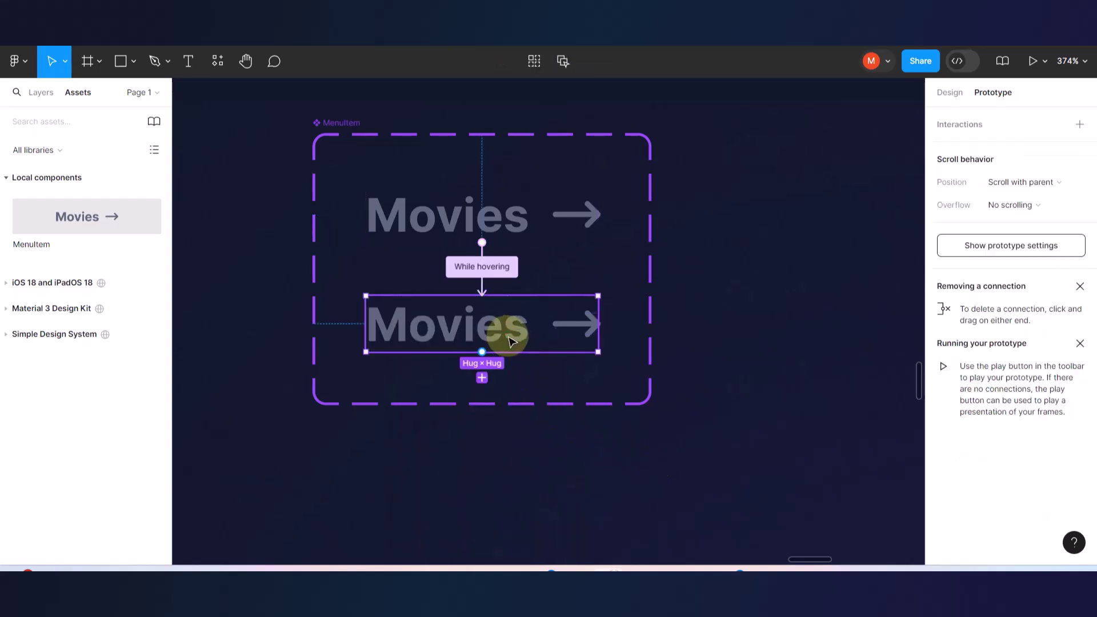
{"action": "left_click", "coordinate": [950, 92]}
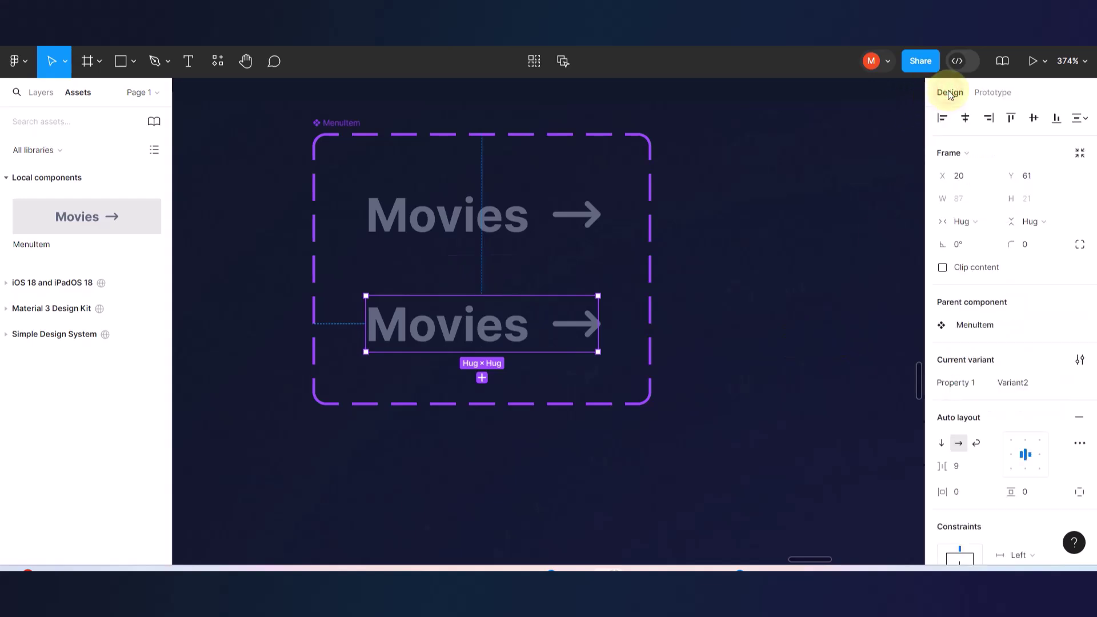
{"action": "scroll", "coordinate": [1004, 391], "scroll_direction": "down", "scroll_amount": 6}
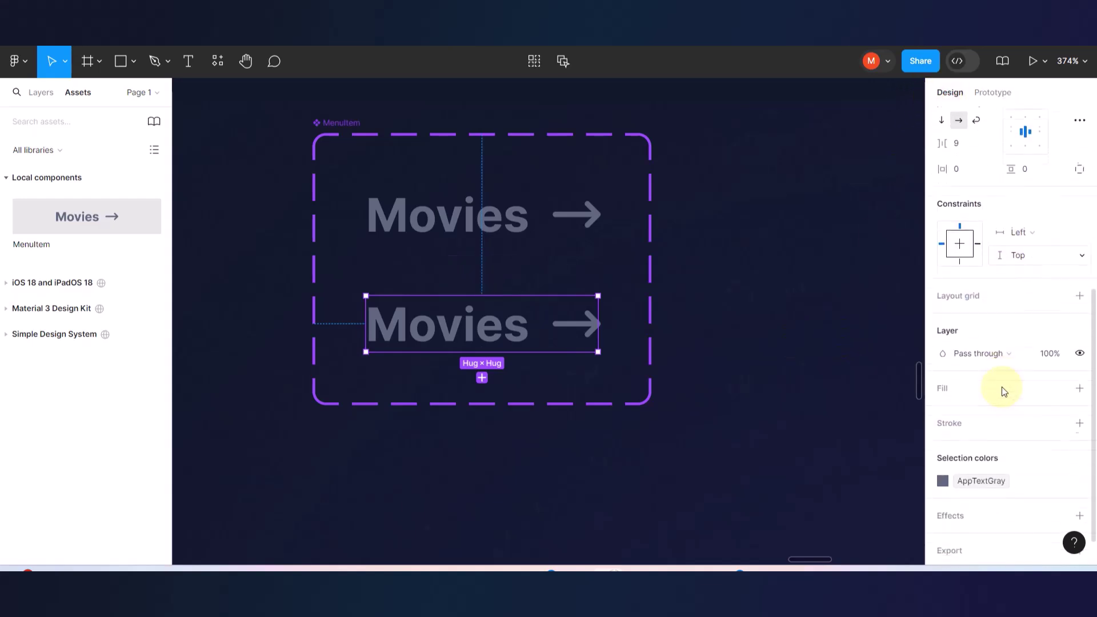
{"action": "mouse_move", "coordinate": [1023, 449]}
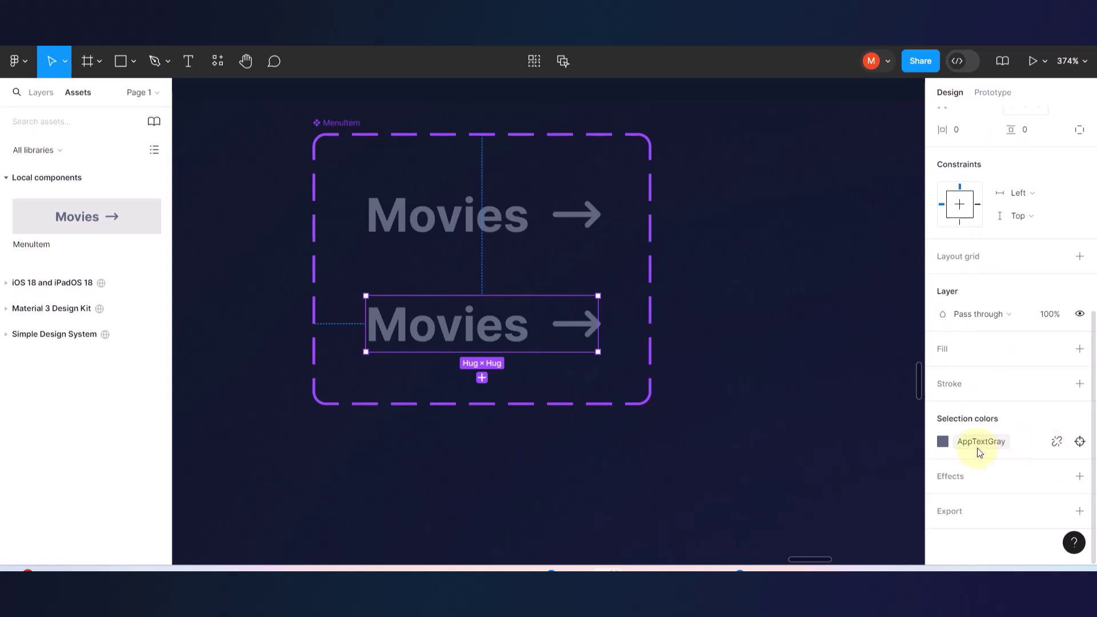
{"action": "left_click", "coordinate": [943, 443]}
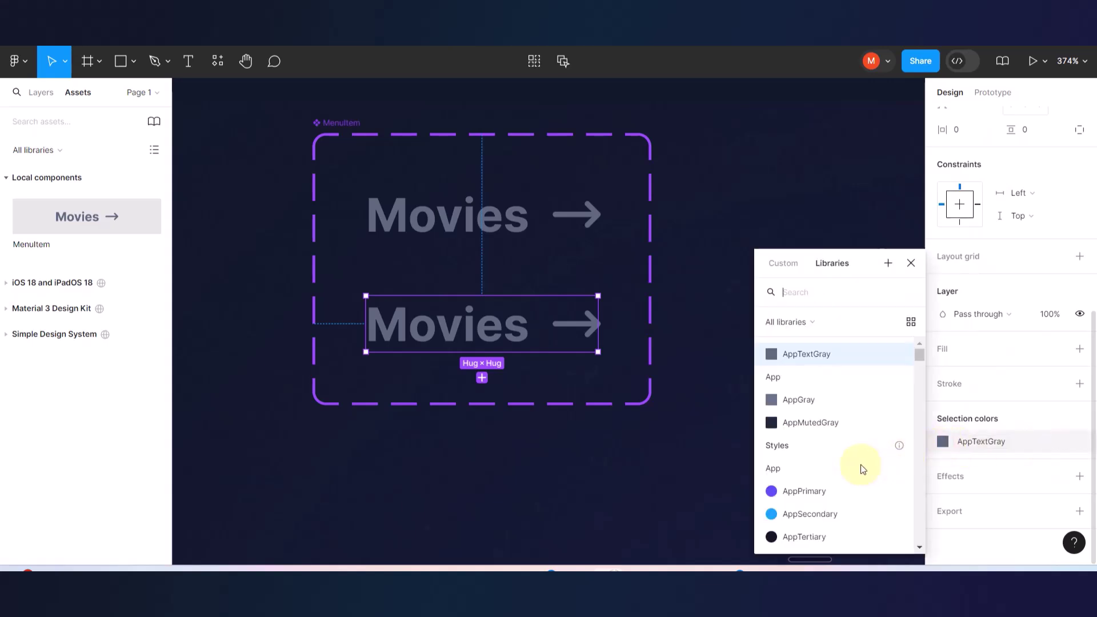
{"action": "left_click", "coordinate": [783, 496]}
{"action": "left_click", "coordinate": [688, 481]}
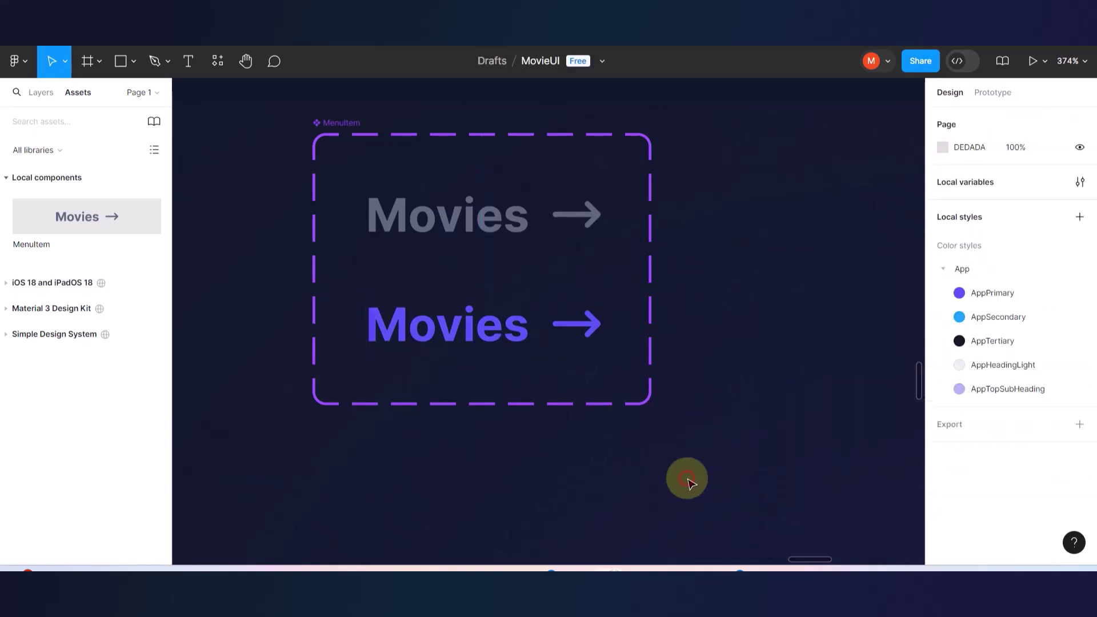
- Move the "TV showss" menu instance up in the Home frame and center it horizontally and vertically
{"action": "scroll", "coordinate": [669, 380], "scroll_direction": "down", "scroll_amount": 5}
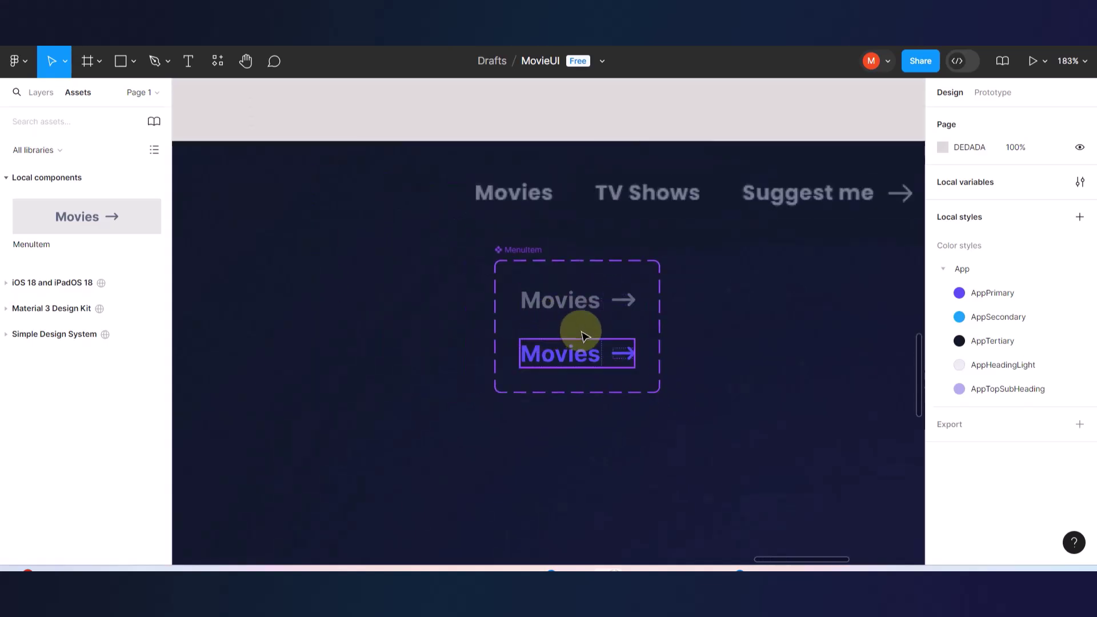
{"action": "scroll", "coordinate": [584, 346], "scroll_direction": "down", "scroll_amount": 5}
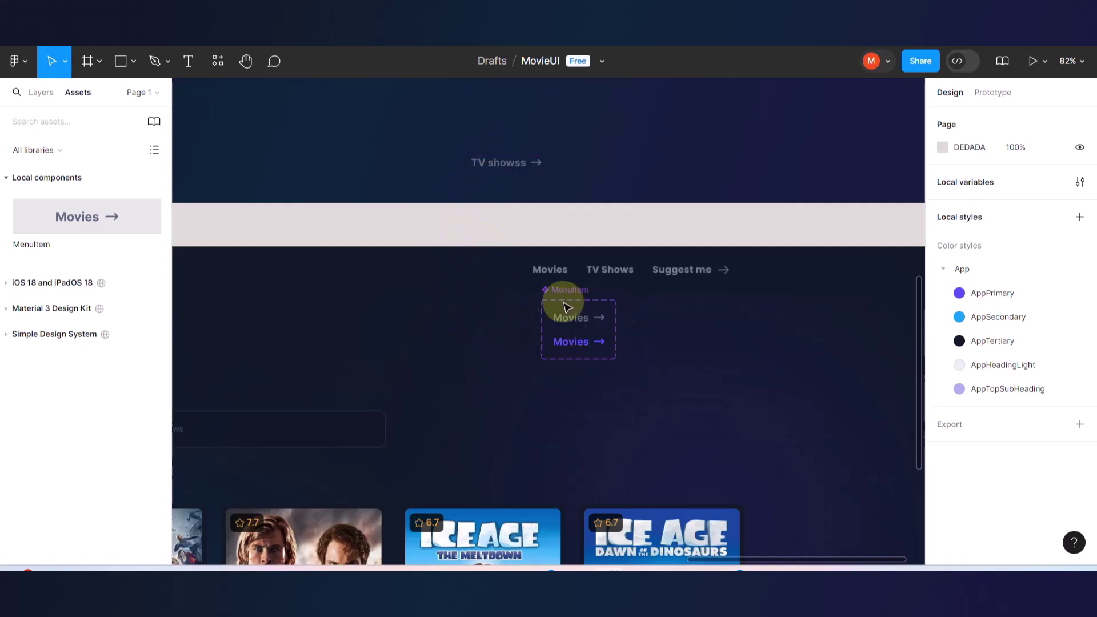
{"action": "scroll", "coordinate": [465, 184], "scroll_direction": "up", "scroll_amount": 3}
{"action": "scroll", "coordinate": [465, 183], "scroll_direction": "left", "scroll_amount": 1}
{"action": "left_click_drag", "start_coordinate": [560, 335], "coordinate": [500, 148]}
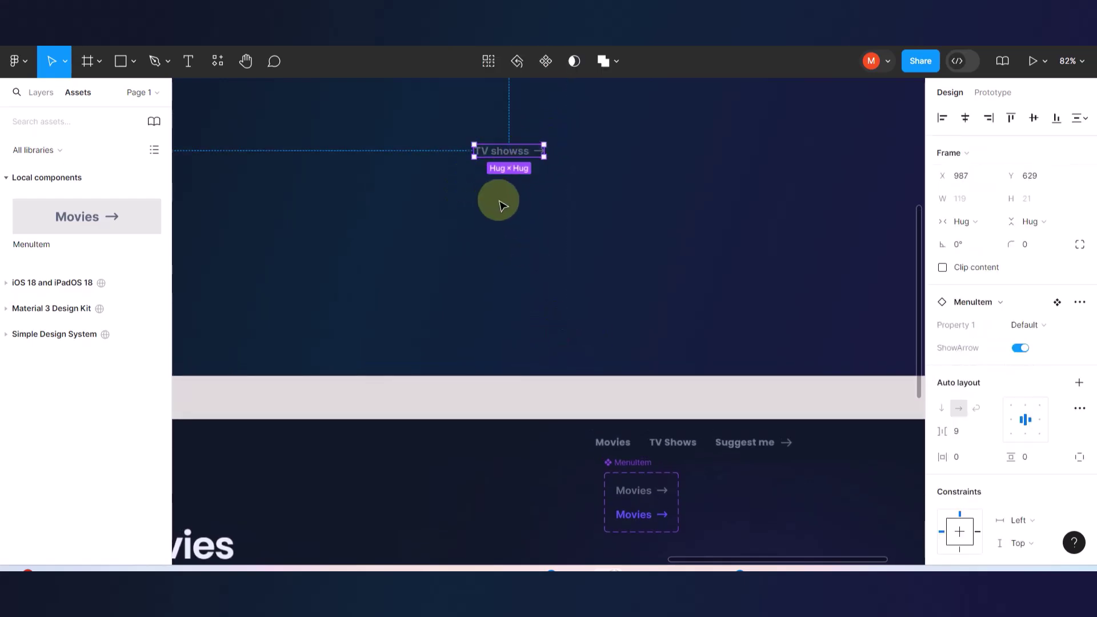
{"action": "scroll", "coordinate": [578, 248], "scroll_direction": "down", "scroll_amount": 5}
{"action": "scroll", "coordinate": [590, 235], "scroll_direction": "up", "scroll_amount": 3}
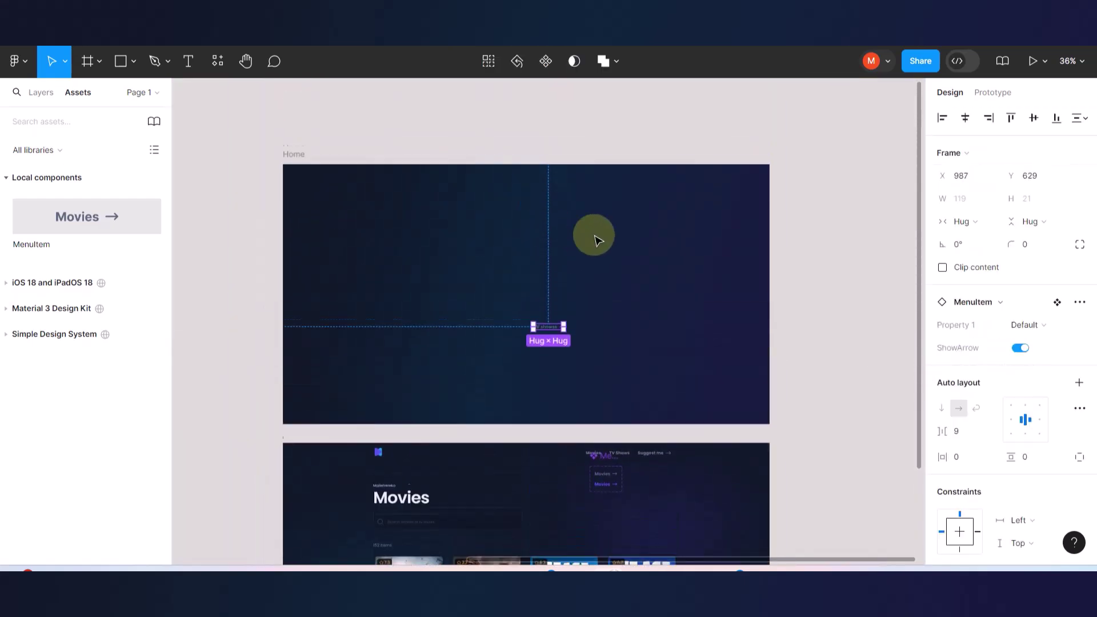
{"action": "left_click_drag", "start_coordinate": [552, 333], "coordinate": [517, 312]}
{"action": "left_click", "coordinate": [965, 117]}
{"action": "left_click", "coordinate": [1033, 118]}
{"action": "left_click", "coordinate": [706, 151]}
- Run the prototype preview of the Home frame to check the menu item's hover effect
{"action": "left_click", "coordinate": [292, 156]}
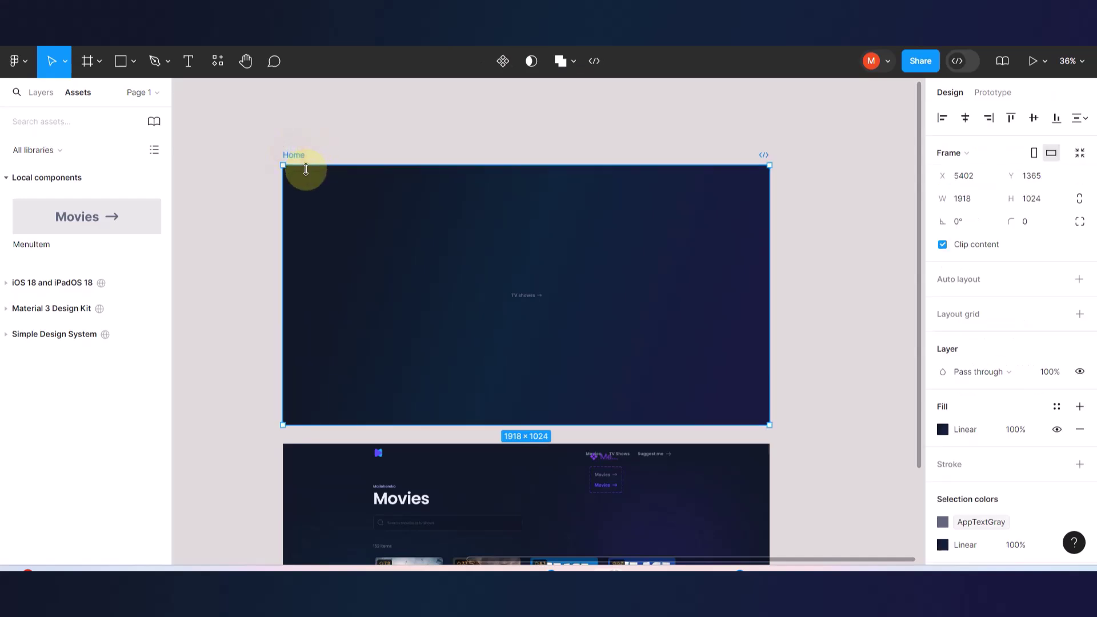
{"action": "left_click", "coordinate": [1034, 61]}
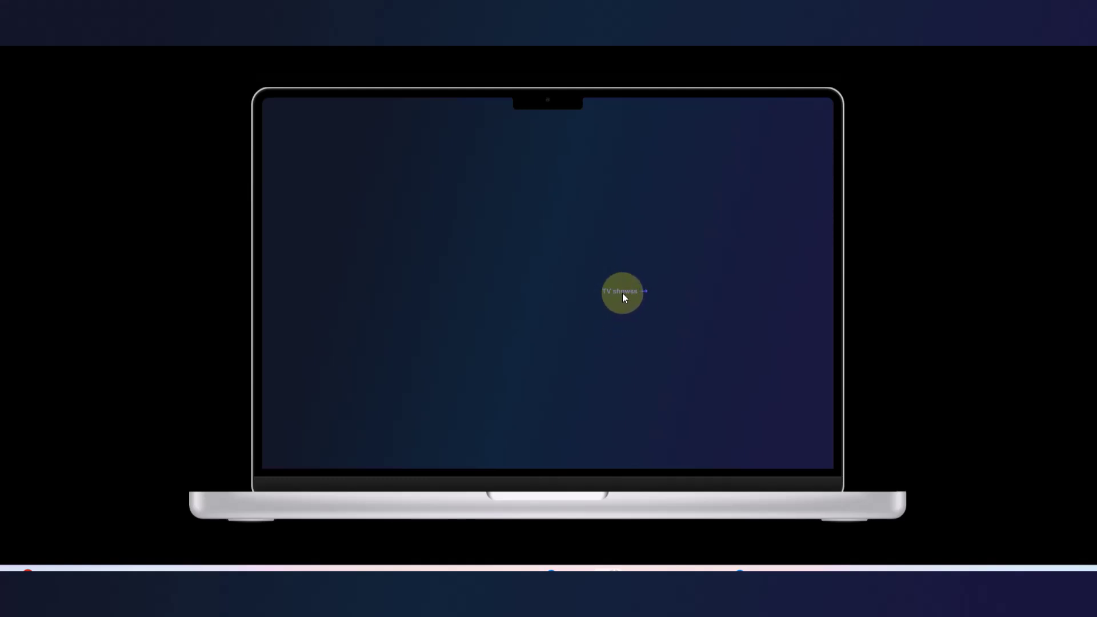
- Duplicate the "TV showss" menu instance in the Home frame, placing the copy beside the original at X 1078, Y 502
{"action": "left_click", "coordinate": [148, 35]}
{"action": "scroll", "coordinate": [546, 402], "scroll_direction": "down", "scroll_amount": 3}
{"action": "scroll", "coordinate": [541, 311], "scroll_direction": "up", "scroll_amount": 2}
{"action": "scroll", "coordinate": [526, 227], "scroll_direction": "up", "scroll_amount": 5}
{"action": "left_click", "coordinate": [522, 215]}
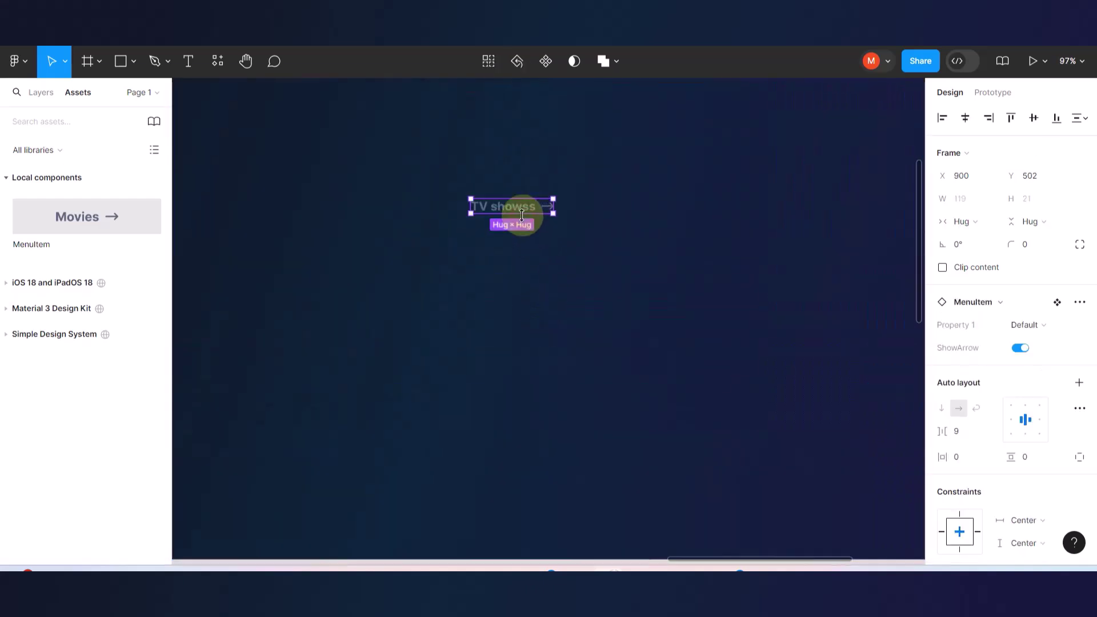
{"action": "left_click_drag", "start_coordinate": [522, 215], "coordinate": [655, 233]}
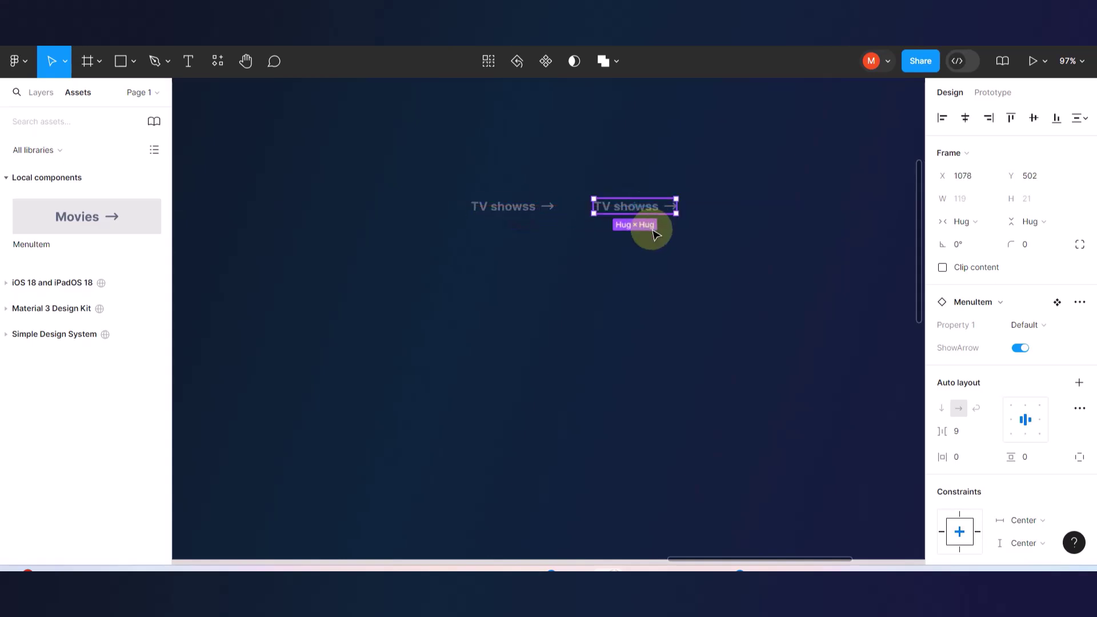
- Turn off ShowArrow on the copied menu instance, nudged to X 1070, Y 506, and preview the Home frame
{"action": "left_click", "coordinate": [1023, 350]}
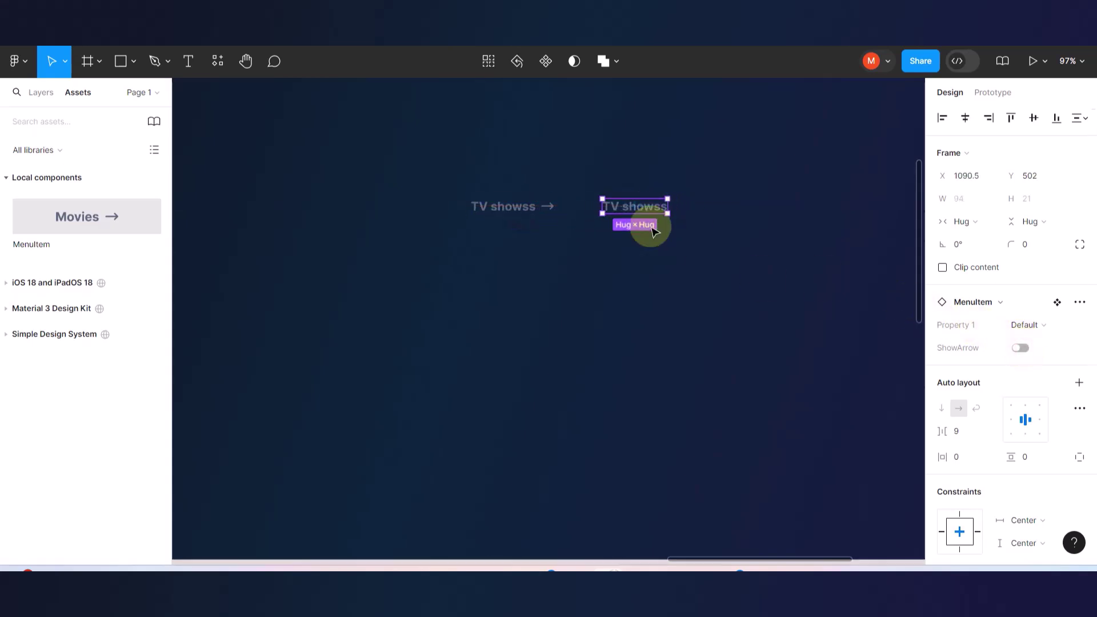
{"action": "left_click_drag", "start_coordinate": [642, 201], "coordinate": [632, 208]}
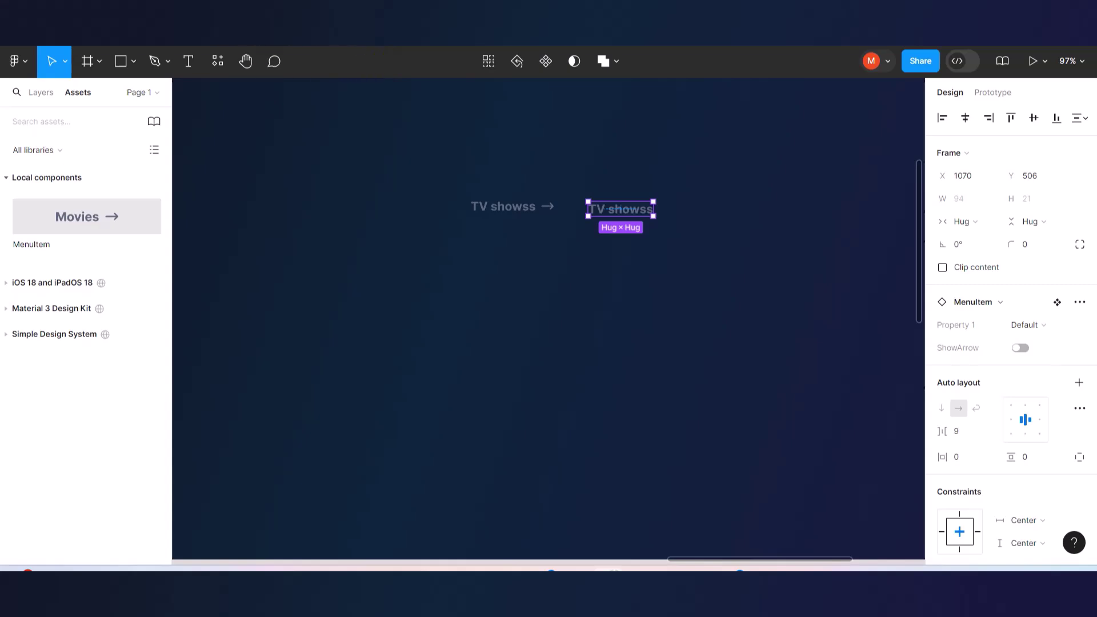
{"action": "key", "text": "ctrl+alt+Return"}
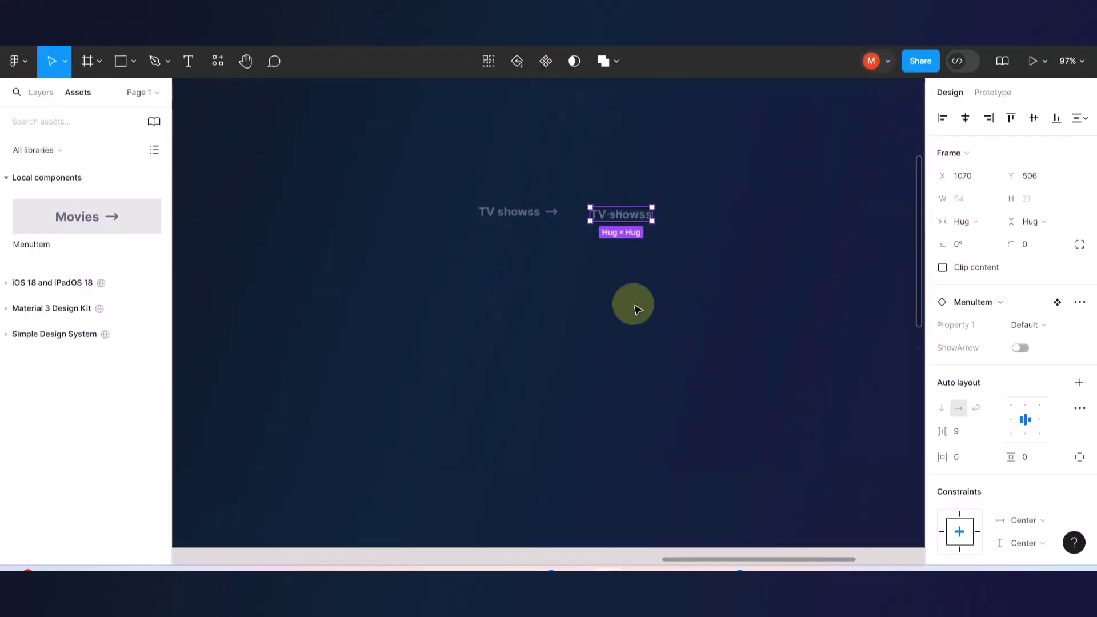
- Move both menu instances into the Home frame's upper area, the arrow one to about X 1104, Y 199 and the arrowless one to X 976, Y 212
{"action": "scroll", "coordinate": [632, 303], "scroll_direction": "down", "scroll_amount": 5}
{"action": "scroll", "coordinate": [688, 255], "scroll_direction": "up", "scroll_amount": 3}
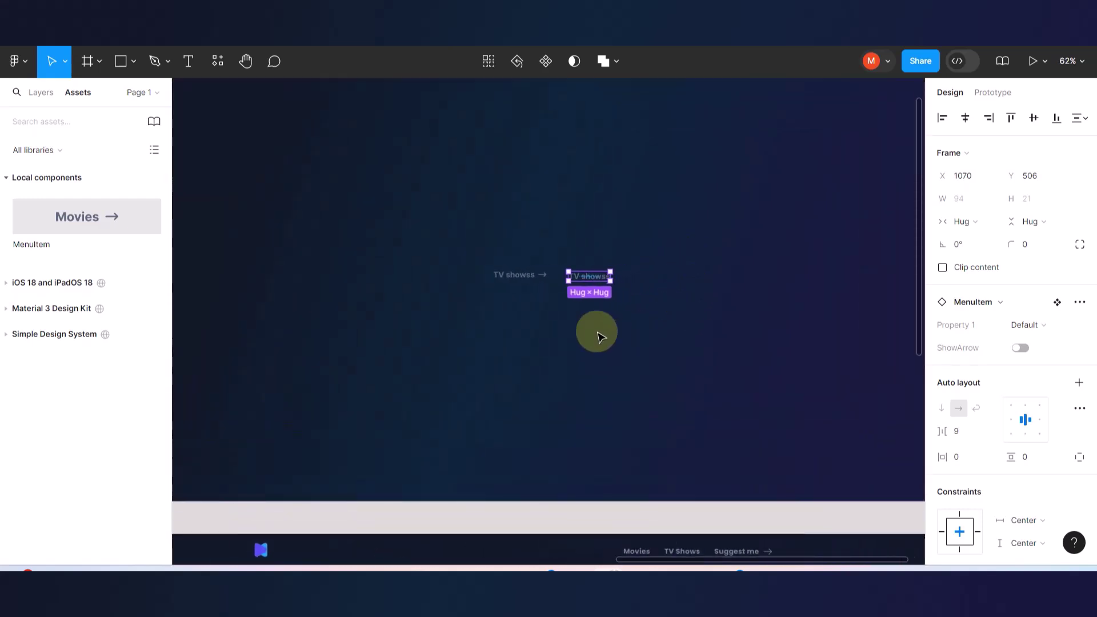
{"action": "scroll", "coordinate": [600, 336], "scroll_direction": "down", "scroll_amount": 3}
{"action": "scroll", "coordinate": [637, 297], "scroll_direction": "up", "scroll_amount": 2}
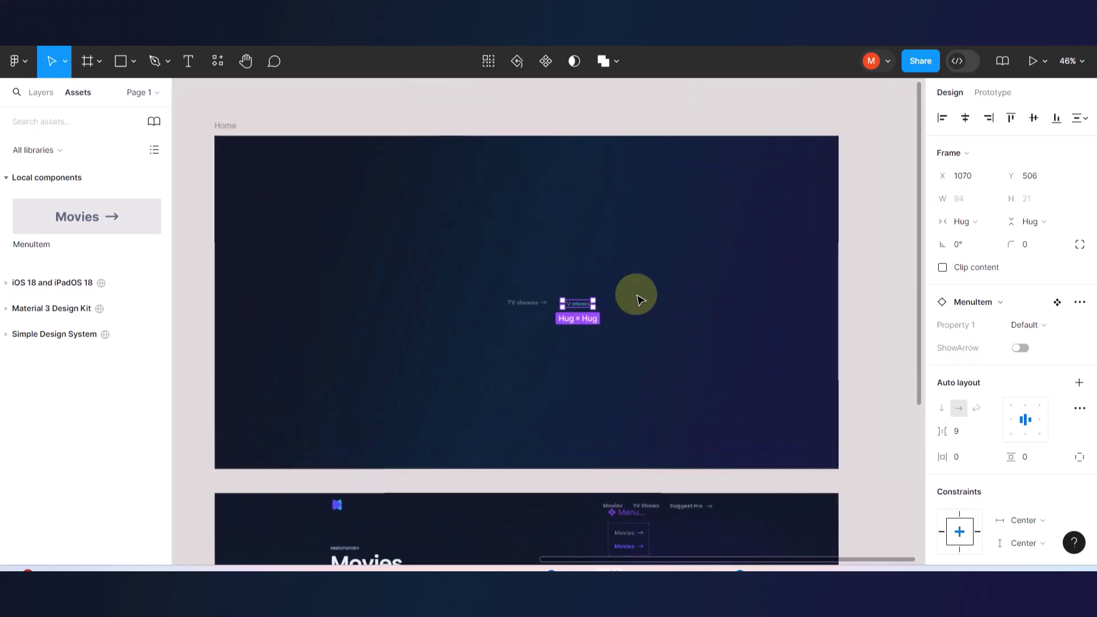
{"action": "left_click_drag", "start_coordinate": [532, 307], "coordinate": [595, 205]}
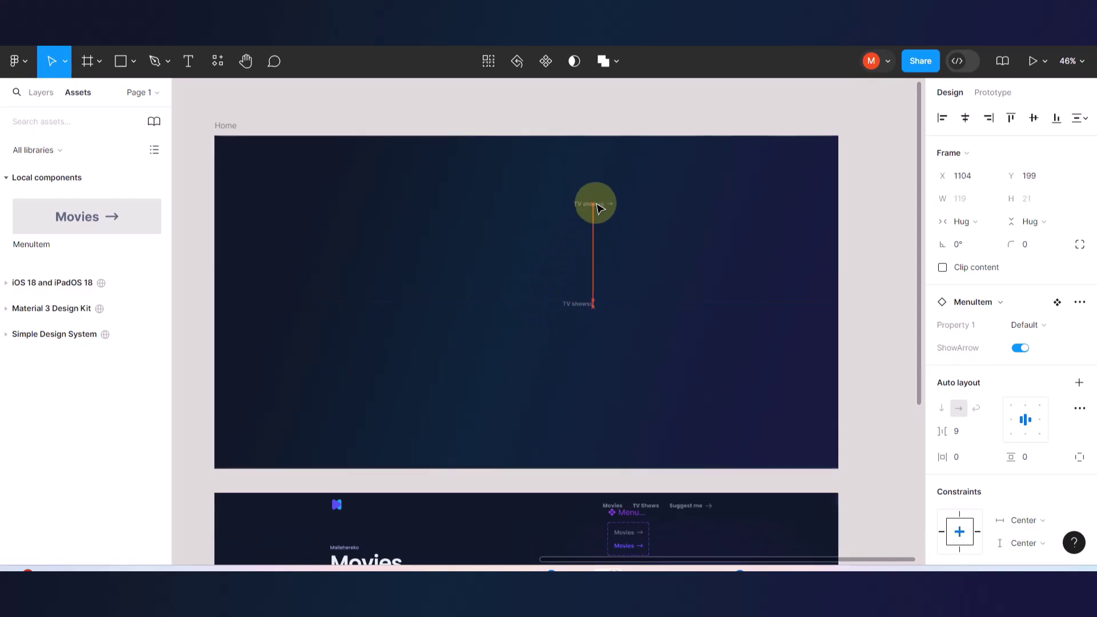
{"action": "left_click_drag", "start_coordinate": [585, 308], "coordinate": [553, 215]}
- Correct the text of the menu instance with the arrow to "TV Shows"
{"action": "scroll", "coordinate": [636, 490], "scroll_direction": "up", "scroll_amount": 5}
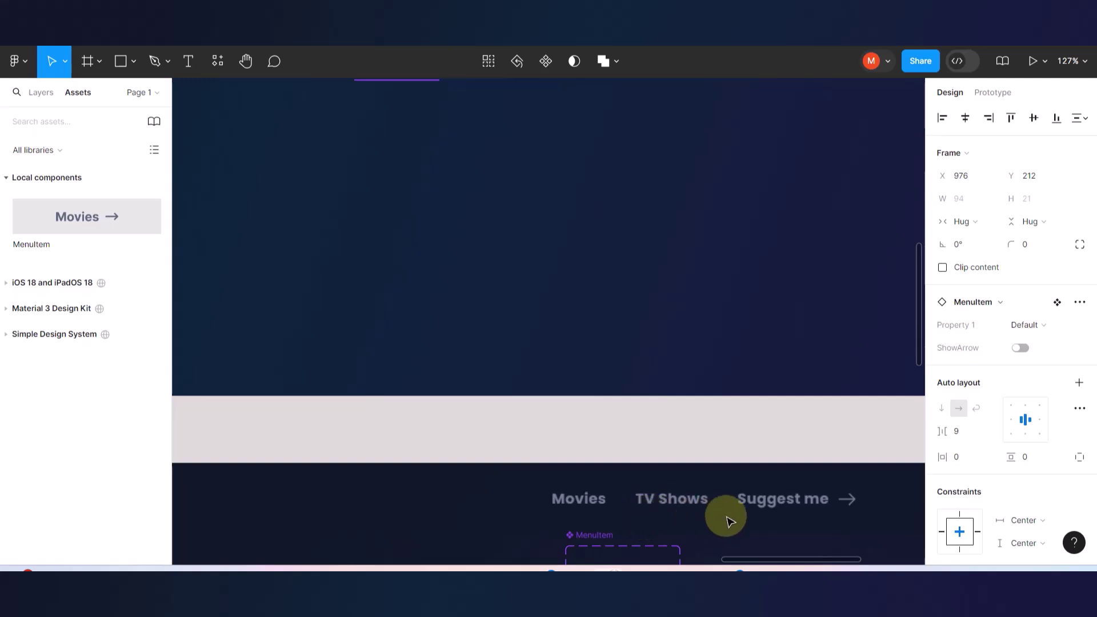
{"action": "scroll", "coordinate": [727, 517], "scroll_direction": "up", "scroll_amount": 5}
{"action": "scroll", "coordinate": [625, 181], "scroll_direction": "up", "scroll_amount": 2}
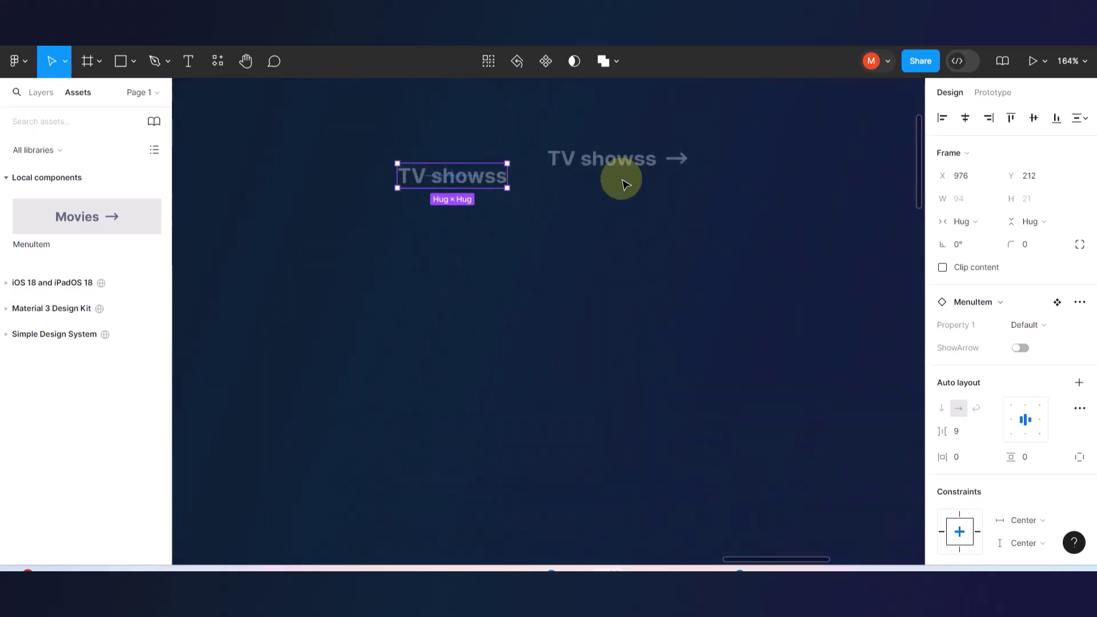
{"action": "left_click", "coordinate": [634, 162]}
{"action": "double_click", "coordinate": [636, 164]}
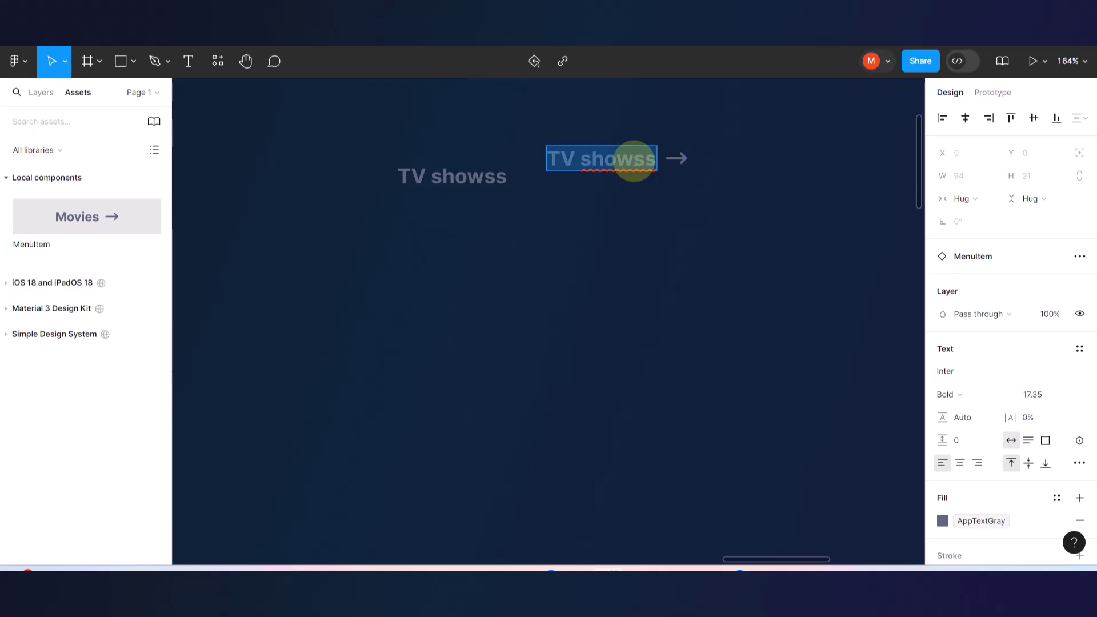
{"action": "left_click", "coordinate": [589, 161]}
{"action": "key", "text": "BackSpace"}
{"action": "type", "text": "S"}
{"action": "left_click", "coordinate": [632, 161]}
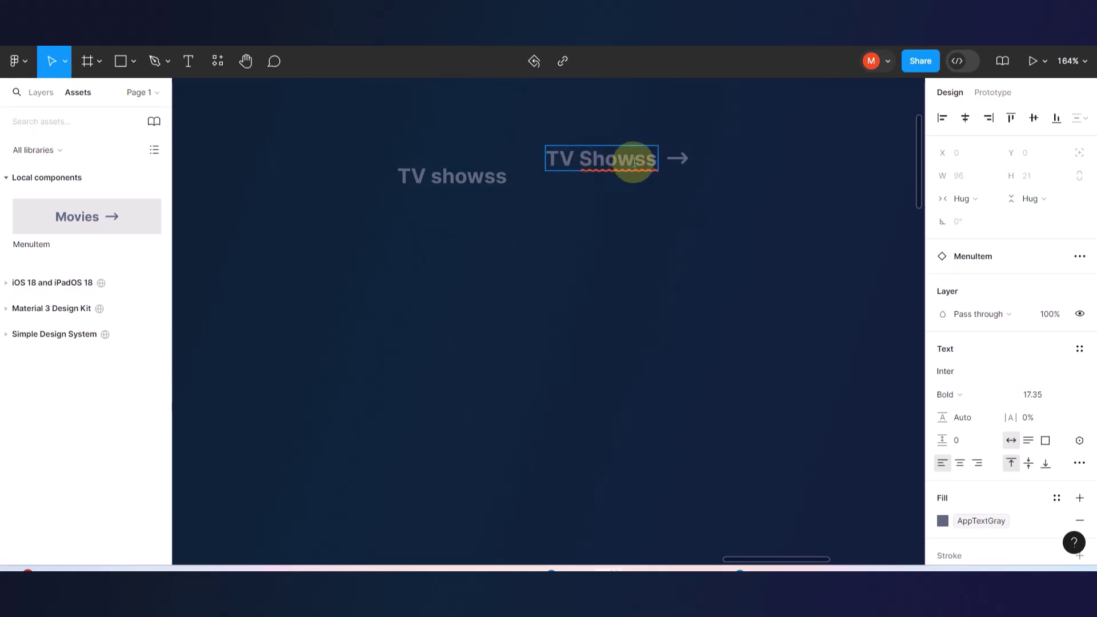
{"action": "key", "text": "BackSpace"}
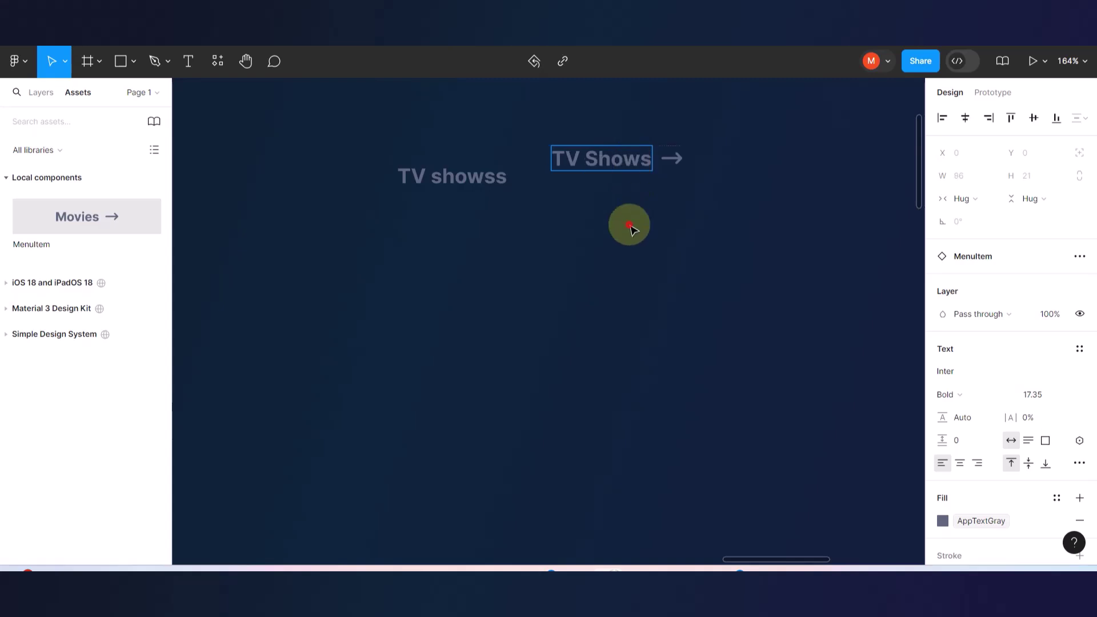
- Replace the text of the menu instance with the arrow with "Suggest me"
{"action": "double_click", "coordinate": [608, 157]}
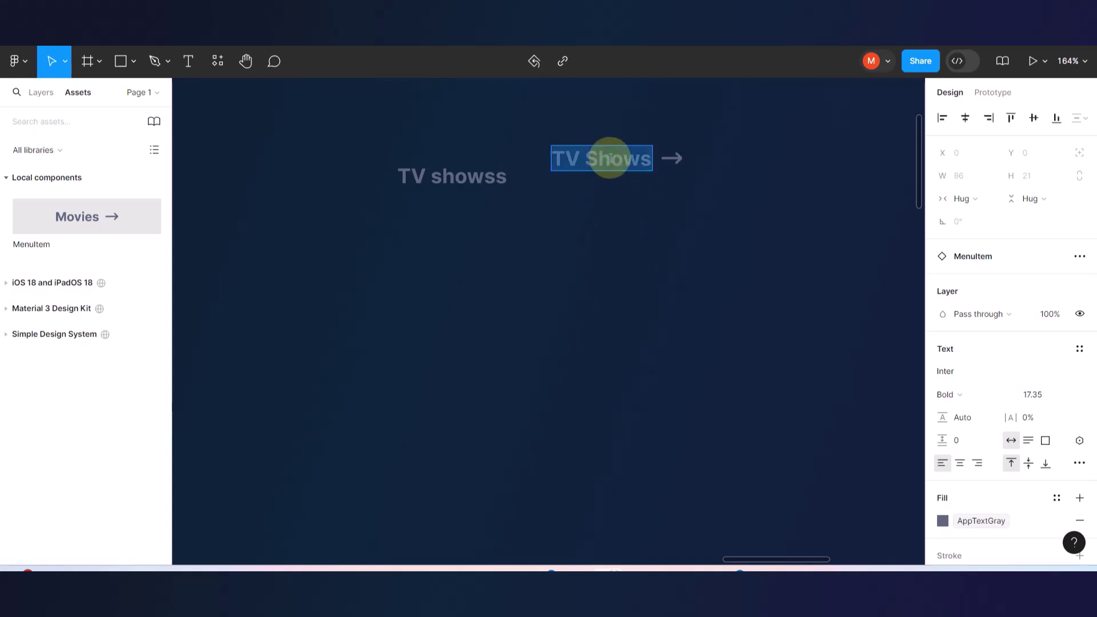
{"action": "key", "text": "BackSpace"}
{"action": "type", "text": "Su"}
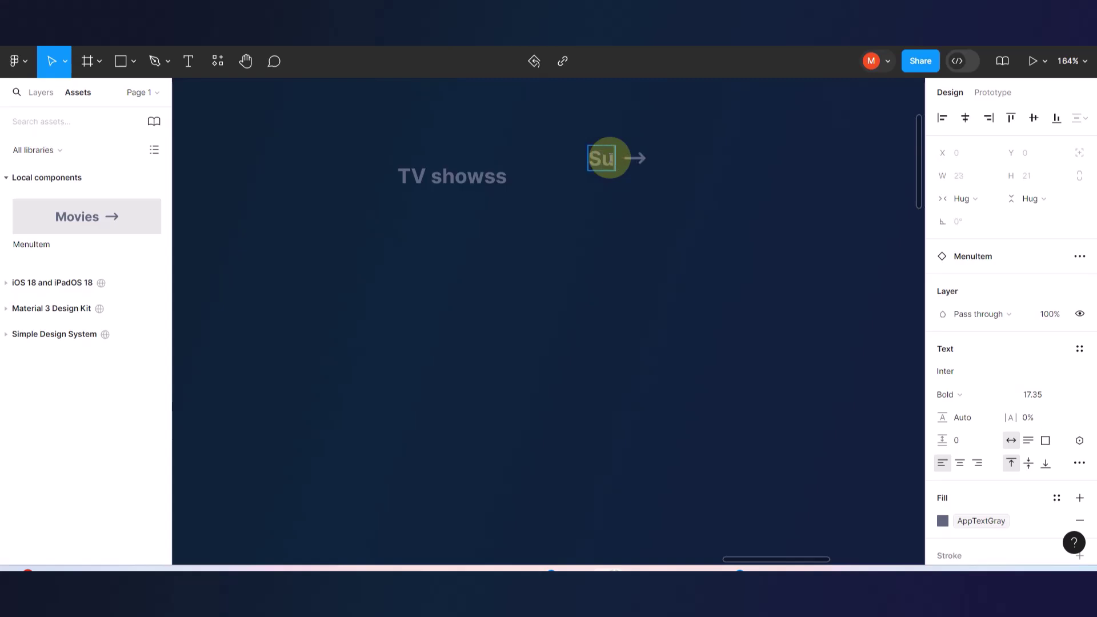
{"action": "type", "text": "ggest me"}
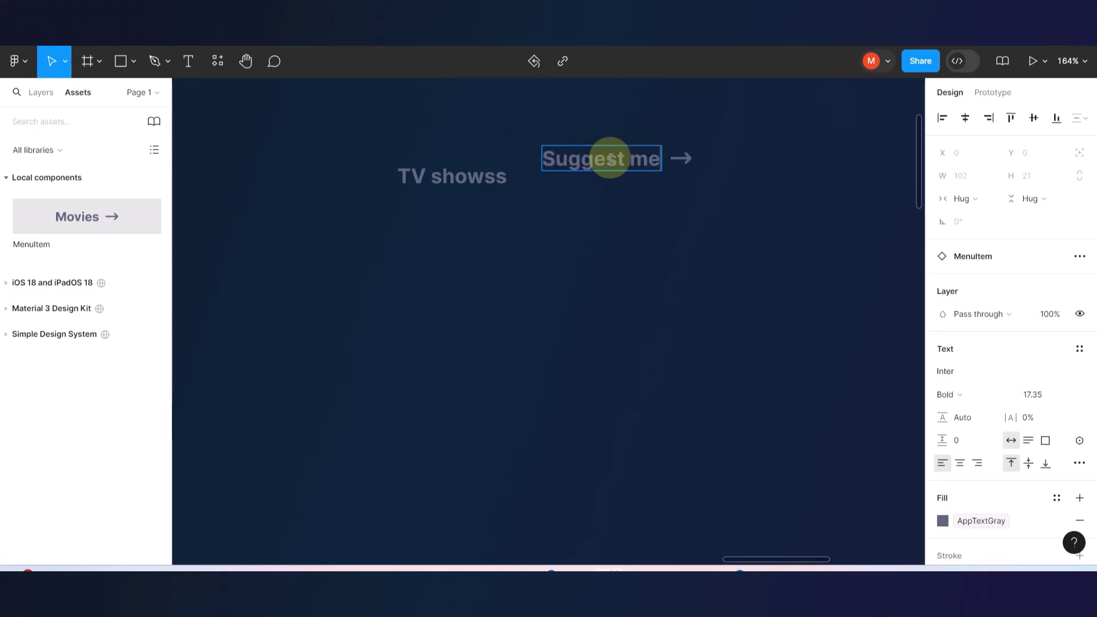
{"action": "key", "text": "Escape"}
- Open the text of the arrowless "TV showss" menu instance for editing
{"action": "left_click", "coordinate": [459, 174]}
{"action": "double_click", "coordinate": [459, 175]}
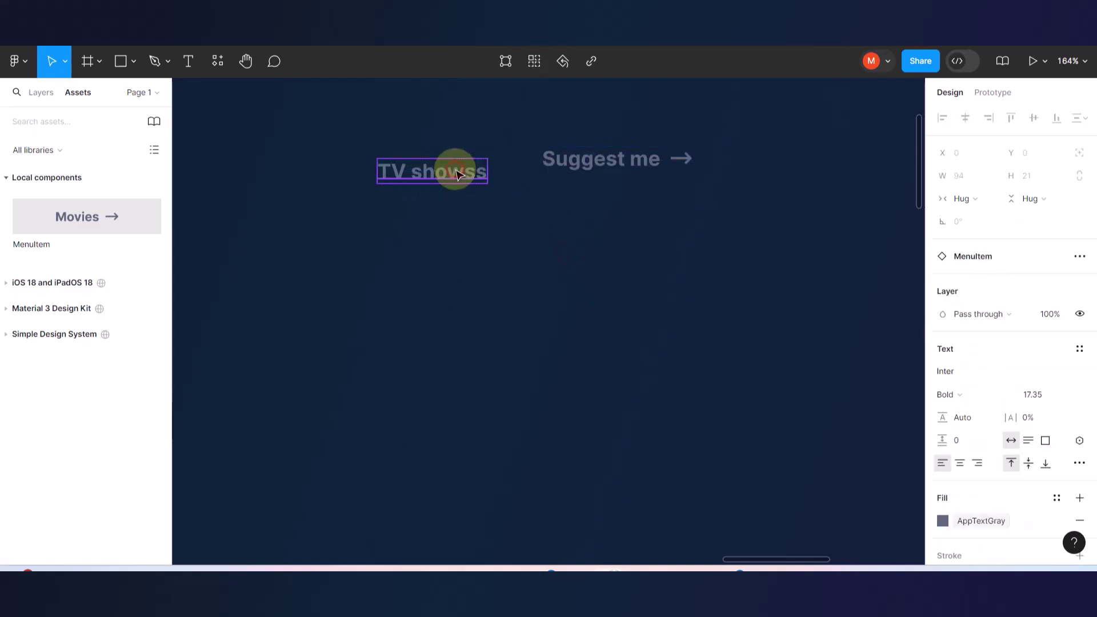
- Correct the menu item's label to TV Shows
{"action": "double_click", "coordinate": [459, 174]}
{"action": "type", "text": "TV Shows"}
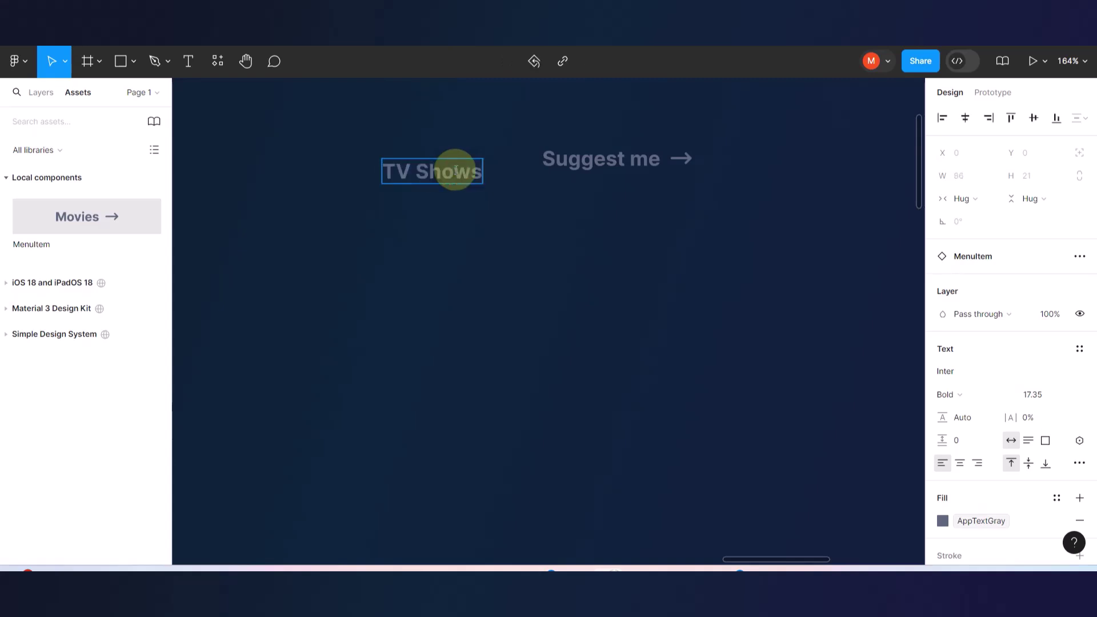
{"action": "left_click", "coordinate": [453, 232]}
- Duplicate the TV Shows menu item to its left and relabel the copy Movies
{"action": "left_click", "coordinate": [440, 183]}
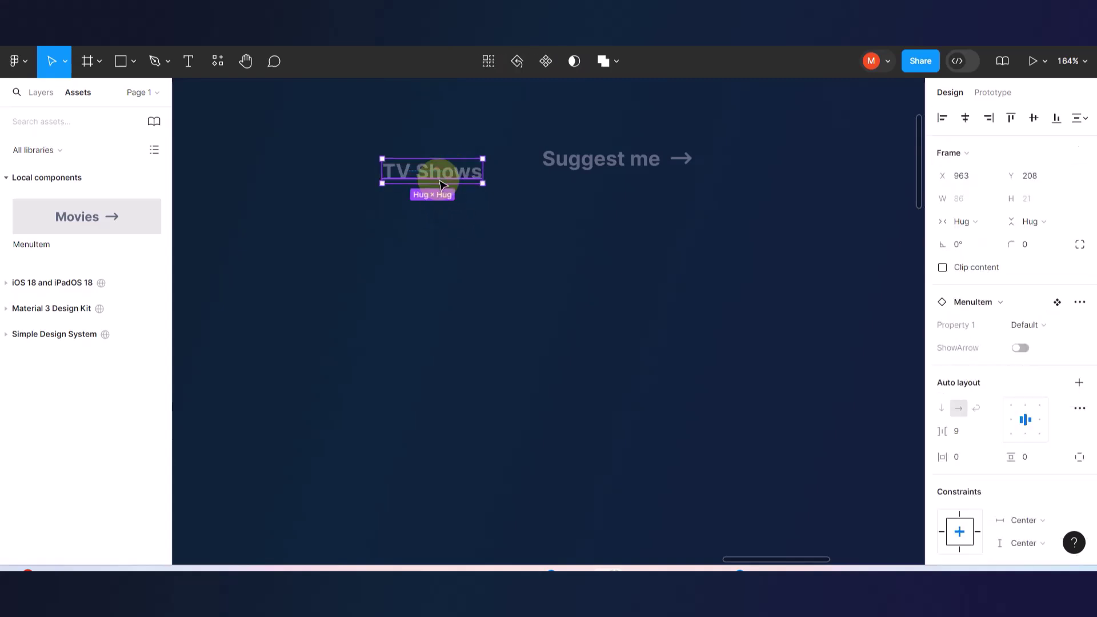
{"action": "left_click_drag", "start_coordinate": [440, 183], "coordinate": [316, 182]}
{"action": "double_click", "coordinate": [315, 182]}
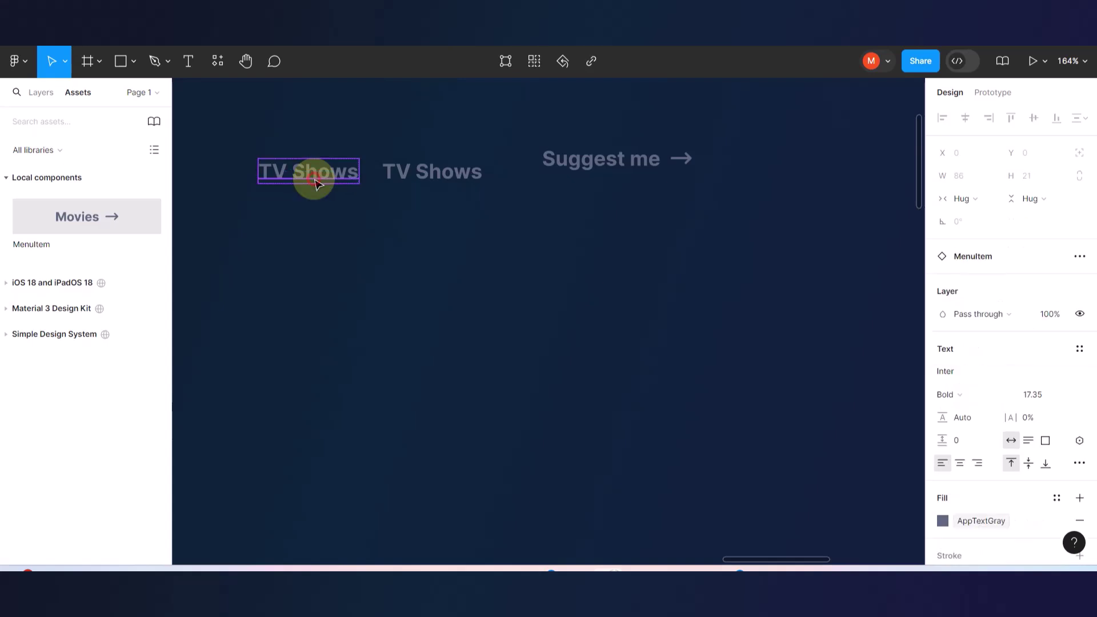
{"action": "double_click", "coordinate": [316, 182]}
{"action": "type", "text": "M"}
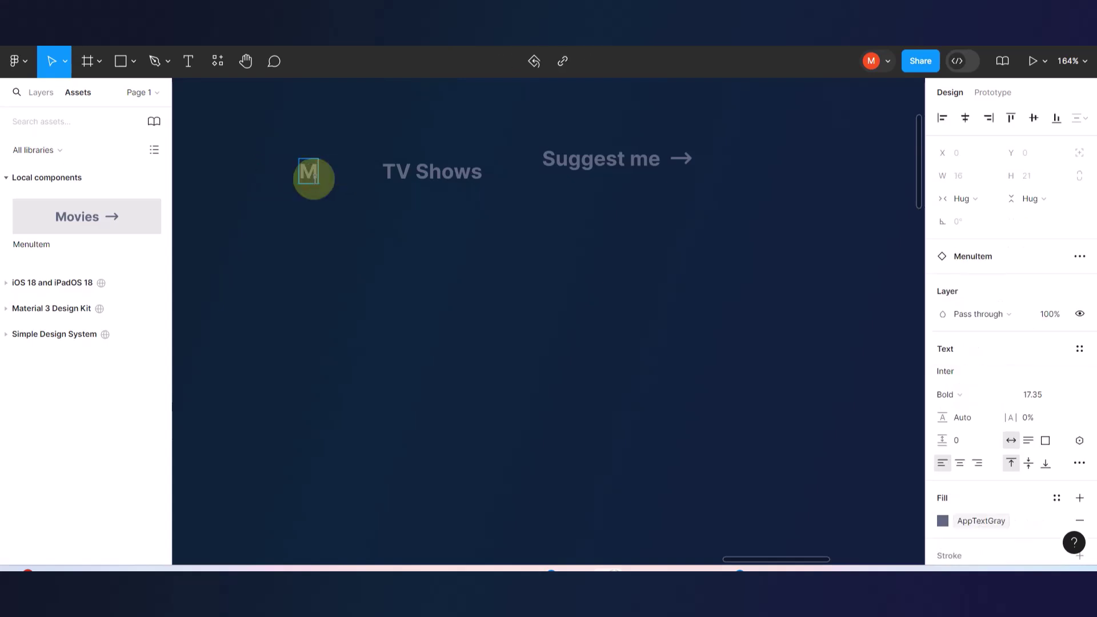
{"action": "type", "text": "ovies"}
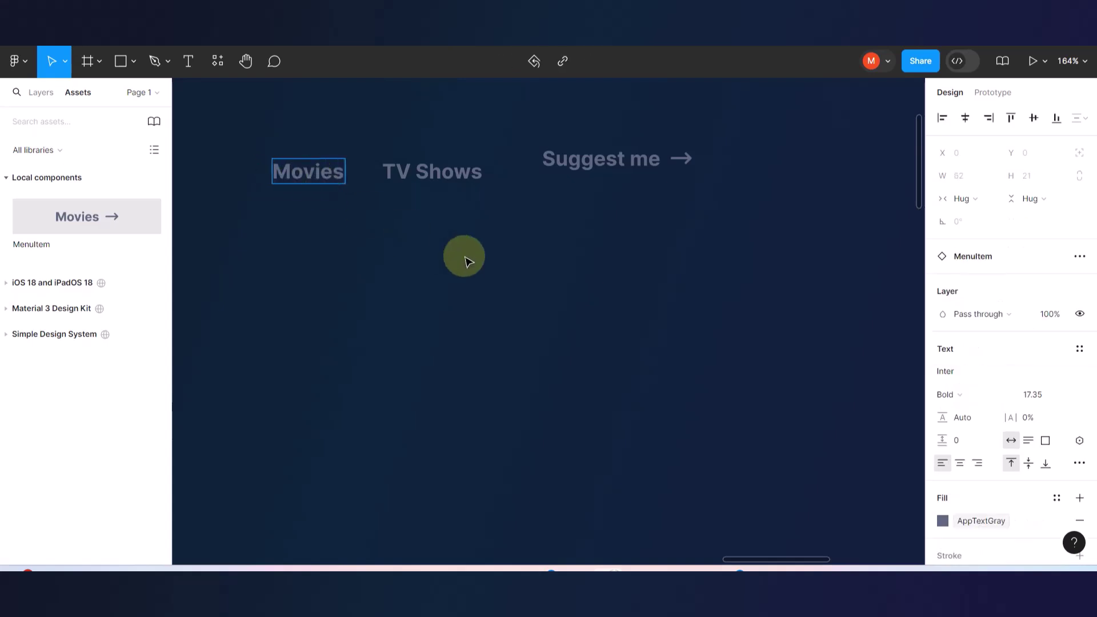
{"action": "left_click", "coordinate": [462, 254]}
- Align the Movies, TV Shows and Suggest me items on their vertical centres and move them together up to the Home frame's header area
{"action": "scroll", "coordinate": [463, 255], "scroll_direction": "down", "scroll_amount": 5, "text": "ctrl"}
{"action": "left_click_drag", "start_coordinate": [368, 206], "coordinate": [600, 277]}
{"action": "left_click", "coordinate": [1033, 126]}
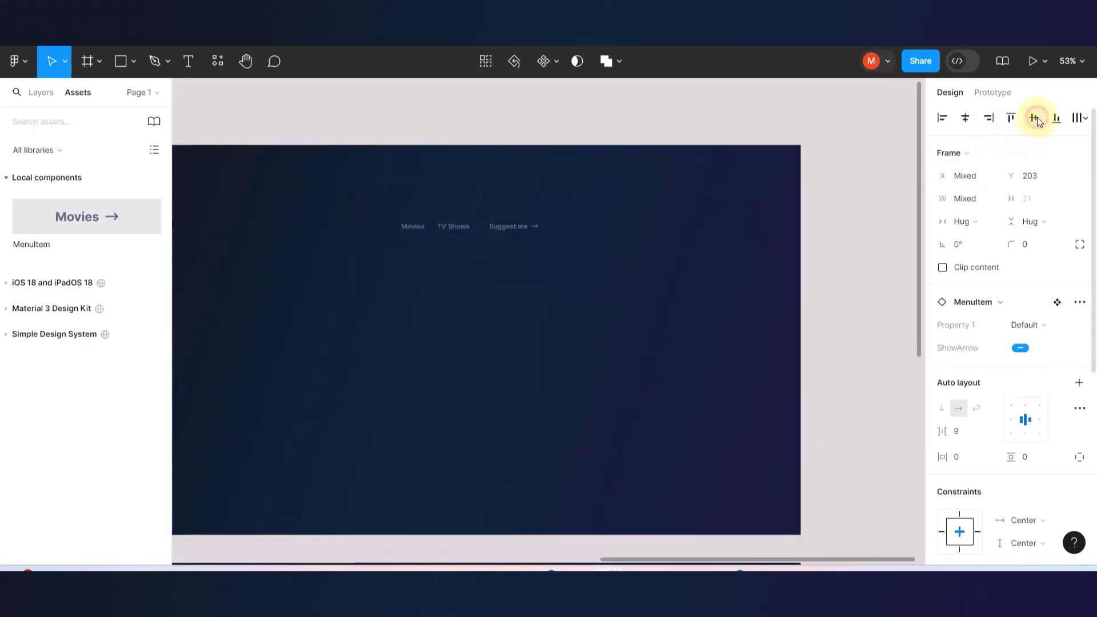
{"action": "left_click_drag", "start_coordinate": [512, 231], "coordinate": [631, 175]}
{"action": "left_click", "coordinate": [613, 251]}
- Move the Suggest me item left to narrow its gap to TV Shows
{"action": "scroll", "coordinate": [600, 154], "scroll_direction": "up", "scroll_amount": 4}
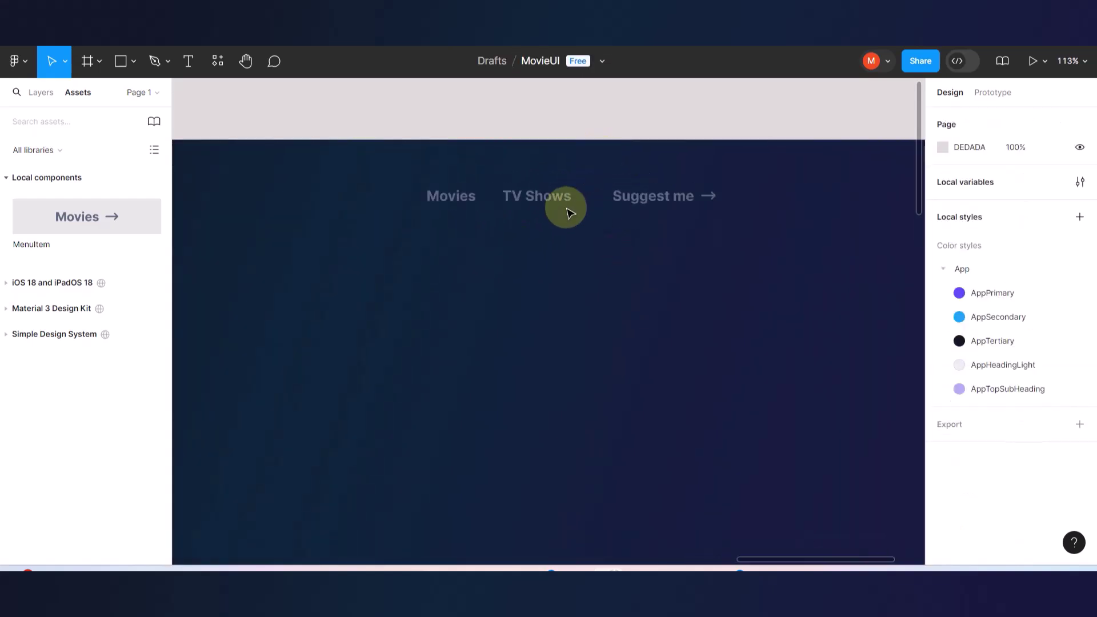
{"action": "scroll", "coordinate": [665, 220], "scroll_direction": "up", "scroll_amount": 3}
{"action": "left_click_drag", "start_coordinate": [617, 183], "coordinate": [571, 191]}
{"action": "left_click", "coordinate": [485, 262]}
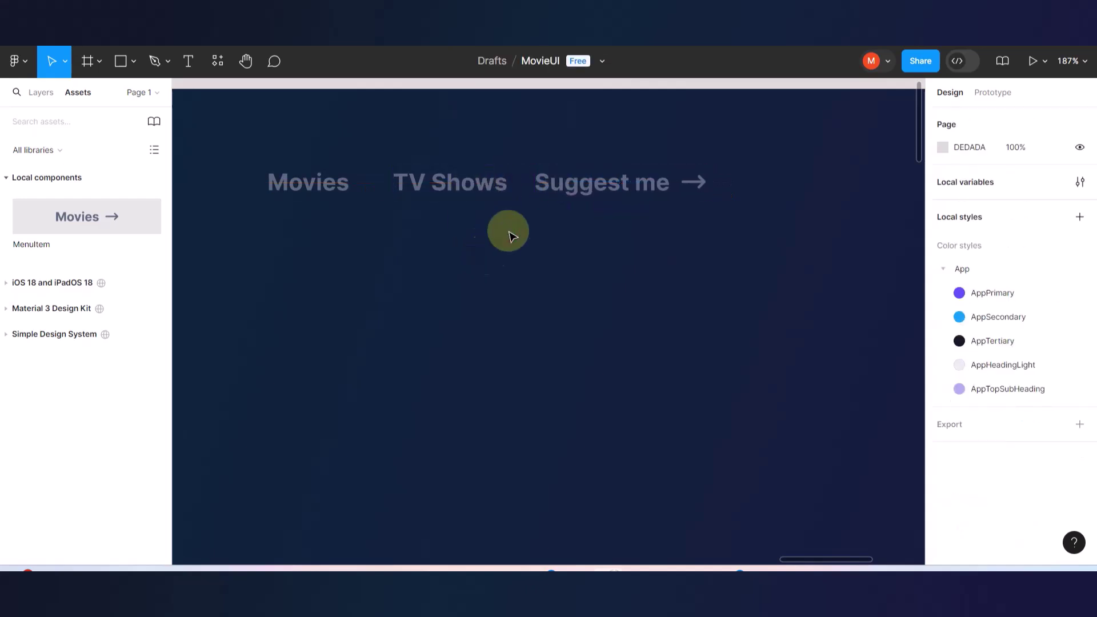
- Compare the header menu in the laptop prototype preview with the header of the live movie website
{"action": "scroll", "coordinate": [632, 245], "scroll_direction": "down", "scroll_amount": 5}
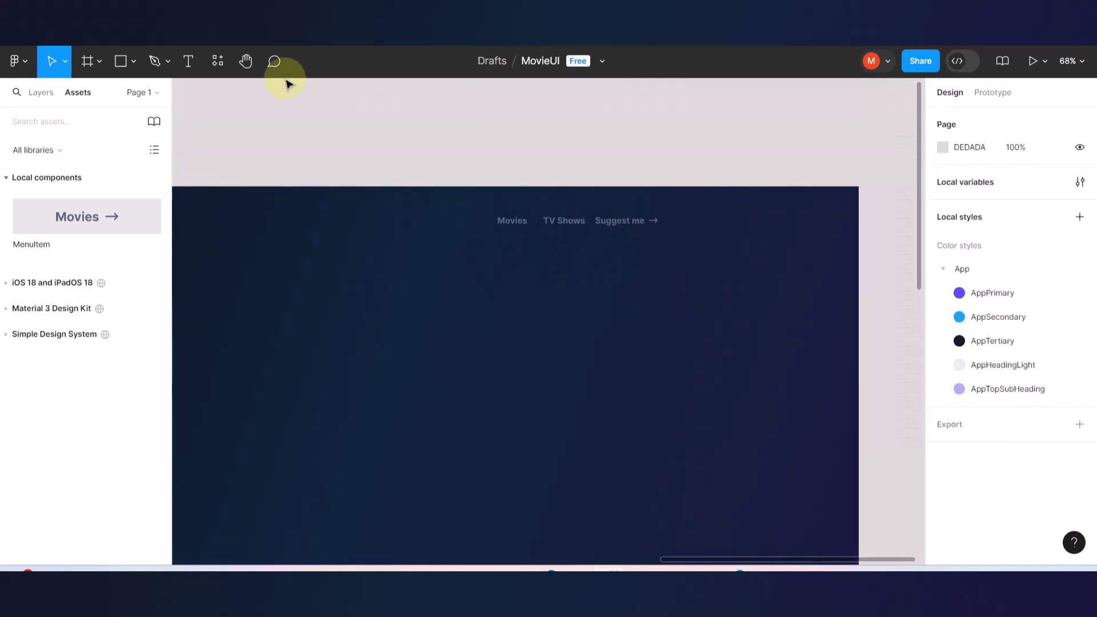
{"action": "left_click", "coordinate": [257, 23]}
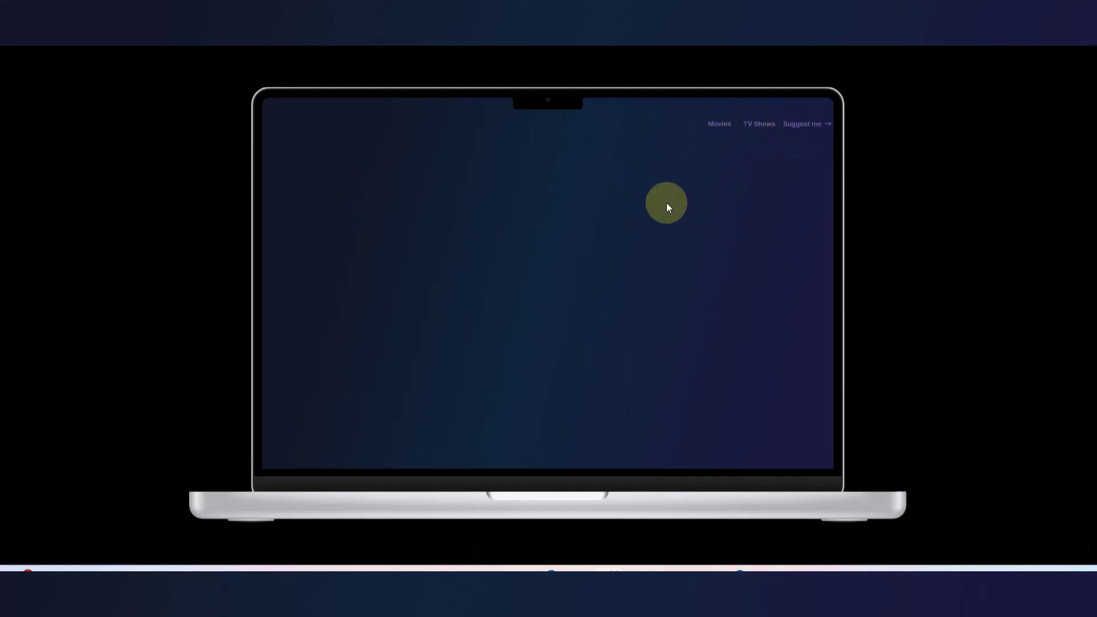
{"action": "left_click", "coordinate": [355, 23]}
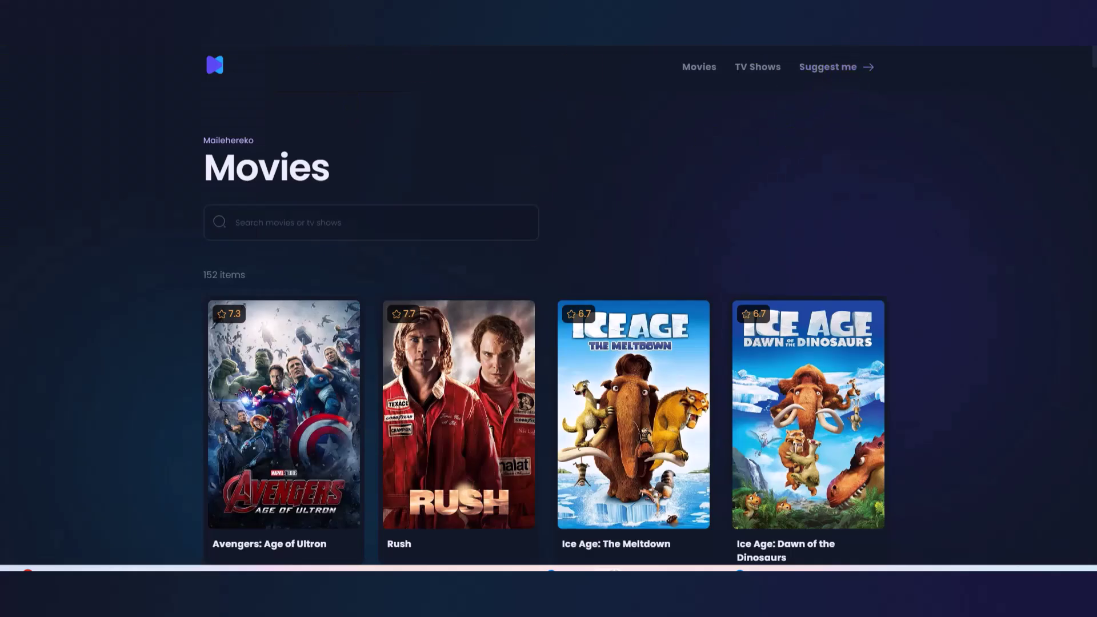
{"action": "left_click", "coordinate": [258, 23]}
{"action": "left_click", "coordinate": [154, 23]}
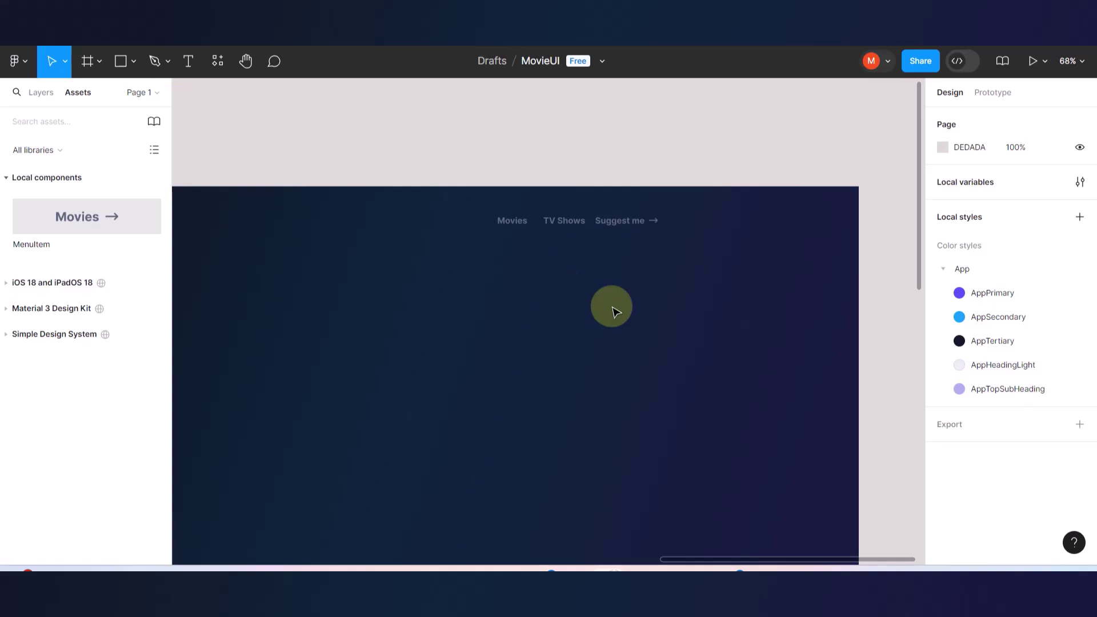
- Switch to the live movie website and examine its Movies, TV Shows and Suggest me pages through the header links
{"action": "scroll", "coordinate": [612, 307], "scroll_direction": "down", "scroll_amount": 5}
{"action": "scroll", "coordinate": [567, 358], "scroll_direction": "up", "scroll_amount": 3}
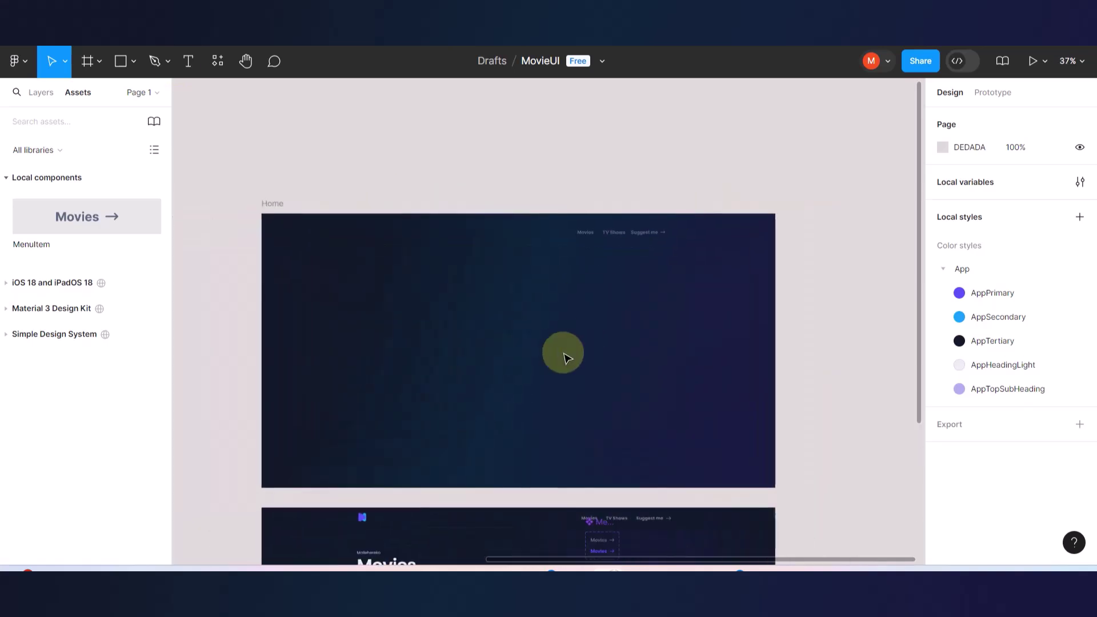
{"action": "scroll", "coordinate": [567, 358], "scroll_direction": "down", "scroll_amount": 3}
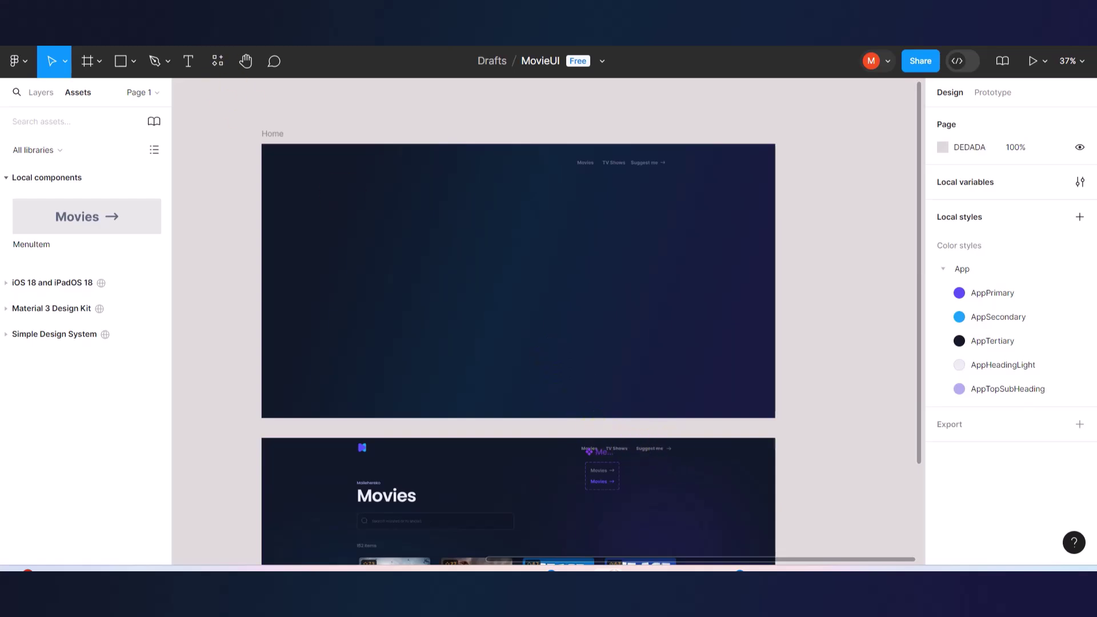
{"action": "left_click", "coordinate": [215, 13]}
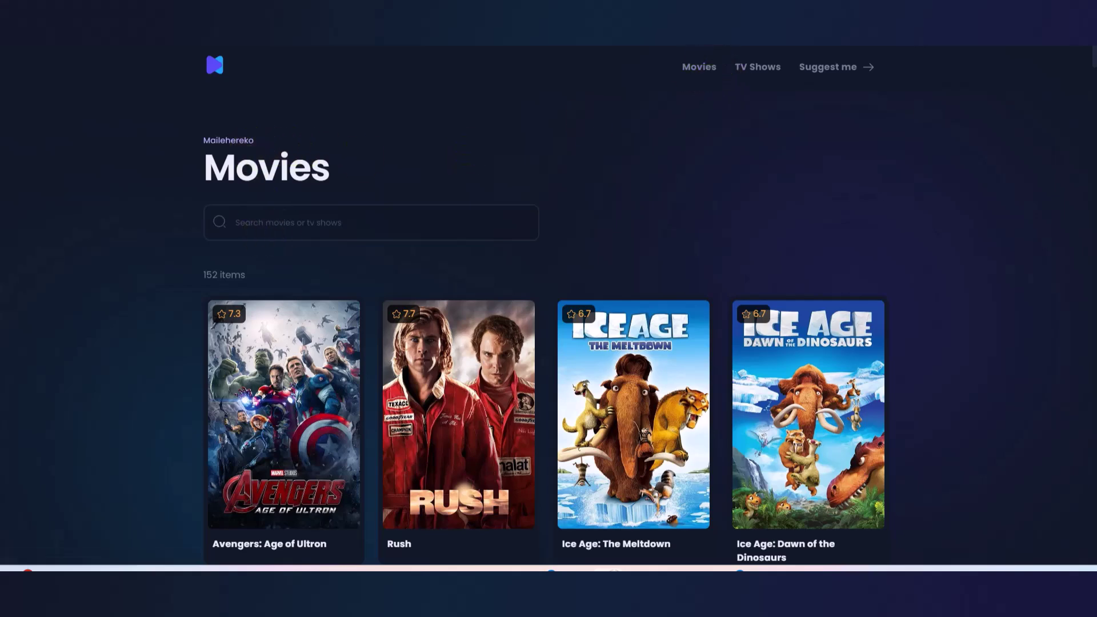
{"action": "left_click", "coordinate": [757, 69]}
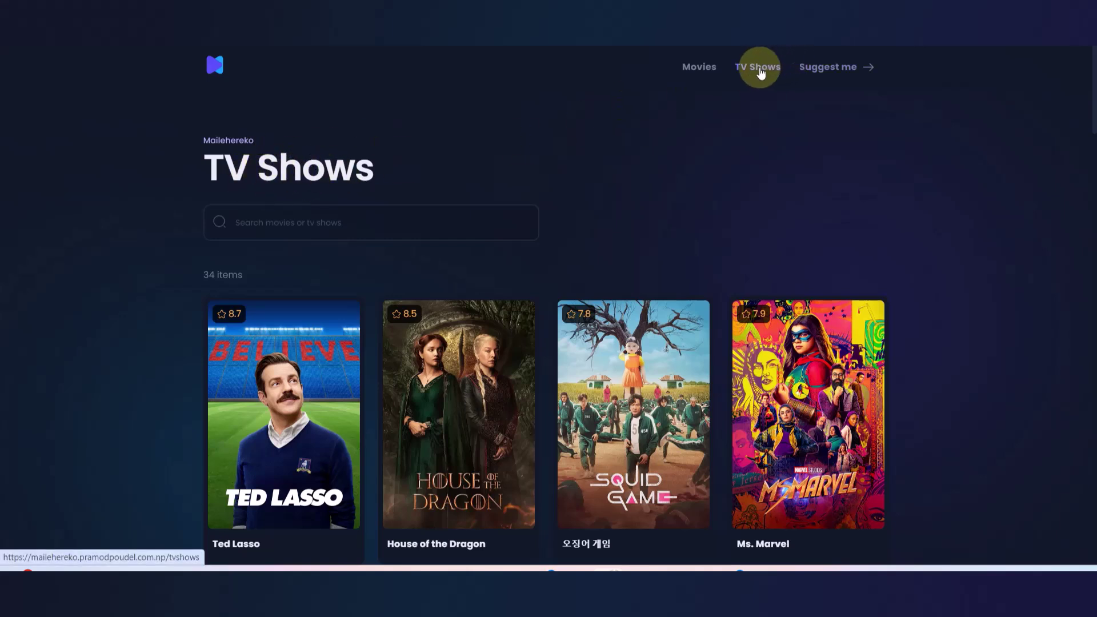
{"action": "left_click", "coordinate": [824, 71]}
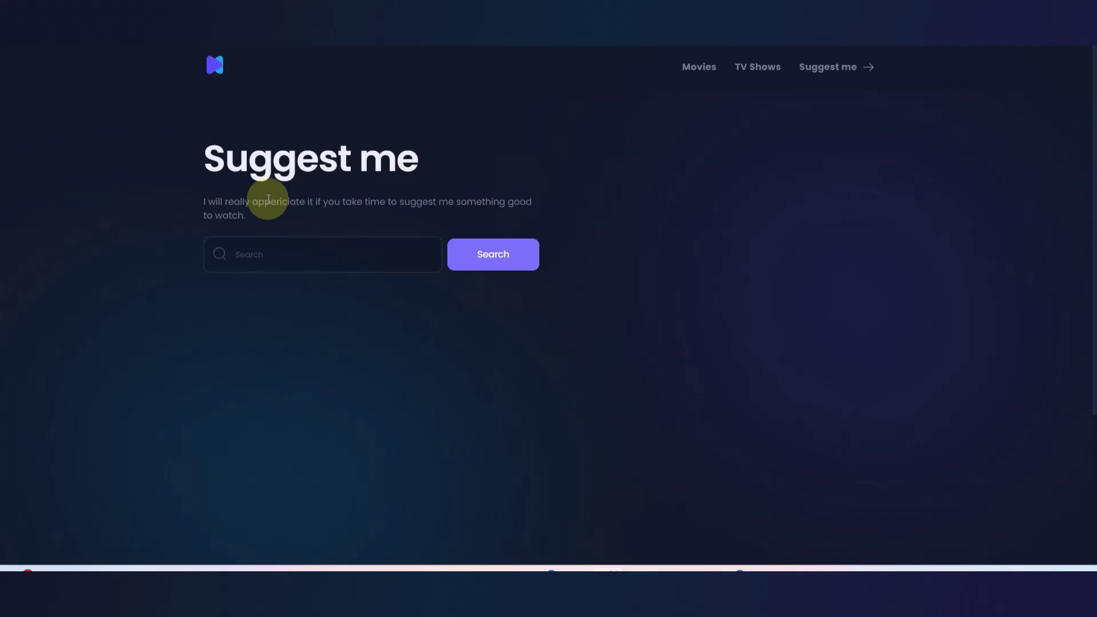
{"action": "left_click", "coordinate": [692, 68]}
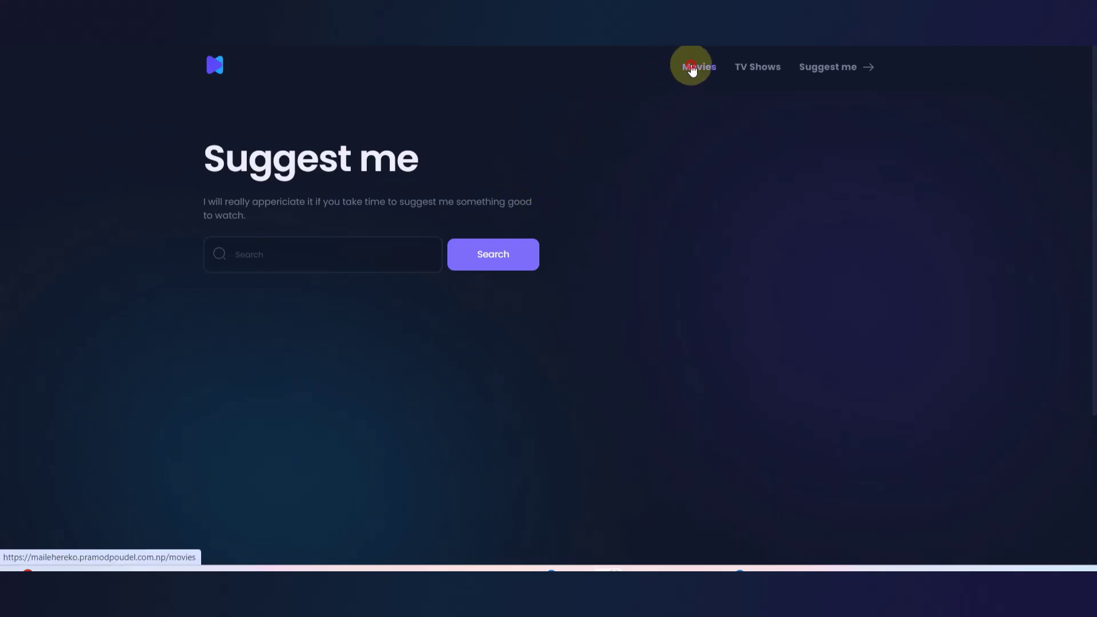
{"action": "left_click_drag", "start_coordinate": [378, 150], "coordinate": [202, 173]}
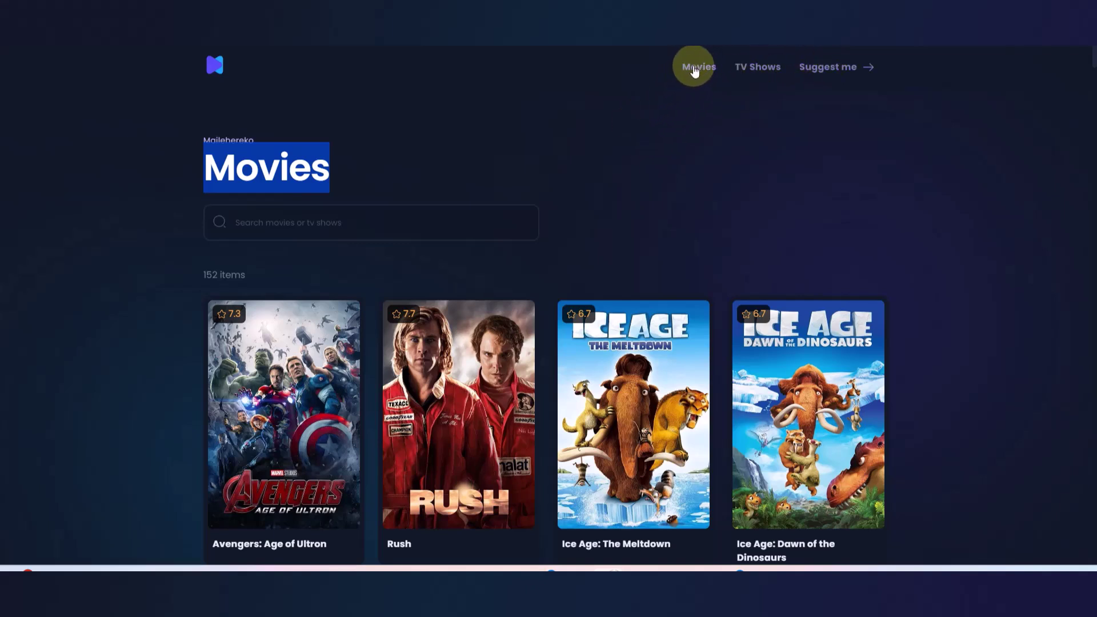
{"action": "left_click", "coordinate": [732, 78]}
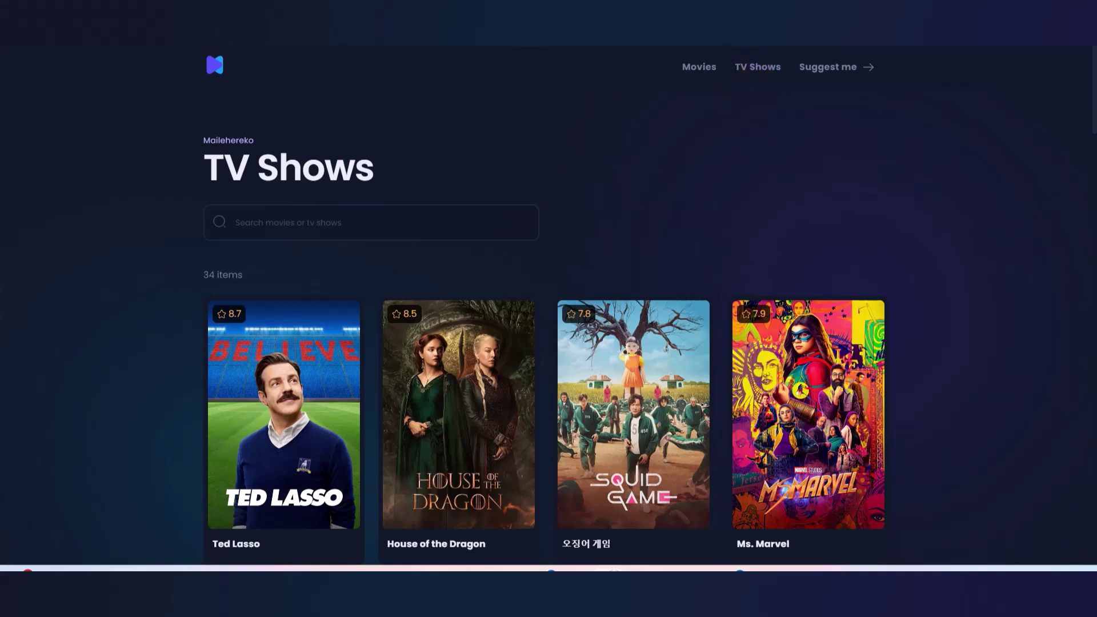
{"action": "left_click", "coordinate": [657, 273]}
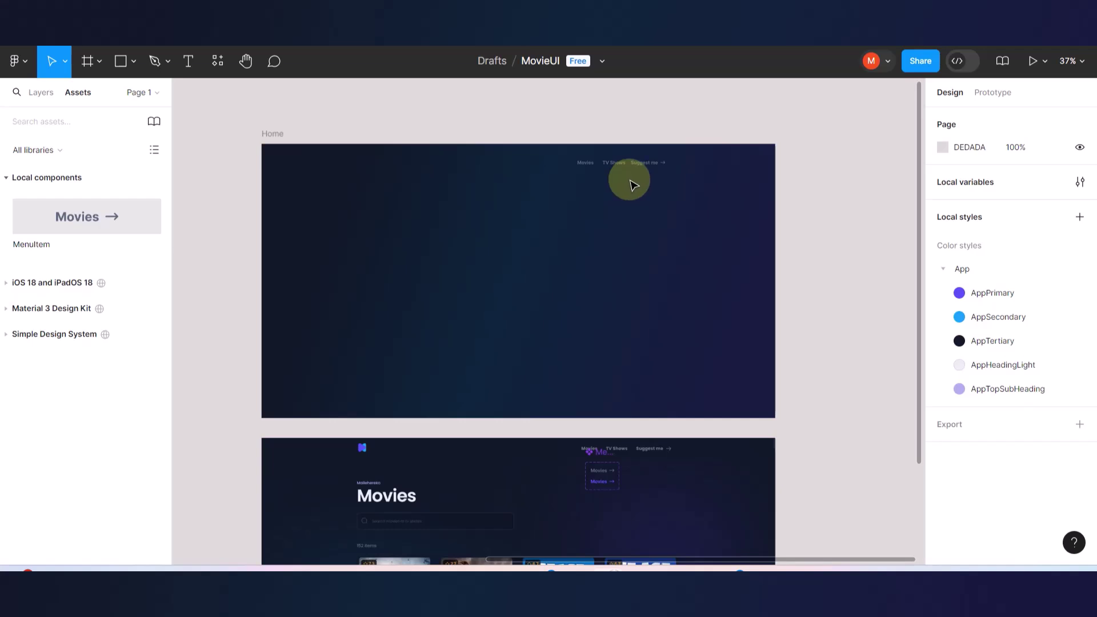
- Look over the Home frame and reference screenshot, and revisit the website's Movies and TV Shows pages for comparison
{"action": "scroll", "coordinate": [617, 246], "scroll_direction": "down", "scroll_amount": 4}
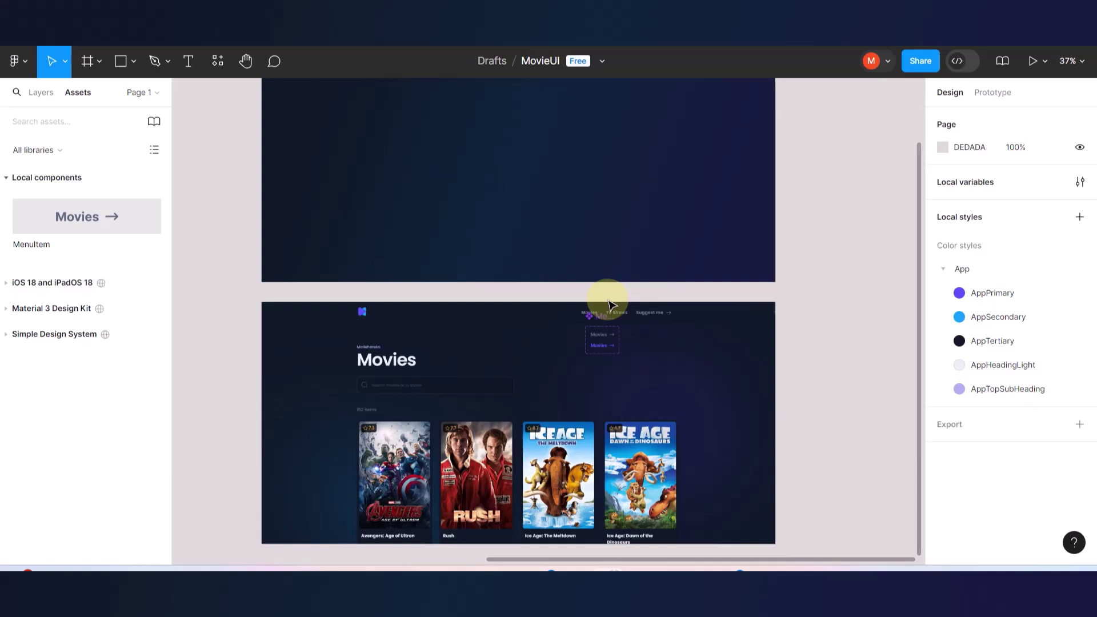
{"action": "scroll", "coordinate": [609, 304], "scroll_direction": "up", "scroll_amount": 3}
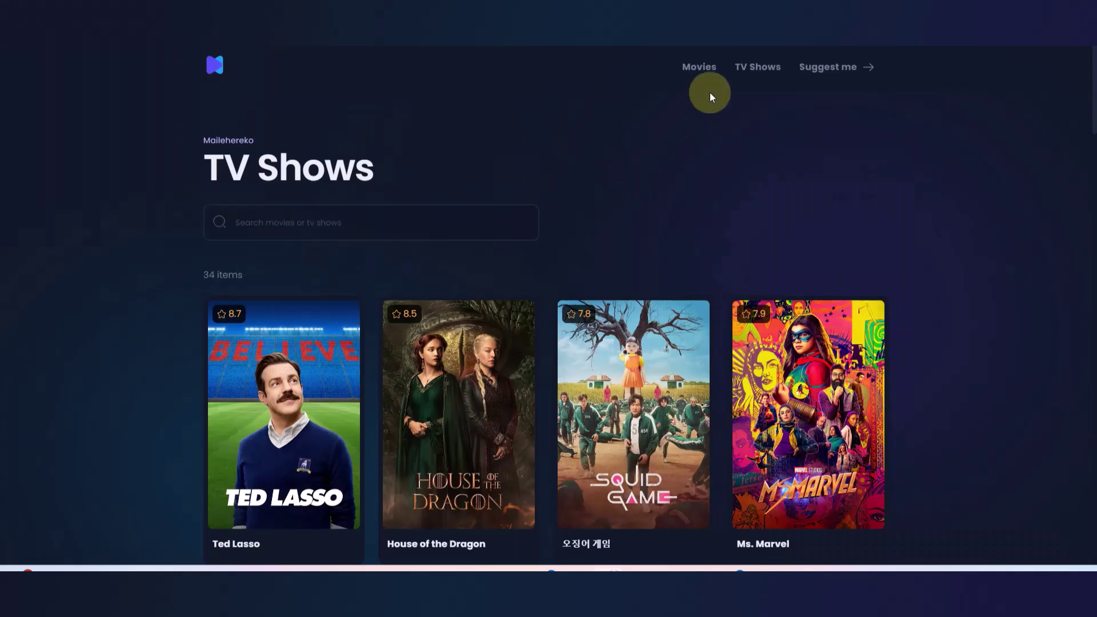
{"action": "left_click", "coordinate": [704, 67]}
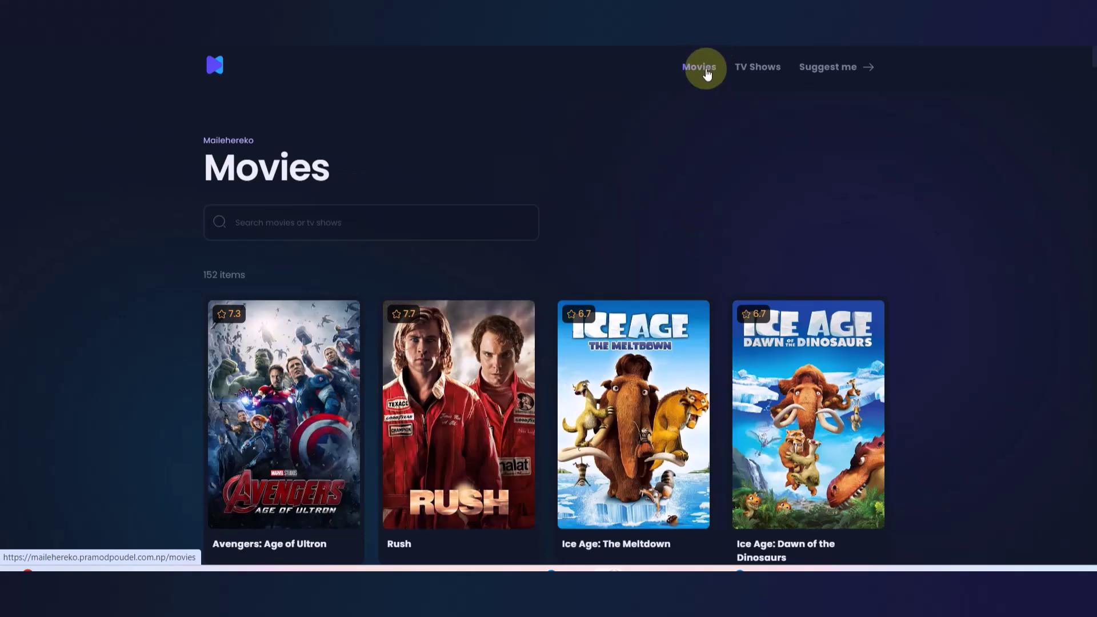
{"action": "left_click", "coordinate": [770, 69]}
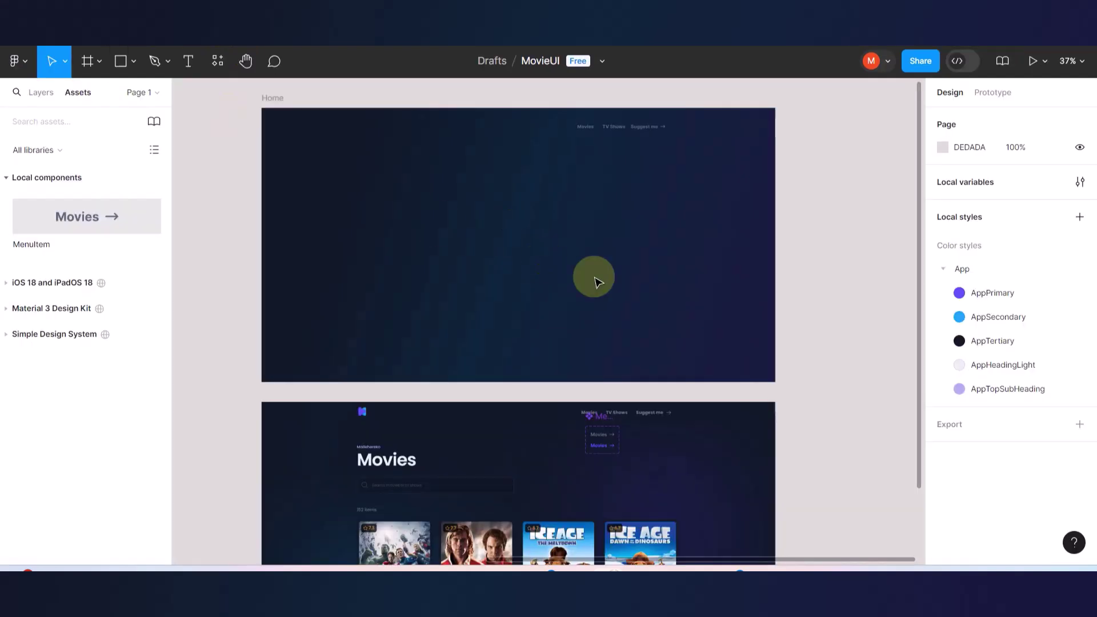
{"action": "scroll", "coordinate": [595, 280], "scroll_direction": "down", "scroll_amount": 5}
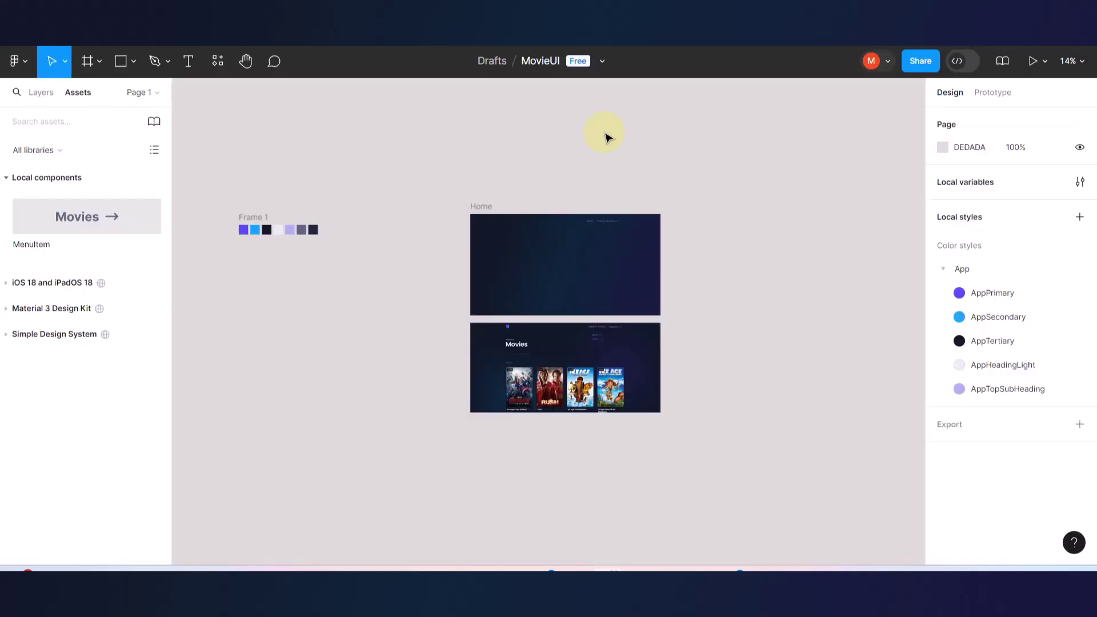
{"action": "scroll", "coordinate": [622, 274], "scroll_direction": "up", "scroll_amount": 10}
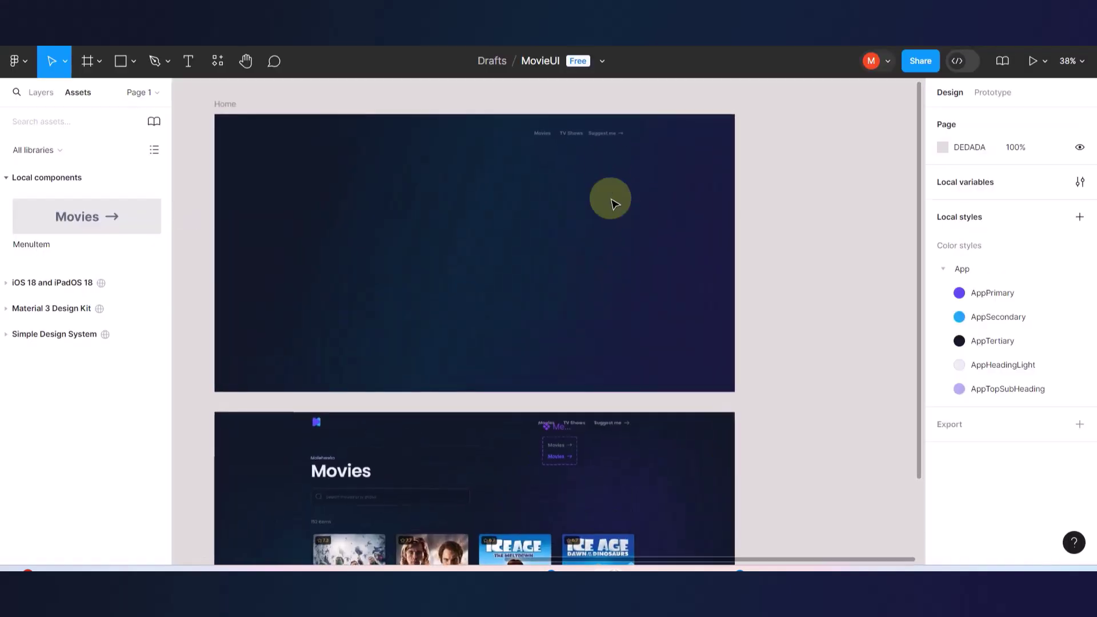
{"action": "scroll", "coordinate": [649, 172], "scroll_direction": "up", "scroll_amount": 3}
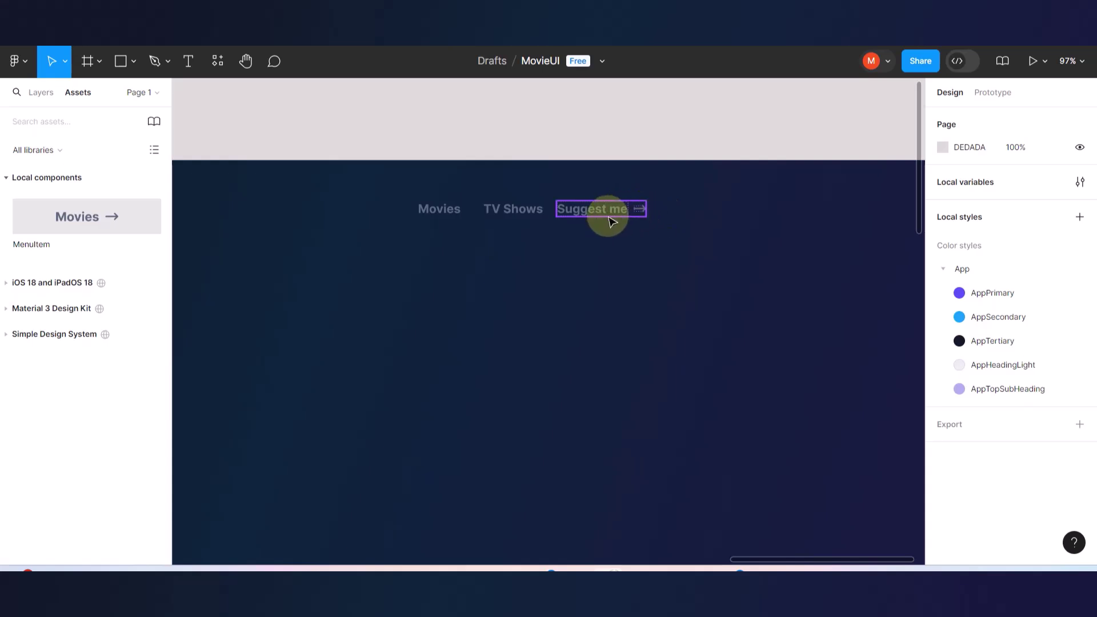
{"action": "scroll", "coordinate": [612, 220], "scroll_direction": "down", "scroll_amount": 3}
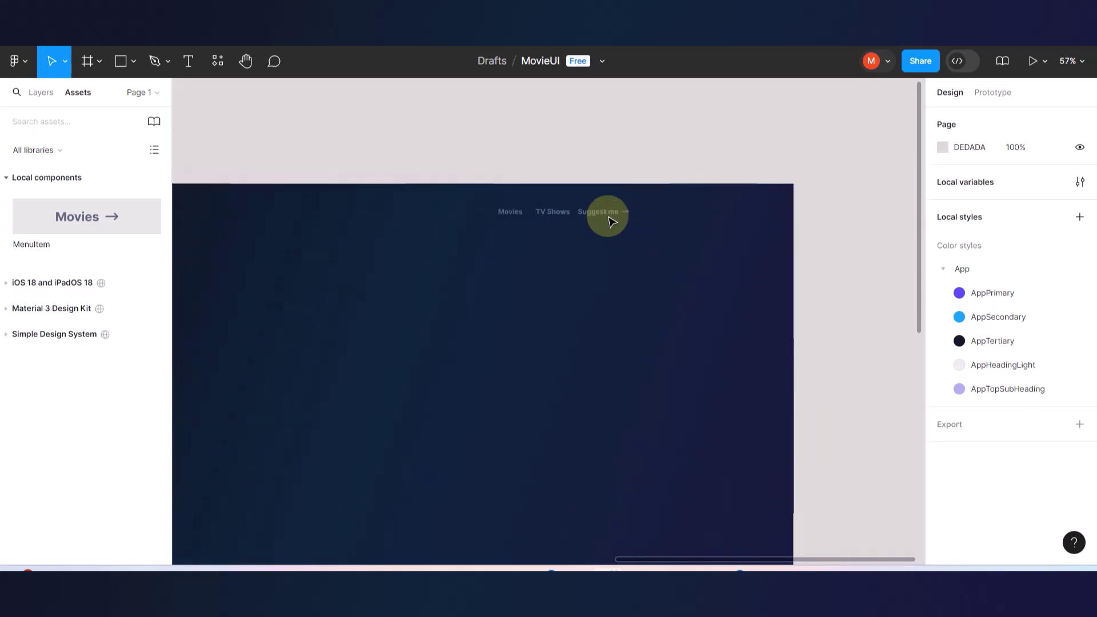
{"action": "scroll", "coordinate": [573, 272], "scroll_direction": "left", "scroll_amount": 3}
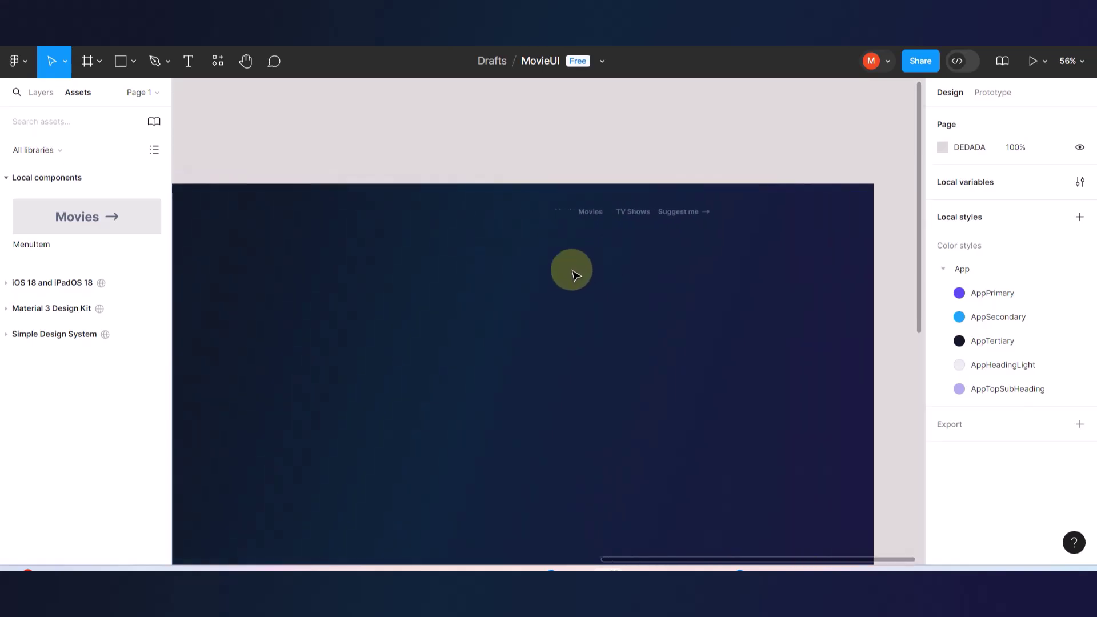
{"action": "scroll", "coordinate": [627, 225], "scroll_direction": "up", "scroll_amount": 5}
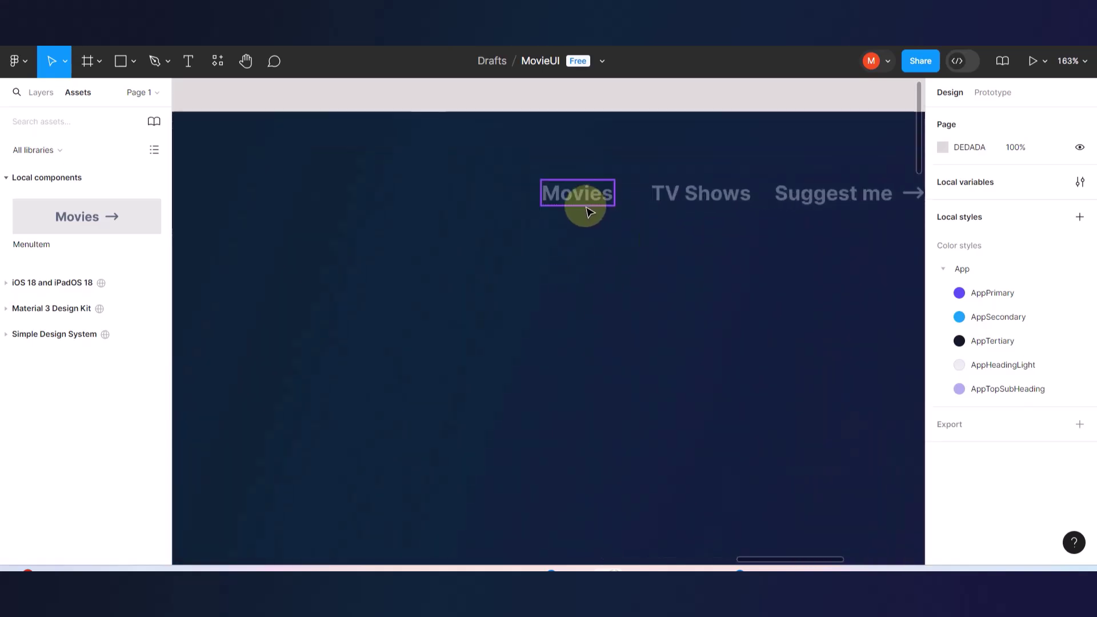
{"action": "scroll", "coordinate": [586, 209], "scroll_direction": "down", "scroll_amount": 5}
{"action": "scroll", "coordinate": [577, 332], "scroll_direction": "down", "scroll_amount": 3}
{"action": "scroll", "coordinate": [613, 437], "scroll_direction": "up", "scroll_amount": 5}
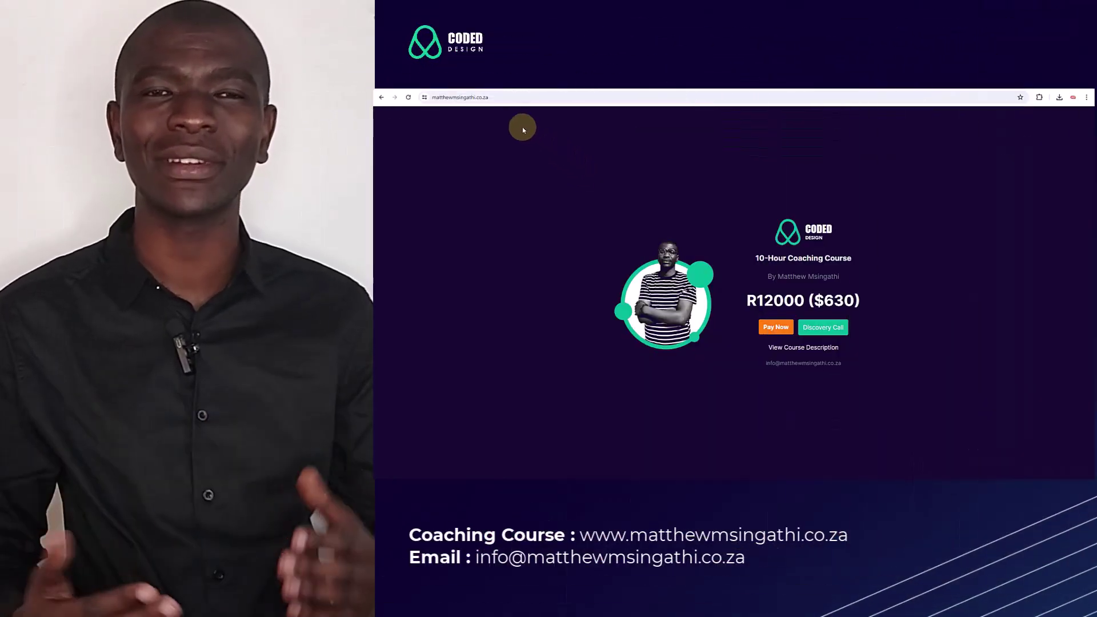
{"action": "left_click", "coordinate": [495, 98]}
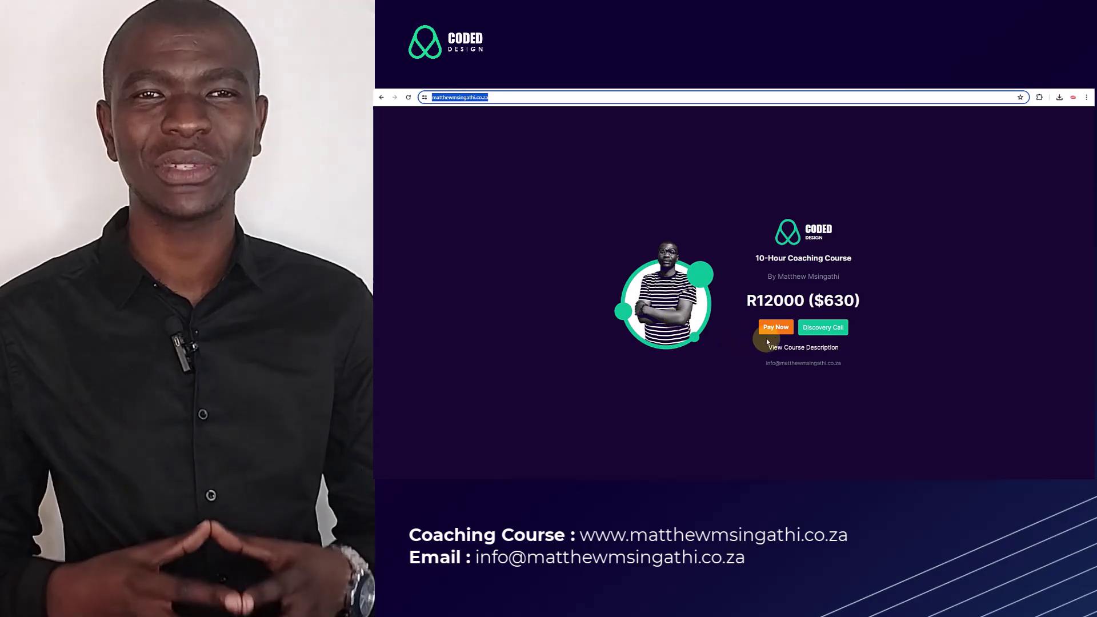
{"action": "left_click", "coordinate": [817, 330]}
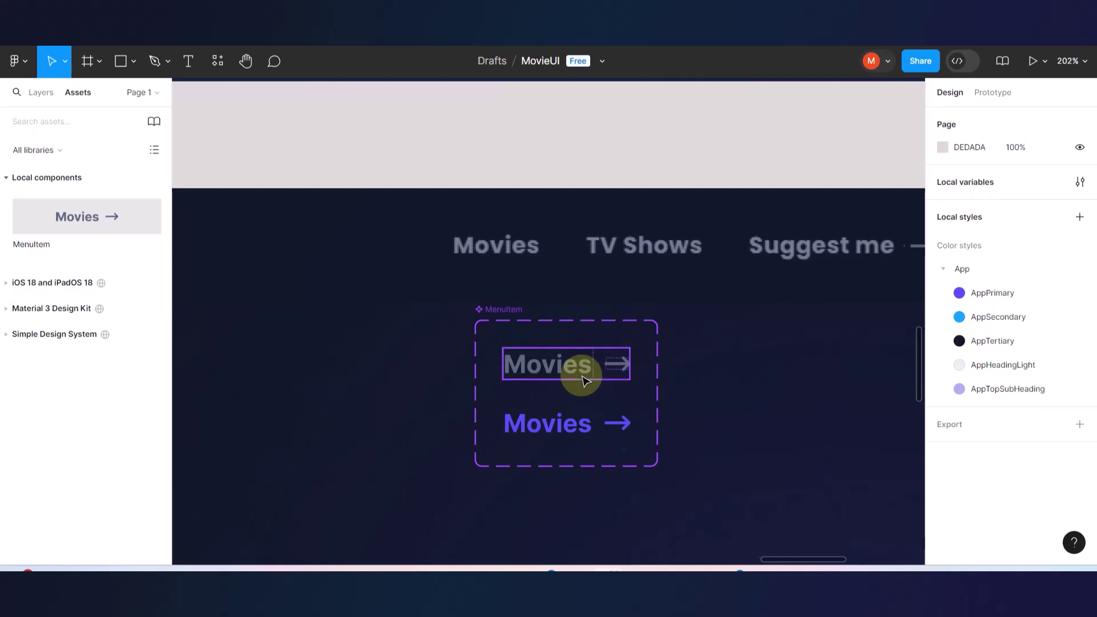
{"action": "scroll", "coordinate": [580, 373], "scroll_direction": "down", "scroll_amount": 10}
{"action": "scroll", "coordinate": [589, 224], "scroll_direction": "up", "scroll_amount": 3}
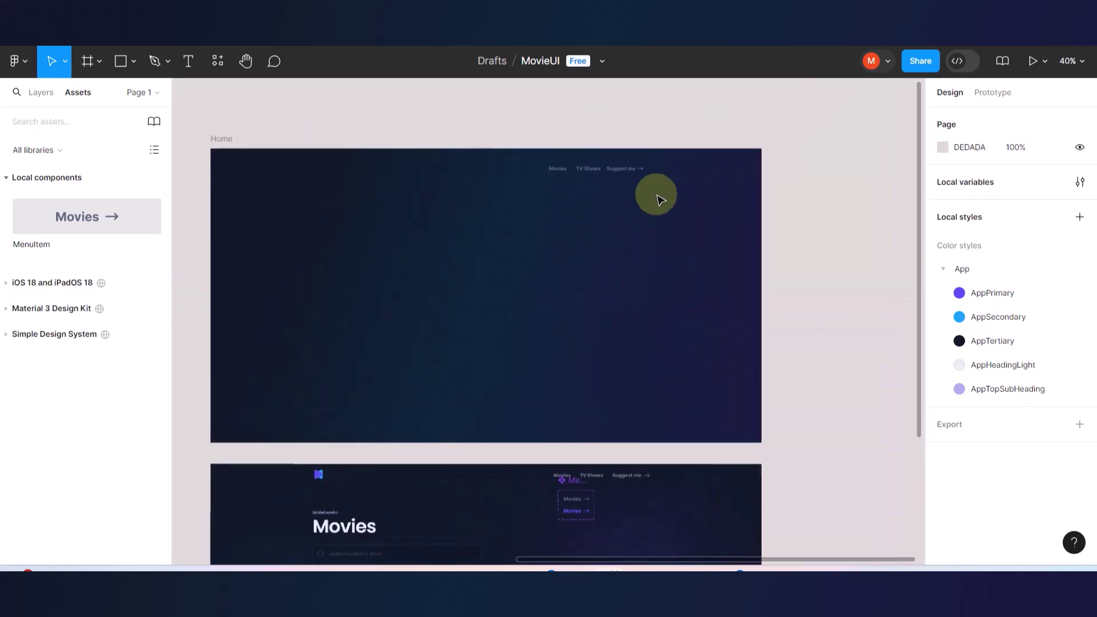
- Move the three menu items from the Home frame onto the reference screenshot, just below the MenuItem component set
{"action": "left_click_drag", "start_coordinate": [673, 190], "coordinate": [563, 540]}
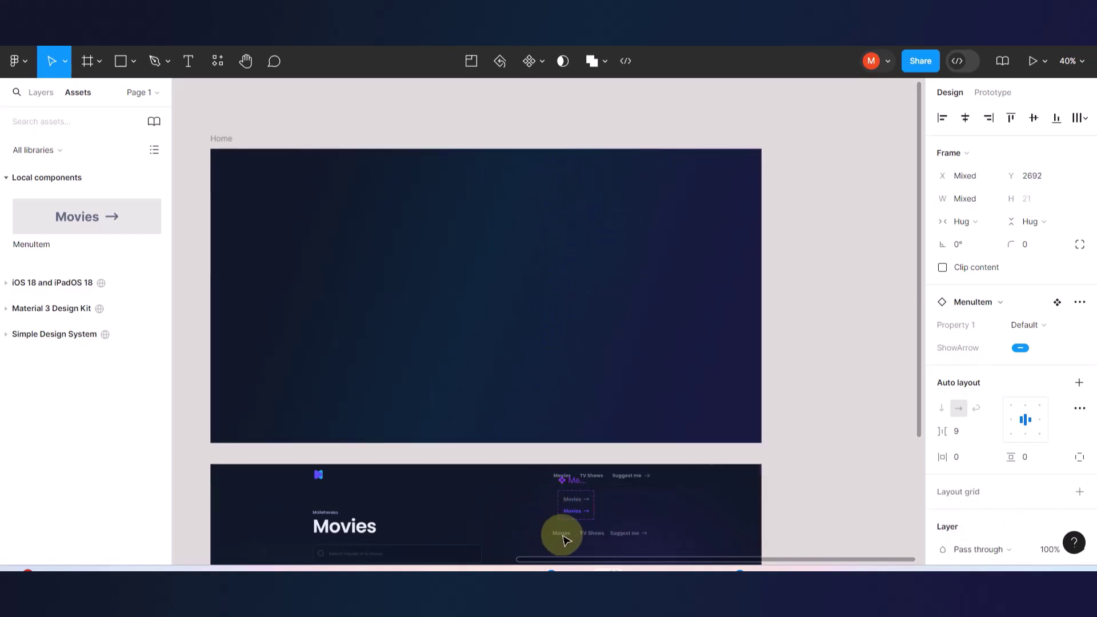
{"action": "scroll", "coordinate": [563, 540], "scroll_direction": "down", "scroll_amount": 3}
{"action": "scroll", "coordinate": [602, 463], "scroll_direction": "up", "scroll_amount": 6, "text": "ctrl"}
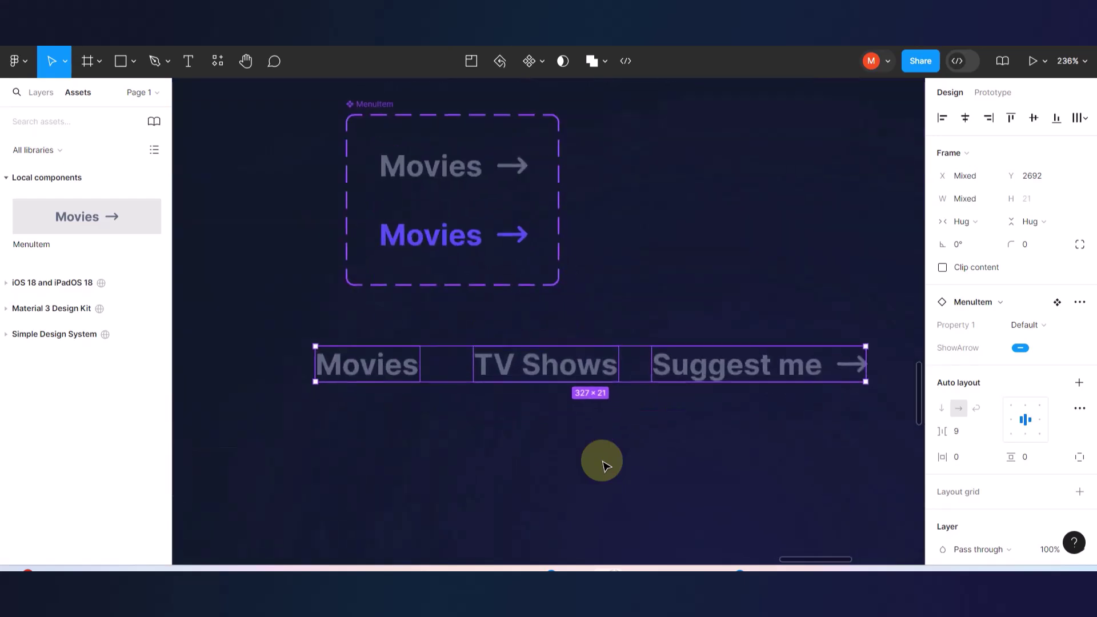
{"action": "left_click", "coordinate": [486, 420]}
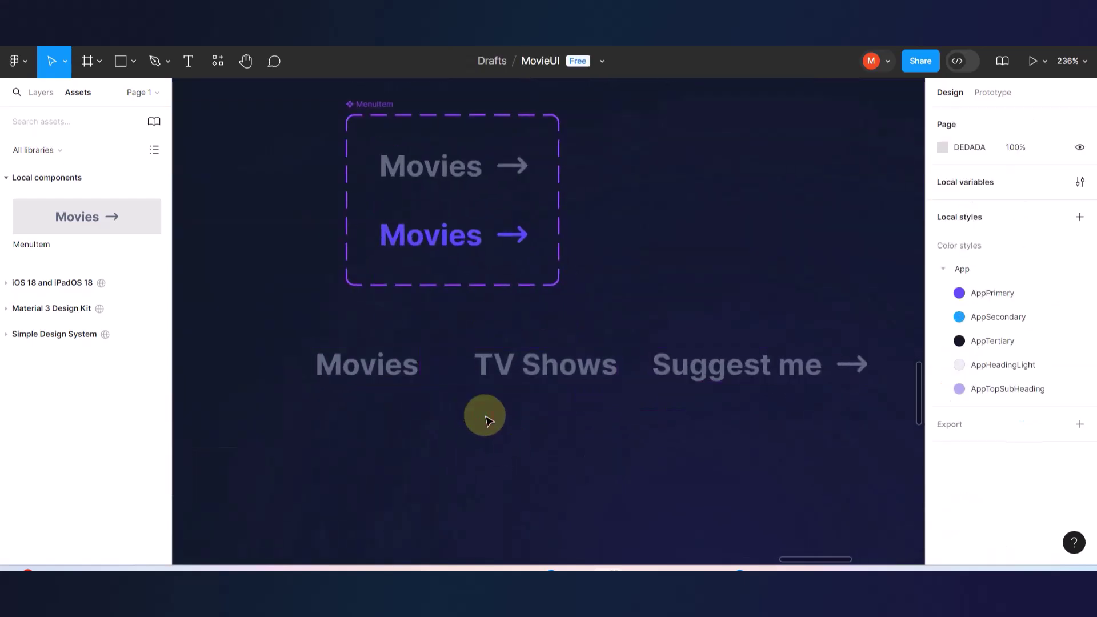
- Wrap the Movies, TV Shows and Suggest me items in a horizontal auto layout frame and set the gap to 29
{"action": "left_click", "coordinate": [410, 380]}
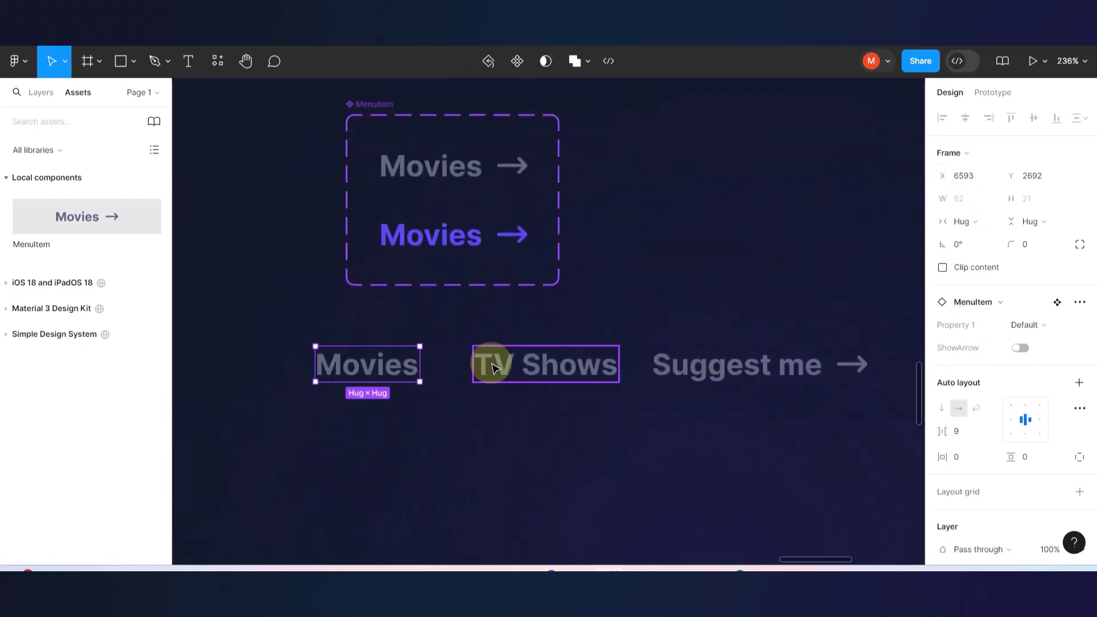
{"action": "left_click", "coordinate": [508, 364], "text": "shift"}
{"action": "left_click", "coordinate": [668, 367], "text": "shift"}
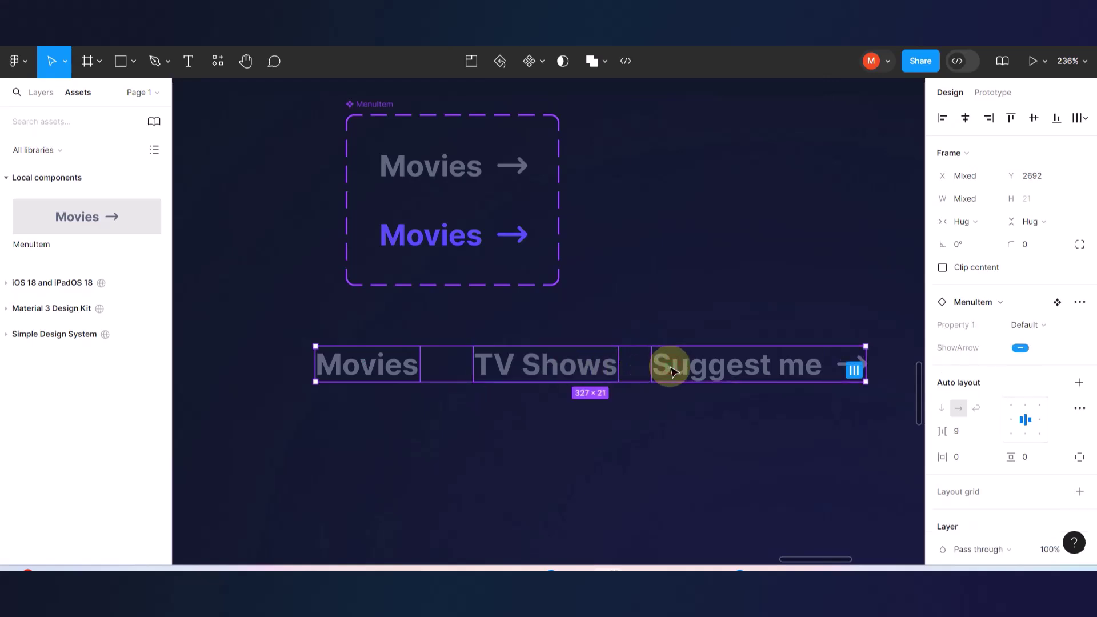
{"action": "key", "text": "shift+a"}
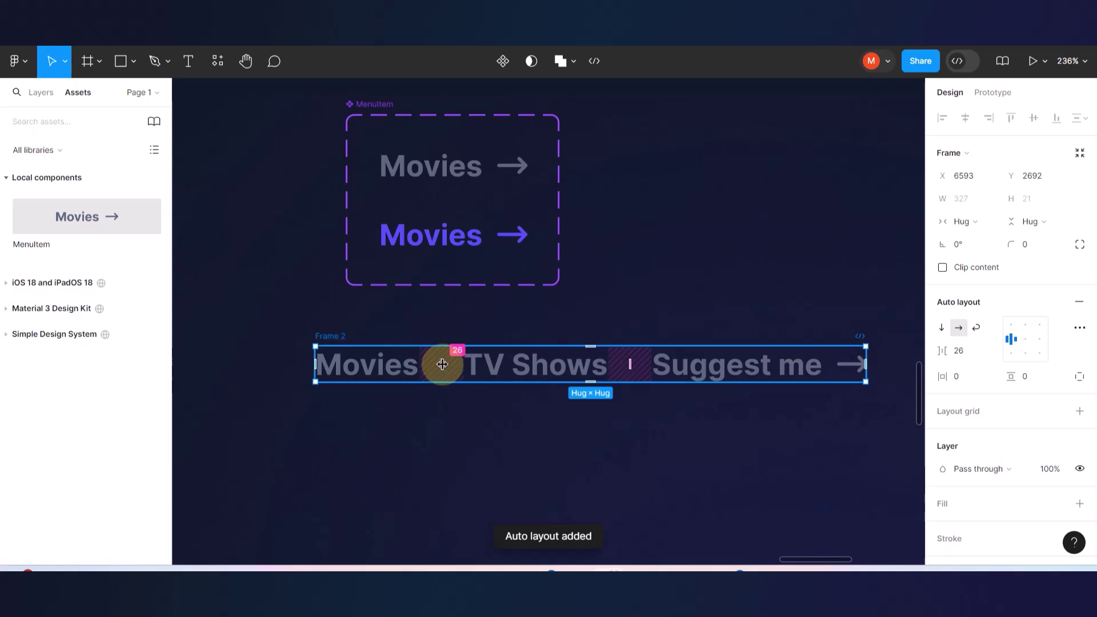
{"action": "left_click_drag", "start_coordinate": [442, 364], "coordinate": [445, 364]}
{"action": "scroll", "coordinate": [470, 421], "scroll_direction": "down", "scroll_amount": 10}
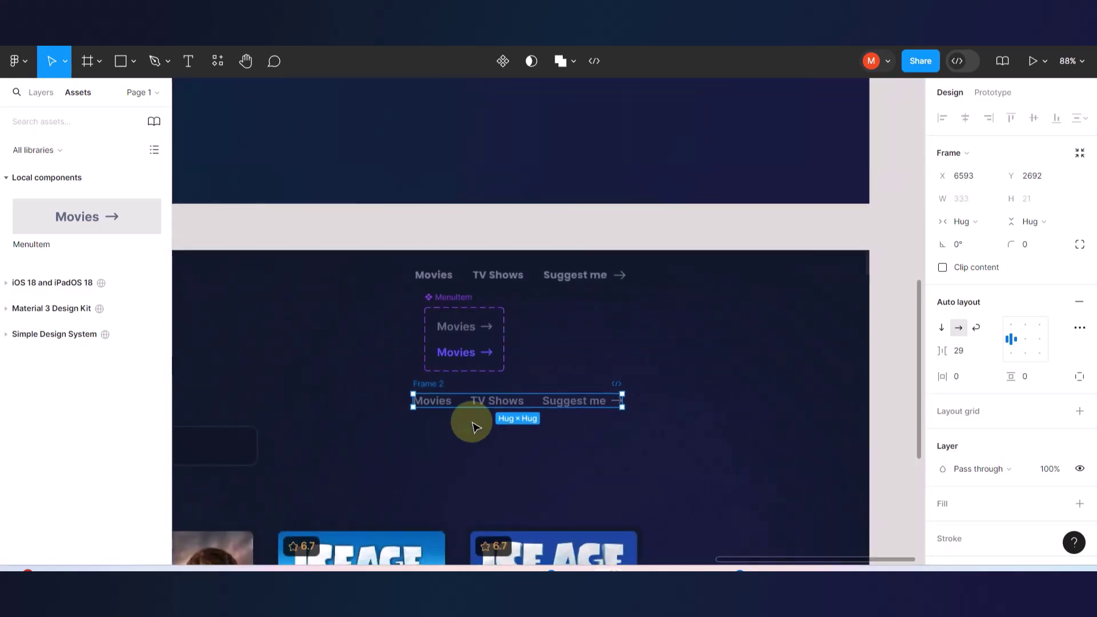
- Move the MenuItem component set aside to the left and place the menu frame directly under the reference header menu
{"action": "scroll", "coordinate": [489, 354], "scroll_direction": "up", "scroll_amount": 5}
{"action": "left_click", "coordinate": [455, 344]}
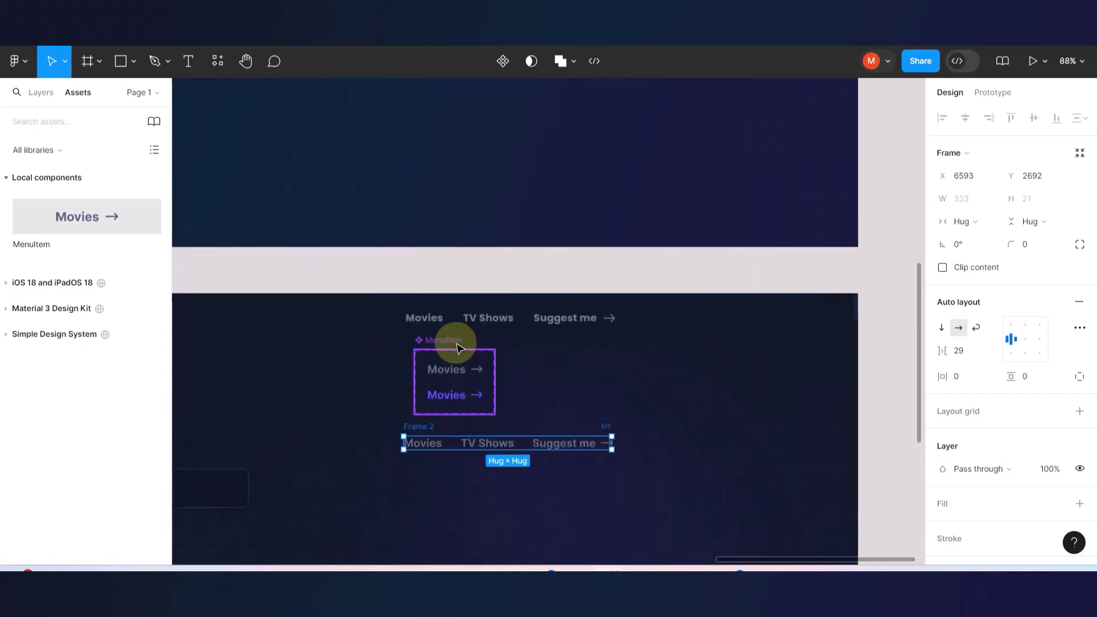
{"action": "left_click_drag", "start_coordinate": [368, 359], "coordinate": [343, 375]}
{"action": "left_click_drag", "start_coordinate": [416, 429], "coordinate": [404, 387]}
{"action": "scroll", "coordinate": [417, 330], "scroll_direction": "up", "scroll_amount": 8}
{"action": "scroll", "coordinate": [405, 383], "scroll_direction": "down", "scroll_amount": 4}
{"action": "scroll", "coordinate": [512, 433], "scroll_direction": "up", "scroll_amount": 3}
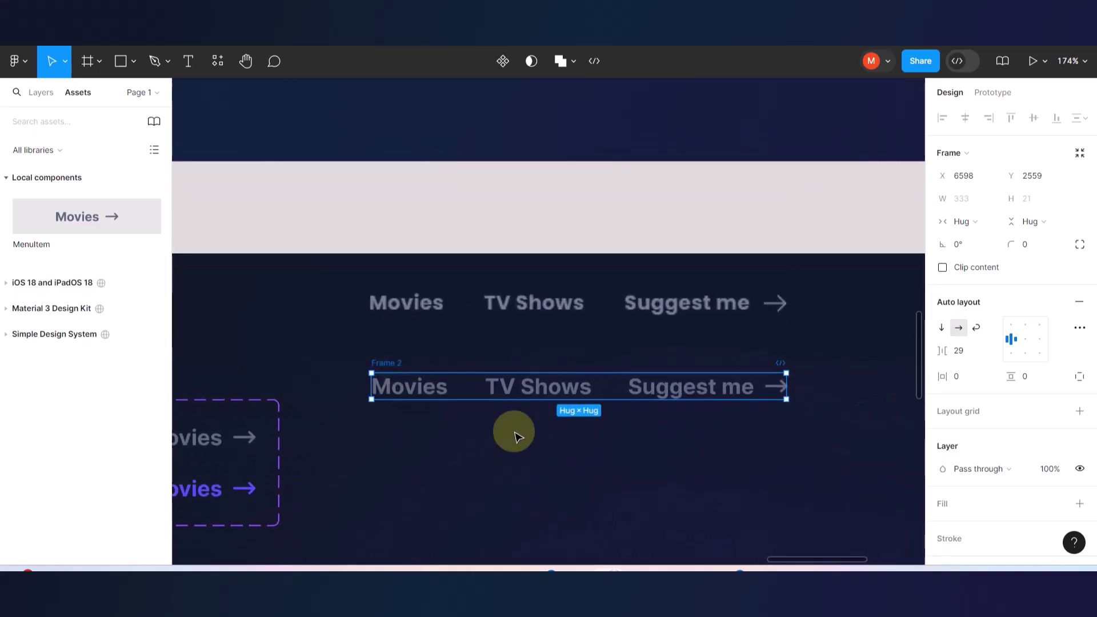
- Compare the menu frame with the reference header and examine its Movies, TV Shows and Suggest me instances
{"action": "scroll", "coordinate": [513, 435], "scroll_direction": "left", "scroll_amount": 3}
{"action": "scroll", "coordinate": [513, 434], "scroll_direction": "down", "scroll_amount": 2}
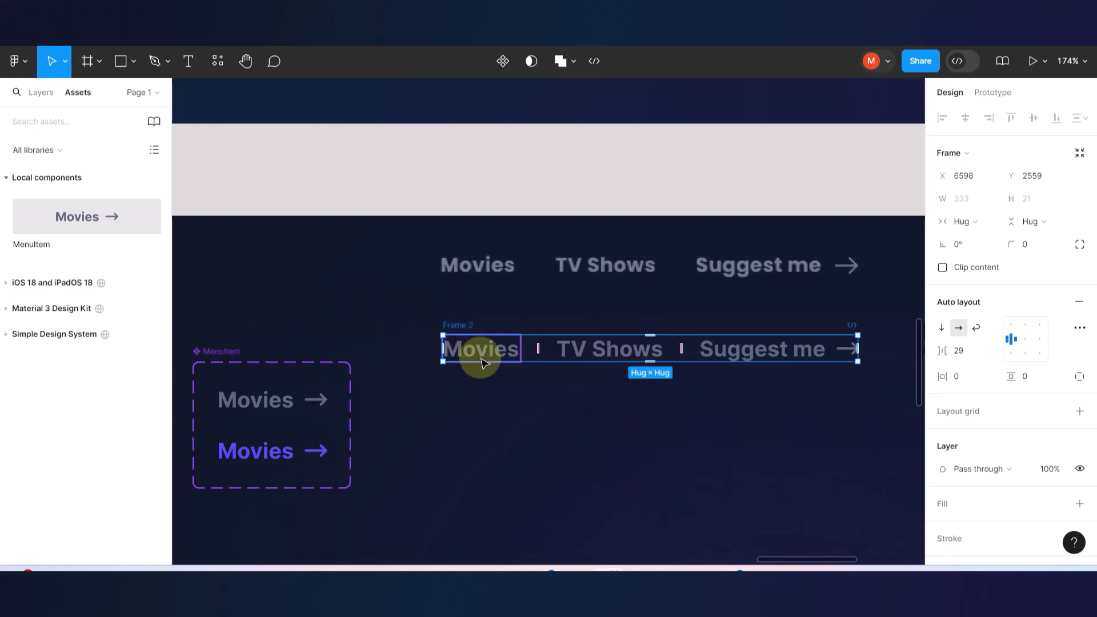
{"action": "scroll", "coordinate": [481, 362], "scroll_direction": "right", "scroll_amount": 3}
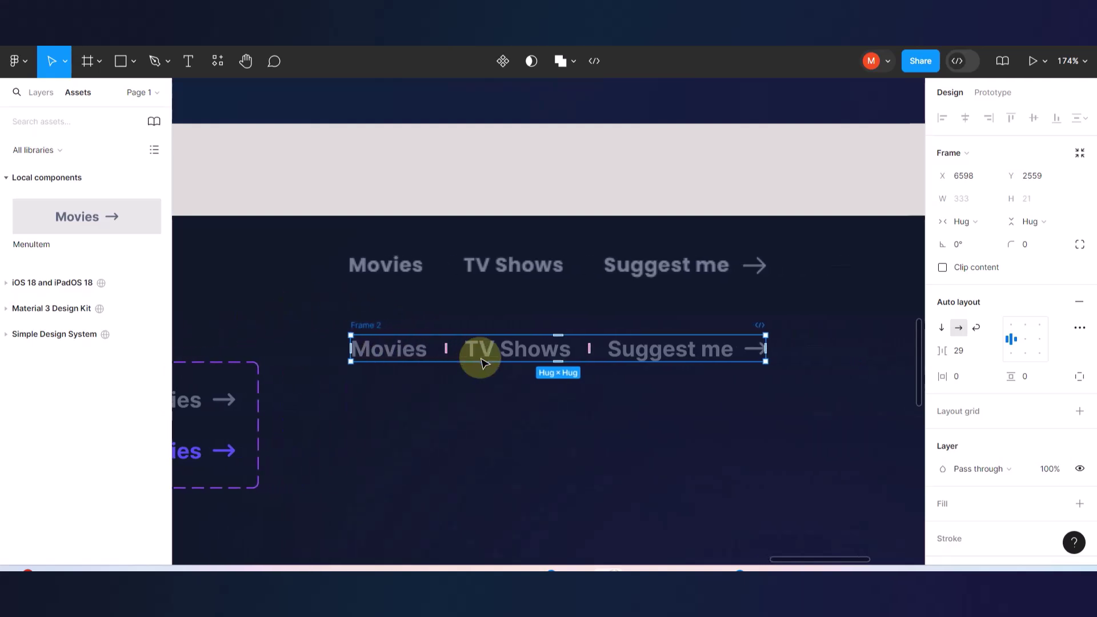
{"action": "left_click", "coordinate": [491, 422]}
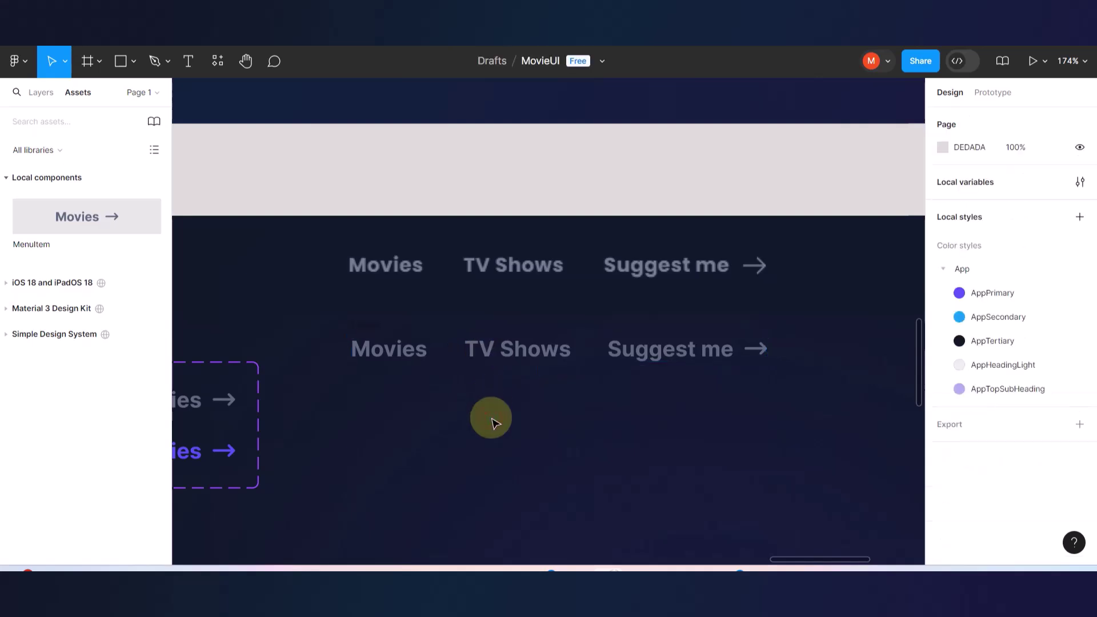
{"action": "left_click", "coordinate": [393, 354]}
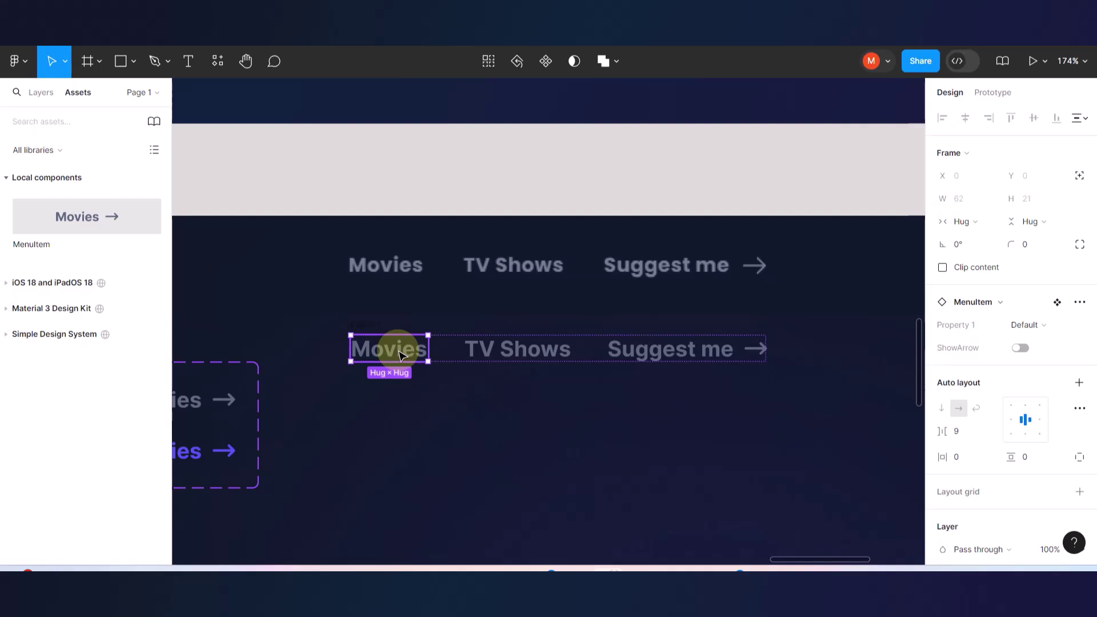
{"action": "left_click", "coordinate": [500, 351]}
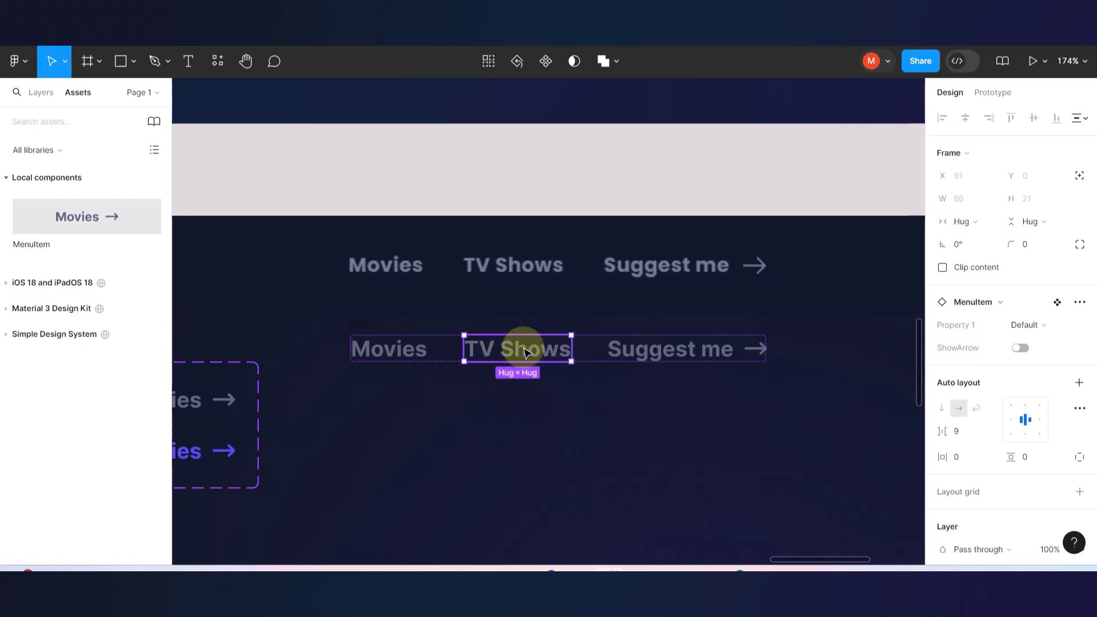
{"action": "left_click", "coordinate": [634, 356]}
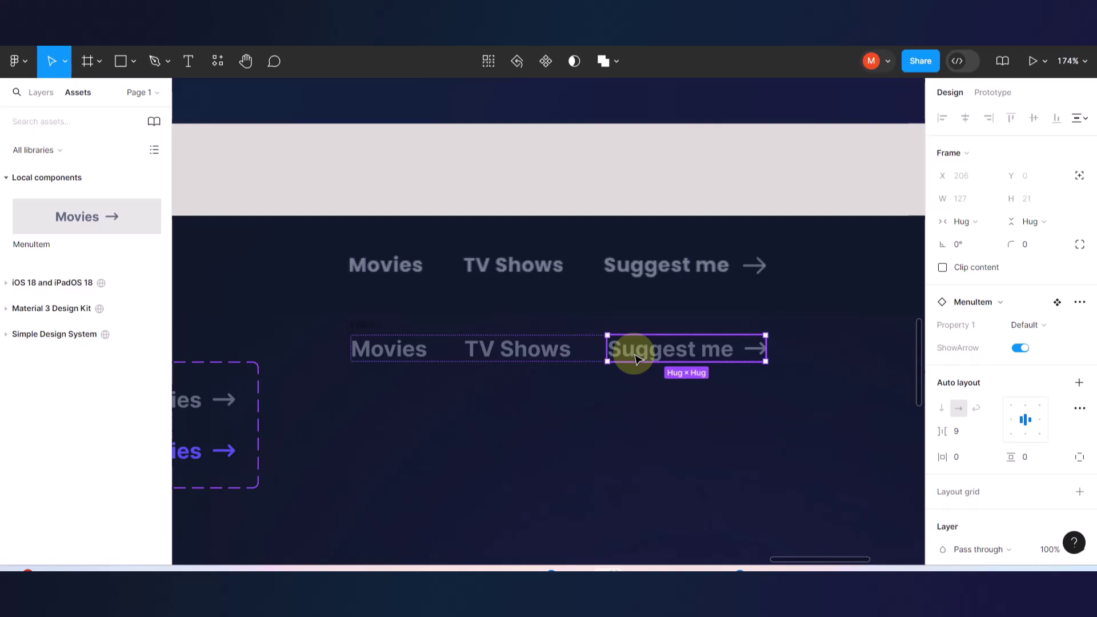
{"action": "scroll", "coordinate": [482, 340], "scroll_direction": "left", "scroll_amount": 3}
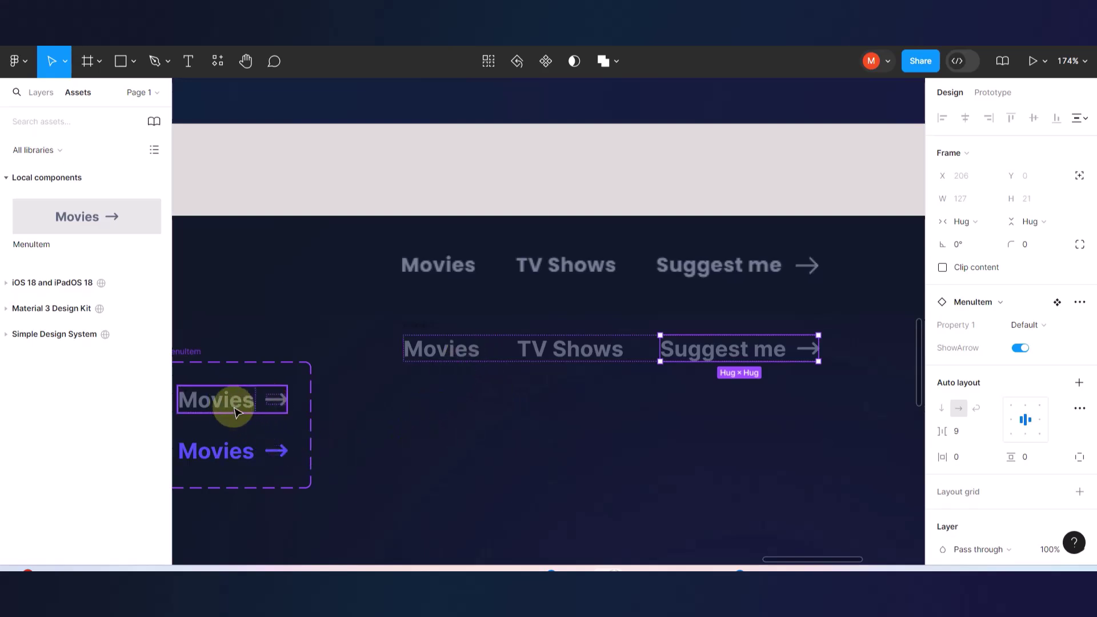
- Turn the menu auto layout frame into a component and add three more variants to it
{"action": "left_click", "coordinate": [424, 328]}
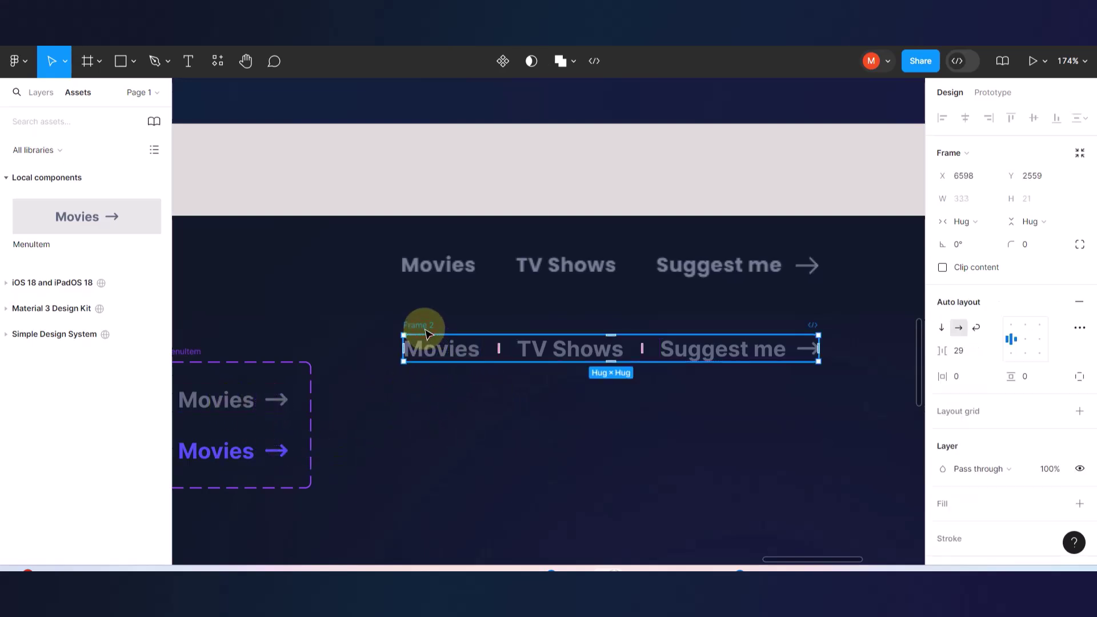
{"action": "left_click", "coordinate": [503, 61]}
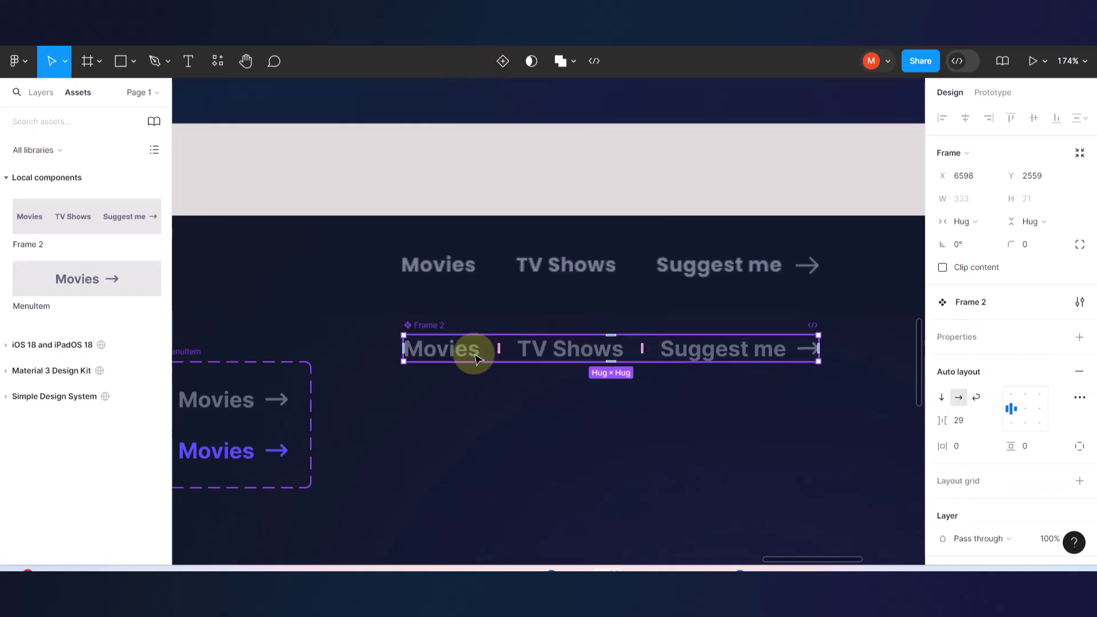
{"action": "scroll", "coordinate": [474, 358], "scroll_direction": "down", "scroll_amount": 3}
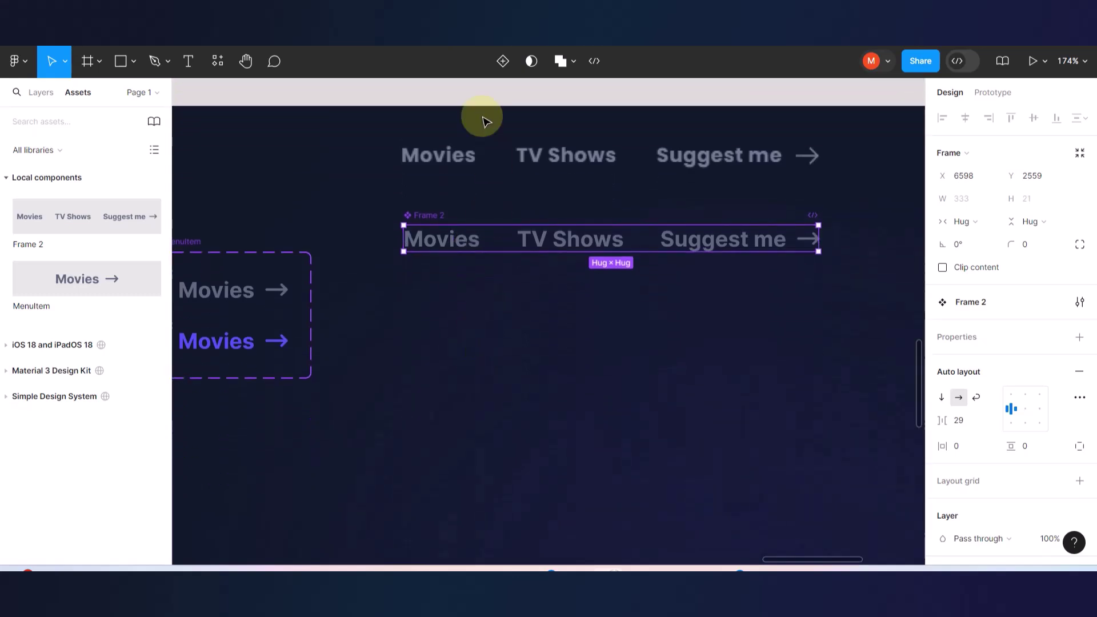
{"action": "left_click", "coordinate": [502, 60]}
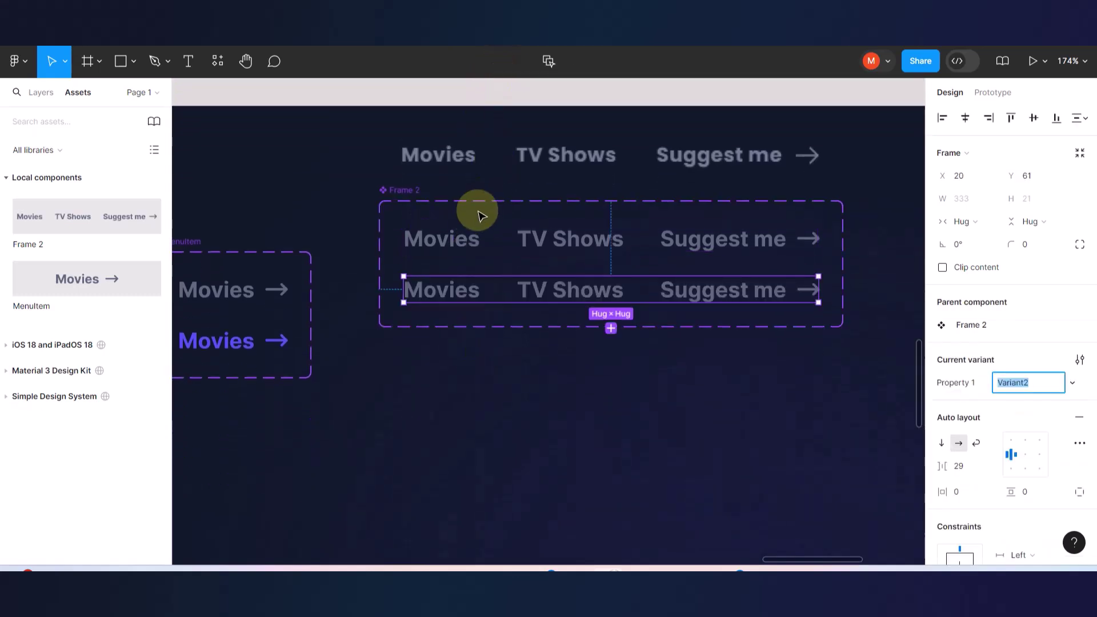
{"action": "left_click", "coordinate": [413, 190]}
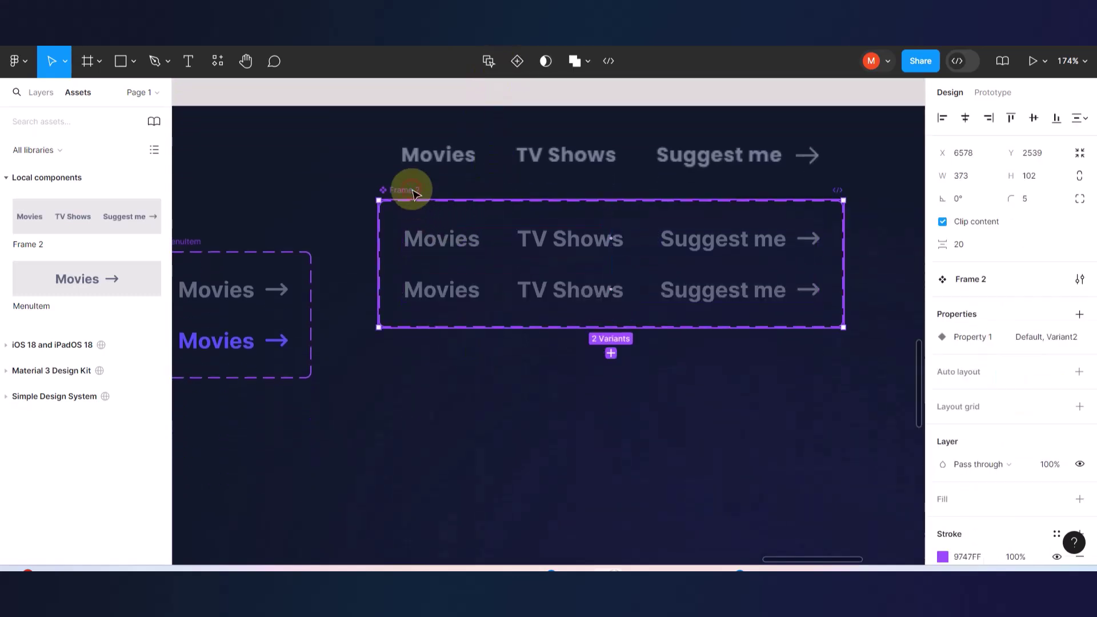
{"action": "left_click", "coordinate": [508, 60]}
{"action": "left_click", "coordinate": [406, 189]}
{"action": "left_click", "coordinate": [511, 61]}
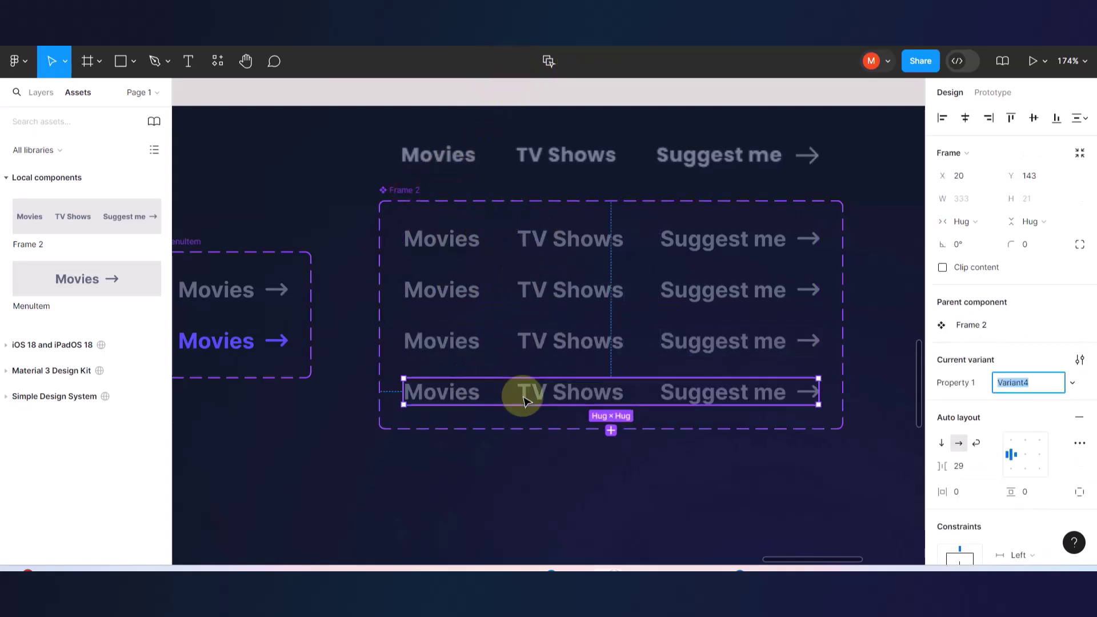
{"action": "left_click", "coordinate": [529, 517]}
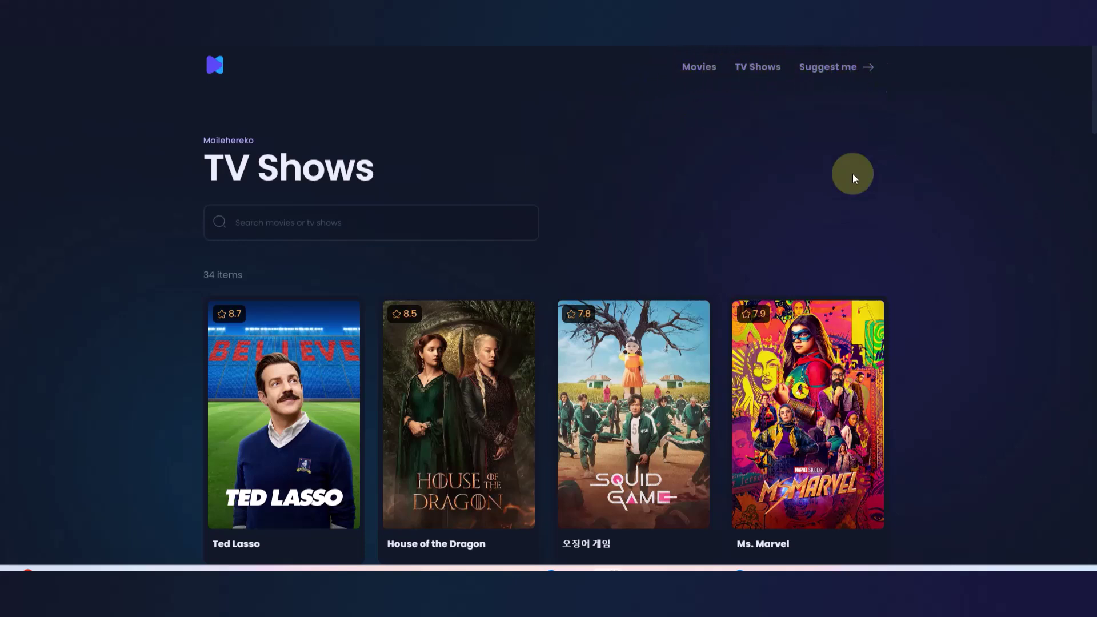
- Check the Movies link on the live website, and recolor Movies in the menu component's second variant with the AppPrimary style
{"action": "left_click", "coordinate": [697, 77]}
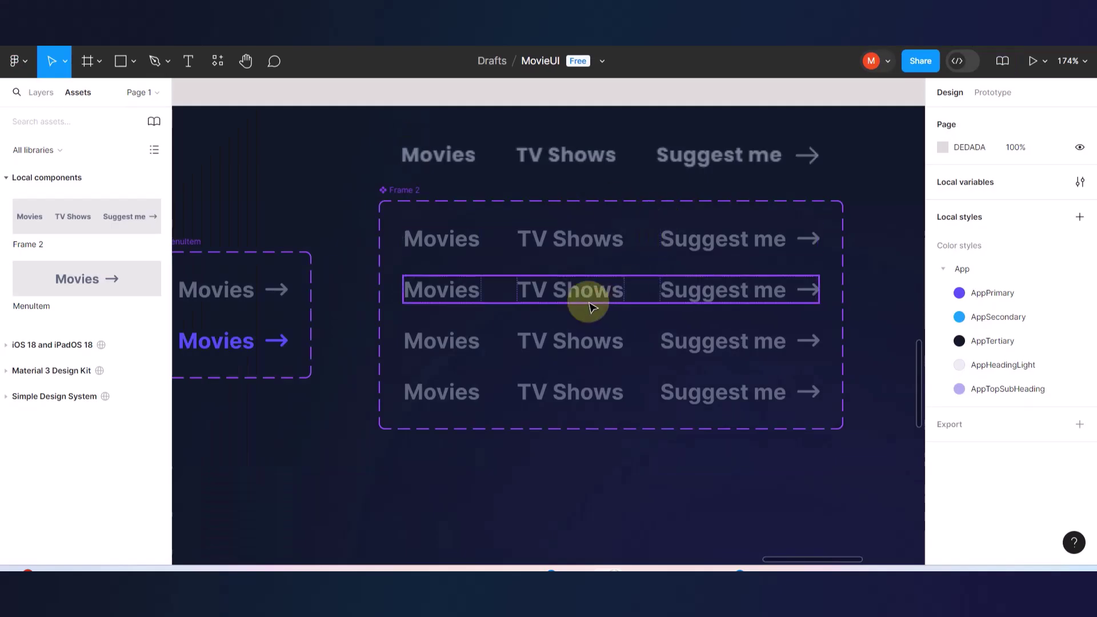
{"action": "left_click", "coordinate": [477, 292]}
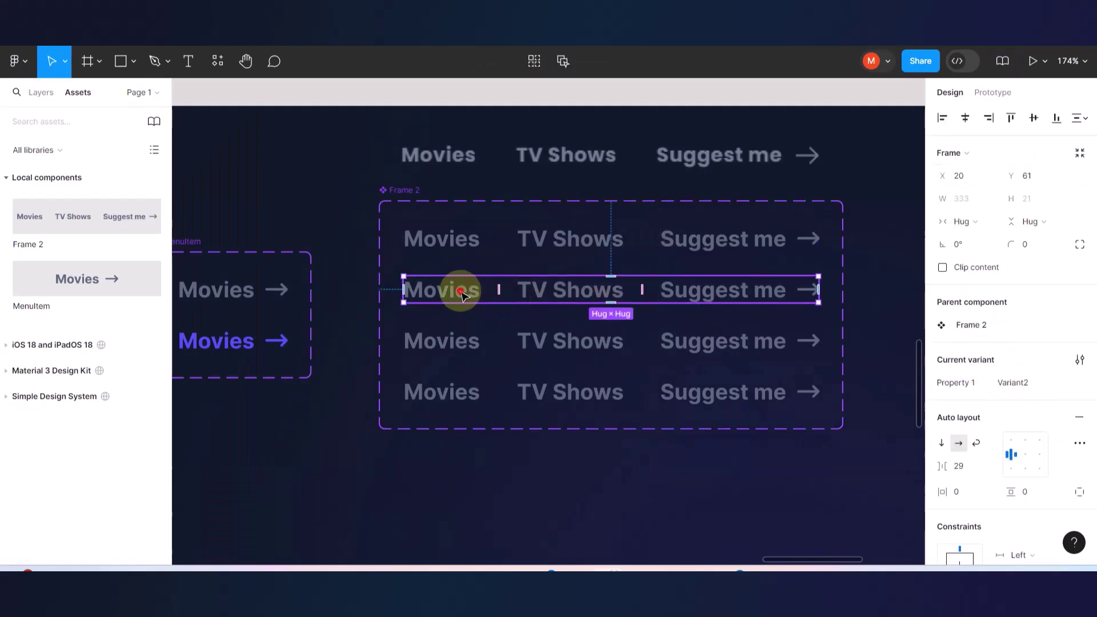
{"action": "left_click", "coordinate": [459, 292]}
{"action": "scroll", "coordinate": [960, 421], "scroll_direction": "down", "scroll_amount": 5}
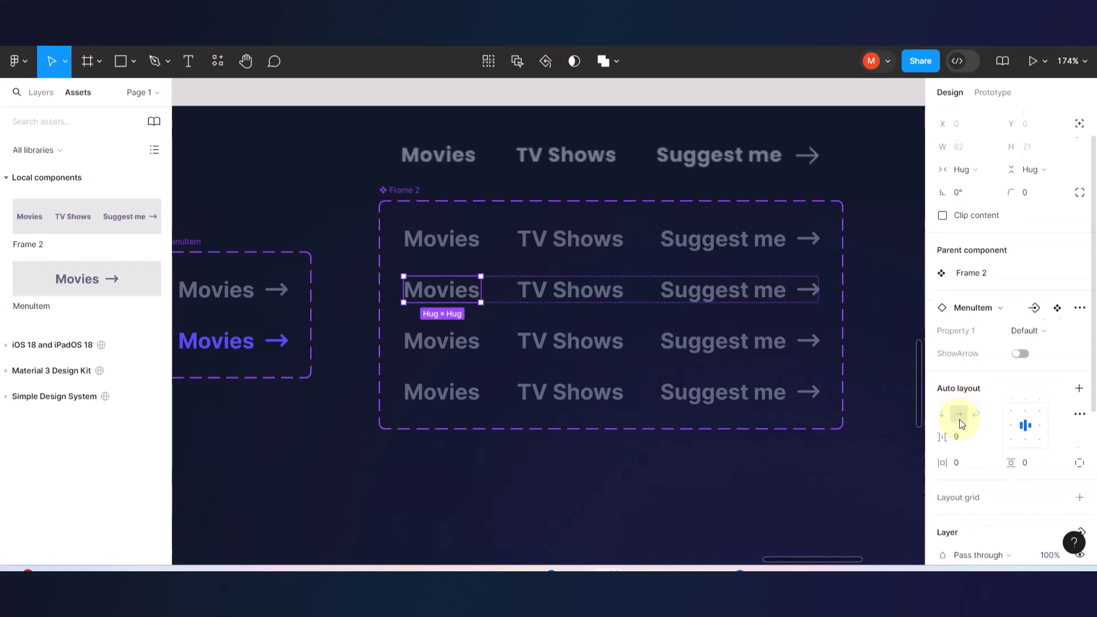
{"action": "left_click", "coordinate": [981, 440]}
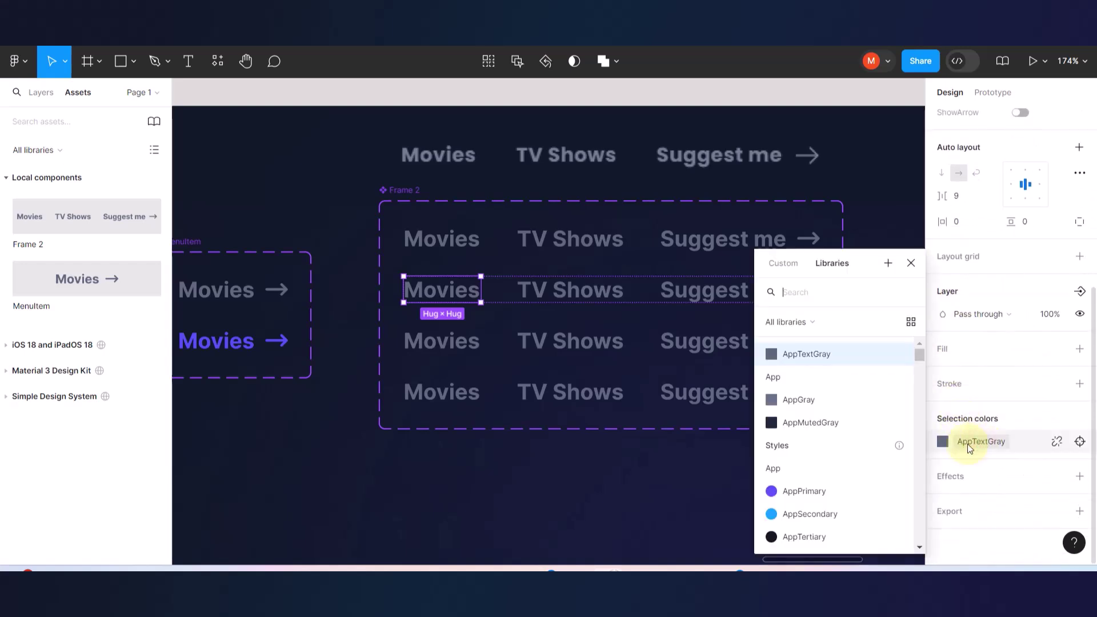
{"action": "left_click", "coordinate": [768, 492]}
{"action": "left_click", "coordinate": [572, 491]}
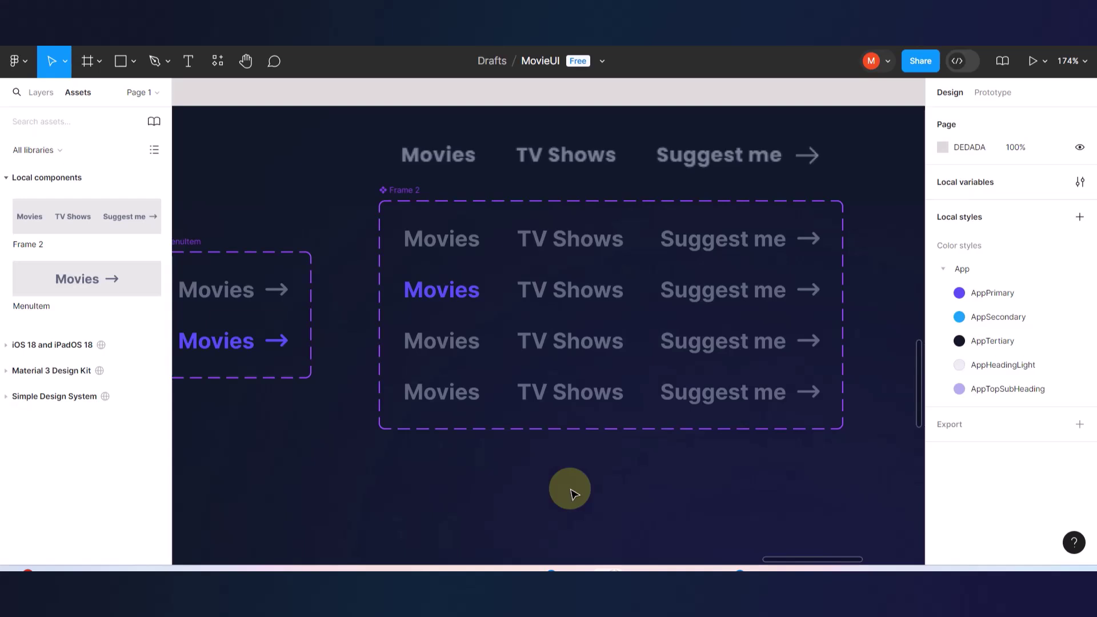
- Recolor TV Shows in the menu component's third variant with the AppPrimary style
{"action": "double_click", "coordinate": [544, 352]}
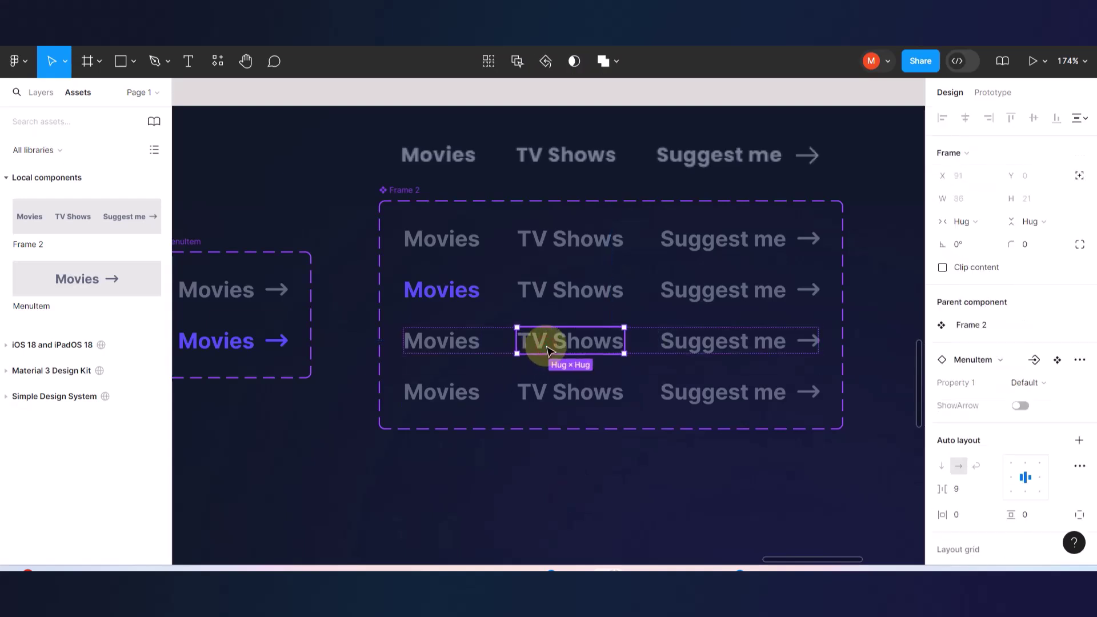
{"action": "scroll", "coordinate": [1003, 406], "scroll_direction": "down", "scroll_amount": 5}
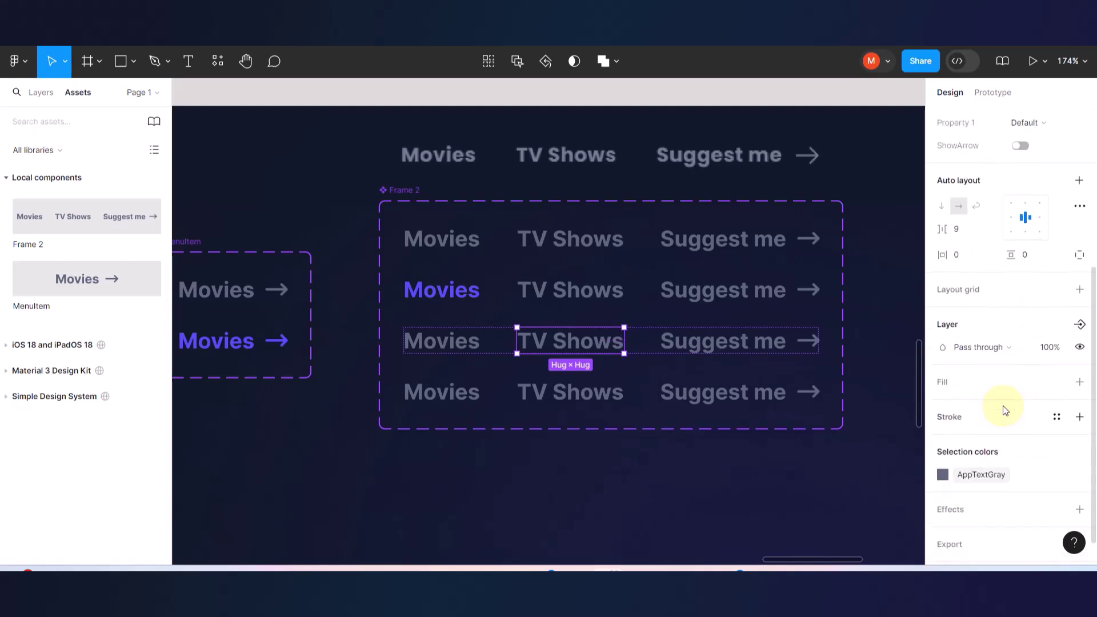
{"action": "left_click", "coordinate": [942, 442]}
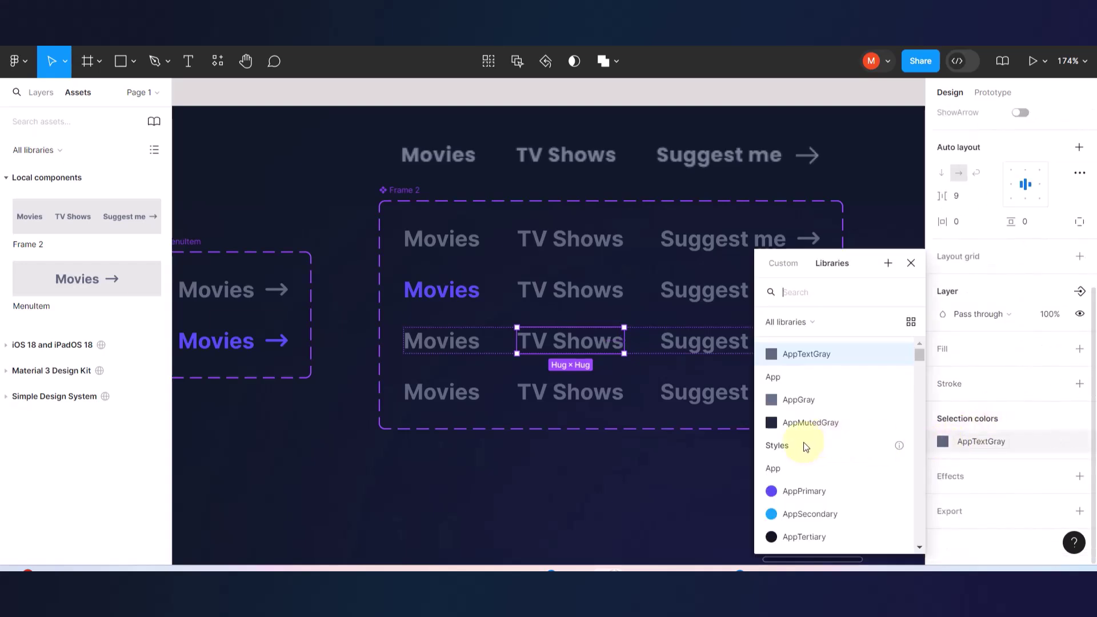
{"action": "left_click", "coordinate": [768, 491]}
{"action": "left_click", "coordinate": [588, 495]}
- Recolor Suggest me and its arrow in the menu component's fourth variant with the AppPrimary style
{"action": "left_click", "coordinate": [663, 404]}
{"action": "double_click", "coordinate": [698, 393]}
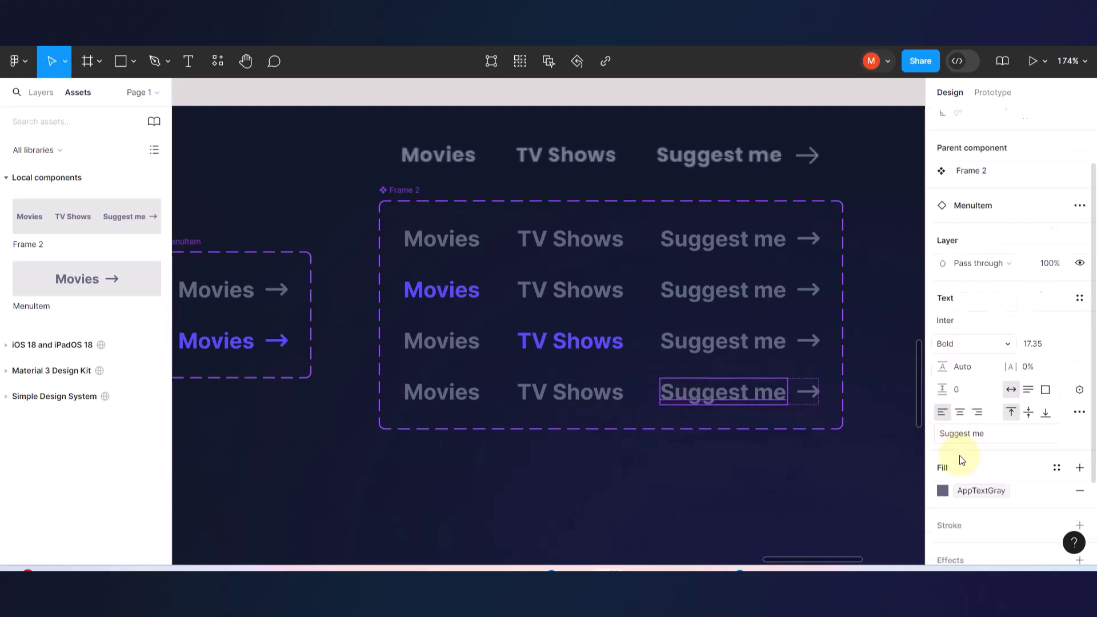
{"action": "scroll", "coordinate": [958, 455], "scroll_direction": "down", "scroll_amount": 2}
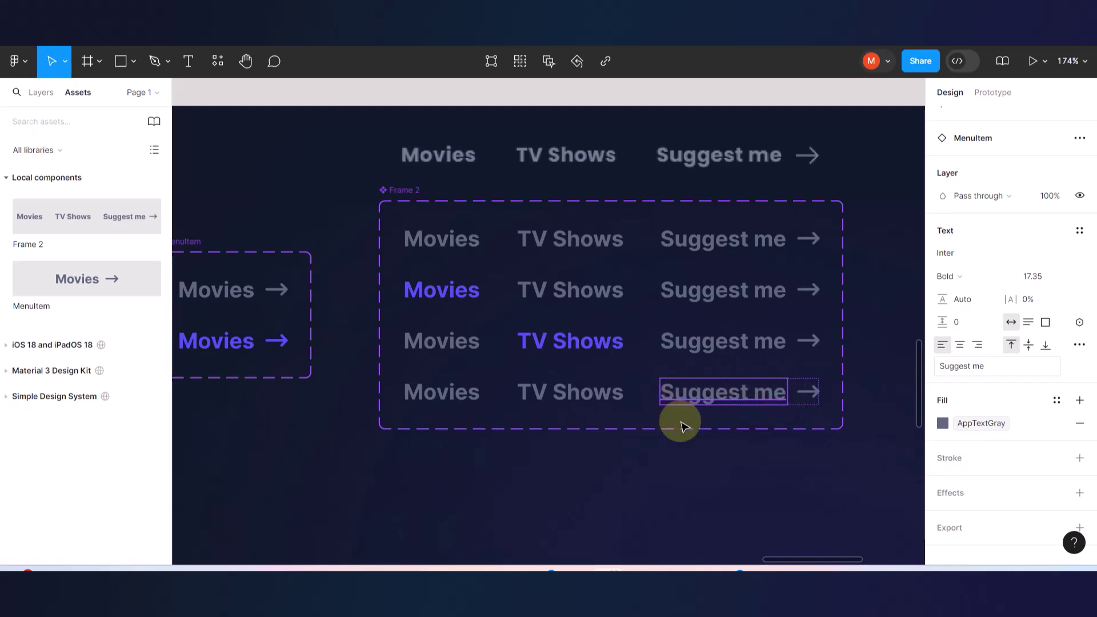
{"action": "left_click", "coordinate": [682, 452]}
{"action": "left_click", "coordinate": [753, 392]}
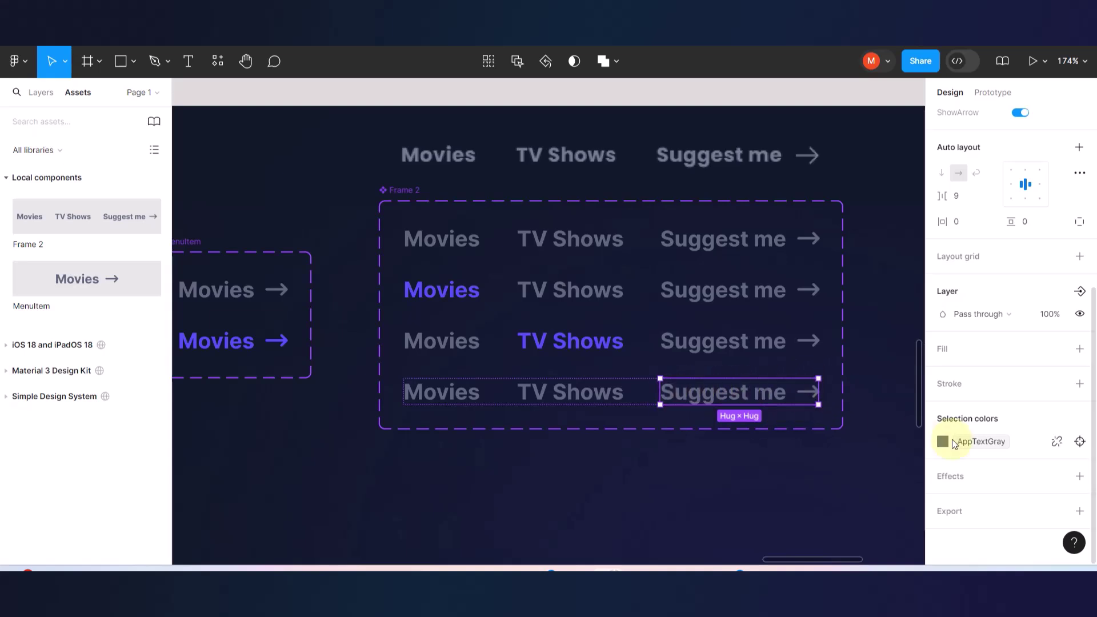
{"action": "left_click", "coordinate": [978, 450]}
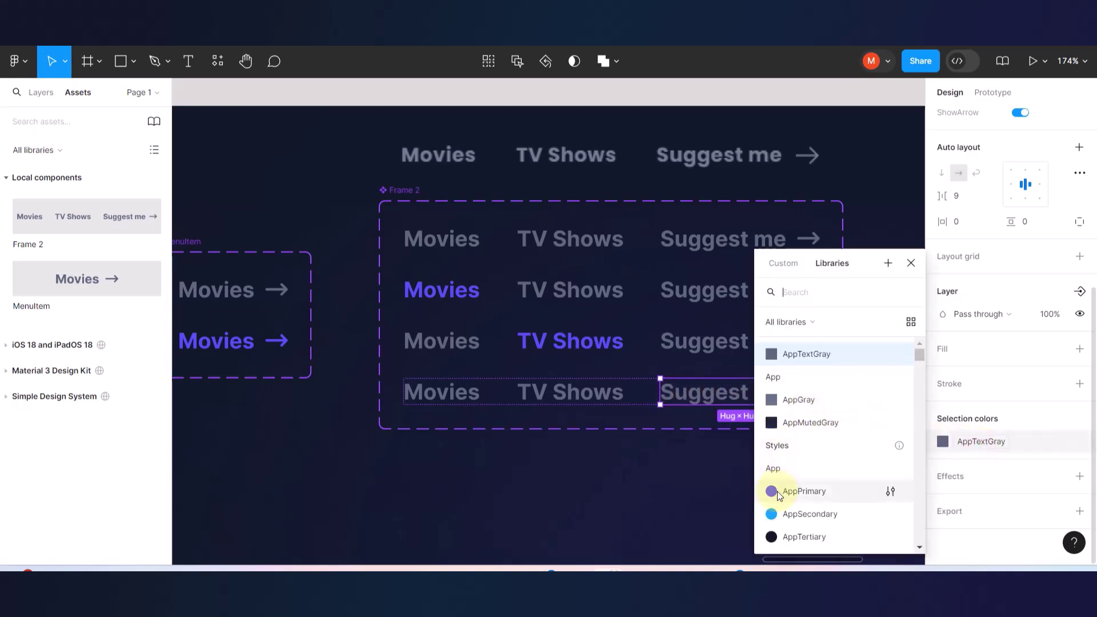
{"action": "left_click", "coordinate": [776, 492]}
{"action": "left_click", "coordinate": [672, 503]}
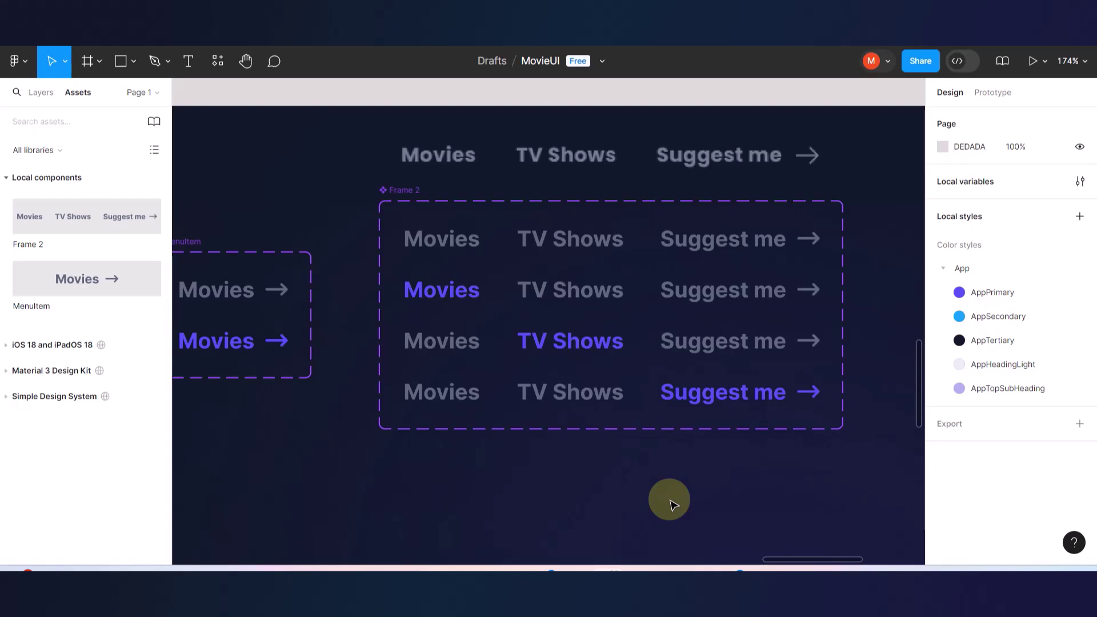
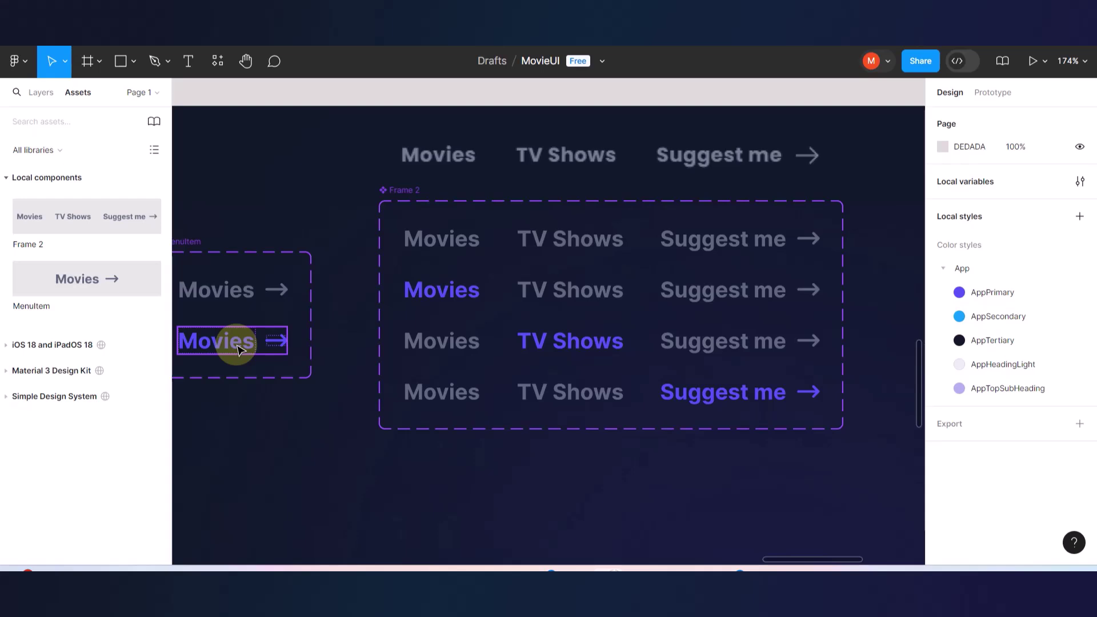
- Add an on-click prototype interaction from Movies in the menu component's first variant that changes it to Variant2
{"action": "left_click", "coordinate": [444, 247]}
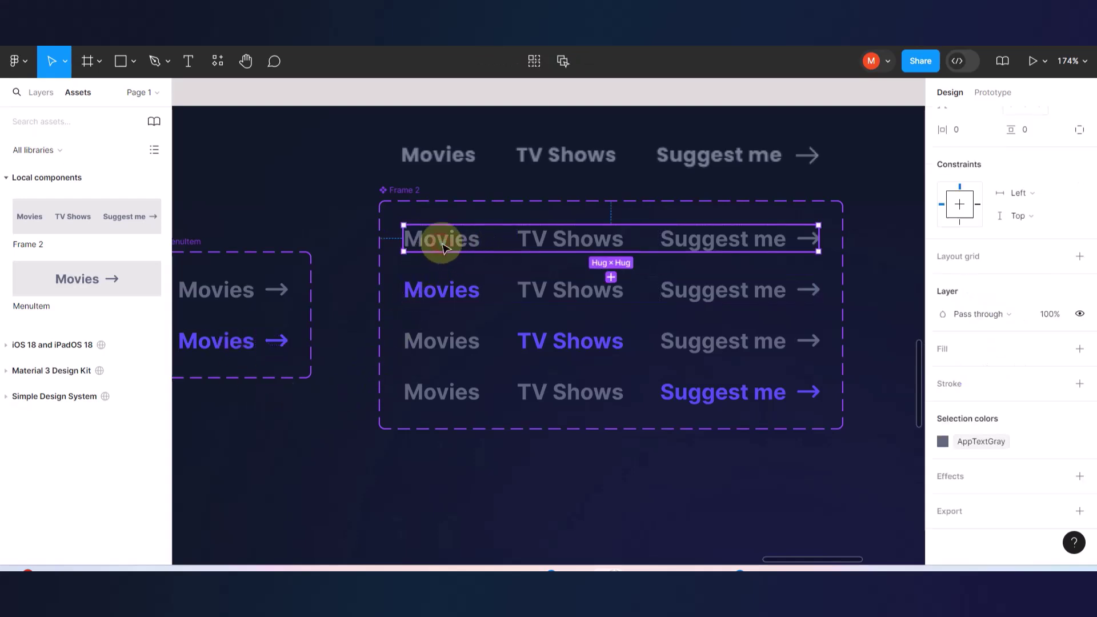
{"action": "left_click", "coordinate": [992, 92]}
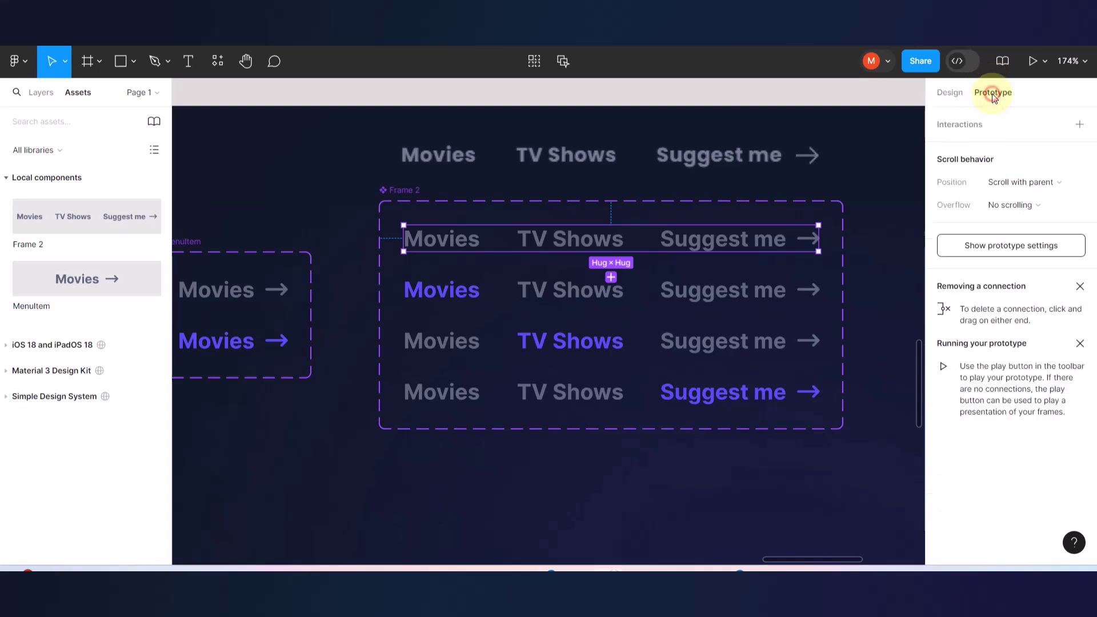
{"action": "left_click", "coordinate": [457, 245]}
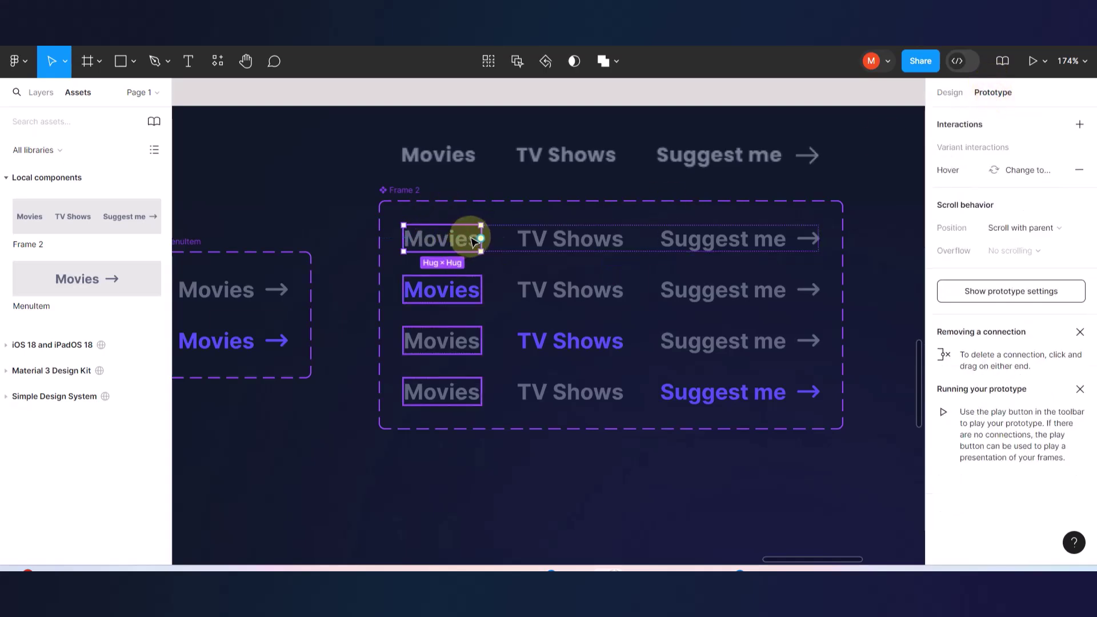
{"action": "left_click_drag", "start_coordinate": [480, 237], "coordinate": [525, 289]}
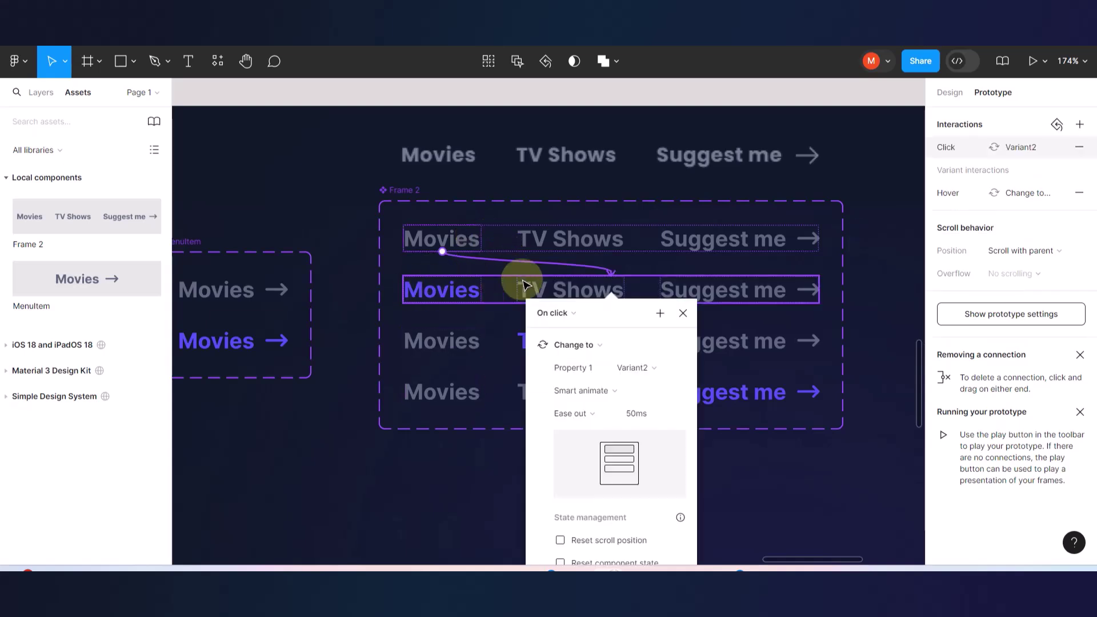
{"action": "left_click", "coordinate": [360, 303]}
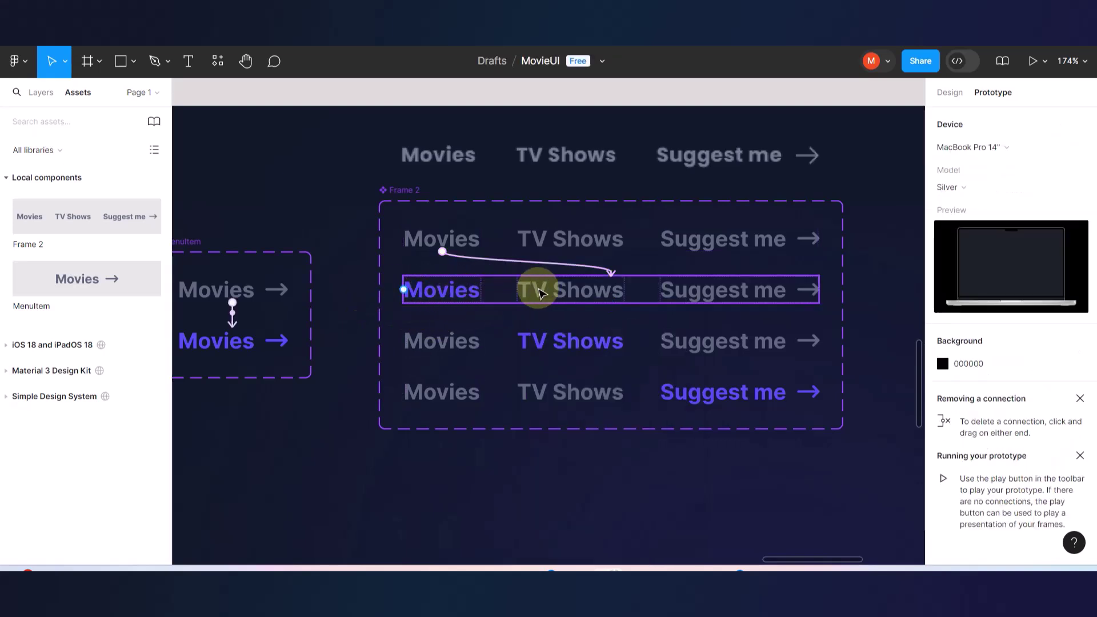
- Link the TV Shows text in the second variant to Variant3 with an on-click change-to interaction
{"action": "left_click", "coordinate": [547, 294]}
{"action": "left_click", "coordinate": [551, 292]}
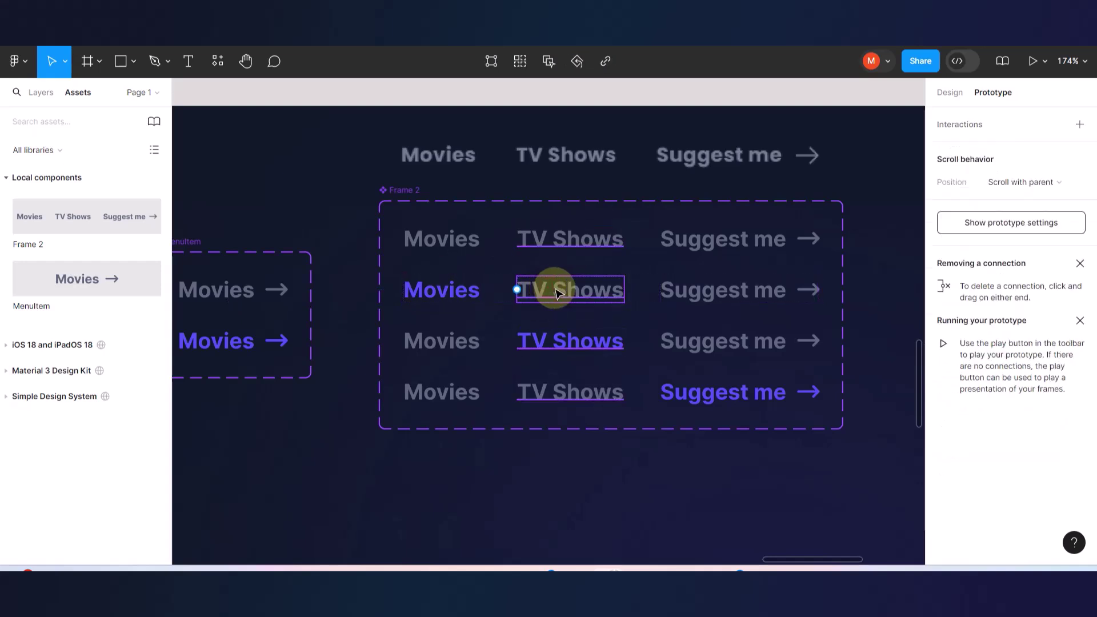
{"action": "left_click_drag", "start_coordinate": [571, 304], "coordinate": [651, 335]}
{"action": "left_click_drag", "start_coordinate": [657, 336], "coordinate": [657, 336]}
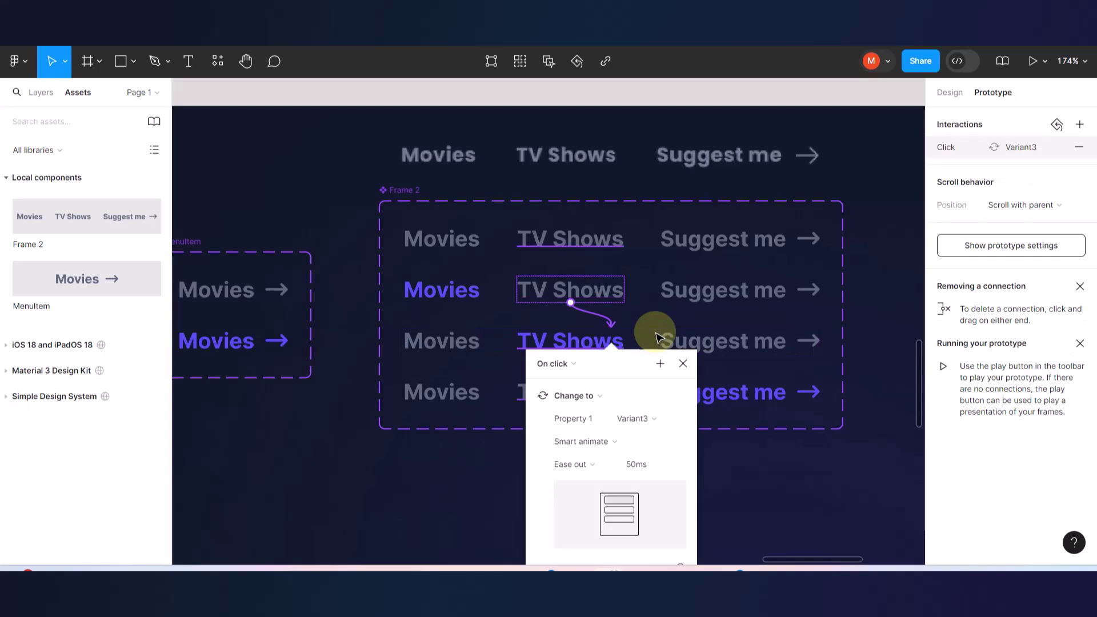
{"action": "left_click", "coordinate": [465, 363]}
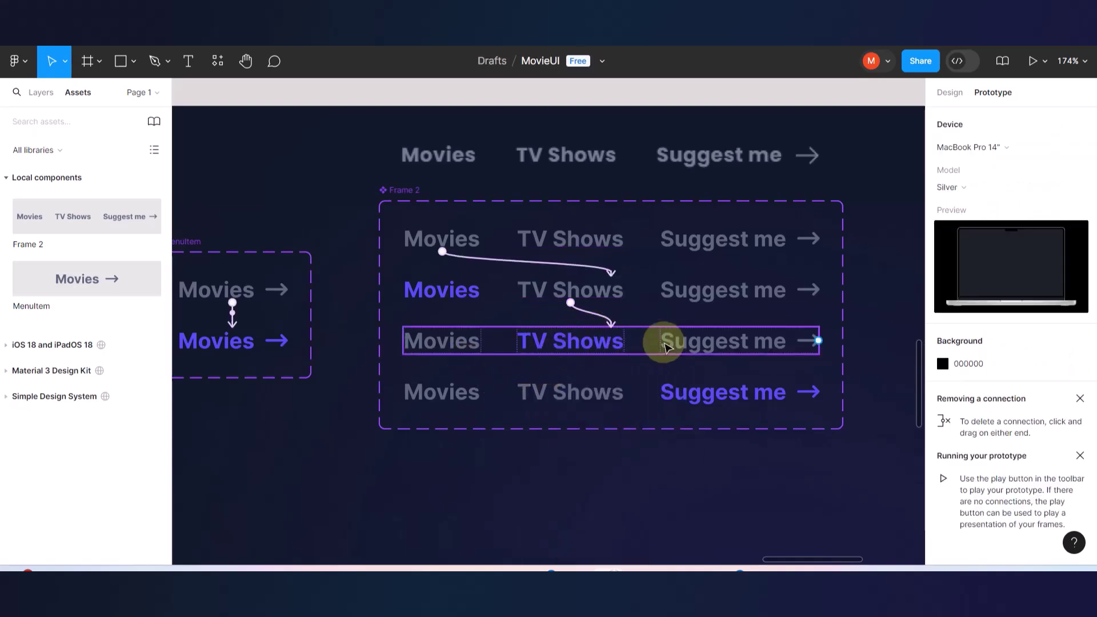
- Link Suggest me in the third variant to Variant4 with an on-click change-to interaction
{"action": "left_click", "coordinate": [681, 343]}
{"action": "double_click", "coordinate": [681, 343]}
{"action": "left_click_drag", "start_coordinate": [661, 340], "coordinate": [594, 386]}
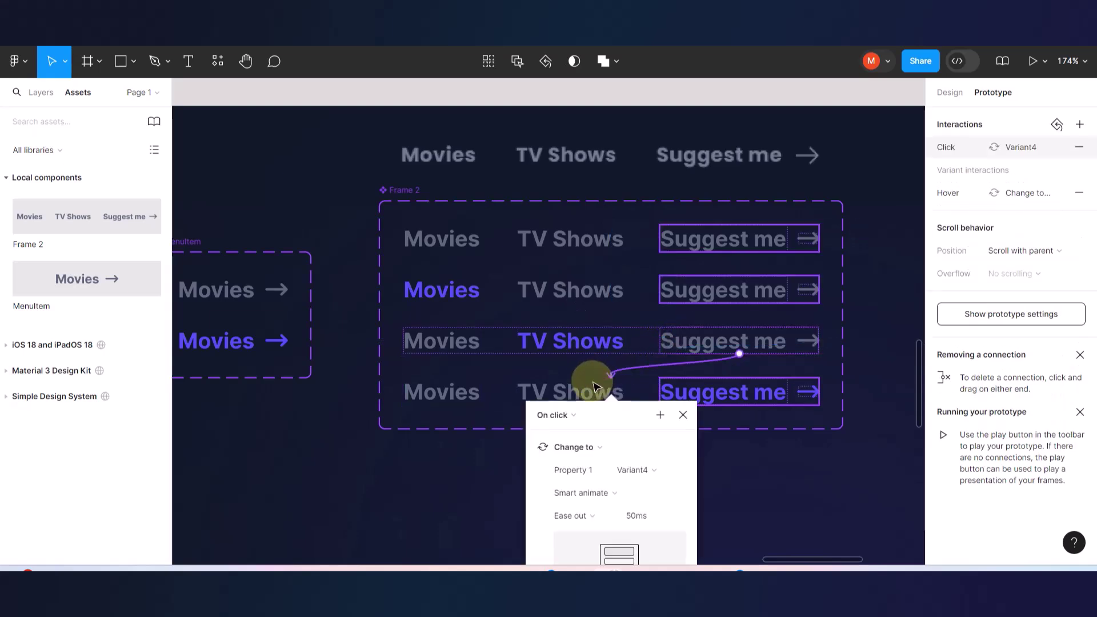
{"action": "left_click", "coordinate": [484, 455]}
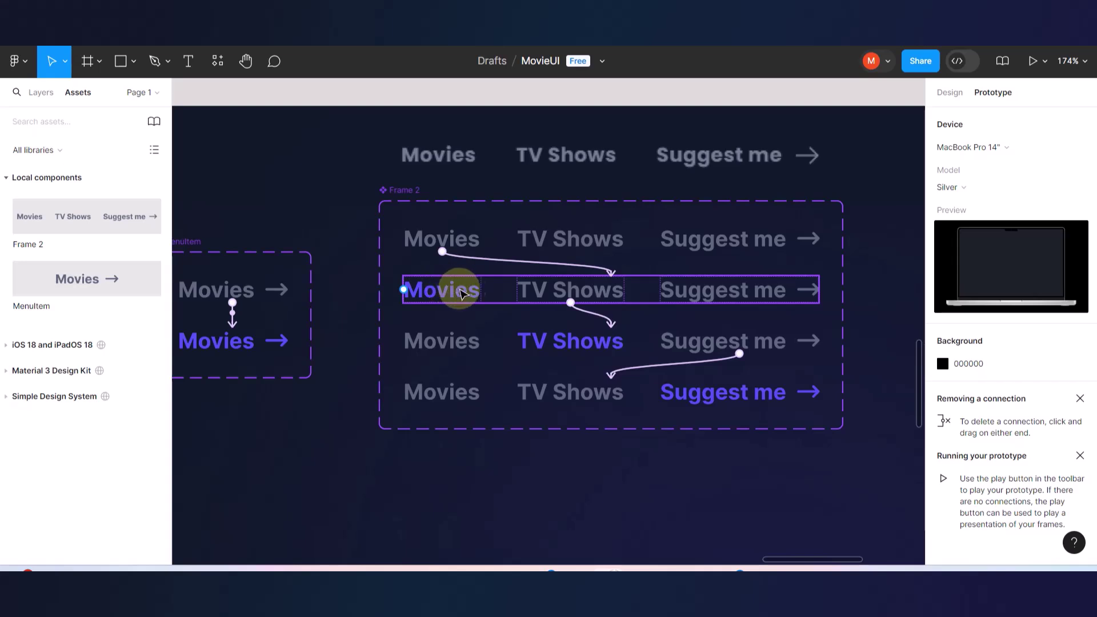
- In the fourth variant, add on-click interactions that change Movies to Variant2 and TV Shows to Variant3
{"action": "left_click", "coordinate": [568, 333]}
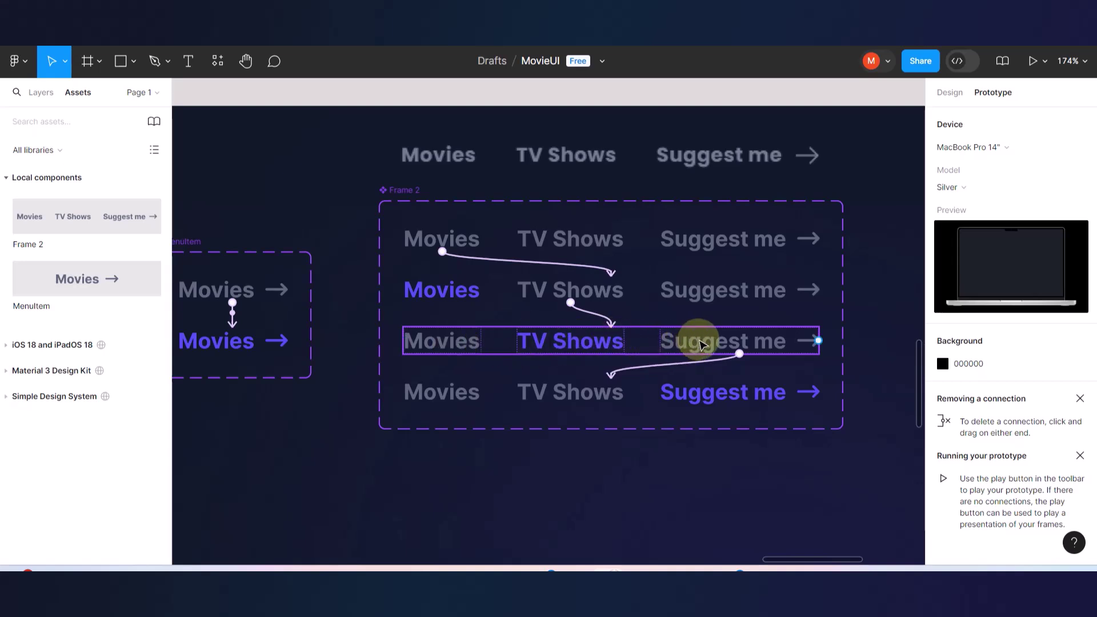
{"action": "left_click", "coordinate": [690, 394]}
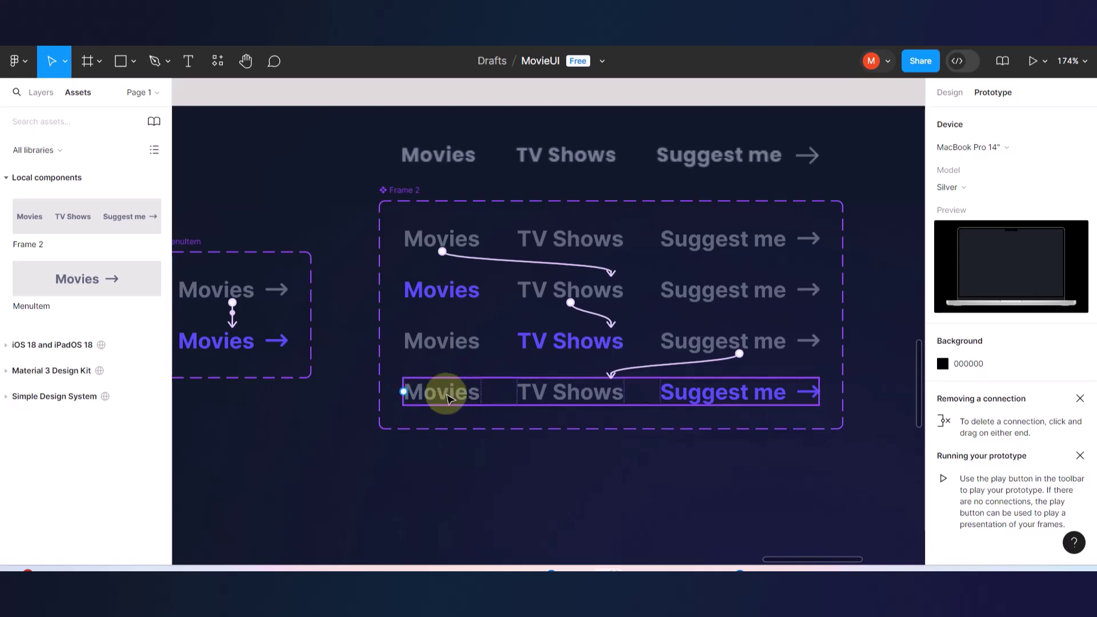
{"action": "left_click", "coordinate": [445, 394]}
{"action": "mouse_move", "coordinate": [442, 404]}
{"action": "left_mouse_down"}
{"action": "mouse_move", "coordinate": [431, 411]}
{"action": "mouse_move", "coordinate": [399, 357]}
{"action": "mouse_move", "coordinate": [429, 299]}
{"action": "left_mouse_up"}
{"action": "left_click", "coordinate": [355, 346]}
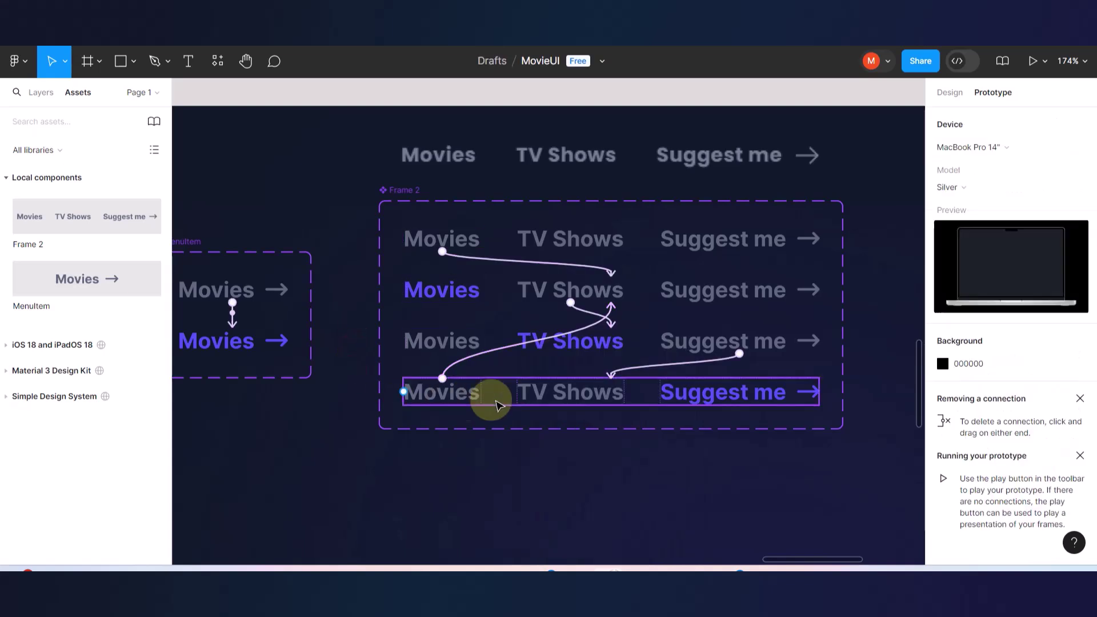
{"action": "double_click", "coordinate": [565, 394]}
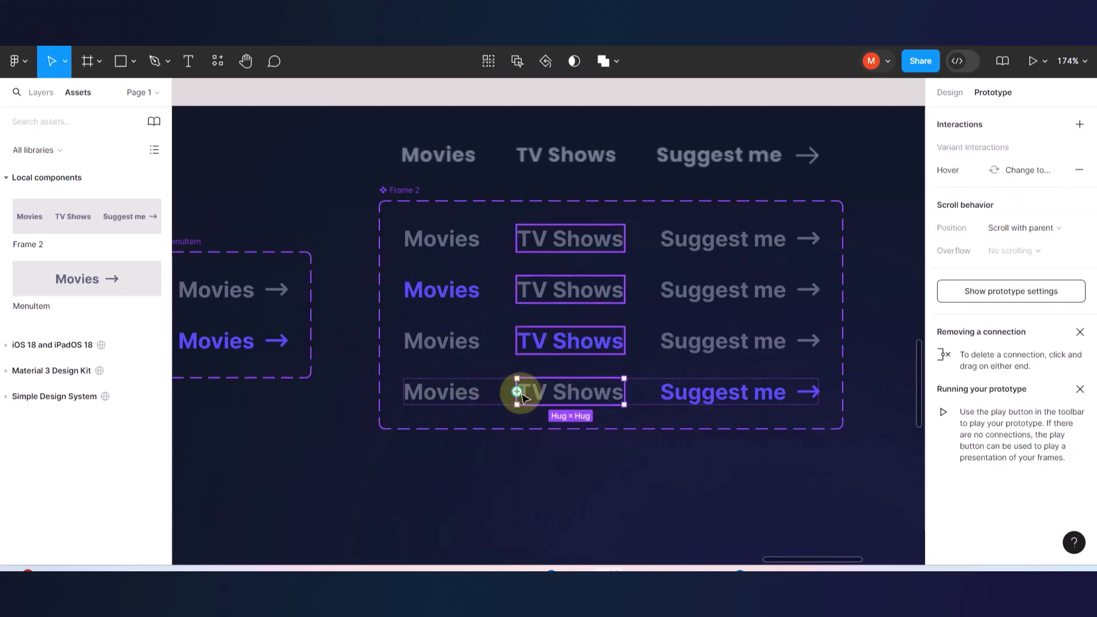
{"action": "left_click_drag", "start_coordinate": [518, 392], "coordinate": [546, 345]}
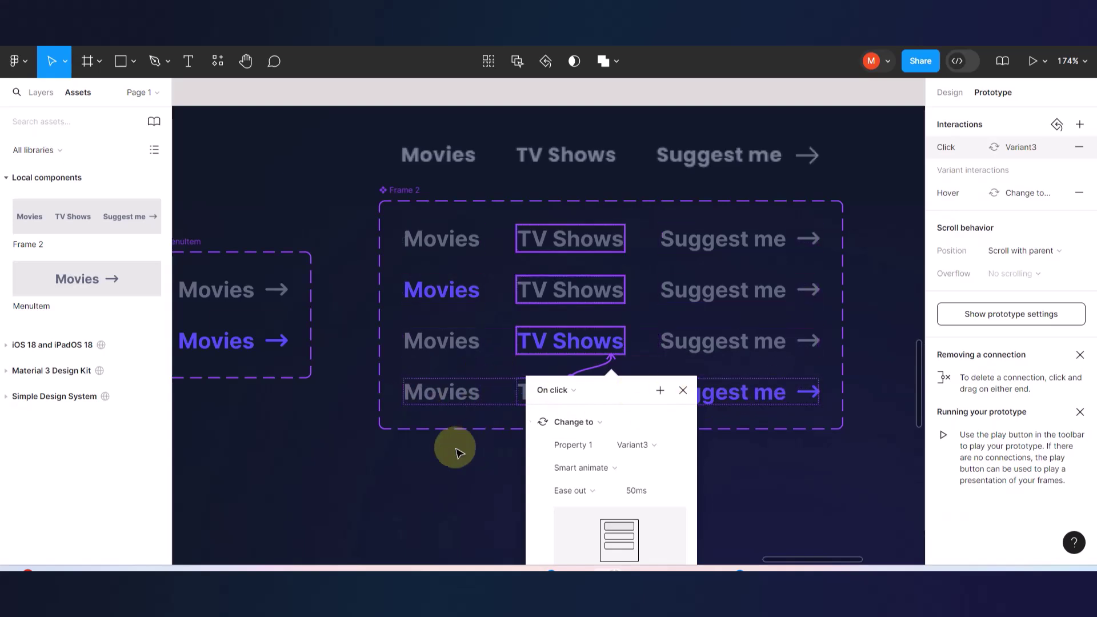
{"action": "left_click", "coordinate": [431, 457]}
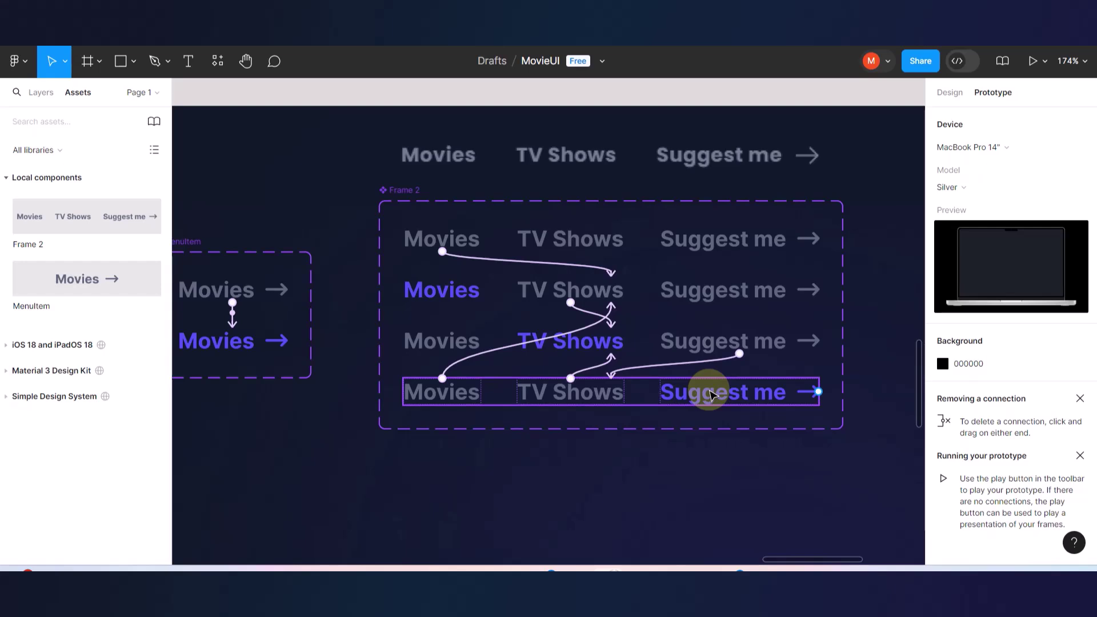
- Link Movies in the third variant to Variant2 with an on-click change-to interaction
{"action": "left_click", "coordinate": [651, 339]}
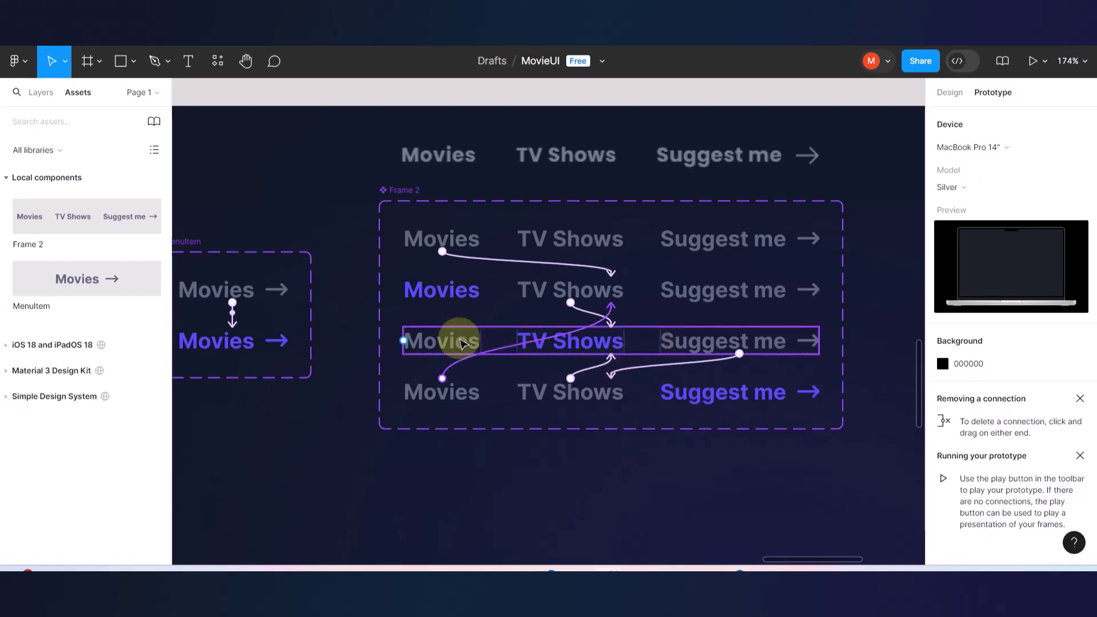
{"action": "double_click", "coordinate": [460, 345]}
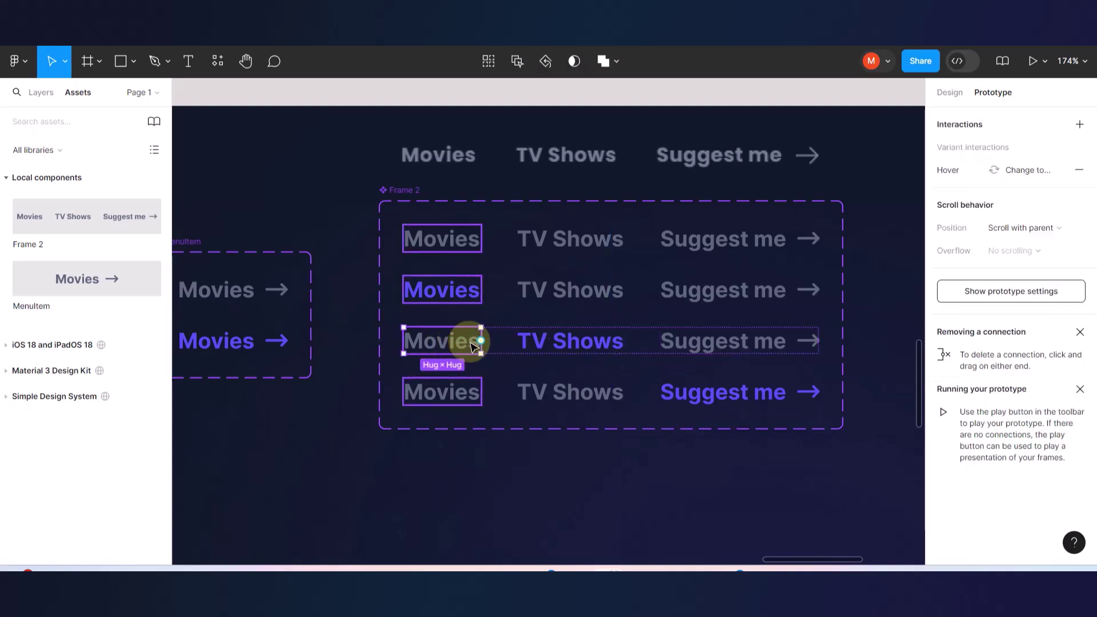
{"action": "left_click_drag", "start_coordinate": [481, 340], "coordinate": [479, 298]}
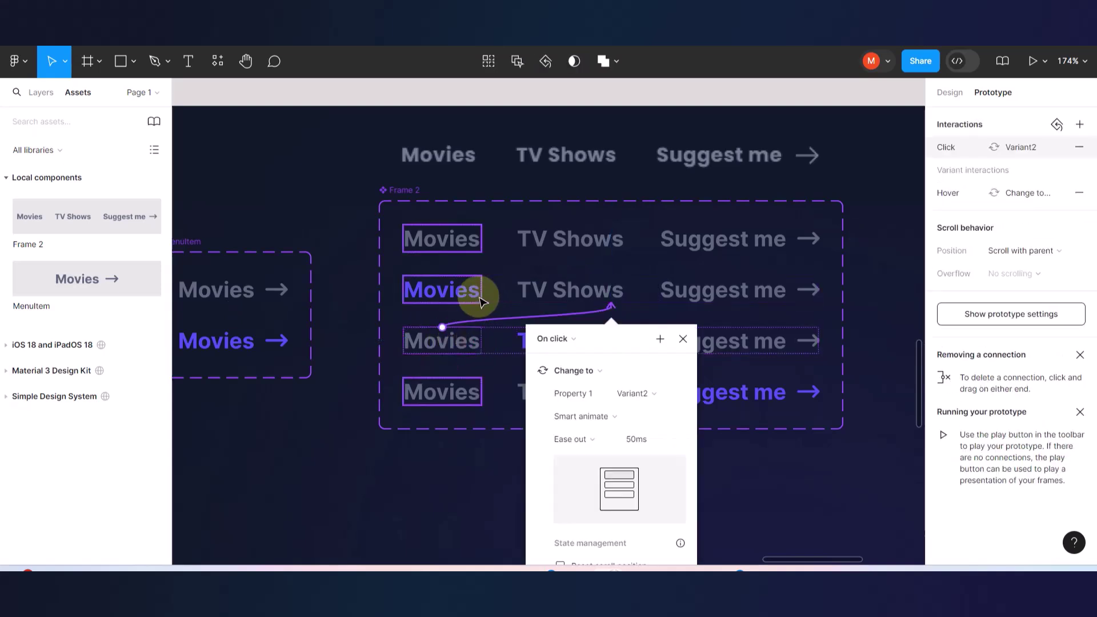
{"action": "left_click", "coordinate": [688, 333]}
- Examine the prototype connections of the Suggest me, TV Shows and Movies items in the third and second variants
{"action": "left_click", "coordinate": [734, 340]}
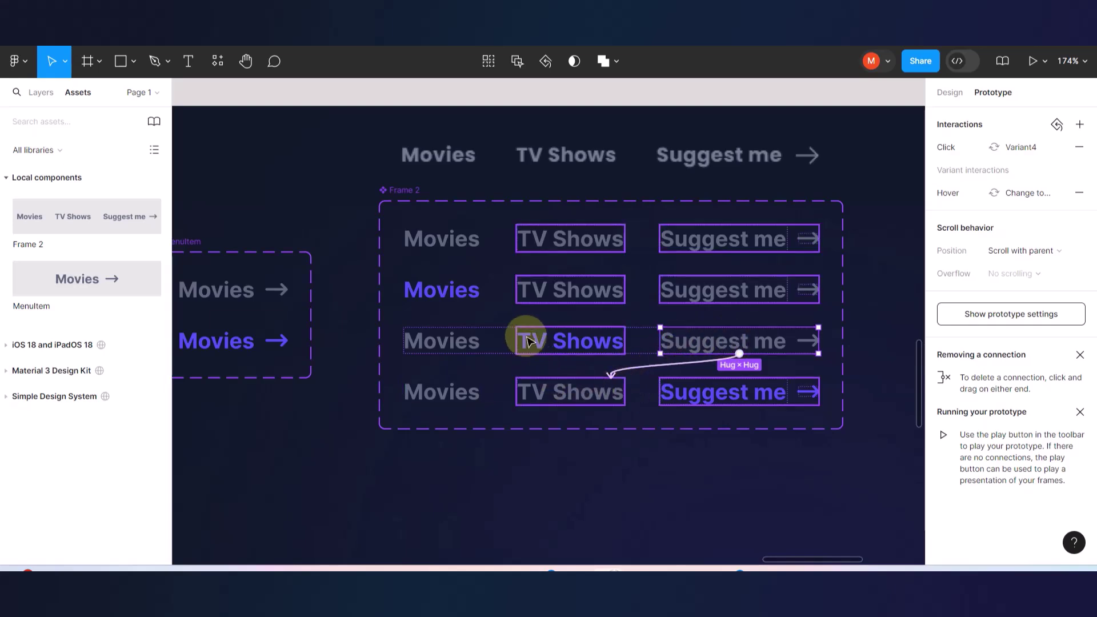
{"action": "left_click", "coordinate": [578, 345]}
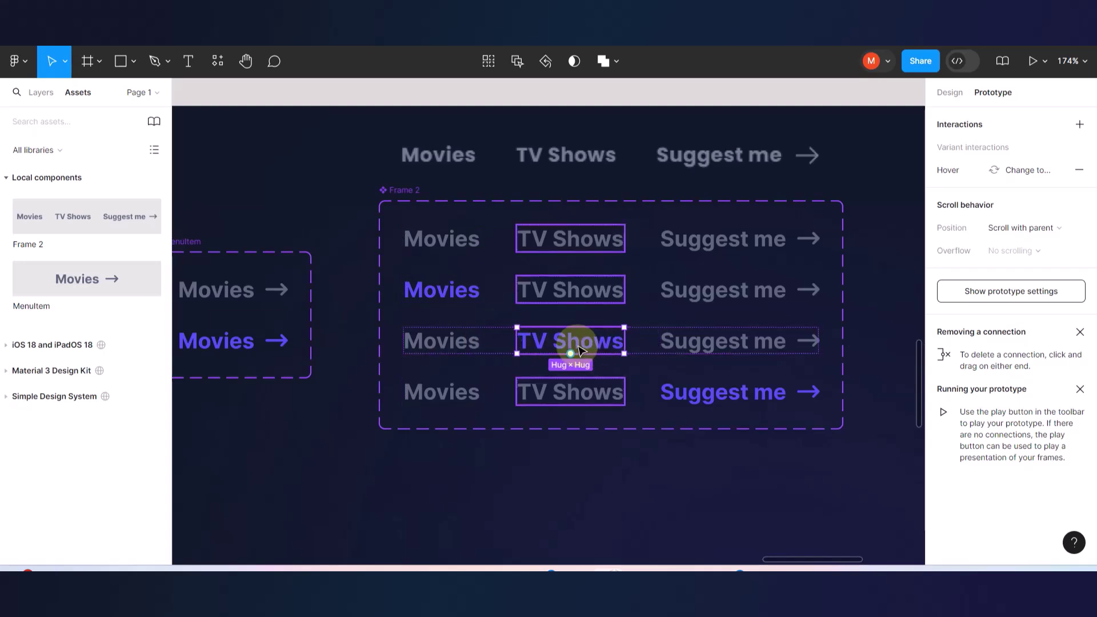
{"action": "left_click", "coordinate": [468, 297]}
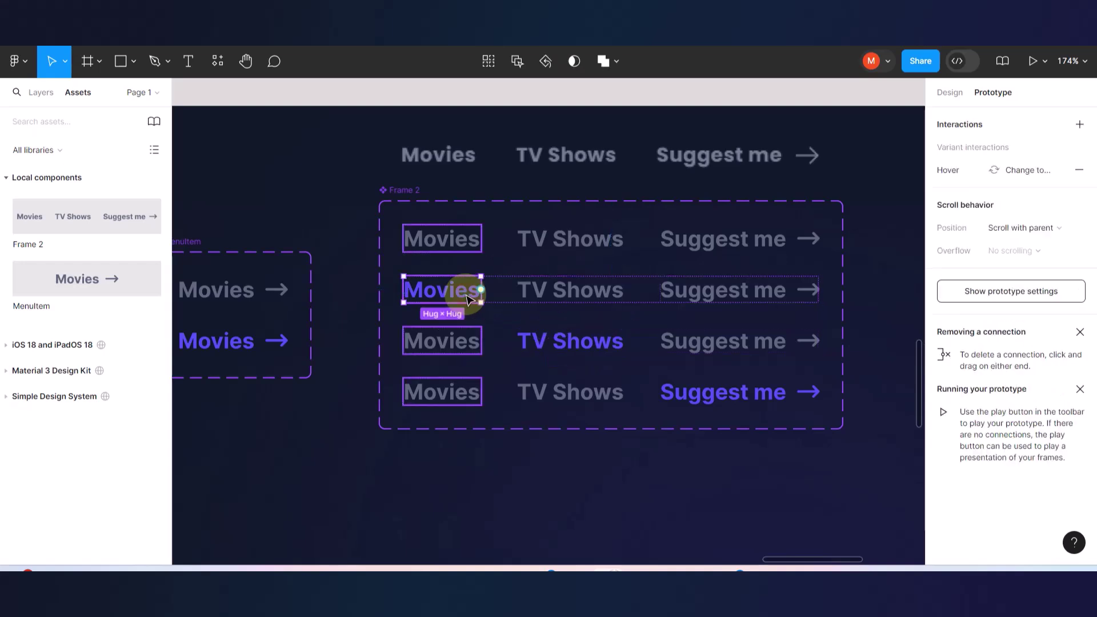
{"action": "left_click", "coordinate": [360, 274]}
{"action": "left_click", "coordinate": [446, 297]}
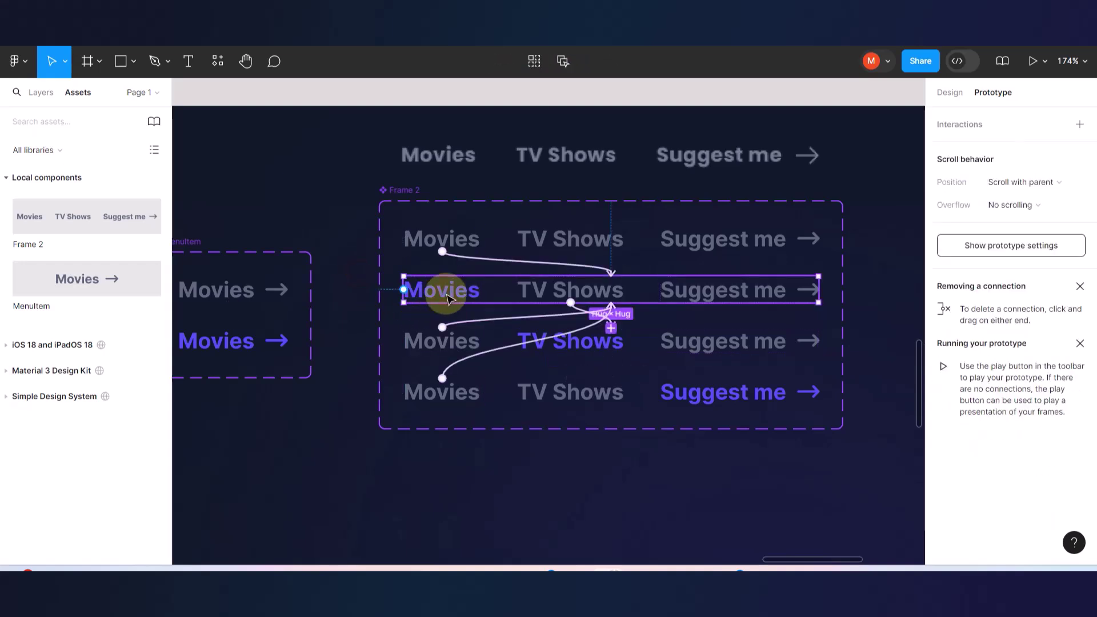
{"action": "left_click", "coordinate": [448, 298]}
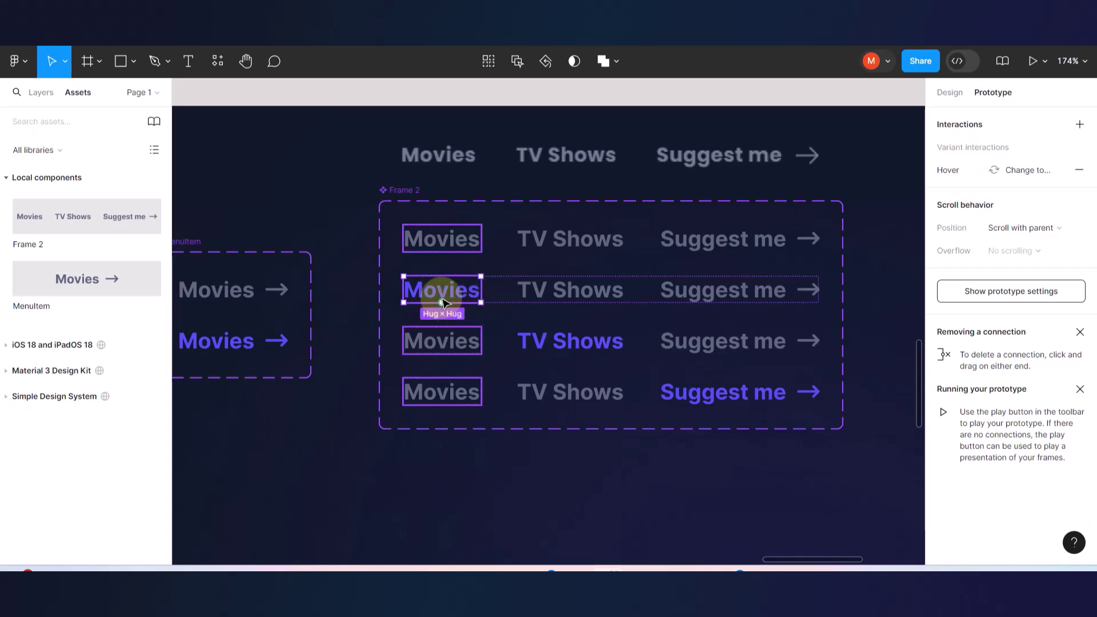
{"action": "left_click", "coordinate": [564, 298]}
{"action": "left_click_drag", "start_coordinate": [565, 301], "coordinate": [621, 337]}
- Link the Suggest me instance in the second variant to Variant4 with an on-click change-to interaction
{"action": "left_click", "coordinate": [712, 293]}
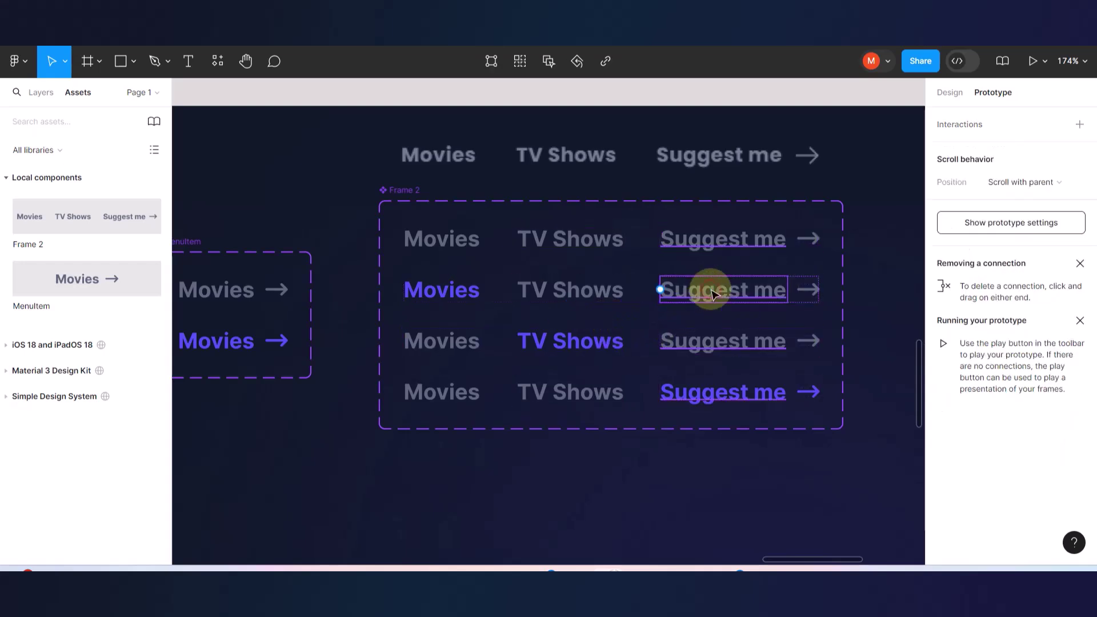
{"action": "left_click", "coordinate": [765, 315]}
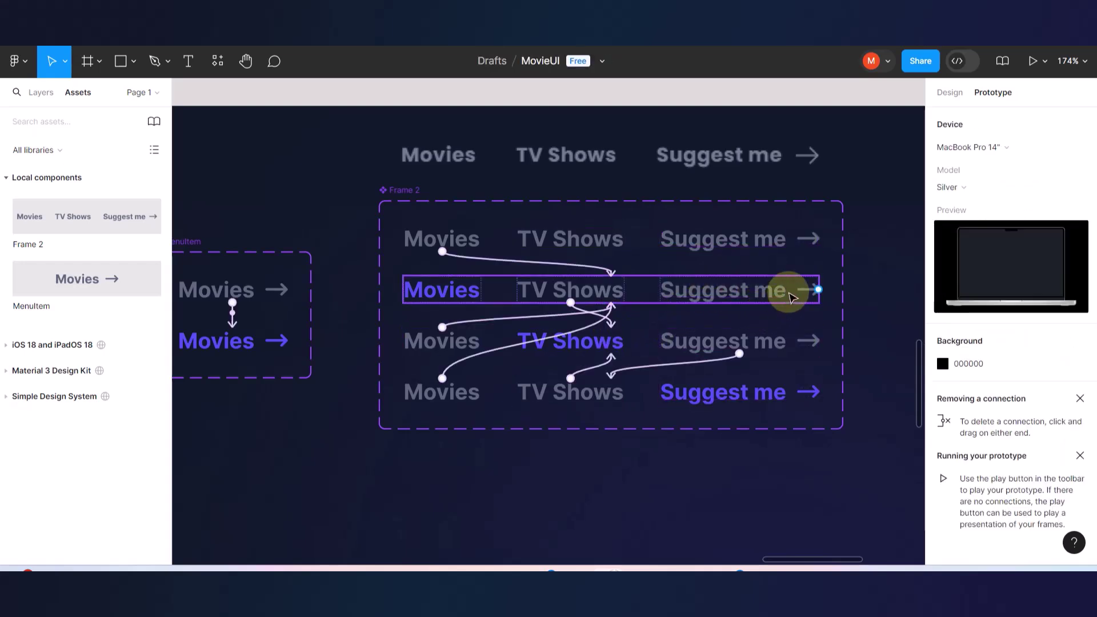
{"action": "double_click", "coordinate": [790, 295]}
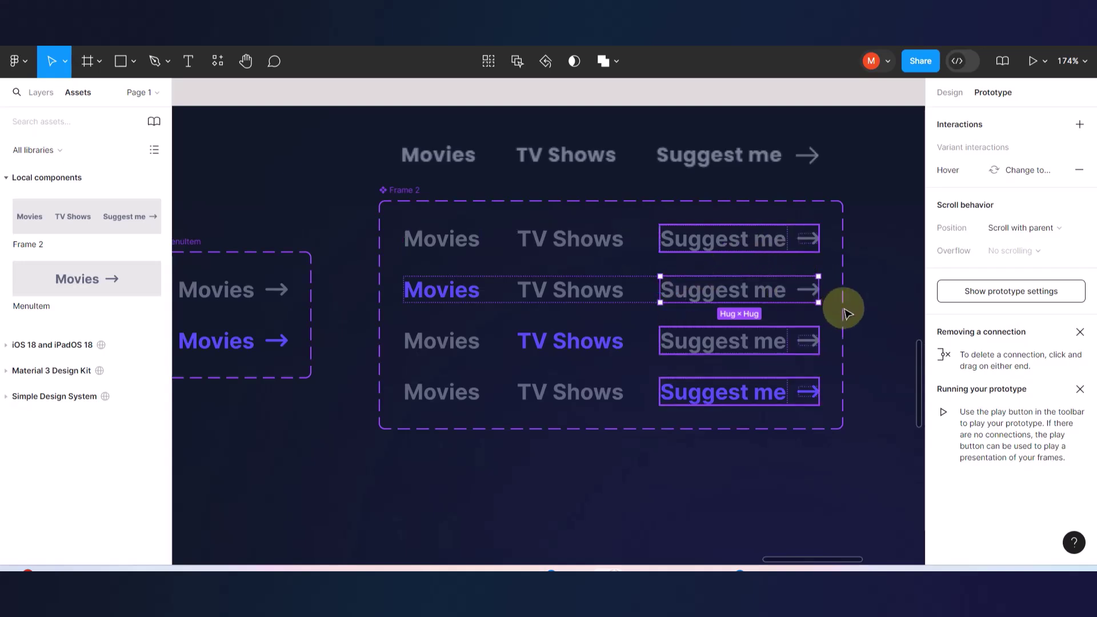
{"action": "left_click_drag", "start_coordinate": [818, 289], "coordinate": [798, 391]}
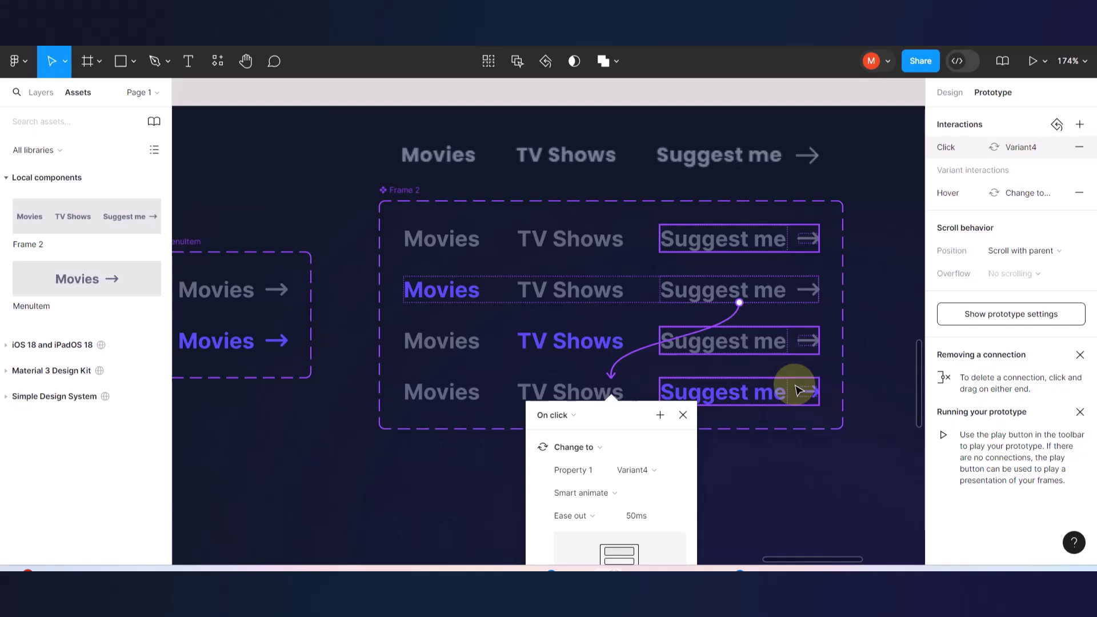
{"action": "left_click", "coordinate": [472, 233]}
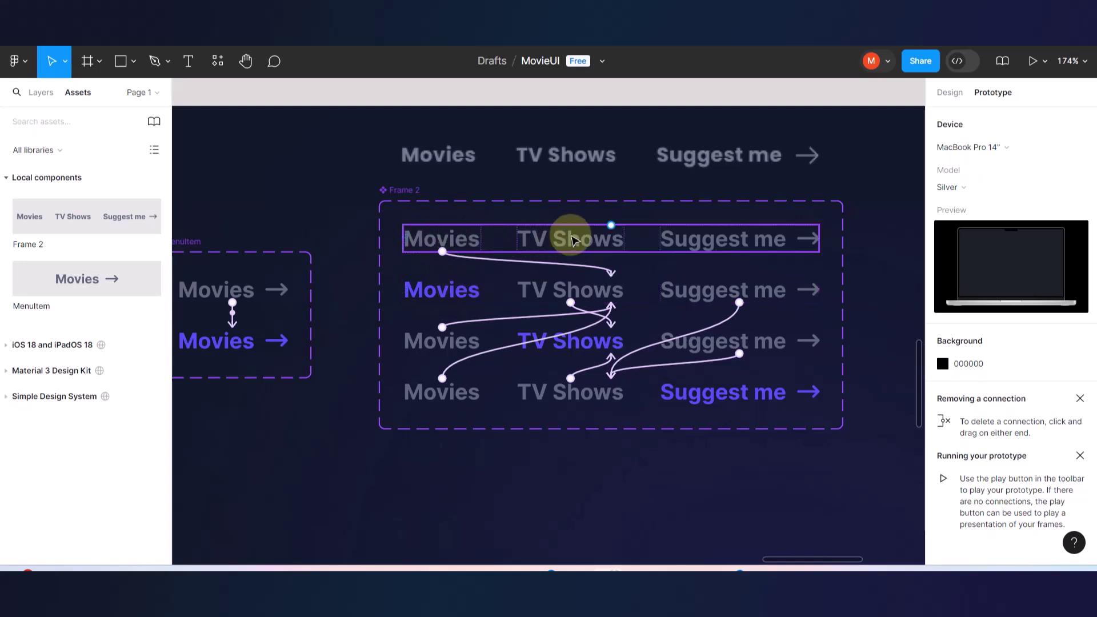
- In the first variant, add on-click change-to interactions linking TV Shows to Variant3 and Suggest me to Variant4
{"action": "left_click", "coordinate": [571, 239]}
{"action": "left_click_drag", "start_coordinate": [570, 226], "coordinate": [570, 336]}
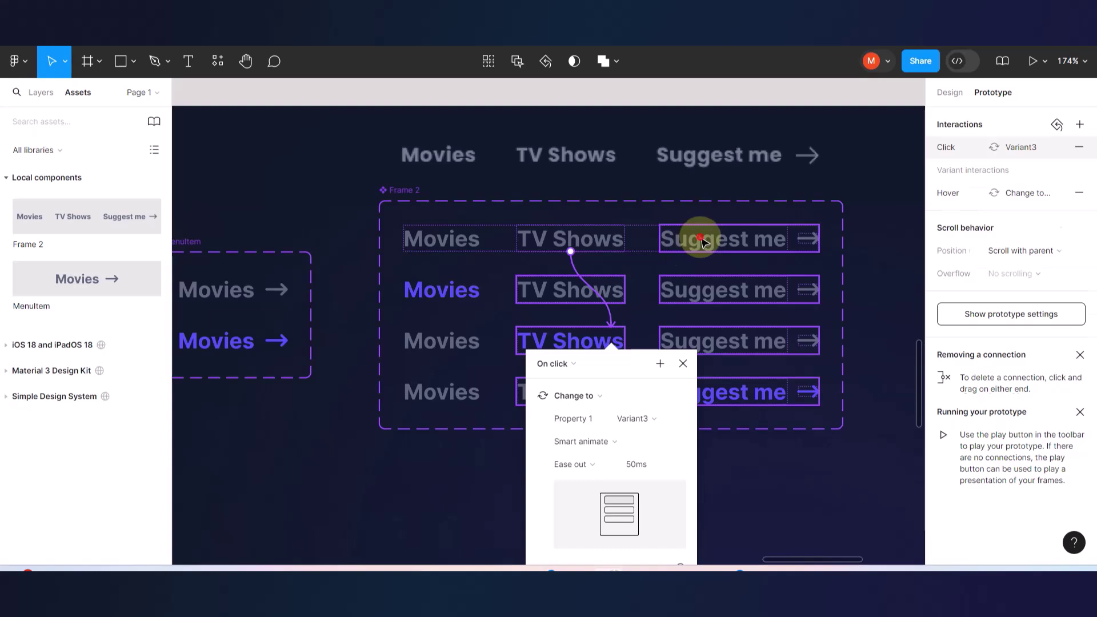
{"action": "left_click", "coordinate": [697, 238]}
{"action": "left_click", "coordinate": [744, 265]}
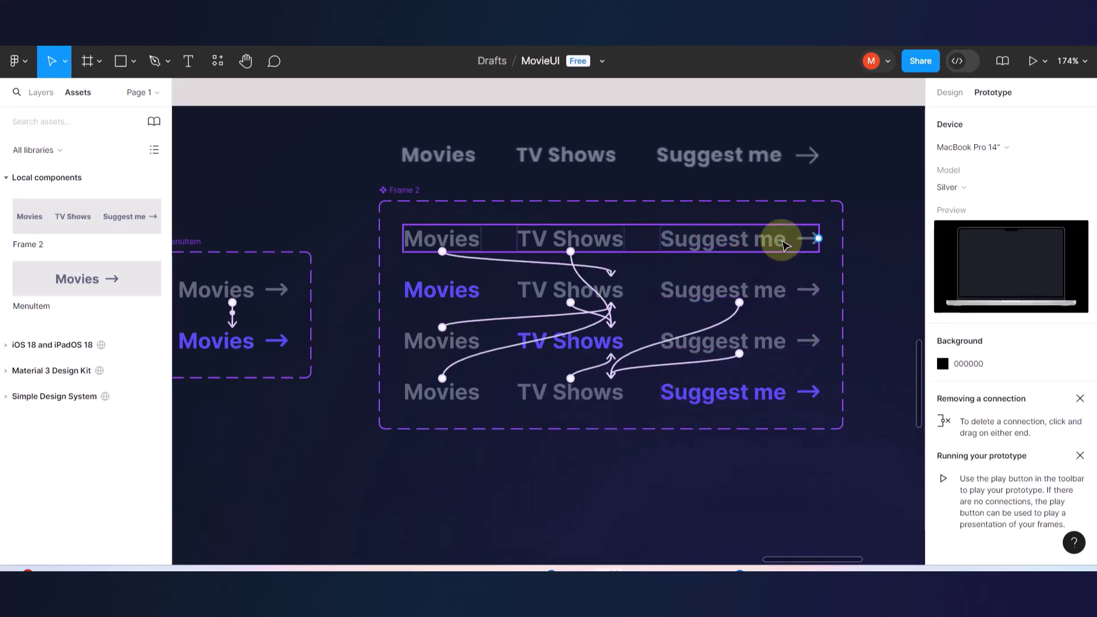
{"action": "double_click", "coordinate": [785, 240]}
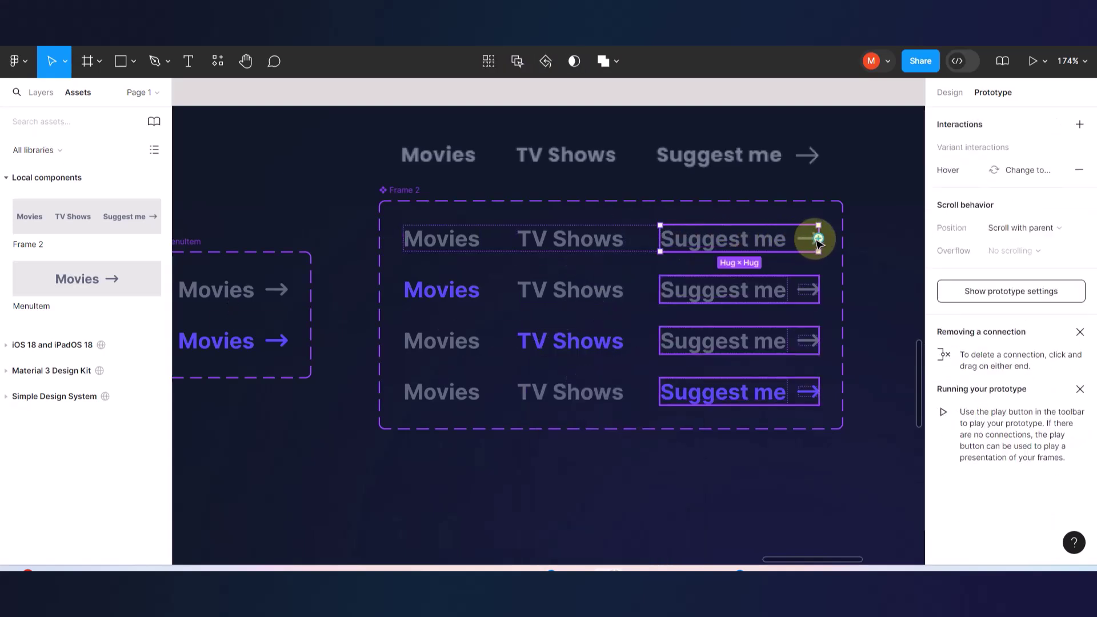
{"action": "left_click_drag", "start_coordinate": [818, 238], "coordinate": [680, 387]}
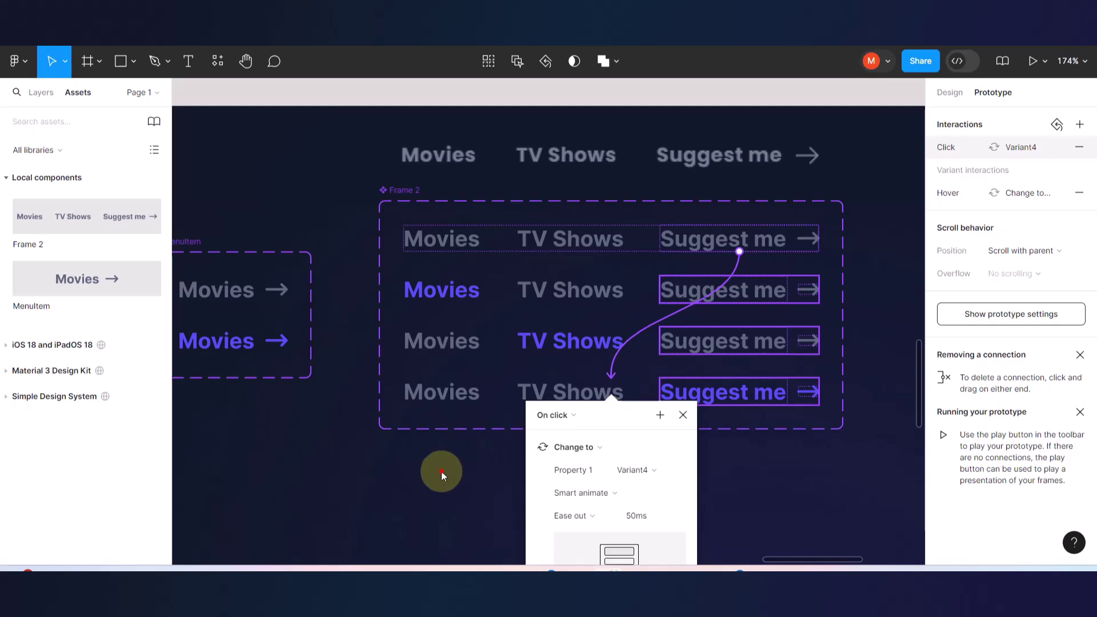
{"action": "left_click", "coordinate": [440, 470]}
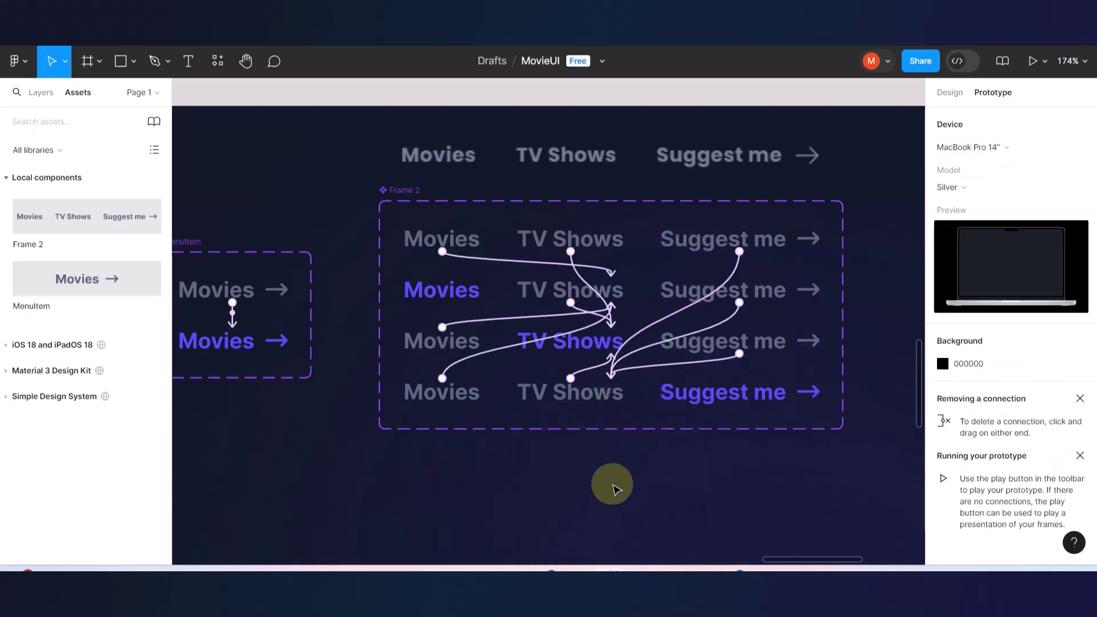
- Place an instance of the Frame 2 menu component in the upper part of the Home frame
{"action": "scroll", "coordinate": [612, 486], "scroll_direction": "down", "scroll_amount": 2}
{"action": "scroll", "coordinate": [614, 369], "scroll_direction": "down", "scroll_amount": 3}
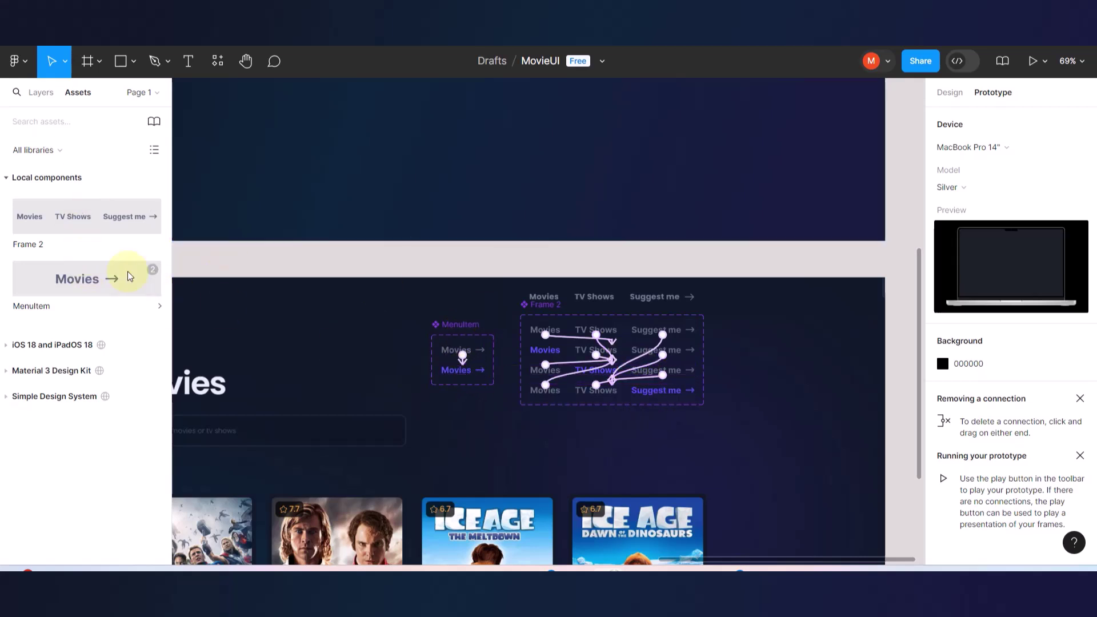
{"action": "left_click_drag", "start_coordinate": [79, 220], "coordinate": [480, 111]}
{"action": "scroll", "coordinate": [525, 180], "scroll_direction": "up", "scroll_amount": 4}
{"action": "scroll", "coordinate": [540, 313], "scroll_direction": "down", "scroll_amount": 3}
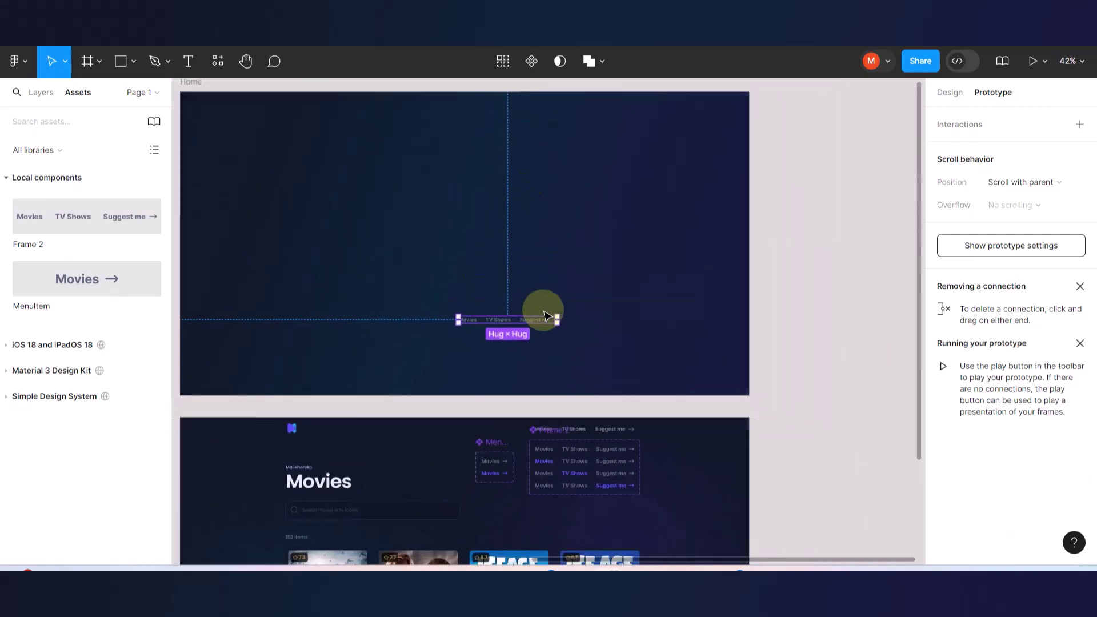
{"action": "left_click_drag", "start_coordinate": [532, 322], "coordinate": [471, 144]}
{"action": "scroll", "coordinate": [459, 161], "scroll_direction": "up", "scroll_amount": 5}
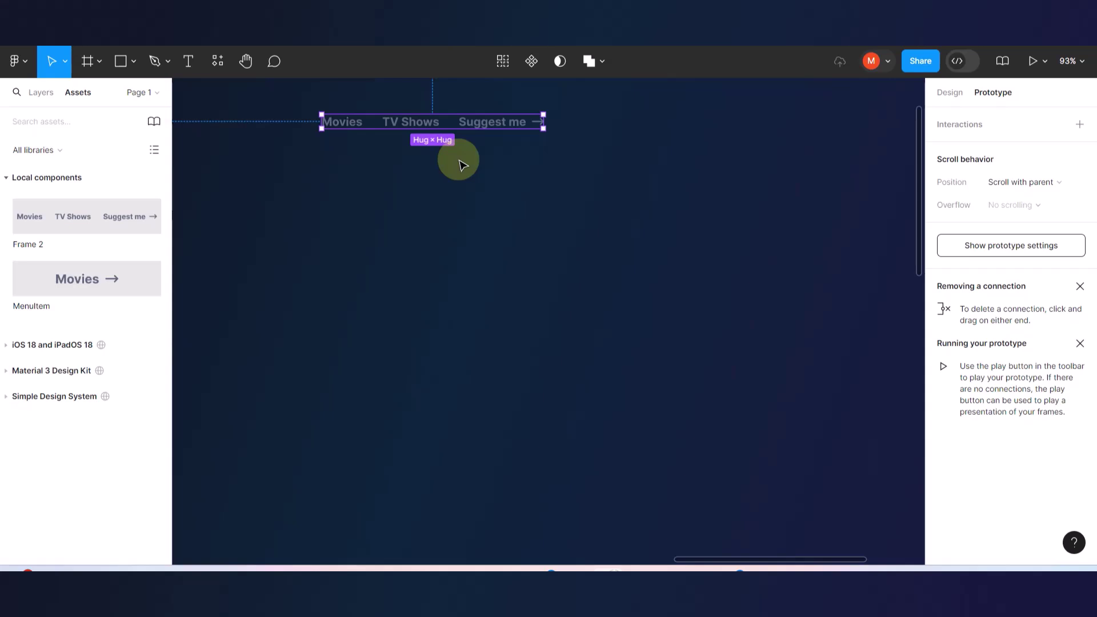
{"action": "scroll", "coordinate": [457, 163], "scroll_direction": "up", "scroll_amount": 2}
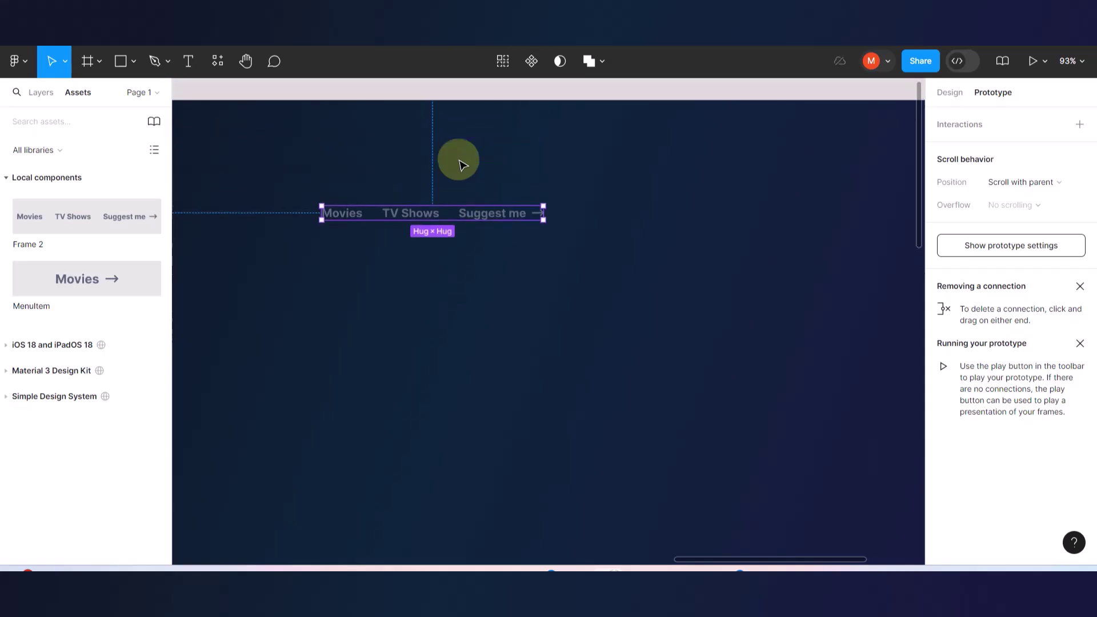
- Preview the Home prototype full screen, test the Suggest me menu item, and close the preview
{"action": "left_click", "coordinate": [549, 318]}
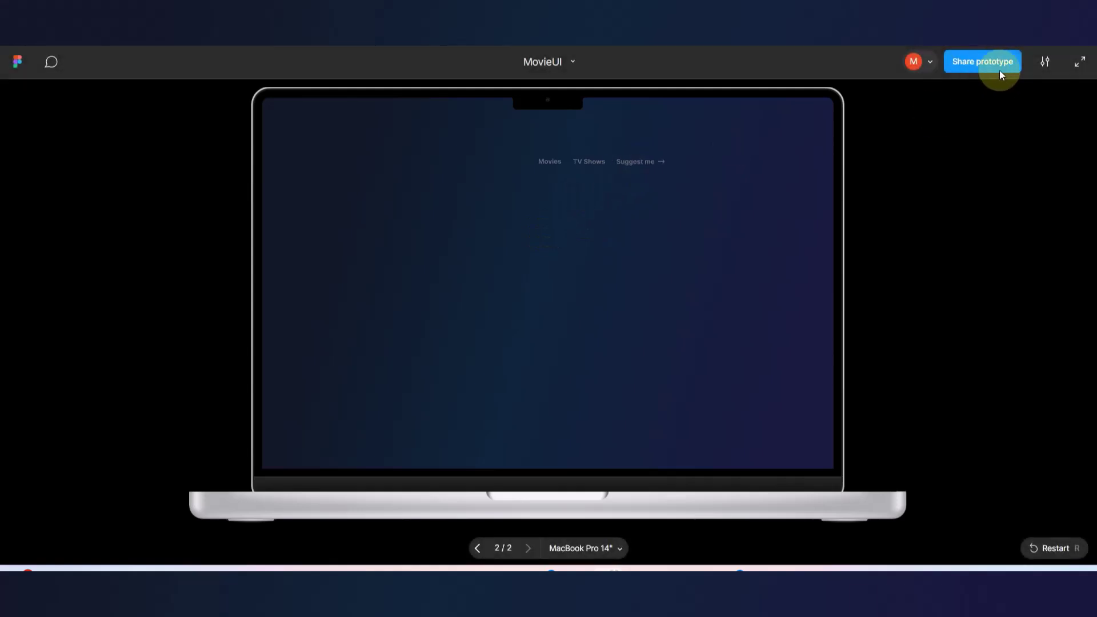
{"action": "left_click", "coordinate": [1079, 61]}
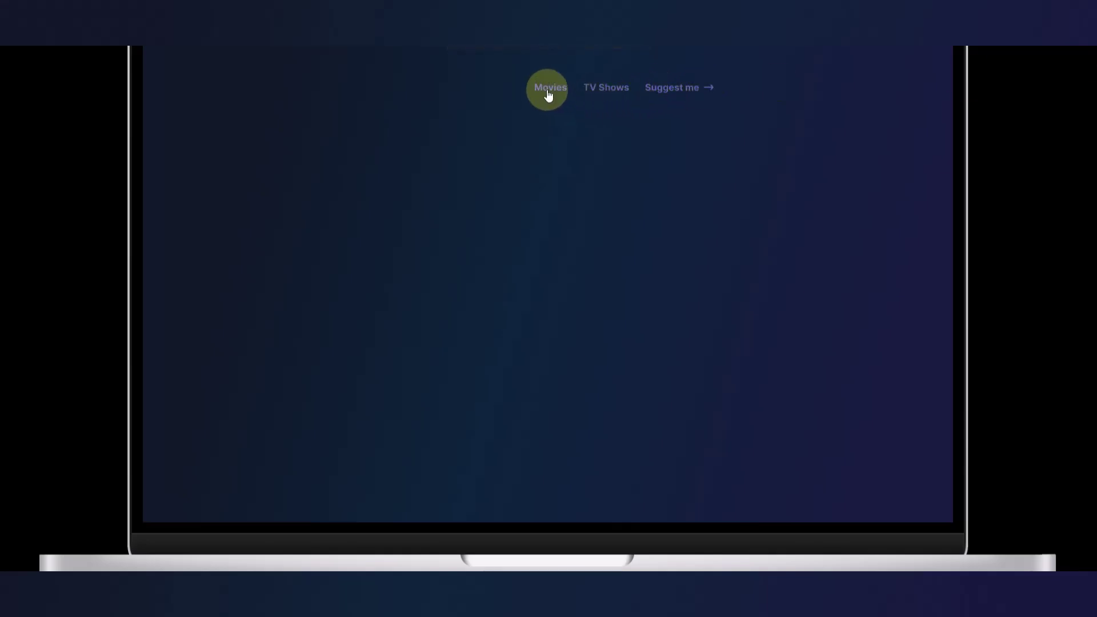
{"action": "left_click", "coordinate": [663, 92]}
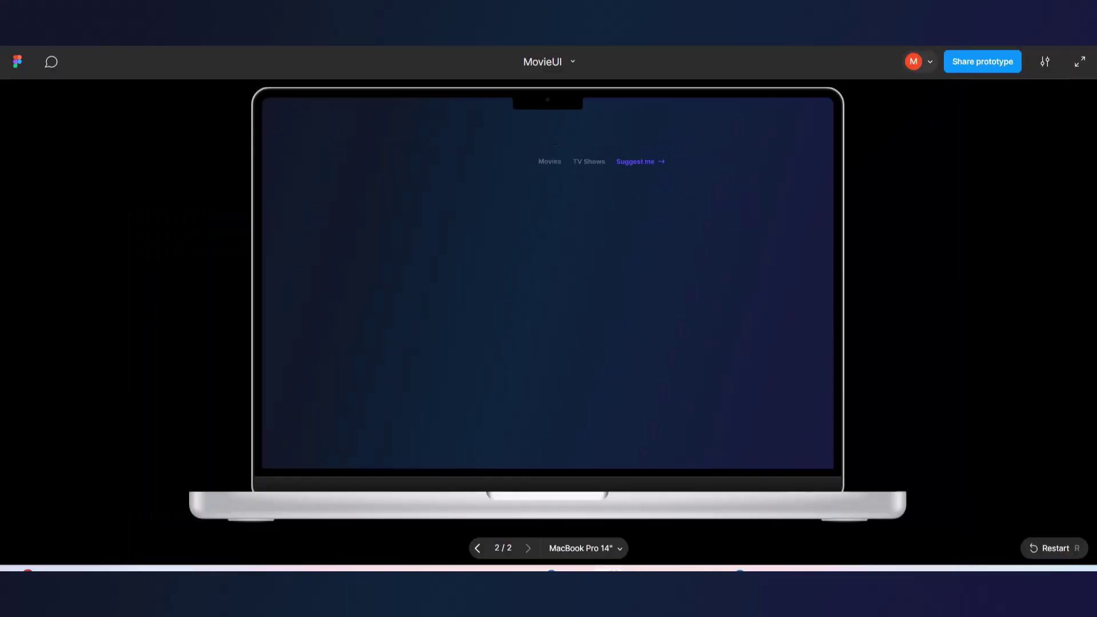
{"action": "key", "text": "ctrl+w"}
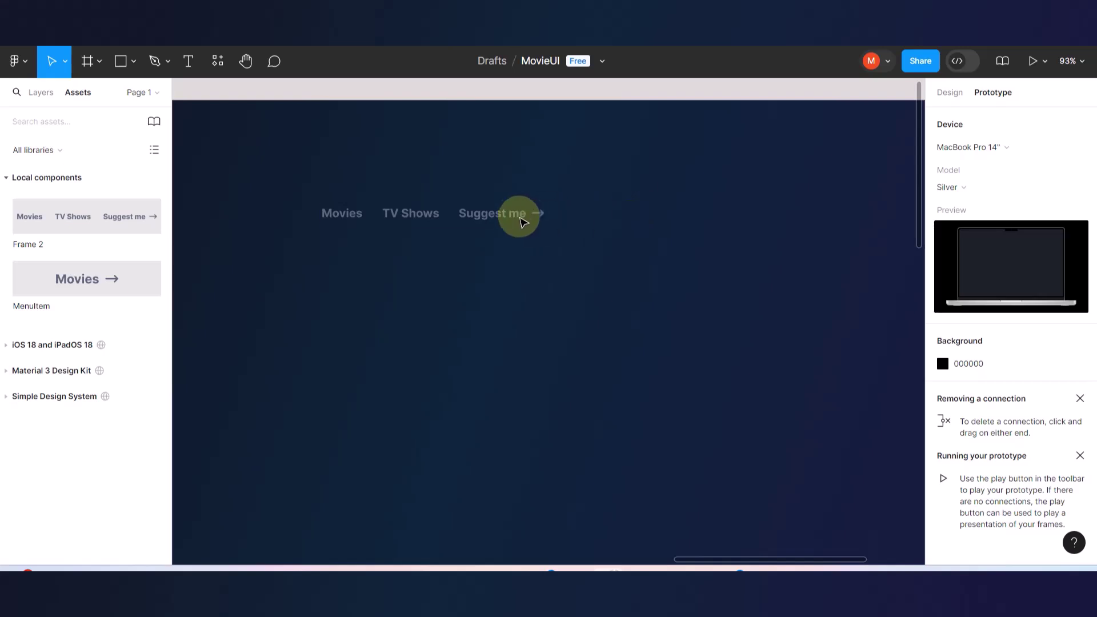
- Move the menu instance to the upper right of the Home frame and compare it with the live site's header
{"action": "left_click_drag", "start_coordinate": [507, 215], "coordinate": [736, 142]}
{"action": "scroll", "coordinate": [638, 264], "scroll_direction": "down", "scroll_amount": 5}
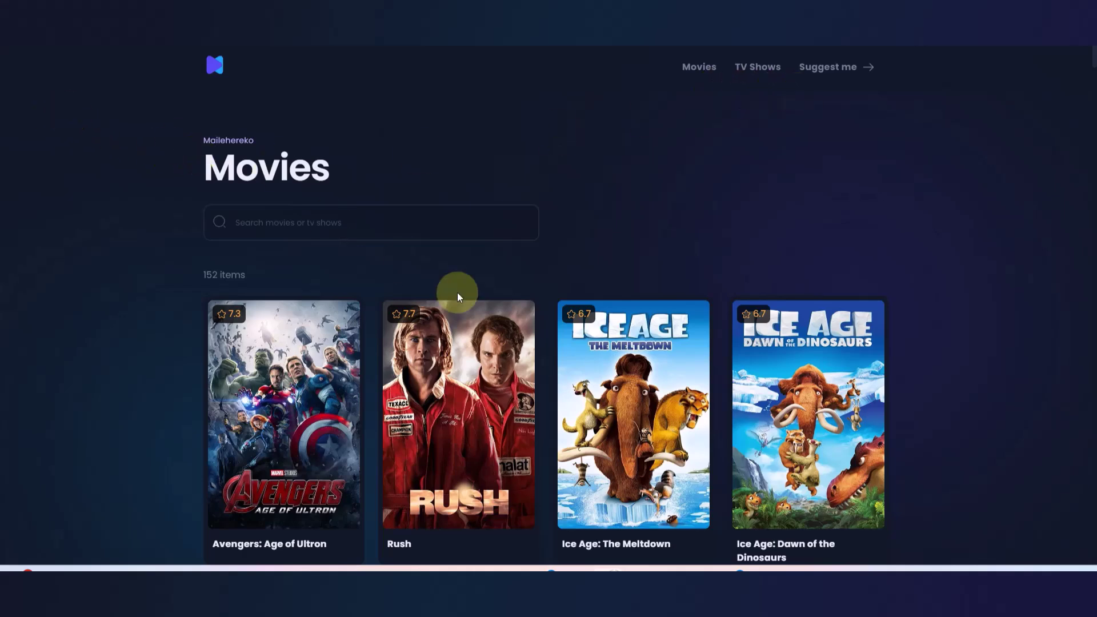
{"action": "scroll", "coordinate": [457, 292], "scroll_direction": "down", "scroll_amount": 5}
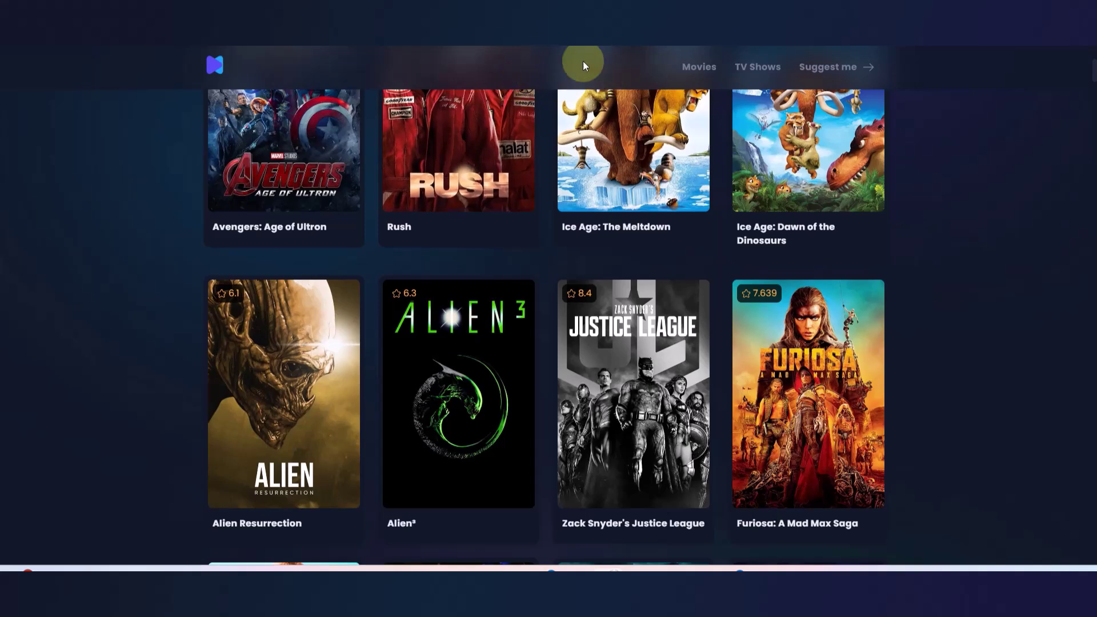
{"action": "scroll", "coordinate": [567, 96], "scroll_direction": "up", "scroll_amount": 5}
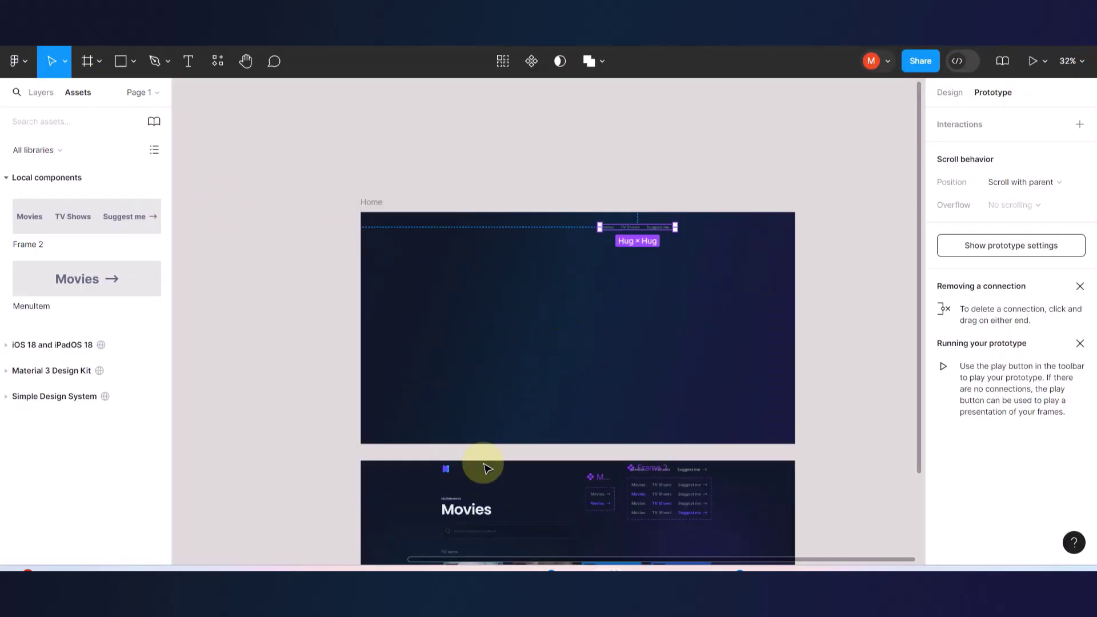
- Trace the logo's purple play shape with the Pen tool as a closed three-point triangle
{"action": "scroll", "coordinate": [486, 469], "scroll_direction": "up", "scroll_amount": 10}
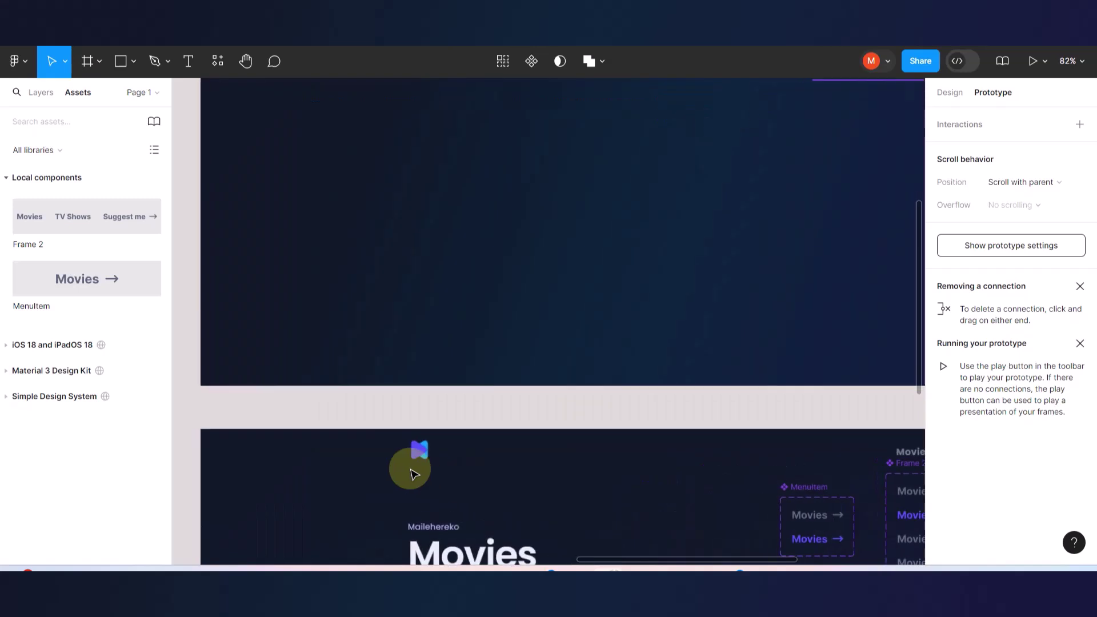
{"action": "scroll", "coordinate": [441, 426], "scroll_direction": "up", "scroll_amount": 5}
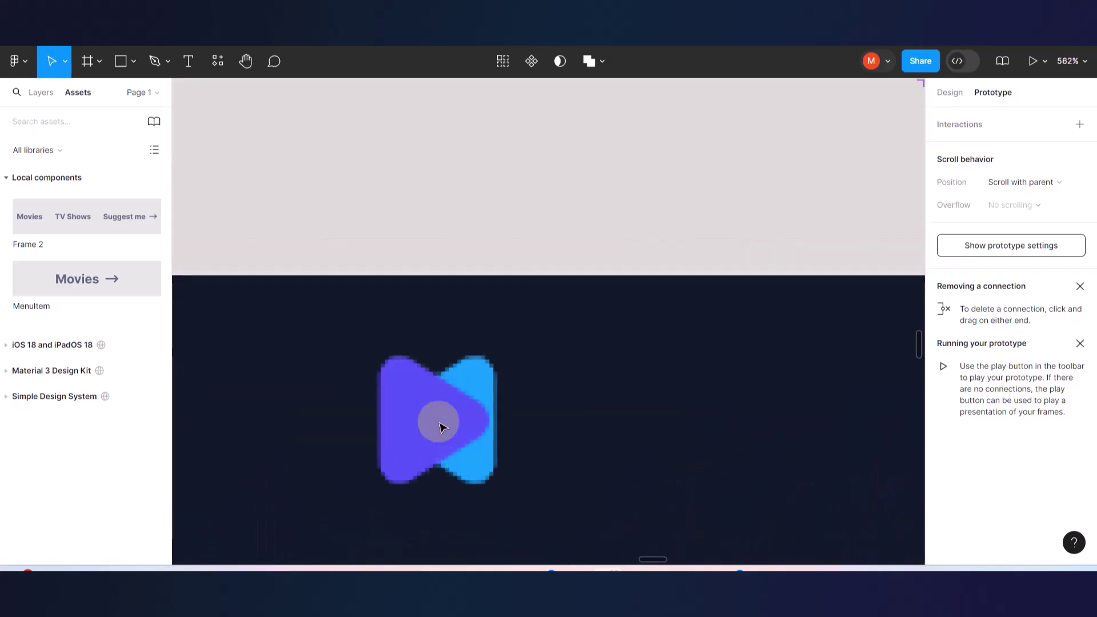
{"action": "scroll", "coordinate": [441, 426], "scroll_direction": "up", "scroll_amount": 3}
{"action": "scroll", "coordinate": [441, 426], "scroll_direction": "down", "scroll_amount": 1}
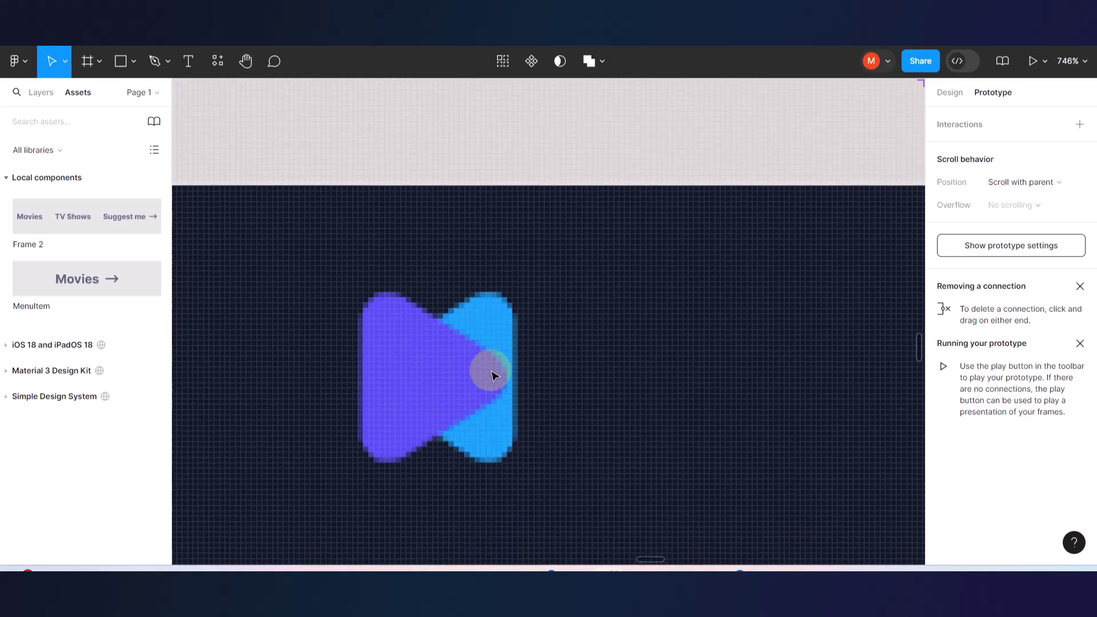
{"action": "left_click", "coordinate": [372, 364]}
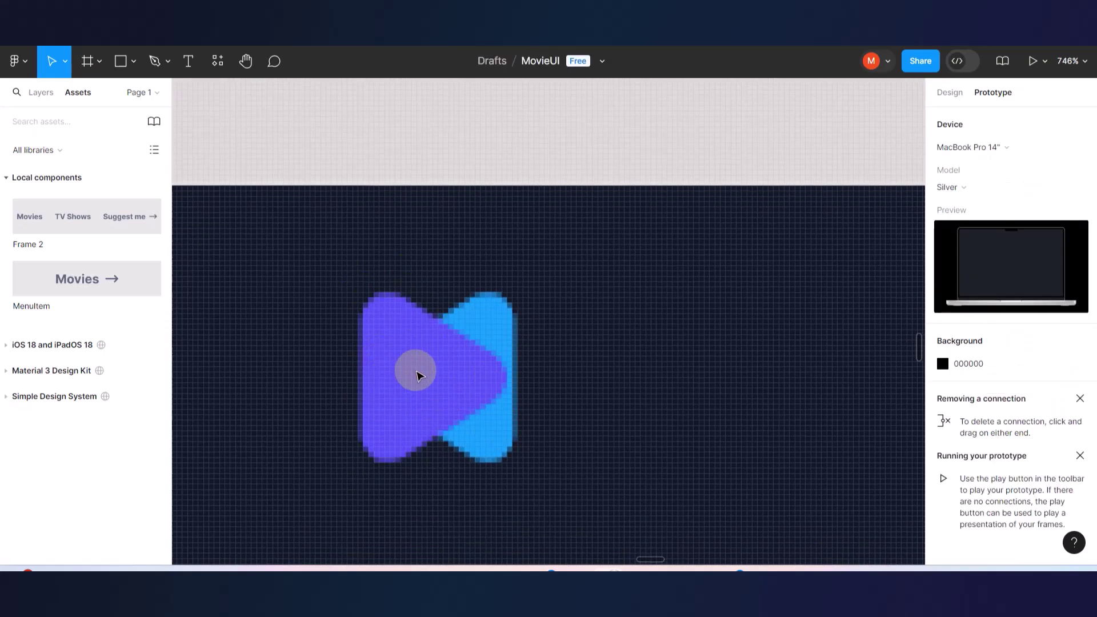
{"action": "scroll", "coordinate": [418, 373], "scroll_direction": "up", "scroll_amount": 2}
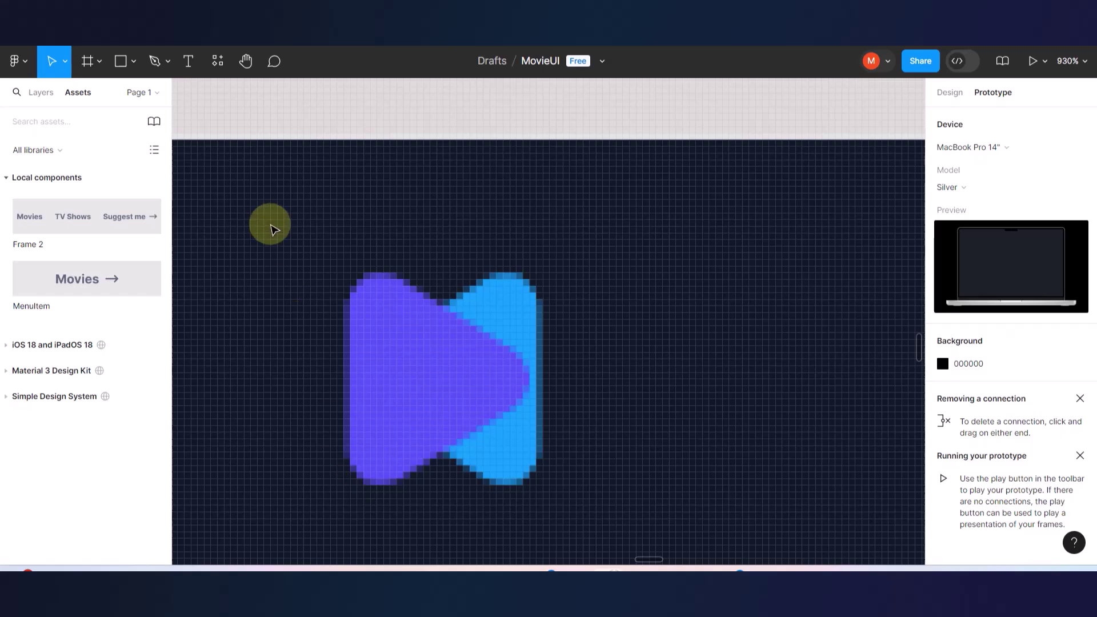
{"action": "scroll", "coordinate": [432, 371], "scroll_direction": "up", "scroll_amount": 2}
{"action": "scroll", "coordinate": [431, 368], "scroll_direction": "down", "scroll_amount": 1}
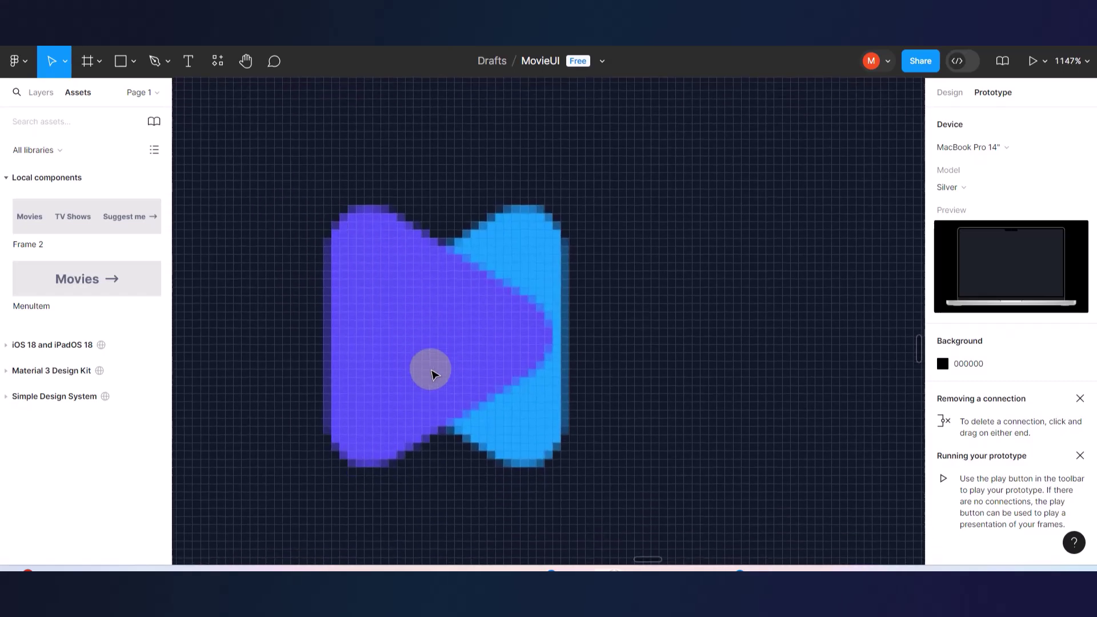
{"action": "left_click", "coordinate": [154, 61]}
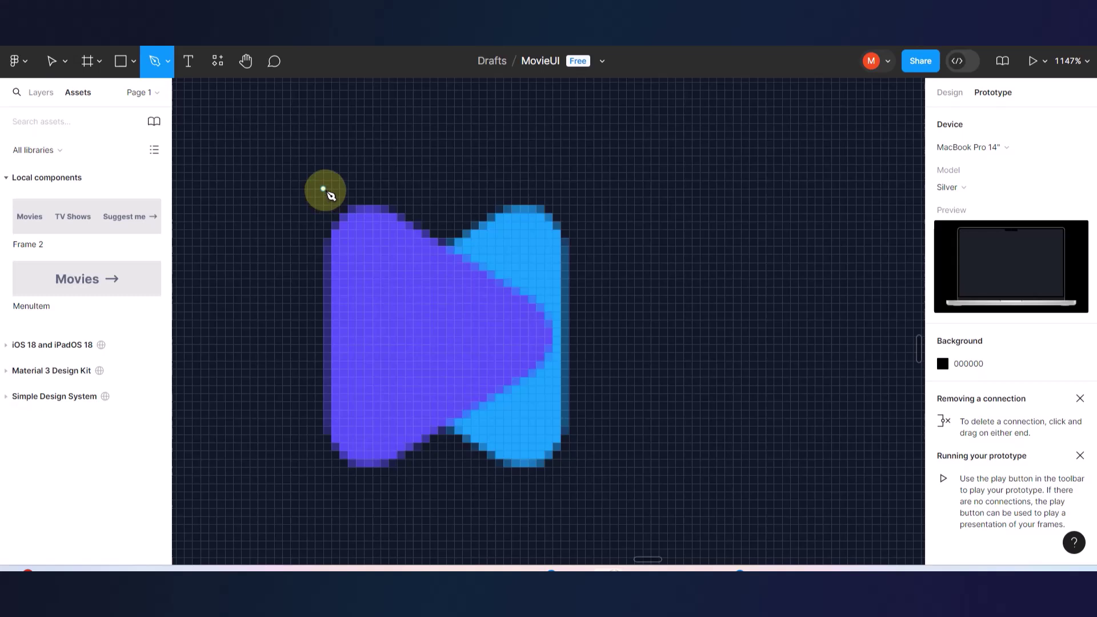
{"action": "left_click", "coordinate": [324, 189]}
{"action": "left_click", "coordinate": [319, 467]}
{"action": "left_click_drag", "start_coordinate": [326, 474], "coordinate": [327, 476]}
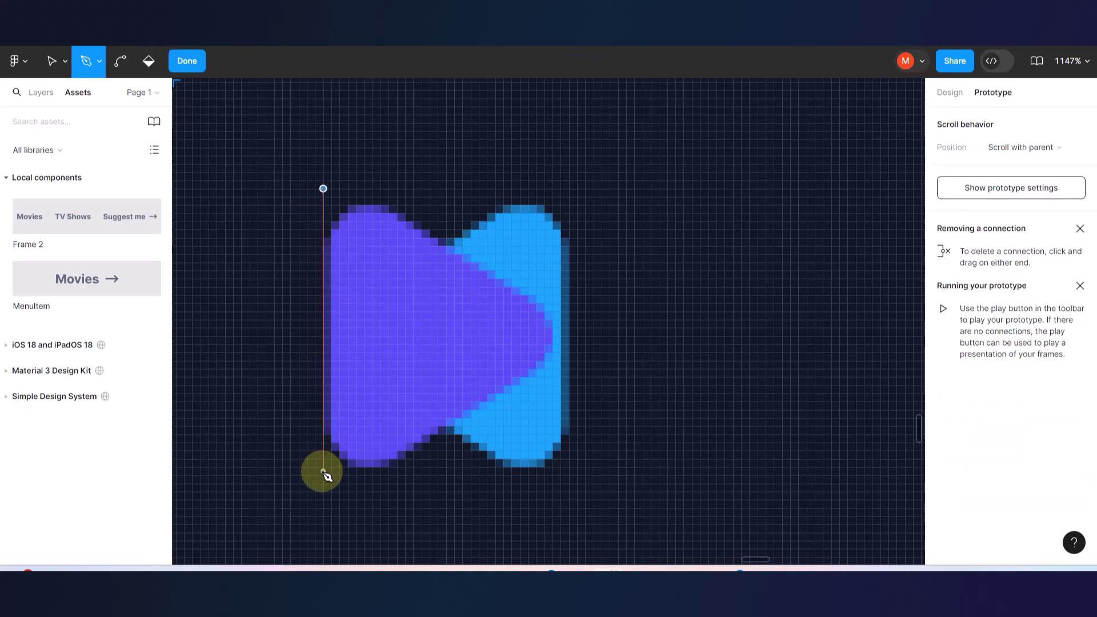
{"action": "left_click", "coordinate": [323, 487]}
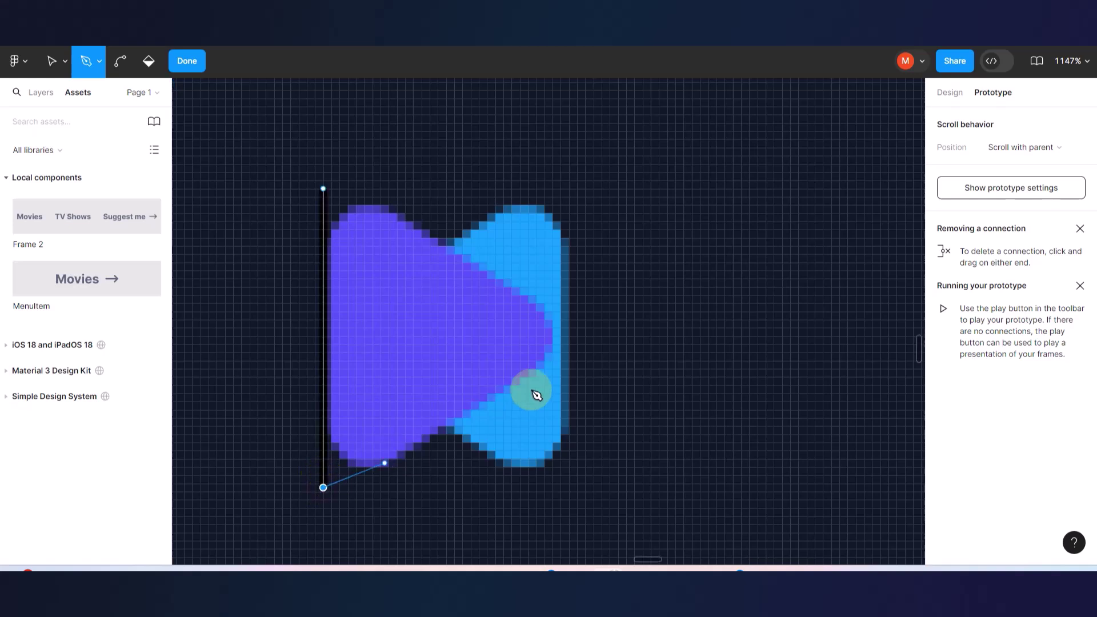
{"action": "left_click", "coordinate": [594, 340]}
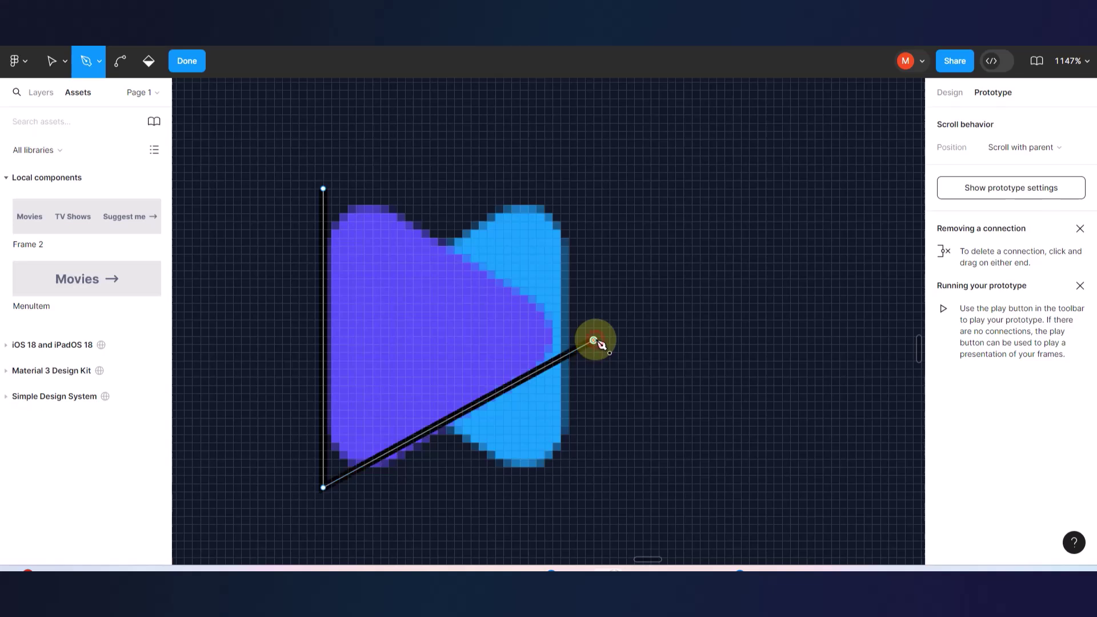
{"action": "left_click", "coordinate": [324, 189]}
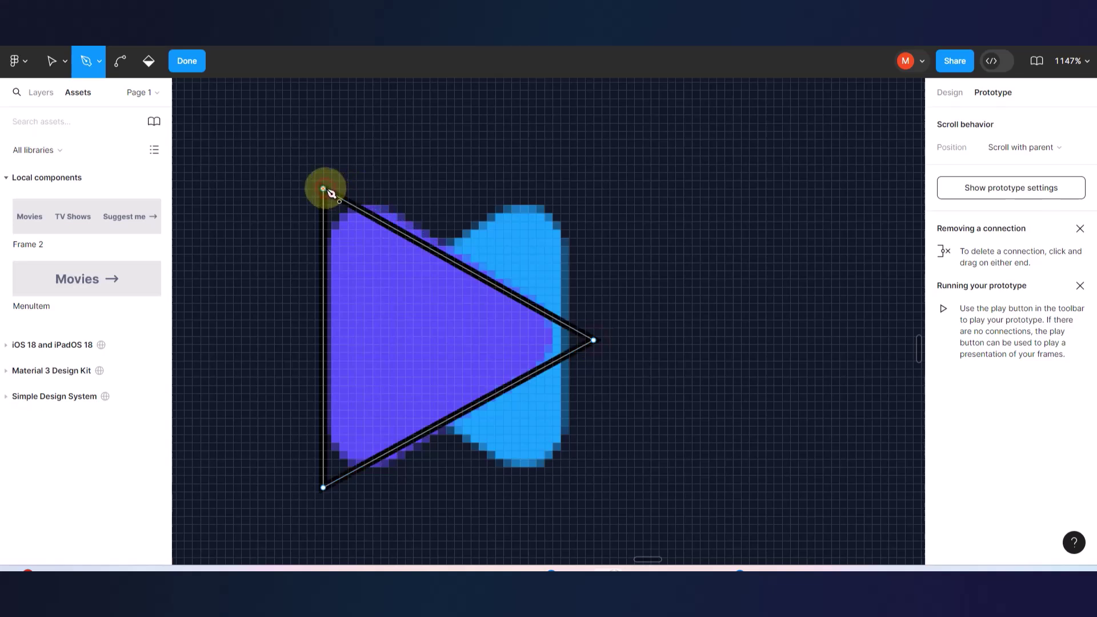
- Extend the triangle's upper-left and lower-left points vertically beyond the purple shape, making the path about 33 × 40.5
{"action": "left_click", "coordinate": [51, 61]}
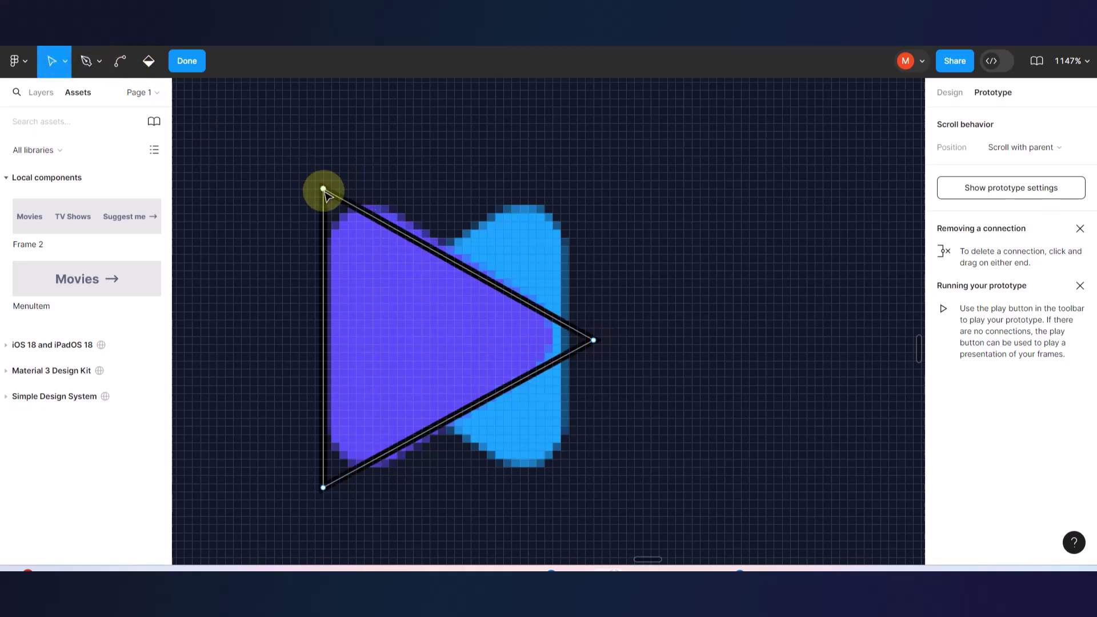
{"action": "left_click_drag", "start_coordinate": [325, 190], "coordinate": [324, 170]}
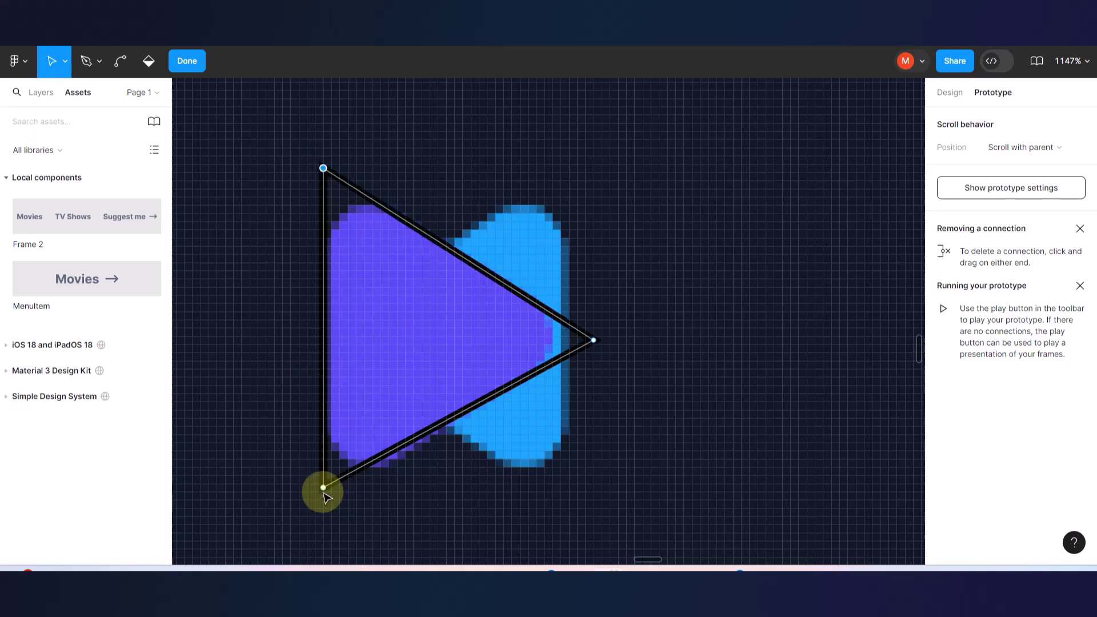
{"action": "left_click_drag", "start_coordinate": [324, 490], "coordinate": [324, 502]}
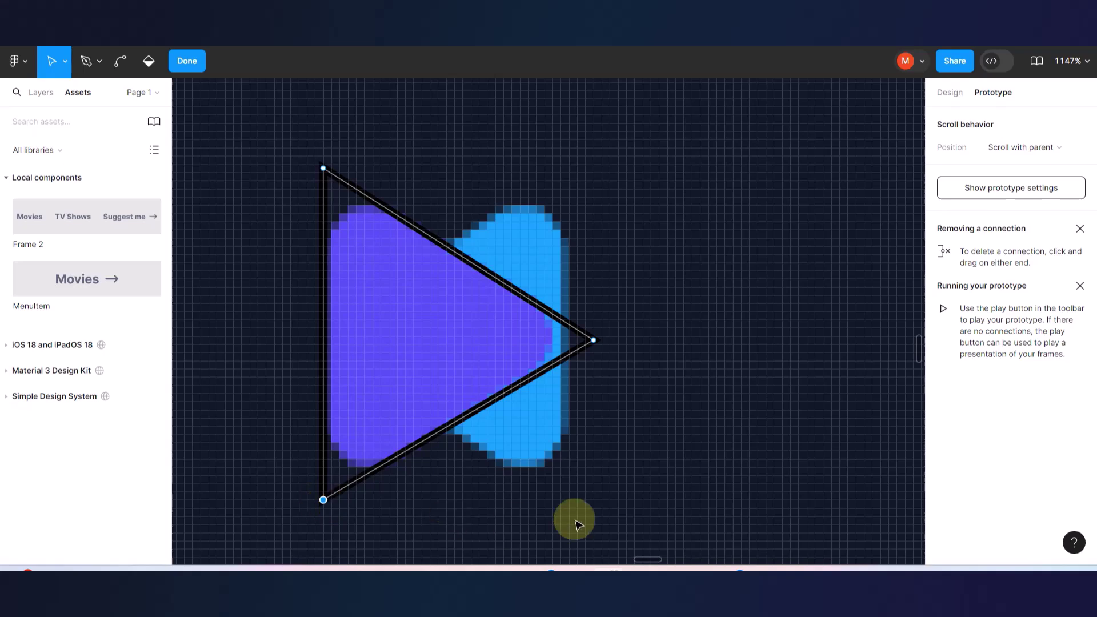
{"action": "key", "text": "Escape"}
{"action": "scroll", "coordinate": [490, 357], "scroll_direction": "down", "scroll_amount": 5}
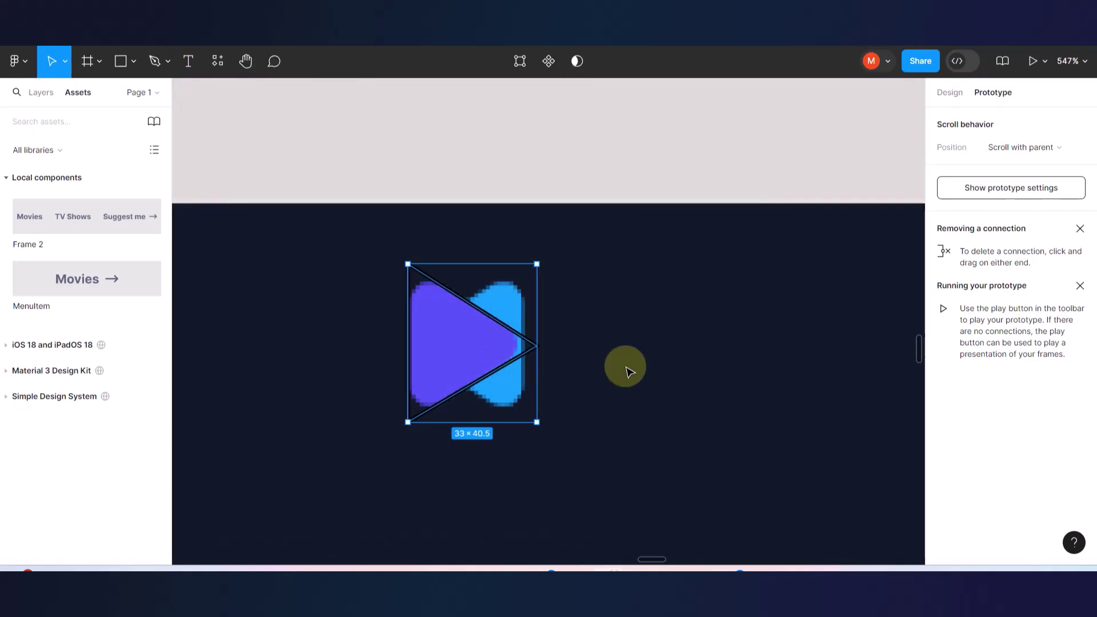
{"action": "left_click", "coordinate": [628, 371]}
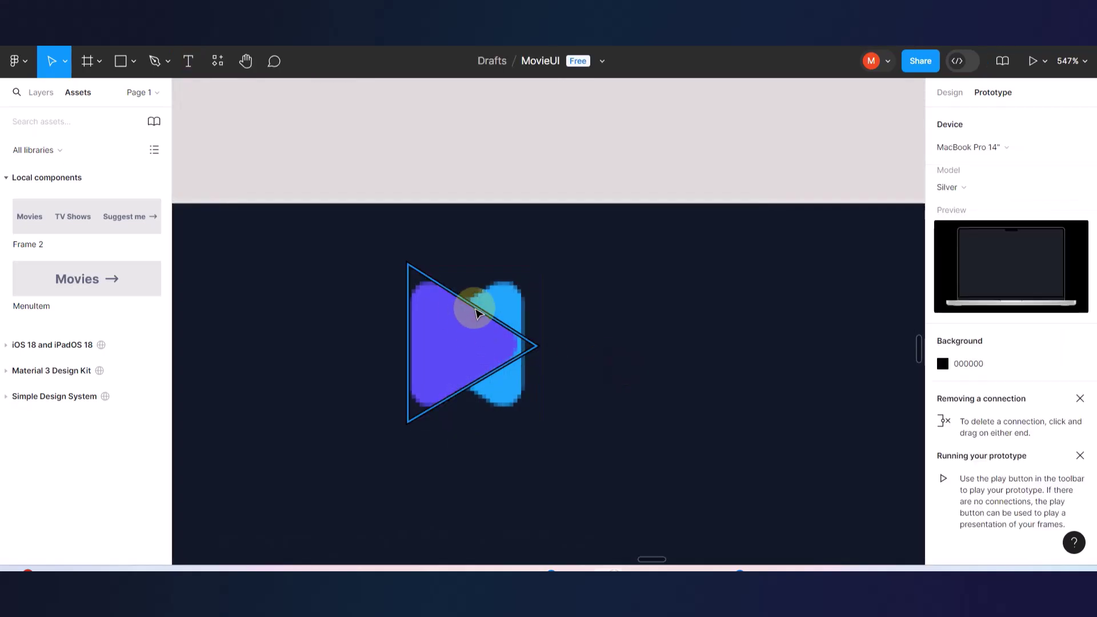
- Set the traced triangle's corner radius to 2
{"action": "left_click", "coordinate": [477, 312]}
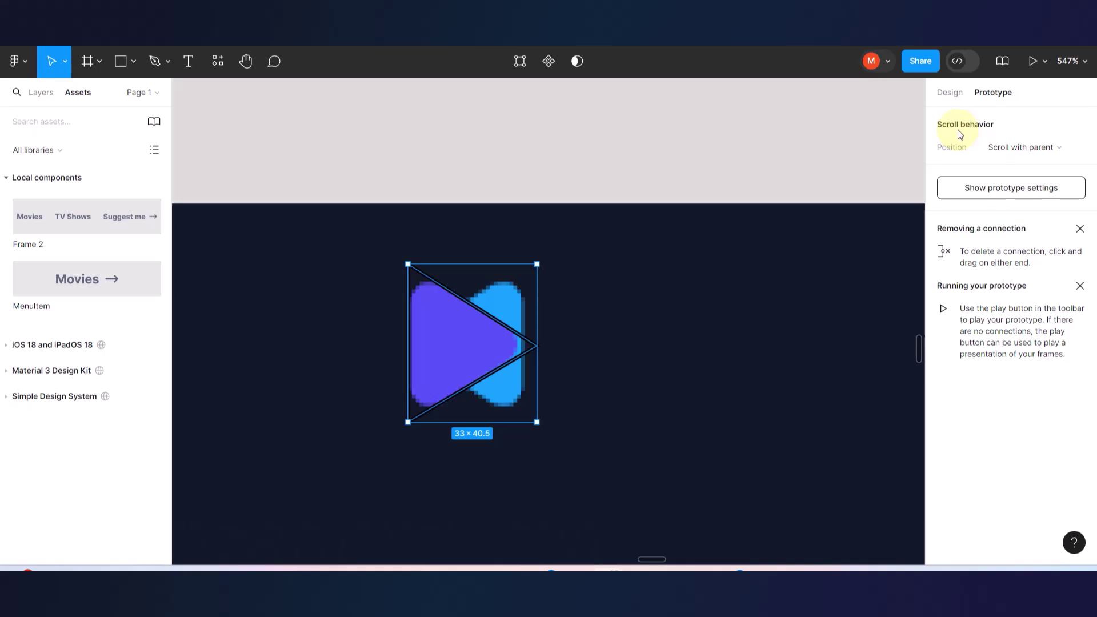
{"action": "left_click", "coordinate": [949, 99]}
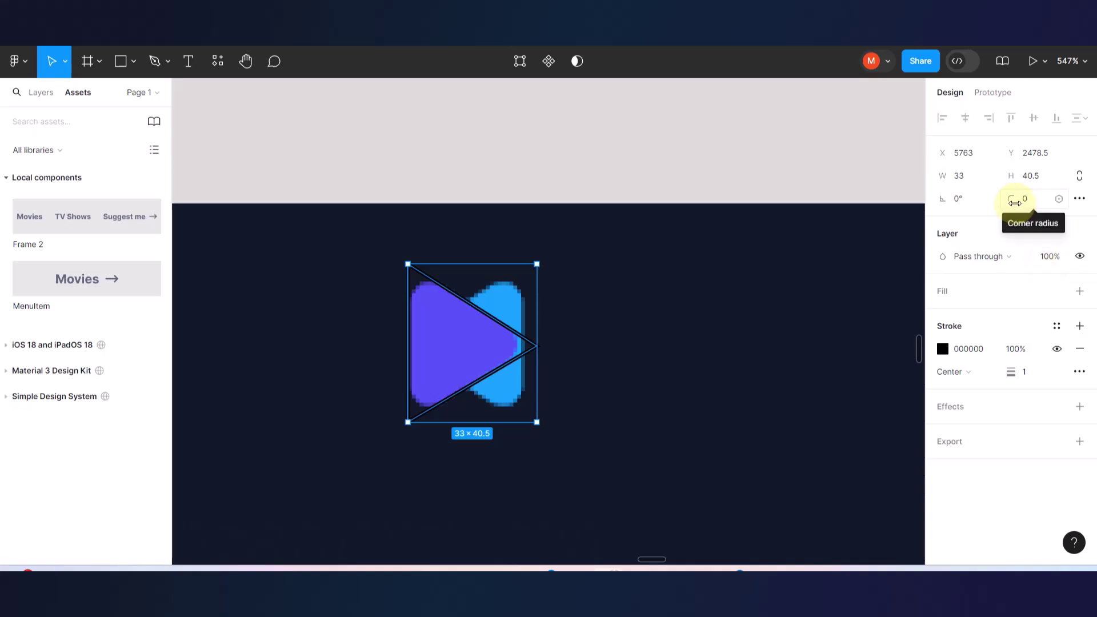
{"action": "left_click_drag", "start_coordinate": [1015, 203], "coordinate": [1028, 204]}
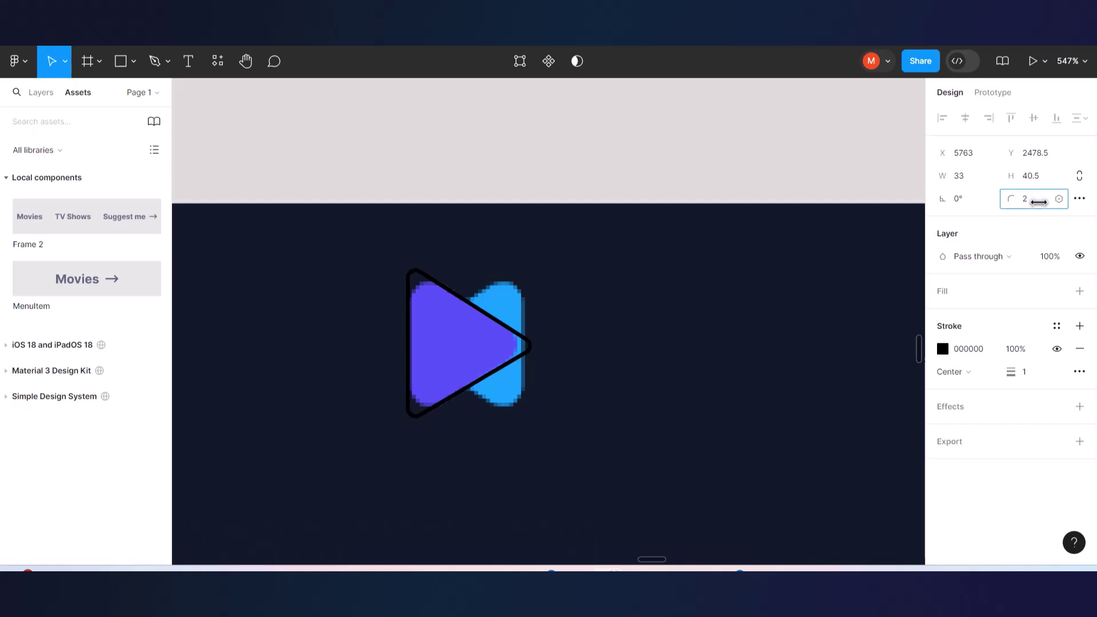
- Set the traced triangle's corner radius to 5, remove its stroke and fill it with the AppPrimary colour style
{"action": "mouse_move", "coordinate": [1075, 195]}
{"action": "left_mouse_down"}
{"action": "mouse_move", "coordinate": [1039, 200]}
{"action": "mouse_move", "coordinate": [1086, 199]}
{"action": "left_mouse_up"}
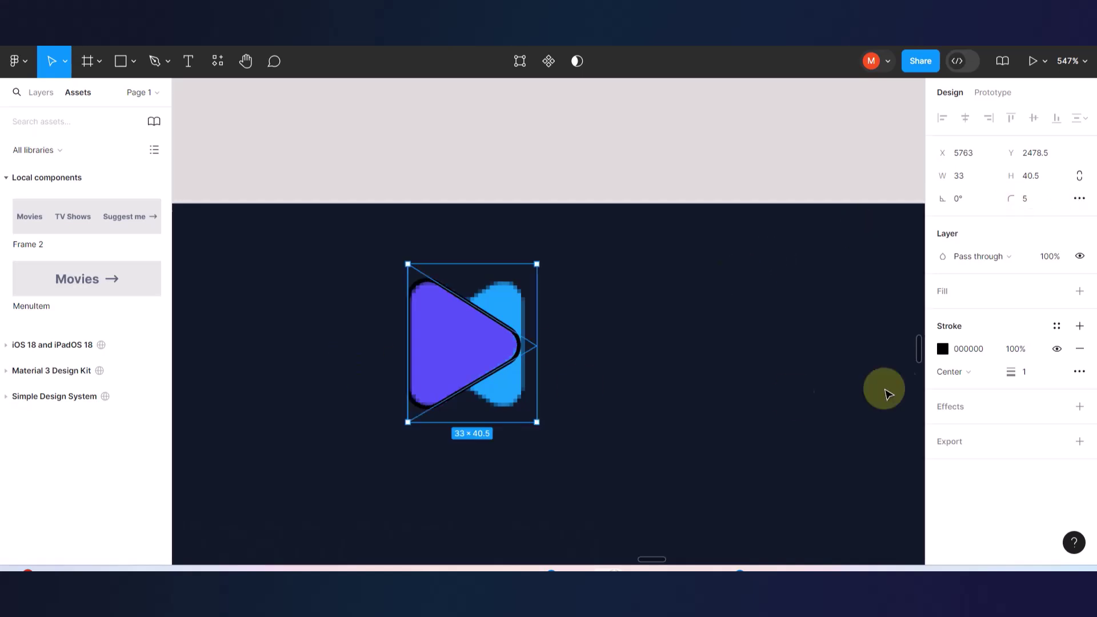
{"action": "left_click", "coordinate": [1079, 348]}
{"action": "left_click", "coordinate": [1056, 293]}
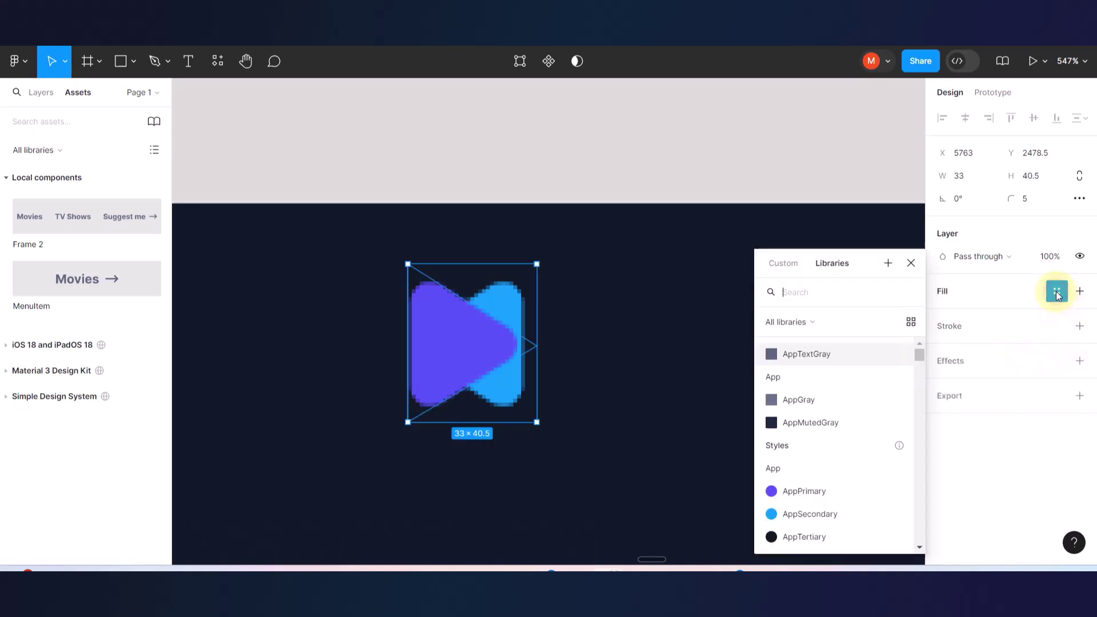
{"action": "left_click", "coordinate": [789, 495]}
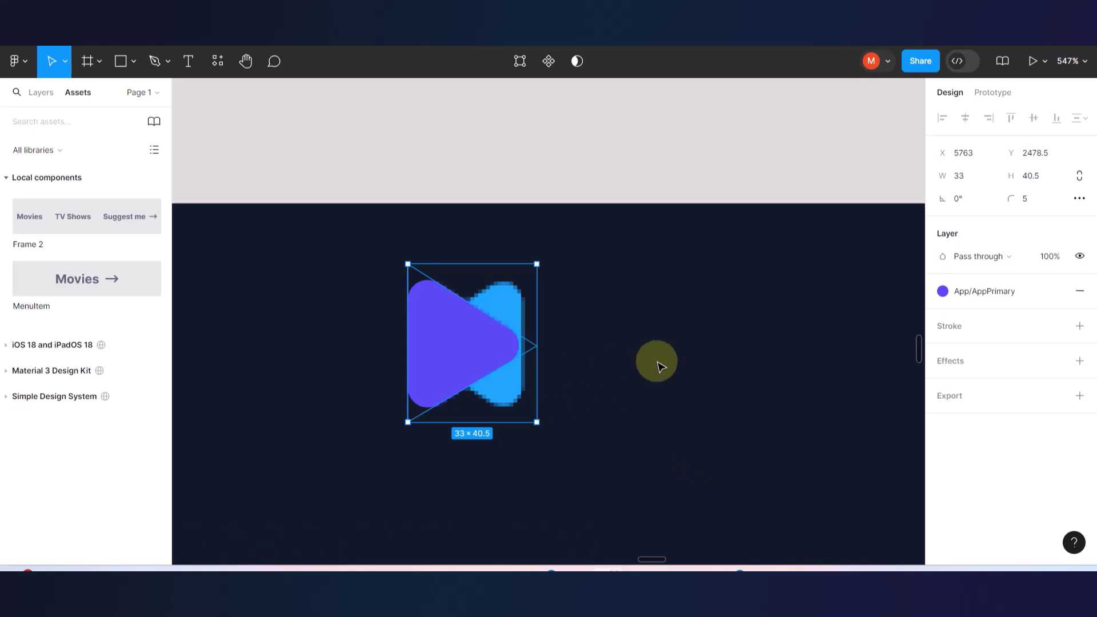
{"action": "left_click", "coordinate": [661, 367]}
- Duplicate the purple triangle beside the original, flip the copy horizontally and fill it with the AppSecondary colour style
{"action": "left_click", "coordinate": [485, 368]}
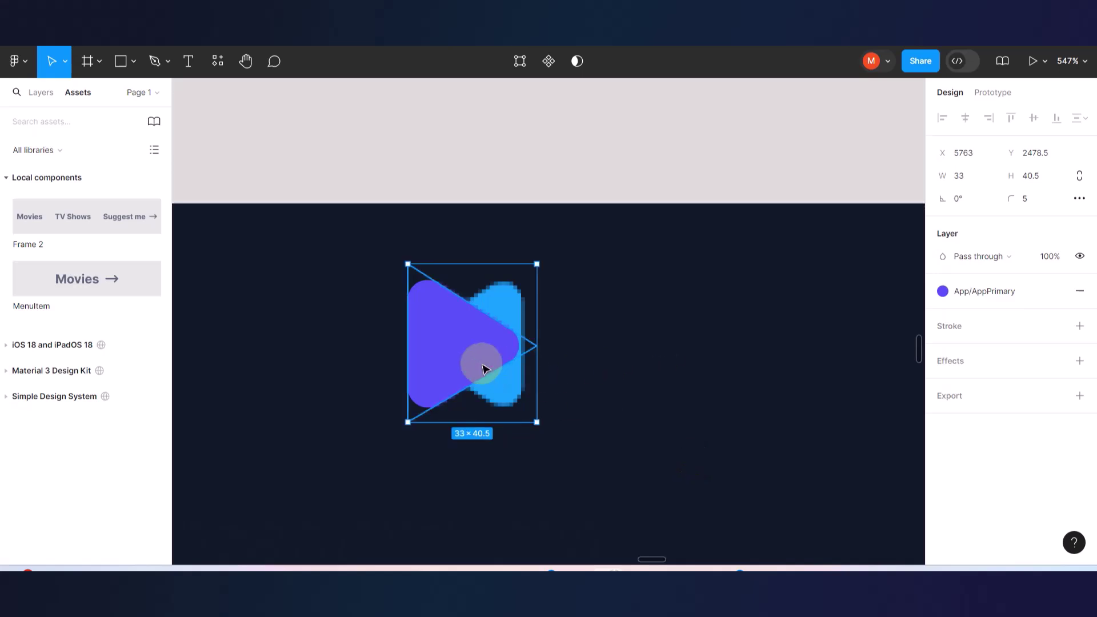
{"action": "left_click_drag", "start_coordinate": [495, 363], "coordinate": [558, 365]}
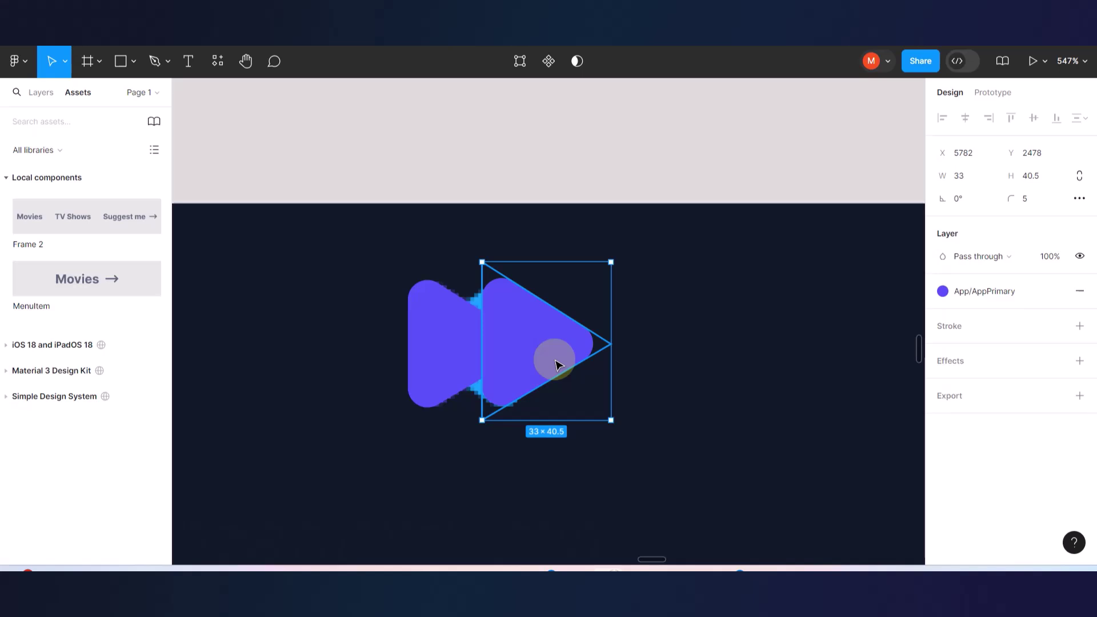
{"action": "key", "text": "shift+h"}
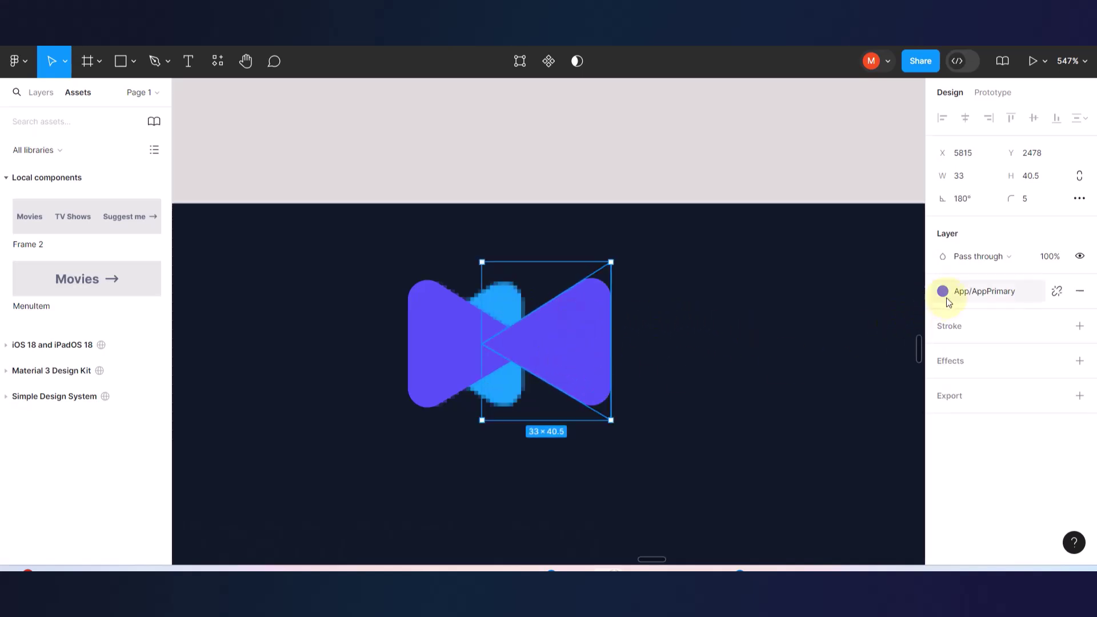
{"action": "left_click", "coordinate": [944, 292]}
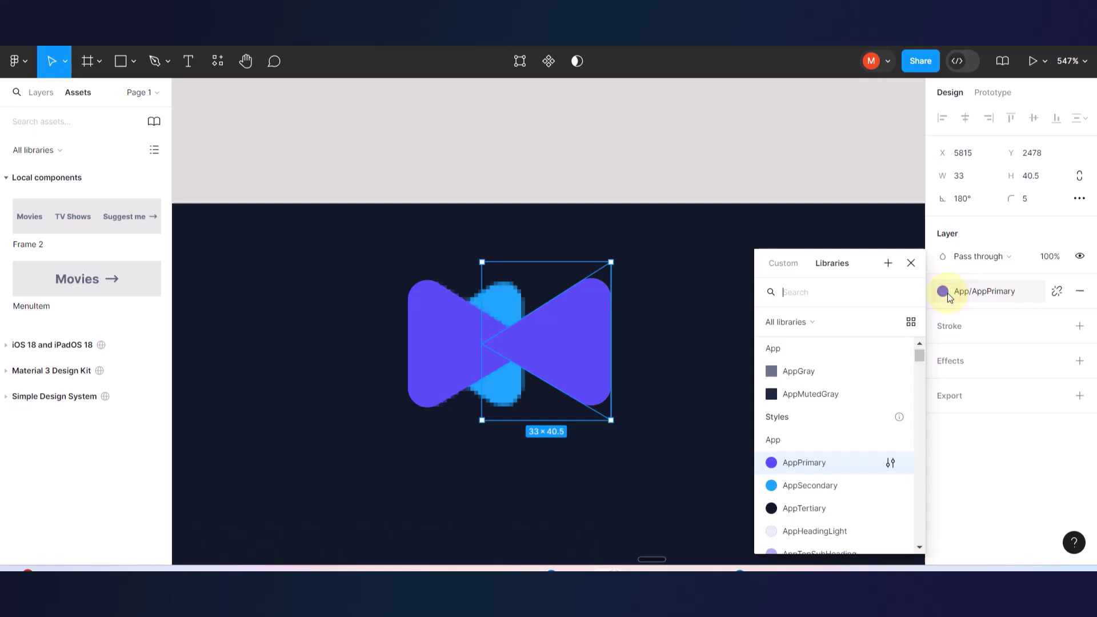
{"action": "left_click", "coordinate": [778, 489]}
- Move the flipped triangle over the logo's blue shape and align both triangles vertically
{"action": "left_click_drag", "start_coordinate": [583, 361], "coordinate": [492, 370]}
{"action": "left_click", "coordinate": [425, 300], "text": "shift"}
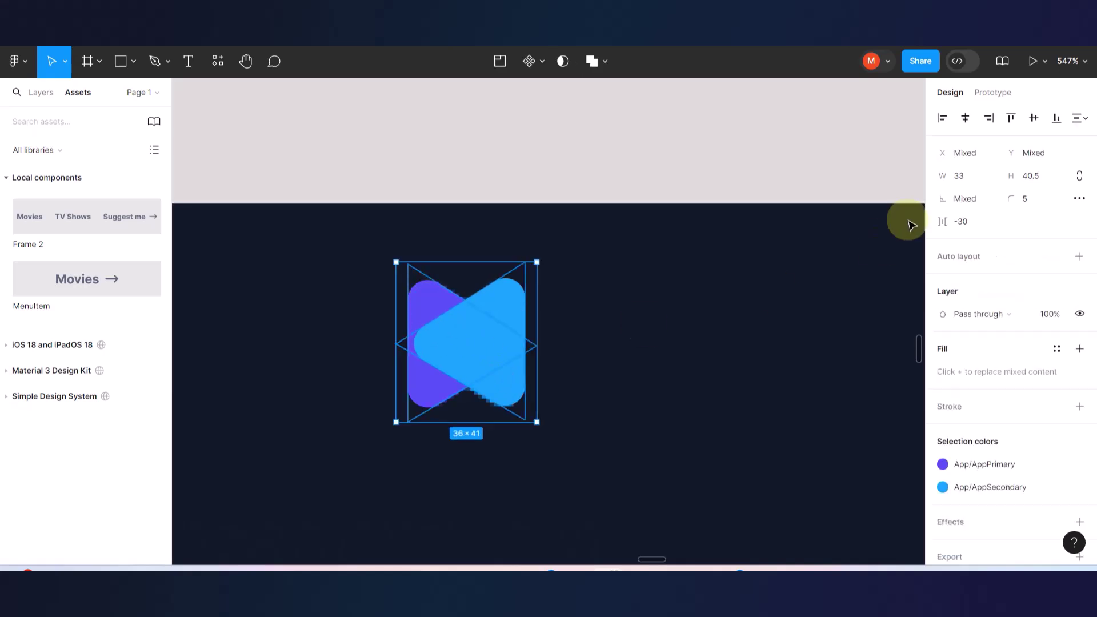
{"action": "left_click", "coordinate": [1036, 117]}
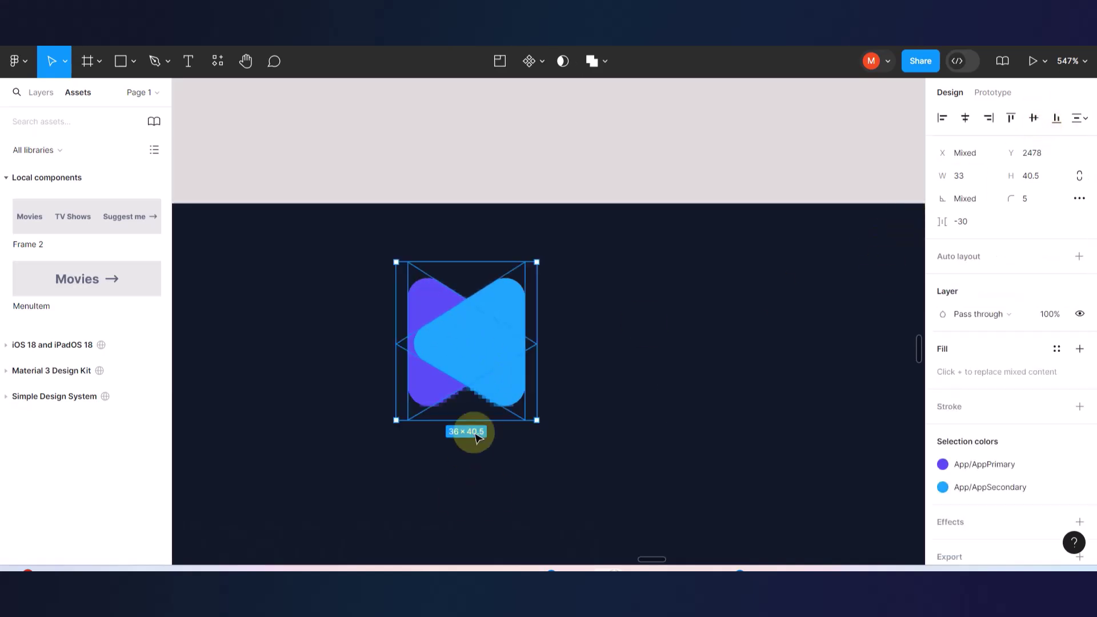
{"action": "left_click", "coordinate": [626, 327]}
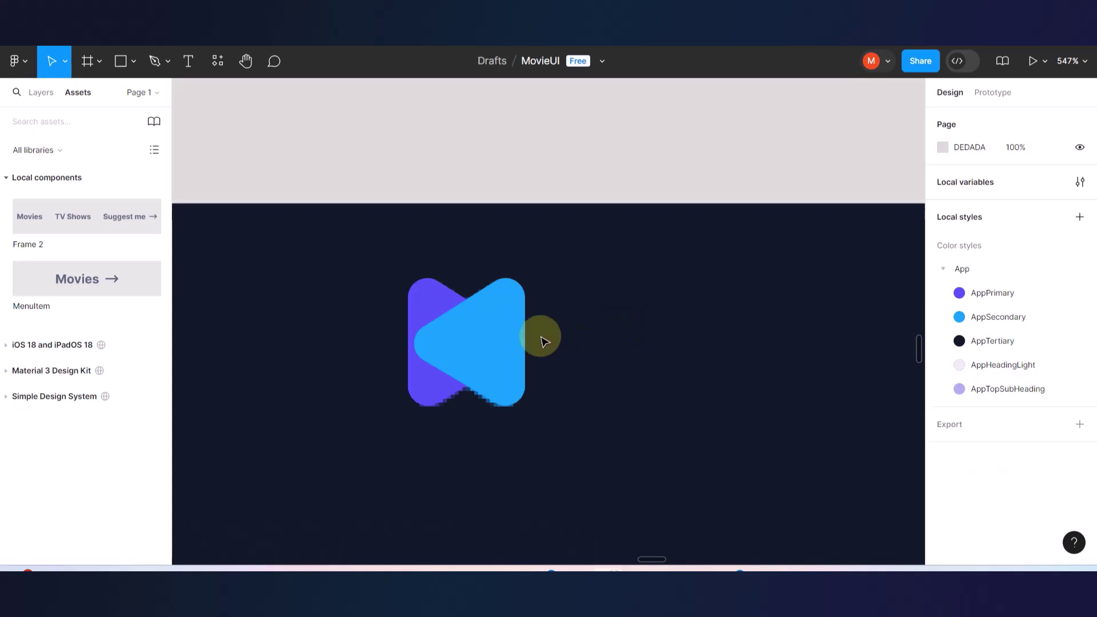
- Bring the purple triangle to the front and group it with the blue triangle
{"action": "left_click", "coordinate": [428, 289]}
{"action": "right_click", "coordinate": [429, 290]}
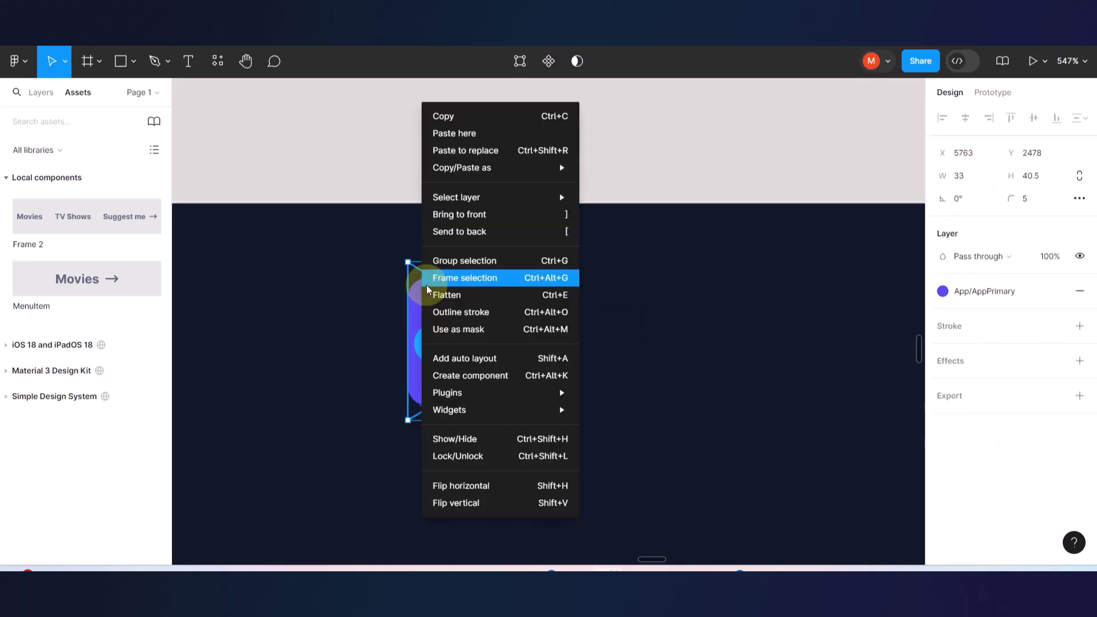
{"action": "left_click", "coordinate": [495, 218]}
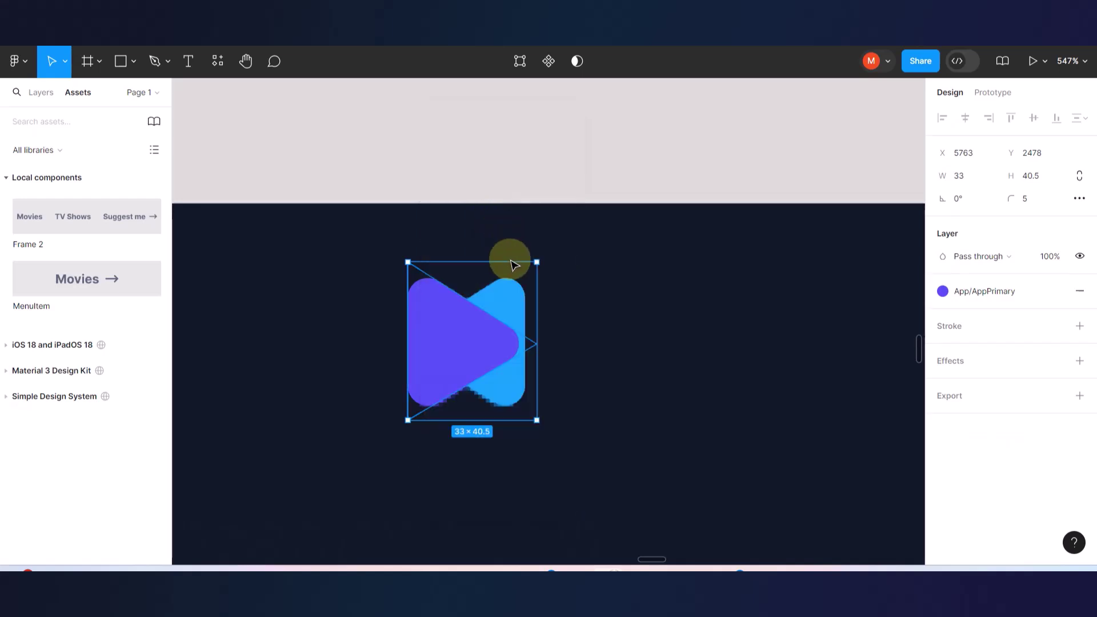
{"action": "left_click", "coordinate": [509, 292], "text": "shift"}
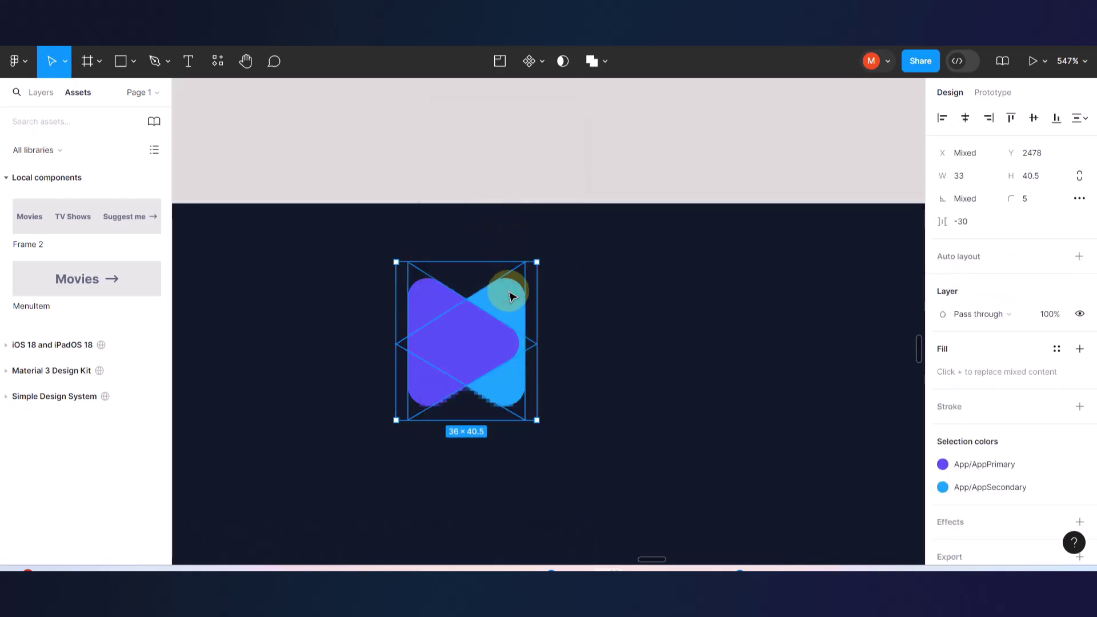
{"action": "key", "text": "ctrl+g"}
- Move the logo group into the Home frame, level with the navigation menu, at about X 596, Y 51
{"action": "scroll", "coordinate": [510, 295], "scroll_direction": "down", "scroll_amount": 6}
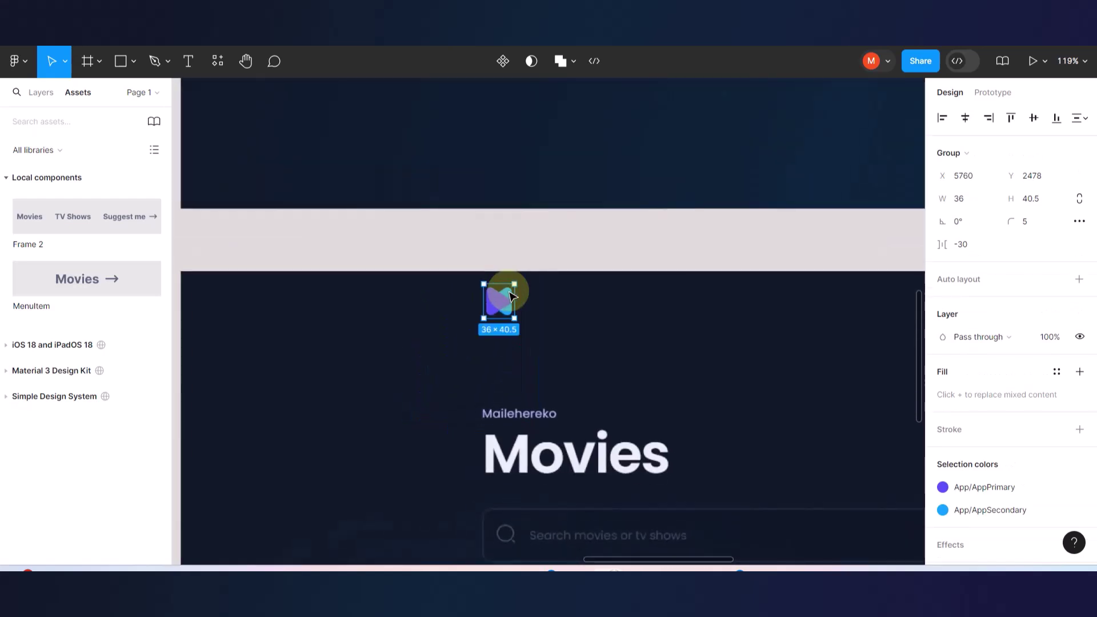
{"action": "scroll", "coordinate": [510, 296], "scroll_direction": "down", "scroll_amount": 3}
{"action": "scroll", "coordinate": [507, 358], "scroll_direction": "down", "scroll_amount": 1}
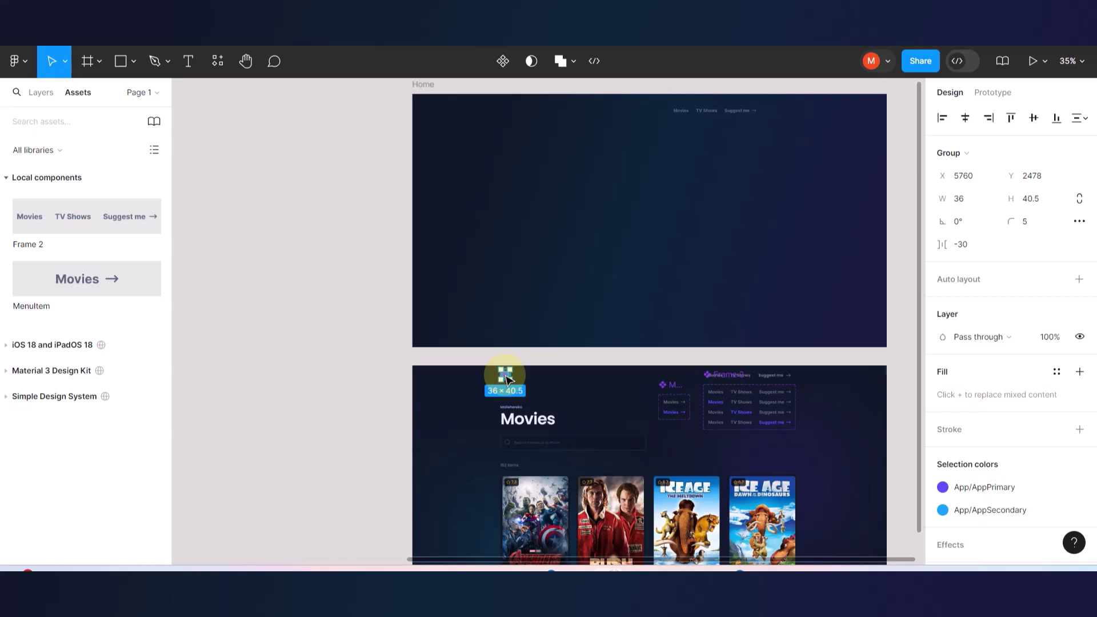
{"action": "key", "text": "ctrl+alt+k"}
{"action": "left_click_drag", "start_coordinate": [507, 380], "coordinate": [559, 192]}
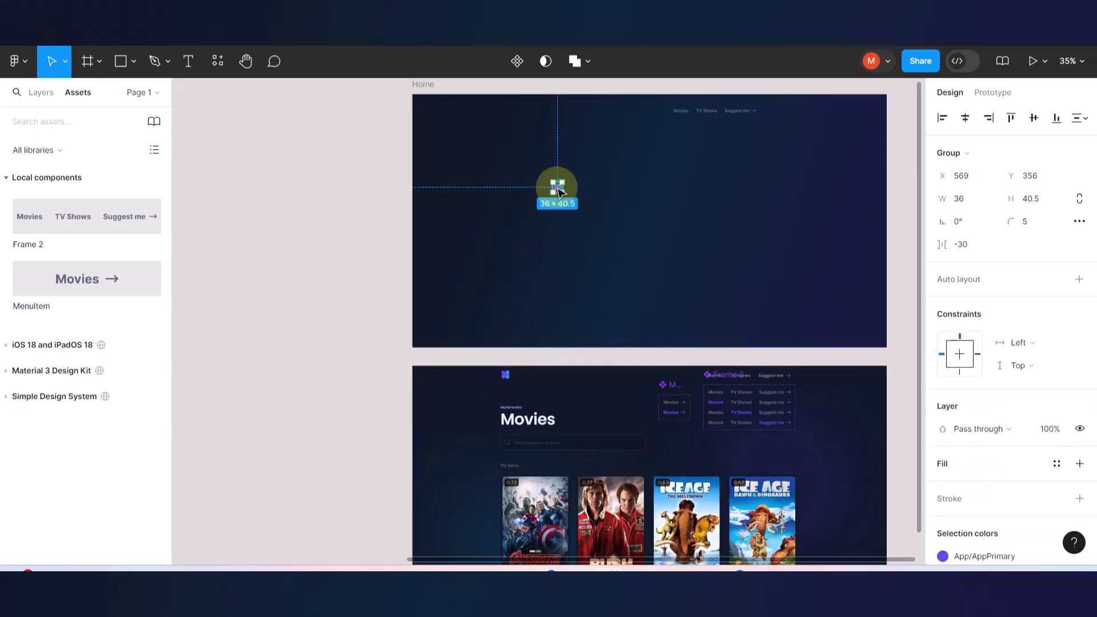
{"action": "scroll", "coordinate": [689, 130], "scroll_direction": "up", "scroll_amount": 5}
{"action": "scroll", "coordinate": [688, 132], "scroll_direction": "up", "scroll_amount": 3}
{"action": "left_click_drag", "start_coordinate": [417, 397], "coordinate": [428, 239]}
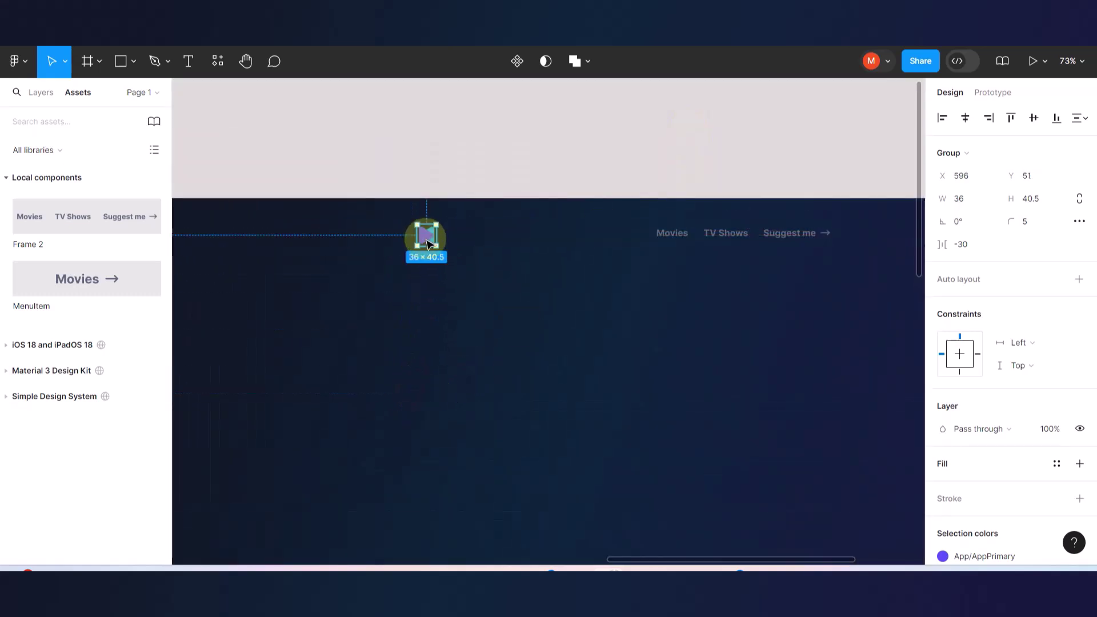
{"action": "scroll", "coordinate": [451, 297], "scroll_direction": "down", "scroll_amount": 6}
{"action": "left_click", "coordinate": [563, 196]}
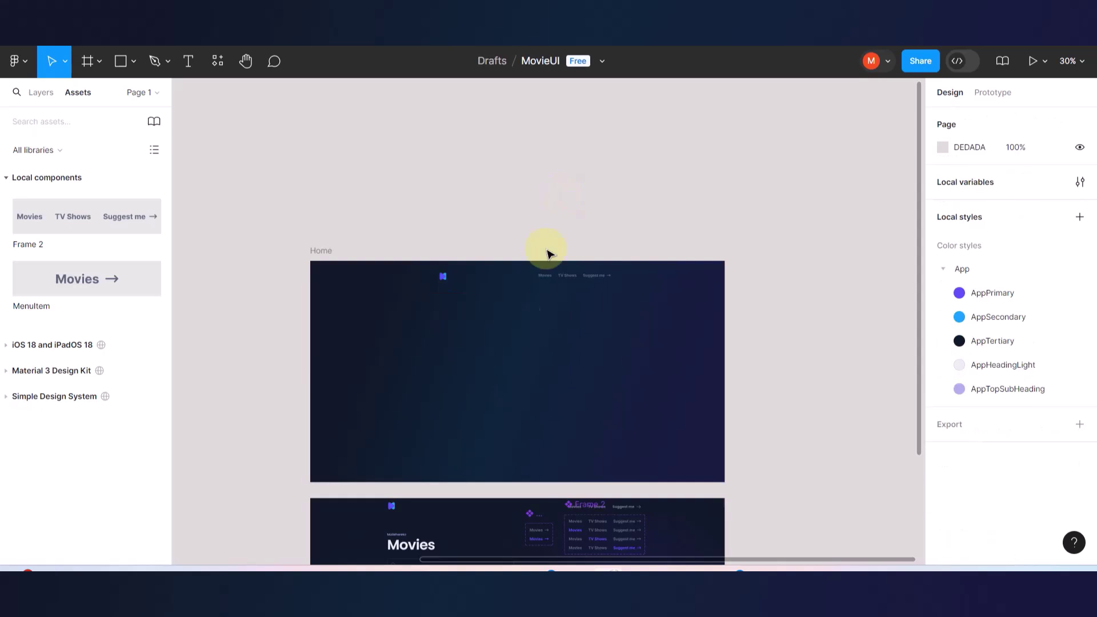
- Compare the header in the prototype preview with the live movie site's header and page layout
{"action": "scroll", "coordinate": [504, 355], "scroll_direction": "down", "scroll_amount": 5}
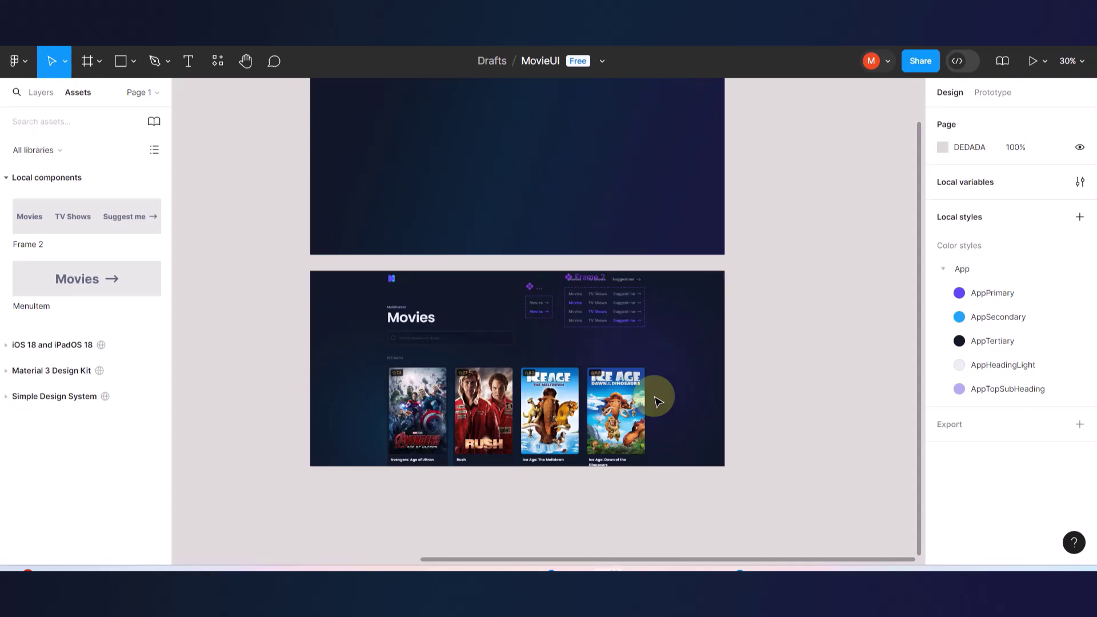
{"action": "key", "text": "ctrl+alt+Return"}
{"action": "scroll", "coordinate": [756, 204], "scroll_direction": "down", "scroll_amount": 1}
{"action": "scroll", "coordinate": [756, 205], "scroll_direction": "down", "scroll_amount": 5}
{"action": "scroll", "coordinate": [980, 58], "scroll_direction": "up", "scroll_amount": 5}
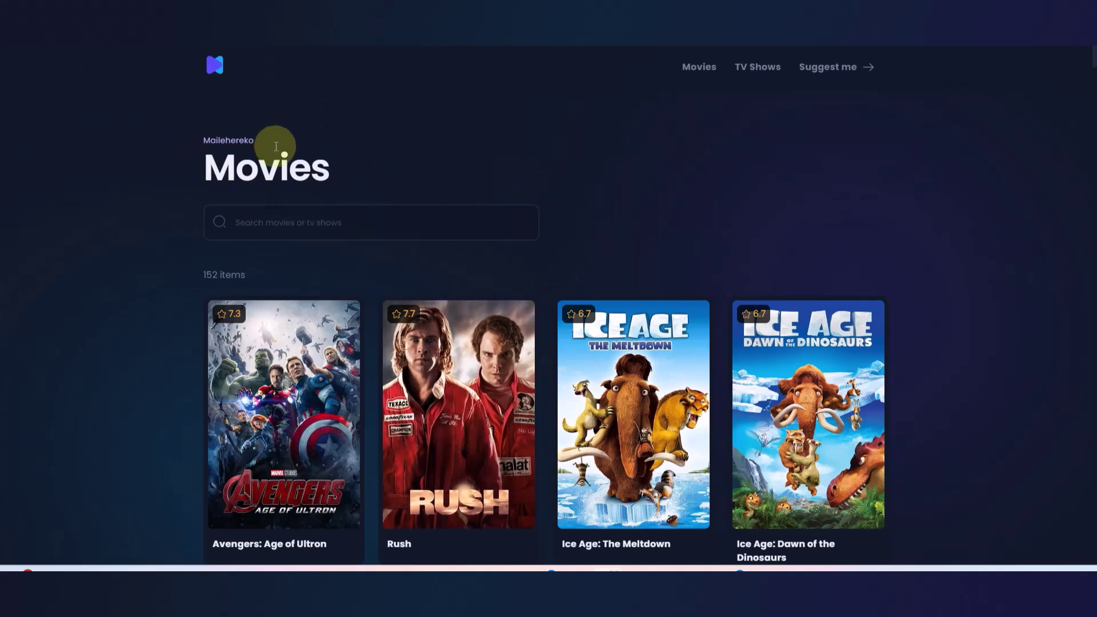
{"action": "left_click", "coordinate": [213, 64]}
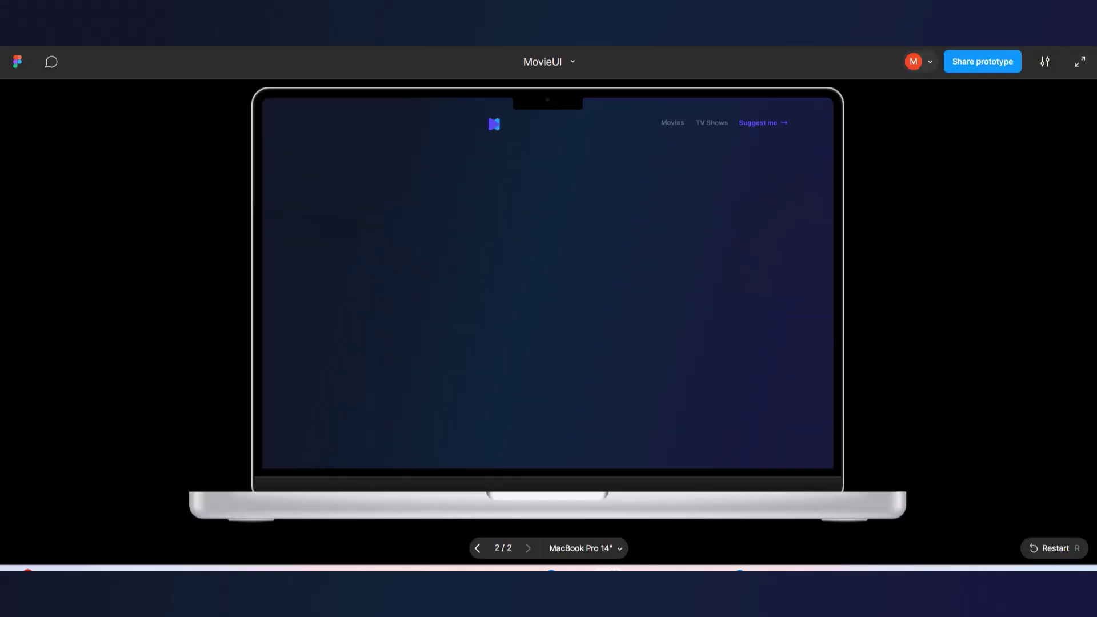
{"action": "key", "text": "ctrl+w"}
{"action": "scroll", "coordinate": [540, 282], "scroll_direction": "up", "scroll_amount": 5}
{"action": "scroll", "coordinate": [543, 284], "scroll_direction": "down", "scroll_amount": 2}
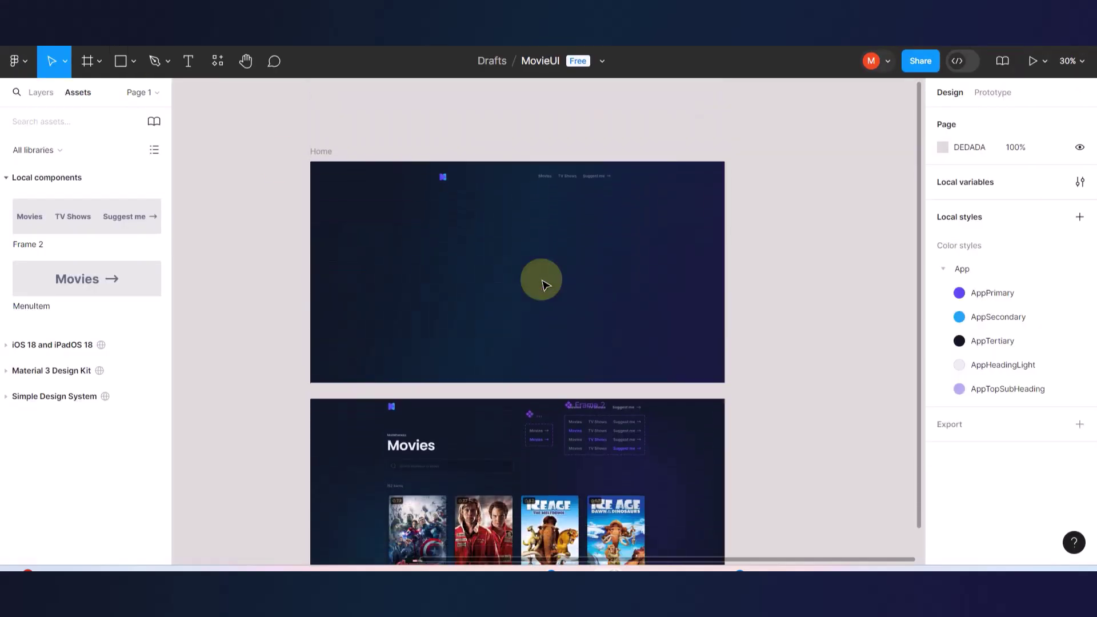
{"action": "left_click", "coordinate": [846, 234]}
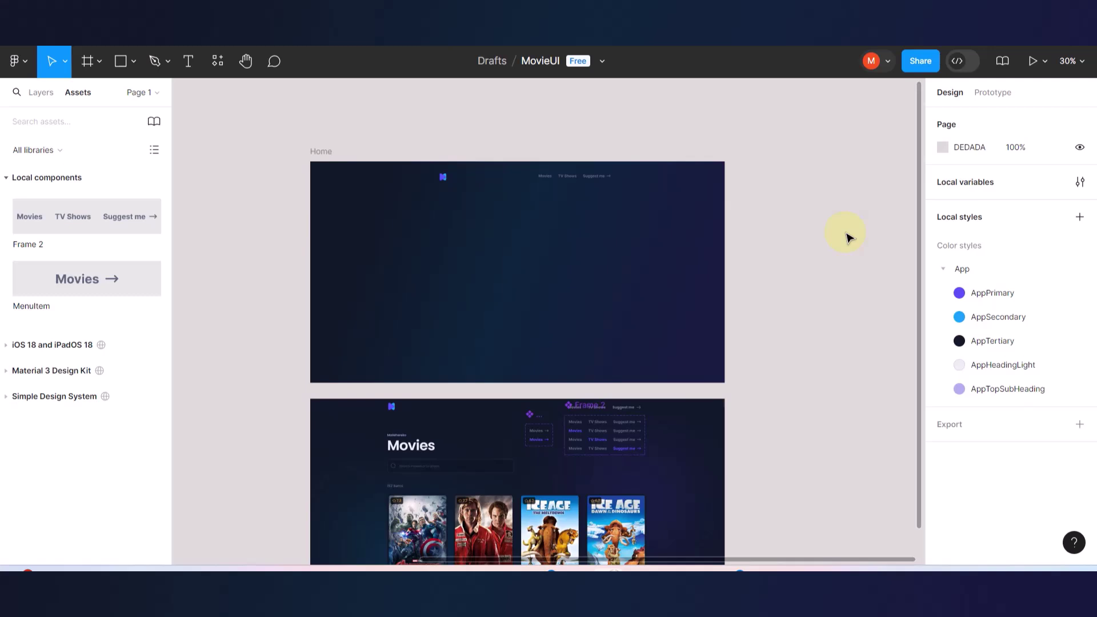
- Wrap the Home frame's logo group and navigation menu in one horizontal auto layout, with both items centred vertically
{"action": "left_click", "coordinate": [316, 157]}
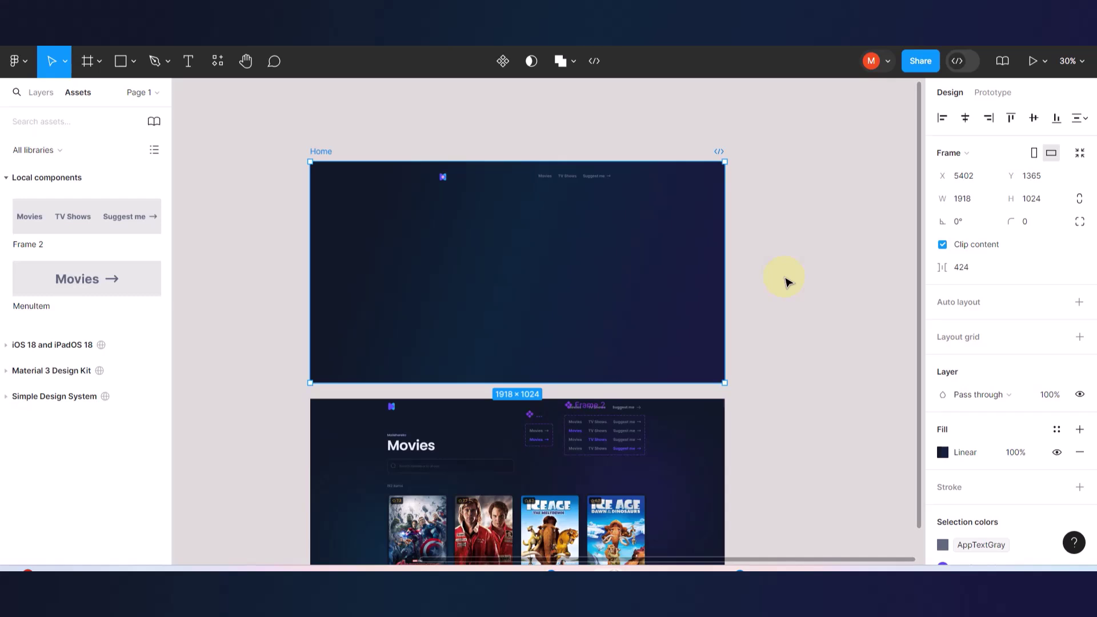
{"action": "scroll", "coordinate": [447, 192], "scroll_direction": "up", "scroll_amount": 3}
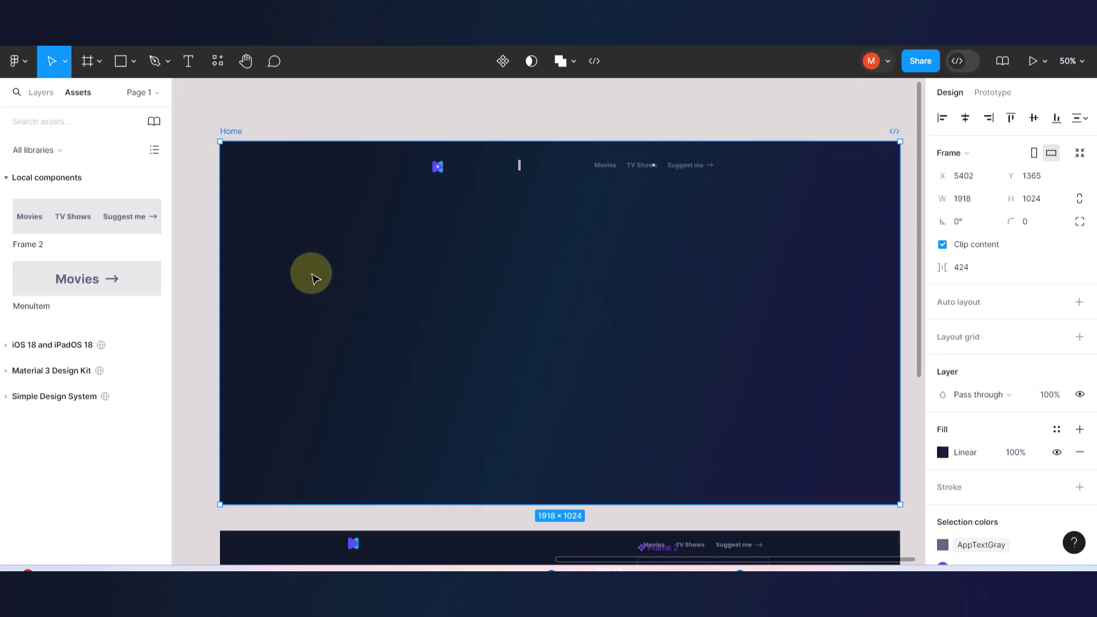
{"action": "scroll", "coordinate": [529, 292], "scroll_direction": "up", "scroll_amount": 1}
{"action": "scroll", "coordinate": [529, 291], "scroll_direction": "right", "scroll_amount": 1}
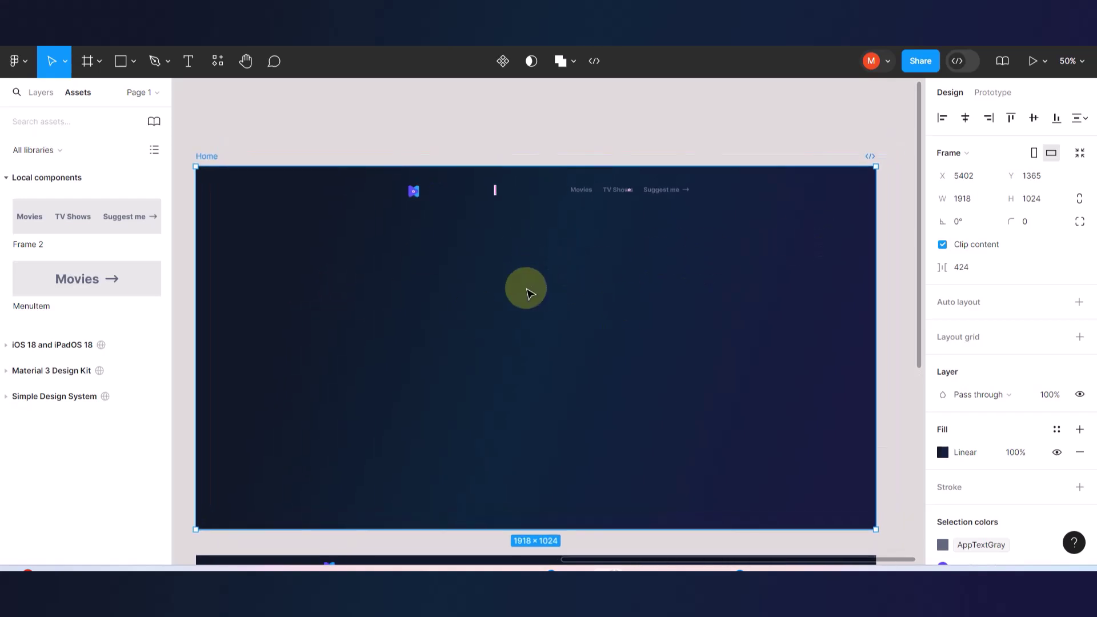
{"action": "key", "text": "Escape"}
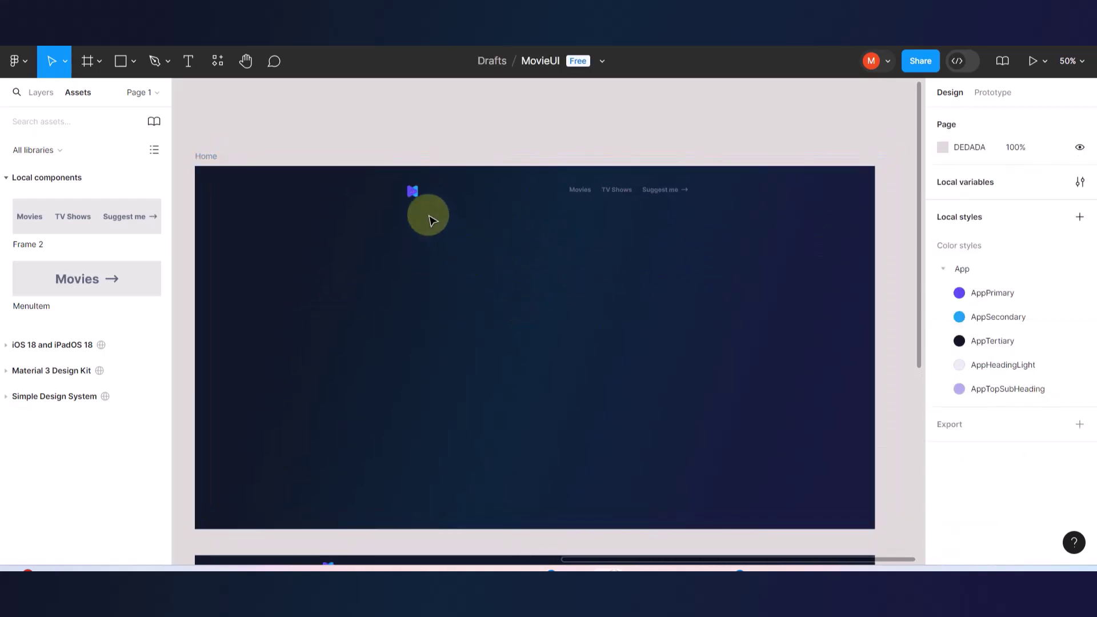
{"action": "left_click", "coordinate": [413, 192]}
{"action": "left_click", "coordinate": [589, 193], "text": "shift"}
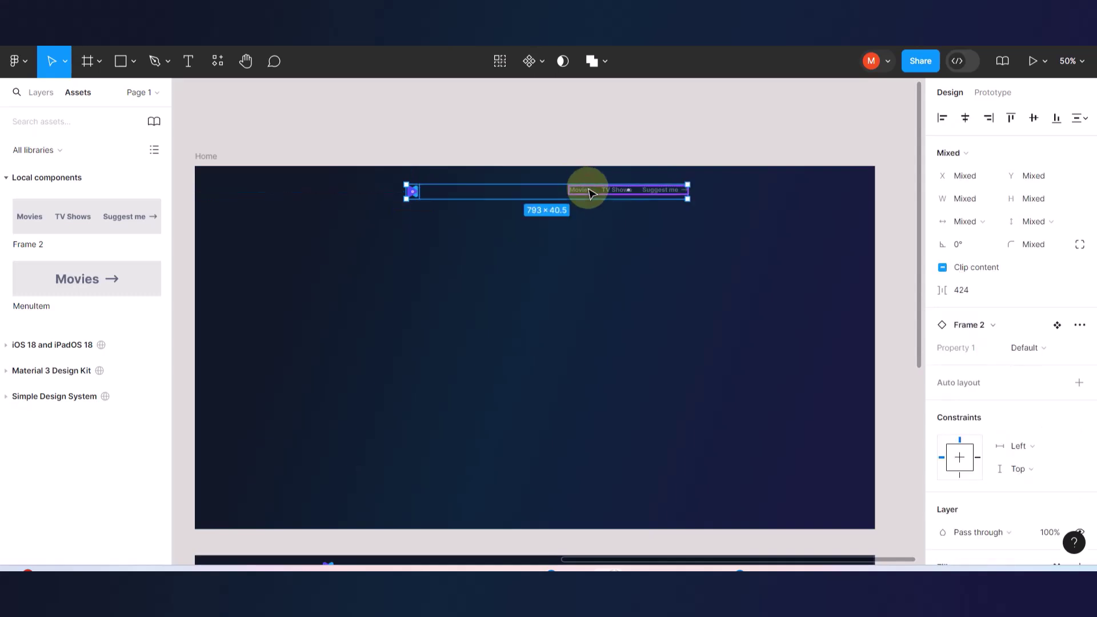
{"action": "key", "text": "shift+a"}
{"action": "left_click", "coordinate": [1023, 345]}
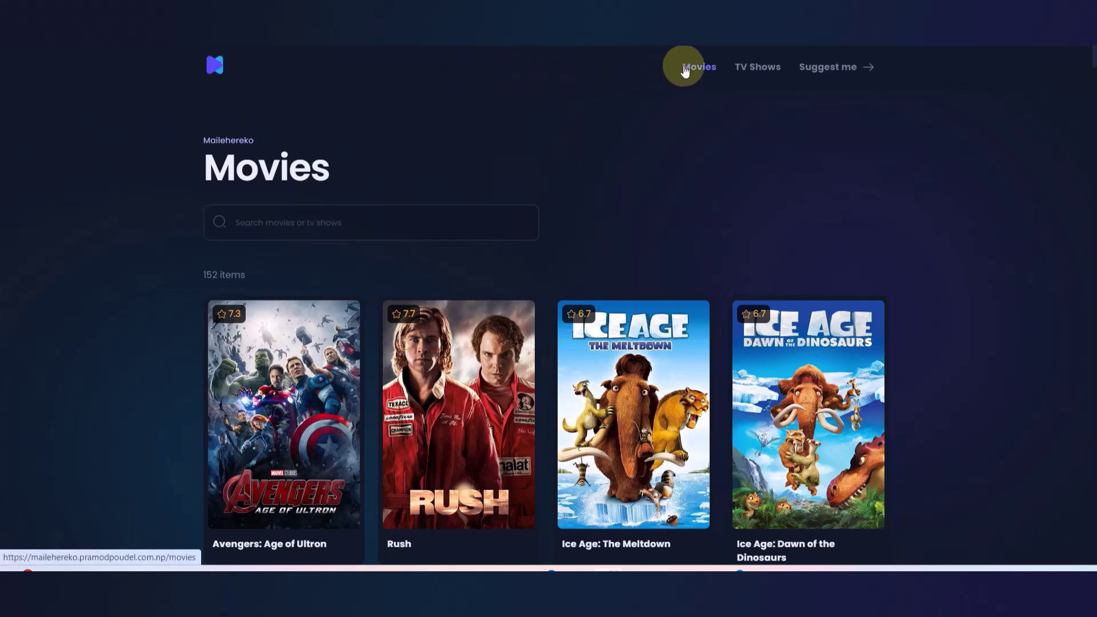
- Inspect the live movie site in the browser's developer tools and widen the page area beside them
{"action": "right_click", "coordinate": [680, 130]}
{"action": "left_click", "coordinate": [727, 444]}
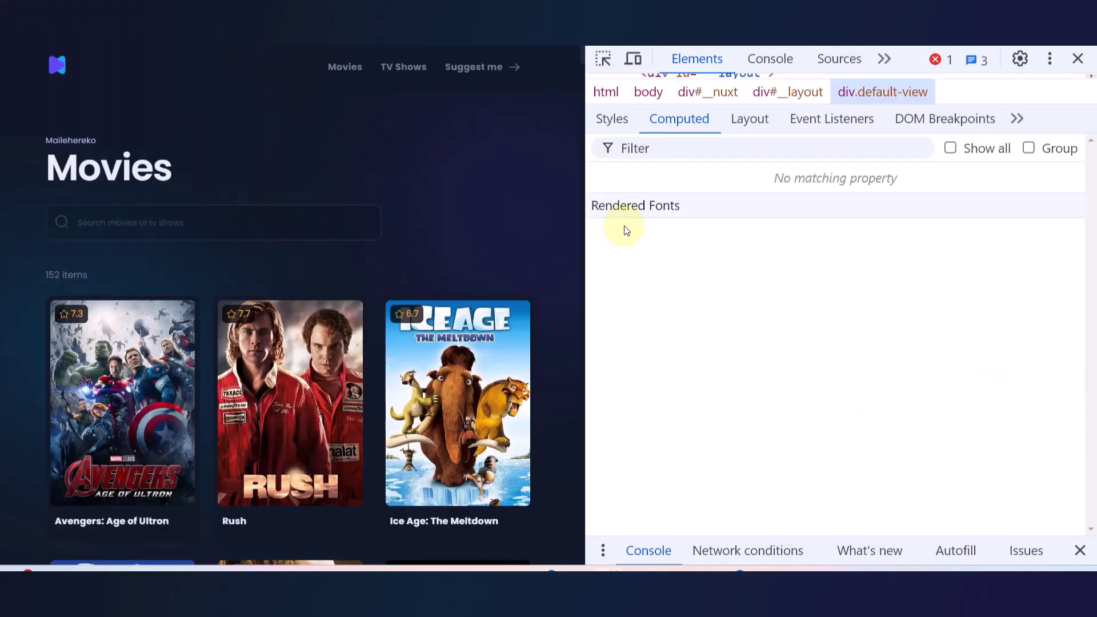
{"action": "left_click_drag", "start_coordinate": [578, 225], "coordinate": [894, 214]}
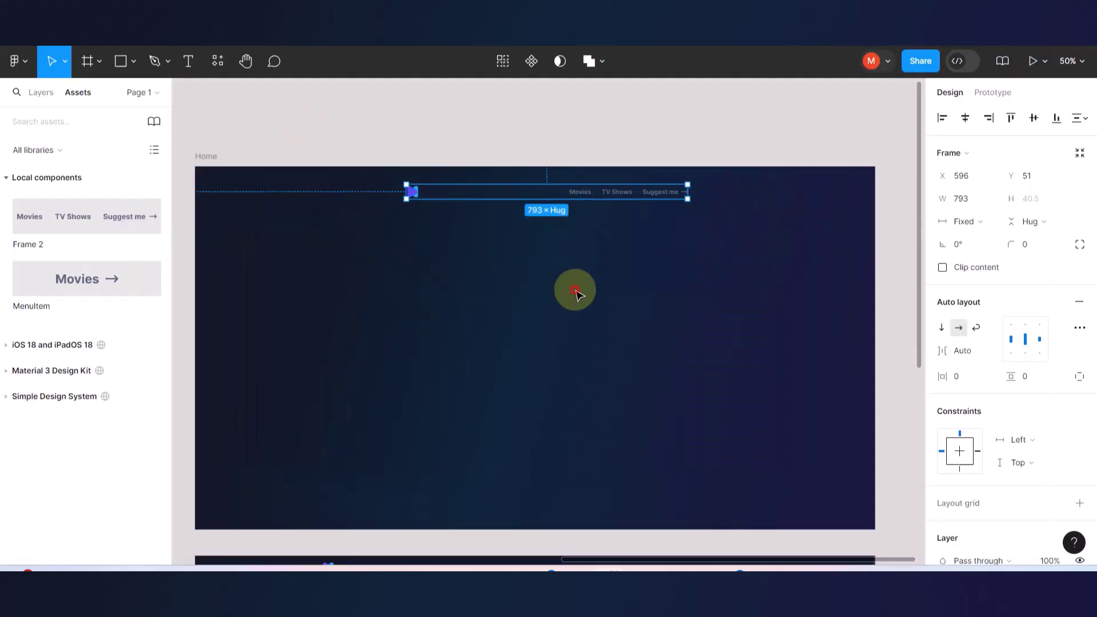
- Set the header auto layout frame's horizontal resizing to Fixed width
{"action": "left_click", "coordinate": [576, 289]}
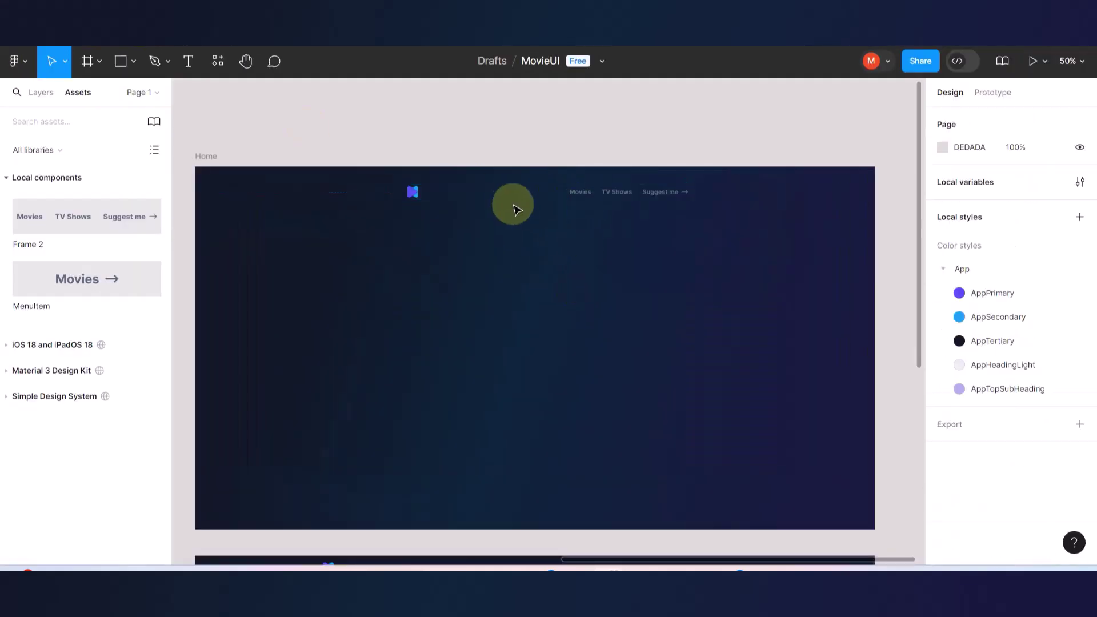
{"action": "left_click", "coordinate": [508, 192]}
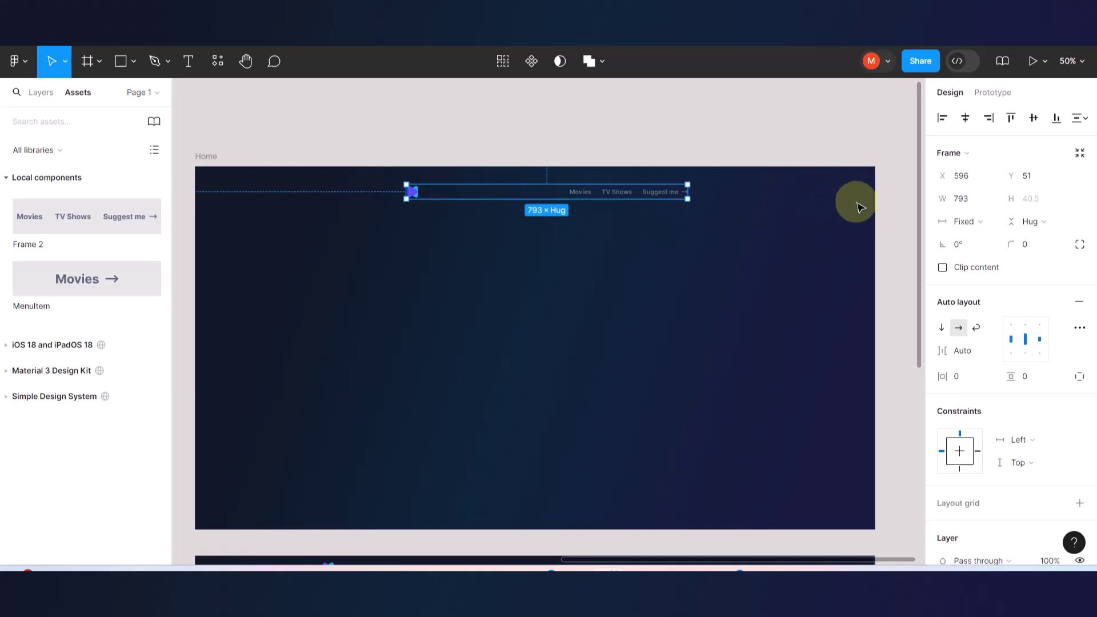
{"action": "left_click", "coordinate": [991, 222]}
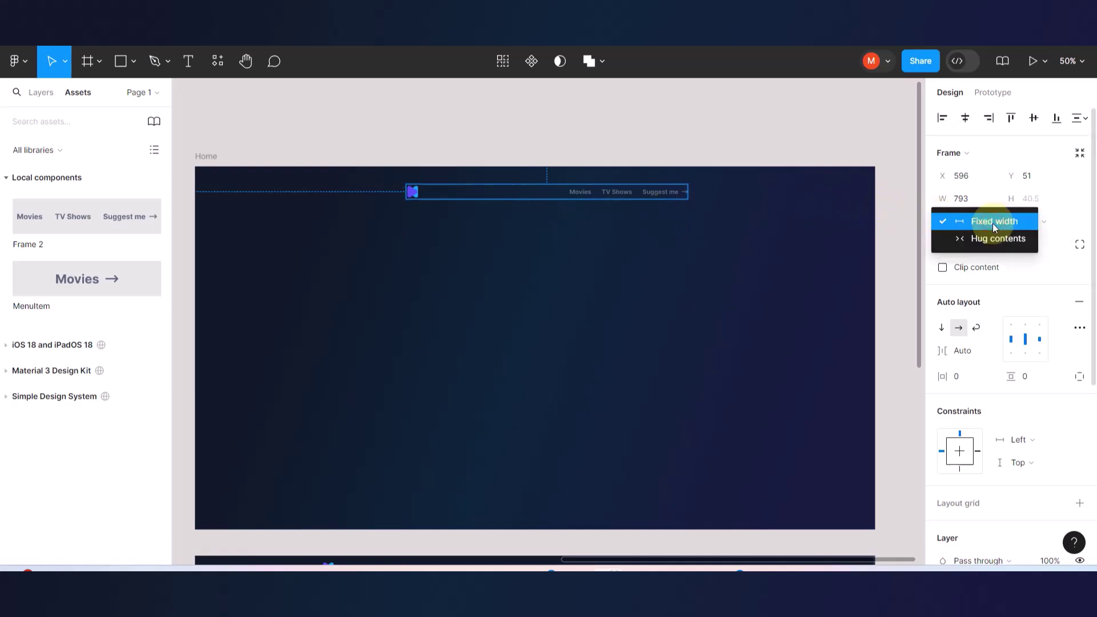
{"action": "left_click", "coordinate": [992, 224]}
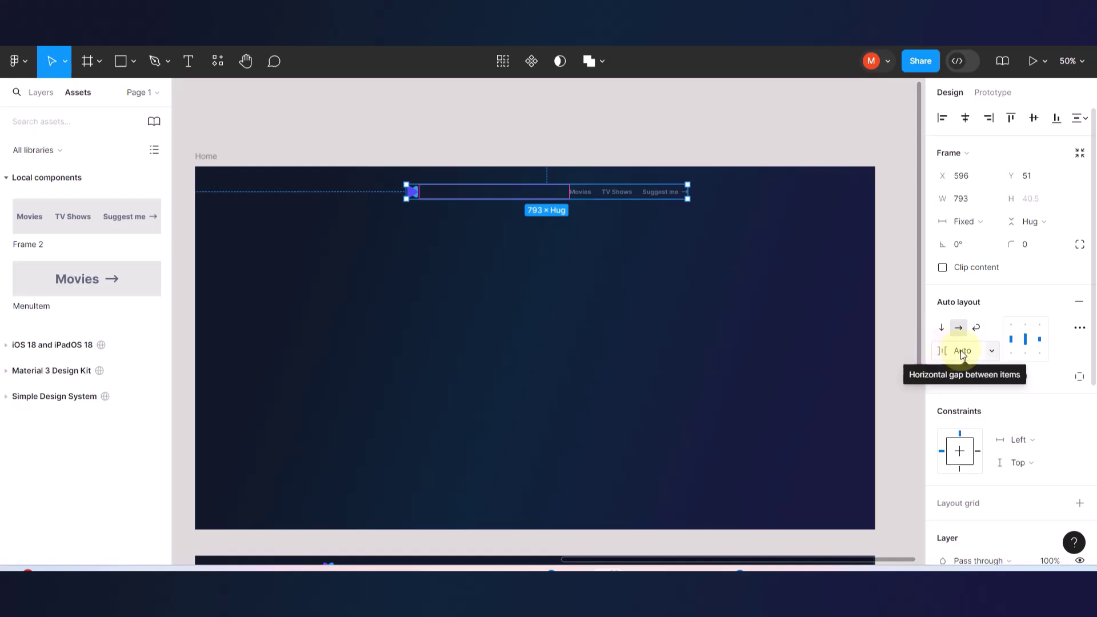
- Try a fixed horizontal gap of 417 between the header's logo and menu, and restore the gap to Auto
{"action": "left_click", "coordinate": [994, 350]}
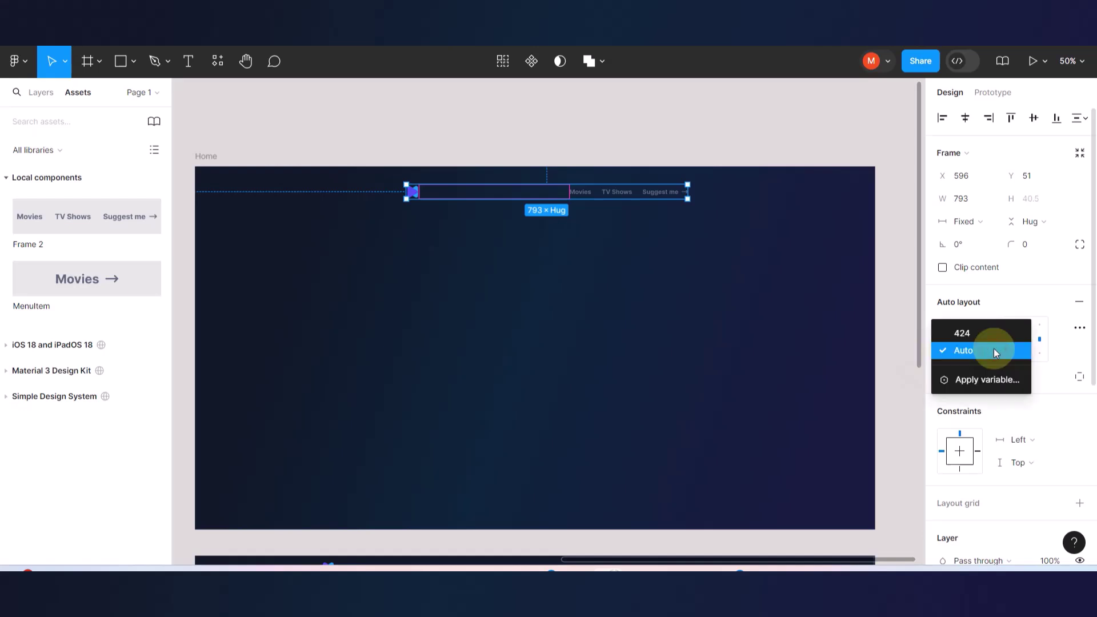
{"action": "left_click", "coordinate": [964, 333]}
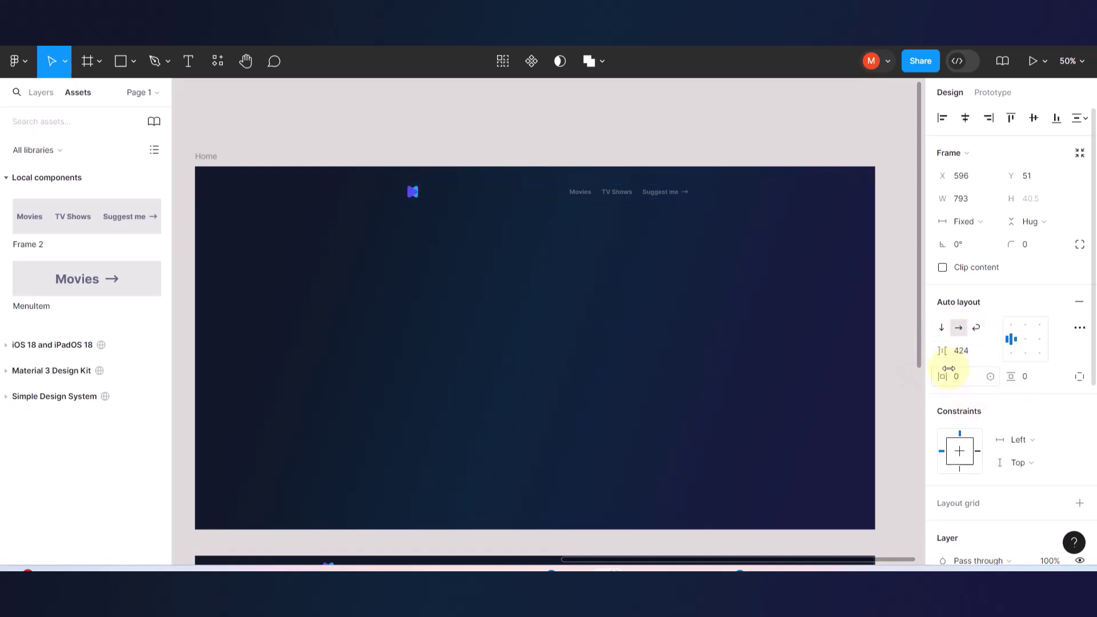
{"action": "mouse_move", "coordinate": [943, 350]}
{"action": "left_mouse_down"}
{"action": "mouse_move", "coordinate": [633, 347]}
{"action": "mouse_move", "coordinate": [961, 359]}
{"action": "left_mouse_up"}
{"action": "left_click", "coordinate": [992, 353]}
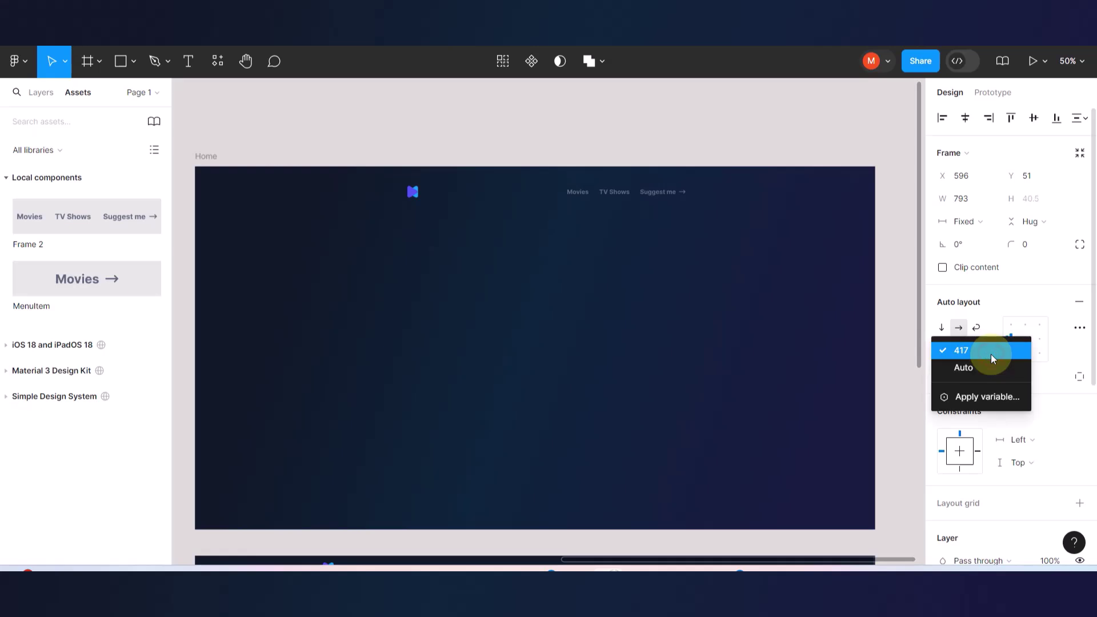
{"action": "left_click", "coordinate": [984, 367]}
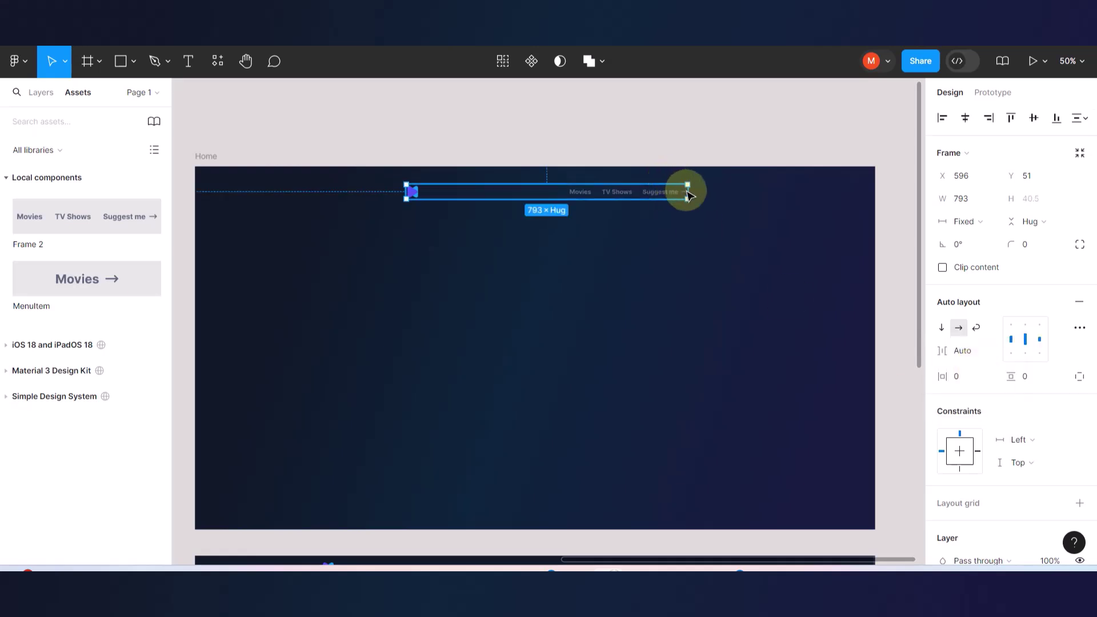
- Widen the header auto layout to about 876 and move it to about X 483, Y 43 in the Home frame
{"action": "left_click_drag", "start_coordinate": [688, 189], "coordinate": [719, 200]}
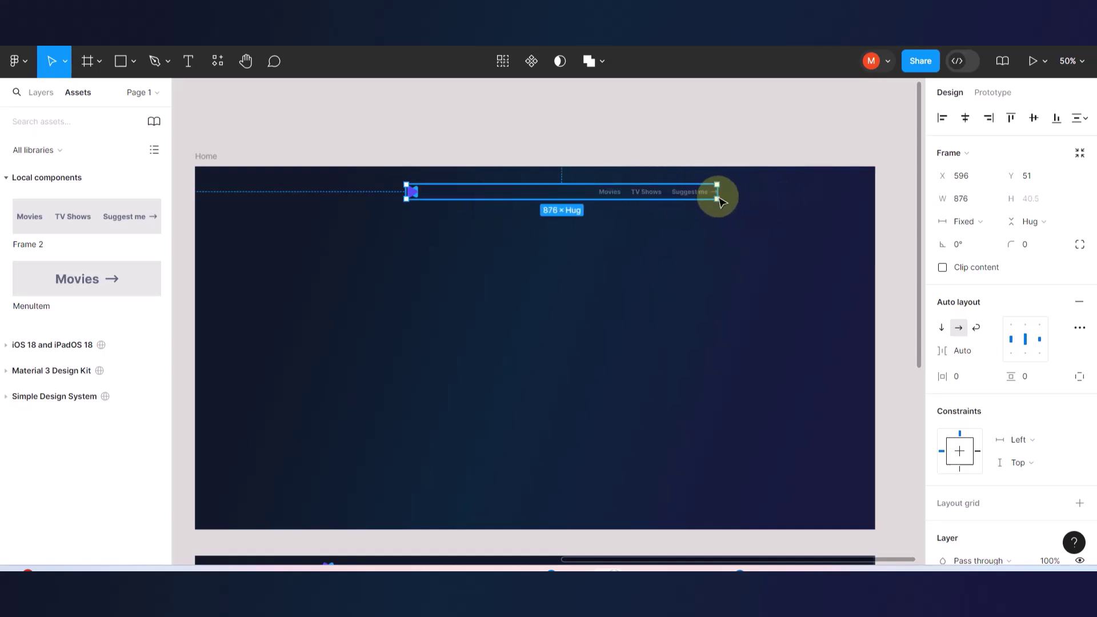
{"action": "left_click", "coordinate": [409, 319]}
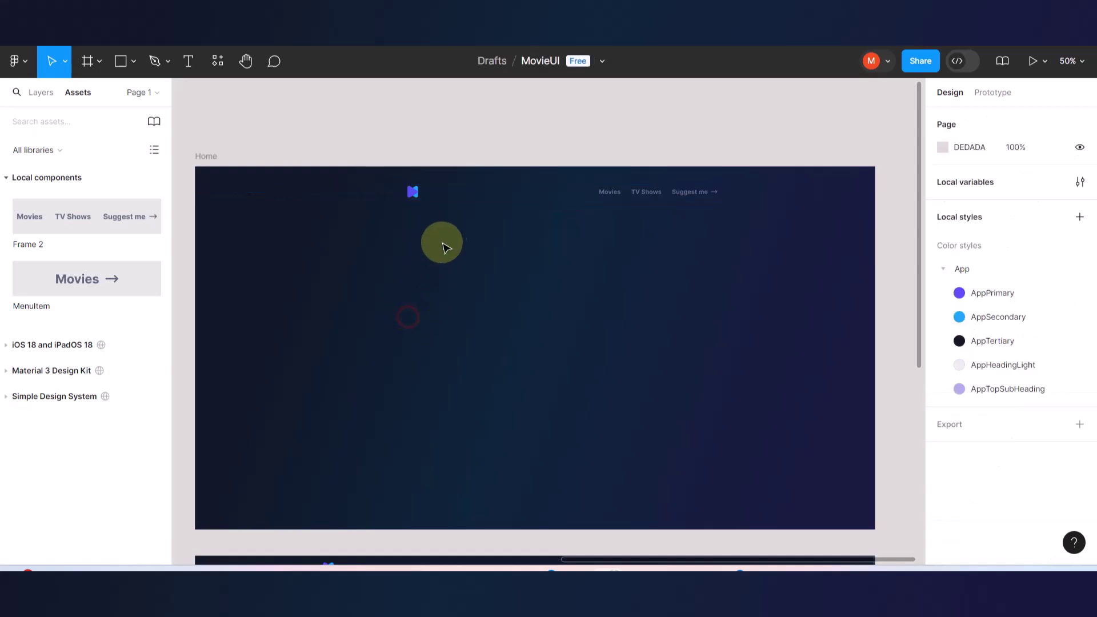
{"action": "left_click", "coordinate": [482, 197]}
{"action": "left_click_drag", "start_coordinate": [490, 198], "coordinate": [451, 196]}
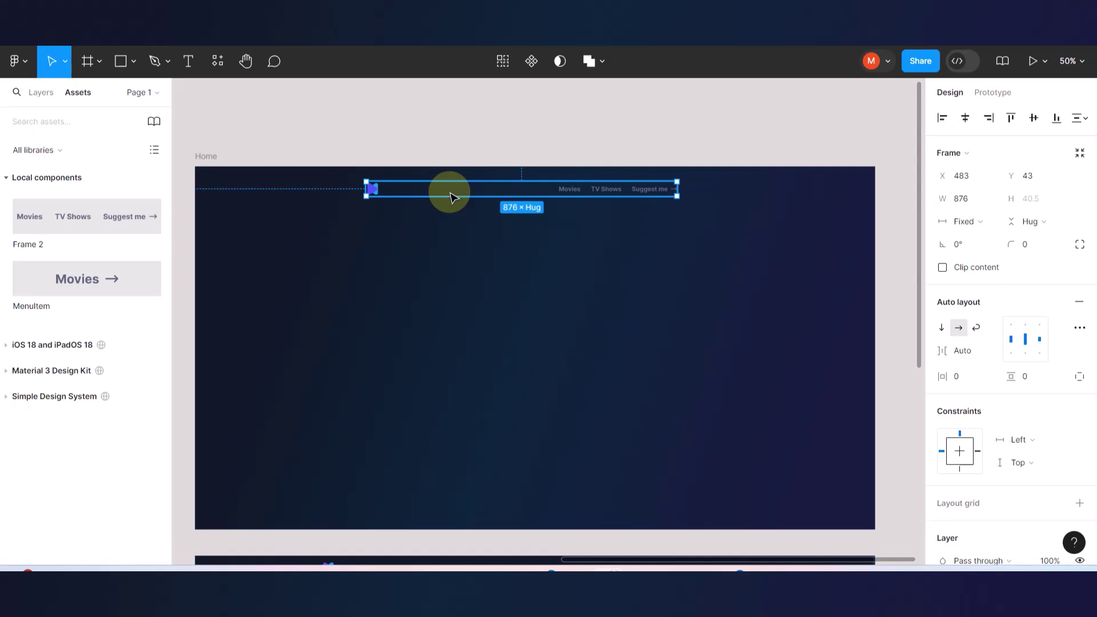
- Examine how the header behaves on the live movie site while its movie list scrolls, and return to the design file
{"action": "left_click", "coordinate": [187, 35]}
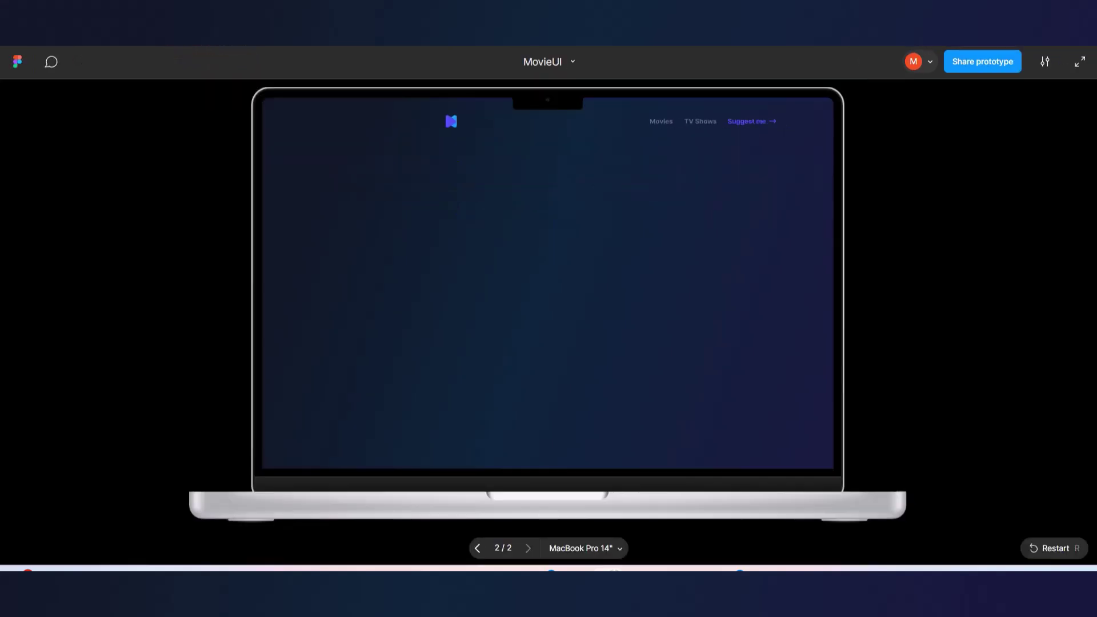
{"action": "left_click", "coordinate": [269, 35]}
{"action": "scroll", "coordinate": [569, 170], "scroll_direction": "down", "scroll_amount": 4}
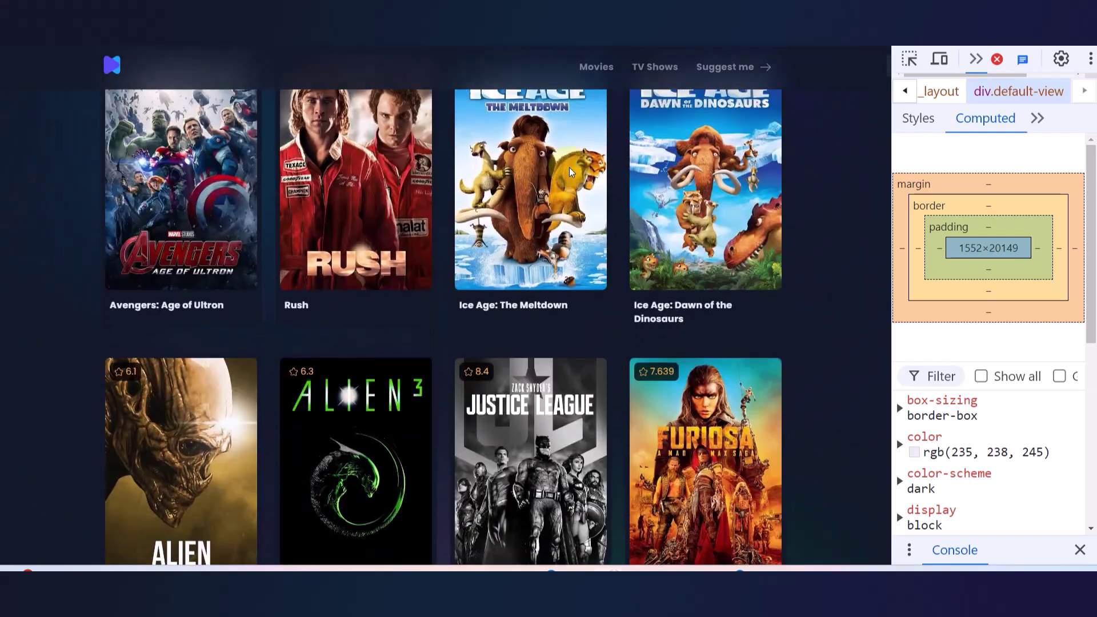
{"action": "scroll", "coordinate": [572, 172], "scroll_direction": "down", "scroll_amount": 1}
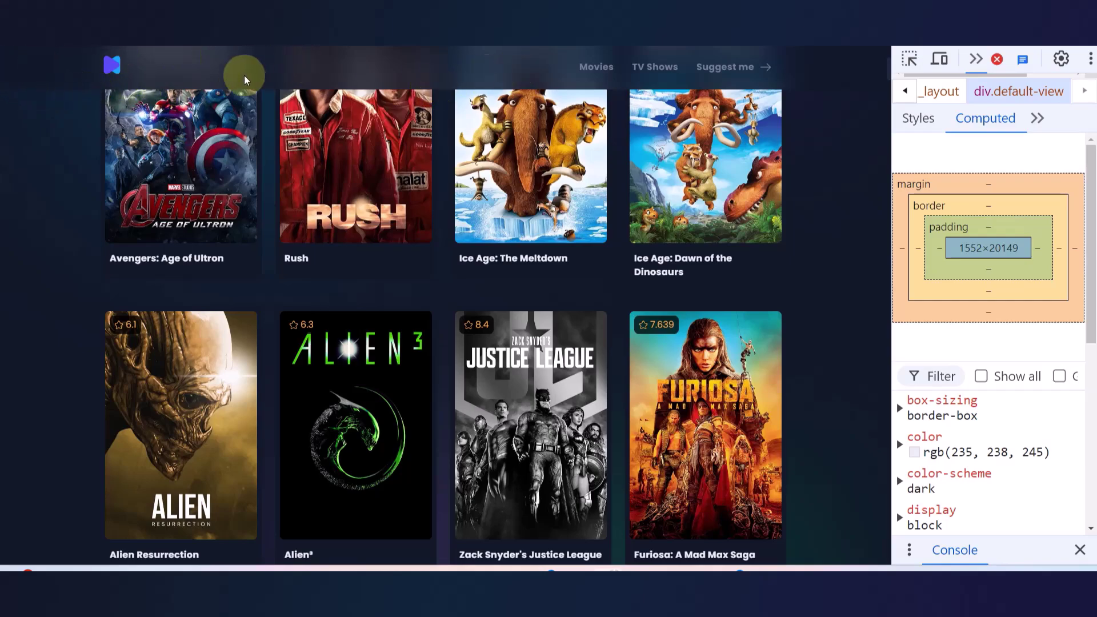
{"action": "scroll", "coordinate": [443, 300], "scroll_direction": "down", "scroll_amount": 10}
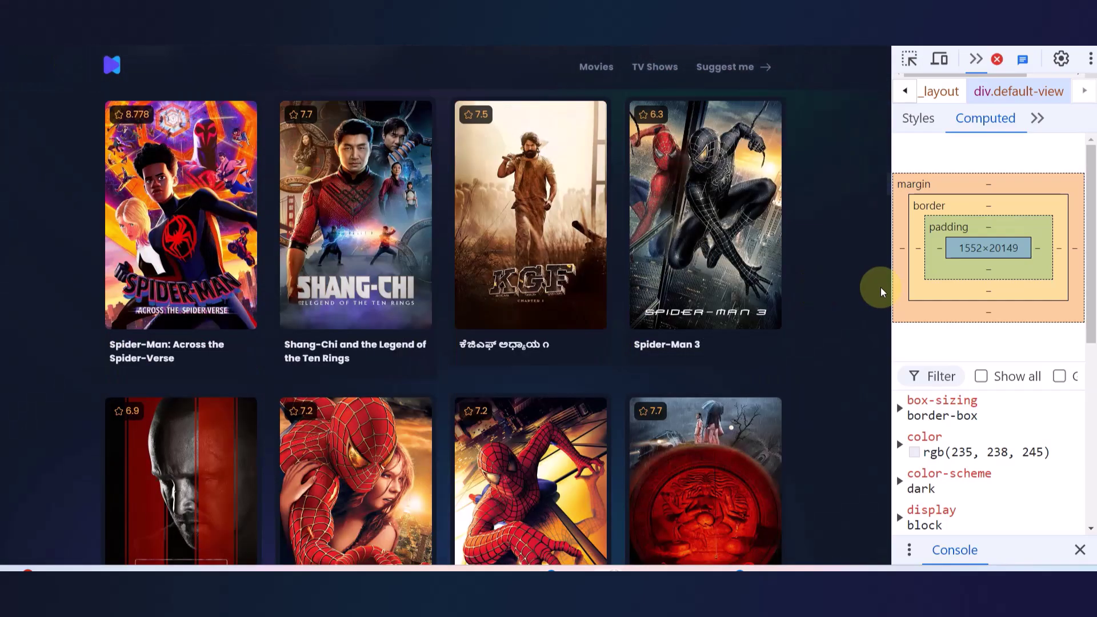
{"action": "left_click_drag", "start_coordinate": [889, 171], "coordinate": [876, 46]}
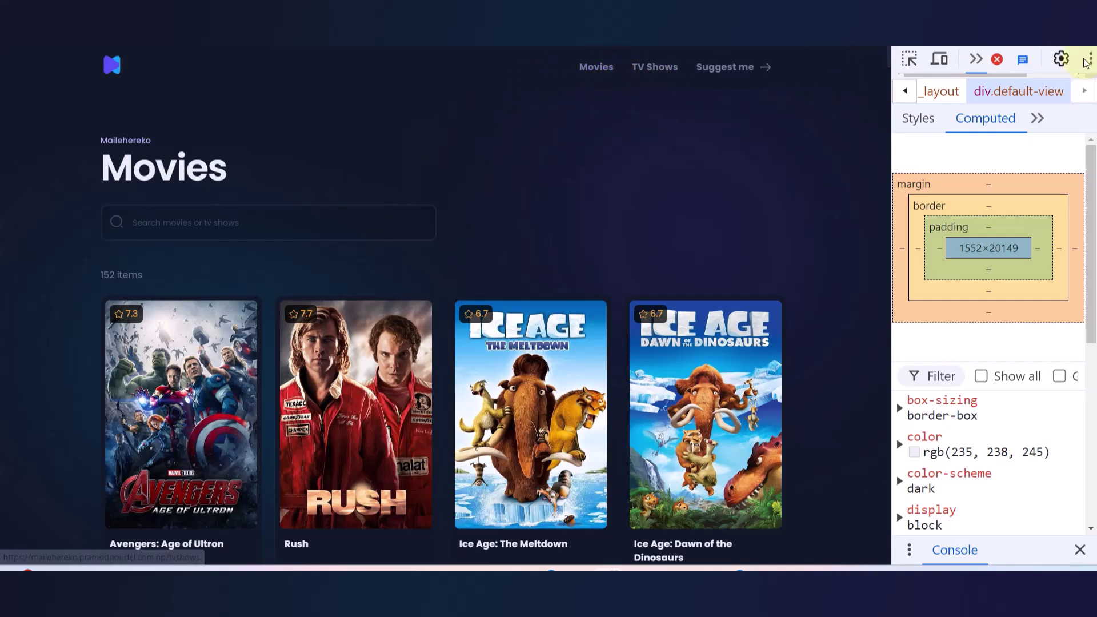
{"action": "left_click", "coordinate": [149, 13]}
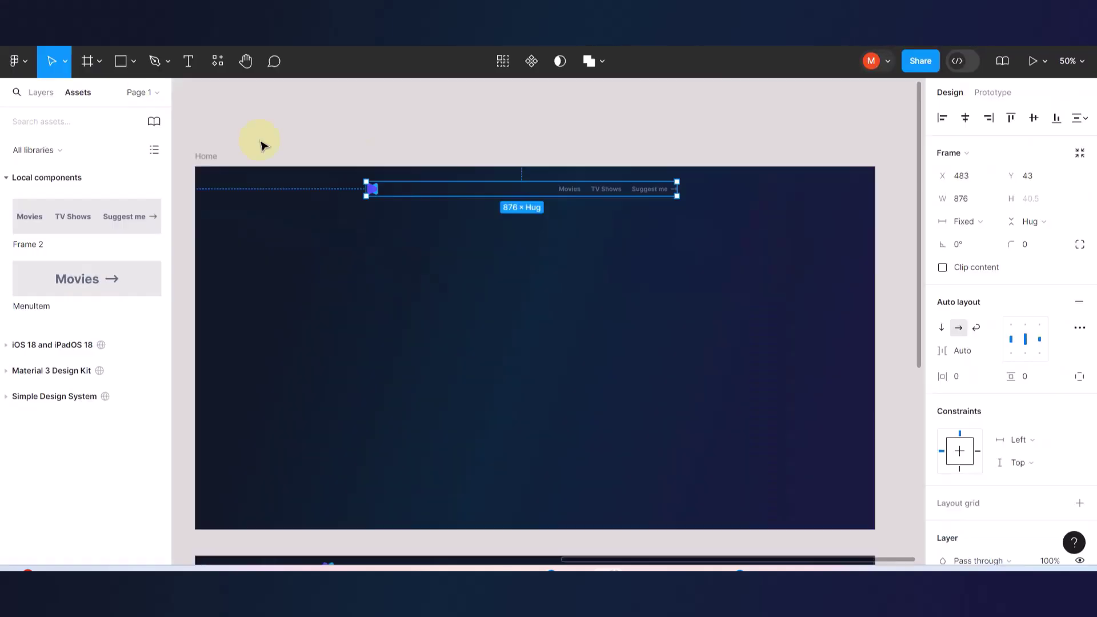
- Wrap the header frame in an outer auto layout, keeping its padding of 10
{"action": "left_click", "coordinate": [581, 295]}
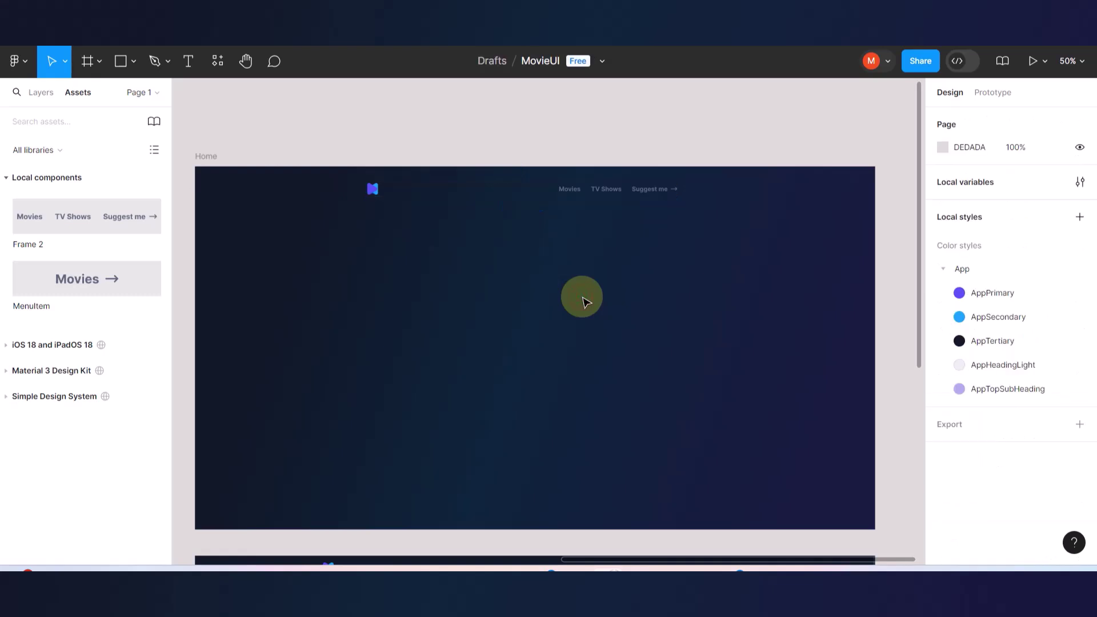
{"action": "left_click", "coordinate": [581, 194]}
{"action": "scroll", "coordinate": [372, 209], "scroll_direction": "up", "scroll_amount": 5}
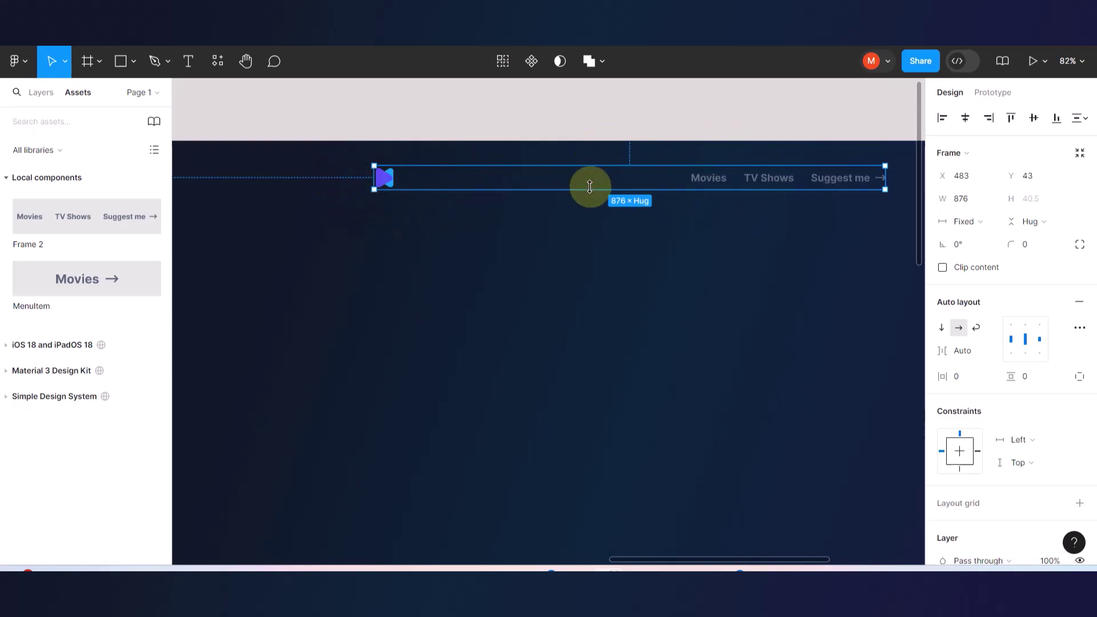
{"action": "key", "text": "shift+a"}
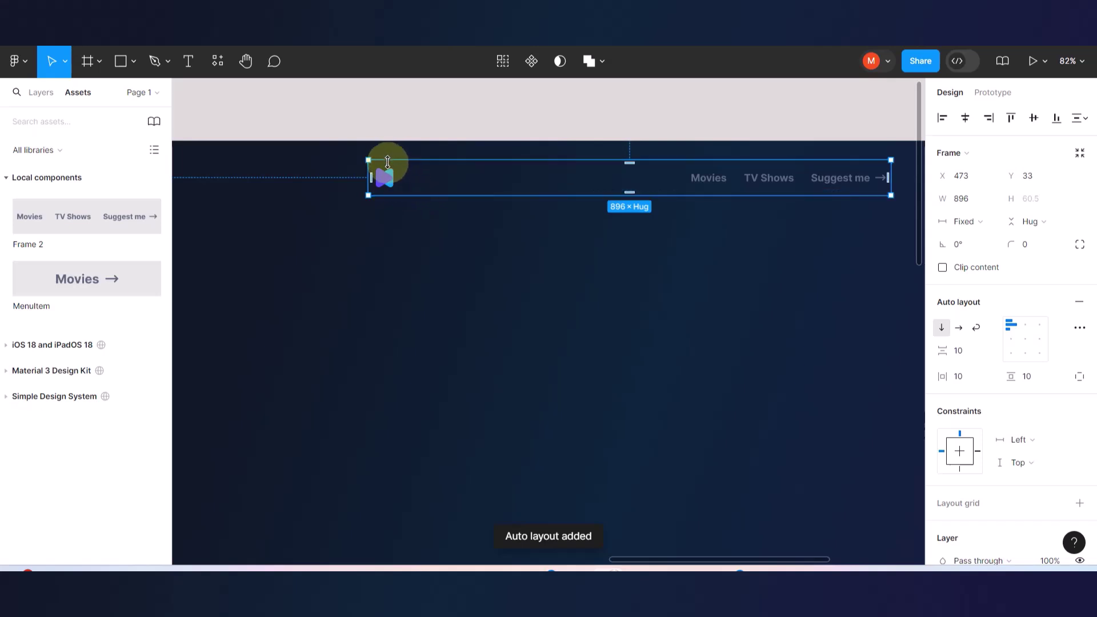
{"action": "left_click", "coordinate": [629, 143]}
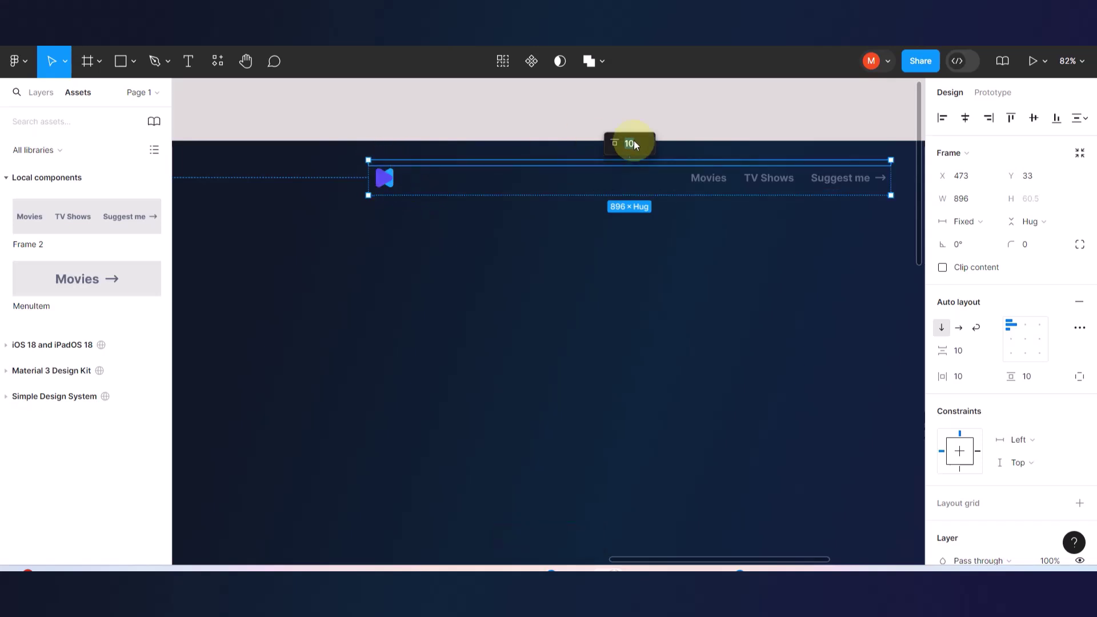
{"action": "left_click", "coordinate": [620, 292]}
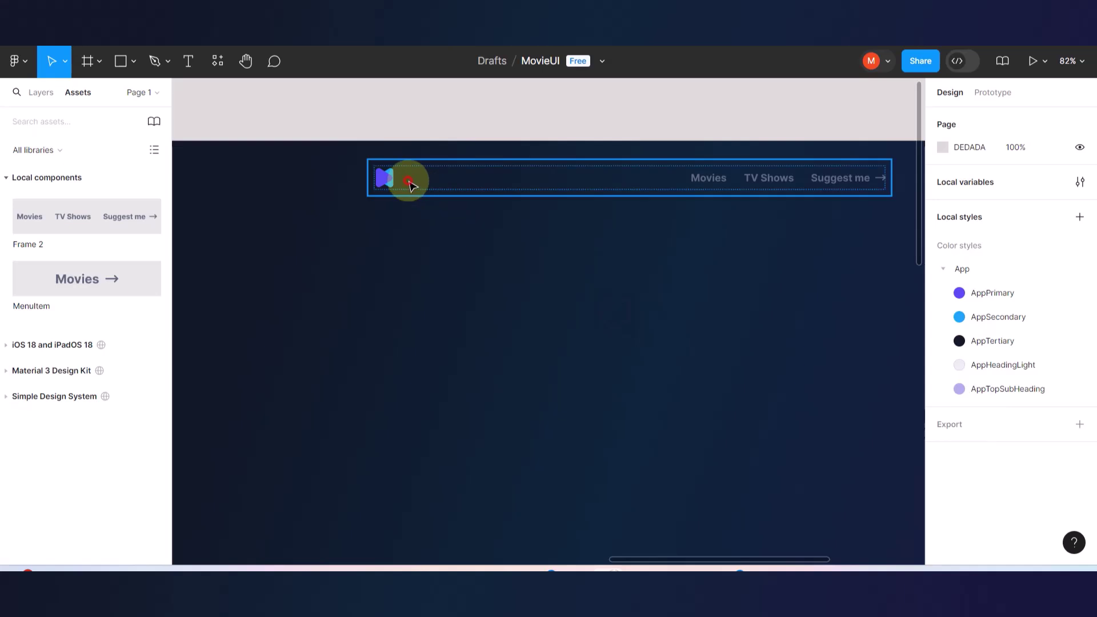
- Rename the new outer auto layout frame inside Home as Header
{"action": "left_click", "coordinate": [405, 177]}
{"action": "left_click", "coordinate": [40, 92]}
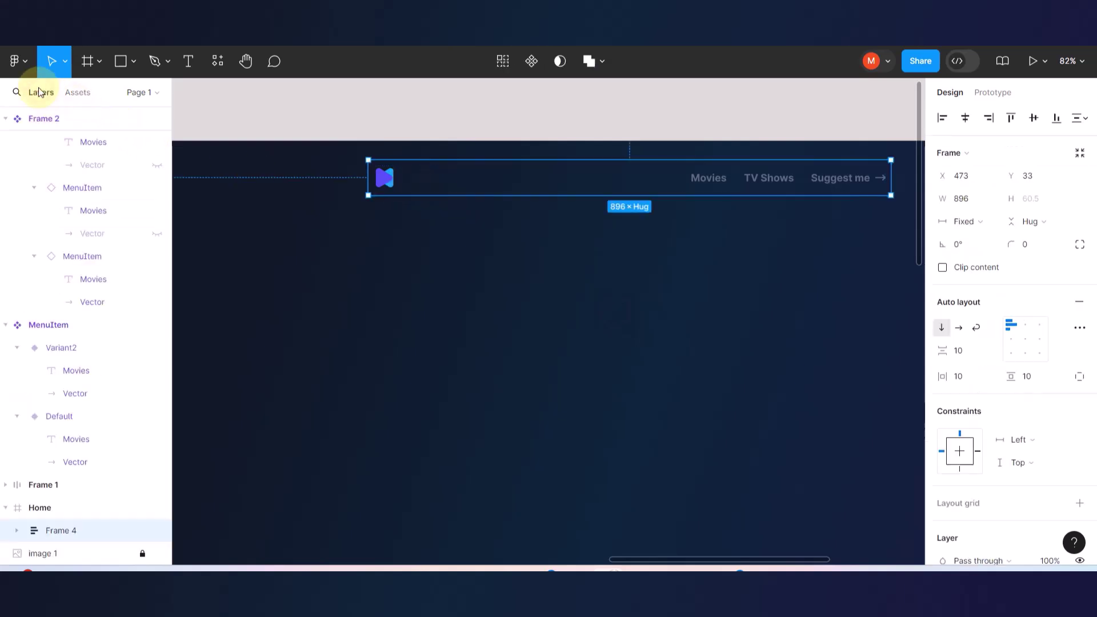
{"action": "left_click", "coordinate": [367, 282]}
{"action": "left_click", "coordinate": [385, 178]}
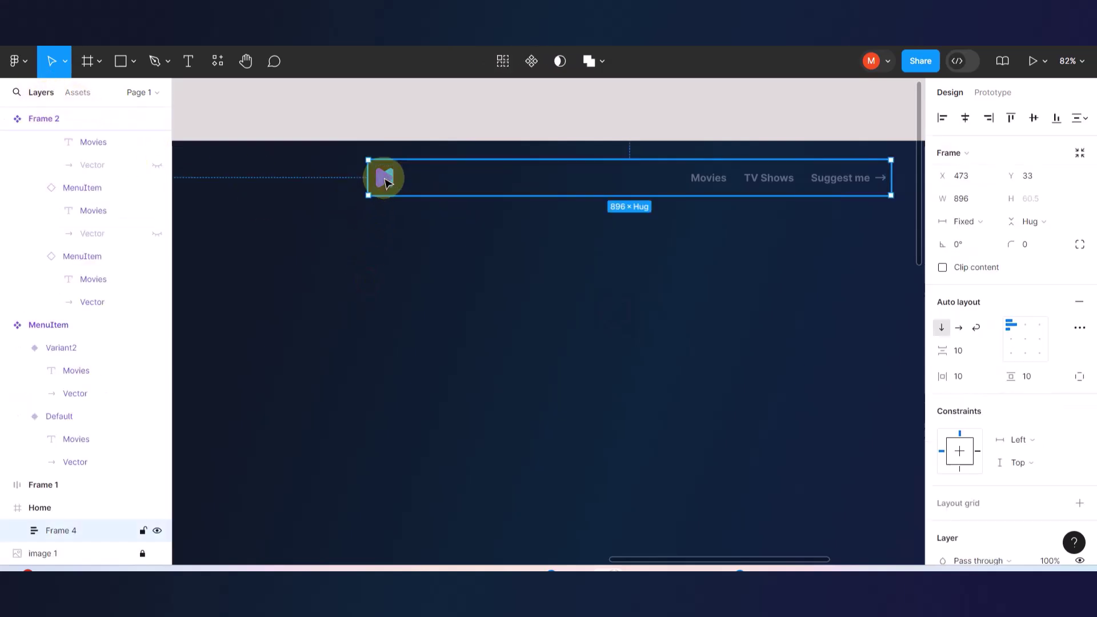
{"action": "left_click", "coordinate": [66, 533]}
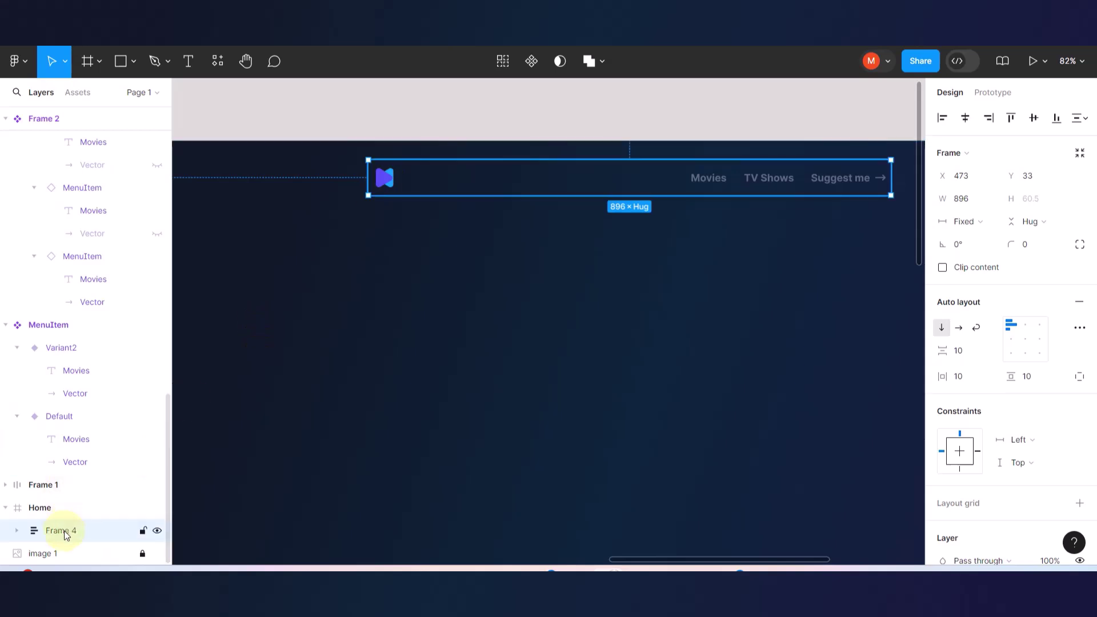
{"action": "double_click", "coordinate": [66, 533]}
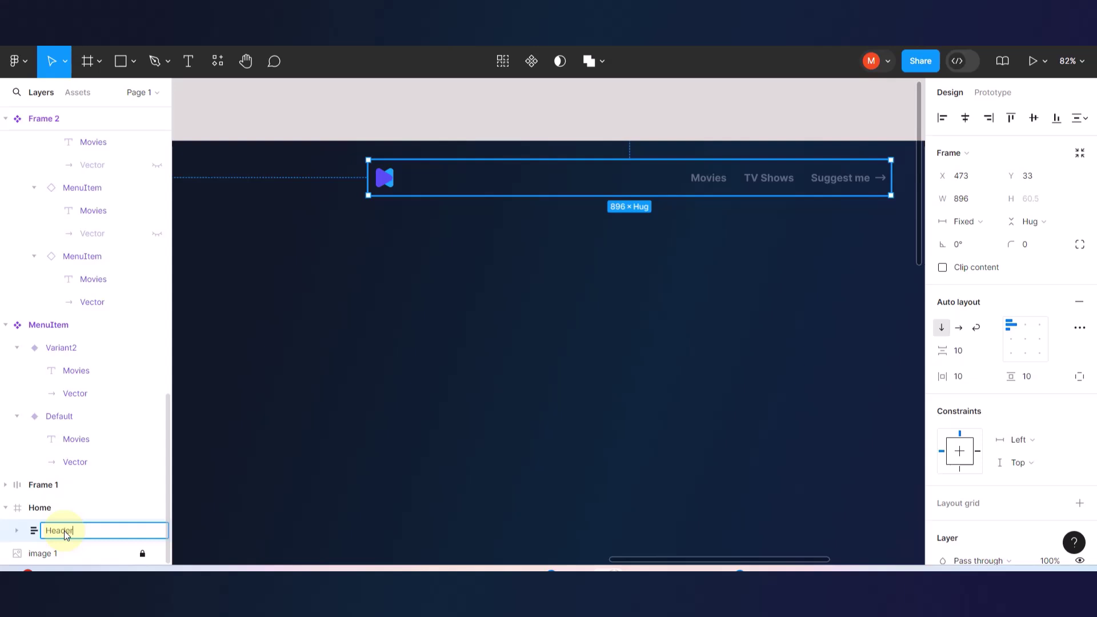
{"action": "type", "text": "Header"}
{"action": "left_click", "coordinate": [323, 446]}
- Stretch the Header frame across the full width of the Home frame, about 1918 wide starting at X 0, with Fixed horizontal resizing
{"action": "left_click", "coordinate": [409, 180]}
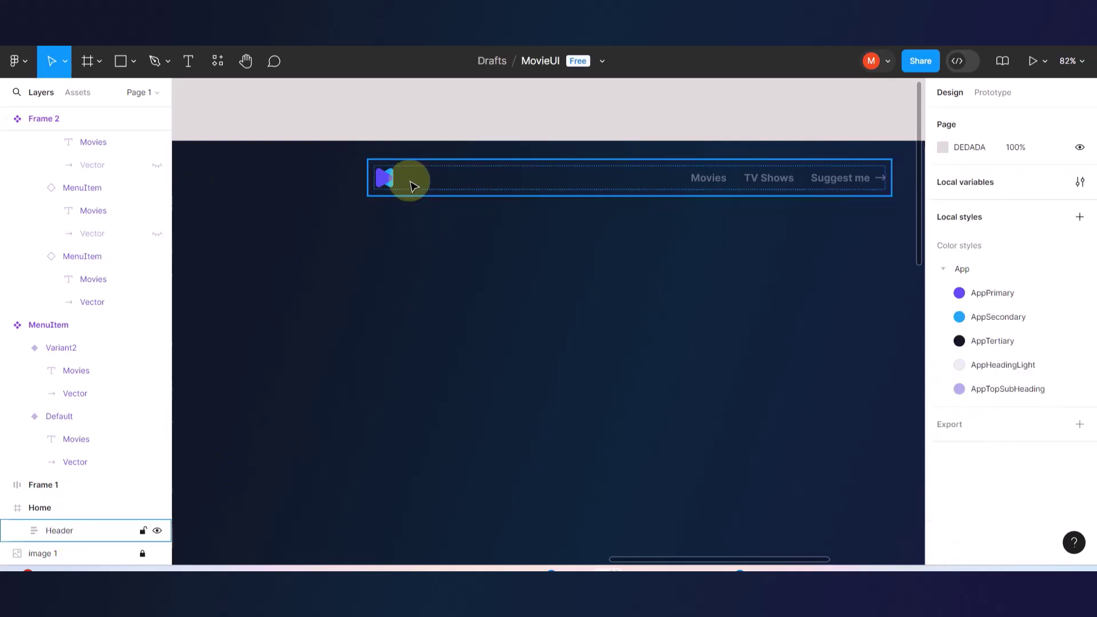
{"action": "scroll", "coordinate": [409, 180], "scroll_direction": "down", "scroll_amount": 3}
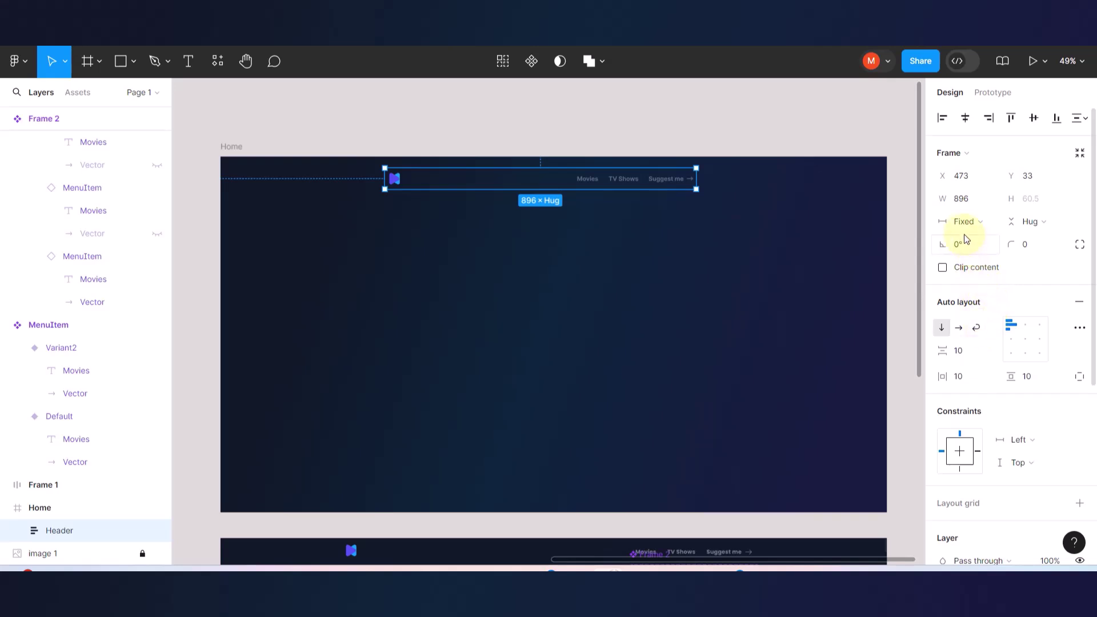
{"action": "left_click", "coordinate": [993, 221]}
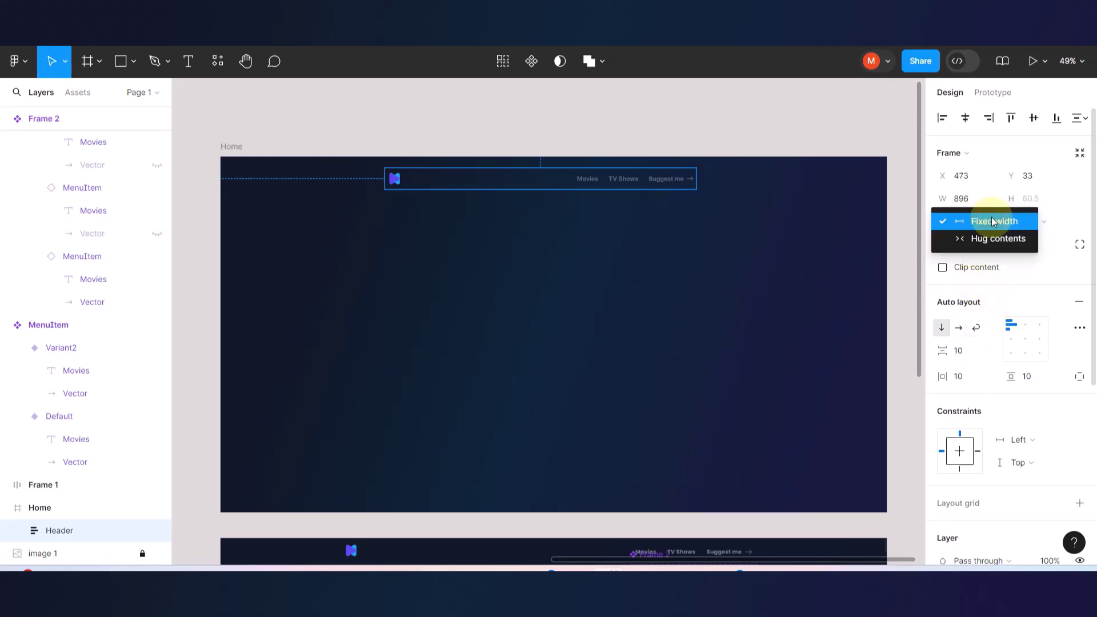
{"action": "left_click", "coordinate": [972, 241]}
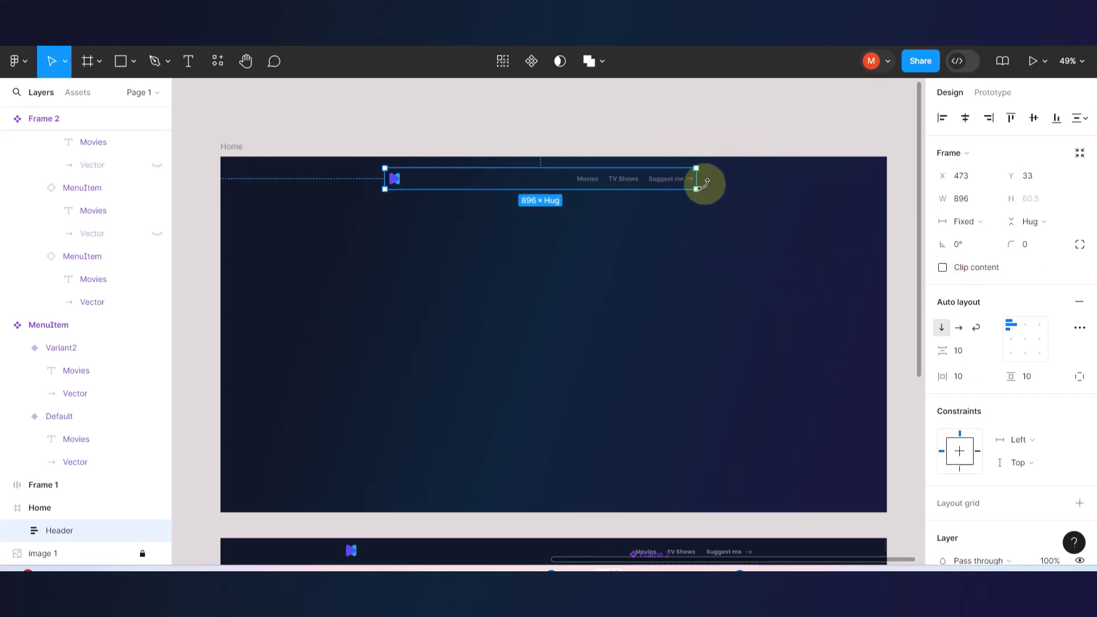
{"action": "left_click_drag", "start_coordinate": [700, 180], "coordinate": [886, 181]}
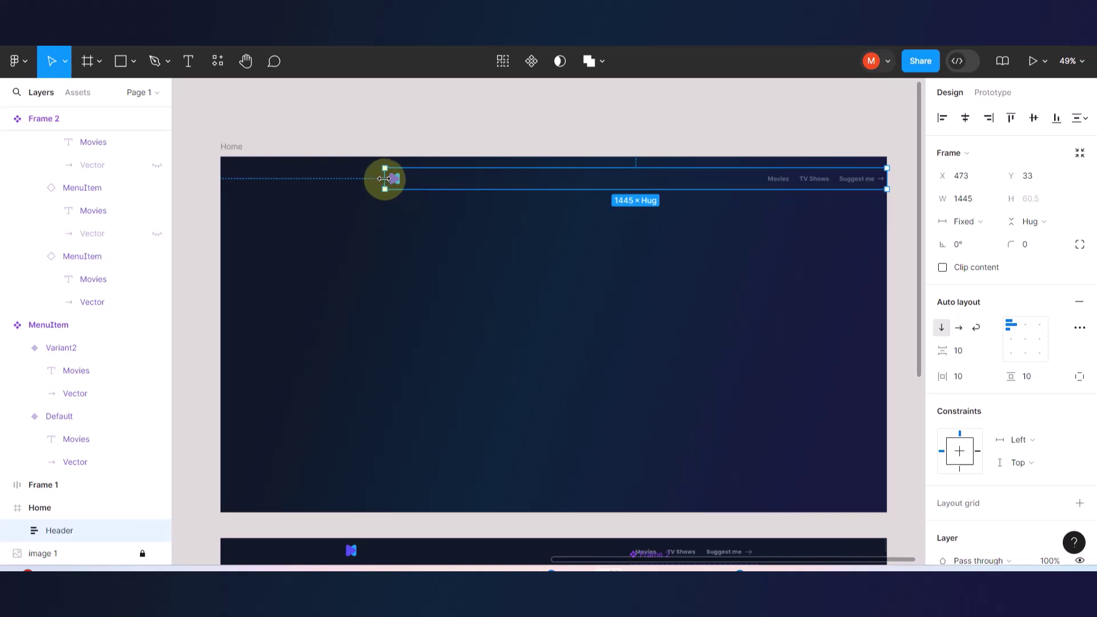
{"action": "left_click_drag", "start_coordinate": [382, 179], "coordinate": [227, 196]}
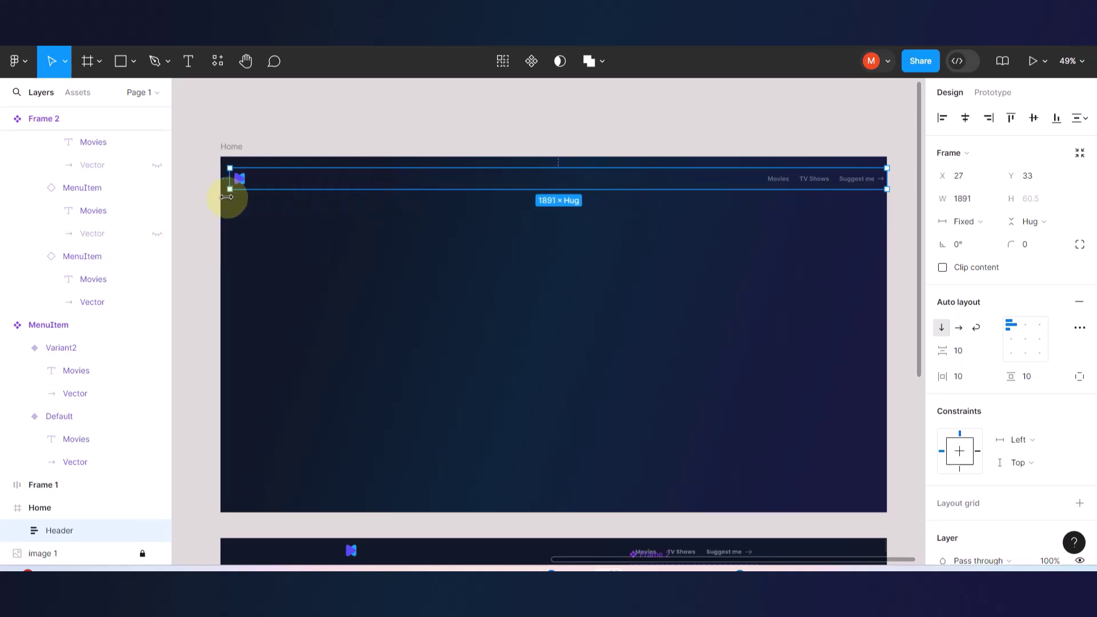
- Measure the header height beside Suggest me on the reference screenshot with a temporary rectangle, delete it, and return to the Home frame
{"action": "scroll", "coordinate": [370, 286], "scroll_direction": "down", "scroll_amount": 5}
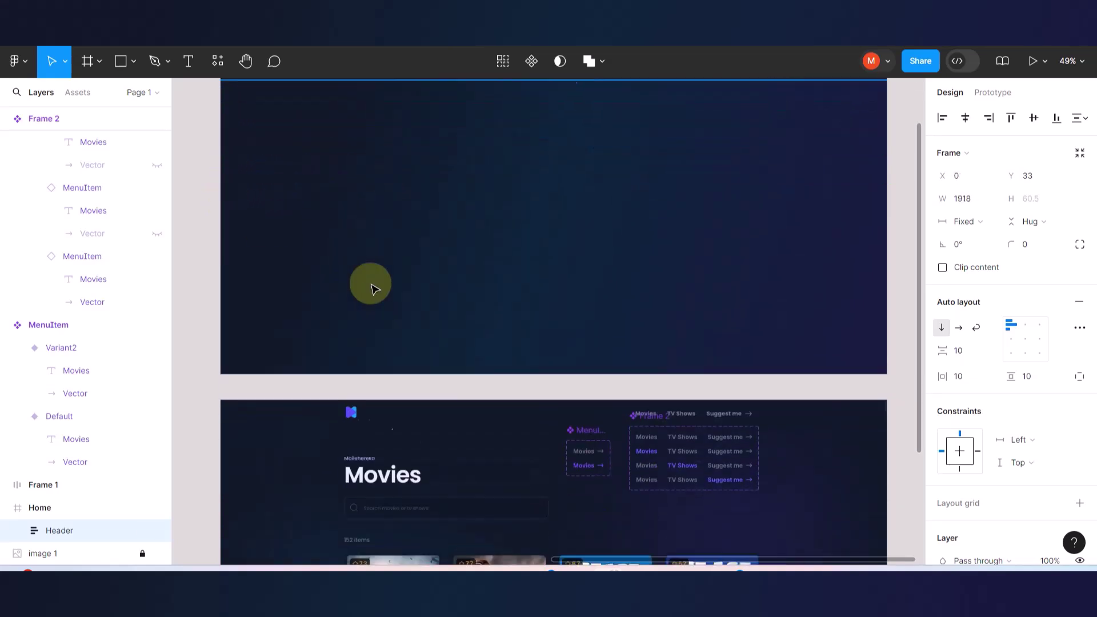
{"action": "scroll", "coordinate": [428, 362], "scroll_direction": "down", "scroll_amount": 3}
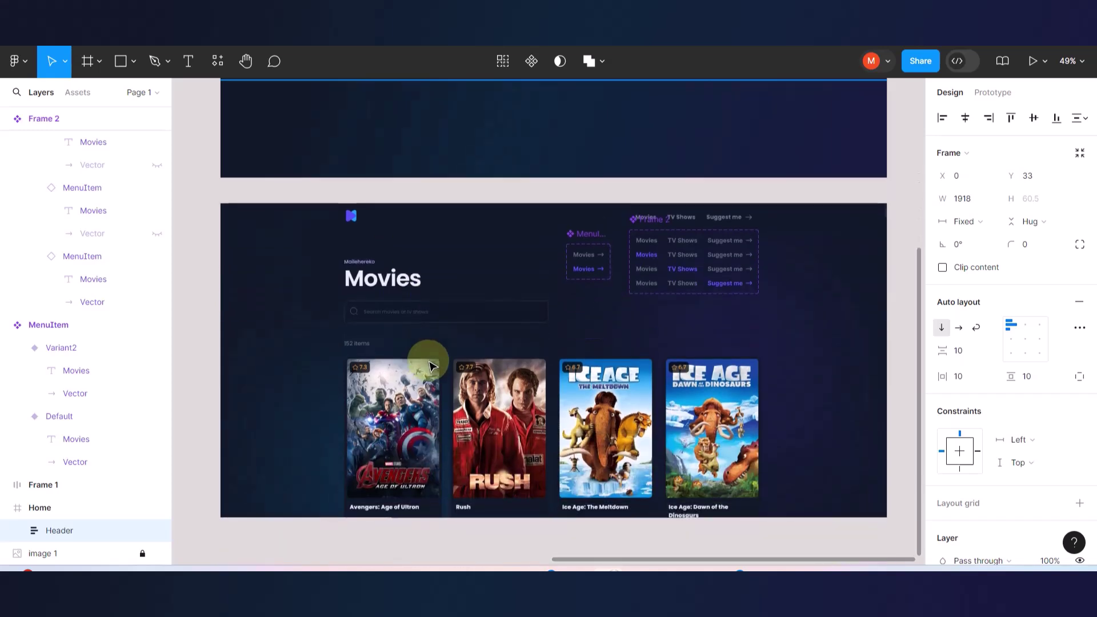
{"action": "scroll", "coordinate": [429, 357], "scroll_direction": "right", "scroll_amount": 6}
{"action": "scroll", "coordinate": [536, 272], "scroll_direction": "up", "scroll_amount": 8}
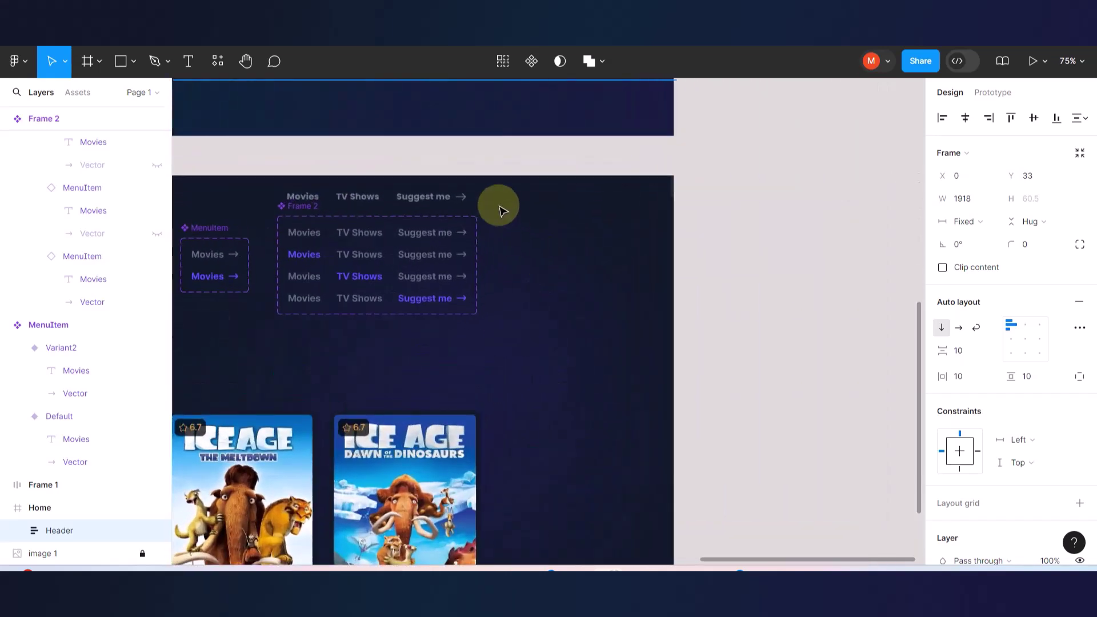
{"action": "left_click", "coordinate": [120, 61]}
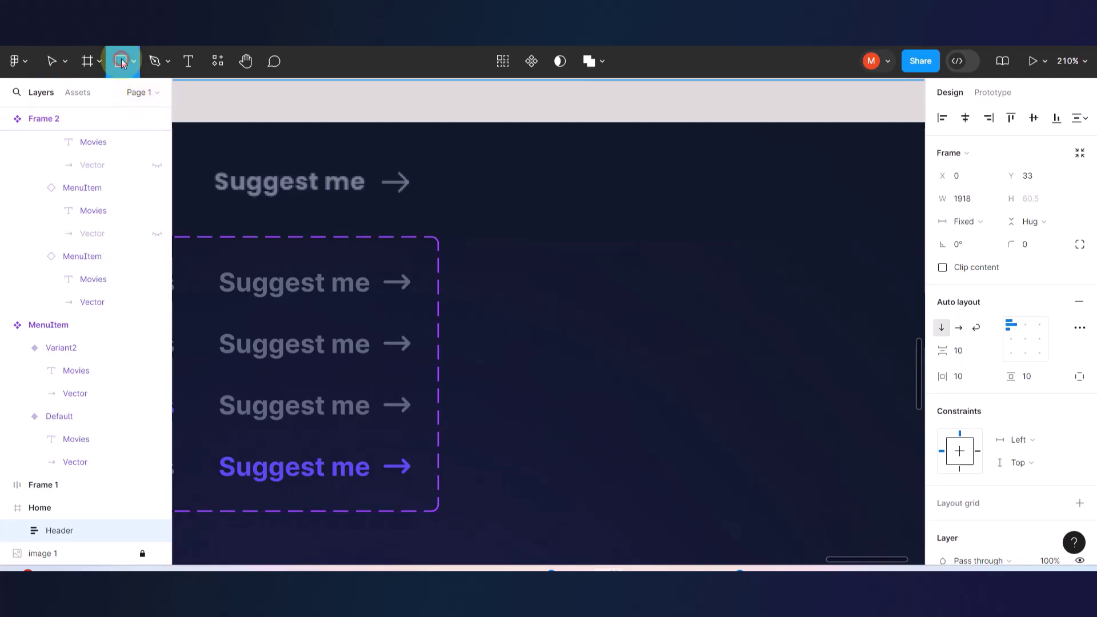
{"action": "left_click_drag", "start_coordinate": [463, 123], "coordinate": [495, 237]}
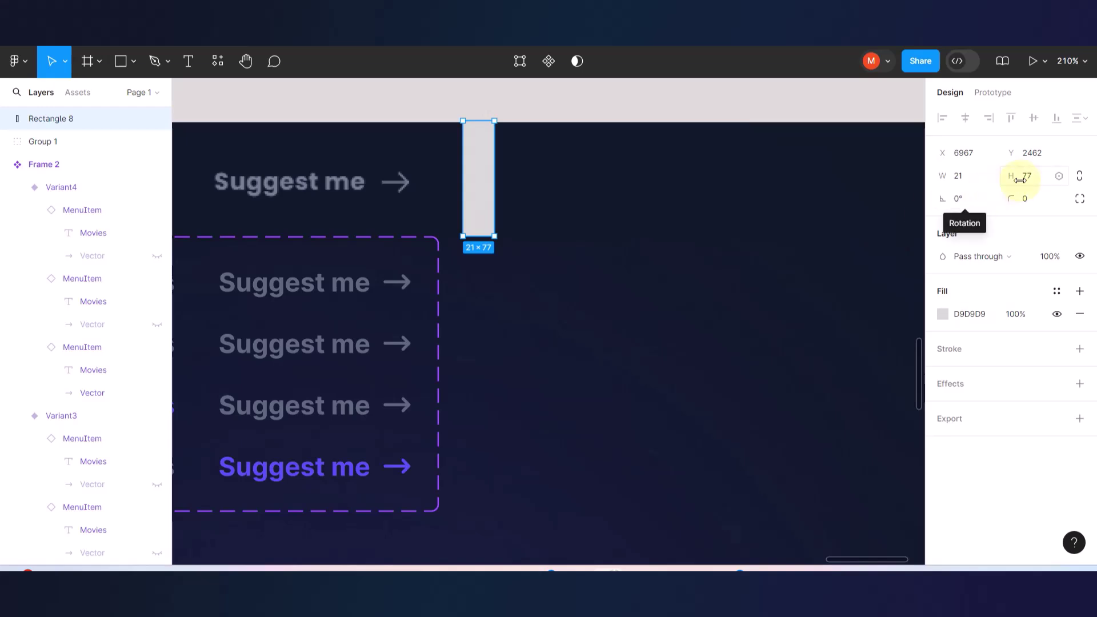
{"action": "key", "text": "Delete"}
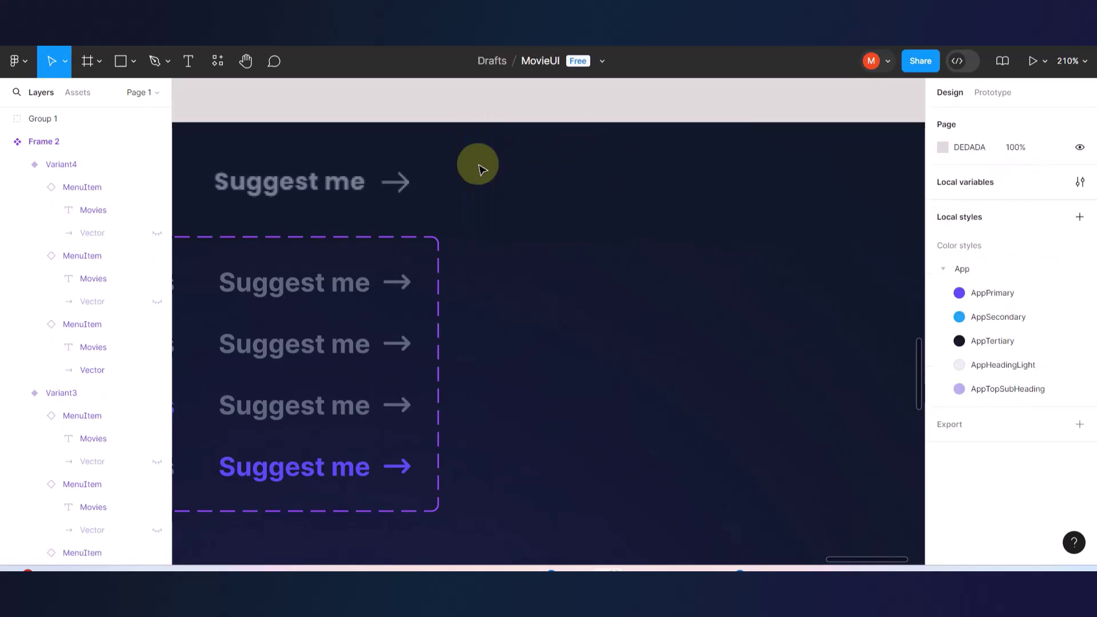
{"action": "scroll", "coordinate": [478, 169], "scroll_direction": "up", "scroll_amount": 5}
{"action": "scroll", "coordinate": [479, 169], "scroll_direction": "down", "scroll_amount": 5}
{"action": "scroll", "coordinate": [479, 169], "scroll_direction": "up", "scroll_amount": 5}
{"action": "scroll", "coordinate": [479, 168], "scroll_direction": "up", "scroll_amount": 3}
{"action": "scroll", "coordinate": [479, 168], "scroll_direction": "left", "scroll_amount": 3}
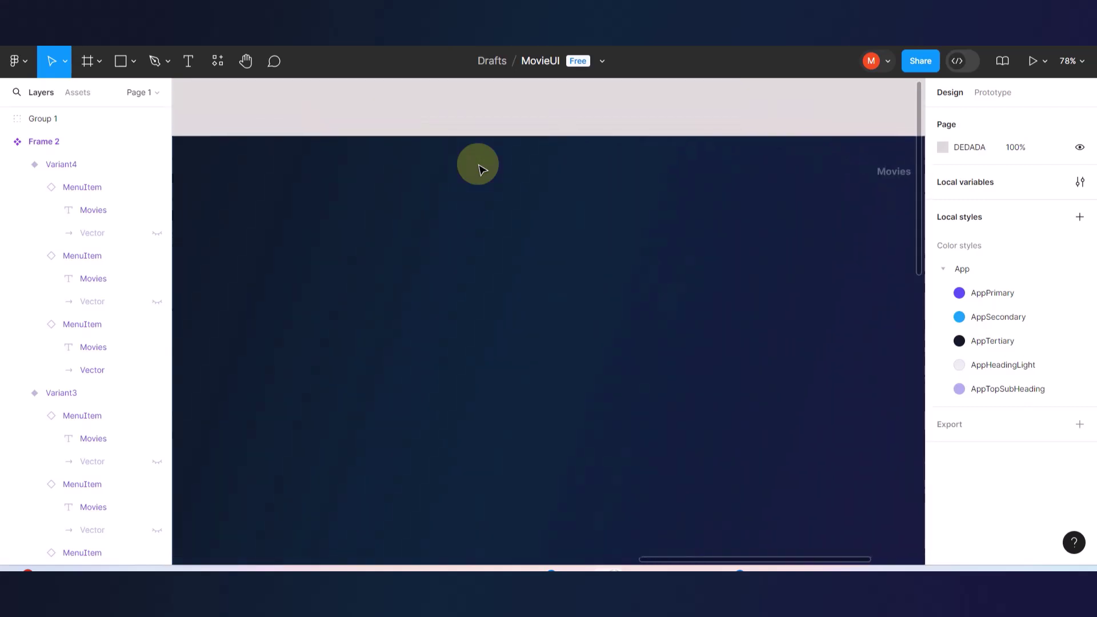
- Give the Header frame inside Home a solid white FFFFFF fill
{"action": "left_click", "coordinate": [521, 174]}
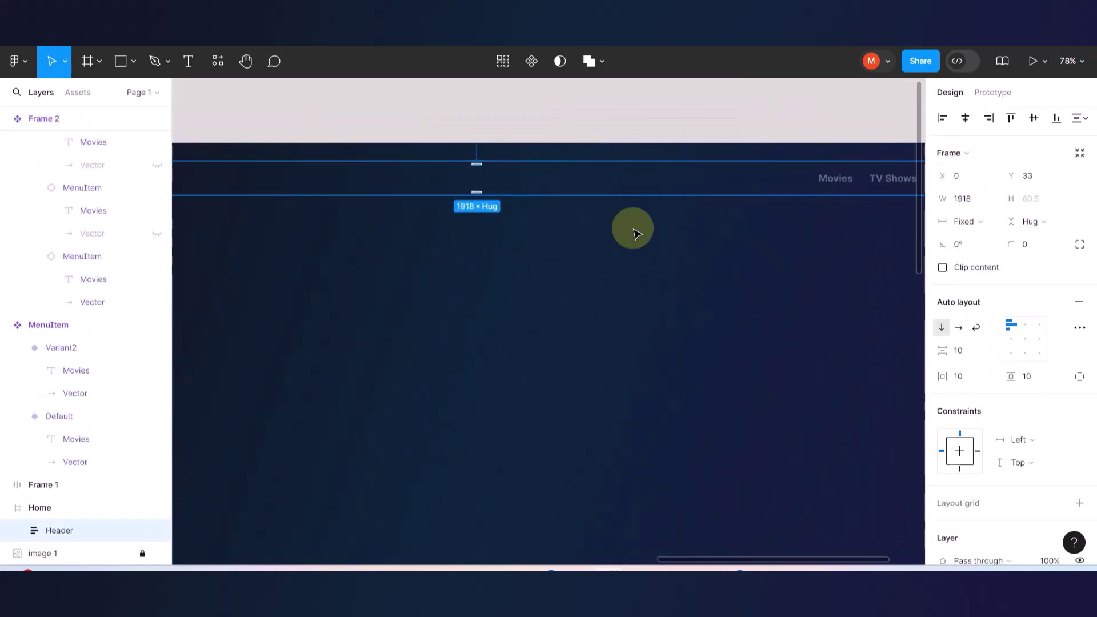
{"action": "scroll", "coordinate": [1004, 377], "scroll_direction": "down", "scroll_amount": 5}
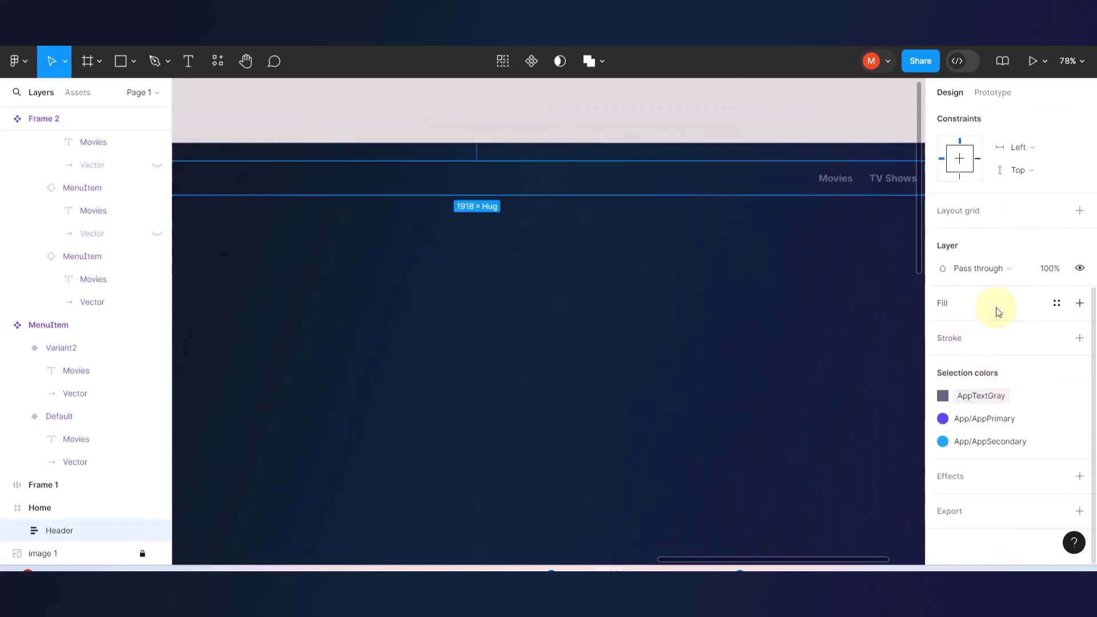
{"action": "left_click", "coordinate": [1079, 304]}
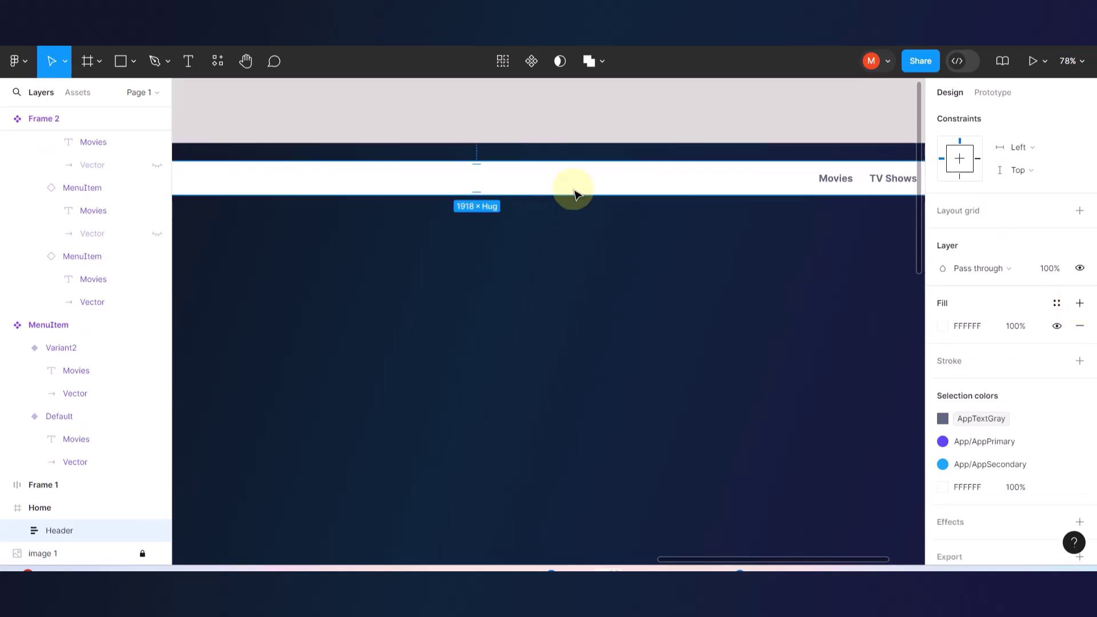
- Set the Header frame's height to 77 and move it to the top edge of Home at Y 0
{"action": "scroll", "coordinate": [1001, 273], "scroll_direction": "up", "scroll_amount": 5}
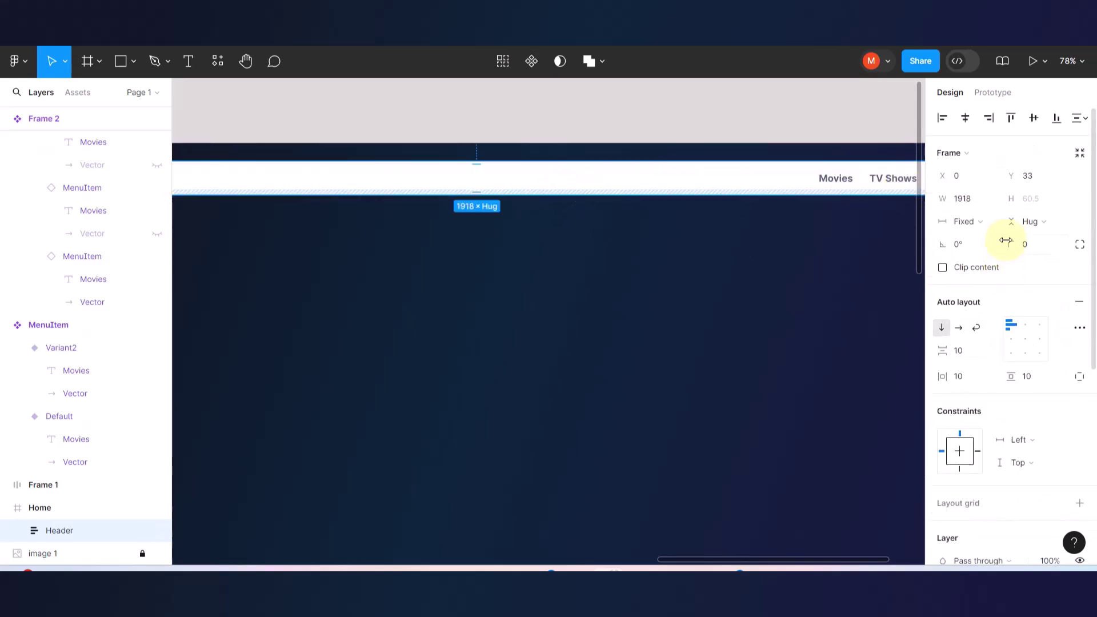
{"action": "left_click", "coordinate": [1037, 204]}
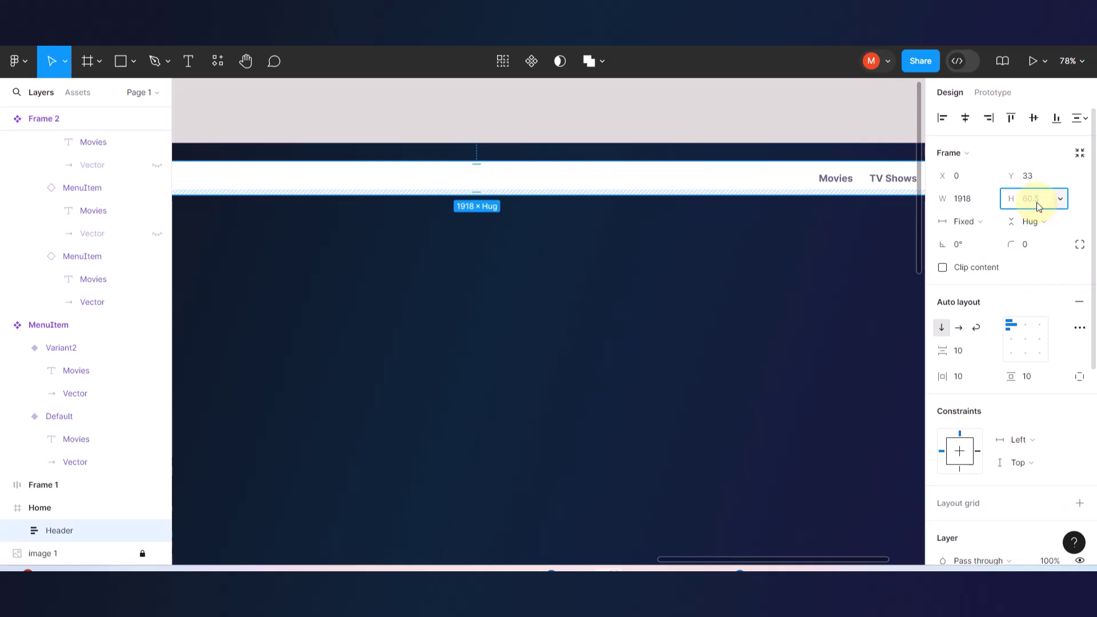
{"action": "key", "text": "Return"}
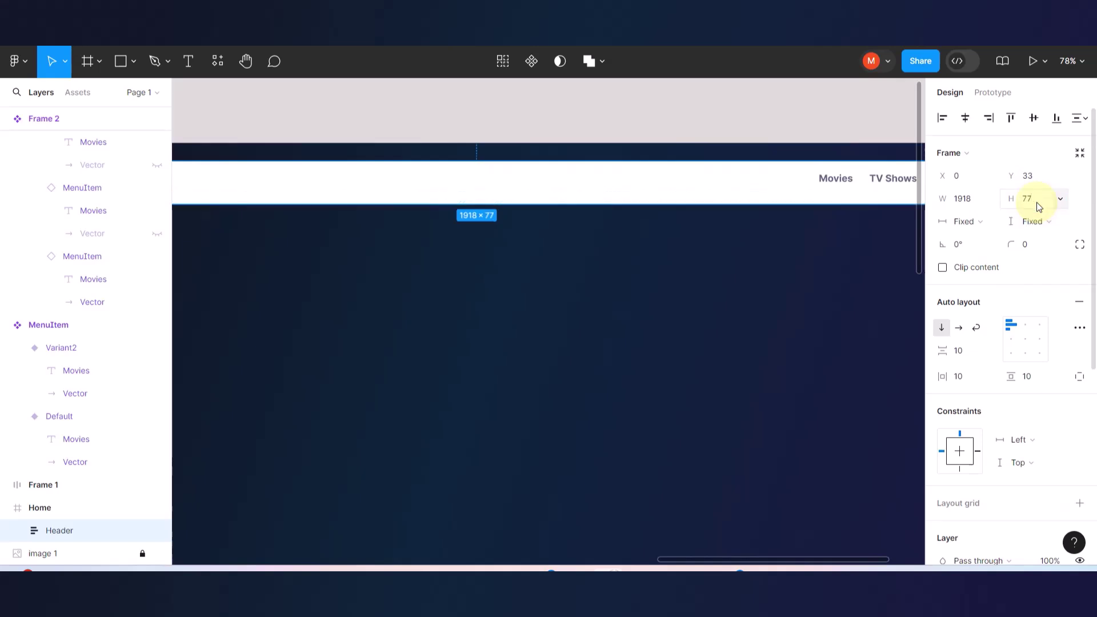
{"action": "left_click_drag", "start_coordinate": [556, 184], "coordinate": [561, 169]}
{"action": "scroll", "coordinate": [542, 269], "scroll_direction": "down", "scroll_amount": 5}
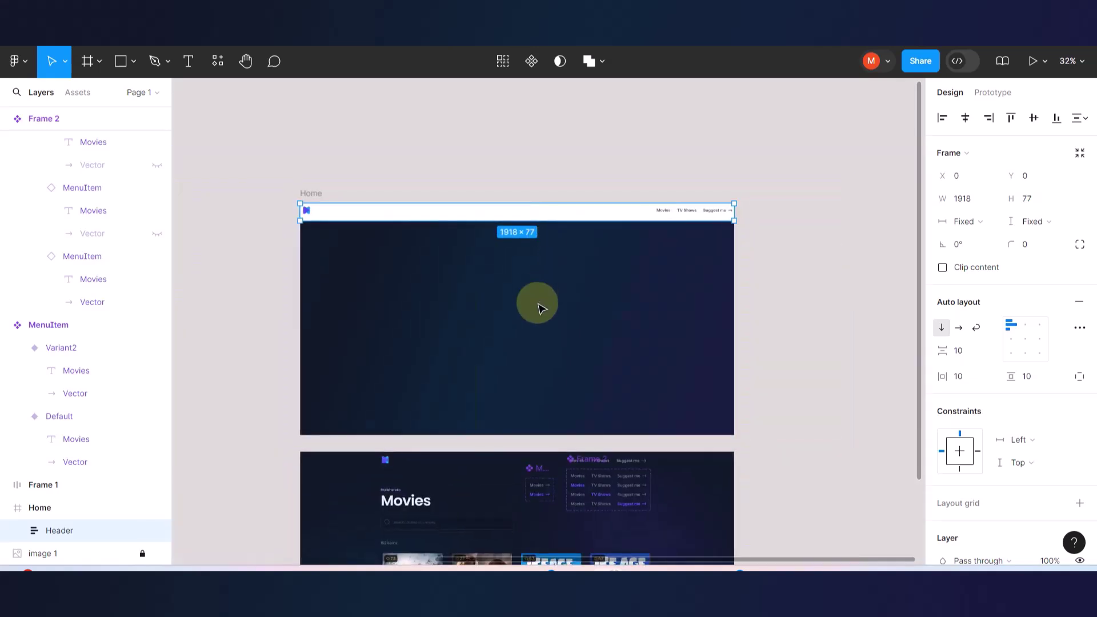
{"action": "key", "text": "Escape"}
{"action": "scroll", "coordinate": [495, 245], "scroll_direction": "up", "scroll_amount": 3}
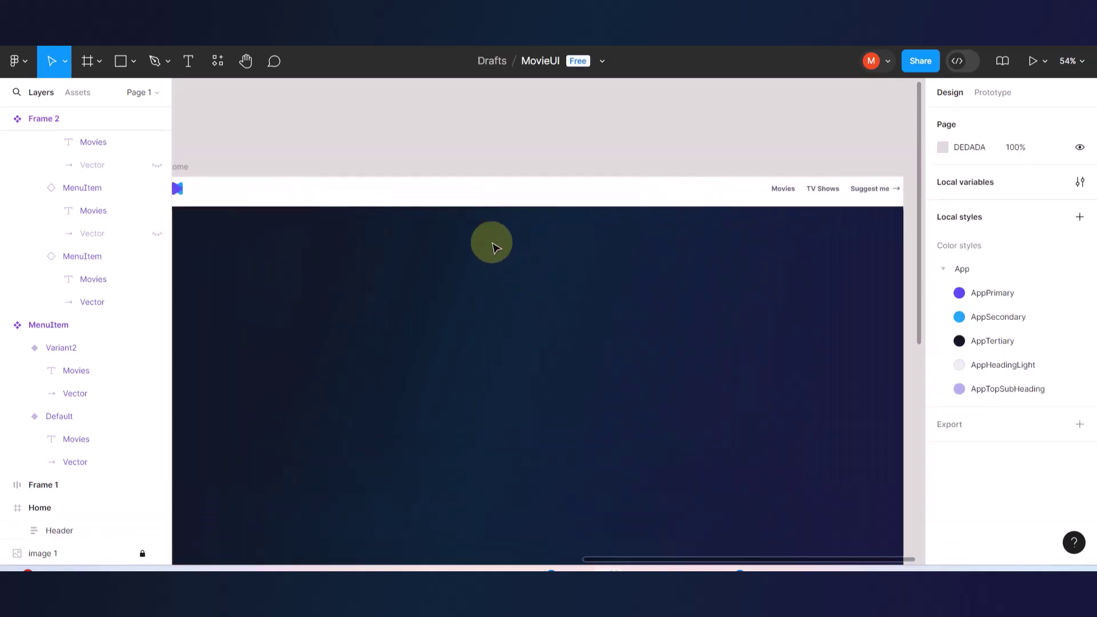
{"action": "scroll", "coordinate": [544, 253], "scroll_direction": "down", "scroll_amount": 2}
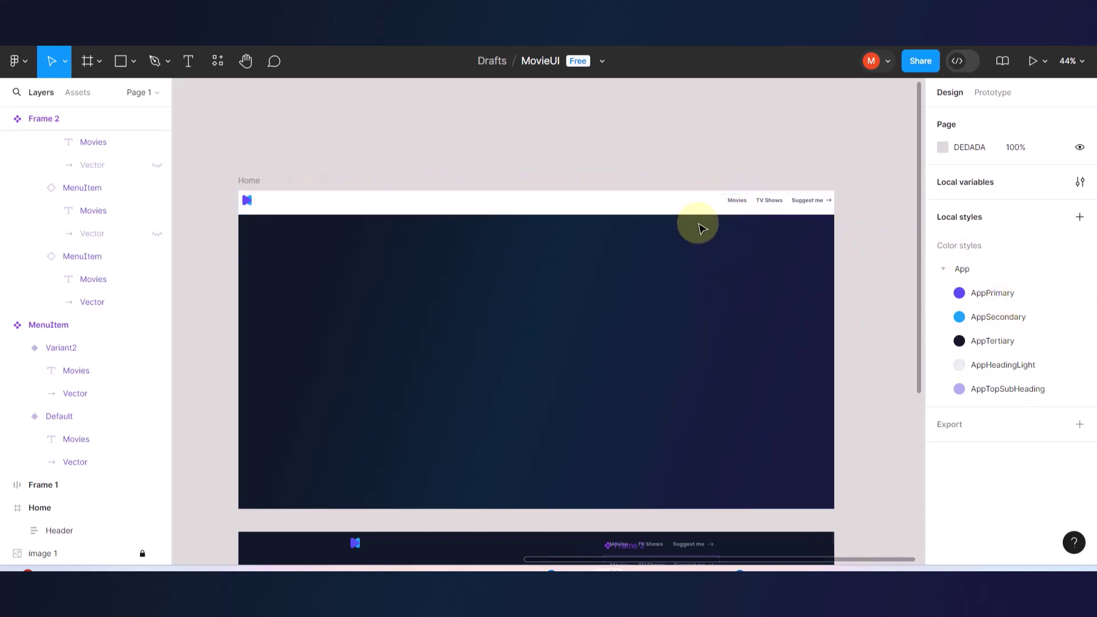
- Measure the horizontal gap between the reference screenshot's edge and its logo with a temporary rectangle, and delete the rectangle
{"action": "left_click", "coordinate": [735, 201]}
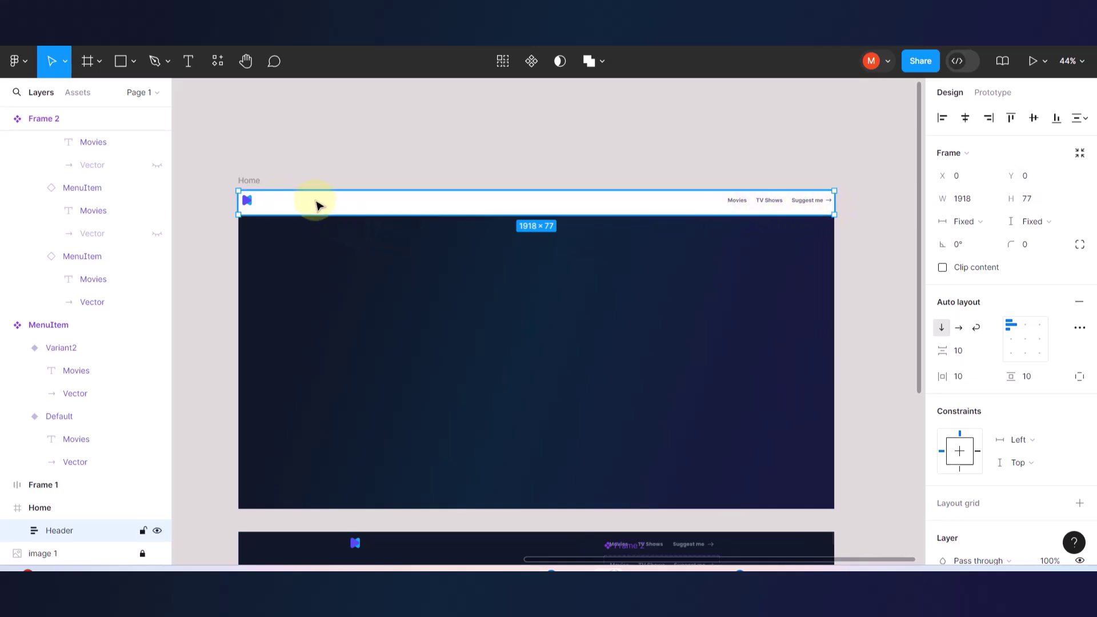
{"action": "scroll", "coordinate": [342, 337], "scroll_direction": "down", "scroll_amount": 3}
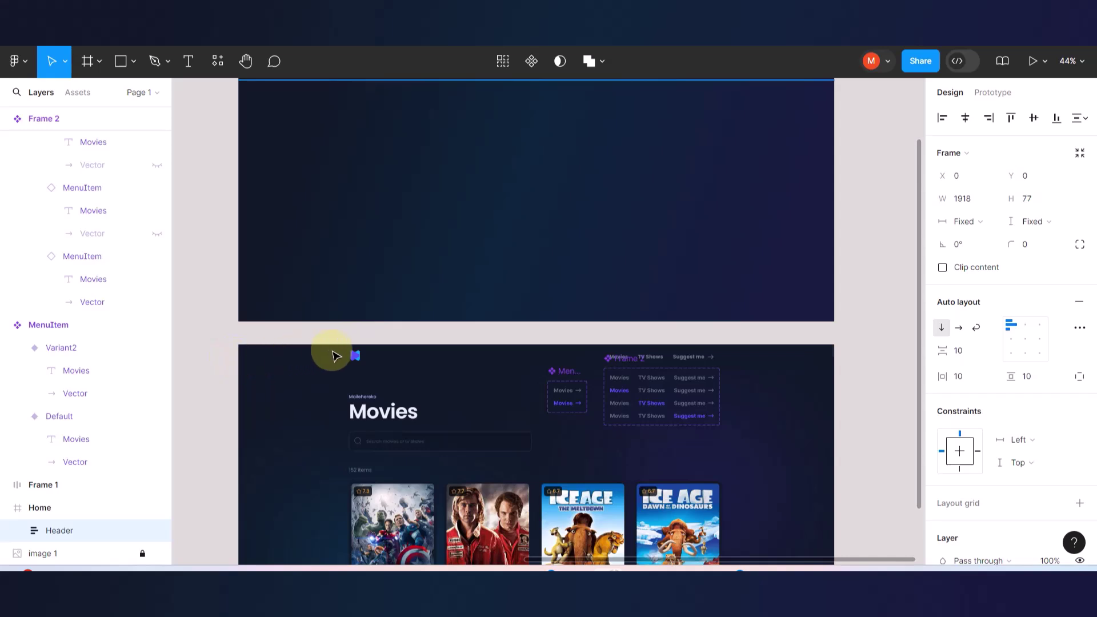
{"action": "scroll", "coordinate": [351, 358], "scroll_direction": "up", "scroll_amount": 2}
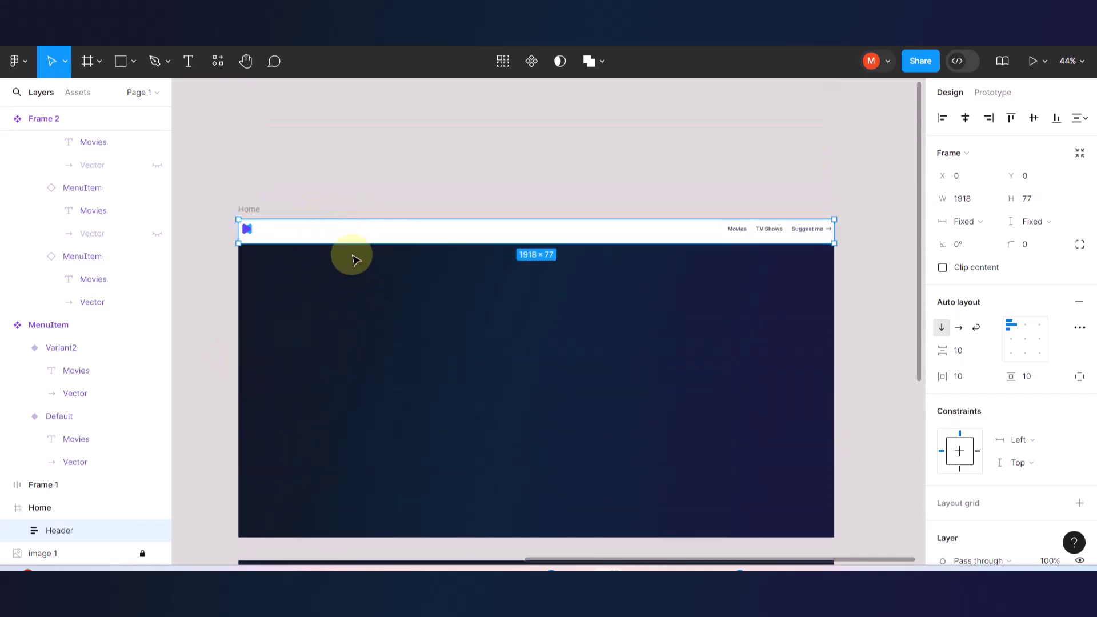
{"action": "scroll", "coordinate": [352, 260], "scroll_direction": "down", "scroll_amount": 7}
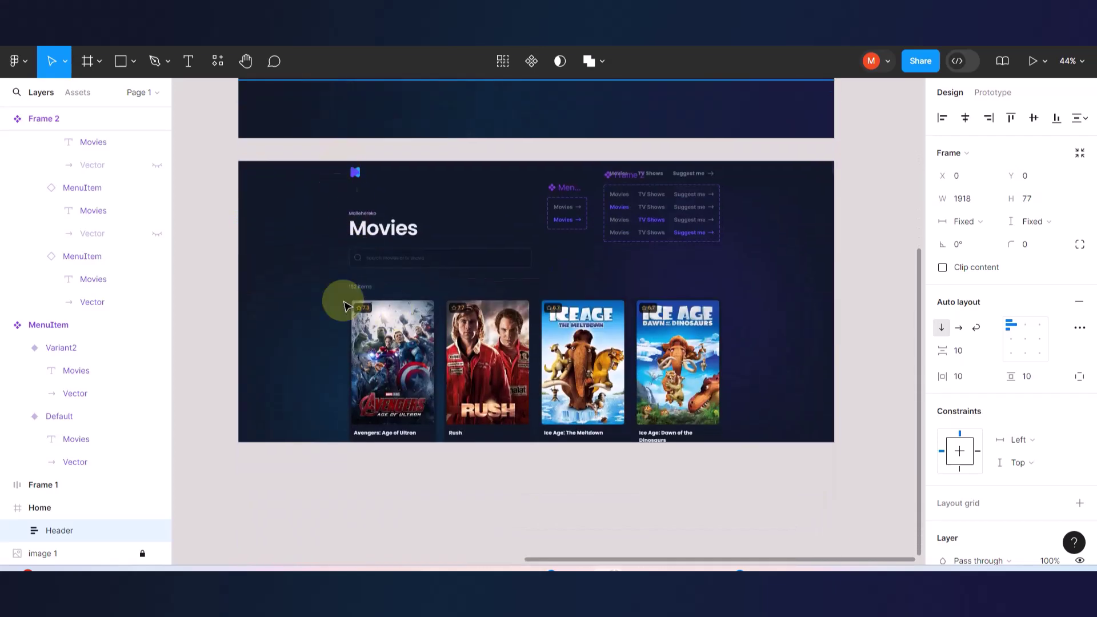
{"action": "scroll", "coordinate": [730, 297], "scroll_direction": "up", "scroll_amount": 2}
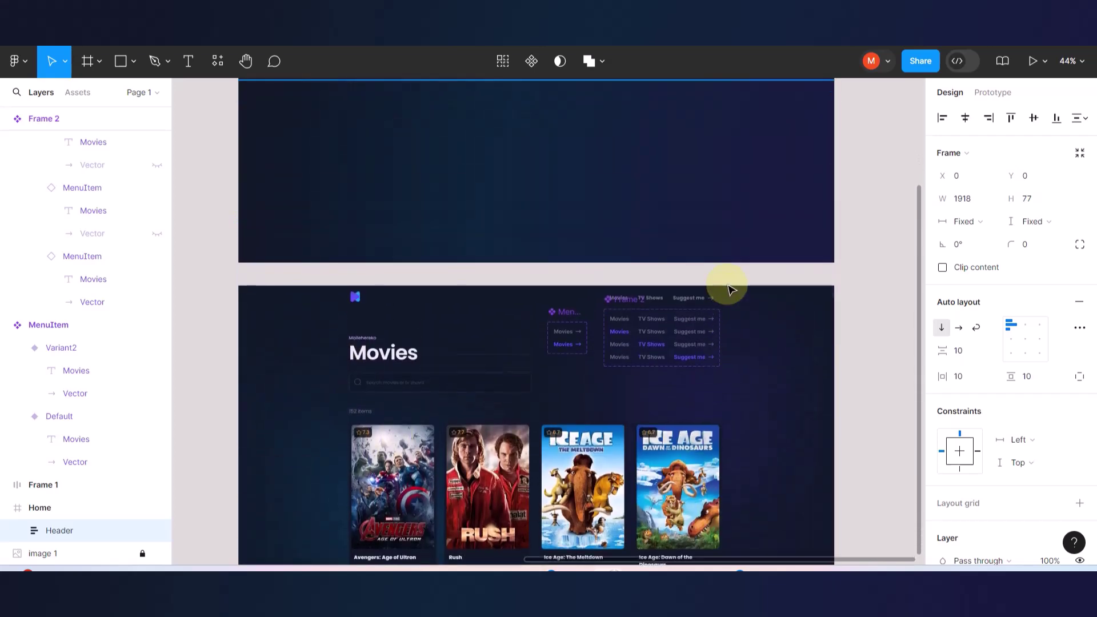
{"action": "left_click", "coordinate": [120, 61]}
{"action": "scroll", "coordinate": [237, 285], "scroll_direction": "up", "scroll_amount": 3}
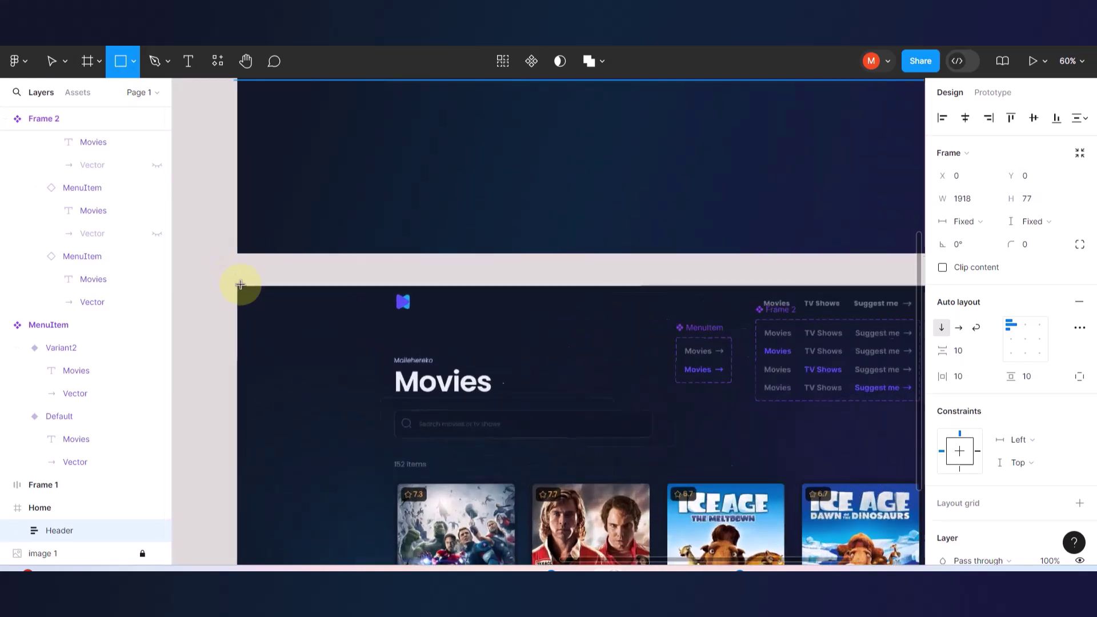
{"action": "left_click_drag", "start_coordinate": [237, 303], "coordinate": [413, 322]}
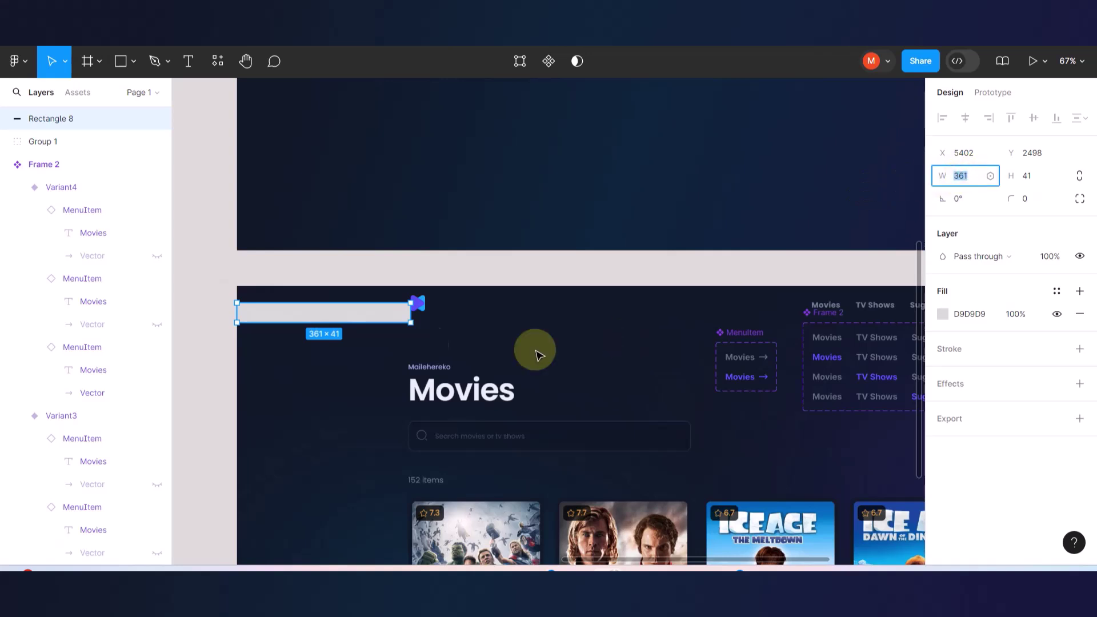
{"action": "key", "text": "Delete"}
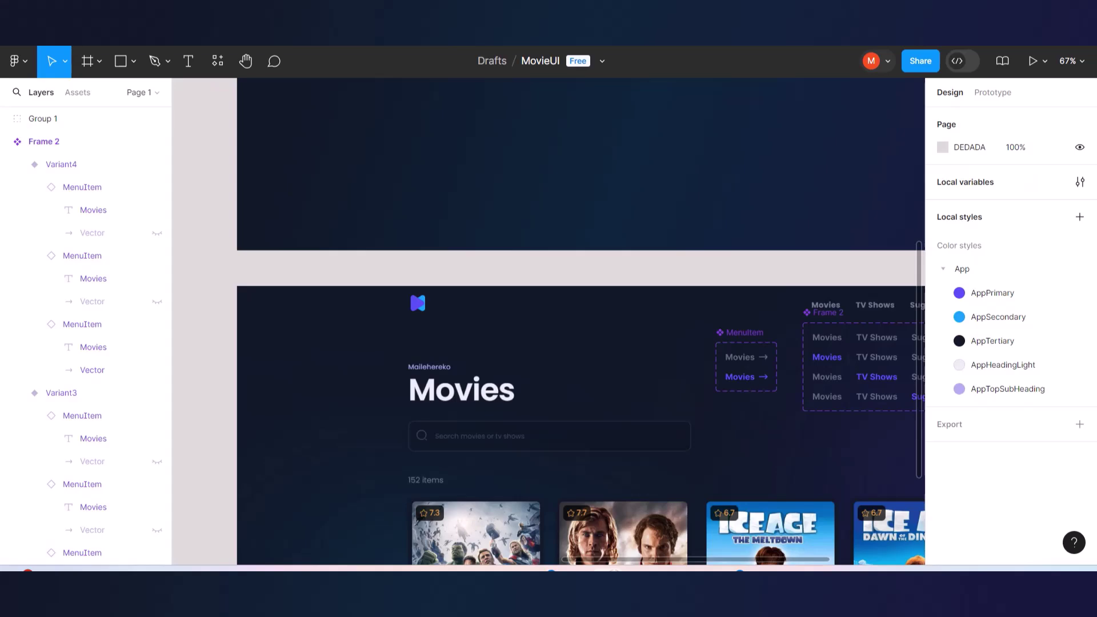
- Switch to the live movie site in Chrome and reopen the developer tools on the page
{"action": "left_click", "coordinate": [258, 8]}
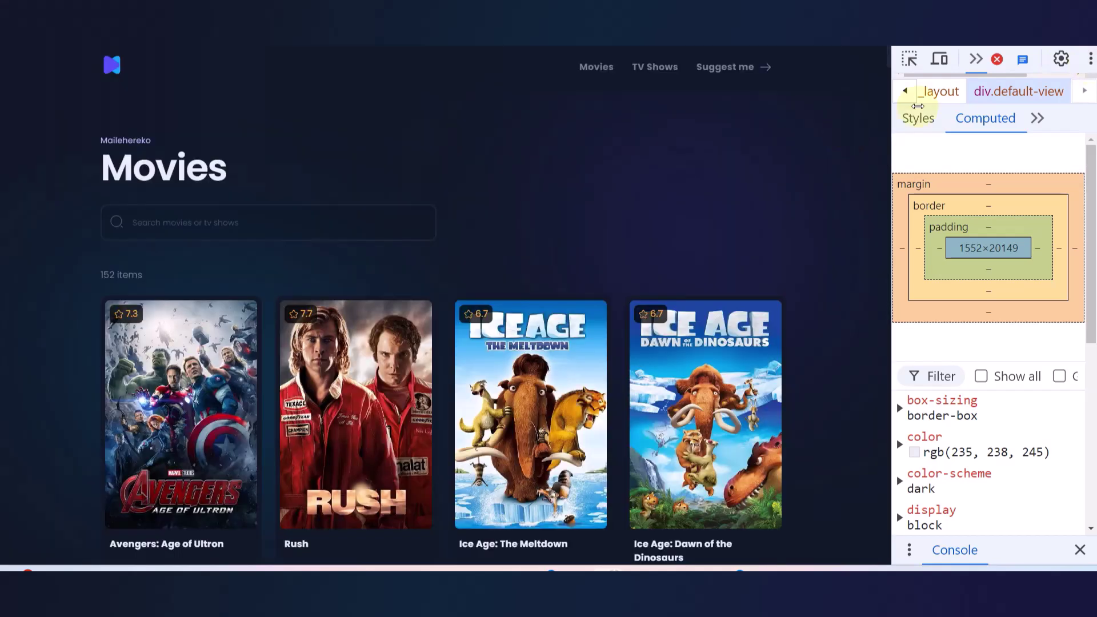
{"action": "left_click_drag", "start_coordinate": [891, 80], "coordinate": [765, 92]}
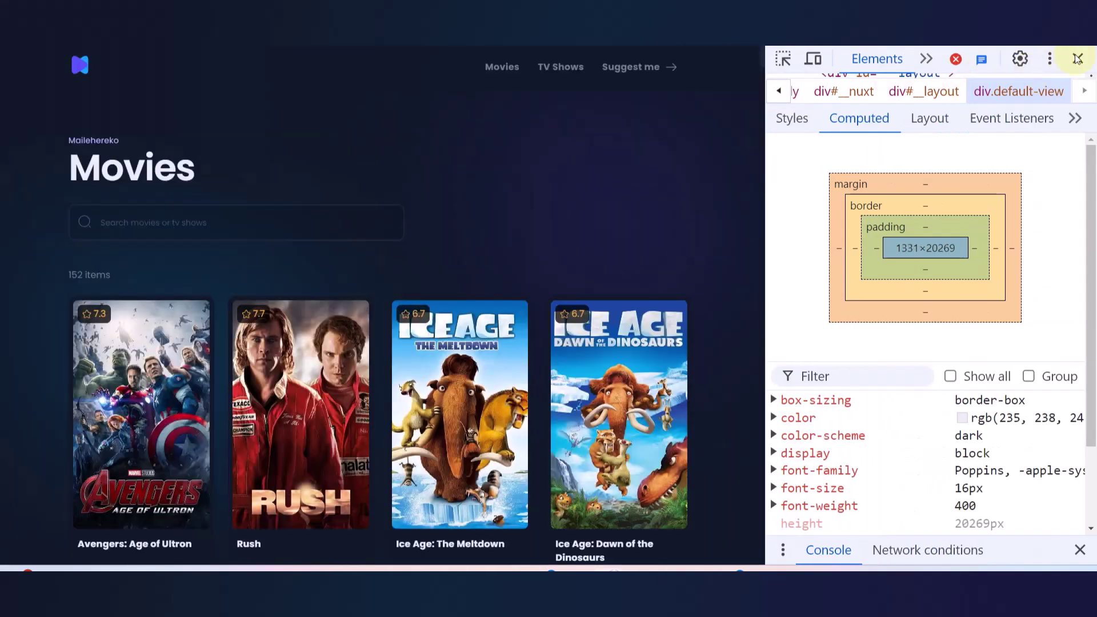
{"action": "left_click", "coordinate": [1077, 58]}
{"action": "right_click", "coordinate": [742, 121]}
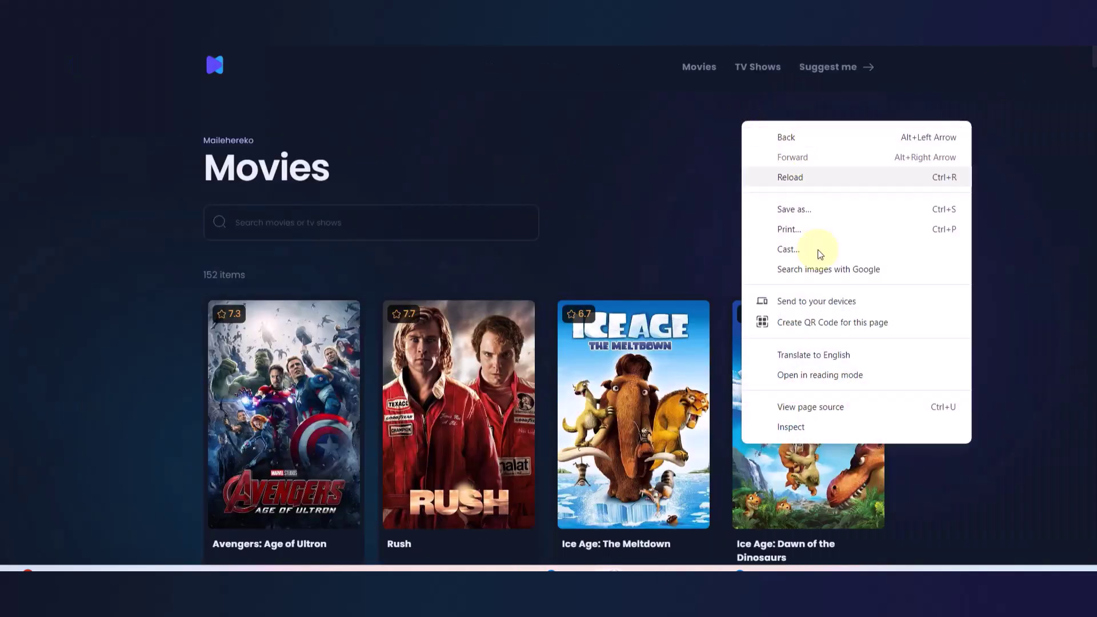
{"action": "left_click", "coordinate": [804, 432]}
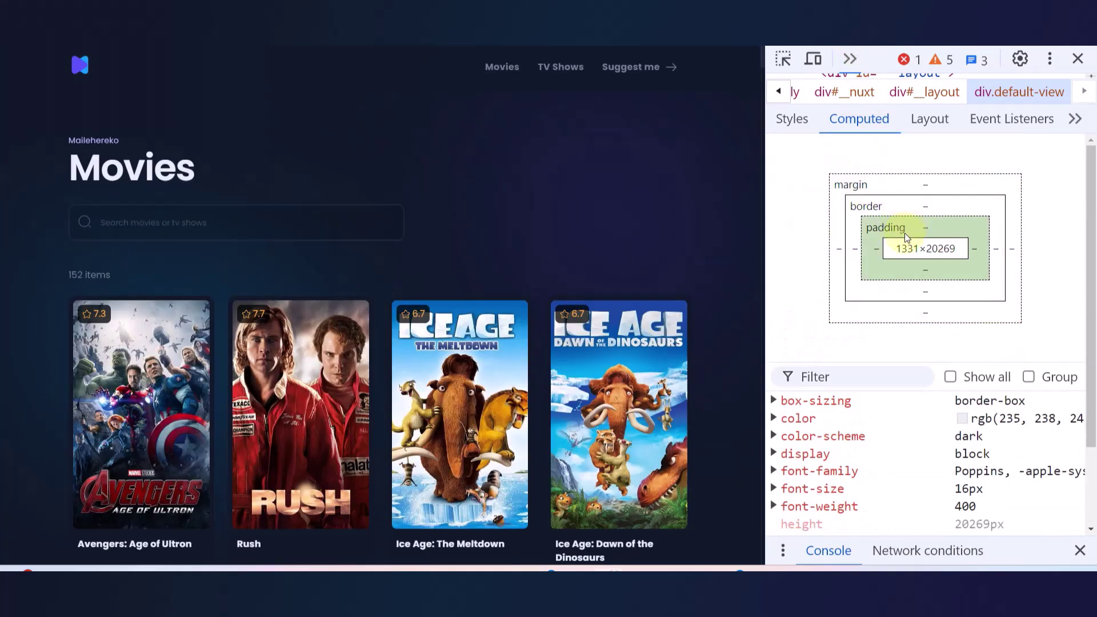
- Inspect the live site's navbar container element and view its padding in the computed box model
{"action": "left_click", "coordinate": [784, 119]}
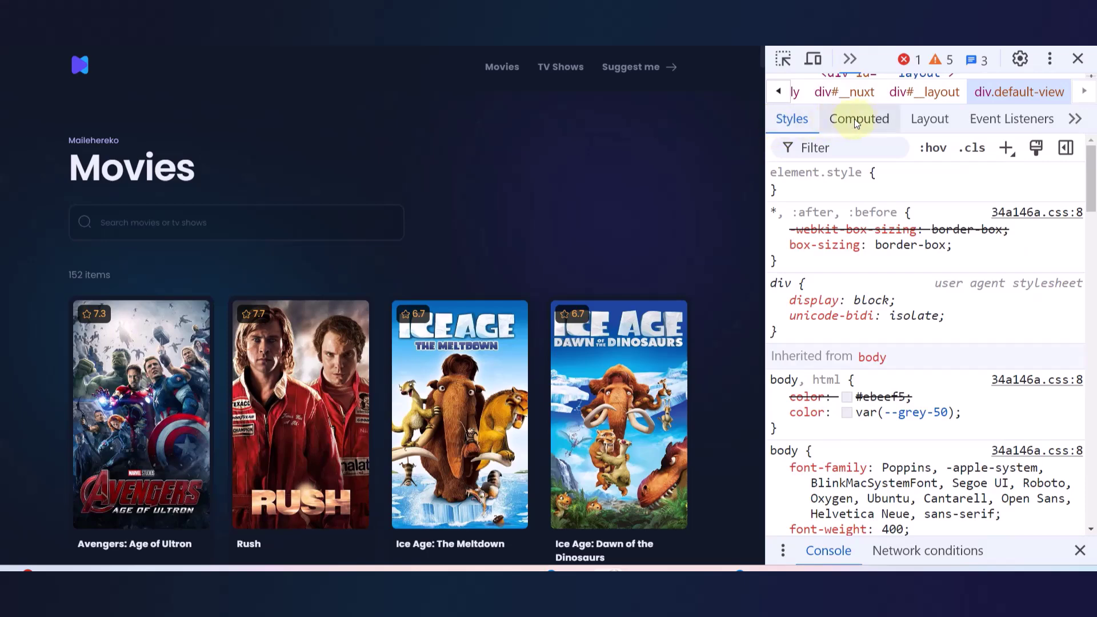
{"action": "left_click", "coordinate": [857, 121]}
{"action": "left_click", "coordinate": [909, 120]}
{"action": "left_click", "coordinate": [873, 118]}
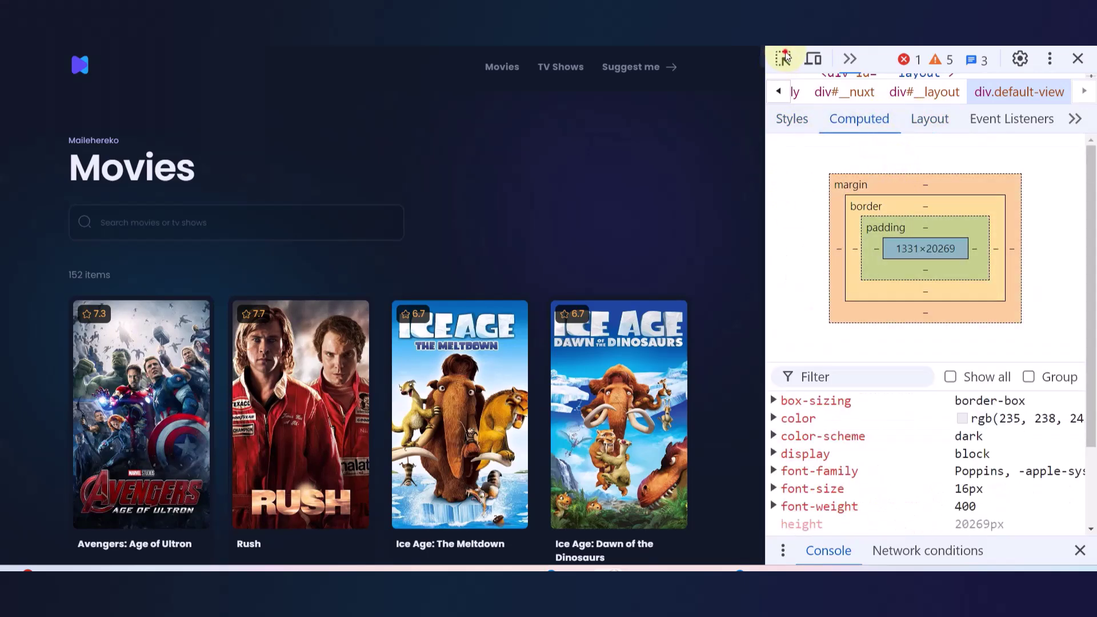
{"action": "left_click", "coordinate": [784, 57]}
{"action": "left_click", "coordinate": [749, 133]}
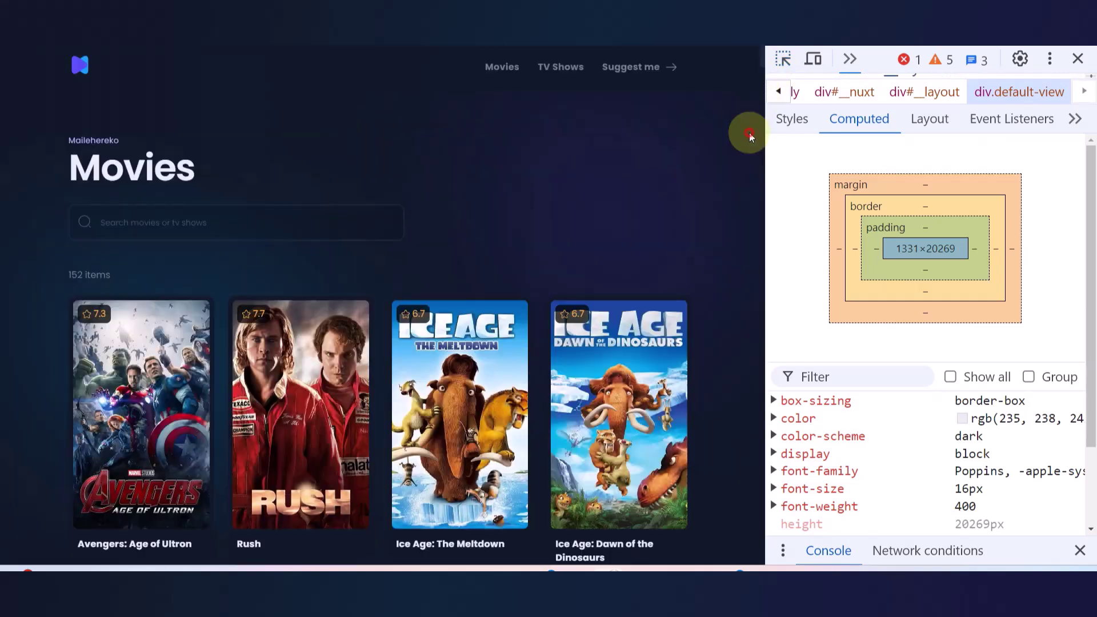
{"action": "left_click", "coordinate": [783, 58]}
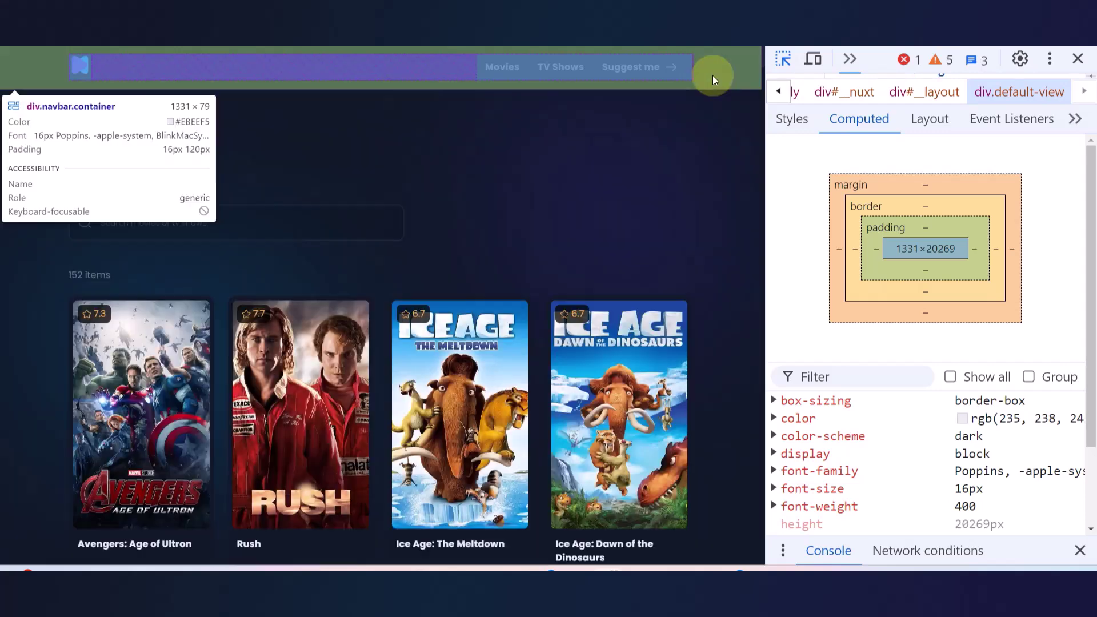
{"action": "left_click", "coordinate": [712, 72]}
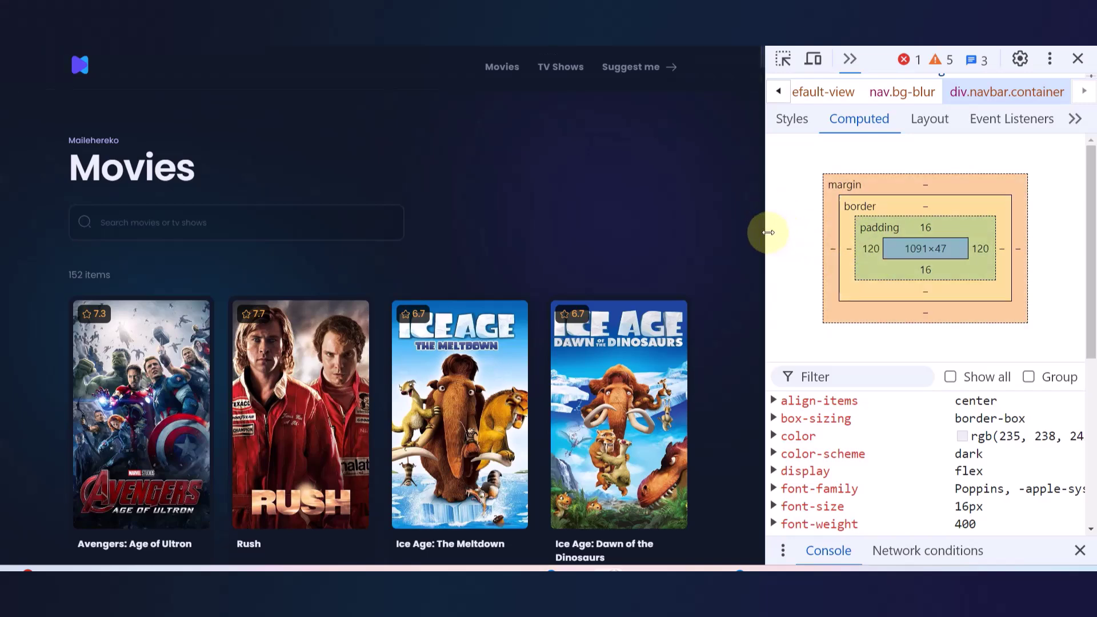
- Check the navbar container's computed padding at narrower and wider page widths, and dock the developer tools below the page
{"action": "left_click_drag", "start_coordinate": [766, 233], "coordinate": [486, 226]}
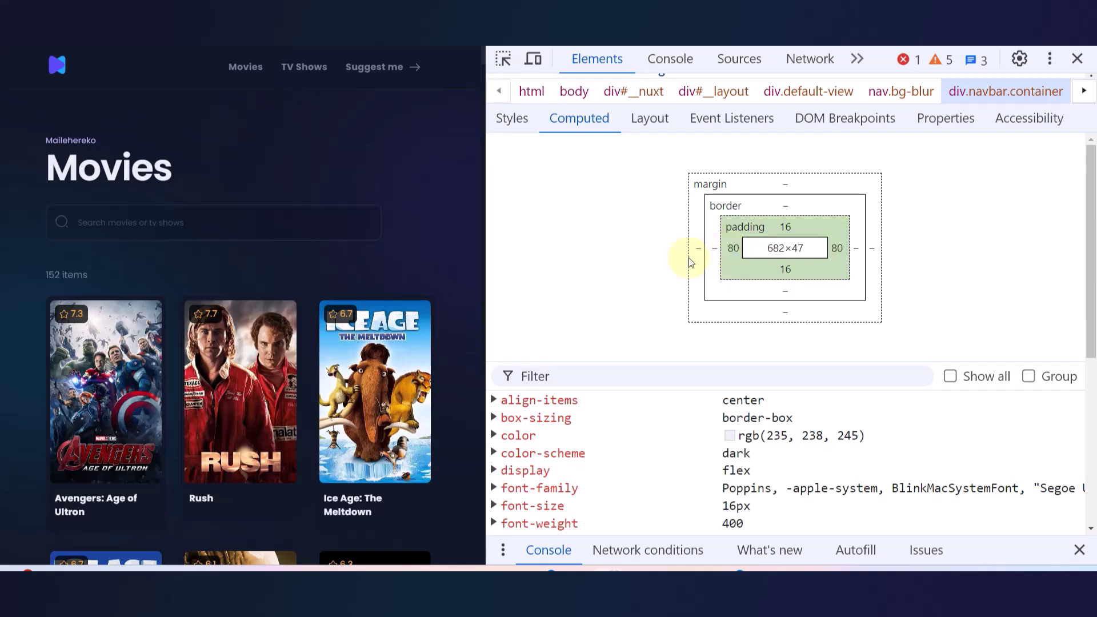
{"action": "left_click_drag", "start_coordinate": [486, 222], "coordinate": [949, 257]}
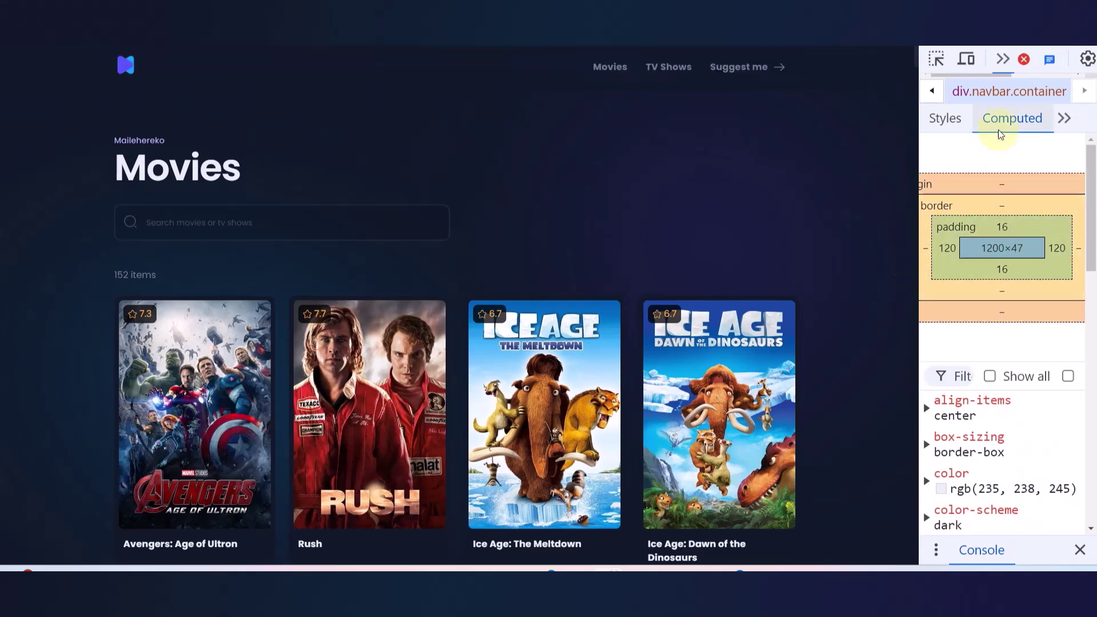
{"action": "left_click_drag", "start_coordinate": [921, 95], "coordinate": [253, 104]}
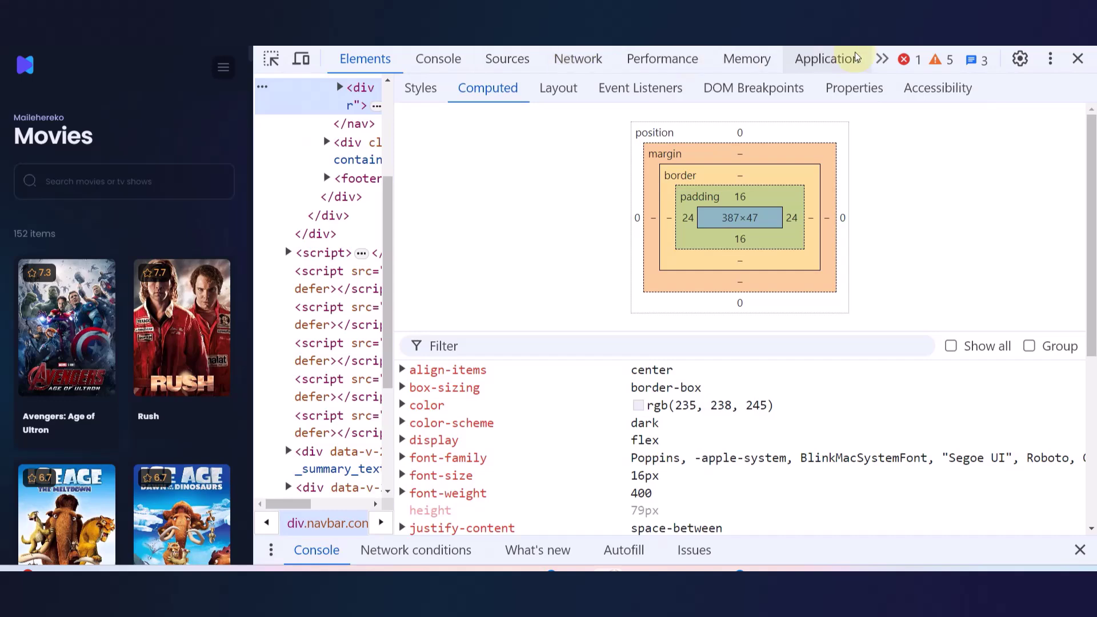
{"action": "left_click", "coordinate": [1052, 59]}
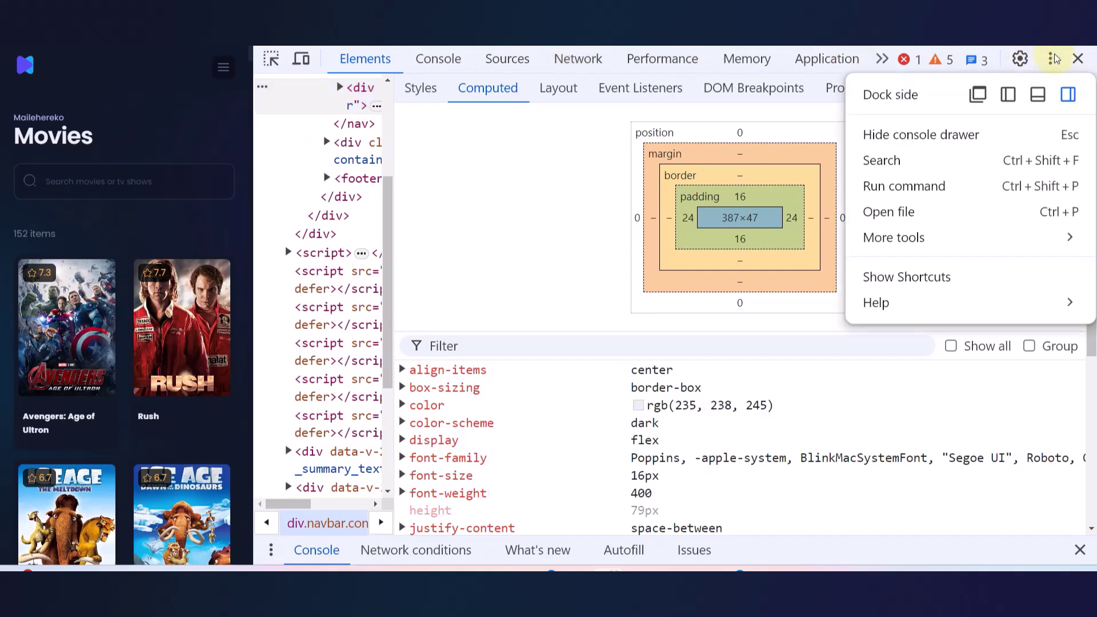
{"action": "left_click", "coordinate": [1039, 94]}
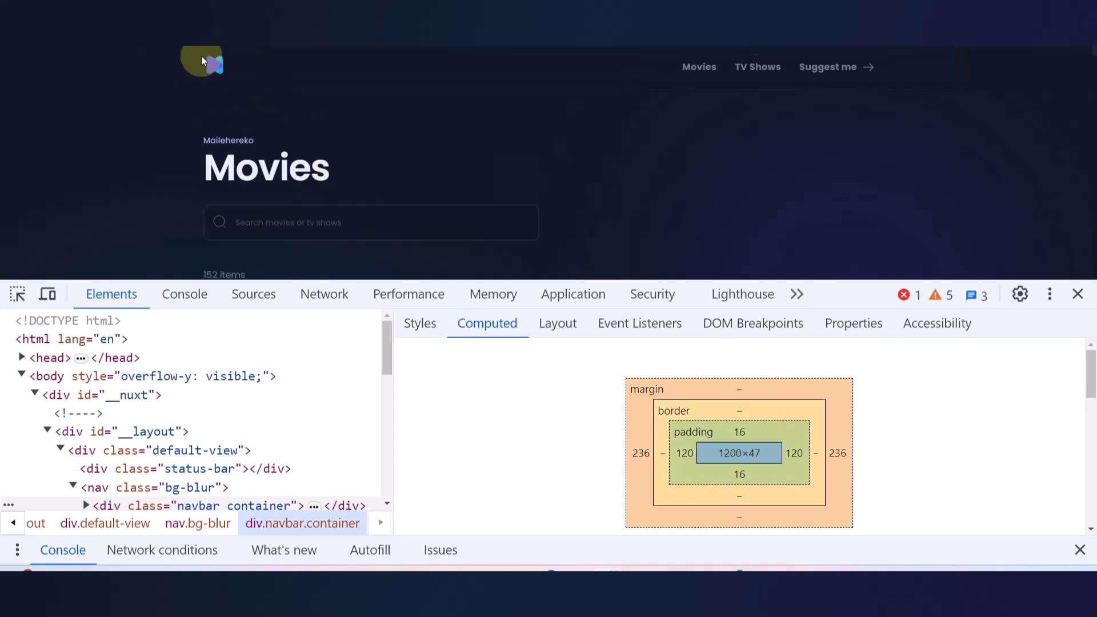
- Inspect the page's default-view container element and view its computed box model
{"action": "scroll", "coordinate": [624, 184], "scroll_direction": "down", "scroll_amount": 5}
{"action": "scroll", "coordinate": [621, 181], "scroll_direction": "down", "scroll_amount": 3}
{"action": "scroll", "coordinate": [622, 182], "scroll_direction": "up", "scroll_amount": 8}
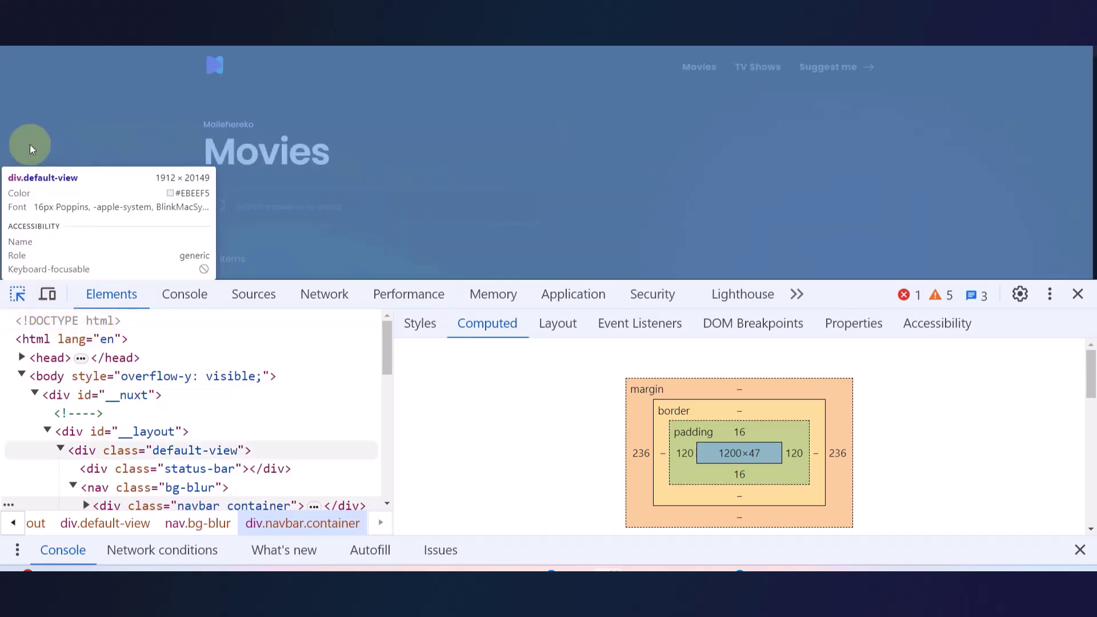
{"action": "left_click", "coordinate": [29, 145]}
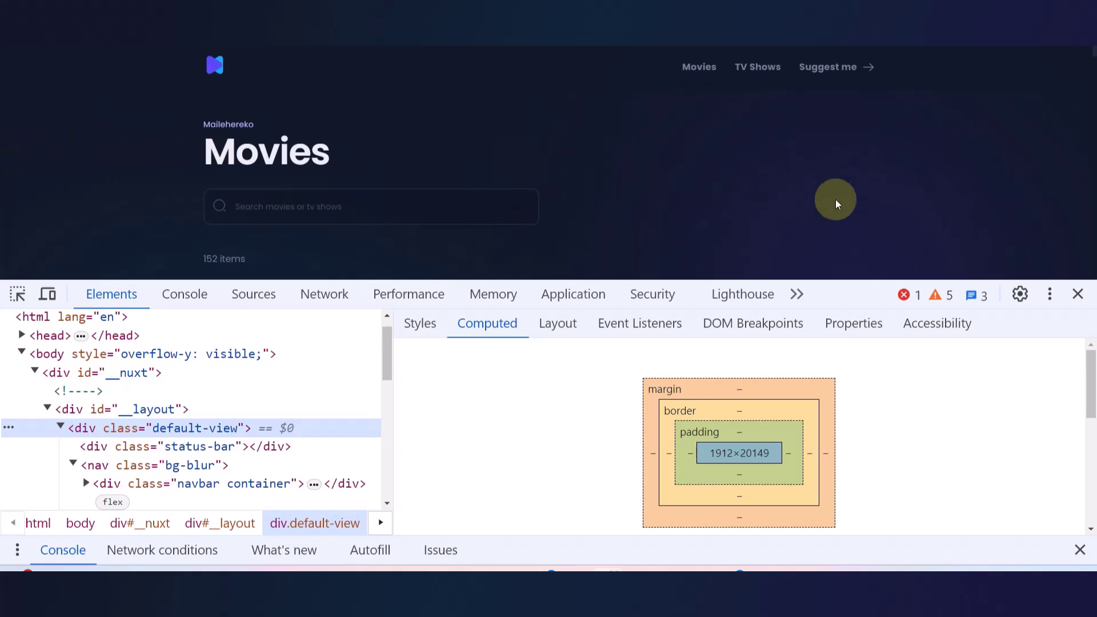
- Restore the maximized browser window to a smaller floating size with the developer tools still open
{"action": "right_click", "coordinate": [871, 195]}
{"action": "left_click", "coordinate": [972, 165]}
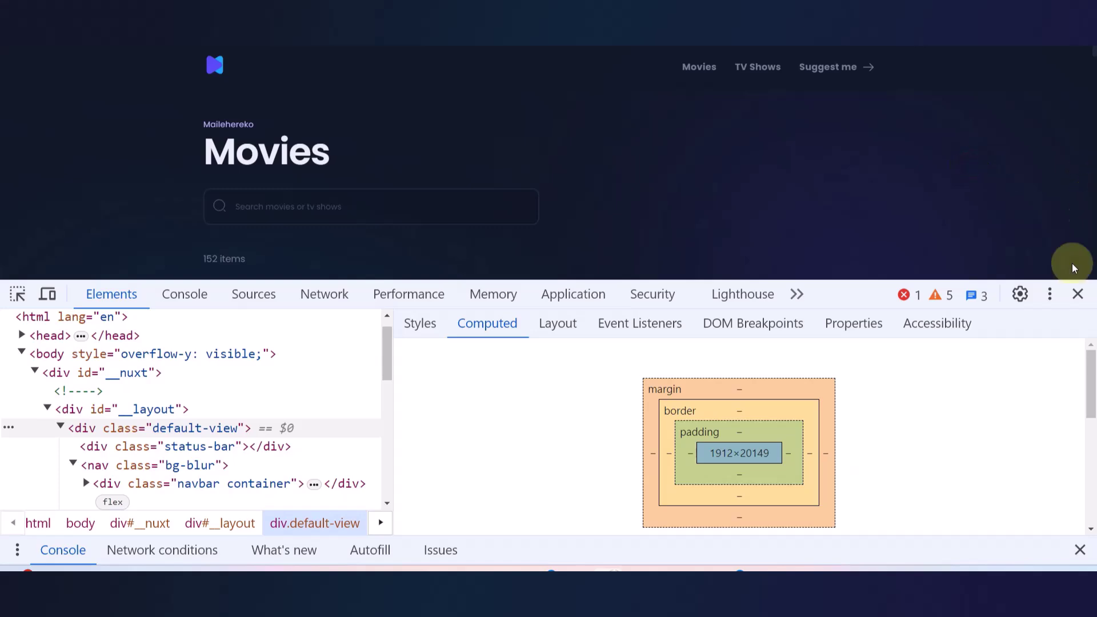
{"action": "key", "text": "super+Down"}
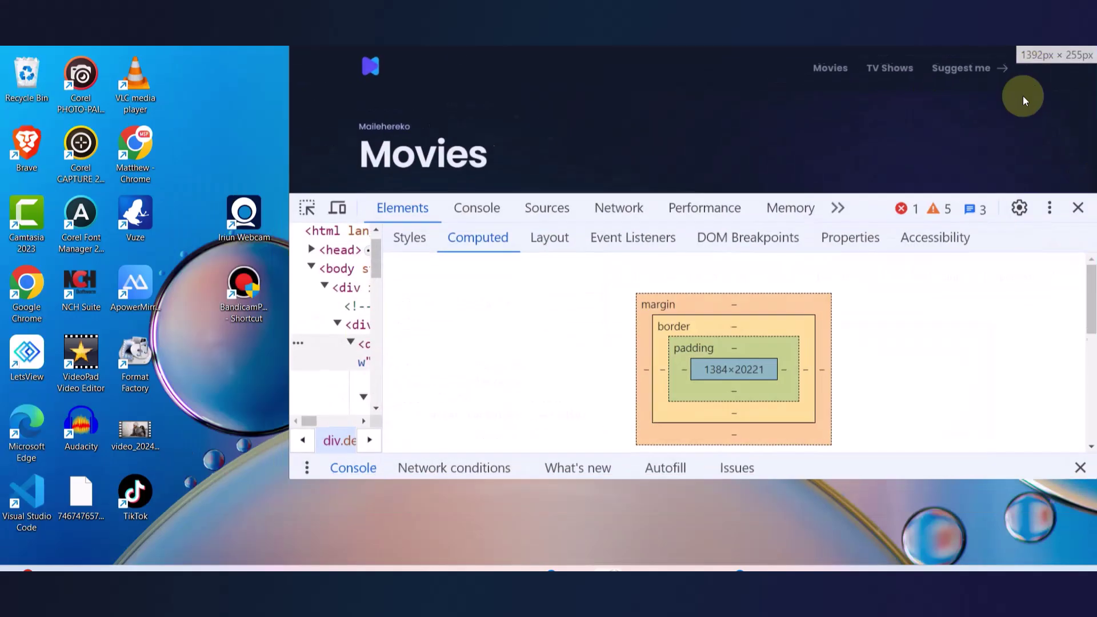
- Check the default-view container's computed size at wider window widths up to maximized, and shrink the docked developer tools to reveal the page
{"action": "left_click_drag", "start_coordinate": [307, 114], "coordinate": [200, 124]}
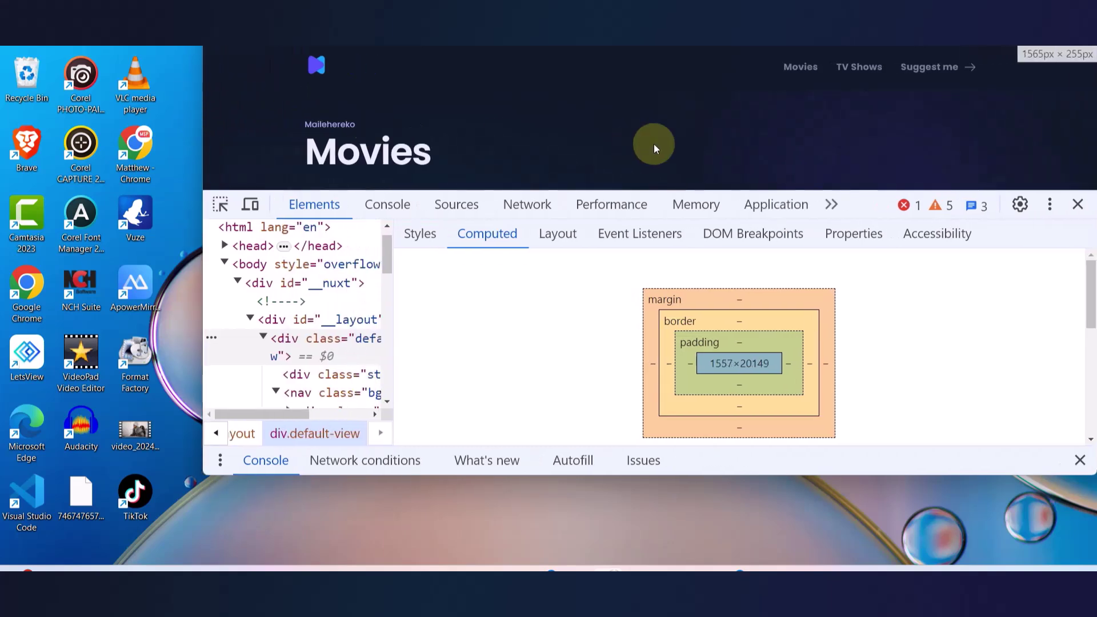
{"action": "left_click_drag", "start_coordinate": [1035, 30], "coordinate": [962, 52]}
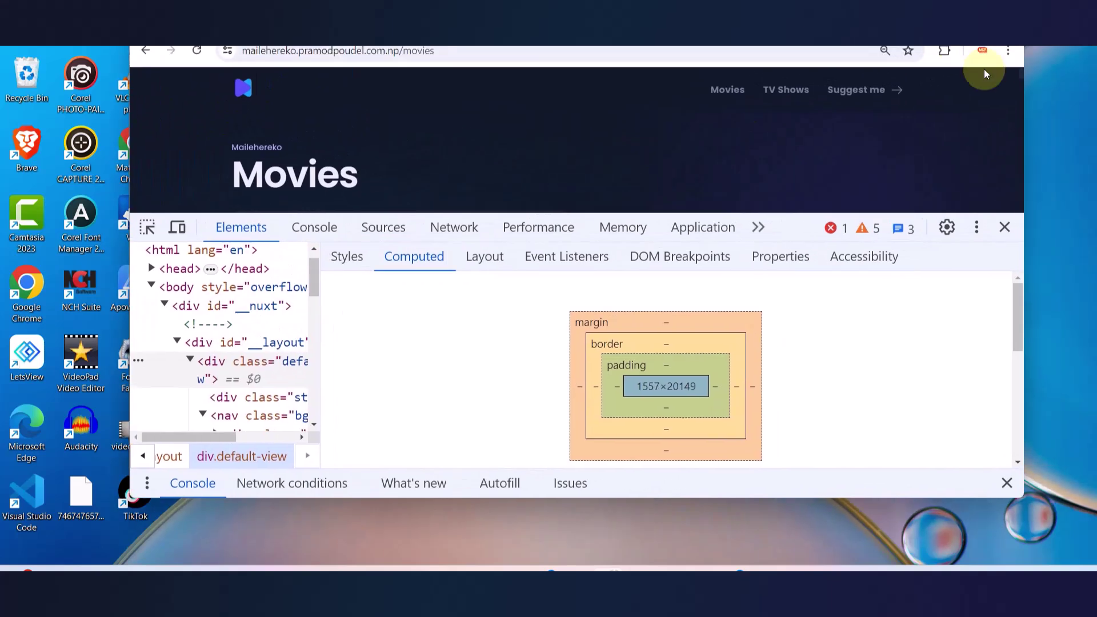
{"action": "left_click_drag", "start_coordinate": [1026, 119], "coordinate": [1025, 152]}
{"action": "key", "text": "super+Up"}
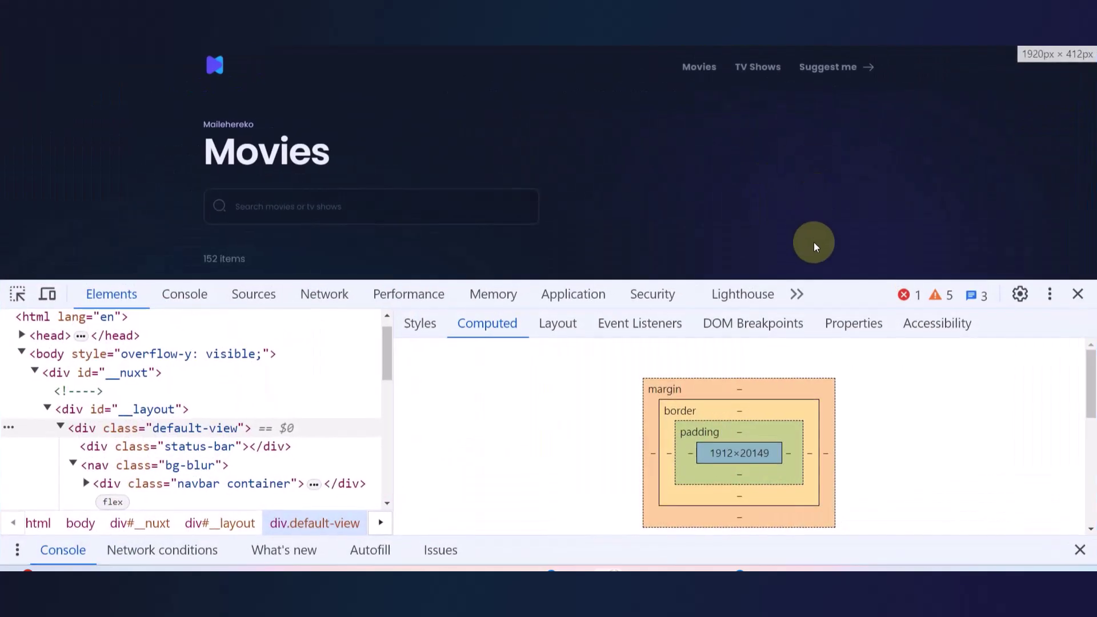
{"action": "left_click_drag", "start_coordinate": [840, 278], "coordinate": [840, 474]}
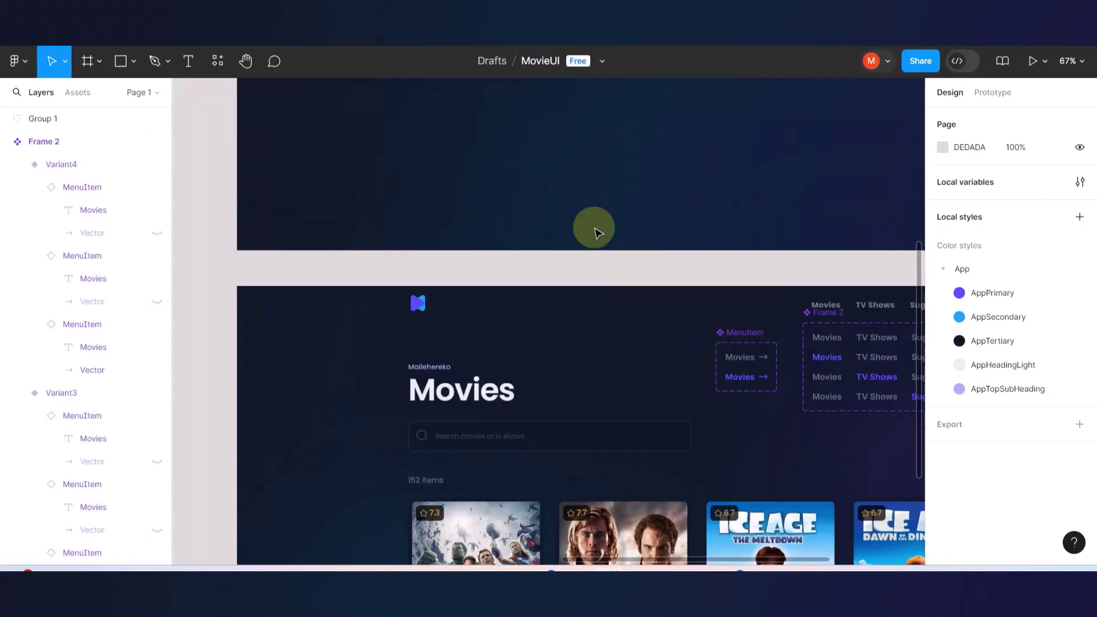
- Switch to the MovieUI design in Figma and set the horizontal padding of the Home frame's Header to 360
{"action": "scroll", "coordinate": [593, 228], "scroll_direction": "up", "scroll_amount": 5}
{"action": "scroll", "coordinate": [594, 230], "scroll_direction": "down", "scroll_amount": 10}
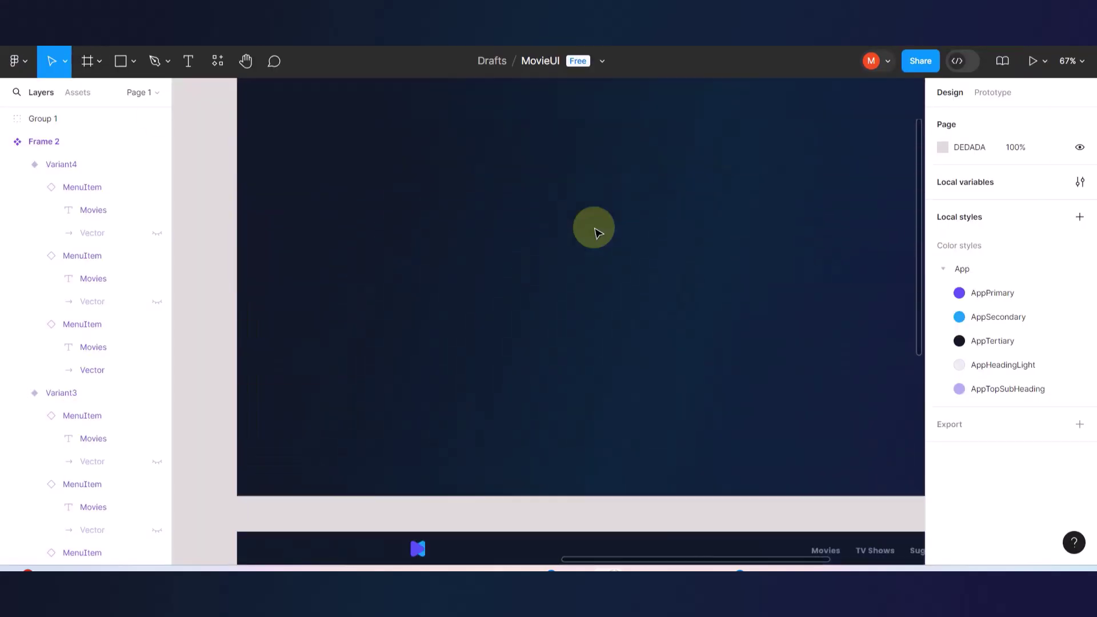
{"action": "scroll", "coordinate": [376, 343], "scroll_direction": "down", "scroll_amount": 2}
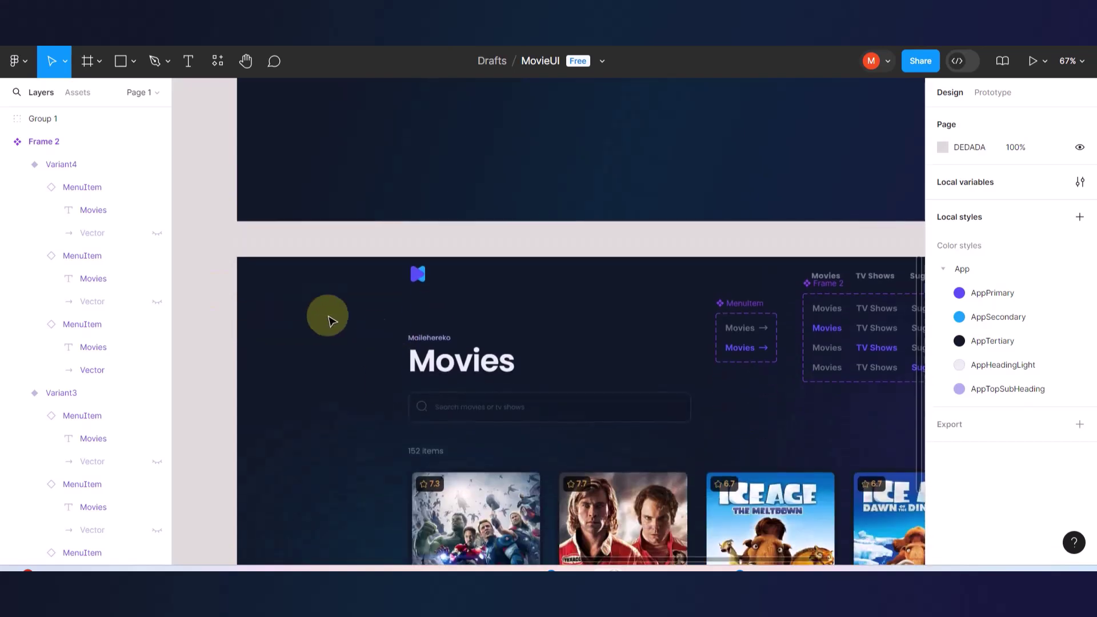
{"action": "scroll", "coordinate": [394, 282], "scroll_direction": "up", "scroll_amount": 4}
{"action": "scroll", "coordinate": [399, 286], "scroll_direction": "up", "scroll_amount": 5}
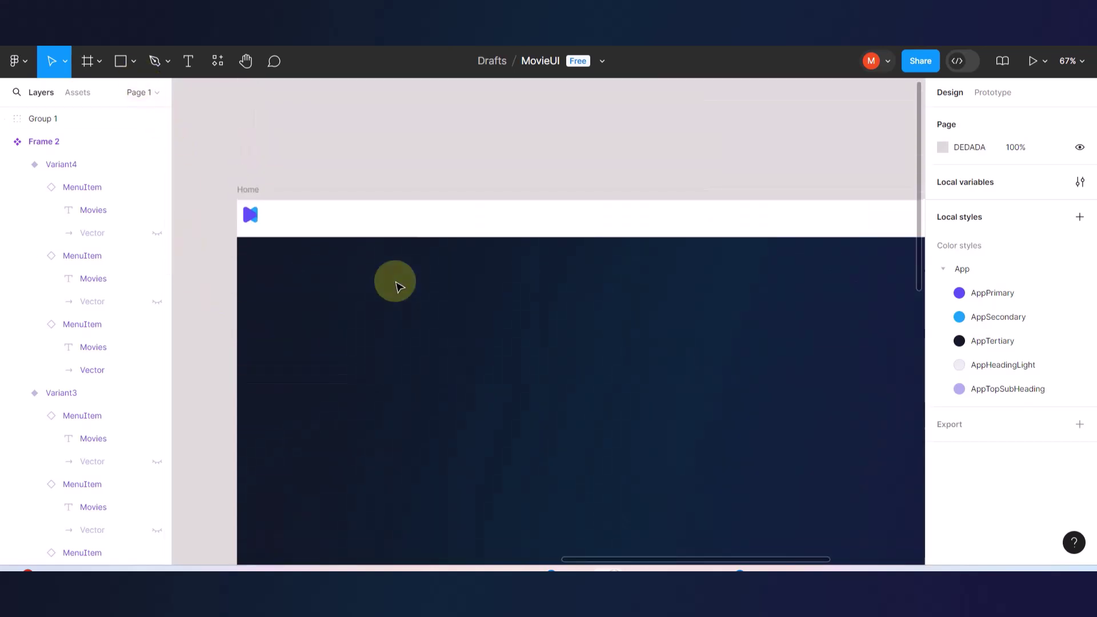
{"action": "scroll", "coordinate": [398, 286], "scroll_direction": "right", "scroll_amount": 2}
{"action": "scroll", "coordinate": [399, 286], "scroll_direction": "down", "scroll_amount": 5}
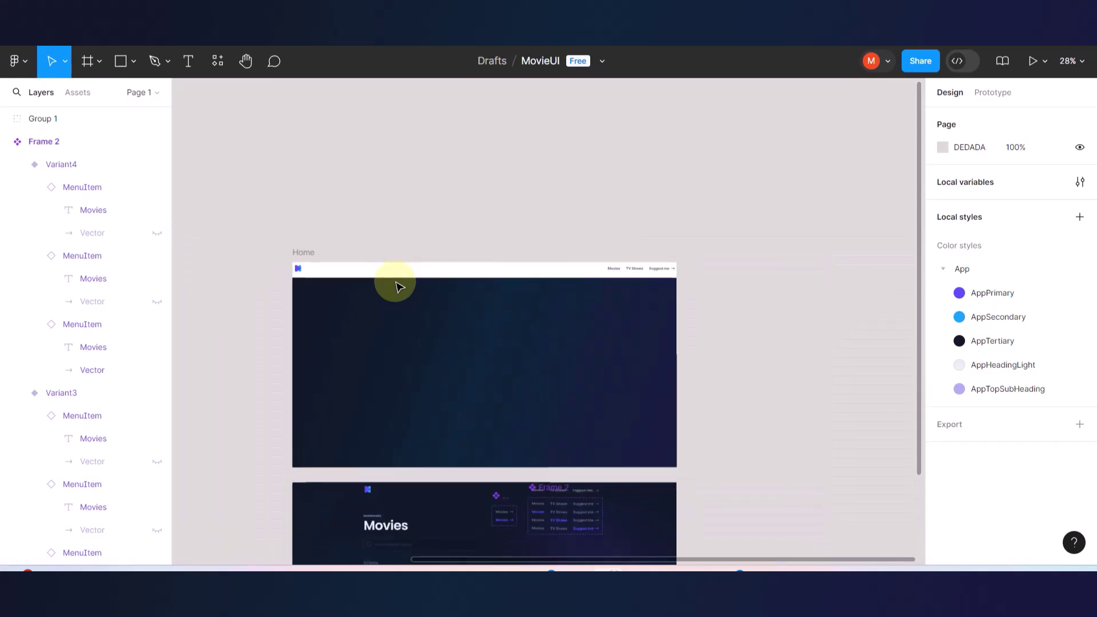
{"action": "left_click", "coordinate": [500, 280]}
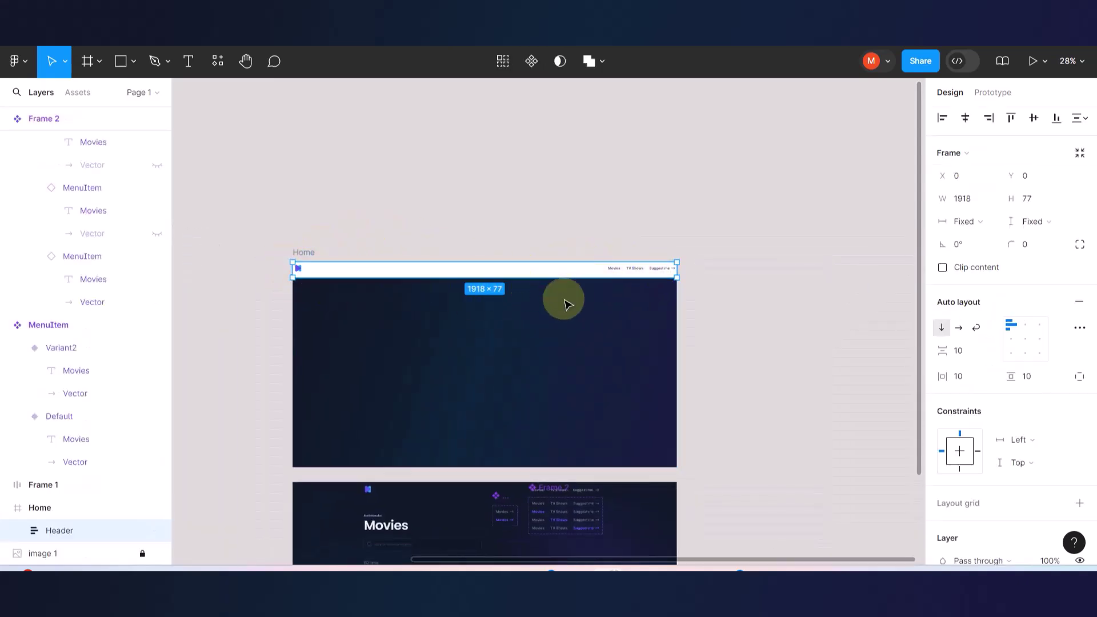
{"action": "scroll", "coordinate": [566, 300], "scroll_direction": "up", "scroll_amount": 2}
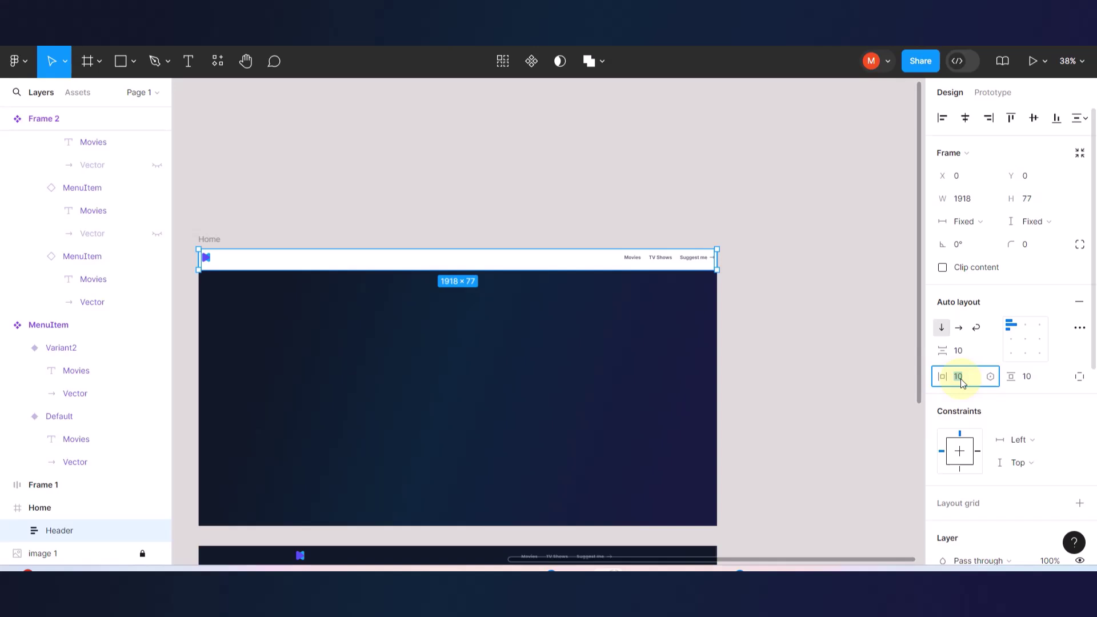
{"action": "key", "text": "Return"}
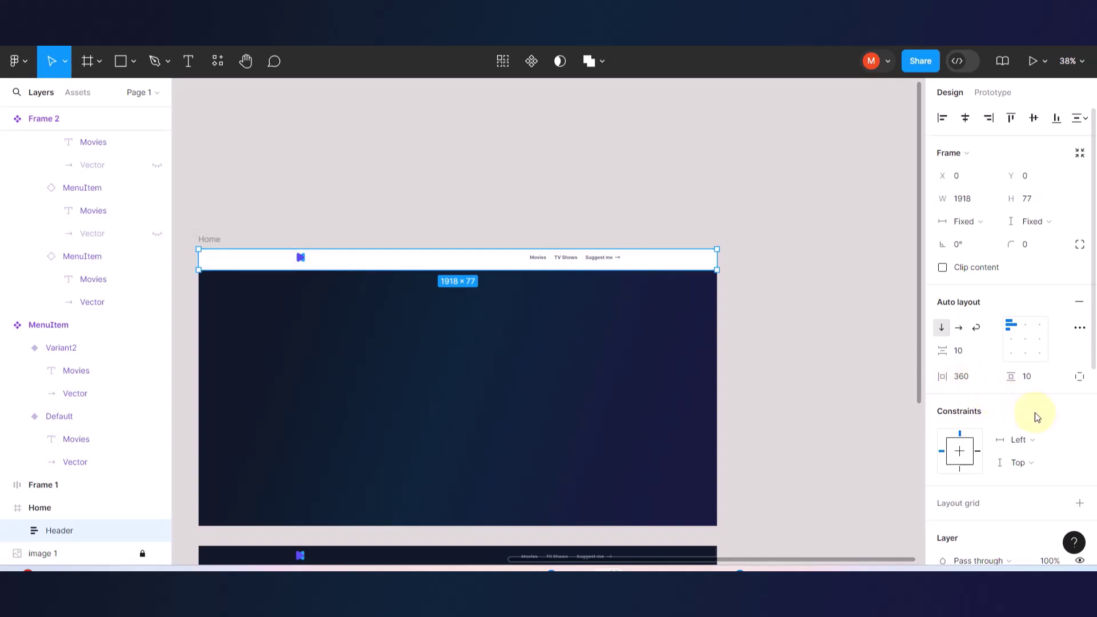
{"action": "left_click", "coordinate": [688, 370]}
- Compare the Header with the reference below it, then close the live site's developer tools in Chrome and capture a screenshot of the poster grid
{"action": "scroll", "coordinate": [290, 226], "scroll_direction": "down", "scroll_amount": 3}
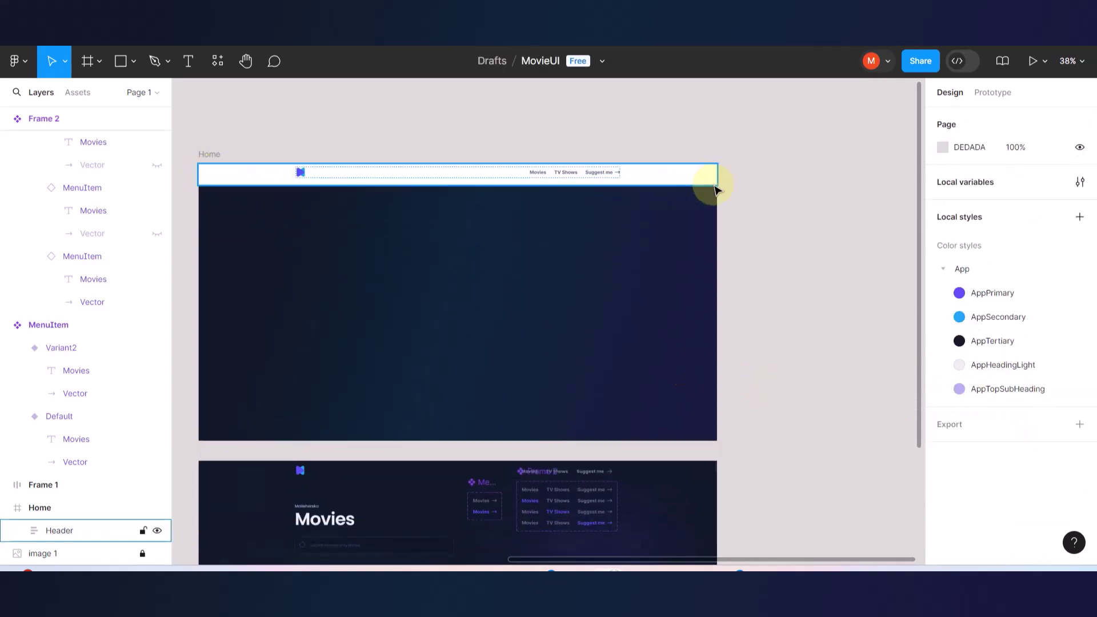
{"action": "scroll", "coordinate": [634, 272], "scroll_direction": "down", "scroll_amount": 2}
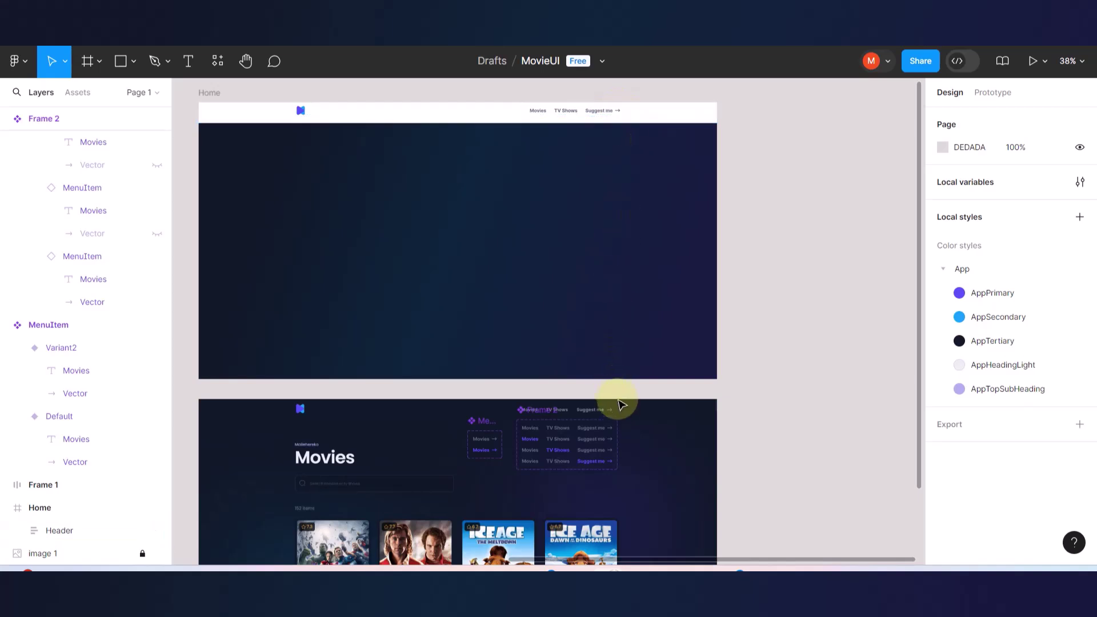
{"action": "scroll", "coordinate": [629, 362], "scroll_direction": "up", "scroll_amount": 5}
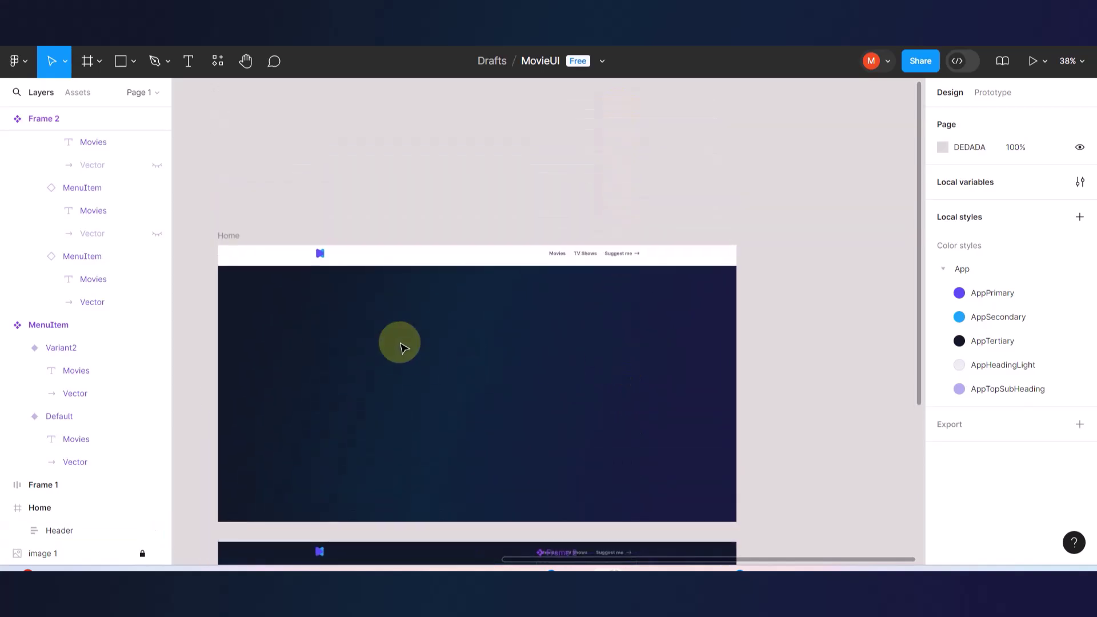
{"action": "scroll", "coordinate": [400, 343], "scroll_direction": "up", "scroll_amount": 3}
{"action": "scroll", "coordinate": [400, 342], "scroll_direction": "down", "scroll_amount": 4}
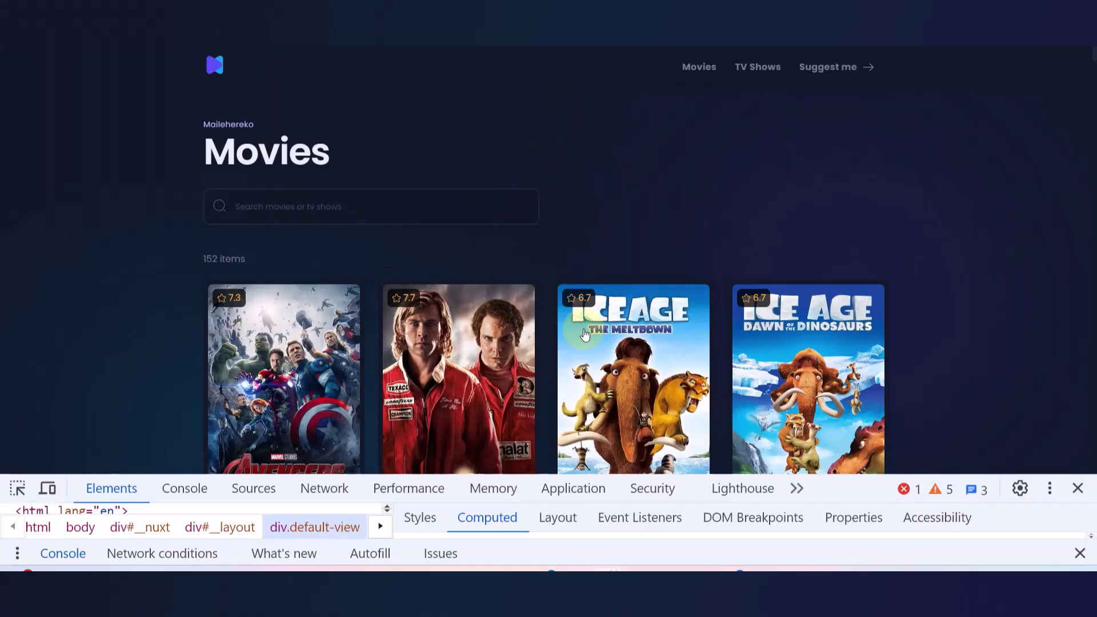
{"action": "scroll", "coordinate": [583, 330], "scroll_direction": "down", "scroll_amount": 3}
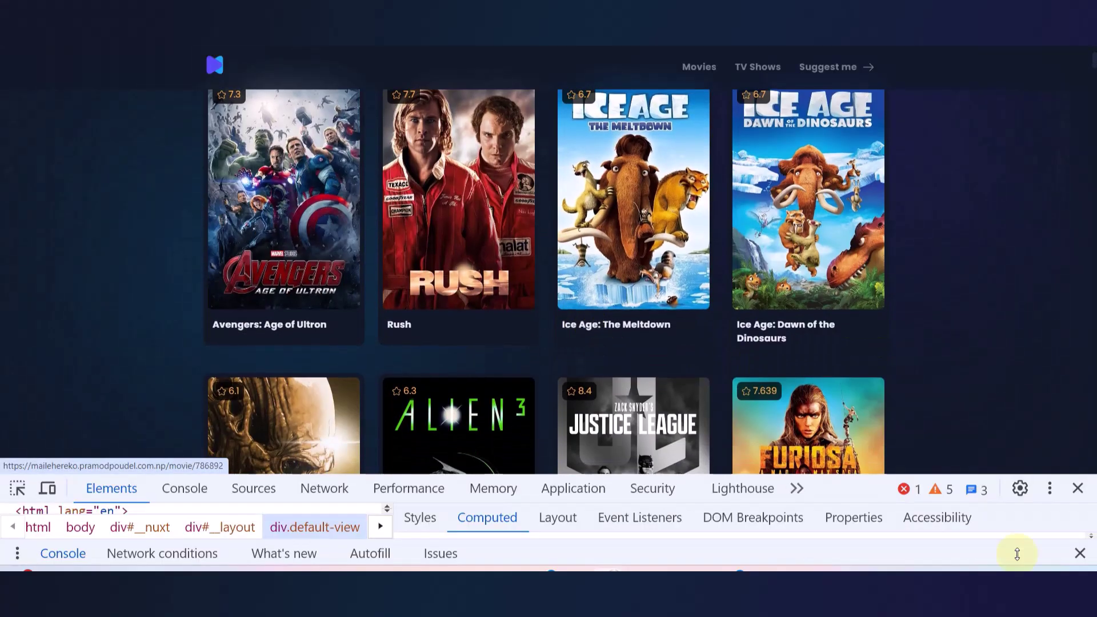
{"action": "left_click", "coordinate": [1078, 488]}
{"action": "scroll", "coordinate": [863, 392], "scroll_direction": "up", "scroll_amount": 1}
{"action": "scroll", "coordinate": [862, 392], "scroll_direction": "down", "scroll_amount": 1}
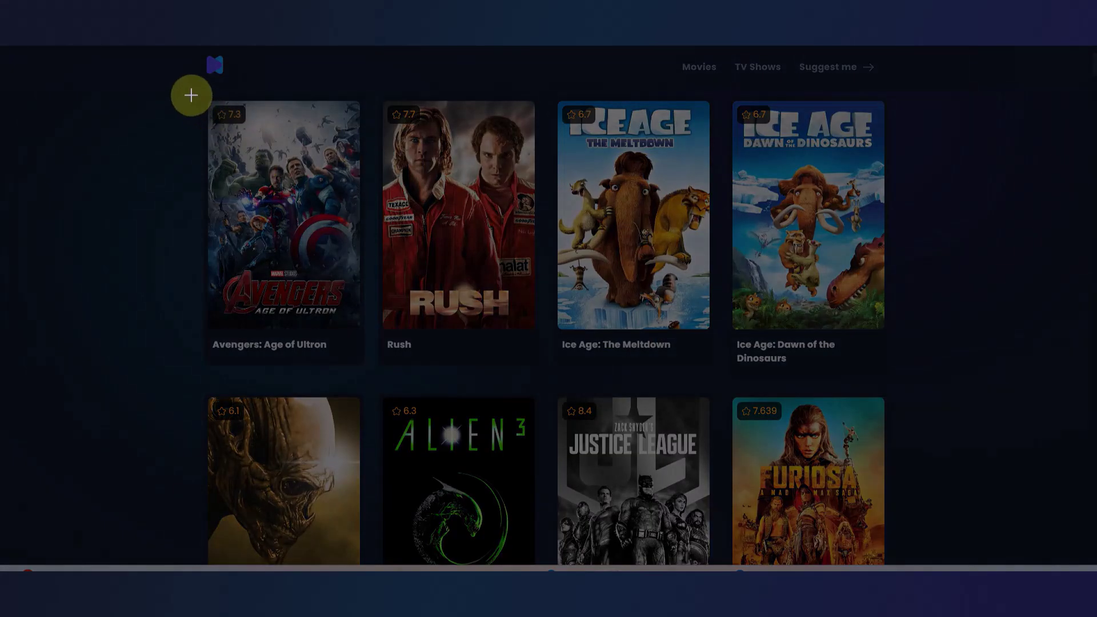
{"action": "left_click_drag", "start_coordinate": [191, 93], "coordinate": [931, 549]}
- Paste the poster grid screenshot into the MovieUI design in Figma and place it over the Home frame just below the Header
{"action": "left_click", "coordinate": [189, 13]}
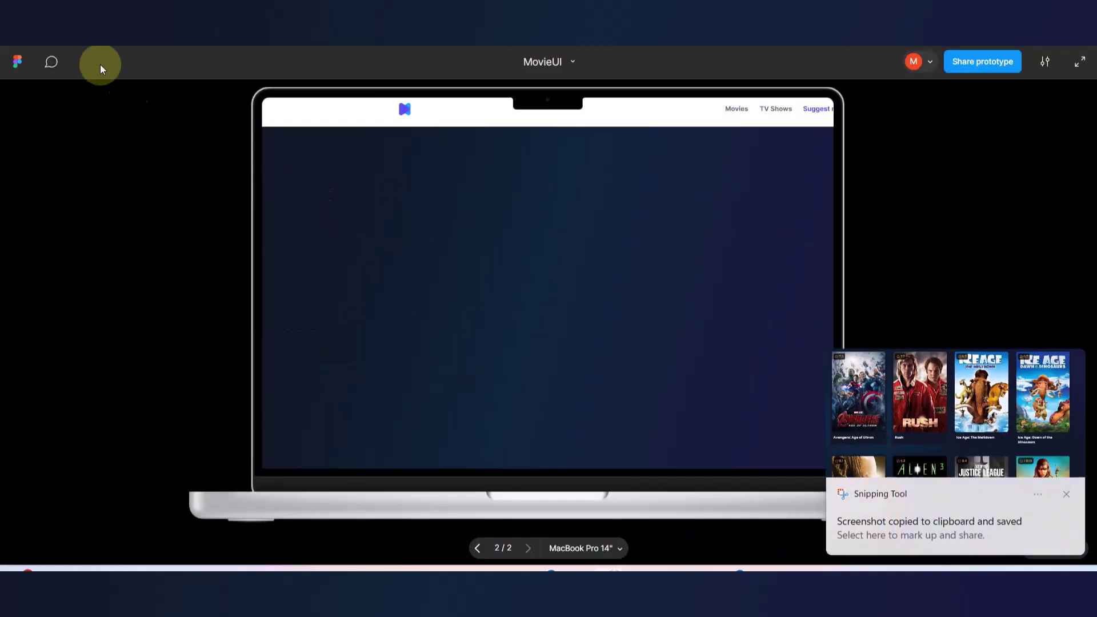
{"action": "left_click", "coordinate": [86, 12]}
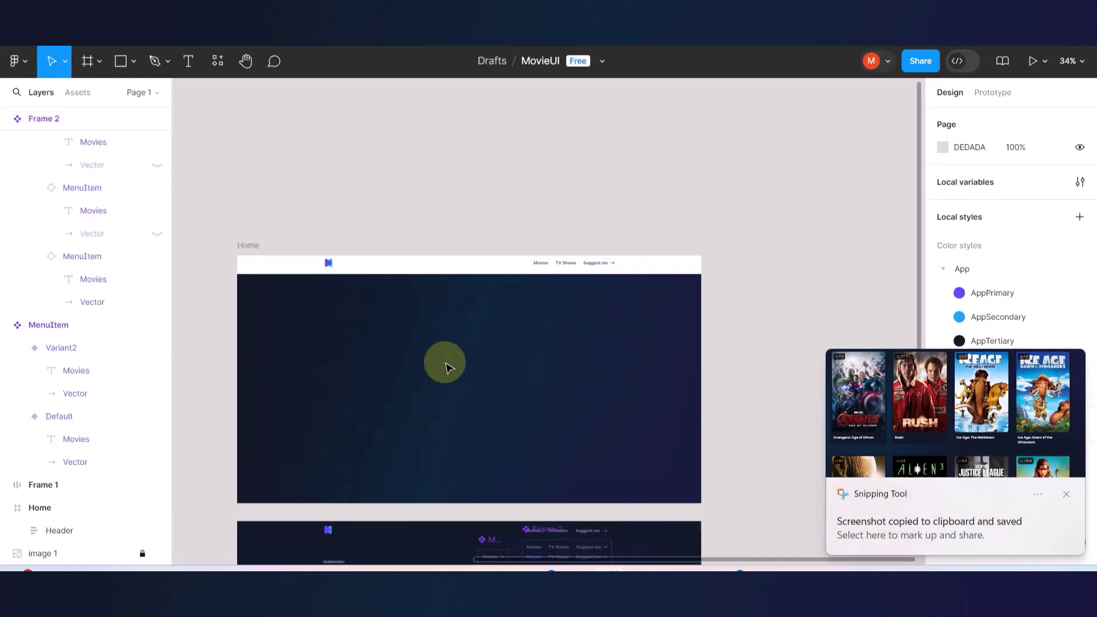
{"action": "left_click", "coordinate": [421, 383]}
{"action": "key", "text": "ctrl+v"}
{"action": "left_click_drag", "start_coordinate": [510, 331], "coordinate": [443, 355]}
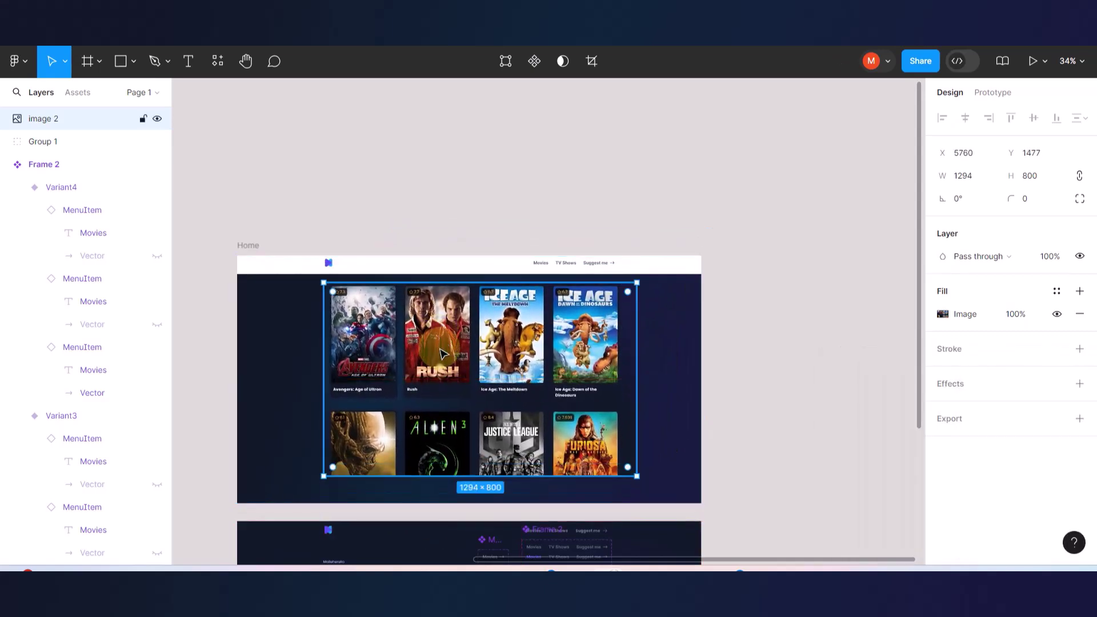
- Nest the image 2 layer inside the Home frame and align the poster grid with the Header's logo at X 360, Y 91
{"action": "left_click", "coordinate": [50, 119]}
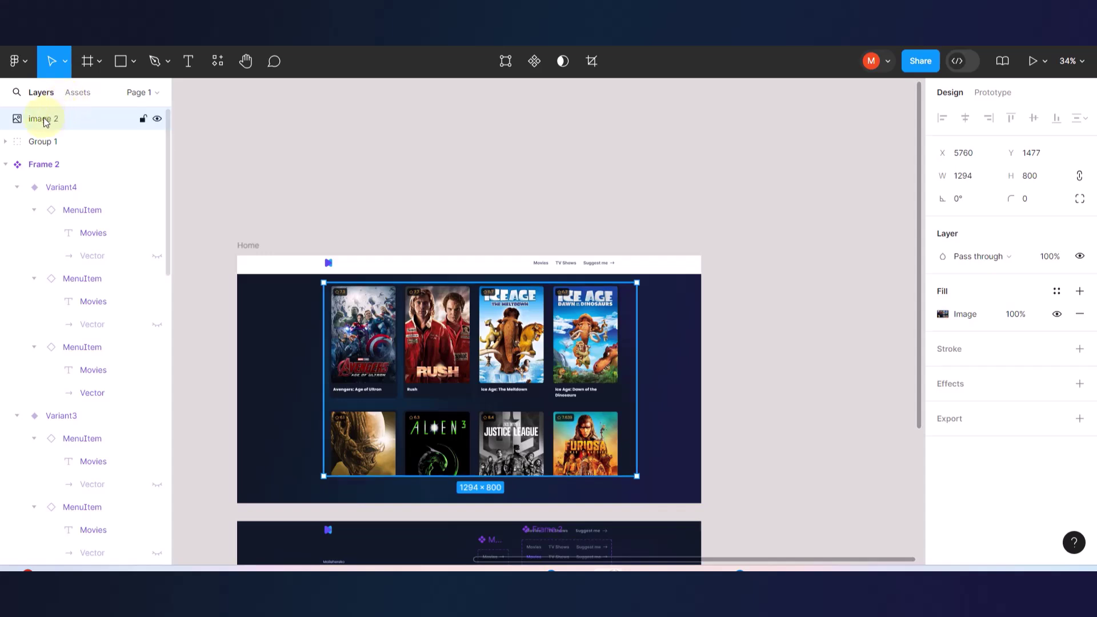
{"action": "left_click", "coordinate": [5, 165]}
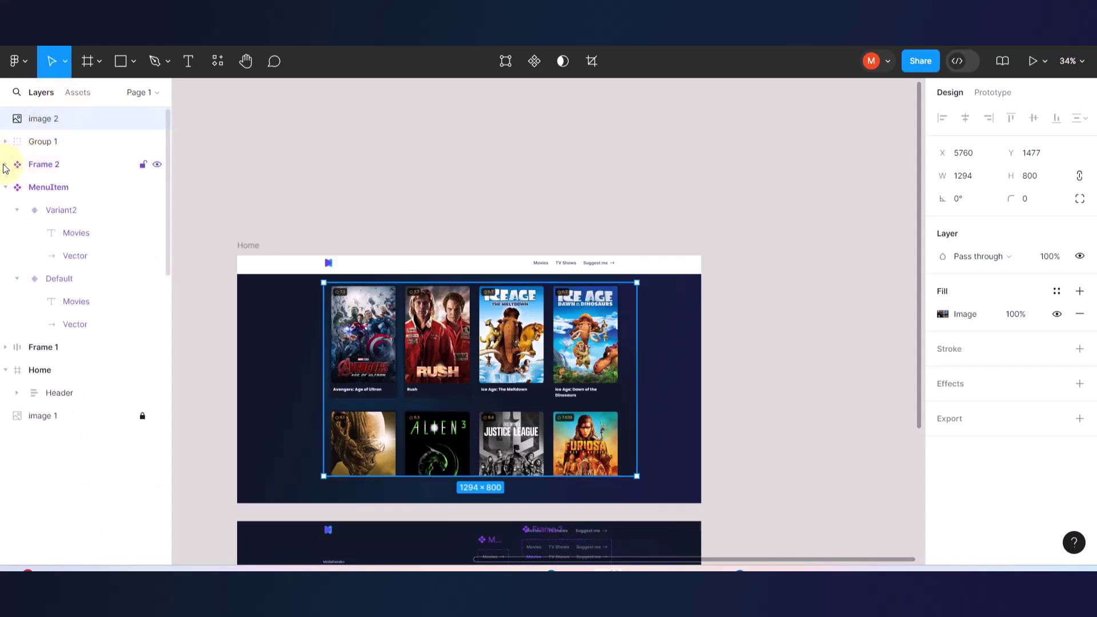
{"action": "left_click", "coordinate": [41, 120]}
{"action": "left_click_drag", "start_coordinate": [41, 121], "coordinate": [42, 371]}
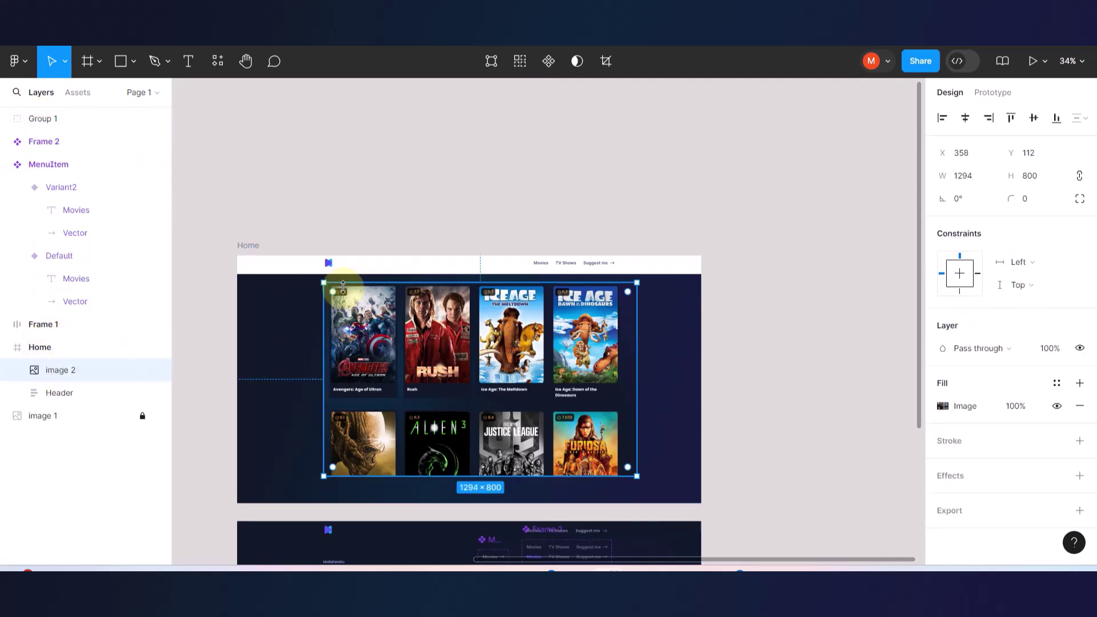
{"action": "scroll", "coordinate": [343, 287], "scroll_direction": "up", "scroll_amount": 5}
{"action": "left_click_drag", "start_coordinate": [342, 287], "coordinate": [412, 250]}
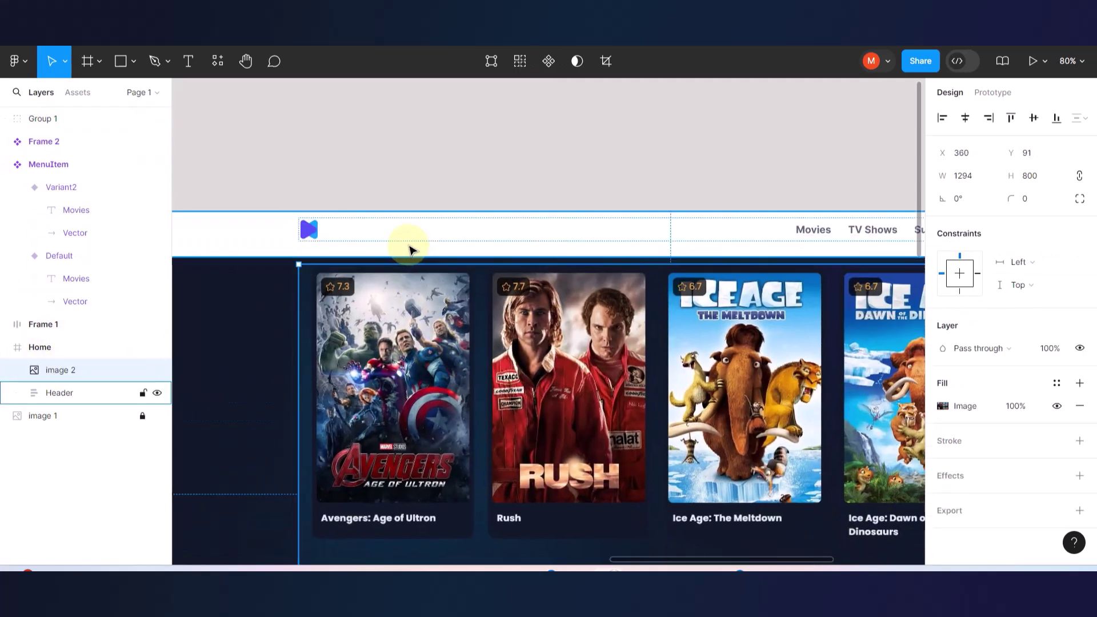
- Bring the Header forward so it sits above image 2 in the Home frame's layer order
{"action": "left_click", "coordinate": [409, 246]}
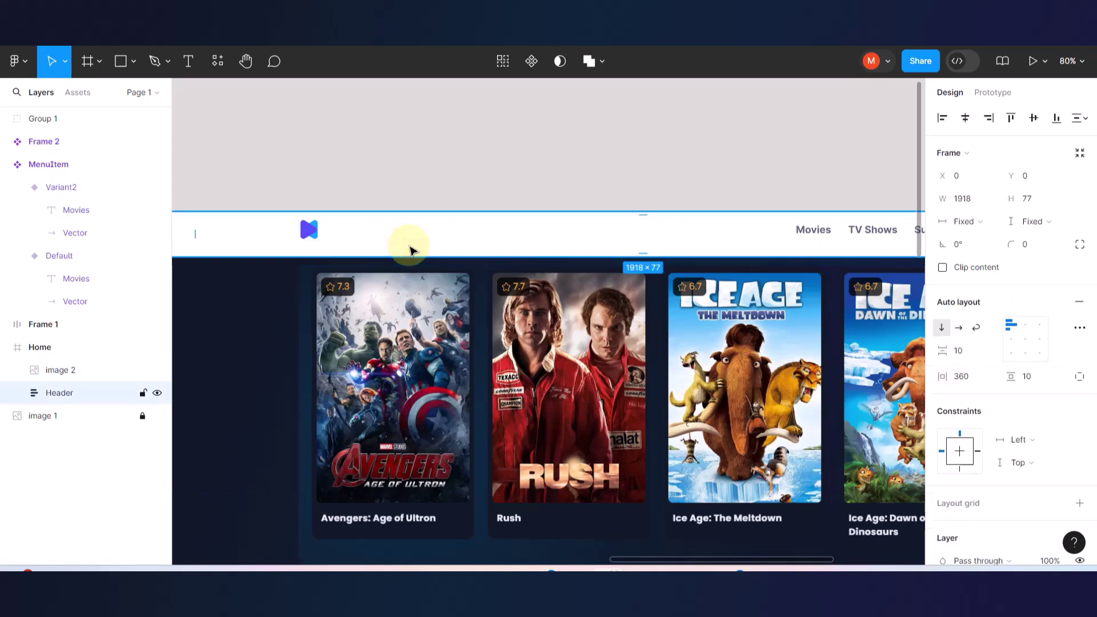
{"action": "key", "text": "ctrl+]"}
{"action": "scroll", "coordinate": [409, 249], "scroll_direction": "down", "scroll_amount": 1}
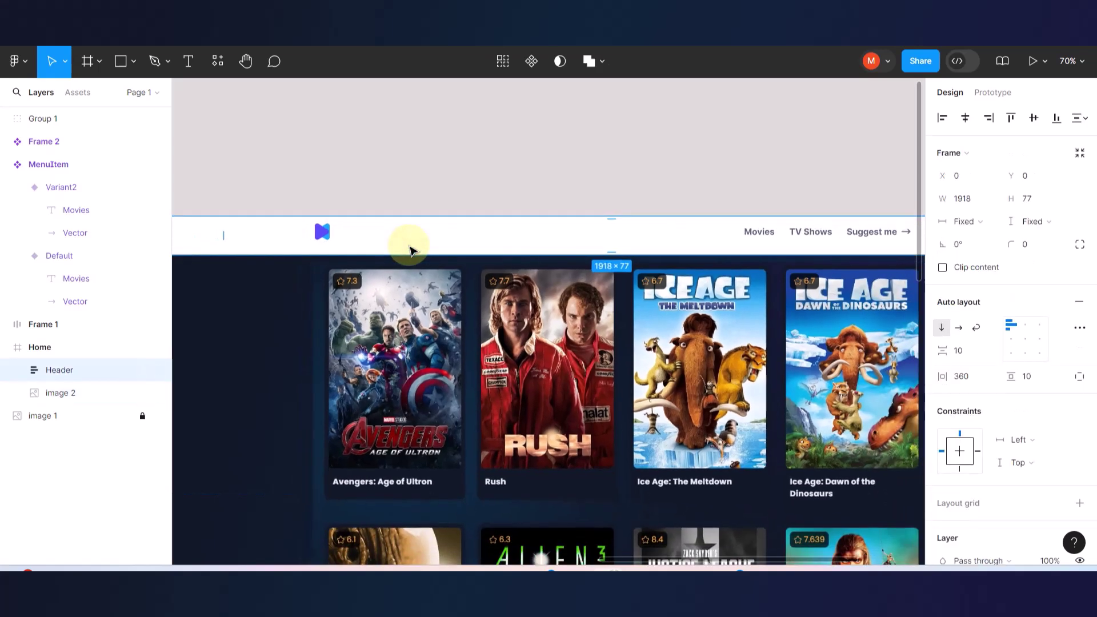
{"action": "right_click", "coordinate": [409, 246]}
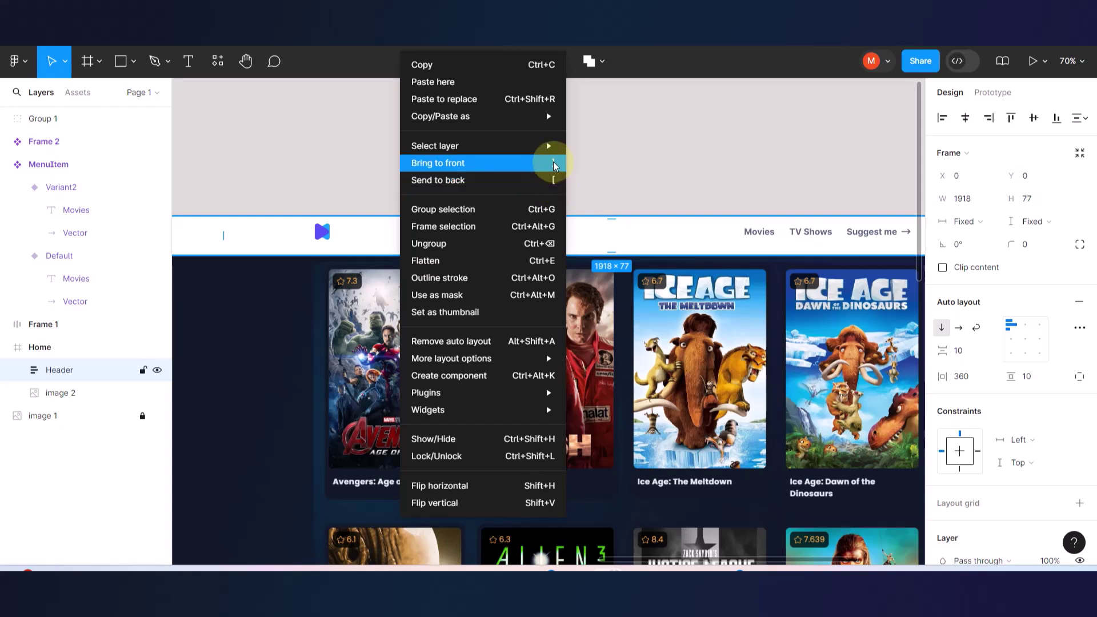
{"action": "left_click", "coordinate": [689, 172]}
- Move the poster grid image up so it slides partly beneath the Header, at X 330, Y 51
{"action": "mouse_move", "coordinate": [578, 393]}
{"action": "left_mouse_down"}
{"action": "mouse_move", "coordinate": [565, 314]}
{"action": "mouse_move", "coordinate": [564, 379]}
{"action": "left_mouse_up"}
{"action": "scroll", "coordinate": [564, 380], "scroll_direction": "down", "scroll_amount": 4}
{"action": "scroll", "coordinate": [564, 380], "scroll_direction": "down", "scroll_amount": 1}
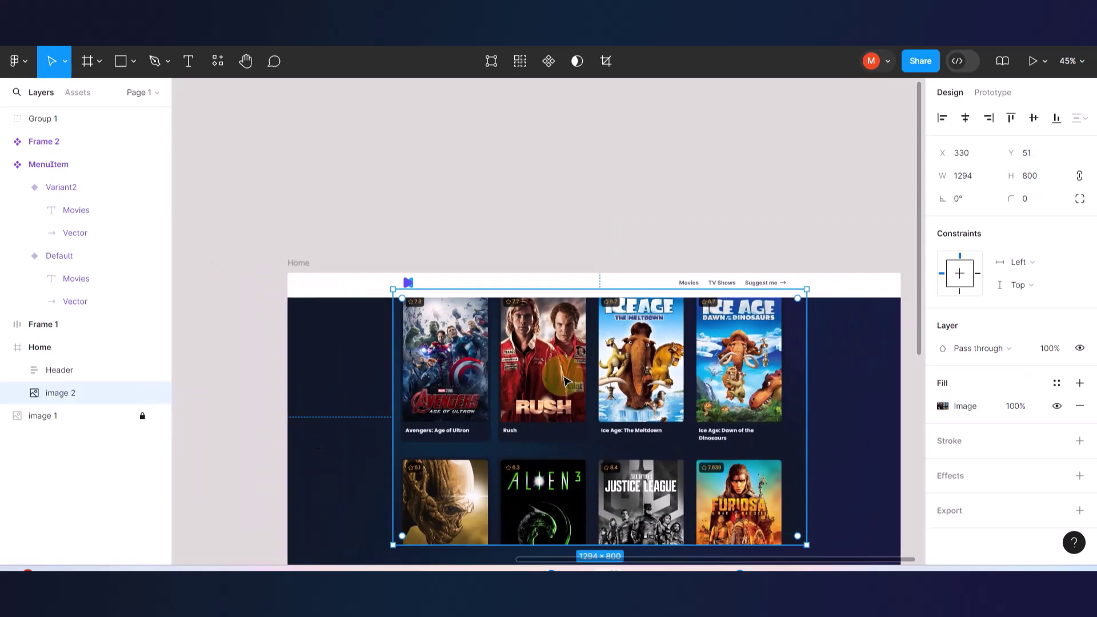
{"action": "scroll", "coordinate": [563, 380], "scroll_direction": "up", "scroll_amount": 2}
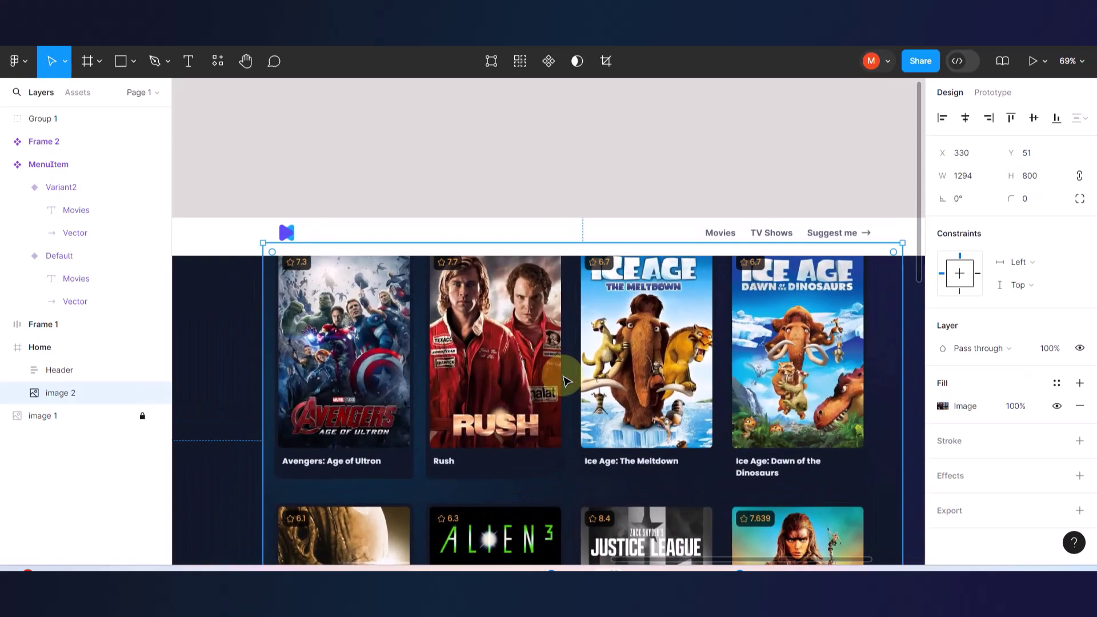
- Replace the Header's white fill with the AppMutedGray library color
{"action": "left_click", "coordinate": [869, 272]}
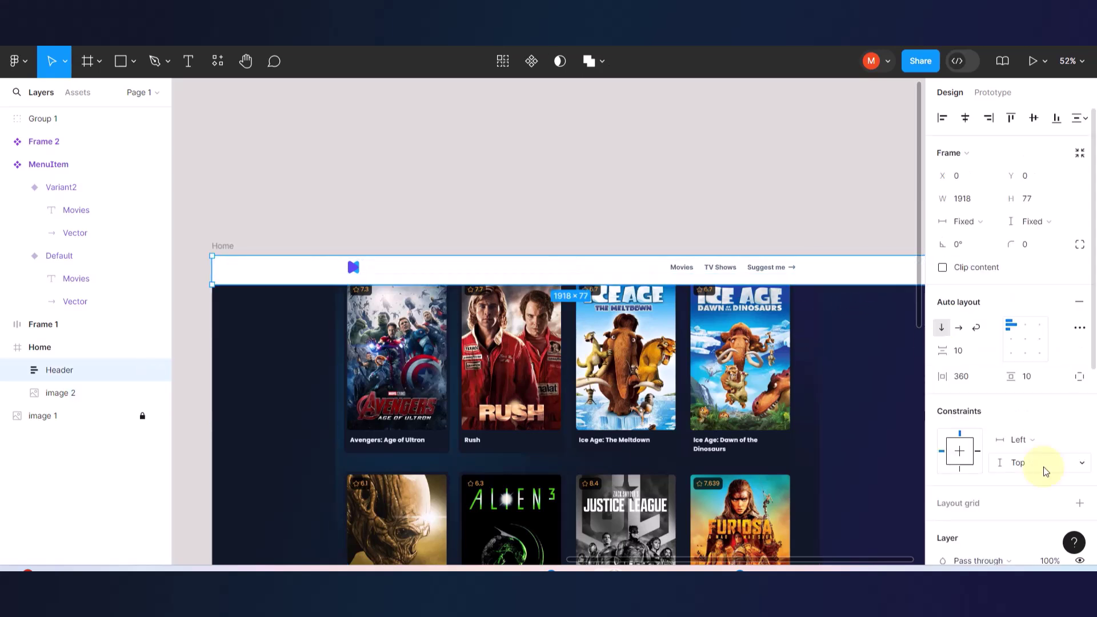
{"action": "scroll", "coordinate": [1000, 388], "scroll_direction": "down", "scroll_amount": 3}
{"action": "scroll", "coordinate": [887, 315], "scroll_direction": "right", "scroll_amount": 4}
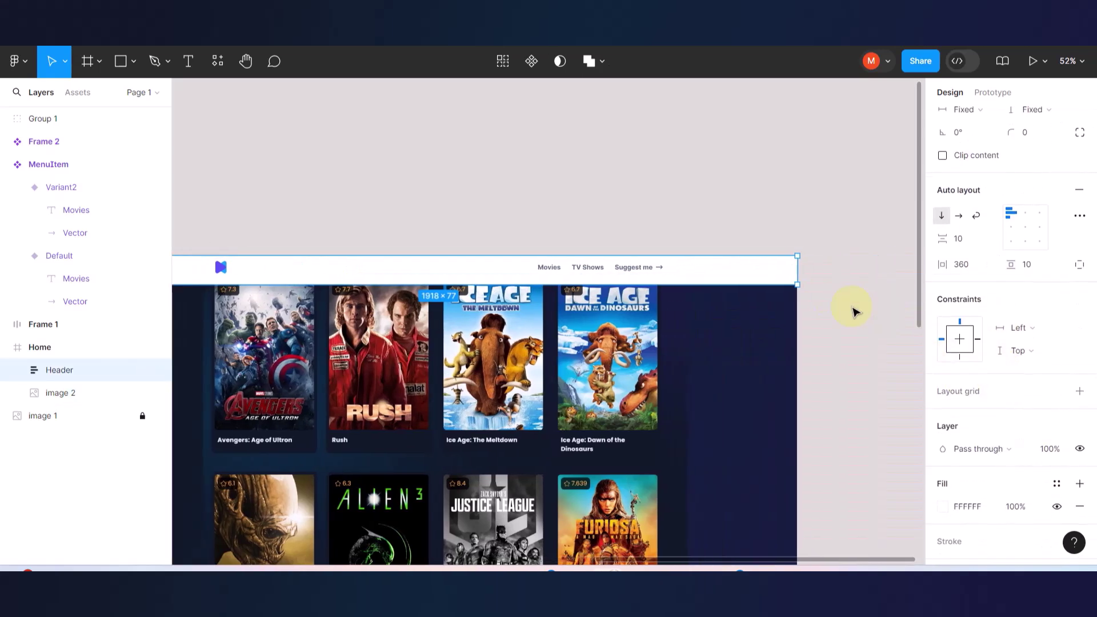
{"action": "scroll", "coordinate": [1028, 400], "scroll_direction": "down", "scroll_amount": 3}
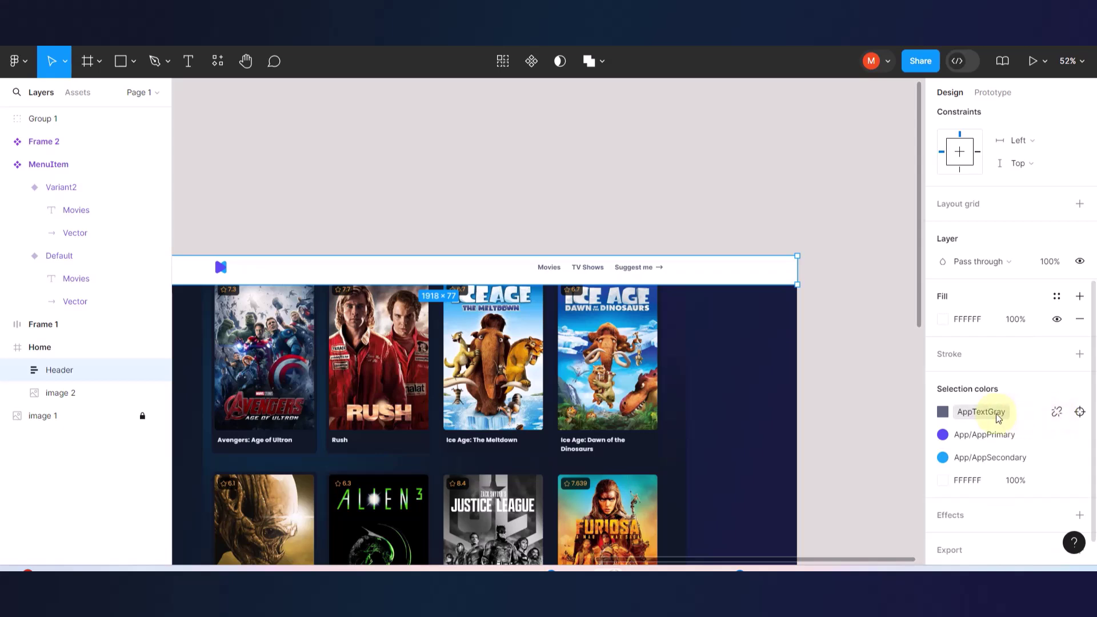
{"action": "left_click", "coordinate": [1056, 296]}
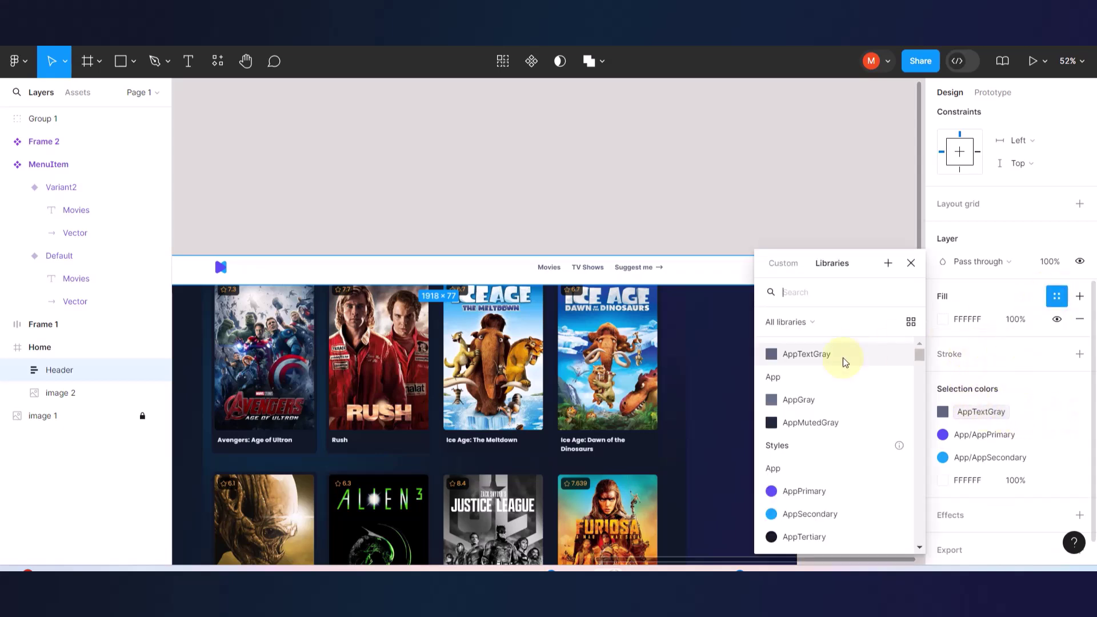
{"action": "left_click", "coordinate": [798, 422]}
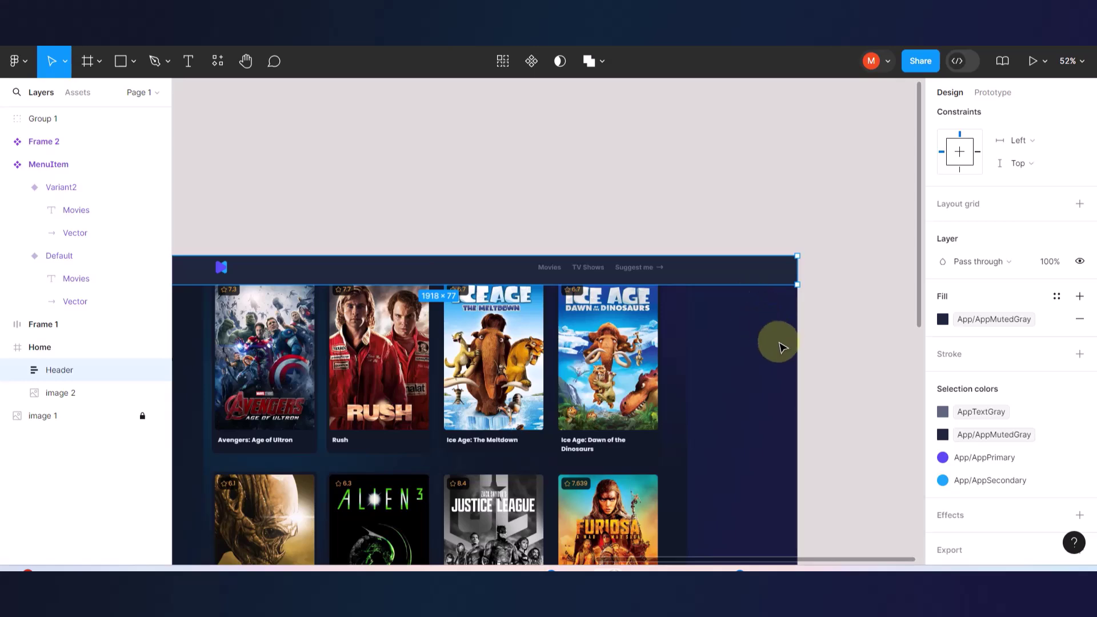
{"action": "scroll", "coordinate": [733, 277], "scroll_direction": "up", "scroll_amount": 5}
{"action": "scroll", "coordinate": [734, 280], "scroll_direction": "up", "scroll_amount": 2}
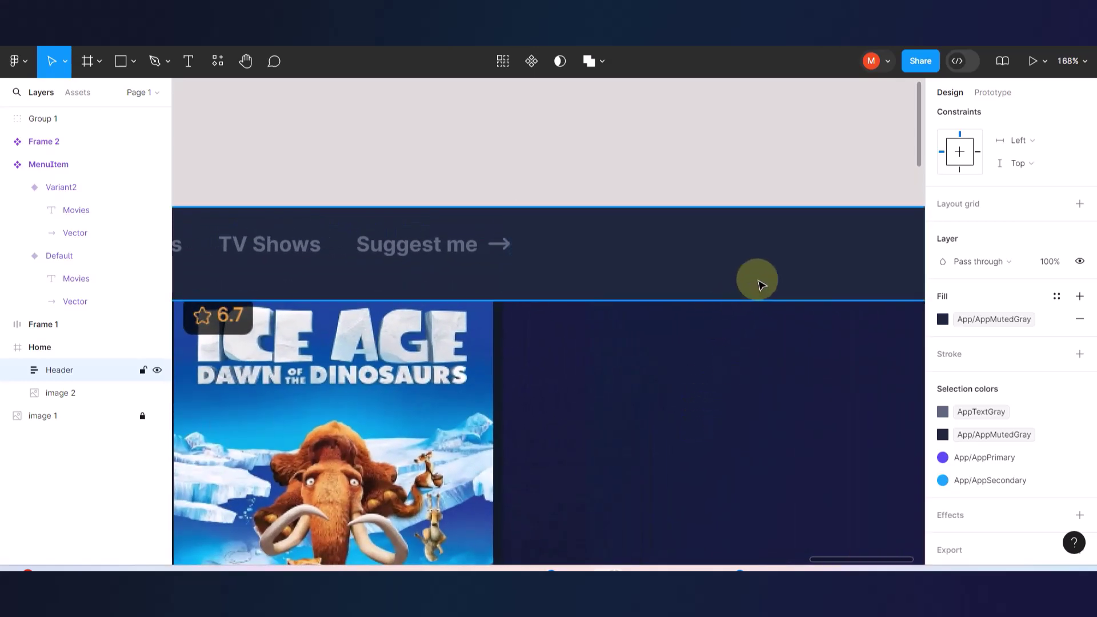
{"action": "left_click", "coordinate": [1079, 297]}
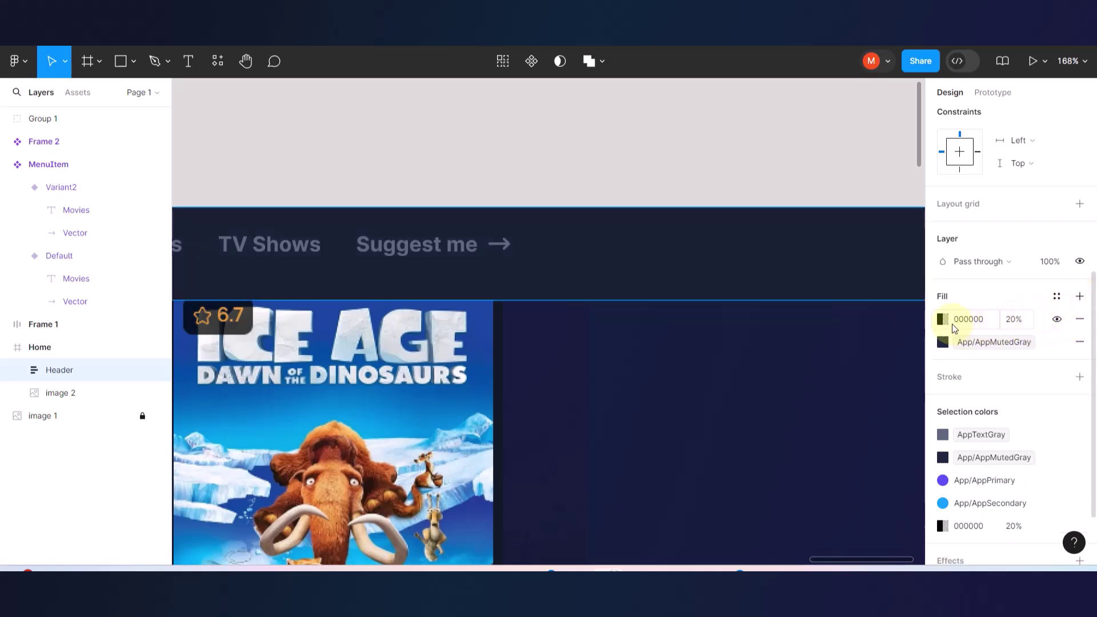
{"action": "left_click", "coordinate": [944, 321]}
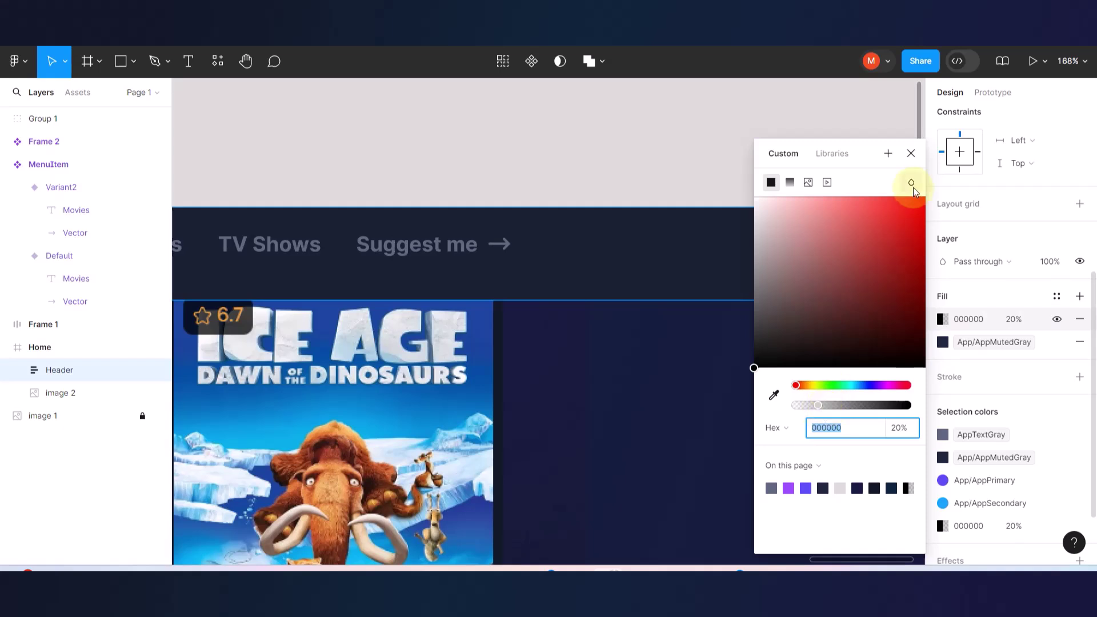
{"action": "left_click", "coordinate": [912, 156]}
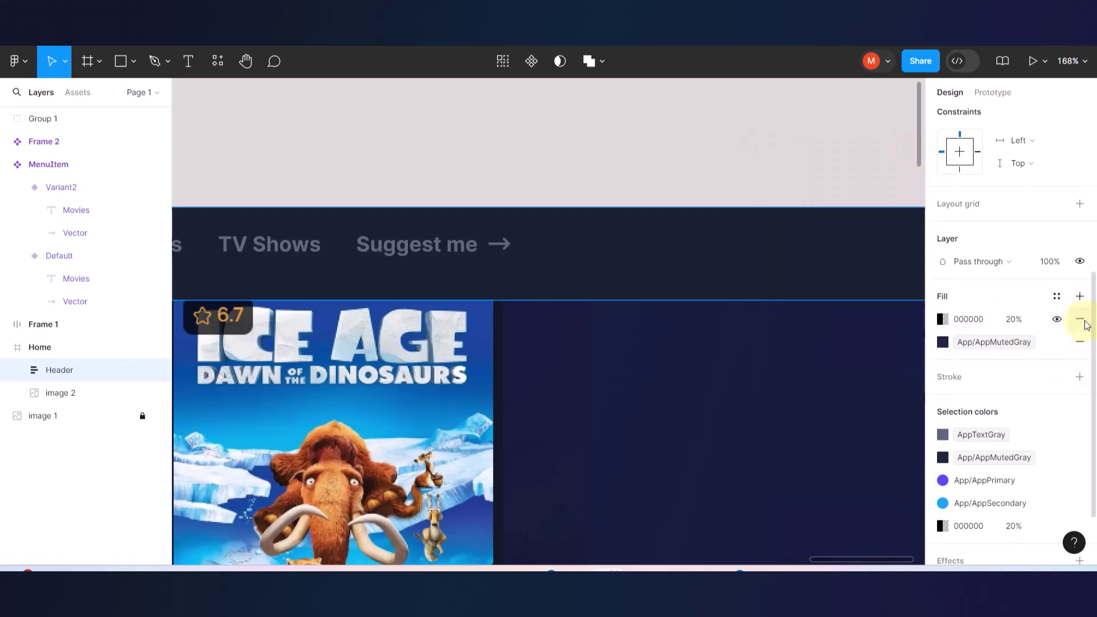
{"action": "left_click", "coordinate": [1080, 320]}
{"action": "left_click", "coordinate": [943, 321]}
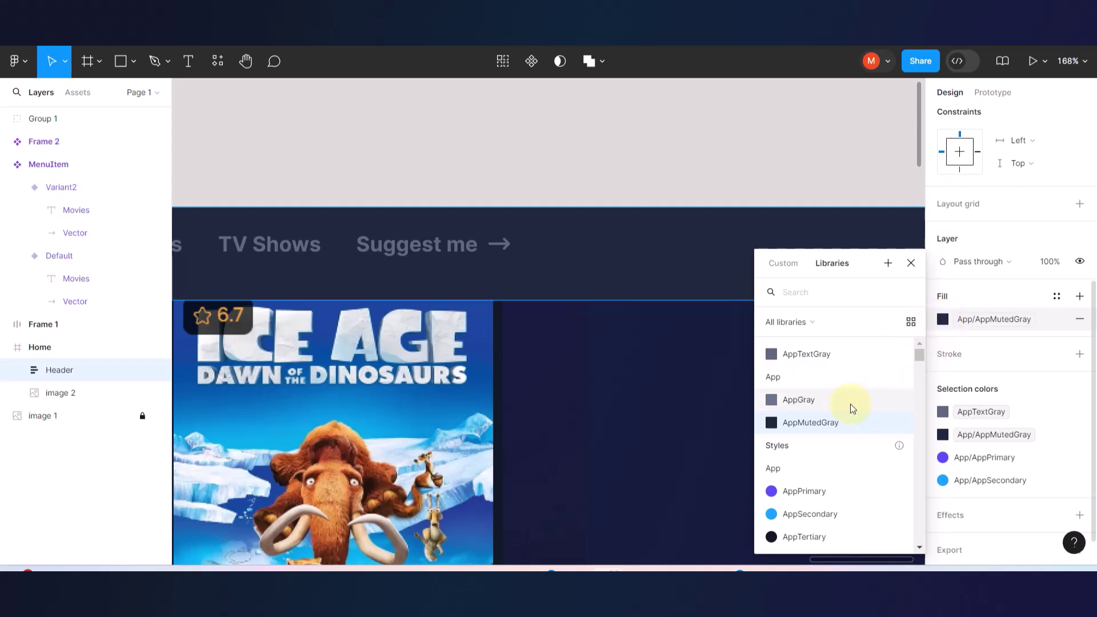
{"action": "left_click", "coordinate": [768, 423]}
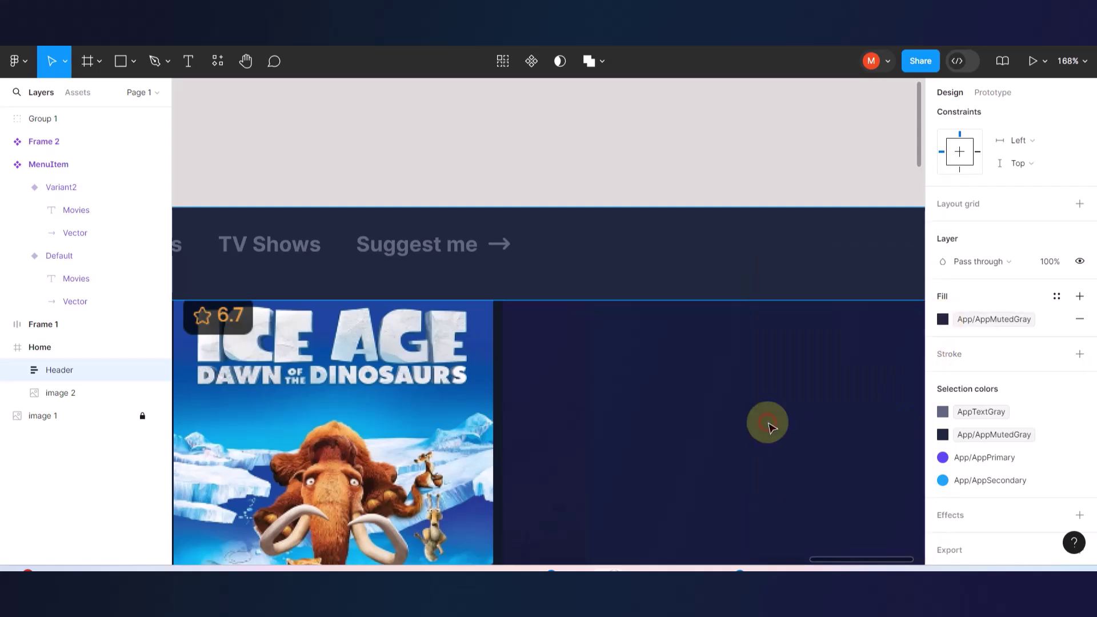
{"action": "left_click", "coordinate": [633, 257]}
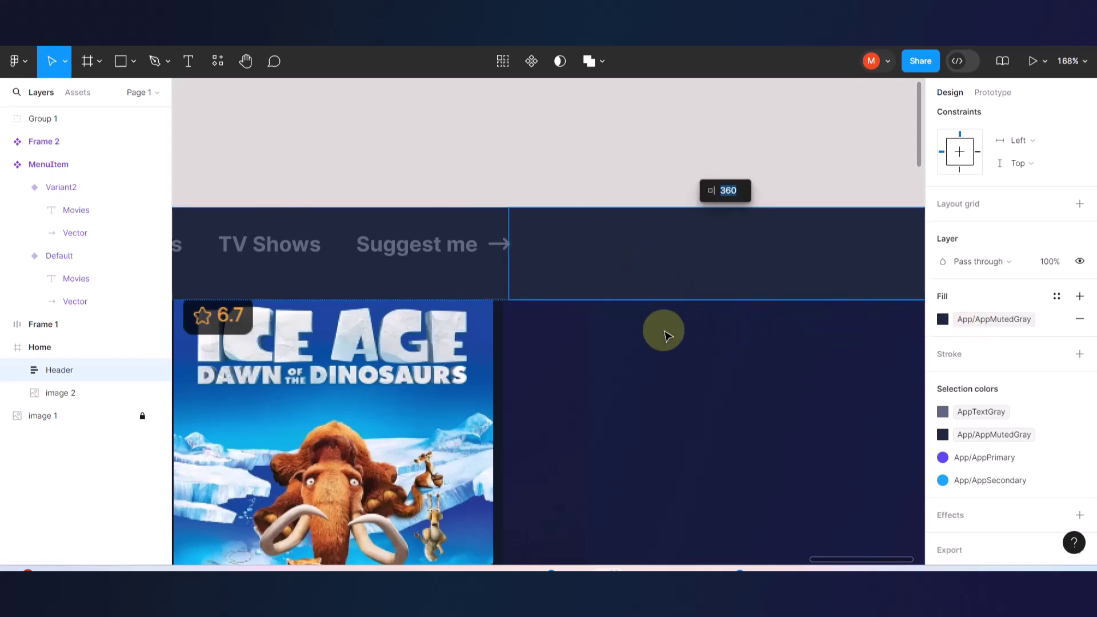
- Check which fill style is applied to the last dark swatch in the Frame 1 palette
{"action": "scroll", "coordinate": [664, 330], "scroll_direction": "down", "scroll_amount": 3}
{"action": "scroll", "coordinate": [664, 330], "scroll_direction": "down", "scroll_amount": 5}
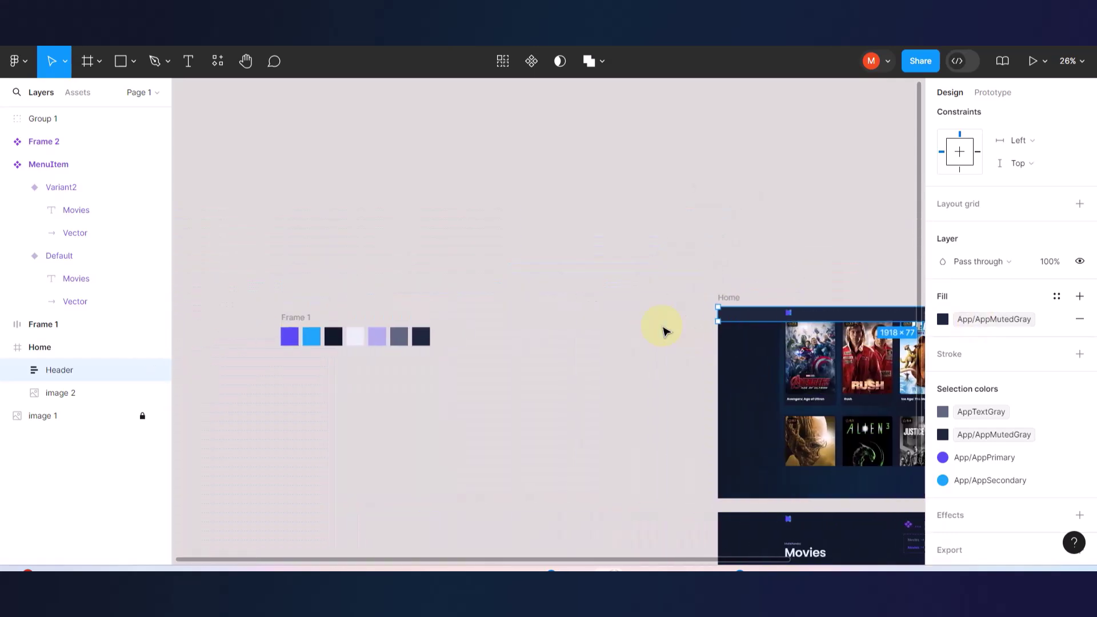
{"action": "left_click", "coordinate": [421, 338]}
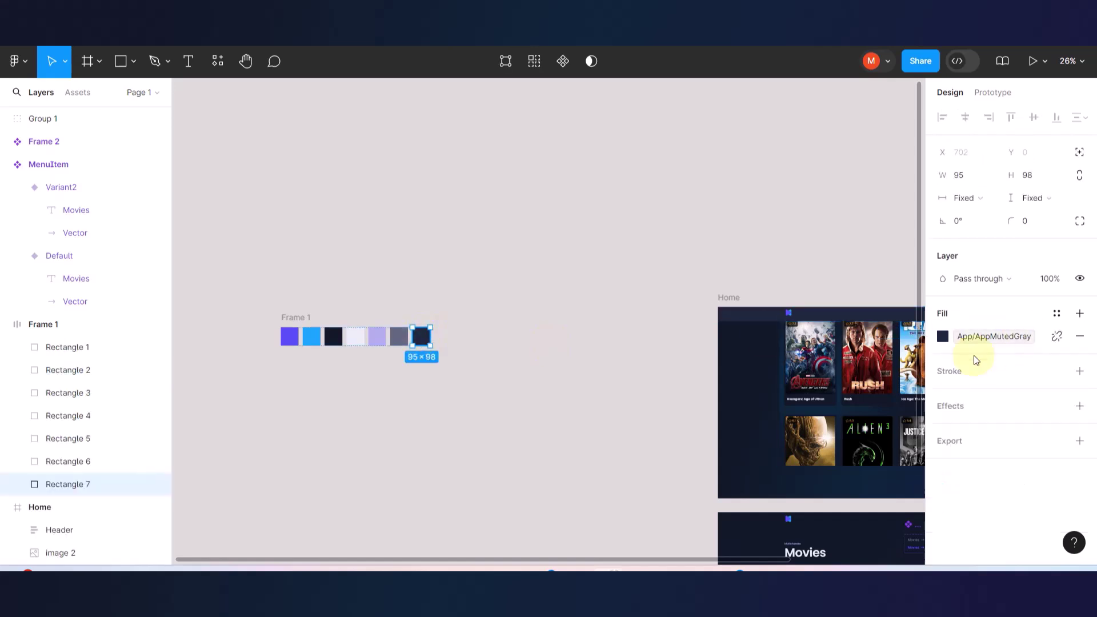
{"action": "scroll", "coordinate": [835, 352], "scroll_direction": "right", "scroll_amount": 3}
{"action": "scroll", "coordinate": [834, 353], "scroll_direction": "right", "scroll_amount": 4}
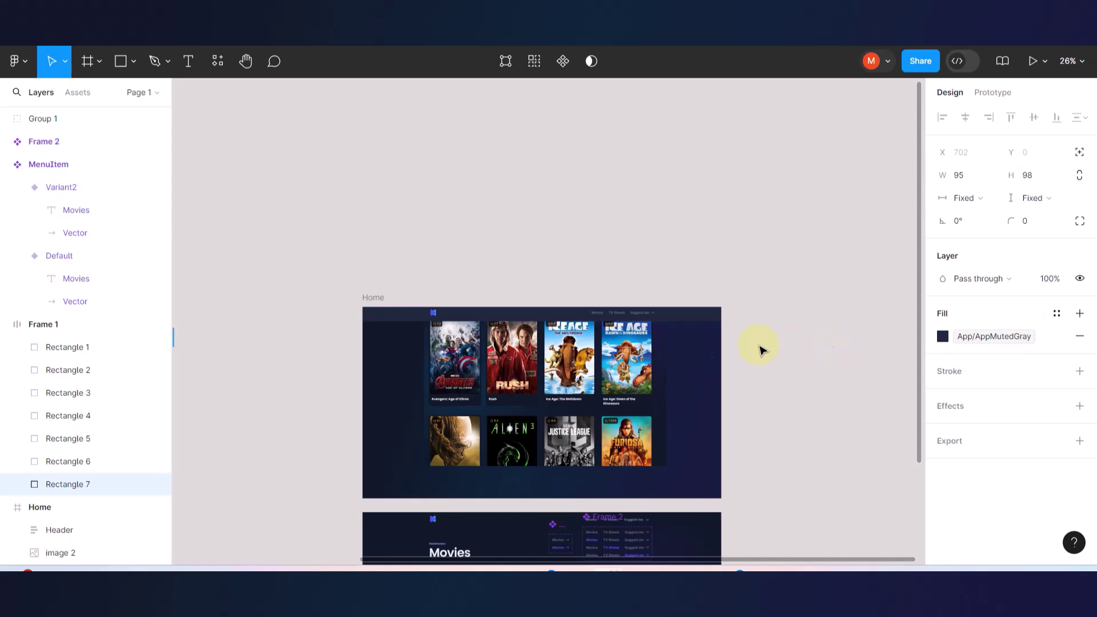
{"action": "scroll", "coordinate": [657, 337], "scroll_direction": "up", "scroll_amount": 3}
{"action": "scroll", "coordinate": [657, 337], "scroll_direction": "left", "scroll_amount": 2}
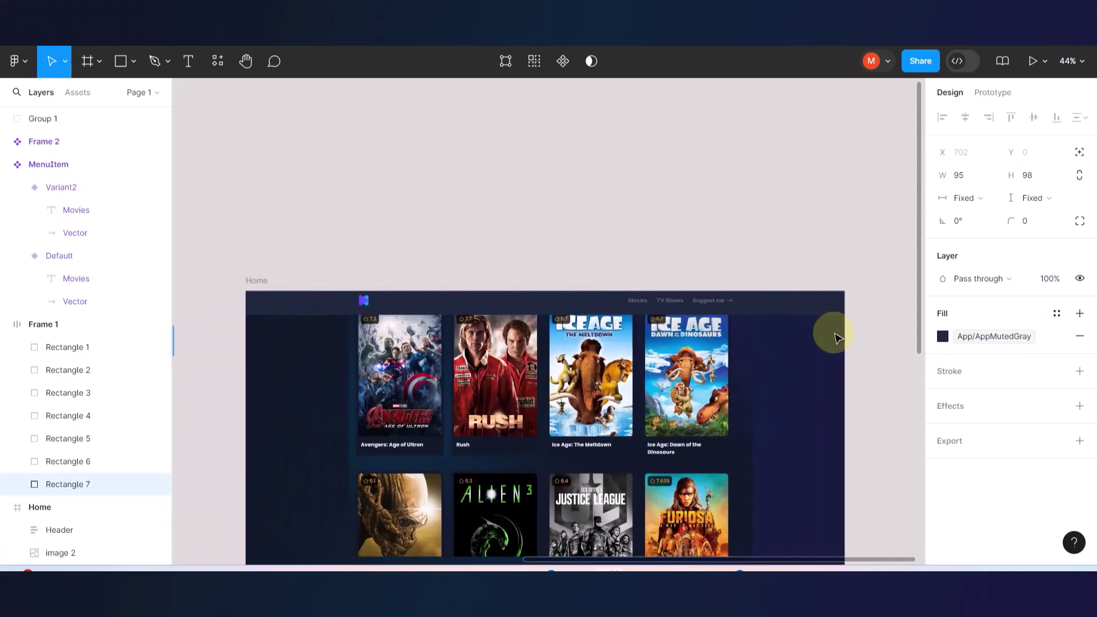
- Replace the Header's AppMutedGray fill with the solid color 121829 sampled from the Home background
{"action": "left_click", "coordinate": [829, 313]}
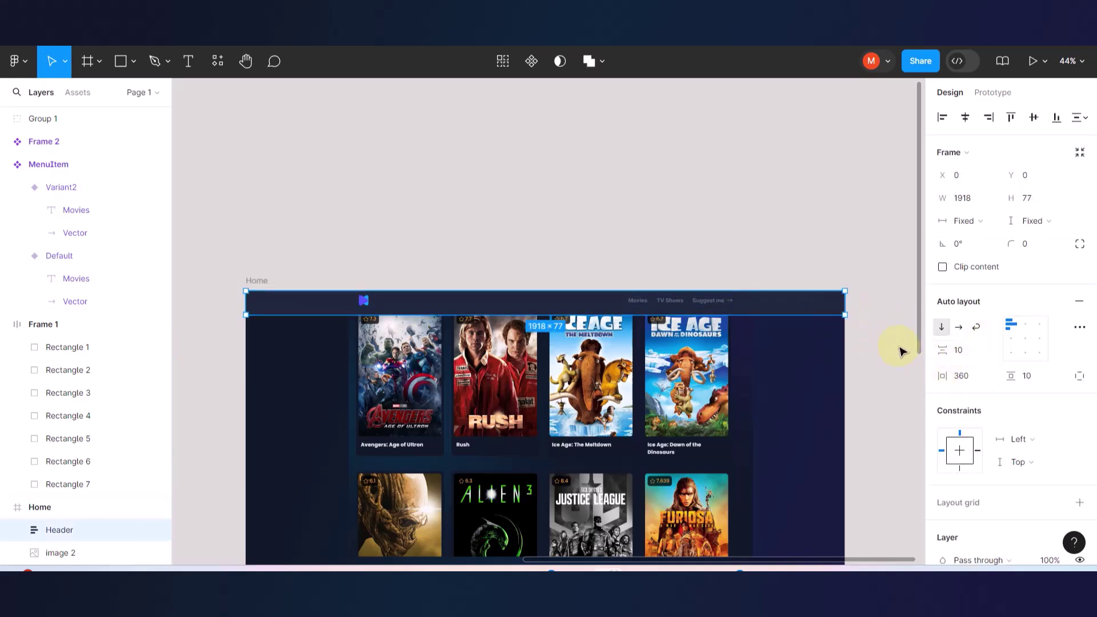
{"action": "scroll", "coordinate": [1017, 368], "scroll_direction": "down", "scroll_amount": 6}
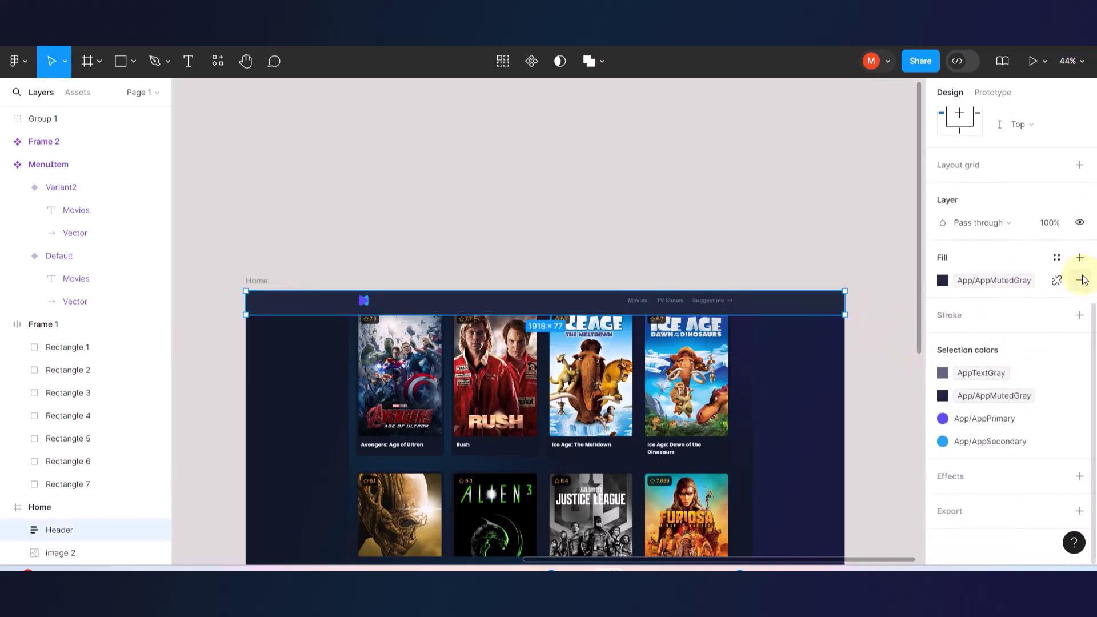
{"action": "left_click", "coordinate": [1081, 279]}
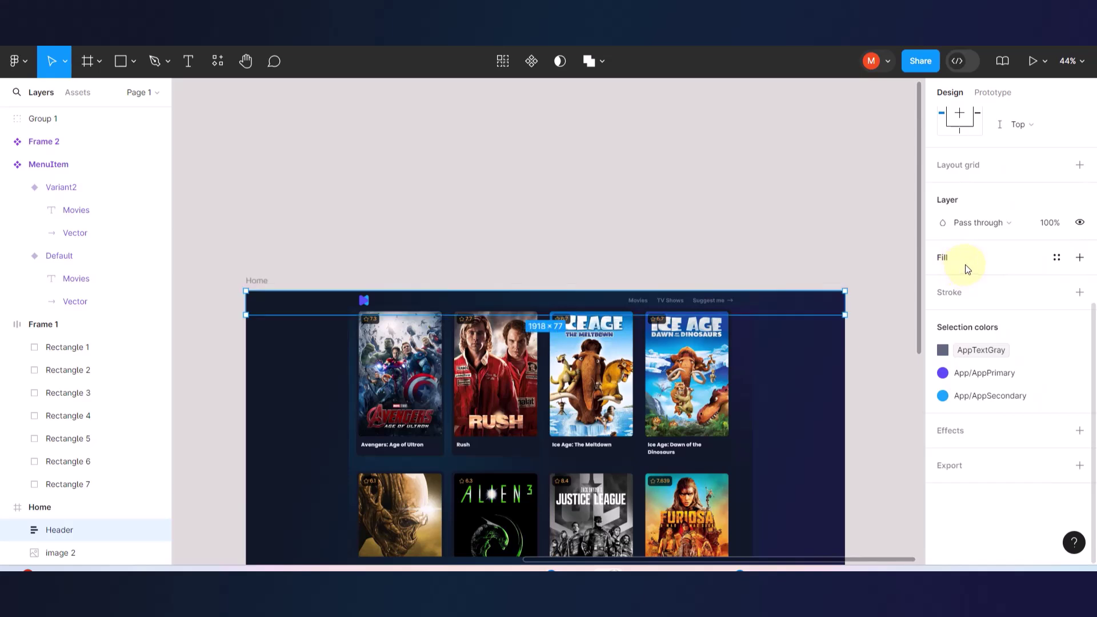
{"action": "left_click", "coordinate": [1078, 261]}
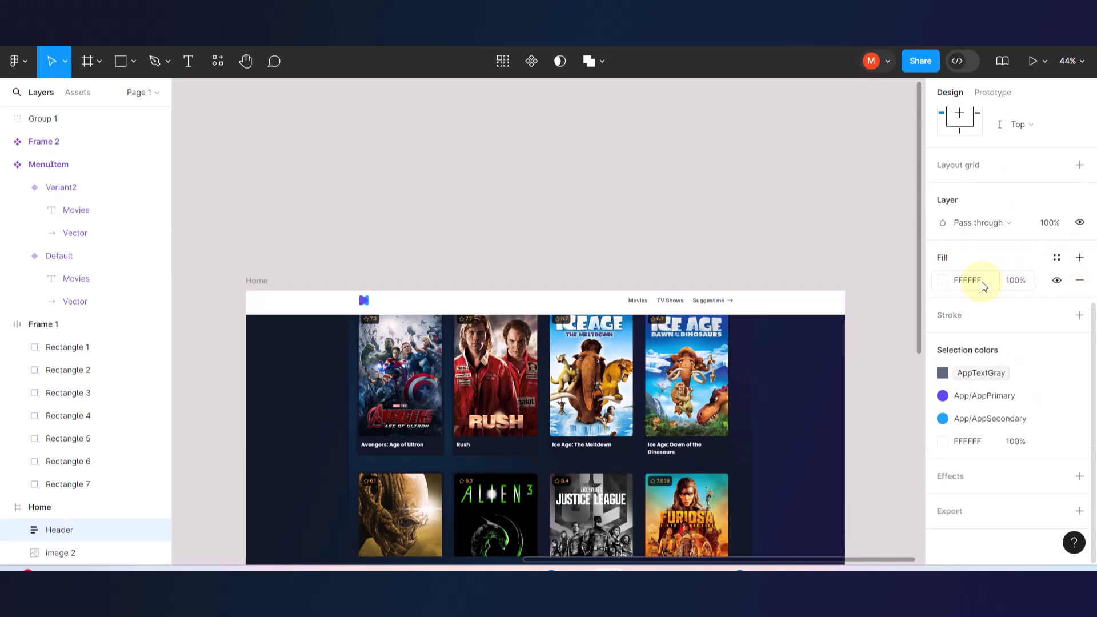
{"action": "left_click", "coordinate": [946, 283]}
{"action": "left_click", "coordinate": [774, 394]}
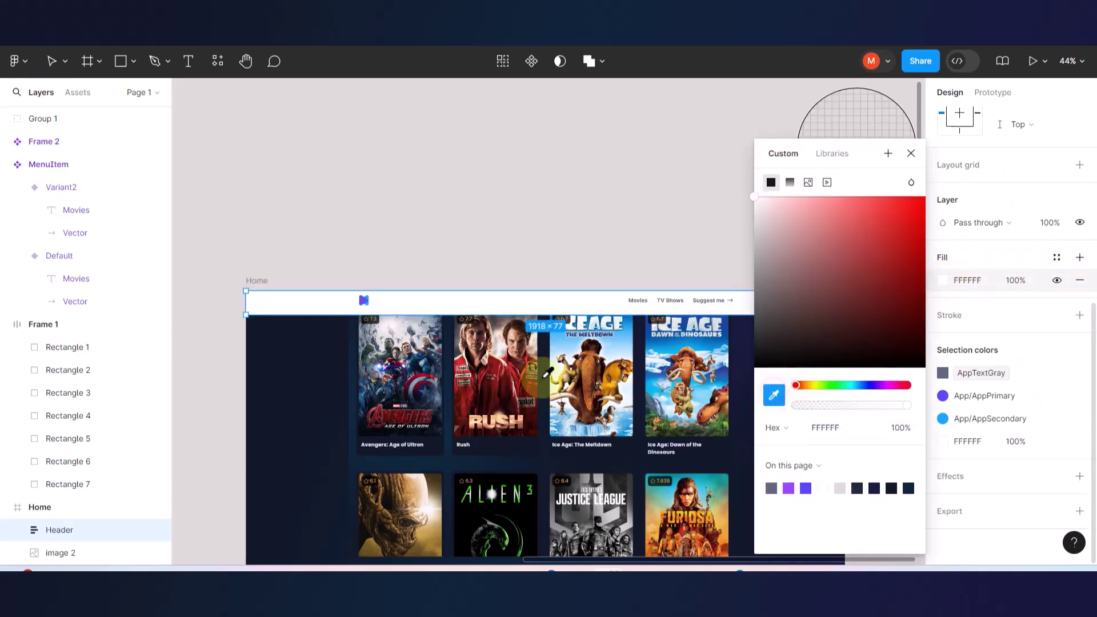
{"action": "left_click", "coordinate": [256, 322]}
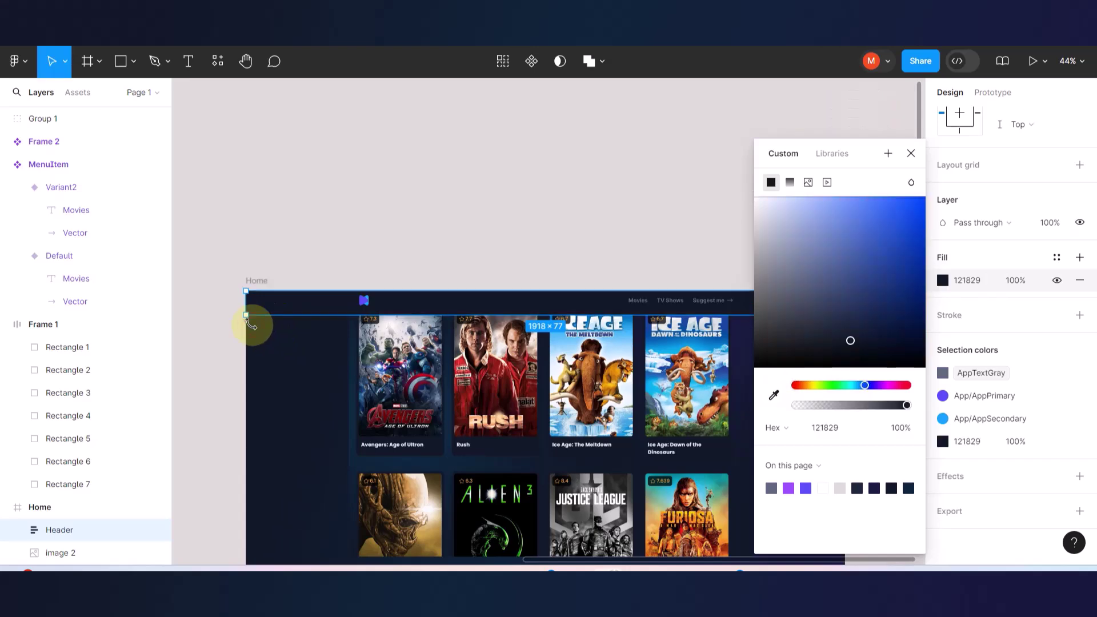
{"action": "left_click", "coordinate": [372, 235]}
- Lower the Header fill's opacity to 78% and move the poster grid image up behind it to X 349, Y -42
{"action": "scroll", "coordinate": [506, 281], "scroll_direction": "right", "scroll_amount": 2}
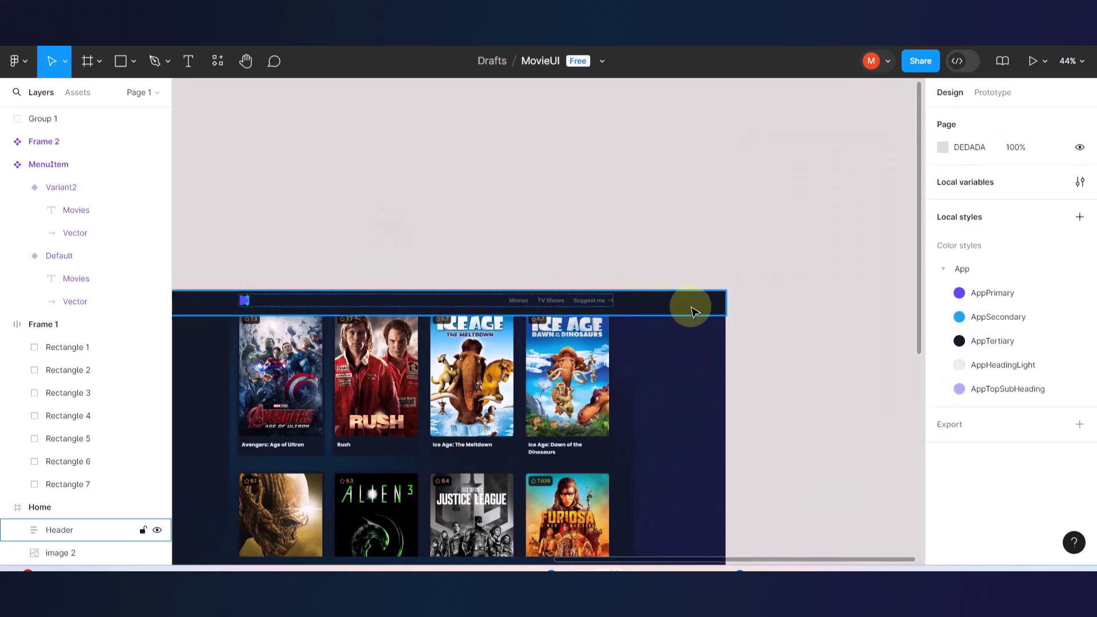
{"action": "scroll", "coordinate": [693, 309], "scroll_direction": "up", "scroll_amount": 5}
{"action": "left_click", "coordinate": [693, 312]}
{"action": "scroll", "coordinate": [1035, 374], "scroll_direction": "down", "scroll_amount": 5}
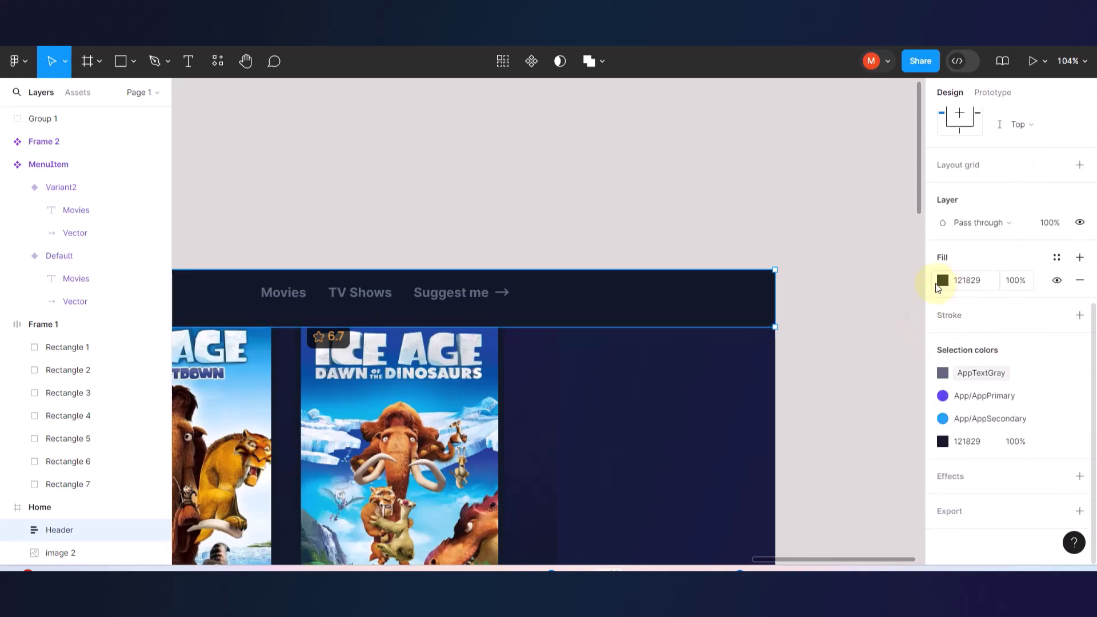
{"action": "left_click", "coordinate": [938, 284]}
{"action": "left_click_drag", "start_coordinate": [907, 405], "coordinate": [905, 406]}
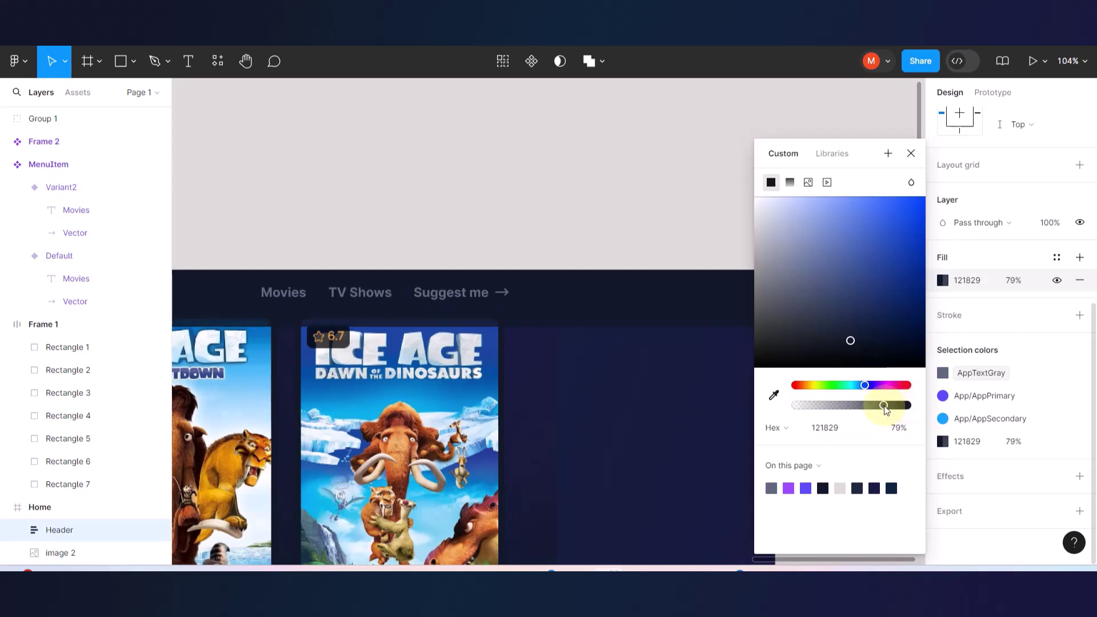
{"action": "left_click_drag", "start_coordinate": [404, 446], "coordinate": [417, 380]}
{"action": "scroll", "coordinate": [507, 320], "scroll_direction": "left", "scroll_amount": 3}
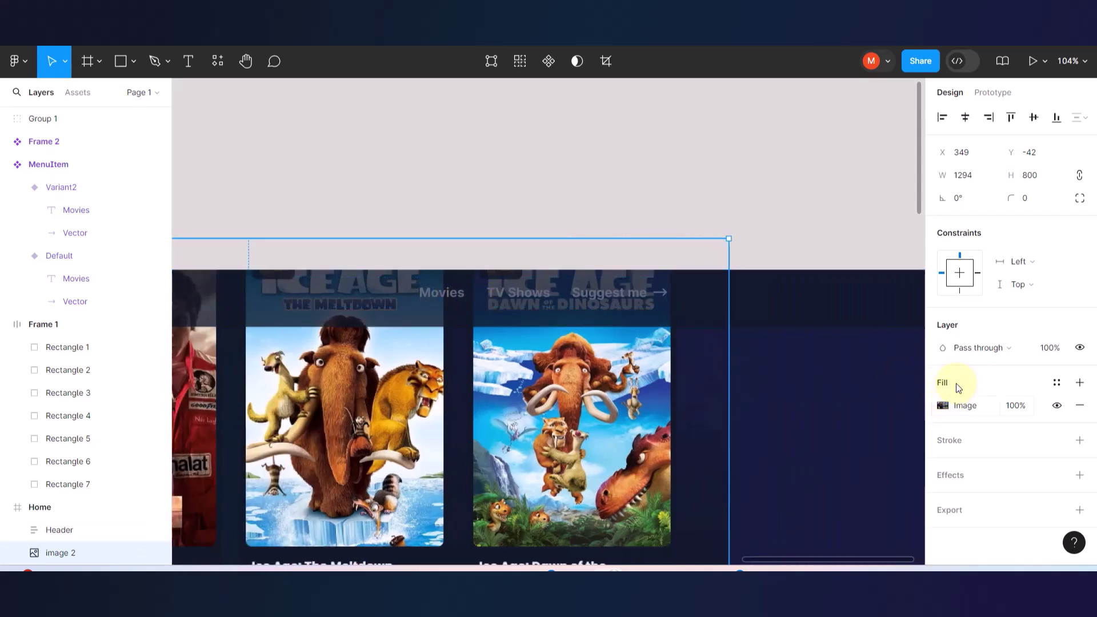
- Set the opacity of the Header's 121829 fill to 96%
{"action": "left_click", "coordinate": [843, 310]}
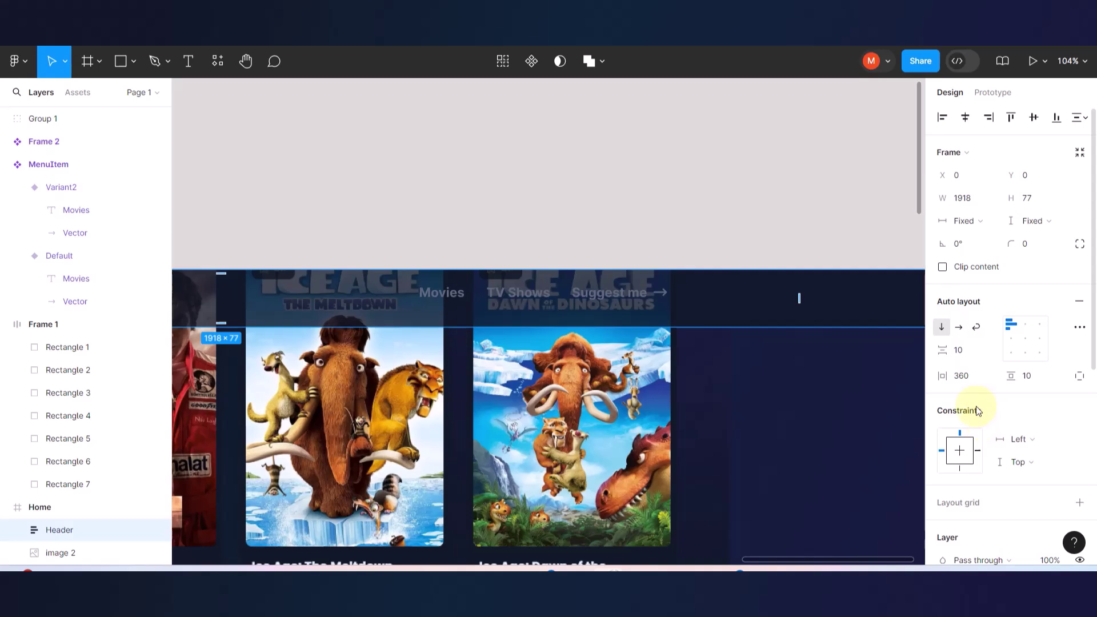
{"action": "scroll", "coordinate": [977, 428], "scroll_direction": "down", "scroll_amount": 3}
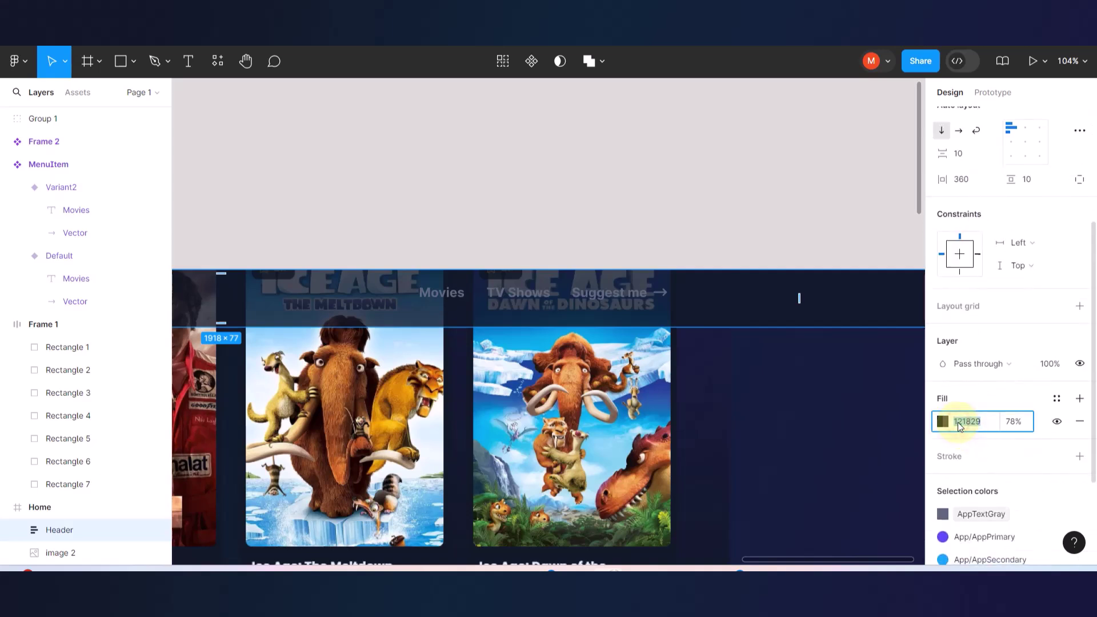
{"action": "left_click", "coordinate": [958, 423]}
{"action": "left_click_drag", "start_coordinate": [886, 406], "coordinate": [906, 402]}
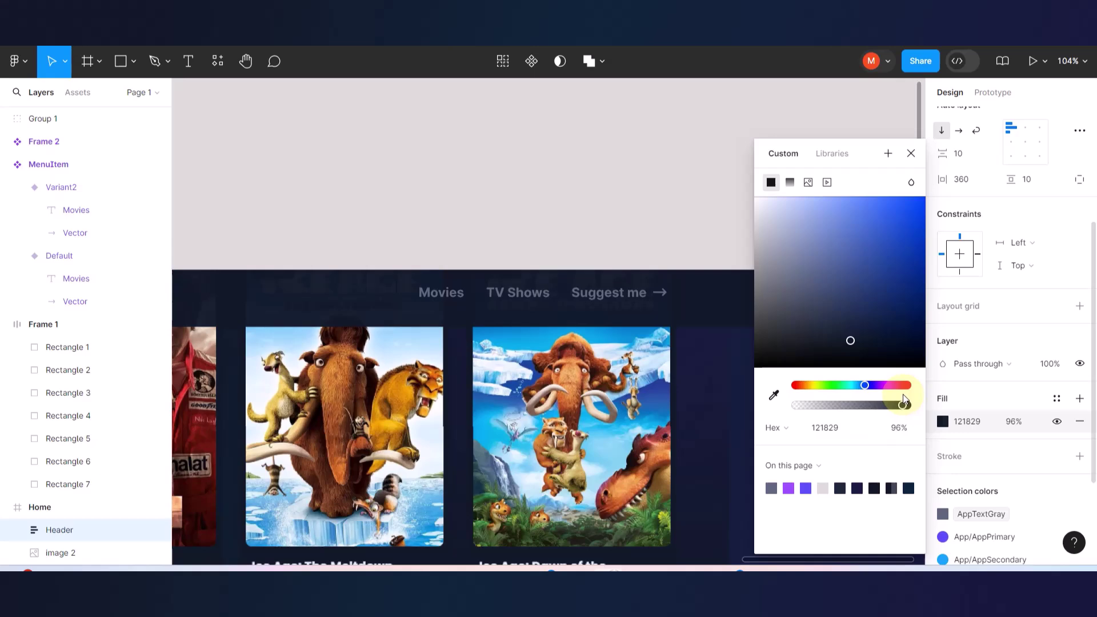
- Examine up close how the posters show through the semi-transparent Header along its width
{"action": "scroll", "coordinate": [523, 300], "scroll_direction": "up", "scroll_amount": 5}
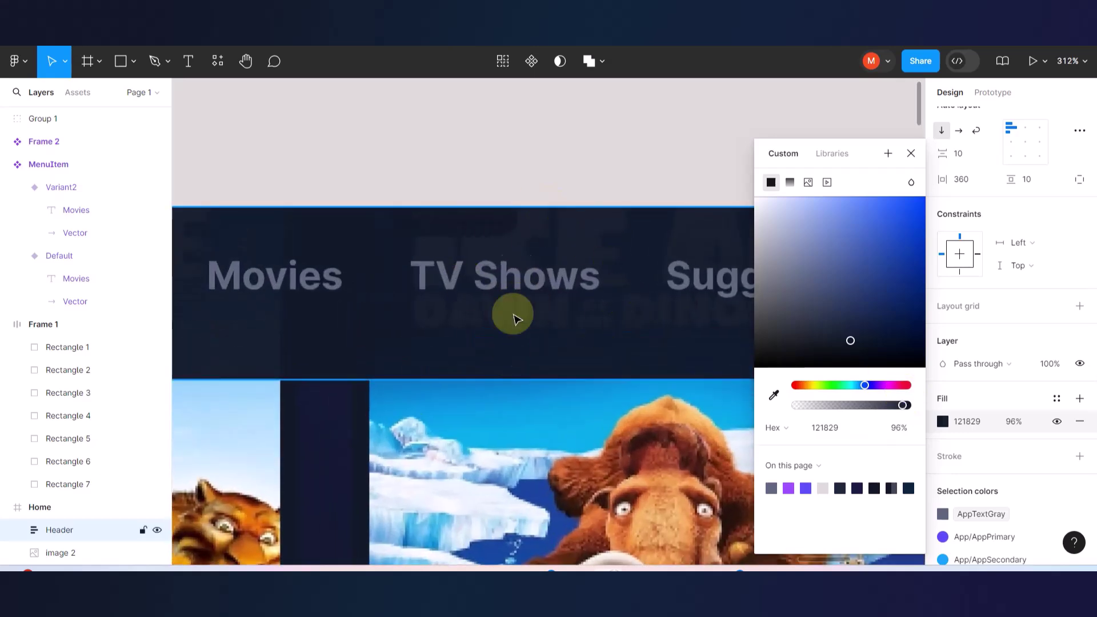
{"action": "scroll", "coordinate": [581, 363], "scroll_direction": "down", "scroll_amount": 10}
{"action": "scroll", "coordinate": [419, 394], "scroll_direction": "up", "scroll_amount": 6}
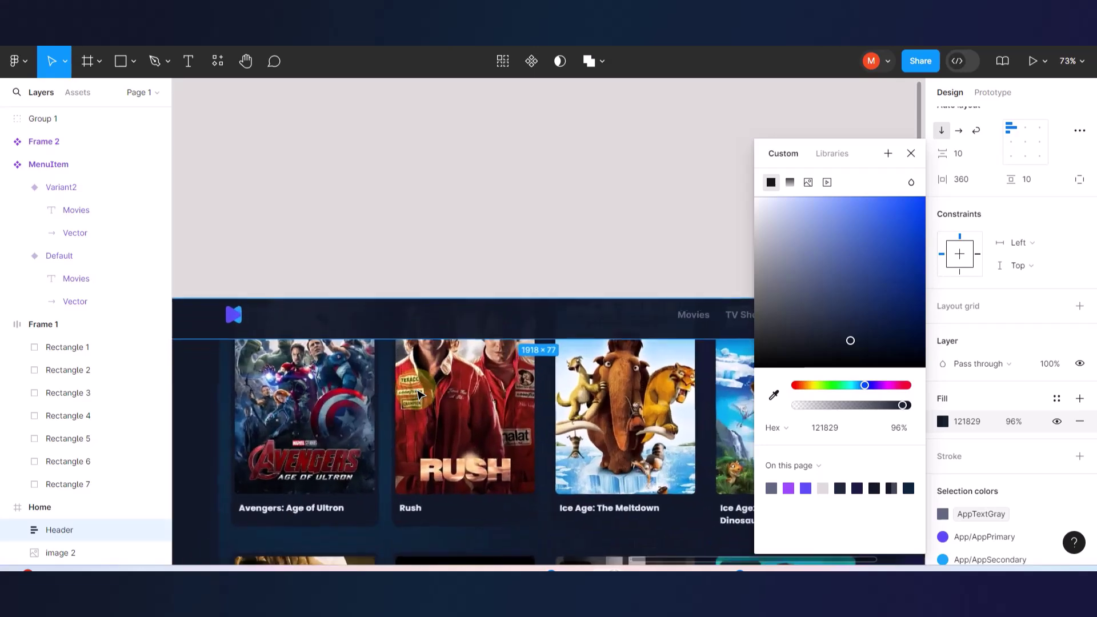
{"action": "scroll", "coordinate": [448, 320], "scroll_direction": "up", "scroll_amount": 4}
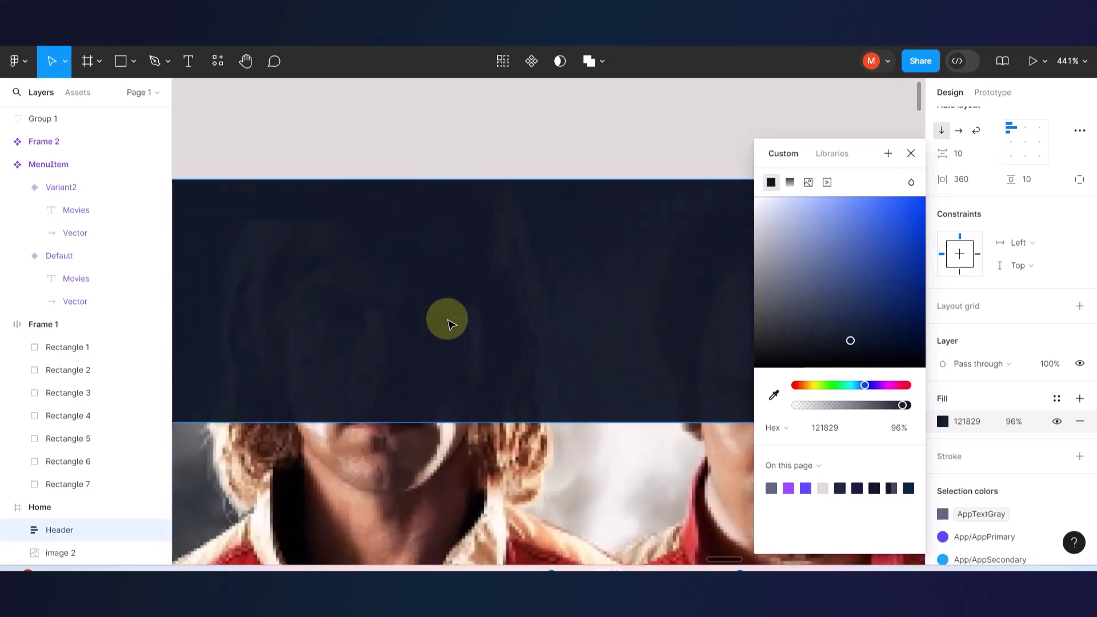
{"action": "scroll", "coordinate": [445, 333], "scroll_direction": "down", "scroll_amount": 5}
{"action": "scroll", "coordinate": [412, 359], "scroll_direction": "down", "scroll_amount": 4}
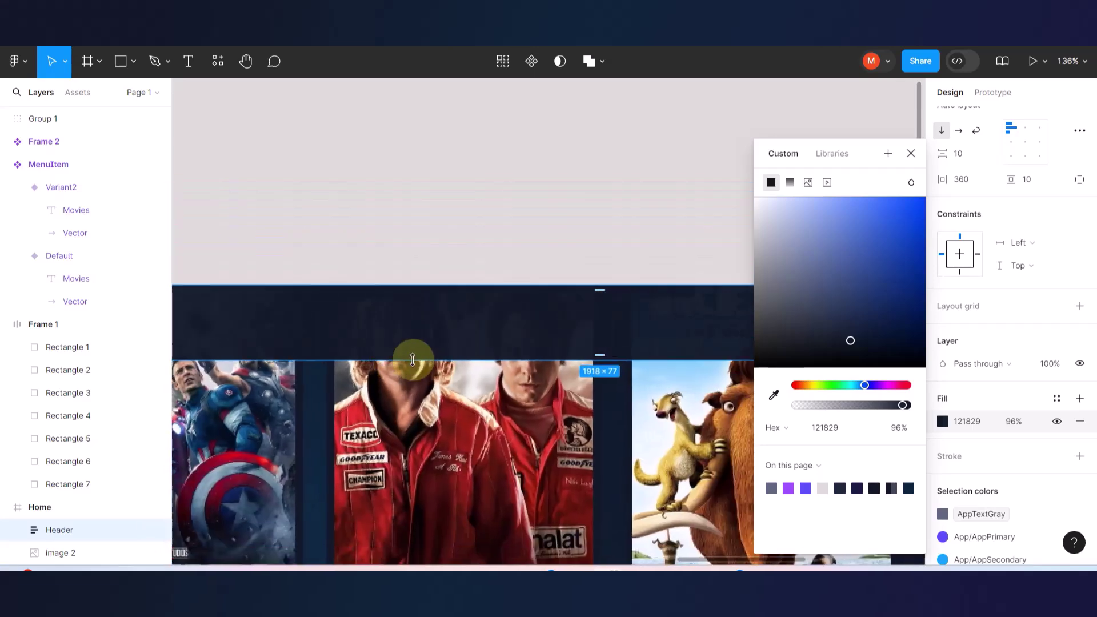
{"action": "scroll", "coordinate": [412, 359], "scroll_direction": "up", "scroll_amount": 2}
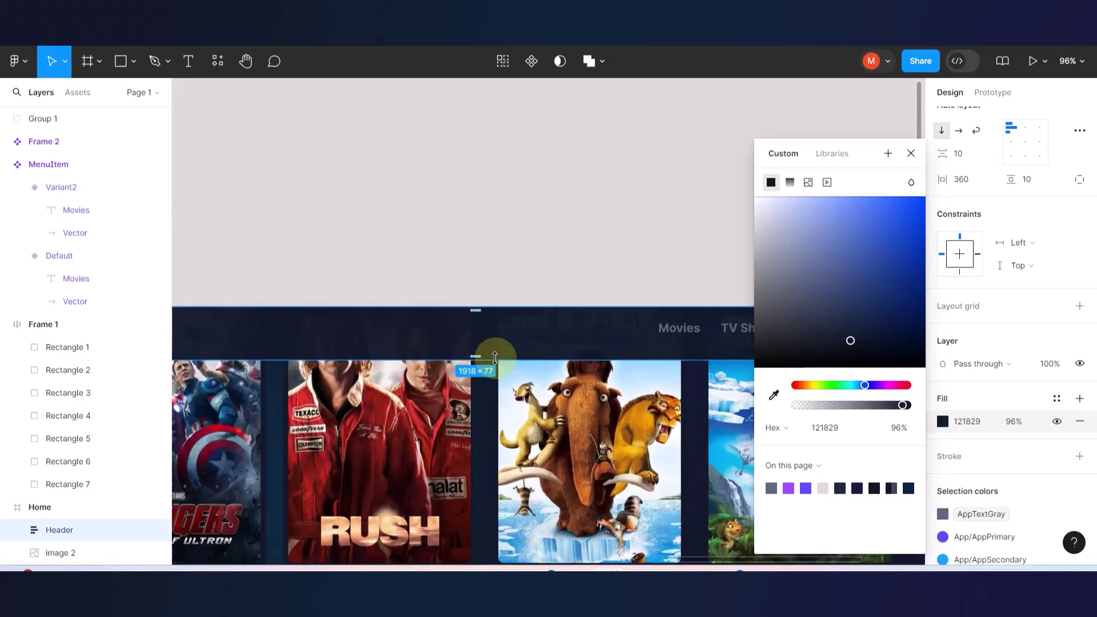
{"action": "scroll", "coordinate": [490, 355], "scroll_direction": "right", "scroll_amount": 5}
{"action": "scroll", "coordinate": [528, 353], "scroll_direction": "up", "scroll_amount": 5}
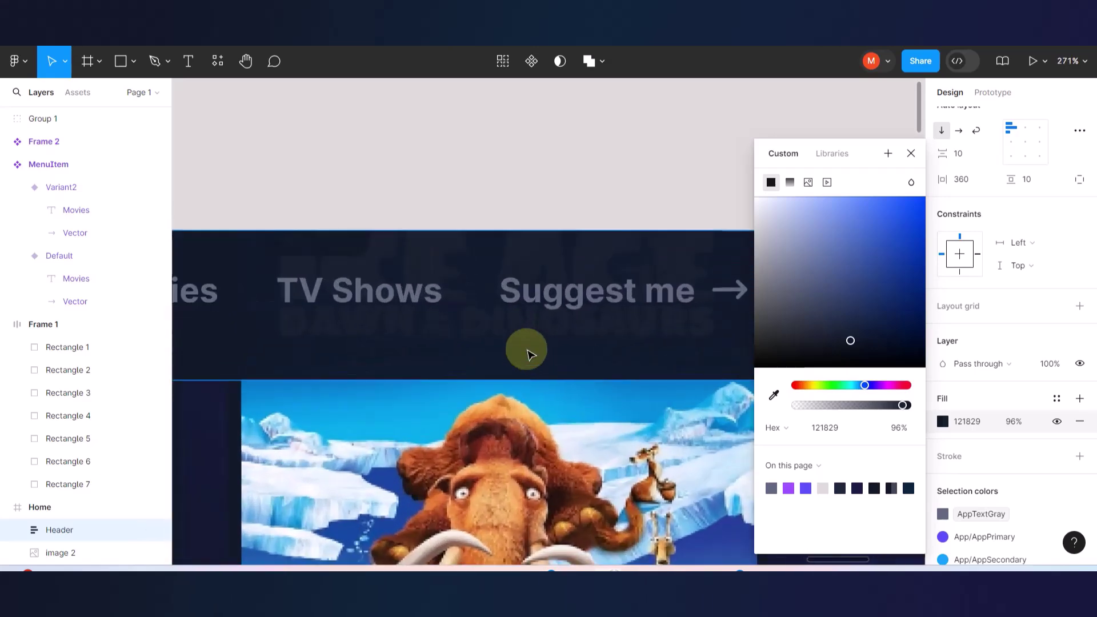
{"action": "left_click", "coordinate": [910, 153]}
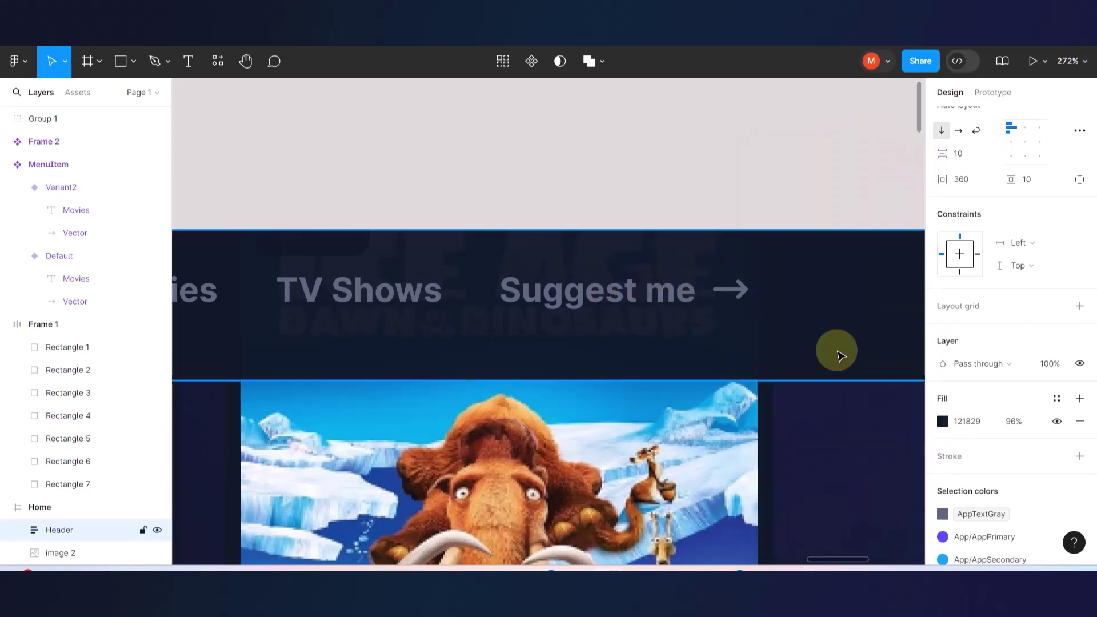
- Add a background blur effect to the Header and increase its blur amount
{"action": "scroll", "coordinate": [968, 392], "scroll_direction": "down", "scroll_amount": 3}
{"action": "scroll", "coordinate": [969, 397], "scroll_direction": "down", "scroll_amount": 1}
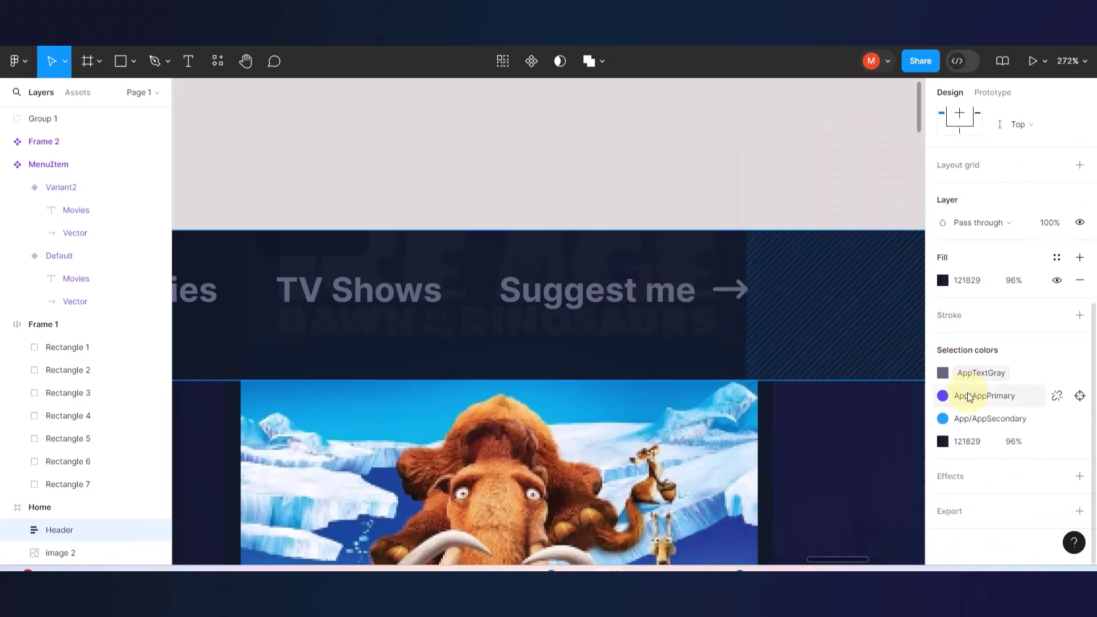
{"action": "left_click", "coordinate": [958, 472]}
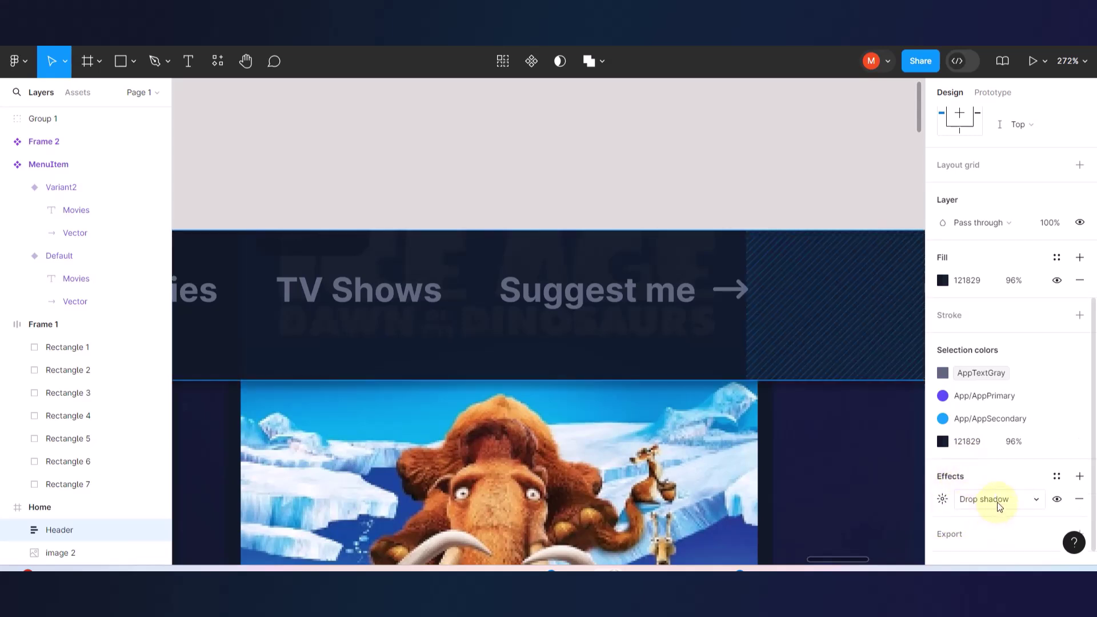
{"action": "left_click", "coordinate": [1037, 500]}
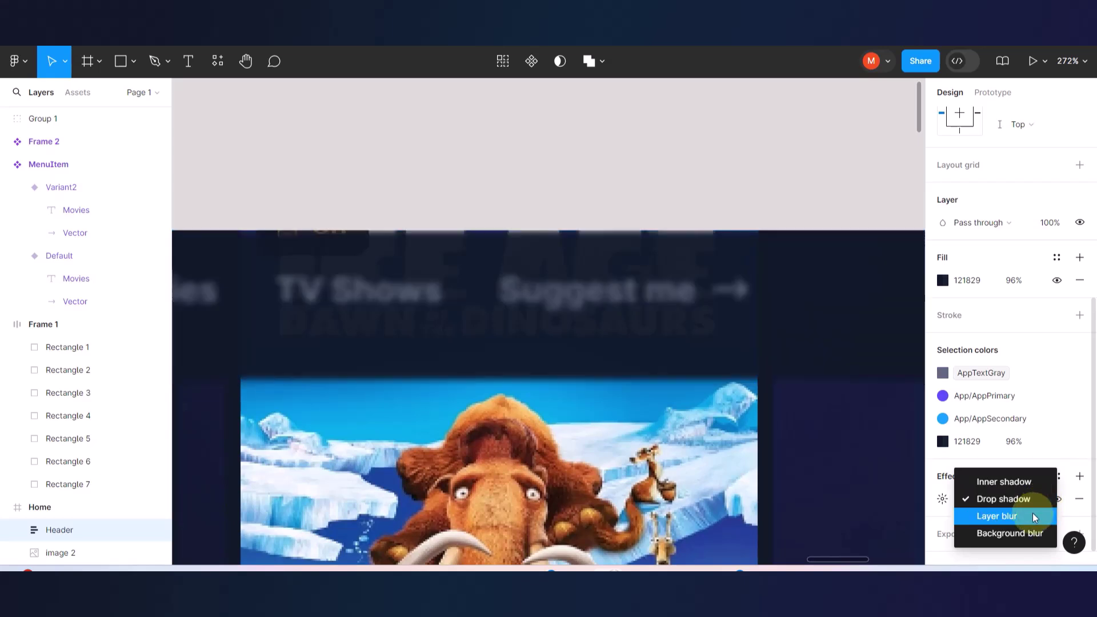
{"action": "left_click", "coordinate": [1007, 534]}
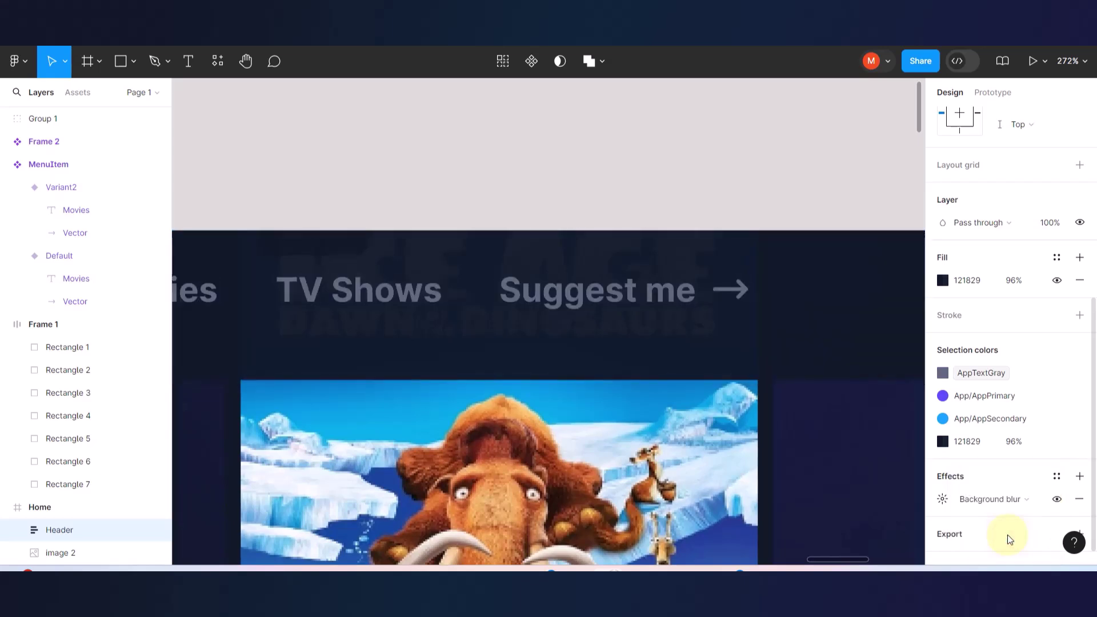
{"action": "left_click", "coordinate": [942, 499]}
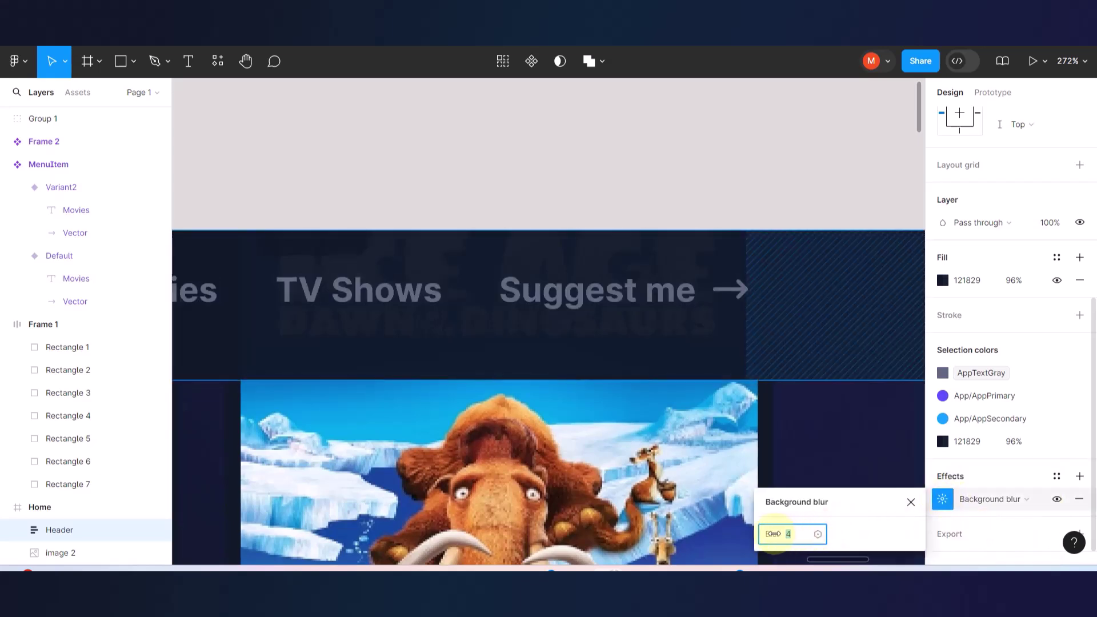
{"action": "left_click_drag", "start_coordinate": [773, 534], "coordinate": [850, 522]}
- Move the poster grid image up behind the blurred Header to X 339, Y -112
{"action": "scroll", "coordinate": [563, 394], "scroll_direction": "down", "scroll_amount": 5}
{"action": "left_click_drag", "start_coordinate": [537, 457], "coordinate": [513, 460]}
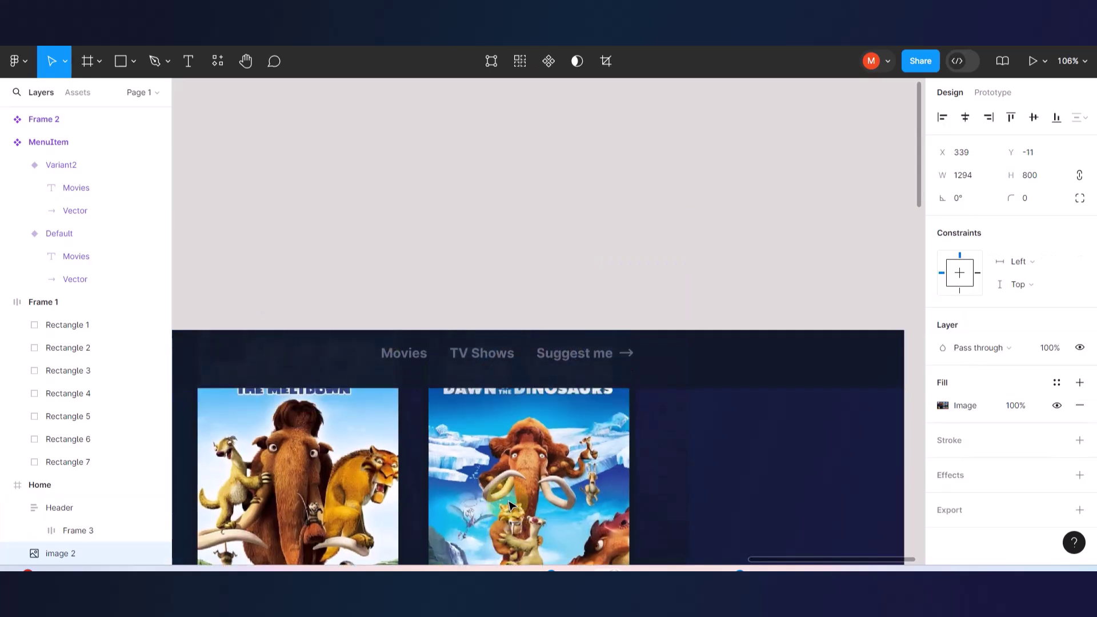
{"action": "left_click_drag", "start_coordinate": [521, 499], "coordinate": [525, 462]}
{"action": "scroll", "coordinate": [519, 363], "scroll_direction": "up", "scroll_amount": 5}
{"action": "scroll", "coordinate": [568, 387], "scroll_direction": "down", "scroll_amount": 5}
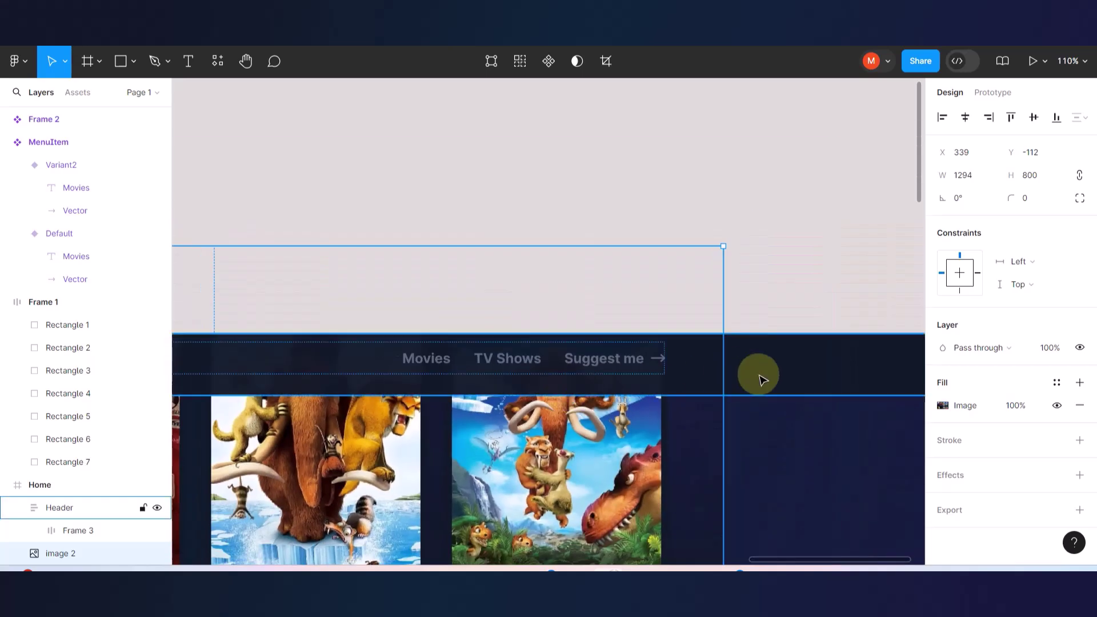
- Lower the opacity of the Header's 121829 fill to 93%
{"action": "left_click", "coordinate": [762, 375]}
{"action": "scroll", "coordinate": [981, 401], "scroll_direction": "down", "scroll_amount": 5}
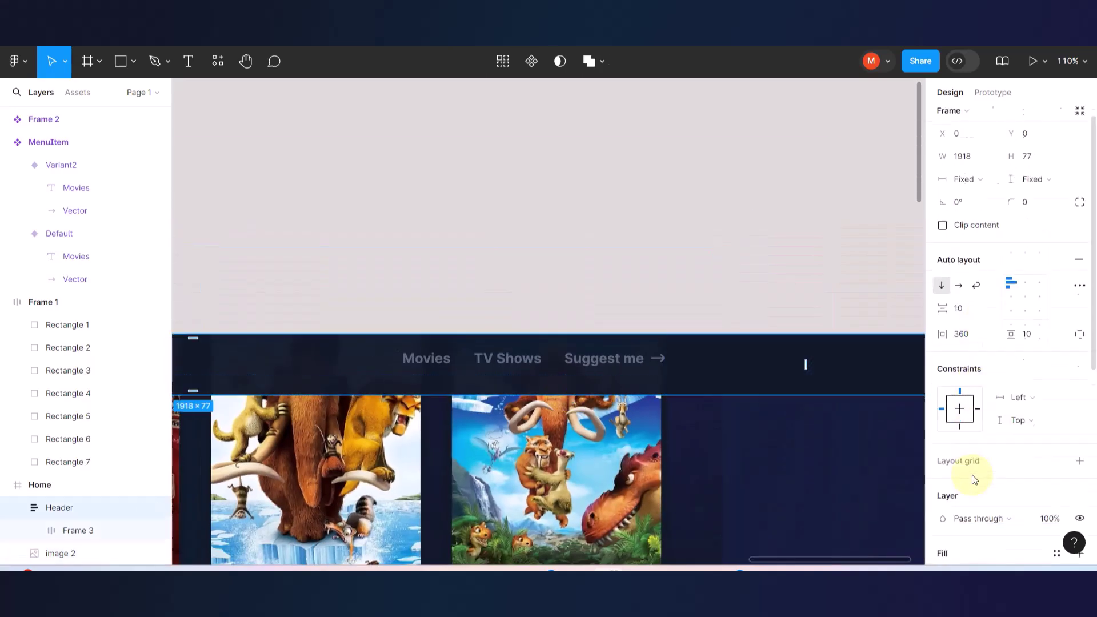
{"action": "left_click", "coordinate": [953, 434]}
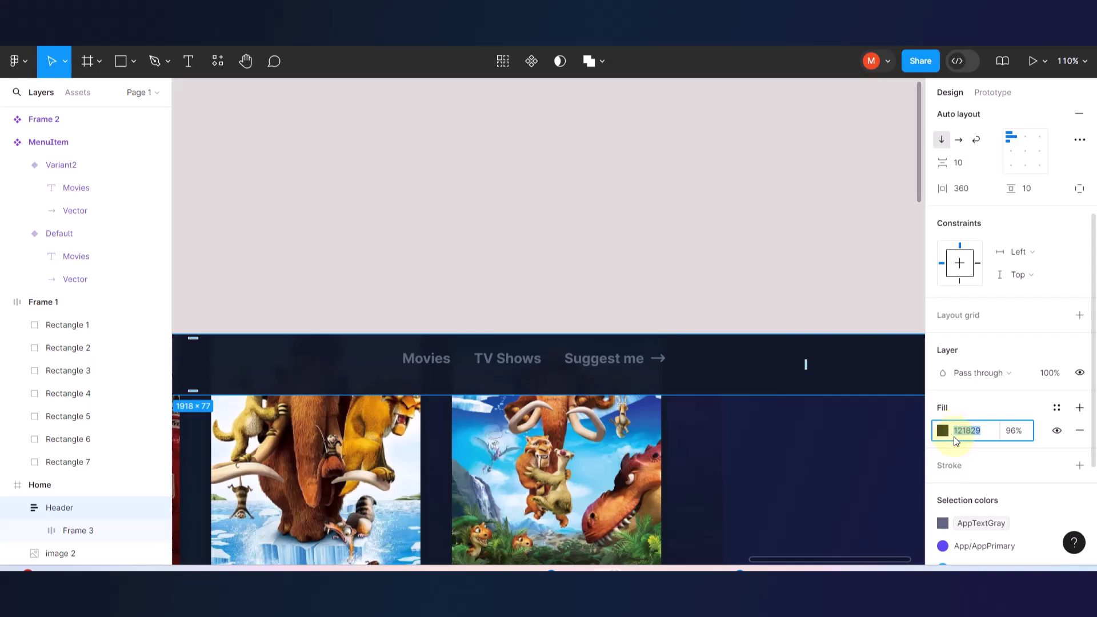
{"action": "left_click", "coordinate": [943, 431]}
{"action": "left_click_drag", "start_coordinate": [896, 407], "coordinate": [897, 410]}
{"action": "scroll", "coordinate": [610, 375], "scroll_direction": "down", "scroll_amount": 5}
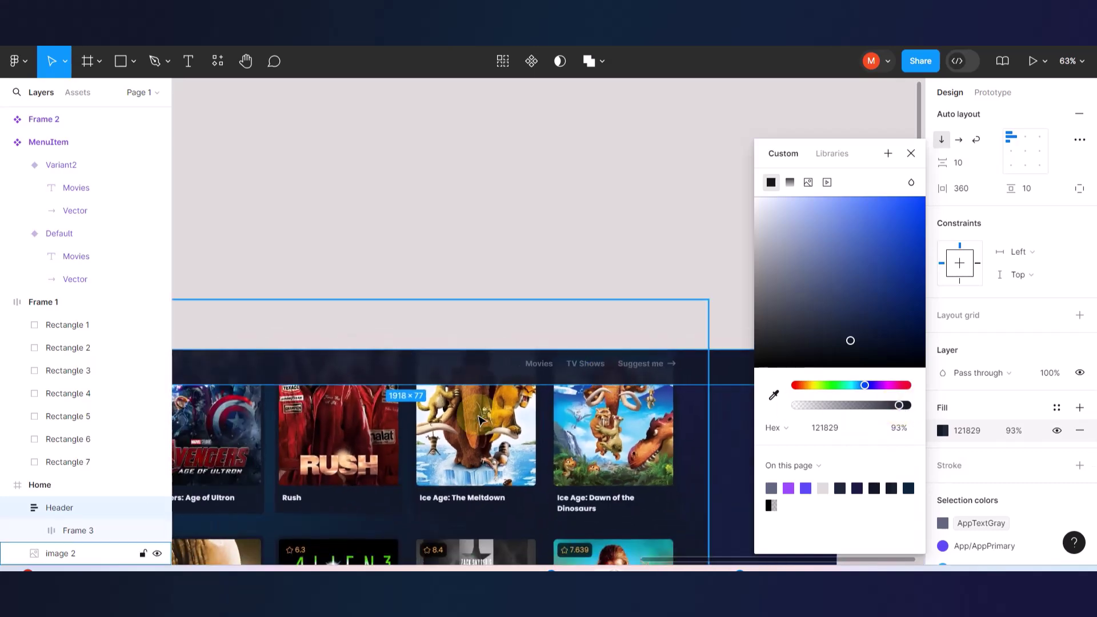
{"action": "left_click", "coordinate": [594, 293]}
{"action": "scroll", "coordinate": [613, 417], "scroll_direction": "up", "scroll_amount": 5}
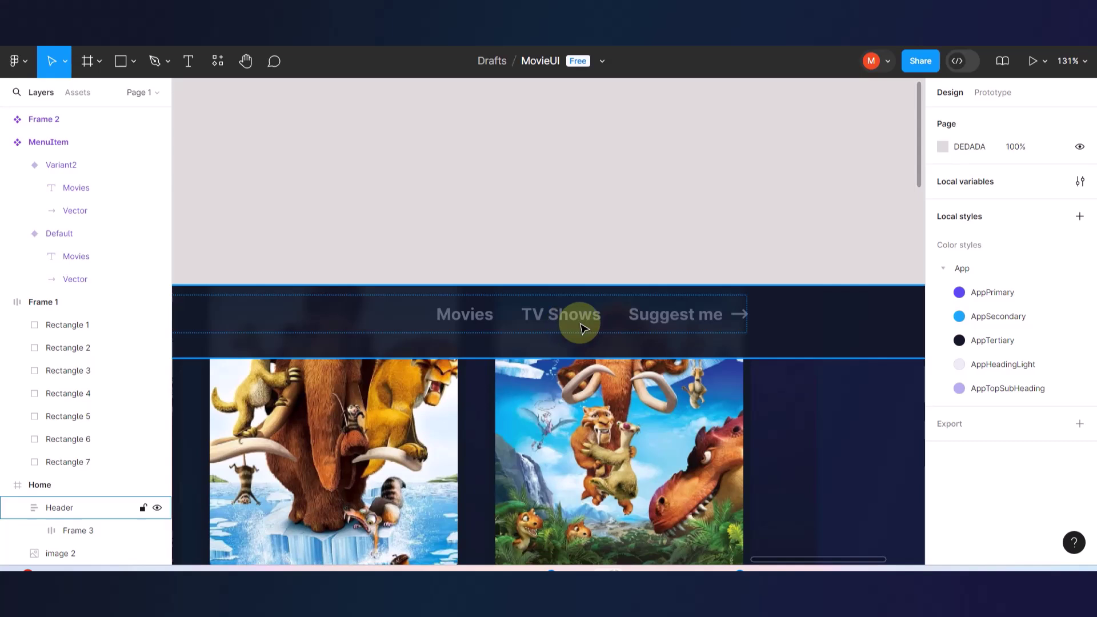
- Check how the Home frame fits the MacBook Pro 14" device in the prototype presentation, and return to the design file
{"action": "key", "text": "ctrl+Tab"}
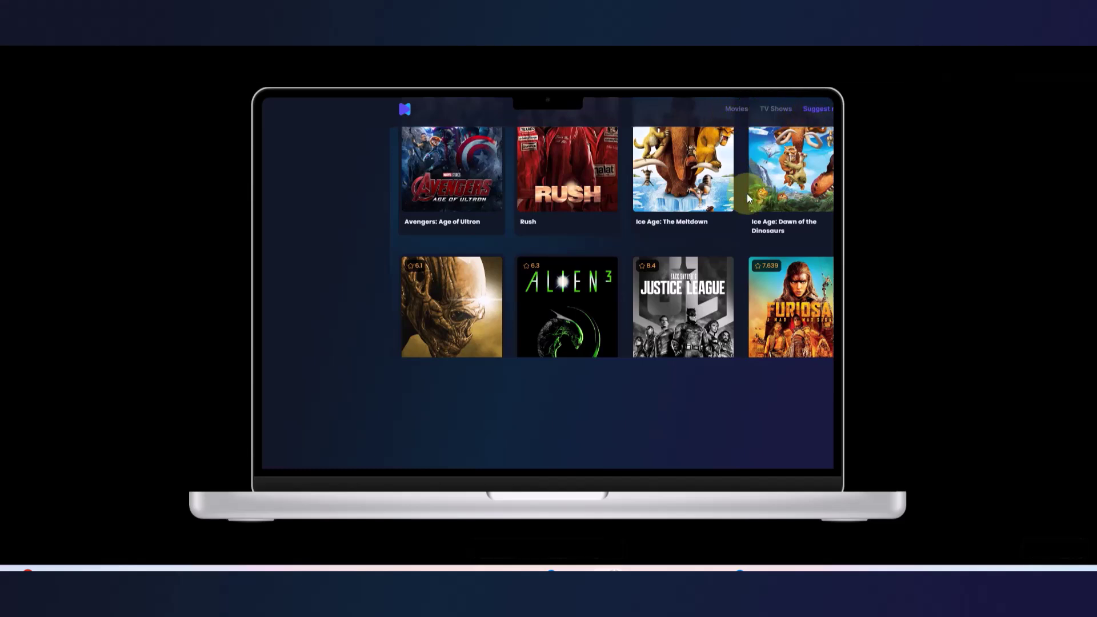
{"action": "left_click", "coordinate": [1079, 63]}
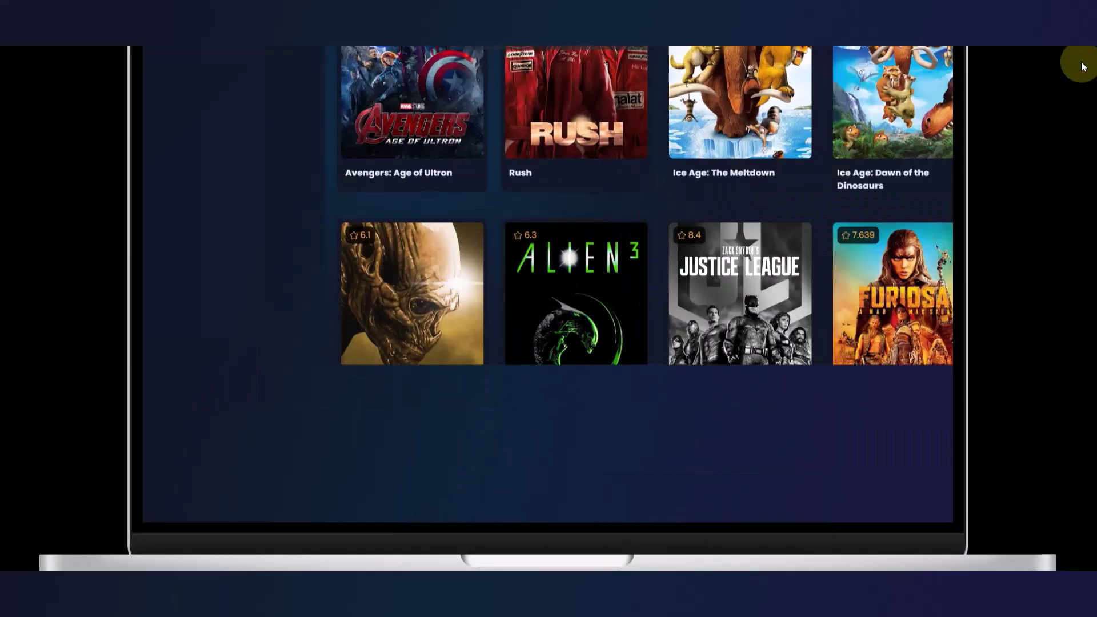
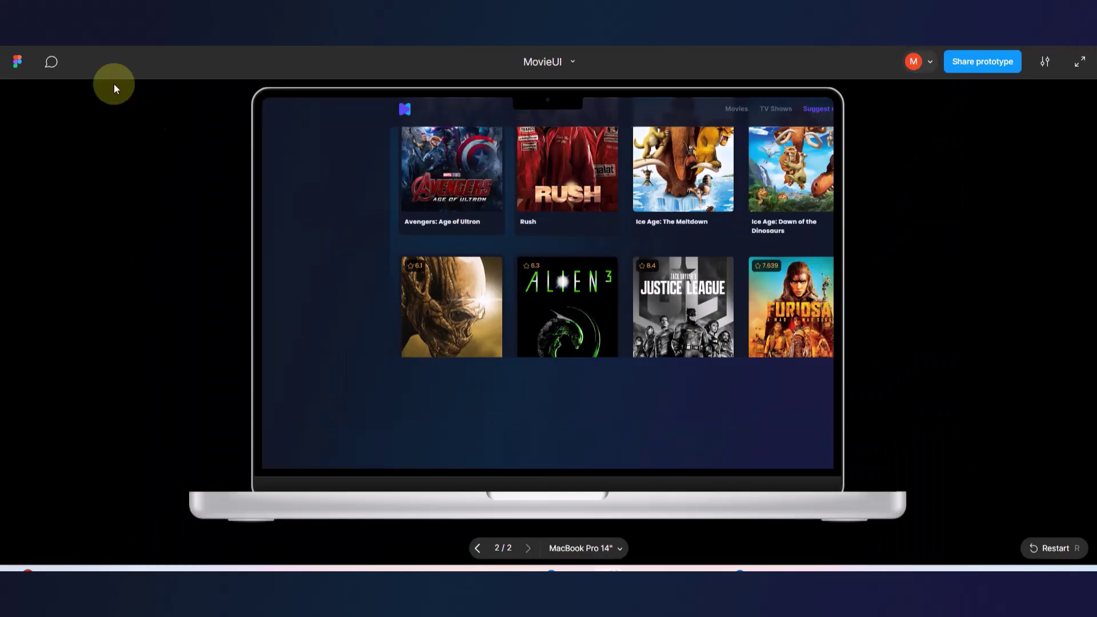
{"action": "key", "text": "super+w"}
{"action": "scroll", "coordinate": [425, 181], "scroll_direction": "down", "scroll_amount": 5}
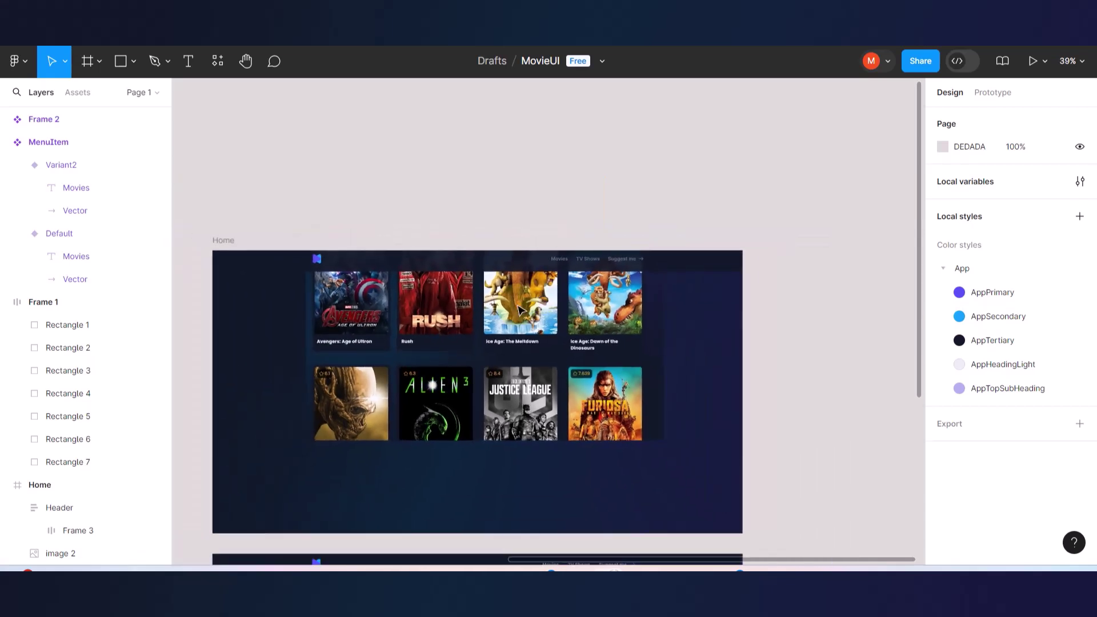
{"action": "left_click", "coordinate": [223, 241]}
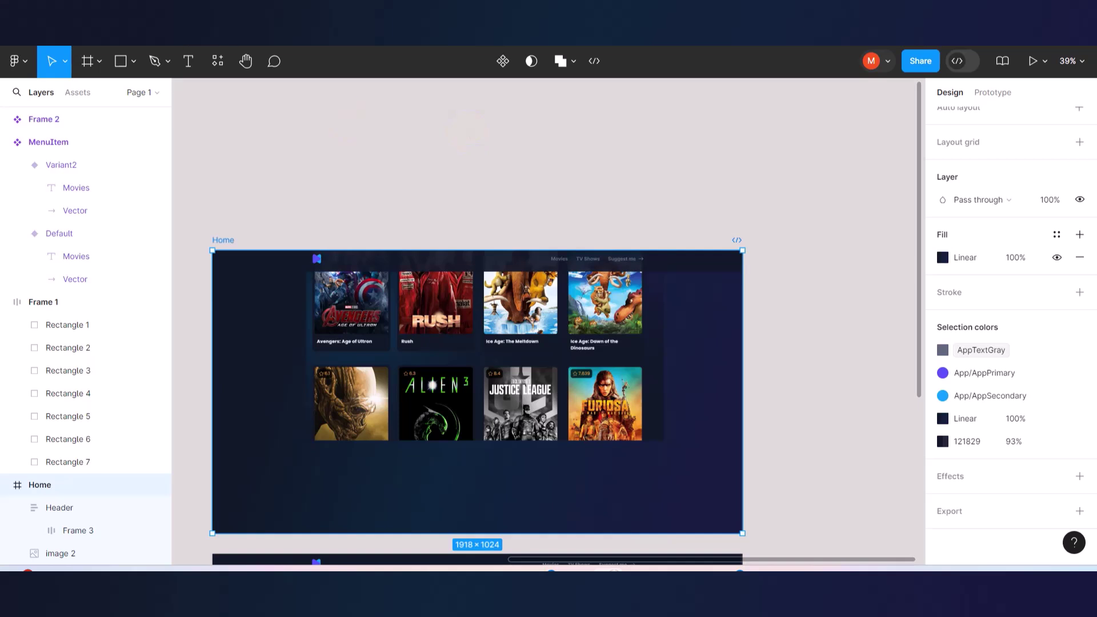
{"action": "left_click", "coordinate": [297, 12]}
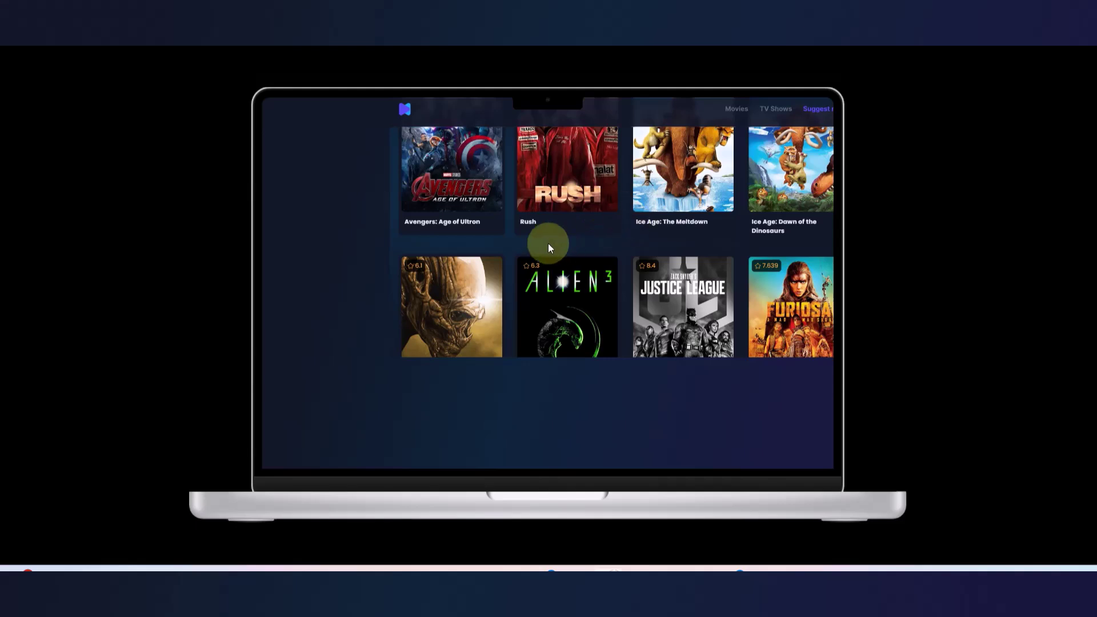
{"action": "left_click", "coordinate": [257, 48]}
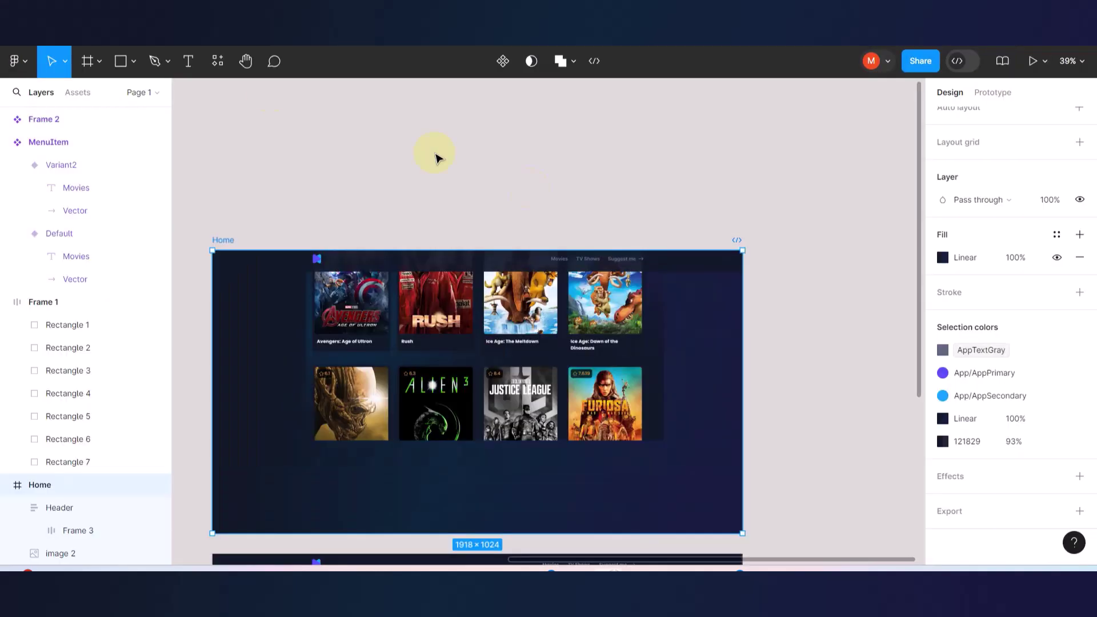
- Examine the Home frame's blurred Header up close and compare the frame with the Movies reference screen below it
{"action": "scroll", "coordinate": [637, 292], "scroll_direction": "down", "scroll_amount": 3}
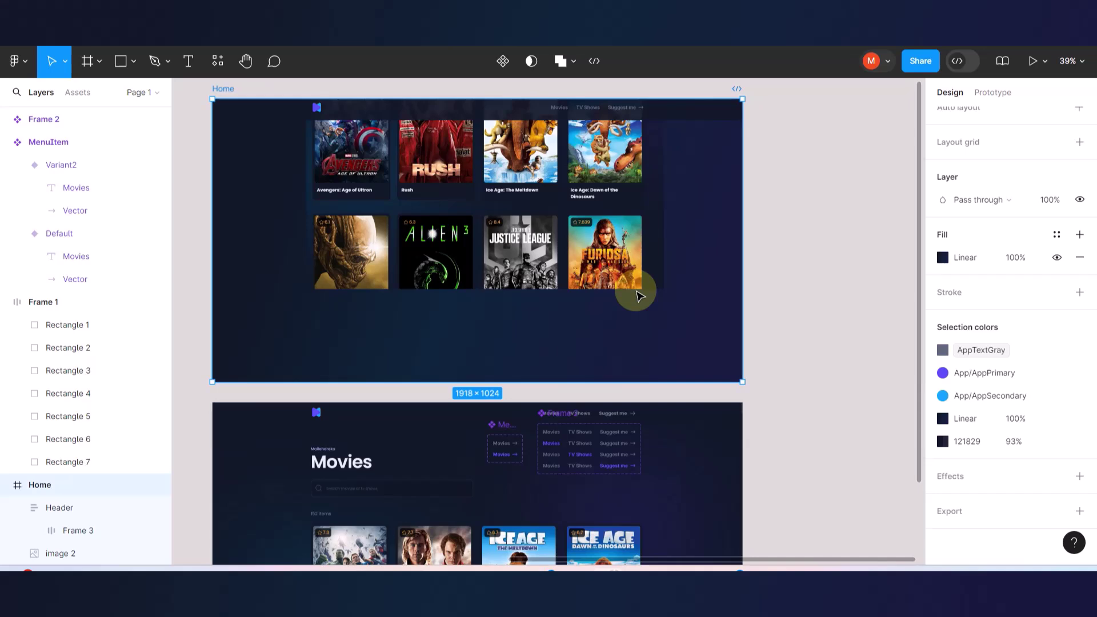
{"action": "scroll", "coordinate": [636, 292], "scroll_direction": "down", "scroll_amount": 1}
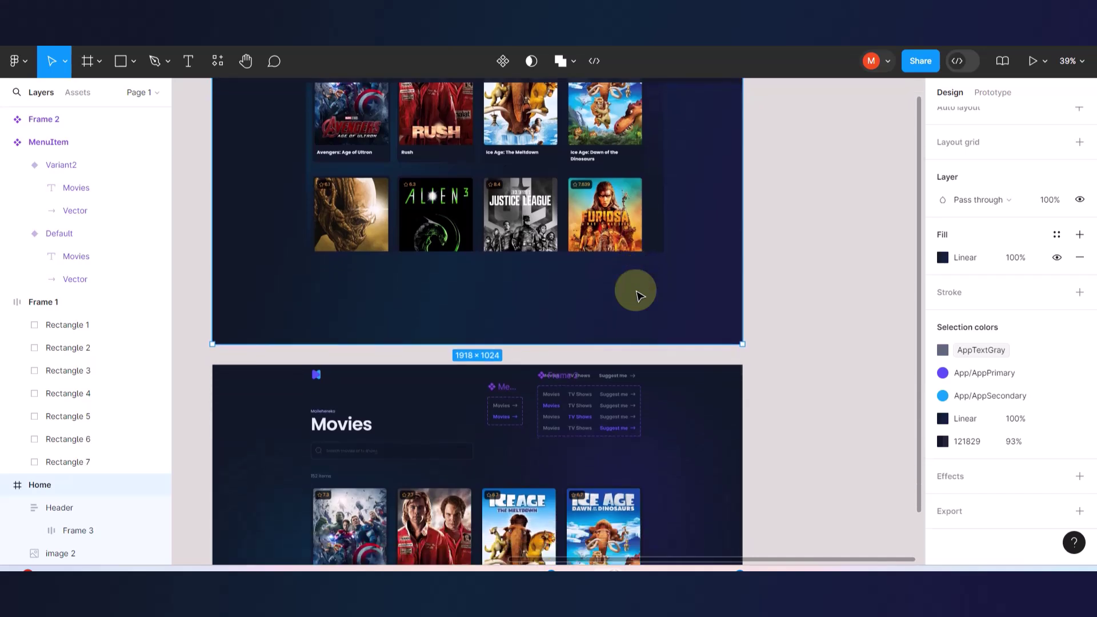
{"action": "scroll", "coordinate": [637, 285], "scroll_direction": "up", "scroll_amount": 3}
{"action": "scroll", "coordinate": [563, 204], "scroll_direction": "up", "scroll_amount": 10}
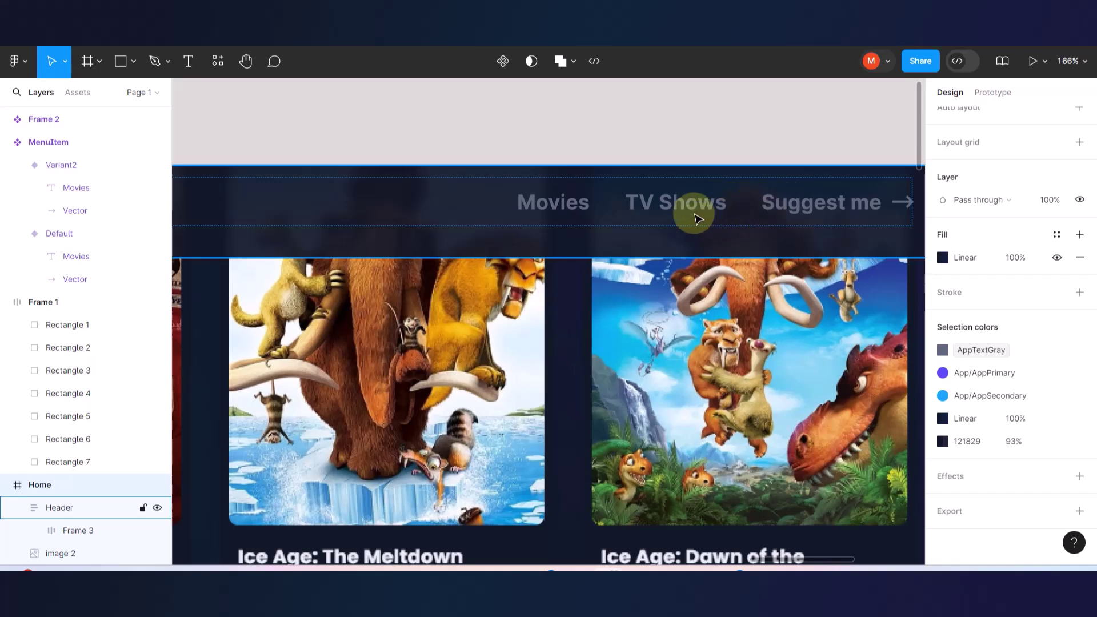
{"action": "scroll", "coordinate": [715, 216], "scroll_direction": "down", "scroll_amount": 5}
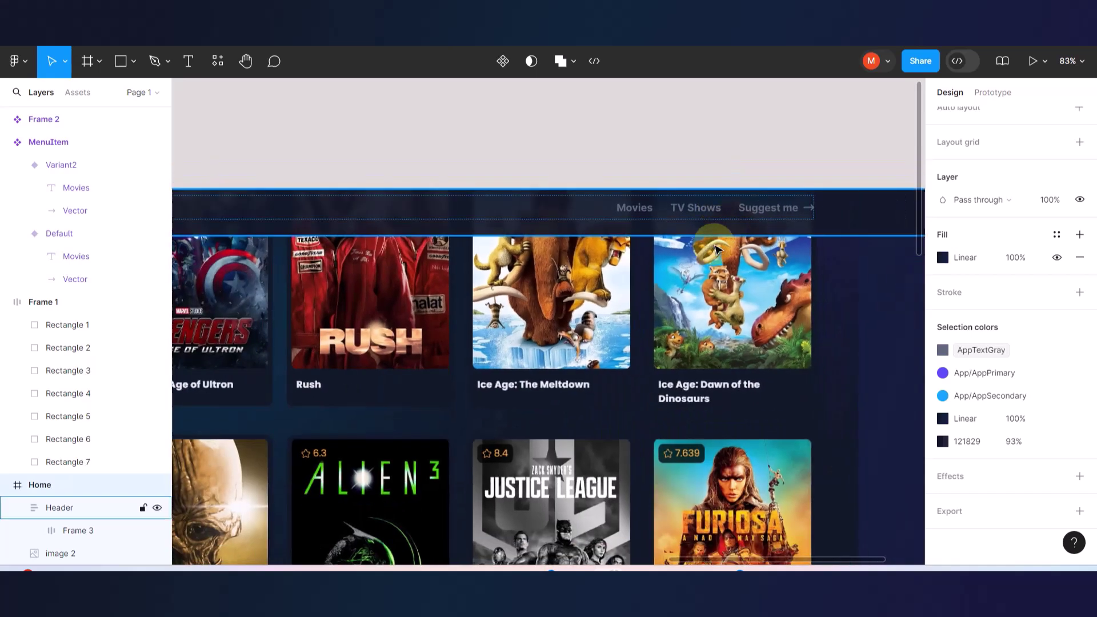
{"action": "scroll", "coordinate": [713, 249], "scroll_direction": "down", "scroll_amount": 6}
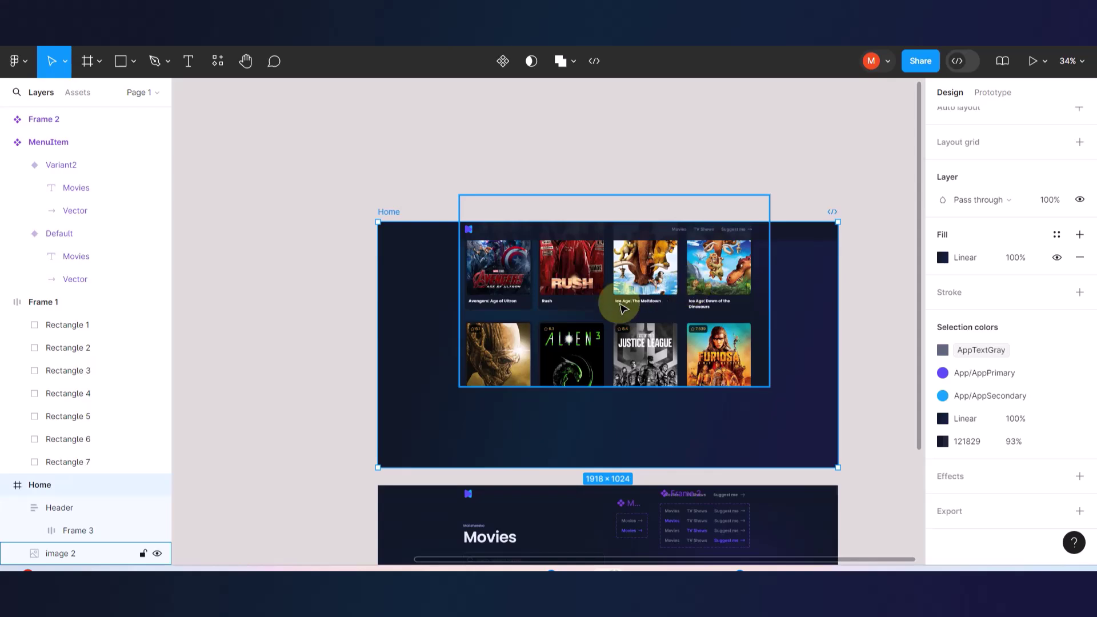
{"action": "scroll", "coordinate": [623, 308], "scroll_direction": "down", "scroll_amount": 3}
{"action": "key", "text": "Escape"}
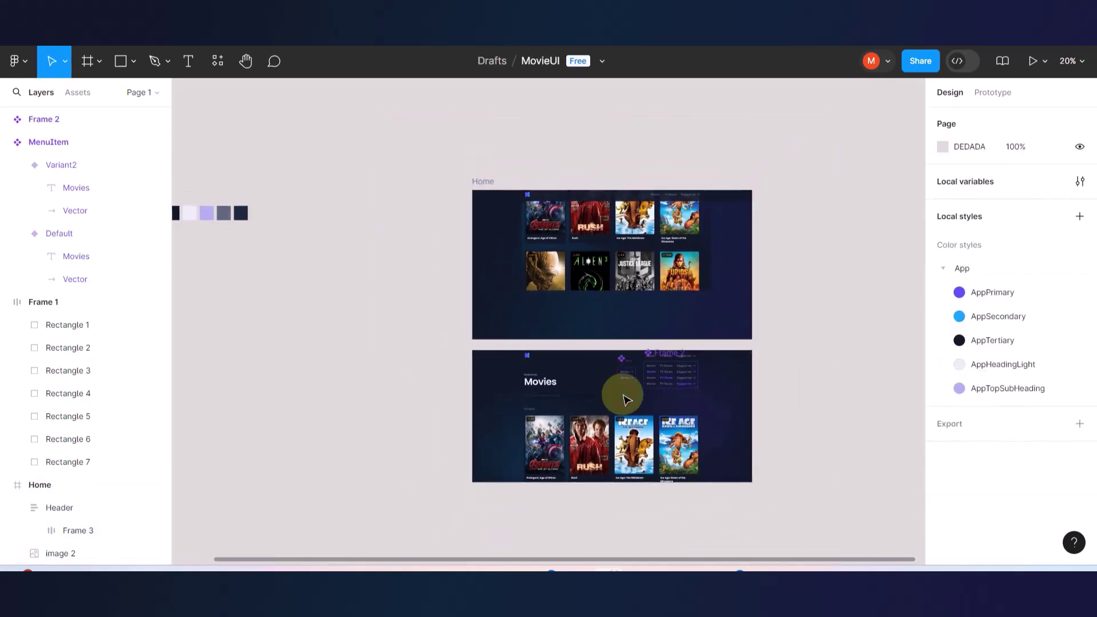
{"action": "scroll", "coordinate": [627, 407], "scroll_direction": "up", "scroll_amount": 4}
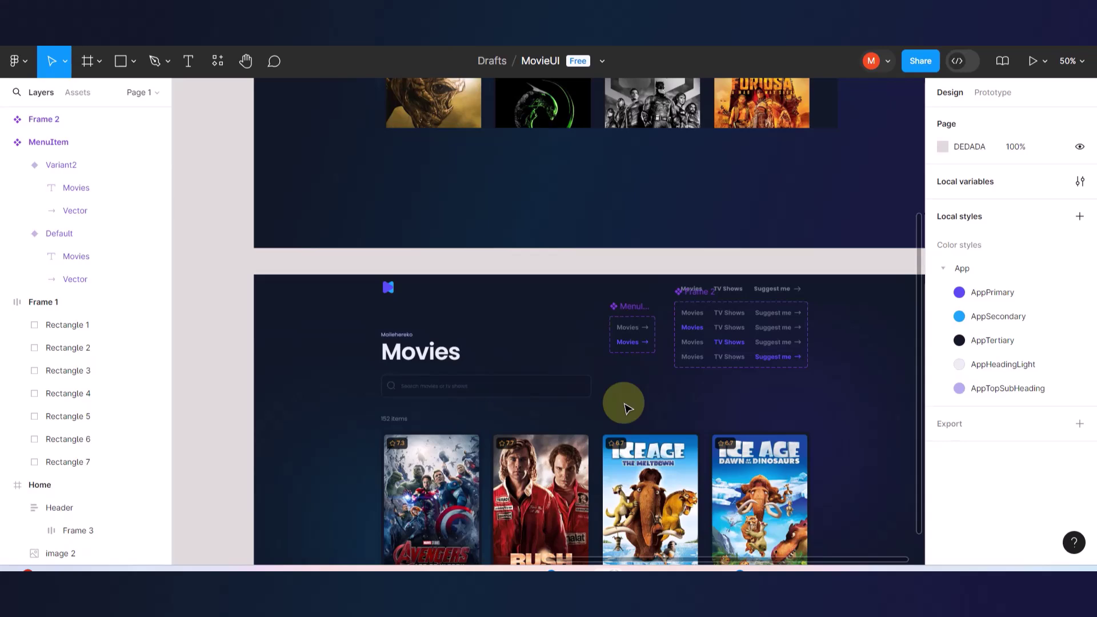
{"action": "scroll", "coordinate": [625, 404], "scroll_direction": "up", "scroll_amount": 4}
{"action": "scroll", "coordinate": [532, 386], "scroll_direction": "down", "scroll_amount": 4}
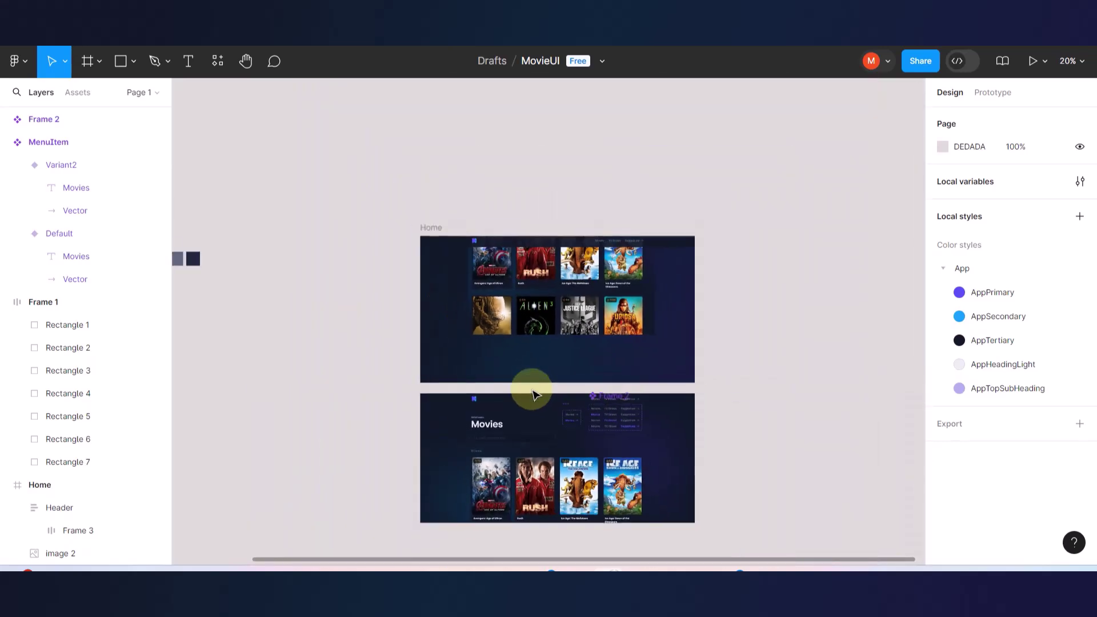
{"action": "scroll", "coordinate": [602, 347], "scroll_direction": "up", "scroll_amount": 1}
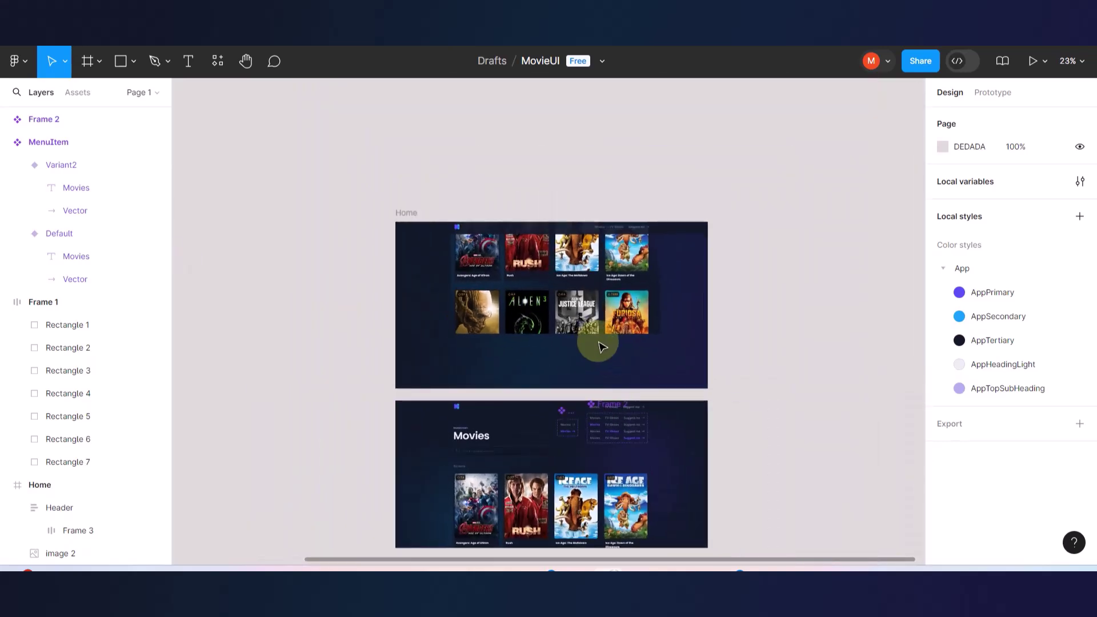
- Add a MacBook Pro 14" preset frame as a size reference and place it beside the Movies screen at X 7617, Y 2232
{"action": "left_click", "coordinate": [101, 63]}
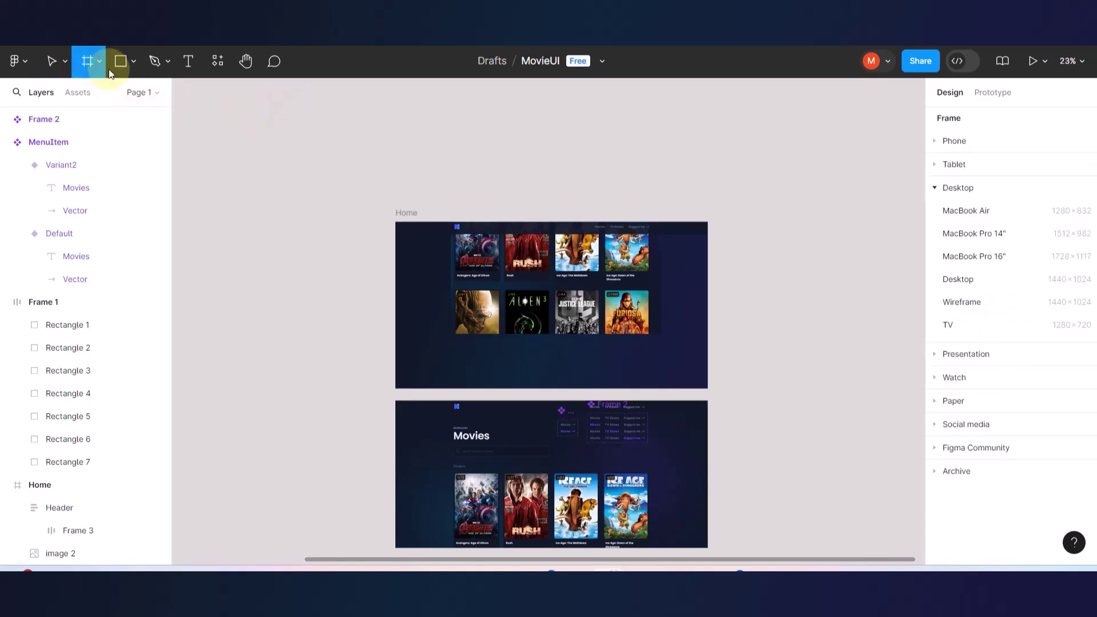
{"action": "left_click", "coordinate": [966, 233]}
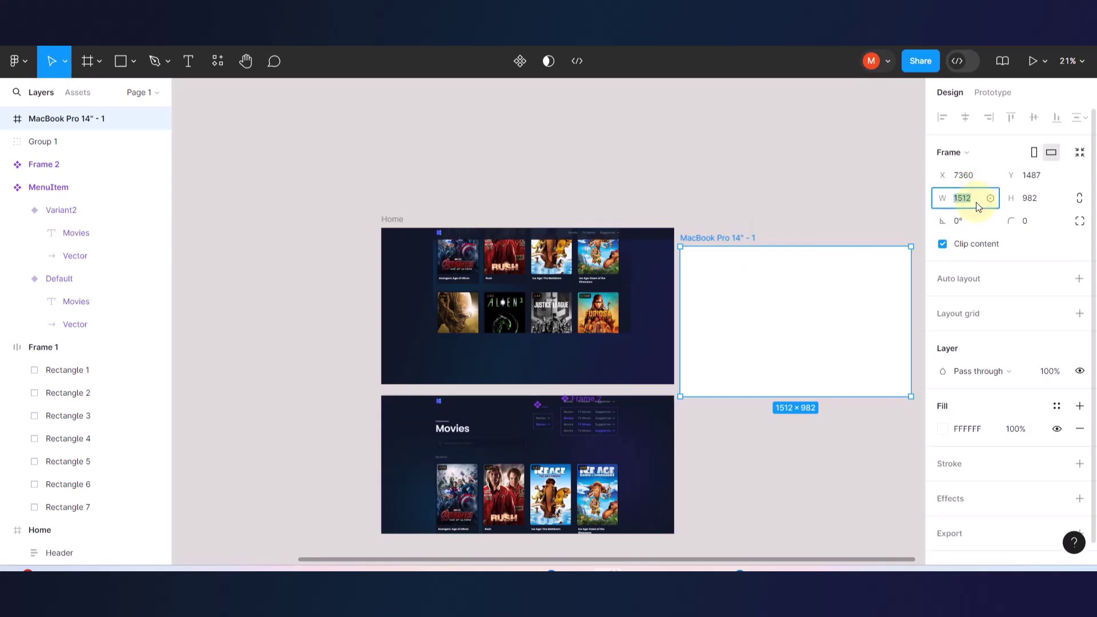
{"action": "left_click_drag", "start_coordinate": [723, 286], "coordinate": [764, 394]}
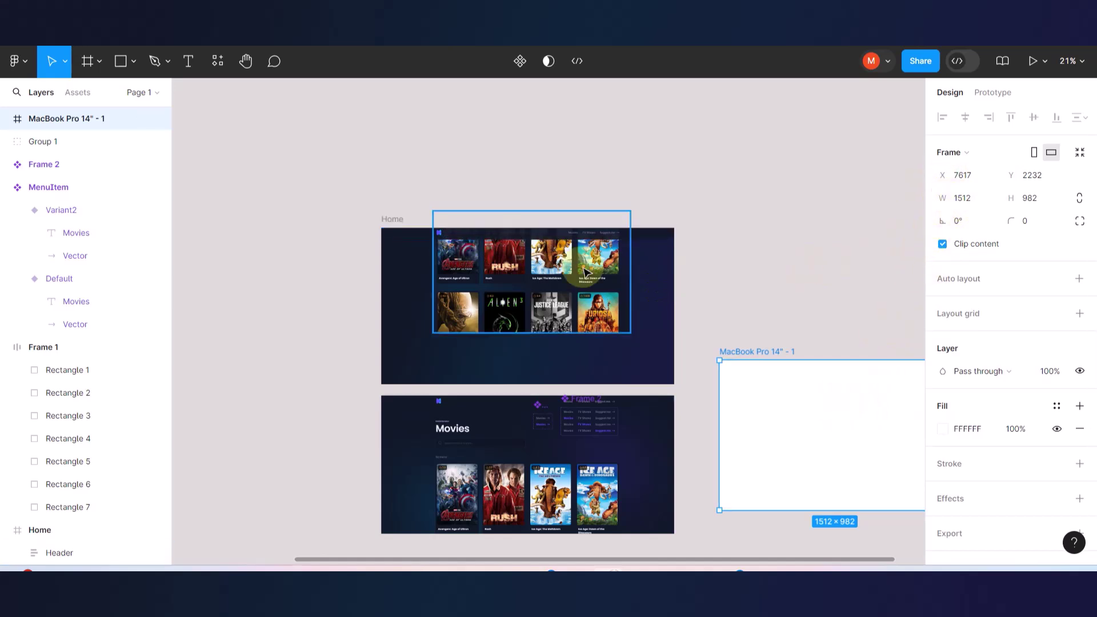
- Set the Home frame's width to 1512
{"action": "left_click", "coordinate": [392, 220]}
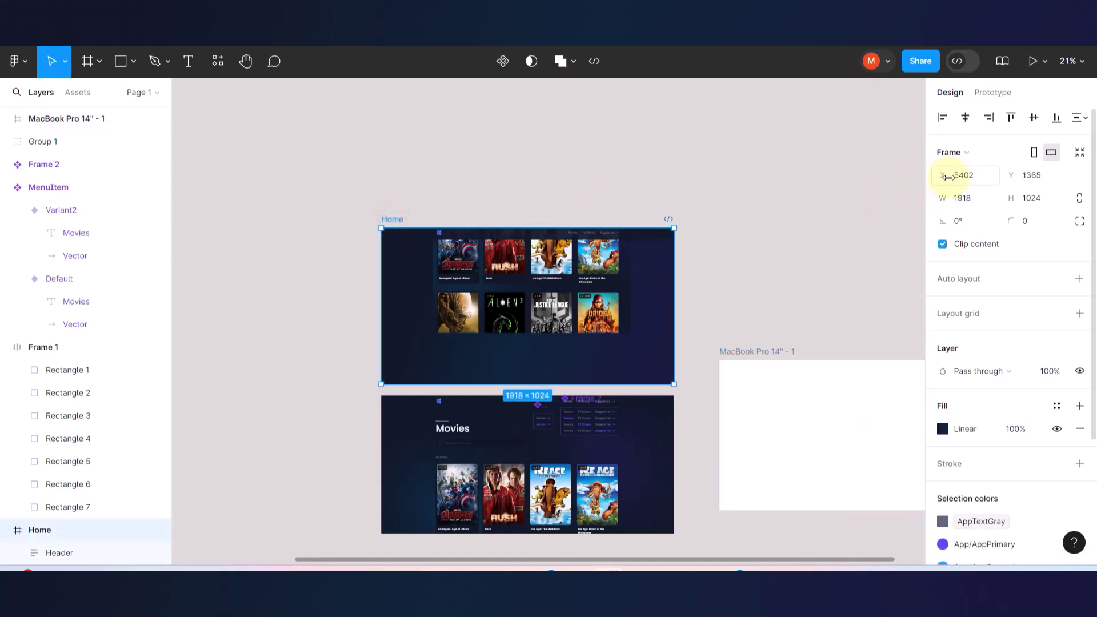
{"action": "left_click", "coordinate": [973, 198]}
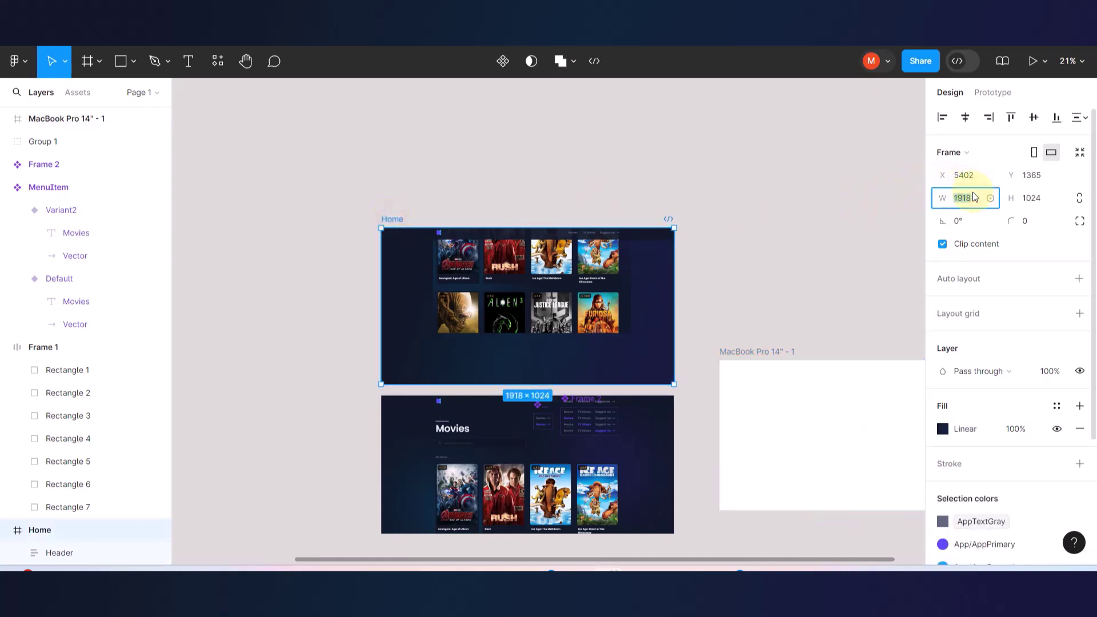
{"action": "key", "text": "Return"}
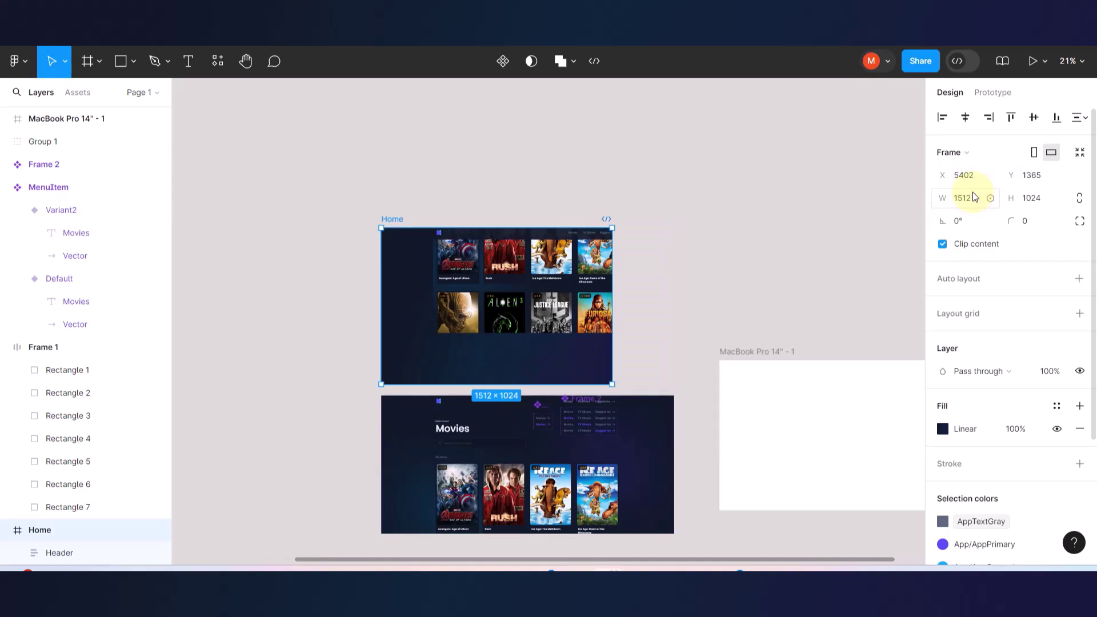
- Shift the Home frame slightly up and reposition its poster grid image to X 137, Y 173, below the Header
{"action": "left_click_drag", "start_coordinate": [550, 283], "coordinate": [523, 277]}
{"action": "double_click", "coordinate": [525, 263]}
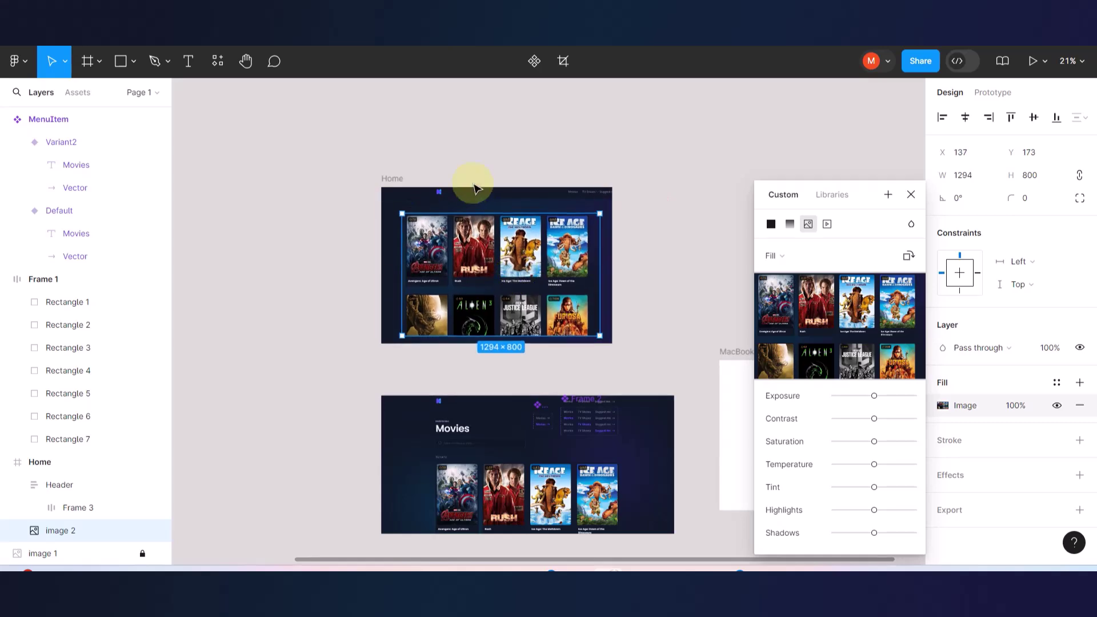
{"action": "scroll", "coordinate": [473, 184], "scroll_direction": "up", "scroll_amount": 5}
{"action": "scroll", "coordinate": [350, 205], "scroll_direction": "right", "scroll_amount": 5}
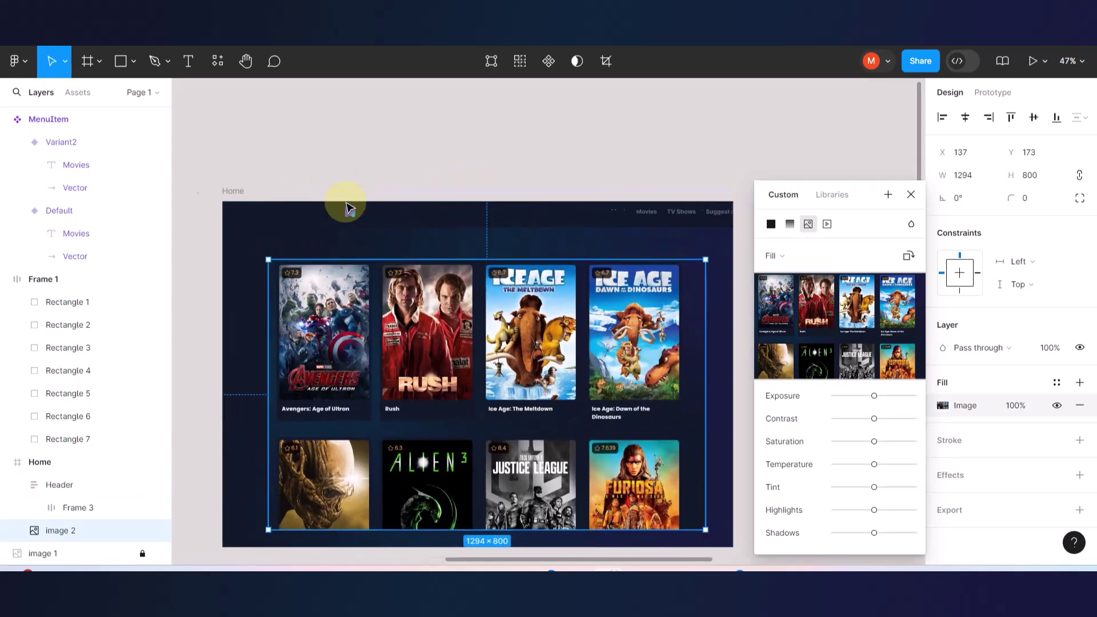
- Narrow the Header in the Home frame to a width of 1512 so it matches the frame
{"action": "scroll", "coordinate": [350, 209], "scroll_direction": "right", "scroll_amount": 8}
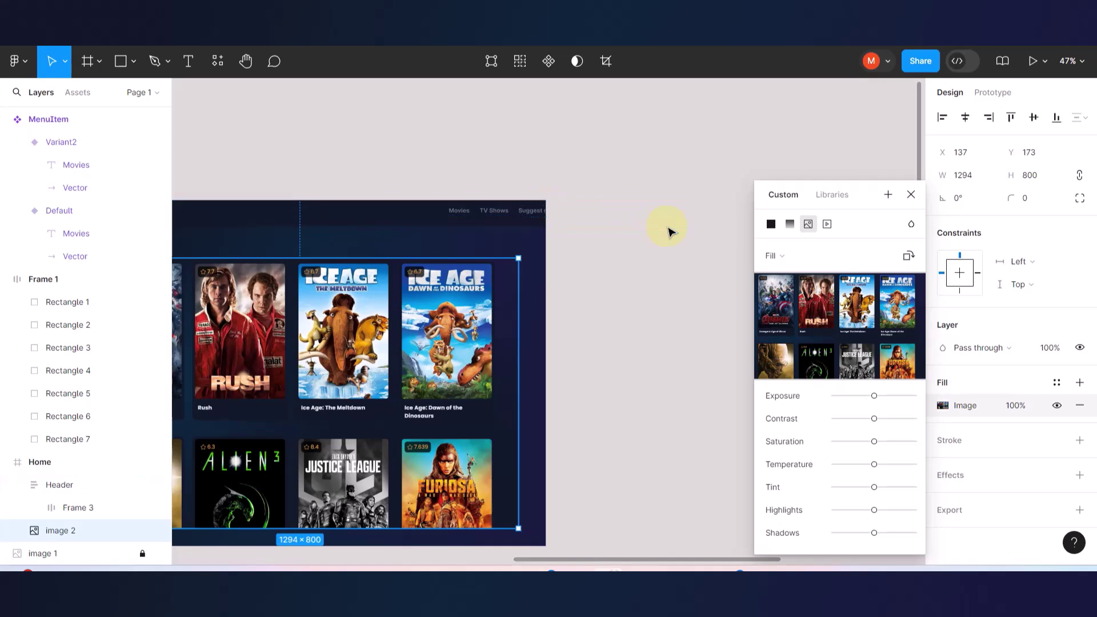
{"action": "left_click", "coordinate": [400, 218]}
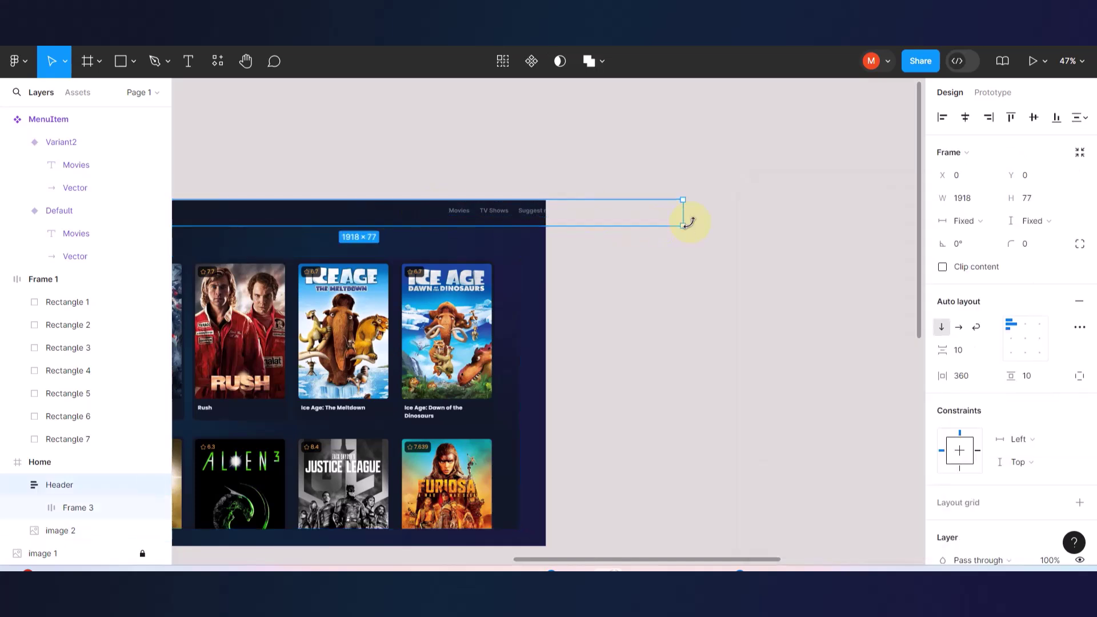
{"action": "left_click_drag", "start_coordinate": [685, 218], "coordinate": [547, 221]}
{"action": "scroll", "coordinate": [649, 252], "scroll_direction": "left", "scroll_amount": 3}
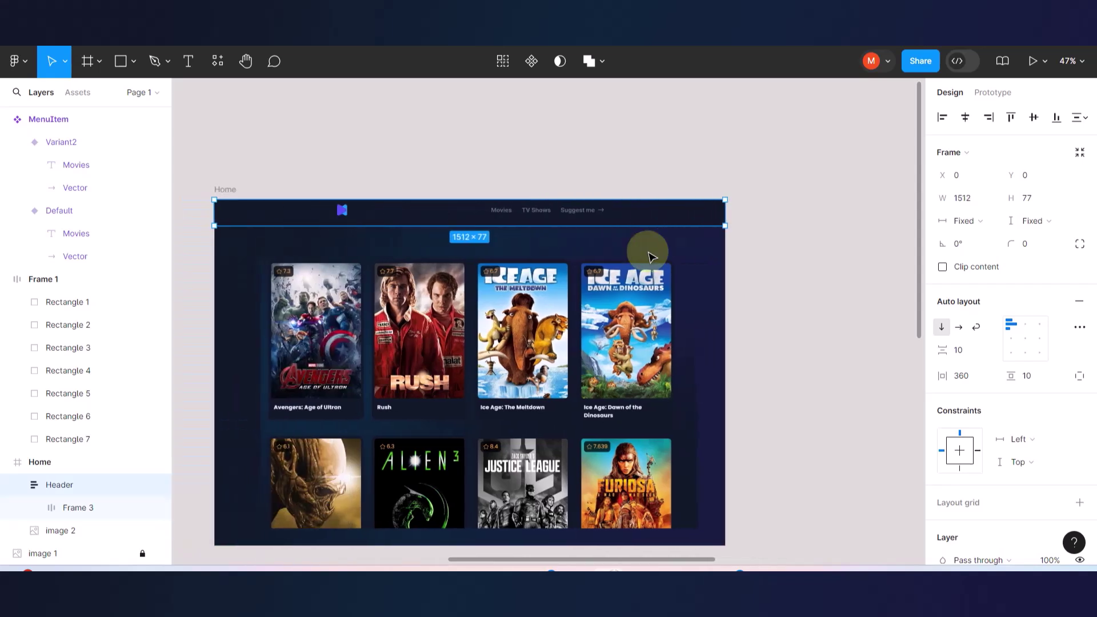
- Move the poster grid image up to X 145, Y 0 behind the blurred Header and preview the Home prototype
{"action": "left_click", "coordinate": [652, 257]}
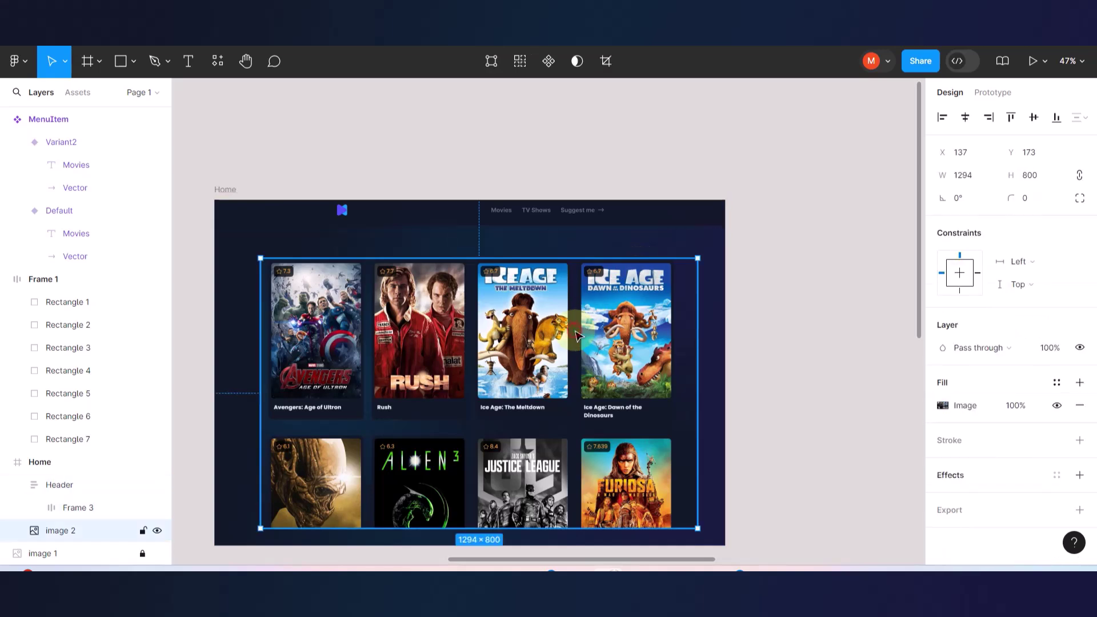
{"action": "key", "text": "shift+Up"}
{"action": "key", "text": "shift+Up"}
{"action": "key", "text": "shift+Up"}
{"action": "key", "text": "shift+Up"}
{"action": "key", "text": "shift+Up"}
{"action": "key", "text": "shift+Up"}
{"action": "key", "text": "shift+Up"}
{"action": "key", "text": "shift+Up"}
{"action": "key", "text": "shift+Up"}
{"action": "key", "text": "shift+Up"}
{"action": "key", "text": "shift+Up"}
{"action": "key", "text": "shift+Up"}
{"action": "key", "text": "shift+Up"}
{"action": "key", "text": "shift+Up"}
{"action": "key", "text": "shift+Up"}
{"action": "key", "text": "shift+Up"}
{"action": "key", "text": "shift+Up"}
{"action": "key", "text": "shift+Up"}
{"action": "key", "text": "shift+Up"}
{"action": "key", "text": "shift+Up"}
{"action": "left_click_drag", "start_coordinate": [578, 275], "coordinate": [578, 273]}
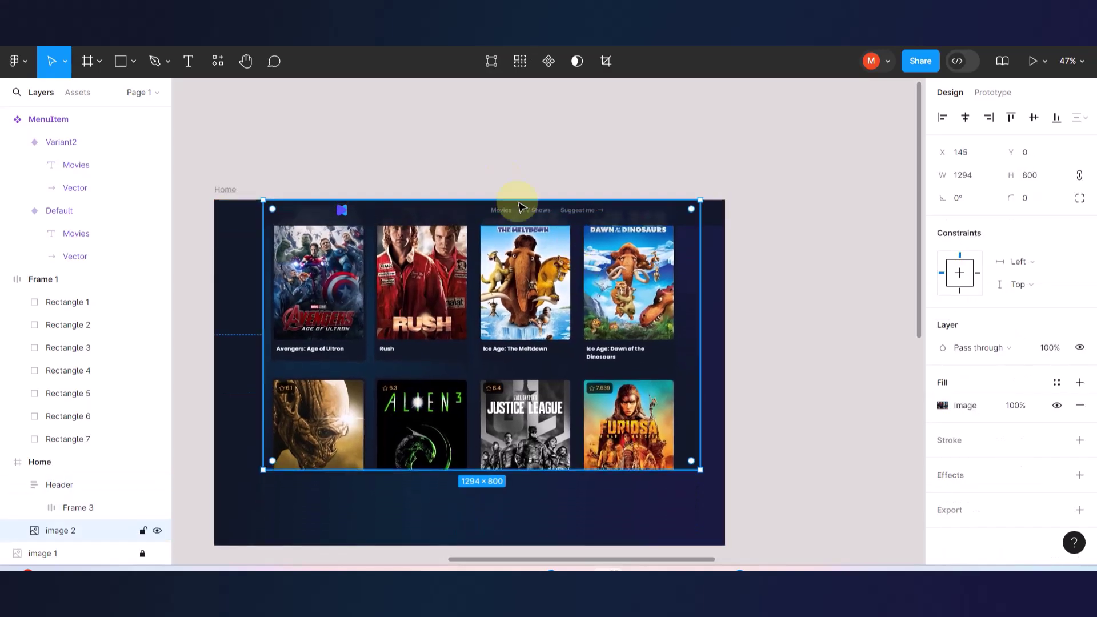
{"action": "left_click", "coordinate": [480, 138]}
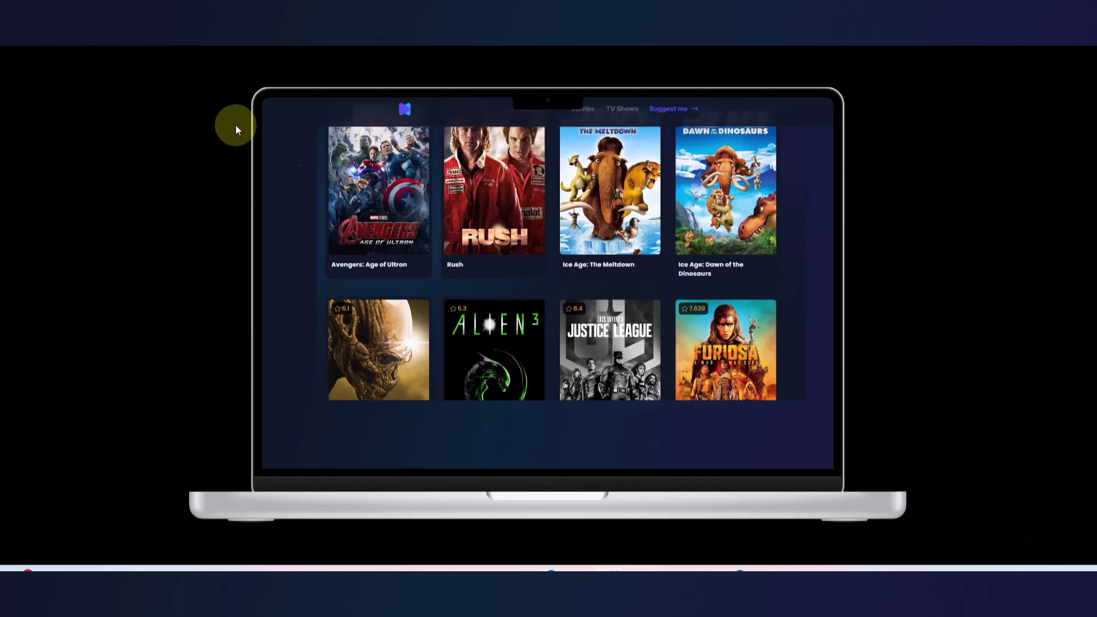
{"action": "key", "text": "ctrl+w"}
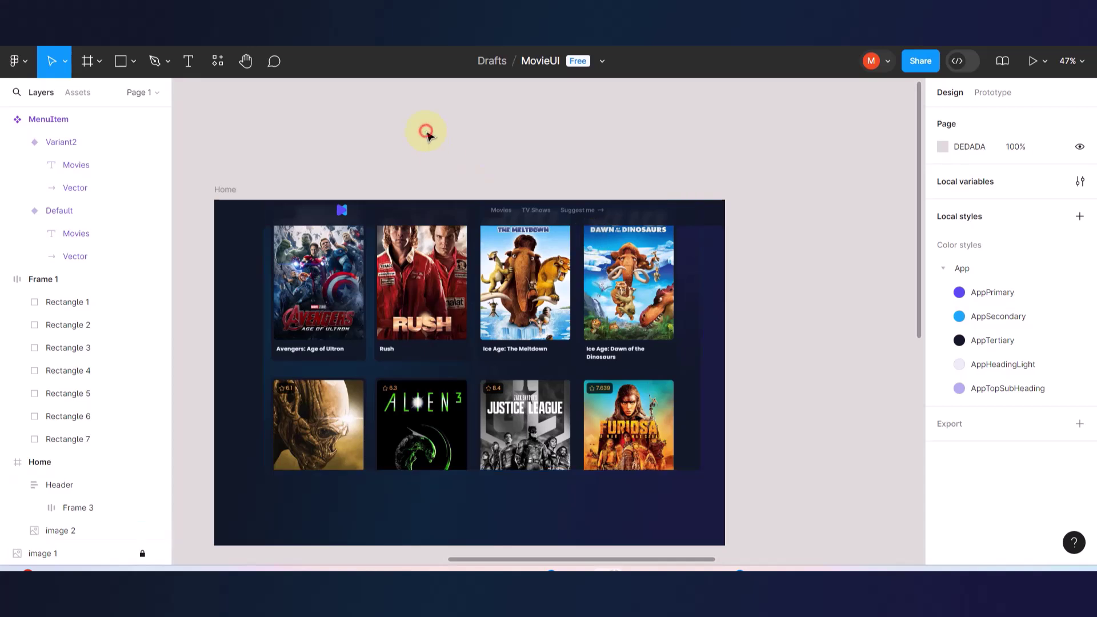
{"action": "left_click", "coordinate": [227, 190]}
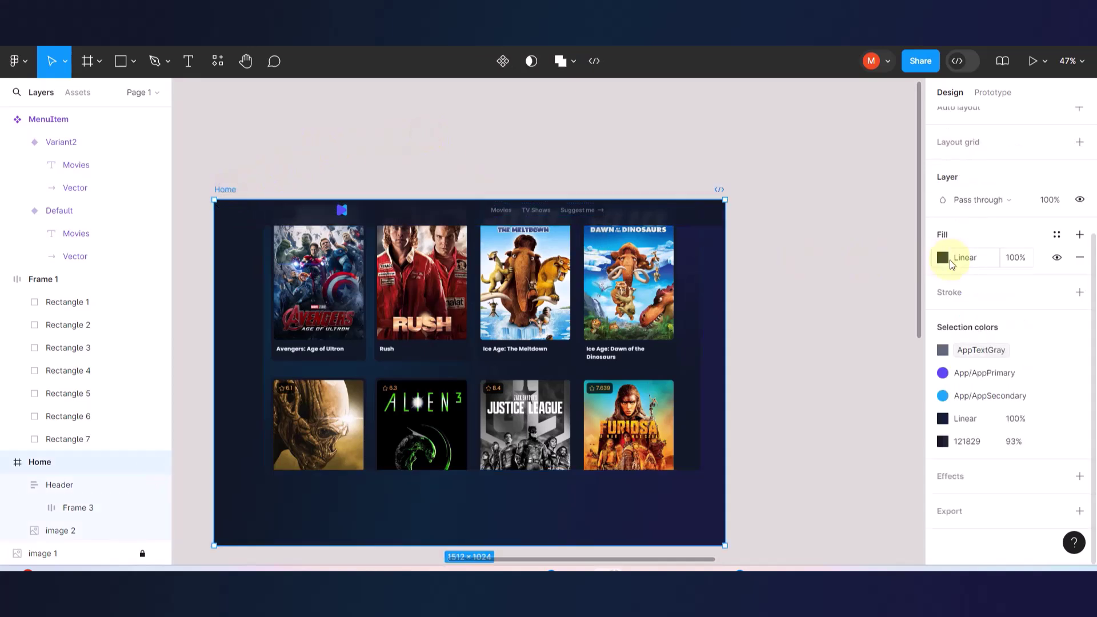
{"action": "scroll", "coordinate": [1008, 150], "scroll_direction": "up", "scroll_amount": 3}
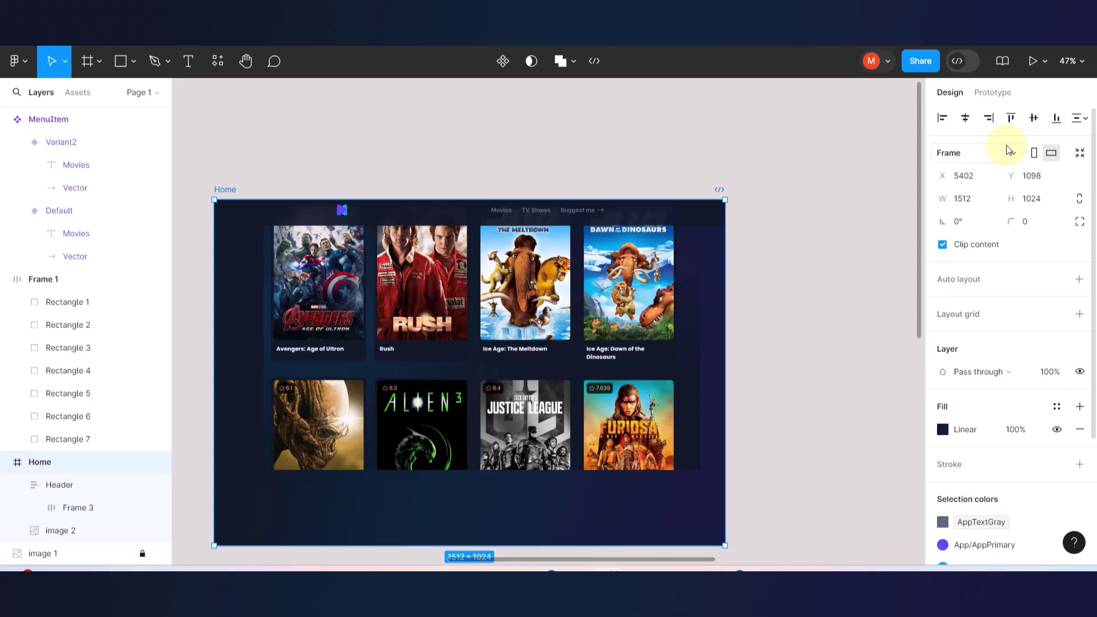
{"action": "scroll", "coordinate": [1020, 240], "scroll_direction": "down", "scroll_amount": 3}
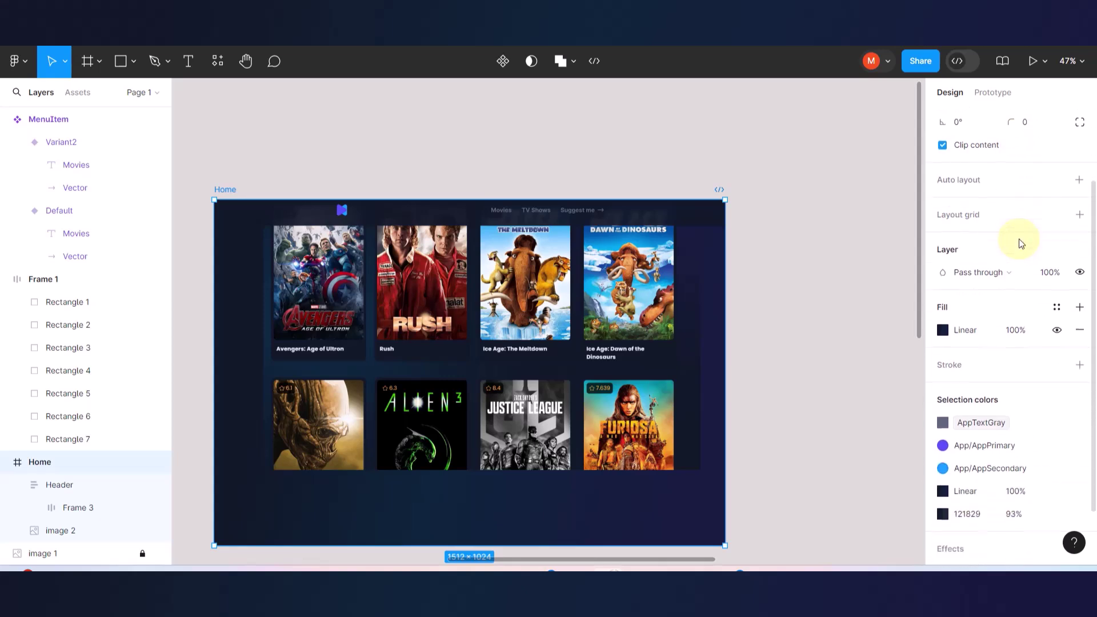
{"action": "left_click", "coordinate": [812, 281]}
- Move the poster grid image below the Header in the Home frame, at X 150, Y 131
{"action": "scroll", "coordinate": [788, 286], "scroll_direction": "down", "scroll_amount": 5}
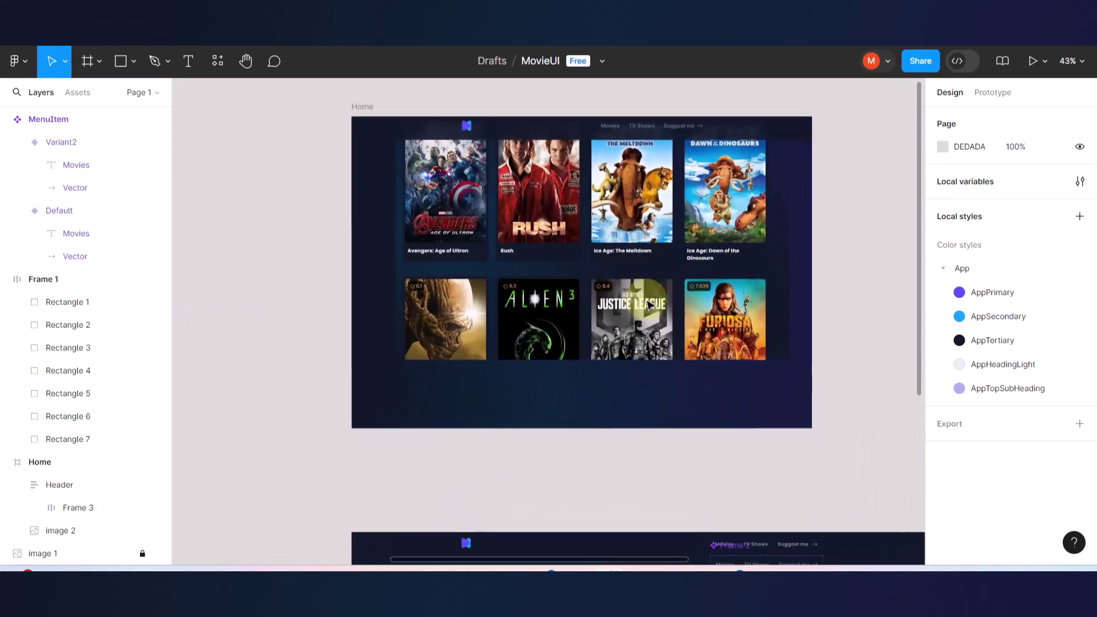
{"action": "left_click", "coordinate": [611, 200]}
{"action": "scroll", "coordinate": [548, 114], "scroll_direction": "up", "scroll_amount": 5}
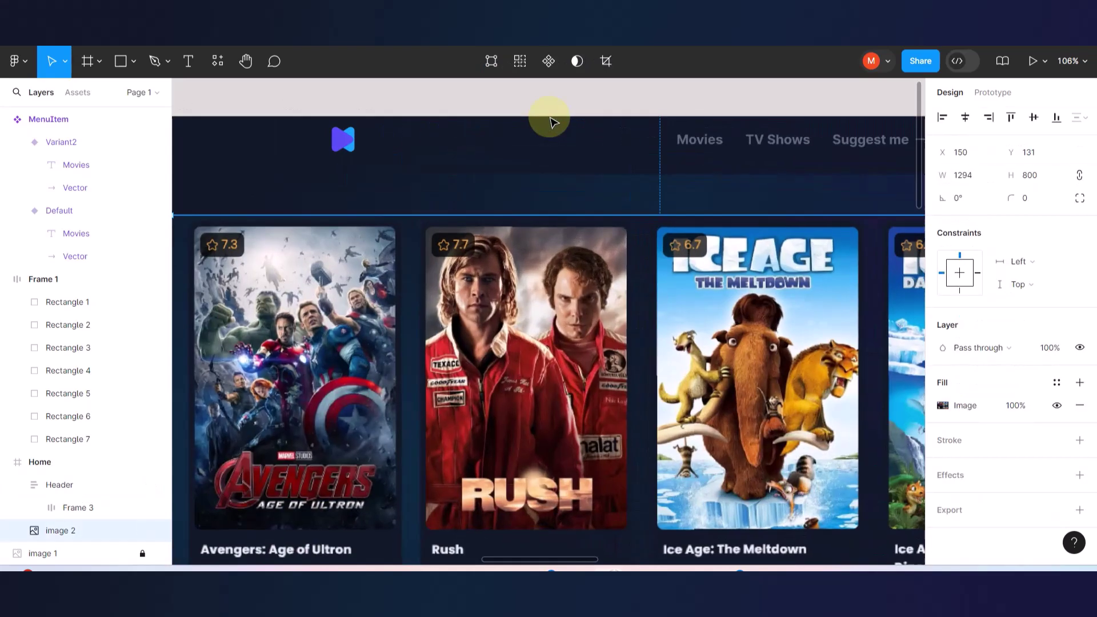
{"action": "scroll", "coordinate": [554, 207], "scroll_direction": "up", "scroll_amount": 2}
{"action": "scroll", "coordinate": [554, 205], "scroll_direction": "down", "scroll_amount": 5}
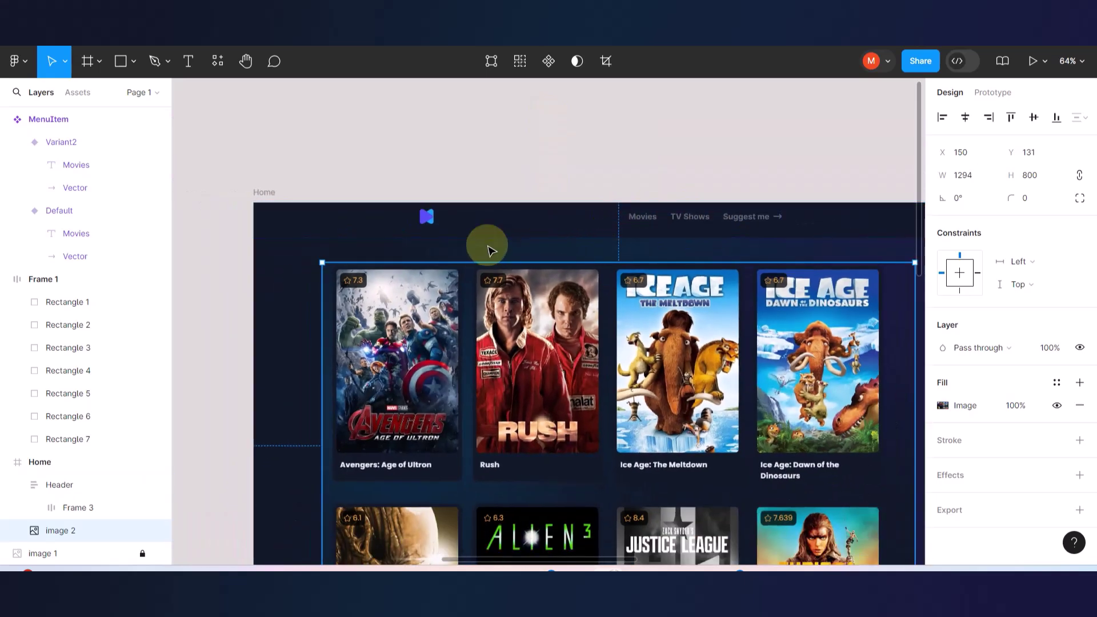
{"action": "scroll", "coordinate": [490, 251], "scroll_direction": "down", "scroll_amount": 3}
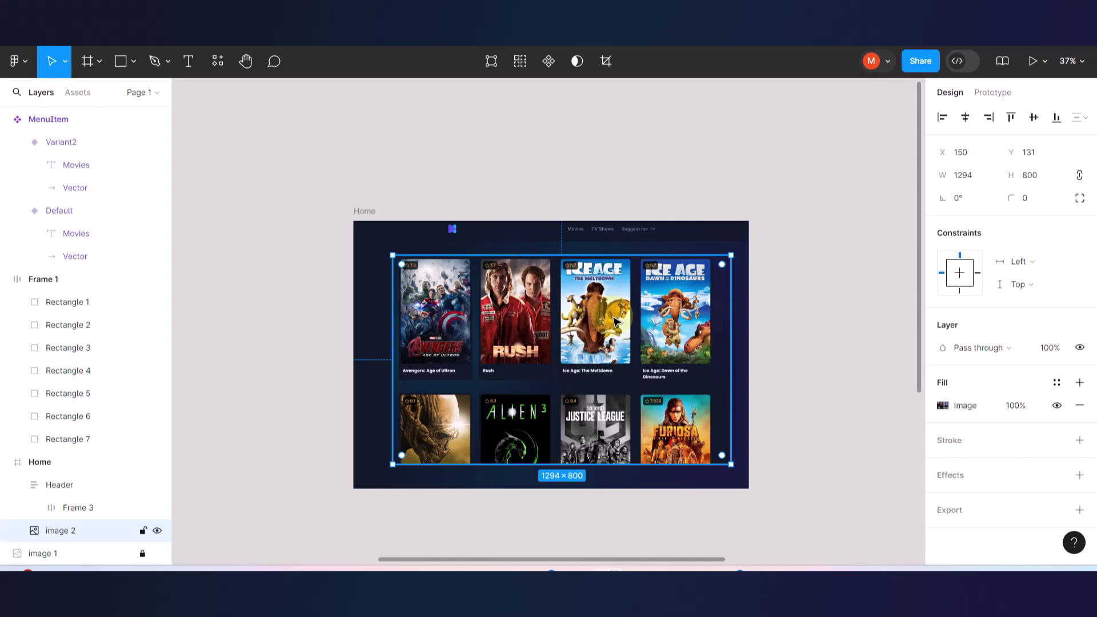
{"action": "scroll", "coordinate": [614, 322], "scroll_direction": "up", "scroll_amount": 5}
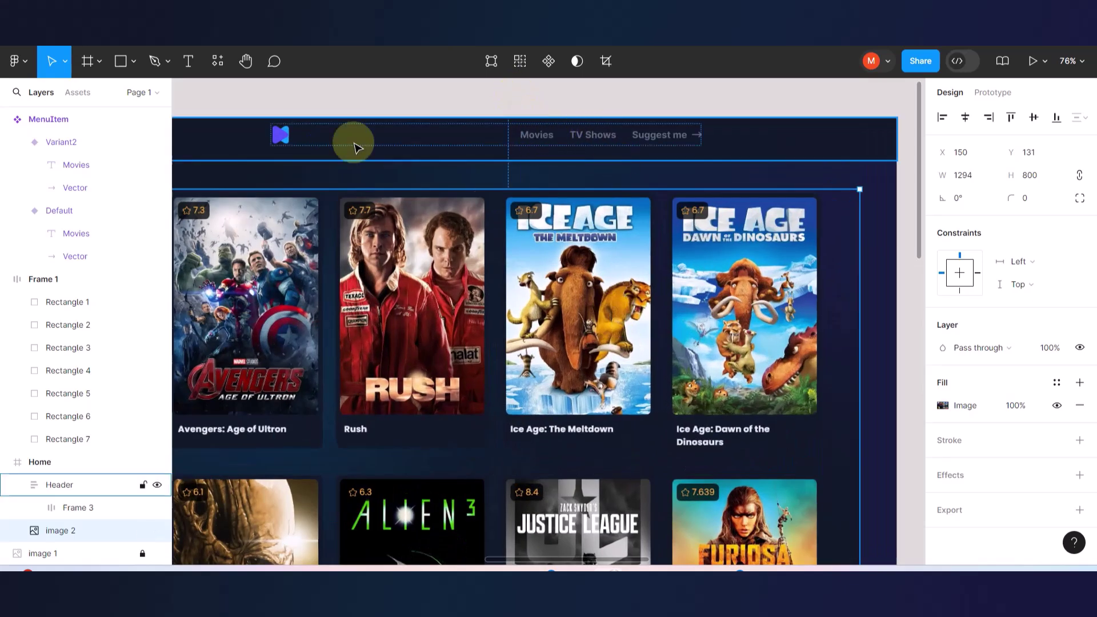
- Preview the Home prototype on the MacBook Pro 14" device and check the Header menu items, then return to the canvas
{"action": "key", "text": "ctrl+alt+Return"}
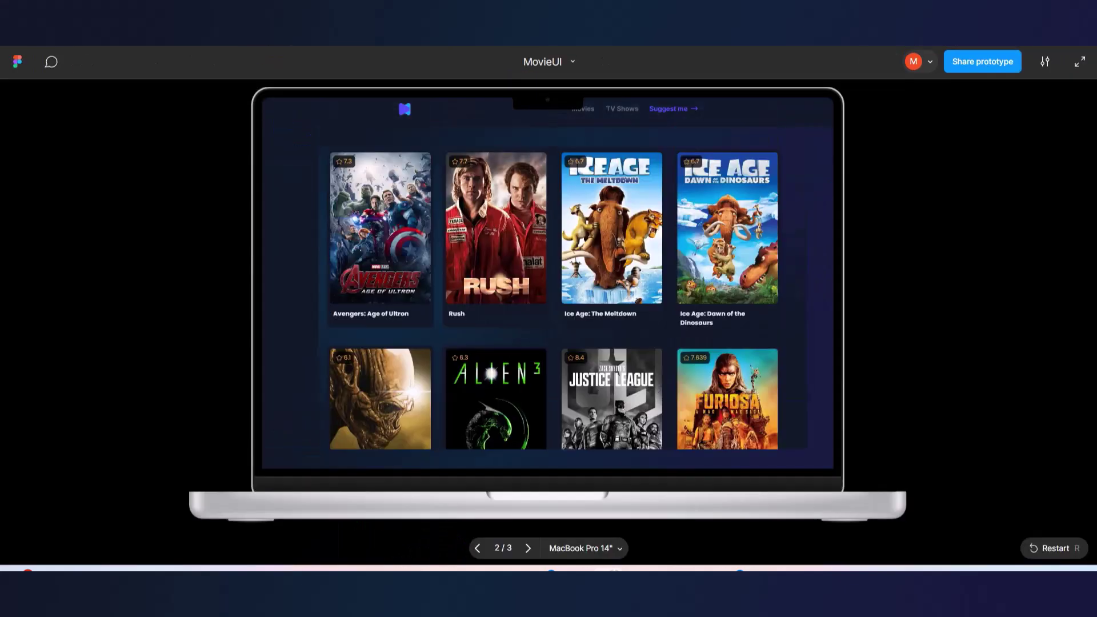
{"action": "left_click", "coordinate": [627, 112]}
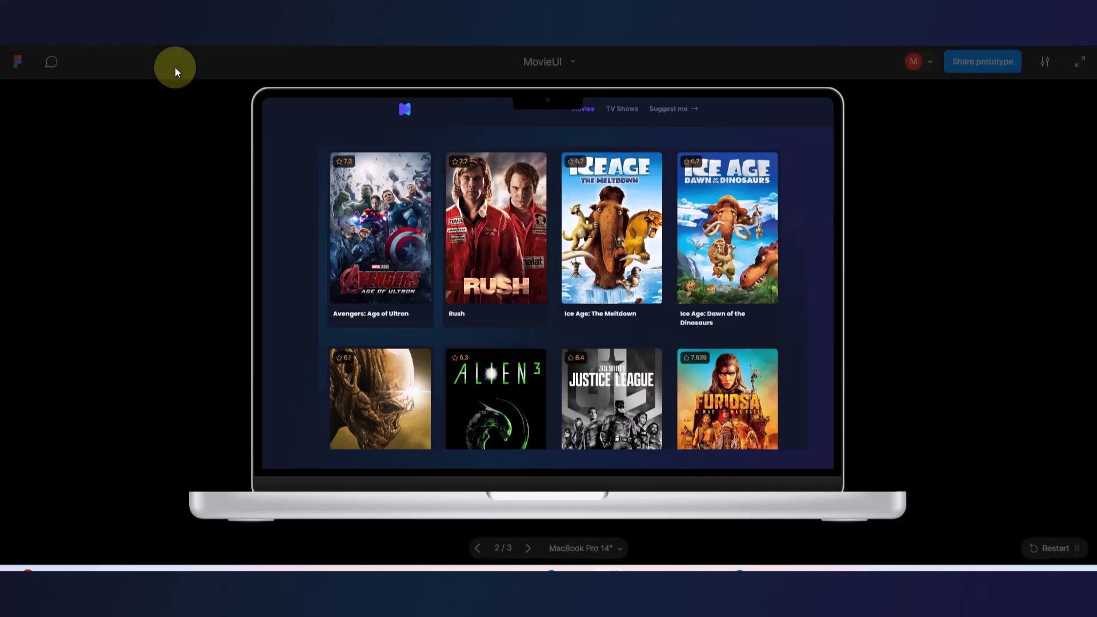
{"action": "key", "text": "Escape"}
- Switch to the live movie website in the browser and examine its blurred header over the poster grid and its footer
{"action": "scroll", "coordinate": [587, 275], "scroll_direction": "down", "scroll_amount": 5}
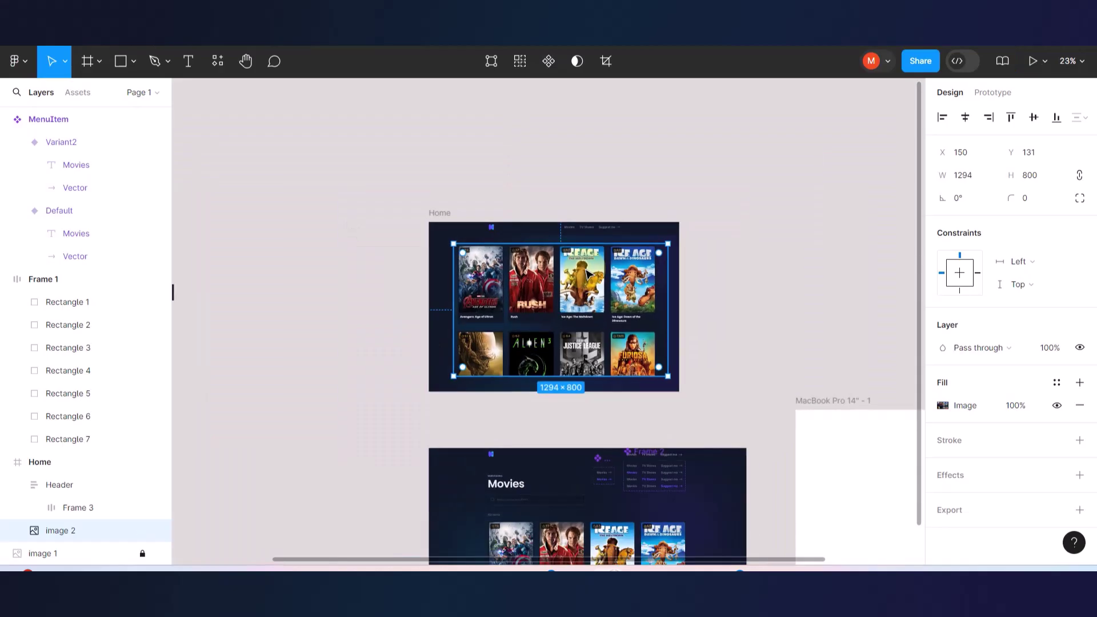
{"action": "scroll", "coordinate": [620, 433], "scroll_direction": "down", "scroll_amount": 3}
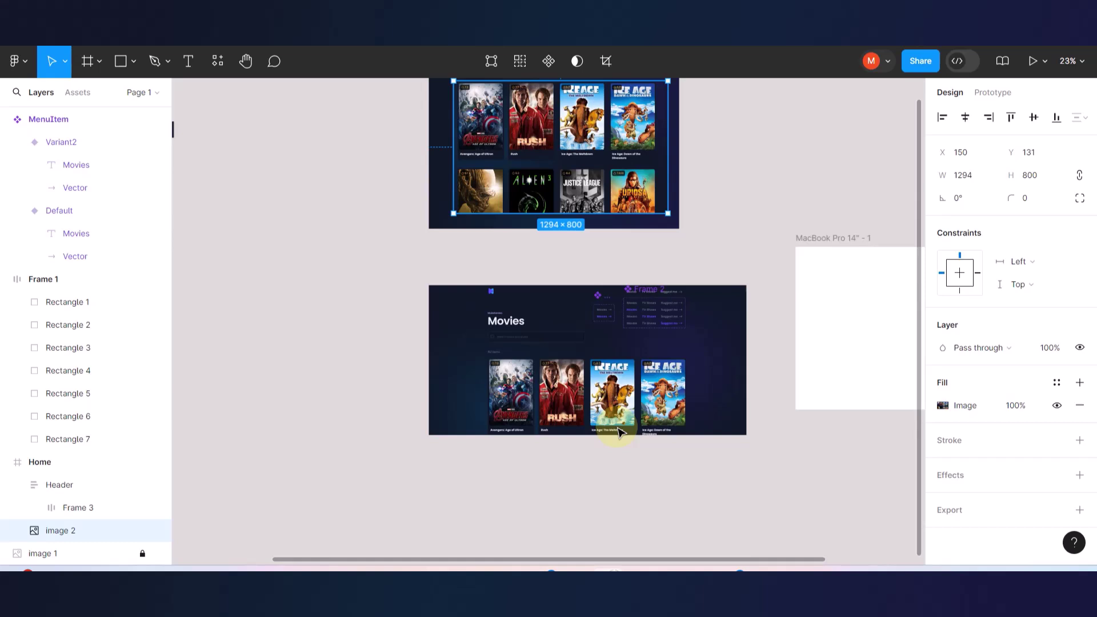
{"action": "scroll", "coordinate": [619, 433], "scroll_direction": "up", "scroll_amount": 2}
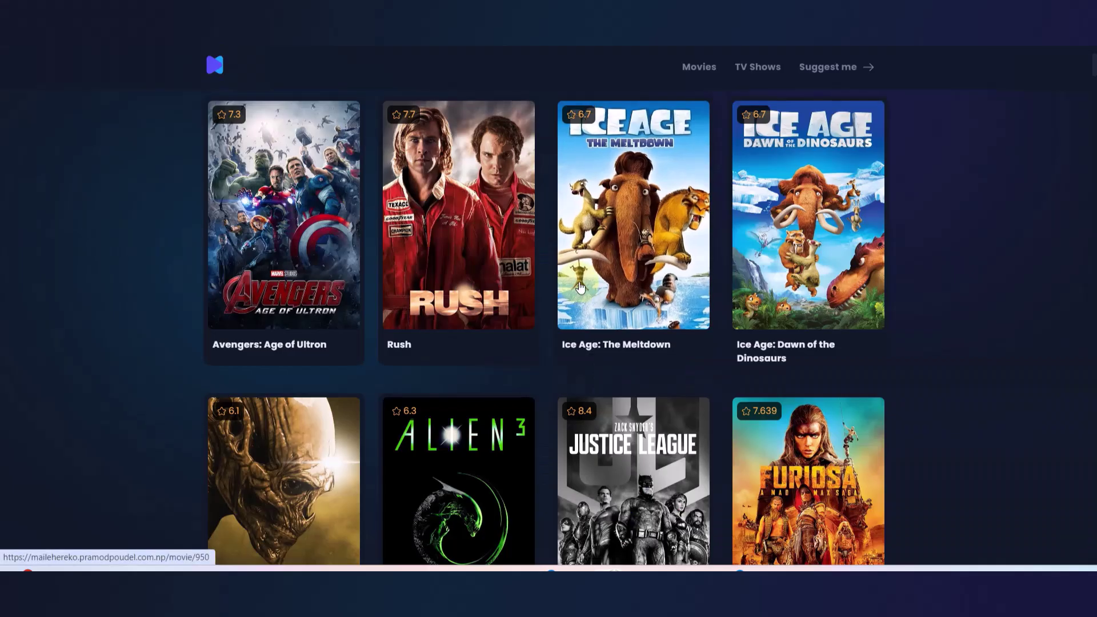
{"action": "scroll", "coordinate": [580, 287], "scroll_direction": "down", "scroll_amount": 8}
{"action": "scroll", "coordinate": [580, 287], "scroll_direction": "down", "scroll_amount": 4}
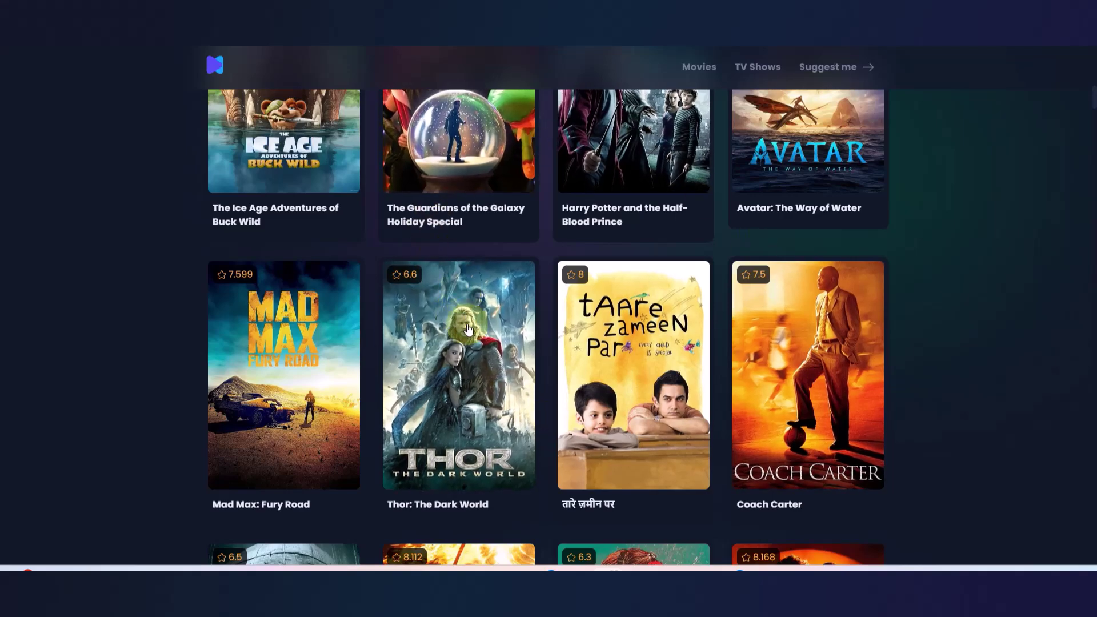
{"action": "scroll", "coordinate": [467, 330], "scroll_direction": "down", "scroll_amount": 3}
{"action": "scroll", "coordinate": [465, 326], "scroll_direction": "down", "scroll_amount": 3}
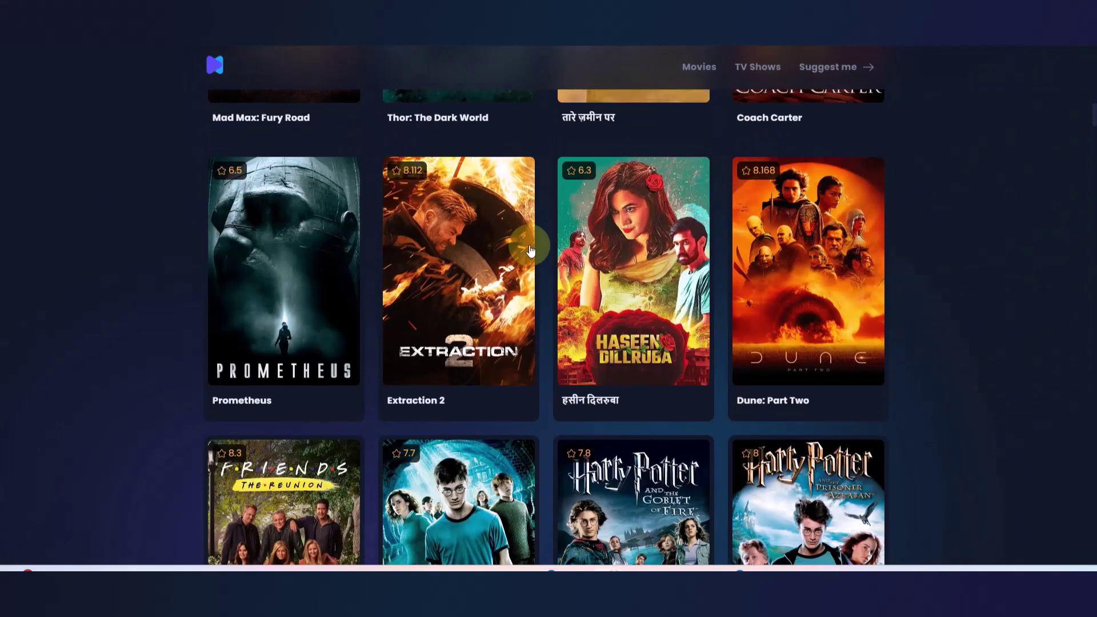
{"action": "scroll", "coordinate": [653, 436], "scroll_direction": "down", "scroll_amount": 5}
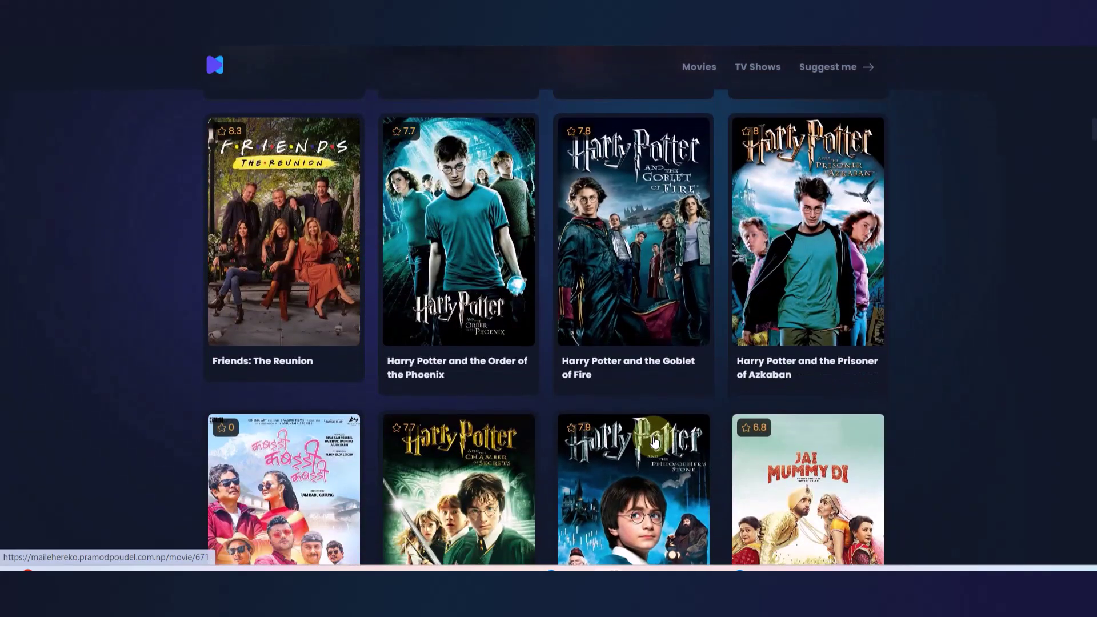
{"action": "scroll", "coordinate": [654, 440], "scroll_direction": "down", "scroll_amount": 5}
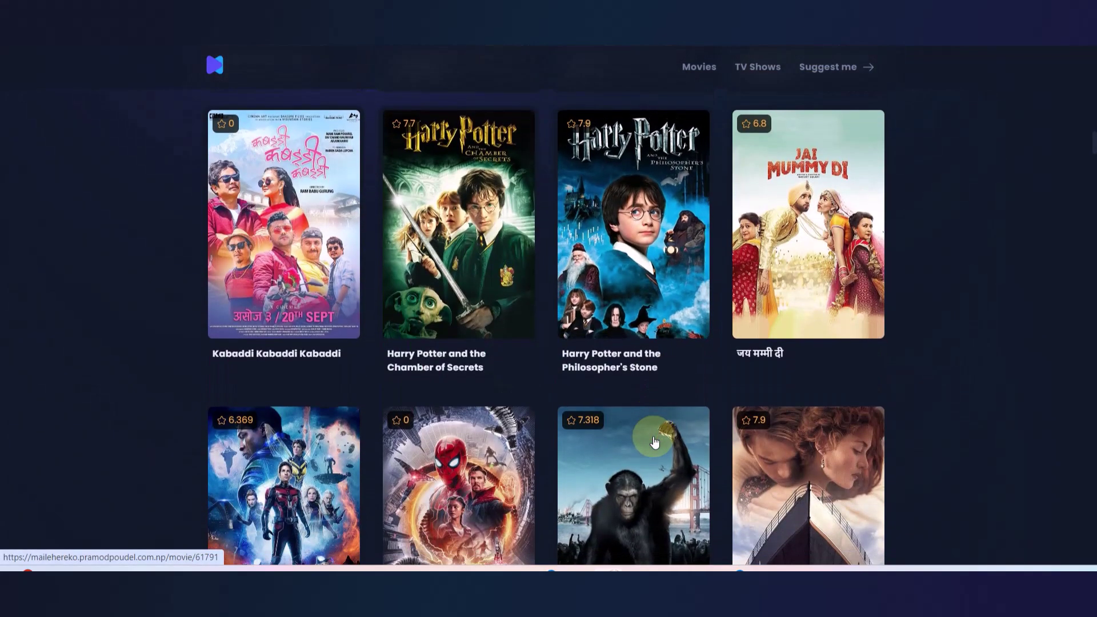
{"action": "scroll", "coordinate": [654, 442], "scroll_direction": "down", "scroll_amount": 5}
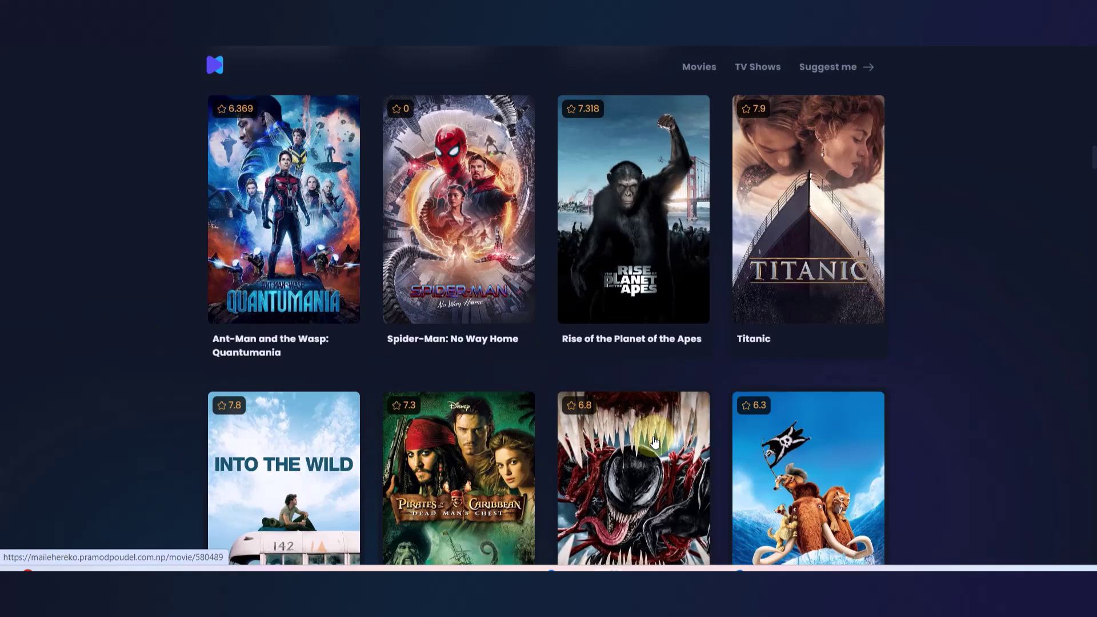
{"action": "scroll", "coordinate": [654, 441], "scroll_direction": "down", "scroll_amount": 5}
{"action": "scroll", "coordinate": [654, 442], "scroll_direction": "down", "scroll_amount": 20}
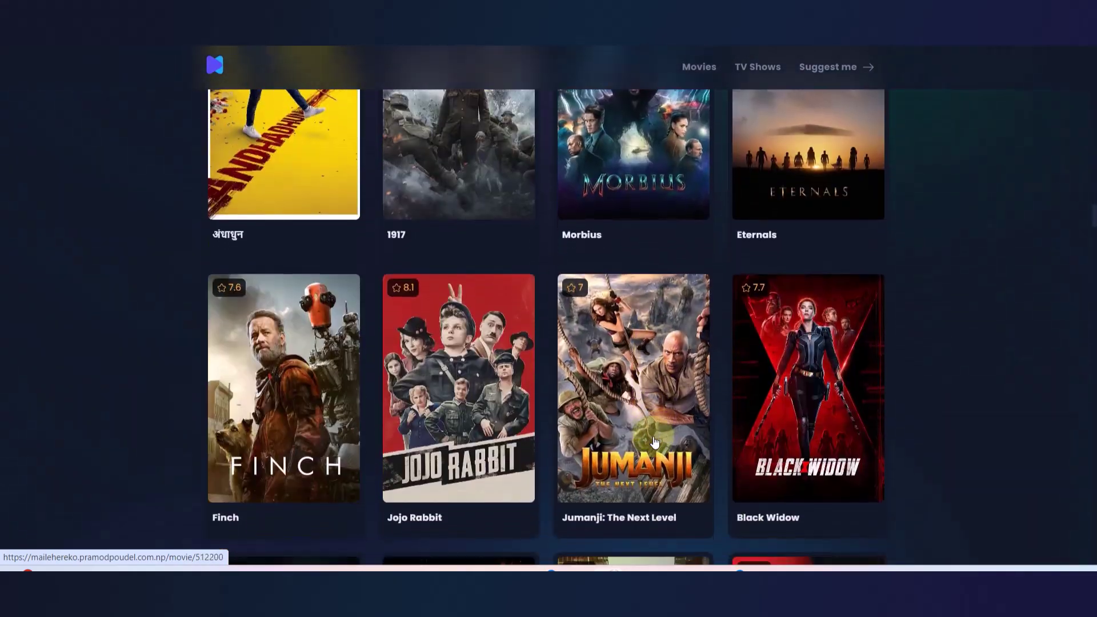
{"action": "scroll", "coordinate": [654, 440], "scroll_direction": "down", "scroll_amount": 8}
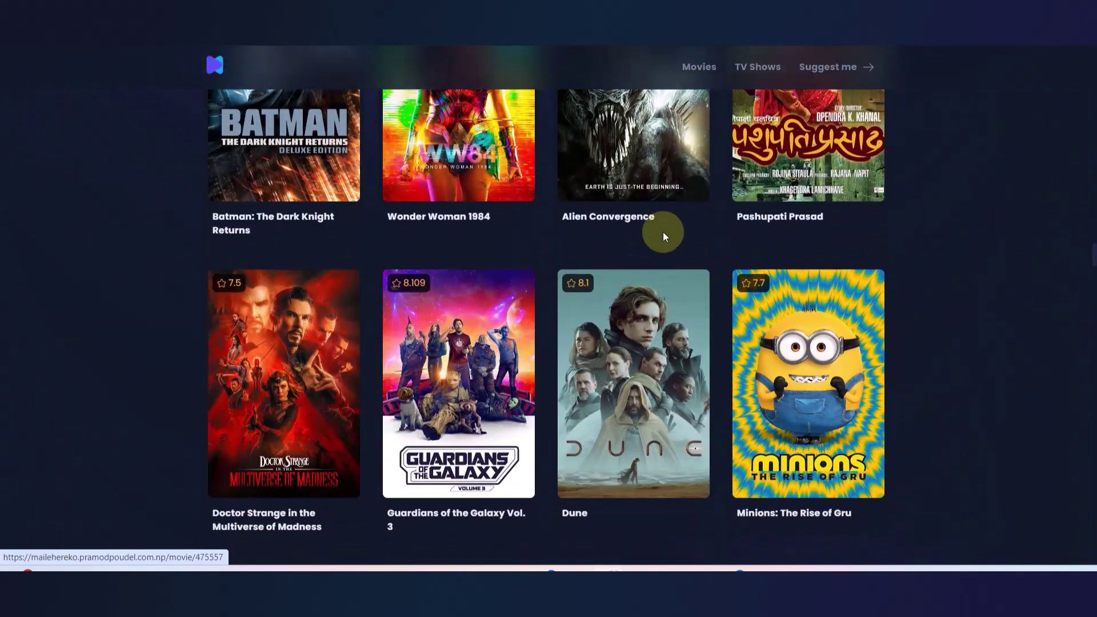
{"action": "scroll", "coordinate": [659, 355], "scroll_direction": "down", "scroll_amount": 20}
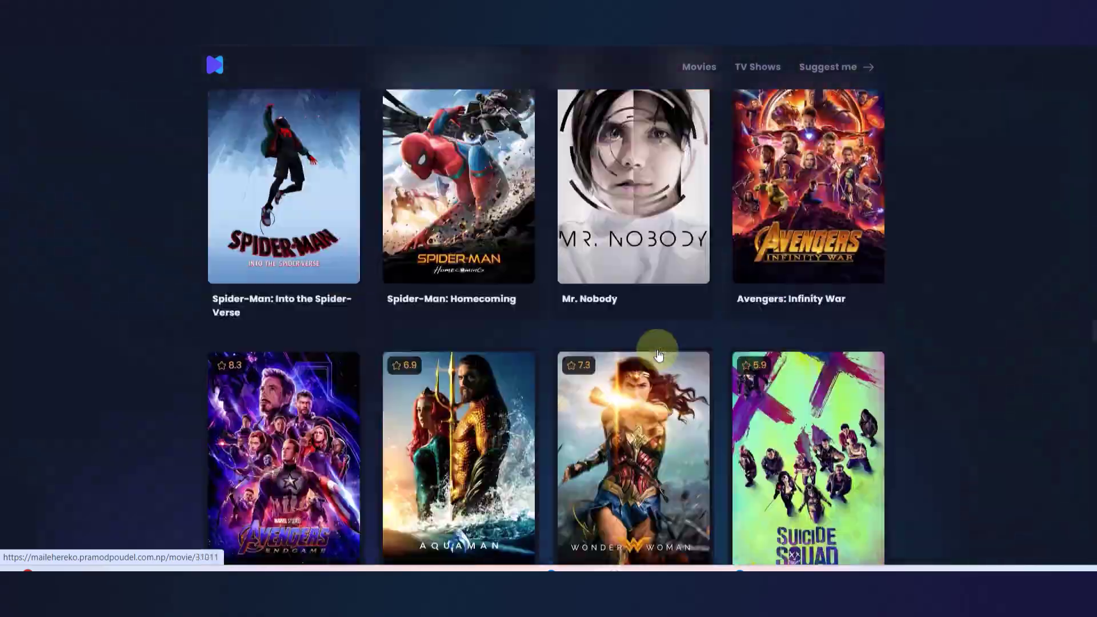
{"action": "scroll", "coordinate": [658, 355], "scroll_direction": "down", "scroll_amount": 20}
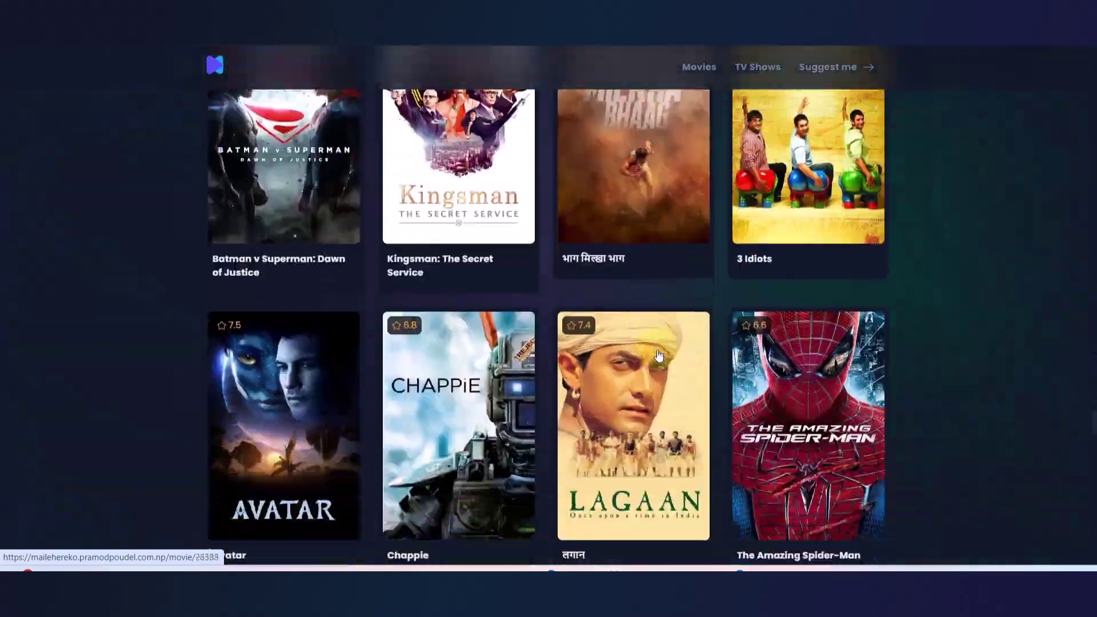
{"action": "scroll", "coordinate": [659, 355], "scroll_direction": "down", "scroll_amount": 20}
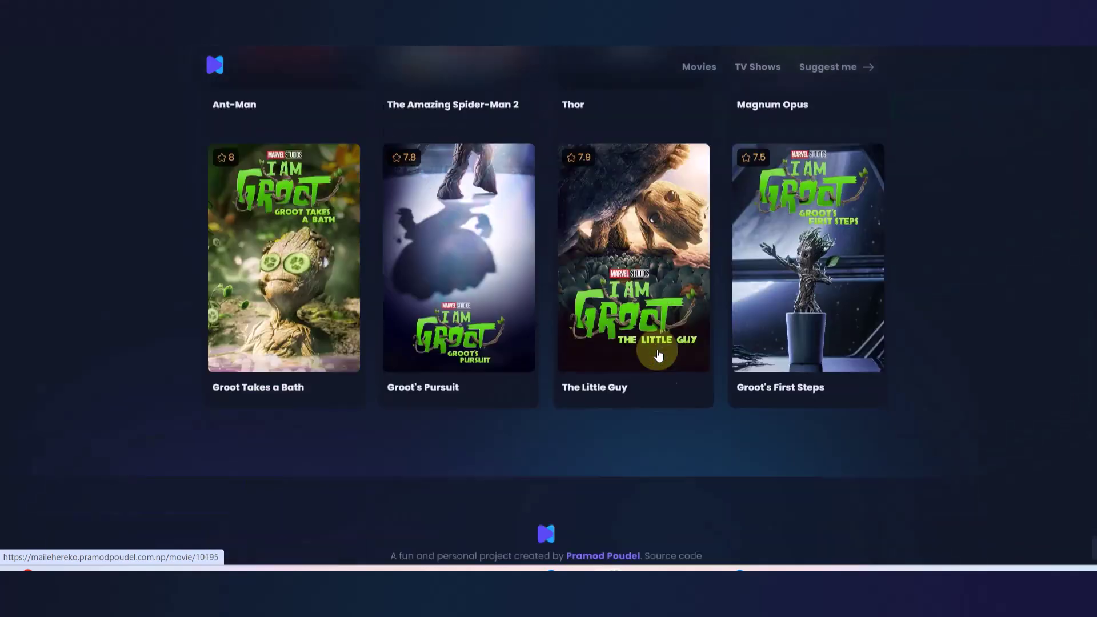
{"action": "scroll", "coordinate": [659, 353], "scroll_direction": "up", "scroll_amount": 4}
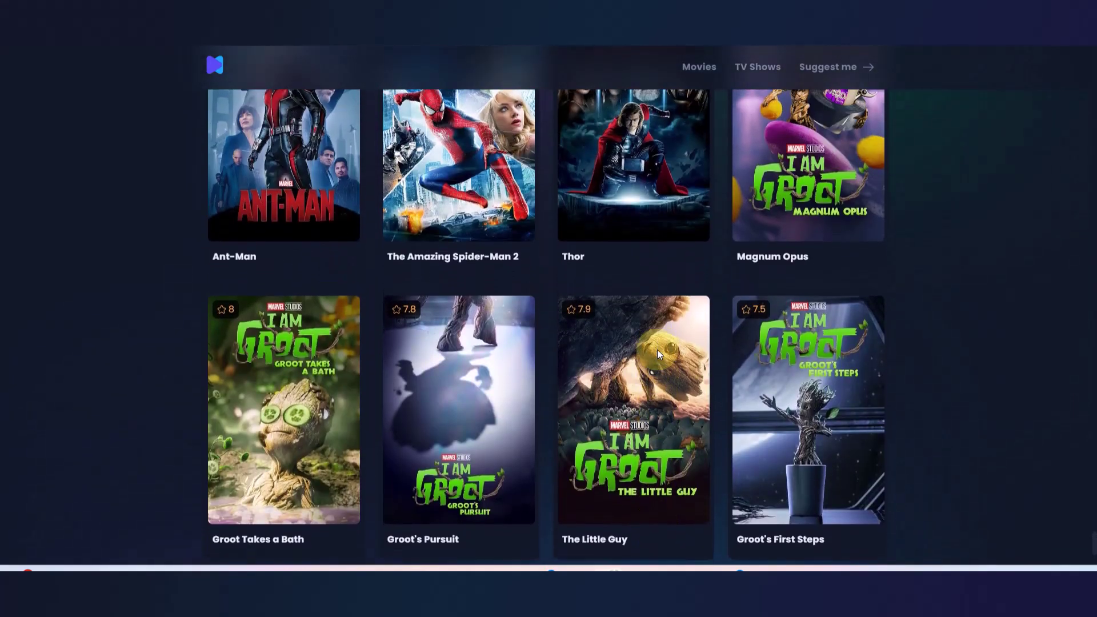
{"action": "scroll", "coordinate": [658, 353], "scroll_direction": "down", "scroll_amount": 2}
{"action": "scroll", "coordinate": [658, 353], "scroll_direction": "down", "scroll_amount": 2}
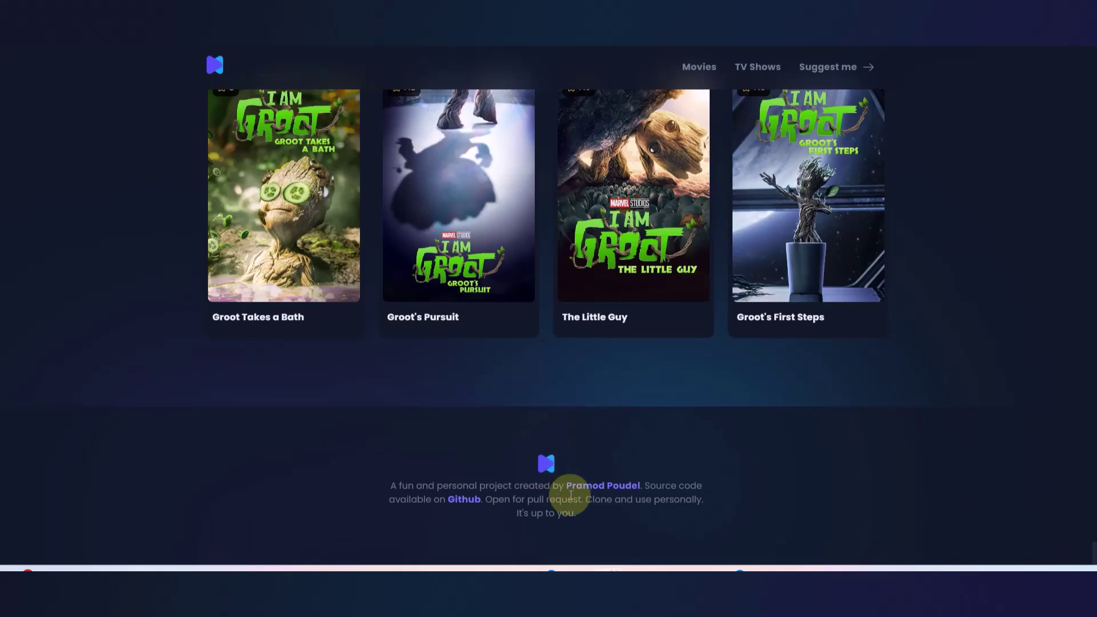
{"action": "scroll", "coordinate": [570, 494], "scroll_direction": "up", "scroll_amount": 15}
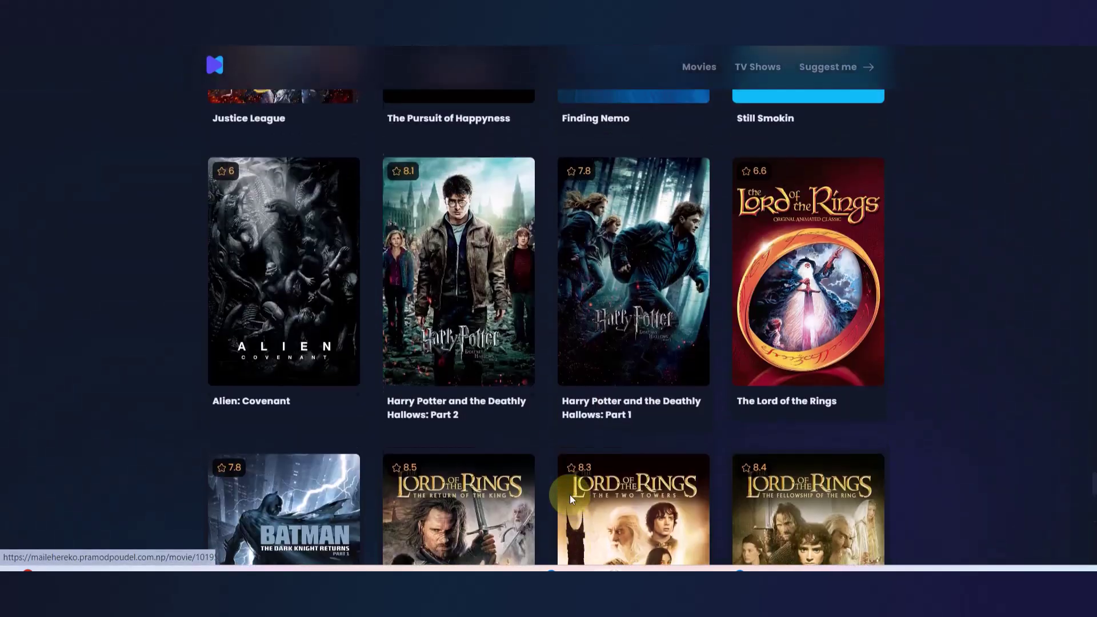
{"action": "scroll", "coordinate": [570, 500], "scroll_direction": "up", "scroll_amount": 8}
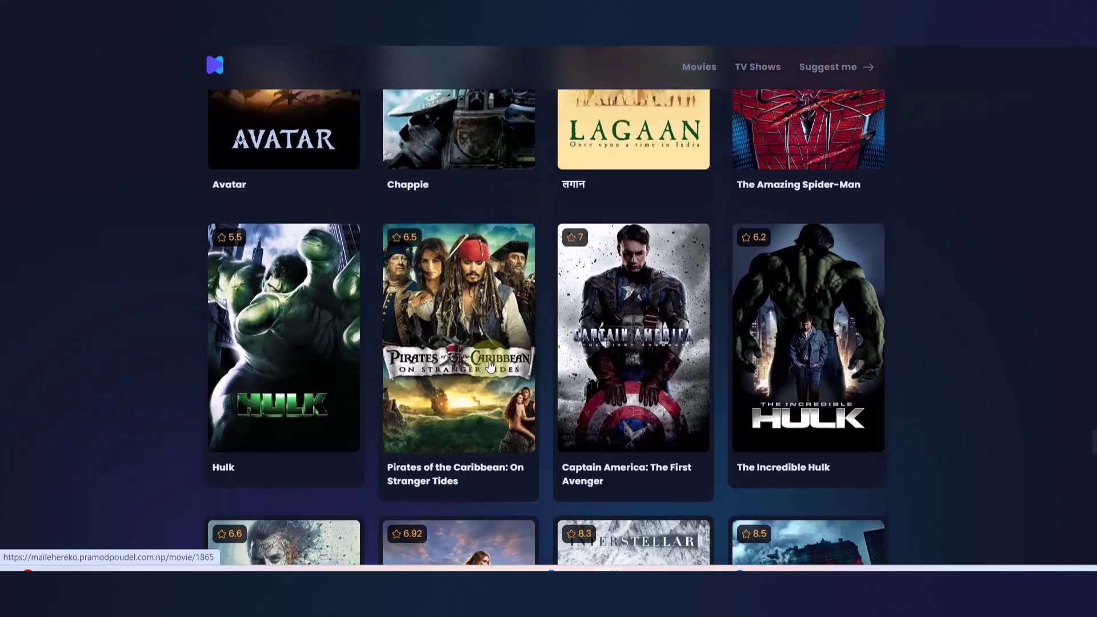
{"action": "scroll", "coordinate": [488, 364], "scroll_direction": "up", "scroll_amount": 15}
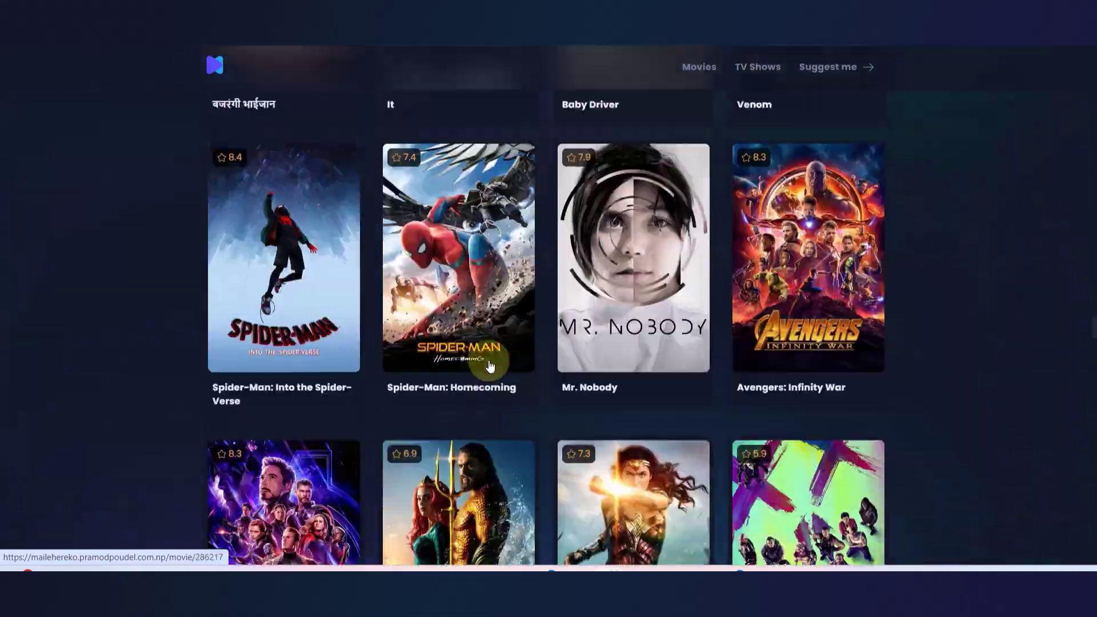
- Look back through the live site's poster cards with their rating badges and titles, then return to the MovieUI design file
{"action": "scroll", "coordinate": [489, 364], "scroll_direction": "down", "scroll_amount": 15}
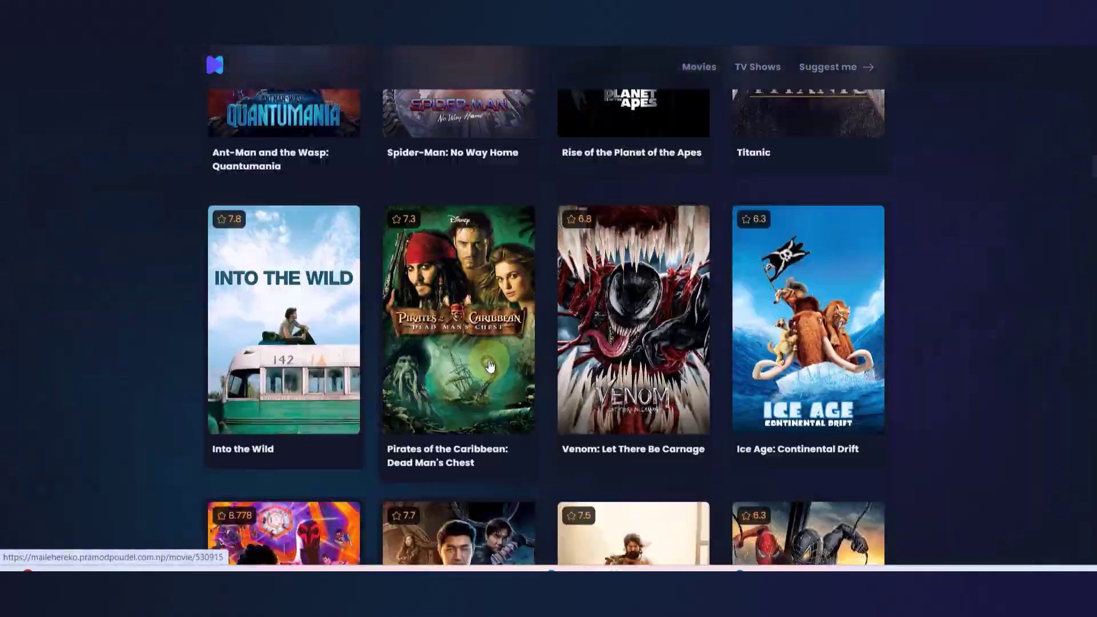
{"action": "scroll", "coordinate": [489, 366], "scroll_direction": "up", "scroll_amount": 1}
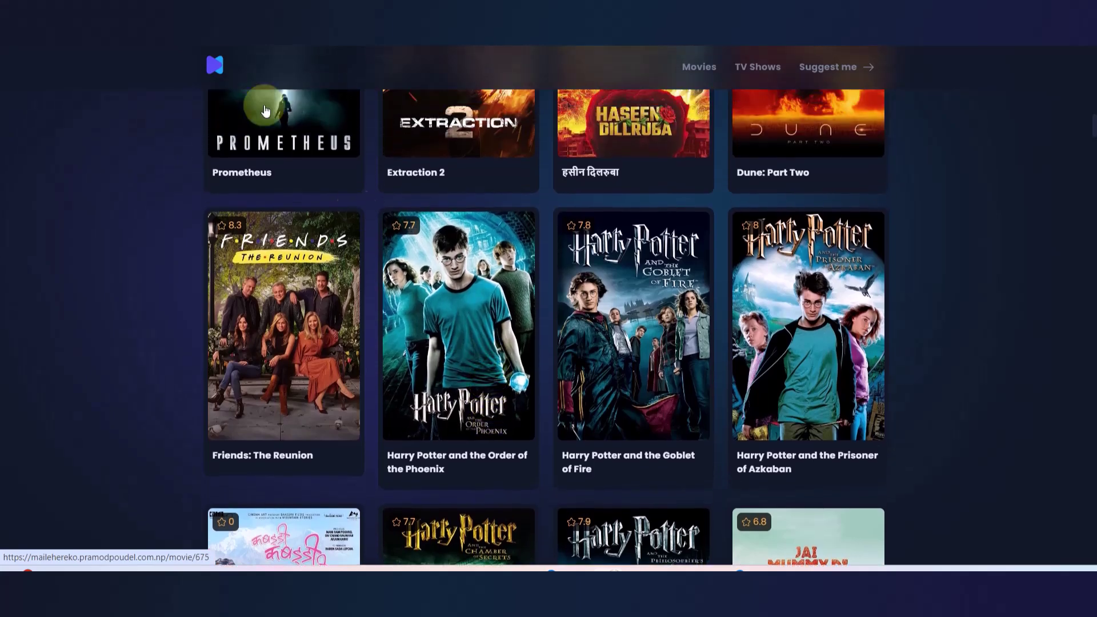
{"action": "left_click", "coordinate": [171, 49]}
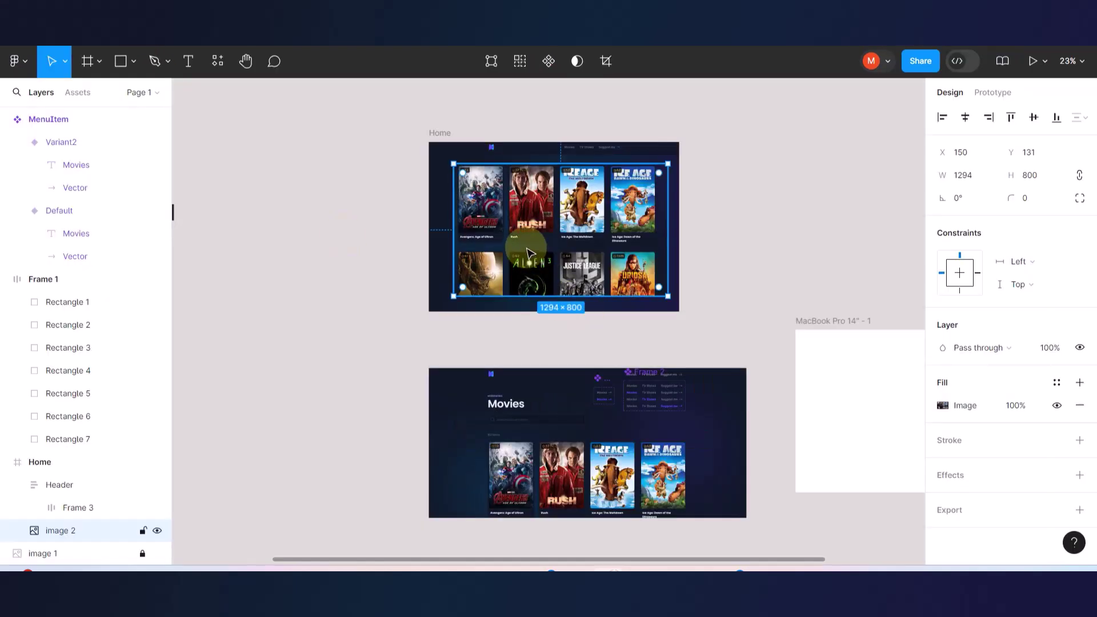
- Move the poster grid image out of the Home frame to just below the Movies reference screenshot, at X 5714, Y 3389
{"action": "scroll", "coordinate": [605, 530], "scroll_direction": "down", "scroll_amount": 5}
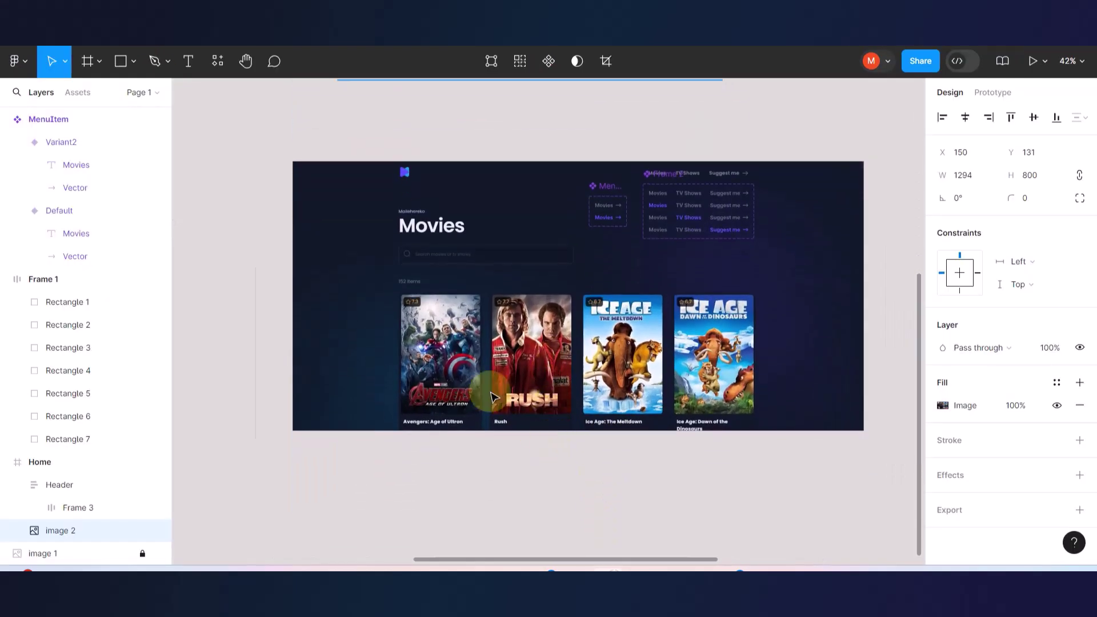
{"action": "scroll", "coordinate": [494, 394], "scroll_direction": "up", "scroll_amount": 10}
{"action": "scroll", "coordinate": [500, 301], "scroll_direction": "down", "scroll_amount": 5}
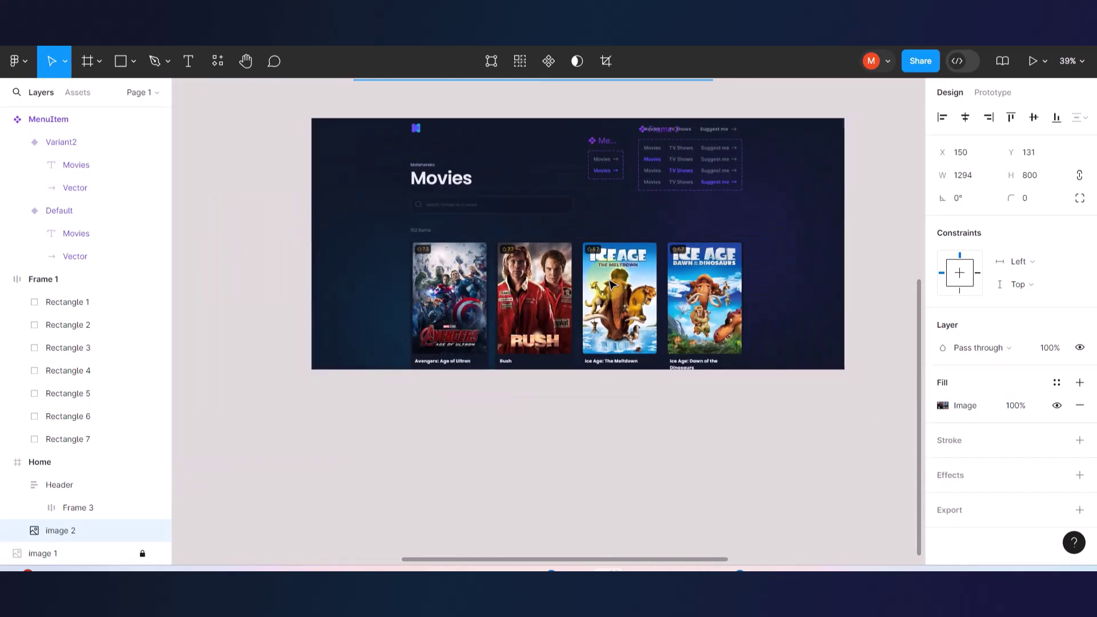
{"action": "key", "text": "Escape"}
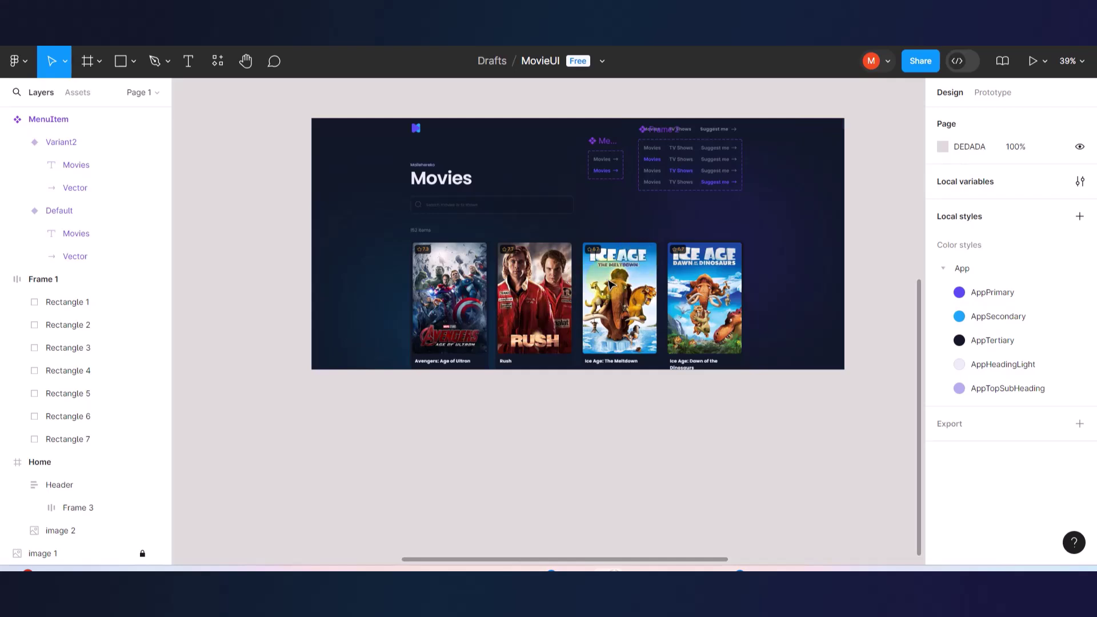
{"action": "scroll", "coordinate": [607, 269], "scroll_direction": "up", "scroll_amount": 5}
{"action": "left_click", "coordinate": [559, 153]}
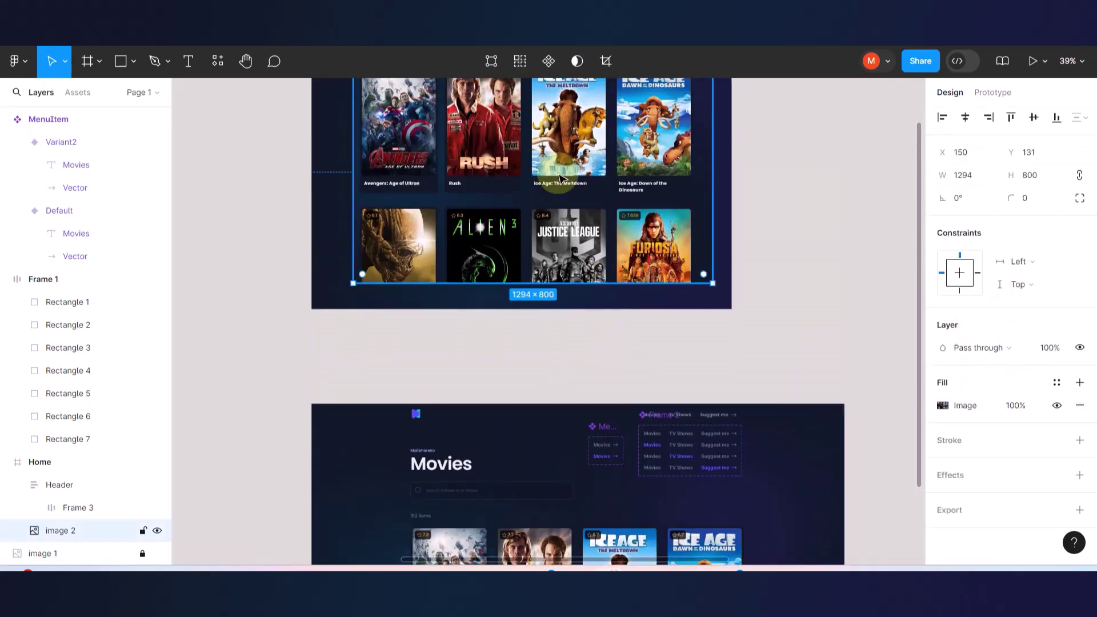
{"action": "scroll", "coordinate": [559, 178], "scroll_direction": "down", "scroll_amount": 5}
{"action": "left_click_drag", "start_coordinate": [570, 180], "coordinate": [582, 396]}
- Check the live site's movie cards again and examine the star rating badge on the Rush poster in the reference screenshot
{"action": "scroll", "coordinate": [583, 396], "scroll_direction": "up", "scroll_amount": 5}
{"action": "scroll", "coordinate": [584, 396], "scroll_direction": "up", "scroll_amount": 2}
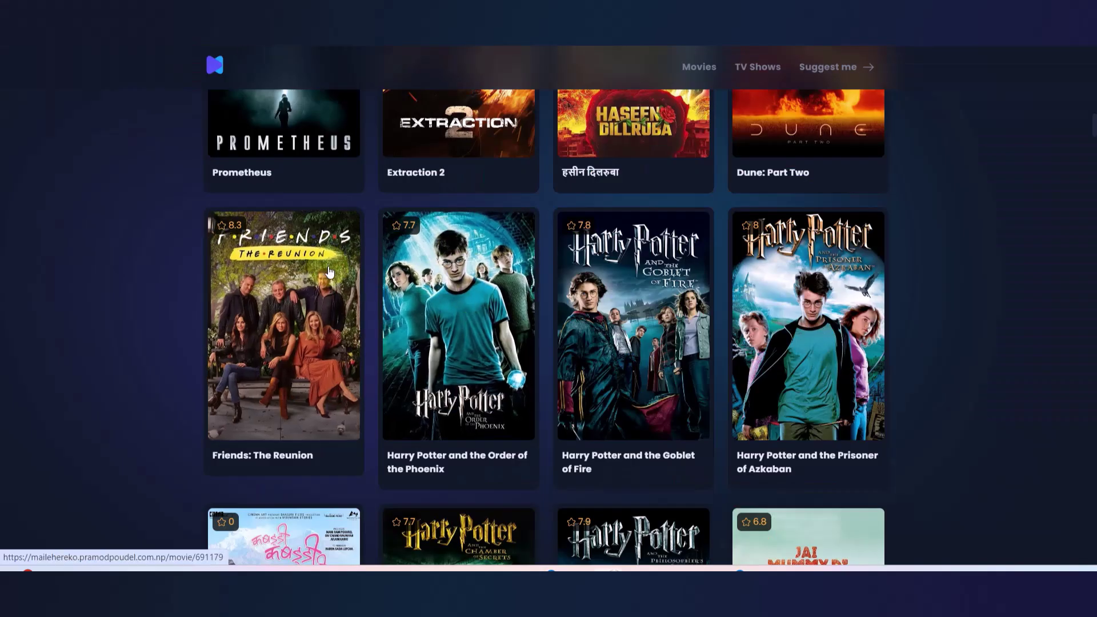
{"action": "left_click", "coordinate": [86, 37]}
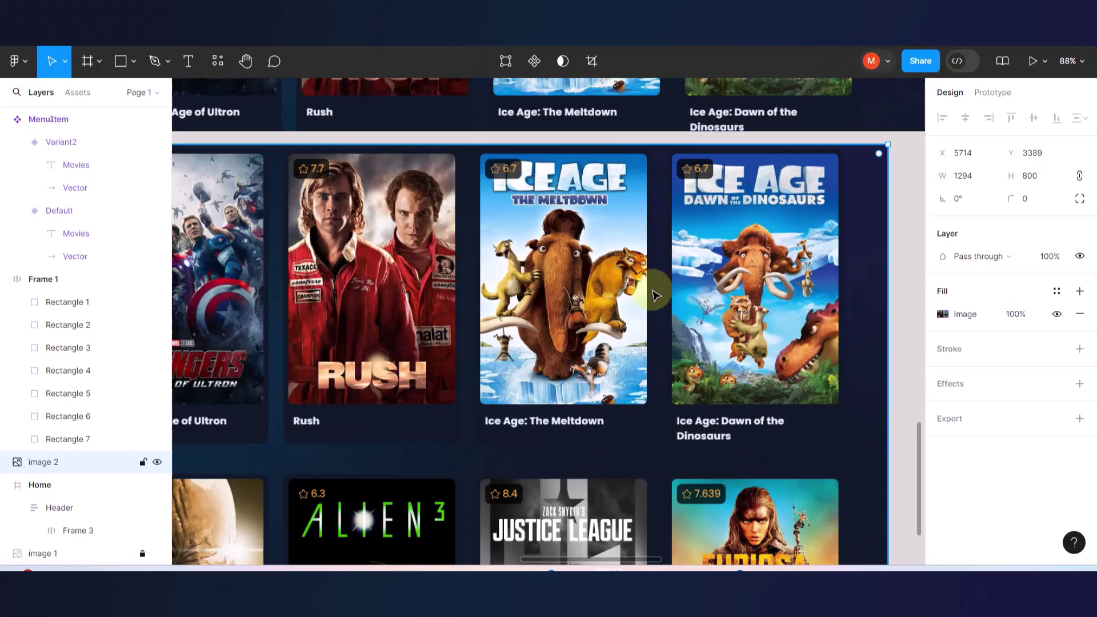
{"action": "scroll", "coordinate": [657, 294], "scroll_direction": "down", "scroll_amount": 5}
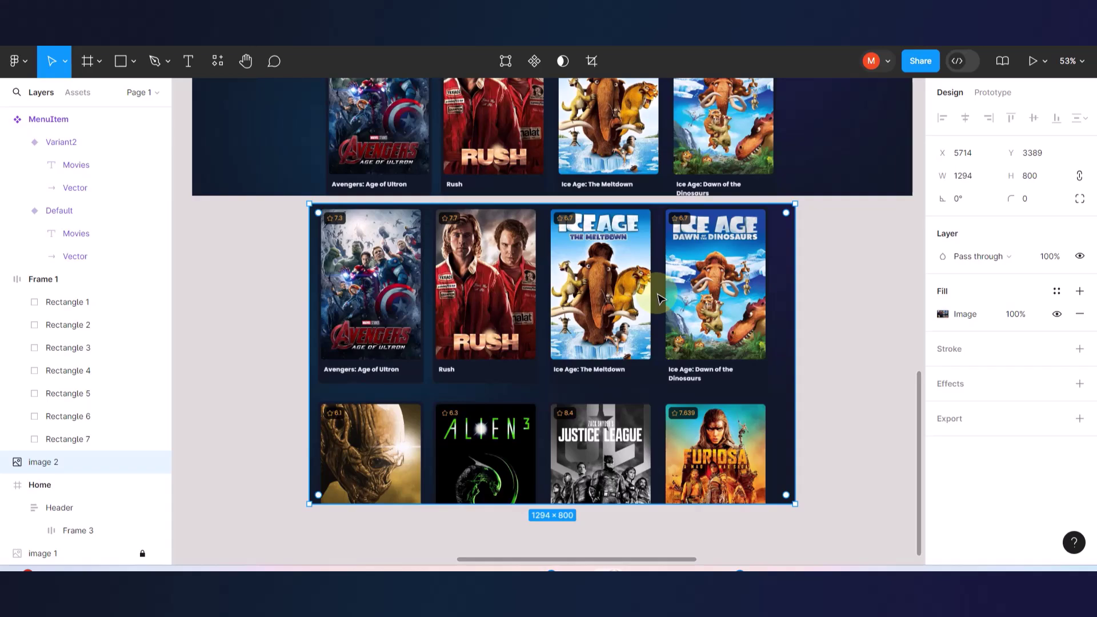
{"action": "scroll", "coordinate": [658, 298], "scroll_direction": "up", "scroll_amount": 5}
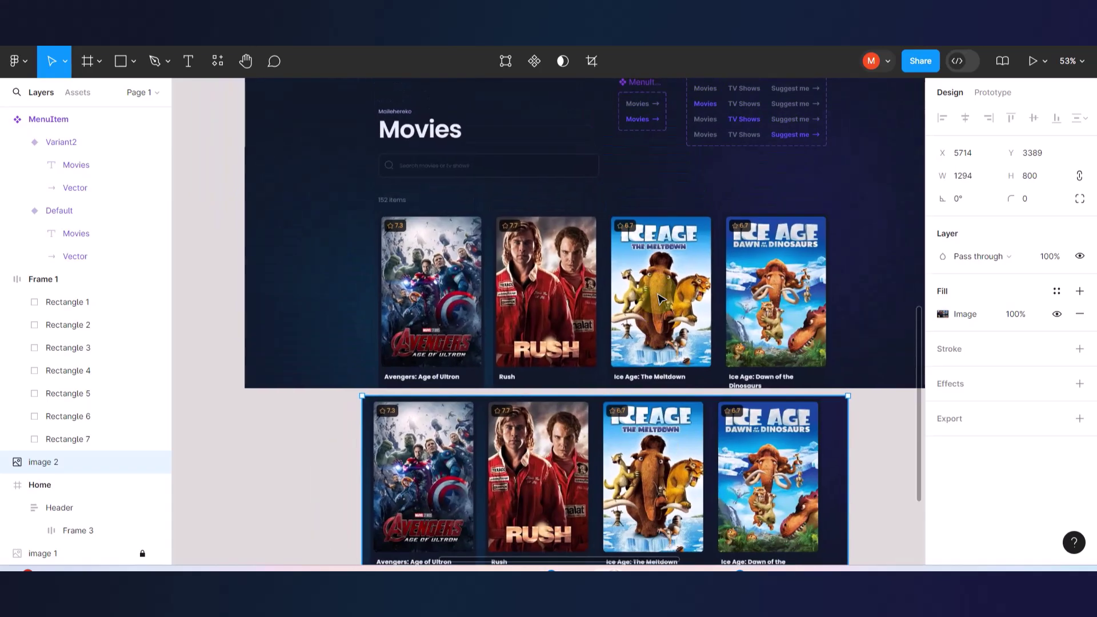
{"action": "scroll", "coordinate": [536, 254], "scroll_direction": "up", "scroll_amount": 5}
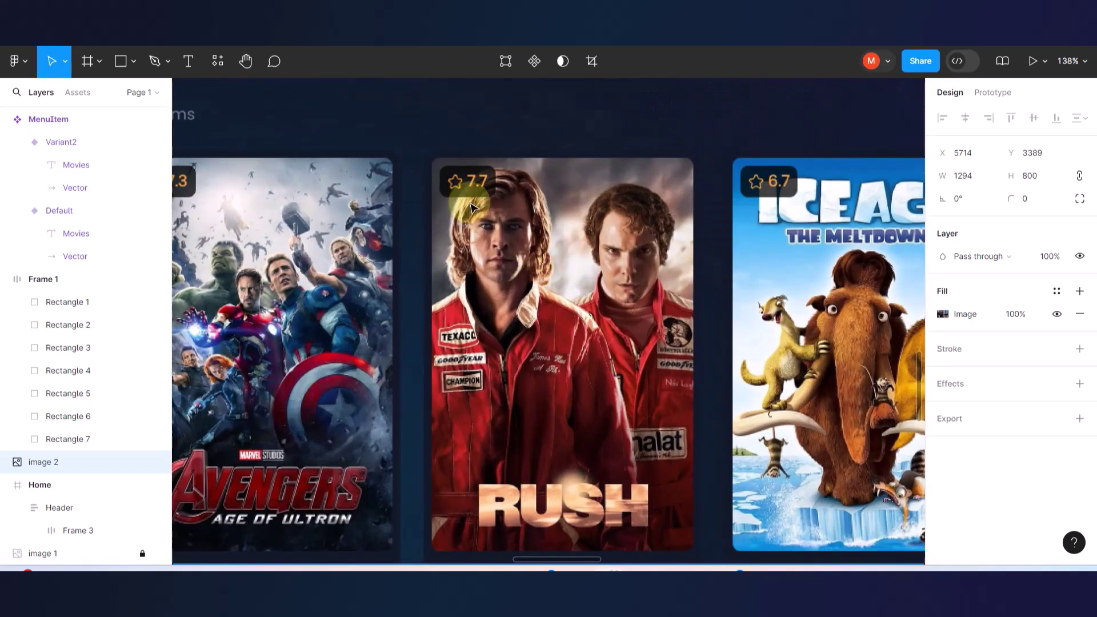
{"action": "scroll", "coordinate": [472, 207], "scroll_direction": "up", "scroll_amount": 5}
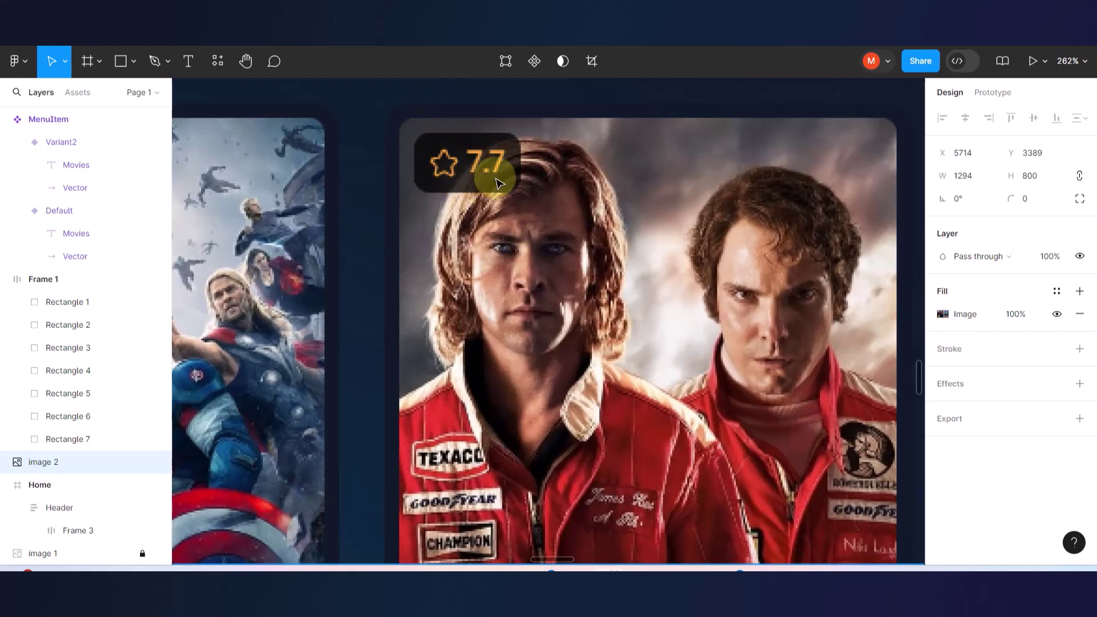
- Switch to SVG Repo in the browser, dismiss the notification and the arrow's vector editor, and search for "star" icons
{"action": "left_click", "coordinate": [845, 5]}
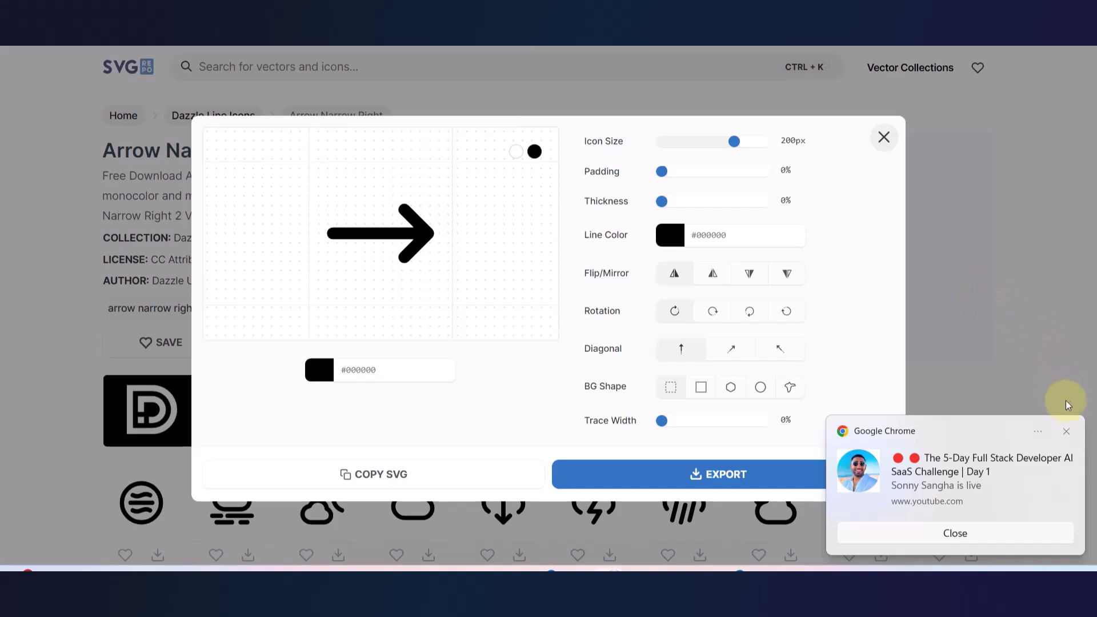
{"action": "left_click", "coordinate": [1068, 431]}
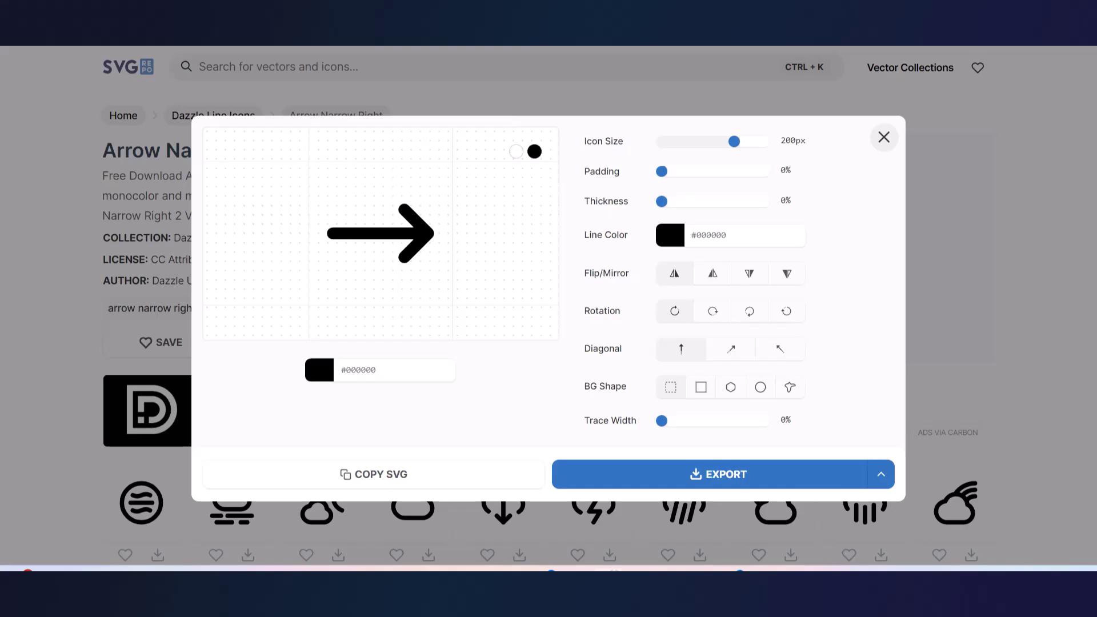
{"action": "left_click", "coordinate": [894, 127]}
{"action": "left_click", "coordinate": [407, 61]}
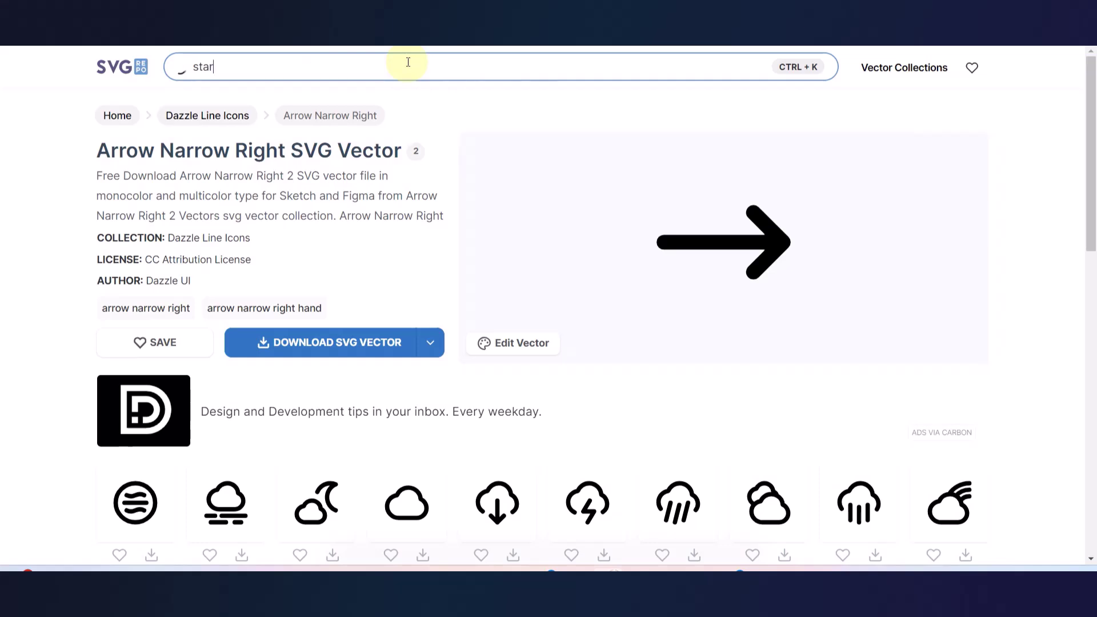
{"action": "key", "text": "Return"}
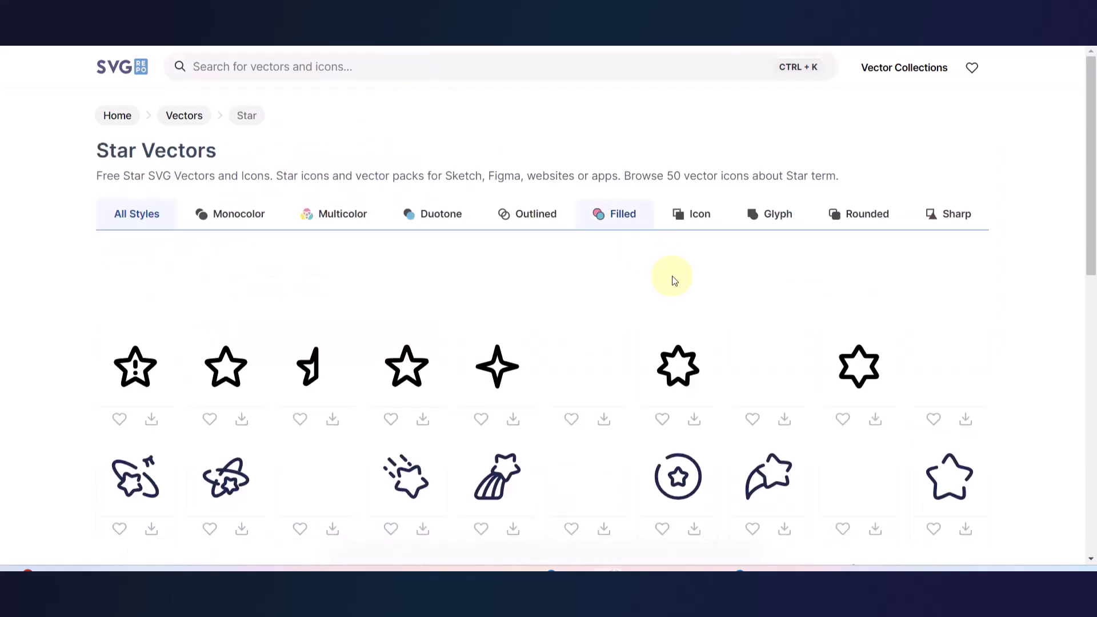
- Open the six-pointed Star Alt 1 icon for editing, copy its SVG, and return to the MovieUI design file
{"action": "left_click", "coordinate": [854, 365]}
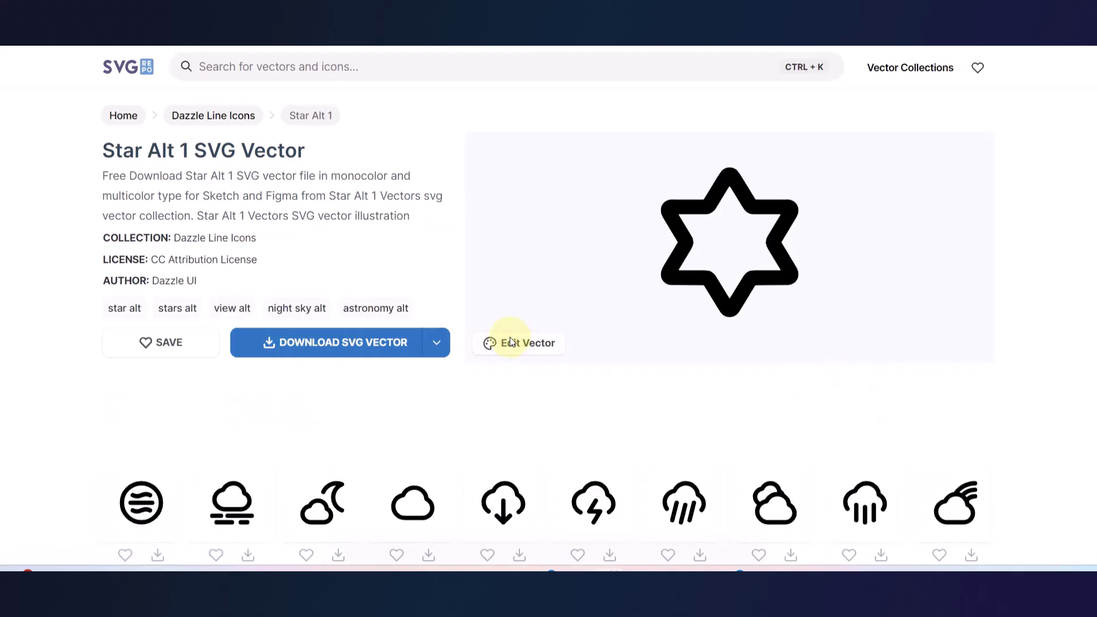
{"action": "left_click", "coordinate": [512, 343]}
{"action": "left_click", "coordinate": [386, 479]}
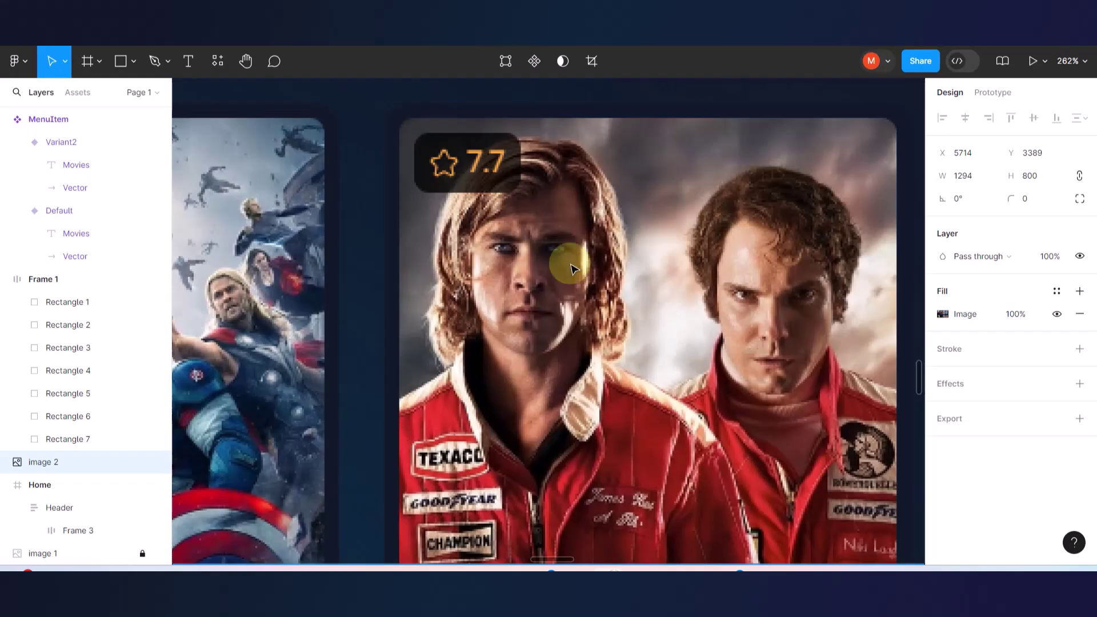
- Paste the copied 24 × 24 star icon onto the canvas and place it just above the Rush poster in the reference image
{"action": "scroll", "coordinate": [572, 269], "scroll_direction": "down", "scroll_amount": 10}
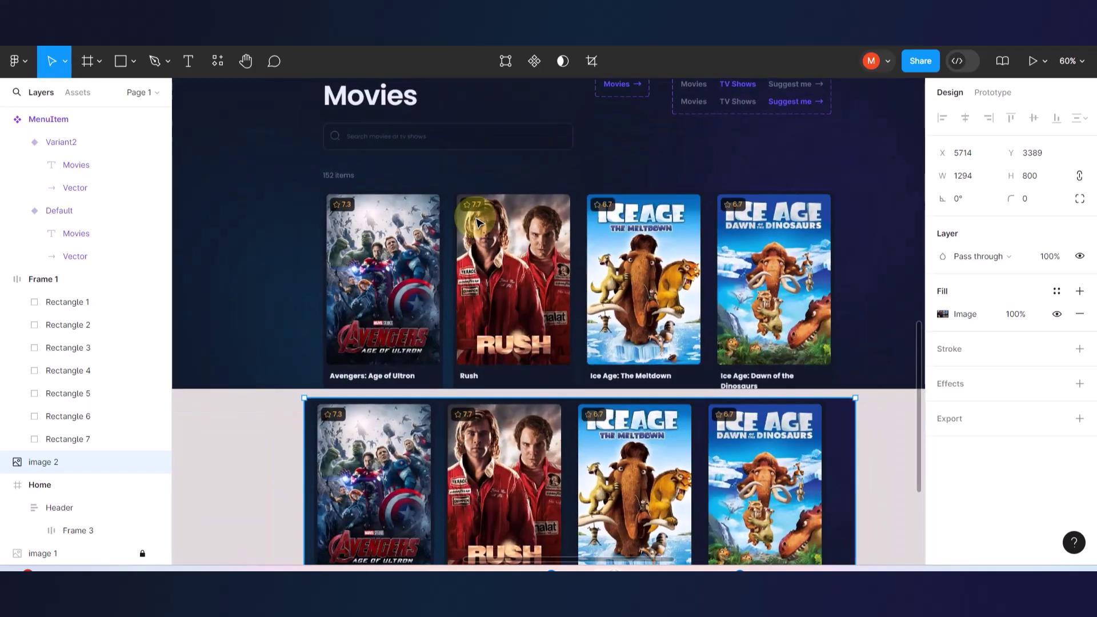
{"action": "left_click", "coordinate": [821, 403]}
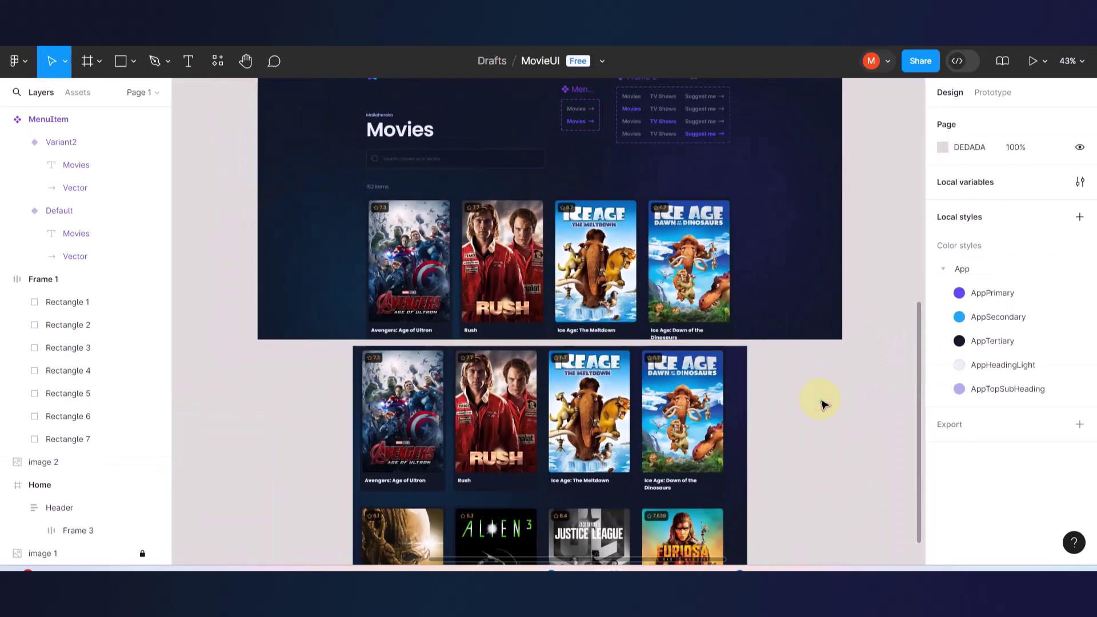
{"action": "key", "text": "ctrl+v"}
{"action": "scroll", "coordinate": [546, 323], "scroll_direction": "up", "scroll_amount": 3}
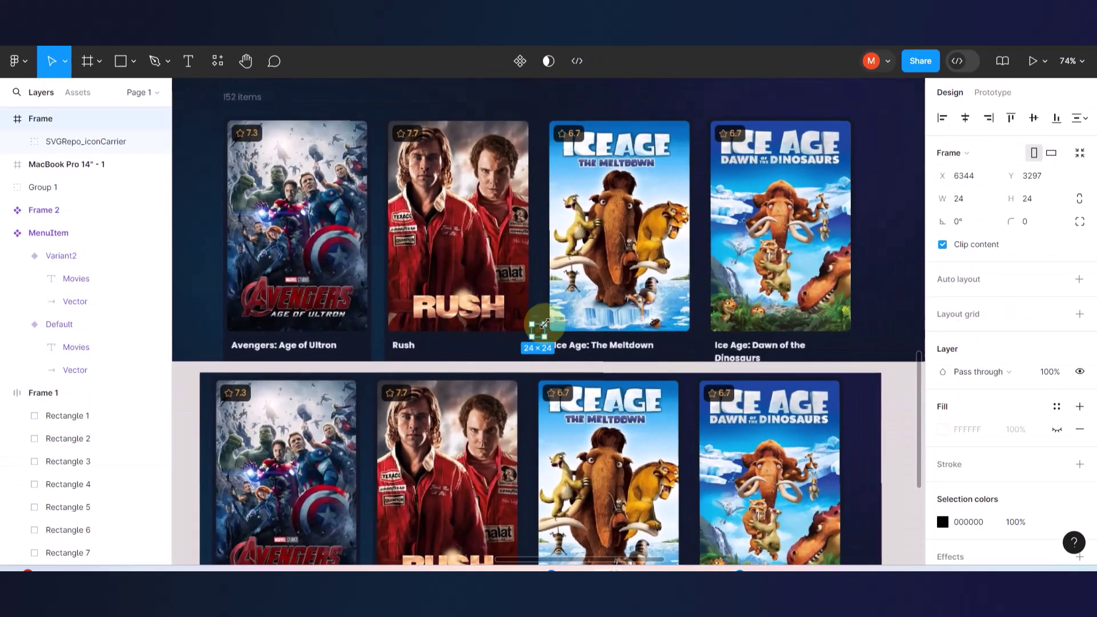
{"action": "left_click_drag", "start_coordinate": [544, 324], "coordinate": [440, 111]}
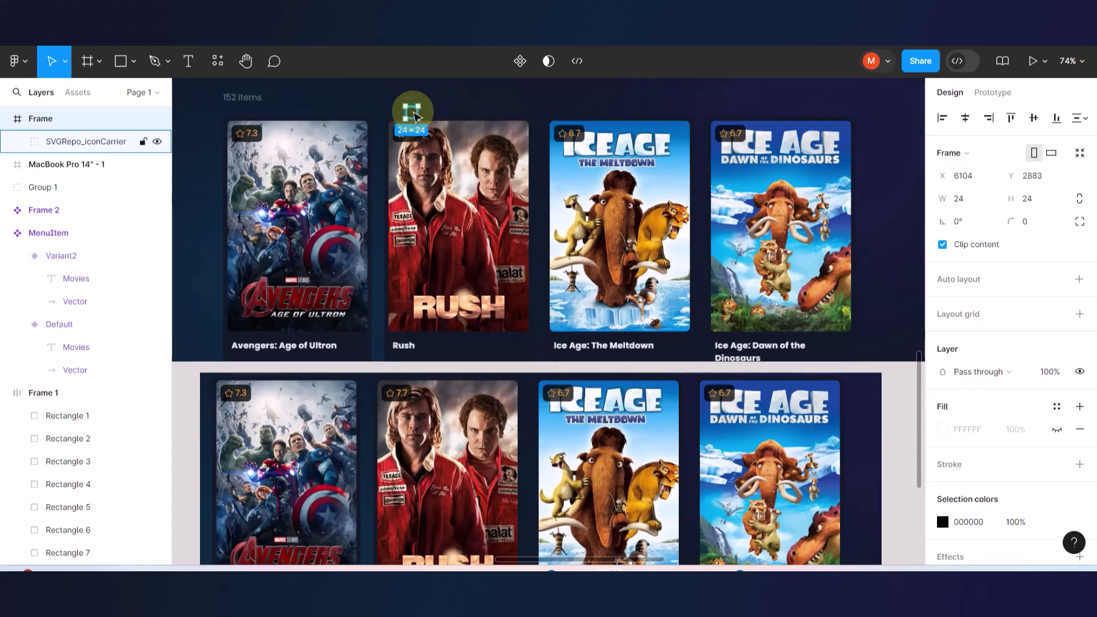
- Pull the star vector out of its imported icon frame and delete the leftover frame
{"action": "scroll", "coordinate": [414, 113], "scroll_direction": "up", "scroll_amount": 10}
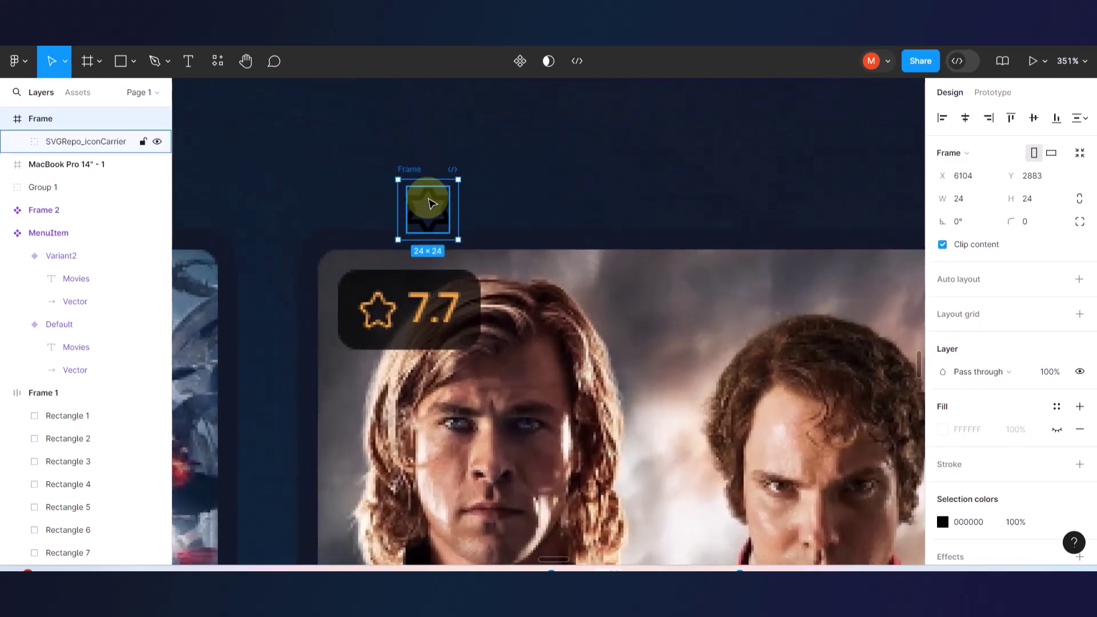
{"action": "double_click", "coordinate": [431, 201]}
{"action": "left_click_drag", "start_coordinate": [431, 202], "coordinate": [509, 172]}
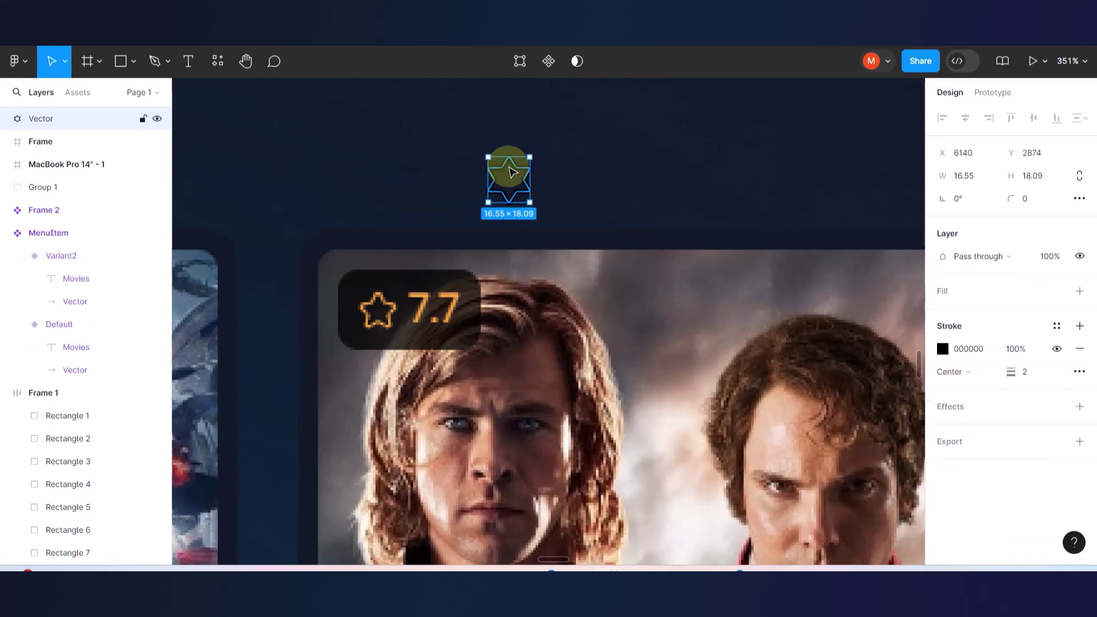
{"action": "left_click", "coordinate": [404, 171]}
{"action": "key", "text": "Delete"}
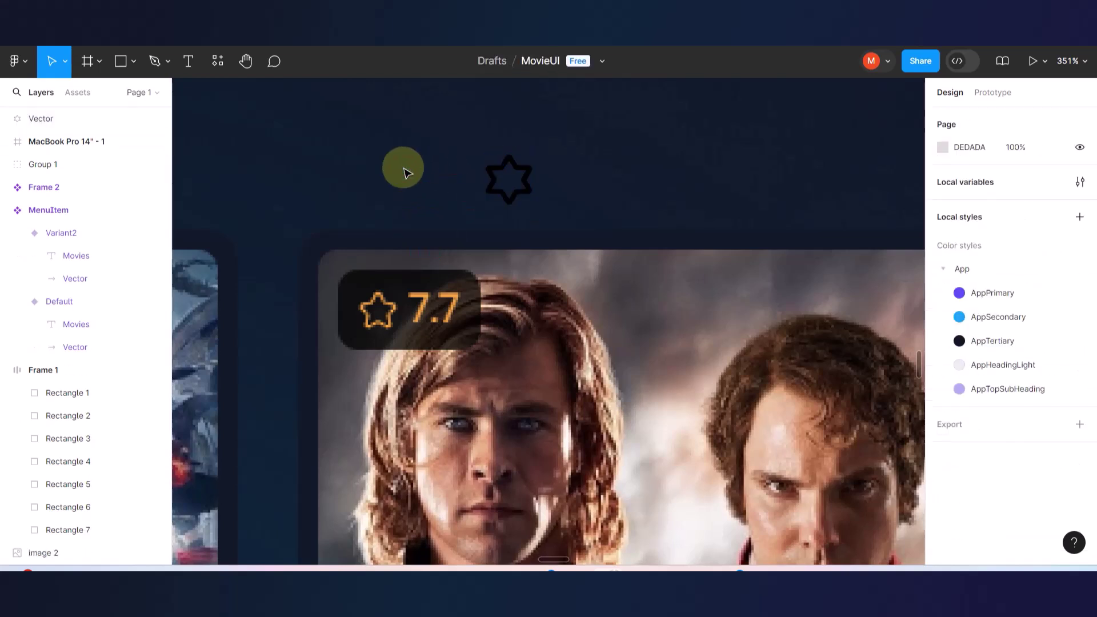
- Scale the star vector proportionally to about 14 × 15.3 and place it over the star in the Rush rating badge
{"action": "left_click", "coordinate": [502, 177]}
{"action": "left_click_drag", "start_coordinate": [497, 178], "coordinate": [389, 221]}
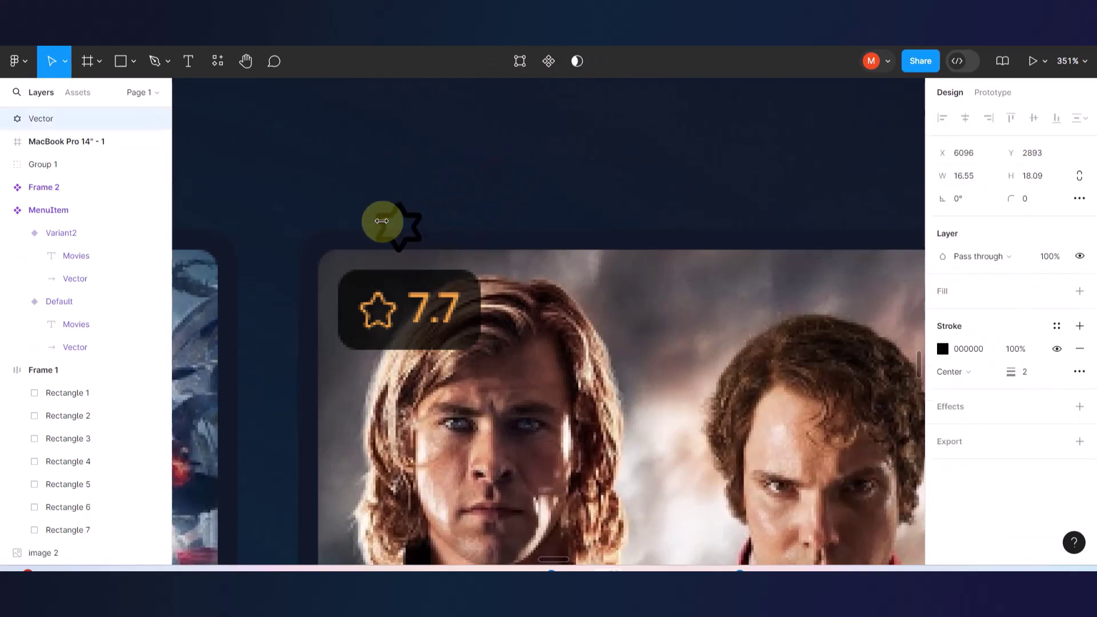
{"action": "scroll", "coordinate": [372, 289], "scroll_direction": "up", "scroll_amount": 5}
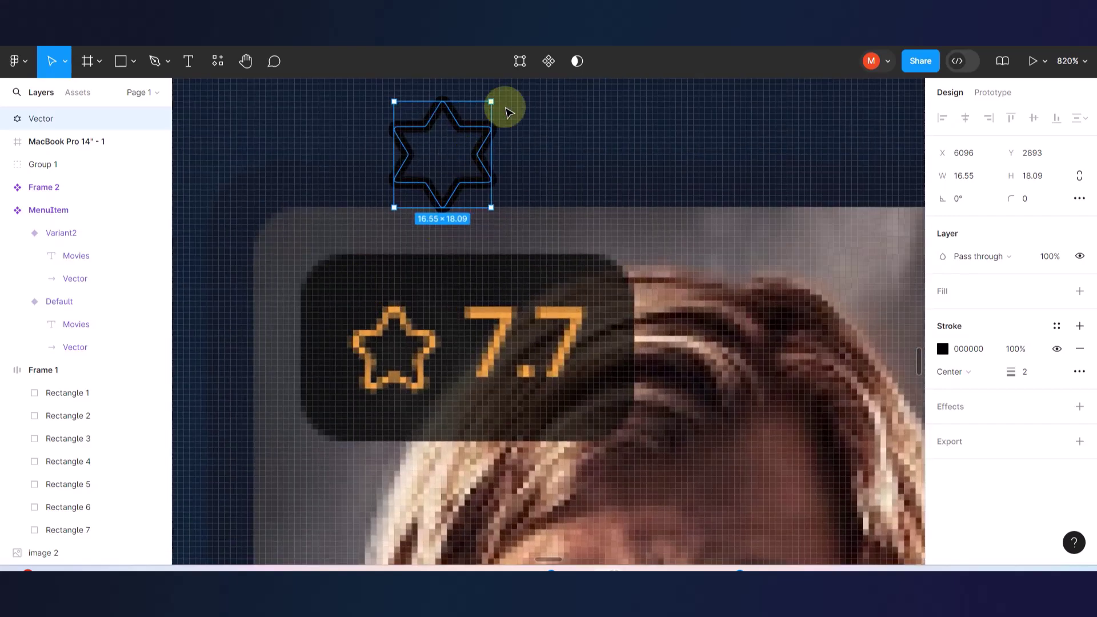
{"action": "key", "text": "k"}
{"action": "left_click_drag", "start_coordinate": [492, 102], "coordinate": [411, 320]}
- Add the text "7.7" and position it over the rating number in the Rush poster's badge
{"action": "left_click", "coordinate": [182, 63]}
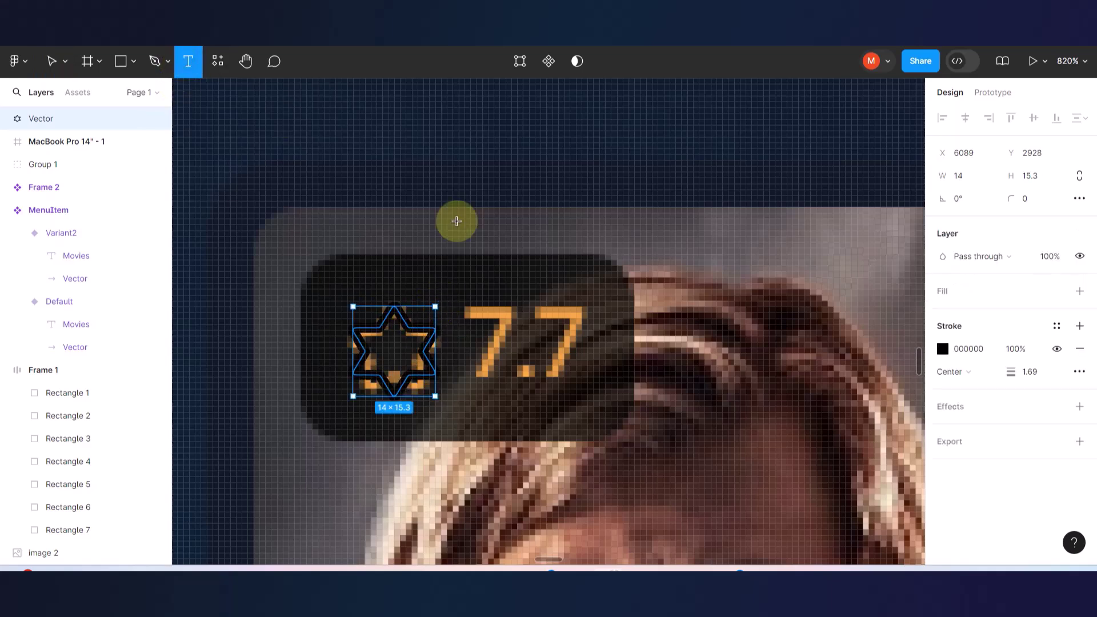
{"action": "left_click", "coordinate": [476, 230]}
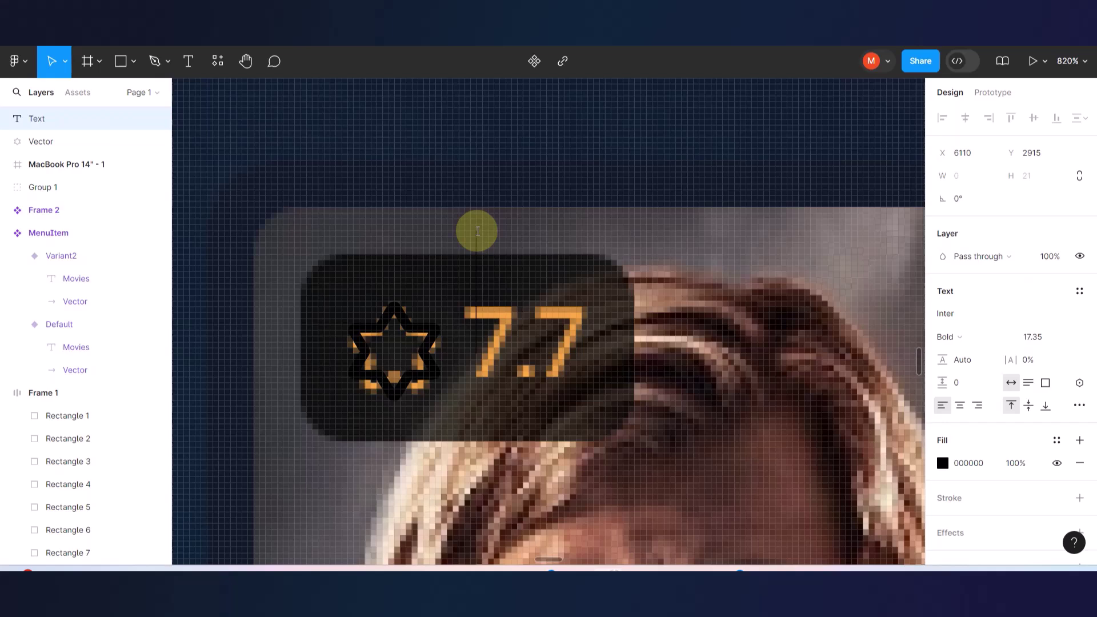
{"action": "type", "text": "7.7"}
{"action": "left_click", "coordinate": [453, 118]}
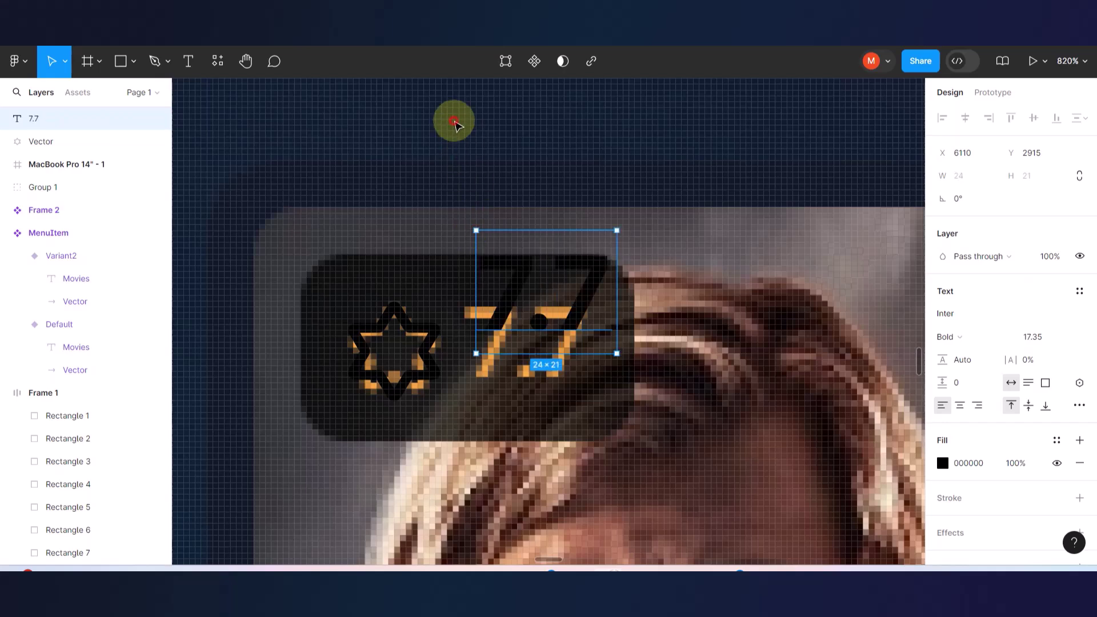
{"action": "left_click_drag", "start_coordinate": [526, 265], "coordinate": [511, 324]}
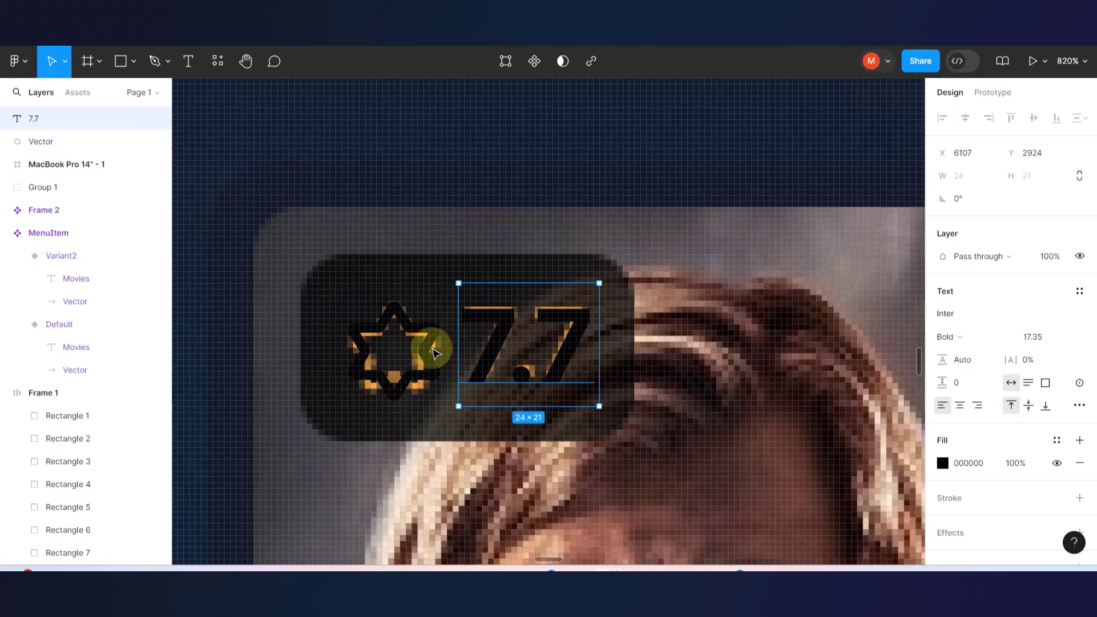
- Wrap the star and the 7.7 text in an auto layout and recolour both with the reference rating's orange, EEA245
{"action": "left_click", "coordinate": [432, 350], "text": "shift"}
{"action": "key", "text": "shift+a"}
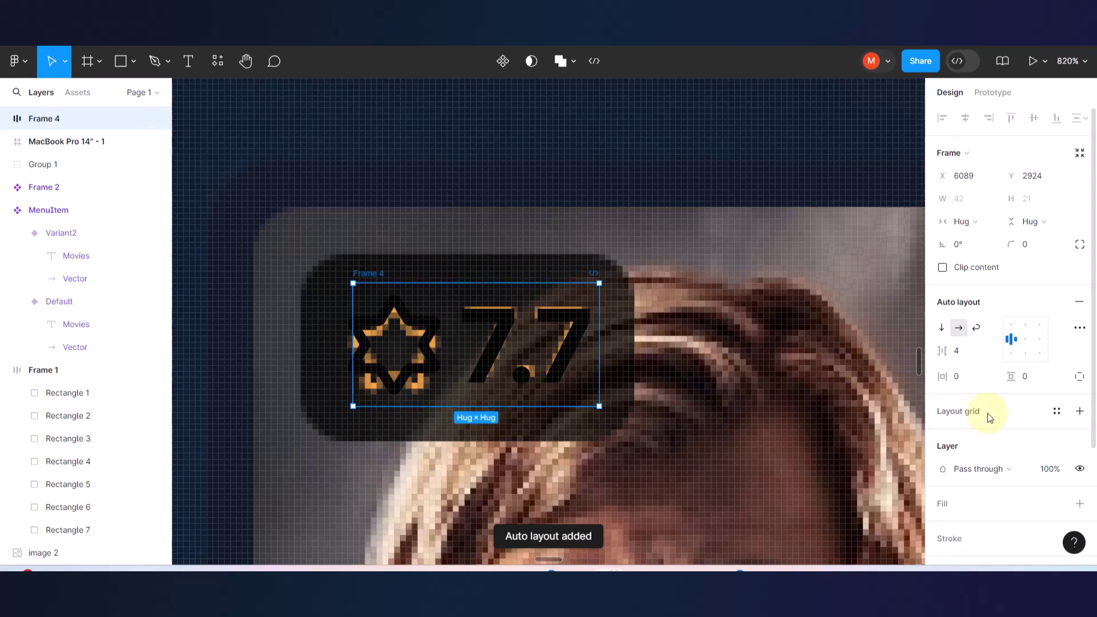
{"action": "scroll", "coordinate": [989, 418], "scroll_direction": "down", "scroll_amount": 3}
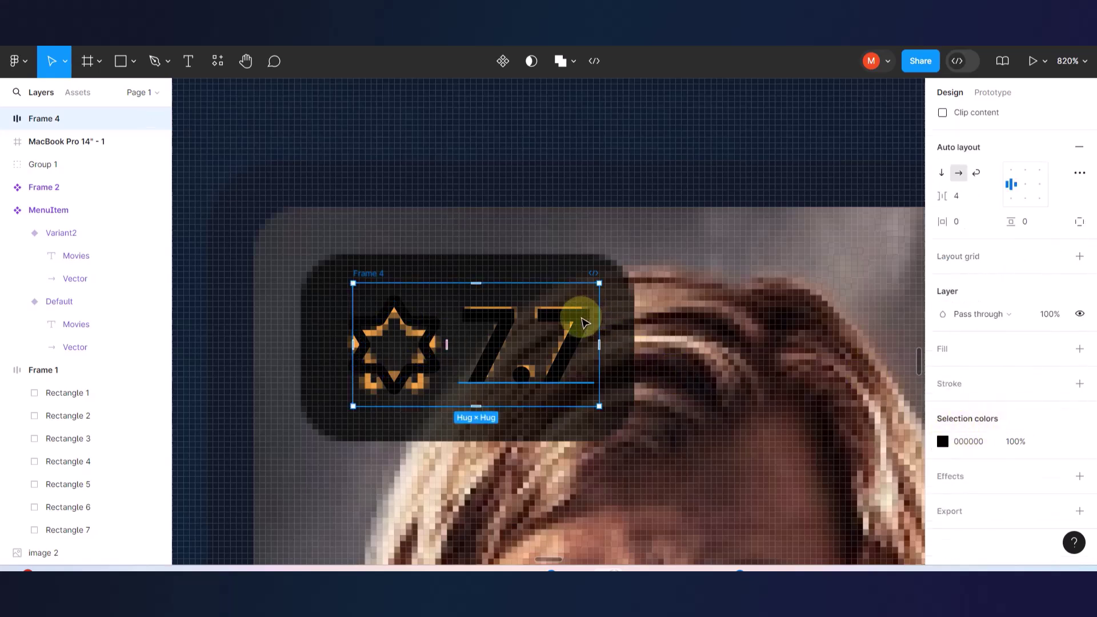
{"action": "left_click_drag", "start_coordinate": [579, 320], "coordinate": [726, 396]}
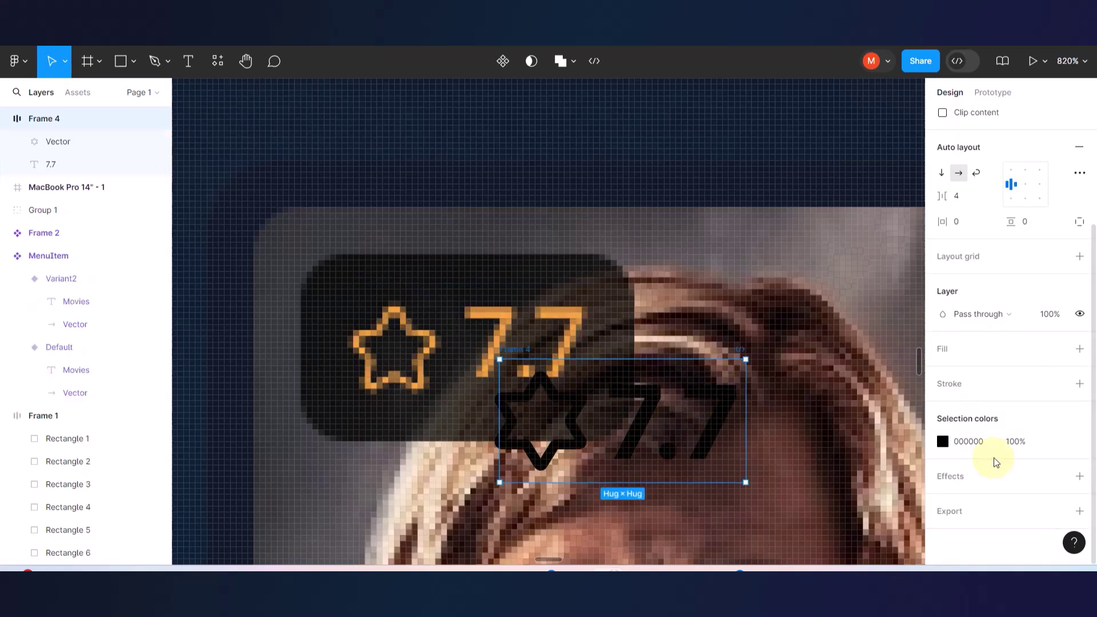
{"action": "left_click", "coordinate": [943, 442]}
{"action": "left_click", "coordinate": [774, 395]}
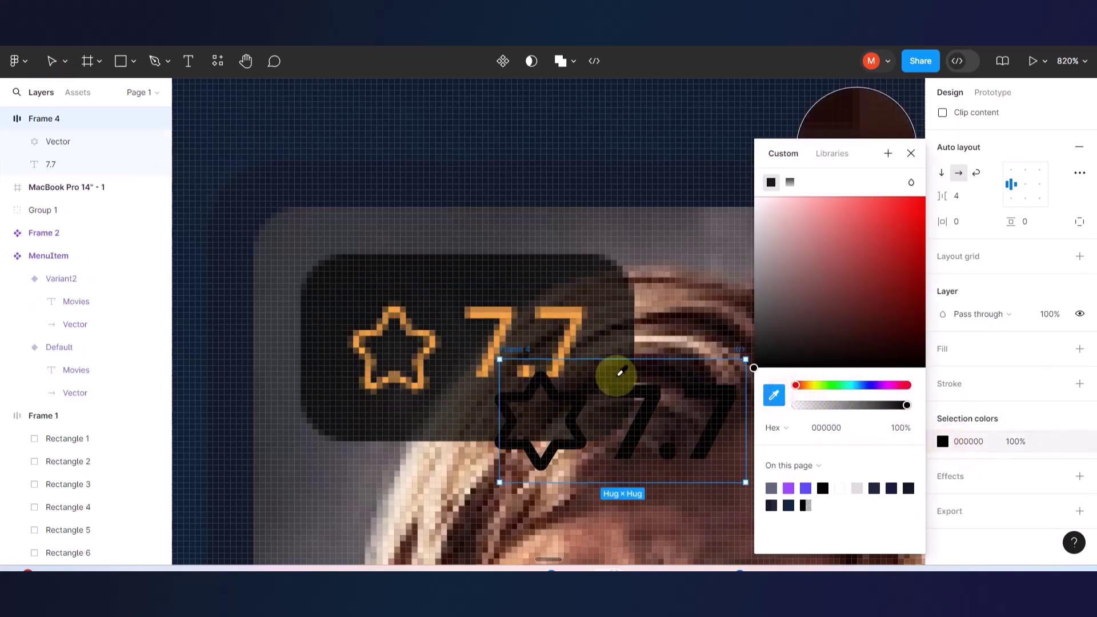
{"action": "left_click", "coordinate": [487, 317]}
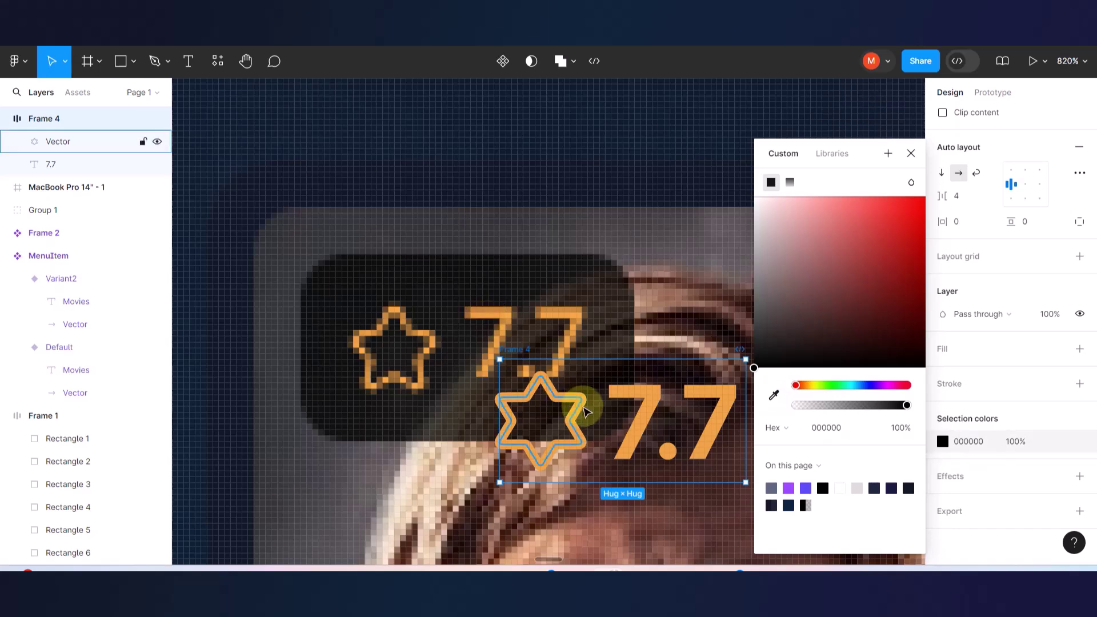
{"action": "left_click_drag", "start_coordinate": [574, 410], "coordinate": [429, 341]}
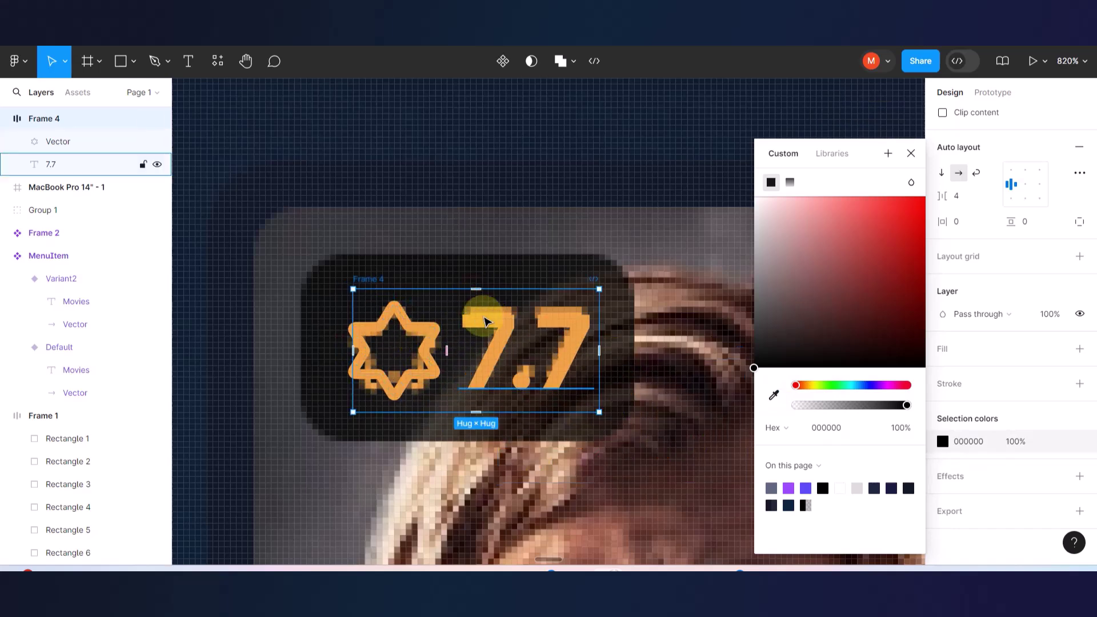
- Wrap the rating frame in another auto layout and resize the outer frame to 56 × 32 to fit the reference badge
{"action": "key", "text": "shift+a"}
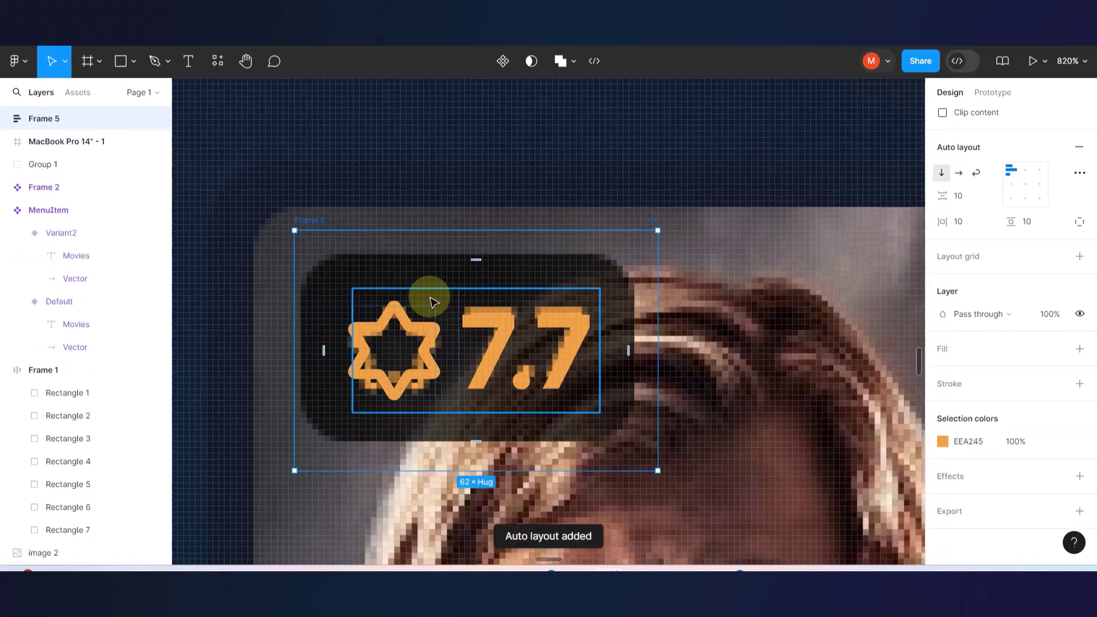
{"action": "left_click_drag", "start_coordinate": [292, 340], "coordinate": [304, 341]}
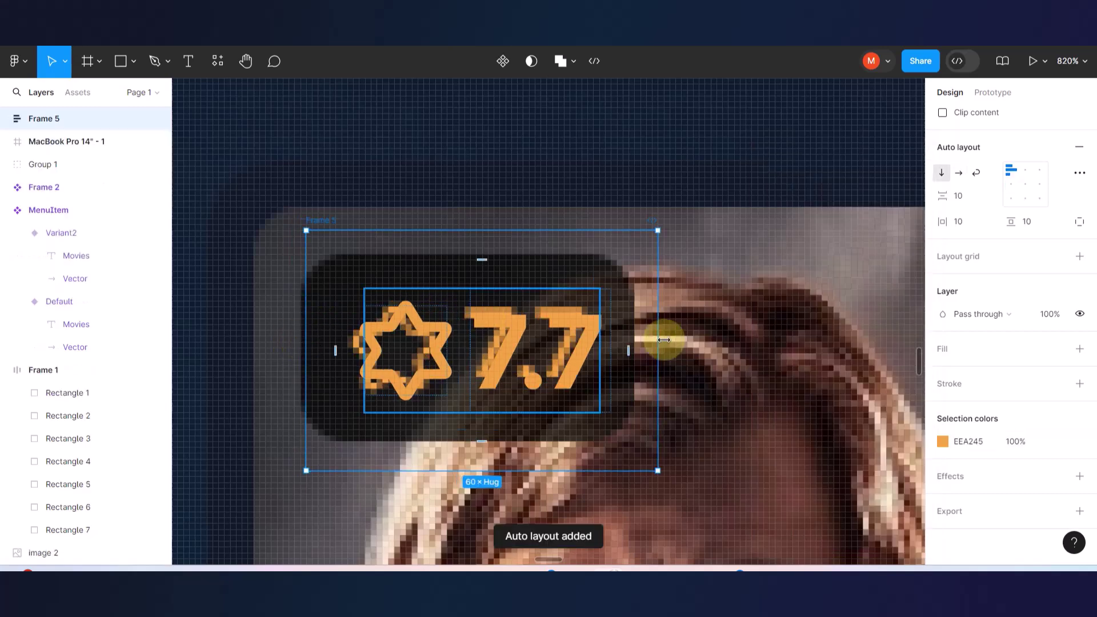
{"action": "left_click_drag", "start_coordinate": [661, 341], "coordinate": [634, 341]}
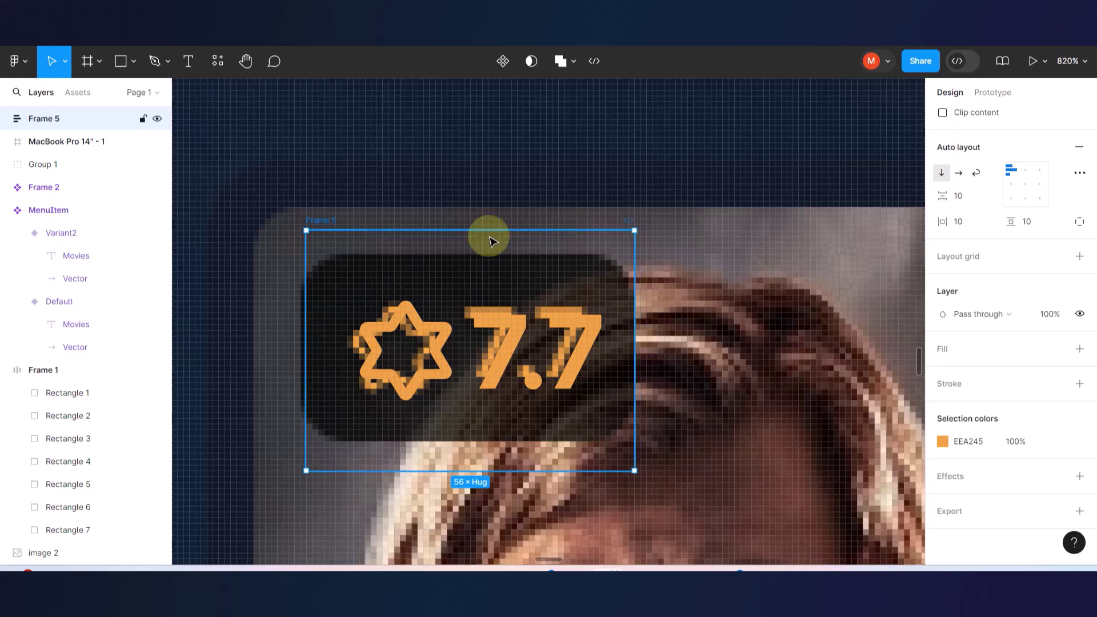
{"action": "left_click_drag", "start_coordinate": [460, 229], "coordinate": [459, 253]}
{"action": "left_click_drag", "start_coordinate": [464, 465], "coordinate": [458, 452]}
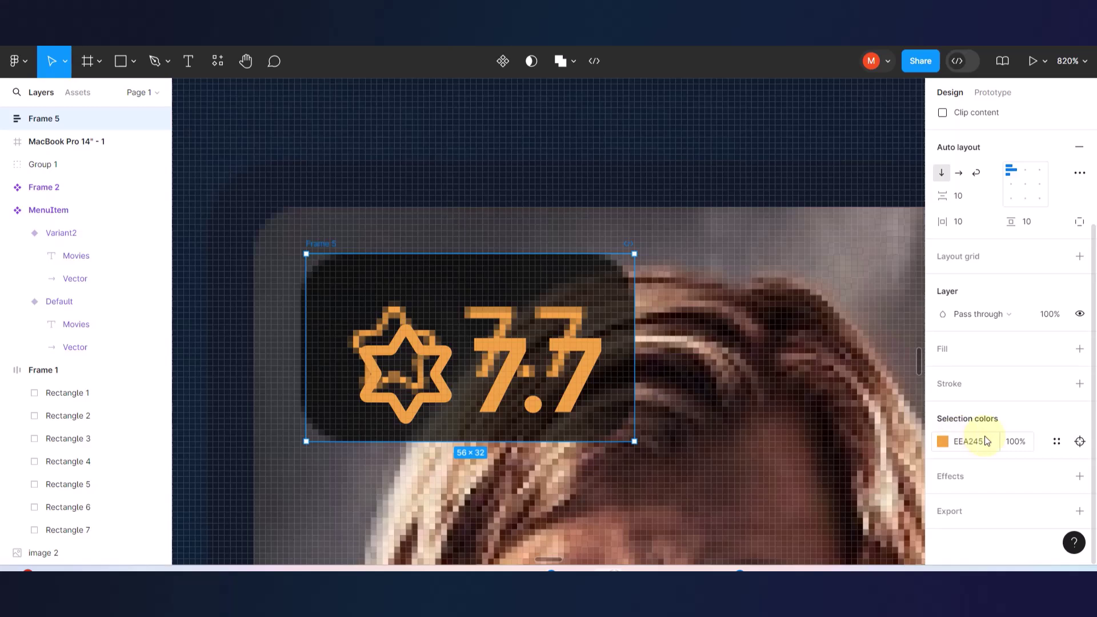
- Fill the outer badge frame with black, 000000, and centre its content both ways
{"action": "left_click", "coordinate": [1080, 348]}
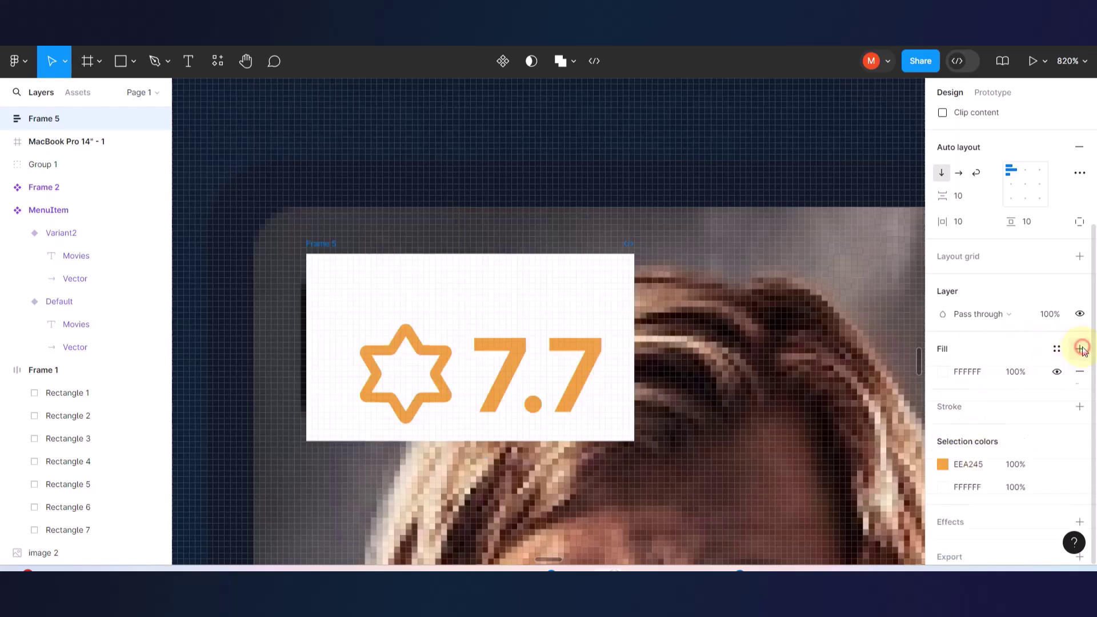
{"action": "left_click", "coordinate": [943, 371]}
{"action": "left_click_drag", "start_coordinate": [756, 198], "coordinate": [925, 367]}
{"action": "left_click", "coordinate": [1043, 132]}
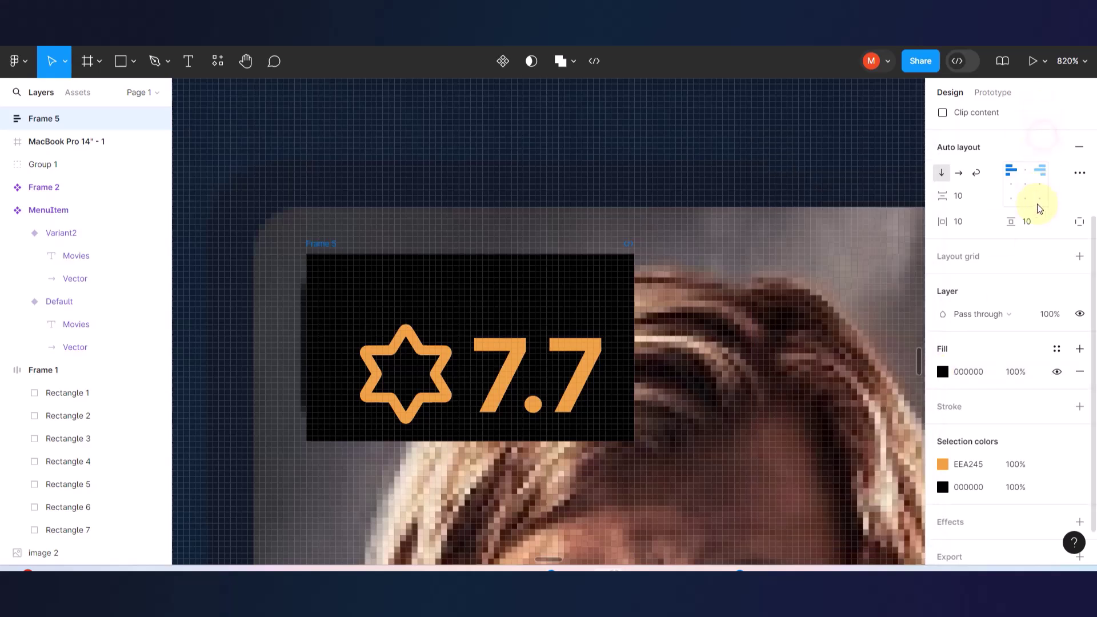
{"action": "left_click", "coordinate": [1024, 186]}
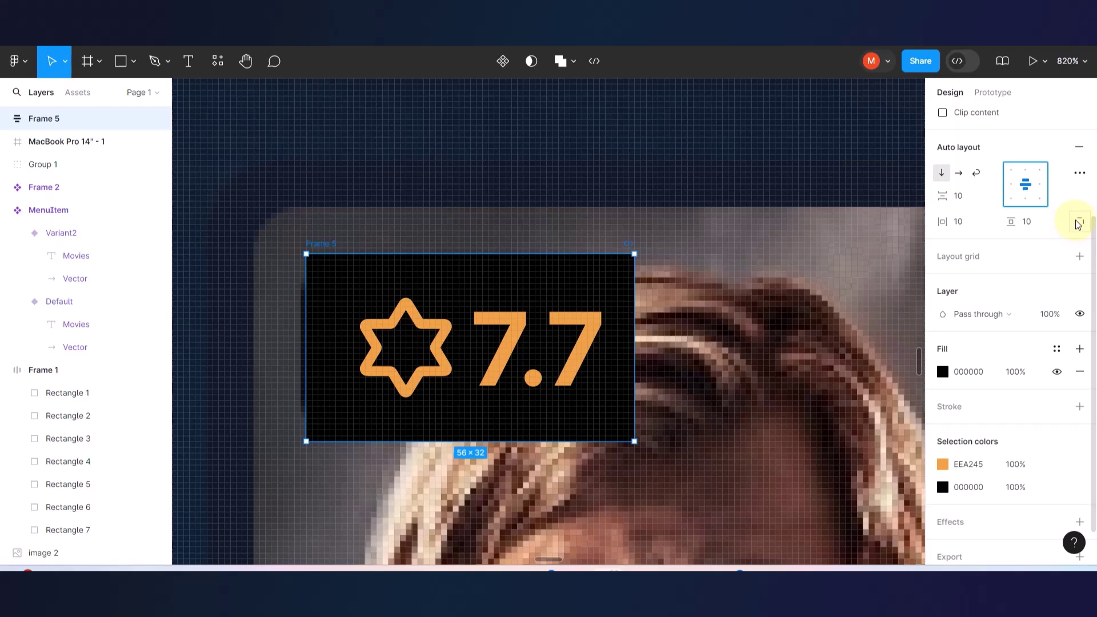
- Round the badge frame's corners to match the reference and set its black fill to 46% opacity
{"action": "scroll", "coordinate": [994, 240], "scroll_direction": "up", "scroll_amount": 3}
{"action": "mouse_move", "coordinate": [1013, 247]}
{"action": "left_mouse_down"}
{"action": "mouse_move", "coordinate": [1028, 242]}
{"action": "mouse_move", "coordinate": [54, 228]}
{"action": "mouse_move", "coordinate": [114, 230]}
{"action": "mouse_move", "coordinate": [14, 257]}
{"action": "left_mouse_up"}
{"action": "scroll", "coordinate": [994, 371], "scroll_direction": "down", "scroll_amount": 3}
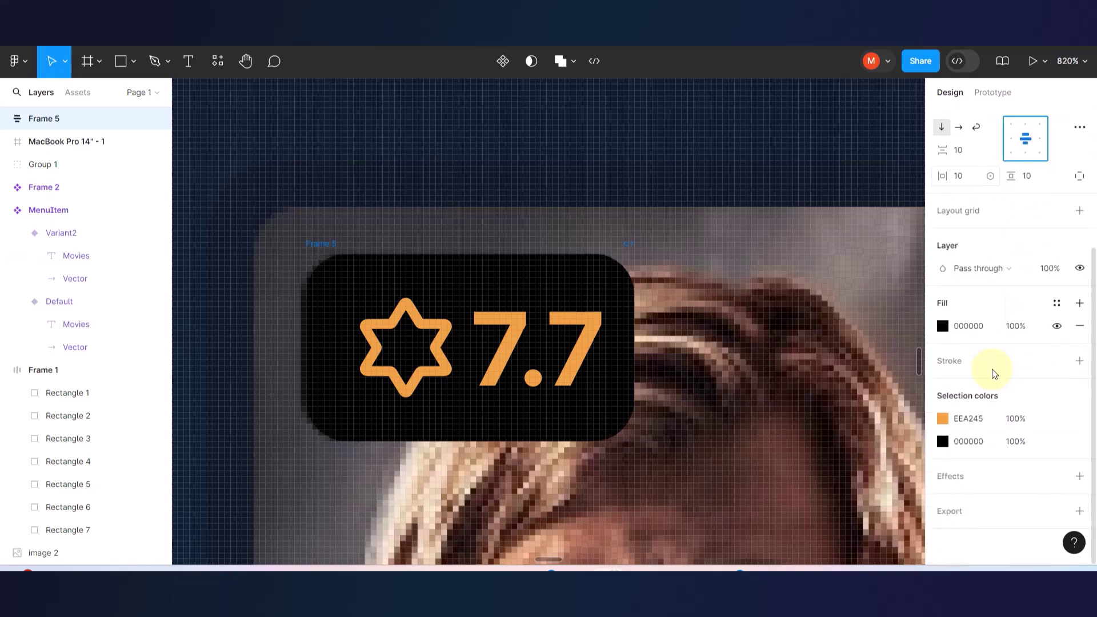
{"action": "left_click", "coordinate": [943, 327]}
{"action": "left_click_drag", "start_coordinate": [904, 410], "coordinate": [848, 415]}
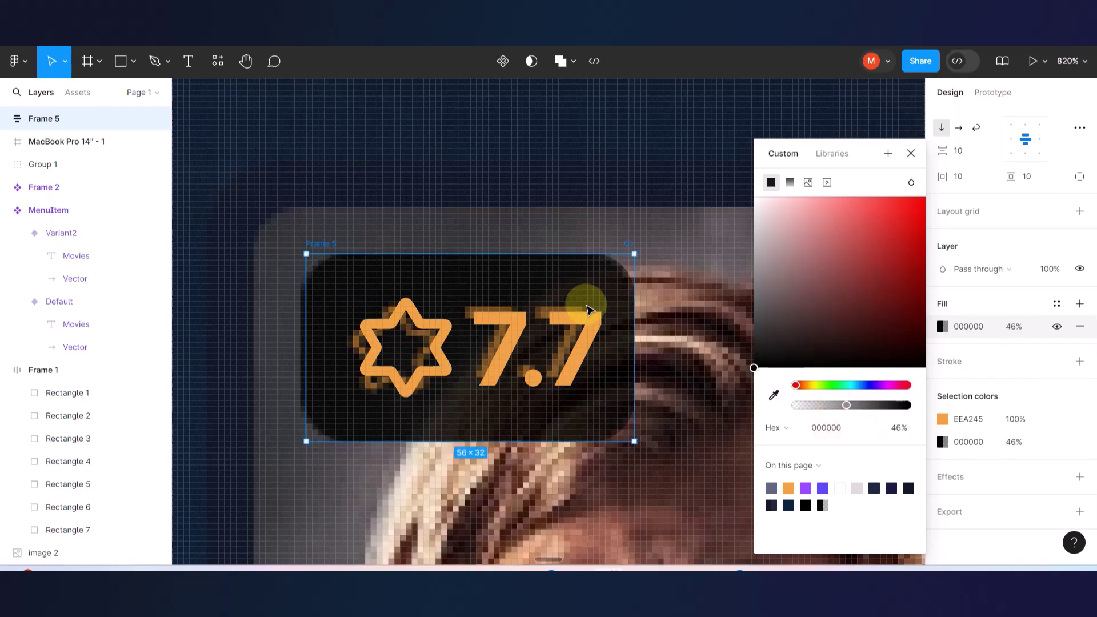
- Move the finished rating badge off the Rush poster to the empty area beside the "152 items" label, then deselect it
{"action": "scroll", "coordinate": [584, 310], "scroll_direction": "down", "scroll_amount": 10}
{"action": "left_click_drag", "start_coordinate": [584, 311], "coordinate": [513, 238]}
{"action": "left_click", "coordinate": [554, 275]}
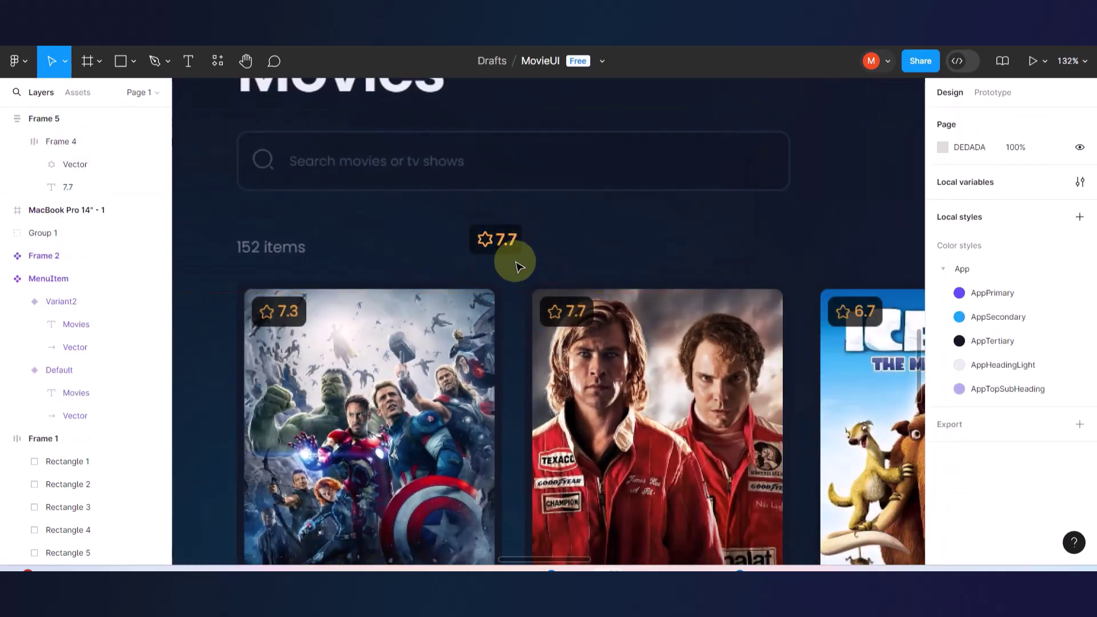
- Compare the rebuilt rating badge with the reference movie cards, and switch to the movie listing website in the browser
{"action": "scroll", "coordinate": [516, 262], "scroll_direction": "down", "scroll_amount": 3}
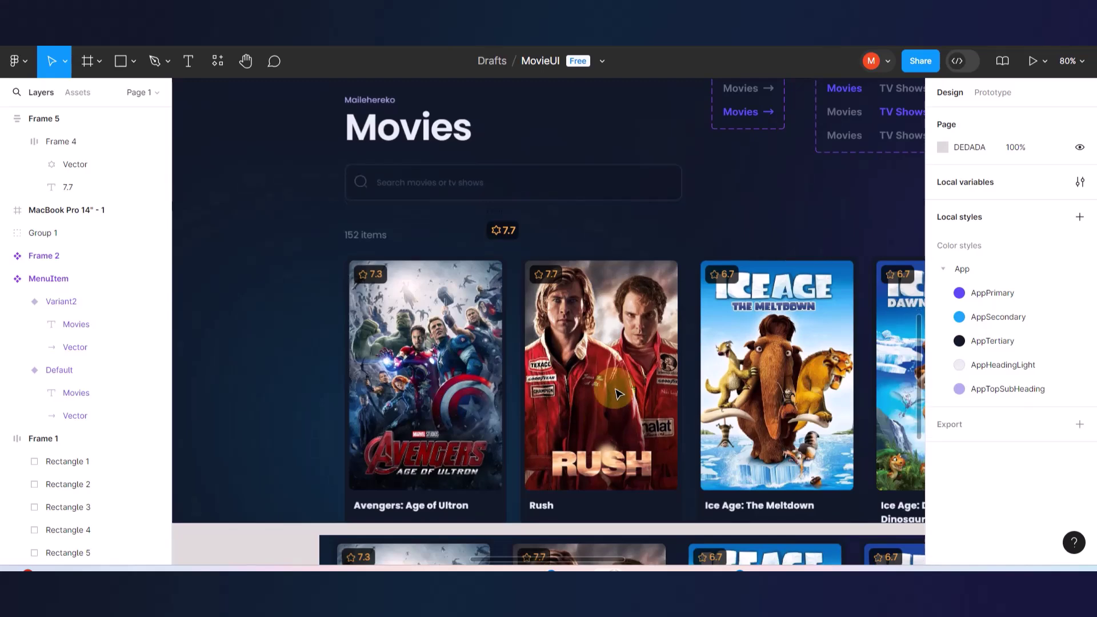
{"action": "scroll", "coordinate": [609, 412], "scroll_direction": "up", "scroll_amount": 3}
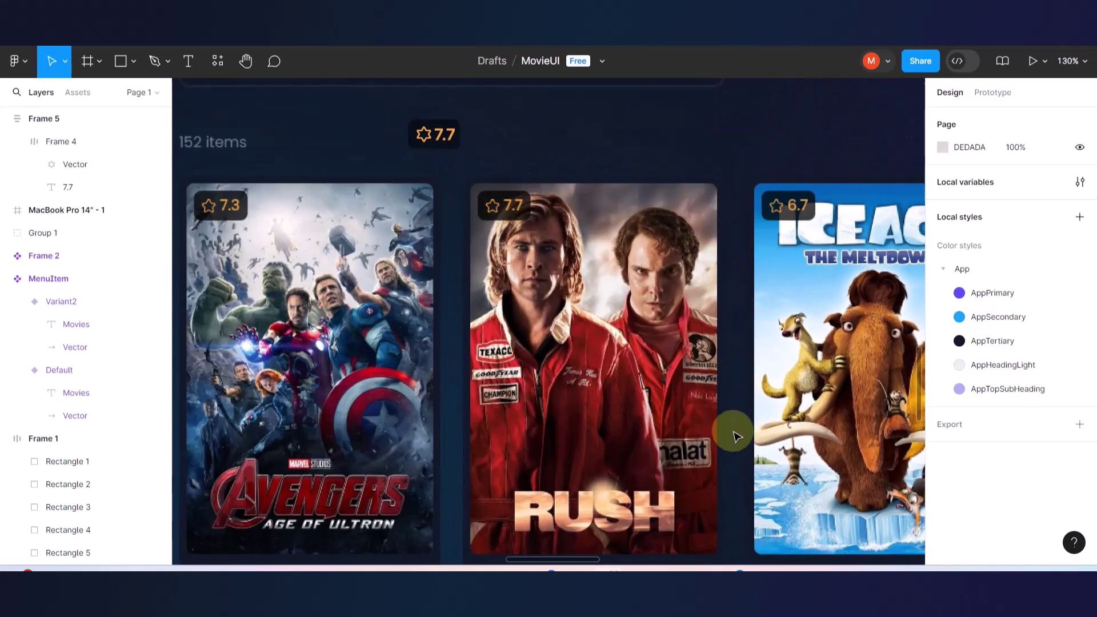
{"action": "scroll", "coordinate": [677, 429], "scroll_direction": "down", "scroll_amount": 2}
{"action": "scroll", "coordinate": [665, 509], "scroll_direction": "up", "scroll_amount": 2}
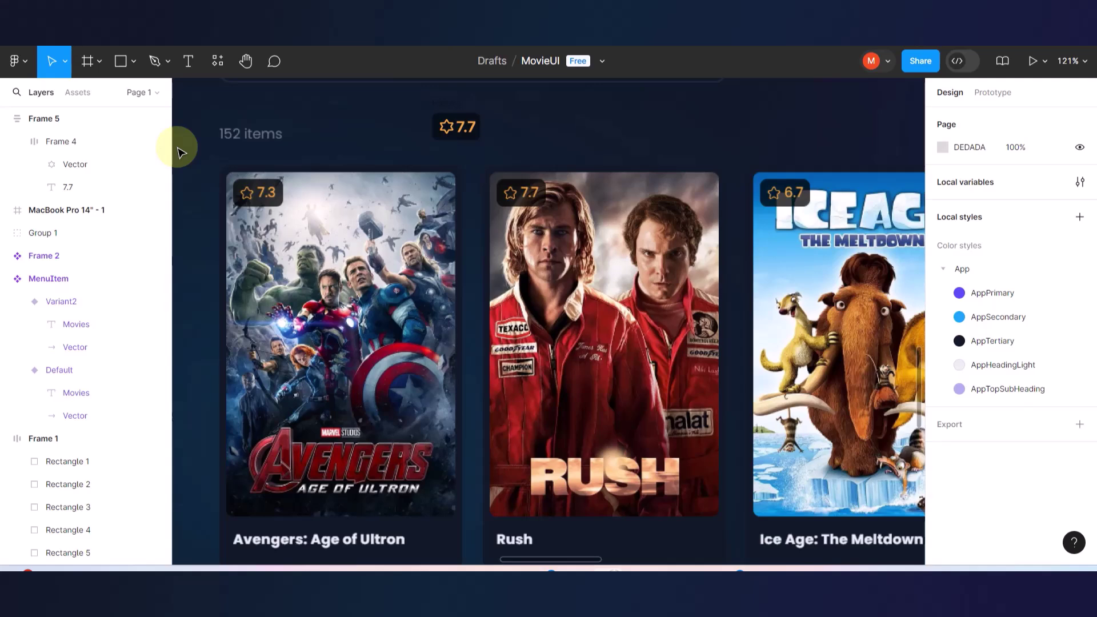
{"action": "scroll", "coordinate": [179, 152], "scroll_direction": "down", "scroll_amount": 2}
{"action": "scroll", "coordinate": [179, 152], "scroll_direction": "down", "scroll_amount": 2, "text": "ctrl"}
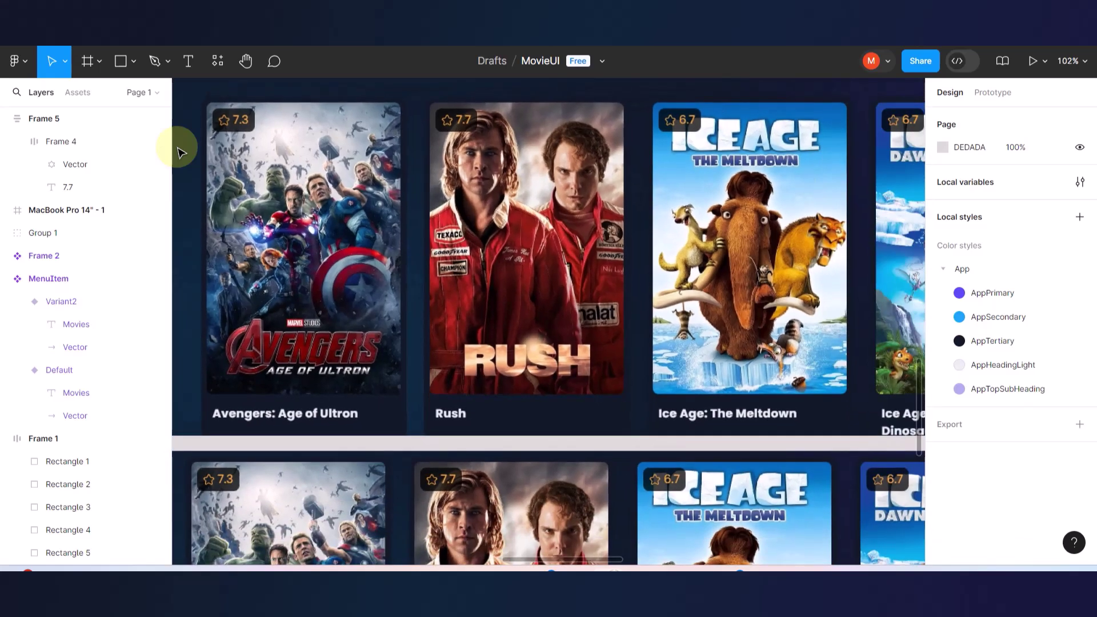
{"action": "scroll", "coordinate": [178, 152], "scroll_direction": "up", "scroll_amount": 3}
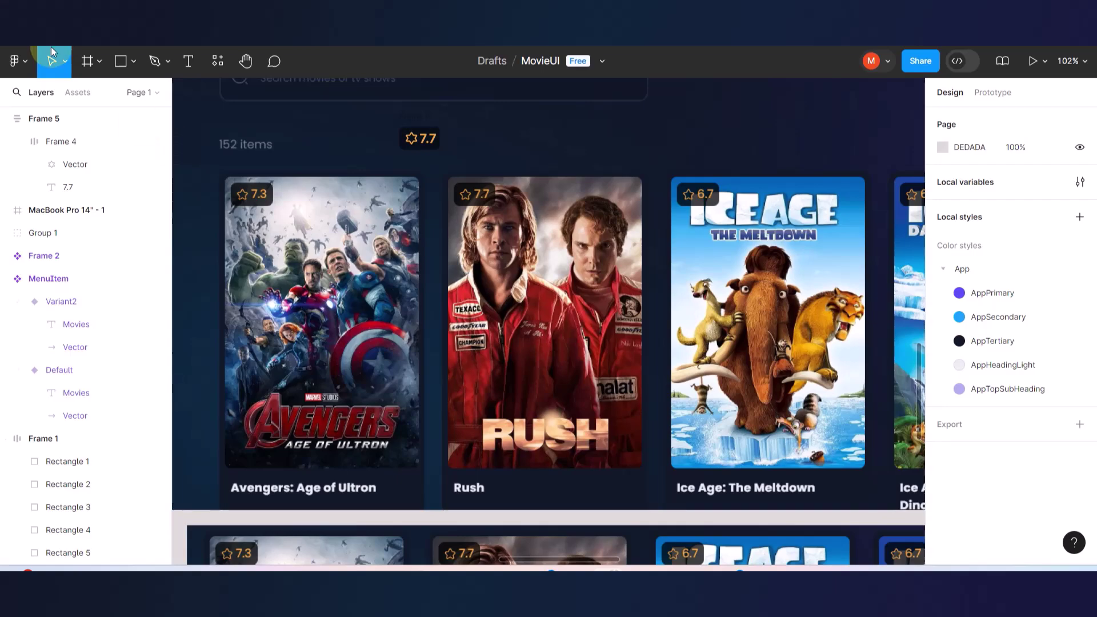
{"action": "left_click", "coordinate": [309, 12]}
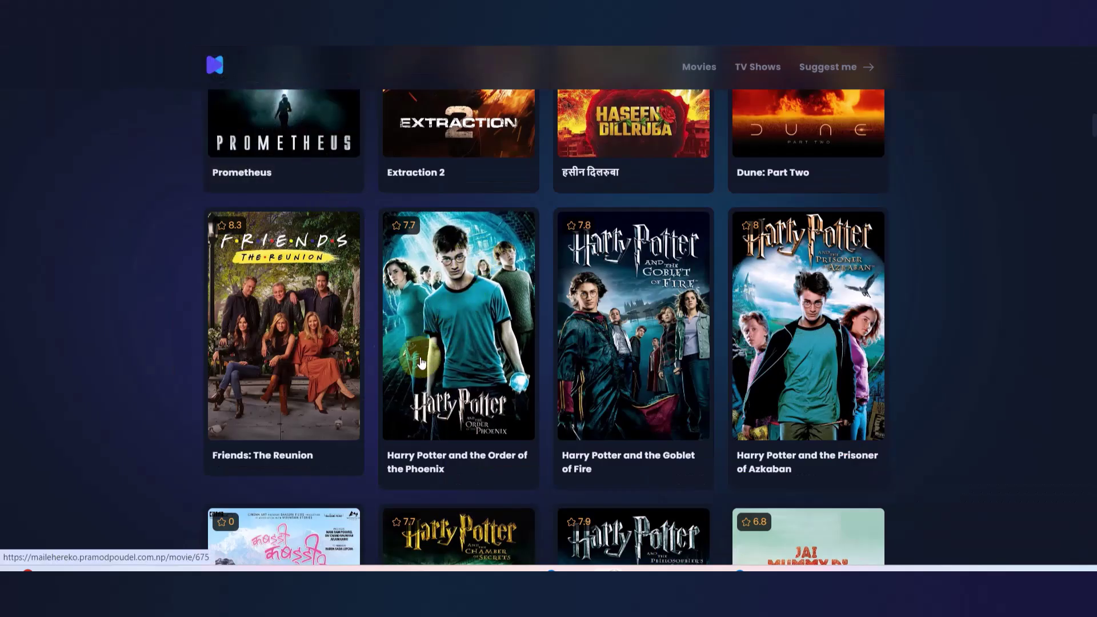
- Switch back to the MovieUI design file in Figma and draw a rectangle about 278 by 403 over the Rush poster
{"action": "left_click", "coordinate": [398, 210]}
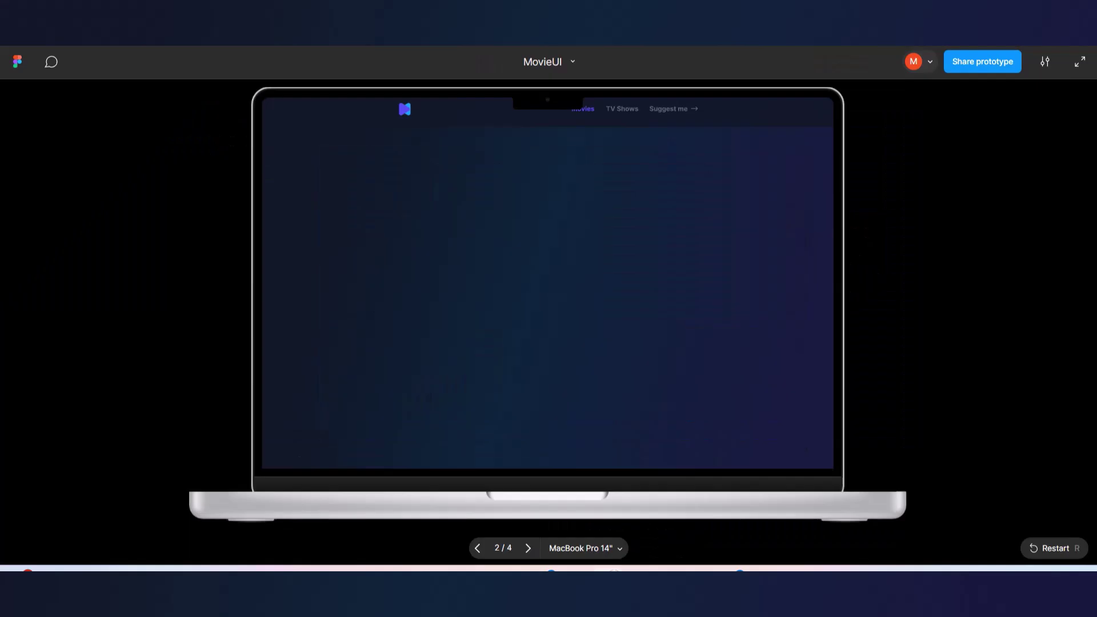
{"action": "left_click", "coordinate": [102, 31]}
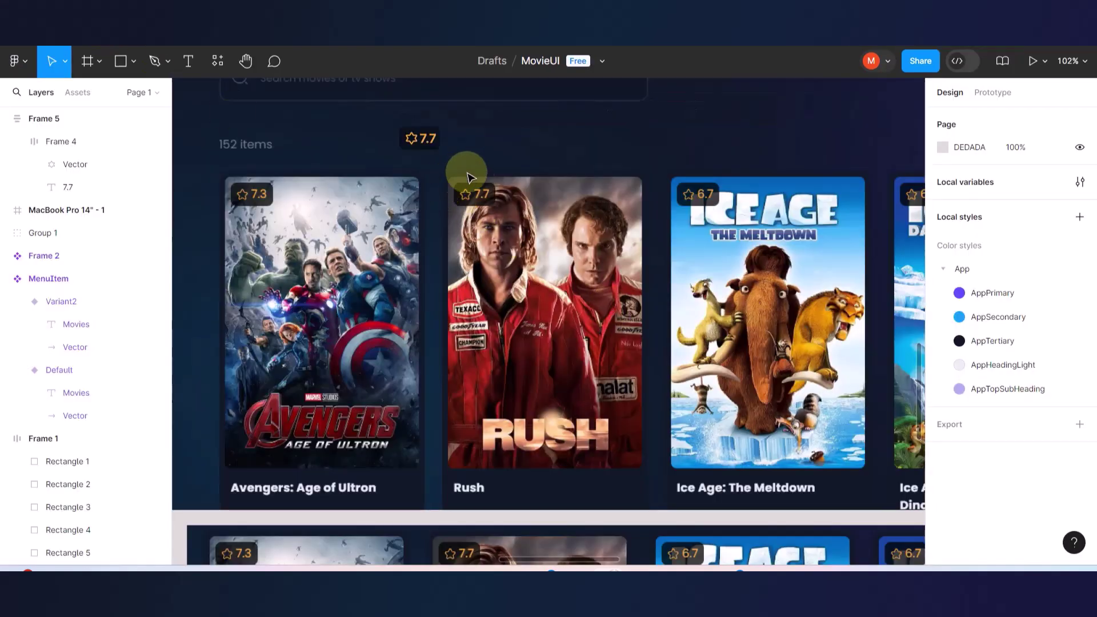
{"action": "left_click", "coordinate": [122, 62]}
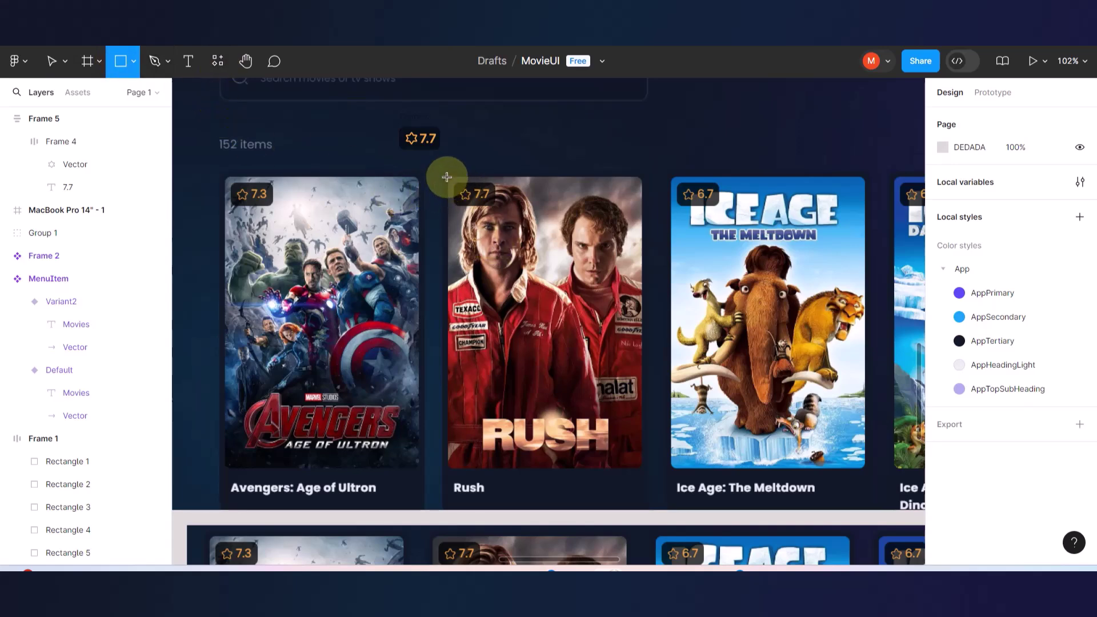
{"action": "left_click_drag", "start_coordinate": [440, 174], "coordinate": [643, 468]}
{"action": "scroll", "coordinate": [558, 309], "scroll_direction": "up", "scroll_amount": 5}
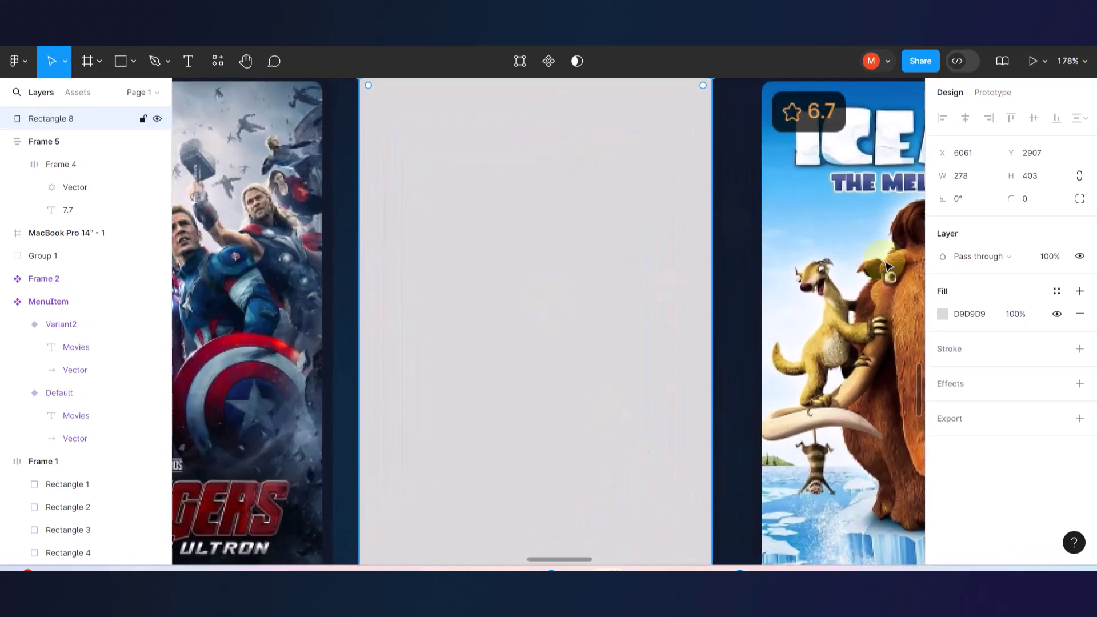
- Remove the rectangle's fill and give it a 1-pixel inside stroke in olive, 847E5E
{"action": "left_click", "coordinate": [1080, 316]}
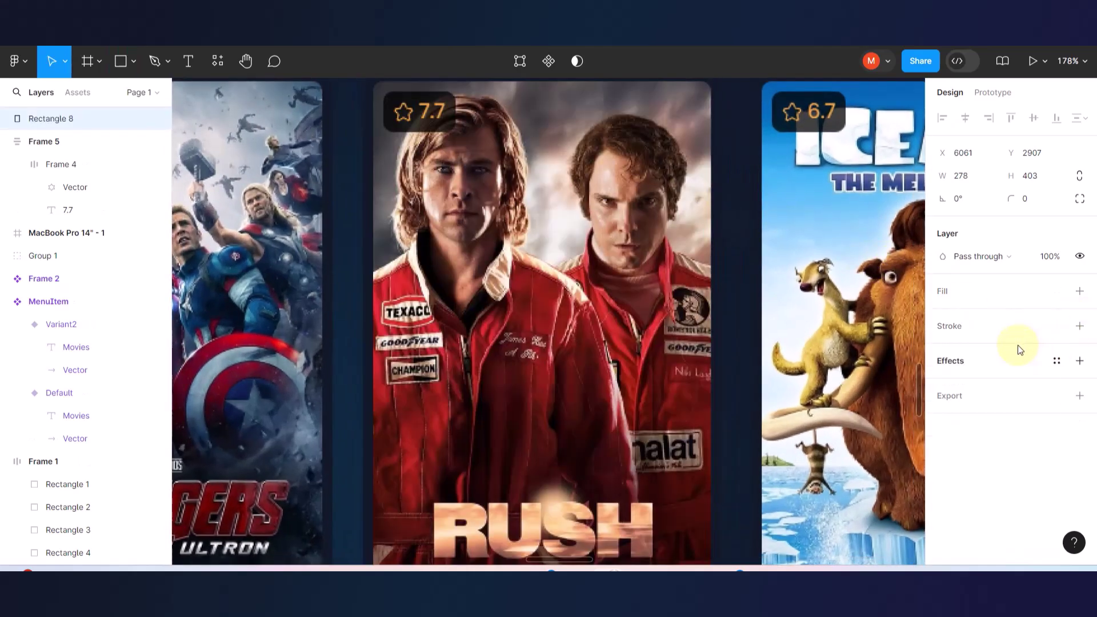
{"action": "left_click", "coordinate": [1080, 326]}
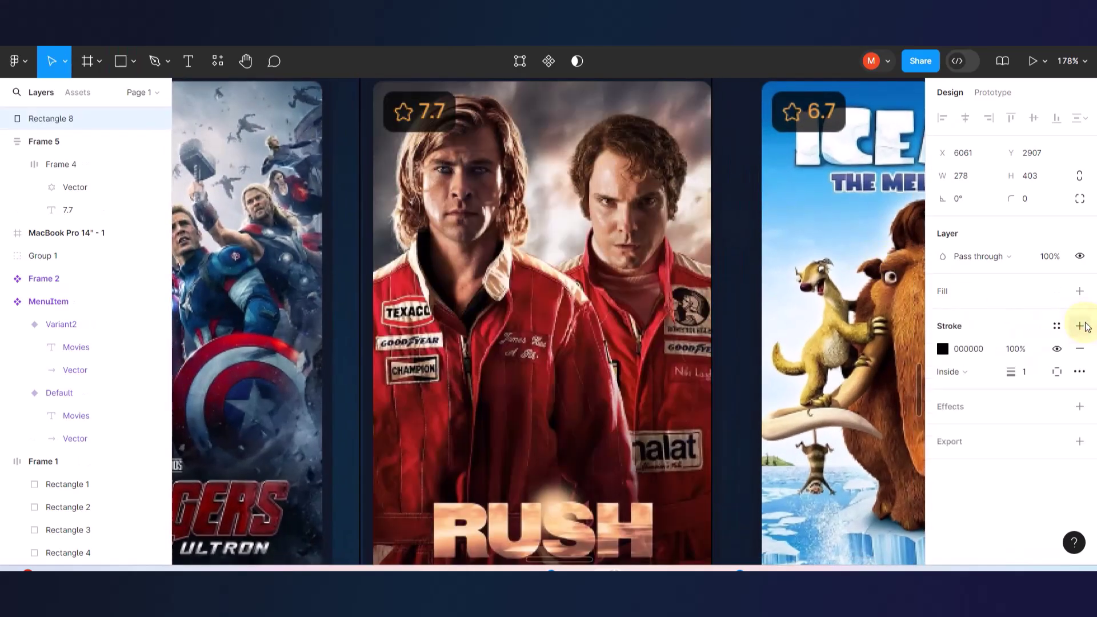
{"action": "left_click", "coordinate": [942, 349]}
{"action": "left_click_drag", "start_coordinate": [878, 254], "coordinate": [854, 252]}
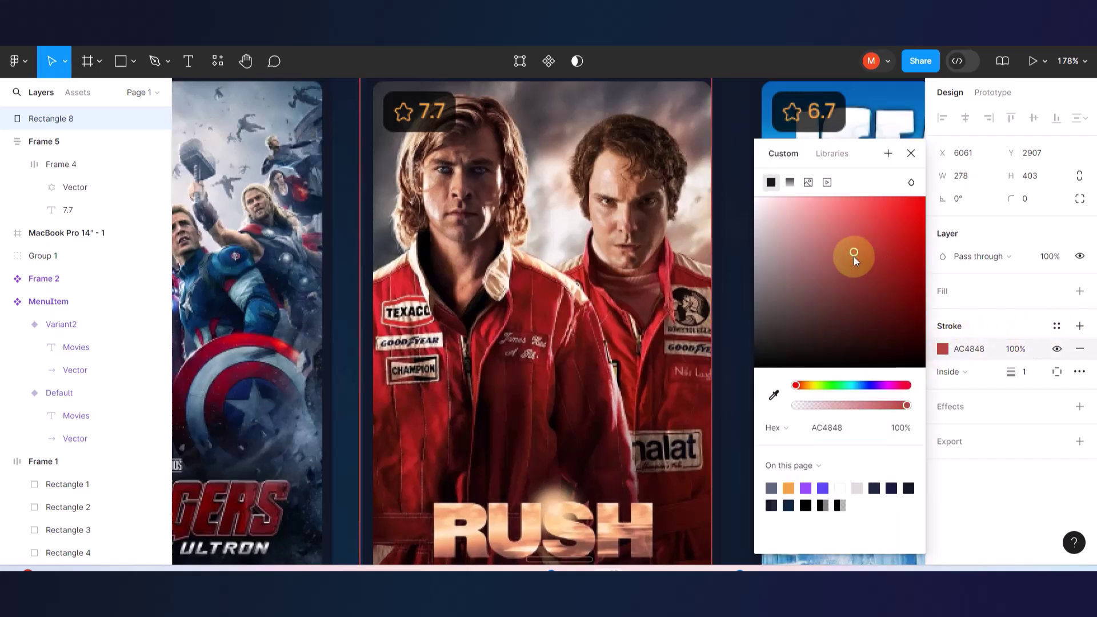
{"action": "left_click", "coordinate": [810, 389]}
{"action": "left_click", "coordinate": [800, 277]}
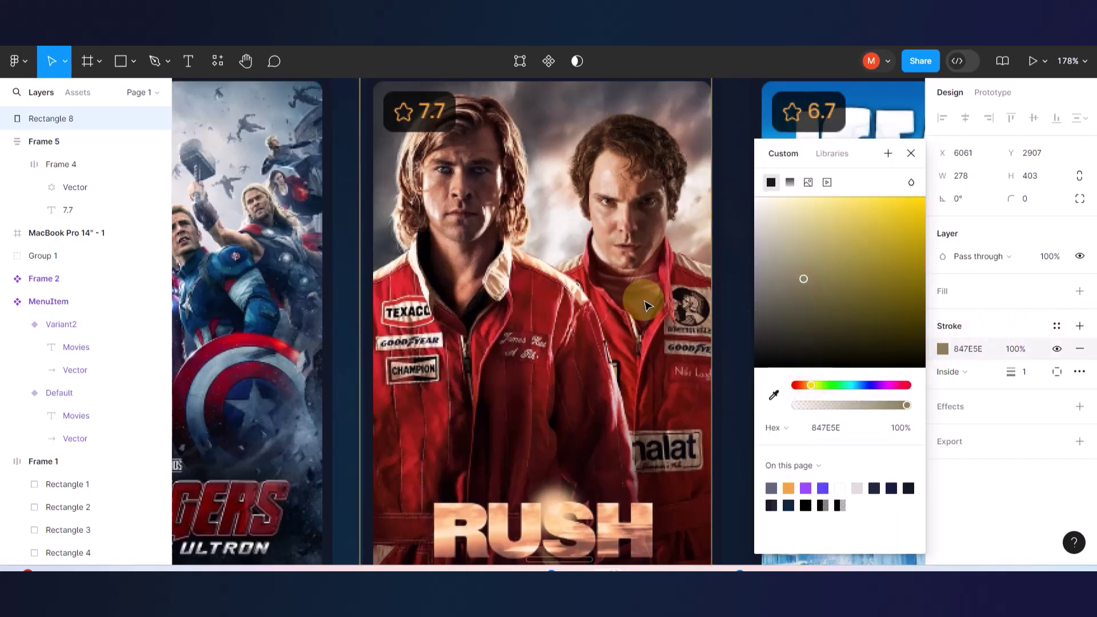
{"action": "left_click", "coordinate": [718, 299]}
- Resize the outlined rectangle to 268 by 400 by aligning its left and top edges with the Rush poster
{"action": "scroll", "coordinate": [485, 388], "scroll_direction": "up", "scroll_amount": 3}
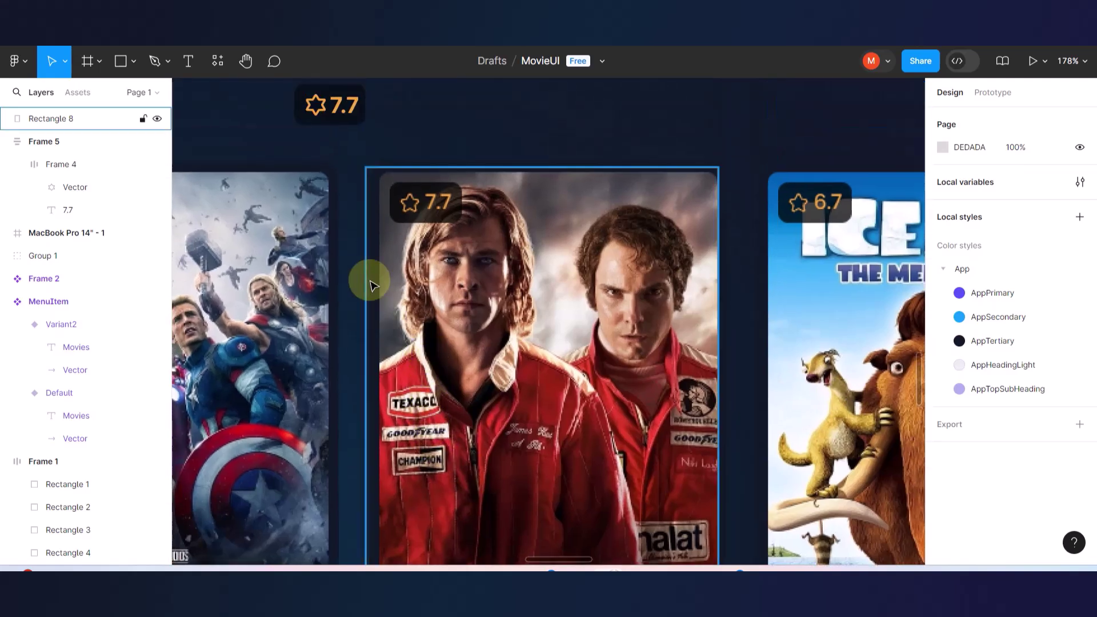
{"action": "scroll", "coordinate": [370, 280], "scroll_direction": "up", "scroll_amount": 3}
{"action": "left_click", "coordinate": [362, 286]}
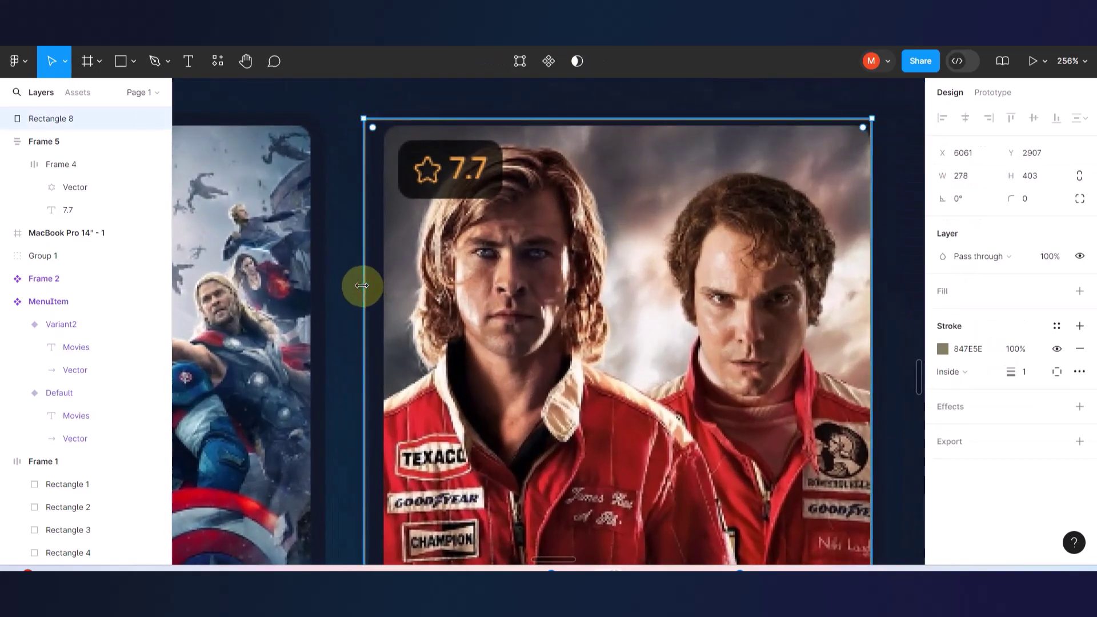
{"action": "left_click_drag", "start_coordinate": [365, 285], "coordinate": [381, 286]}
{"action": "scroll", "coordinate": [544, 167], "scroll_direction": "up", "scroll_amount": 5}
{"action": "left_click_drag", "start_coordinate": [558, 83], "coordinate": [558, 92]}
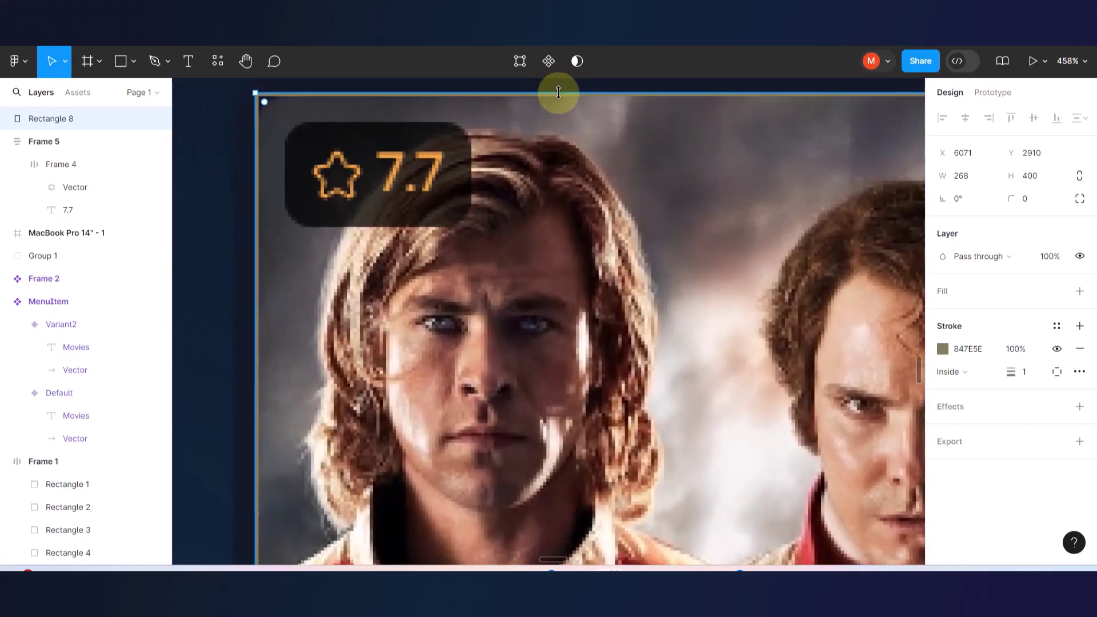
- Extend the rectangle's bottom edge to the poster's lower edge for a height of 402, and round its corners to radius 10
{"action": "scroll", "coordinate": [640, 251], "scroll_direction": "right", "scroll_amount": 6}
{"action": "scroll", "coordinate": [614, 281], "scroll_direction": "down", "scroll_amount": 2}
{"action": "scroll", "coordinate": [614, 283], "scroll_direction": "down", "scroll_amount": 5}
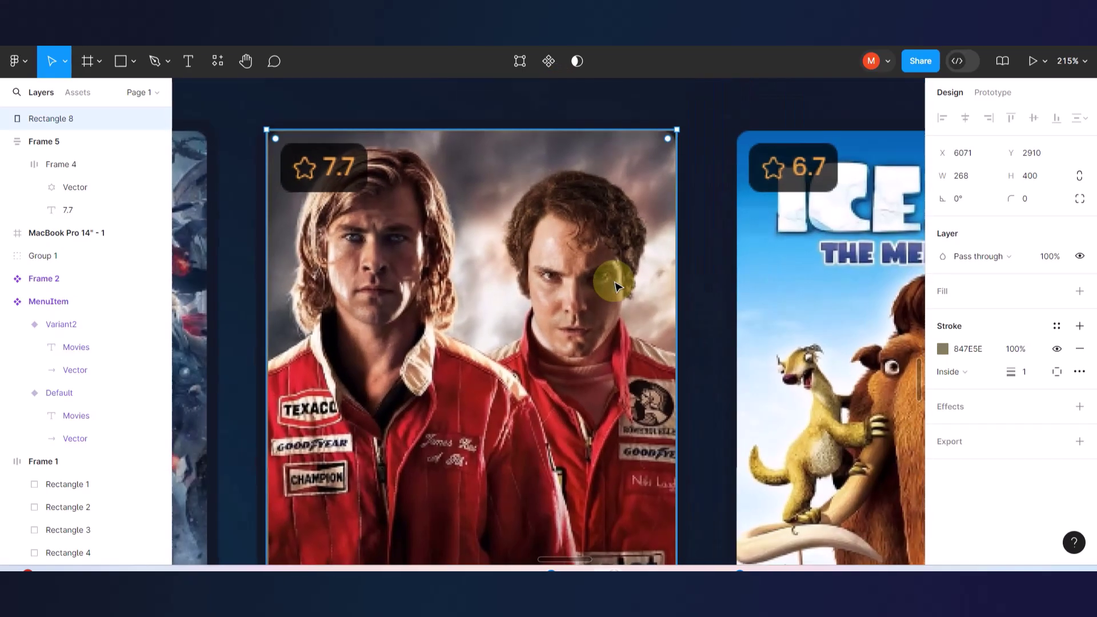
{"action": "scroll", "coordinate": [588, 386], "scroll_direction": "down", "scroll_amount": 4}
{"action": "scroll", "coordinate": [297, 440], "scroll_direction": "up", "scroll_amount": 2}
{"action": "scroll", "coordinate": [298, 440], "scroll_direction": "up", "scroll_amount": 4}
{"action": "left_click_drag", "start_coordinate": [355, 378], "coordinate": [276, 383]}
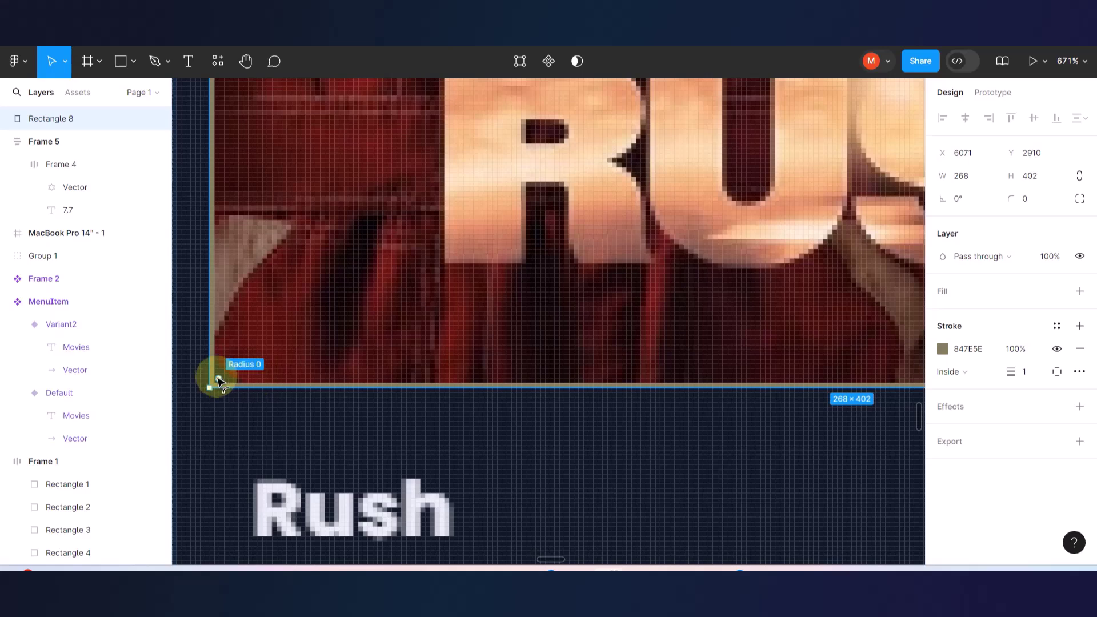
{"action": "scroll", "coordinate": [220, 381], "scroll_direction": "up", "scroll_amount": 4}
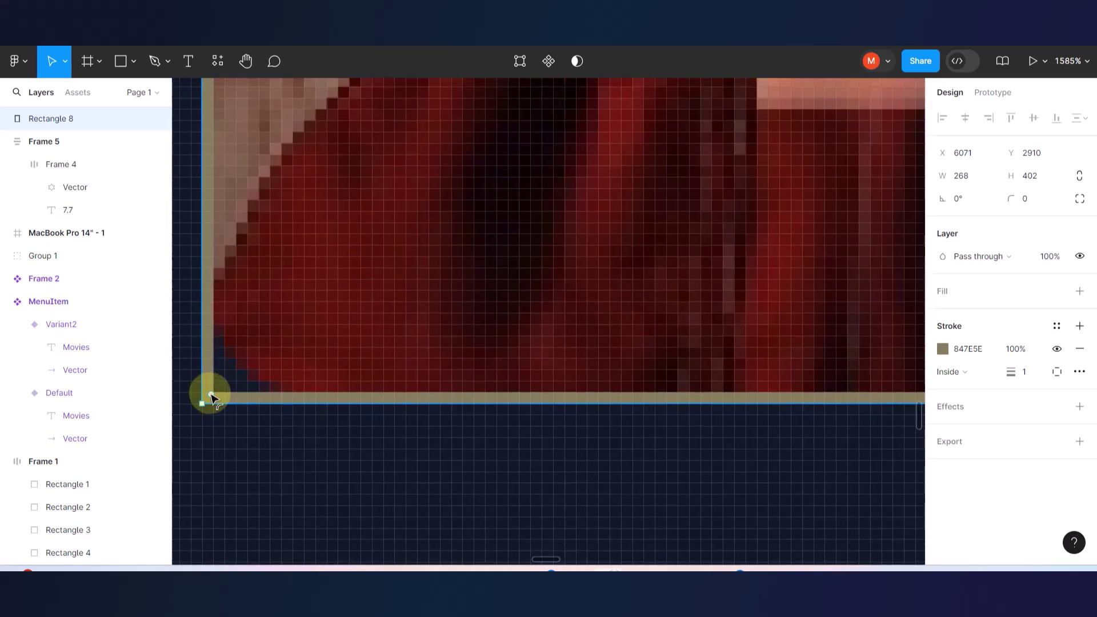
{"action": "left_click_drag", "start_coordinate": [208, 387], "coordinate": [342, 324]}
{"action": "scroll", "coordinate": [342, 324], "scroll_direction": "down", "scroll_amount": 10}
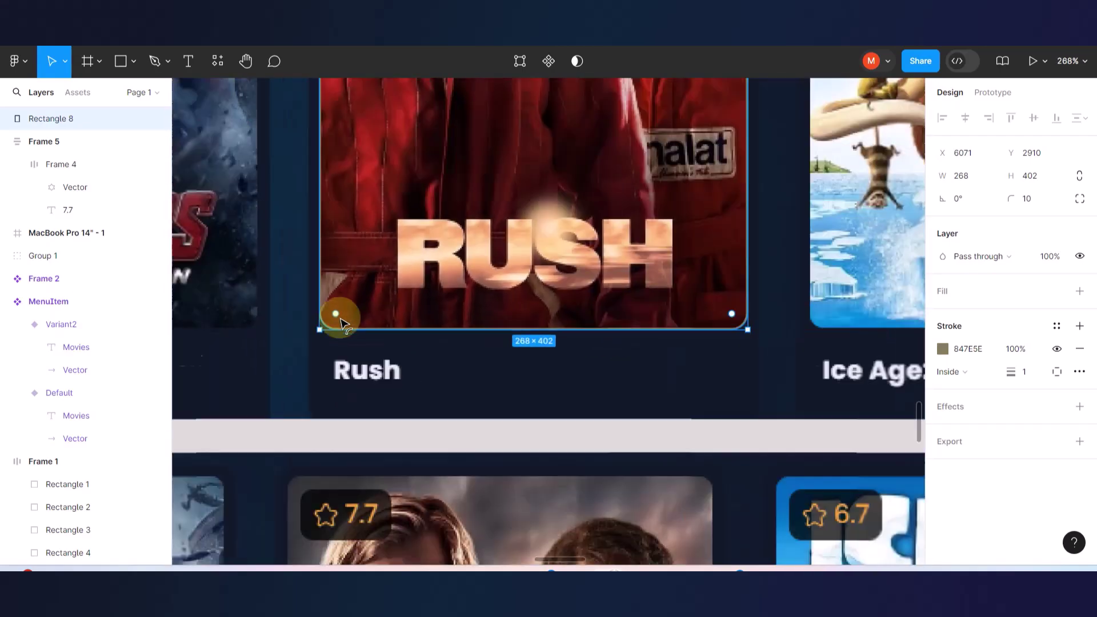
- Remove the rectangle's stroke, give it a solid D9D9D9 fill, and deselect it
{"action": "scroll", "coordinate": [393, 200], "scroll_direction": "up", "scroll_amount": 3}
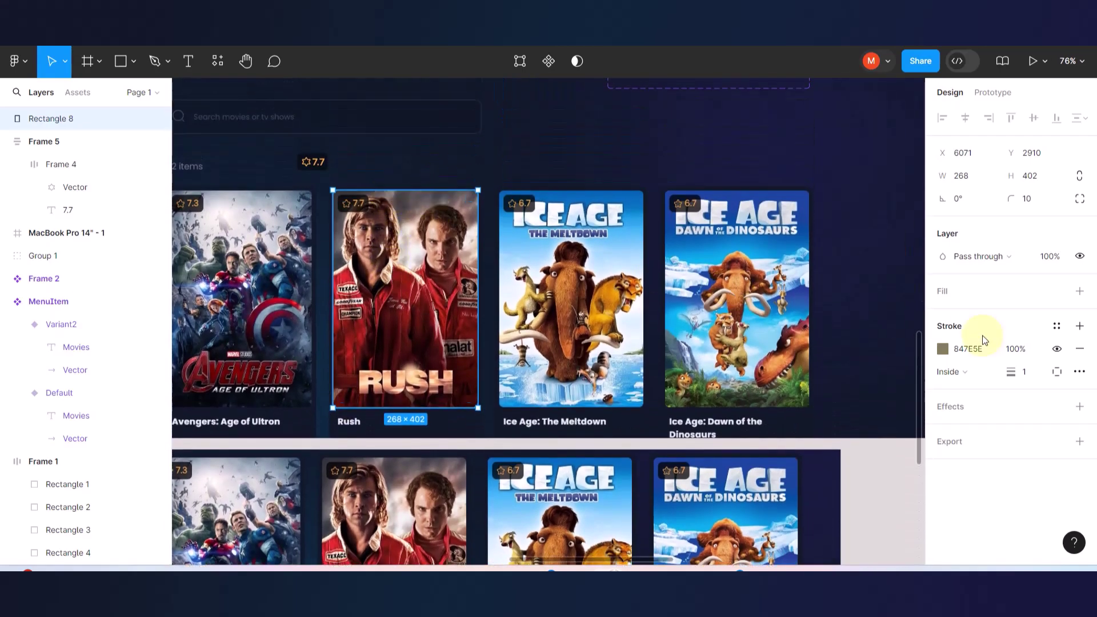
{"action": "left_click", "coordinate": [1081, 350]}
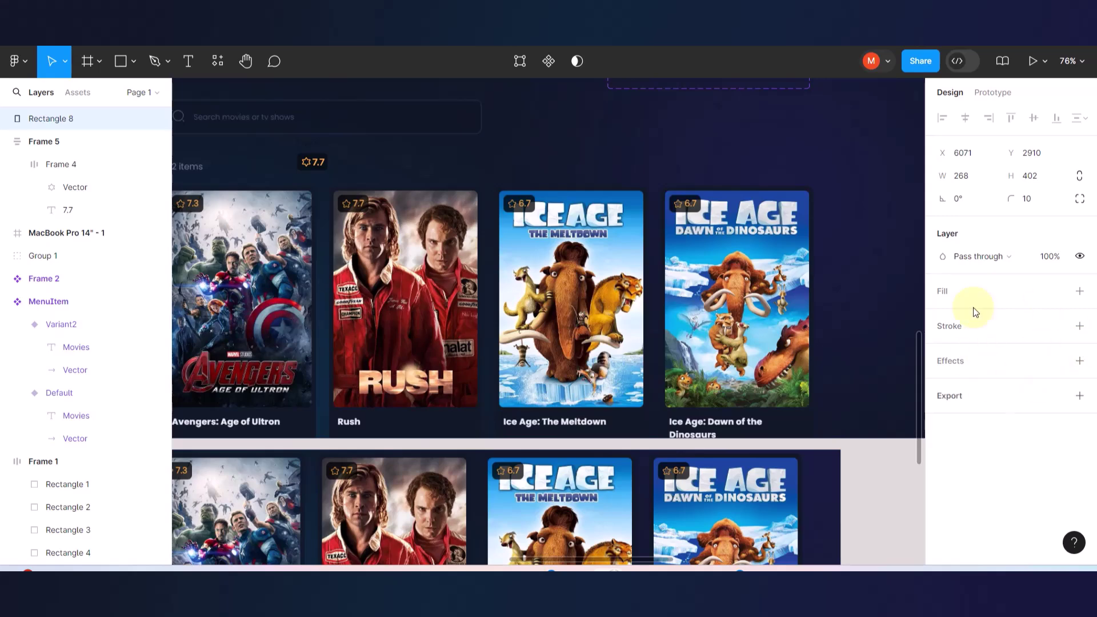
{"action": "left_click", "coordinate": [1079, 292]}
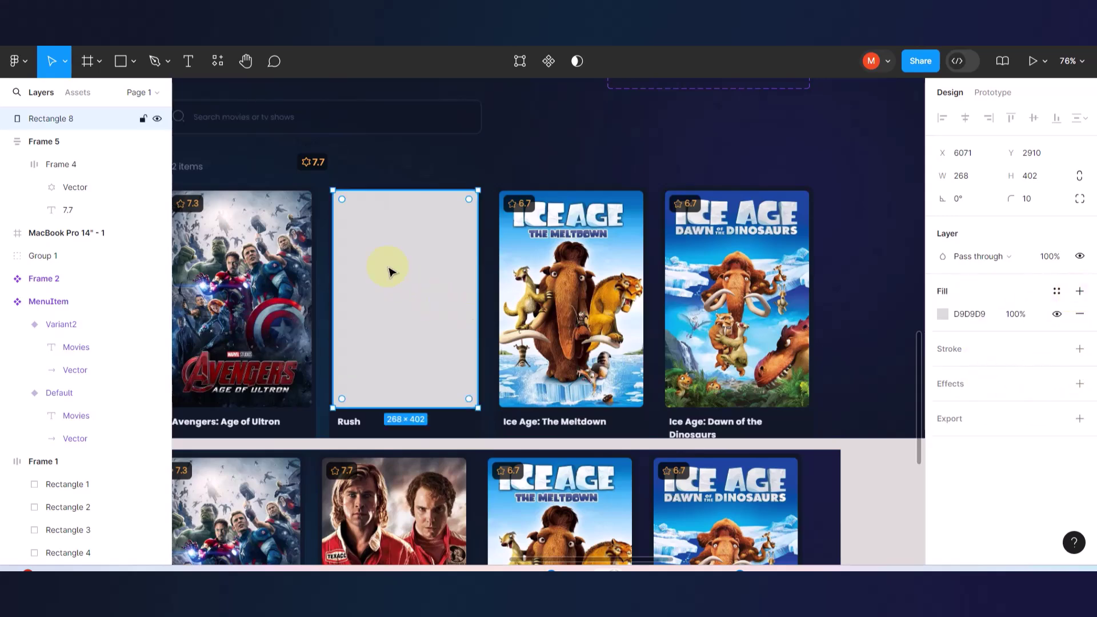
{"action": "scroll", "coordinate": [392, 269], "scroll_direction": "up", "scroll_amount": 1}
{"action": "left_click", "coordinate": [505, 165]}
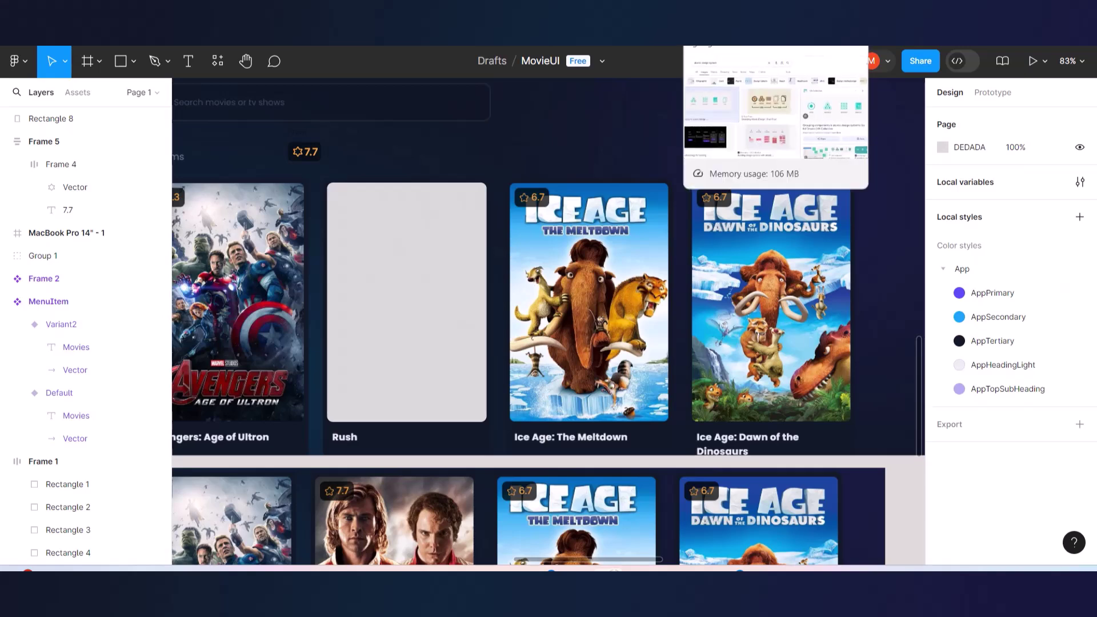
- Switch to the movie listing website in the browser and examine the poster images up to the first row of the Movies page
{"action": "left_click", "coordinate": [738, 5]}
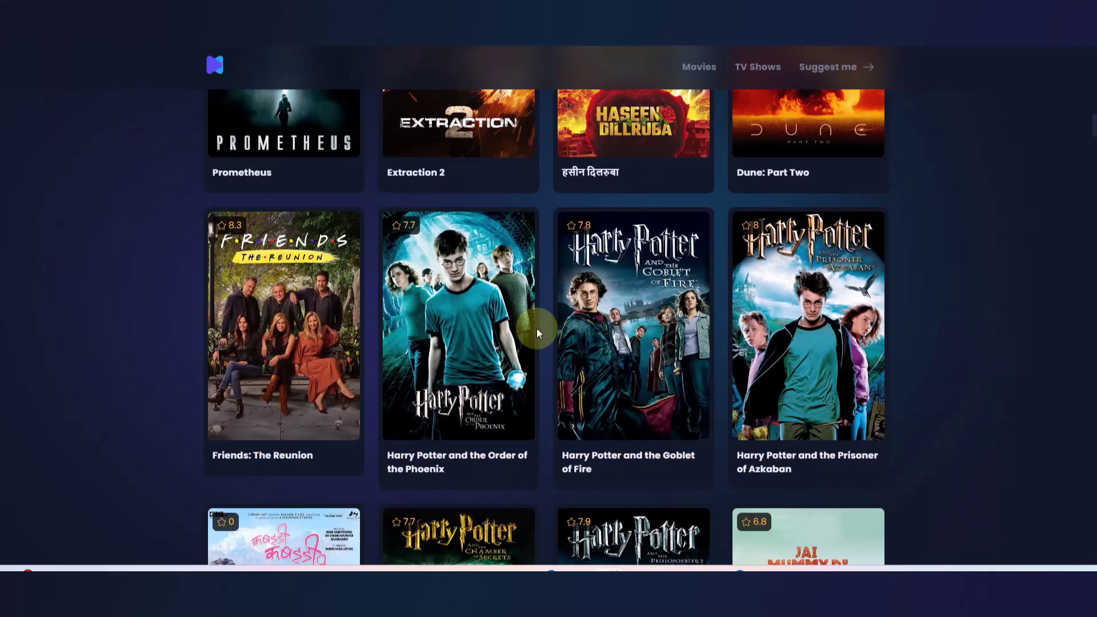
{"action": "scroll", "coordinate": [434, 279], "scroll_direction": "up", "scroll_amount": 3}
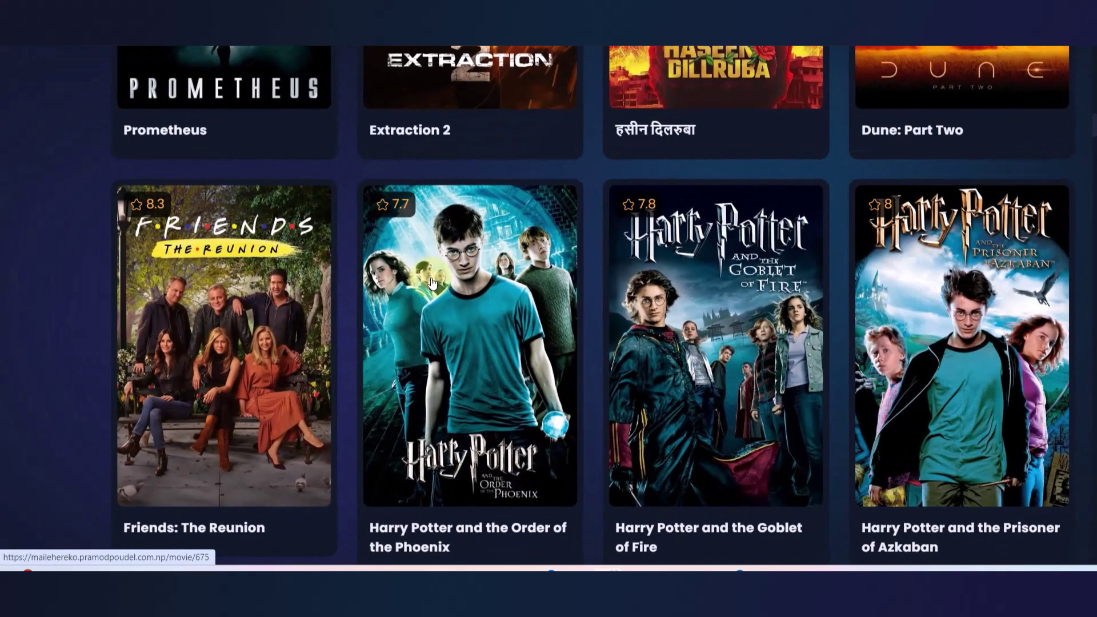
{"action": "right_click", "coordinate": [468, 291]}
{"action": "left_click", "coordinate": [506, 249]}
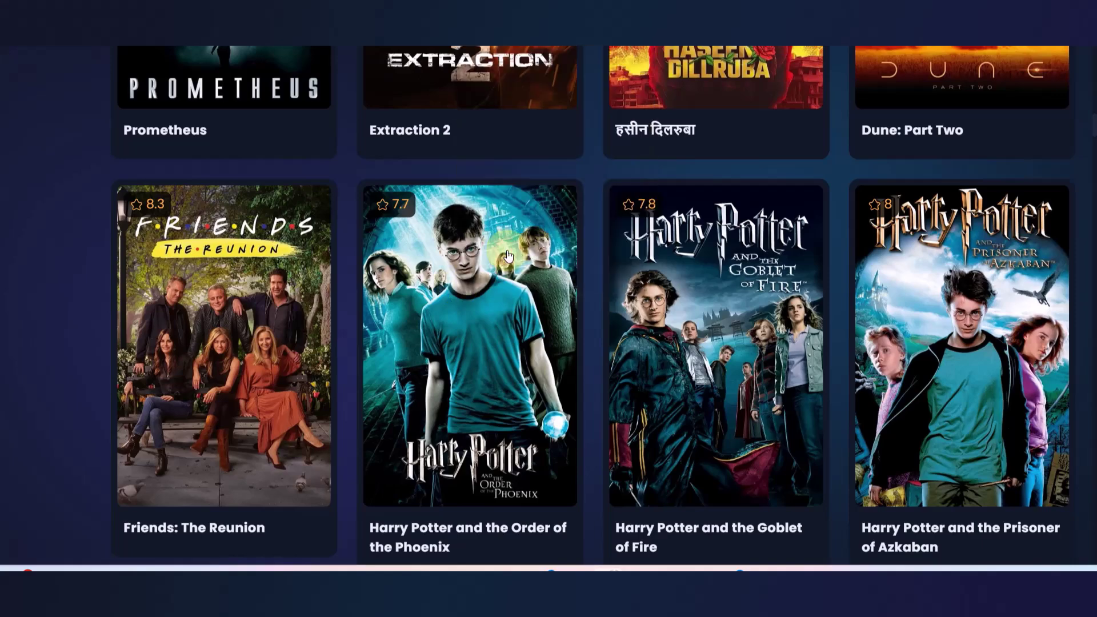
{"action": "scroll", "coordinate": [508, 256], "scroll_direction": "up", "scroll_amount": 8}
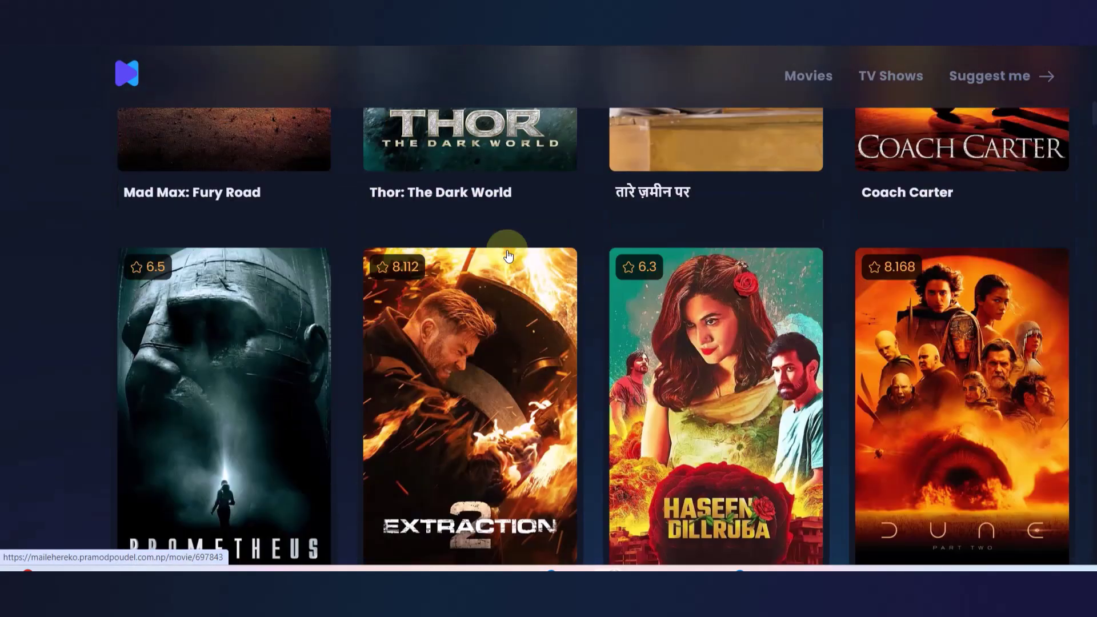
{"action": "scroll", "coordinate": [498, 515], "scroll_direction": "up", "scroll_amount": 10}
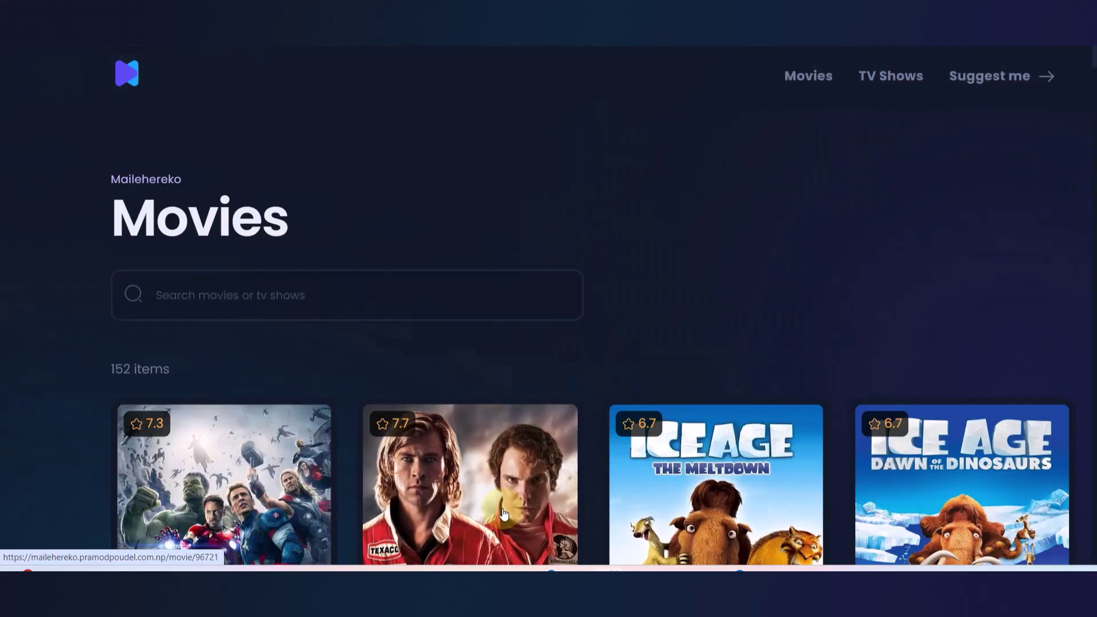
{"action": "scroll", "coordinate": [503, 514], "scroll_direction": "down", "scroll_amount": 2}
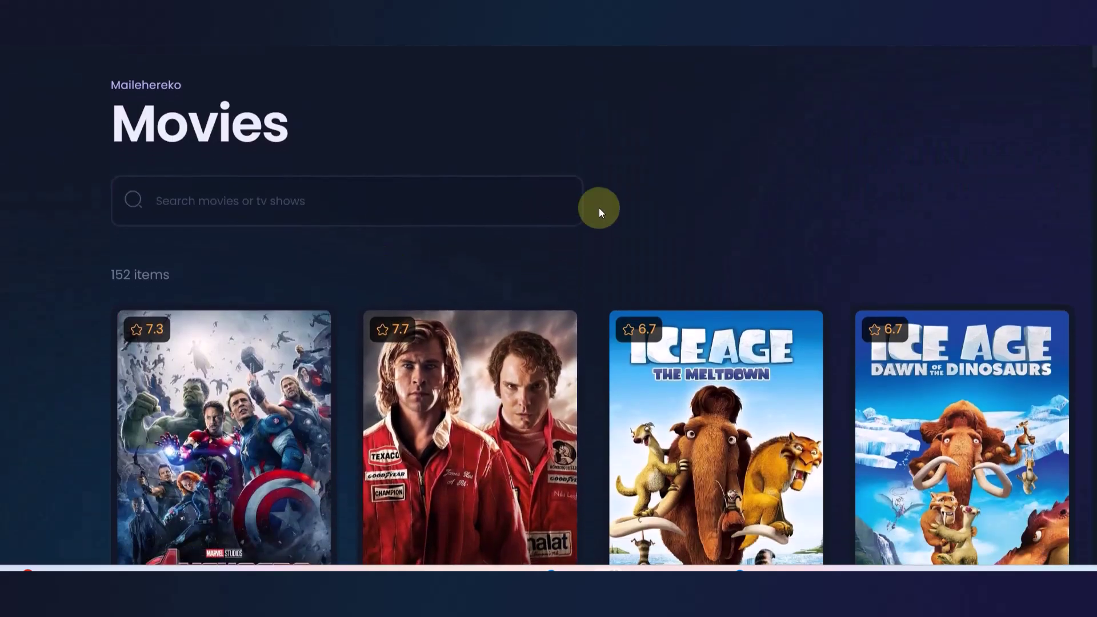
{"action": "scroll", "coordinate": [599, 208], "scroll_direction": "up", "scroll_amount": 2}
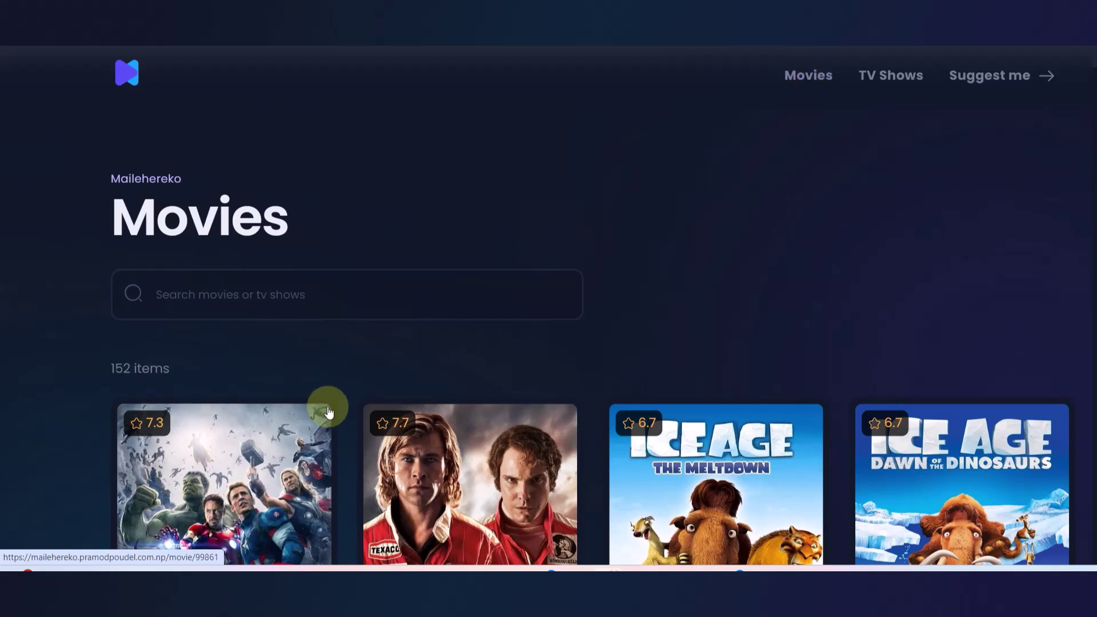
{"action": "right_click", "coordinate": [250, 461]}
{"action": "left_click", "coordinate": [323, 370]}
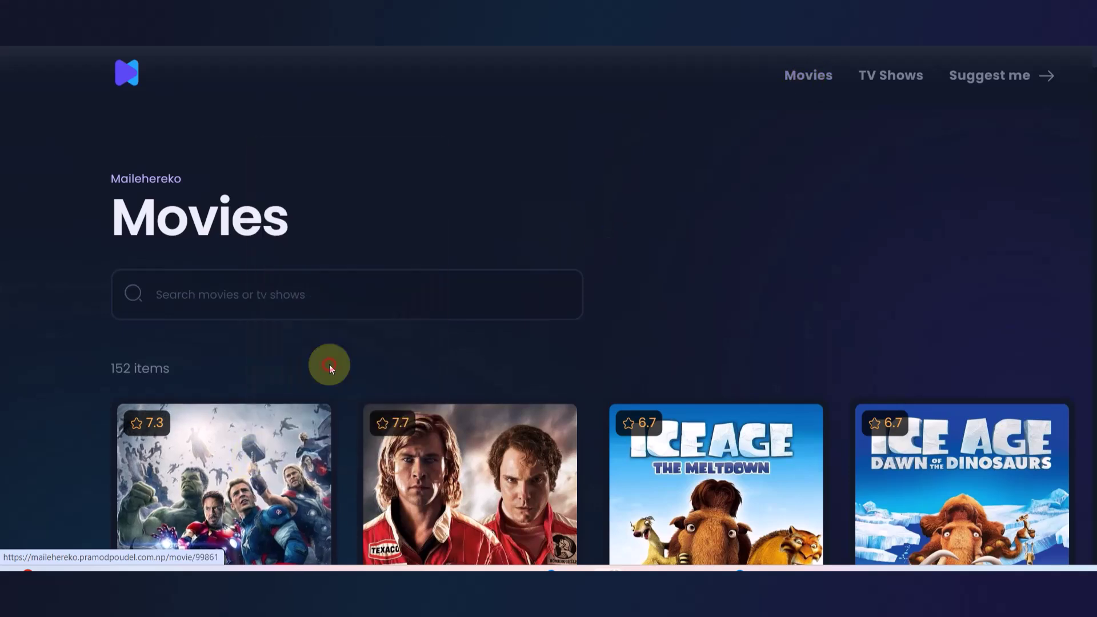
{"action": "key", "text": "Escape"}
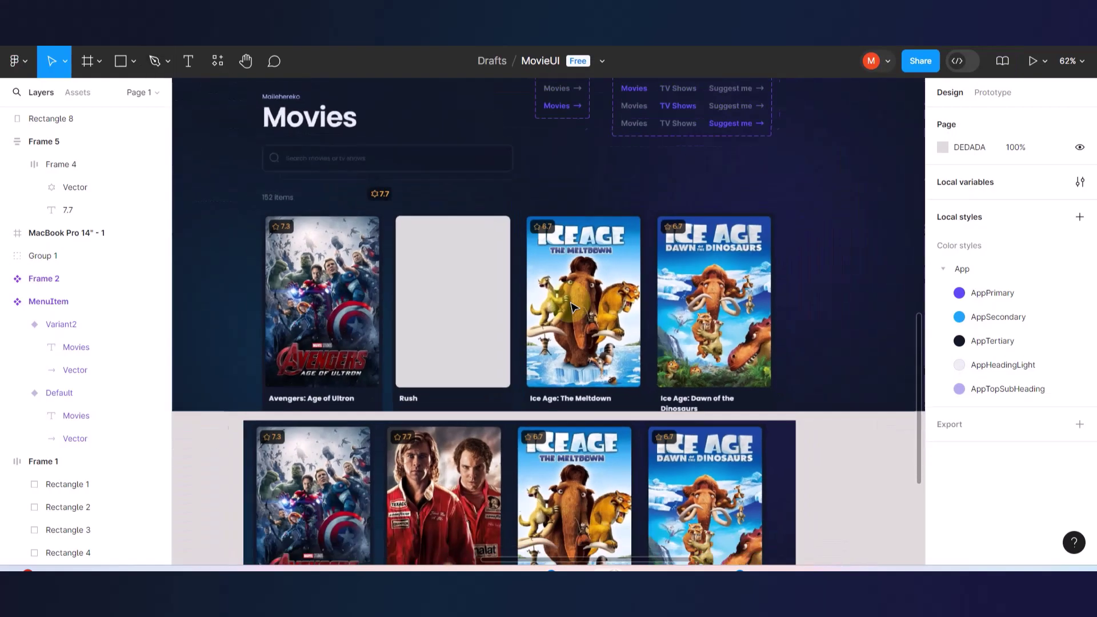
- In the Figma design, wrap the grey poster placeholder rectangle in an auto layout frame
{"action": "scroll", "coordinate": [573, 306], "scroll_direction": "down", "scroll_amount": 2}
{"action": "left_click", "coordinate": [470, 295]}
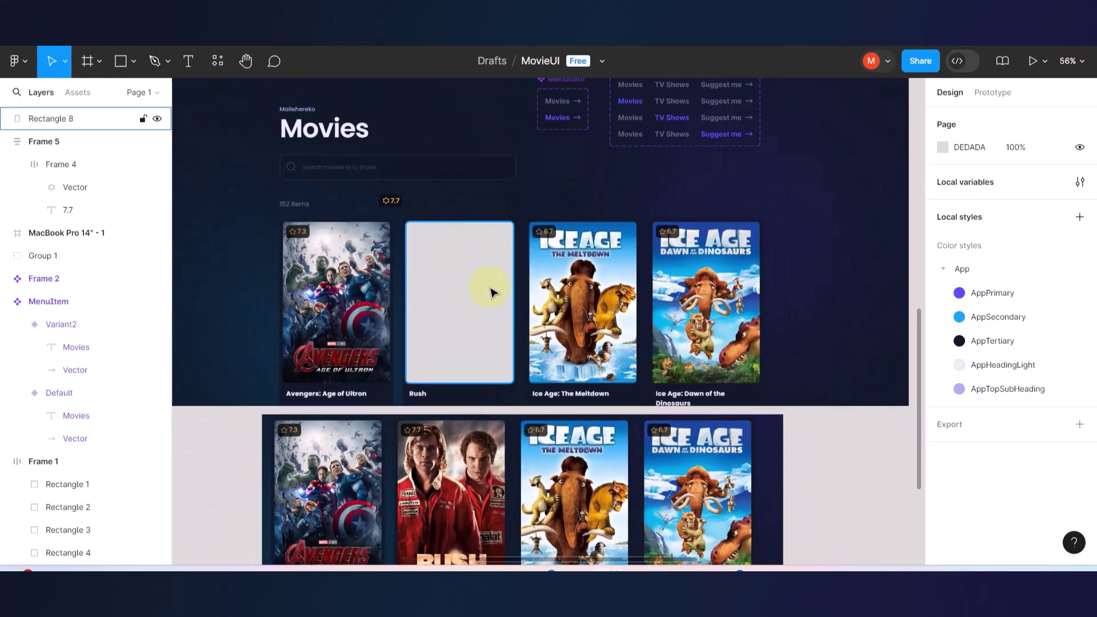
{"action": "left_click", "coordinate": [448, 288]}
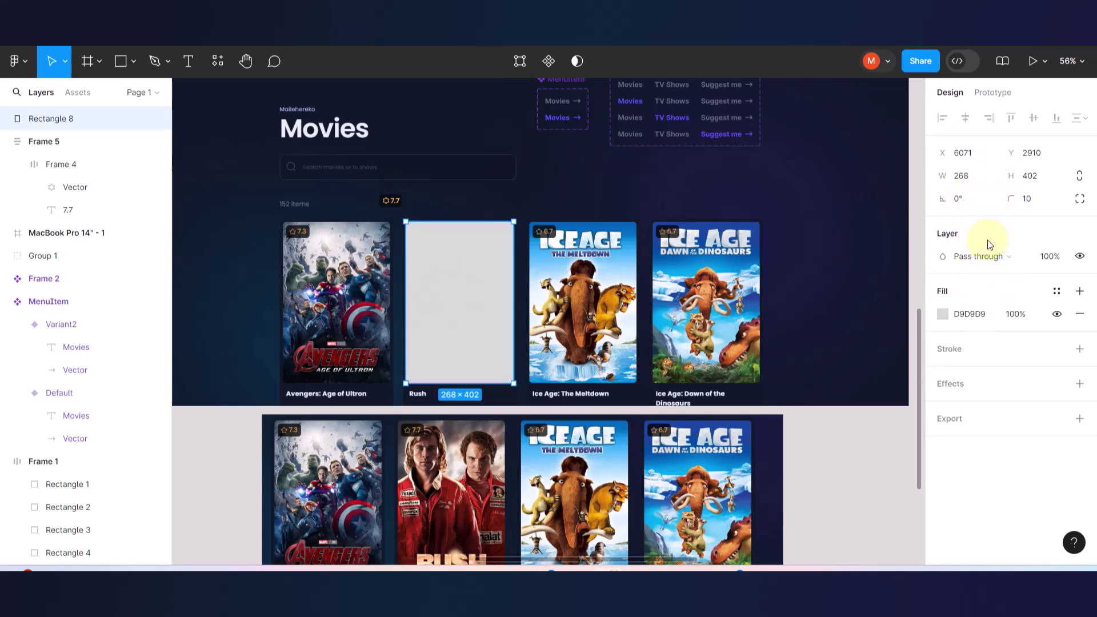
{"action": "mouse_move", "coordinate": [443, 293]}
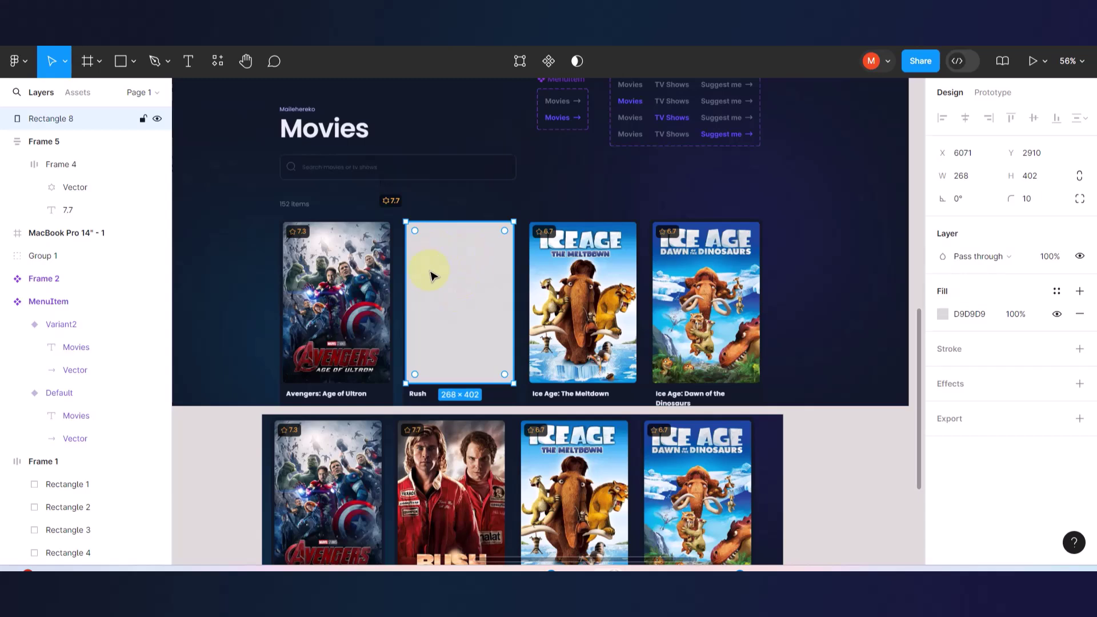
{"action": "scroll", "coordinate": [432, 276], "scroll_direction": "up", "scroll_amount": 3}
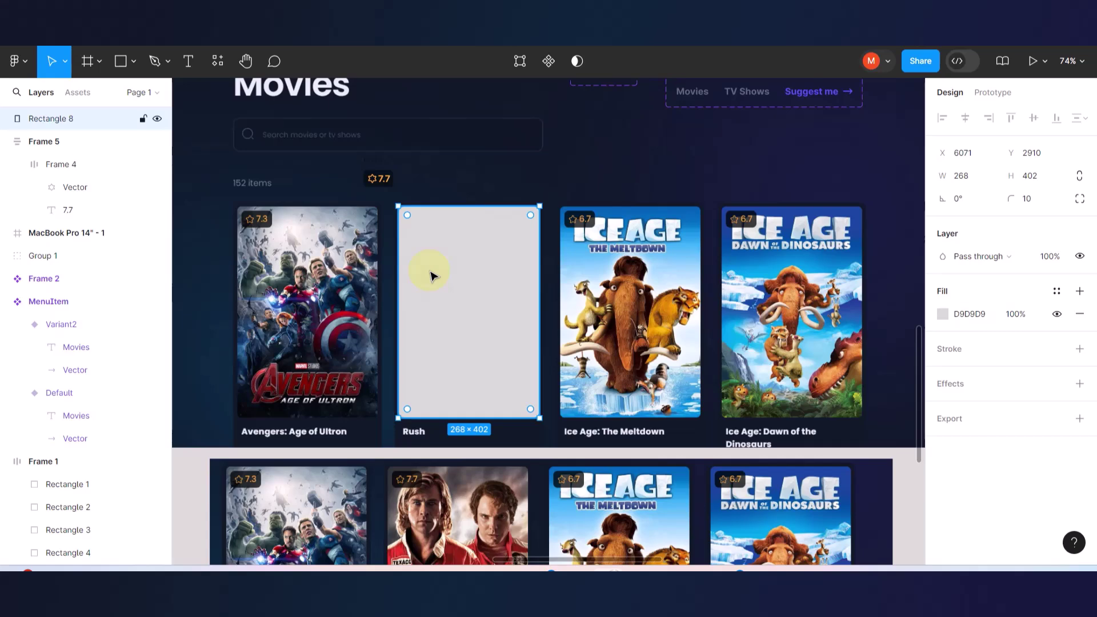
{"action": "key", "text": "shift+a"}
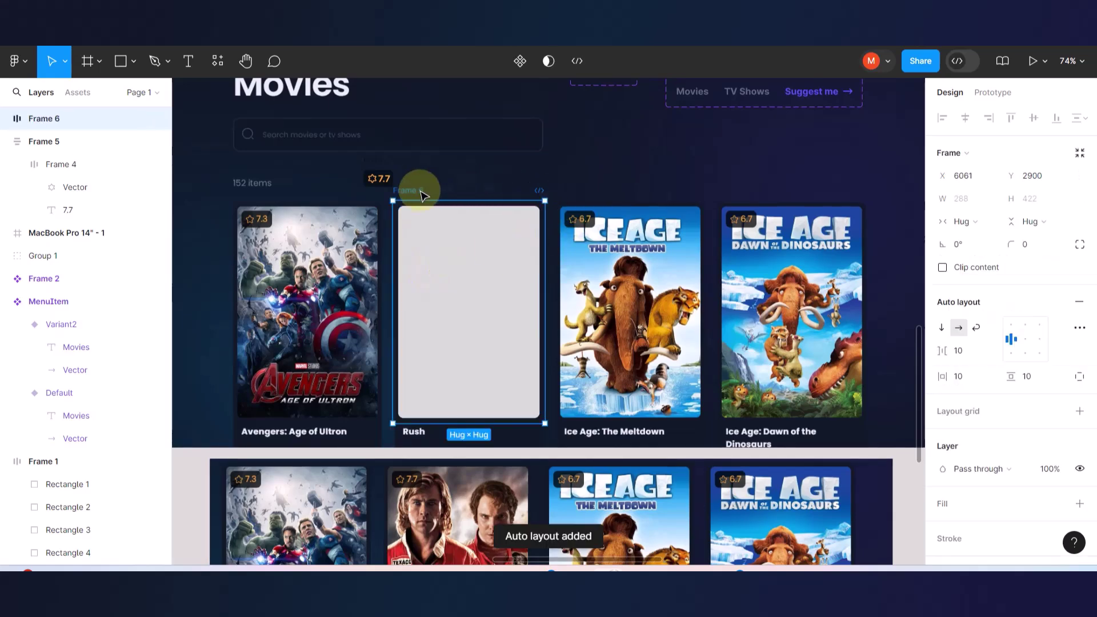
{"action": "scroll", "coordinate": [428, 237], "scroll_direction": "up", "scroll_amount": 5, "text": "ctrl"}
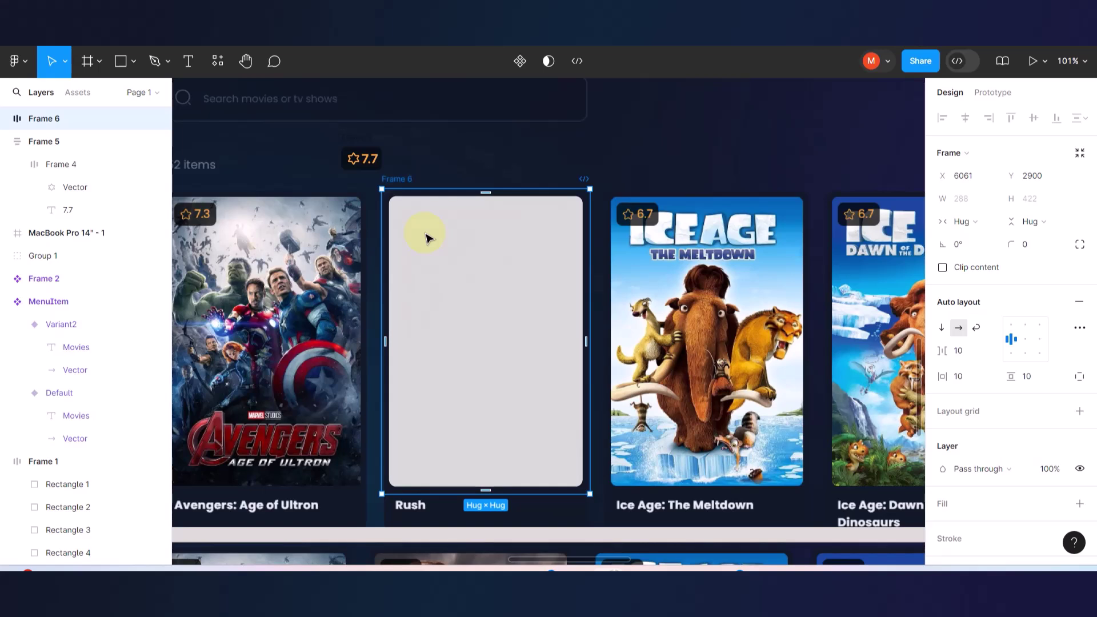
{"action": "double_click", "coordinate": [428, 237]}
{"action": "double_click", "coordinate": [433, 246]}
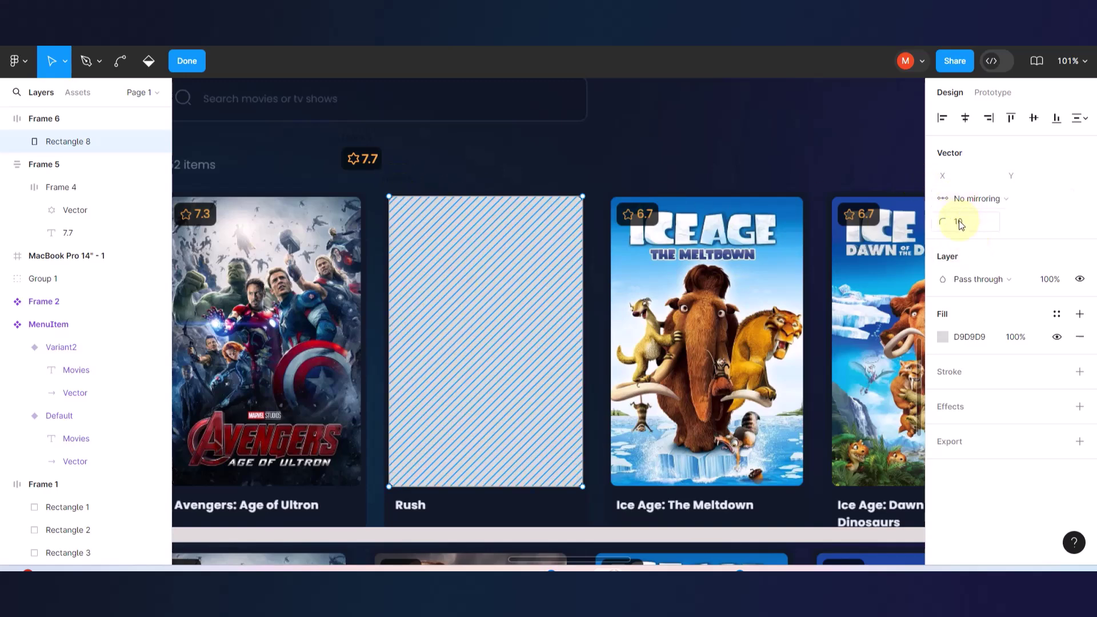
{"action": "left_click_drag", "start_coordinate": [951, 225], "coordinate": [971, 223]}
{"action": "key", "text": "ctrl+z"}
{"action": "key", "text": "v"}
{"action": "left_click", "coordinate": [392, 176]}
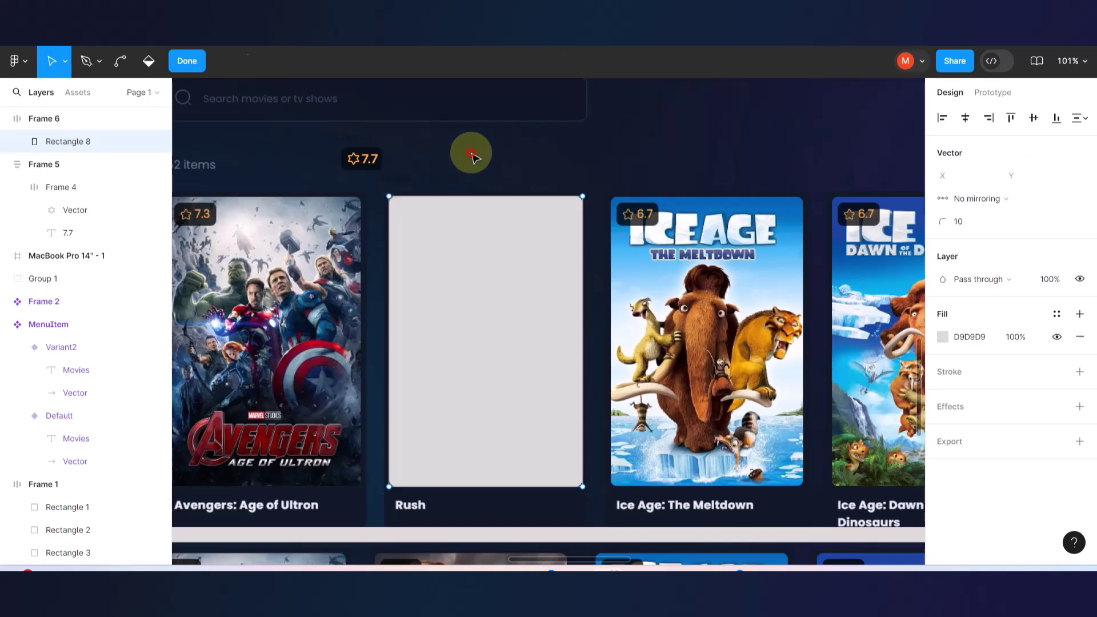
{"action": "key", "text": "Escape"}
- Rename the auto layout frame around the grey poster placeholder to ImageContainer
{"action": "left_click", "coordinate": [394, 184]}
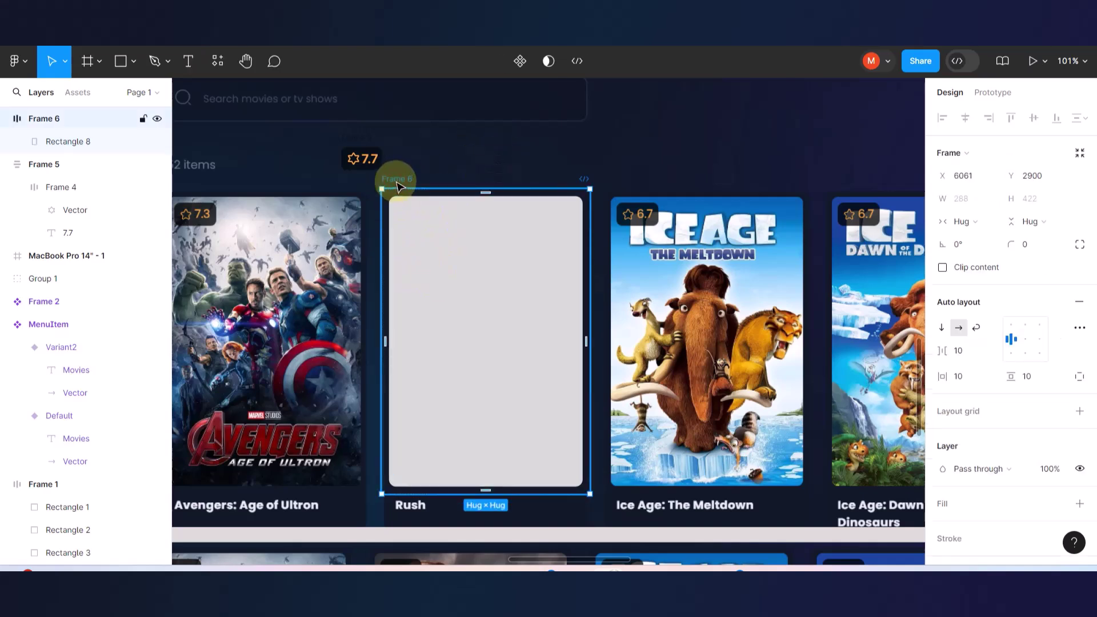
{"action": "double_click", "coordinate": [396, 180]}
{"action": "type", "text": "ImageC"}
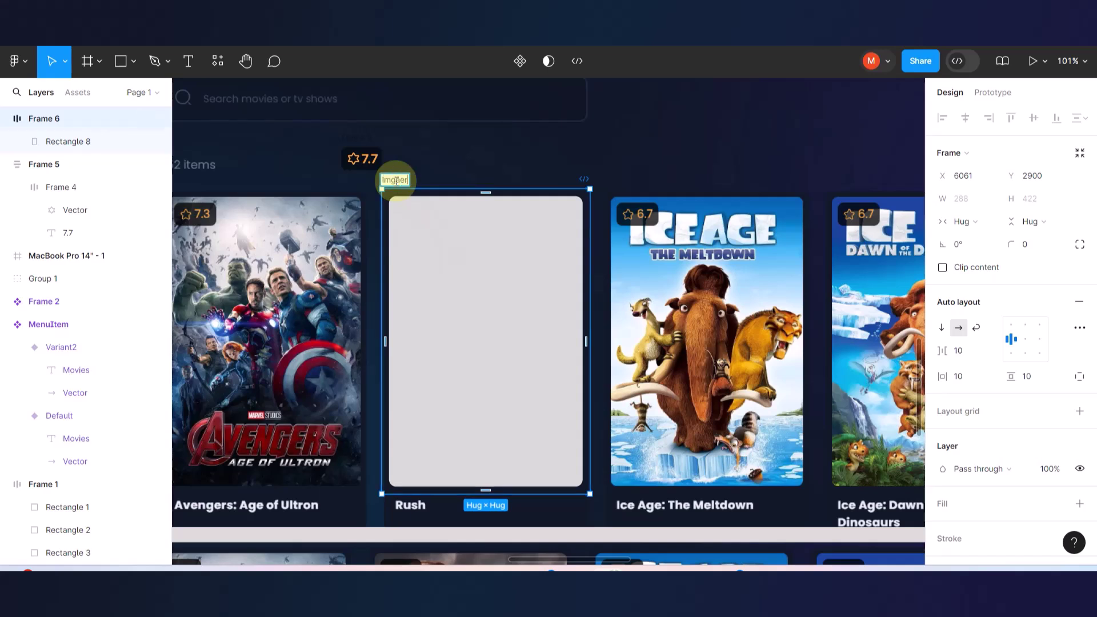
{"action": "type", "text": "ImageContainer"}
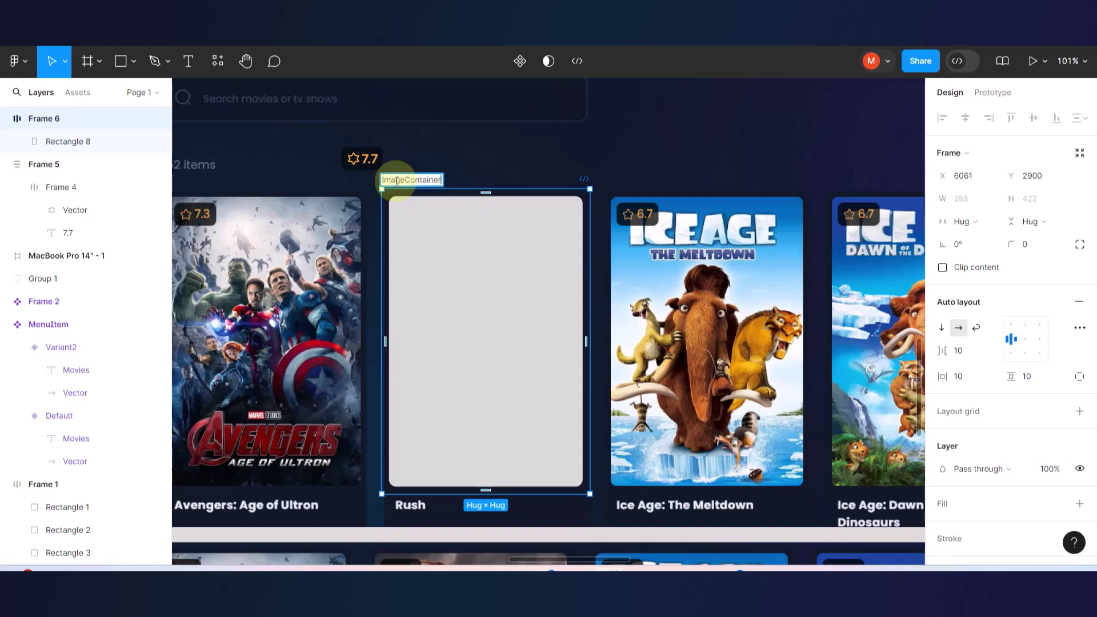
{"action": "left_click", "coordinate": [616, 136]}
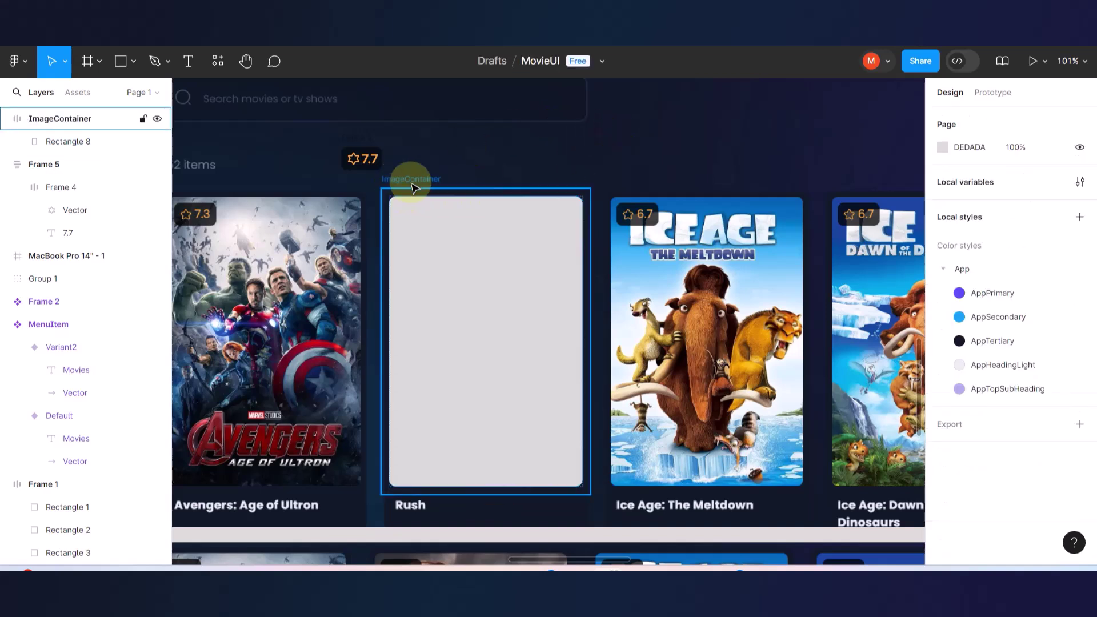
- Set the ImageContainer frame's corner radius to 10
{"action": "left_click", "coordinate": [420, 181]}
{"action": "left_click", "coordinate": [1033, 246]}
{"action": "type", "text": "10"}
{"action": "key", "text": "Return"}
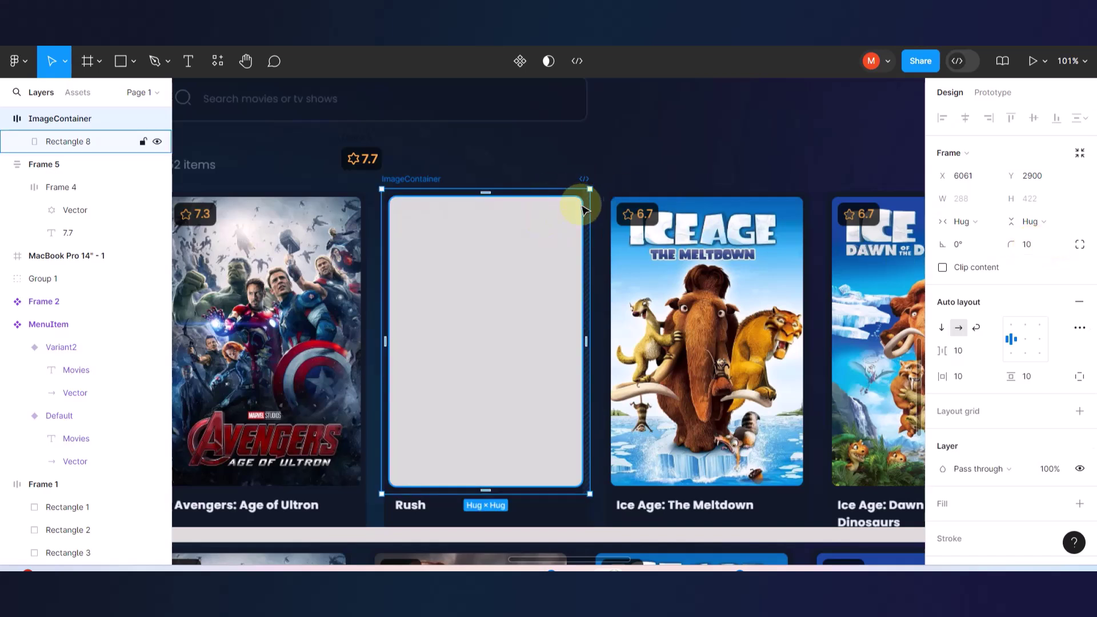
{"action": "double_click", "coordinate": [566, 213]}
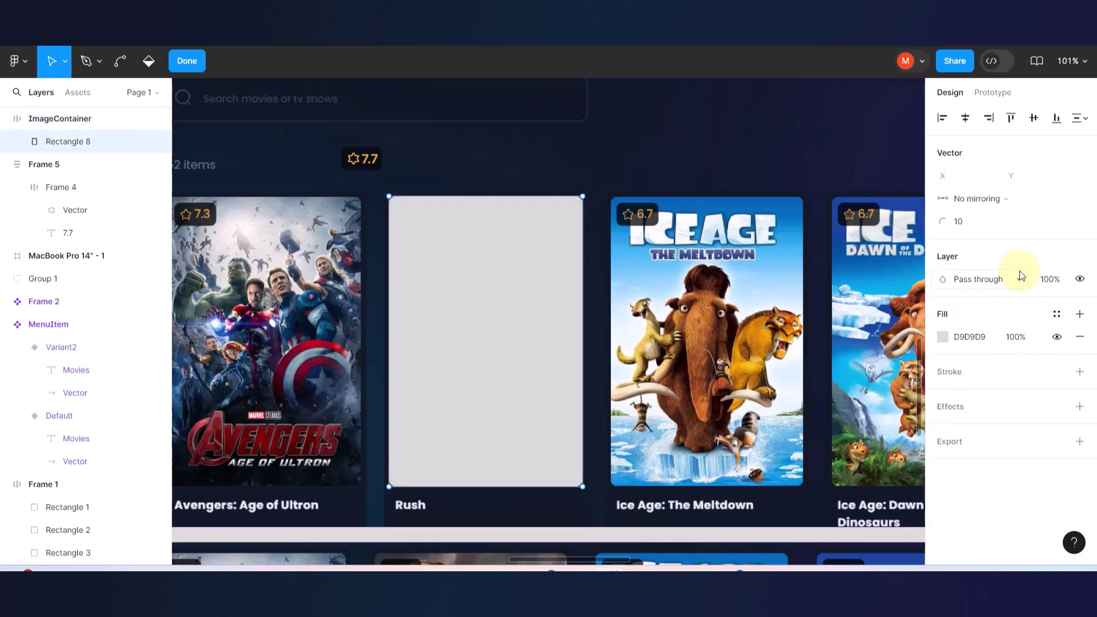
{"action": "key", "text": "Escape"}
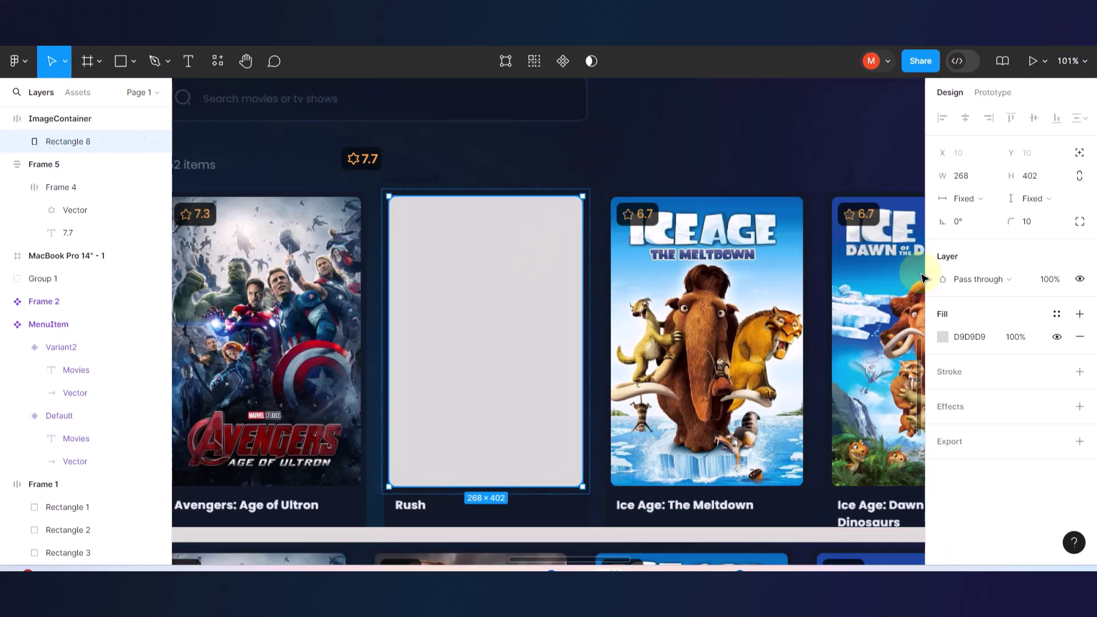
{"action": "left_click", "coordinate": [970, 180]}
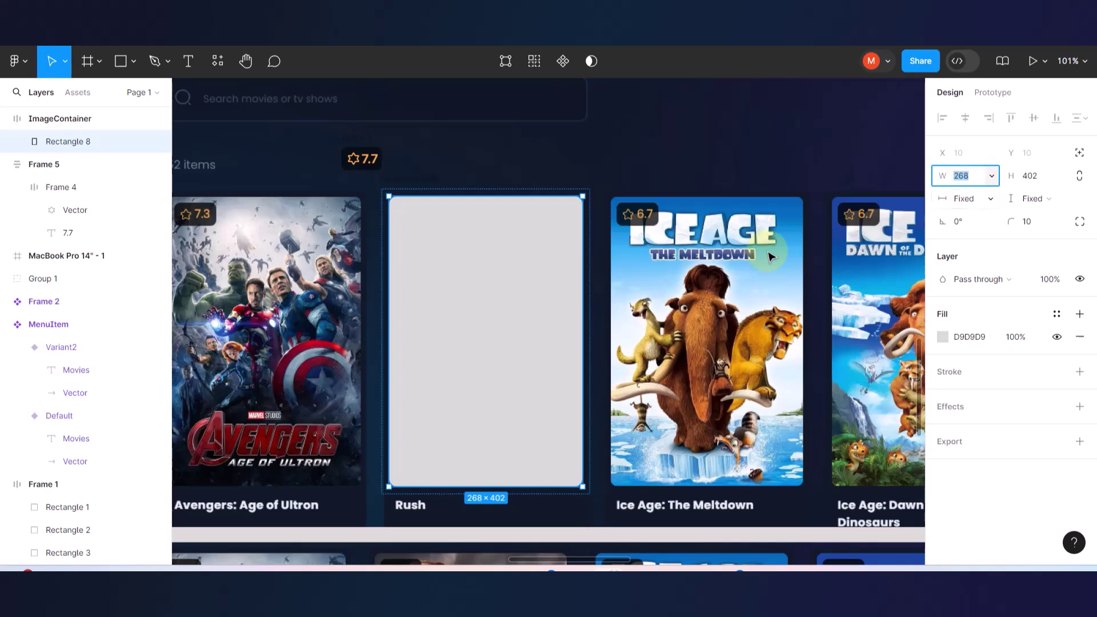
{"action": "left_click", "coordinate": [608, 166]}
{"action": "double_click", "coordinate": [499, 271]}
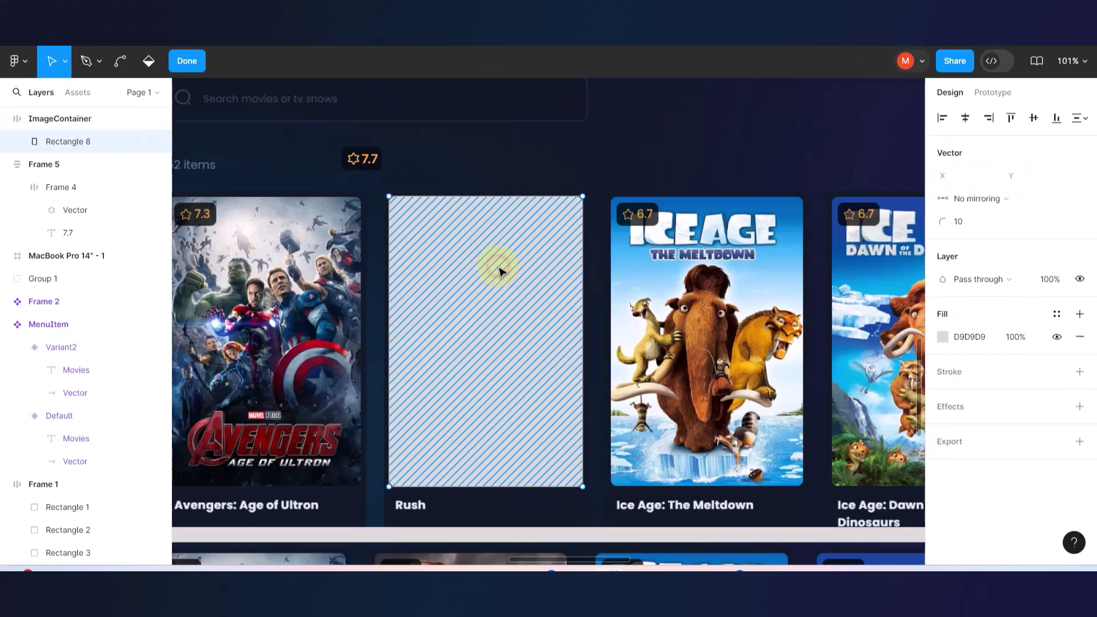
{"action": "left_click", "coordinate": [541, 150]}
- Move the grey placeholder rectangle out of the ImageContainer frame and onto the Ice Age: The Meltdown poster
{"action": "left_click", "coordinate": [461, 243]}
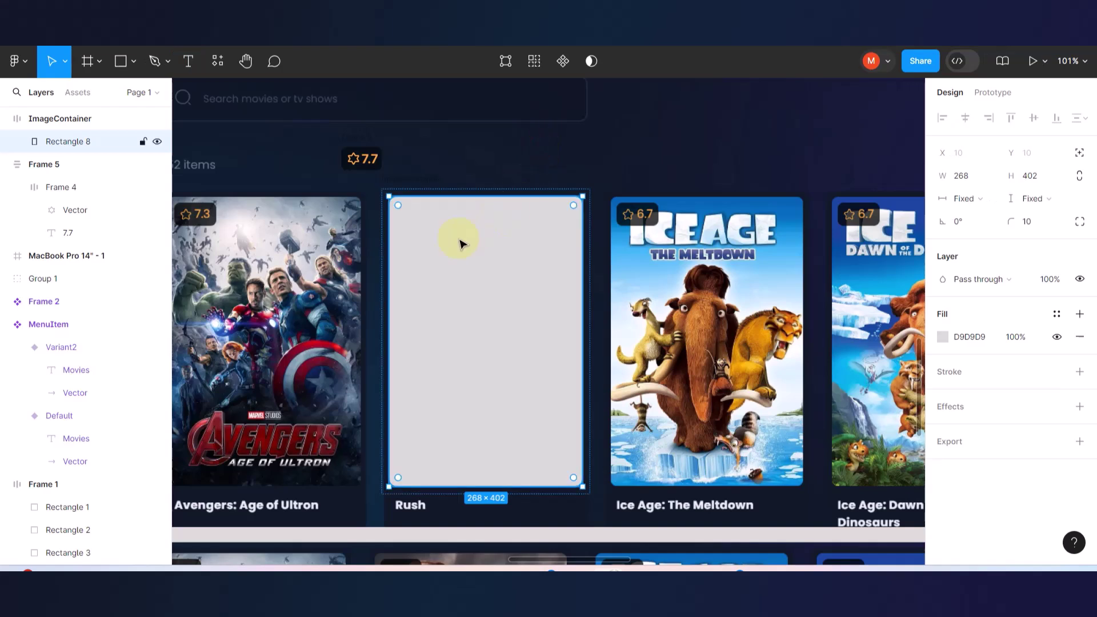
{"action": "left_click_drag", "start_coordinate": [460, 240], "coordinate": [698, 215]}
{"action": "left_click", "coordinate": [412, 182]}
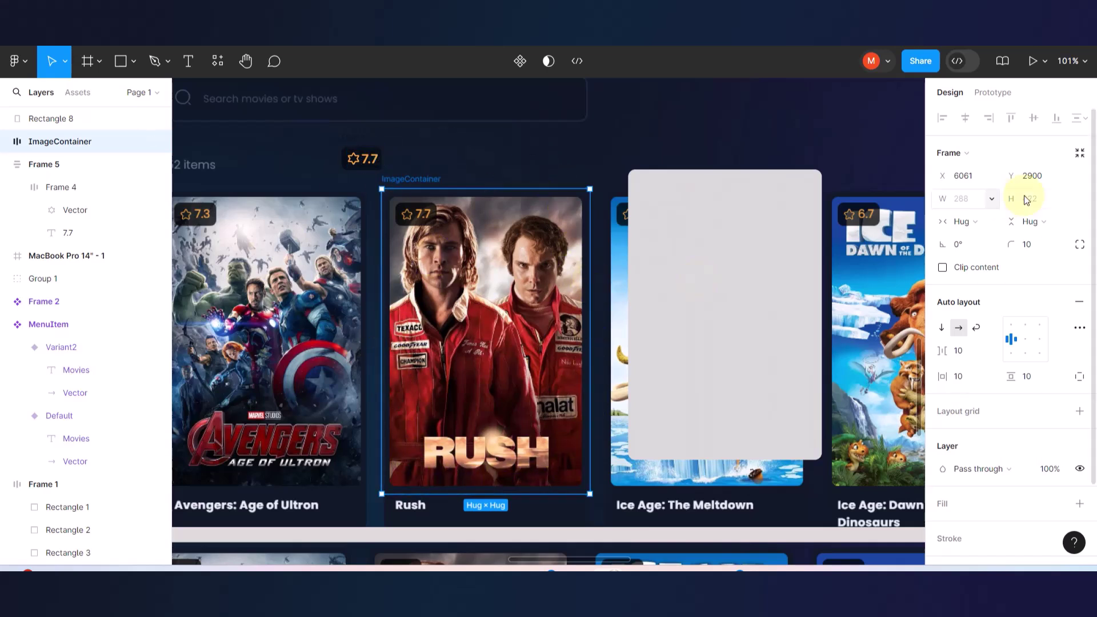
{"action": "left_click", "coordinate": [755, 235]}
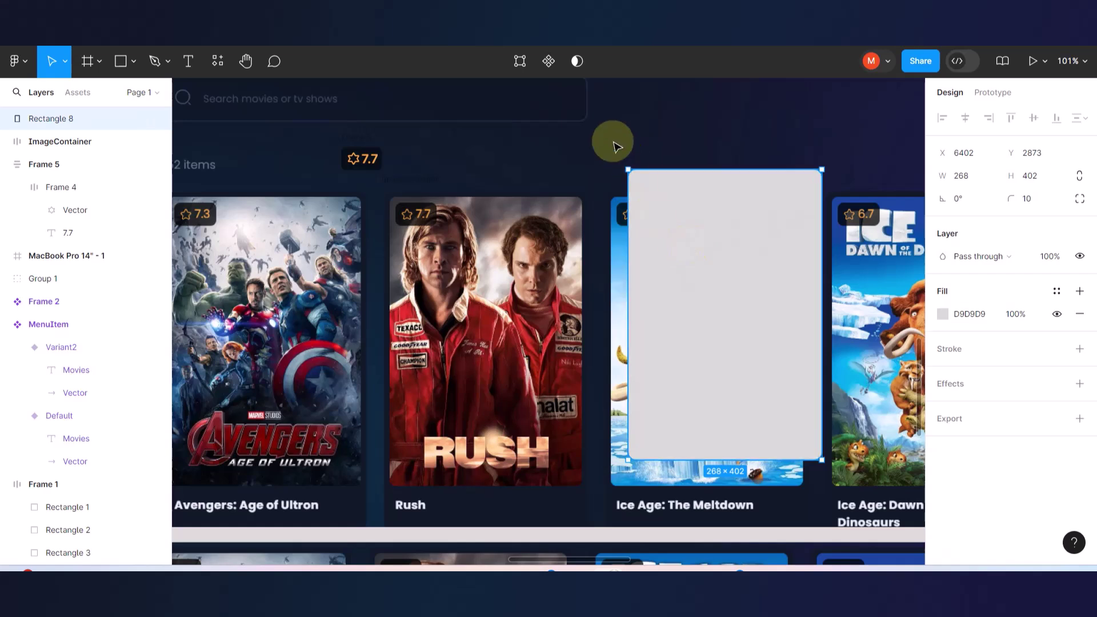
{"action": "left_click", "coordinate": [578, 150]}
- Add a white FFFFFF fill to the empty ImageContainer frame
{"action": "left_click", "coordinate": [412, 184]}
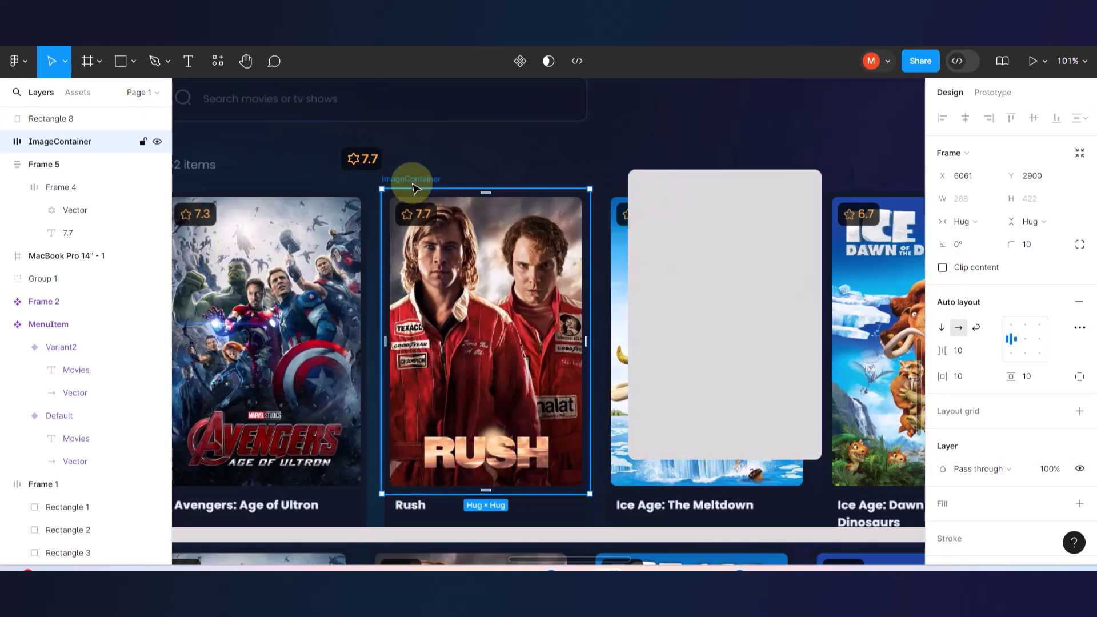
{"action": "scroll", "coordinate": [982, 306], "scroll_direction": "down", "scroll_amount": 2}
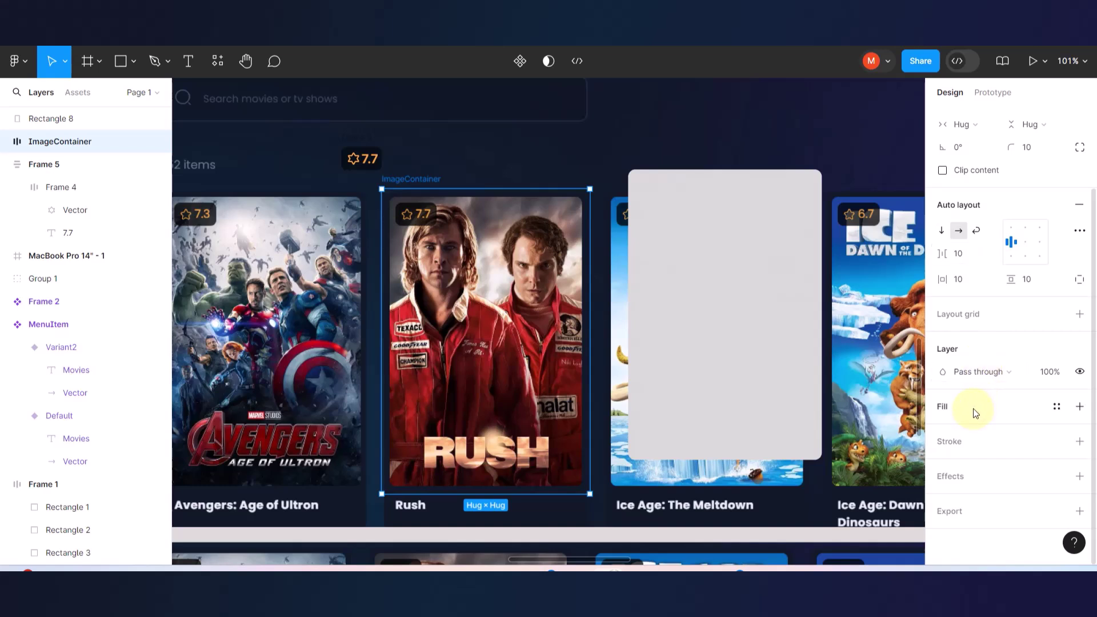
{"action": "left_click", "coordinate": [1079, 406]}
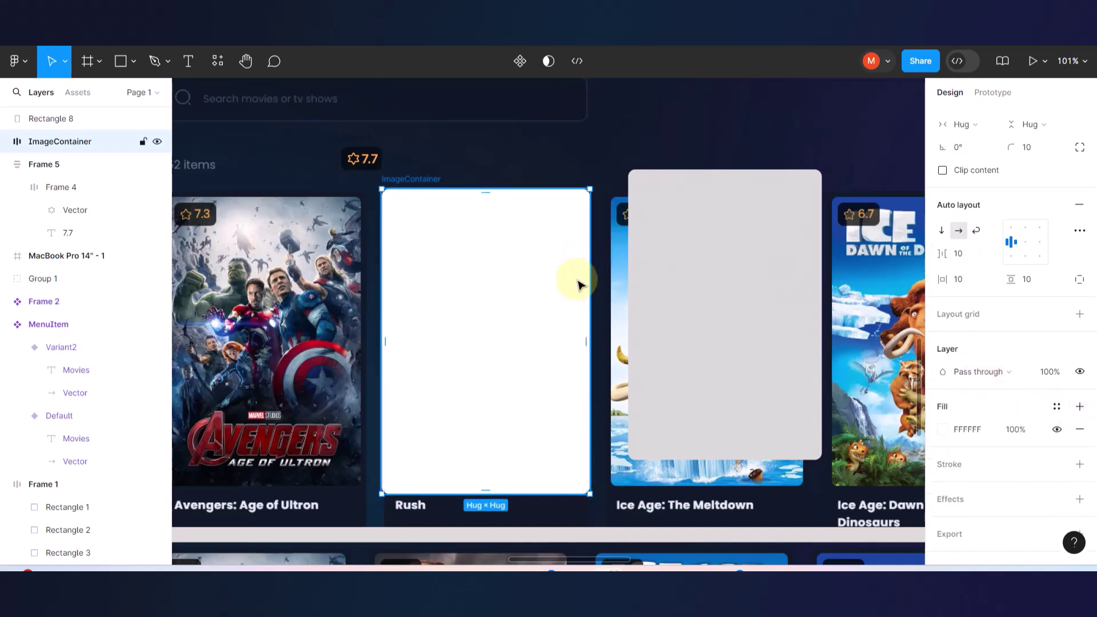
- Set the ImageContainer frame's width to 268 to match the grey rectangle
{"action": "left_click", "coordinate": [697, 257]}
{"action": "left_click", "coordinate": [971, 178]}
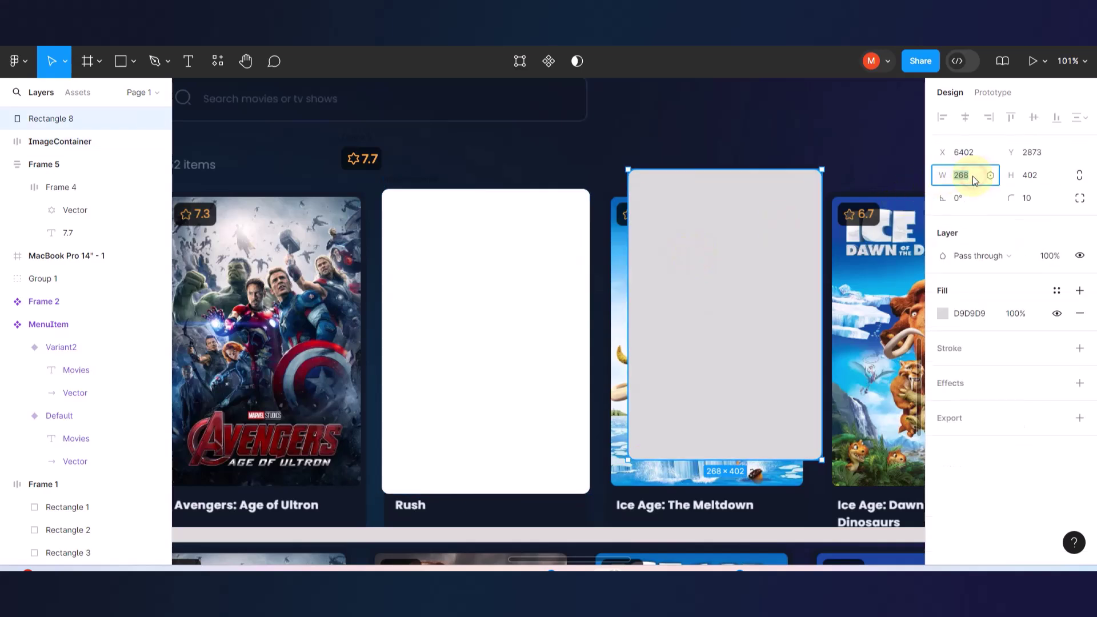
{"action": "left_click", "coordinate": [550, 264]}
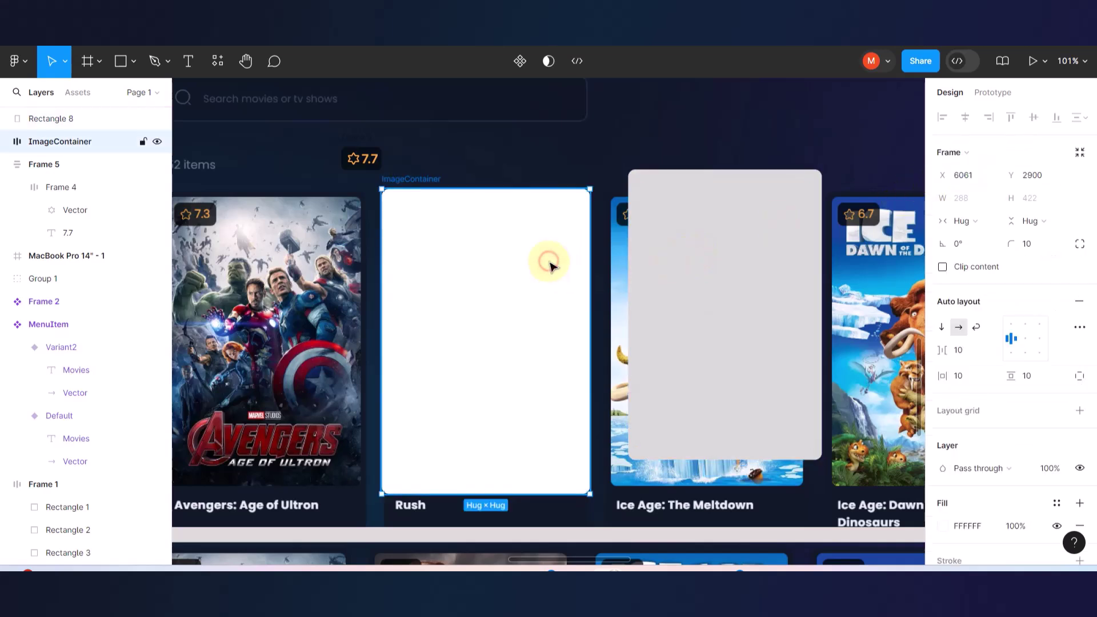
{"action": "left_click", "coordinate": [965, 200]}
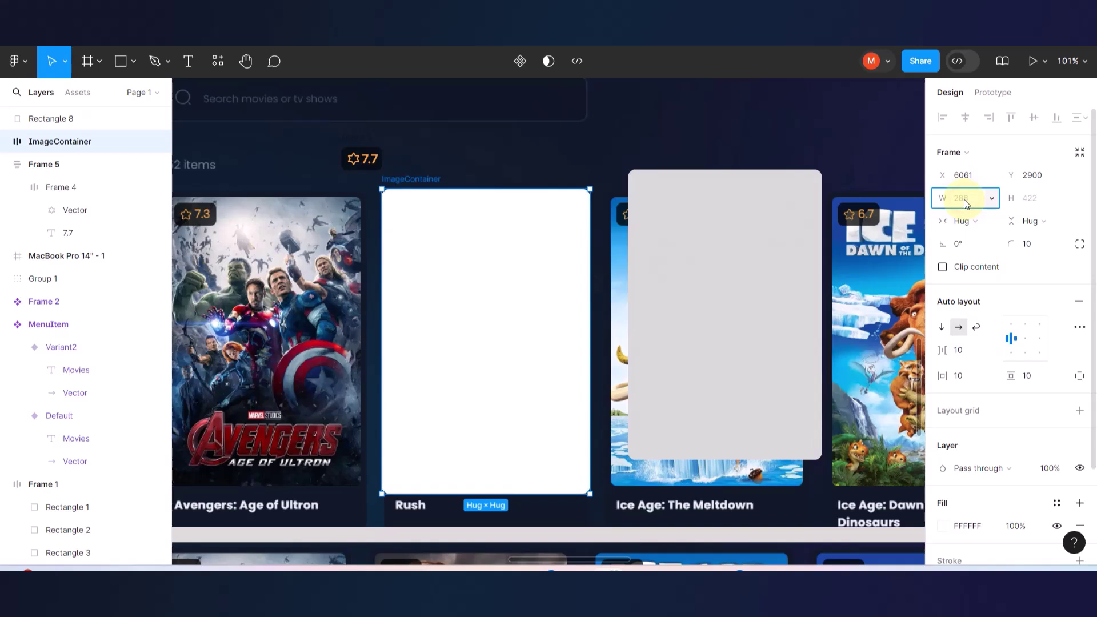
{"action": "type", "text": "268"}
{"action": "key", "text": "Return"}
- Set the ImageContainer frame's height to 402 to match the grey rectangle, and align the frame over the Rush poster
{"action": "left_click", "coordinate": [714, 232]}
{"action": "left_click", "coordinate": [1030, 181]}
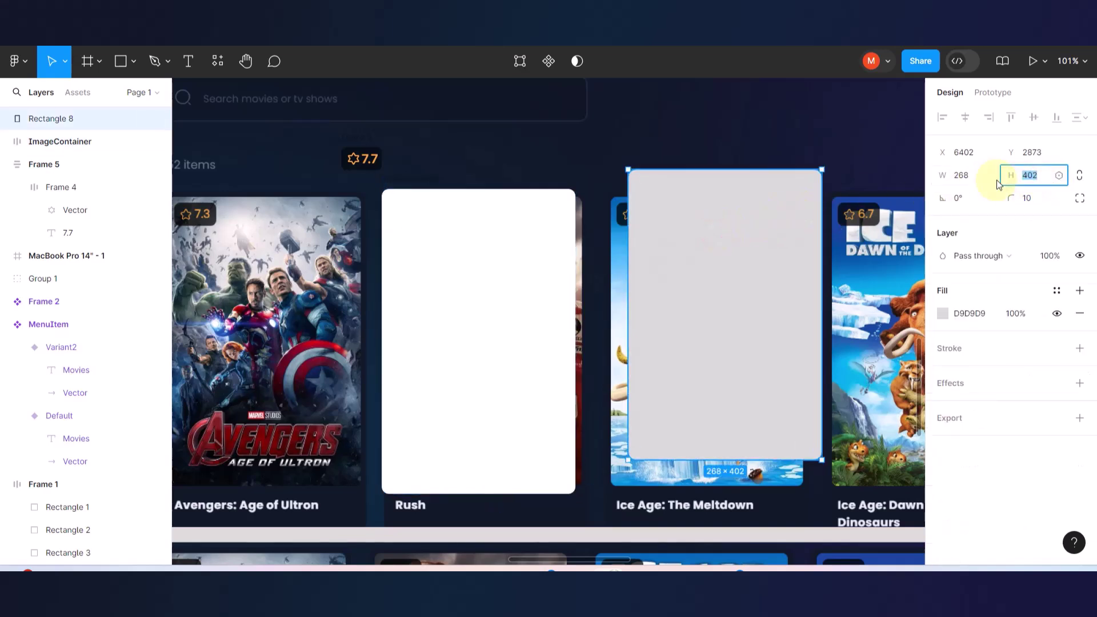
{"action": "left_click", "coordinate": [518, 269]}
{"action": "left_click", "coordinate": [1033, 199]}
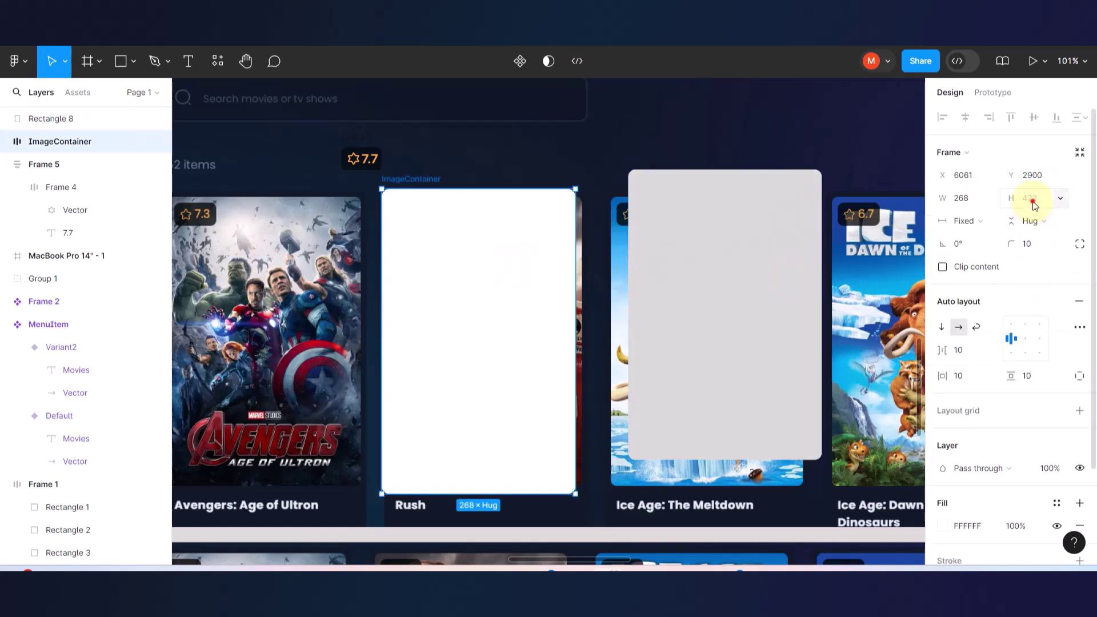
{"action": "type", "text": "402"}
{"action": "key", "text": "Return"}
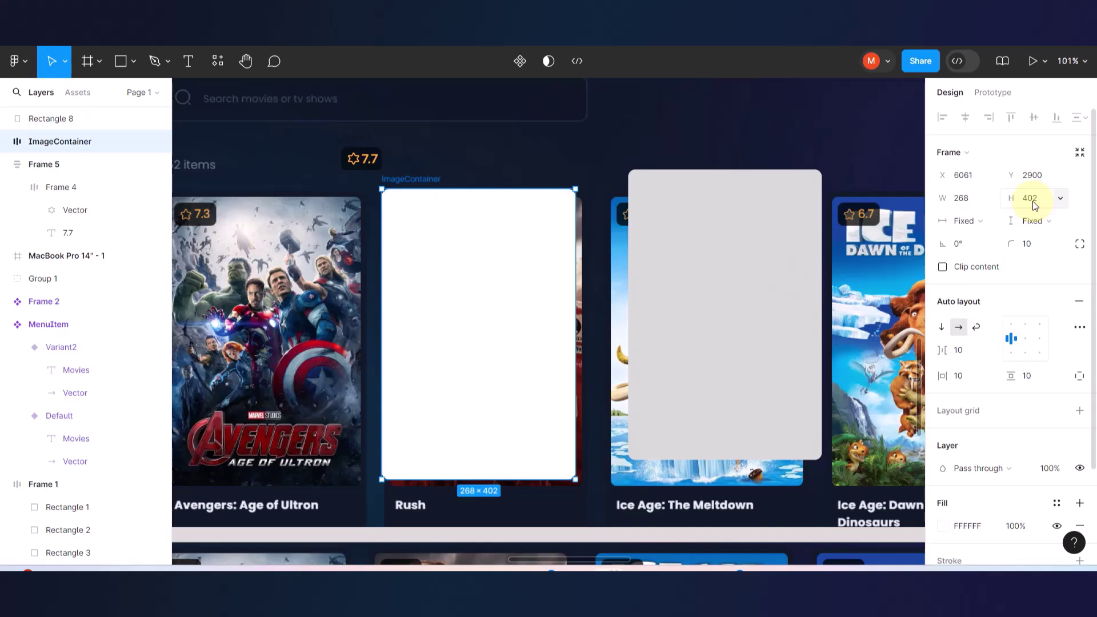
{"action": "mouse_move", "coordinate": [493, 288]}
{"action": "left_mouse_down"}
{"action": "mouse_move", "coordinate": [501, 299]}
{"action": "mouse_move", "coordinate": [495, 284]}
{"action": "left_mouse_up"}
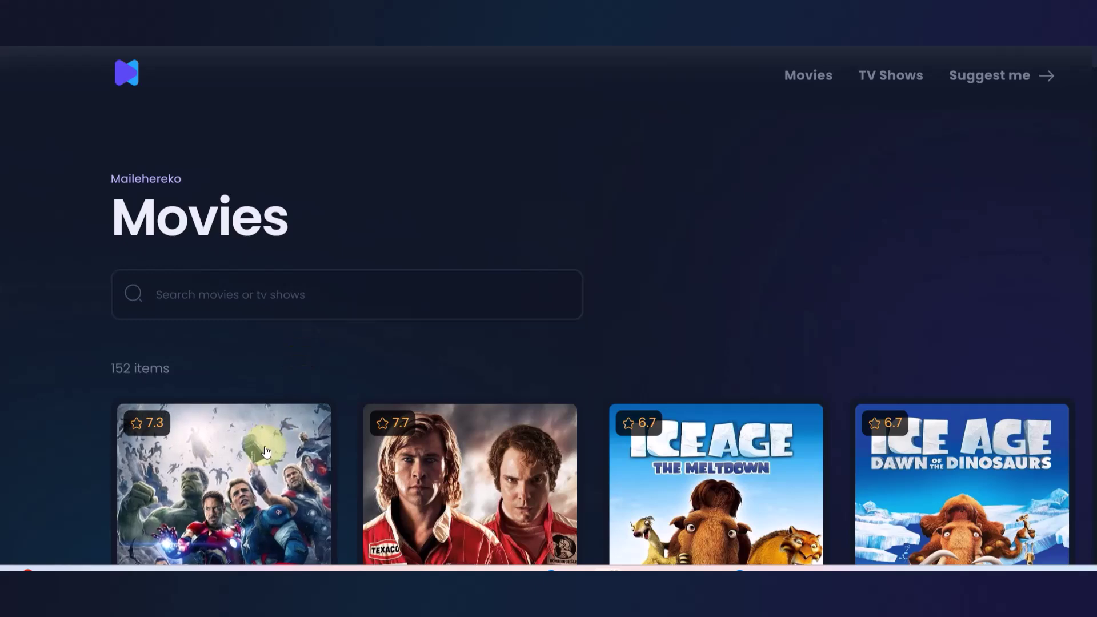
{"action": "left_click", "coordinate": [264, 448]}
{"action": "right_click", "coordinate": [266, 450]}
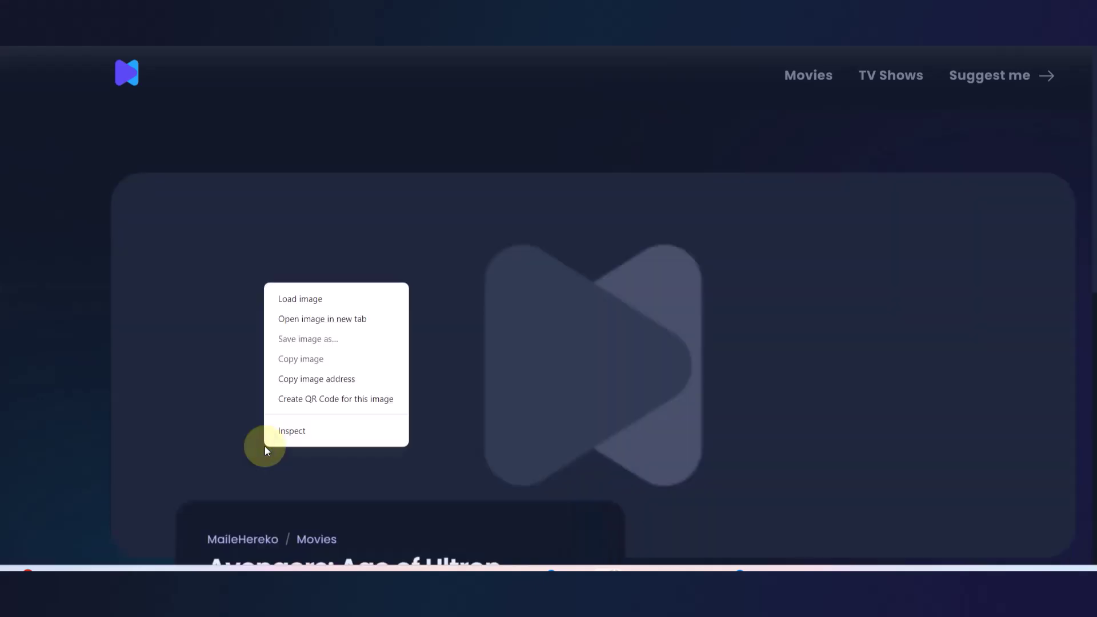
{"action": "left_click", "coordinate": [184, 158]}
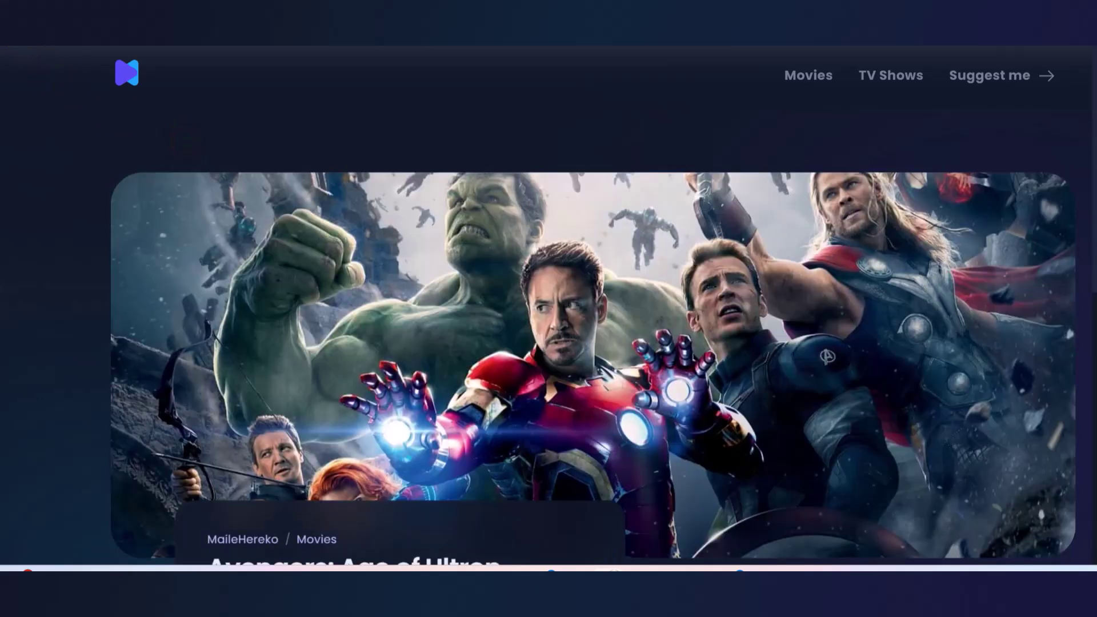
{"action": "key", "text": "alt+Left"}
- Copy the Avengers: Age of Ultron poster image from the website's Movies page in the browser, and return to the Figma design
{"action": "right_click", "coordinate": [255, 459]}
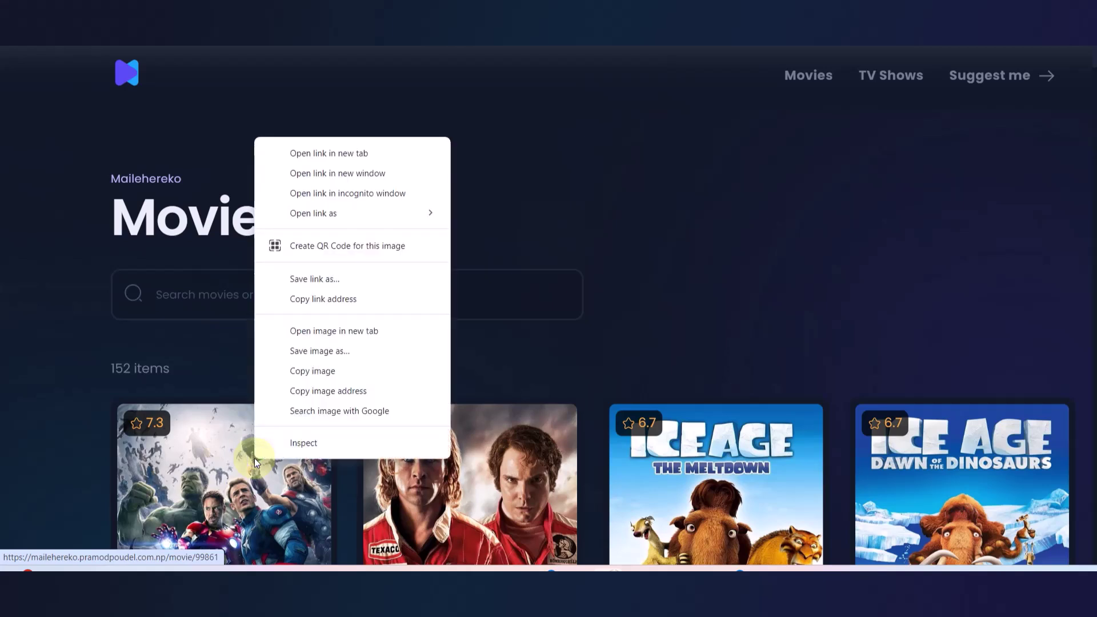
{"action": "left_click", "coordinate": [313, 371]}
{"action": "left_click", "coordinate": [121, 76]}
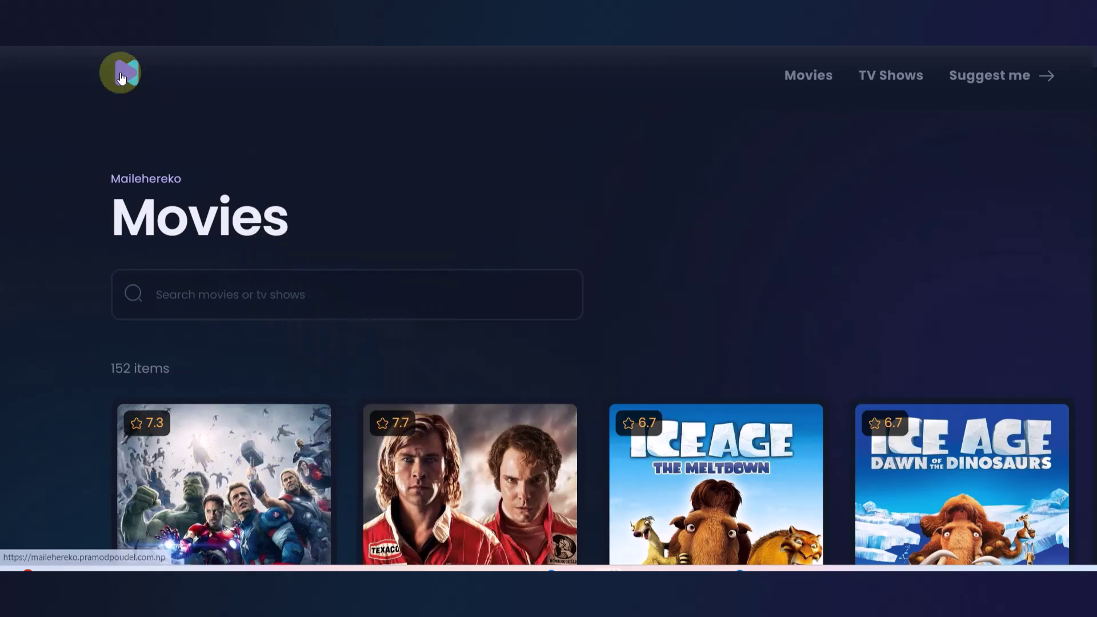
{"action": "left_click", "coordinate": [96, 28]}
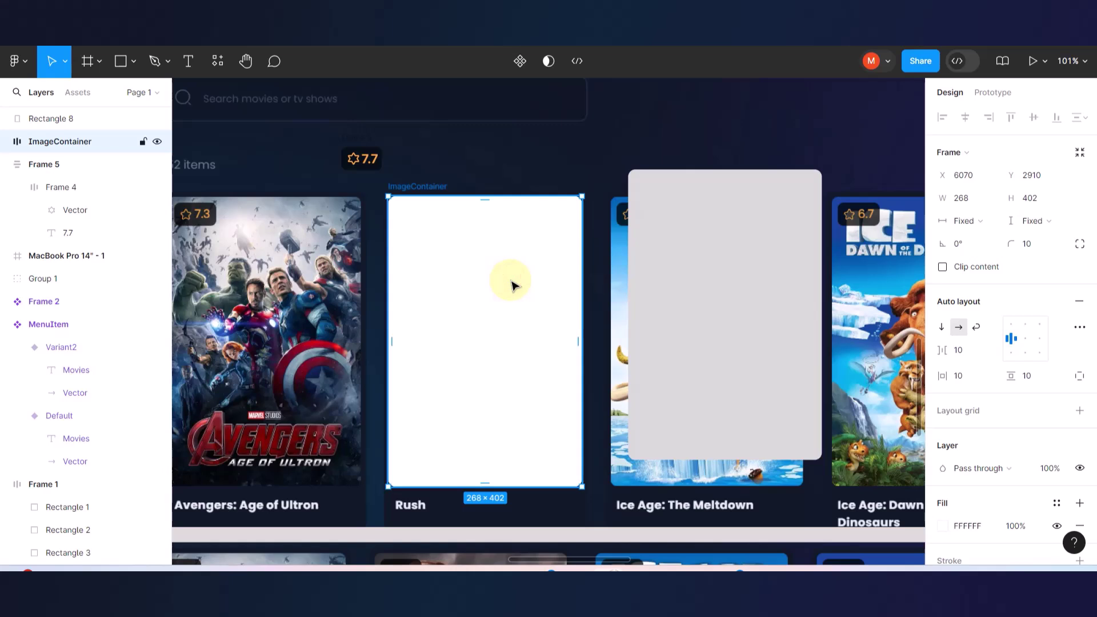
- Try placing the copied Avengers poster image inside the ImageContainer frame, and delete it
{"action": "left_click", "coordinate": [513, 167]}
{"action": "left_click", "coordinate": [490, 236]}
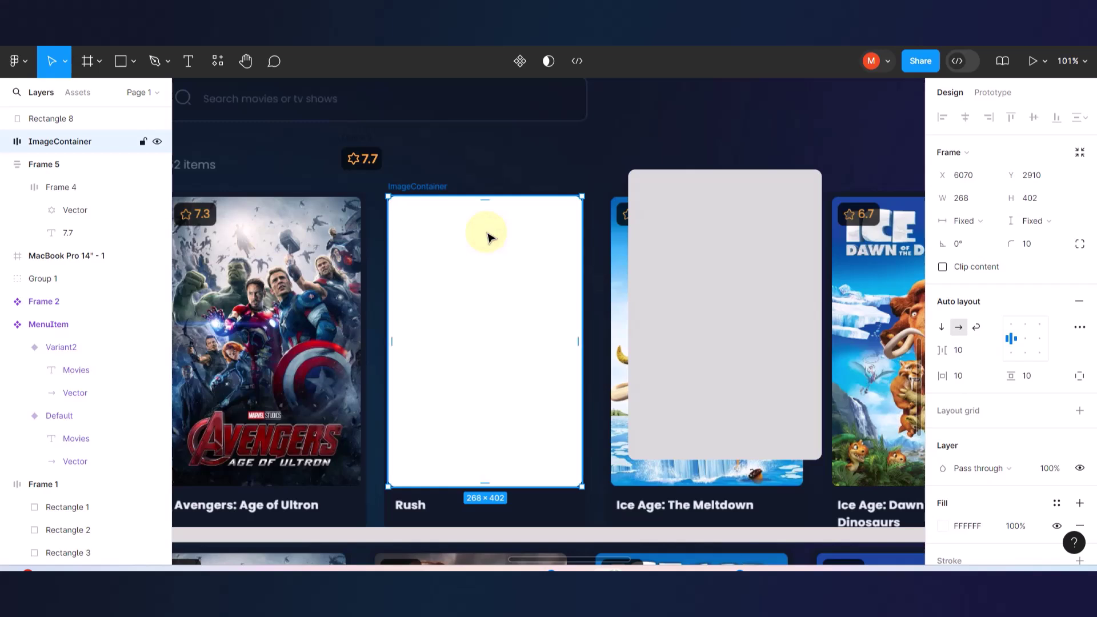
{"action": "key", "text": "ctrl+v"}
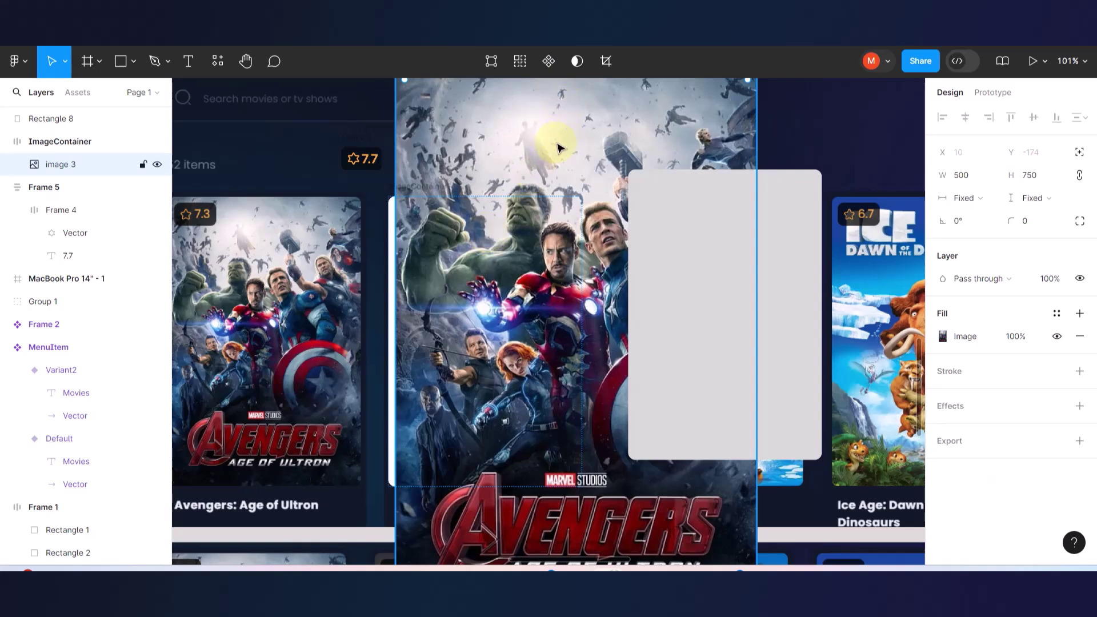
{"action": "key", "text": "Delete"}
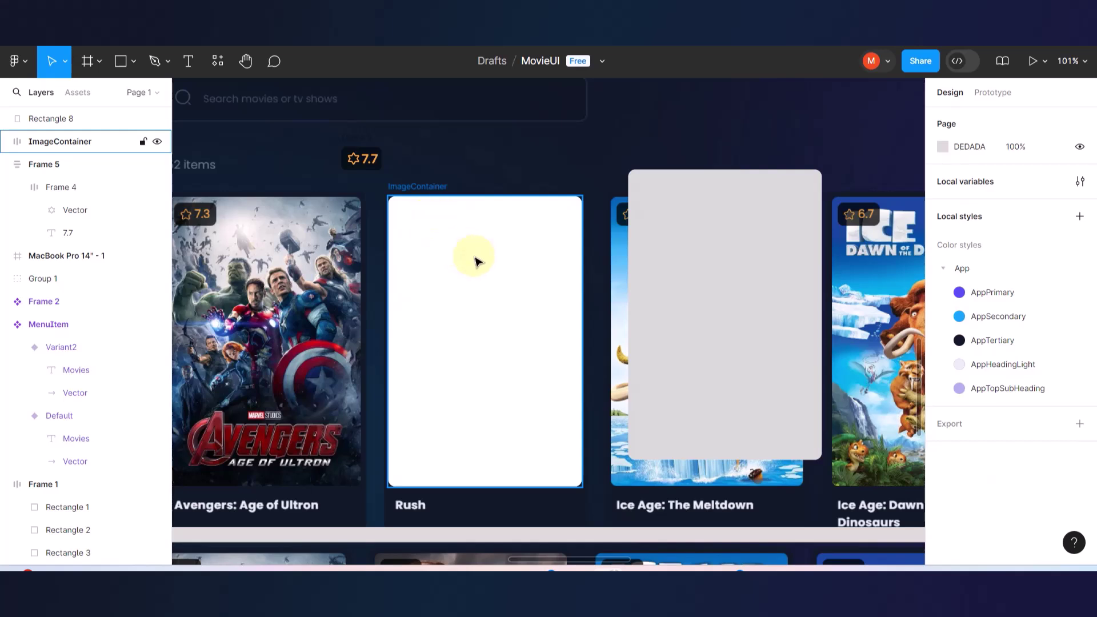
{"action": "left_click", "coordinate": [646, 258]}
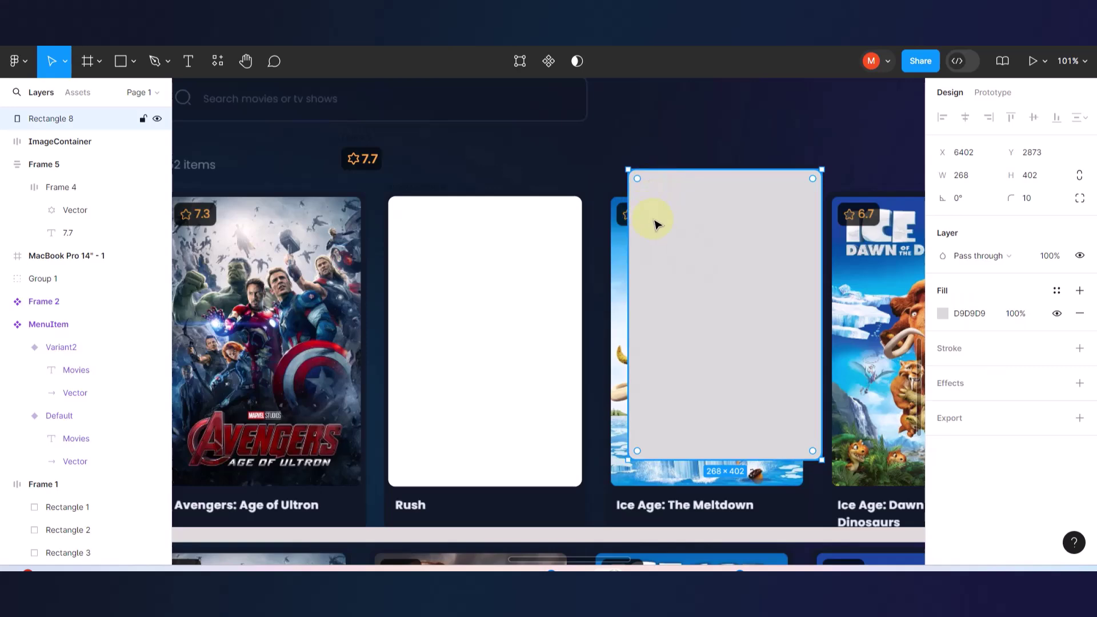
{"action": "left_click", "coordinate": [480, 254]}
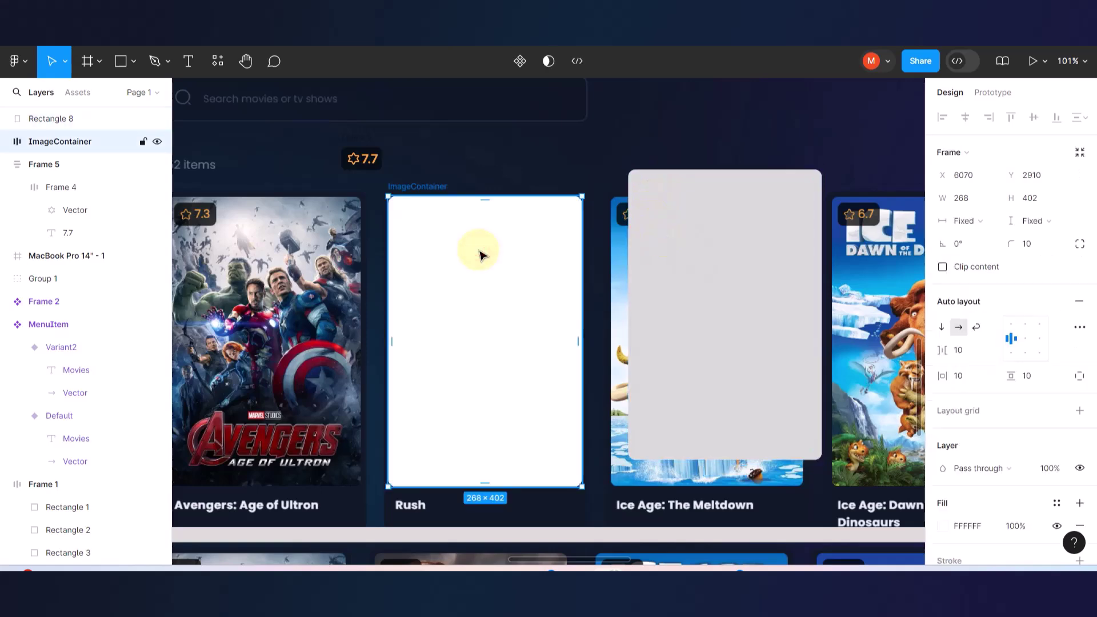
- Try pasting the Avengers poster into the ImageContainer frame, and into a group made from the grey rectangle
{"action": "key", "text": "ctrl+v"}
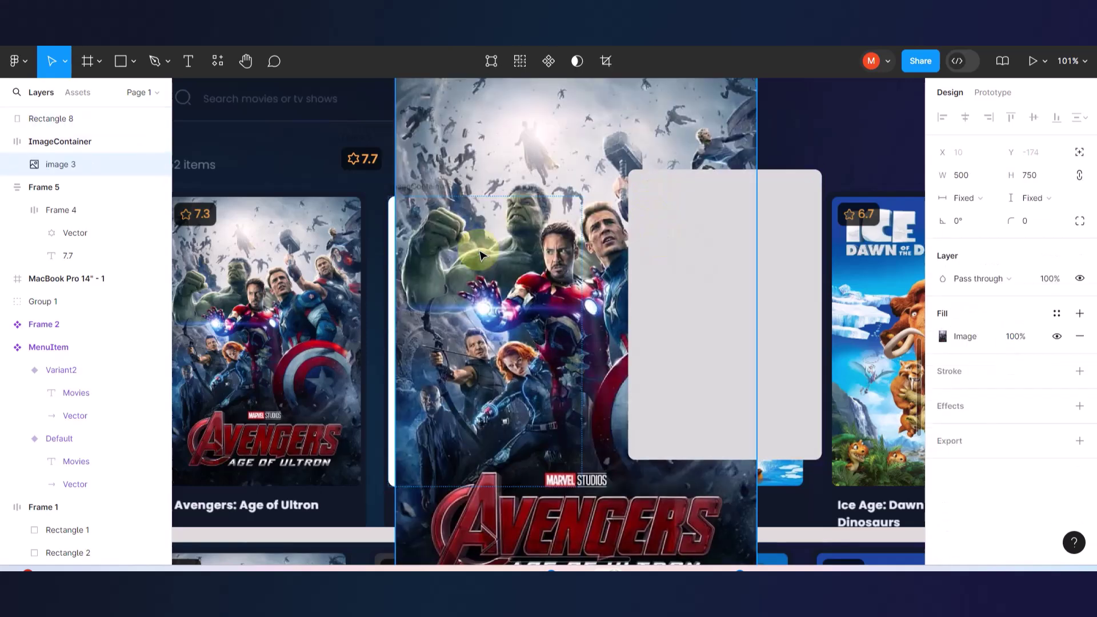
{"action": "key", "text": "ctrl+z"}
{"action": "left_click", "coordinate": [676, 235]}
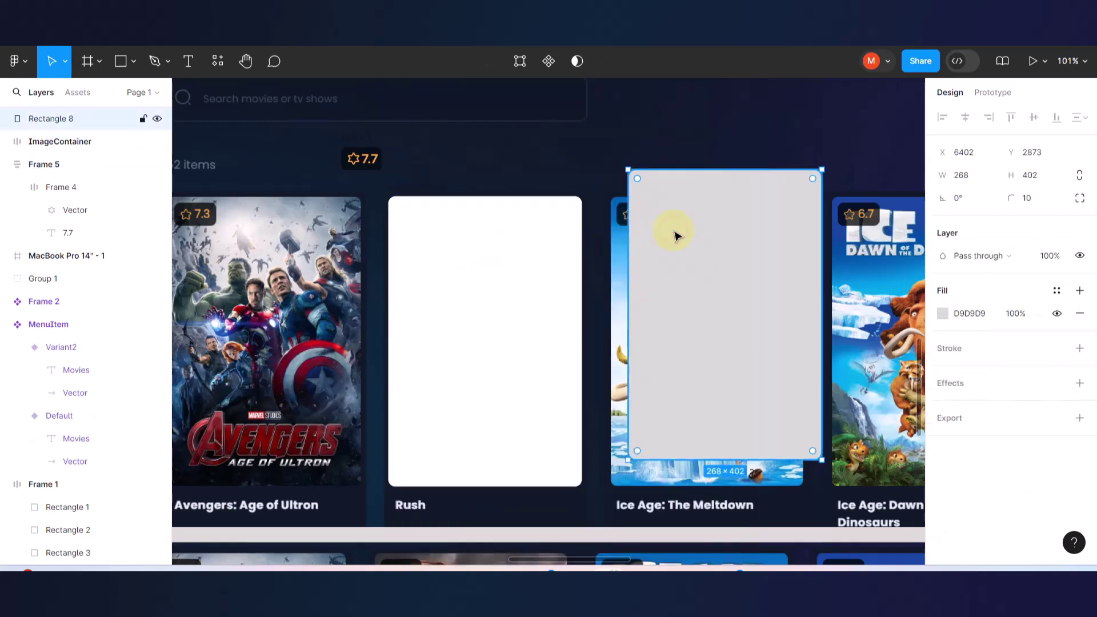
{"action": "key", "text": "ctrl+g"}
{"action": "key", "text": "ctrl+v"}
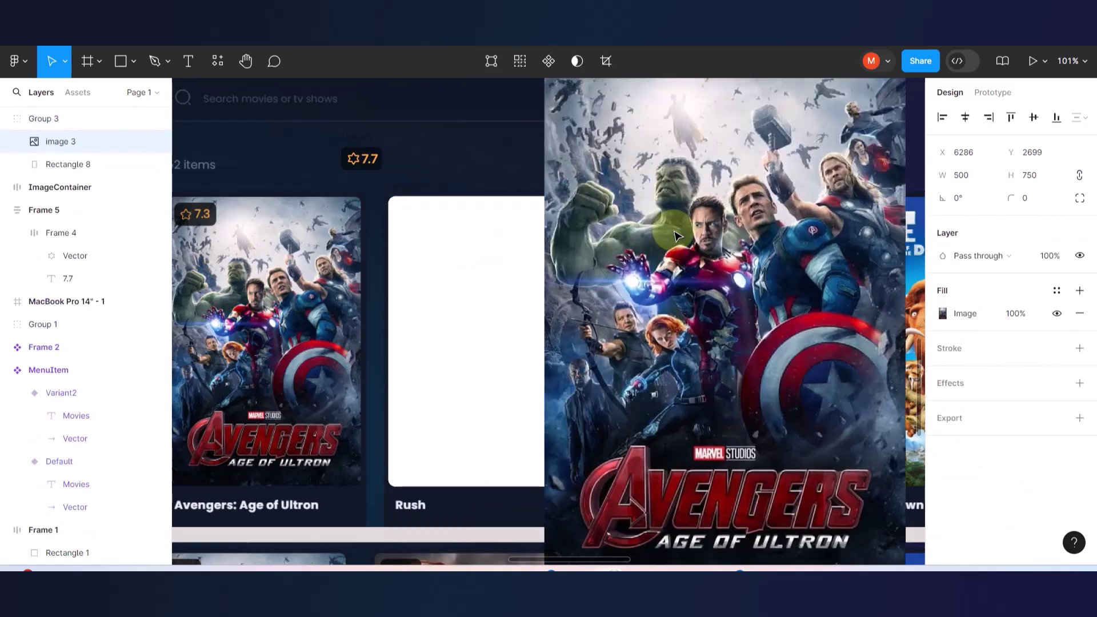
{"action": "key", "text": "ctrl+z"}
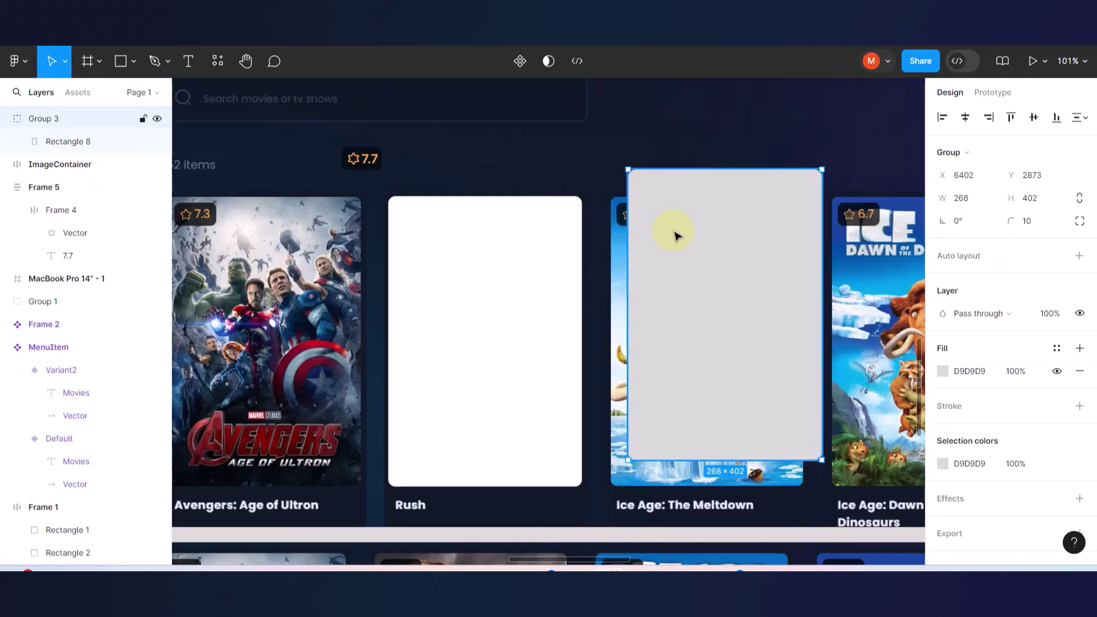
- Move the grey rectangle's group over the Ice Age: The Meltdown poster in the movie row
{"action": "scroll", "coordinate": [605, 227], "scroll_direction": "down", "scroll_amount": 5}
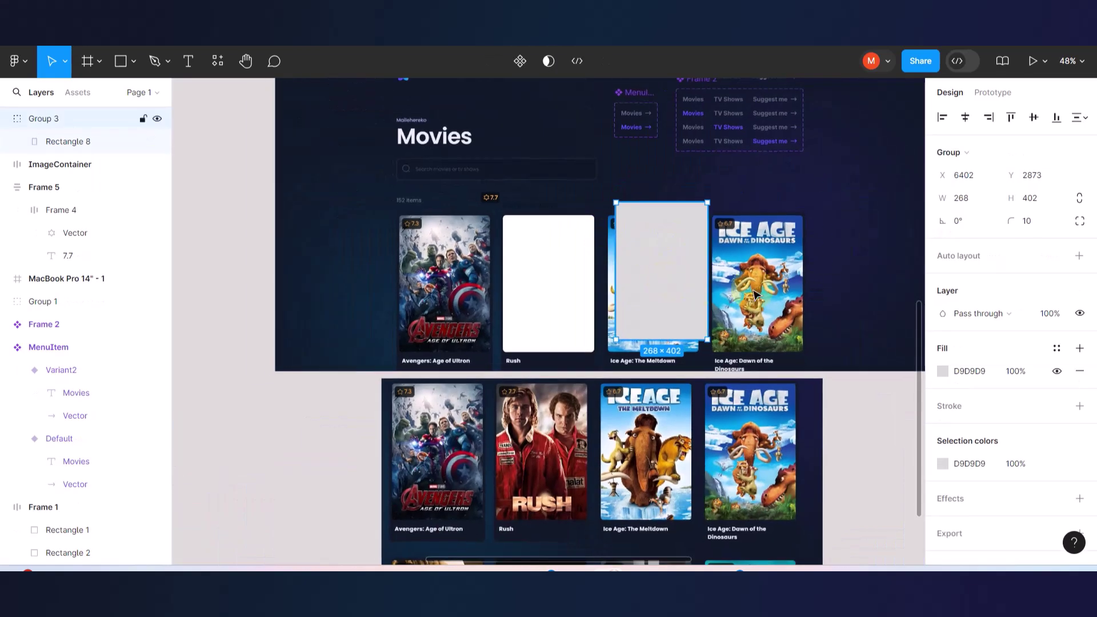
{"action": "scroll", "coordinate": [760, 289], "scroll_direction": "up", "scroll_amount": 4}
{"action": "left_click_drag", "start_coordinate": [573, 203], "coordinate": [558, 223]}
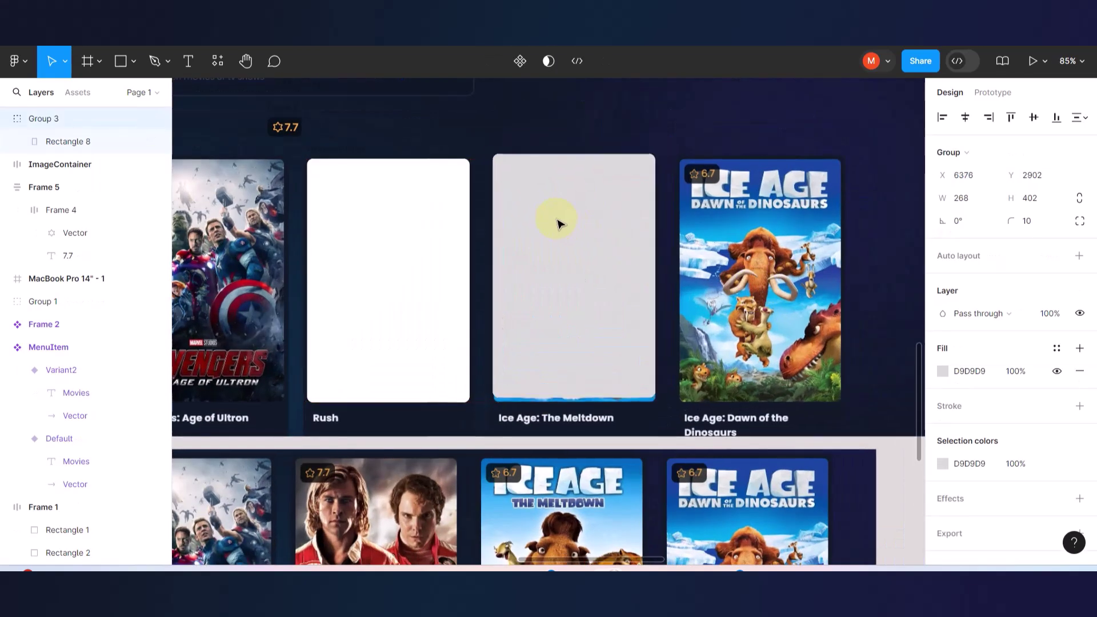
{"action": "scroll", "coordinate": [600, 245], "scroll_direction": "up", "scroll_amount": 3}
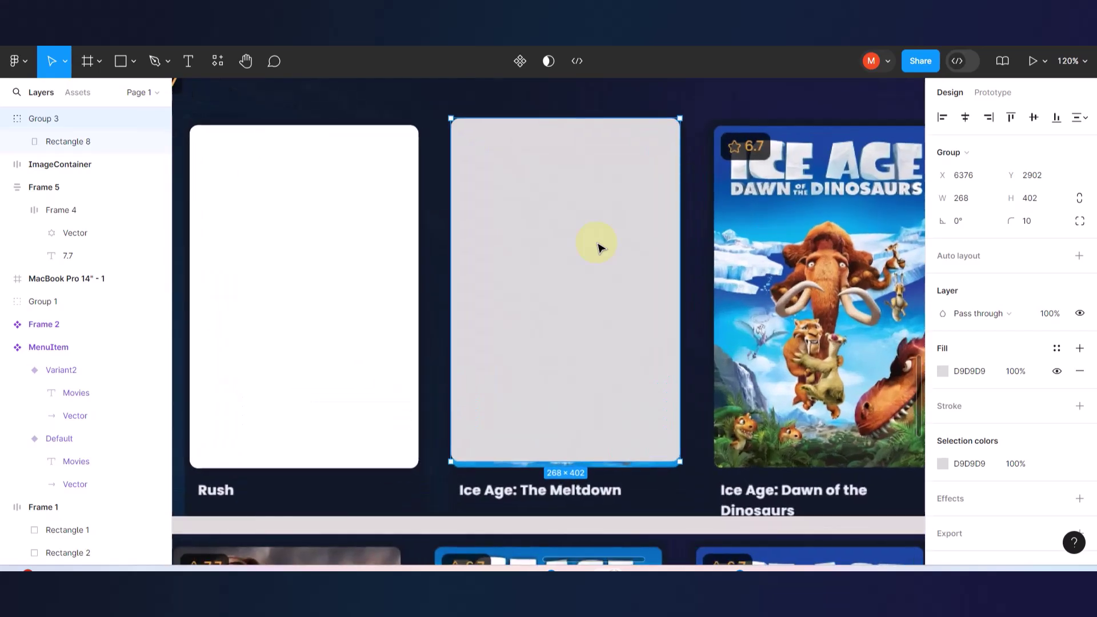
- Try pasting the copied Avengers poster directly at a spot inside the grey rectangle's group
{"action": "right_click", "coordinate": [571, 240]}
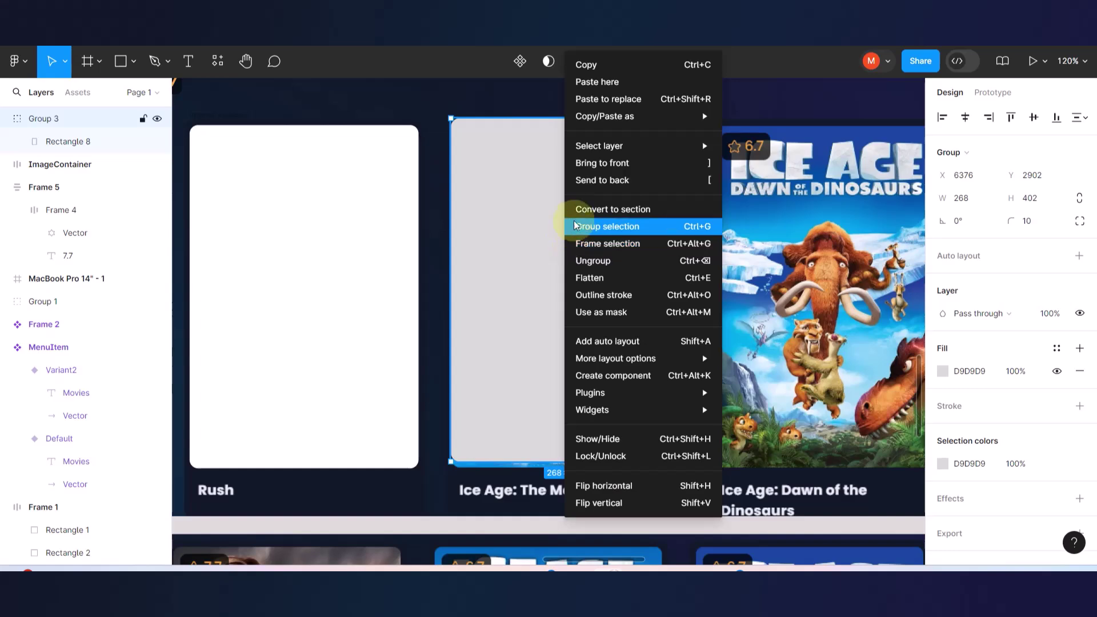
{"action": "mouse_move", "coordinate": [621, 116]}
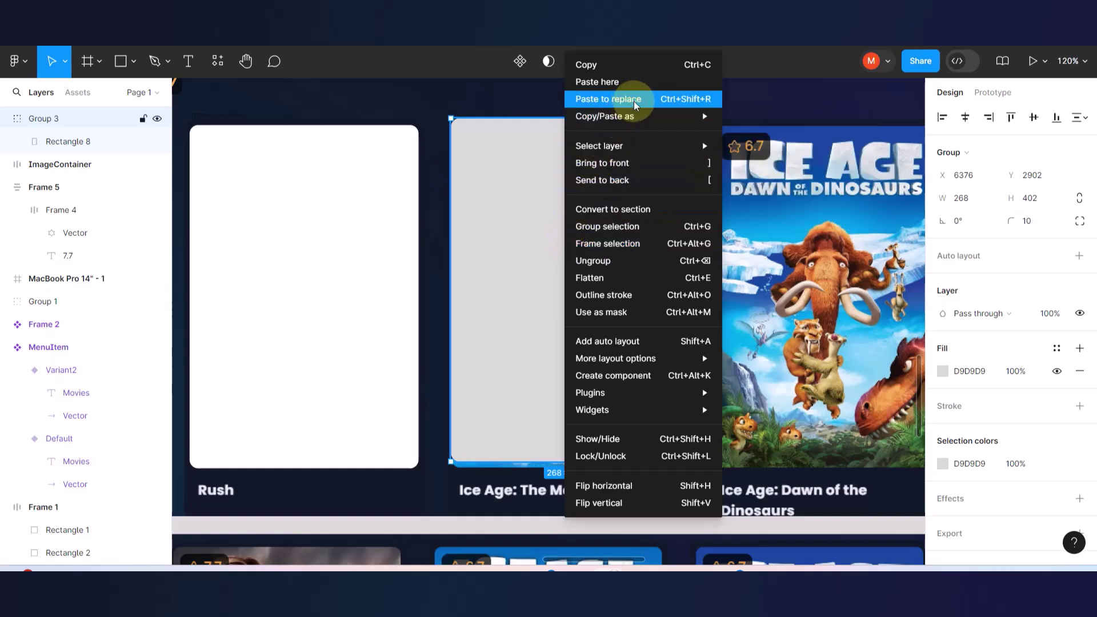
{"action": "left_click", "coordinate": [614, 83]}
{"action": "scroll", "coordinate": [613, 85], "scroll_direction": "down", "scroll_amount": 3}
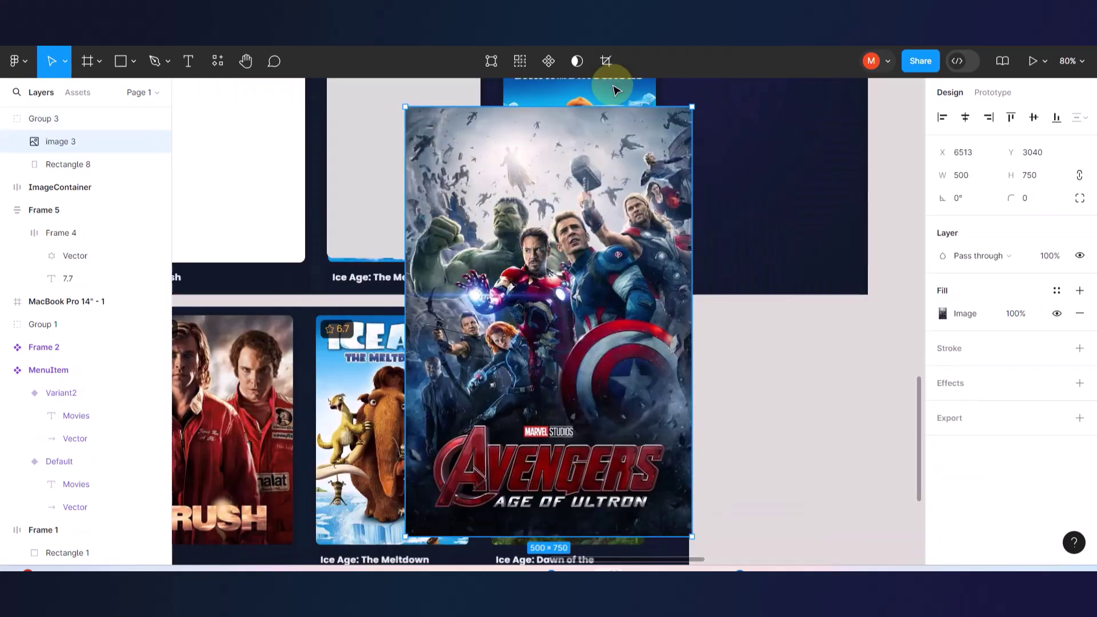
{"action": "key", "text": "ctrl+z"}
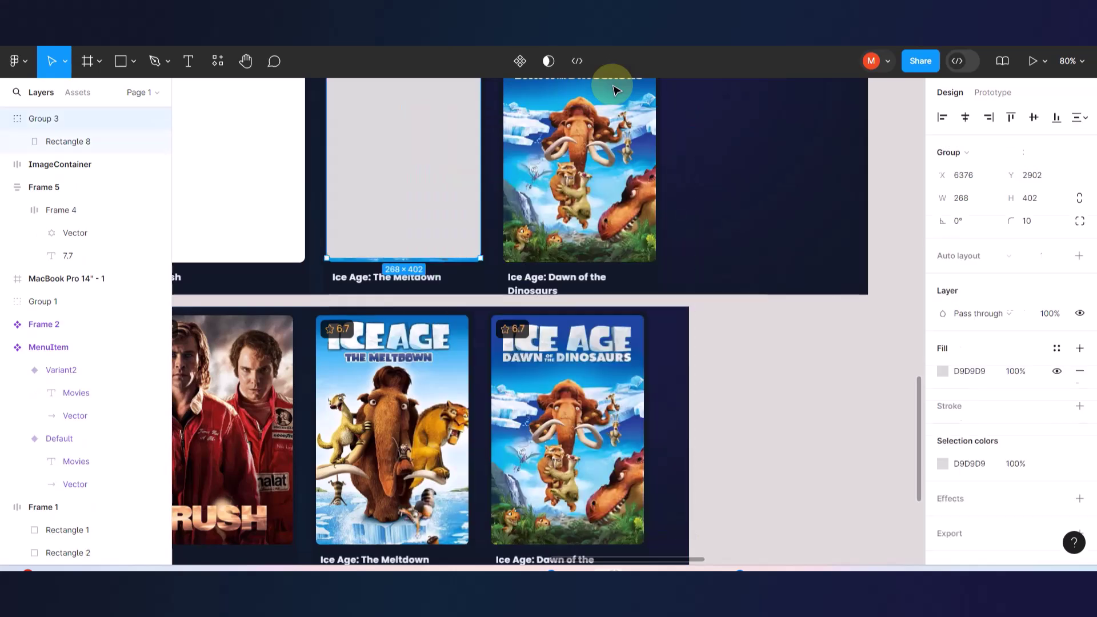
- Try replacing the grey rectangle's group with the copied Avengers poster, and clear the selection
{"action": "scroll", "coordinate": [563, 176], "scroll_direction": "up", "scroll_amount": 5}
{"action": "scroll", "coordinate": [563, 176], "scroll_direction": "left", "scroll_amount": 3}
{"action": "left_click", "coordinate": [516, 183]}
{"action": "left_click", "coordinate": [490, 290]}
{"action": "right_click", "coordinate": [490, 290]}
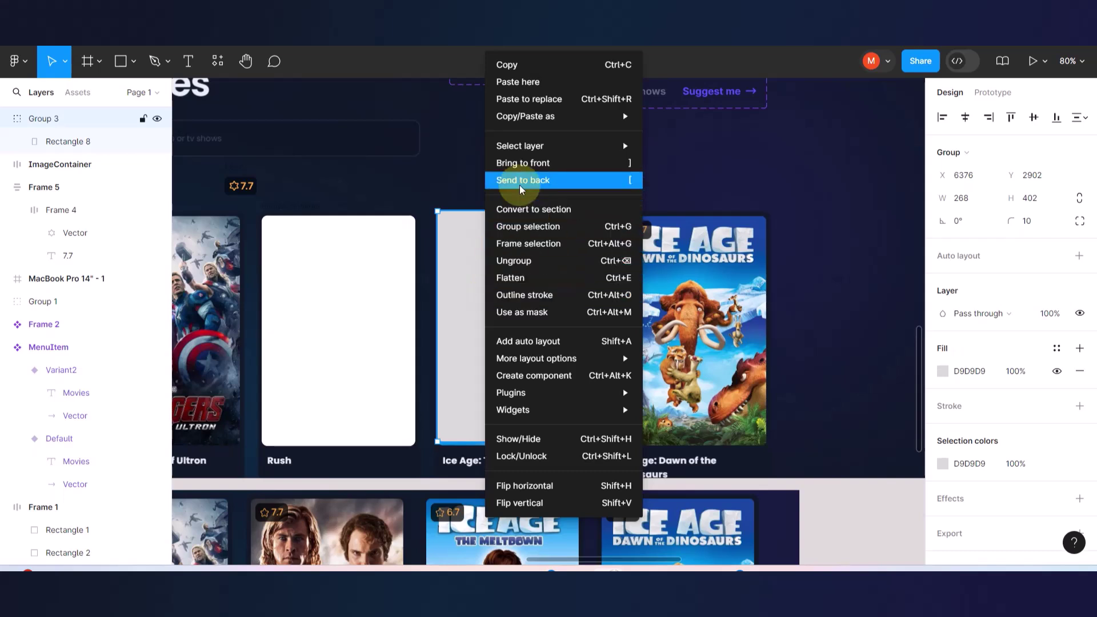
{"action": "left_click", "coordinate": [529, 100]}
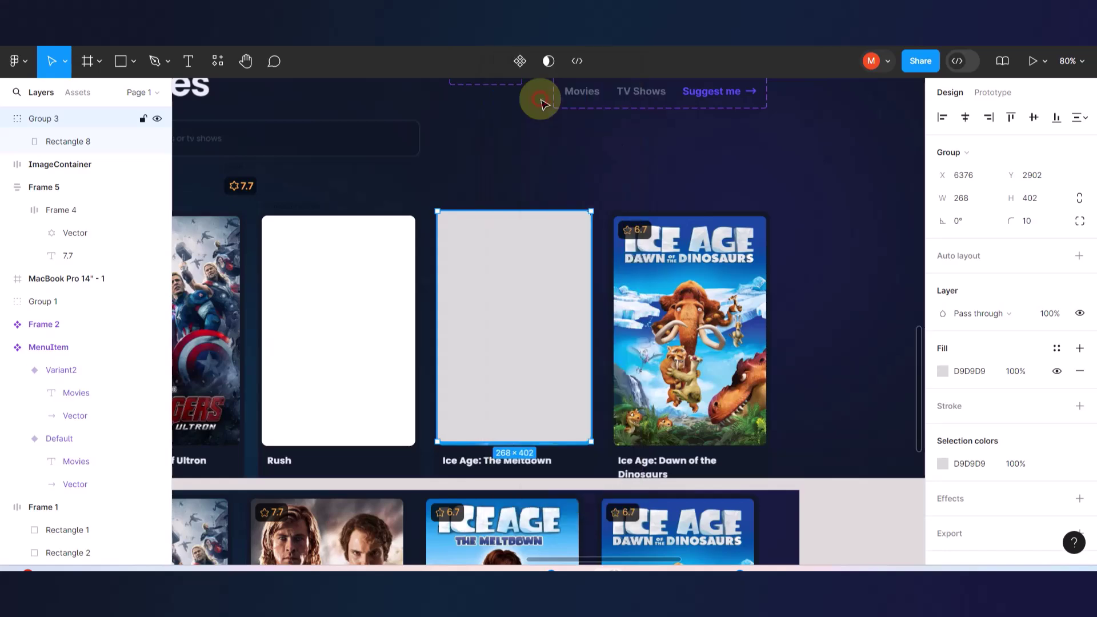
{"action": "left_click_drag", "start_coordinate": [563, 316], "coordinate": [608, 313]}
{"action": "key", "text": "Escape"}
{"action": "key", "text": "ctrl+z"}
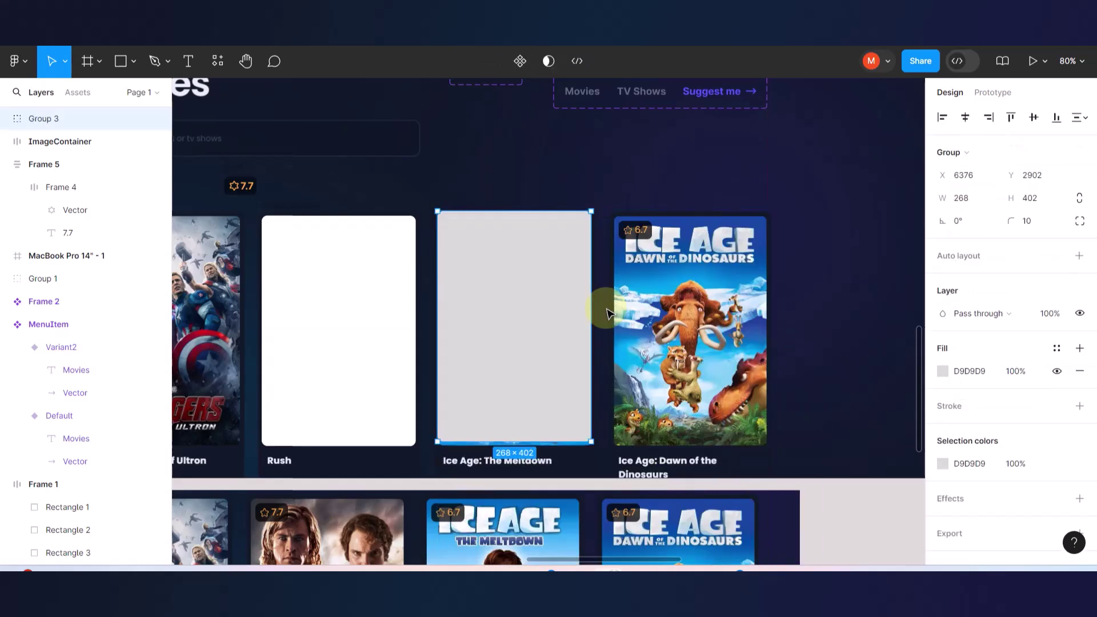
{"action": "key", "text": "Escape"}
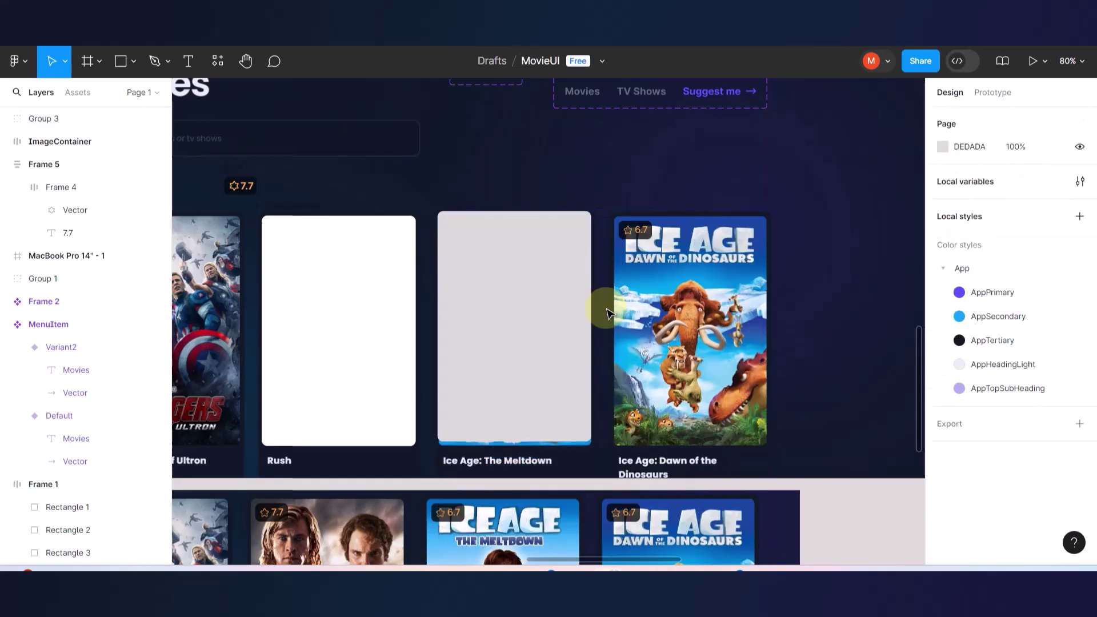
- Change the grey group's fill type to Image, and cancel choosing an image file for it
{"action": "scroll", "coordinate": [543, 229], "scroll_direction": "left", "scroll_amount": 5}
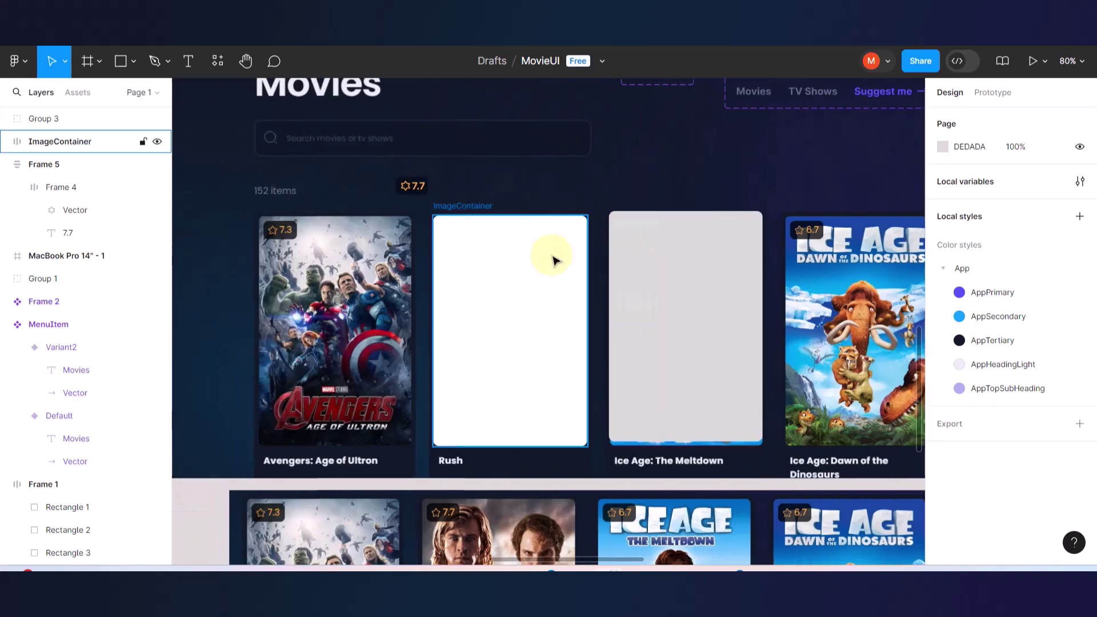
{"action": "left_click", "coordinate": [537, 268]}
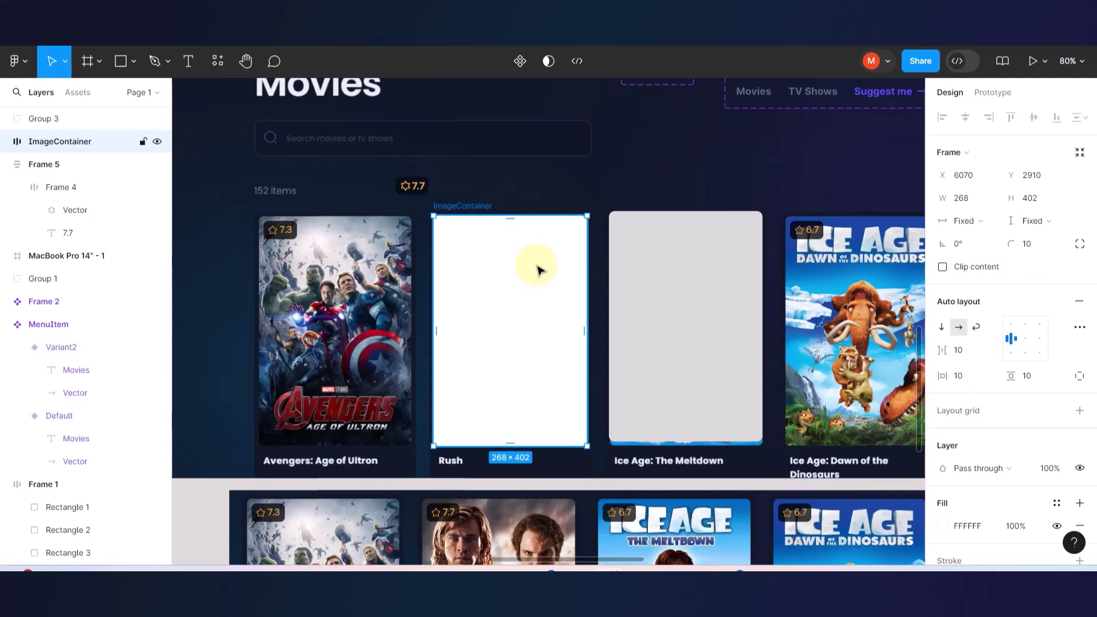
{"action": "left_click", "coordinate": [624, 256]}
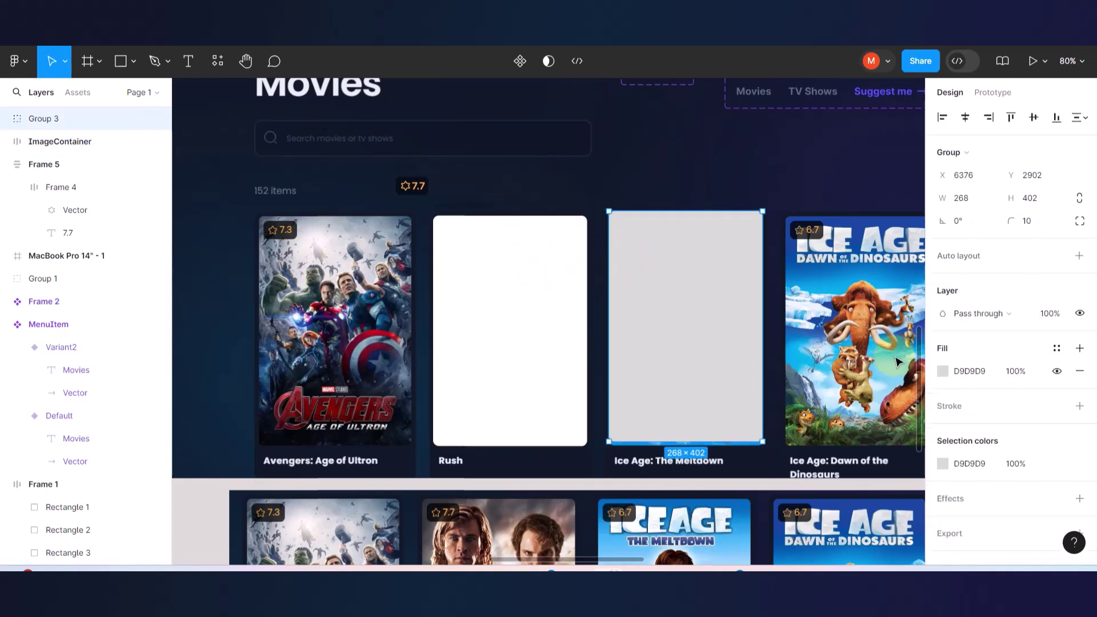
{"action": "left_click", "coordinate": [944, 371]}
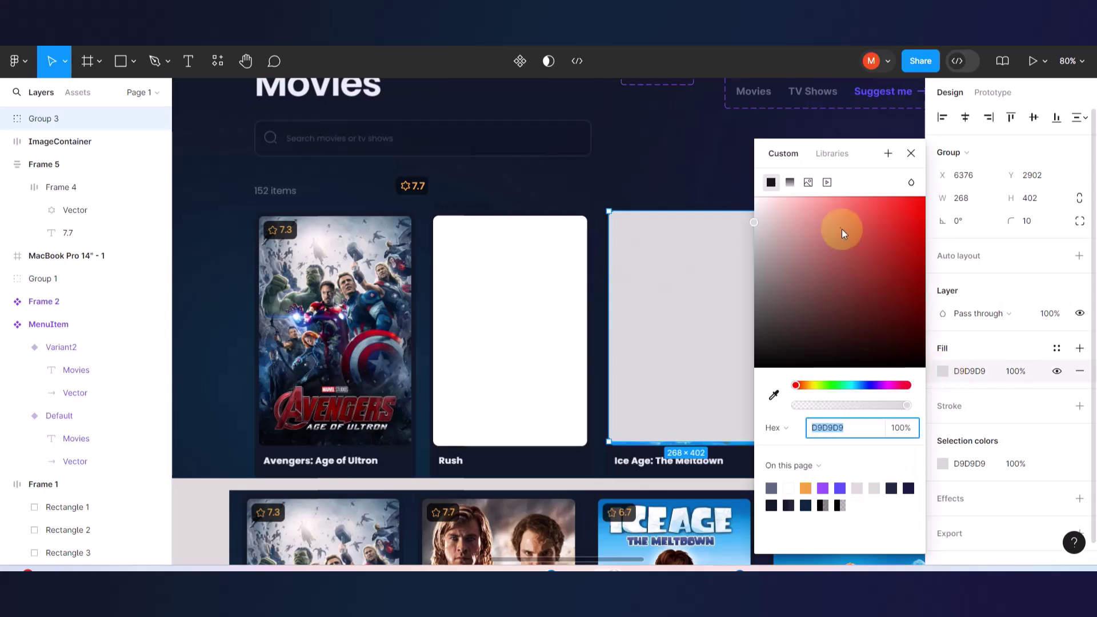
{"action": "left_click", "coordinate": [809, 183]}
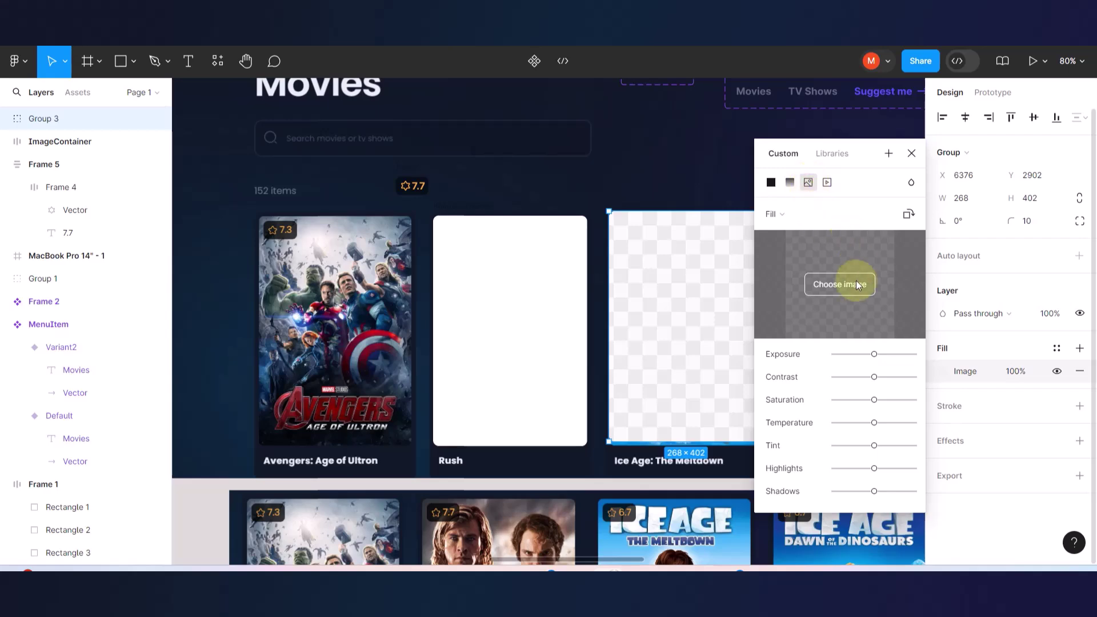
{"action": "left_click", "coordinate": [840, 283]}
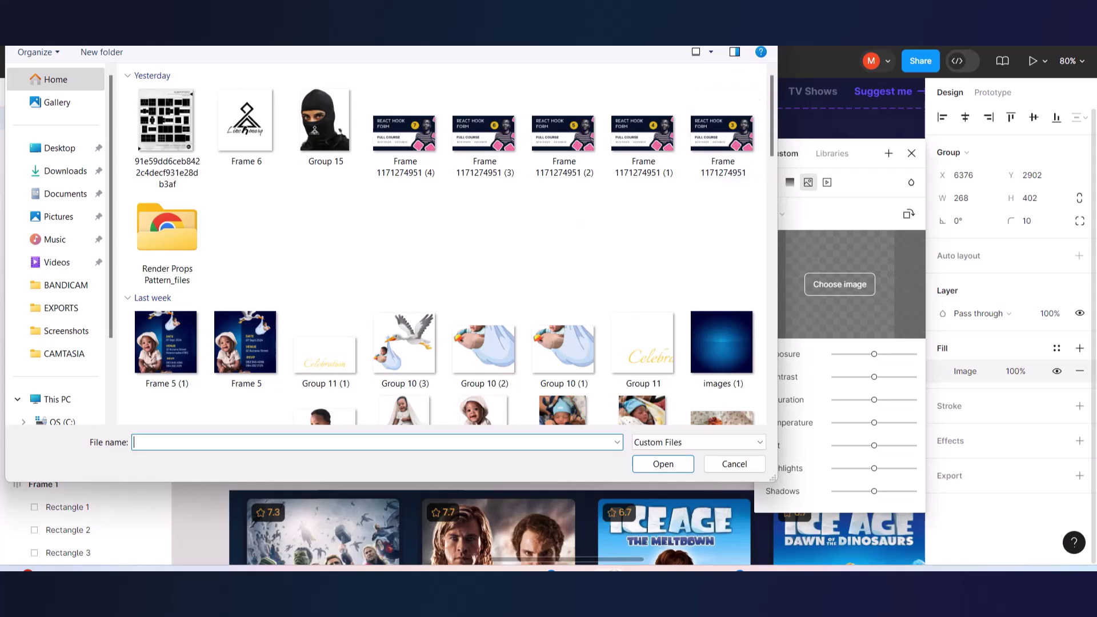
{"action": "key", "text": "Escape"}
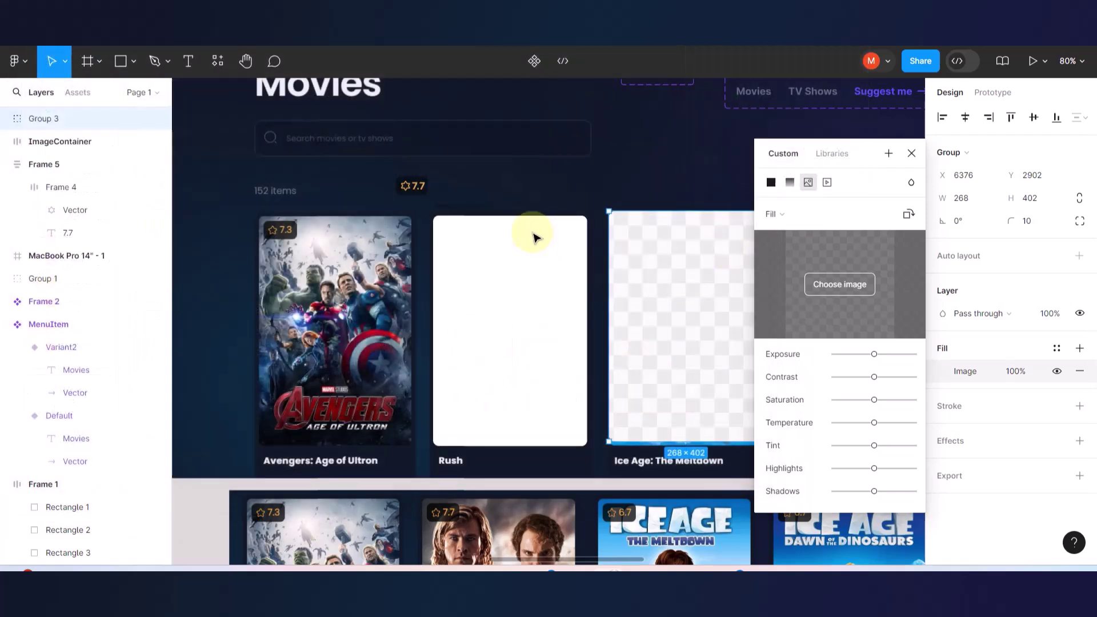
{"action": "left_click", "coordinate": [494, 246]}
{"action": "left_click", "coordinate": [911, 154]}
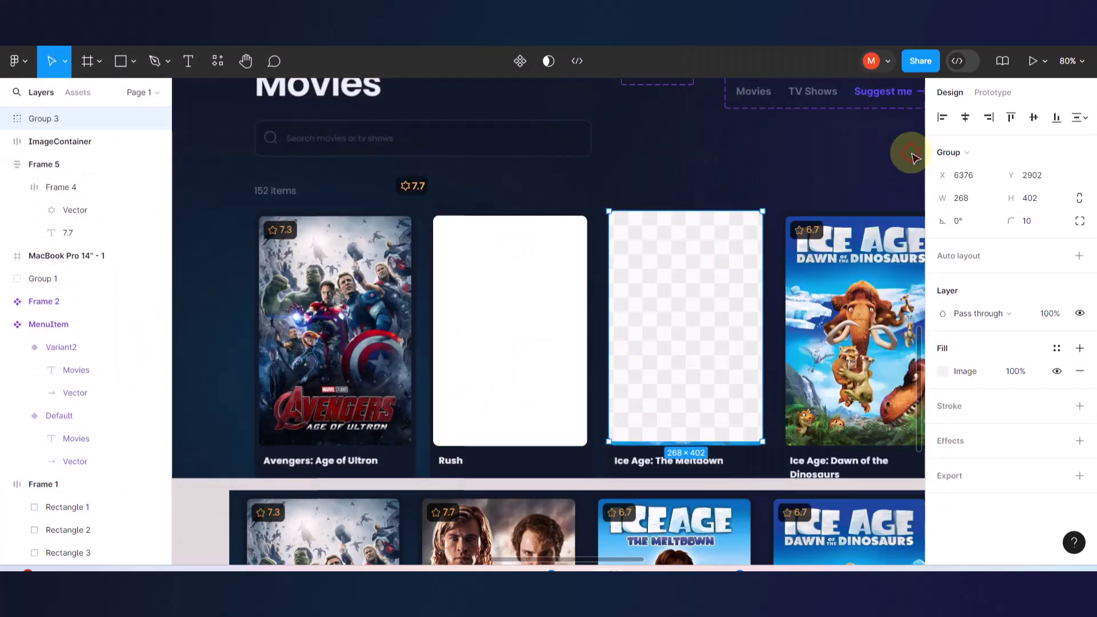
- Delete the group covering the Ice Age: The Meltdown poster
{"action": "left_click", "coordinate": [449, 217]}
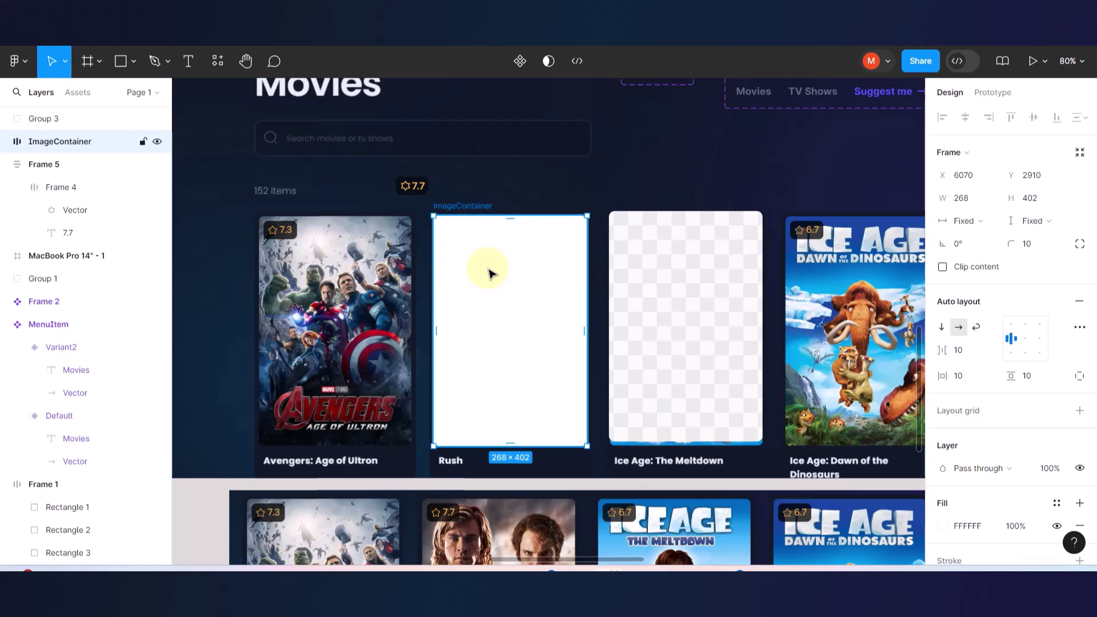
{"action": "left_click", "coordinate": [651, 283]}
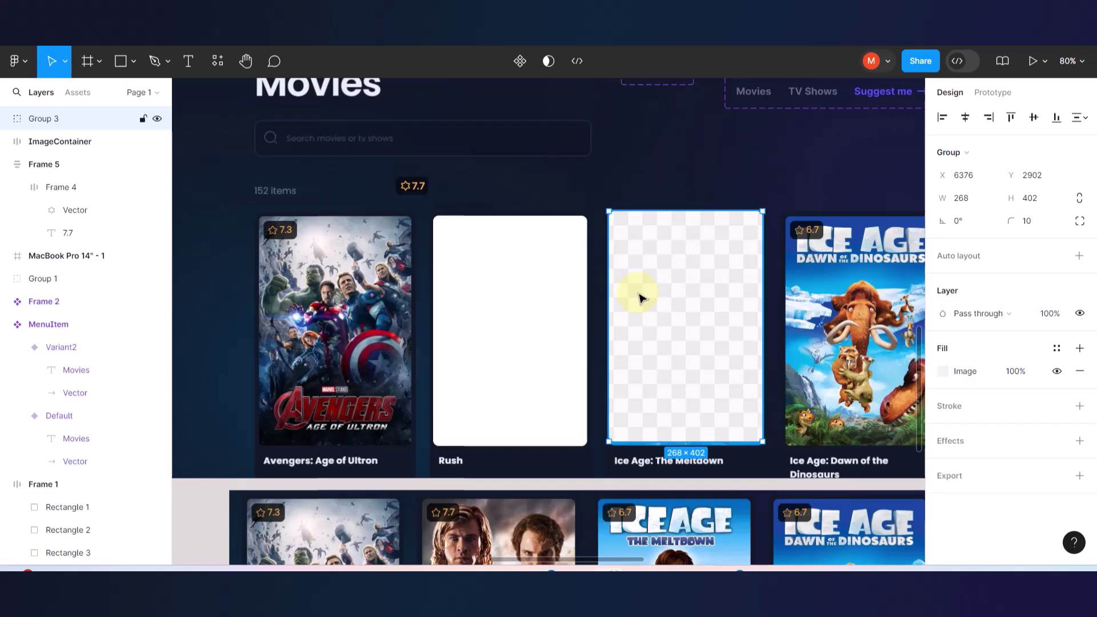
{"action": "key", "text": "Delete"}
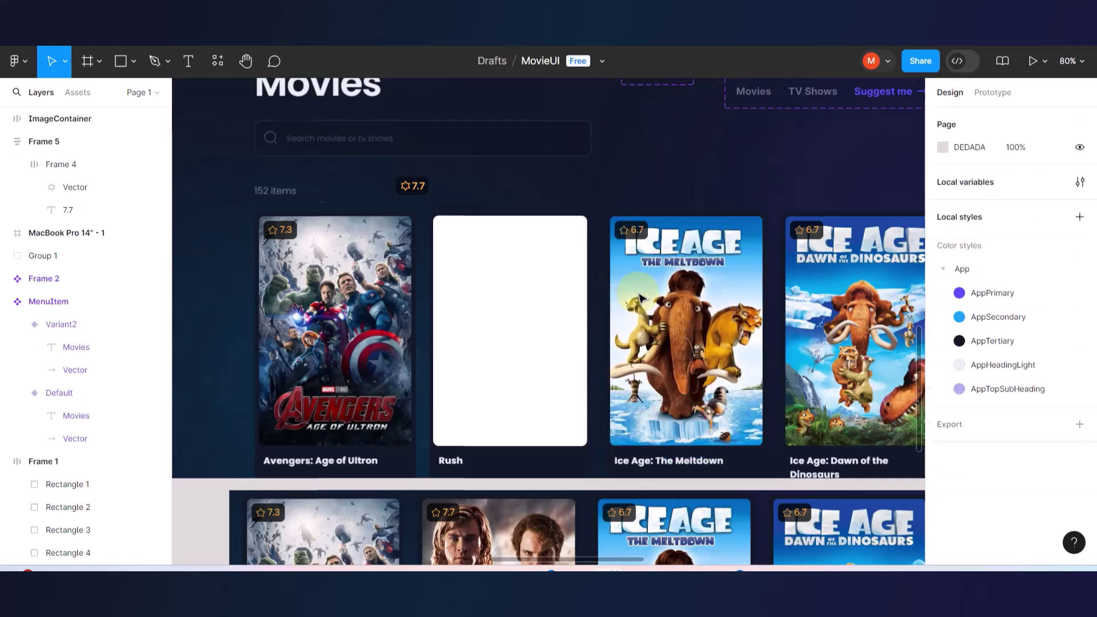
- Move the ImageContainer frame off the Movies mockup onto the empty canvas beside the poster reference, at about X 7349, Y 3504
{"action": "scroll", "coordinate": [640, 297], "scroll_direction": "down", "scroll_amount": 5}
{"action": "left_click", "coordinate": [526, 293]}
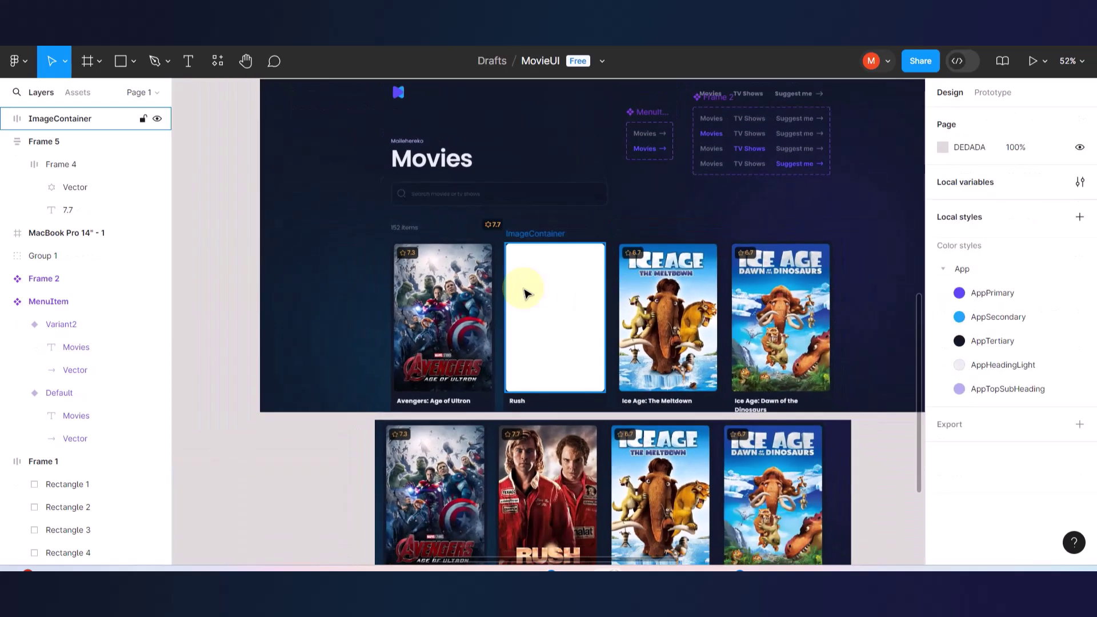
{"action": "scroll", "coordinate": [526, 293], "scroll_direction": "down", "scroll_amount": 5}
{"action": "left_click", "coordinate": [526, 294]}
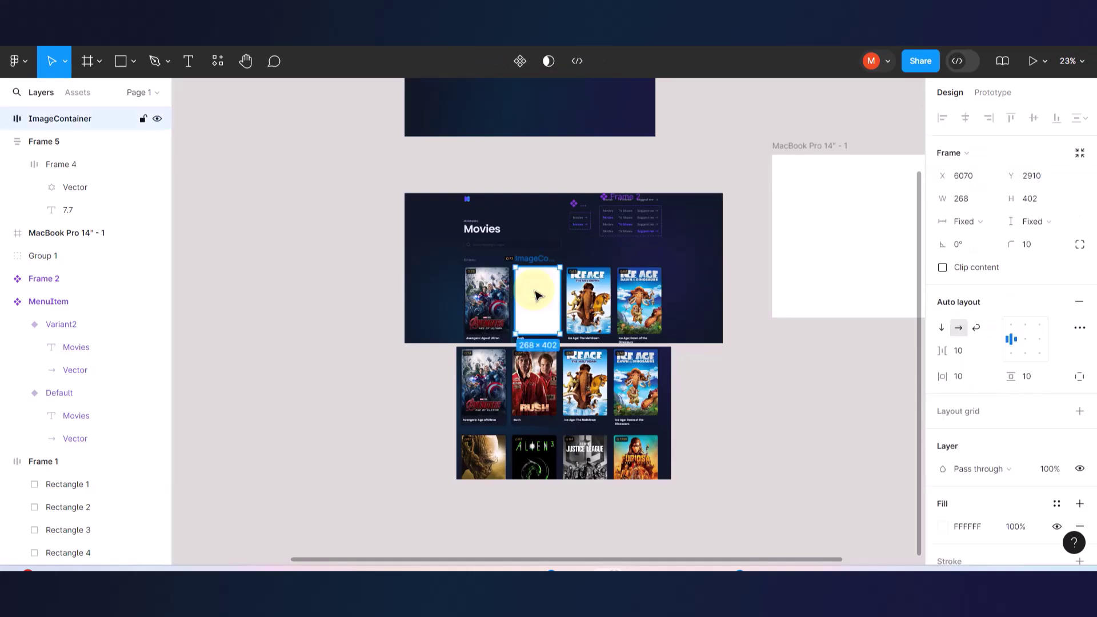
{"action": "left_click_drag", "start_coordinate": [537, 294], "coordinate": [749, 396]}
{"action": "scroll", "coordinate": [793, 407], "scroll_direction": "up", "scroll_amount": 3}
{"action": "scroll", "coordinate": [792, 405], "scroll_direction": "up", "scroll_amount": 2}
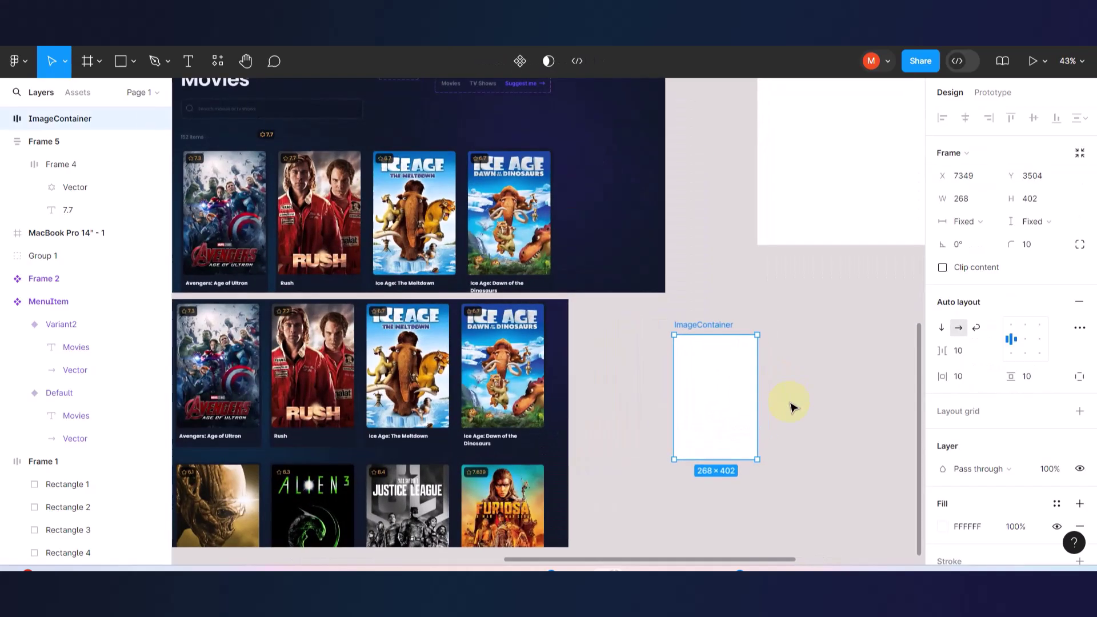
- Wrap the ImageContainer frame in a new outer frame and select that outer frame
{"action": "right_click", "coordinate": [724, 383]}
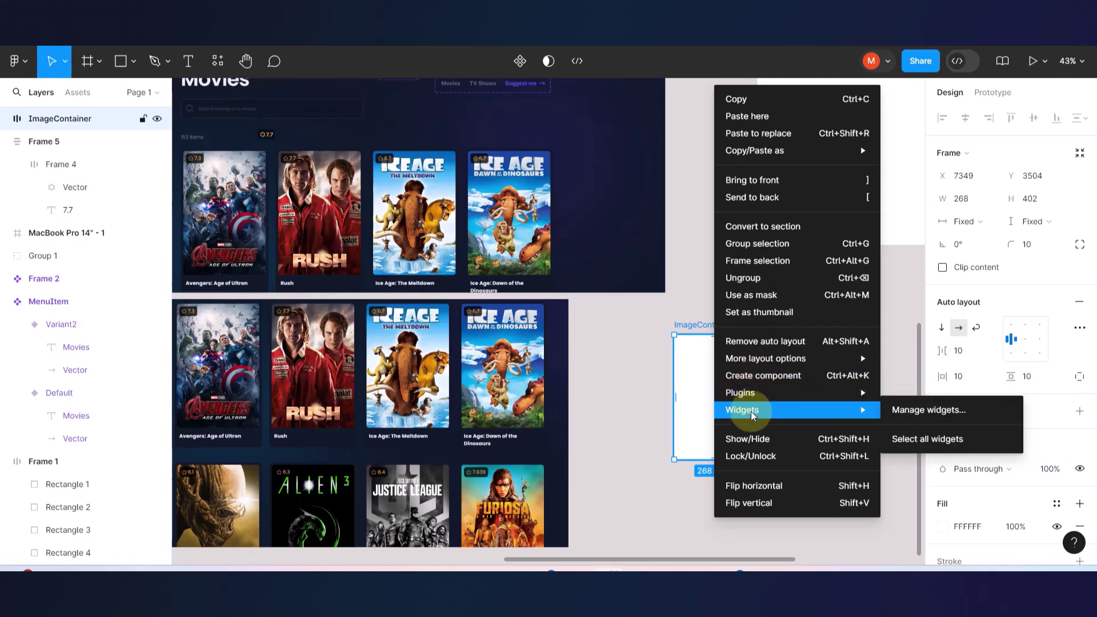
{"action": "left_click", "coordinate": [769, 268]}
{"action": "left_click", "coordinate": [769, 269]}
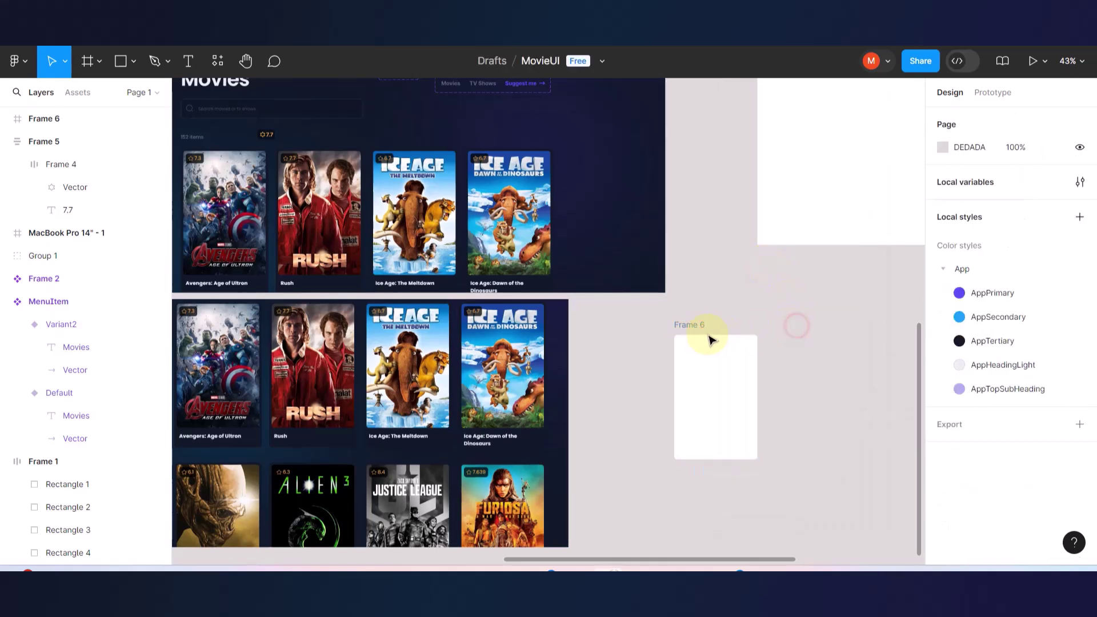
{"action": "left_click", "coordinate": [691, 328]}
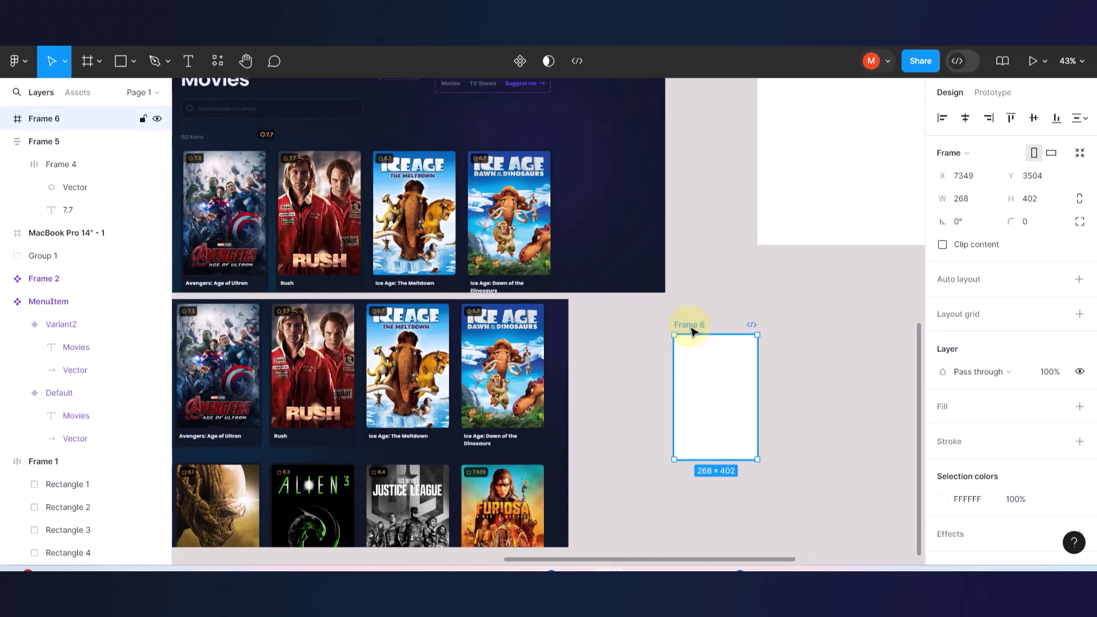
- Rename the new outer frame on the empty canvas as IMAGE
{"action": "scroll", "coordinate": [714, 380], "scroll_direction": "down", "scroll_amount": 2}
{"action": "scroll", "coordinate": [715, 381], "scroll_direction": "right", "scroll_amount": 3}
{"action": "scroll", "coordinate": [610, 313], "scroll_direction": "up", "scroll_amount": 5}
{"action": "scroll", "coordinate": [553, 213], "scroll_direction": "up", "scroll_amount": 3}
{"action": "scroll", "coordinate": [553, 213], "scroll_direction": "down", "scroll_amount": 2}
{"action": "scroll", "coordinate": [553, 213], "scroll_direction": "down", "scroll_amount": 4}
{"action": "scroll", "coordinate": [523, 223], "scroll_direction": "up", "scroll_amount": 2}
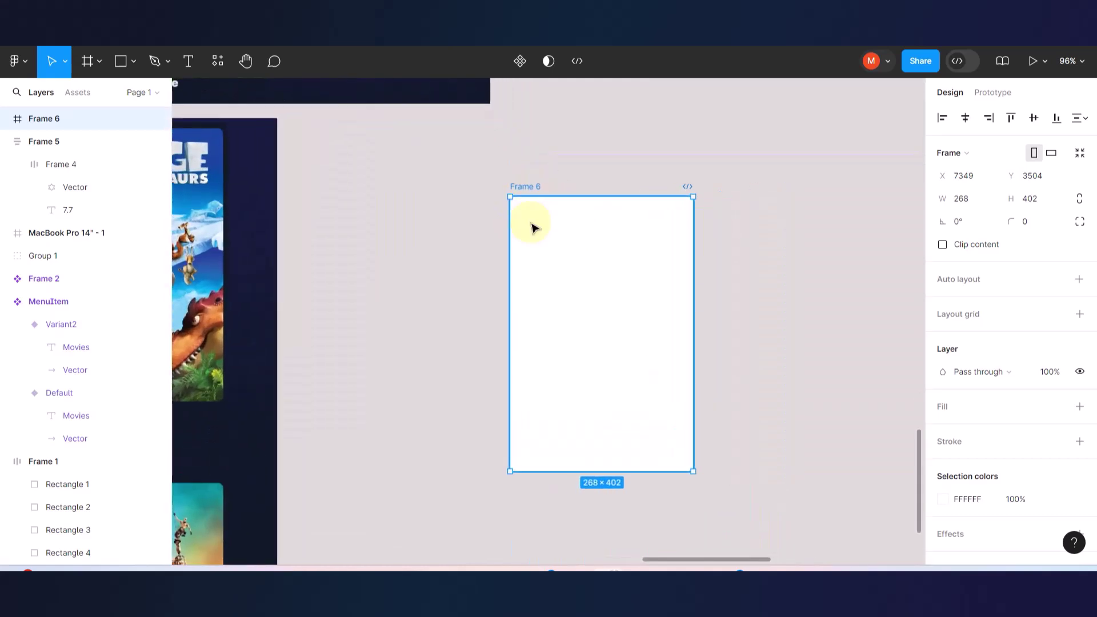
{"action": "double_click", "coordinate": [529, 183]}
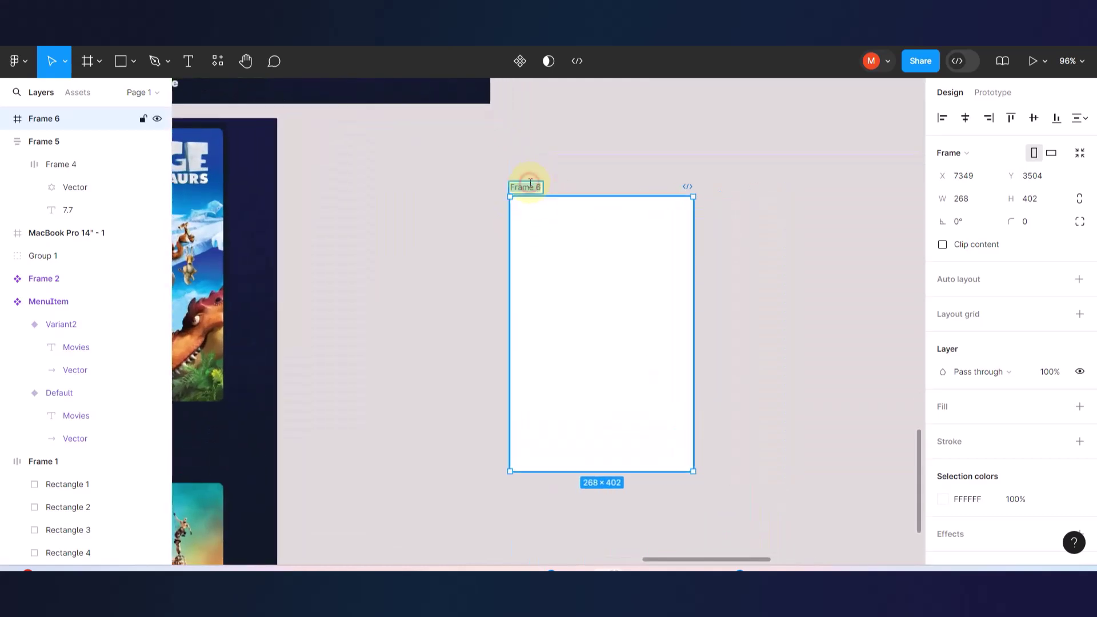
{"action": "type", "text": "MA"}
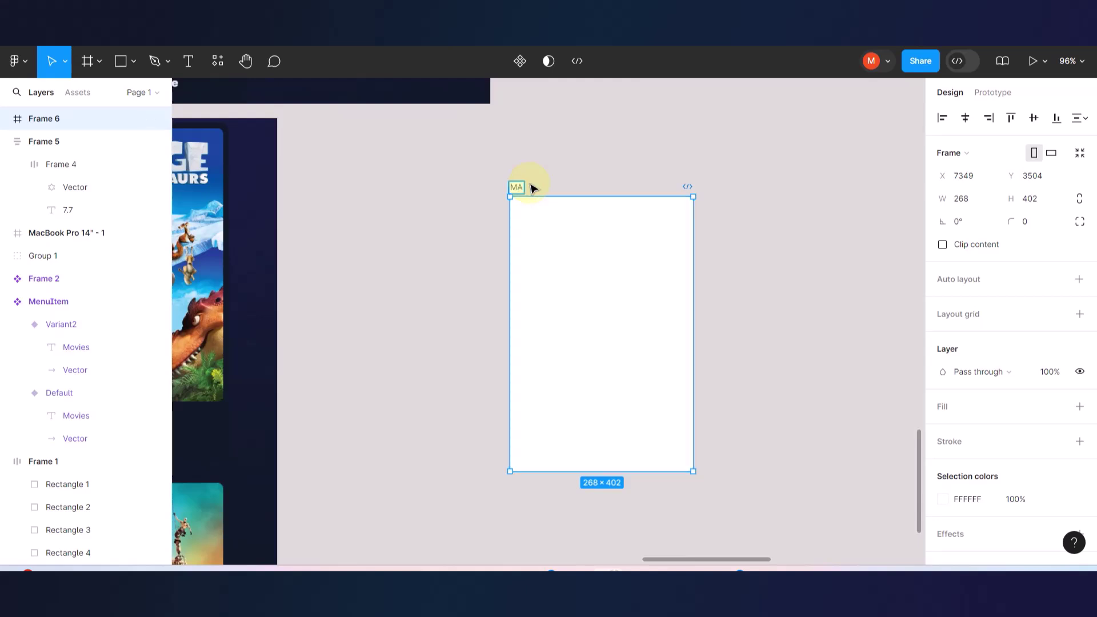
{"action": "type", "text": "GEAG"}
{"action": "left_click", "coordinate": [627, 147]}
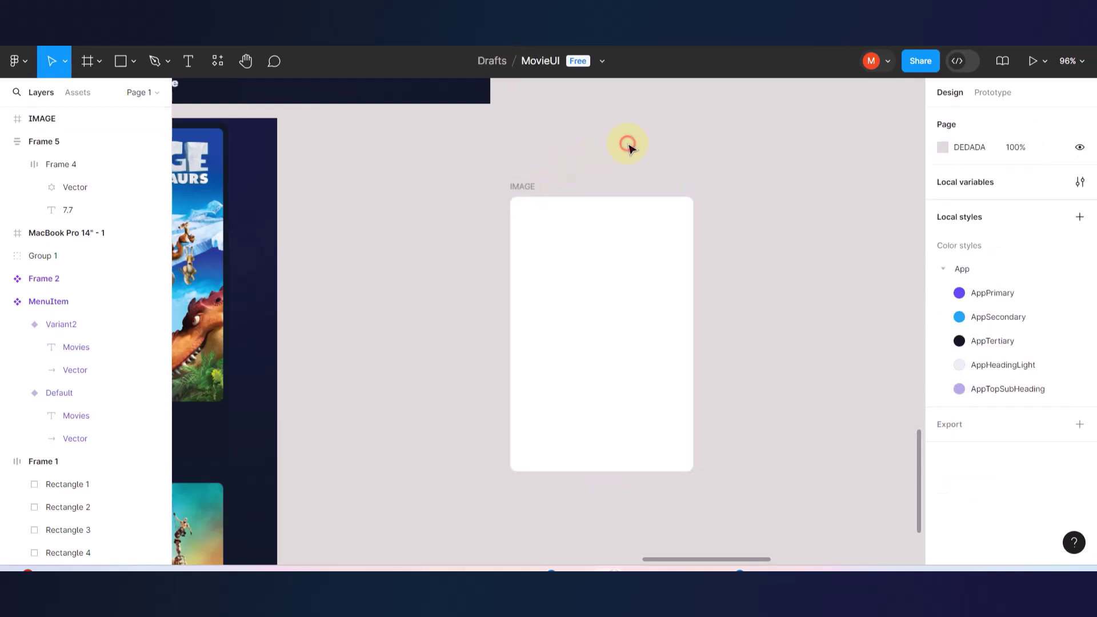
{"action": "left_click", "coordinate": [526, 191]}
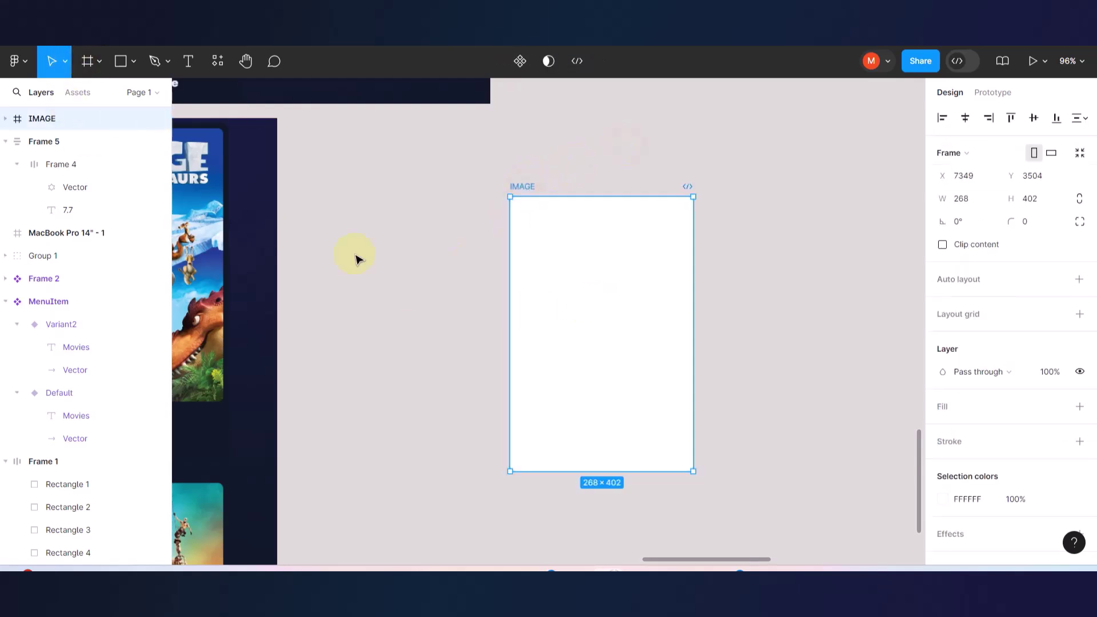
{"action": "left_click", "coordinate": [601, 159]}
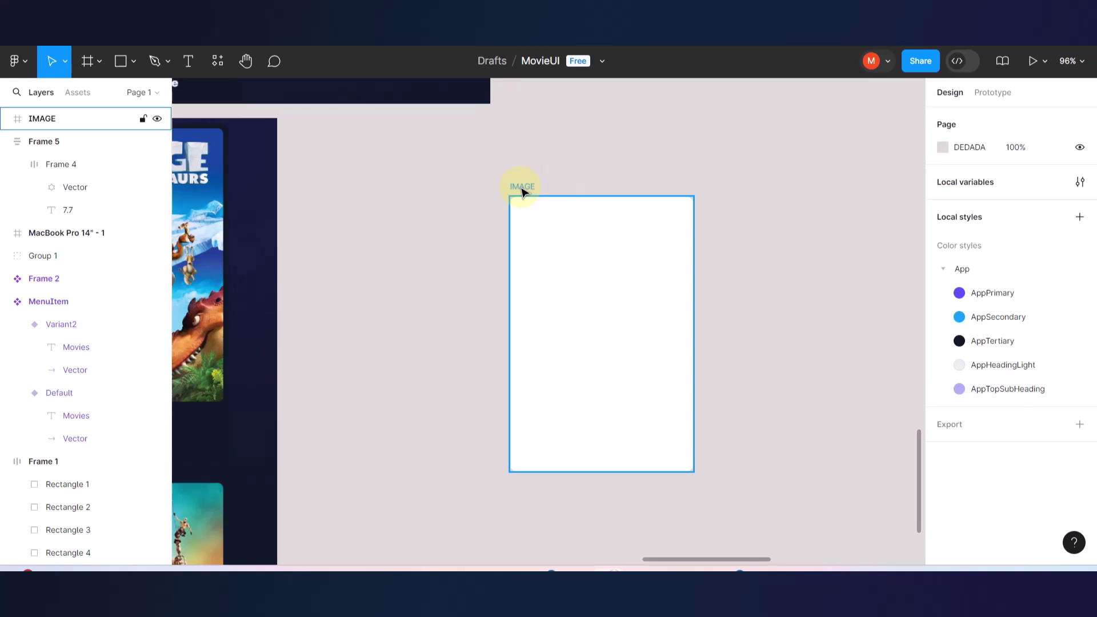
- Copy the Avengers: Age of Ultron poster from the Mailehereko website in the browser, paste it into the Figma file and place it beside the IMAGE frame
{"action": "left_click", "coordinate": [235, 13]}
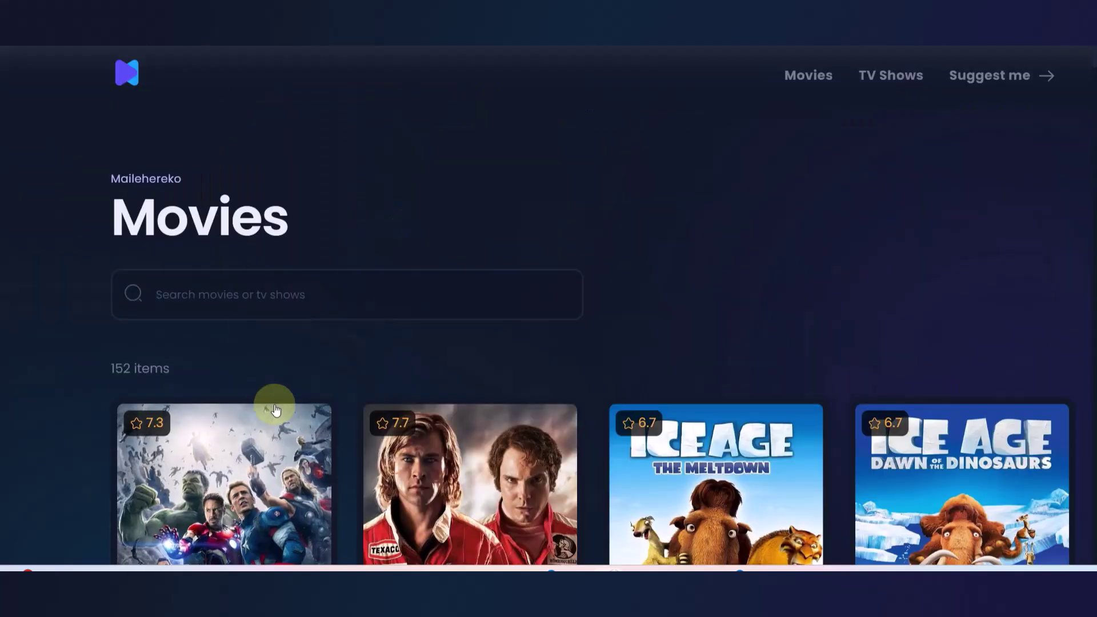
{"action": "right_click", "coordinate": [264, 456]}
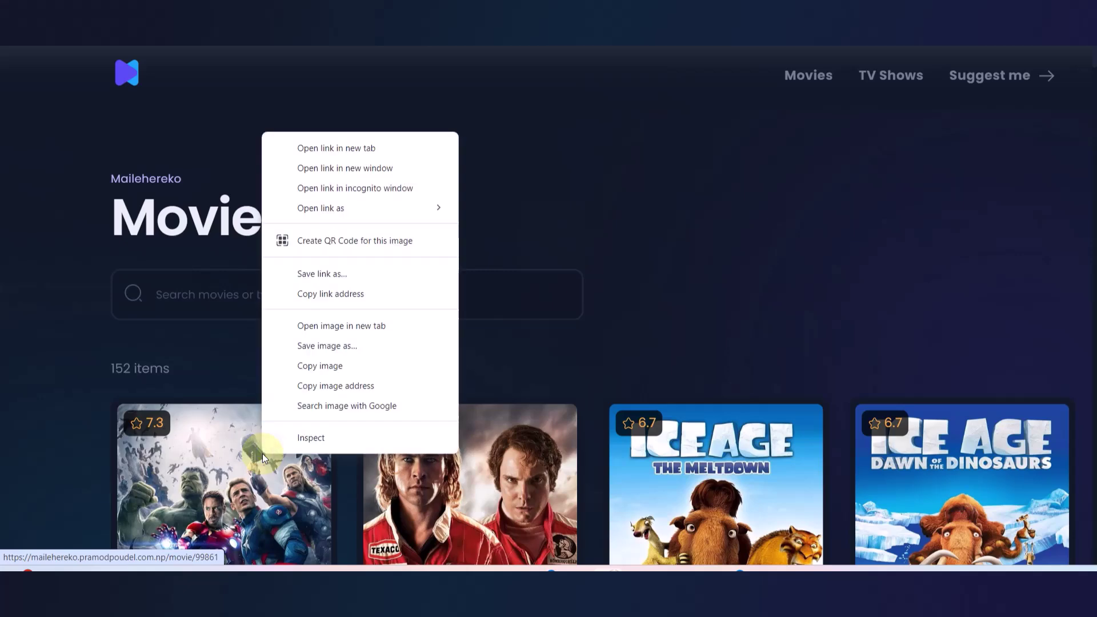
{"action": "left_click", "coordinate": [320, 366]}
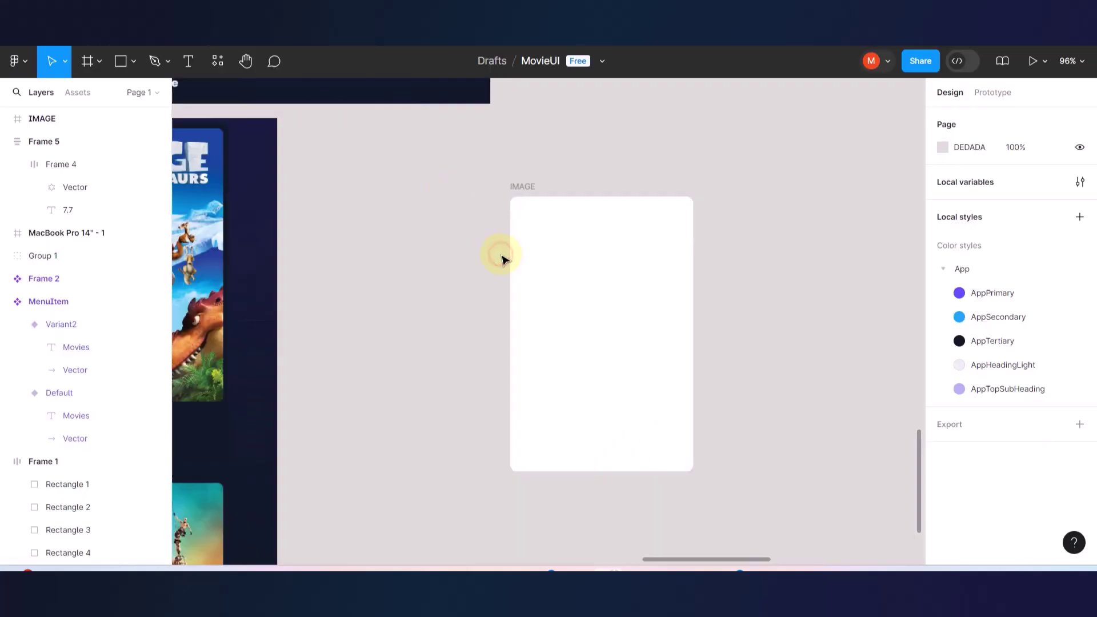
{"action": "left_click", "coordinate": [420, 252]}
{"action": "key", "text": "ctrl+v"}
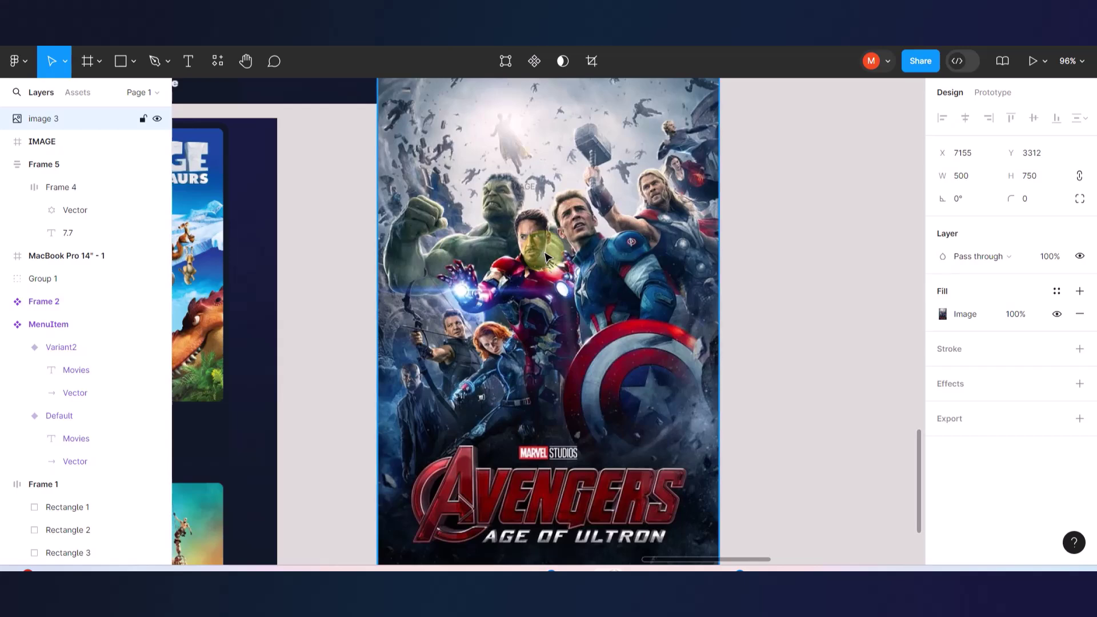
{"action": "scroll", "coordinate": [543, 251], "scroll_direction": "down", "scroll_amount": 5}
{"action": "left_click_drag", "start_coordinate": [534, 249], "coordinate": [777, 346]}
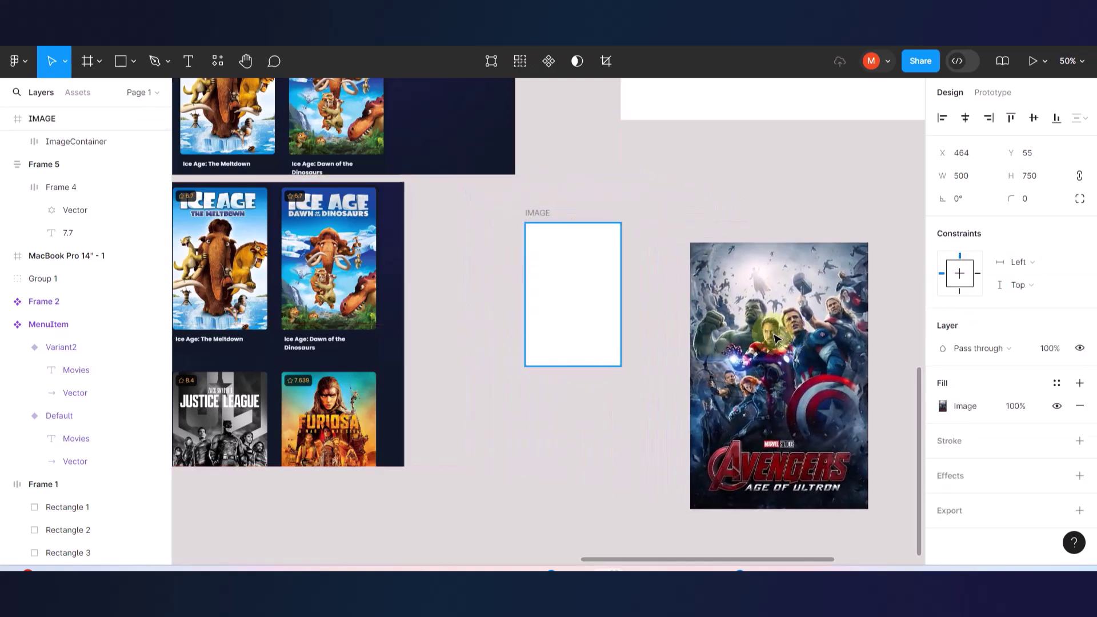
- Nest the pasted Avengers poster inside the IMAGE frame above ImageContainer, and move it to overlap the frame at about X 88, Y 71
{"action": "left_click", "coordinate": [47, 120]}
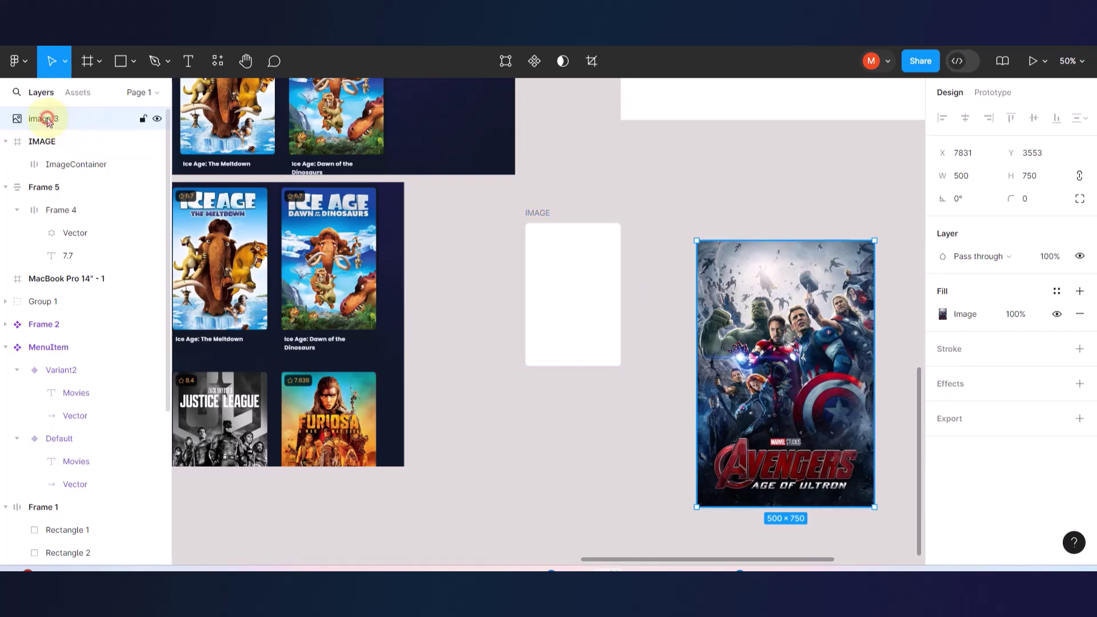
{"action": "left_click_drag", "start_coordinate": [47, 123], "coordinate": [36, 143]}
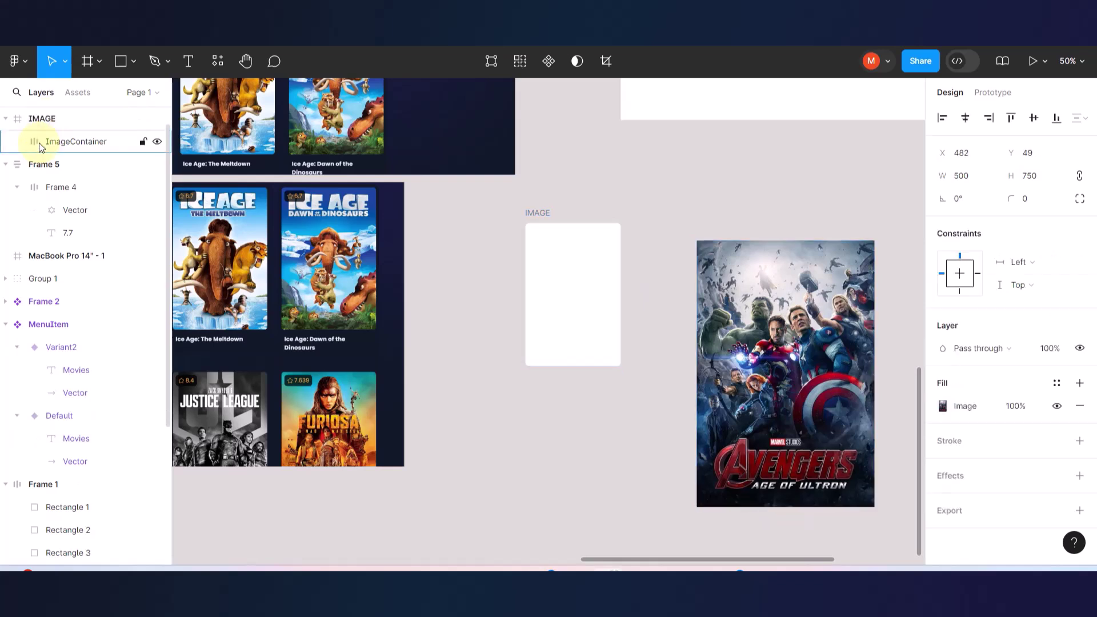
{"action": "left_click_drag", "start_coordinate": [788, 334], "coordinate": [654, 343]}
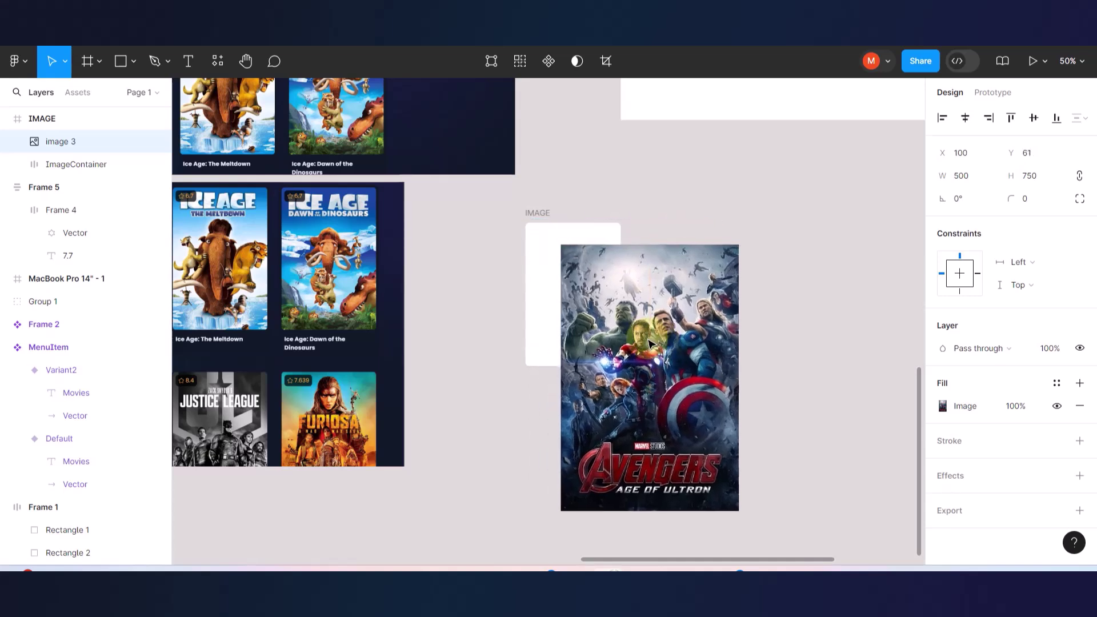
- Turn on Clip content for the IMAGE frame
{"action": "left_click", "coordinate": [538, 214]}
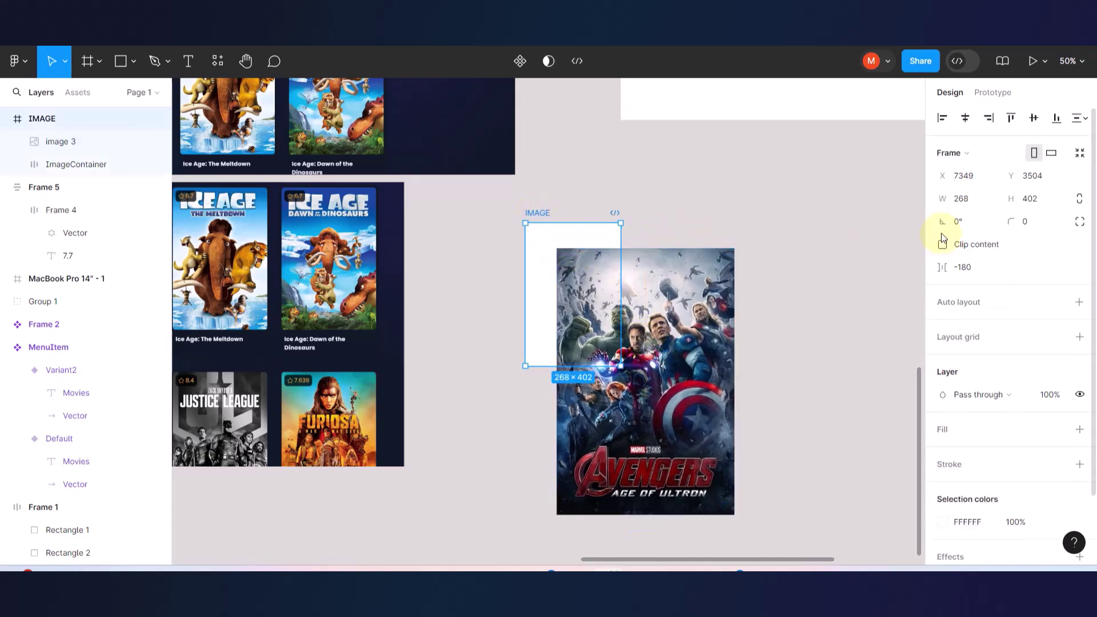
{"action": "scroll", "coordinate": [970, 294], "scroll_direction": "down", "scroll_amount": 2}
{"action": "scroll", "coordinate": [970, 293], "scroll_direction": "up", "scroll_amount": 2}
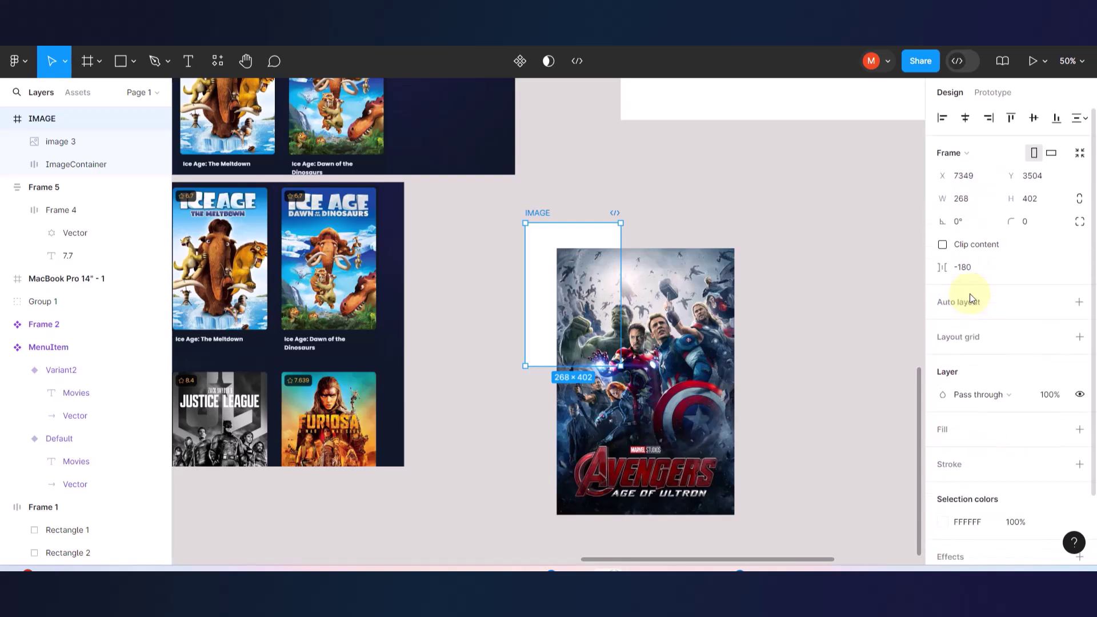
{"action": "left_click", "coordinate": [783, 214]}
{"action": "left_click", "coordinate": [531, 214]}
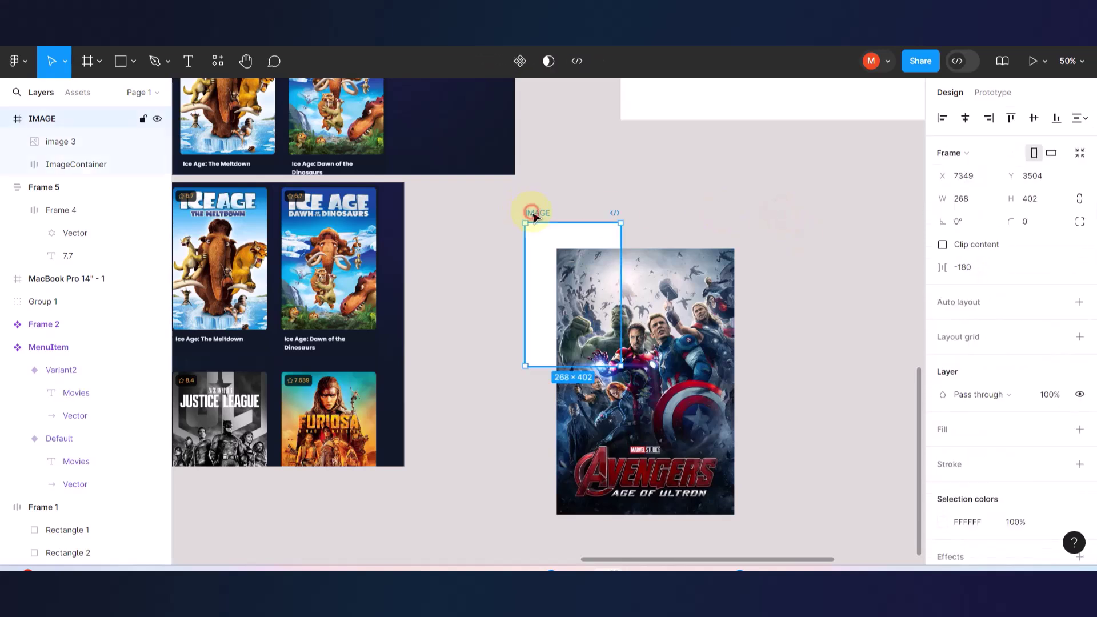
{"action": "left_click", "coordinate": [942, 245]}
- Scale the Avengers poster down to about 273 × 410 and position it to cover the whole IMAGE frame
{"action": "left_click_drag", "start_coordinate": [577, 275], "coordinate": [620, 299]}
{"action": "left_click", "coordinate": [620, 299]}
{"action": "scroll", "coordinate": [619, 298], "scroll_direction": "up", "scroll_amount": 4}
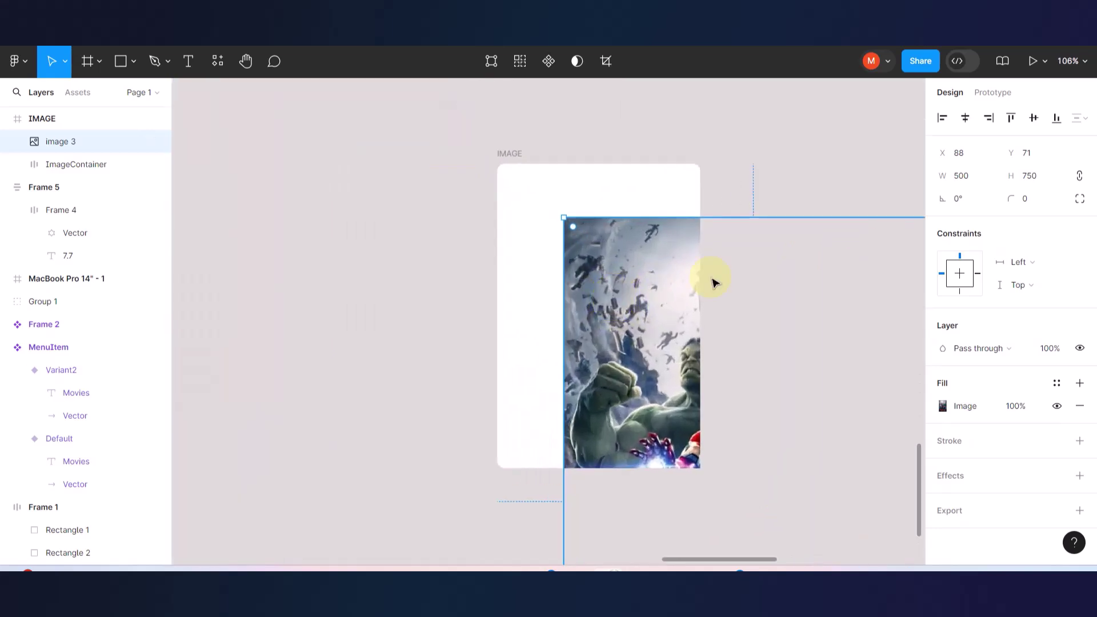
{"action": "left_click_drag", "start_coordinate": [562, 214], "coordinate": [789, 360]}
{"action": "left_click_drag", "start_coordinate": [782, 416], "coordinate": [568, 220]}
{"action": "left_click_drag", "start_coordinate": [443, 158], "coordinate": [587, 198]}
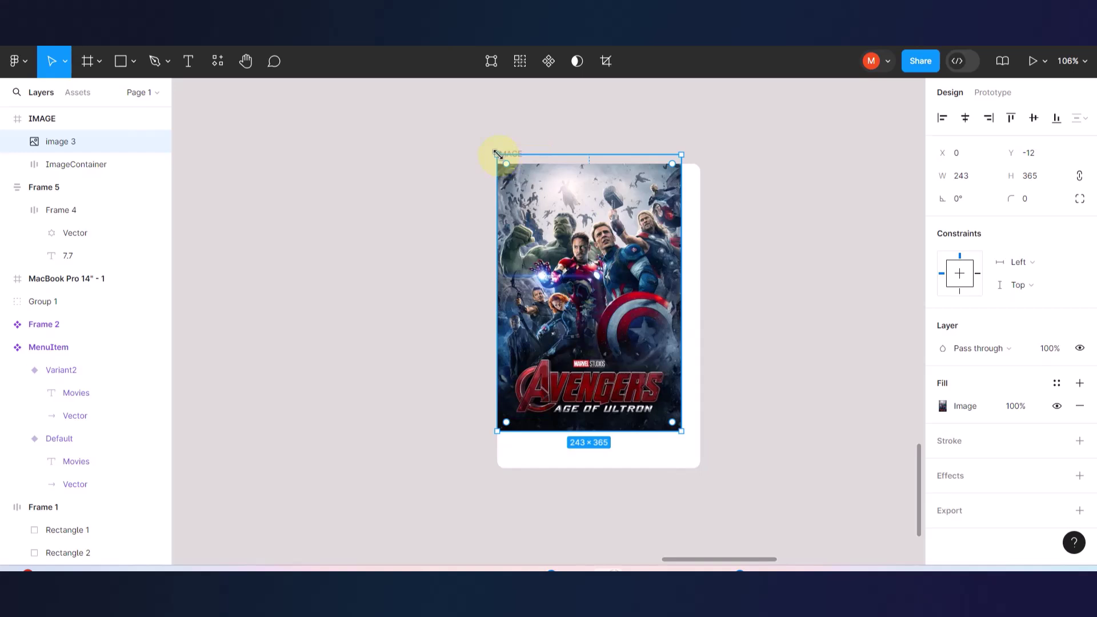
{"action": "left_click_drag", "start_coordinate": [497, 155], "coordinate": [475, 123]}
{"action": "left_click_drag", "start_coordinate": [563, 224], "coordinate": [600, 251]}
{"action": "left_click", "coordinate": [740, 279]}
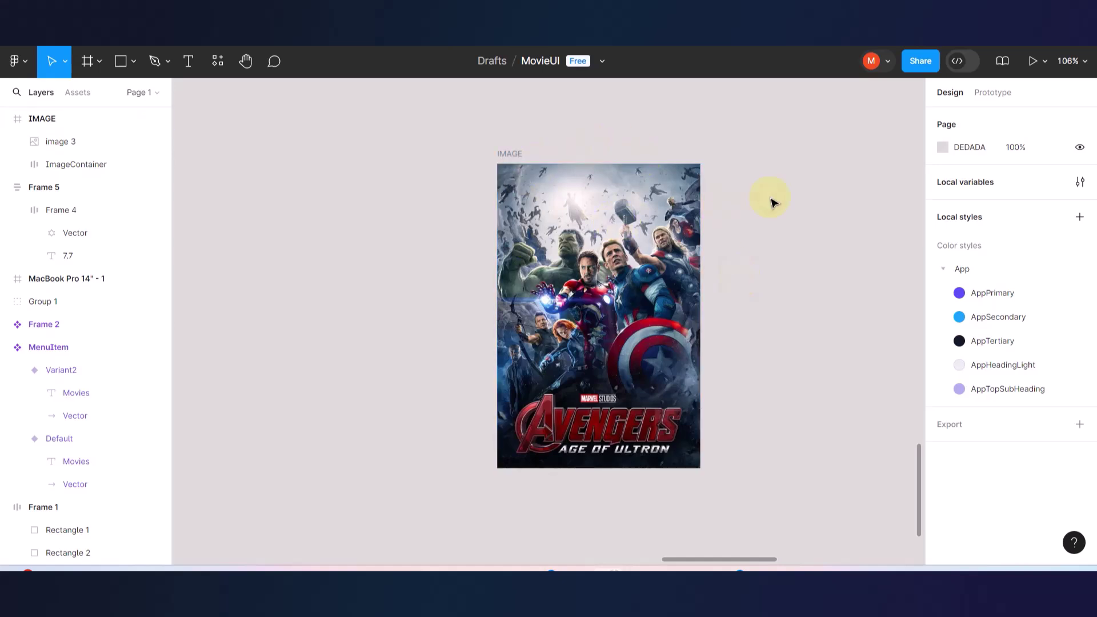
- Shift the poster aside inside the IMAGE frame and delete the white ImageContainer frame behind it
{"action": "left_click", "coordinate": [516, 159]}
{"action": "left_click", "coordinate": [533, 200]}
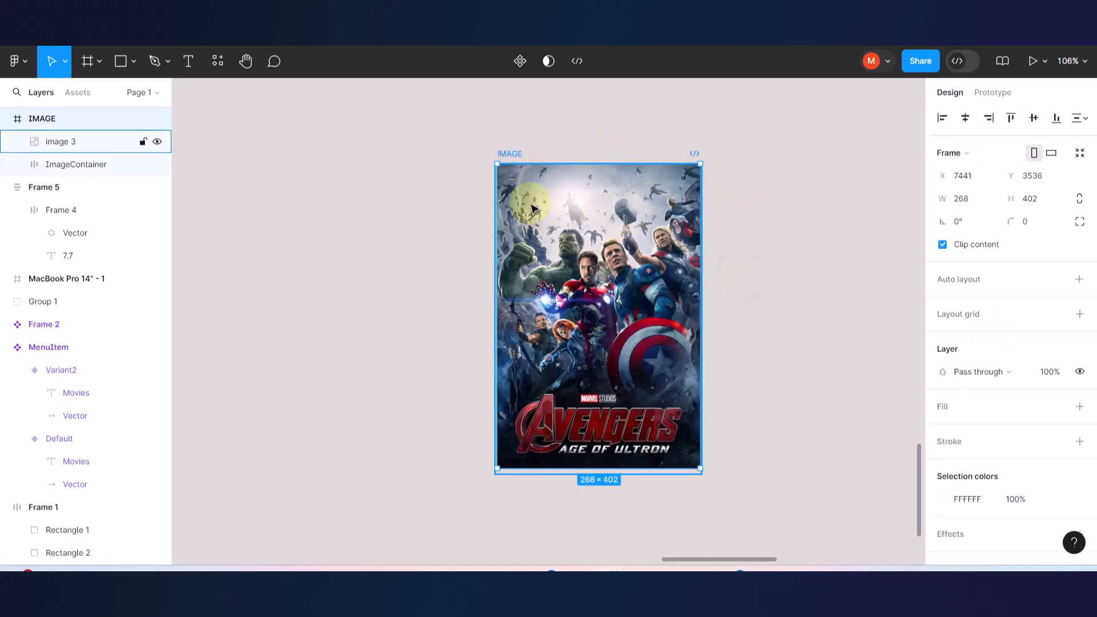
{"action": "double_click", "coordinate": [534, 198]}
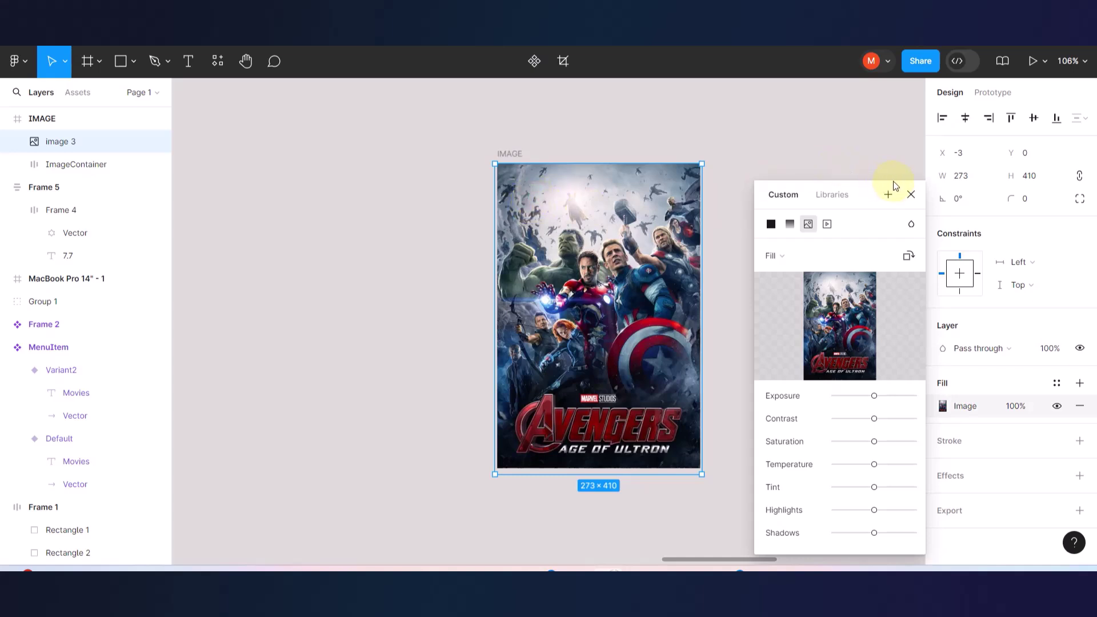
{"action": "left_click", "coordinate": [911, 194]}
{"action": "left_click_drag", "start_coordinate": [566, 233], "coordinate": [584, 252]}
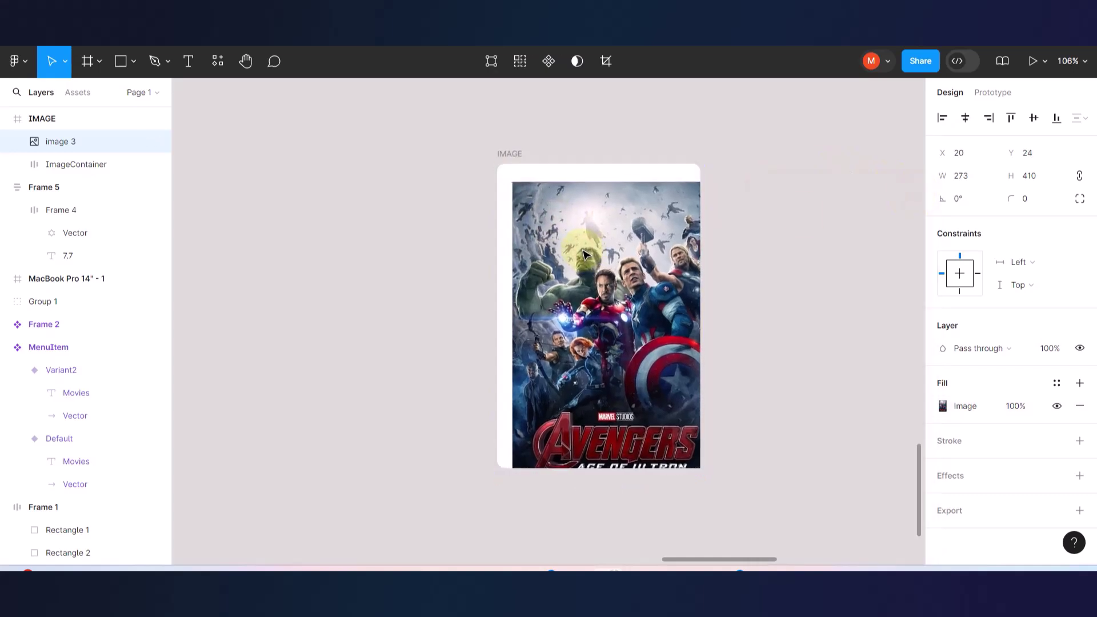
{"action": "left_click", "coordinate": [511, 176]}
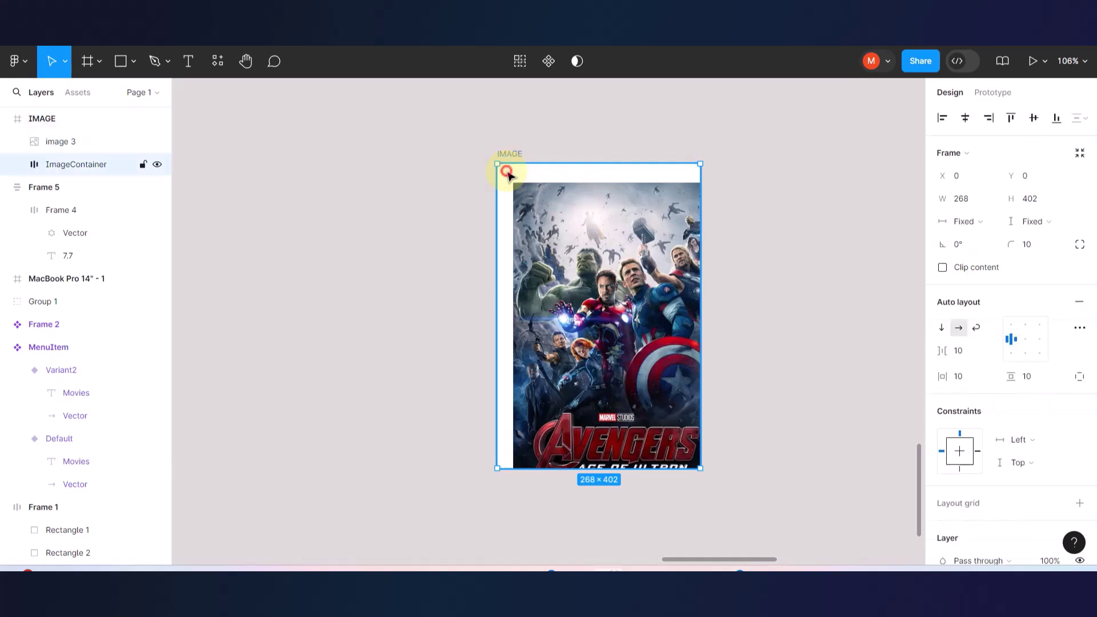
{"action": "key", "text": "Delete"}
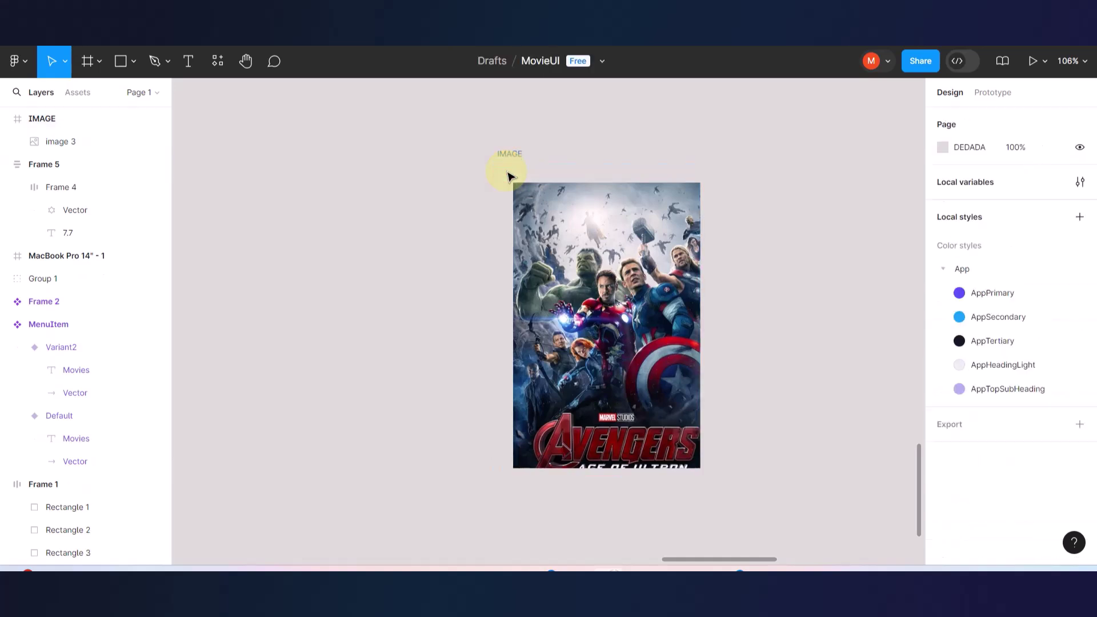
- Resize the Avengers poster to about 274 × 411 and reposition it to fill the IMAGE frame again
{"action": "left_click", "coordinate": [510, 176]}
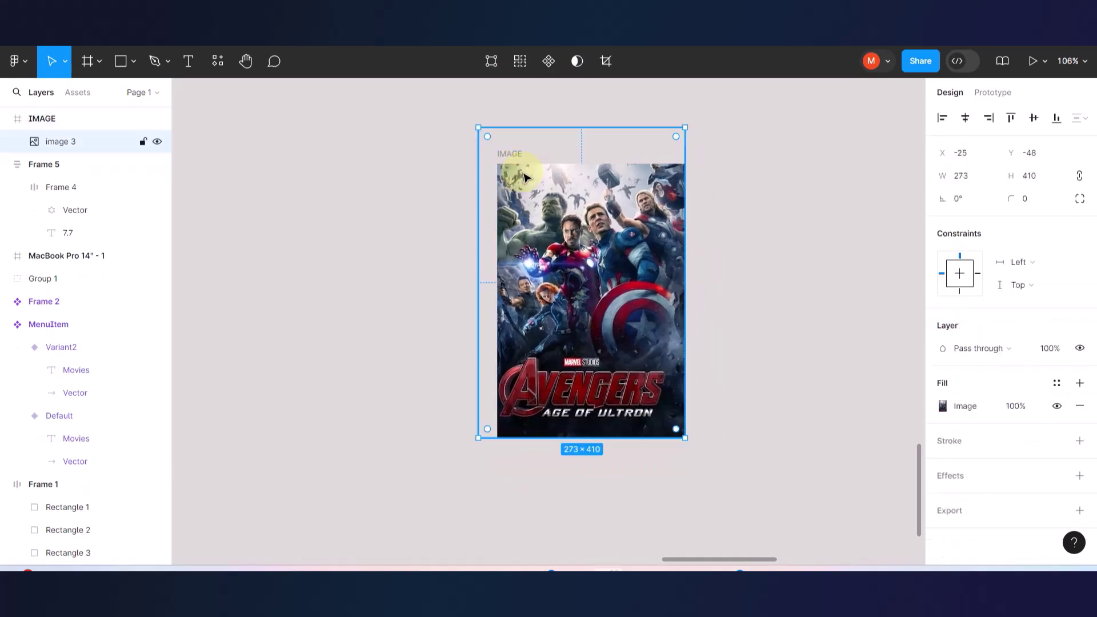
{"action": "left_click_drag", "start_coordinate": [685, 438], "coordinate": [701, 461]}
{"action": "left_click_drag", "start_coordinate": [629, 254], "coordinate": [633, 260]}
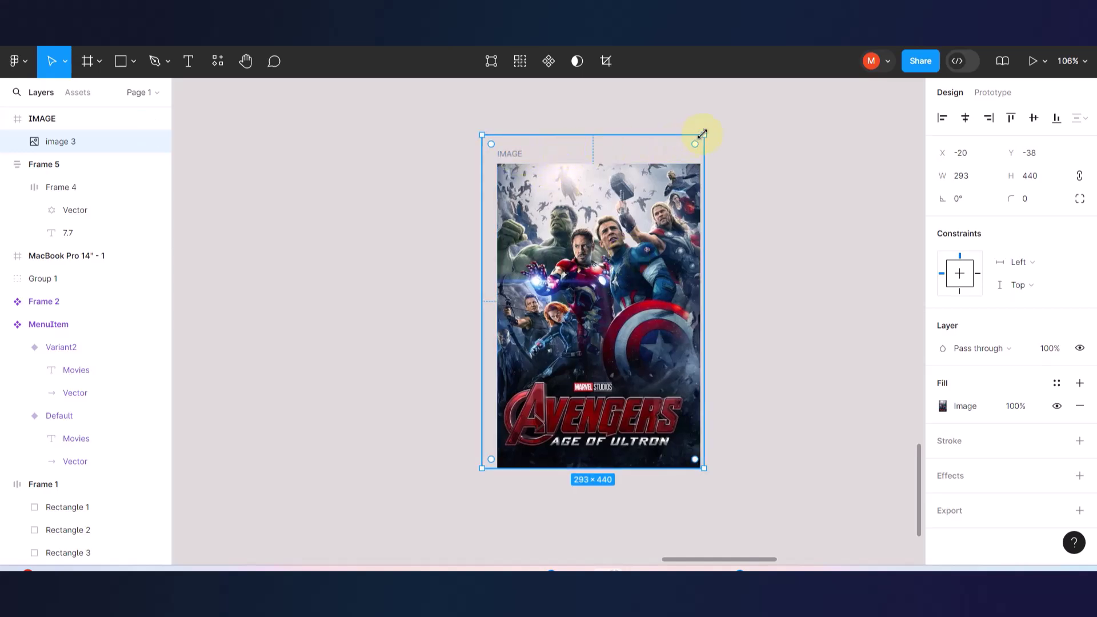
{"action": "left_click_drag", "start_coordinate": [704, 135], "coordinate": [690, 158]}
{"action": "left_click_drag", "start_coordinate": [633, 234], "coordinate": [644, 234]}
{"action": "left_click", "coordinate": [858, 240]}
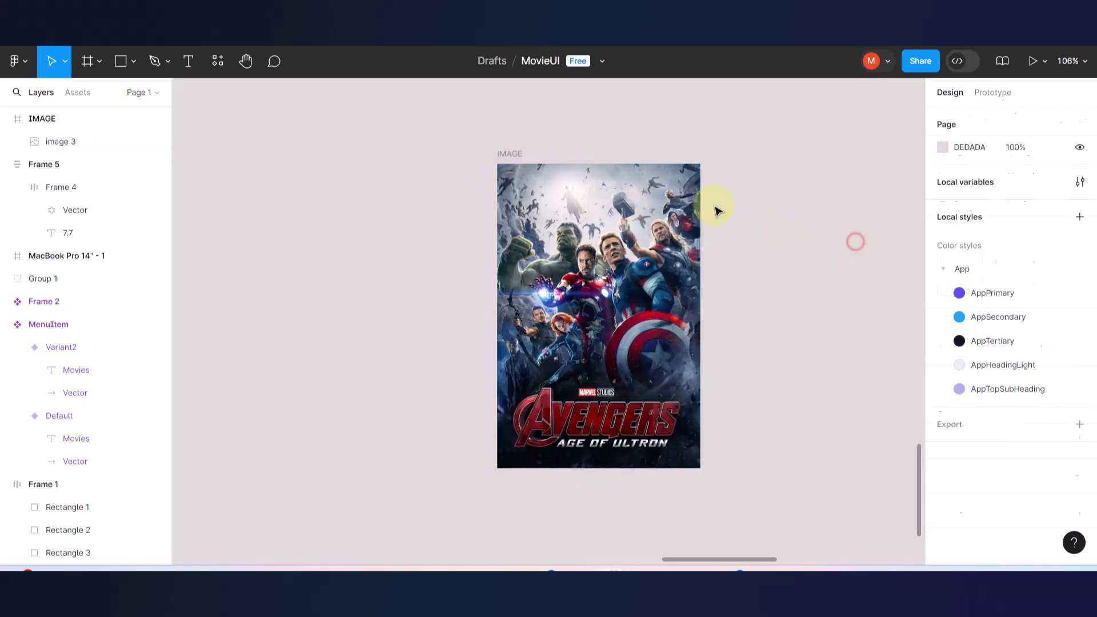
- Set the IMAGE frame's corner radius to 10
{"action": "left_click", "coordinate": [509, 154]}
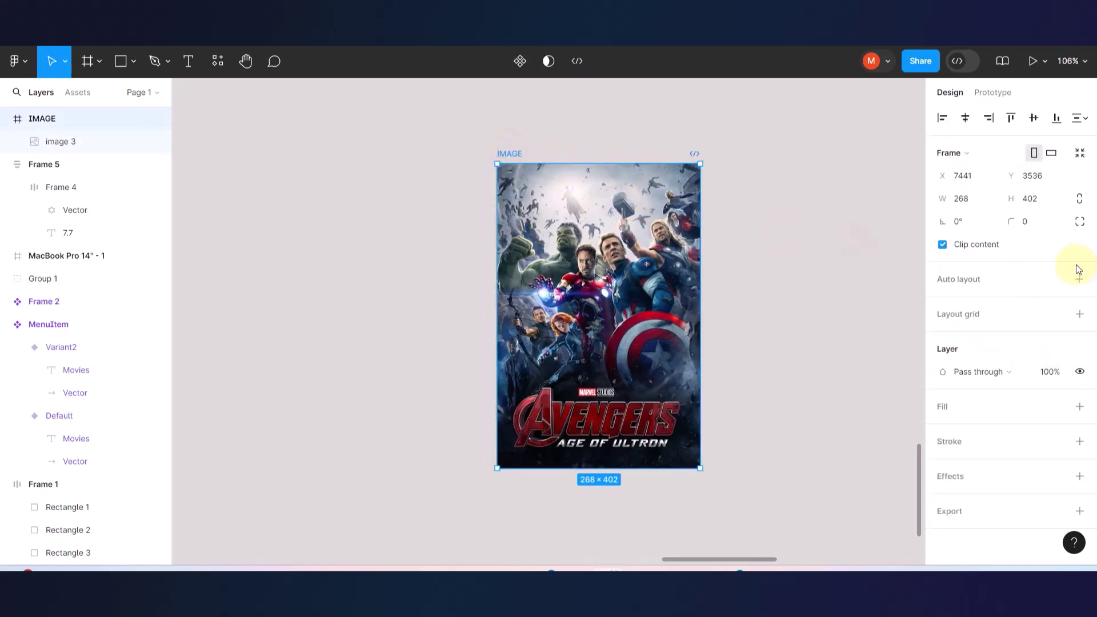
{"action": "type", "text": "10"}
{"action": "key", "text": "Return"}
{"action": "left_click", "coordinate": [786, 186]}
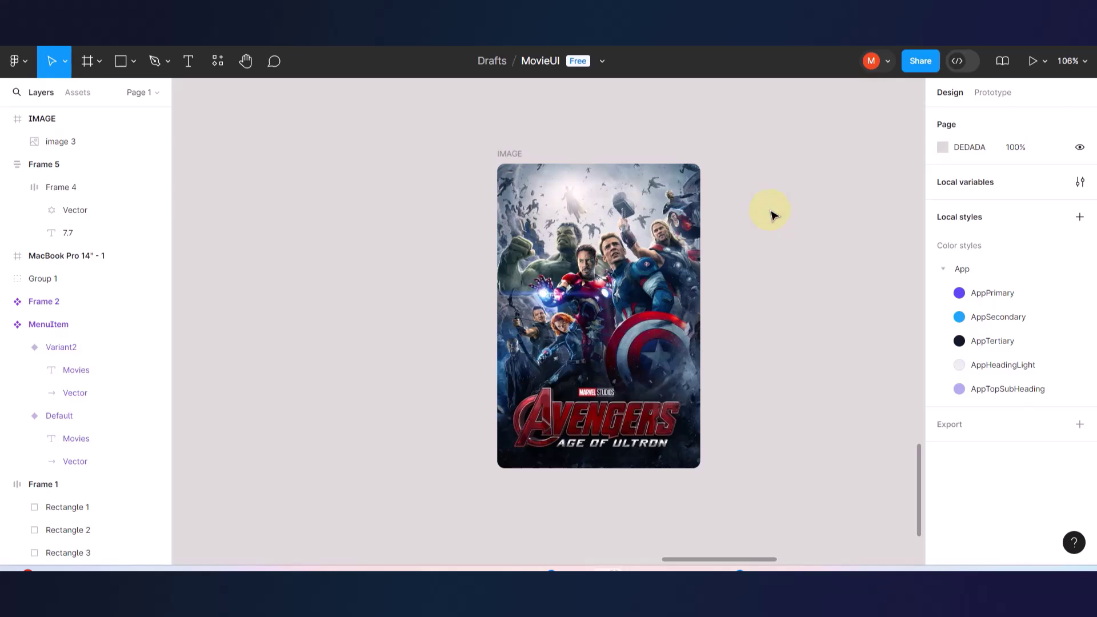
- Turn the IMAGE frame into a component and add a second variant to it
{"action": "left_click", "coordinate": [572, 246]}
{"action": "scroll", "coordinate": [565, 245], "scroll_direction": "down", "scroll_amount": 5}
{"action": "scroll", "coordinate": [627, 256], "scroll_direction": "up", "scroll_amount": 3}
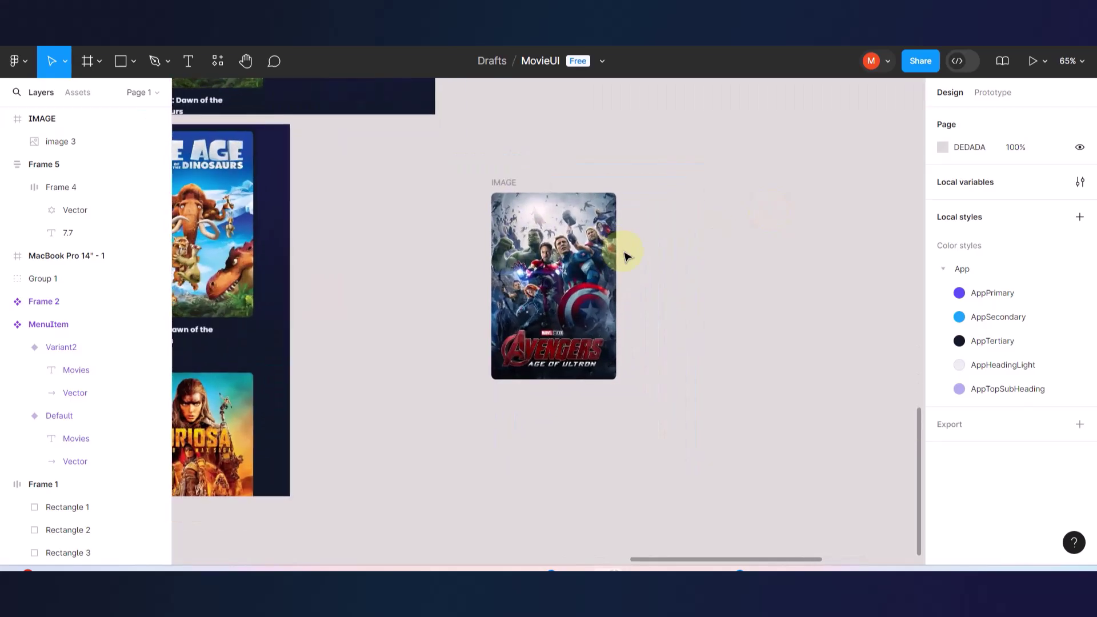
{"action": "left_click", "coordinate": [591, 247]}
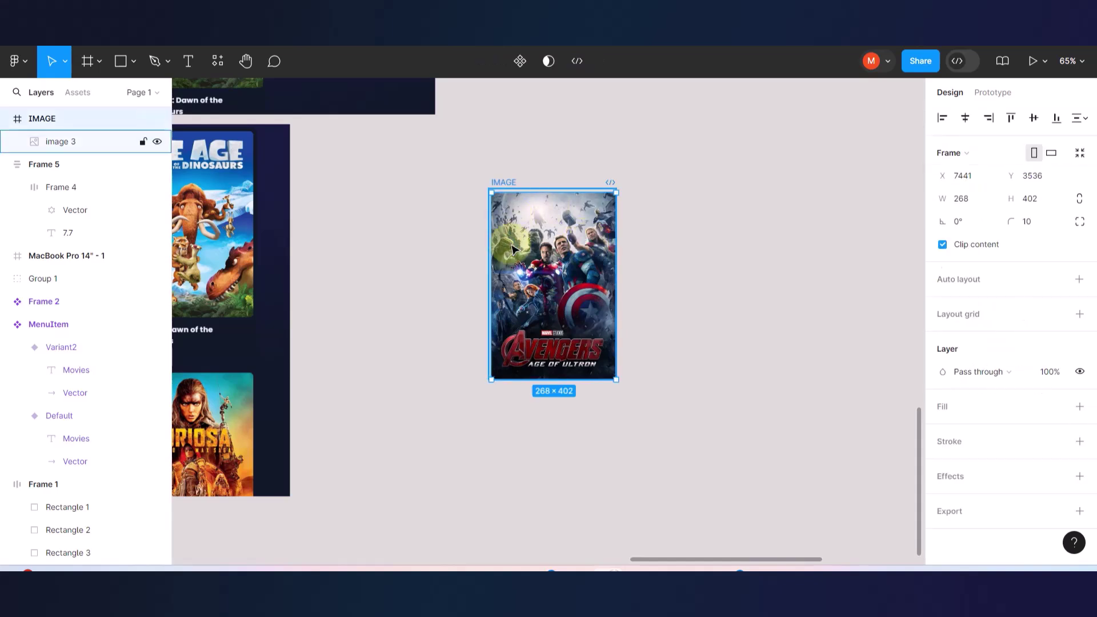
{"action": "left_click", "coordinate": [520, 62]}
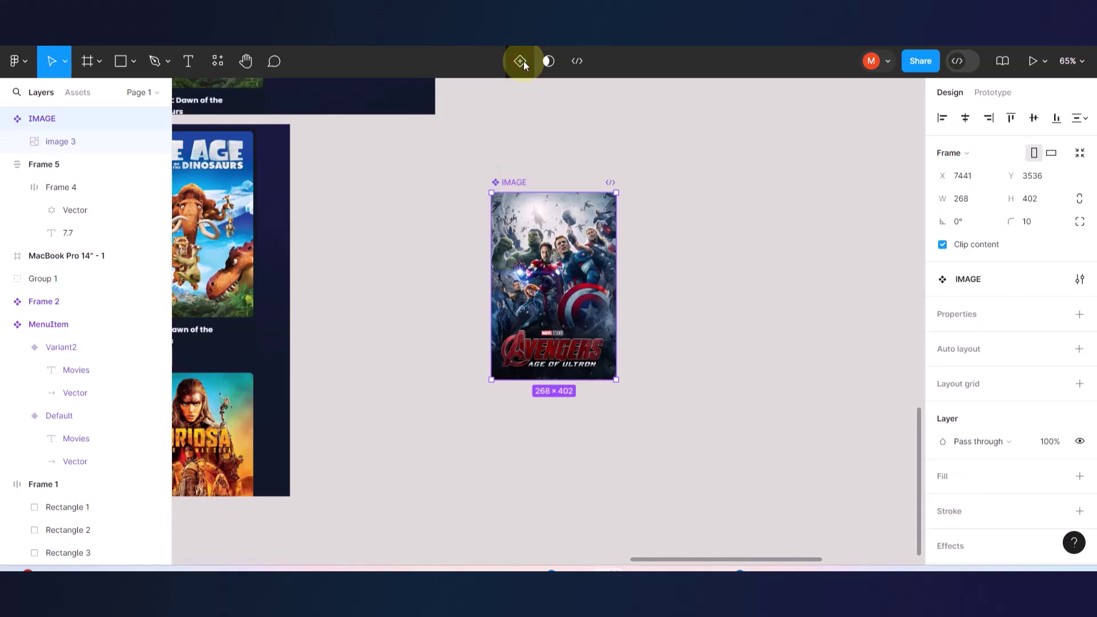
{"action": "left_click", "coordinate": [524, 60]}
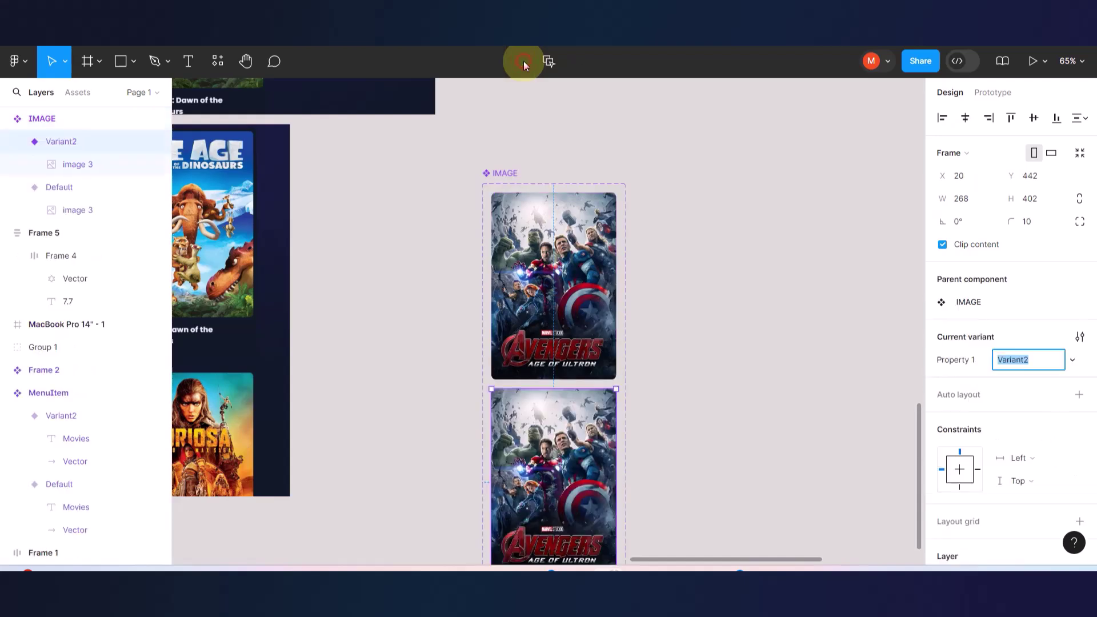
- Try to enlarge the poster inside Variant2 freehand to about 305 × 458 and undo the resize
{"action": "scroll", "coordinate": [569, 308], "scroll_direction": "down", "scroll_amount": 3}
{"action": "left_click", "coordinate": [566, 309]}
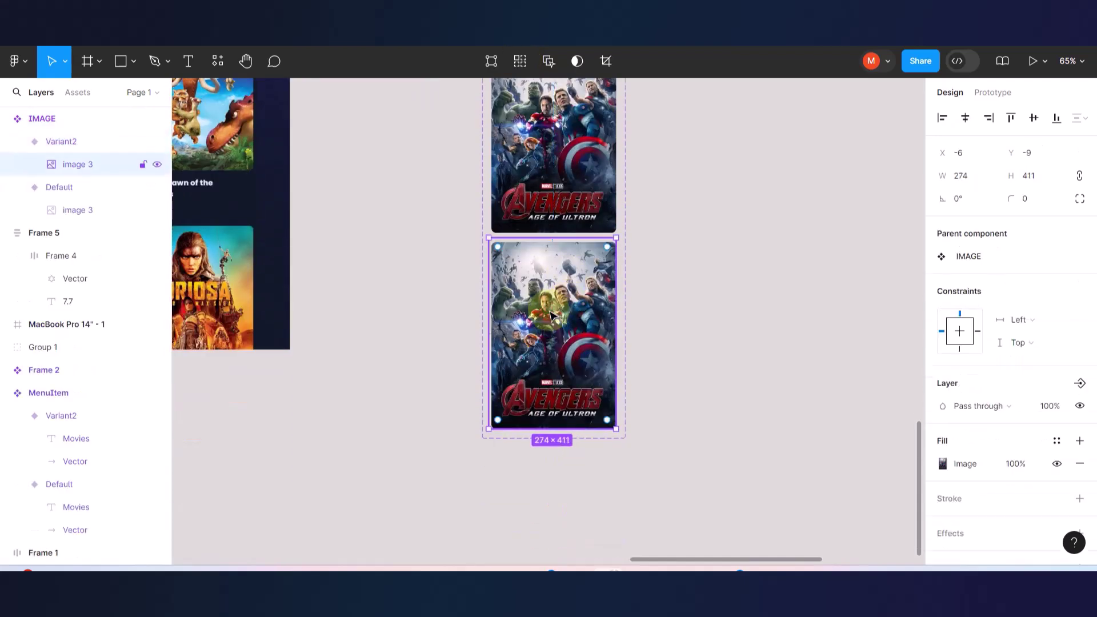
{"action": "scroll", "coordinate": [554, 313], "scroll_direction": "up", "scroll_amount": 5}
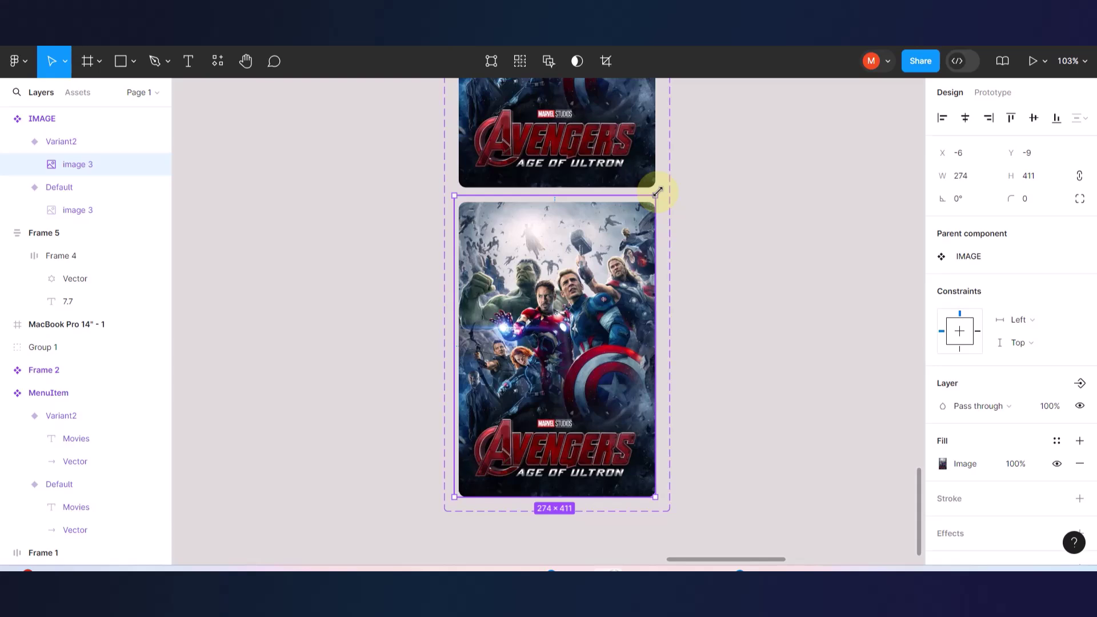
{"action": "left_click_drag", "start_coordinate": [658, 191], "coordinate": [678, 161]}
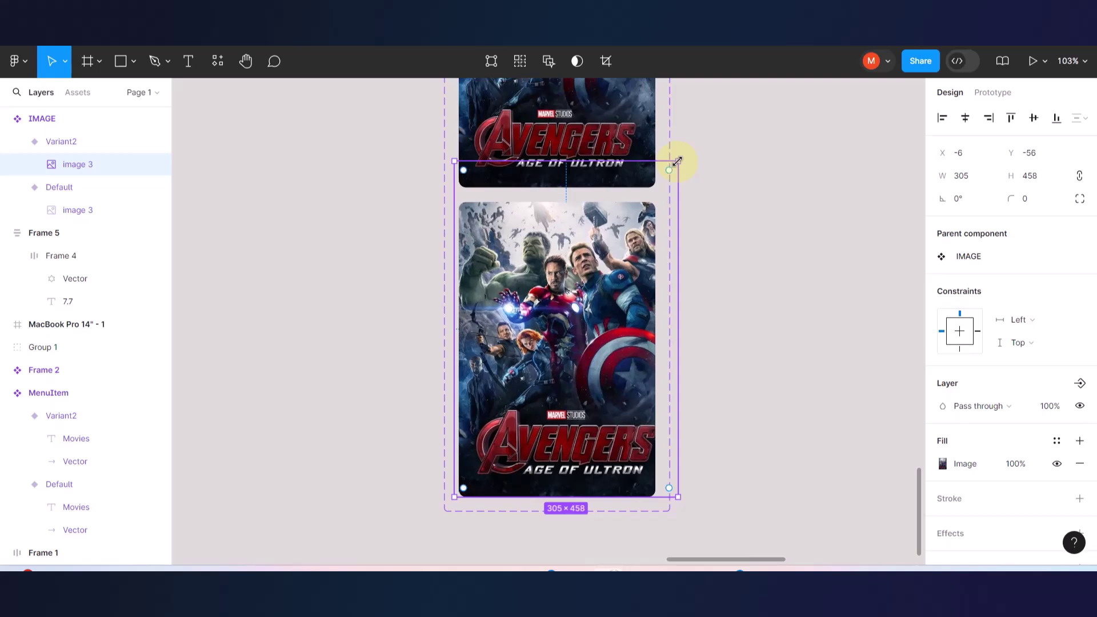
{"action": "key", "text": "ctrl+z"}
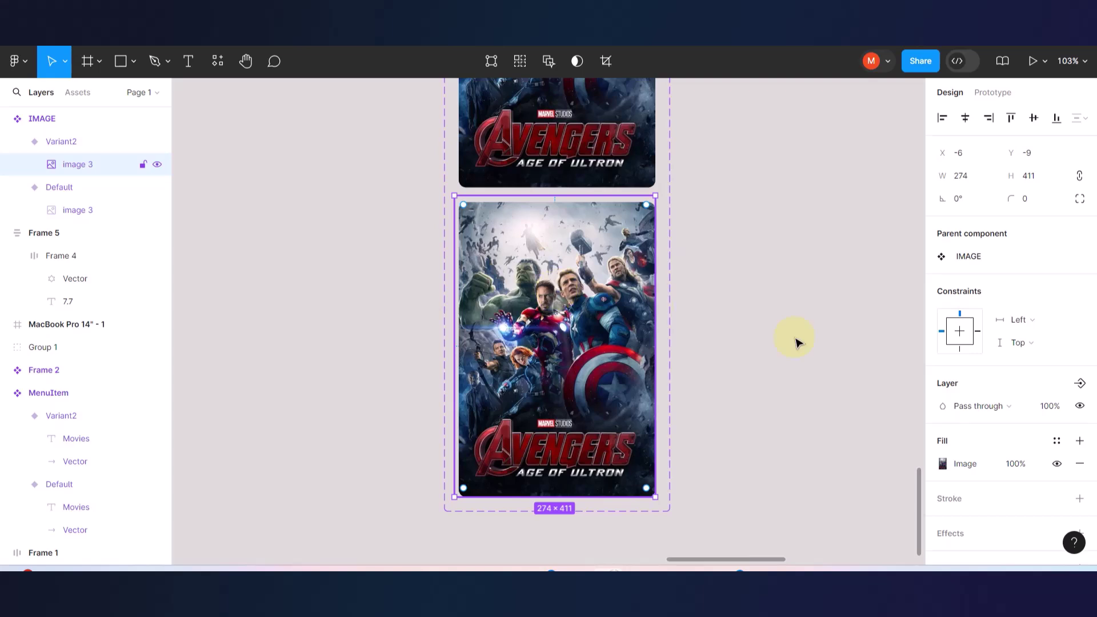
- Scale the poster inside Variant2 to 1.14x from its centre
{"action": "scroll", "coordinate": [986, 420], "scroll_direction": "down", "scroll_amount": 2}
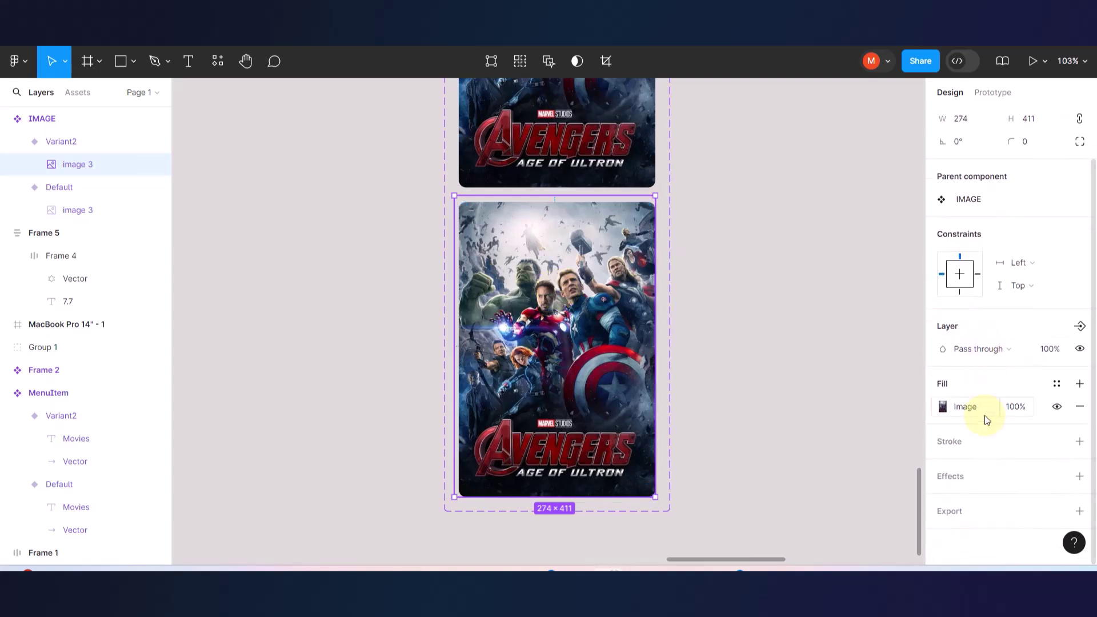
{"action": "scroll", "coordinate": [985, 418], "scroll_direction": "up", "scroll_amount": 2}
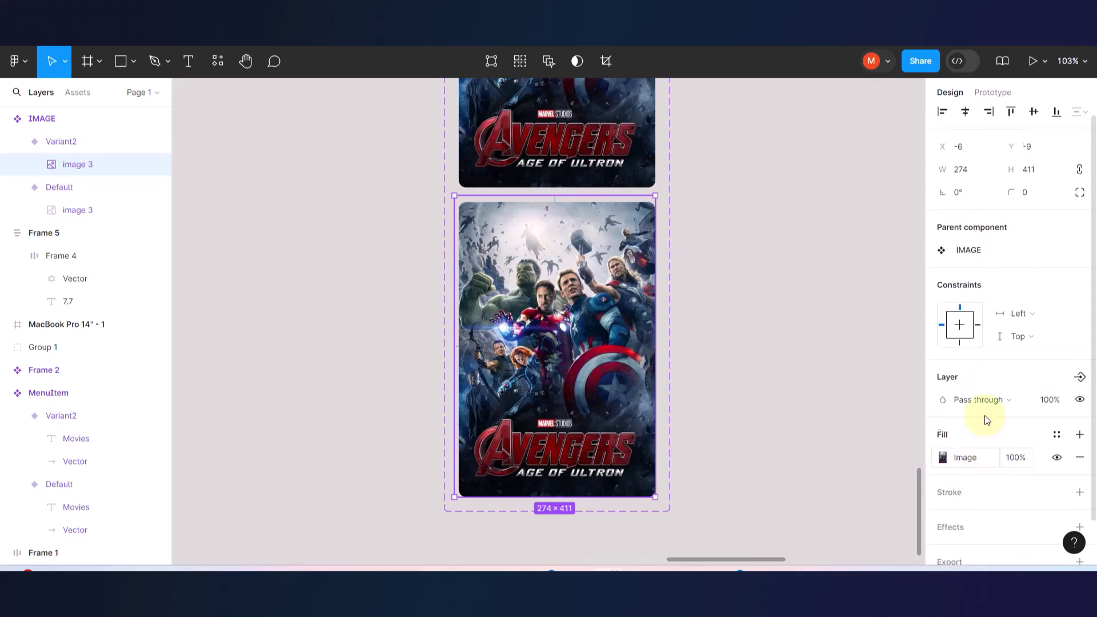
{"action": "key", "text": "k"}
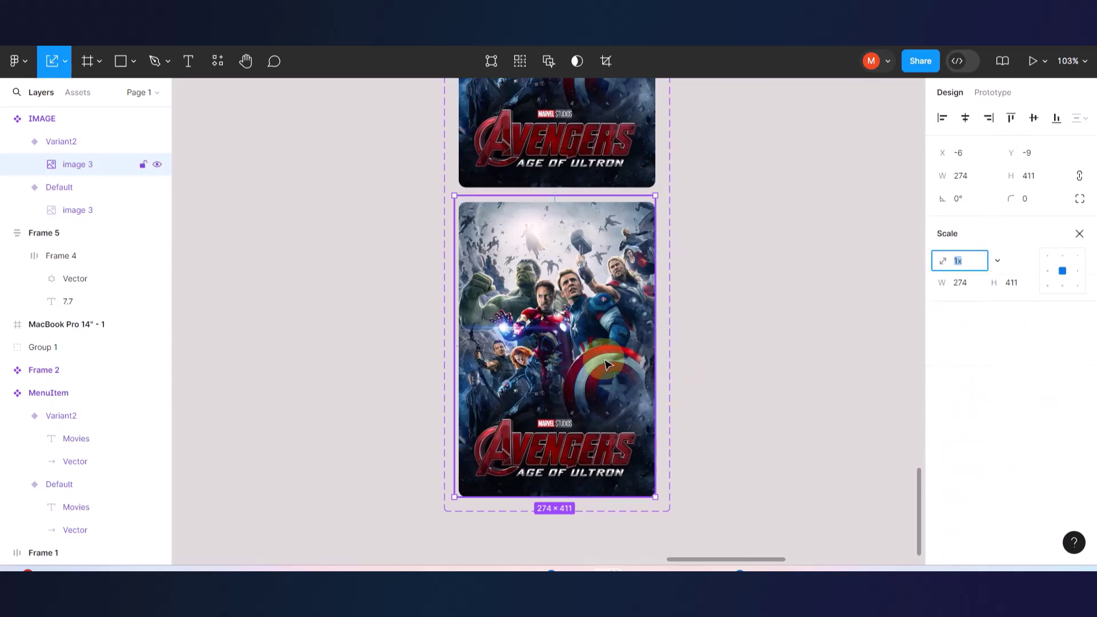
{"action": "left_click_drag", "start_coordinate": [947, 261], "coordinate": [960, 260]}
{"action": "left_click", "coordinate": [946, 261]}
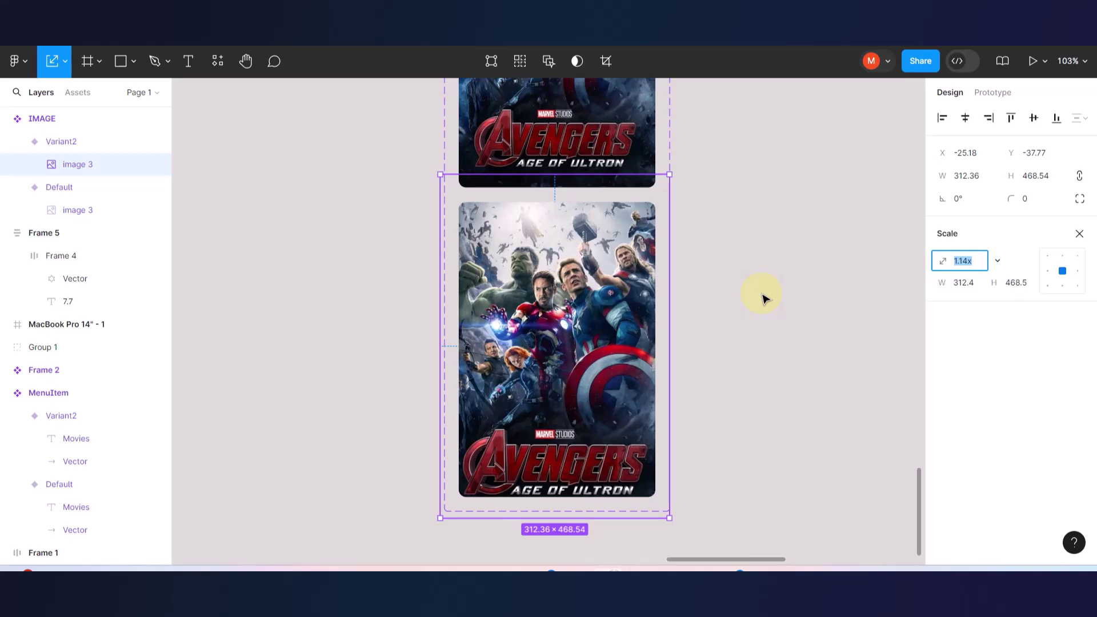
- Add a prototype interaction on the IMAGE component's Default variant that changes it to Variant2
{"action": "scroll", "coordinate": [764, 297], "scroll_direction": "up", "scroll_amount": 5}
{"action": "scroll", "coordinate": [702, 274], "scroll_direction": "down", "scroll_amount": 3}
{"action": "scroll", "coordinate": [702, 273], "scroll_direction": "down", "scroll_amount": 3}
{"action": "left_click", "coordinate": [634, 217]}
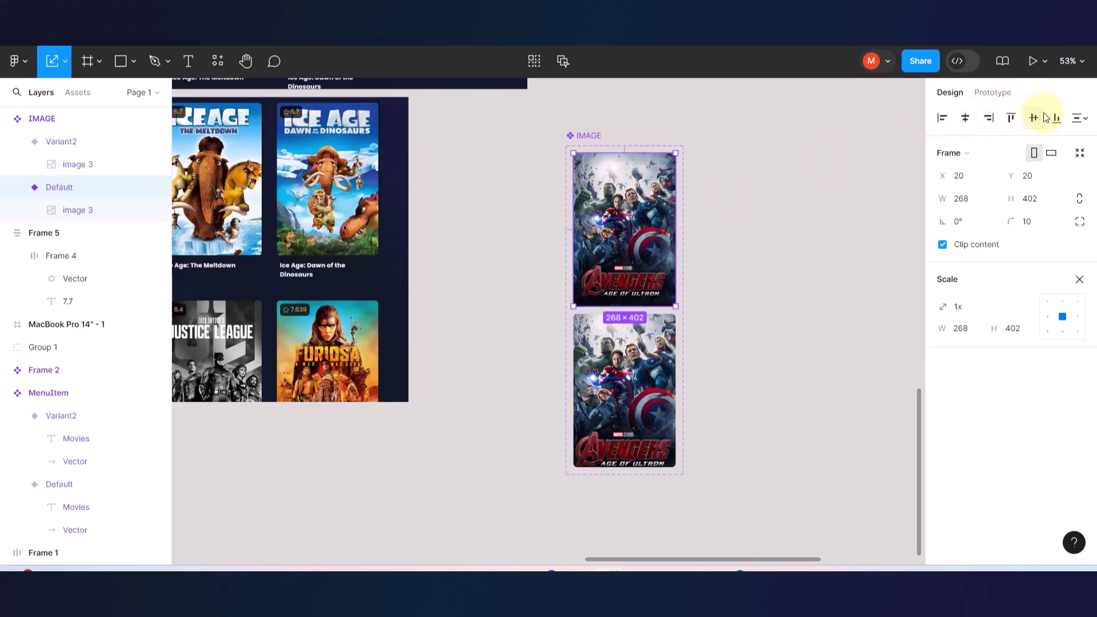
{"action": "left_click", "coordinate": [1030, 63]}
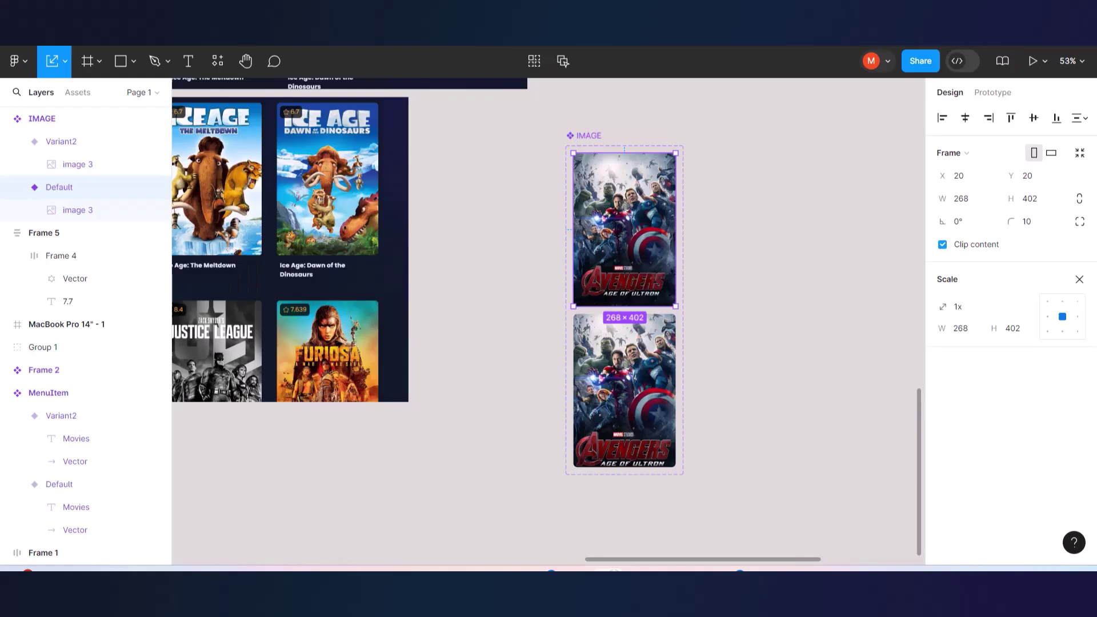
{"action": "left_click", "coordinate": [996, 94]}
{"action": "scroll", "coordinate": [672, 347], "scroll_direction": "up", "scroll_amount": 5}
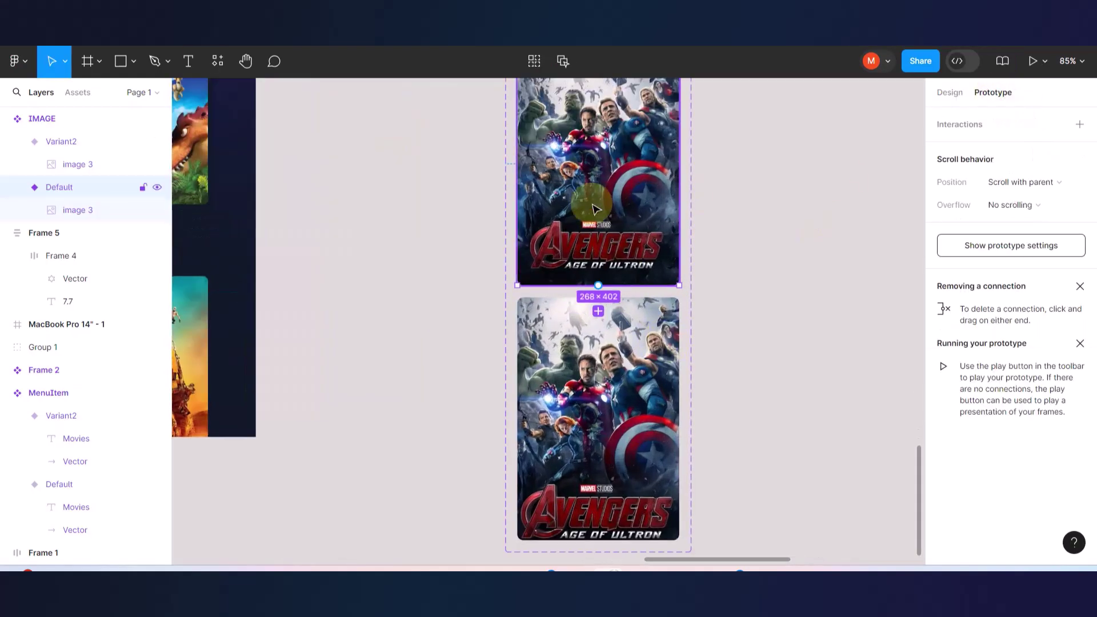
{"action": "scroll", "coordinate": [600, 297], "scroll_direction": "up", "scroll_amount": 5}
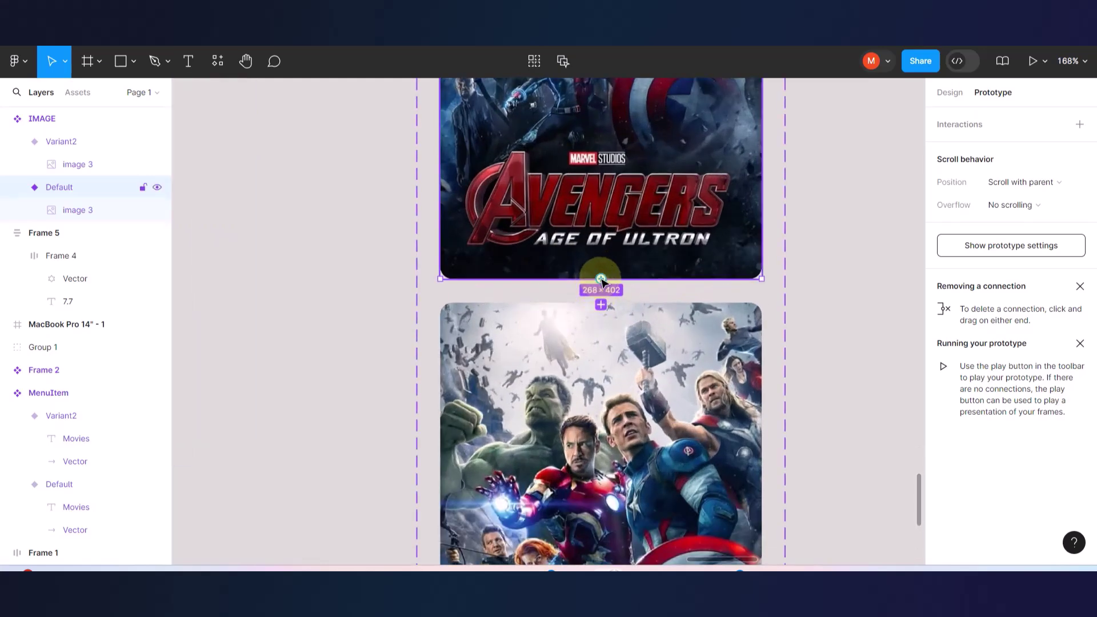
{"action": "left_click_drag", "start_coordinate": [603, 317], "coordinate": [599, 315]}
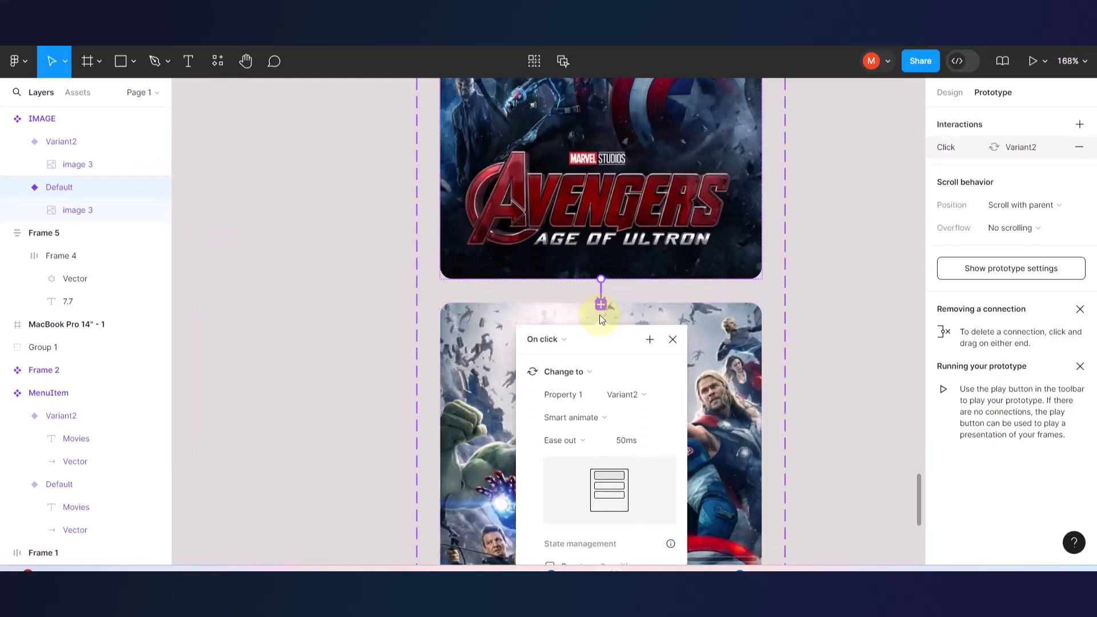
- Make the interaction trigger while hovering and set its animation duration to 200 ms
{"action": "left_click", "coordinate": [572, 342]}
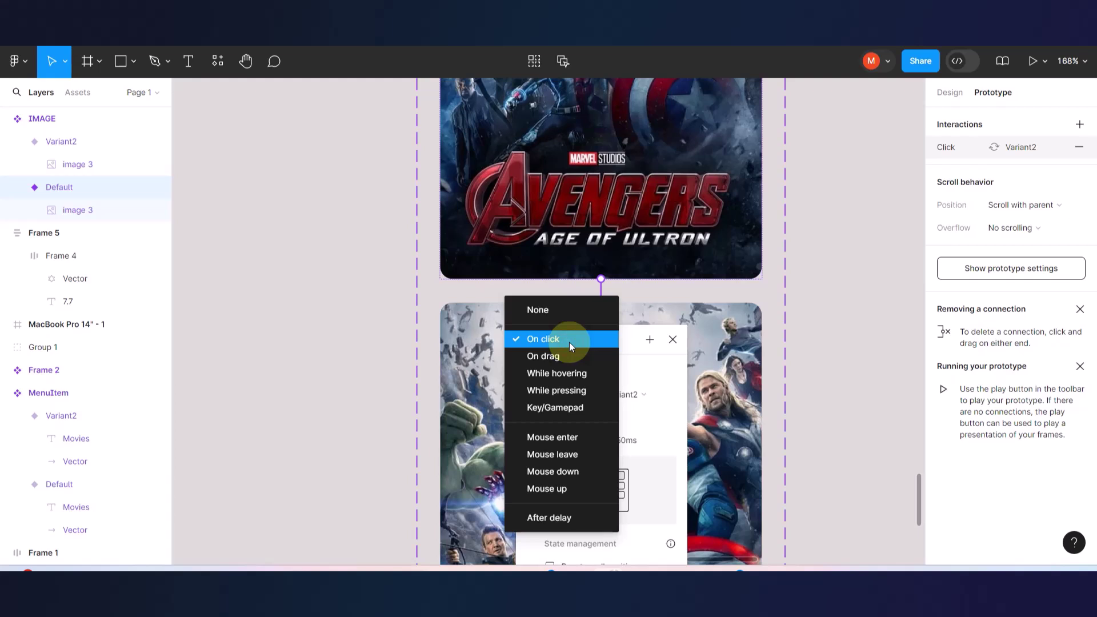
{"action": "left_click", "coordinate": [553, 374]}
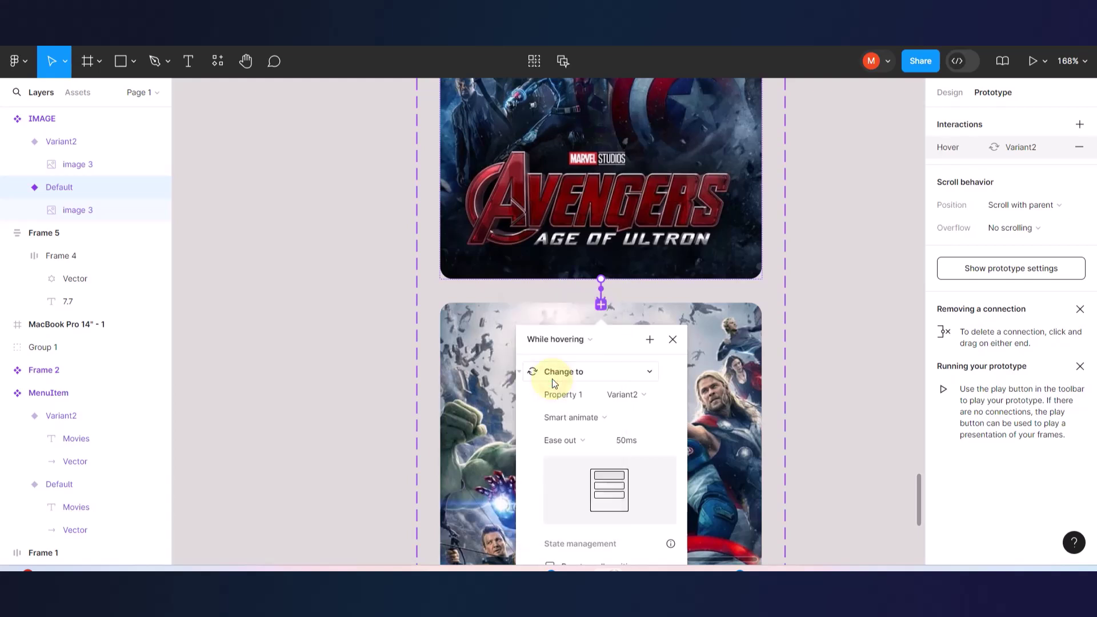
{"action": "left_click", "coordinate": [622, 441]}
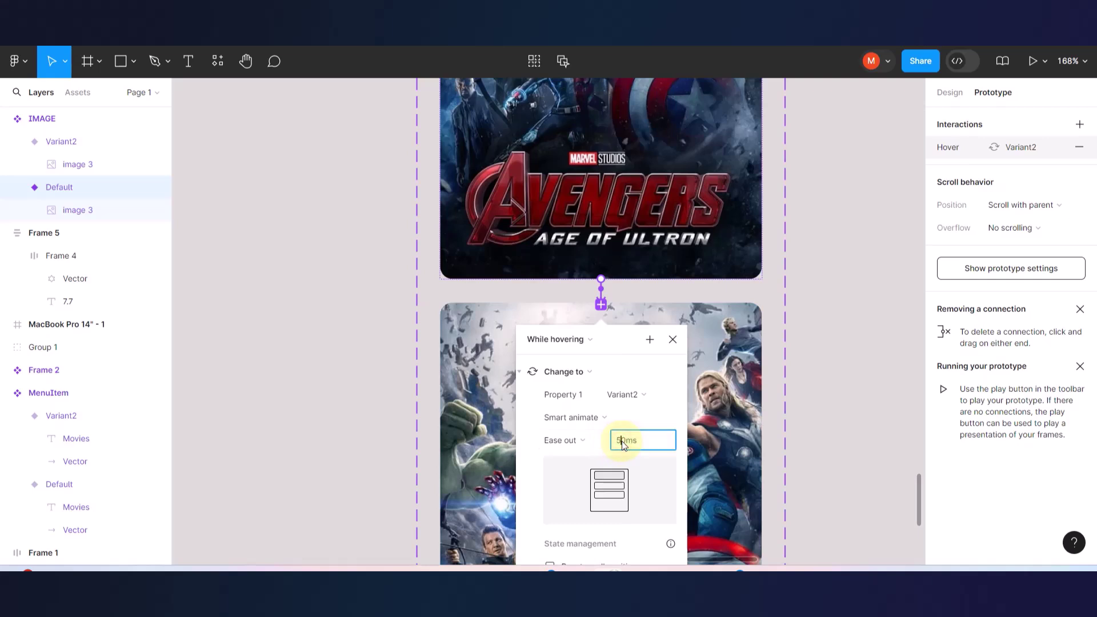
{"action": "type", "text": "200"}
{"action": "left_click", "coordinate": [844, 449]}
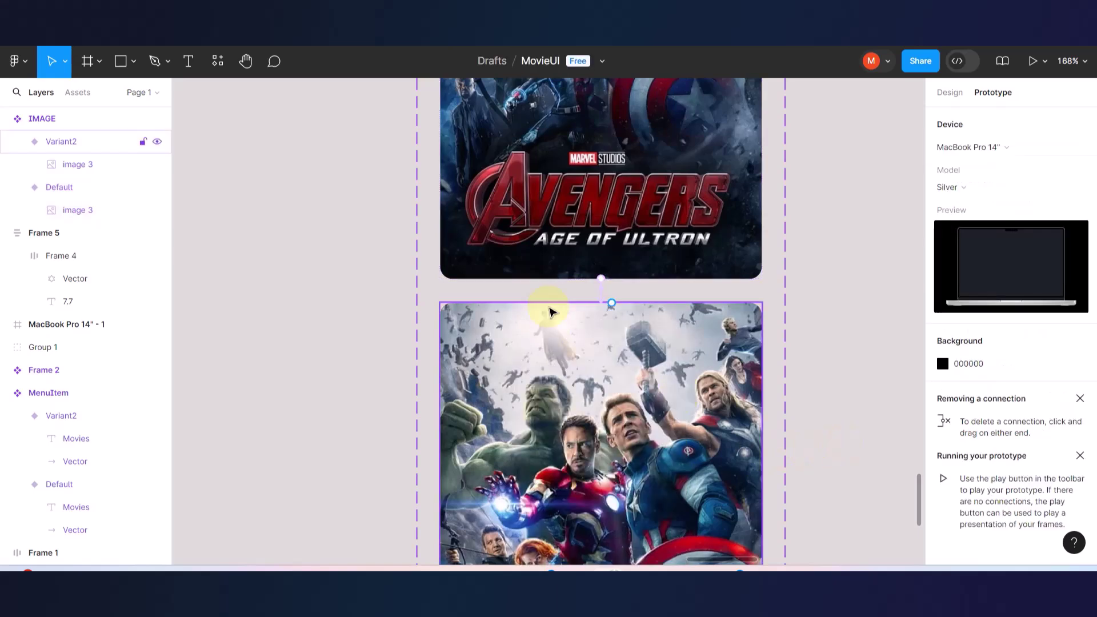
- Place an instance of the IMAGE component below the navigation bar in the middle of the Home frame
{"action": "scroll", "coordinate": [553, 311], "scroll_direction": "down", "scroll_amount": 6}
{"action": "scroll", "coordinate": [552, 312], "scroll_direction": "down", "scroll_amount": 3}
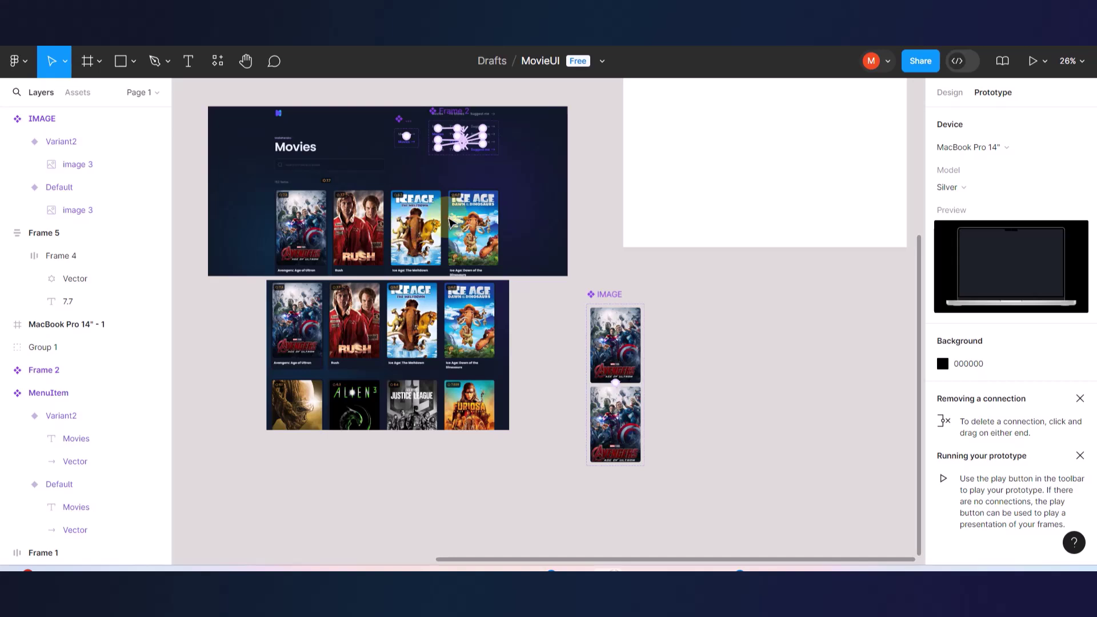
{"action": "scroll", "coordinate": [416, 260], "scroll_direction": "down", "scroll_amount": 1}
{"action": "scroll", "coordinate": [416, 261], "scroll_direction": "up", "scroll_amount": 5}
{"action": "scroll", "coordinate": [416, 260], "scroll_direction": "left", "scroll_amount": 1}
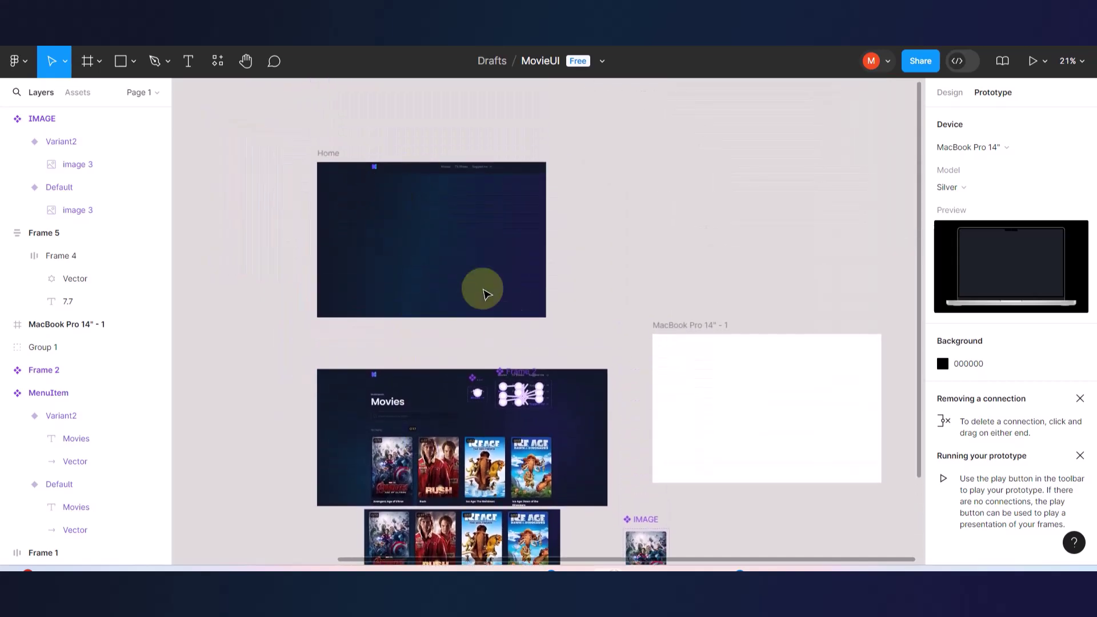
{"action": "scroll", "coordinate": [431, 235], "scroll_direction": "down", "scroll_amount": 3}
{"action": "scroll", "coordinate": [507, 329], "scroll_direction": "down", "scroll_amount": 1}
{"action": "left_click", "coordinate": [645, 384]}
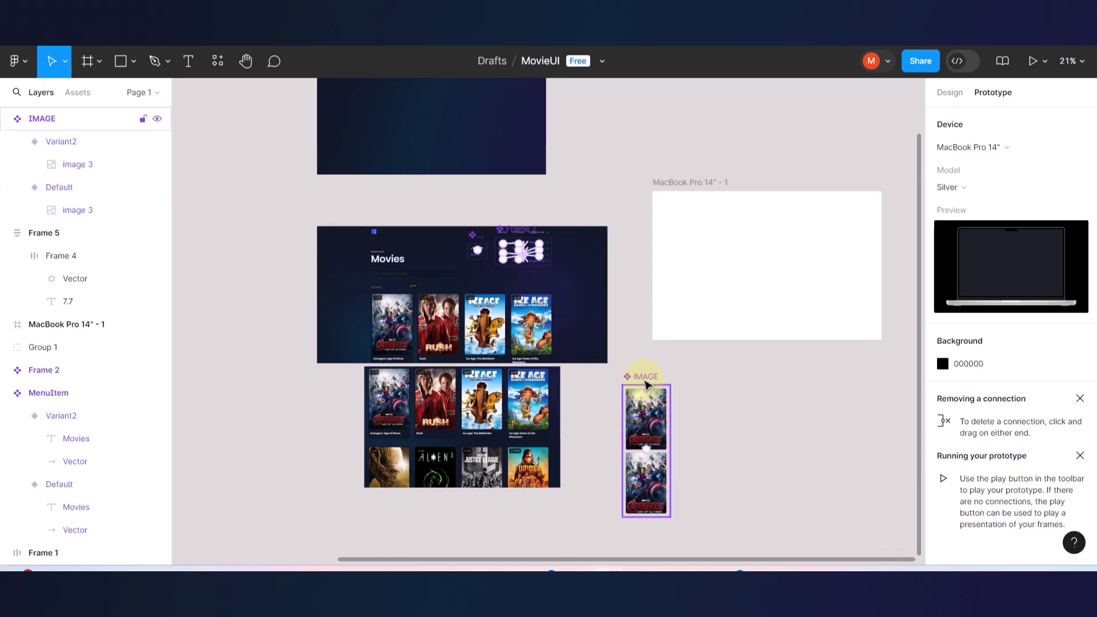
{"action": "left_click", "coordinate": [77, 93]}
{"action": "left_click_drag", "start_coordinate": [123, 230], "coordinate": [440, 110]}
{"action": "scroll", "coordinate": [450, 154], "scroll_direction": "up", "scroll_amount": 3}
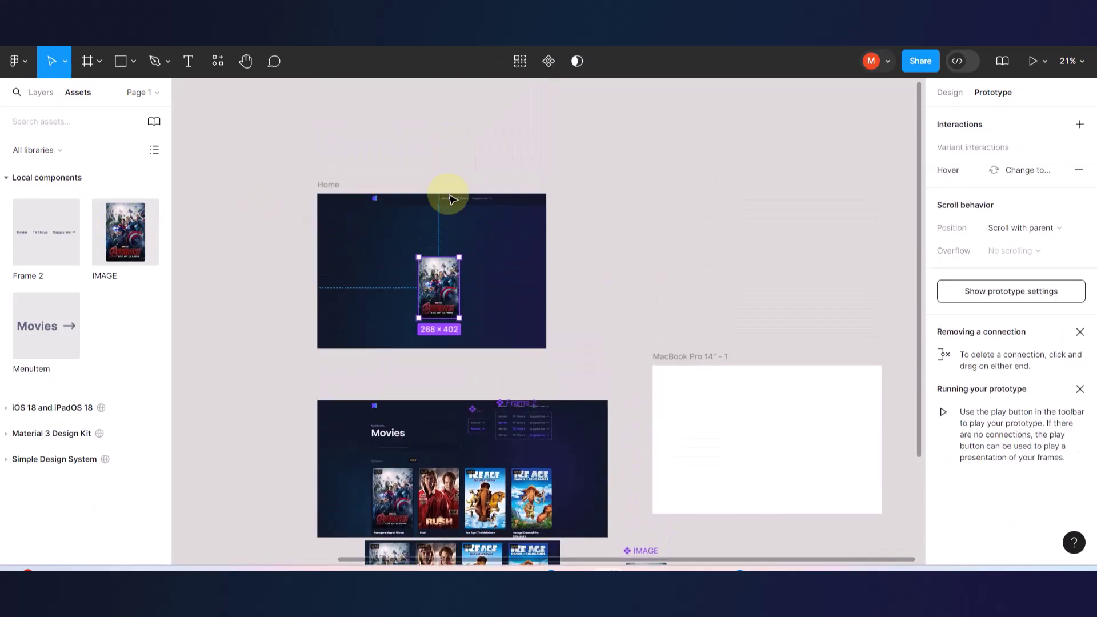
{"action": "scroll", "coordinate": [406, 276], "scroll_direction": "up", "scroll_amount": 1}
{"action": "scroll", "coordinate": [405, 280], "scroll_direction": "up", "scroll_amount": 3}
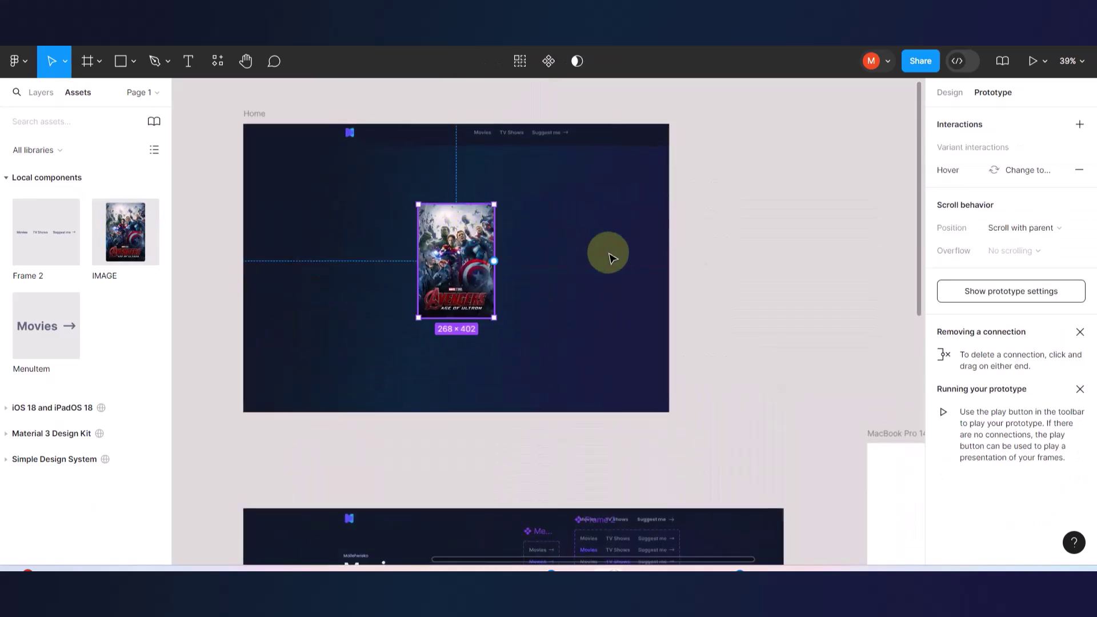
{"action": "left_click", "coordinate": [806, 235]}
{"action": "scroll", "coordinate": [557, 206], "scroll_direction": "up", "scroll_amount": 1}
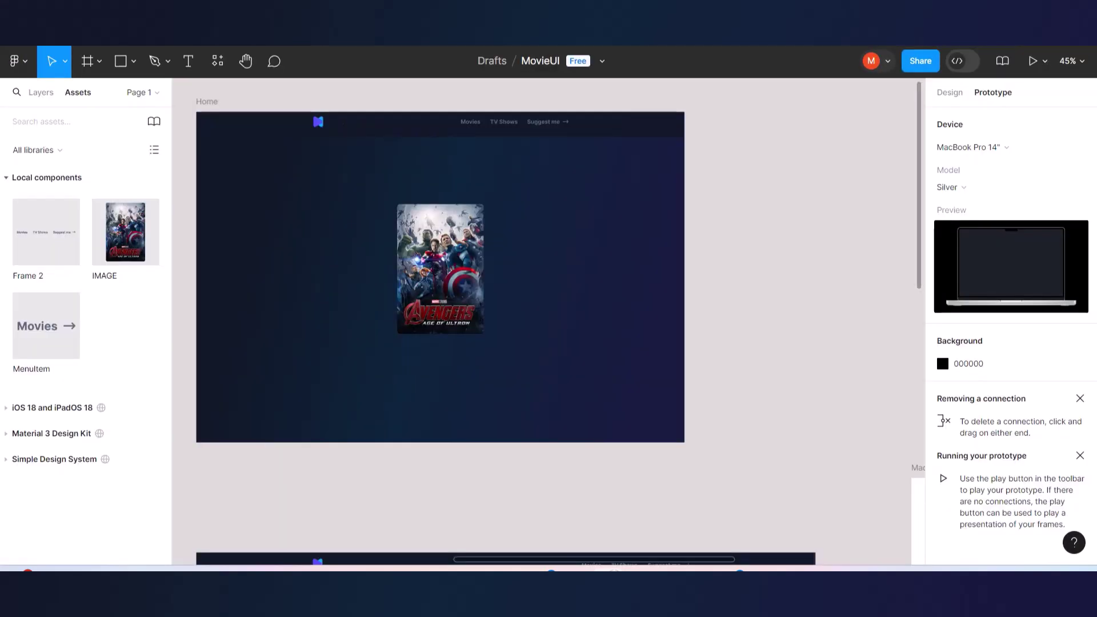
- Check the reference movies page in the browser and present the Home frame as a prototype
{"action": "scroll", "coordinate": [497, 263], "scroll_direction": "down", "scroll_amount": 3}
{"action": "left_click", "coordinate": [296, 147]}
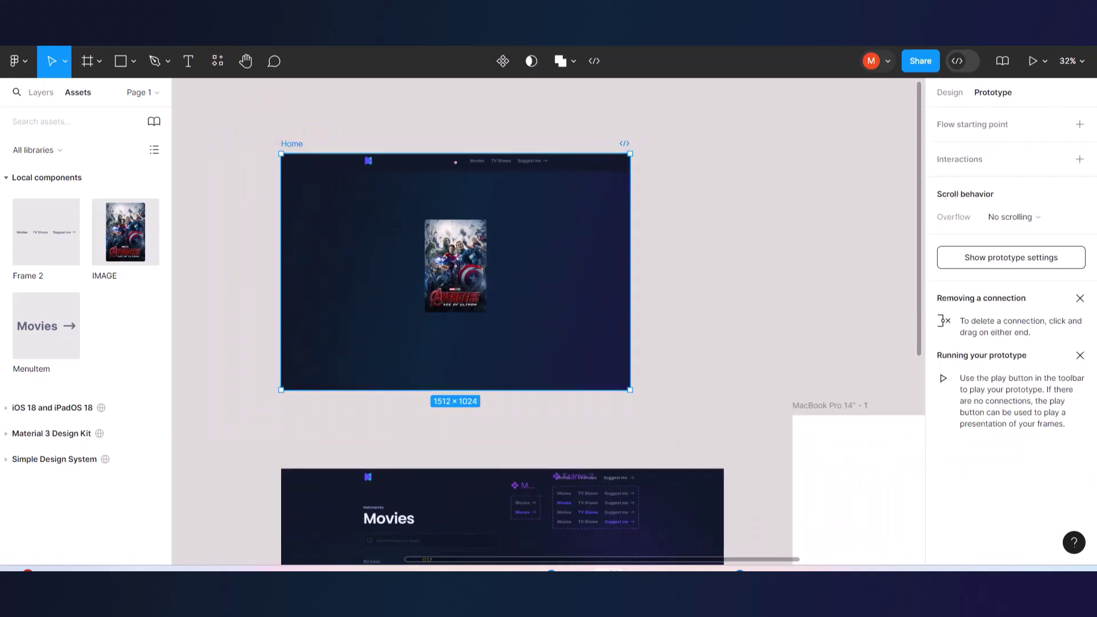
{"action": "left_click", "coordinate": [210, 27]}
{"action": "left_click", "coordinate": [285, 29]}
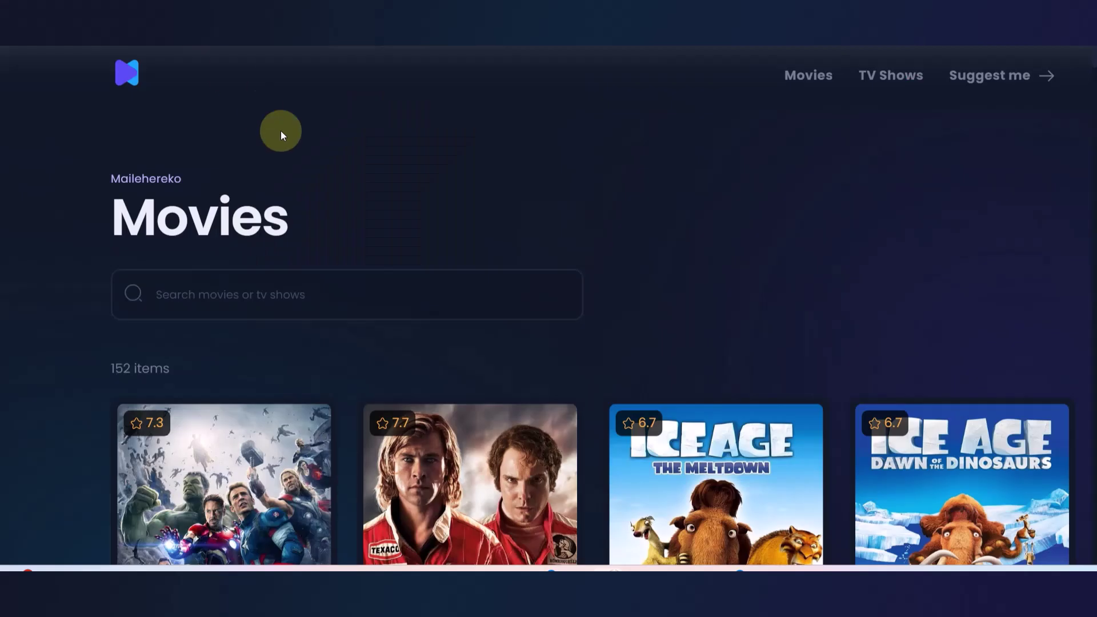
{"action": "left_click", "coordinate": [106, 28]}
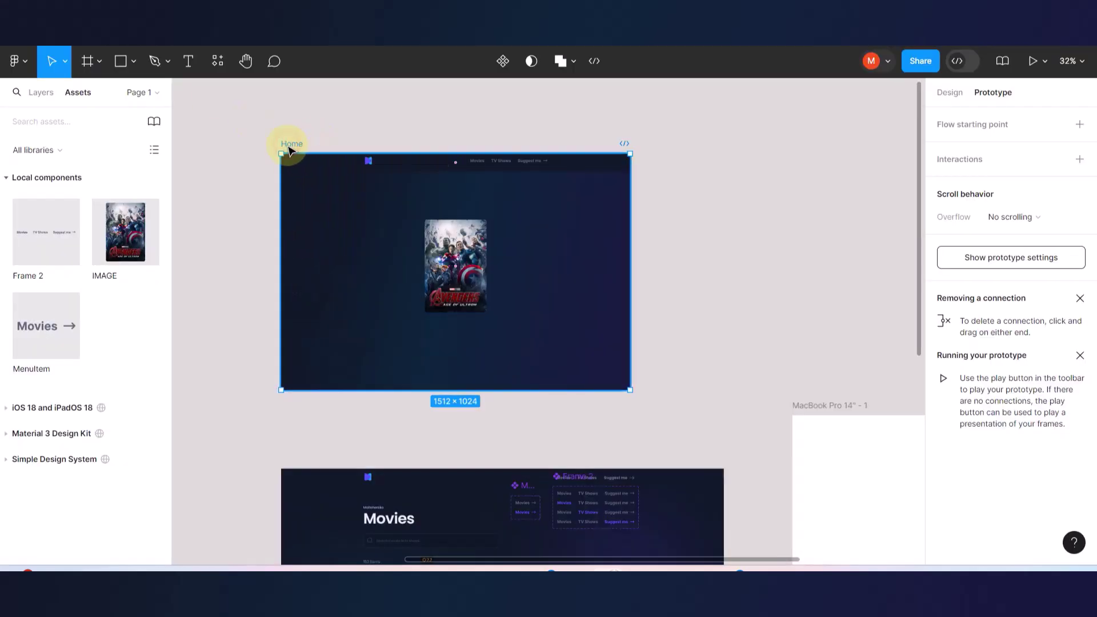
{"action": "left_click", "coordinate": [1033, 61]}
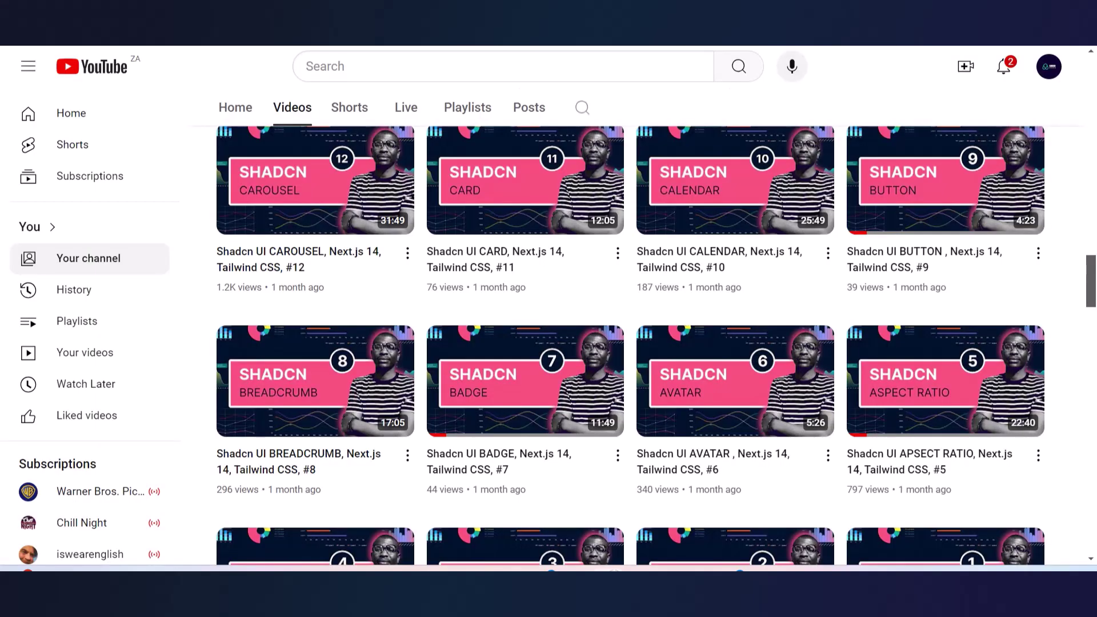
- Look through the uploaded videos on the Coded Design YouTube channel
{"action": "scroll", "coordinate": [657, 395], "scroll_direction": "up", "scroll_amount": 15}
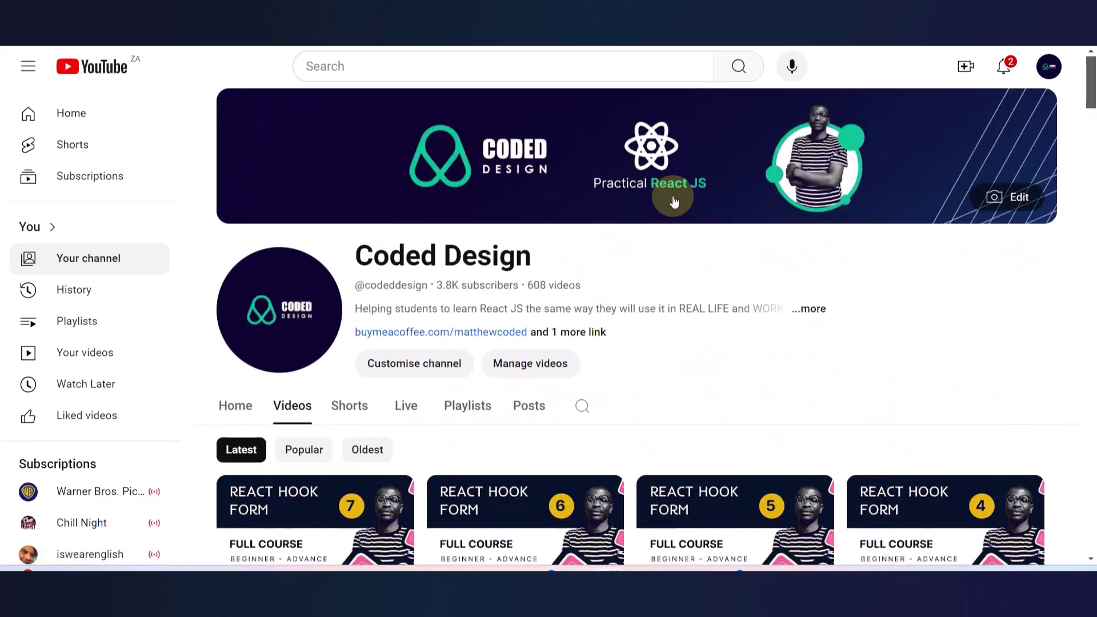
{"action": "scroll", "coordinate": [608, 290], "scroll_direction": "down", "scroll_amount": 6}
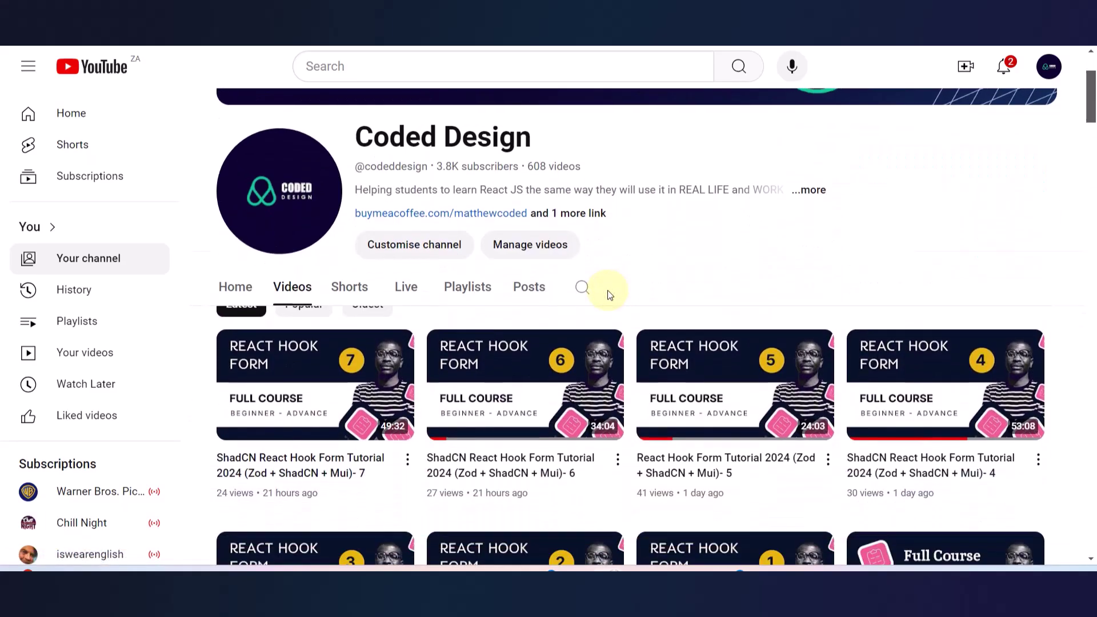
{"action": "scroll", "coordinate": [608, 295], "scroll_direction": "down", "scroll_amount": 5}
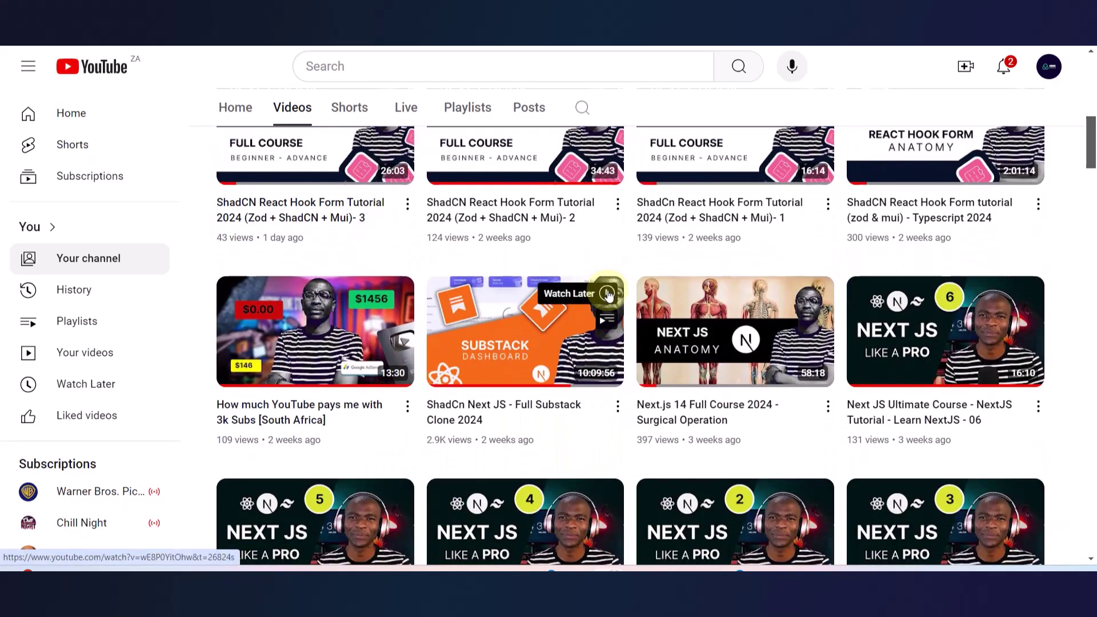
{"action": "scroll", "coordinate": [608, 295], "scroll_direction": "down", "scroll_amount": 2}
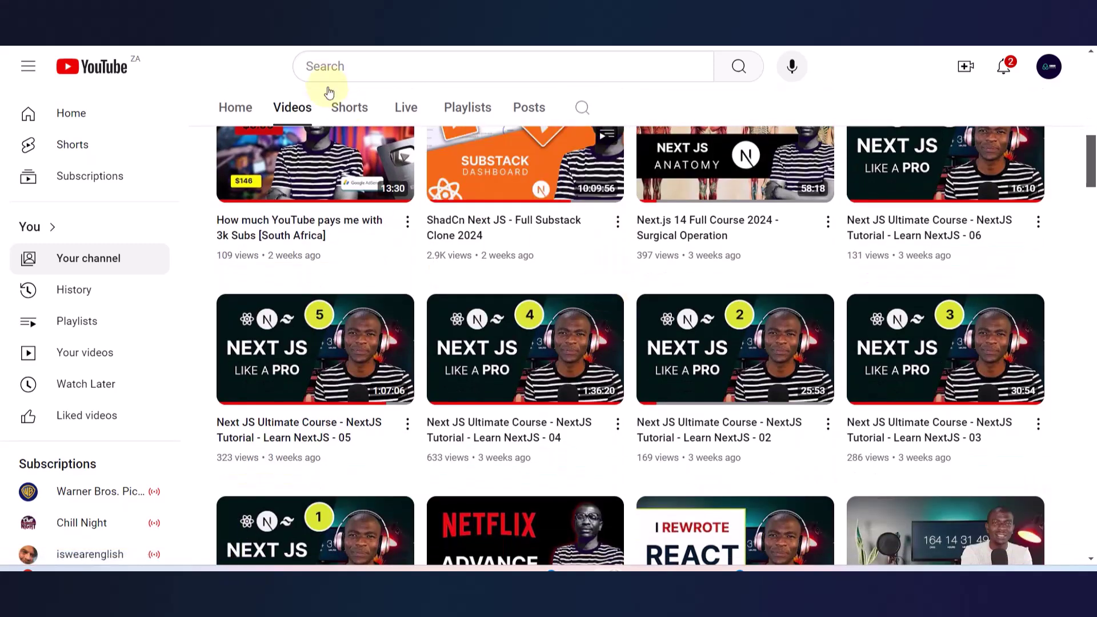
{"action": "scroll", "coordinate": [447, 213], "scroll_direction": "up", "scroll_amount": 7}
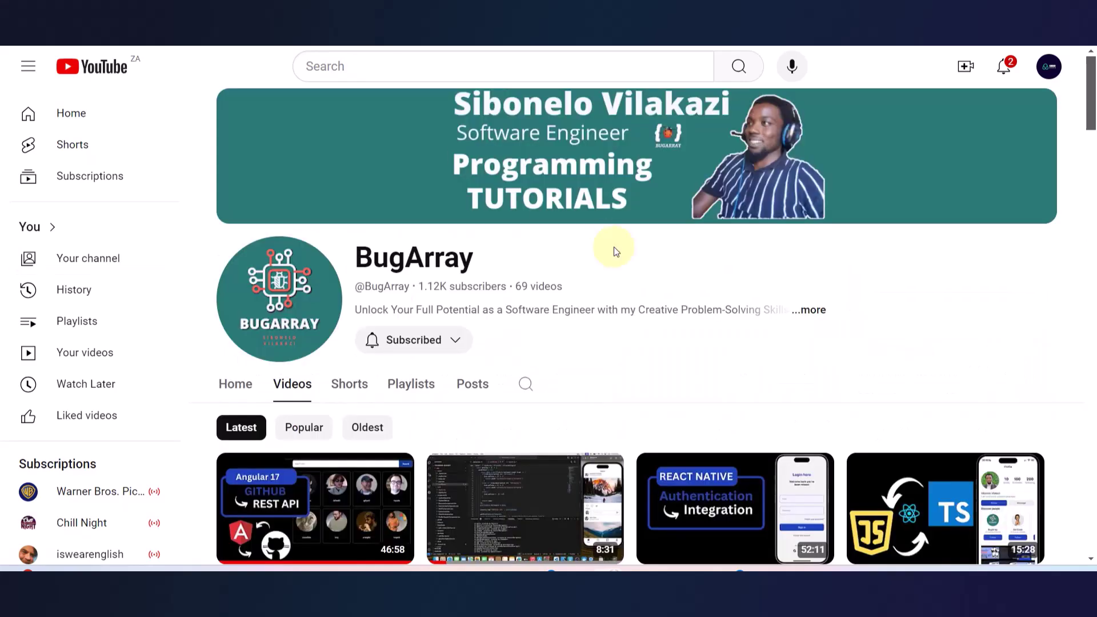
- Look through the BugArray channel's videos and highlight the searched instructor's name in the Udemy results heading
{"action": "scroll", "coordinate": [622, 343], "scroll_direction": "down", "scroll_amount": 8}
{"action": "scroll", "coordinate": [622, 341], "scroll_direction": "down", "scroll_amount": 10}
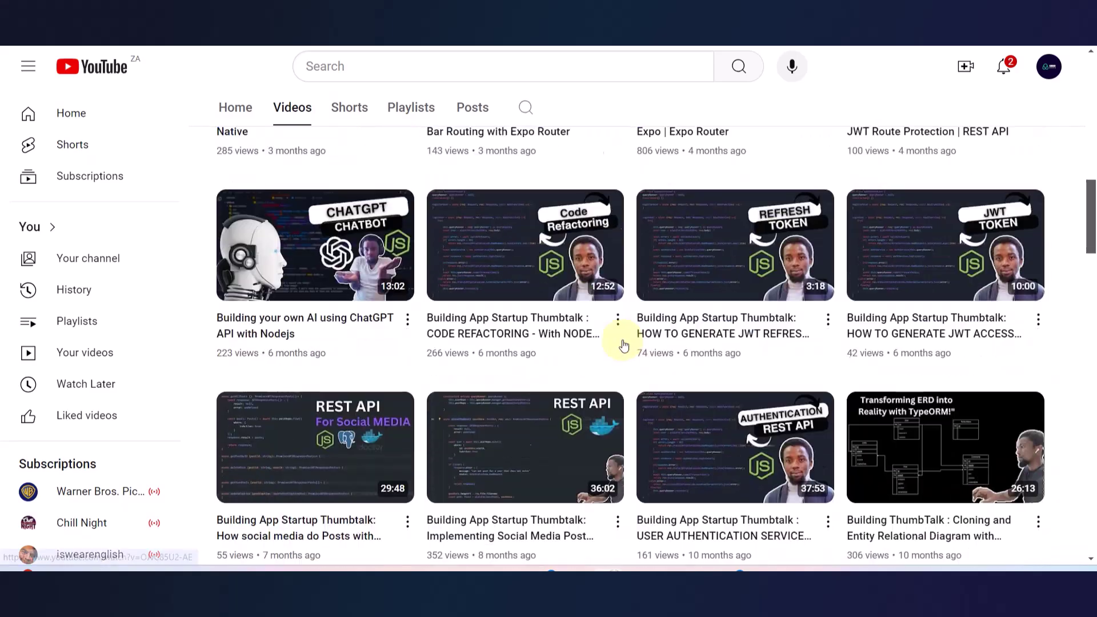
{"action": "scroll", "coordinate": [623, 343], "scroll_direction": "up", "scroll_amount": 12}
{"action": "scroll", "coordinate": [623, 346], "scroll_direction": "up", "scroll_amount": 7}
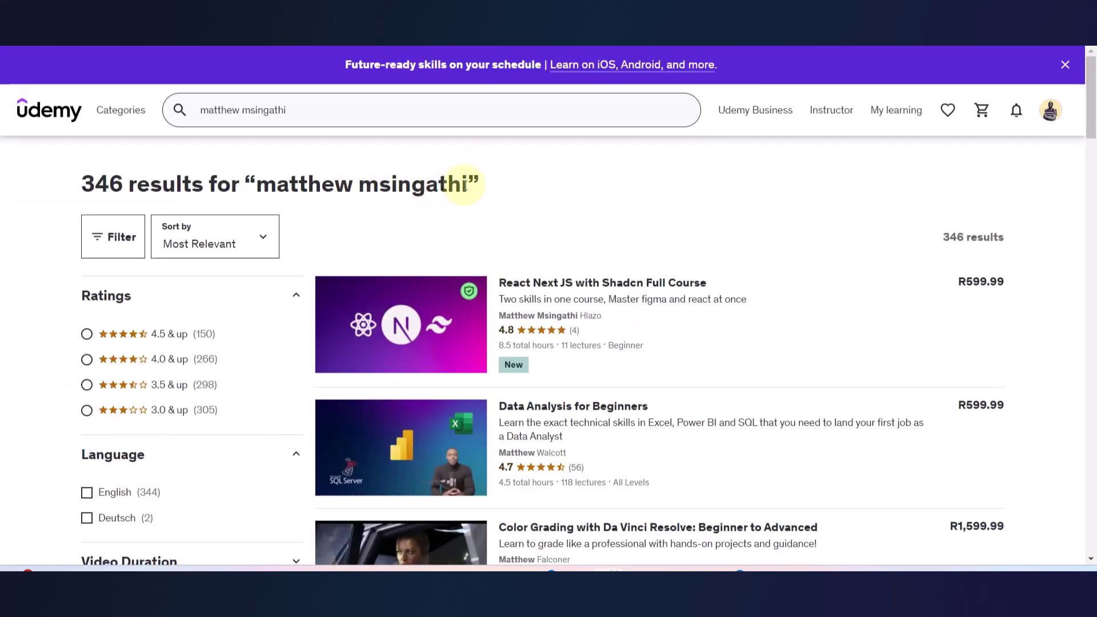
{"action": "left_click_drag", "start_coordinate": [469, 184], "coordinate": [257, 184]}
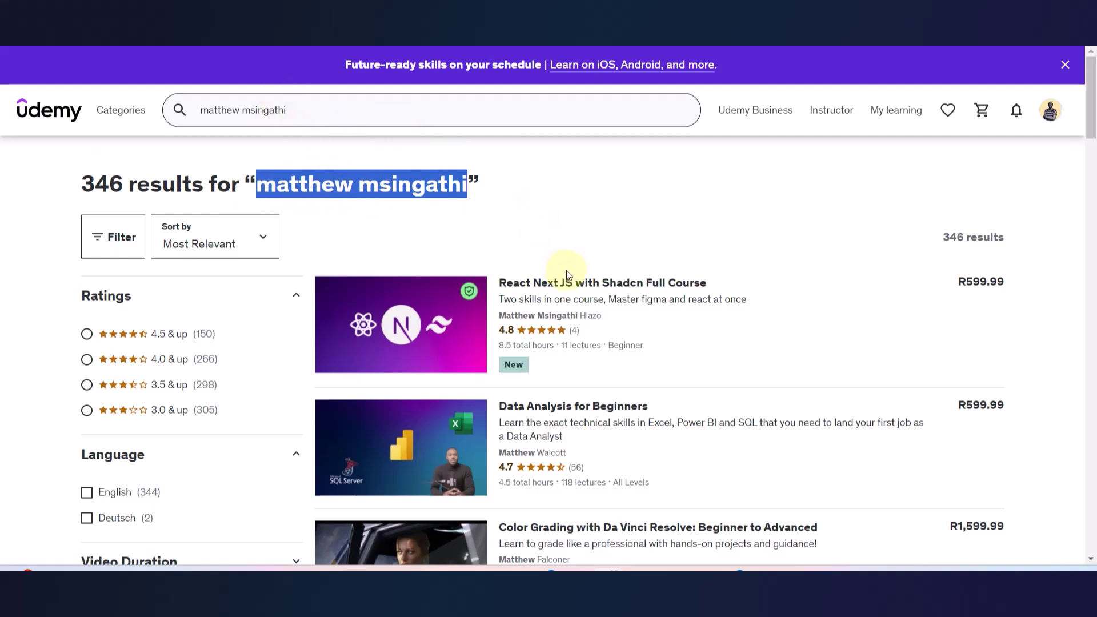
- Return from the Udemy results to the MovieUI prototype preview and check the reference movies page
{"action": "mouse_move", "coordinate": [548, 296]}
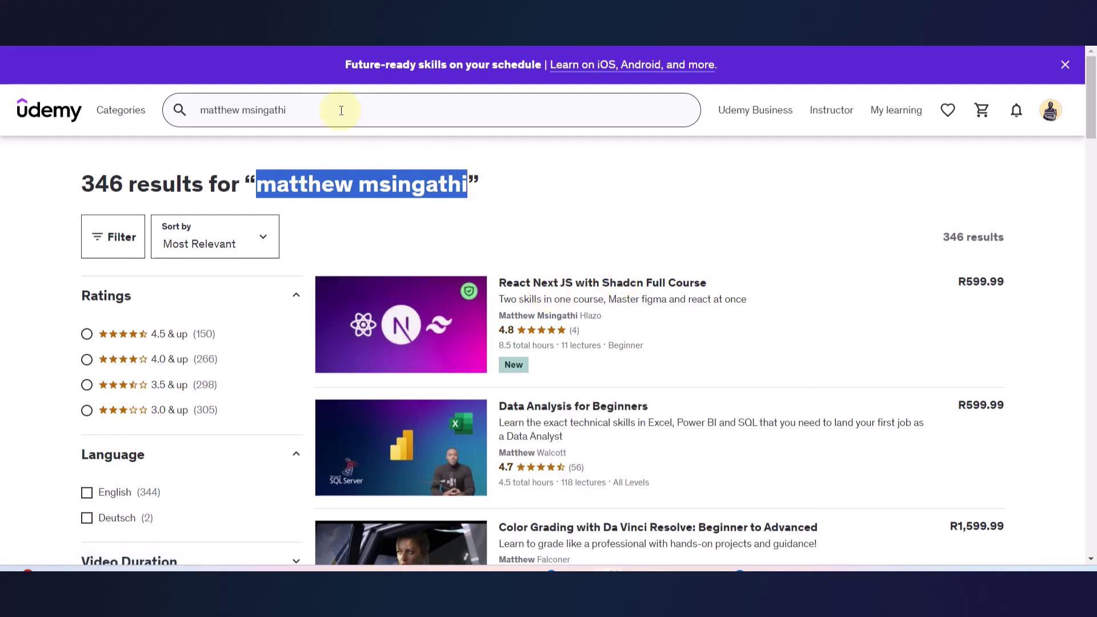
{"action": "key", "text": "ctrl+Tab"}
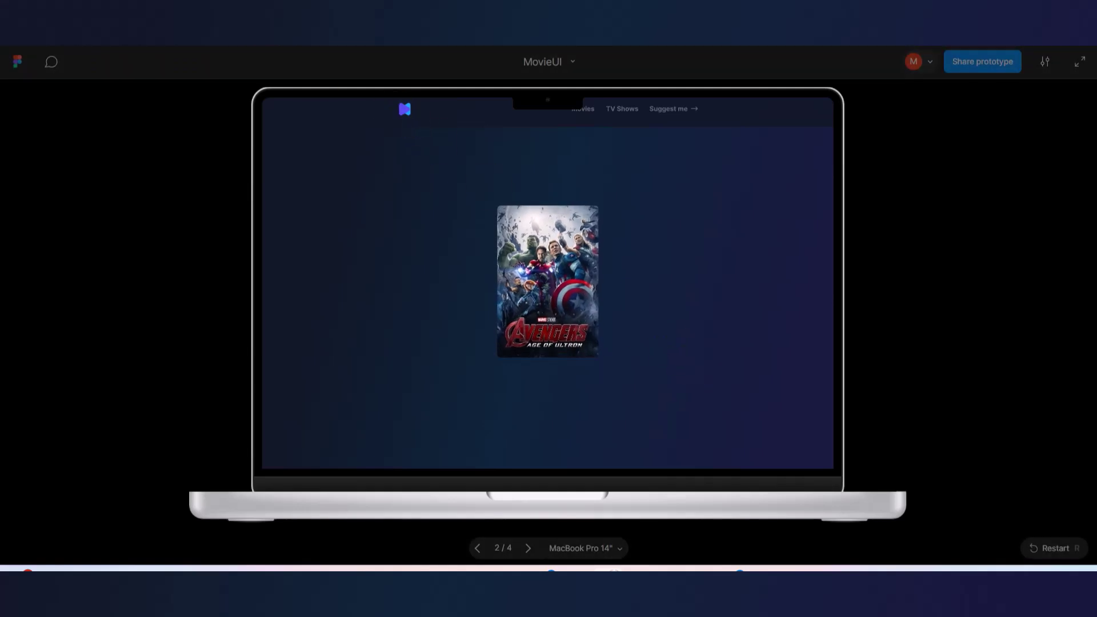
{"action": "left_click", "coordinate": [409, 117]}
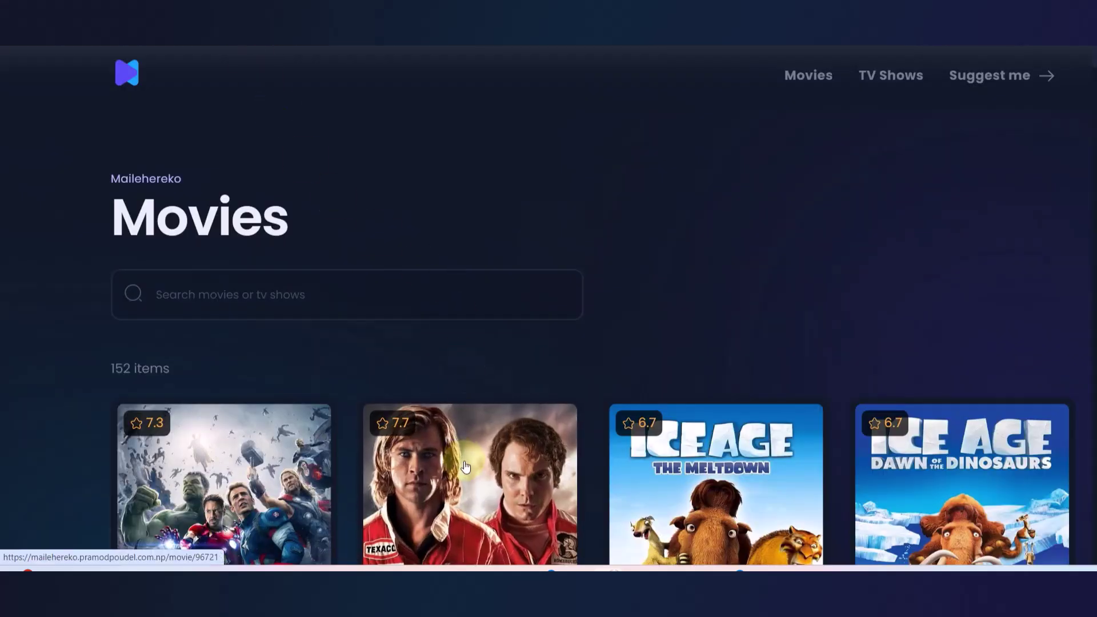
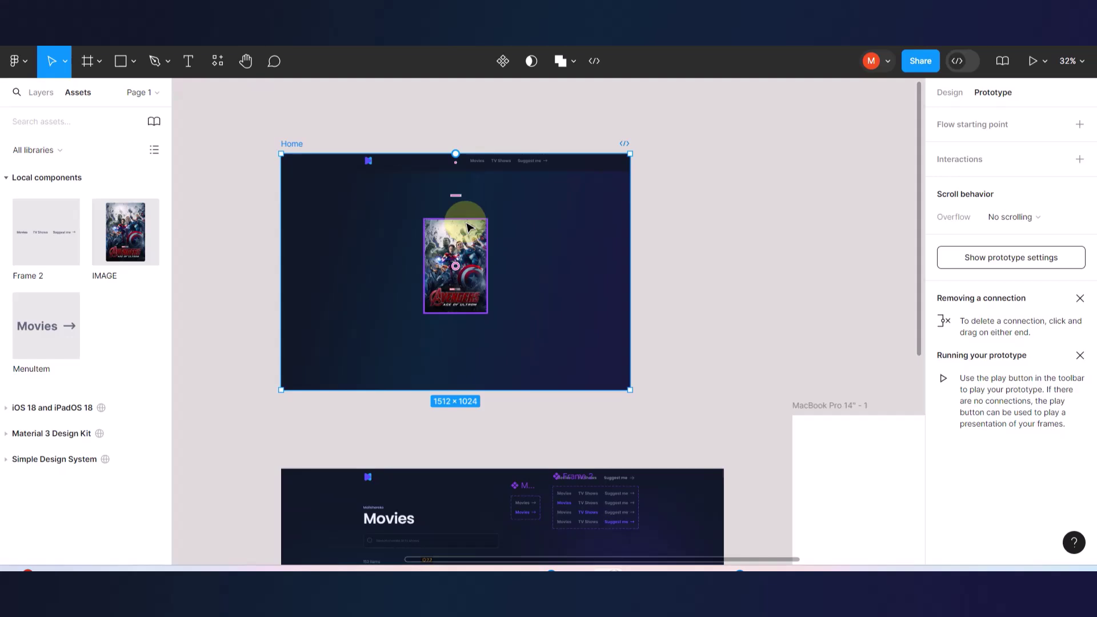
- Scale down the poster image in the lower IMAGE variant slightly and preview the Home frame as a prototype
{"action": "scroll", "coordinate": [550, 388], "scroll_direction": "down", "scroll_amount": 10}
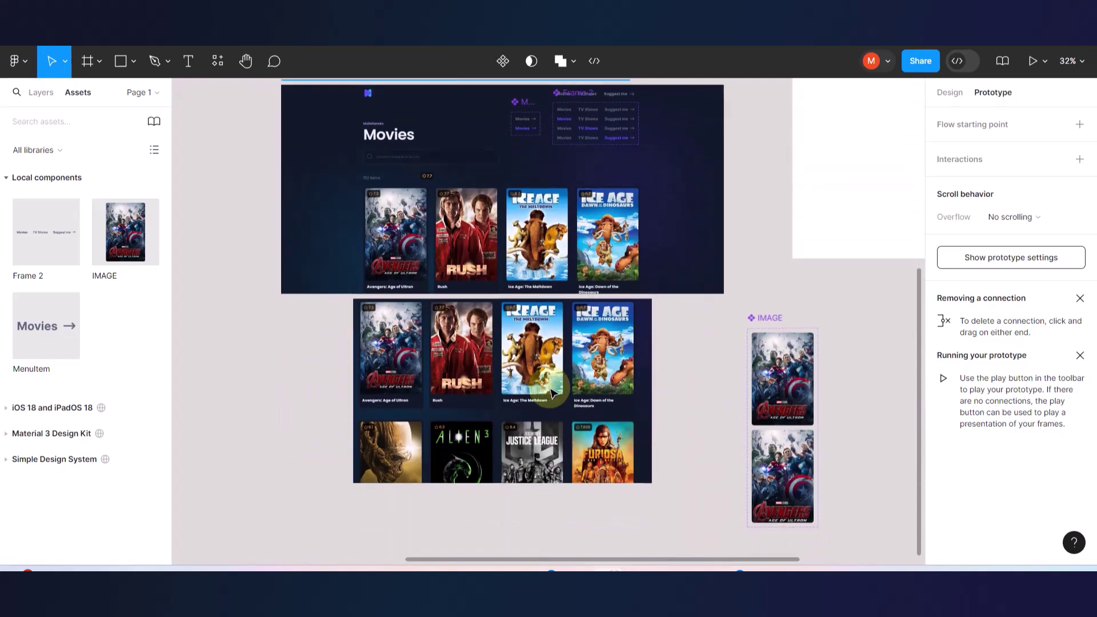
{"action": "scroll", "coordinate": [632, 489], "scroll_direction": "up", "scroll_amount": 3}
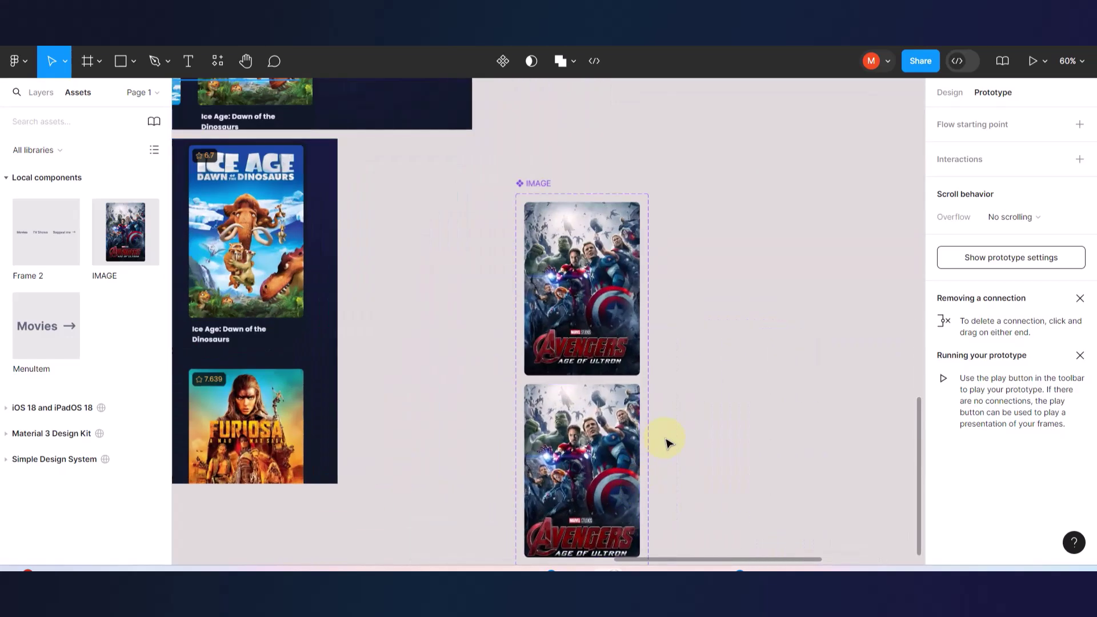
{"action": "scroll", "coordinate": [666, 441], "scroll_direction": "down", "scroll_amount": 1}
{"action": "scroll", "coordinate": [668, 443], "scroll_direction": "up", "scroll_amount": 1}
{"action": "left_click", "coordinate": [557, 395]}
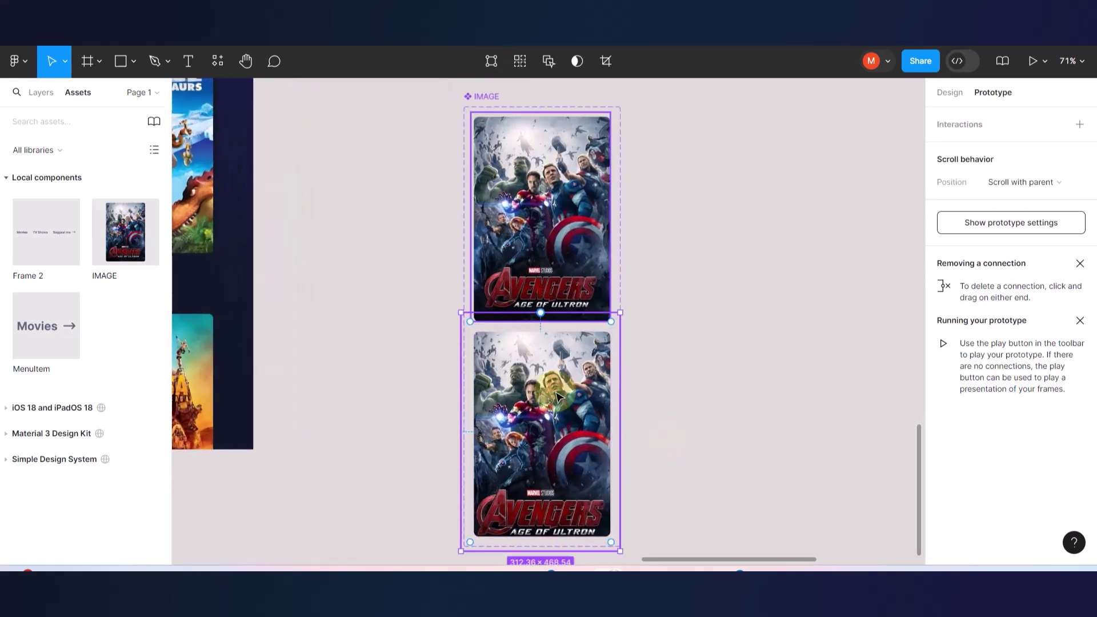
{"action": "left_click", "coordinate": [950, 94]}
{"action": "scroll", "coordinate": [994, 451], "scroll_direction": "down", "scroll_amount": 1}
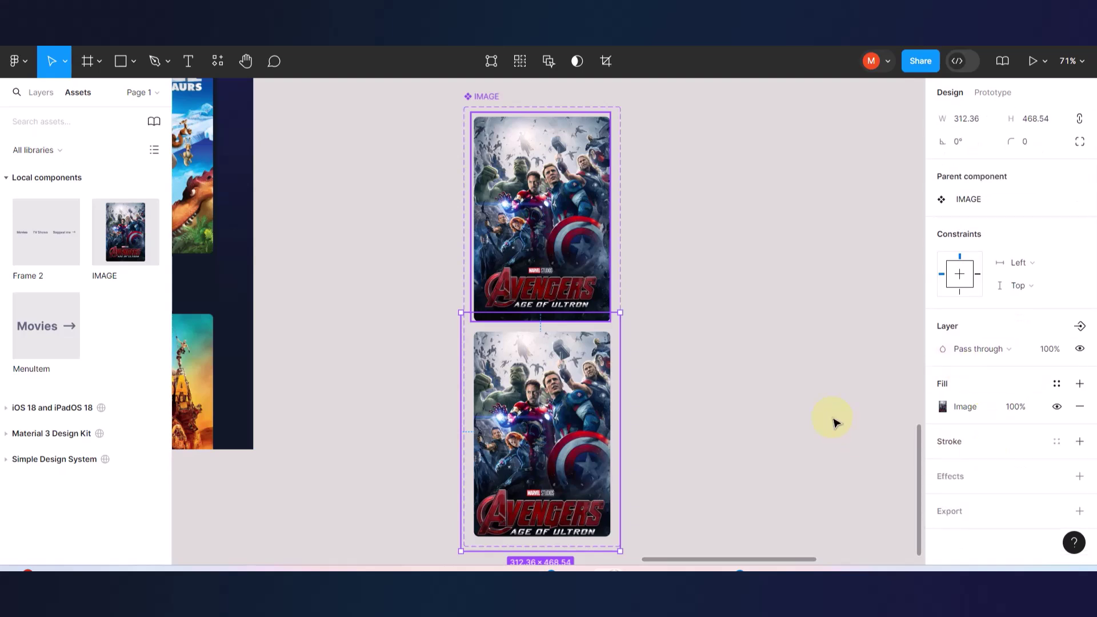
{"action": "key", "text": "k"}
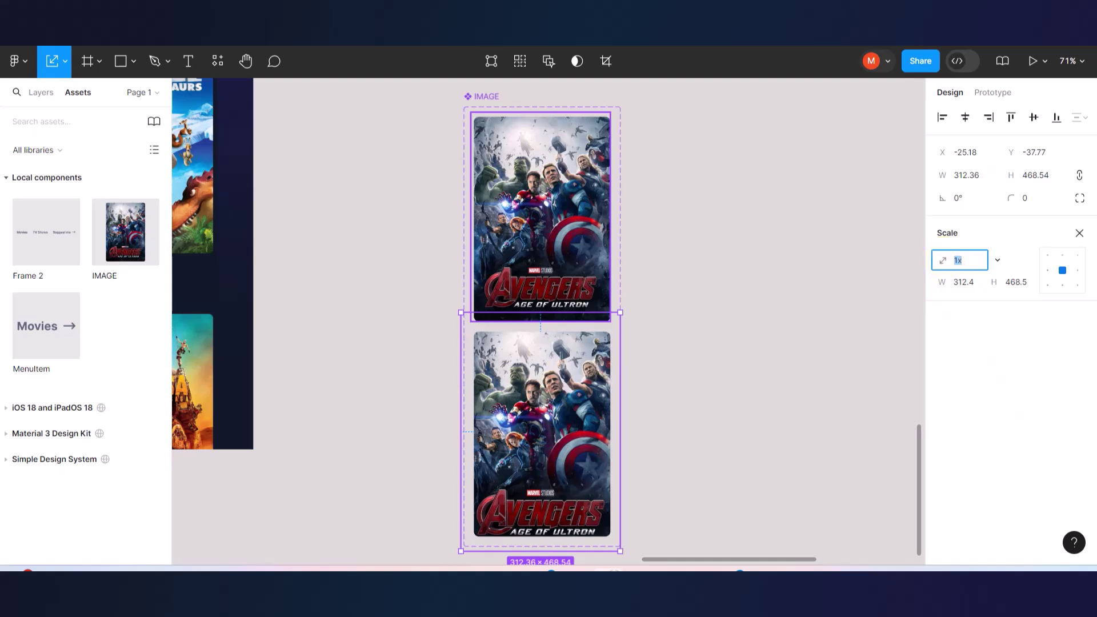
{"action": "left_click_drag", "start_coordinate": [944, 259], "coordinate": [940, 260]}
{"action": "left_click", "coordinate": [825, 282]}
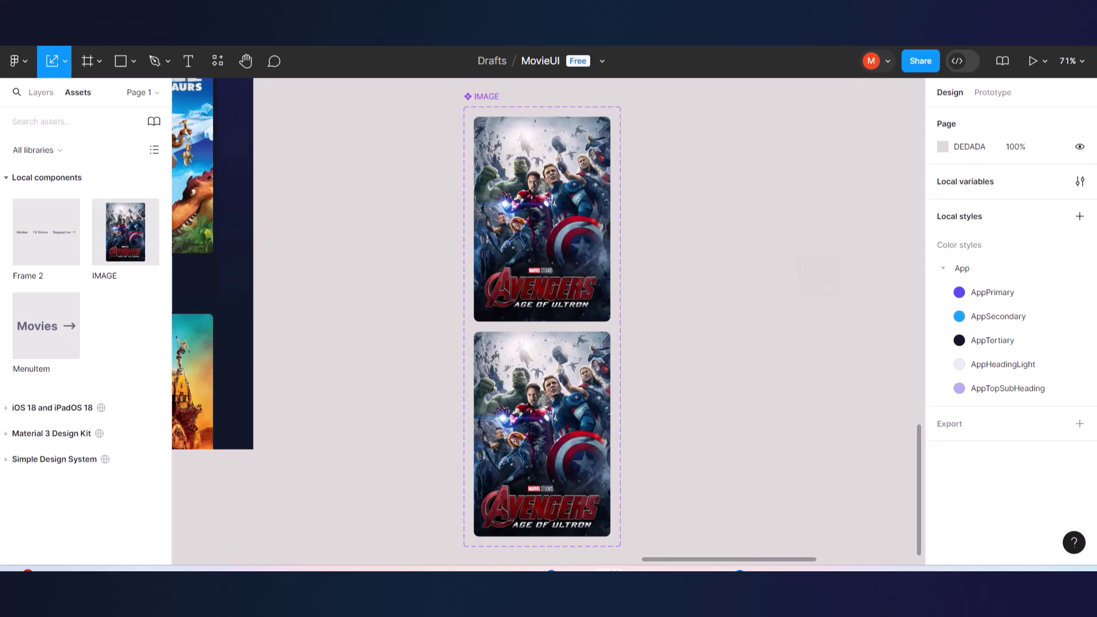
{"action": "key", "text": "ctrl+alt+Return"}
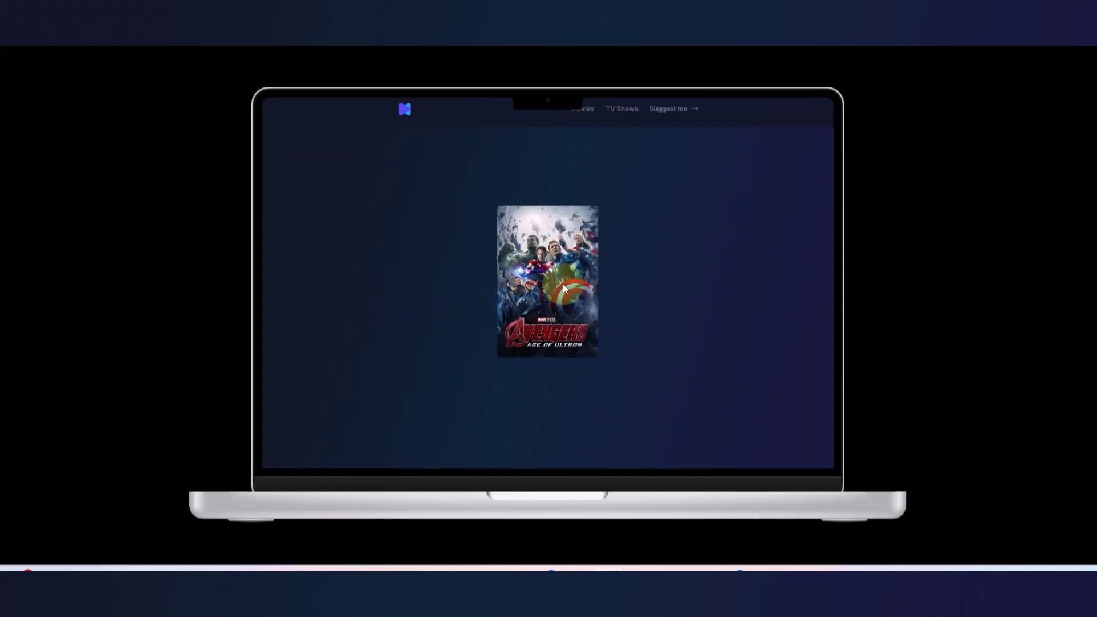
{"action": "key", "text": "Escape"}
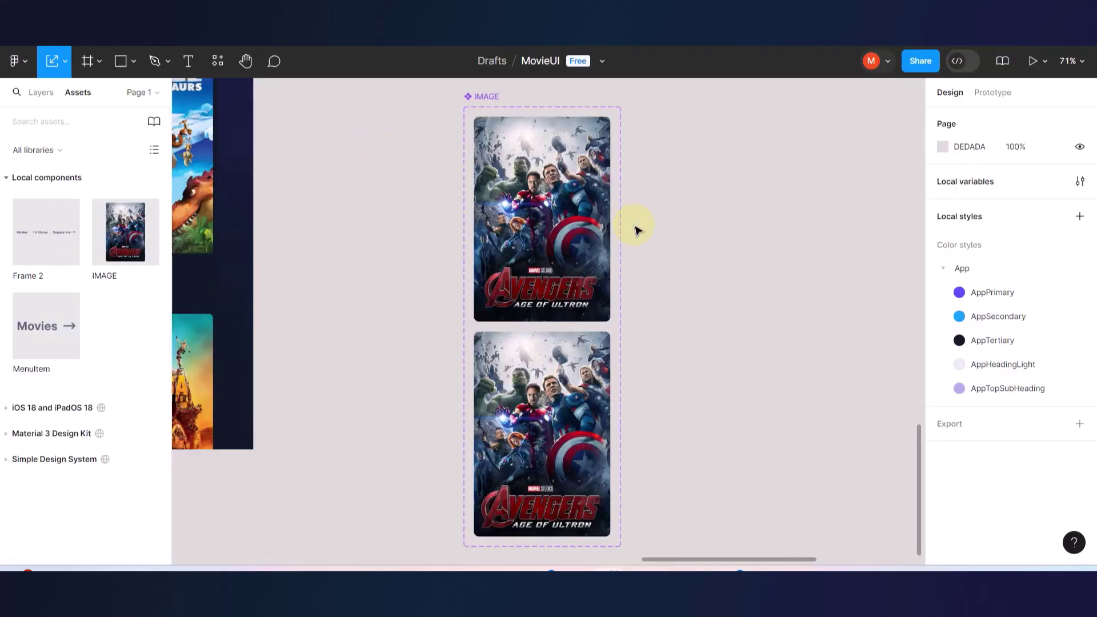
- Examine the layout of the movie cards, including the area below the Rush poster, in the lower reference screenshot
{"action": "scroll", "coordinate": [637, 230], "scroll_direction": "down", "scroll_amount": 5}
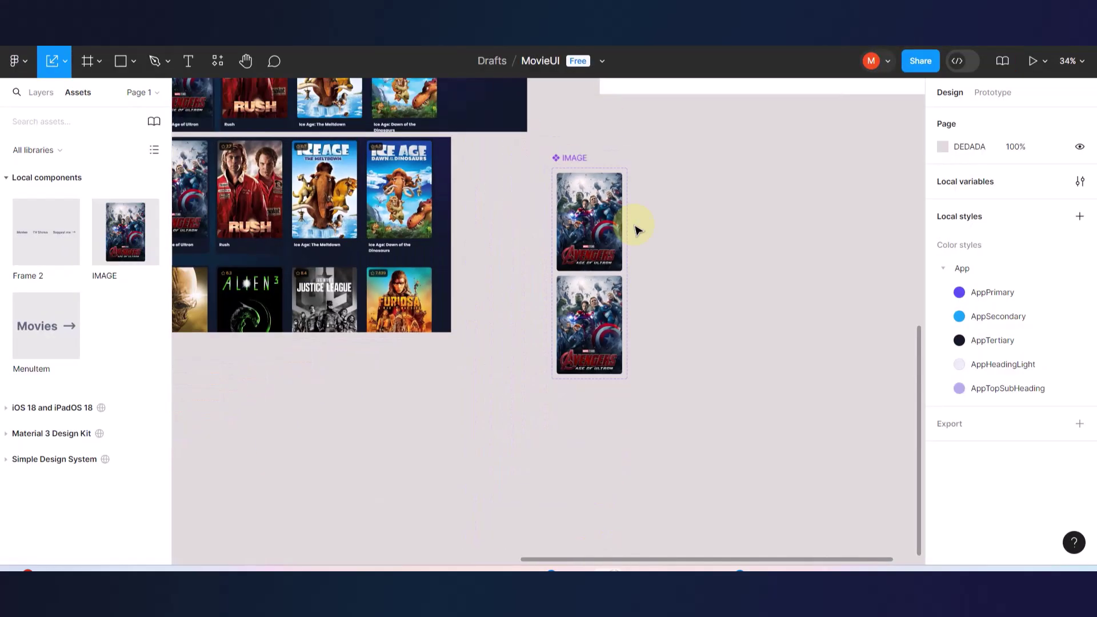
{"action": "scroll", "coordinate": [632, 228], "scroll_direction": "up", "scroll_amount": 5}
{"action": "scroll", "coordinate": [632, 228], "scroll_direction": "left", "scroll_amount": 5}
{"action": "left_click", "coordinate": [448, 386]}
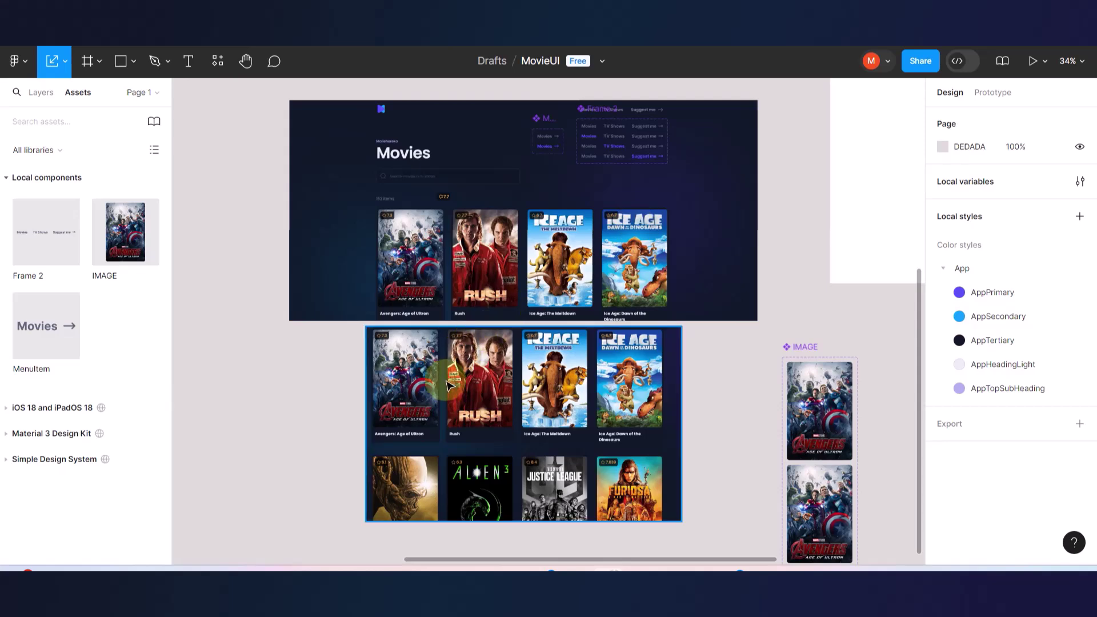
{"action": "scroll", "coordinate": [447, 386], "scroll_direction": "up", "scroll_amount": 5}
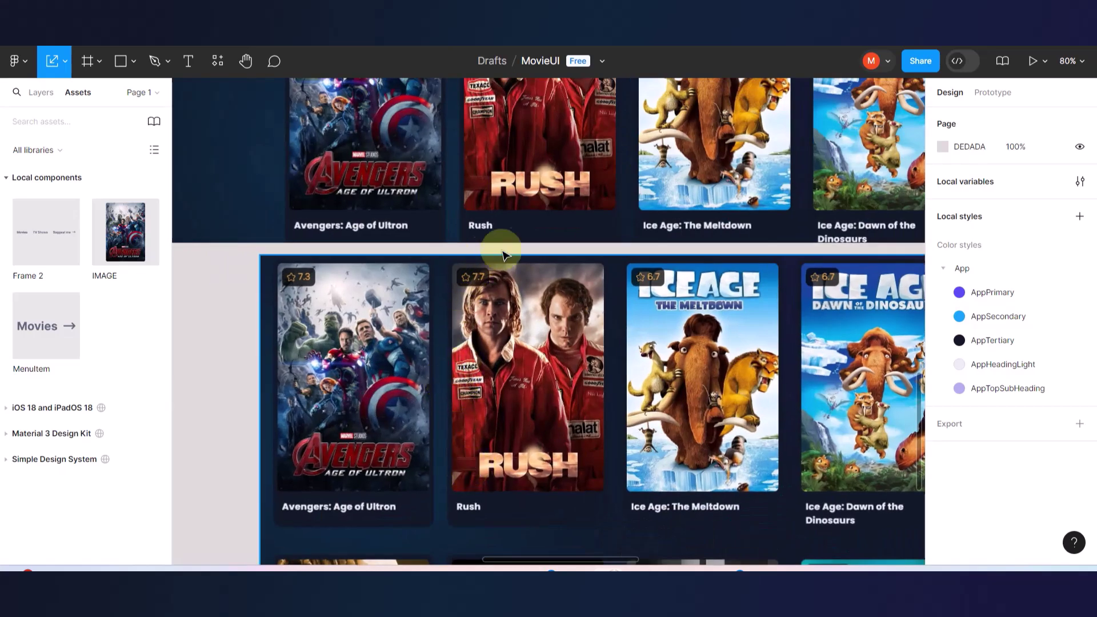
{"action": "scroll", "coordinate": [602, 421], "scroll_direction": "down", "scroll_amount": 3}
{"action": "scroll", "coordinate": [473, 398], "scroll_direction": "up", "scroll_amount": 5}
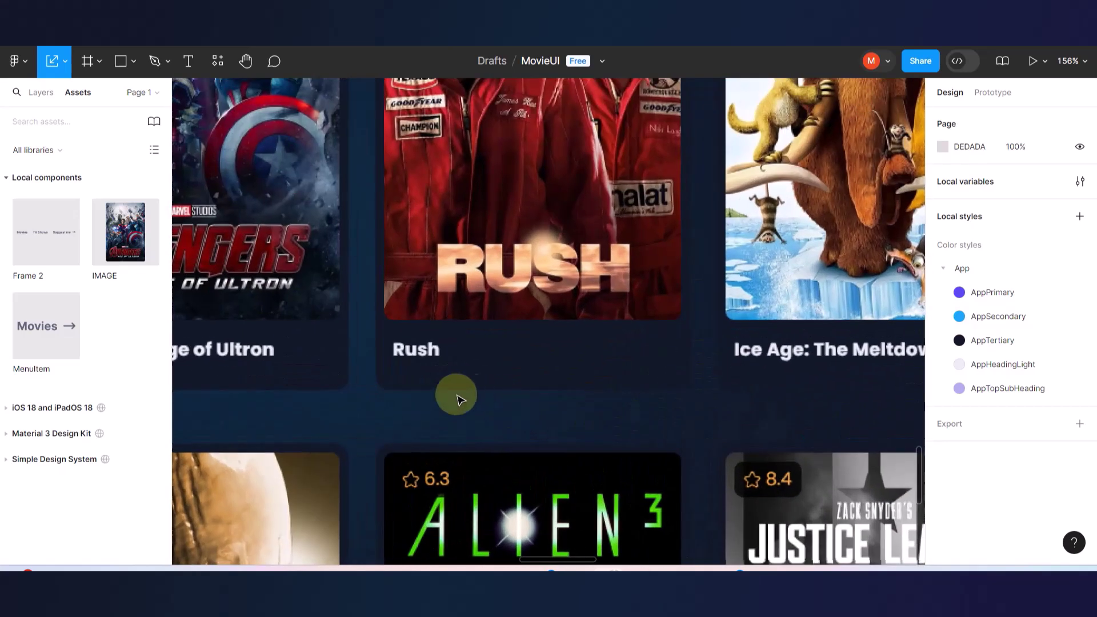
{"action": "scroll", "coordinate": [550, 410], "scroll_direction": "down", "scroll_amount": 5}
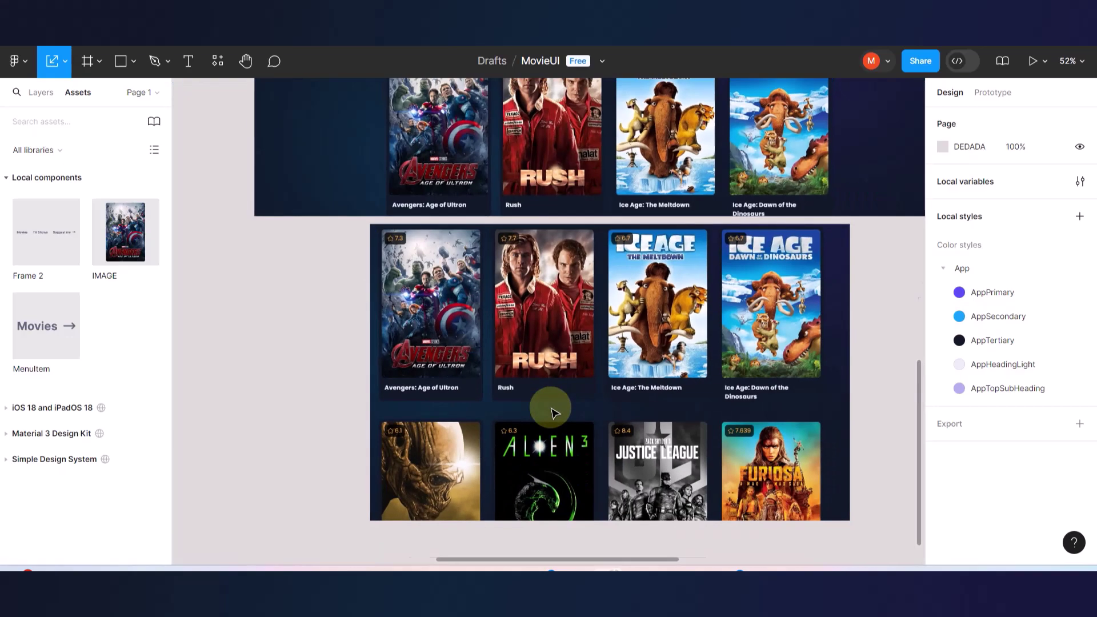
- Move the IMAGE poster instance out of the Home frame onto the Movies reference screenshot
{"action": "scroll", "coordinate": [553, 411], "scroll_direction": "down", "scroll_amount": 3}
{"action": "scroll", "coordinate": [553, 410], "scroll_direction": "up", "scroll_amount": 5}
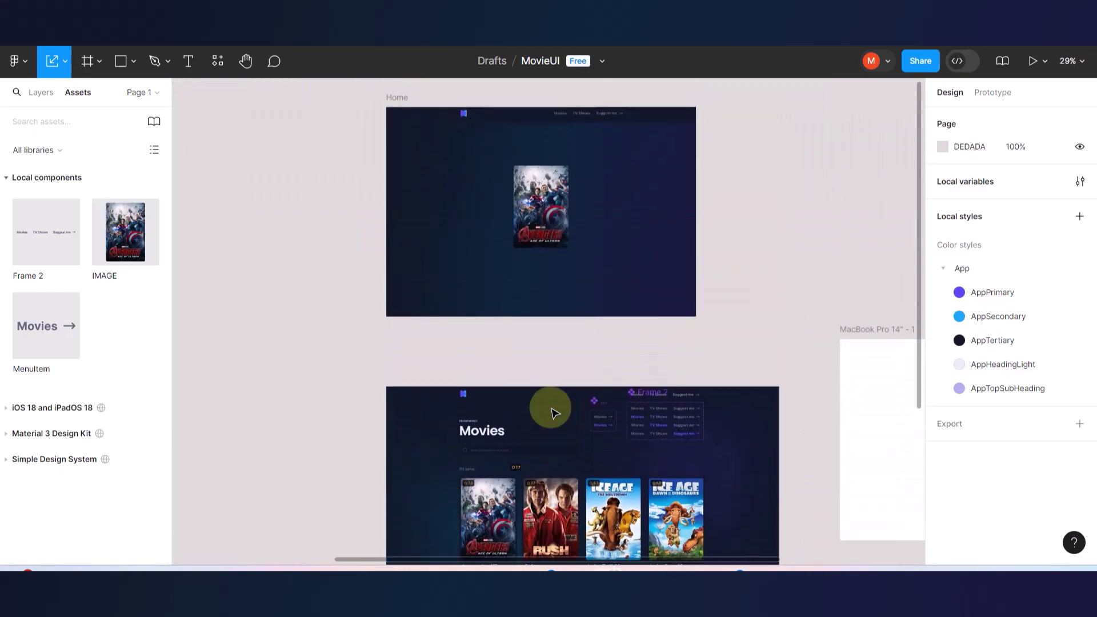
{"action": "left_click", "coordinate": [537, 199]}
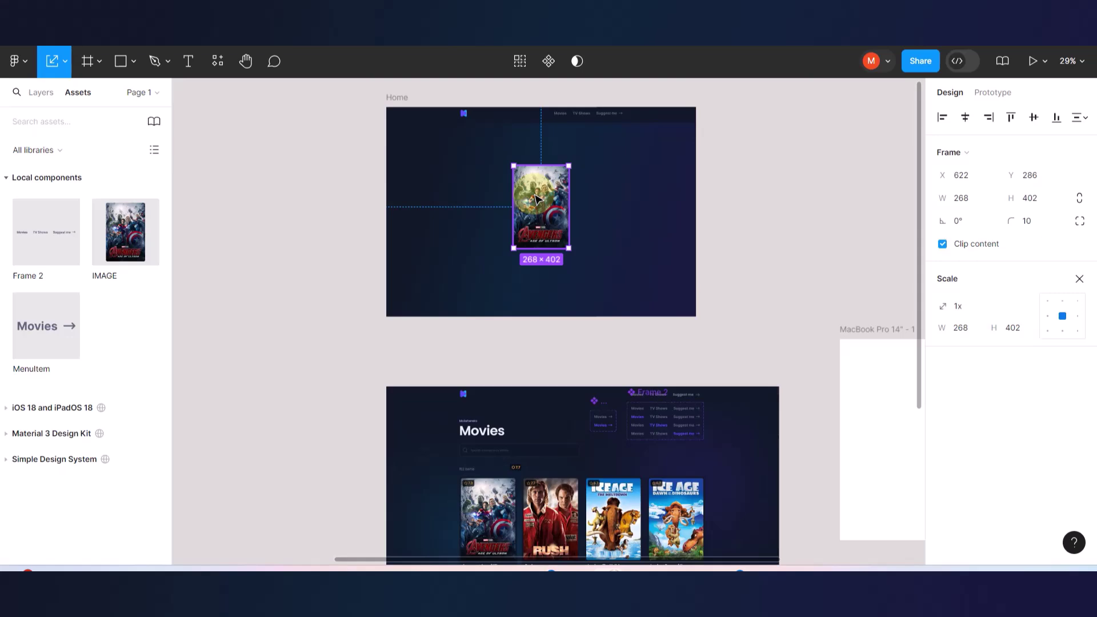
{"action": "left_click_drag", "start_coordinate": [543, 194], "coordinate": [574, 484]}
- Rename the empty MacBook Pro 14" - 1 frame as Components
{"action": "scroll", "coordinate": [565, 455], "scroll_direction": "down", "scroll_amount": 5}
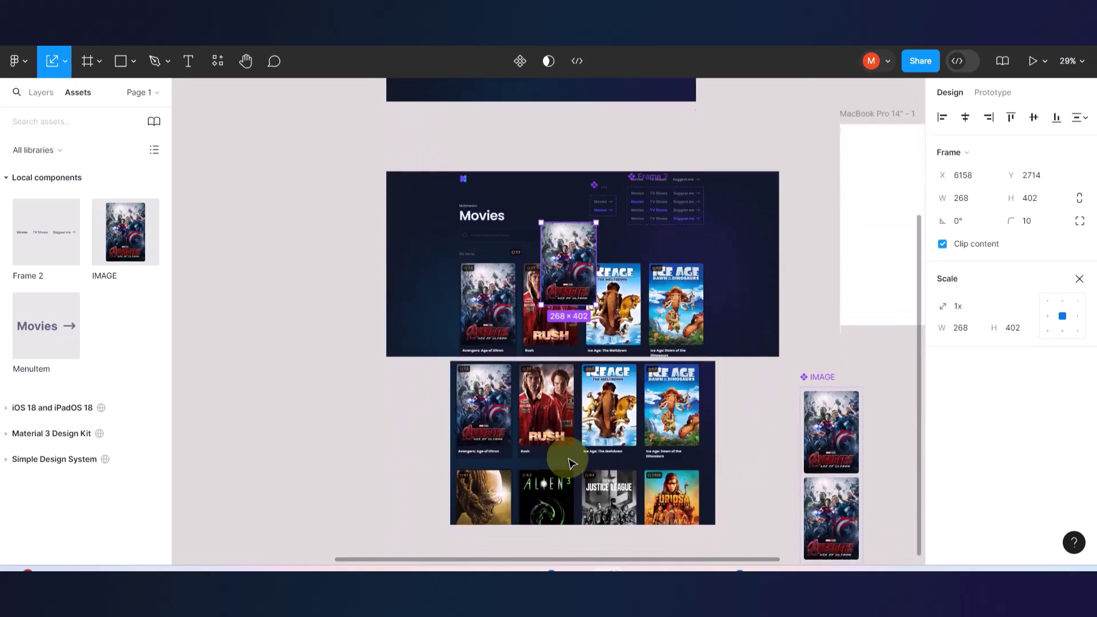
{"action": "scroll", "coordinate": [643, 365], "scroll_direction": "right", "scroll_amount": 1}
{"action": "scroll", "coordinate": [643, 366], "scroll_direction": "right", "scroll_amount": 1}
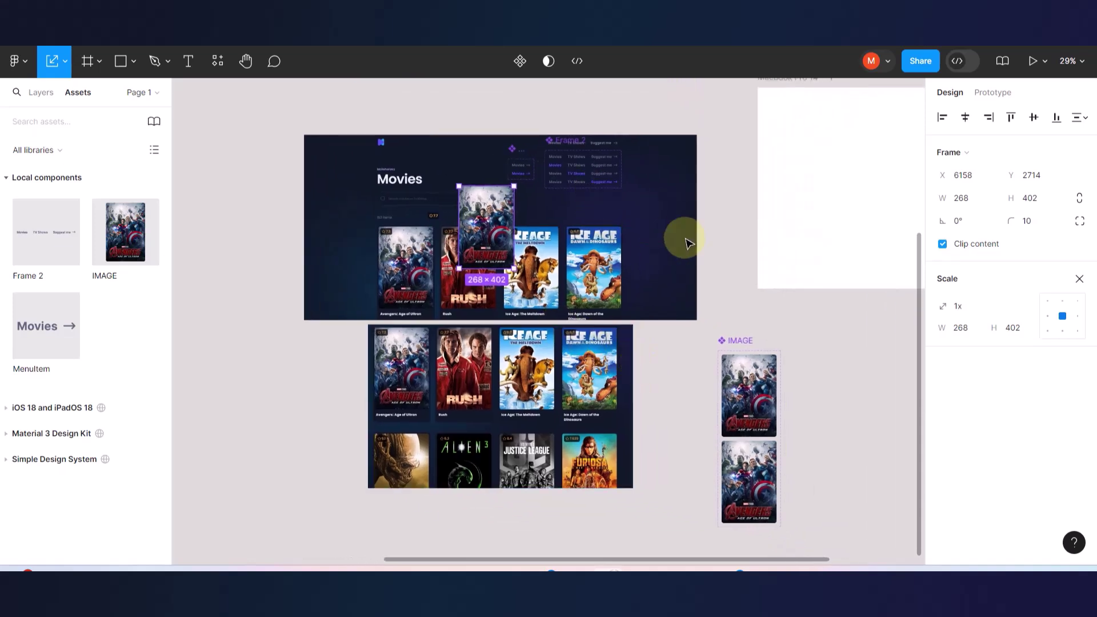
{"action": "scroll", "coordinate": [686, 243], "scroll_direction": "up", "scroll_amount": 2}
{"action": "scroll", "coordinate": [685, 243], "scroll_direction": "right", "scroll_amount": 2}
{"action": "scroll", "coordinate": [686, 243], "scroll_direction": "up", "scroll_amount": 1}
{"action": "scroll", "coordinate": [685, 242], "scroll_direction": "right", "scroll_amount": 5}
{"action": "scroll", "coordinate": [689, 243], "scroll_direction": "up", "scroll_amount": 4}
{"action": "left_click", "coordinate": [608, 227]}
{"action": "double_click", "coordinate": [608, 228]}
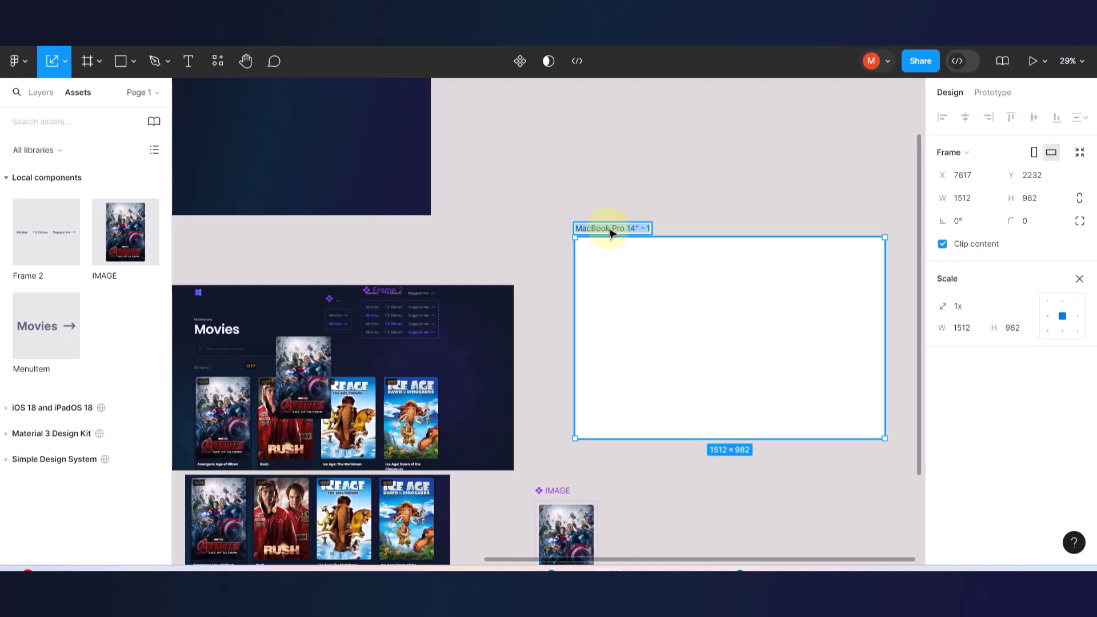
{"action": "type", "text": "cOMP"}
{"action": "key", "text": "ctrl+a"}
{"action": "key", "text": "BackSpace"}
{"action": "type", "text": "Compone"}
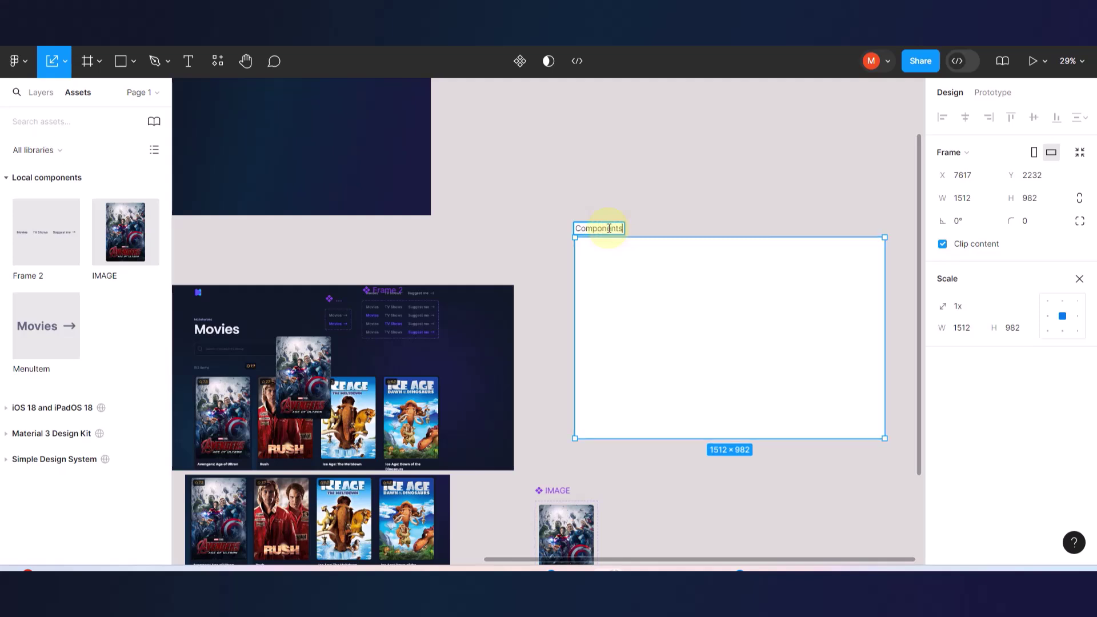
{"action": "left_click", "coordinate": [637, 171]}
- Move the Frame 2 navigation, MenuItem and IMAGE component sets into the Components frame
{"action": "left_click_drag", "start_coordinate": [384, 295], "coordinate": [624, 275]}
{"action": "left_click_drag", "start_coordinate": [338, 306], "coordinate": [709, 281]}
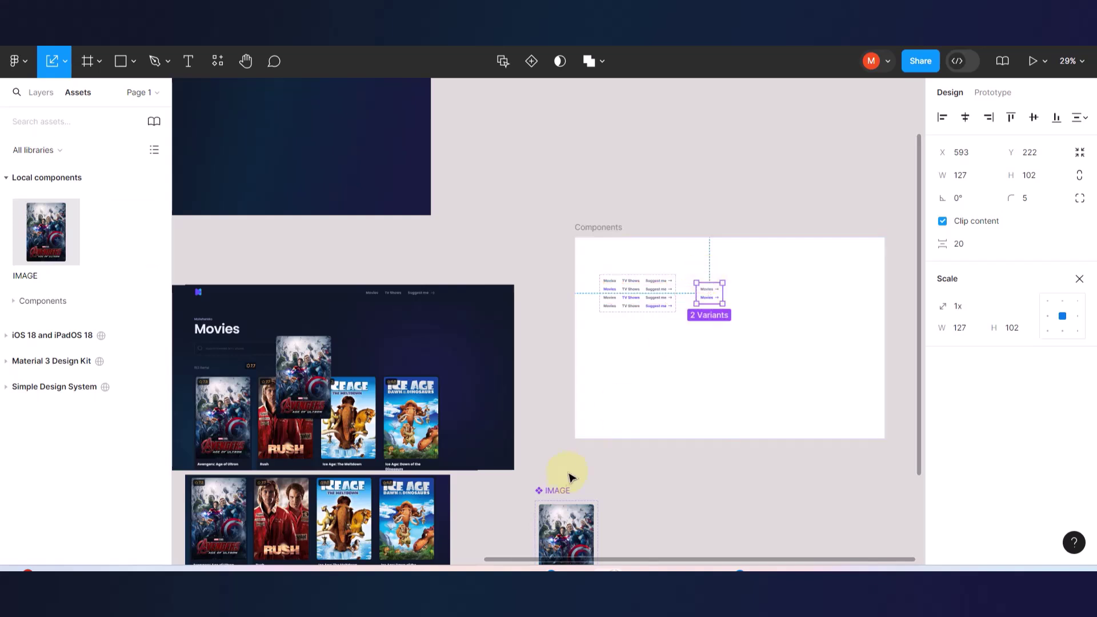
{"action": "left_click_drag", "start_coordinate": [549, 493], "coordinate": [800, 243]}
- Fill the Components frame with the dark navy colour sampled from the Movies reference screenshot's background
{"action": "left_click", "coordinate": [606, 229]}
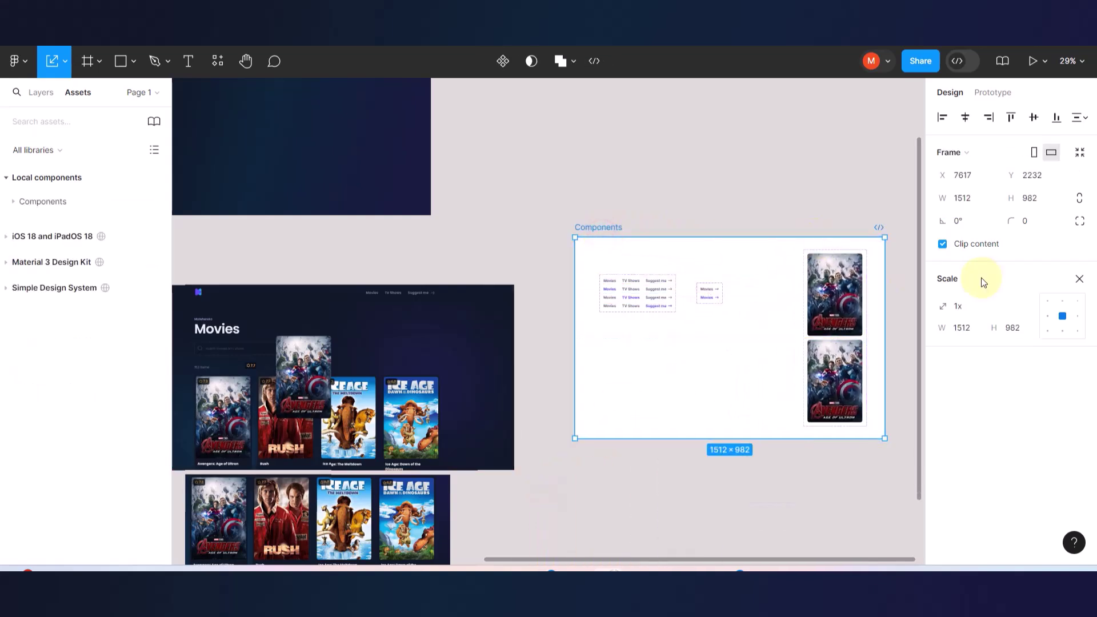
{"action": "key", "text": "v"}
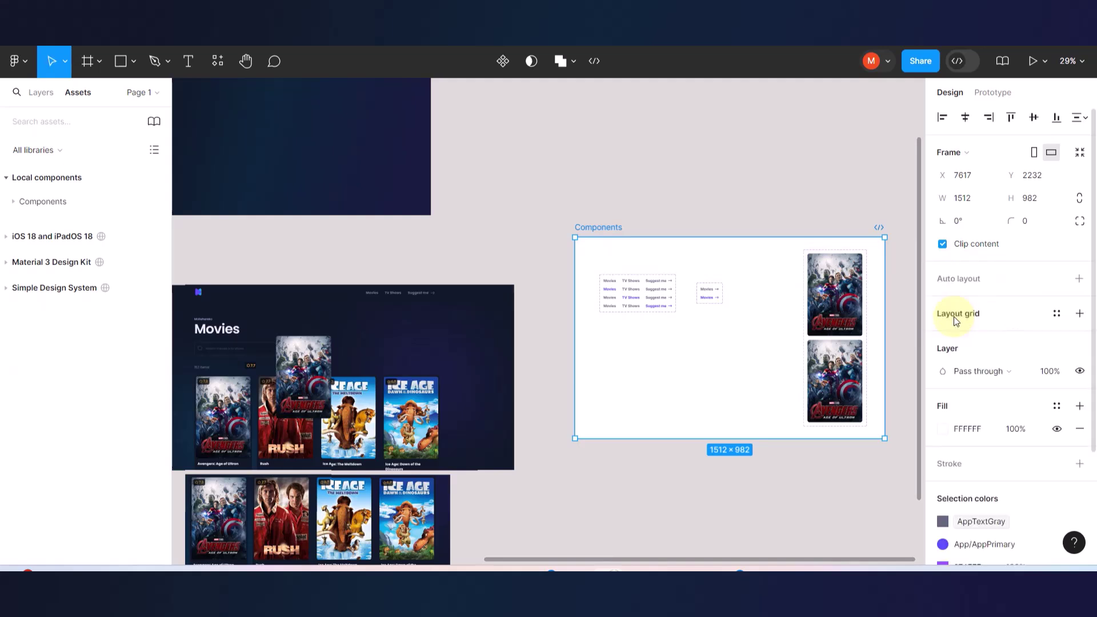
{"action": "left_click", "coordinate": [941, 429]}
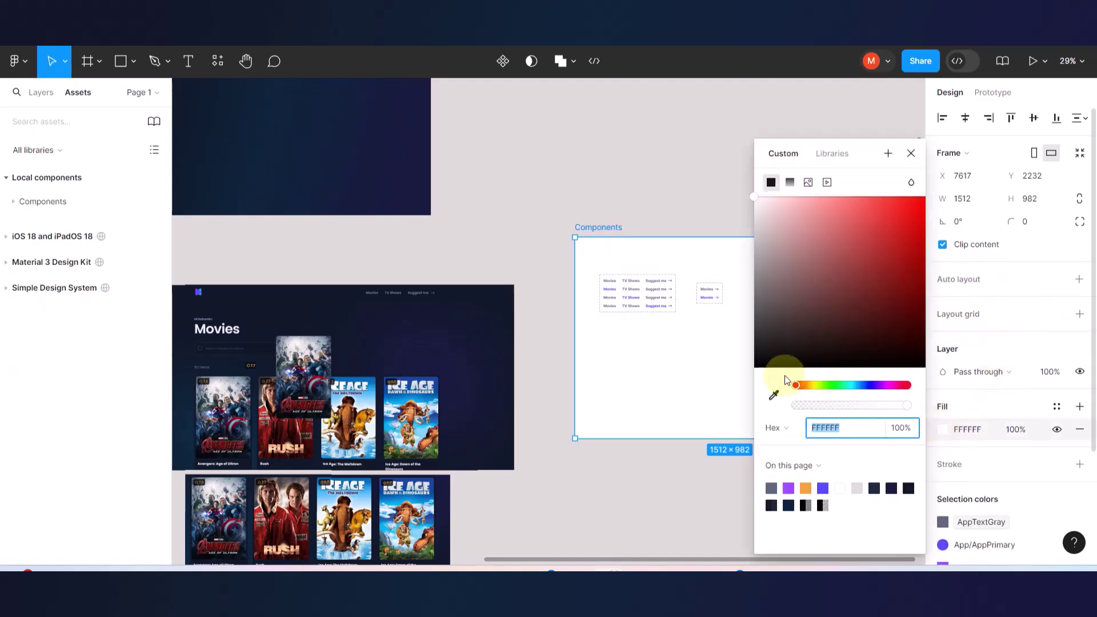
{"action": "left_click", "coordinate": [776, 396]}
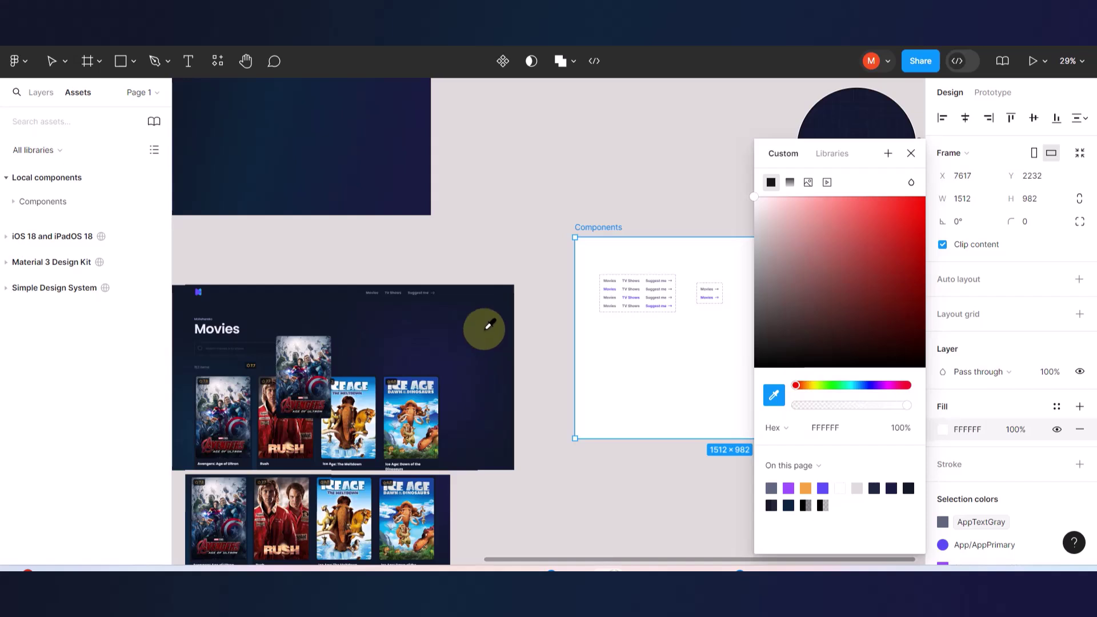
{"action": "left_click", "coordinate": [488, 327]}
{"action": "left_click", "coordinate": [525, 196]}
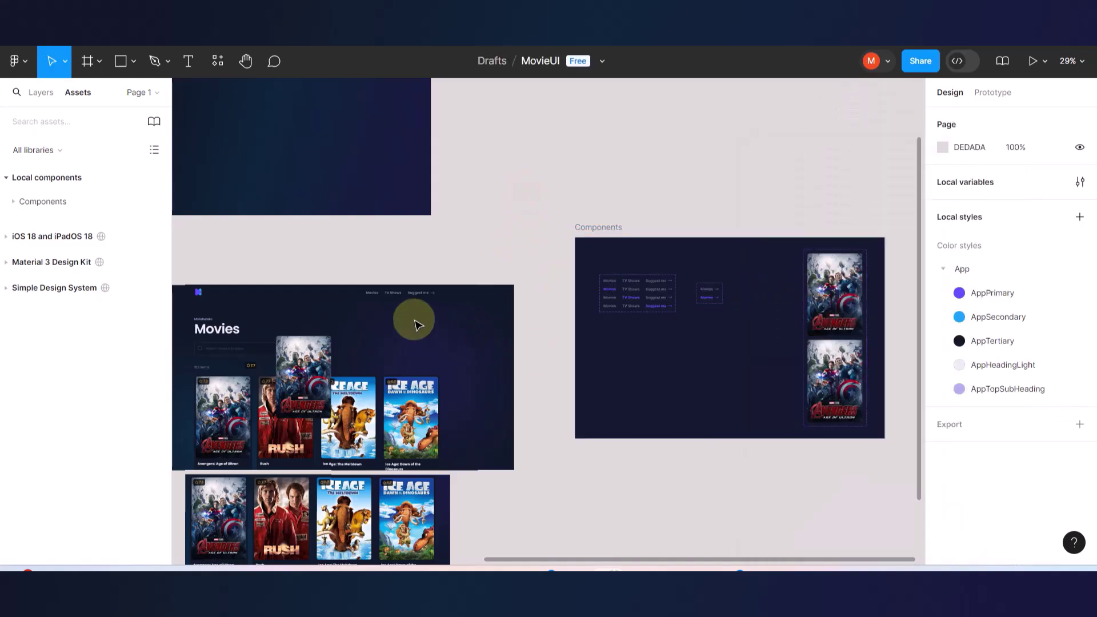
- Move the loose IMAGE instance beside the Ice Age: Dawn of the Dinosaurs poster on the Movies reference screenshot
{"action": "left_click", "coordinate": [296, 352]}
{"action": "left_click_drag", "start_coordinate": [296, 352], "coordinate": [642, 351]}
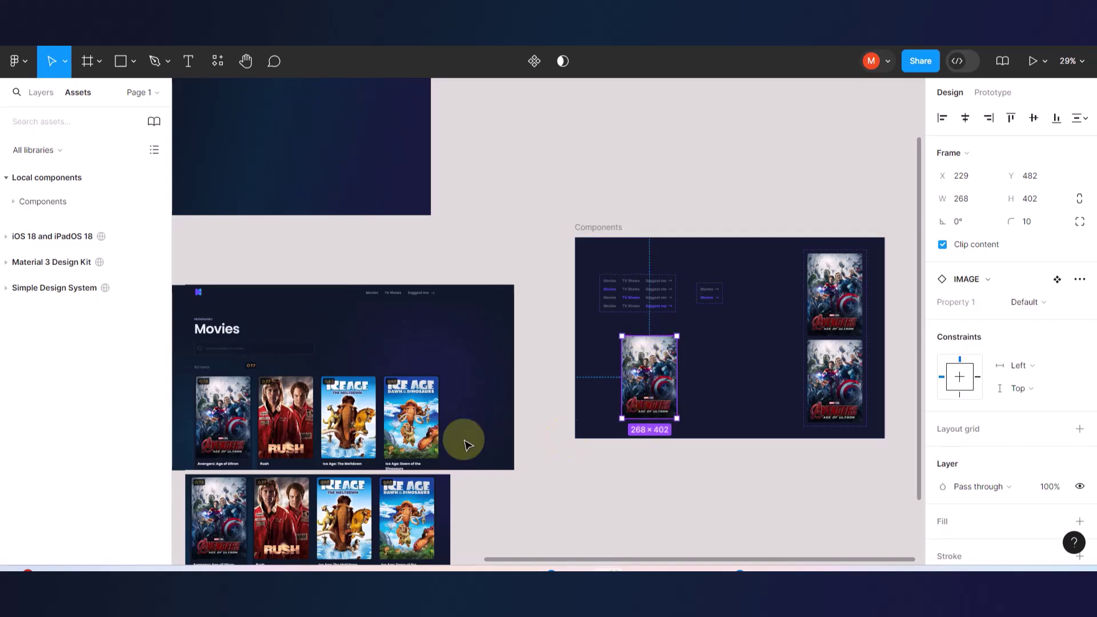
{"action": "left_click_drag", "start_coordinate": [643, 376], "coordinate": [465, 392]}
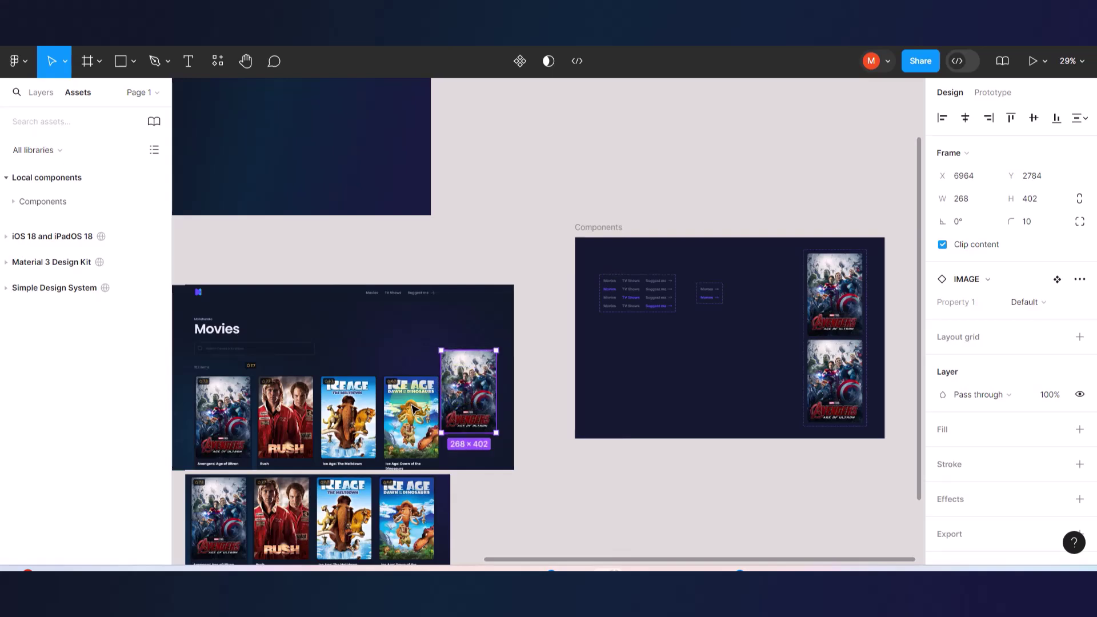
- Examine the titles, rating badges and spacing of the Ice Age movie cards in the lower reference screenshot
{"action": "scroll", "coordinate": [515, 366], "scroll_direction": "down", "scroll_amount": 3}
{"action": "scroll", "coordinate": [515, 366], "scroll_direction": "left", "scroll_amount": 4}
{"action": "scroll", "coordinate": [556, 355], "scroll_direction": "up", "scroll_amount": 4}
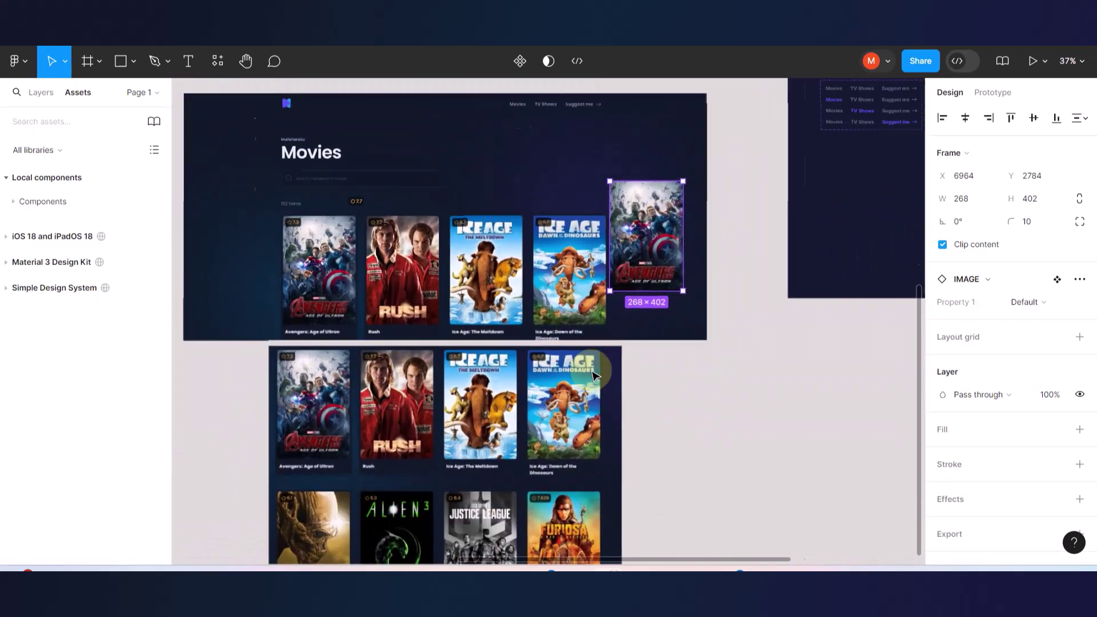
{"action": "scroll", "coordinate": [557, 440], "scroll_direction": "up", "scroll_amount": 4}
{"action": "scroll", "coordinate": [557, 440], "scroll_direction": "up", "scroll_amount": 2}
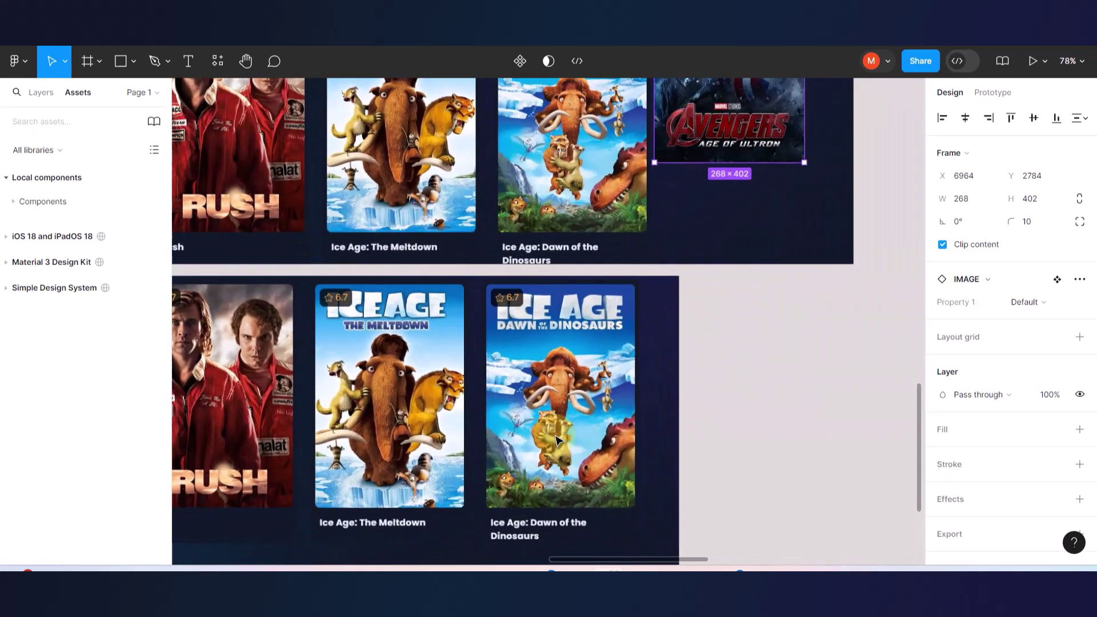
{"action": "scroll", "coordinate": [536, 476], "scroll_direction": "up", "scroll_amount": 4}
{"action": "scroll", "coordinate": [536, 475], "scroll_direction": "down", "scroll_amount": 2}
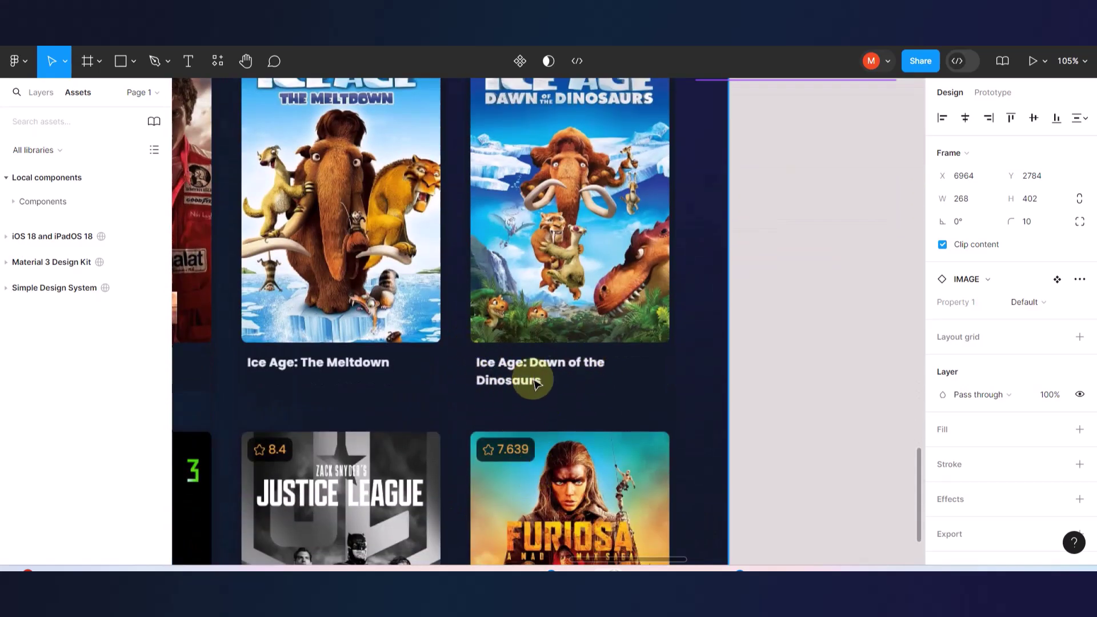
{"action": "scroll", "coordinate": [500, 392], "scroll_direction": "right", "scroll_amount": 2}
{"action": "scroll", "coordinate": [482, 389], "scroll_direction": "up", "scroll_amount": 3}
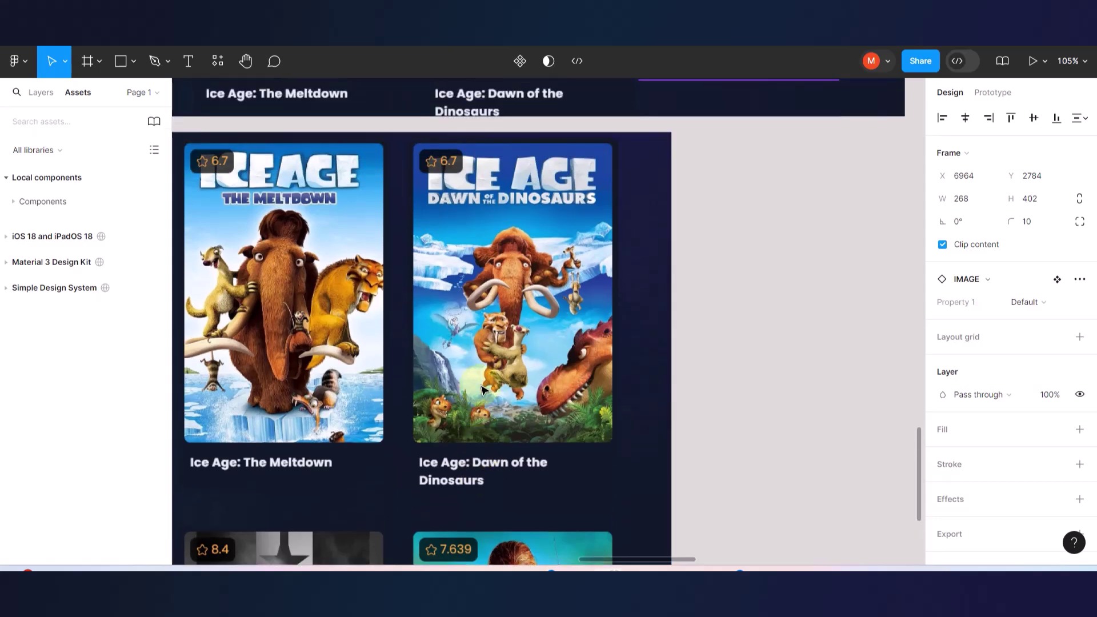
- Add the text "Avengers: Age of Ultron" over the first movie card's title on the Movies reference screenshot
{"action": "scroll", "coordinate": [599, 216], "scroll_direction": "down", "scroll_amount": 4}
{"action": "scroll", "coordinate": [598, 216], "scroll_direction": "left", "scroll_amount": 4}
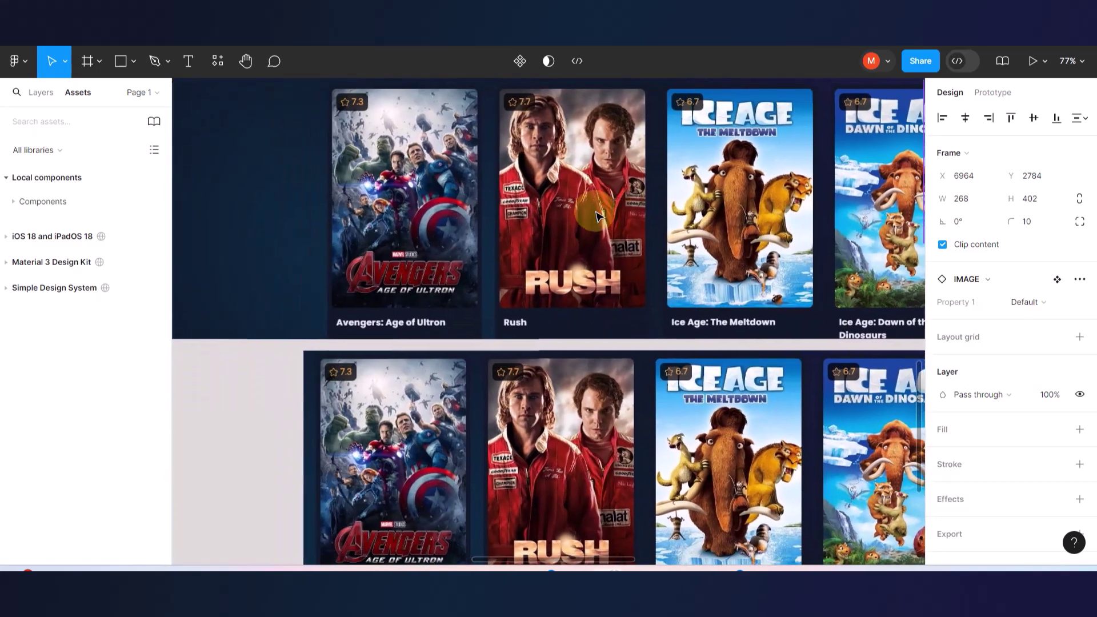
{"action": "scroll", "coordinate": [350, 336], "scroll_direction": "up", "scroll_amount": 3}
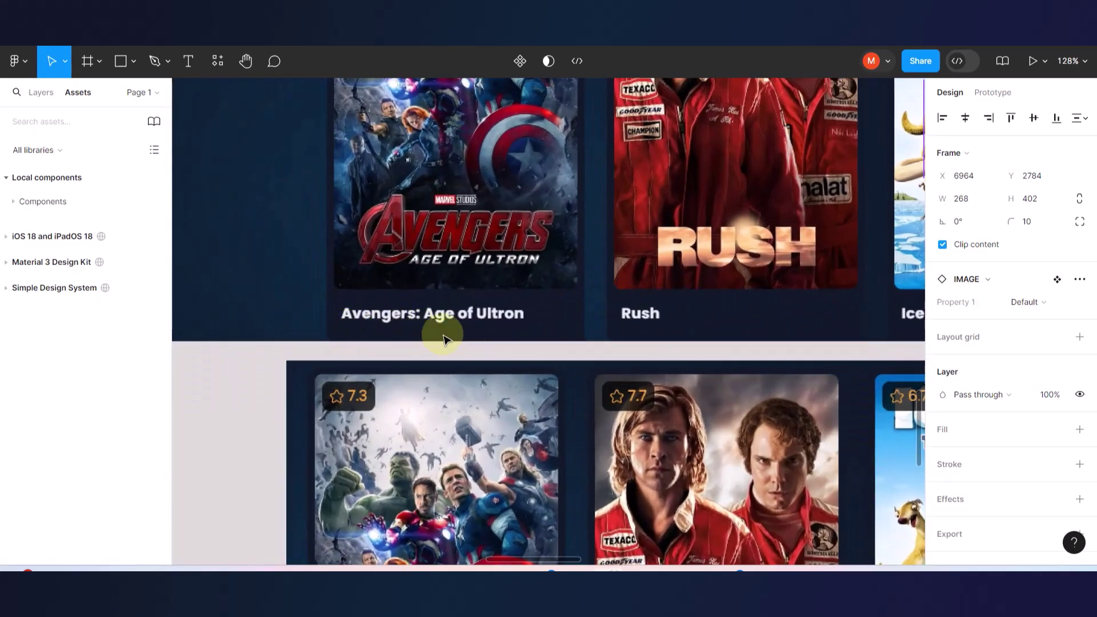
{"action": "scroll", "coordinate": [433, 307], "scroll_direction": "up", "scroll_amount": 4}
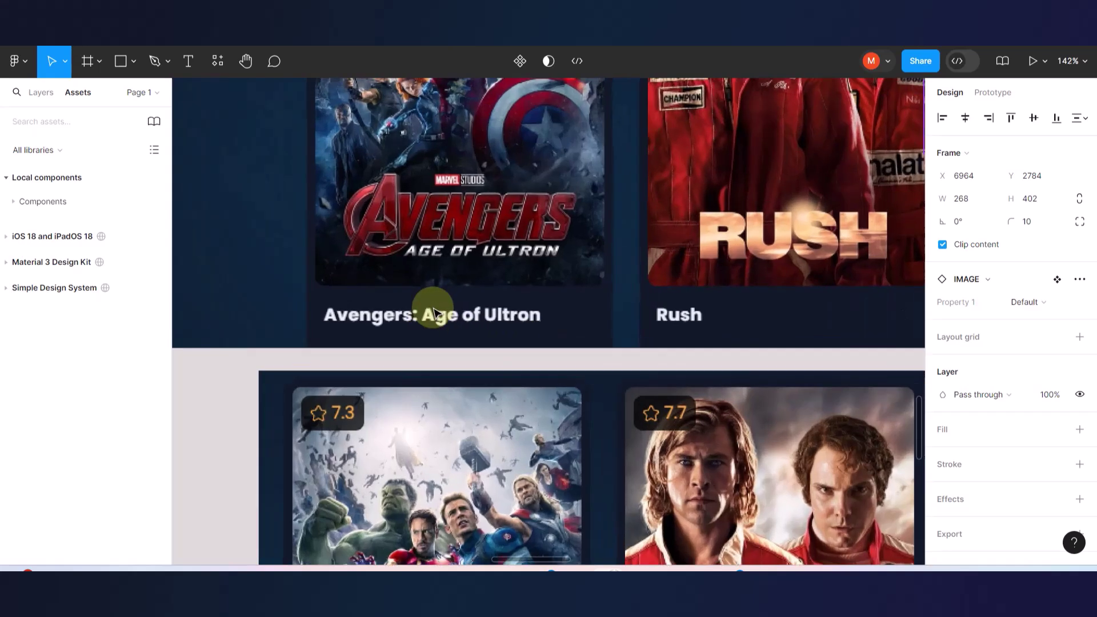
{"action": "left_click", "coordinate": [188, 54]}
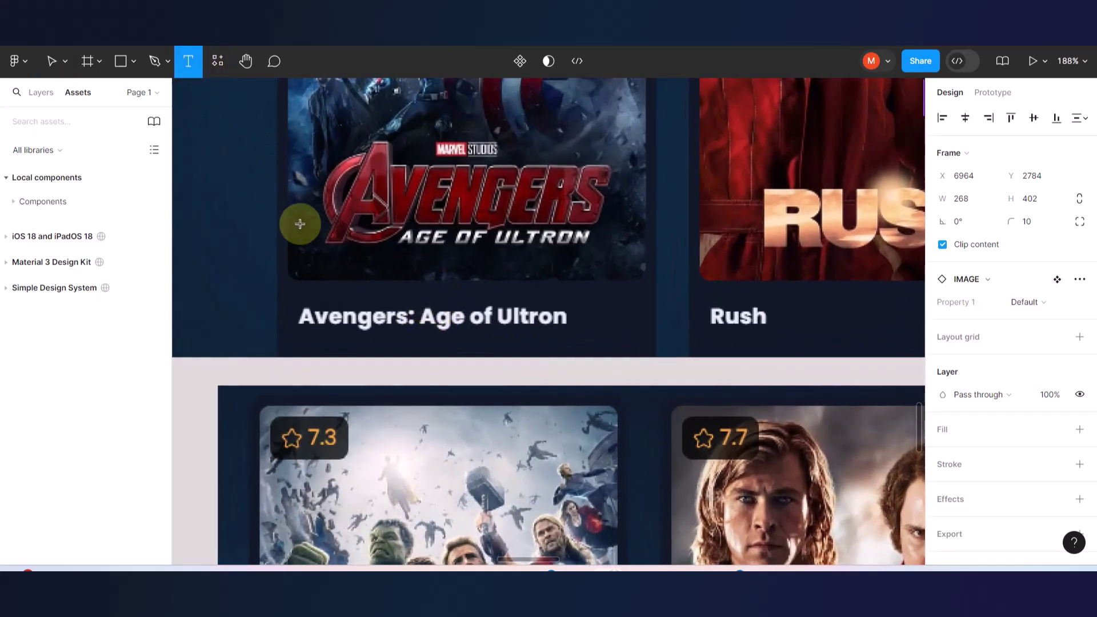
{"action": "left_click", "coordinate": [411, 294]}
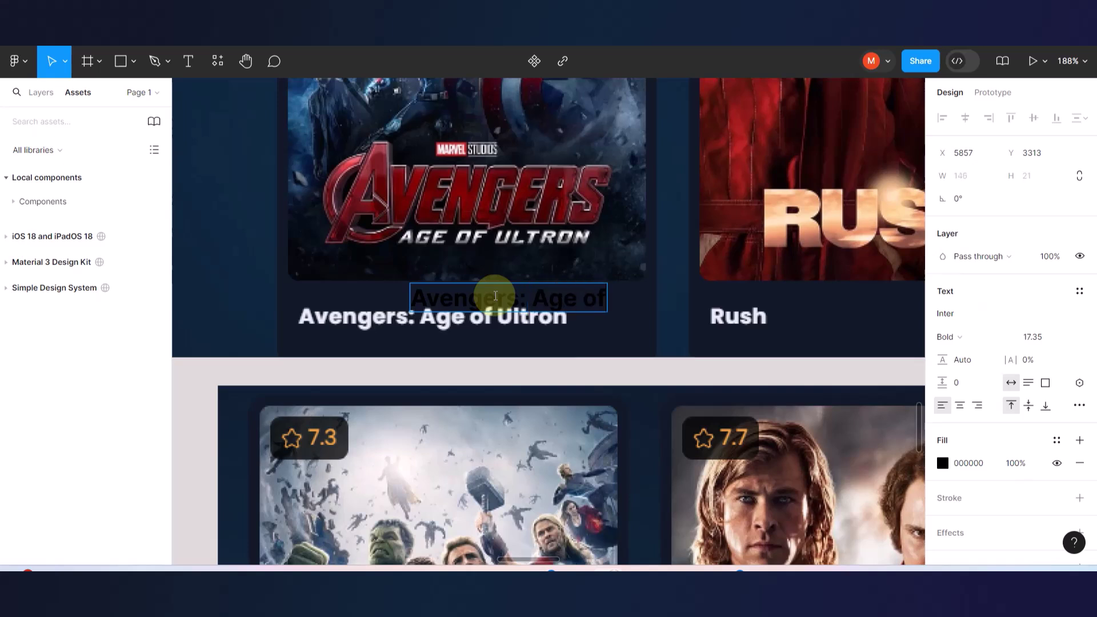
{"action": "type", "text": "Ultron"}
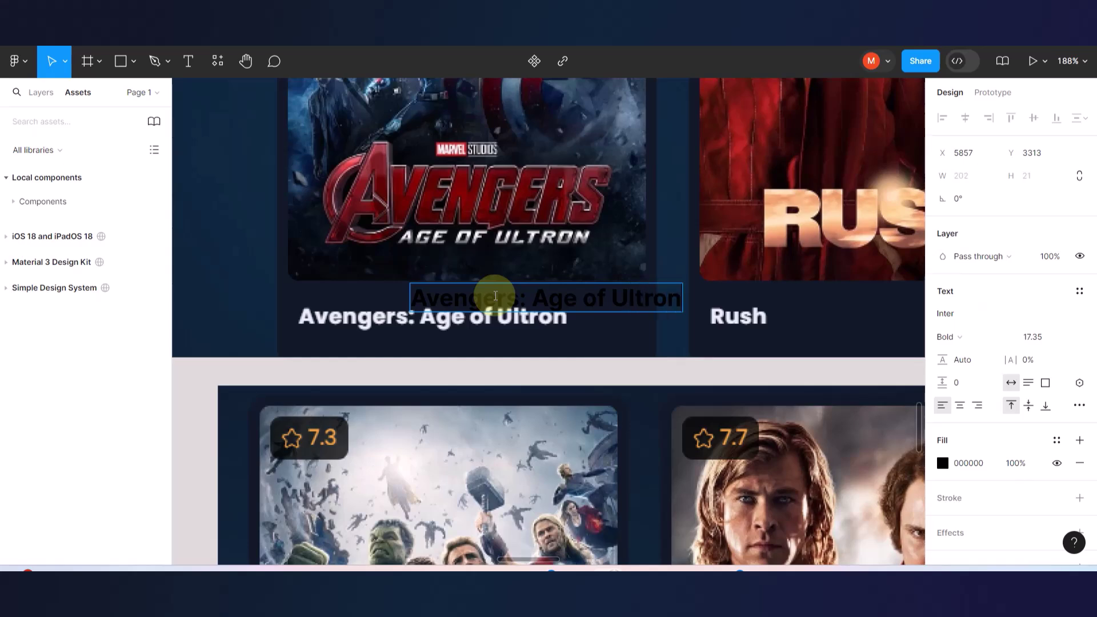
{"action": "key", "text": "Escape"}
- Align the new title with the reference title to compare sizes and move it below the loose Avengers poster
{"action": "scroll", "coordinate": [266, 275], "scroll_direction": "up", "scroll_amount": 5}
{"action": "left_click_drag", "start_coordinate": [541, 296], "coordinate": [349, 350]}
{"action": "scroll", "coordinate": [349, 350], "scroll_direction": "down", "scroll_amount": 10}
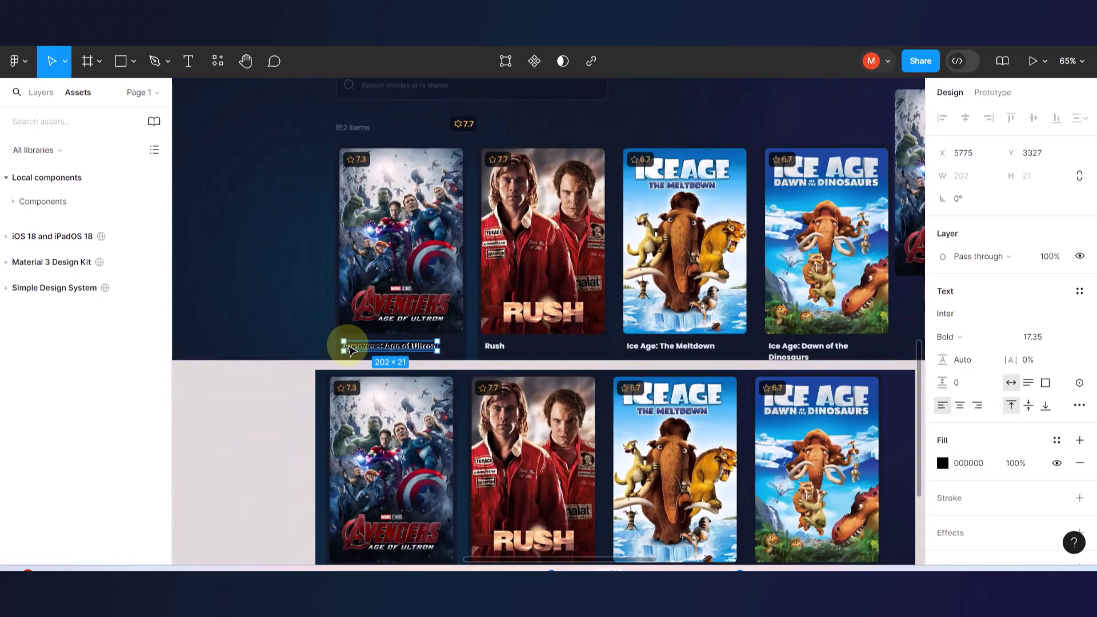
{"action": "scroll", "coordinate": [363, 349], "scroll_direction": "down", "scroll_amount": 3}
{"action": "left_click_drag", "start_coordinate": [362, 347], "coordinate": [744, 322]}
- Replace the title's black fill with the AppTextGray colour
{"action": "left_click", "coordinate": [966, 463]}
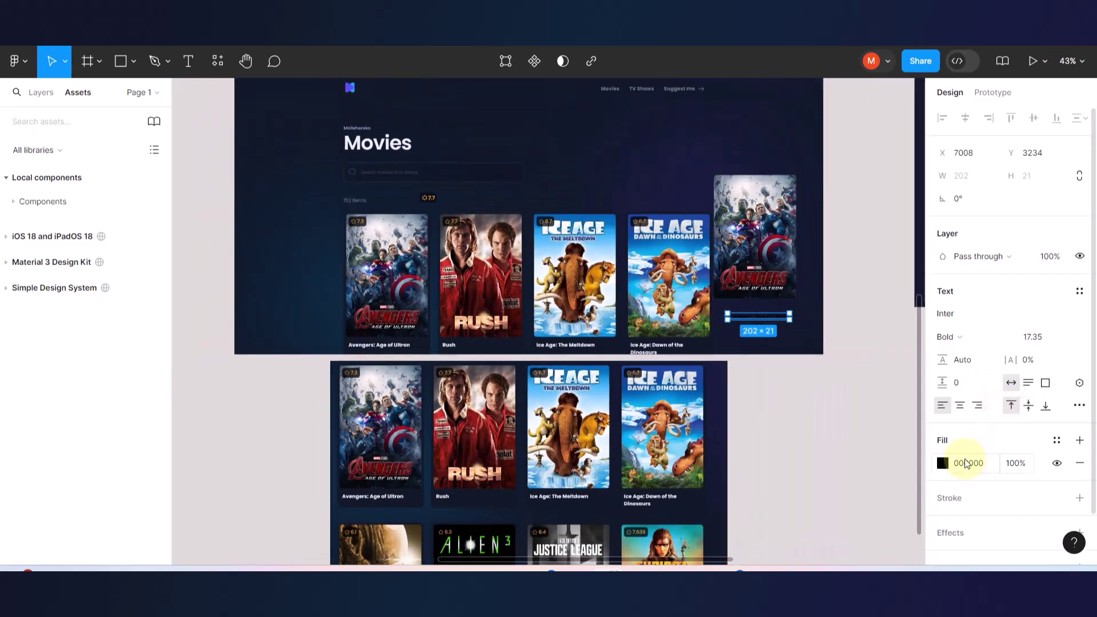
{"action": "left_click", "coordinate": [1079, 464]}
{"action": "left_click", "coordinate": [1058, 444]}
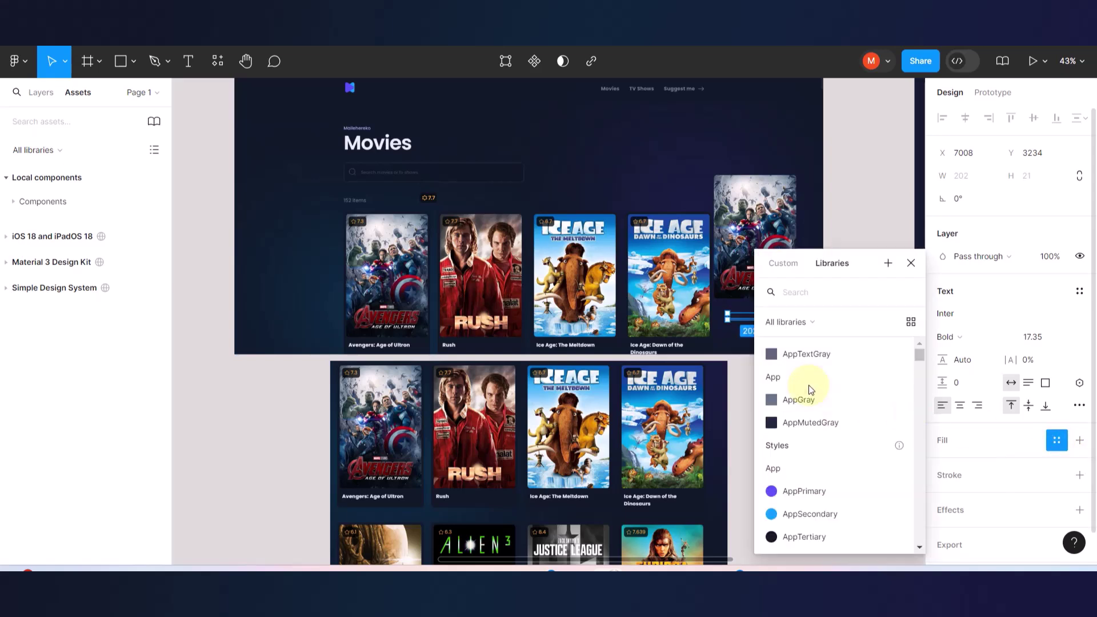
{"action": "left_click", "coordinate": [800, 358]}
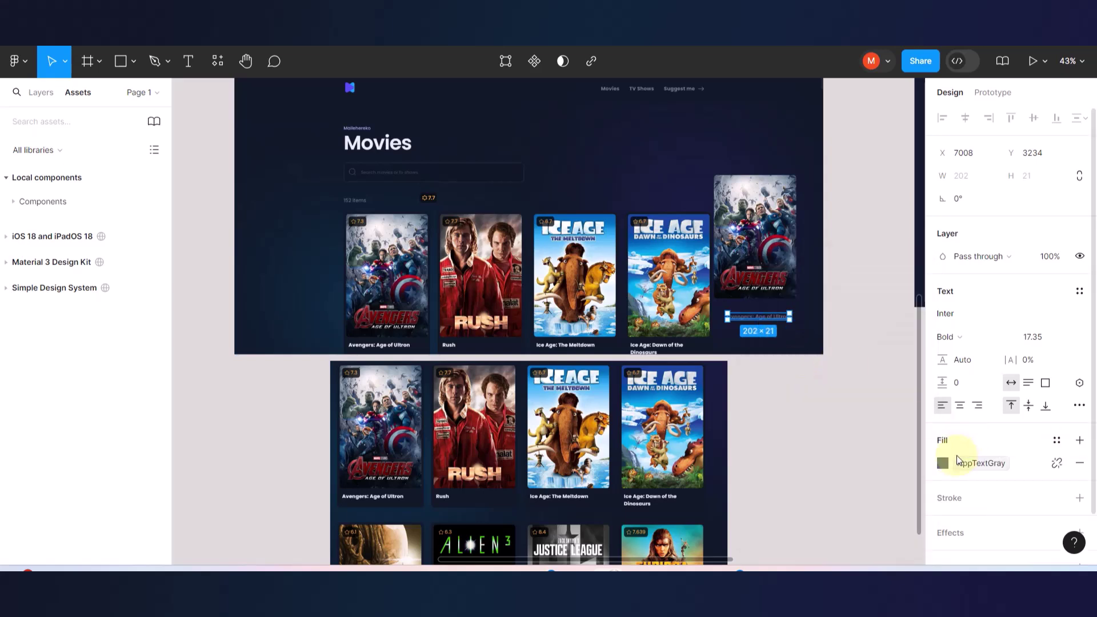
- Apply the AppHeadingLight colour style to the Avengers: Age of Ultron title's fill
{"action": "left_click", "coordinate": [1057, 444]}
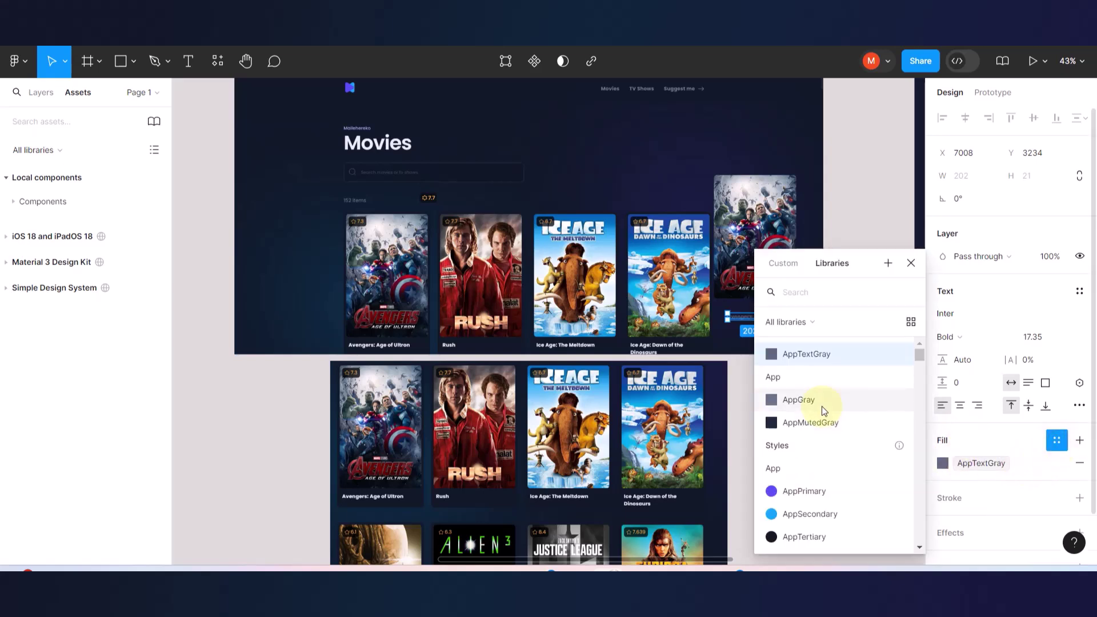
{"action": "scroll", "coordinate": [821, 406], "scroll_direction": "down", "scroll_amount": 3}
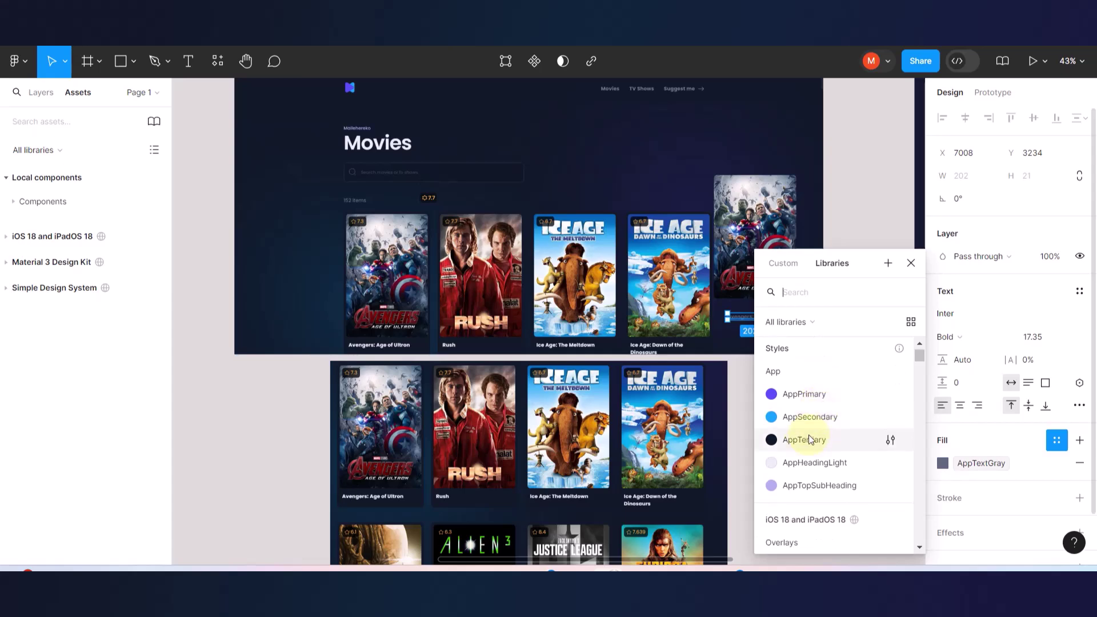
{"action": "left_click", "coordinate": [795, 461]}
{"action": "left_click", "coordinate": [797, 385]}
{"action": "scroll", "coordinate": [779, 303], "scroll_direction": "up", "scroll_amount": 5}
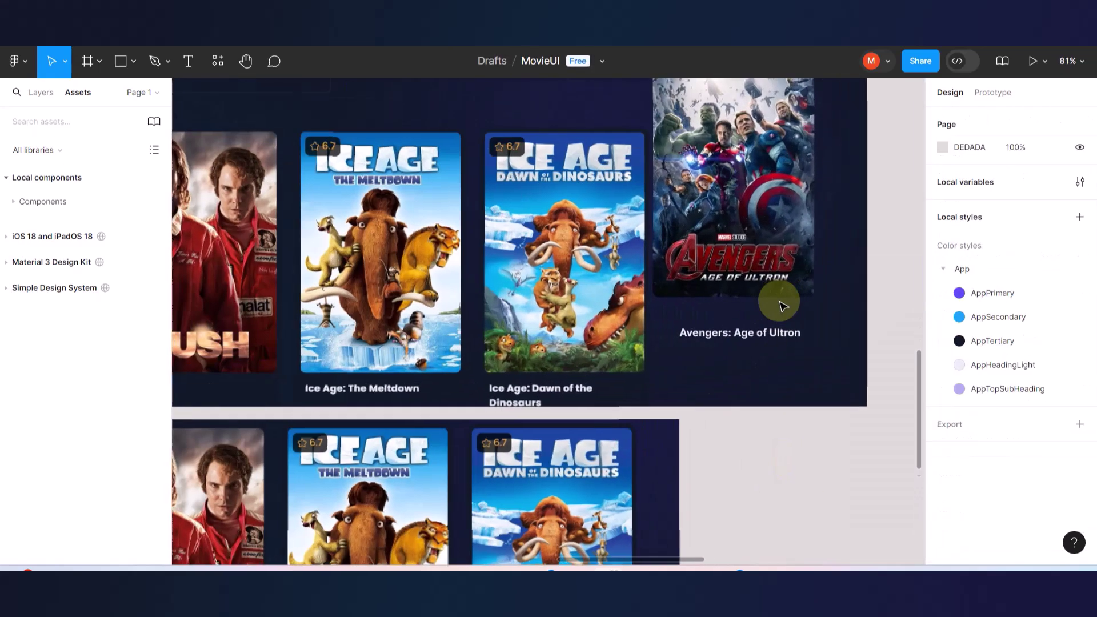
- Move the title closer beneath the loose Avengers poster and shift the poster slightly to line up with it
{"action": "left_click", "coordinate": [749, 335]}
{"action": "left_click_drag", "start_coordinate": [750, 338], "coordinate": [737, 320]}
{"action": "scroll", "coordinate": [749, 324], "scroll_direction": "up", "scroll_amount": 5}
{"action": "scroll", "coordinate": [736, 320], "scroll_direction": "down", "scroll_amount": 6}
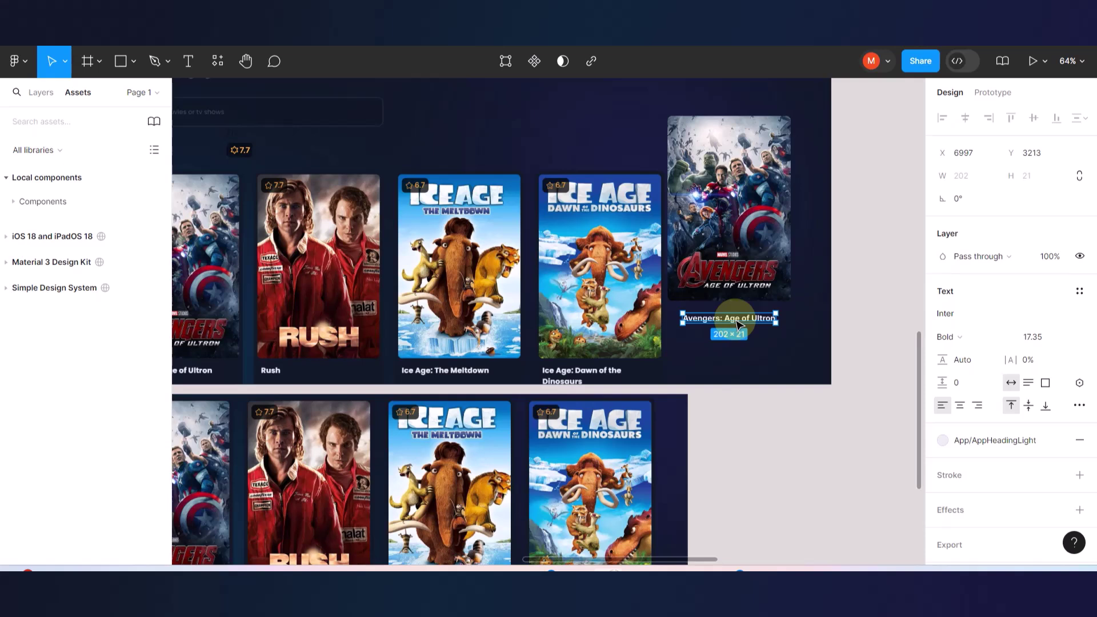
{"action": "left_click_drag", "start_coordinate": [718, 220], "coordinate": [724, 218]}
- Wrap the Avengers poster and its title together in a vertical auto layout frame with 32 spacing
{"action": "left_click", "coordinate": [729, 320]}
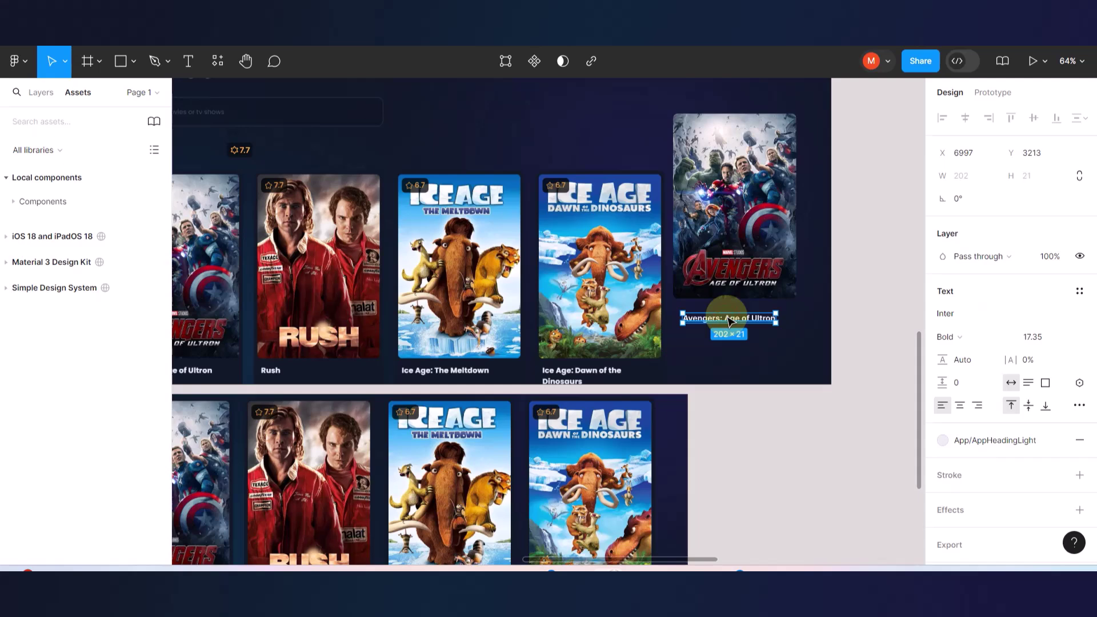
{"action": "left_click", "coordinate": [735, 248]}
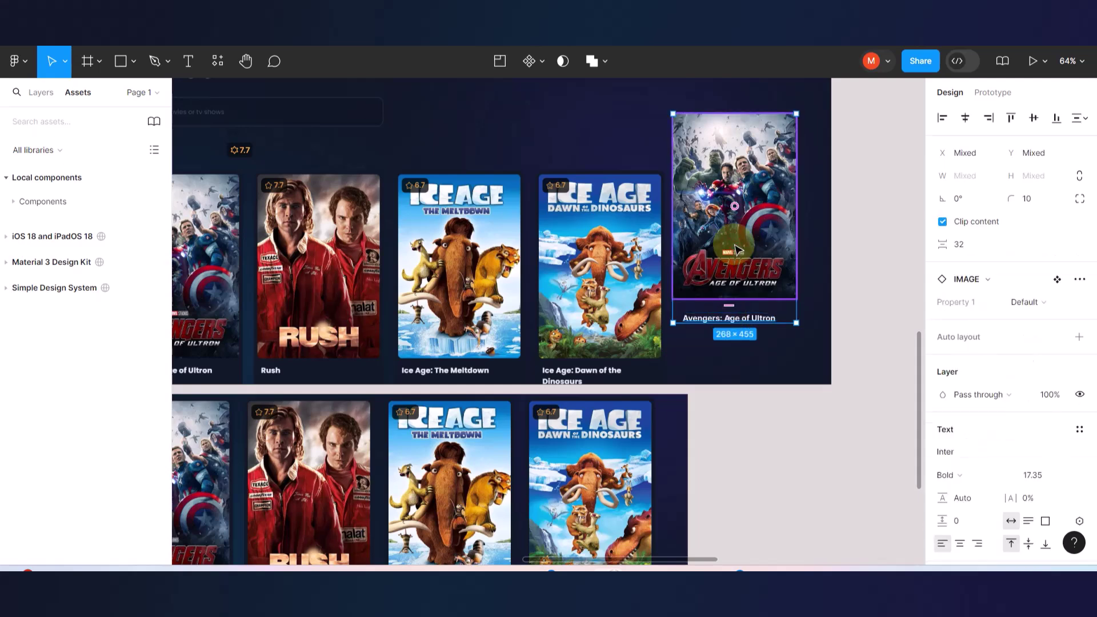
{"action": "key", "text": "shift+a"}
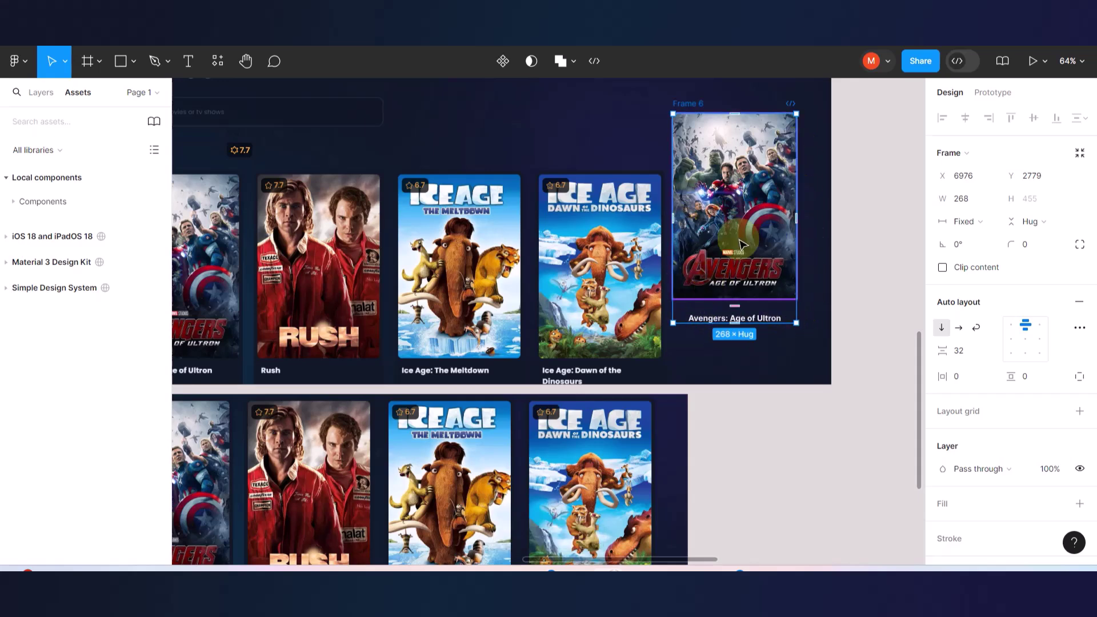
- Fill the new Avengers card frame with the AppMutedGray colour
{"action": "scroll", "coordinate": [704, 190], "scroll_direction": "left", "scroll_amount": 2}
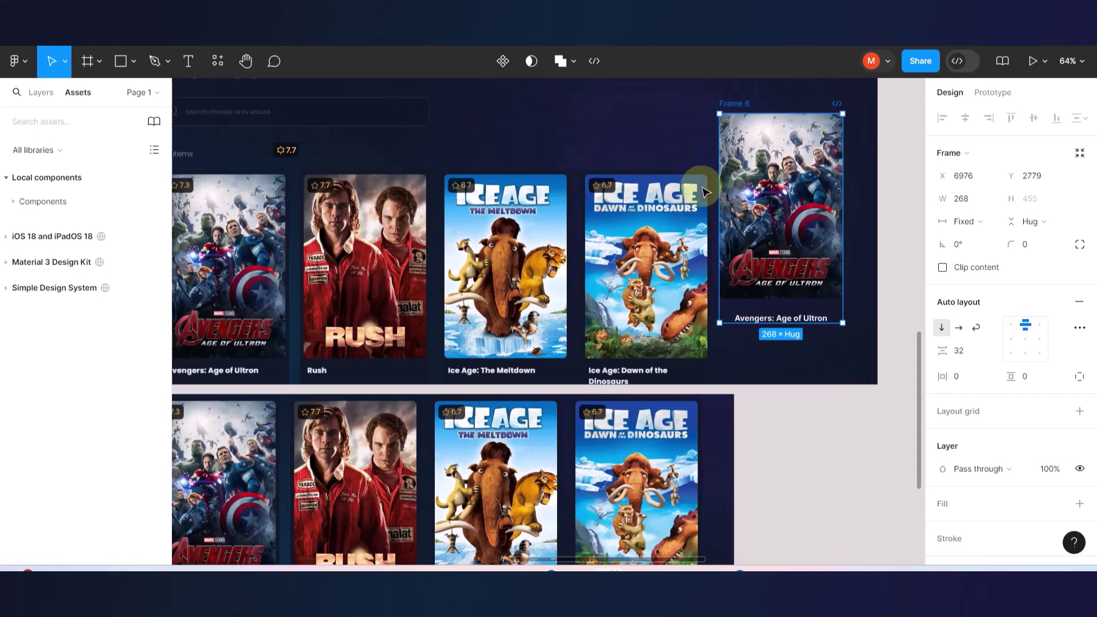
{"action": "scroll", "coordinate": [702, 377], "scroll_direction": "up", "scroll_amount": 5}
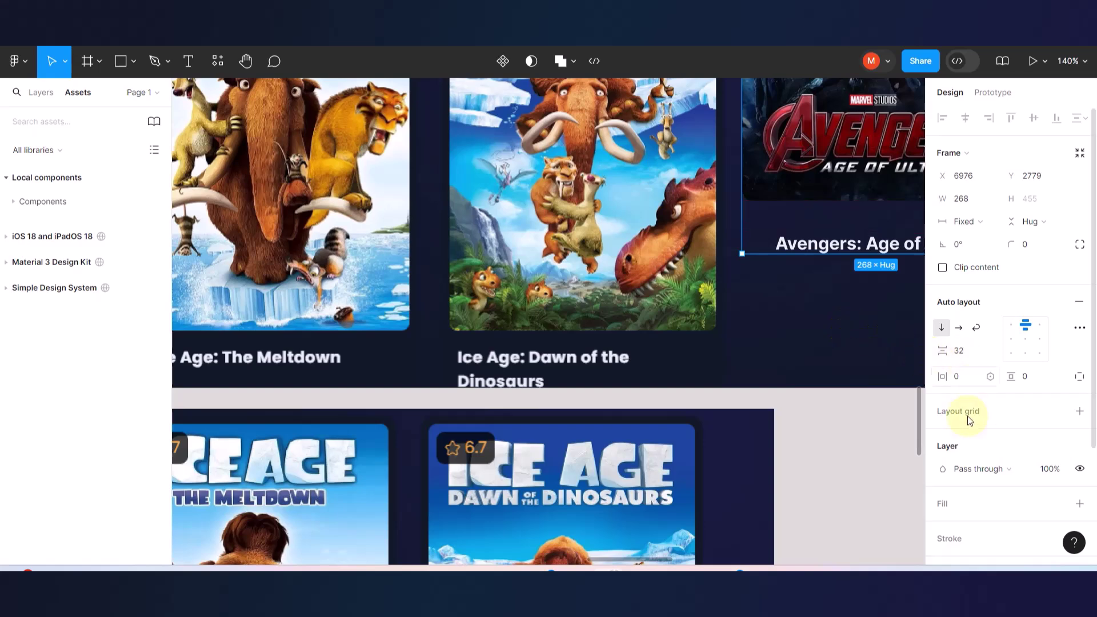
{"action": "scroll", "coordinate": [968, 385], "scroll_direction": "down", "scroll_amount": 3}
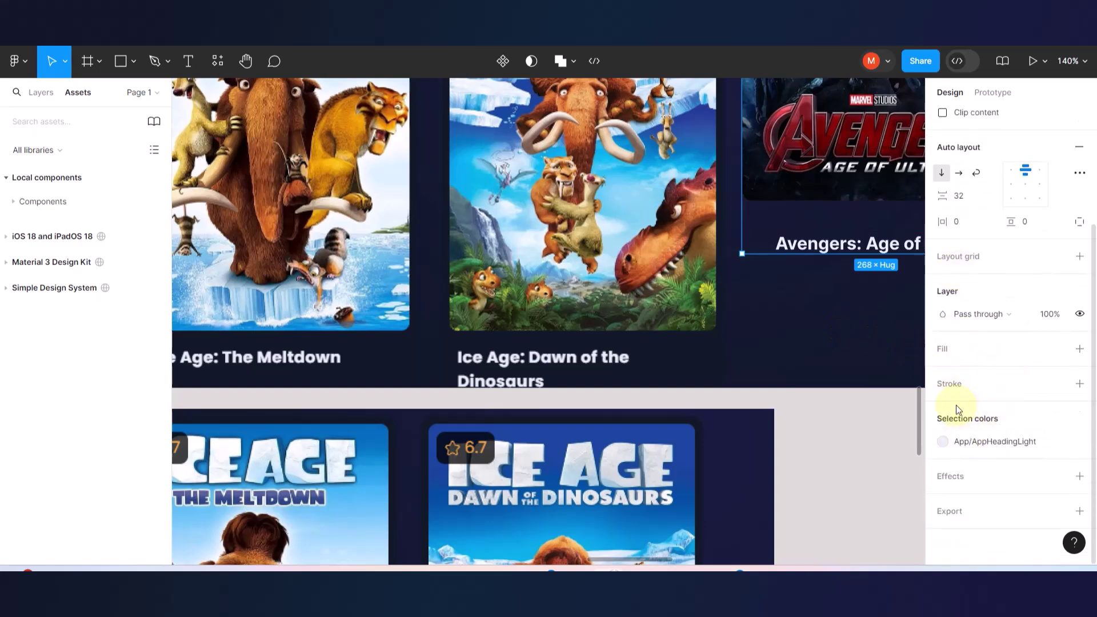
{"action": "scroll", "coordinate": [979, 357], "scroll_direction": "up", "scroll_amount": 3}
{"action": "scroll", "coordinate": [982, 350], "scroll_direction": "down", "scroll_amount": 3}
{"action": "left_click", "coordinate": [1057, 350]}
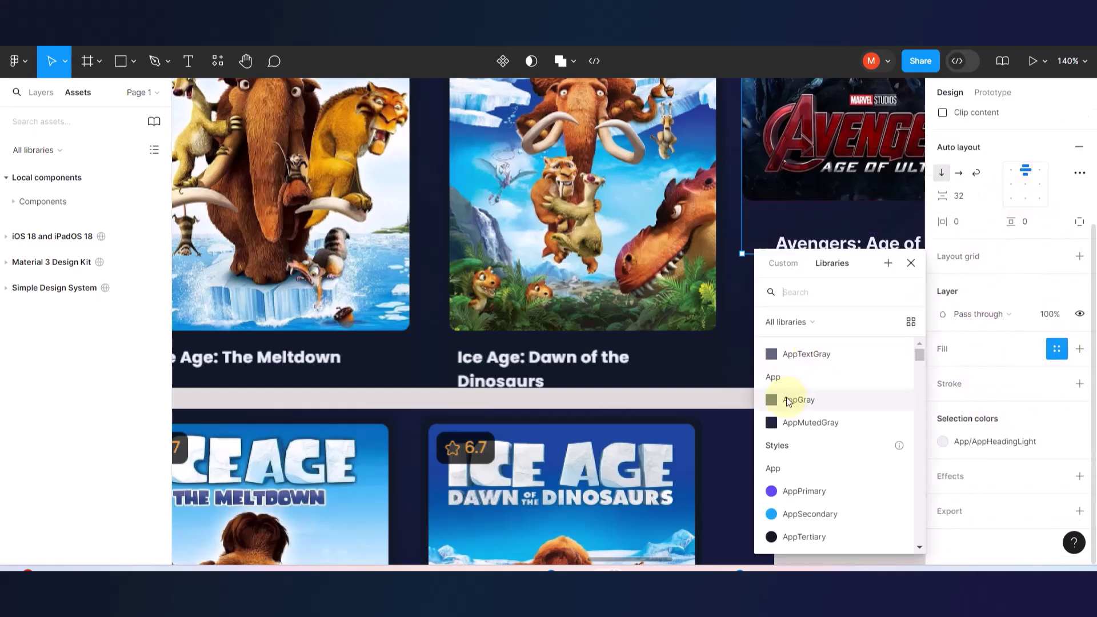
{"action": "left_click", "coordinate": [772, 423]}
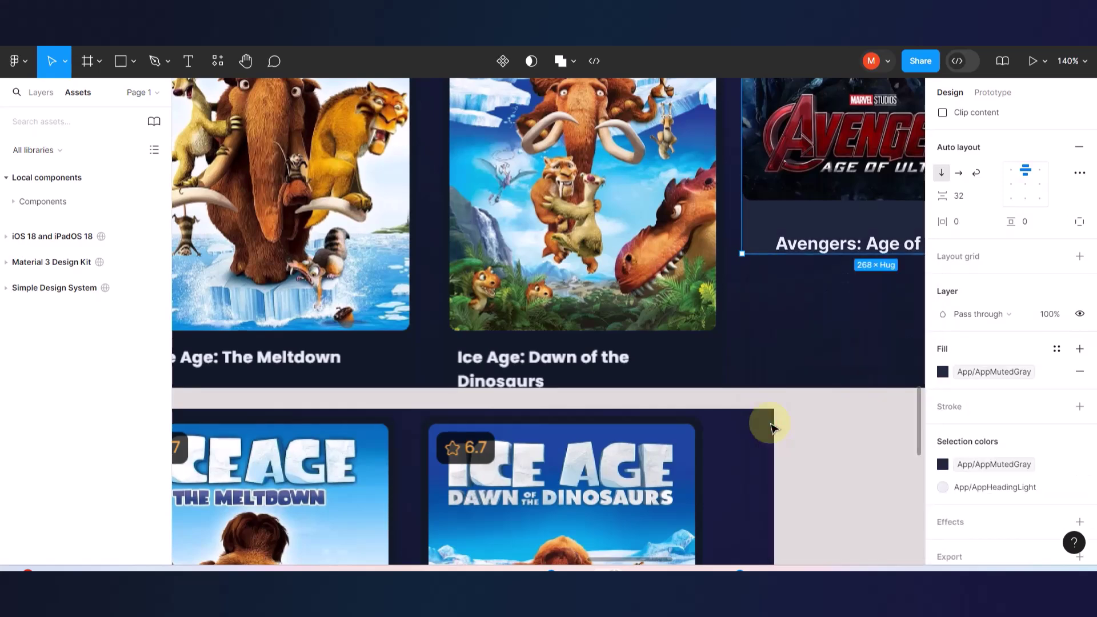
- Compare the Avengers card's background with the Ice Age reference card and remove the AppMutedGray fill
{"action": "scroll", "coordinate": [743, 229], "scroll_direction": "up", "scroll_amount": 4}
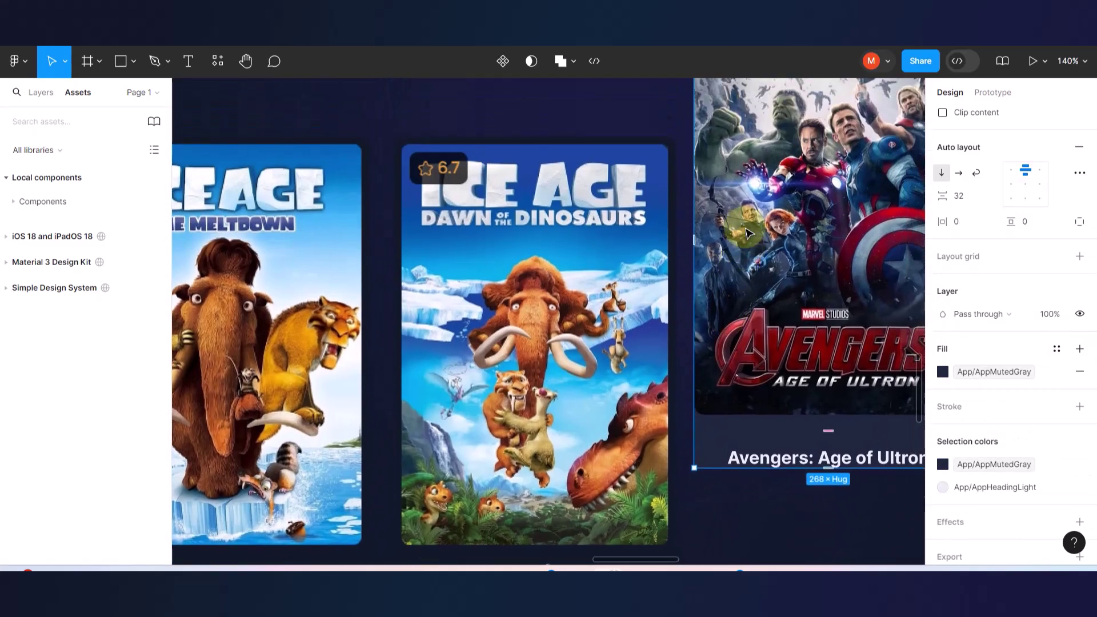
{"action": "scroll", "coordinate": [746, 232], "scroll_direction": "down", "scroll_amount": 5}
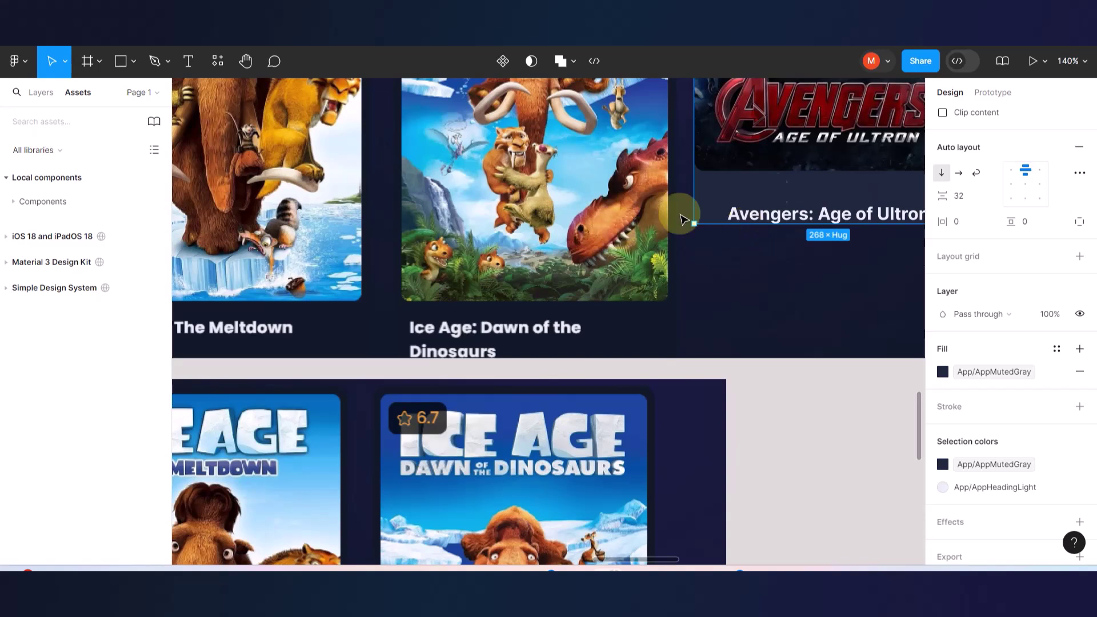
{"action": "scroll", "coordinate": [789, 184], "scroll_direction": "up", "scroll_amount": 2}
{"action": "scroll", "coordinate": [794, 190], "scroll_direction": "right", "scroll_amount": 2}
{"action": "scroll", "coordinate": [793, 191], "scroll_direction": "up", "scroll_amount": 2}
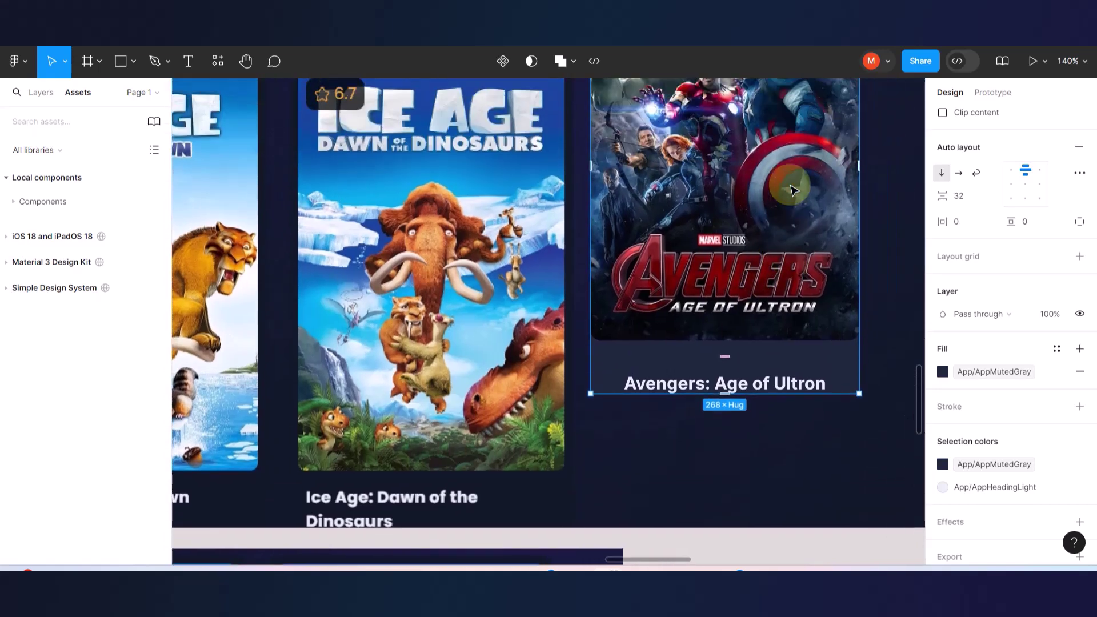
{"action": "scroll", "coordinate": [747, 318], "scroll_direction": "down", "scroll_amount": 1}
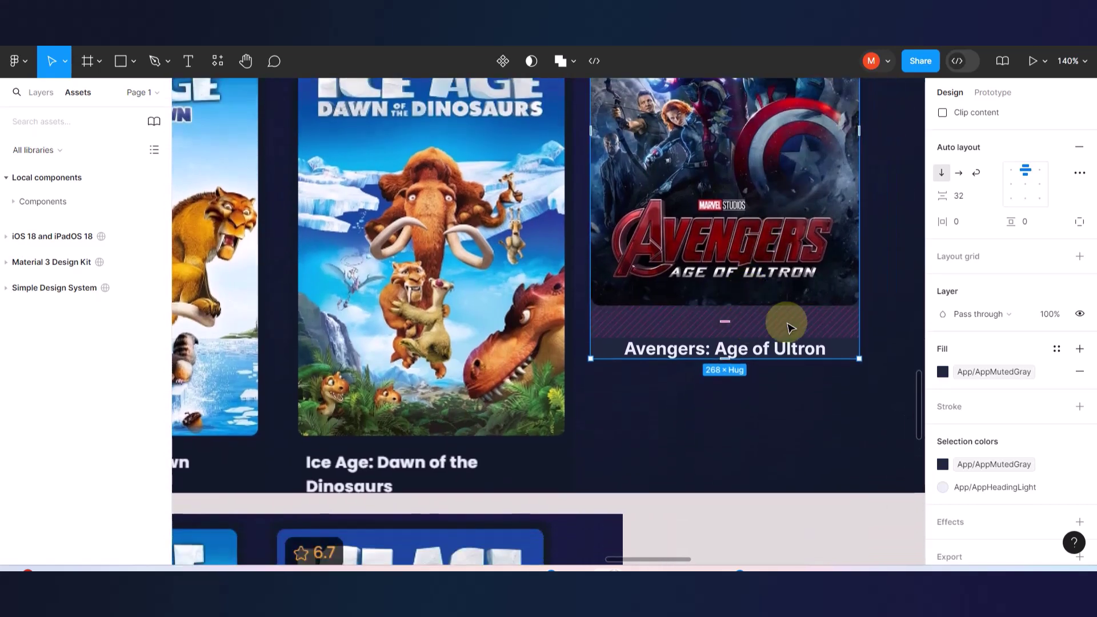
{"action": "left_click", "coordinate": [1079, 371]}
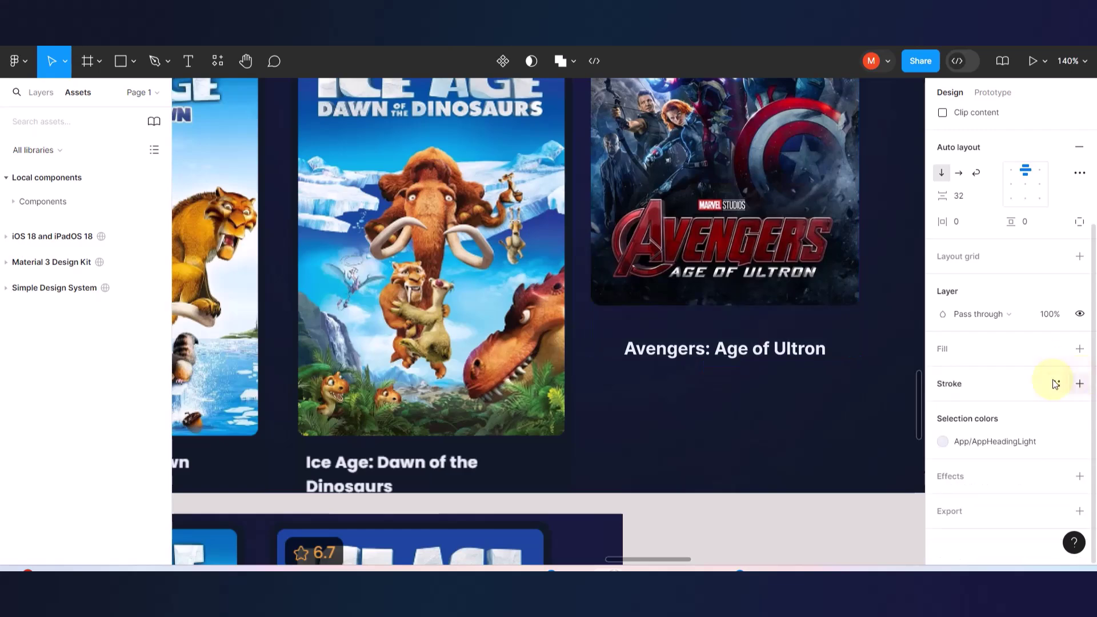
- Fill the Avengers card frame with 121829, sampled from the Ice Age: Dawn of the Dinosaurs card's background
{"action": "left_click", "coordinate": [1079, 349]}
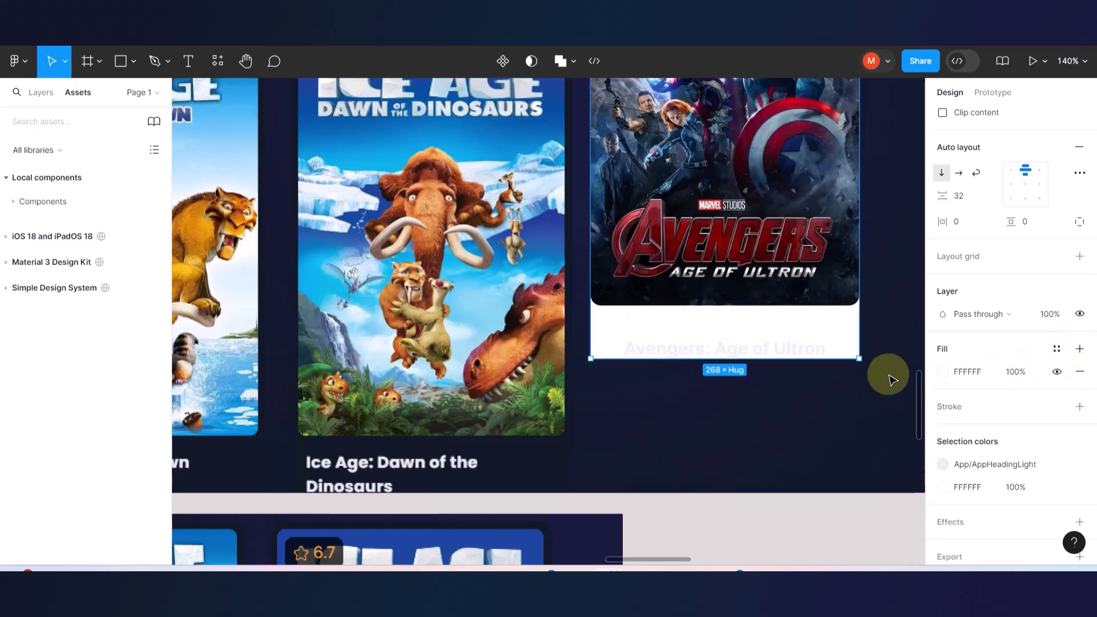
{"action": "left_click", "coordinate": [942, 371]}
{"action": "left_click", "coordinate": [774, 395]}
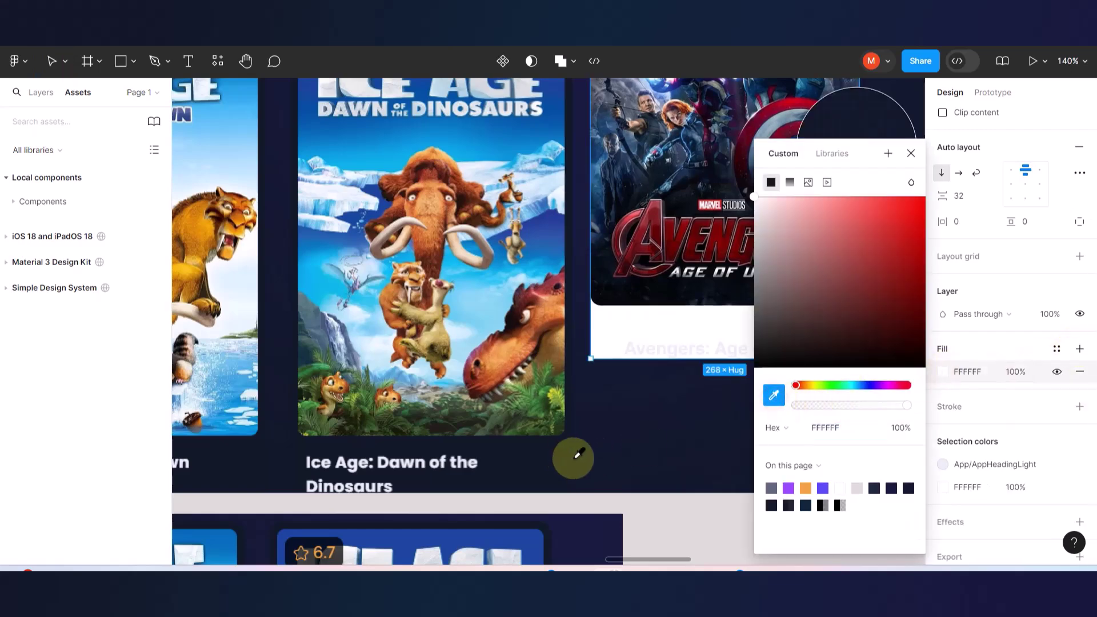
{"action": "scroll", "coordinate": [568, 458], "scroll_direction": "up", "scroll_amount": 5}
{"action": "left_click", "coordinate": [537, 456]}
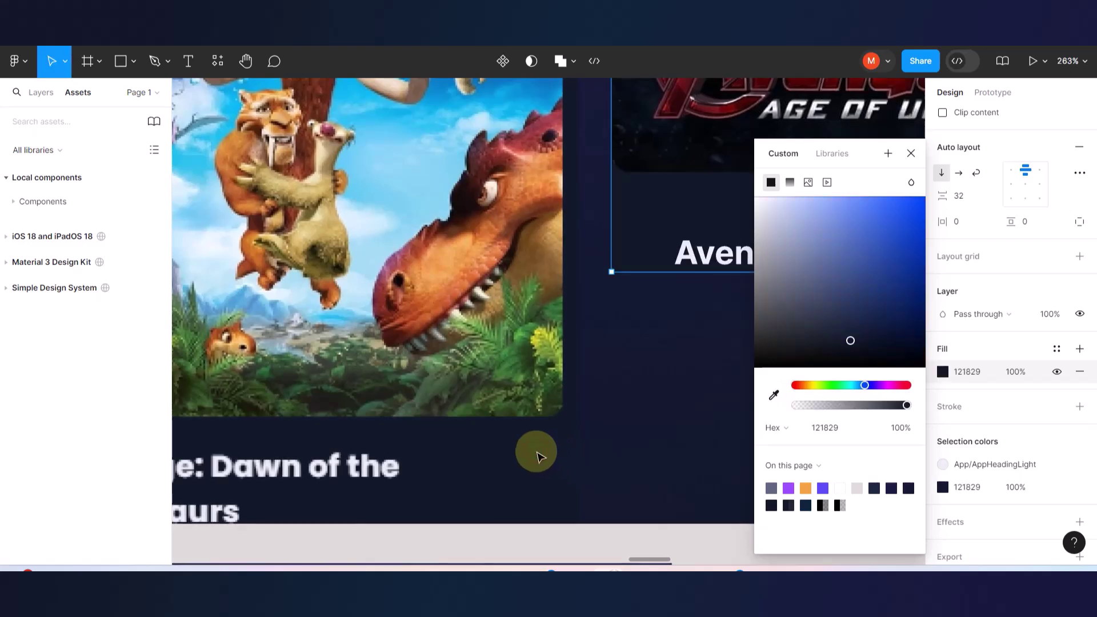
{"action": "scroll", "coordinate": [538, 455], "scroll_direction": "down", "scroll_amount": 6}
{"action": "key", "text": "Escape"}
{"action": "key", "text": "Escape"}
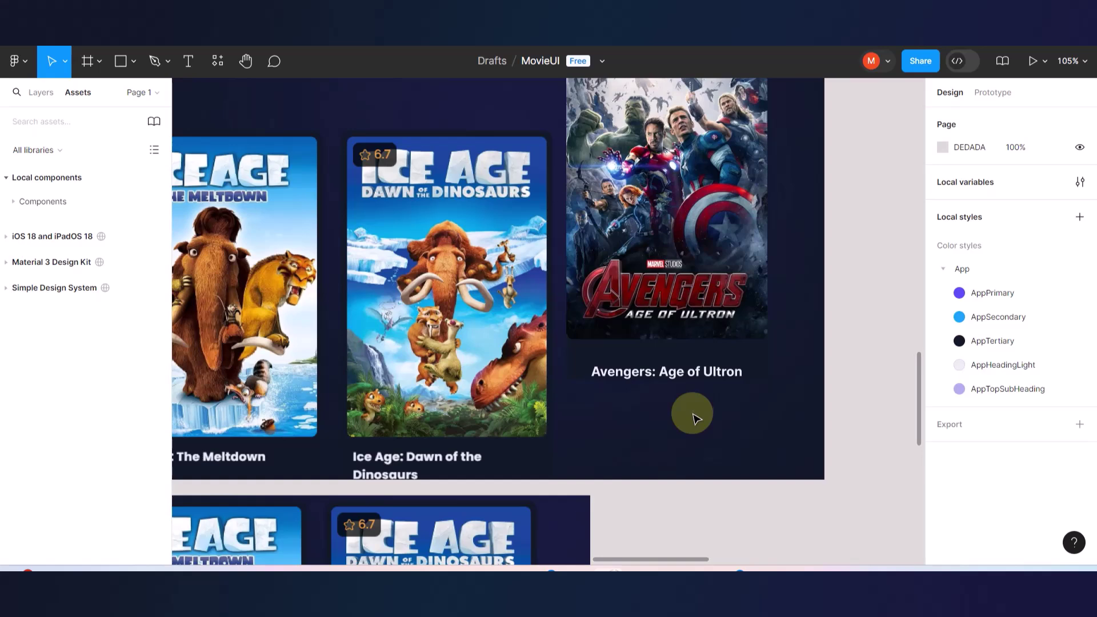
- Darken the Avengers card frame's fill to 0F1424
{"action": "scroll", "coordinate": [728, 355], "scroll_direction": "up", "scroll_amount": 5}
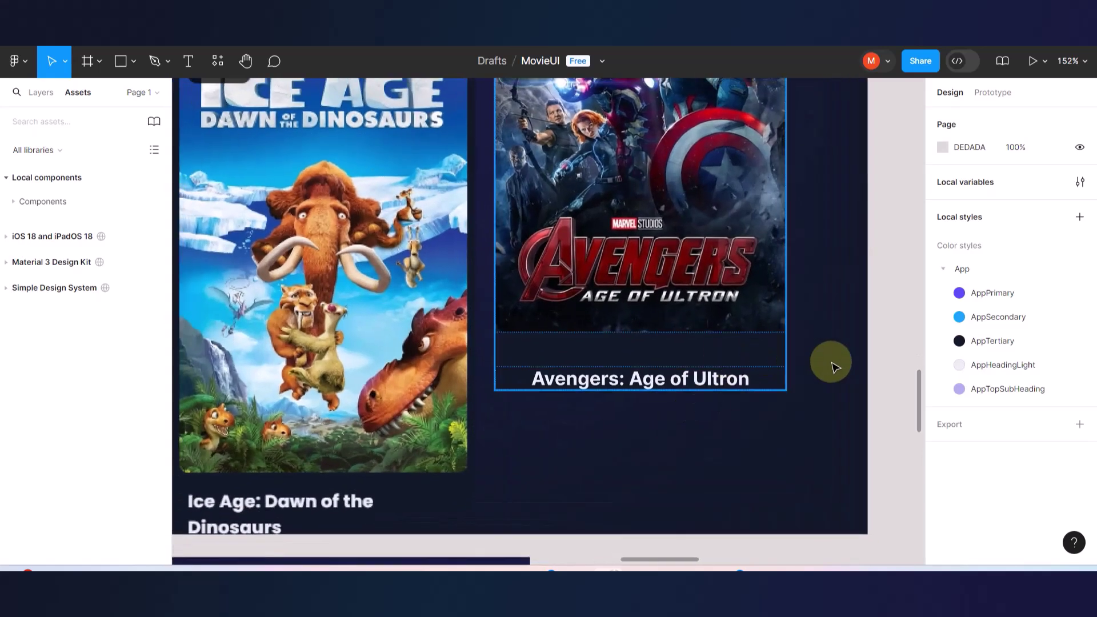
{"action": "left_click", "coordinate": [771, 367]}
{"action": "left_click", "coordinate": [767, 358]}
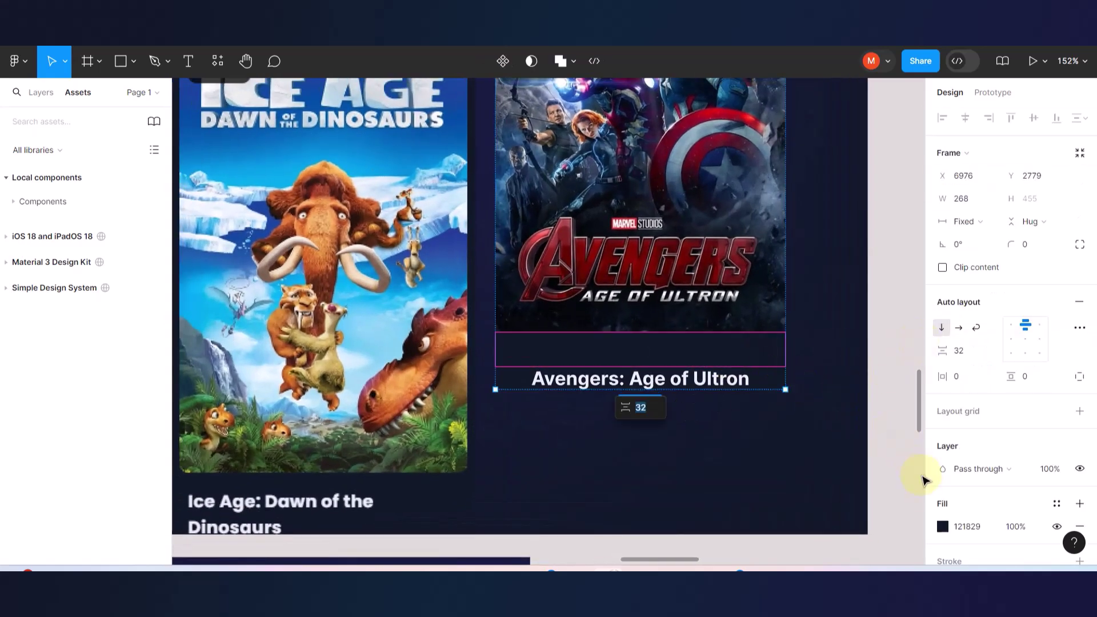
{"action": "left_click", "coordinate": [943, 526]}
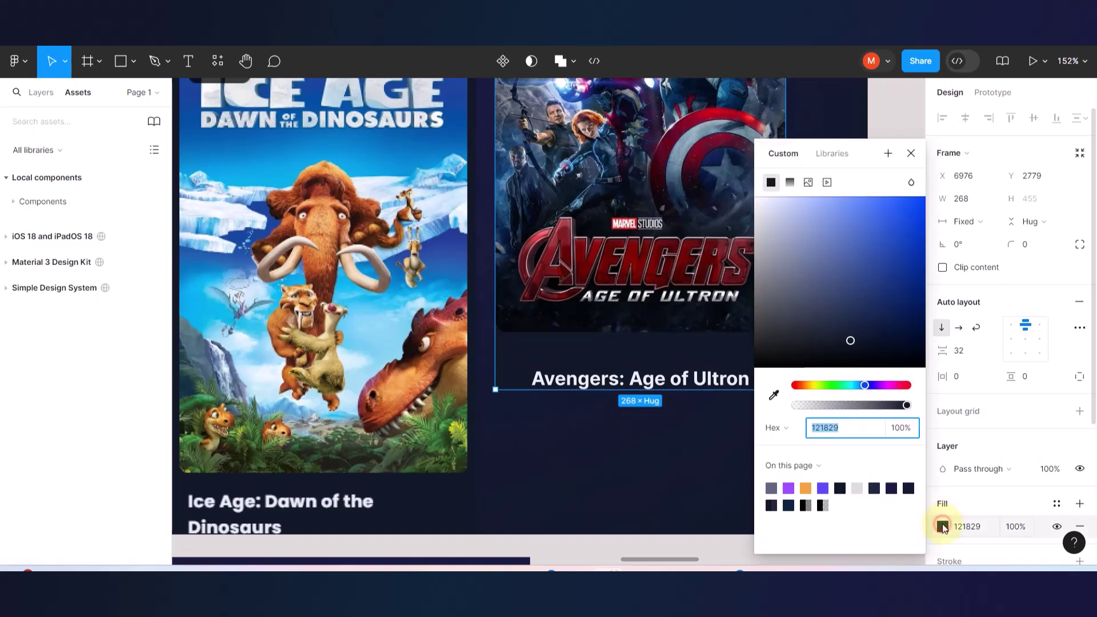
{"action": "left_click", "coordinate": [852, 340]}
{"action": "left_click_drag", "start_coordinate": [852, 341], "coordinate": [856, 348]}
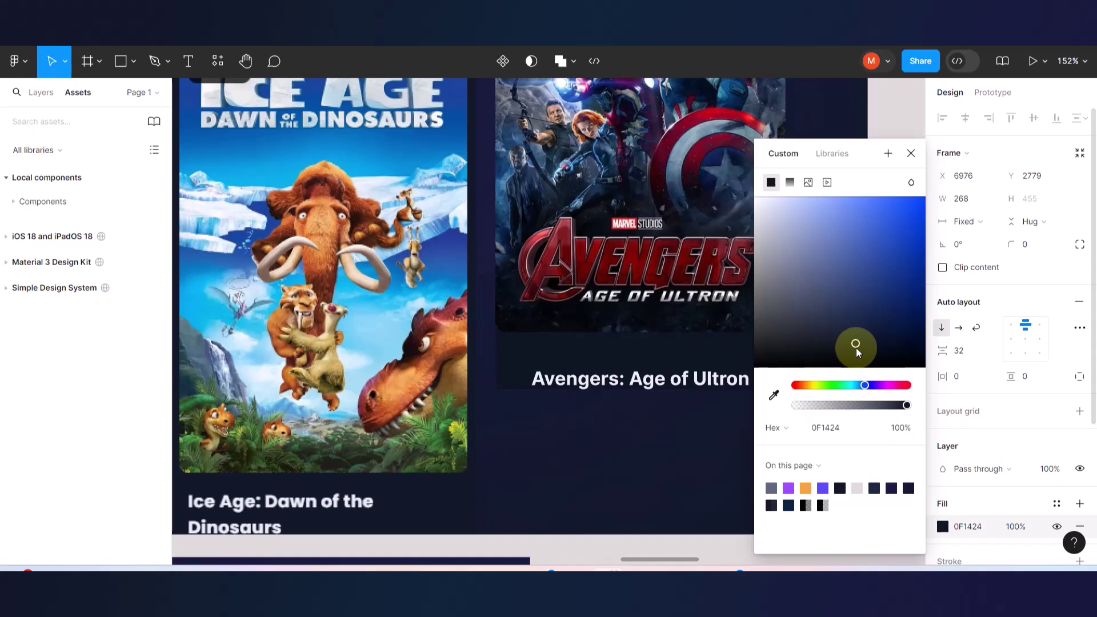
{"action": "scroll", "coordinate": [563, 340], "scroll_direction": "down", "scroll_amount": 5}
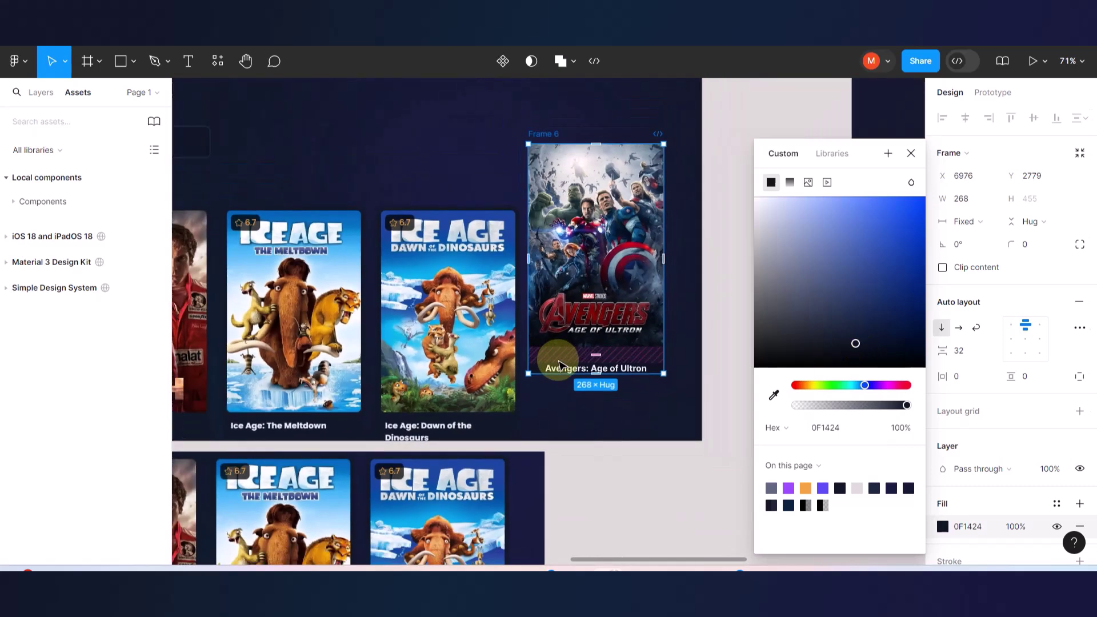
{"action": "left_click", "coordinate": [600, 405]}
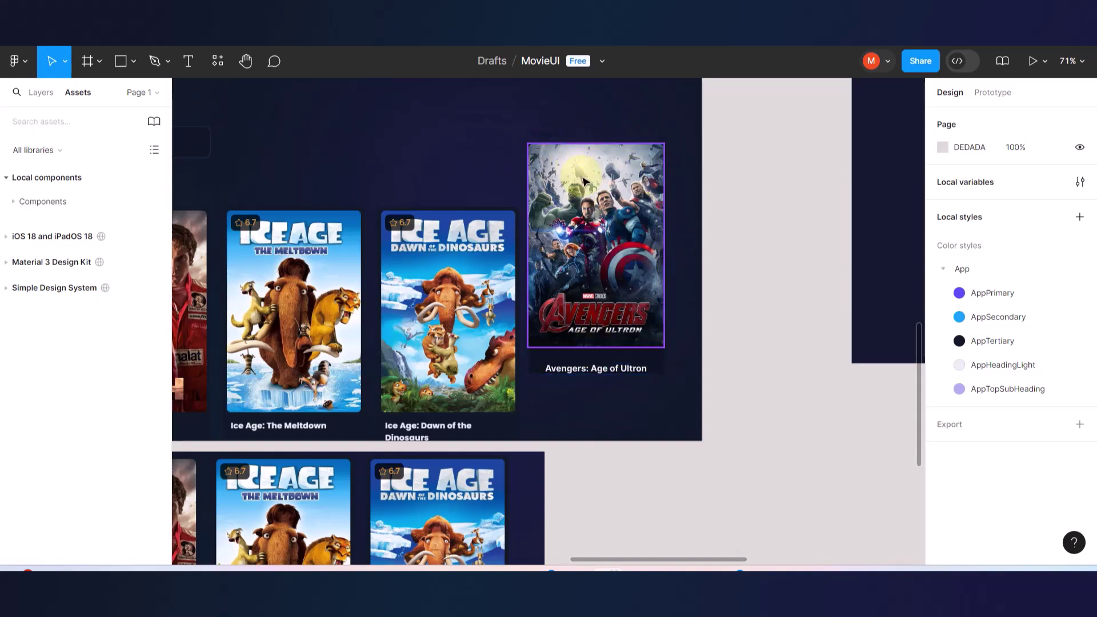
{"action": "left_click", "coordinate": [546, 134]}
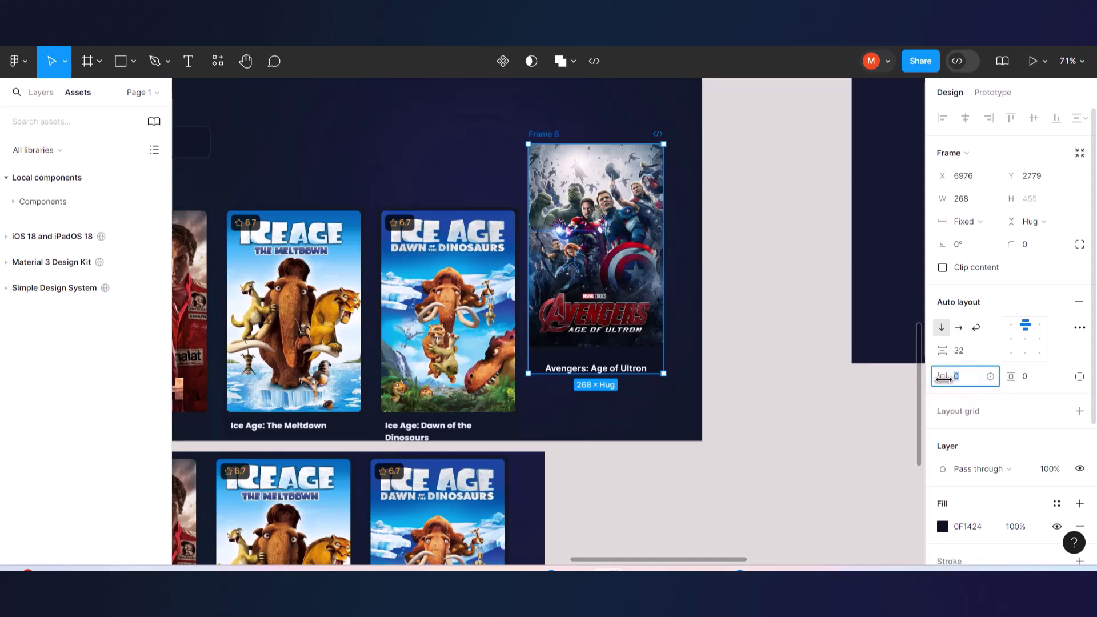
{"action": "mouse_move", "coordinate": [943, 379]}
{"action": "left_mouse_down"}
{"action": "mouse_move", "coordinate": [958, 377]}
{"action": "mouse_move", "coordinate": [938, 375]}
{"action": "left_mouse_up"}
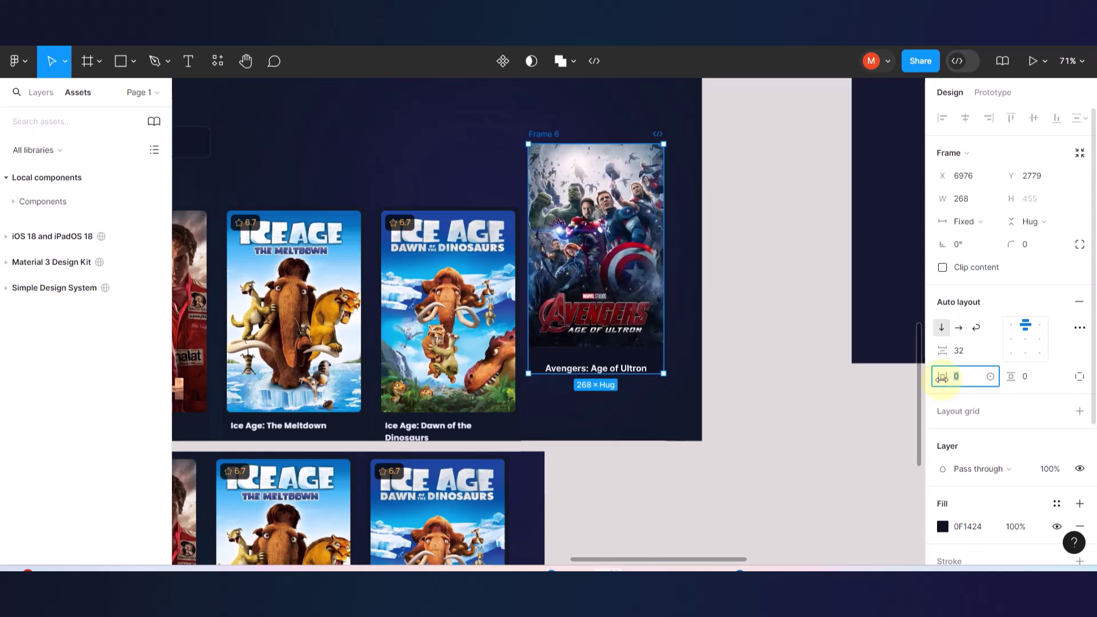
{"action": "scroll", "coordinate": [609, 223], "scroll_direction": "up", "scroll_amount": 5}
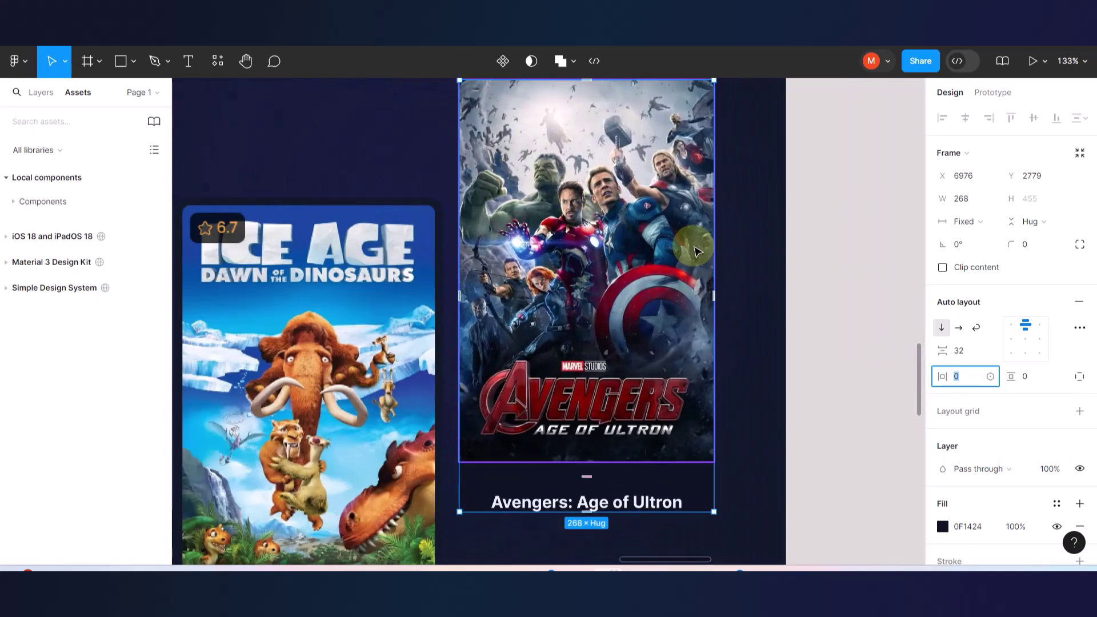
- Try centring the Avengers card's content in its auto layout and enlarging the frame to about 292 × 490
{"action": "left_click", "coordinate": [1027, 342]}
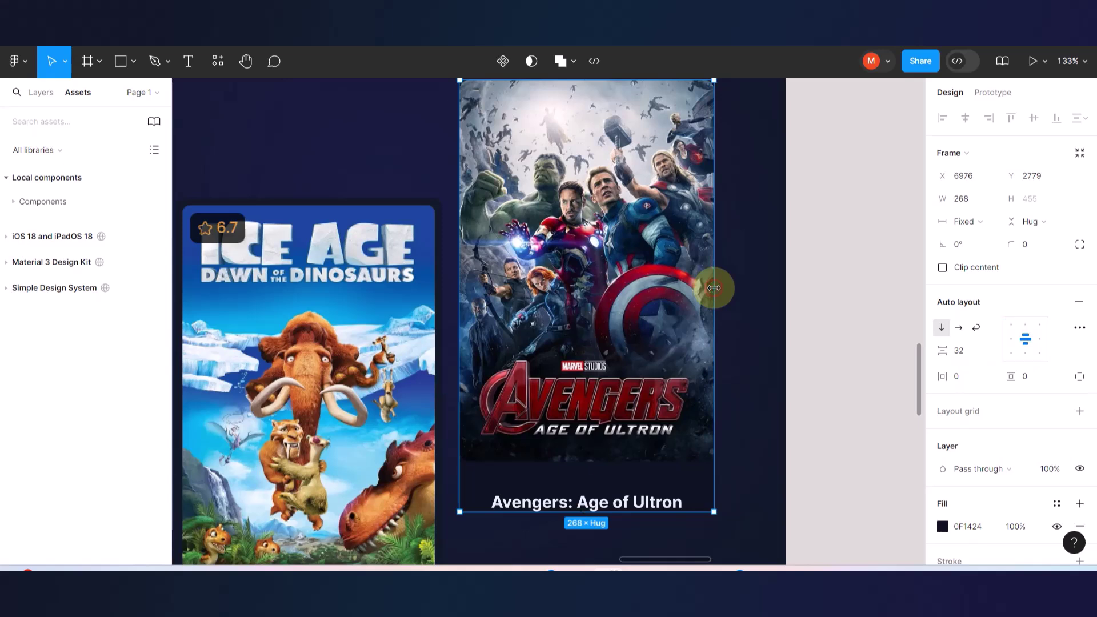
{"action": "left_click_drag", "start_coordinate": [718, 287], "coordinate": [737, 286]}
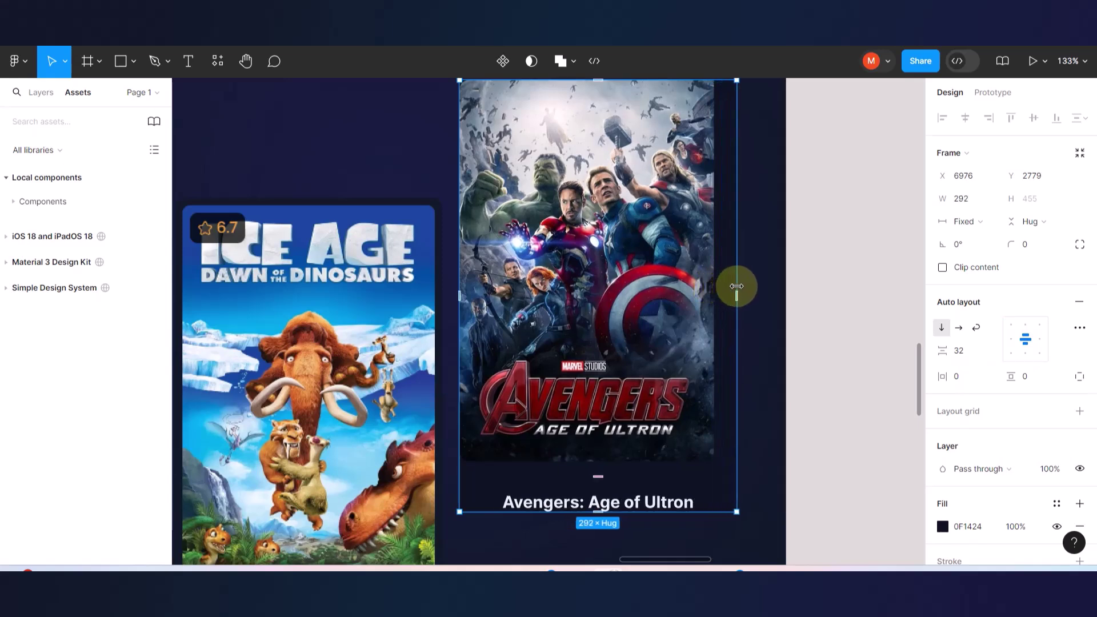
{"action": "left_click_drag", "start_coordinate": [660, 508], "coordinate": [666, 546]}
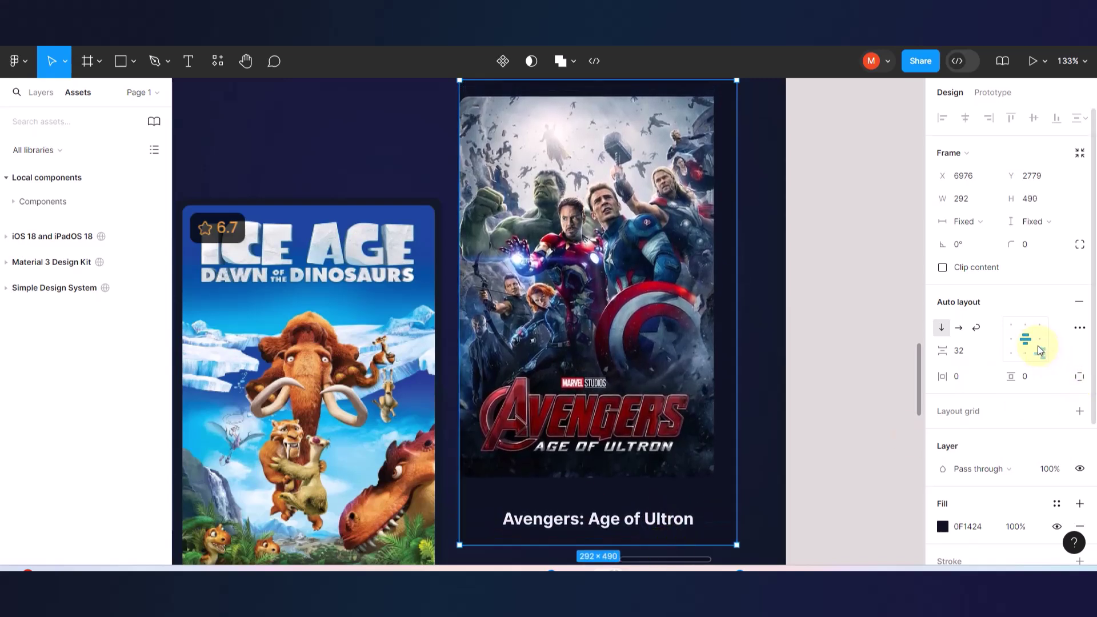
{"action": "left_click", "coordinate": [662, 218]}
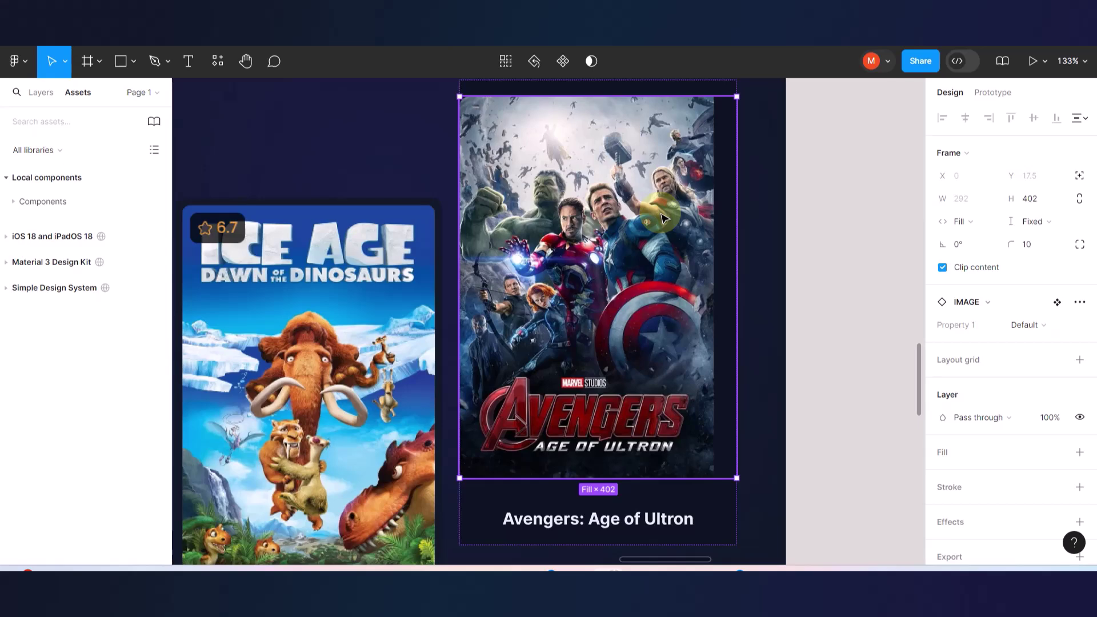
{"action": "scroll", "coordinate": [663, 219], "scroll_direction": "down", "scroll_amount": 3}
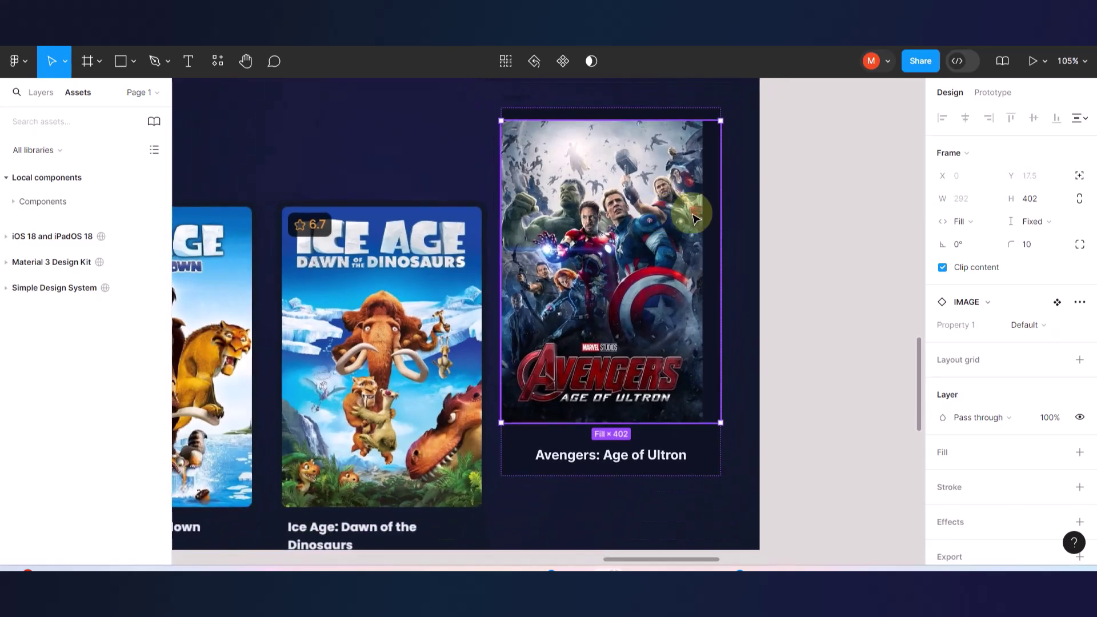
{"action": "key", "text": "Escape"}
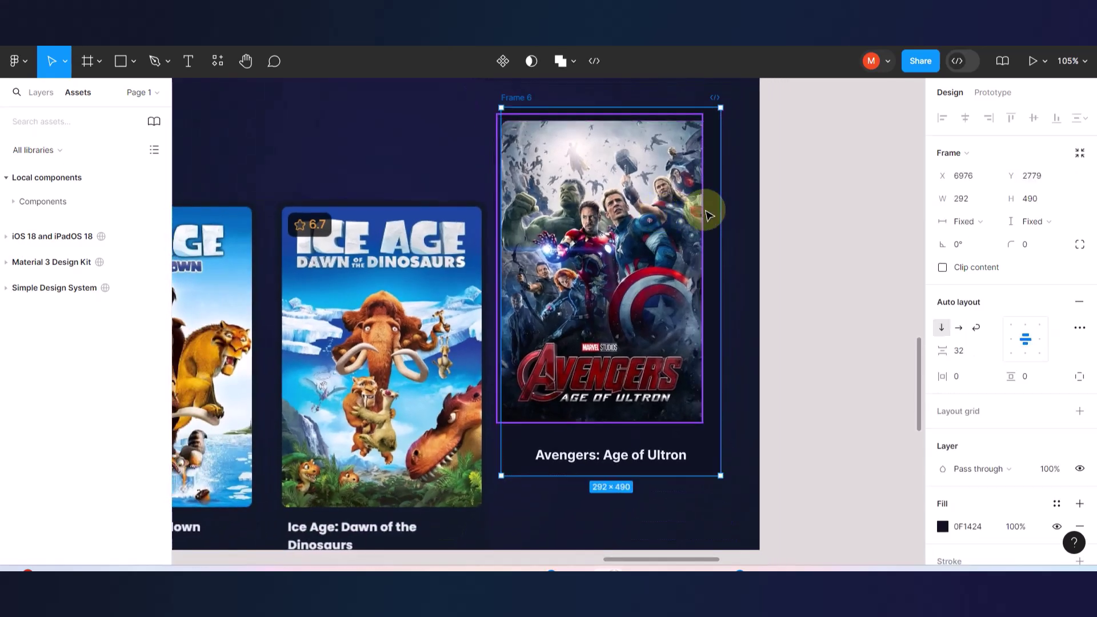
- Undo the width and height changes made to the Avengers card frame
{"action": "key", "text": "ctrl+z"}
{"action": "key", "text": "ctrl+z"}
{"action": "key", "text": "ctrl+z"}
{"action": "key", "text": "ctrl+z"}
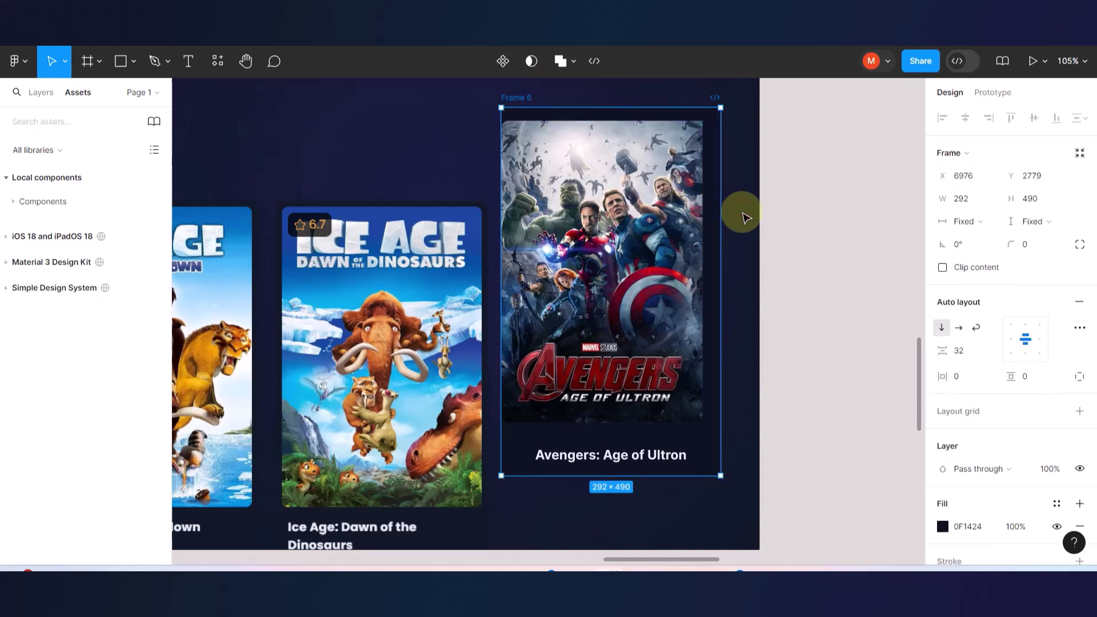
{"action": "left_click", "coordinate": [744, 216]}
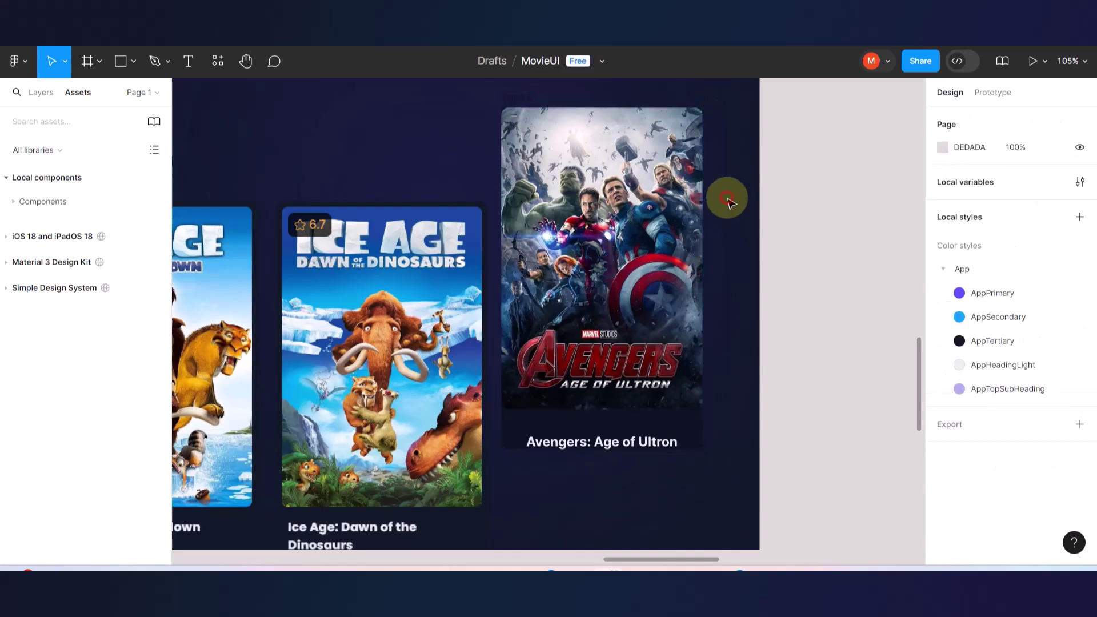
- Try widening the Avengers card frame to about 314 and inspect how the IMAGE poster fits inside it
{"action": "left_click", "coordinate": [516, 100]}
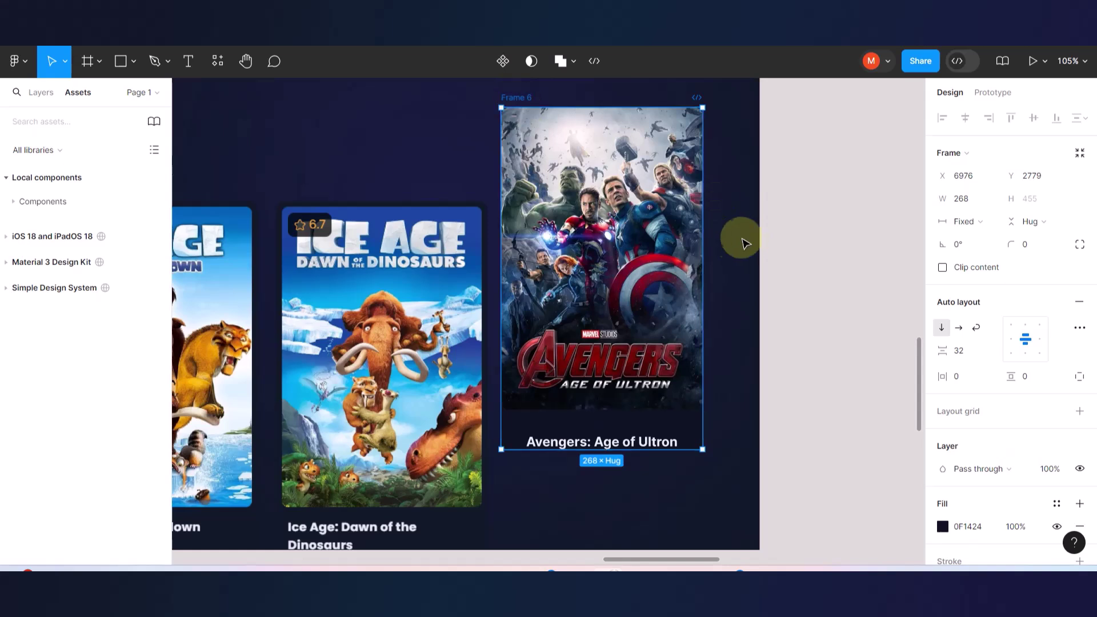
{"action": "left_click_drag", "start_coordinate": [713, 250], "coordinate": [737, 249]}
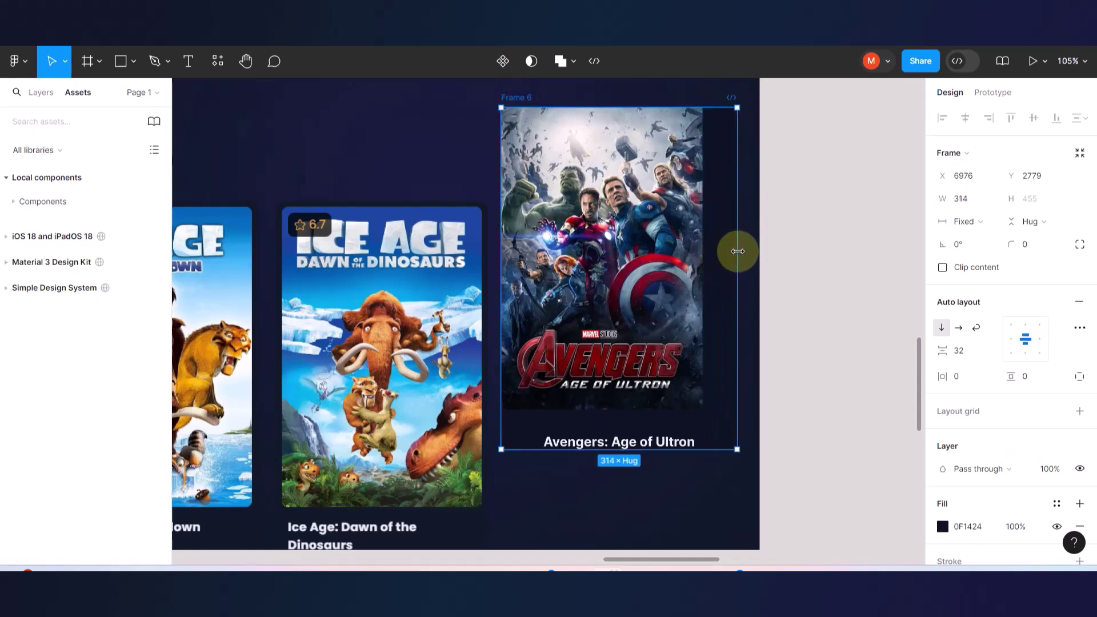
{"action": "left_click", "coordinate": [683, 262]}
{"action": "left_click", "coordinate": [715, 244]}
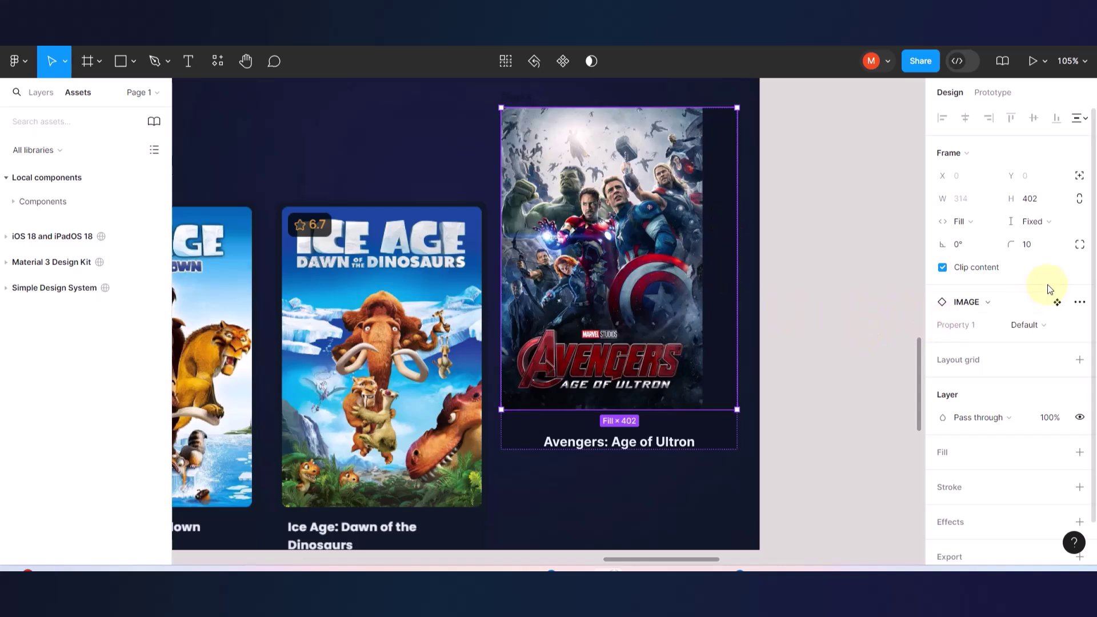
{"action": "scroll", "coordinate": [1050, 289], "scroll_direction": "down", "scroll_amount": 2}
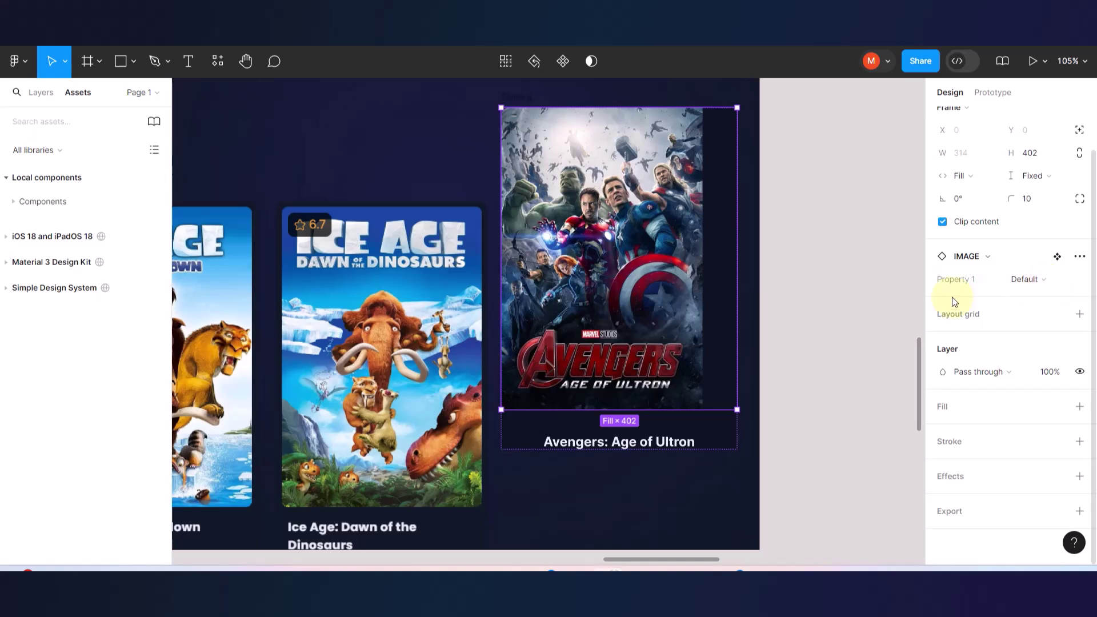
{"action": "left_click", "coordinate": [817, 262]}
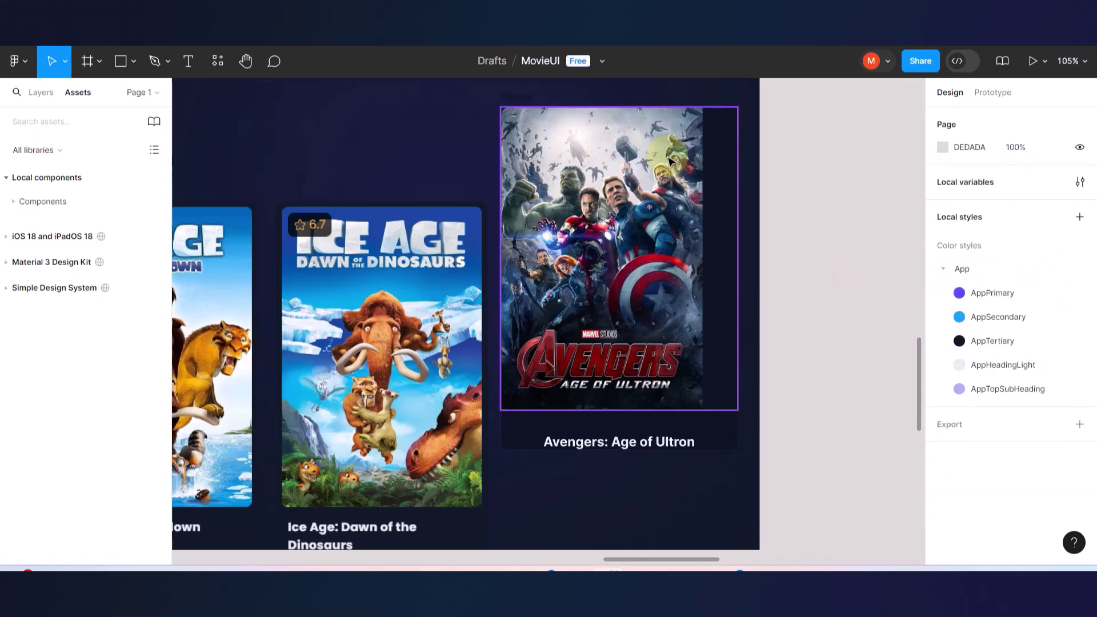
{"action": "left_click", "coordinate": [625, 157]}
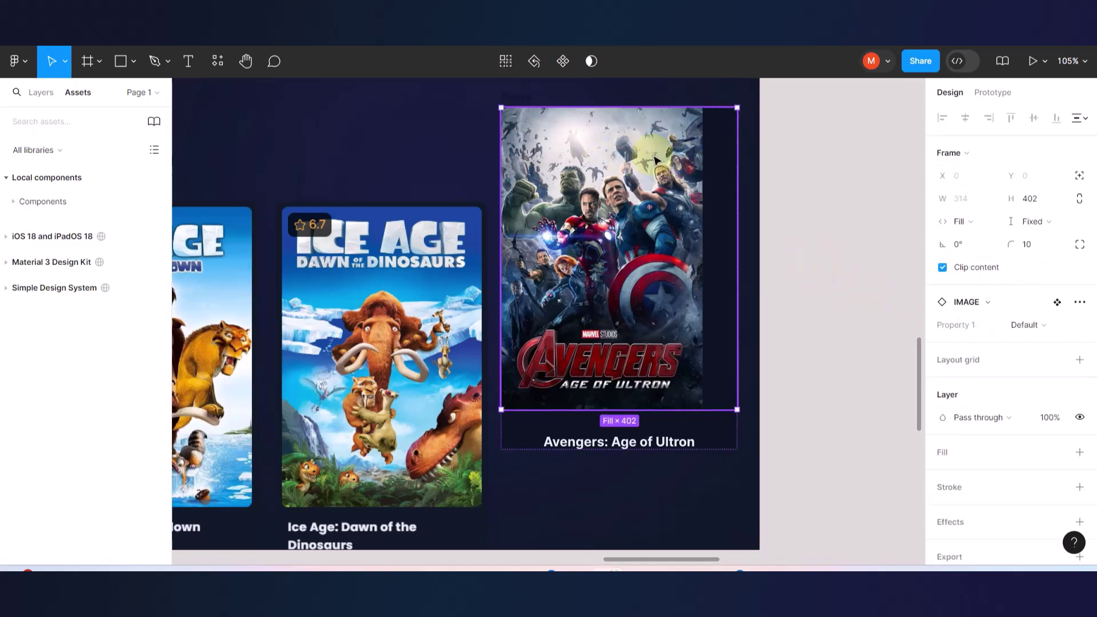
{"action": "left_click", "coordinate": [774, 213]}
{"action": "scroll", "coordinate": [684, 117], "scroll_direction": "up", "scroll_amount": 5}
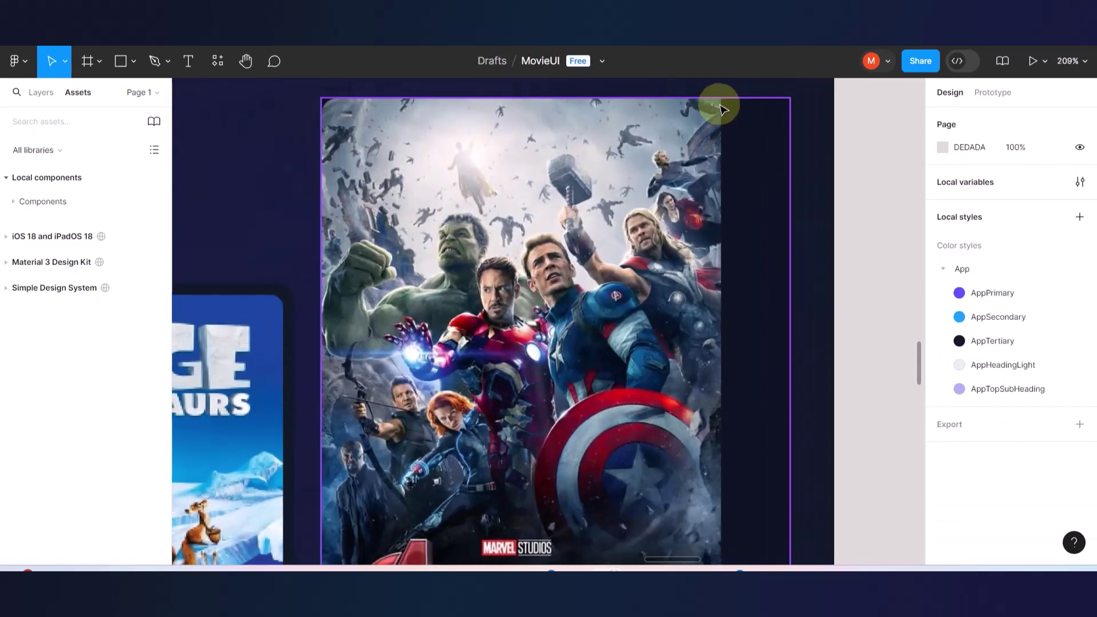
{"action": "scroll", "coordinate": [685, 162], "scroll_direction": "down", "scroll_amount": 7}
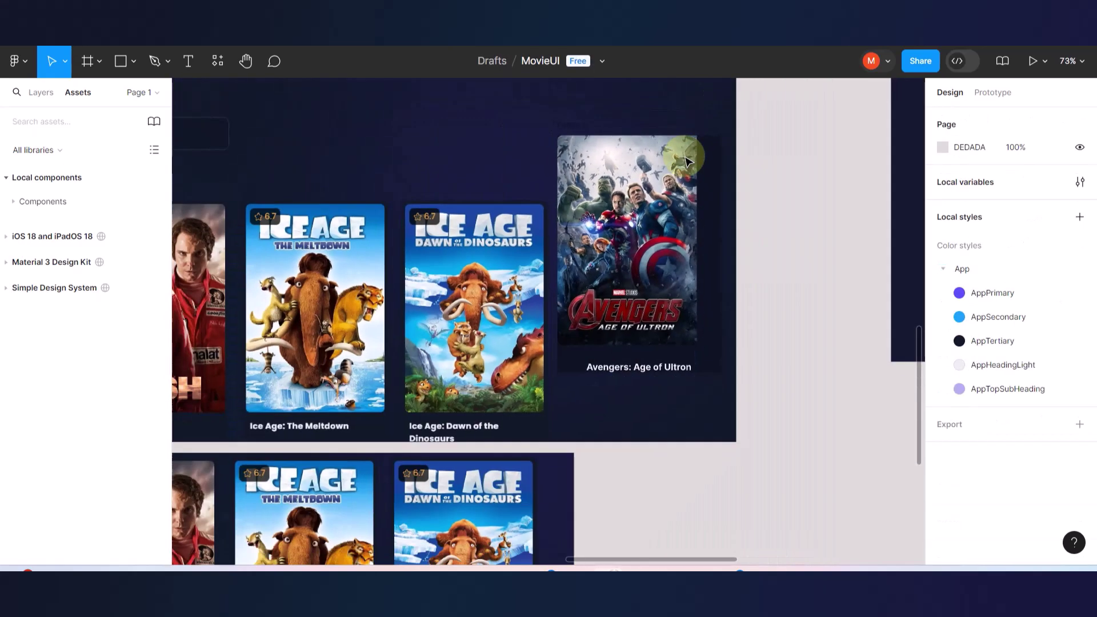
- Undo the Avengers card's widening and its centred auto layout alignment
{"action": "left_click", "coordinate": [636, 247]}
{"action": "key", "text": "ctrl+z"}
{"action": "key", "text": "ctrl+z"}
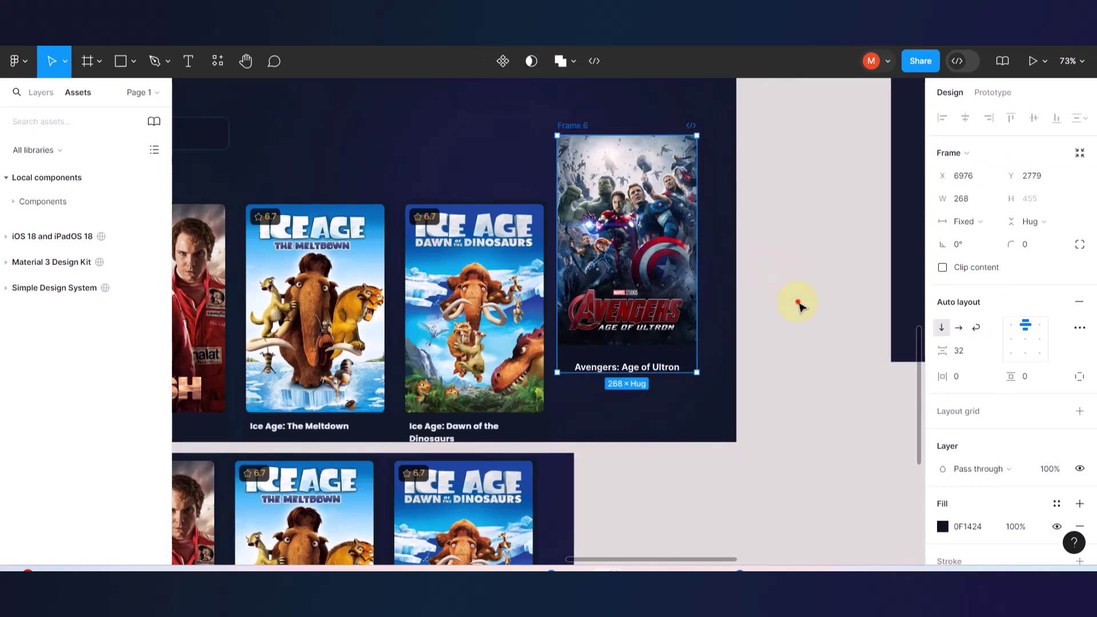
{"action": "left_click", "coordinate": [799, 306]}
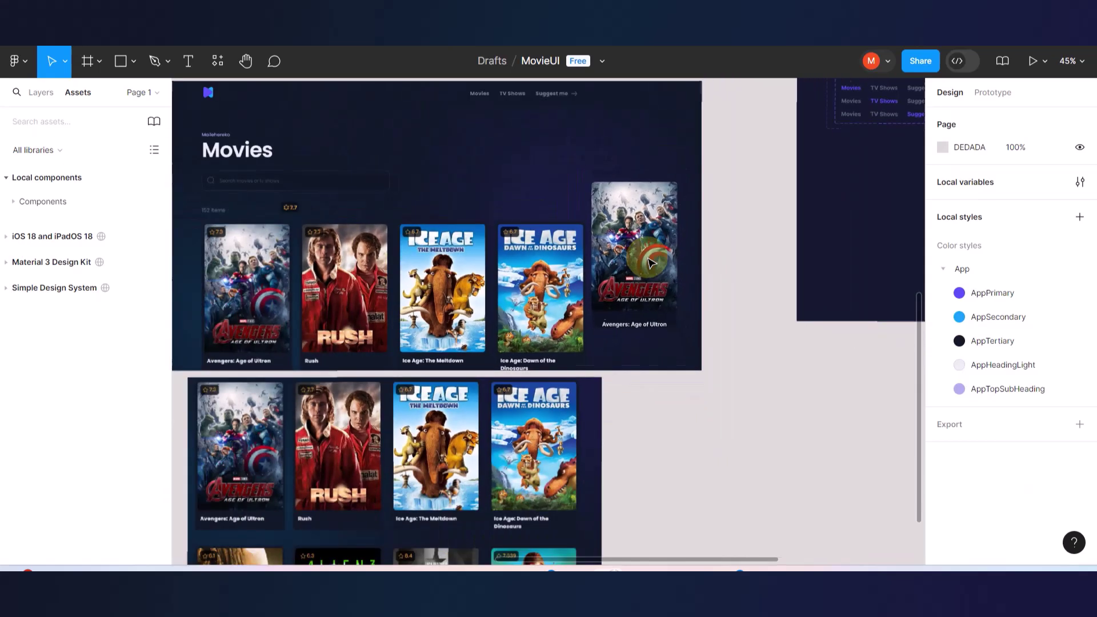
- Move the Avengers card off the reference page onto empty canvas at about X 7334, Y 3346
{"action": "scroll", "coordinate": [645, 260], "scroll_direction": "down", "scroll_amount": 5}
{"action": "left_click_drag", "start_coordinate": [615, 184], "coordinate": [724, 359]}
{"action": "scroll", "coordinate": [773, 406], "scroll_direction": "up", "scroll_amount": 10}
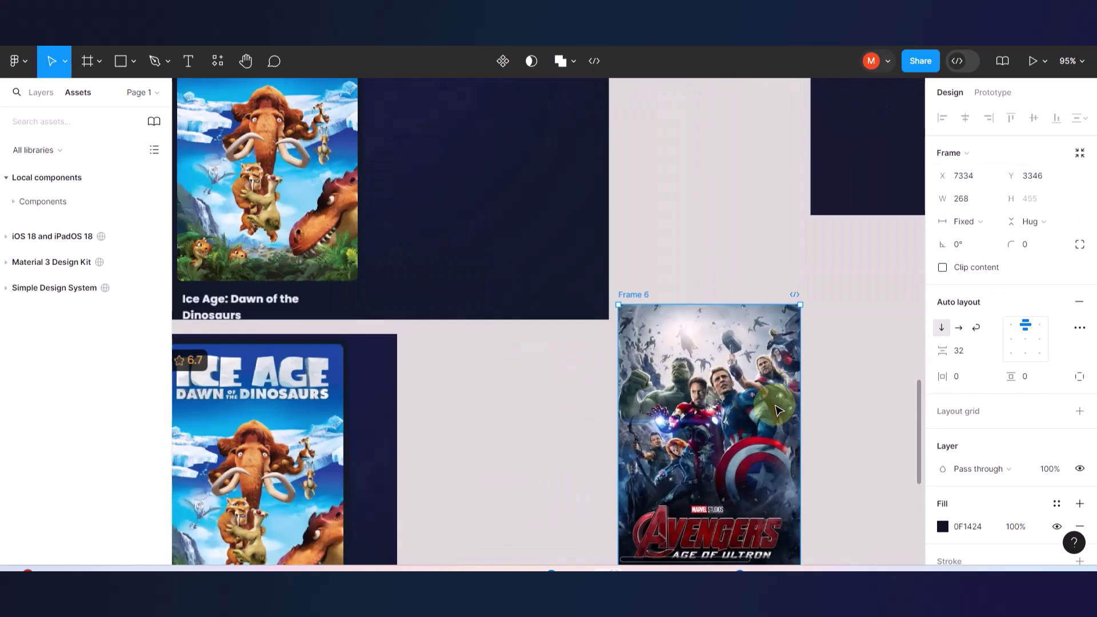
{"action": "left_click", "coordinate": [847, 220]}
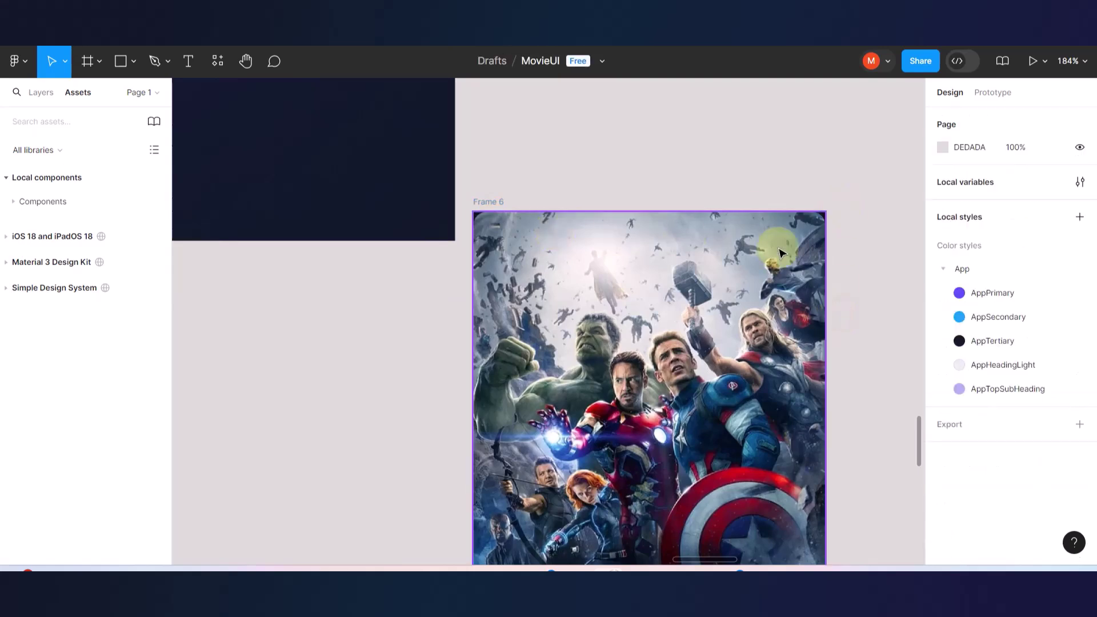
{"action": "scroll", "coordinate": [778, 248], "scroll_direction": "up", "scroll_amount": 6}
{"action": "scroll", "coordinate": [791, 204], "scroll_direction": "down", "scroll_amount": 6}
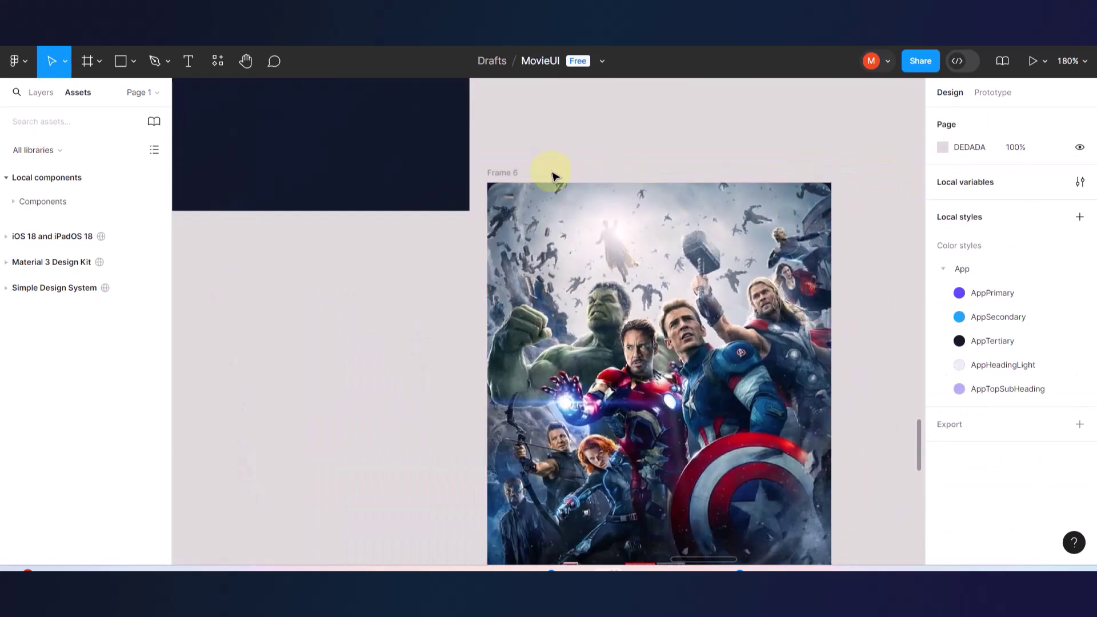
- Extend the Avengers card frame outward at its left edge to a width of about 309 and inspect the poster's corners
{"action": "left_click", "coordinate": [504, 174]}
{"action": "scroll", "coordinate": [537, 363], "scroll_direction": "down", "scroll_amount": 3}
{"action": "left_click_drag", "start_coordinate": [449, 372], "coordinate": [400, 377]}
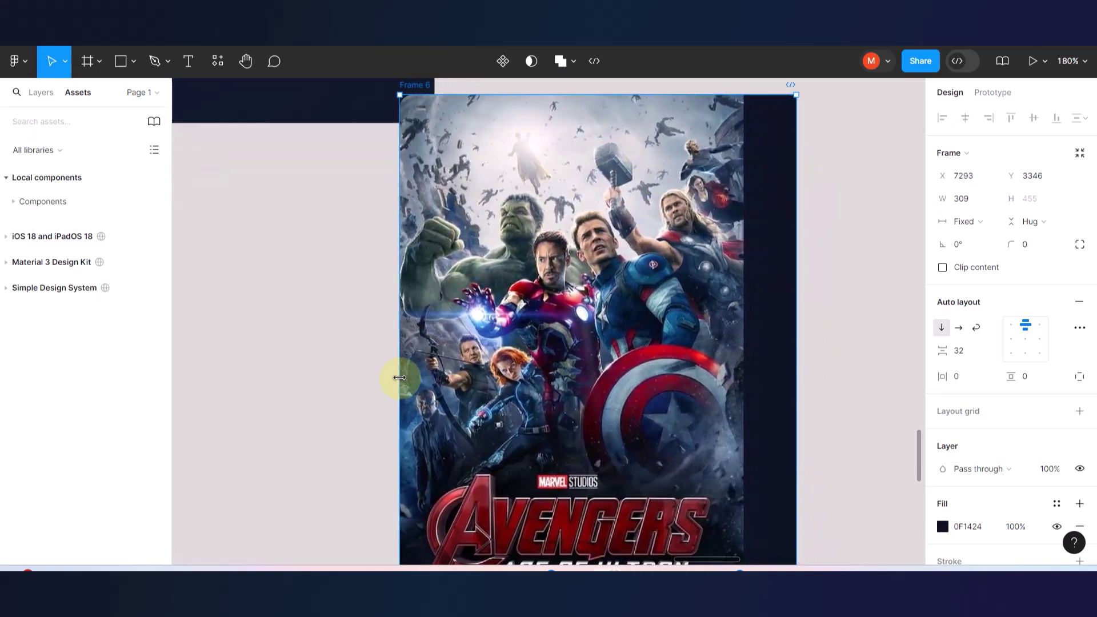
{"action": "left_click", "coordinate": [850, 221]}
{"action": "scroll", "coordinate": [759, 118], "scroll_direction": "up", "scroll_amount": 8}
{"action": "scroll", "coordinate": [754, 154], "scroll_direction": "up", "scroll_amount": 3}
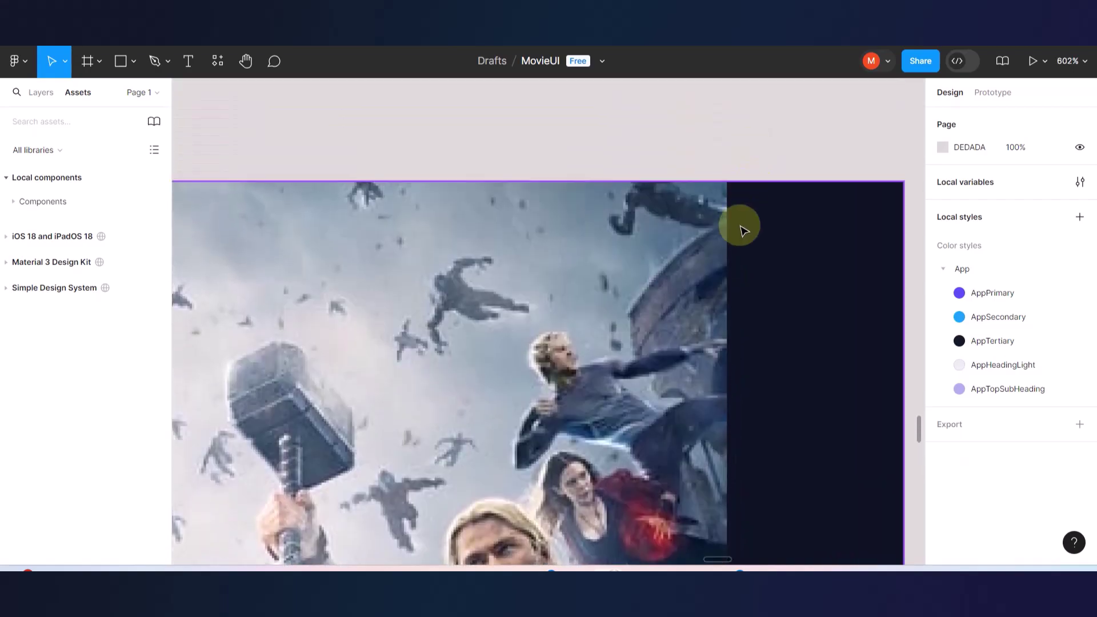
{"action": "scroll", "coordinate": [729, 197], "scroll_direction": "down", "scroll_amount": 10}
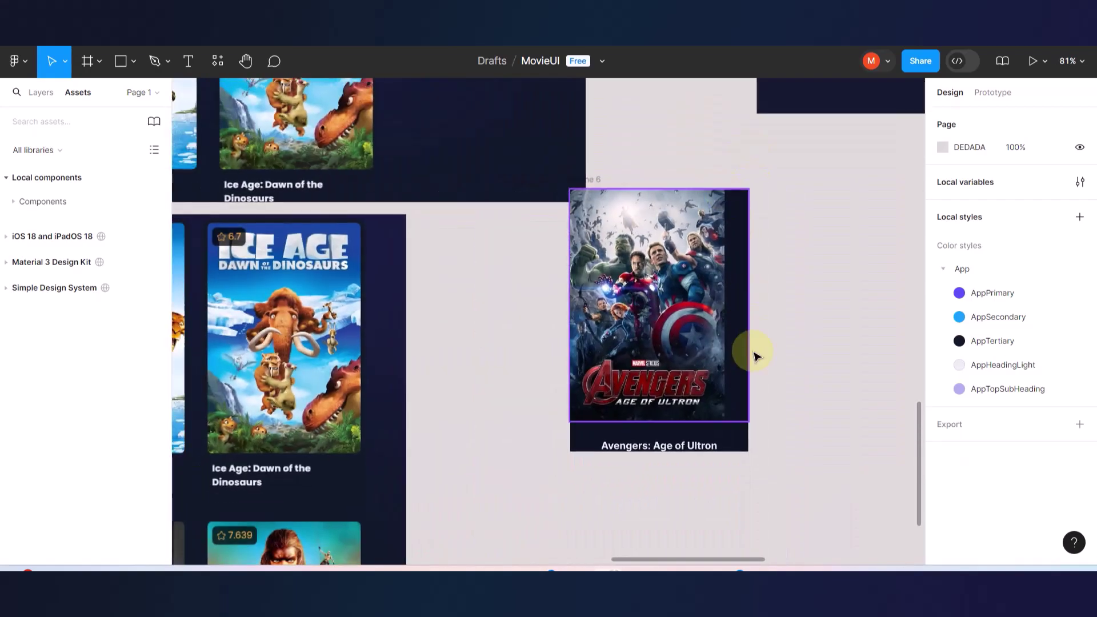
{"action": "scroll", "coordinate": [740, 384], "scroll_direction": "up", "scroll_amount": 10}
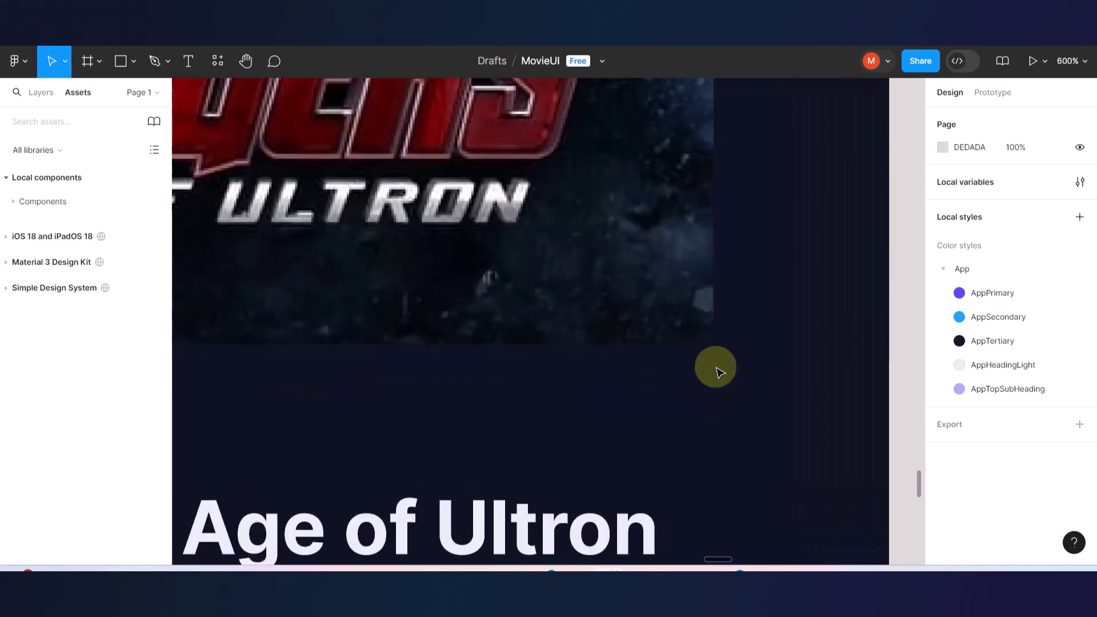
{"action": "scroll", "coordinate": [791, 379], "scroll_direction": "down", "scroll_amount": 10}
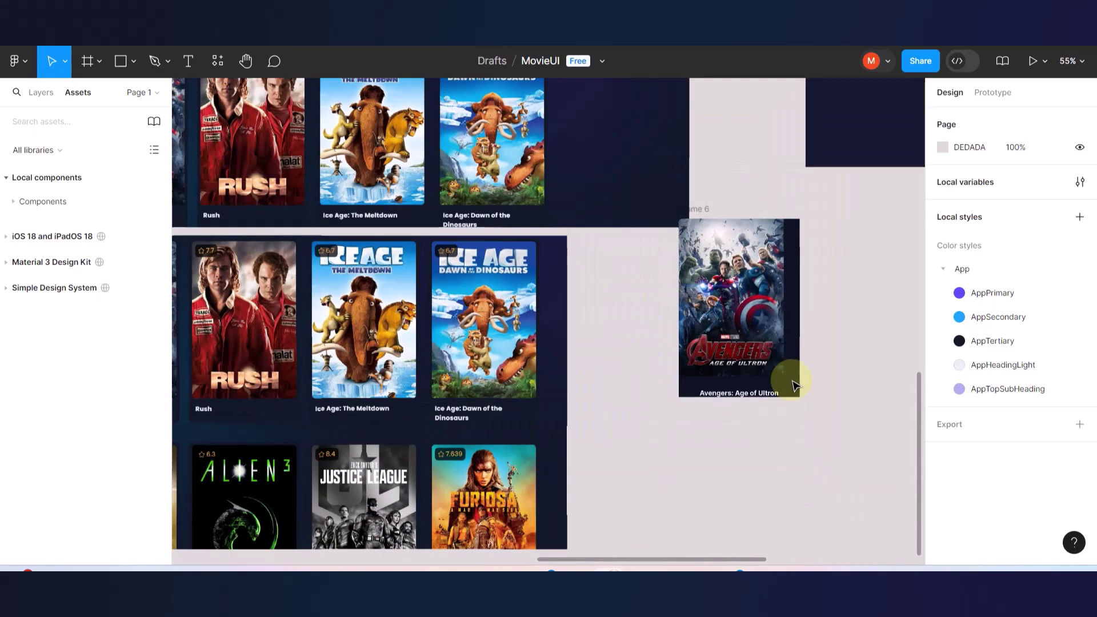
{"action": "scroll", "coordinate": [784, 281], "scroll_direction": "up", "scroll_amount": 3}
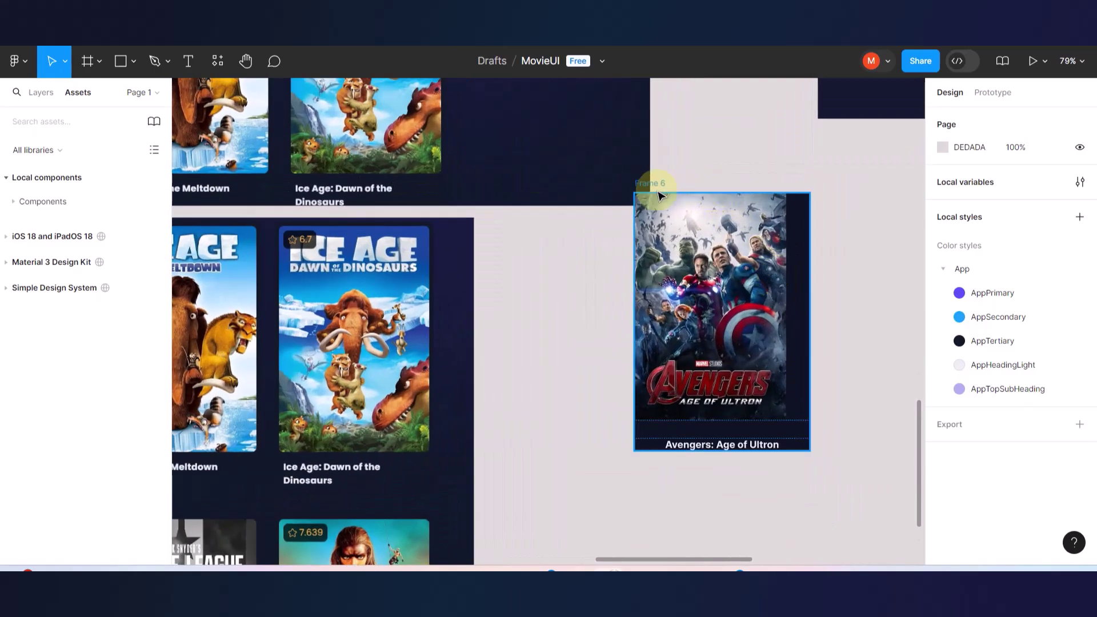
- Extend the Avengers card frame upward to a height of about 620, widen it further leftward, and check the poster image inside
{"action": "left_click", "coordinate": [658, 449]}
{"action": "left_click_drag", "start_coordinate": [688, 191], "coordinate": [688, 101]}
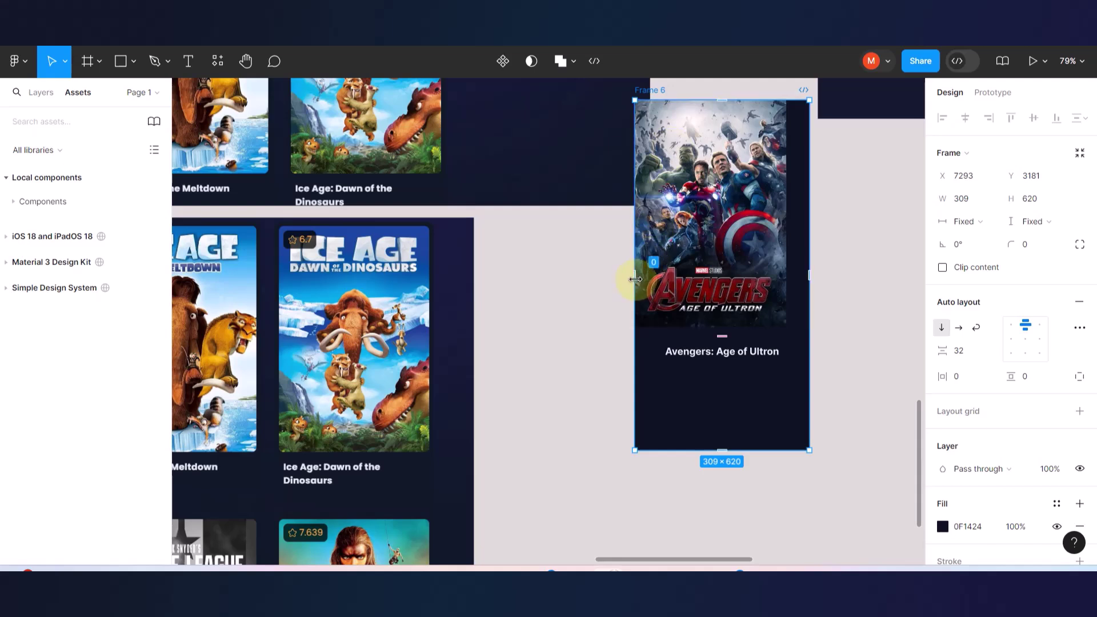
{"action": "left_click_drag", "start_coordinate": [634, 280], "coordinate": [518, 280]}
{"action": "left_click", "coordinate": [582, 157]}
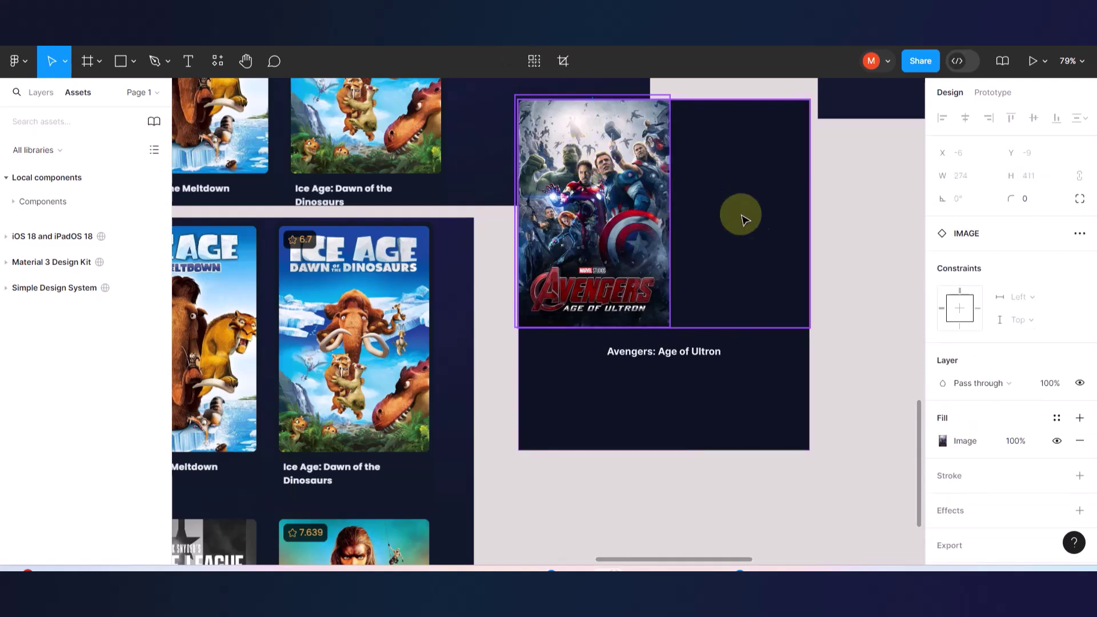
{"action": "left_click", "coordinate": [867, 250]}
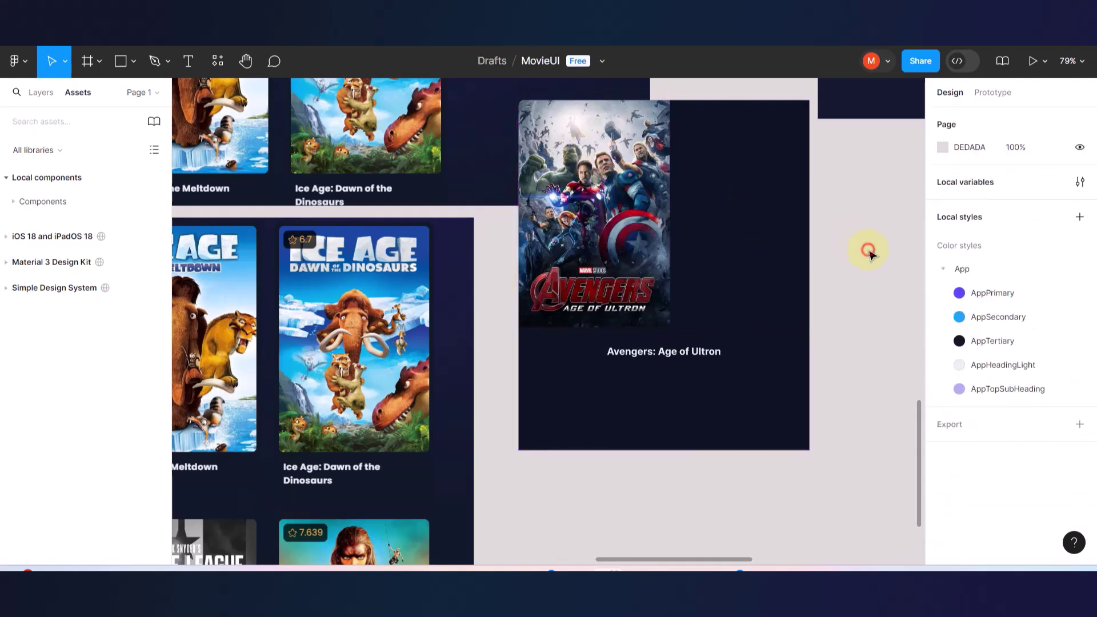
- Switch the Avengers poster's width from fill container to fixed and narrow it to about 267
{"action": "left_click", "coordinate": [681, 320]}
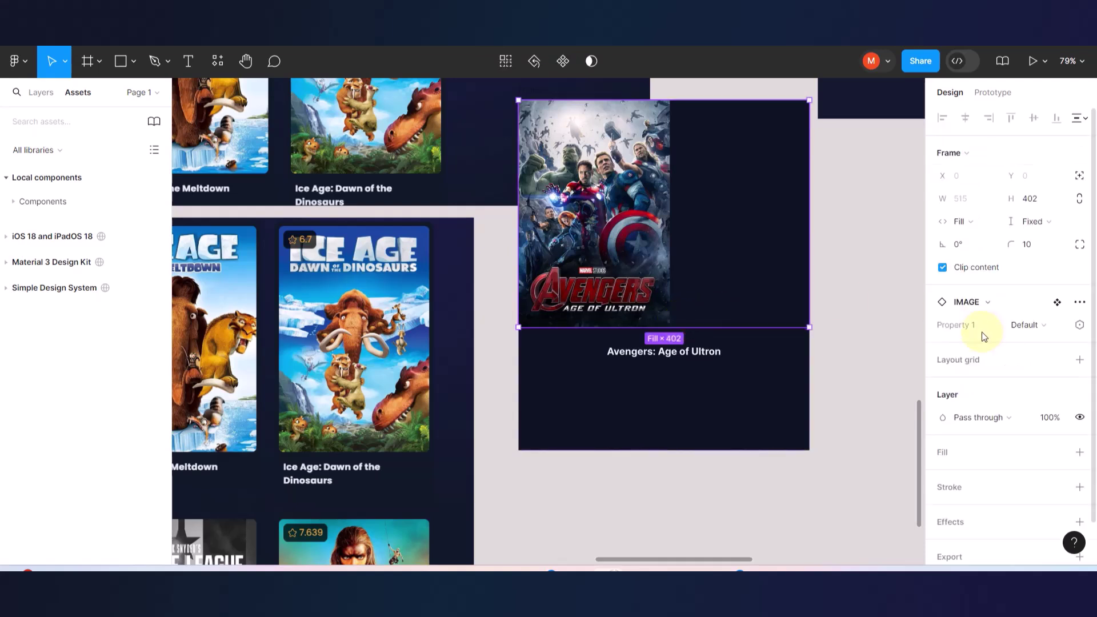
{"action": "left_click", "coordinate": [994, 220]}
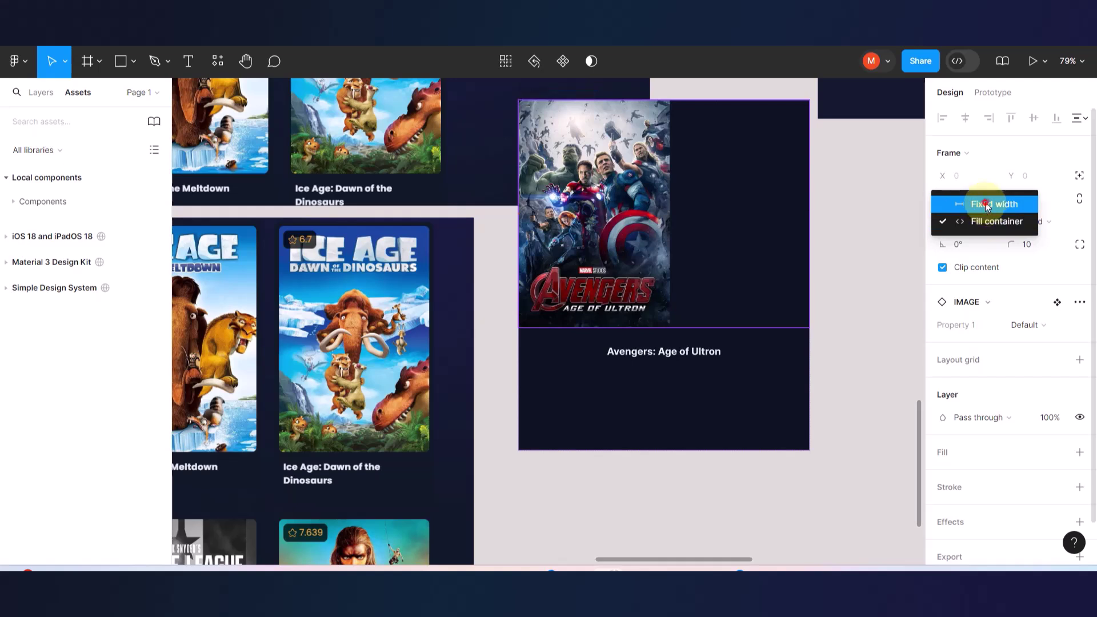
{"action": "left_click", "coordinate": [988, 204]}
{"action": "left_click_drag", "start_coordinate": [809, 206], "coordinate": [672, 190]}
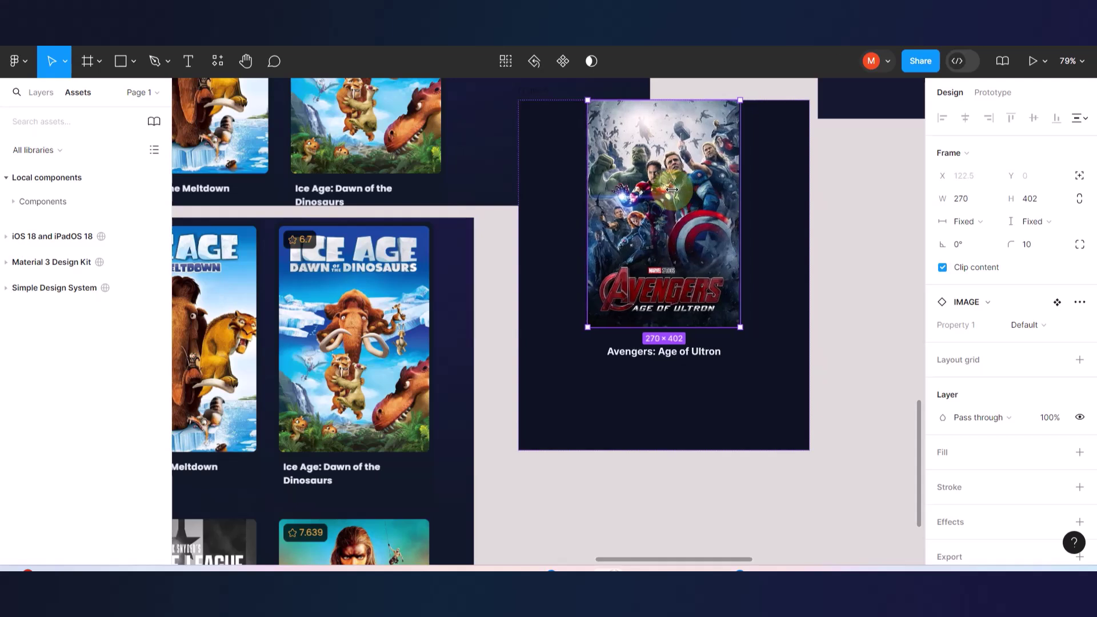
{"action": "left_click", "coordinate": [839, 354]}
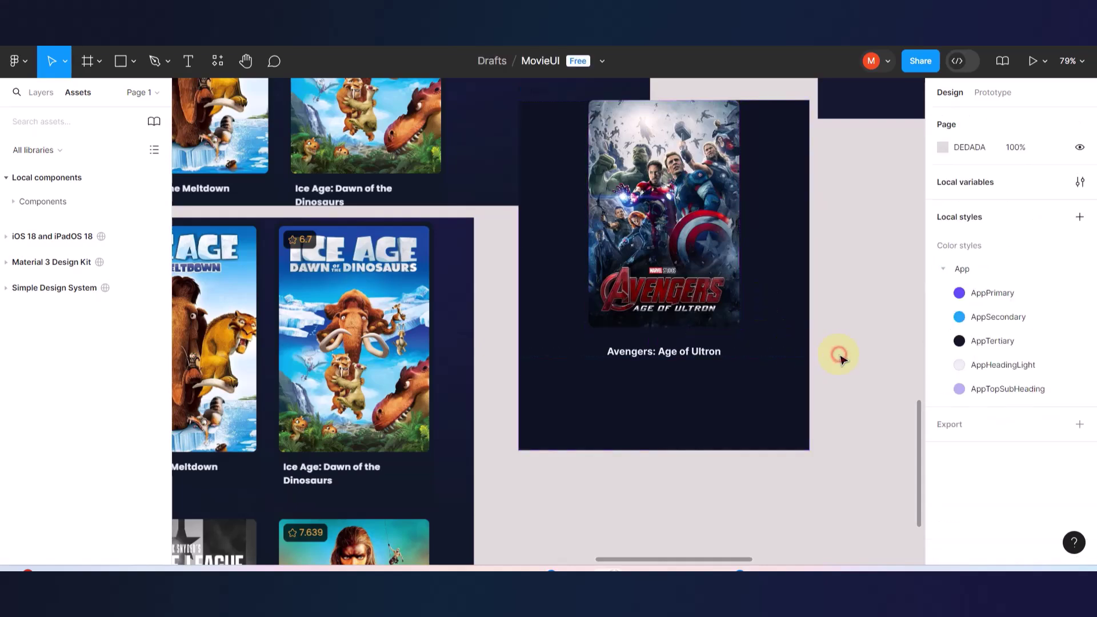
{"action": "scroll", "coordinate": [734, 327], "scroll_direction": "up", "scroll_amount": 10}
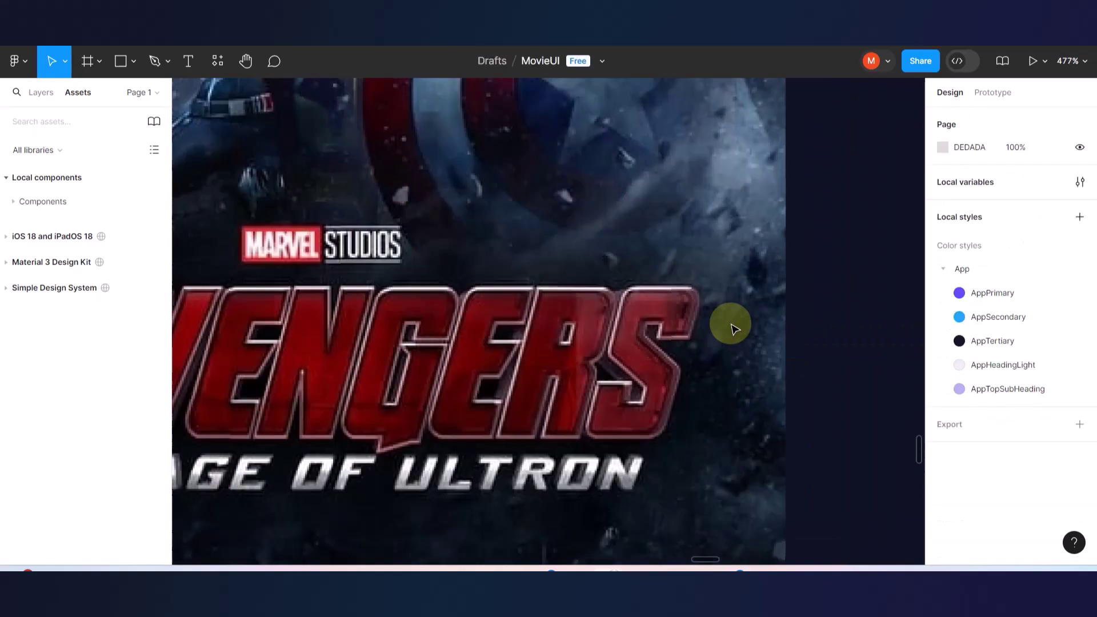
{"action": "scroll", "coordinate": [735, 328], "scroll_direction": "down", "scroll_amount": 10}
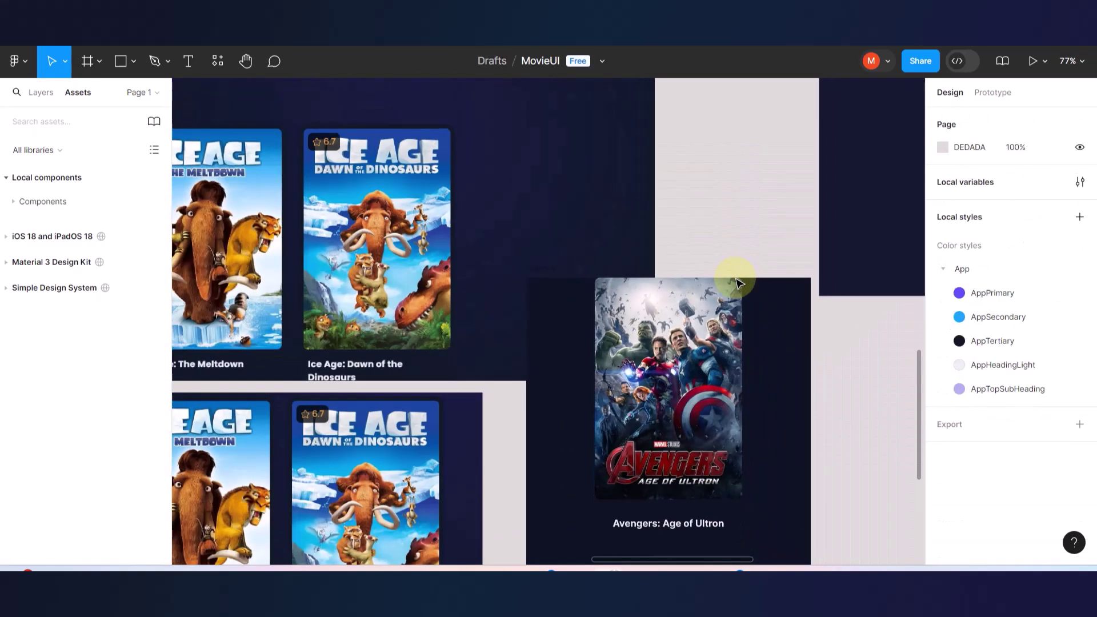
{"action": "scroll", "coordinate": [737, 283], "scroll_direction": "down", "scroll_amount": 3}
{"action": "left_click", "coordinate": [832, 372]}
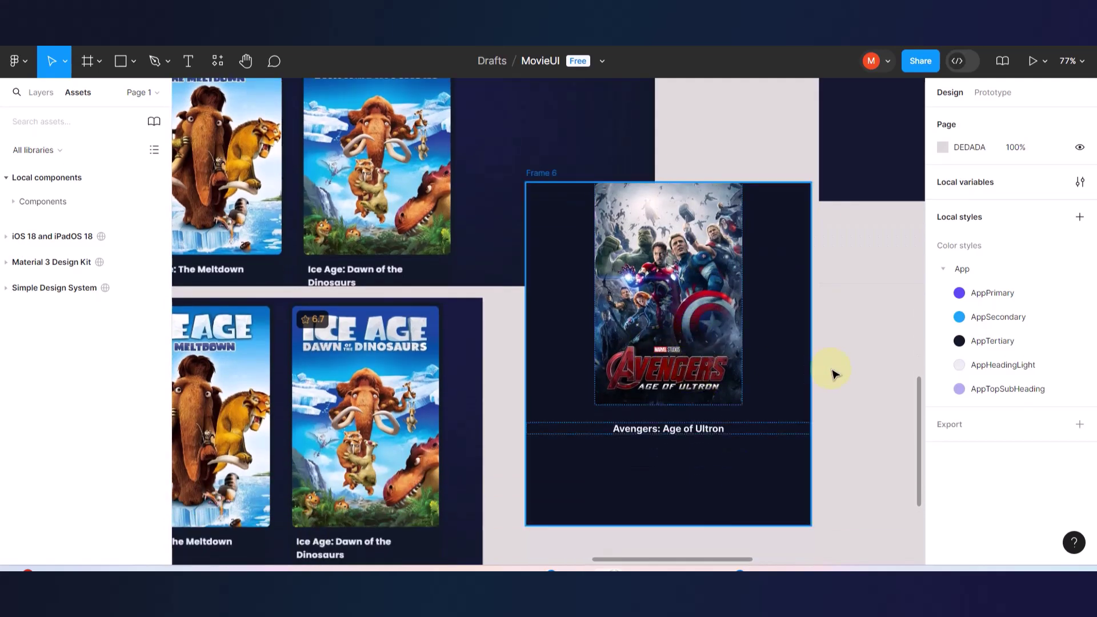
- Centre the Avengers card's auto layout contents in both directions and shrink the frame to about 283 × 472 around them
{"action": "left_click", "coordinate": [539, 179]}
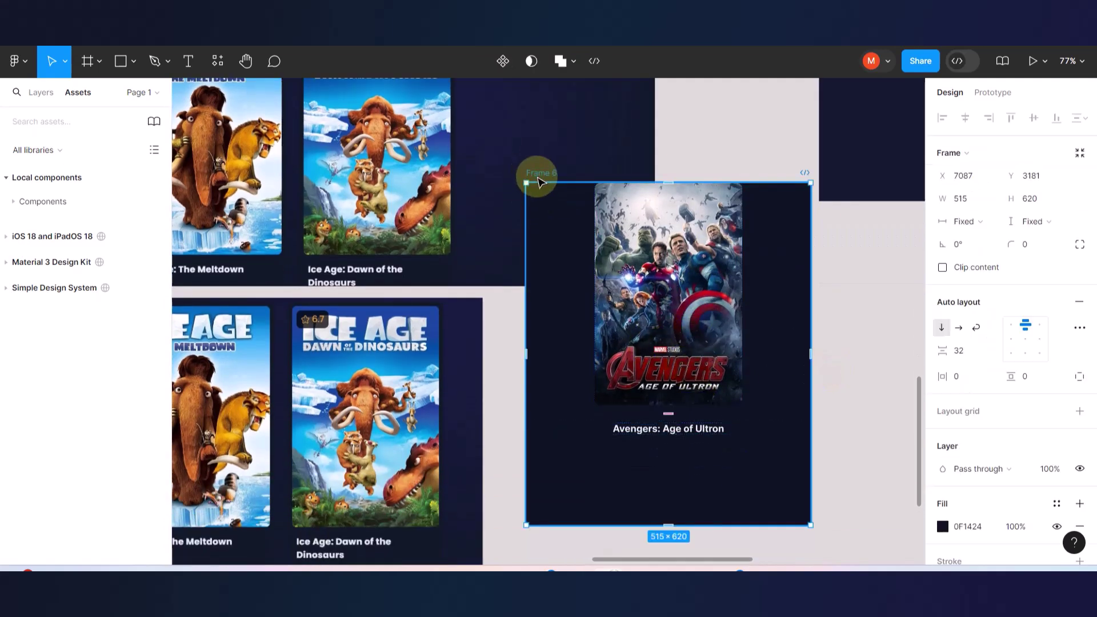
{"action": "left_click", "coordinate": [1026, 342]}
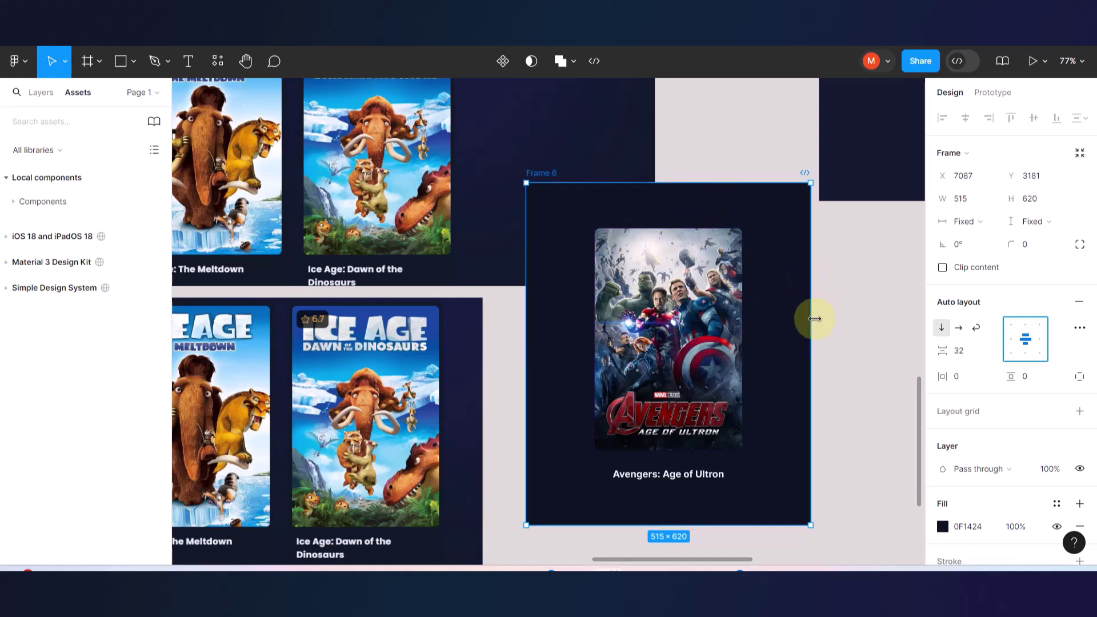
{"action": "left_click_drag", "start_coordinate": [812, 354], "coordinate": [683, 356]}
{"action": "left_click_drag", "start_coordinate": [597, 184], "coordinate": [602, 263]}
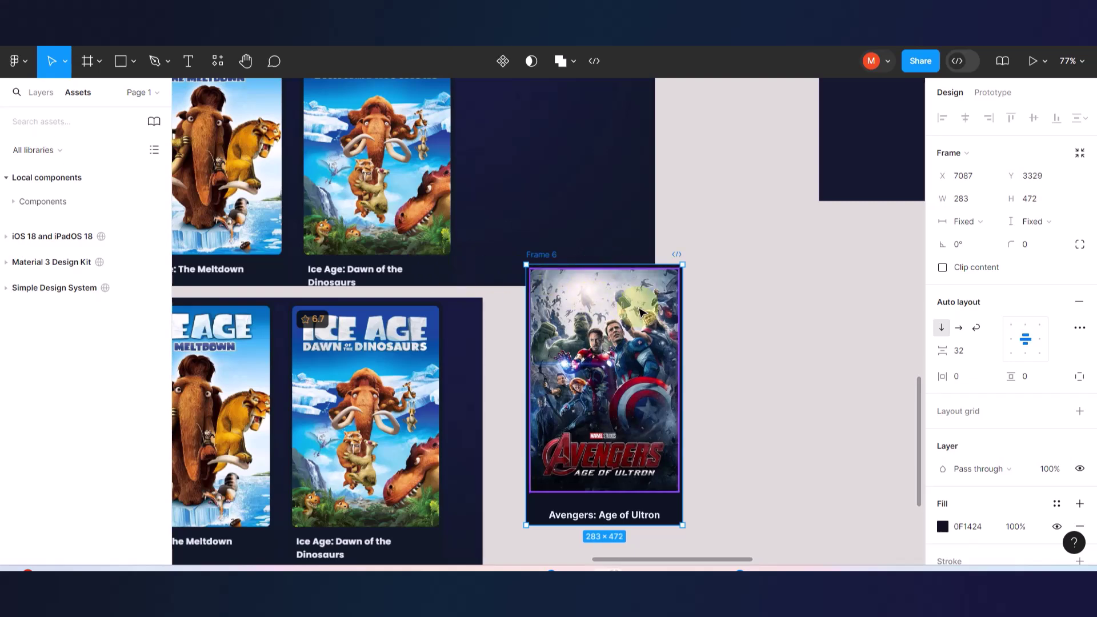
- Move the Avengers card farther onto empty canvas, at about X 7365, Y 3299
{"action": "scroll", "coordinate": [639, 311], "scroll_direction": "up", "scroll_amount": 5}
{"action": "left_click", "coordinate": [813, 243]}
{"action": "left_click_drag", "start_coordinate": [426, 216], "coordinate": [723, 183]}
- Set the Avengers card frame's corner radius to 10
{"action": "scroll", "coordinate": [722, 183], "scroll_direction": "right", "scroll_amount": 5}
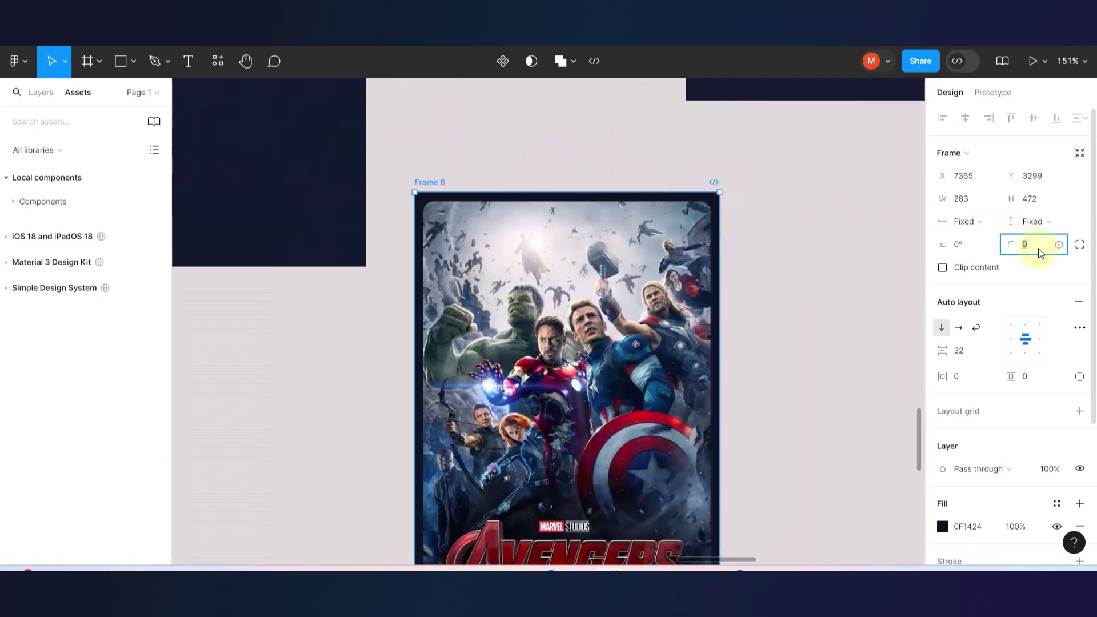
{"action": "type", "text": "10"}
{"action": "key", "text": "Return"}
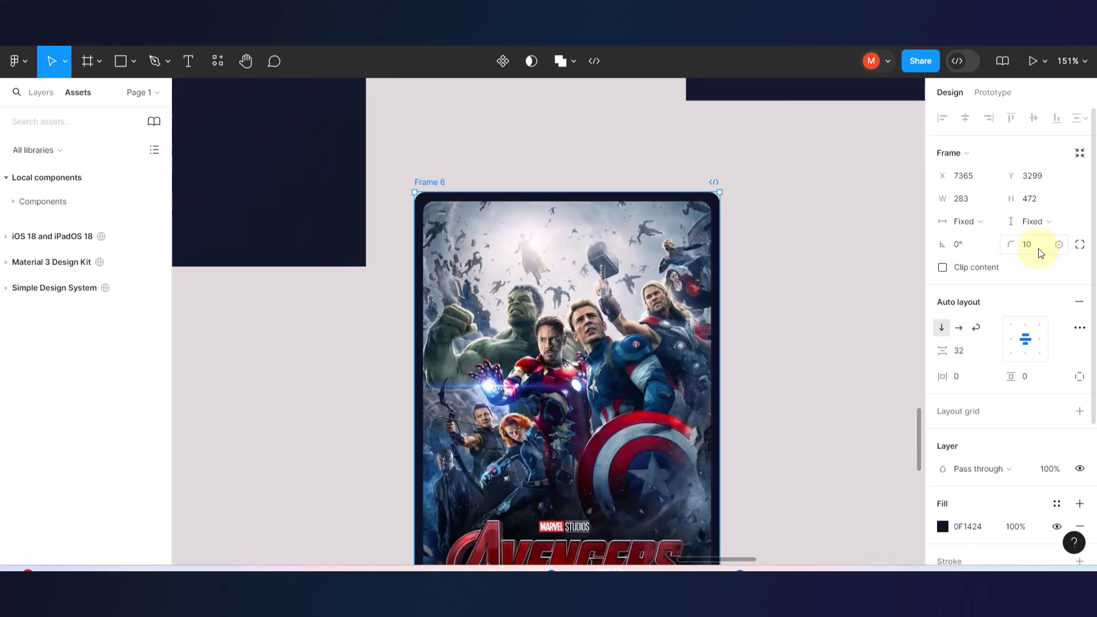
{"action": "left_click", "coordinate": [804, 262]}
{"action": "scroll", "coordinate": [803, 264], "scroll_direction": "down", "scroll_amount": 6}
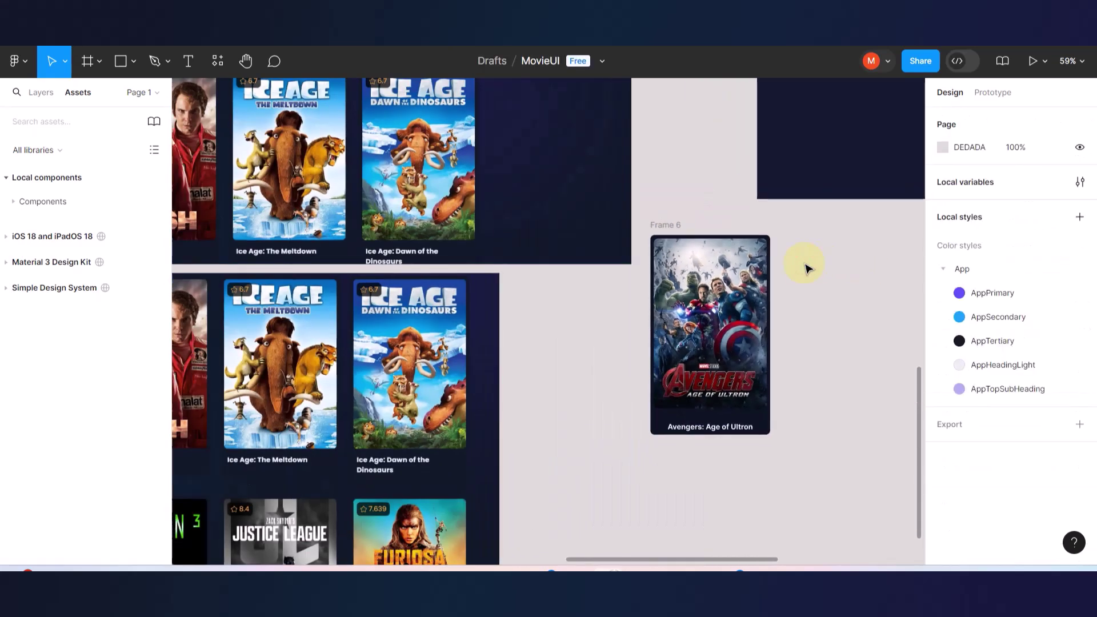
- Compare the card's outer corners with the poster's, and set the Avengers card frame's corner radius to 15
{"action": "scroll", "coordinate": [566, 271], "scroll_direction": "up", "scroll_amount": 4}
{"action": "scroll", "coordinate": [466, 232], "scroll_direction": "up", "scroll_amount": 5}
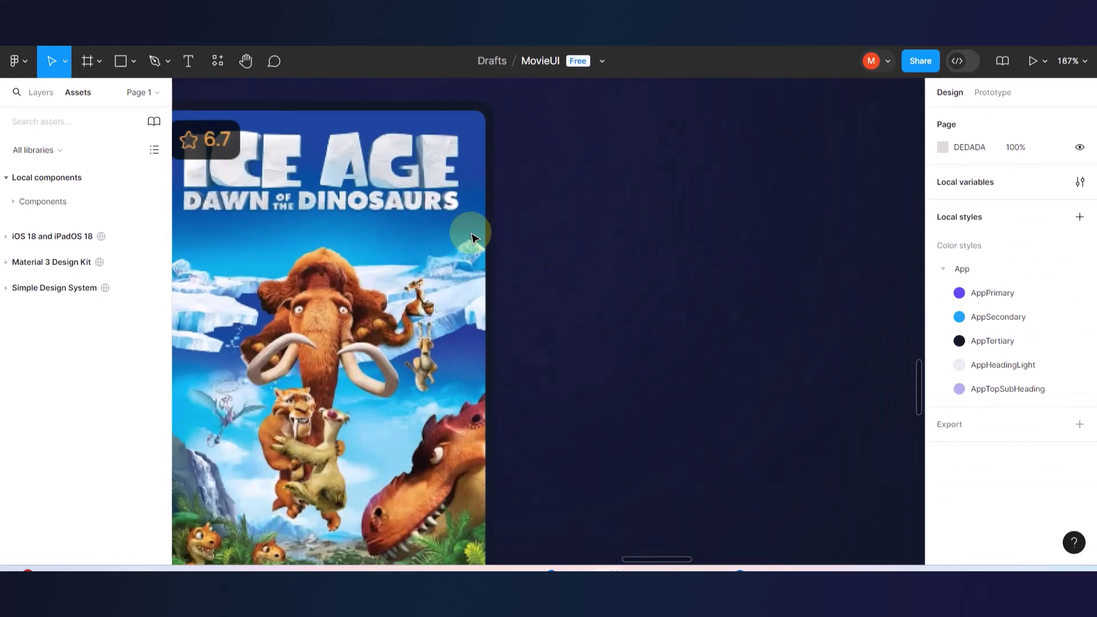
{"action": "scroll", "coordinate": [471, 233], "scroll_direction": "right", "scroll_amount": 10}
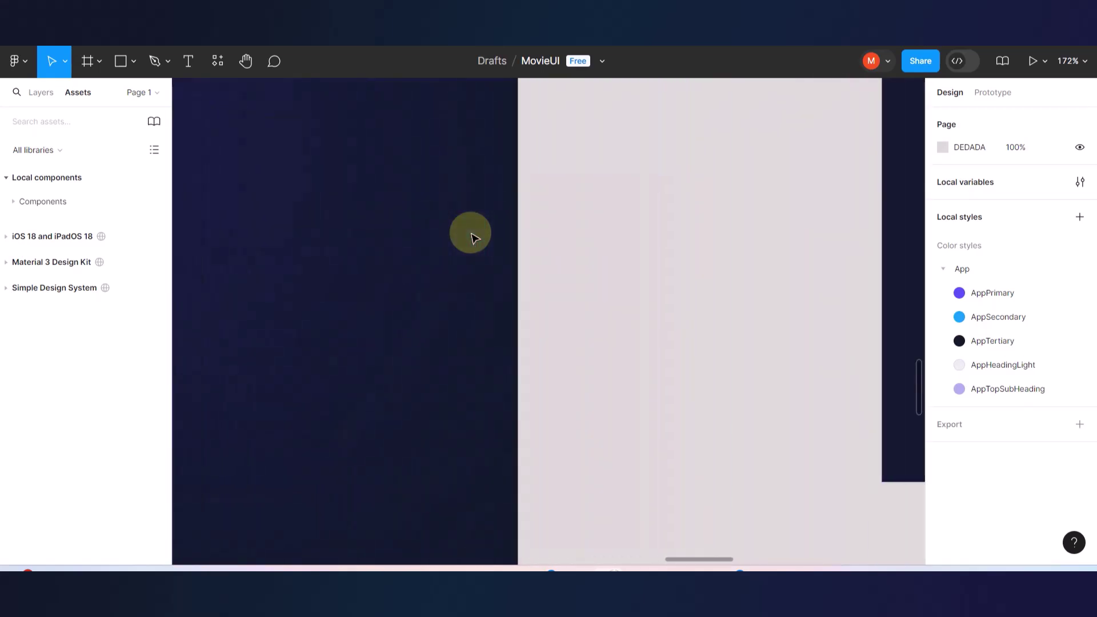
{"action": "scroll", "coordinate": [662, 343], "scroll_direction": "down", "scroll_amount": 3}
{"action": "scroll", "coordinate": [663, 343], "scroll_direction": "up", "scroll_amount": 5}
{"action": "scroll", "coordinate": [595, 363], "scroll_direction": "right", "scroll_amount": 5}
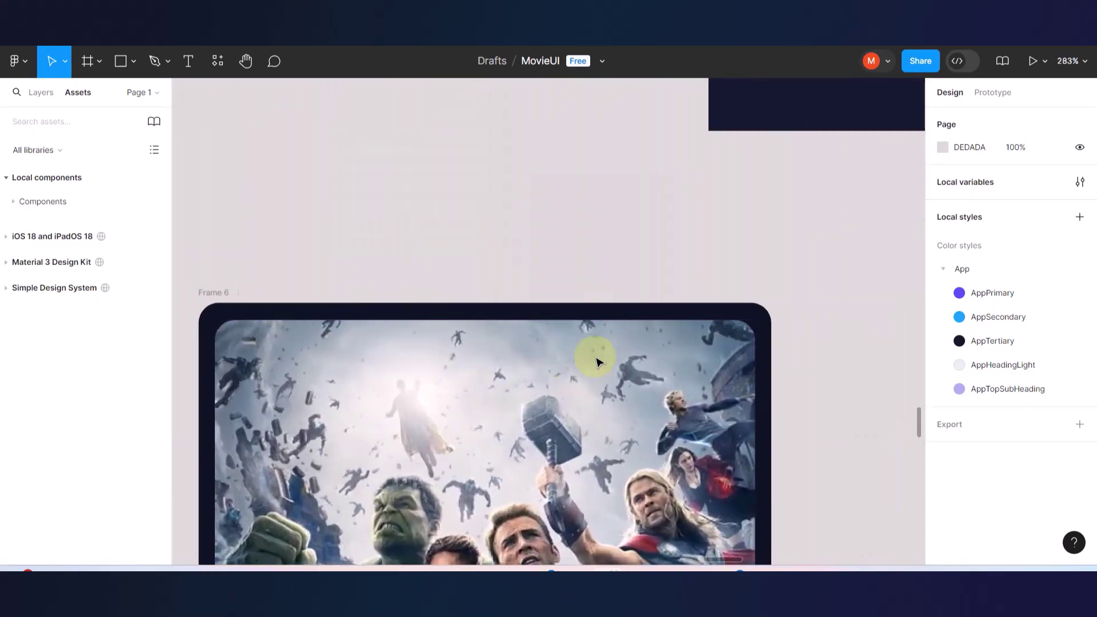
{"action": "scroll", "coordinate": [773, 353], "scroll_direction": "up", "scroll_amount": 3}
{"action": "left_click", "coordinate": [750, 309]}
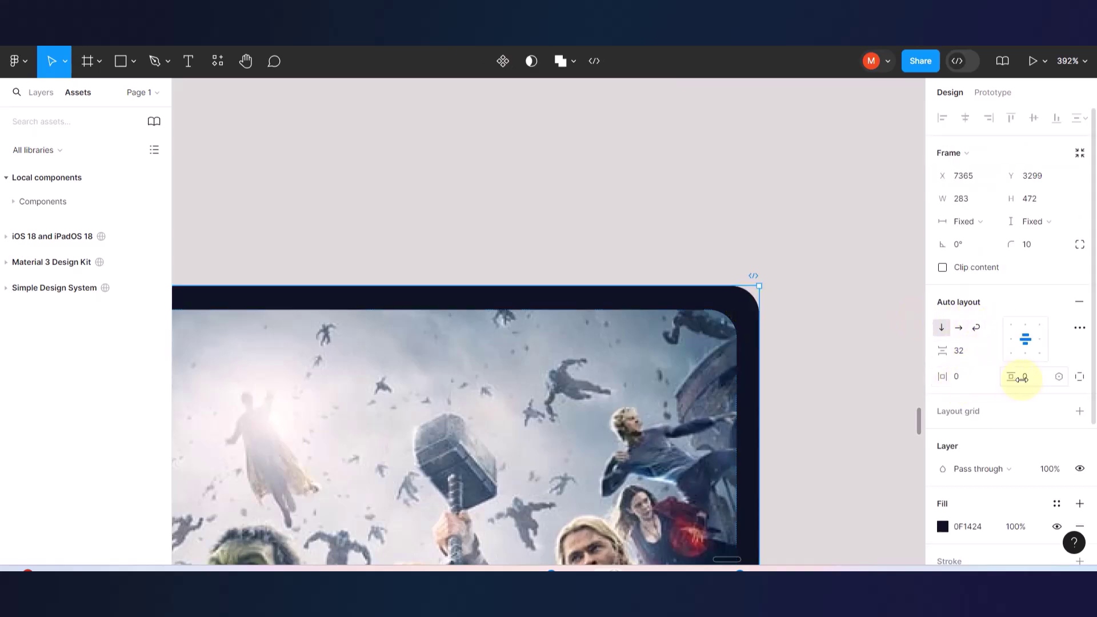
{"action": "left_click", "coordinate": [1020, 244]}
{"action": "left_click_drag", "start_coordinate": [1021, 244], "coordinate": [1089, 235]}
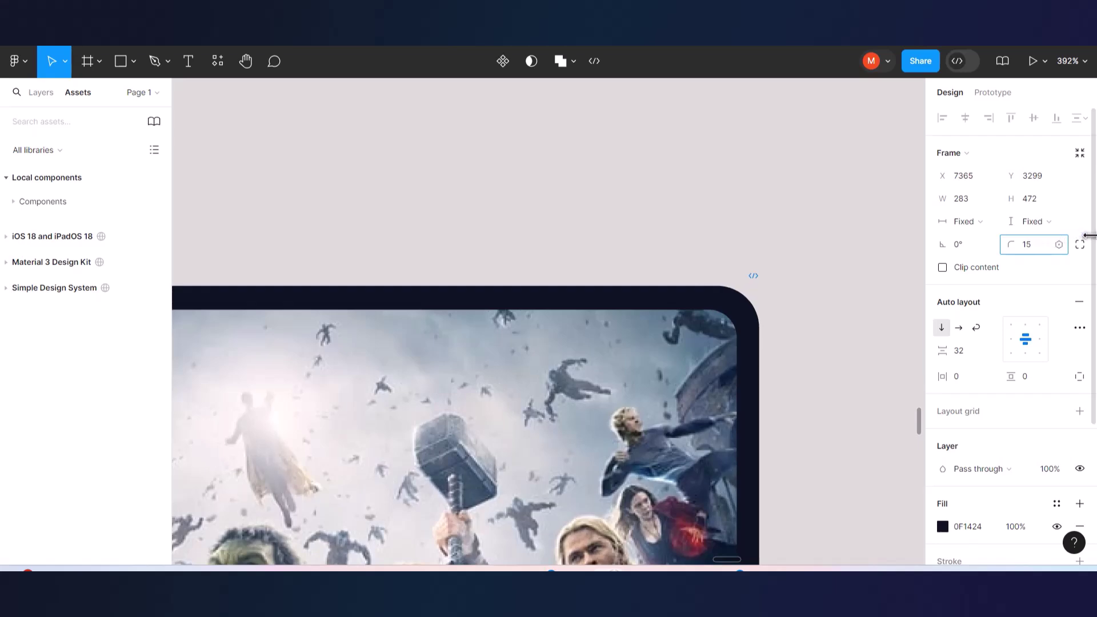
{"action": "scroll", "coordinate": [667, 262], "scroll_direction": "down", "scroll_amount": 10}
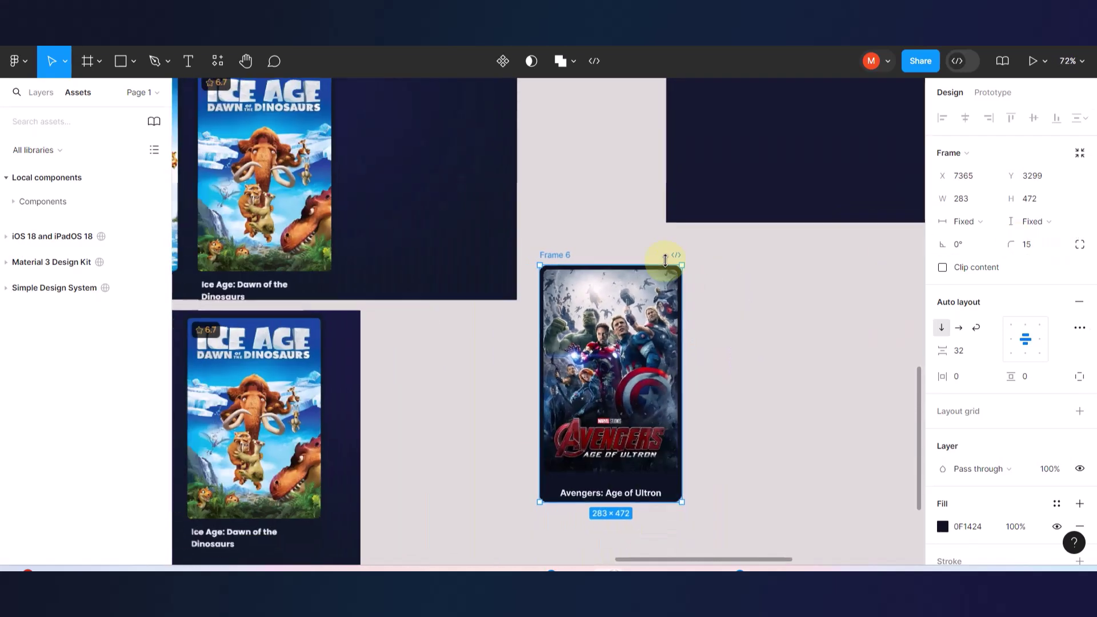
{"action": "left_click", "coordinate": [786, 406]}
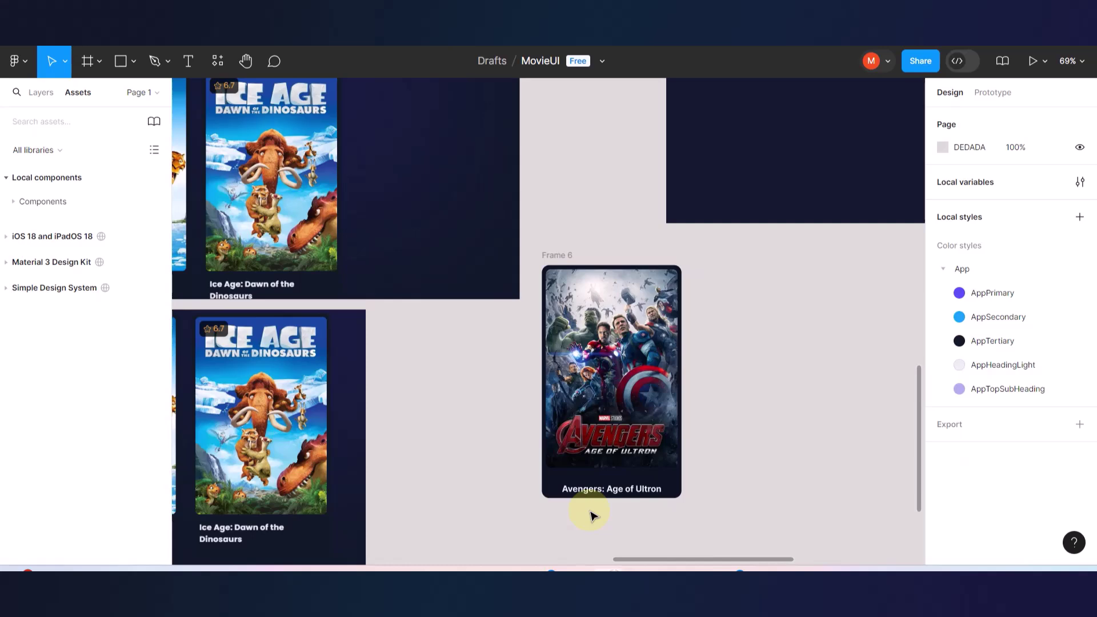
- Try a gap of 16 between the Avengers card's poster and title, and undo it
{"action": "scroll", "coordinate": [590, 516], "scroll_direction": "left", "scroll_amount": 3}
{"action": "scroll", "coordinate": [591, 516], "scroll_direction": "down", "scroll_amount": 1}
{"action": "scroll", "coordinate": [590, 516], "scroll_direction": "left", "scroll_amount": 2}
{"action": "scroll", "coordinate": [590, 516], "scroll_direction": "down", "scroll_amount": 1}
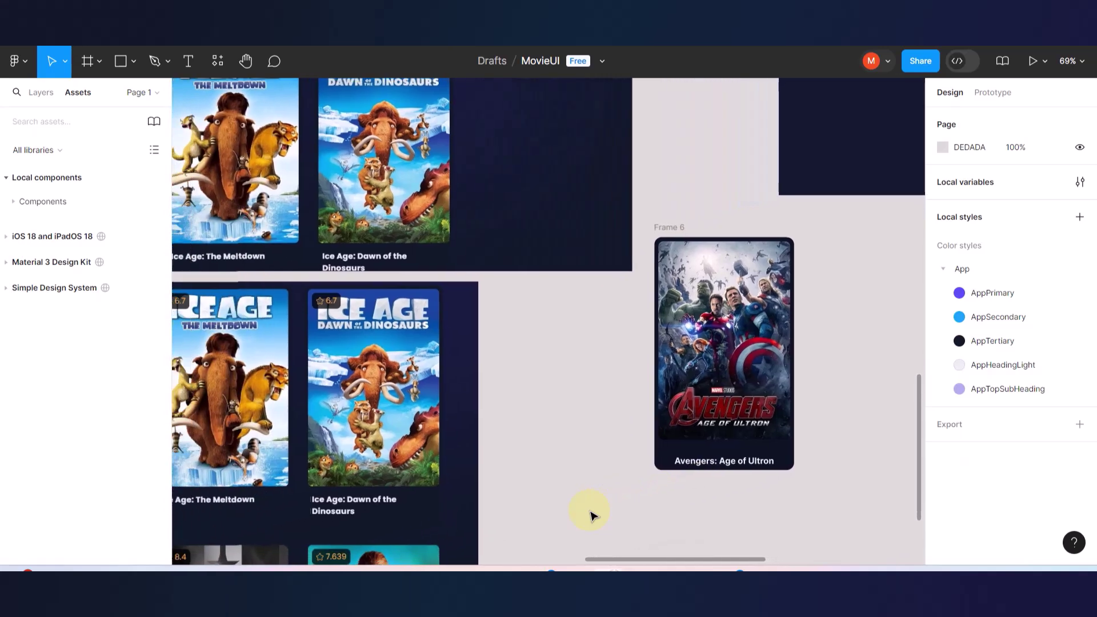
{"action": "scroll", "coordinate": [718, 490], "scroll_direction": "up", "scroll_amount": 5}
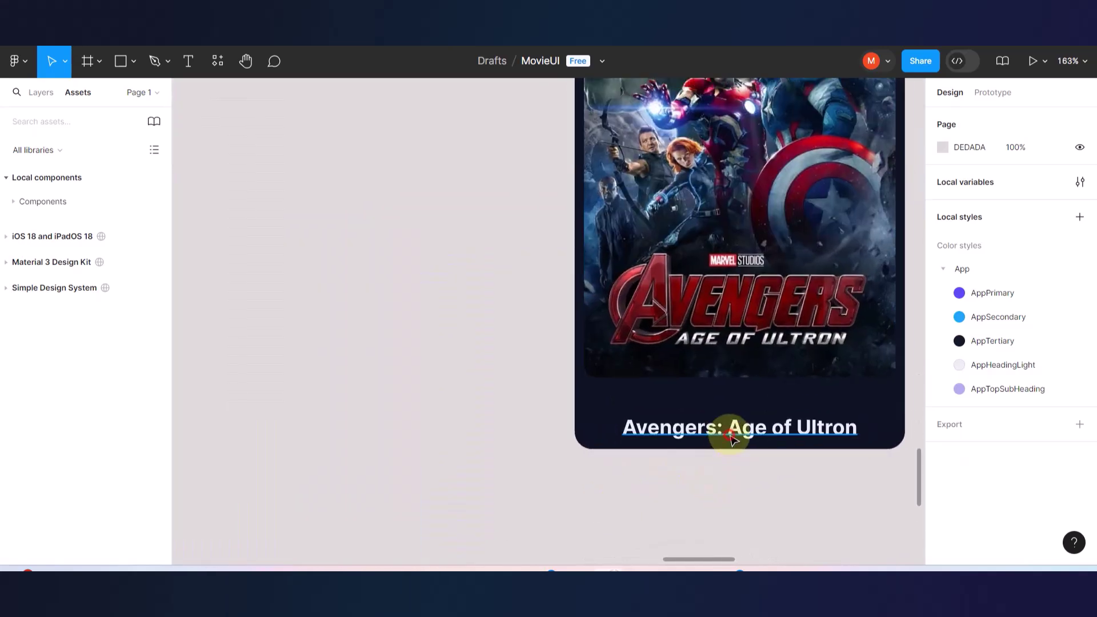
{"action": "left_click", "coordinate": [727, 433]}
{"action": "left_click", "coordinate": [718, 377]}
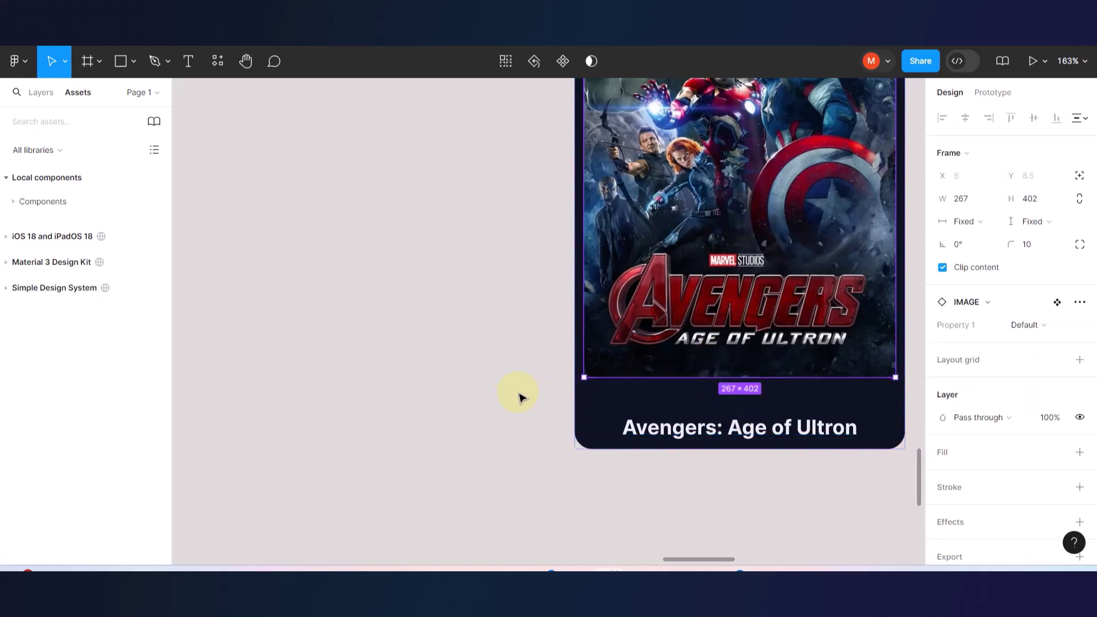
{"action": "scroll", "coordinate": [522, 394], "scroll_direction": "down", "scroll_amount": 5}
{"action": "left_click", "coordinate": [552, 188]}
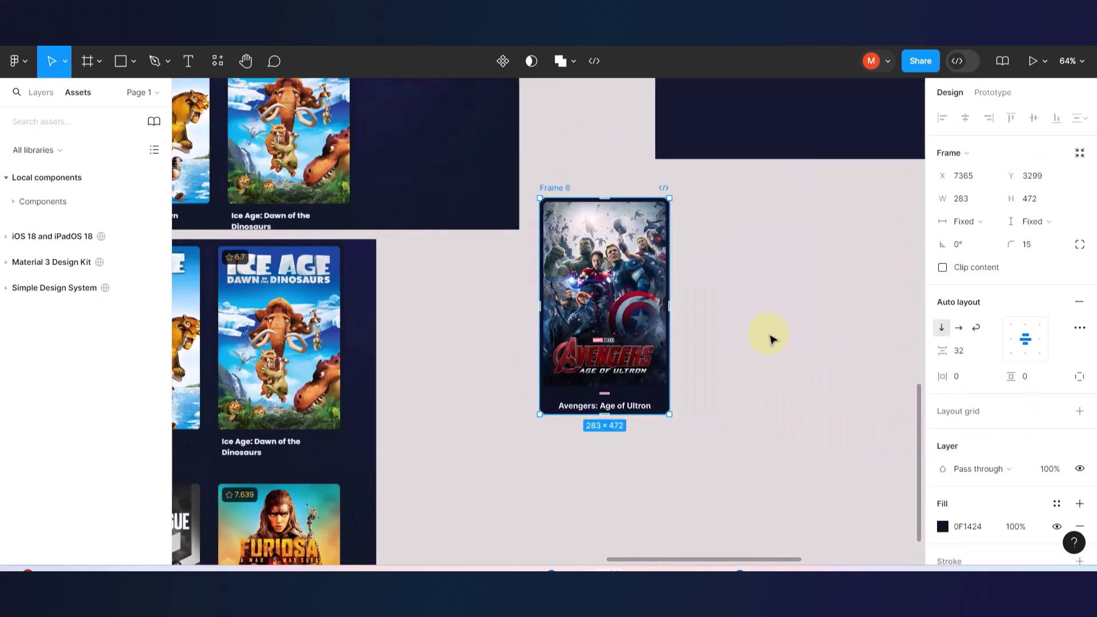
{"action": "mouse_move", "coordinate": [944, 354]}
{"action": "left_mouse_down"}
{"action": "mouse_move", "coordinate": [915, 353]}
{"action": "mouse_move", "coordinate": [942, 353]}
{"action": "left_mouse_up"}
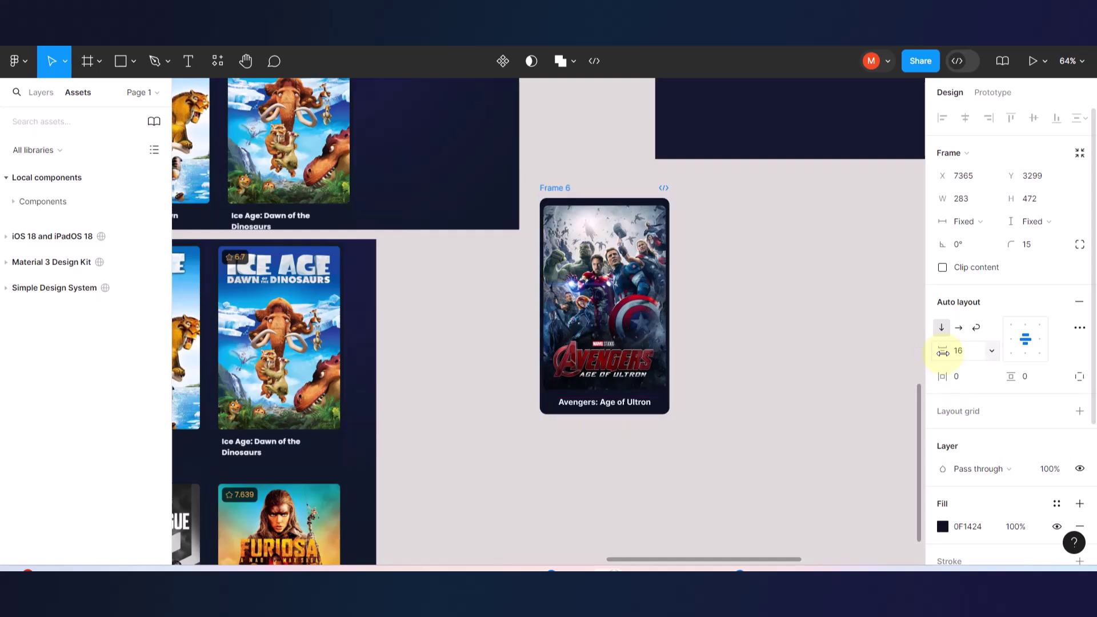
{"action": "key", "text": "ctrl+z"}
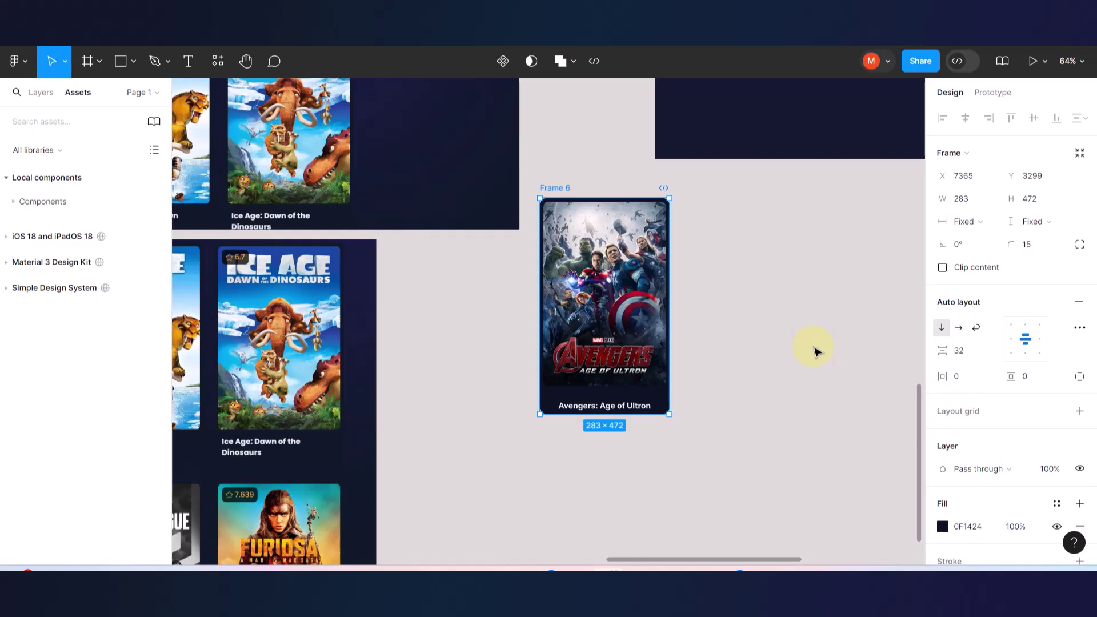
{"action": "left_click", "coordinate": [735, 327]}
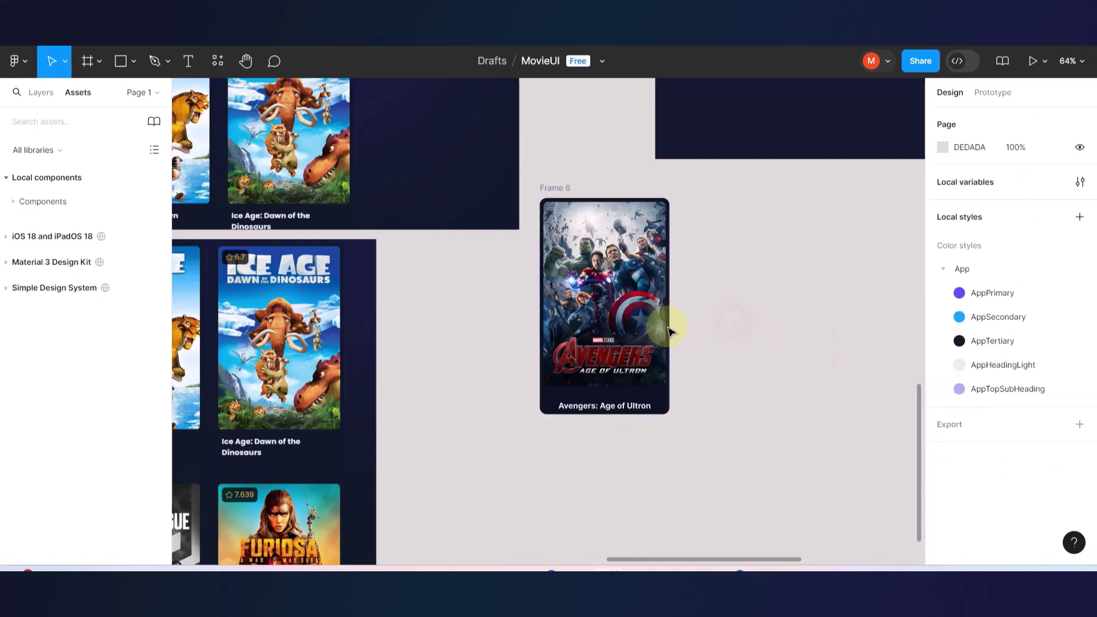
- Give the Avengers card individual auto layout paddings and set only the bottom padding to 22
{"action": "left_click", "coordinate": [558, 189]}
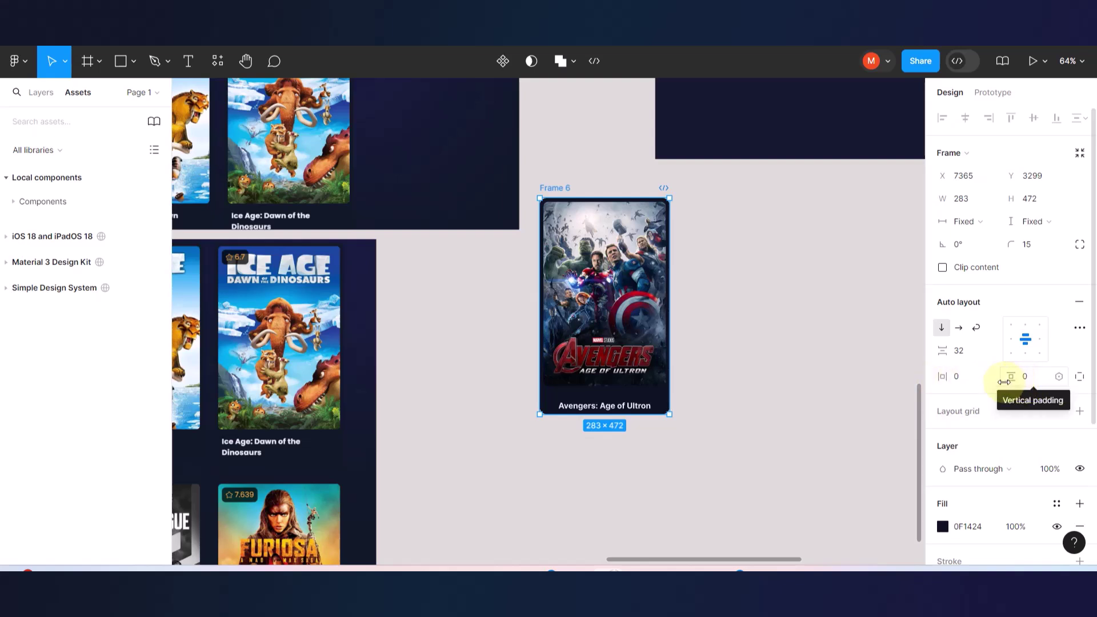
{"action": "left_click", "coordinate": [1080, 379]}
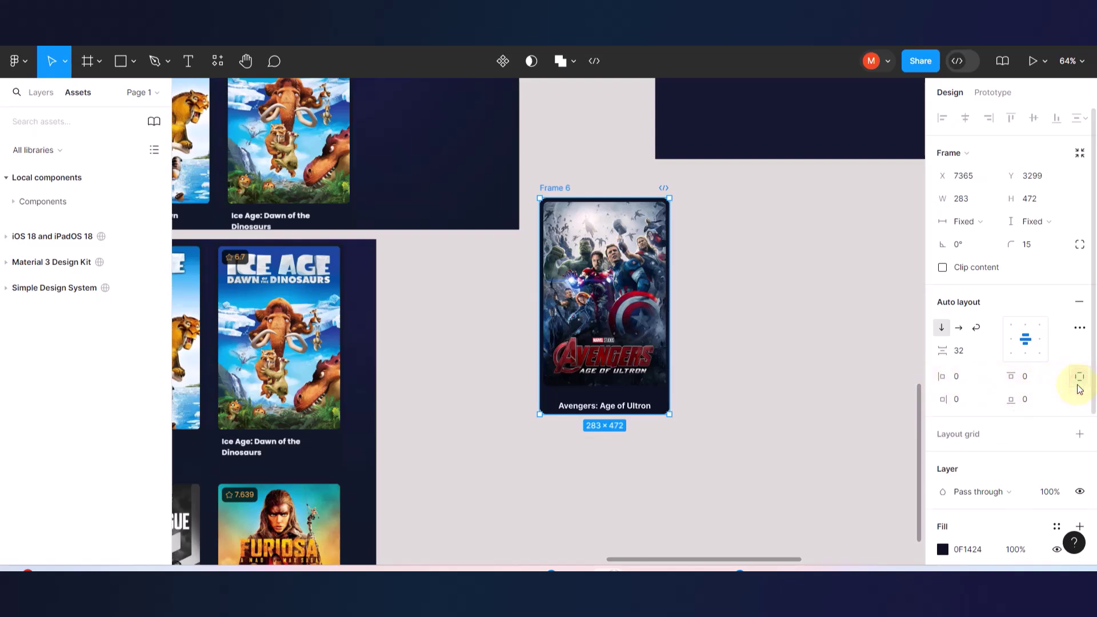
{"action": "left_click", "coordinate": [1013, 404]}
{"action": "left_click_drag", "start_coordinate": [1014, 403], "coordinate": [1045, 412]}
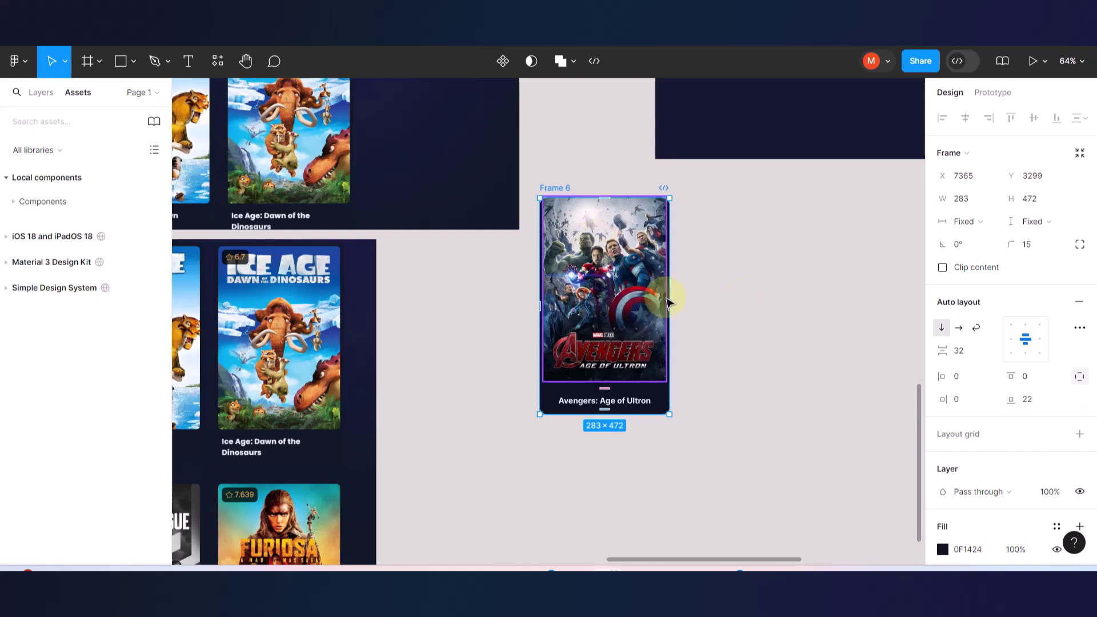
{"action": "left_click", "coordinate": [769, 311]}
- Reduce the auto layout gap between the Avengers card's poster and title, and check the spacing around them
{"action": "left_click", "coordinate": [559, 189]}
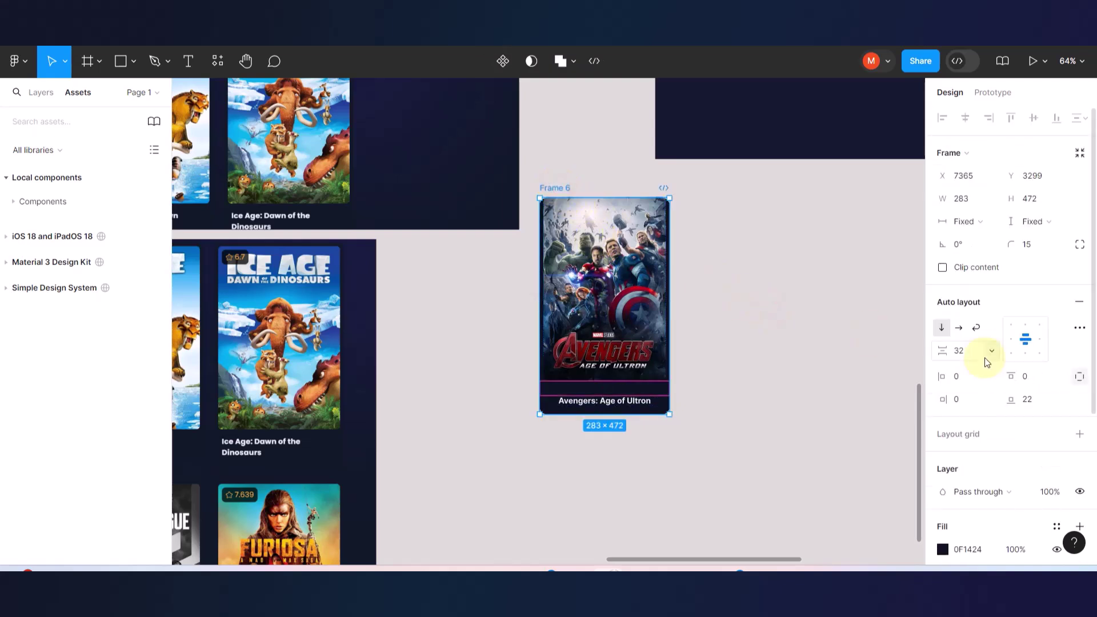
{"action": "left_click_drag", "start_coordinate": [946, 358], "coordinate": [910, 368]}
{"action": "left_click", "coordinate": [842, 316]}
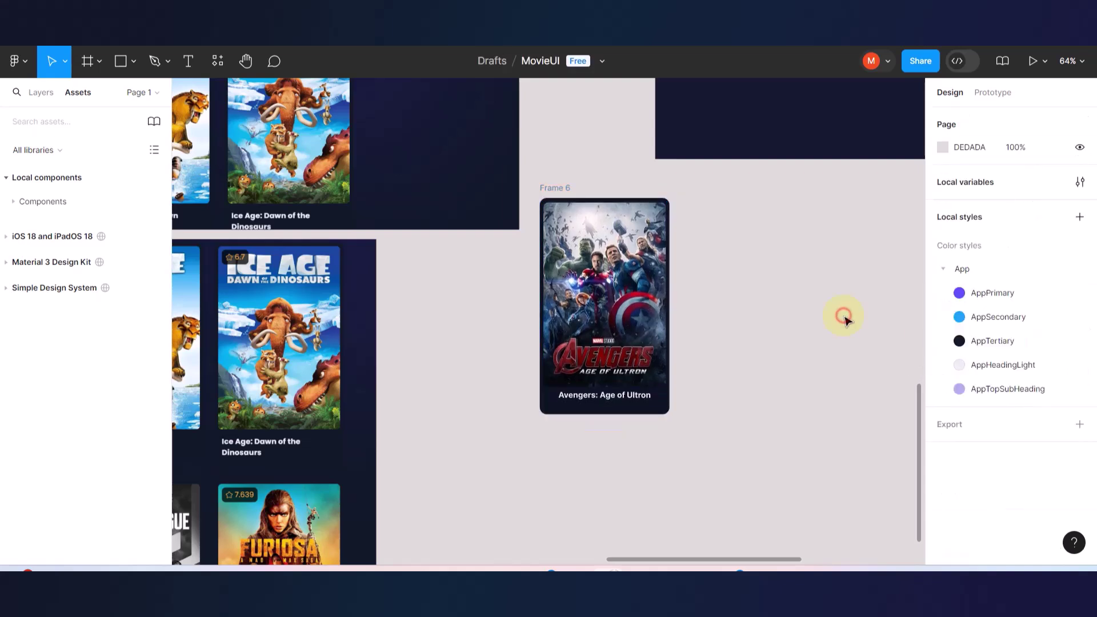
{"action": "scroll", "coordinate": [609, 229], "scroll_direction": "up", "scroll_amount": 5}
{"action": "scroll", "coordinate": [612, 229], "scroll_direction": "down", "scroll_amount": 5}
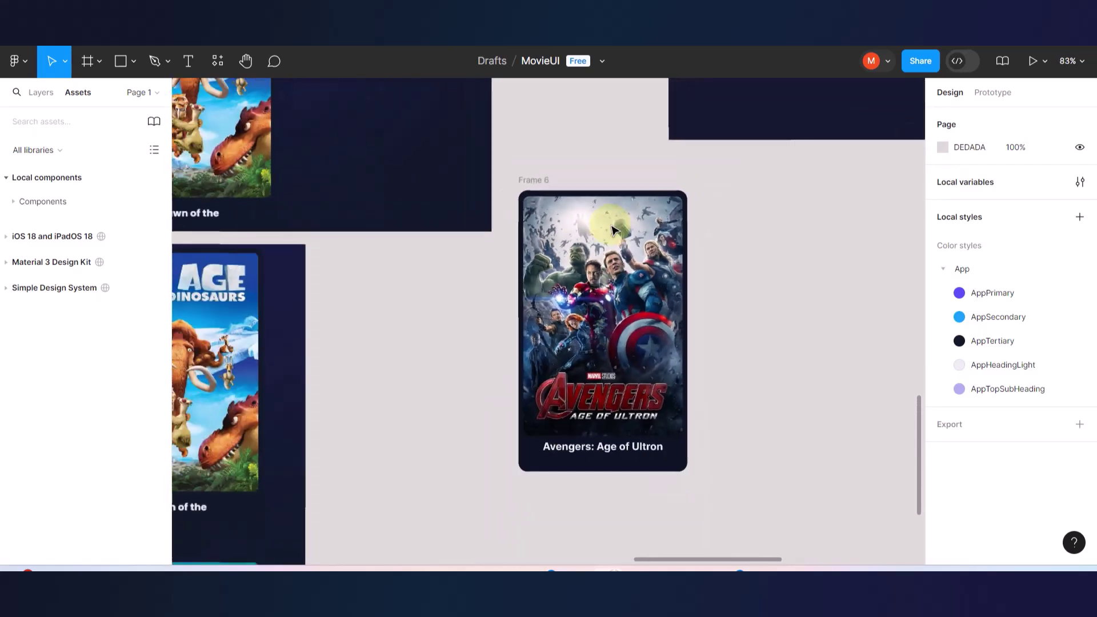
- Examine the movie cards in the reference screenshots and on the live Movies page for comparison with the Avengers card
{"action": "scroll", "coordinate": [606, 403], "scroll_direction": "left", "scroll_amount": 4}
{"action": "scroll", "coordinate": [605, 403], "scroll_direction": "left", "scroll_amount": 2}
{"action": "scroll", "coordinate": [605, 403], "scroll_direction": "down", "scroll_amount": 3}
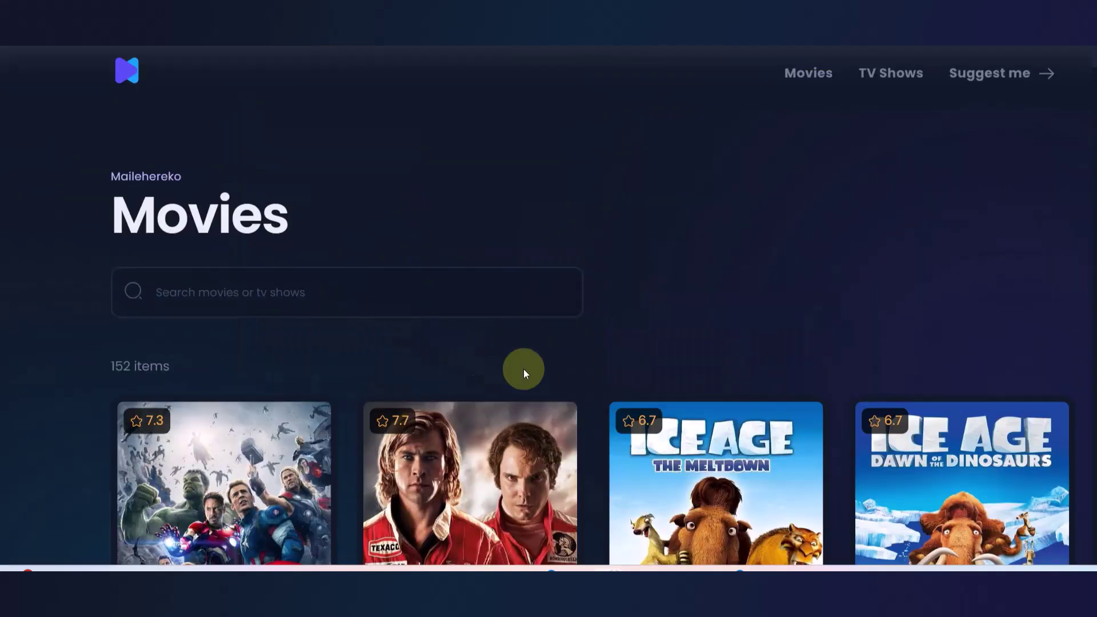
{"action": "scroll", "coordinate": [523, 368], "scroll_direction": "down", "scroll_amount": 5}
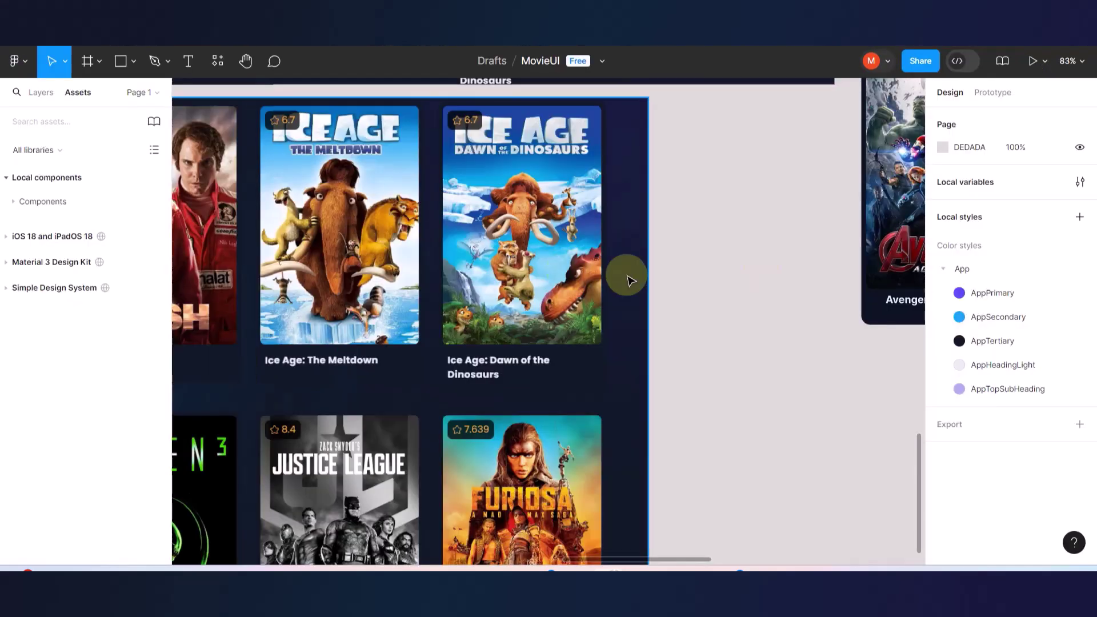
- Shorten the Avengers card to a height of 464 and set its bottom padding to 16
{"action": "scroll", "coordinate": [773, 280], "scroll_direction": "right", "scroll_amount": 10}
{"action": "scroll", "coordinate": [757, 393], "scroll_direction": "up", "scroll_amount": 3}
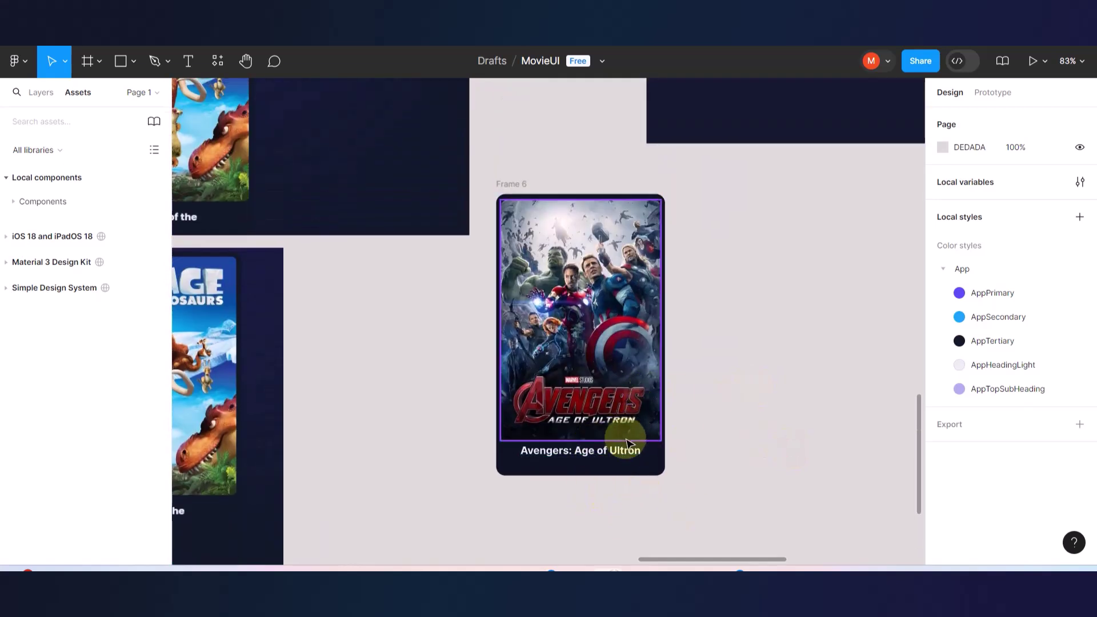
{"action": "left_click", "coordinate": [623, 464]}
{"action": "mouse_move", "coordinate": [619, 476]}
{"action": "left_mouse_down"}
{"action": "mouse_move", "coordinate": [620, 450]}
{"action": "mouse_move", "coordinate": [619, 472]}
{"action": "left_mouse_up"}
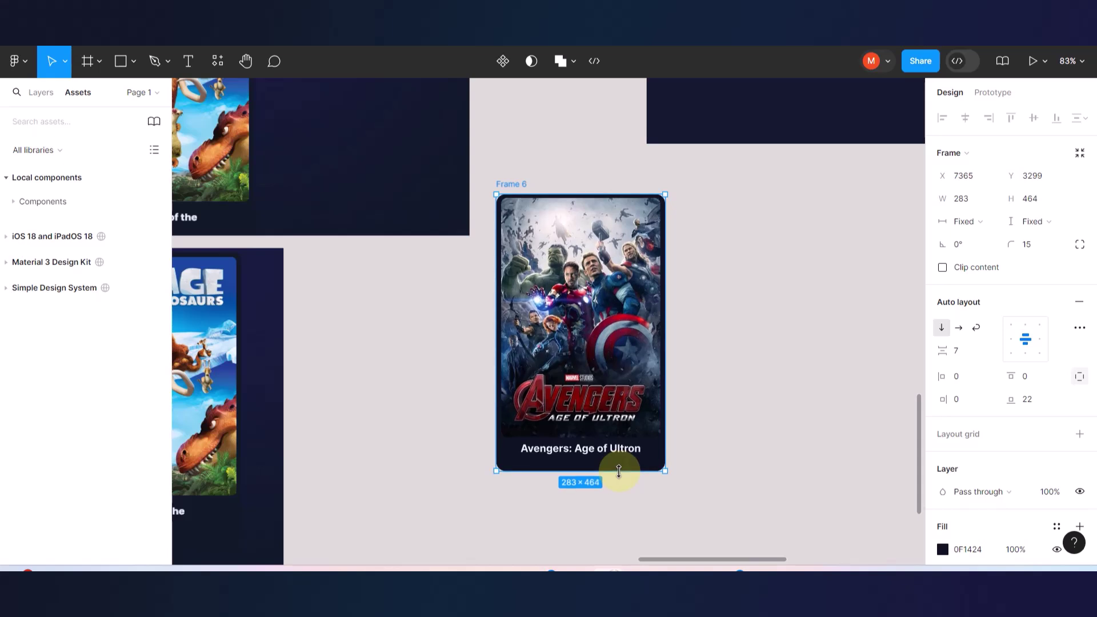
{"action": "mouse_move", "coordinate": [1010, 400]}
{"action": "left_mouse_down"}
{"action": "mouse_move", "coordinate": [1001, 406]}
{"action": "mouse_move", "coordinate": [1011, 402]}
{"action": "left_mouse_up"}
{"action": "scroll", "coordinate": [632, 271], "scroll_direction": "up", "scroll_amount": 5}
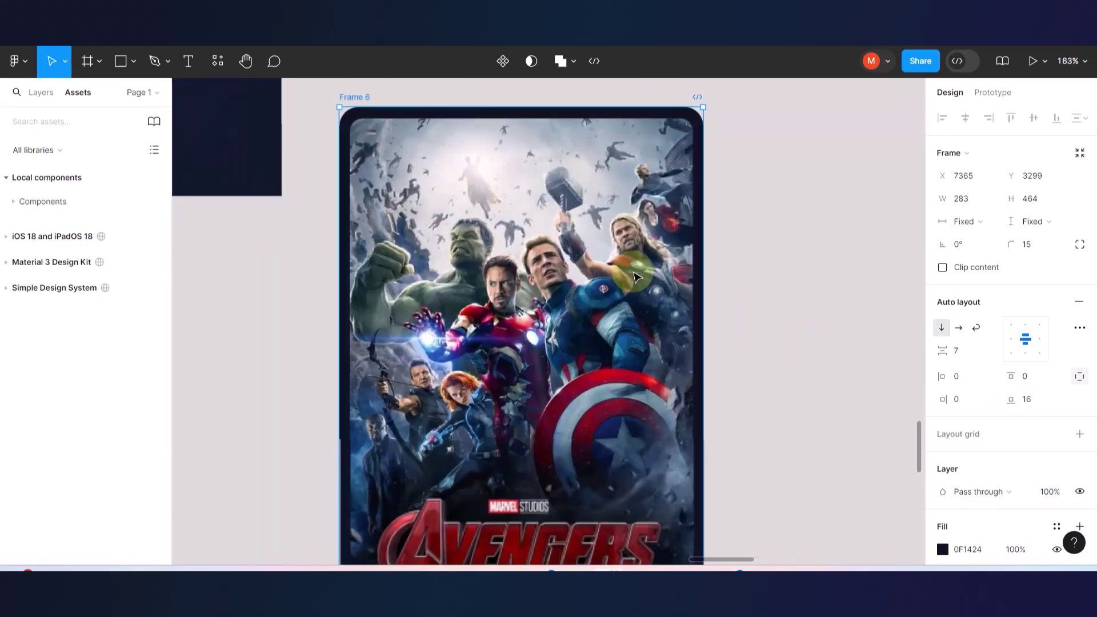
{"action": "left_click", "coordinate": [800, 289]}
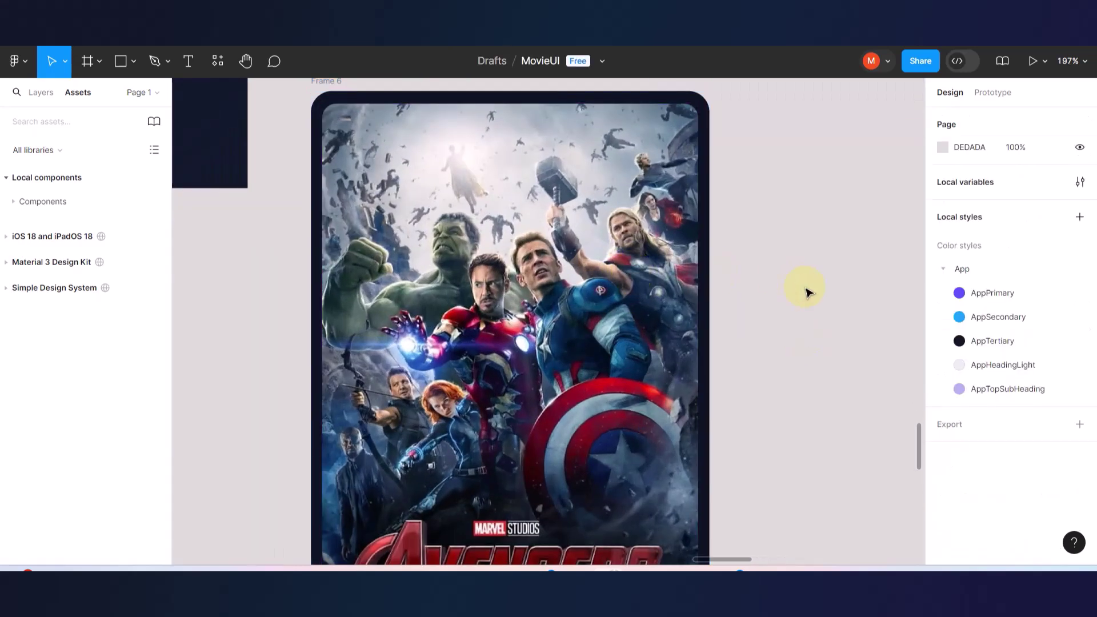
{"action": "scroll", "coordinate": [808, 292], "scroll_direction": "down", "scroll_amount": 4}
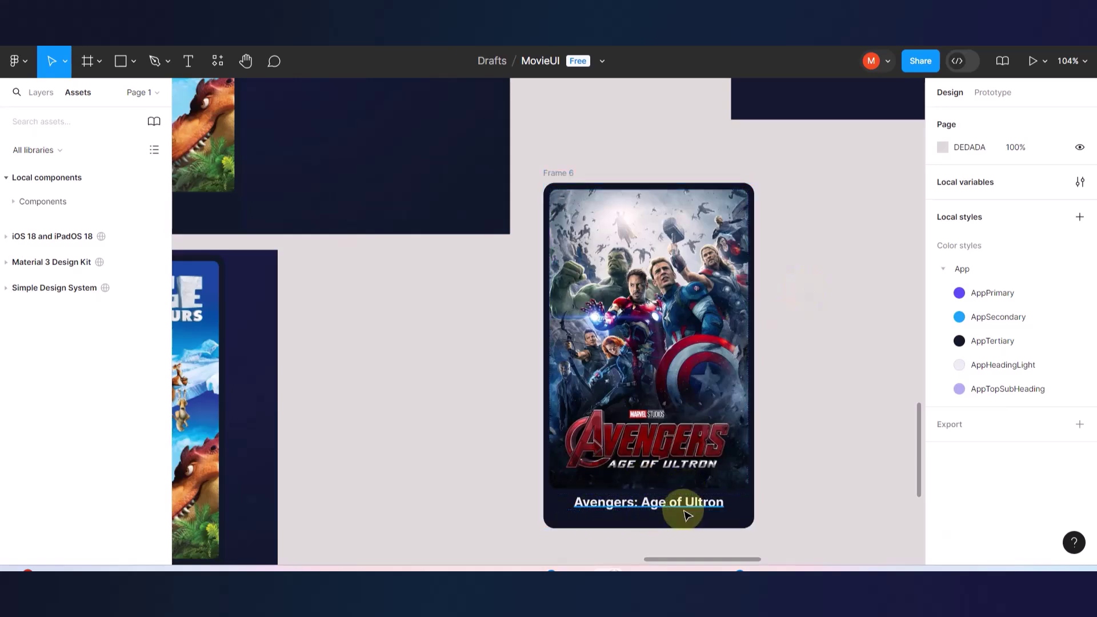
{"action": "scroll", "coordinate": [692, 510], "scroll_direction": "down", "scroll_amount": 3}
{"action": "scroll", "coordinate": [633, 507], "scroll_direction": "down", "scroll_amount": 2}
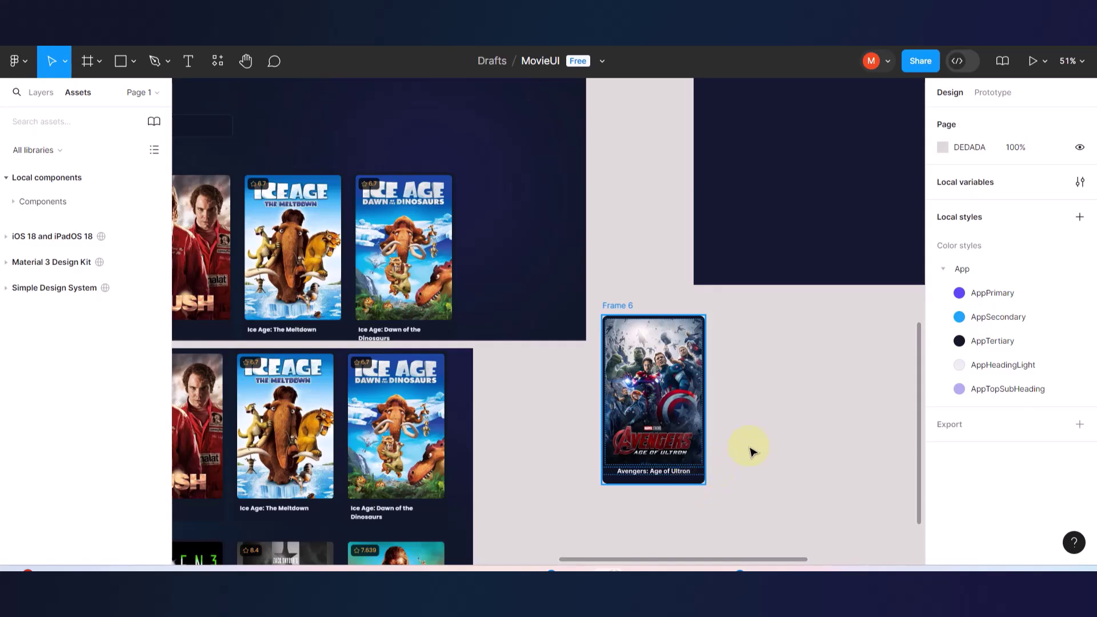
- Rename the Avengers card's frame as MovieCard
{"action": "scroll", "coordinate": [760, 449], "scroll_direction": "down", "scroll_amount": 4}
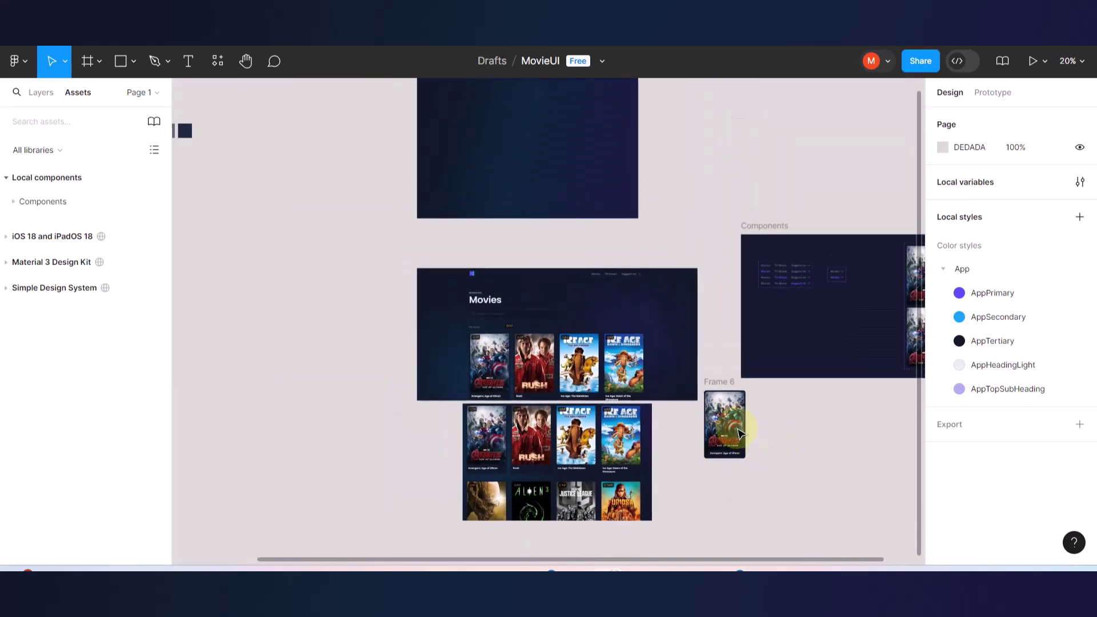
{"action": "left_click", "coordinate": [718, 382]}
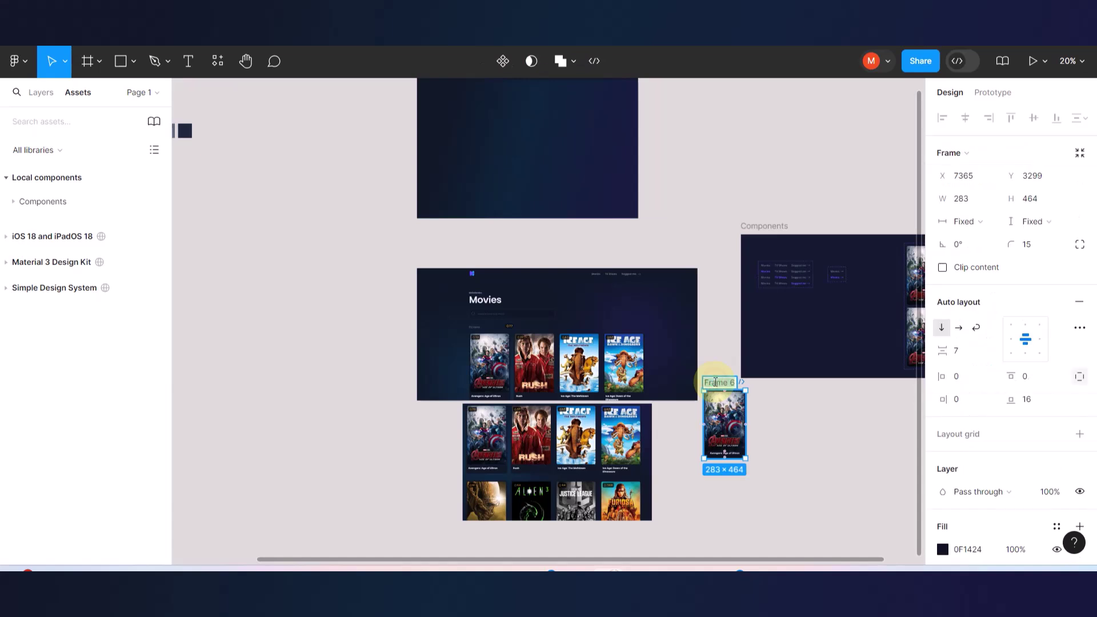
{"action": "scroll", "coordinate": [979, 401], "scroll_direction": "down", "scroll_amount": 4}
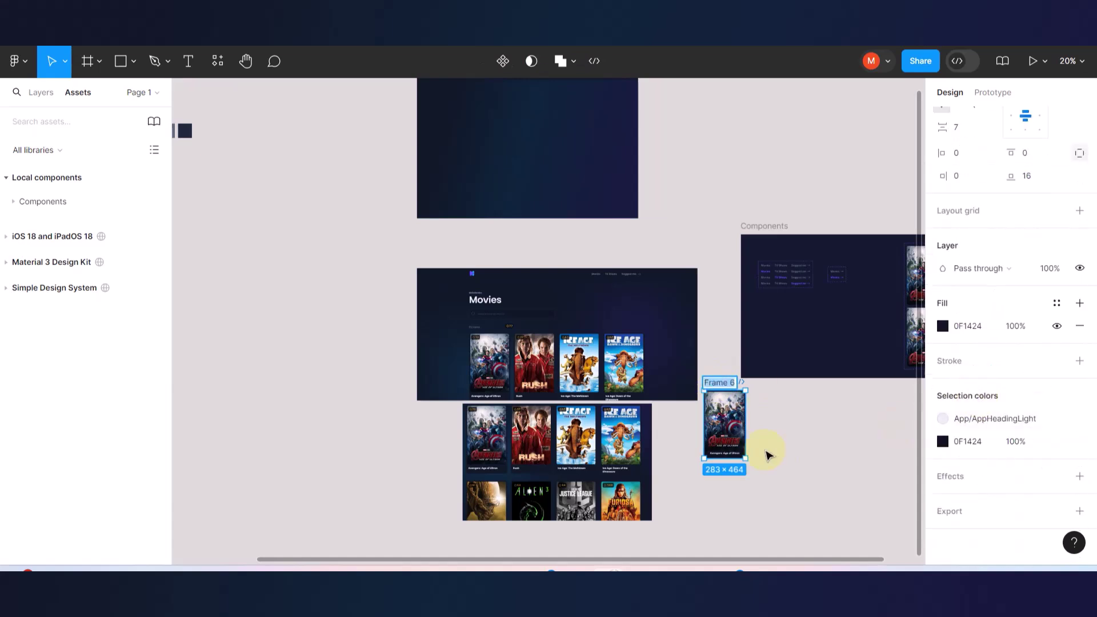
{"action": "key", "text": "ctrl+r"}
{"action": "type", "text": "M"}
{"action": "left_click", "coordinate": [780, 463]}
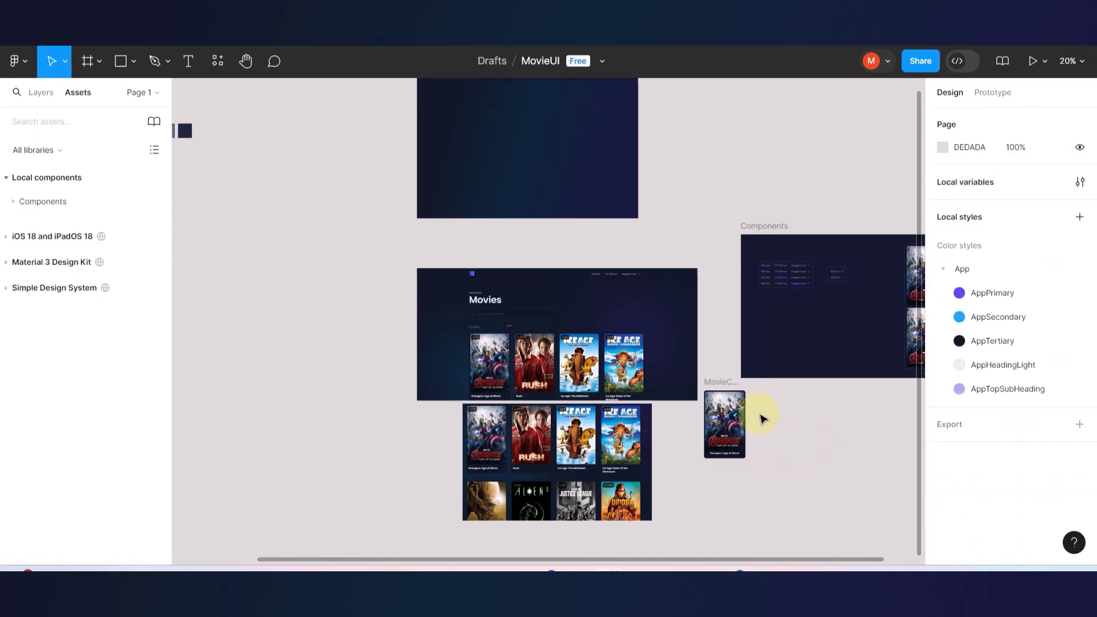
- Move the MovieCard frame into the Home frame to preview it on that background
{"action": "left_click", "coordinate": [707, 371]}
{"action": "left_click_drag", "start_coordinate": [707, 372], "coordinate": [514, 101]}
{"action": "scroll", "coordinate": [560, 140], "scroll_direction": "up", "scroll_amount": 1}
{"action": "scroll", "coordinate": [548, 228], "scroll_direction": "up", "scroll_amount": 3}
{"action": "scroll", "coordinate": [544, 319], "scroll_direction": "up", "scroll_amount": 5, "text": "ctrl"}
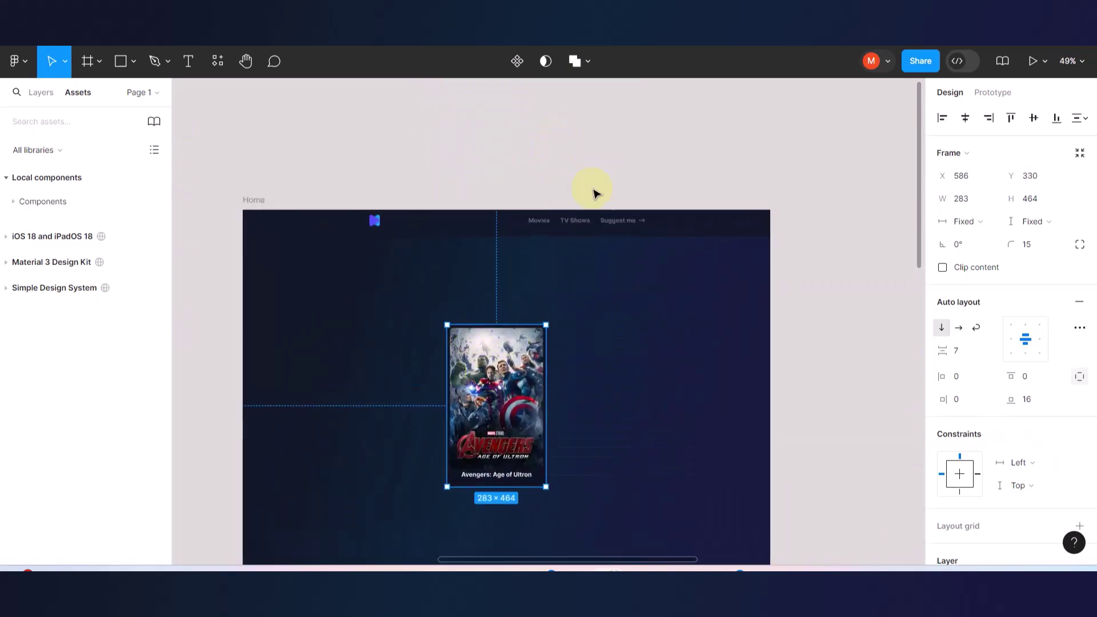
{"action": "left_click", "coordinate": [593, 148]}
{"action": "left_click", "coordinate": [149, 12]}
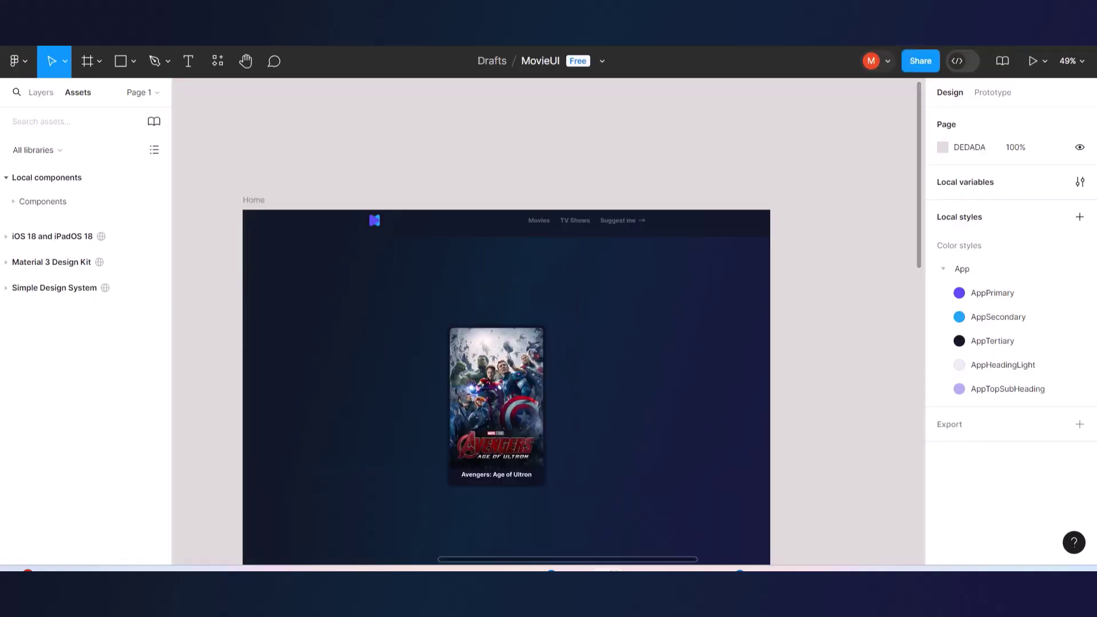
- Move the MovieCard frame into the Components frame below the menu variants and turn it into a component
{"action": "scroll", "coordinate": [516, 287], "scroll_direction": "down", "scroll_amount": 5}
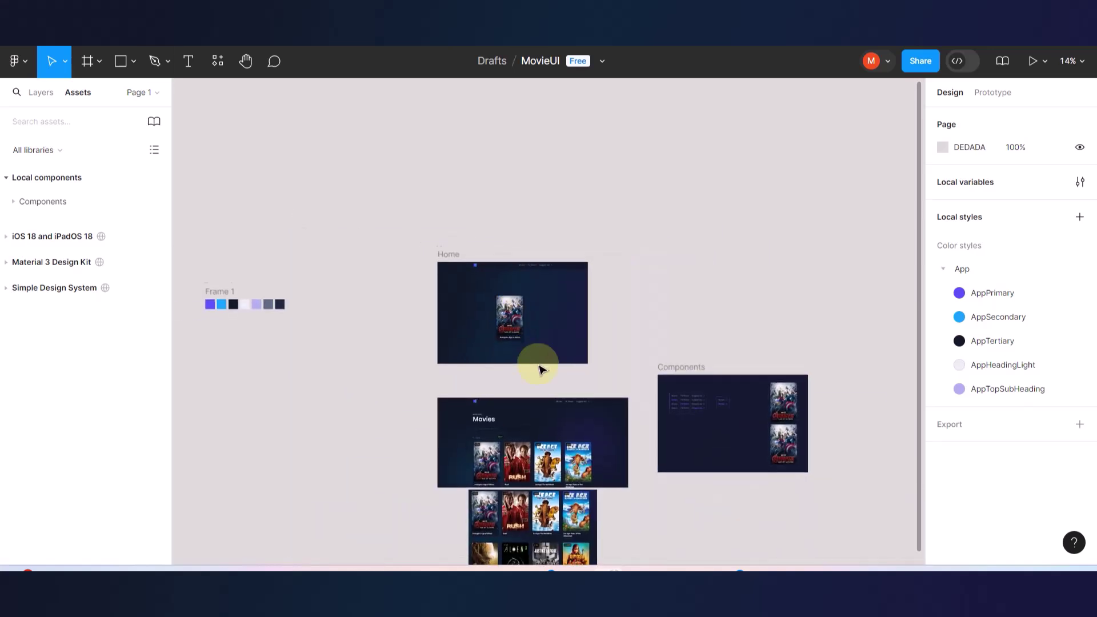
{"action": "scroll", "coordinate": [537, 365], "scroll_direction": "down", "scroll_amount": 3}
{"action": "left_click", "coordinate": [477, 220]}
{"action": "left_click_drag", "start_coordinate": [477, 220], "coordinate": [677, 335]}
{"action": "scroll", "coordinate": [715, 351], "scroll_direction": "up", "scroll_amount": 6}
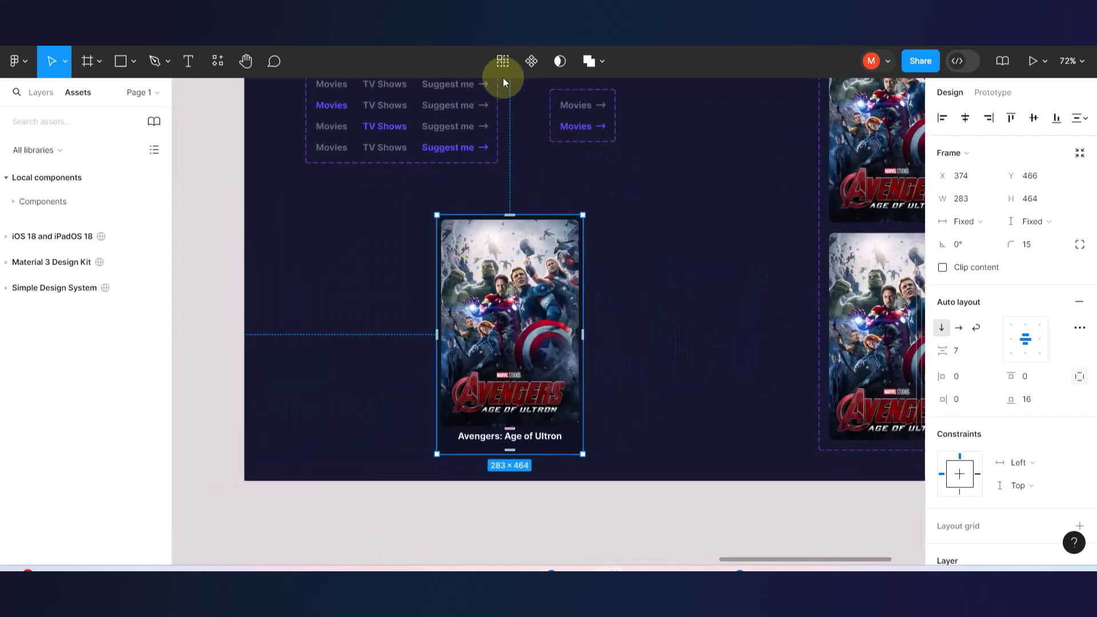
{"action": "left_click", "coordinate": [530, 63]}
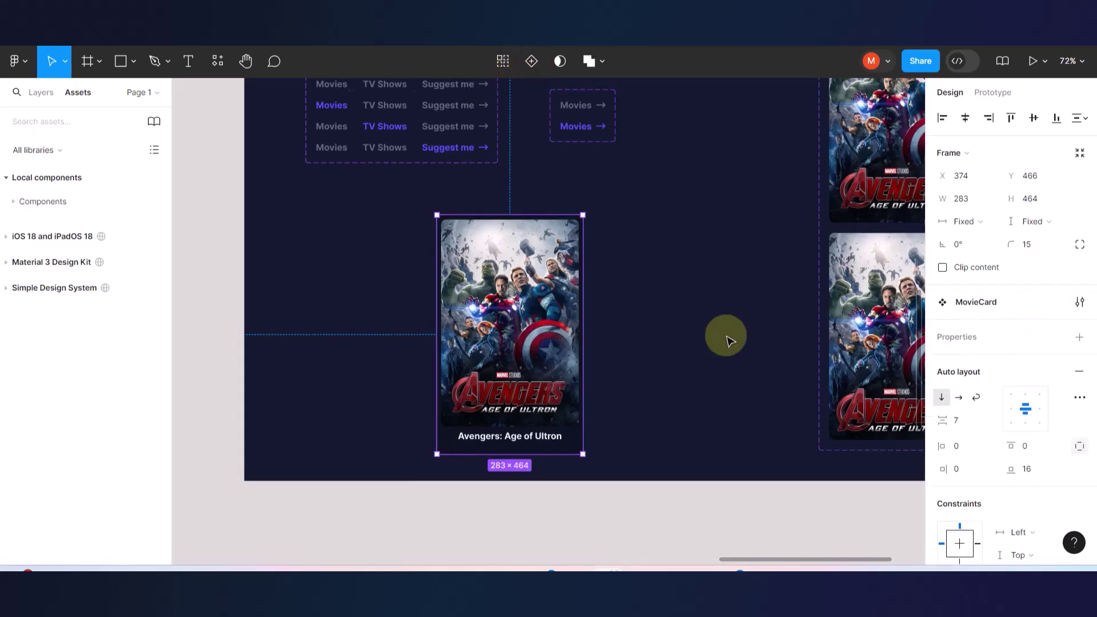
{"action": "scroll", "coordinate": [724, 336], "scroll_direction": "down", "scroll_amount": 4}
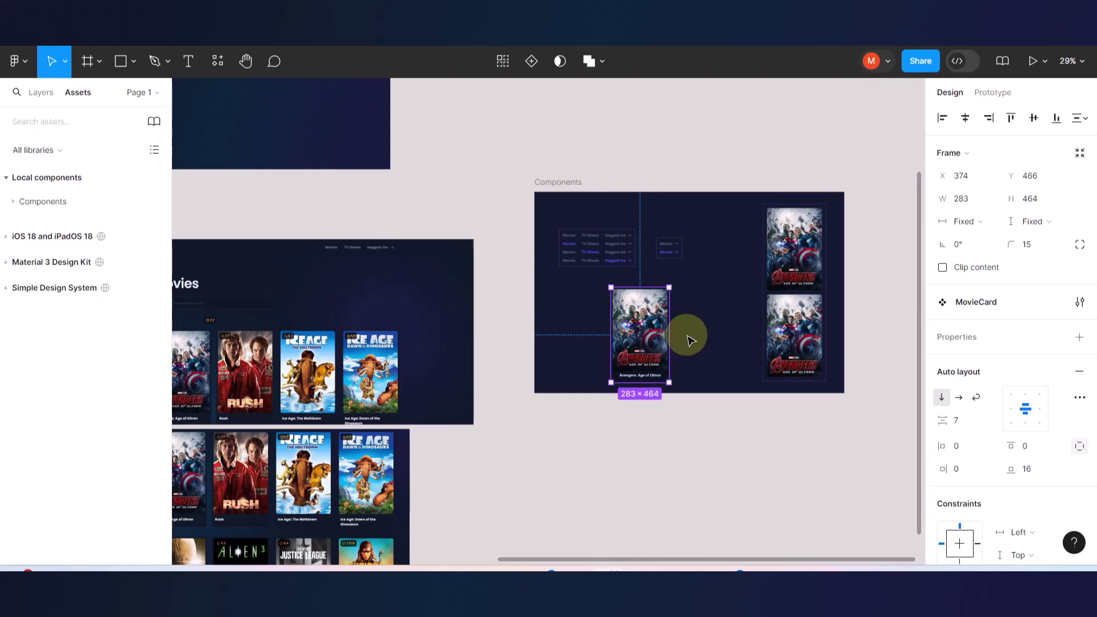
- Place an instance of the local MovieCard component on the Home frame and duplicate it beside the first
{"action": "scroll", "coordinate": [690, 341], "scroll_direction": "left", "scroll_amount": 3}
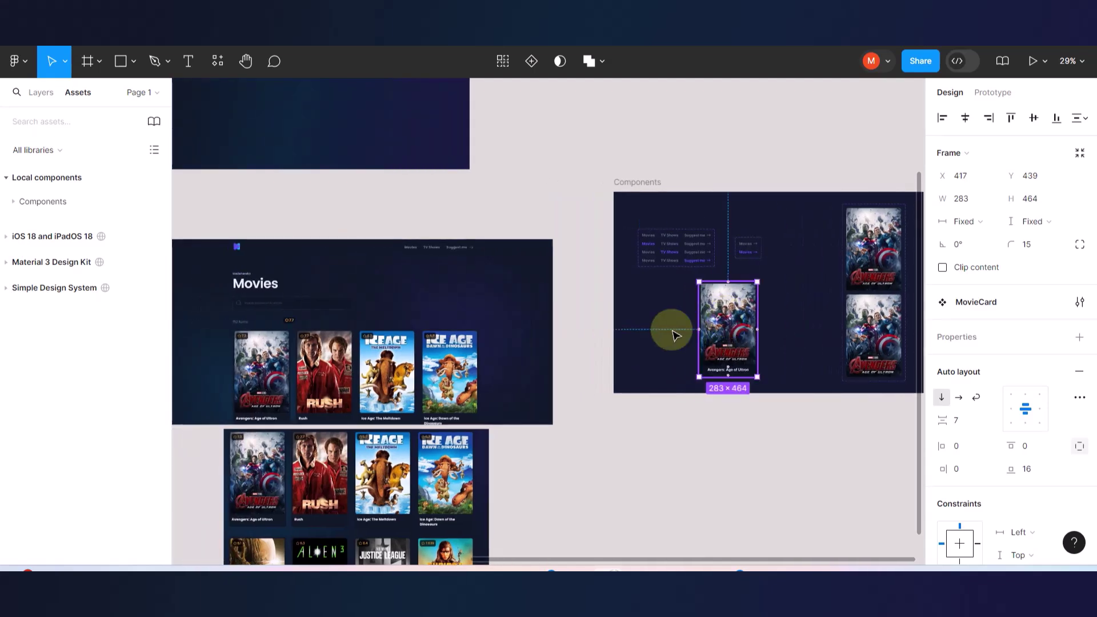
{"action": "scroll", "coordinate": [683, 333], "scroll_direction": "left", "scroll_amount": 3}
{"action": "scroll", "coordinate": [673, 331], "scroll_direction": "down", "scroll_amount": 4}
{"action": "scroll", "coordinate": [625, 287], "scroll_direction": "up", "scroll_amount": 2}
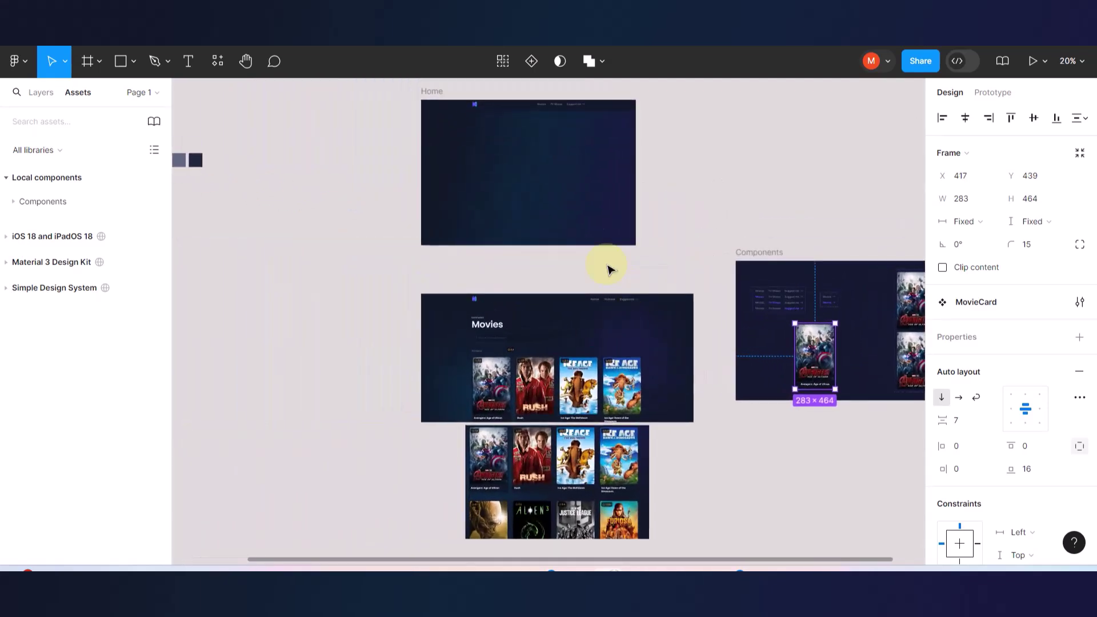
{"action": "scroll", "coordinate": [551, 147], "scroll_direction": "up", "scroll_amount": 2}
{"action": "scroll", "coordinate": [534, 243], "scroll_direction": "up", "scroll_amount": 3}
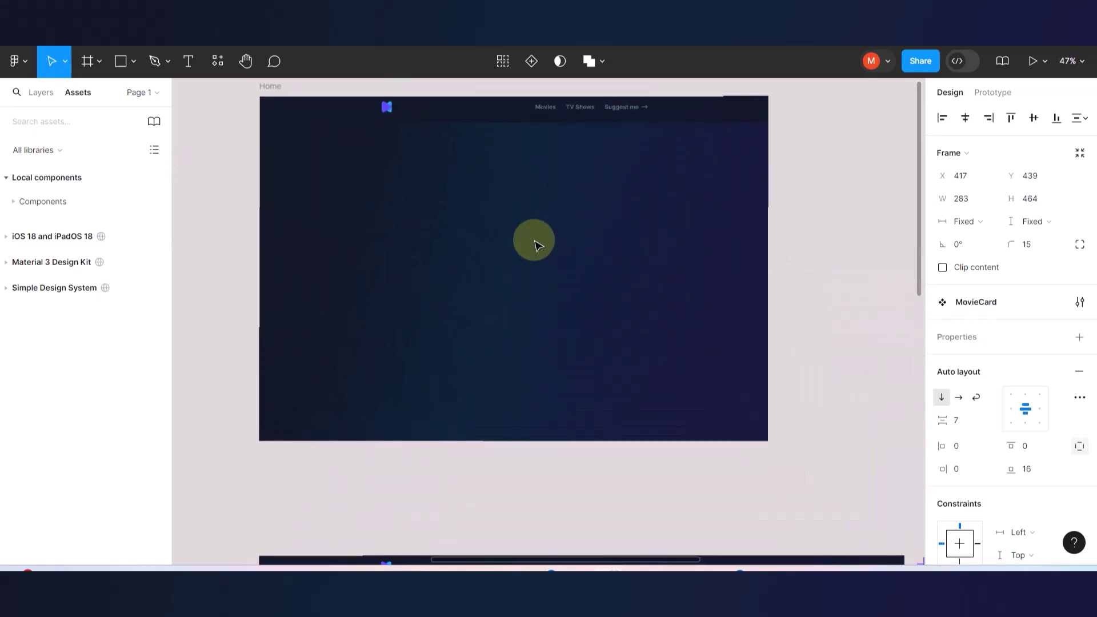
{"action": "left_click", "coordinate": [85, 92]}
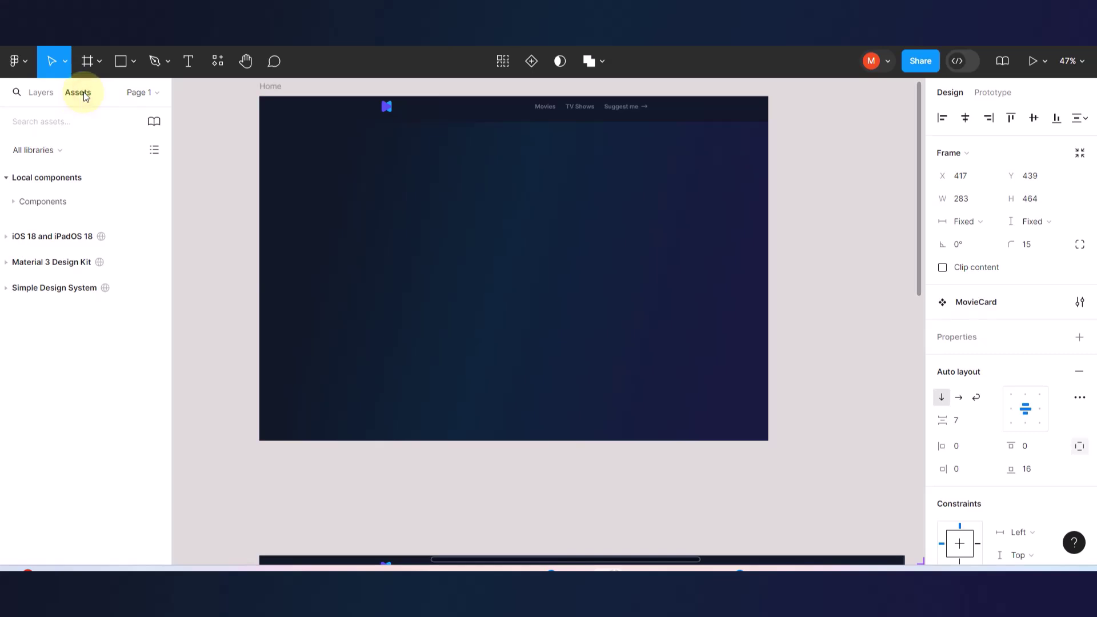
{"action": "left_click", "coordinate": [39, 93]}
{"action": "left_click", "coordinate": [82, 97]}
{"action": "left_click", "coordinate": [11, 203]}
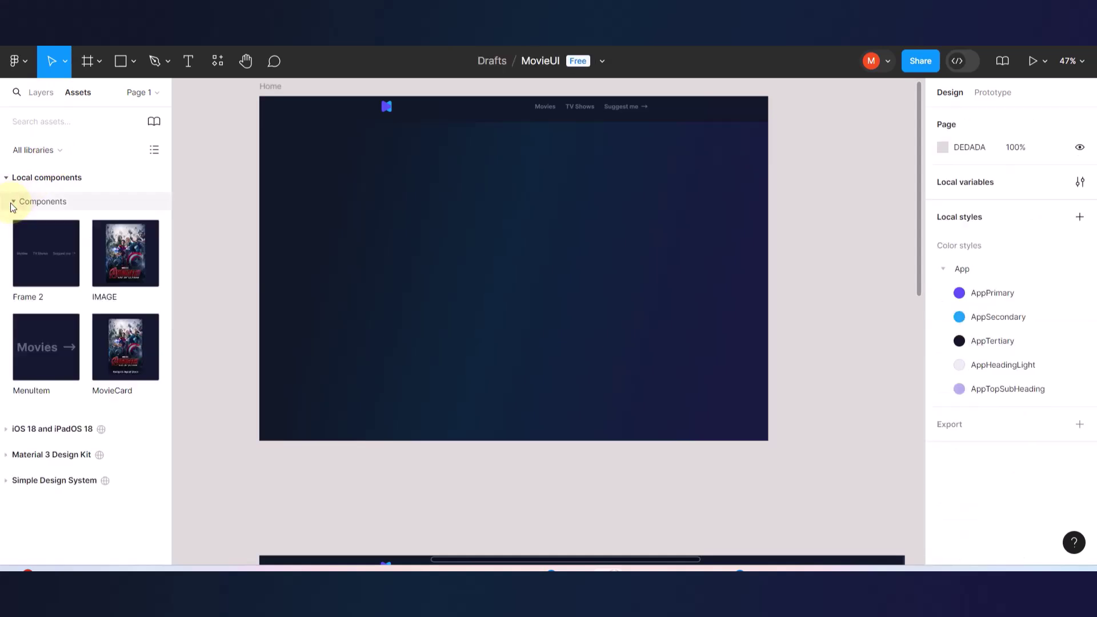
{"action": "left_click_drag", "start_coordinate": [121, 358], "coordinate": [413, 257]}
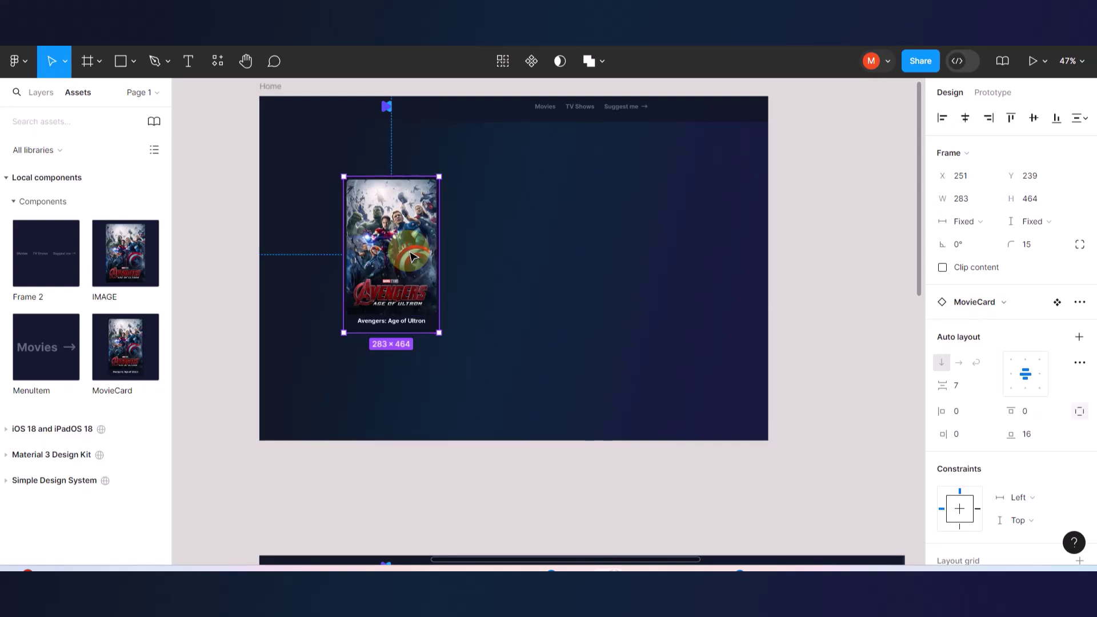
{"action": "left_click_drag", "start_coordinate": [412, 258], "coordinate": [539, 253]}
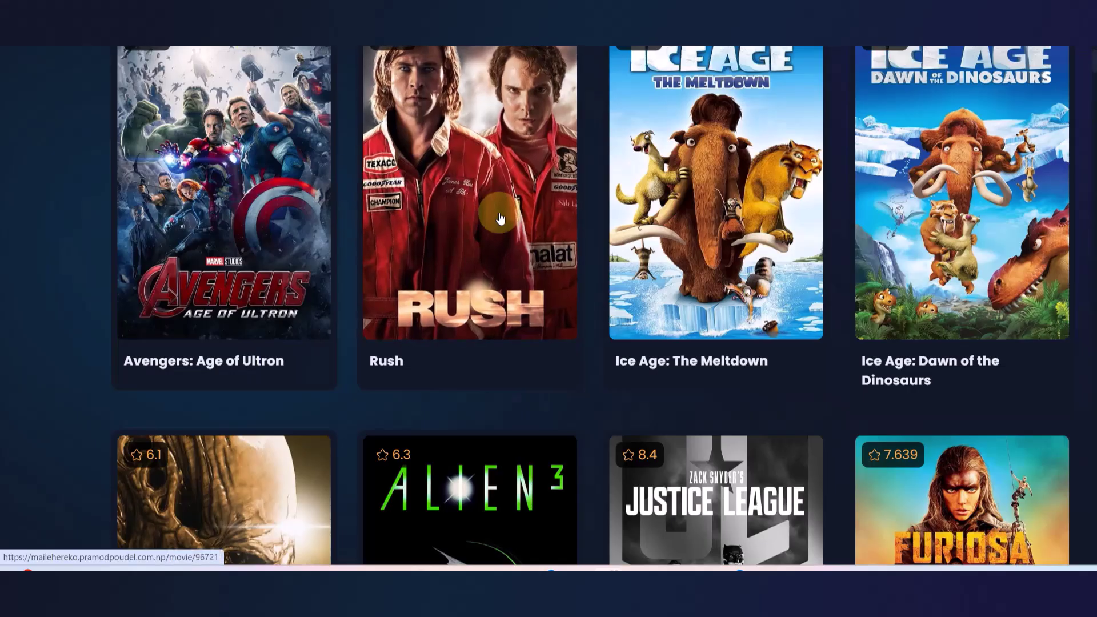
- Copy the Rush poster image from the live Movies page and use it as the second card's image fill
{"action": "right_click", "coordinate": [500, 218]}
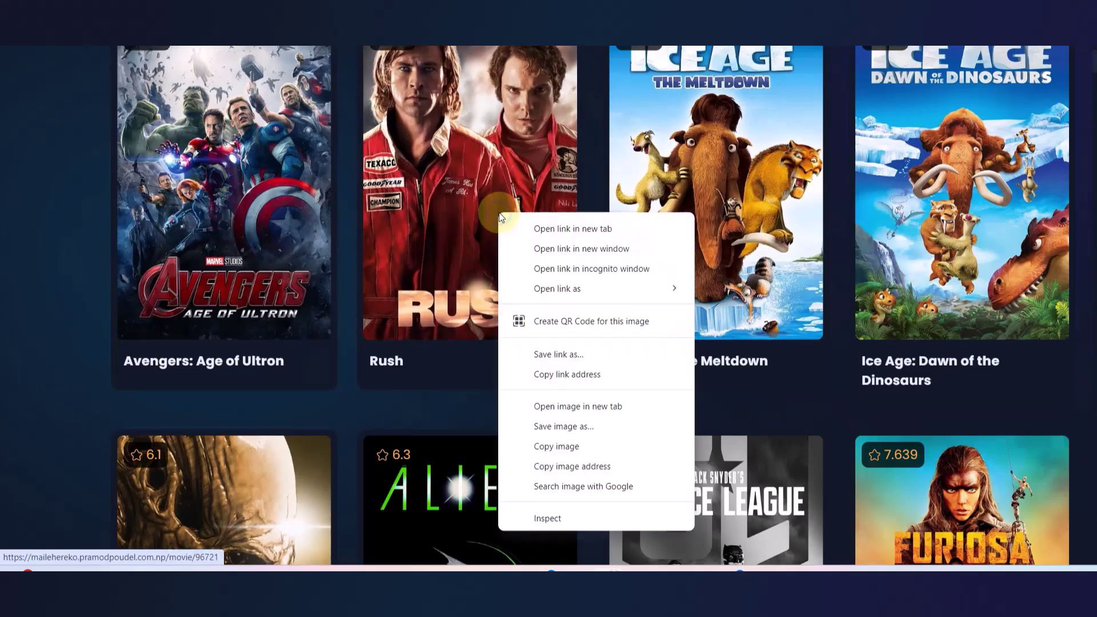
{"action": "left_click", "coordinate": [565, 438]}
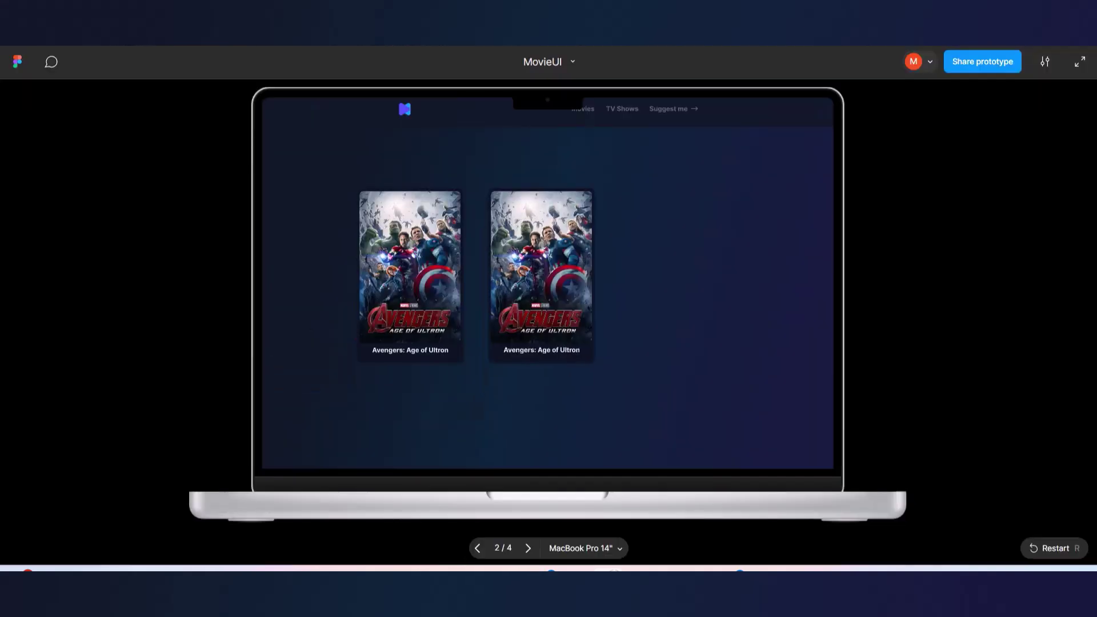
{"action": "left_click", "coordinate": [452, 205]}
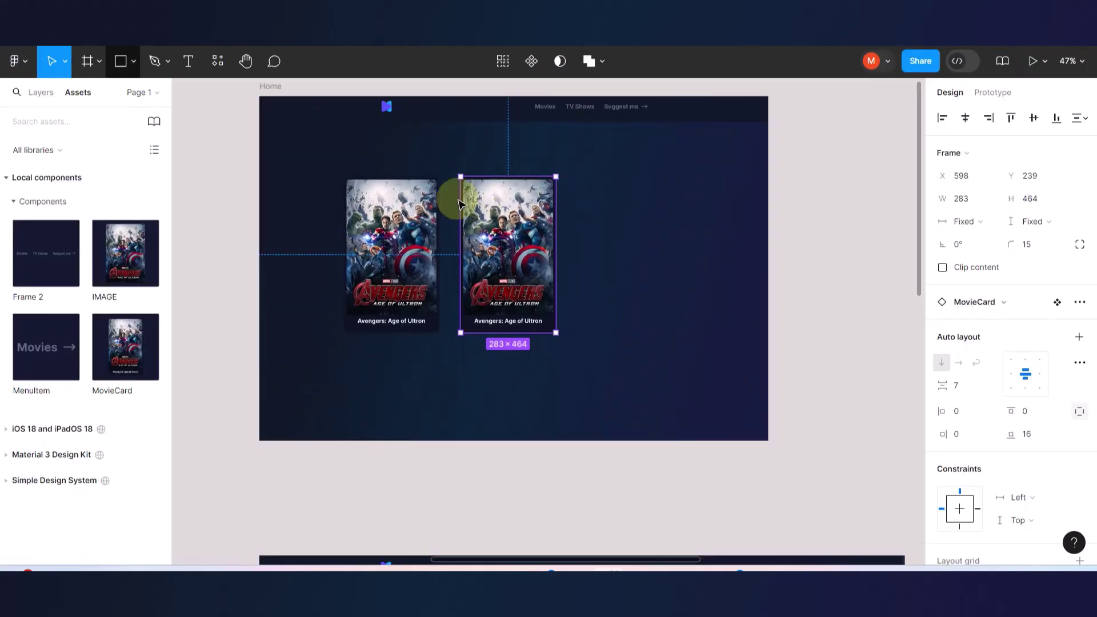
{"action": "scroll", "coordinate": [540, 218], "scroll_direction": "up", "scroll_amount": 5}
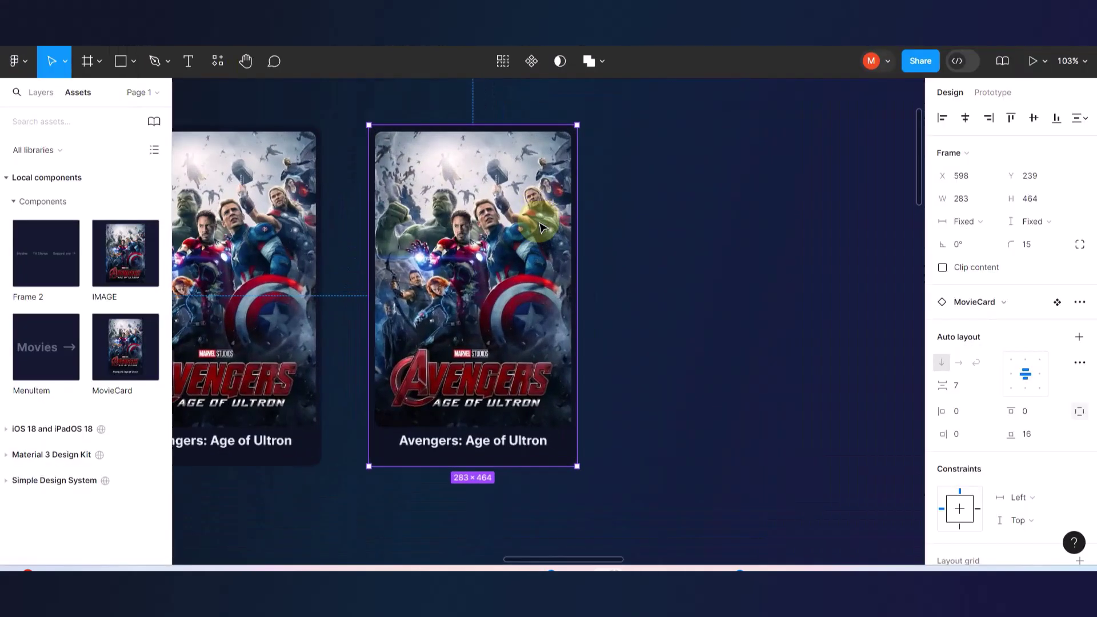
{"action": "left_click", "coordinate": [513, 233]}
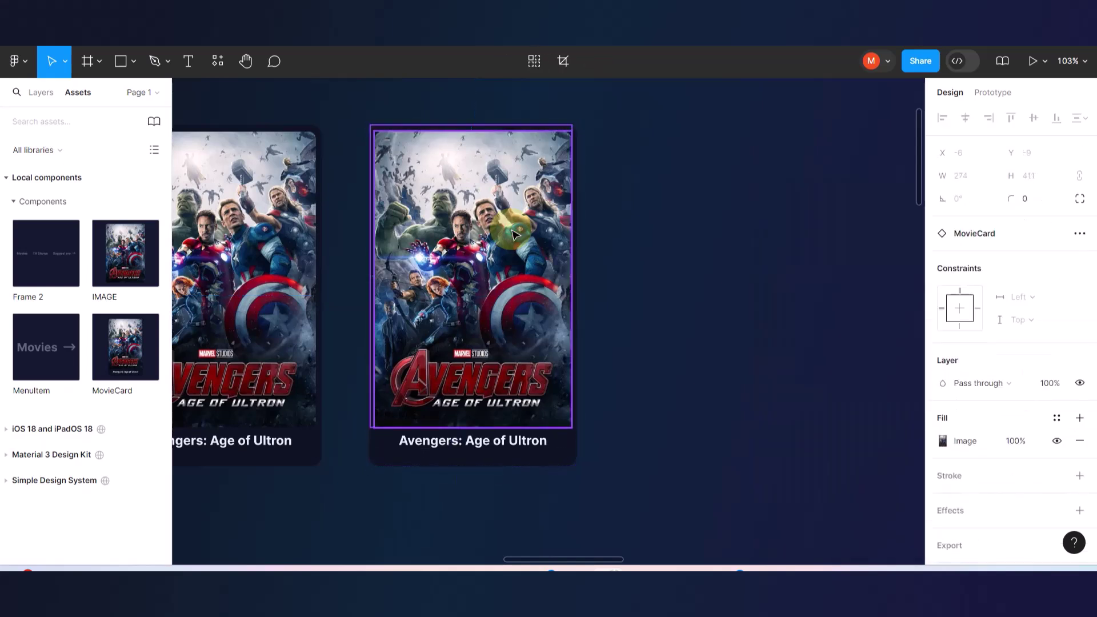
{"action": "left_click", "coordinate": [514, 234]}
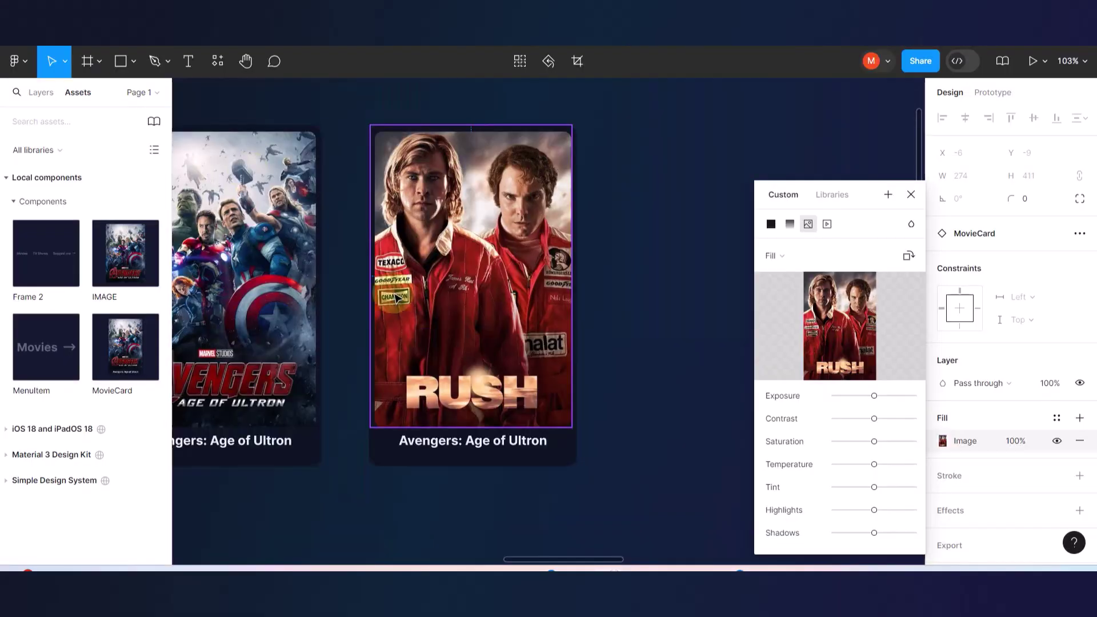
- Change the second movie card's title to "Rush"
{"action": "left_click", "coordinate": [456, 443]}
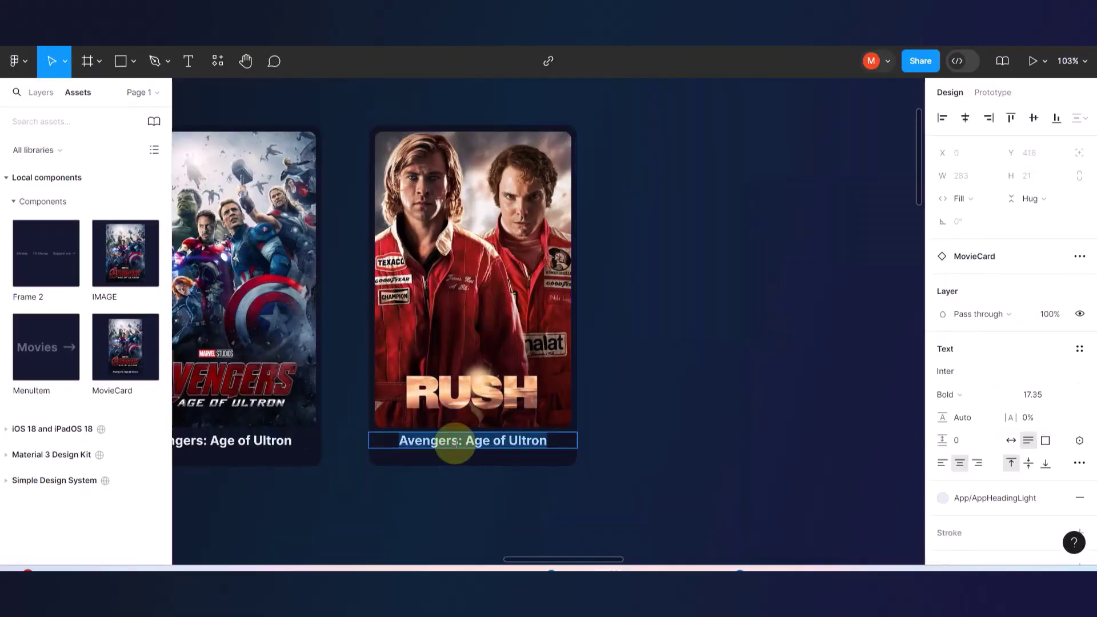
{"action": "type", "text": "Rush"}
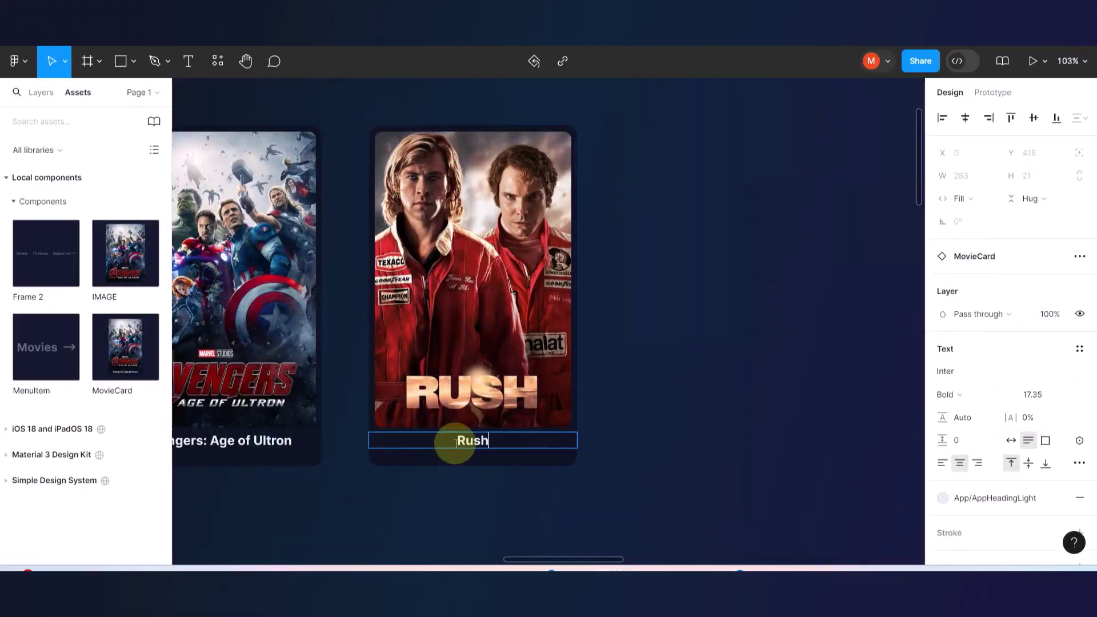
{"action": "left_click", "coordinate": [688, 429]}
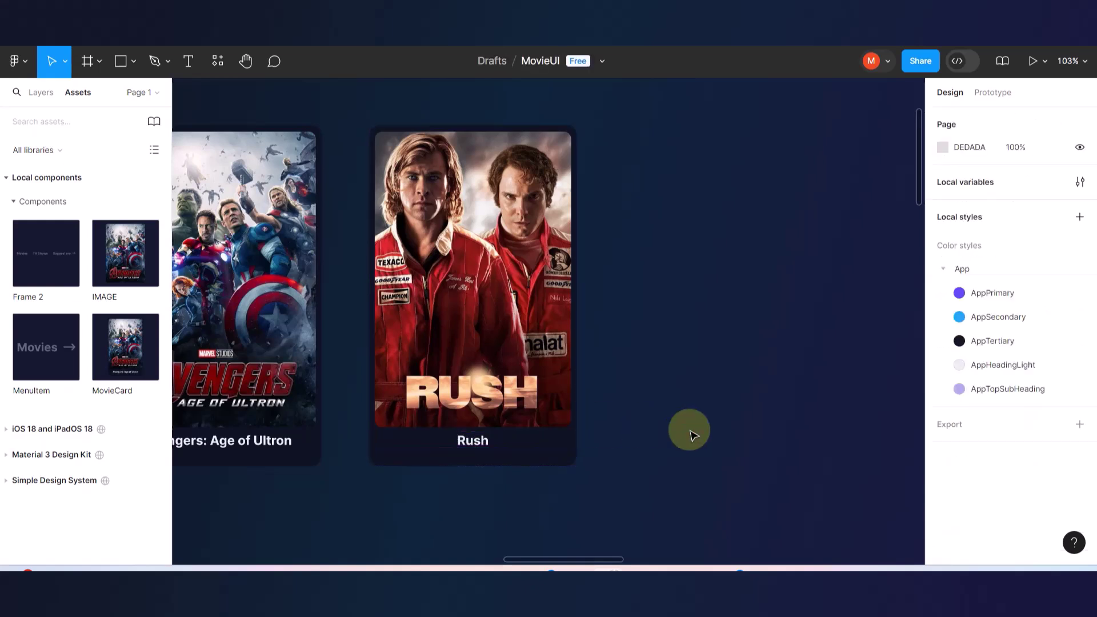
- Duplicate the Rush card to make a third movie card in the same row, at X 934 and Y 239
{"action": "scroll", "coordinate": [623, 329], "scroll_direction": "down", "scroll_amount": 5}
{"action": "left_click", "coordinate": [547, 284]}
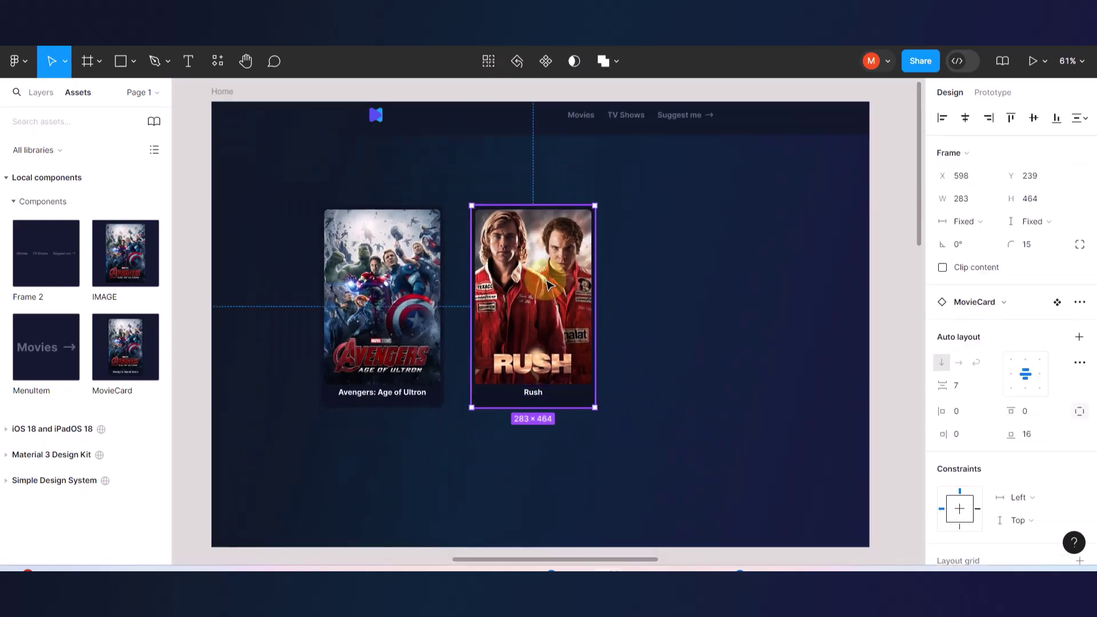
{"action": "left_click_drag", "start_coordinate": [547, 284], "coordinate": [723, 280]}
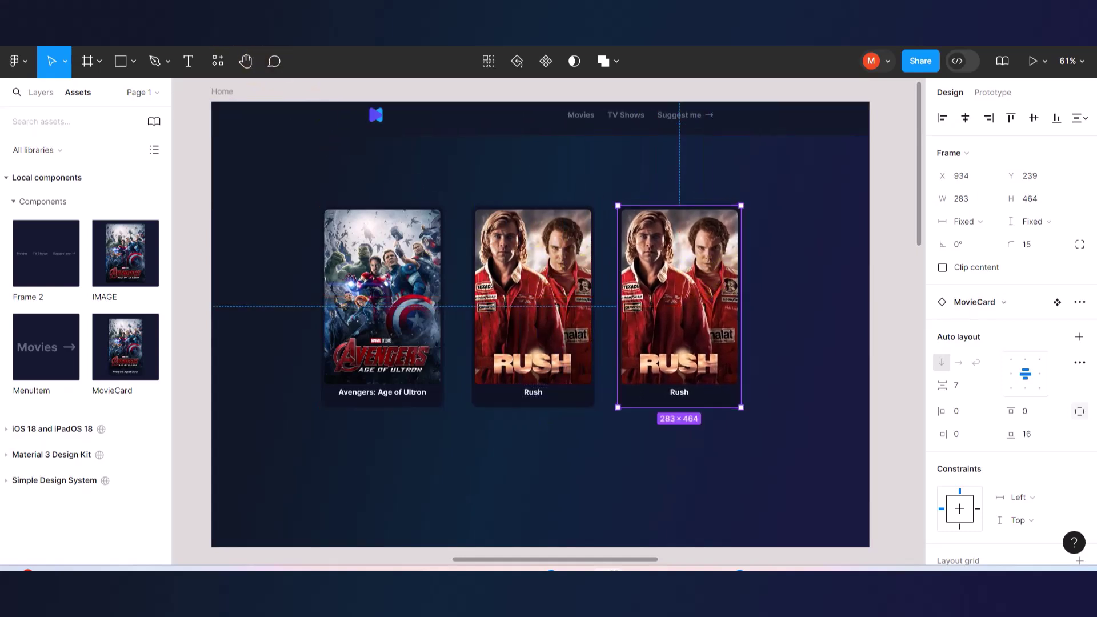
- Copy the Ice Age: The Meltdown poster from the live Movies page and use it as the third card's image fill
{"action": "key", "text": "alt+Tab"}
{"action": "scroll", "coordinate": [676, 326], "scroll_direction": "up", "scroll_amount": 1}
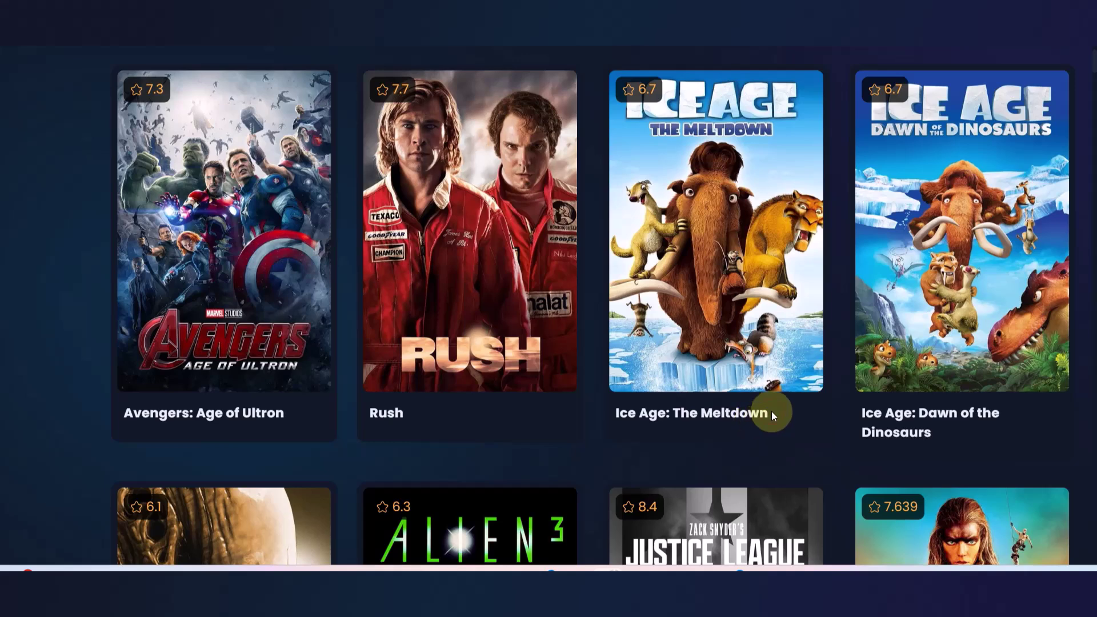
{"action": "right_click", "coordinate": [759, 338]}
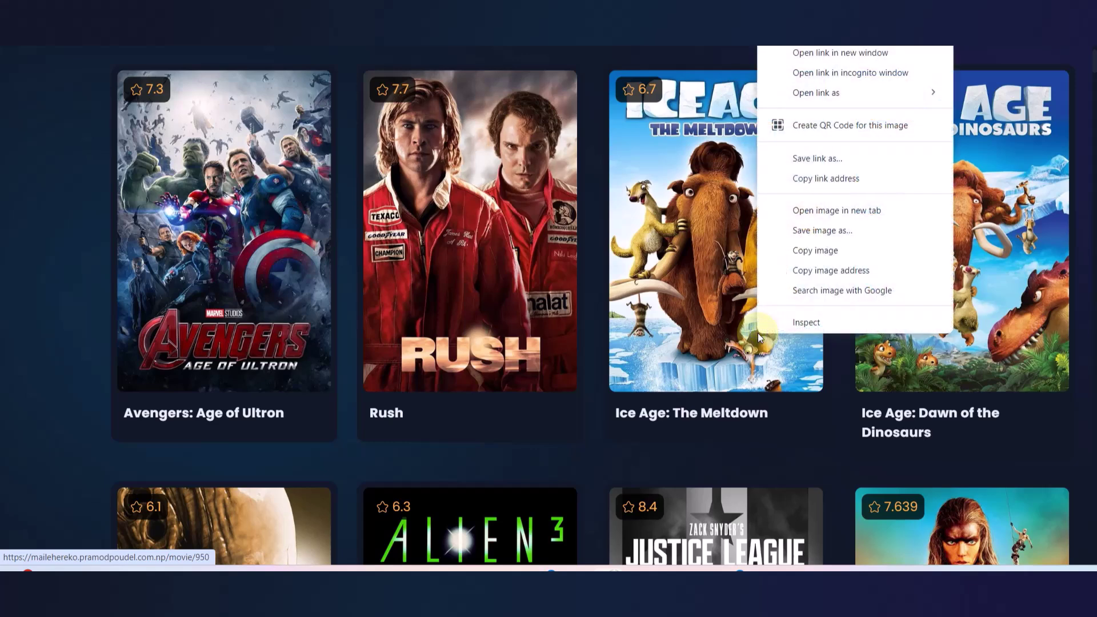
{"action": "left_click", "coordinate": [822, 265]}
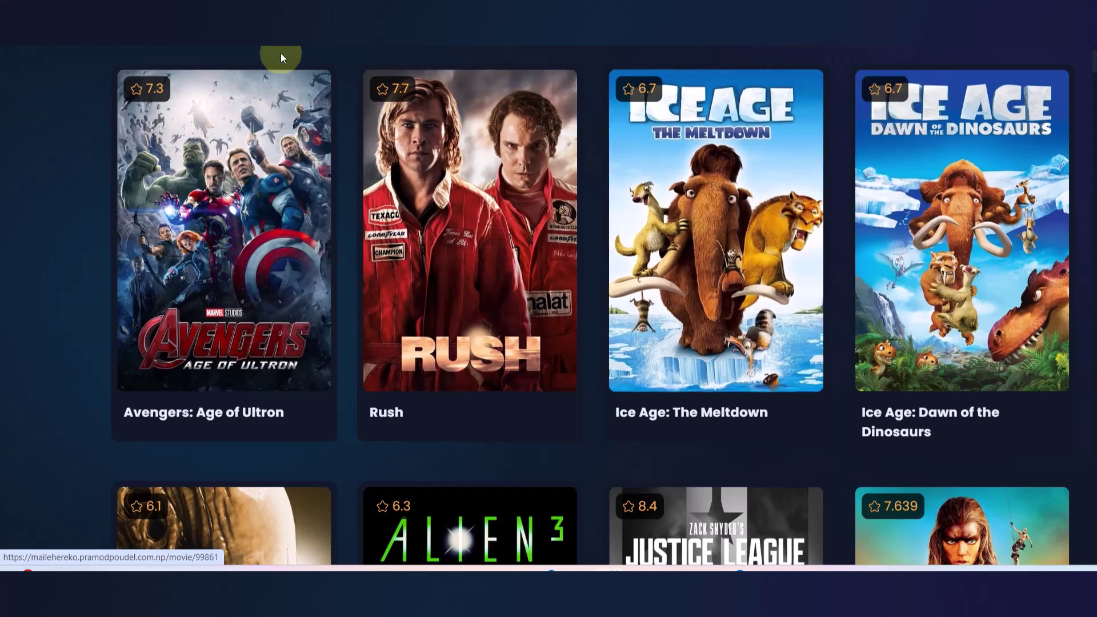
{"action": "key", "text": "alt+Tab"}
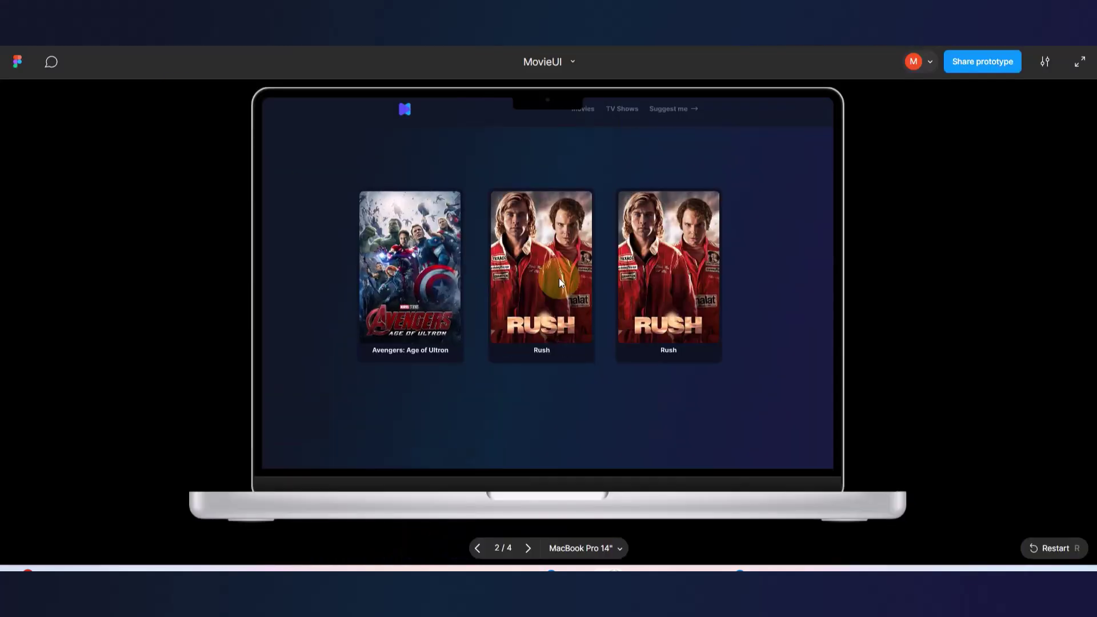
{"action": "key", "text": "alt+Tab"}
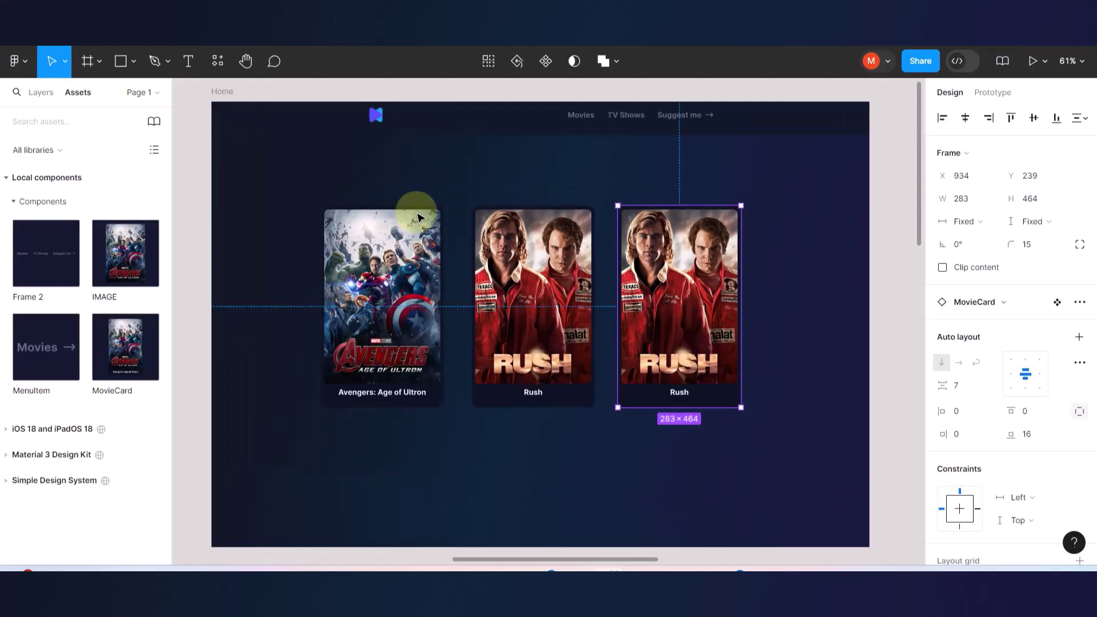
{"action": "double_click", "coordinate": [670, 302]}
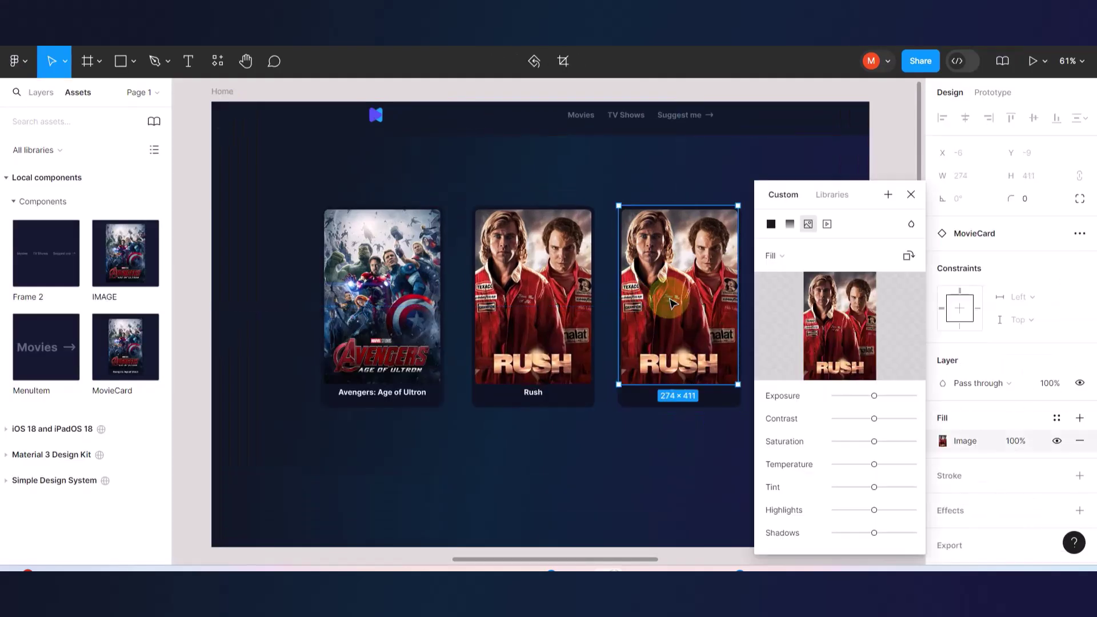
{"action": "key", "text": "ctrl+v"}
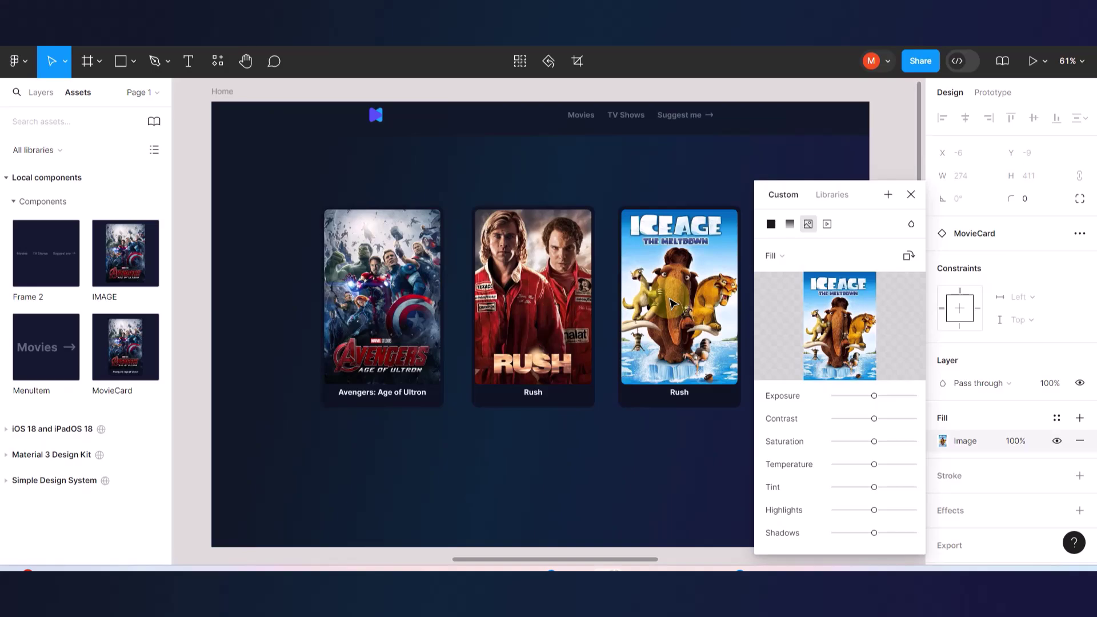
- Copy the title text "Ice Age: The Meltdown" from the live Movies page
{"action": "key", "text": "alt+Tab"}
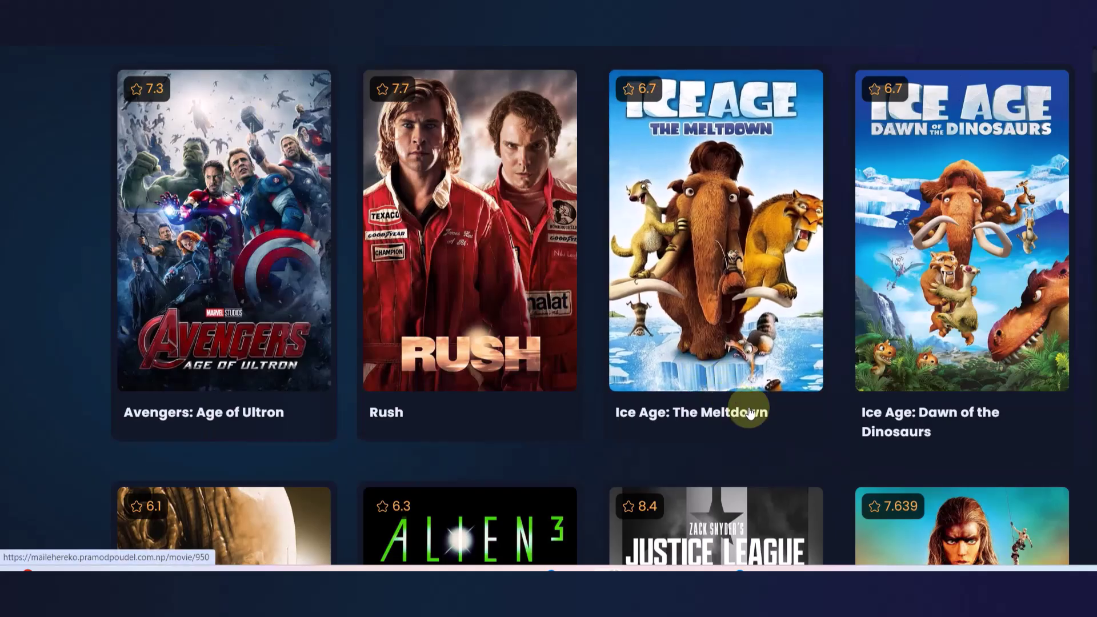
{"action": "left_click_drag", "start_coordinate": [768, 410], "coordinate": [615, 412]}
{"action": "key", "text": "ctrl+c"}
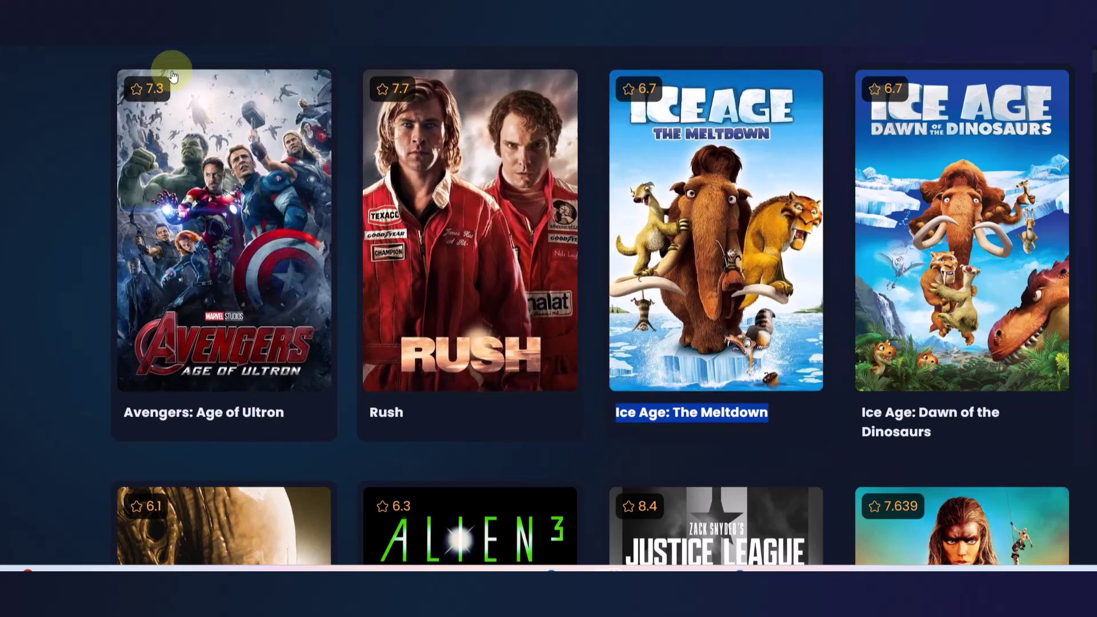
- Try to replace the third movie card's title with the copied linked text "Ice Age: The Meltdown", and undo the paste
{"action": "key", "text": "alt+Tab"}
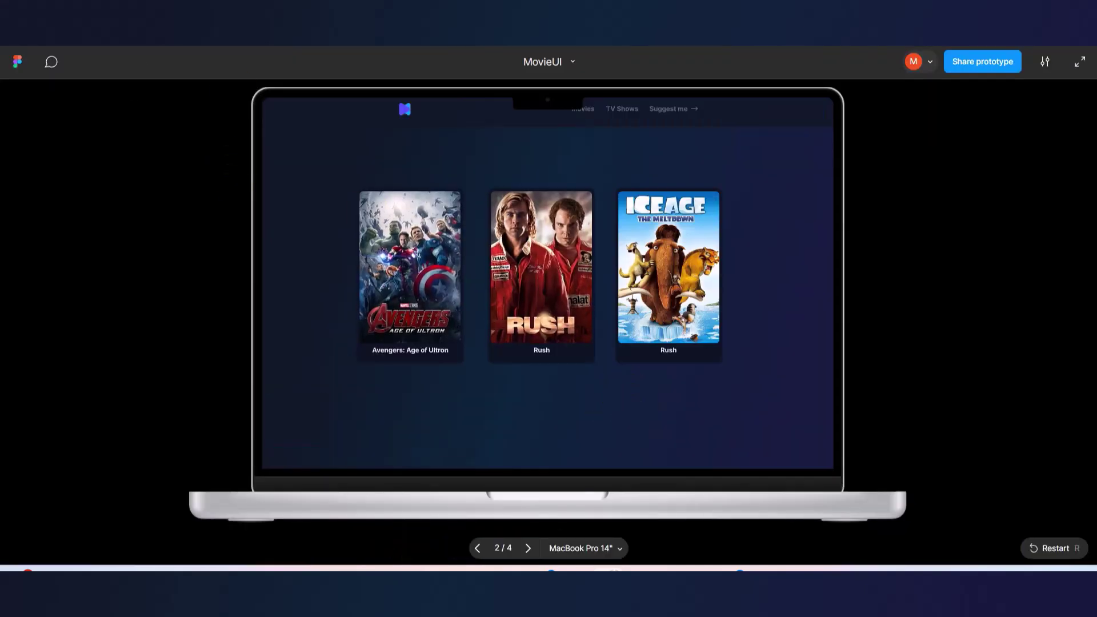
{"action": "key", "text": "ctrl+Tab"}
{"action": "scroll", "coordinate": [656, 384], "scroll_direction": "up", "scroll_amount": 5}
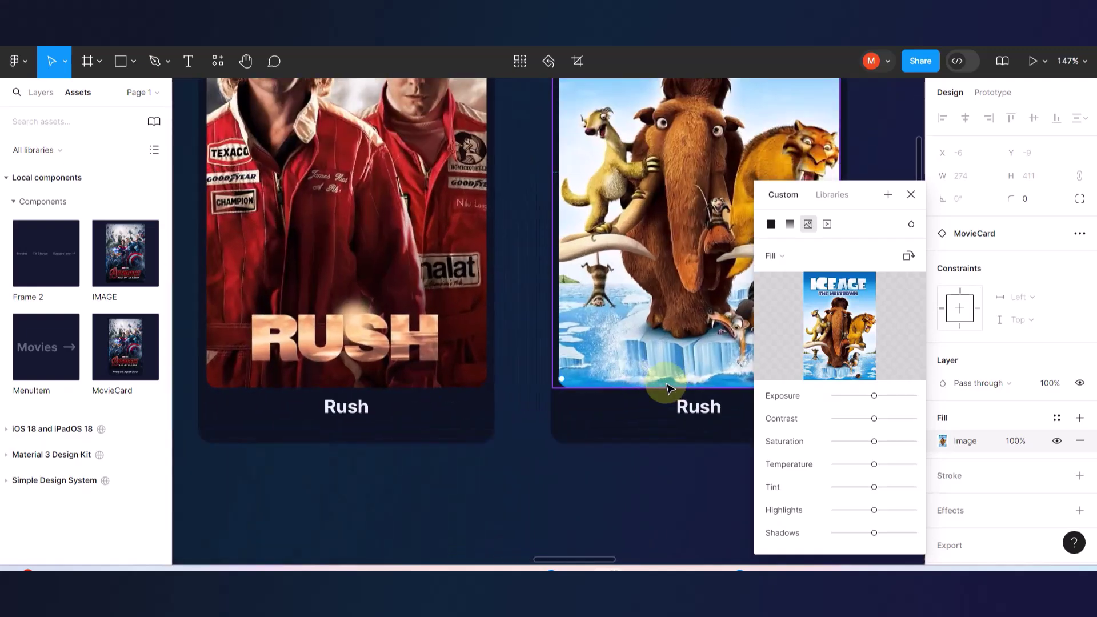
{"action": "scroll", "coordinate": [580, 403], "scroll_direction": "up", "scroll_amount": 2}
{"action": "double_click", "coordinate": [531, 407]}
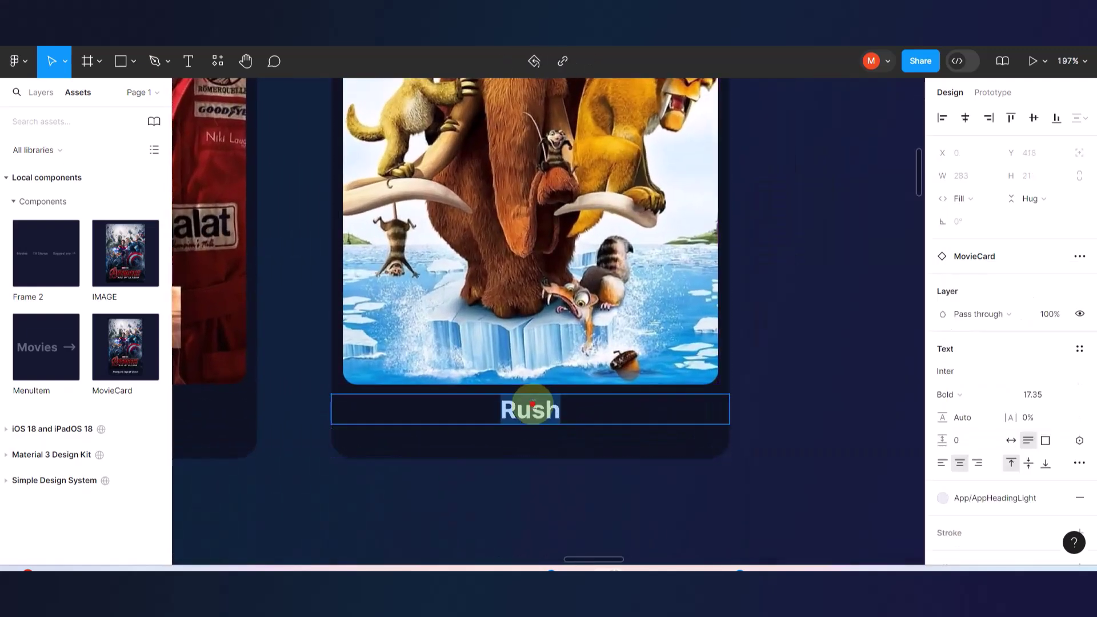
{"action": "key", "text": "ctrl+v"}
{"action": "key", "text": "ctrl+a"}
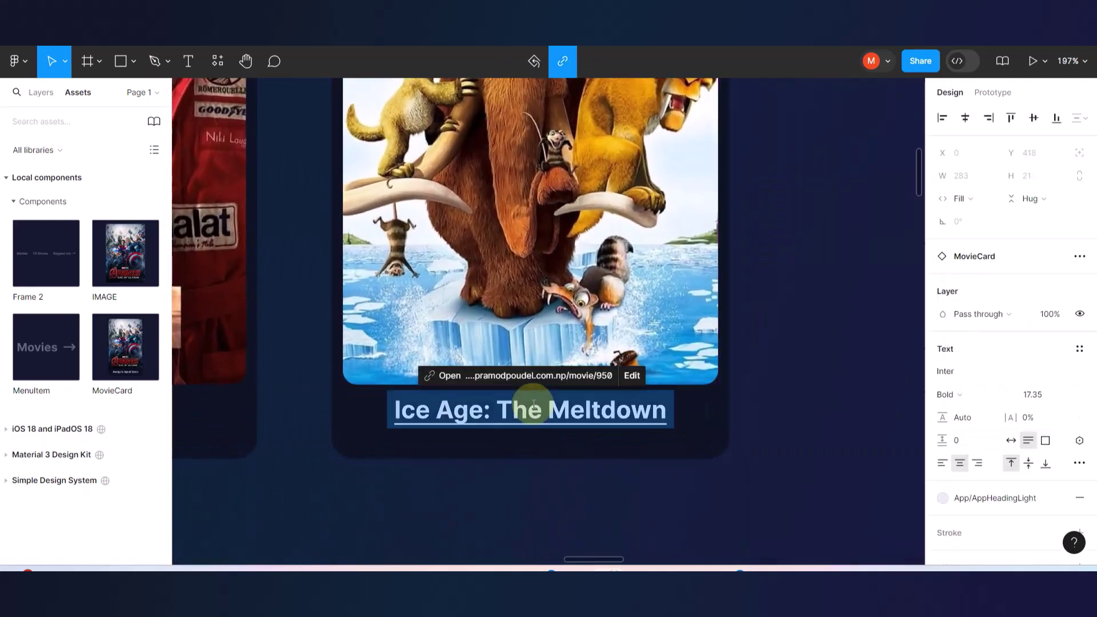
{"action": "key", "text": "Right"}
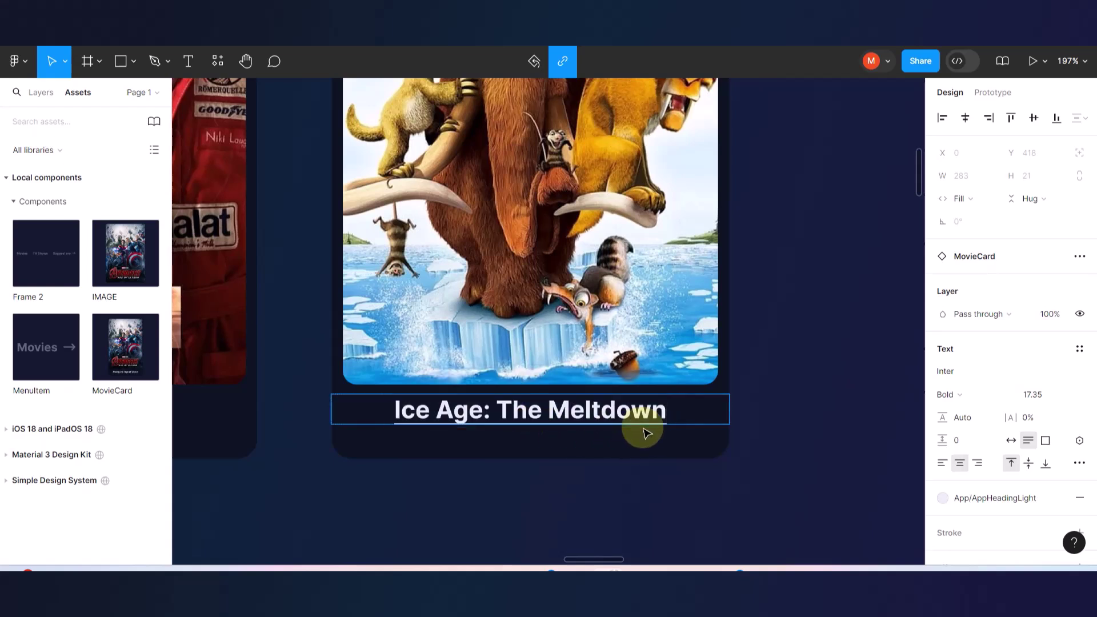
{"action": "key", "text": "ctrl+z"}
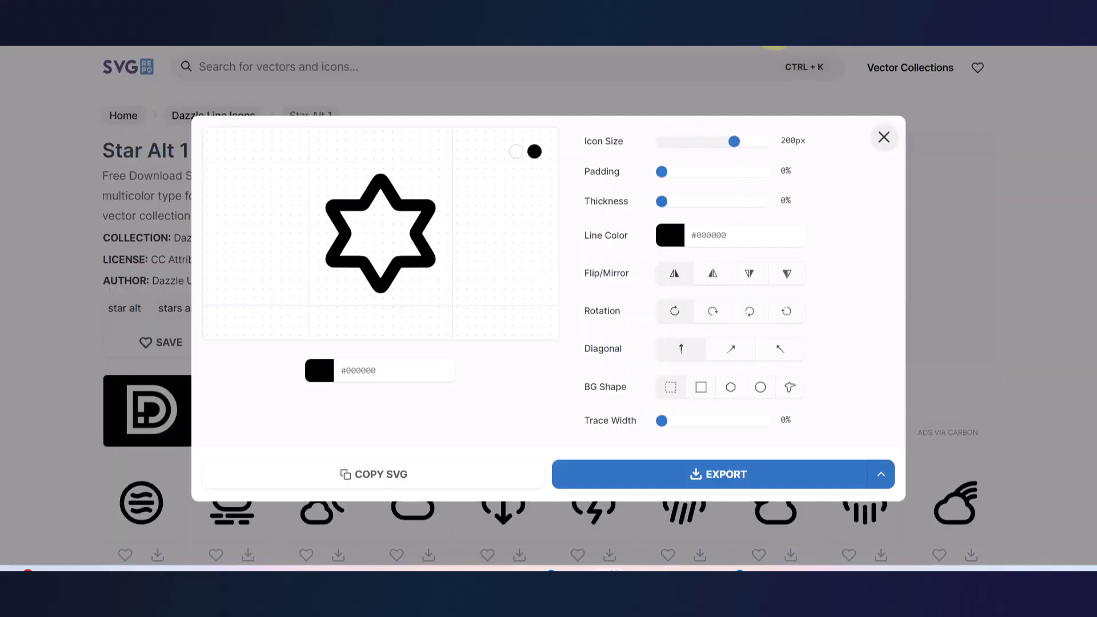
- Switch to the browser and paste the title "Ice Age: The Meltdown" into the address bar as plain text without its link
{"action": "key", "text": "ctrl+v"}
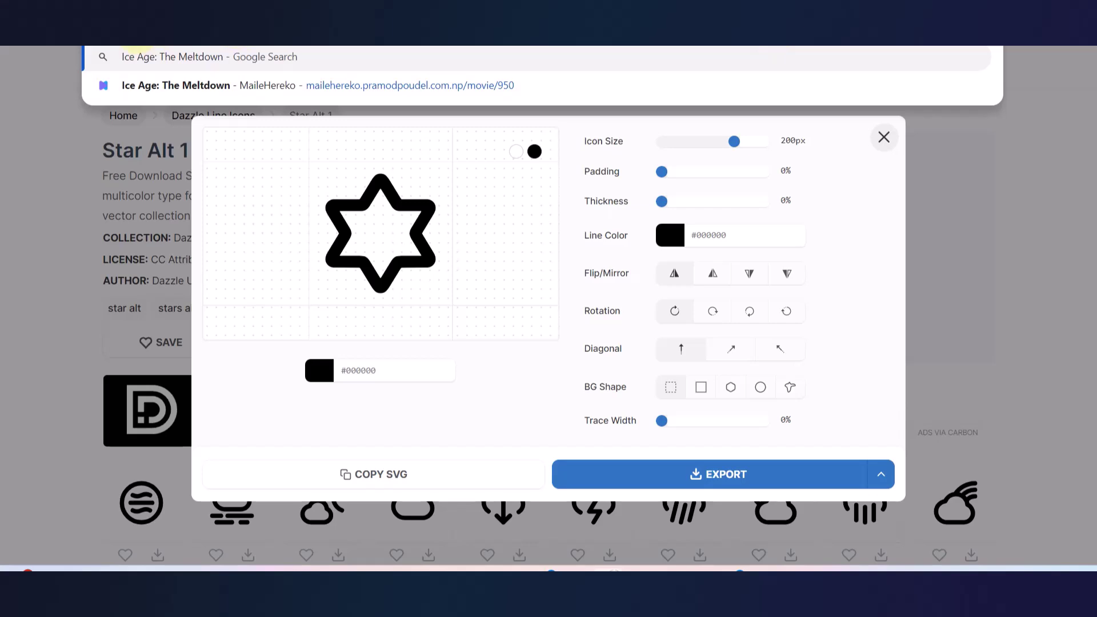
{"action": "key", "text": "Escape"}
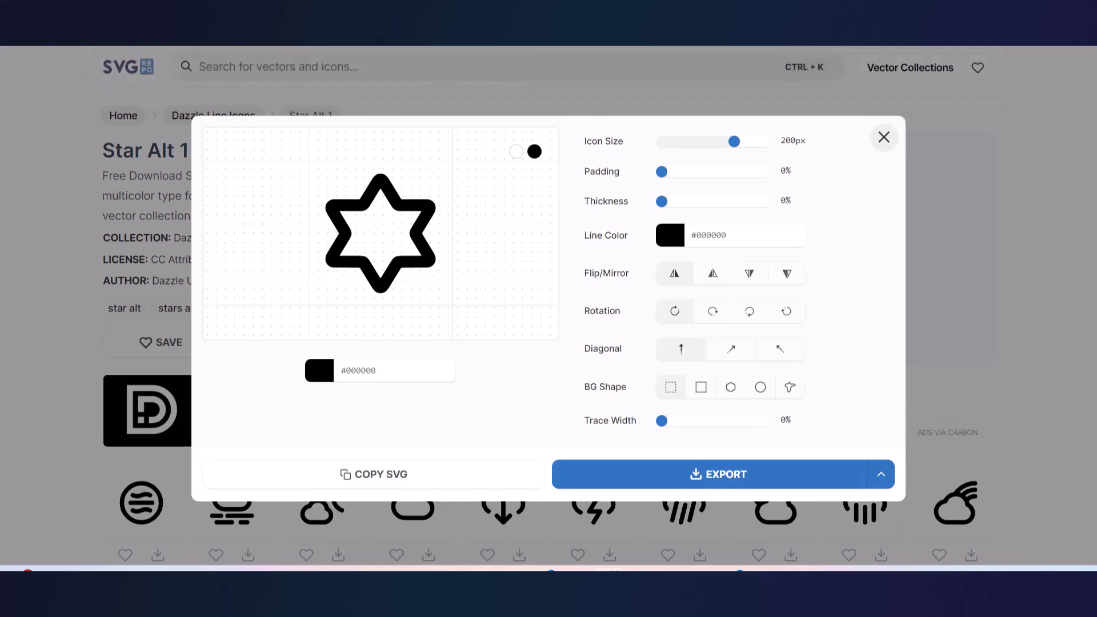
- Switch to Figma and change the Ice Age movie card's title to "Ice Age: The Meltdown"
{"action": "left_click", "coordinate": [146, 40]}
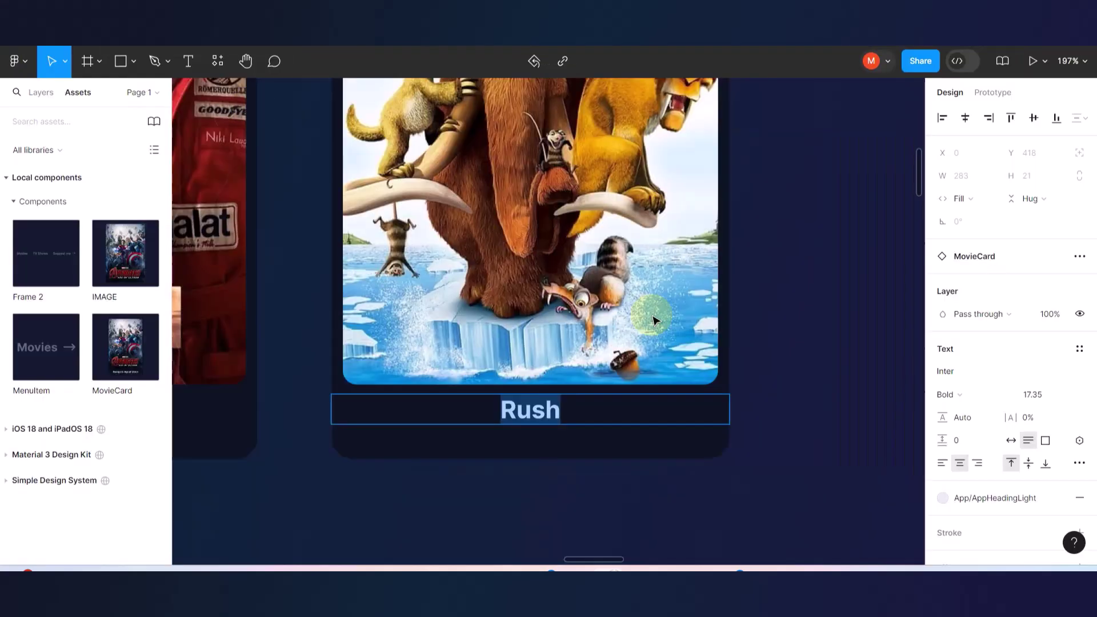
{"action": "double_click", "coordinate": [544, 399]}
{"action": "key", "text": "ctrl+v"}
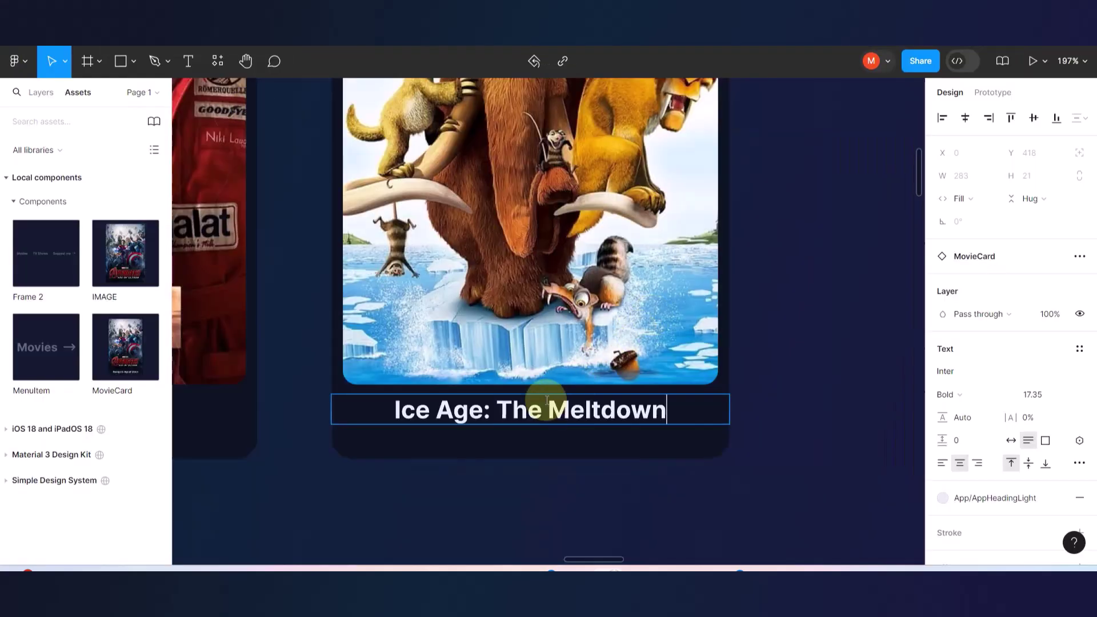
{"action": "key", "text": "Escape"}
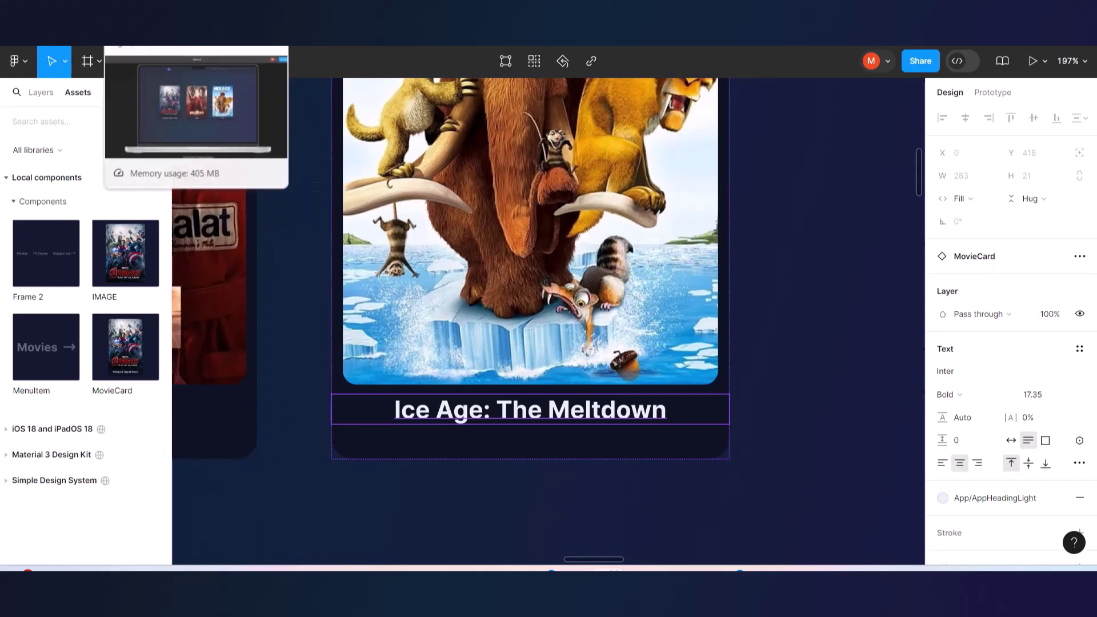
- Switch to the reference movie website and examine its Movies page header, search field, card grid and rating badges
{"action": "left_click", "coordinate": [140, 34]}
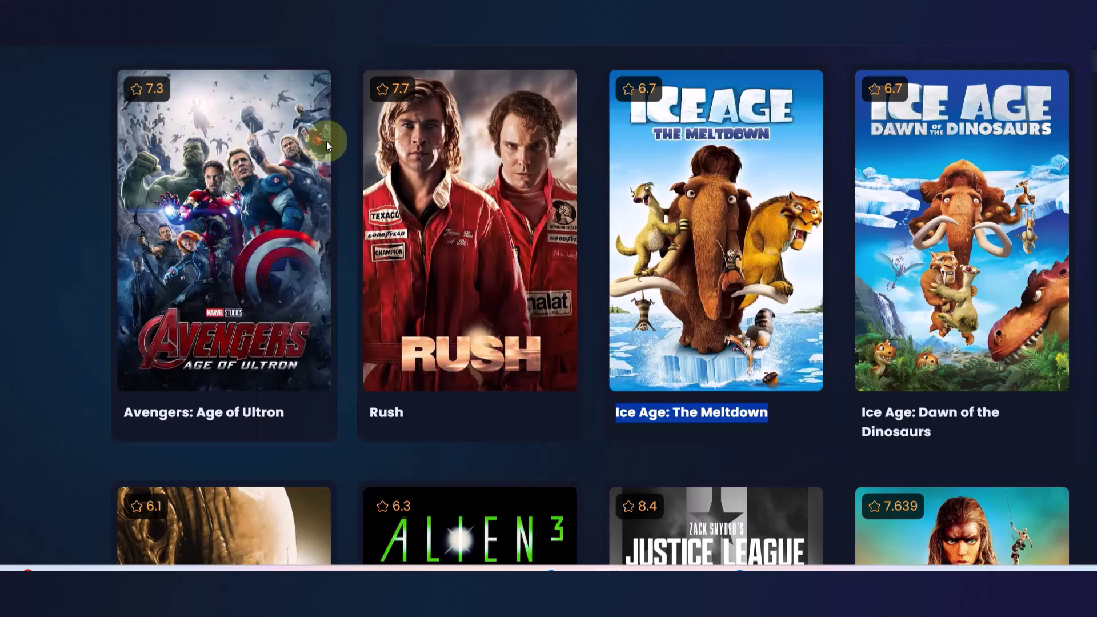
{"action": "scroll", "coordinate": [584, 368], "scroll_direction": "up", "scroll_amount": 6}
{"action": "scroll", "coordinate": [585, 368], "scroll_direction": "down", "scroll_amount": 3}
{"action": "scroll", "coordinate": [585, 371], "scroll_direction": "up", "scroll_amount": 3}
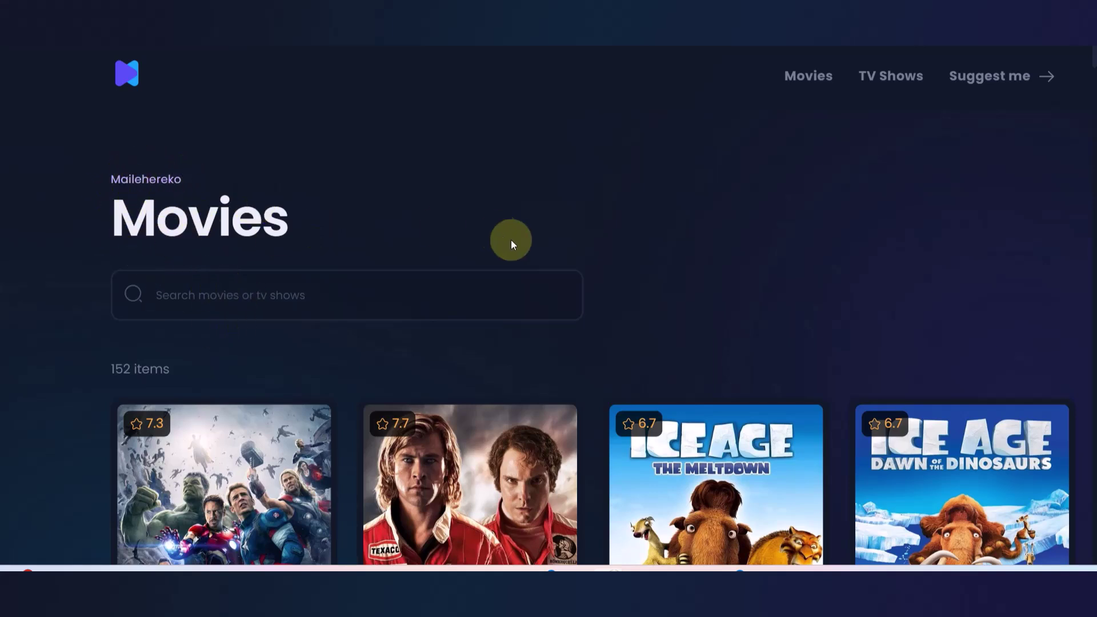
{"action": "scroll", "coordinate": [498, 267], "scroll_direction": "down", "scroll_amount": 3}
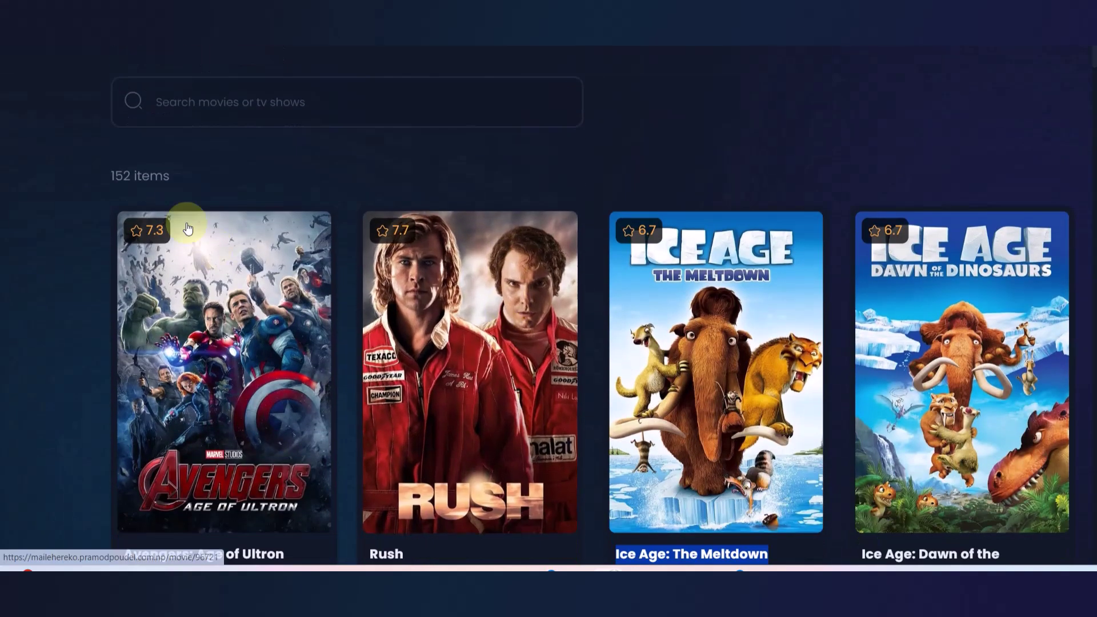
{"action": "scroll", "coordinate": [391, 313], "scroll_direction": "down", "scroll_amount": 4}
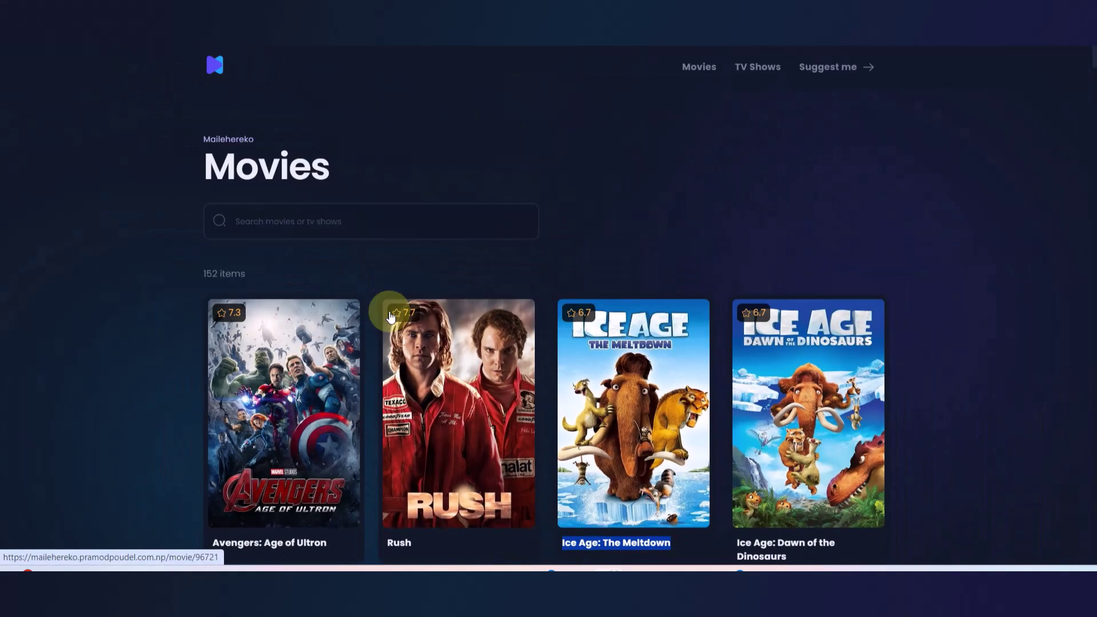
{"action": "scroll", "coordinate": [469, 318], "scroll_direction": "down", "scroll_amount": 7}
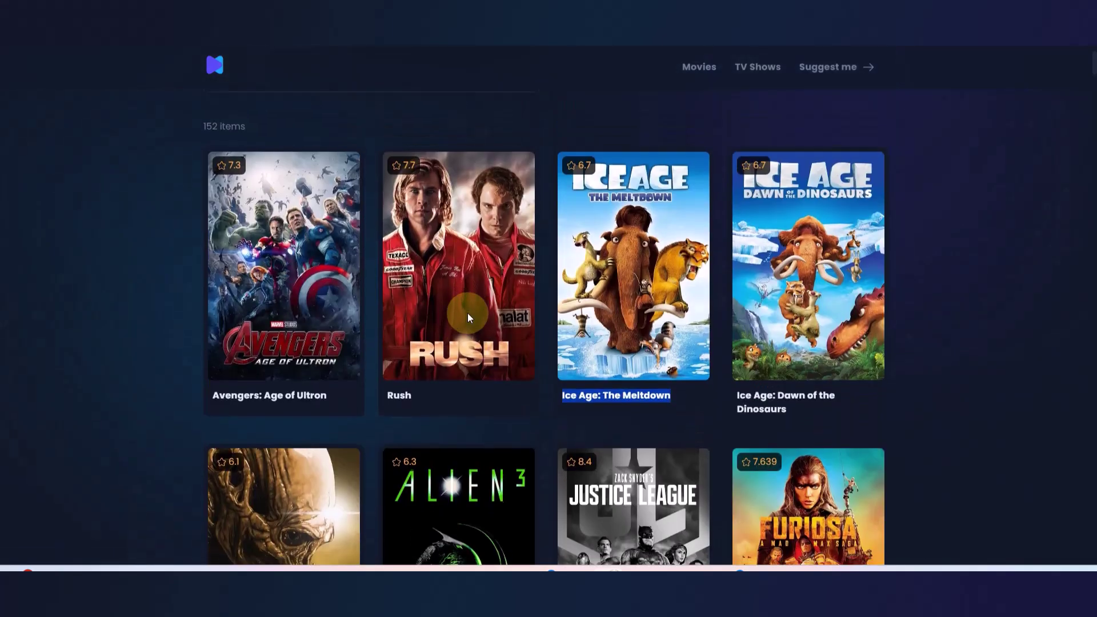
{"action": "scroll", "coordinate": [468, 317], "scroll_direction": "up", "scroll_amount": 7}
{"action": "scroll", "coordinate": [467, 318], "scroll_direction": "down", "scroll_amount": 2}
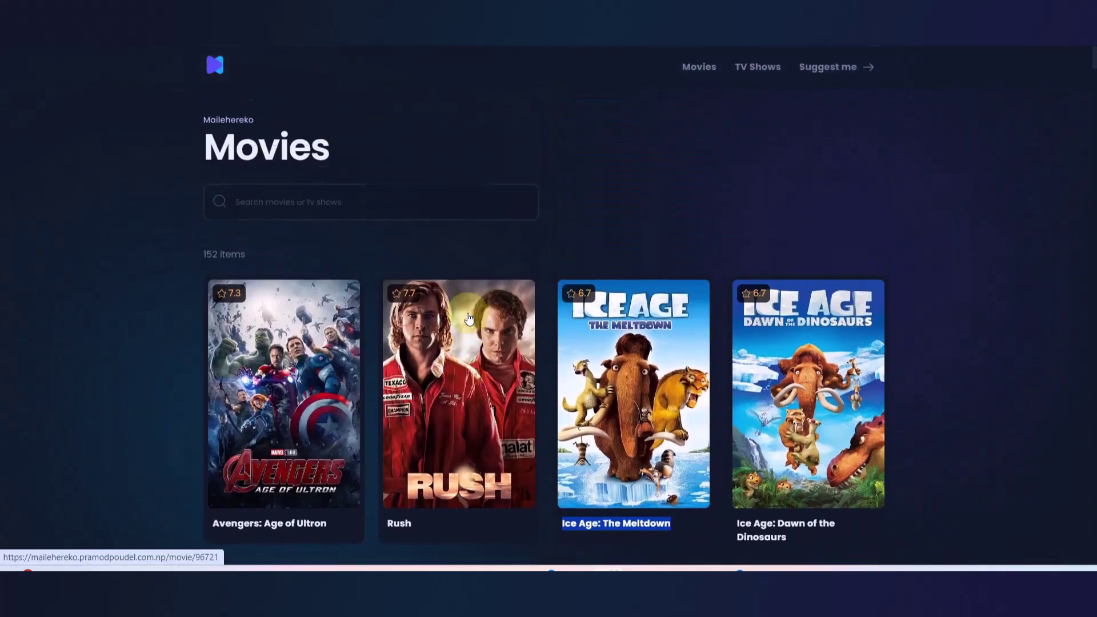
{"action": "scroll", "coordinate": [468, 318], "scroll_direction": "down", "scroll_amount": 1}
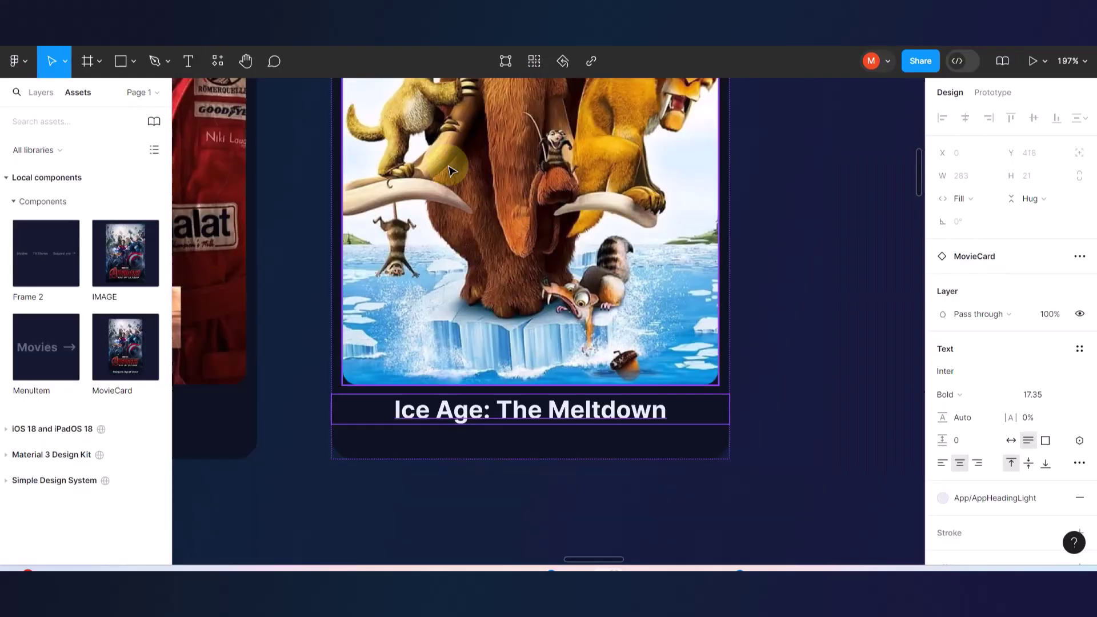
{"action": "scroll", "coordinate": [575, 260], "scroll_direction": "down", "scroll_amount": 10}
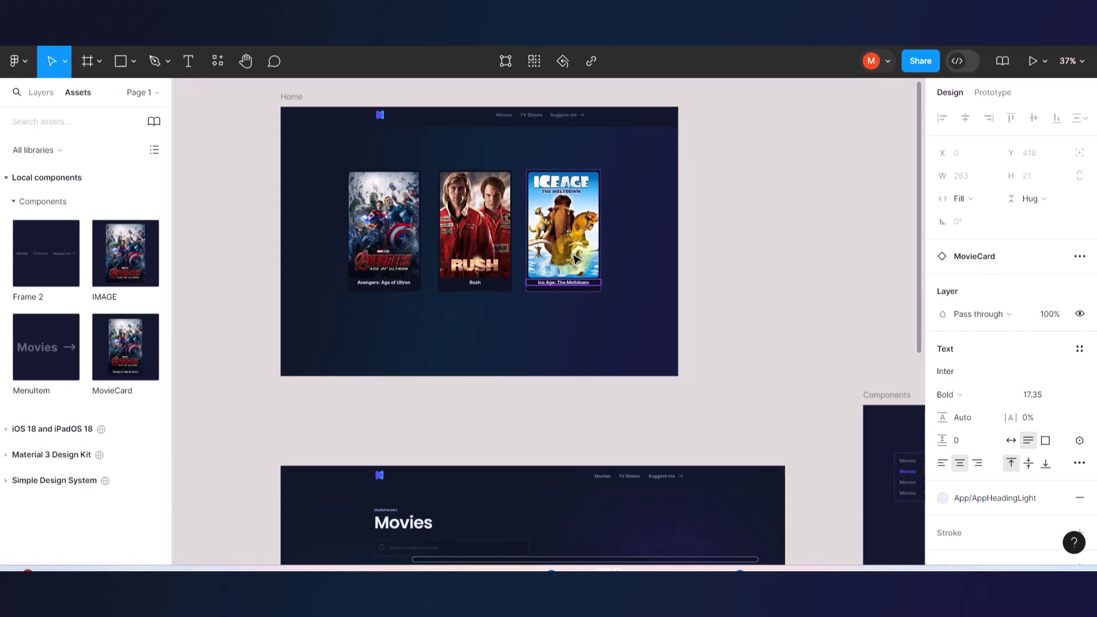
{"action": "scroll", "coordinate": [575, 260], "scroll_direction": "down", "scroll_amount": 5}
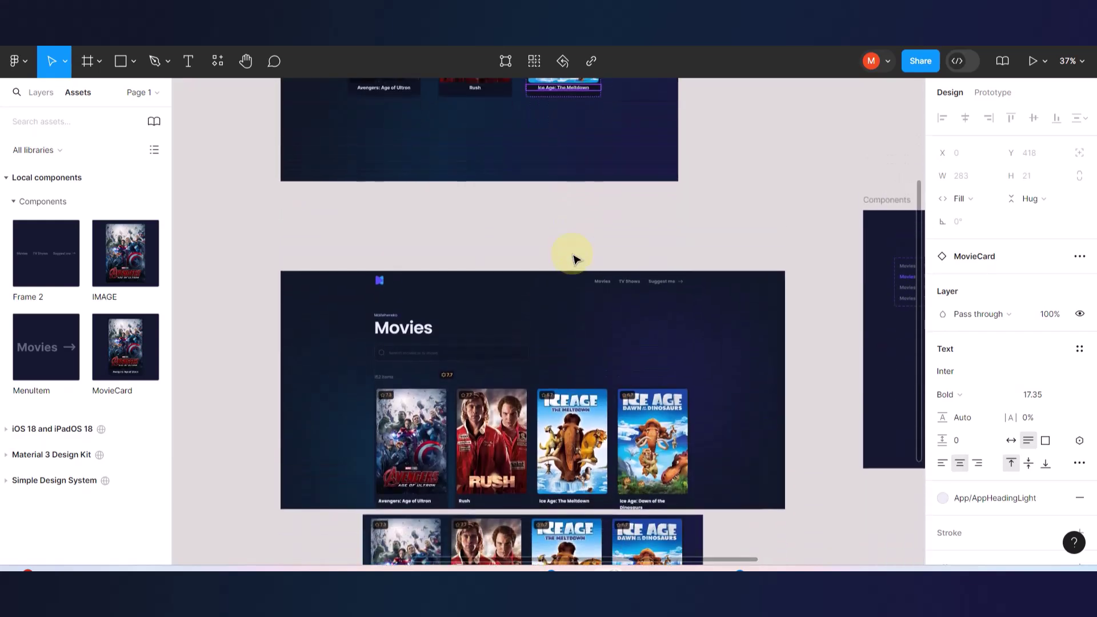
{"action": "scroll", "coordinate": [464, 456], "scroll_direction": "up", "scroll_amount": 10}
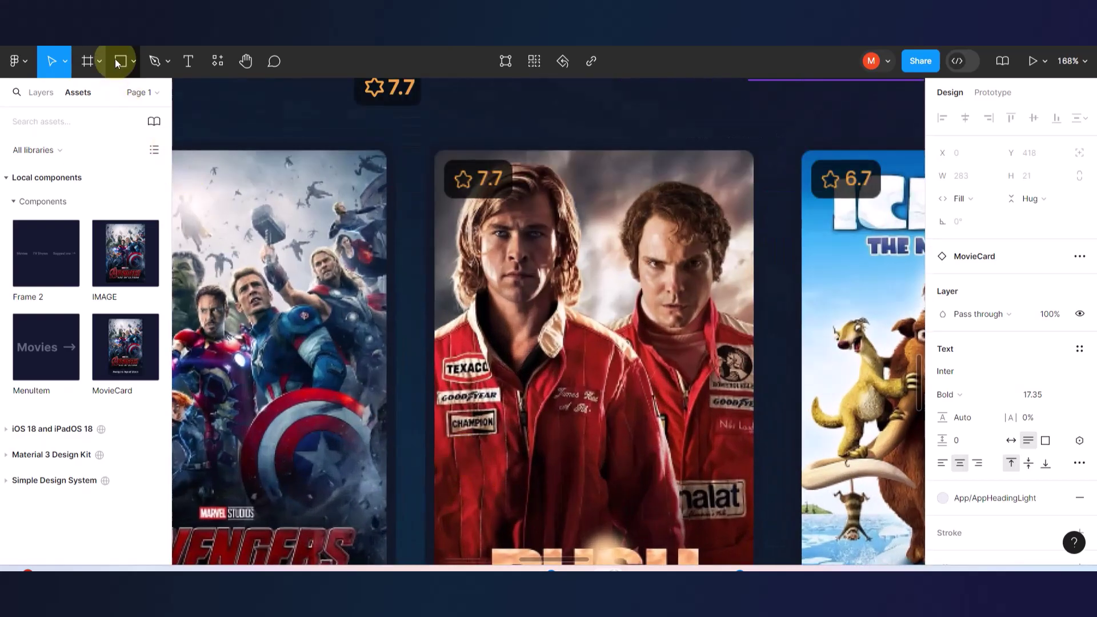
{"action": "left_click", "coordinate": [119, 61]}
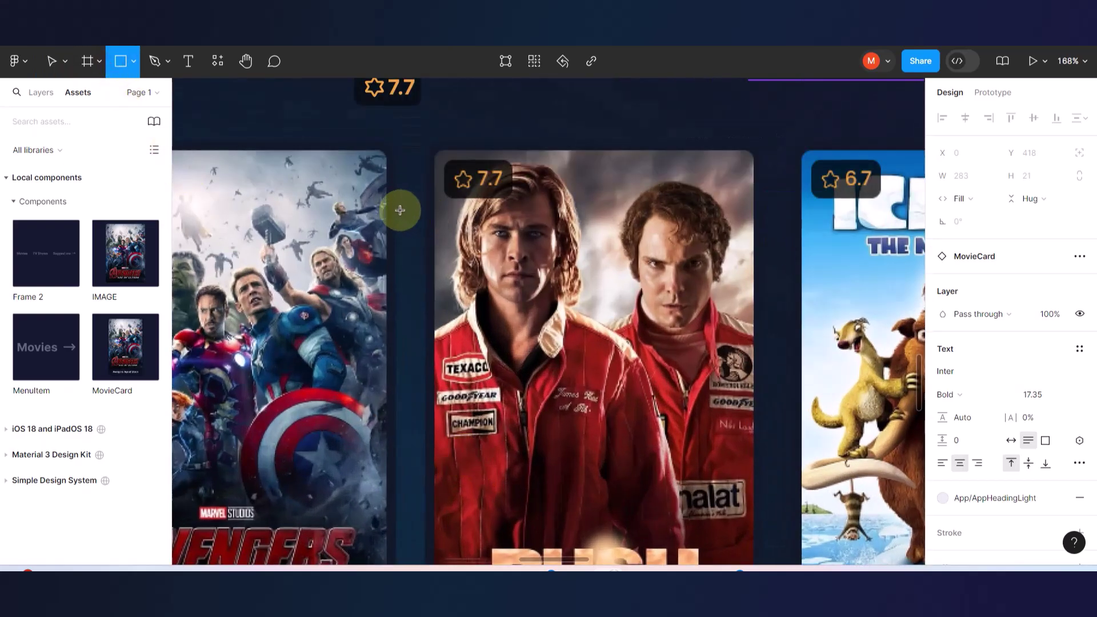
{"action": "left_click_drag", "start_coordinate": [394, 210], "coordinate": [429, 278]}
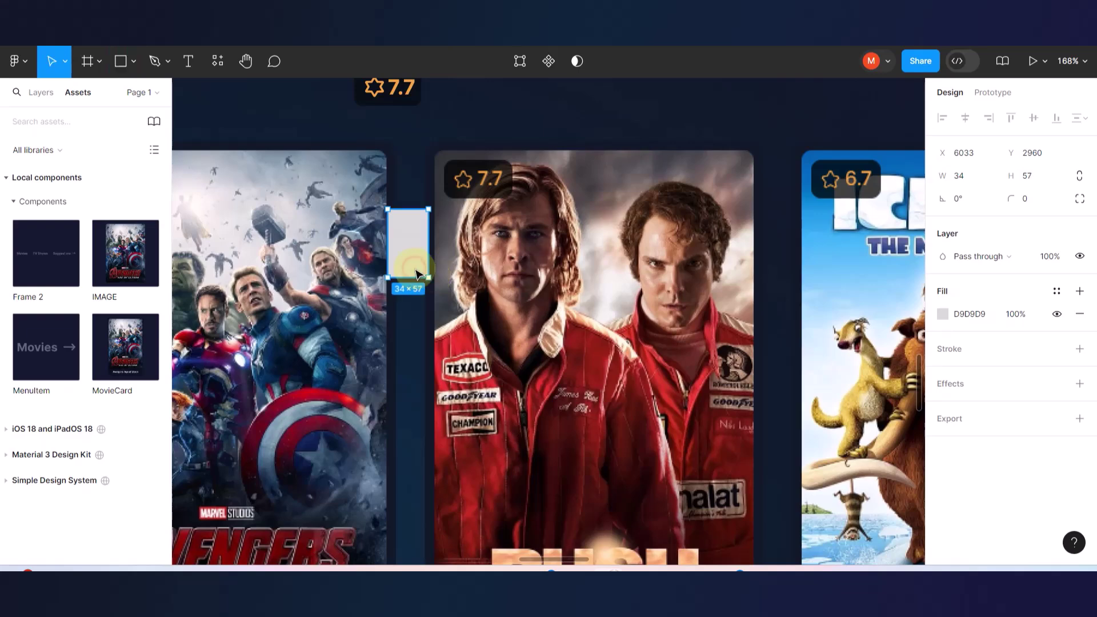
{"action": "key", "text": "Delete"}
- Wrap the Avengers, Rush and Ice Age movie cards on the Home frame in a single auto layout frame
{"action": "scroll", "coordinate": [416, 274], "scroll_direction": "down", "scroll_amount": 10}
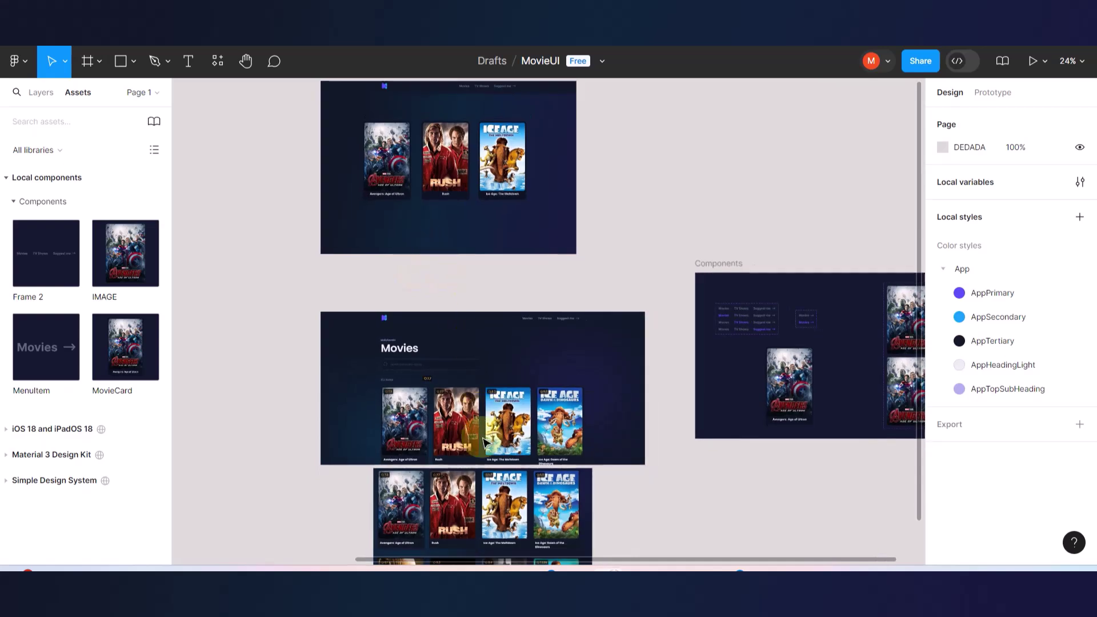
{"action": "scroll", "coordinate": [483, 443], "scroll_direction": "up", "scroll_amount": 2}
{"action": "scroll", "coordinate": [483, 443], "scroll_direction": "down", "scroll_amount": 3}
{"action": "scroll", "coordinate": [437, 245], "scroll_direction": "up", "scroll_amount": 3}
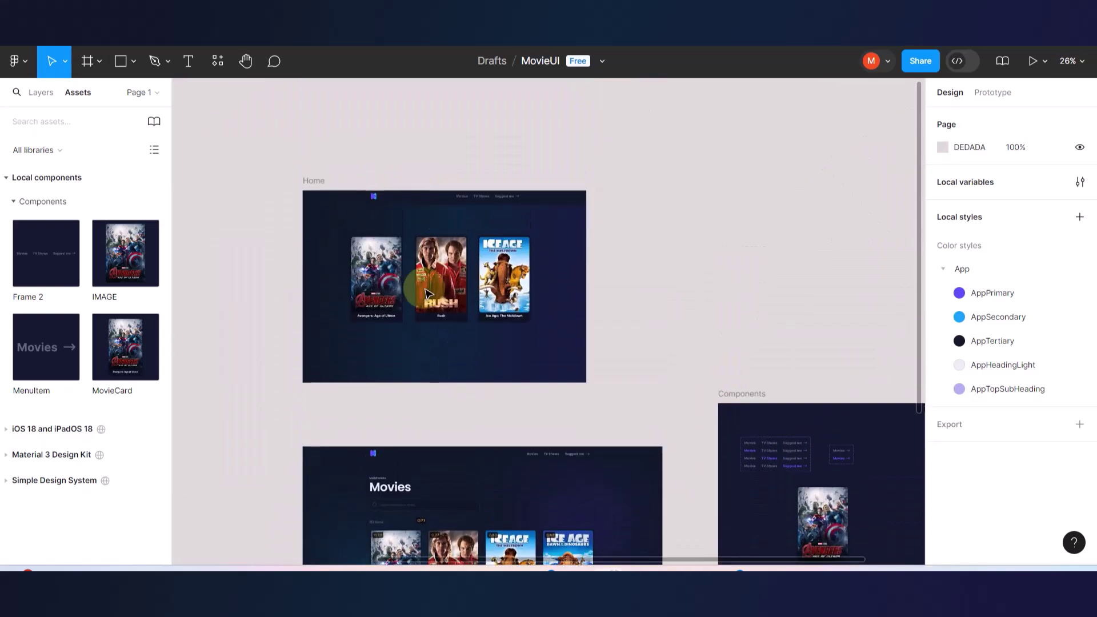
{"action": "scroll", "coordinate": [429, 294], "scroll_direction": "up", "scroll_amount": 4}
{"action": "scroll", "coordinate": [428, 295], "scroll_direction": "up", "scroll_amount": 1}
{"action": "left_click", "coordinate": [354, 275]}
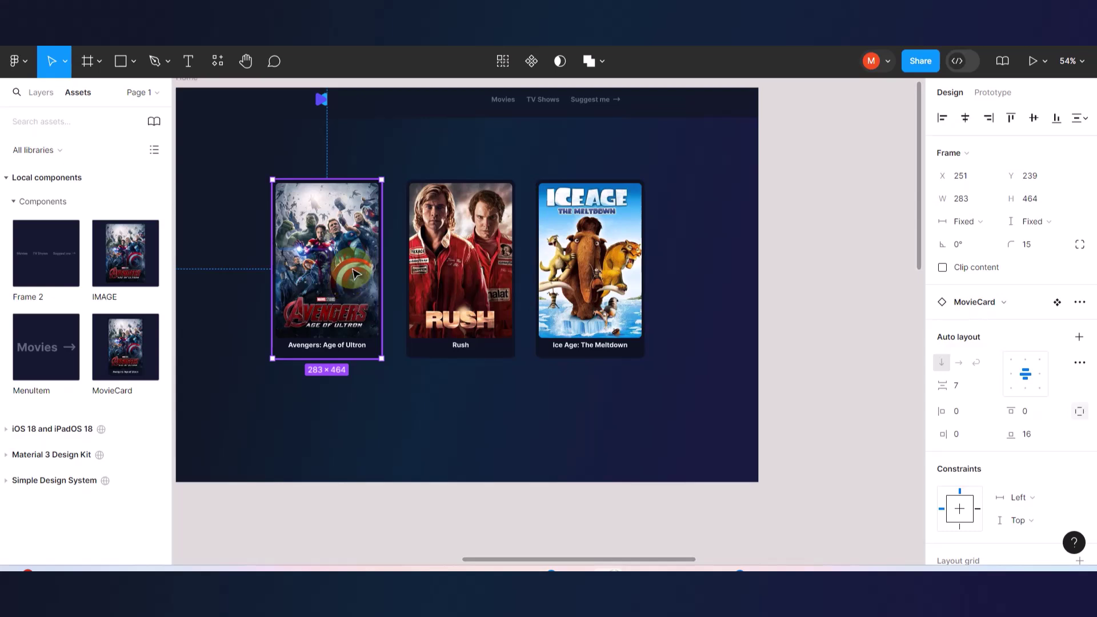
{"action": "left_click", "coordinate": [443, 263], "text": "shift"}
{"action": "left_click", "coordinate": [569, 262], "text": "shift"}
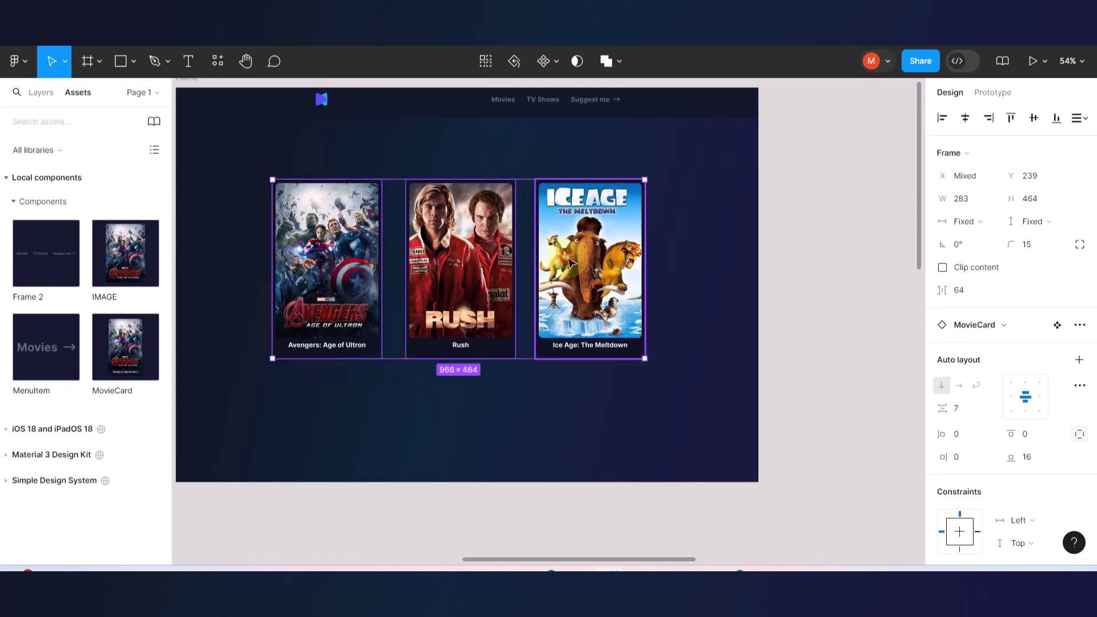
{"action": "key", "text": "shift+a"}
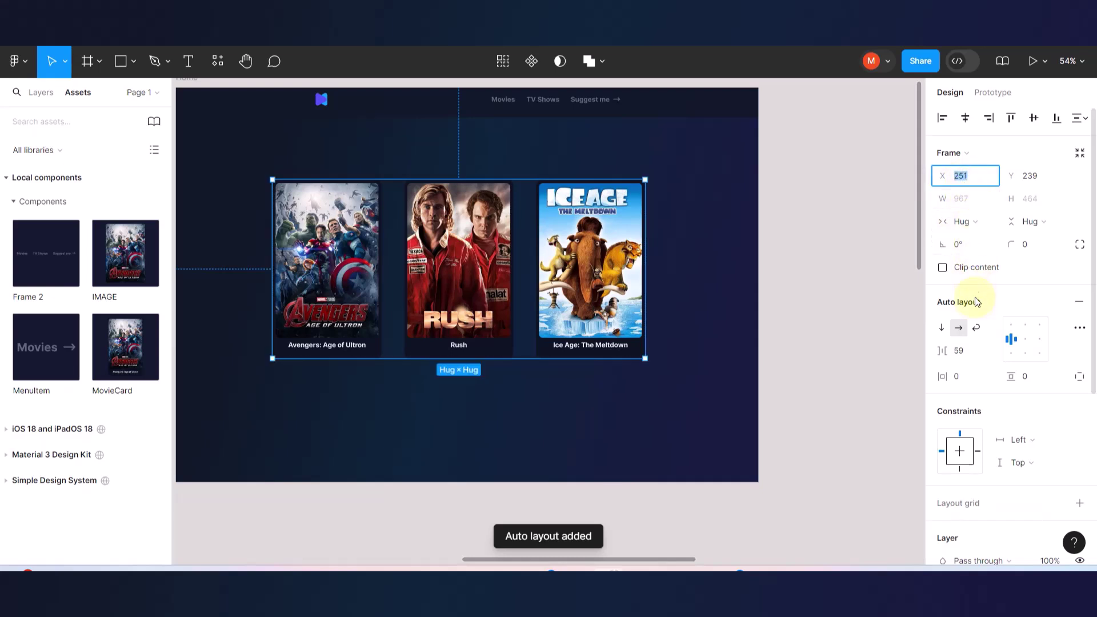
- Set the horizontal gap between the three movie cards in the auto layout row to 30
{"action": "scroll", "coordinate": [968, 300], "scroll_direction": "down", "scroll_amount": 3}
{"action": "left_click", "coordinate": [960, 218]}
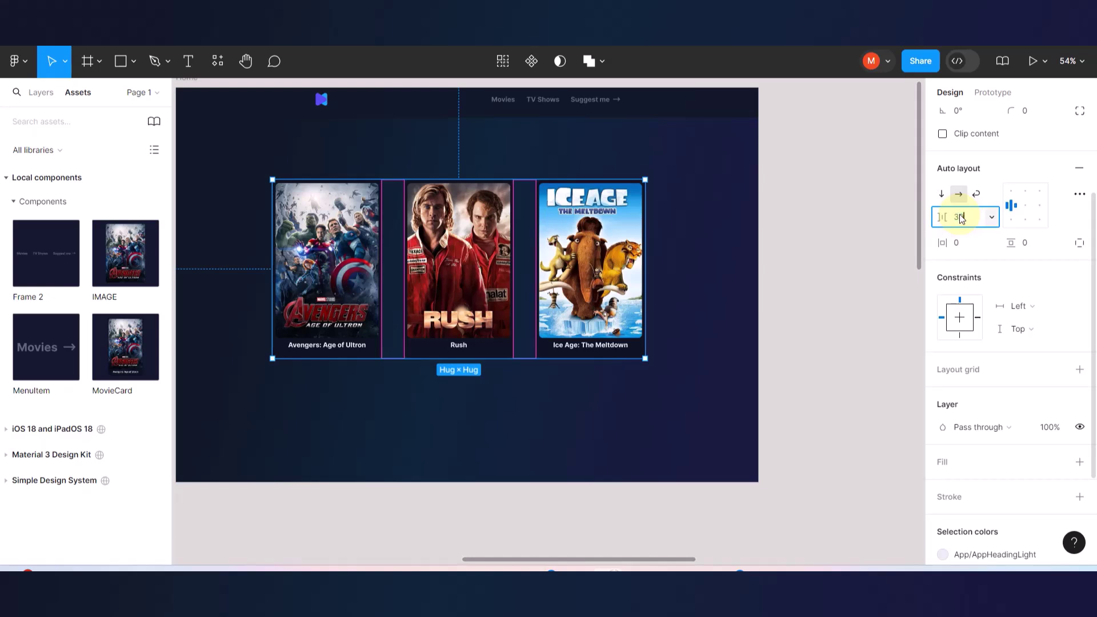
{"action": "type", "text": "30"}
{"action": "key", "text": "Return"}
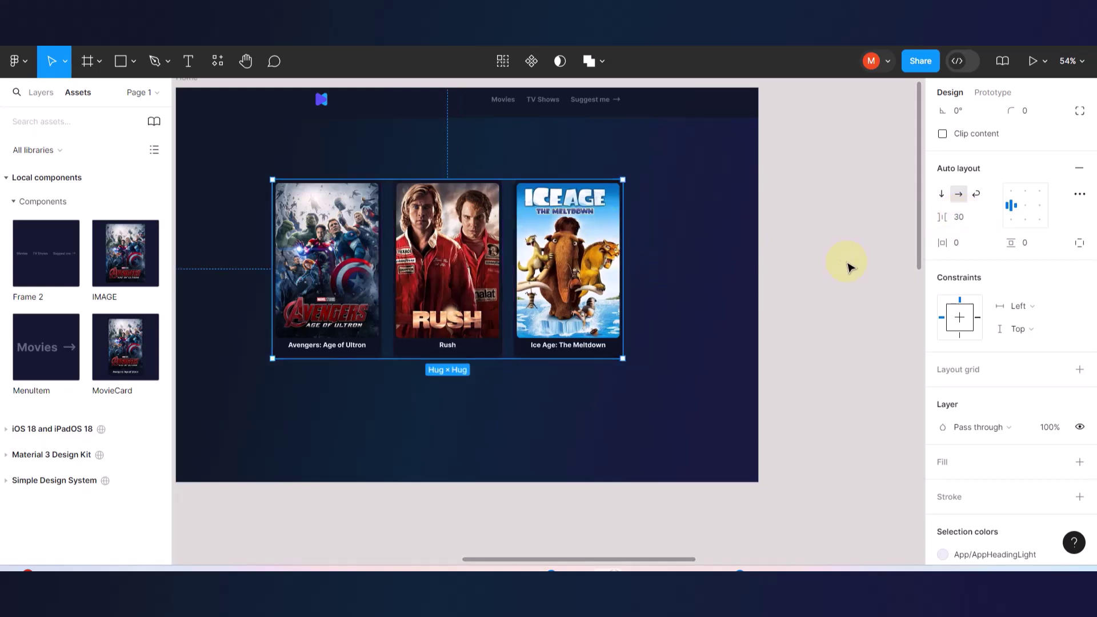
- Centre the row of movie cards horizontally within the Home frame
{"action": "left_click", "coordinate": [847, 263]}
{"action": "scroll", "coordinate": [764, 294], "scroll_direction": "down", "scroll_amount": 4}
{"action": "left_click", "coordinate": [643, 272]}
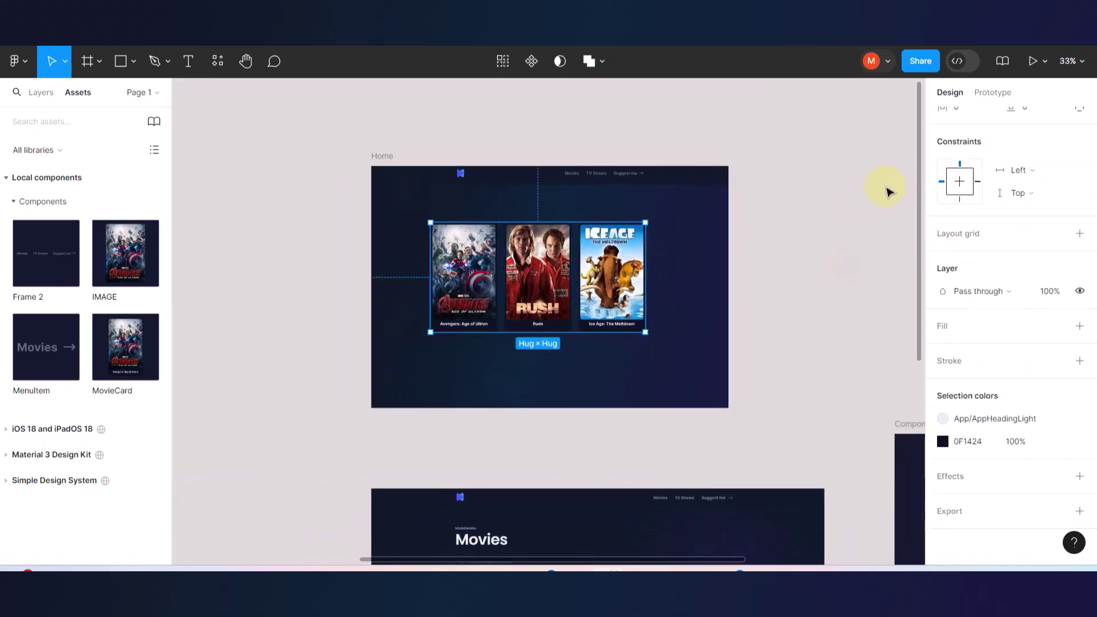
{"action": "scroll", "coordinate": [974, 251], "scroll_direction": "up", "scroll_amount": 5}
{"action": "left_click", "coordinate": [965, 117]}
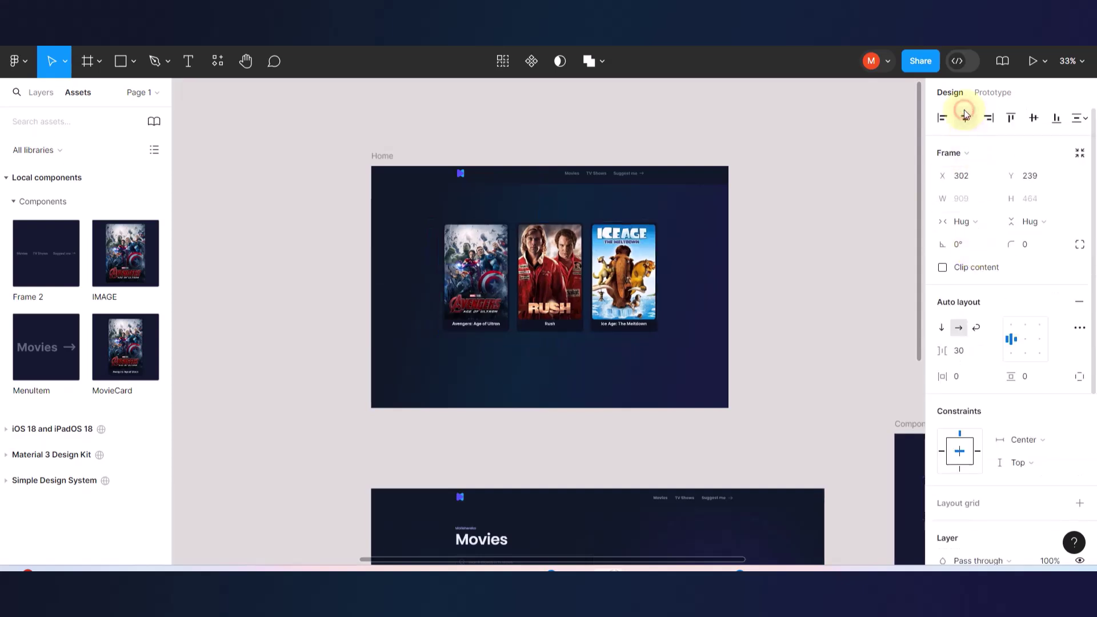
{"action": "left_click", "coordinate": [631, 216]}
- Move the movie card row up to Y 185 and place a duplicate row directly beneath it at Y 715
{"action": "scroll", "coordinate": [634, 218], "scroll_direction": "up", "scroll_amount": 4}
{"action": "left_click", "coordinate": [487, 295]}
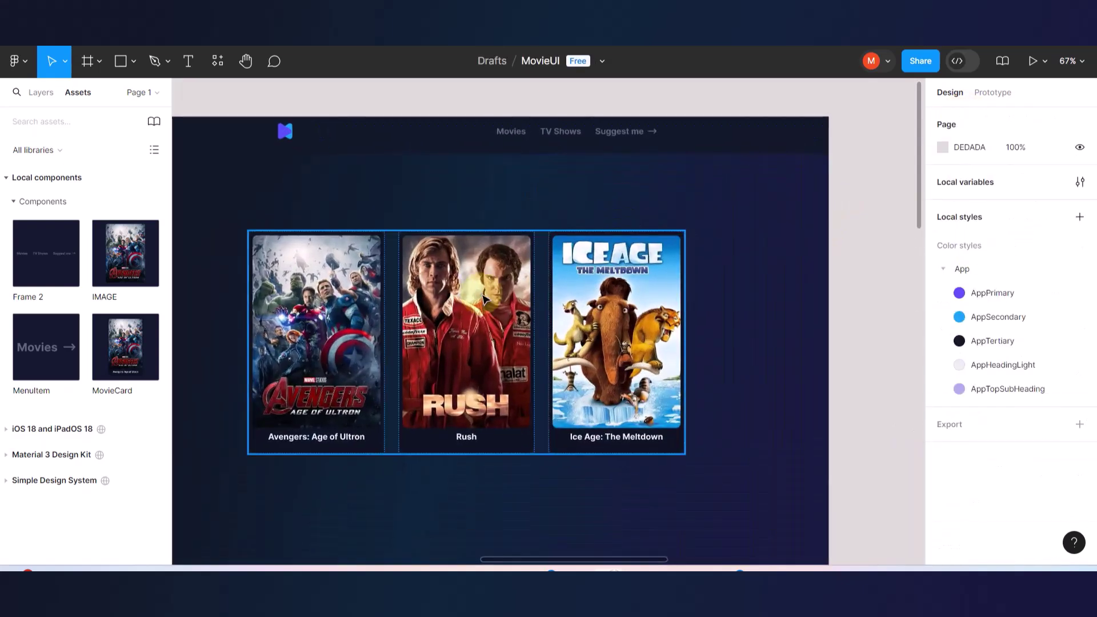
{"action": "left_click_drag", "start_coordinate": [486, 298], "coordinate": [483, 274]}
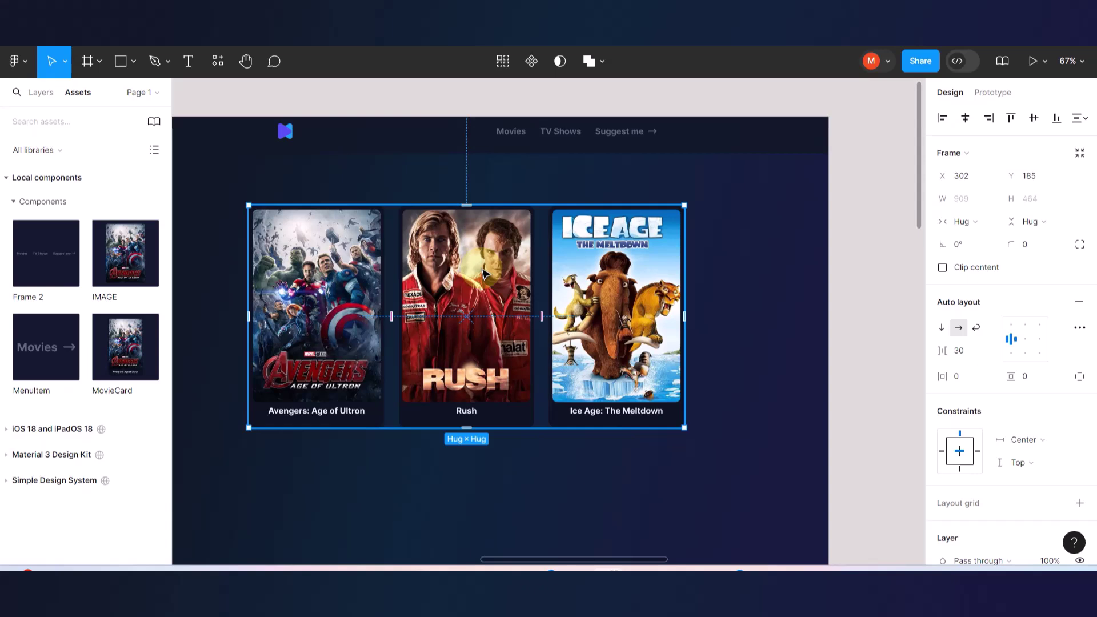
{"action": "scroll", "coordinate": [484, 274], "scroll_direction": "down", "scroll_amount": 2}
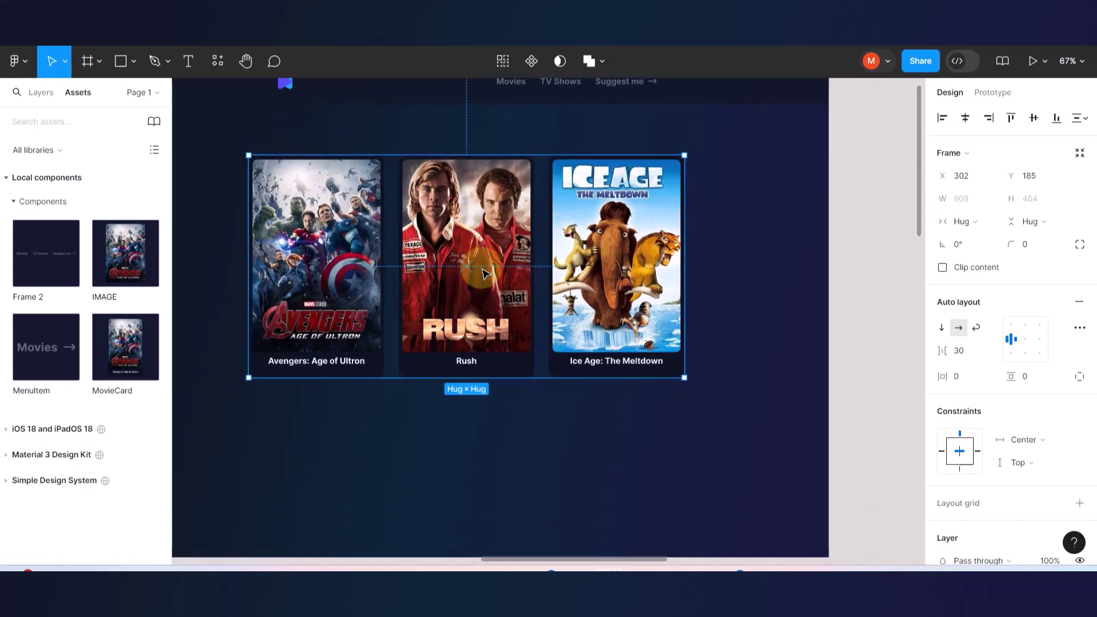
{"action": "left_click_drag", "start_coordinate": [485, 274], "coordinate": [492, 491]}
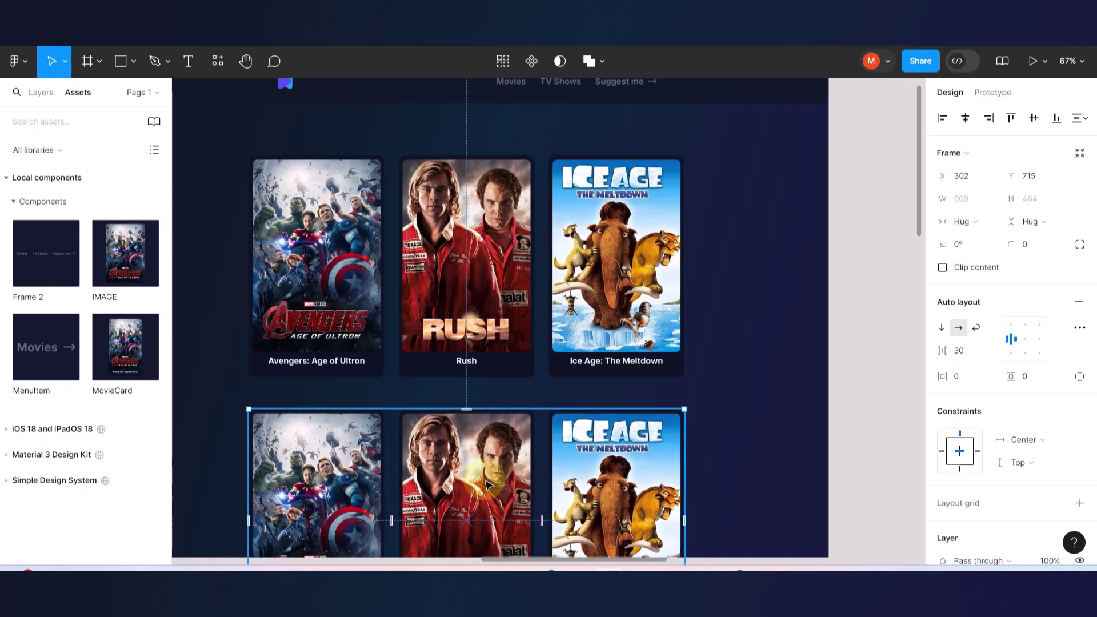
- Wrap both movie card rows in a vertical auto layout with a spacing of 30 between the rows
{"action": "left_click", "coordinate": [472, 317], "text": "shift"}
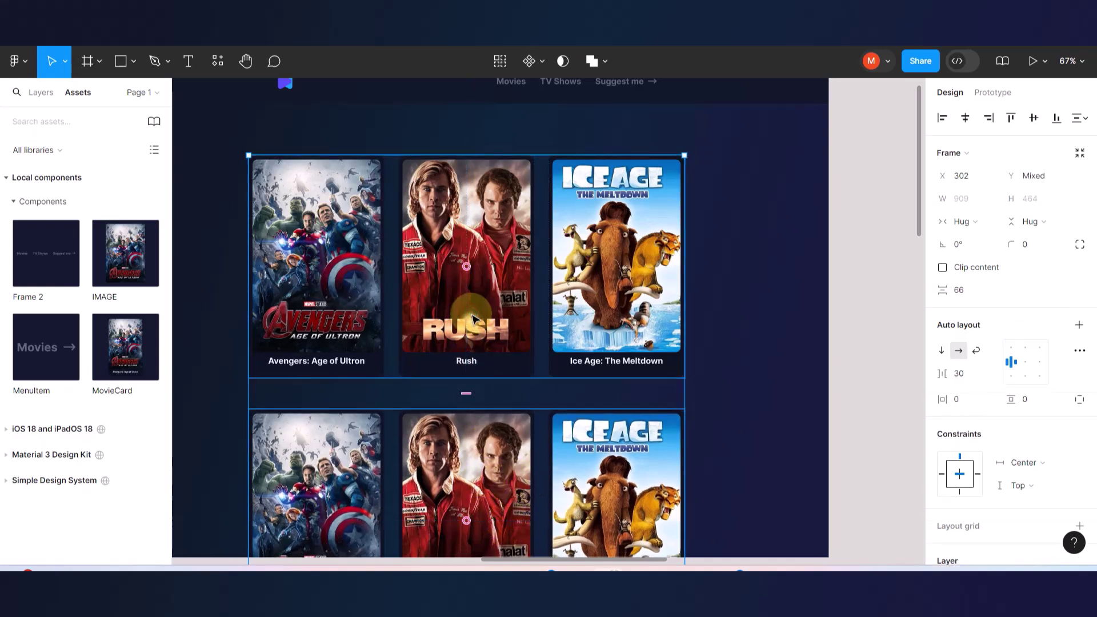
{"action": "key", "text": "shift+a"}
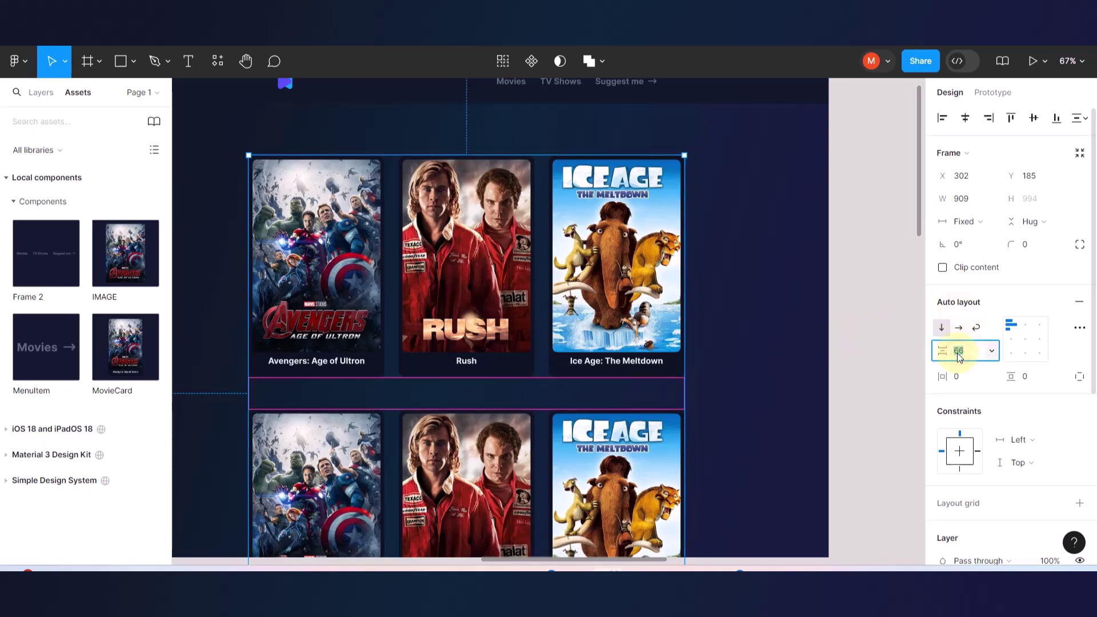
{"action": "type", "text": "0"}
{"action": "key", "text": "Return"}
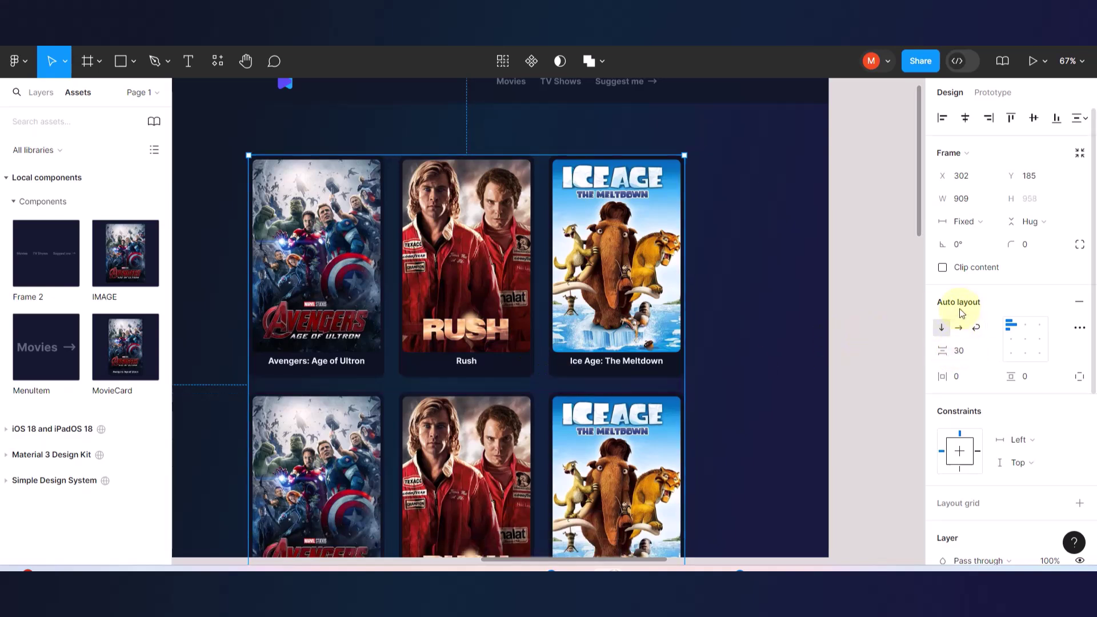
{"action": "scroll", "coordinate": [743, 238], "scroll_direction": "down", "scroll_amount": 5}
{"action": "left_click", "coordinate": [848, 241]}
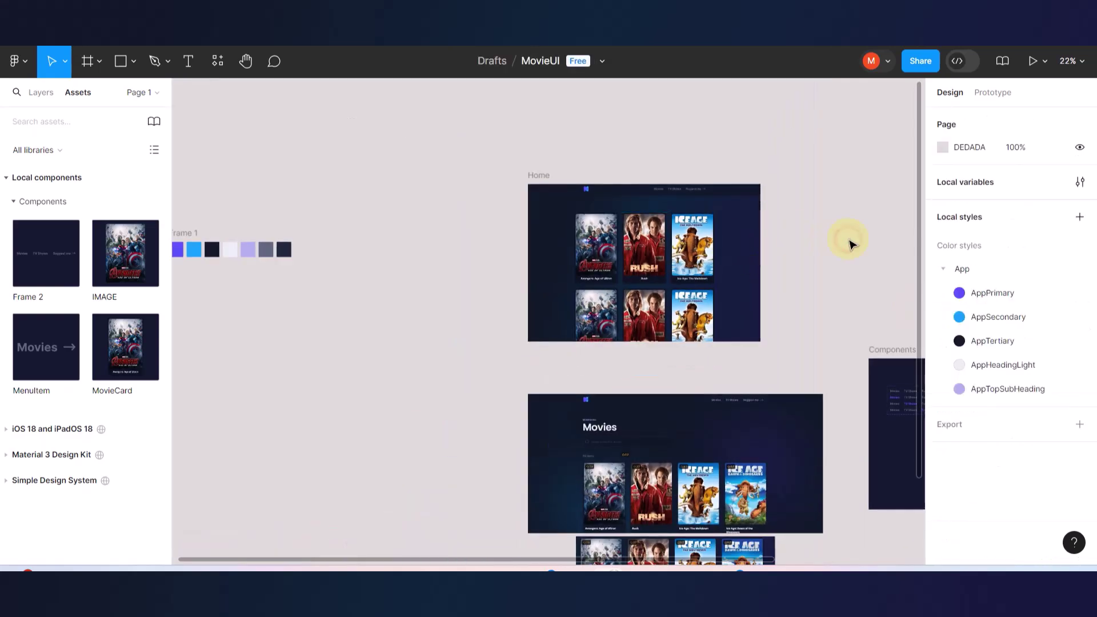
- Move the two-row movie card grid out of the Home frame onto the empty canvas above the Components frame
{"action": "scroll", "coordinate": [835, 203], "scroll_direction": "up", "scroll_amount": 3}
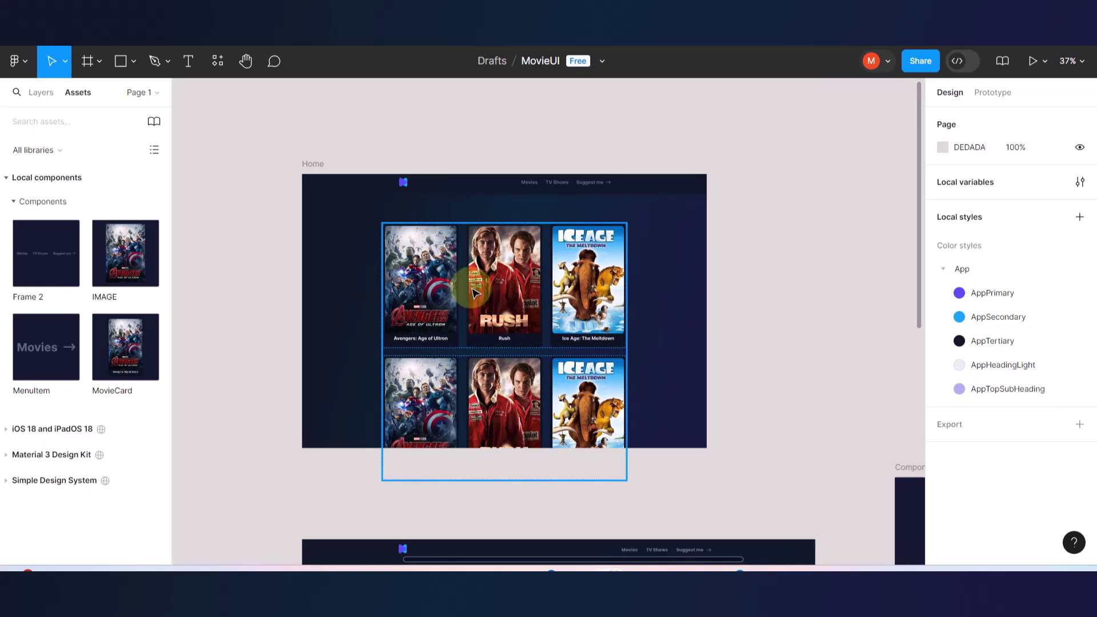
{"action": "scroll", "coordinate": [480, 286], "scroll_direction": "down", "scroll_amount": 4}
{"action": "left_click_drag", "start_coordinate": [485, 292], "coordinate": [627, 276]}
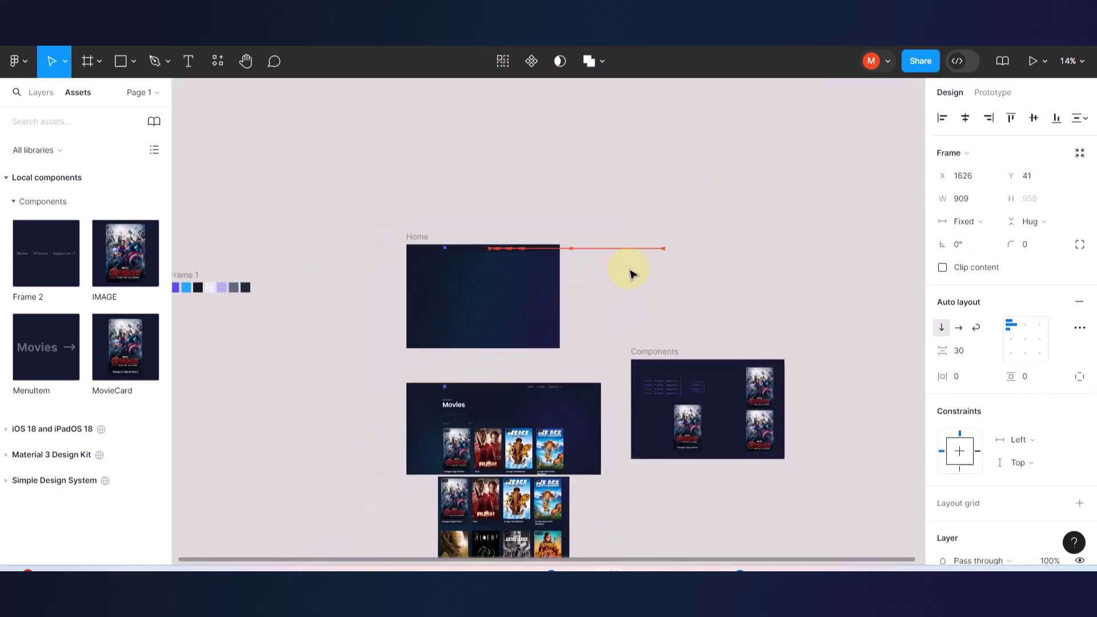
{"action": "left_click_drag", "start_coordinate": [655, 192], "coordinate": [657, 189]}
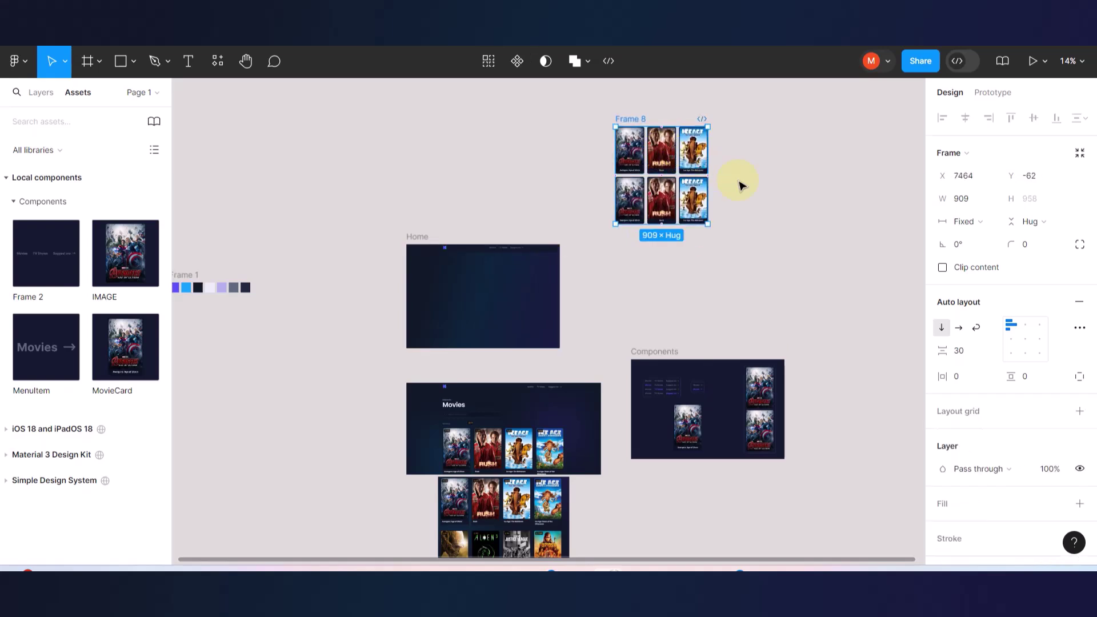
- Duplicate the second movie card row three times inside the vertical auto layout grid
{"action": "scroll", "coordinate": [625, 199], "scroll_direction": "up", "scroll_amount": 3}
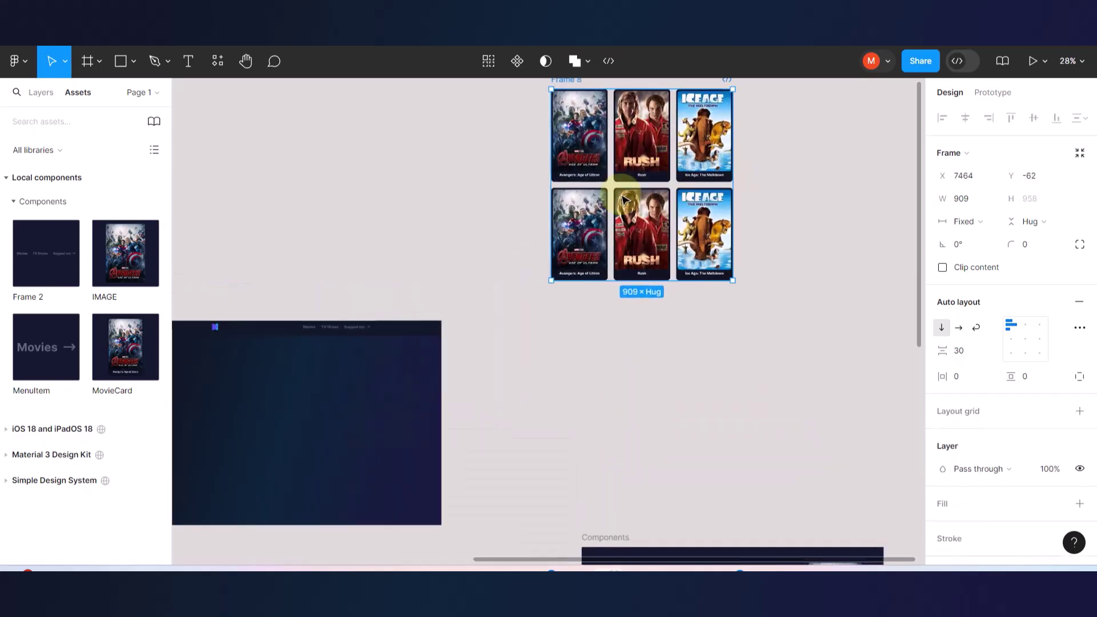
{"action": "double_click", "coordinate": [654, 243]}
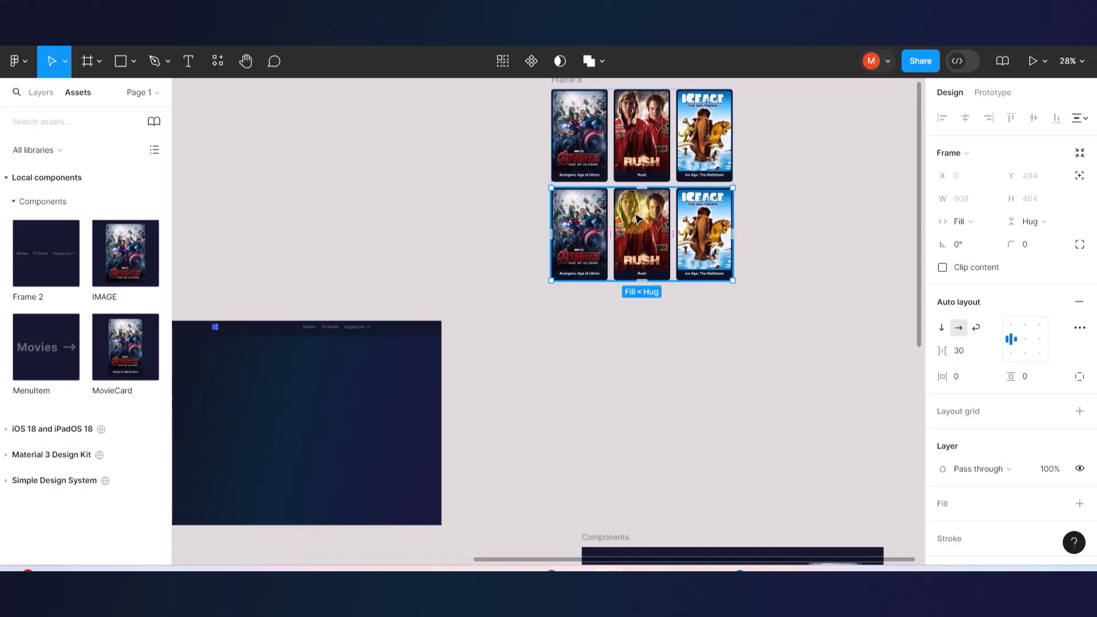
{"action": "left_click", "coordinate": [456, 179]}
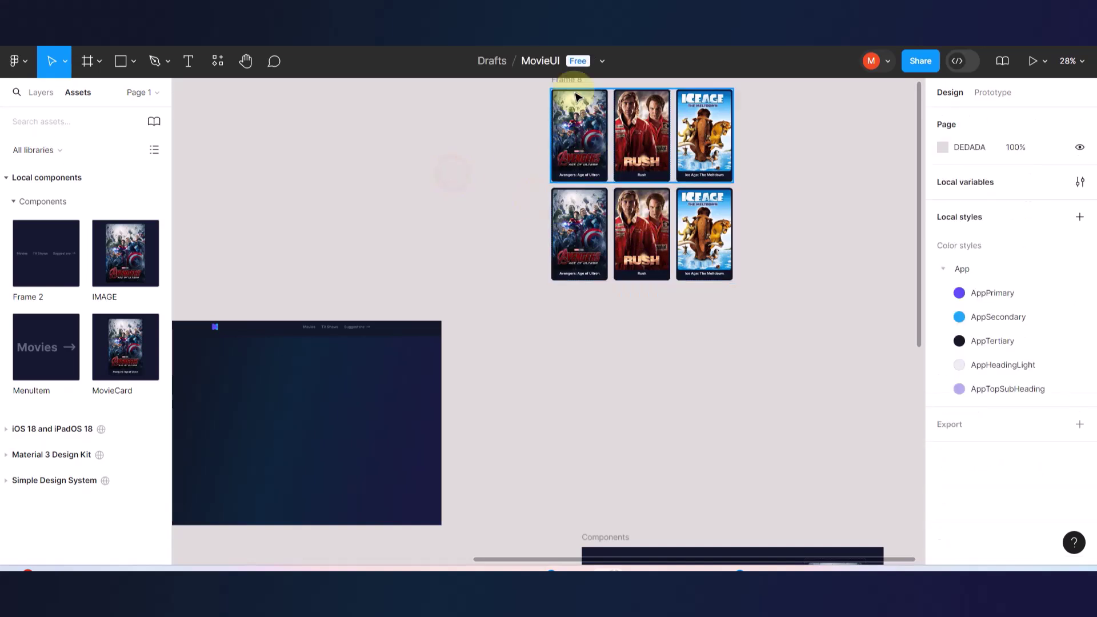
{"action": "double_click", "coordinate": [648, 215]}
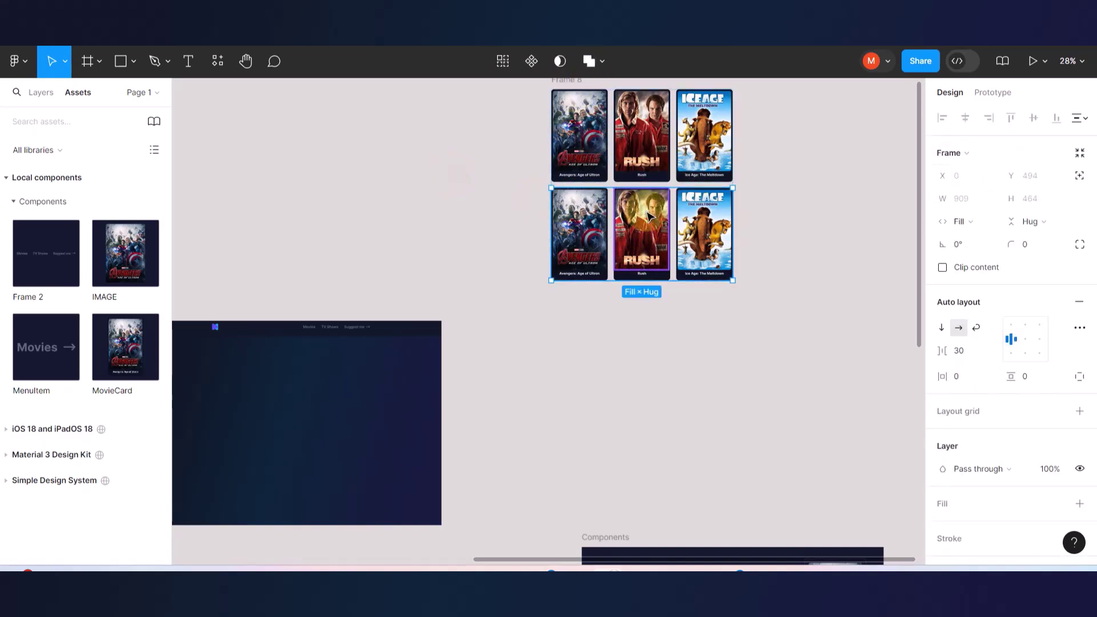
{"action": "key", "text": "ctrl+d"}
{"action": "key", "text": "ctrl+d"}
{"action": "key", "text": "ctrl+d"}
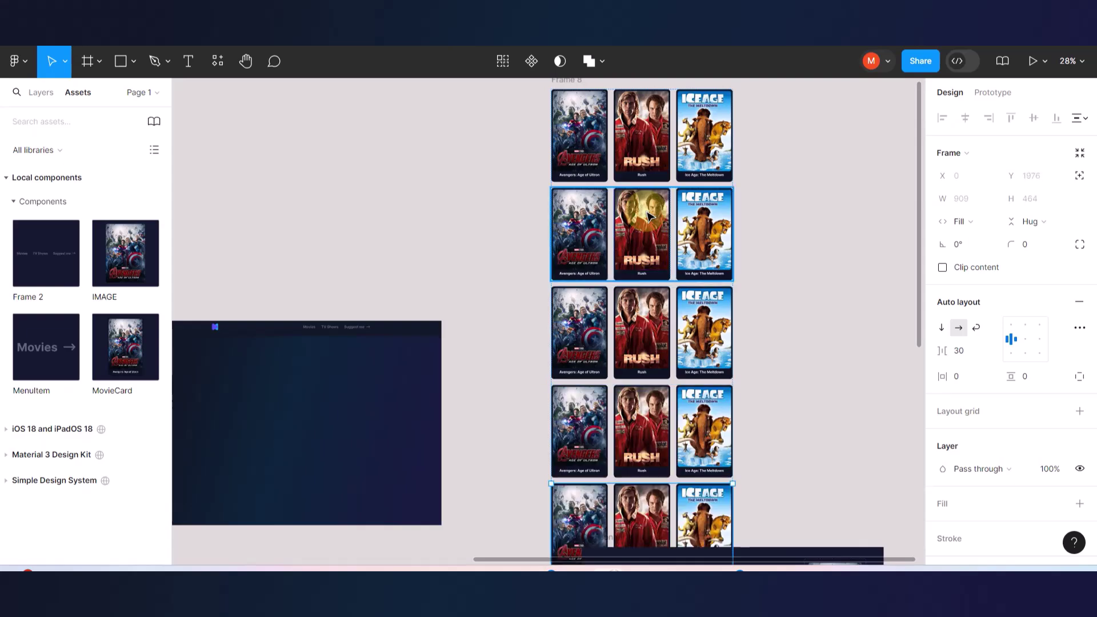
- Move the whole movie card grid up on the canvas so that it clears the Components frame
{"action": "scroll", "coordinate": [649, 215], "scroll_direction": "down", "scroll_amount": 6}
{"action": "left_click", "coordinate": [764, 220]}
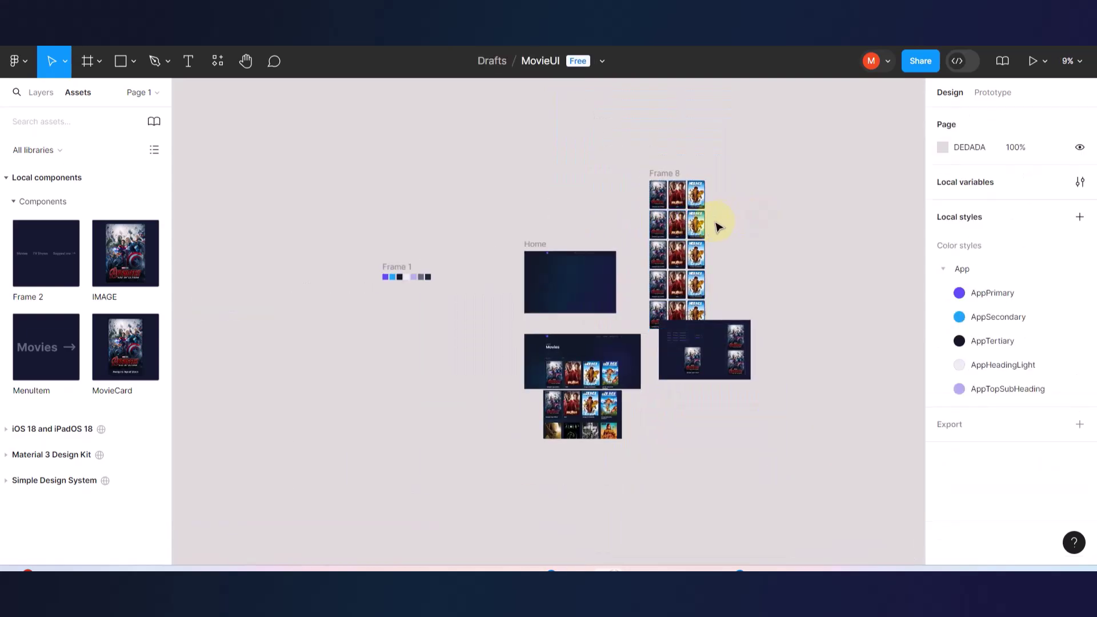
{"action": "left_click", "coordinate": [702, 226]}
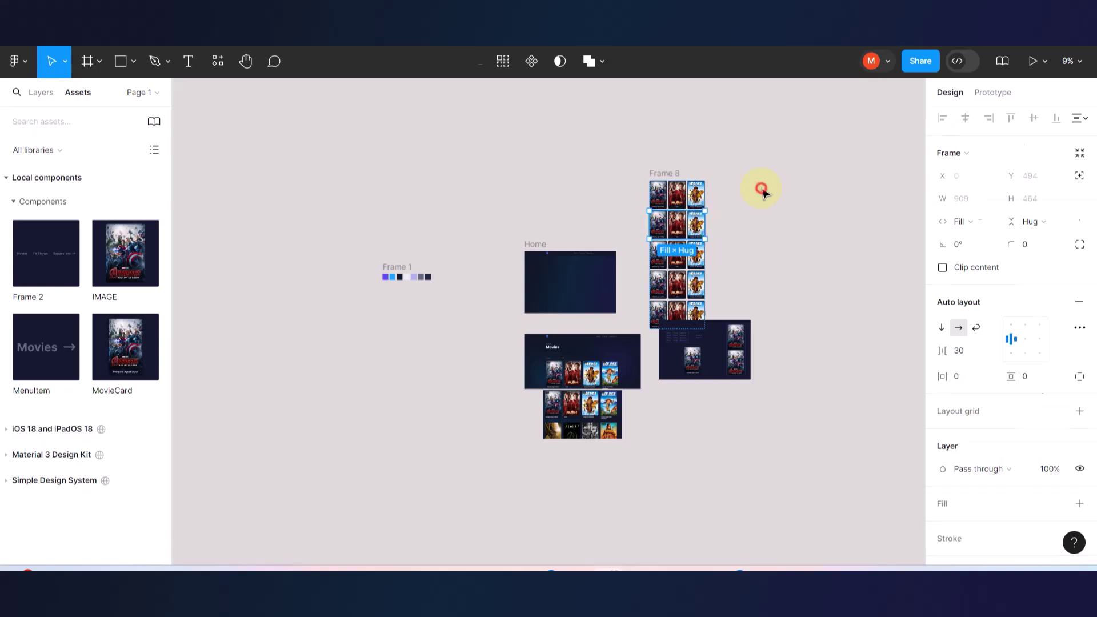
{"action": "left_click", "coordinate": [762, 191]}
{"action": "left_click_drag", "start_coordinate": [672, 174], "coordinate": [685, 101]}
- Duplicate the last movie card row once to add a sixth row to the grid
{"action": "left_click", "coordinate": [677, 241]}
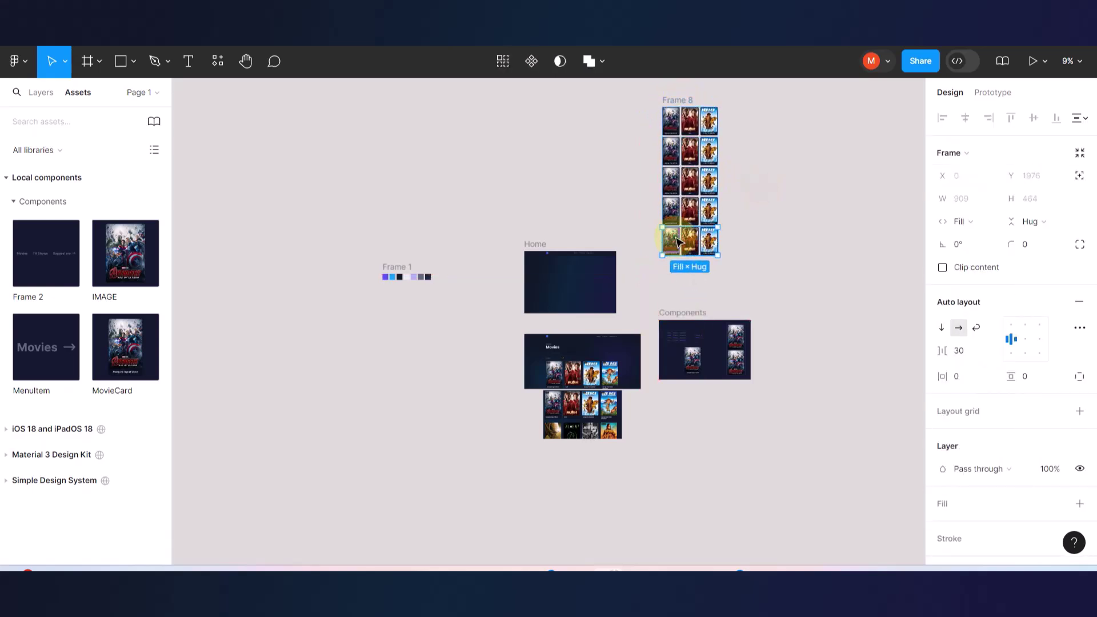
{"action": "key", "text": "ctrl+d"}
{"action": "scroll", "coordinate": [710, 166], "scroll_direction": "up", "scroll_amount": 3}
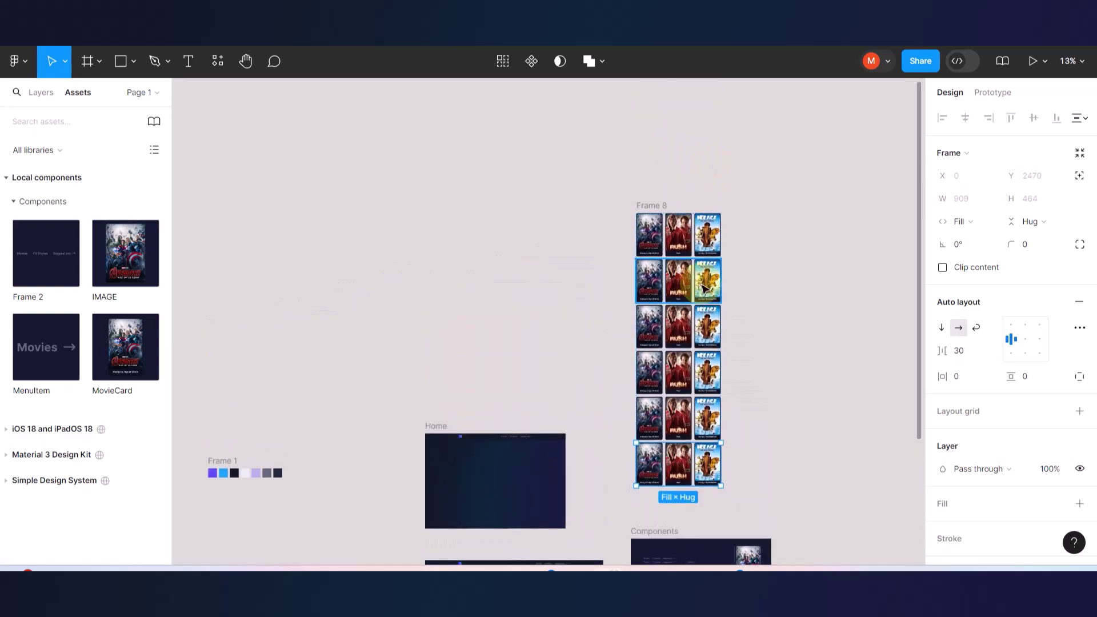
- Switch to the reference movie site in the browser and copy the Alien Resurrection poster image
{"action": "scroll", "coordinate": [704, 288], "scroll_direction": "up", "scroll_amount": 10}
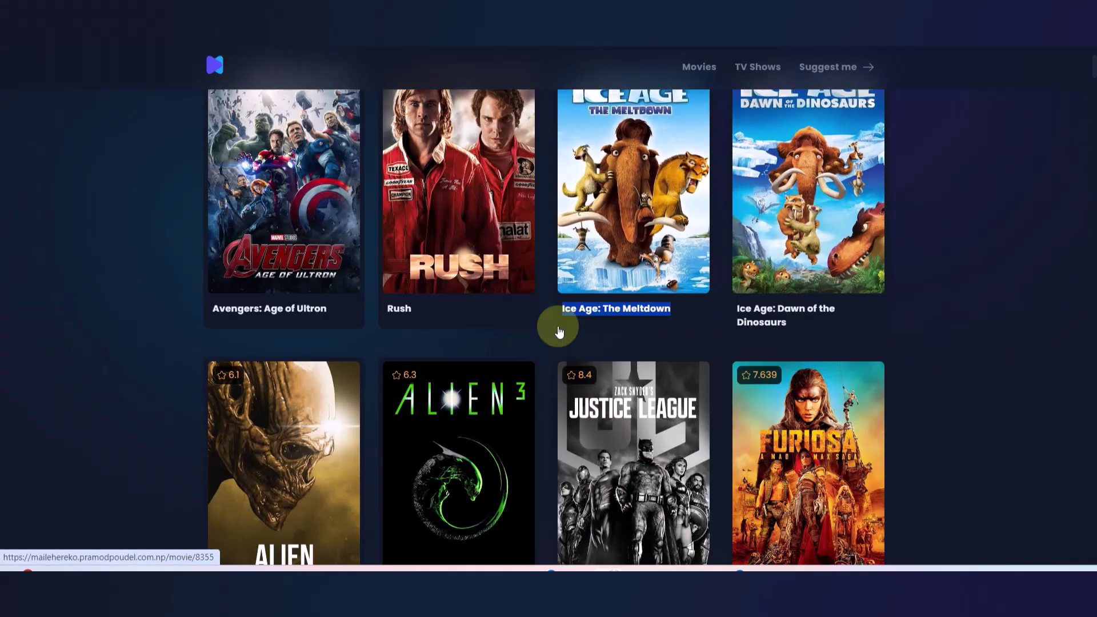
{"action": "right_click", "coordinate": [300, 421]}
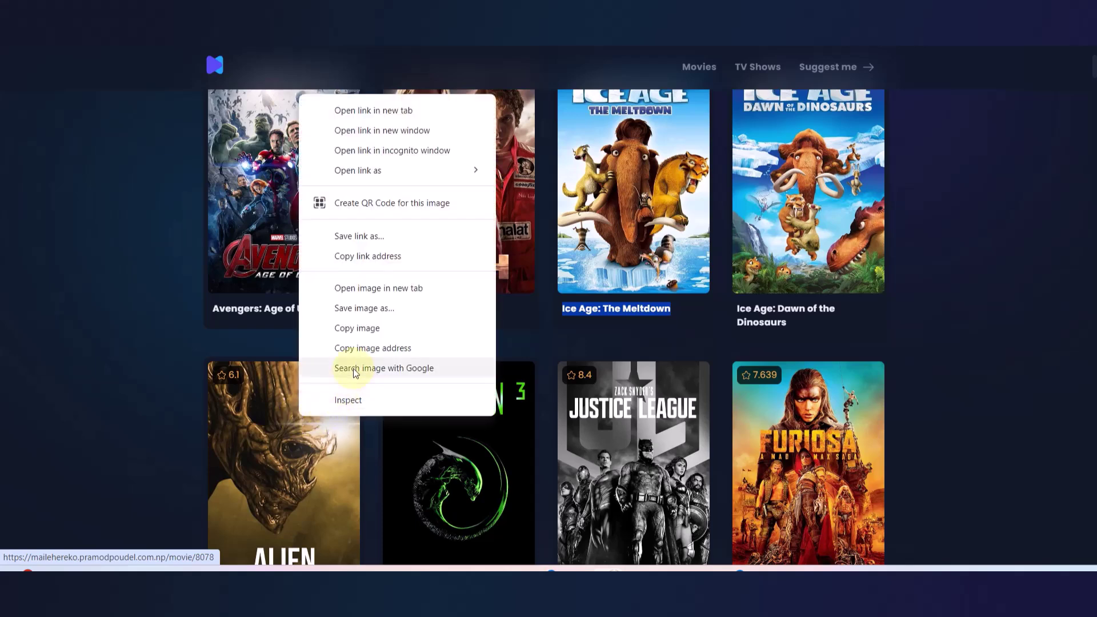
{"action": "left_click", "coordinate": [356, 328]}
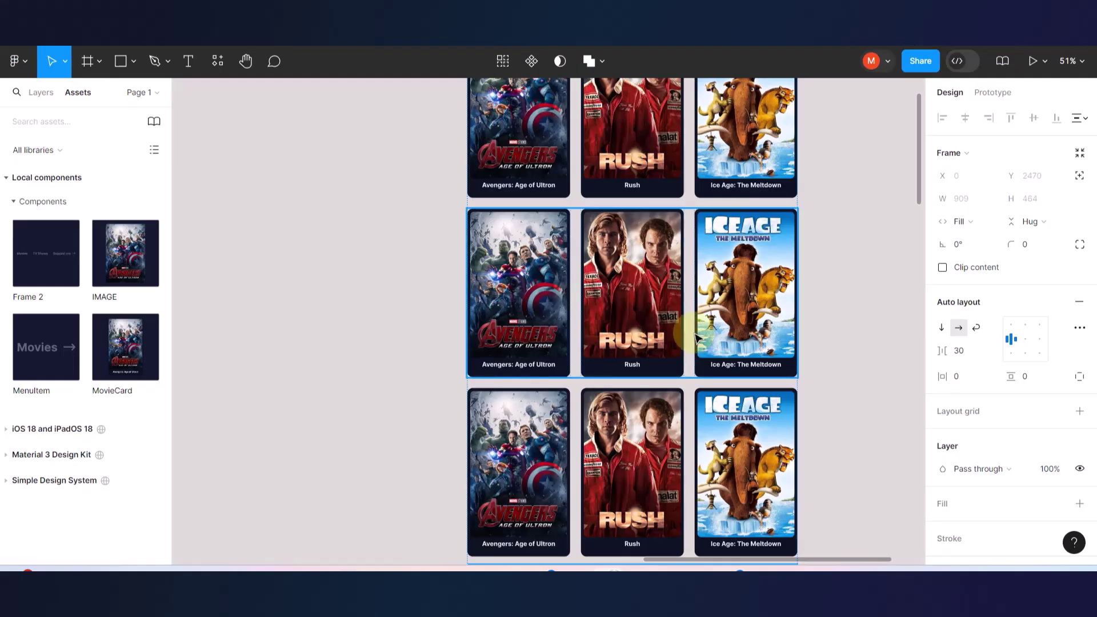
- Back in Figma, replace the Avengers poster fill in the second row's first card with the copied Alien Resurrection image
{"action": "scroll", "coordinate": [672, 300], "scroll_direction": "up", "scroll_amount": 5}
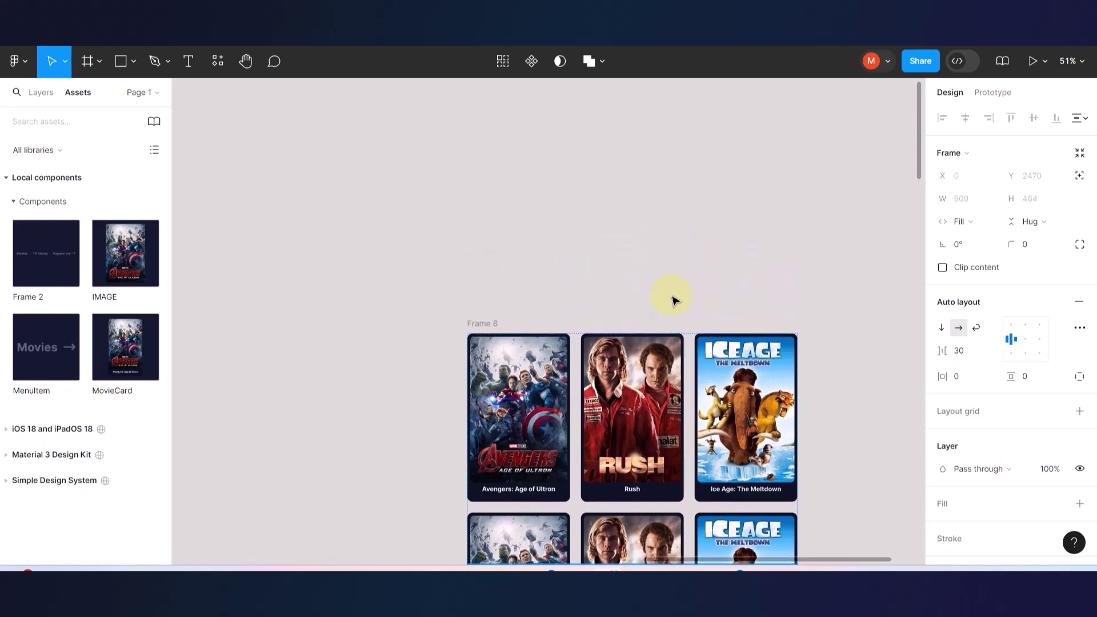
{"action": "scroll", "coordinate": [673, 300], "scroll_direction": "down", "scroll_amount": 4}
{"action": "left_click", "coordinate": [550, 398]}
{"action": "double_click", "coordinate": [550, 399]}
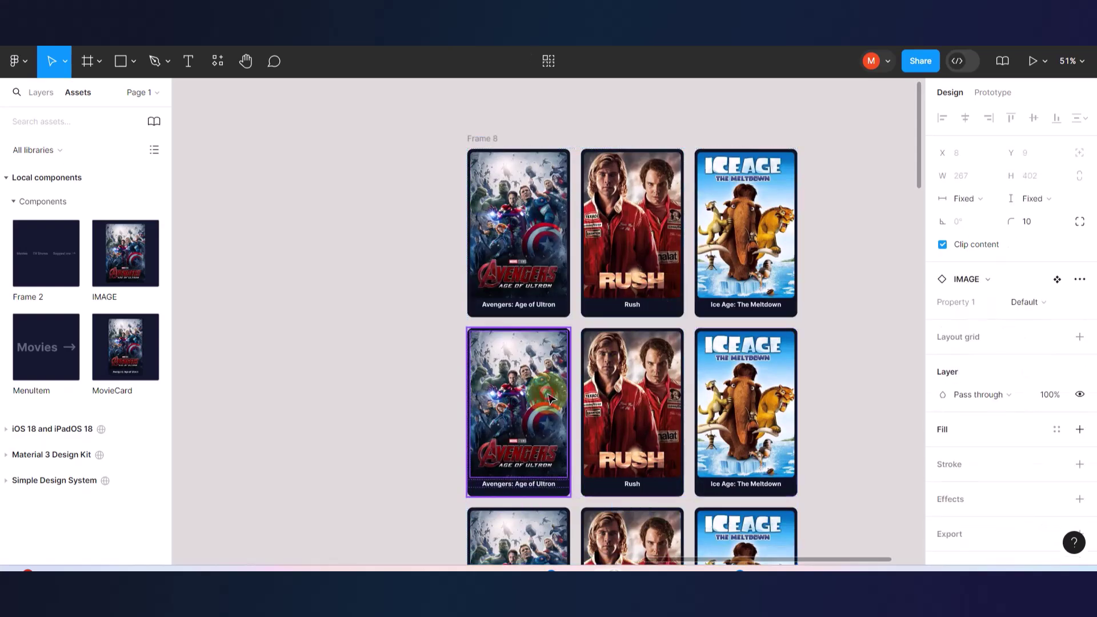
{"action": "double_click", "coordinate": [549, 399]}
{"action": "double_click", "coordinate": [549, 398]}
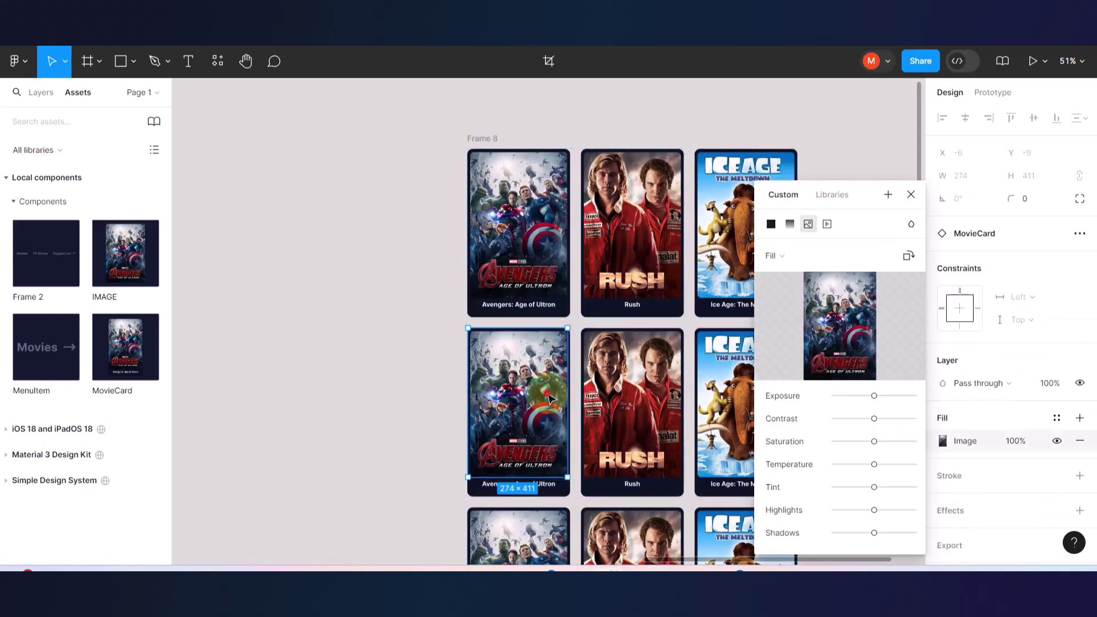
{"action": "left_click", "coordinate": [549, 399]}
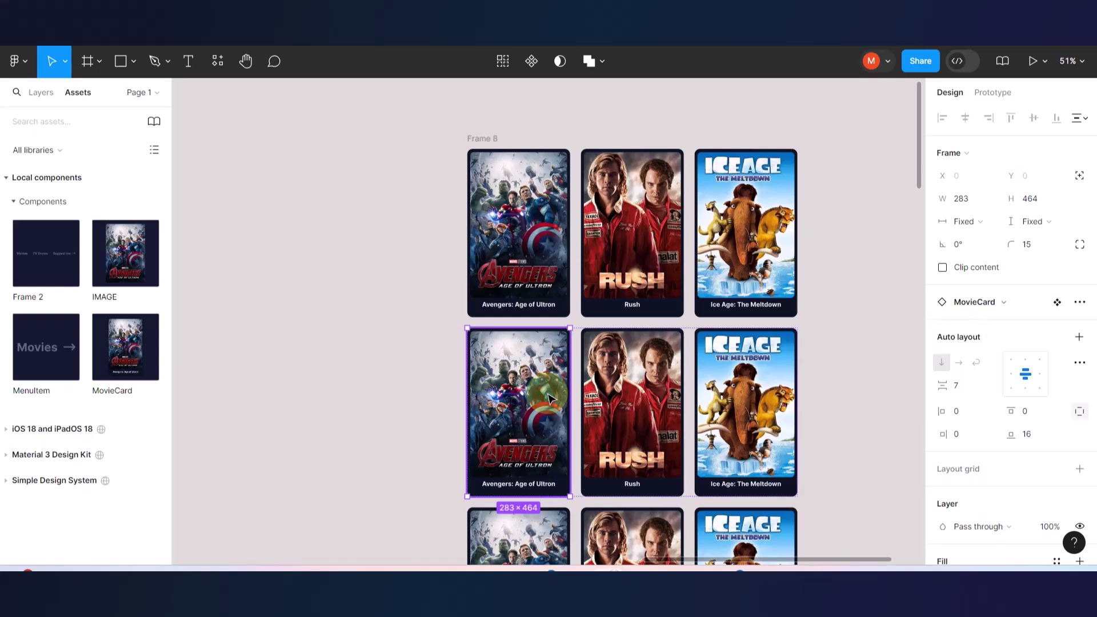
{"action": "double_click", "coordinate": [550, 398]}
{"action": "left_click", "coordinate": [550, 398]}
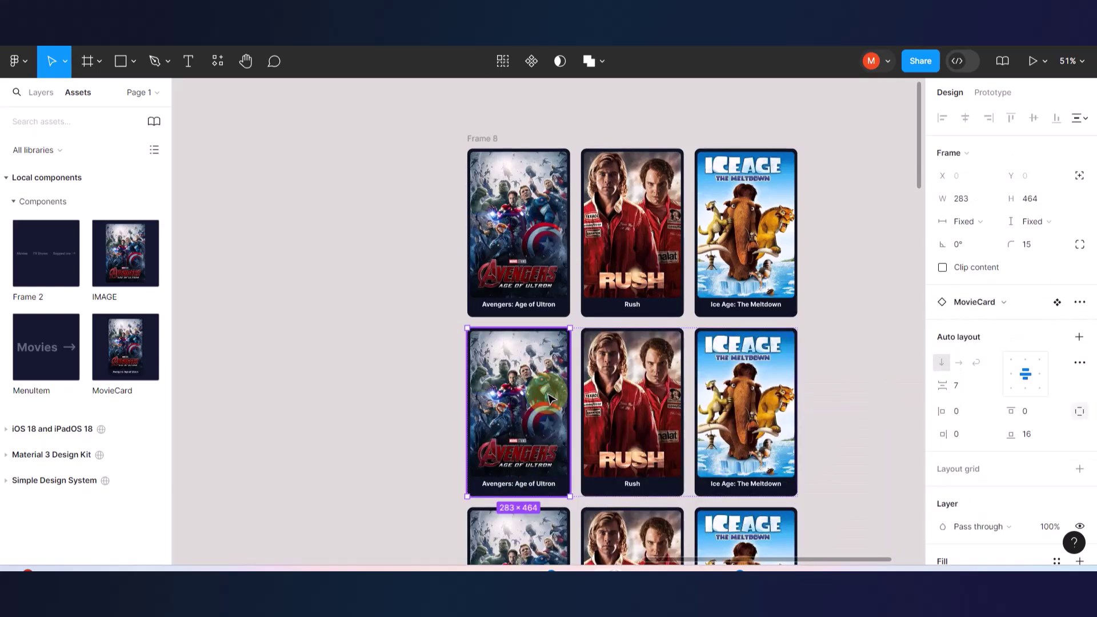
{"action": "double_click", "coordinate": [529, 361]}
{"action": "double_click", "coordinate": [529, 361]}
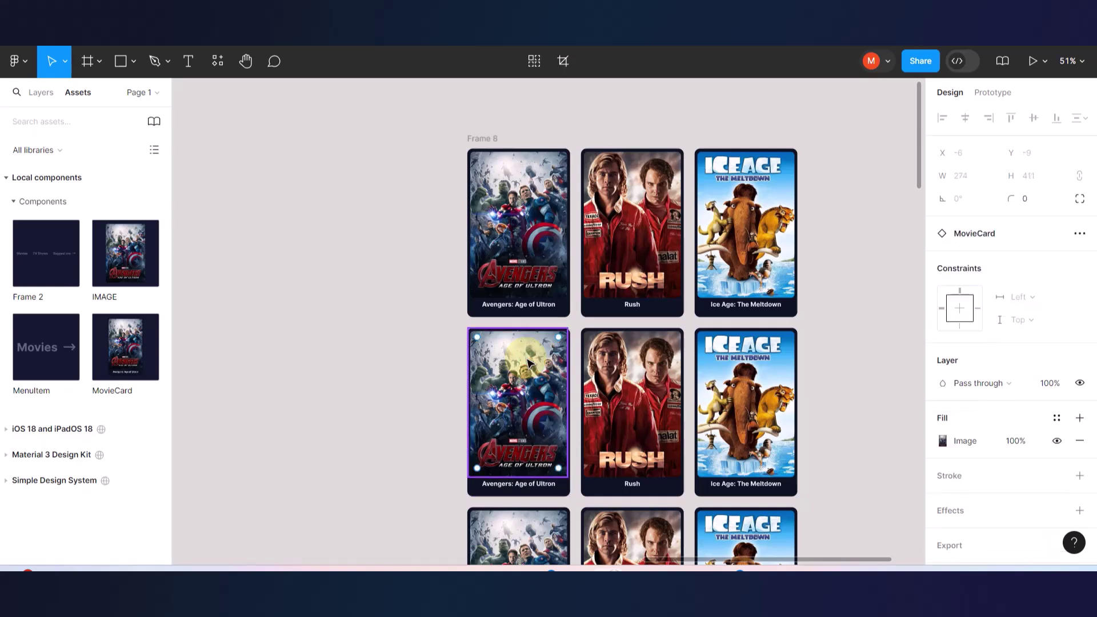
{"action": "double_click", "coordinate": [528, 361]}
{"action": "key", "text": "ctrl+v"}
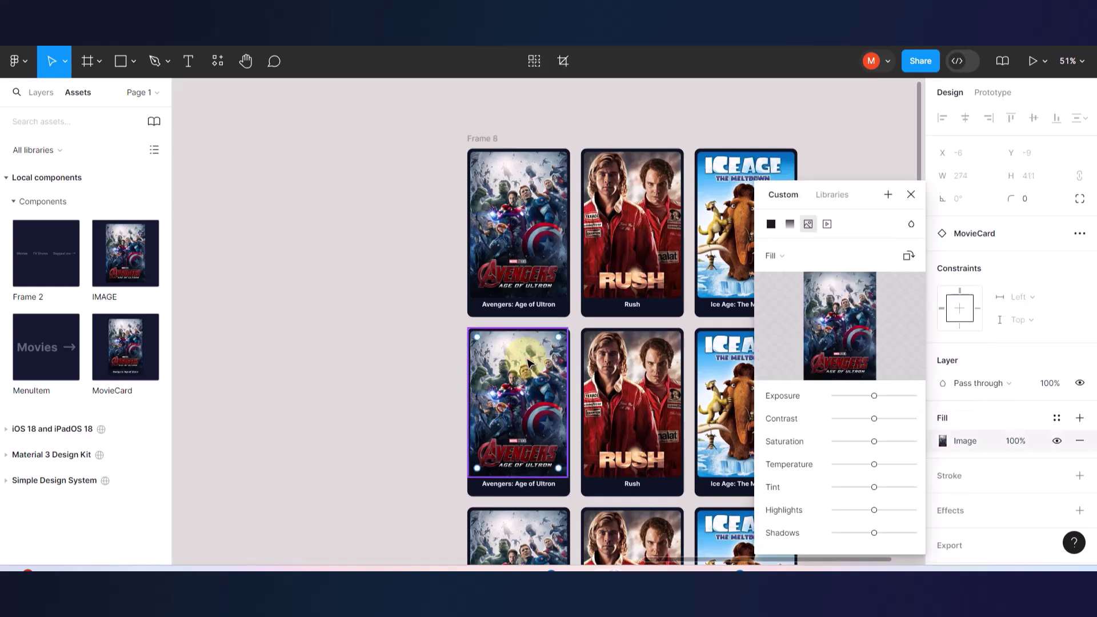
- Copy the Alien 3 poster from the reference site and paste it over the Rush poster in the second row's middle card
{"action": "left_click", "coordinate": [274, 12]}
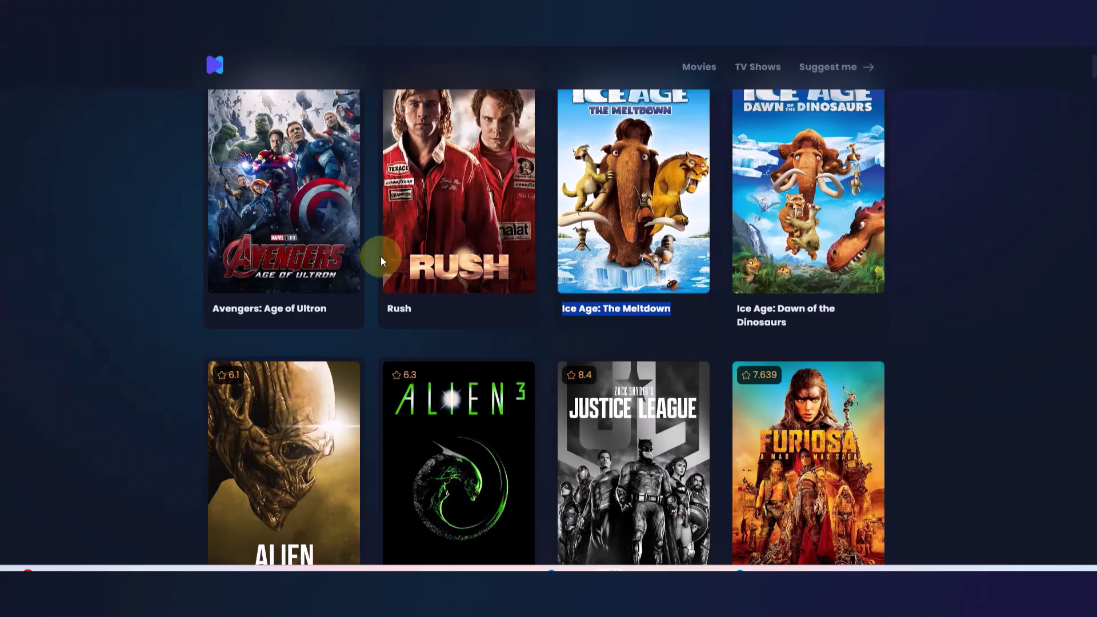
{"action": "right_click", "coordinate": [481, 442]}
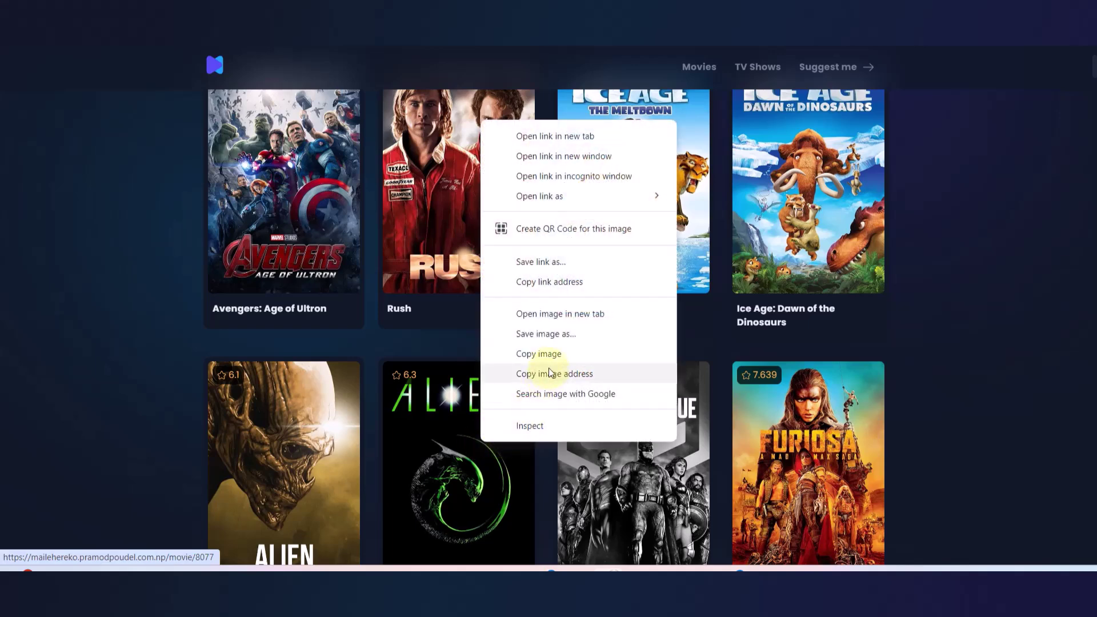
{"action": "left_click", "coordinate": [539, 354]}
{"action": "key", "text": "ctrl+Tab"}
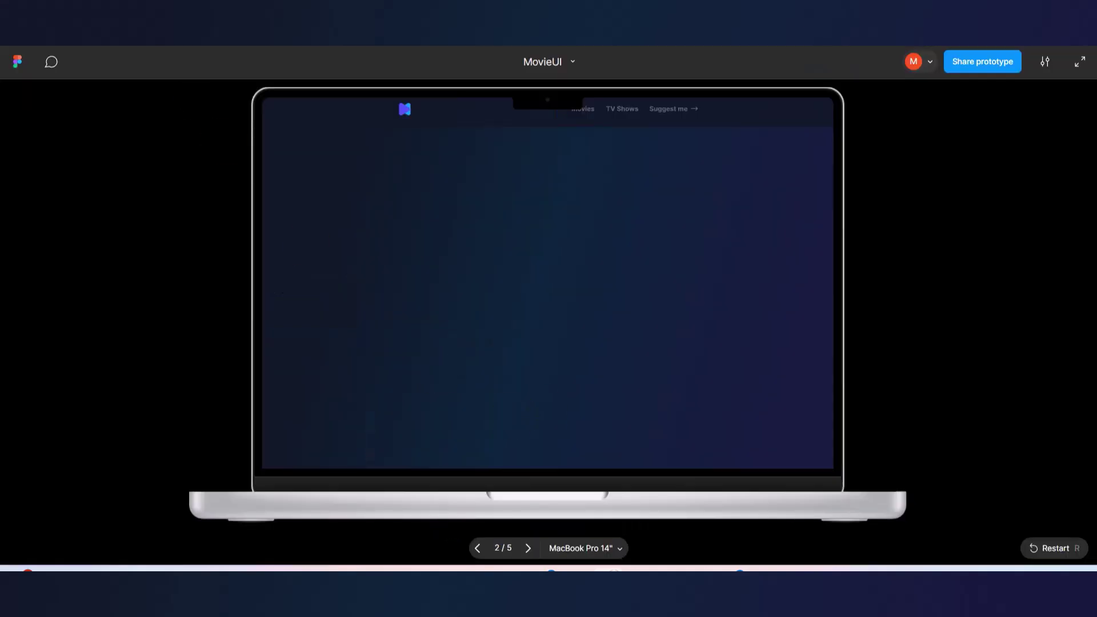
{"action": "key", "text": "ctrl+Tab"}
{"action": "double_click", "coordinate": [639, 410]}
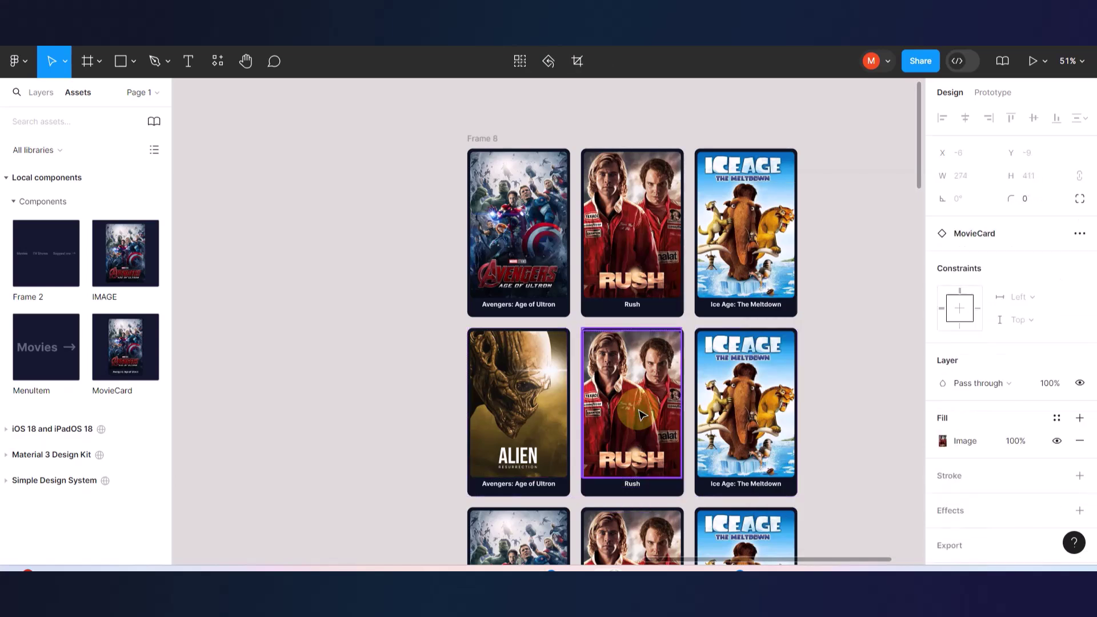
{"action": "double_click", "coordinate": [638, 410]}
{"action": "key", "text": "ctrl+v"}
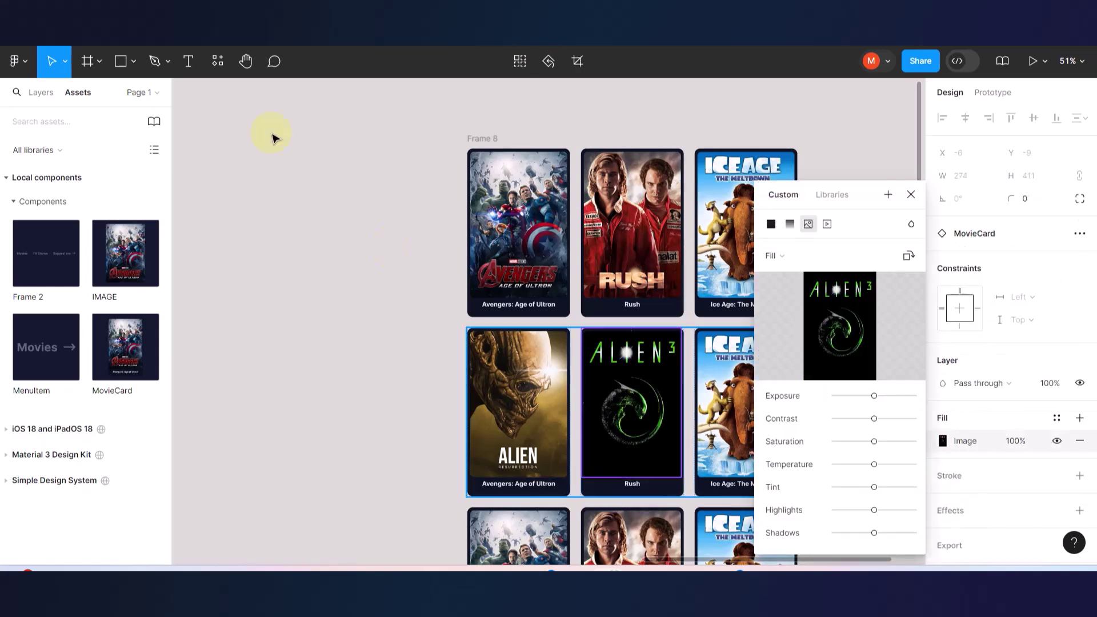
- Copy the Zack Snyder's Justice League poster from the reference site and paste it over the Ice Age poster in the second row
{"action": "key", "text": "ctrl+Tab"}
{"action": "scroll", "coordinate": [641, 380], "scroll_direction": "down", "scroll_amount": 2}
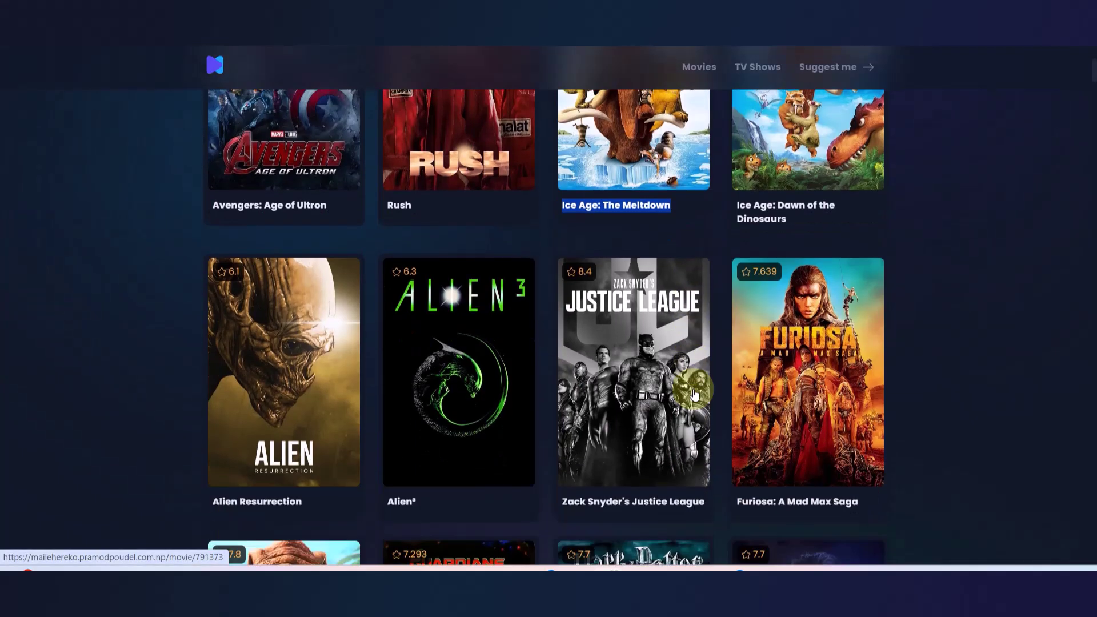
{"action": "right_click", "coordinate": [641, 381]}
{"action": "left_click", "coordinate": [699, 288]}
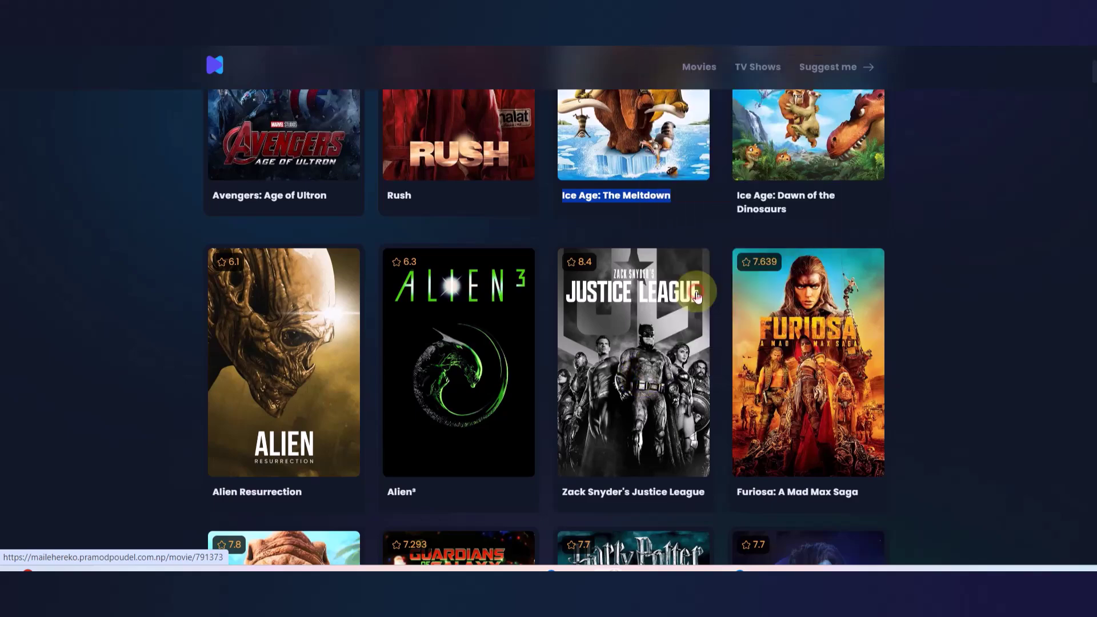
{"action": "key", "text": "ctrl+Tab"}
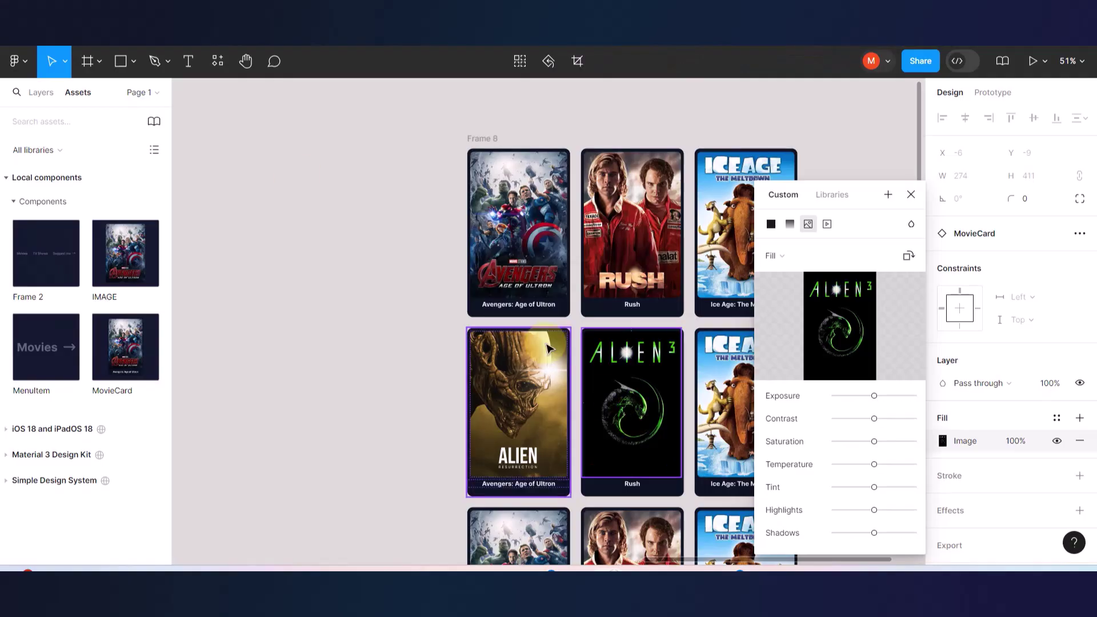
{"action": "scroll", "coordinate": [577, 398], "scroll_direction": "right", "scroll_amount": 3}
{"action": "left_click", "coordinate": [577, 398]}
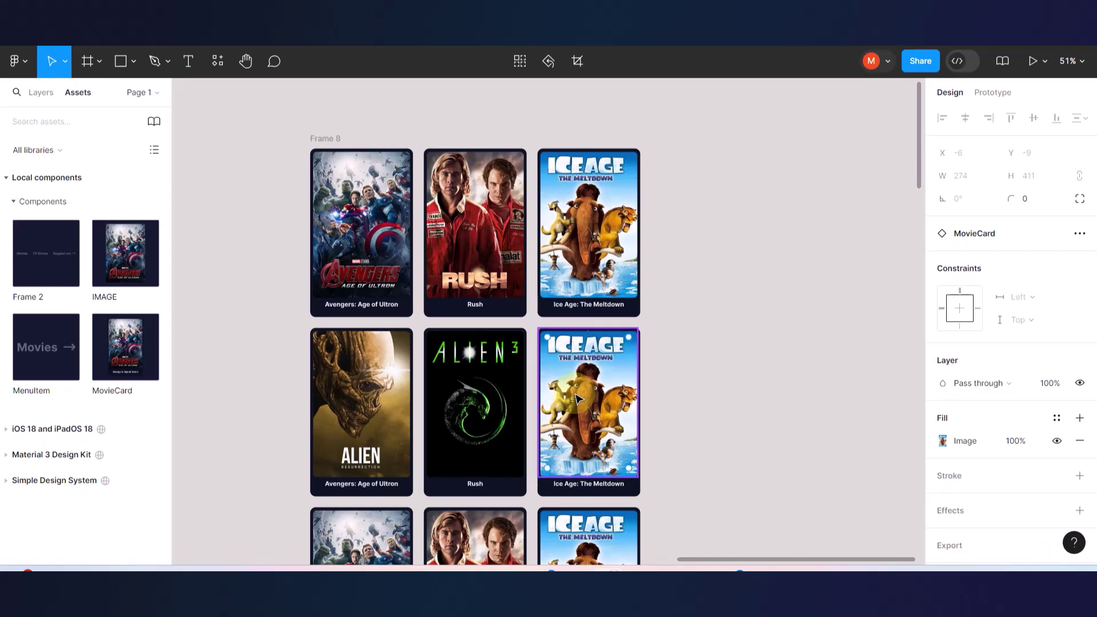
{"action": "key", "text": "ctrl+v"}
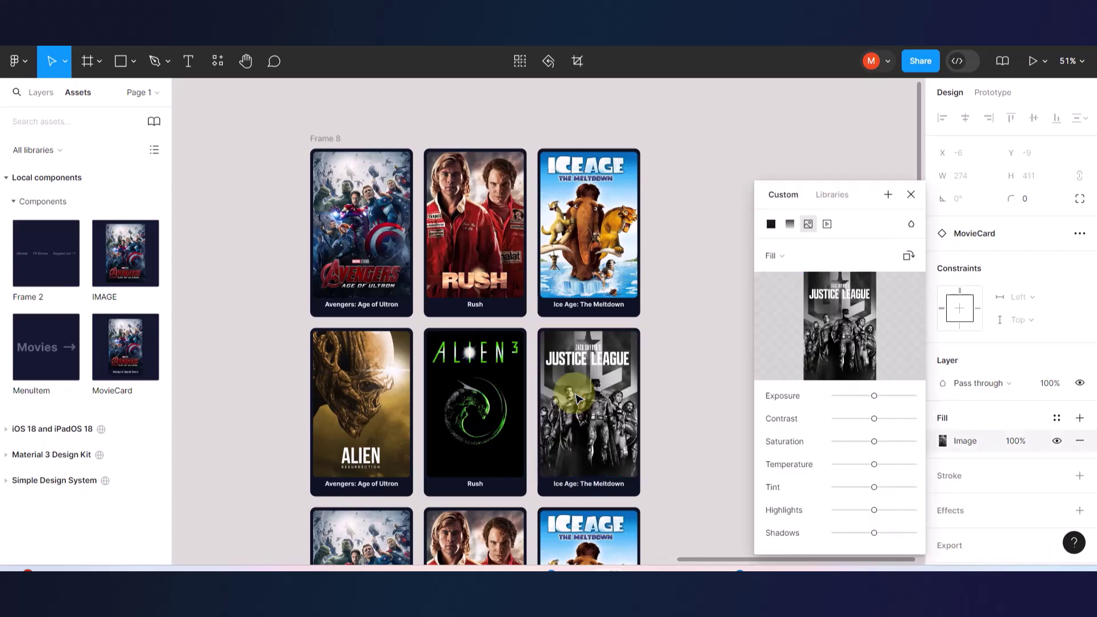
- Deselect the poster and look over all rows of the movie card grid
{"action": "scroll", "coordinate": [644, 329], "scroll_direction": "down", "scroll_amount": 5}
{"action": "left_click", "coordinate": [458, 343]}
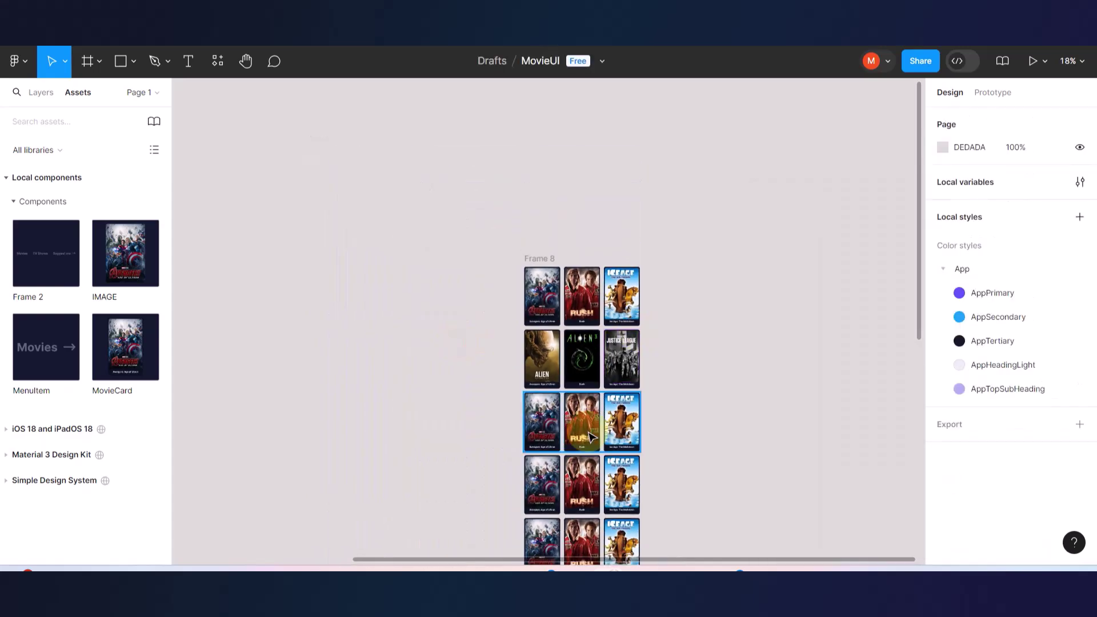
{"action": "scroll", "coordinate": [590, 438], "scroll_direction": "down", "scroll_amount": 2}
{"action": "scroll", "coordinate": [592, 371], "scroll_direction": "up", "scroll_amount": 5}
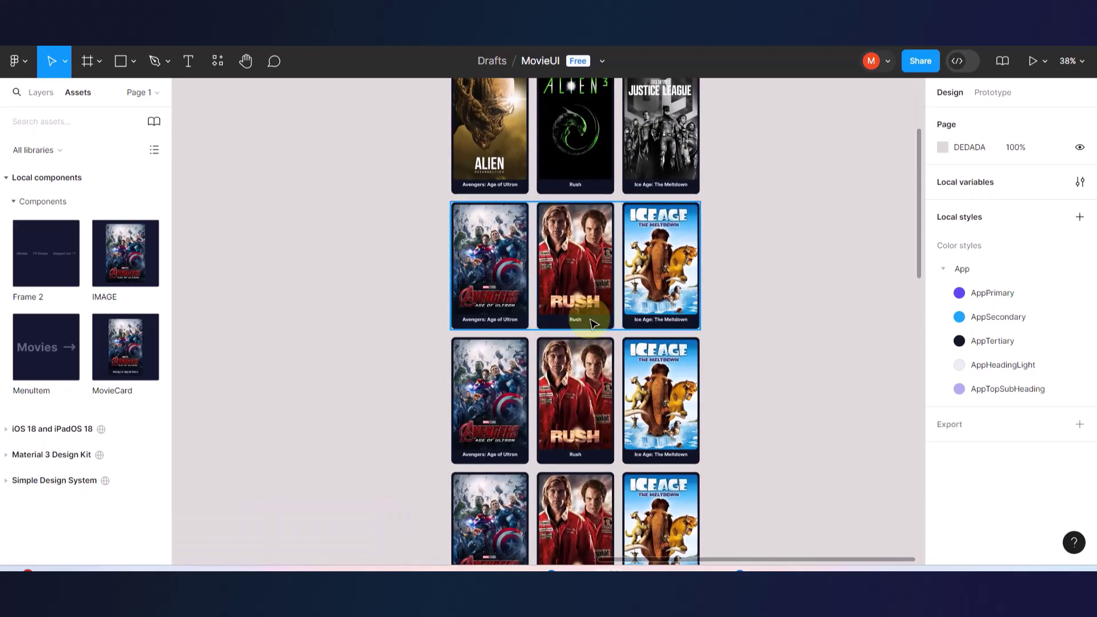
{"action": "scroll", "coordinate": [593, 325], "scroll_direction": "up", "scroll_amount": 5}
{"action": "scroll", "coordinate": [591, 324], "scroll_direction": "down", "scroll_amount": 10}
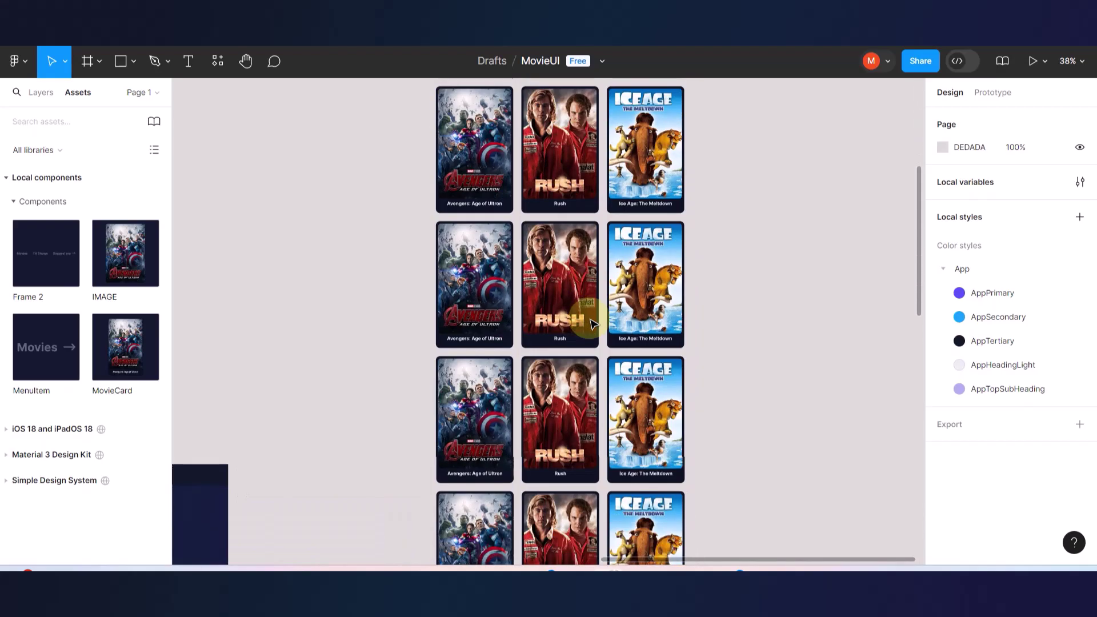
{"action": "scroll", "coordinate": [591, 324], "scroll_direction": "up", "scroll_amount": 6}
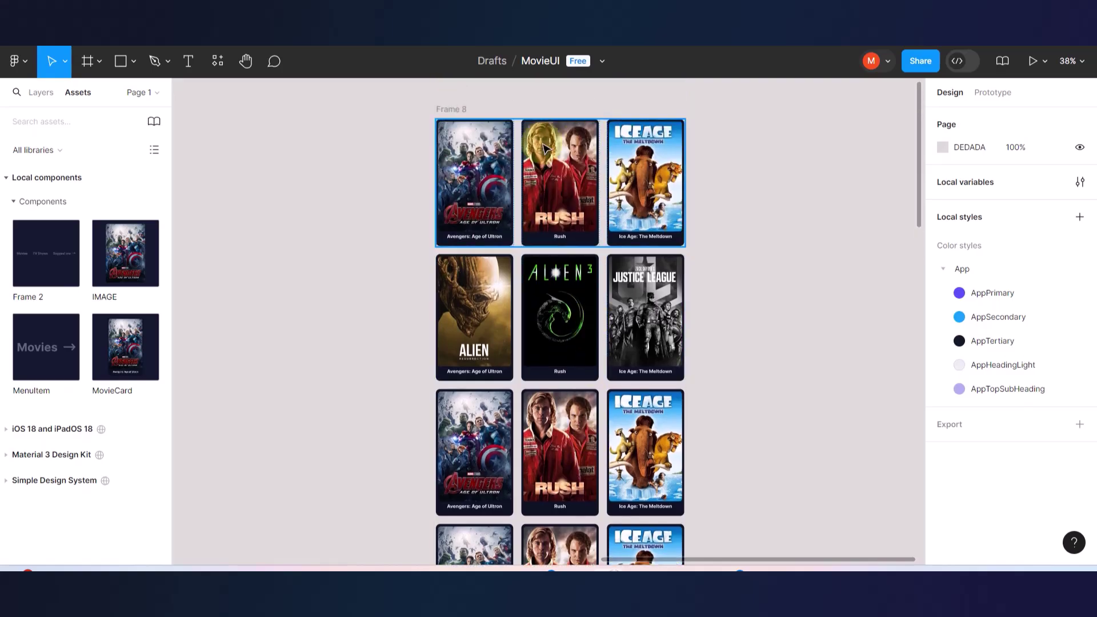
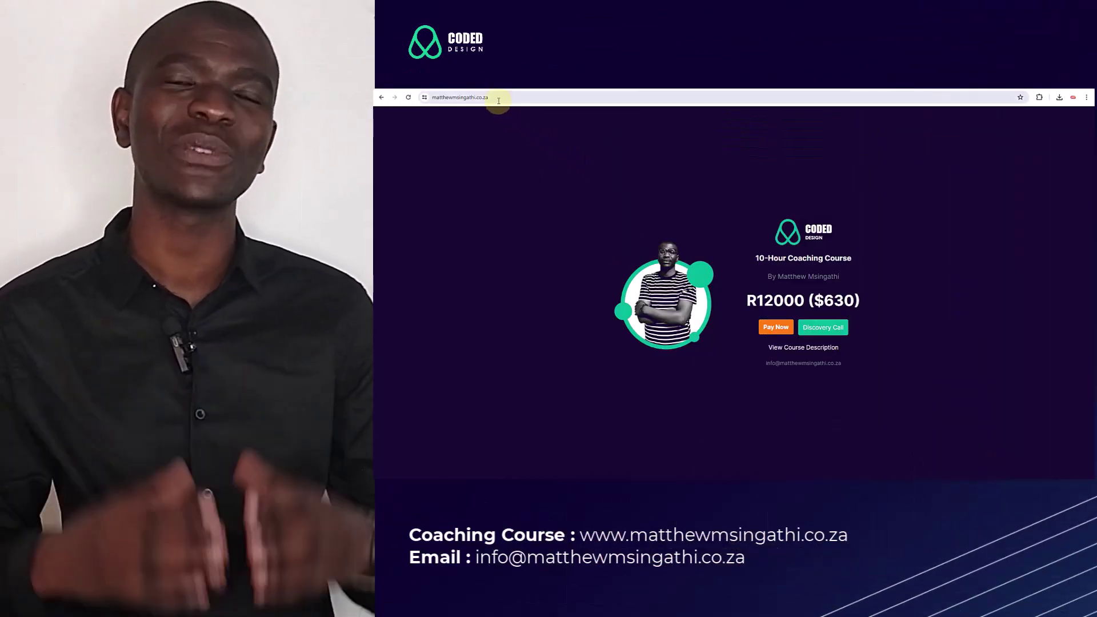
{"action": "left_click_drag", "start_coordinate": [493, 98], "coordinate": [425, 96]}
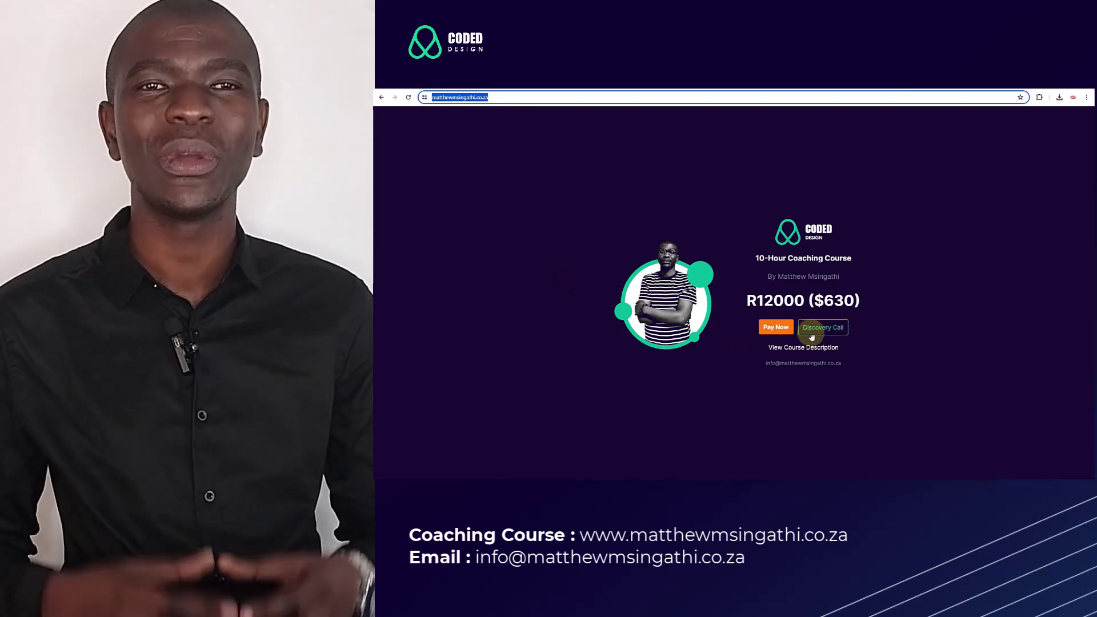
{"action": "left_click", "coordinate": [818, 332]}
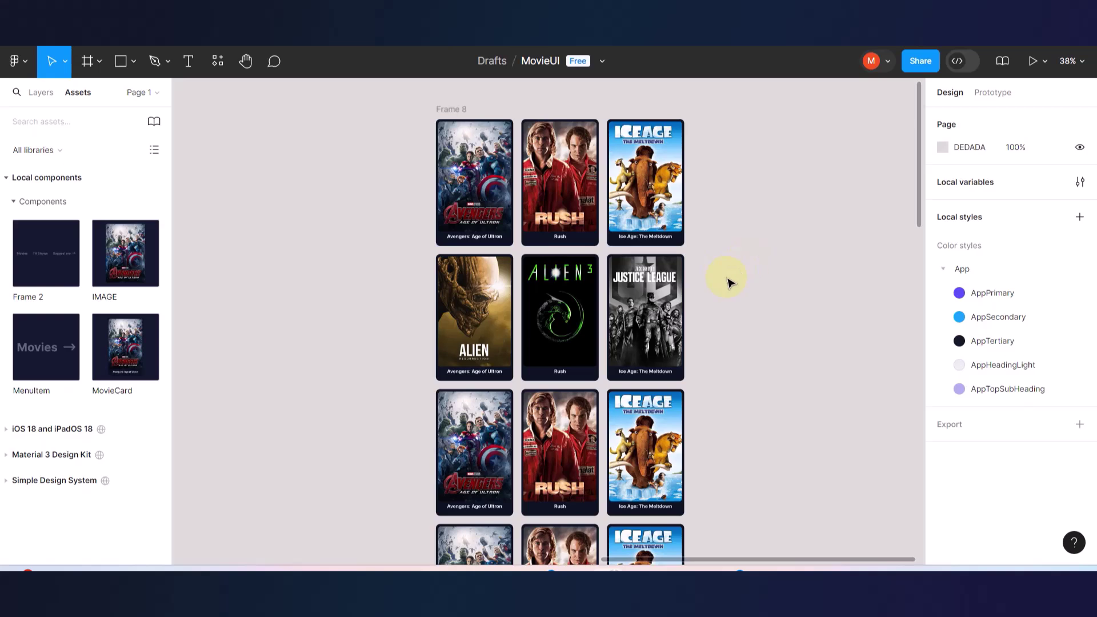
- Compare the movie card grid with the Movies reference page, checking the rating badges over its posters
{"action": "scroll", "coordinate": [718, 284], "scroll_direction": "down", "scroll_amount": 5}
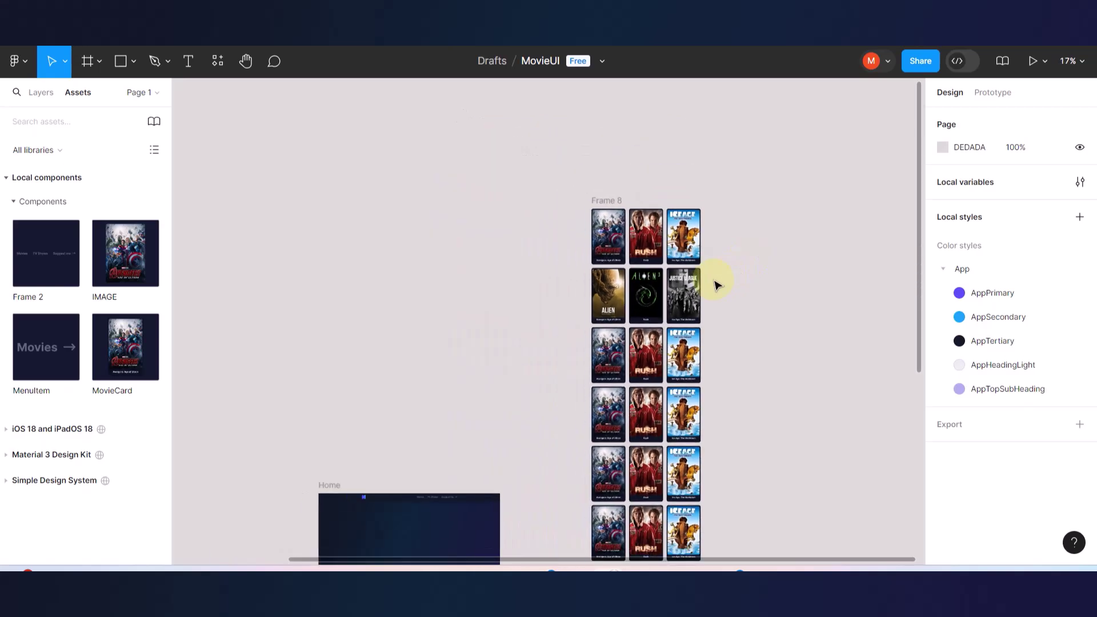
{"action": "scroll", "coordinate": [718, 284], "scroll_direction": "down", "scroll_amount": 5}
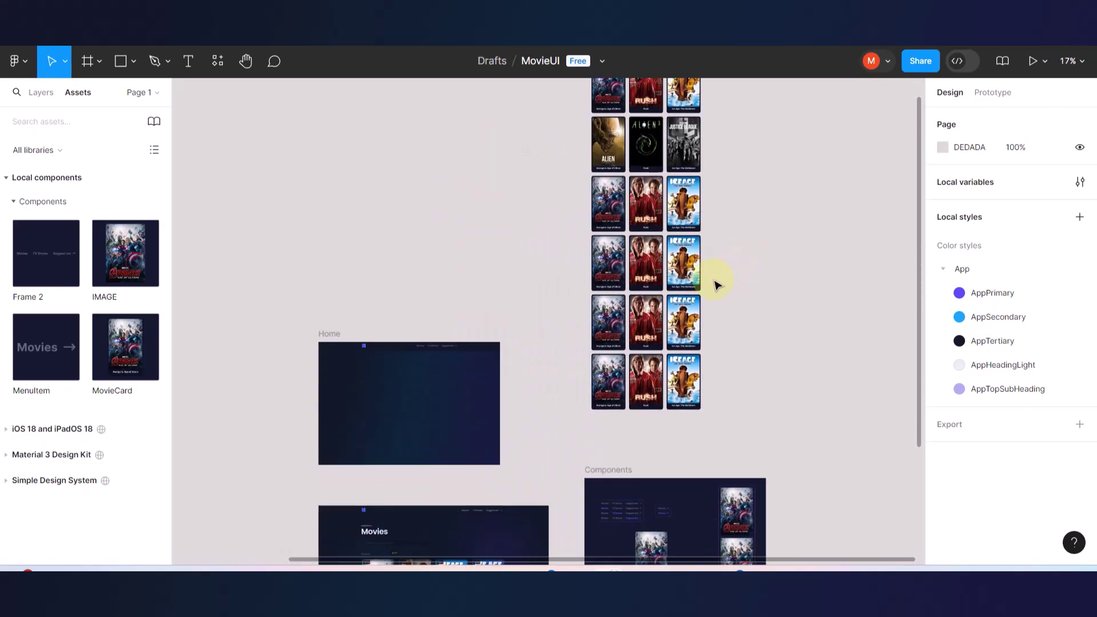
{"action": "scroll", "coordinate": [644, 227], "scroll_direction": "up", "scroll_amount": 1}
{"action": "left_click", "coordinate": [650, 224]}
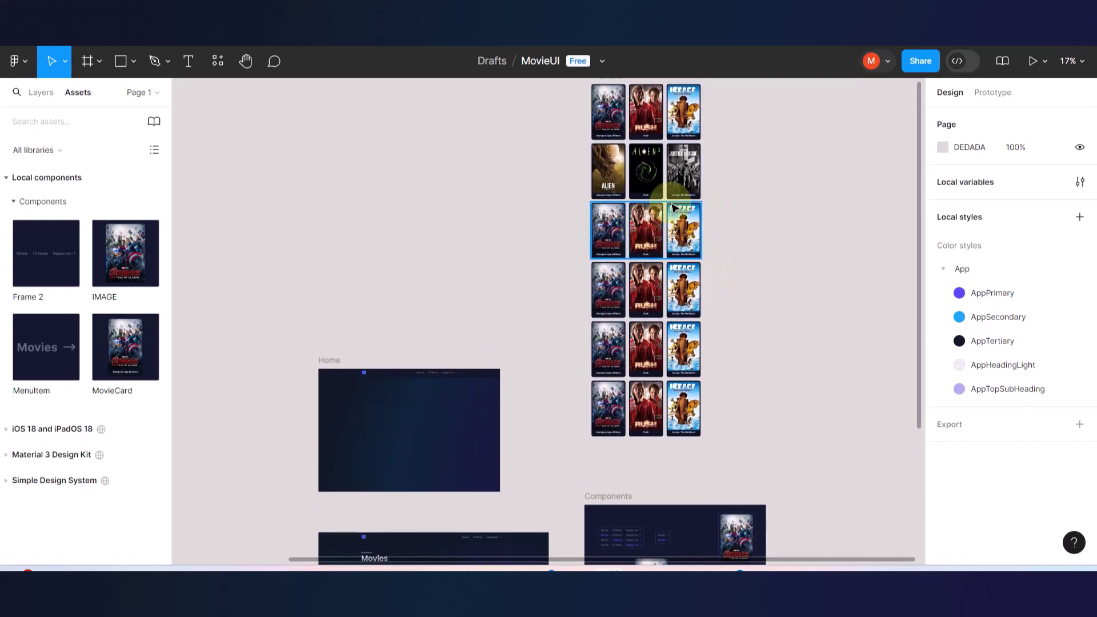
{"action": "scroll", "coordinate": [581, 289], "scroll_direction": "down", "scroll_amount": 3}
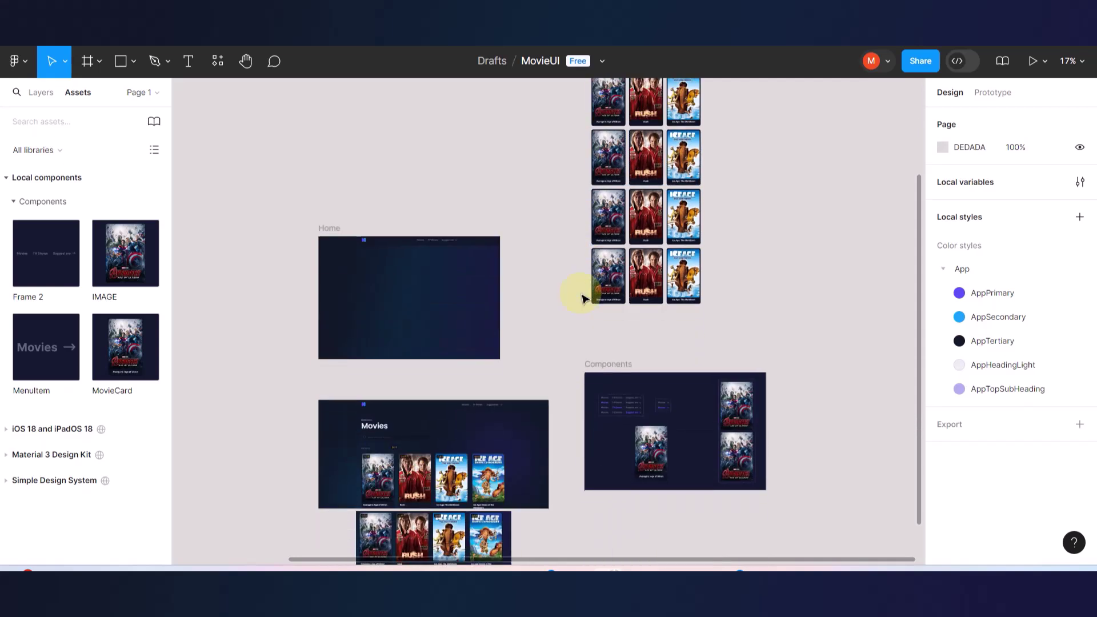
{"action": "scroll", "coordinate": [461, 291], "scroll_direction": "left", "scroll_amount": 1}
{"action": "scroll", "coordinate": [463, 294], "scroll_direction": "left", "scroll_amount": 1}
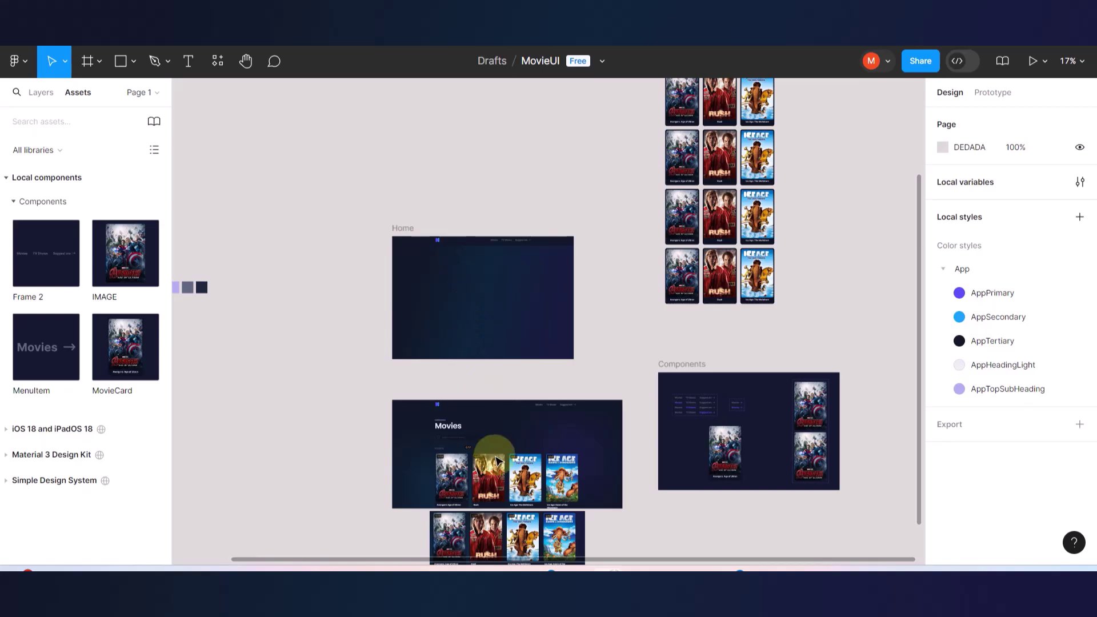
{"action": "scroll", "coordinate": [490, 455], "scroll_direction": "up", "scroll_amount": 3}
{"action": "scroll", "coordinate": [379, 392], "scroll_direction": "up", "scroll_amount": 3}
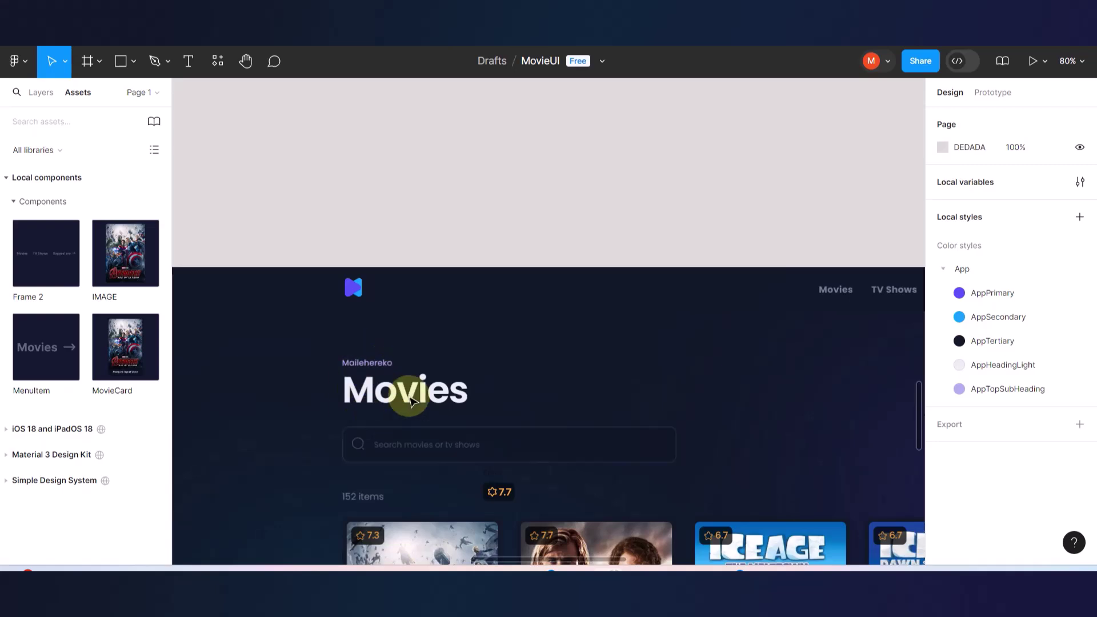
{"action": "scroll", "coordinate": [410, 400], "scroll_direction": "down", "scroll_amount": 3}
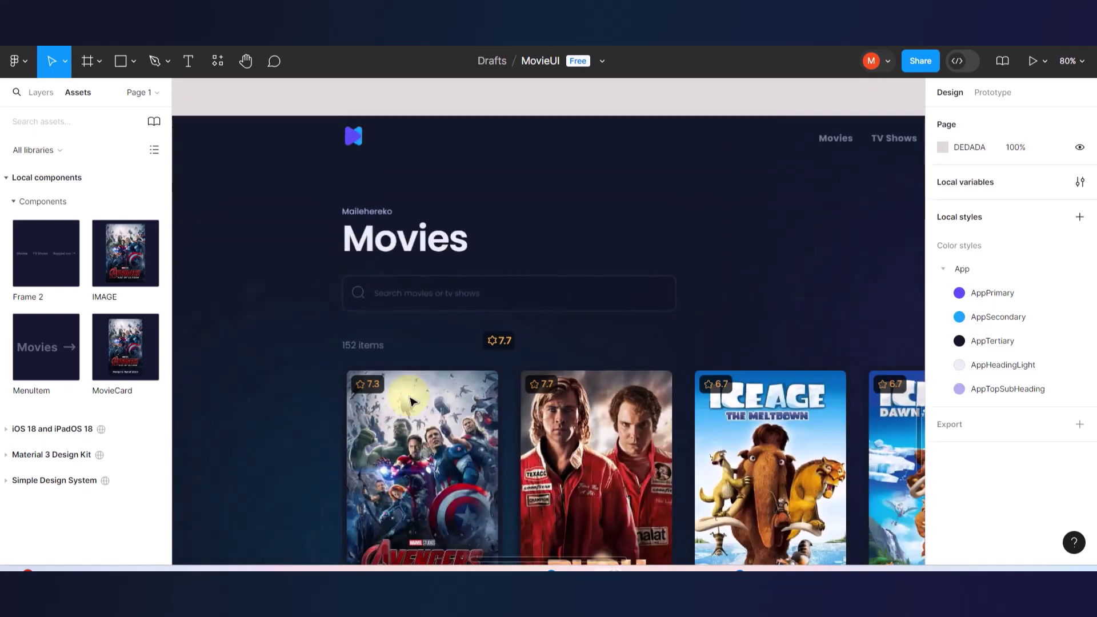
{"action": "scroll", "coordinate": [496, 343], "scroll_direction": "down", "scroll_amount": 5}
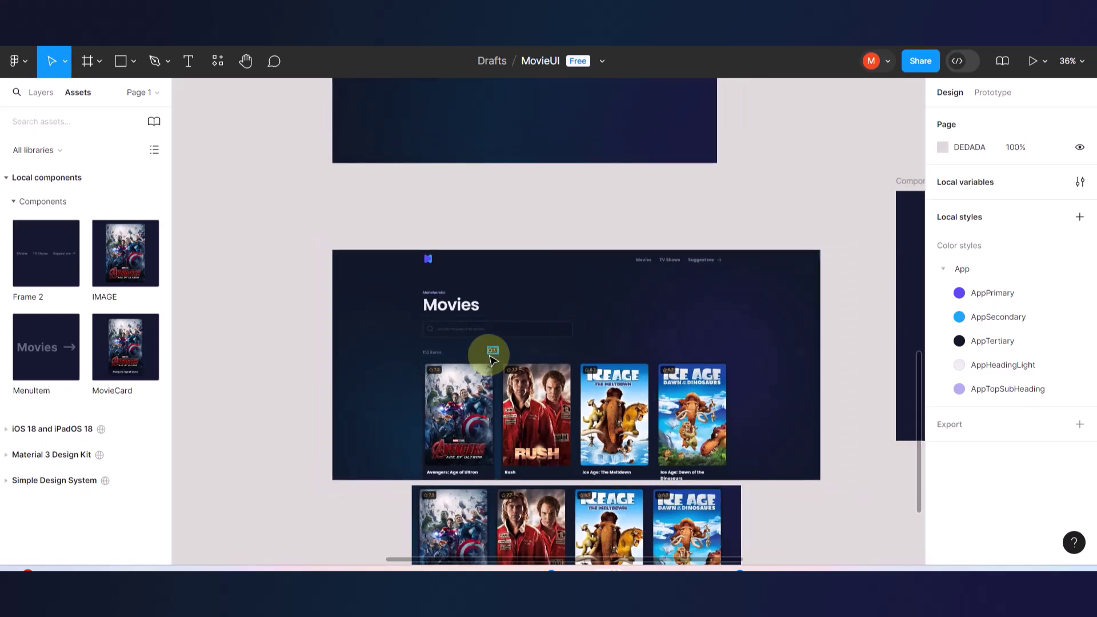
{"action": "scroll", "coordinate": [490, 359], "scroll_direction": "down", "scroll_amount": 4}
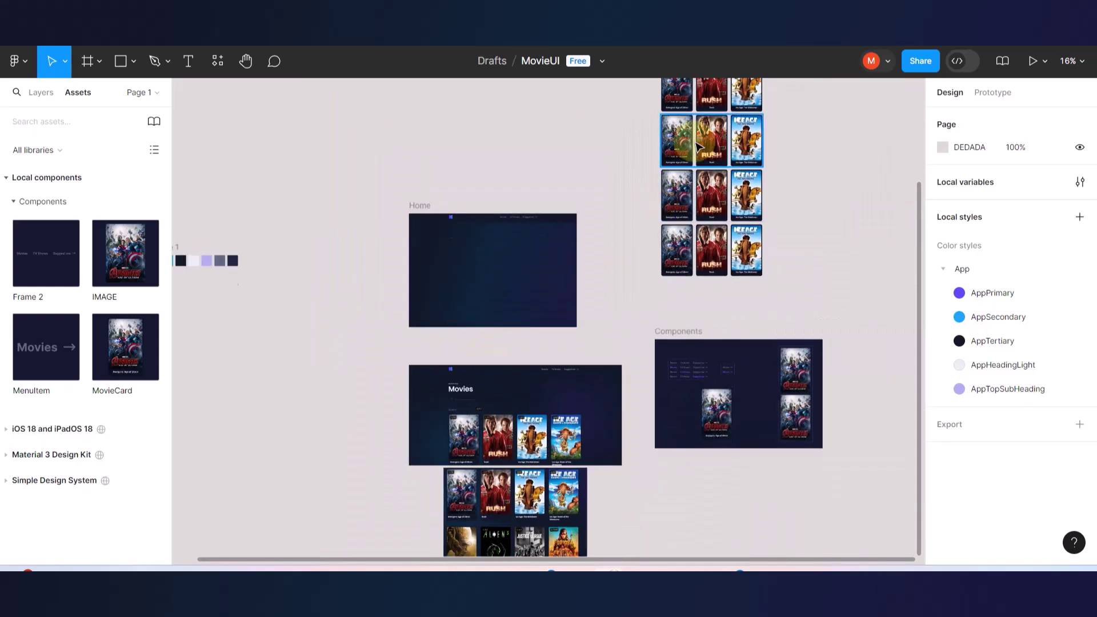
- Inspect the first row's Avengers card for a rating badge and review the remaining rows against the Movies reference page
{"action": "scroll", "coordinate": [694, 152], "scroll_direction": "up", "scroll_amount": 6}
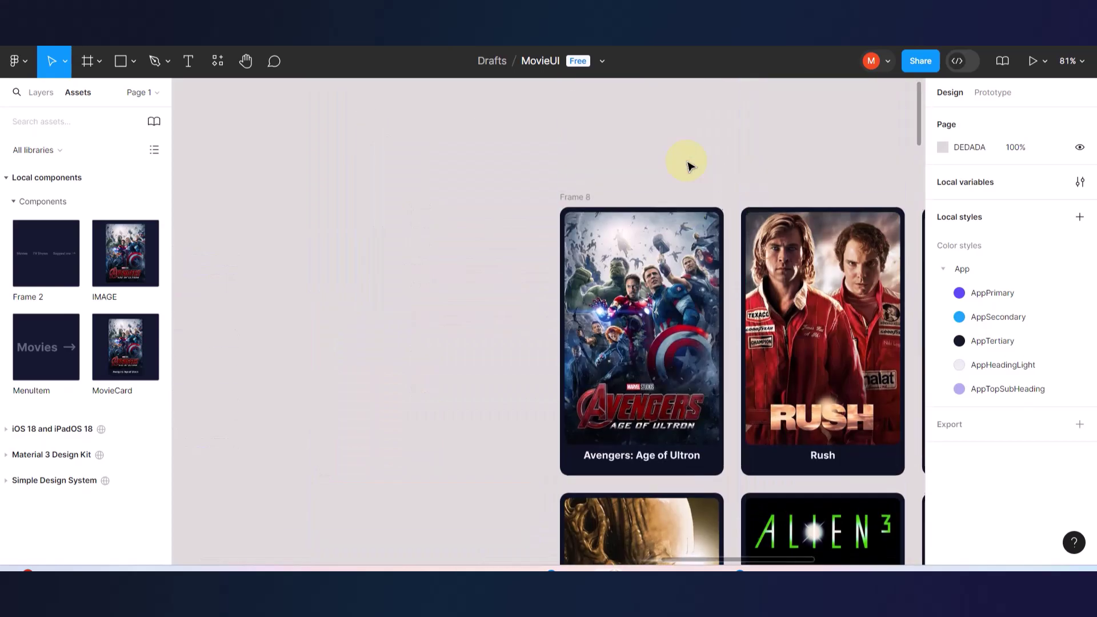
{"action": "left_click", "coordinate": [650, 253]}
{"action": "scroll", "coordinate": [650, 253], "scroll_direction": "up", "scroll_amount": 2}
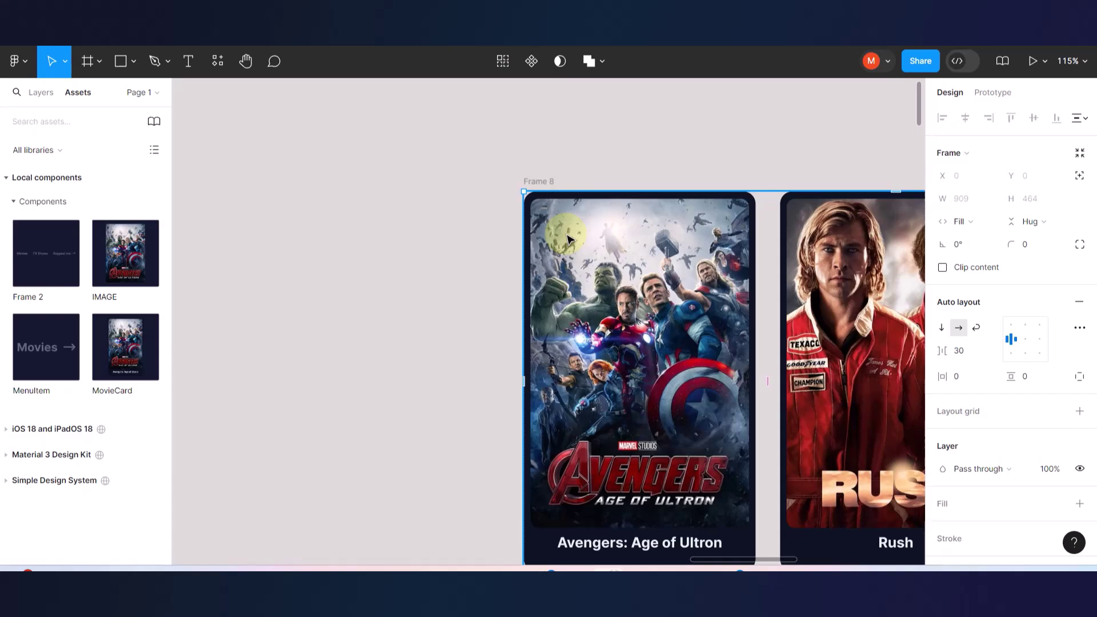
{"action": "scroll", "coordinate": [569, 239], "scroll_direction": "down", "scroll_amount": 3}
{"action": "scroll", "coordinate": [568, 238], "scroll_direction": "down", "scroll_amount": 2}
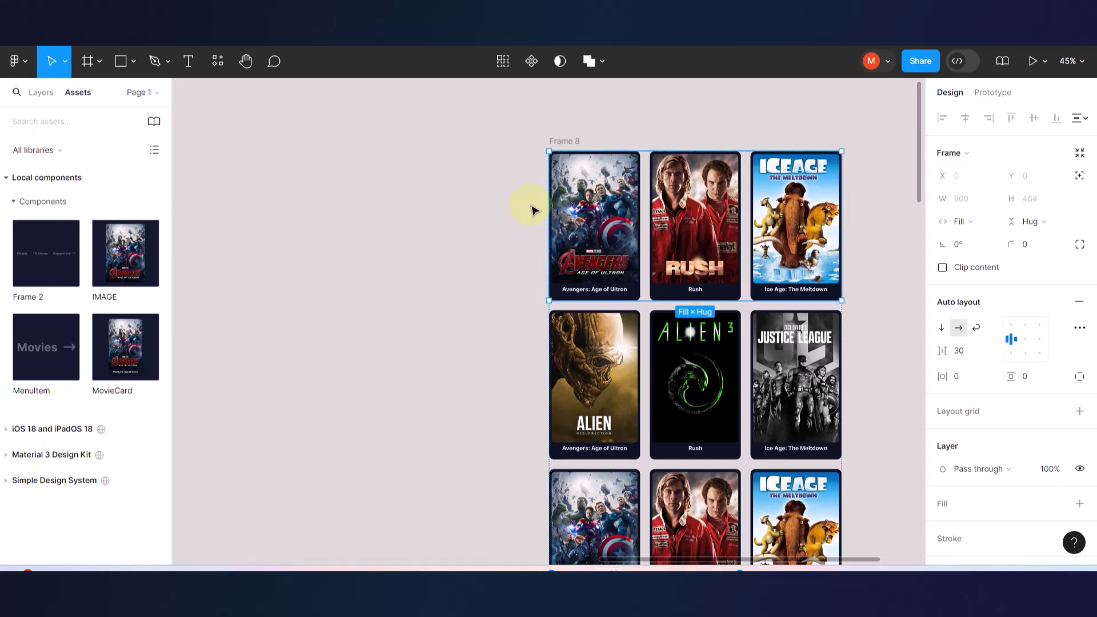
{"action": "scroll", "coordinate": [663, 257], "scroll_direction": "right", "scroll_amount": 2}
{"action": "scroll", "coordinate": [653, 393], "scroll_direction": "down", "scroll_amount": 2}
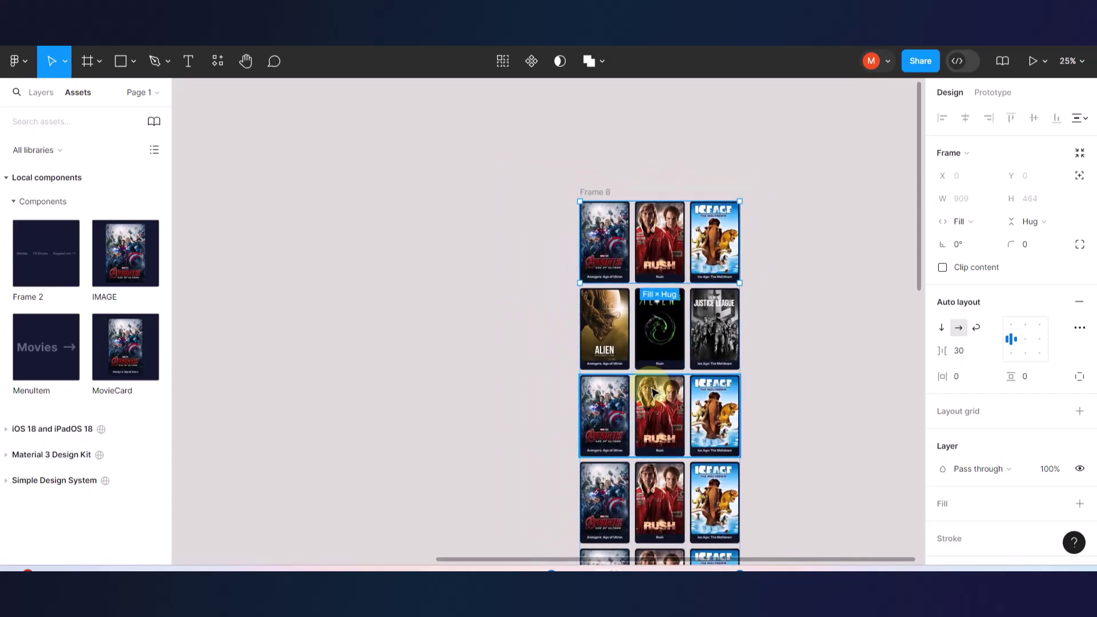
{"action": "scroll", "coordinate": [653, 393], "scroll_direction": "down", "scroll_amount": 5}
{"action": "scroll", "coordinate": [654, 393], "scroll_direction": "up", "scroll_amount": 3}
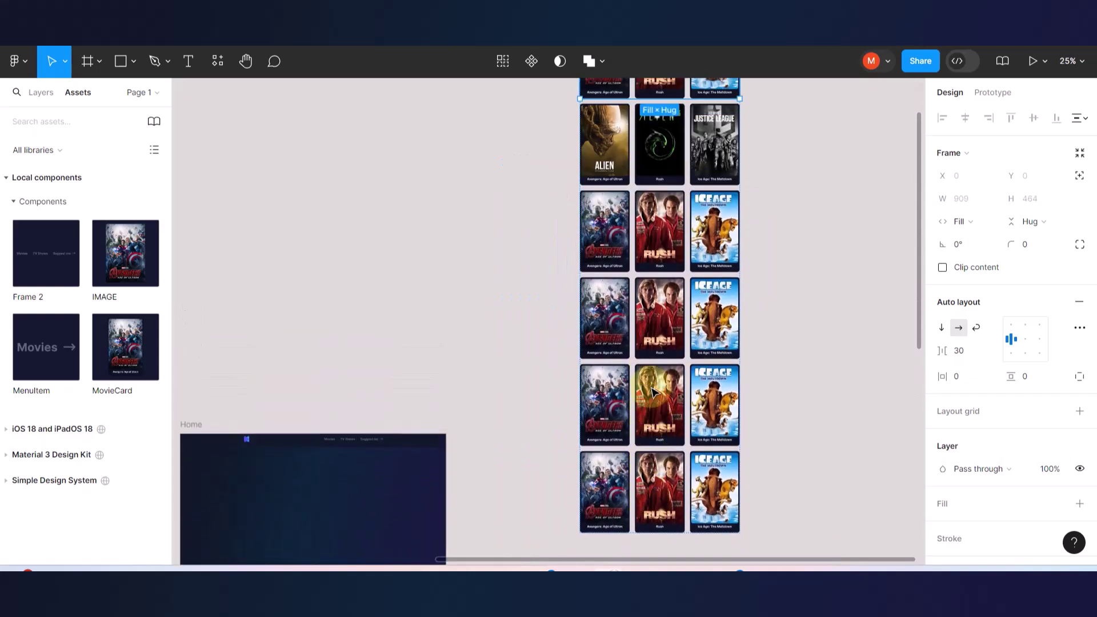
{"action": "scroll", "coordinate": [653, 393], "scroll_direction": "up", "scroll_amount": 3}
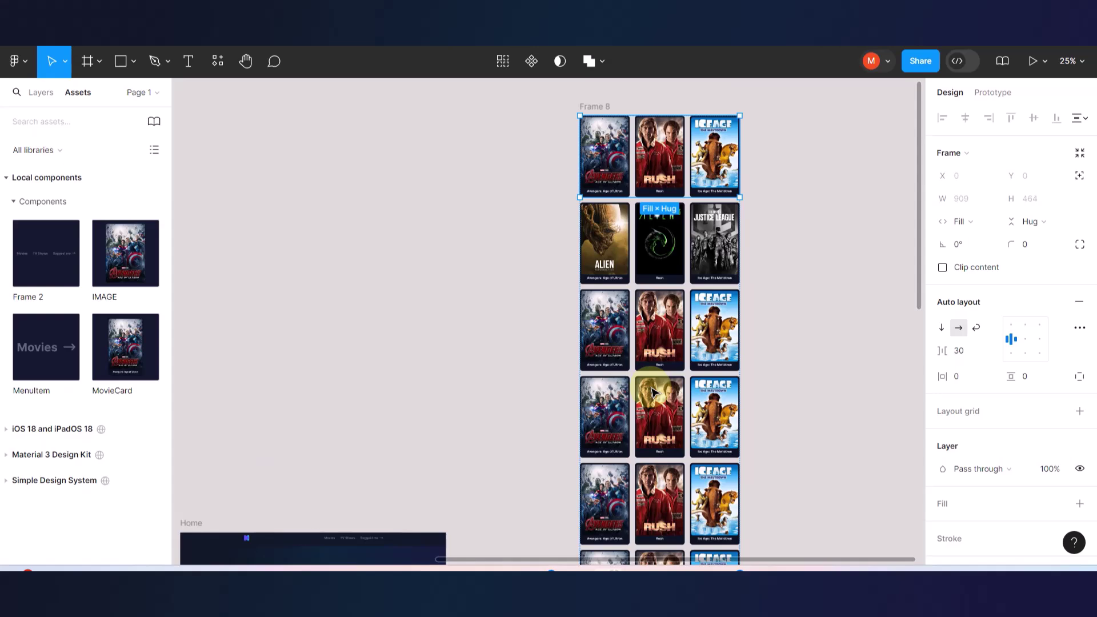
{"action": "scroll", "coordinate": [653, 393], "scroll_direction": "up", "scroll_amount": 4}
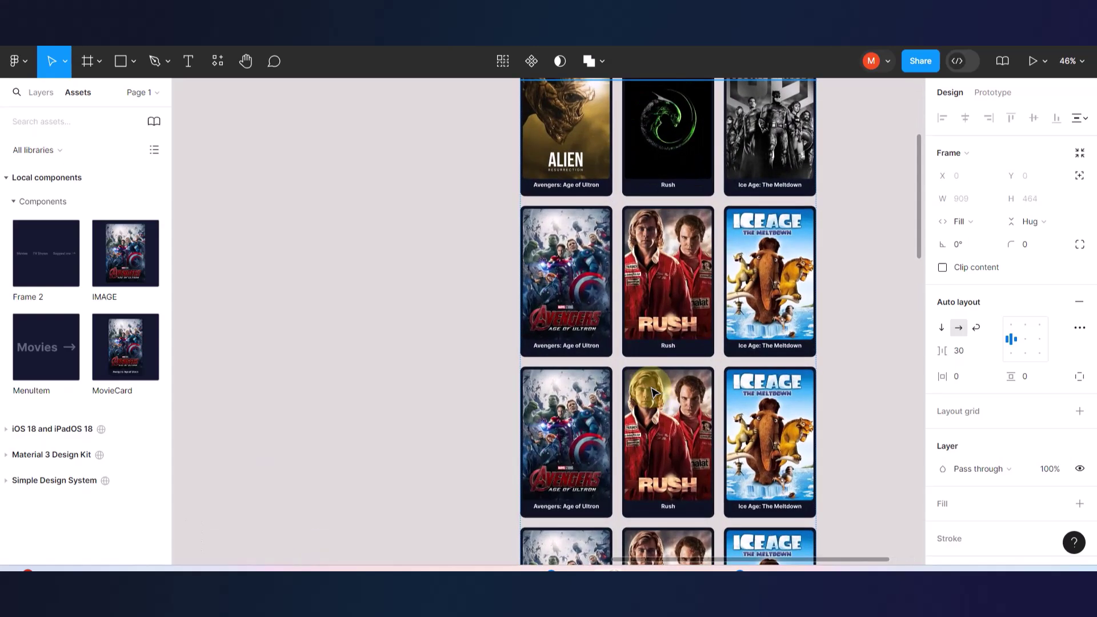
{"action": "scroll", "coordinate": [653, 393], "scroll_direction": "up", "scroll_amount": 4}
{"action": "scroll", "coordinate": [653, 393], "scroll_direction": "down", "scroll_amount": 4}
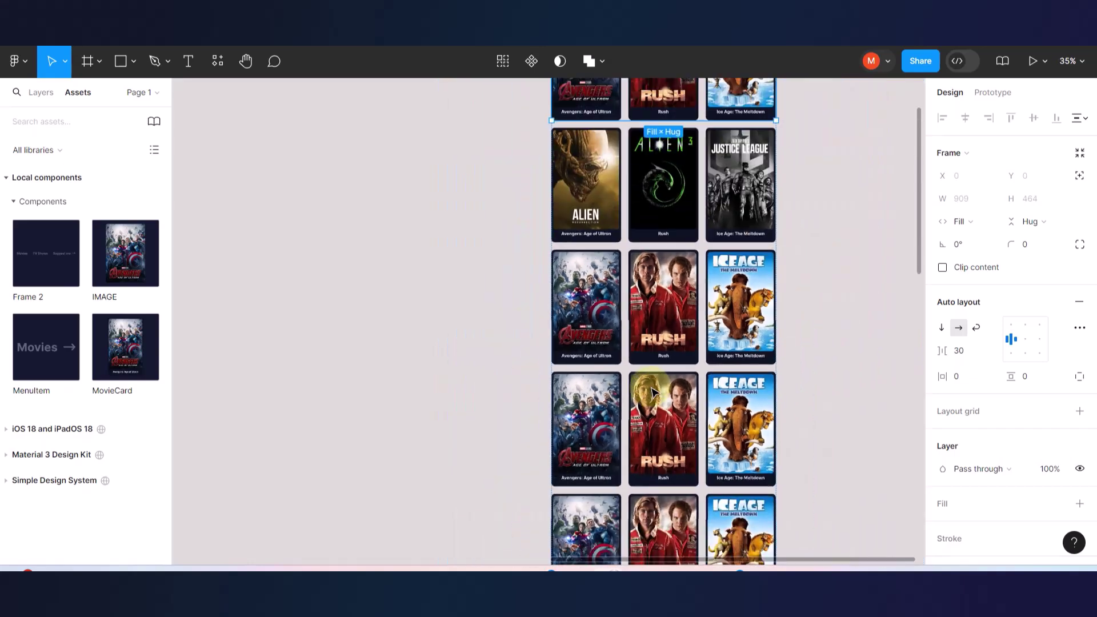
{"action": "scroll", "coordinate": [654, 393], "scroll_direction": "down", "scroll_amount": 2}
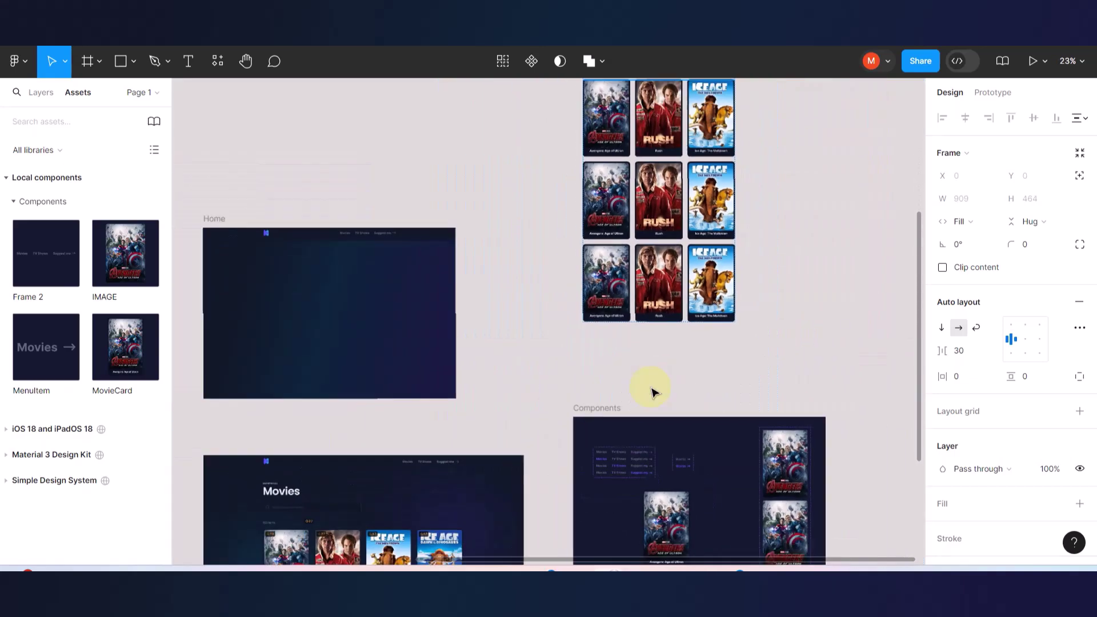
{"action": "scroll", "coordinate": [516, 485], "scroll_direction": "down", "scroll_amount": 4}
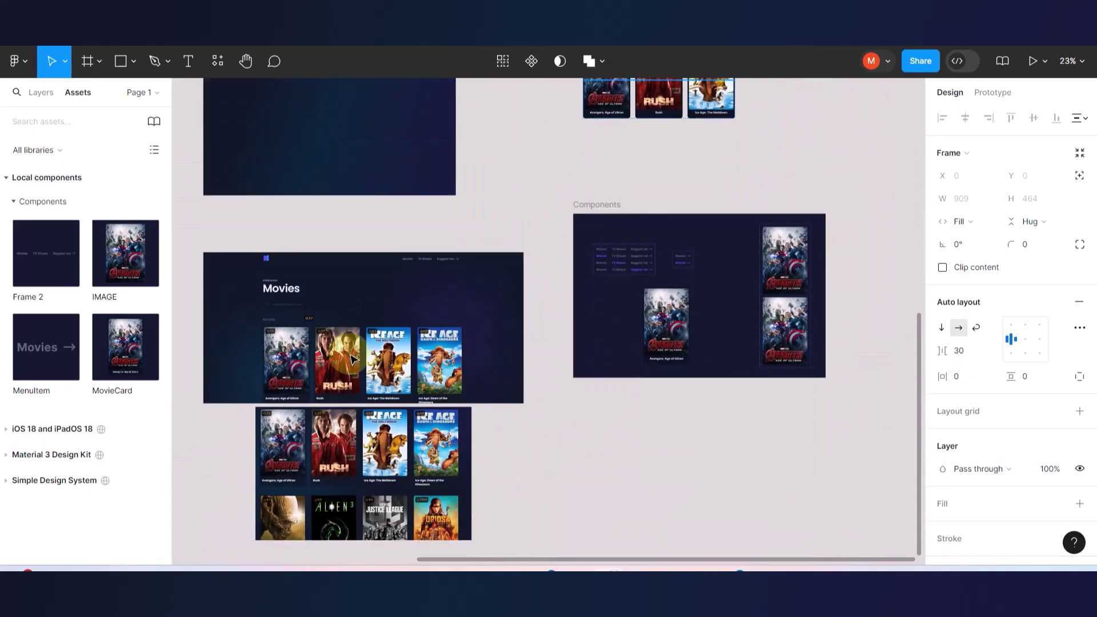
- Copy the 7.7 star rating badge above the posters on the Movies page and paste it near the Components frame
{"action": "mouse_move", "coordinate": [310, 324]}
{"action": "left_mouse_down"}
{"action": "mouse_move", "coordinate": [410, 333]}
{"action": "mouse_move", "coordinate": [303, 324]}
{"action": "left_mouse_up"}
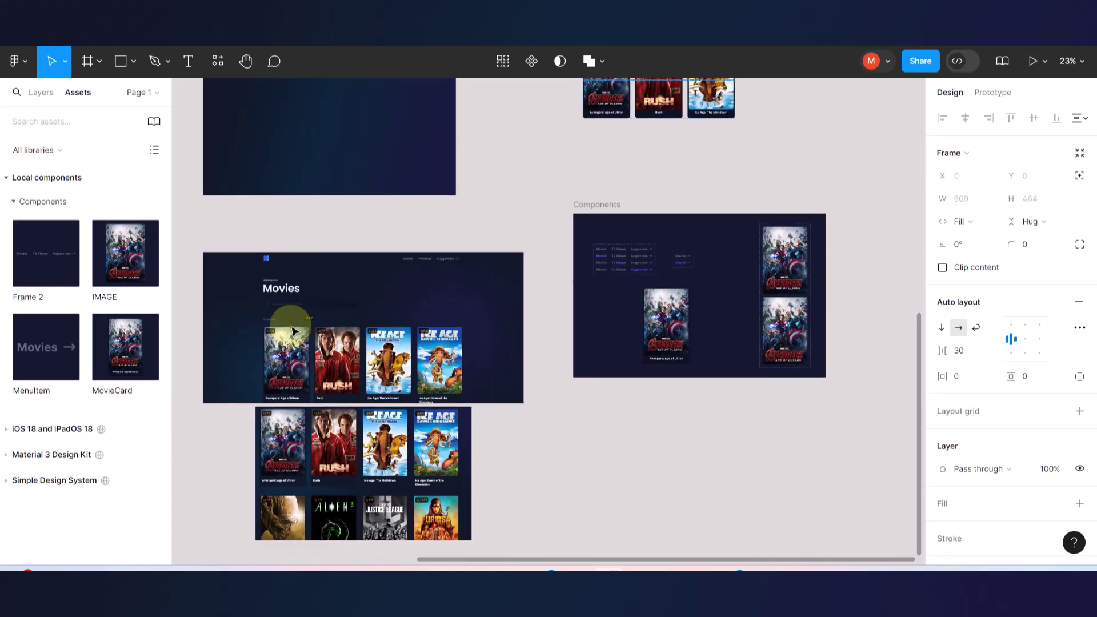
{"action": "scroll", "coordinate": [294, 324], "scroll_direction": "up", "scroll_amount": 5}
{"action": "left_click", "coordinate": [369, 282]}
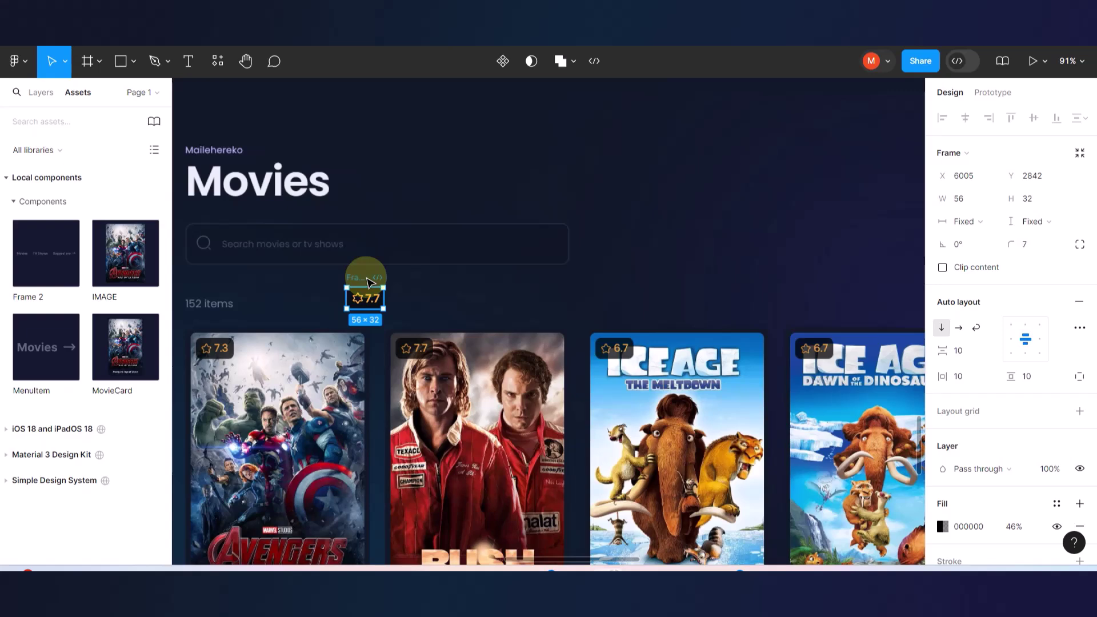
{"action": "key", "text": "Escape"}
{"action": "scroll", "coordinate": [366, 280], "scroll_direction": "down", "scroll_amount": 4}
{"action": "scroll", "coordinate": [601, 289], "scroll_direction": "down", "scroll_amount": 3}
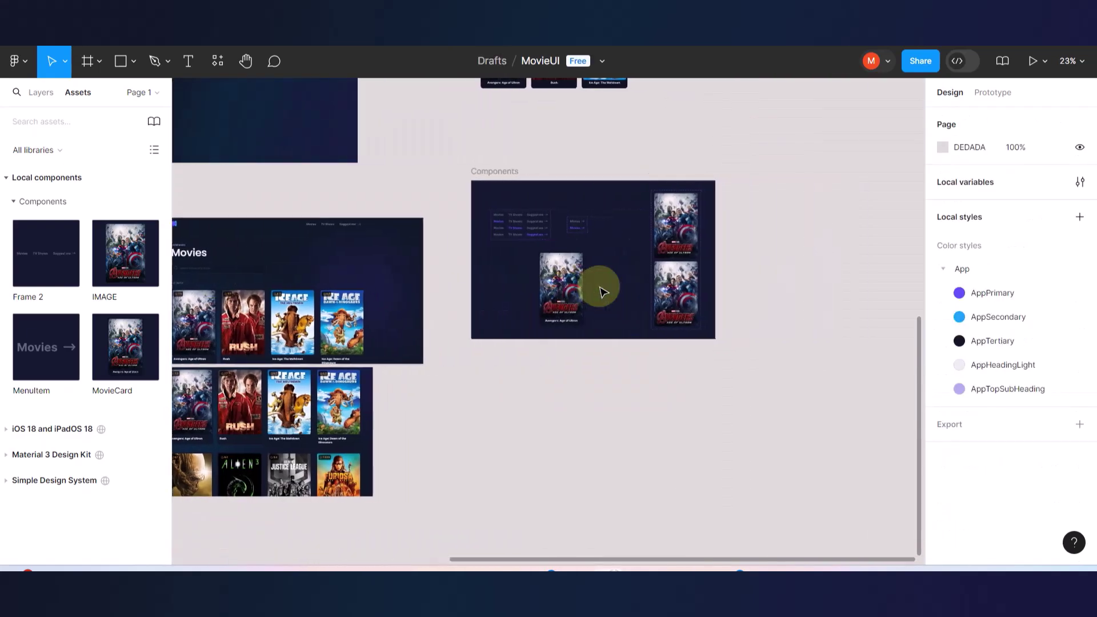
{"action": "key", "text": "ctrl+v"}
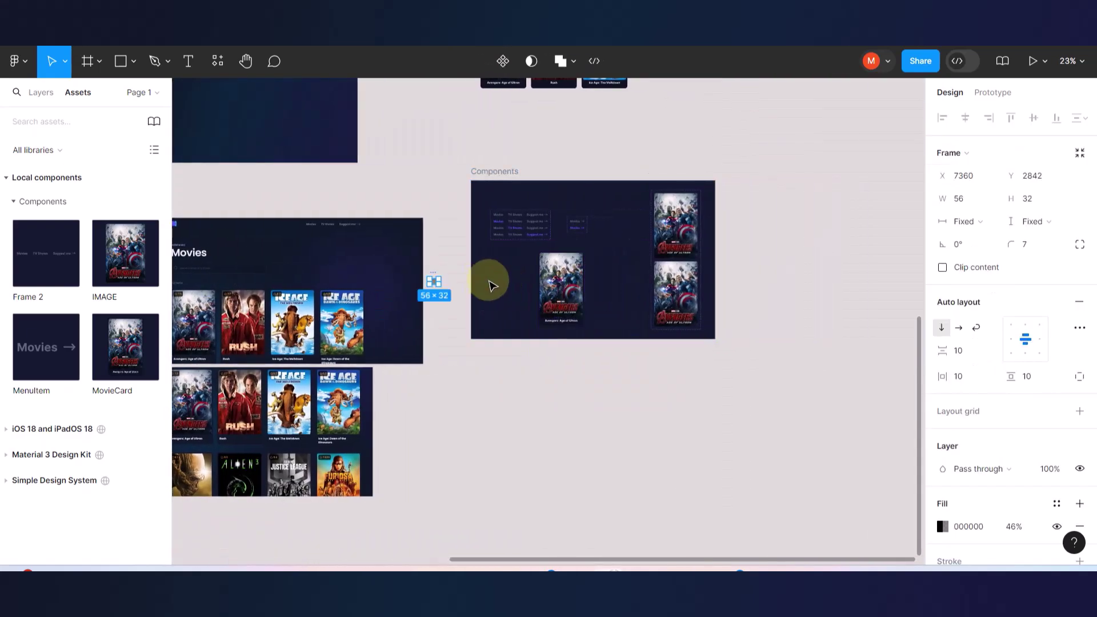
- Move the pasted rating badge into the Components frame and nest it inside the MovieCard component above its poster
{"action": "scroll", "coordinate": [455, 279], "scroll_direction": "up", "scroll_amount": 5}
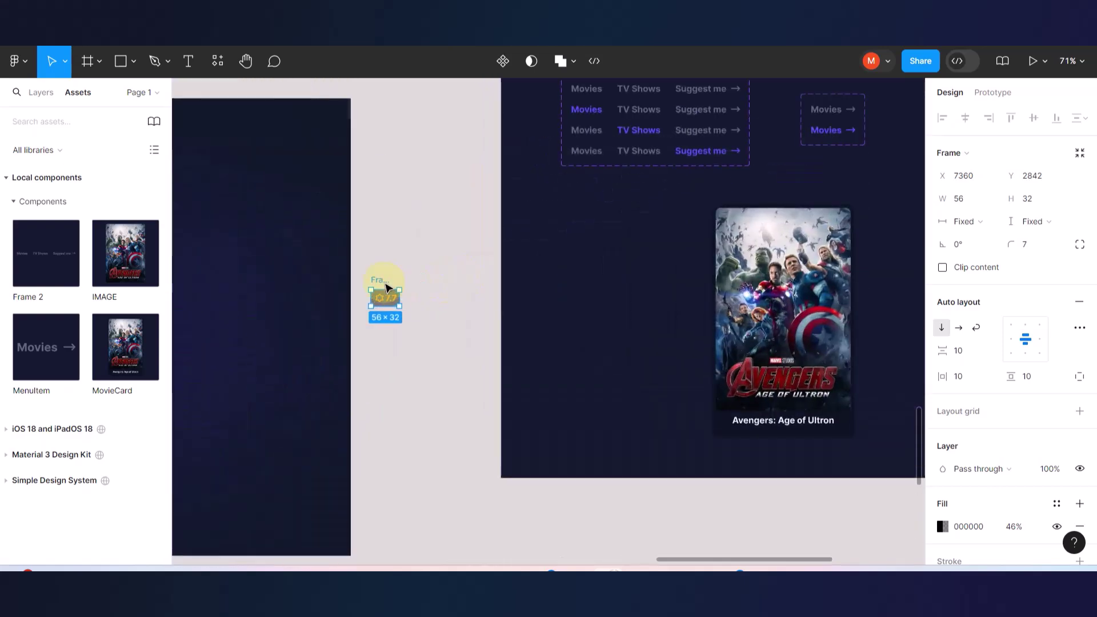
{"action": "left_click_drag", "start_coordinate": [381, 284], "coordinate": [638, 242]}
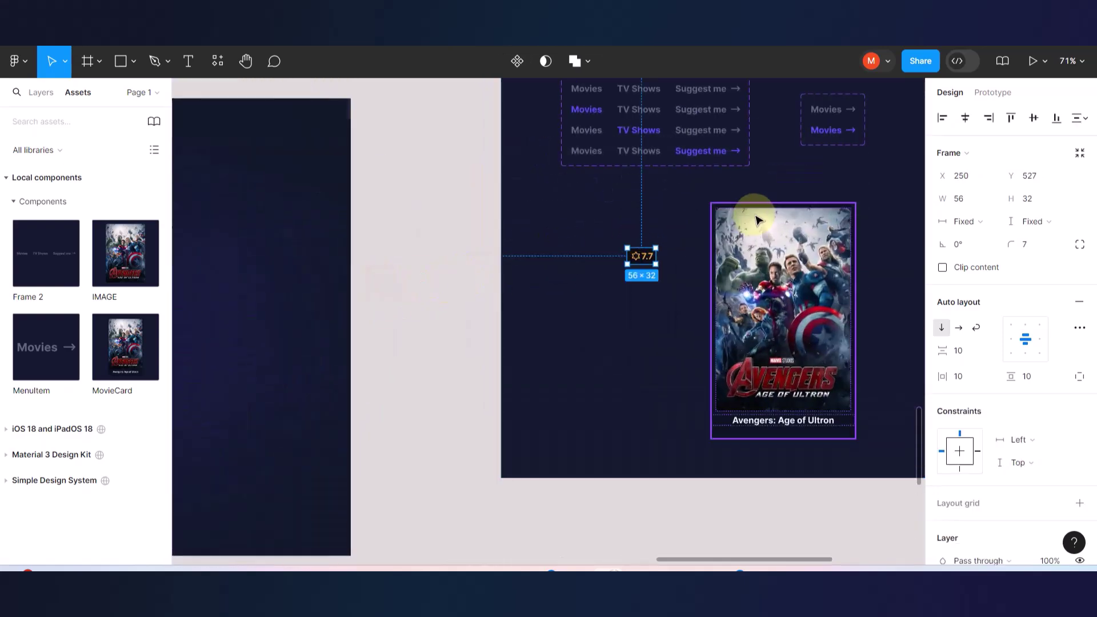
{"action": "scroll", "coordinate": [755, 220], "scroll_direction": "up", "scroll_amount": 5}
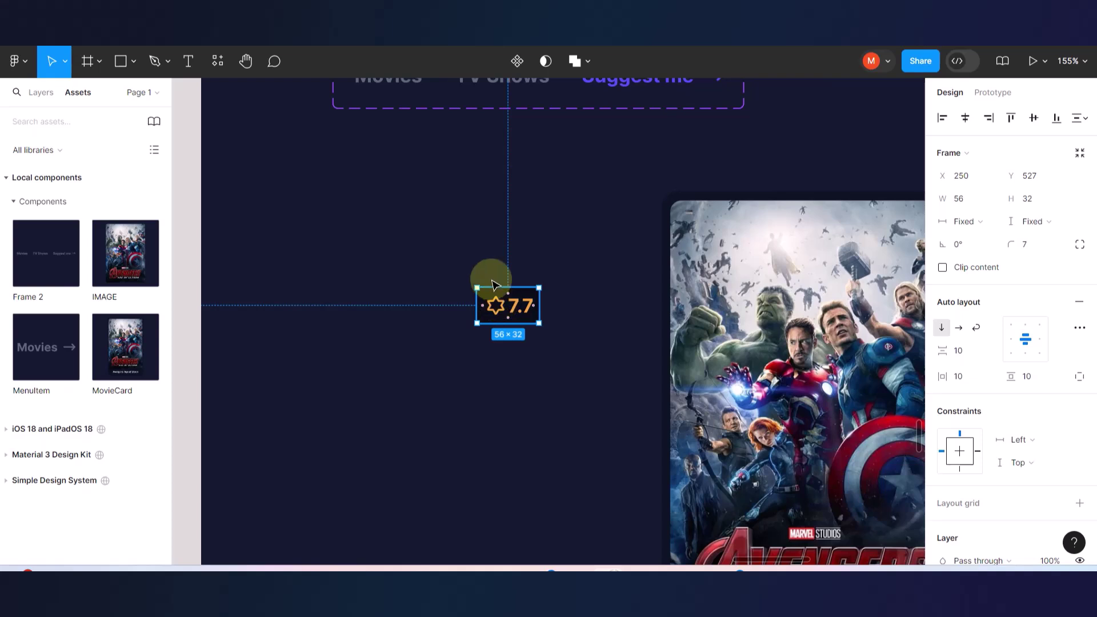
{"action": "left_click_drag", "start_coordinate": [498, 306], "coordinate": [687, 242]}
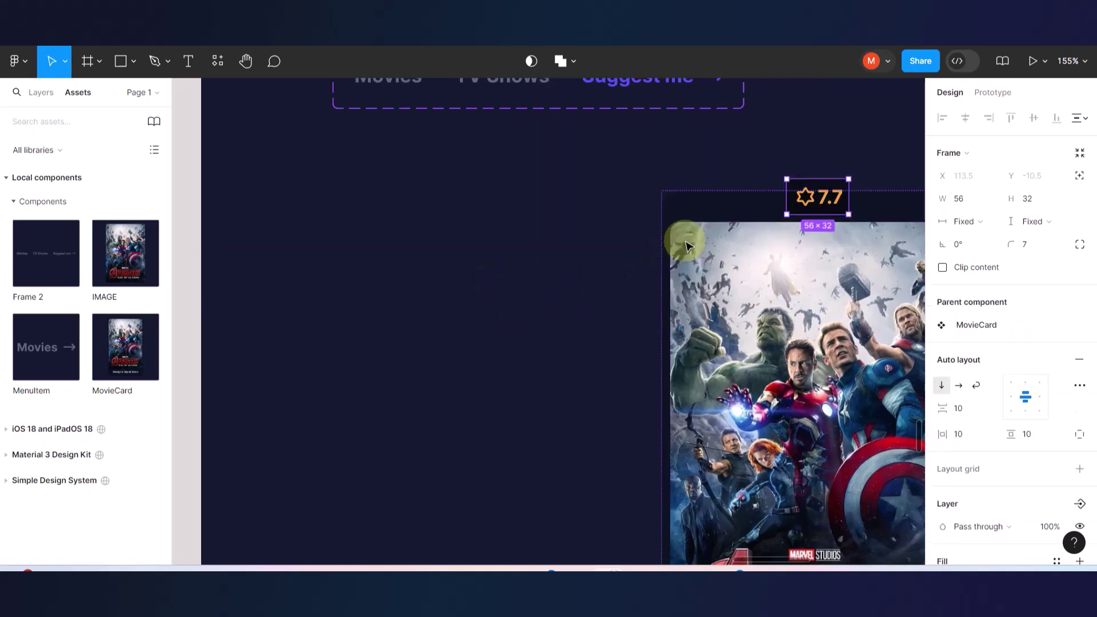
- Check how the rating badge appears on the MovieCard instances in the movie card grid
{"action": "scroll", "coordinate": [686, 244], "scroll_direction": "right", "scroll_amount": 5}
{"action": "scroll", "coordinate": [709, 303], "scroll_direction": "down", "scroll_amount": 5}
{"action": "scroll", "coordinate": [709, 300], "scroll_direction": "down", "scroll_amount": 2}
{"action": "scroll", "coordinate": [714, 297], "scroll_direction": "up", "scroll_amount": 6}
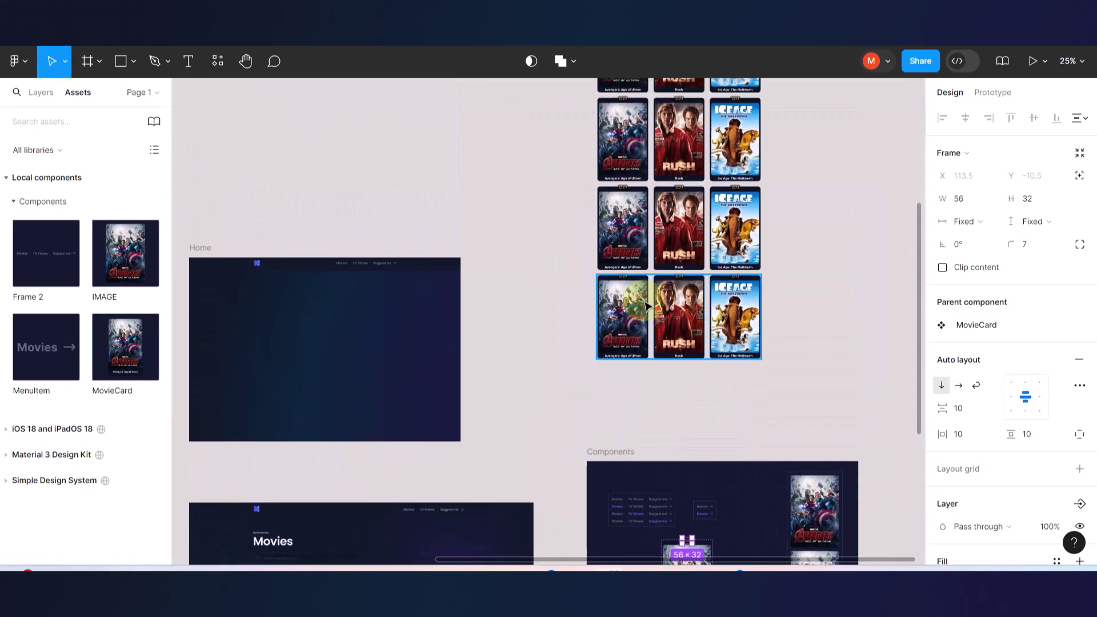
{"action": "scroll", "coordinate": [646, 307], "scroll_direction": "up", "scroll_amount": 3}
{"action": "scroll", "coordinate": [645, 306], "scroll_direction": "up", "scroll_amount": 3}
{"action": "scroll", "coordinate": [560, 177], "scroll_direction": "up", "scroll_amount": 3}
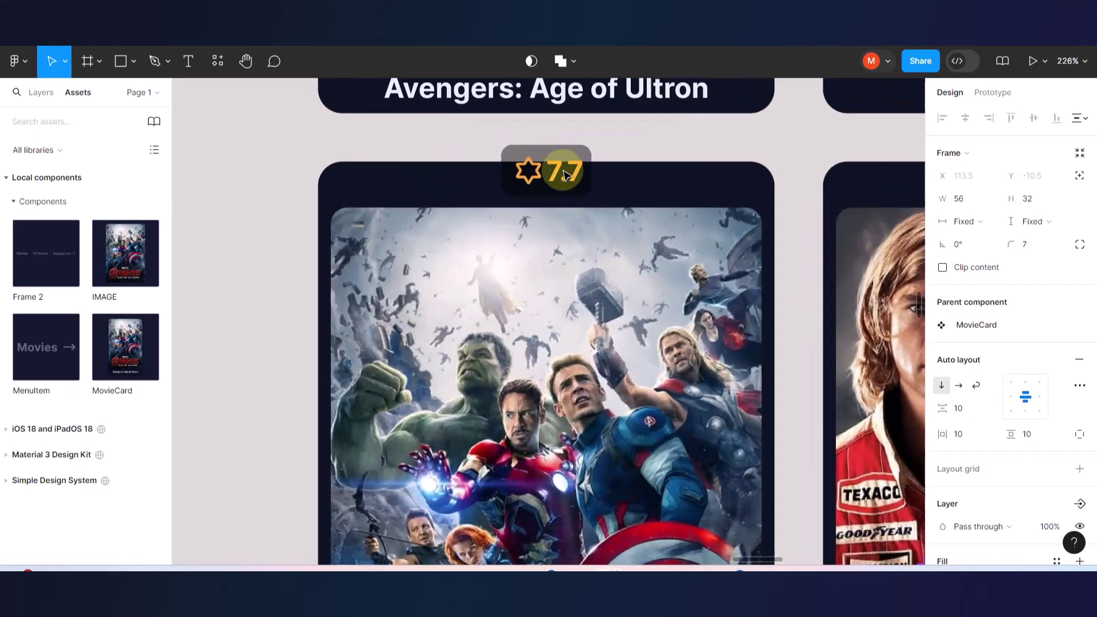
{"action": "scroll", "coordinate": [563, 174], "scroll_direction": "down", "scroll_amount": 5}
{"action": "scroll", "coordinate": [605, 371], "scroll_direction": "down", "scroll_amount": 3}
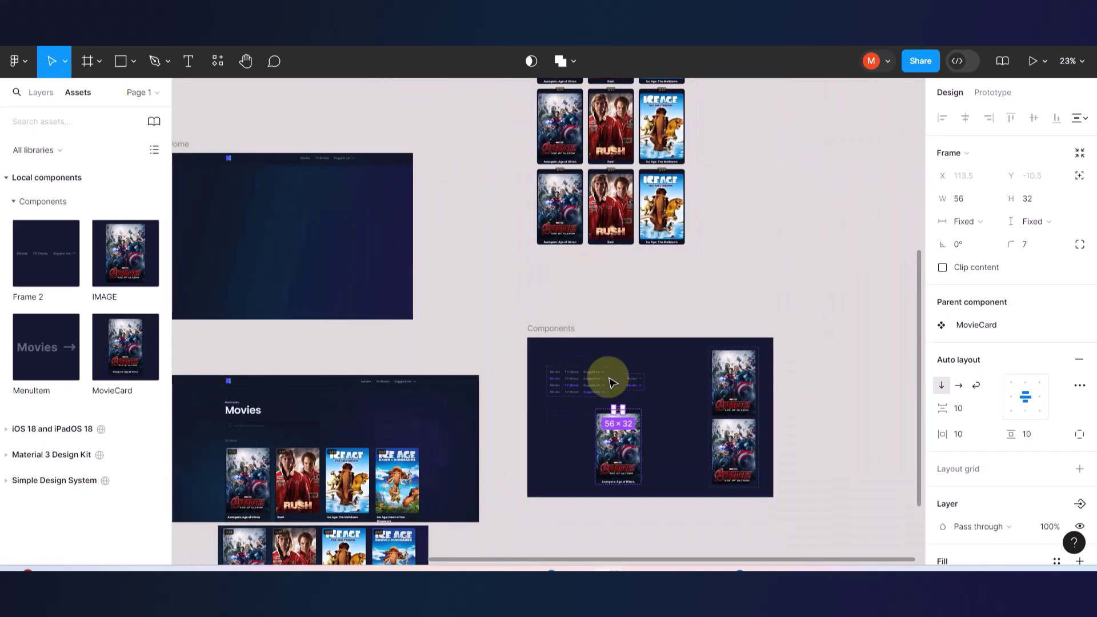
- Give the MovieCard's rating badge absolute positioning and place it over the poster's upper-left corner at about X 18, Y 17
{"action": "scroll", "coordinate": [624, 432], "scroll_direction": "up", "scroll_amount": 3}
{"action": "scroll", "coordinate": [624, 431], "scroll_direction": "up", "scroll_amount": 3}
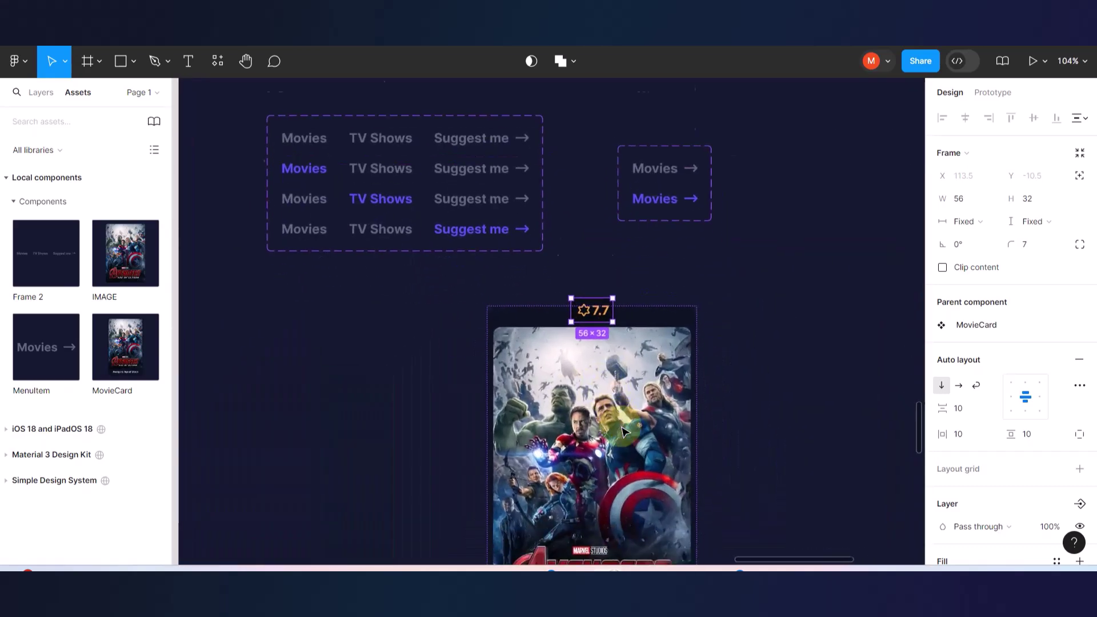
{"action": "scroll", "coordinate": [626, 452], "scroll_direction": "up", "scroll_amount": 3}
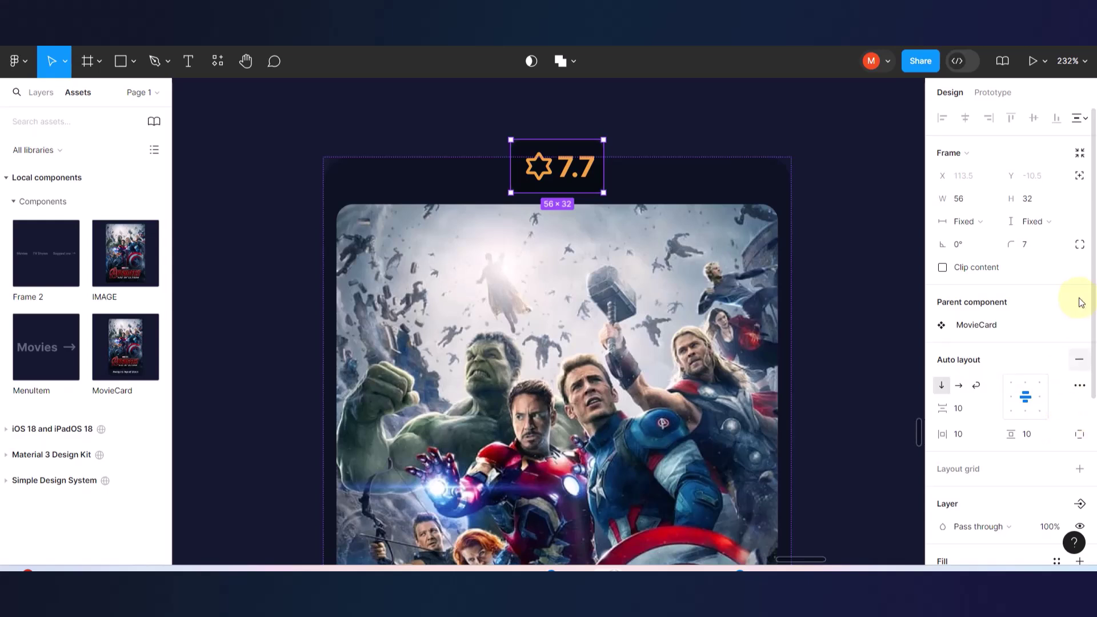
{"action": "left_click", "coordinate": [1080, 178]}
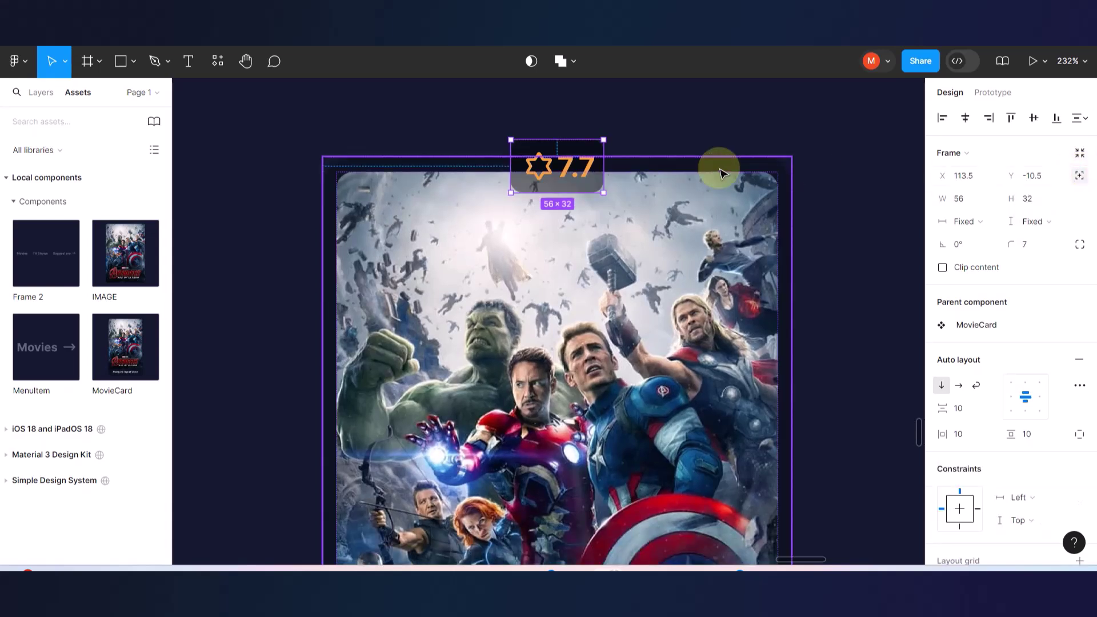
{"action": "left_click_drag", "start_coordinate": [574, 175], "coordinate": [415, 222]}
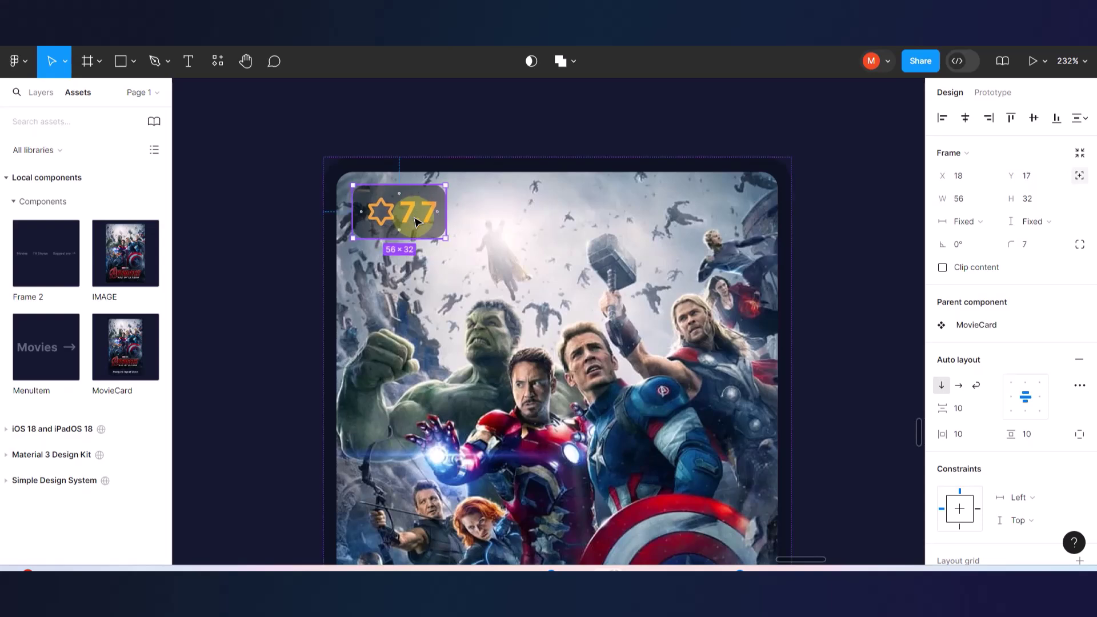
- Bring the MovieCard's rating badge to the front and set its black fill's opacity to 80%, keeping it at the poster's upper-left corner
{"action": "right_click", "coordinate": [416, 222]}
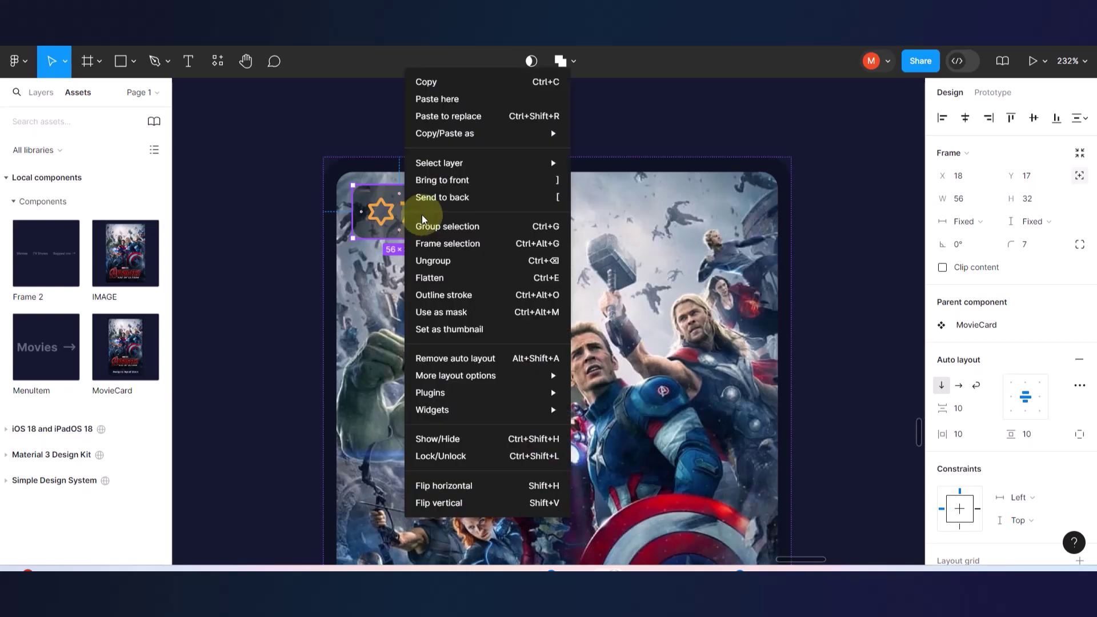
{"action": "left_click", "coordinate": [463, 181]}
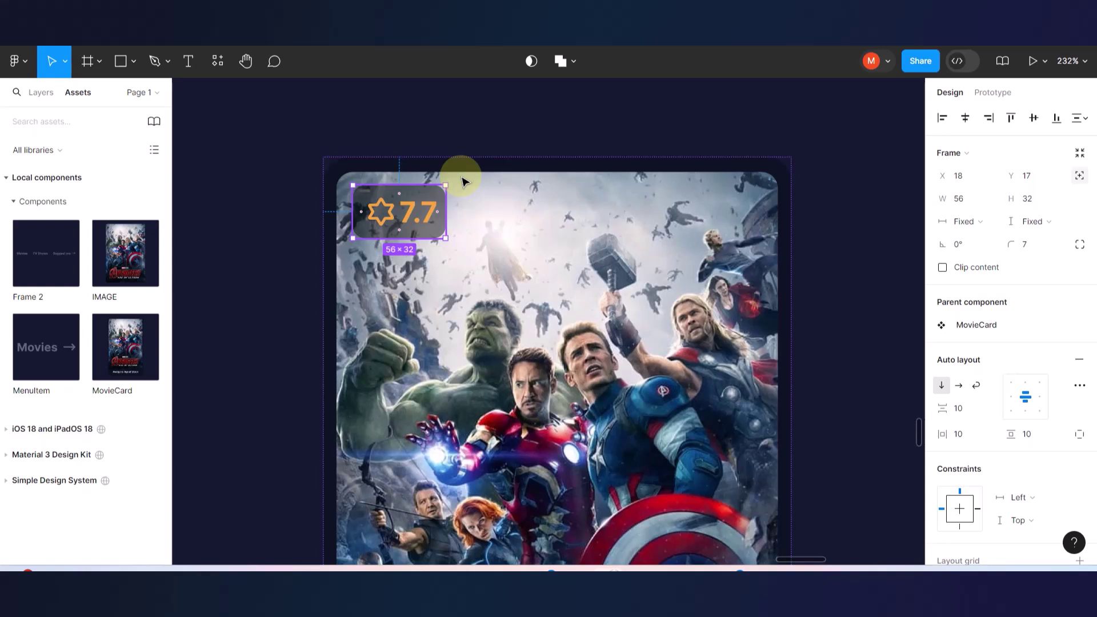
{"action": "scroll", "coordinate": [955, 410], "scroll_direction": "down", "scroll_amount": 5}
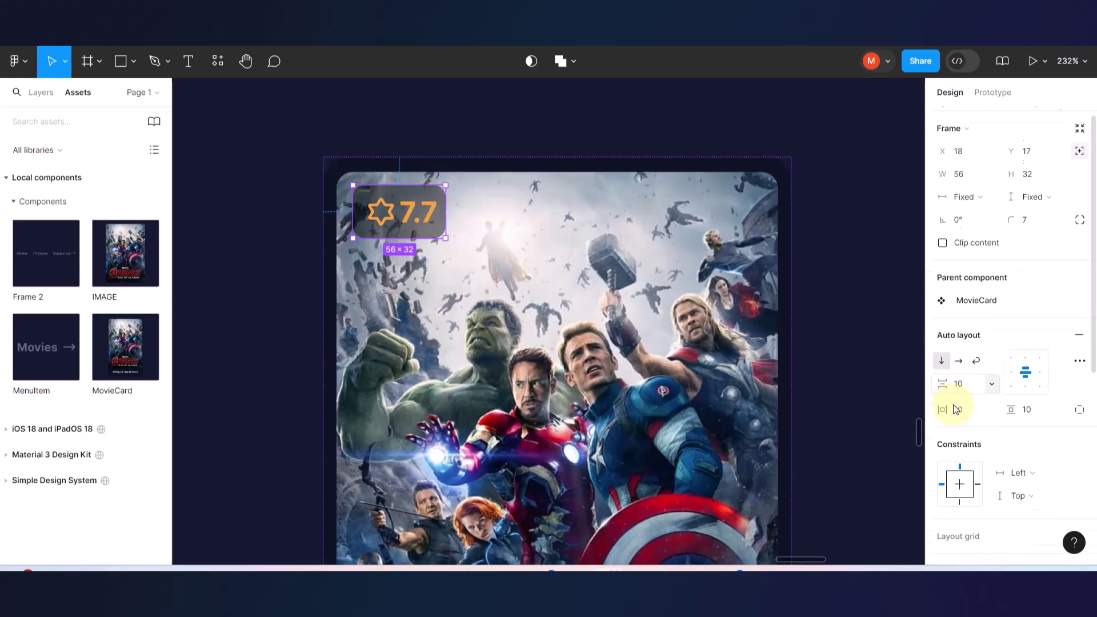
{"action": "left_click", "coordinate": [942, 409]}
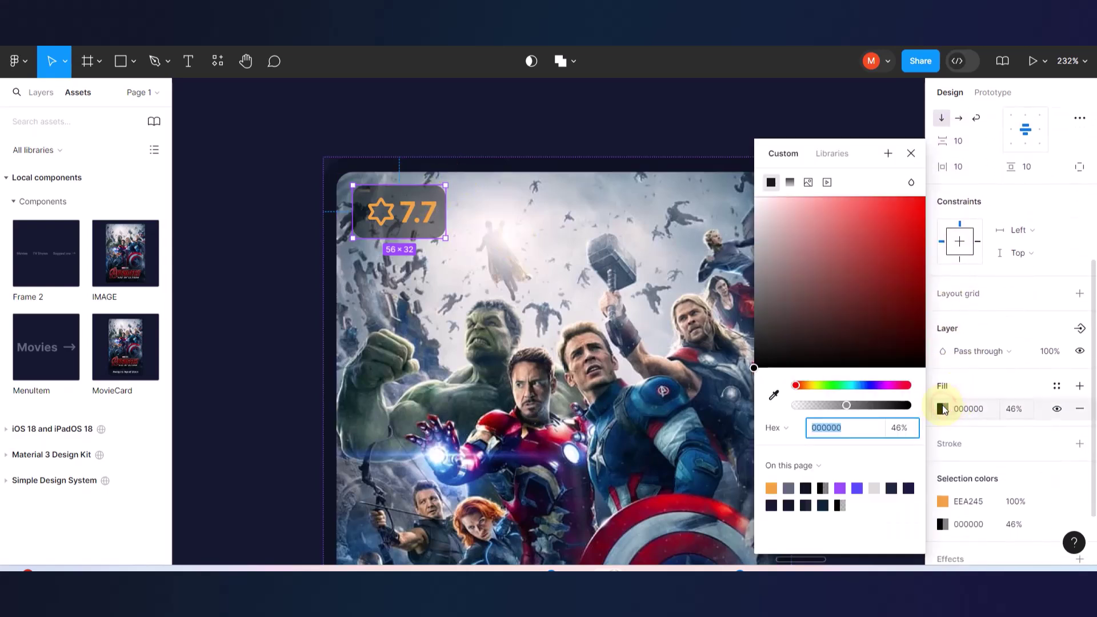
{"action": "left_click_drag", "start_coordinate": [849, 407], "coordinate": [888, 405]}
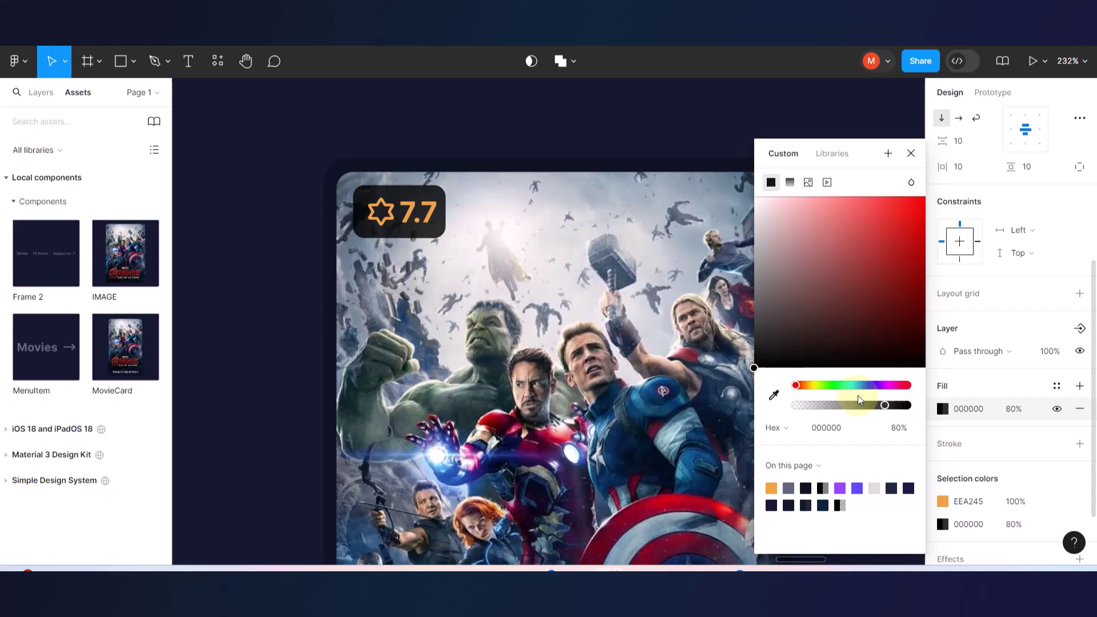
{"action": "left_click", "coordinate": [409, 211]}
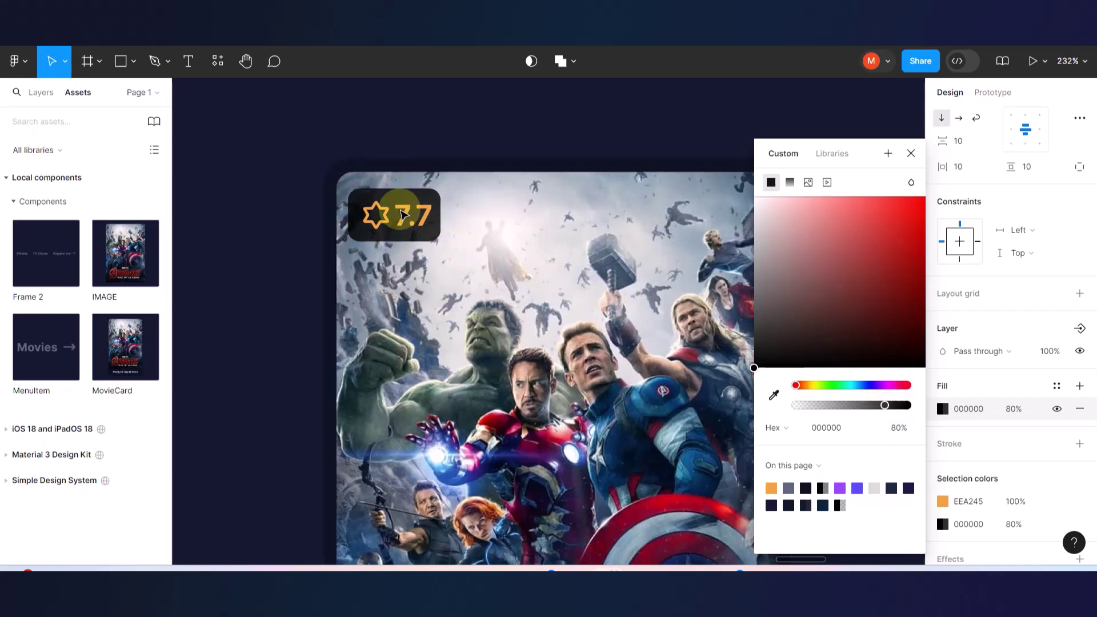
- Check how the darkened rating badge looks on light and dark posters across the movie card grid
{"action": "scroll", "coordinate": [403, 213], "scroll_direction": "down", "scroll_amount": 3, "text": "ctrl"}
{"action": "scroll", "coordinate": [403, 212], "scroll_direction": "down", "scroll_amount": 5, "text": "ctrl"}
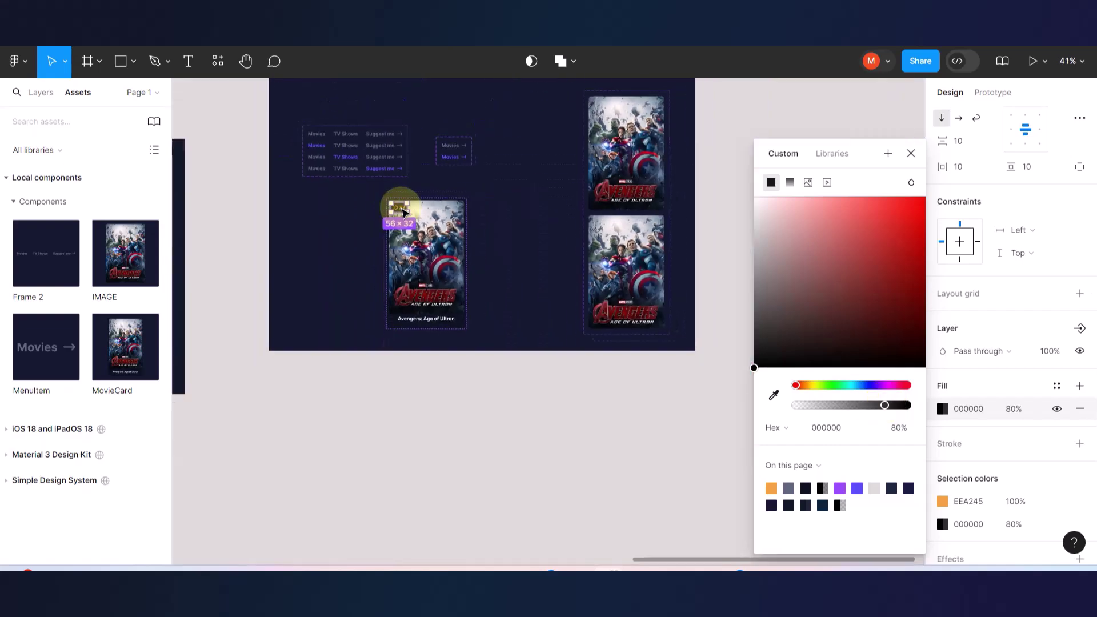
{"action": "scroll", "coordinate": [236, 262], "scroll_direction": "up", "scroll_amount": 1}
{"action": "scroll", "coordinate": [384, 213], "scroll_direction": "down", "scroll_amount": 3, "text": "ctrl"}
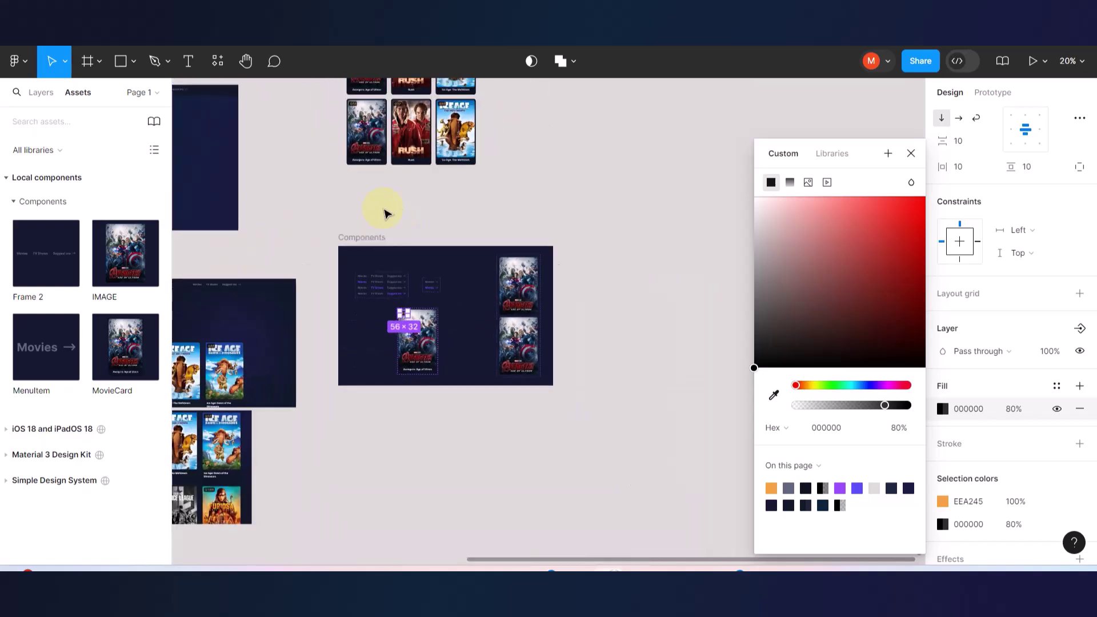
{"action": "scroll", "coordinate": [354, 212], "scroll_direction": "up", "scroll_amount": 5}
{"action": "left_click", "coordinate": [306, 204]}
{"action": "scroll", "coordinate": [388, 137], "scroll_direction": "up", "scroll_amount": 5, "text": "ctrl"}
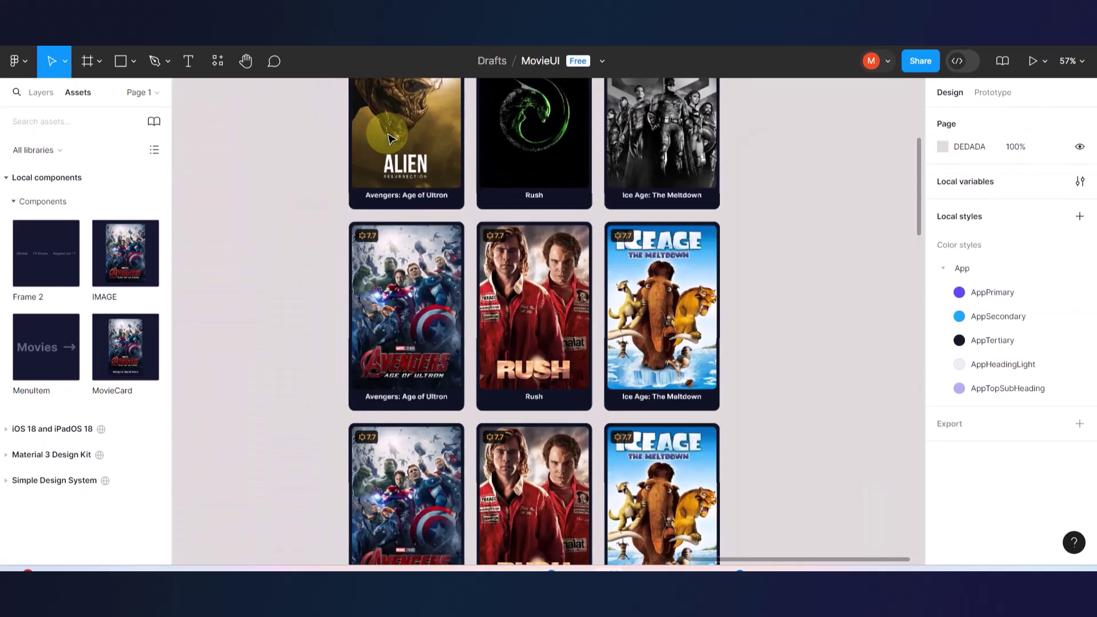
{"action": "scroll", "coordinate": [279, 186], "scroll_direction": "up", "scroll_amount": 1}
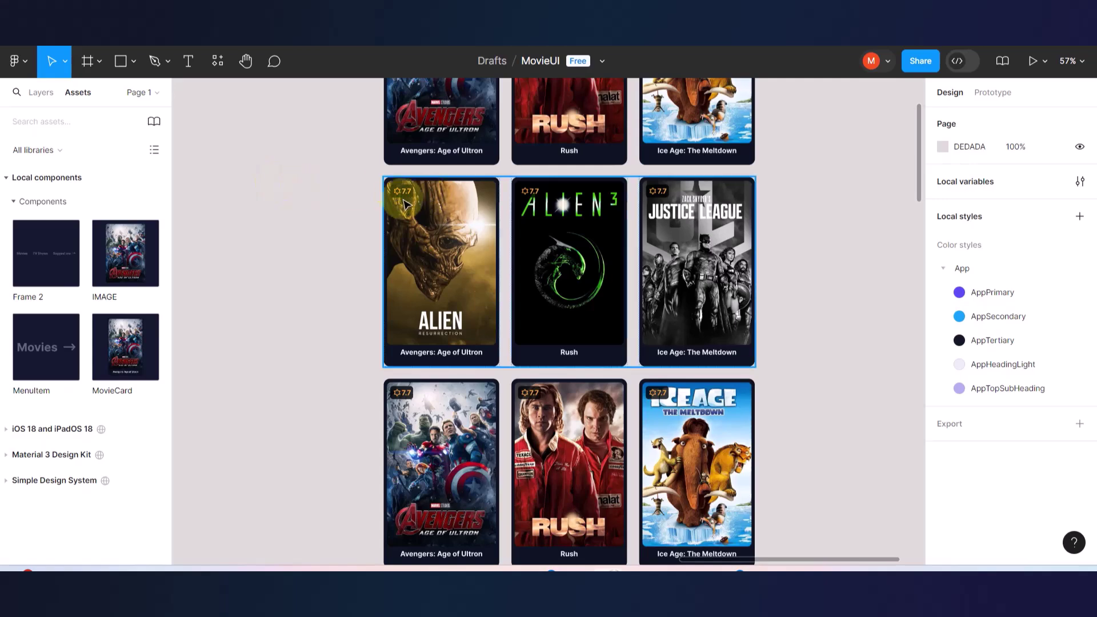
{"action": "scroll", "coordinate": [403, 191], "scroll_direction": "up", "scroll_amount": 8, "text": "ctrl"}
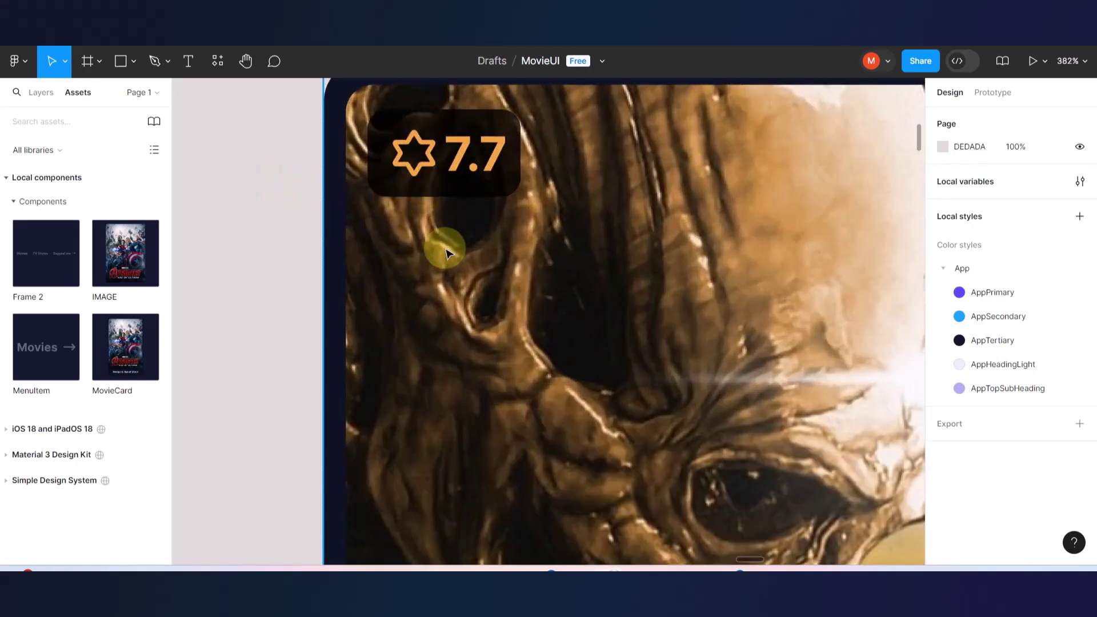
{"action": "scroll", "coordinate": [446, 246], "scroll_direction": "down", "scroll_amount": 8, "text": "ctrl"}
{"action": "scroll", "coordinate": [447, 251], "scroll_direction": "down", "scroll_amount": 3}
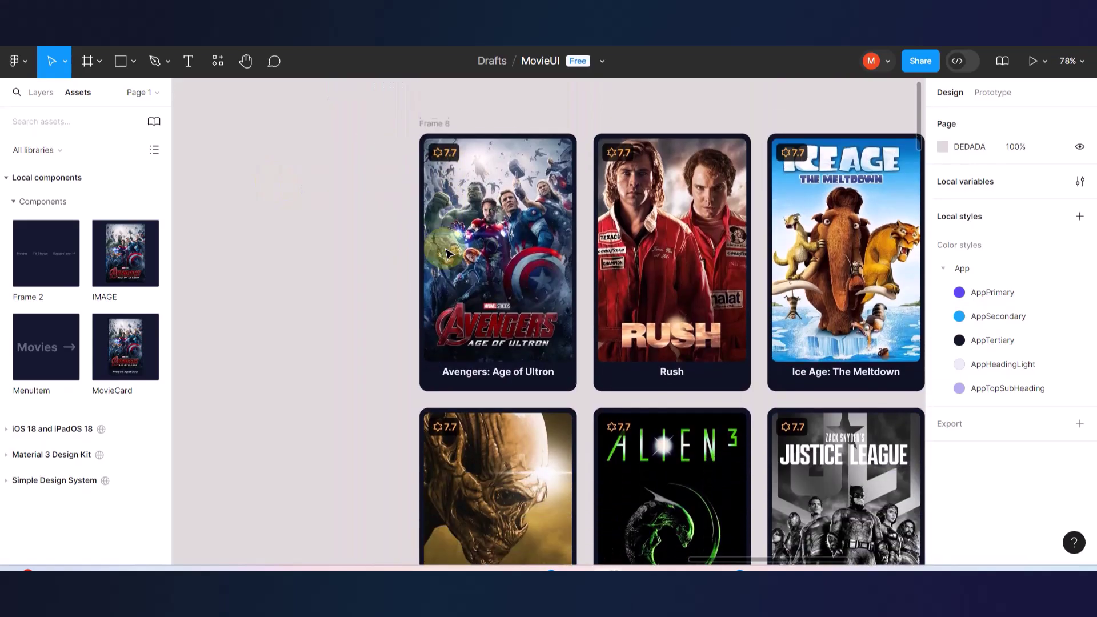
{"action": "scroll", "coordinate": [447, 252], "scroll_direction": "down", "scroll_amount": 4}
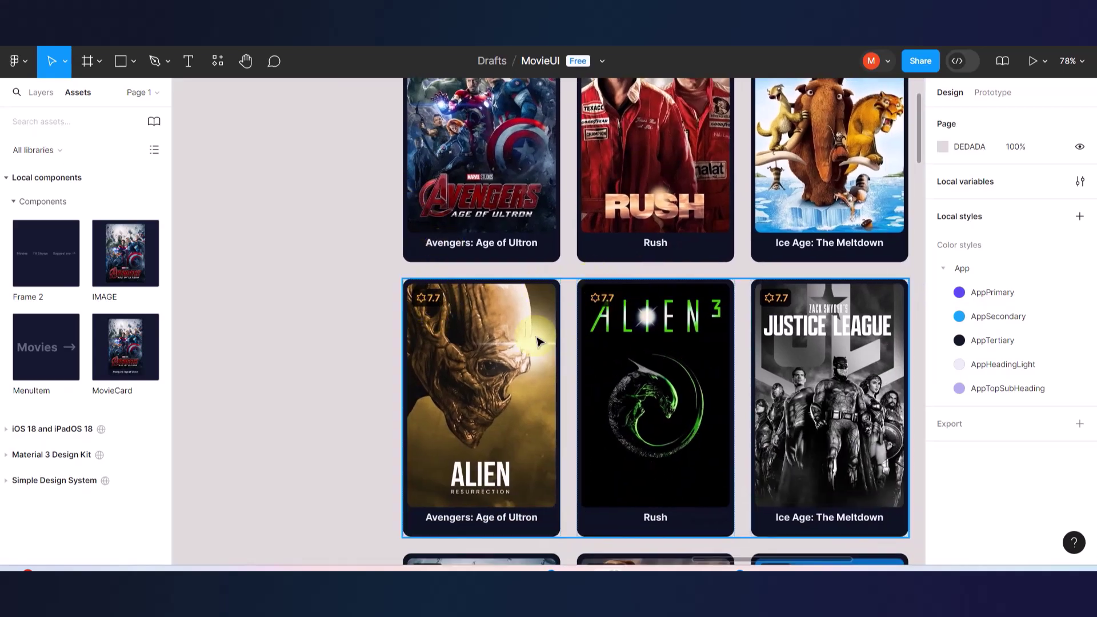
{"action": "scroll", "coordinate": [535, 335], "scroll_direction": "down", "scroll_amount": 5, "text": "ctrl"}
{"action": "scroll", "coordinate": [562, 377], "scroll_direction": "down", "scroll_amount": 5}
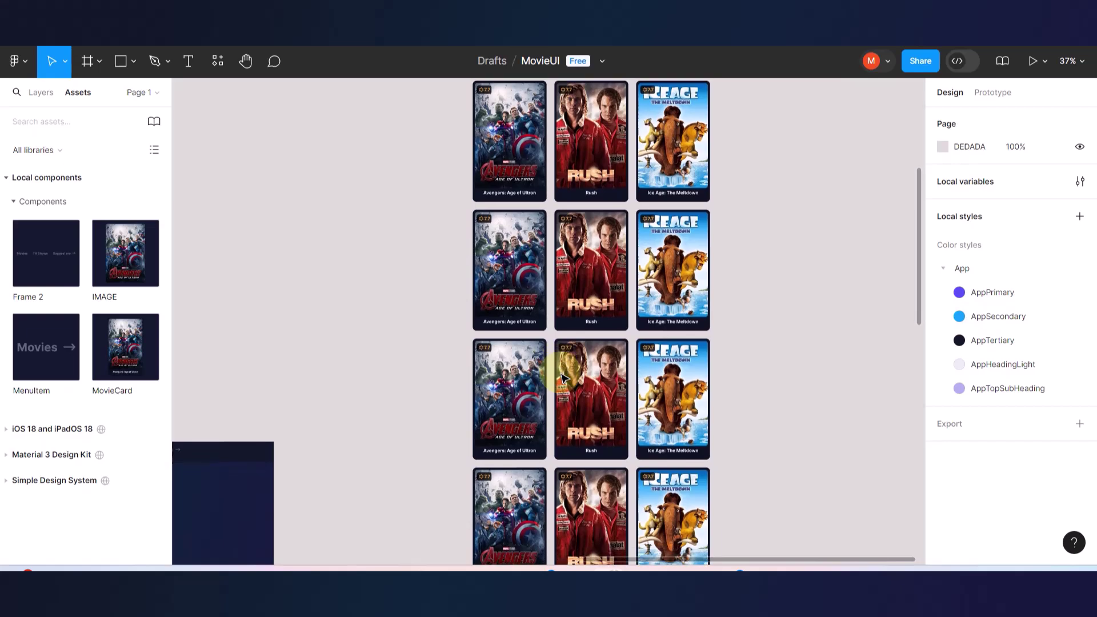
- Add a text layer reading "Mailehereko" in Inter Regular above the heading on the Movies page reference
{"action": "scroll", "coordinate": [563, 377], "scroll_direction": "left", "scroll_amount": 3}
{"action": "scroll", "coordinate": [563, 377], "scroll_direction": "left", "scroll_amount": 2}
{"action": "scroll", "coordinate": [563, 377], "scroll_direction": "down", "scroll_amount": 7}
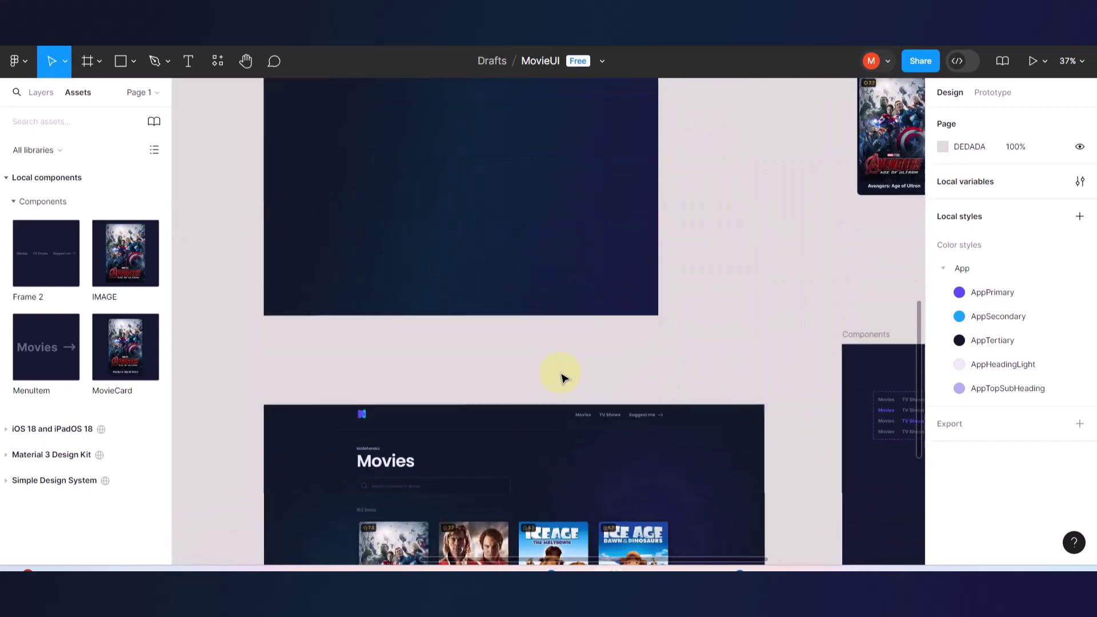
{"action": "scroll", "coordinate": [425, 394], "scroll_direction": "up", "scroll_amount": 5, "text": "ctrl"}
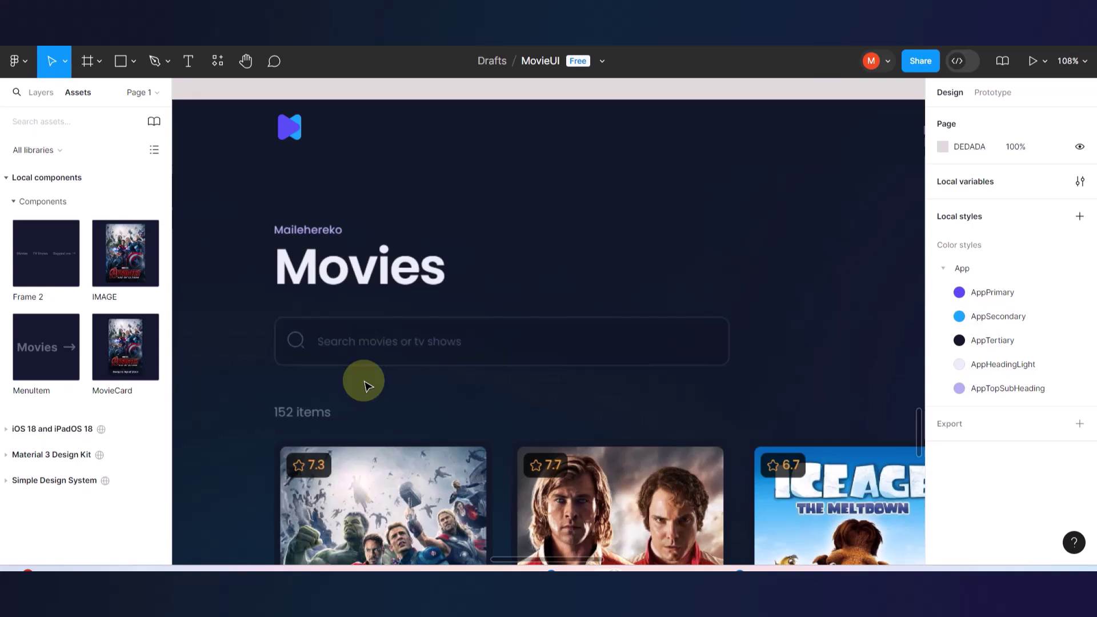
{"action": "scroll", "coordinate": [269, 221], "scroll_direction": "up", "scroll_amount": 3, "text": "ctrl"}
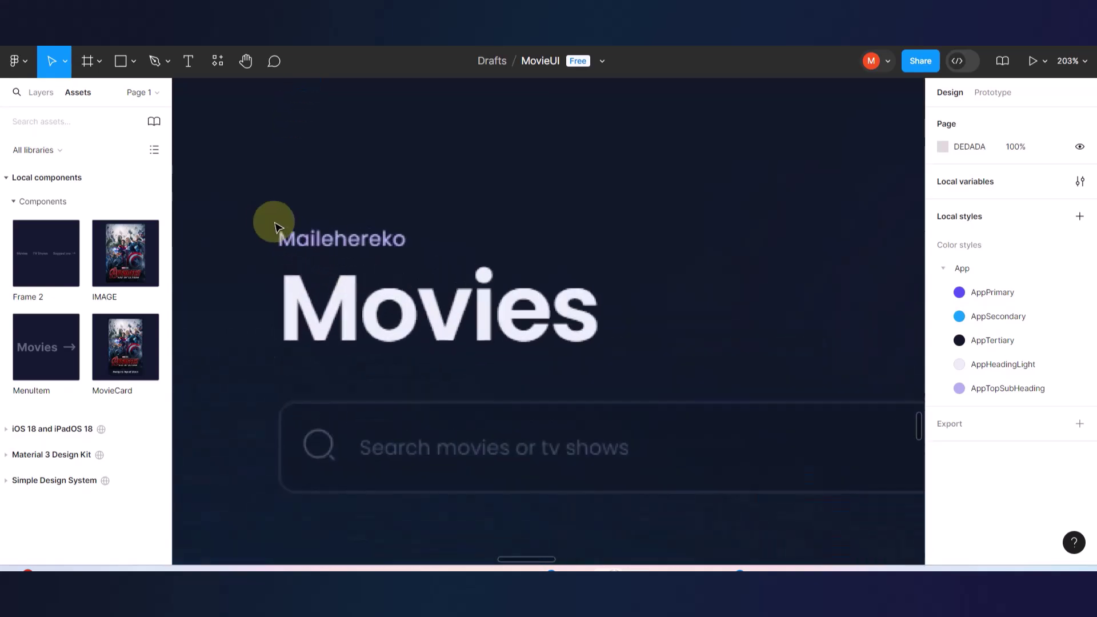
{"action": "left_click", "coordinate": [189, 62]}
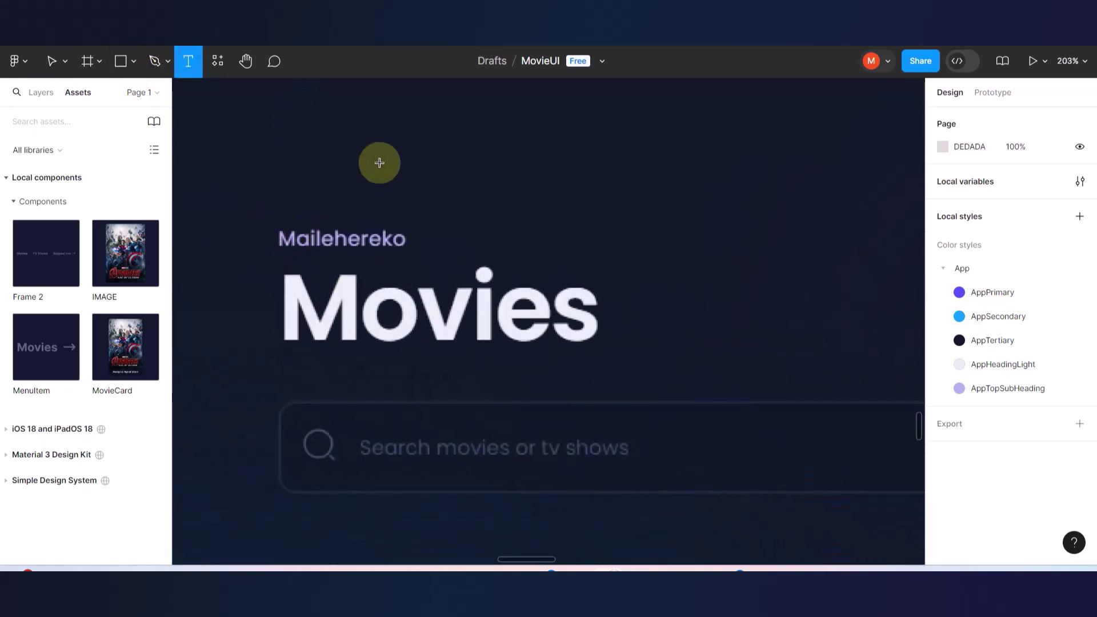
{"action": "left_click", "coordinate": [367, 181]}
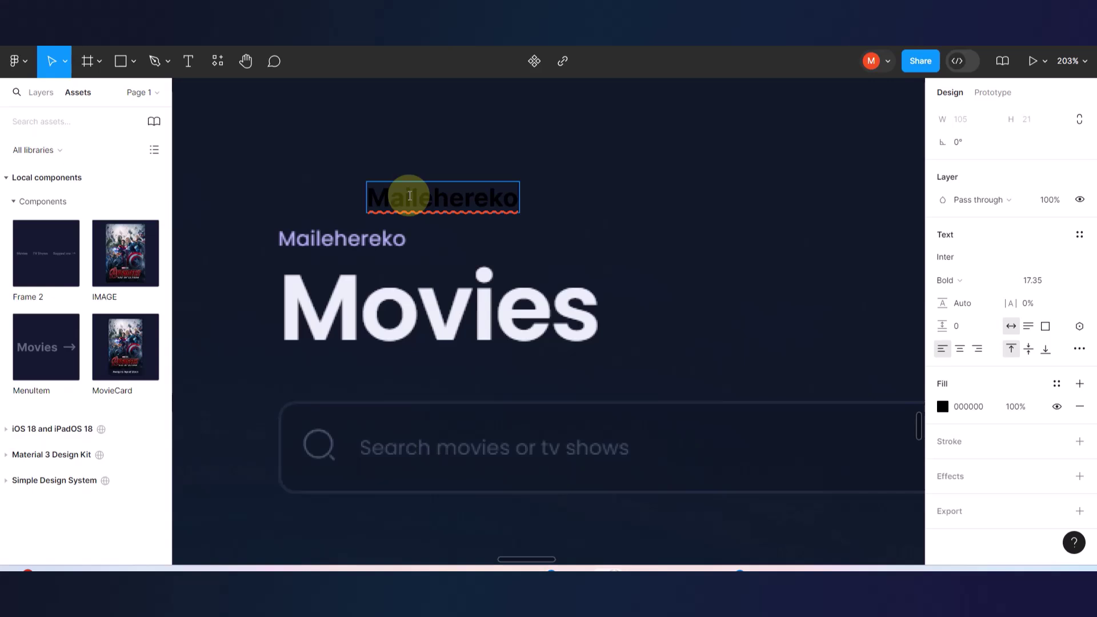
{"action": "key", "text": "Escape"}
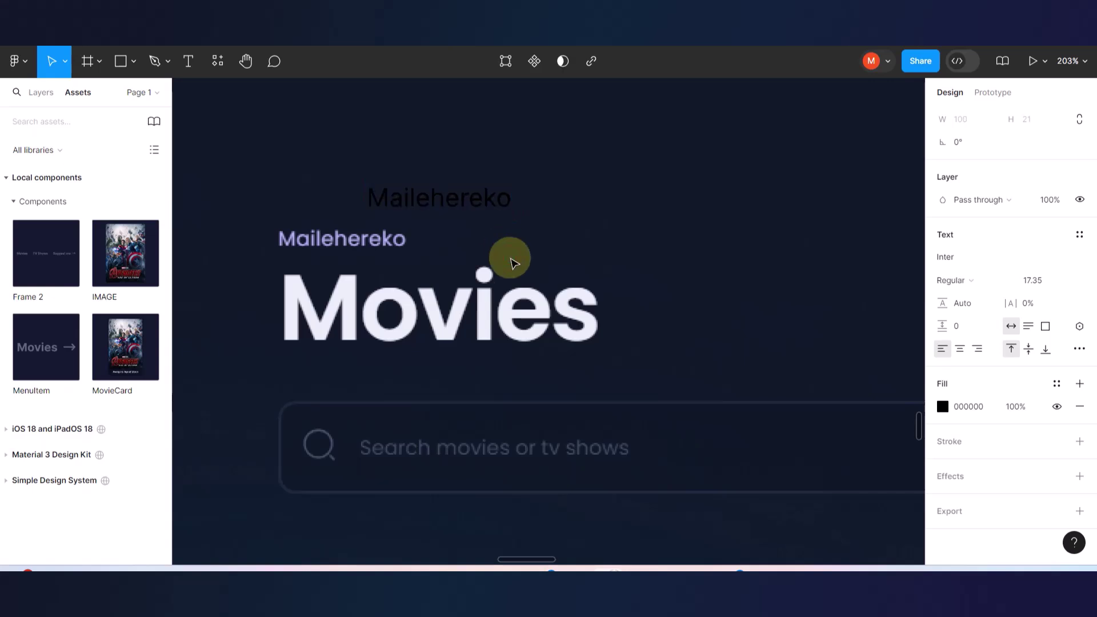
- Scale the new Mailehereko text to about 93 × 20 against the reference subheading and place it just above that subheading
{"action": "scroll", "coordinate": [320, 201], "scroll_direction": "up", "scroll_amount": 5}
{"action": "left_click_drag", "start_coordinate": [436, 191], "coordinate": [241, 280]}
{"action": "key", "text": "k"}
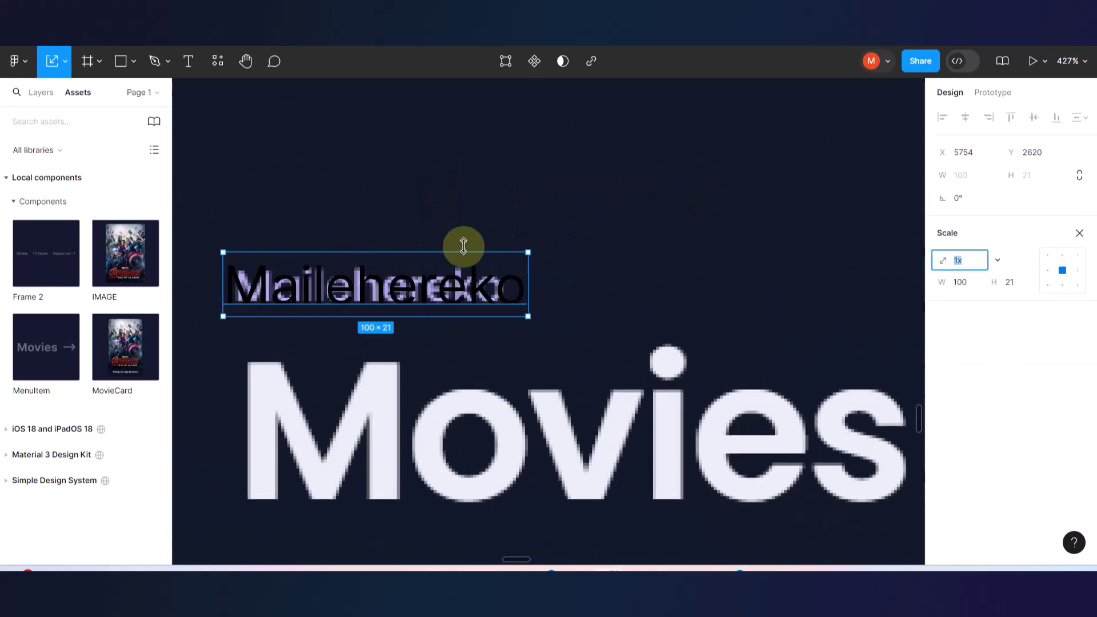
{"action": "left_click_drag", "start_coordinate": [532, 250], "coordinate": [508, 257]}
{"action": "left_click_drag", "start_coordinate": [412, 274], "coordinate": [412, 228]}
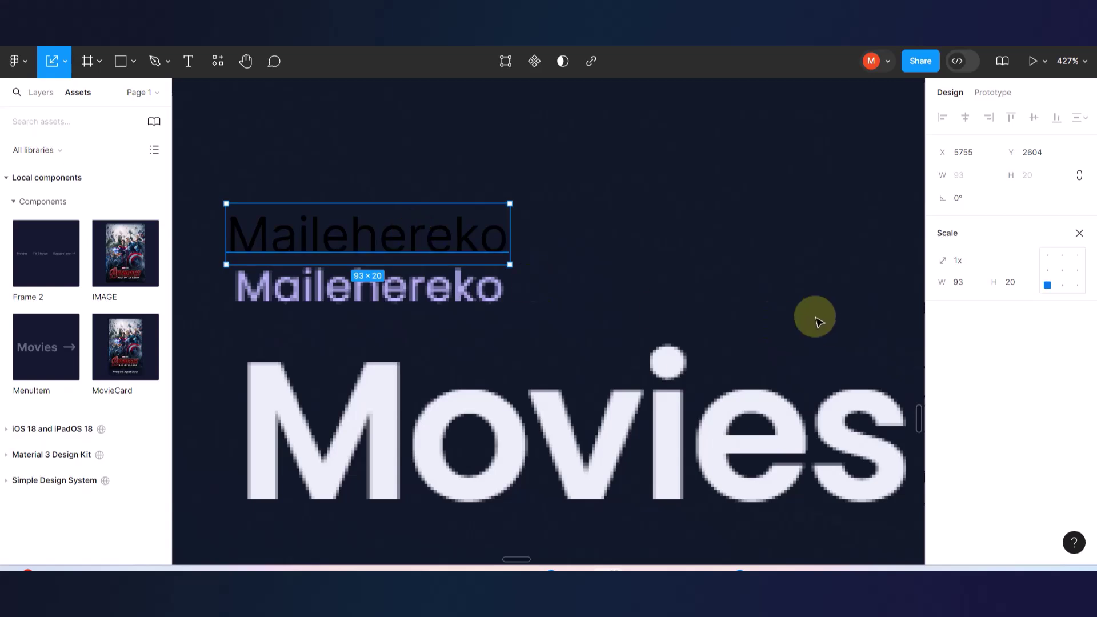
{"action": "key", "text": "v"}
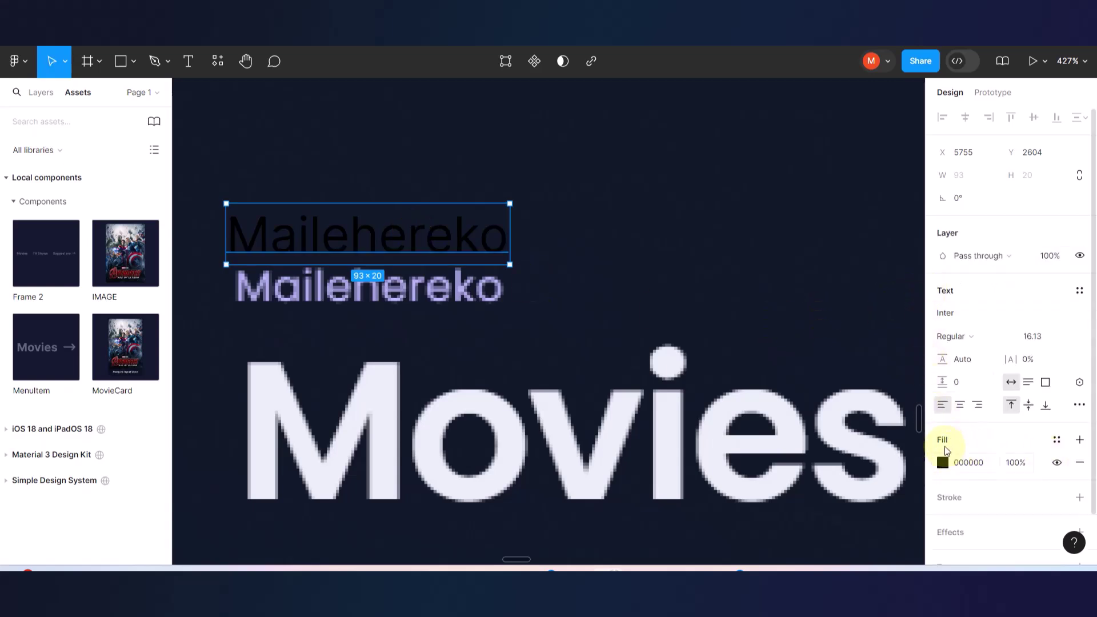
- Apply the AppTopSubHeading color style to the Mailehereko text and place it over the reference subheading at about X 5756, Y 2621
{"action": "left_click", "coordinate": [1058, 440]}
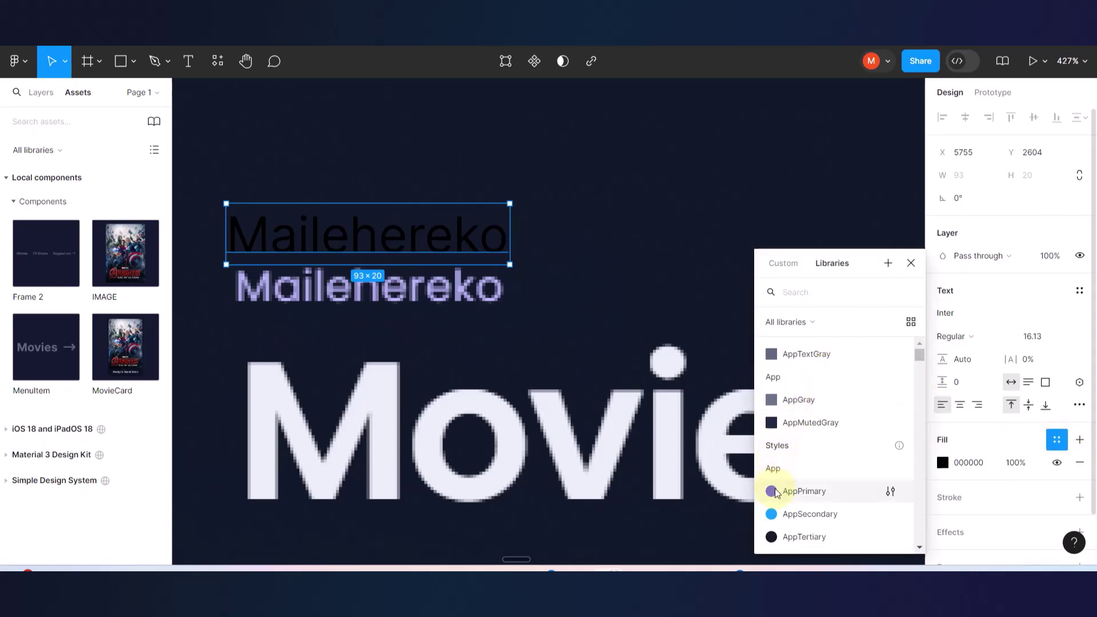
{"action": "scroll", "coordinate": [776, 494], "scroll_direction": "down", "scroll_amount": 3}
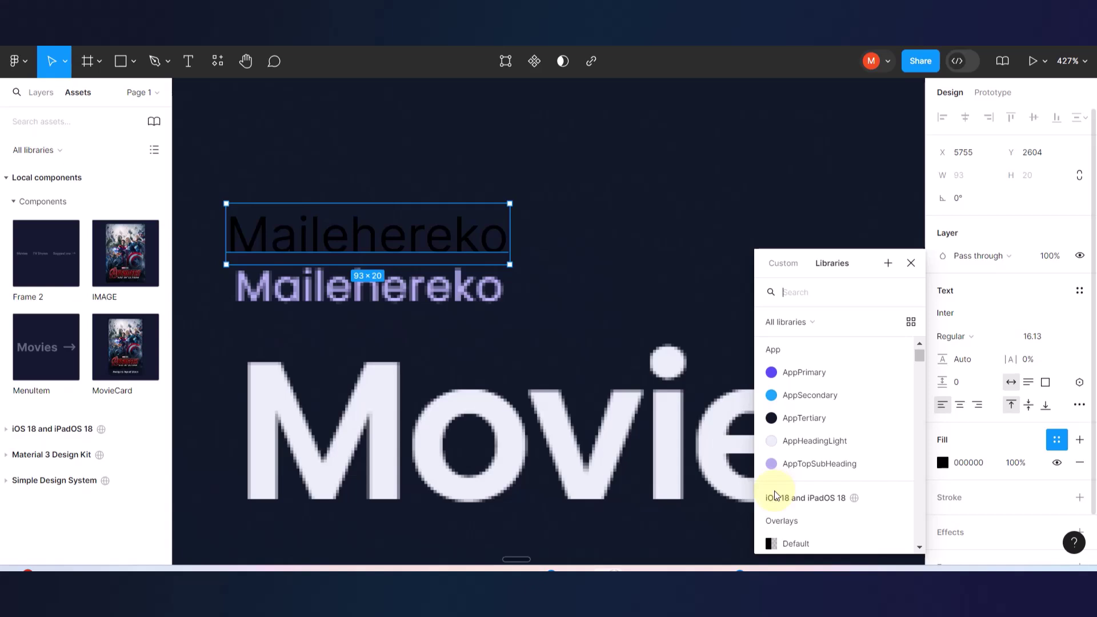
{"action": "left_click", "coordinate": [785, 465]}
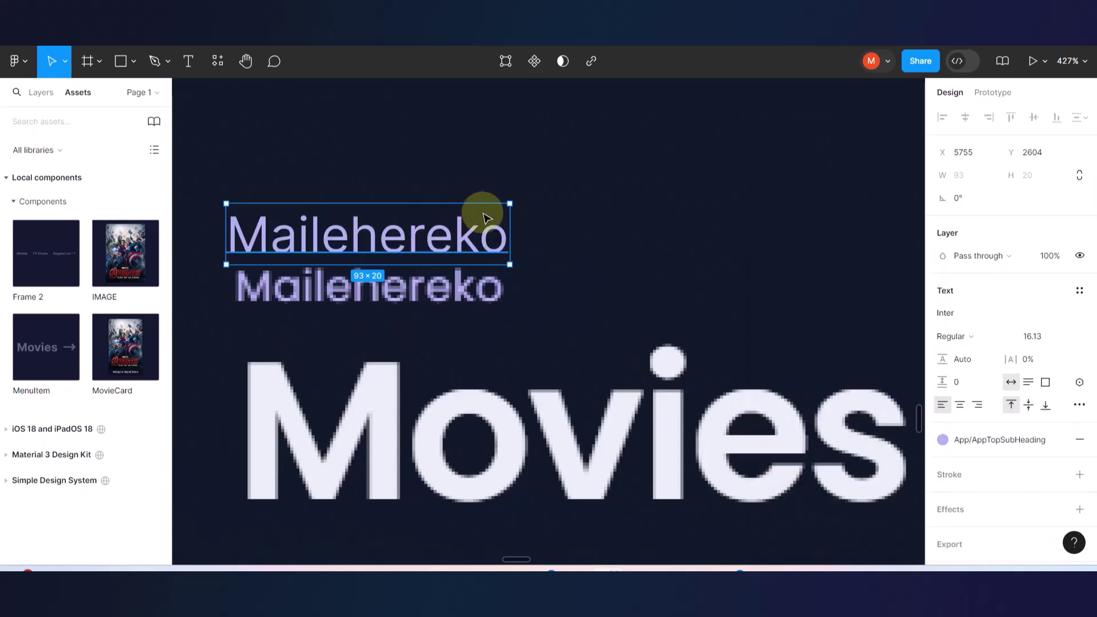
{"action": "left_click_drag", "start_coordinate": [457, 231], "coordinate": [466, 288]}
{"action": "scroll", "coordinate": [502, 245], "scroll_direction": "down", "scroll_amount": 4}
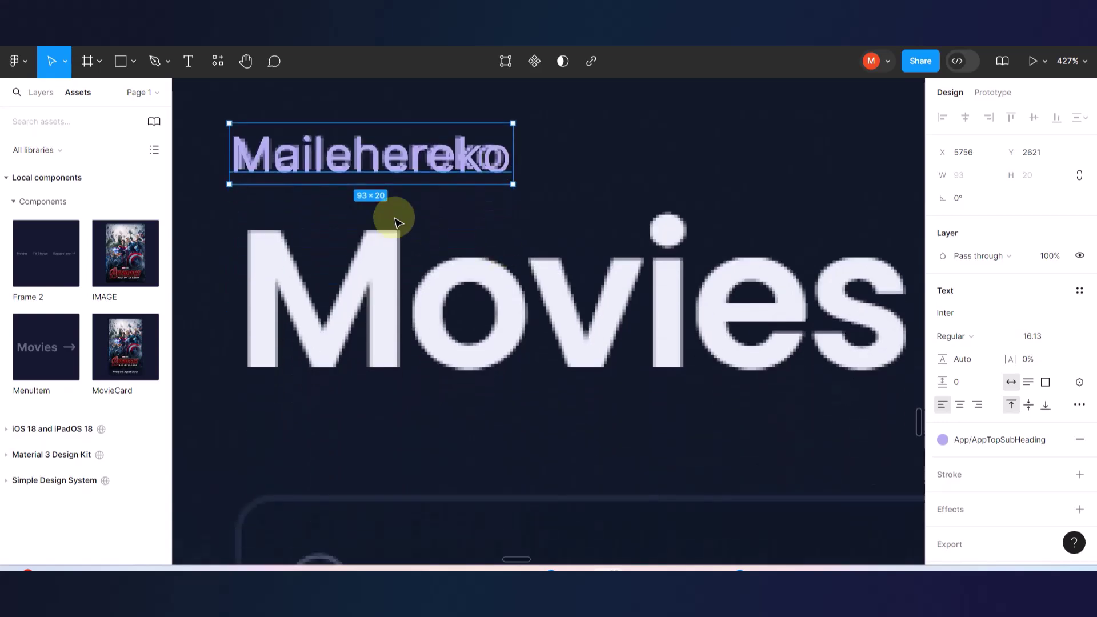
- Duplicate the Mailehereko text below the reference heading, change the copy to "Movies" and make it bold
{"action": "left_click_drag", "start_coordinate": [380, 155], "coordinate": [404, 414]}
{"action": "double_click", "coordinate": [404, 414]}
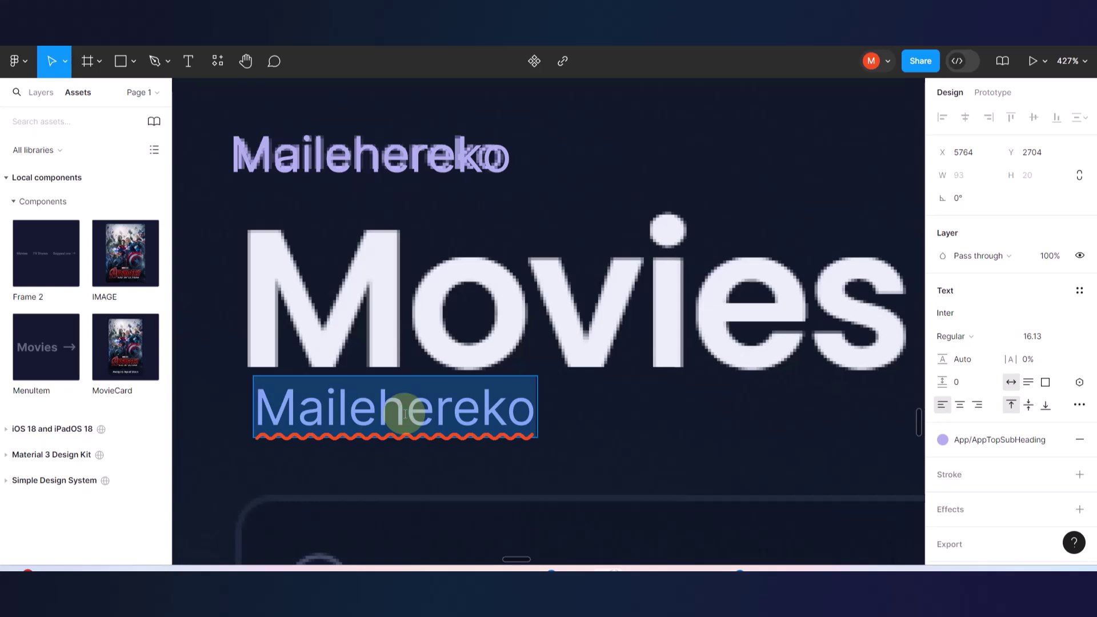
{"action": "type", "text": "Movies"}
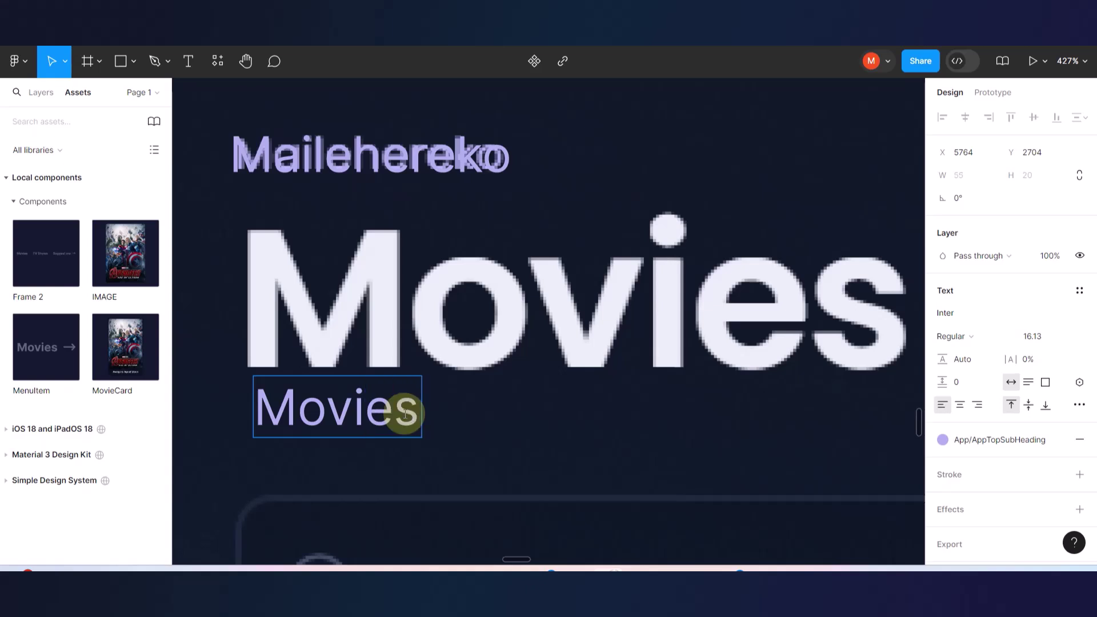
{"action": "key", "text": "Escape"}
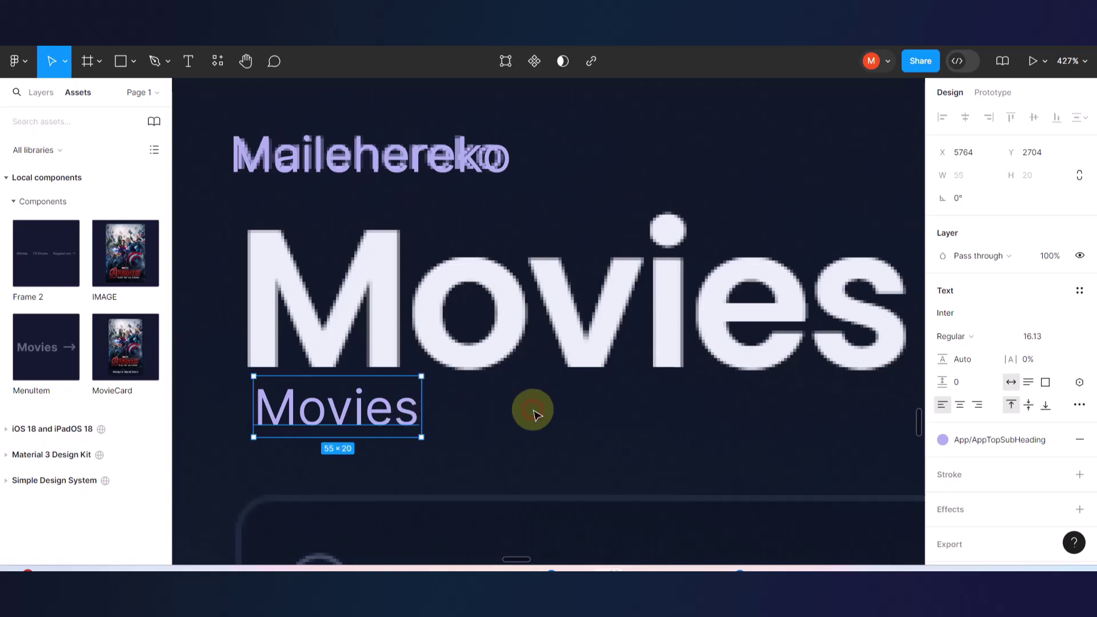
{"action": "key", "text": "ctrl+b"}
- Scale the bold Movies text to about 225 × 77 and align it over the reference heading at about X 5756, Y 2637
{"action": "left_click", "coordinate": [393, 421]}
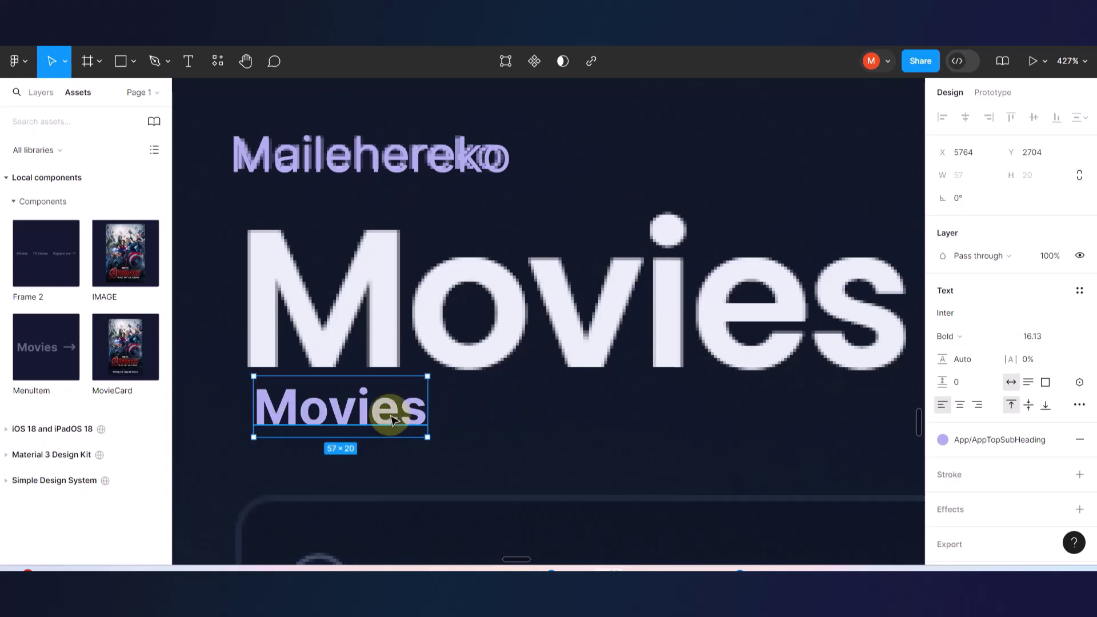
{"action": "key", "text": "k"}
{"action": "scroll", "coordinate": [394, 421], "scroll_direction": "down", "scroll_amount": 5}
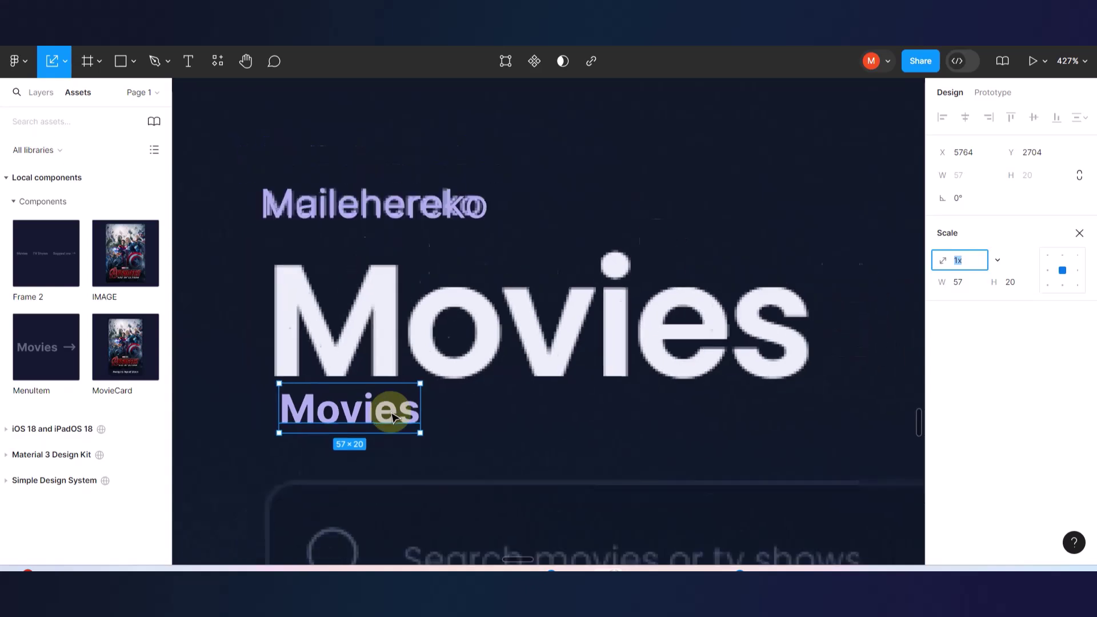
{"action": "left_click_drag", "start_coordinate": [409, 393], "coordinate": [585, 287]}
{"action": "left_click_drag", "start_coordinate": [579, 360], "coordinate": [571, 353]}
{"action": "key", "text": "v"}
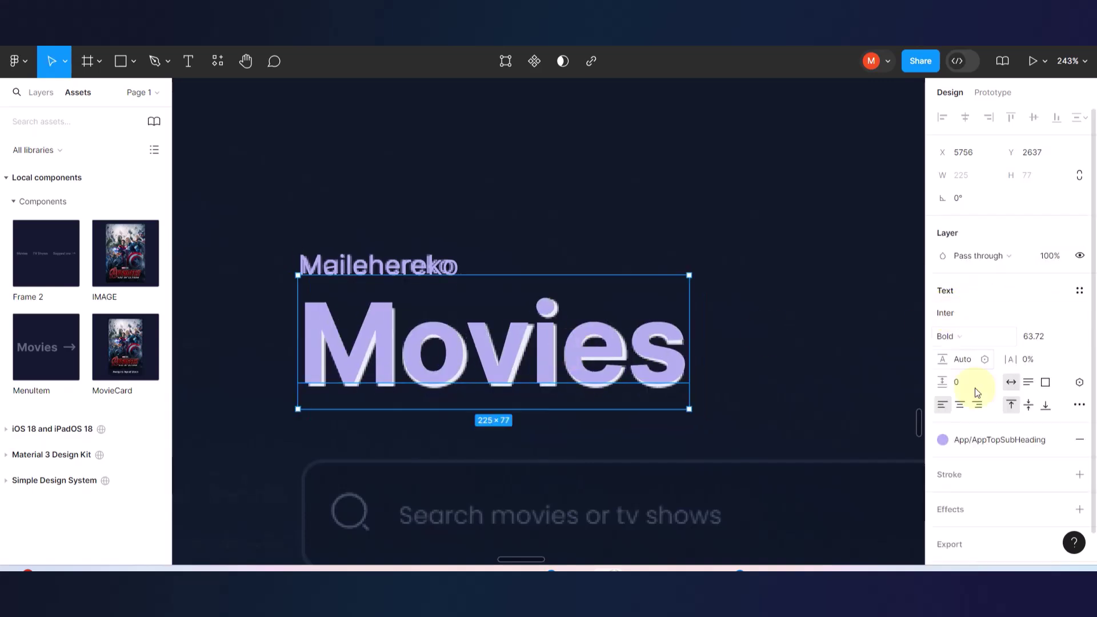
- Apply the AppHeadingLight color style to the large Movies heading text
{"action": "left_click", "coordinate": [944, 409]}
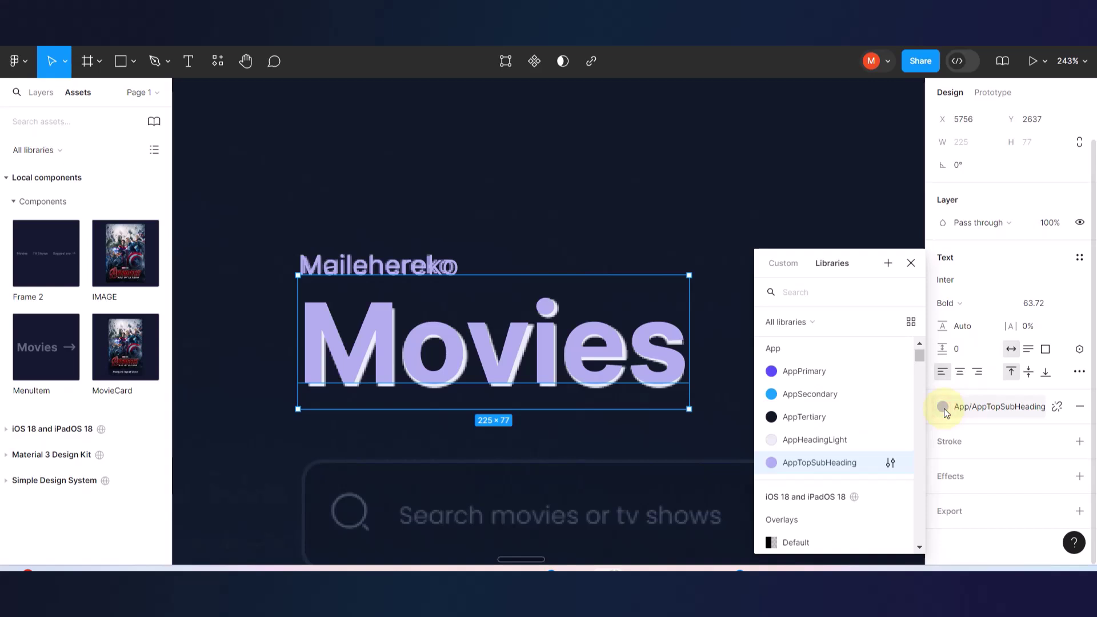
{"action": "left_click", "coordinate": [800, 441]}
{"action": "scroll", "coordinate": [615, 396], "scroll_direction": "down", "scroll_amount": 5}
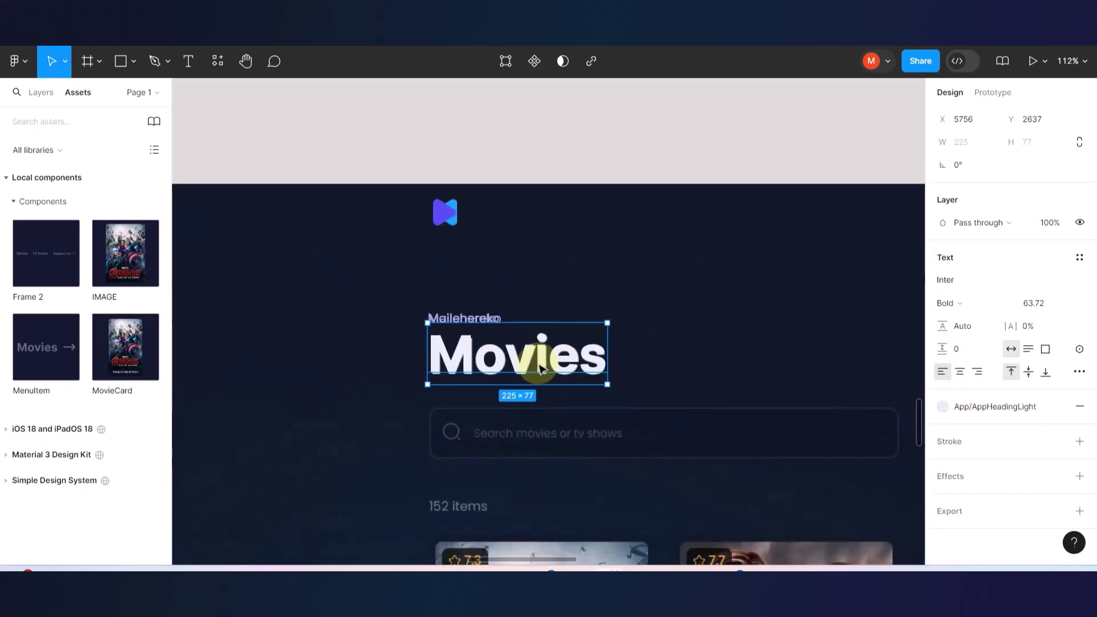
- Place a copy of the Mailehereko subheading text over the reference search field at about X 5888, Y 2780
{"action": "scroll", "coordinate": [537, 361], "scroll_direction": "down", "scroll_amount": 3}
{"action": "scroll", "coordinate": [607, 347], "scroll_direction": "up", "scroll_amount": 2}
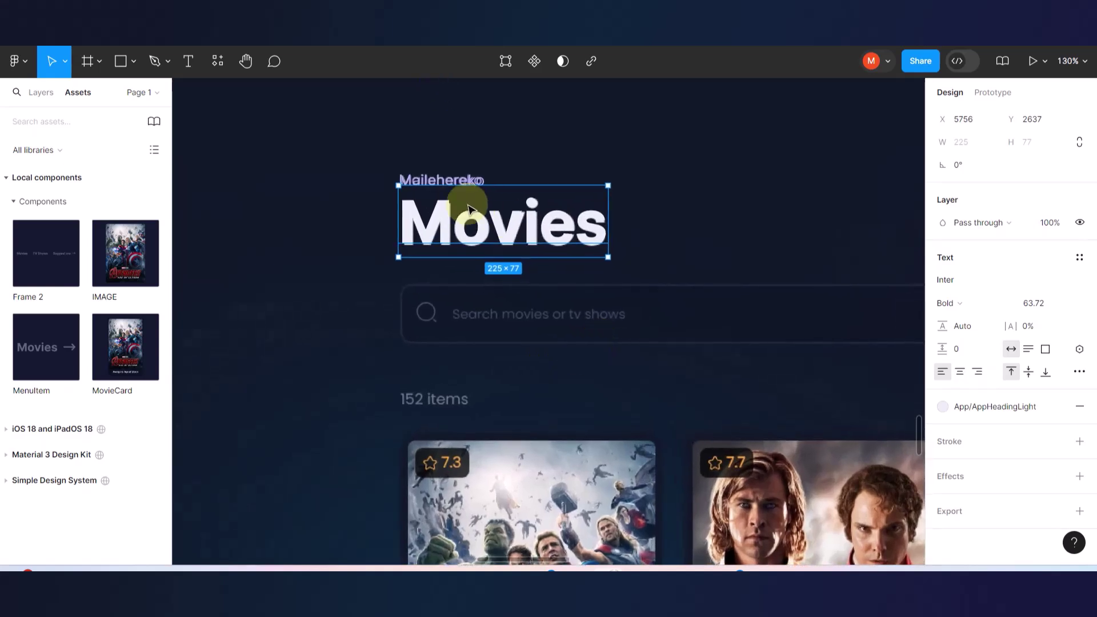
{"action": "left_click", "coordinate": [444, 181]}
{"action": "left_click", "coordinate": [429, 158]}
{"action": "left_click_drag", "start_coordinate": [465, 182], "coordinate": [563, 329]}
{"action": "scroll", "coordinate": [563, 329], "scroll_direction": "up", "scroll_amount": 5}
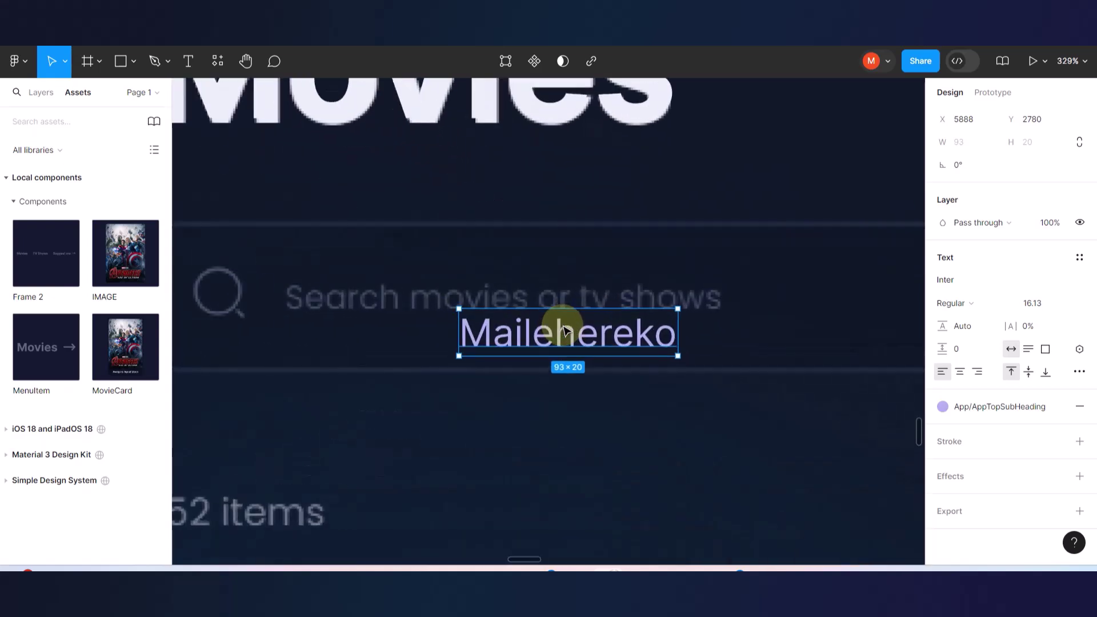
- Change the copied text in the search field to "Search movies or tv shows"
{"action": "double_click", "coordinate": [550, 334]}
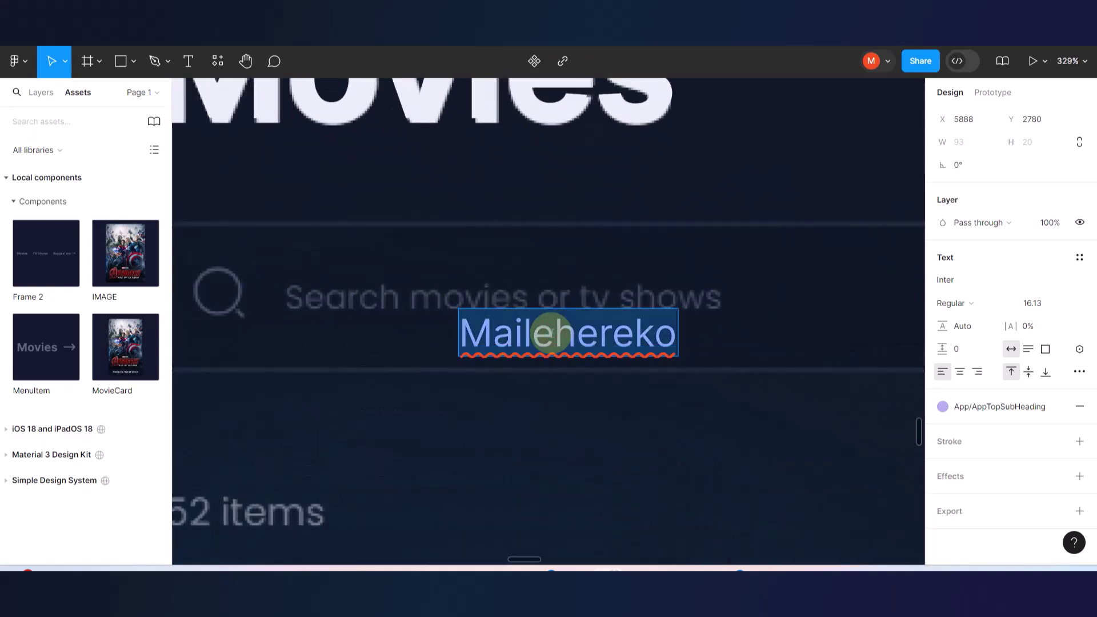
{"action": "type", "text": "Search movies o"}
{"action": "key", "text": "BackSpace"}
{"action": "type", "text": "o"}
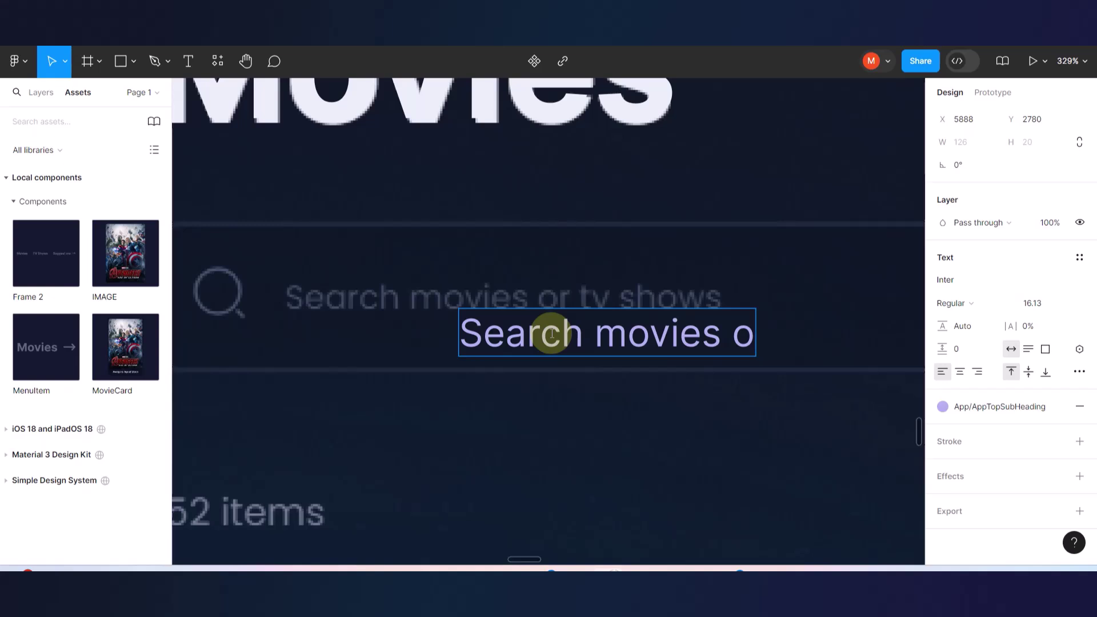
{"action": "type", "text": "r tv show"}
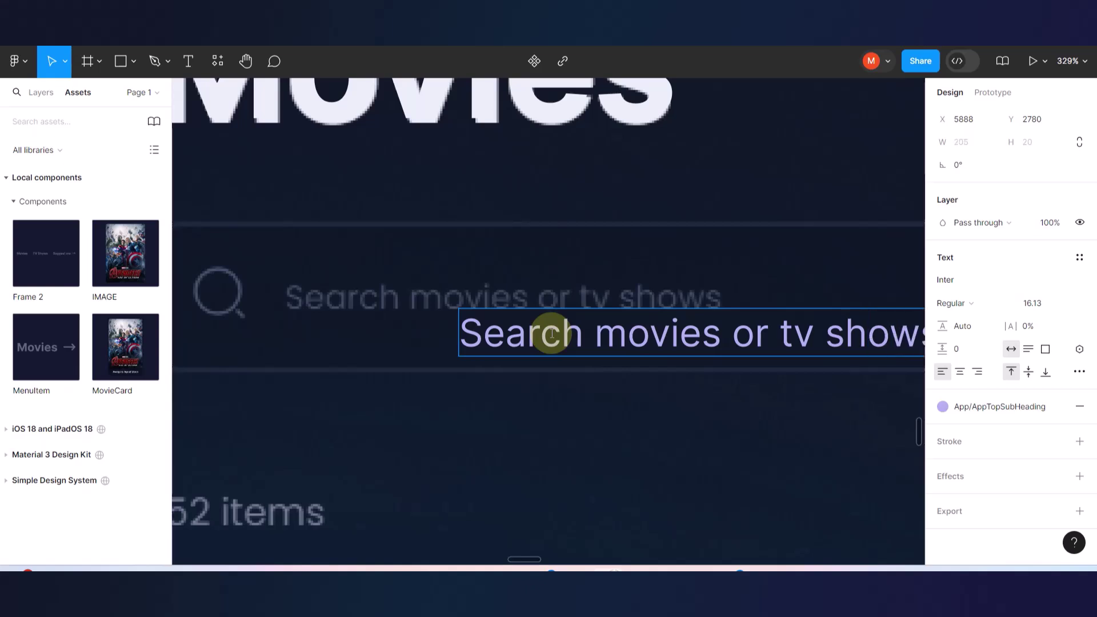
{"action": "type", "text": "s"}
{"action": "key", "text": "Escape"}
- Apply the AppTextGray color to the search placeholder text and line it up horizontally with the start of the reference placeholder
{"action": "scroll", "coordinate": [558, 284], "scroll_direction": "down", "scroll_amount": 3}
{"action": "left_click_drag", "start_coordinate": [532, 322], "coordinate": [455, 318]}
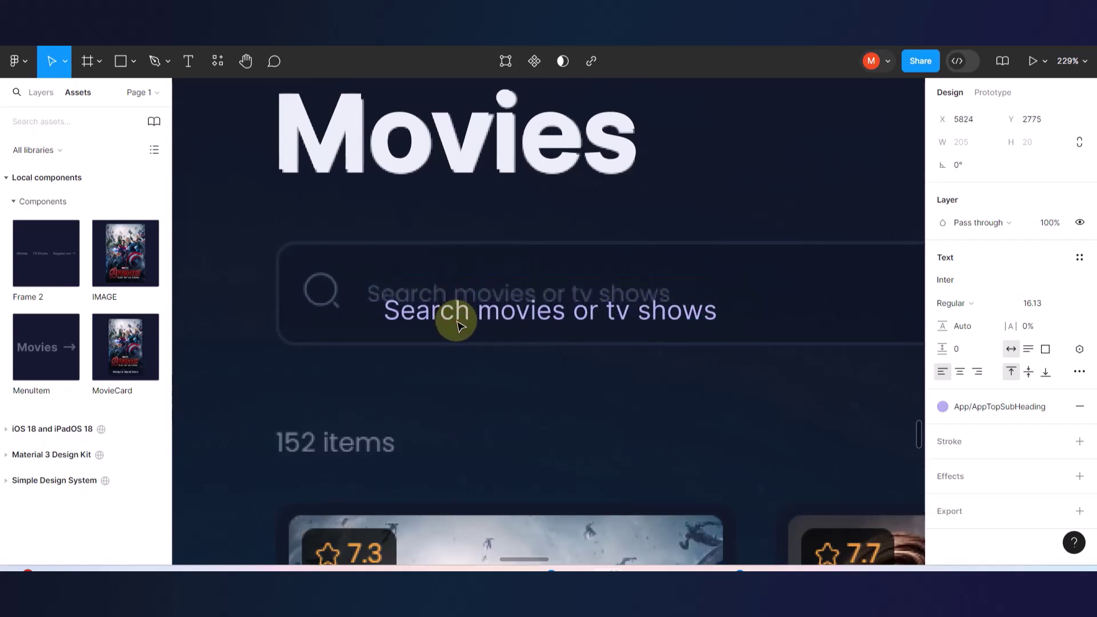
{"action": "scroll", "coordinate": [455, 321], "scroll_direction": "up", "scroll_amount": 5}
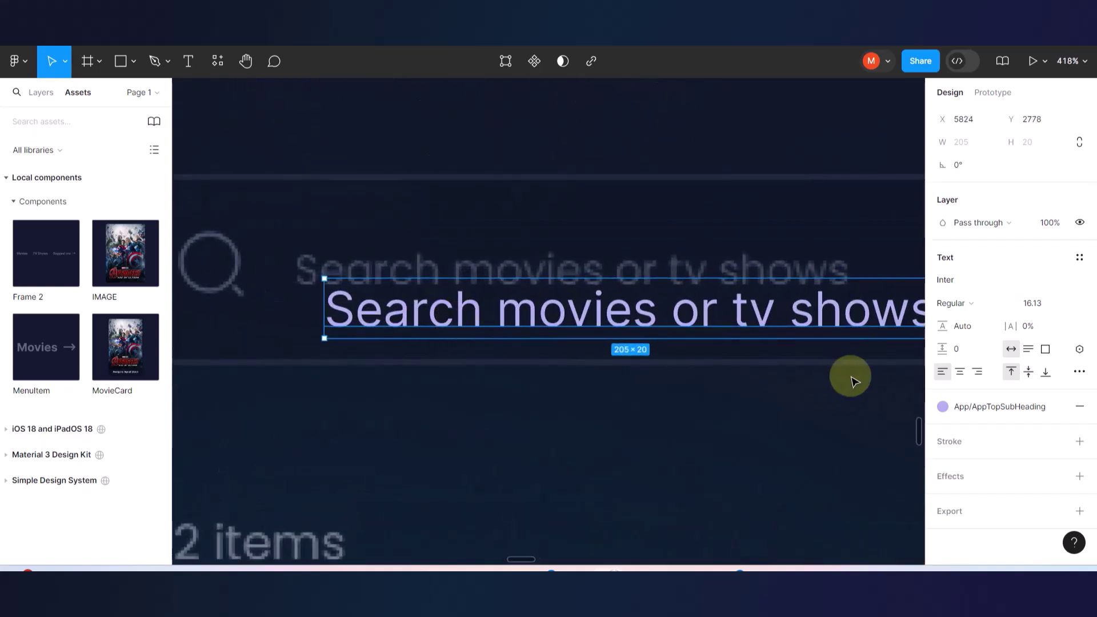
{"action": "left_click", "coordinate": [942, 407]}
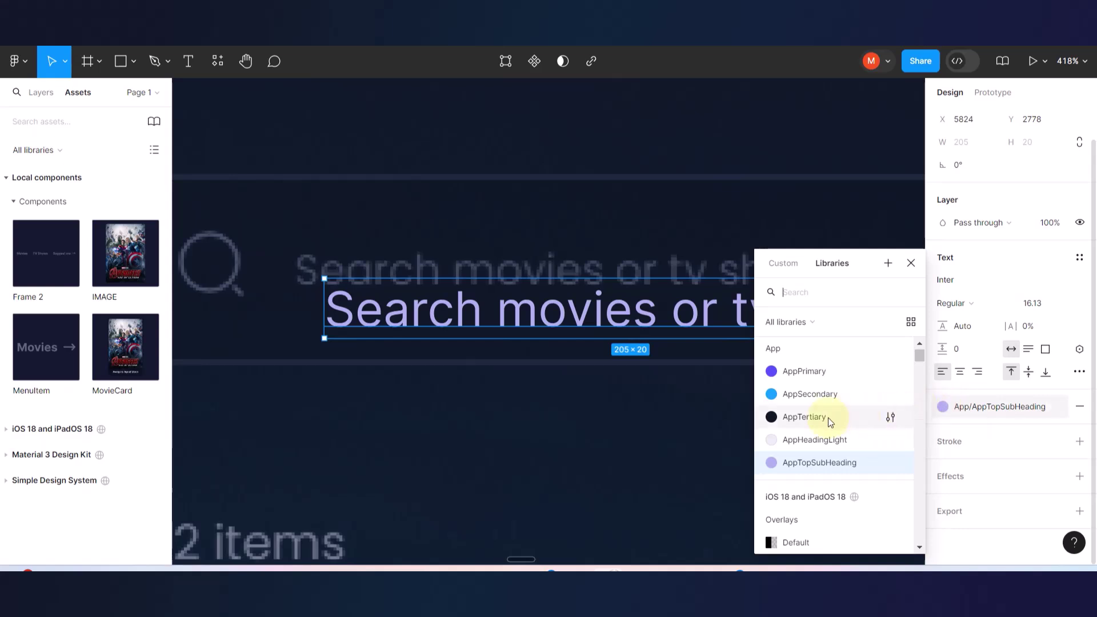
{"action": "scroll", "coordinate": [828, 417], "scroll_direction": "down", "scroll_amount": 3}
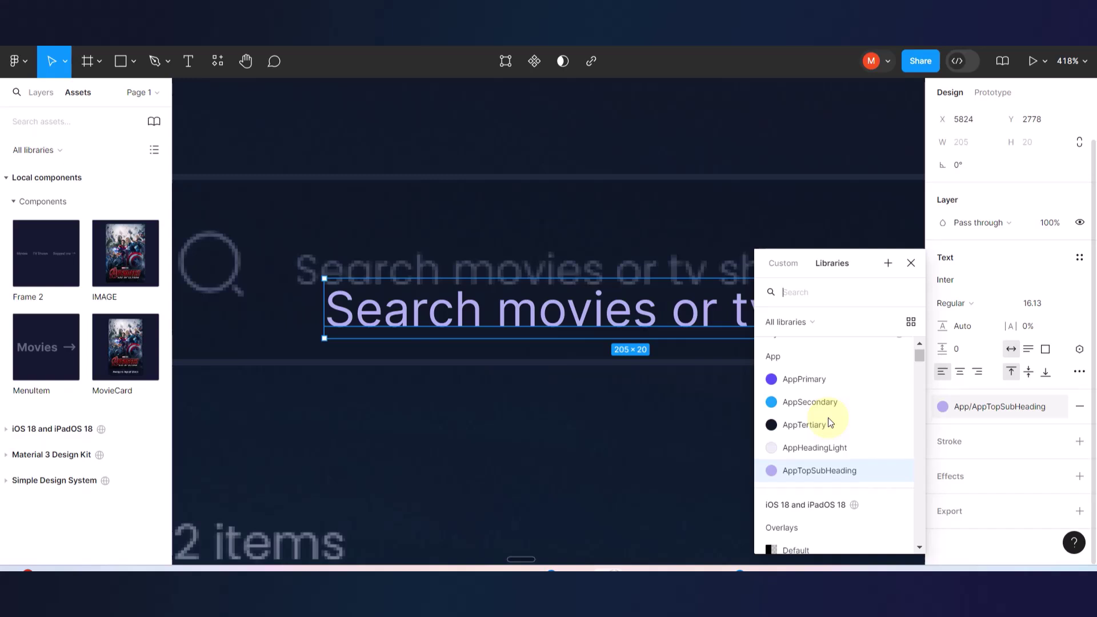
{"action": "scroll", "coordinate": [830, 422], "scroll_direction": "up", "scroll_amount": 3}
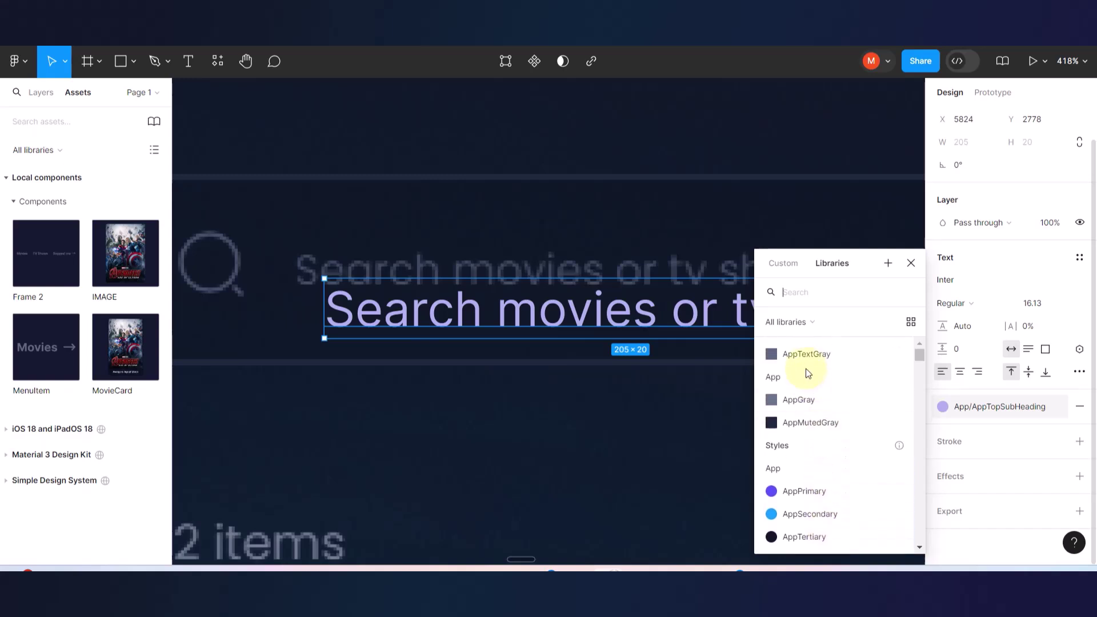
{"action": "left_click", "coordinate": [805, 354]}
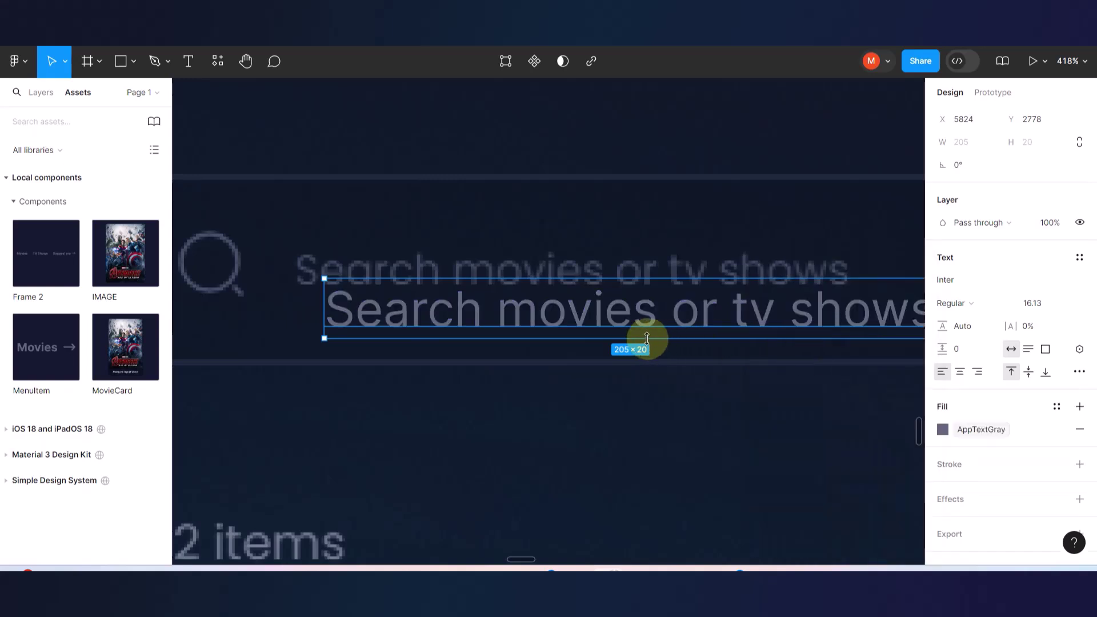
{"action": "left_click_drag", "start_coordinate": [581, 311], "coordinate": [551, 315]}
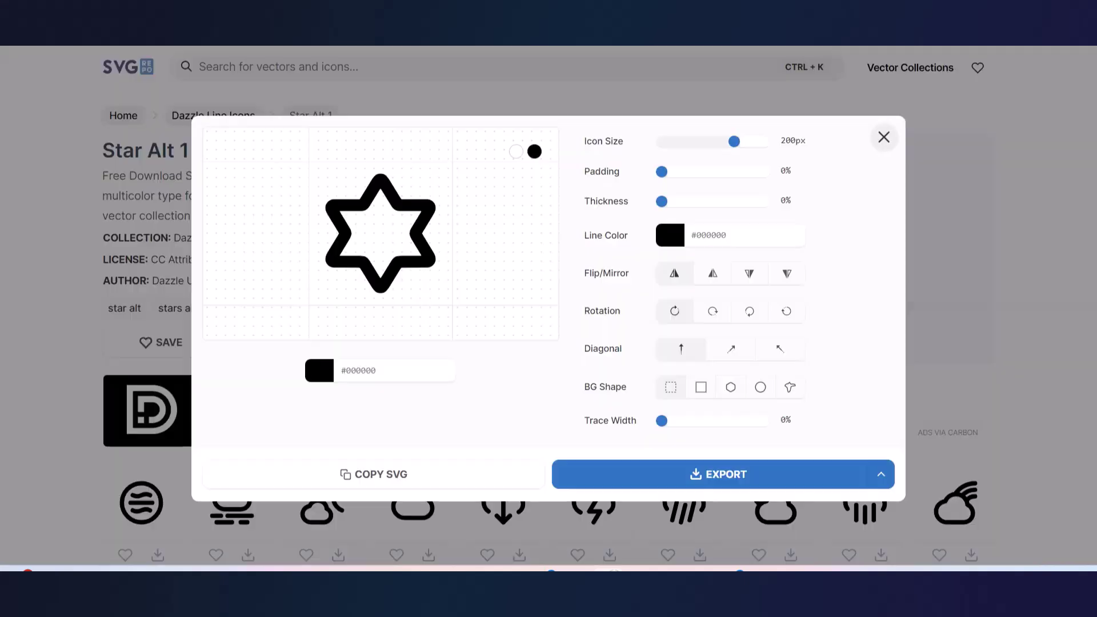
- Switch to SVG Repo, close the star icon's vector editor and search the library for search icons
{"action": "left_click", "coordinate": [883, 136]}
{"action": "left_click", "coordinate": [298, 70]}
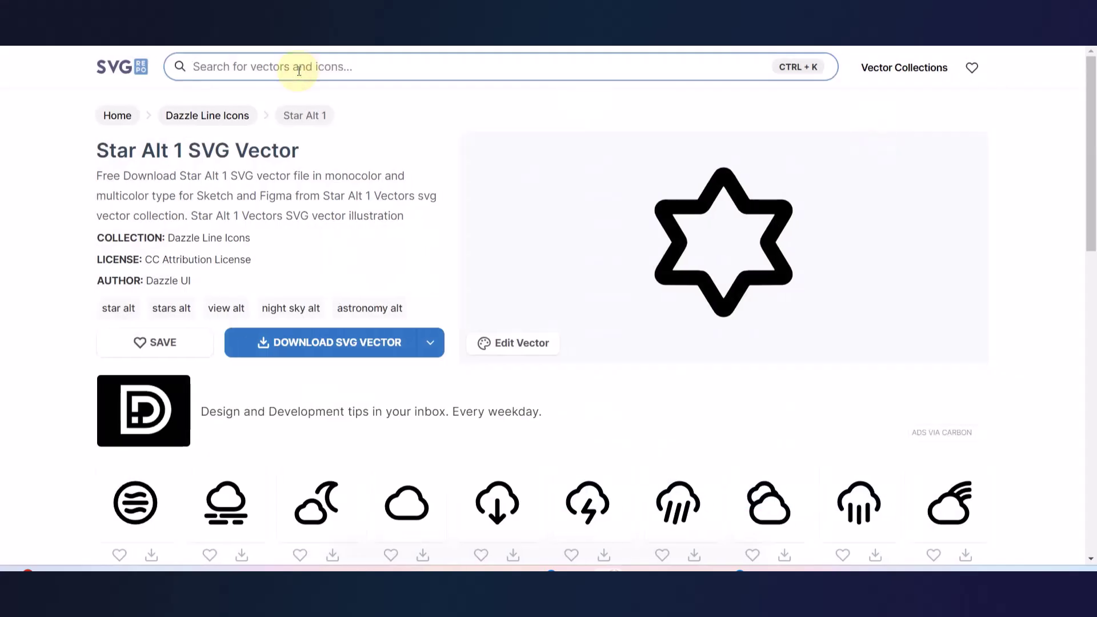
{"action": "type", "text": "s"}
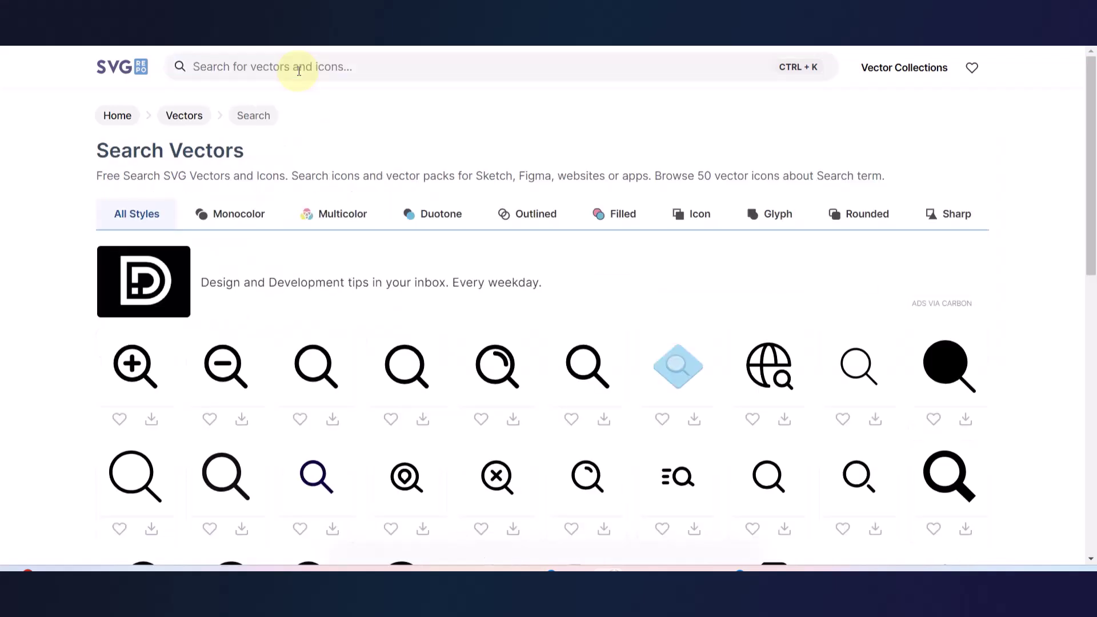
{"action": "scroll", "coordinate": [587, 330], "scroll_direction": "down", "scroll_amount": 3}
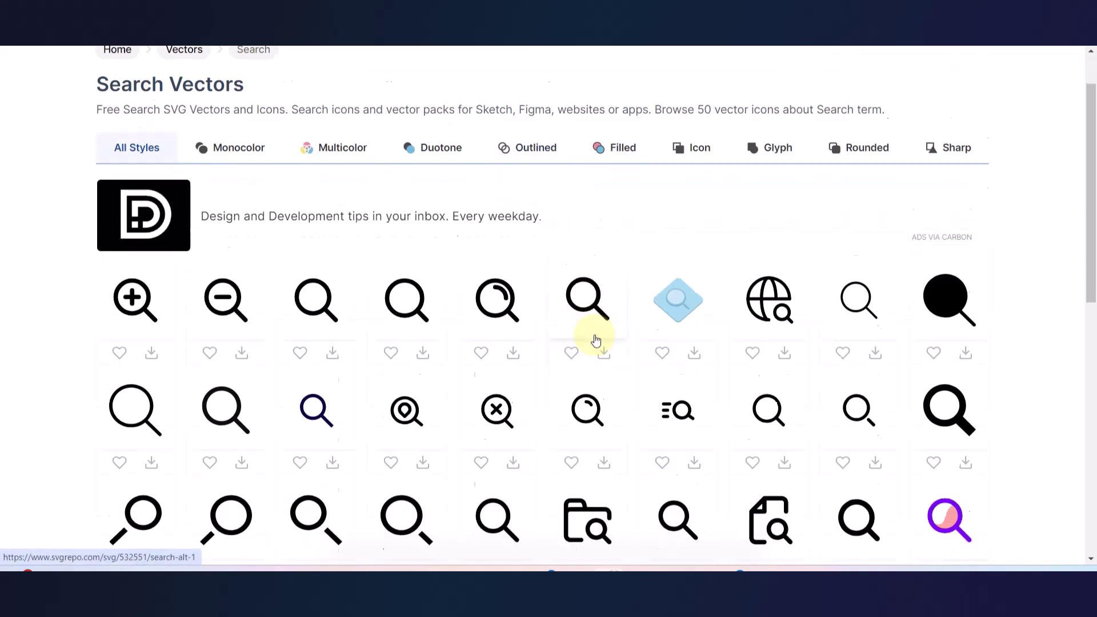
- Open the thin-lined magnifier from the Xnix Circular Interface Icons collection for editing and copy its SVG
{"action": "left_click", "coordinate": [860, 293]}
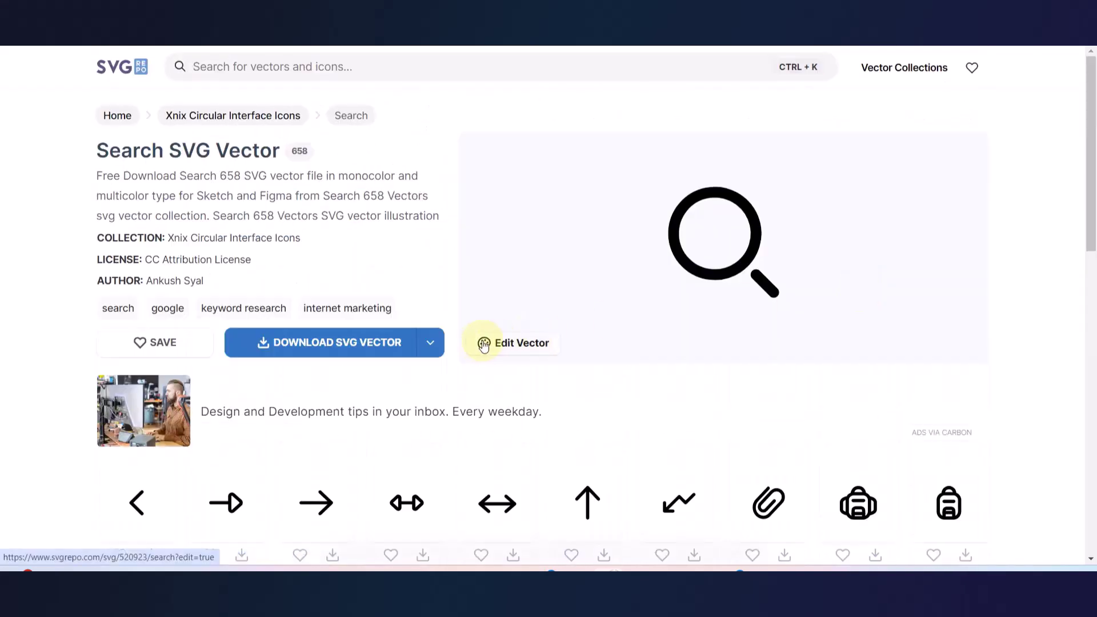
{"action": "left_click", "coordinate": [498, 346]}
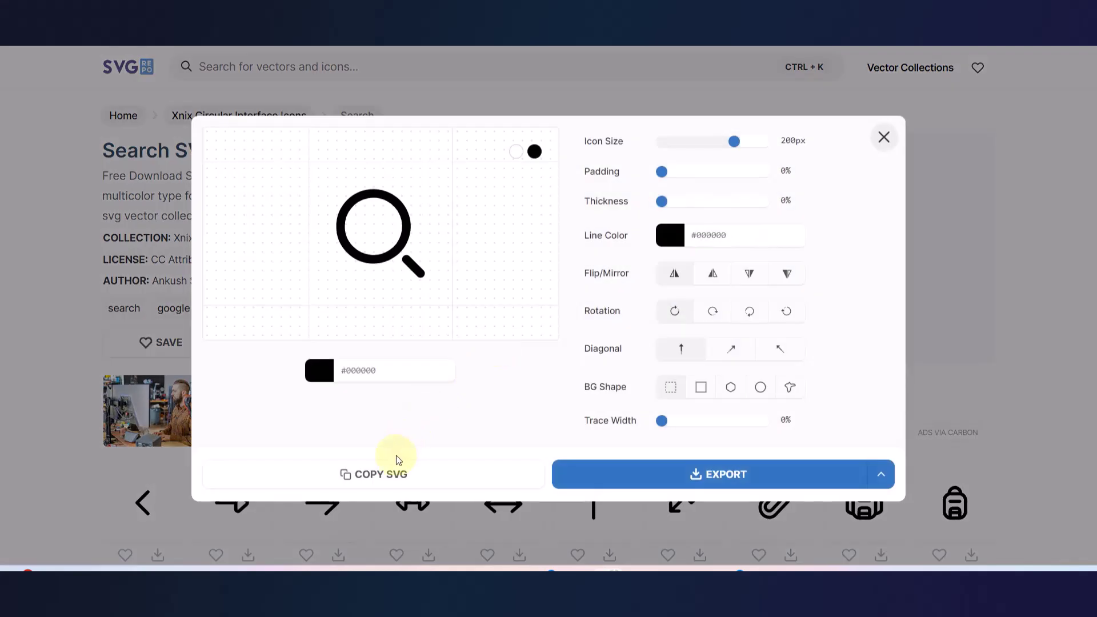
{"action": "left_click", "coordinate": [380, 482]}
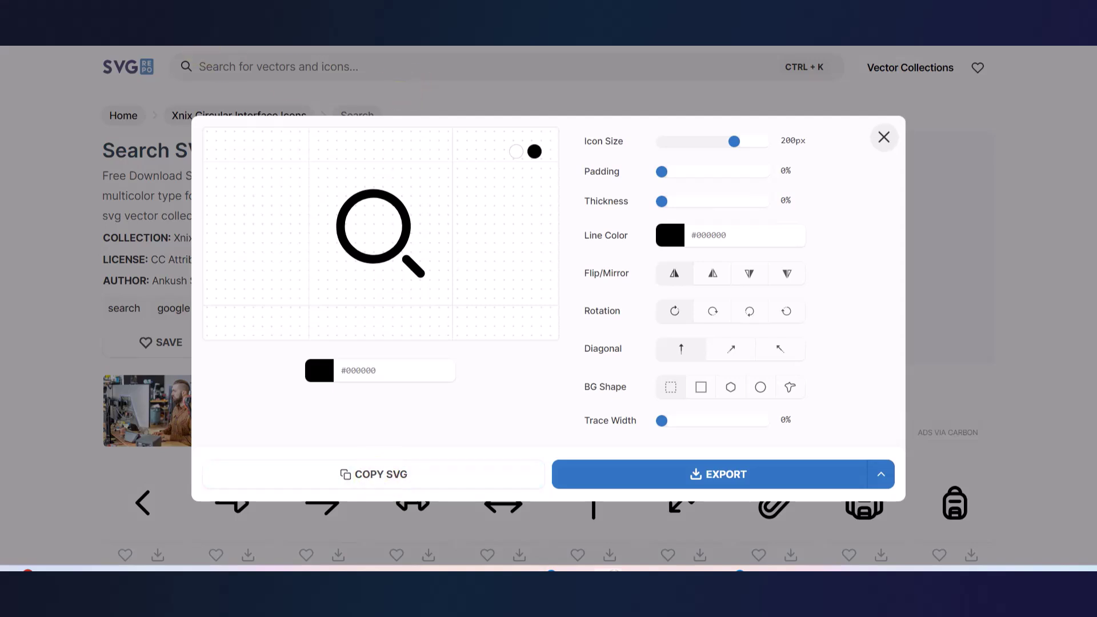
- Switch back to Figma and paste the copied magnifier icon onto the canvas at the reference search field
{"action": "key", "text": "alt+Tab"}
{"action": "left_click", "coordinate": [524, 460]}
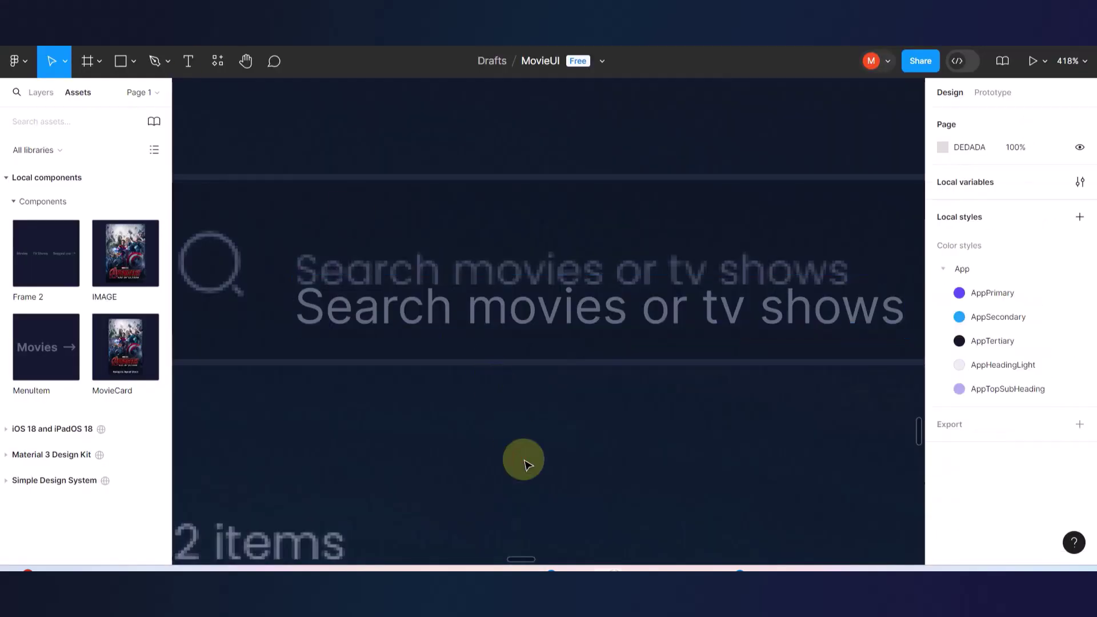
{"action": "key", "text": "ctrl+v"}
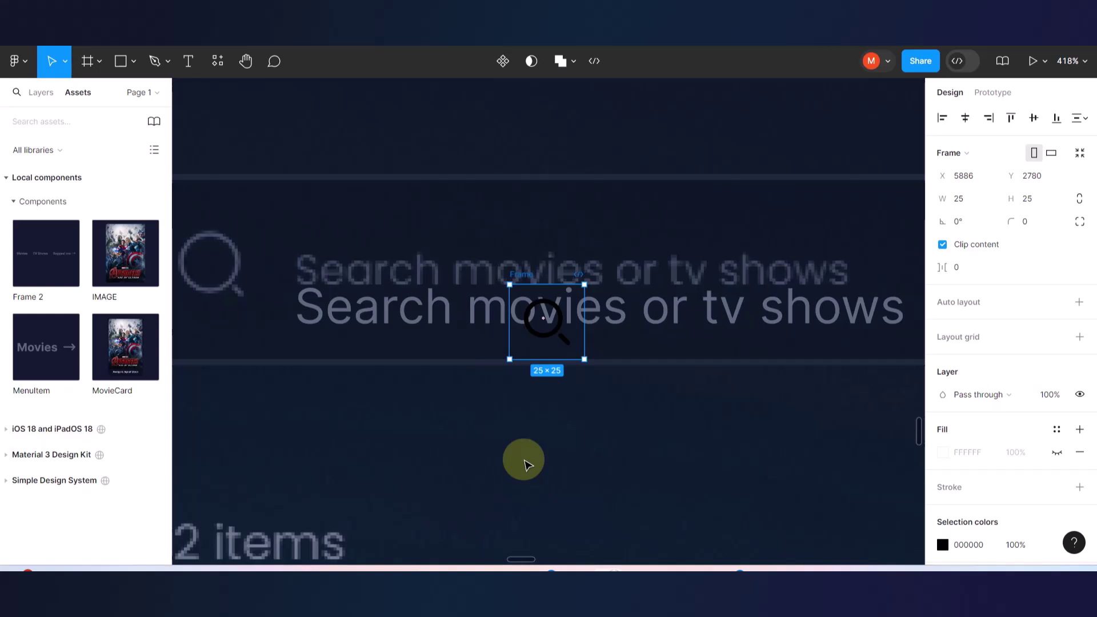
{"action": "left_click", "coordinate": [525, 464]}
{"action": "scroll", "coordinate": [486, 345], "scroll_direction": "left", "scroll_amount": 4}
{"action": "scroll", "coordinate": [485, 345], "scroll_direction": "up", "scroll_amount": 1}
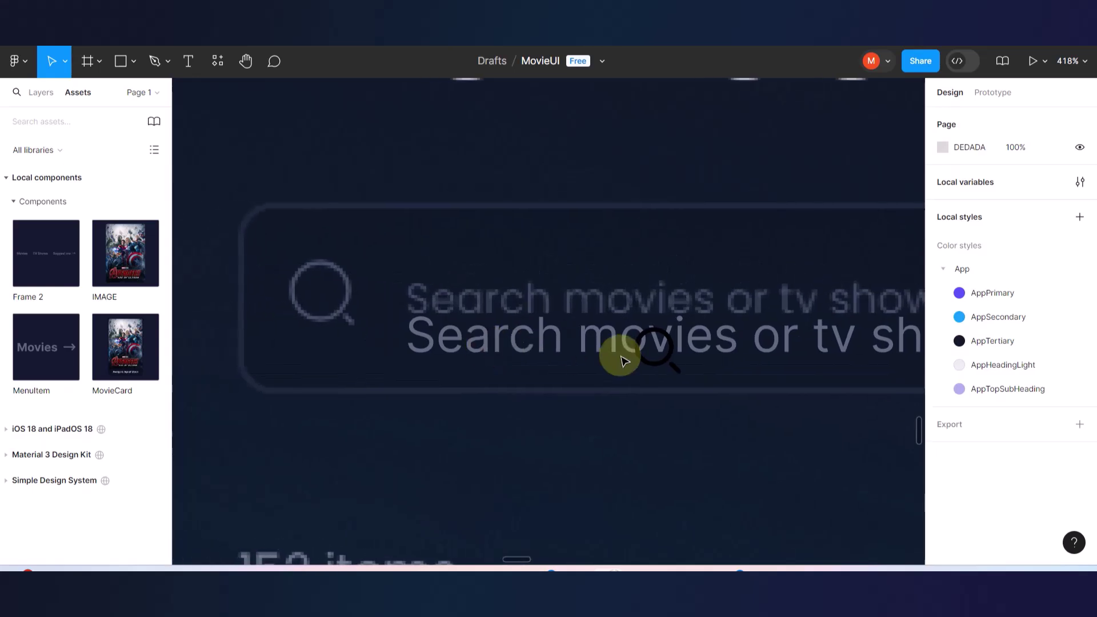
- Pull the magnifier's inner 14 × 14 group out of its frame and place it before the placeholder at about X 5790, Y 2783
{"action": "left_click", "coordinate": [644, 358]}
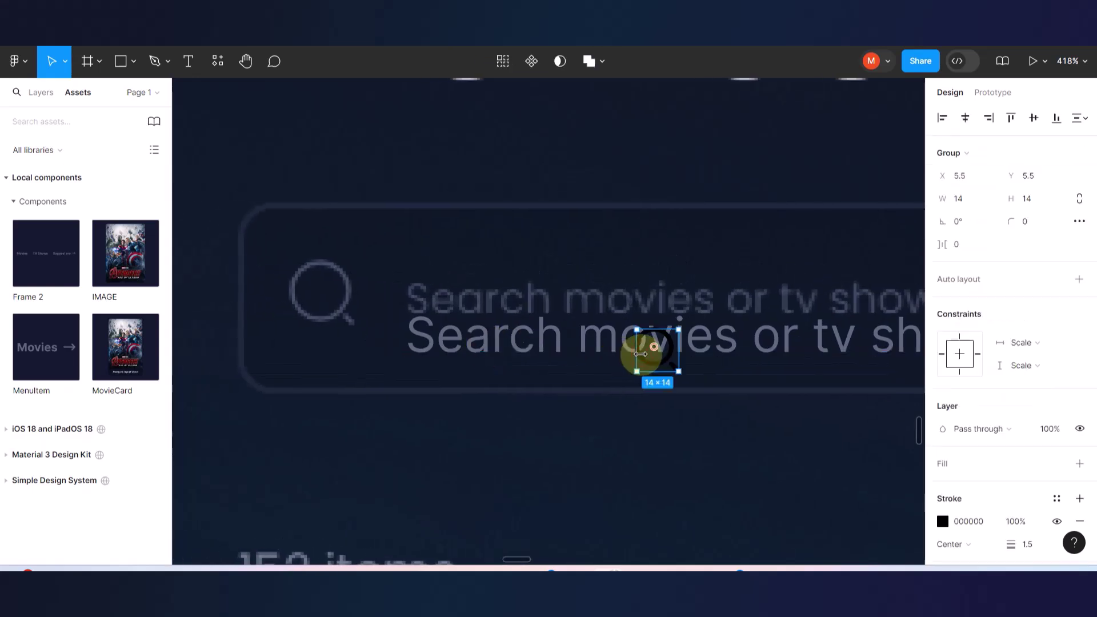
{"action": "left_click_drag", "start_coordinate": [641, 354], "coordinate": [382, 310]}
{"action": "double_click", "coordinate": [366, 353]}
{"action": "key", "text": "ctrl+z"}
{"action": "left_click", "coordinate": [364, 347]}
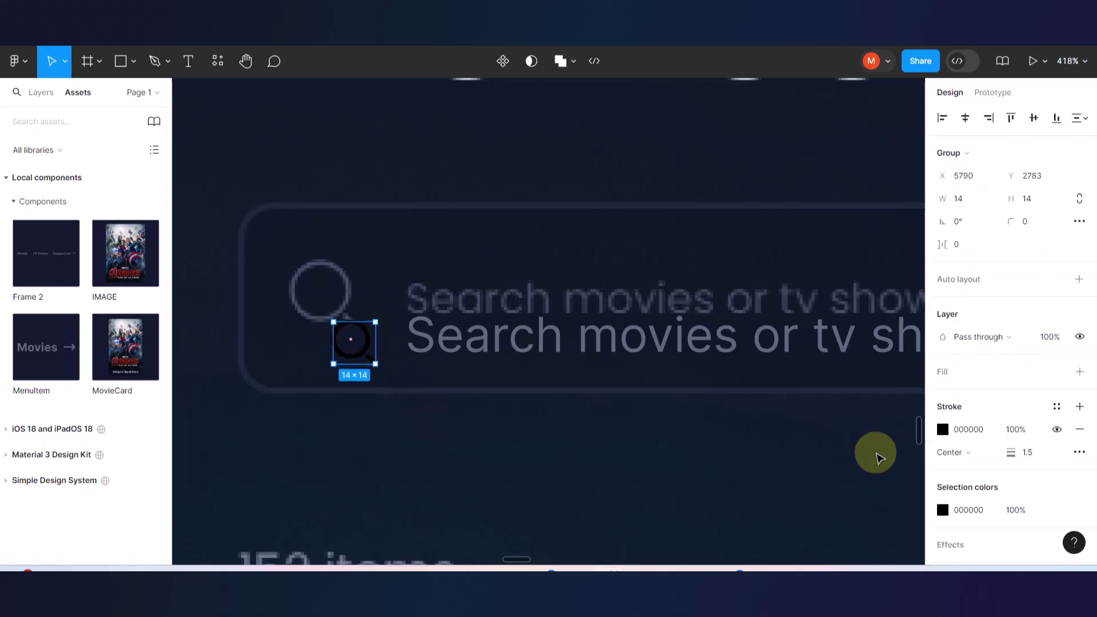
- Apply the AppTextGray color to the magnifier icon's stroke
{"action": "left_click", "coordinate": [943, 429]}
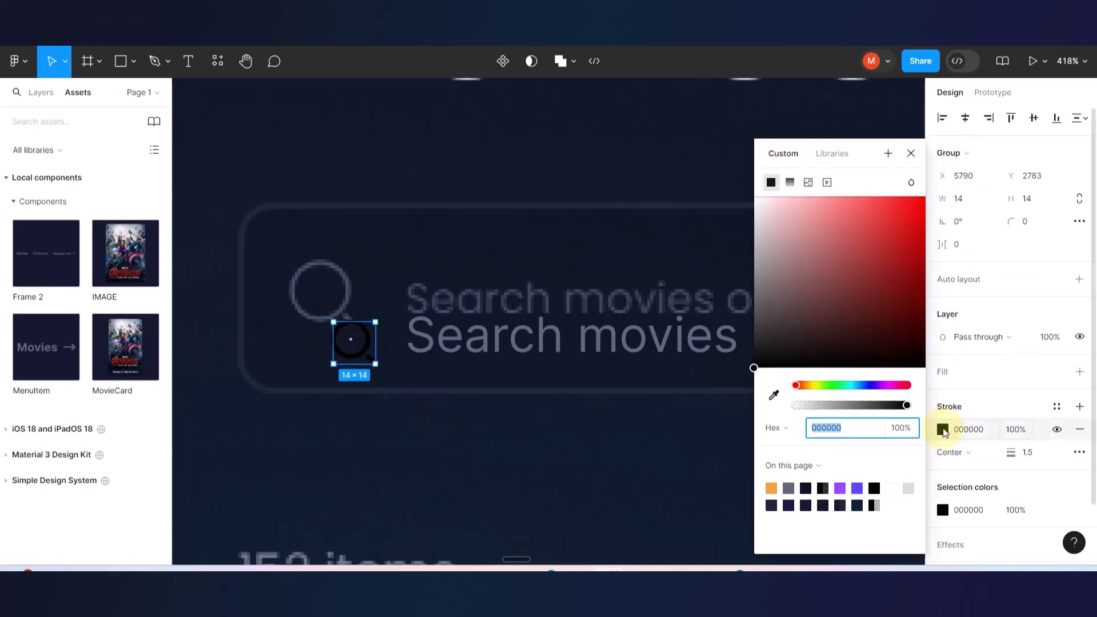
{"action": "left_click", "coordinate": [995, 393]}
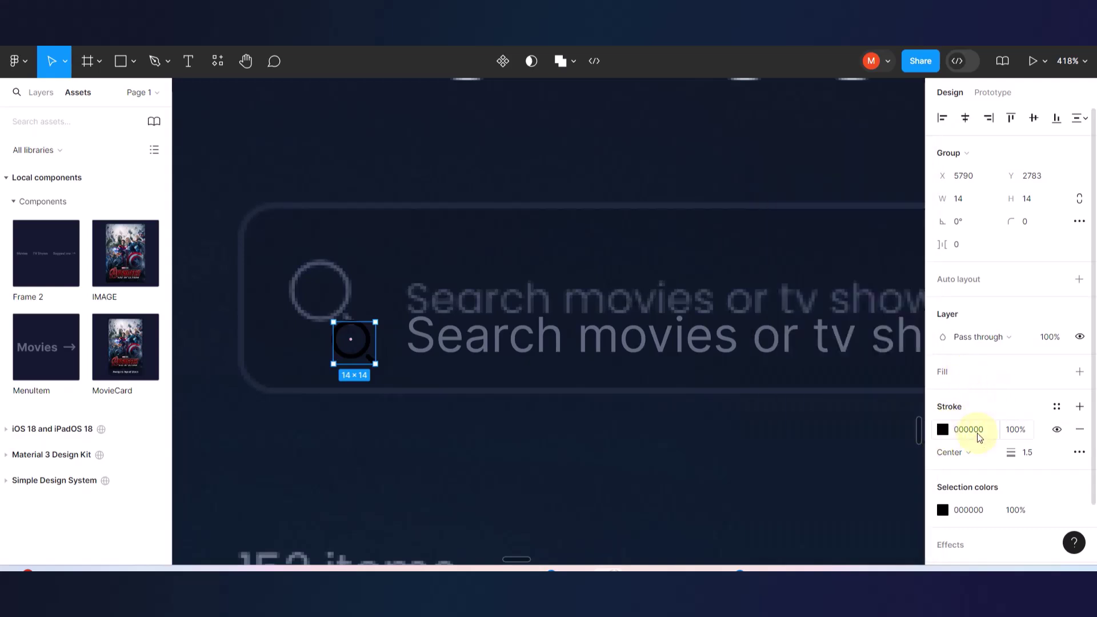
{"action": "left_click", "coordinate": [1057, 407]}
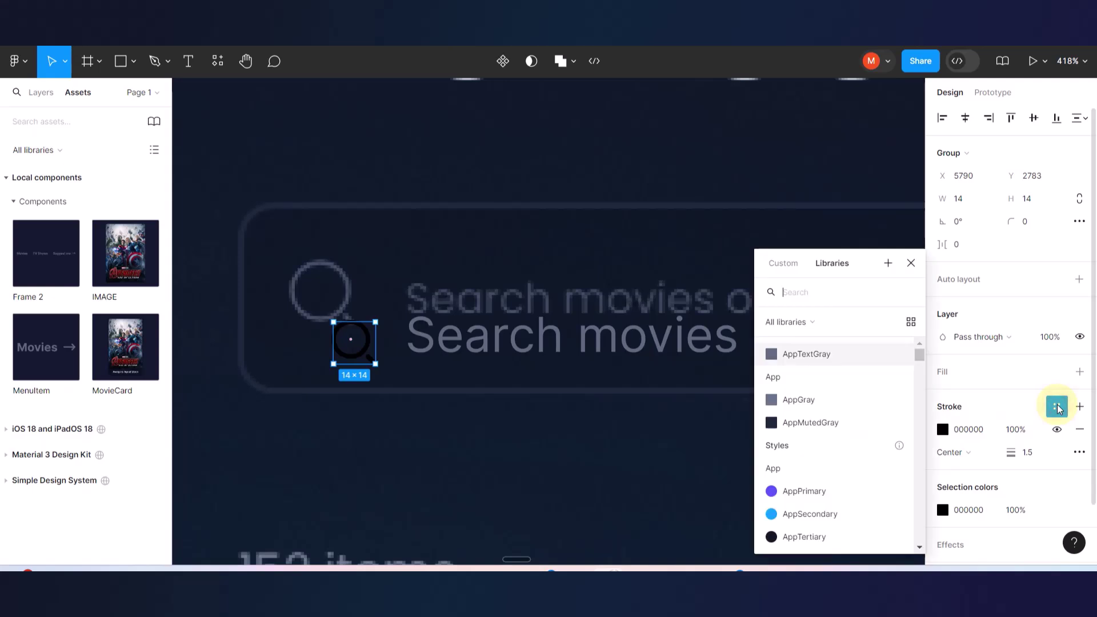
{"action": "left_click", "coordinate": [784, 352]}
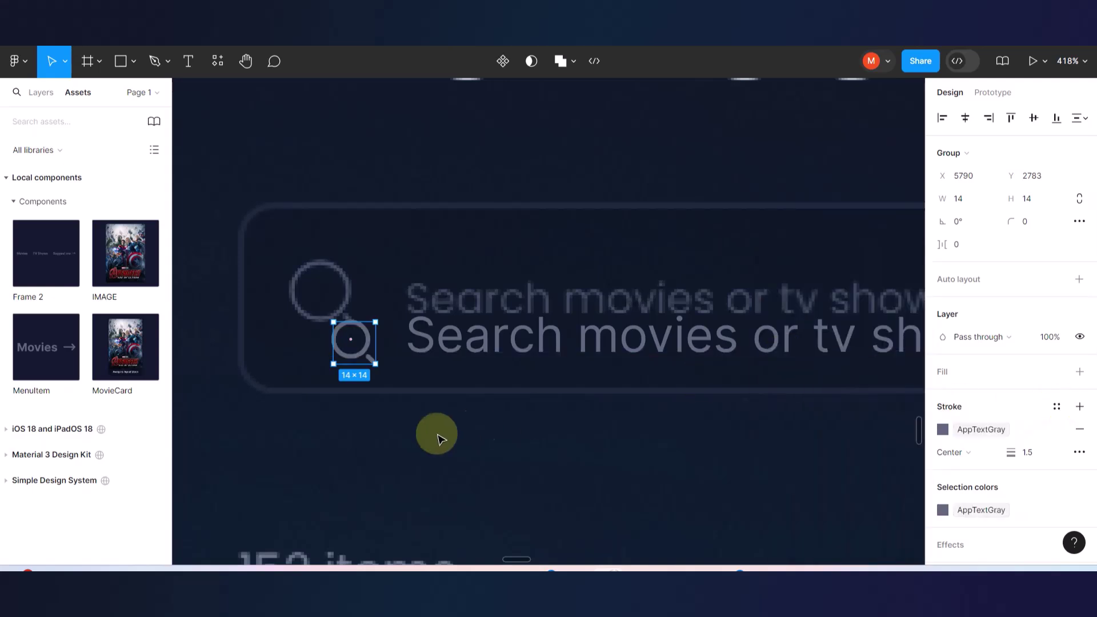
{"action": "left_click", "coordinate": [427, 434]}
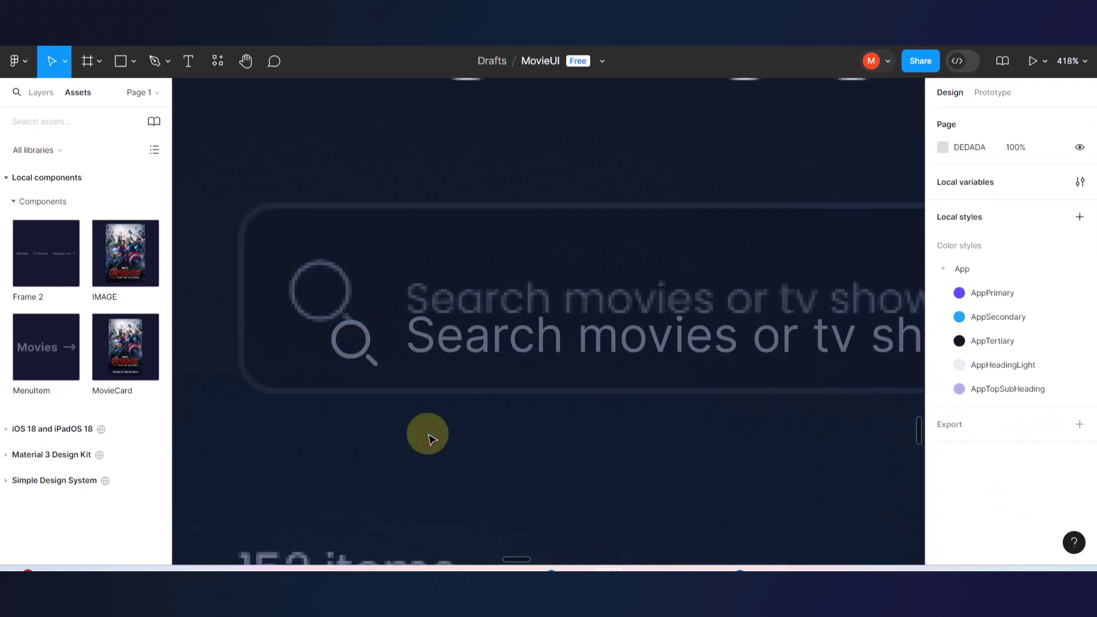
- Combine the magnifier and placeholder text in a center-aligned horizontal auto layout and move it over the reference search content
{"action": "left_click", "coordinate": [368, 346]}
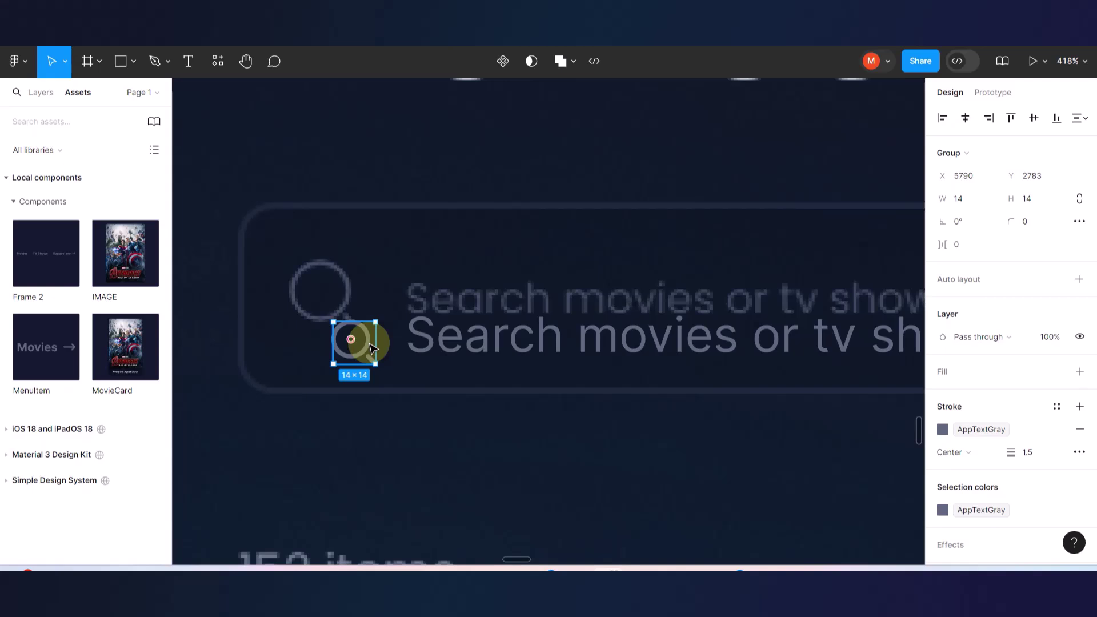
{"action": "scroll", "coordinate": [370, 347], "scroll_direction": "up", "scroll_amount": 2}
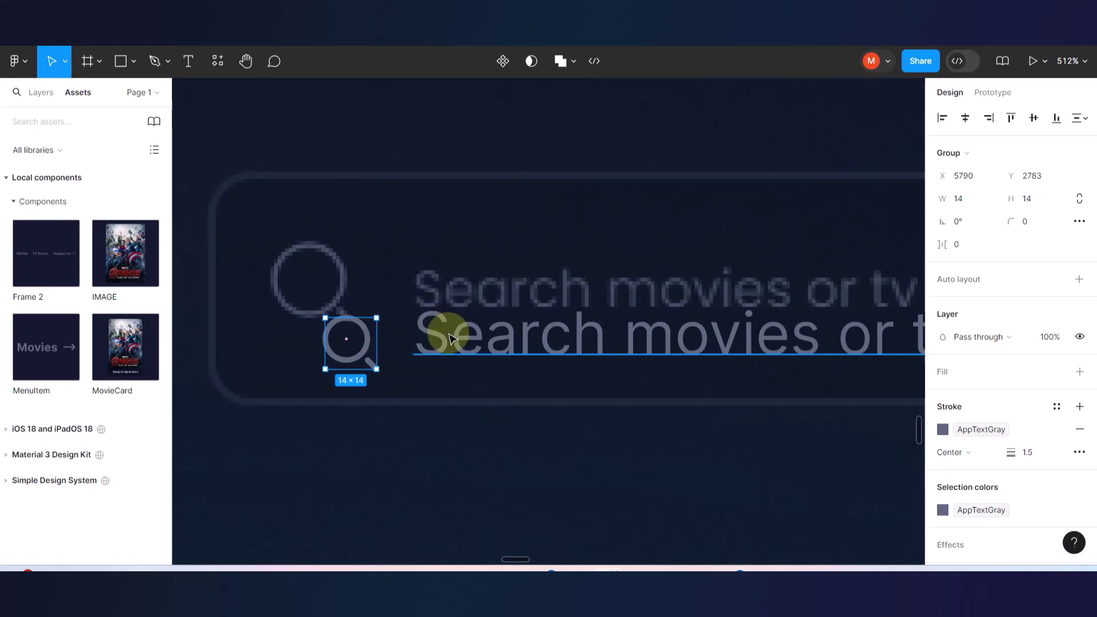
{"action": "left_click", "coordinate": [443, 345], "text": "shift"}
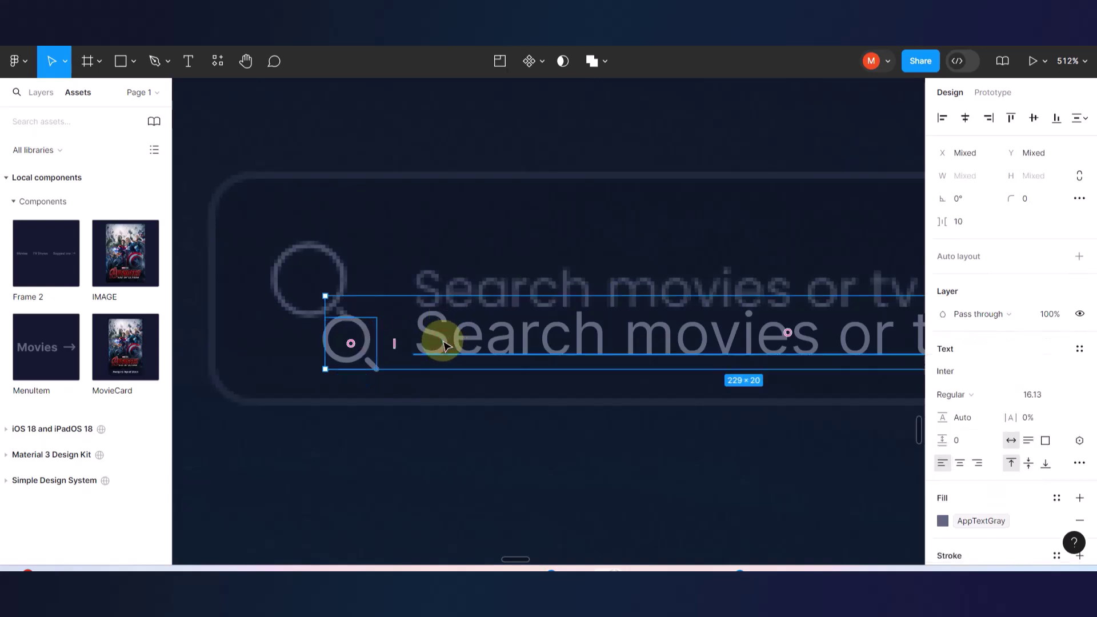
{"action": "key", "text": "shift+a"}
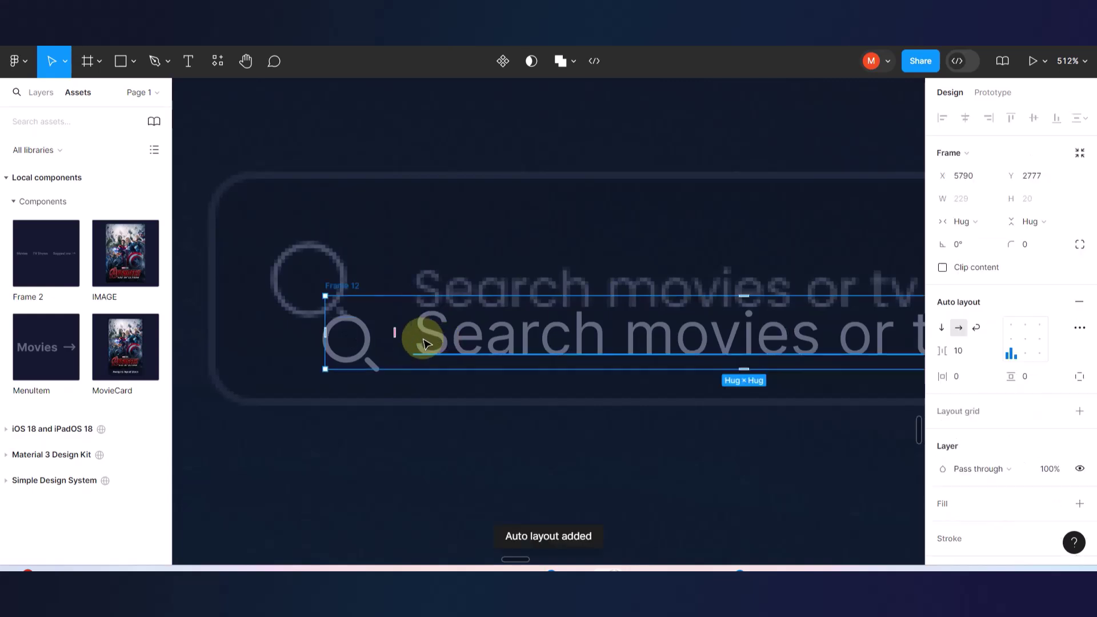
{"action": "left_click", "coordinate": [1027, 341]}
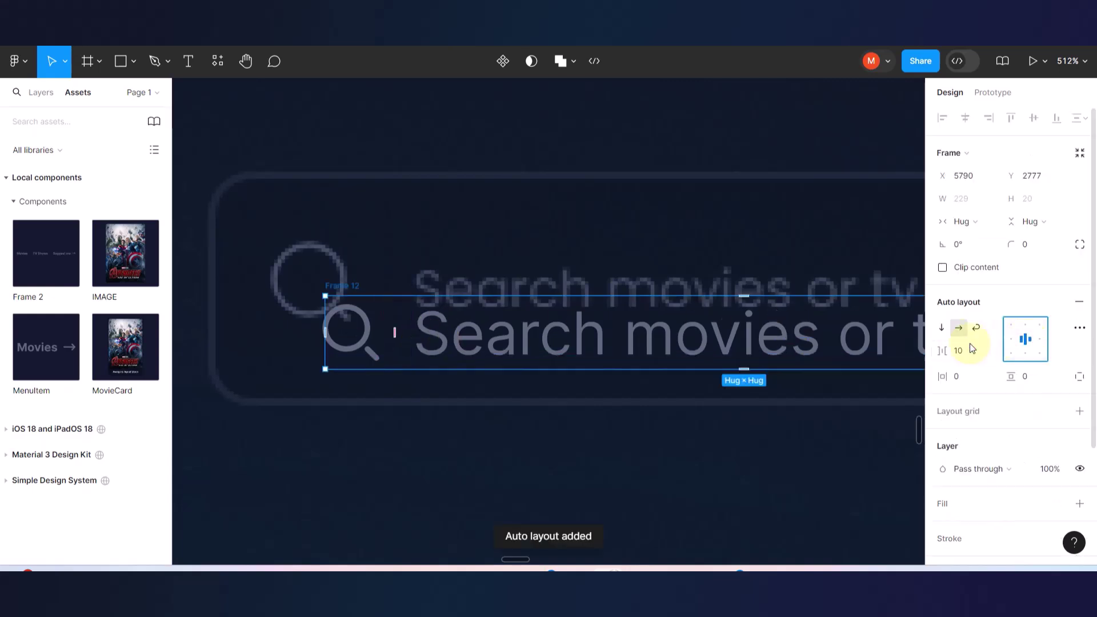
{"action": "left_click_drag", "start_coordinate": [497, 326], "coordinate": [461, 277]}
- Scale the magnifier icon proportionally to 23 × 23 and shift the icon-and-placeholder row to X 5776, Y 2763
{"action": "left_click", "coordinate": [326, 279]}
{"action": "left_click", "coordinate": [329, 280]}
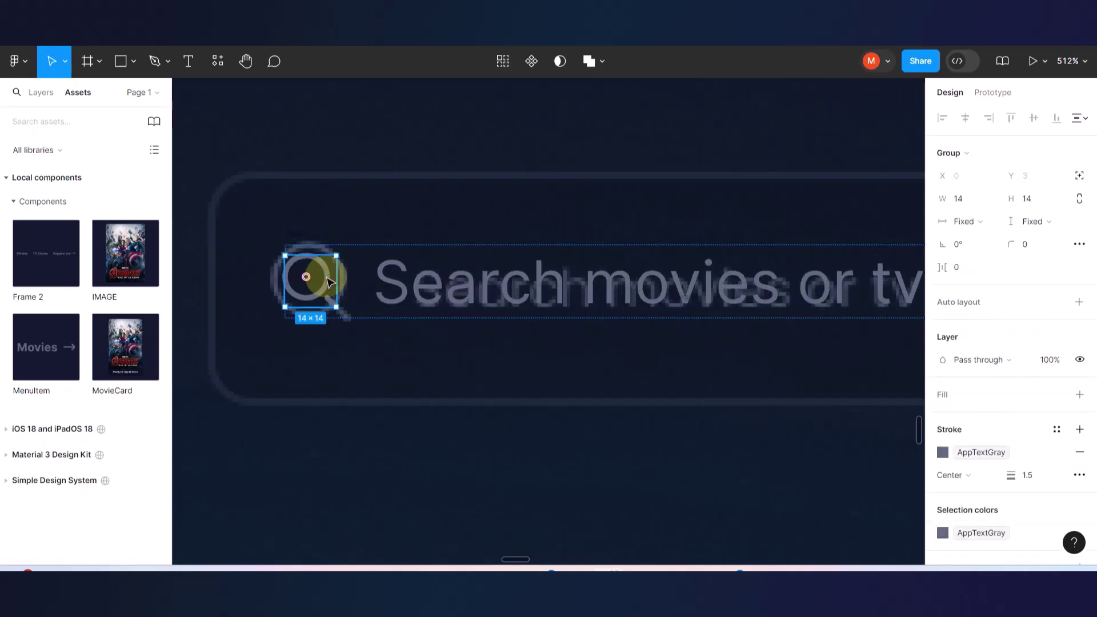
{"action": "key", "text": "k"}
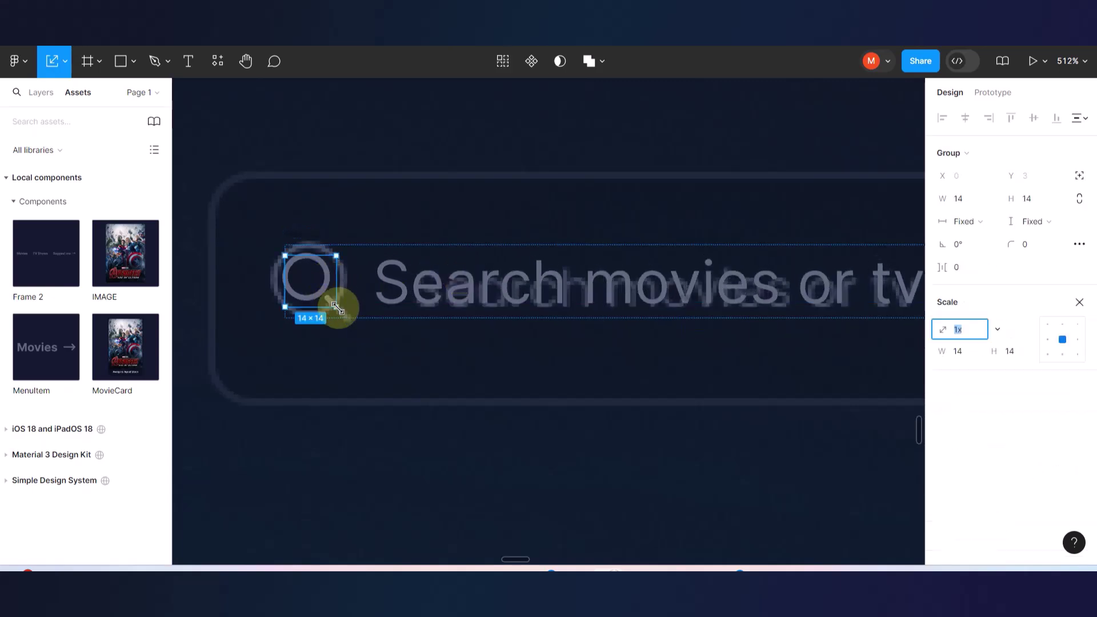
{"action": "left_click_drag", "start_coordinate": [338, 307], "coordinate": [368, 320]}
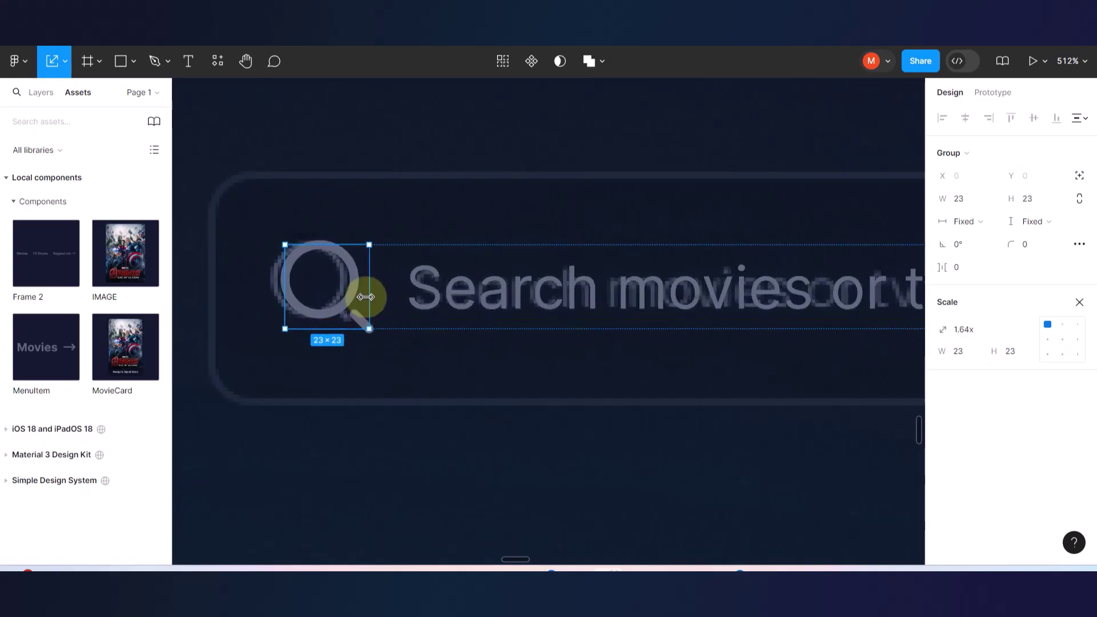
{"action": "left_click", "coordinate": [430, 212]}
{"action": "left_click", "coordinate": [423, 283]}
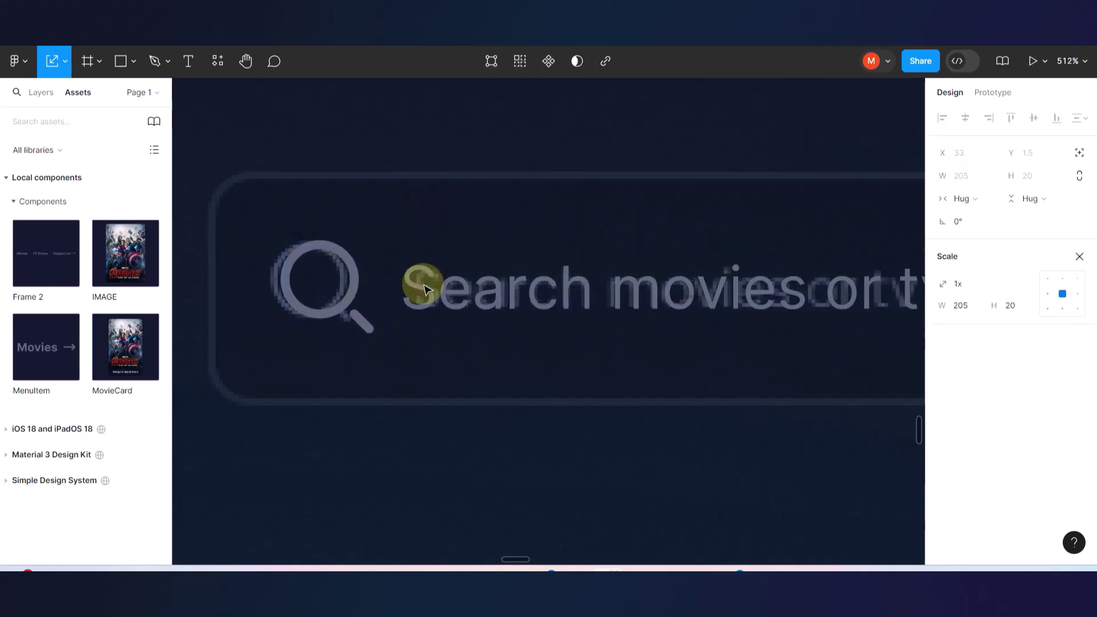
{"action": "left_click", "coordinate": [370, 278]}
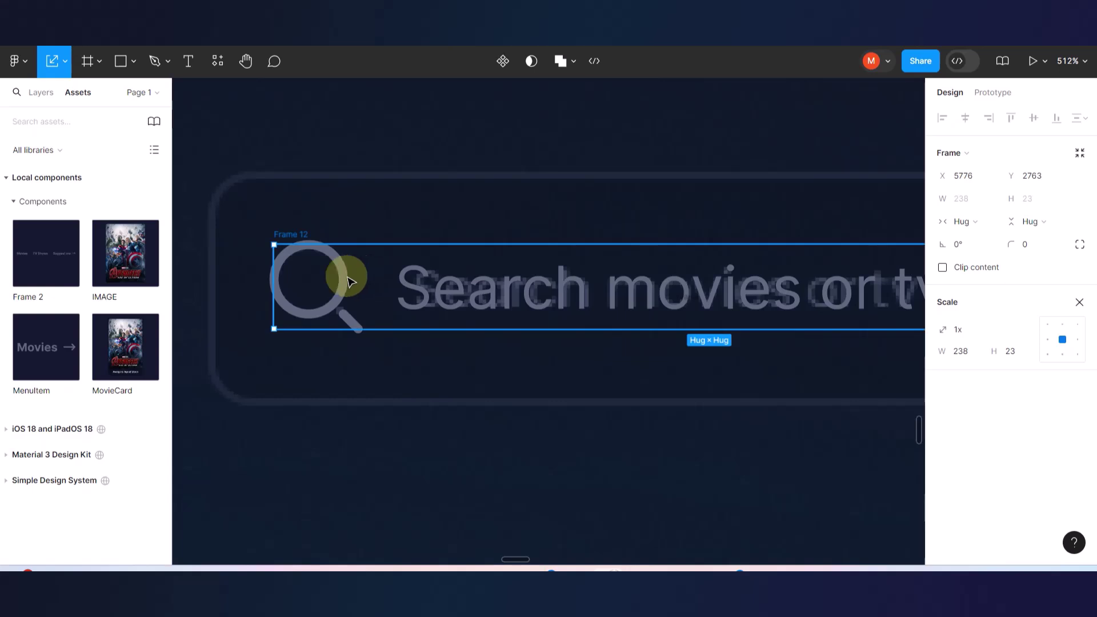
- Wrap the icon-and-placeholder row in an outer auto layout frame and widen that frame to 577
{"action": "scroll", "coordinate": [360, 277], "scroll_direction": "down", "scroll_amount": 3}
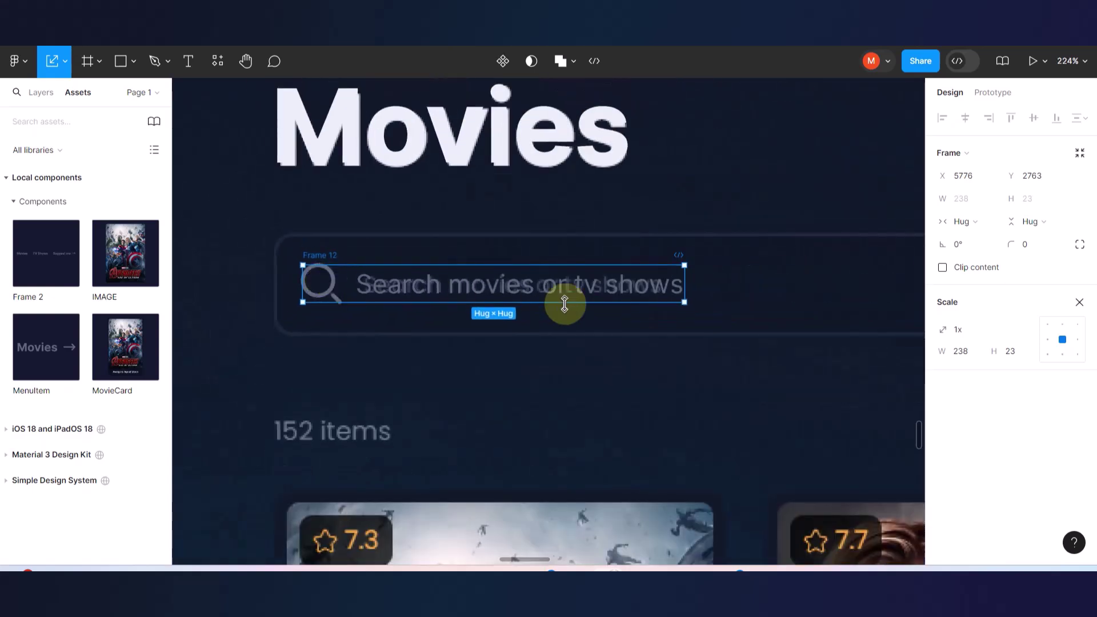
{"action": "key", "text": "shift+a"}
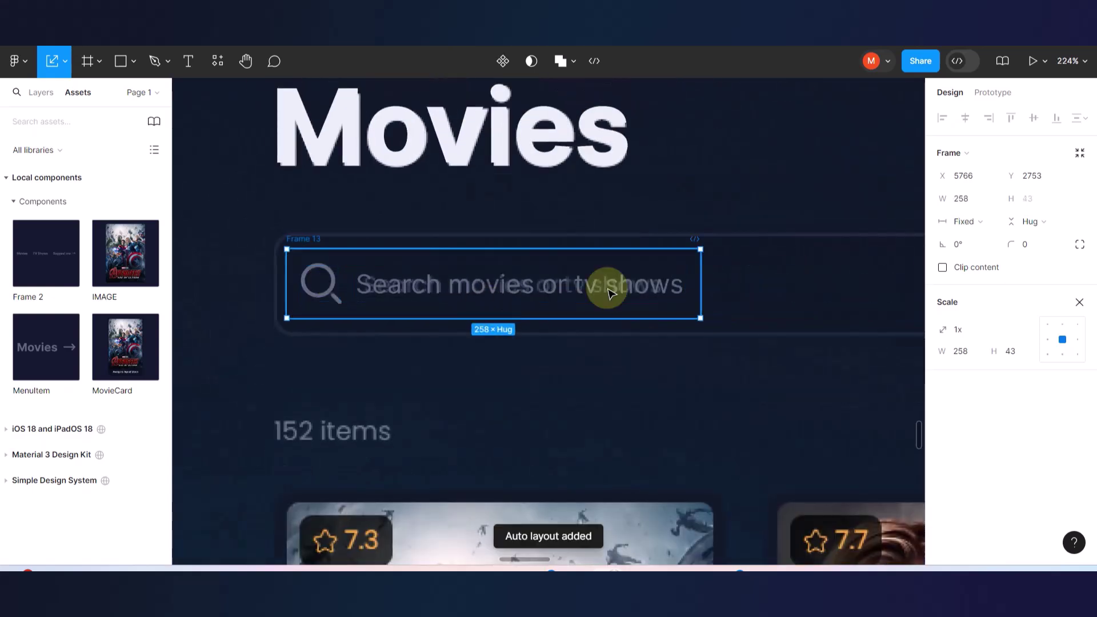
{"action": "scroll", "coordinate": [649, 306], "scroll_direction": "down", "scroll_amount": 3}
{"action": "scroll", "coordinate": [657, 297], "scroll_direction": "right", "scroll_amount": 3}
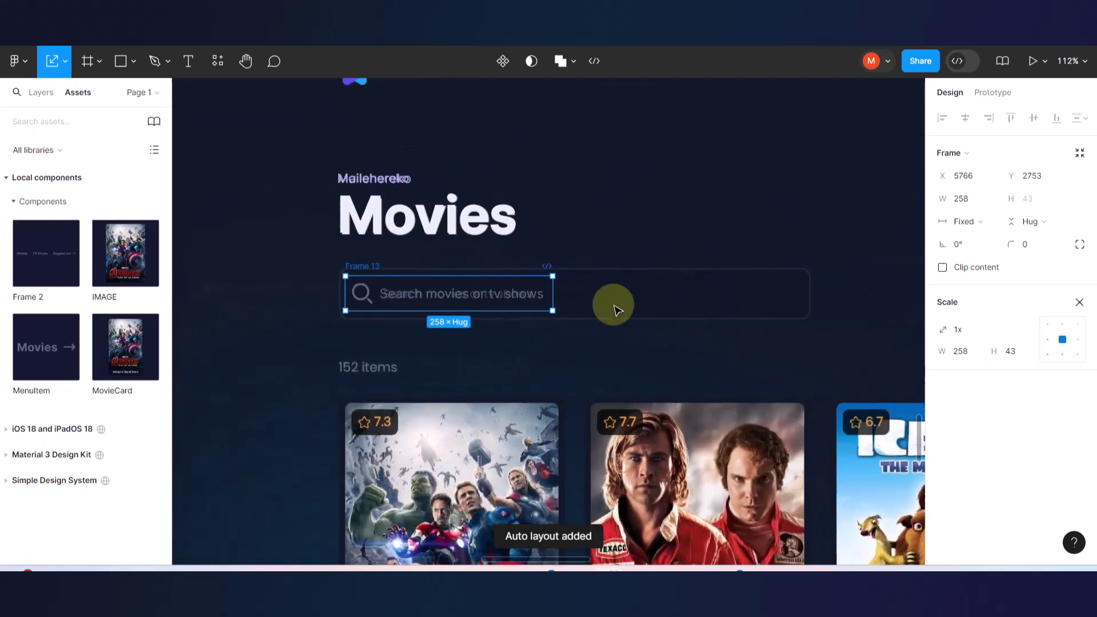
{"action": "left_click_drag", "start_coordinate": [557, 297], "coordinate": [712, 299]}
{"action": "key", "text": "ctrl+z"}
{"action": "key", "text": "v"}
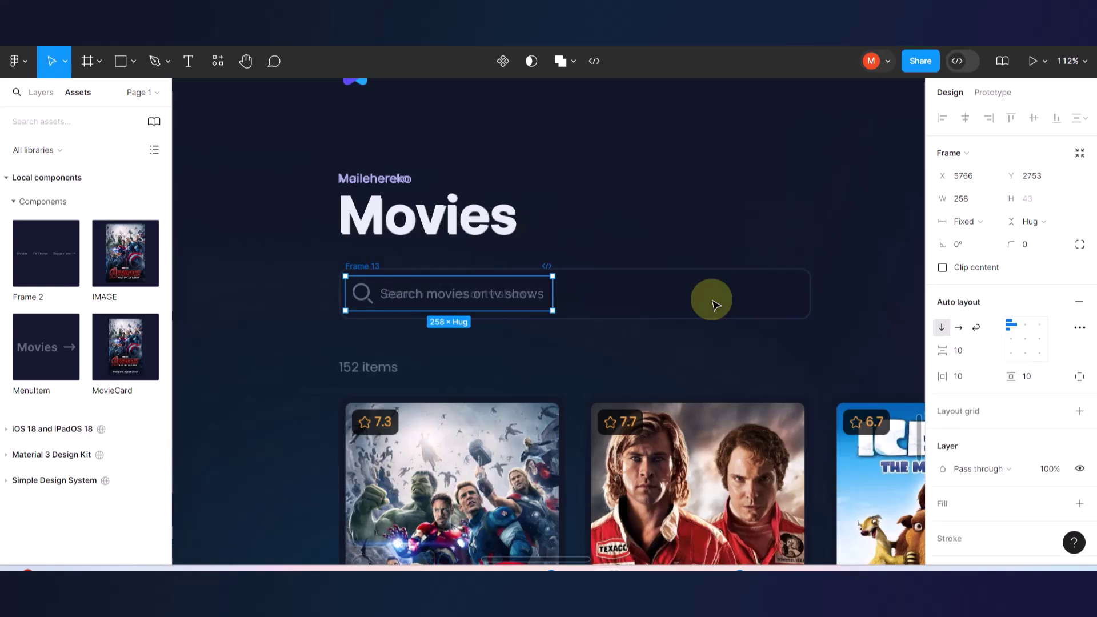
{"action": "left_click_drag", "start_coordinate": [565, 294], "coordinate": [809, 294]}
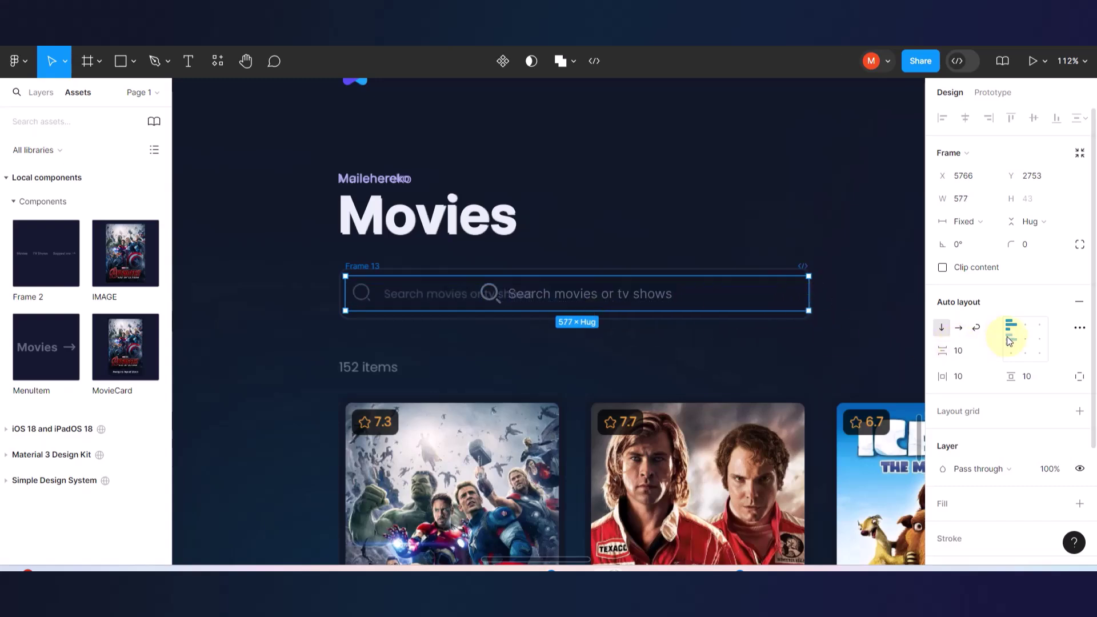
- Fit the outer search frame's edges to the reference outline, at X 5759, Y 2743 with a size of 583 × 64
{"action": "scroll", "coordinate": [490, 310], "scroll_direction": "up", "scroll_amount": 5}
{"action": "left_click_drag", "start_coordinate": [490, 314], "coordinate": [514, 335]}
{"action": "scroll", "coordinate": [521, 217], "scroll_direction": "up", "scroll_amount": 5}
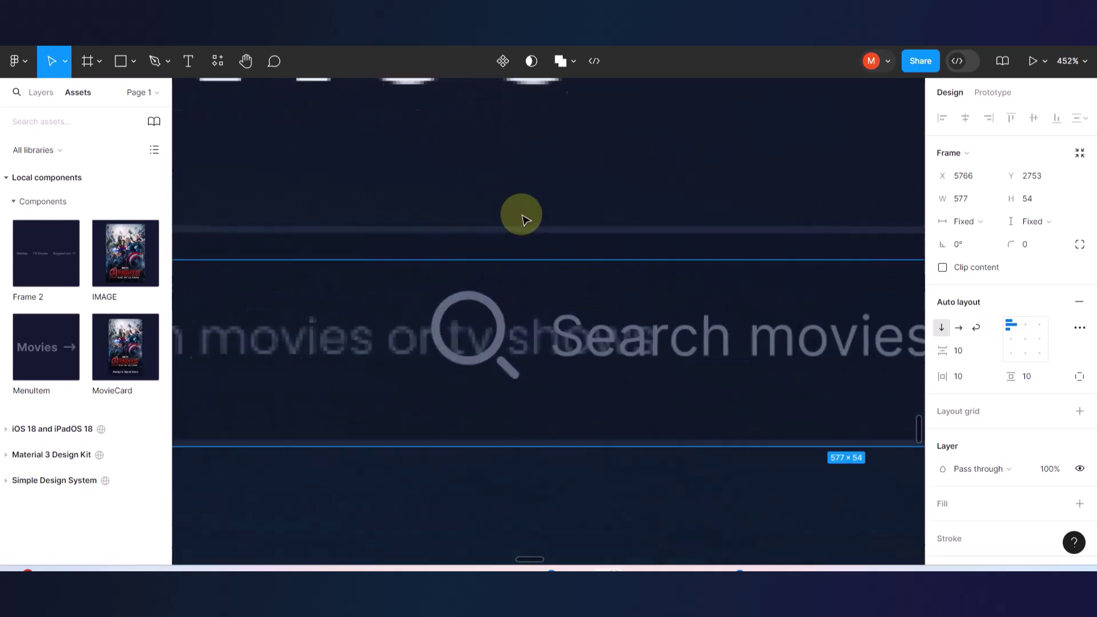
{"action": "left_click_drag", "start_coordinate": [523, 260], "coordinate": [546, 226]}
{"action": "scroll", "coordinate": [546, 227], "scroll_direction": "down", "scroll_amount": 6}
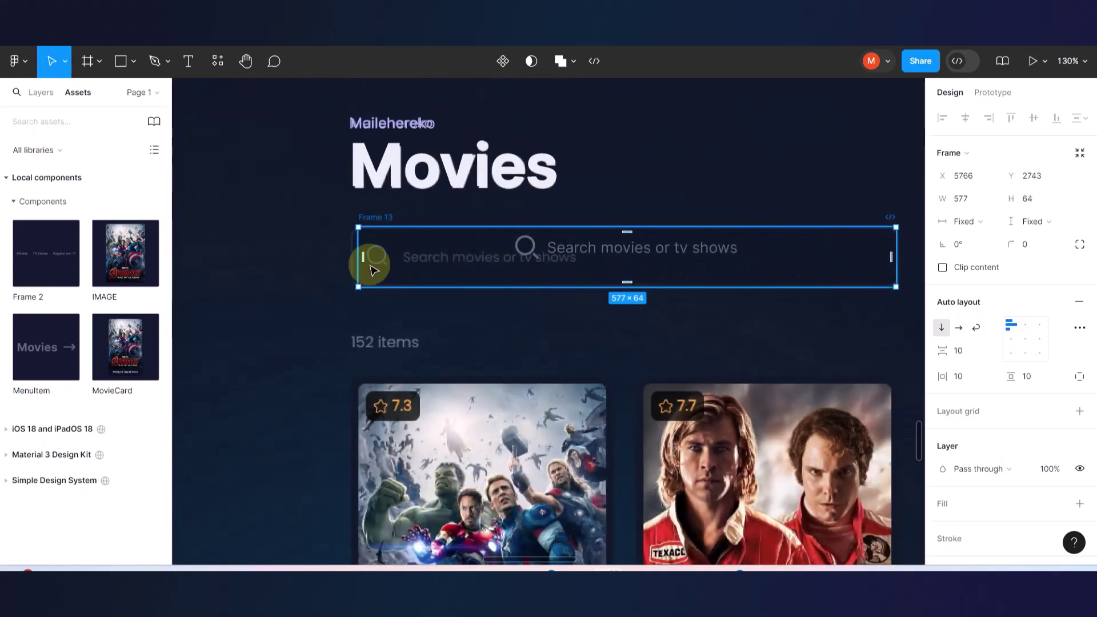
{"action": "scroll", "coordinate": [359, 266], "scroll_direction": "up", "scroll_amount": 6}
{"action": "left_click_drag", "start_coordinate": [358, 267], "coordinate": [331, 268]}
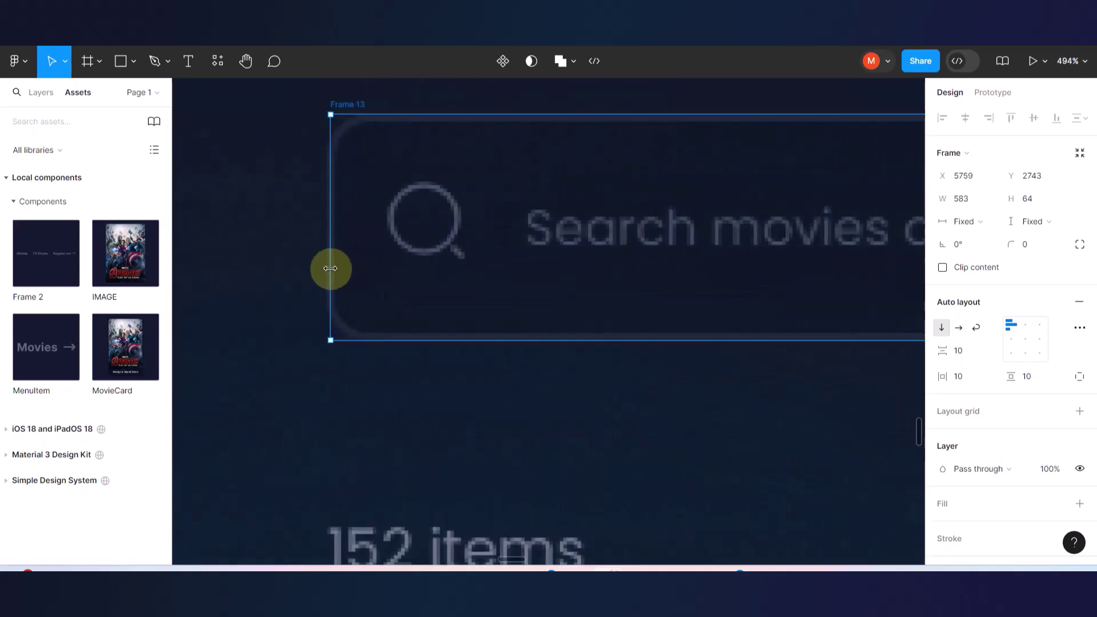
- Align the contents of both the outer search frame and its inner icon-and-placeholder row to the left, vertically centered
{"action": "scroll", "coordinate": [330, 269], "scroll_direction": "down", "scroll_amount": 5}
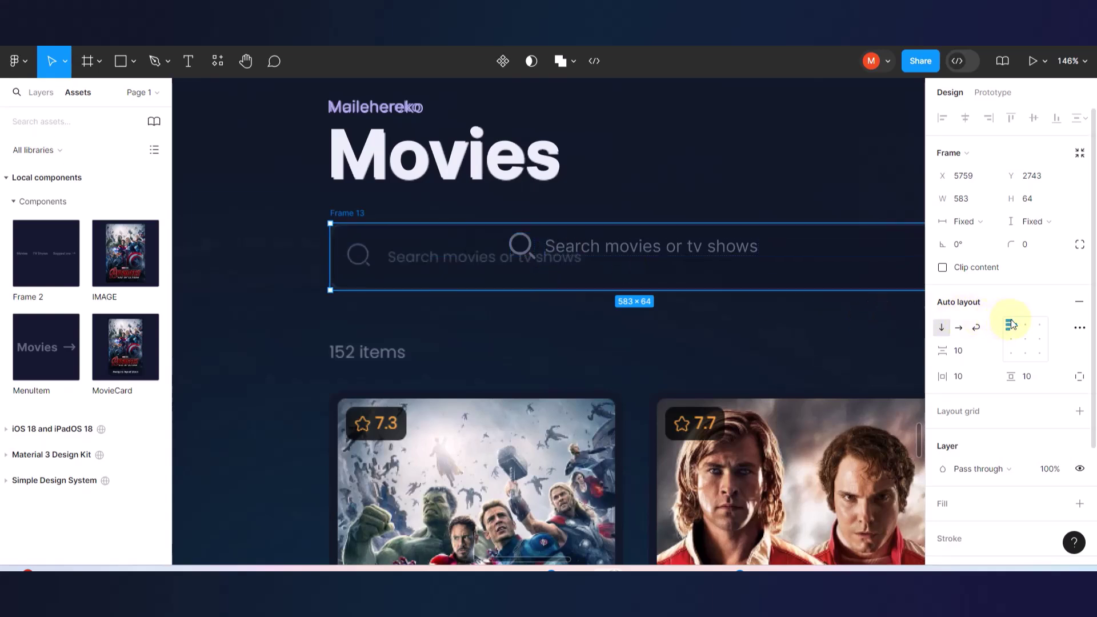
{"action": "left_click", "coordinate": [1010, 341]}
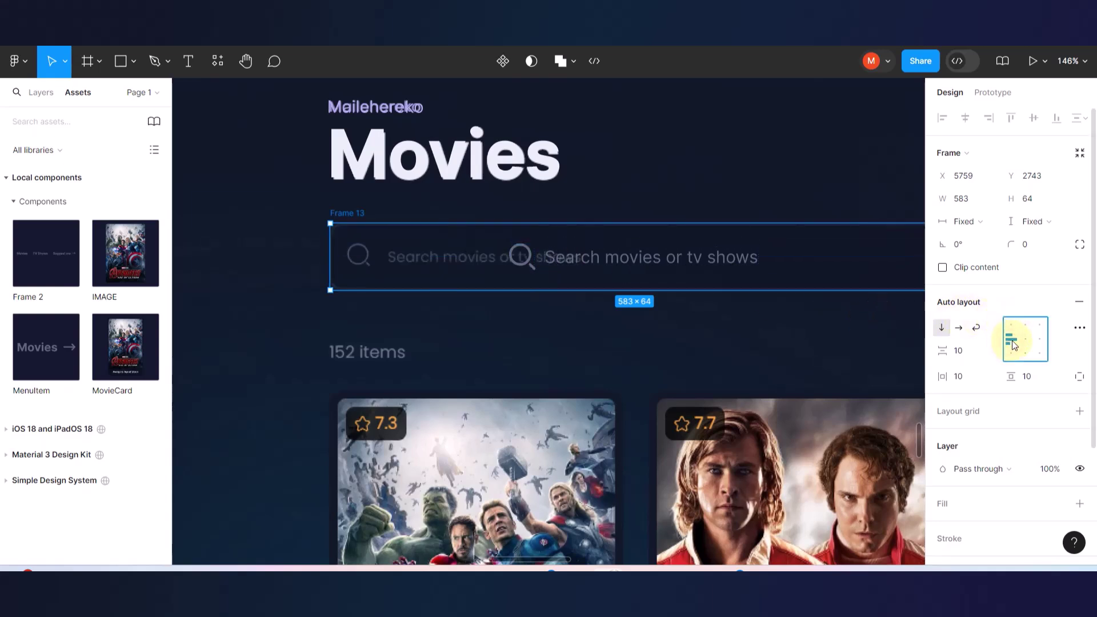
{"action": "scroll", "coordinate": [745, 386], "scroll_direction": "right", "scroll_amount": 3}
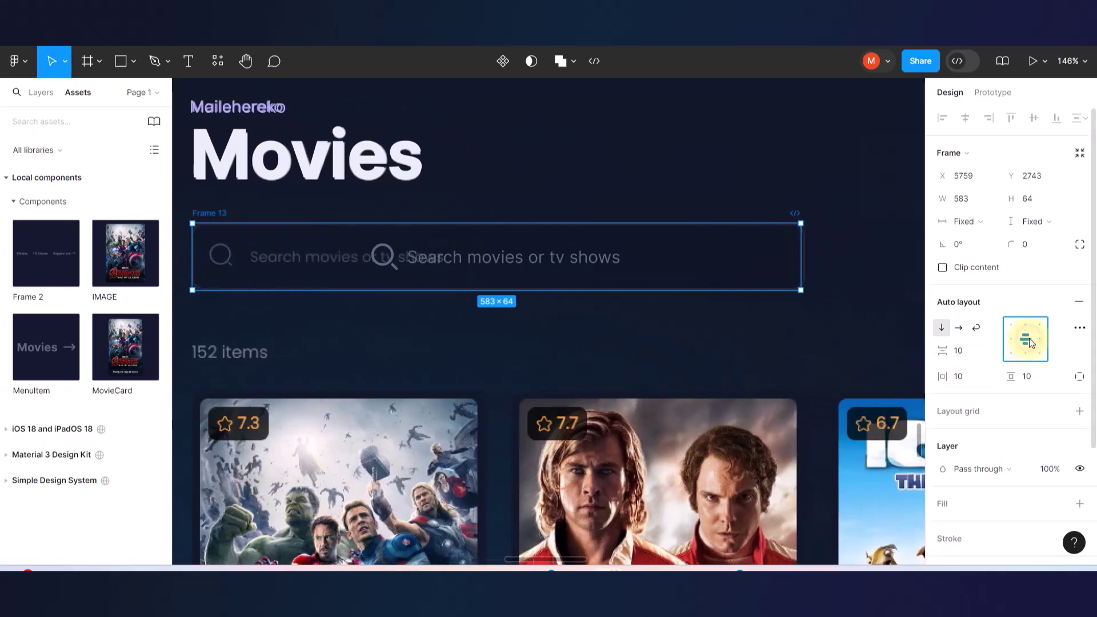
{"action": "left_click", "coordinate": [460, 252]}
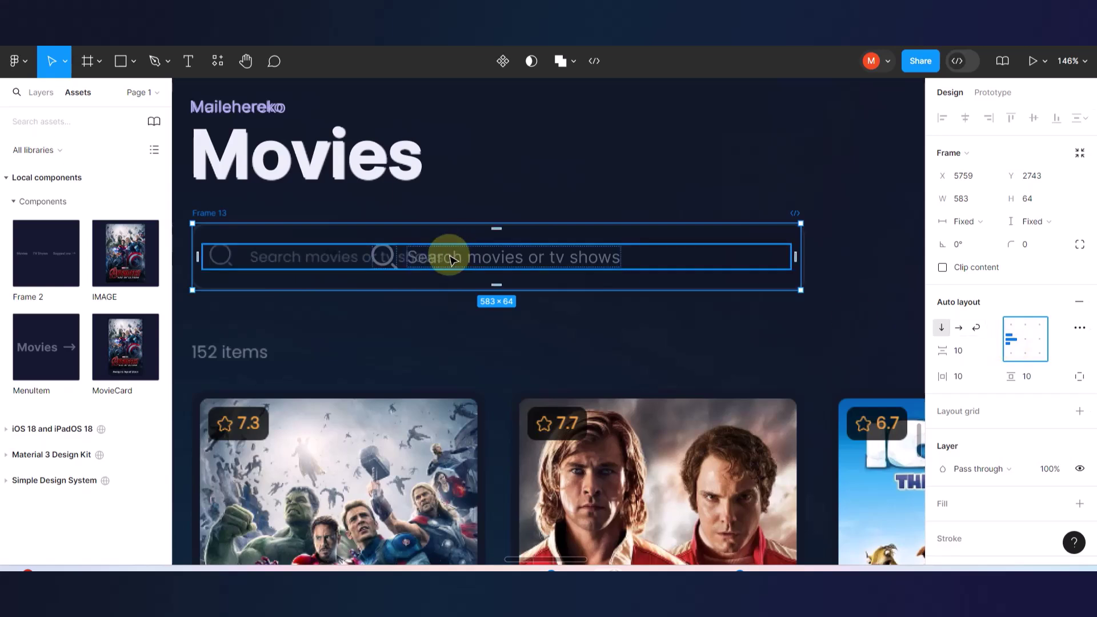
{"action": "left_click", "coordinate": [344, 269]}
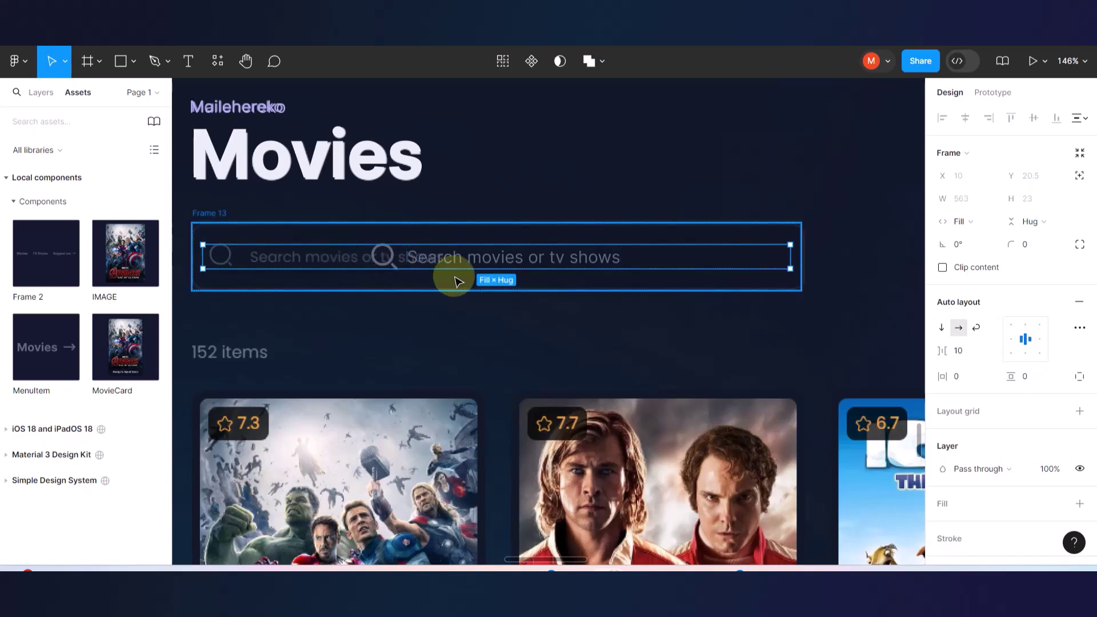
{"action": "left_click", "coordinate": [1010, 341]}
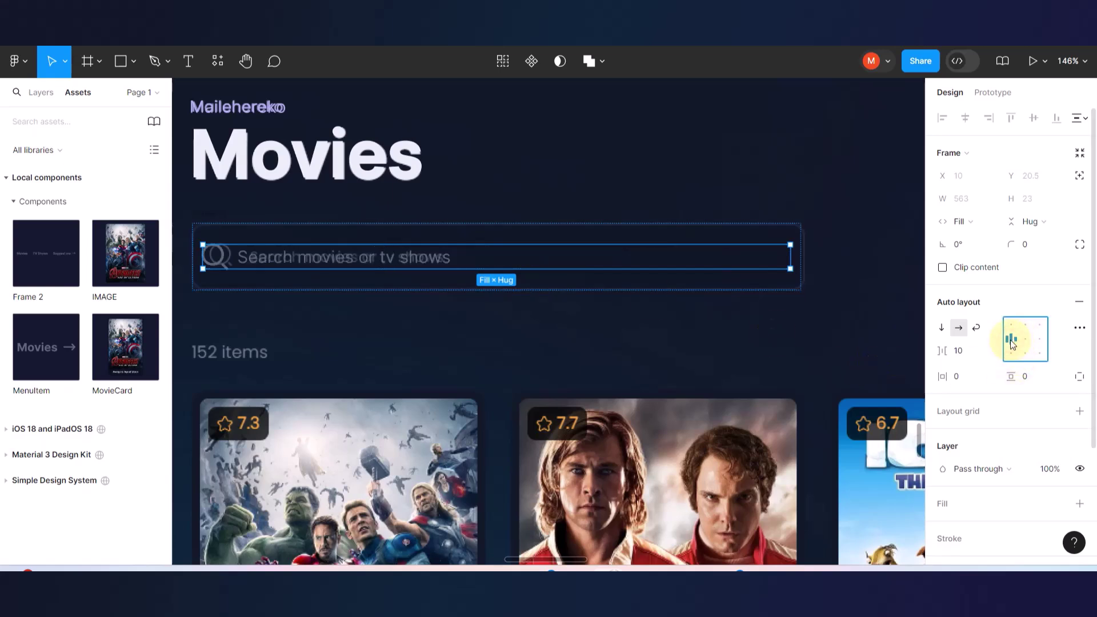
- Set the outer search frame's horizontal padding to 18 and extend its right edge to a width of 586
{"action": "left_click", "coordinate": [789, 227]}
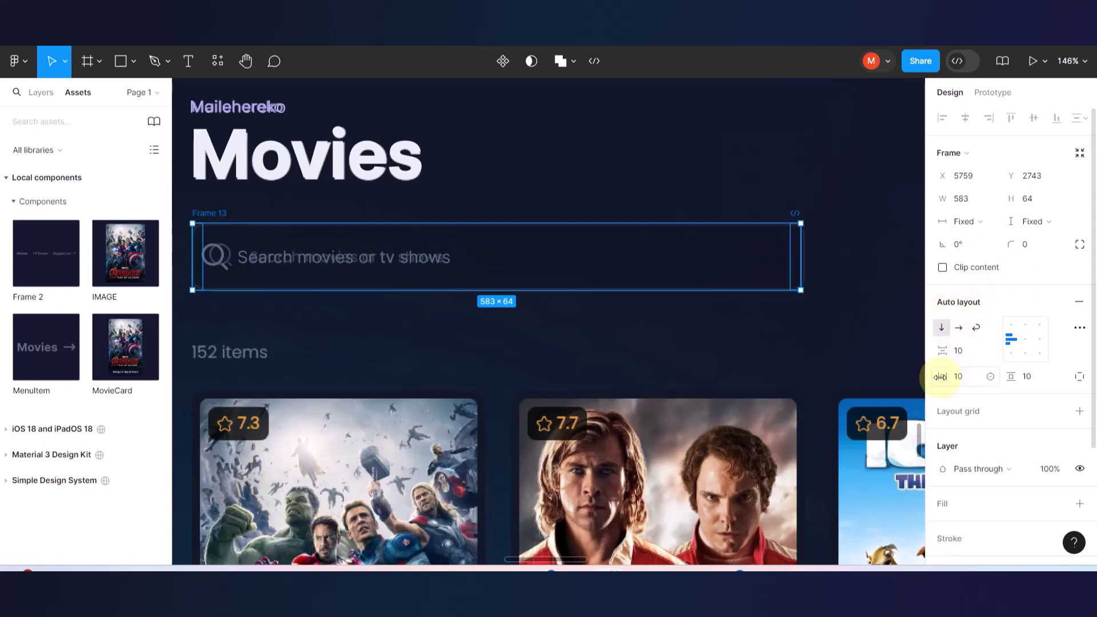
{"action": "left_click_drag", "start_coordinate": [940, 376], "coordinate": [950, 378]}
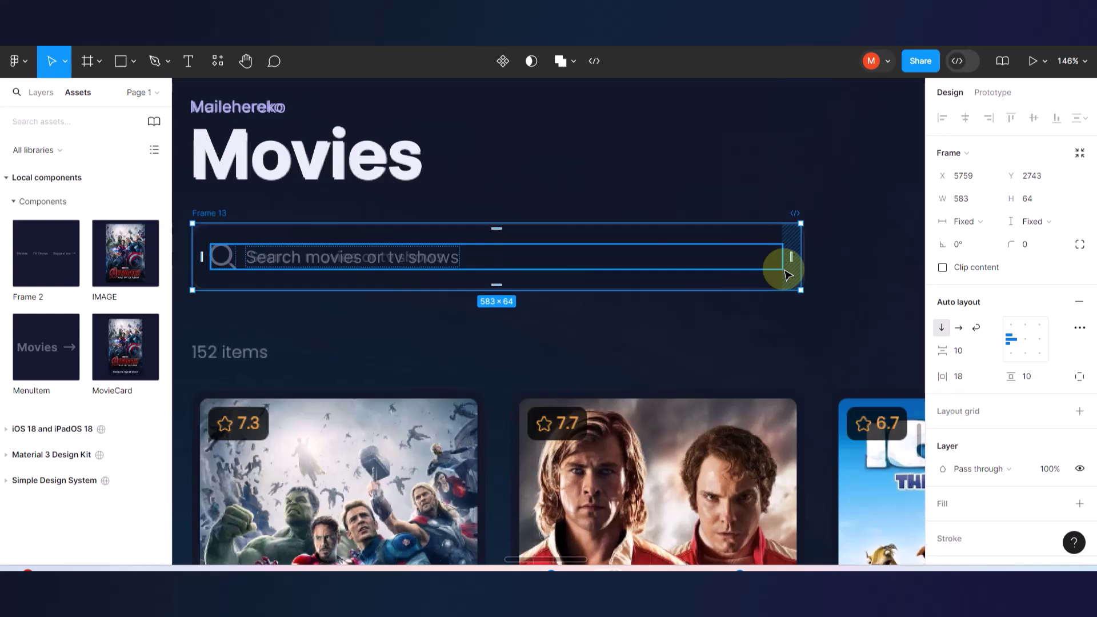
{"action": "scroll", "coordinate": [820, 247], "scroll_direction": "up", "scroll_amount": 5}
{"action": "scroll", "coordinate": [822, 247], "scroll_direction": "up", "scroll_amount": 3}
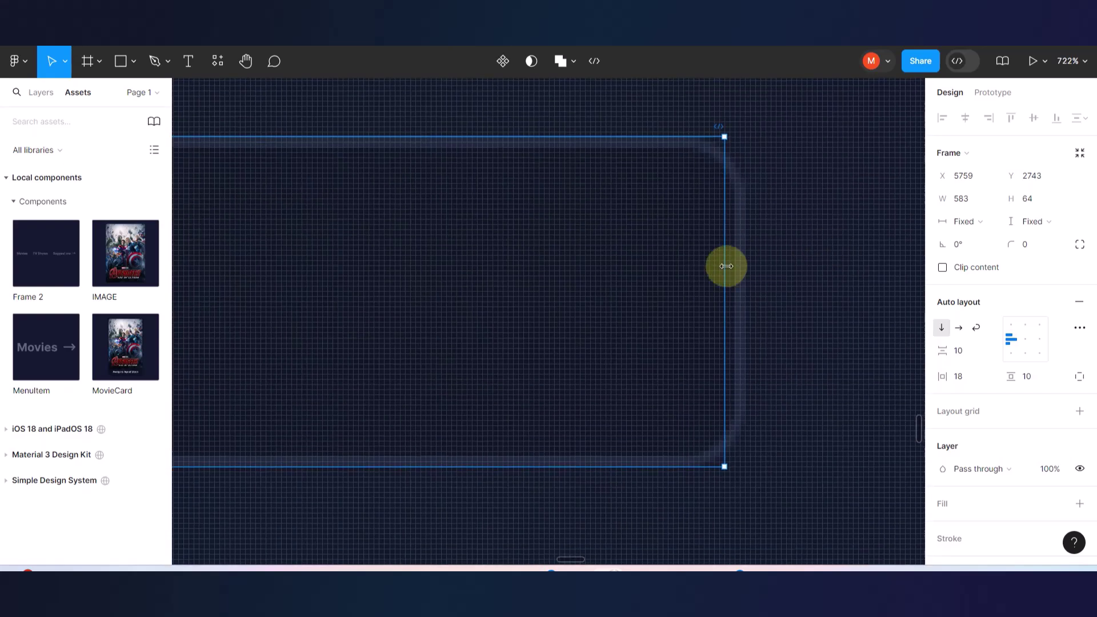
{"action": "left_click_drag", "start_coordinate": [728, 267], "coordinate": [740, 266]}
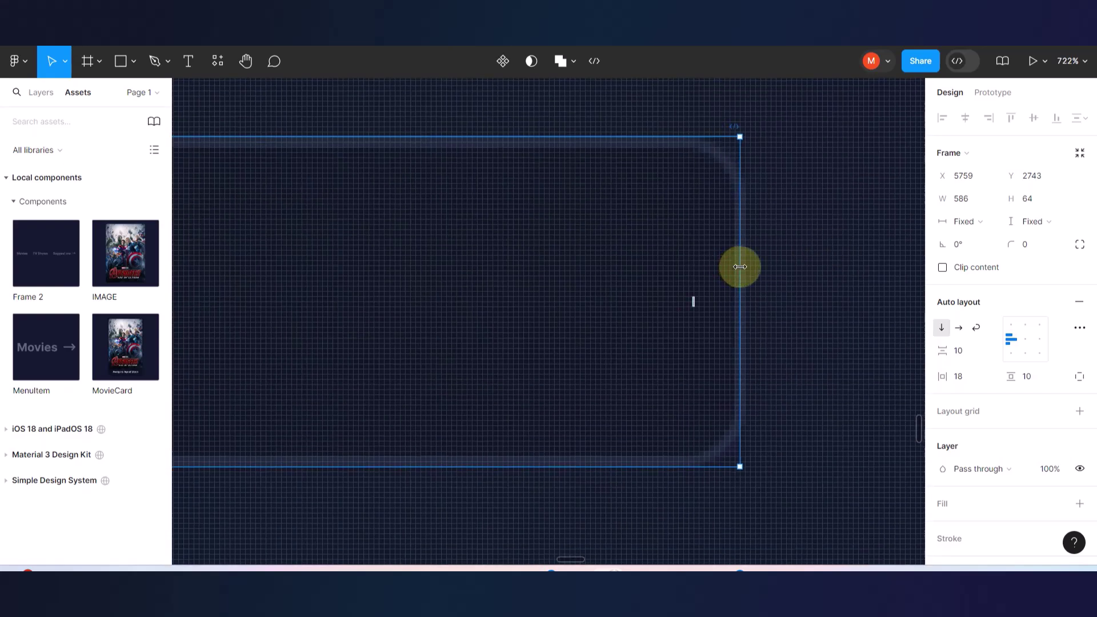
{"action": "scroll", "coordinate": [1054, 451], "scroll_direction": "down", "scroll_amount": 3}
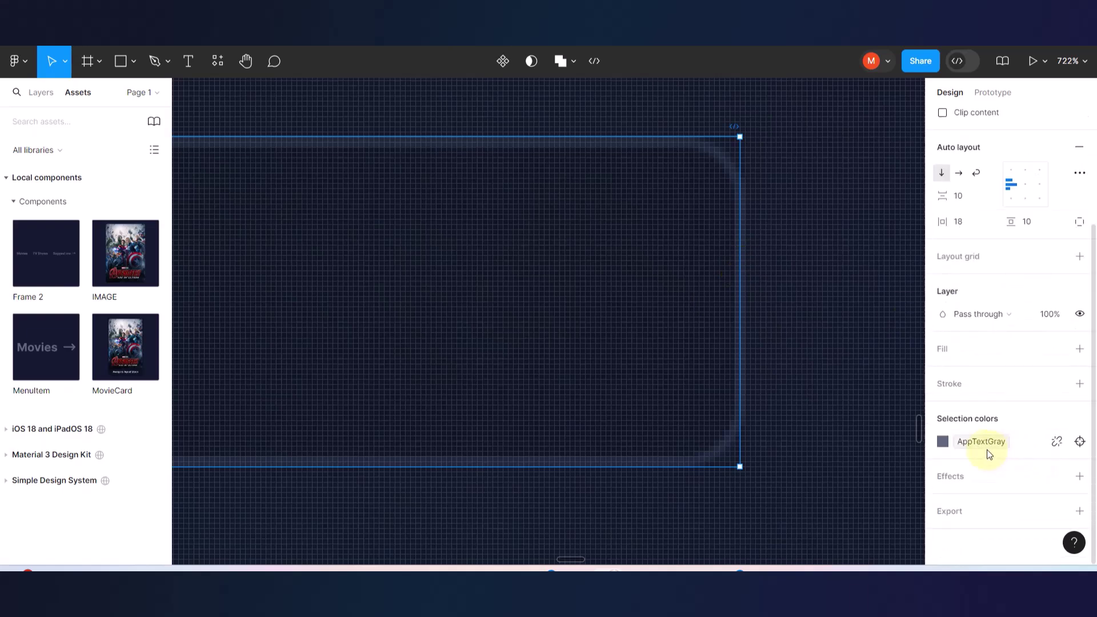
{"action": "left_click", "coordinate": [1079, 349]}
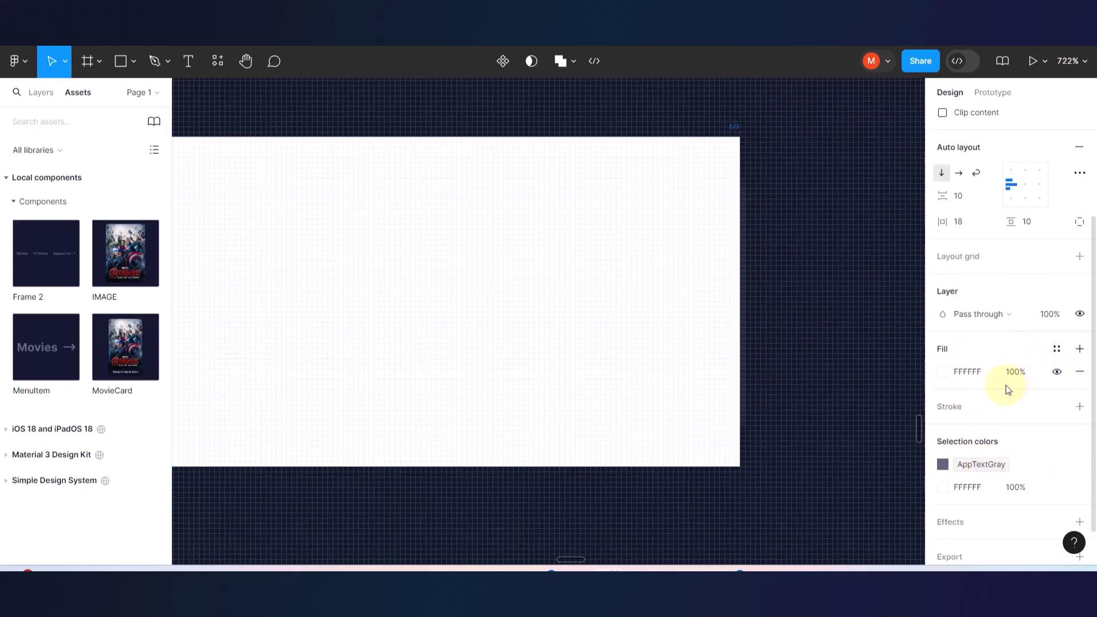
{"action": "left_click", "coordinate": [942, 382]}
{"action": "key", "text": "Delete"}
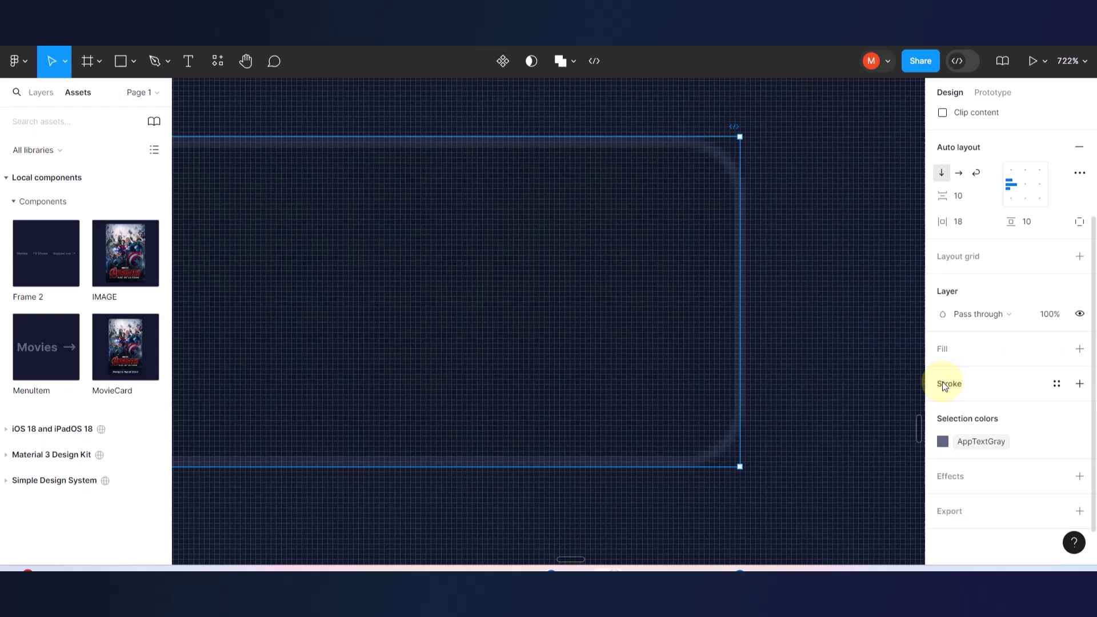
- Add a 1 px inside stroke to the search frame and sample its color, 20283E, from the reference border
{"action": "left_click", "coordinate": [1079, 383]}
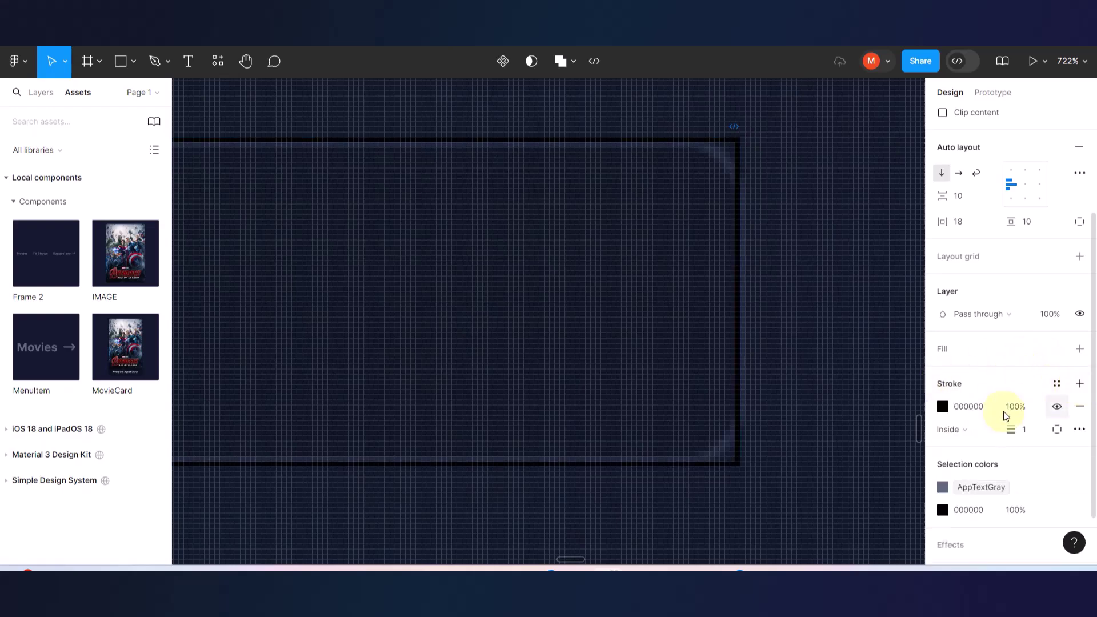
{"action": "left_click", "coordinate": [942, 407]}
{"action": "left_click", "coordinate": [774, 394]}
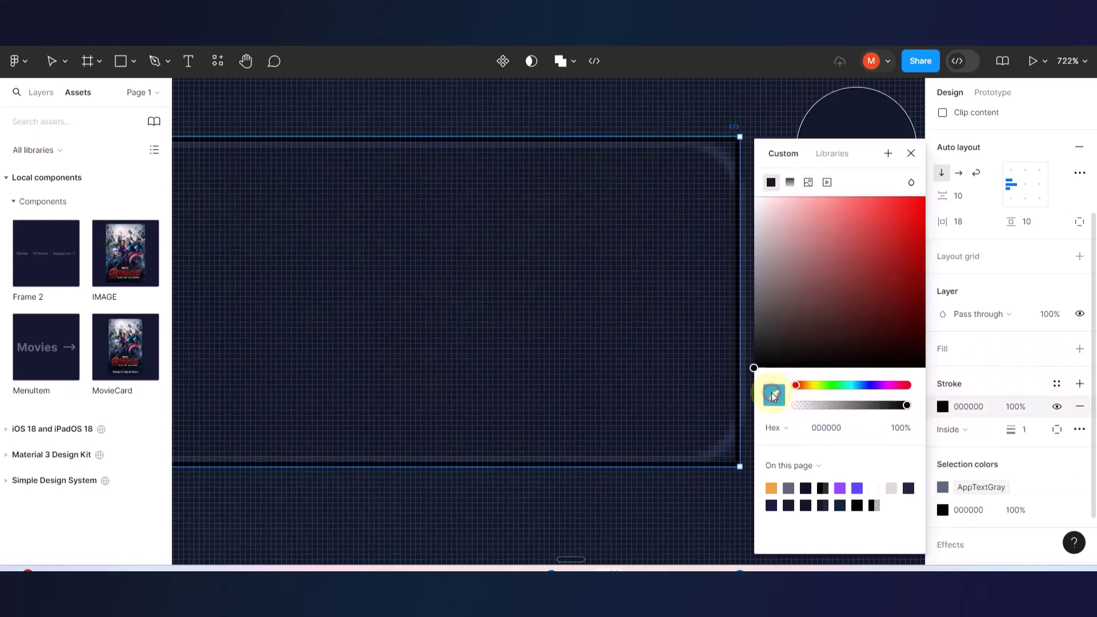
{"action": "scroll", "coordinate": [704, 467], "scroll_direction": "up", "scroll_amount": 5}
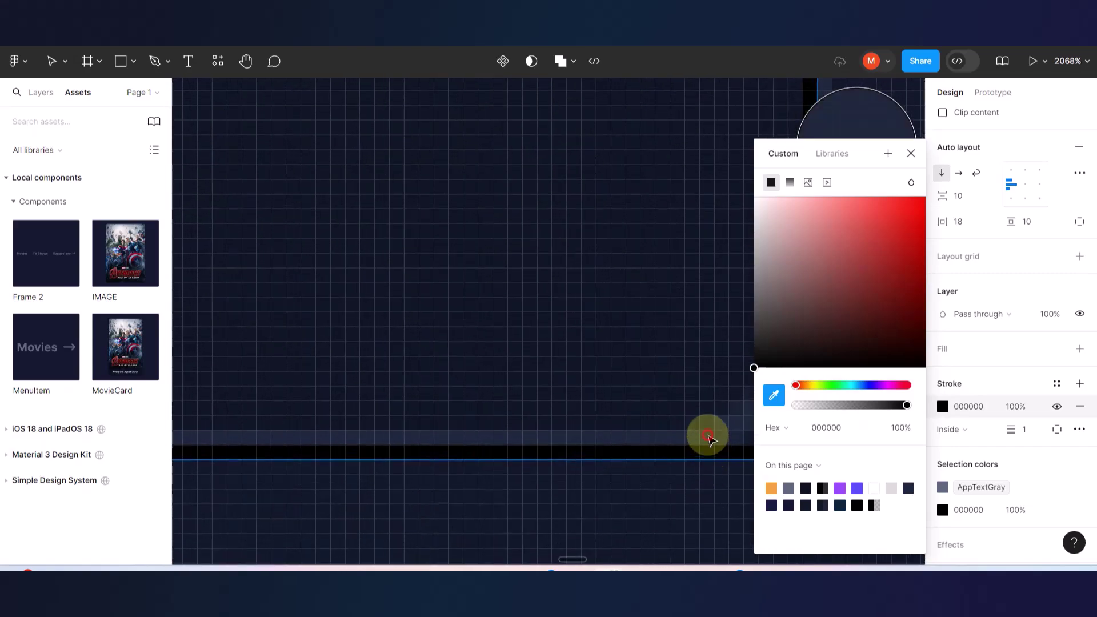
{"action": "left_click", "coordinate": [709, 436]}
{"action": "scroll", "coordinate": [709, 436], "scroll_direction": "down", "scroll_amount": 7}
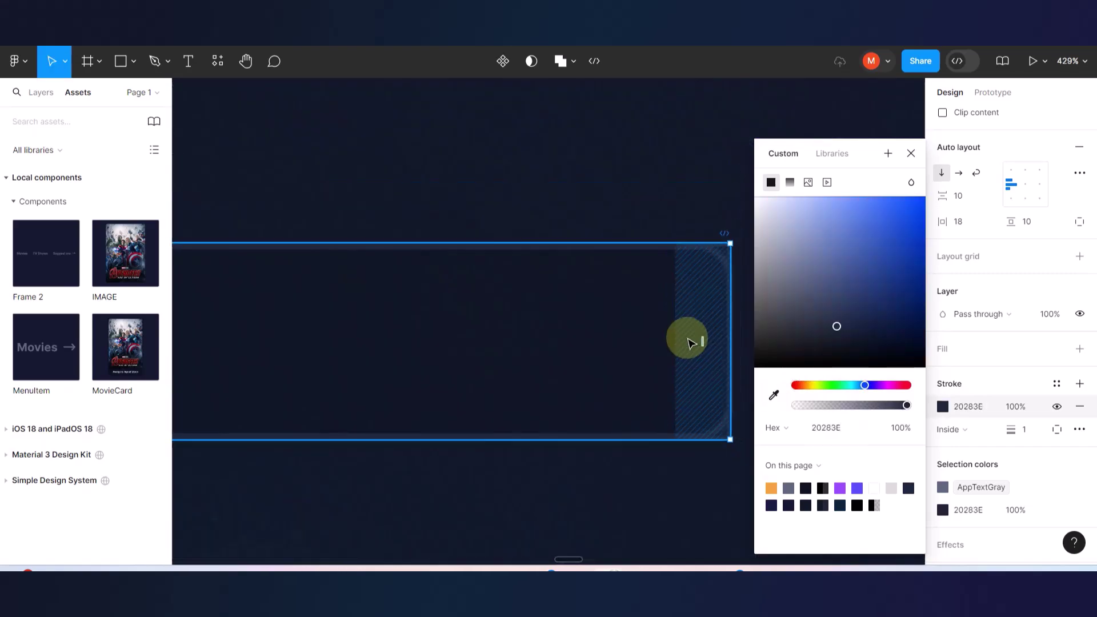
- Round the search frame's corners with a radius of 13 to match the reference border's curve
{"action": "scroll", "coordinate": [714, 263], "scroll_direction": "up", "scroll_amount": 6}
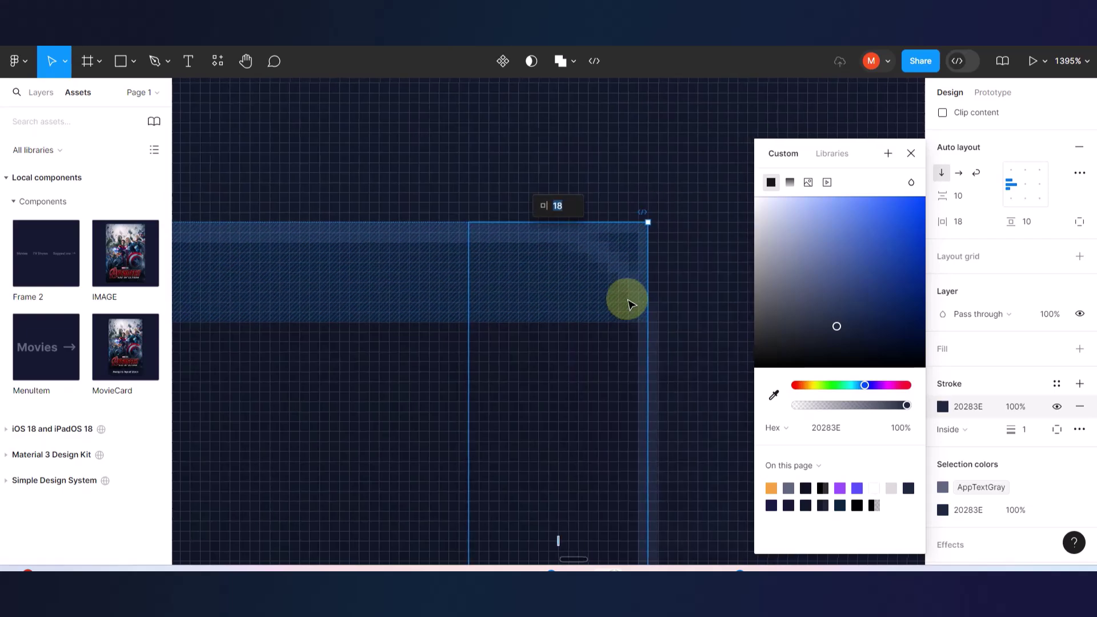
{"action": "left_click", "coordinate": [650, 167]}
{"action": "scroll", "coordinate": [617, 263], "scroll_direction": "up", "scroll_amount": 3}
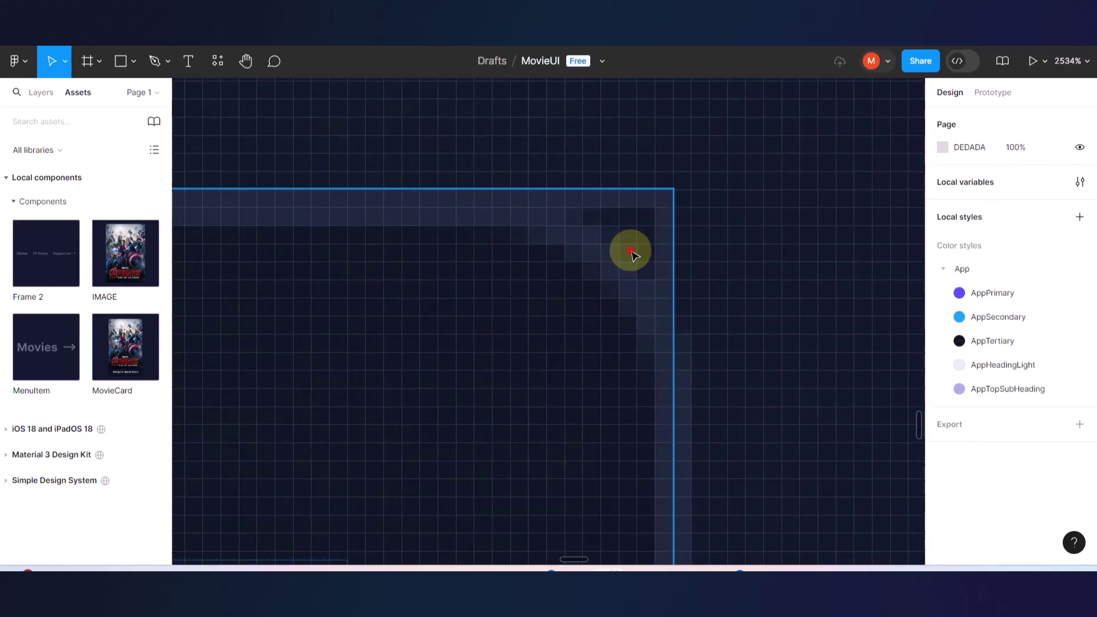
{"action": "left_click", "coordinate": [636, 219]}
{"action": "left_click", "coordinate": [1016, 245]}
{"action": "left_click_drag", "start_coordinate": [1016, 244], "coordinate": [102, 242]}
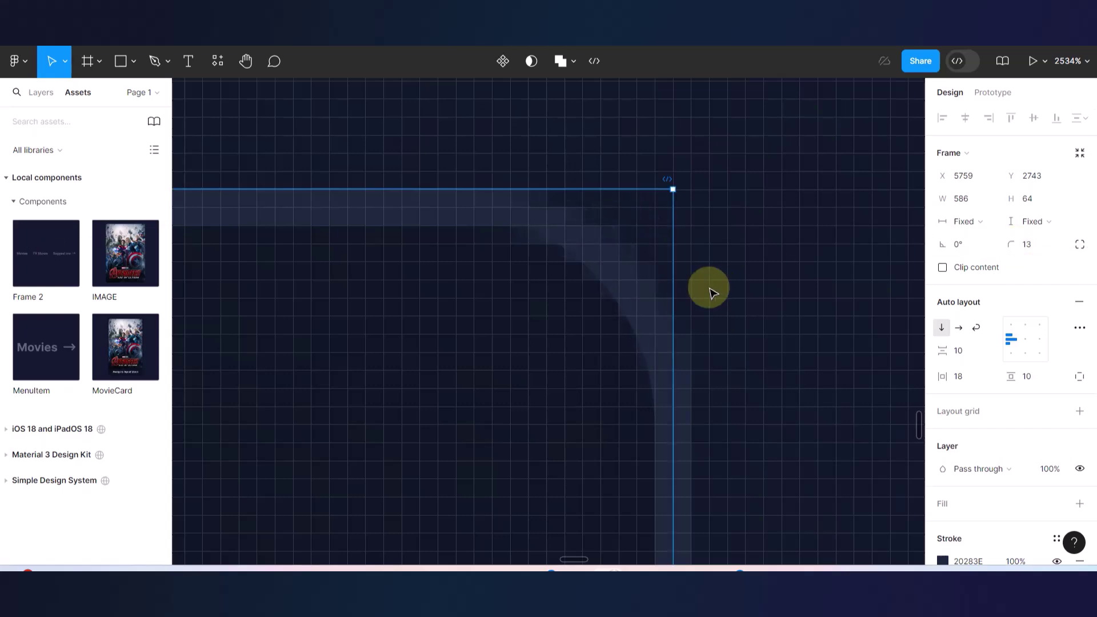
{"action": "scroll", "coordinate": [709, 286], "scroll_direction": "down", "scroll_amount": 10}
{"action": "scroll", "coordinate": [709, 287], "scroll_direction": "down", "scroll_amount": 5}
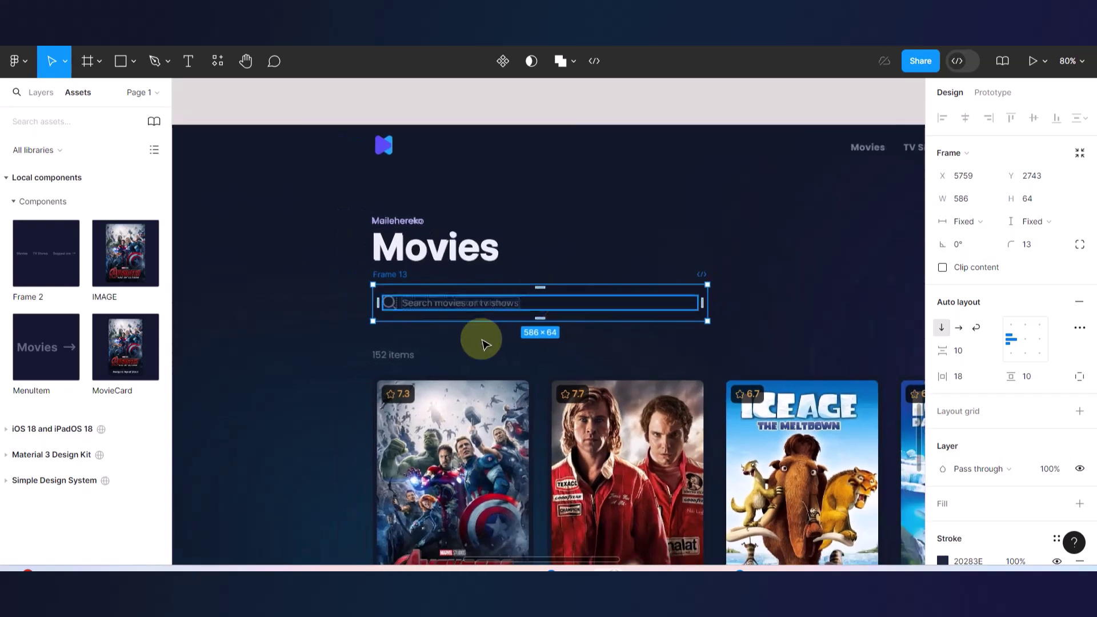
- Wrap the "Mailehereko" subheading and the "Movies" heading together in an auto layout frame
{"action": "left_click", "coordinate": [411, 221]}
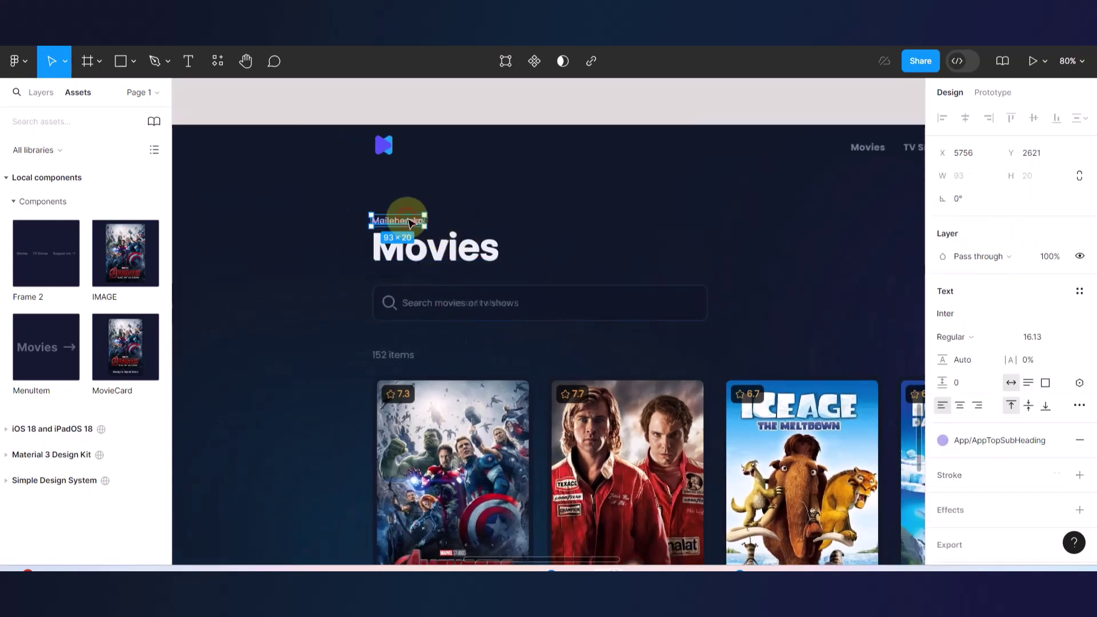
{"action": "left_click", "coordinate": [429, 255], "text": "shift"}
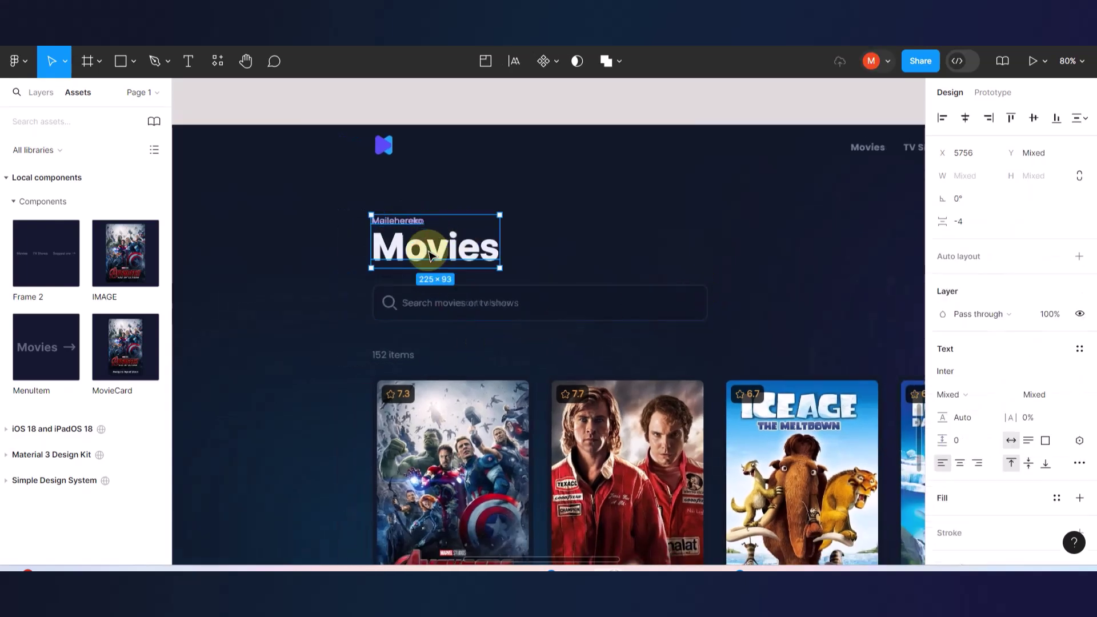
{"action": "key", "text": "shift+a"}
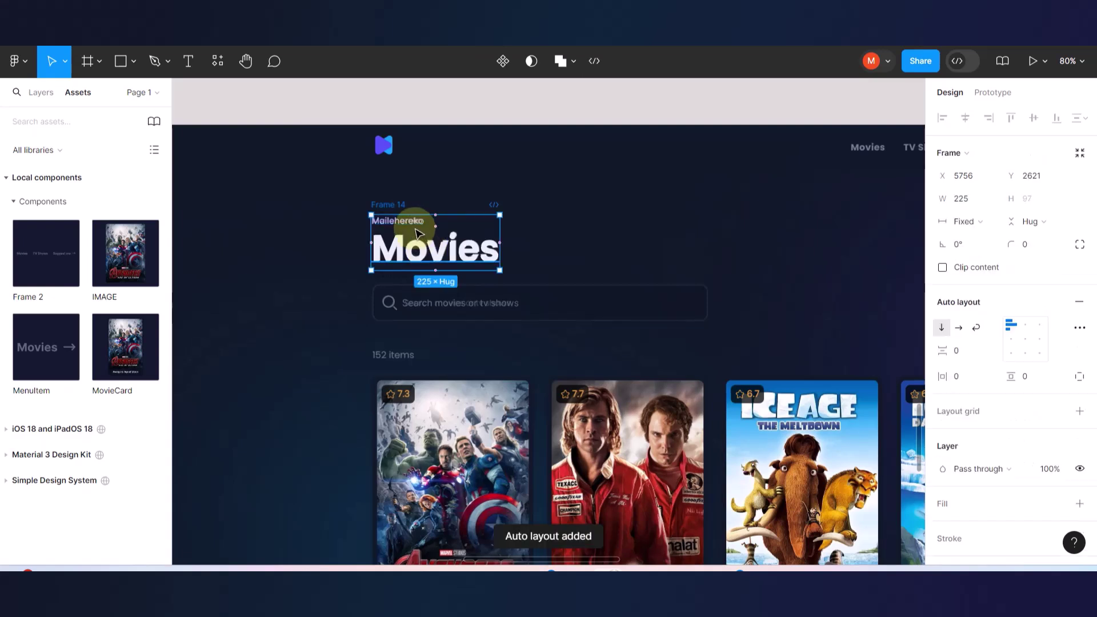
- Try to combine the "Movies" heading with the search frame in auto layout and move them aside, and undo the attempt
{"action": "double_click", "coordinate": [404, 260]}
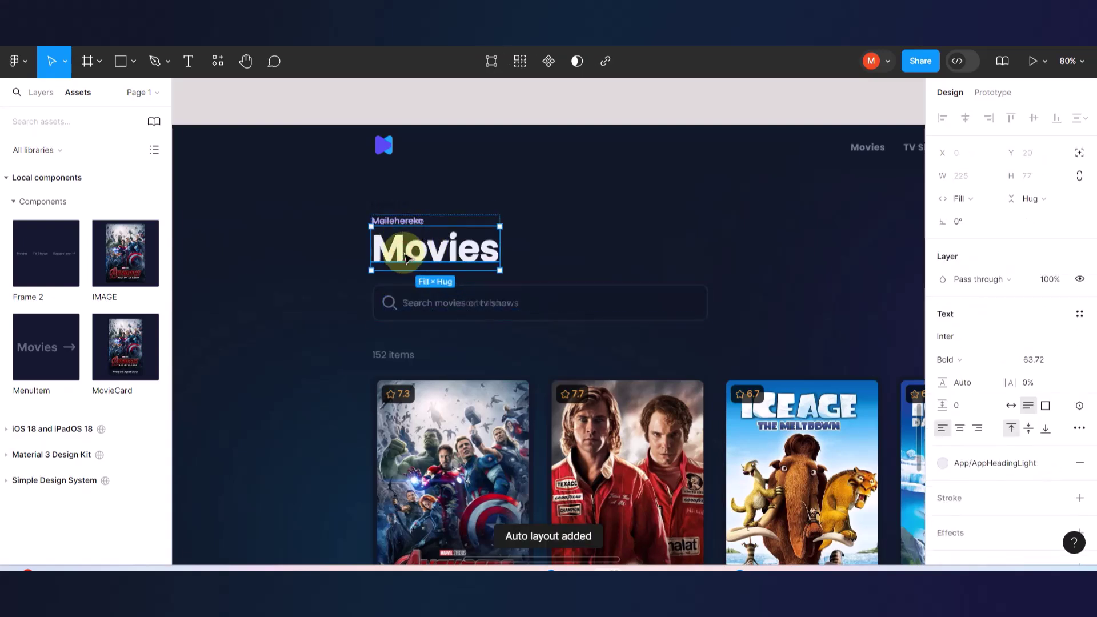
{"action": "left_click", "coordinate": [411, 294], "text": "shift"}
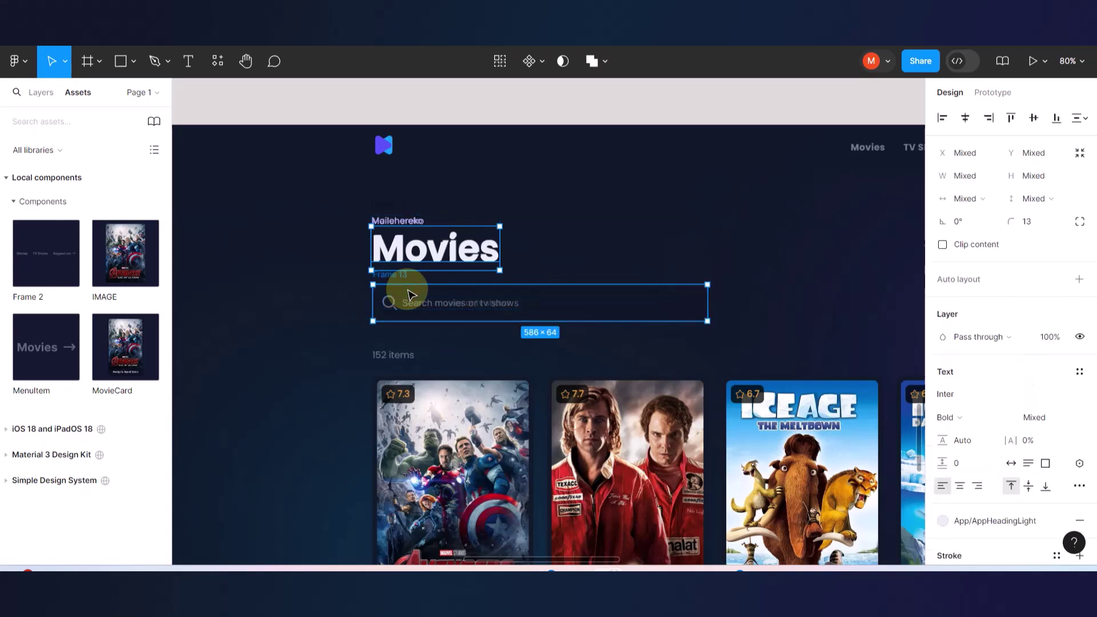
{"action": "key", "text": "shift+a"}
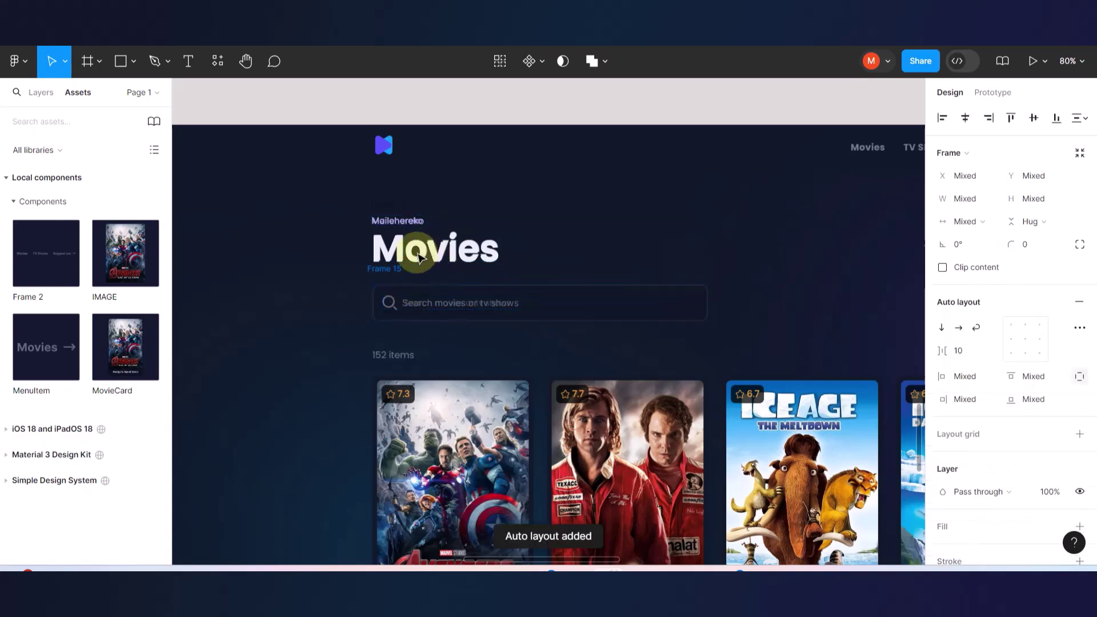
{"action": "left_click", "coordinate": [404, 242]}
{"action": "left_click_drag", "start_coordinate": [407, 242], "coordinate": [588, 195]}
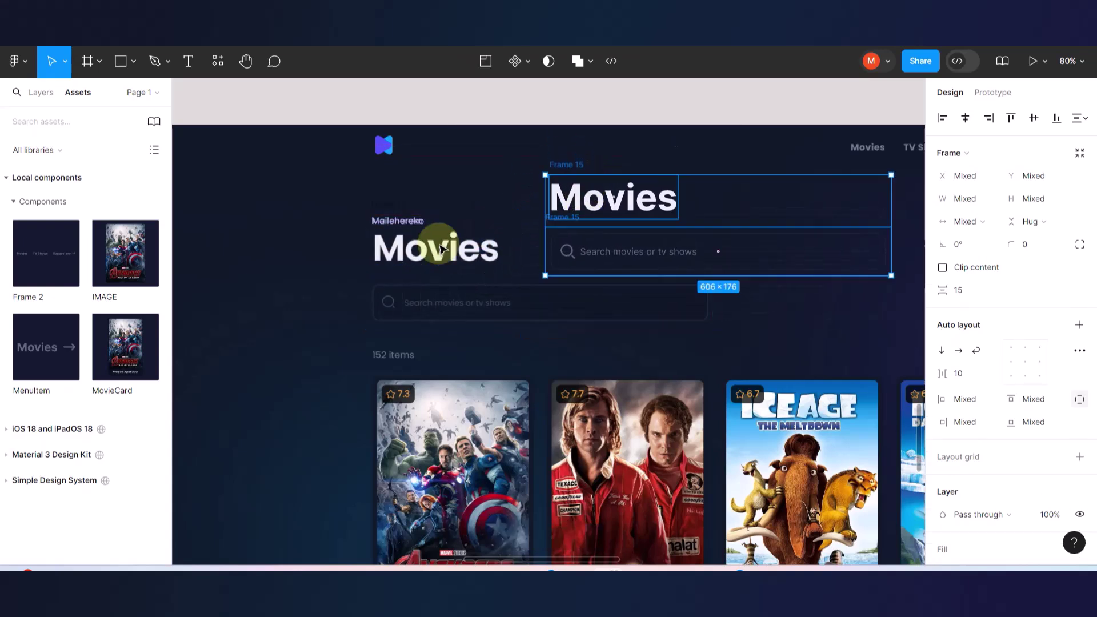
{"action": "left_click", "coordinate": [317, 280]}
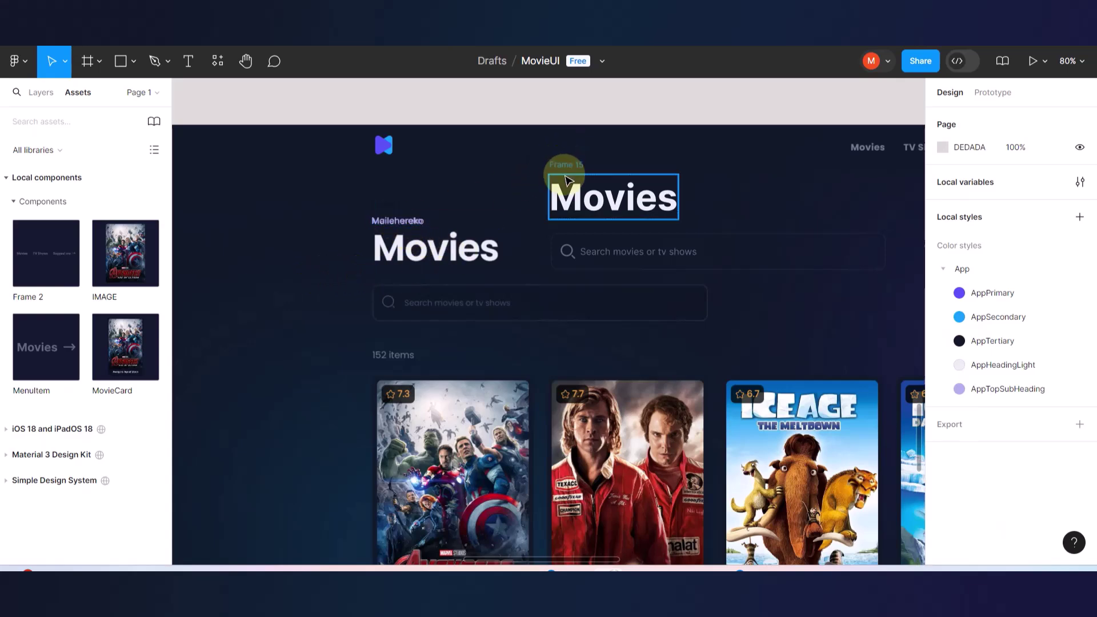
{"action": "scroll", "coordinate": [566, 181], "scroll_direction": "up", "scroll_amount": 5}
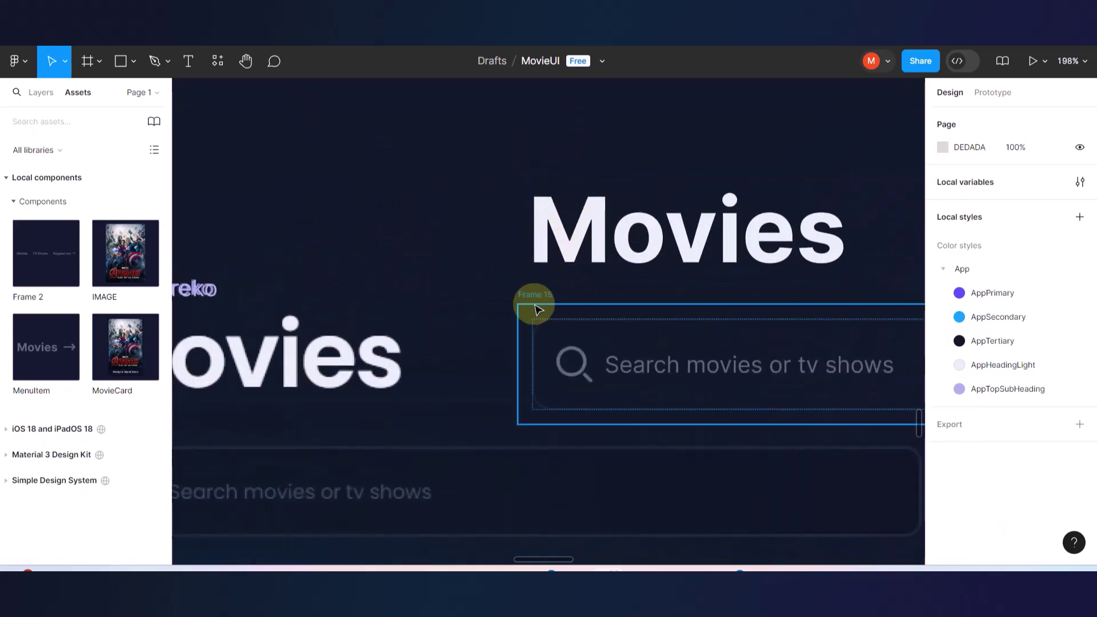
{"action": "scroll", "coordinate": [538, 309], "scroll_direction": "down", "scroll_amount": 5}
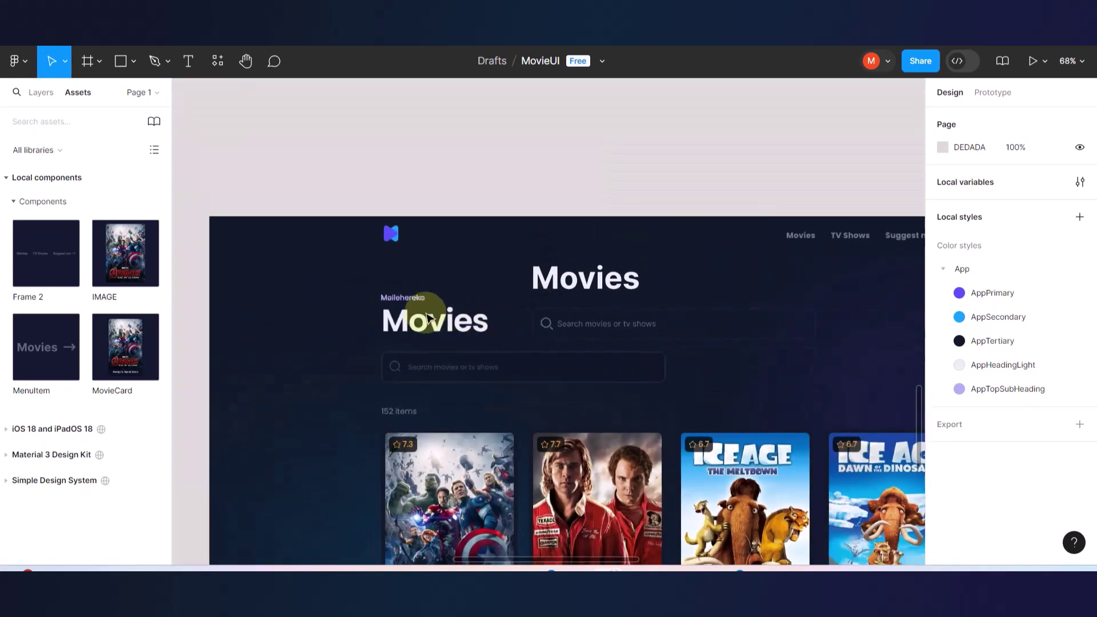
{"action": "left_click", "coordinate": [502, 336]}
{"action": "left_click", "coordinate": [564, 293]}
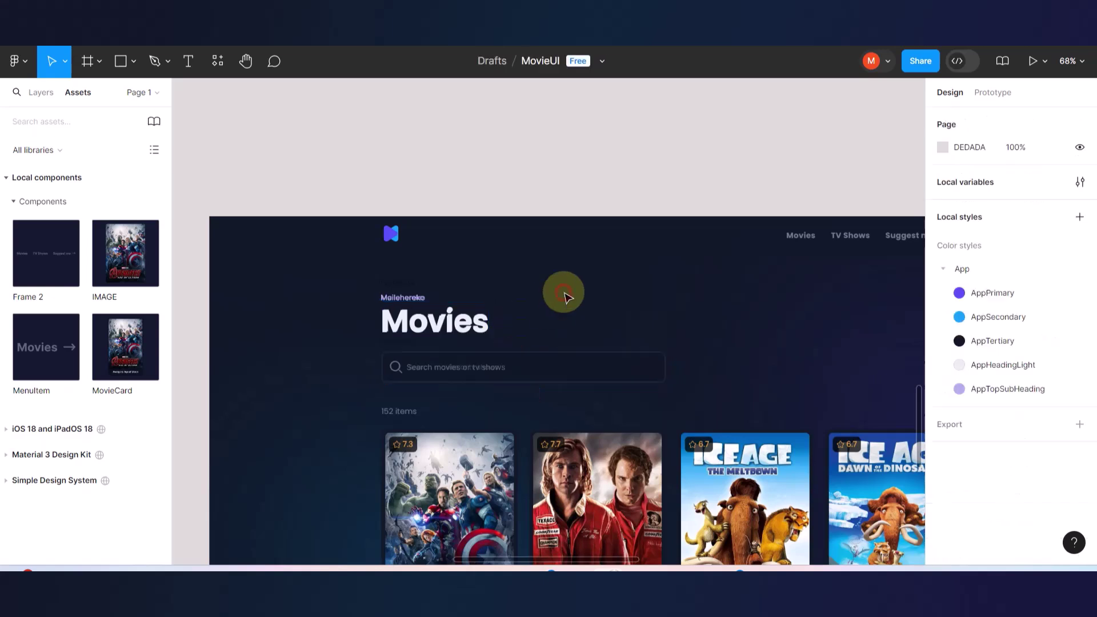
- Inspect the heading inside its auto layout frame and undo the wrapping of the subheading and heading
{"action": "left_click", "coordinate": [435, 325]}
{"action": "scroll", "coordinate": [435, 324], "scroll_direction": "up", "scroll_amount": 5}
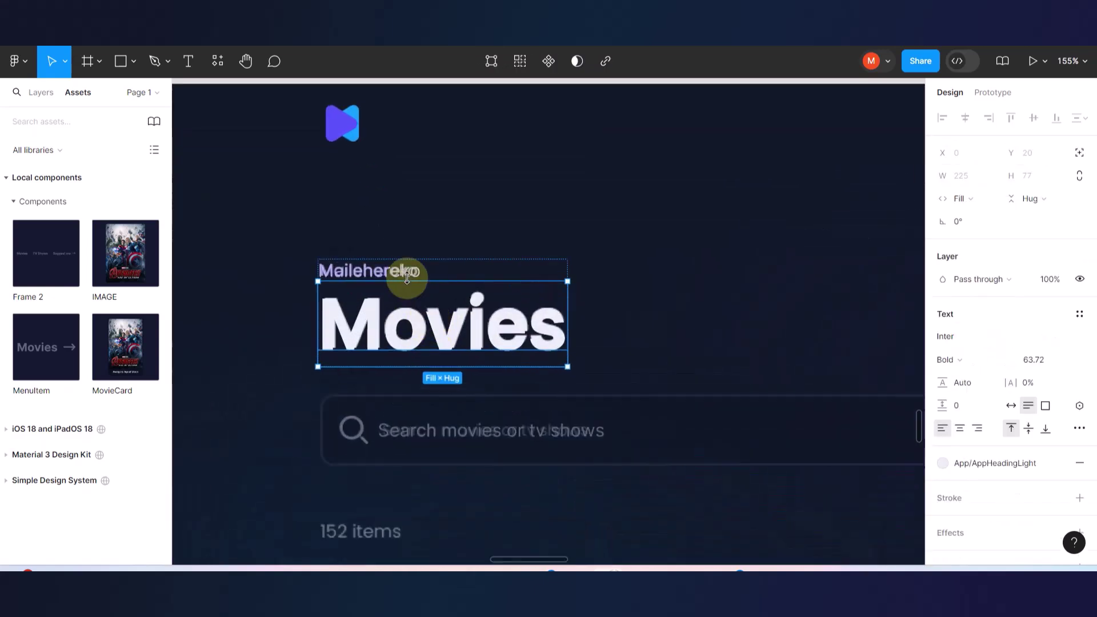
{"action": "left_click_drag", "start_coordinate": [450, 351], "coordinate": [481, 353]}
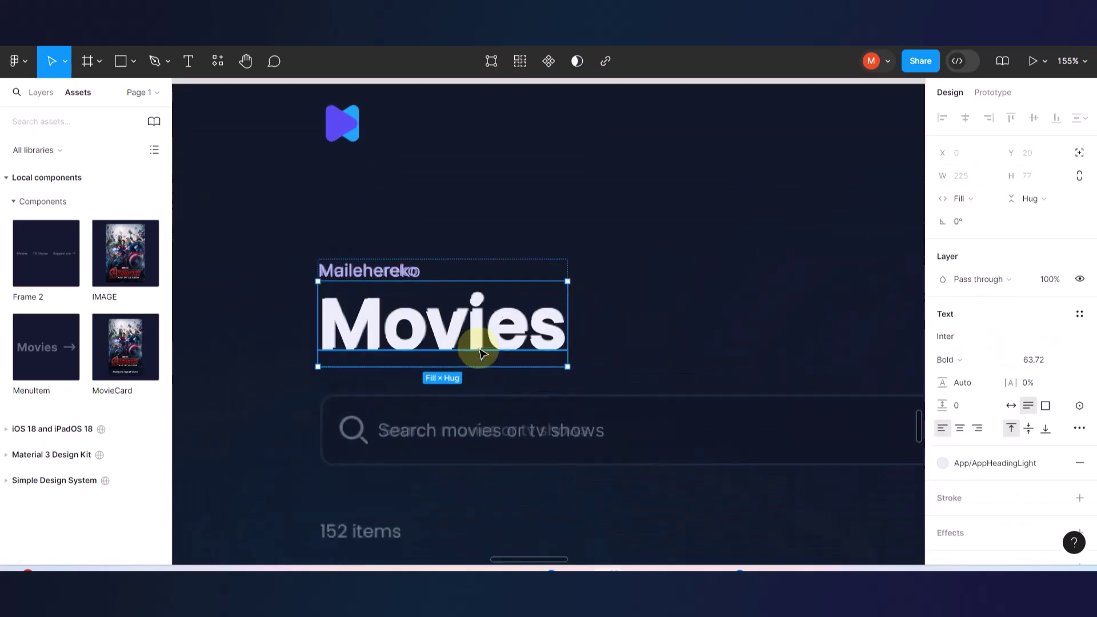
{"action": "key", "text": "Escape"}
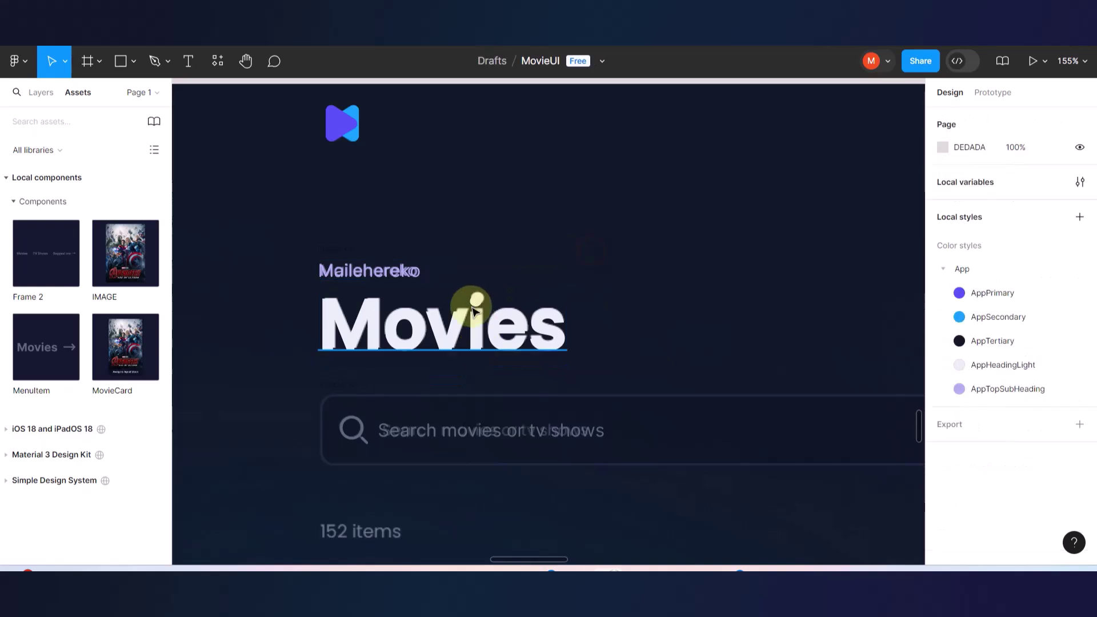
{"action": "left_click", "coordinate": [472, 305]}
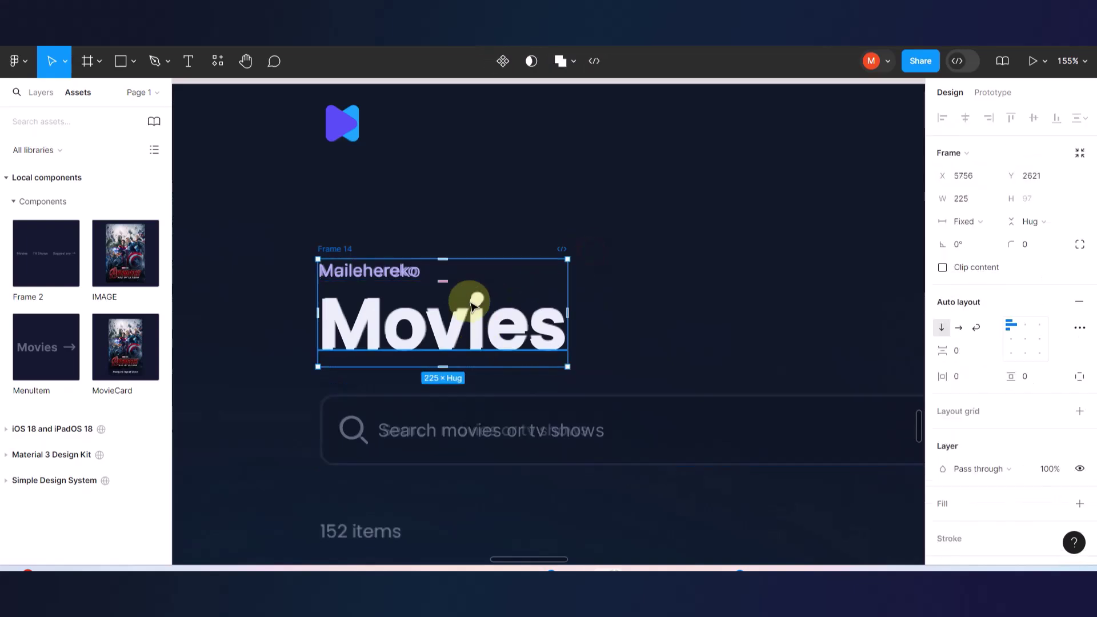
{"action": "left_click", "coordinate": [588, 286]}
{"action": "double_click", "coordinate": [457, 314]}
{"action": "mouse_move", "coordinate": [465, 325]}
{"action": "left_mouse_down"}
{"action": "mouse_move", "coordinate": [550, 275]}
{"action": "mouse_move", "coordinate": [478, 350]}
{"action": "mouse_move", "coordinate": [447, 323]}
{"action": "left_mouse_up"}
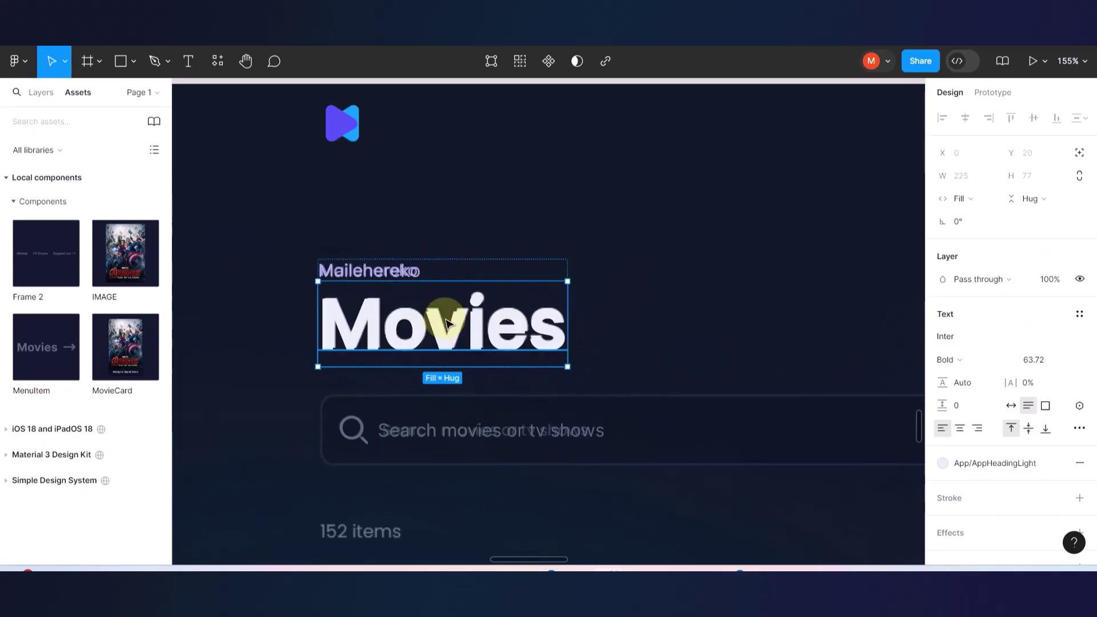
{"action": "key", "text": "Escape"}
{"action": "left_click", "coordinate": [447, 323]}
{"action": "key", "text": "Return"}
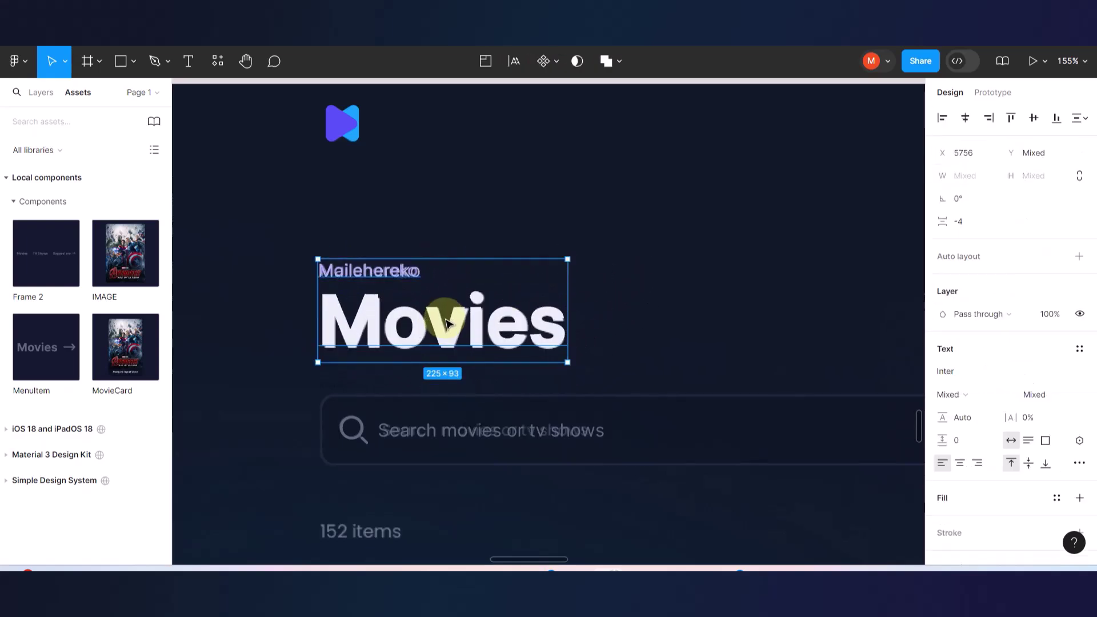
- Try moving the "Mailehereko" subheading up off the reference text to X 5760, Y 2584, and undo the move
{"action": "left_click", "coordinate": [447, 323], "text": "shift"}
{"action": "left_click", "coordinate": [478, 244]}
{"action": "left_click", "coordinate": [404, 275]}
{"action": "left_click_drag", "start_coordinate": [404, 274], "coordinate": [411, 234]}
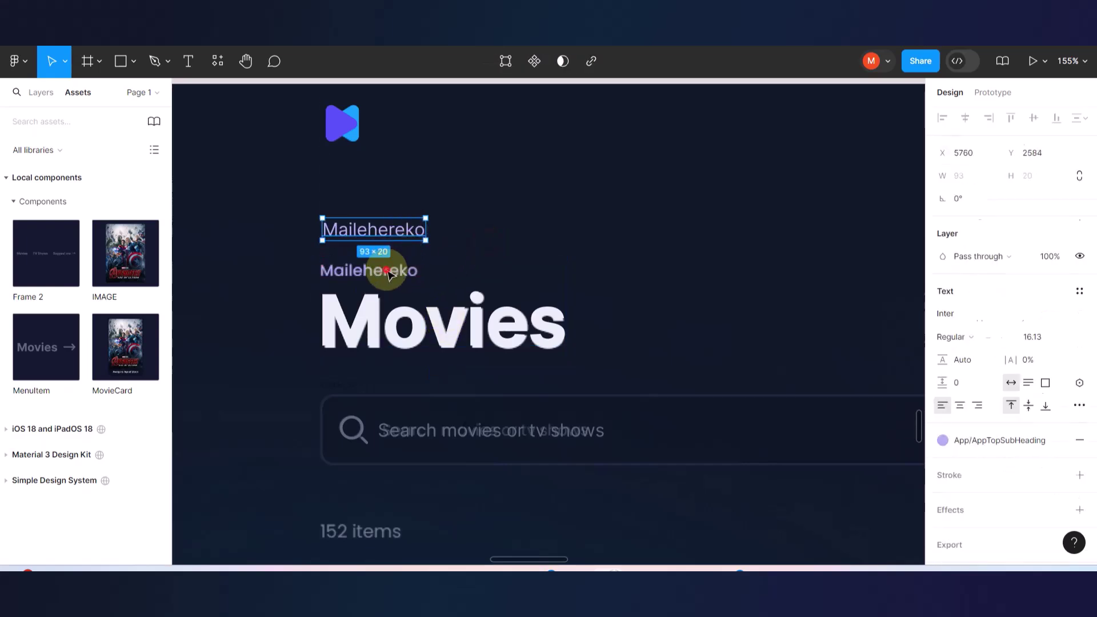
{"action": "key", "text": "Escape"}
{"action": "left_click", "coordinate": [410, 239]}
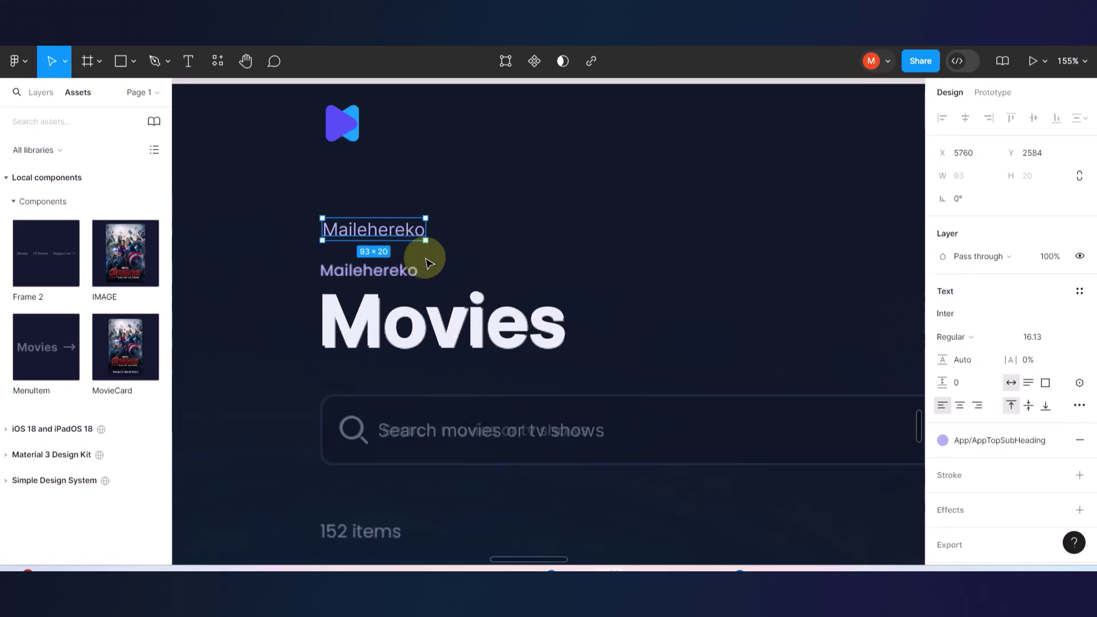
{"action": "key", "text": "Delete"}
- Select the separate "Mailehereko" subheading and "Movies" heading and enclose both in a vertical auto layout frame
{"action": "left_click", "coordinate": [398, 276]}
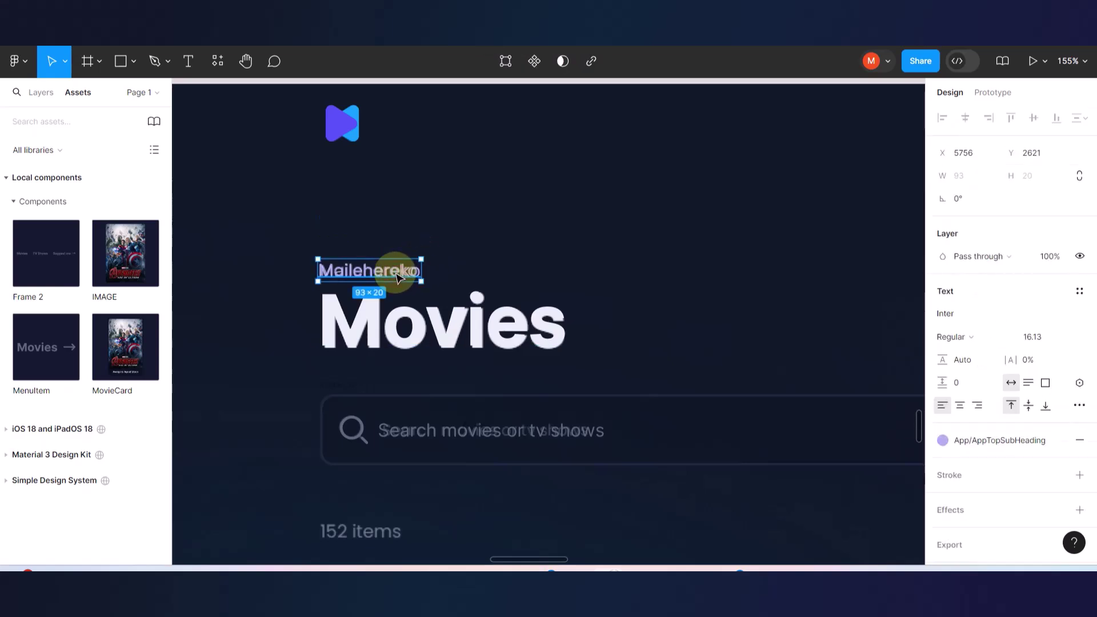
{"action": "left_click", "coordinate": [409, 326], "text": "shift"}
{"action": "left_click_drag", "start_coordinate": [409, 326], "coordinate": [387, 364]}
{"action": "key", "text": "Escape"}
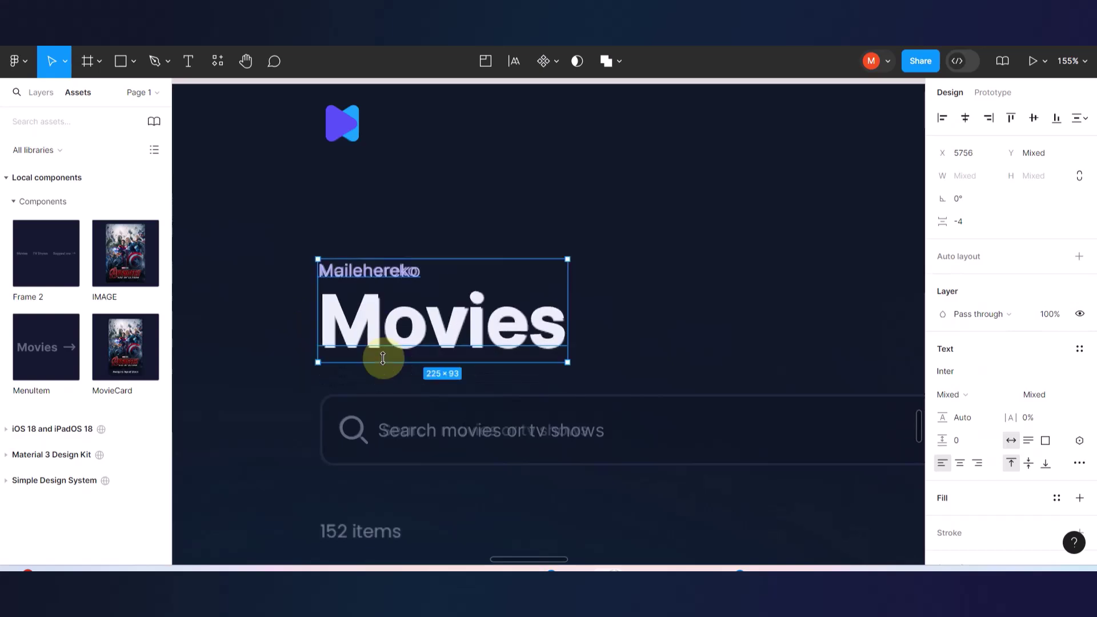
{"action": "key", "text": "shift+a"}
{"action": "left_click_drag", "start_coordinate": [377, 336], "coordinate": [477, 262]}
{"action": "key", "text": "Escape"}
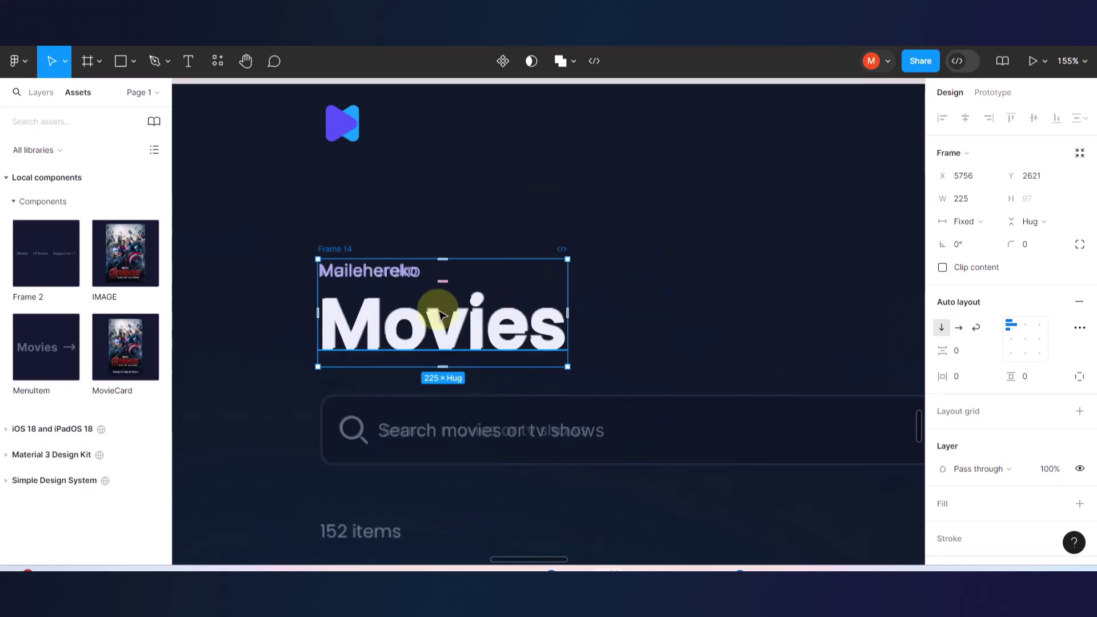
- Combine the heading frame and the search frame in a vertical auto layout frame and move it clear of the reference to X 6075, Y 2537
{"action": "double_click", "coordinate": [400, 312]}
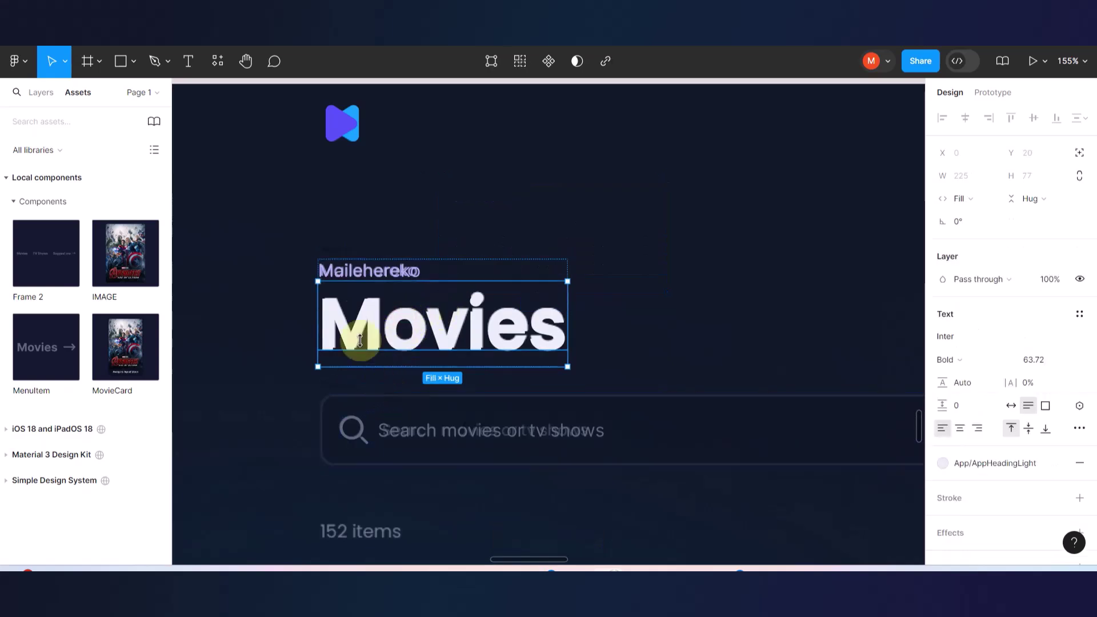
{"action": "left_click", "coordinate": [356, 217]}
{"action": "left_click", "coordinate": [343, 253]}
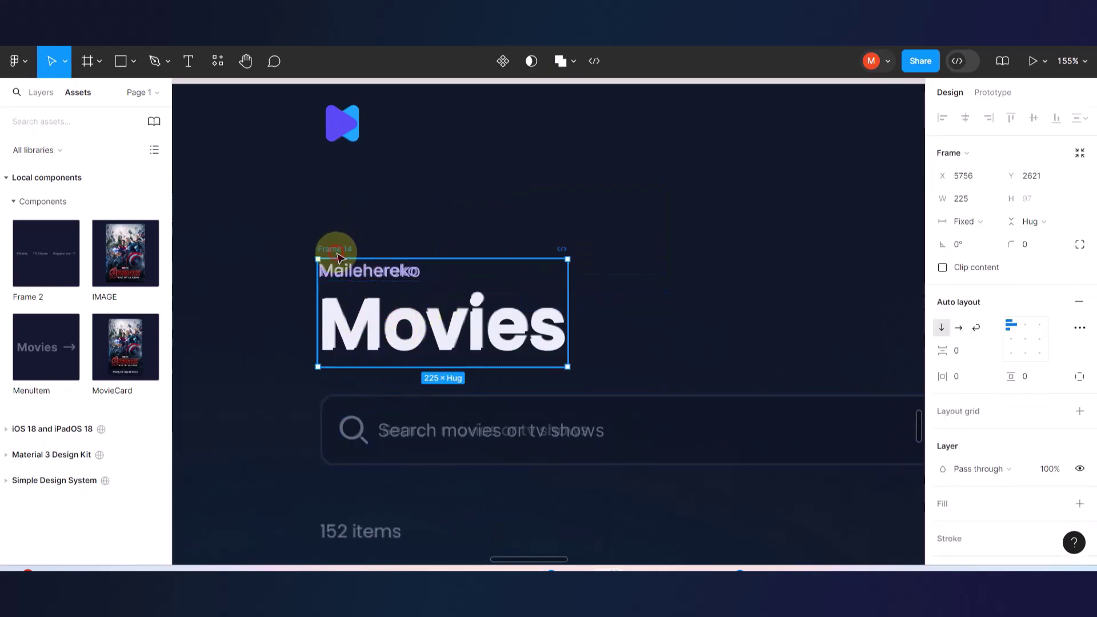
{"action": "left_click", "coordinate": [353, 410], "text": "shift"}
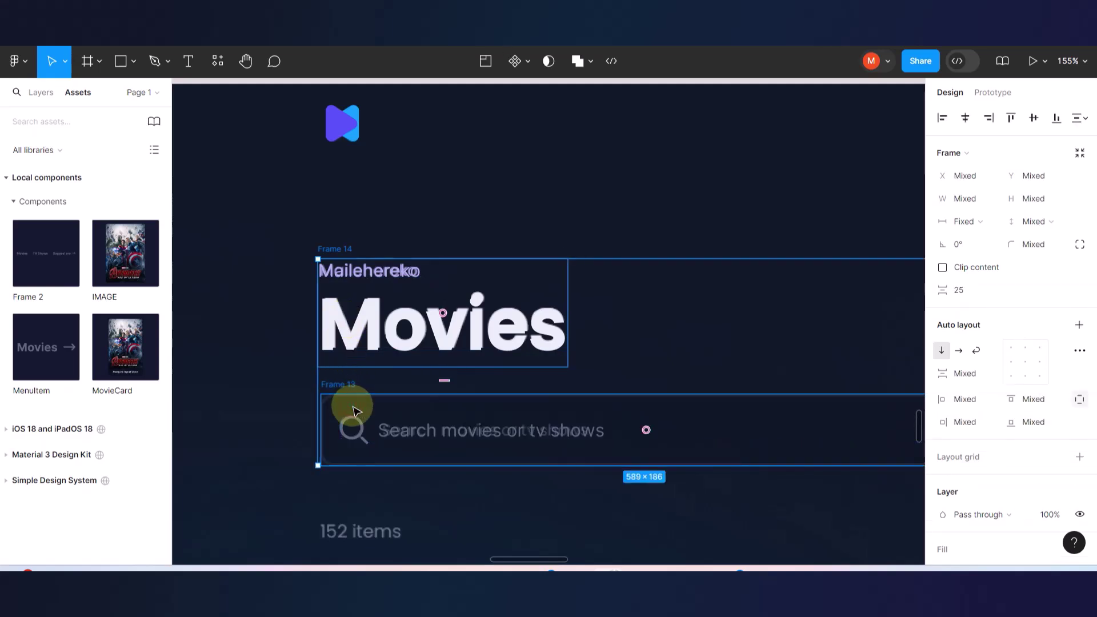
{"action": "key", "text": "shift+a"}
{"action": "scroll", "coordinate": [354, 409], "scroll_direction": "down", "scroll_amount": 5}
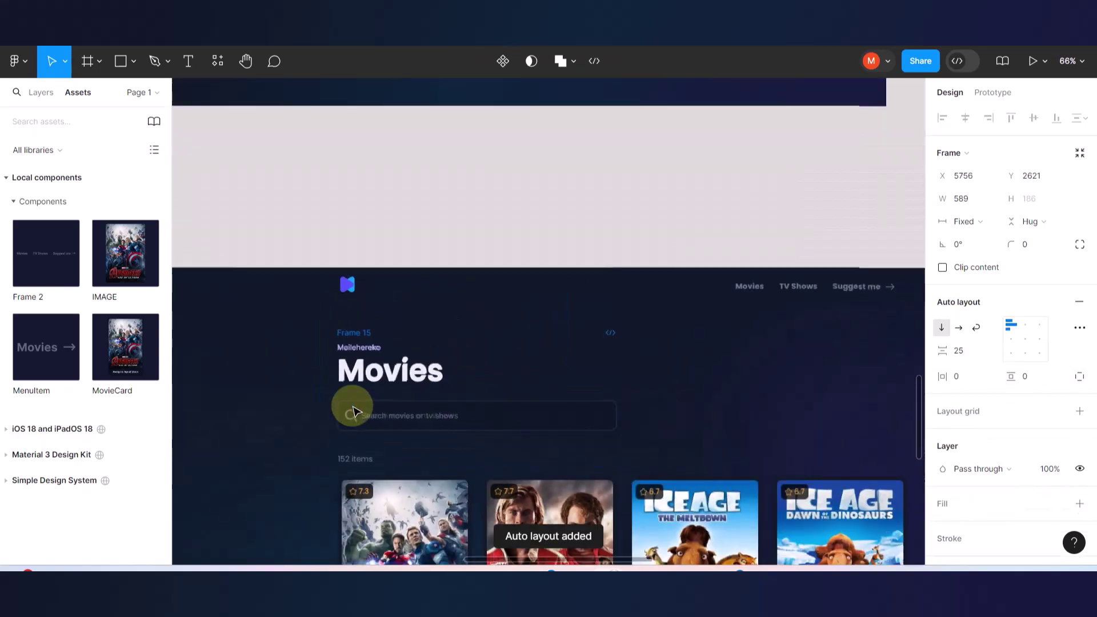
{"action": "left_click_drag", "start_coordinate": [387, 387], "coordinate": [537, 337]}
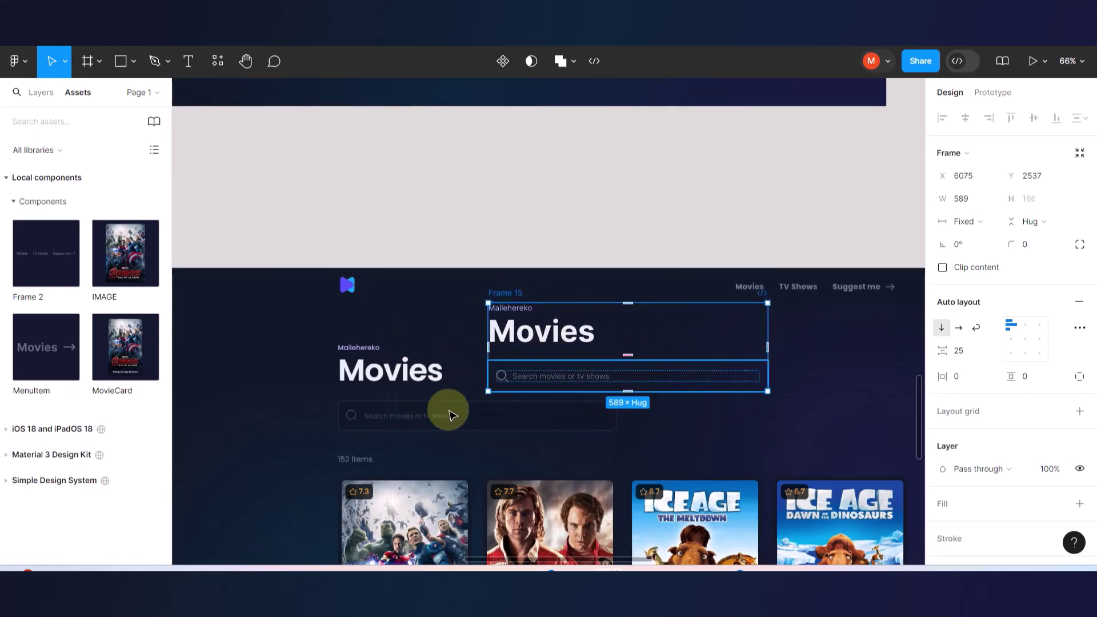
- Add a solid fill to the search frame and sample its dark color from the reference with the eyedropper
{"action": "scroll", "coordinate": [450, 413], "scroll_direction": "up", "scroll_amount": 2}
{"action": "scroll", "coordinate": [450, 413], "scroll_direction": "up", "scroll_amount": 3}
{"action": "left_click", "coordinate": [608, 287]}
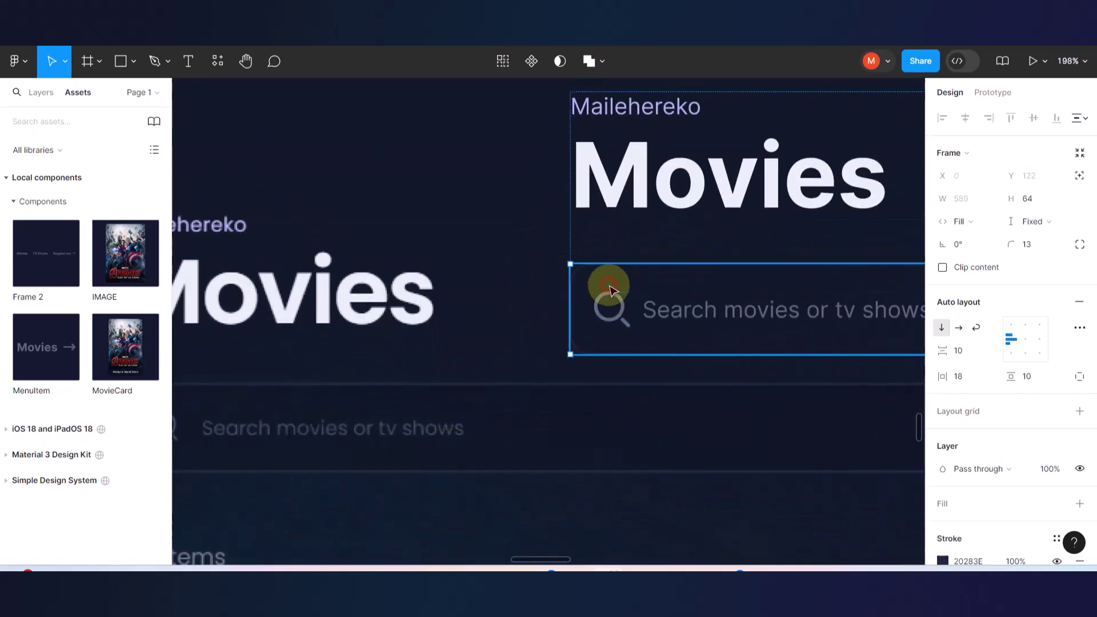
{"action": "scroll", "coordinate": [989, 400], "scroll_direction": "down", "scroll_amount": 4}
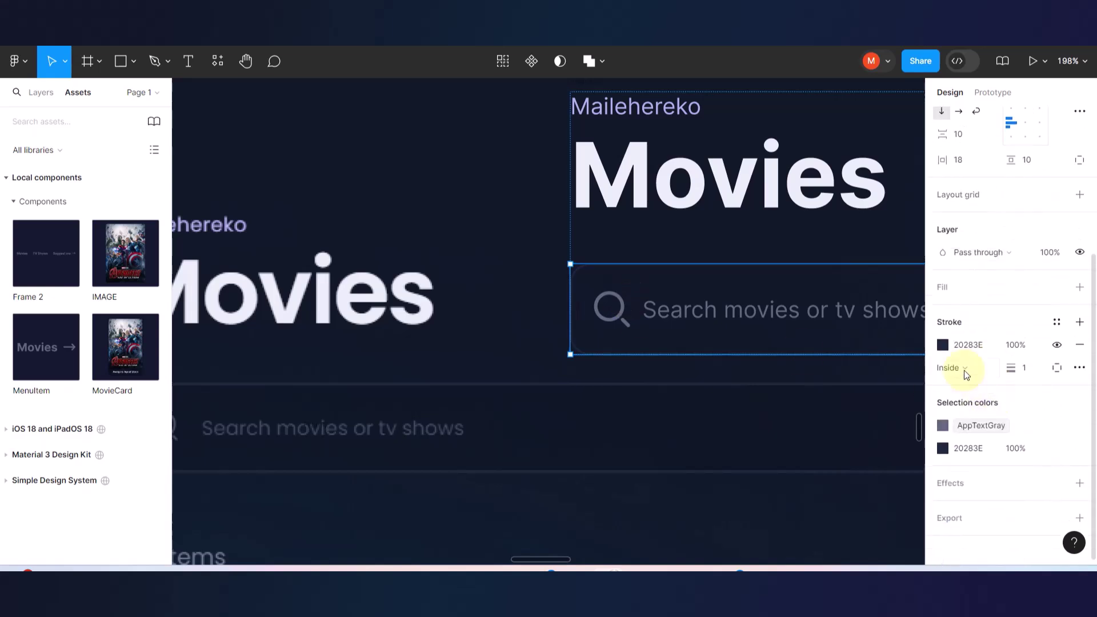
{"action": "left_click", "coordinate": [1080, 288]}
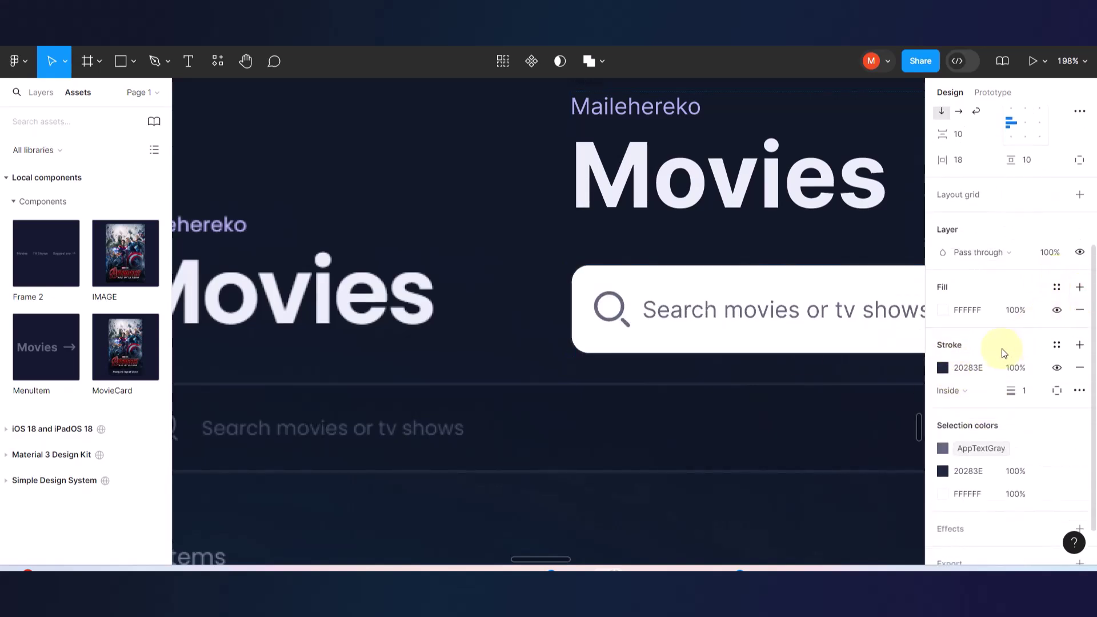
{"action": "left_click", "coordinate": [944, 309]}
{"action": "left_click", "coordinate": [774, 395]}
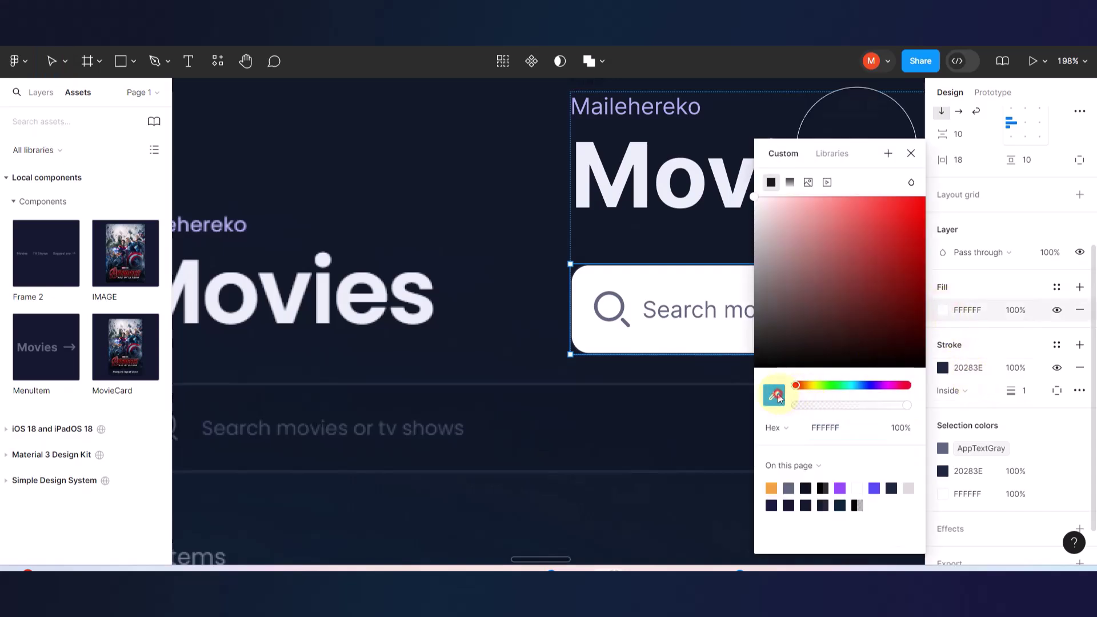
{"action": "left_click", "coordinate": [662, 431]}
{"action": "scroll", "coordinate": [560, 419], "scroll_direction": "down", "scroll_amount": 2}
{"action": "scroll", "coordinate": [531, 400], "scroll_direction": "down", "scroll_amount": 5}
{"action": "key", "text": "Escape"}
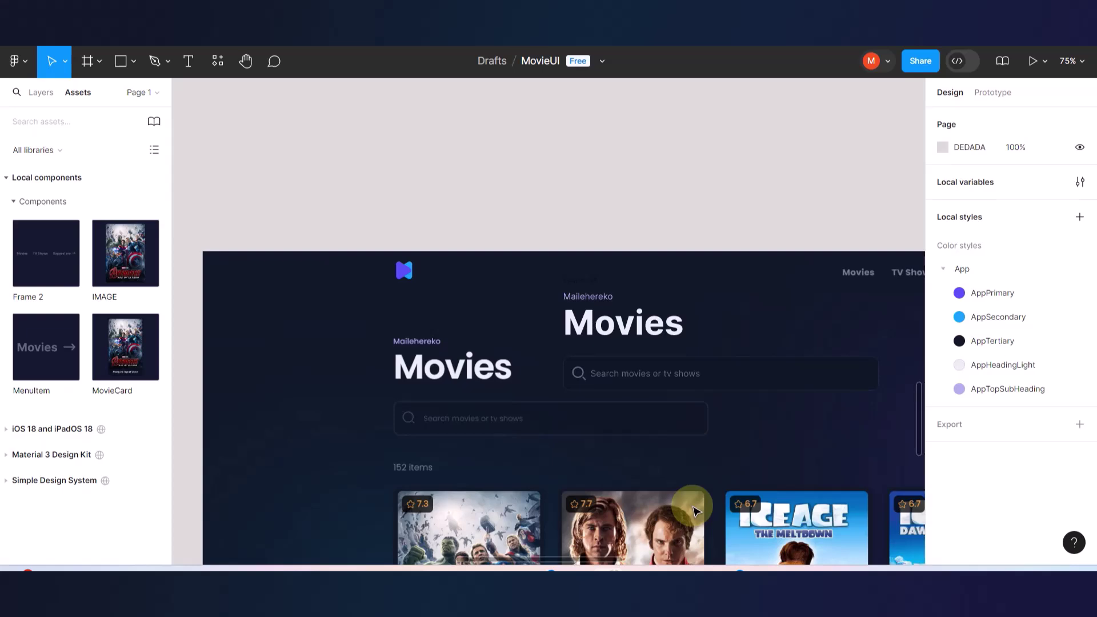
- Switch to the reference movie website and examine the Movies page's item count line and rows of movie cards
{"action": "scroll", "coordinate": [572, 368], "scroll_direction": "down", "scroll_amount": 5}
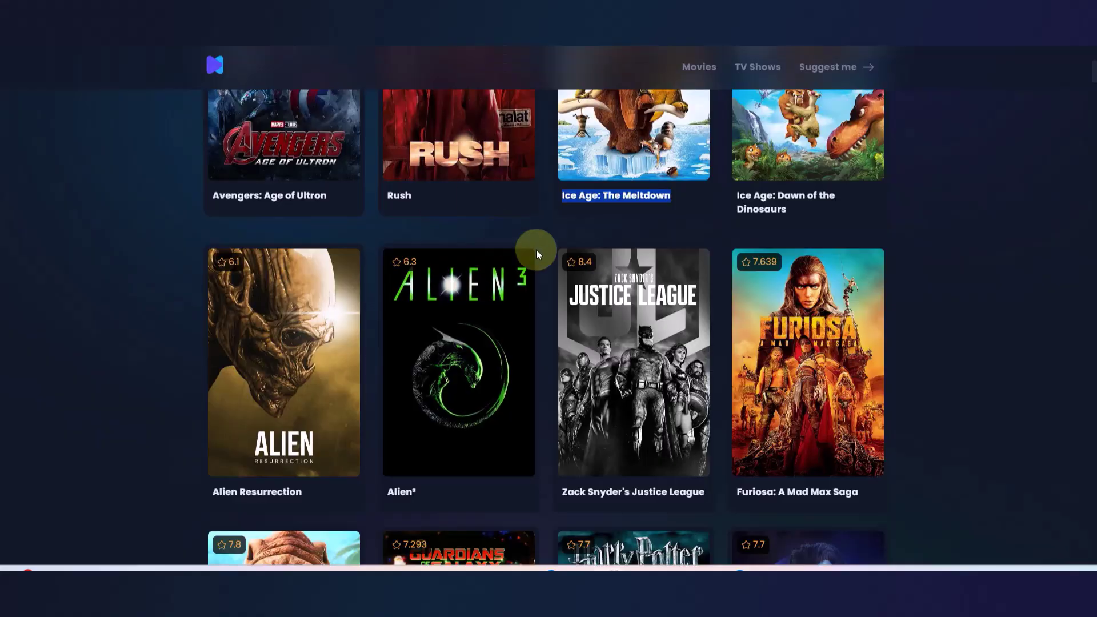
{"action": "scroll", "coordinate": [536, 249], "scroll_direction": "up", "scroll_amount": 5}
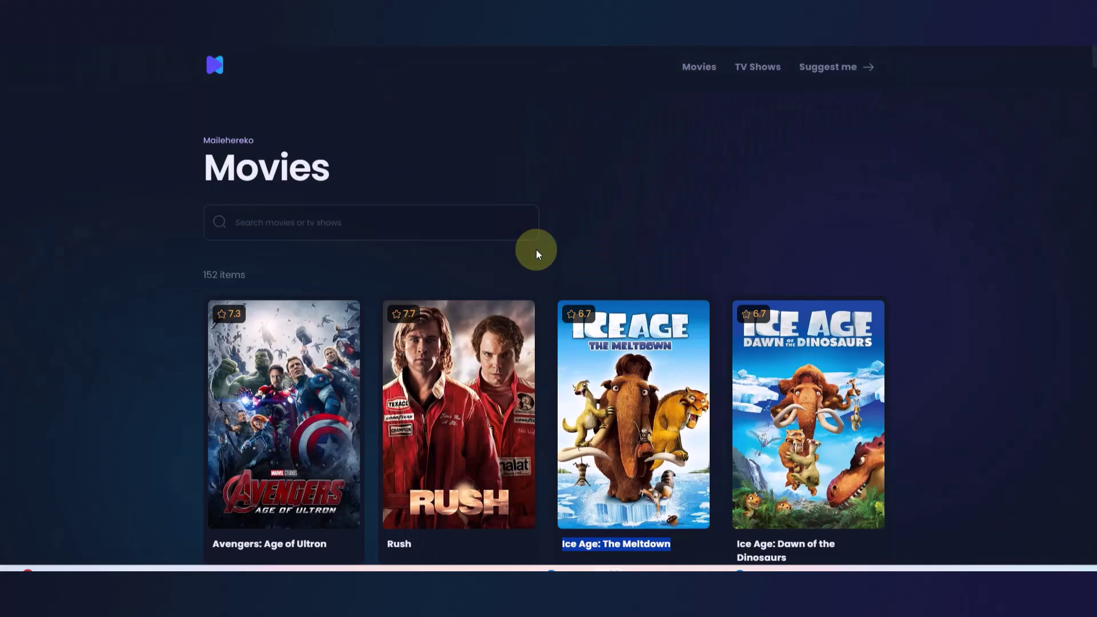
{"action": "scroll", "coordinate": [536, 249], "scroll_direction": "down", "scroll_amount": 3}
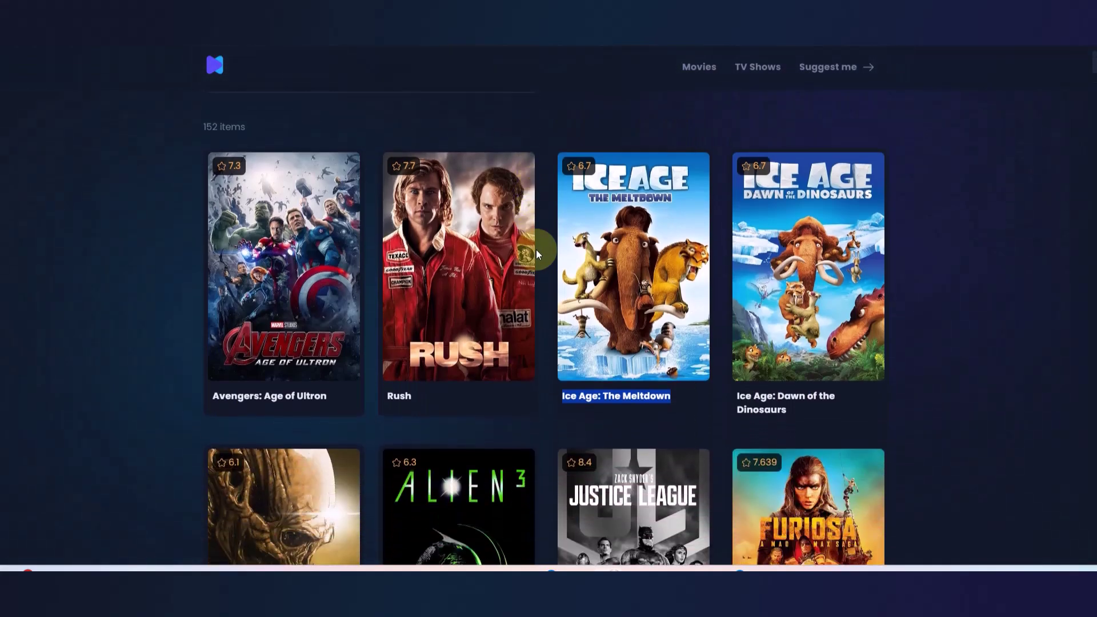
- Examine the movie card rows on the reference Movies page and the TV Shows page down to its footer
{"action": "scroll", "coordinate": [536, 249], "scroll_direction": "down", "scroll_amount": 1}
{"action": "scroll", "coordinate": [314, 260], "scroll_direction": "up", "scroll_amount": 4}
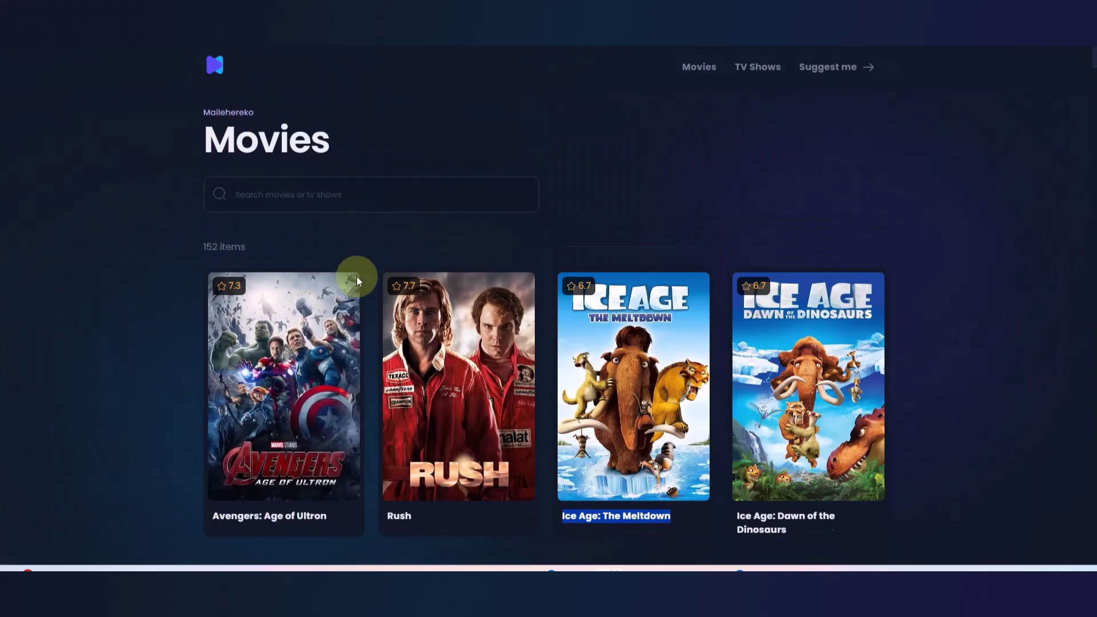
{"action": "scroll", "coordinate": [358, 276], "scroll_direction": "down", "scroll_amount": 12}
{"action": "scroll", "coordinate": [356, 276], "scroll_direction": "down", "scroll_amount": 15}
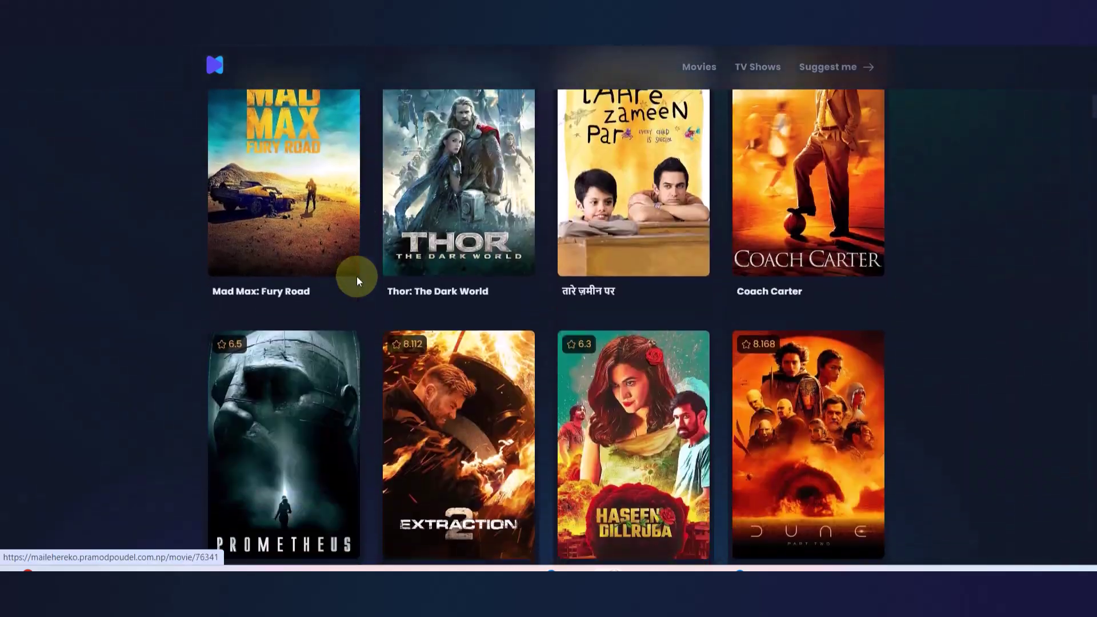
{"action": "scroll", "coordinate": [356, 276], "scroll_direction": "up", "scroll_amount": 20}
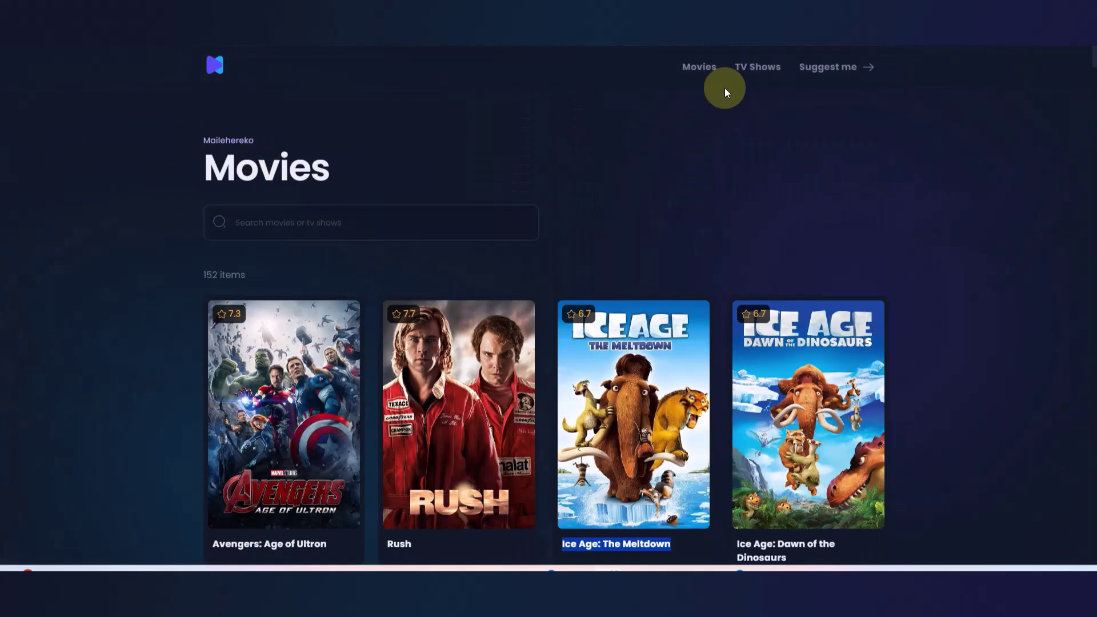
{"action": "left_click", "coordinate": [757, 67]}
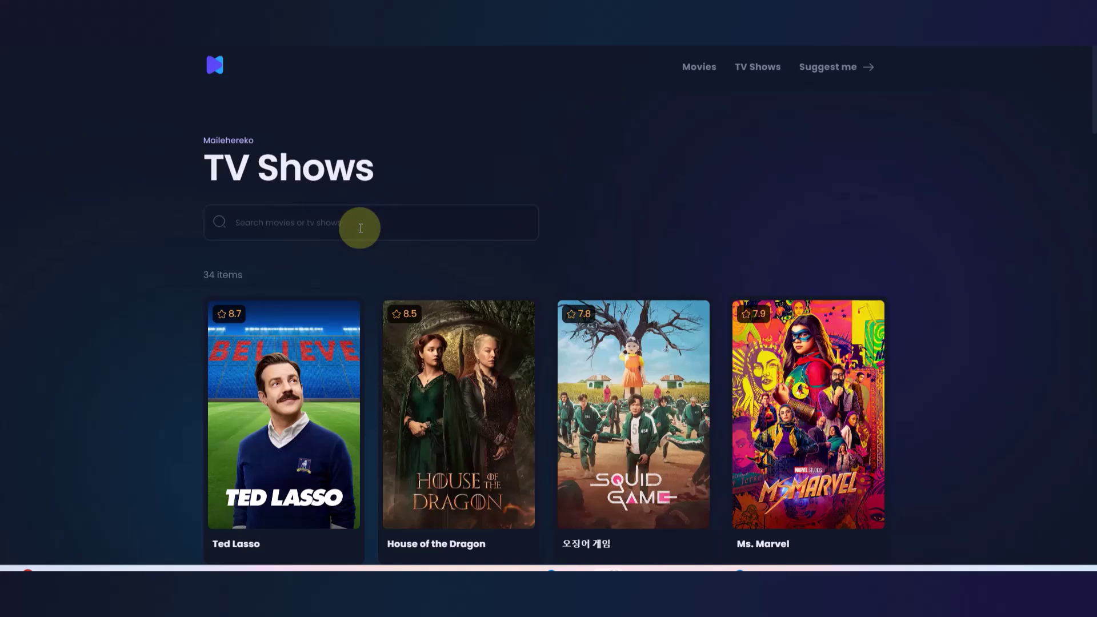
{"action": "scroll", "coordinate": [361, 229], "scroll_direction": "down", "scroll_amount": 20}
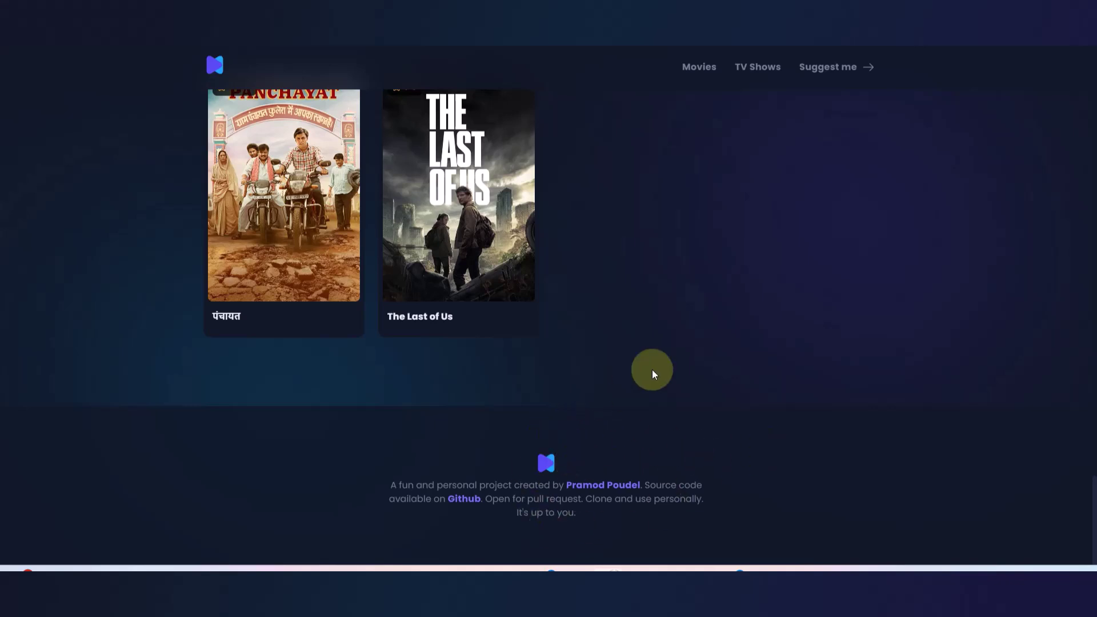
- Switch back to Figma and move the Home frame clear of the reference images to X 2310, Y 2025
{"action": "key", "text": "ctrl+Tab"}
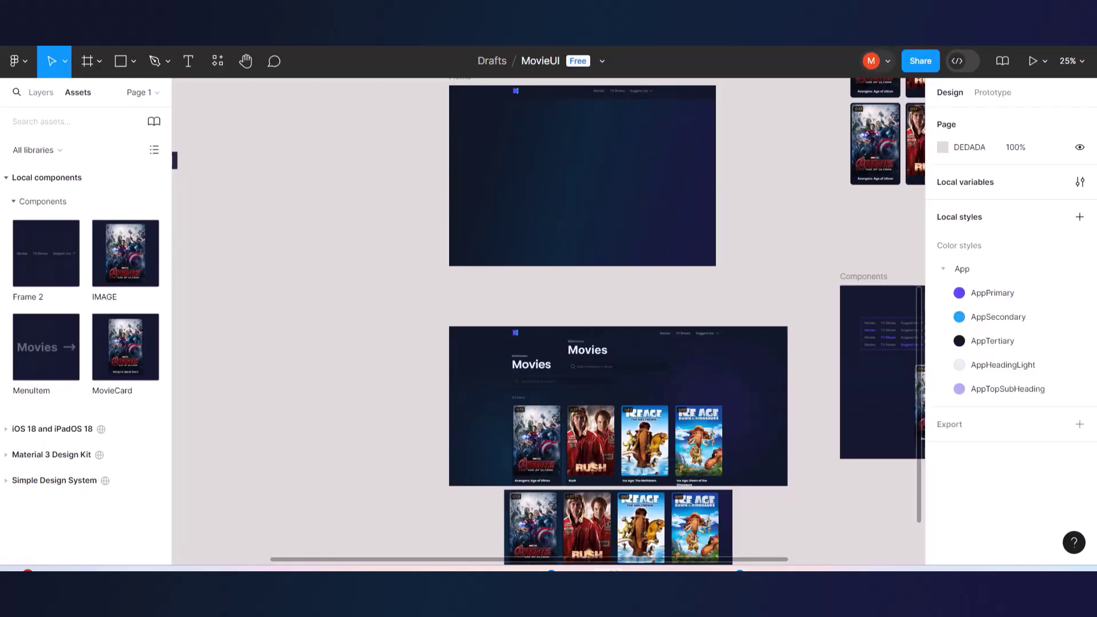
{"action": "scroll", "coordinate": [520, 242], "scroll_direction": "down", "scroll_amount": 5}
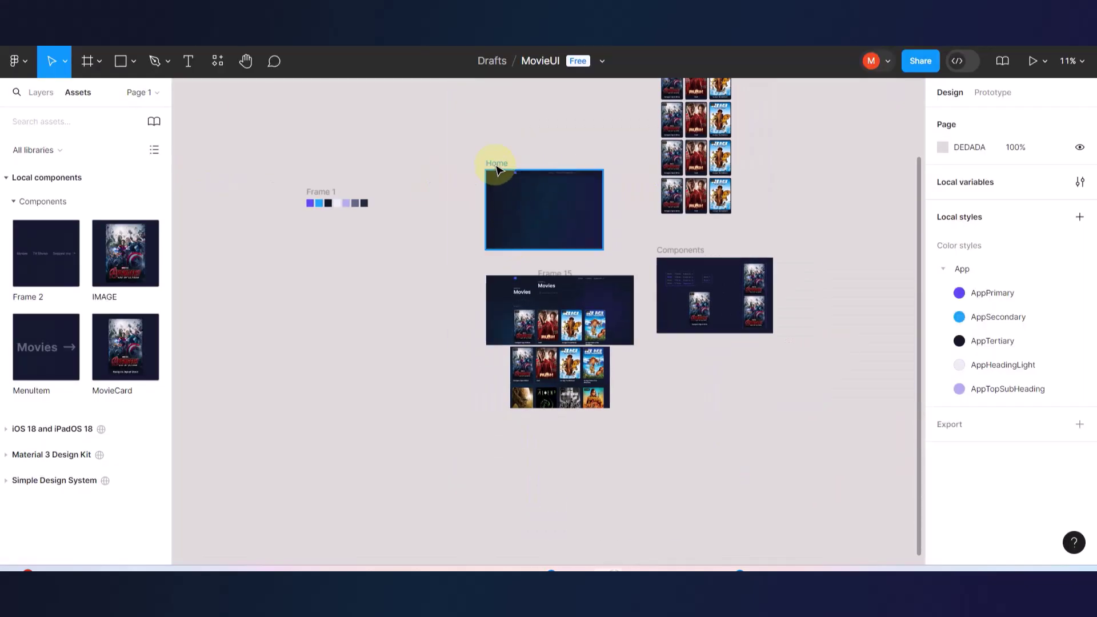
{"action": "left_click_drag", "start_coordinate": [497, 169], "coordinate": [258, 346]}
{"action": "scroll", "coordinate": [396, 325], "scroll_direction": "down", "scroll_amount": 4}
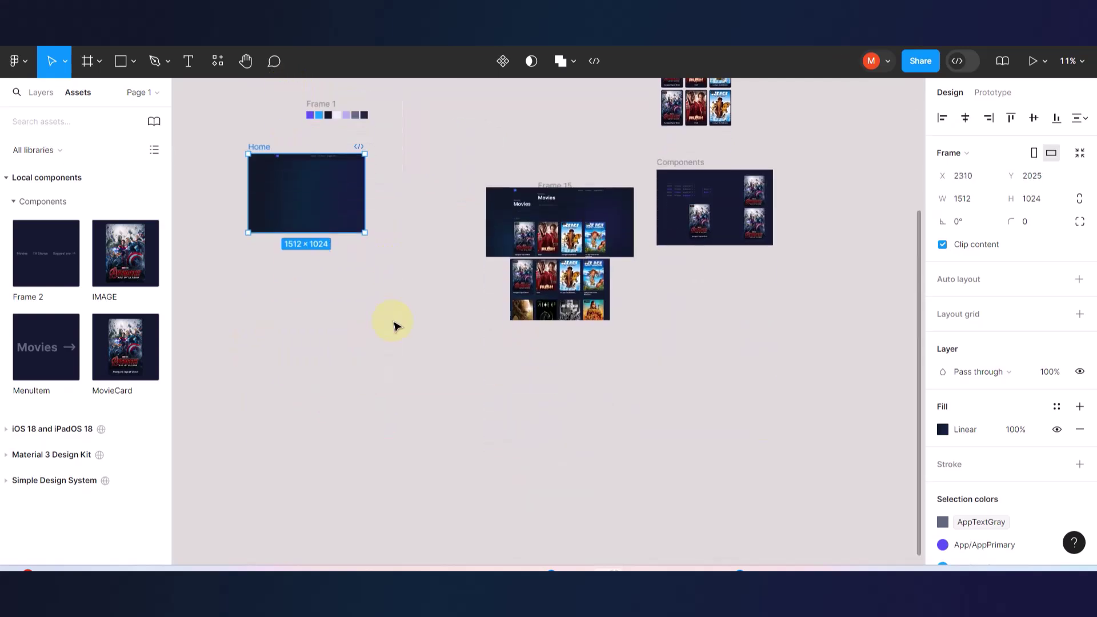
- Extend the Home frame downward to a height of 4533, keeping its width at 1512
{"action": "scroll", "coordinate": [396, 325], "scroll_direction": "up", "scroll_amount": 1}
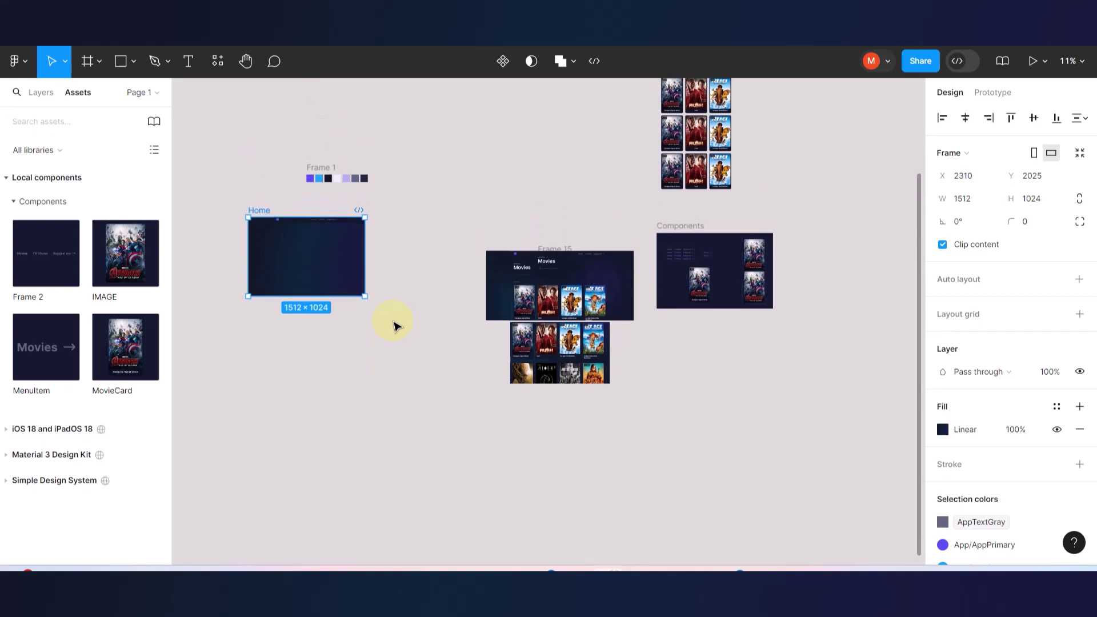
{"action": "scroll", "coordinate": [396, 324], "scroll_direction": "down", "scroll_amount": 3}
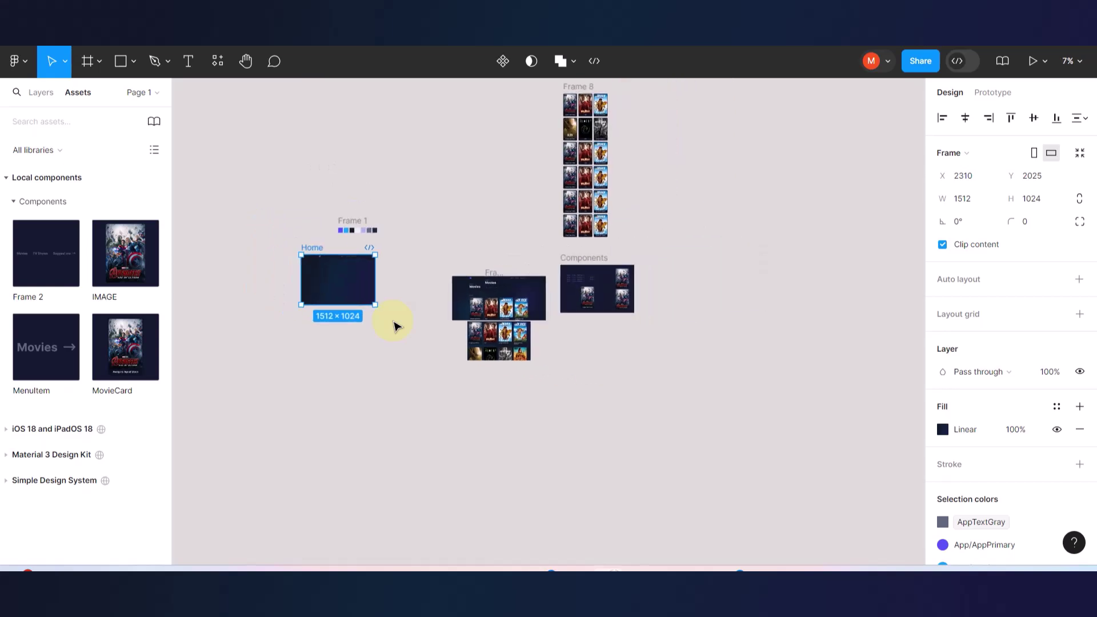
{"action": "scroll", "coordinate": [320, 297], "scroll_direction": "up", "scroll_amount": 3}
{"action": "left_click", "coordinate": [343, 323]}
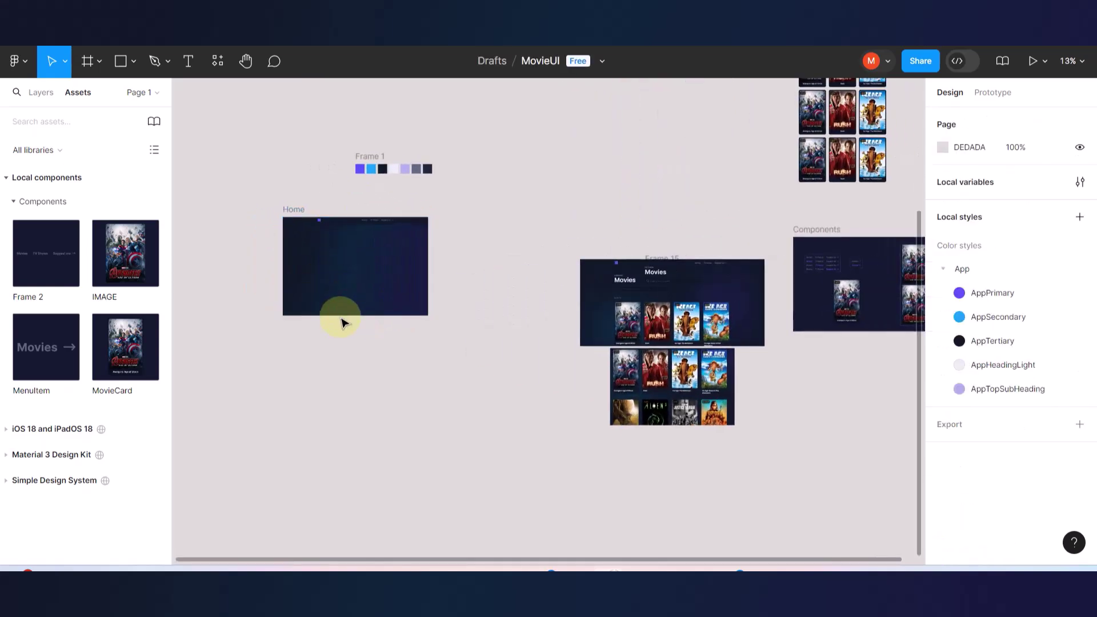
{"action": "left_click", "coordinate": [295, 207]}
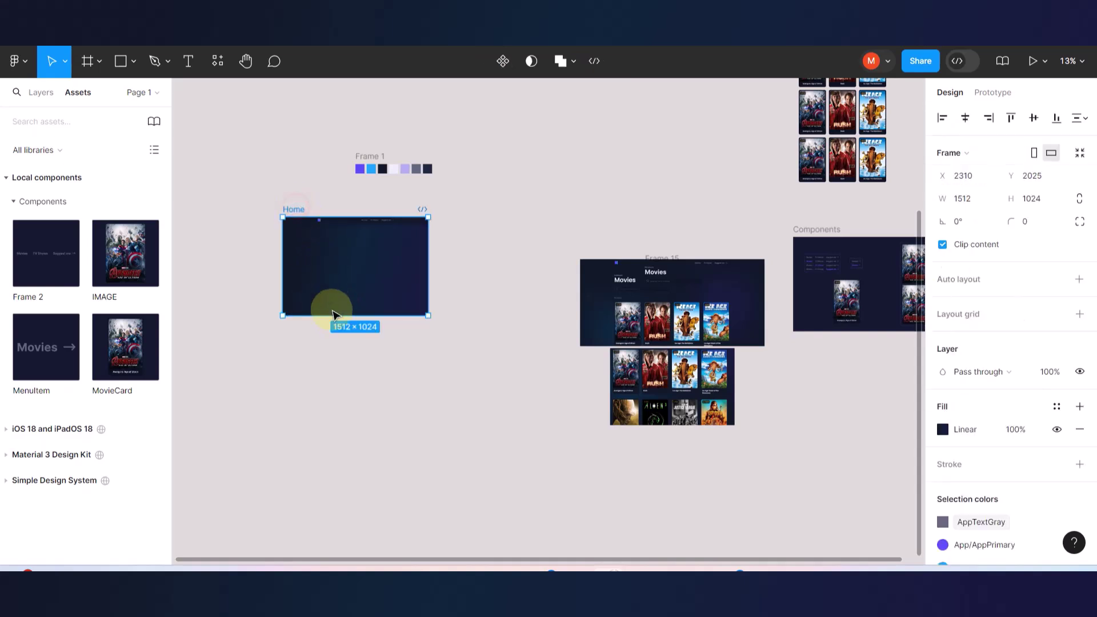
{"action": "left_click_drag", "start_coordinate": [338, 314], "coordinate": [416, 461]}
- Duplicate the combined heading and search frame and place the copy inside the Home frame at X 230, Y 246
{"action": "scroll", "coordinate": [431, 435], "scroll_direction": "down", "scroll_amount": 3}
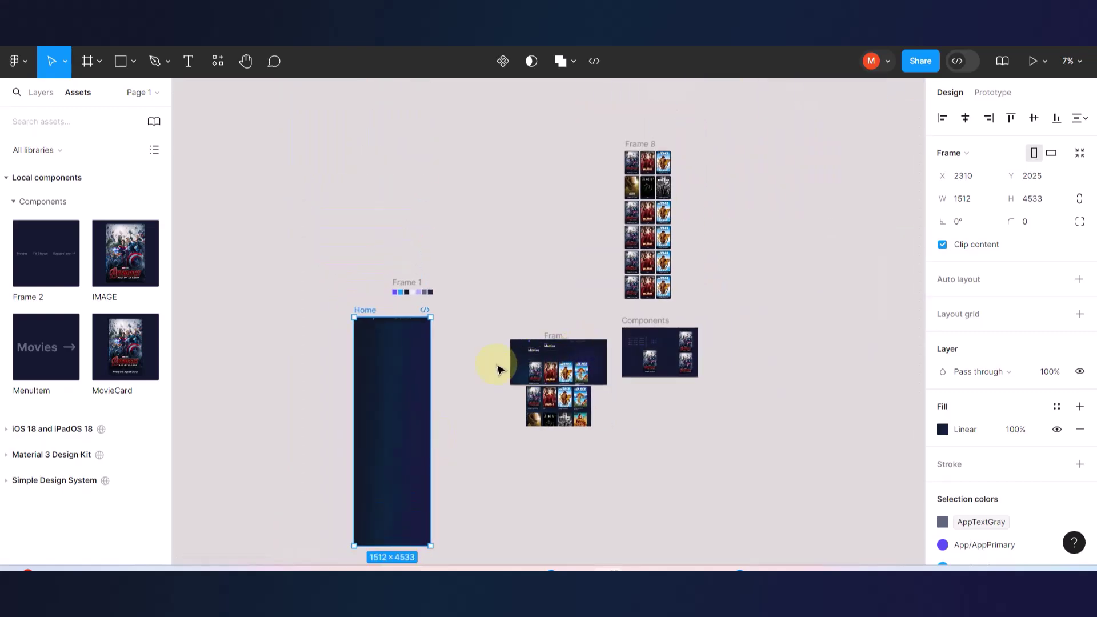
{"action": "scroll", "coordinate": [498, 369], "scroll_direction": "up", "scroll_amount": 5}
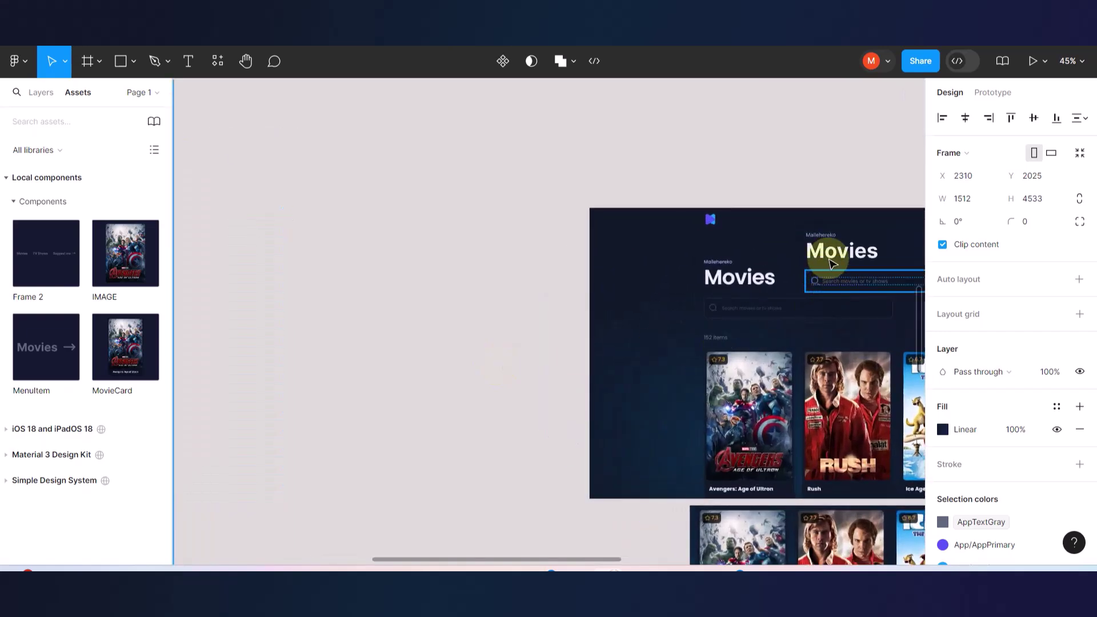
{"action": "scroll", "coordinate": [832, 296], "scroll_direction": "down", "scroll_amount": 3}
{"action": "mouse_move", "coordinate": [831, 262]}
{"action": "left_mouse_down"}
{"action": "mouse_move", "coordinate": [588, 233]}
{"action": "mouse_move", "coordinate": [838, 269]}
{"action": "left_mouse_up"}
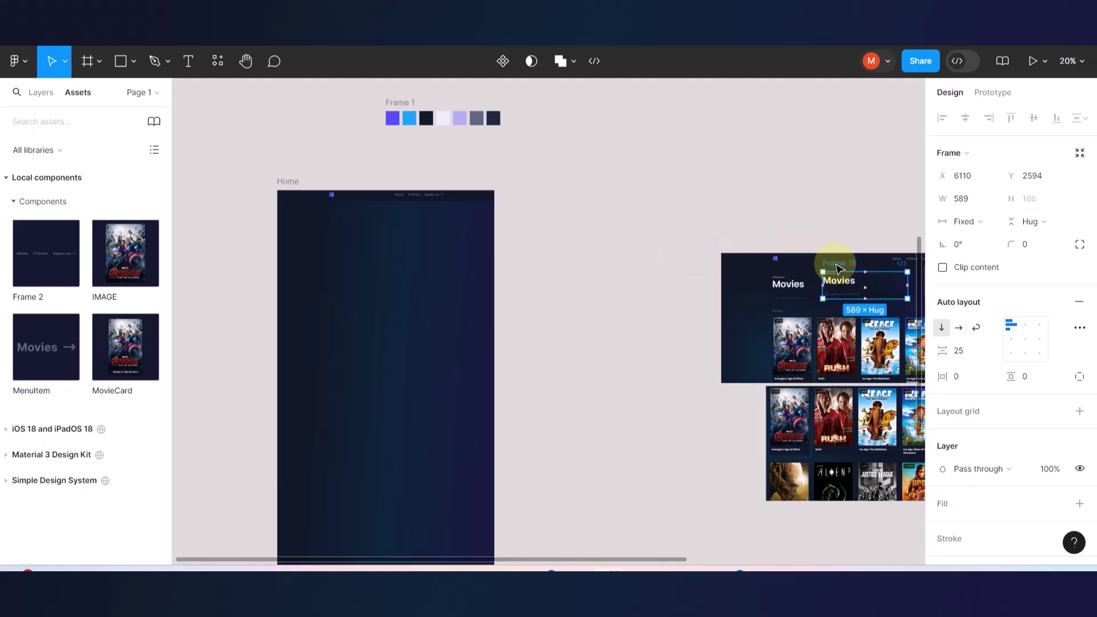
{"action": "key", "text": "ctrl+d"}
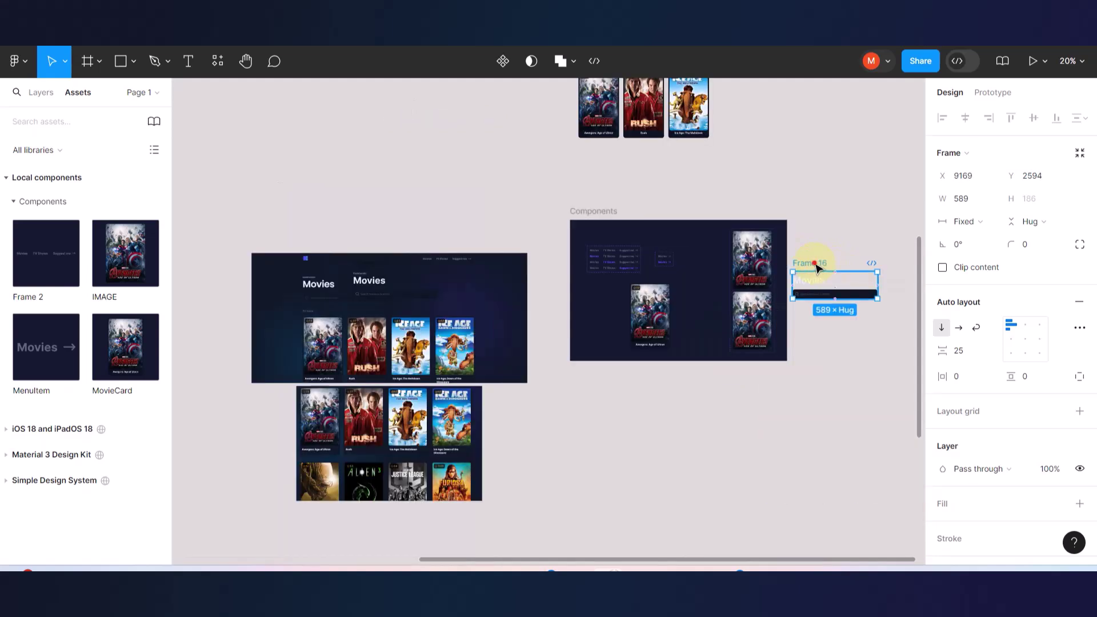
{"action": "left_click_drag", "start_coordinate": [817, 269], "coordinate": [257, 220]}
- Move the three-column movie card grid into the Home frame below the search bar at X 301, Y 800
{"action": "scroll", "coordinate": [507, 336], "scroll_direction": "down", "scroll_amount": 5}
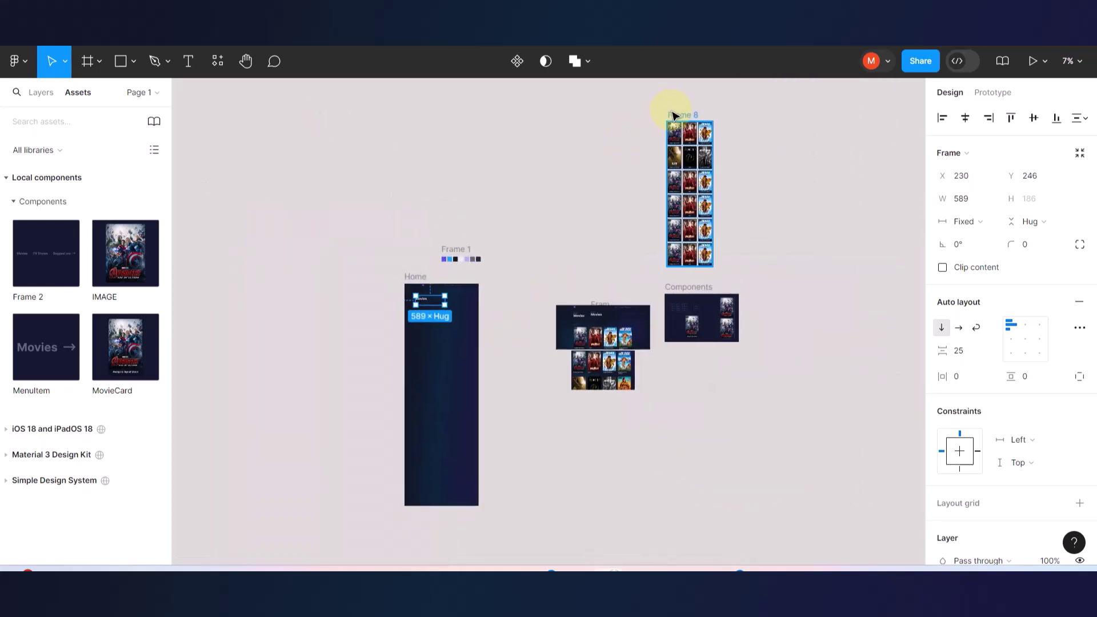
{"action": "left_click_drag", "start_coordinate": [674, 115], "coordinate": [412, 310]}
{"action": "scroll", "coordinate": [410, 318], "scroll_direction": "up", "scroll_amount": 6}
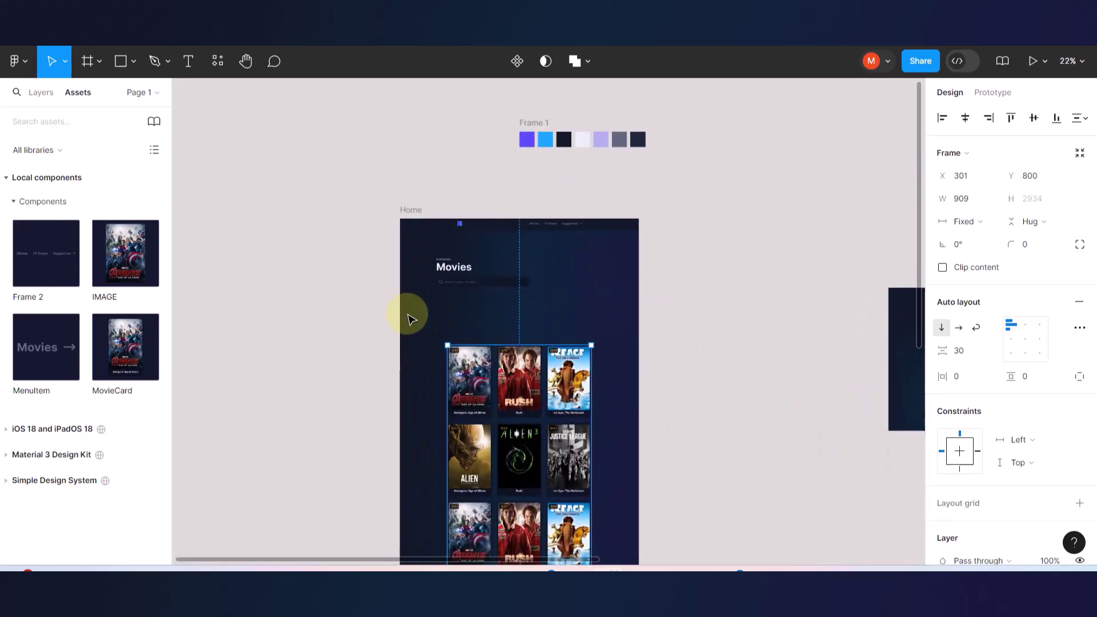
- Center the heading and search frame horizontally in Home and move the card grid up to X 275, Y 533
{"action": "scroll", "coordinate": [510, 297], "scroll_direction": "right", "scroll_amount": 5}
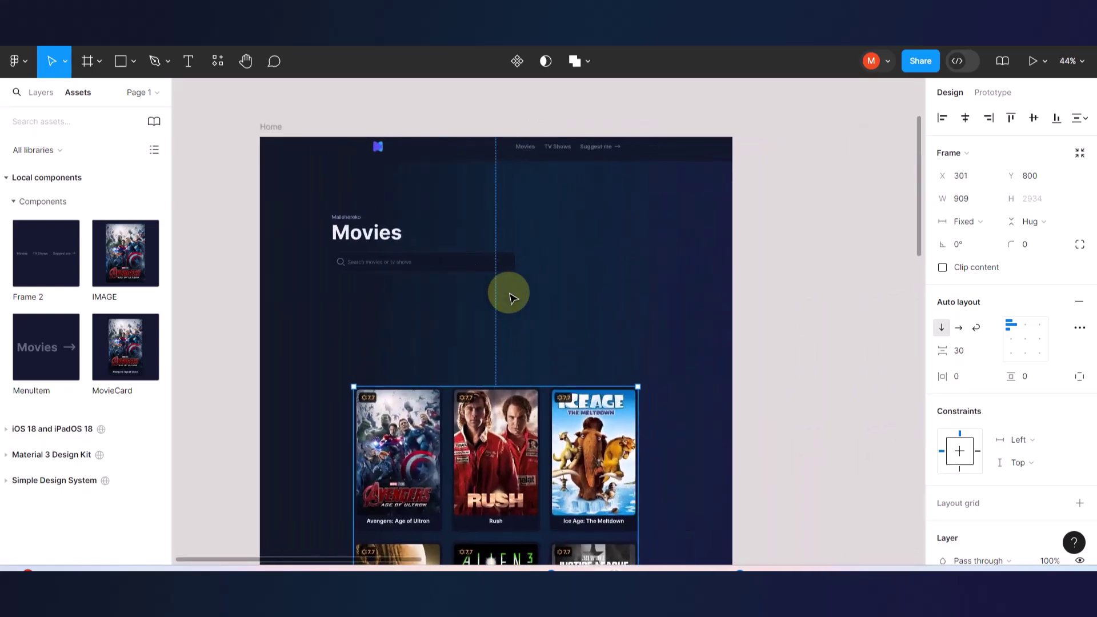
{"action": "left_click", "coordinate": [379, 237]}
{"action": "left_click", "coordinate": [965, 118]}
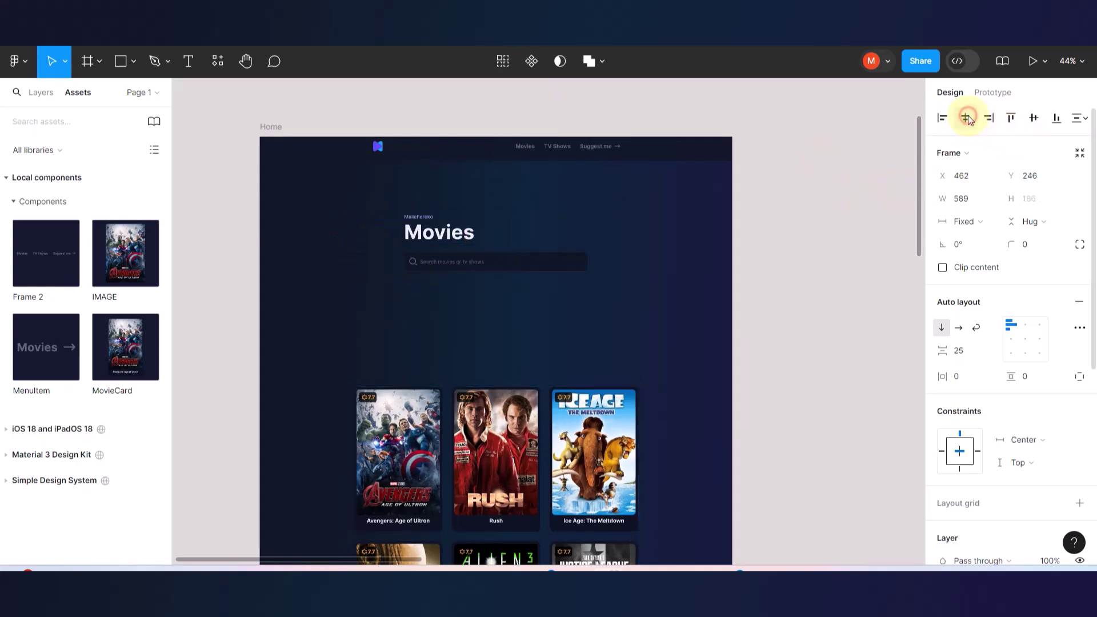
{"action": "left_click_drag", "start_coordinate": [477, 400], "coordinate": [473, 320]}
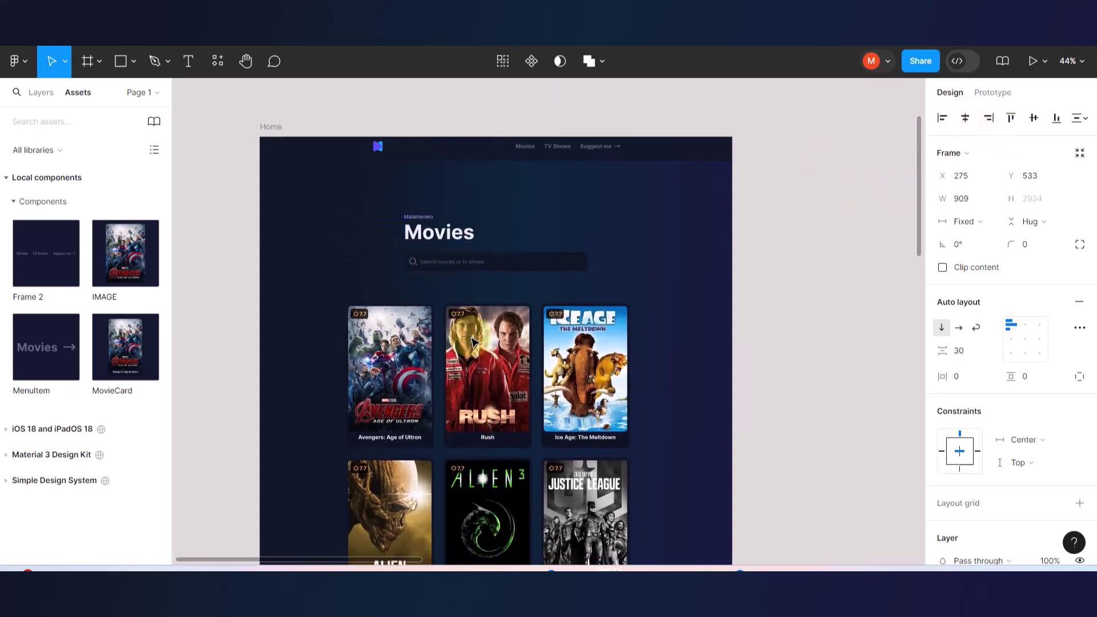
- Compare the layout with the reference and move the heading and search frame in Home to X 384, Y 212
{"action": "scroll", "coordinate": [473, 320], "scroll_direction": "down", "scroll_amount": 5}
{"action": "scroll", "coordinate": [676, 365], "scroll_direction": "right", "scroll_amount": 2}
{"action": "scroll", "coordinate": [678, 366], "scroll_direction": "right", "scroll_amount": 2}
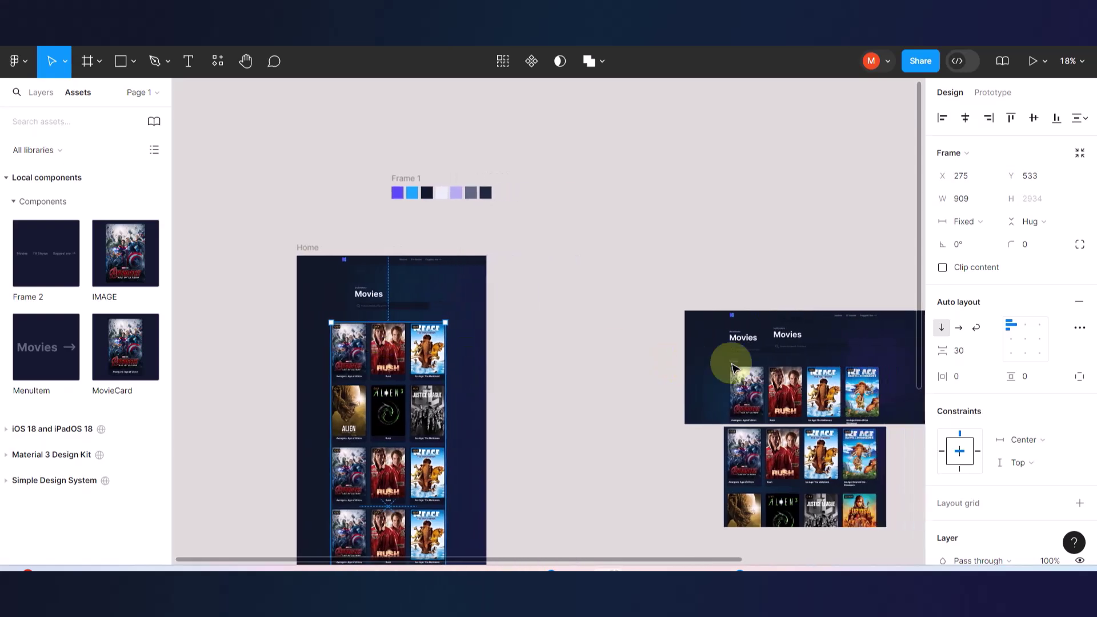
{"action": "scroll", "coordinate": [698, 362], "scroll_direction": "up", "scroll_amount": 5}
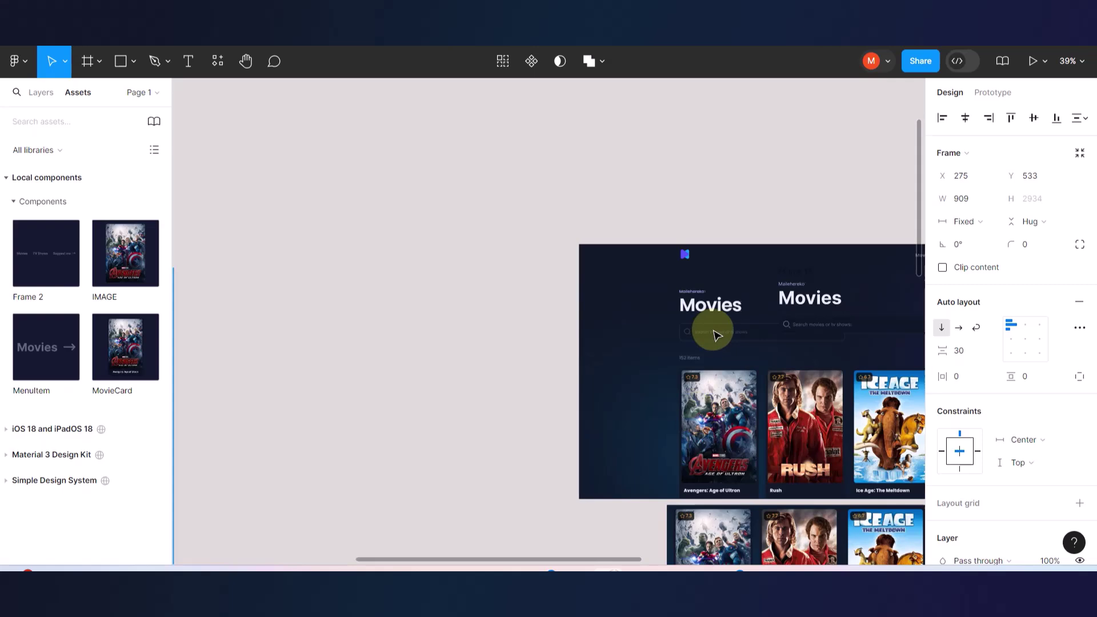
{"action": "scroll", "coordinate": [714, 334], "scroll_direction": "left", "scroll_amount": 4}
{"action": "scroll", "coordinate": [714, 334], "scroll_direction": "down", "scroll_amount": 4}
{"action": "scroll", "coordinate": [436, 280], "scroll_direction": "up", "scroll_amount": 4}
{"action": "left_click", "coordinate": [460, 260]}
{"action": "left_click_drag", "start_coordinate": [461, 261], "coordinate": [440, 252]}
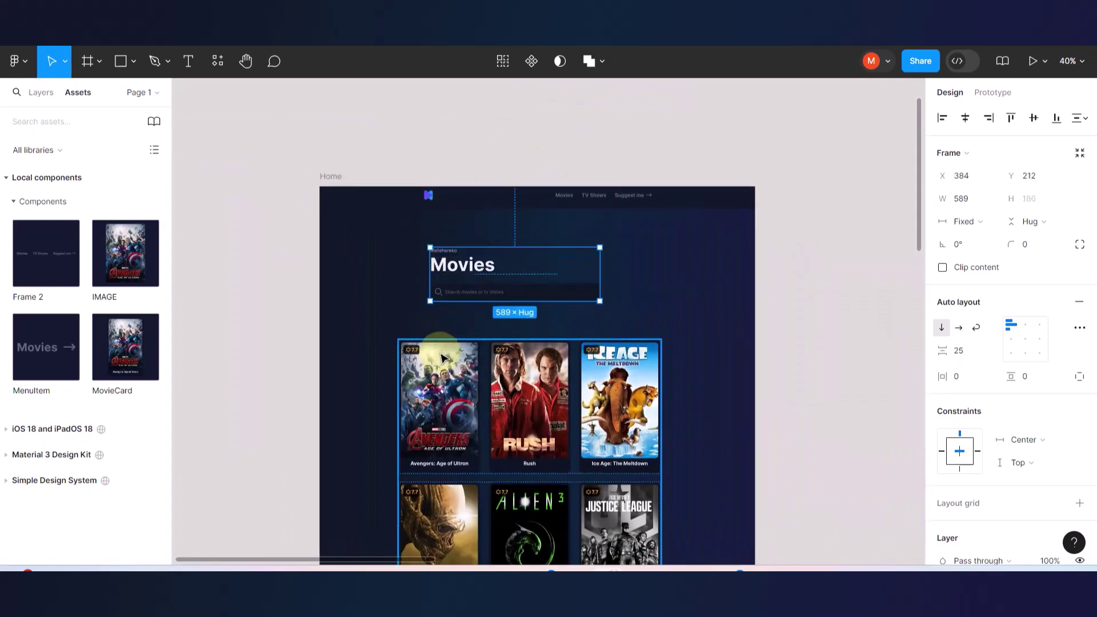
- Combine the heading and search frame with the card grid in a vertical auto layout frame and align its contents left
{"action": "left_click", "coordinate": [441, 358], "text": "shift"}
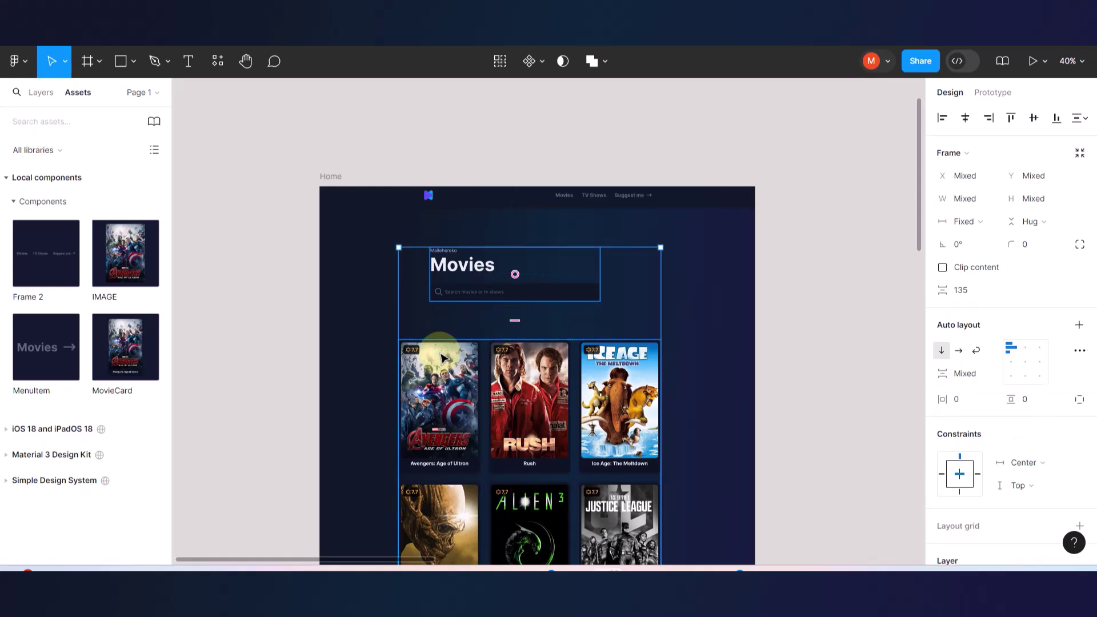
{"action": "key", "text": "shift+a"}
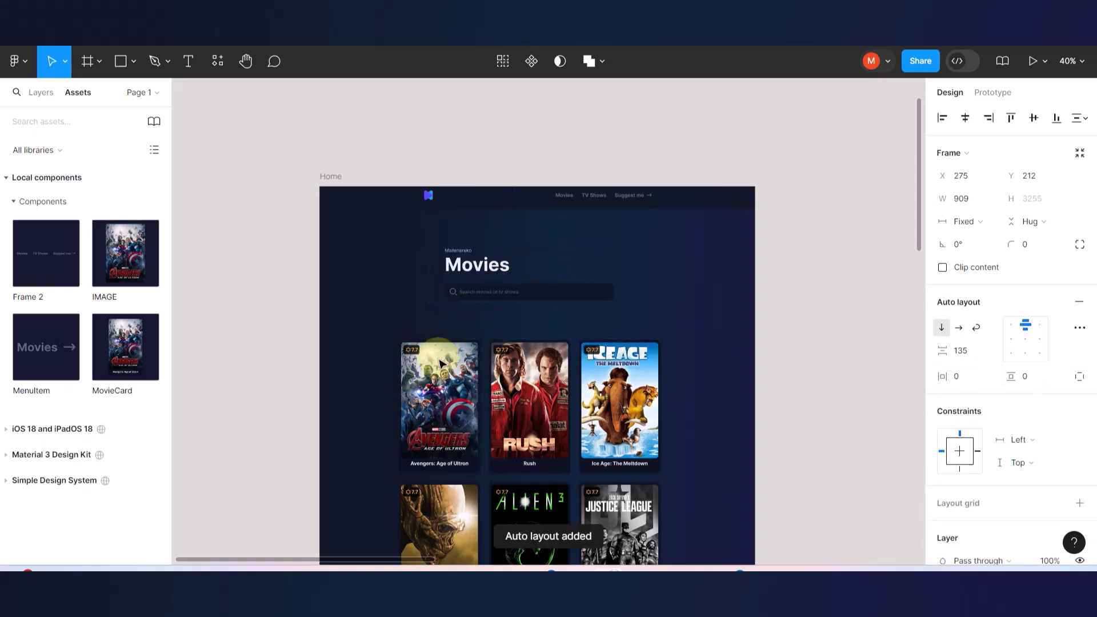
{"action": "left_click", "coordinate": [1013, 338]}
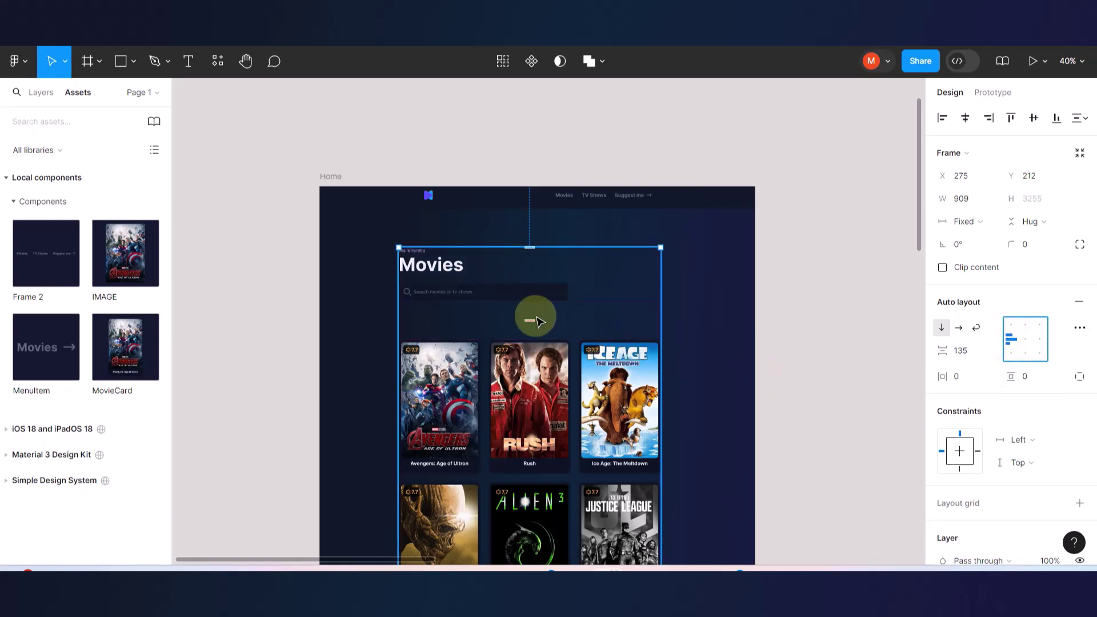
- Tighten the gap between the search bar and card grid, and move the combined frame to line up with the header logo
{"action": "left_click_drag", "start_coordinate": [524, 314], "coordinate": [525, 296]}
{"action": "left_click", "coordinate": [766, 323]}
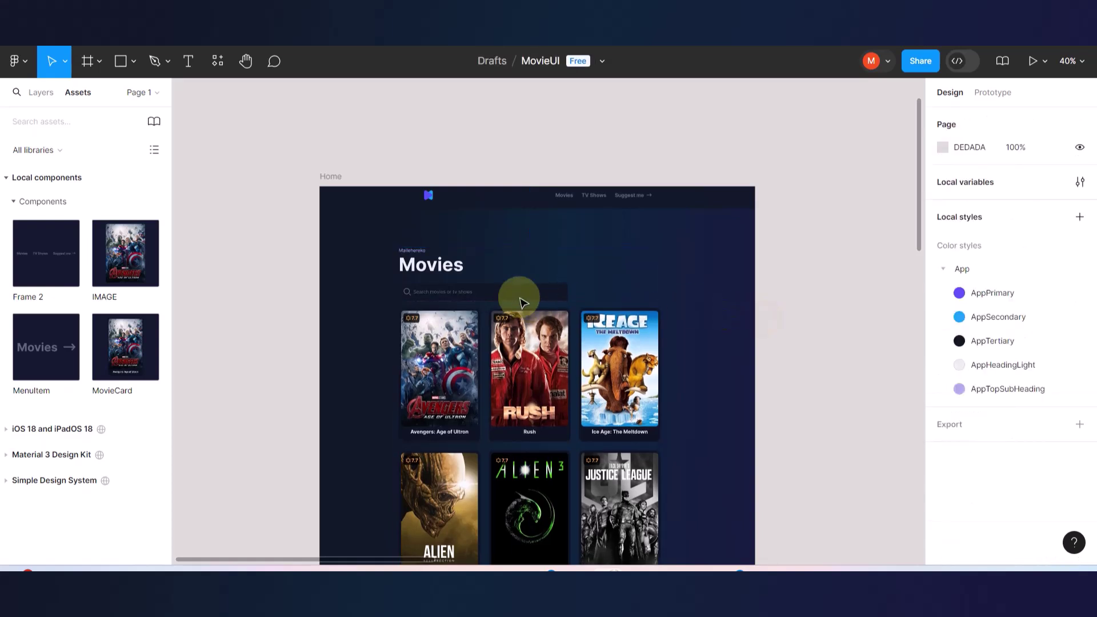
{"action": "left_click_drag", "start_coordinate": [443, 266], "coordinate": [468, 253]}
{"action": "left_click", "coordinate": [815, 321]}
- Check the reference header and set the header bar's right padding to 245, lining the navigation links up with the card grid's right edge
{"action": "scroll", "coordinate": [653, 255], "scroll_direction": "up", "scroll_amount": 5}
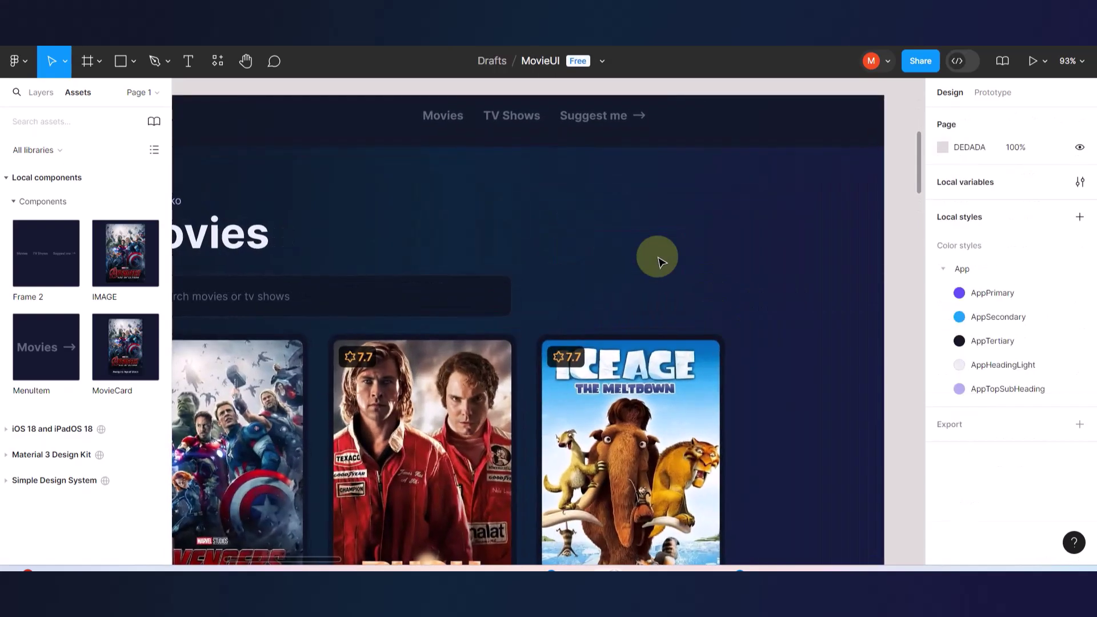
{"action": "scroll", "coordinate": [657, 257], "scroll_direction": "down", "scroll_amount": 3}
{"action": "left_click", "coordinate": [291, 170]}
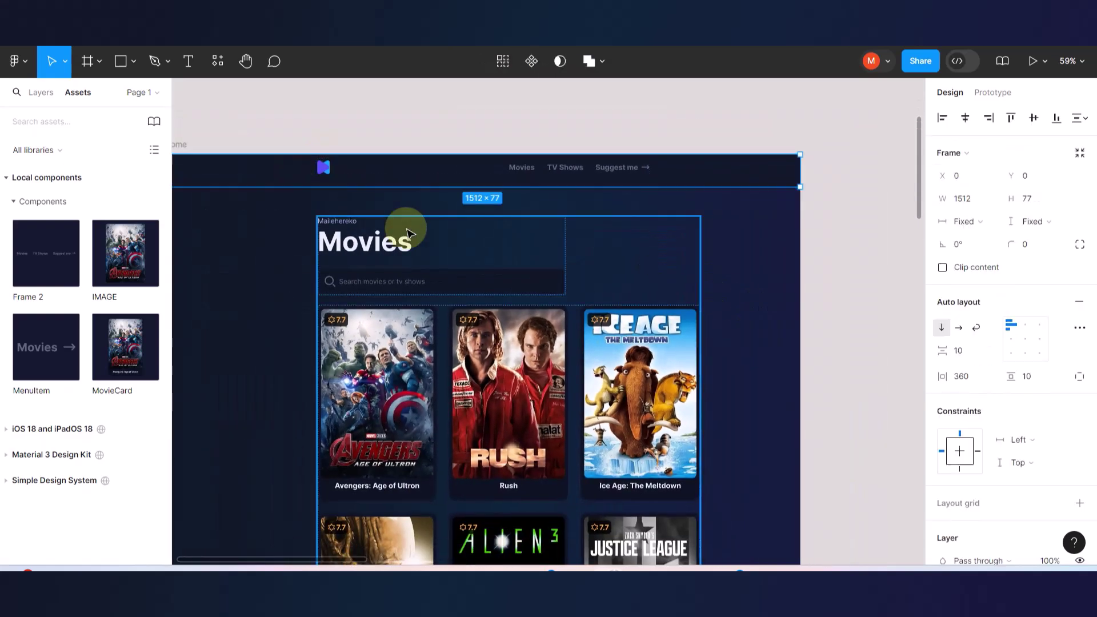
{"action": "scroll", "coordinate": [404, 227], "scroll_direction": "down", "scroll_amount": 2}
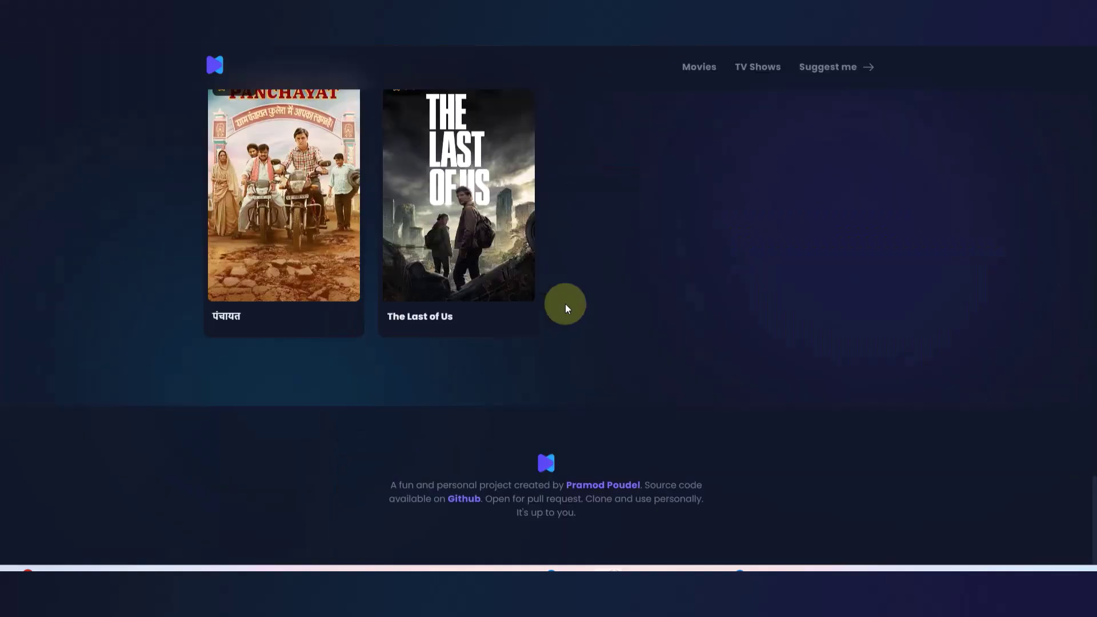
{"action": "scroll", "coordinate": [564, 304], "scroll_direction": "up", "scroll_amount": 10}
{"action": "scroll", "coordinate": [566, 309], "scroll_direction": "up", "scroll_amount": 4}
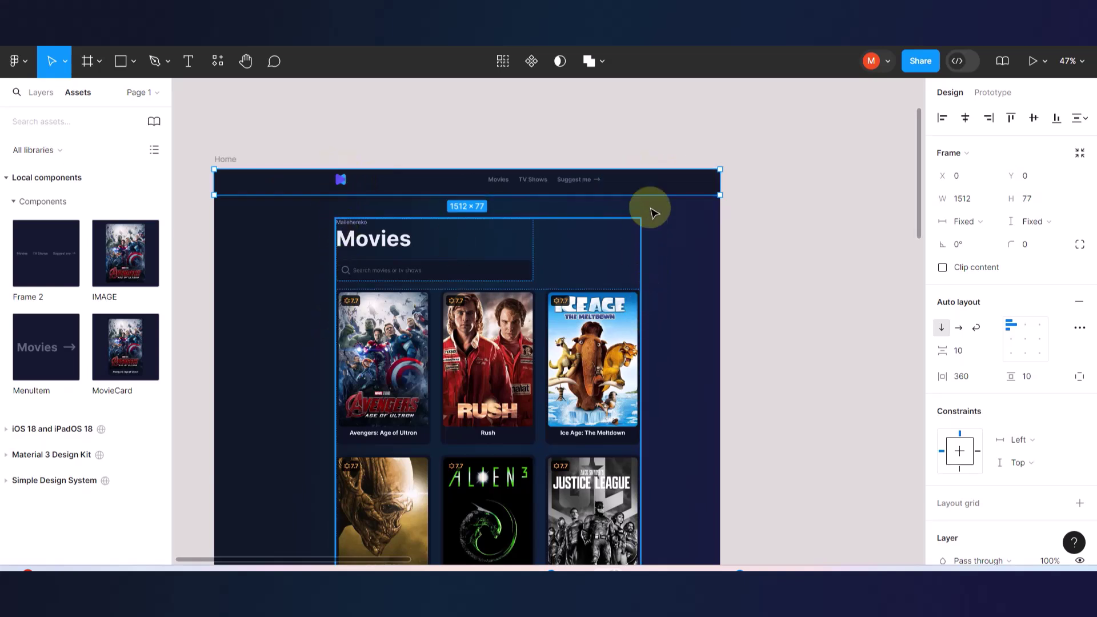
{"action": "left_click_drag", "start_coordinate": [661, 183], "coordinate": [704, 184]}
{"action": "left_click", "coordinate": [821, 274]}
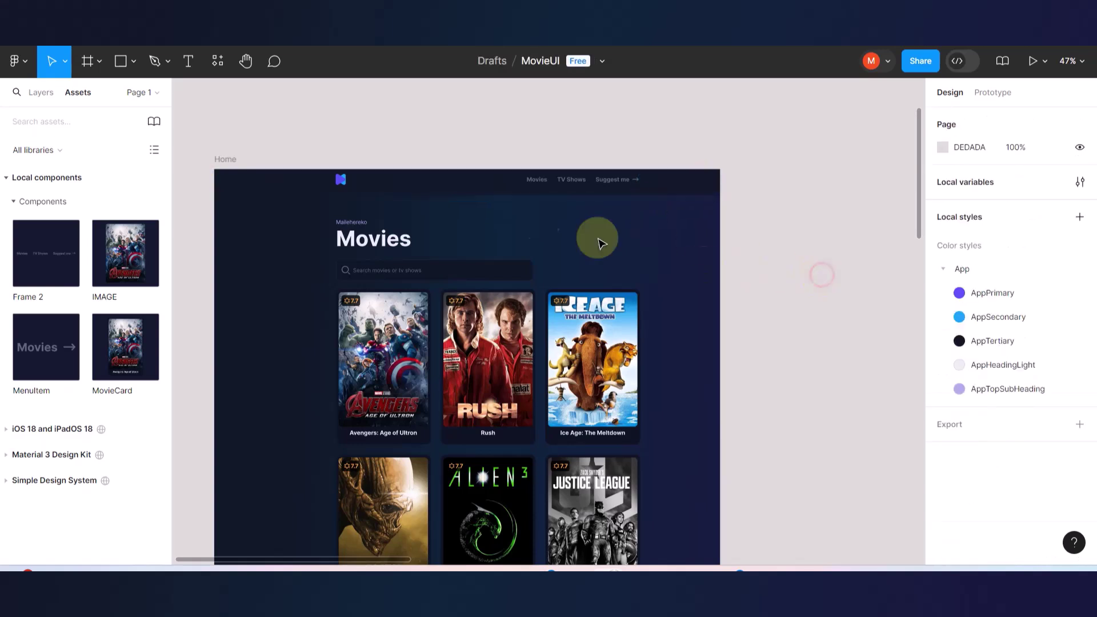
{"action": "left_click", "coordinate": [500, 187]}
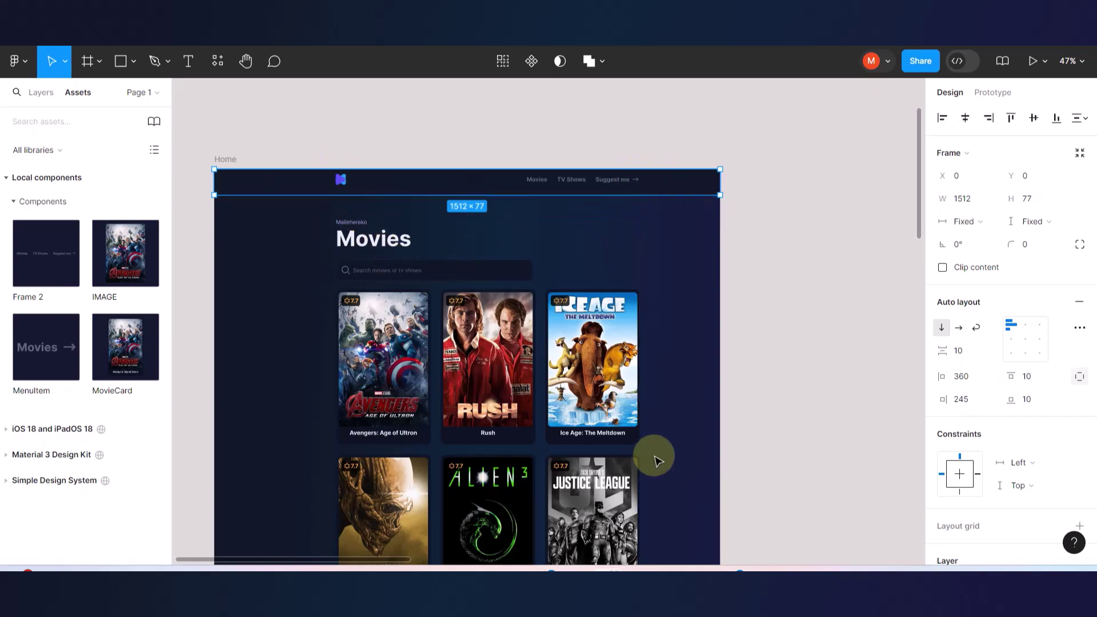
{"action": "scroll", "coordinate": [657, 451], "scroll_direction": "down", "scroll_amount": 5, "text": "ctrl"}
{"action": "scroll", "coordinate": [675, 392], "scroll_direction": "down", "scroll_amount": 3}
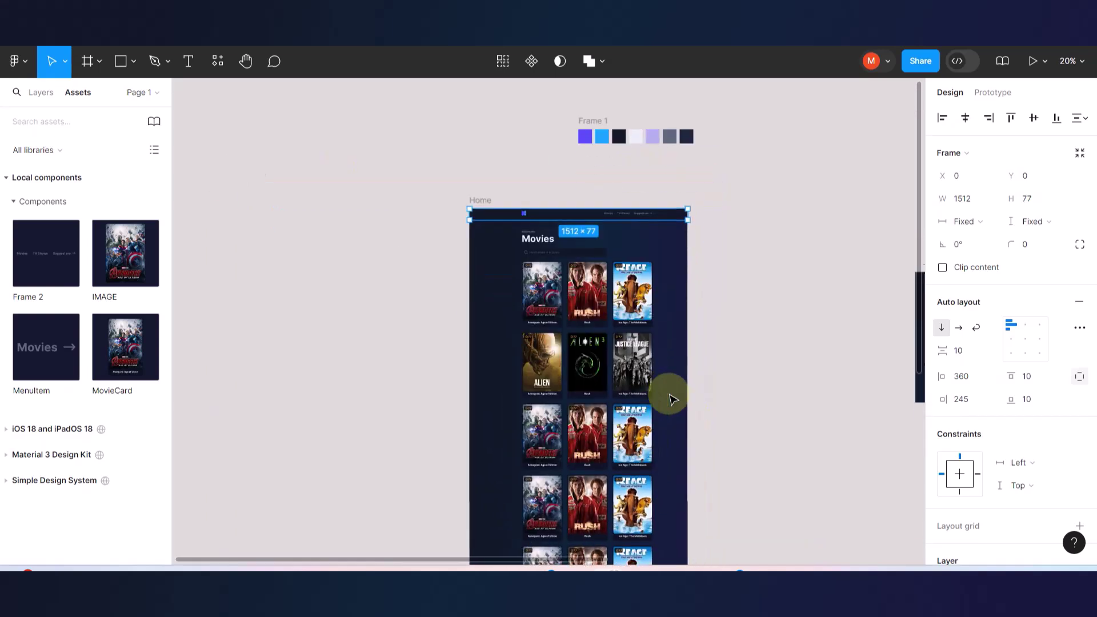
- Draw a grey rectangle about 377 × 167 across Home's left margin and move it against the frame's right edge as a spacing gauge
{"action": "left_click", "coordinate": [762, 317]}
{"action": "scroll", "coordinate": [764, 318], "scroll_direction": "up", "scroll_amount": 3, "text": "ctrl"}
{"action": "scroll", "coordinate": [763, 318], "scroll_direction": "down", "scroll_amount": 1, "text": "ctrl"}
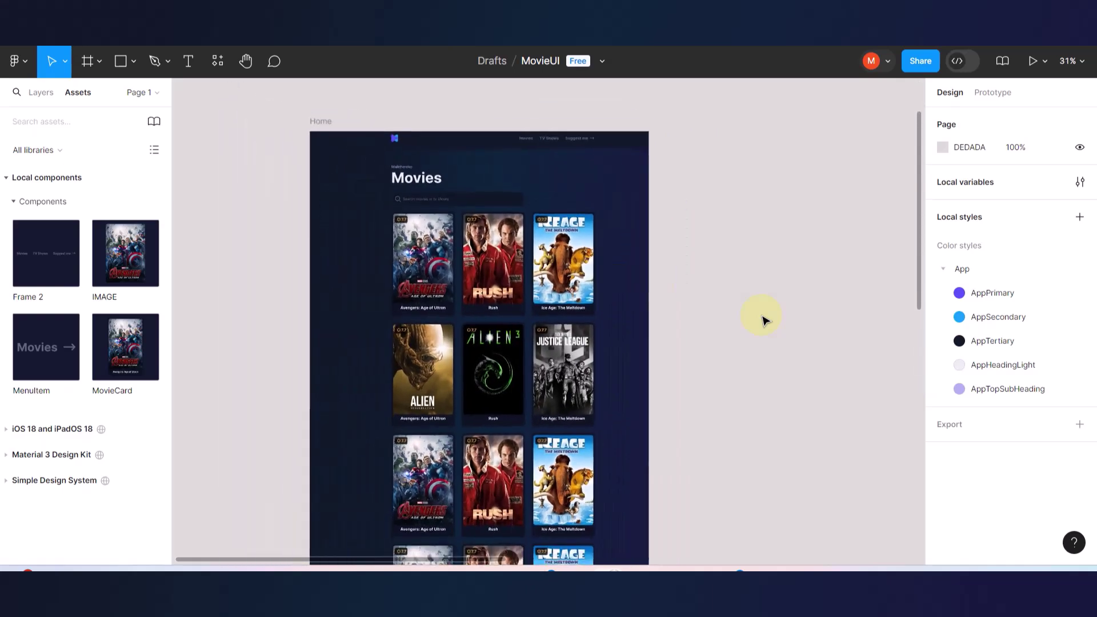
{"action": "scroll", "coordinate": [434, 189], "scroll_direction": "up", "scroll_amount": 3, "text": "ctrl"}
{"action": "left_click", "coordinate": [121, 62]}
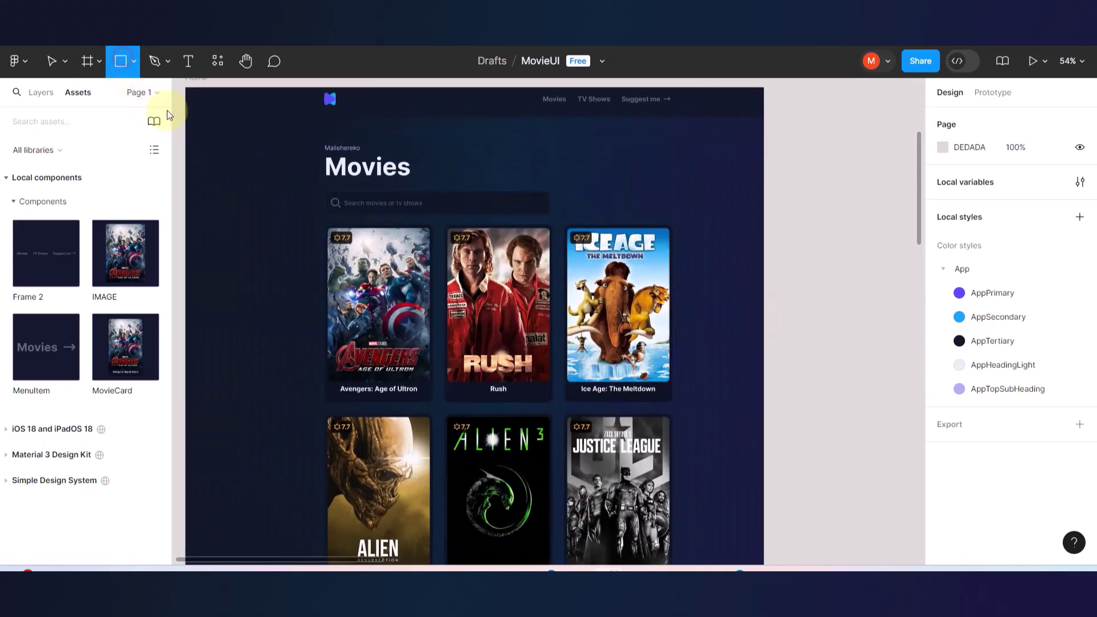
{"action": "mouse_move", "coordinate": [186, 193]}
{"action": "left_mouse_down"}
{"action": "mouse_move", "coordinate": [245, 238]}
{"action": "mouse_move", "coordinate": [329, 256]}
{"action": "left_mouse_up"}
{"action": "left_click_drag", "start_coordinate": [244, 221], "coordinate": [676, 161]}
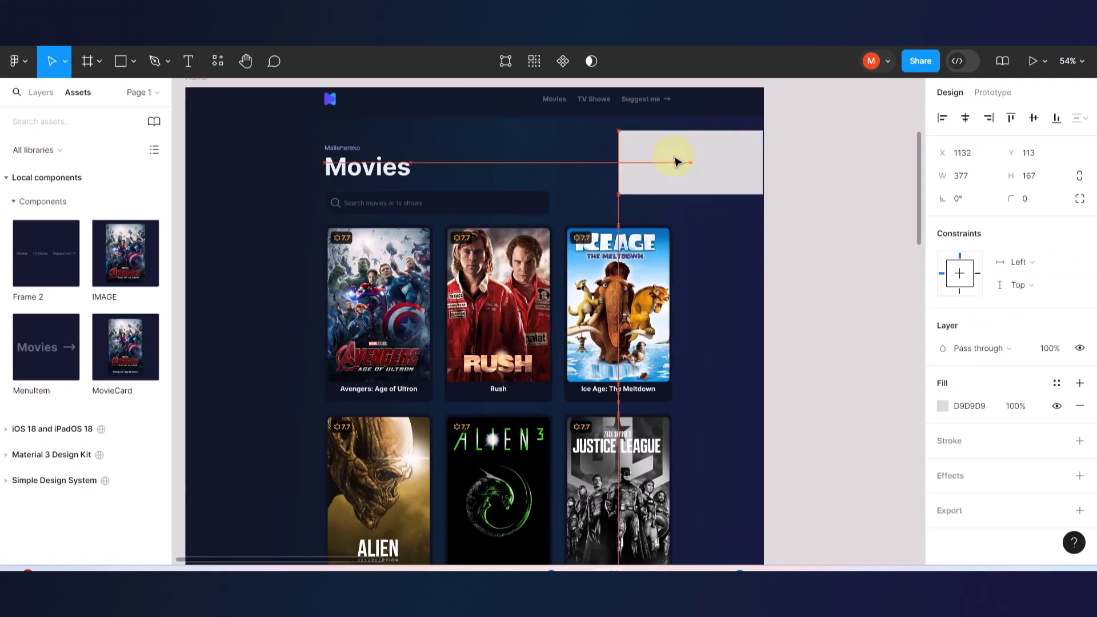
{"action": "scroll", "coordinate": [673, 152], "scroll_direction": "up", "scroll_amount": 4}
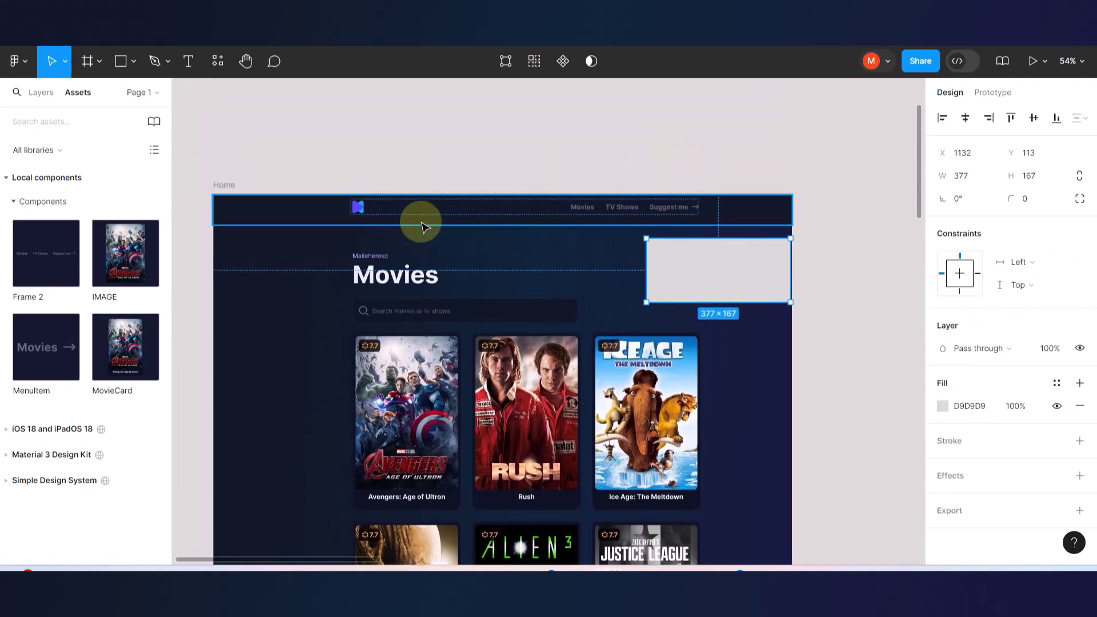
- Adjust the header bar's padding to 292 on the left and 327 on the right, and centre the bar horizontally in Home
{"action": "left_click", "coordinate": [344, 219]}
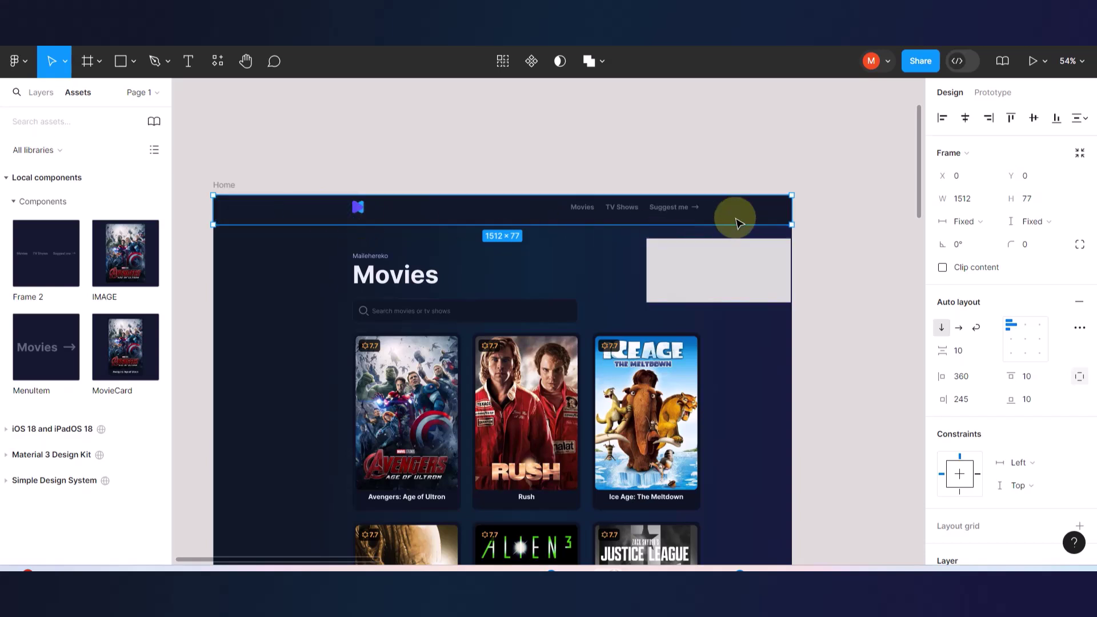
{"action": "left_click_drag", "start_coordinate": [746, 204], "coordinate": [716, 204]}
{"action": "left_click_drag", "start_coordinate": [343, 208], "coordinate": [266, 210]}
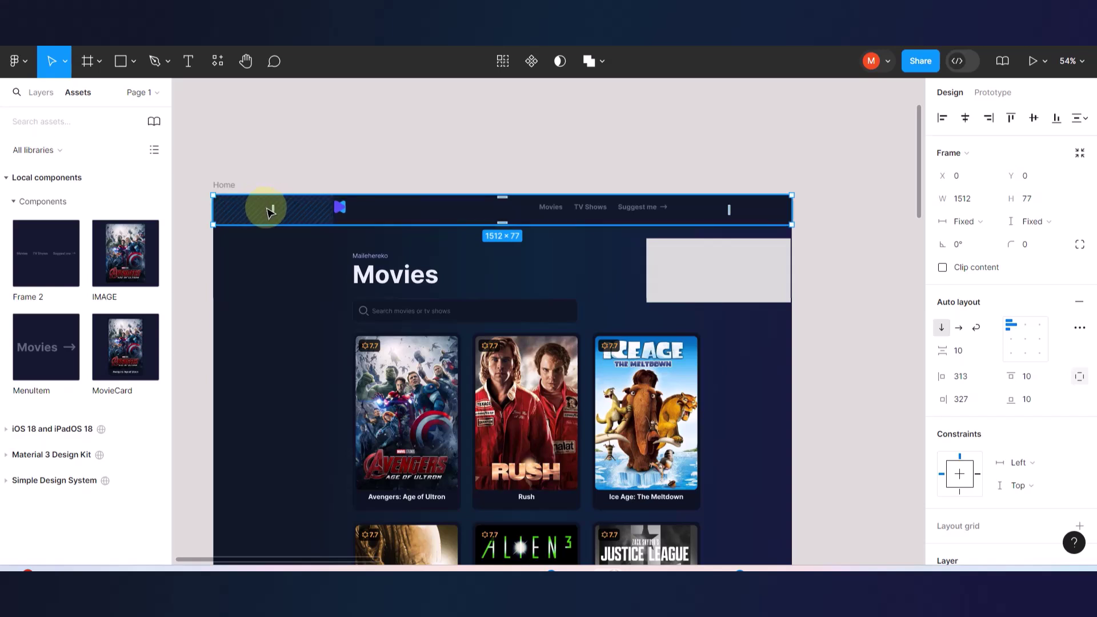
{"action": "left_click_drag", "start_coordinate": [275, 209], "coordinate": [265, 208]}
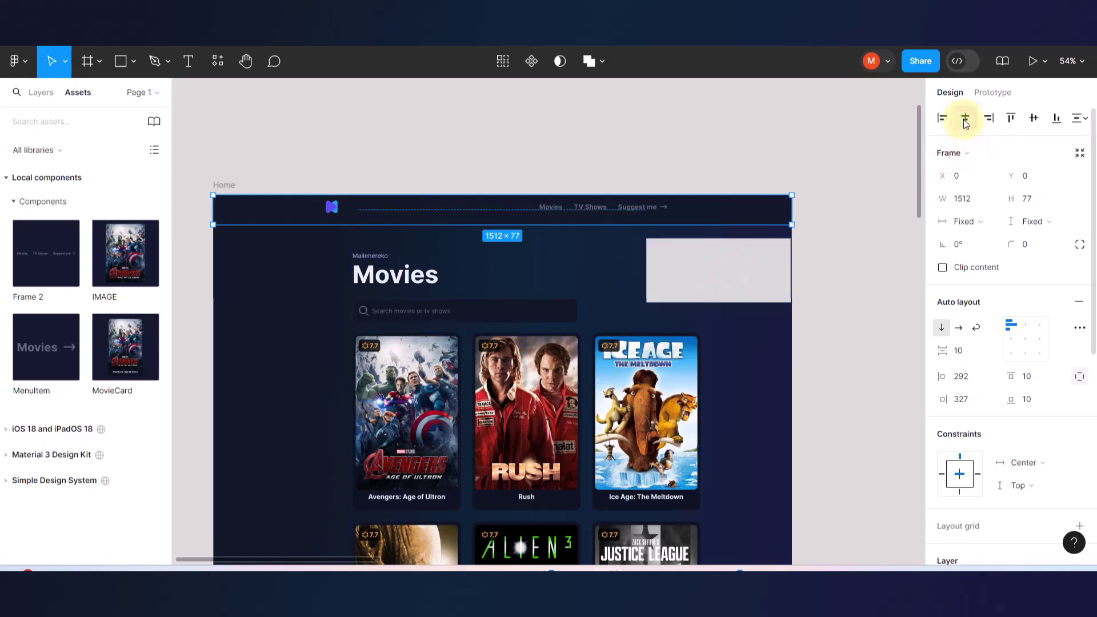
- Move the Movies content frame to X 360, Y 77, and fit the grey rectangle to its left margin at 360 wide to compare both sides
{"action": "left_click", "coordinate": [633, 384]}
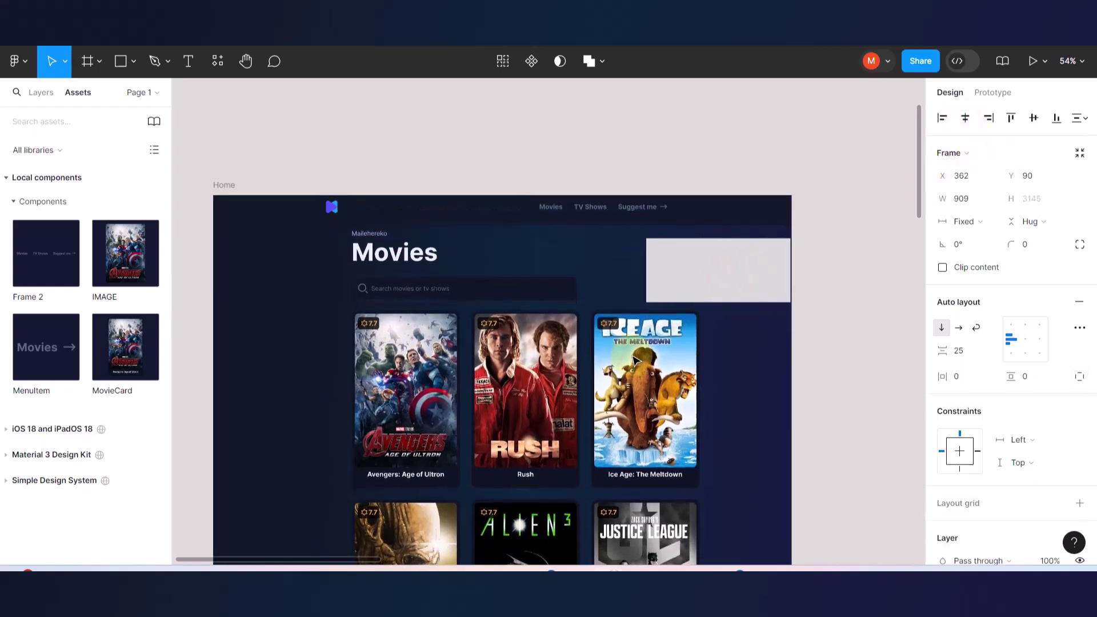
{"action": "left_click", "coordinate": [736, 286]}
{"action": "left_click_drag", "start_coordinate": [736, 287], "coordinate": [297, 289]}
{"action": "left_click_drag", "start_coordinate": [207, 269], "coordinate": [749, 355]}
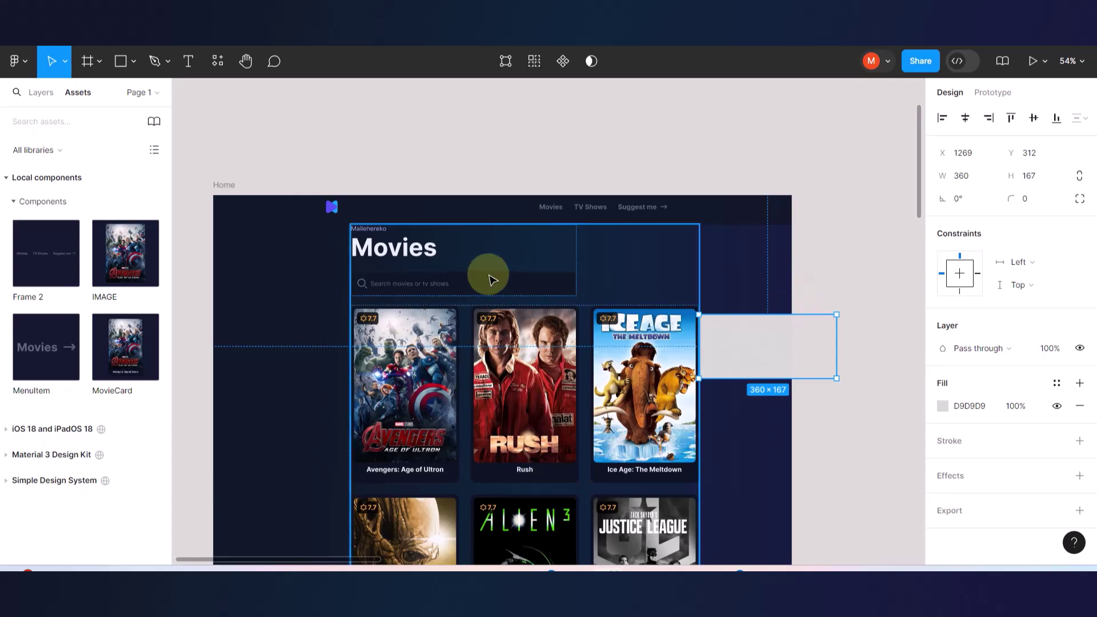
- Centre the frame holding the Movies heading, search bar and card grid horizontally within Home
{"action": "scroll", "coordinate": [489, 277], "scroll_direction": "down", "scroll_amount": 5}
{"action": "left_click", "coordinate": [503, 364]}
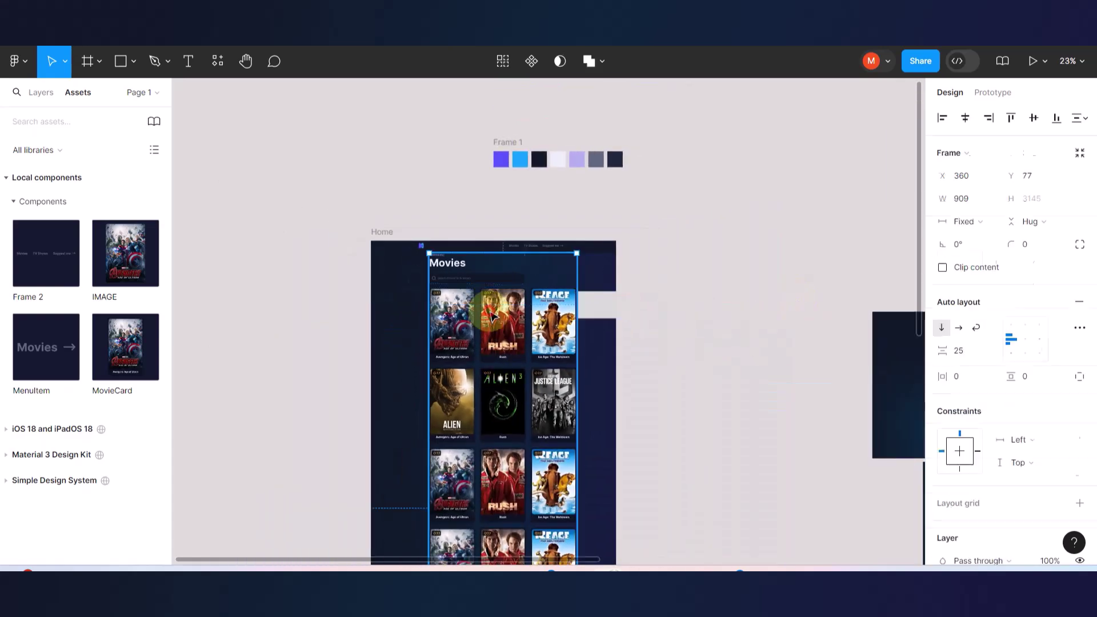
{"action": "left_click", "coordinate": [967, 118]}
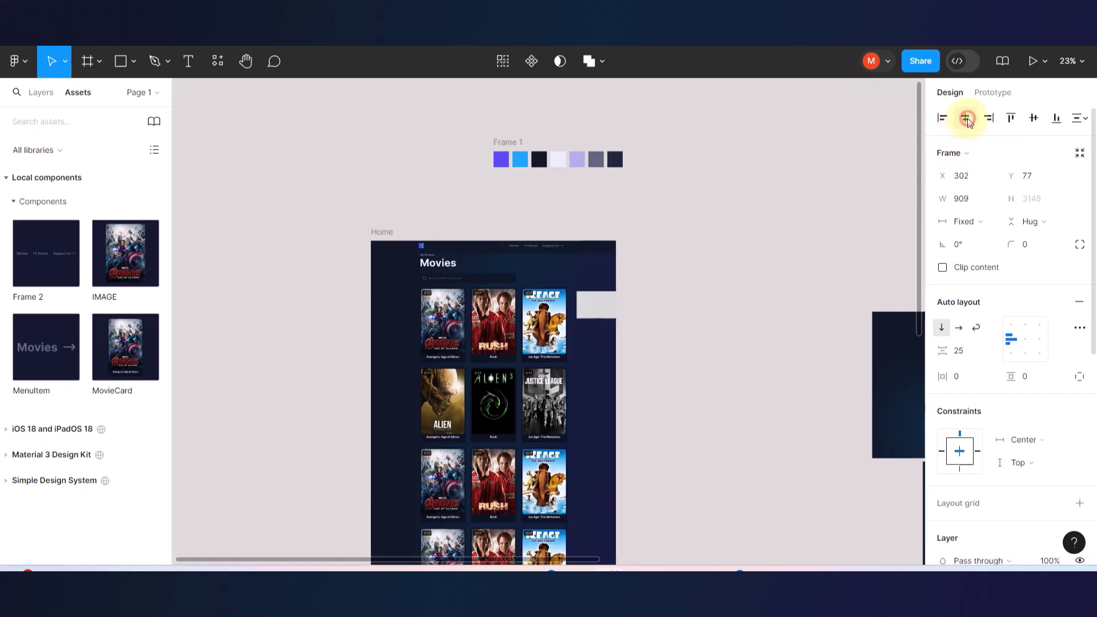
{"action": "scroll", "coordinate": [481, 312], "scroll_direction": "up", "scroll_amount": 5}
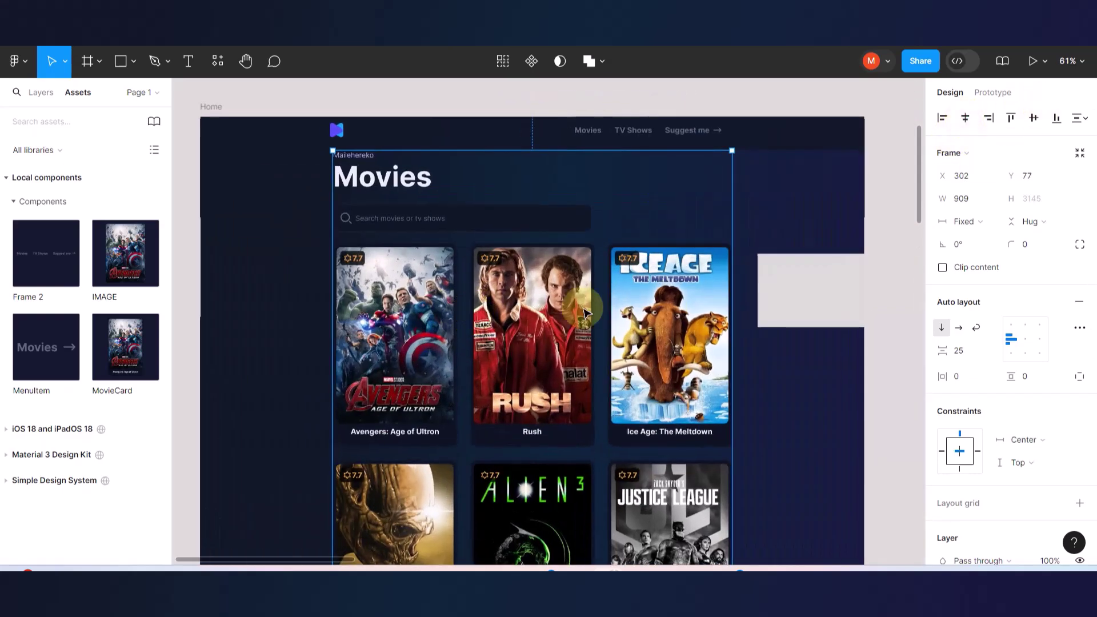
- Fit the grey rectangle to the margin beside the centred content at 310 wide and check it against the opposite margin
{"action": "left_click_drag", "start_coordinate": [799, 291], "coordinate": [253, 309]}
{"action": "mouse_move", "coordinate": [354, 300]}
{"action": "left_mouse_down"}
{"action": "mouse_move", "coordinate": [321, 301]}
{"action": "mouse_move", "coordinate": [336, 300]}
{"action": "left_mouse_up"}
{"action": "left_click_drag", "start_coordinate": [270, 307], "coordinate": [796, 308]}
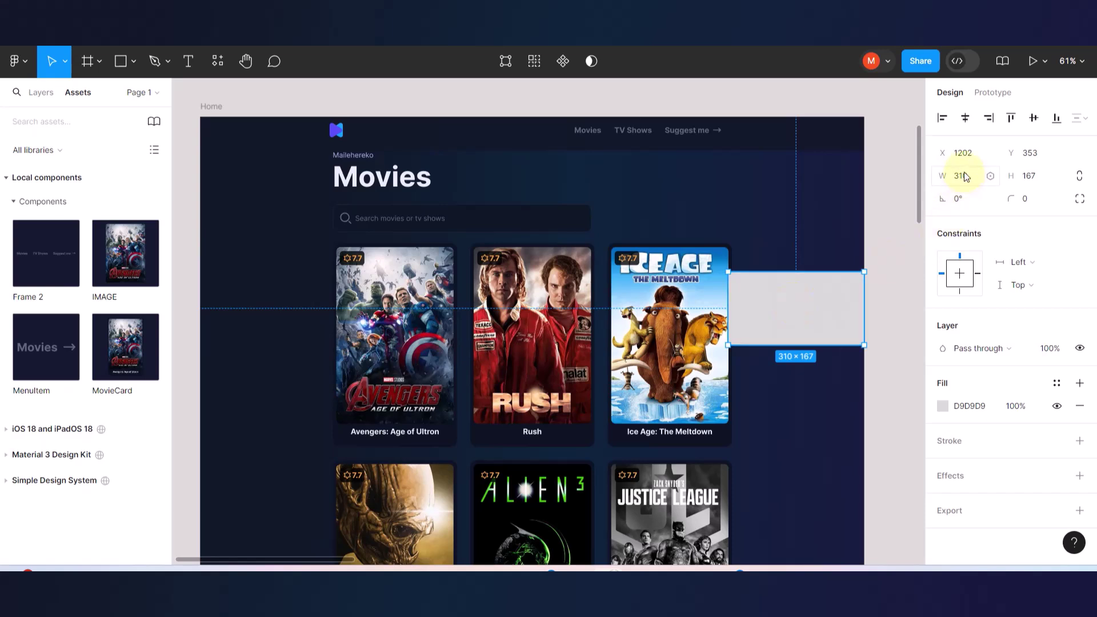
- Set the header bar's left and right padding to 310 each
{"action": "left_click", "coordinate": [293, 129]}
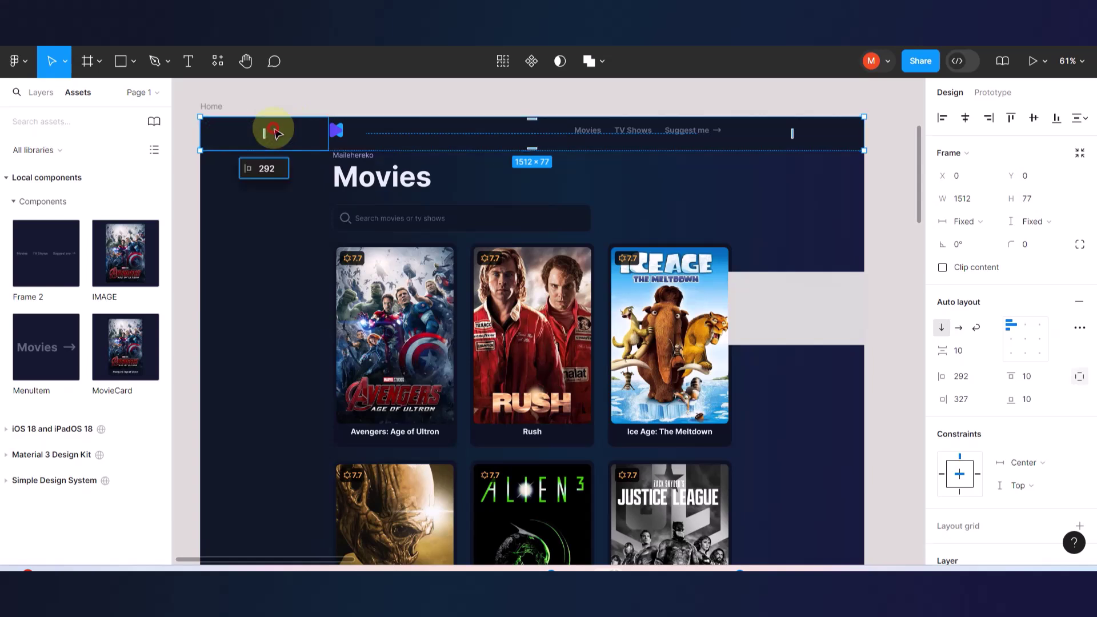
{"action": "left_click", "coordinate": [266, 167]}
{"action": "type", "text": "3"}
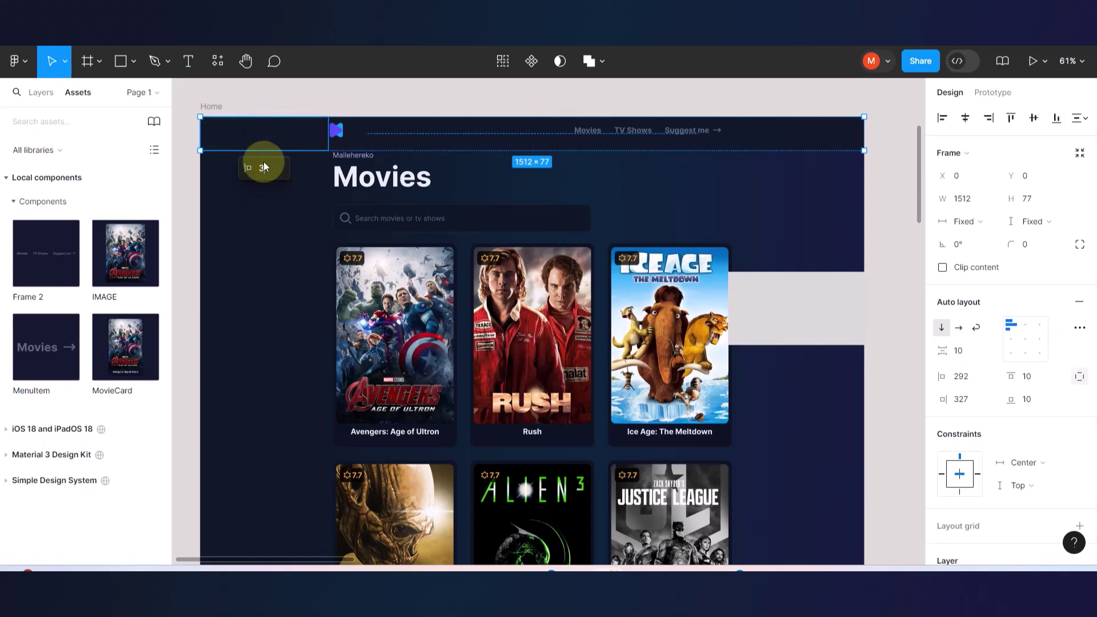
{"action": "type", "text": "10"}
{"action": "key", "text": "Return"}
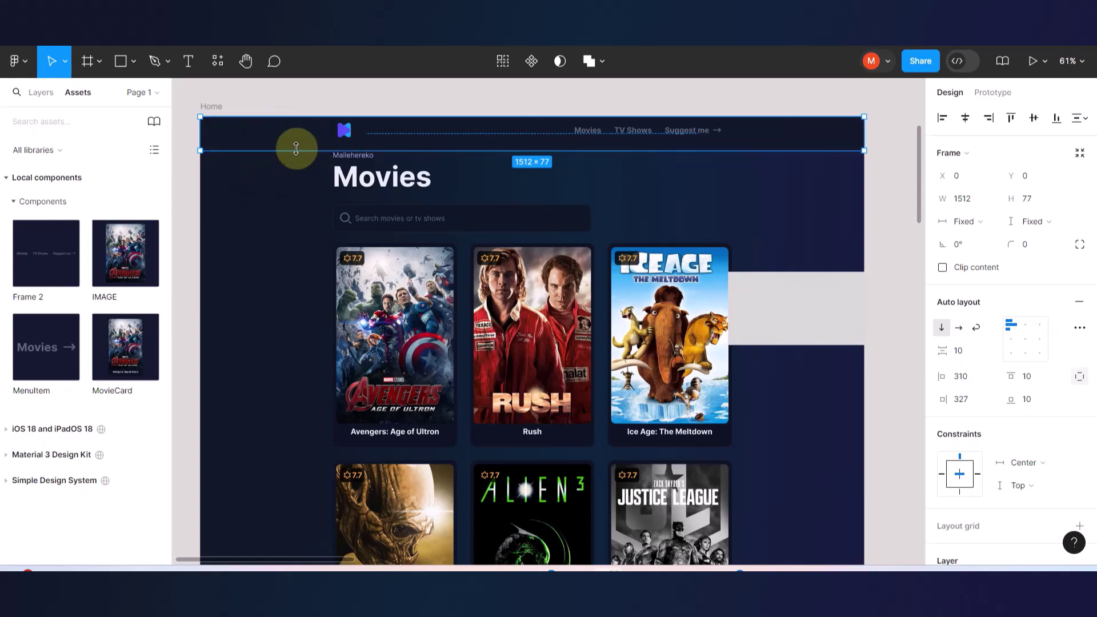
{"action": "scroll", "coordinate": [456, 184], "scroll_direction": "right", "scroll_amount": 2}
{"action": "left_click", "coordinate": [731, 153]}
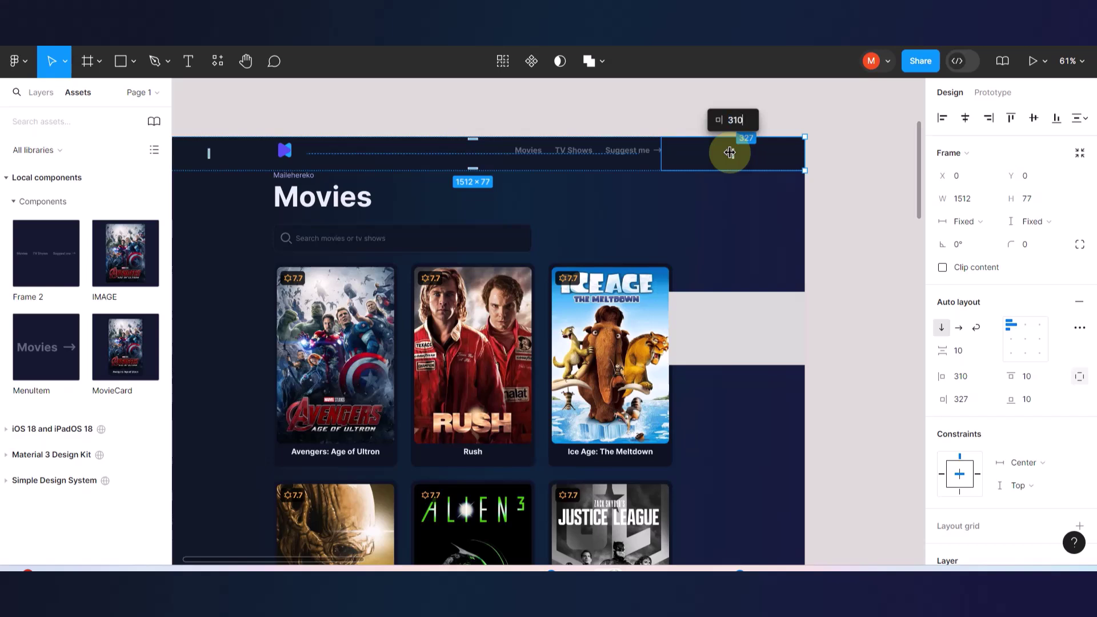
{"action": "type", "text": "310"}
{"action": "key", "text": "Return"}
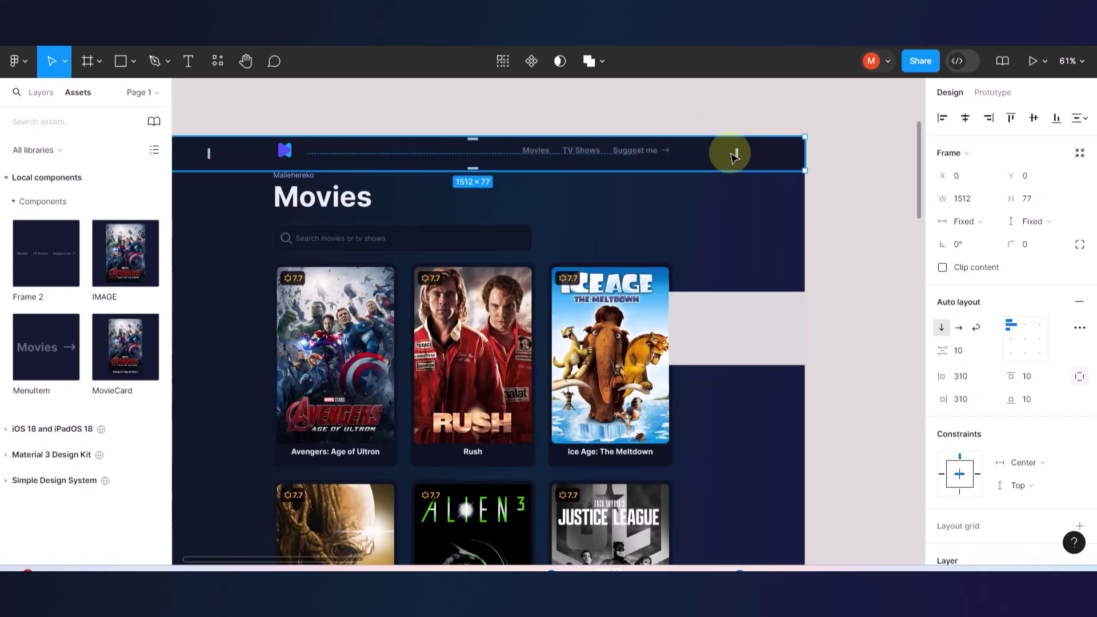
- Delete the grey gauge rectangle and move the Movies content frame to X 293, Y 144, leaving space below the header
{"action": "left_click", "coordinate": [732, 325]}
{"action": "key", "text": "Delete"}
{"action": "scroll", "coordinate": [727, 319], "scroll_direction": "down", "scroll_amount": 5}
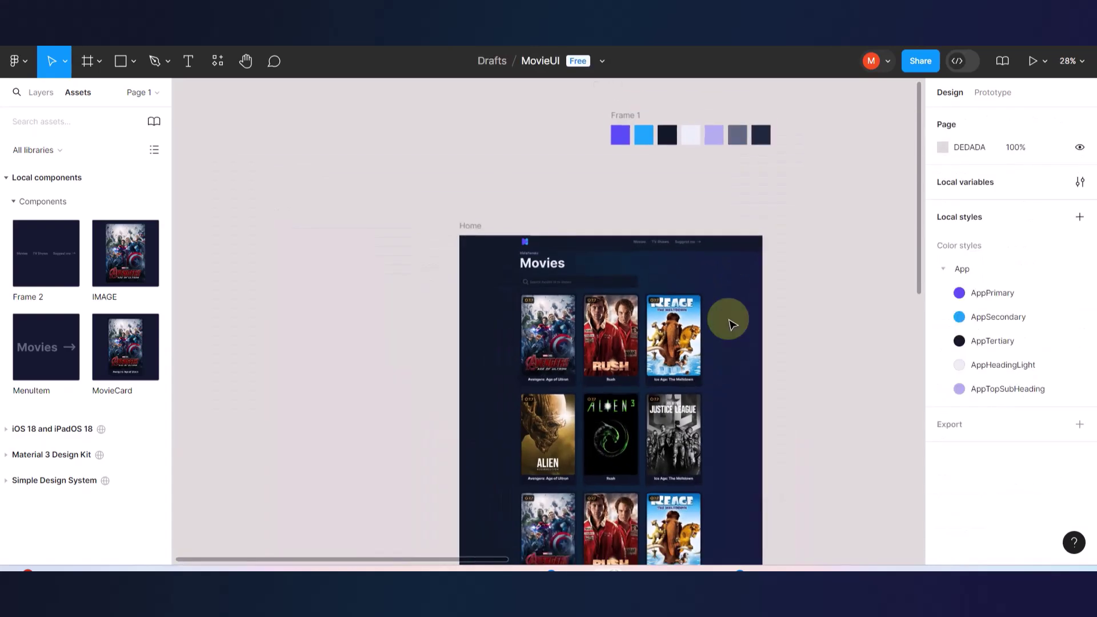
{"action": "scroll", "coordinate": [714, 320], "scroll_direction": "up", "scroll_amount": 2}
{"action": "scroll", "coordinate": [702, 321], "scroll_direction": "up", "scroll_amount": 3}
{"action": "left_click_drag", "start_coordinate": [648, 313], "coordinate": [645, 343]}
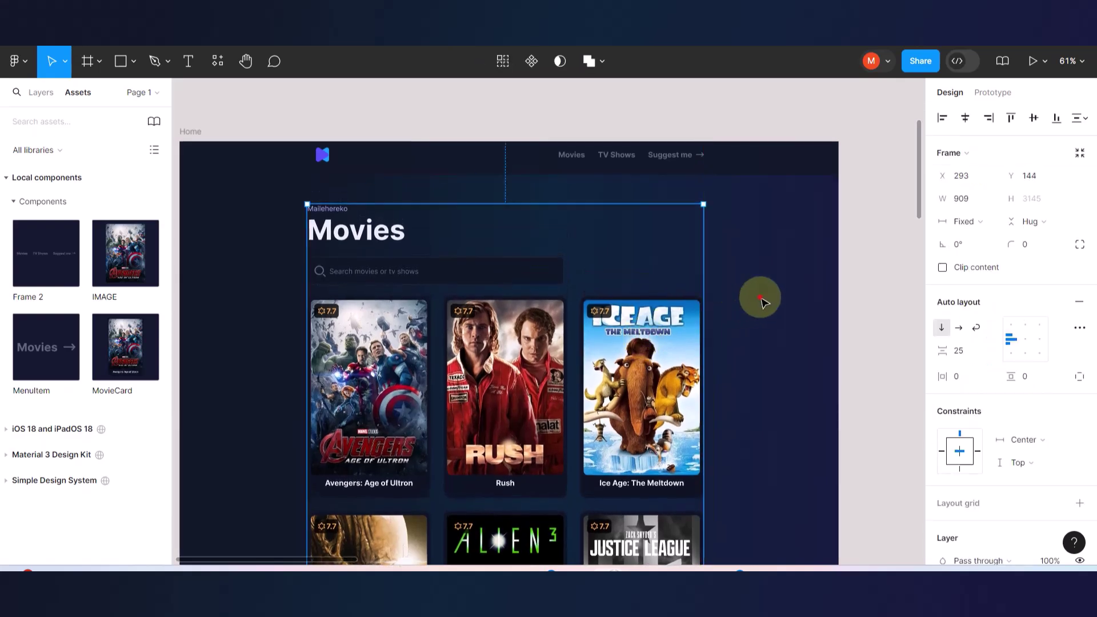
{"action": "key", "text": "Escape"}
- Shorten the Home frame to a height of 3797, reducing the empty space beneath the last row of movie cards
{"action": "scroll", "coordinate": [761, 301], "scroll_direction": "down", "scroll_amount": 8}
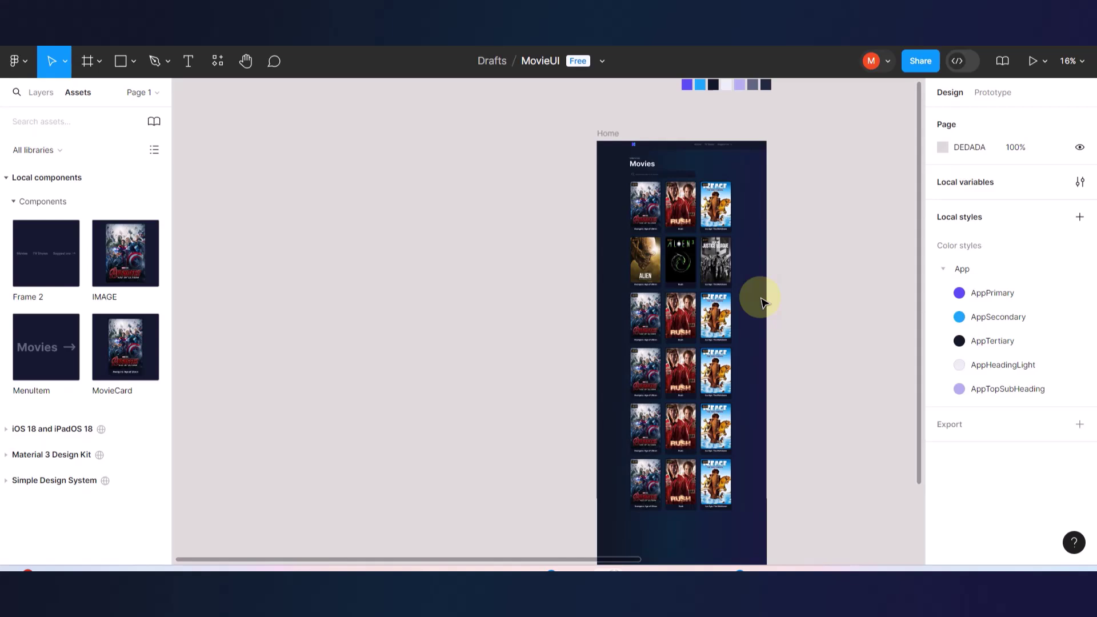
{"action": "scroll", "coordinate": [763, 301], "scroll_direction": "right", "scroll_amount": 3}
{"action": "scroll", "coordinate": [642, 457], "scroll_direction": "down", "scroll_amount": 3}
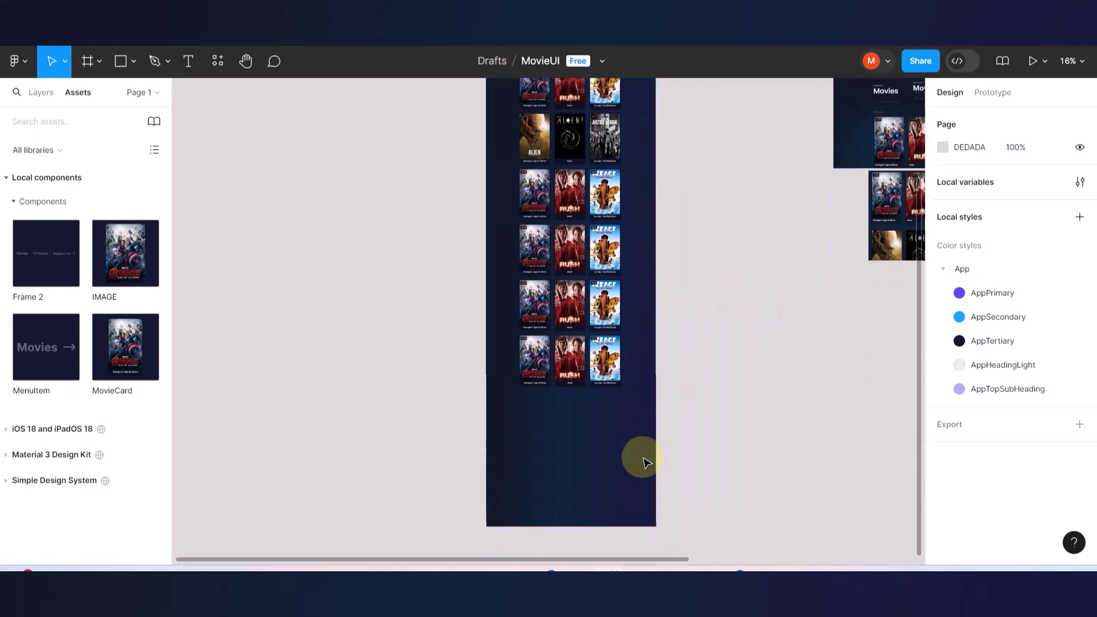
{"action": "scroll", "coordinate": [616, 439], "scroll_direction": "up", "scroll_amount": 2}
{"action": "scroll", "coordinate": [588, 468], "scroll_direction": "down", "scroll_amount": 1}
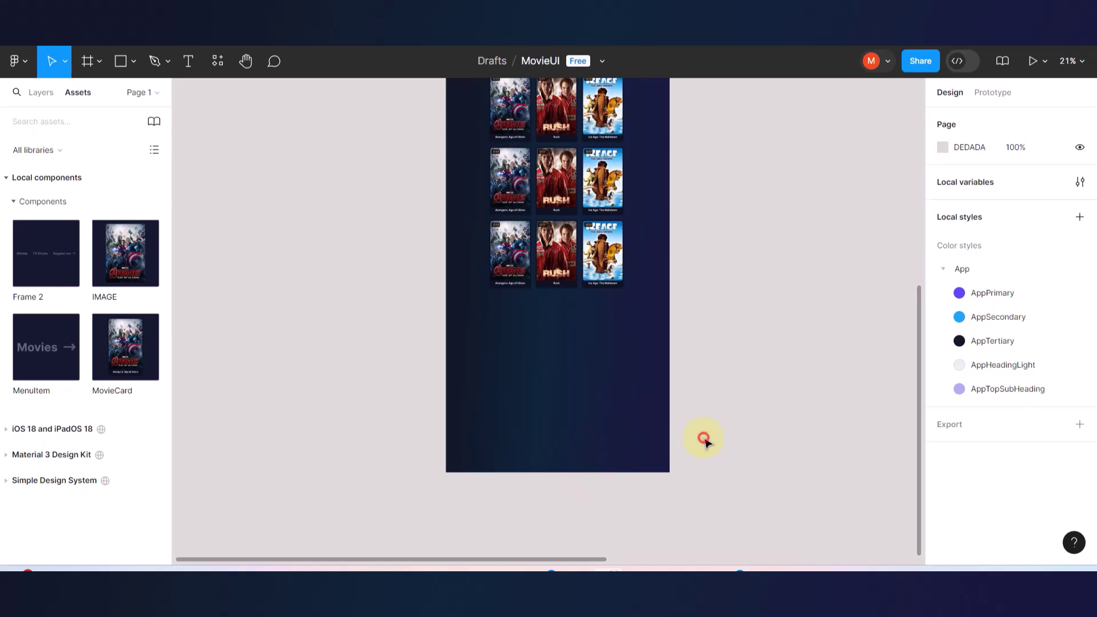
{"action": "scroll", "coordinate": [632, 335], "scroll_direction": "up", "scroll_amount": 3}
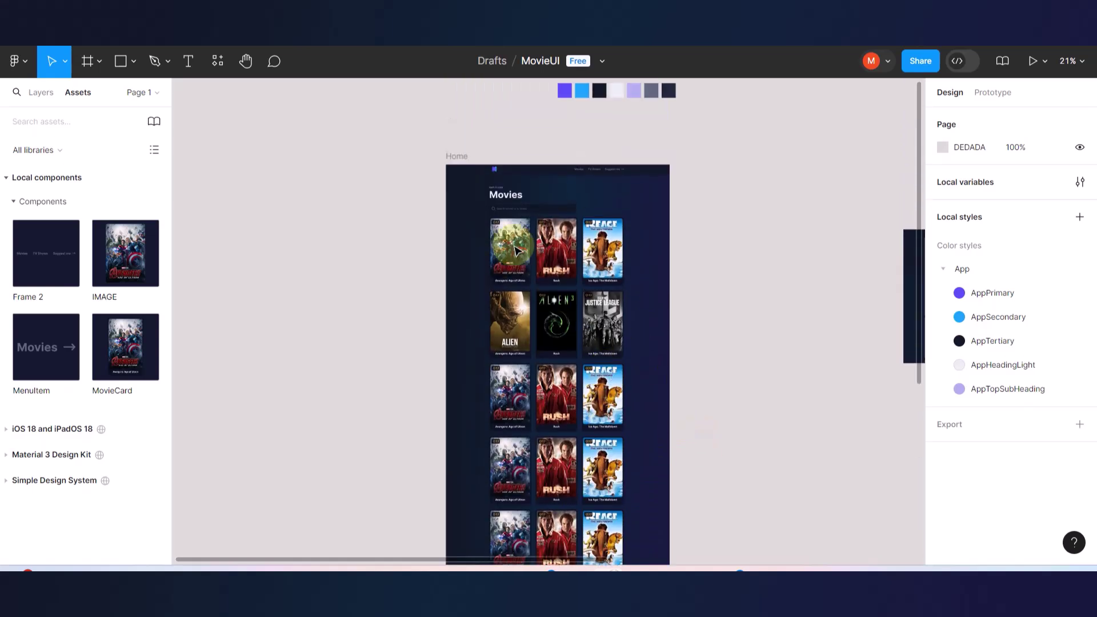
{"action": "left_click", "coordinate": [456, 161]}
{"action": "scroll", "coordinate": [489, 291], "scroll_direction": "down", "scroll_amount": 5}
{"action": "scroll", "coordinate": [489, 291], "scroll_direction": "down", "scroll_amount": 4}
{"action": "left_click_drag", "start_coordinate": [539, 418], "coordinate": [553, 302]}
{"action": "scroll", "coordinate": [559, 312], "scroll_direction": "up", "scroll_amount": 8}
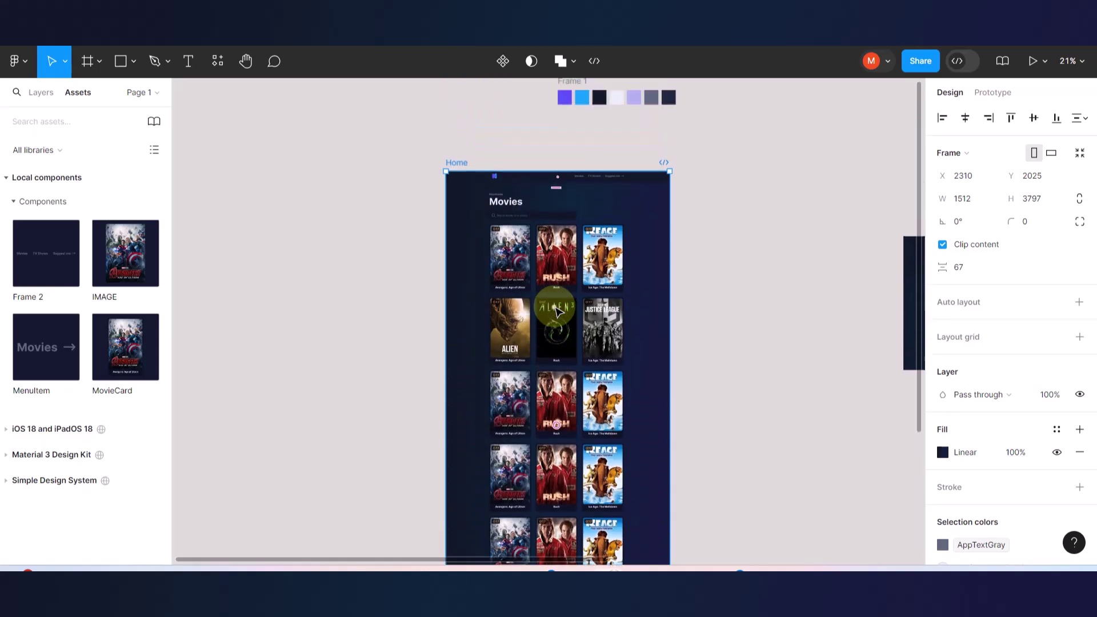
{"action": "left_click", "coordinate": [727, 304]}
- Switch to the reference movie site and capture a screenshot of the footer at the end of its page
{"action": "scroll", "coordinate": [728, 306], "scroll_direction": "down", "scroll_amount": 4}
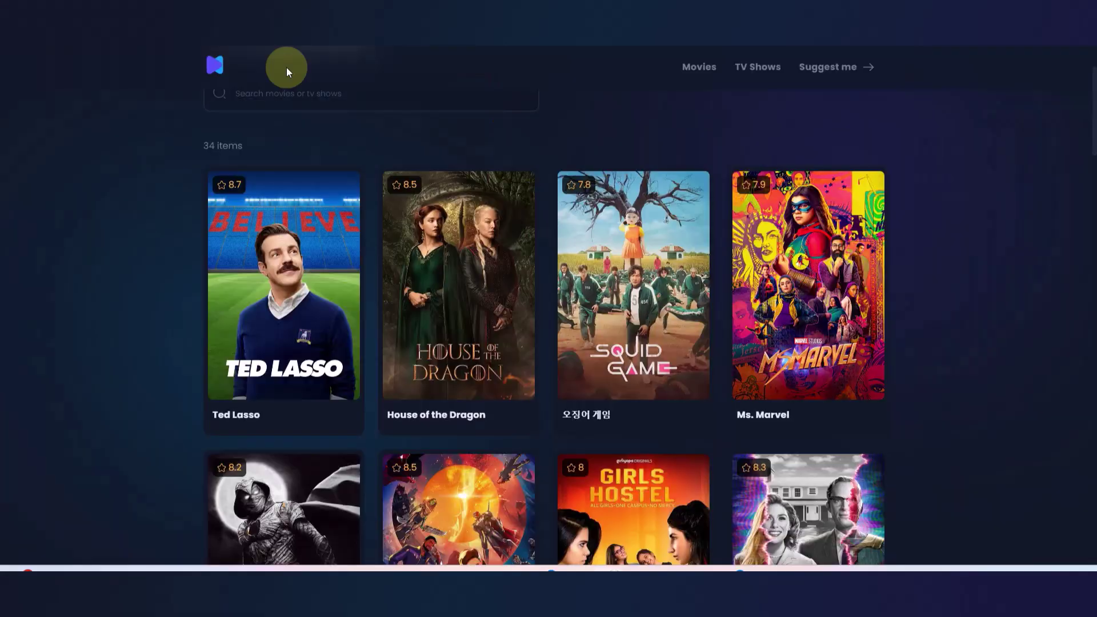
{"action": "scroll", "coordinate": [588, 420], "scroll_direction": "down", "scroll_amount": 10}
{"action": "scroll", "coordinate": [588, 420], "scroll_direction": "down", "scroll_amount": 15}
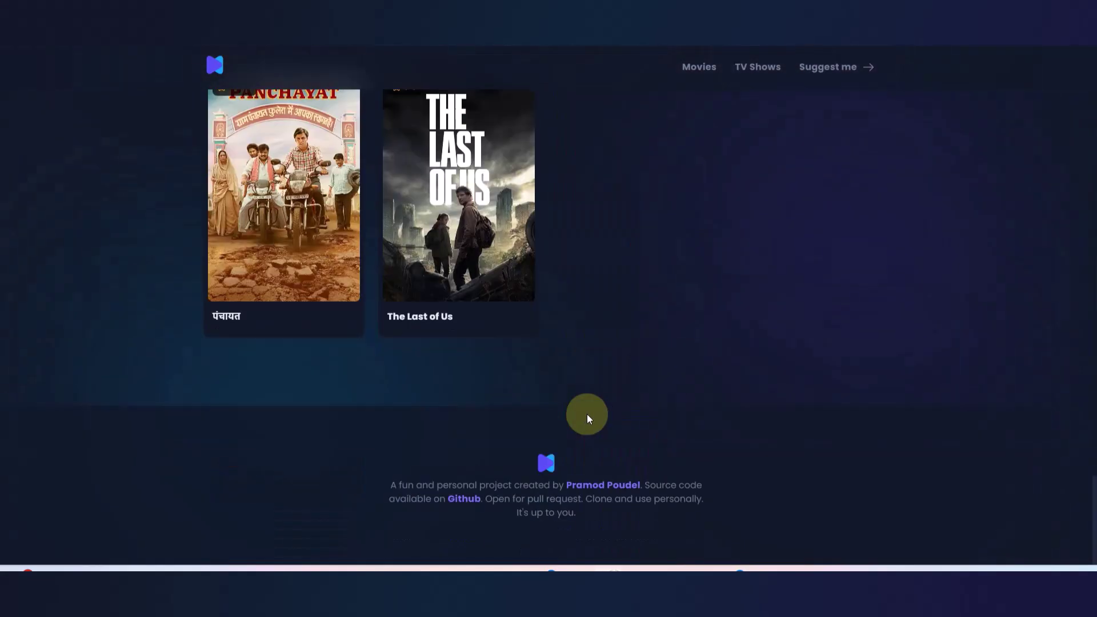
{"action": "key", "text": "super+shift+s"}
{"action": "left_click_drag", "start_coordinate": [2, 392], "coordinate": [1094, 564]}
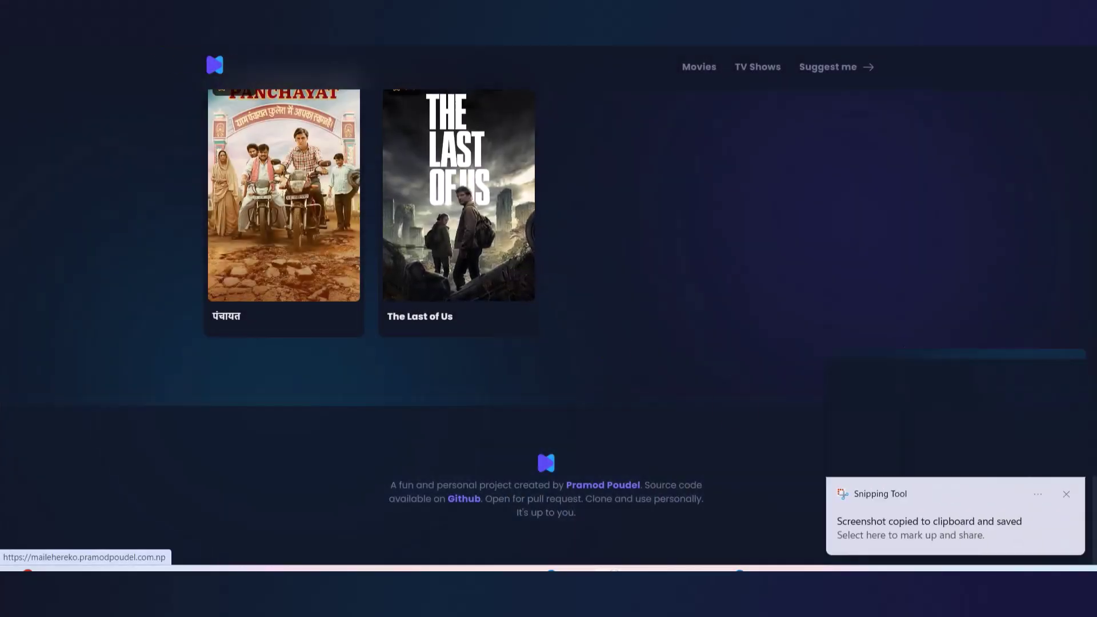
- Switch back to Figma, paste the footer screenshot and place it on the canvas below the Home frame at its original size
{"action": "key", "text": "alt+Tab"}
{"action": "key", "text": "minus"}
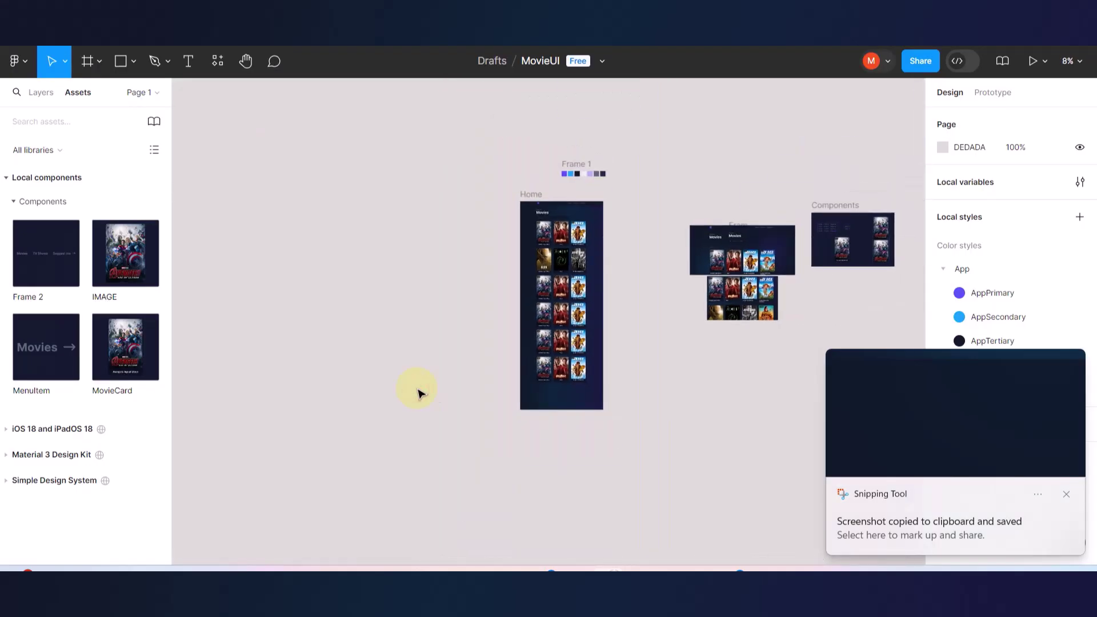
{"action": "key", "text": "ctrl+v"}
{"action": "scroll", "coordinate": [589, 451], "scroll_direction": "up", "scroll_amount": 5}
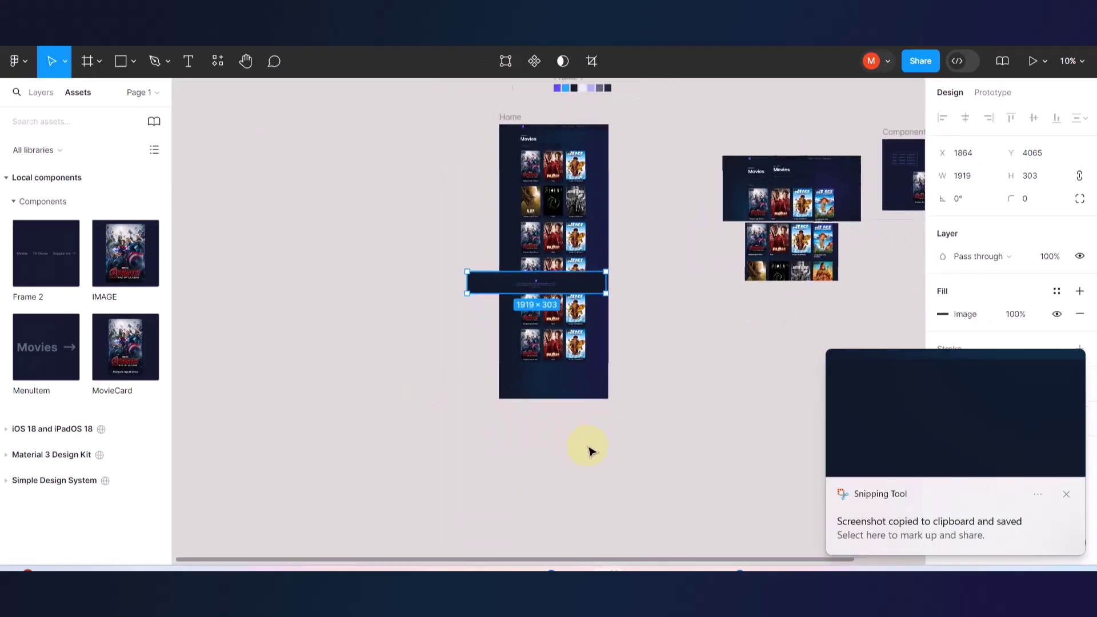
{"action": "left_click_drag", "start_coordinate": [480, 246], "coordinate": [482, 372]}
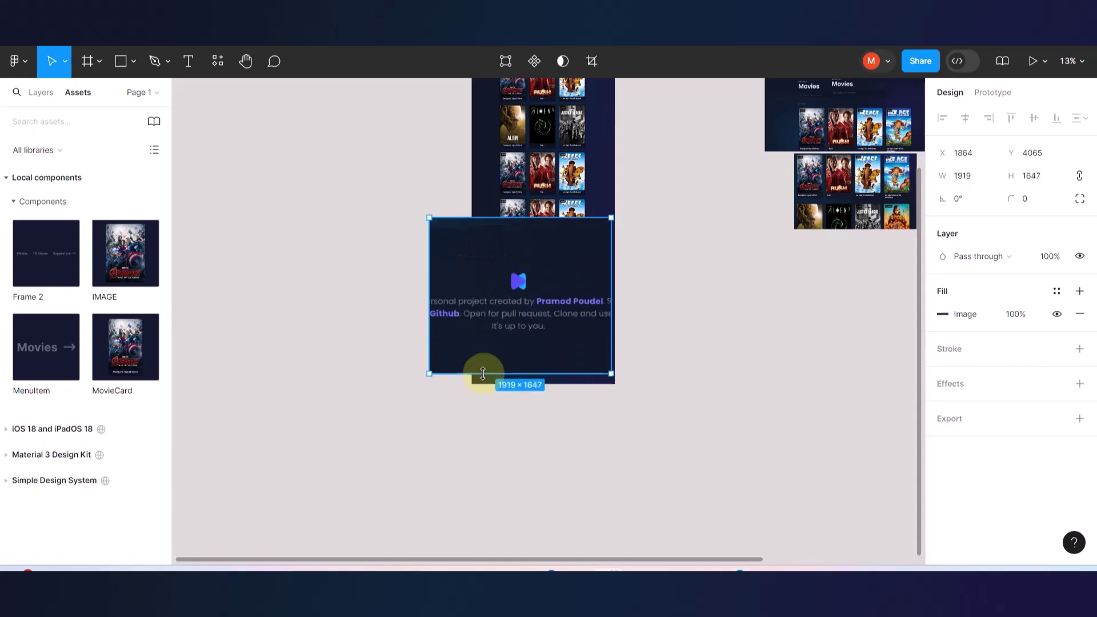
{"action": "key", "text": "ctrl+z"}
{"action": "left_click", "coordinate": [395, 303]}
{"action": "left_click_drag", "start_coordinate": [440, 233], "coordinate": [460, 437]}
{"action": "left_click", "coordinate": [519, 483]}
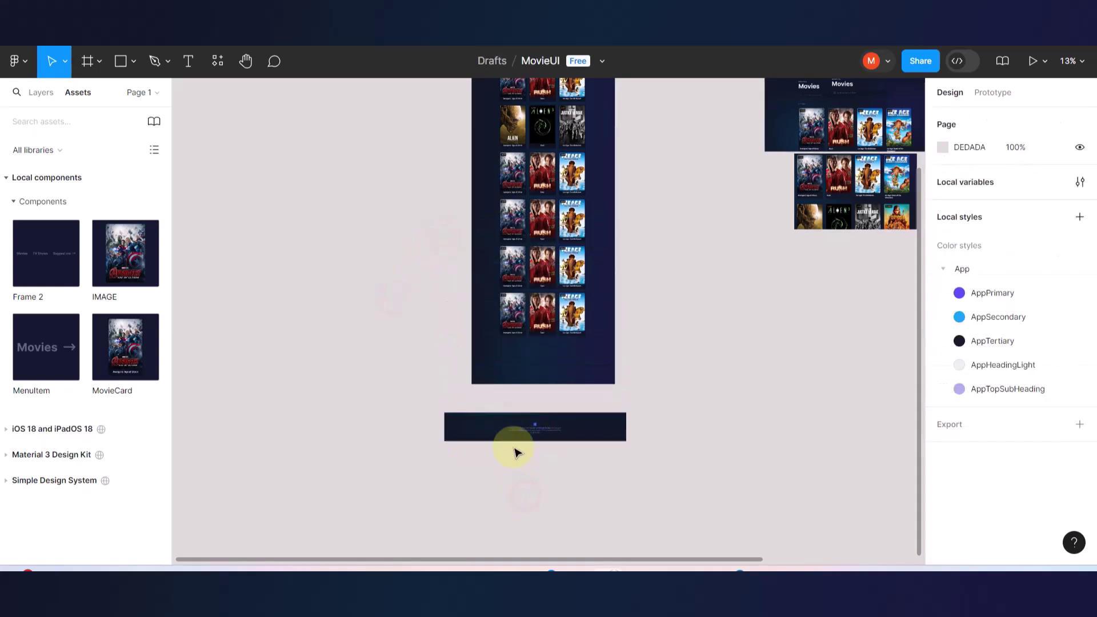
{"action": "scroll", "coordinate": [517, 451], "scroll_direction": "up", "scroll_amount": 5}
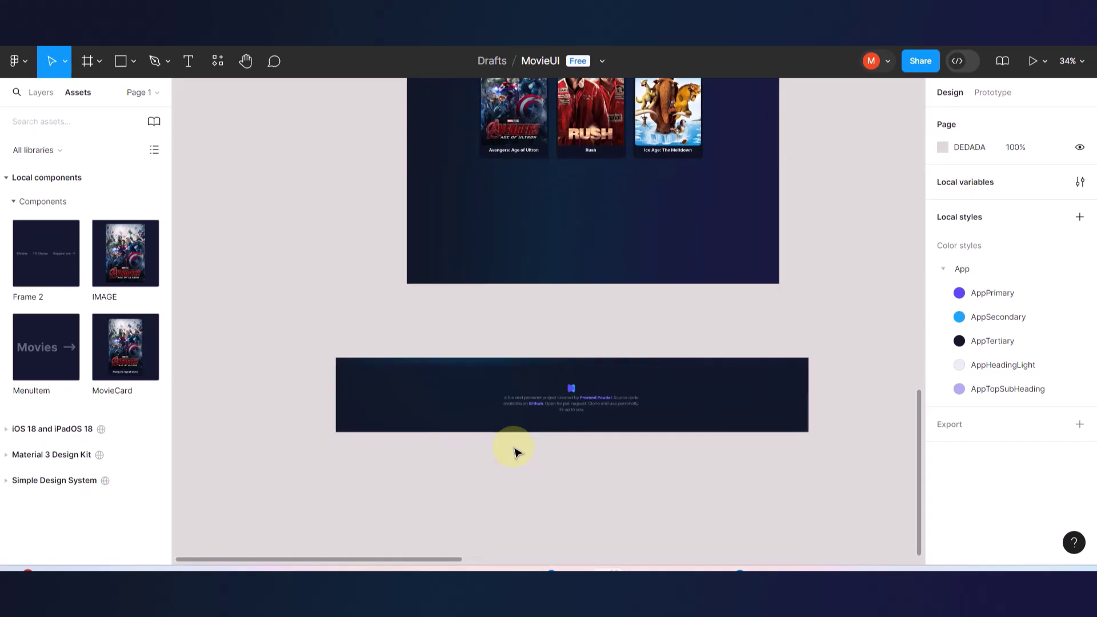
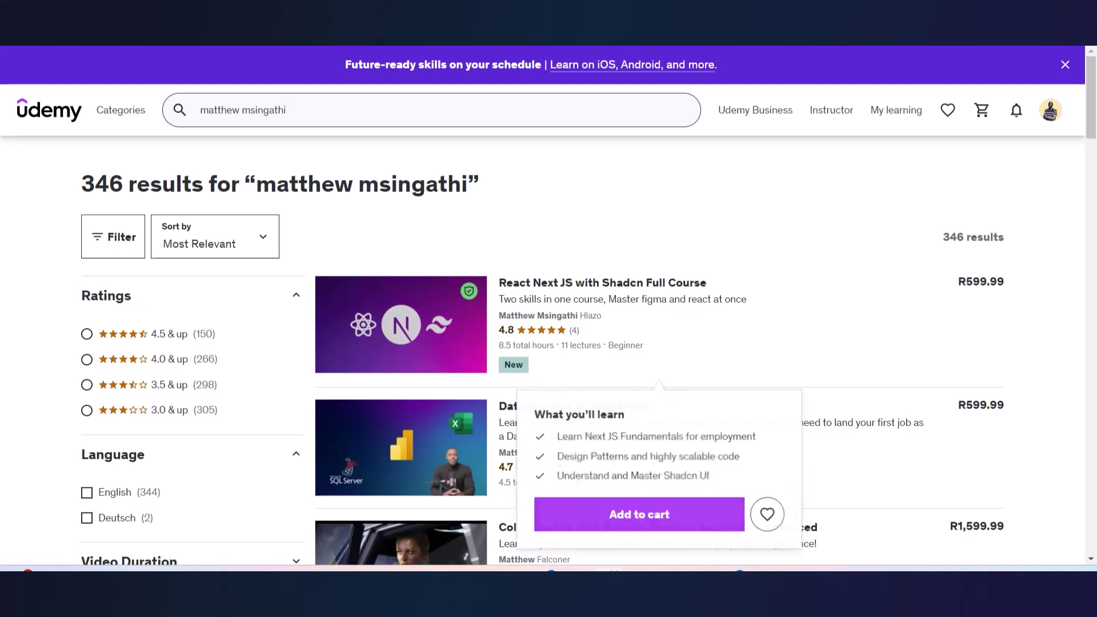
- Switch to Udemy and open the React Next JS with Shadcn Full Course
{"action": "left_click", "coordinate": [602, 282]}
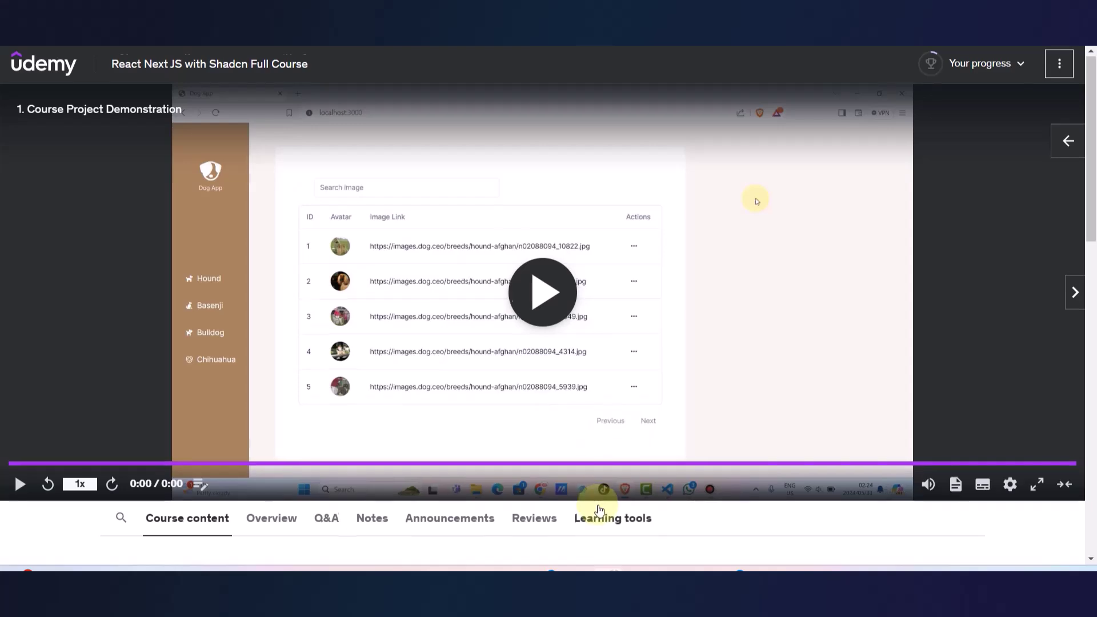
- Examine the Udemy course's lesson list, and switch to YouTube to examine the videos on the Coded Design channel
{"action": "scroll", "coordinate": [598, 507], "scroll_direction": "down", "scroll_amount": 10}
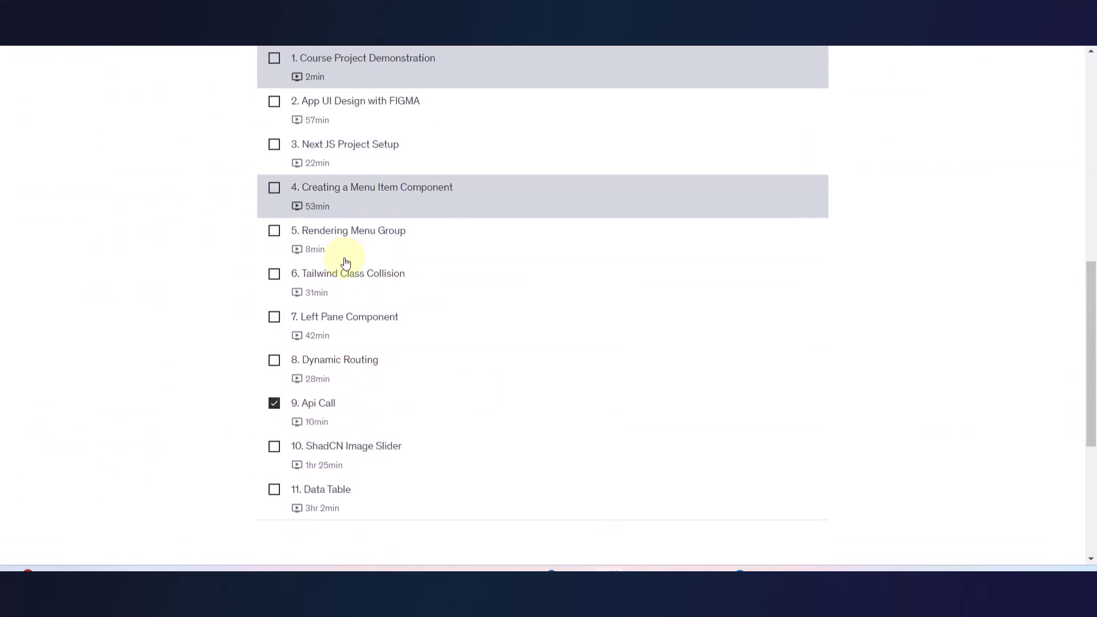
{"action": "scroll", "coordinate": [477, 382], "scroll_direction": "up", "scroll_amount": 10}
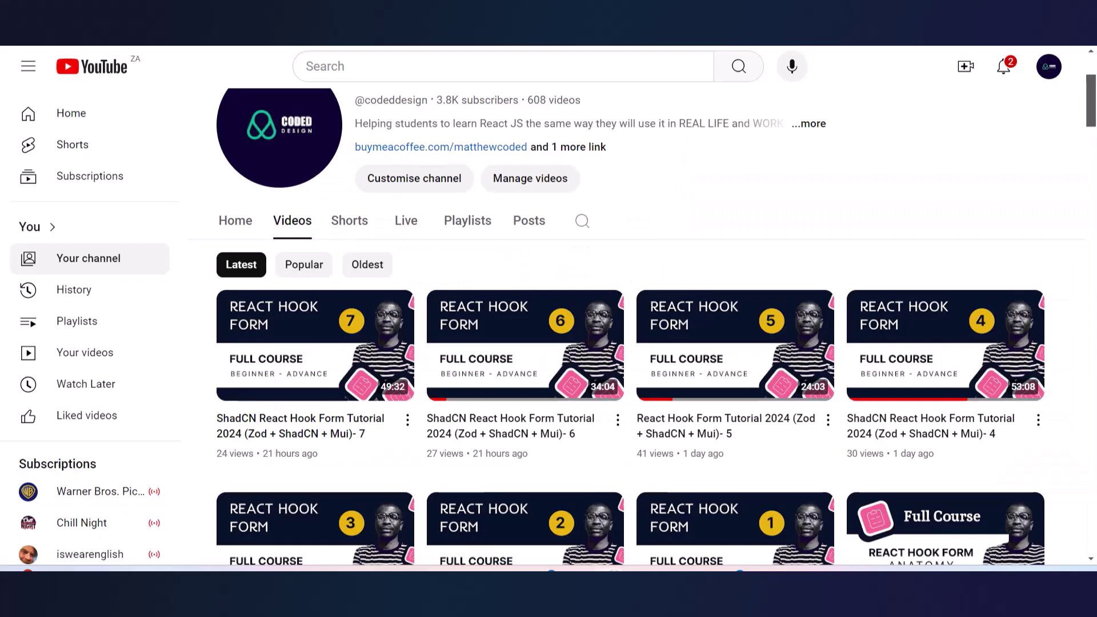
{"action": "scroll", "coordinate": [654, 206], "scroll_direction": "up", "scroll_amount": 4}
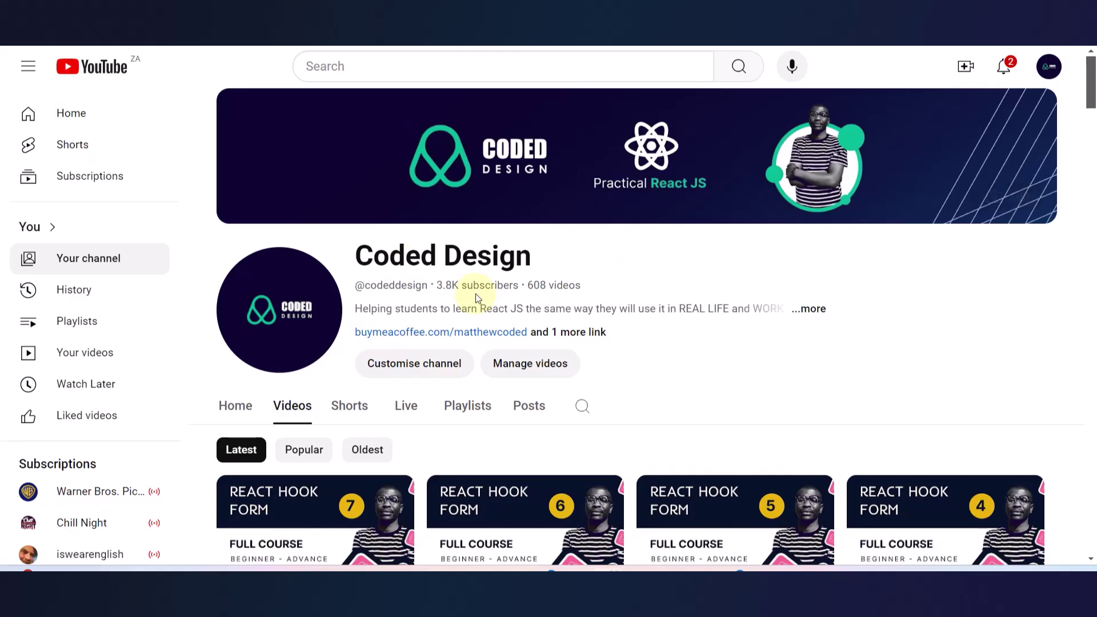
{"action": "scroll", "coordinate": [656, 365], "scroll_direction": "down", "scroll_amount": 8}
{"action": "scroll", "coordinate": [657, 370], "scroll_direction": "down", "scroll_amount": 18}
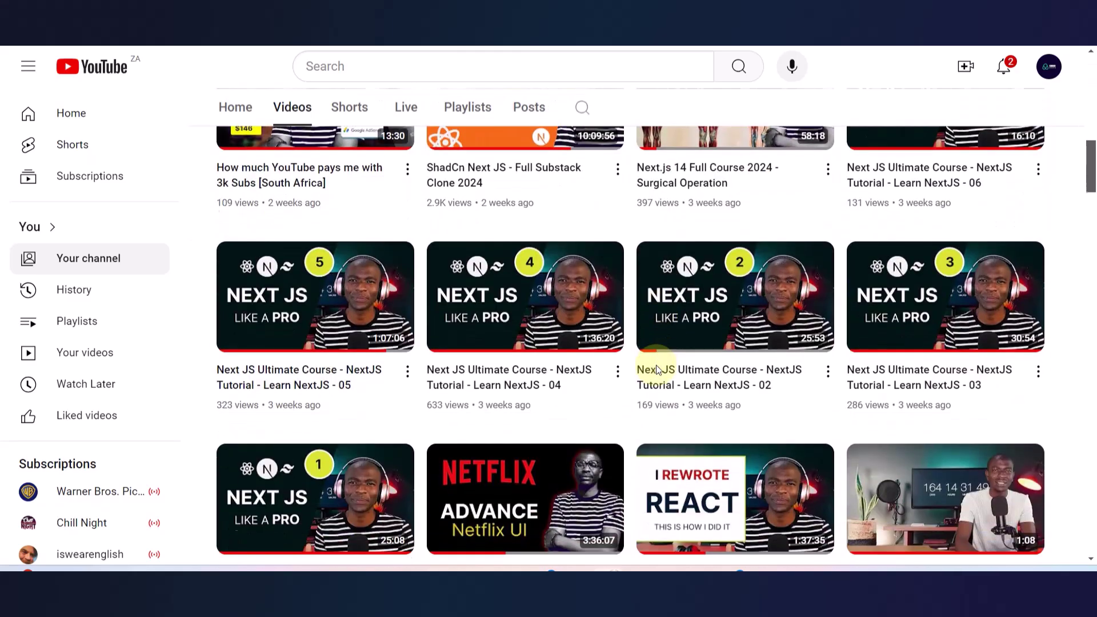
{"action": "scroll", "coordinate": [657, 370], "scroll_direction": "down", "scroll_amount": 13}
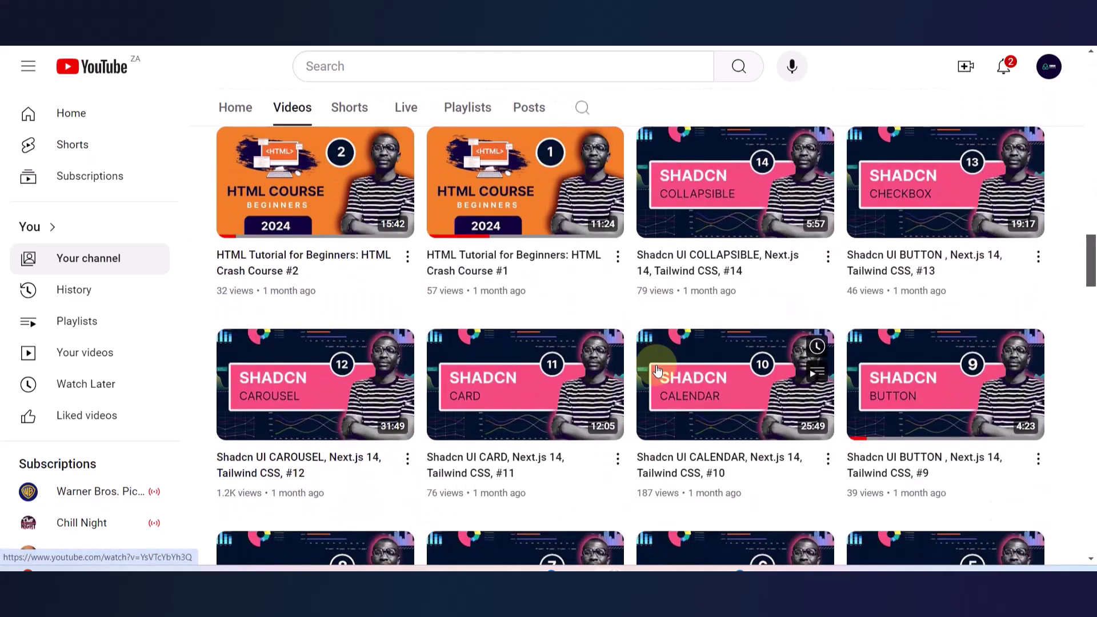
{"action": "scroll", "coordinate": [657, 370], "scroll_direction": "down", "scroll_amount": 18}
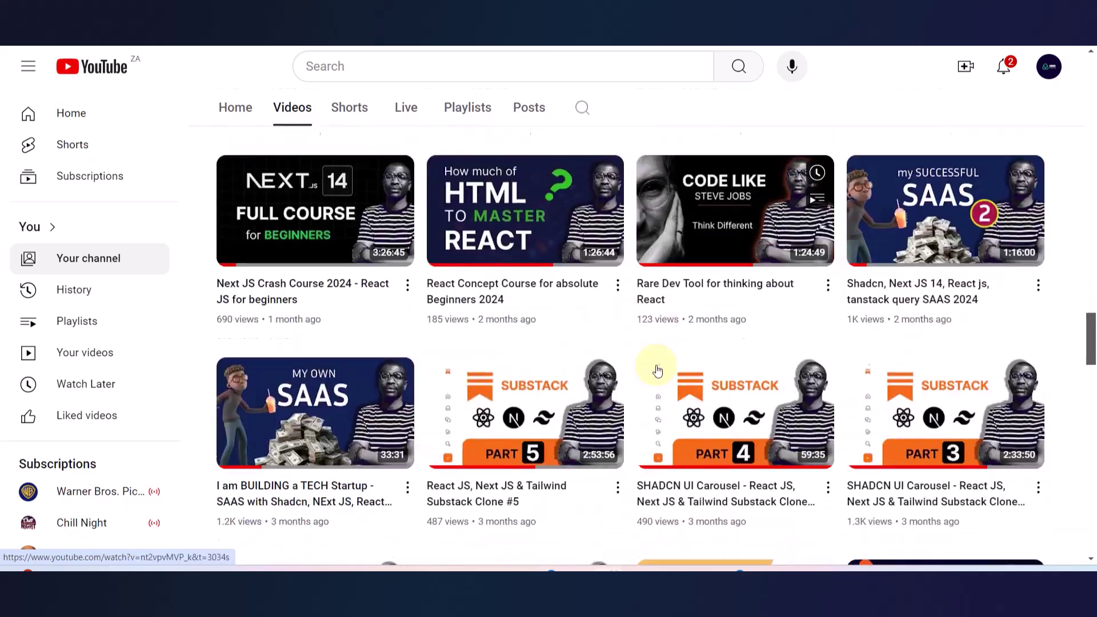
{"action": "scroll", "coordinate": [657, 371], "scroll_direction": "up", "scroll_amount": 20}
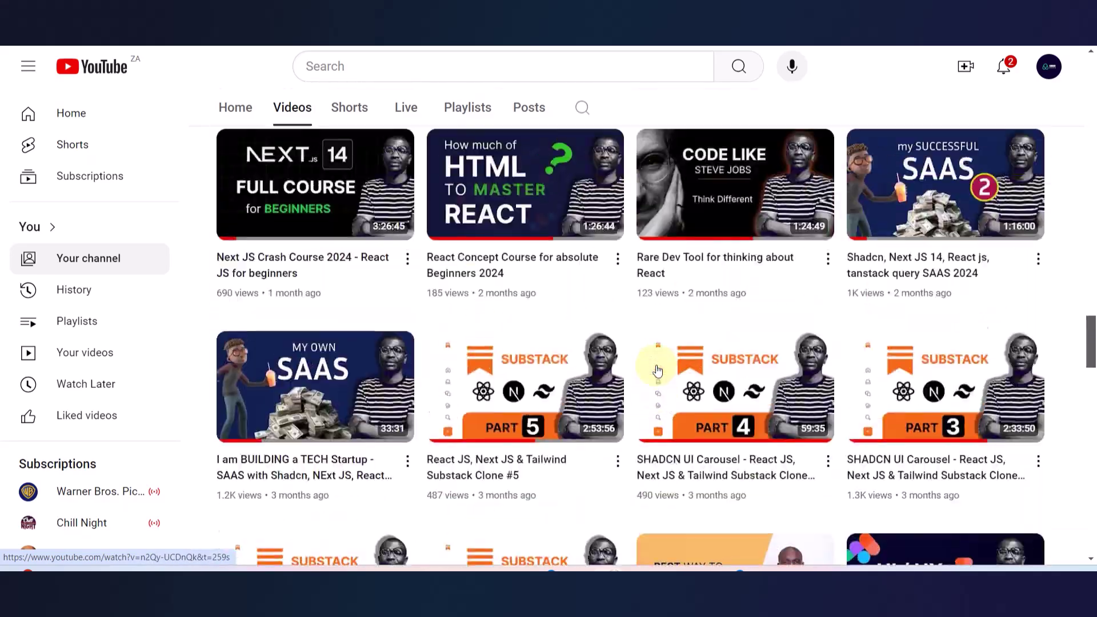
{"action": "scroll", "coordinate": [657, 370], "scroll_direction": "up", "scroll_amount": 10}
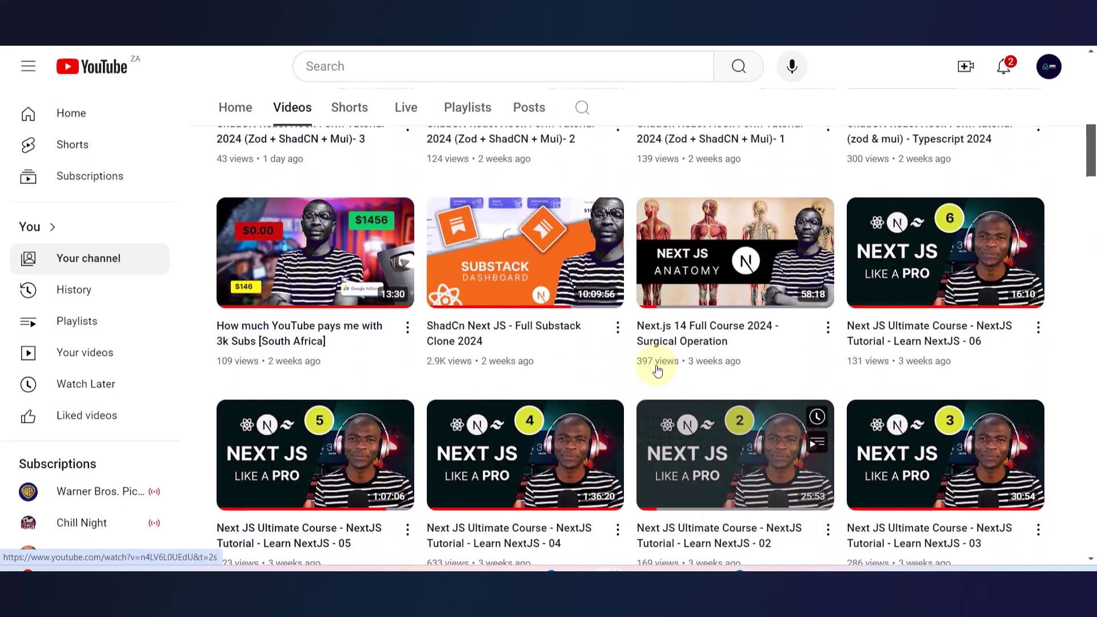
{"action": "mouse_move", "coordinate": [657, 371]}
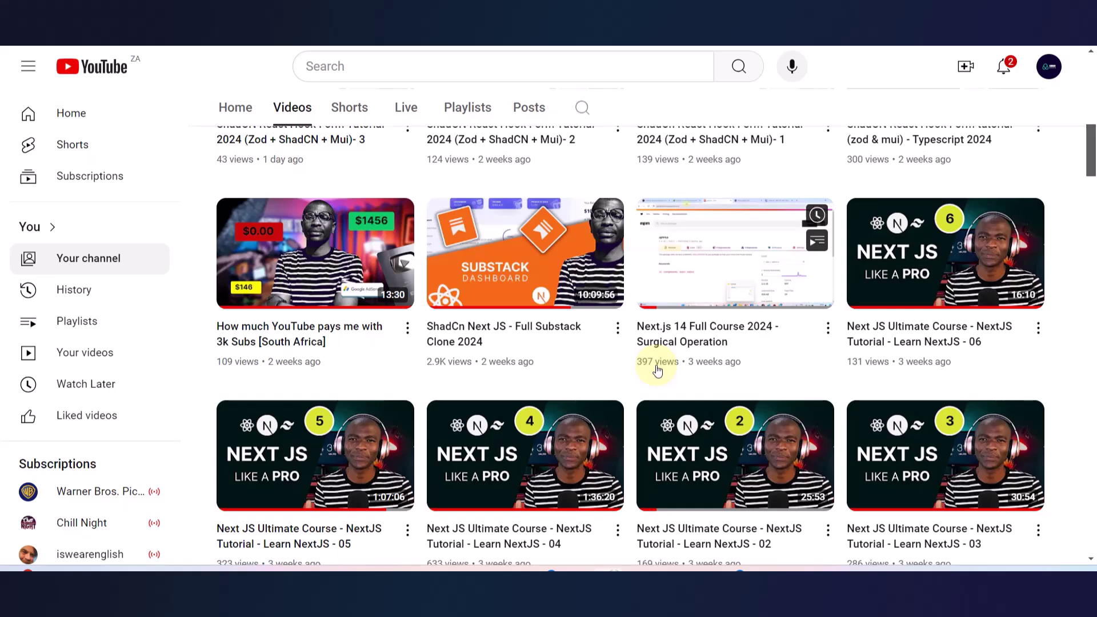
{"action": "mouse_move", "coordinate": [556, 306]}
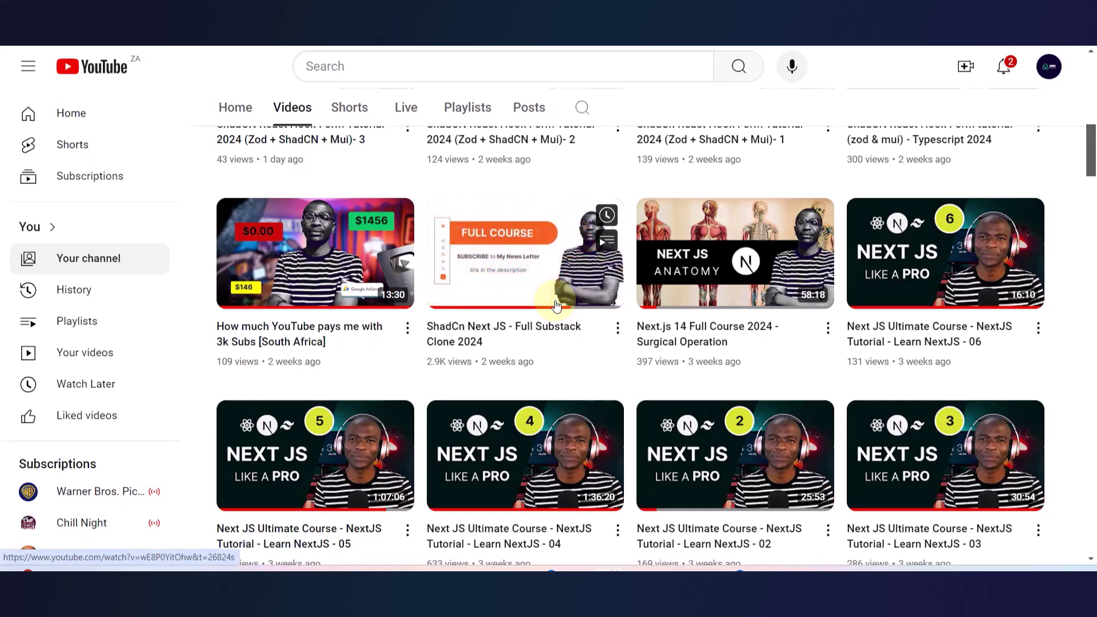
{"action": "scroll", "coordinate": [556, 306], "scroll_direction": "up", "scroll_amount": 8}
{"action": "scroll", "coordinate": [556, 305], "scroll_direction": "down", "scroll_amount": 8}
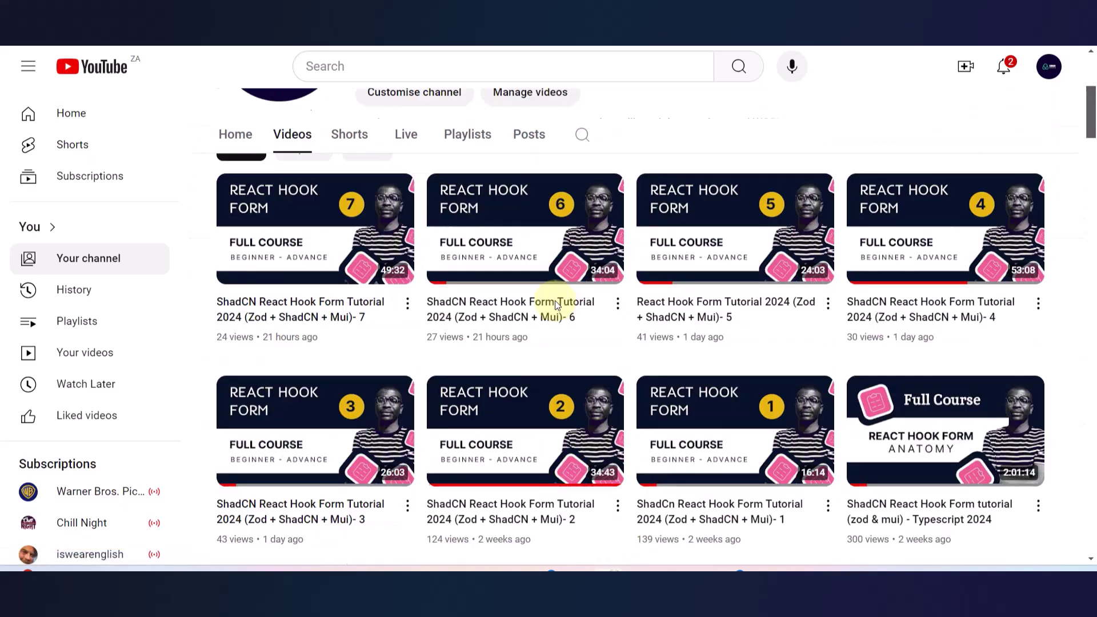
{"action": "scroll", "coordinate": [556, 306], "scroll_direction": "down", "scroll_amount": 9}
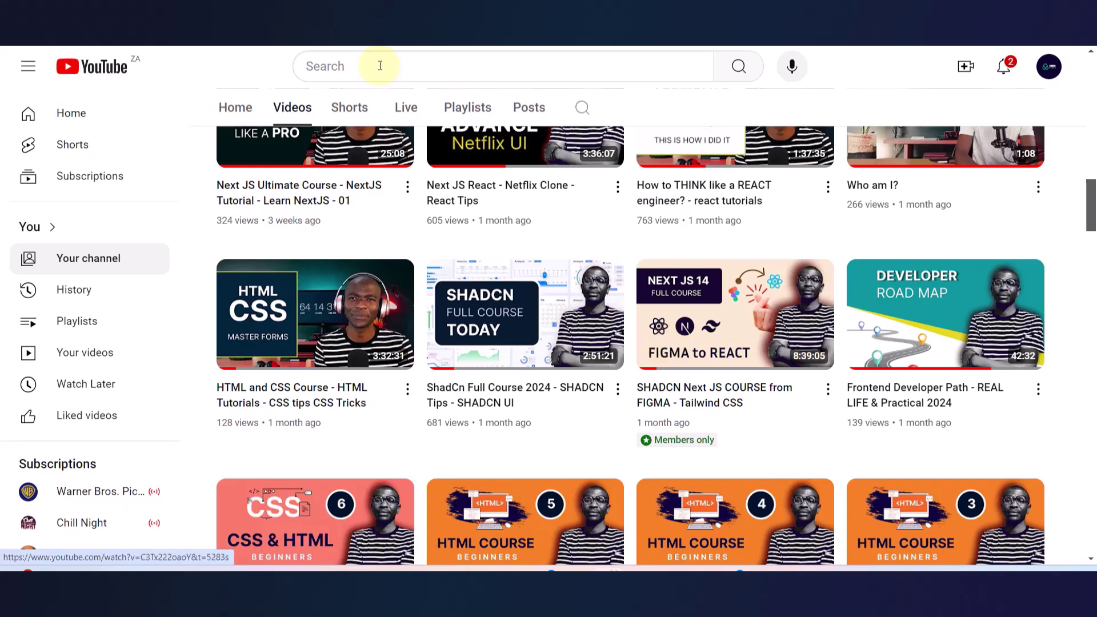
- Switch back to Figma and examine the Home frame from its header and search field down through the movie card rows
{"action": "key", "text": "alt+Tab"}
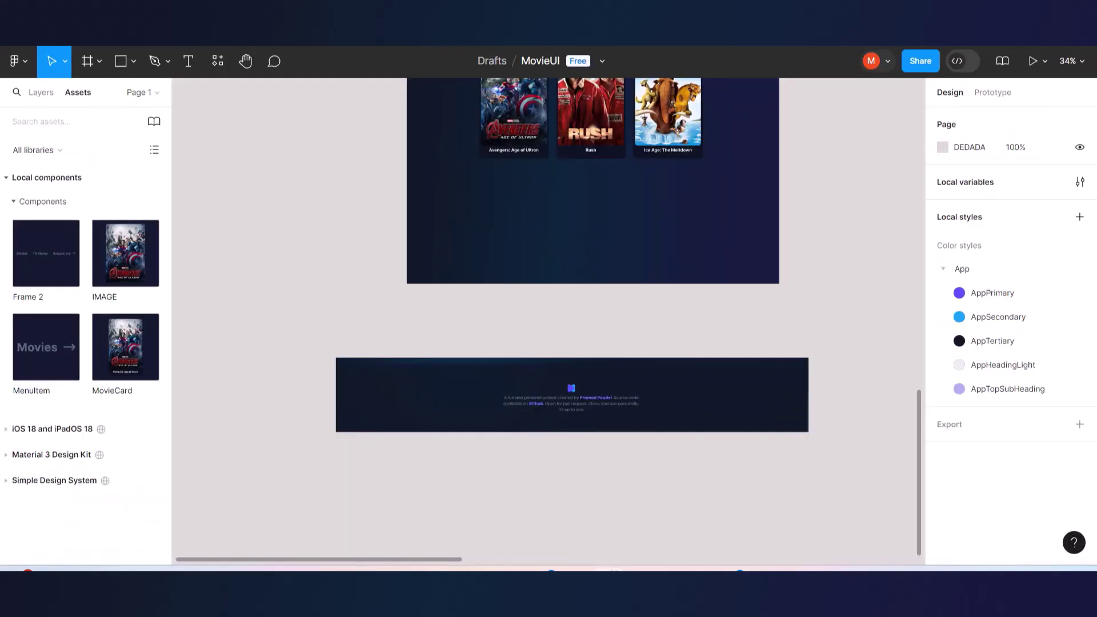
{"action": "scroll", "coordinate": [581, 240], "scroll_direction": "up", "scroll_amount": 15}
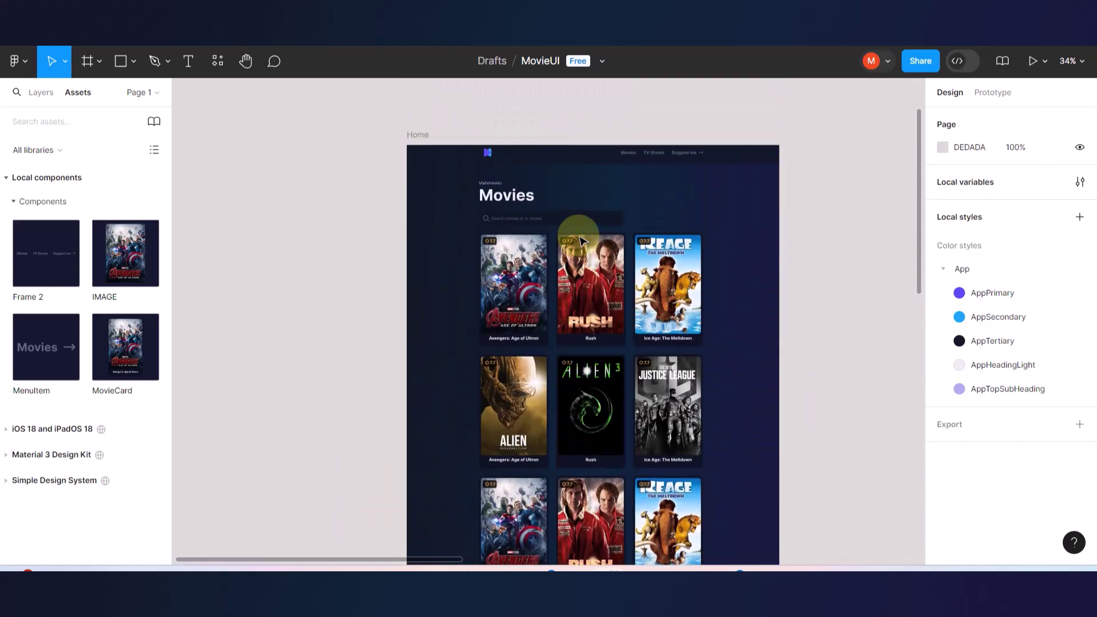
{"action": "scroll", "coordinate": [658, 243], "scroll_direction": "up", "scroll_amount": 5}
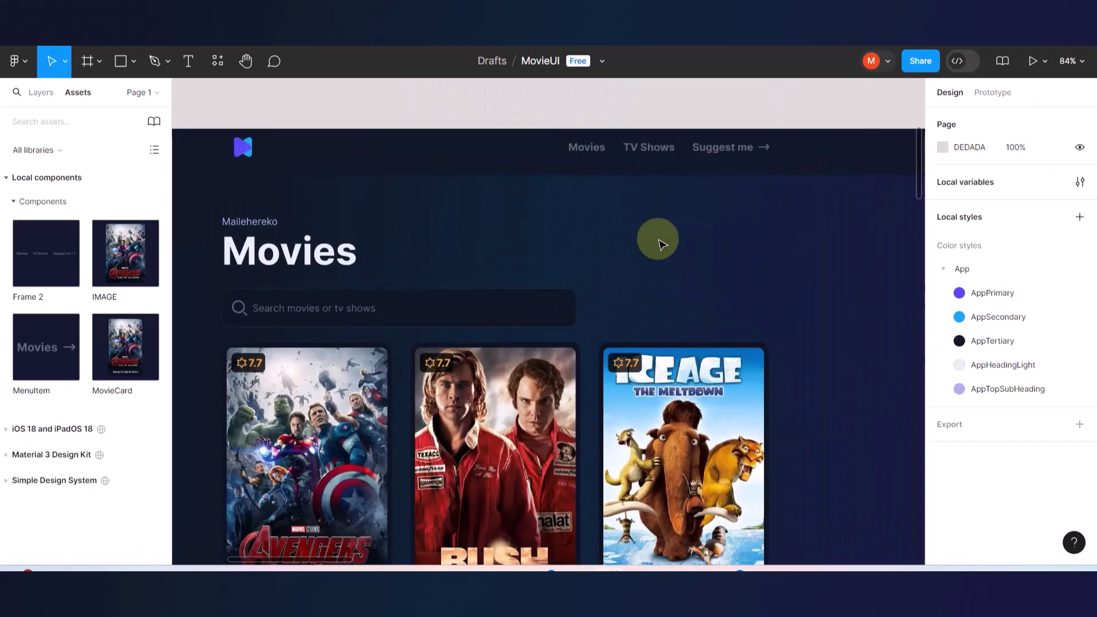
{"action": "scroll", "coordinate": [659, 243], "scroll_direction": "down", "scroll_amount": 5}
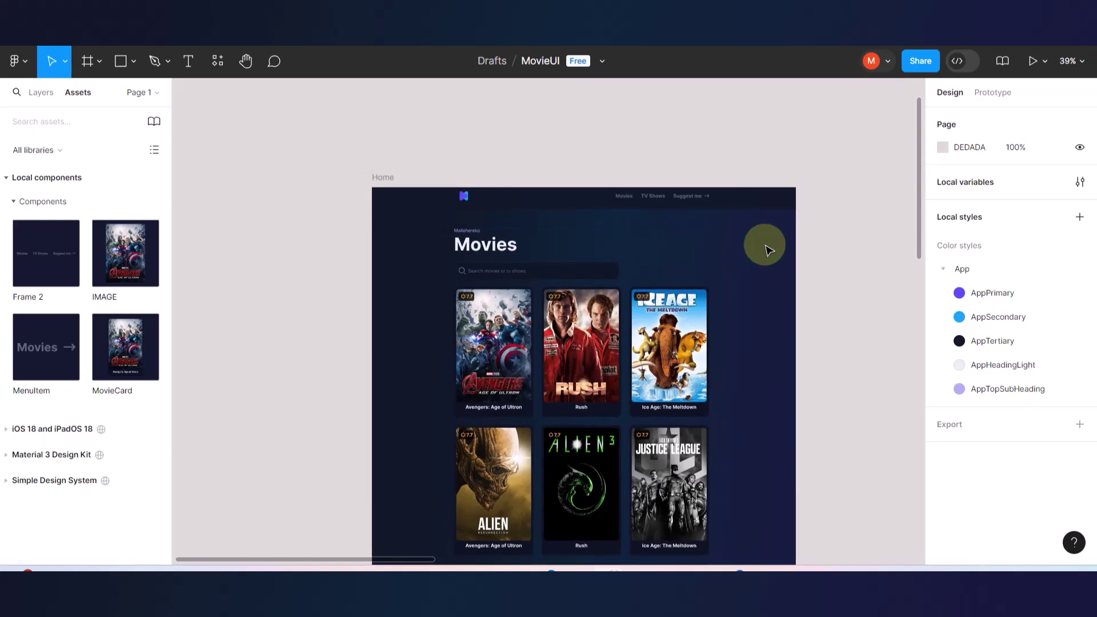
{"action": "scroll", "coordinate": [705, 257], "scroll_direction": "down", "scroll_amount": 4}
{"action": "scroll", "coordinate": [693, 400], "scroll_direction": "down", "scroll_amount": 5}
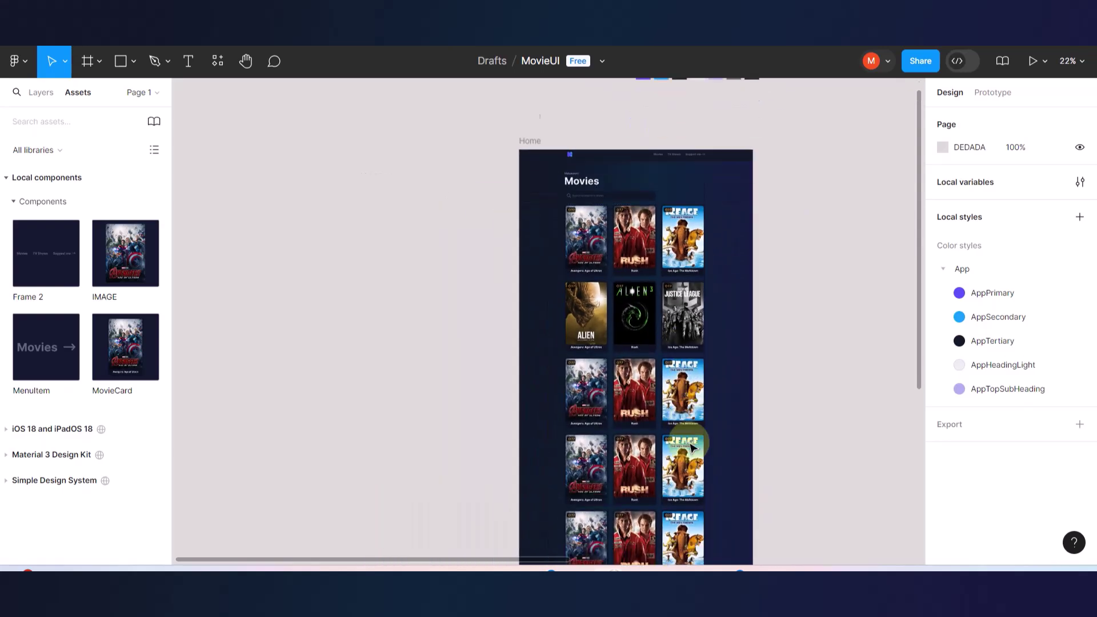
{"action": "scroll", "coordinate": [693, 447], "scroll_direction": "down", "scroll_amount": 3}
- Duplicate the header's logo group and place the copy over the logo in the footer screenshot
{"action": "scroll", "coordinate": [693, 446], "scroll_direction": "up", "scroll_amount": 7}
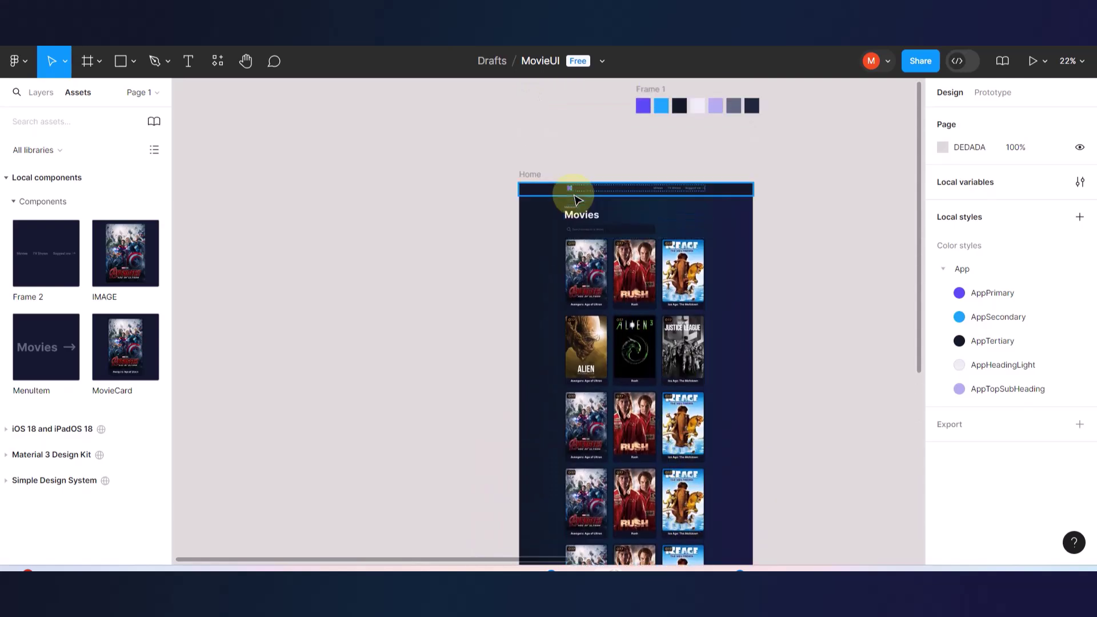
{"action": "scroll", "coordinate": [574, 197], "scroll_direction": "up", "scroll_amount": 10}
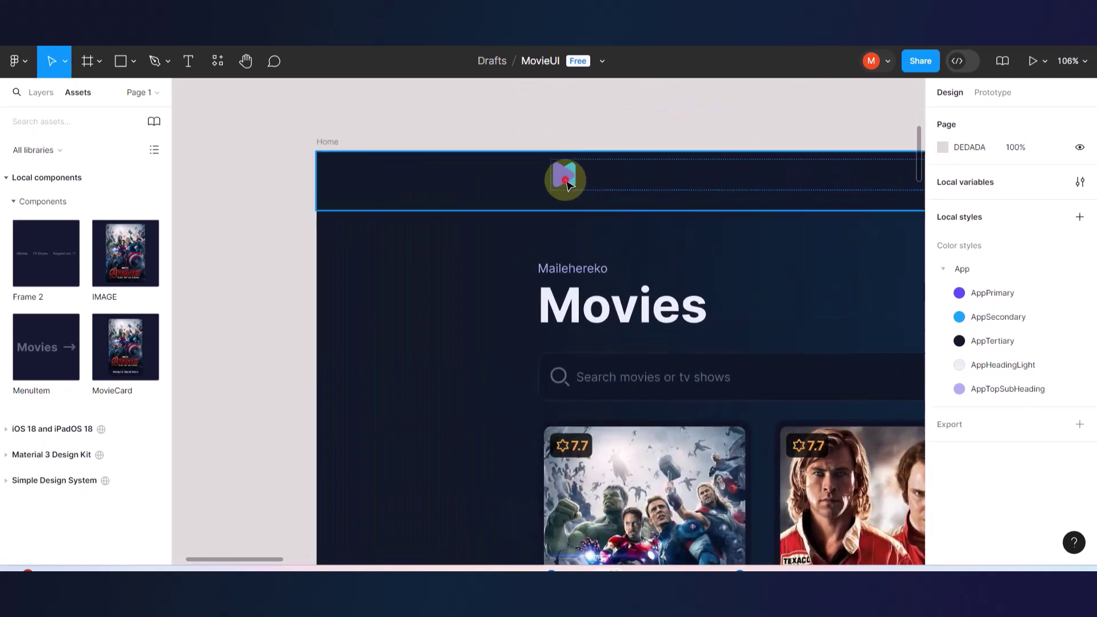
{"action": "left_click", "coordinate": [571, 190]}
{"action": "left_click", "coordinate": [568, 183]}
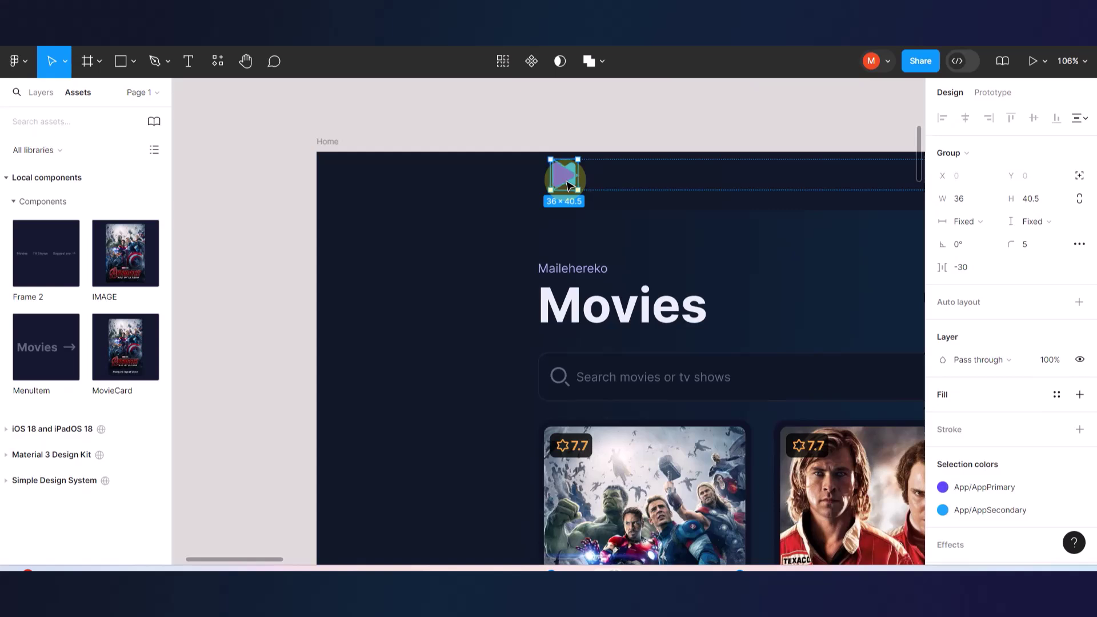
{"action": "key", "text": "ctrl+d"}
{"action": "left_click_drag", "start_coordinate": [774, 175], "coordinate": [734, 215]}
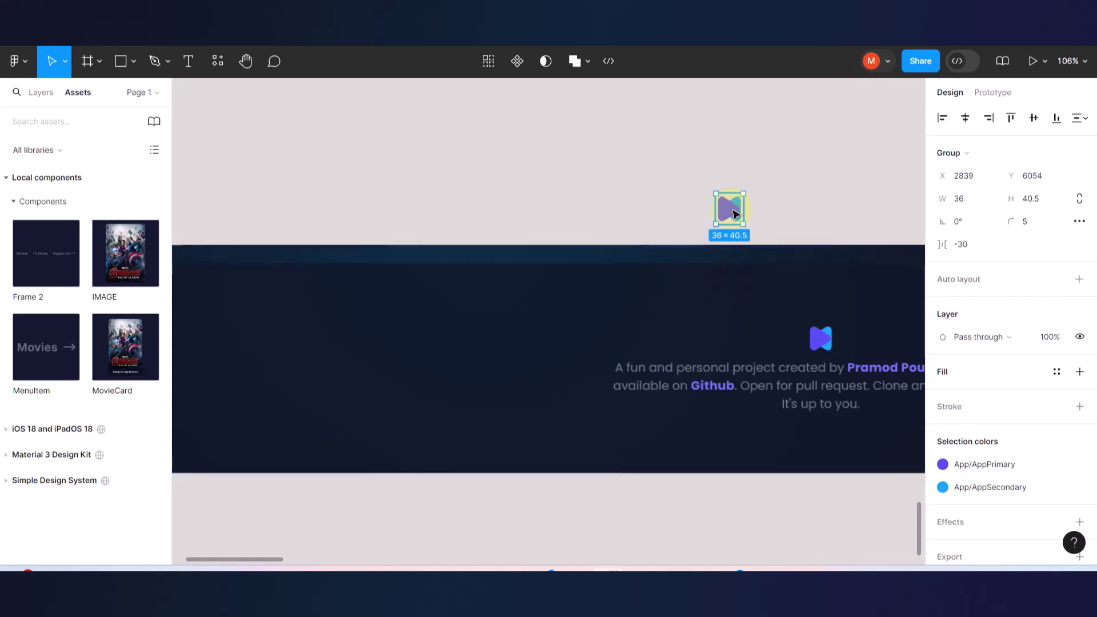
{"action": "scroll", "coordinate": [734, 214], "scroll_direction": "right", "scroll_amount": 3}
{"action": "left_click_drag", "start_coordinate": [605, 213], "coordinate": [698, 343]}
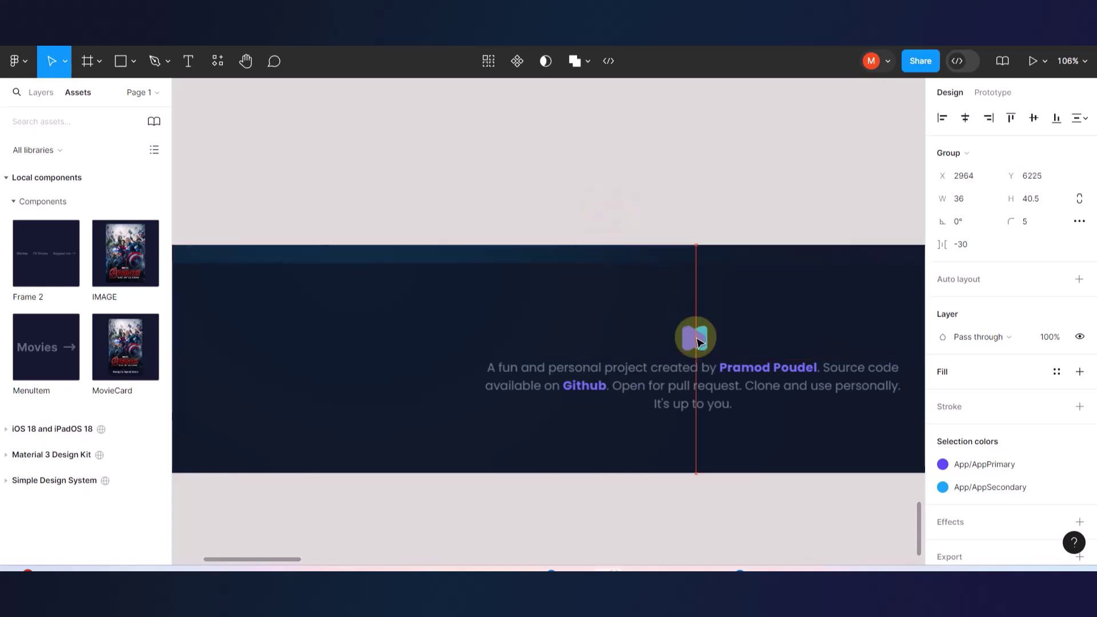
- Start a text layer in the footer, and switch to the reference movie site to copy its footer paragraph for pasting in Figma
{"action": "scroll", "coordinate": [612, 392], "scroll_direction": "up", "scroll_amount": 5}
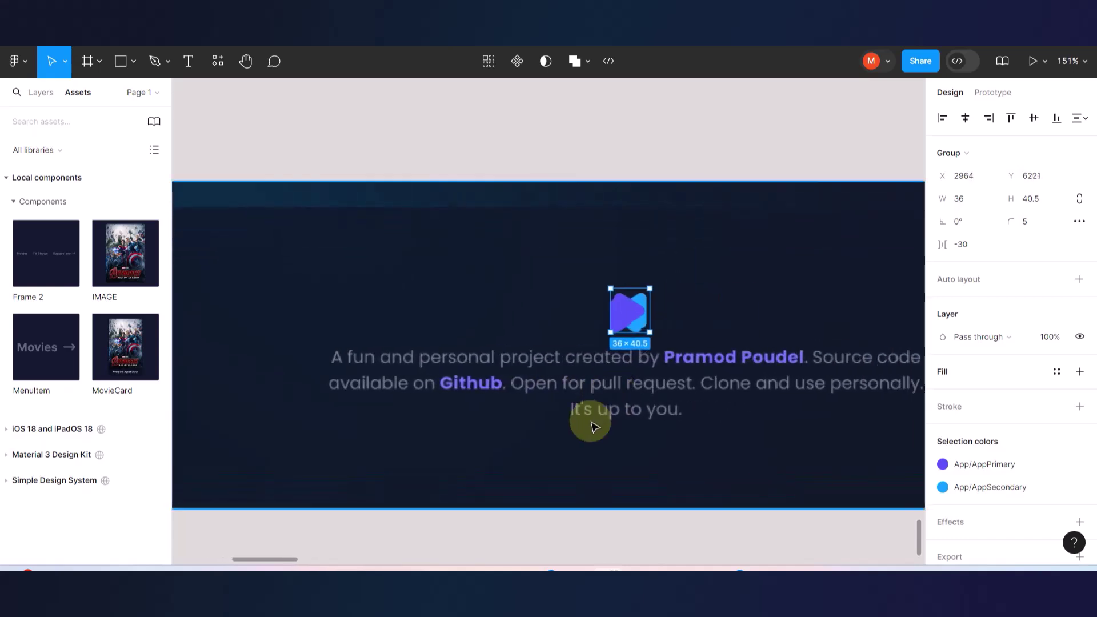
{"action": "left_click", "coordinate": [180, 64]}
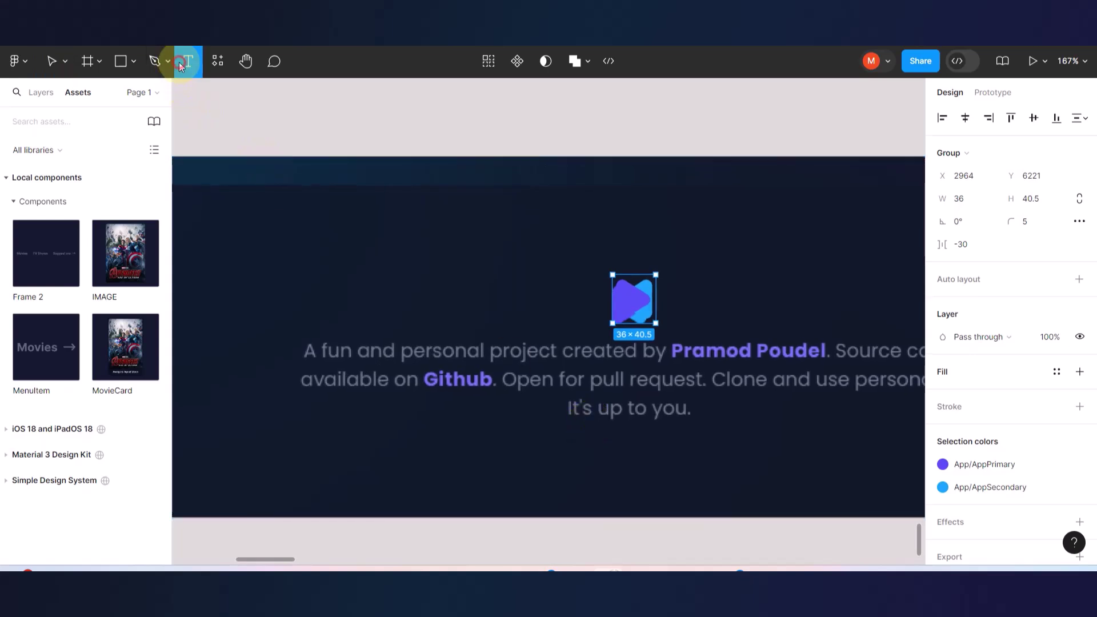
{"action": "left_click", "coordinate": [322, 462]}
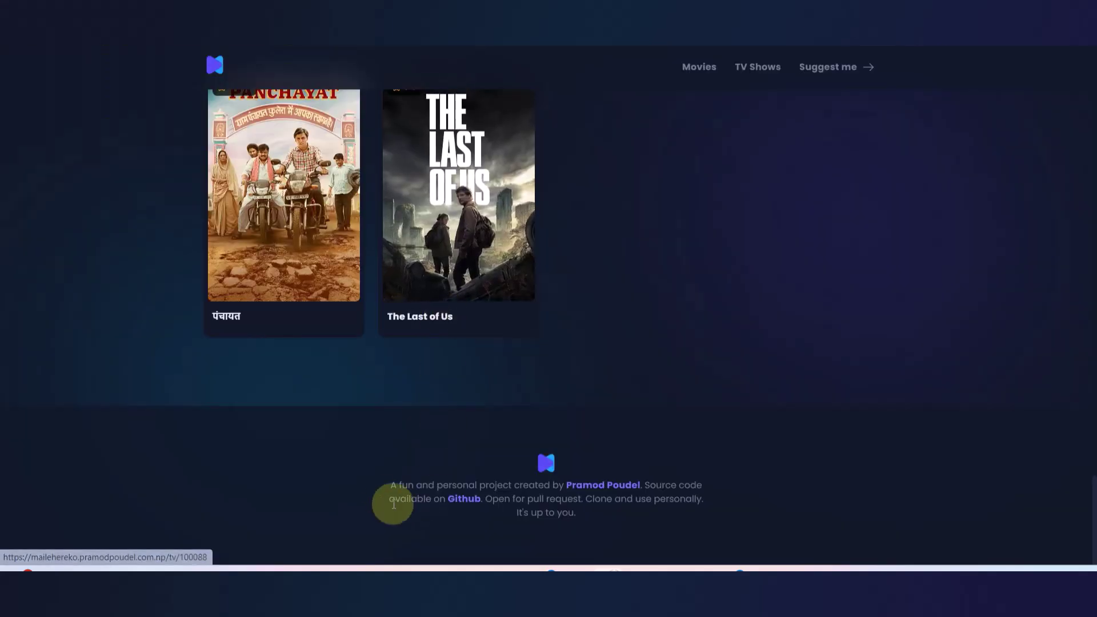
{"action": "left_click_drag", "start_coordinate": [379, 482], "coordinate": [591, 508]}
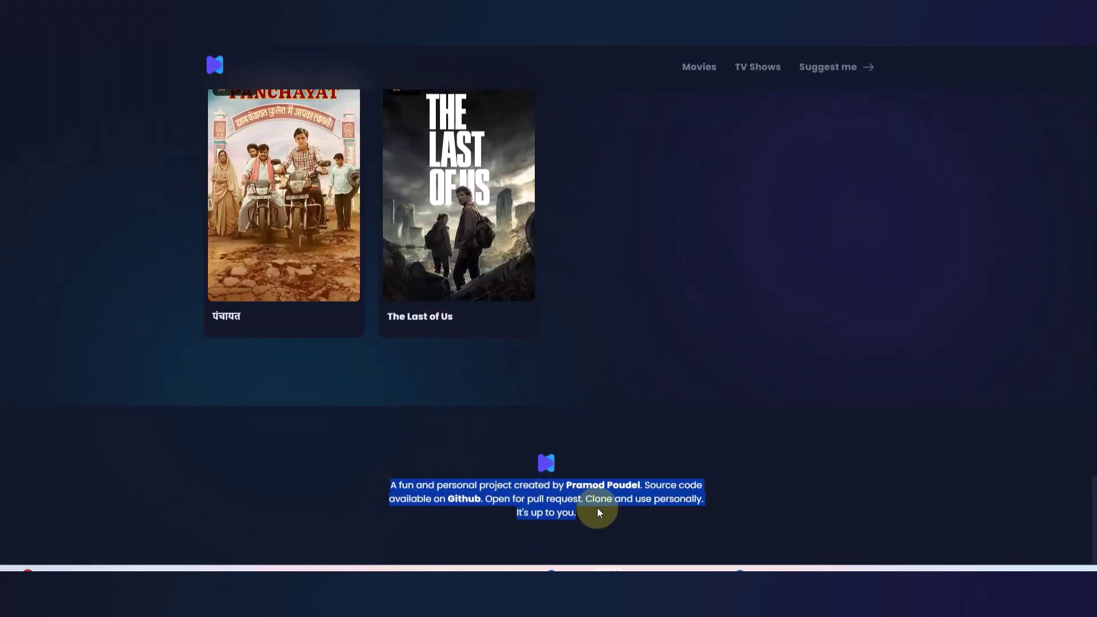
{"action": "left_click", "coordinate": [575, 27]}
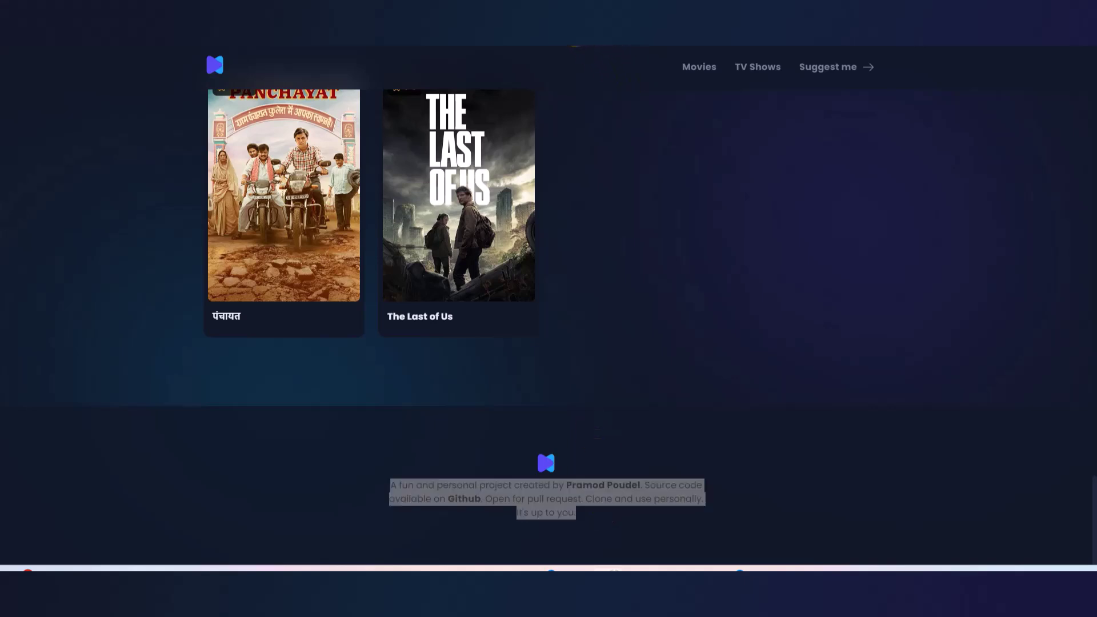
{"action": "type", "text": "A fun and personal project created by Pramod Poudel. Source code available on Github. Open for pull request. Clone and use personally. It's up to you."}
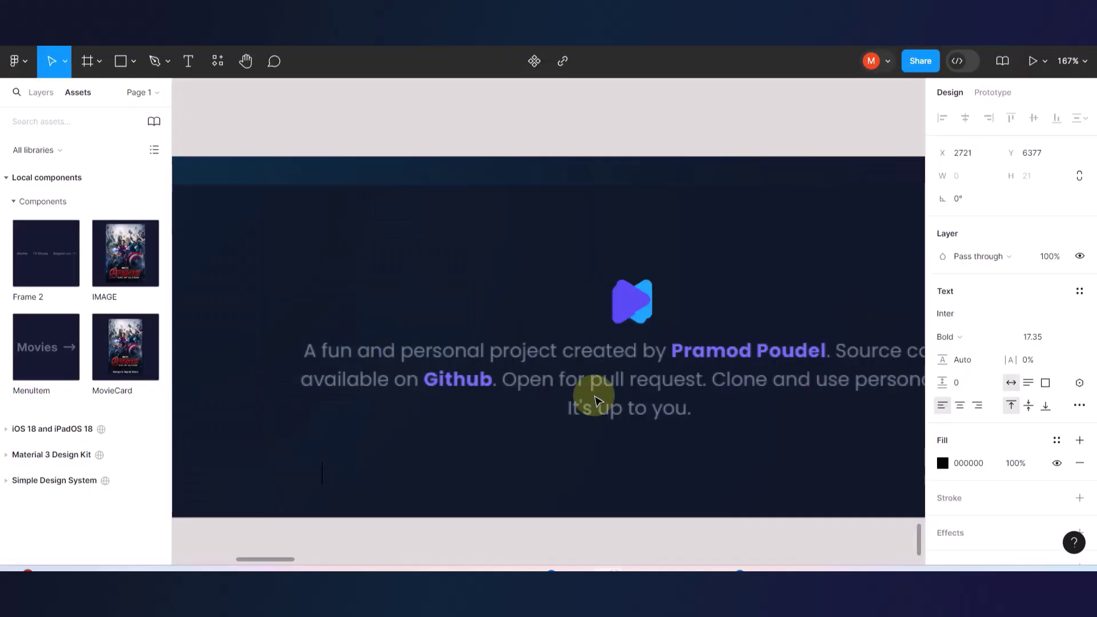
- Draw a text box about 553 × 69 over the screenshot's footer paragraph and paste the copied paragraph into it
{"action": "scroll", "coordinate": [594, 393], "scroll_direction": "down", "scroll_amount": 2}
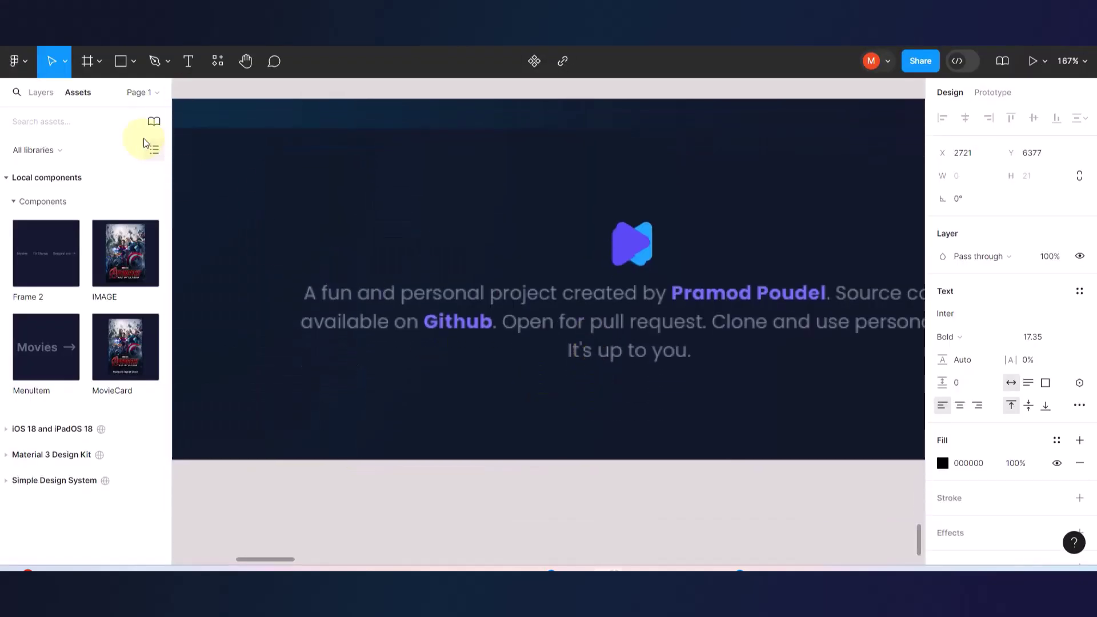
{"action": "left_click", "coordinate": [188, 61]}
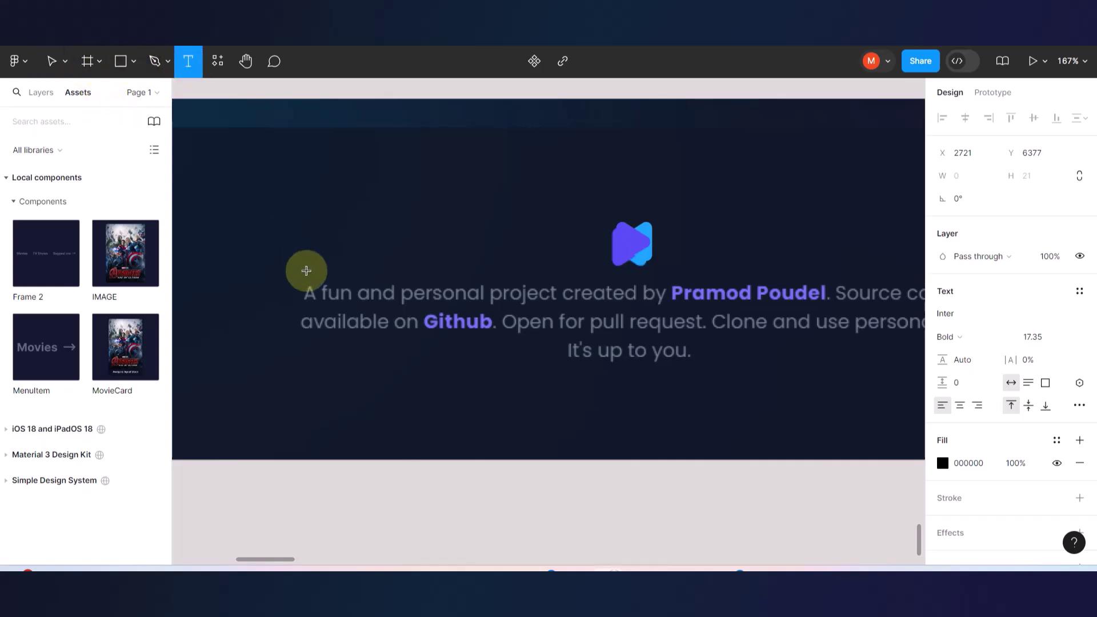
{"action": "left_click_drag", "start_coordinate": [298, 281], "coordinate": [758, 361]}
{"action": "key", "text": "Escape"}
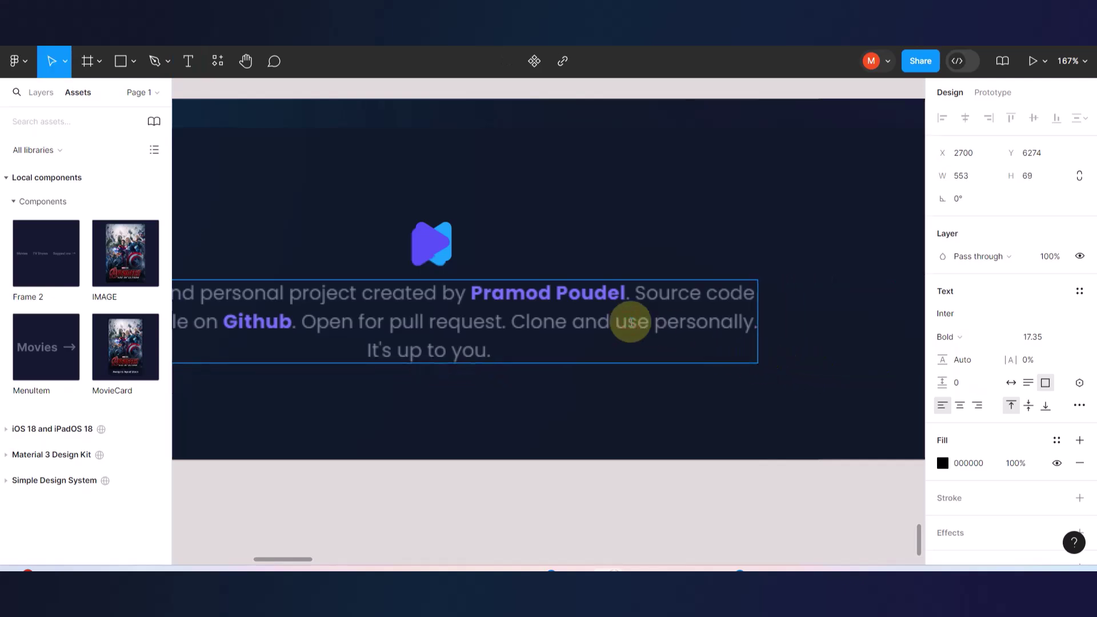
{"action": "type", "text": "A fun and personal project created by Pramod Poudel. Source code available on Github. Open for pull request. Clone and use personally. It's up to you."}
{"action": "scroll", "coordinate": [593, 314], "scroll_direction": "down", "scroll_amount": 2}
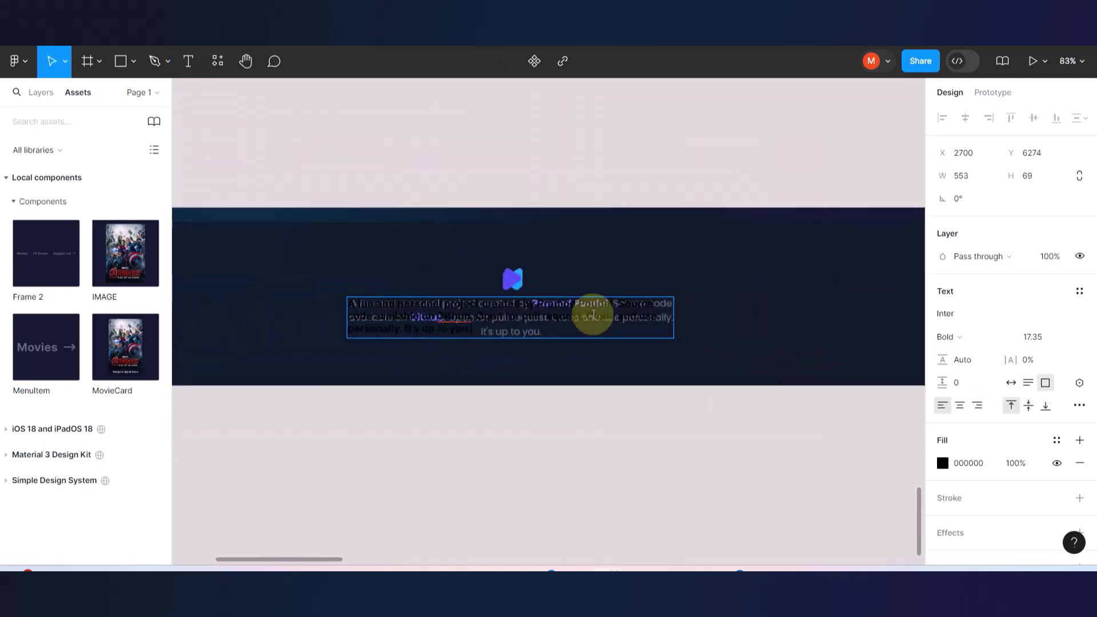
{"action": "left_click", "coordinate": [430, 158]}
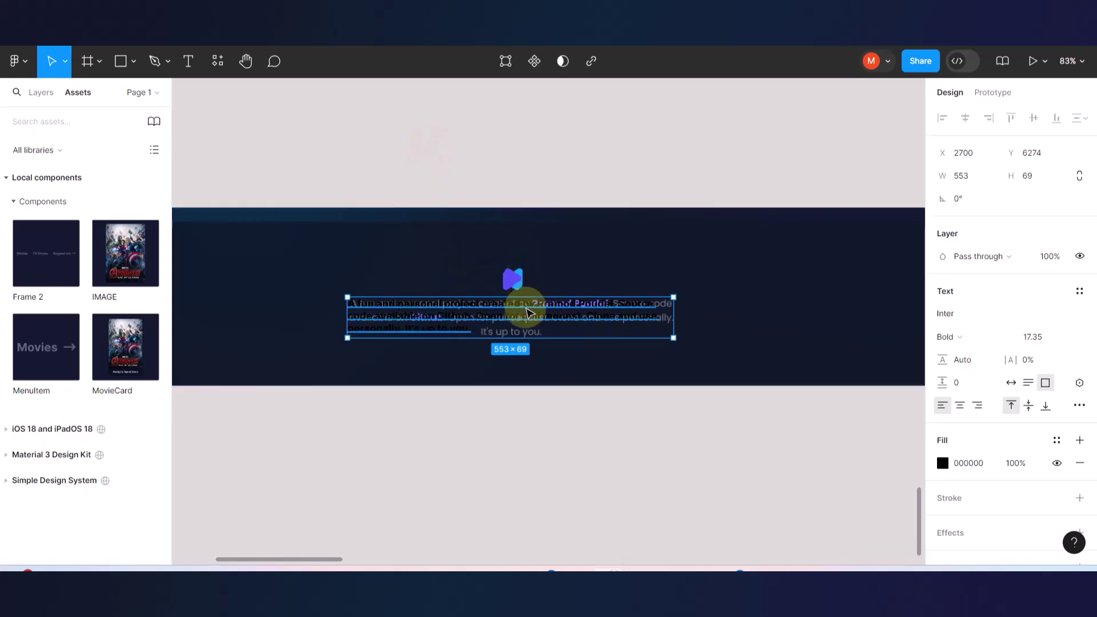
- Combine the footer logo and paragraph into a vertical auto layout frame and move it beside the screenshot's original footer content
{"action": "left_click_drag", "start_coordinate": [527, 314], "coordinate": [803, 337]}
{"action": "key", "text": "ctrl+z"}
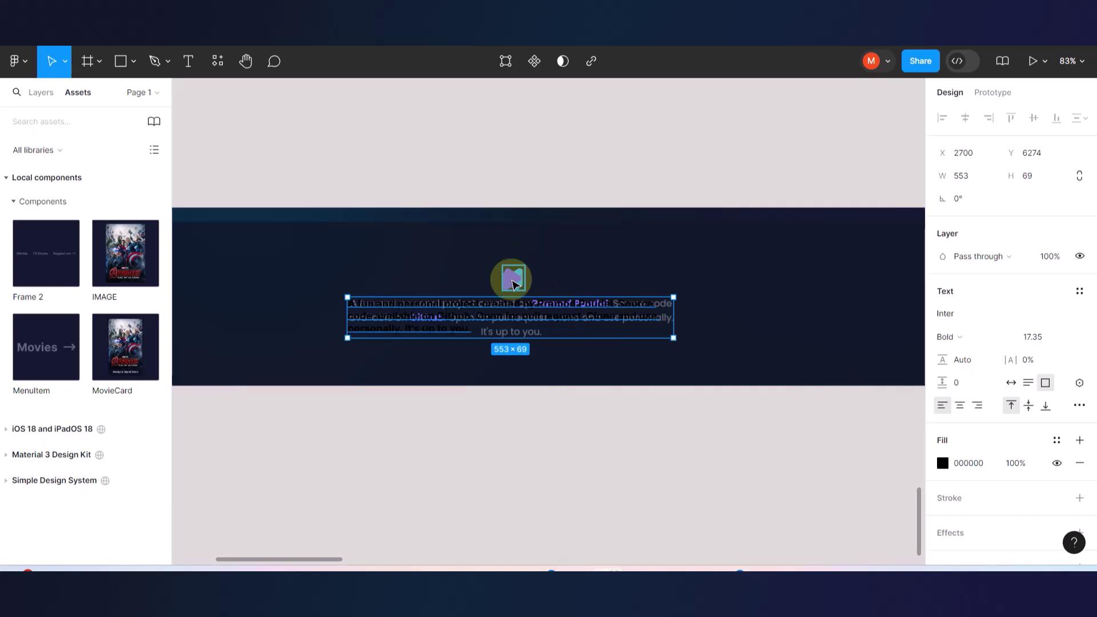
{"action": "left_click", "coordinate": [513, 280], "text": "shift"}
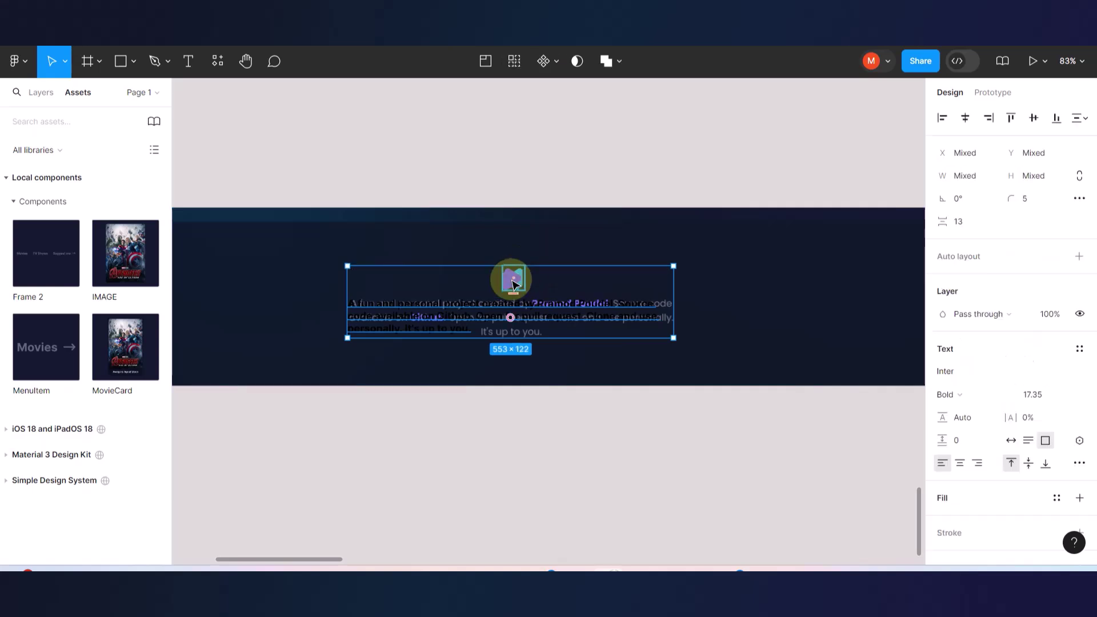
{"action": "key", "text": "shift+a"}
{"action": "scroll", "coordinate": [475, 312], "scroll_direction": "down", "scroll_amount": 3}
{"action": "left_click_drag", "start_coordinate": [482, 312], "coordinate": [727, 313]}
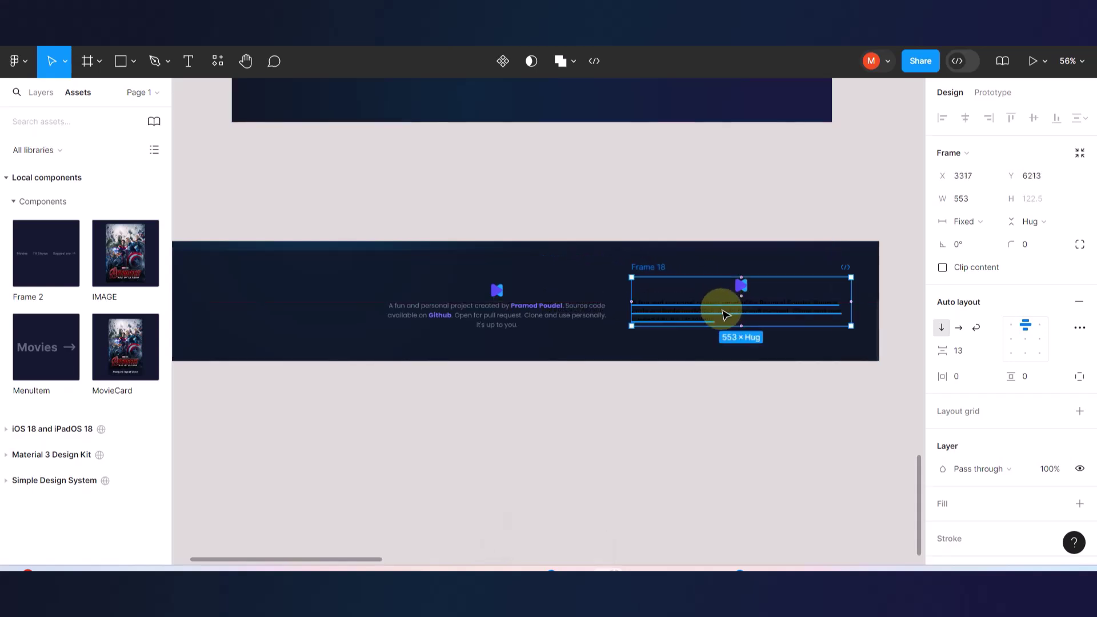
- Format the new footer paragraph as centred Regular text with the AppTextGray fill
{"action": "left_click", "coordinate": [726, 311]}
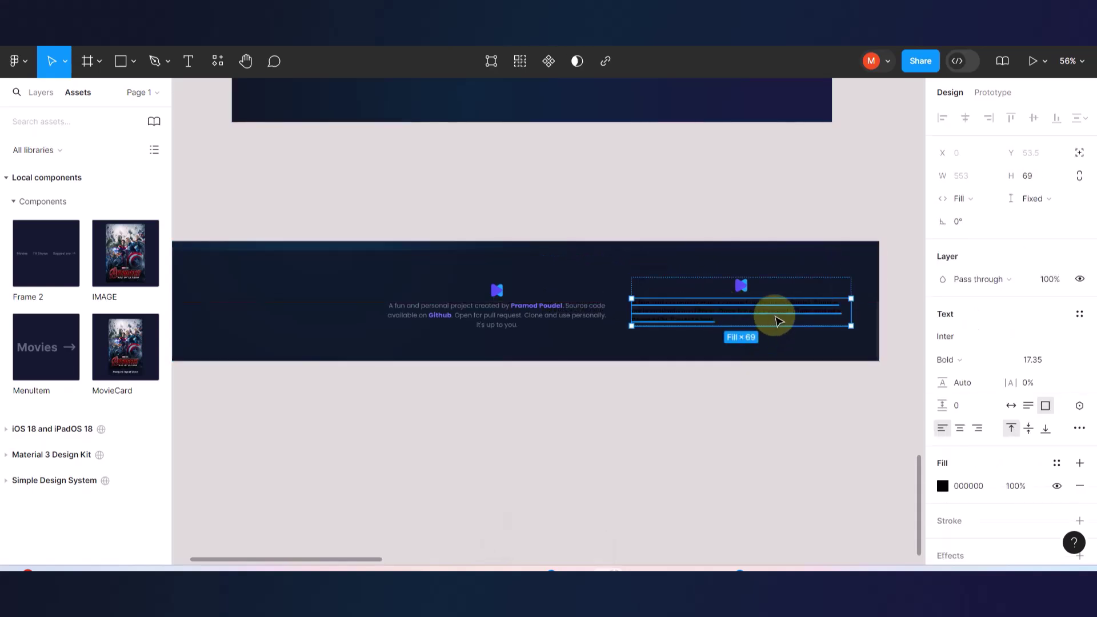
{"action": "left_click", "coordinate": [961, 429]}
{"action": "scroll", "coordinate": [736, 299], "scroll_direction": "up", "scroll_amount": 5}
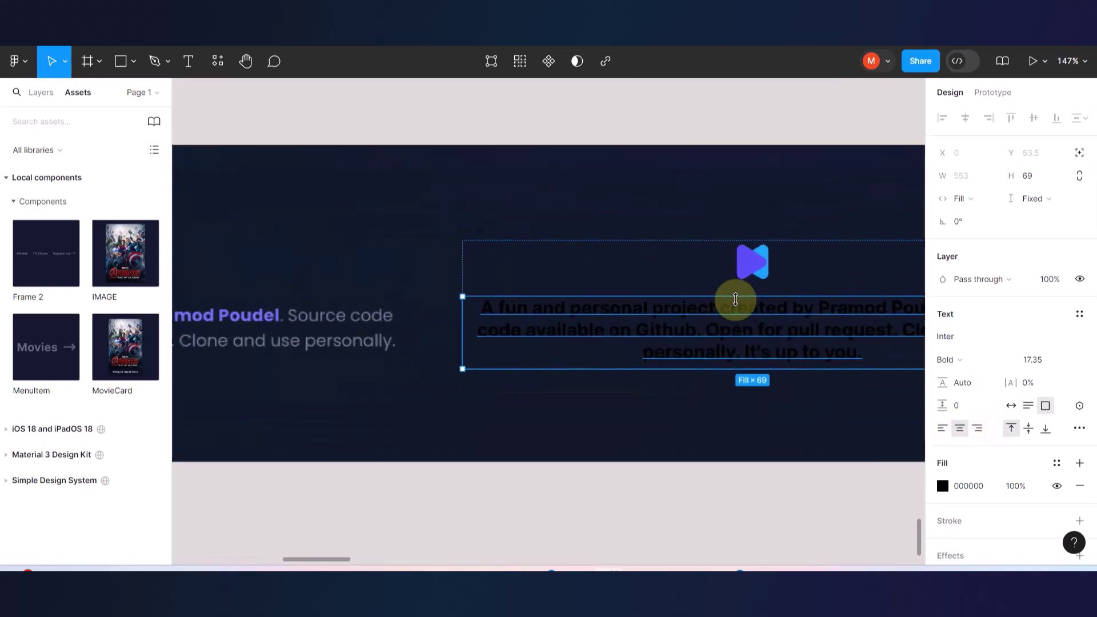
{"action": "key", "text": "ctrl+b"}
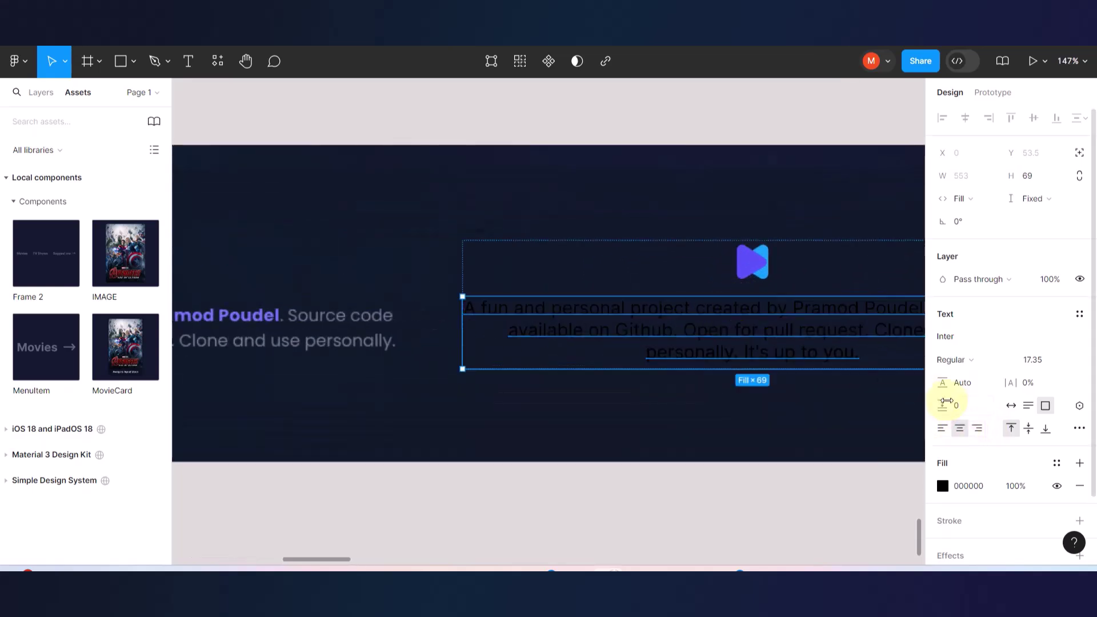
{"action": "left_click", "coordinate": [1056, 464]}
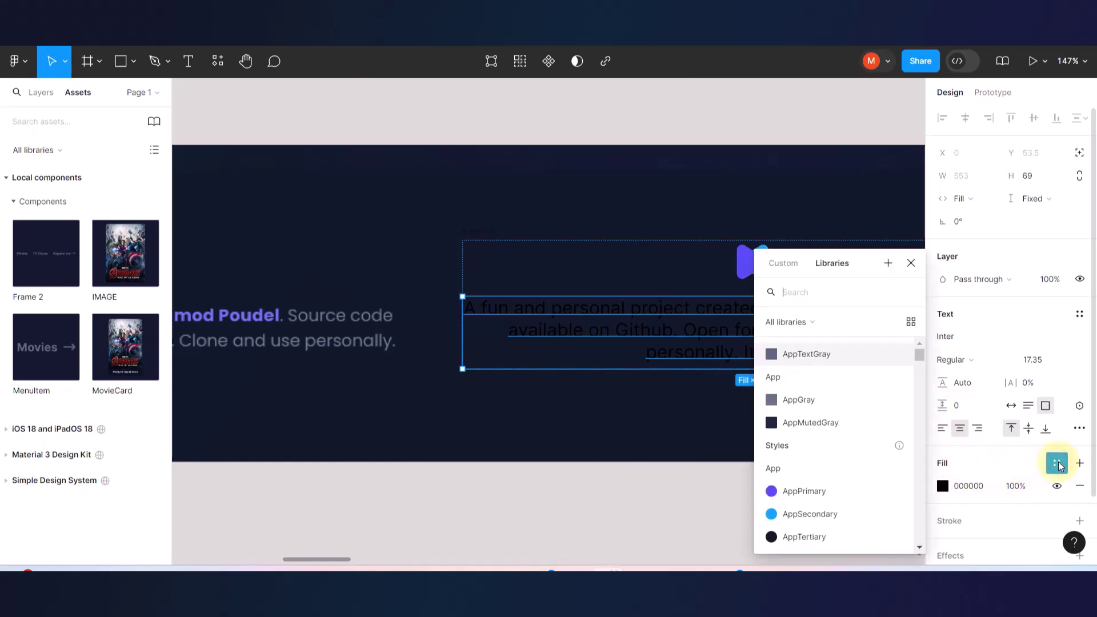
{"action": "left_click", "coordinate": [812, 285]}
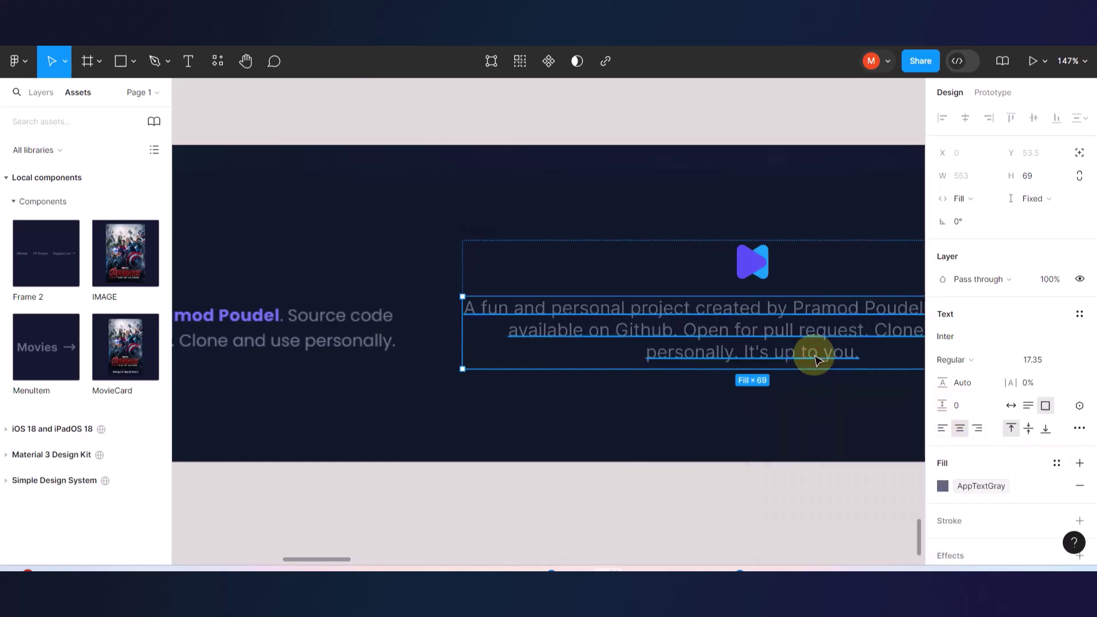
- Compare the new paragraph with the screenshot's footer text and make the creator's name in it bold
{"action": "scroll", "coordinate": [723, 363], "scroll_direction": "left", "scroll_amount": 10}
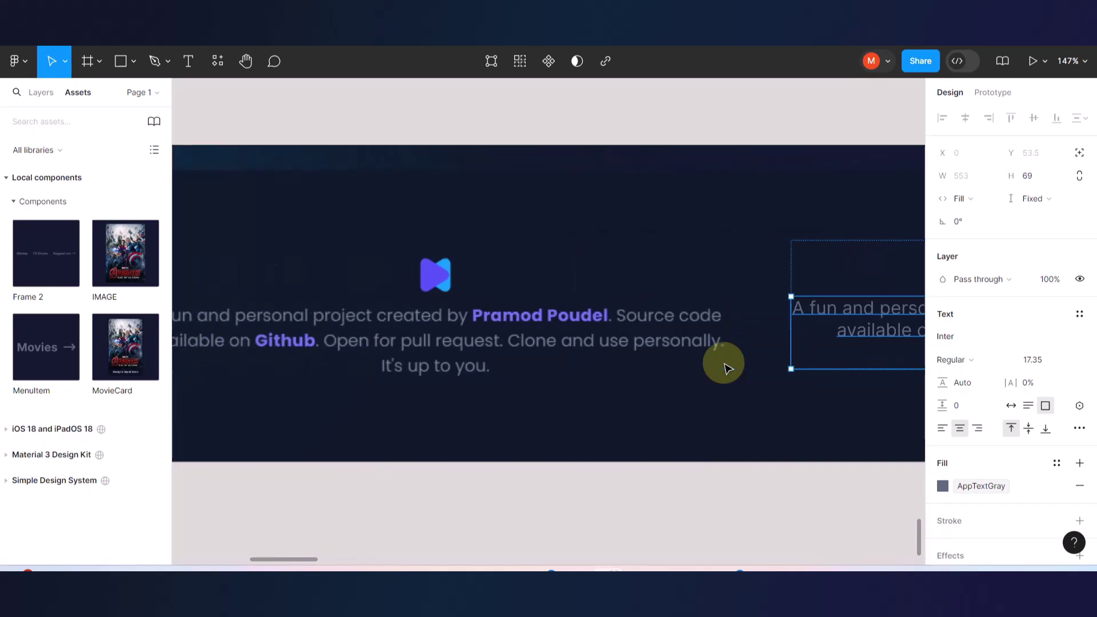
{"action": "scroll", "coordinate": [723, 363], "scroll_direction": "right", "scroll_amount": 6}
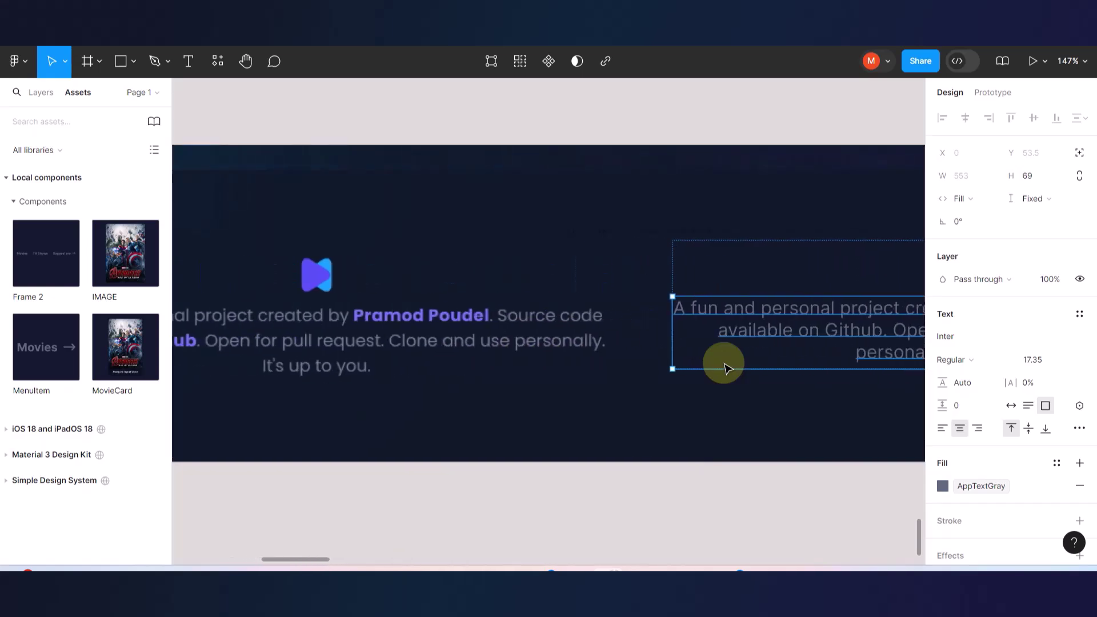
{"action": "scroll", "coordinate": [723, 363], "scroll_direction": "right", "scroll_amount": 7}
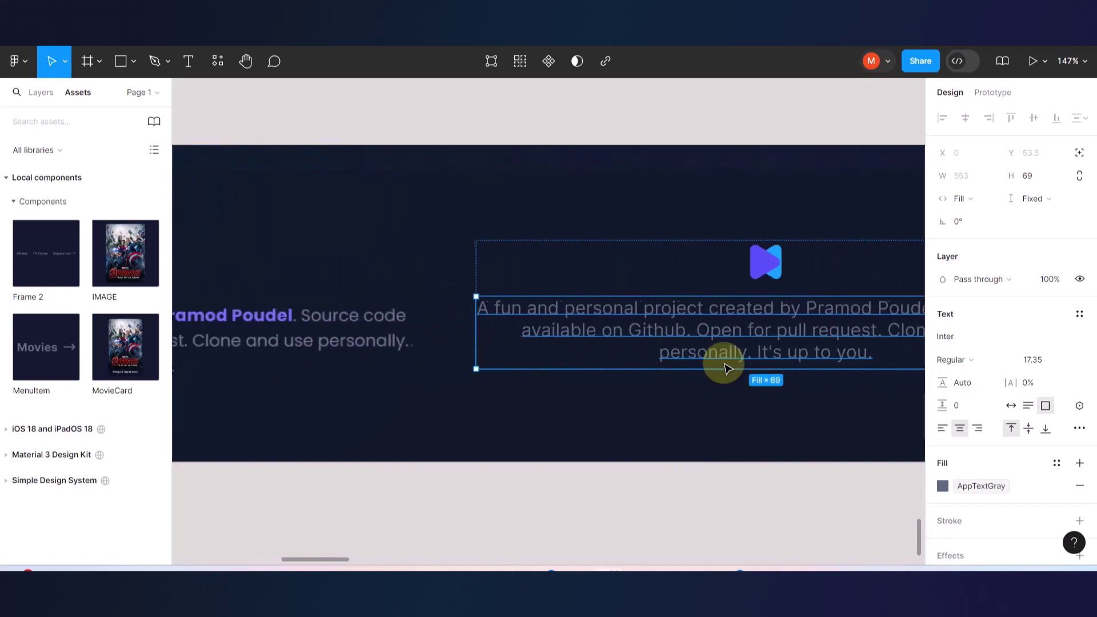
{"action": "double_click", "coordinate": [766, 316]}
{"action": "left_click", "coordinate": [773, 307]}
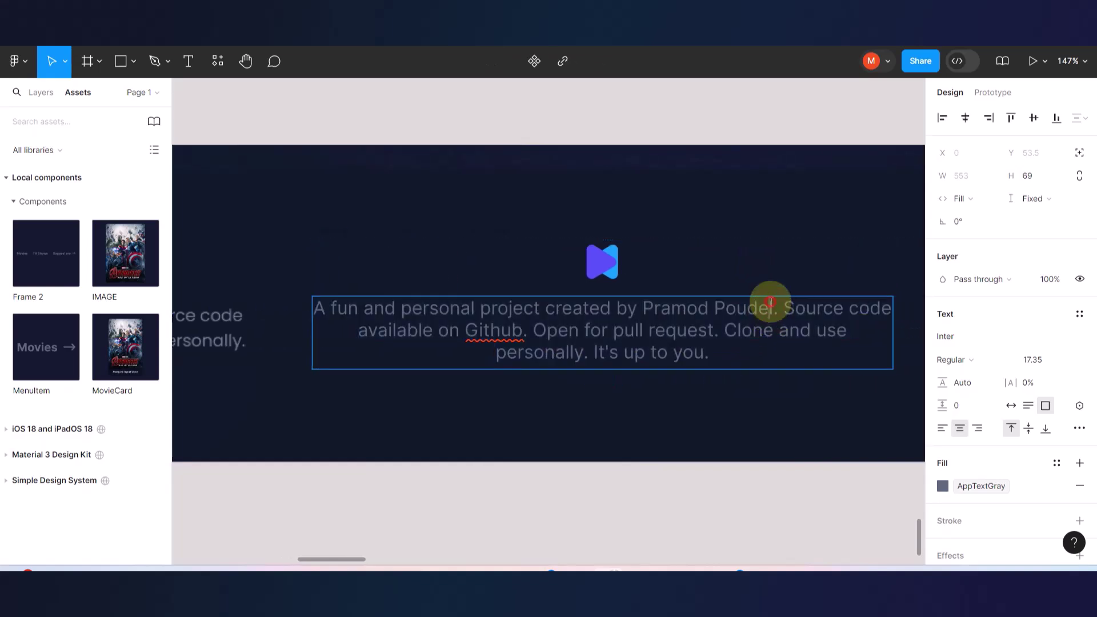
{"action": "left_click_drag", "start_coordinate": [773, 309], "coordinate": [650, 312]}
{"action": "key", "text": "ctrl+b"}
{"action": "key", "text": "Escape"}
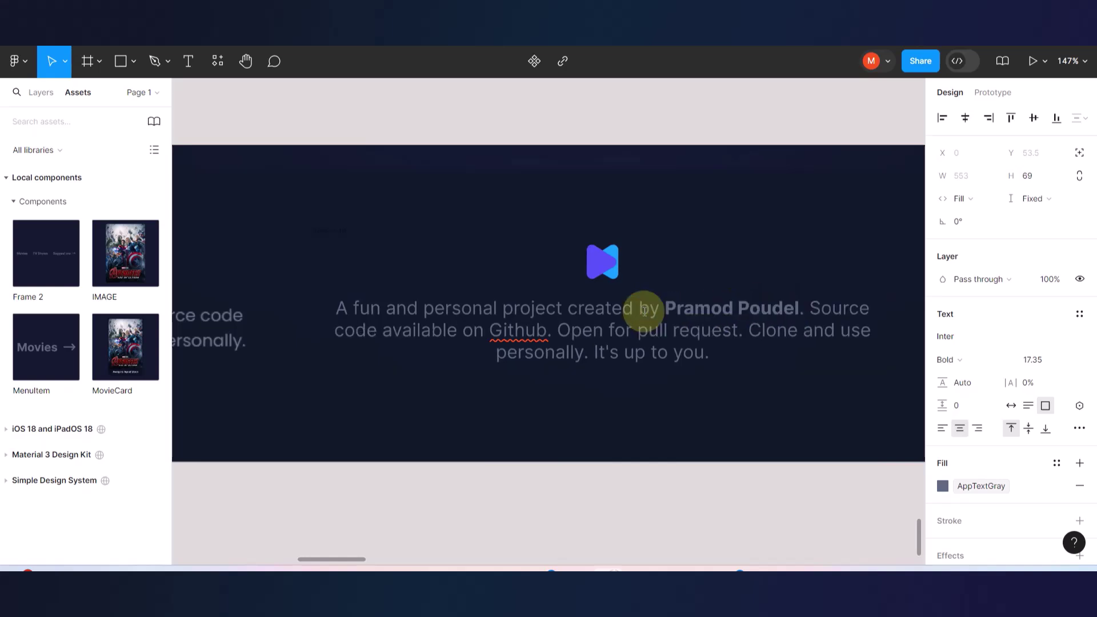
- Apply the AppPrimary colour style to the creator's name in the footer paragraph
{"action": "scroll", "coordinate": [644, 311], "scroll_direction": "down", "scroll_amount": 3}
{"action": "scroll", "coordinate": [643, 306], "scroll_direction": "left", "scroll_amount": 3}
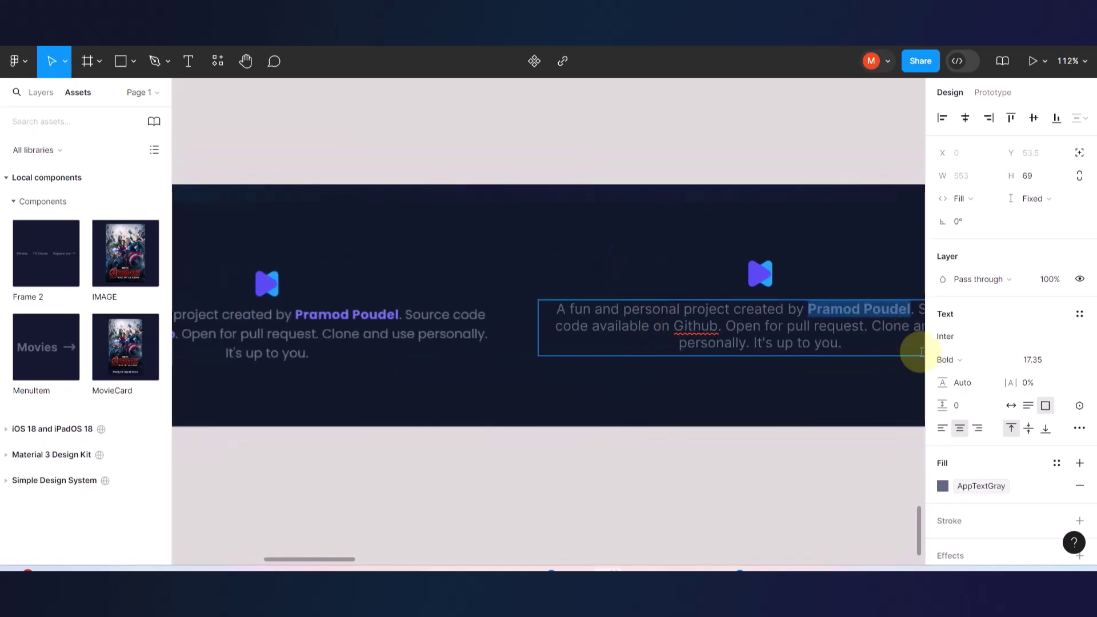
{"action": "left_click", "coordinate": [944, 485]}
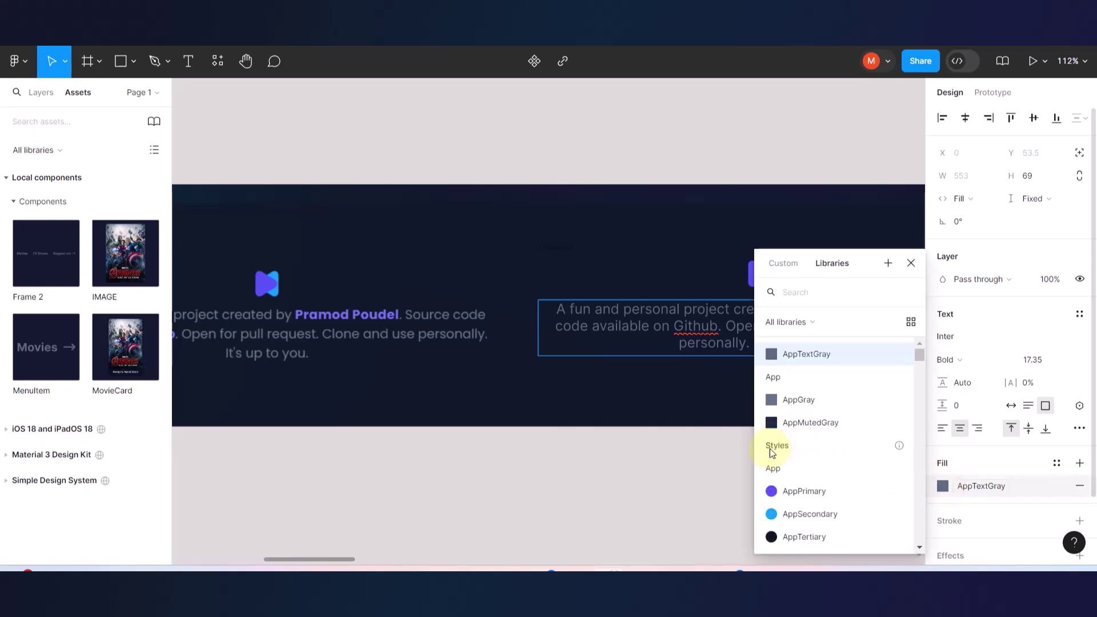
{"action": "left_click", "coordinate": [769, 491]}
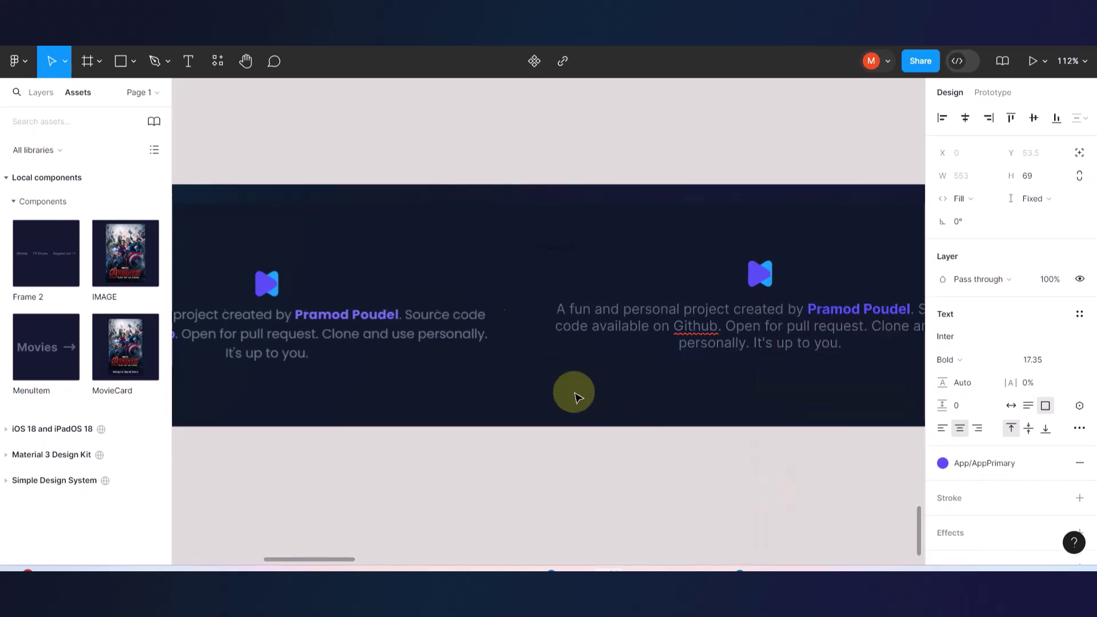
- Make the word "Github" in the footer paragraph bold with the AppPrimary colour style, and finish editing the text
{"action": "scroll", "coordinate": [576, 396], "scroll_direction": "left", "scroll_amount": 3}
{"action": "scroll", "coordinate": [576, 396], "scroll_direction": "right", "scroll_amount": 4}
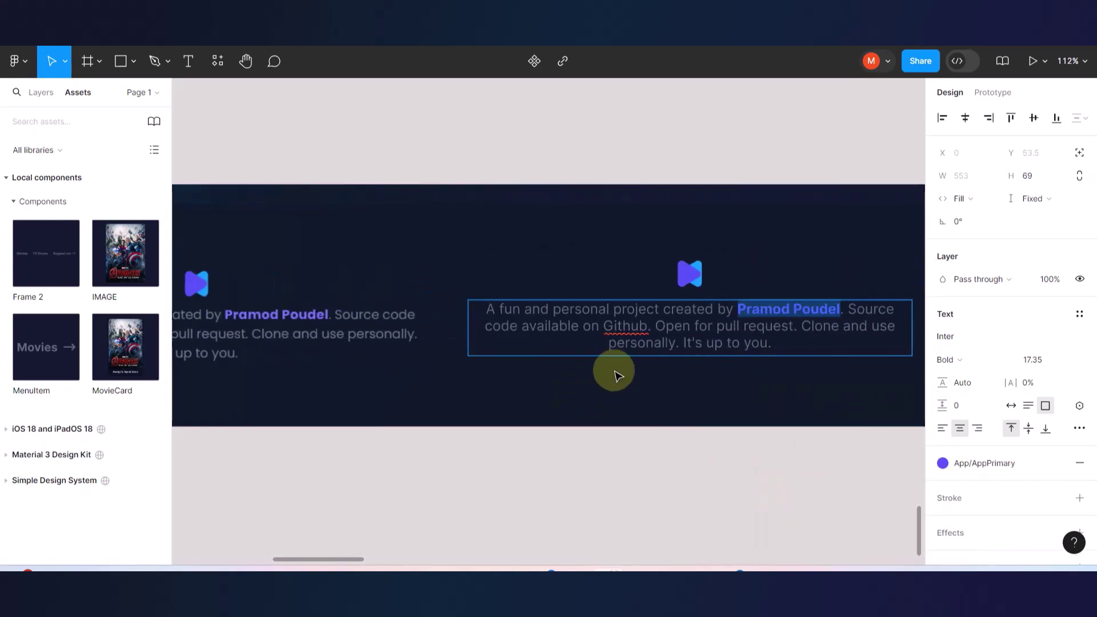
{"action": "left_click", "coordinate": [645, 329]}
{"action": "key", "text": "ctrl+b"}
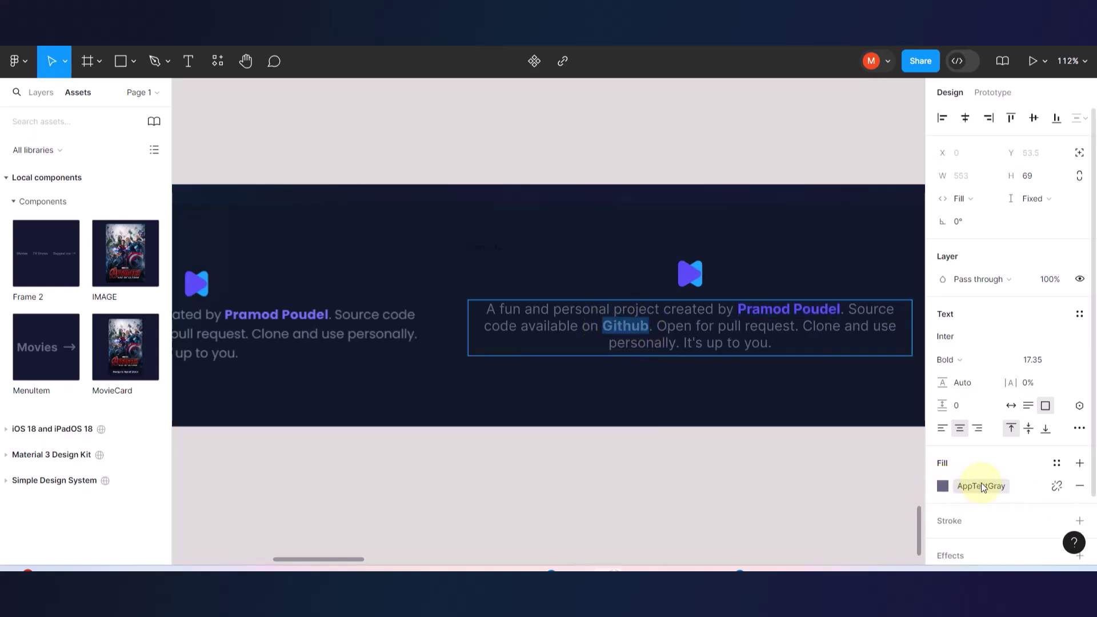
{"action": "left_click", "coordinate": [979, 486]}
{"action": "left_click", "coordinate": [783, 489]}
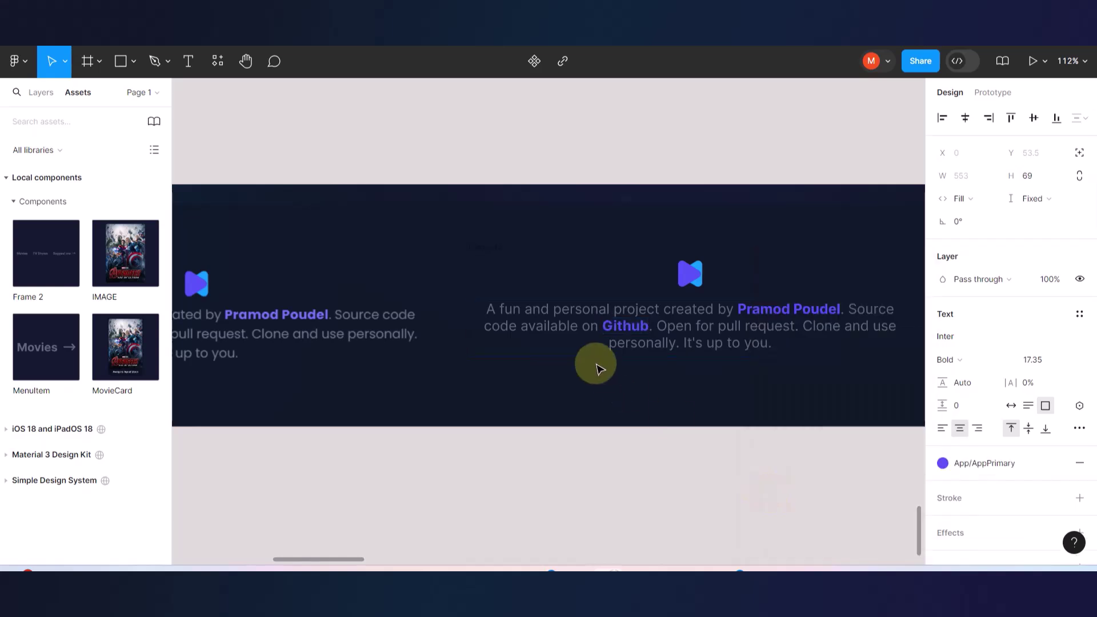
{"action": "scroll", "coordinate": [592, 362], "scroll_direction": "right", "scroll_amount": 3}
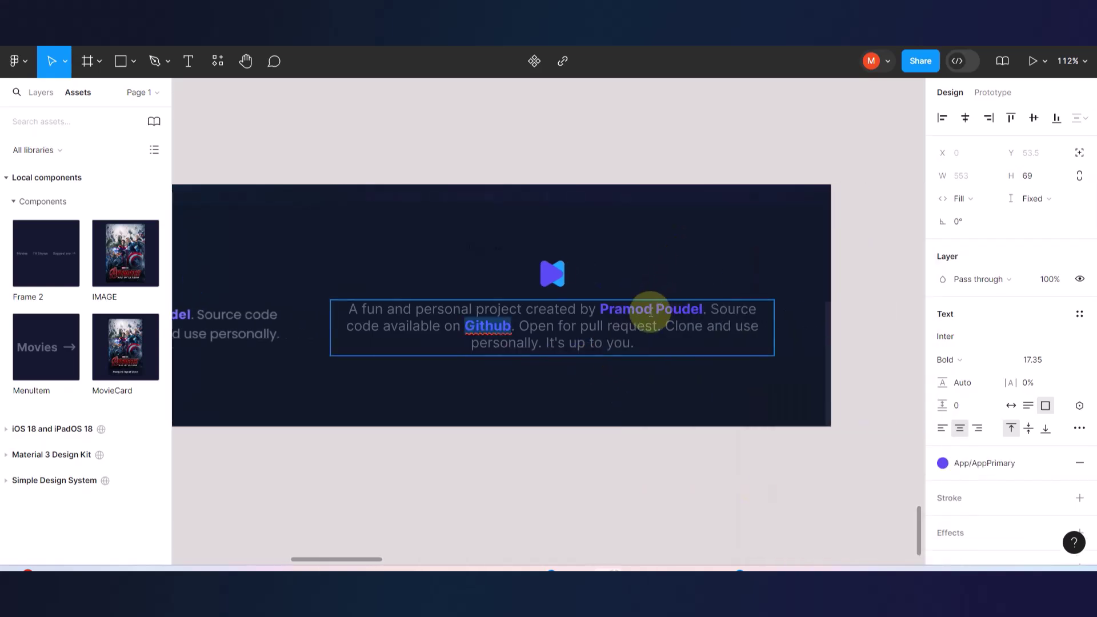
{"action": "left_click", "coordinate": [408, 157]}
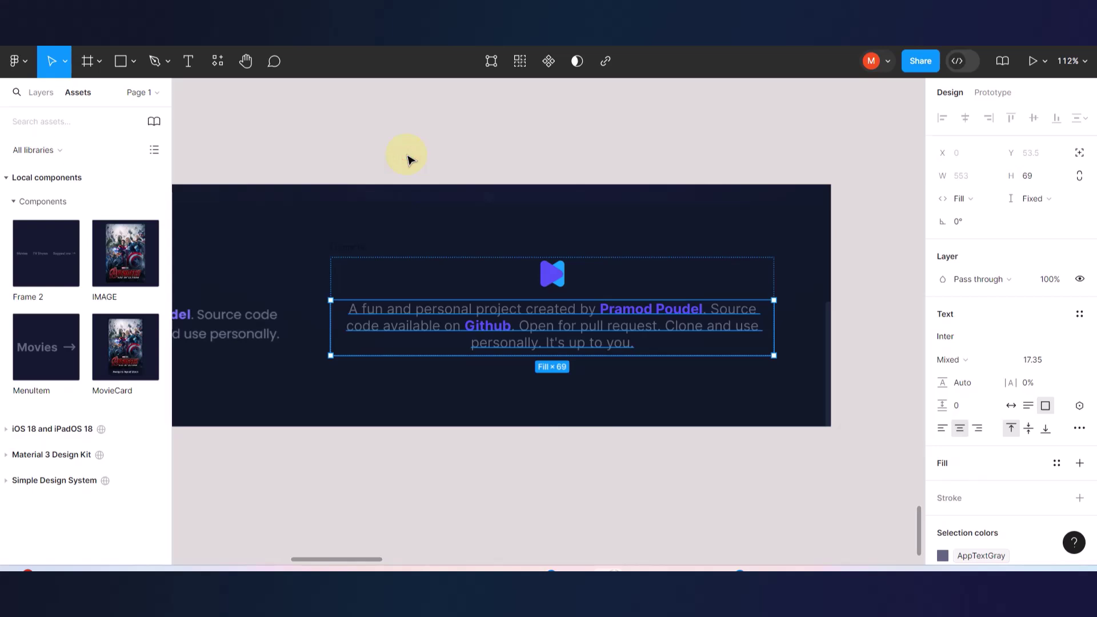
- Switch to the reference movie site, open the creator's link in its footer, and examine the portfolio's Contact page
{"action": "key", "text": "alt+Tab"}
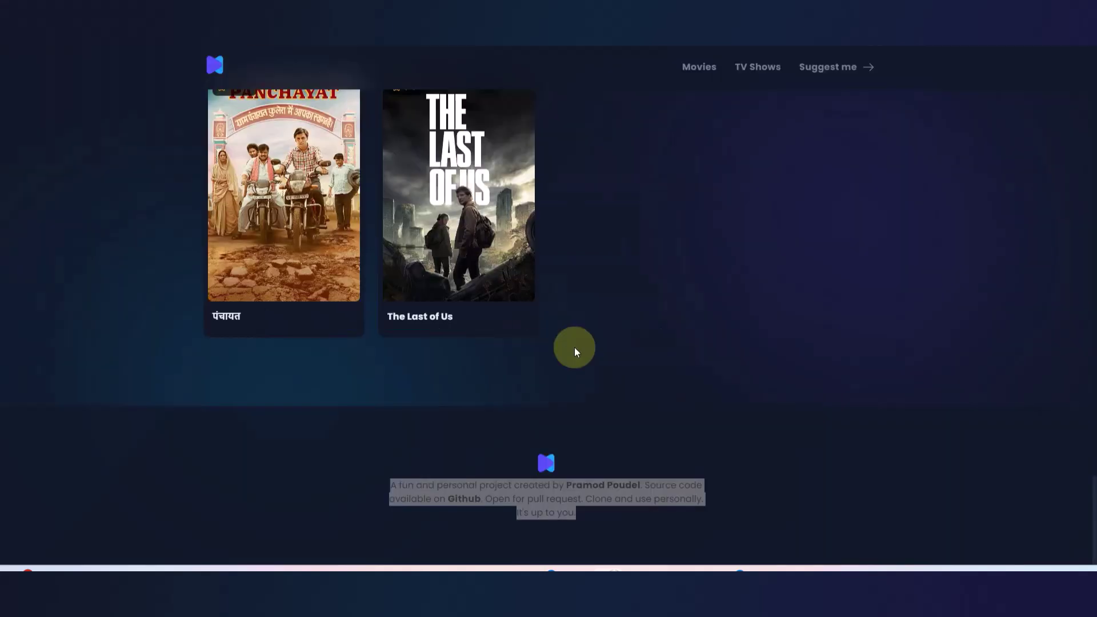
{"action": "left_click", "coordinate": [840, 453]}
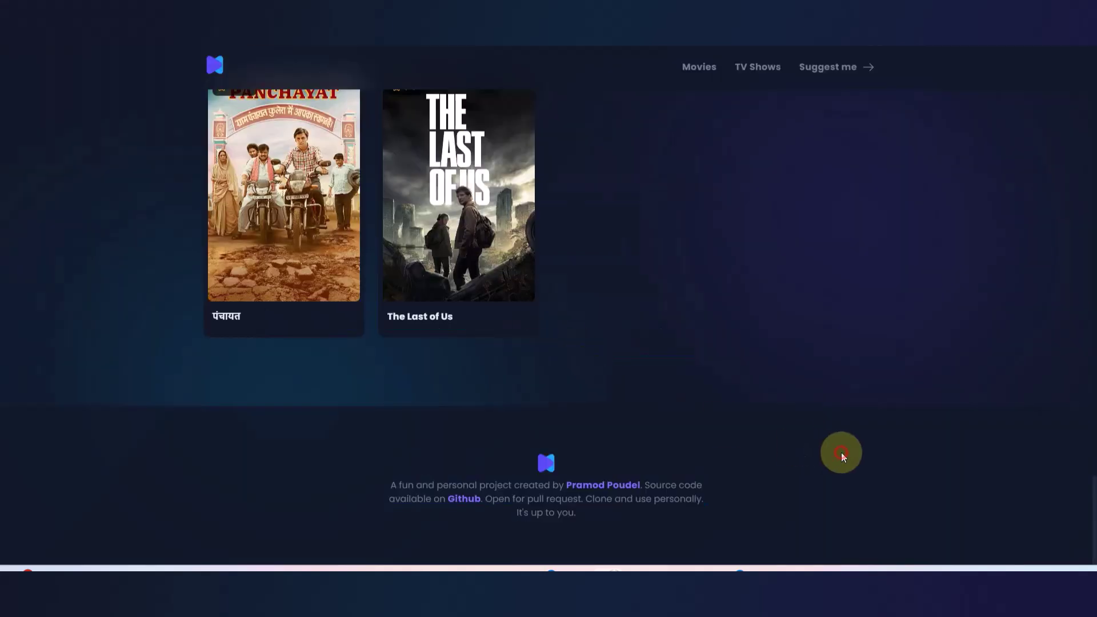
{"action": "left_click", "coordinate": [604, 487]}
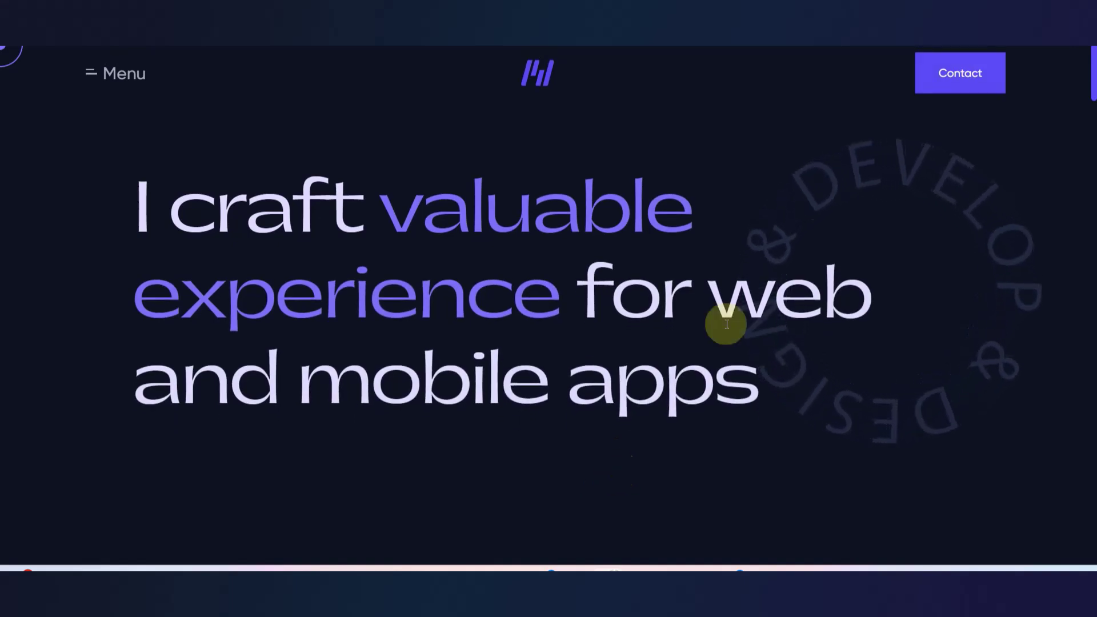
{"action": "left_click", "coordinate": [960, 72]}
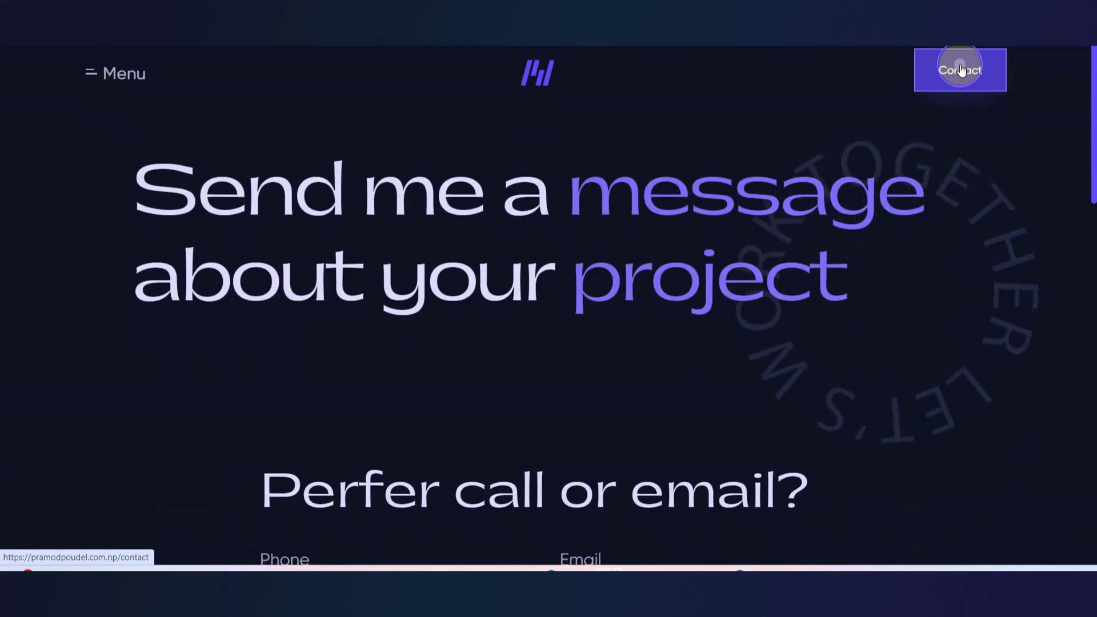
{"action": "scroll", "coordinate": [868, 355], "scroll_direction": "down", "scroll_amount": 4}
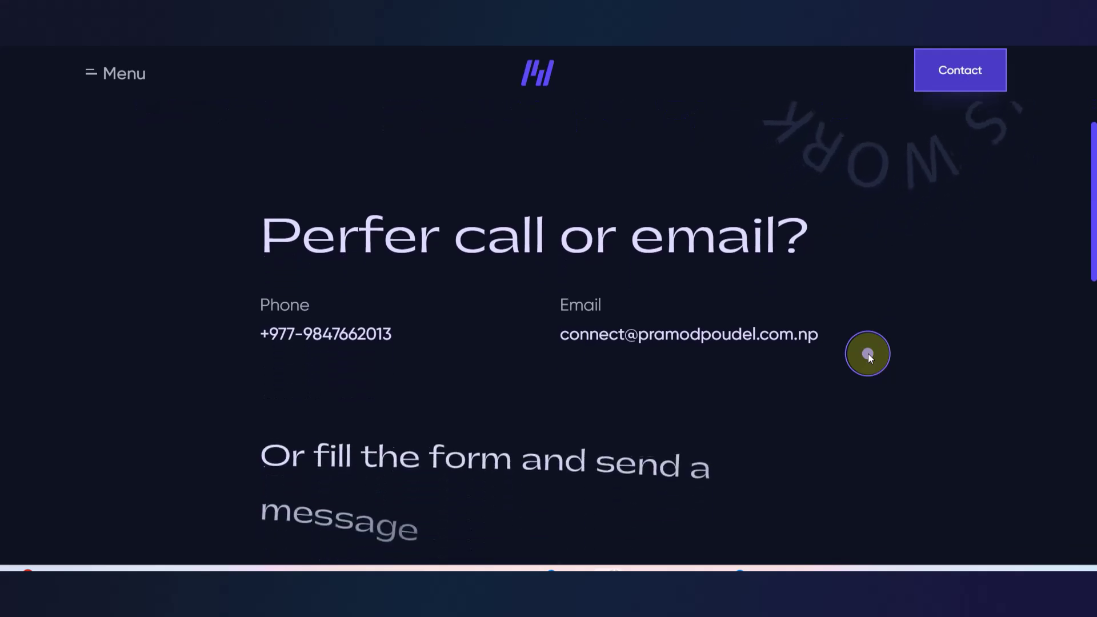
{"action": "scroll", "coordinate": [868, 354], "scroll_direction": "down", "scroll_amount": 2}
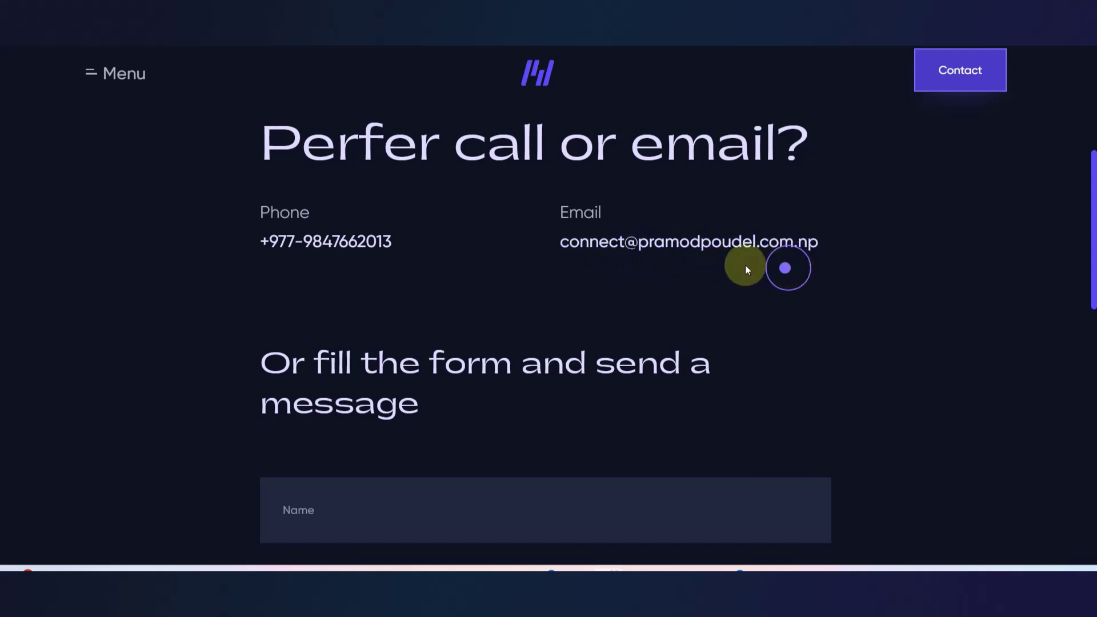
{"action": "scroll", "coordinate": [745, 265], "scroll_direction": "down", "scroll_amount": 4}
{"action": "scroll", "coordinate": [744, 265], "scroll_direction": "down", "scroll_amount": 5}
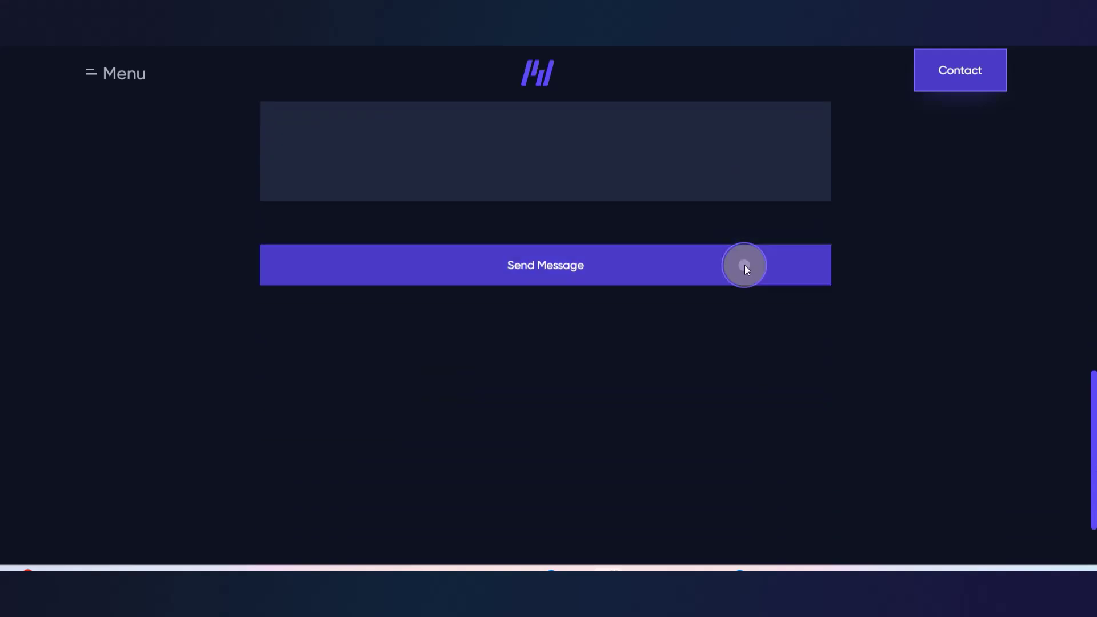
{"action": "scroll", "coordinate": [744, 265], "scroll_direction": "up", "scroll_amount": 10}
{"action": "scroll", "coordinate": [744, 265], "scroll_direction": "up", "scroll_amount": 3}
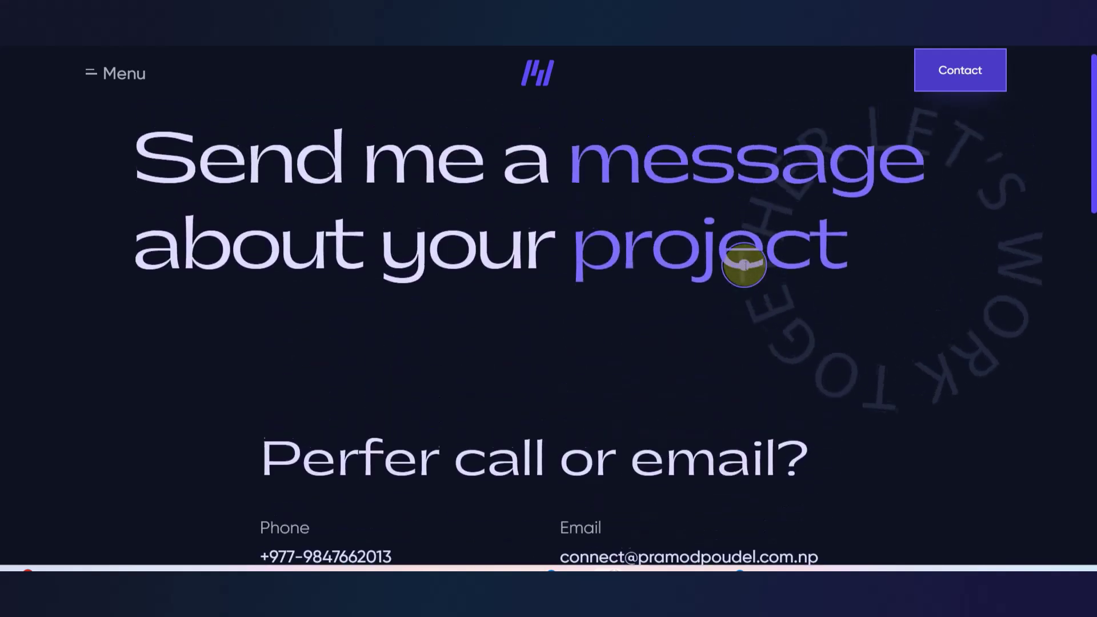
- Switch back to Figma, deselect the footer paragraph, and examine the Home frame from its header down to the footer
{"action": "left_click", "coordinate": [87, 57]}
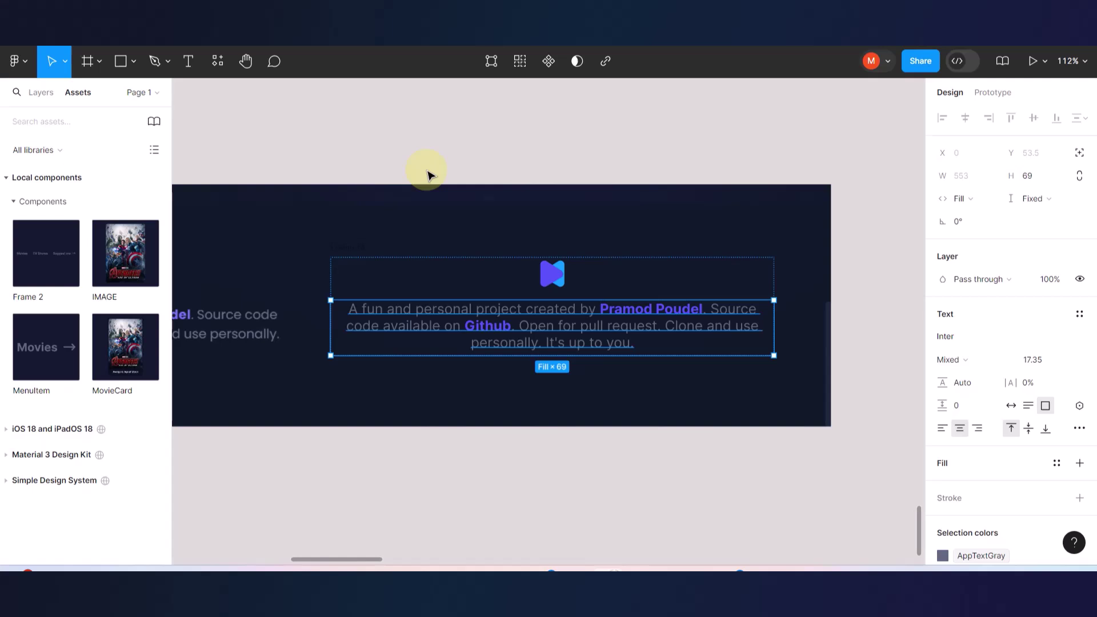
{"action": "left_click", "coordinate": [522, 440]}
{"action": "left_click", "coordinate": [588, 318]}
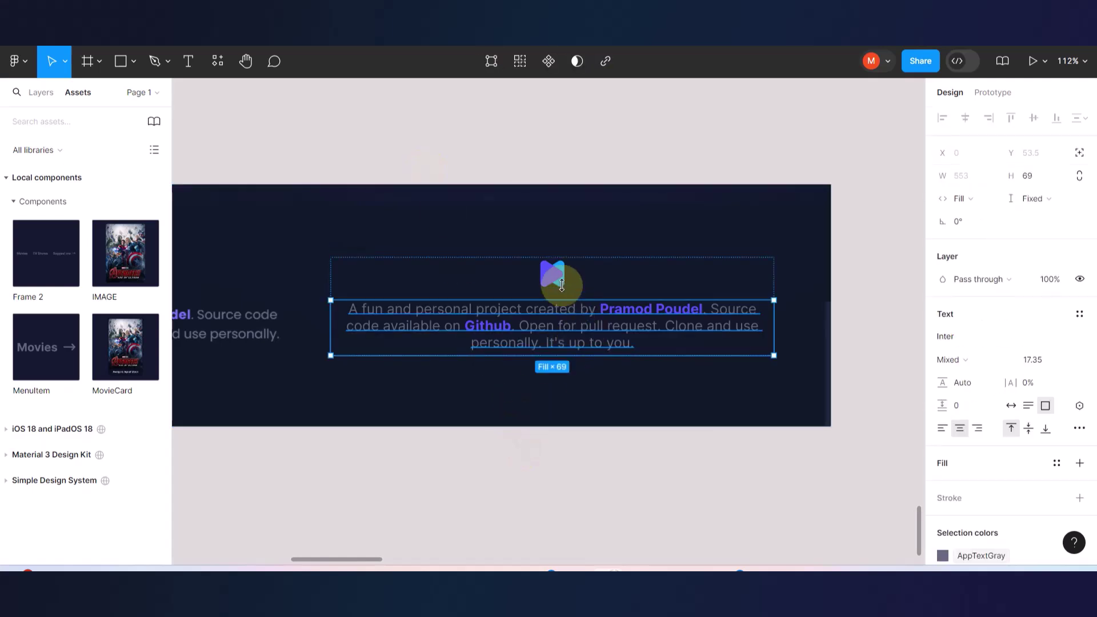
{"action": "scroll", "coordinate": [598, 367], "scroll_direction": "down", "scroll_amount": 4, "text": "ctrl"}
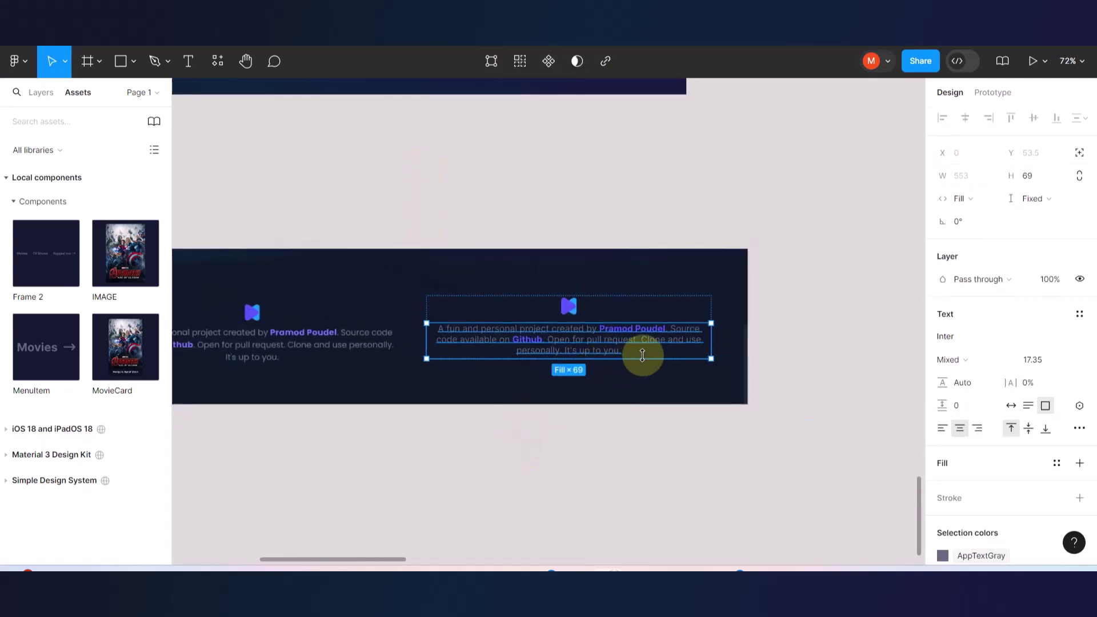
{"action": "scroll", "coordinate": [642, 355], "scroll_direction": "down", "scroll_amount": 5, "text": "ctrl"}
{"action": "left_click", "coordinate": [652, 416]}
{"action": "scroll", "coordinate": [632, 313], "scroll_direction": "up", "scroll_amount": 10}
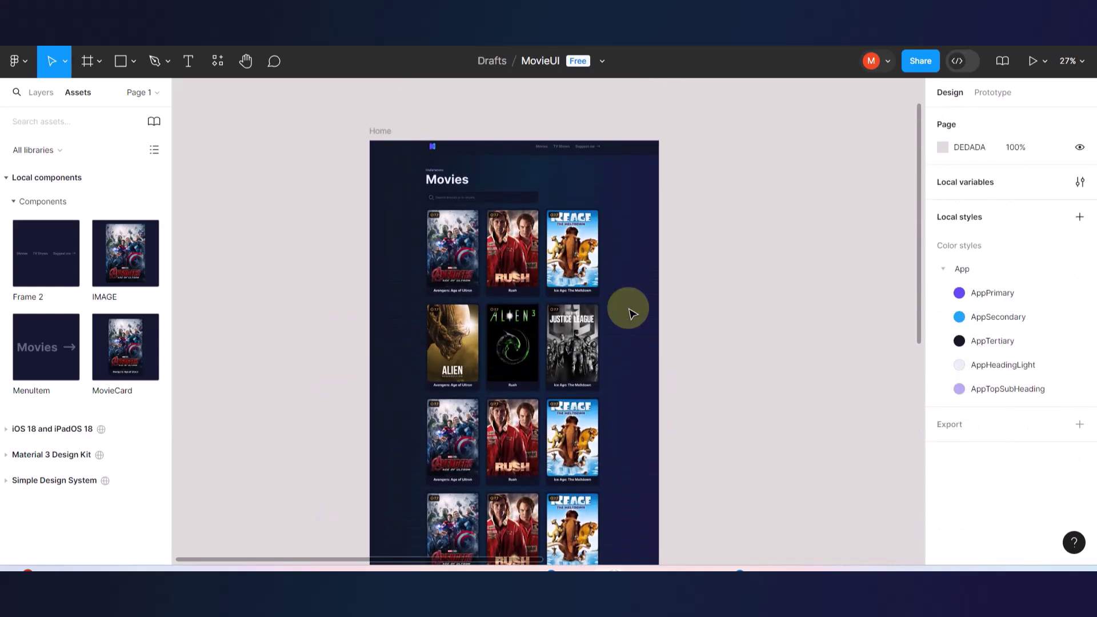
{"action": "left_click", "coordinate": [729, 306]}
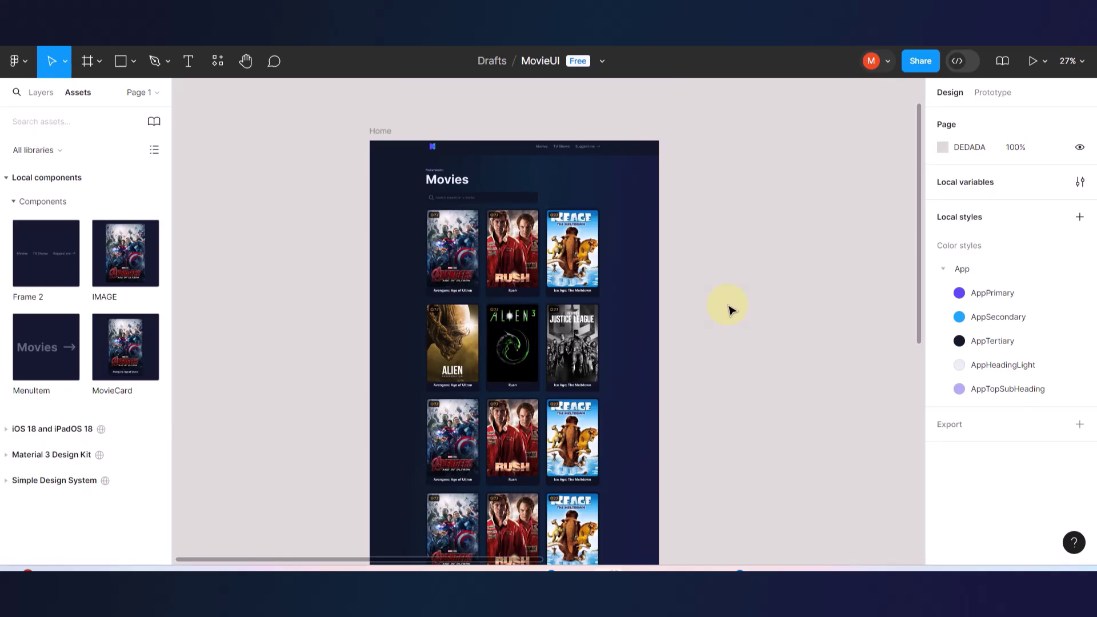
{"action": "scroll", "coordinate": [729, 309], "scroll_direction": "down", "scroll_amount": 10}
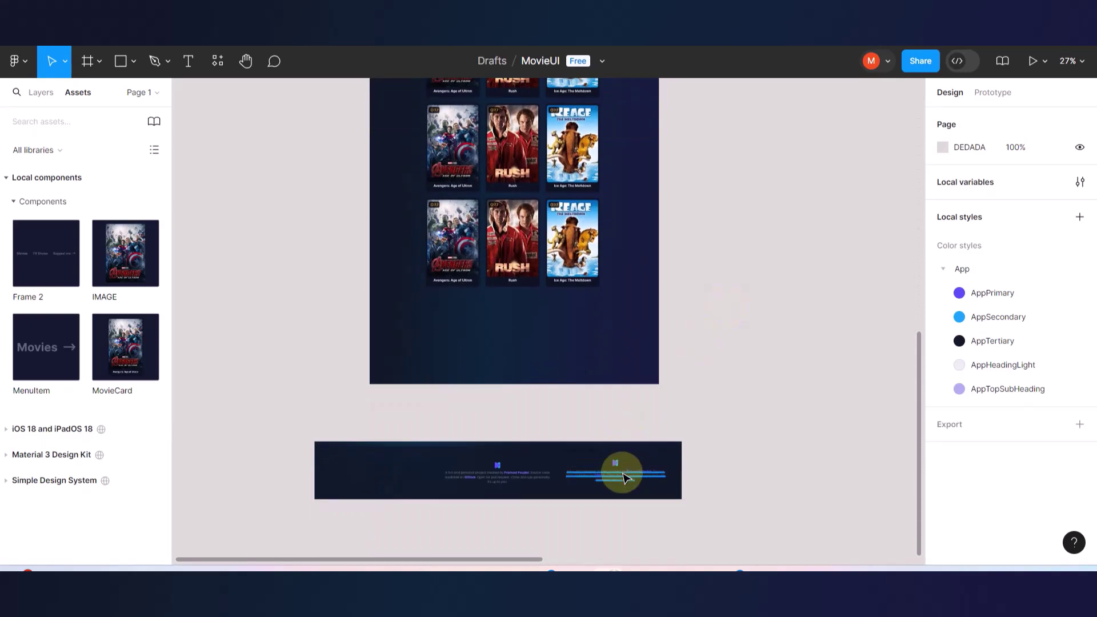
- Wrap the footer's logo-and-paragraph group in a new auto layout frame and move it into the bottom area of the Home frame
{"action": "scroll", "coordinate": [615, 475], "scroll_direction": "up", "scroll_amount": 3}
{"action": "scroll", "coordinate": [607, 412], "scroll_direction": "up", "scroll_amount": 3}
{"action": "scroll", "coordinate": [605, 409], "scroll_direction": "down", "scroll_amount": 5}
{"action": "left_click", "coordinate": [657, 386]}
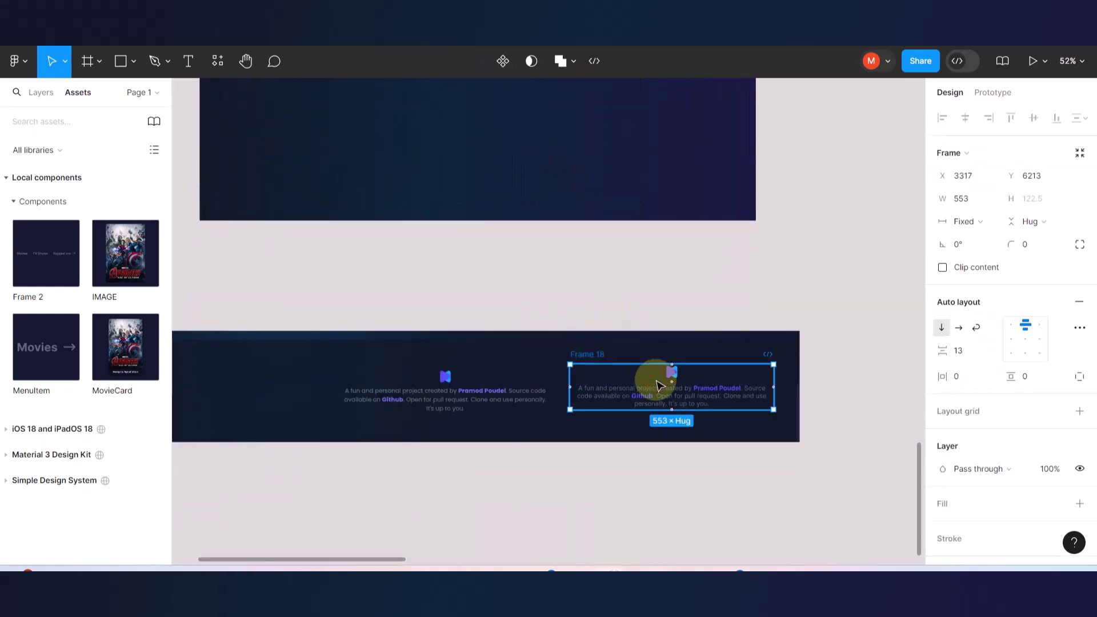
{"action": "key", "text": "shift+a"}
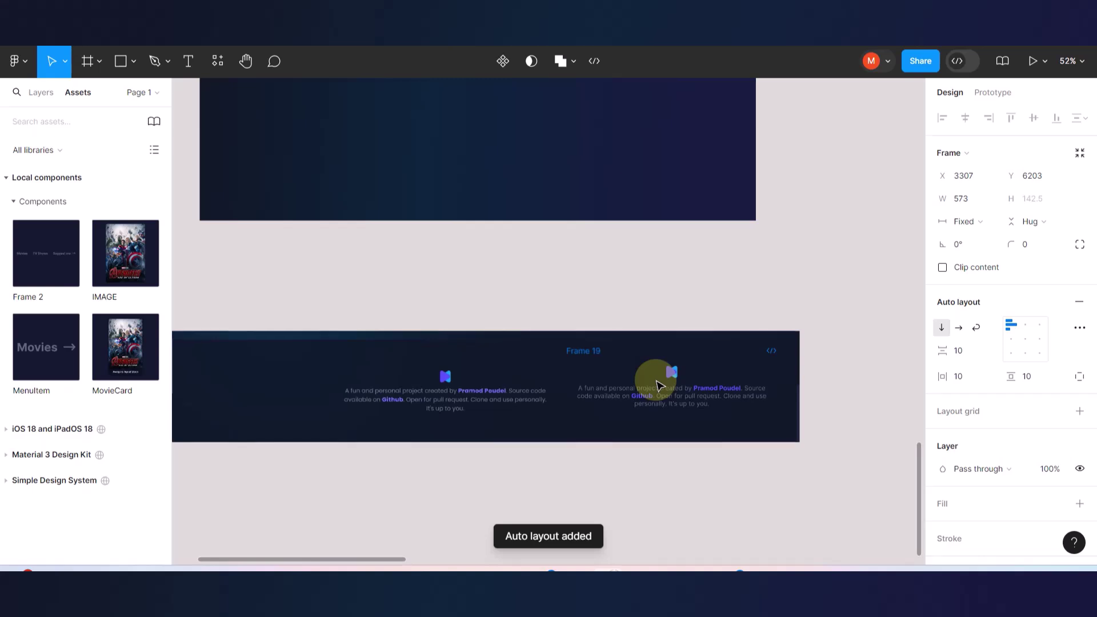
{"action": "left_click_drag", "start_coordinate": [657, 386], "coordinate": [478, 164]}
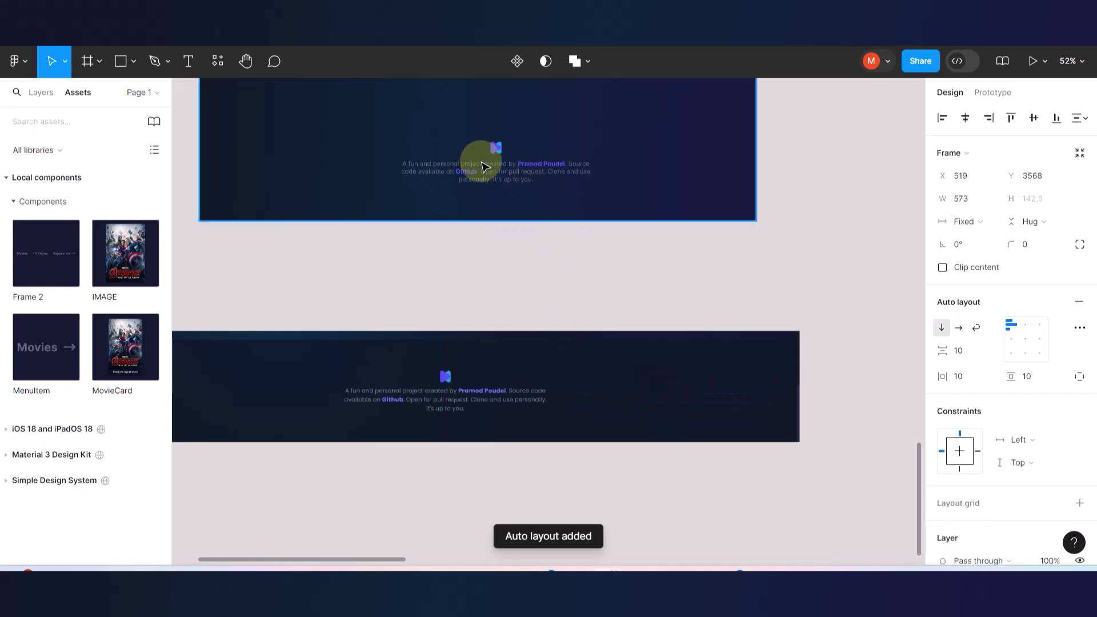
- Undo the trial widening of the footer frame and set the footer paragraph's horizontal sizing to Fixed width
{"action": "left_click_drag", "start_coordinate": [603, 167], "coordinate": [730, 173]}
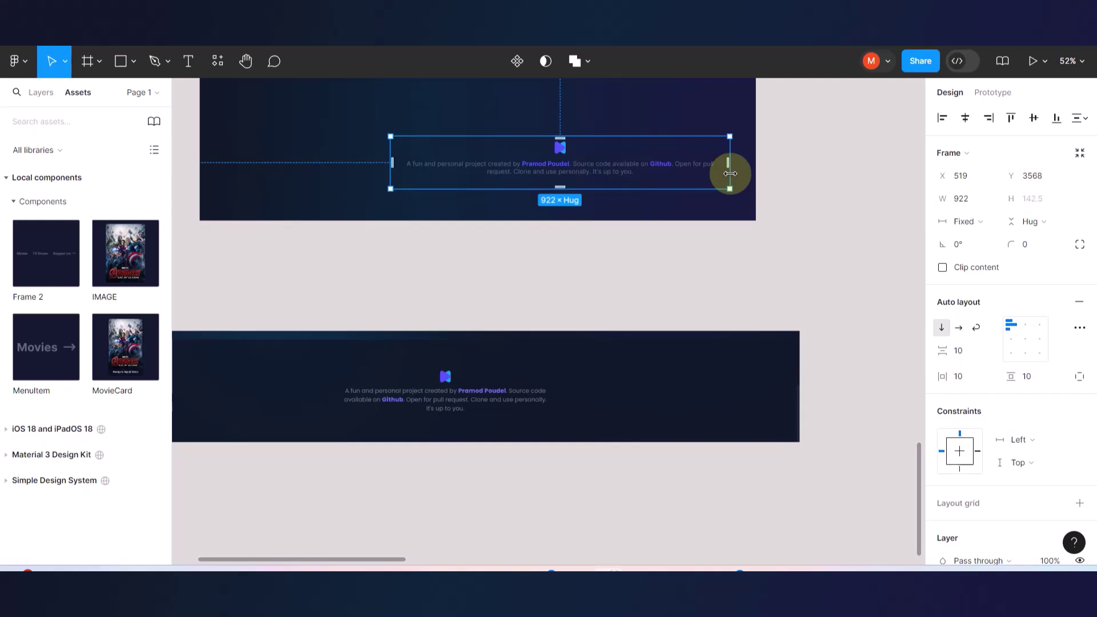
{"action": "key", "text": "ctrl+z"}
{"action": "left_click", "coordinate": [540, 167]}
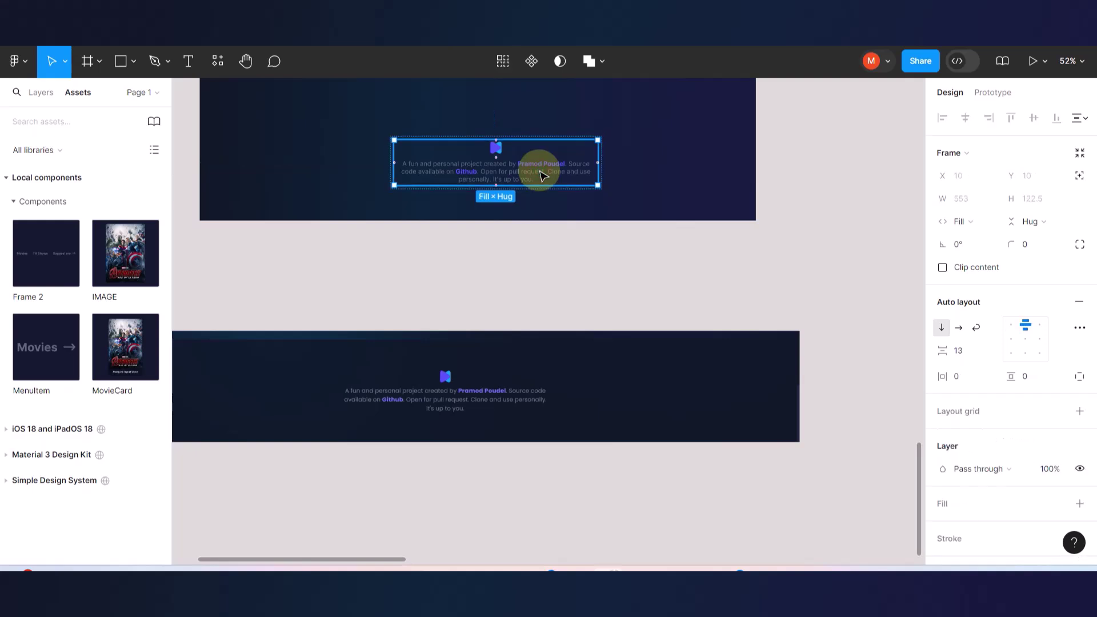
{"action": "left_click", "coordinate": [539, 168]}
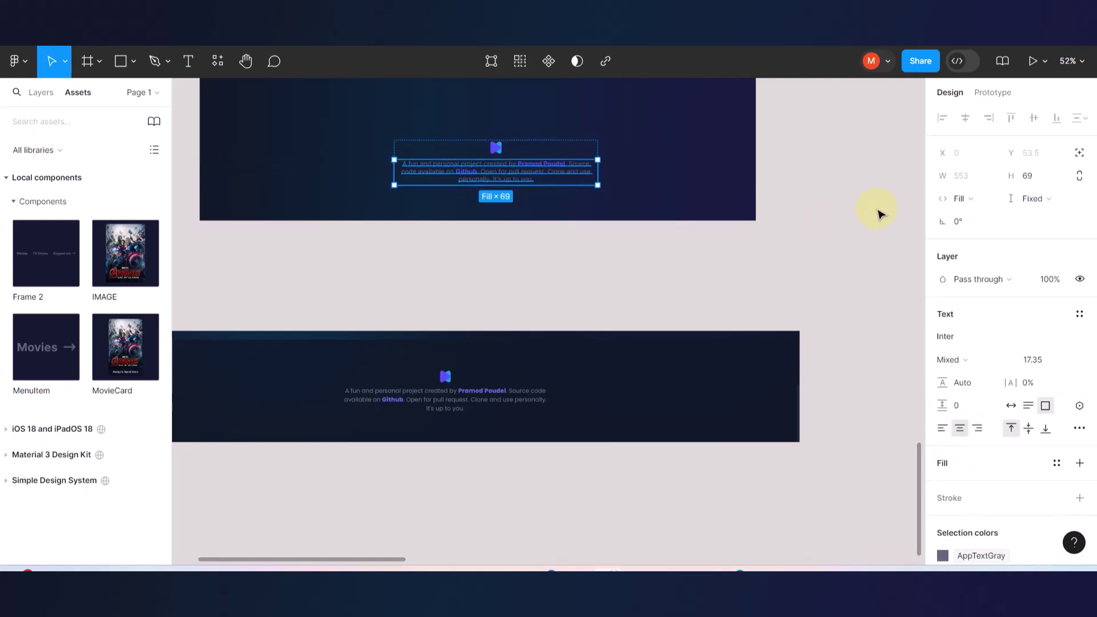
{"action": "left_click", "coordinate": [990, 202]}
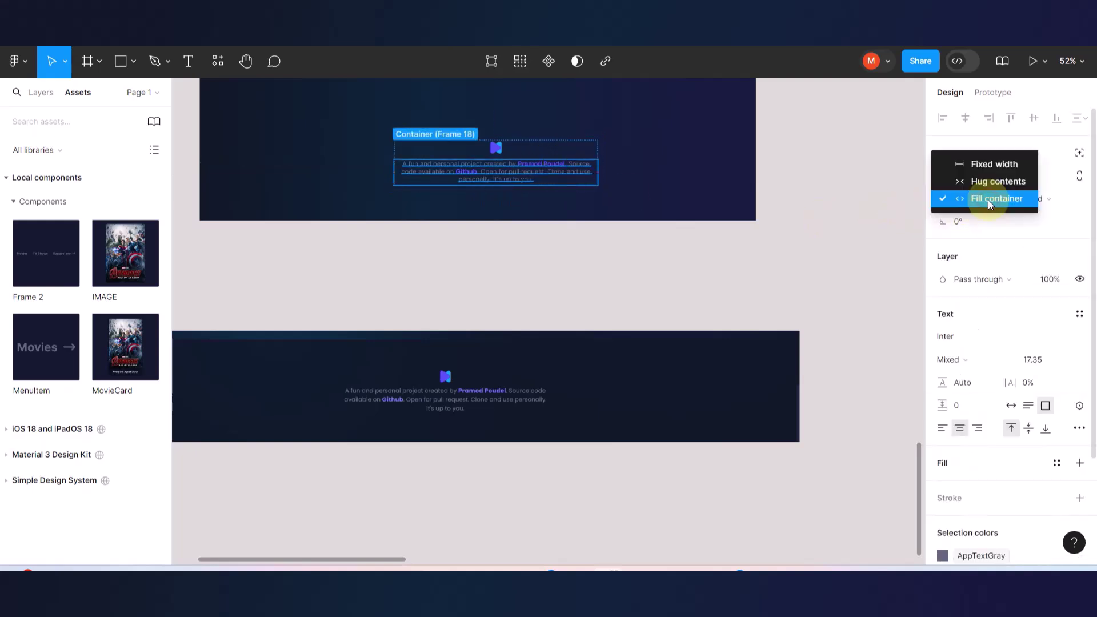
{"action": "left_click", "coordinate": [986, 164]}
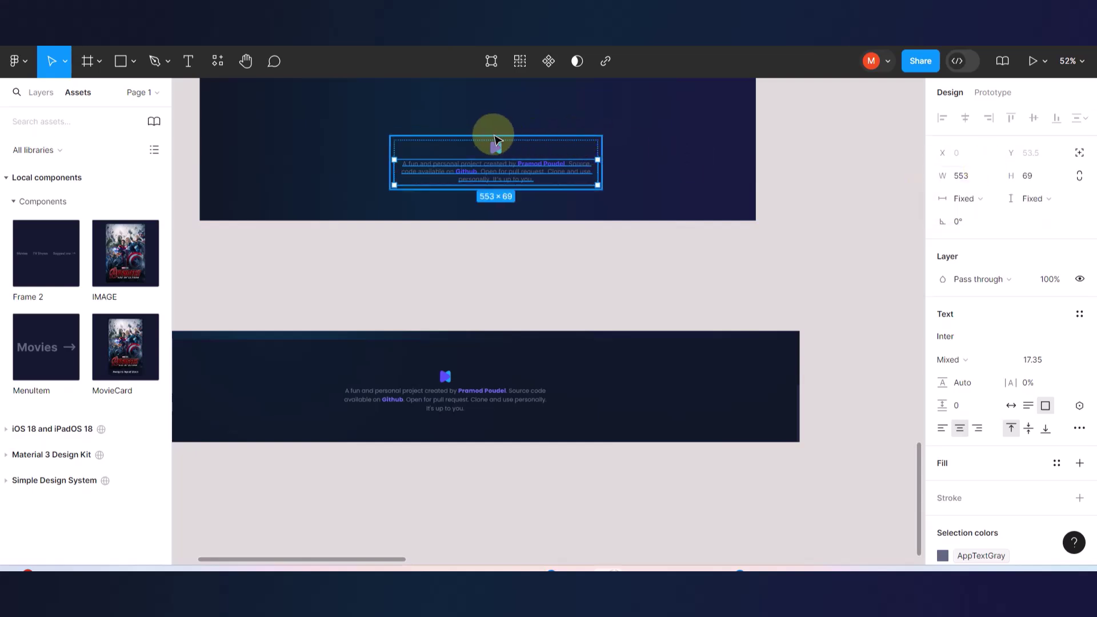
{"action": "left_click", "coordinate": [674, 198]}
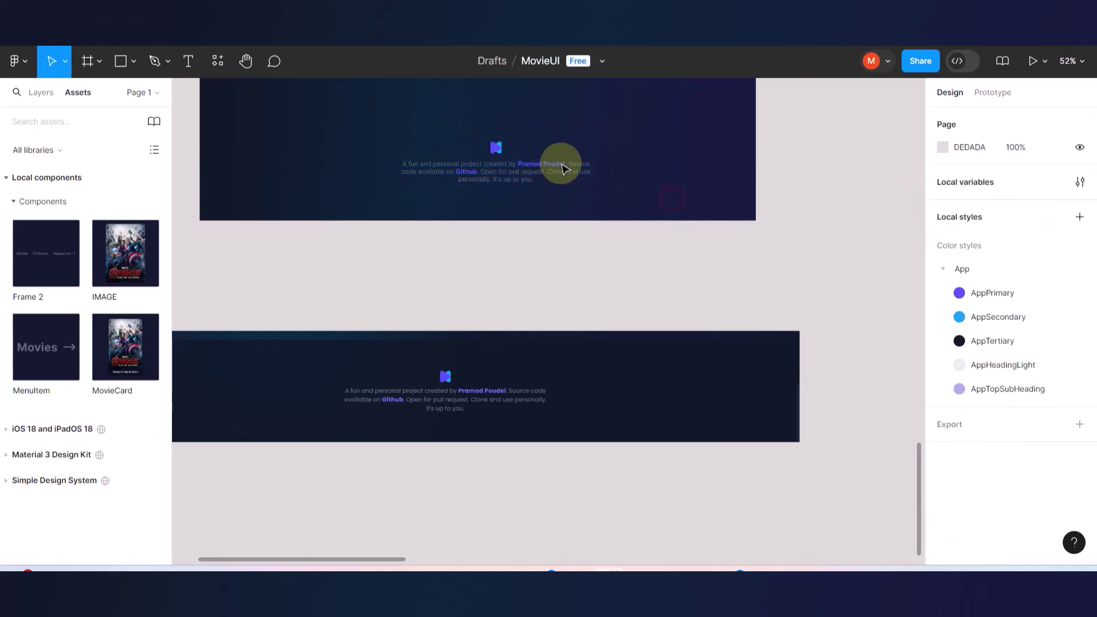
- Stretch the outer footer frame to both side edges of the Home frame, 1512 wide
{"action": "left_click", "coordinate": [406, 138]}
{"action": "left_click_drag", "start_coordinate": [602, 164], "coordinate": [755, 166]}
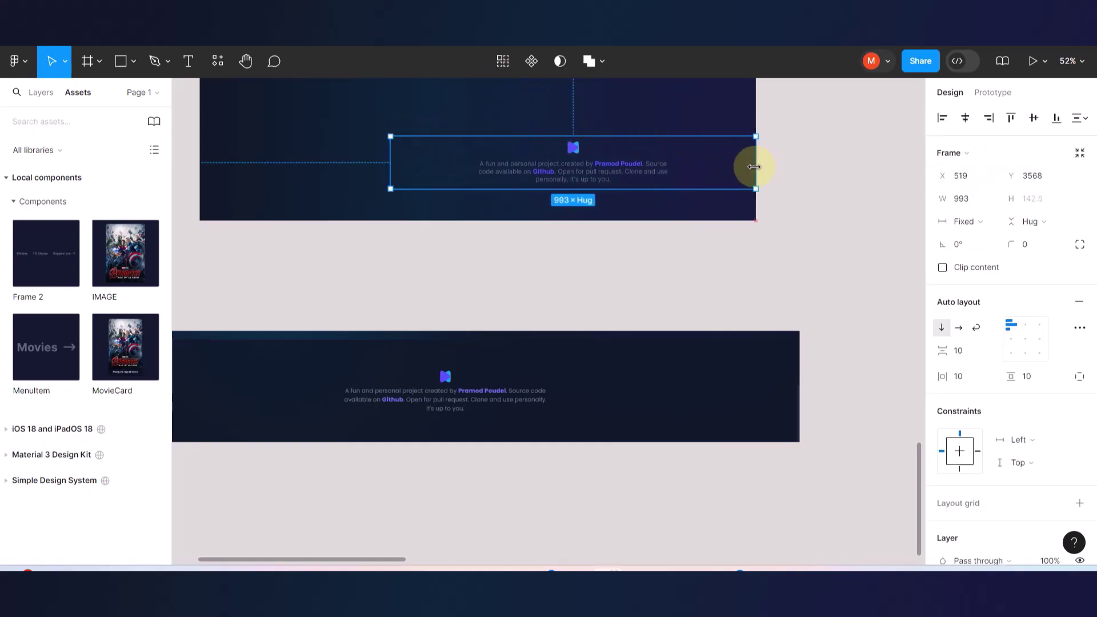
{"action": "left_click_drag", "start_coordinate": [391, 165], "coordinate": [202, 173]}
- Check the reference footer image's size, set the footer frame's height to 300, and move it up flush with the Home frame's bottom edge
{"action": "left_click", "coordinate": [716, 401]}
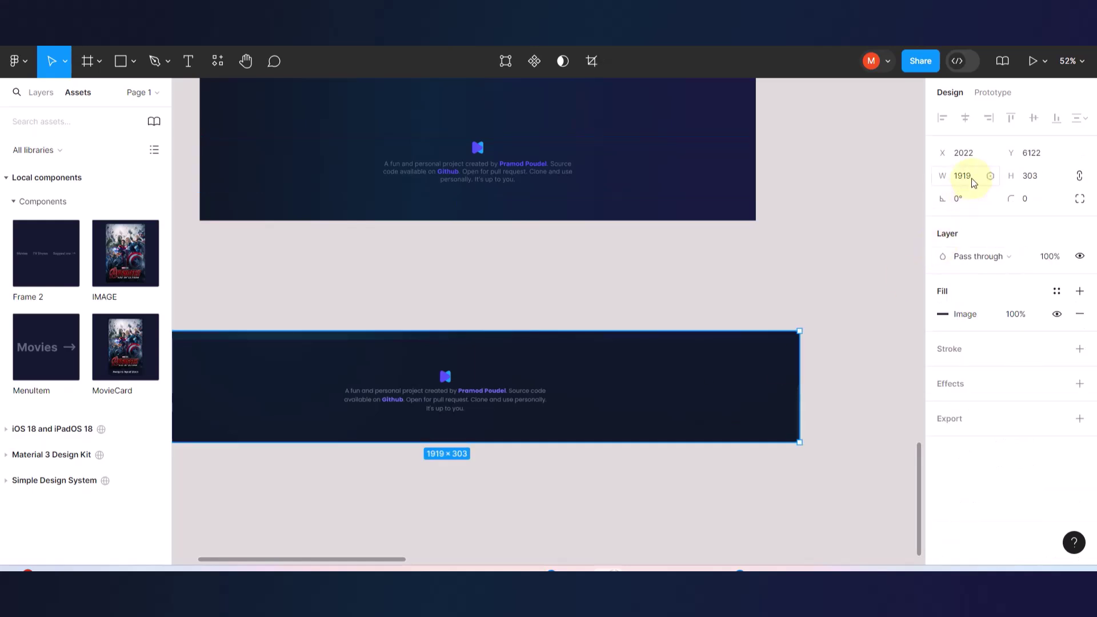
{"action": "left_click", "coordinate": [625, 173]}
{"action": "left_click", "coordinate": [1038, 198]}
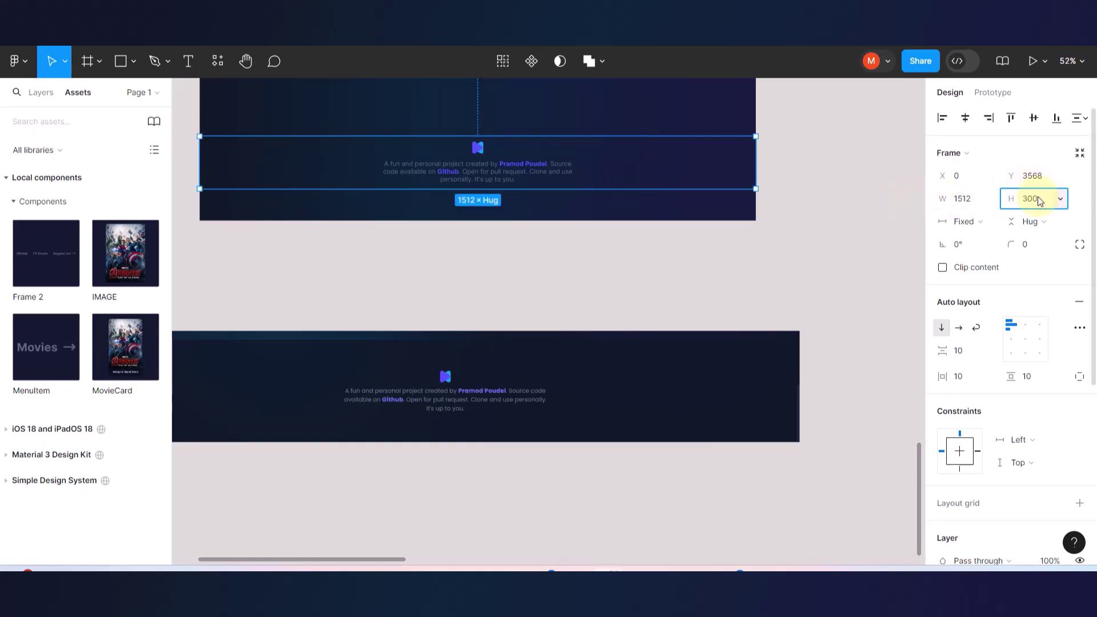
{"action": "type", "text": "300"}
{"action": "key", "text": "Return"}
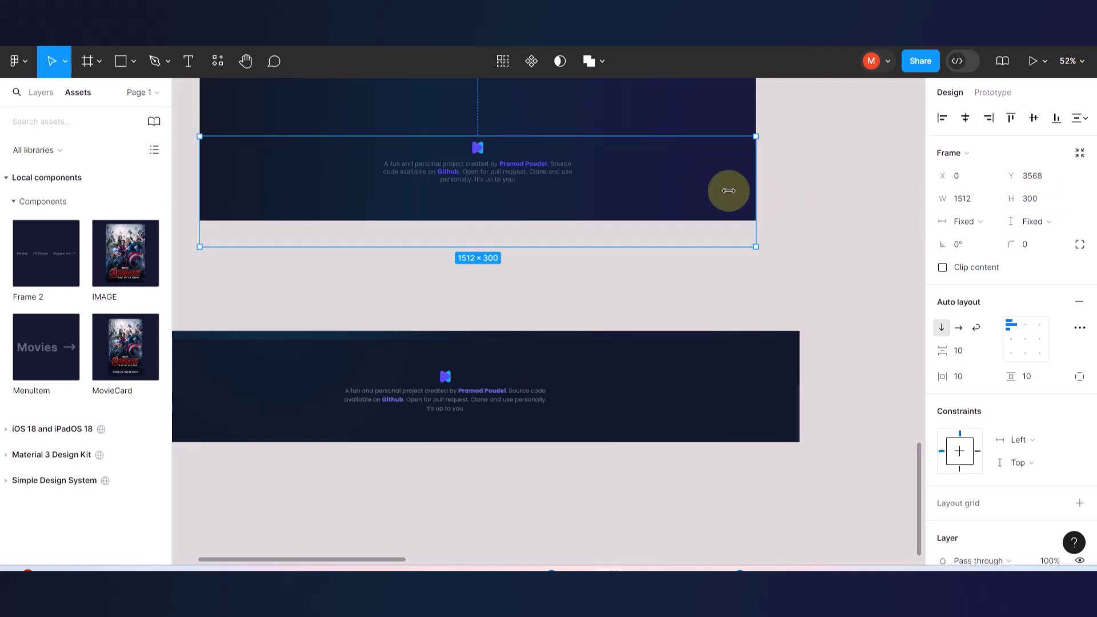
{"action": "left_click_drag", "start_coordinate": [691, 178], "coordinate": [690, 160]}
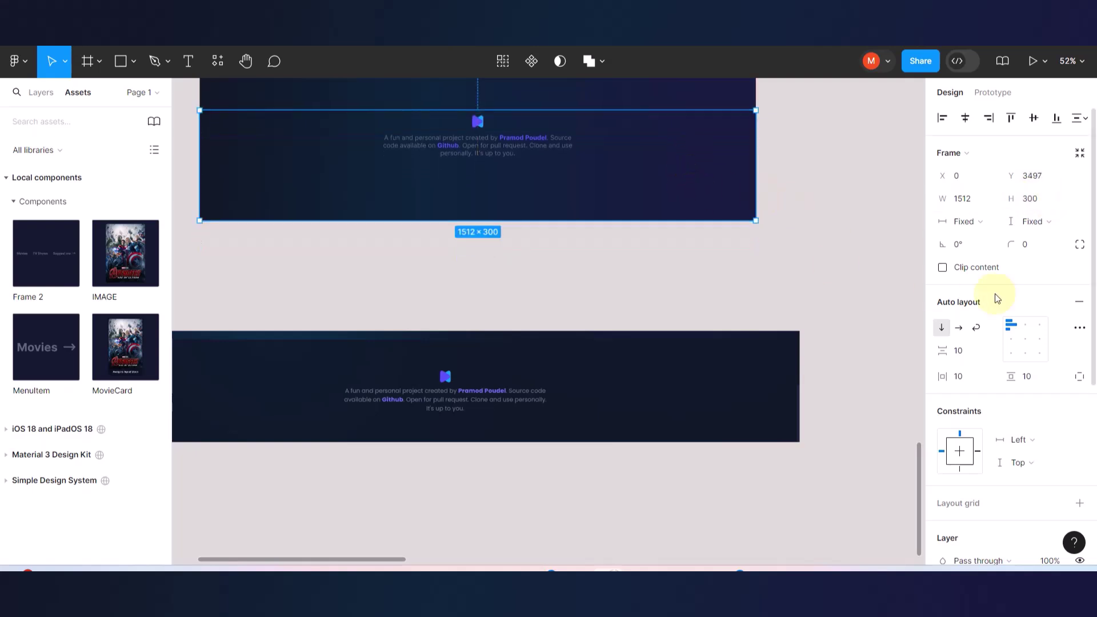
- Add a fill to the Home page's footer frame and sample its colour, 12182A, from the reference footer below
{"action": "scroll", "coordinate": [1000, 388], "scroll_direction": "down", "scroll_amount": 5}
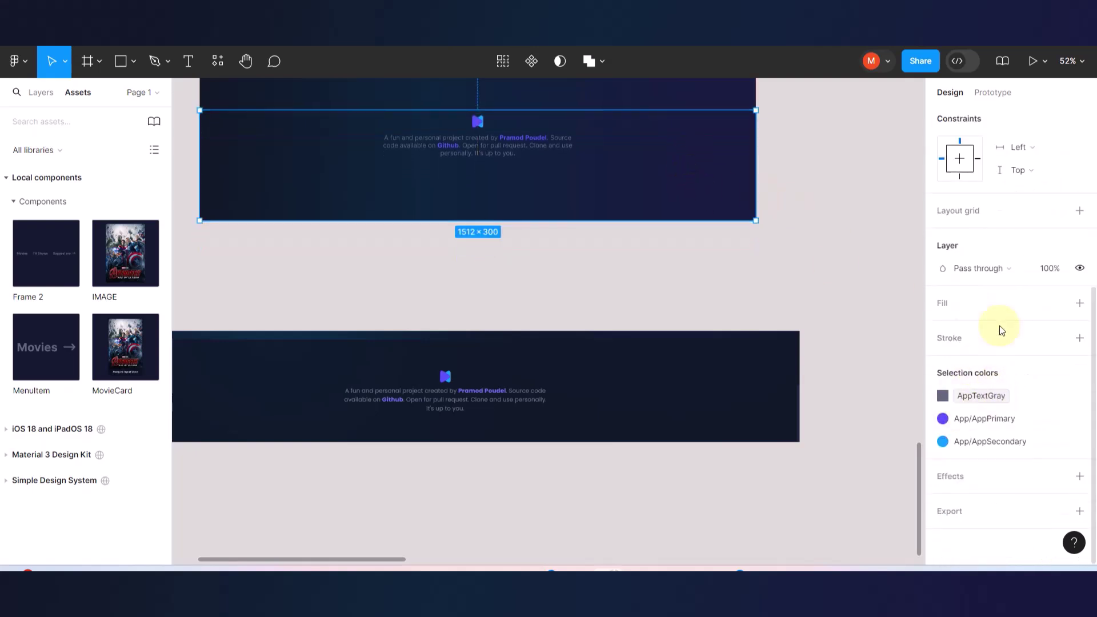
{"action": "left_click", "coordinate": [1079, 305]}
{"action": "left_click", "coordinate": [944, 325]}
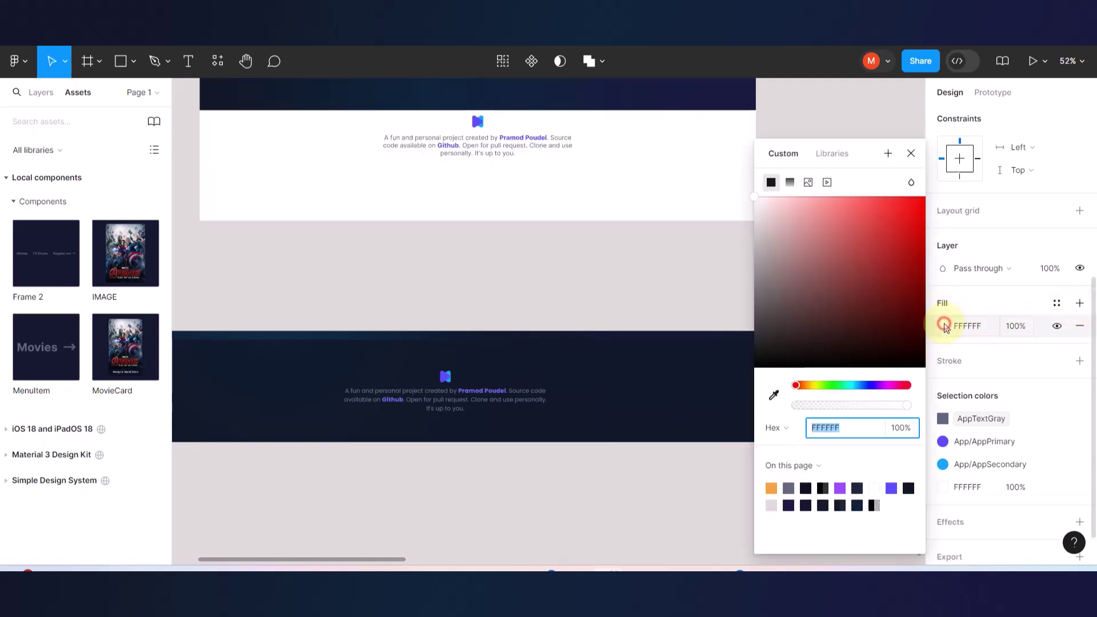
{"action": "left_click", "coordinate": [773, 394]}
{"action": "left_click", "coordinate": [672, 399]}
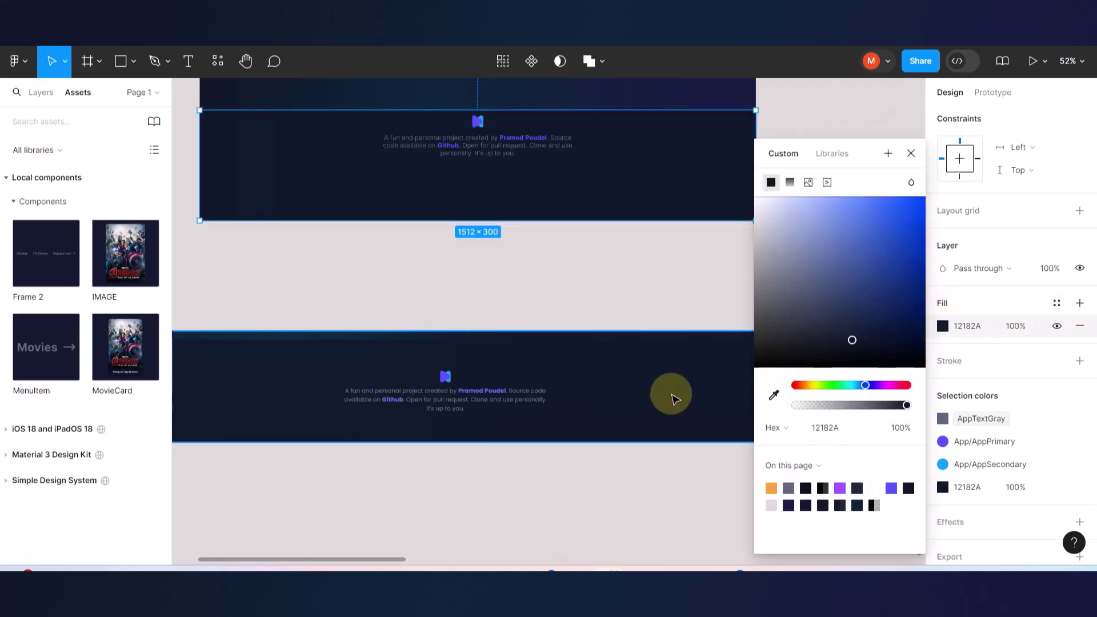
{"action": "left_click", "coordinate": [594, 315]}
- Stretch the footer's inner content frame to a height of 300 and centre its logo and text within it
{"action": "left_click", "coordinate": [532, 161]}
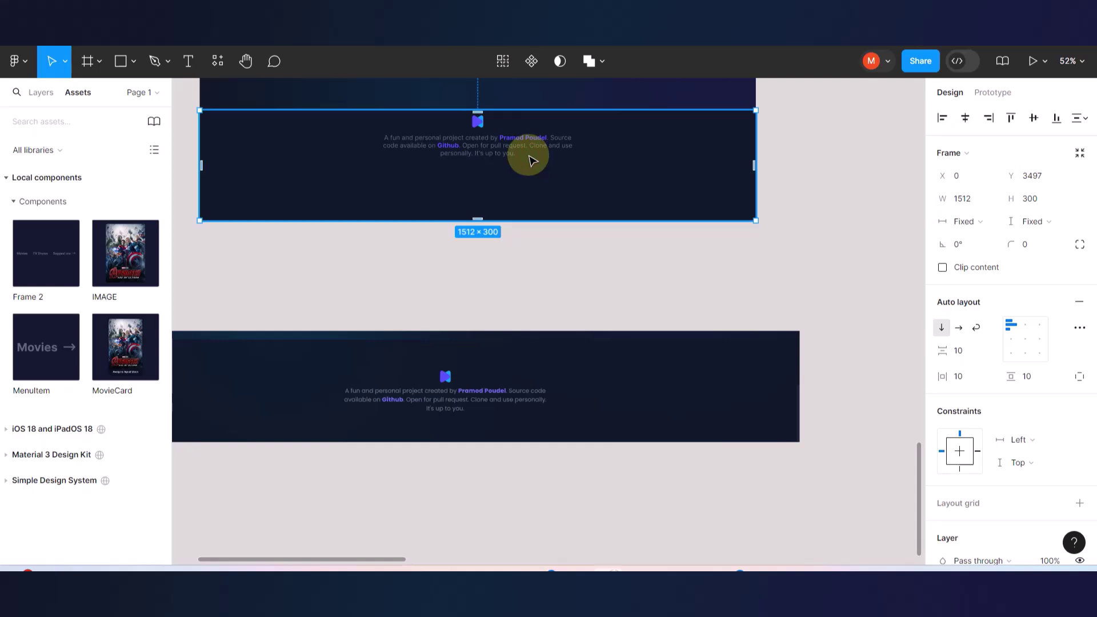
{"action": "double_click", "coordinate": [511, 151]}
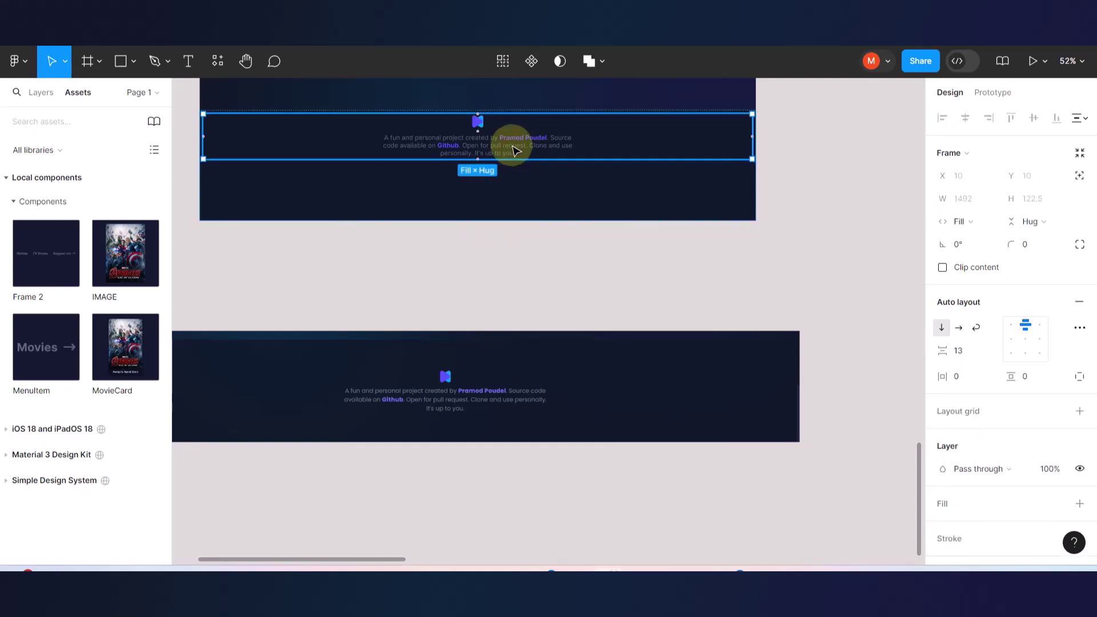
{"action": "left_click_drag", "start_coordinate": [511, 169], "coordinate": [514, 224]}
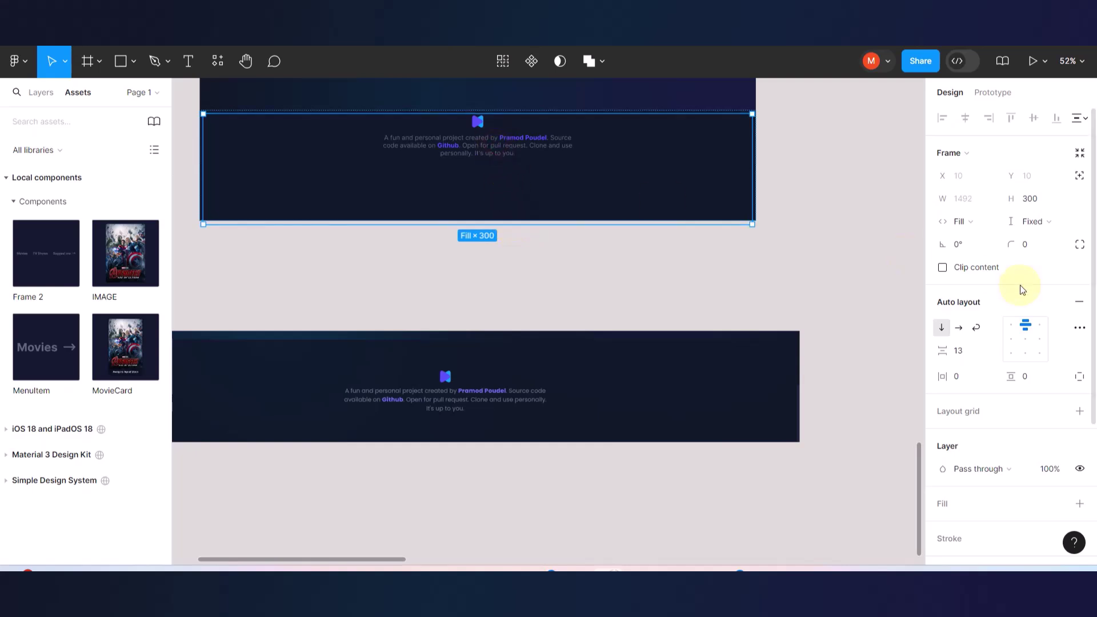
{"action": "left_click", "coordinate": [1025, 340]}
{"action": "left_click", "coordinate": [764, 272]}
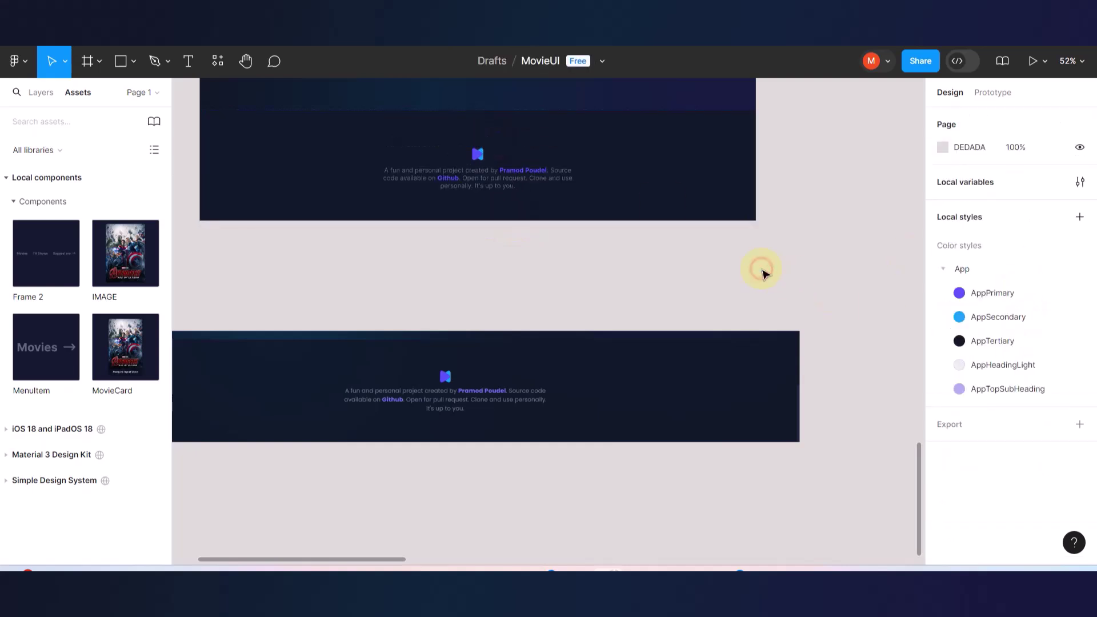
- Set the auto layout alignment of the Home page's header frame to centre so the logo and menu sit mid-height
{"action": "scroll", "coordinate": [674, 277], "scroll_direction": "down", "scroll_amount": 10}
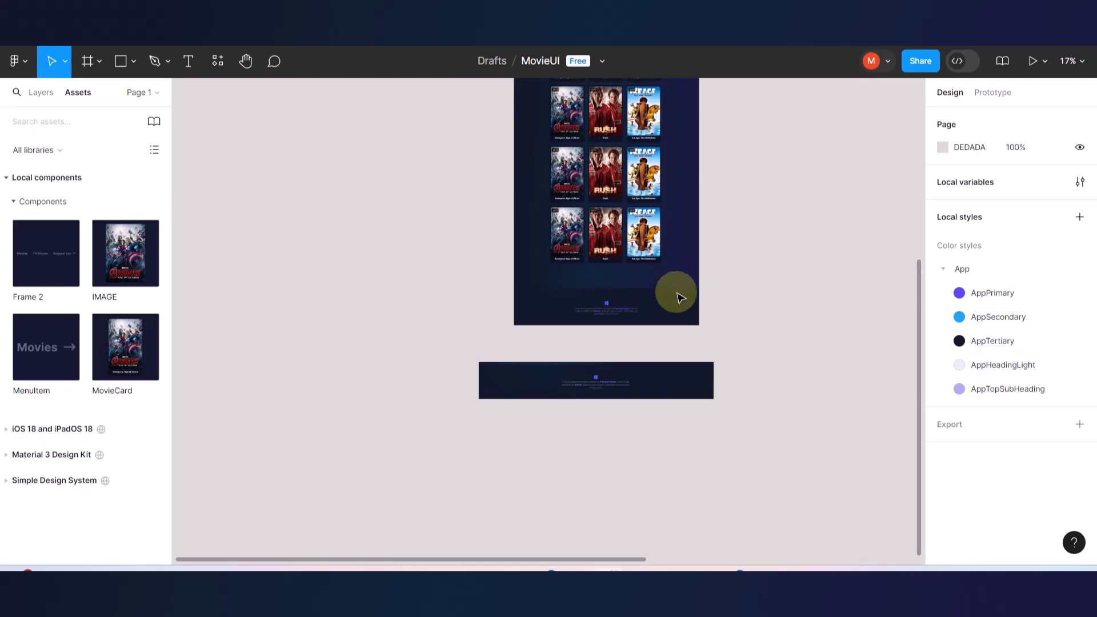
{"action": "scroll", "coordinate": [674, 286], "scroll_direction": "up", "scroll_amount": 5}
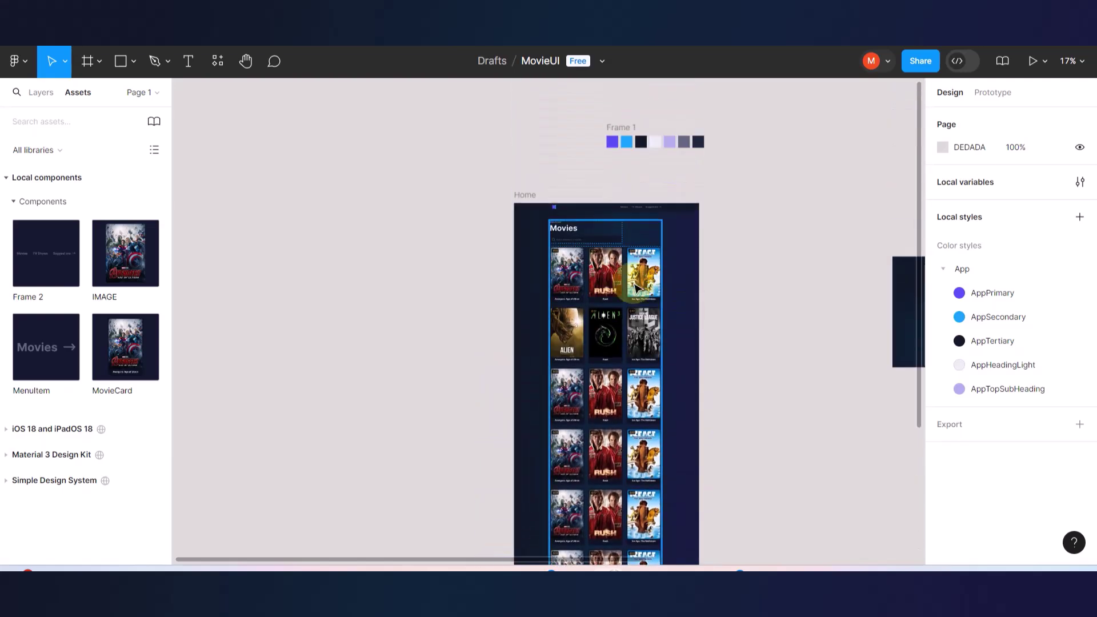
{"action": "scroll", "coordinate": [631, 281], "scroll_direction": "up", "scroll_amount": 5}
{"action": "scroll", "coordinate": [633, 282], "scroll_direction": "up", "scroll_amount": 2}
{"action": "scroll", "coordinate": [634, 284], "scroll_direction": "up", "scroll_amount": 3}
{"action": "scroll", "coordinate": [637, 286], "scroll_direction": "up", "scroll_amount": 2}
{"action": "scroll", "coordinate": [636, 286], "scroll_direction": "left", "scroll_amount": 1}
{"action": "scroll", "coordinate": [637, 286], "scroll_direction": "down", "scroll_amount": 2}
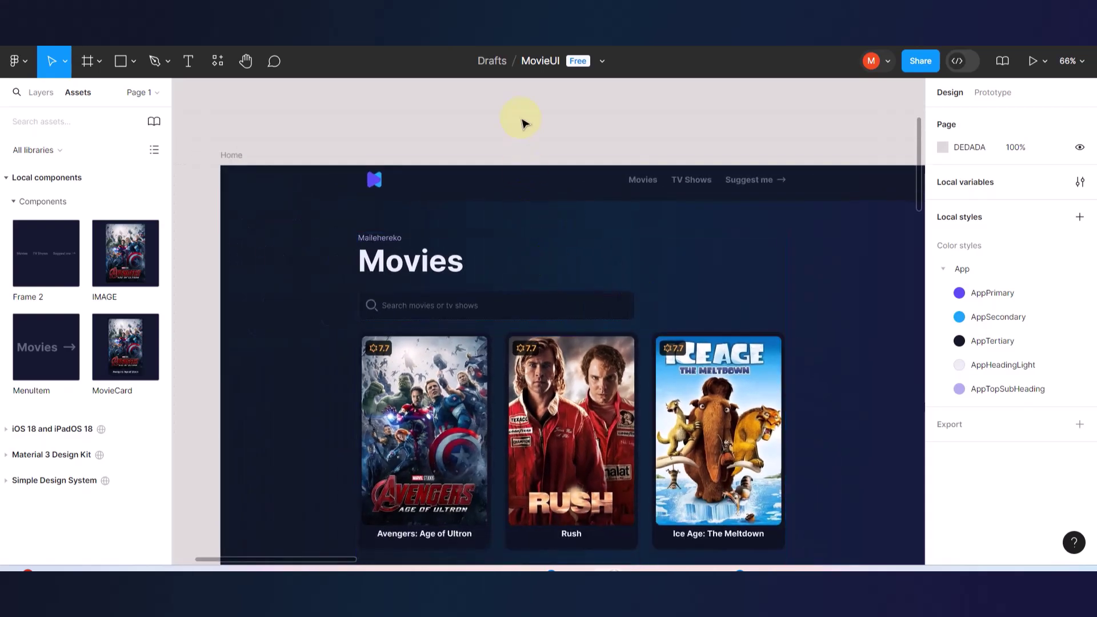
{"action": "scroll", "coordinate": [372, 177], "scroll_direction": "up", "scroll_amount": 5}
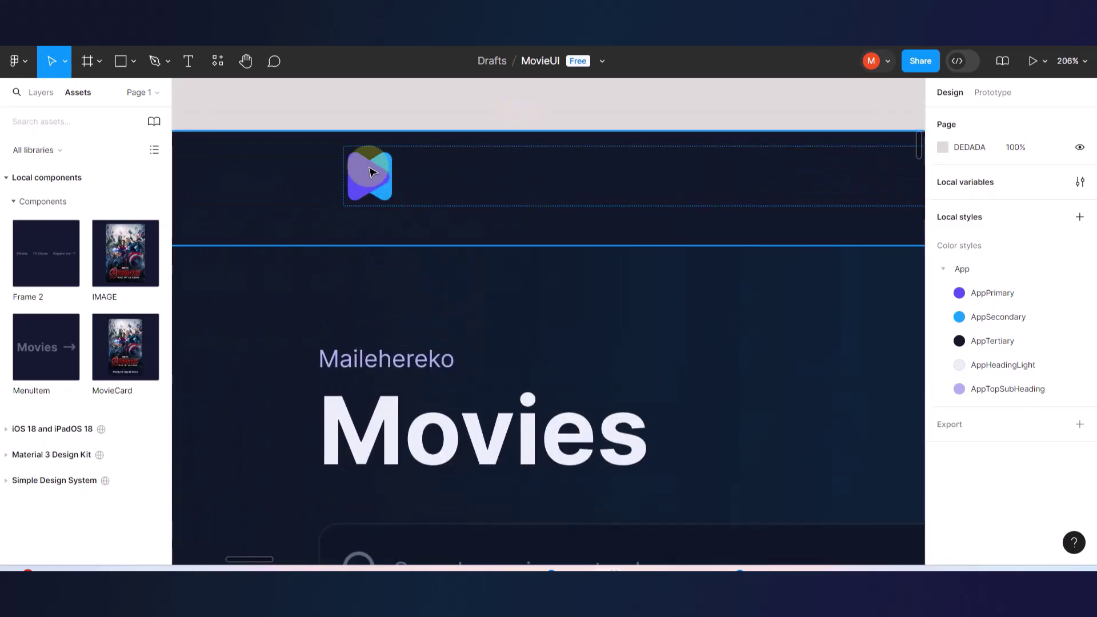
{"action": "left_click", "coordinate": [372, 172]}
{"action": "scroll", "coordinate": [418, 196], "scroll_direction": "down", "scroll_amount": 3}
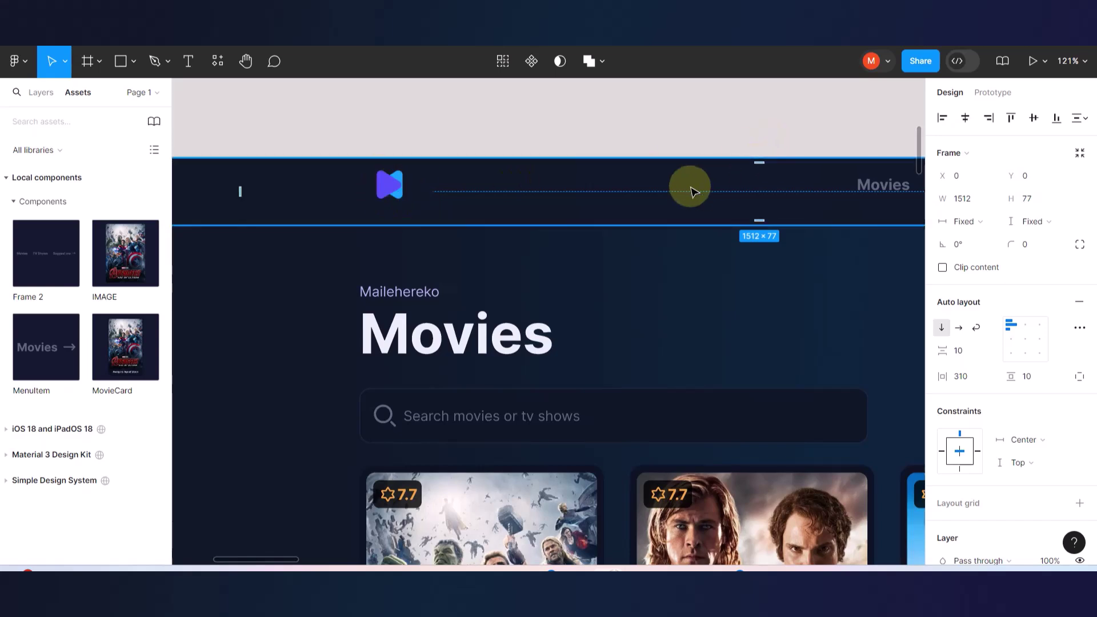
{"action": "scroll", "coordinate": [692, 190], "scroll_direction": "right", "scroll_amount": 3}
{"action": "left_click", "coordinate": [734, 289]}
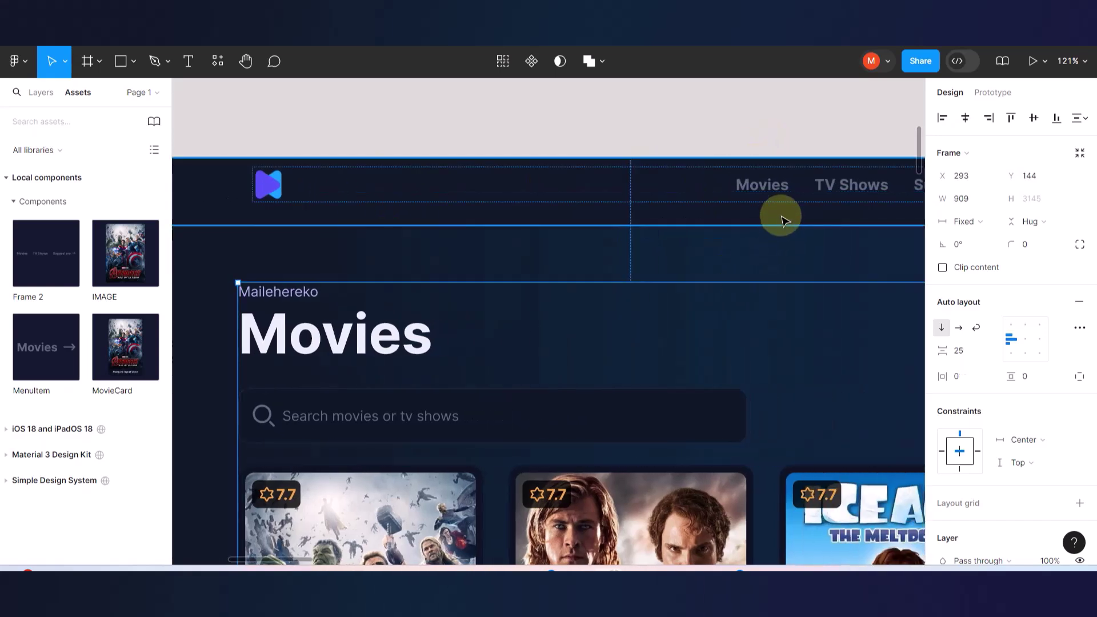
{"action": "scroll", "coordinate": [720, 234], "scroll_direction": "right", "scroll_amount": 4}
{"action": "scroll", "coordinate": [686, 212], "scroll_direction": "right", "scroll_amount": 5}
{"action": "left_click", "coordinate": [644, 201]}
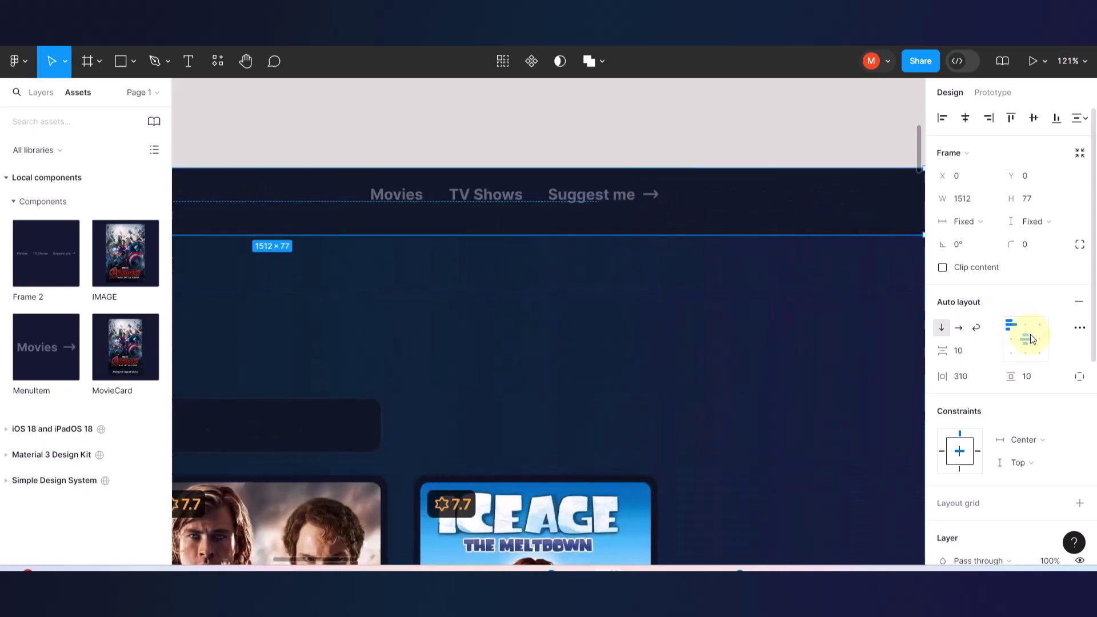
{"action": "left_click", "coordinate": [1031, 340]}
{"action": "scroll", "coordinate": [846, 320], "scroll_direction": "left", "scroll_amount": 10}
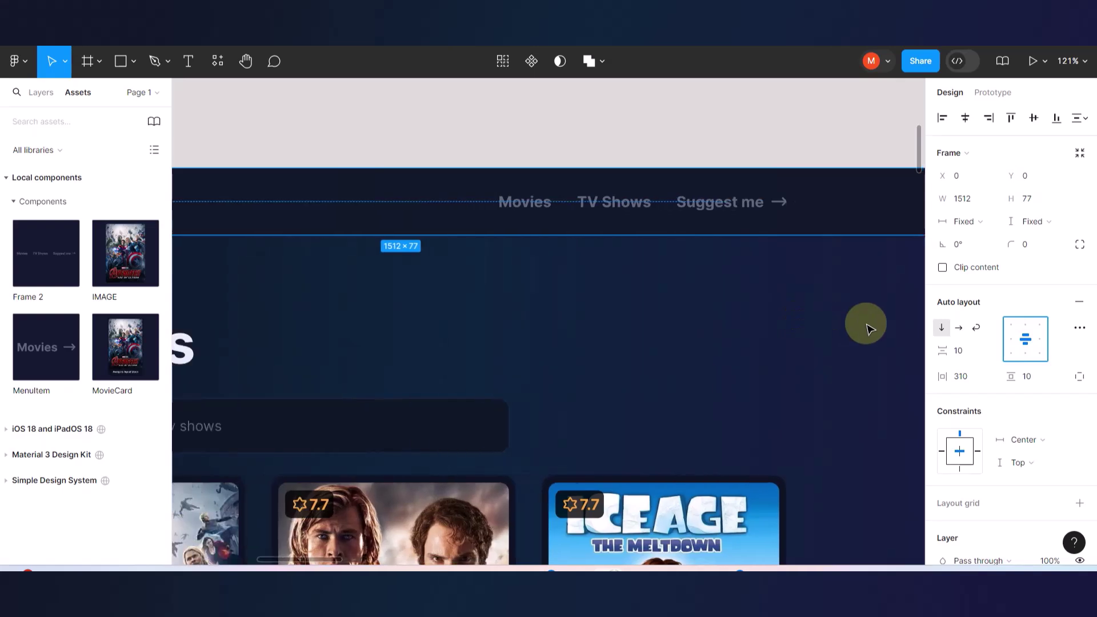
{"action": "scroll", "coordinate": [680, 329], "scroll_direction": "down", "scroll_amount": 10}
{"action": "left_click", "coordinate": [680, 231]}
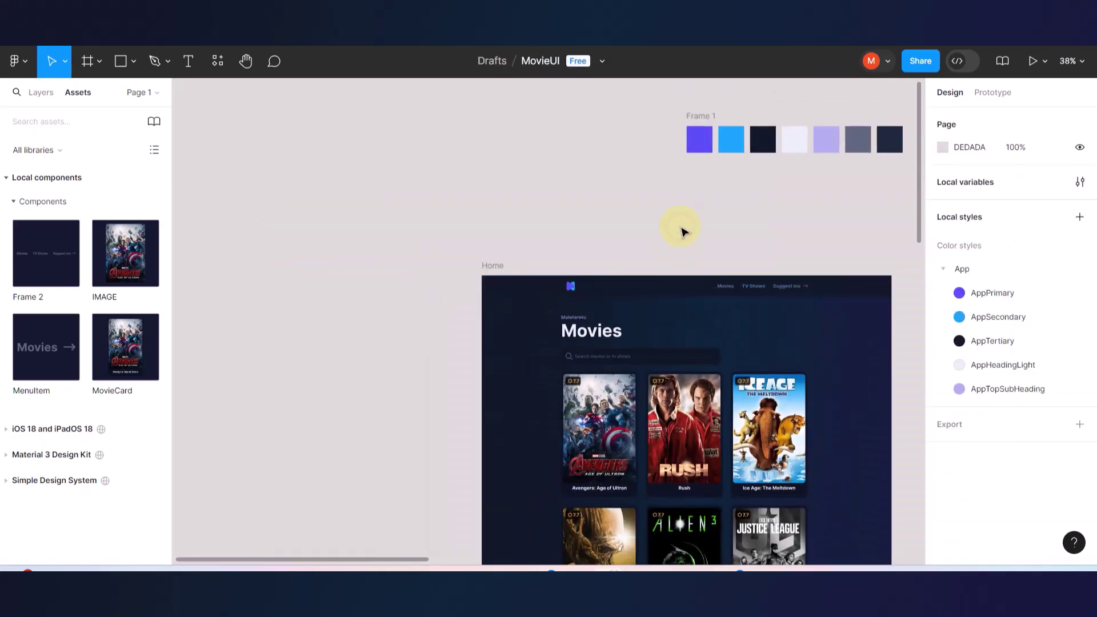
- Review the Home page from header to footer, checking the menu, the movie card grid and the overall layout
{"action": "scroll", "coordinate": [737, 342], "scroll_direction": "down", "scroll_amount": 3}
{"action": "scroll", "coordinate": [741, 348], "scroll_direction": "right", "scroll_amount": 3}
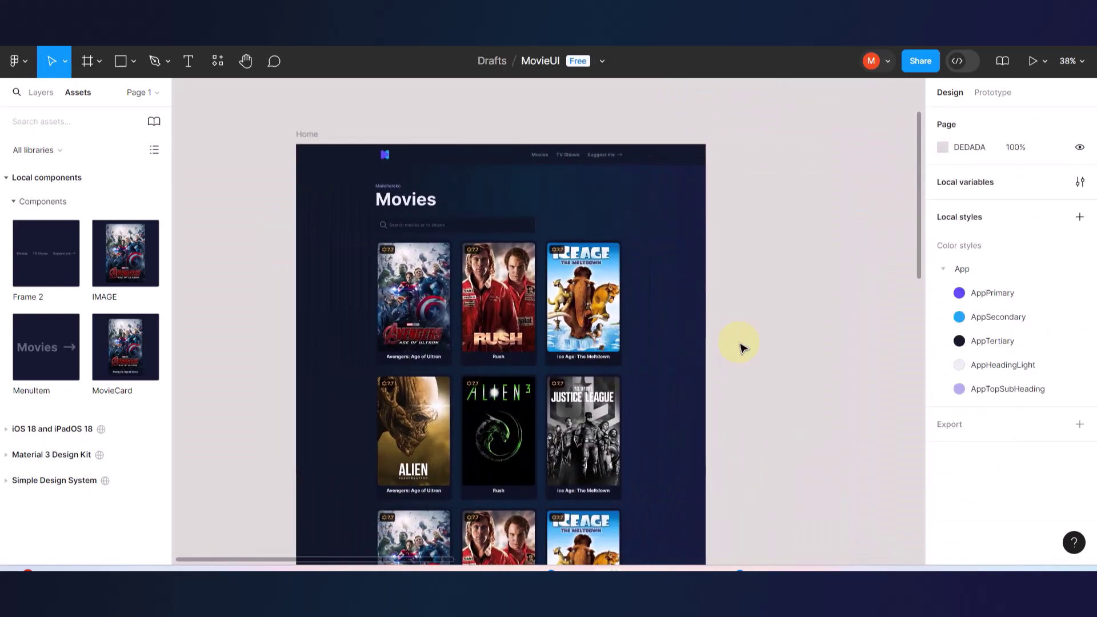
{"action": "scroll", "coordinate": [741, 348], "scroll_direction": "down", "scroll_amount": 10}
{"action": "scroll", "coordinate": [741, 346], "scroll_direction": "down", "scroll_amount": 5}
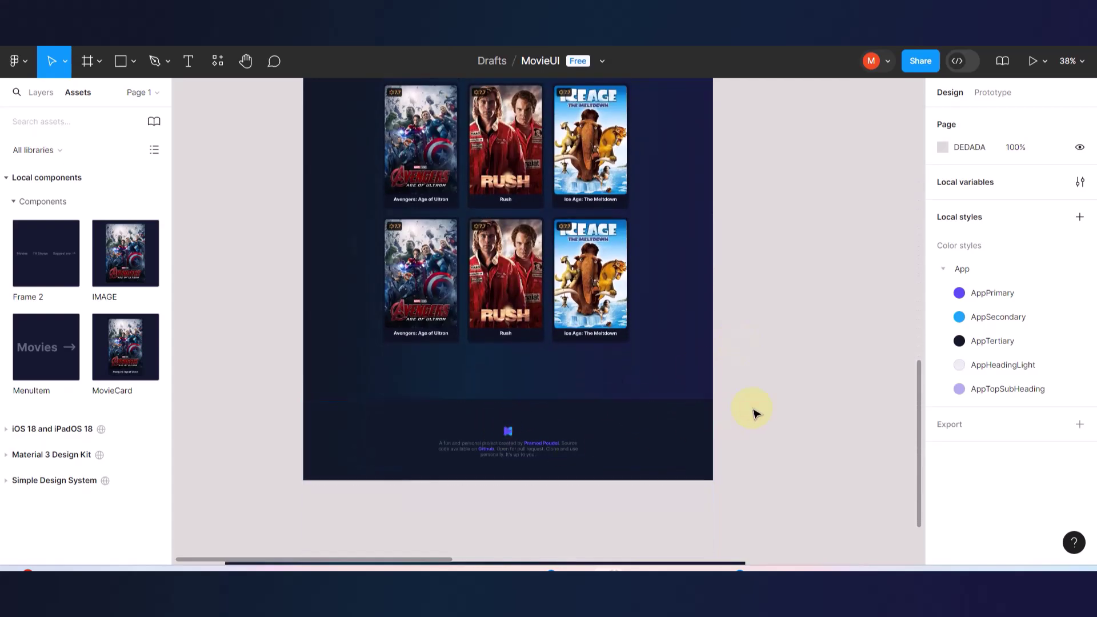
{"action": "scroll", "coordinate": [754, 412], "scroll_direction": "up", "scroll_amount": 15}
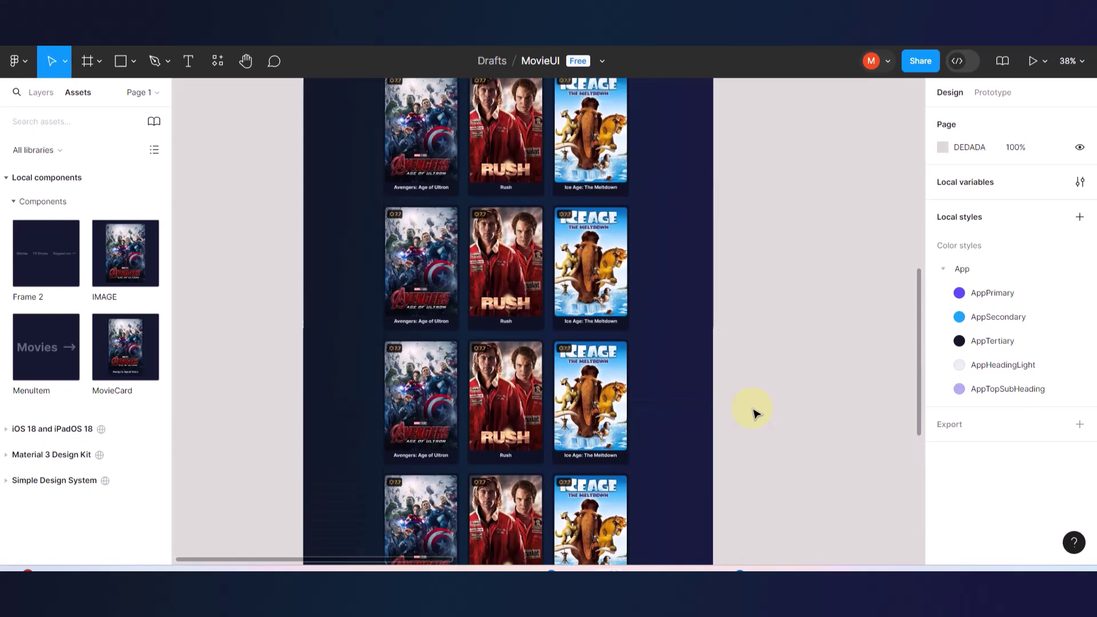
{"action": "scroll", "coordinate": [754, 412], "scroll_direction": "down", "scroll_amount": 3}
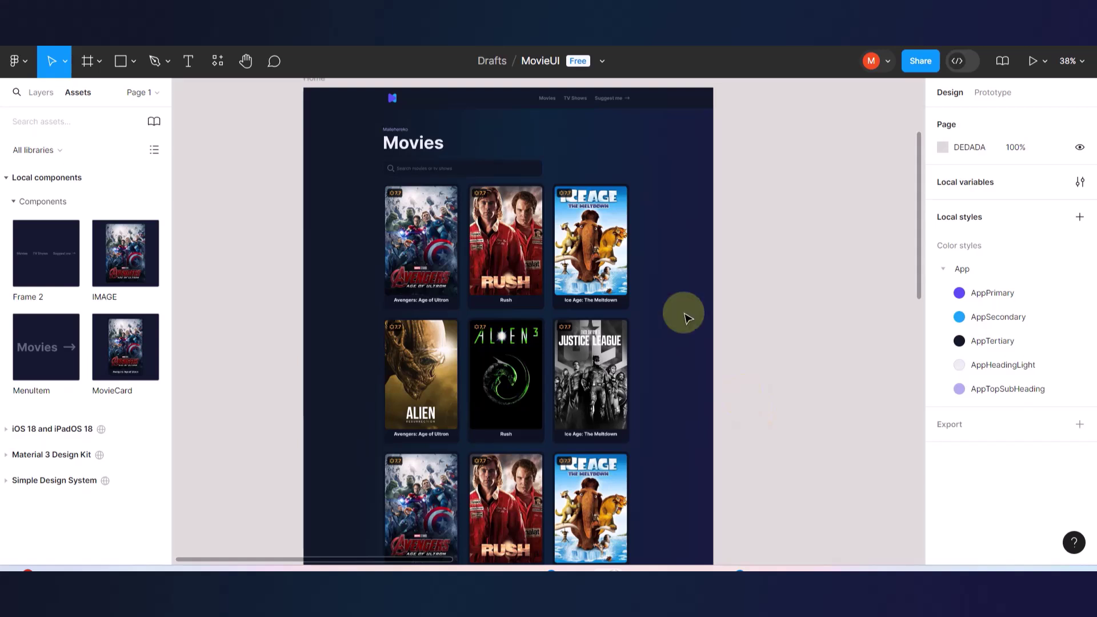
{"action": "left_click", "coordinate": [551, 104]}
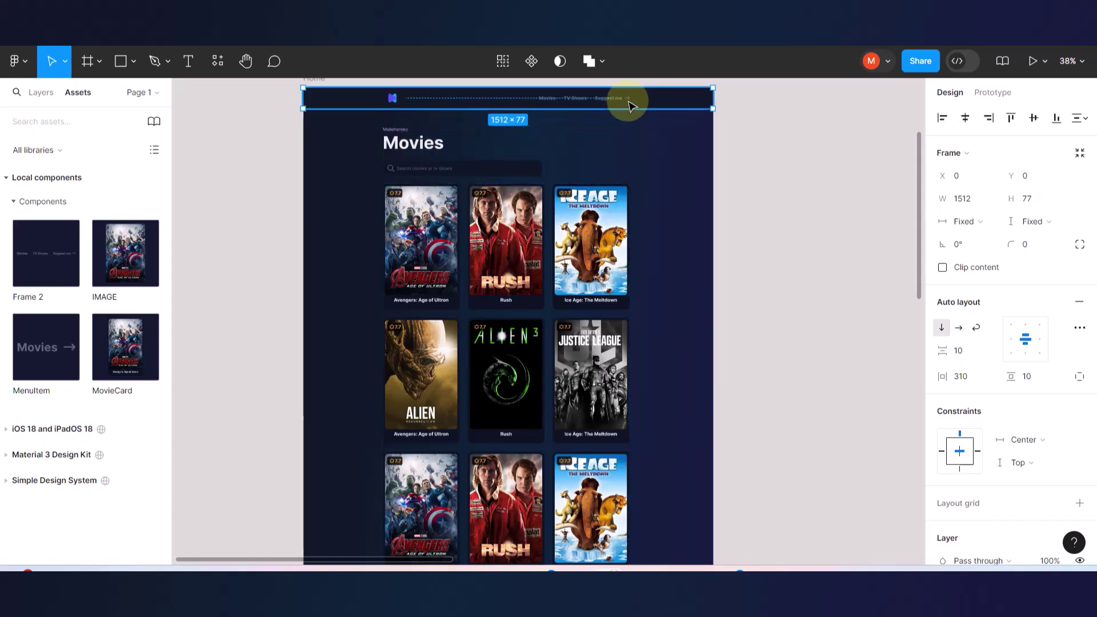
{"action": "scroll", "coordinate": [628, 98], "scroll_direction": "up", "scroll_amount": 5}
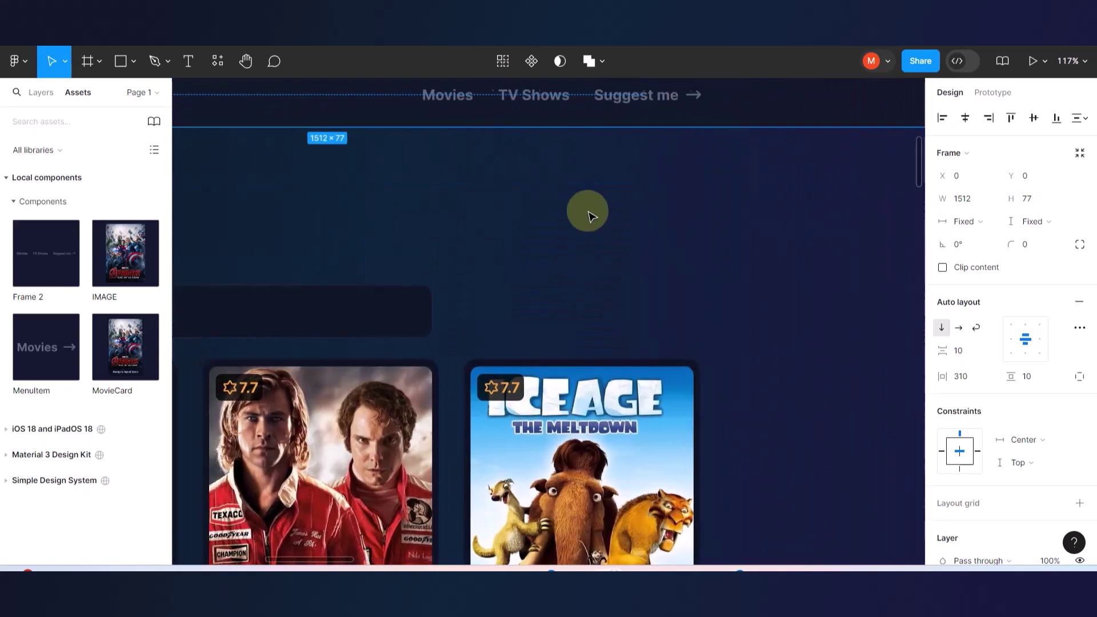
{"action": "scroll", "coordinate": [588, 212], "scroll_direction": "down", "scroll_amount": 5}
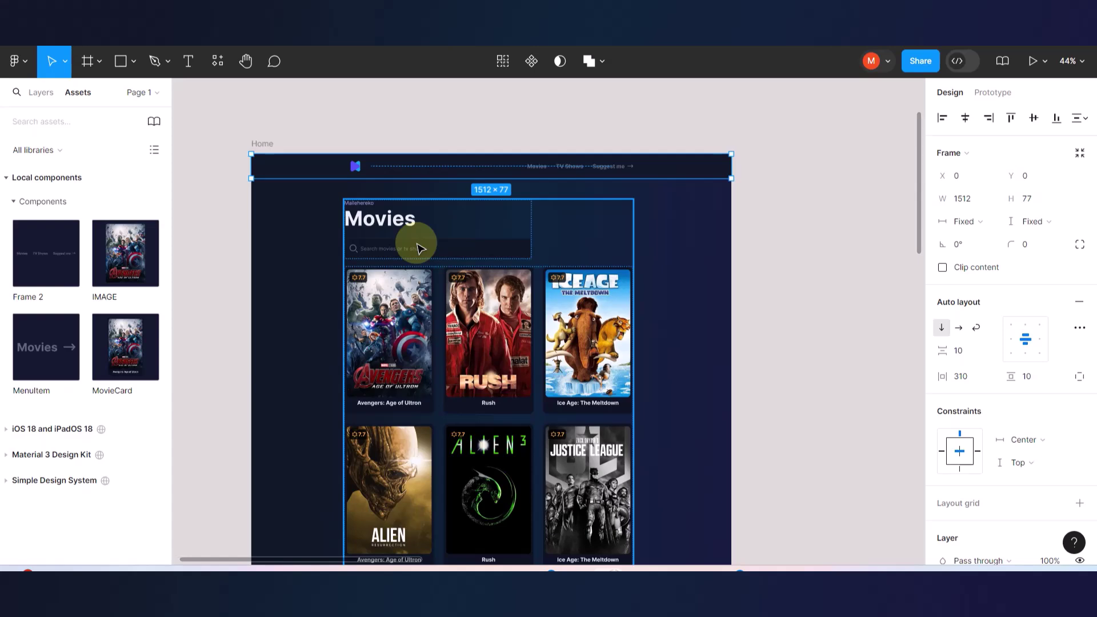
{"action": "scroll", "coordinate": [421, 248], "scroll_direction": "down", "scroll_amount": 5}
{"action": "scroll", "coordinate": [462, 355], "scroll_direction": "down", "scroll_amount": 3}
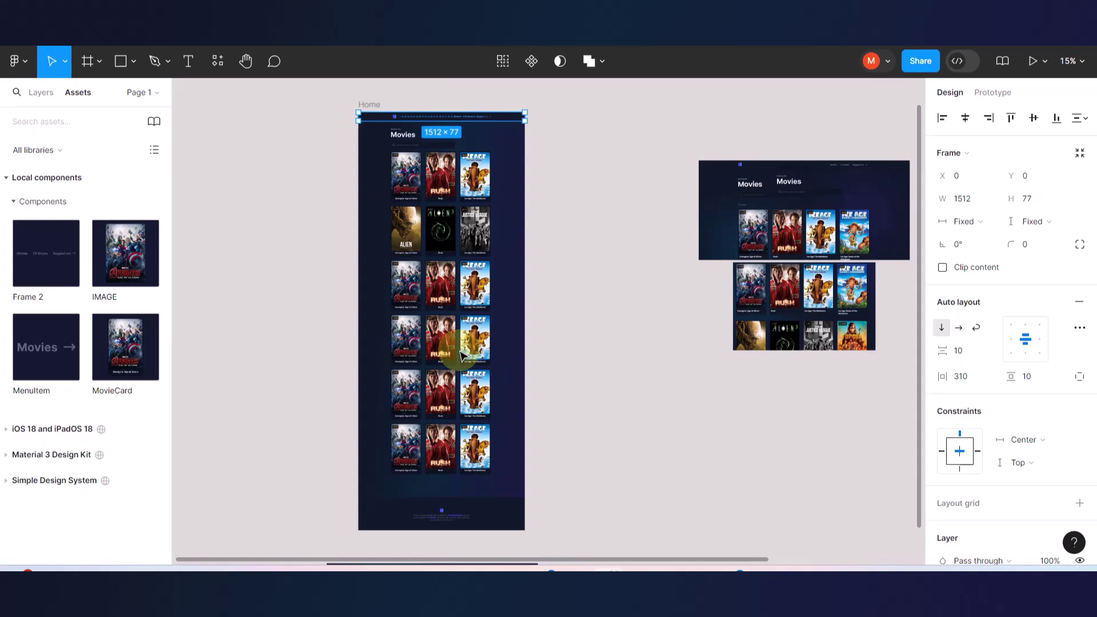
{"action": "left_click", "coordinate": [592, 262]}
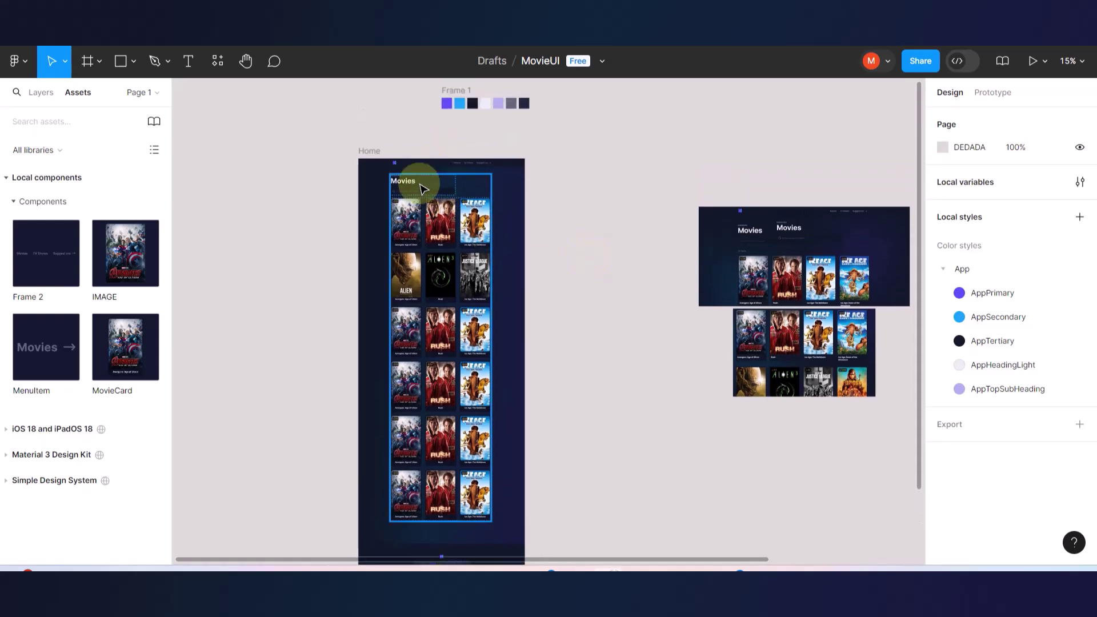
{"action": "scroll", "coordinate": [423, 185], "scroll_direction": "up", "scroll_amount": 3}
{"action": "scroll", "coordinate": [422, 188], "scroll_direction": "up", "scroll_amount": 3}
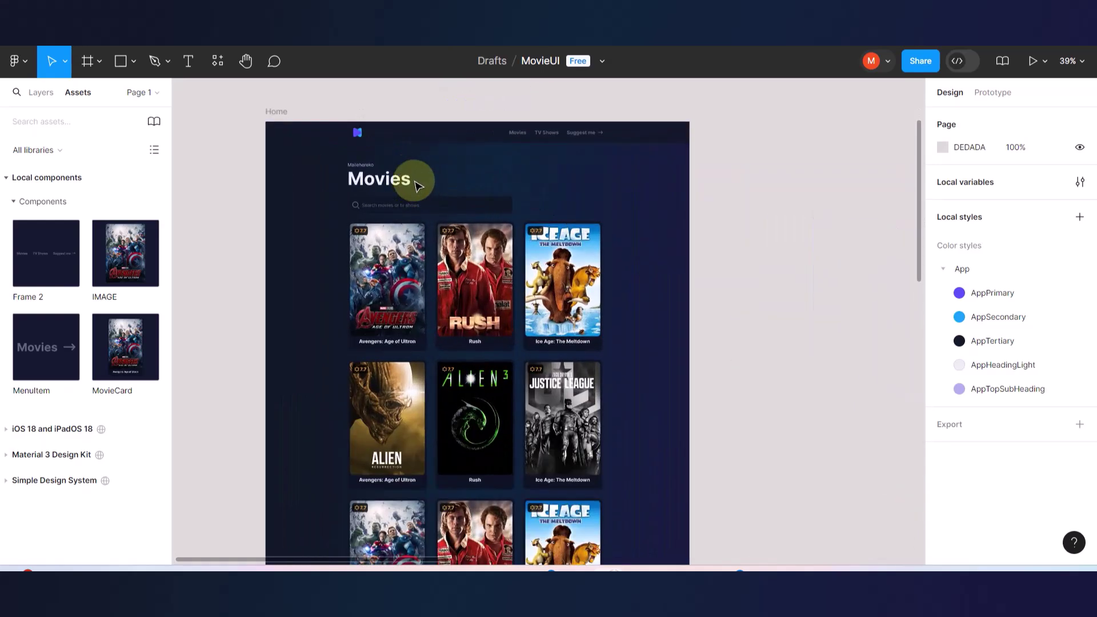
- Check the Home page in the prototype preview and examine the spacing around the footer
{"action": "left_click", "coordinate": [377, 166]}
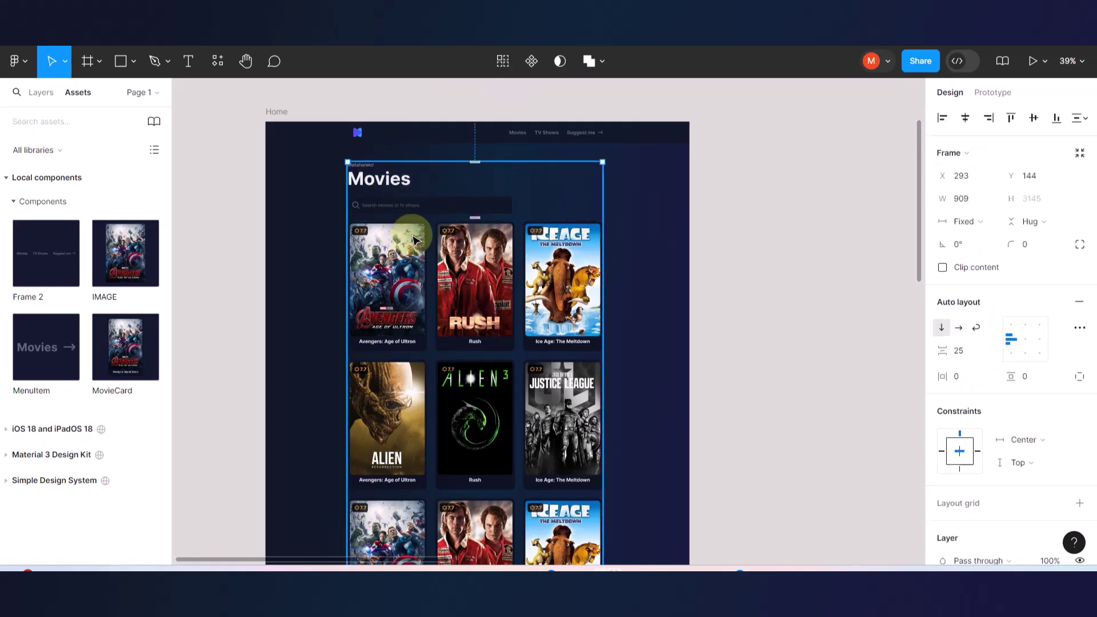
{"action": "scroll", "coordinate": [397, 227], "scroll_direction": "down", "scroll_amount": 3}
{"action": "left_click_drag", "start_coordinate": [516, 229], "coordinate": [581, 225]}
{"action": "scroll", "coordinate": [581, 226], "scroll_direction": "down", "scroll_amount": 10}
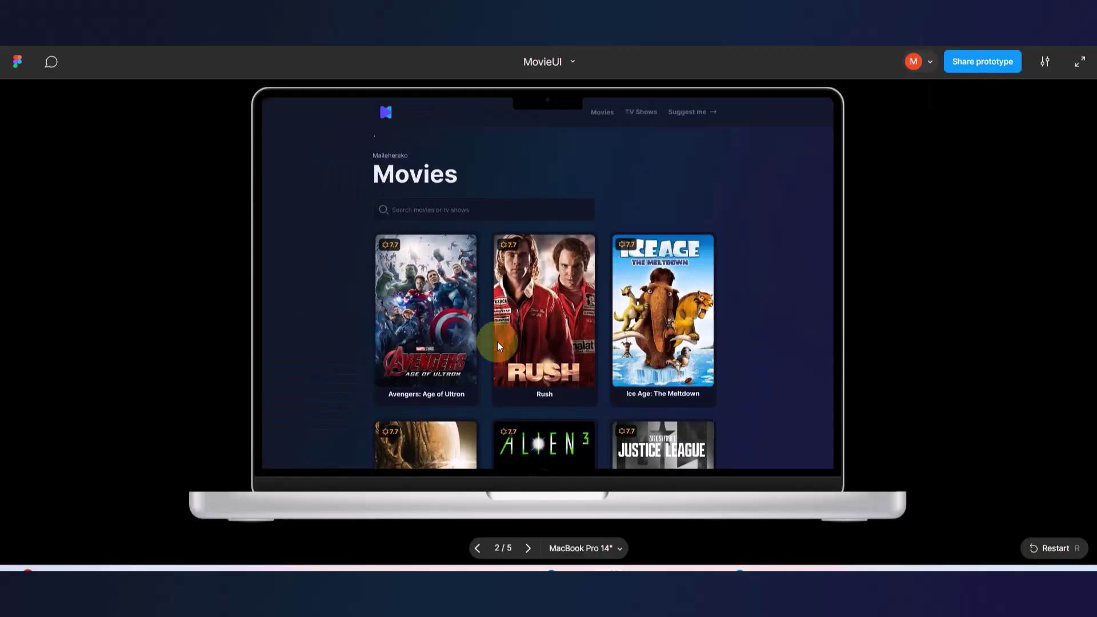
{"action": "scroll", "coordinate": [497, 342], "scroll_direction": "down", "scroll_amount": 1}
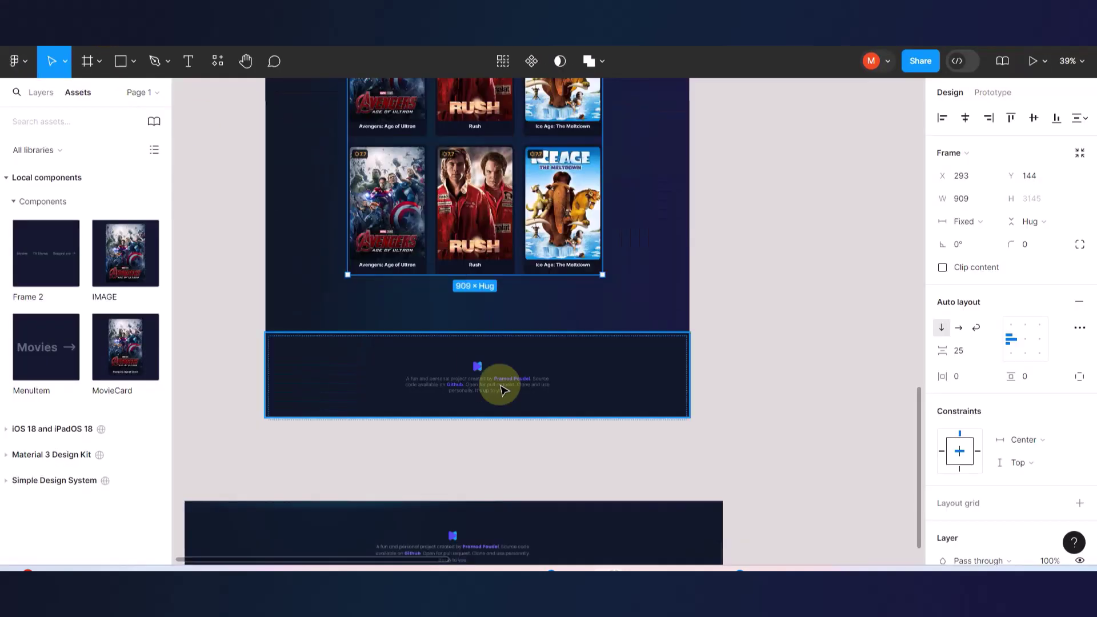
{"action": "scroll", "coordinate": [502, 386], "scroll_direction": "down", "scroll_amount": 4}
{"action": "scroll", "coordinate": [502, 389], "scroll_direction": "up", "scroll_amount": 4}
- Move the footer frame up inside the Home frame, closer to the last row of movie cards
{"action": "left_click", "coordinate": [323, 347]}
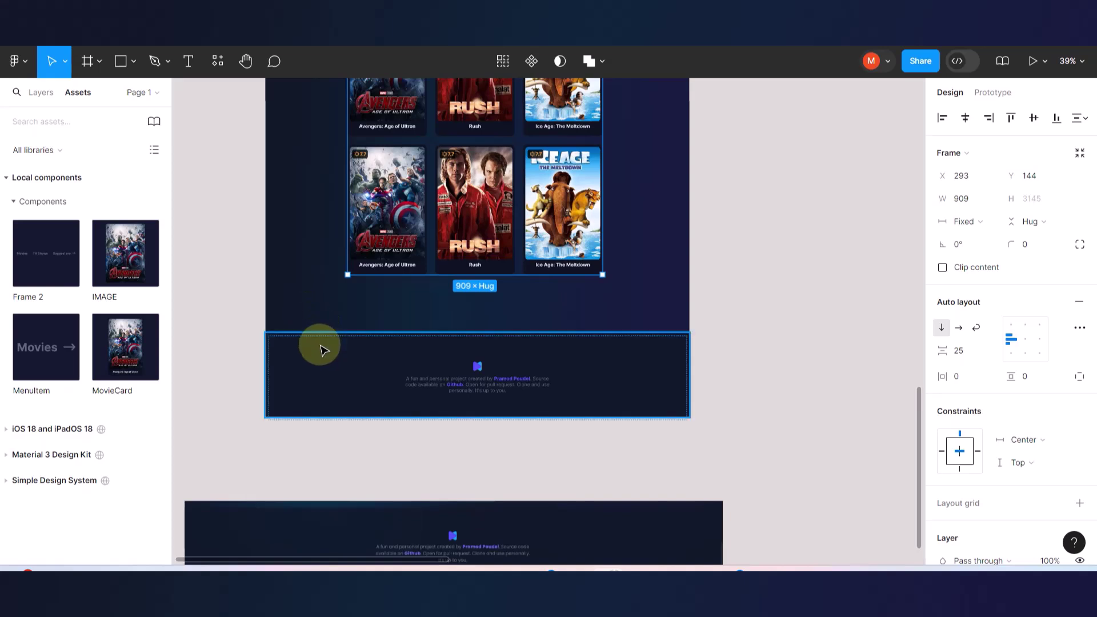
{"action": "left_click_drag", "start_coordinate": [318, 360], "coordinate": [320, 328]}
{"action": "left_click", "coordinate": [321, 406]}
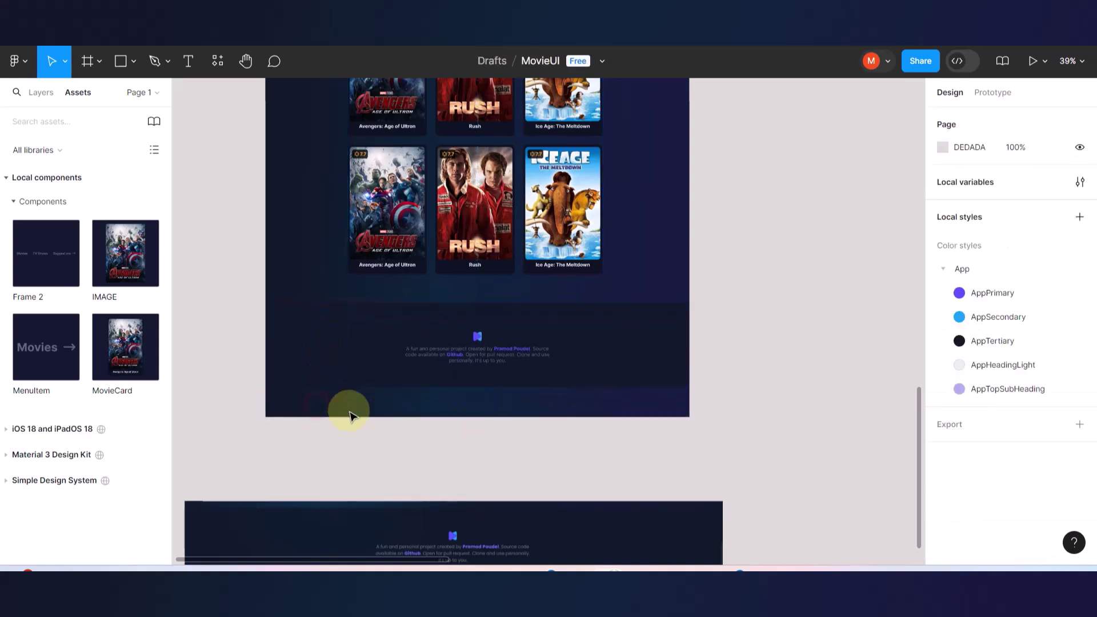
- Shorten the Home frame to a height of about 3690 so it ends at the footer's lower edge
{"action": "scroll", "coordinate": [298, 285], "scroll_direction": "up", "scroll_amount": 12}
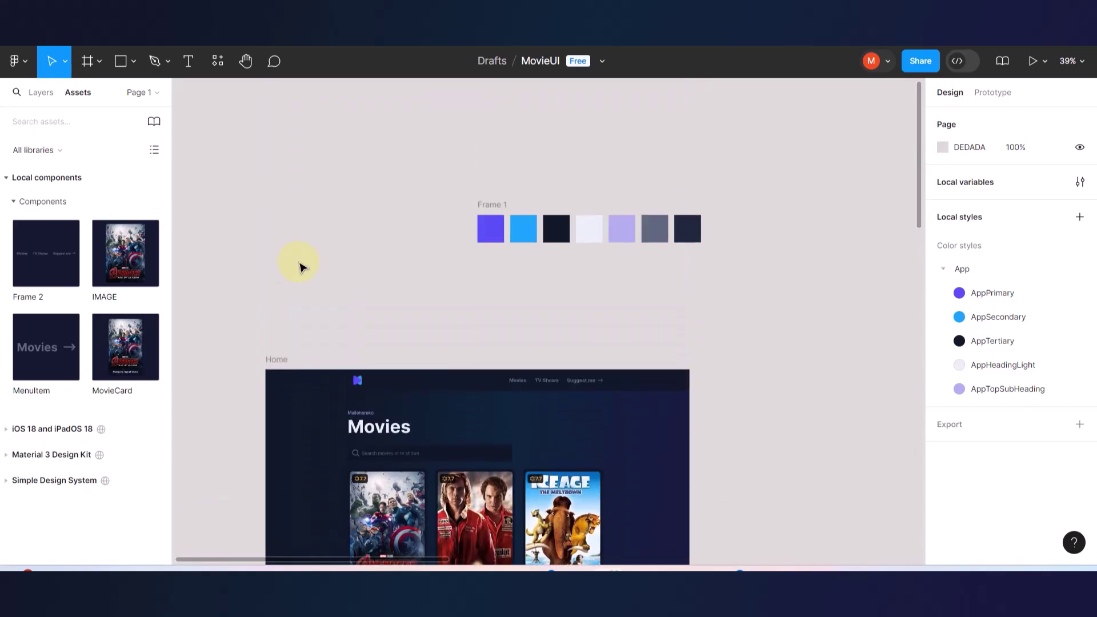
{"action": "left_click", "coordinate": [277, 362]}
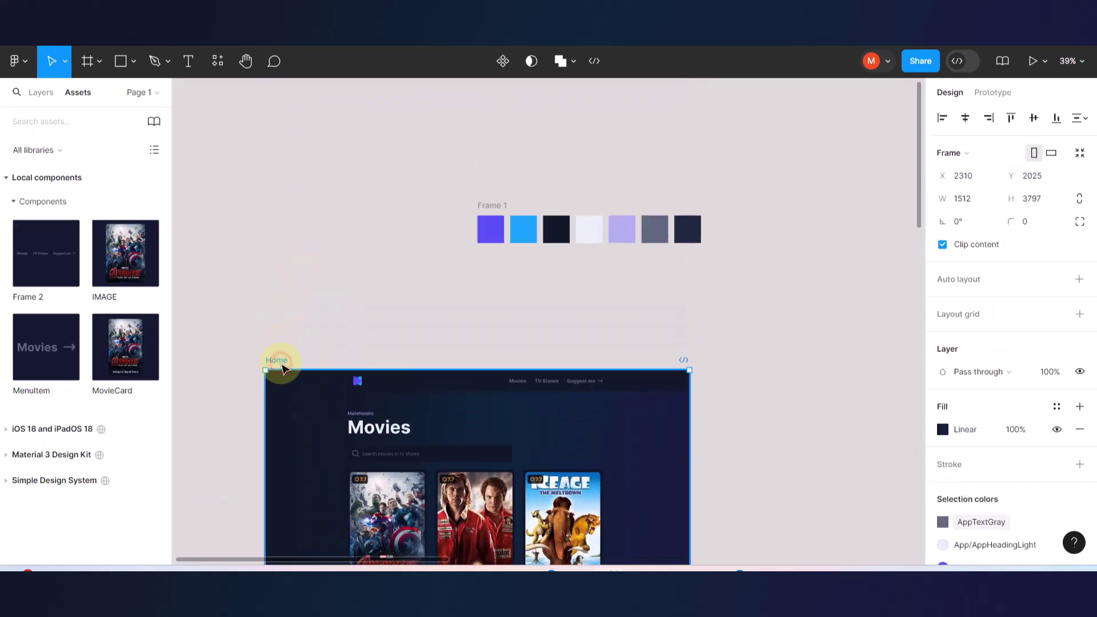
{"action": "scroll", "coordinate": [411, 365], "scroll_direction": "down", "scroll_amount": 15}
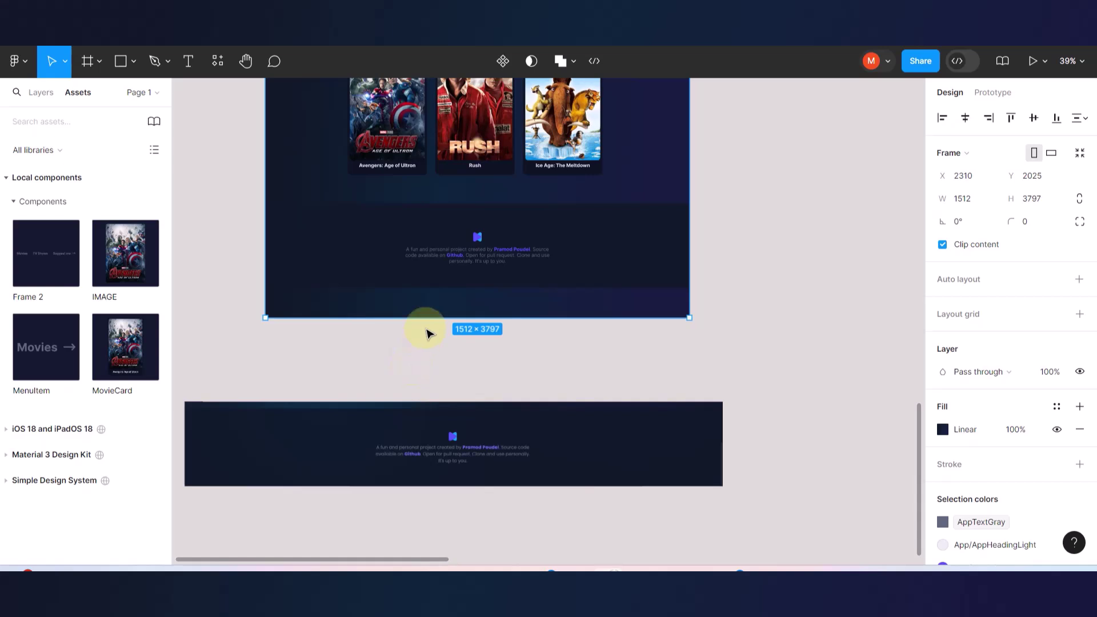
{"action": "left_click_drag", "start_coordinate": [432, 318], "coordinate": [434, 288]}
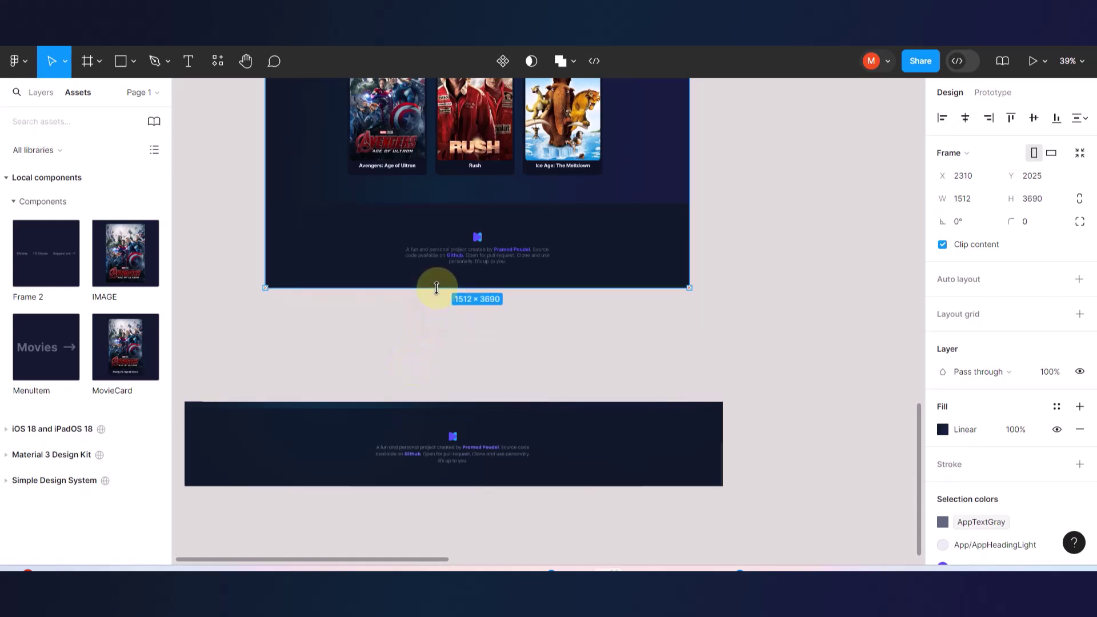
- Combine the movie content frame and the footer of the Home page into one vertical auto layout frame
{"action": "scroll", "coordinate": [545, 275], "scroll_direction": "up", "scroll_amount": 3}
{"action": "left_click", "coordinate": [547, 336]}
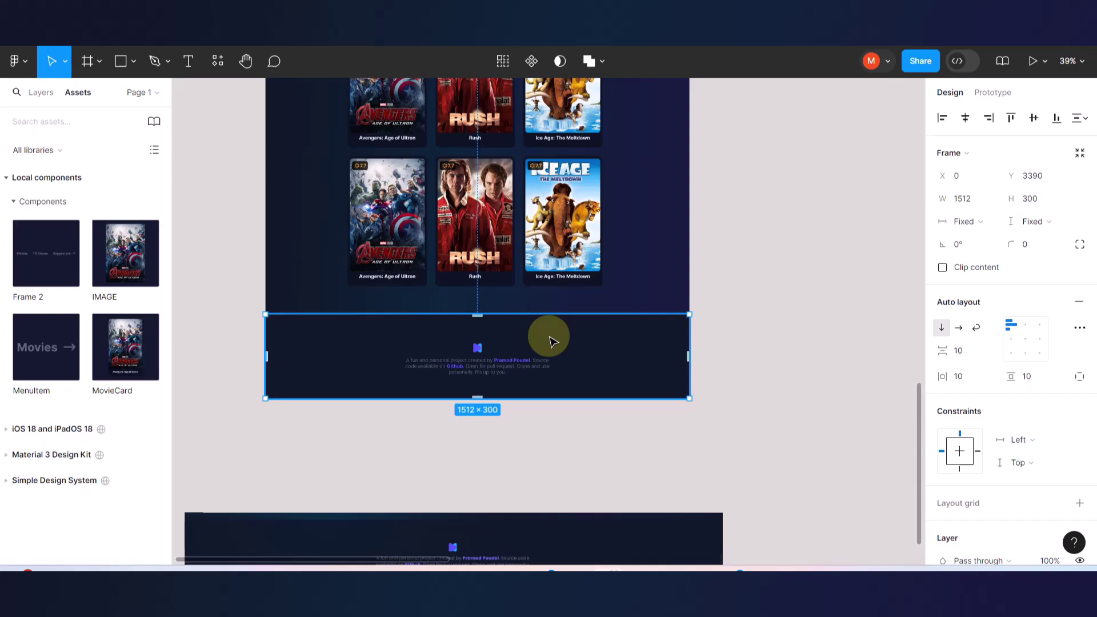
{"action": "left_click", "coordinate": [493, 230], "text": "shift"}
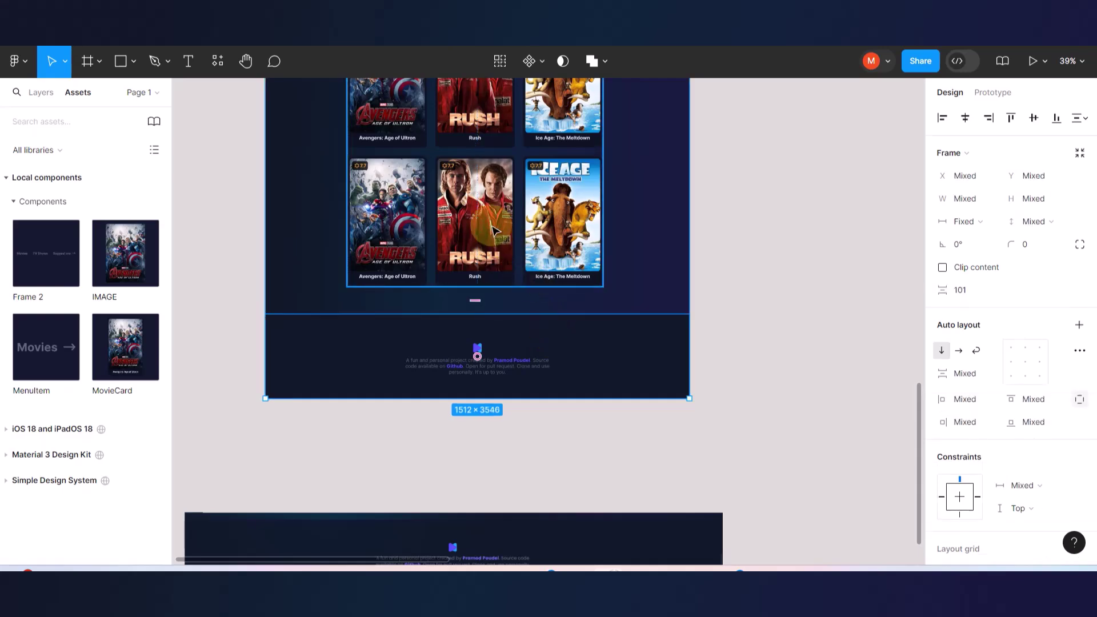
{"action": "scroll", "coordinate": [491, 229], "scroll_direction": "up", "scroll_amount": 20}
{"action": "scroll", "coordinate": [492, 230], "scroll_direction": "down", "scroll_amount": 3}
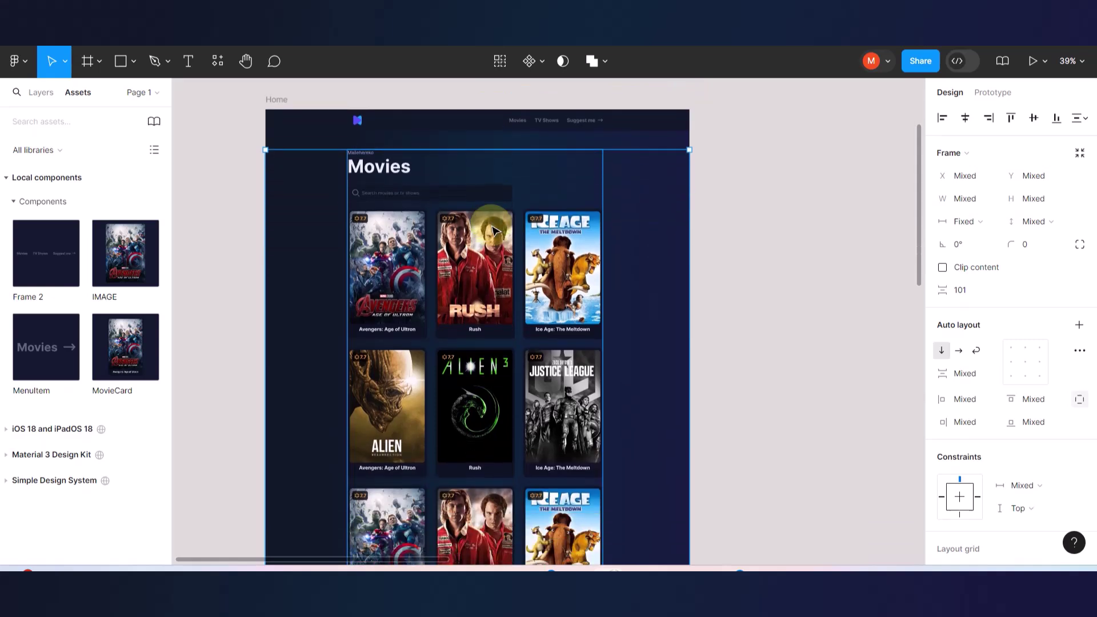
{"action": "key", "text": "shift+a"}
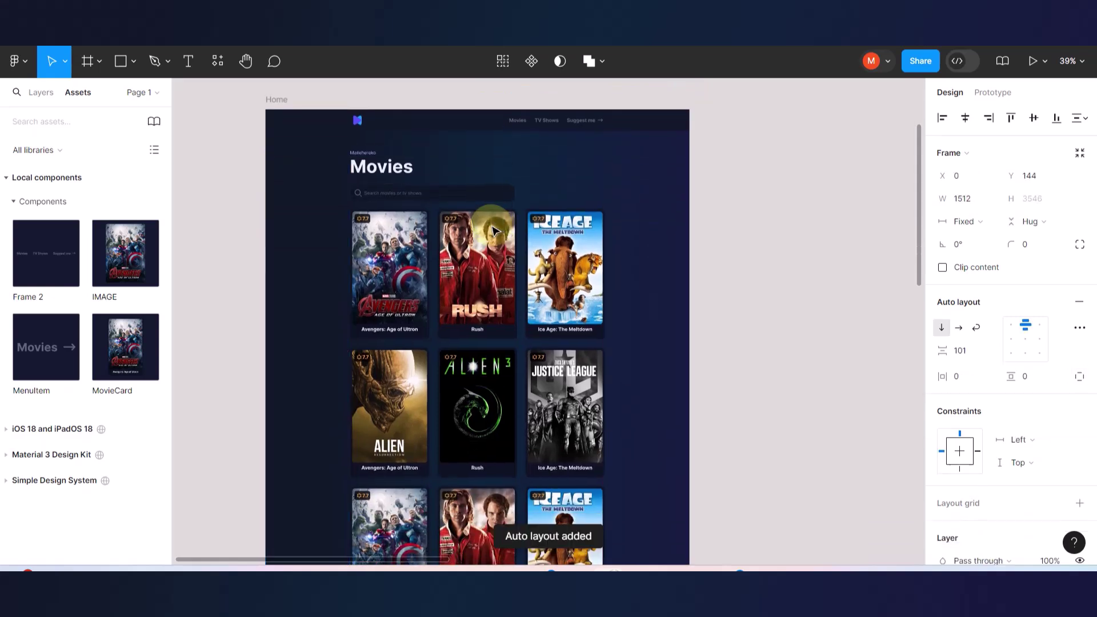
{"action": "left_click_drag", "start_coordinate": [493, 230], "coordinate": [470, 167]}
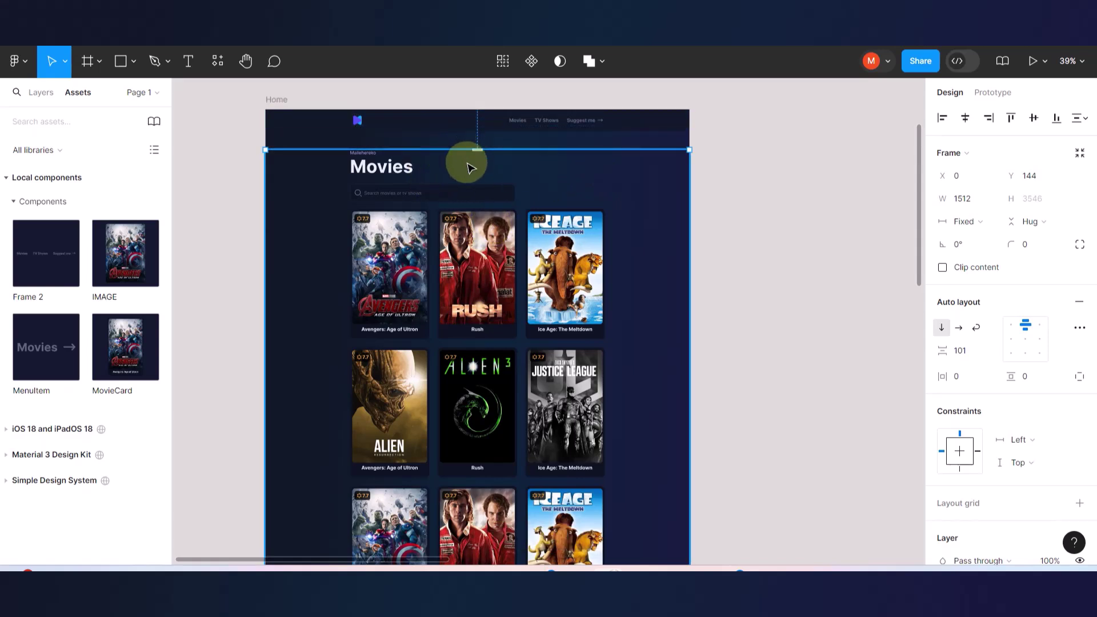
- Extend the combined content frame upward to the top of the Home frame, making it 3687 high at Y 3
{"action": "scroll", "coordinate": [467, 166], "scroll_direction": "up", "scroll_amount": 2}
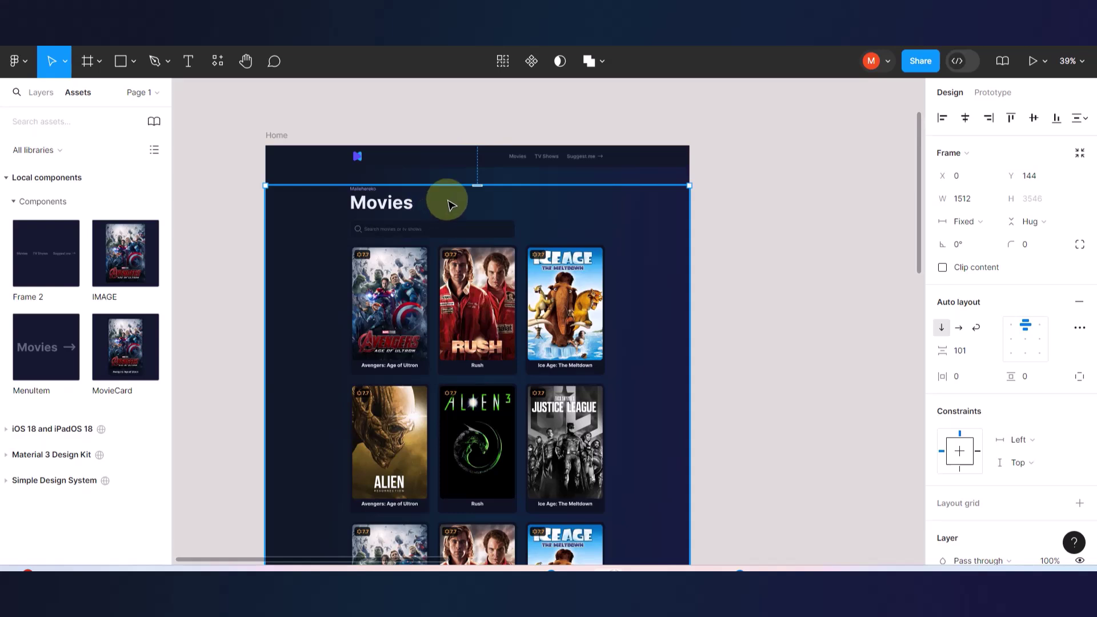
{"action": "scroll", "coordinate": [407, 191], "scroll_direction": "up", "scroll_amount": 3}
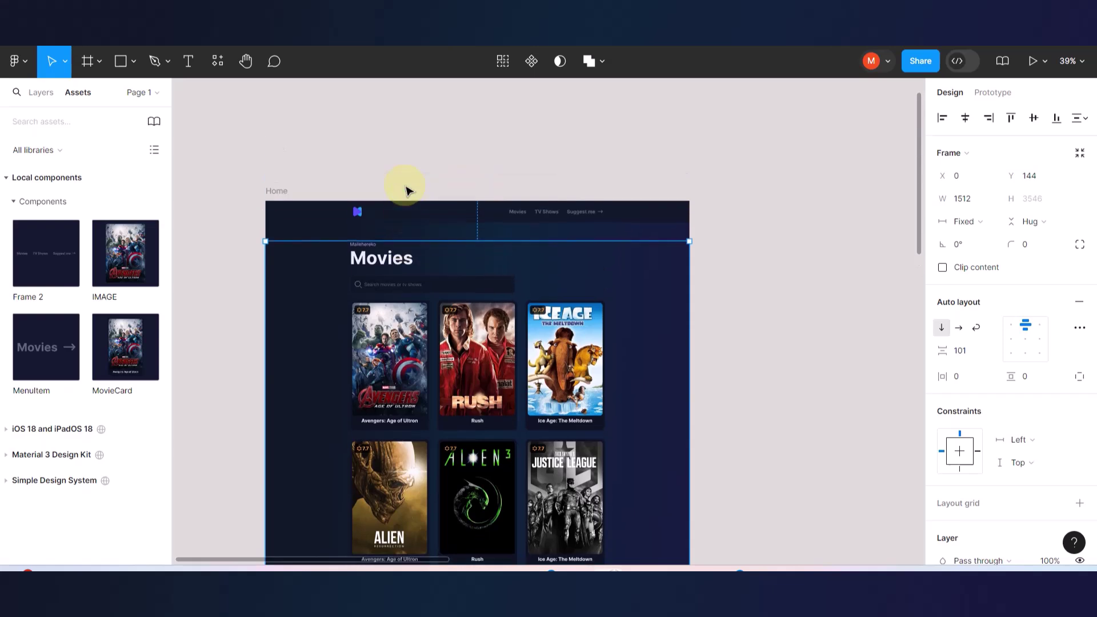
{"action": "scroll", "coordinate": [379, 237], "scroll_direction": "up", "scroll_amount": 5}
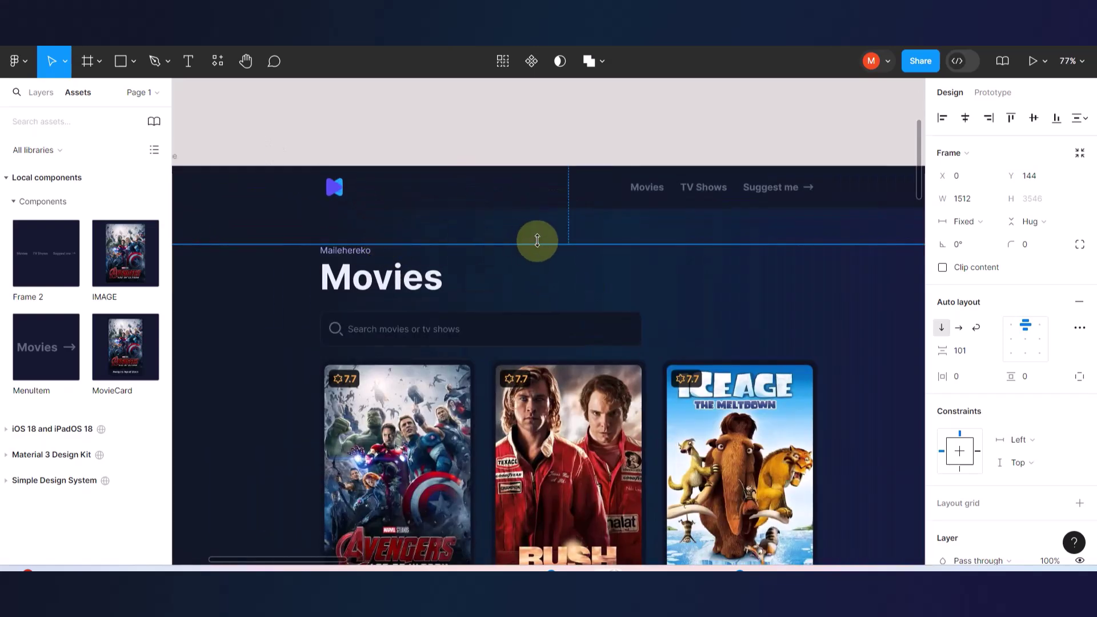
{"action": "left_click_drag", "start_coordinate": [539, 243], "coordinate": [558, 167]}
{"action": "scroll", "coordinate": [558, 168], "scroll_direction": "down", "scroll_amount": 4}
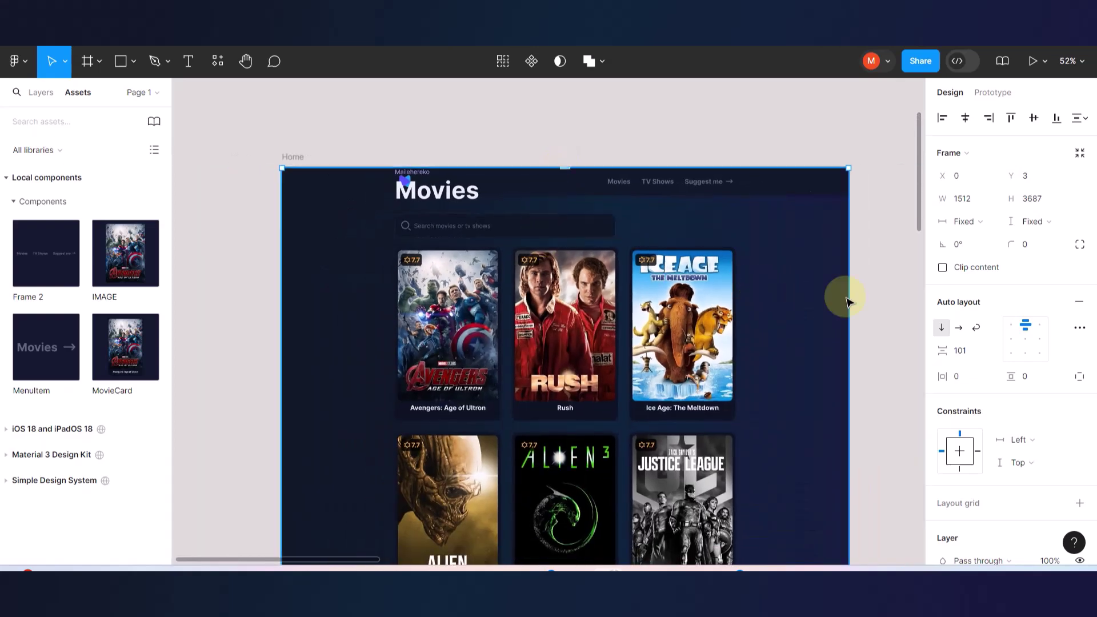
- Align the combined frame's contents to bottom center and check the page from header to footer
{"action": "left_click", "coordinate": [1025, 341]}
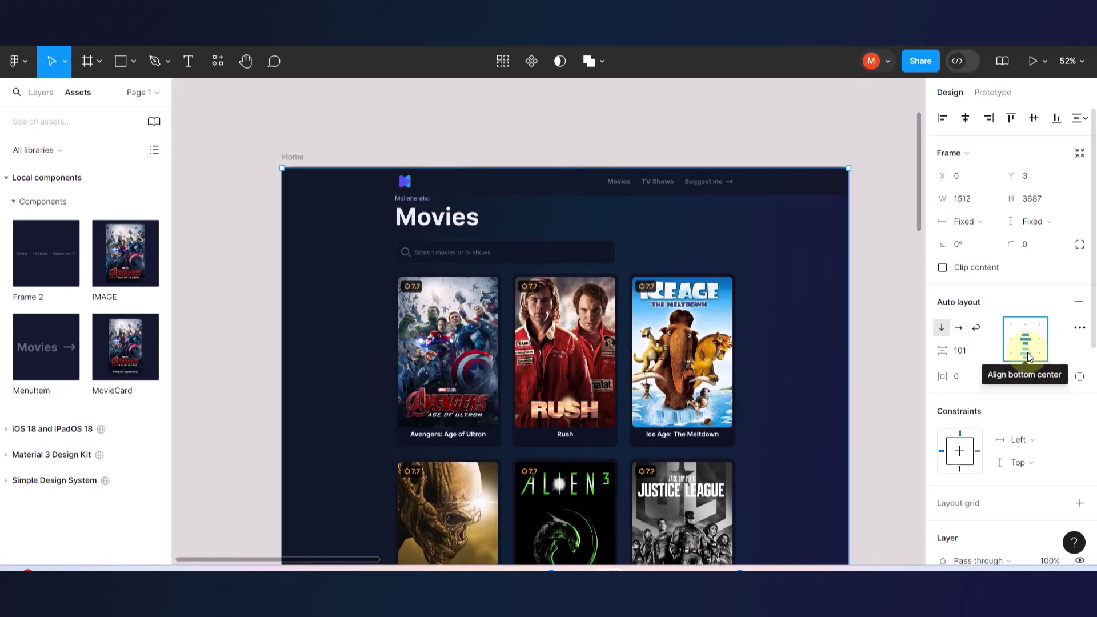
{"action": "left_click", "coordinate": [1028, 357]}
{"action": "scroll", "coordinate": [673, 323], "scroll_direction": "down", "scroll_amount": 10}
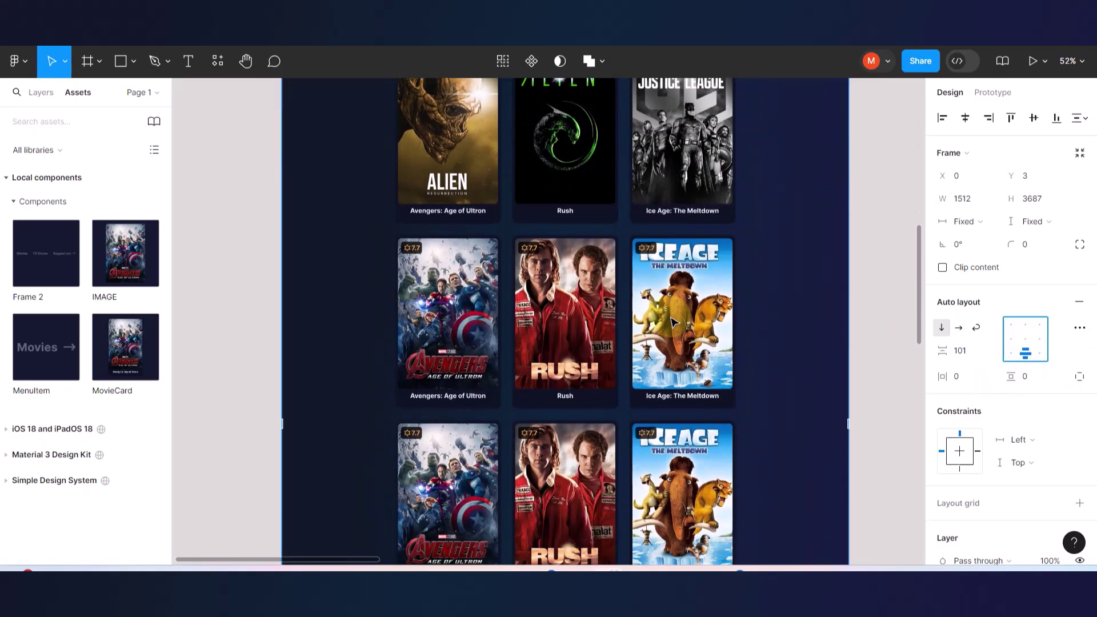
{"action": "scroll", "coordinate": [673, 323], "scroll_direction": "down", "scroll_amount": 8}
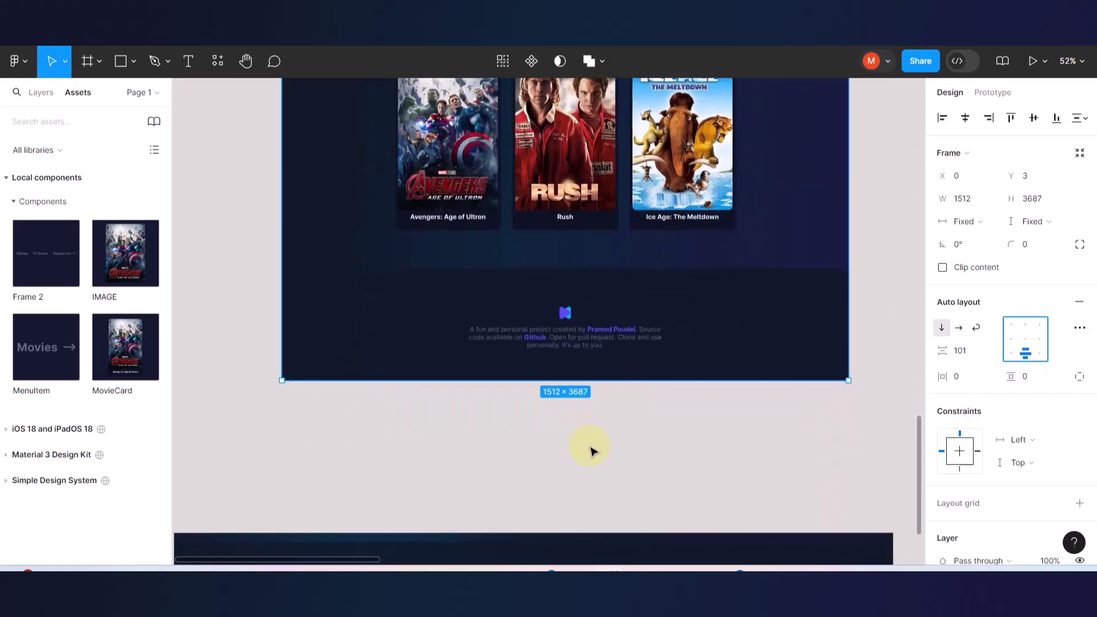
{"action": "scroll", "coordinate": [593, 448], "scroll_direction": "up", "scroll_amount": 7}
{"action": "scroll", "coordinate": [592, 452], "scroll_direction": "up", "scroll_amount": 8}
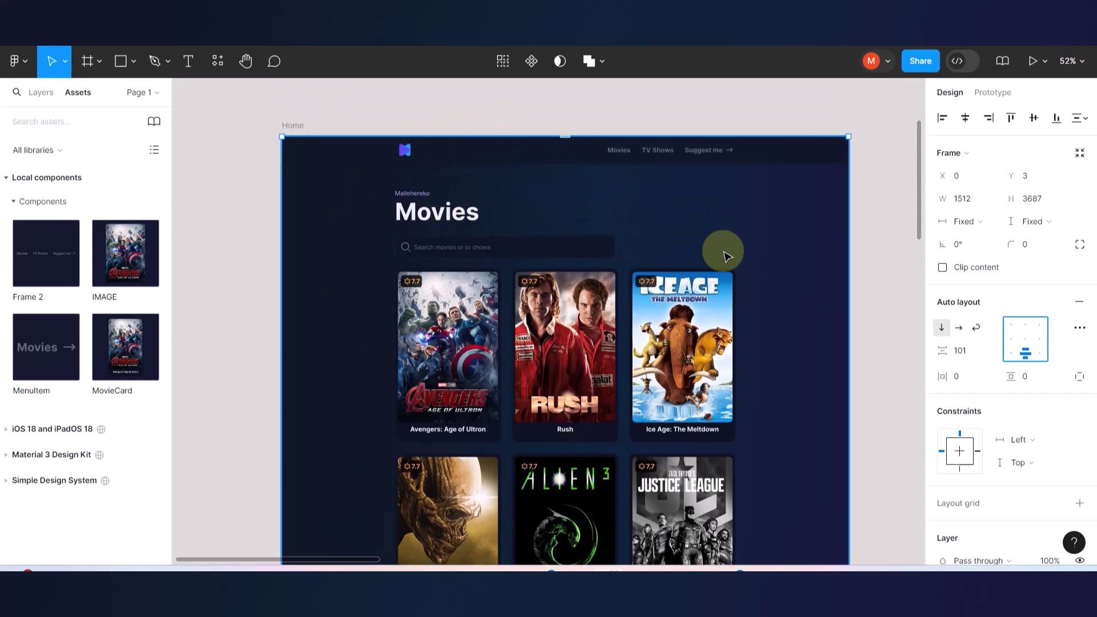
- Try to move the combined content frame up beneath the header and undo the move
{"action": "left_click_drag", "start_coordinate": [501, 269], "coordinate": [499, 198]}
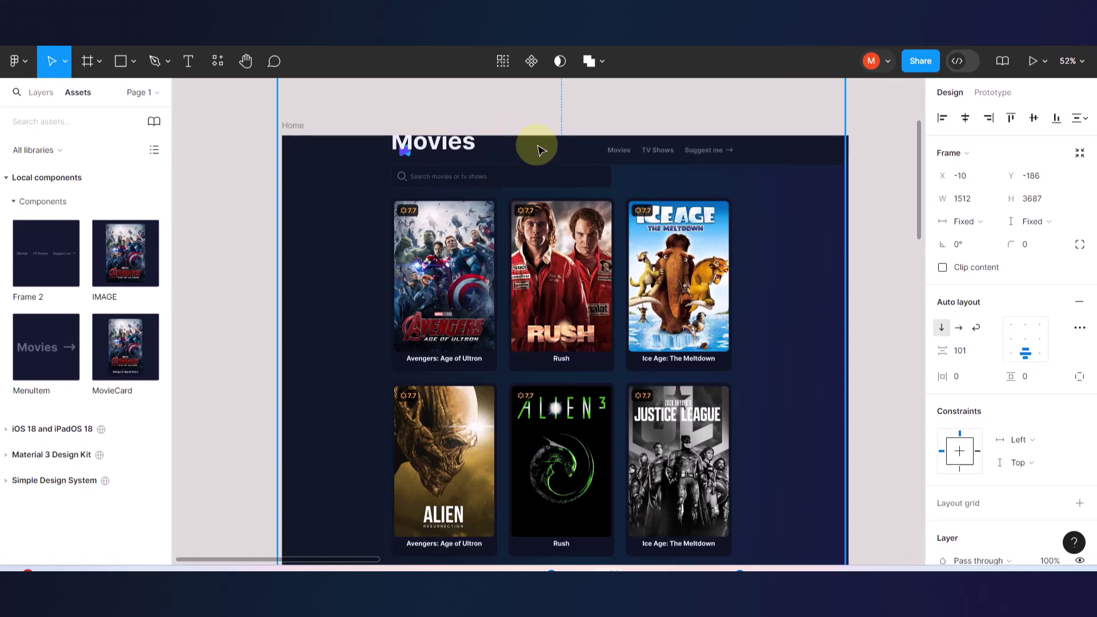
{"action": "key", "text": "ctrl+z"}
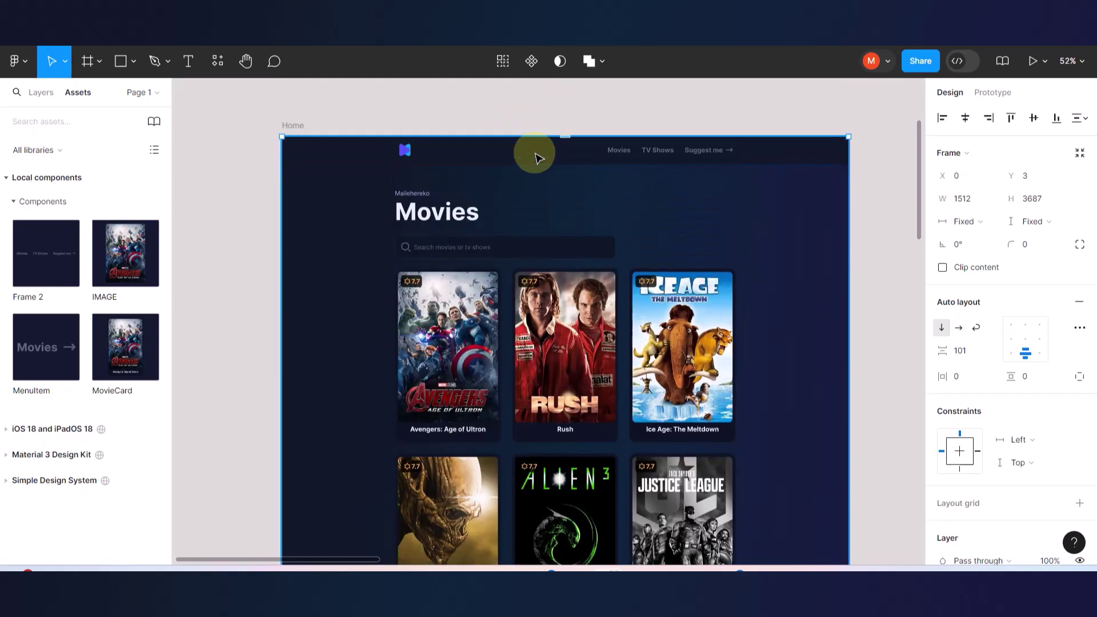
{"action": "left_click", "coordinate": [478, 98]}
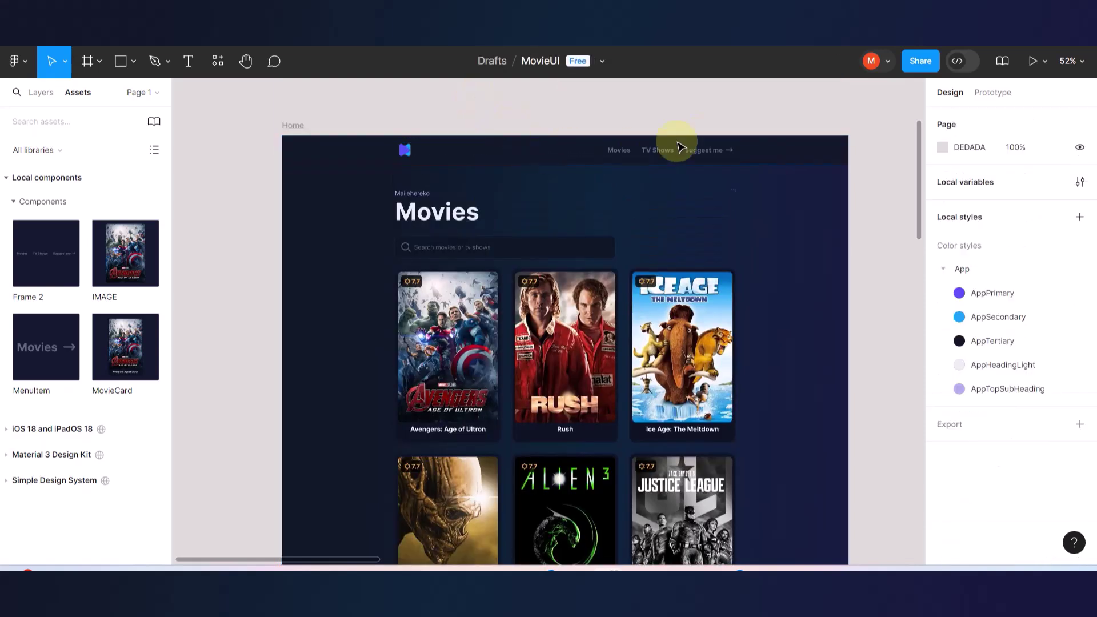
- Shift the combined content frame down to uncover the header, and bring the header to the front
{"action": "left_click", "coordinate": [791, 152]}
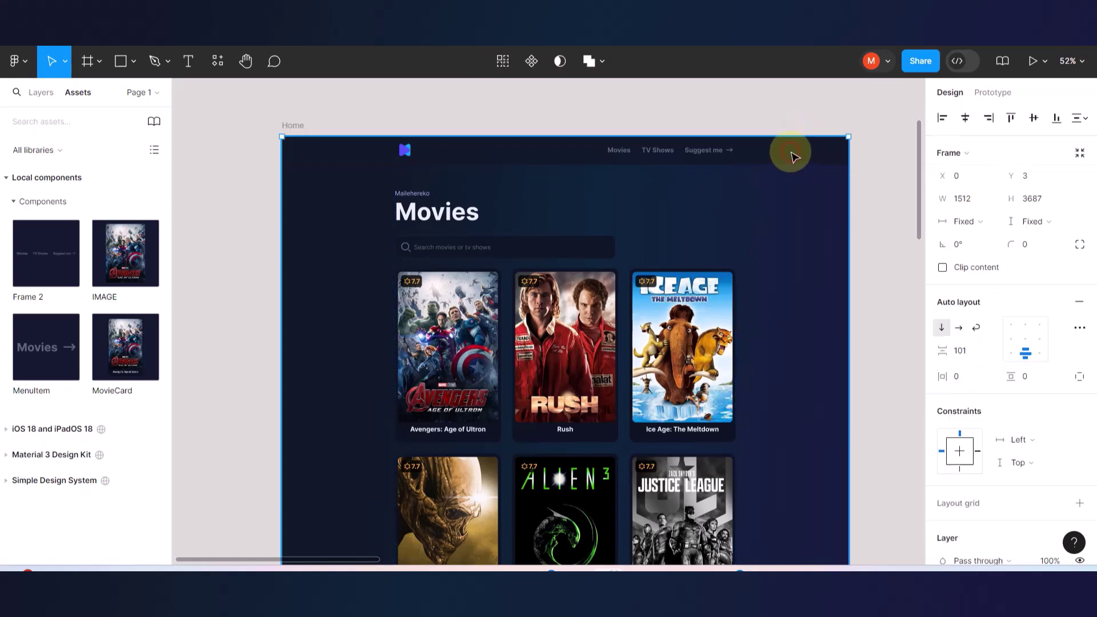
{"action": "left_click_drag", "start_coordinate": [591, 302], "coordinate": [593, 331]}
{"action": "left_click", "coordinate": [519, 160]}
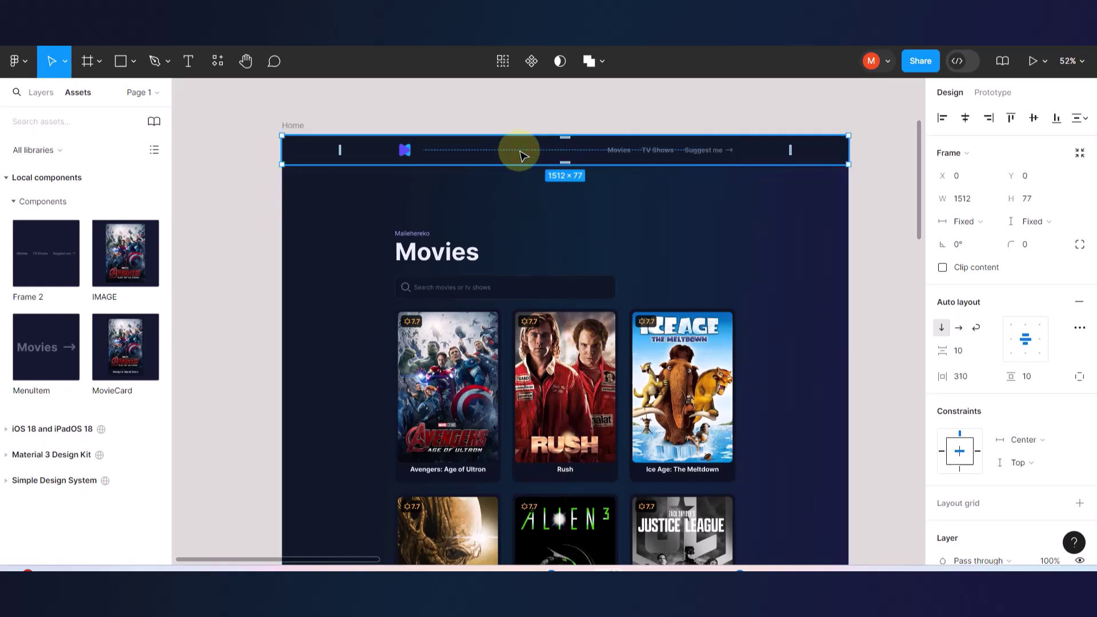
{"action": "right_click", "coordinate": [520, 152]}
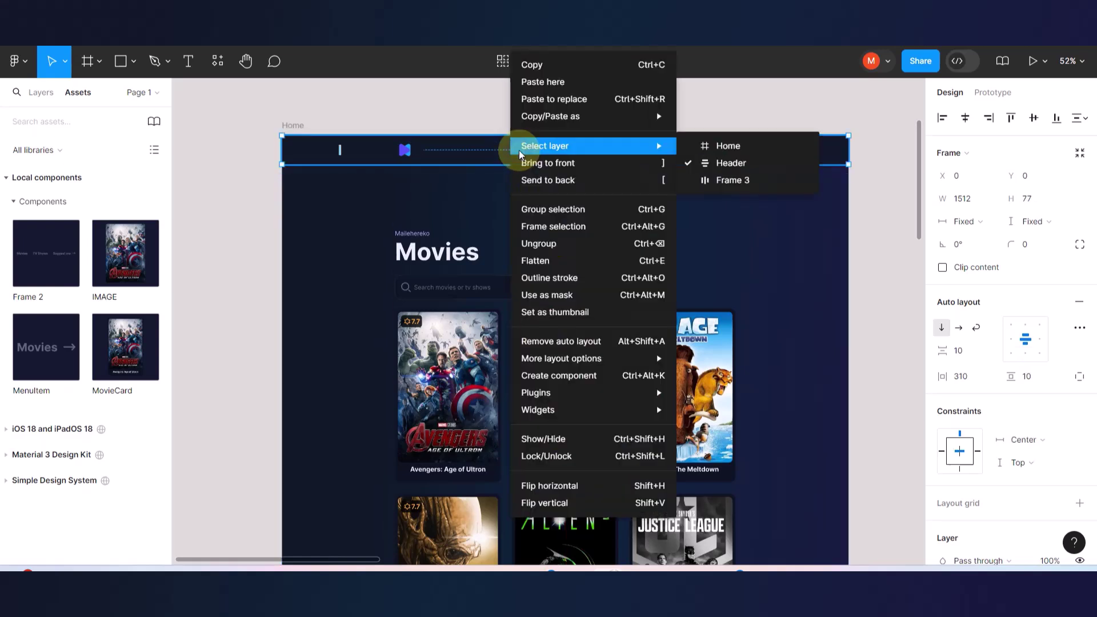
{"action": "left_click", "coordinate": [553, 163]}
{"action": "left_click", "coordinate": [511, 110]}
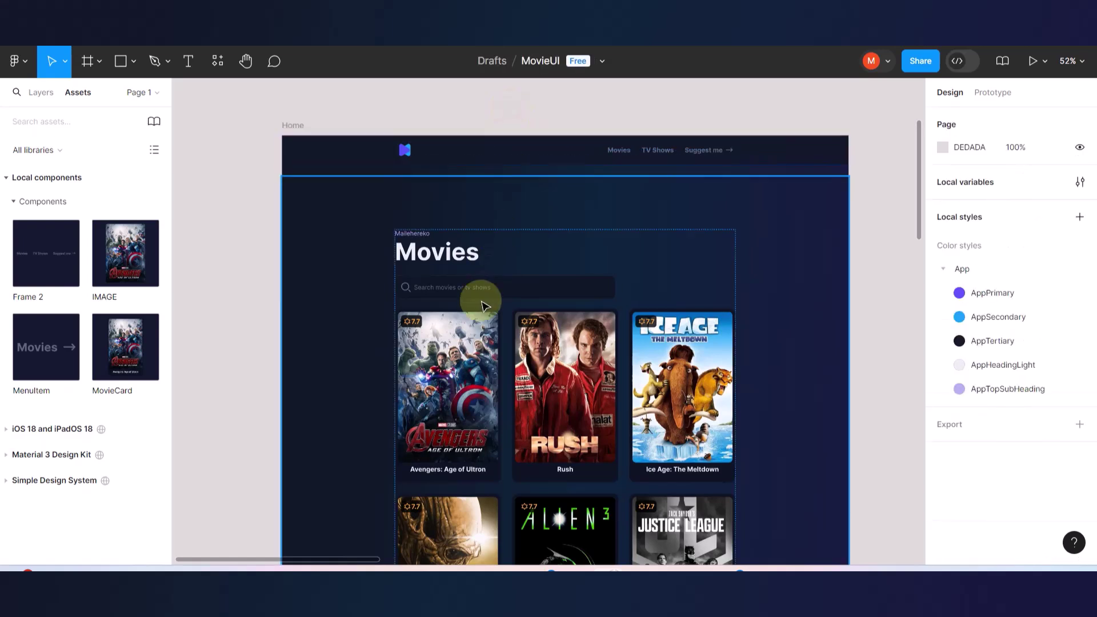
- Move the combined content frame back up to X 0, Y 0 inside the Home frame, beneath the header
{"action": "left_click_drag", "start_coordinate": [481, 305], "coordinate": [476, 158]}
{"action": "key", "text": "Escape"}
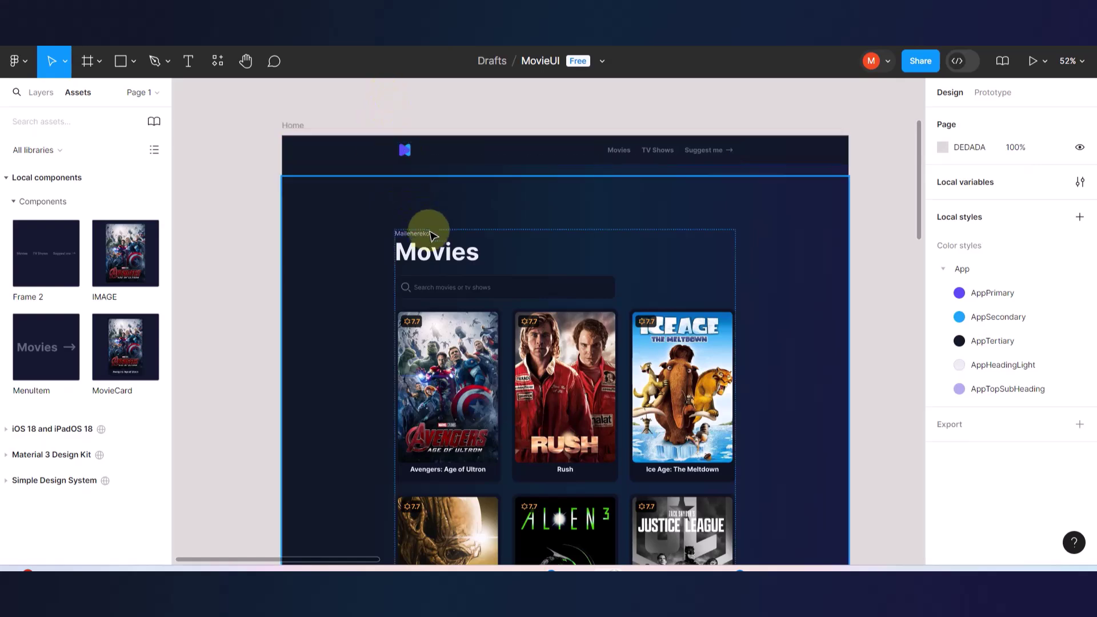
{"action": "left_click_drag", "start_coordinate": [433, 278], "coordinate": [436, 239]}
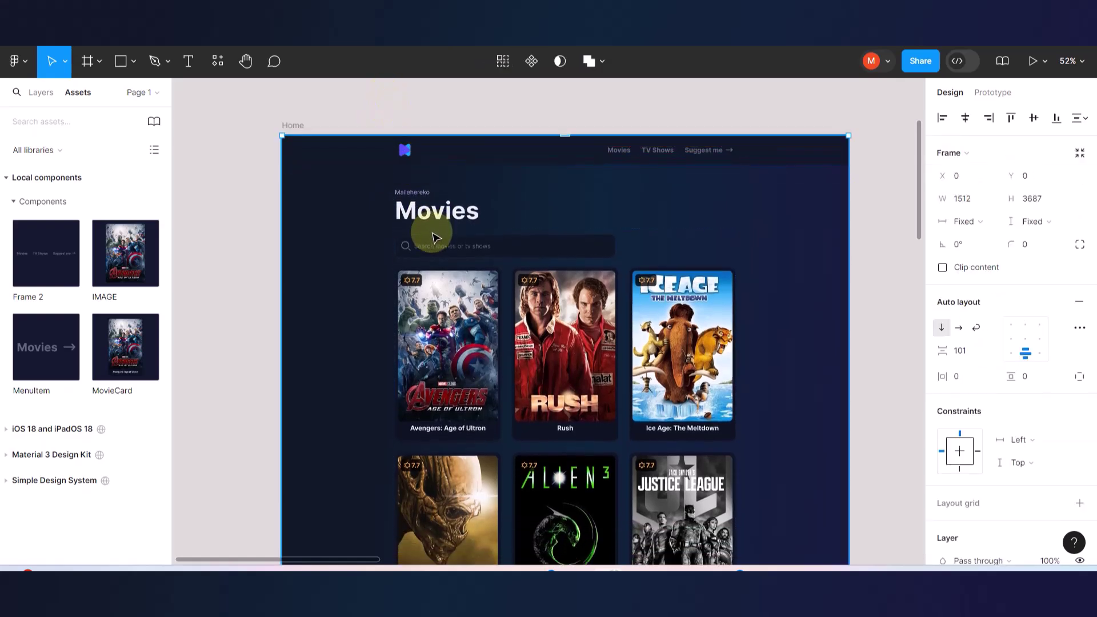
- Examine the Home page at several zoom levels, checking the header, the movie grid, the footer and the combined content frame
{"action": "scroll", "coordinate": [436, 239], "scroll_direction": "down", "scroll_amount": 5}
{"action": "left_click", "coordinate": [703, 266]}
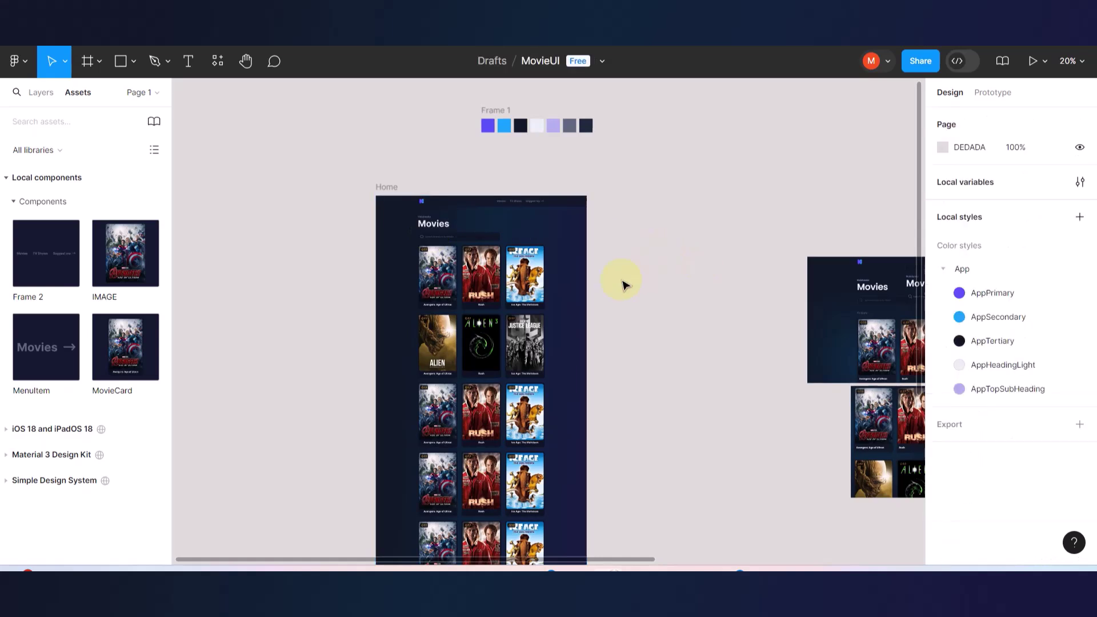
{"action": "scroll", "coordinate": [623, 284], "scroll_direction": "down", "scroll_amount": 3}
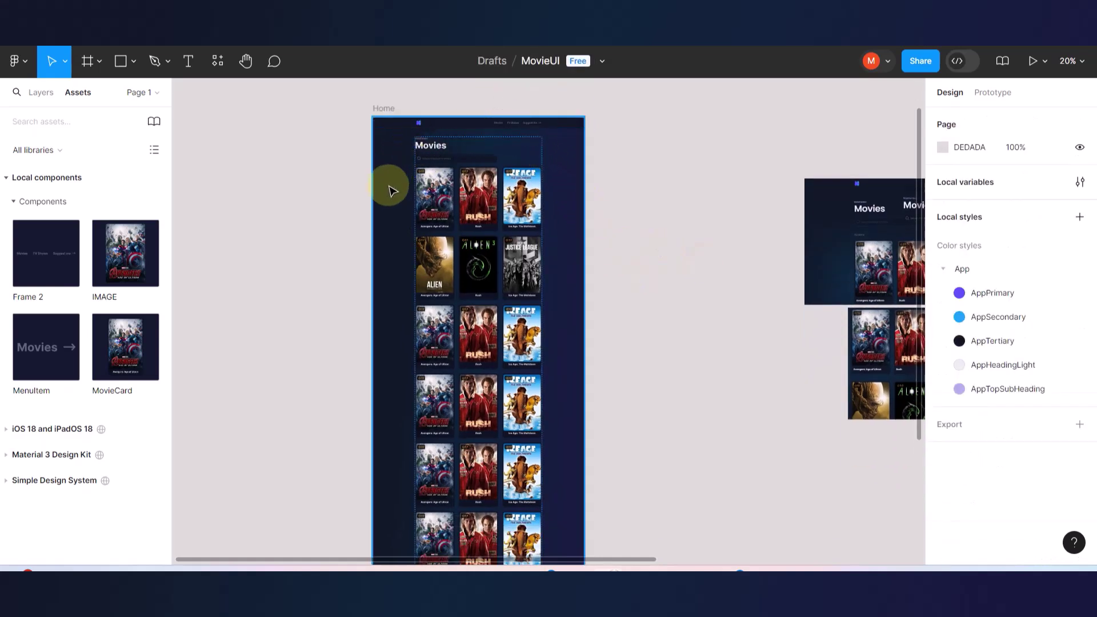
{"action": "scroll", "coordinate": [520, 141], "scroll_direction": "up", "scroll_amount": 1}
{"action": "scroll", "coordinate": [520, 142], "scroll_direction": "up", "scroll_amount": 5}
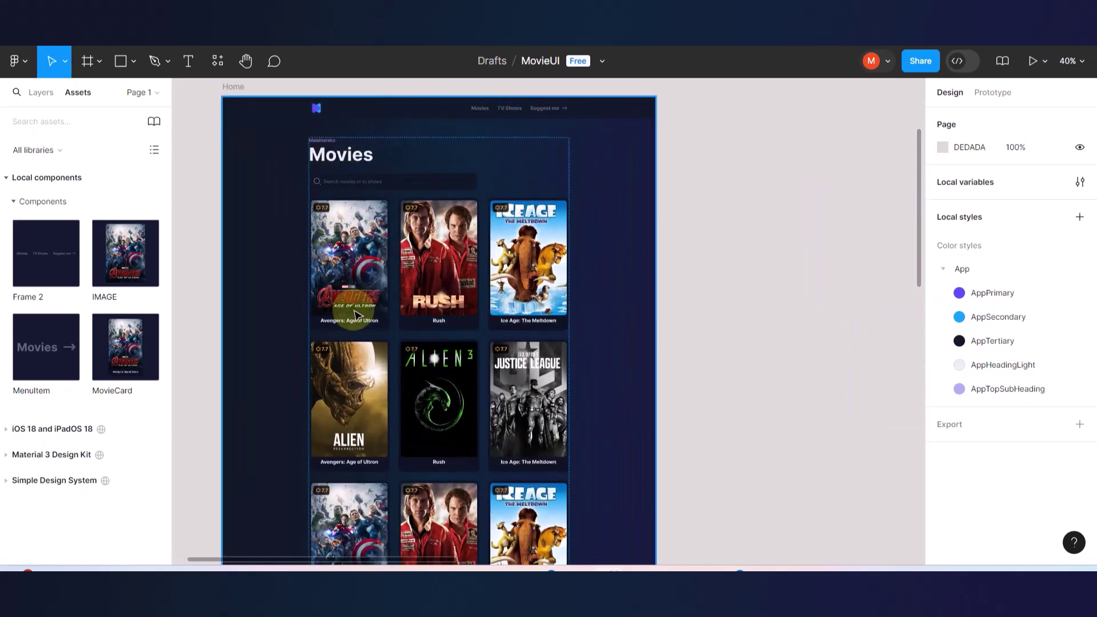
{"action": "scroll", "coordinate": [494, 413], "scroll_direction": "down", "scroll_amount": 3}
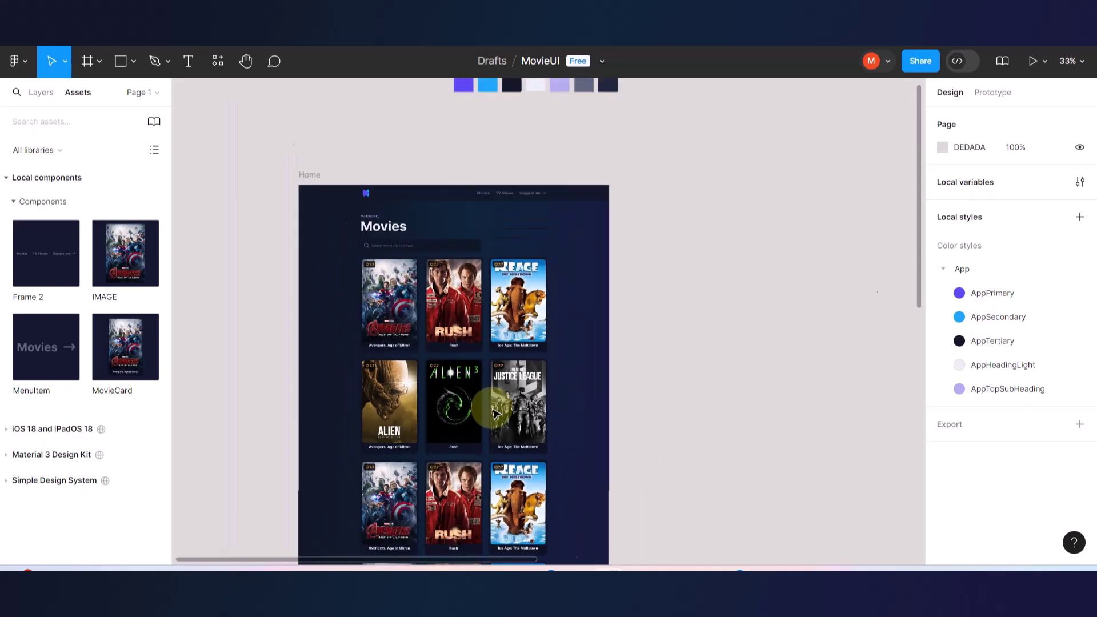
{"action": "scroll", "coordinate": [517, 265], "scroll_direction": "up", "scroll_amount": 5}
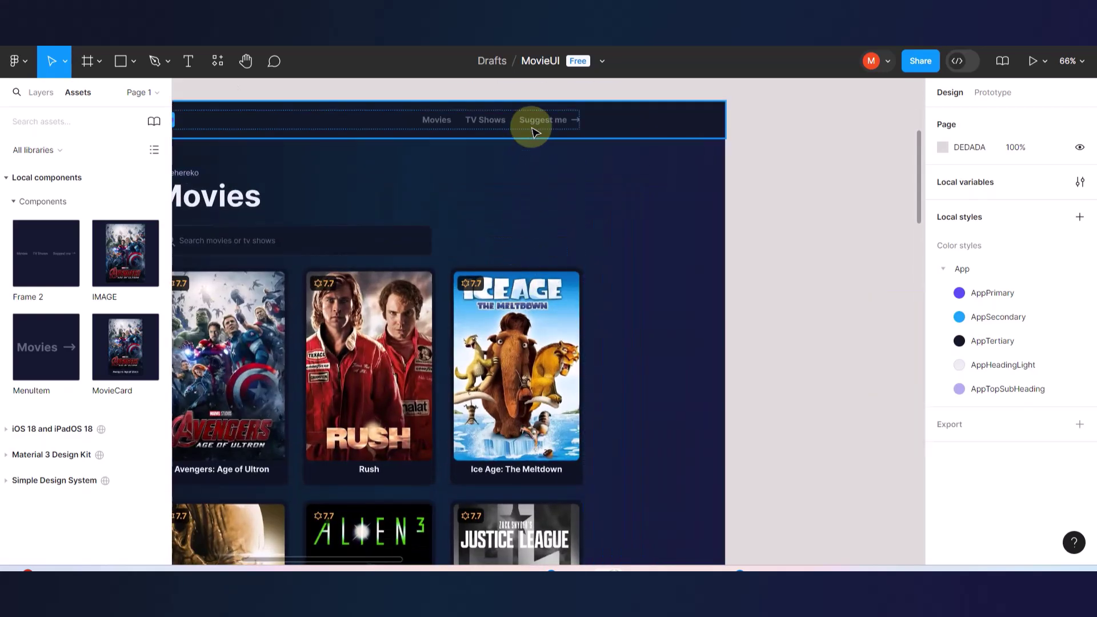
{"action": "scroll", "coordinate": [583, 221], "scroll_direction": "down", "scroll_amount": 3}
{"action": "left_click", "coordinate": [557, 216]}
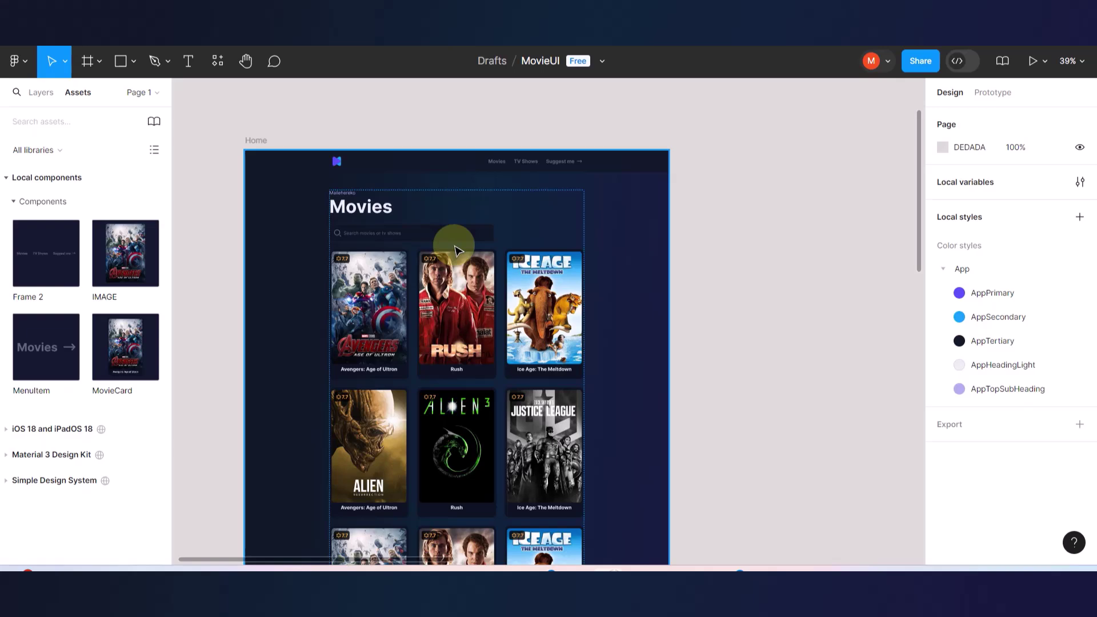
{"action": "scroll", "coordinate": [455, 250], "scroll_direction": "down", "scroll_amount": 3}
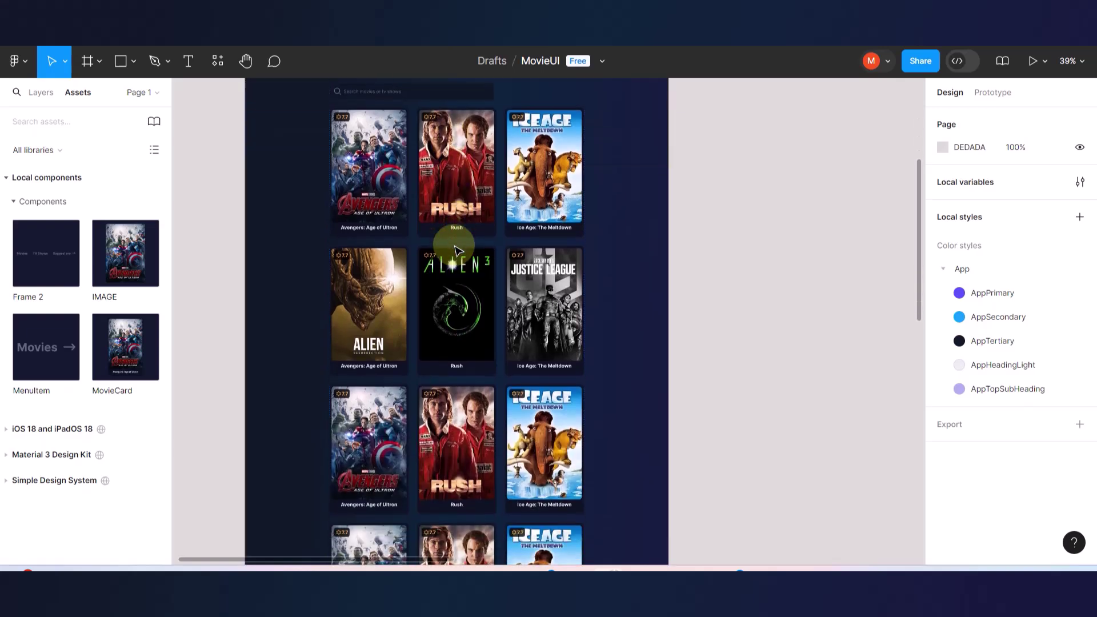
{"action": "scroll", "coordinate": [456, 250], "scroll_direction": "down", "scroll_amount": 3}
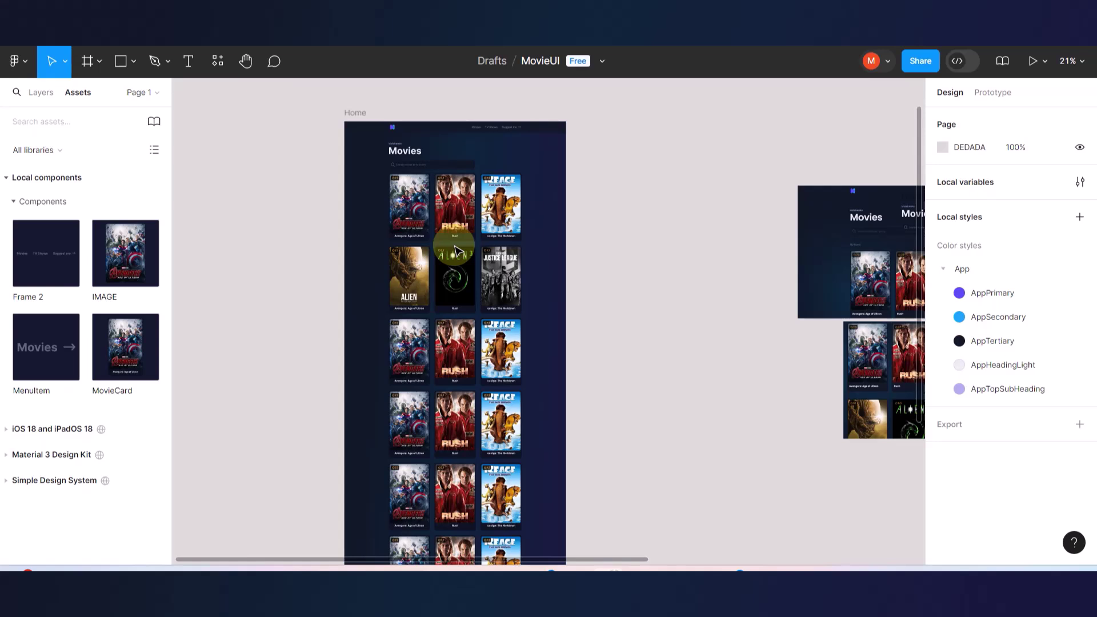
{"action": "scroll", "coordinate": [456, 249], "scroll_direction": "down", "scroll_amount": 2}
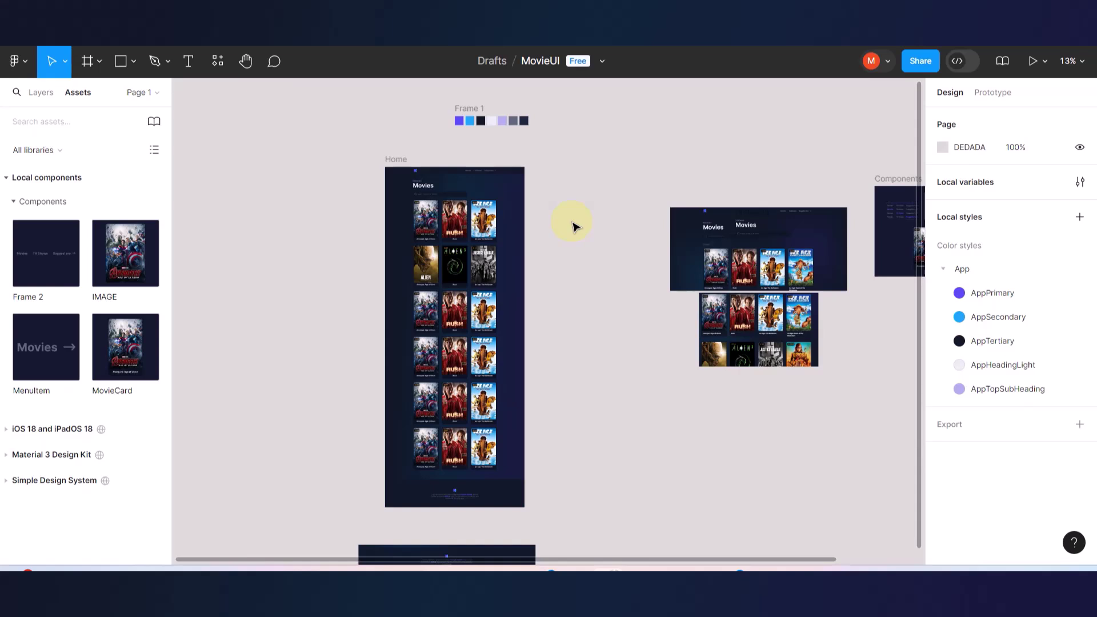
{"action": "left_click", "coordinate": [462, 222]}
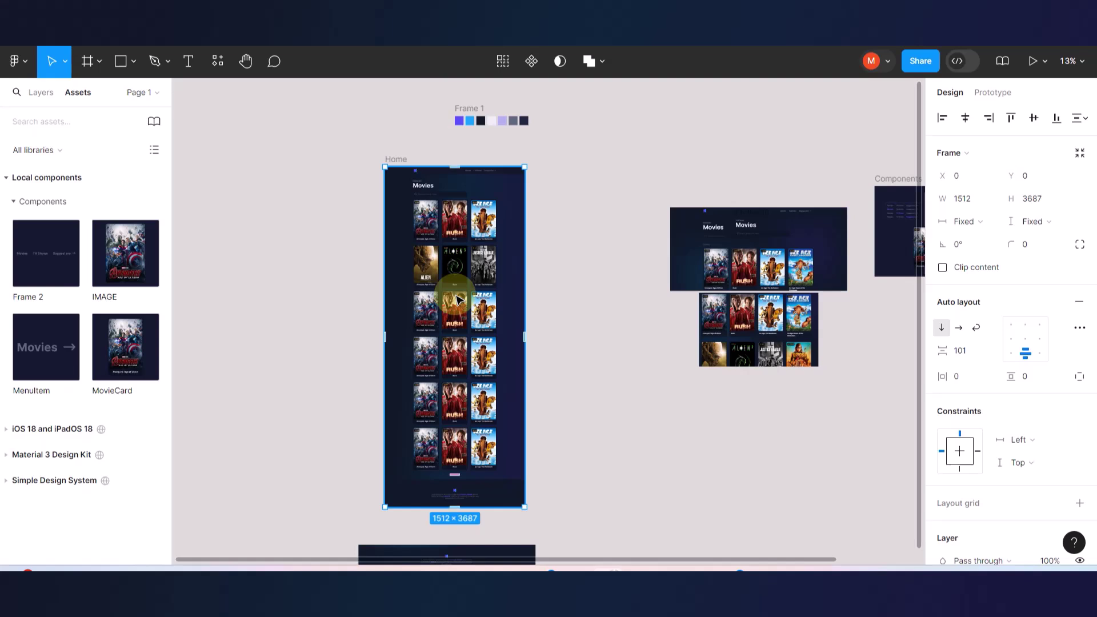
{"action": "left_click", "coordinate": [579, 248]}
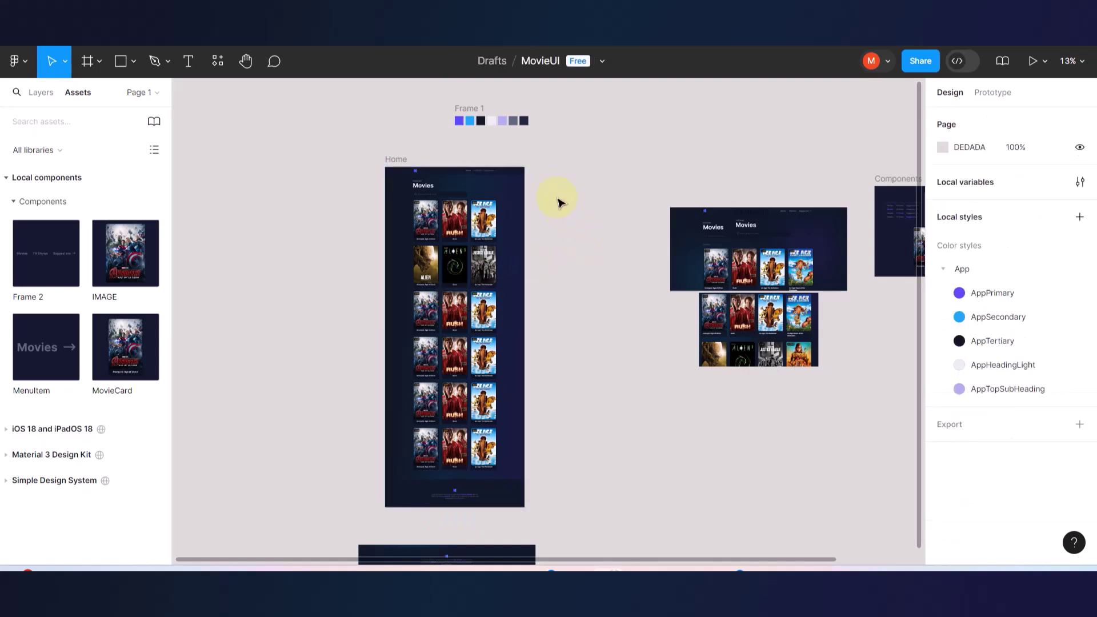
- Shorten the Home frame to a height of about 1064 by raising its lower edge, clipping the content below
{"action": "left_click", "coordinate": [394, 160]}
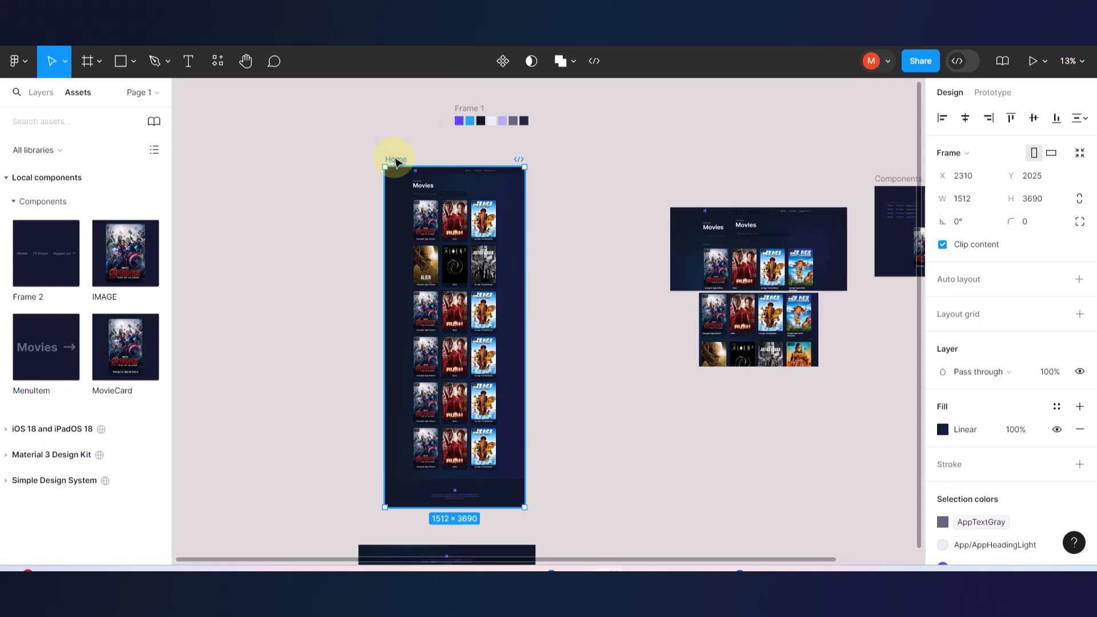
{"action": "scroll", "coordinate": [409, 521], "scroll_direction": "up", "scroll_amount": 5}
{"action": "scroll", "coordinate": [410, 521], "scroll_direction": "down", "scroll_amount": 2}
{"action": "left_click_drag", "start_coordinate": [460, 424], "coordinate": [473, 237]}
{"action": "scroll", "coordinate": [474, 239], "scroll_direction": "up", "scroll_amount": 10}
{"action": "scroll", "coordinate": [477, 243], "scroll_direction": "down", "scroll_amount": 2}
{"action": "scroll", "coordinate": [473, 241], "scroll_direction": "down", "scroll_amount": 3}
{"action": "left_click_drag", "start_coordinate": [432, 435], "coordinate": [448, 308]}
{"action": "scroll", "coordinate": [448, 309], "scroll_direction": "up", "scroll_amount": 1}
{"action": "scroll", "coordinate": [448, 308], "scroll_direction": "right", "scroll_amount": 5}
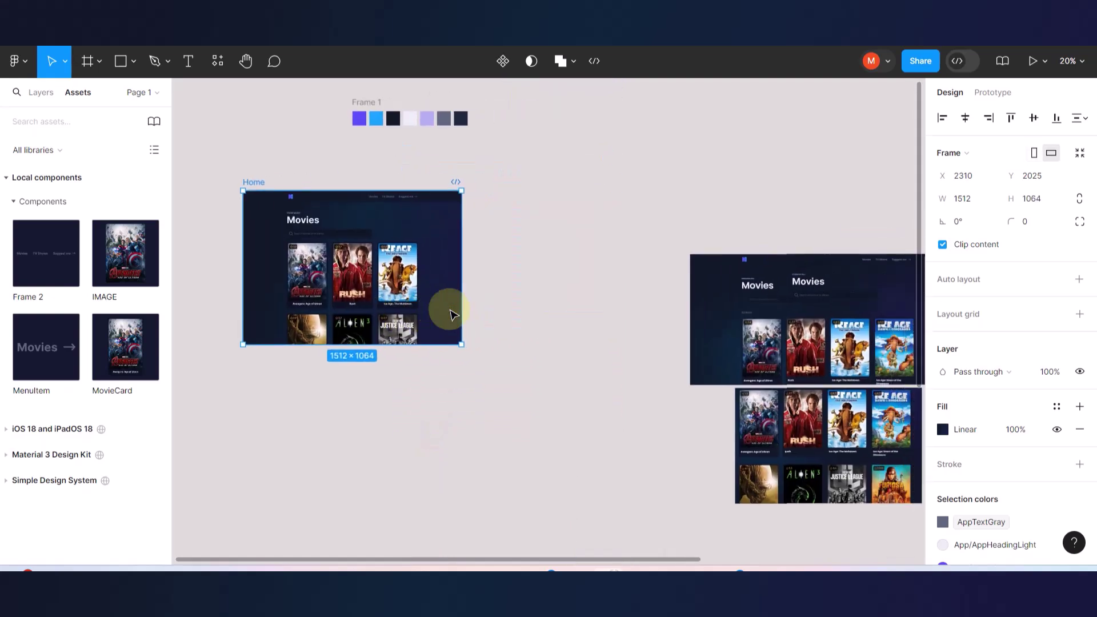
- Add a MacBook Pro 14" preset frame beside the Components frame and check its height
{"action": "scroll", "coordinate": [417, 318], "scroll_direction": "down", "scroll_amount": 3}
{"action": "scroll", "coordinate": [520, 299], "scroll_direction": "down", "scroll_amount": 3}
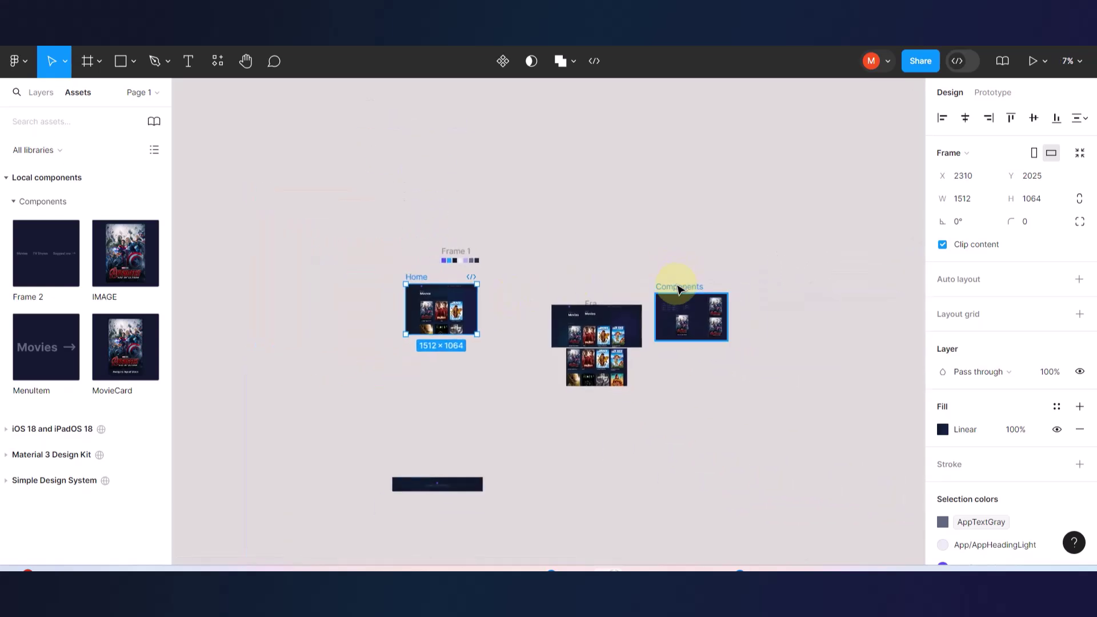
{"action": "left_click", "coordinate": [667, 286]}
{"action": "left_click", "coordinate": [606, 229]}
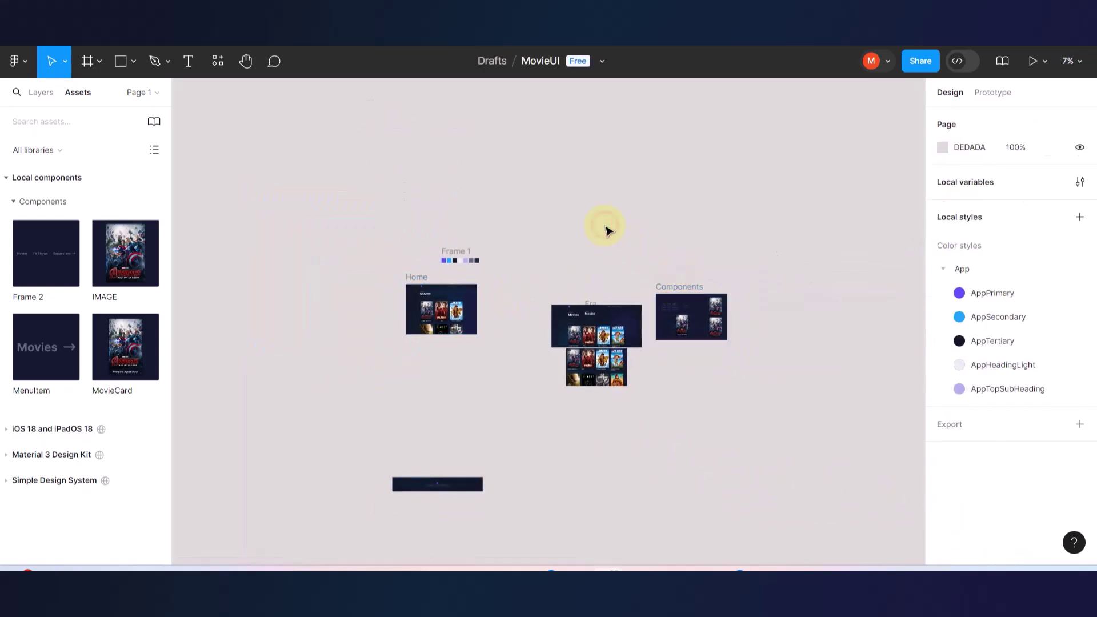
{"action": "left_click", "coordinate": [88, 60]}
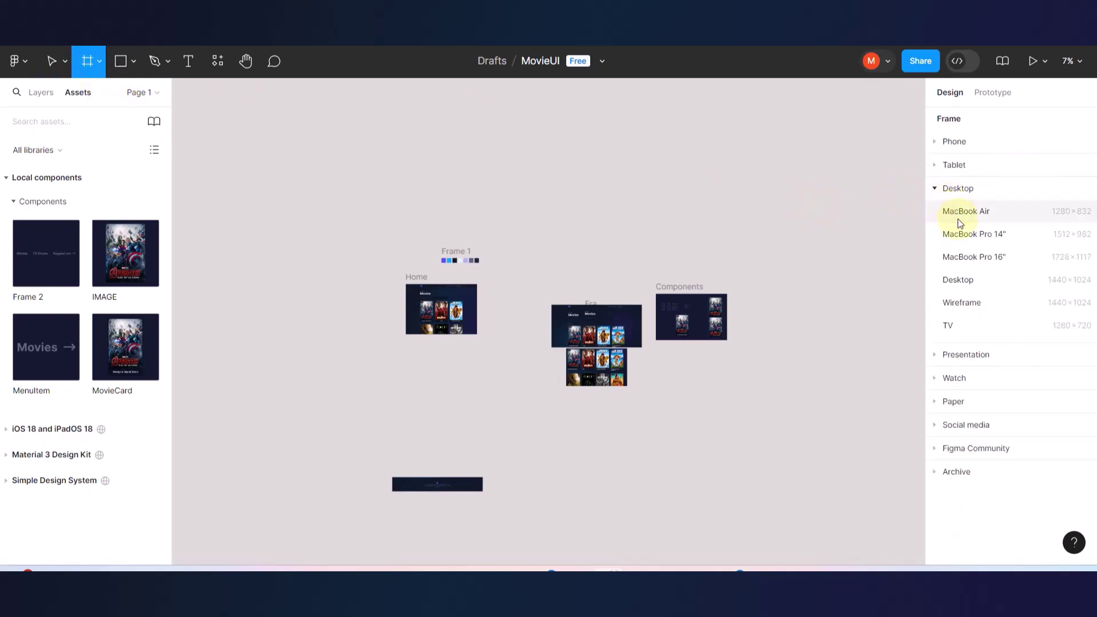
{"action": "left_click", "coordinate": [959, 233]}
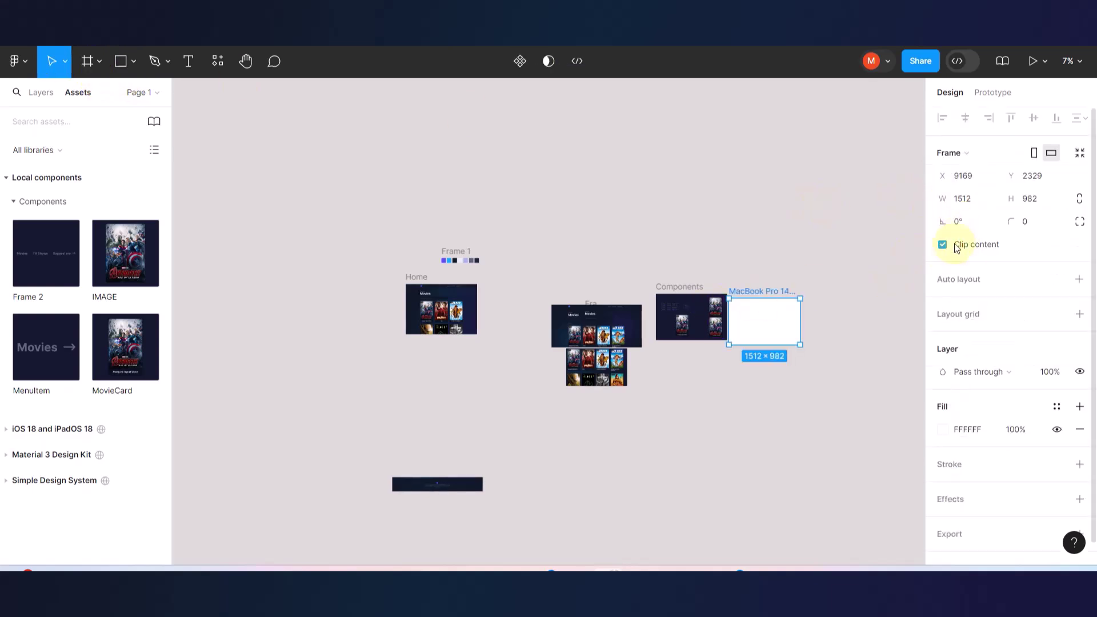
{"action": "left_click", "coordinate": [1031, 199]}
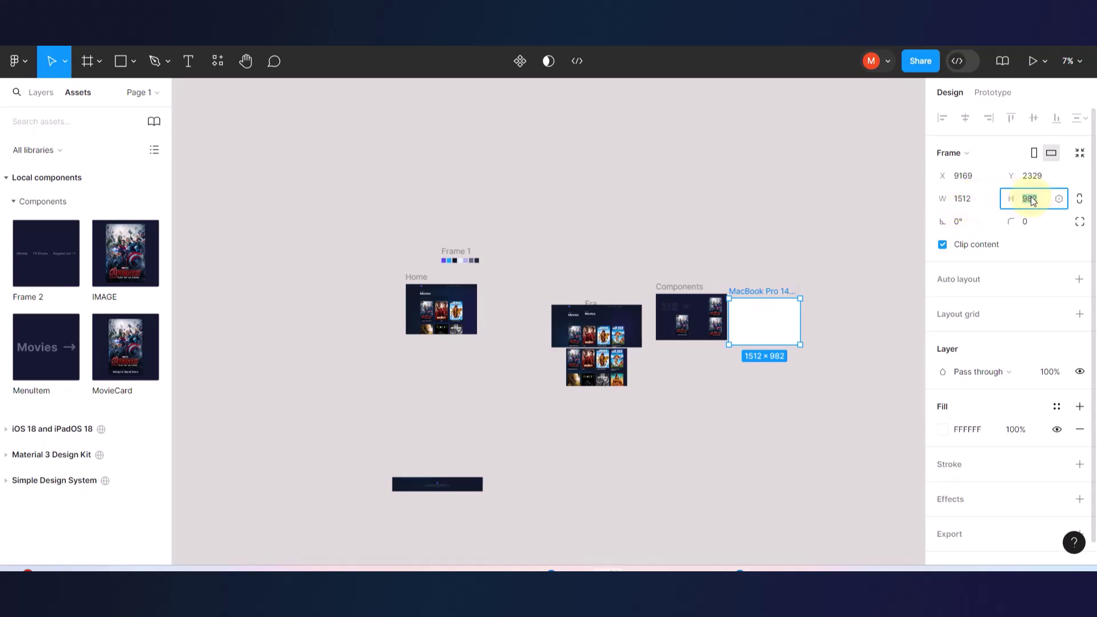
- Set the Home frame's height to 982
{"action": "scroll", "coordinate": [414, 283], "scroll_direction": "up", "scroll_amount": 3}
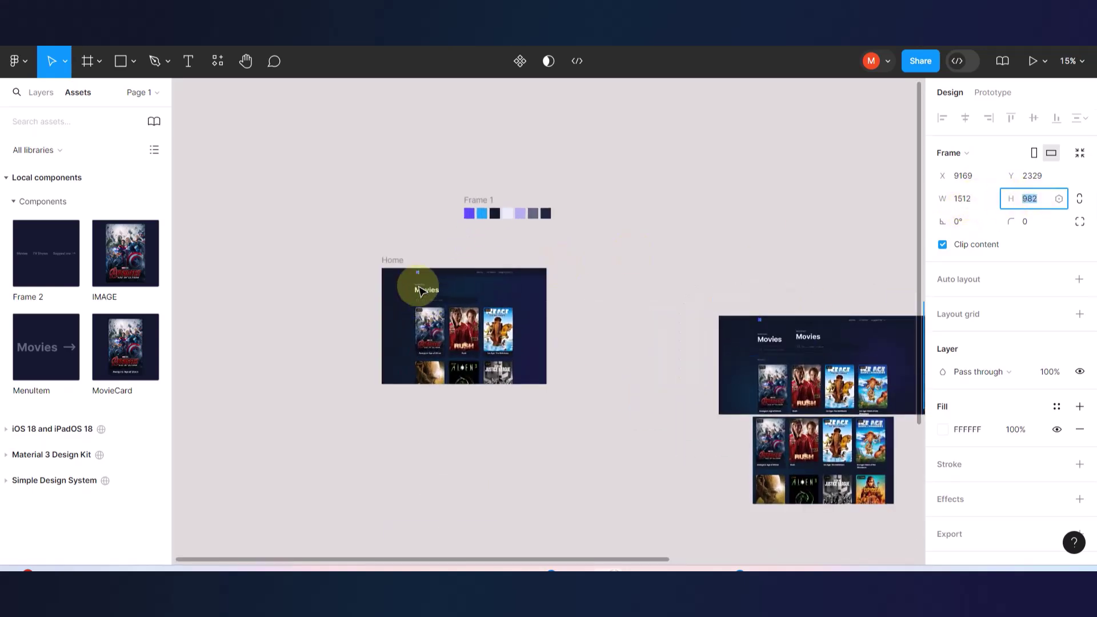
{"action": "left_click", "coordinate": [402, 269]}
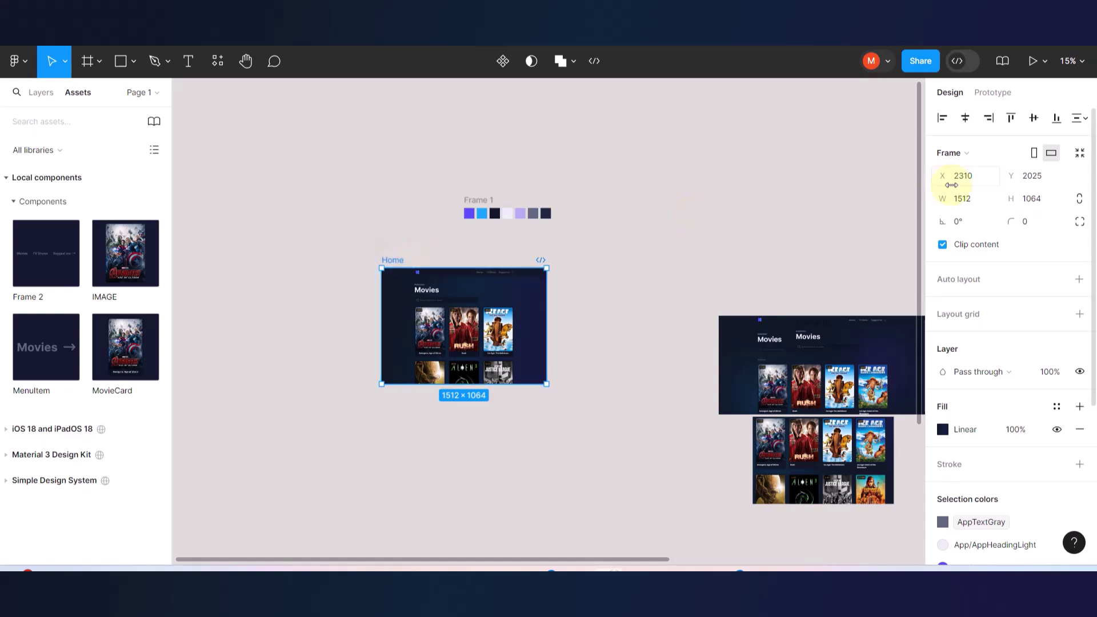
{"action": "left_click", "coordinate": [1037, 198]}
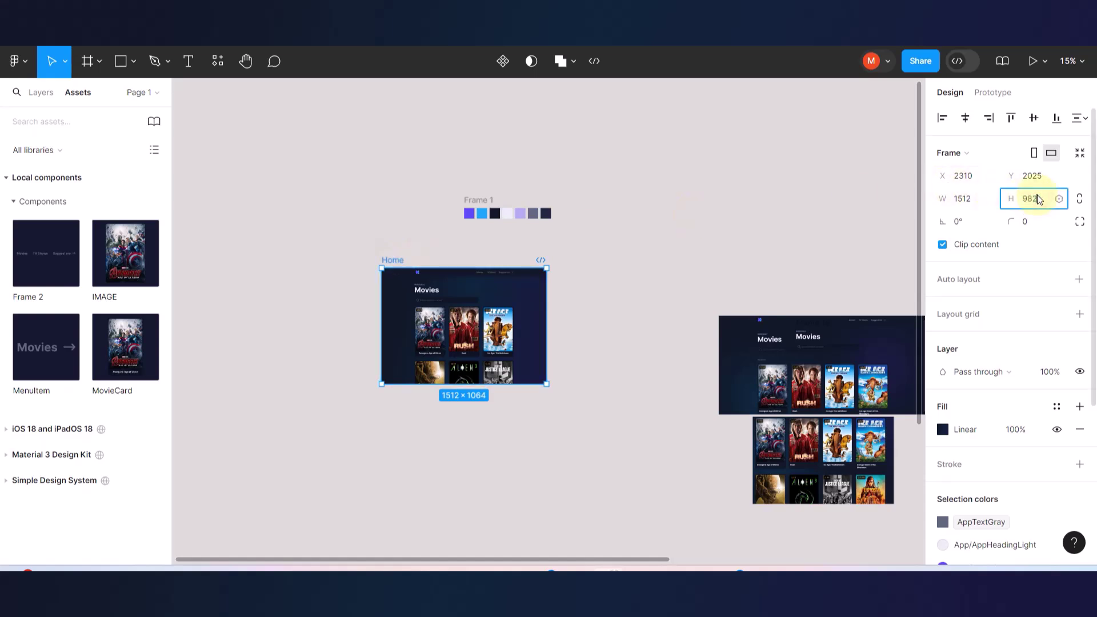
{"action": "type", "text": "982"}
{"action": "key", "text": "Return"}
{"action": "scroll", "coordinate": [469, 308], "scroll_direction": "up", "scroll_amount": 2}
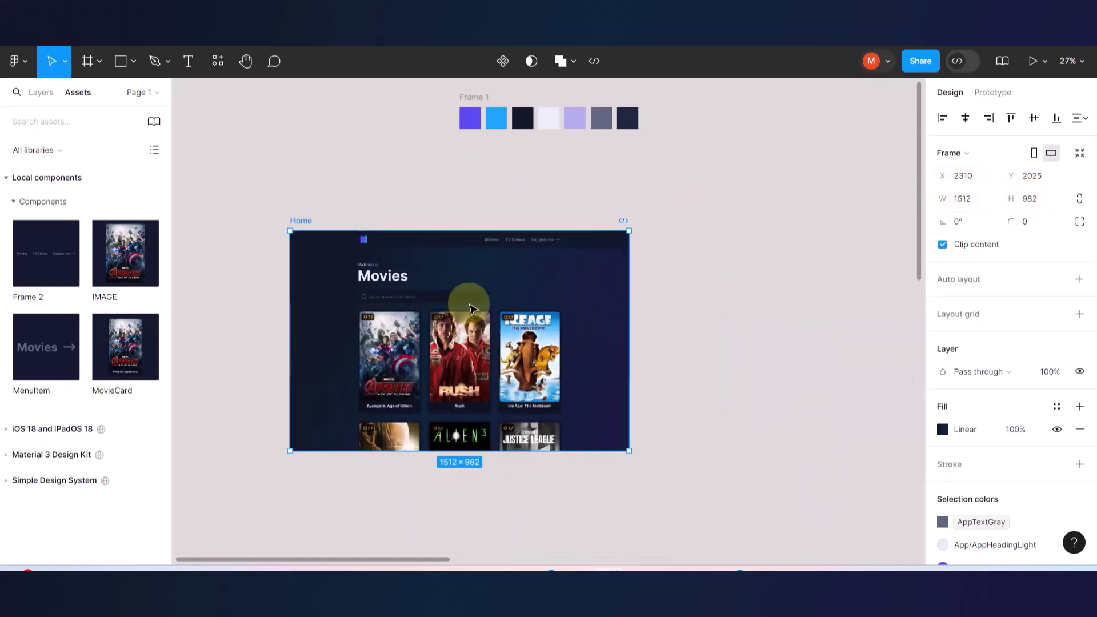
- Set the Home frame's prototype overflow scrolling to Vertical
{"action": "left_click", "coordinate": [735, 240]}
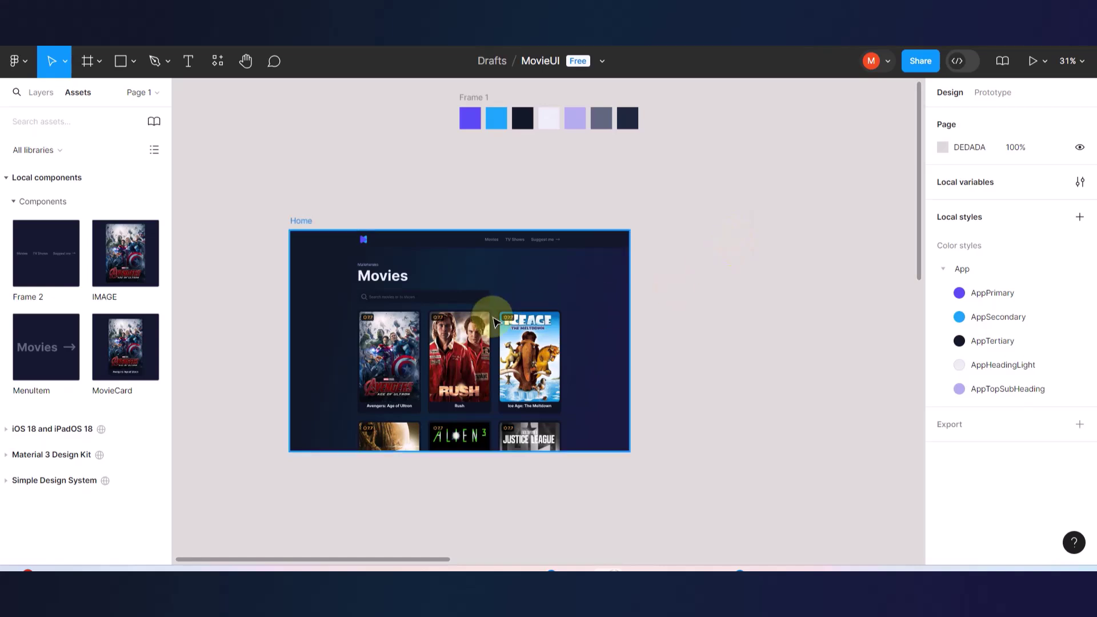
{"action": "left_click", "coordinate": [453, 303]}
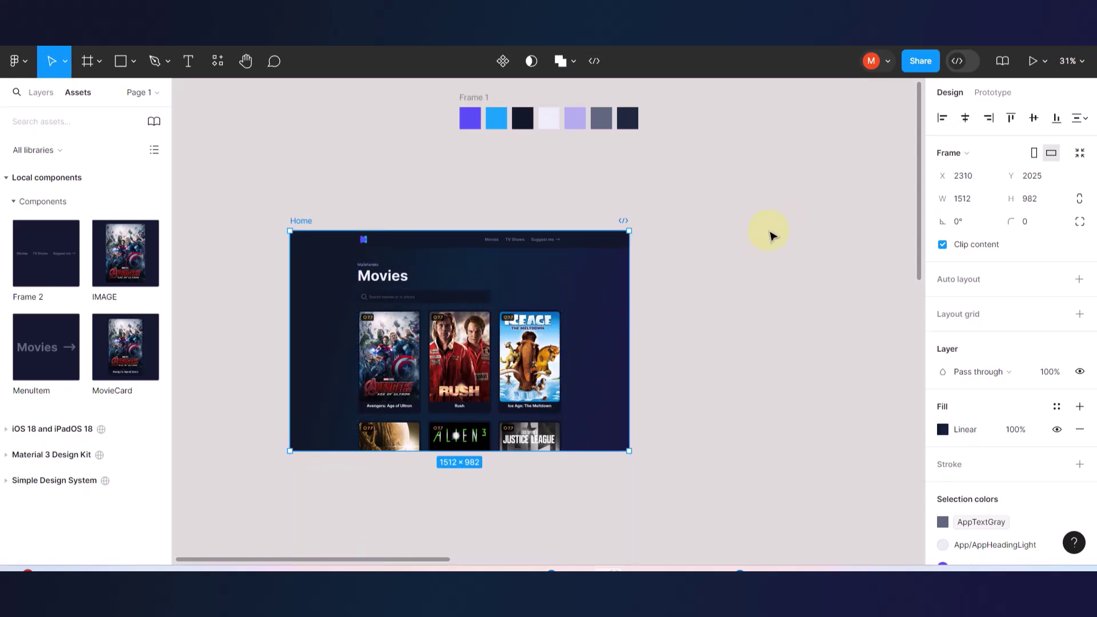
{"action": "left_click", "coordinate": [991, 93]}
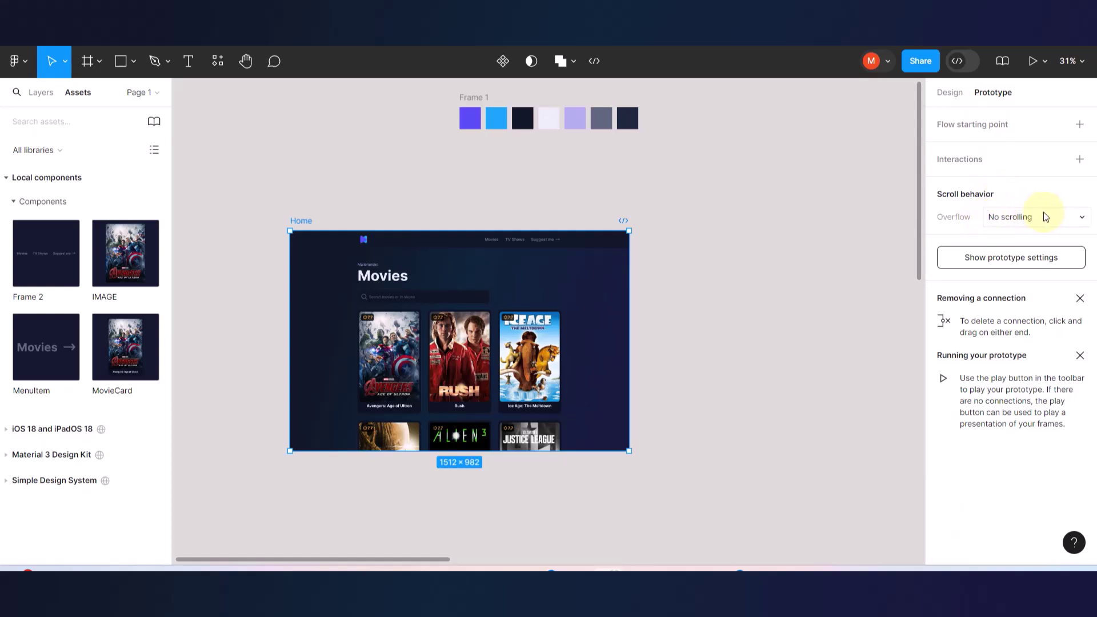
{"action": "left_click", "coordinate": [1082, 219]}
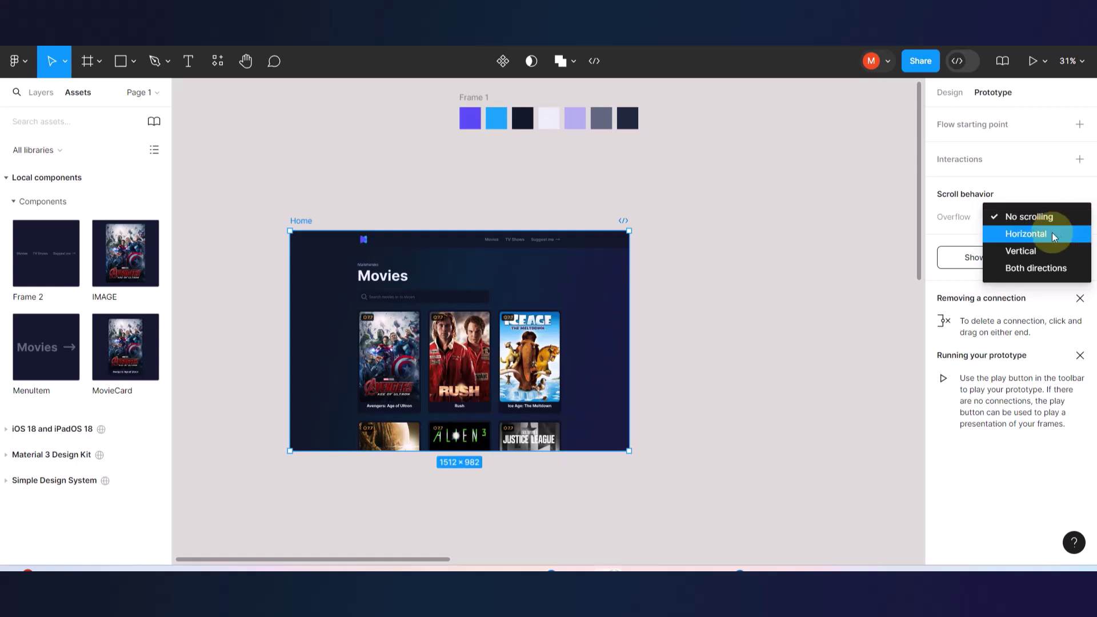
{"action": "left_click", "coordinate": [1024, 252]}
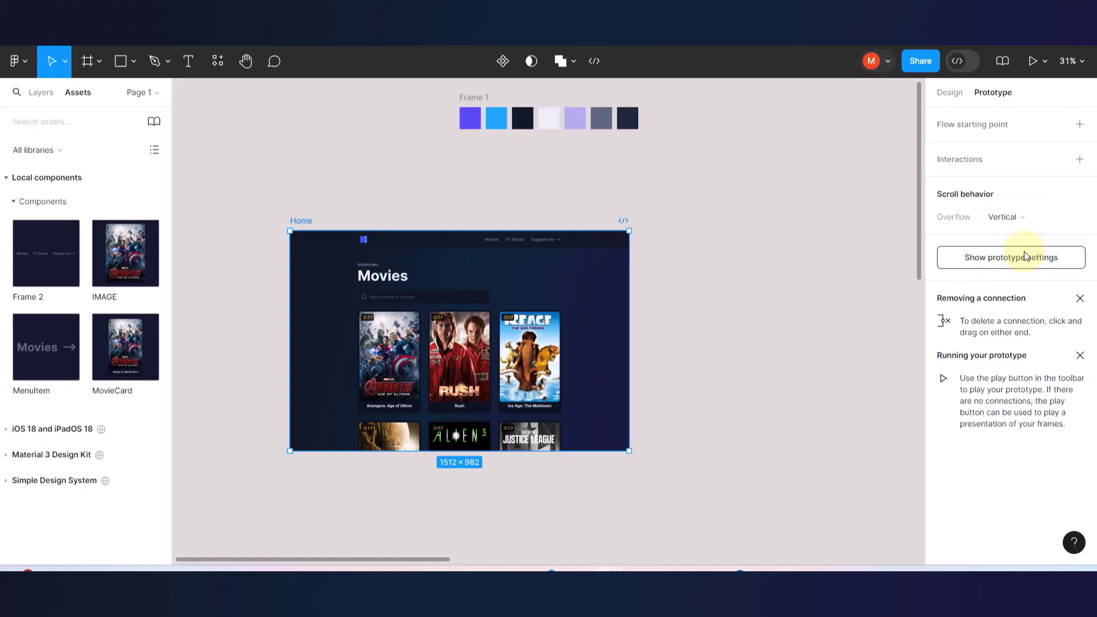
{"action": "left_click", "coordinate": [741, 309]}
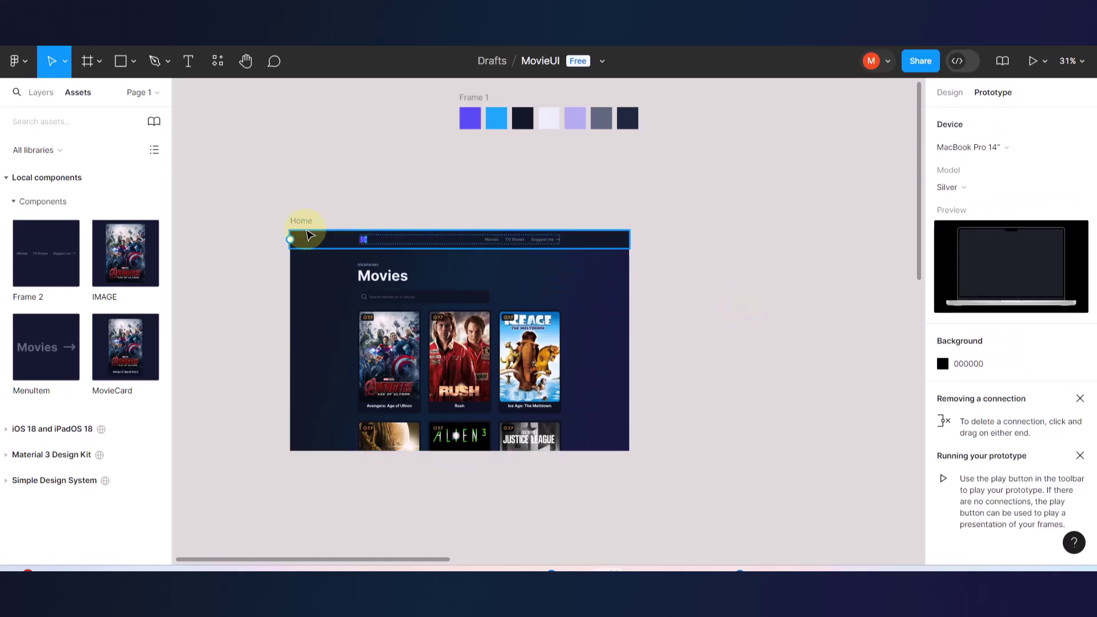
- Present the Home frame as a prototype and scroll between header and footer to examine its scrolling behaviour
{"action": "left_click", "coordinate": [303, 222]}
{"action": "key", "text": "ctrl+alt+Return"}
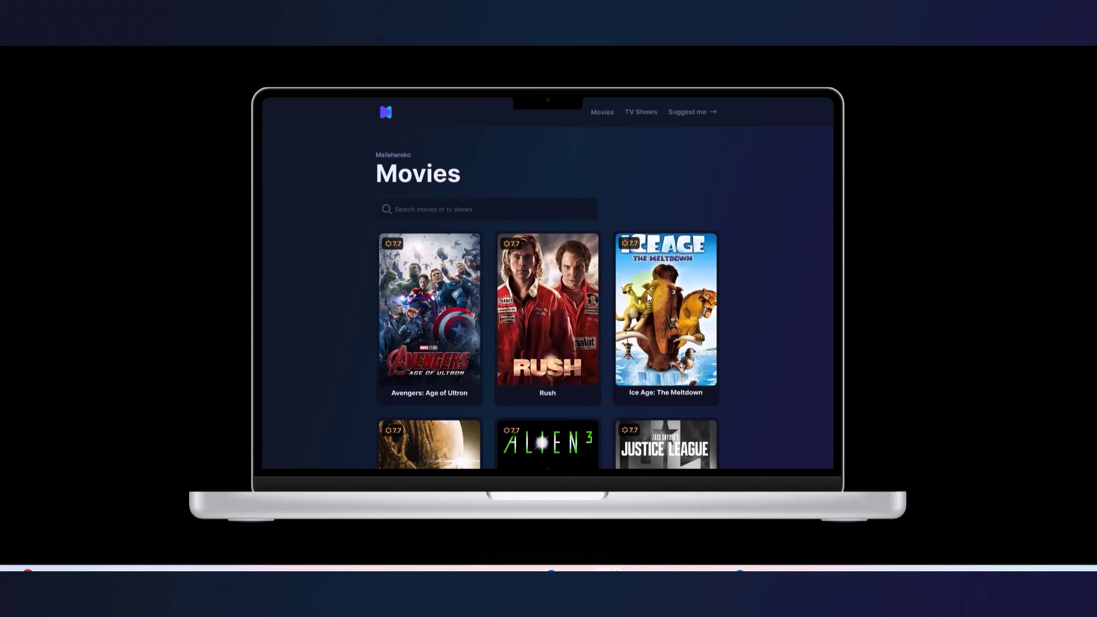
{"action": "scroll", "coordinate": [648, 297], "scroll_direction": "down", "scroll_amount": 3}
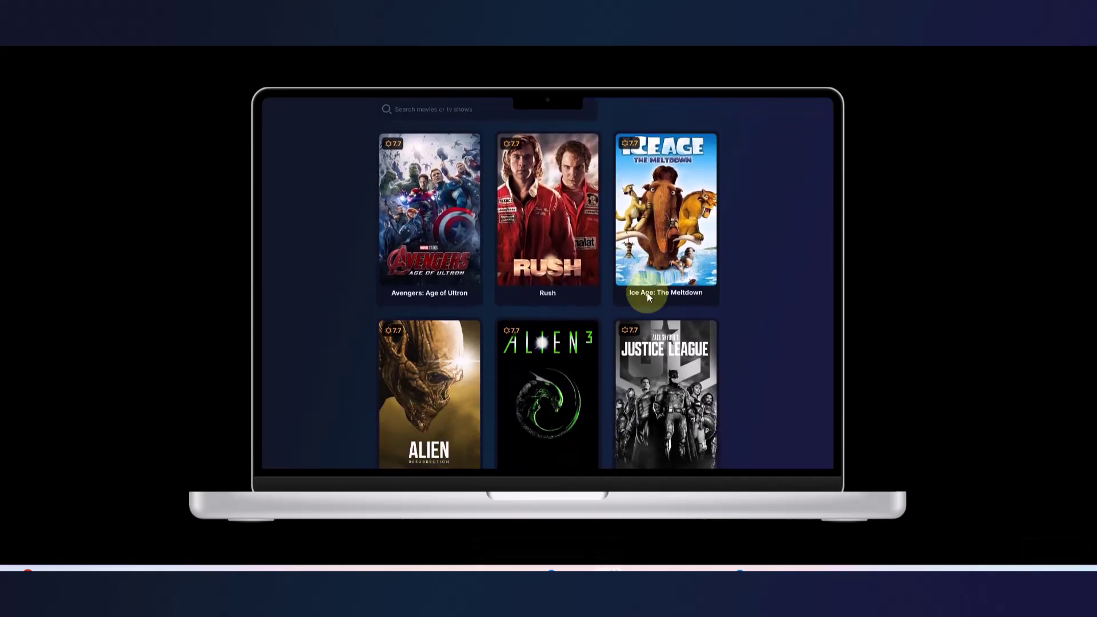
{"action": "scroll", "coordinate": [648, 296], "scroll_direction": "down", "scroll_amount": 3}
{"action": "scroll", "coordinate": [648, 297], "scroll_direction": "down", "scroll_amount": 4}
{"action": "scroll", "coordinate": [648, 296], "scroll_direction": "down", "scroll_amount": 2}
{"action": "scroll", "coordinate": [647, 292], "scroll_direction": "down", "scroll_amount": 5}
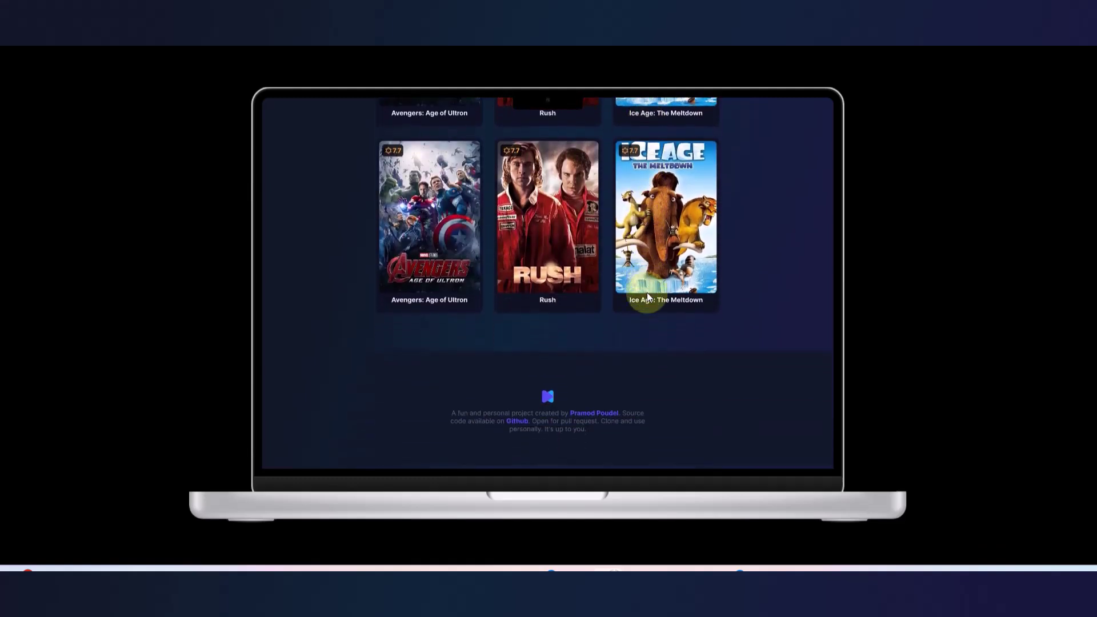
{"action": "scroll", "coordinate": [647, 292], "scroll_direction": "up", "scroll_amount": 5}
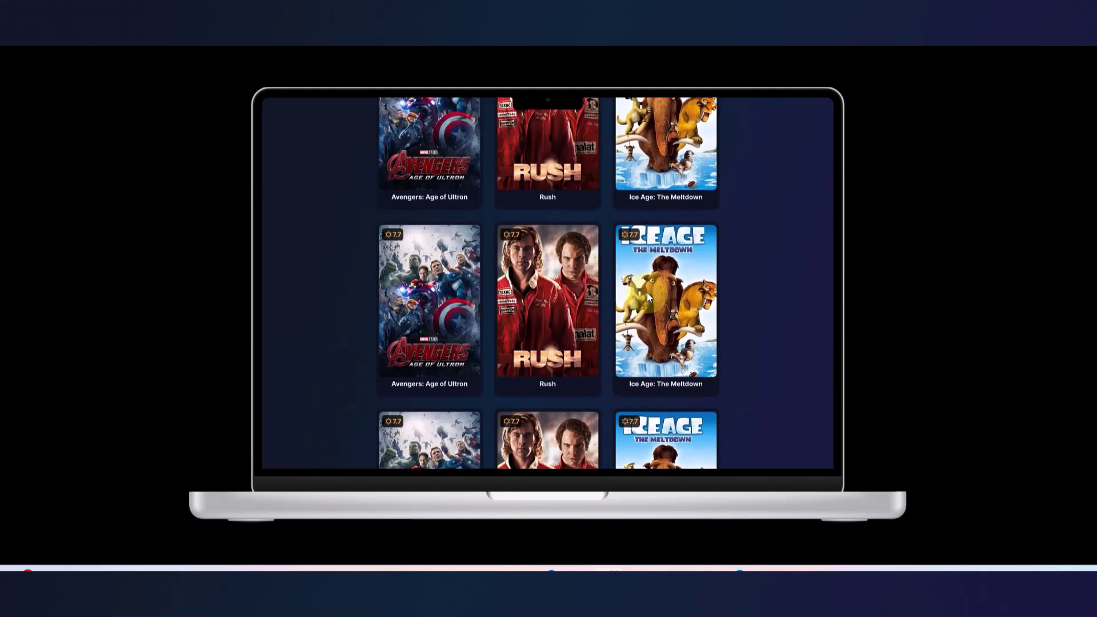
{"action": "scroll", "coordinate": [647, 292], "scroll_direction": "up", "scroll_amount": 5}
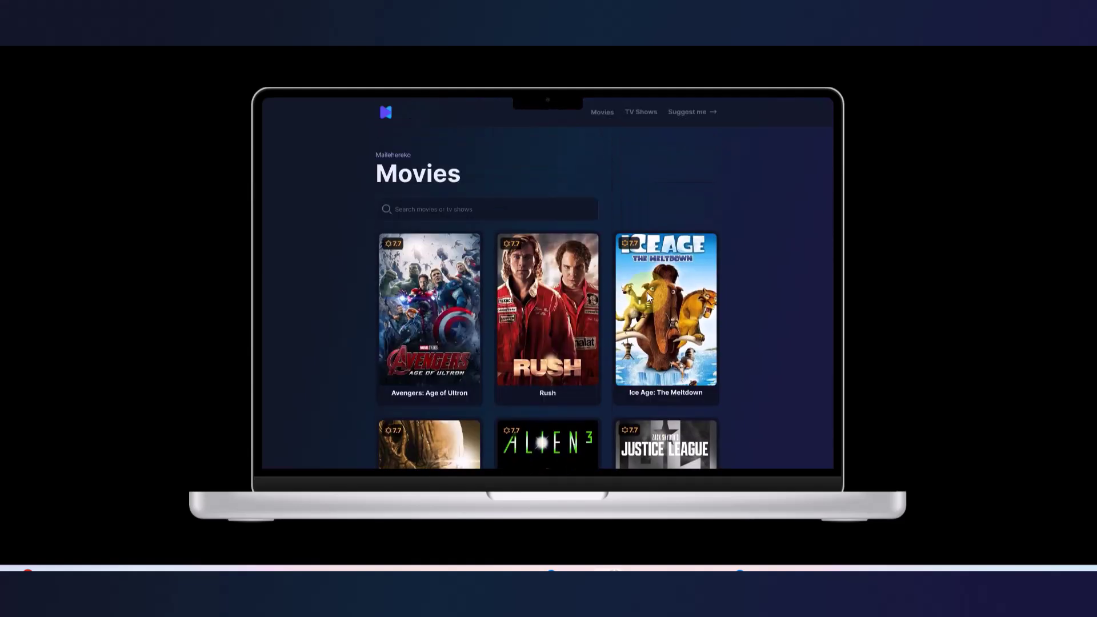
{"action": "scroll", "coordinate": [648, 296], "scroll_direction": "down", "scroll_amount": 8}
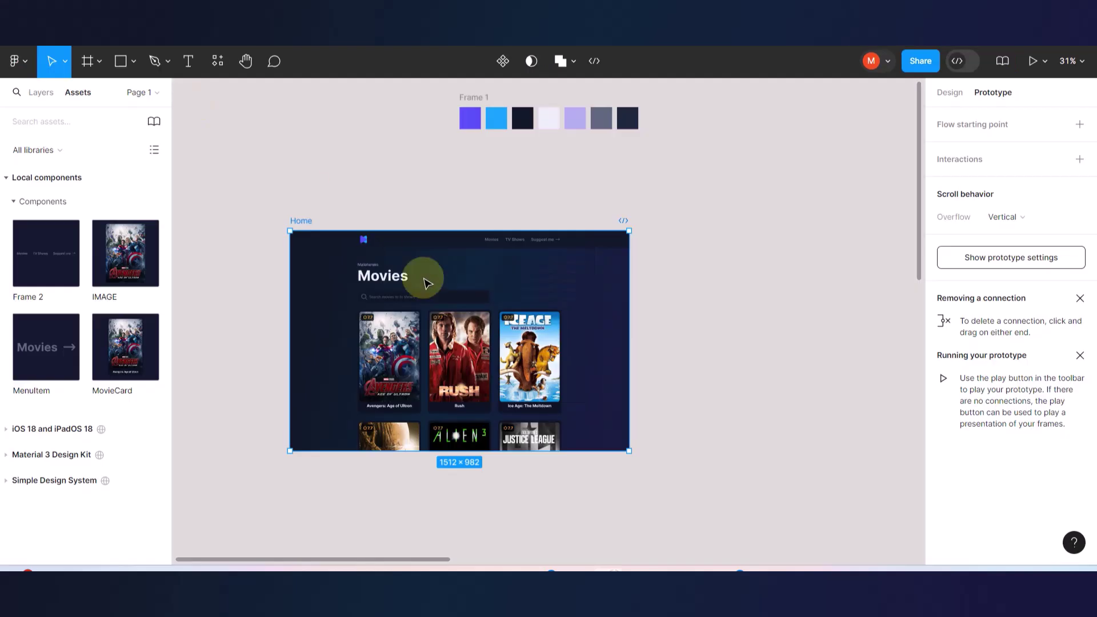
- Set the Home header's scroll position to Sticky (stop at top edge)
{"action": "scroll", "coordinate": [384, 251], "scroll_direction": "up", "scroll_amount": 5}
{"action": "left_click", "coordinate": [426, 252]}
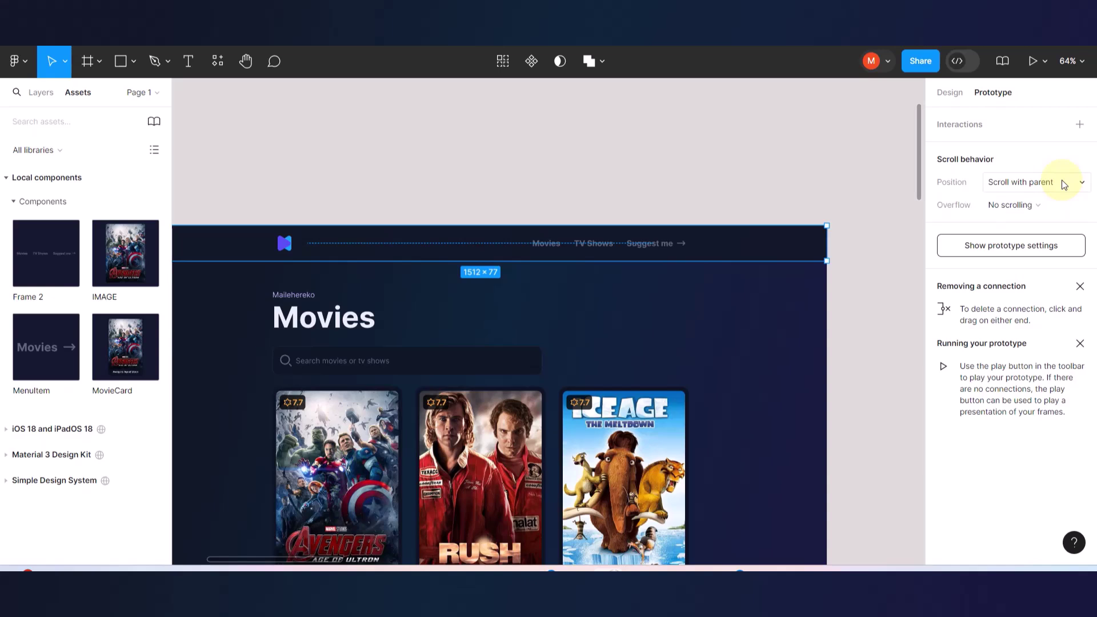
{"action": "left_click", "coordinate": [1081, 184]}
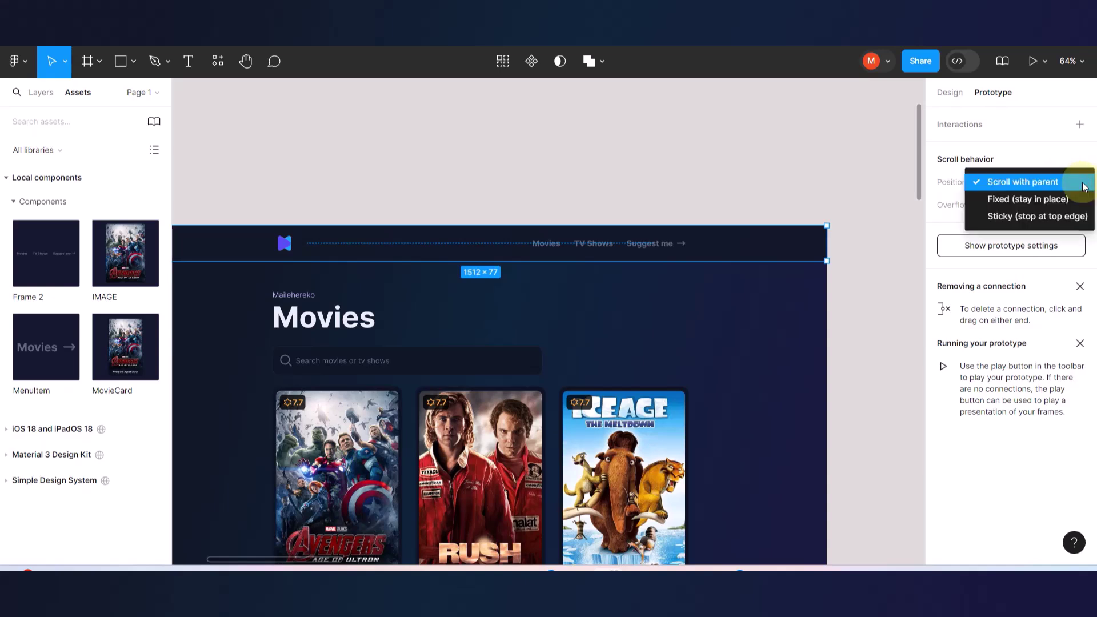
{"action": "left_click", "coordinate": [1029, 222]}
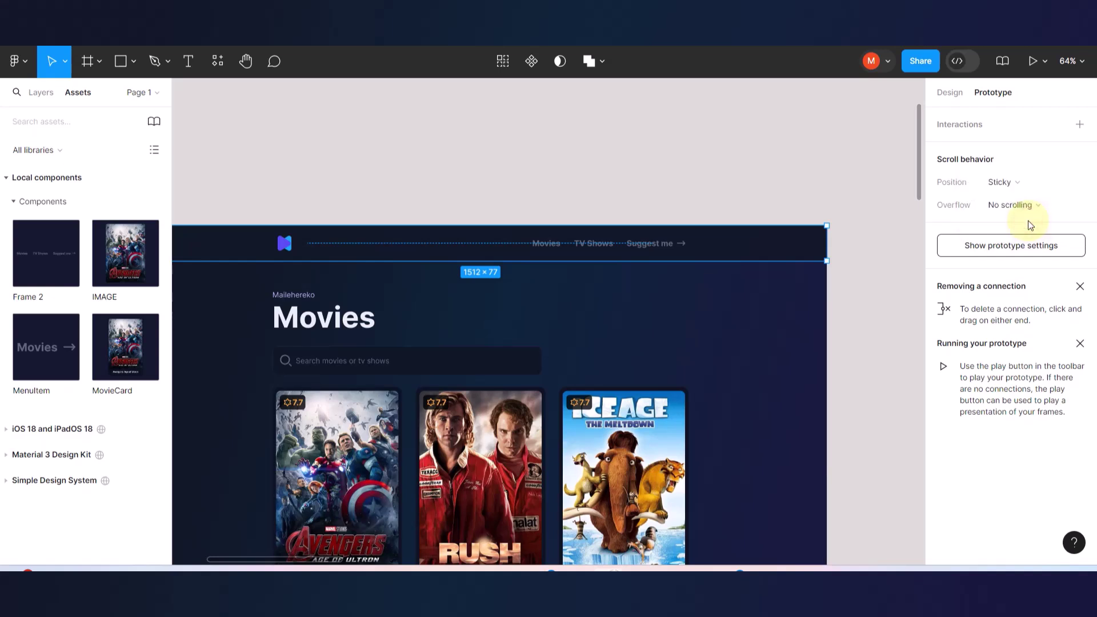
{"action": "left_click", "coordinate": [813, 151]}
- Switch to the Home prototype preview and scroll down the movie grid to check the header's scroll behaviour
{"action": "left_click", "coordinate": [177, 8]}
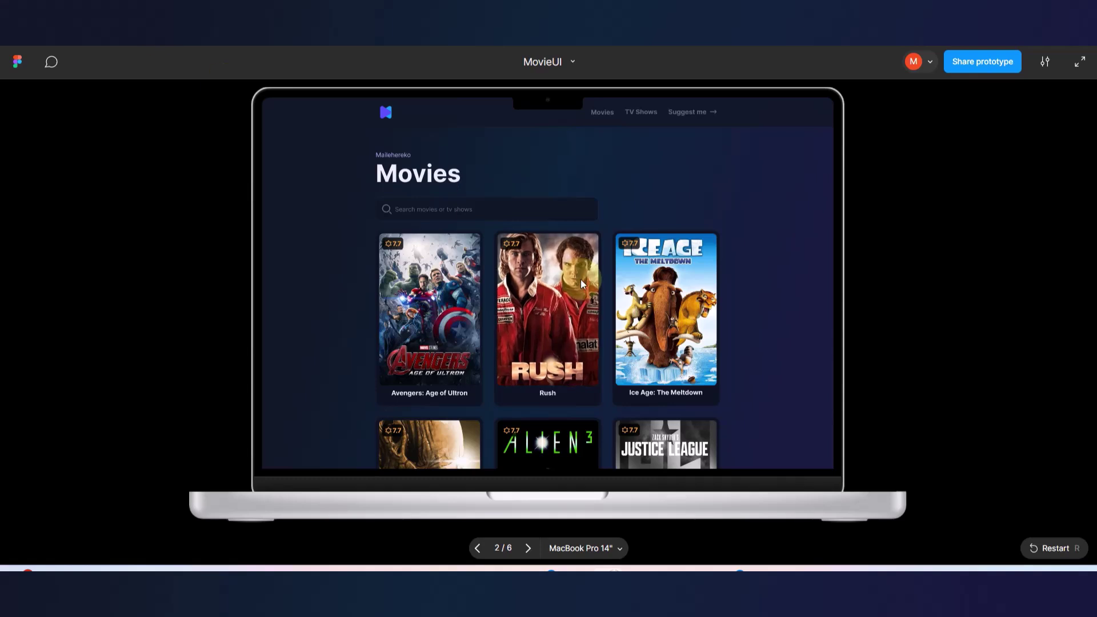
{"action": "scroll", "coordinate": [581, 280], "scroll_direction": "down", "scroll_amount": 3}
{"action": "scroll", "coordinate": [580, 279], "scroll_direction": "down", "scroll_amount": 3}
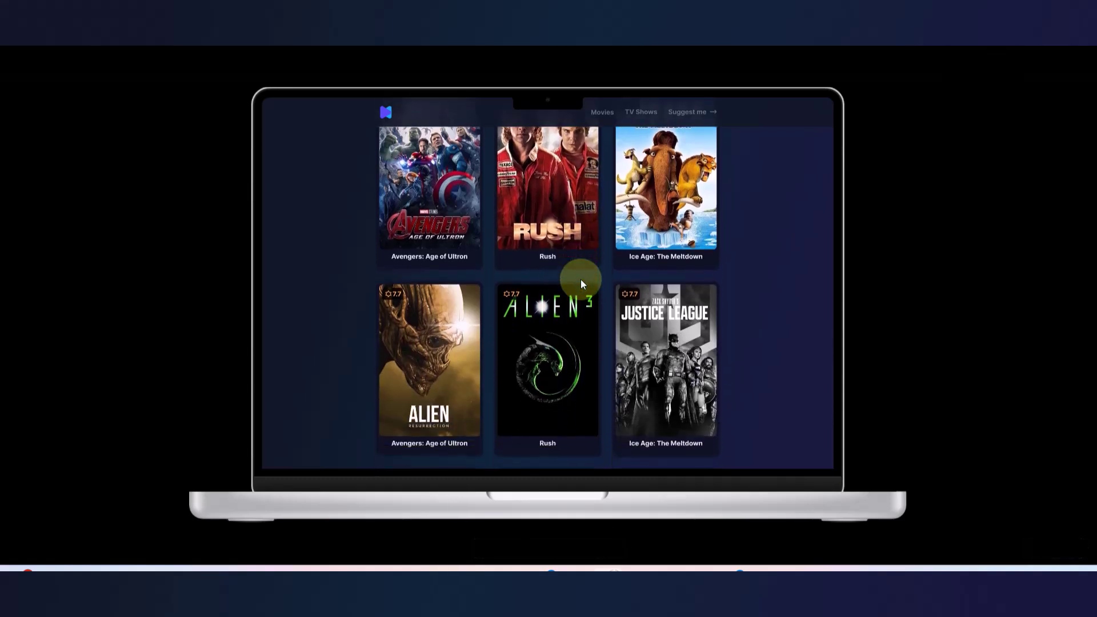
{"action": "scroll", "coordinate": [580, 279], "scroll_direction": "down", "scroll_amount": 5}
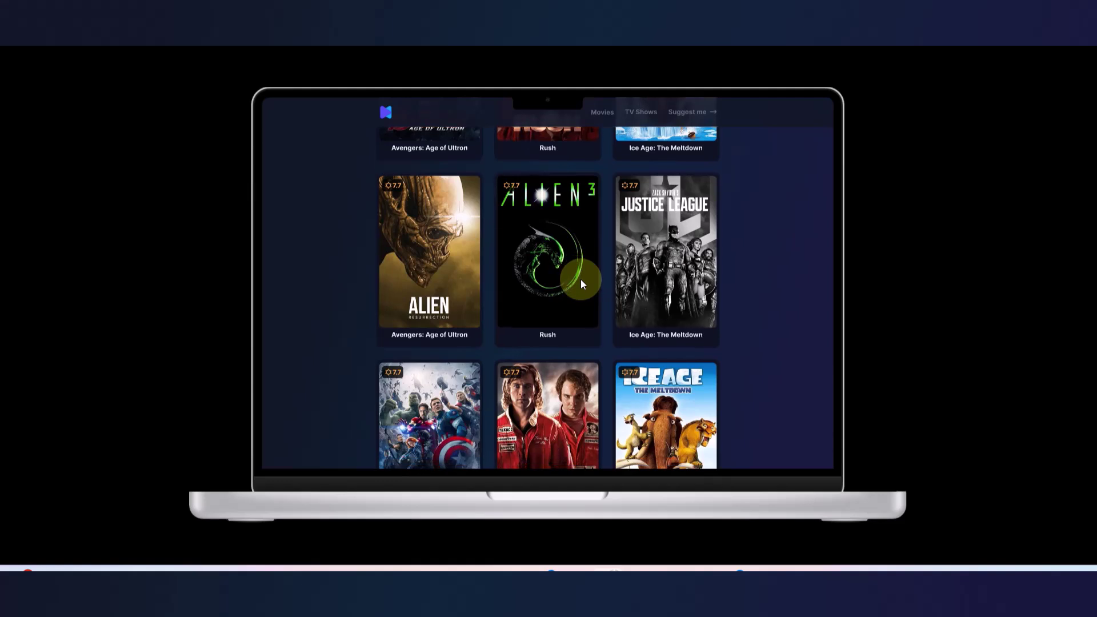
{"action": "scroll", "coordinate": [581, 279], "scroll_direction": "down", "scroll_amount": 4}
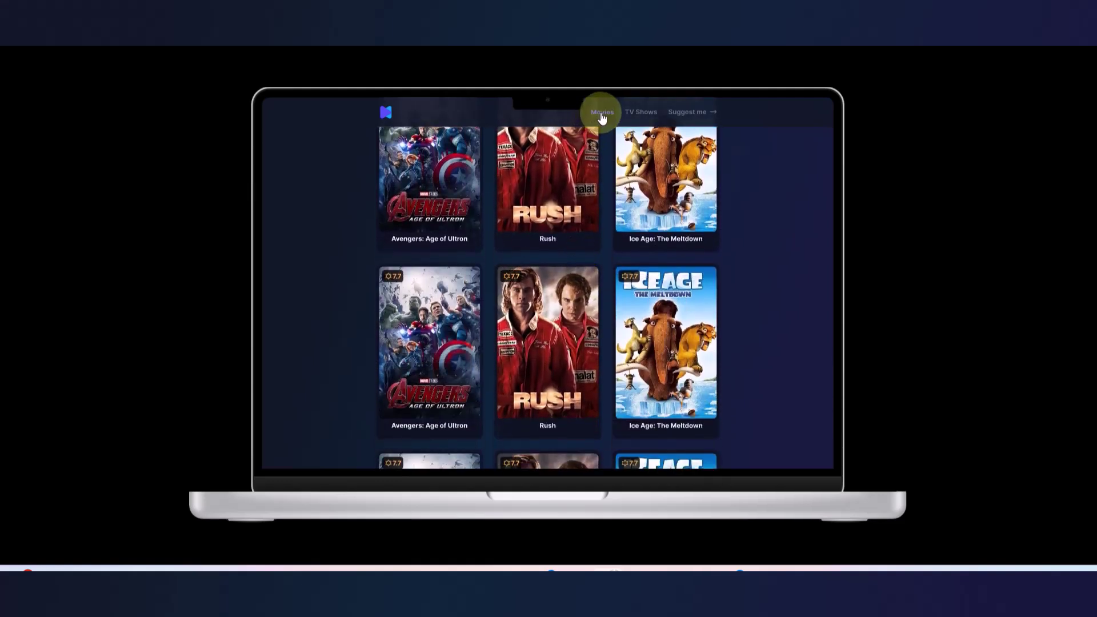
- Test the header's Movies, TV Shows and Suggest me links in the preview, and scroll down to the footer
{"action": "left_click", "coordinate": [601, 112]}
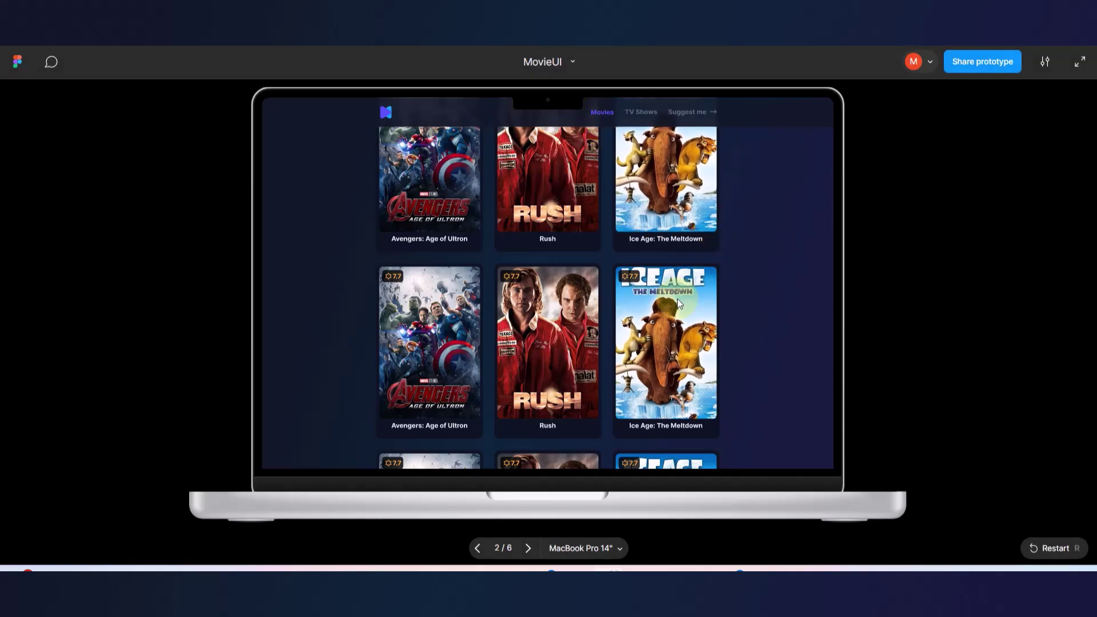
{"action": "left_click", "coordinate": [648, 113]}
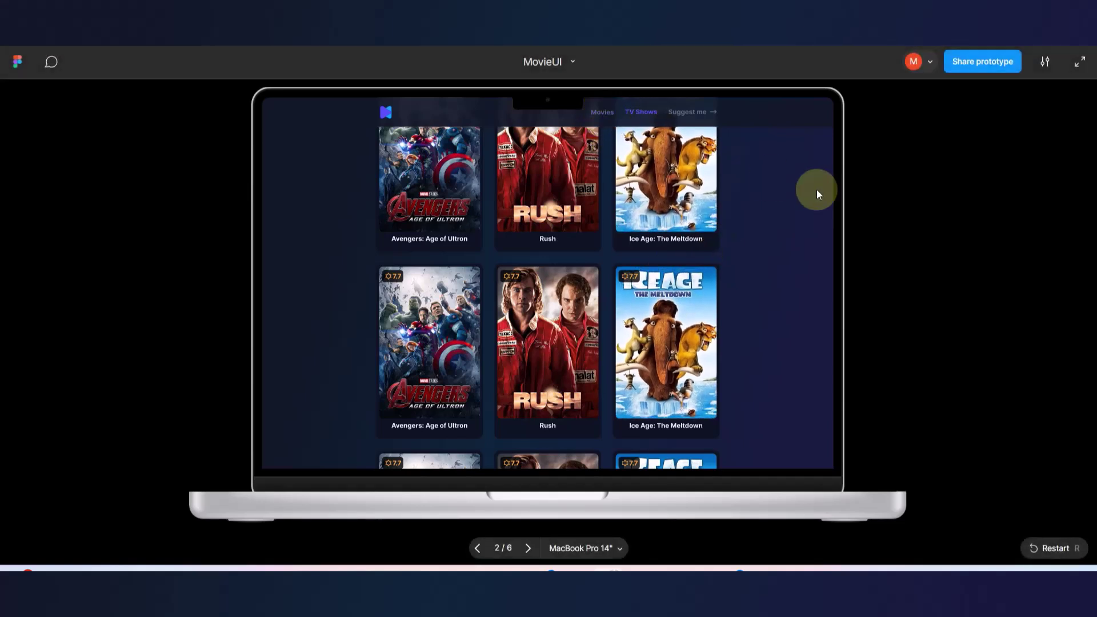
{"action": "left_click", "coordinate": [695, 114]}
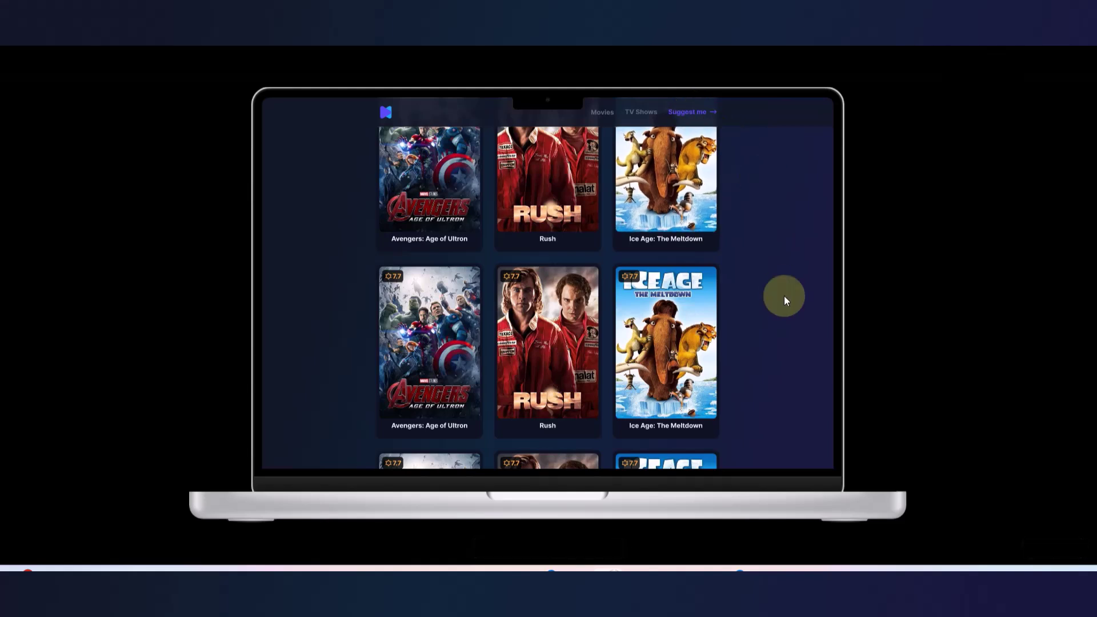
{"action": "scroll", "coordinate": [784, 296], "scroll_direction": "down", "scroll_amount": 2}
{"action": "scroll", "coordinate": [784, 296], "scroll_direction": "down", "scroll_amount": 3}
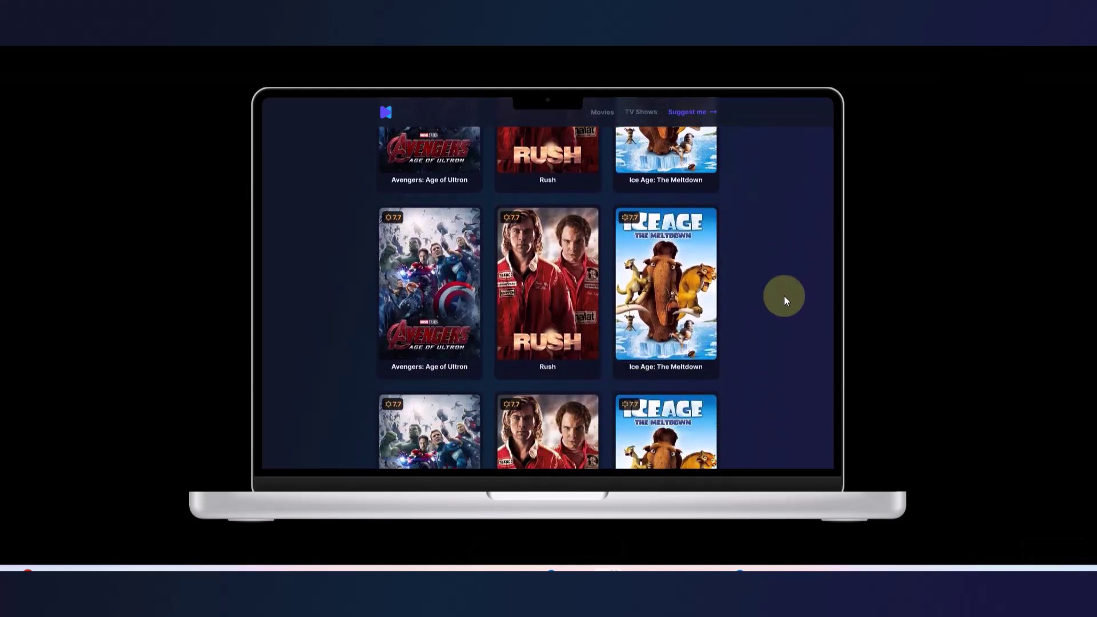
{"action": "scroll", "coordinate": [784, 296], "scroll_direction": "down", "scroll_amount": 1}
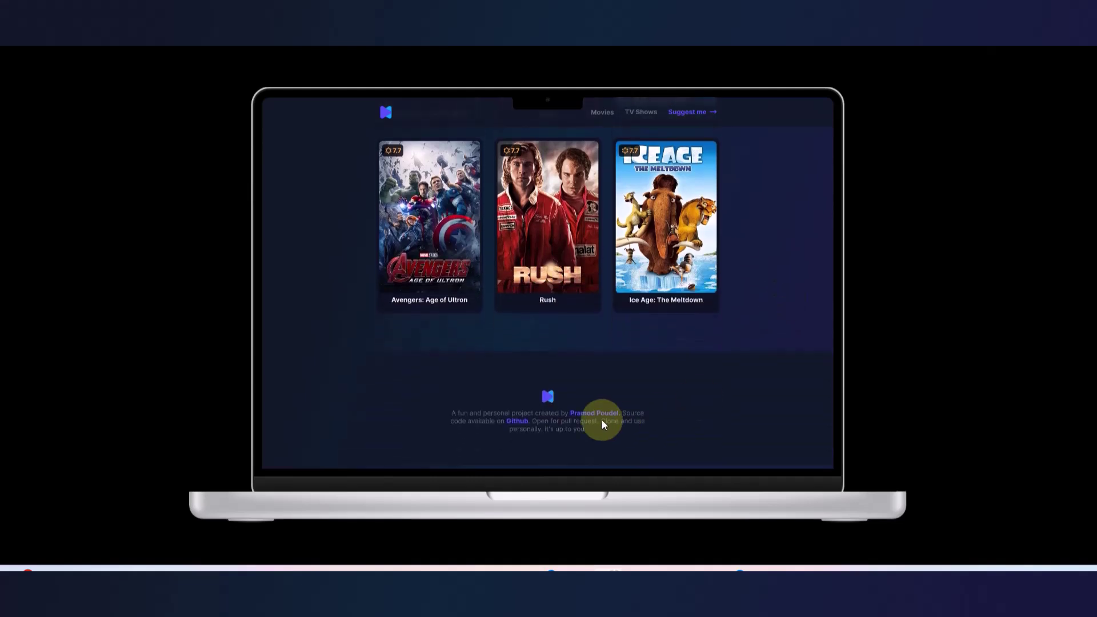
- Switch to the live reference website and scroll its TV Shows page between grid and footer to examine the header's behaviour
{"action": "left_click", "coordinate": [550, 387]}
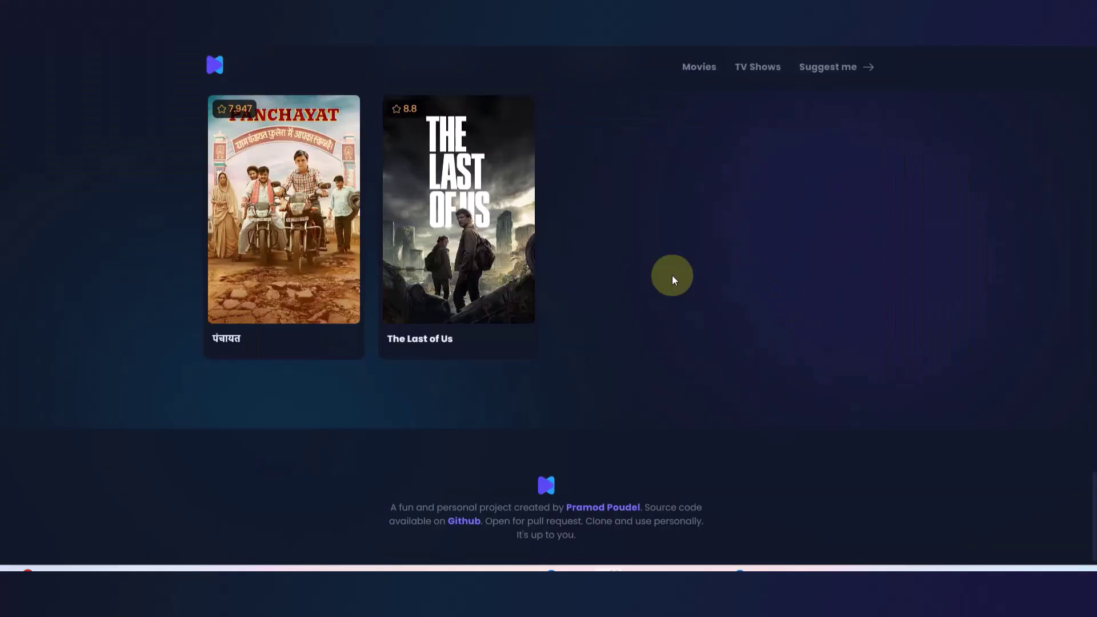
{"action": "scroll", "coordinate": [672, 276], "scroll_direction": "up", "scroll_amount": 15}
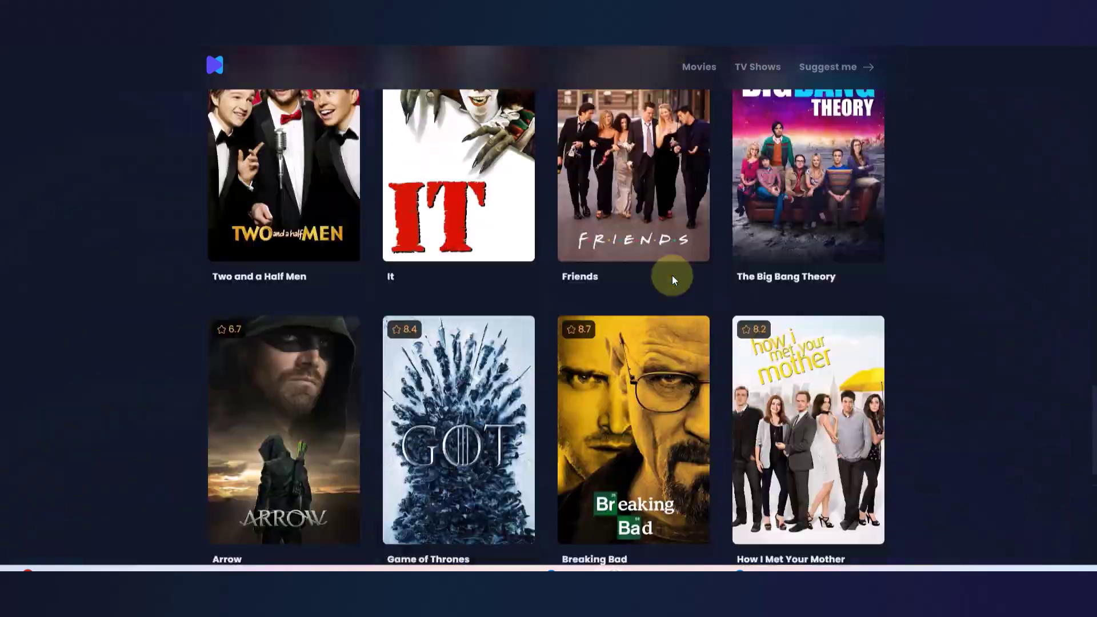
{"action": "scroll", "coordinate": [674, 280], "scroll_direction": "up", "scroll_amount": 10}
{"action": "scroll", "coordinate": [673, 280], "scroll_direction": "down", "scroll_amount": 19}
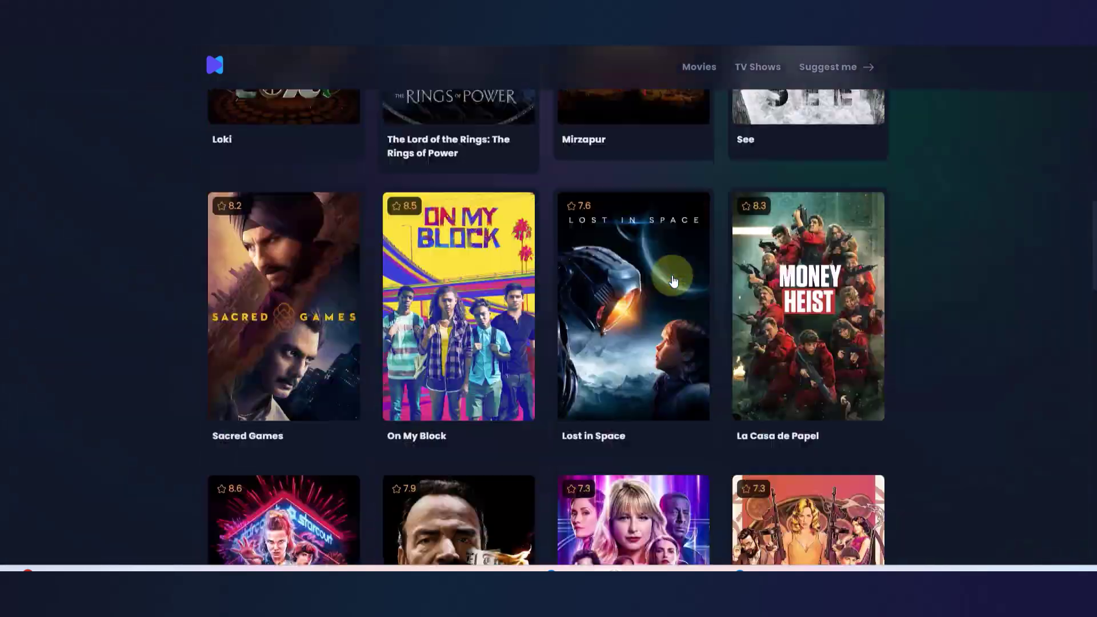
{"action": "scroll", "coordinate": [673, 280], "scroll_direction": "down", "scroll_amount": 20}
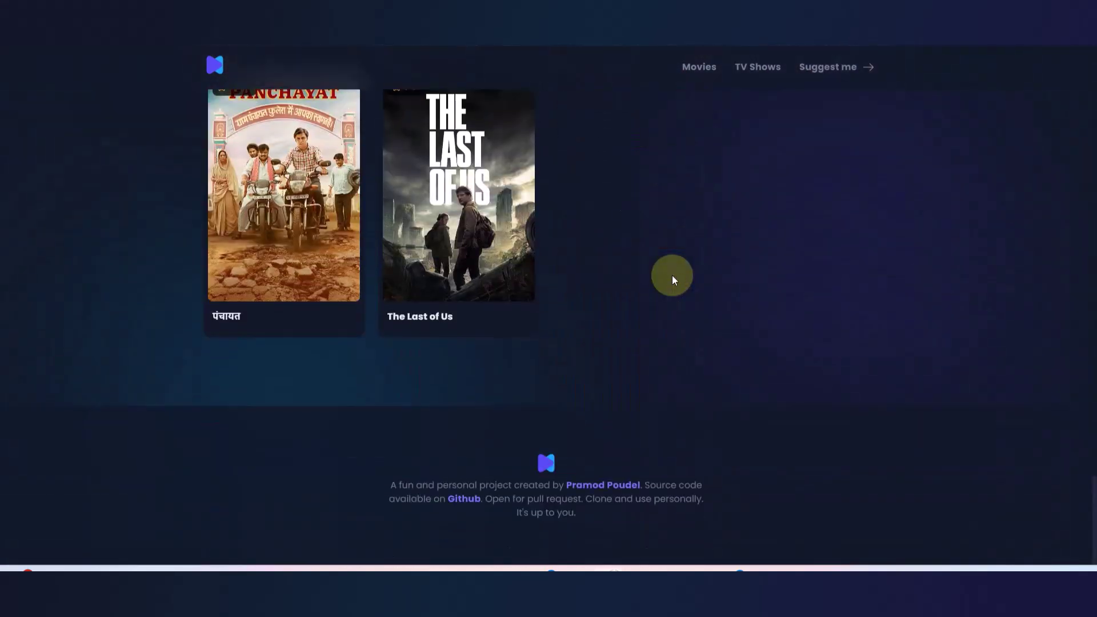
{"action": "scroll", "coordinate": [672, 280], "scroll_direction": "up", "scroll_amount": 15}
{"action": "scroll", "coordinate": [672, 275], "scroll_direction": "up", "scroll_amount": 10}
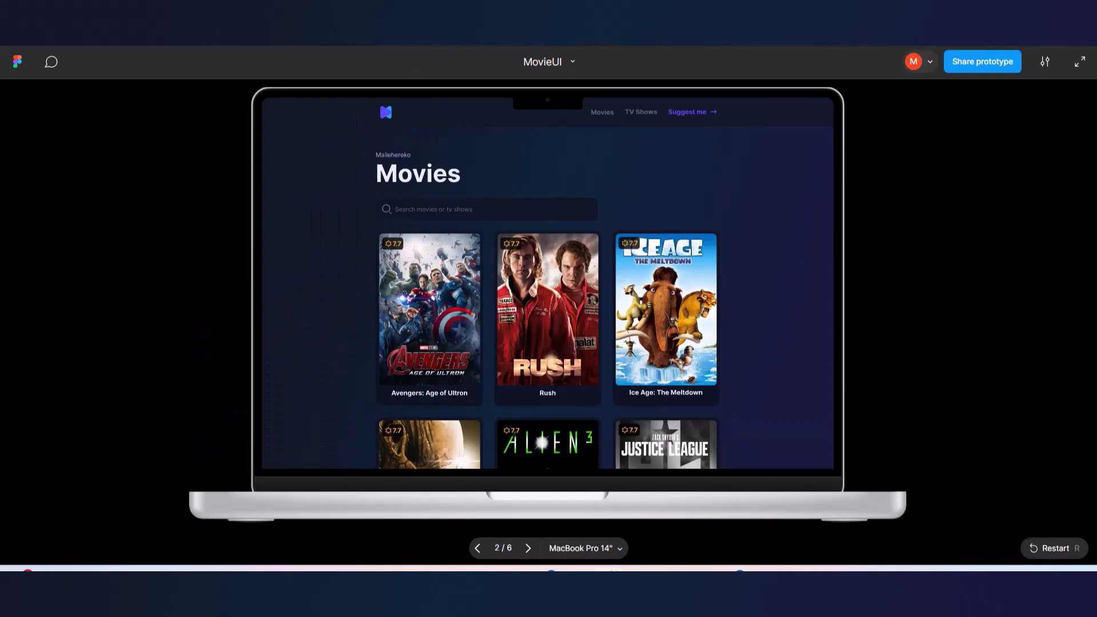
- Scroll the movie grid in the Home prototype preview and test the header's Movies, TV Shows and Suggest me links
{"action": "scroll", "coordinate": [606, 249], "scroll_direction": "down", "scroll_amount": 6}
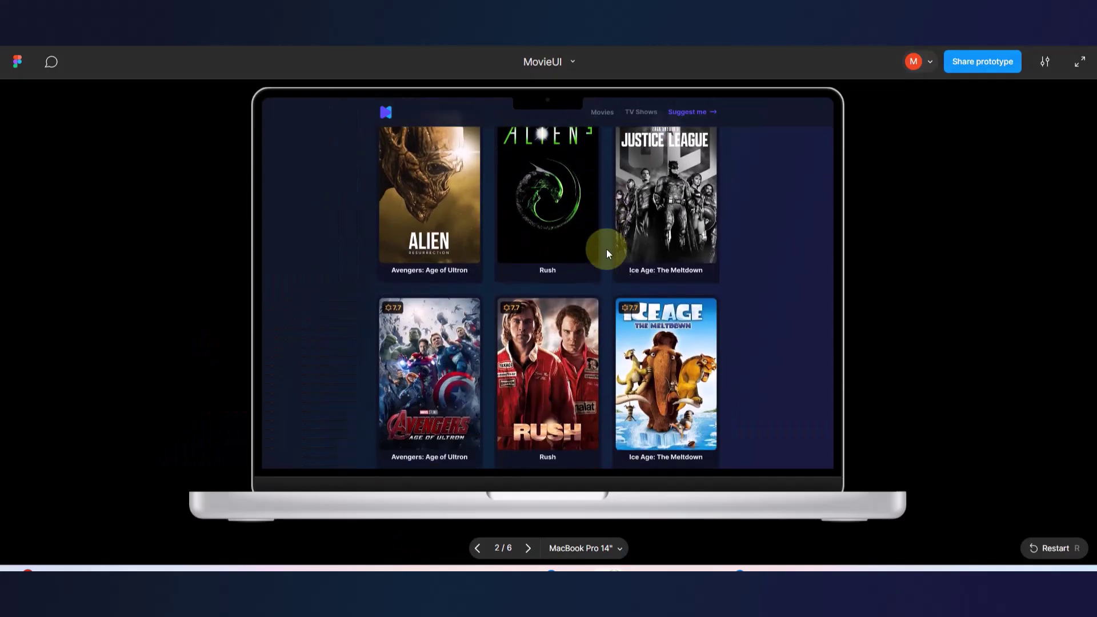
{"action": "scroll", "coordinate": [606, 250], "scroll_direction": "up", "scroll_amount": 6}
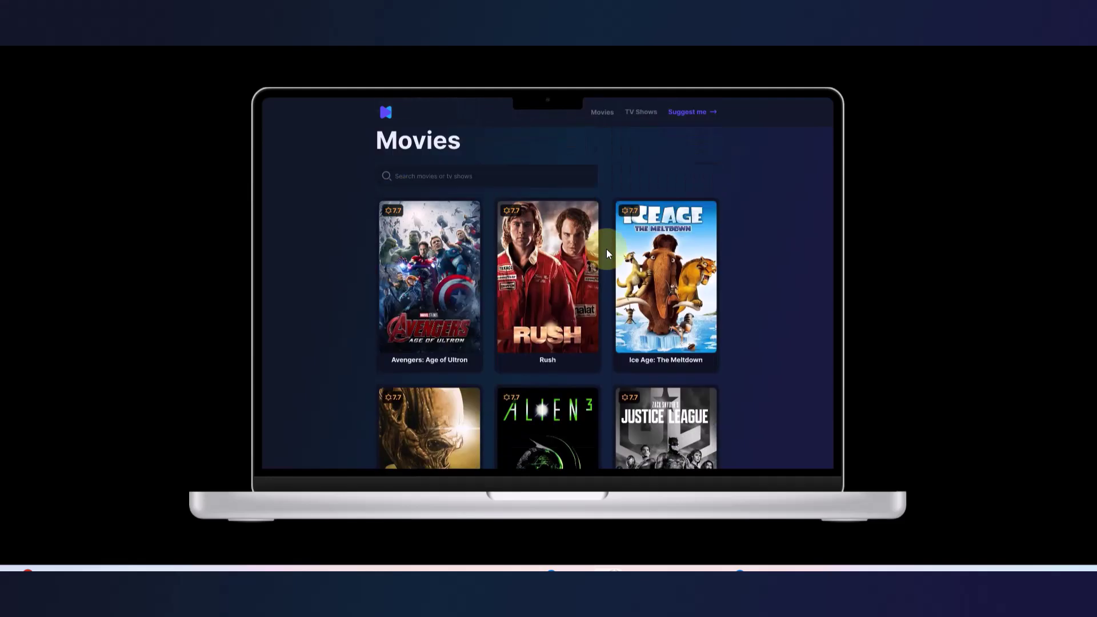
{"action": "left_click", "coordinate": [646, 112]}
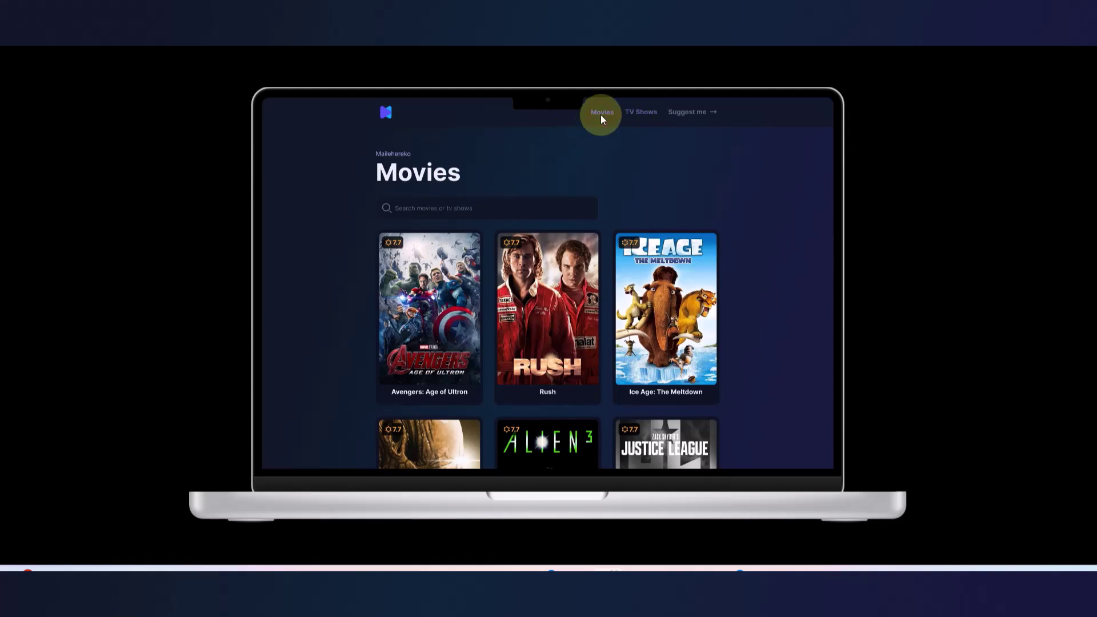
{"action": "left_click", "coordinate": [641, 112]}
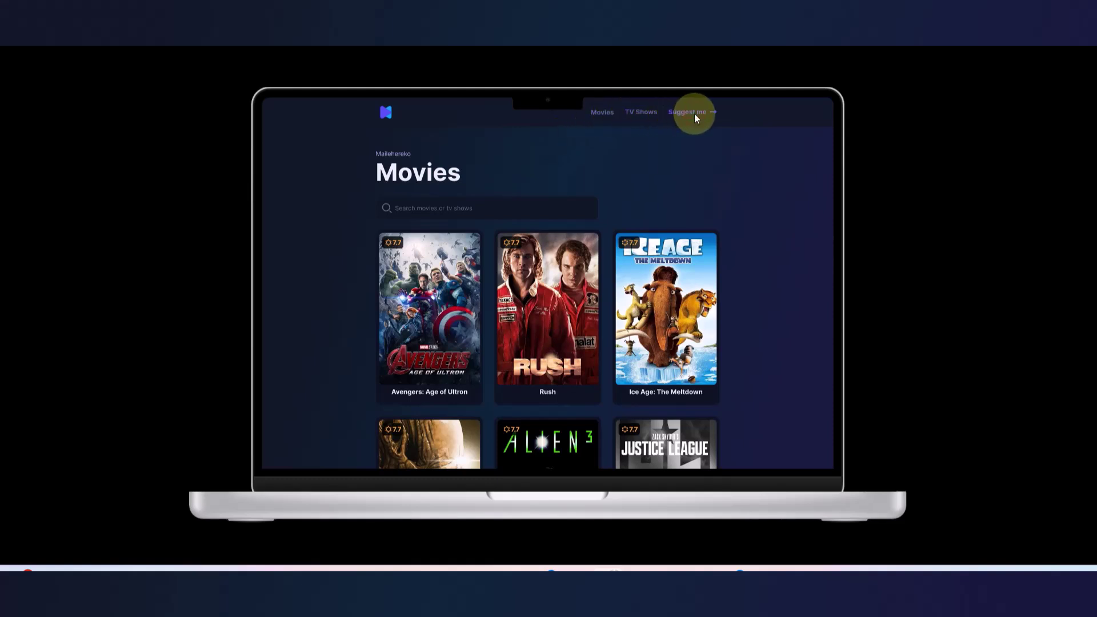
{"action": "left_click", "coordinate": [640, 117]}
{"action": "left_click", "coordinate": [634, 114]}
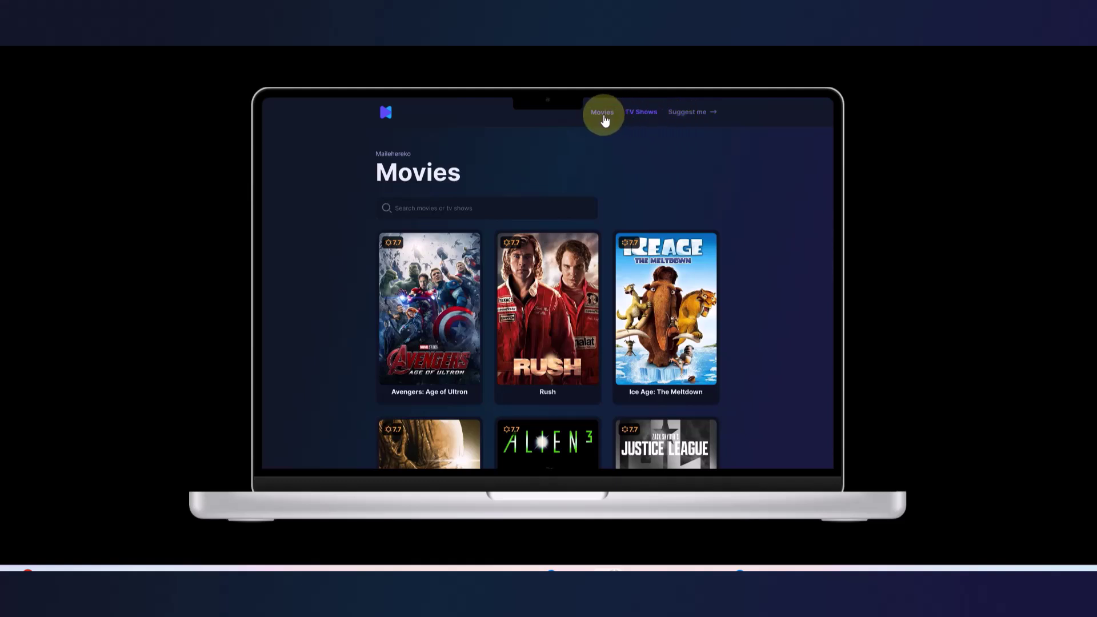
{"action": "left_click_drag", "start_coordinate": [622, 117], "coordinate": [604, 116]}
{"action": "left_click", "coordinate": [604, 119]}
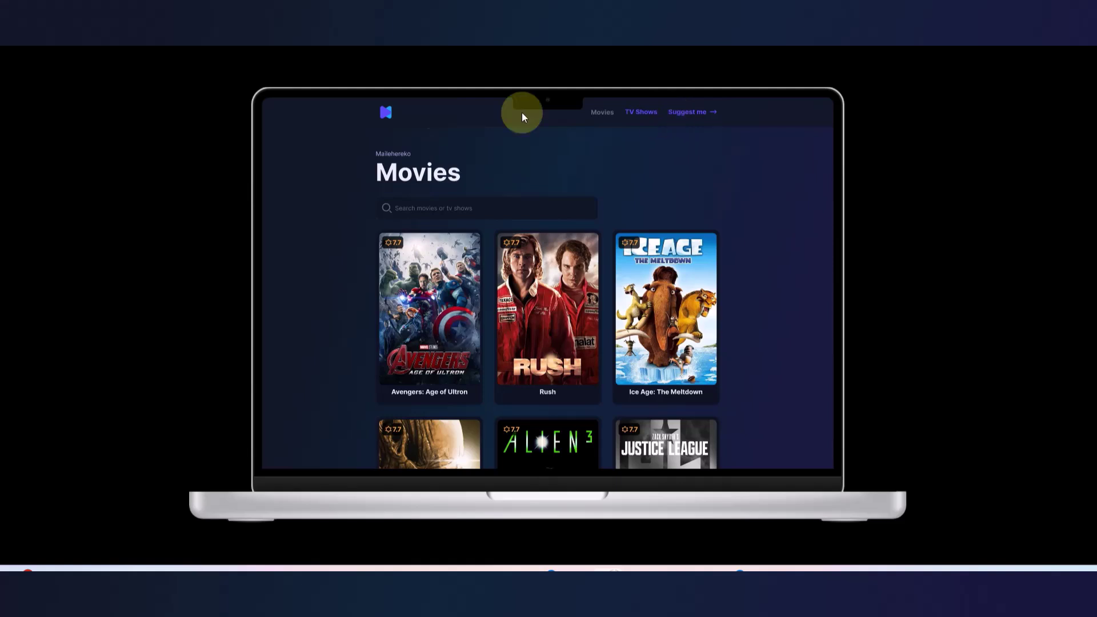
- Return to the MovieUI design file and examine the Home frame's header, search field and movie cards on the canvas
{"action": "key", "text": "Escape"}
{"action": "left_click", "coordinate": [528, 282]}
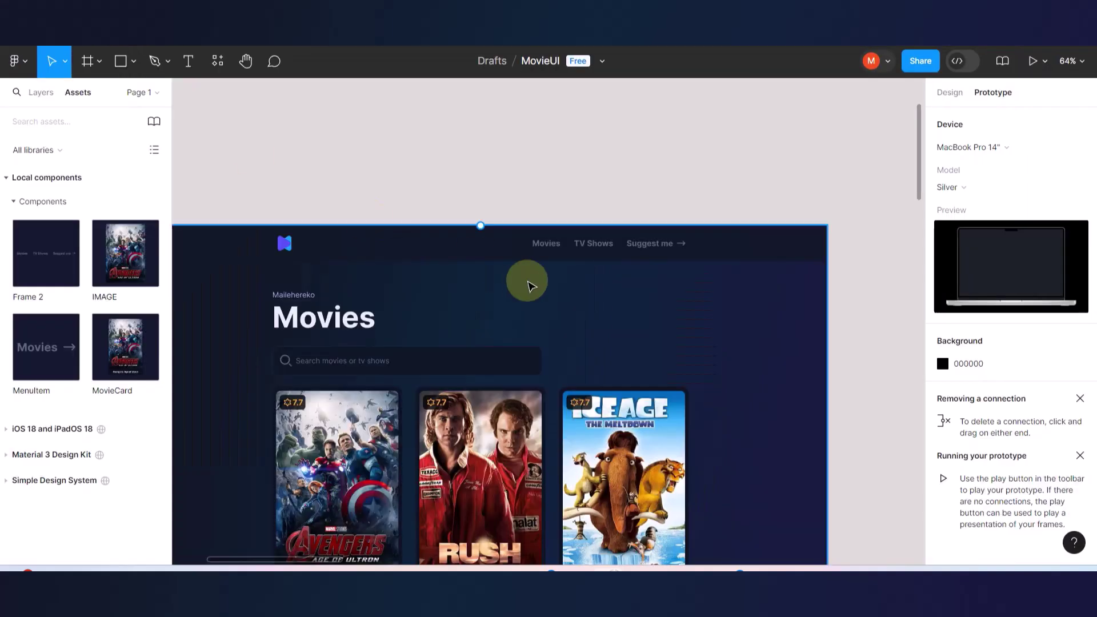
{"action": "key", "text": "Escape"}
{"action": "key", "text": "shift+1"}
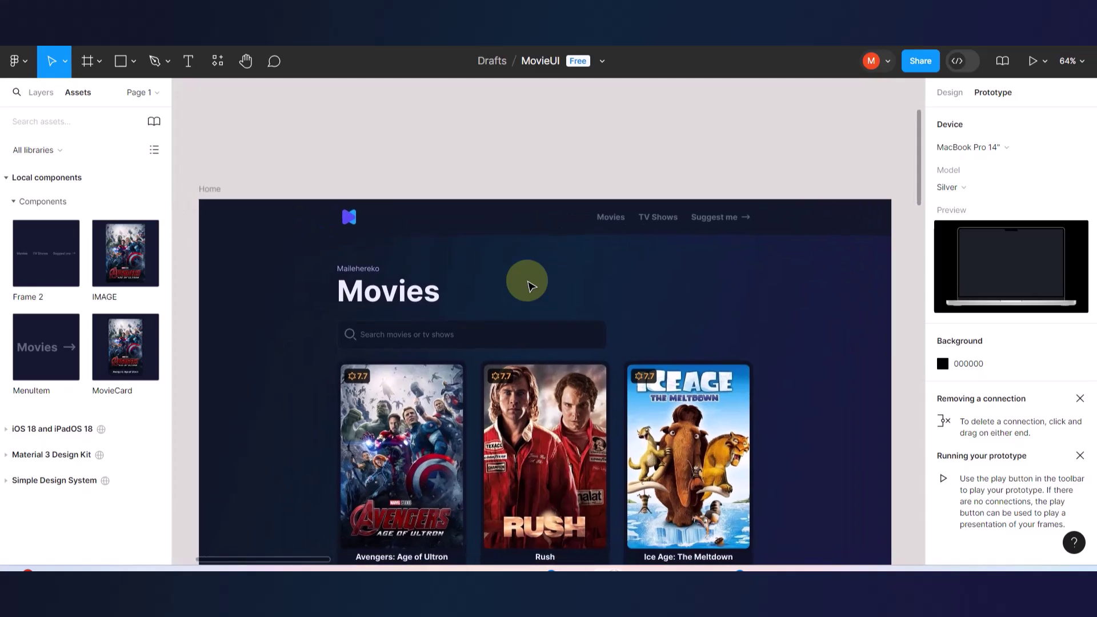
{"action": "scroll", "coordinate": [528, 283], "scroll_direction": "down", "scroll_amount": 1}
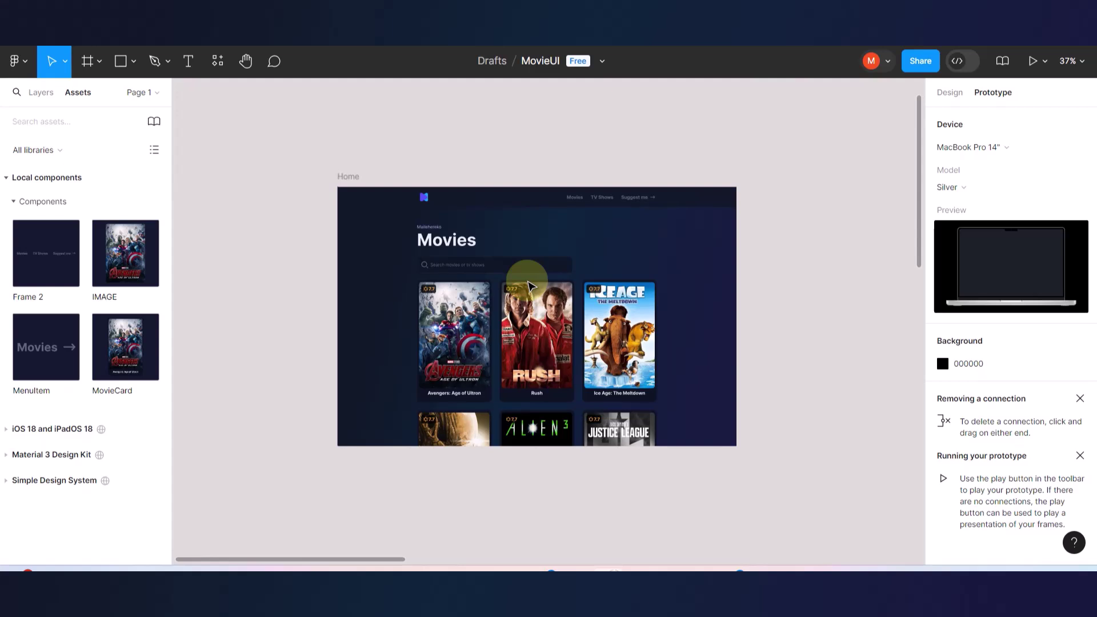
{"action": "scroll", "coordinate": [530, 286], "scroll_direction": "down", "scroll_amount": 2}
{"action": "scroll", "coordinate": [530, 285], "scroll_direction": "up", "scroll_amount": 2}
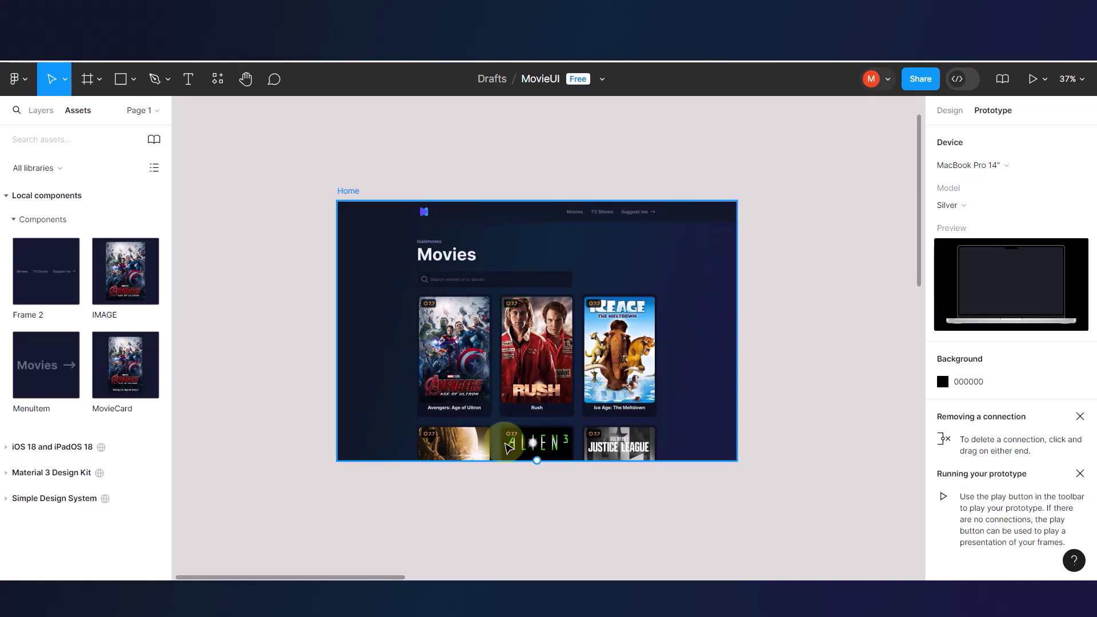
{"action": "scroll", "coordinate": [493, 358], "scroll_direction": "up", "scroll_amount": 5}
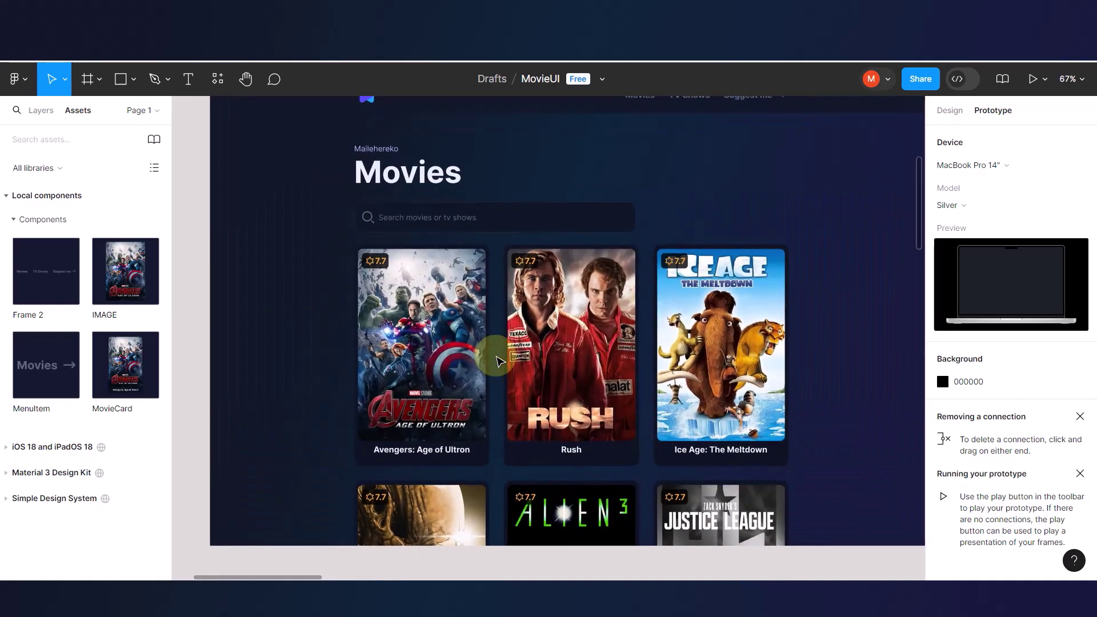
{"action": "scroll", "coordinate": [496, 361], "scroll_direction": "right", "scroll_amount": 2}
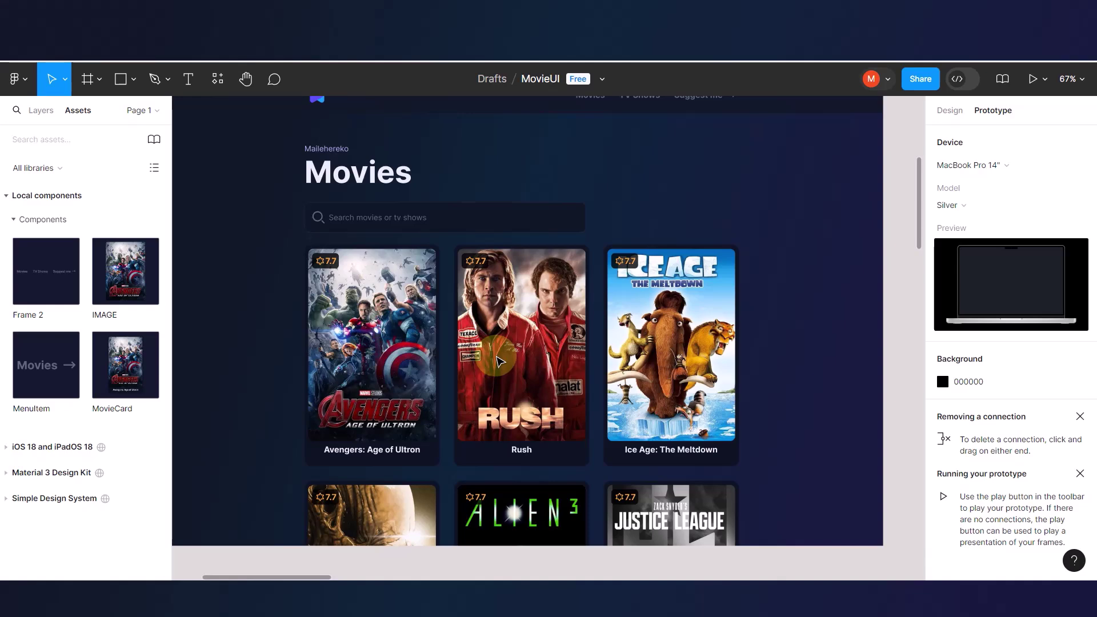
{"action": "scroll", "coordinate": [496, 361], "scroll_direction": "up", "scroll_amount": 2}
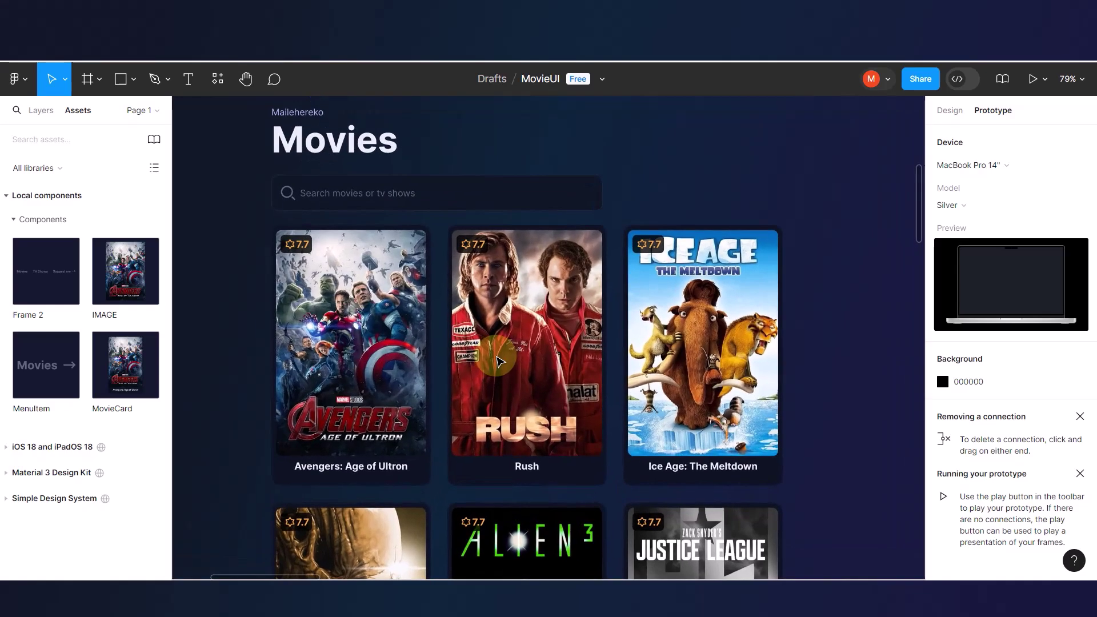
{"action": "scroll", "coordinate": [499, 362], "scroll_direction": "down", "scroll_amount": 6}
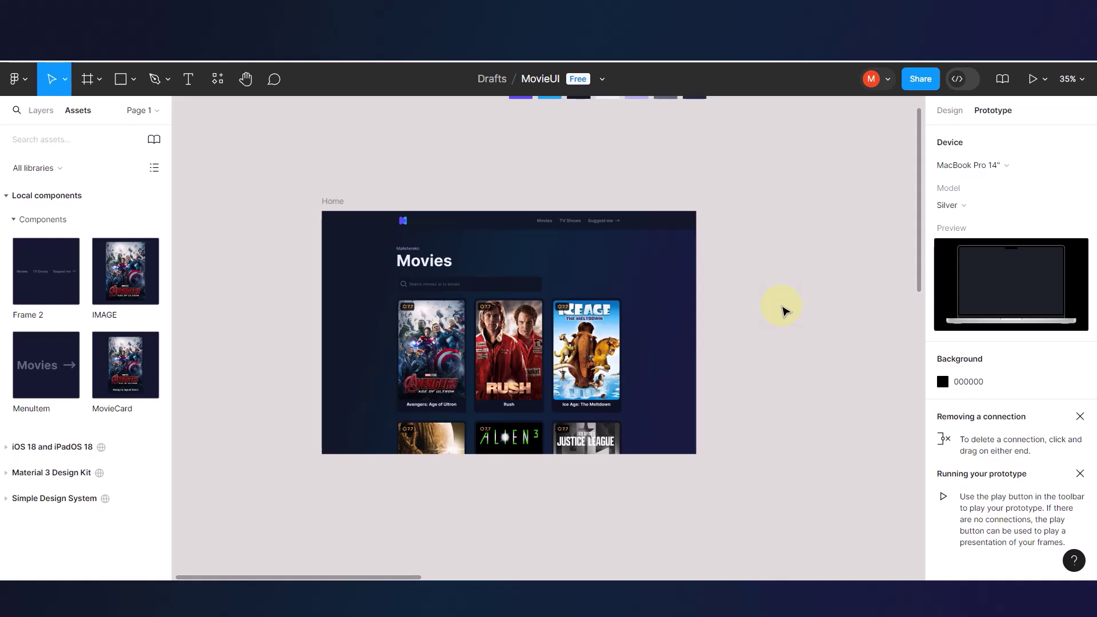
{"action": "scroll", "coordinate": [566, 325], "scroll_direction": "down", "scroll_amount": 6}
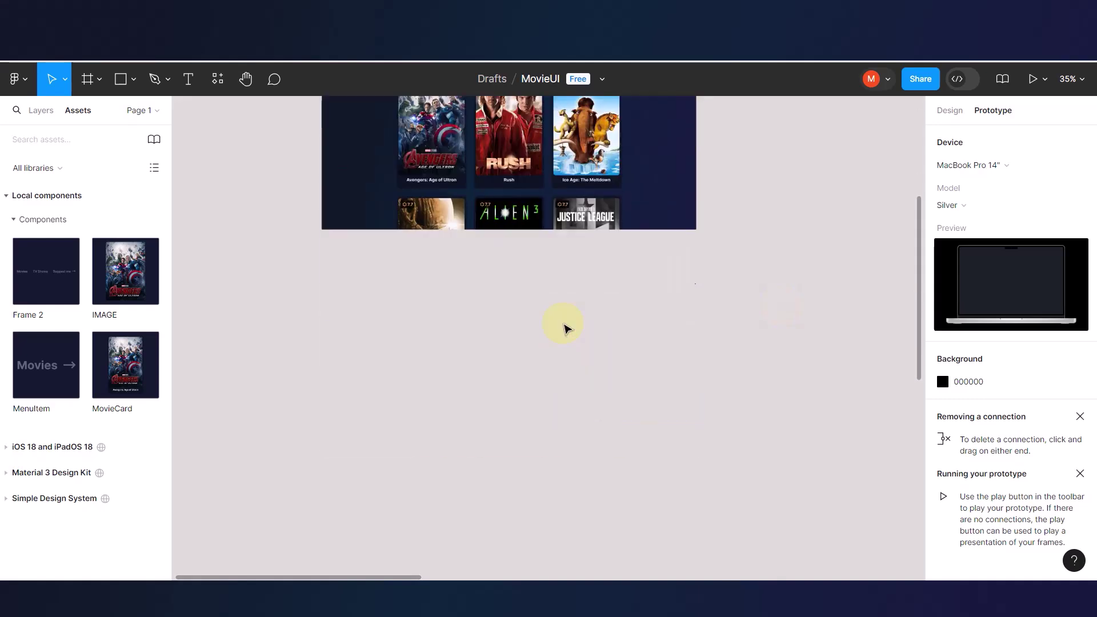
{"action": "scroll", "coordinate": [566, 326], "scroll_direction": "up", "scroll_amount": 6}
{"action": "left_click", "coordinate": [565, 327]}
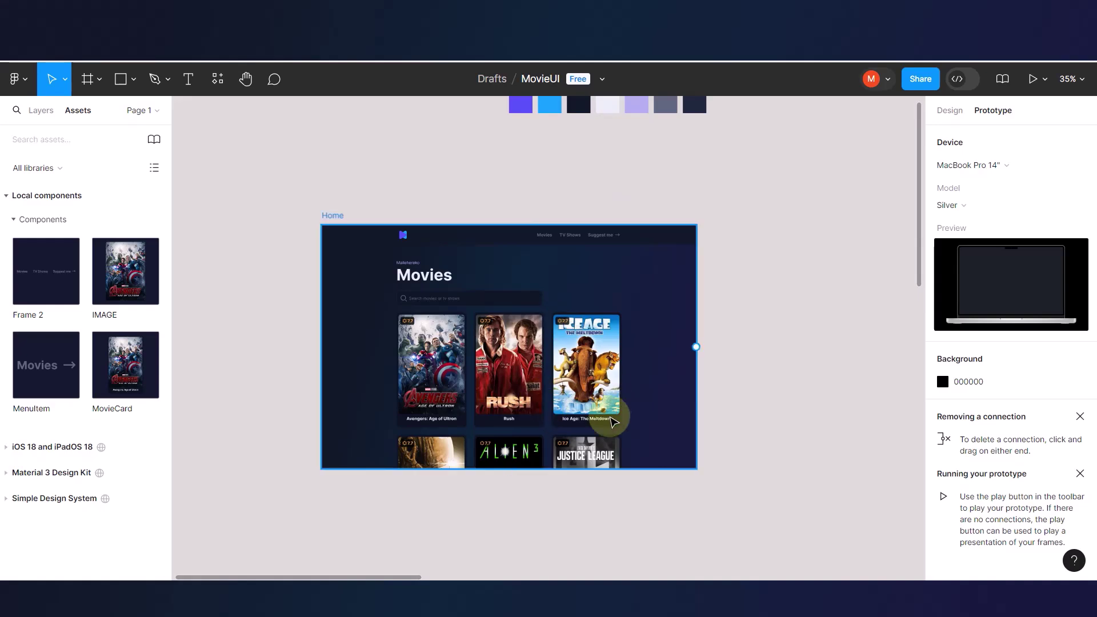
- Switch to the Home prototype preview, scroll to the footer and back, and test the Movies and TV Shows links
{"action": "key", "text": "Escape"}
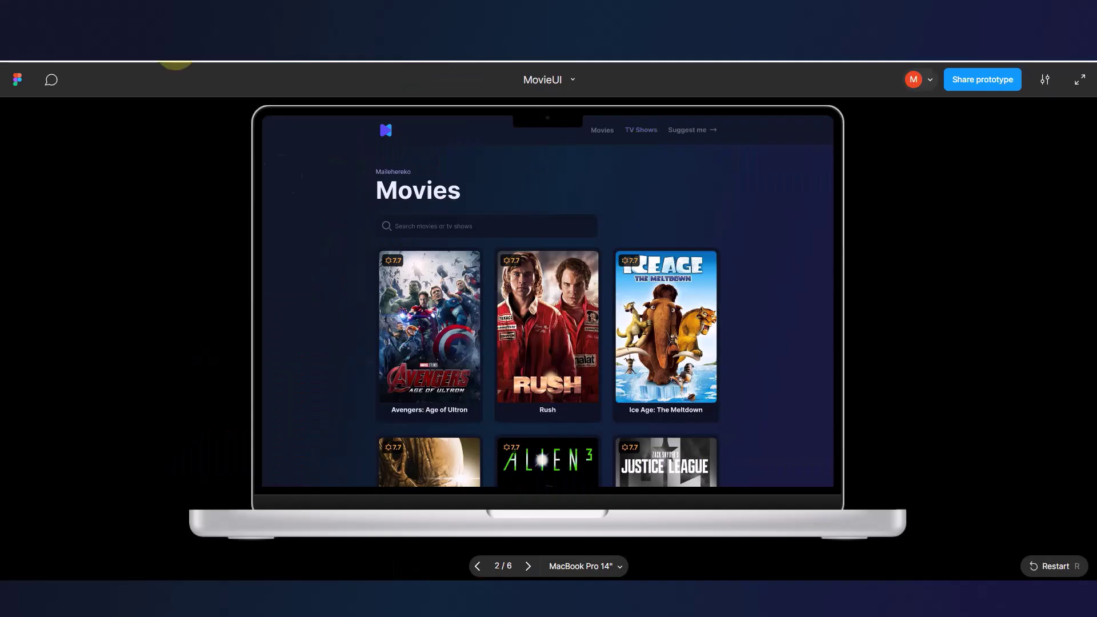
{"action": "scroll", "coordinate": [588, 345], "scroll_direction": "down", "scroll_amount": 5}
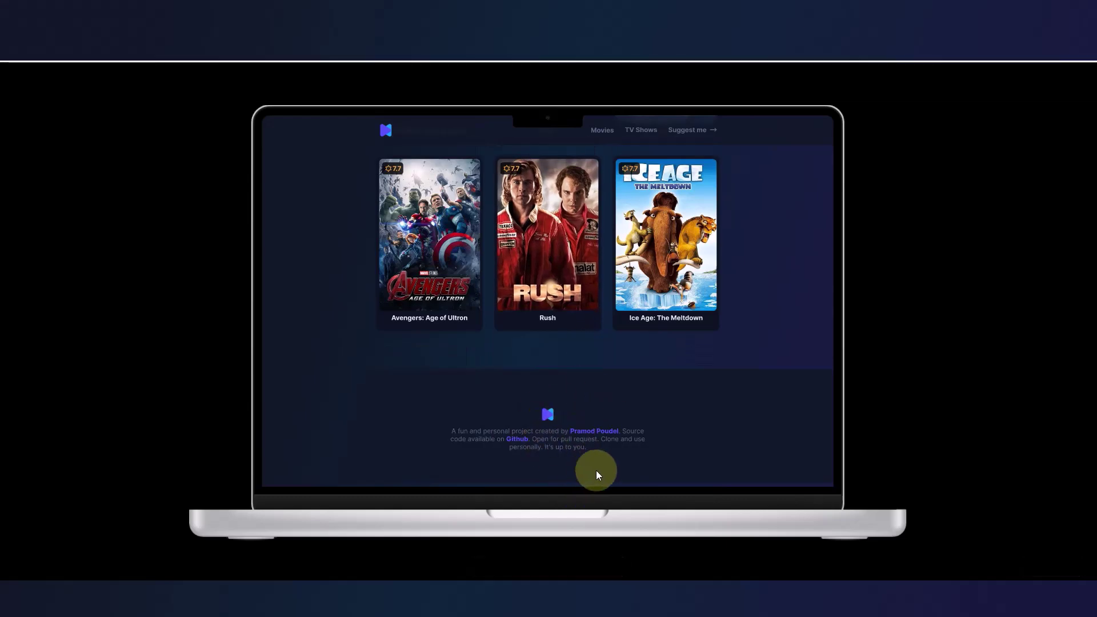
{"action": "scroll", "coordinate": [626, 310], "scroll_direction": "up", "scroll_amount": 4}
{"action": "scroll", "coordinate": [626, 310], "scroll_direction": "up", "scroll_amount": 5}
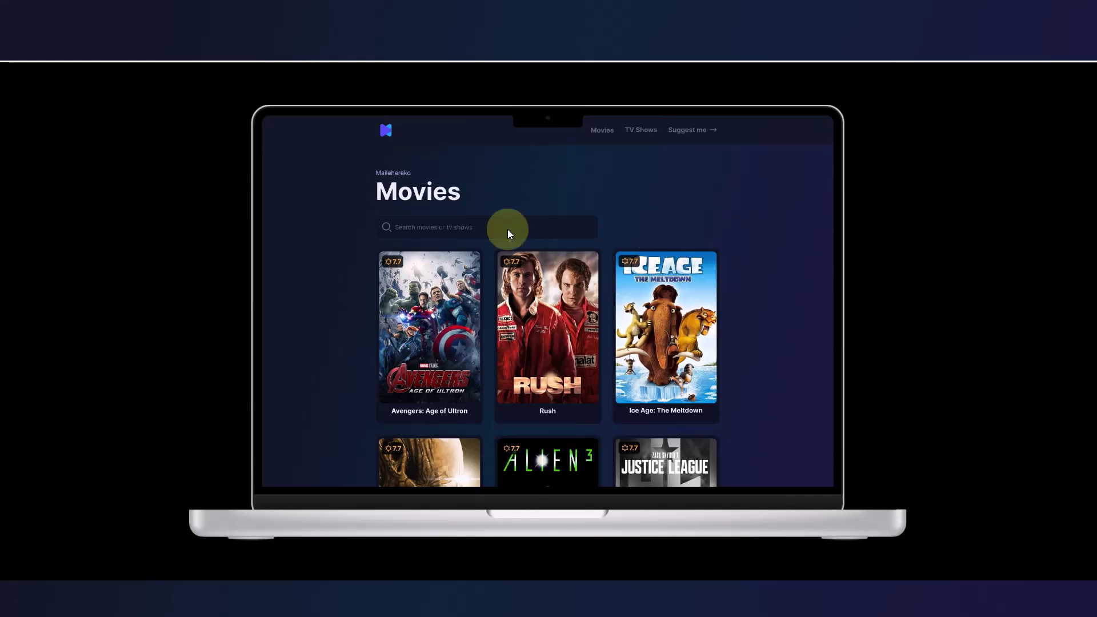
{"action": "left_click", "coordinate": [605, 132]}
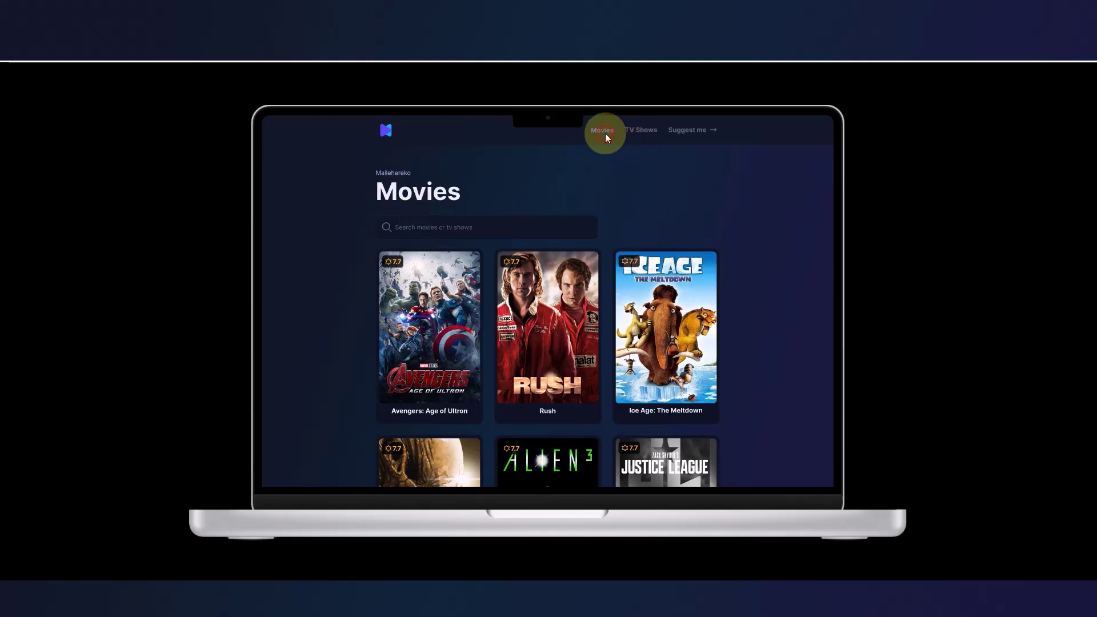
{"action": "left_click", "coordinate": [635, 131]}
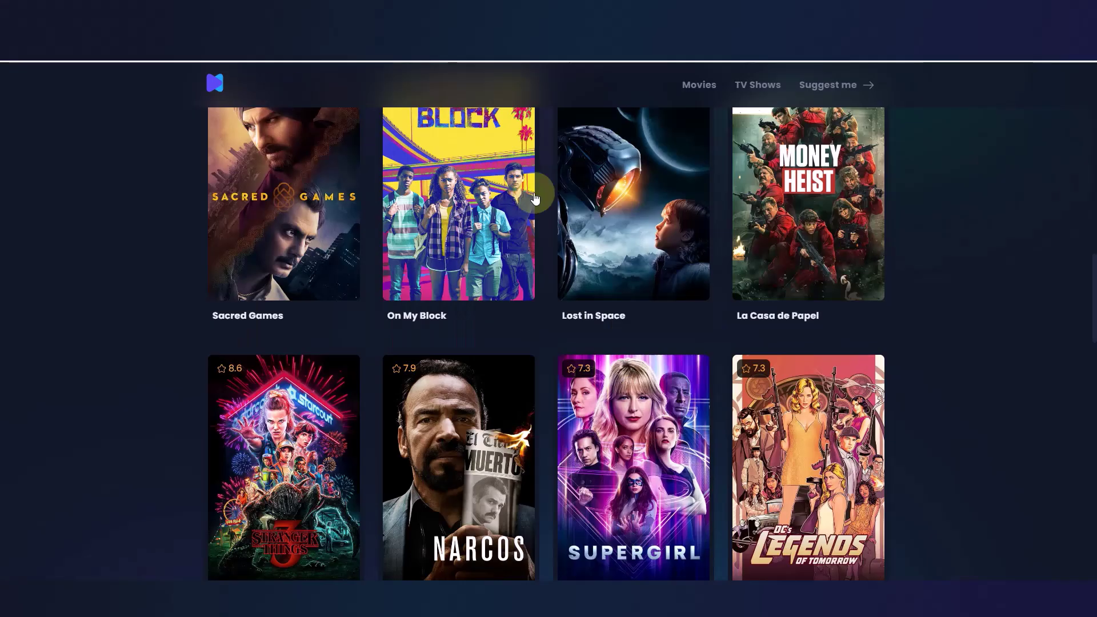
- Switch to the live reference website and open its Suggest me, TV Shows and Movies pages to examine the navigation
{"action": "scroll", "coordinate": [754, 201], "scroll_direction": "up", "scroll_amount": 7}
{"action": "scroll", "coordinate": [754, 201], "scroll_direction": "up", "scroll_amount": 5}
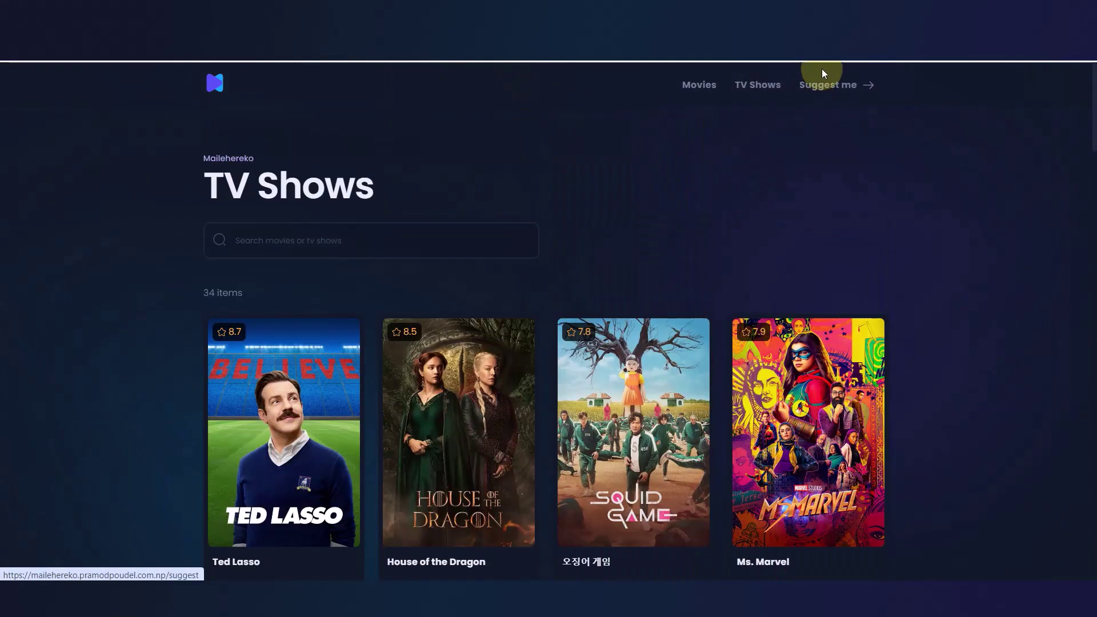
{"action": "left_click", "coordinate": [823, 85]}
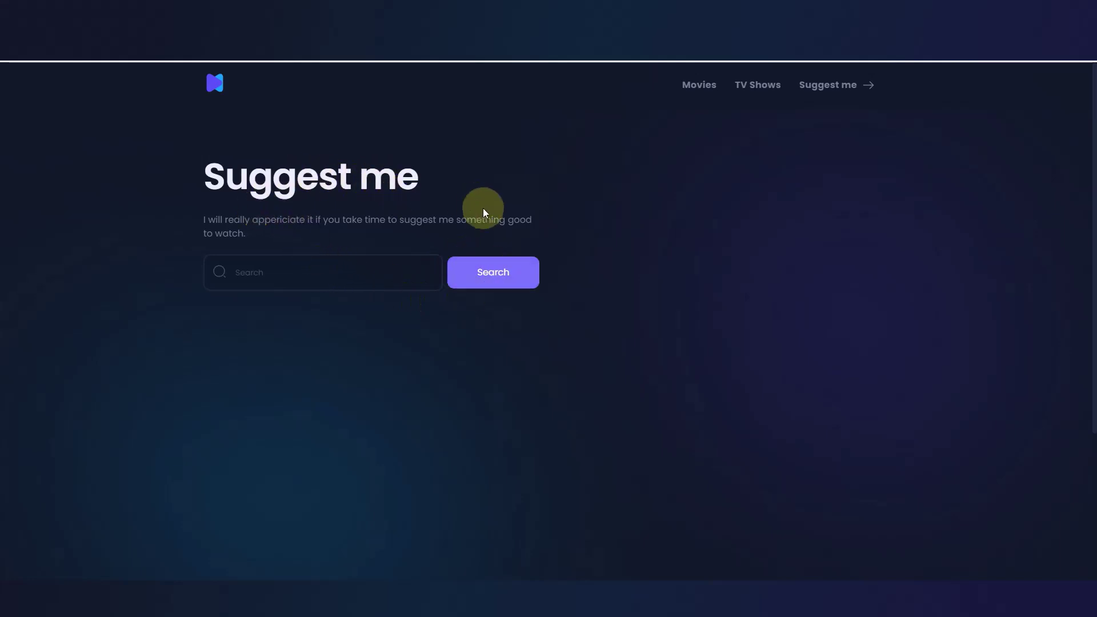
{"action": "left_click", "coordinate": [762, 87]}
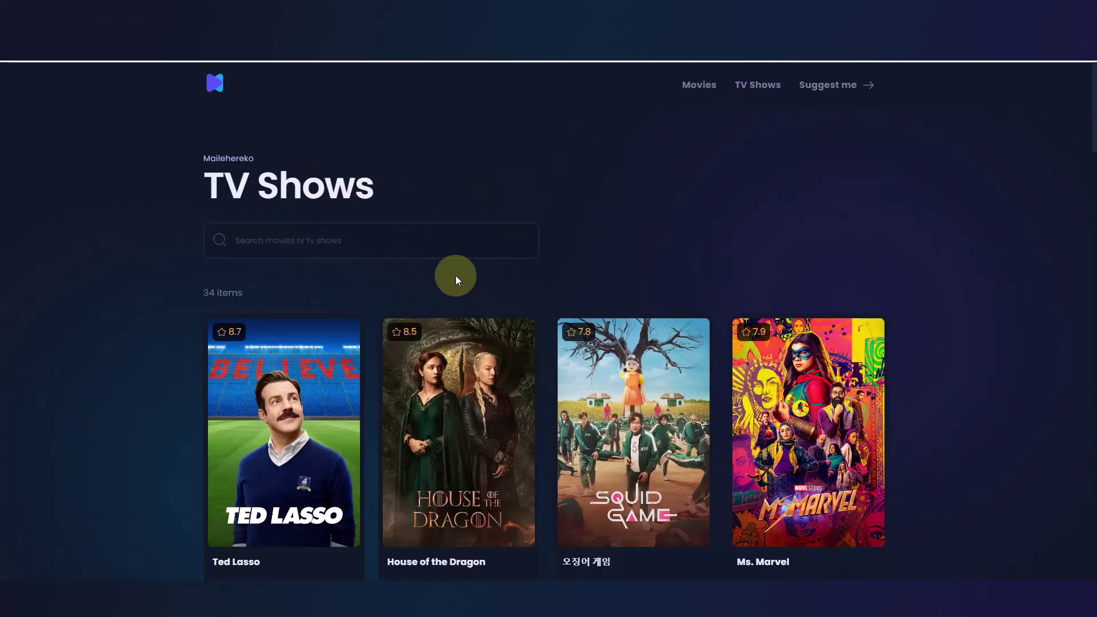
{"action": "scroll", "coordinate": [453, 274], "scroll_direction": "down", "scroll_amount": 8}
{"action": "scroll", "coordinate": [571, 228], "scroll_direction": "up", "scroll_amount": 8}
{"action": "left_click", "coordinate": [714, 82]}
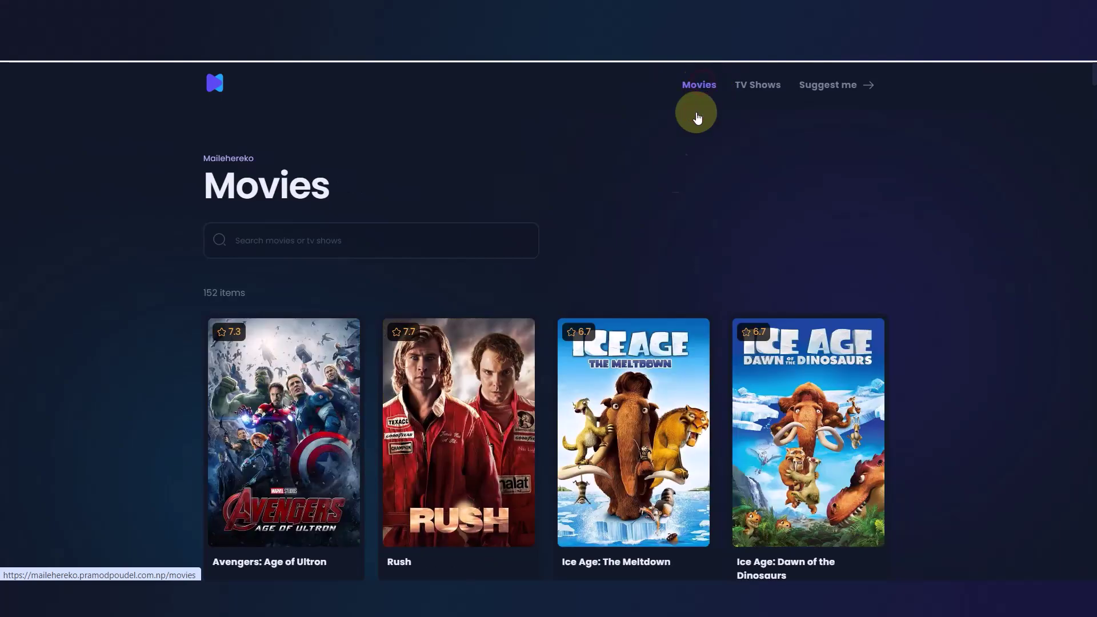
- Return to the MovieUI design file and look over the Home frame together with the reference screens beside it
{"action": "left_click", "coordinate": [257, 14]}
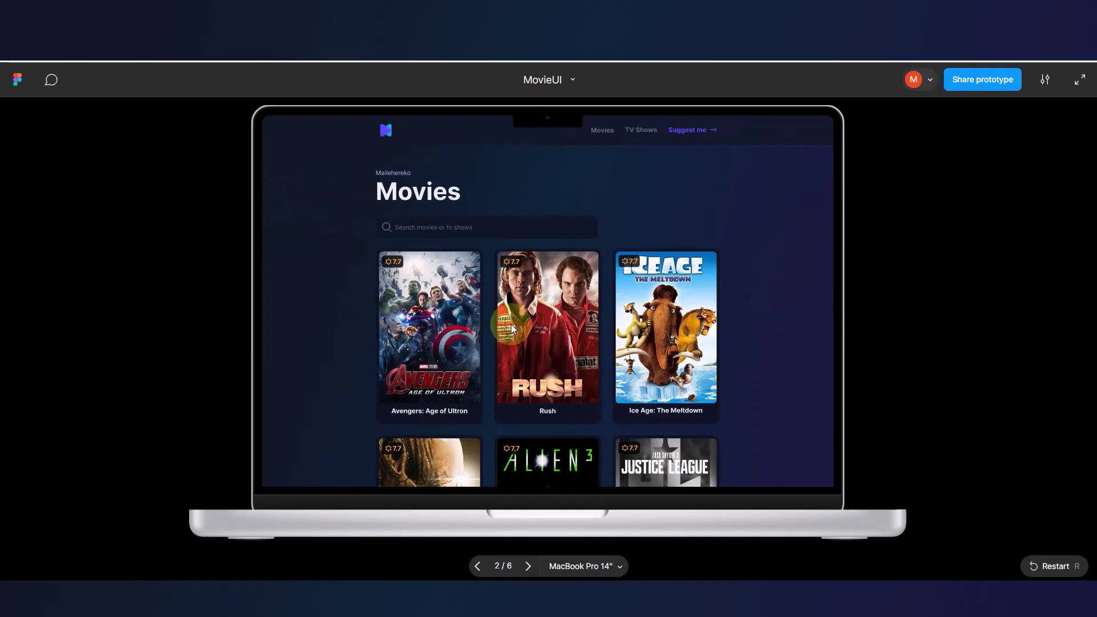
{"action": "left_click", "coordinate": [114, 14]}
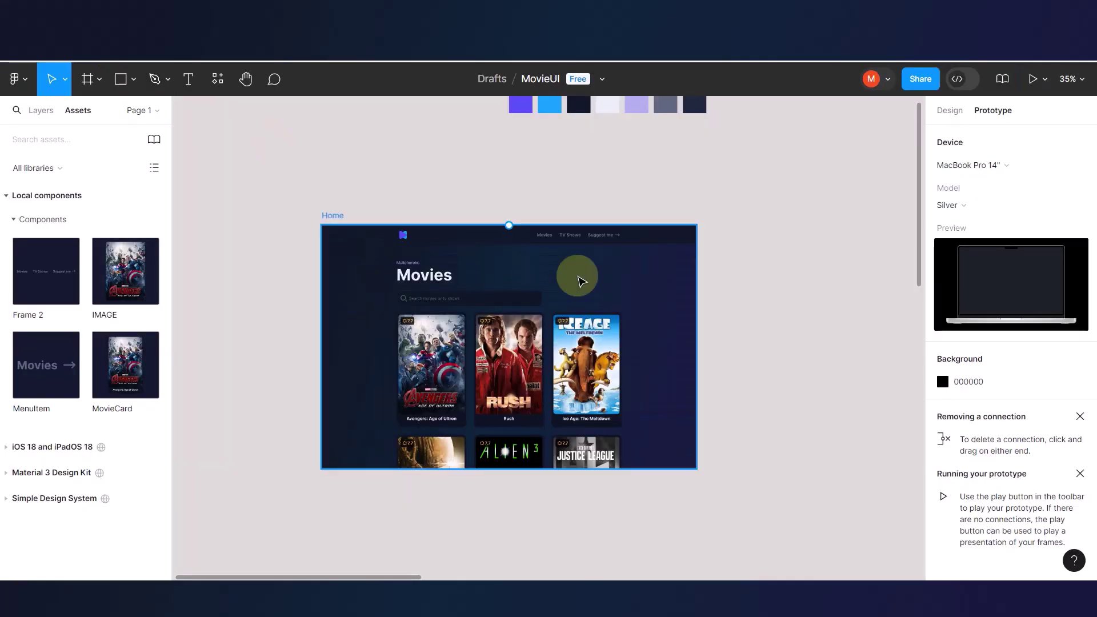
{"action": "scroll", "coordinate": [582, 281], "scroll_direction": "down", "scroll_amount": 3}
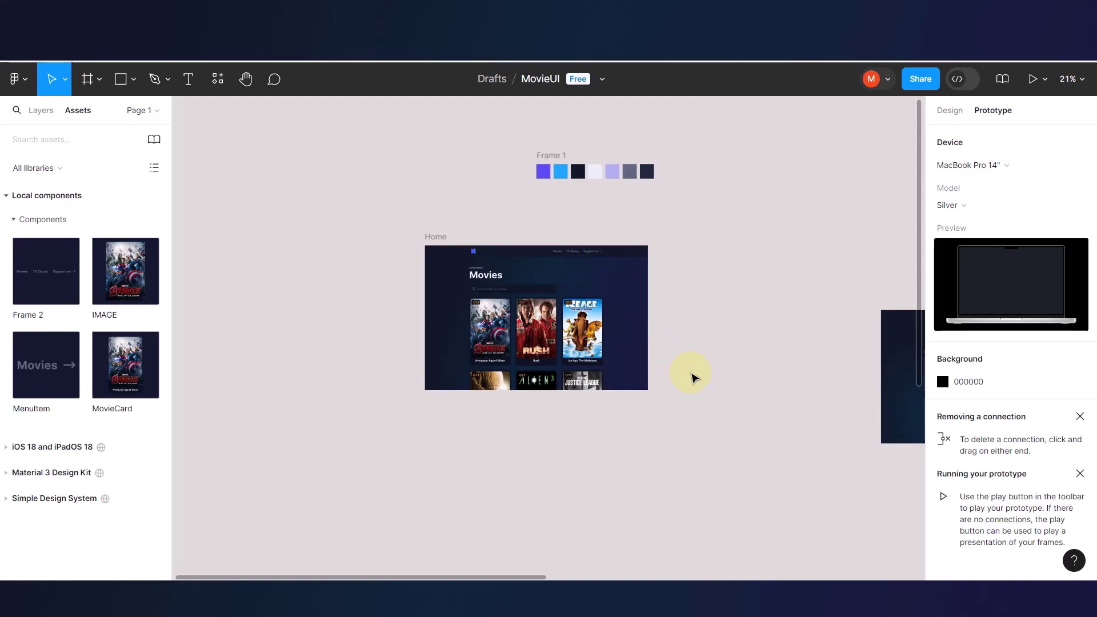
{"action": "scroll", "coordinate": [709, 337], "scroll_direction": "up", "scroll_amount": 3}
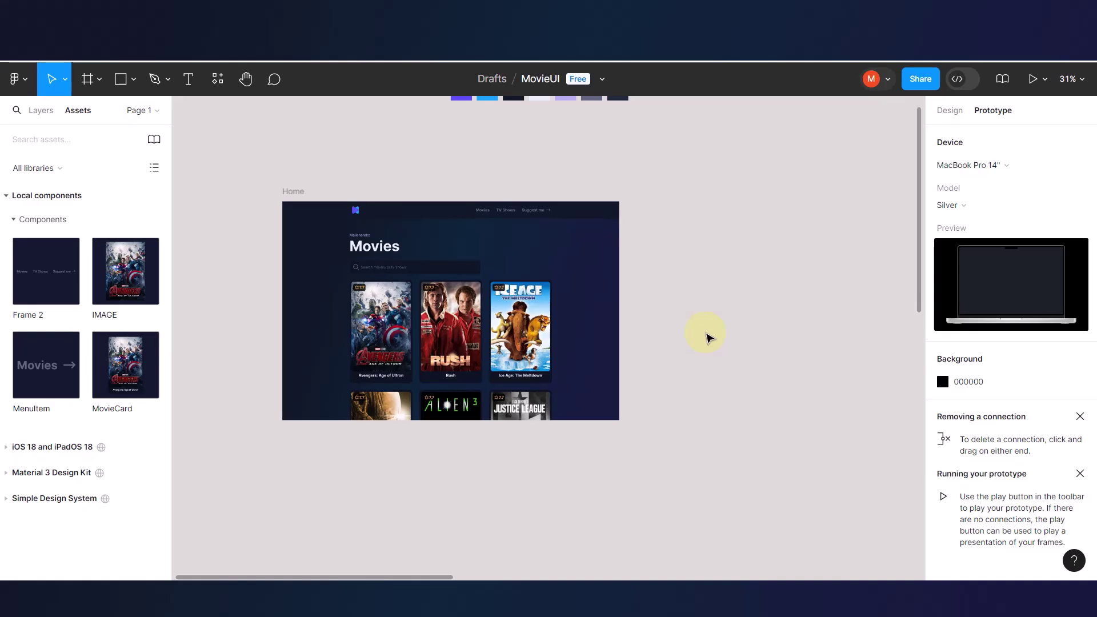
{"action": "scroll", "coordinate": [709, 337], "scroll_direction": "down", "scroll_amount": 5}
{"action": "scroll", "coordinate": [709, 337], "scroll_direction": "right", "scroll_amount": 5}
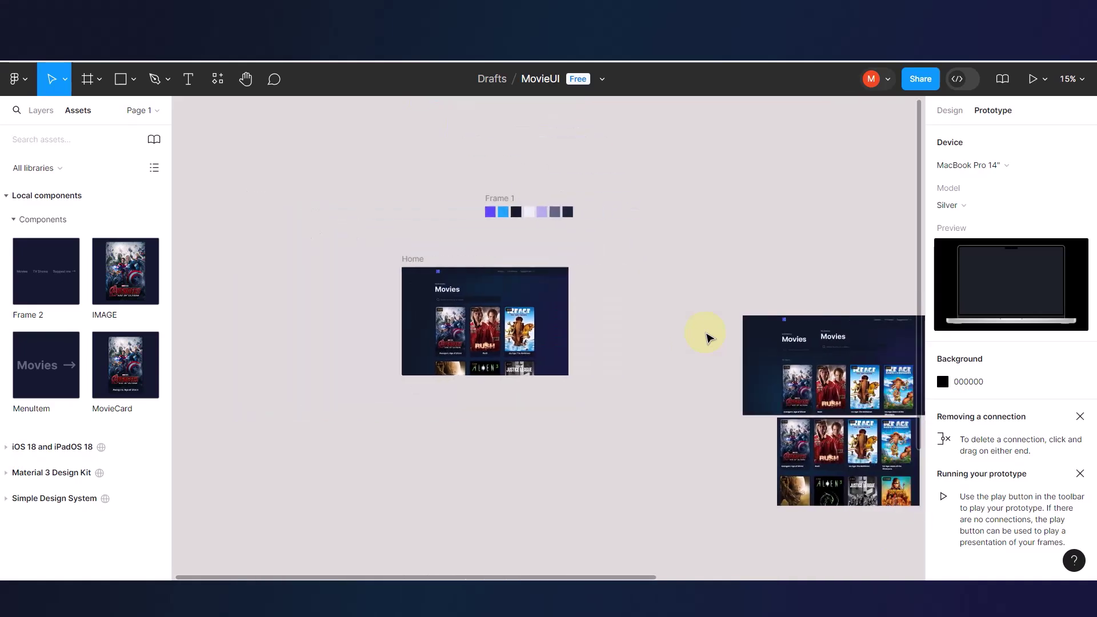
{"action": "scroll", "coordinate": [709, 337], "scroll_direction": "down", "scroll_amount": 4}
{"action": "left_click_drag", "start_coordinate": [627, 265], "coordinate": [848, 478]}
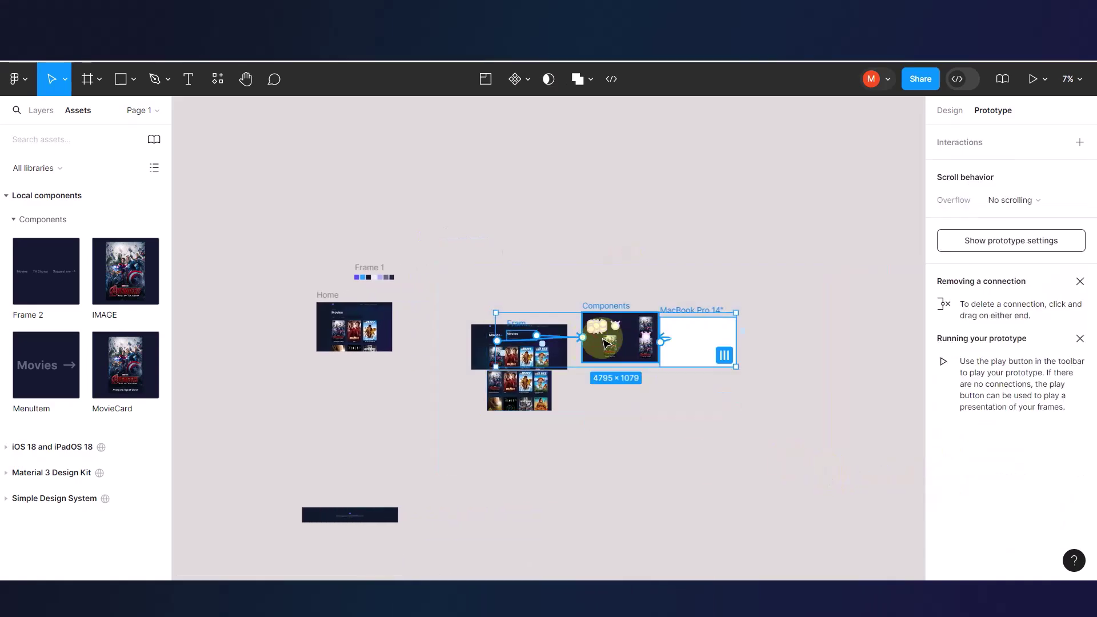
{"action": "left_click_drag", "start_coordinate": [736, 342], "coordinate": [605, 342]}
{"action": "key", "text": "ctrl+z"}
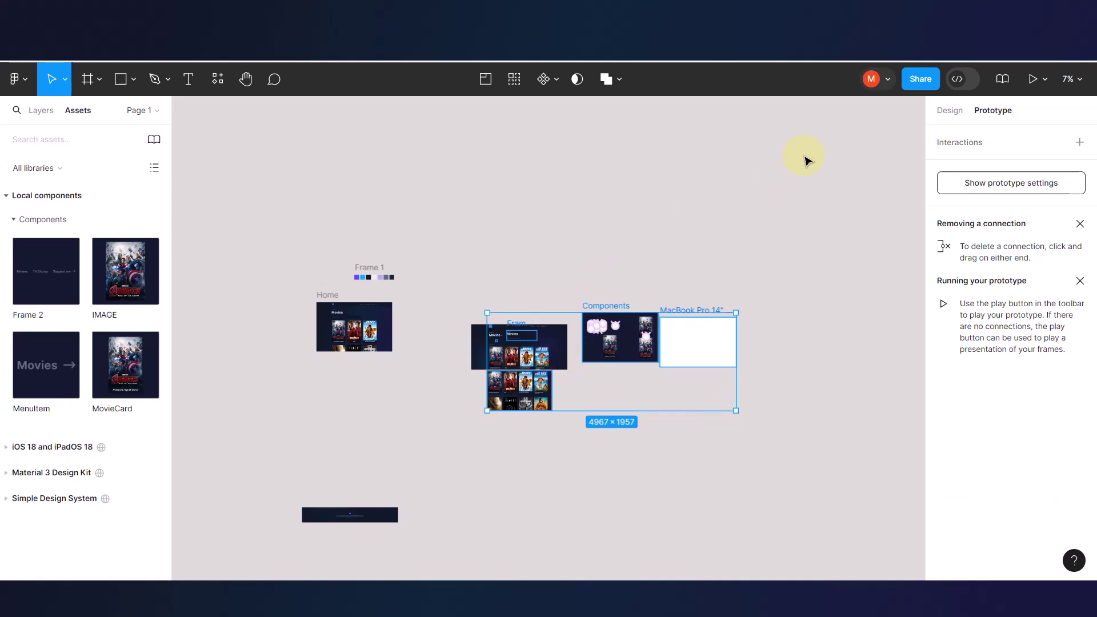
- In design mode, move the Components frame, MacBook Pro 14" frame, movie grid and loose header pieces together away from the Home frame and reference image
{"action": "left_click", "coordinate": [944, 110]}
{"action": "left_click", "coordinate": [553, 212]}
{"action": "left_click_drag", "start_coordinate": [434, 244], "coordinate": [781, 432]}
{"action": "left_click_drag", "start_coordinate": [566, 346], "coordinate": [641, 184]}
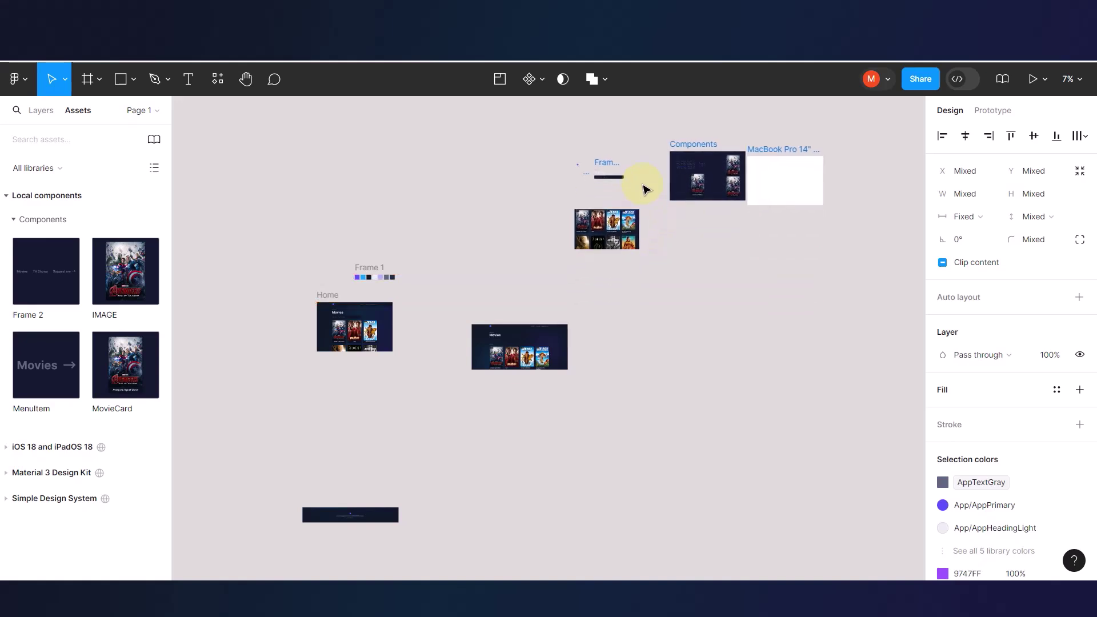
{"action": "key", "text": "Escape"}
- Try to unlock the image 1 reference screenshot beside the Home frame
{"action": "right_click", "coordinate": [513, 332]}
{"action": "left_click", "coordinate": [440, 368]}
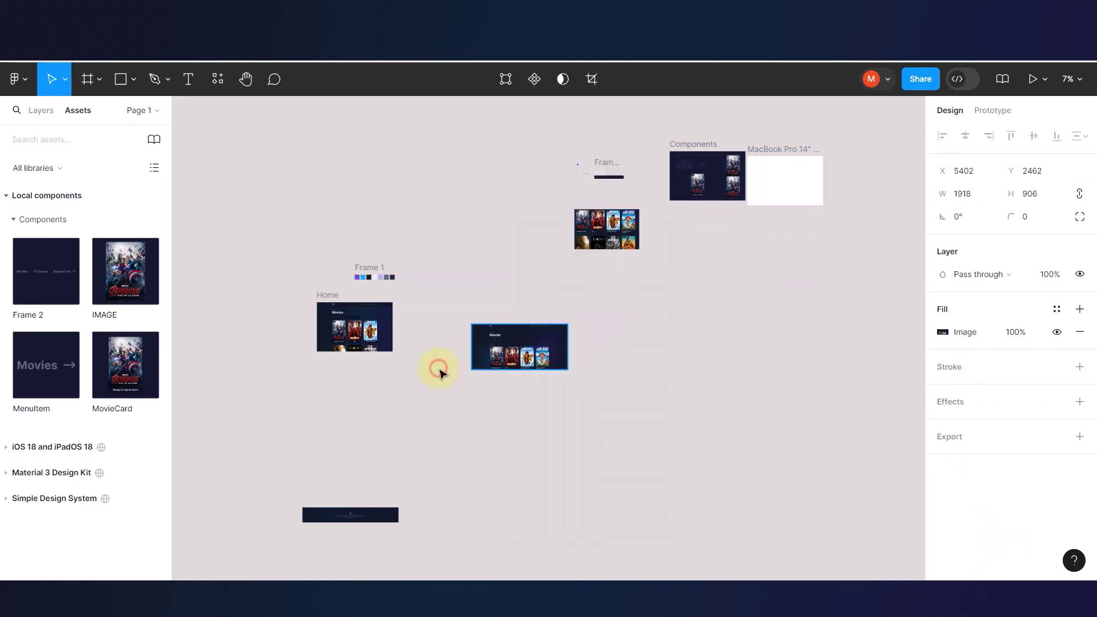
{"action": "key", "text": "Escape"}
{"action": "left_click", "coordinate": [39, 103]}
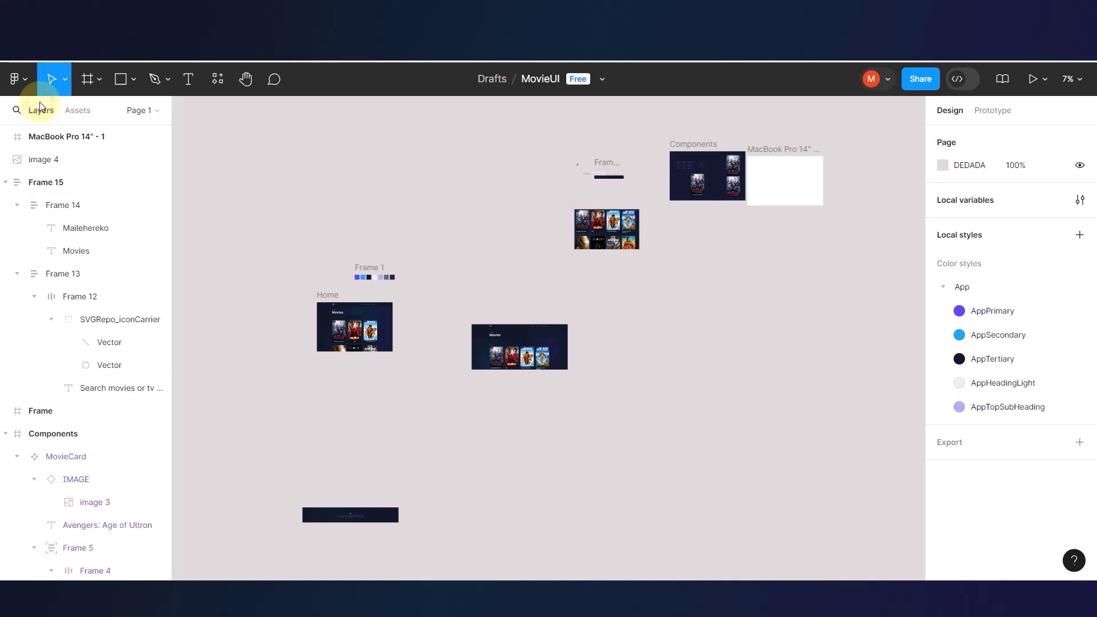
{"action": "right_click", "coordinate": [513, 345]}
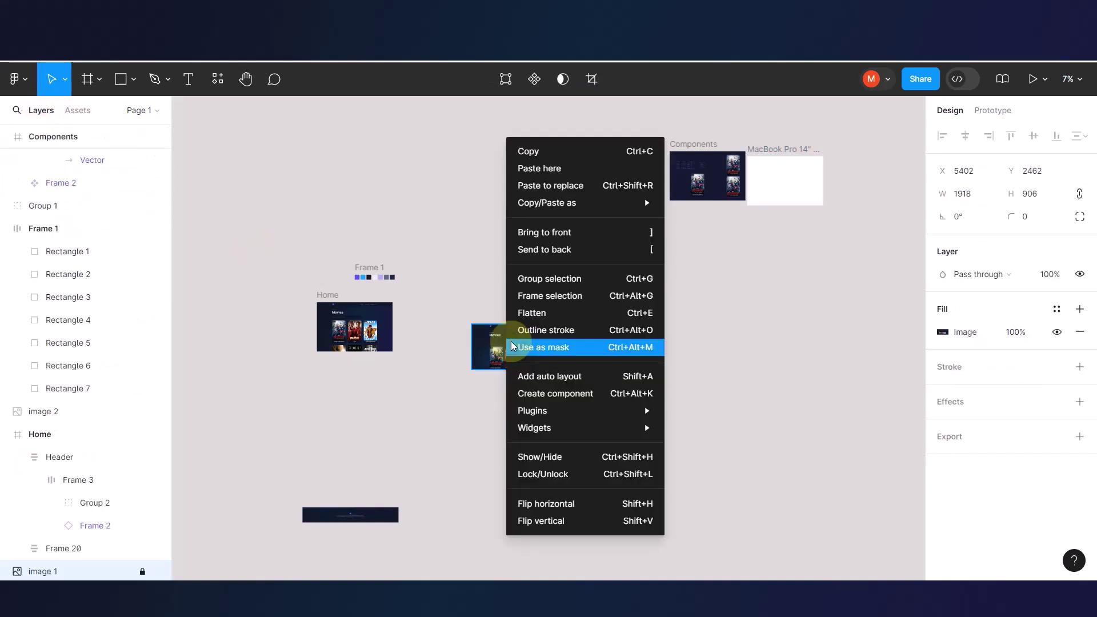
{"action": "left_click", "coordinate": [143, 571]}
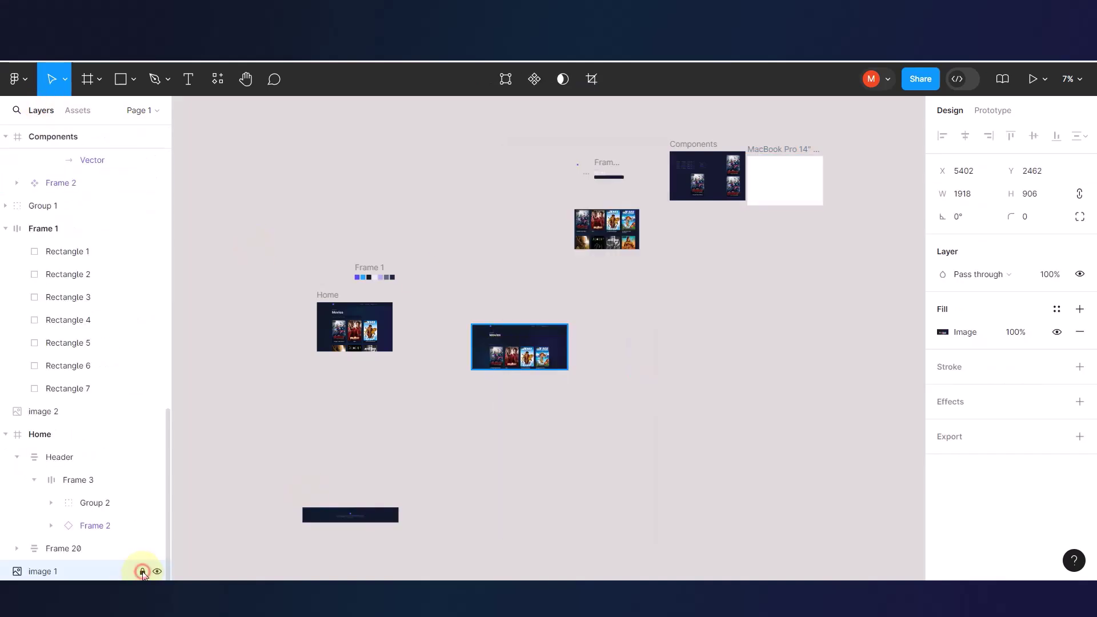
{"action": "left_click", "coordinate": [451, 325]}
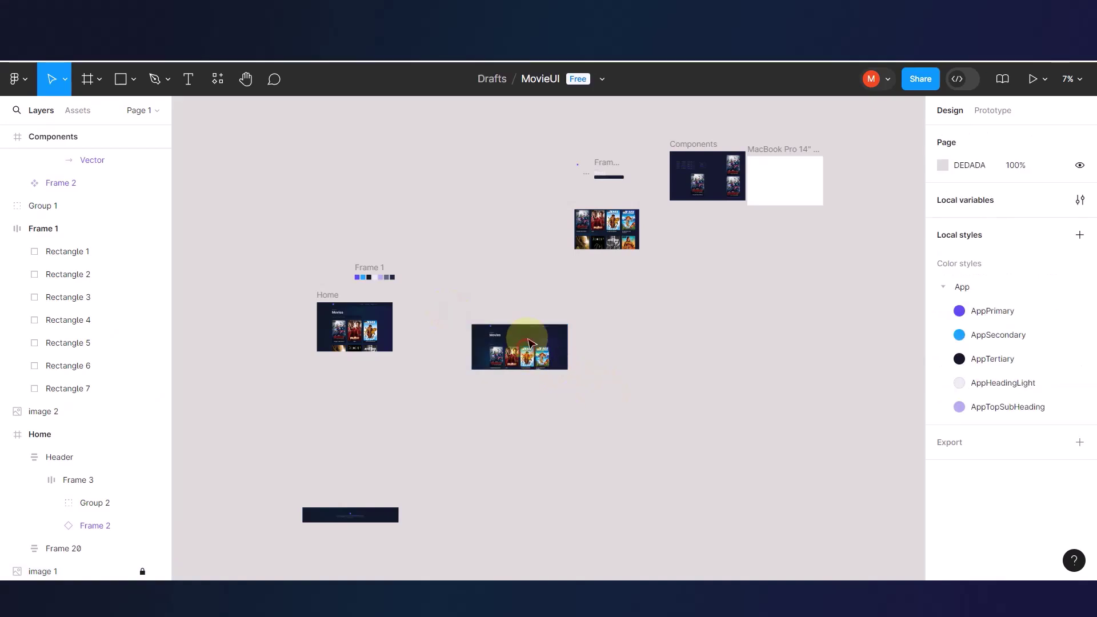
- Move the Home frame to an empty canvas area at about X -4296, Y 2415, clear of the other objects
{"action": "scroll", "coordinate": [392, 317], "scroll_direction": "left", "scroll_amount": 5}
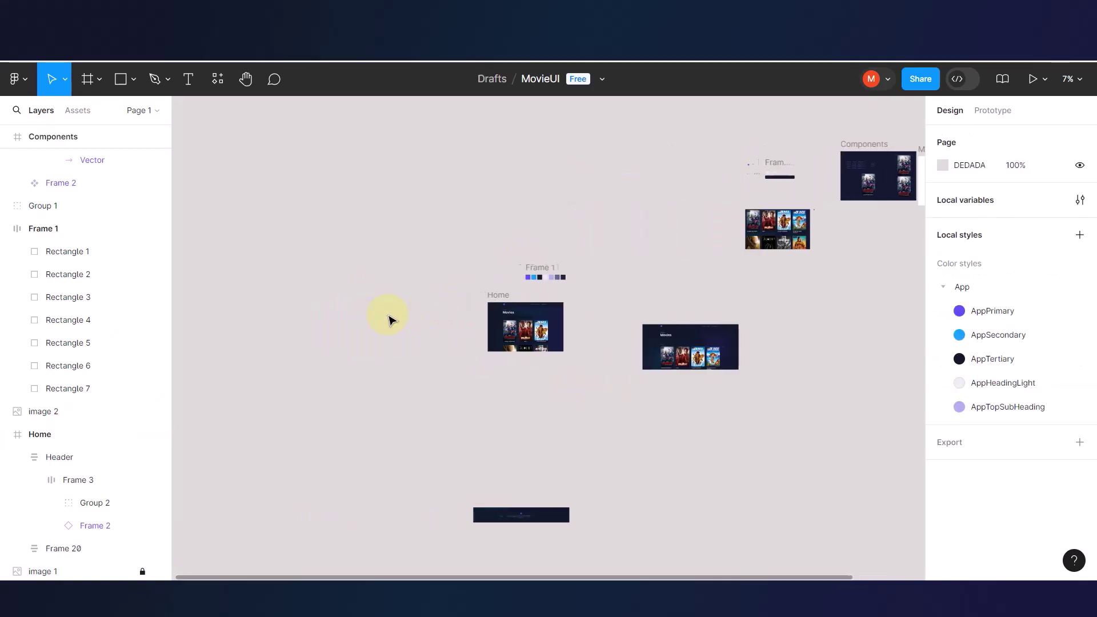
{"action": "left_click_drag", "start_coordinate": [500, 292], "coordinate": [230, 315]}
{"action": "scroll", "coordinate": [448, 333], "scroll_direction": "left", "scroll_amount": 8}
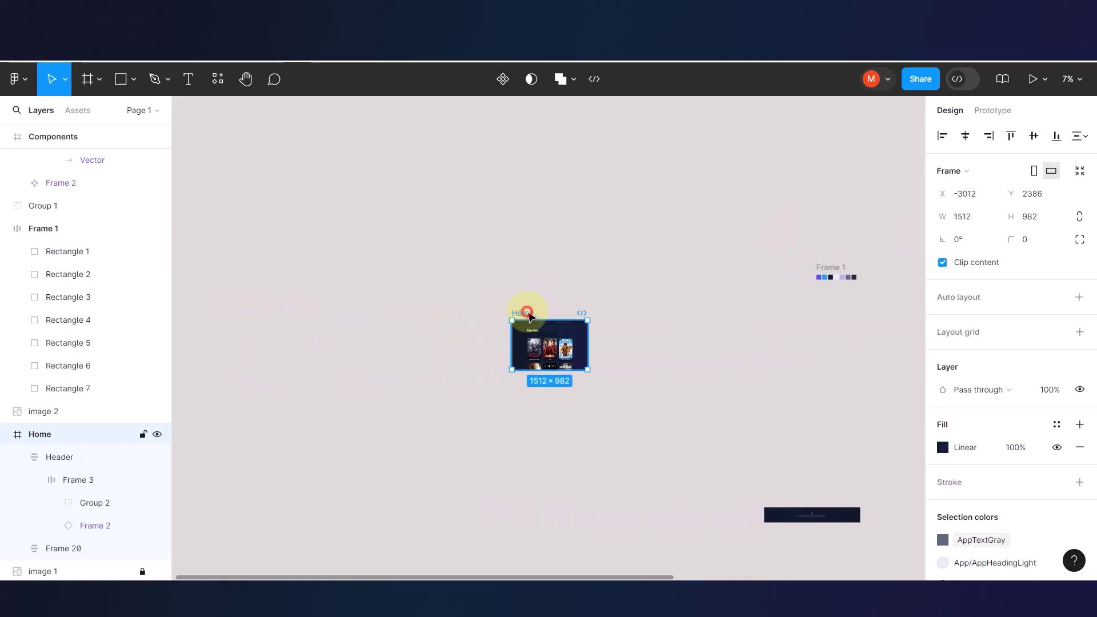
{"action": "left_click_drag", "start_coordinate": [524, 311], "coordinate": [466, 317]}
{"action": "scroll", "coordinate": [465, 318], "scroll_direction": "up", "scroll_amount": 10}
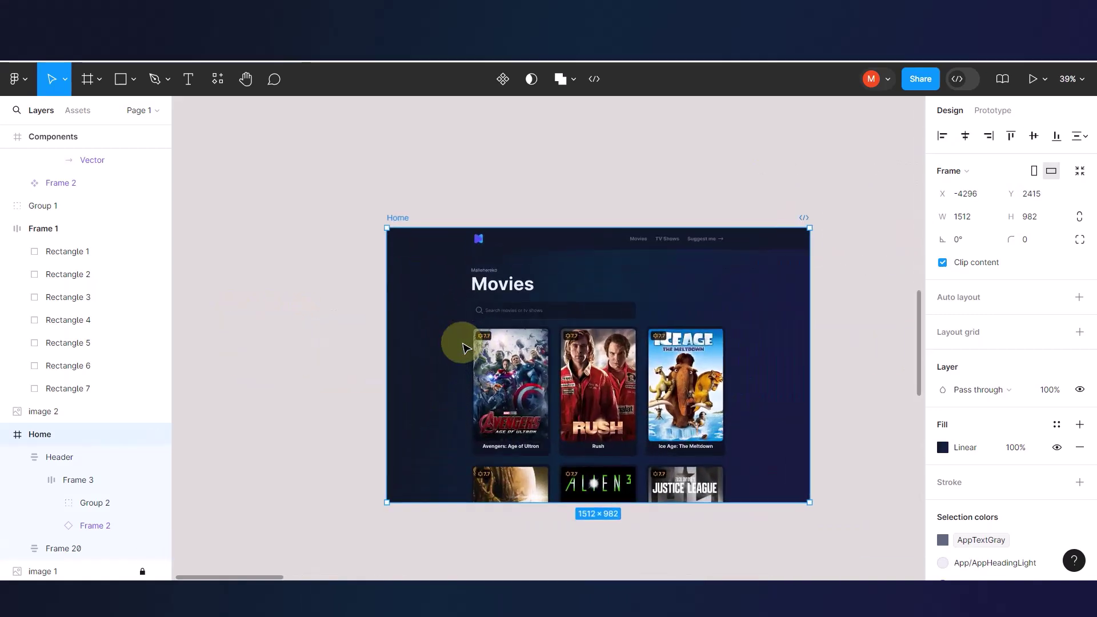
{"action": "scroll", "coordinate": [464, 347], "scroll_direction": "right", "scroll_amount": 3}
{"action": "scroll", "coordinate": [464, 346], "scroll_direction": "down", "scroll_amount": 1}
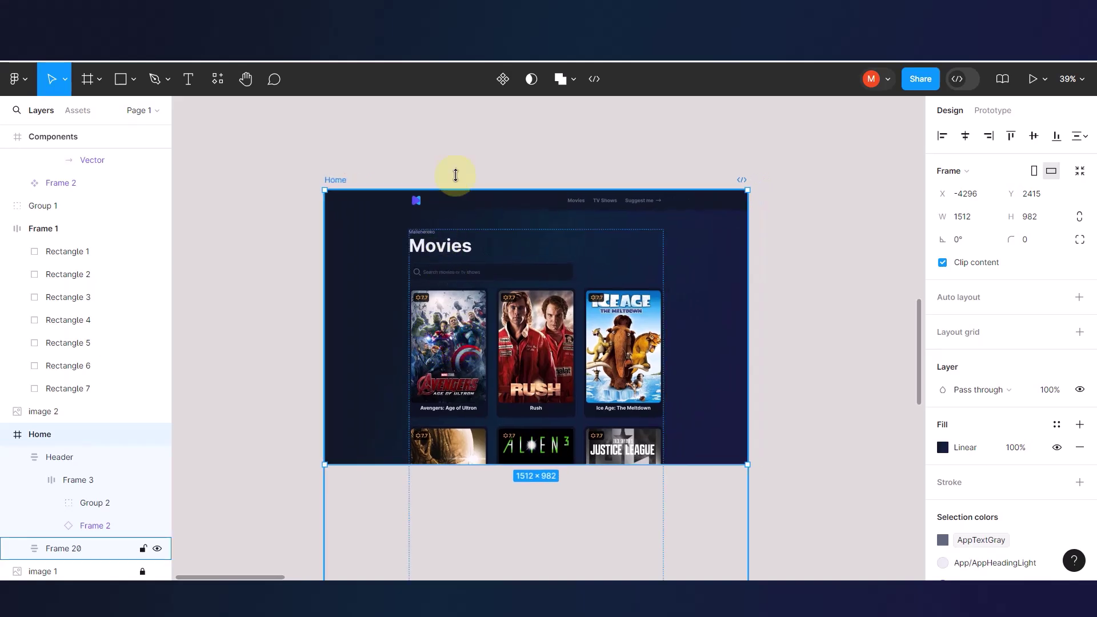
- Duplicate the Home frame so that the copy sits directly beside the original
{"action": "left_click", "coordinate": [460, 147]}
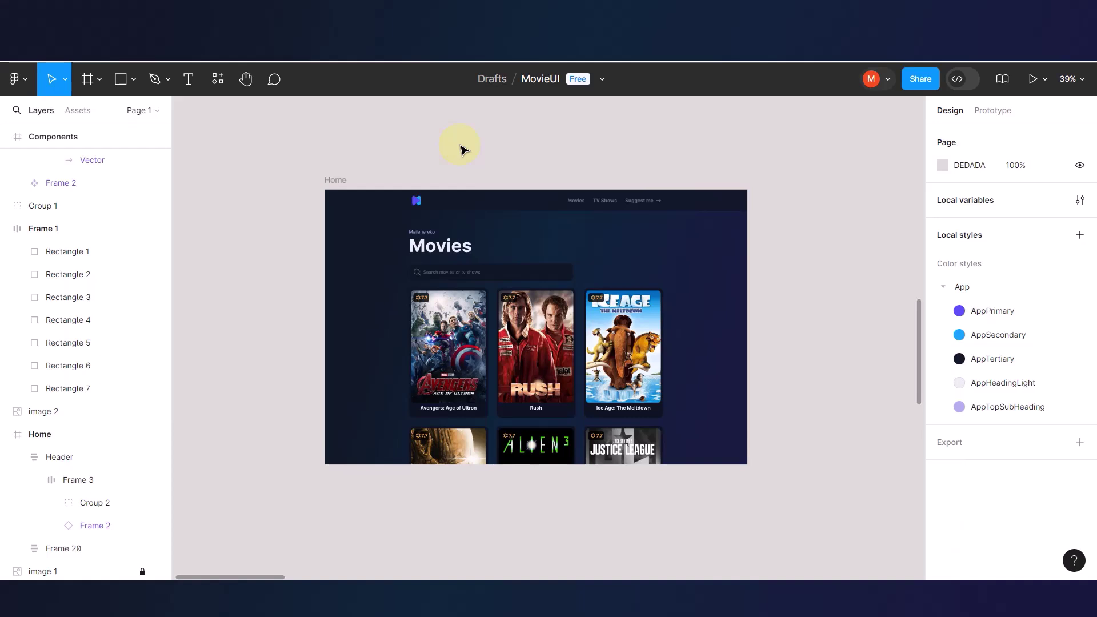
{"action": "scroll", "coordinate": [497, 245], "scroll_direction": "down", "scroll_amount": 2}
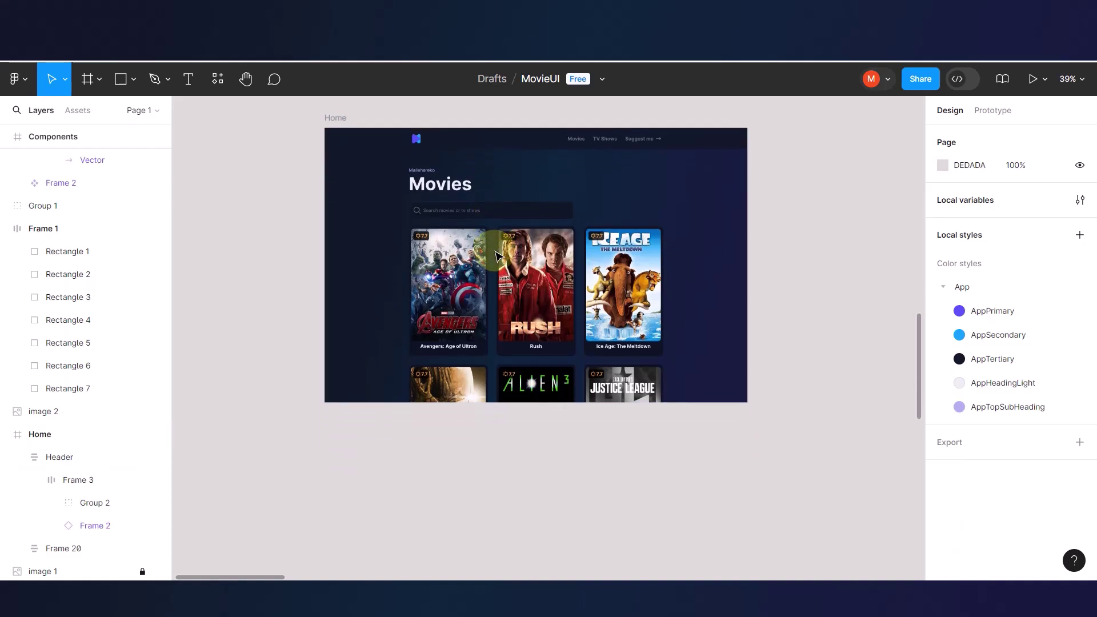
{"action": "scroll", "coordinate": [497, 254], "scroll_direction": "right", "scroll_amount": 2}
{"action": "scroll", "coordinate": [497, 254], "scroll_direction": "up", "scroll_amount": 1}
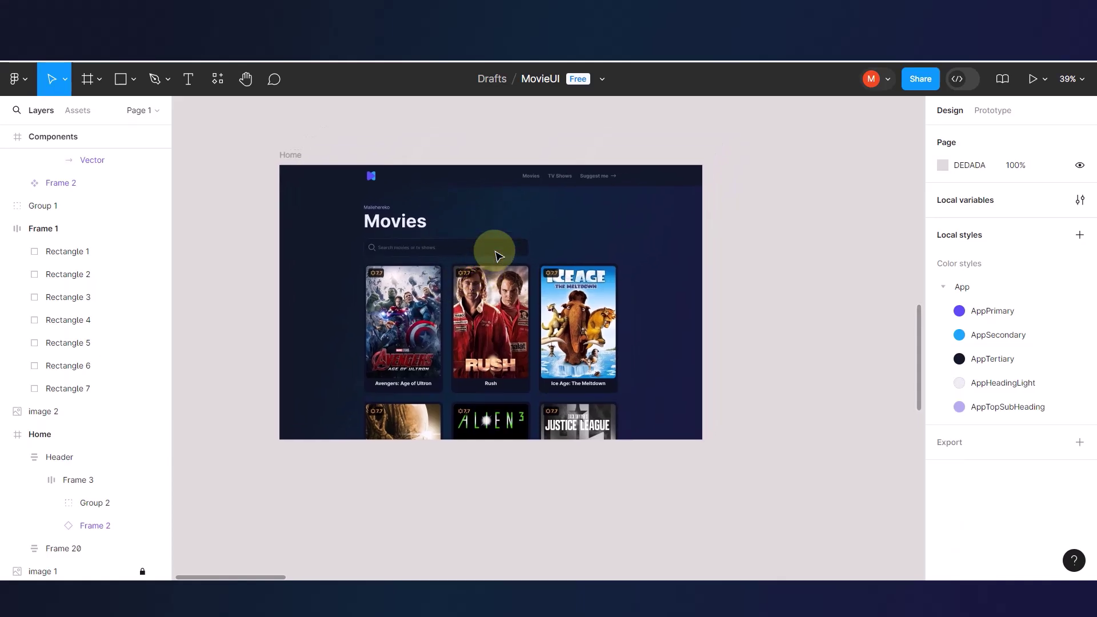
{"action": "left_click", "coordinate": [294, 155]}
{"action": "key", "text": "ctrl+d"}
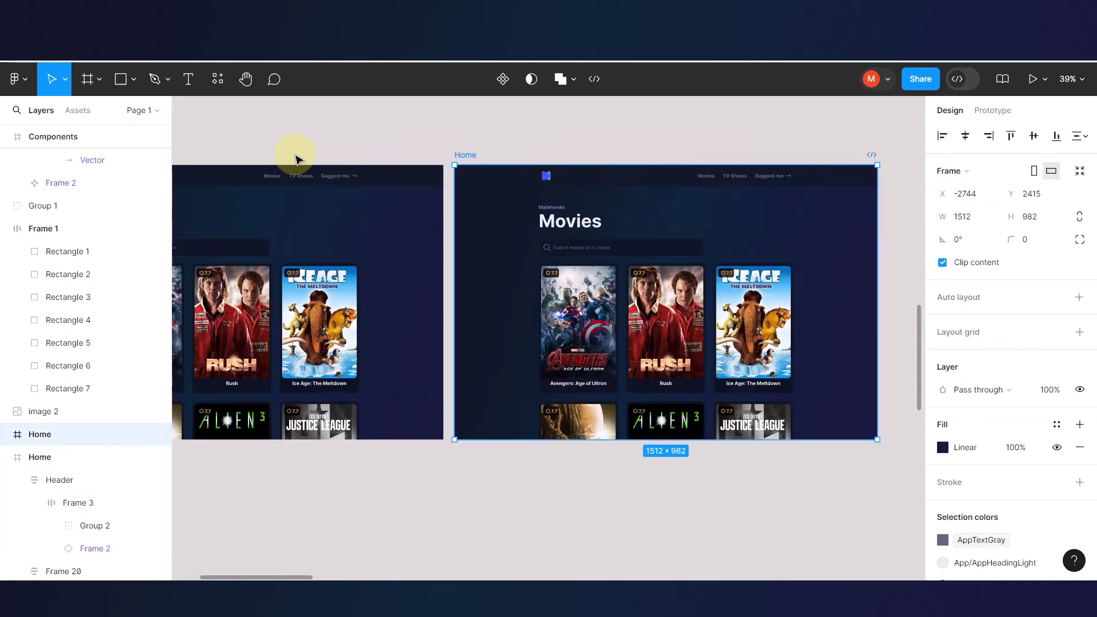
- Change the Movies heading in the duplicated Home frame to "TV Shows"
{"action": "left_click", "coordinate": [568, 238]}
{"action": "double_click", "coordinate": [571, 224]}
{"action": "double_click", "coordinate": [577, 230]}
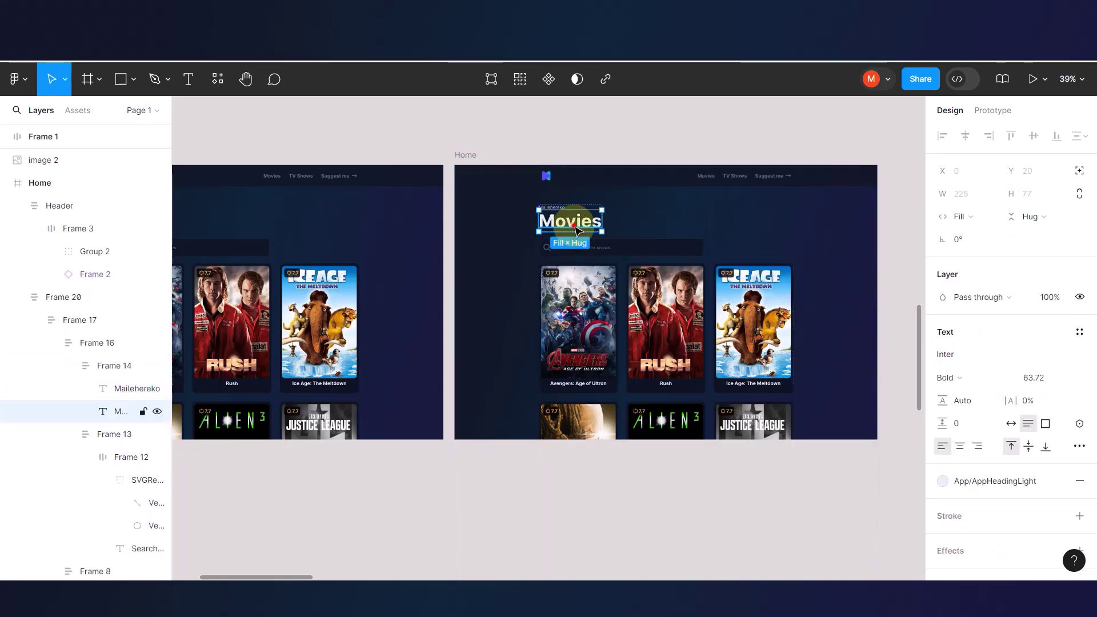
{"action": "double_click", "coordinate": [576, 228]}
{"action": "type", "text": "T"}
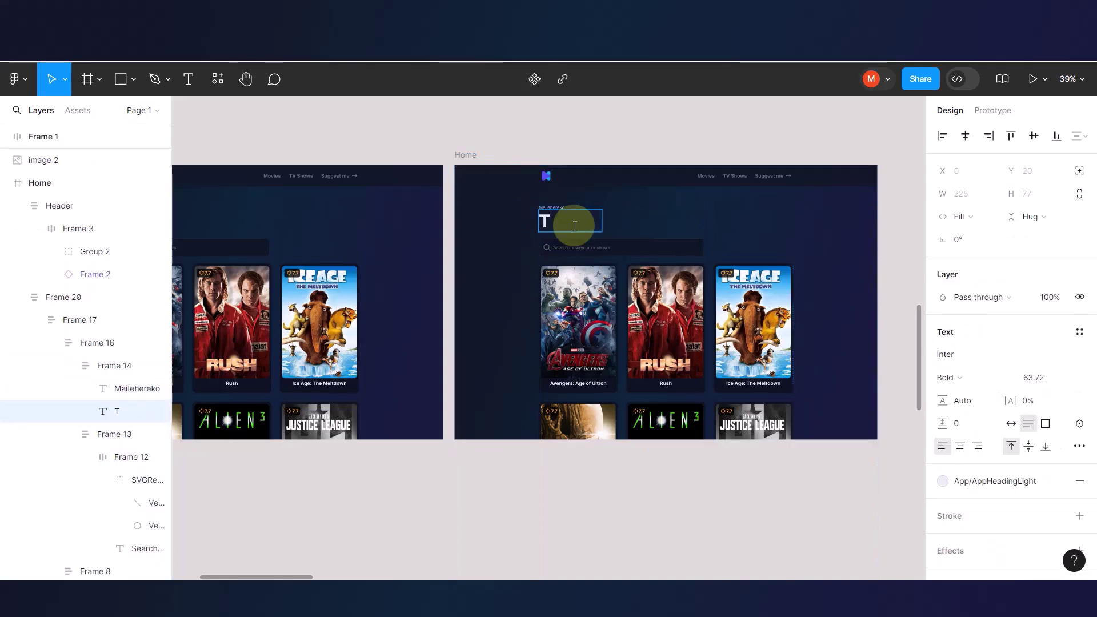
{"action": "type", "text": "V Shows"}
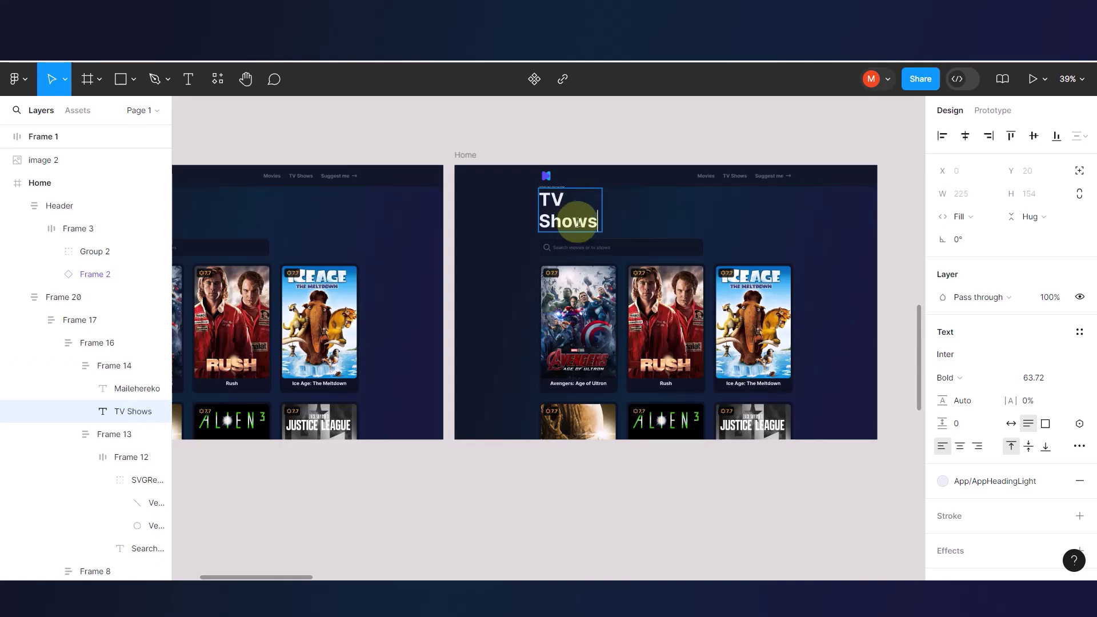
- Widen the TV Shows heading's text box to about 381 so that the heading fits on one line
{"action": "scroll", "coordinate": [591, 227], "scroll_direction": "up", "scroll_amount": 5}
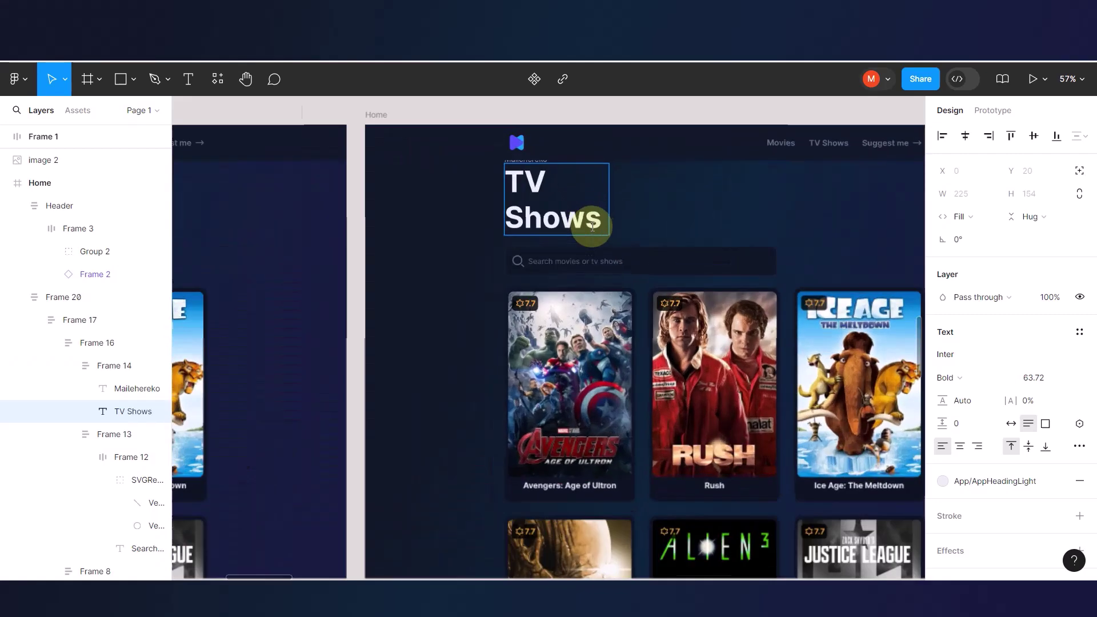
{"action": "left_click", "coordinate": [416, 233]}
{"action": "left_click_drag", "start_coordinate": [619, 219], "coordinate": [680, 219]}
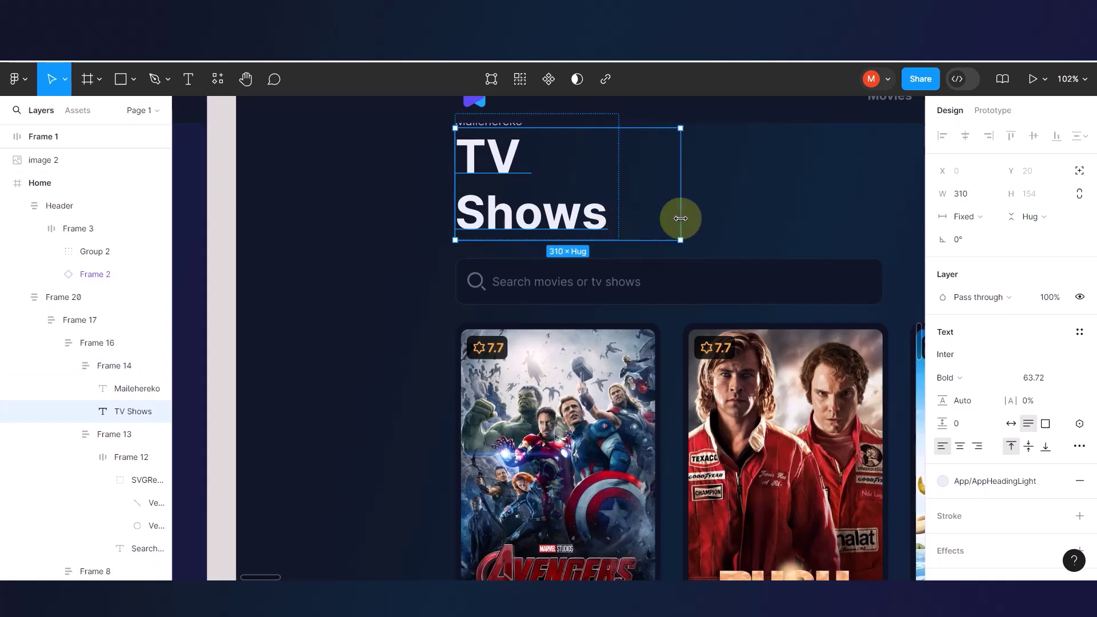
{"action": "key", "text": "ctrl+z"}
{"action": "double_click", "coordinate": [588, 213]}
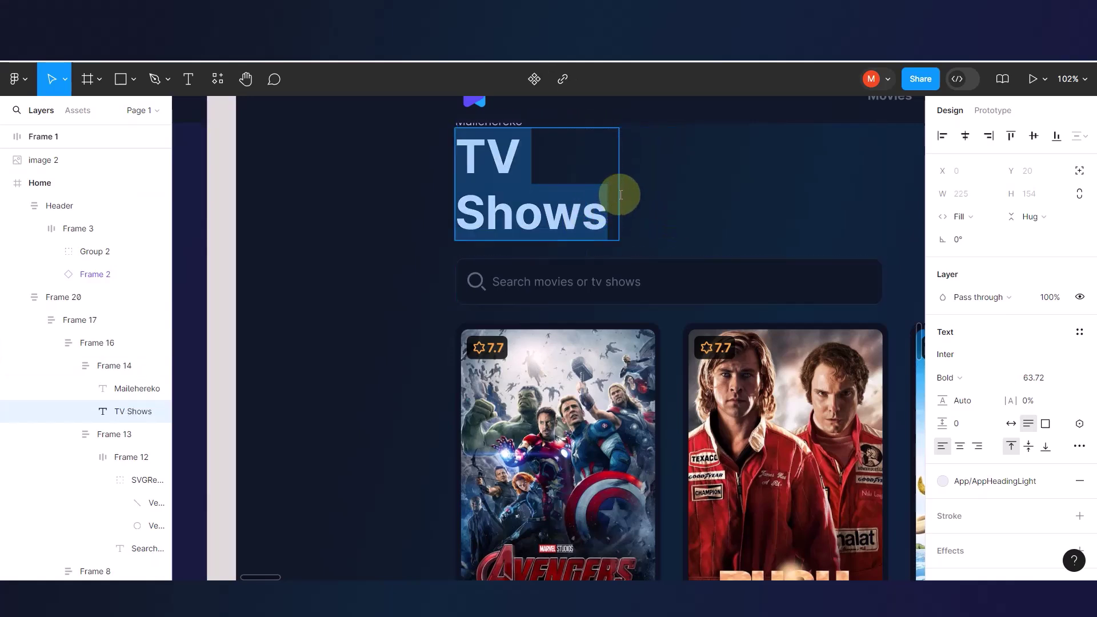
{"action": "key", "text": "Escape"}
{"action": "left_click_drag", "start_coordinate": [623, 188], "coordinate": [732, 185]}
{"action": "scroll", "coordinate": [594, 236], "scroll_direction": "down", "scroll_amount": 5}
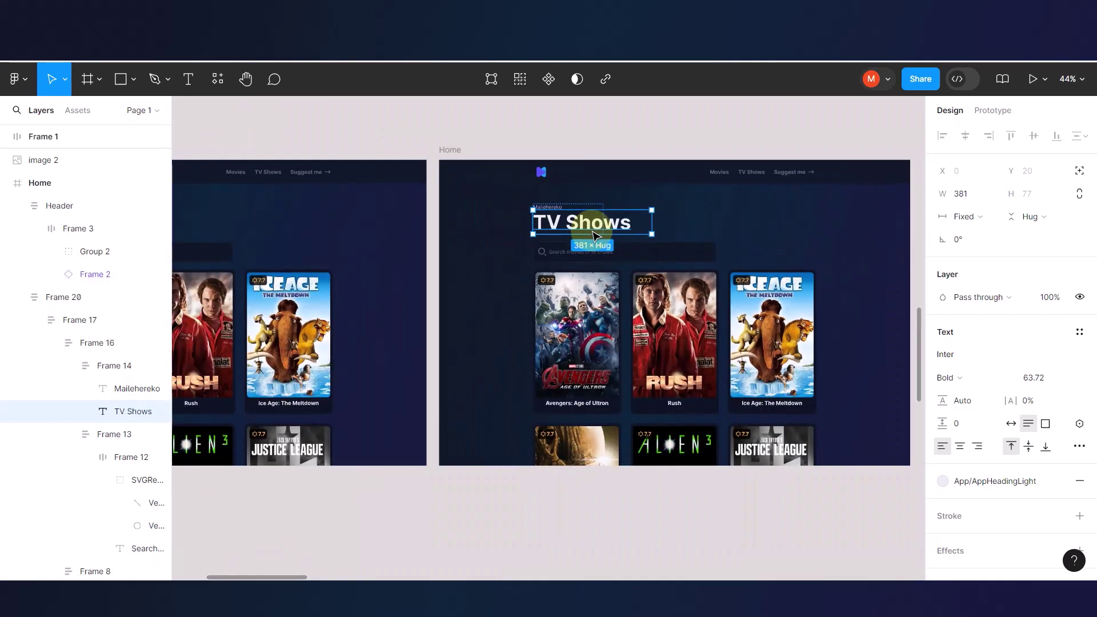
{"action": "left_click", "coordinate": [521, 129]}
- Examine the nested Movies and TV Shows menu items in the original Home frame's header beside the TV Shows copy
{"action": "scroll", "coordinate": [559, 183], "scroll_direction": "left", "scroll_amount": 5}
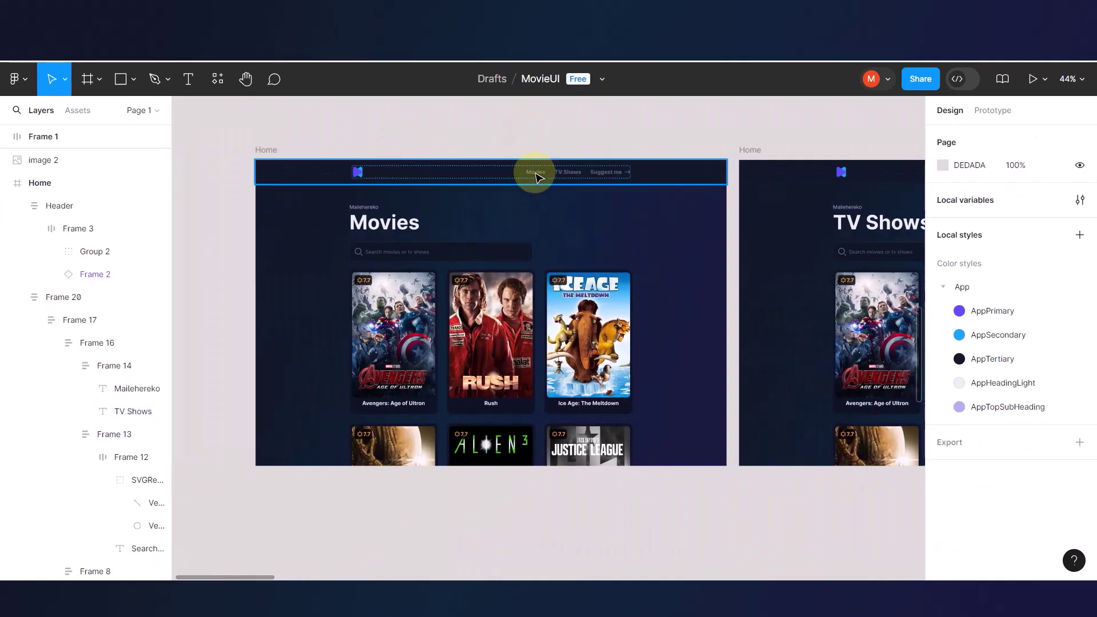
{"action": "double_click", "coordinate": [536, 176]}
{"action": "double_click", "coordinate": [537, 177]}
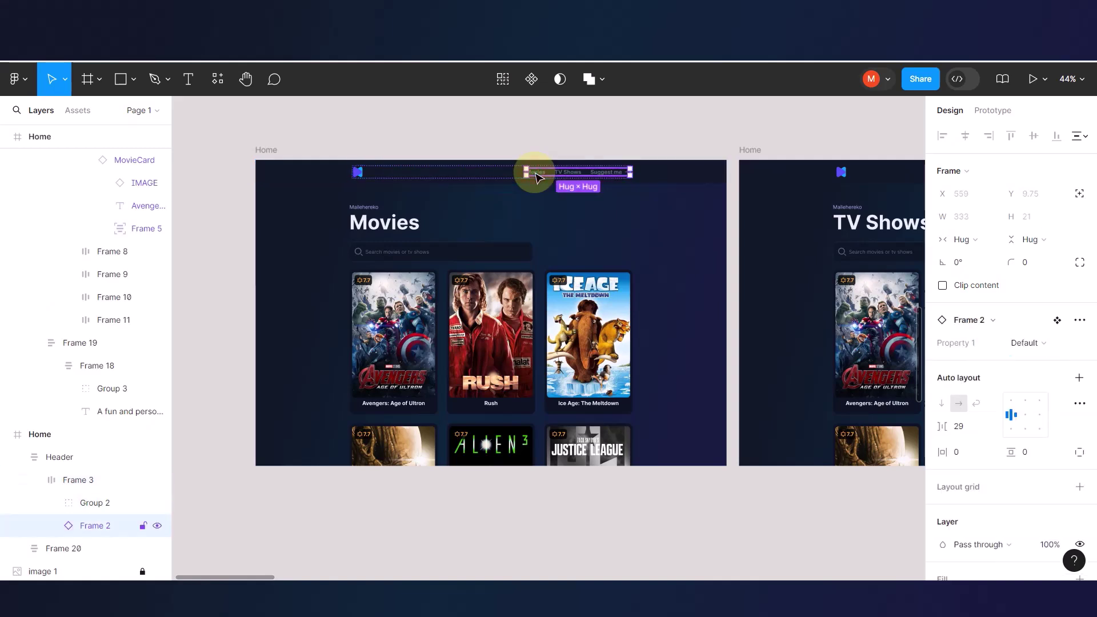
{"action": "double_click", "coordinate": [537, 176]}
{"action": "double_click", "coordinate": [537, 176]}
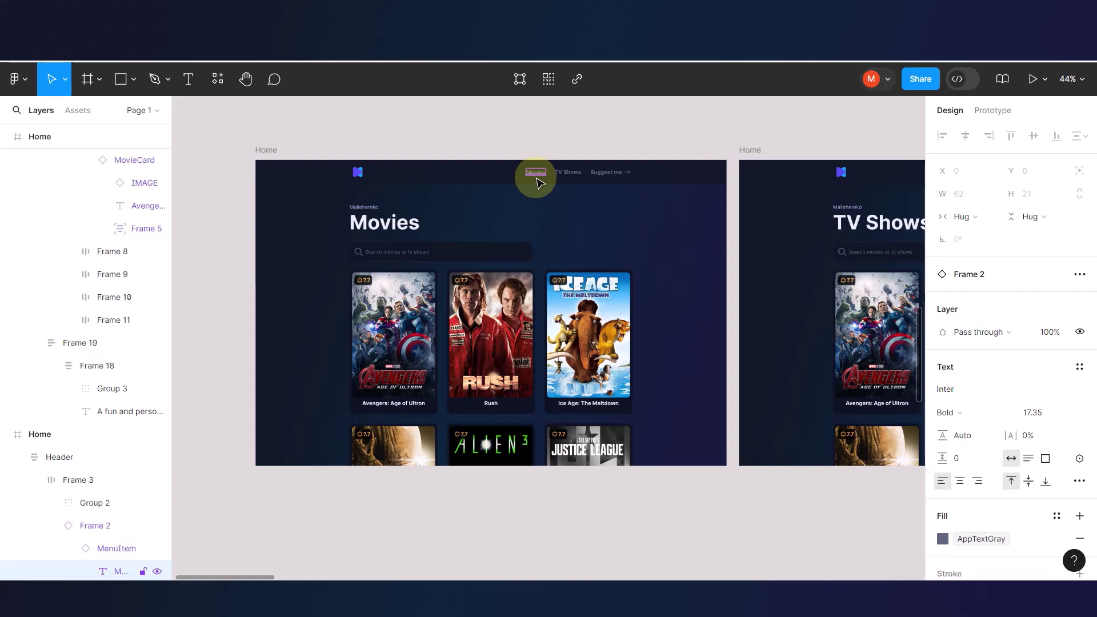
{"action": "scroll", "coordinate": [512, 266], "scroll_direction": "right", "scroll_amount": 1}
{"action": "scroll", "coordinate": [512, 268], "scroll_direction": "right", "scroll_amount": 5}
{"action": "left_click", "coordinate": [454, 171]}
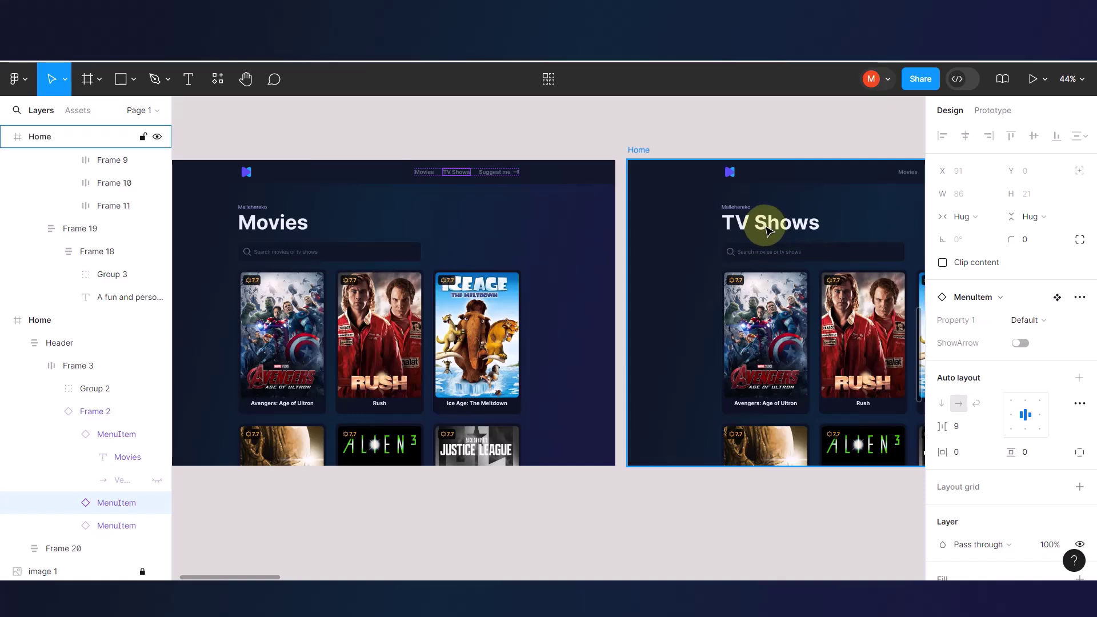
{"action": "scroll", "coordinate": [768, 229], "scroll_direction": "right", "scroll_amount": 6}
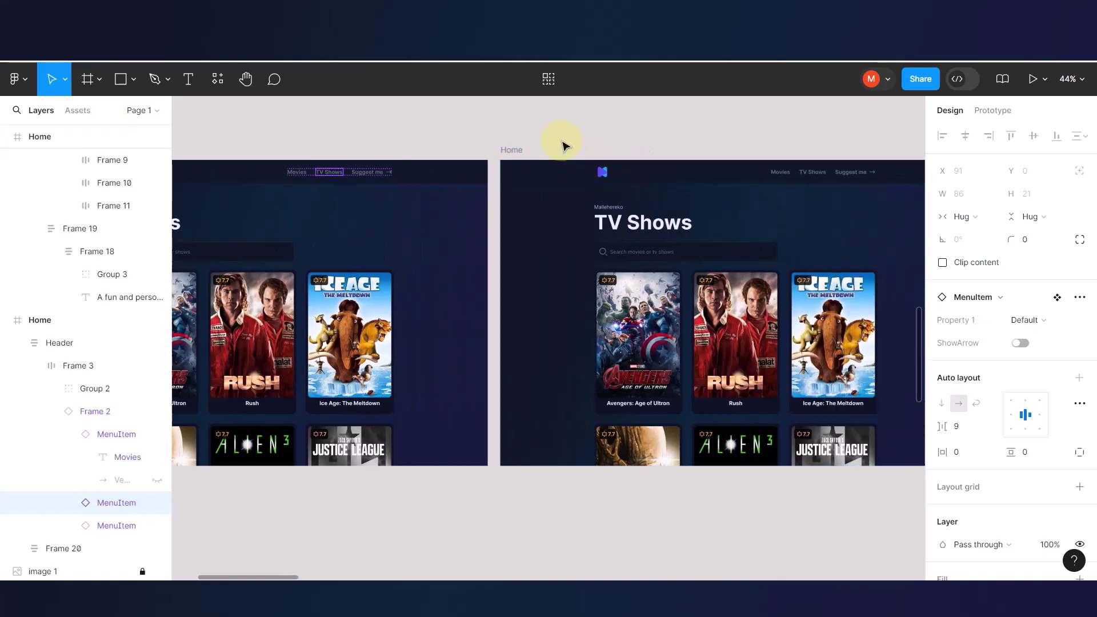
{"action": "left_click", "coordinate": [545, 130]}
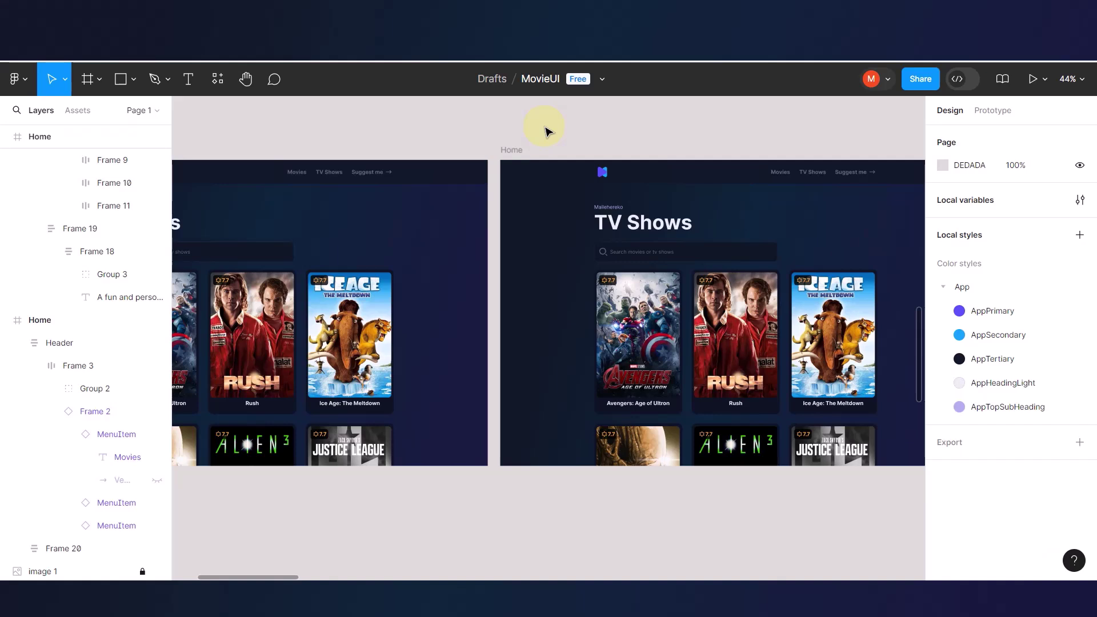
- Connect the TV Shows menu item in the original Home frame to the TV Shows copy with an on-click Navigate to interaction
{"action": "left_click", "coordinate": [338, 176]}
{"action": "double_click", "coordinate": [338, 176]}
{"action": "double_click", "coordinate": [338, 176]}
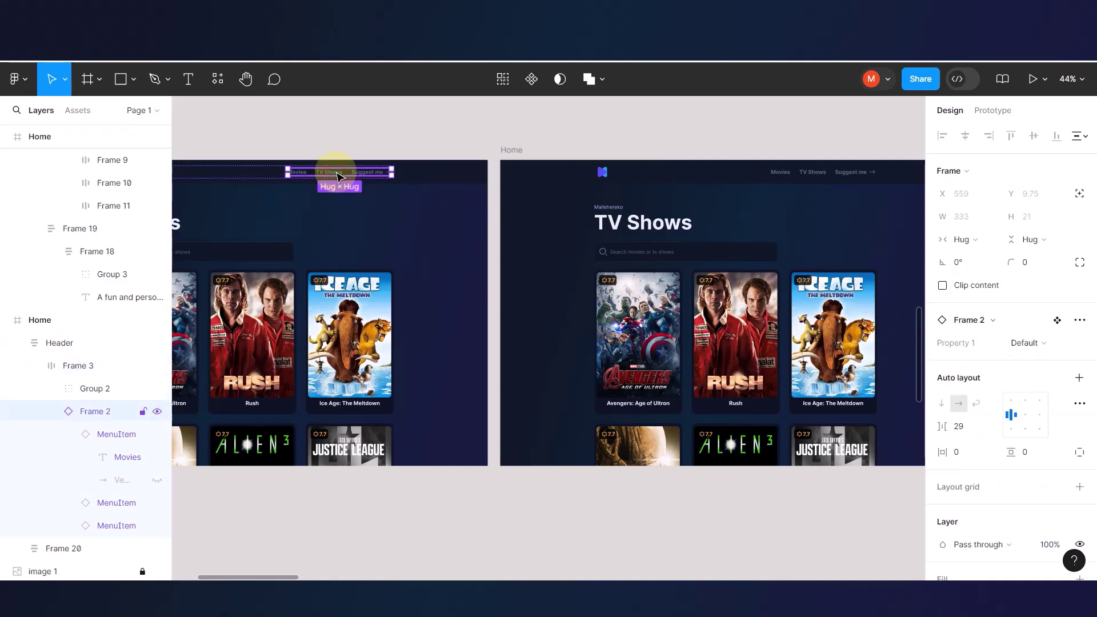
{"action": "scroll", "coordinate": [293, 183], "scroll_direction": "up", "scroll_amount": 5}
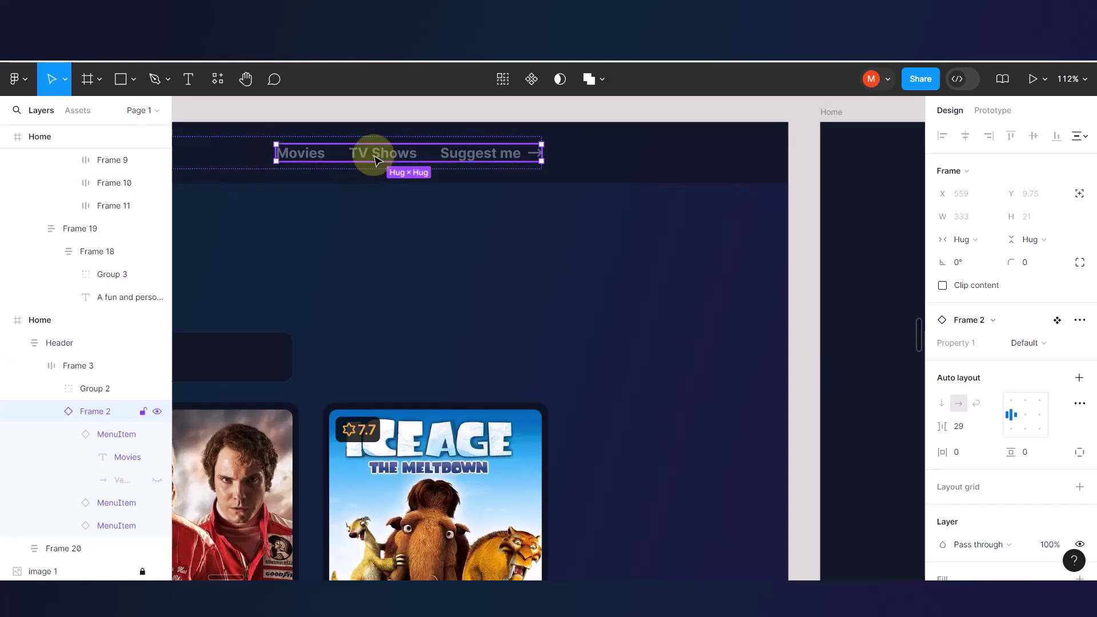
{"action": "scroll", "coordinate": [492, 230], "scroll_direction": "down", "scroll_amount": 5}
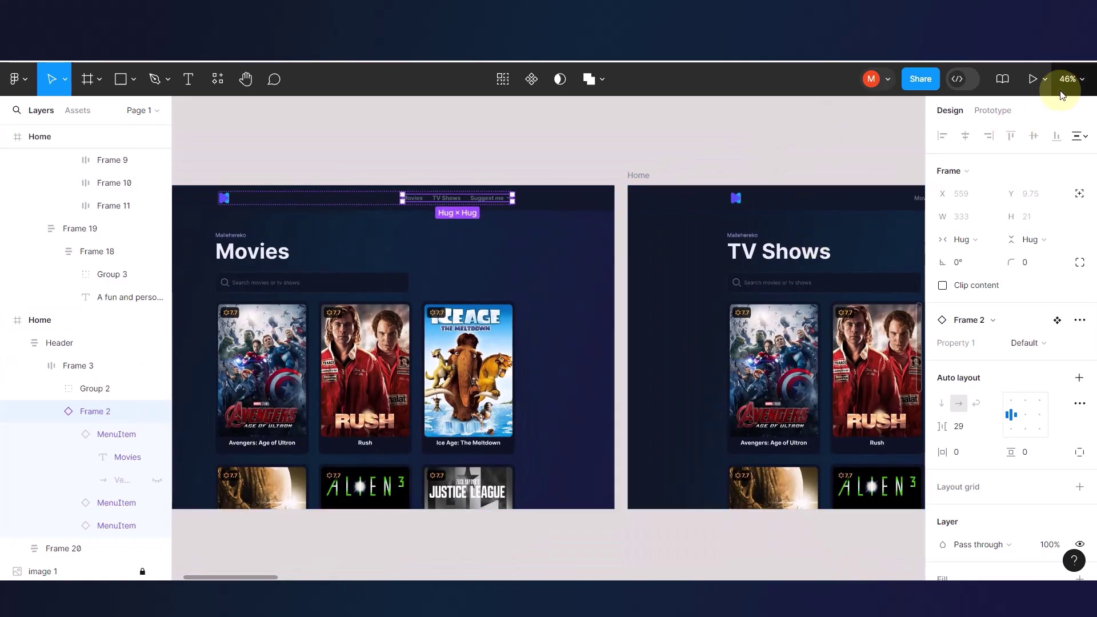
{"action": "left_click", "coordinate": [999, 110]}
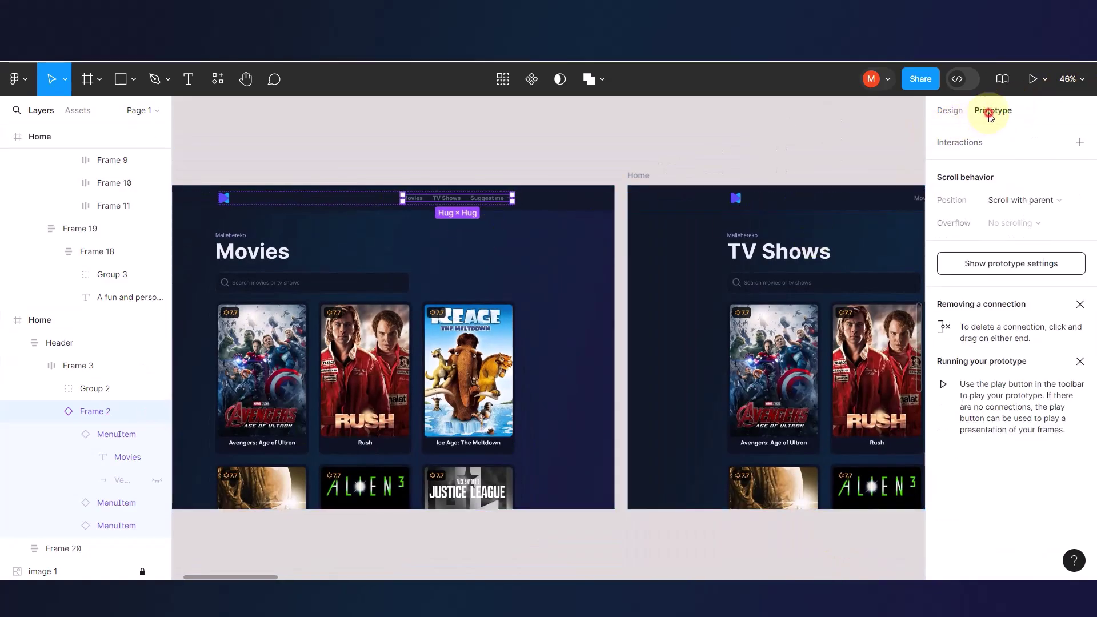
{"action": "scroll", "coordinate": [539, 216], "scroll_direction": "up", "scroll_amount": 3}
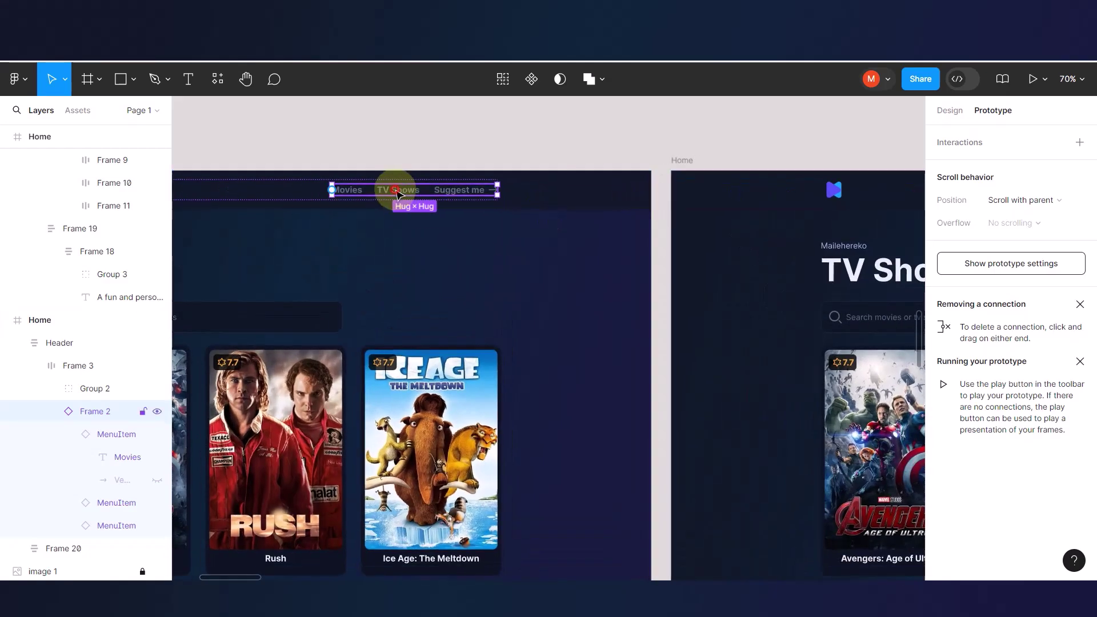
{"action": "left_click", "coordinate": [398, 192]}
{"action": "left_click_drag", "start_coordinate": [420, 190], "coordinate": [675, 232]}
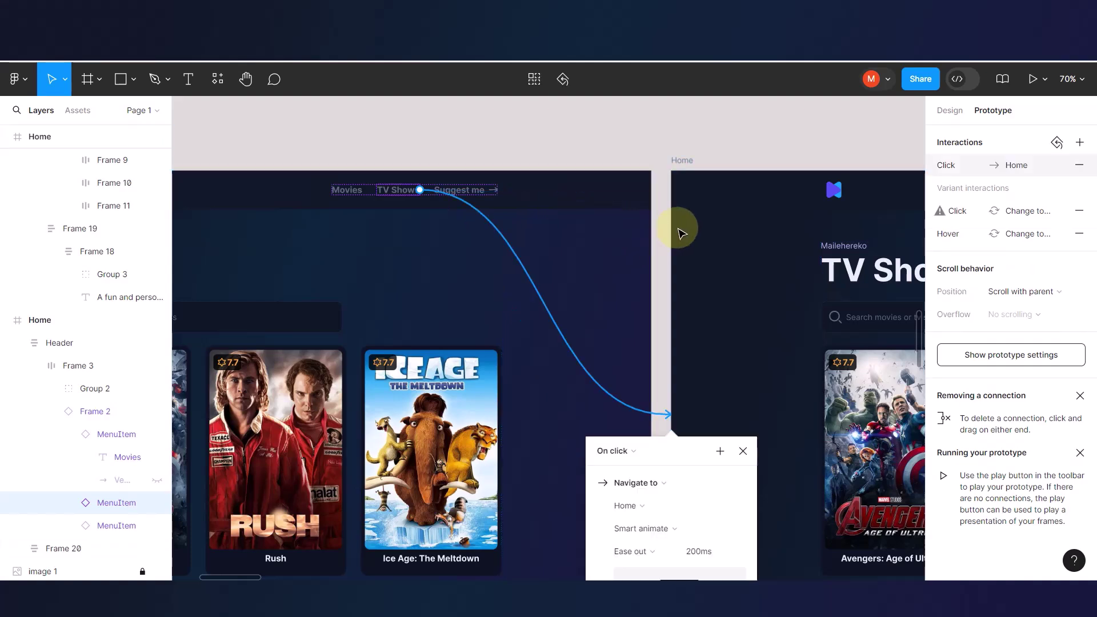
- Connect the Movies menu item in the TV Shows copy's header to the original Home frame with an on-click Navigate to interaction
{"action": "scroll", "coordinate": [578, 258], "scroll_direction": "down", "scroll_amount": 4}
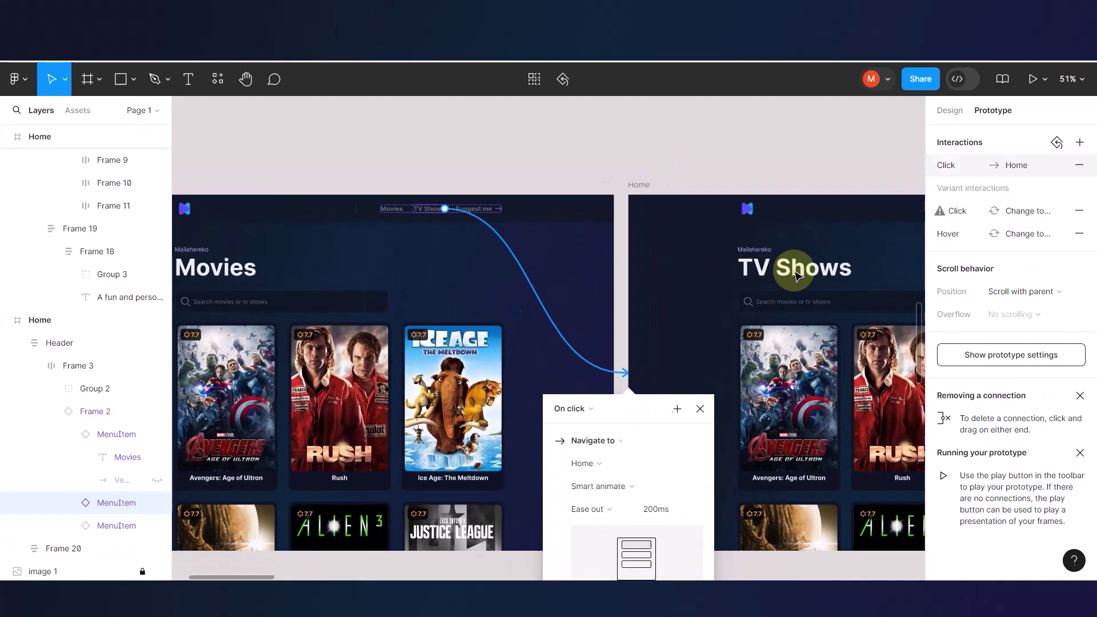
{"action": "scroll", "coordinate": [798, 274], "scroll_direction": "right", "scroll_amount": 3}
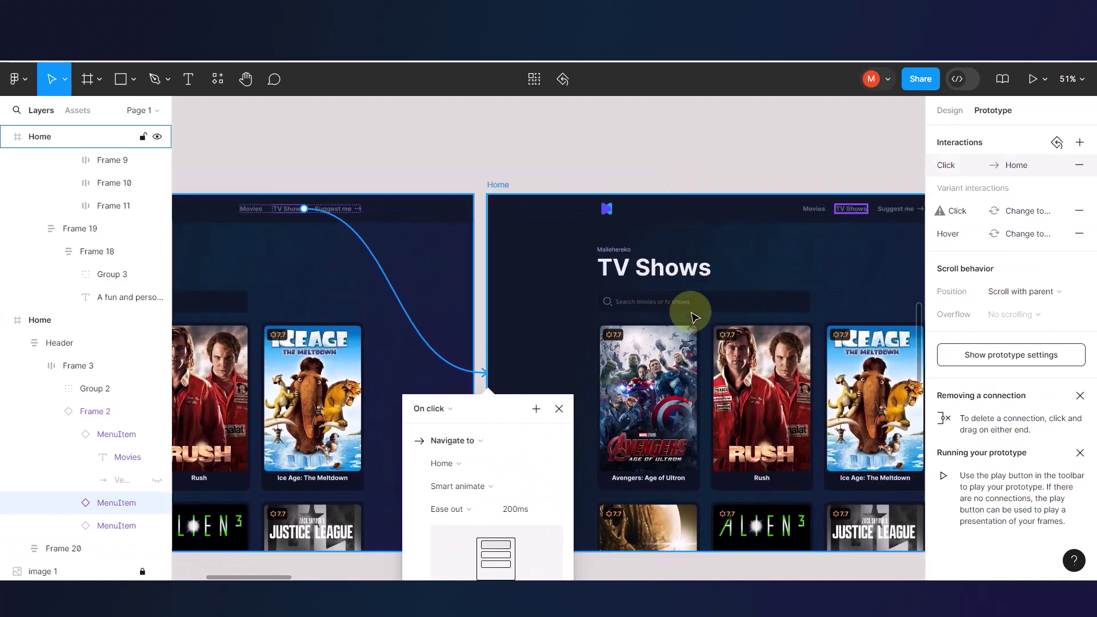
{"action": "left_click", "coordinate": [817, 214]}
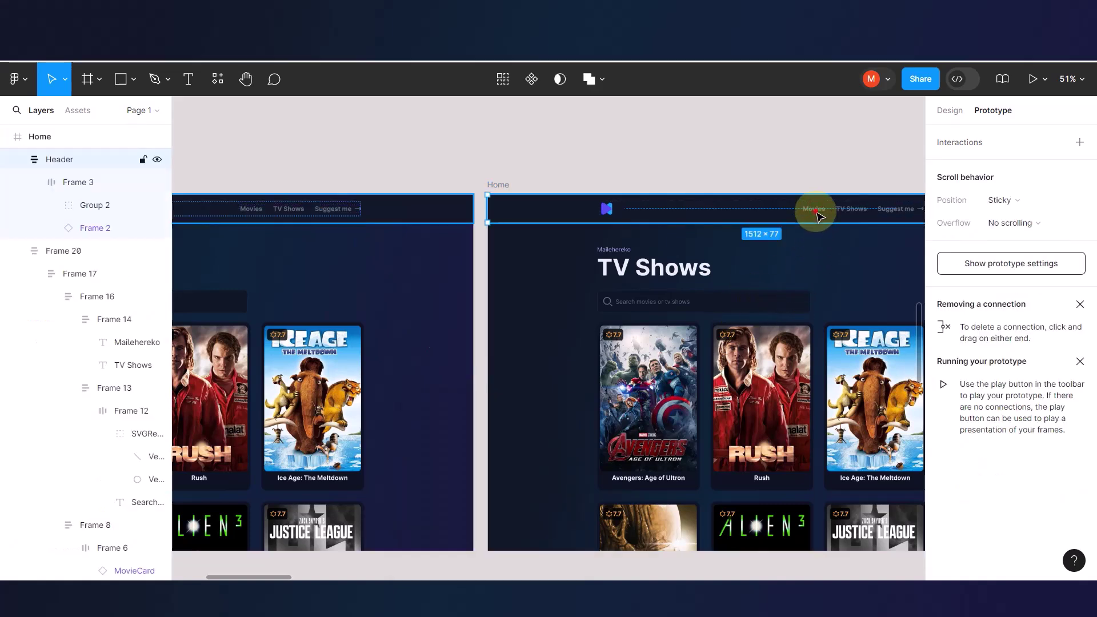
{"action": "left_click", "coordinate": [817, 216]}
{"action": "left_click", "coordinate": [817, 215]}
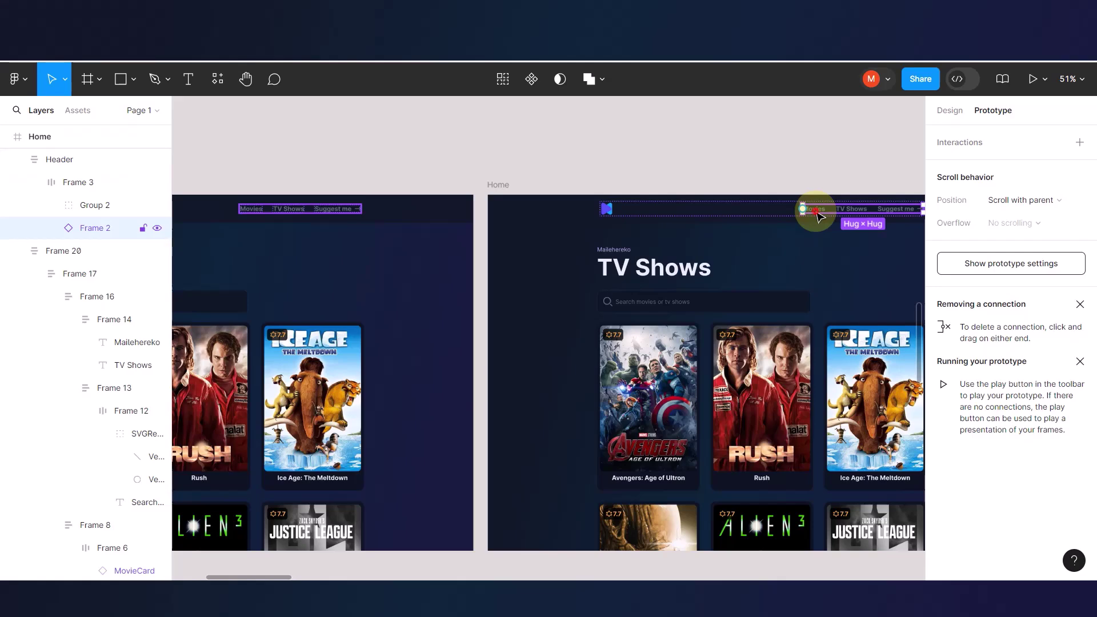
{"action": "left_click", "coordinate": [817, 216]}
{"action": "left_click_drag", "start_coordinate": [814, 213], "coordinate": [467, 333]}
{"action": "scroll", "coordinate": [467, 333], "scroll_direction": "down", "scroll_amount": 5}
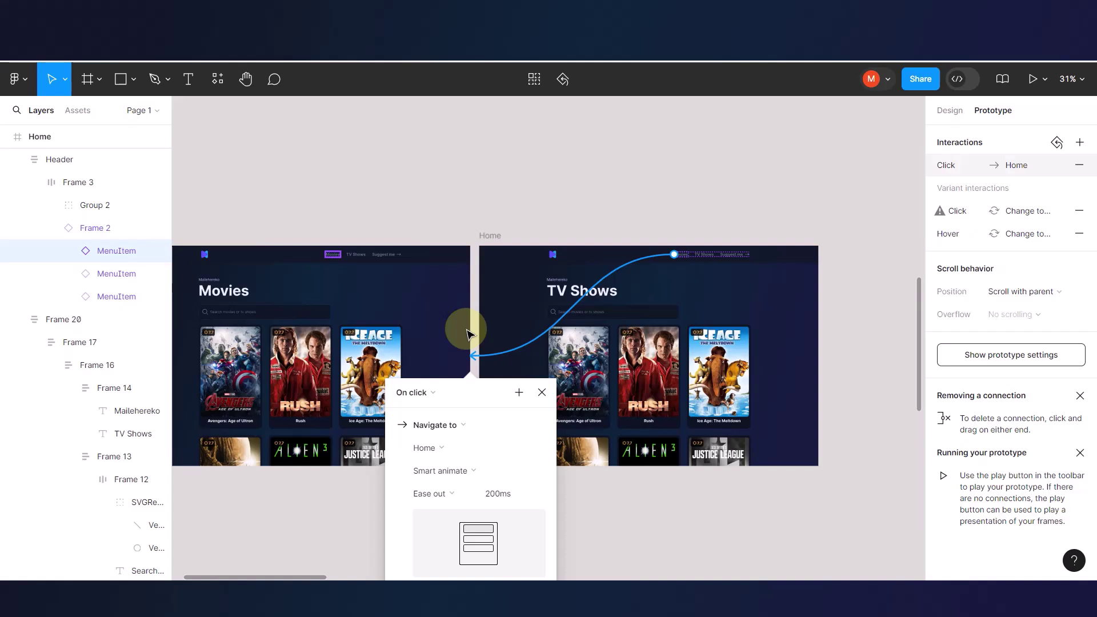
{"action": "left_click", "coordinate": [544, 196]}
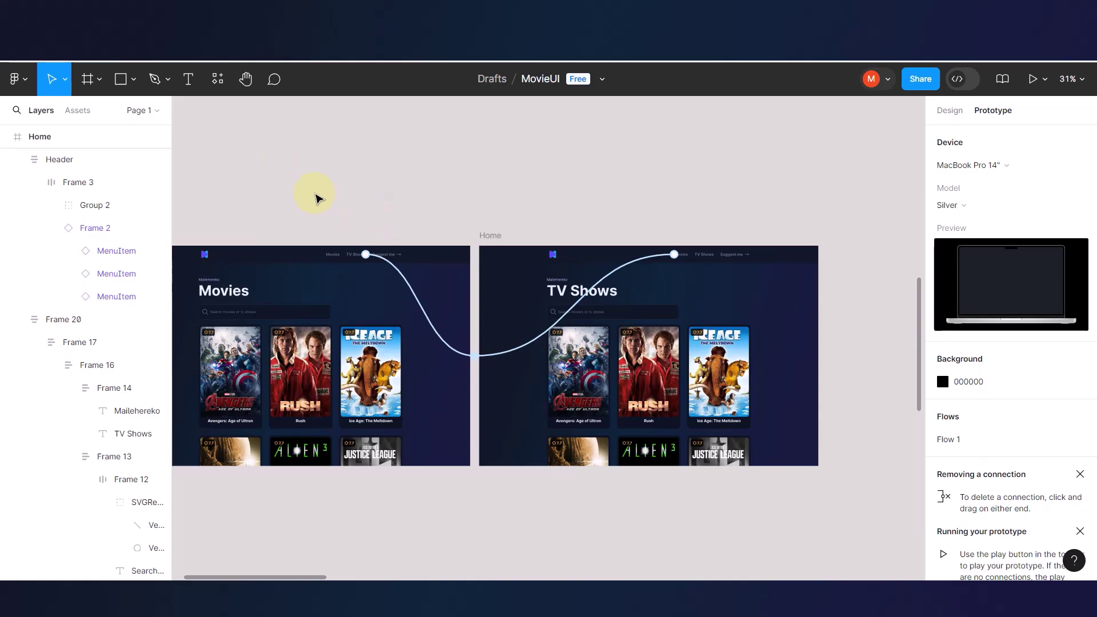
- Run the prototype and test page scrolling and the header's TV Shows and Movies links in both directions
{"action": "left_click", "coordinate": [1034, 79]}
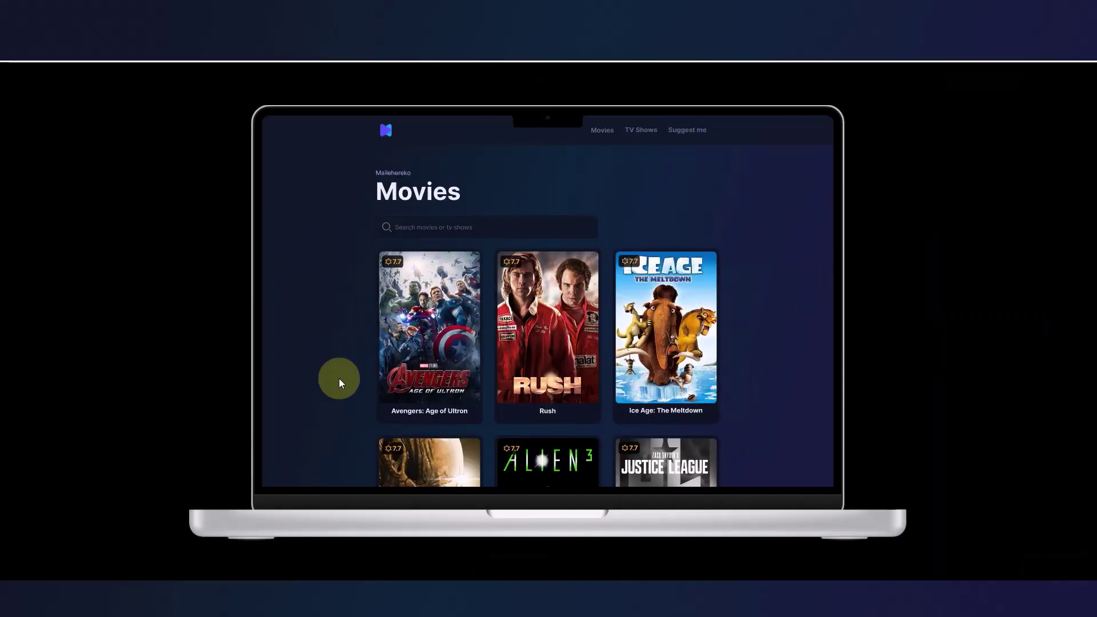
{"action": "scroll", "coordinate": [567, 398], "scroll_direction": "down", "scroll_amount": 5}
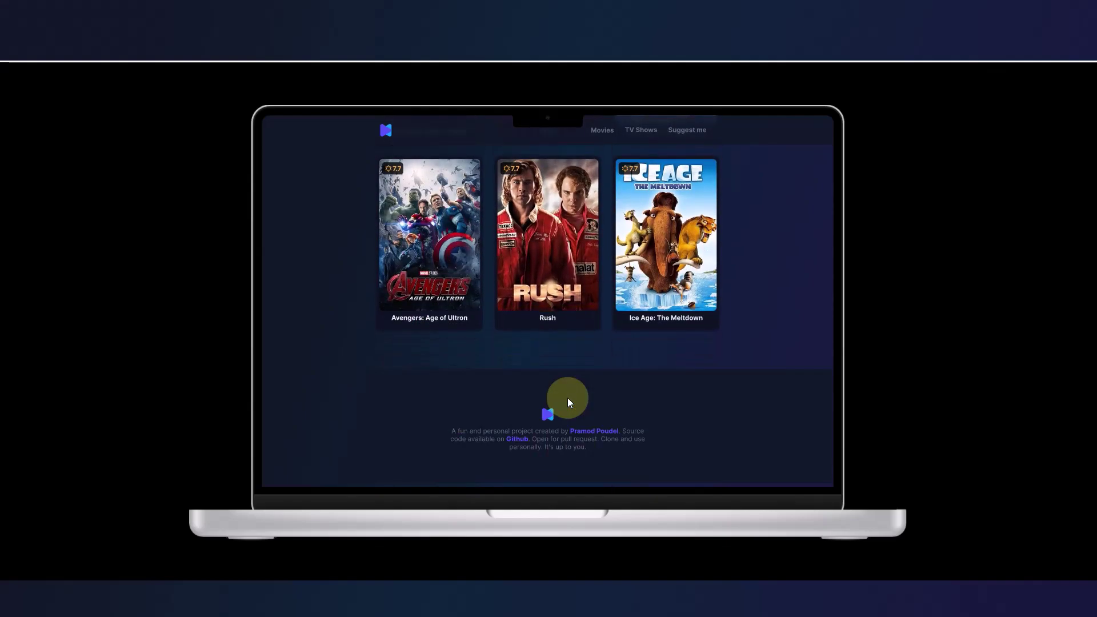
{"action": "scroll", "coordinate": [567, 397], "scroll_direction": "up", "scroll_amount": 5}
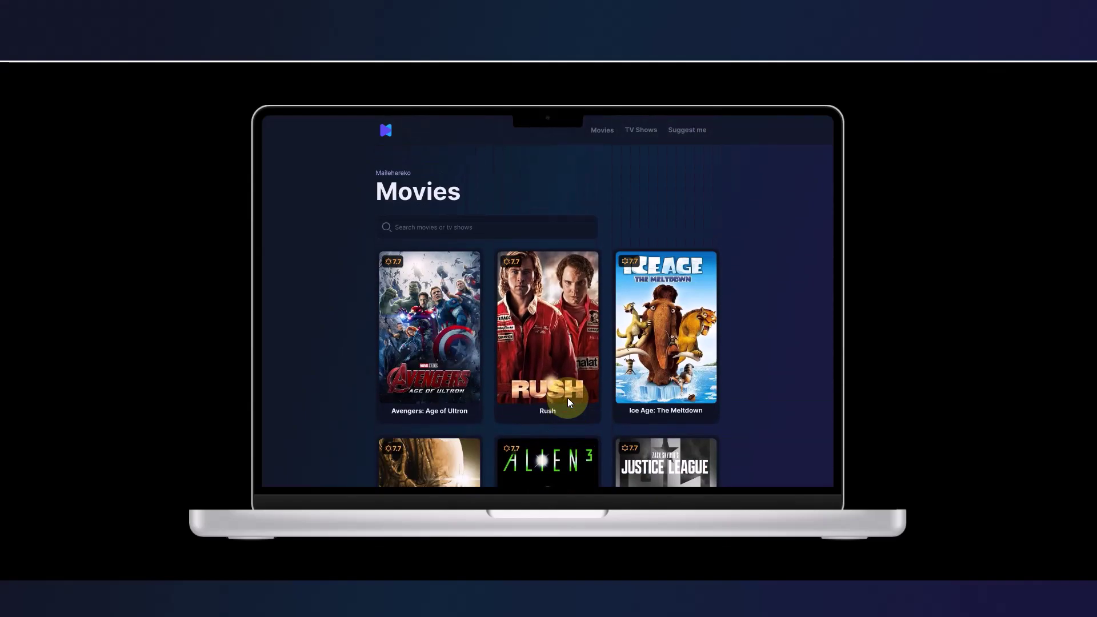
{"action": "left_click", "coordinate": [639, 133]}
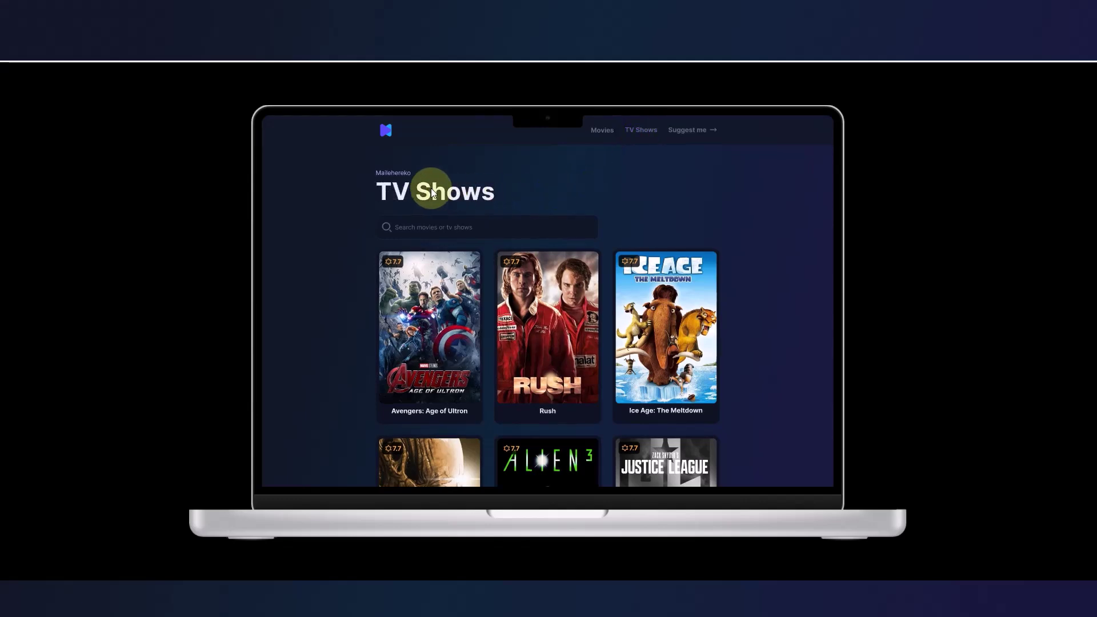
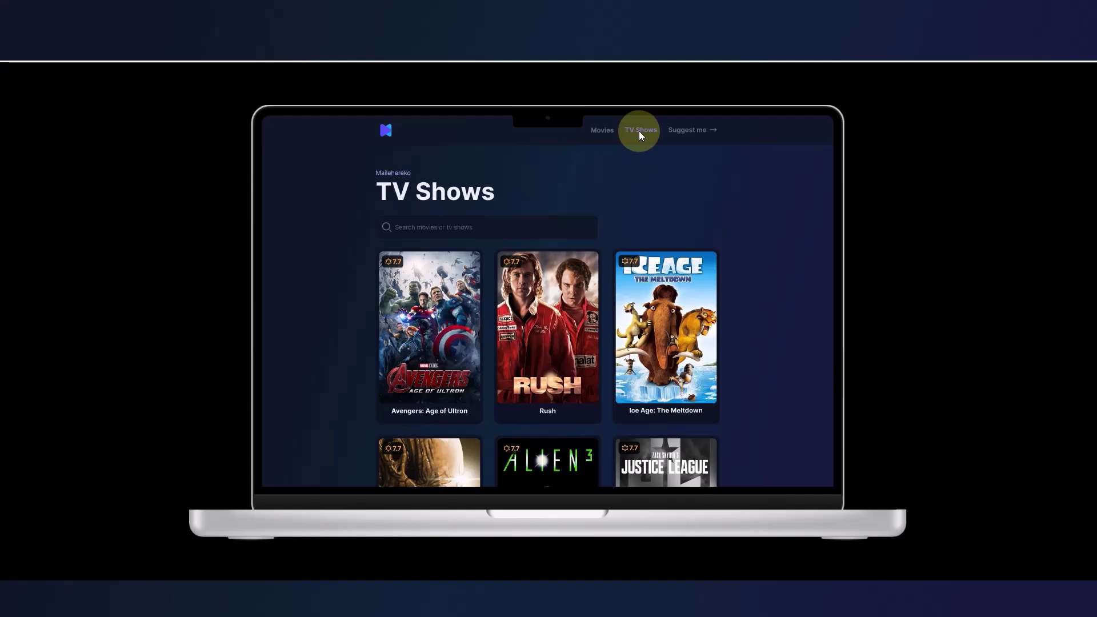
{"action": "left_click", "coordinate": [603, 132]}
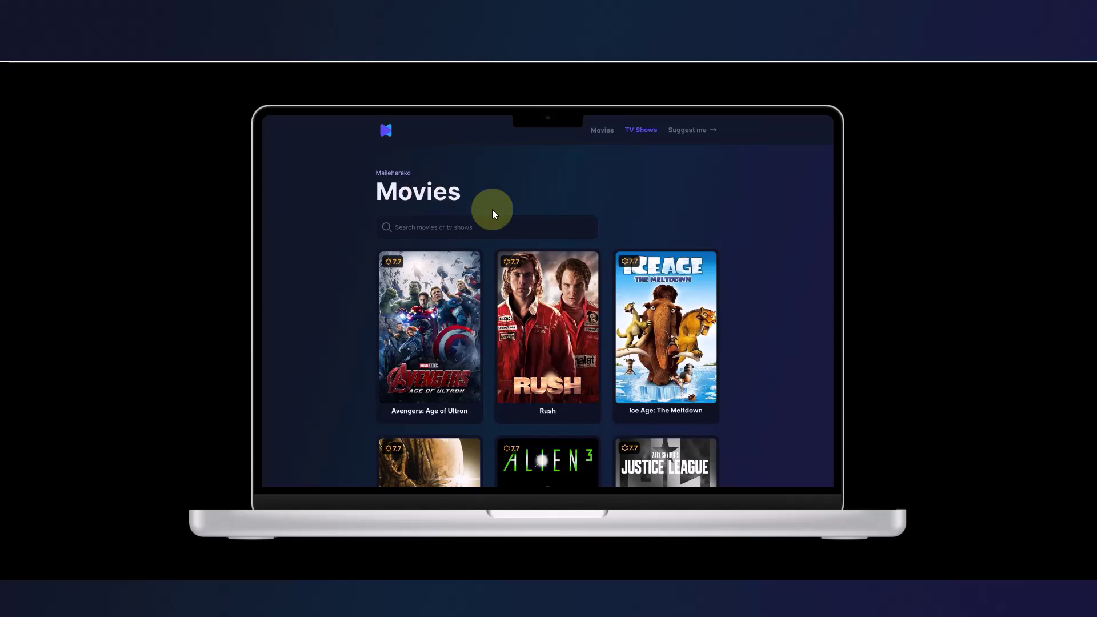
{"action": "left_click", "coordinate": [641, 132]}
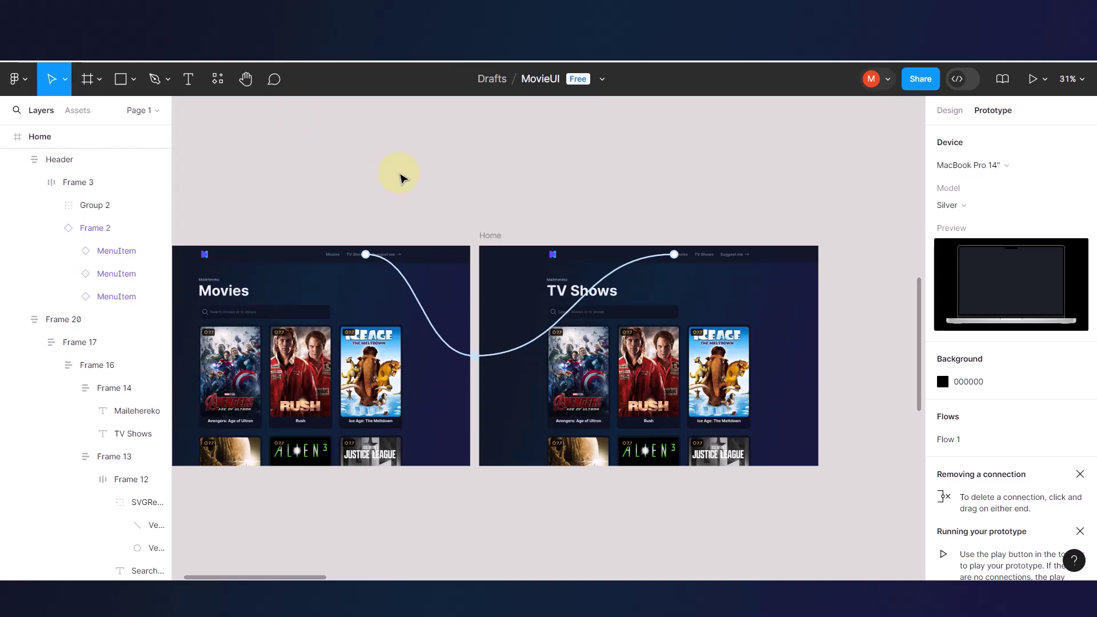
- Change the fill of the TV Shows menu text in the TV Shows copy's header to the AppPrimary color style
{"action": "scroll", "coordinate": [393, 316], "scroll_direction": "up", "scroll_amount": 5}
{"action": "scroll", "coordinate": [393, 316], "scroll_direction": "up", "scroll_amount": 1}
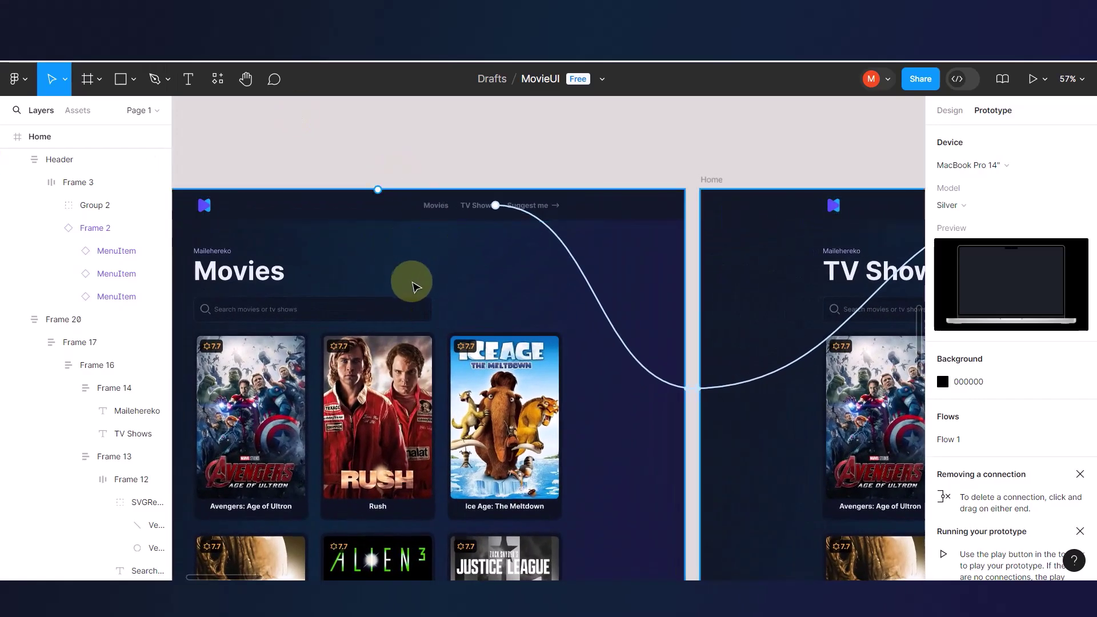
{"action": "left_click_drag", "start_coordinate": [480, 212], "coordinate": [741, 389]}
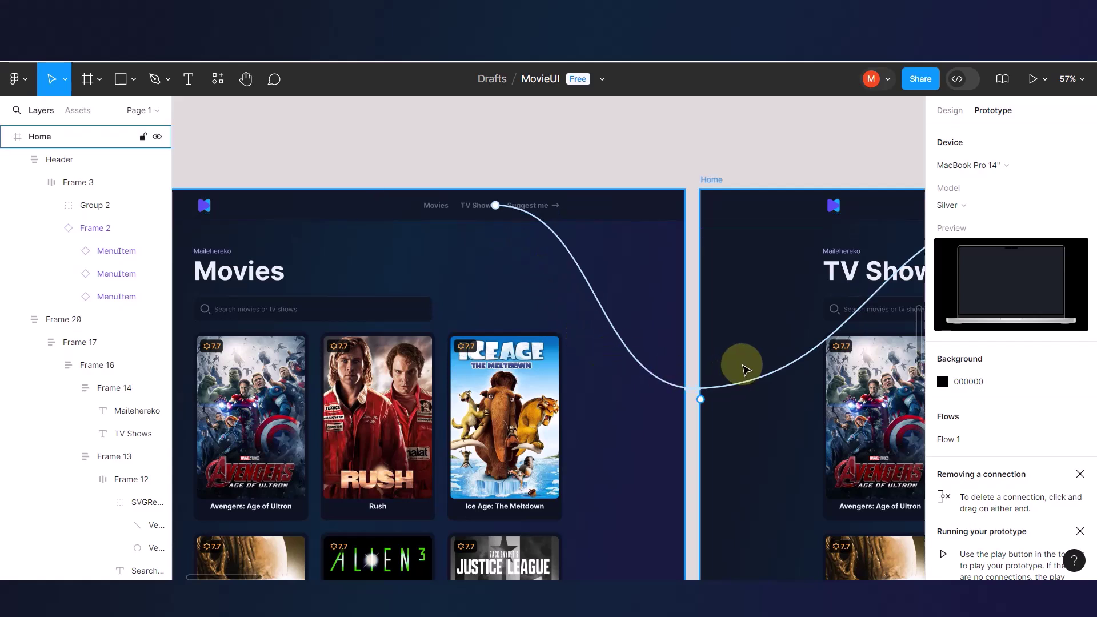
{"action": "scroll", "coordinate": [743, 366], "scroll_direction": "right", "scroll_amount": 10}
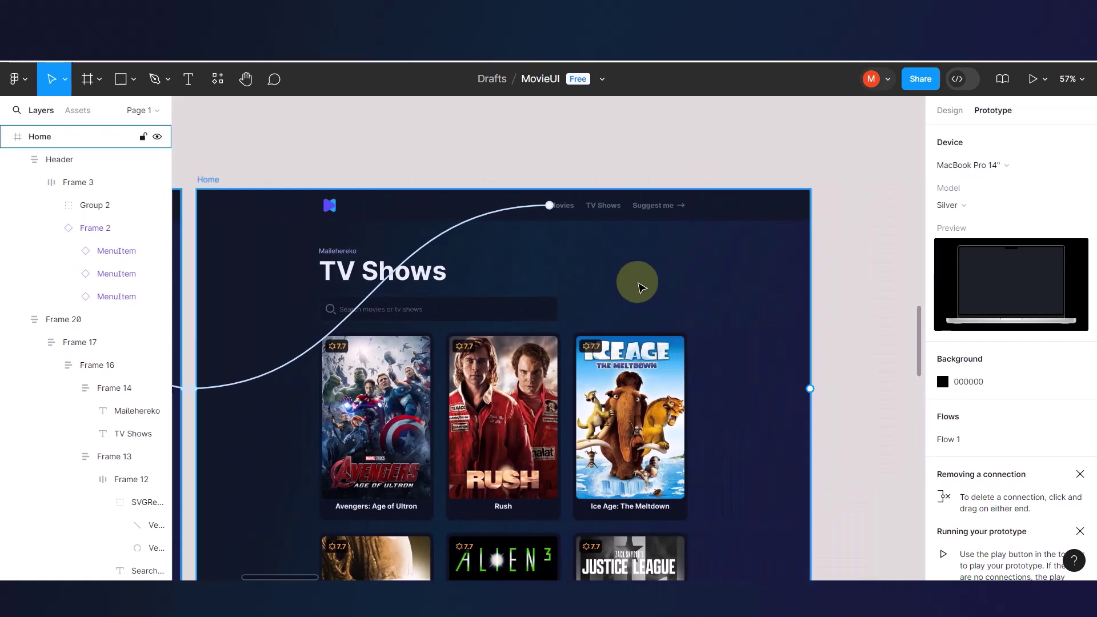
{"action": "left_click", "coordinate": [606, 208]}
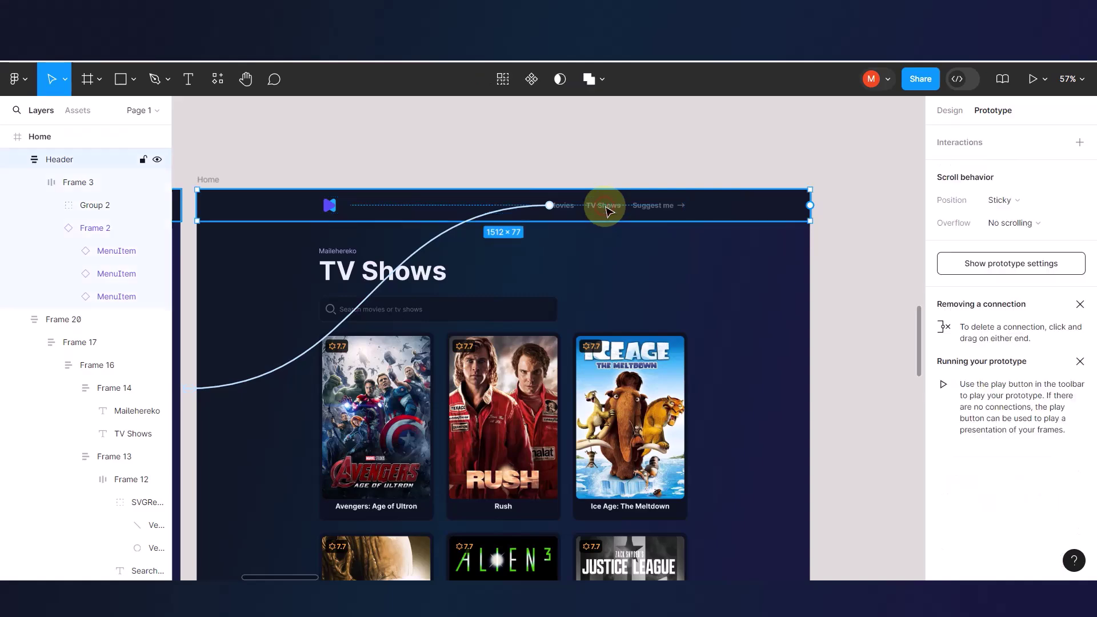
{"action": "left_click", "coordinate": [606, 209]}
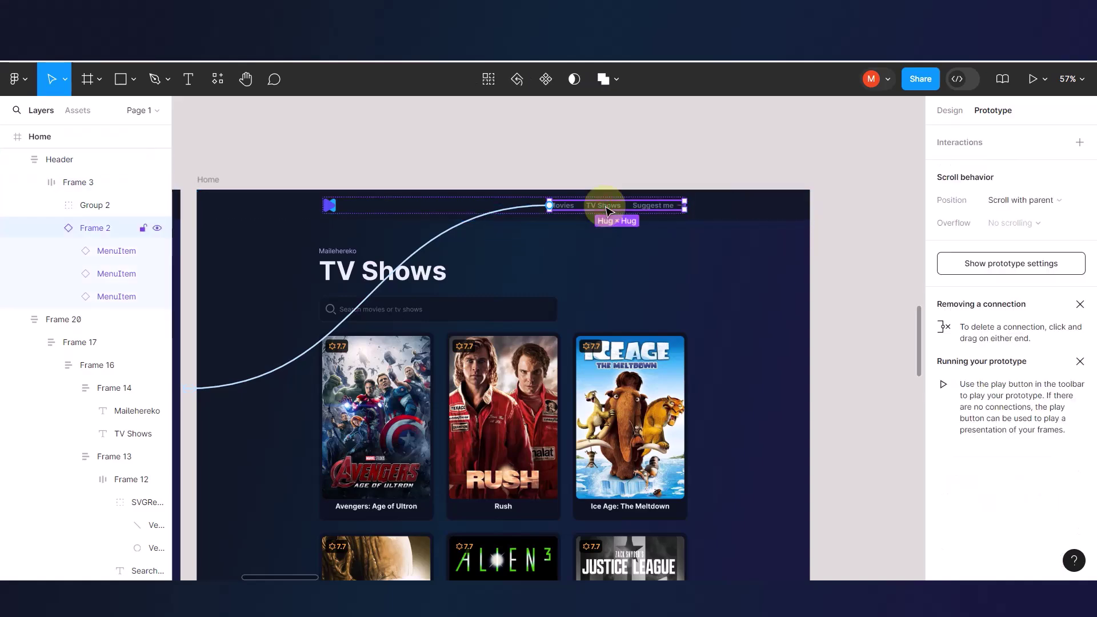
{"action": "left_click", "coordinate": [606, 209]}
{"action": "scroll", "coordinate": [609, 212], "scroll_direction": "up", "scroll_amount": 5}
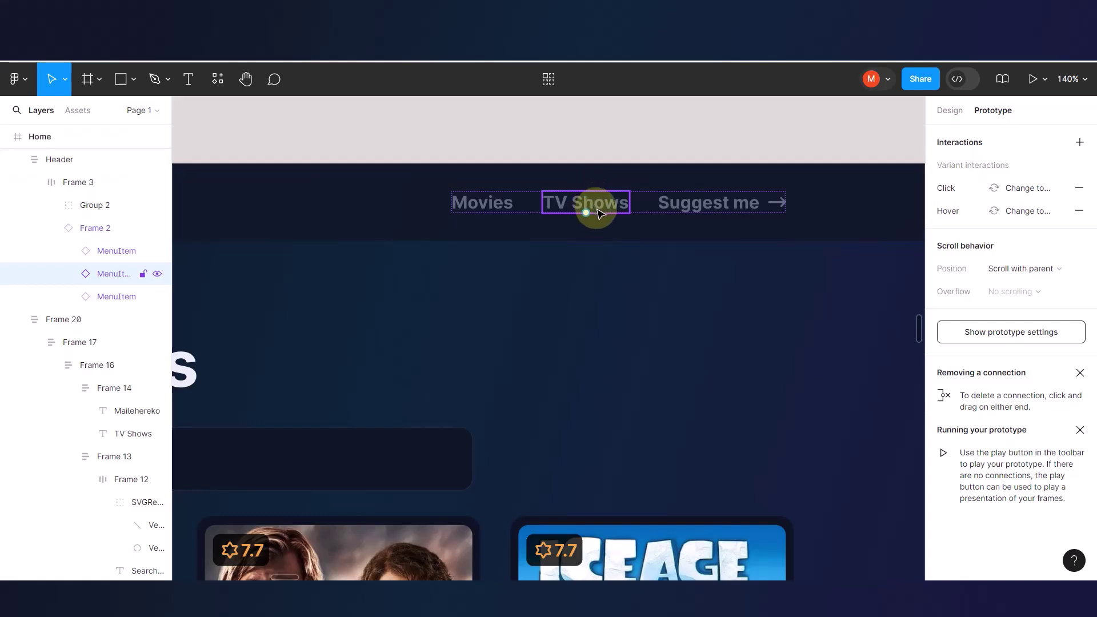
{"action": "double_click", "coordinate": [600, 207]}
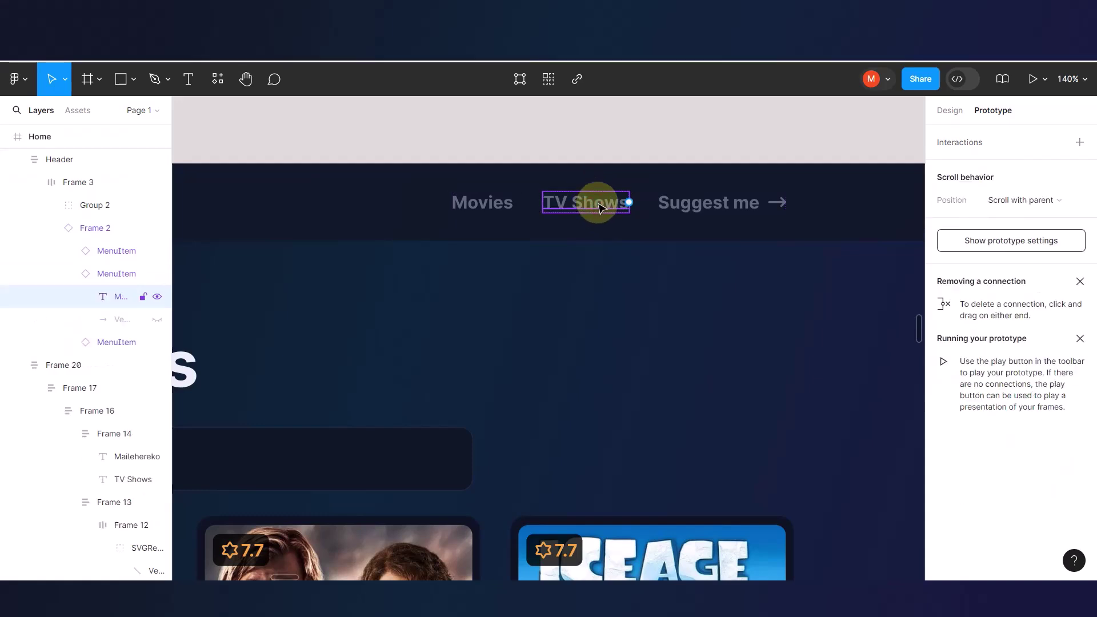
{"action": "double_click", "coordinate": [598, 205]}
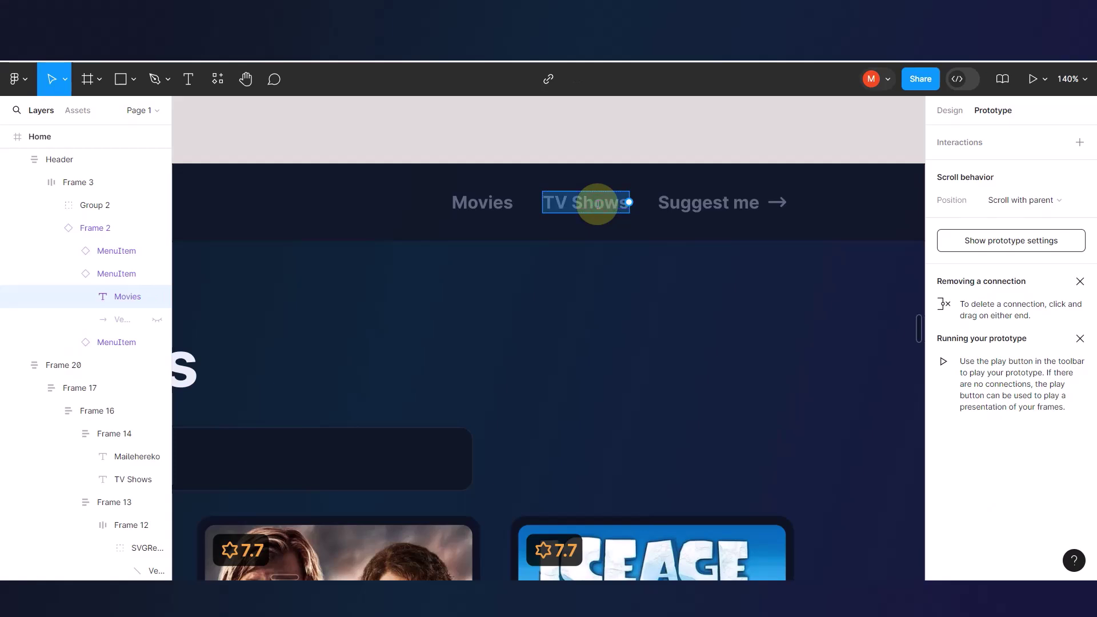
{"action": "left_click", "coordinate": [612, 249]}
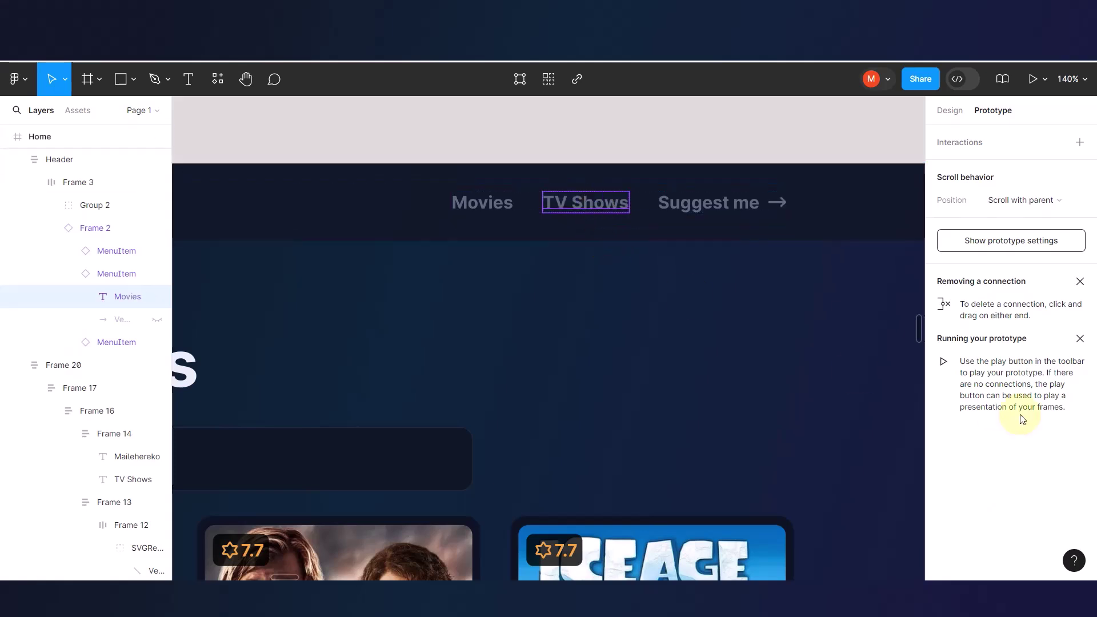
{"action": "left_click", "coordinate": [950, 110]}
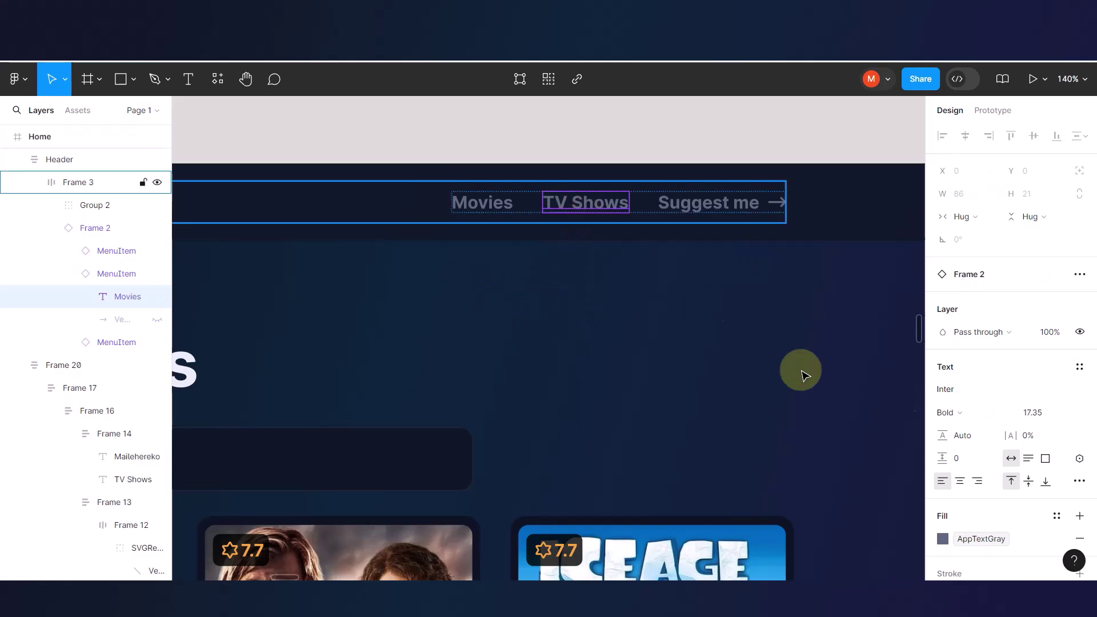
{"action": "scroll", "coordinate": [960, 474], "scroll_direction": "down", "scroll_amount": 2}
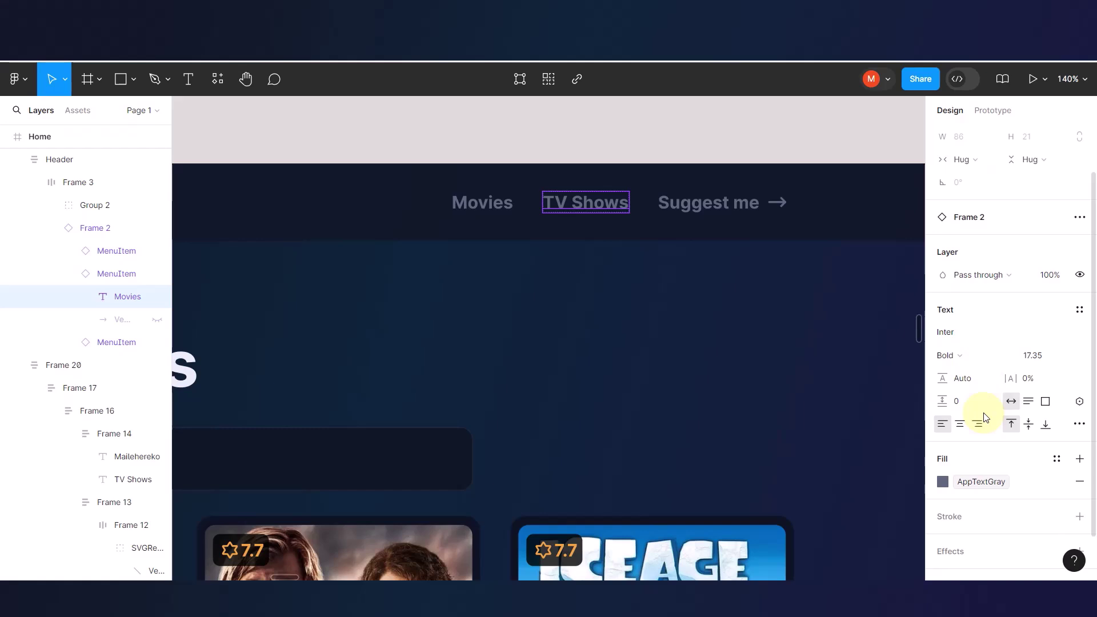
{"action": "left_click", "coordinate": [951, 484]}
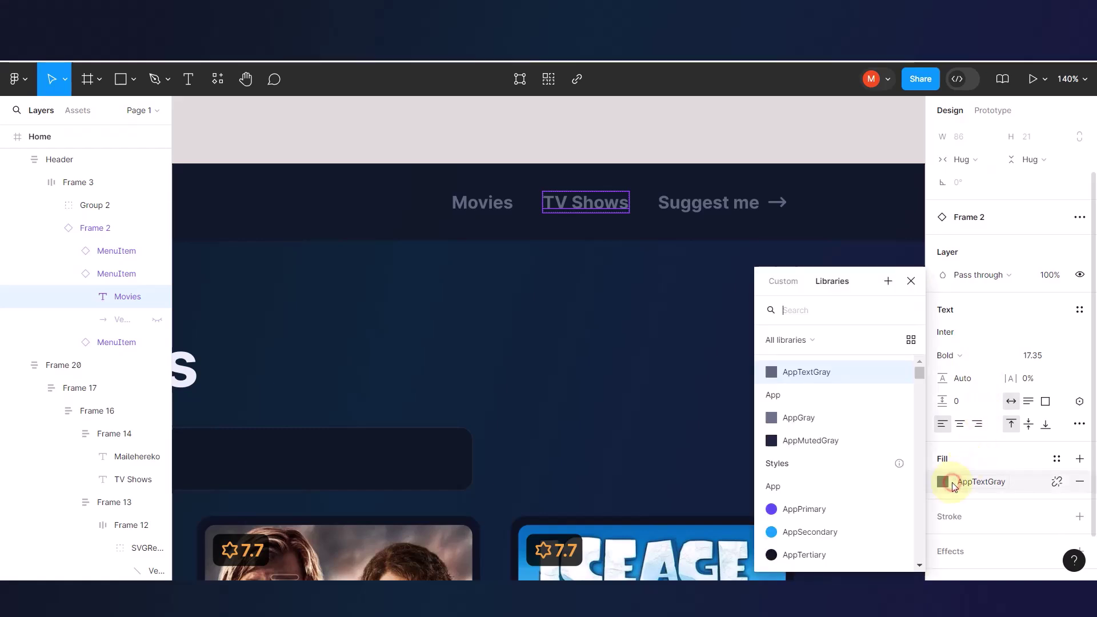
{"action": "left_click", "coordinate": [773, 508]}
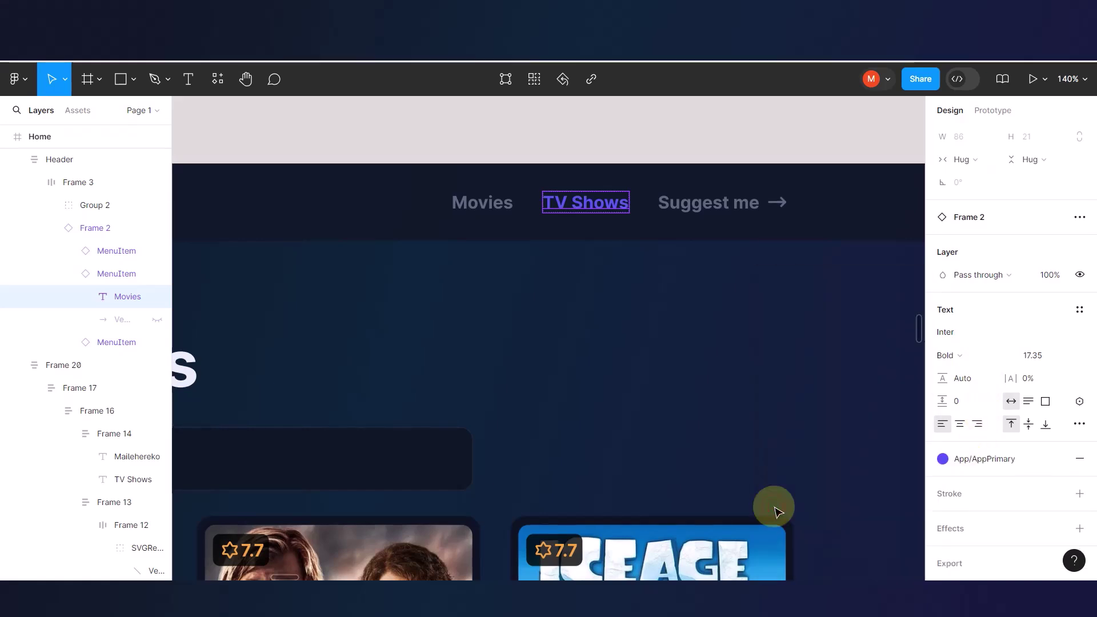
{"action": "scroll", "coordinate": [691, 319], "scroll_direction": "down", "scroll_amount": 5}
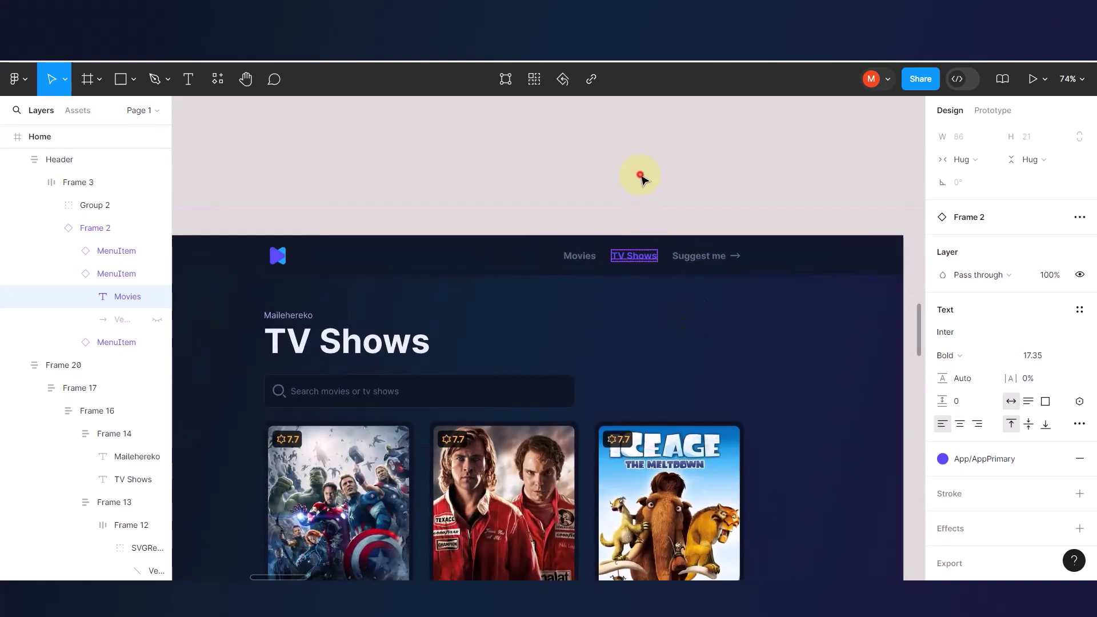
{"action": "left_click", "coordinate": [641, 177]}
- Change the color of the Movies menu item in the Movies frame's header to the AppPrimary style
{"action": "scroll", "coordinate": [671, 254], "scroll_direction": "left", "scroll_amount": 4}
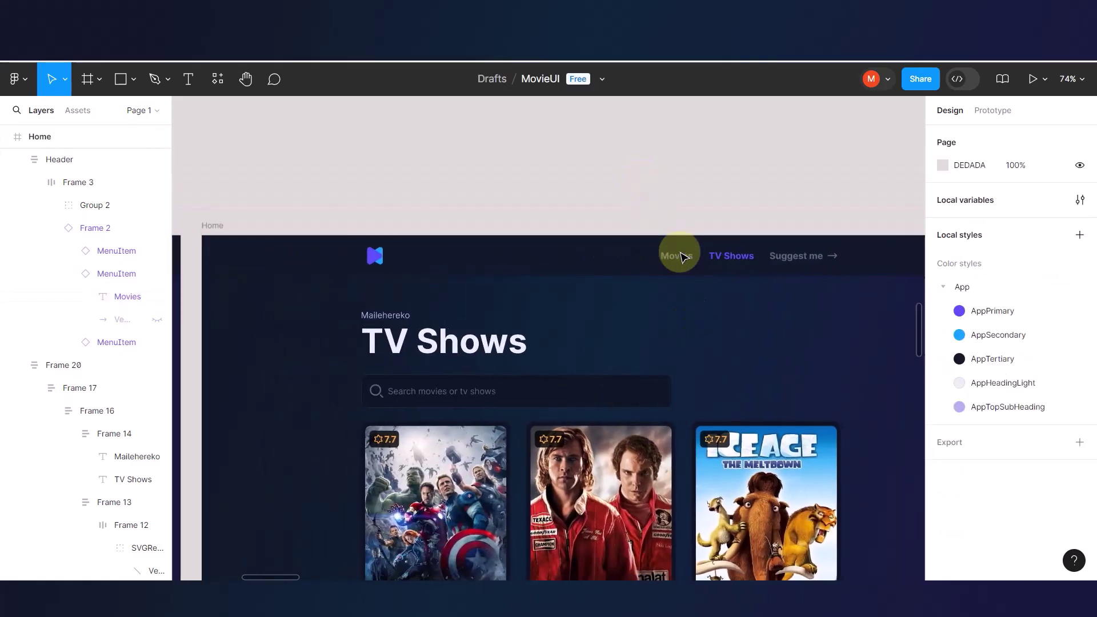
{"action": "left_click", "coordinate": [629, 337]}
{"action": "left_click", "coordinate": [718, 262]}
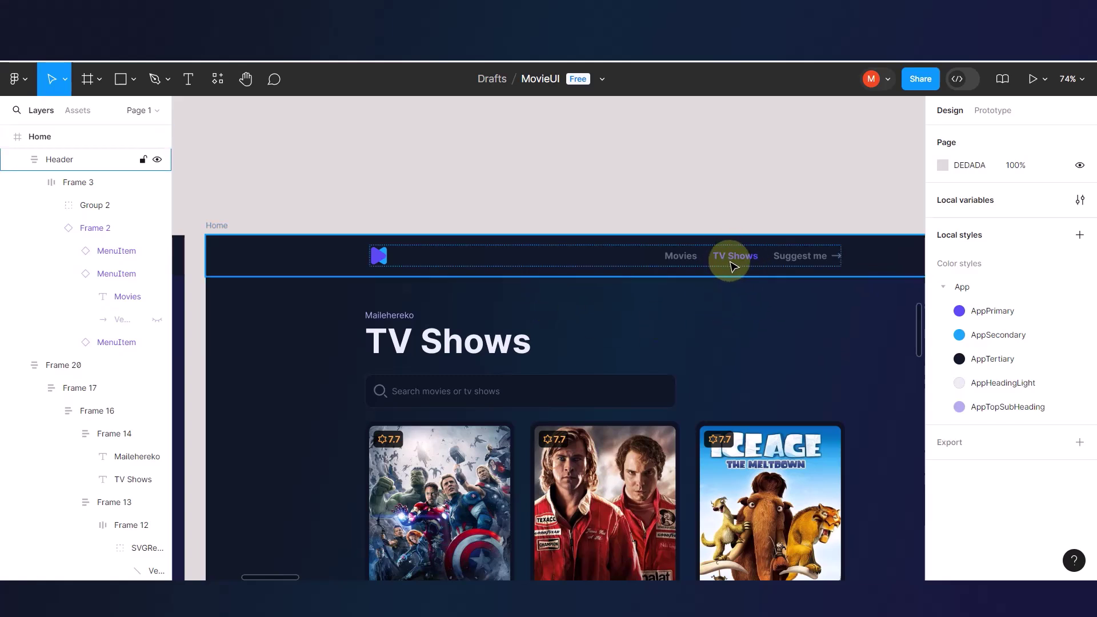
{"action": "scroll", "coordinate": [605, 330], "scroll_direction": "left", "scroll_amount": 10}
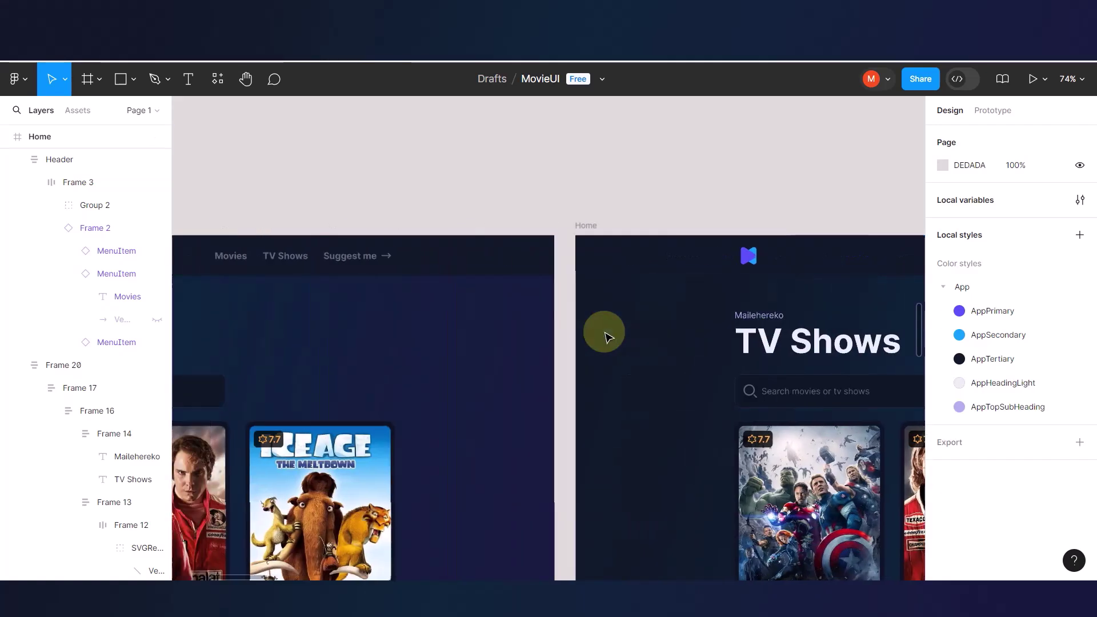
{"action": "scroll", "coordinate": [453, 270], "scroll_direction": "left", "scroll_amount": 3}
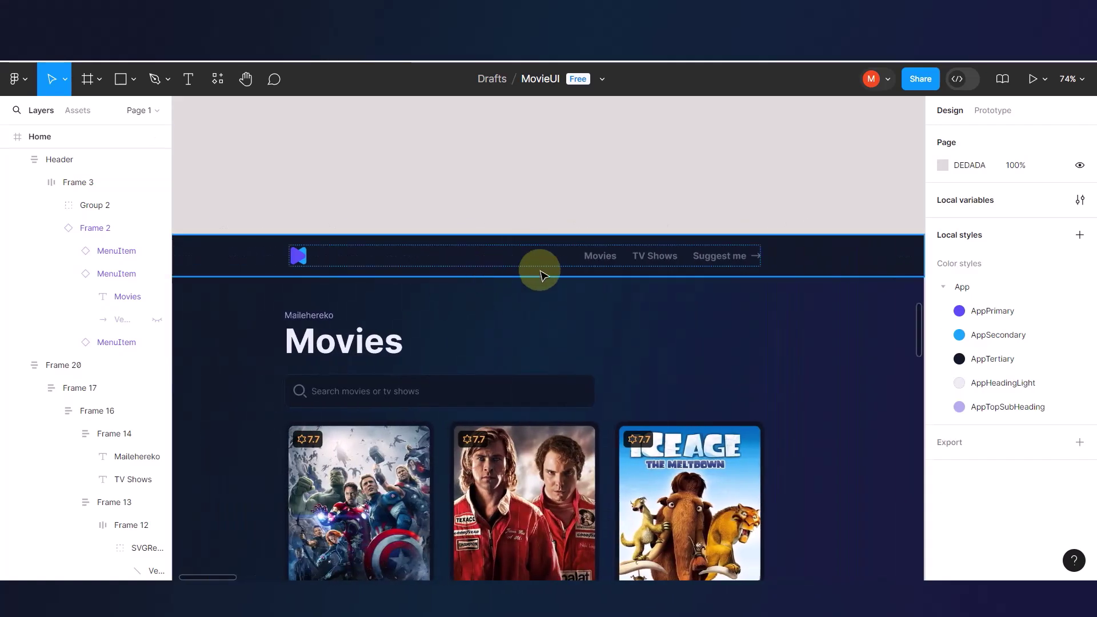
{"action": "left_click", "coordinate": [600, 258]}
{"action": "double_click", "coordinate": [600, 257]}
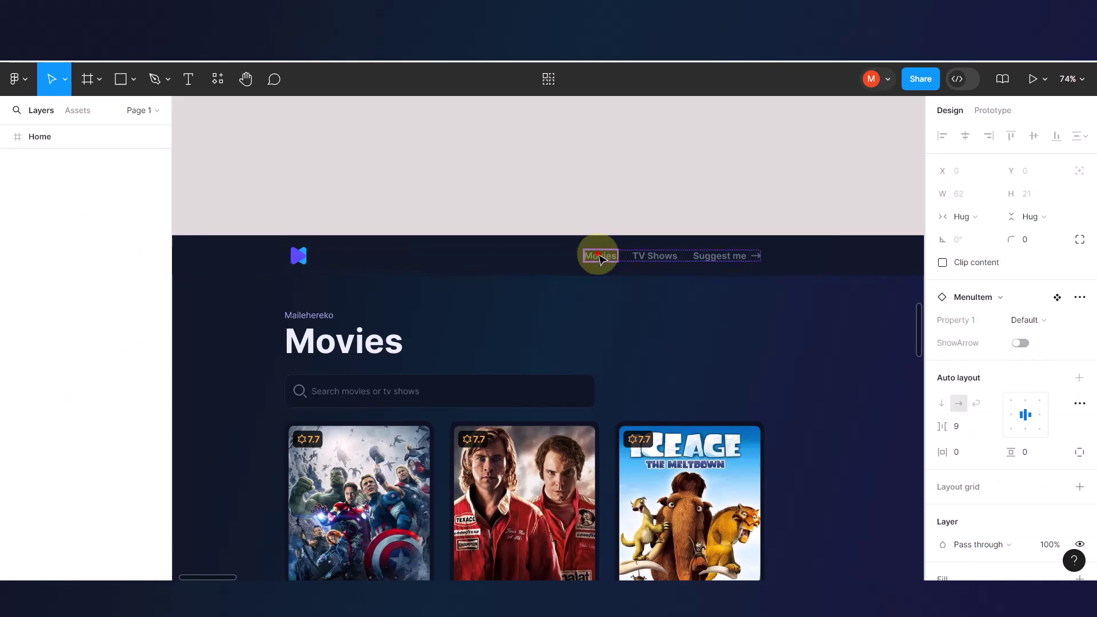
{"action": "left_click", "coordinate": [624, 207]}
{"action": "left_click", "coordinate": [600, 254]}
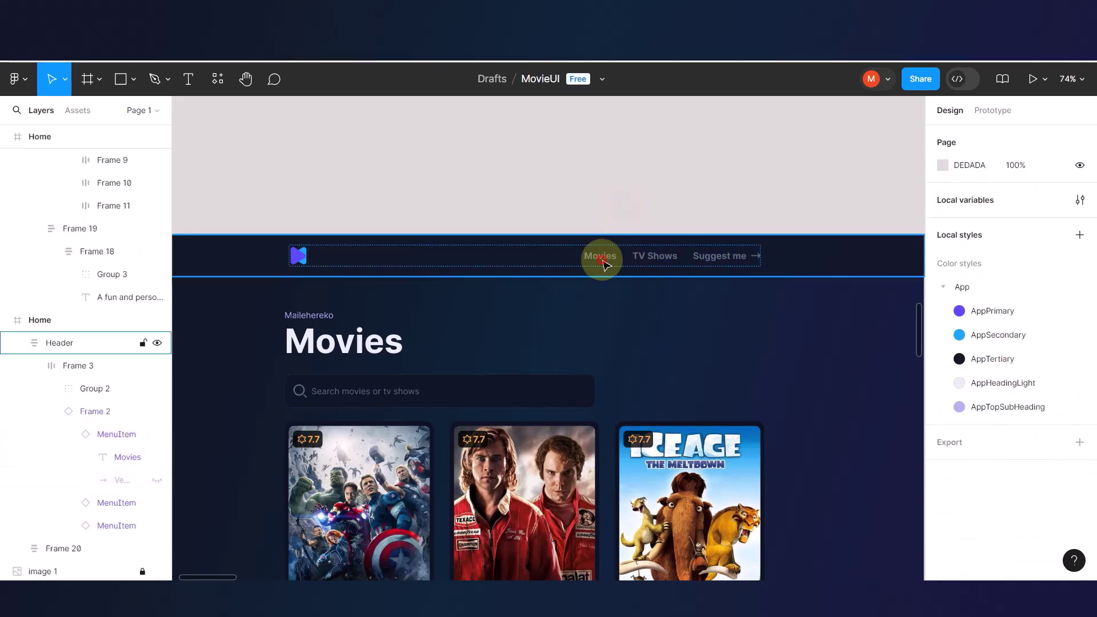
{"action": "double_click", "coordinate": [601, 257]}
{"action": "double_click", "coordinate": [602, 260]}
{"action": "double_click", "coordinate": [603, 260]}
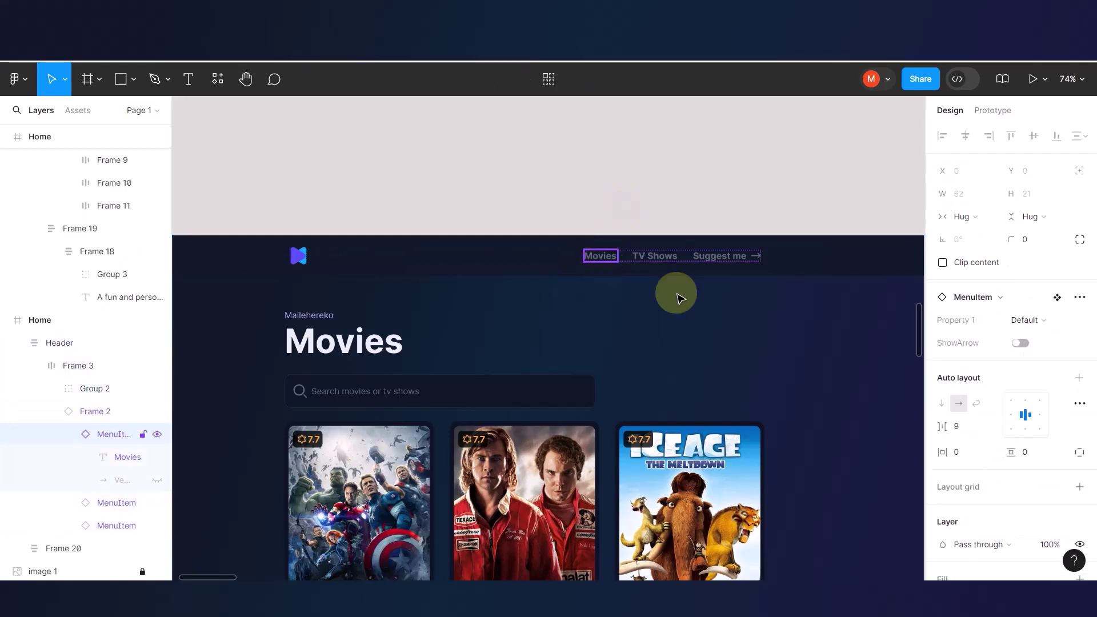
{"action": "scroll", "coordinate": [993, 441], "scroll_direction": "down", "scroll_amount": 3}
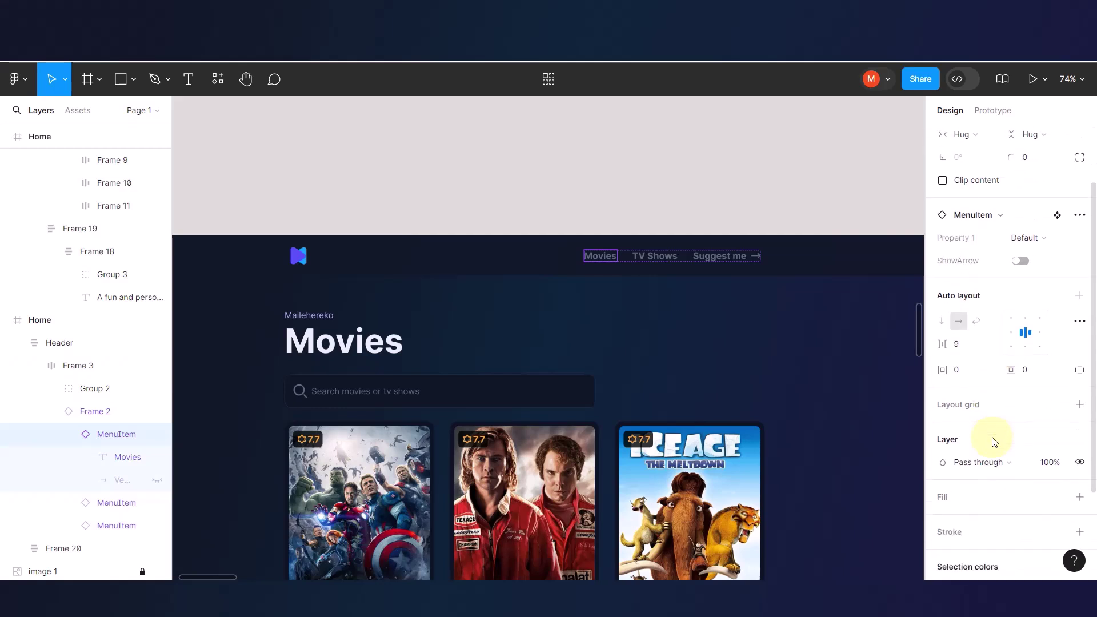
{"action": "scroll", "coordinate": [993, 441], "scroll_direction": "down", "scroll_amount": 5}
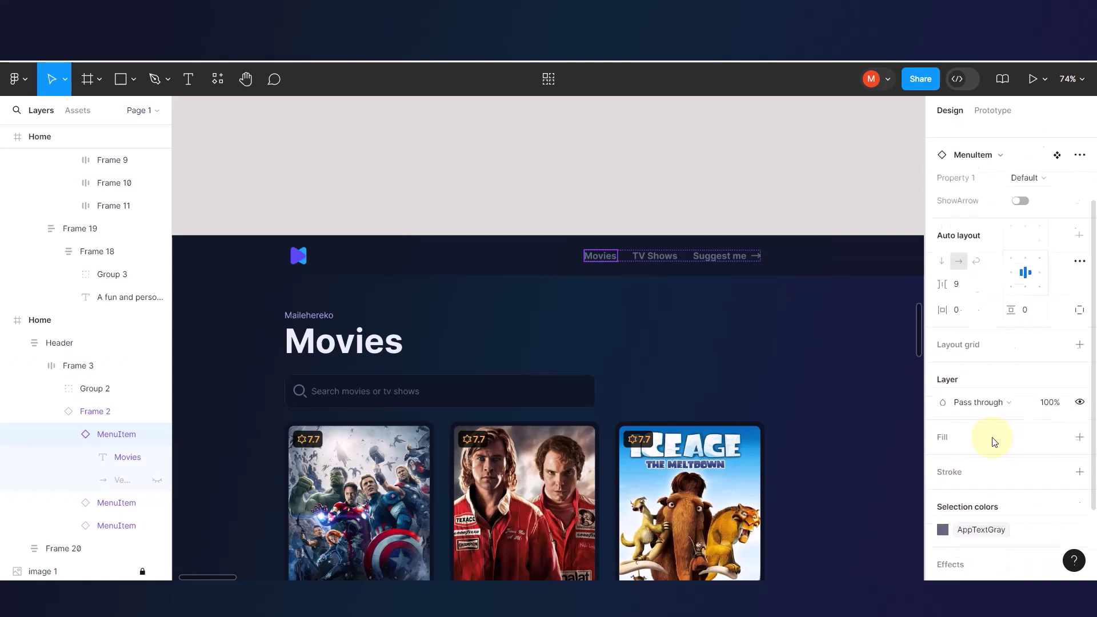
{"action": "left_click", "coordinate": [943, 459]}
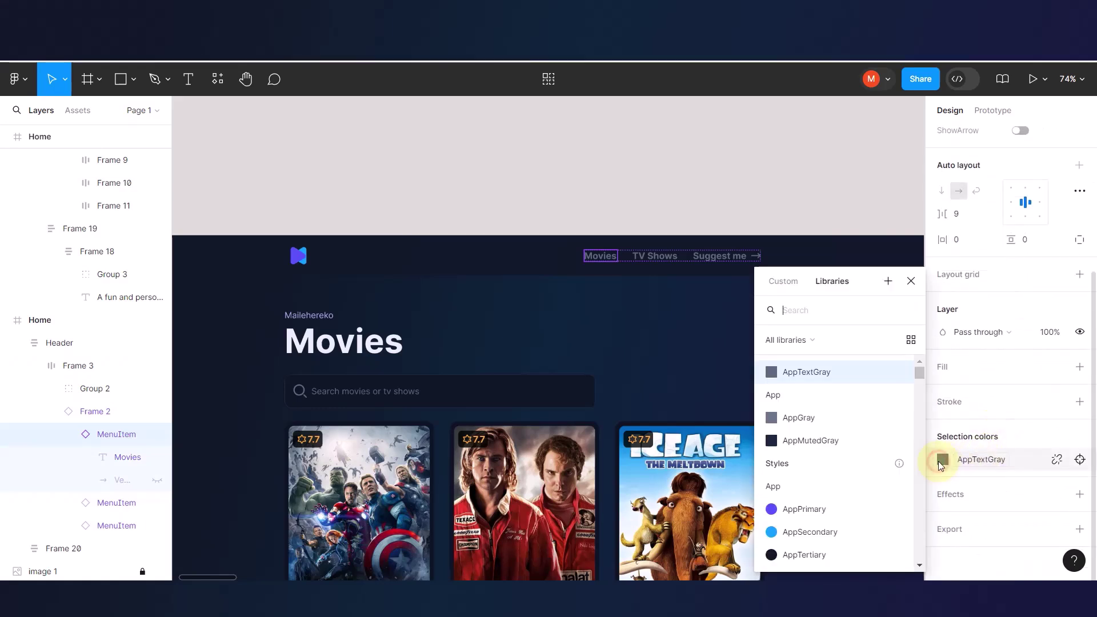
{"action": "left_click", "coordinate": [776, 509]}
{"action": "left_click", "coordinate": [612, 194]}
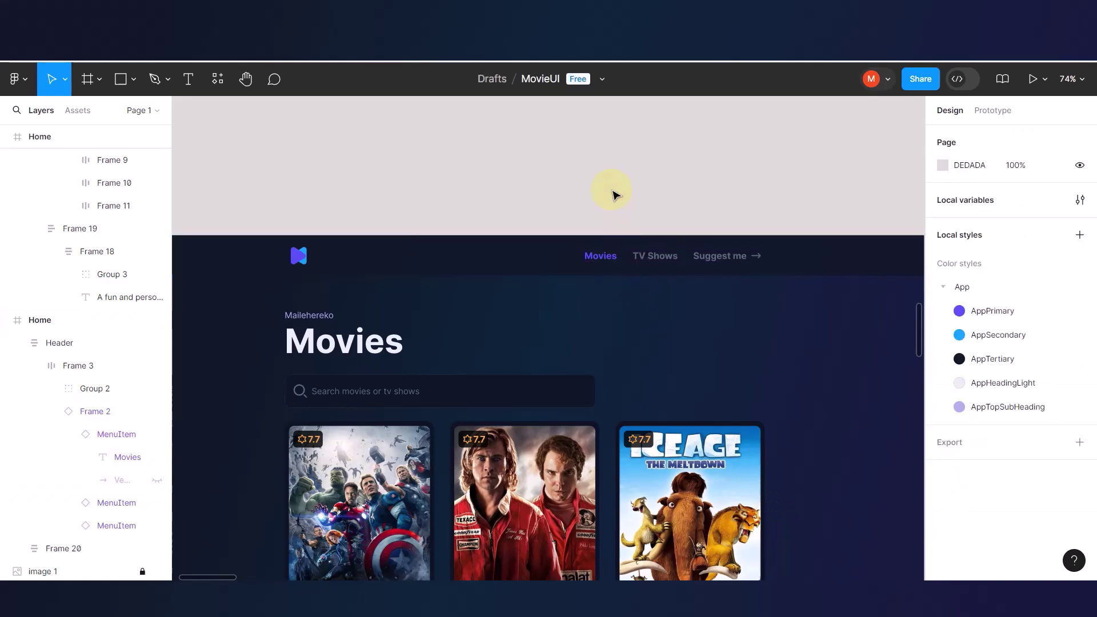
- Duplicate the TV Shows frame to create a third page beside it
{"action": "scroll", "coordinate": [612, 194], "scroll_direction": "down", "scroll_amount": 5}
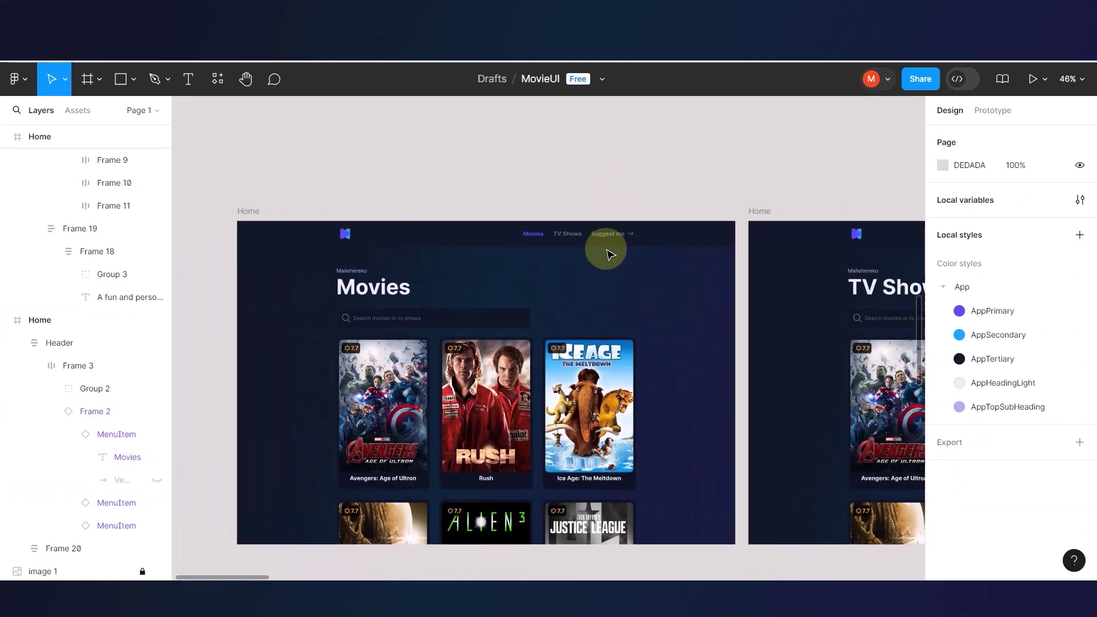
{"action": "scroll", "coordinate": [607, 263], "scroll_direction": "down", "scroll_amount": 3}
{"action": "scroll", "coordinate": [605, 262], "scroll_direction": "right", "scroll_amount": 5}
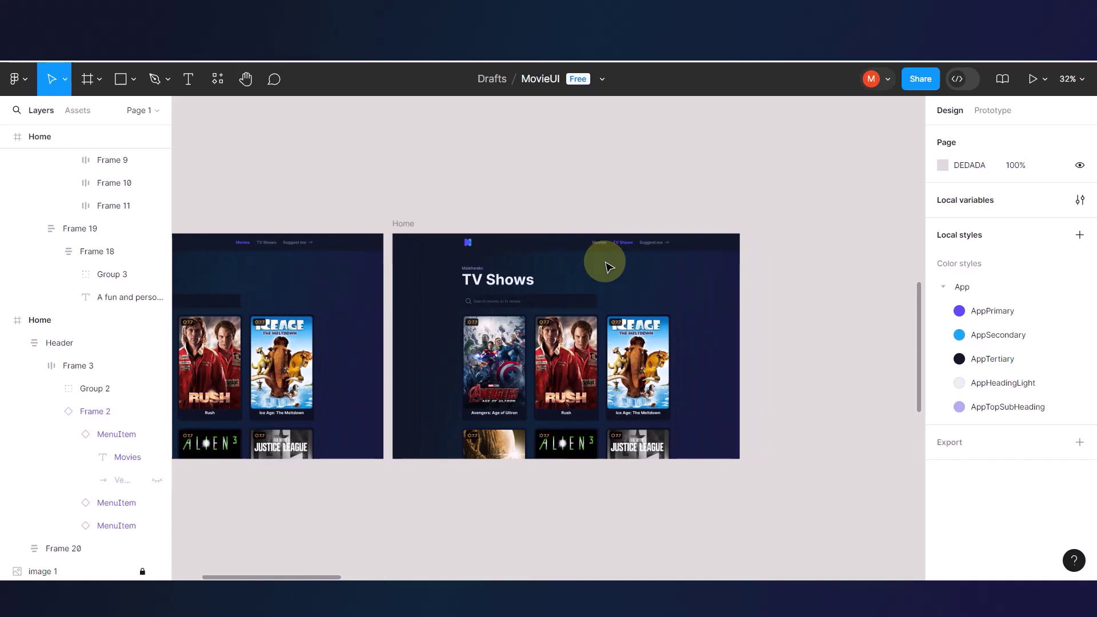
{"action": "left_click", "coordinate": [407, 226]}
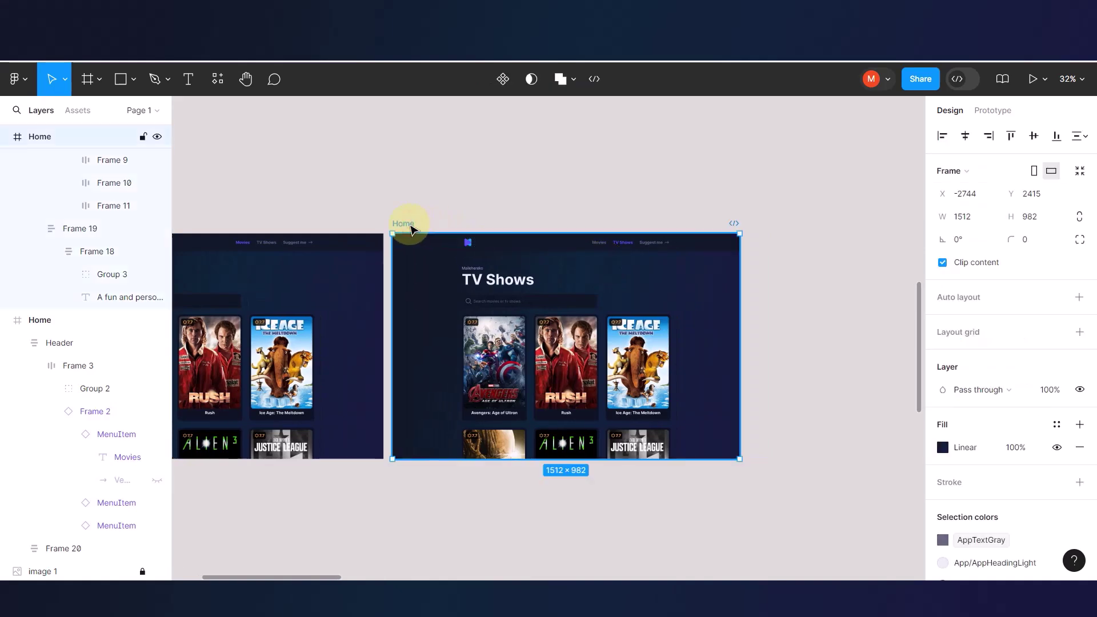
{"action": "key", "text": "ctrl+d"}
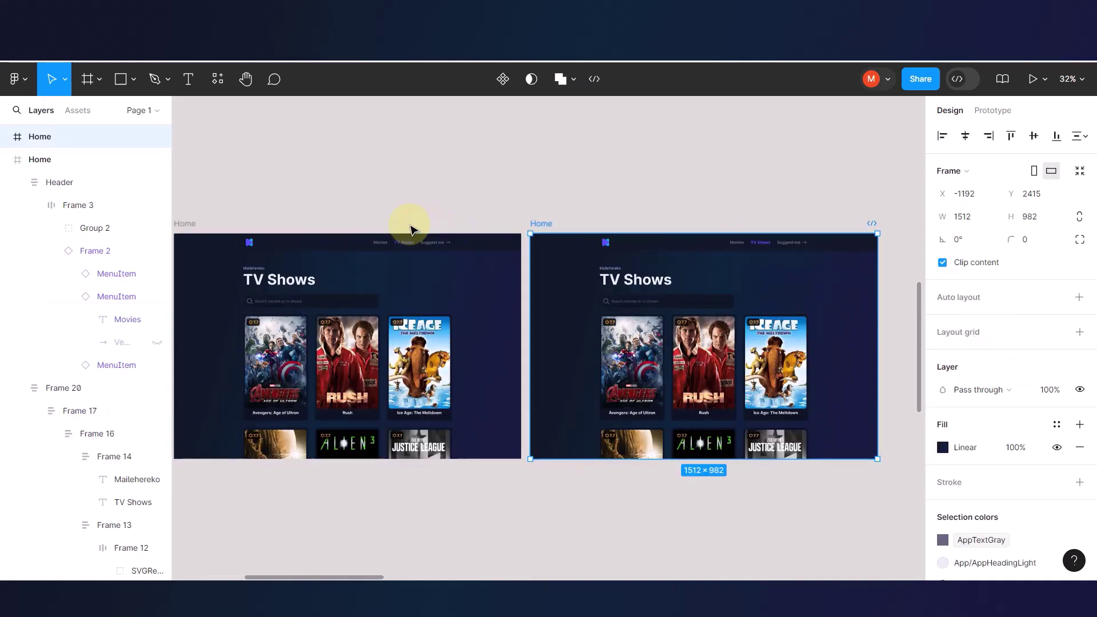
- Try deleting the poster grid and its first poster row in the third page, undoing each deletion
{"action": "left_click", "coordinate": [668, 343]}
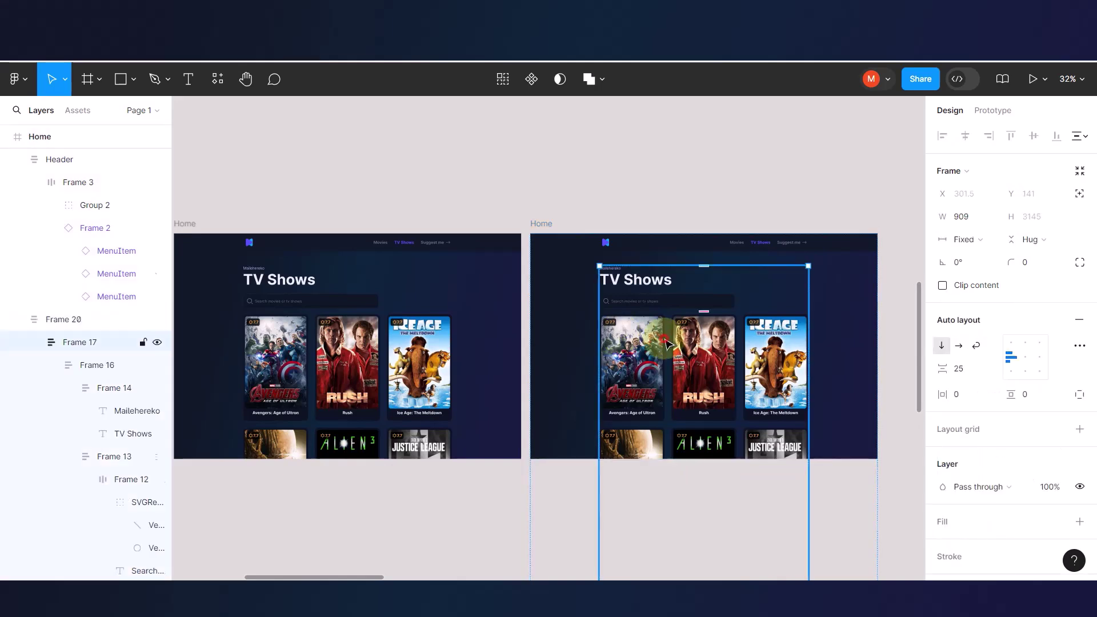
{"action": "left_click", "coordinate": [668, 345]}
{"action": "key", "text": "Delete"}
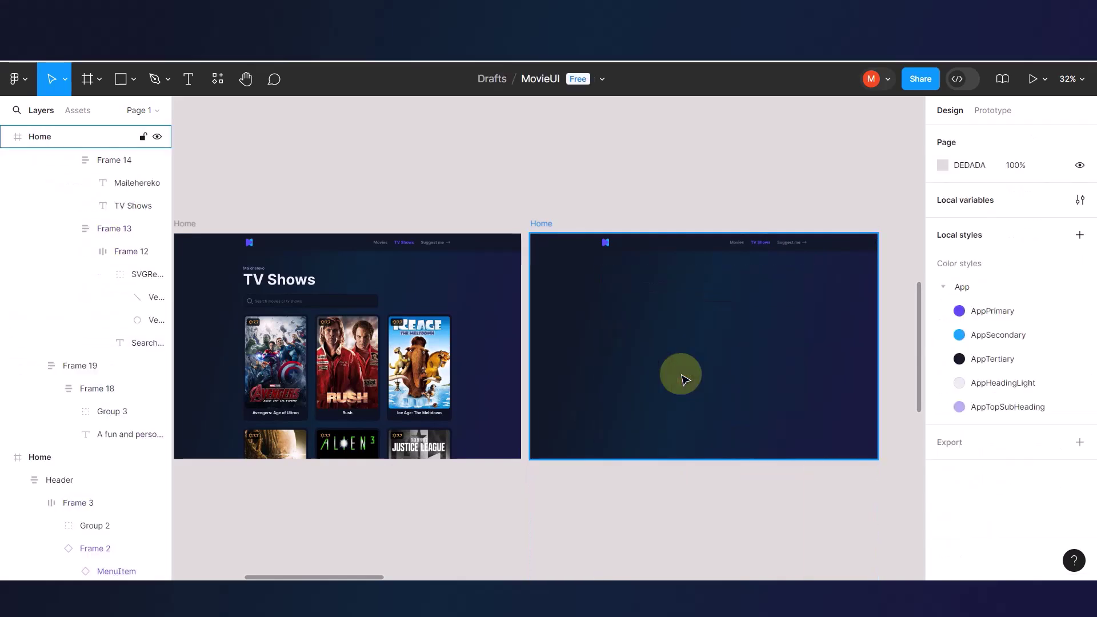
{"action": "key", "text": "ctrl+z"}
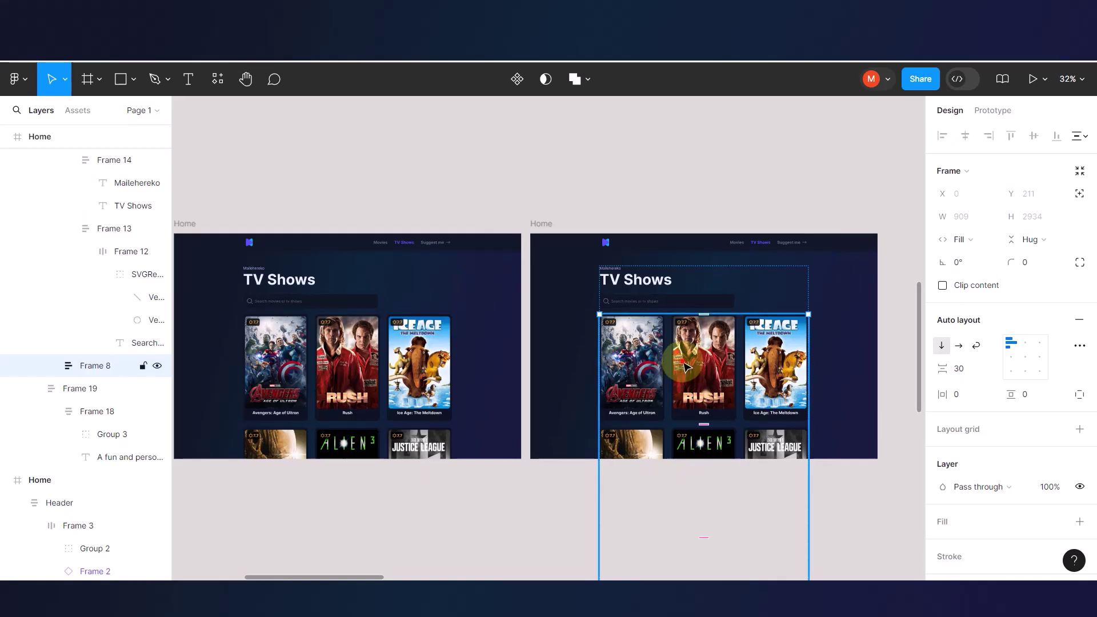
{"action": "left_click", "coordinate": [686, 367]}
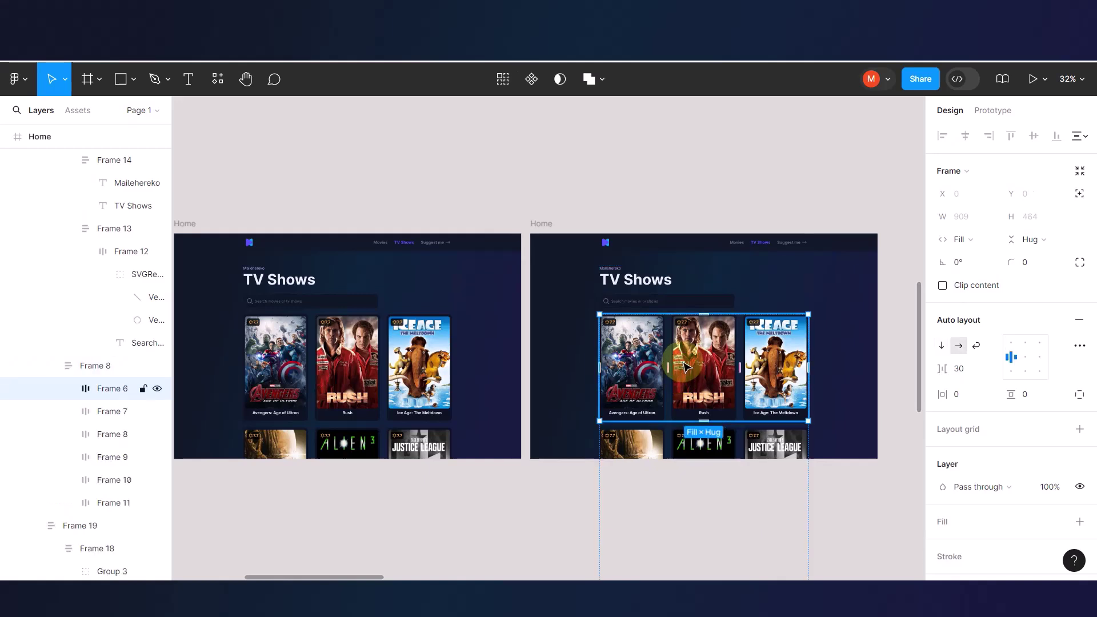
{"action": "key", "text": "Delete"}
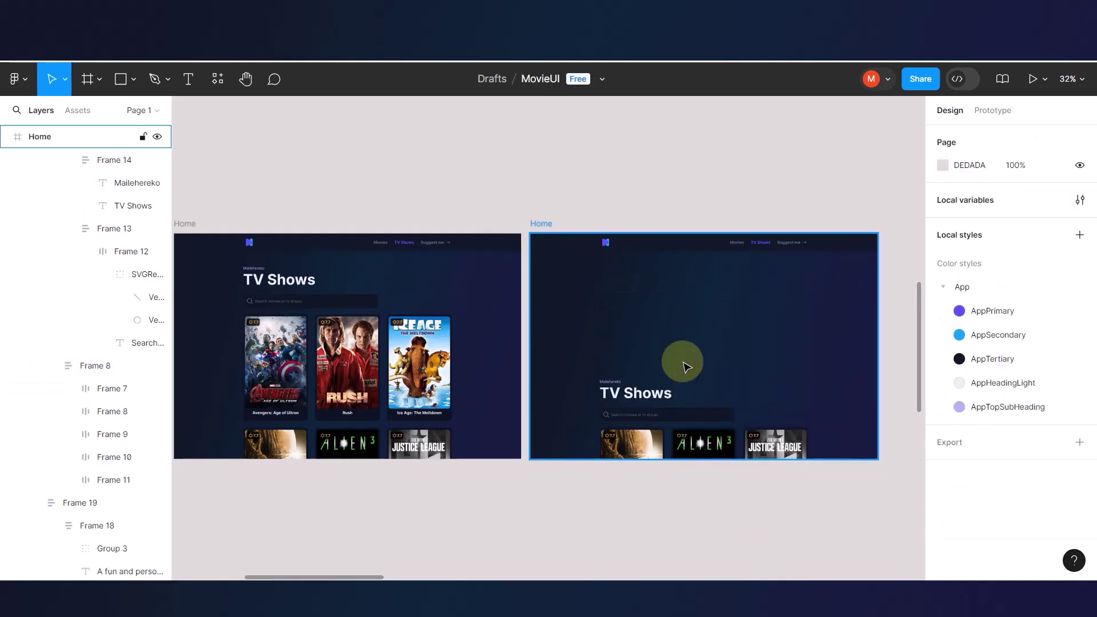
{"action": "key", "text": "ctrl+z"}
- Delete the whole poster grid, Frame 8, from the third page and undo the deletion
{"action": "left_click", "coordinate": [568, 340]}
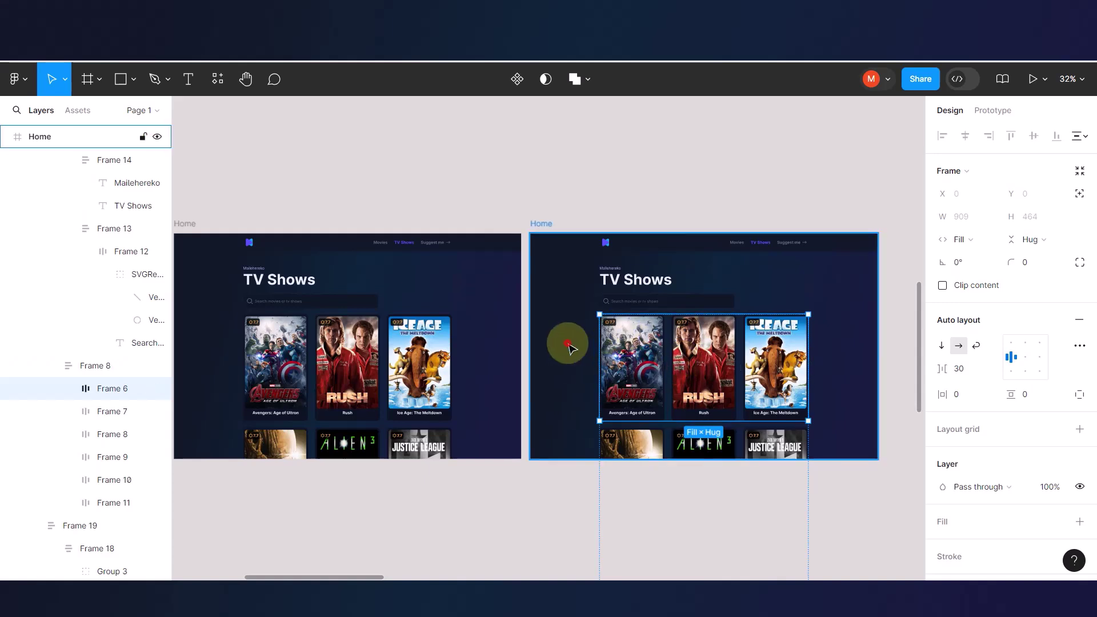
{"action": "left_click", "coordinate": [636, 374]}
{"action": "double_click", "coordinate": [636, 374]}
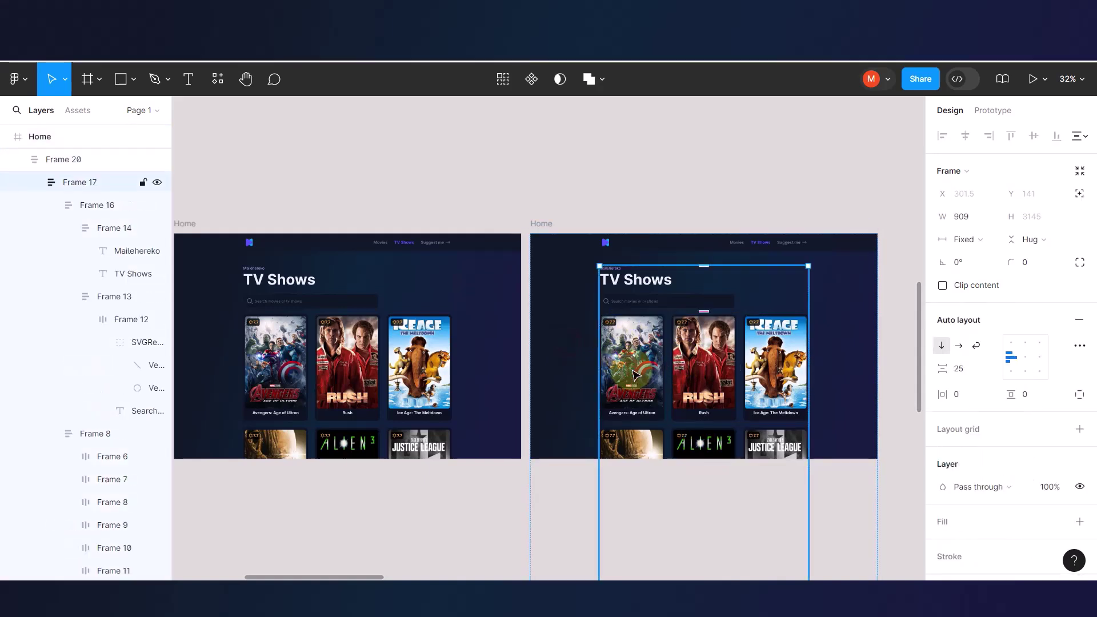
{"action": "double_click", "coordinate": [636, 375]}
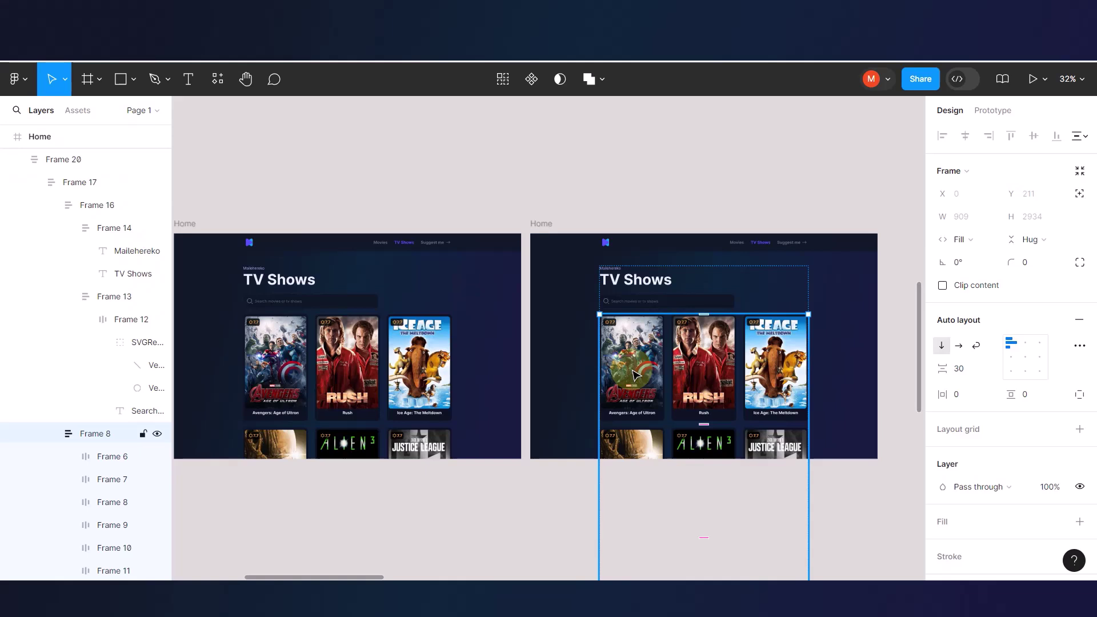
{"action": "key", "text": "Delete"}
{"action": "left_click", "coordinate": [636, 375]}
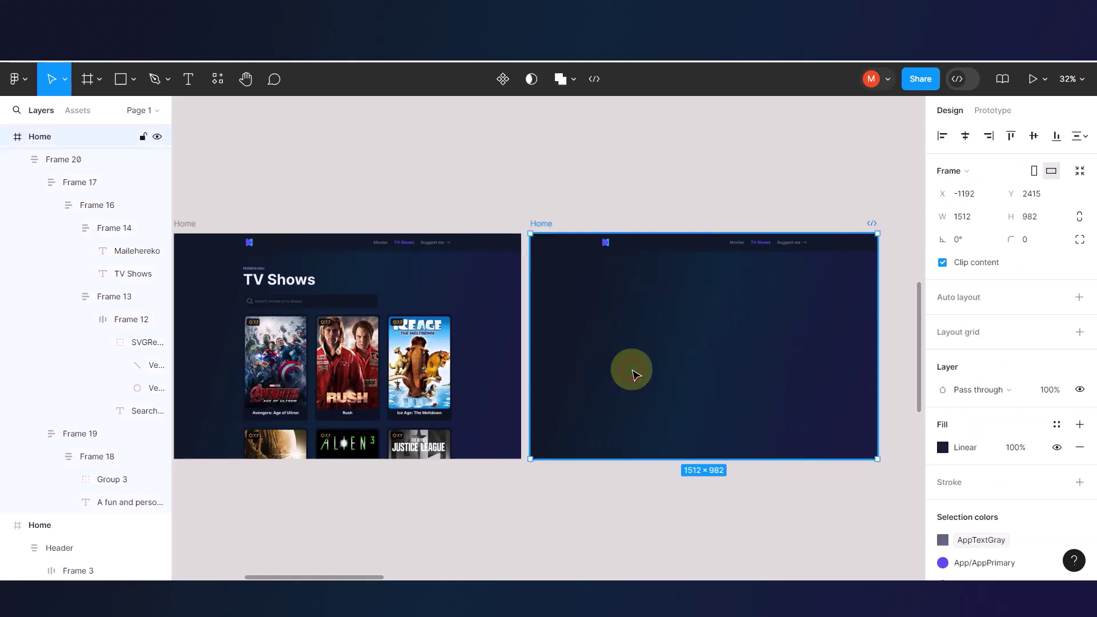
{"action": "scroll", "coordinate": [634, 372], "scroll_direction": "down", "scroll_amount": 5}
{"action": "scroll", "coordinate": [657, 354], "scroll_direction": "down", "scroll_amount": 3}
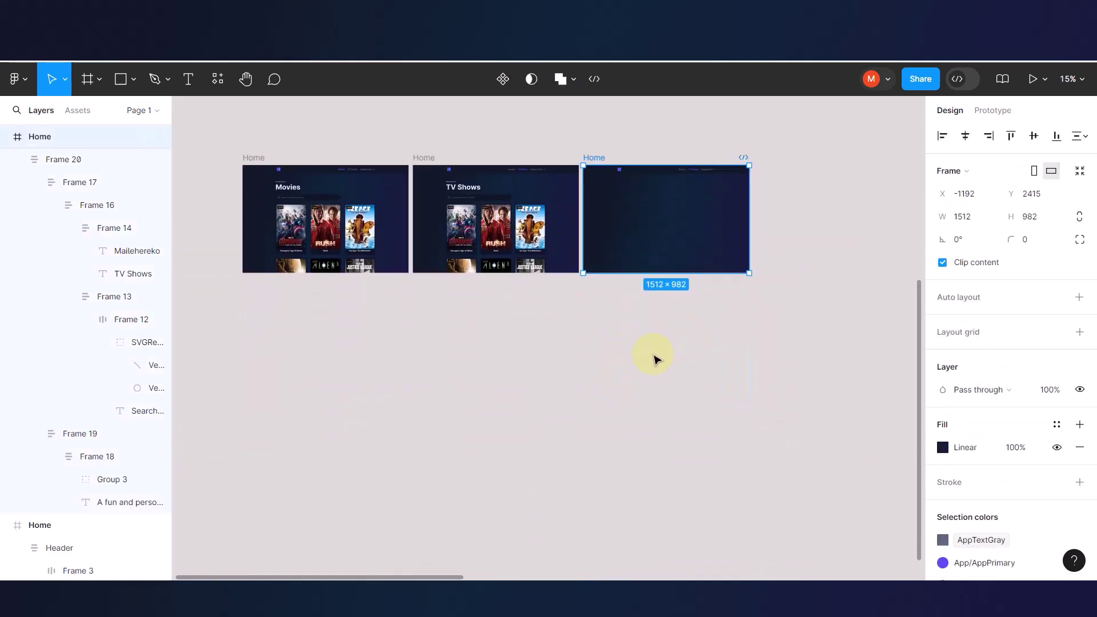
{"action": "left_click", "coordinate": [654, 357]}
{"action": "key", "text": "ctrl+z"}
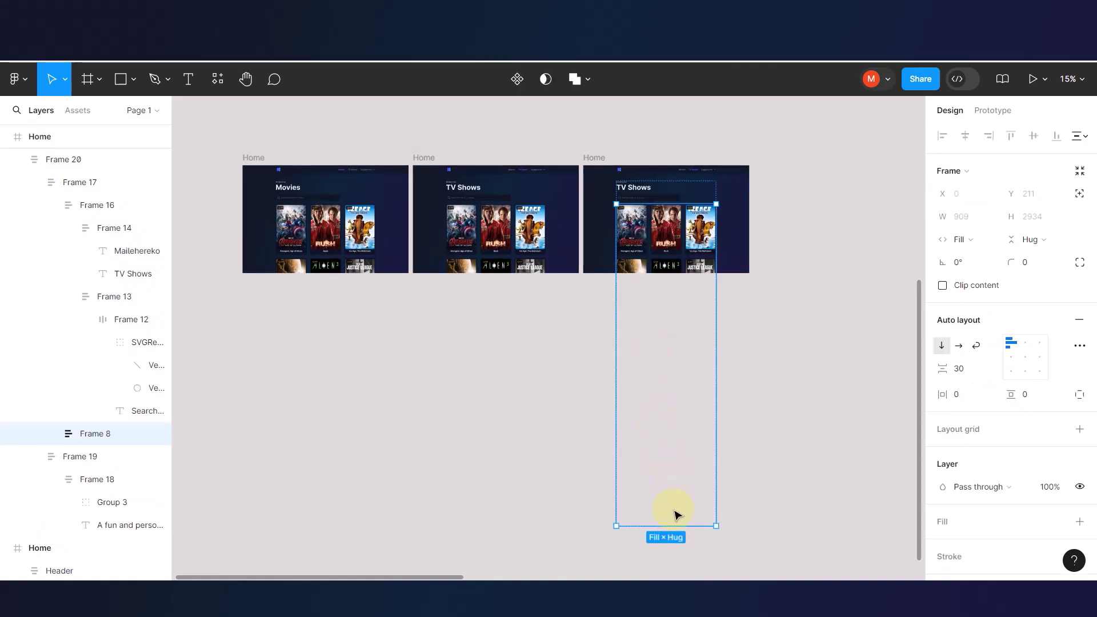
- Stretch the third page's frame to about 4411 px high and delete its full poster grid
{"action": "left_click", "coordinate": [594, 158]}
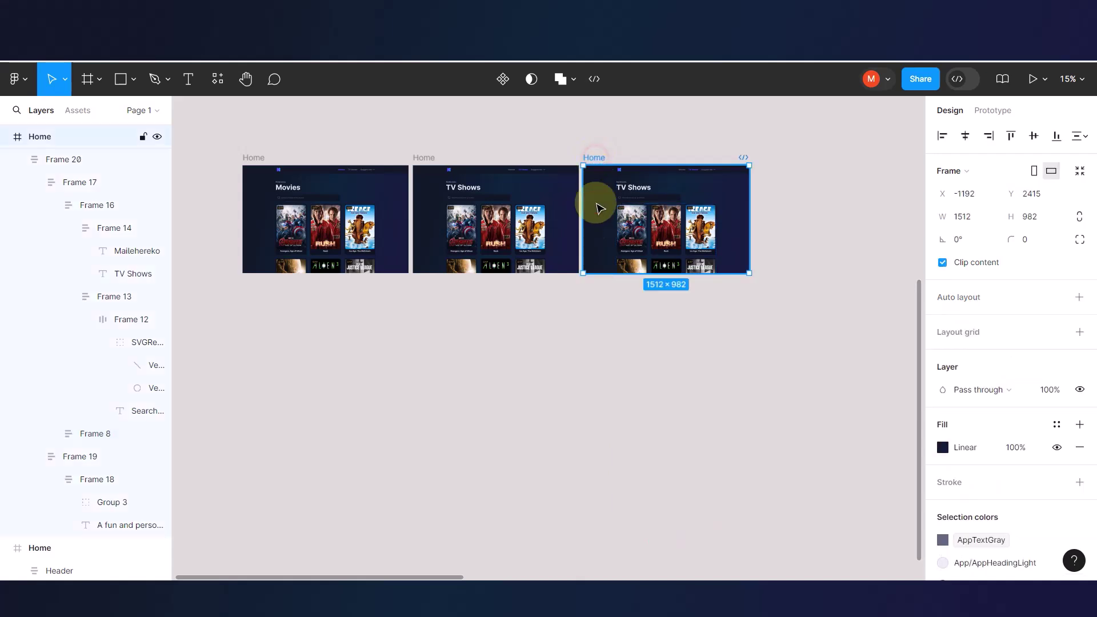
{"action": "left_click_drag", "start_coordinate": [598, 276], "coordinate": [611, 497]}
{"action": "left_click", "coordinate": [633, 399]}
{"action": "left_click", "coordinate": [658, 317]}
{"action": "key", "text": "Delete"}
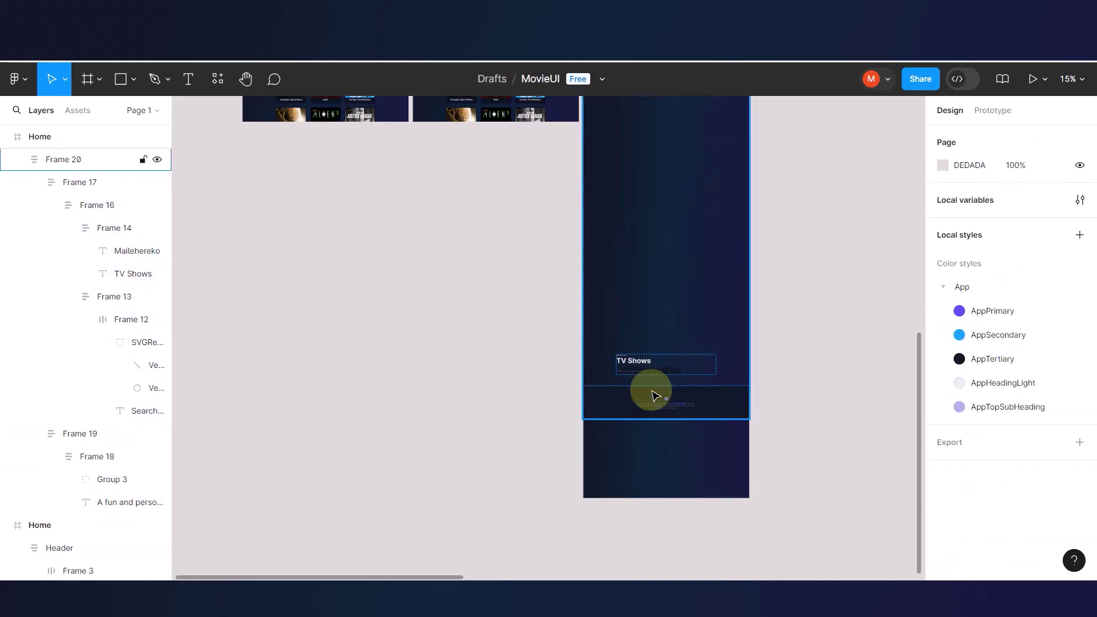
- Move the third page's content frame, Frame 20, up under the header and shrink it to 850 px high at Y 0
{"action": "left_click_drag", "start_coordinate": [656, 393], "coordinate": [652, 318]}
{"action": "scroll", "coordinate": [651, 318], "scroll_direction": "down", "scroll_amount": 3}
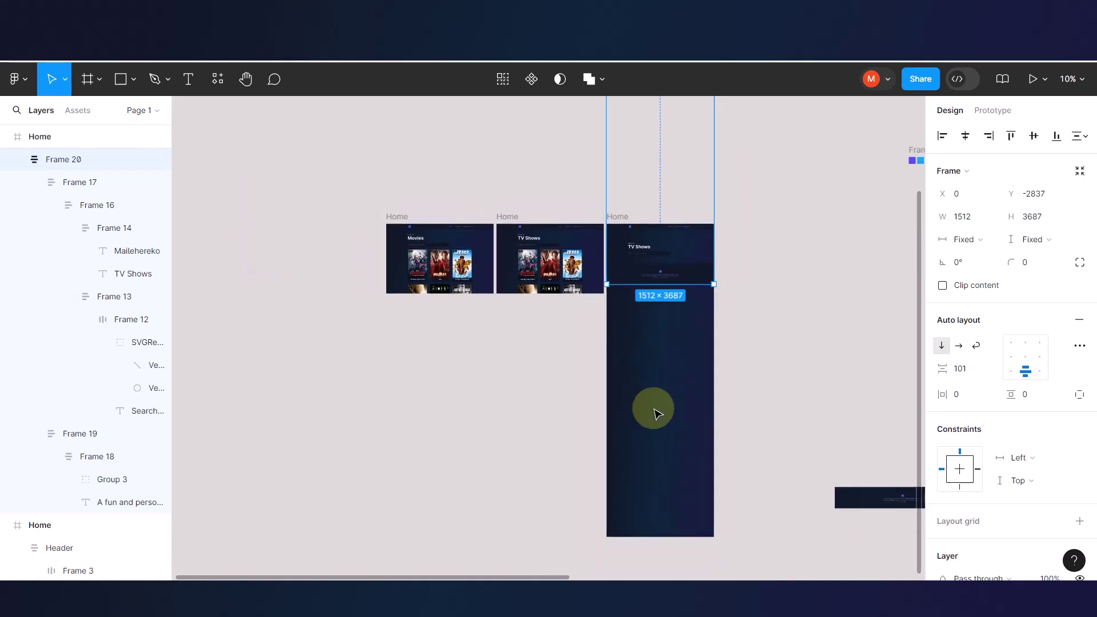
{"action": "left_click", "coordinate": [819, 346]}
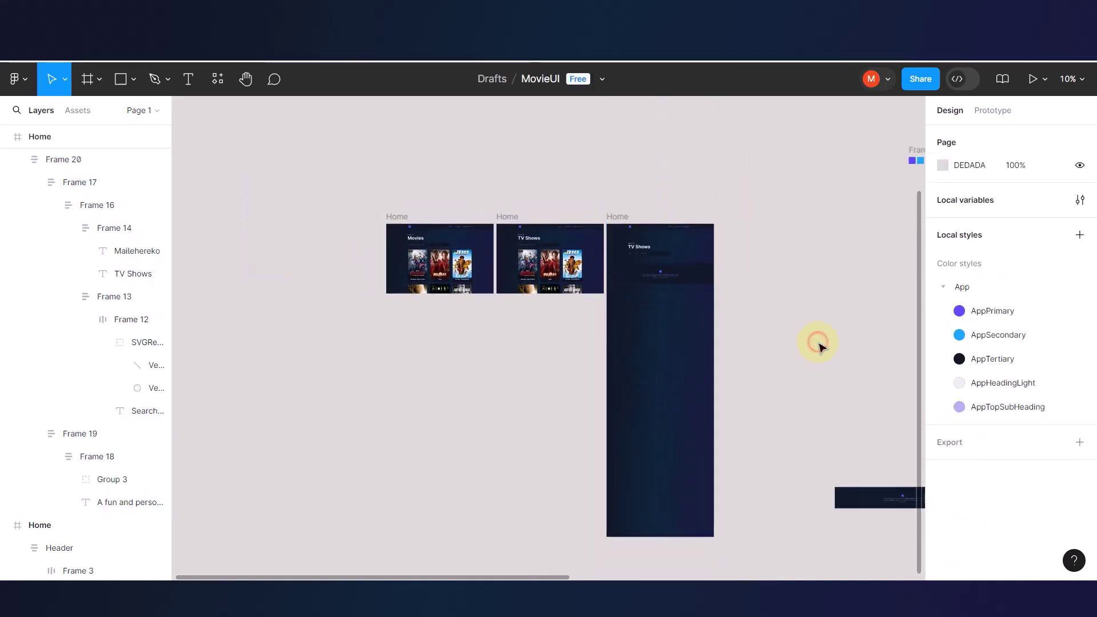
{"action": "left_click", "coordinate": [635, 245]}
{"action": "scroll", "coordinate": [635, 242], "scroll_direction": "up", "scroll_amount": 3}
{"action": "left_click_drag", "start_coordinate": [648, 182], "coordinate": [655, 380]}
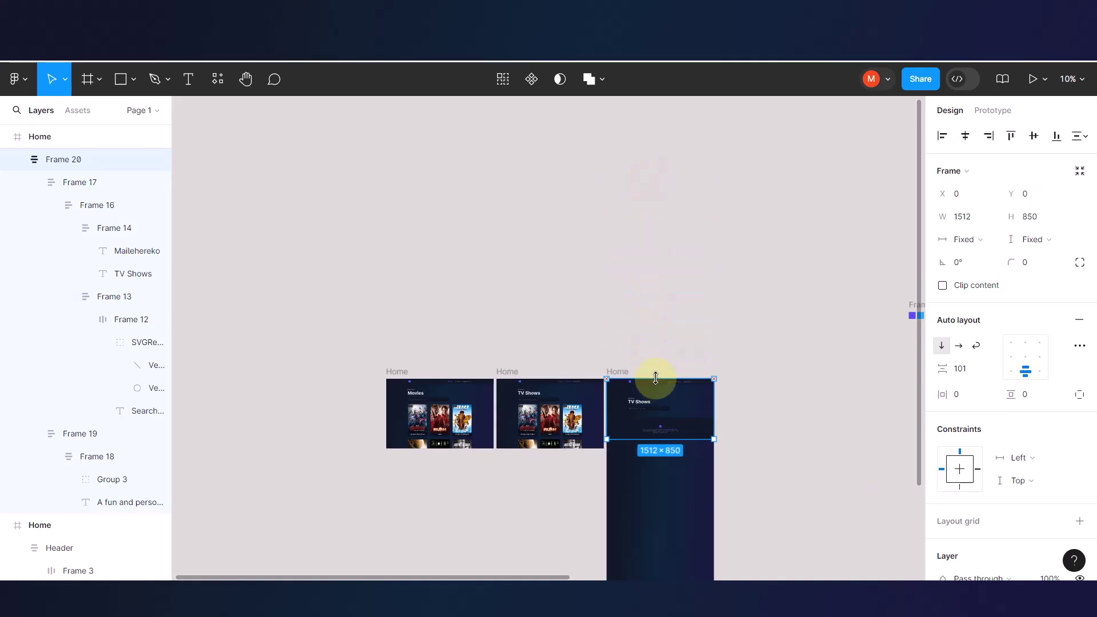
- Shrink the third page's outer Home frame to 982 px high, keeping its top edge in place
{"action": "scroll", "coordinate": [639, 487], "scroll_direction": "up", "scroll_amount": 2}
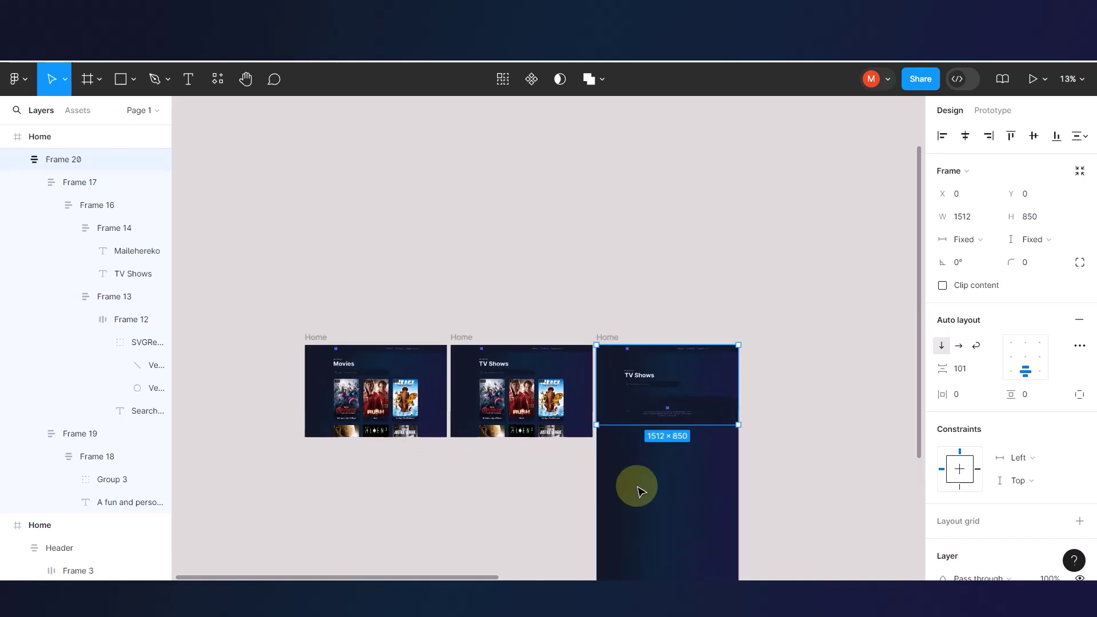
{"action": "left_click", "coordinate": [609, 337]}
{"action": "scroll", "coordinate": [622, 400], "scroll_direction": "down", "scroll_amount": 5}
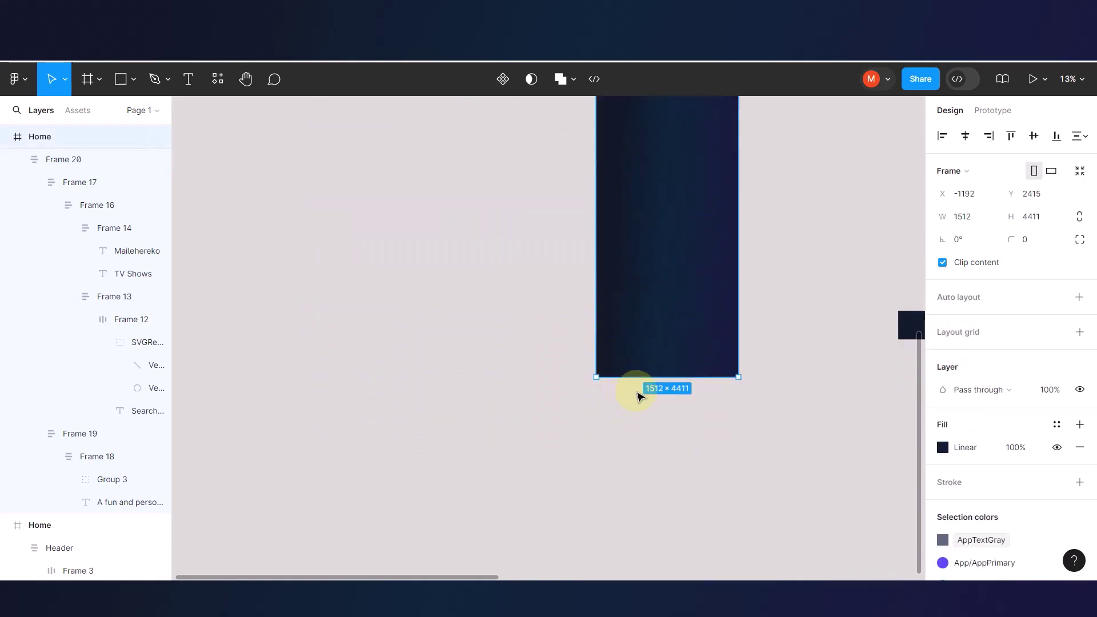
{"action": "left_click_drag", "start_coordinate": [645, 377], "coordinate": [632, 183]}
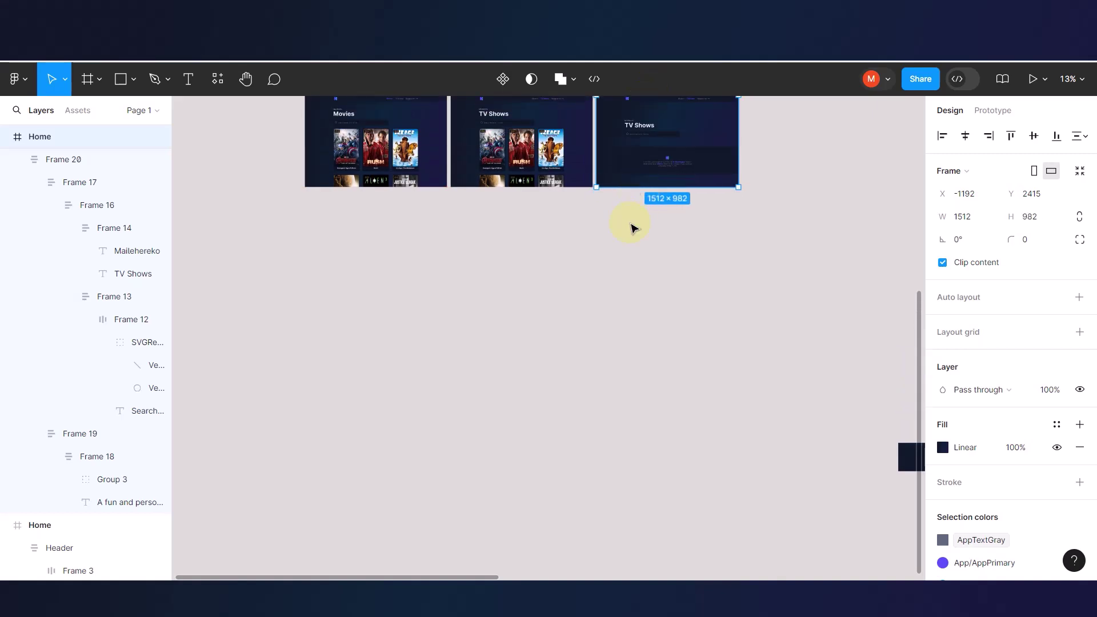
{"action": "scroll", "coordinate": [652, 235], "scroll_direction": "up", "scroll_amount": 1}
{"action": "scroll", "coordinate": [657, 240], "scroll_direction": "up", "scroll_amount": 5}
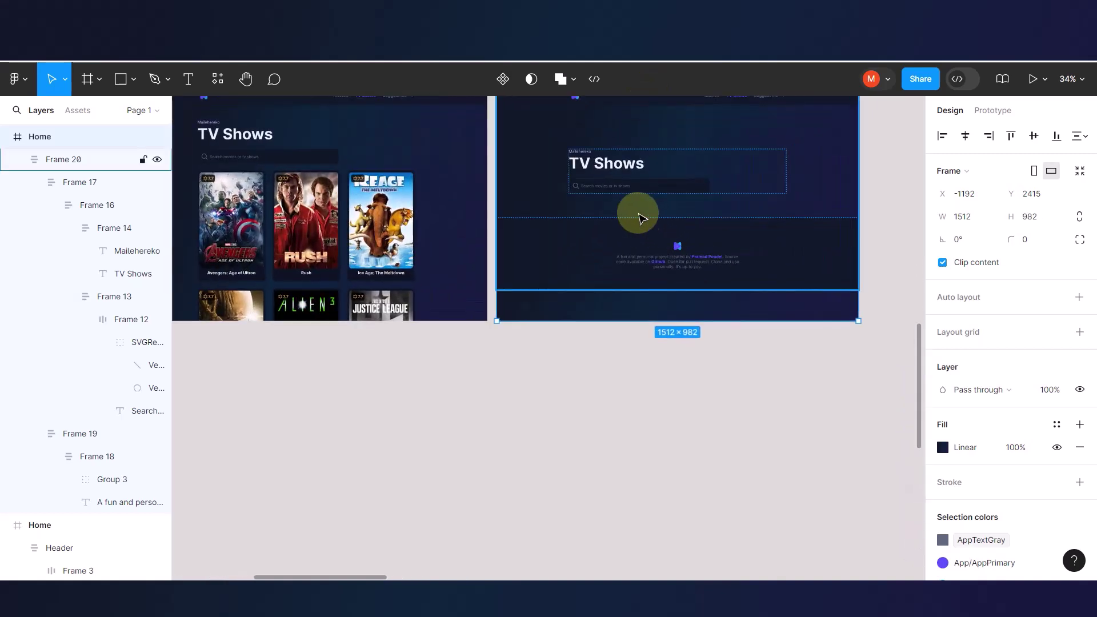
- Move the third page's content frame, Frame 20, down to Y 132 so it meets the bottom of the Home frame
{"action": "scroll", "coordinate": [634, 234], "scroll_direction": "up", "scroll_amount": 2}
{"action": "left_click", "coordinate": [558, 323]}
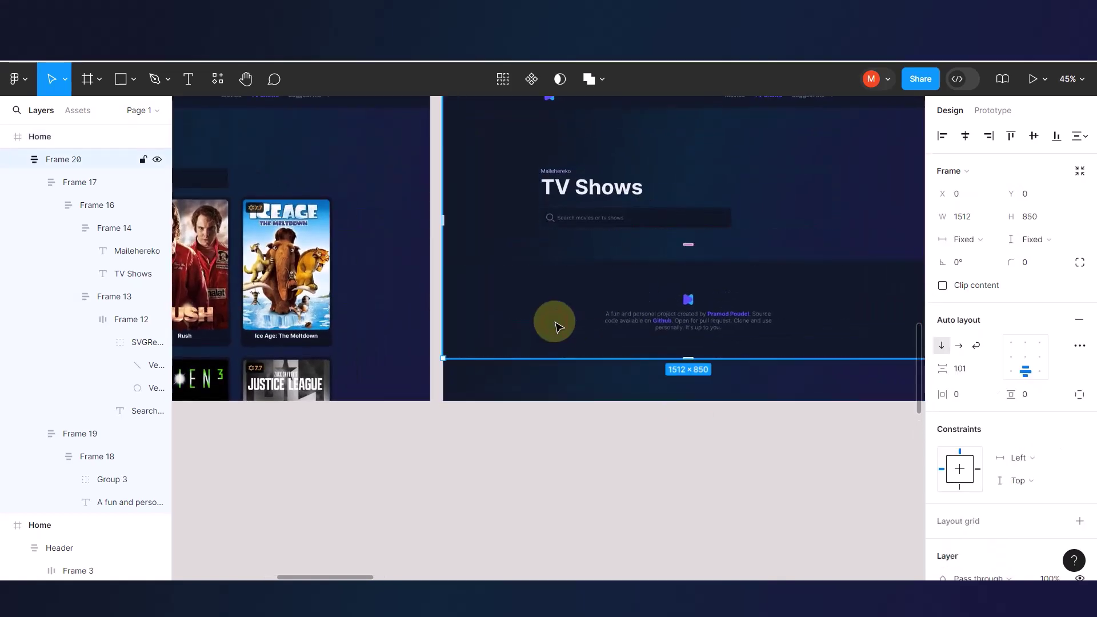
{"action": "left_click_drag", "start_coordinate": [558, 324], "coordinate": [559, 359]}
{"action": "scroll", "coordinate": [637, 338], "scroll_direction": "up", "scroll_amount": 3}
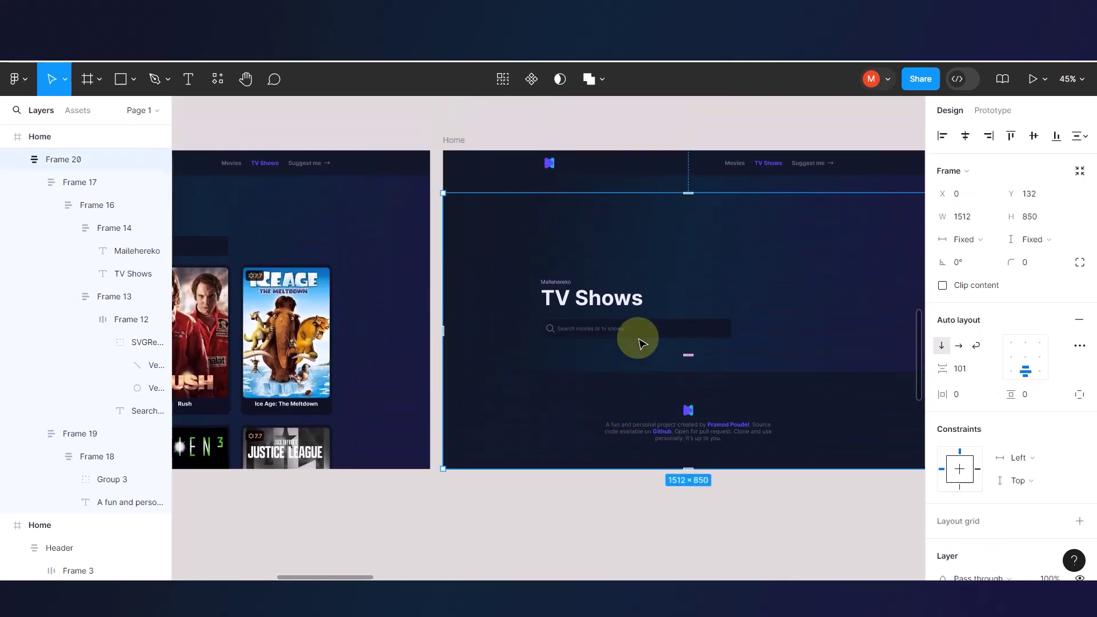
{"action": "left_click", "coordinate": [592, 310]}
{"action": "left_click_drag", "start_coordinate": [595, 300], "coordinate": [593, 263]}
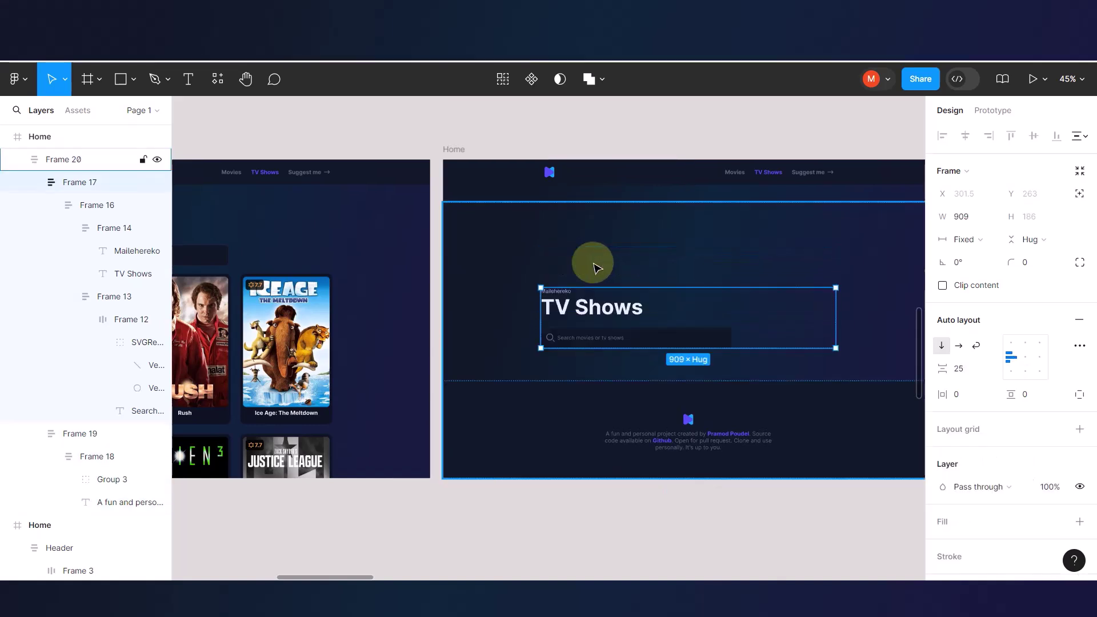
- Extend Frame 20's top edge to Y 0, making it 982 px high, and increase its auto layout gap to 263
{"action": "left_click", "coordinate": [568, 225]}
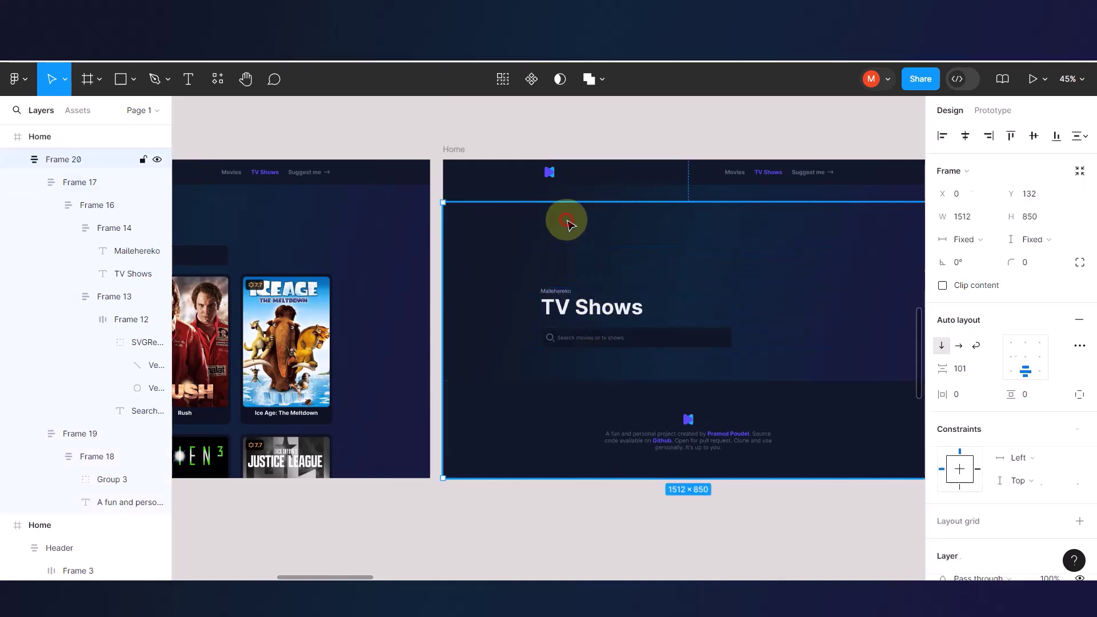
{"action": "left_click_drag", "start_coordinate": [576, 200], "coordinate": [579, 161]}
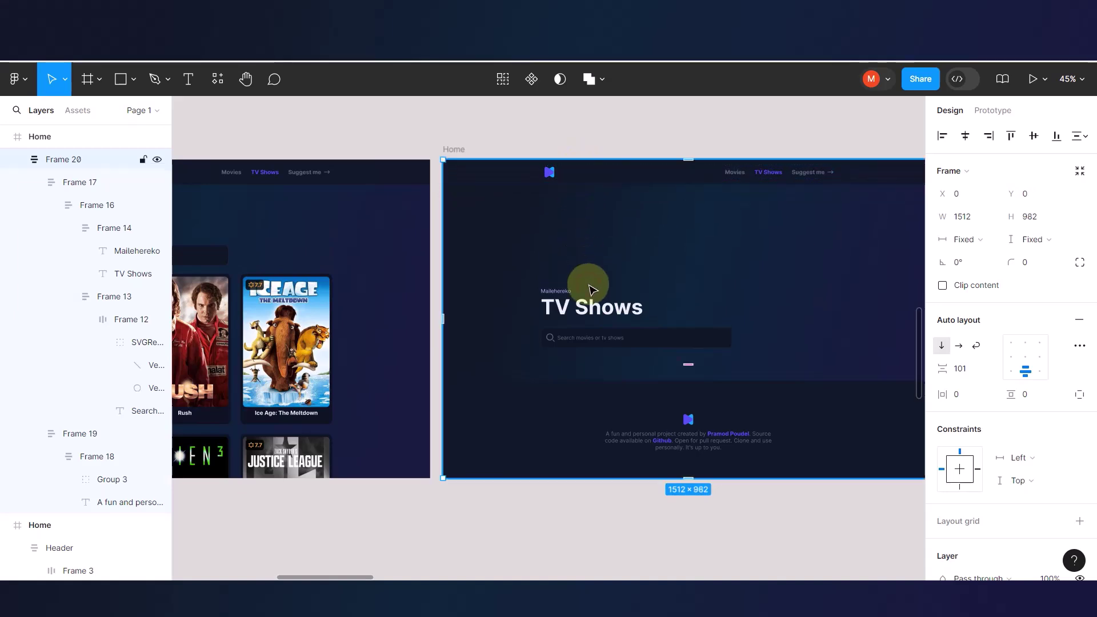
{"action": "left_click_drag", "start_coordinate": [683, 358], "coordinate": [680, 386]}
- Change the third page's TV Shows heading to "Suggest me"
{"action": "left_click", "coordinate": [600, 254]}
{"action": "left_click", "coordinate": [601, 256]}
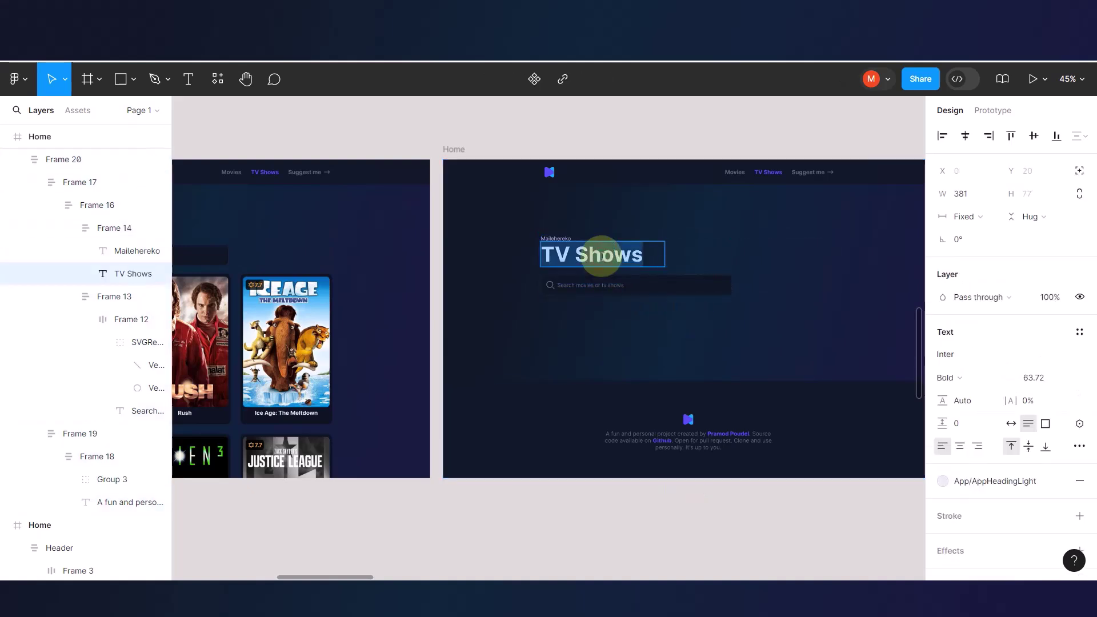
{"action": "type", "text": "Suggest me"}
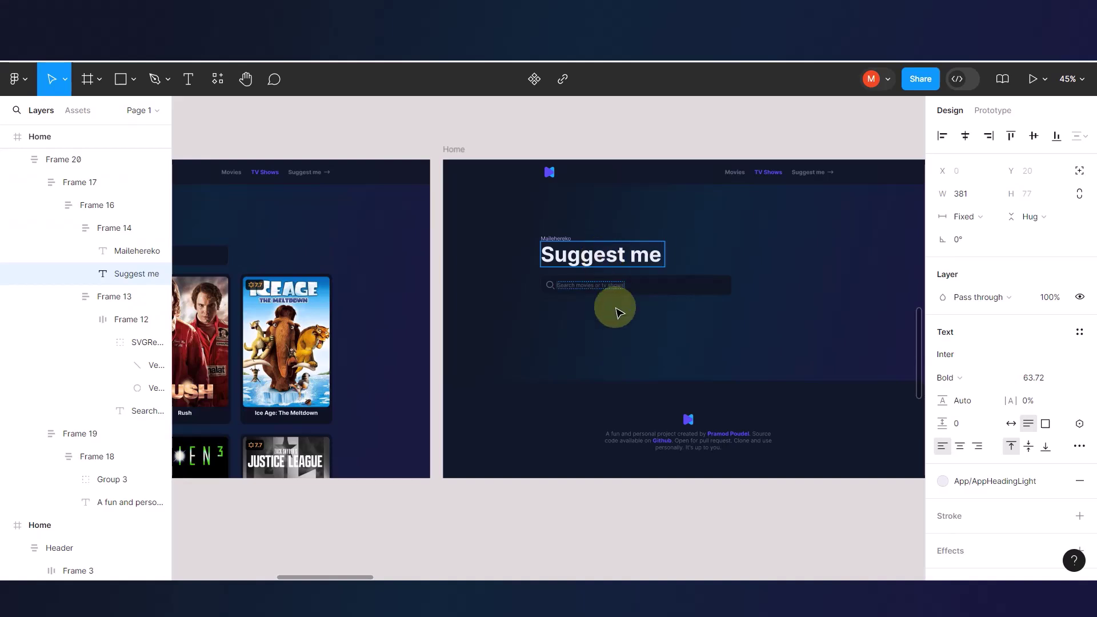
{"action": "key", "text": "Escape"}
{"action": "left_click", "coordinate": [617, 338]}
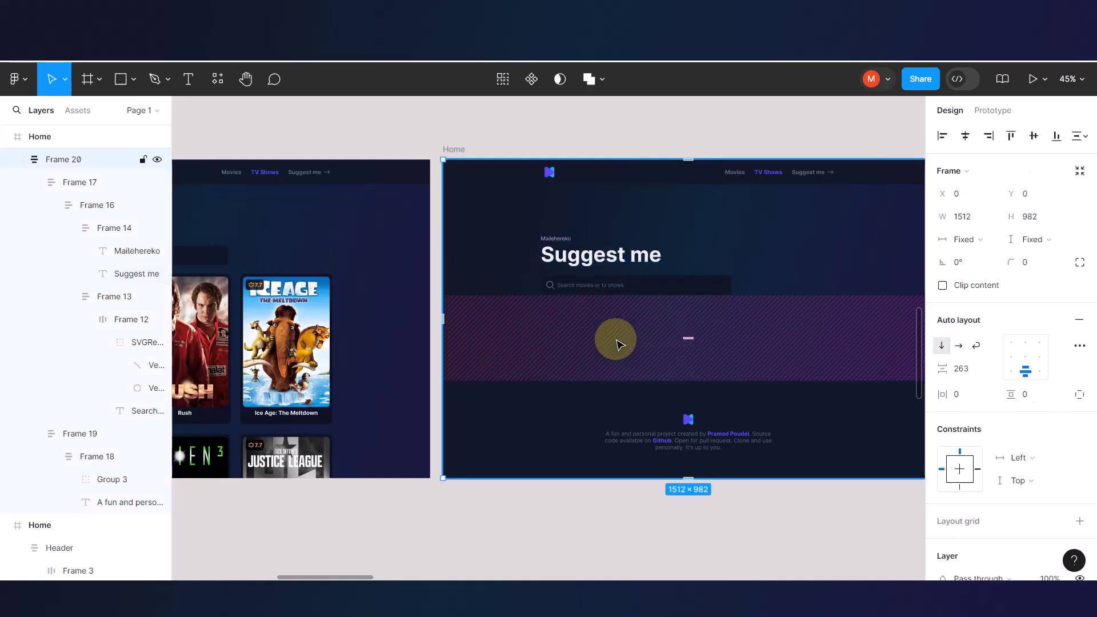
{"action": "scroll", "coordinate": [779, 183], "scroll_direction": "up", "scroll_amount": 5}
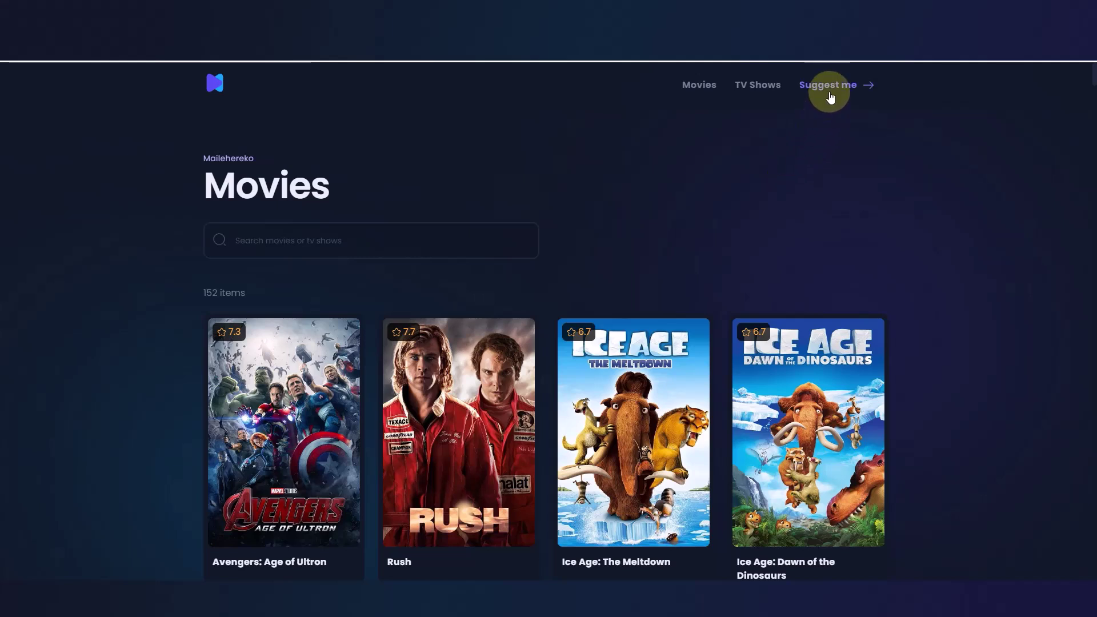
- Open the reference site's Suggest me page, copy the description sentence under its heading, and return to the MovieUI design
{"action": "left_click", "coordinate": [829, 93]}
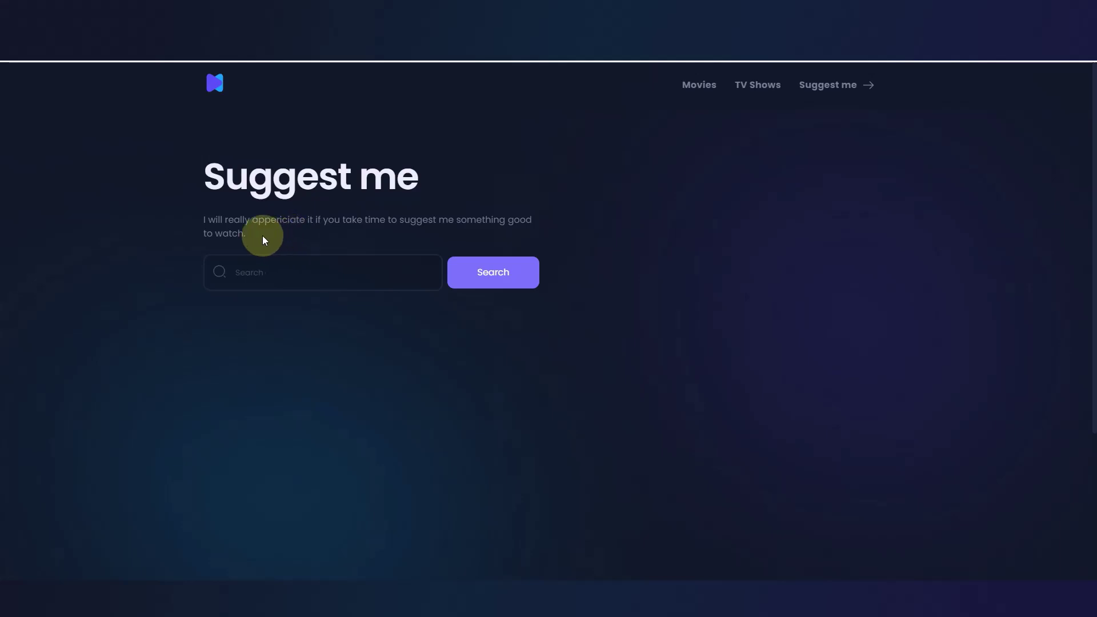
{"action": "left_click_drag", "start_coordinate": [247, 235], "coordinate": [204, 220]}
{"action": "key", "text": "ctrl+c"}
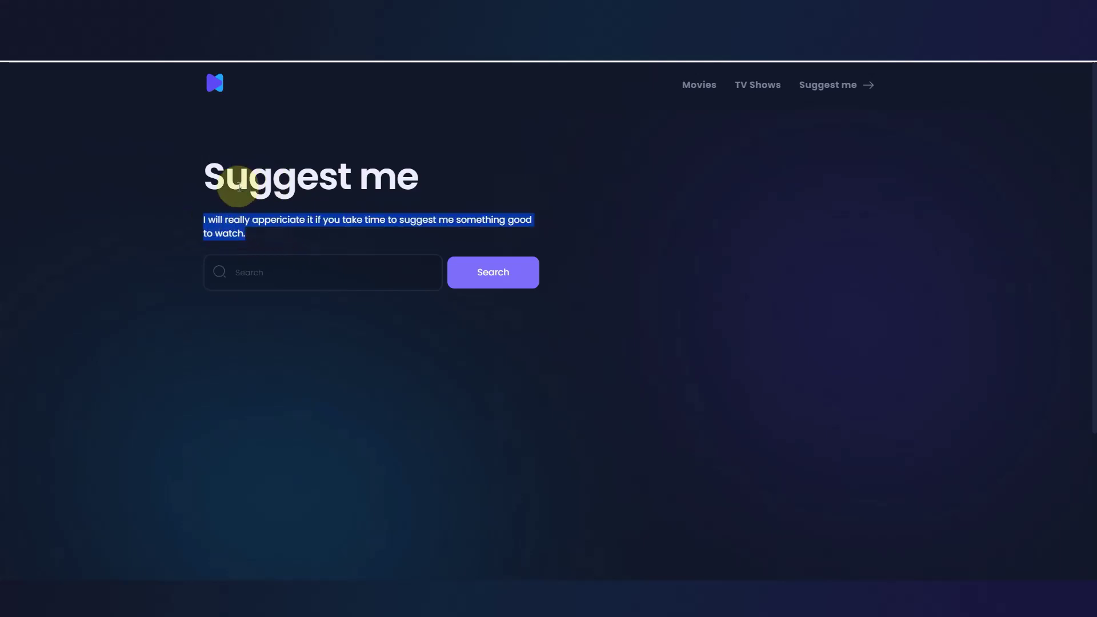
{"action": "left_click", "coordinate": [238, 56]}
{"action": "key", "text": "ctrl+v"}
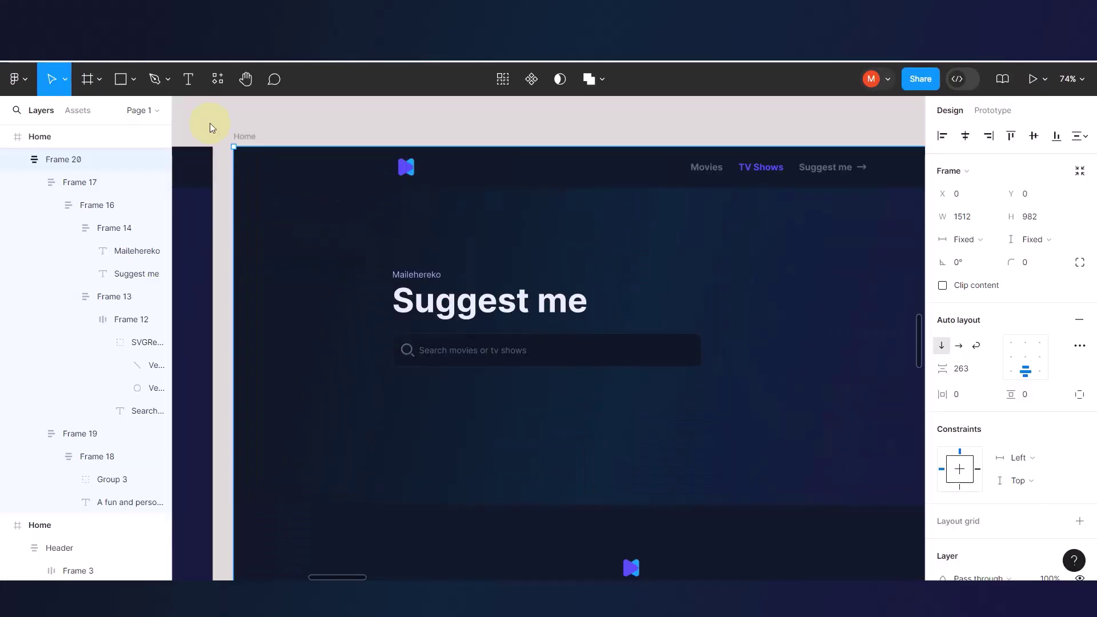
- Duplicate the small Mailehereko label and place the copy directly below the Suggest me heading
{"action": "left_click", "coordinate": [423, 273]}
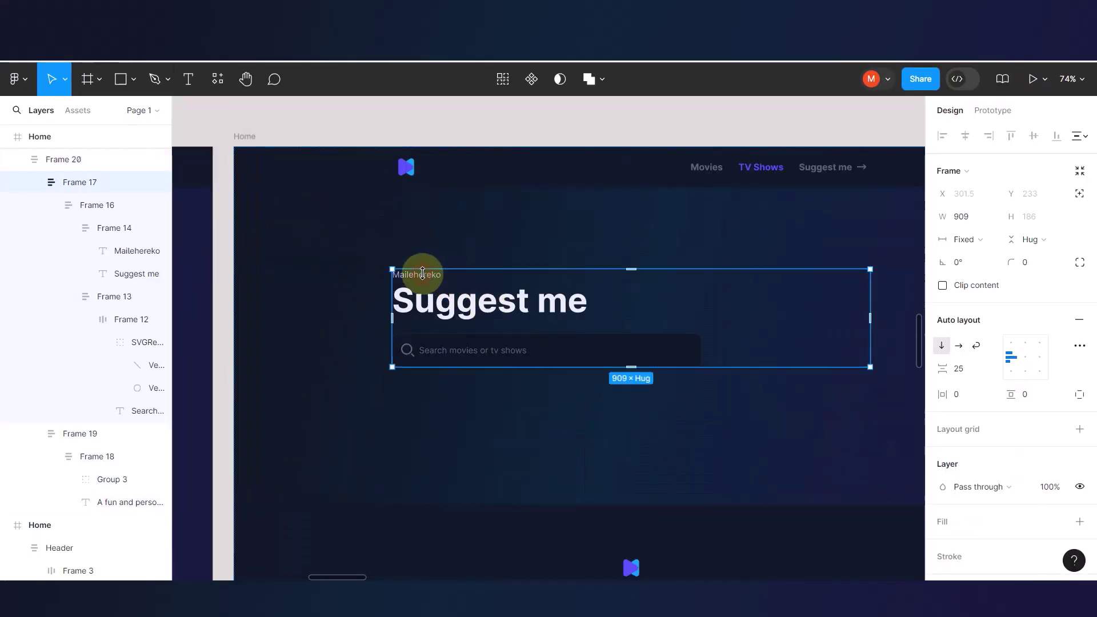
{"action": "double_click", "coordinate": [426, 277]}
{"action": "double_click", "coordinate": [426, 277]}
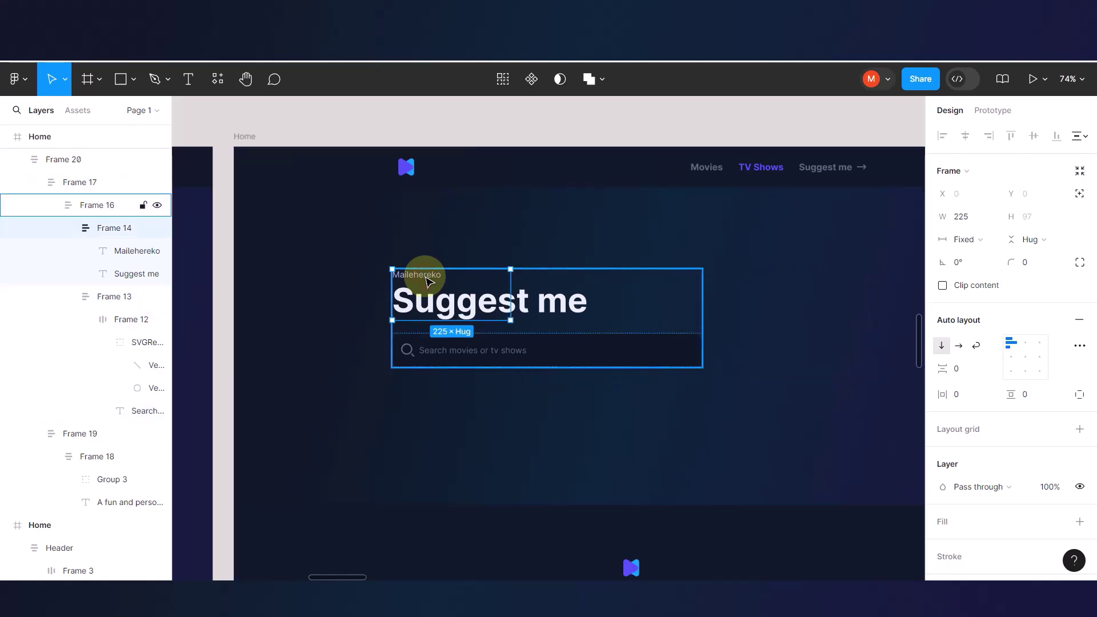
{"action": "double_click", "coordinate": [426, 276]}
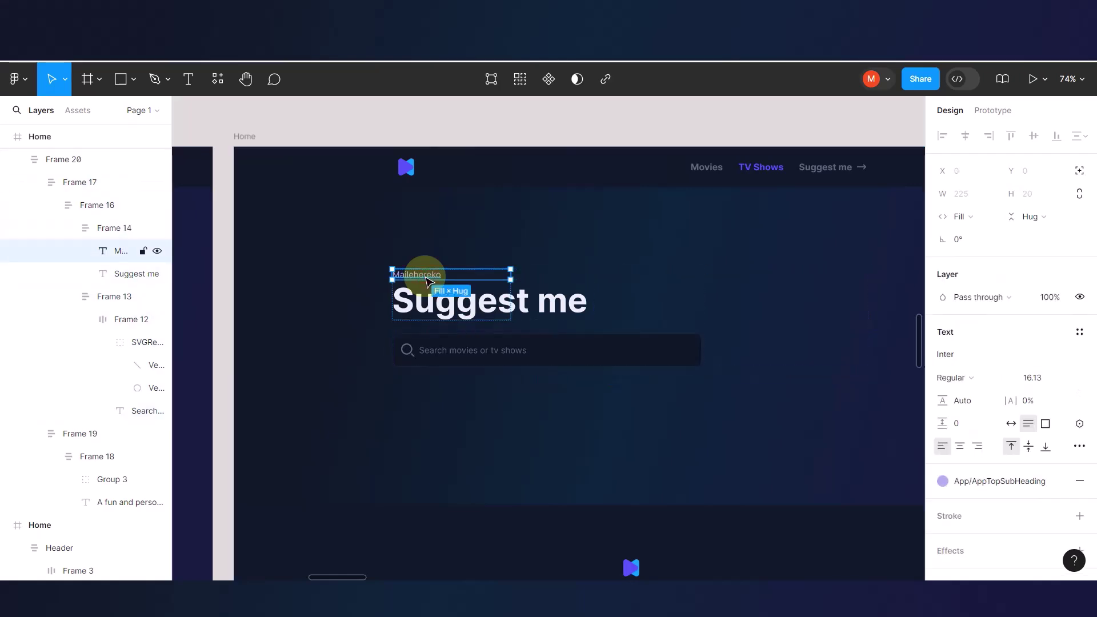
{"action": "key", "text": "ctrl+d"}
{"action": "left_click_drag", "start_coordinate": [427, 280], "coordinate": [429, 324]}
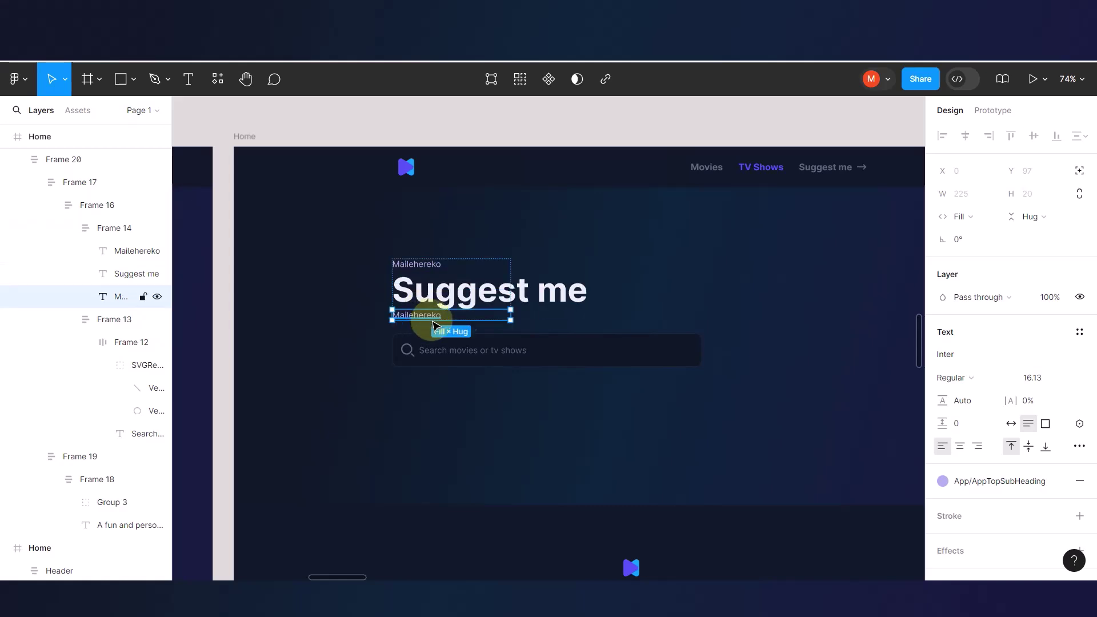
- Replace the copied label's text with the copied description sentence and widen it to about 656 px so it fits on one line
{"action": "double_click", "coordinate": [433, 315]}
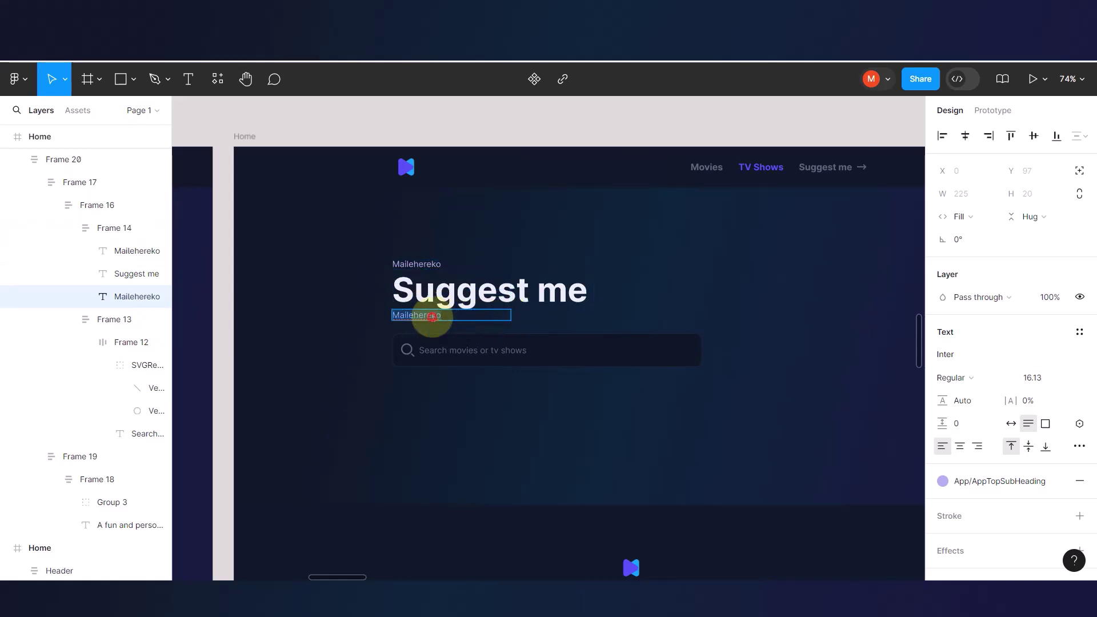
{"action": "key", "text": "ctrl+v"}
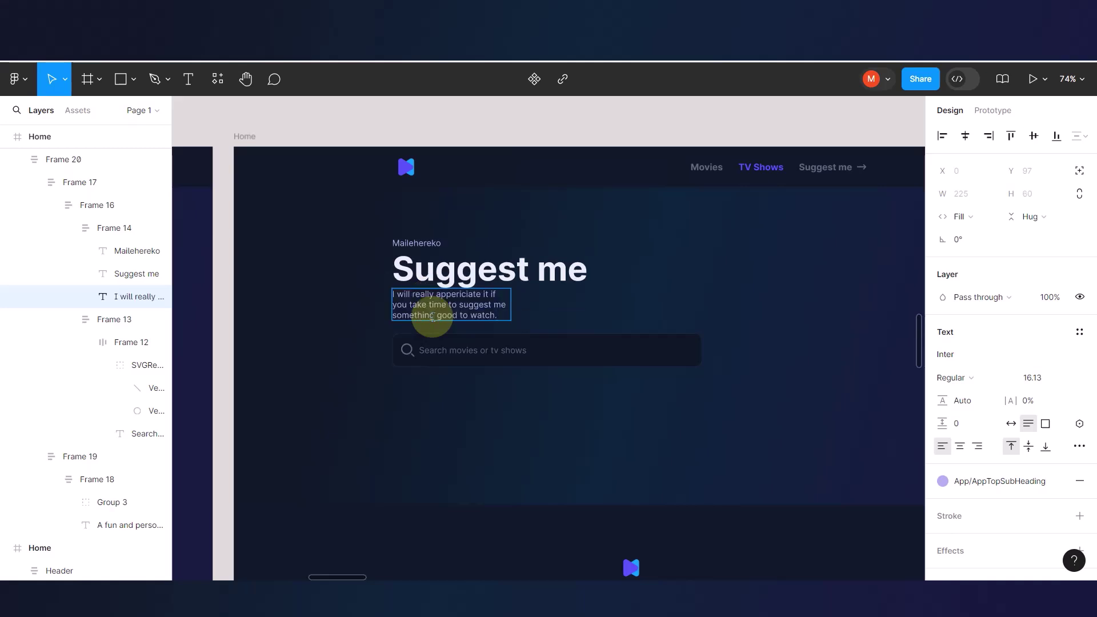
{"action": "key", "text": "Escape"}
{"action": "left_click_drag", "start_coordinate": [511, 306], "coordinate": [739, 320]}
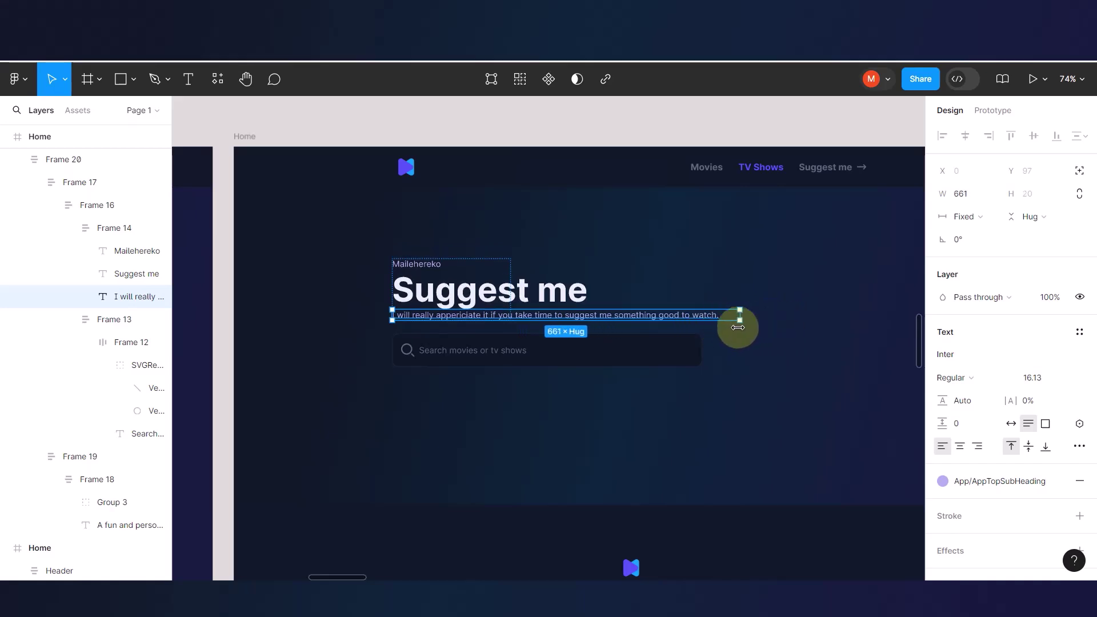
- Apply the AppTextGray colour to the description text below the Suggest me heading
{"action": "left_click", "coordinate": [948, 480]}
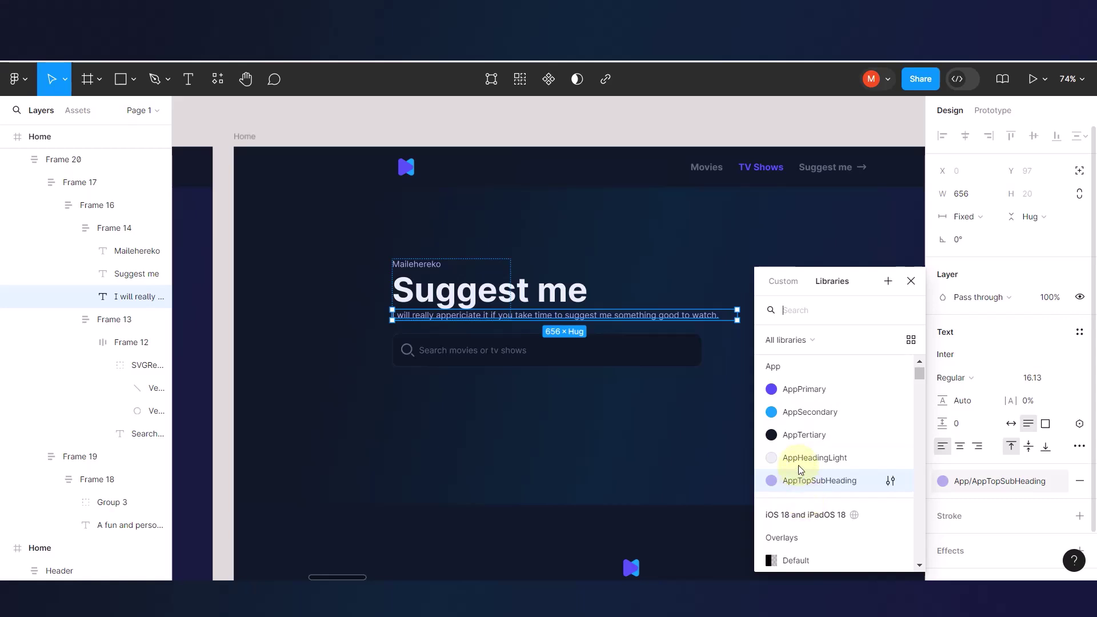
{"action": "scroll", "coordinate": [802, 425], "scroll_direction": "up", "scroll_amount": 3}
{"action": "scroll", "coordinate": [803, 429], "scroll_direction": "up", "scroll_amount": 2}
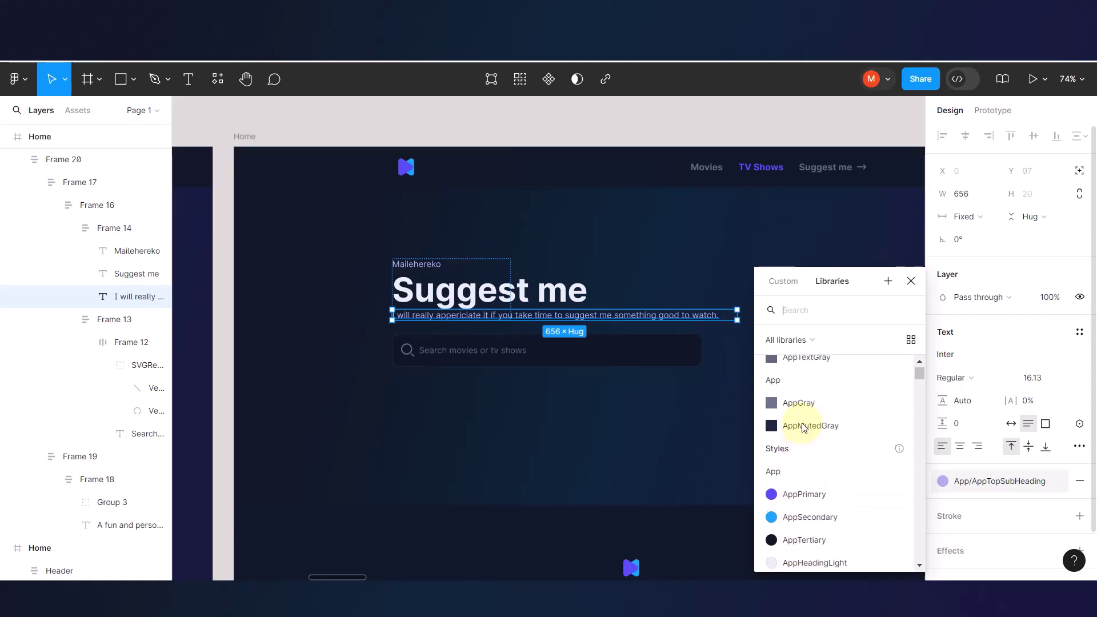
{"action": "left_click", "coordinate": [805, 372]}
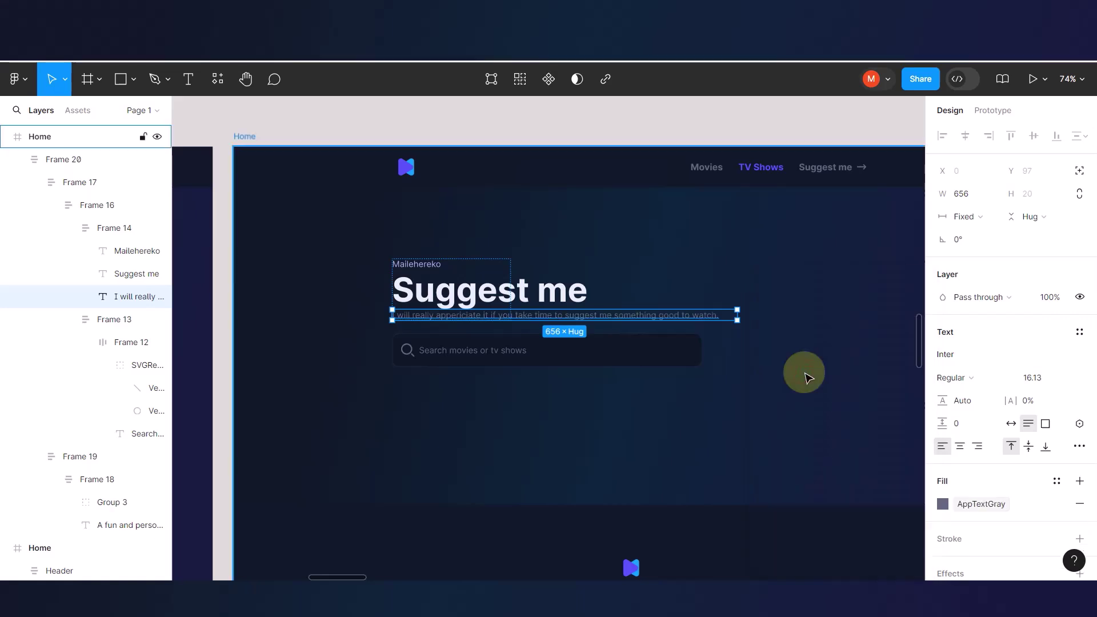
{"action": "left_click", "coordinate": [688, 400]}
- Set the auto layout gap between the label, heading and description in Frame 14 to 16
{"action": "double_click", "coordinate": [540, 298]}
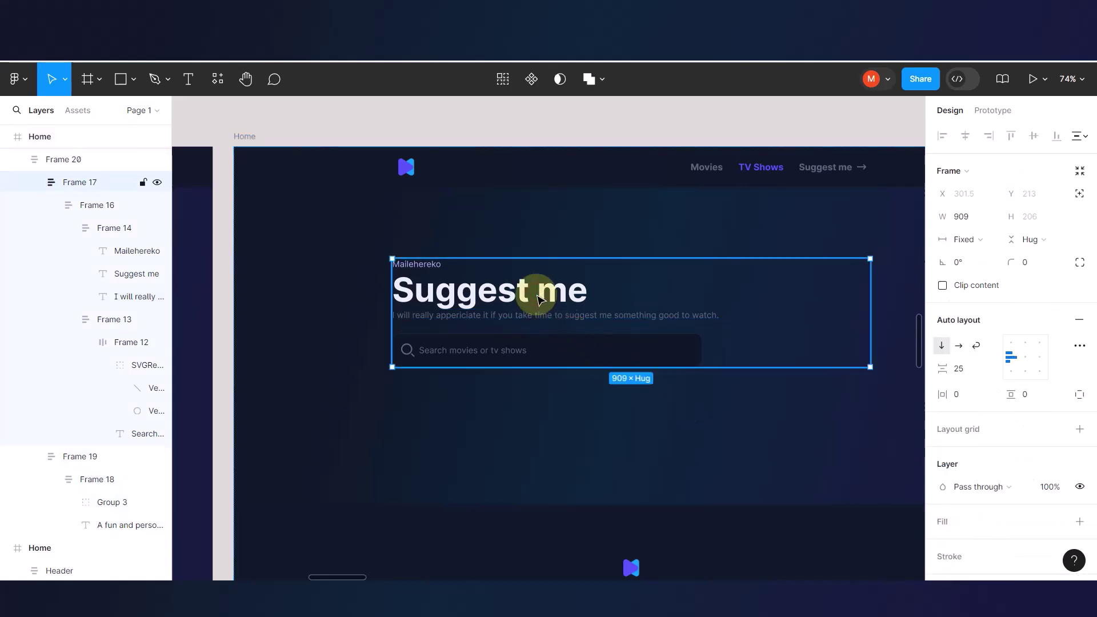
{"action": "double_click", "coordinate": [540, 297]}
{"action": "double_click", "coordinate": [540, 297]}
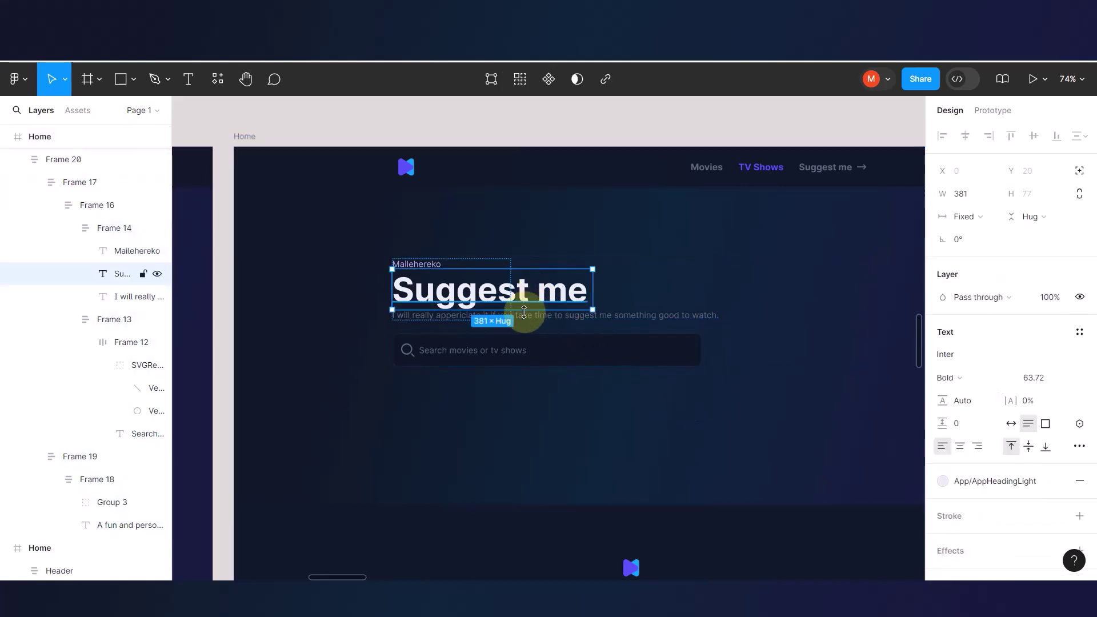
{"action": "scroll", "coordinate": [429, 310], "scroll_direction": "up", "scroll_amount": 5}
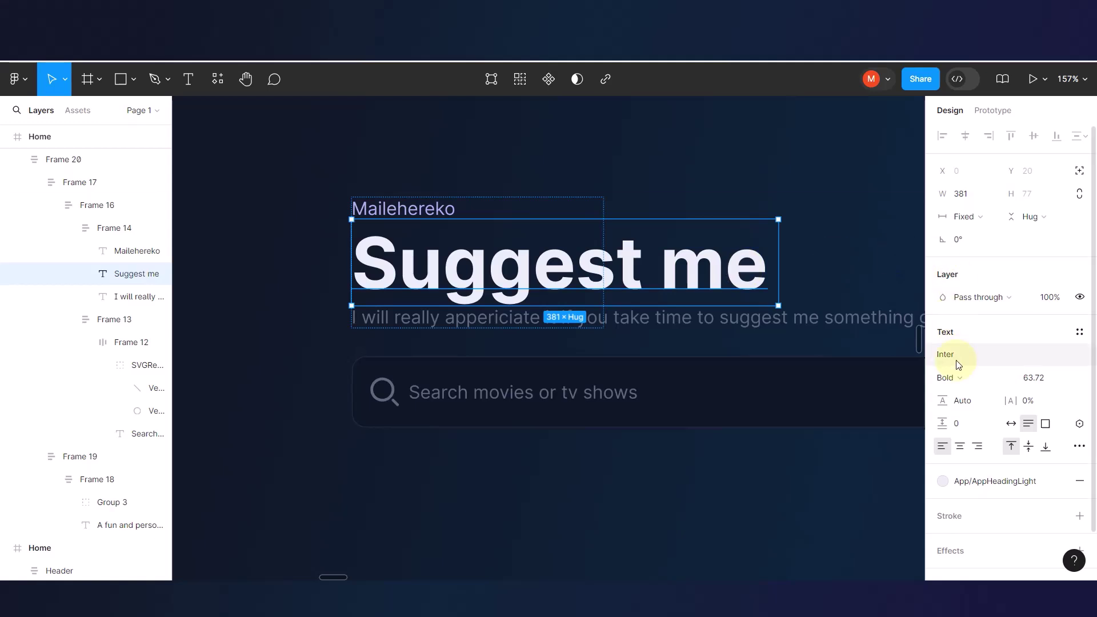
{"action": "scroll", "coordinate": [1033, 368], "scroll_direction": "down", "scroll_amount": 2}
{"action": "key", "text": "Escape"}
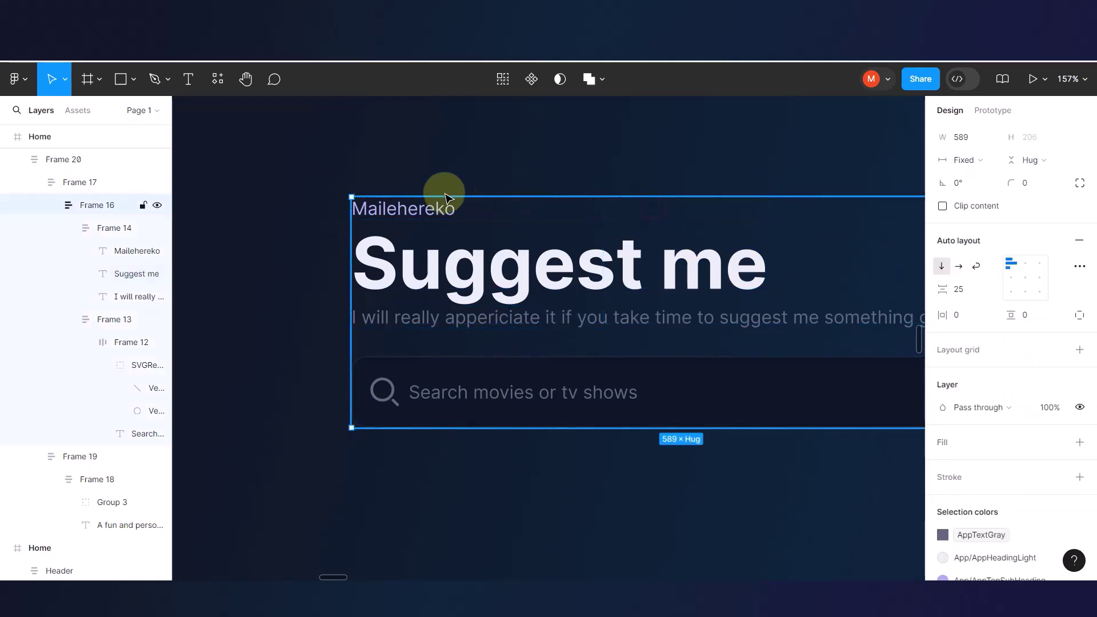
{"action": "left_click", "coordinate": [403, 213]}
{"action": "left_click_drag", "start_coordinate": [476, 222], "coordinate": [478, 230]}
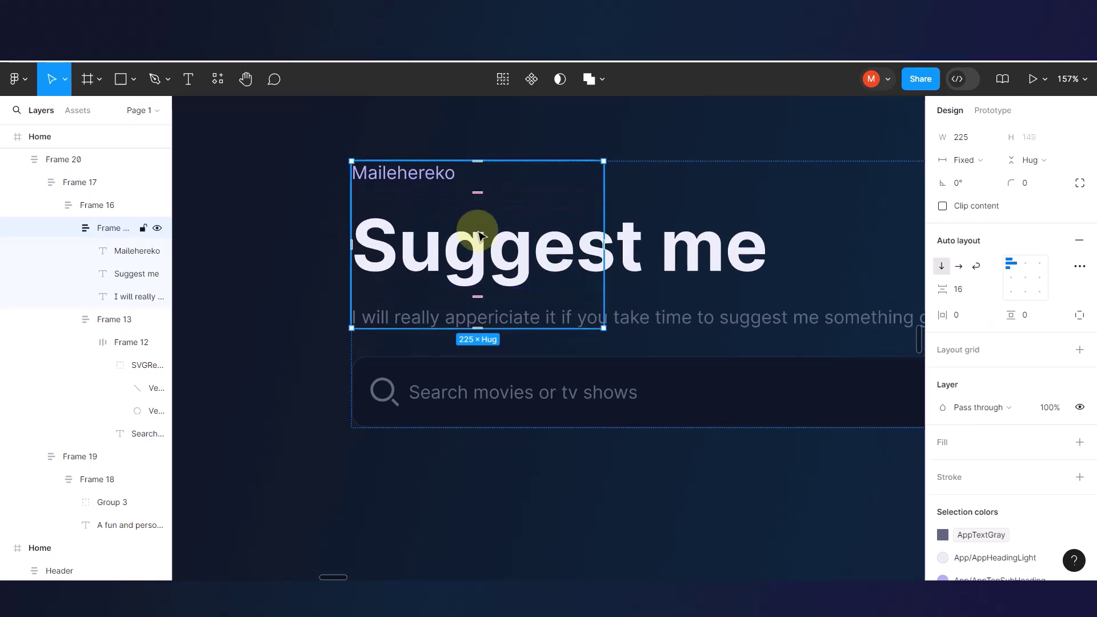
- Delete the small Mailehereko label above the Suggest me heading
{"action": "left_click", "coordinate": [426, 177]}
{"action": "key", "text": "Delete"}
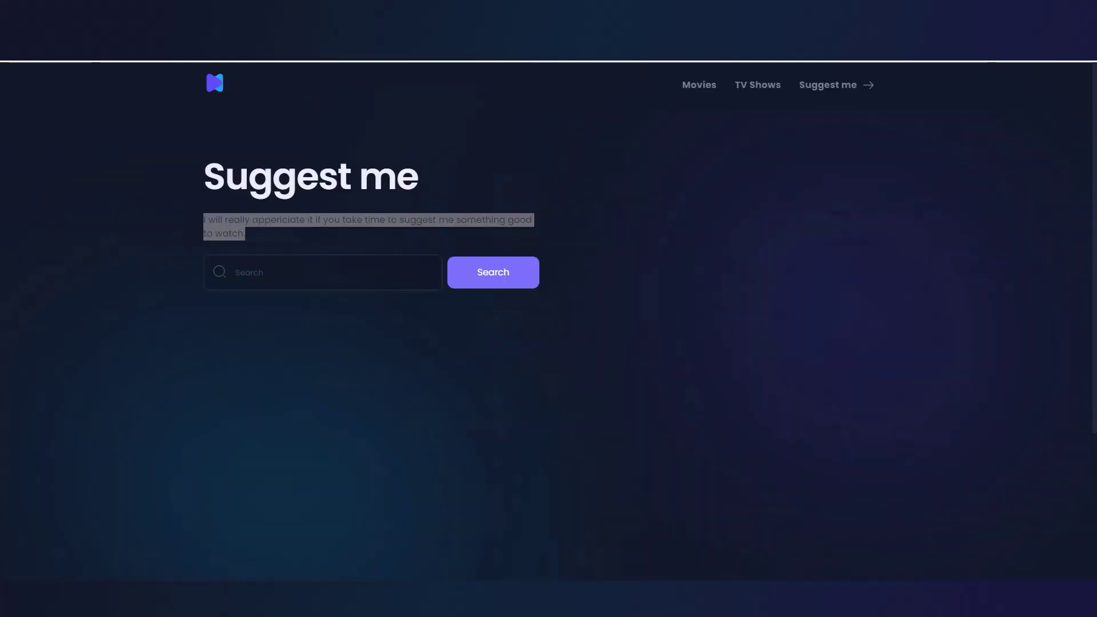
{"action": "left_click", "coordinate": [403, 357]}
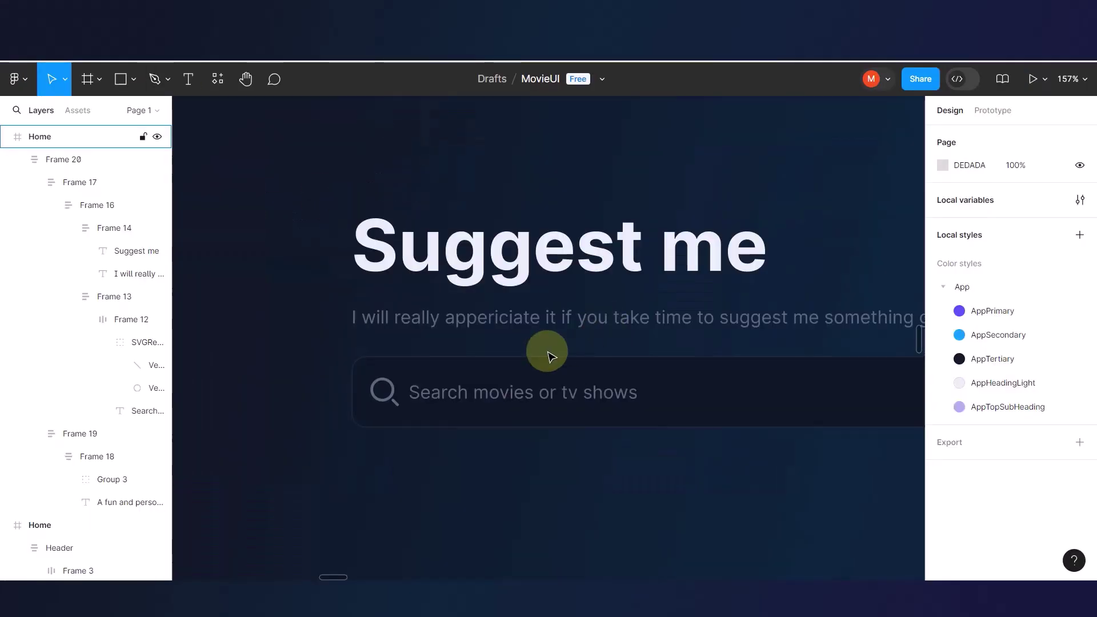
{"action": "scroll", "coordinate": [547, 357], "scroll_direction": "down", "scroll_amount": 10}
{"action": "scroll", "coordinate": [714, 403], "scroll_direction": "right", "scroll_amount": 2}
{"action": "scroll", "coordinate": [719, 409], "scroll_direction": "up", "scroll_amount": 2}
{"action": "left_click", "coordinate": [609, 355]}
{"action": "left_click", "coordinate": [609, 354]}
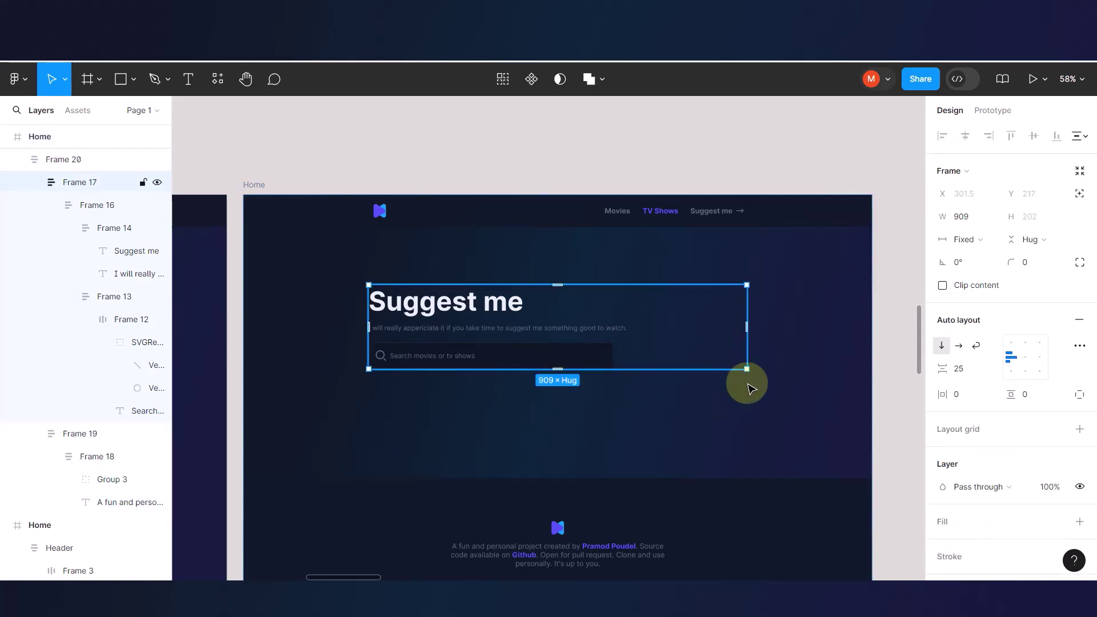
{"action": "scroll", "coordinate": [768, 387], "scroll_direction": "right", "scroll_amount": 2}
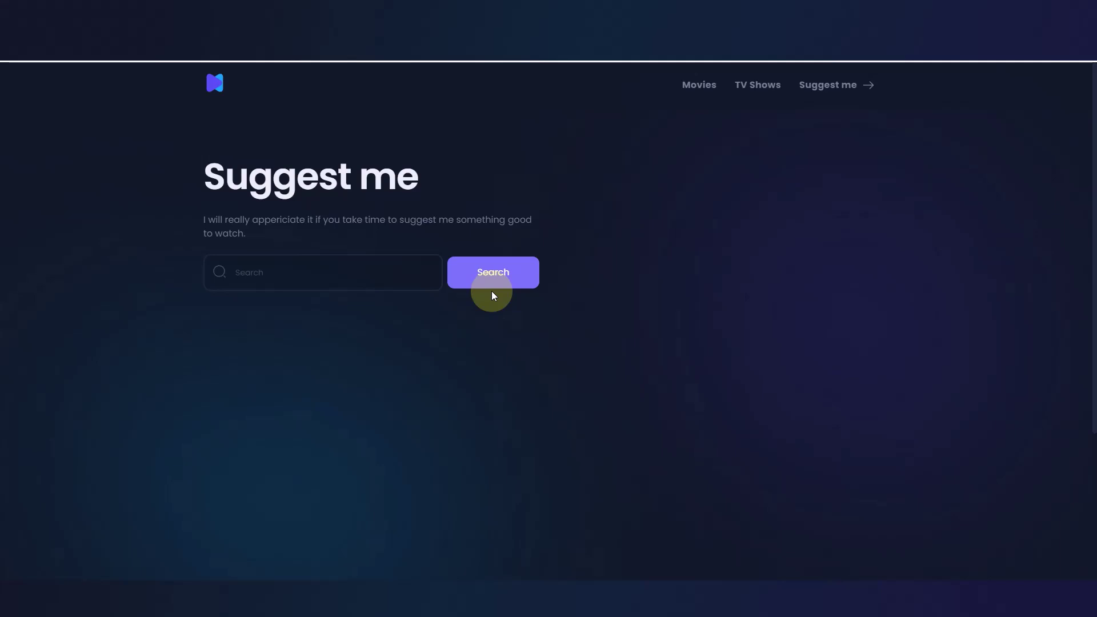
- Capture a screenshot of the search field and Search button on the reference Suggest me page and return to the MovieUI design file
{"action": "key", "text": "super+shift+s"}
{"action": "left_click_drag", "start_coordinate": [149, 227], "coordinate": [672, 331]}
{"action": "key", "text": "alt+Tab"}
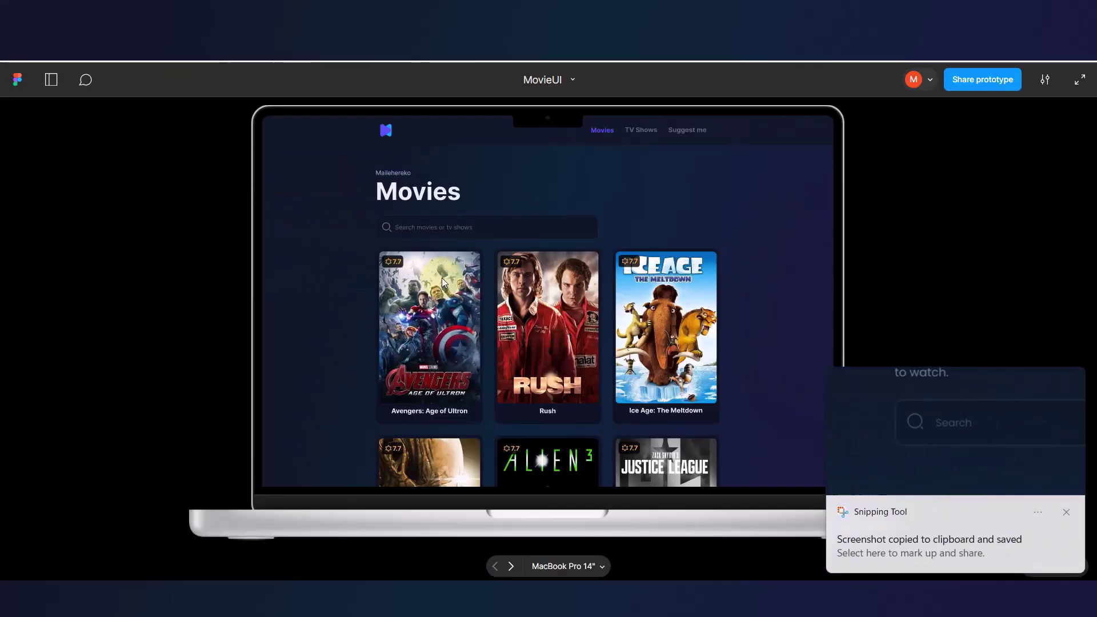
{"action": "left_click", "coordinate": [73, 74]}
- Paste the search bar screenshot onto the canvas and move it below the Suggest me page to about X -77, Y 3498
{"action": "scroll", "coordinate": [264, 135], "scroll_direction": "down", "scroll_amount": 5}
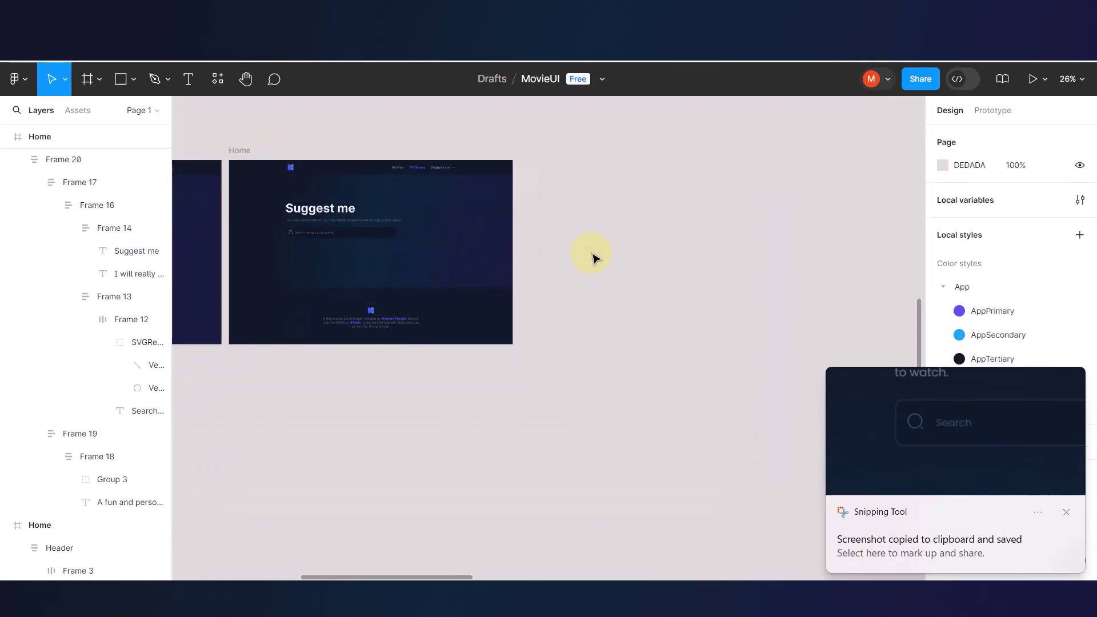
{"action": "key", "text": "ctrl+v"}
{"action": "scroll", "coordinate": [563, 343], "scroll_direction": "up", "scroll_amount": 5}
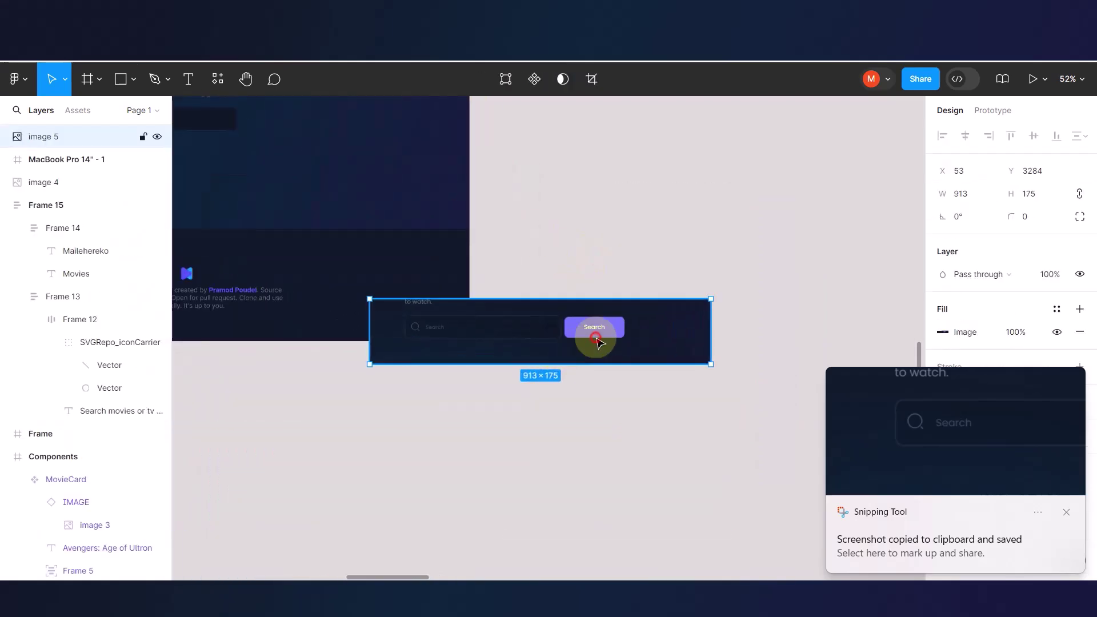
{"action": "left_click_drag", "start_coordinate": [597, 342], "coordinate": [544, 418]}
{"action": "scroll", "coordinate": [608, 429], "scroll_direction": "up", "scroll_amount": 7}
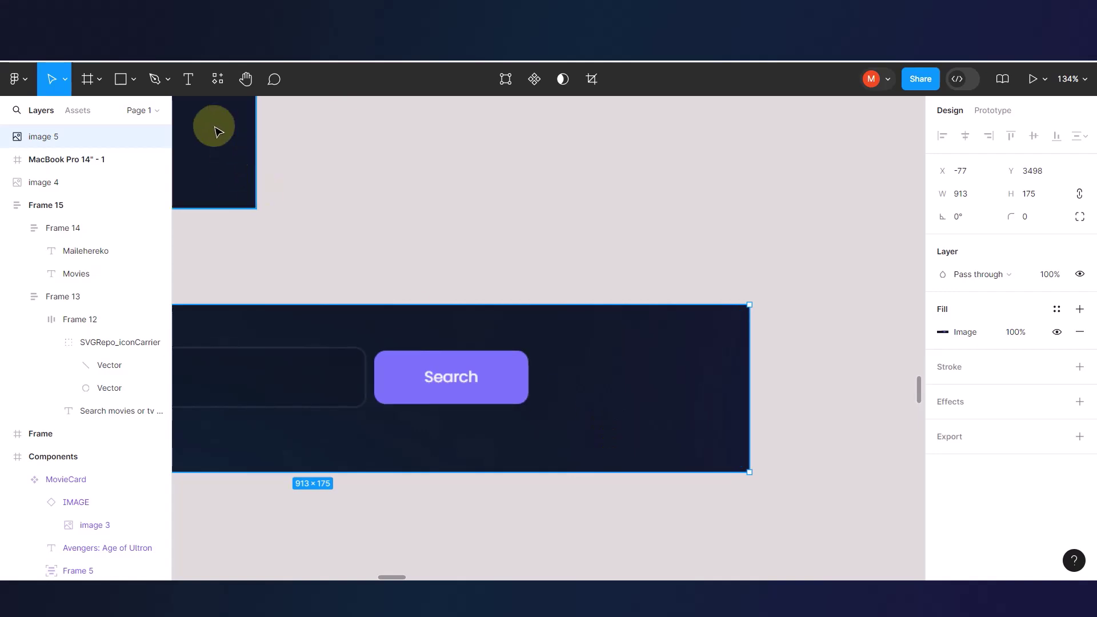
- Add a "Search" text label on the pasted screenshot beside its purple button, at about X 649, Y 3570
{"action": "left_click", "coordinate": [190, 80]}
{"action": "left_click", "coordinate": [566, 386]}
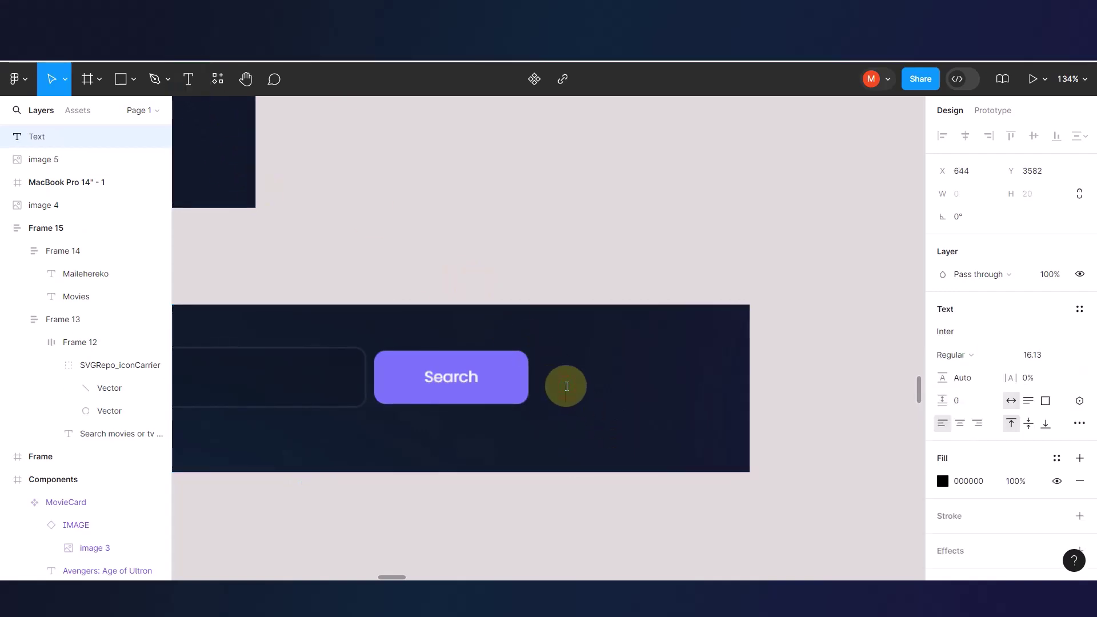
{"action": "type", "text": "Search"}
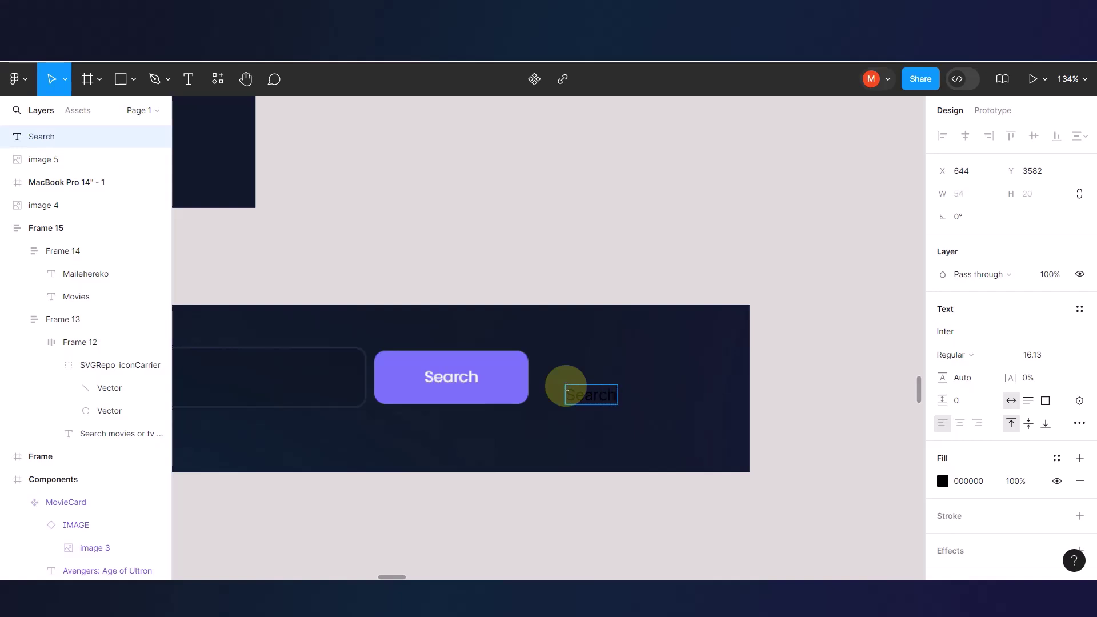
{"action": "key", "text": "Escape"}
{"action": "left_click_drag", "start_coordinate": [591, 392], "coordinate": [606, 393]}
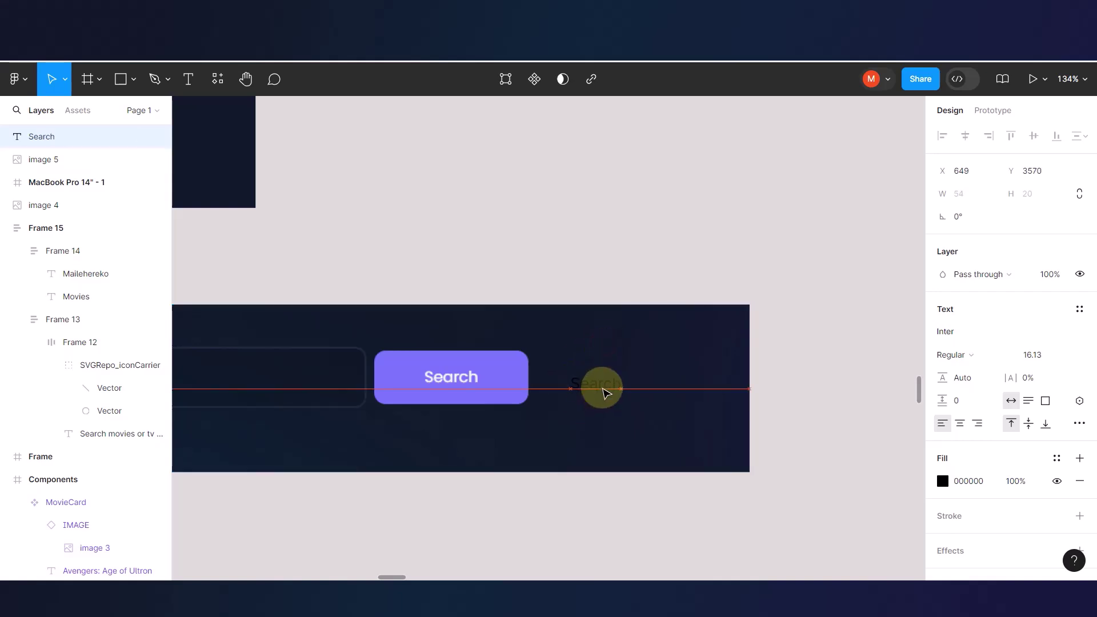
- Set the fill of the new Search text to white (FFFFFF)
{"action": "left_click", "coordinate": [943, 481]}
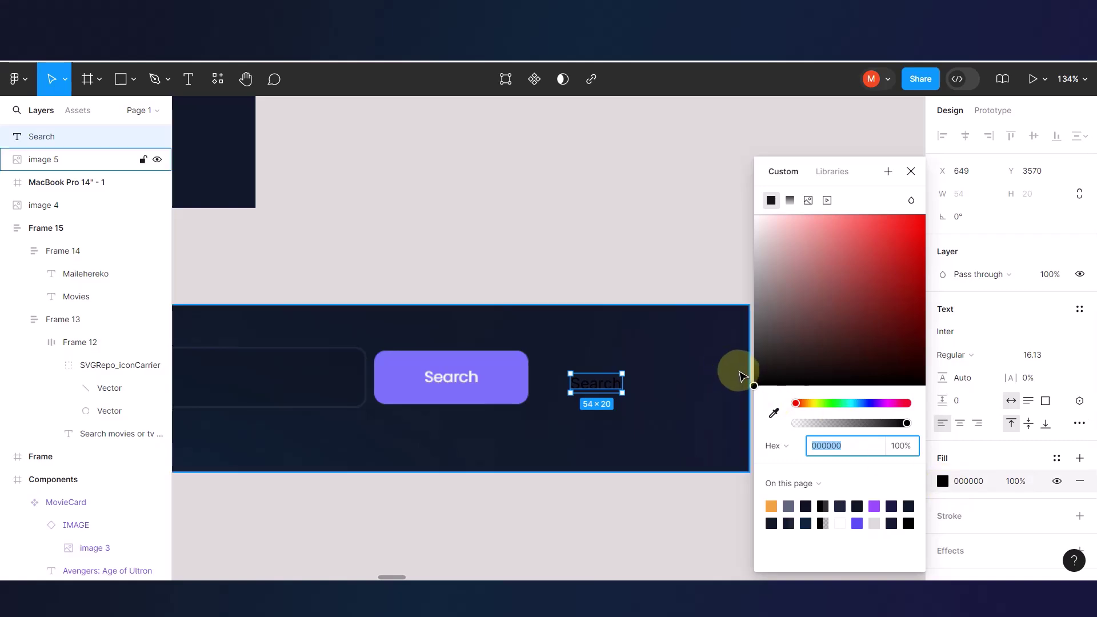
{"action": "left_click_drag", "start_coordinate": [755, 384], "coordinate": [749, 206]}
{"action": "left_click", "coordinate": [704, 204]}
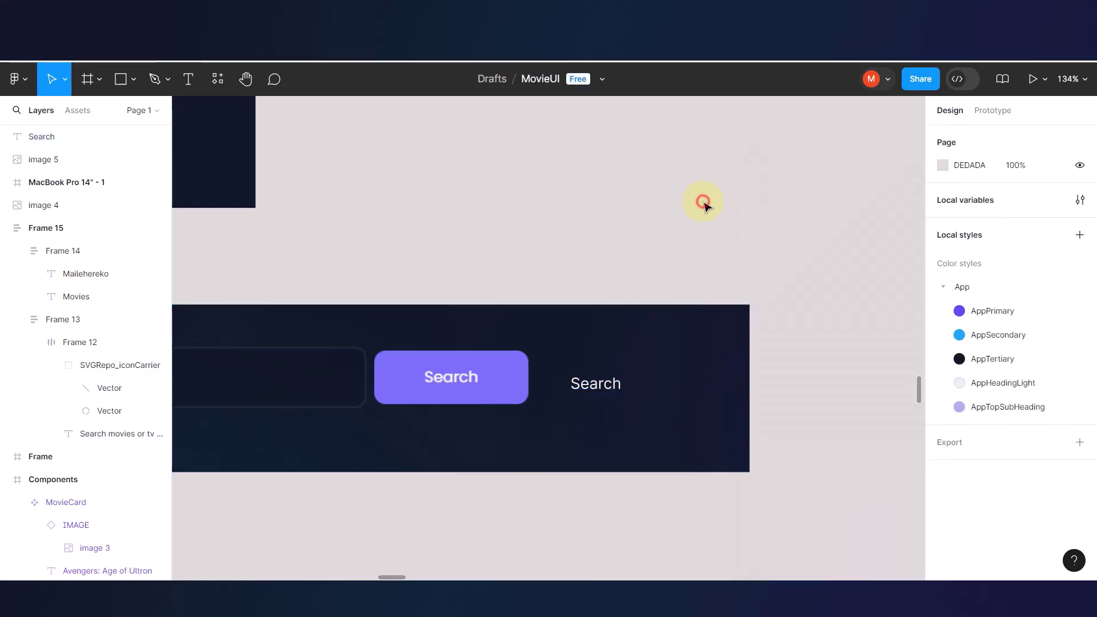
- Wrap the Search text in an auto layout frame and widen the frame to 148
{"action": "left_click", "coordinate": [607, 388]}
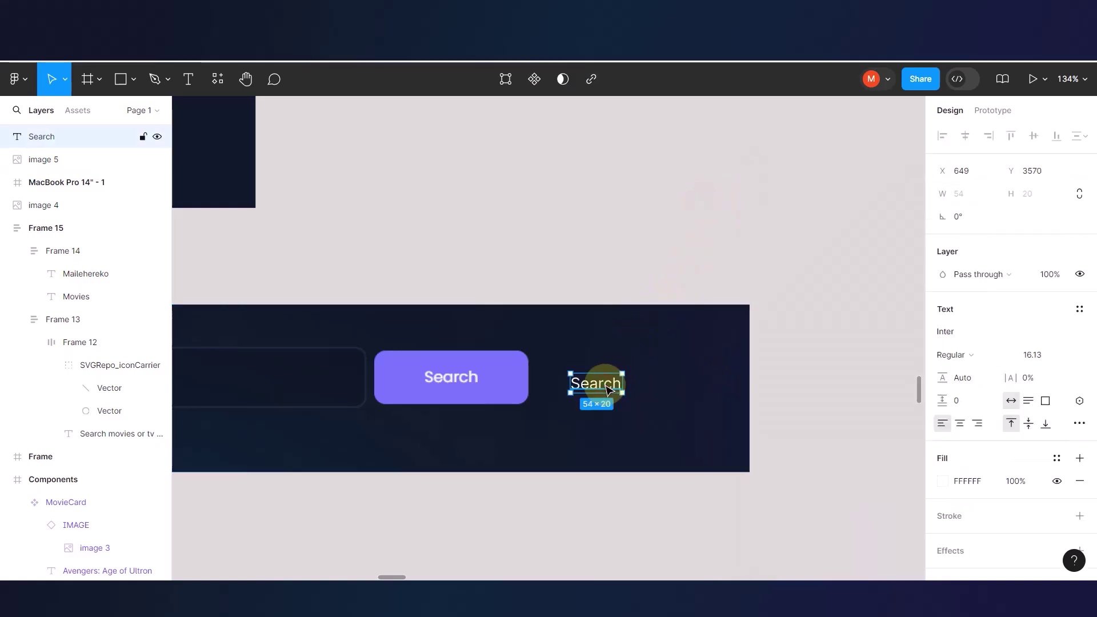
{"action": "key", "text": "shift+a"}
{"action": "left_click_drag", "start_coordinate": [632, 387], "coordinate": [703, 386]}
{"action": "scroll", "coordinate": [979, 479], "scroll_direction": "down", "scroll_amount": 3}
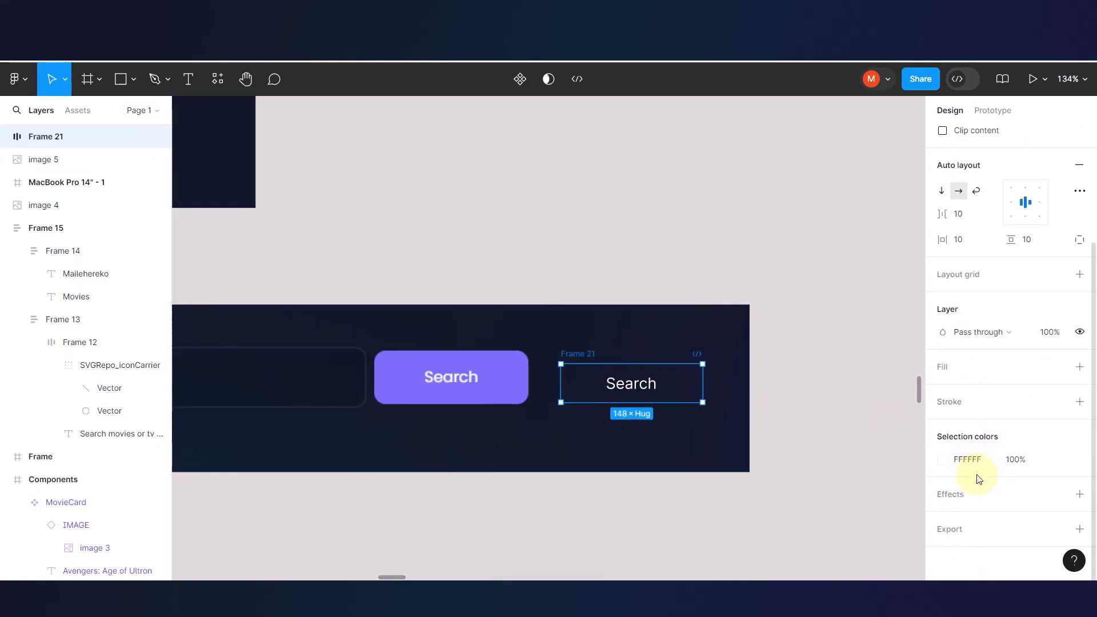
{"action": "left_click", "coordinate": [941, 464]}
{"action": "left_click", "coordinate": [774, 414]}
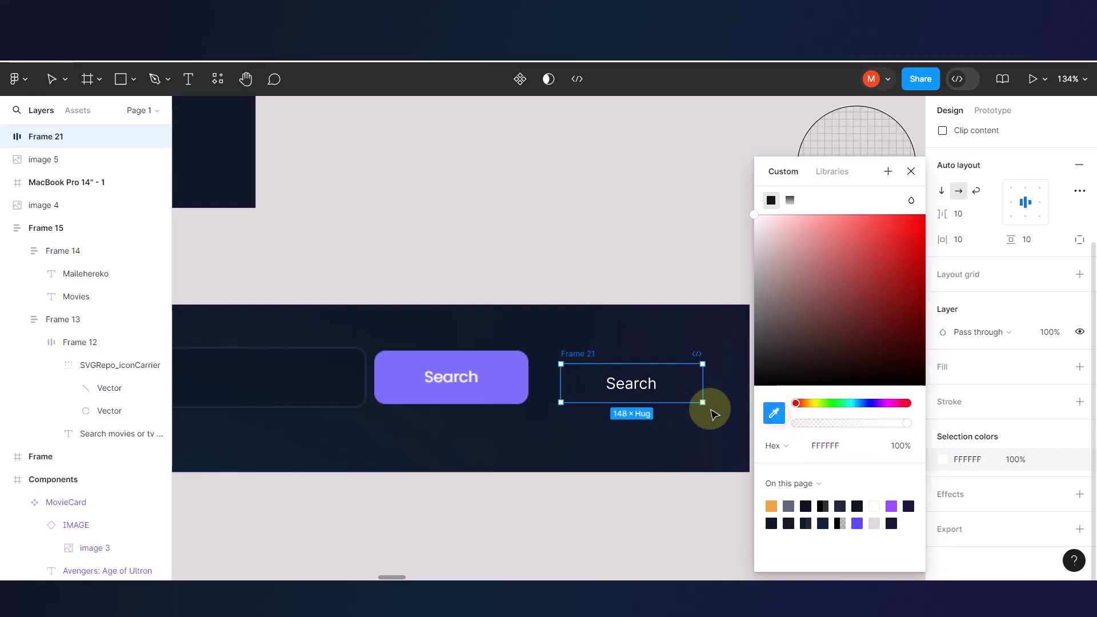
{"action": "left_click", "coordinate": [512, 384]}
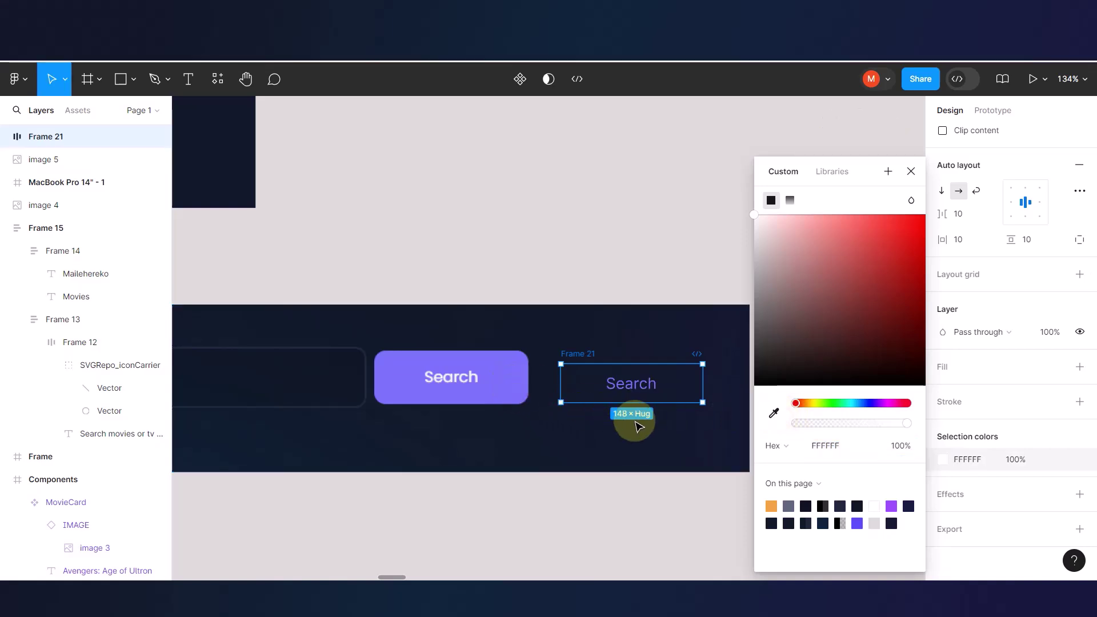
{"action": "key", "text": "Escape"}
{"action": "key", "text": "Escape"}
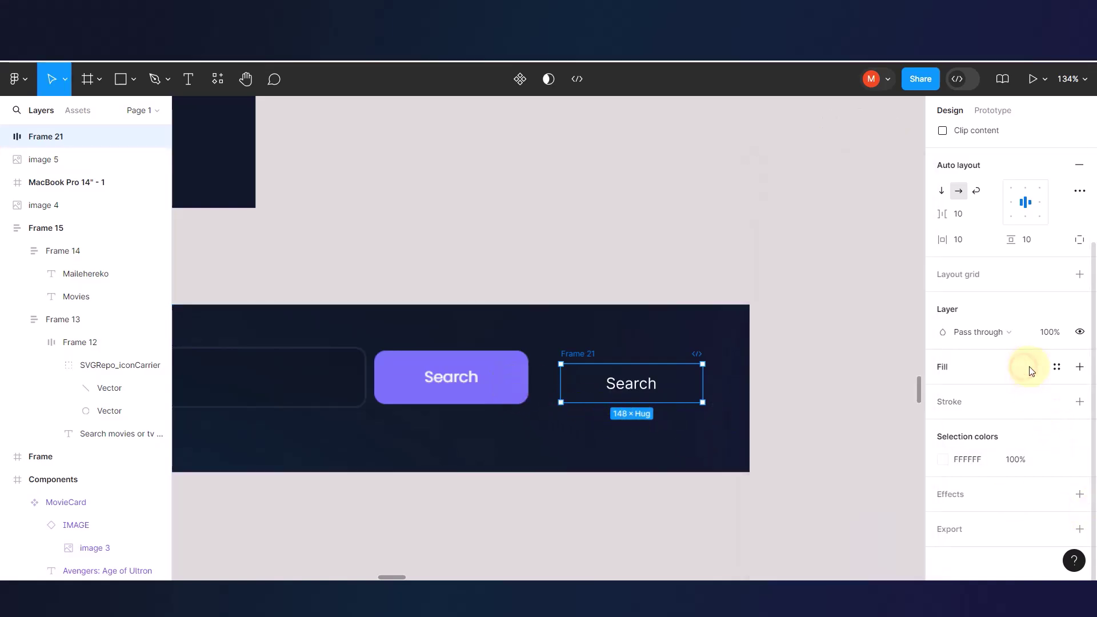
- Add a fill to the Search frame and sample its purple, 7C6EF6, from the reference button in the screenshot
{"action": "left_click", "coordinate": [1080, 366]}
{"action": "left_click", "coordinate": [944, 390]}
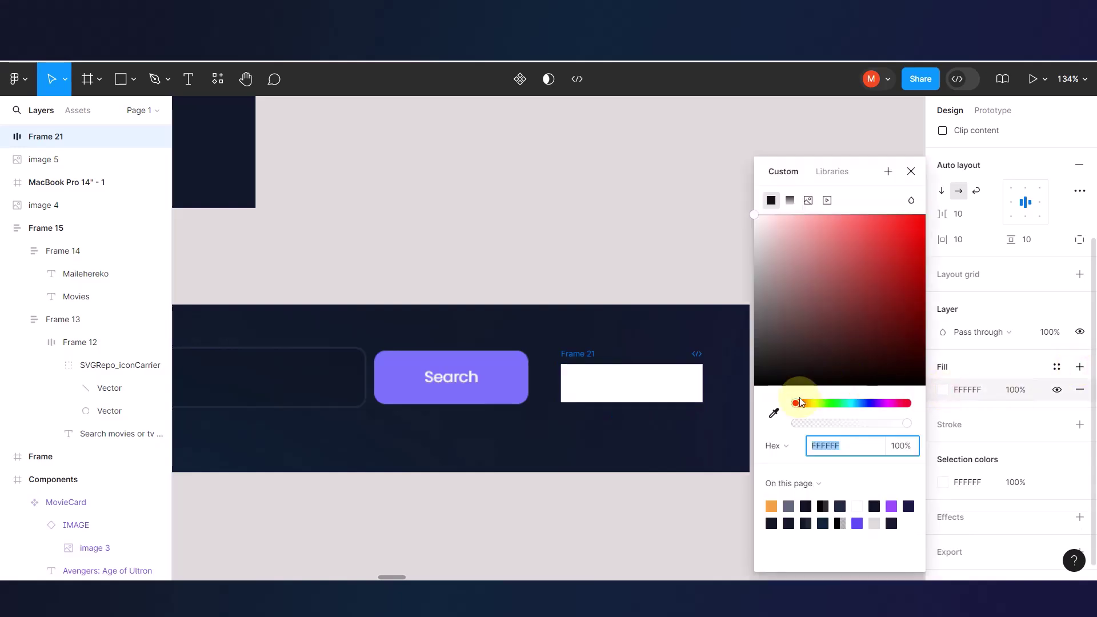
{"action": "left_click", "coordinate": [774, 413]}
{"action": "left_click", "coordinate": [512, 380]}
{"action": "left_click", "coordinate": [549, 232]}
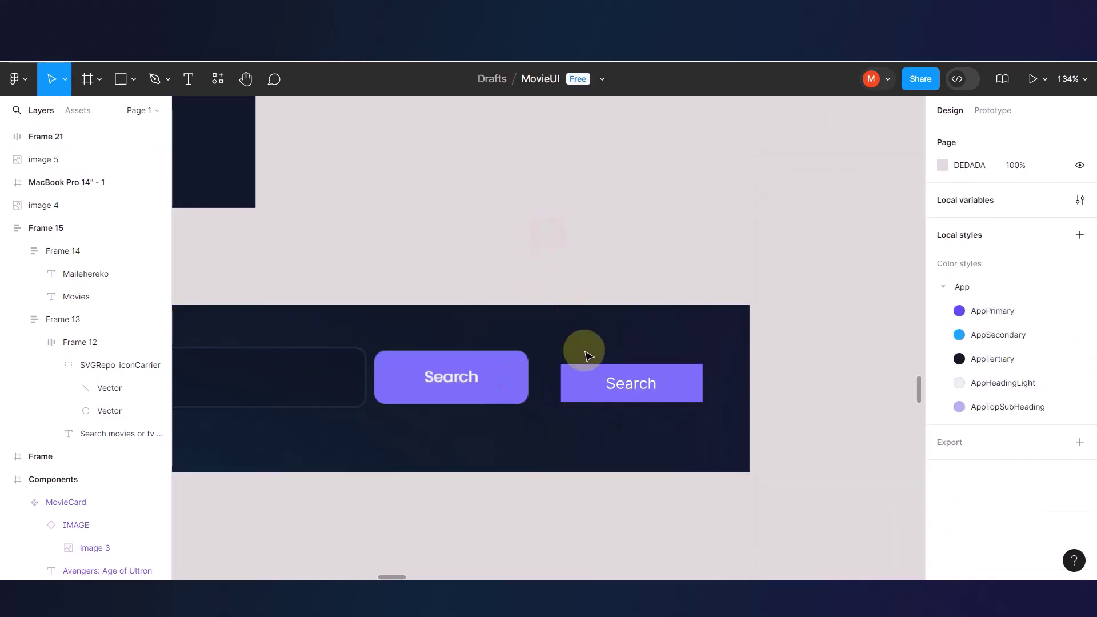
- Set the Search button frame's height to 53 and its corner radius to 11
{"action": "left_click", "coordinate": [585, 376]}
{"action": "left_click_drag", "start_coordinate": [602, 362], "coordinate": [609, 349]}
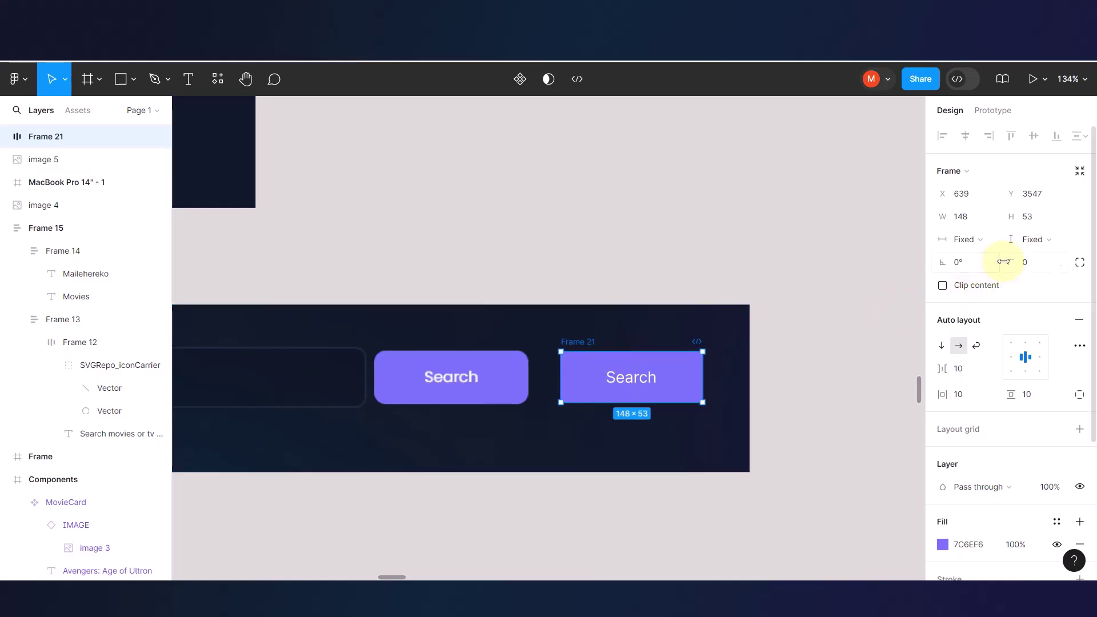
{"action": "left_click_drag", "start_coordinate": [1013, 261], "coordinate": [1038, 267]}
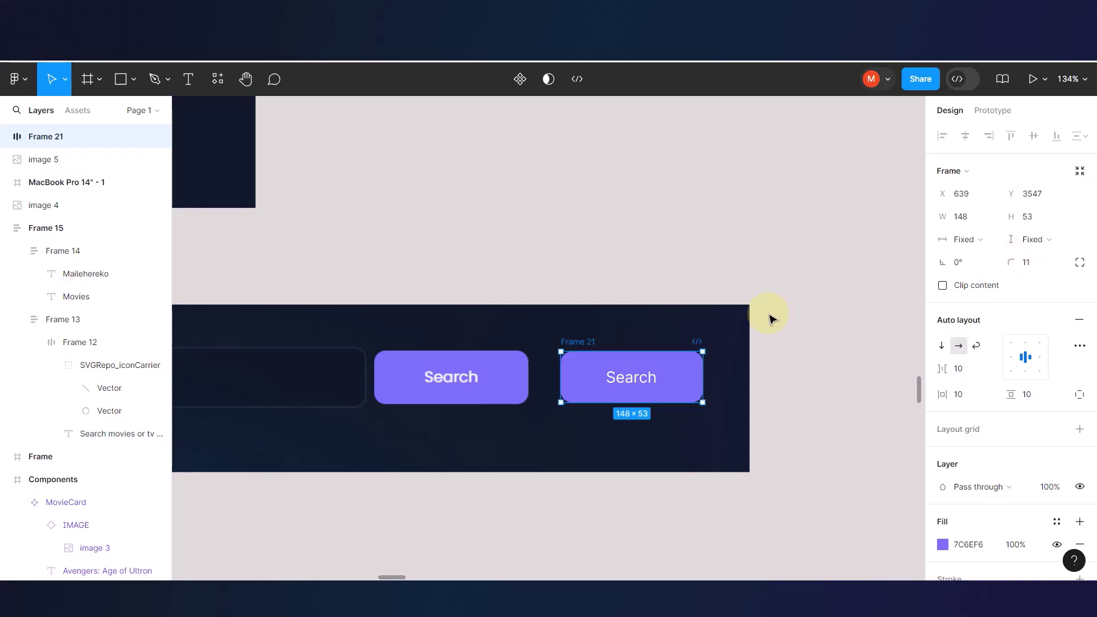
- Turn the Search button into a component and add a second variant to it
{"action": "scroll", "coordinate": [771, 318], "scroll_direction": "down", "scroll_amount": 5}
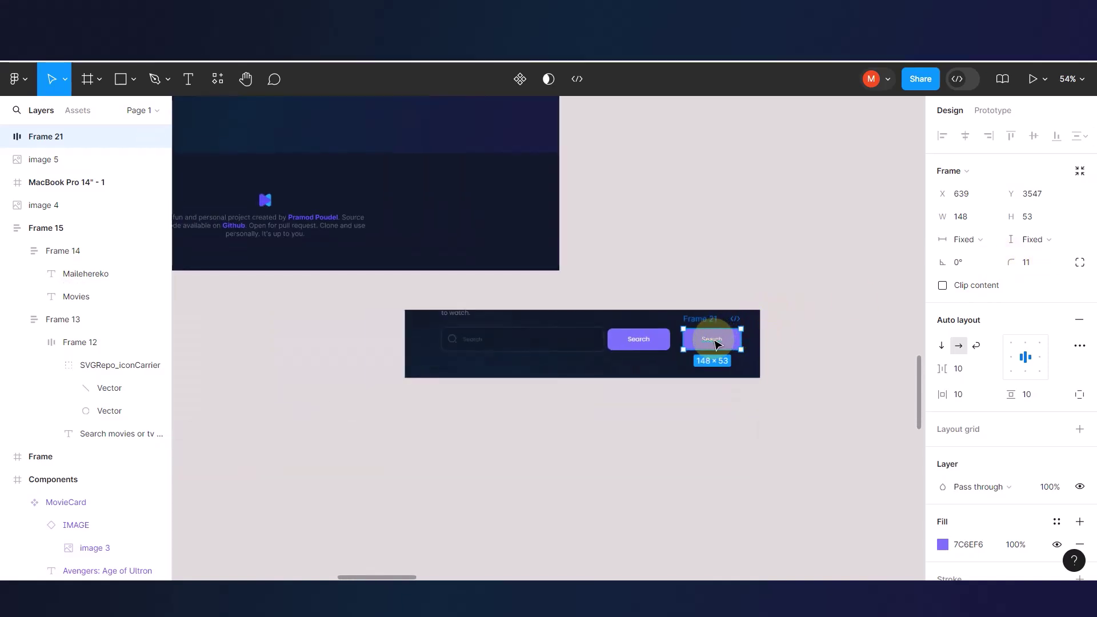
{"action": "scroll", "coordinate": [716, 343], "scroll_direction": "up", "scroll_amount": 2}
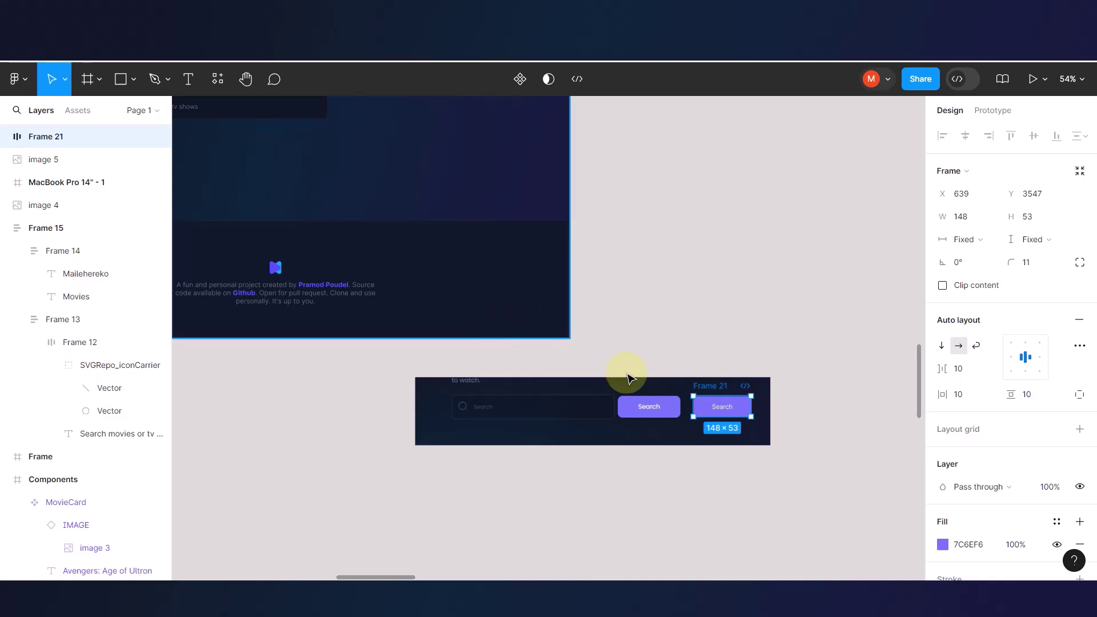
{"action": "scroll", "coordinate": [661, 392], "scroll_direction": "down", "scroll_amount": 3}
{"action": "scroll", "coordinate": [732, 418], "scroll_direction": "up", "scroll_amount": 5}
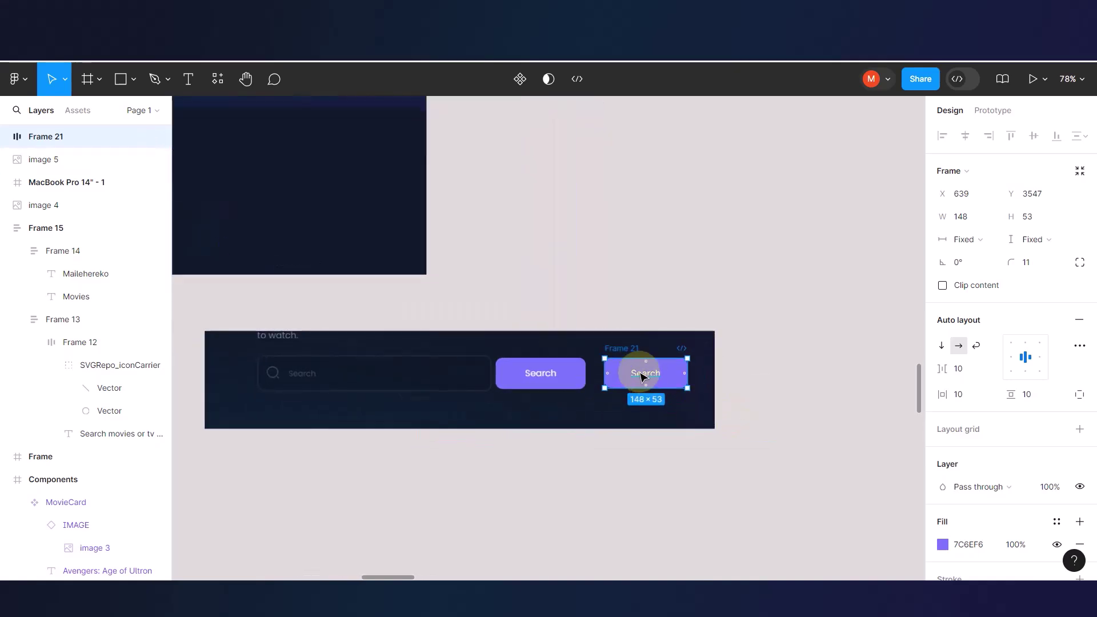
{"action": "left_click", "coordinate": [520, 90]}
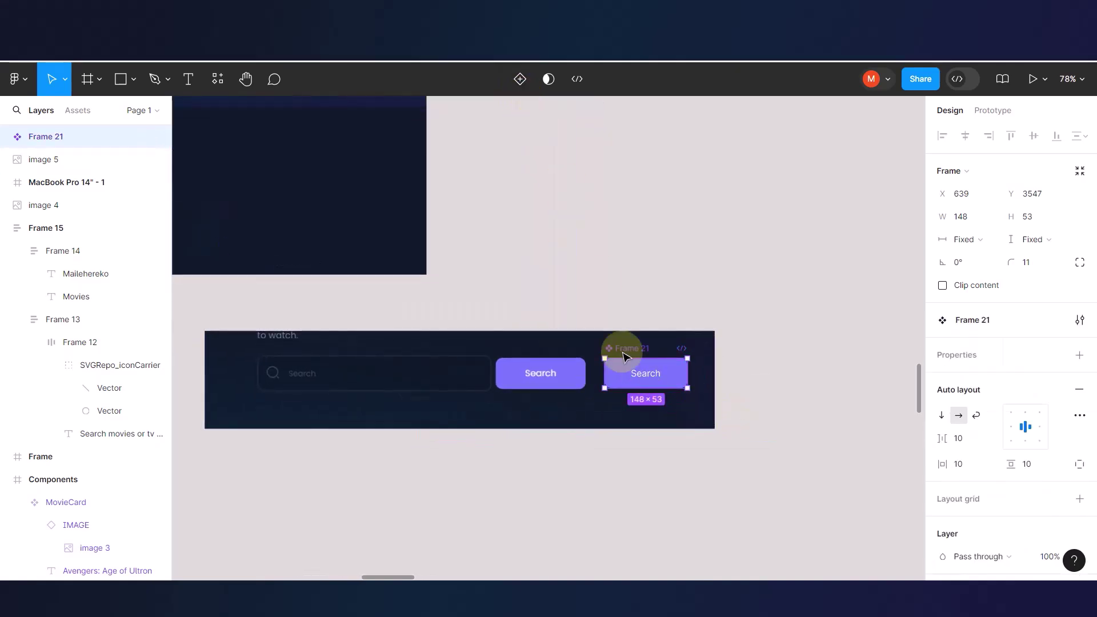
{"action": "scroll", "coordinate": [661, 388], "scroll_direction": "up", "scroll_amount": 5}
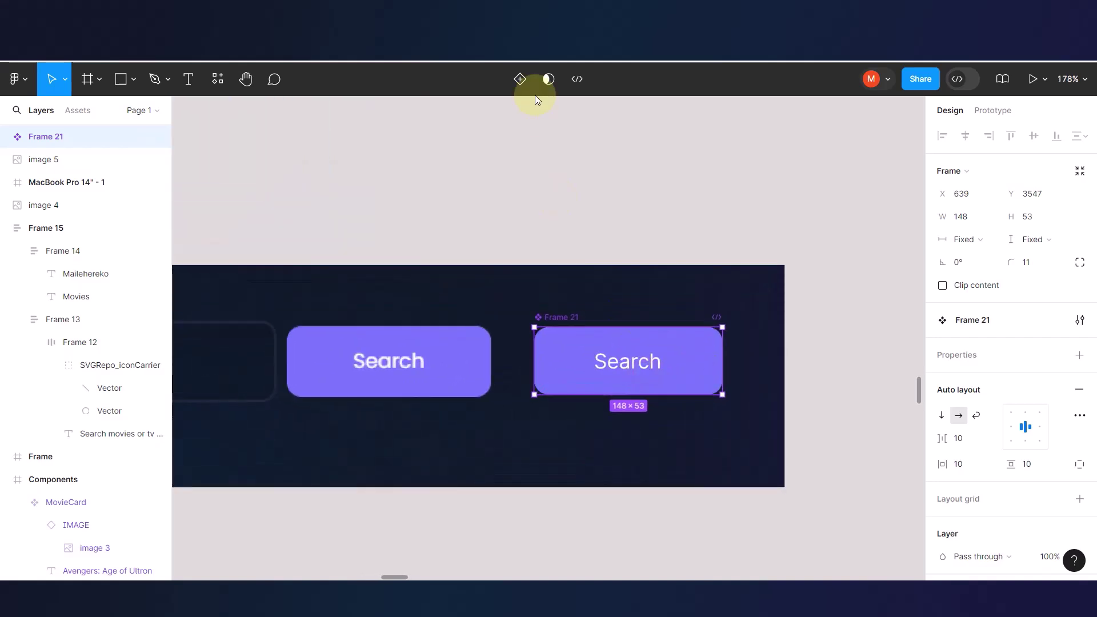
{"action": "left_click", "coordinate": [520, 79]}
{"action": "left_click", "coordinate": [649, 367]}
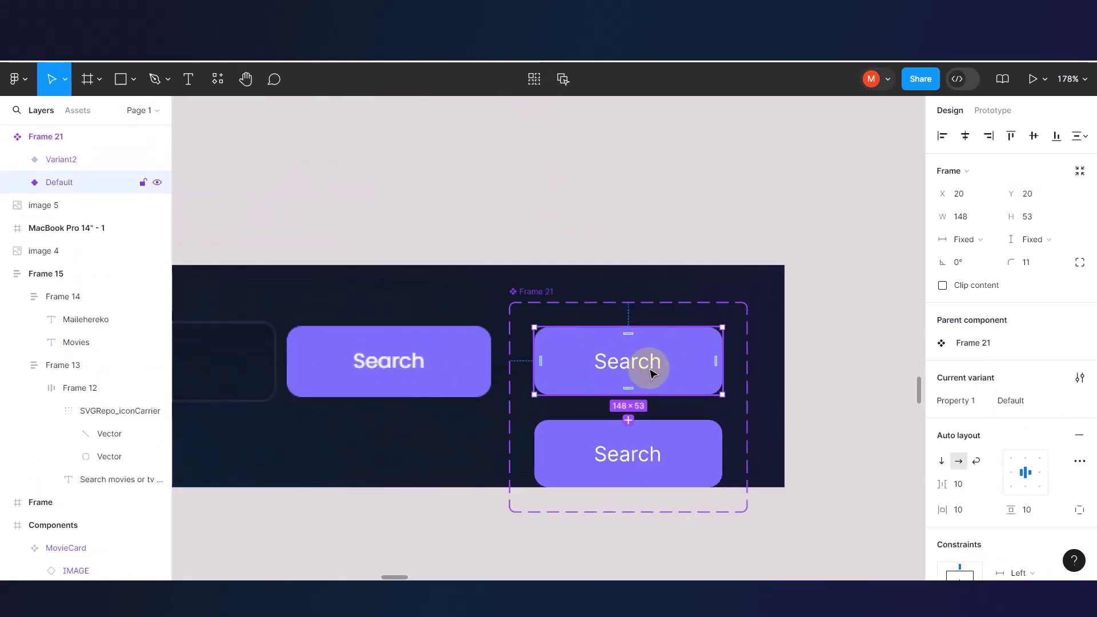
- Replace the fill of the Search button's second variant with the AppPrimary color style
{"action": "left_click", "coordinate": [703, 453]}
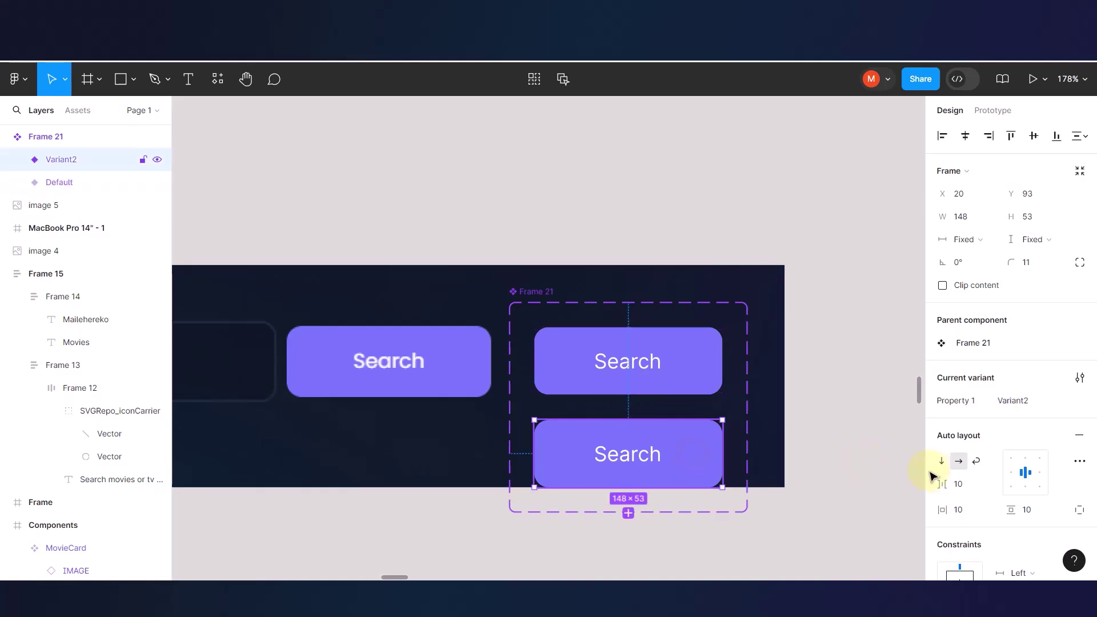
{"action": "scroll", "coordinate": [943, 465], "scroll_direction": "down", "scroll_amount": 4}
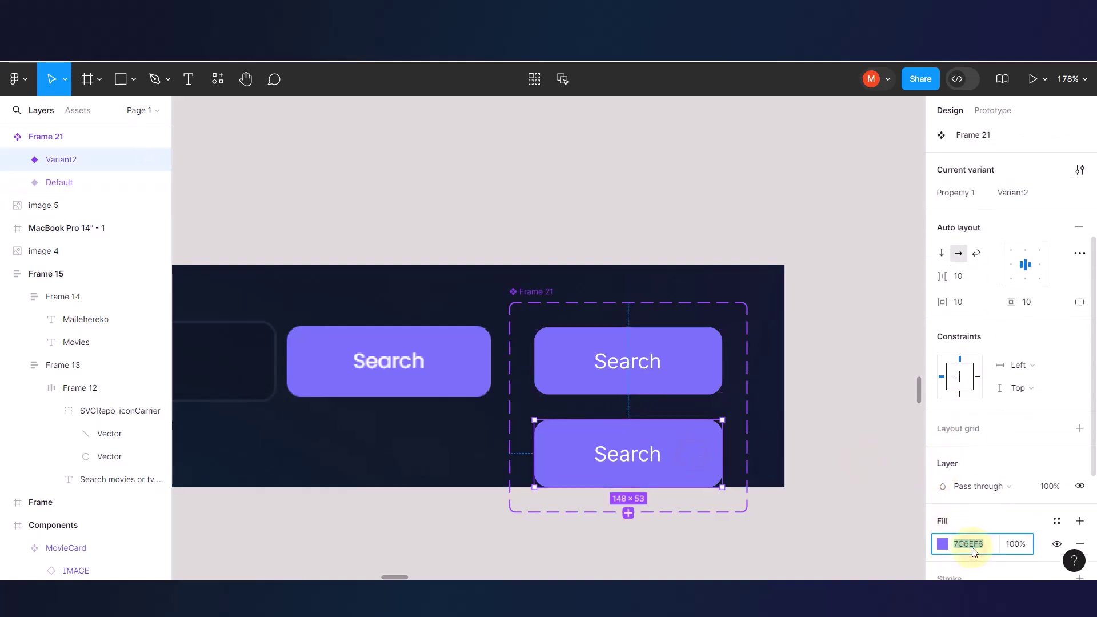
{"action": "left_click", "coordinate": [1085, 544]}
{"action": "left_click", "coordinate": [1057, 521]}
{"action": "left_click", "coordinate": [793, 509]}
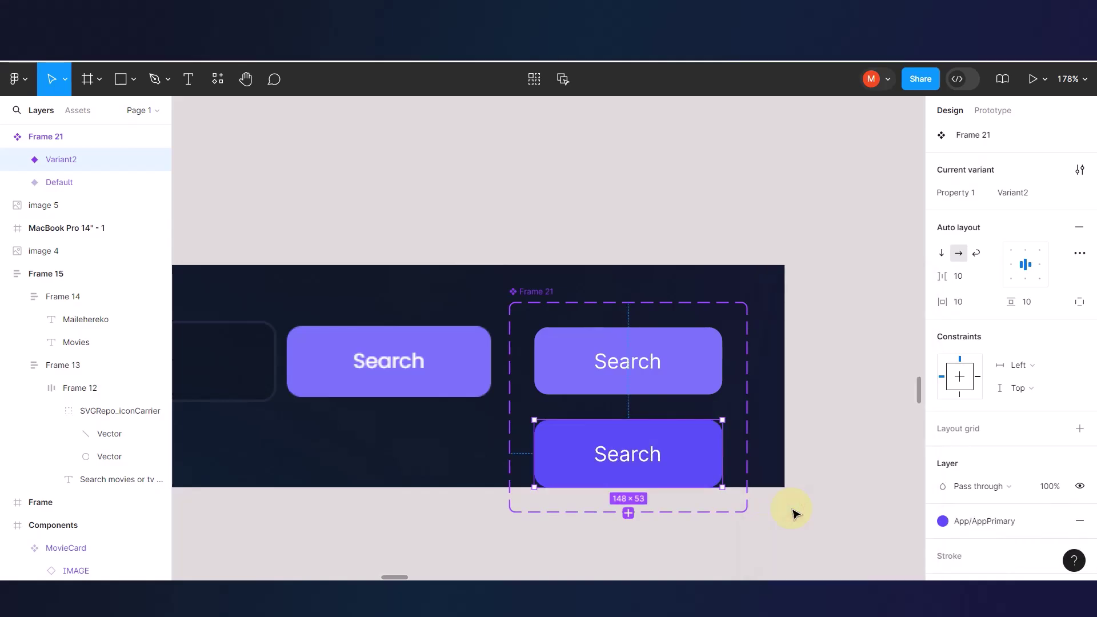
{"action": "left_click", "coordinate": [847, 387]}
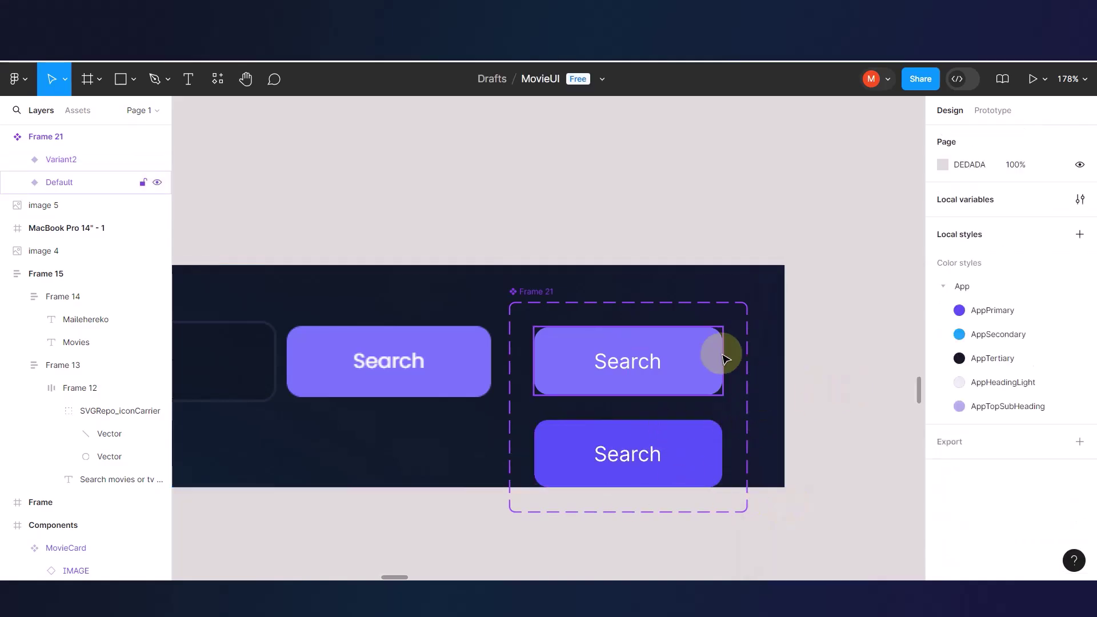
- Connect the default Search variant to Variant2 with a While hovering interaction
{"action": "left_click", "coordinate": [543, 294]}
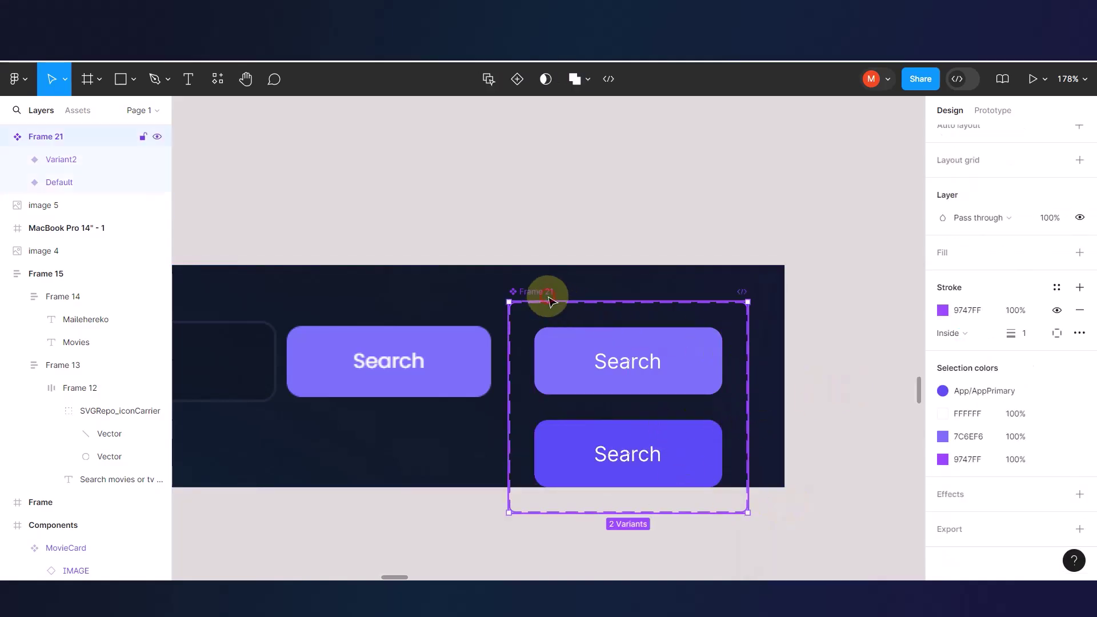
{"action": "left_click", "coordinate": [995, 110]}
{"action": "left_click", "coordinate": [633, 389]}
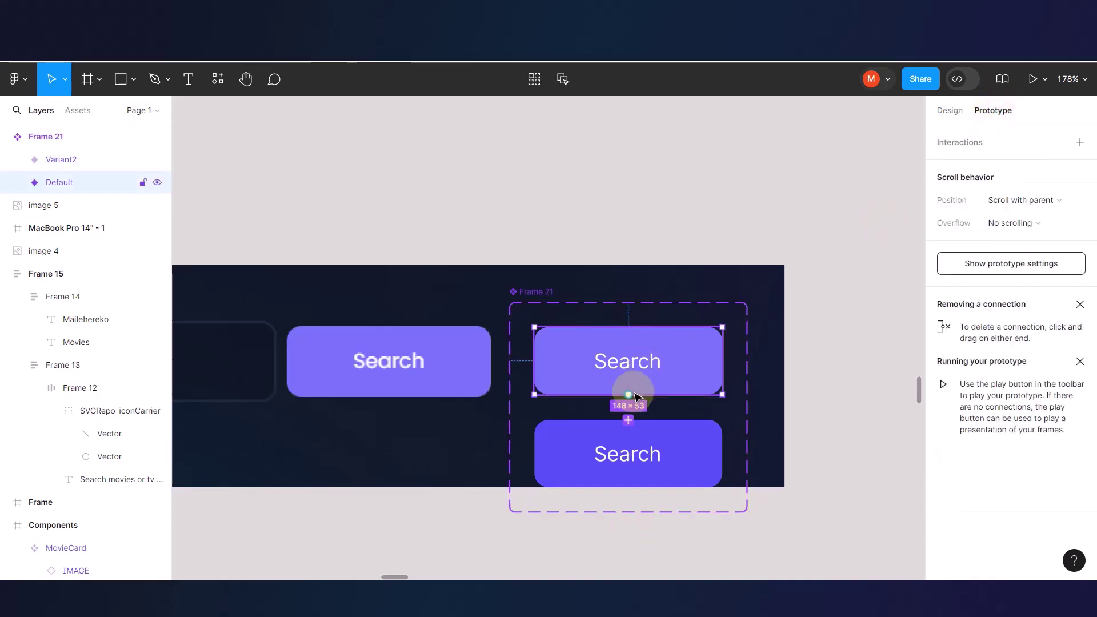
{"action": "left_click_drag", "start_coordinate": [631, 395], "coordinate": [629, 427]}
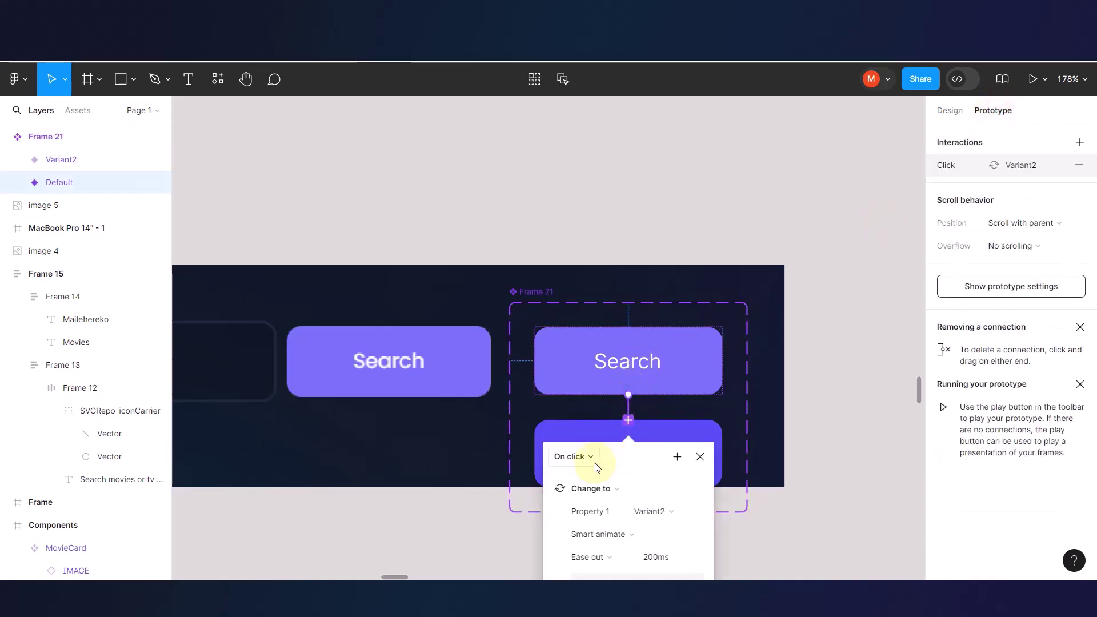
{"action": "left_click", "coordinate": [573, 456]}
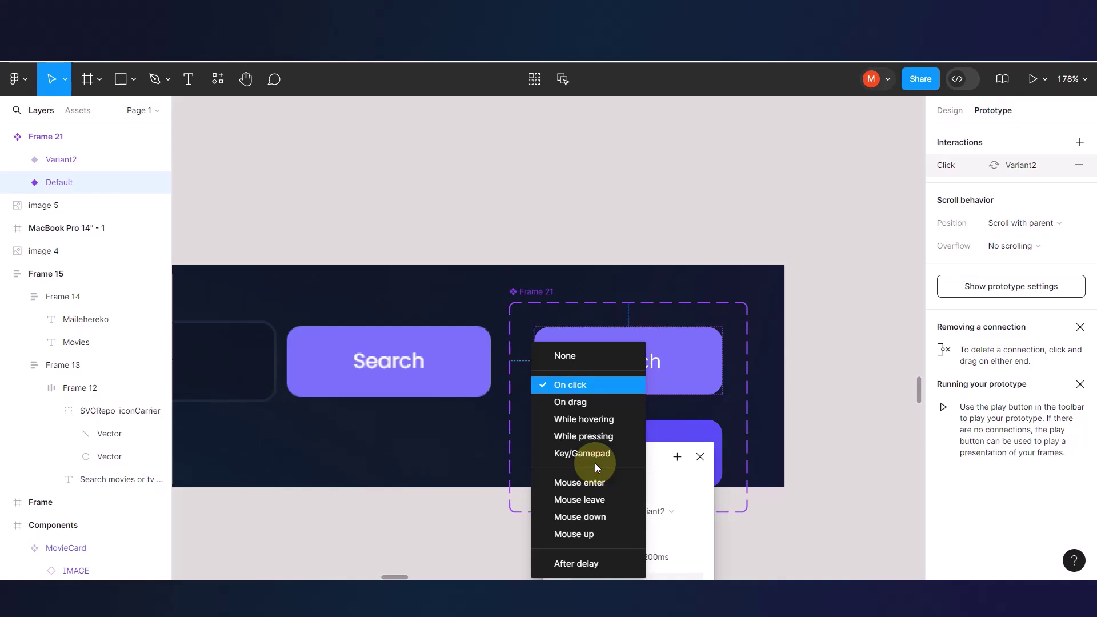
{"action": "left_click", "coordinate": [590, 421]}
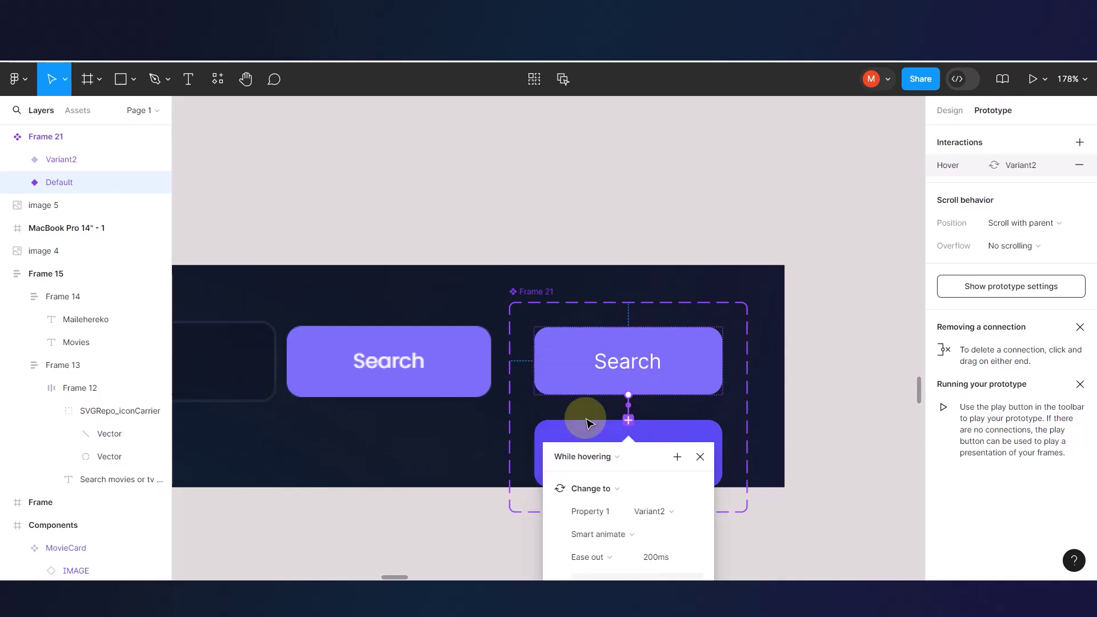
{"action": "left_click", "coordinate": [643, 232]}
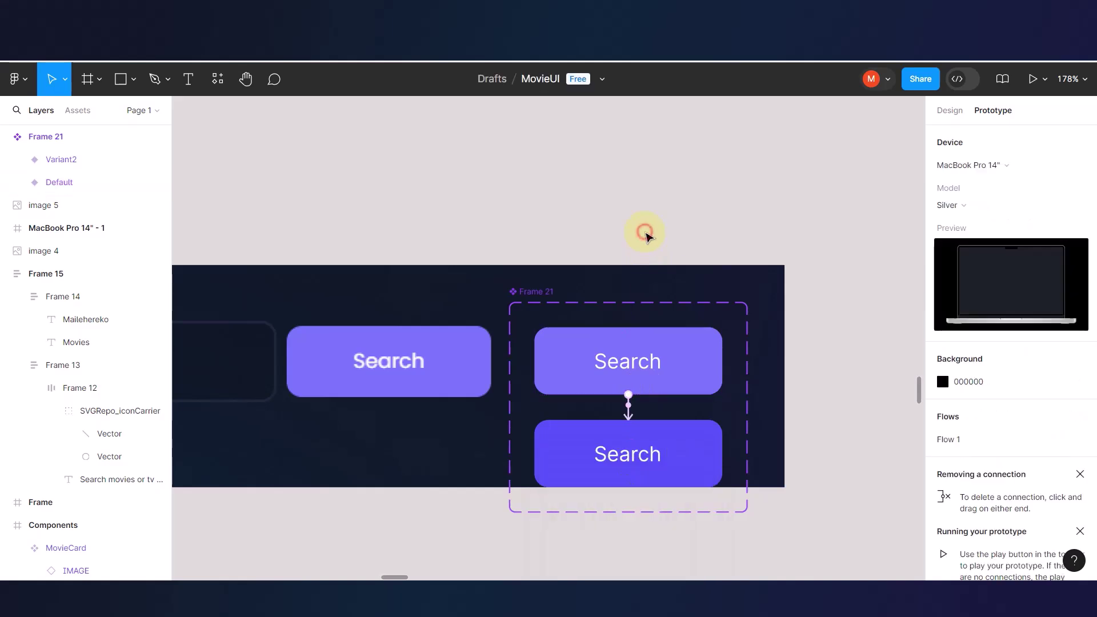
- Insert an instance of the Search button component beneath the search field on the Suggest me page
{"action": "scroll", "coordinate": [680, 412], "scroll_direction": "down", "scroll_amount": 10}
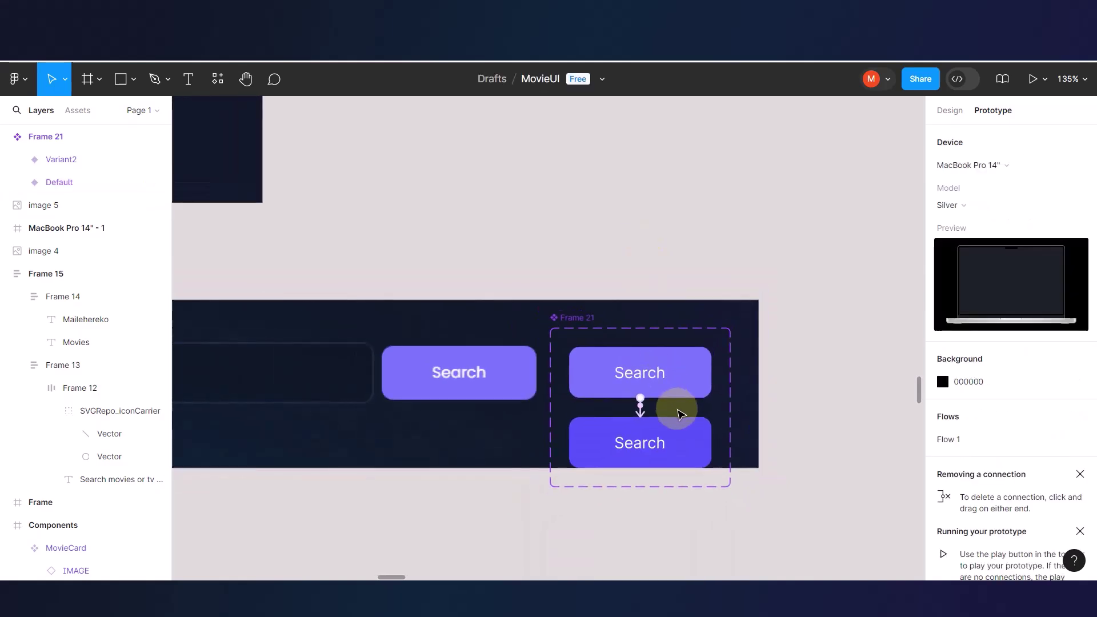
{"action": "scroll", "coordinate": [509, 412], "scroll_direction": "left", "scroll_amount": 5}
{"action": "scroll", "coordinate": [509, 412], "scroll_direction": "up", "scroll_amount": 5}
{"action": "scroll", "coordinate": [509, 411], "scroll_direction": "left", "scroll_amount": 5}
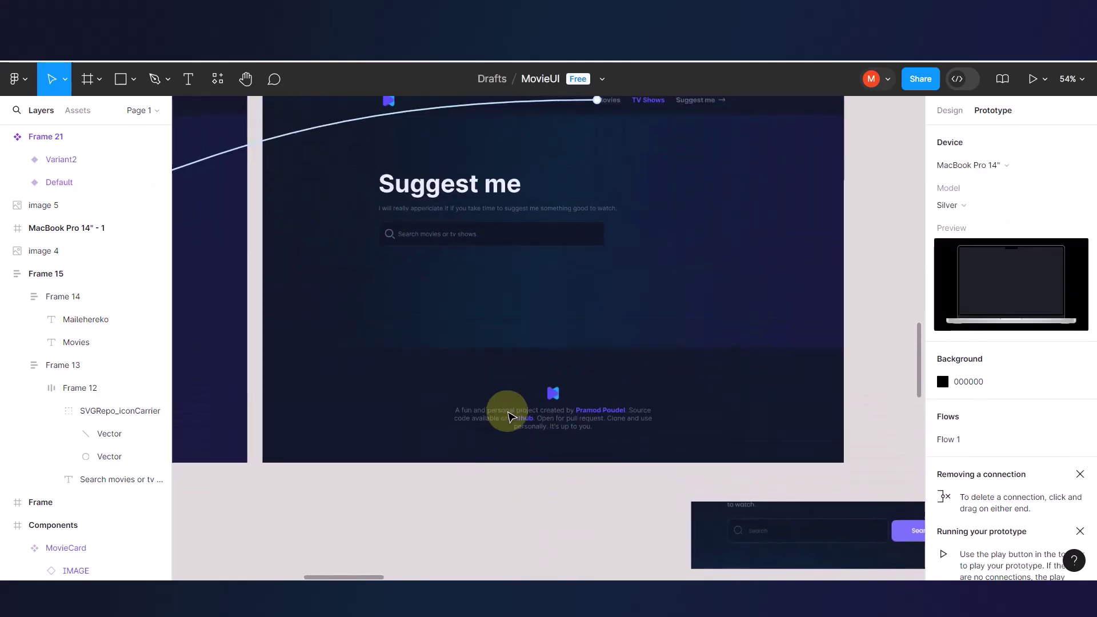
{"action": "left_click", "coordinate": [75, 111]}
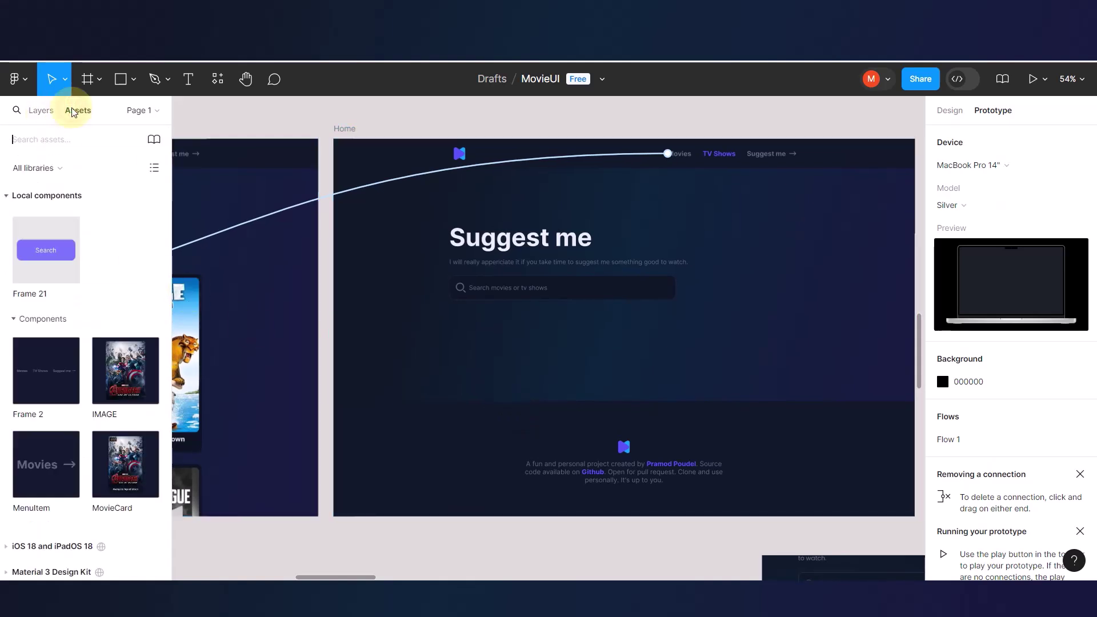
{"action": "left_click_drag", "start_coordinate": [42, 250], "coordinate": [730, 282]}
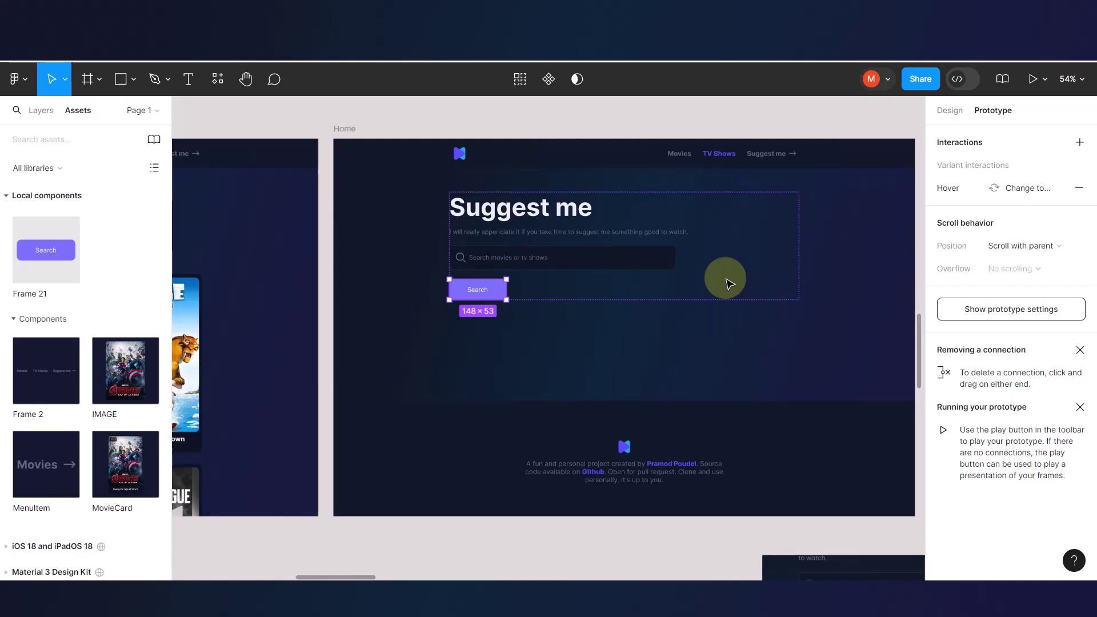
- Group the Suggest me page's search field and Search button in an auto layout frame and set it to horizontal direction
{"action": "left_click", "coordinate": [502, 258]}
{"action": "scroll", "coordinate": [502, 258], "scroll_direction": "up", "scroll_amount": 5}
{"action": "left_click", "coordinate": [485, 264]}
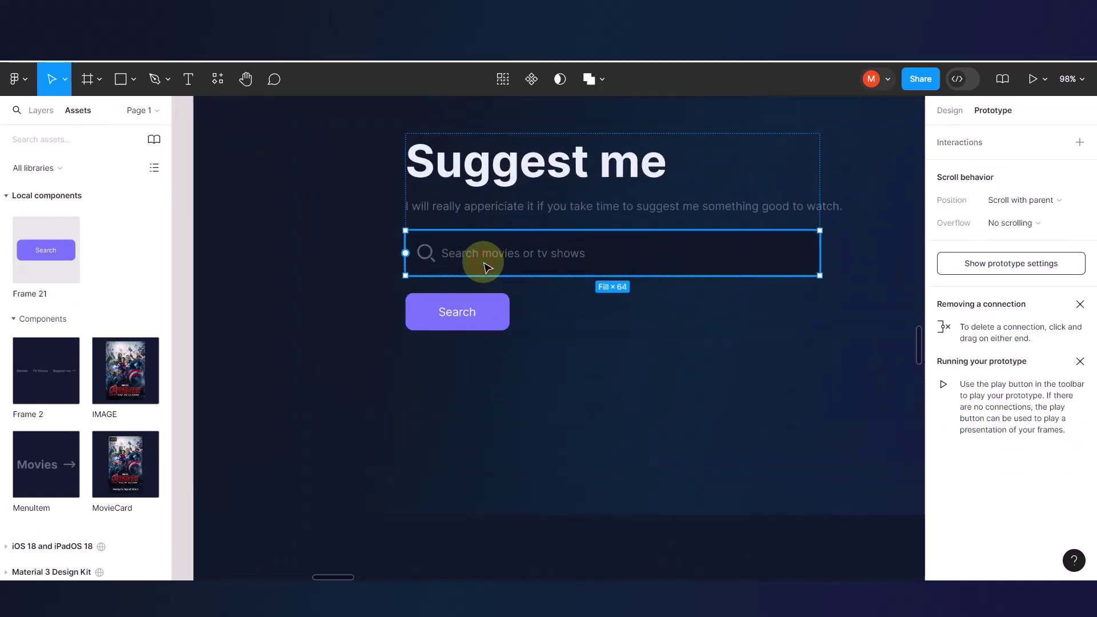
{"action": "left_click", "coordinate": [468, 324]}
{"action": "key", "text": "shift+a"}
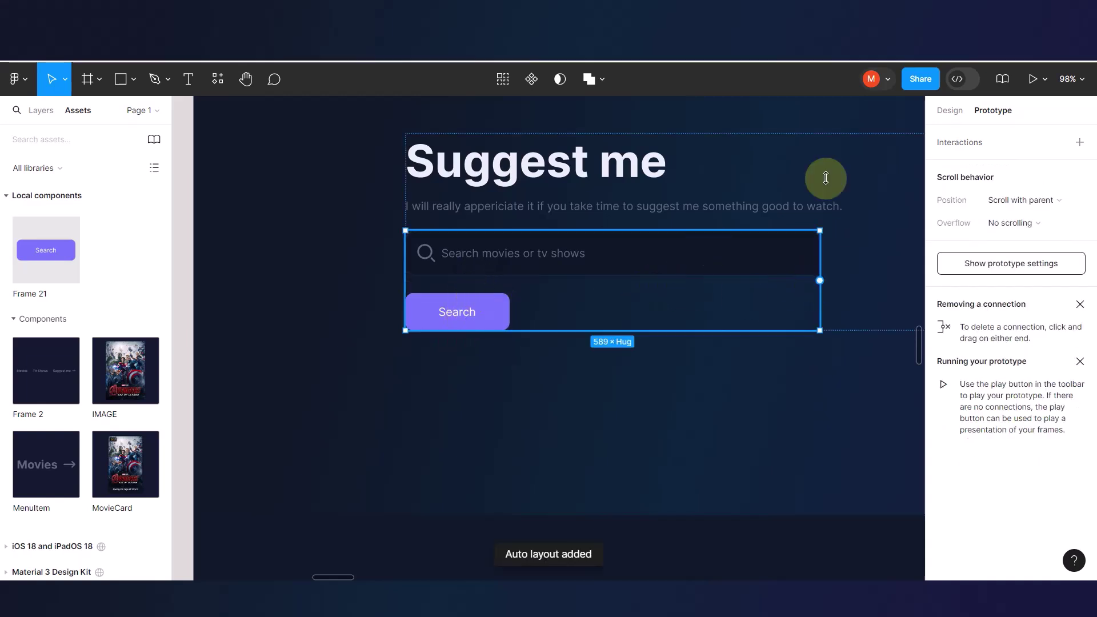
{"action": "left_click", "coordinate": [960, 113]}
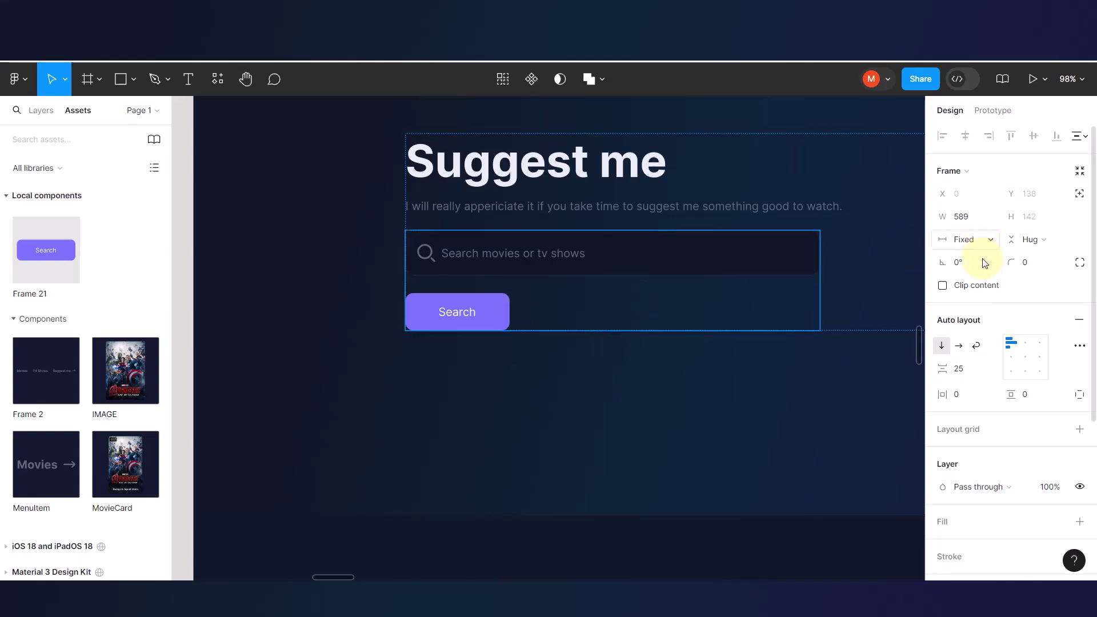
{"action": "left_click", "coordinate": [960, 346]}
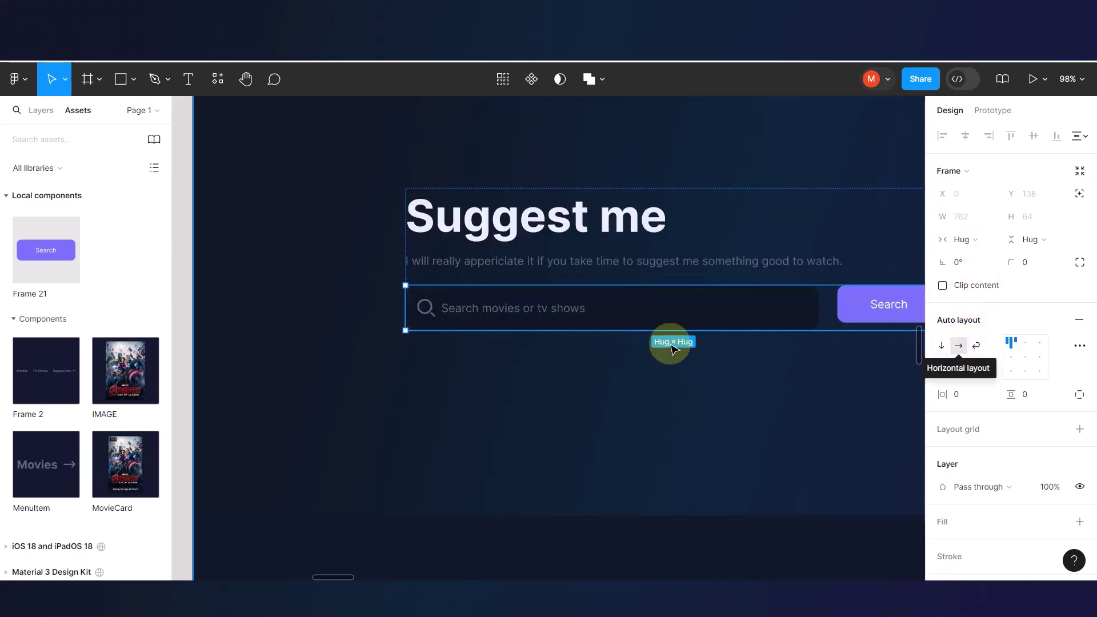
- Reduce the gap between the search field and the Search button to 11 and center both vertically in their frame
{"action": "scroll", "coordinate": [670, 341], "scroll_direction": "right", "scroll_amount": 5}
{"action": "scroll", "coordinate": [670, 342], "scroll_direction": "up", "scroll_amount": 2}
{"action": "scroll", "coordinate": [654, 323], "scroll_direction": "up", "scroll_amount": 5}
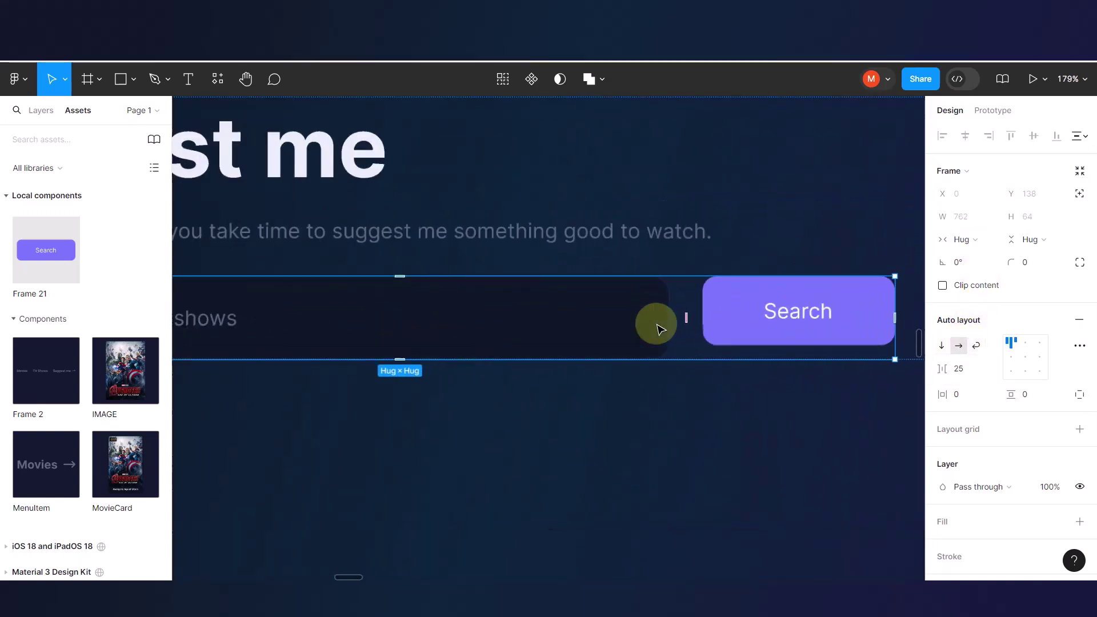
{"action": "left_click_drag", "start_coordinate": [687, 320], "coordinate": [676, 319]}
{"action": "left_click", "coordinate": [1027, 359]}
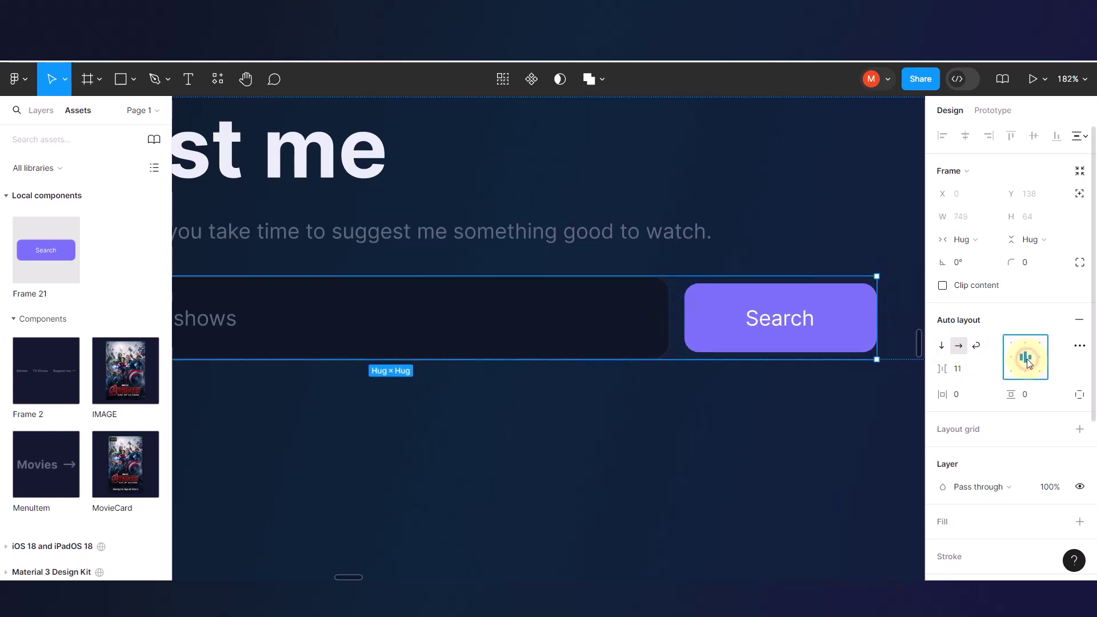
{"action": "scroll", "coordinate": [749, 372], "scroll_direction": "down", "scroll_amount": 5}
{"action": "left_click", "coordinate": [481, 144]}
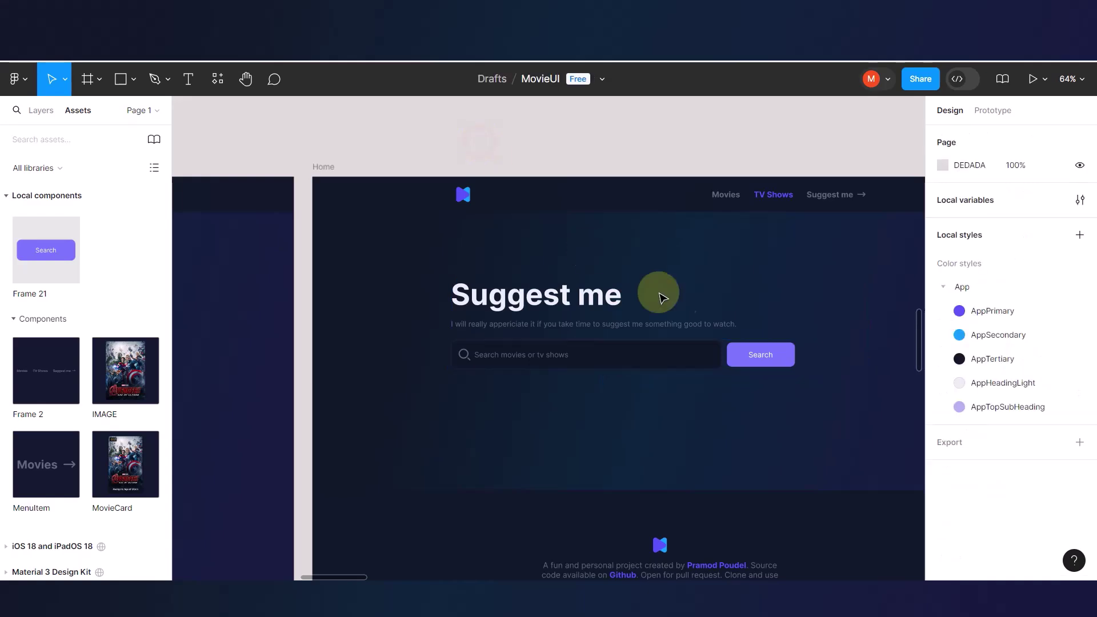
- Shorten the placeholder text of the Suggest me page's search field to "Search"
{"action": "scroll", "coordinate": [686, 304], "scroll_direction": "down", "scroll_amount": 4}
{"action": "scroll", "coordinate": [688, 306], "scroll_direction": "left", "scroll_amount": 4}
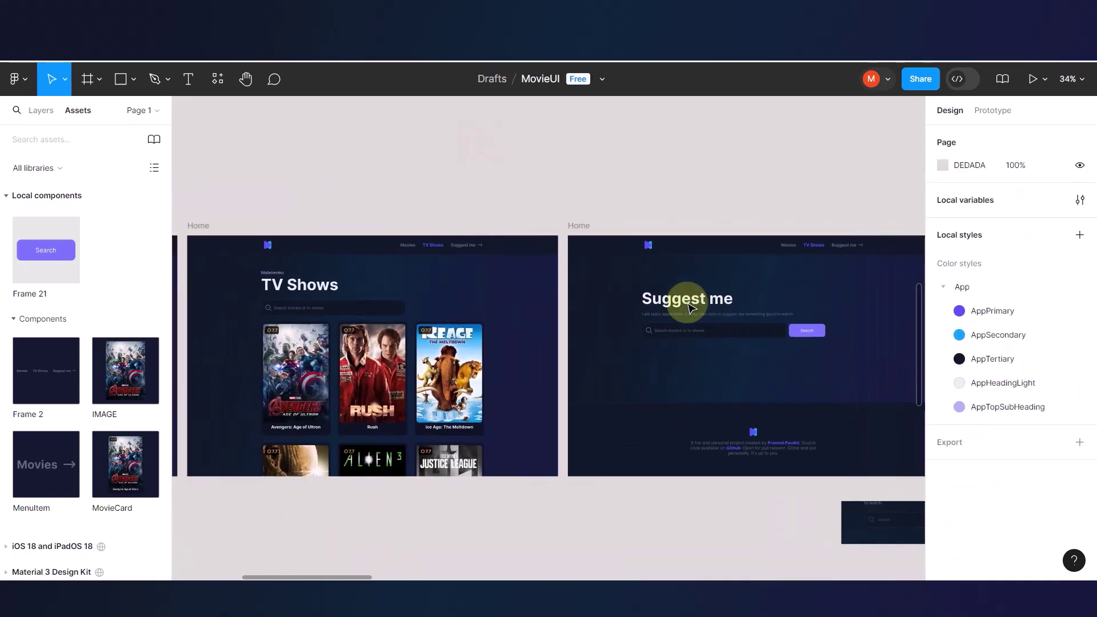
{"action": "scroll", "coordinate": [691, 307], "scroll_direction": "down", "scroll_amount": 2}
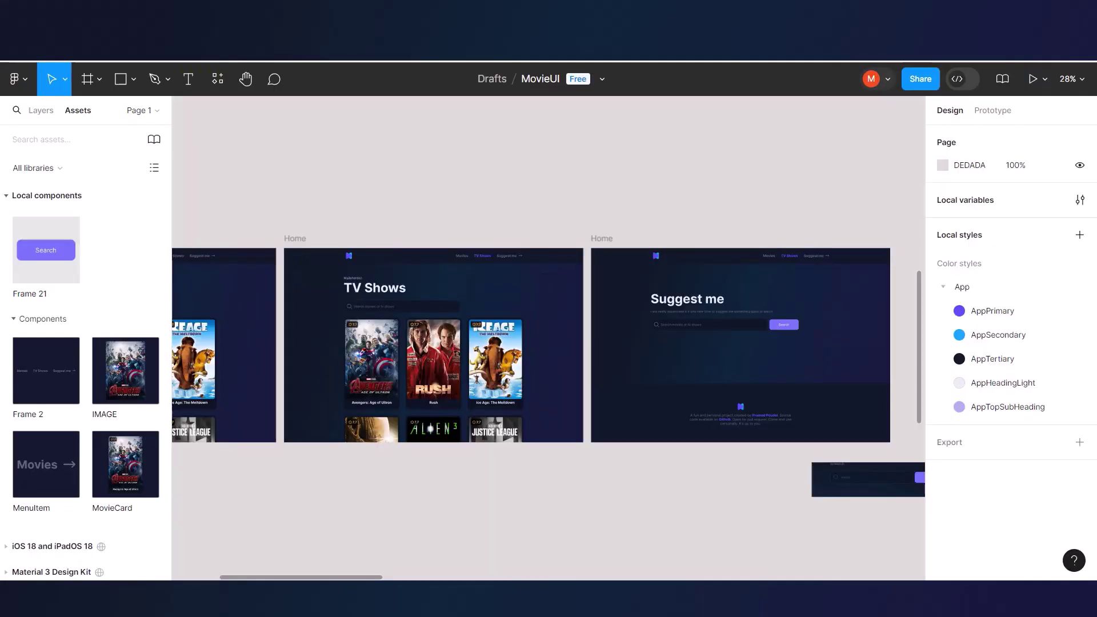
{"action": "left_click", "coordinate": [642, 294]}
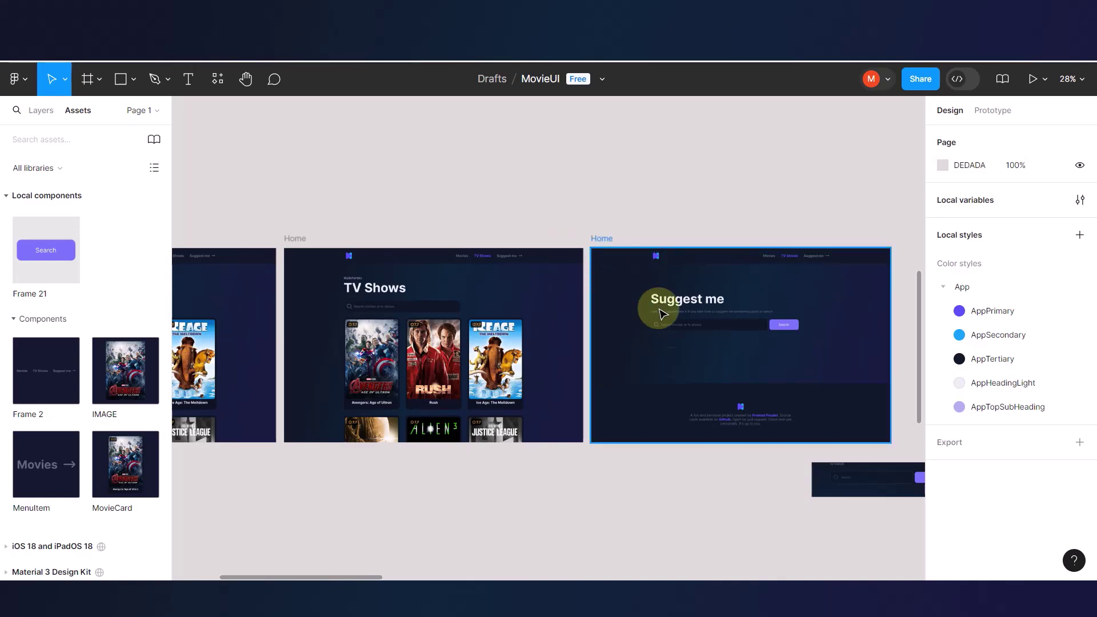
{"action": "scroll", "coordinate": [668, 326], "scroll_direction": "up", "scroll_amount": 10}
{"action": "left_click", "coordinate": [727, 322]}
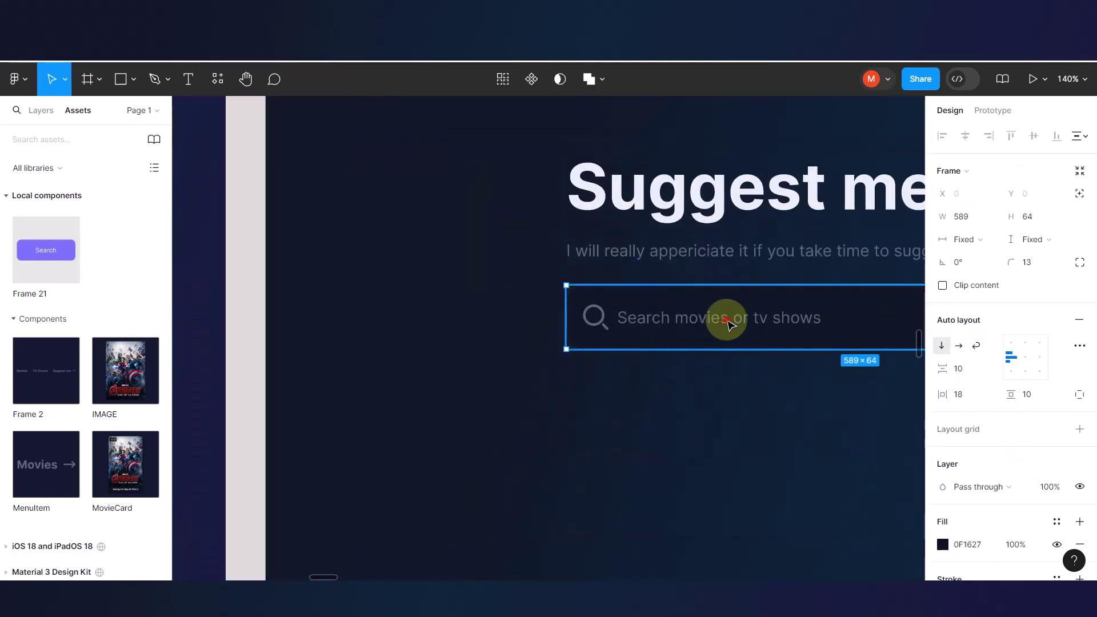
{"action": "left_click", "coordinate": [726, 321]}
{"action": "double_click", "coordinate": [726, 320]}
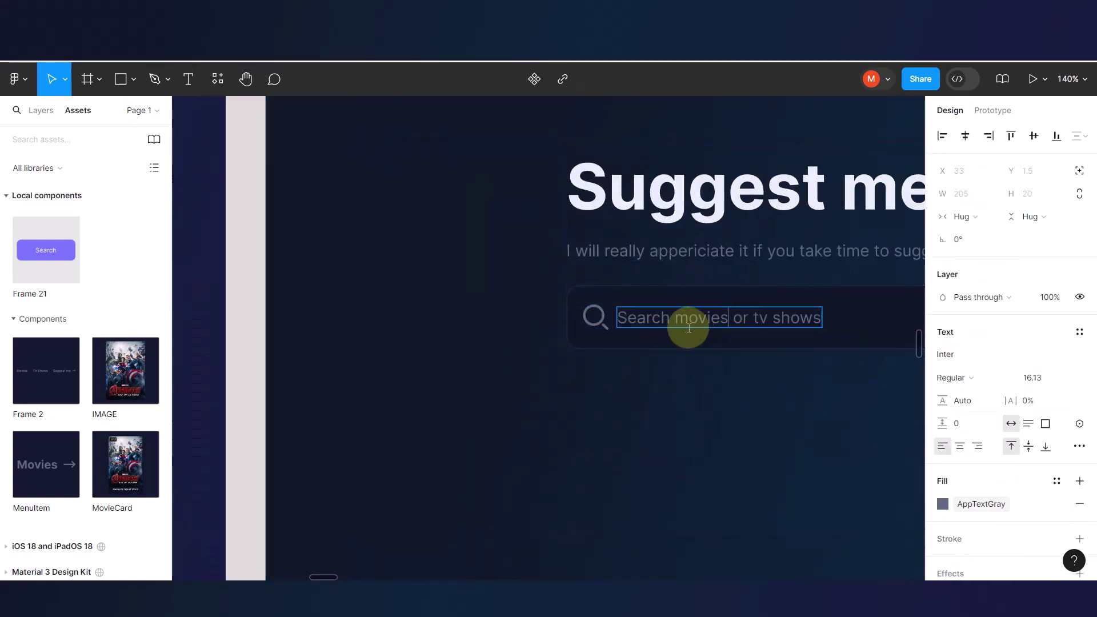
{"action": "left_click_drag", "start_coordinate": [676, 325], "coordinate": [858, 337]}
{"action": "key", "text": "BackSpace"}
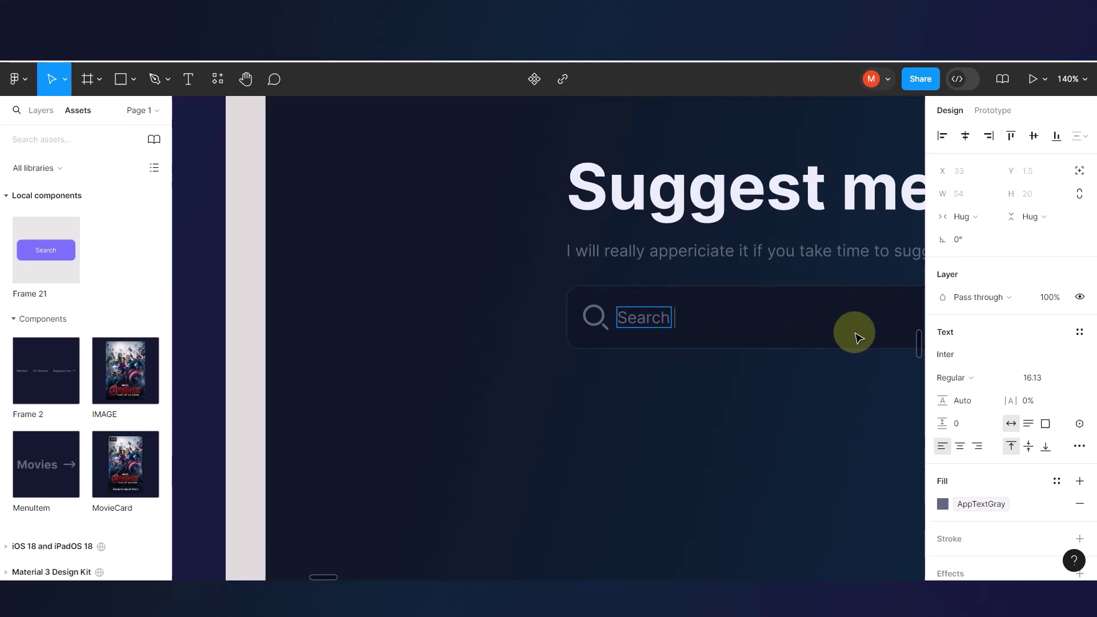
{"action": "left_click", "coordinate": [705, 421]}
{"action": "scroll", "coordinate": [557, 364], "scroll_direction": "down", "scroll_amount": 10}
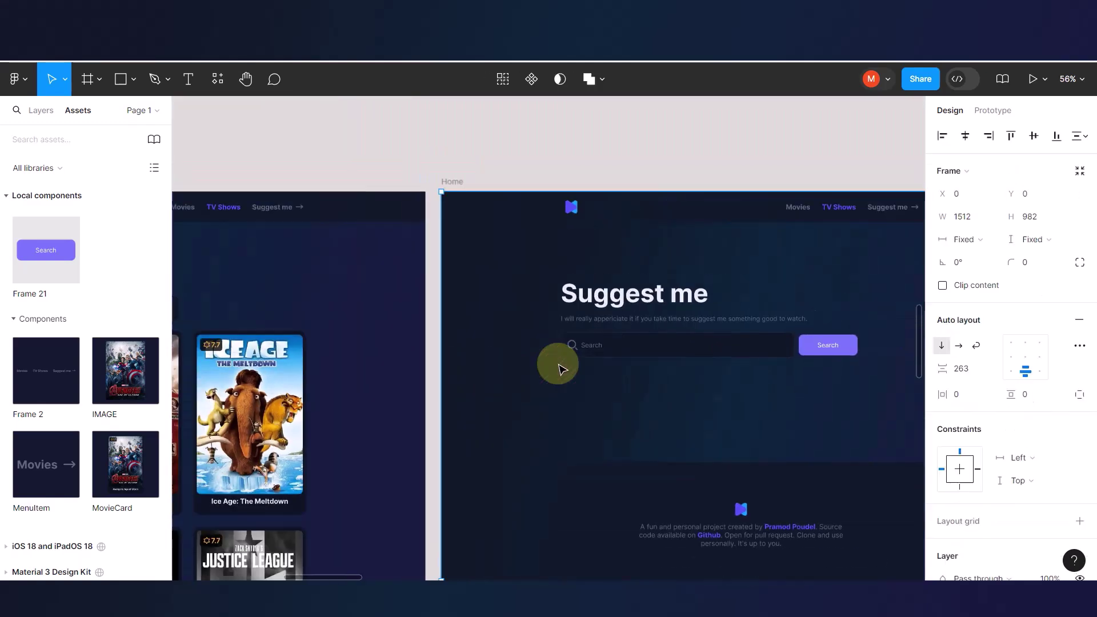
{"action": "left_click", "coordinate": [496, 152]}
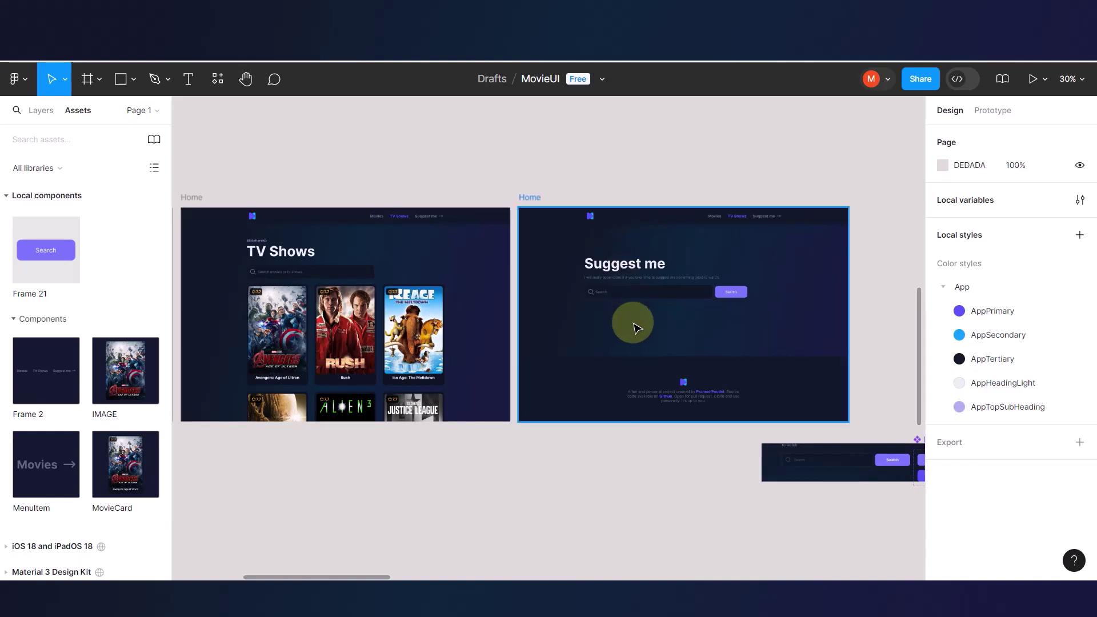
{"action": "scroll", "coordinate": [668, 311], "scroll_direction": "up", "scroll_amount": 2}
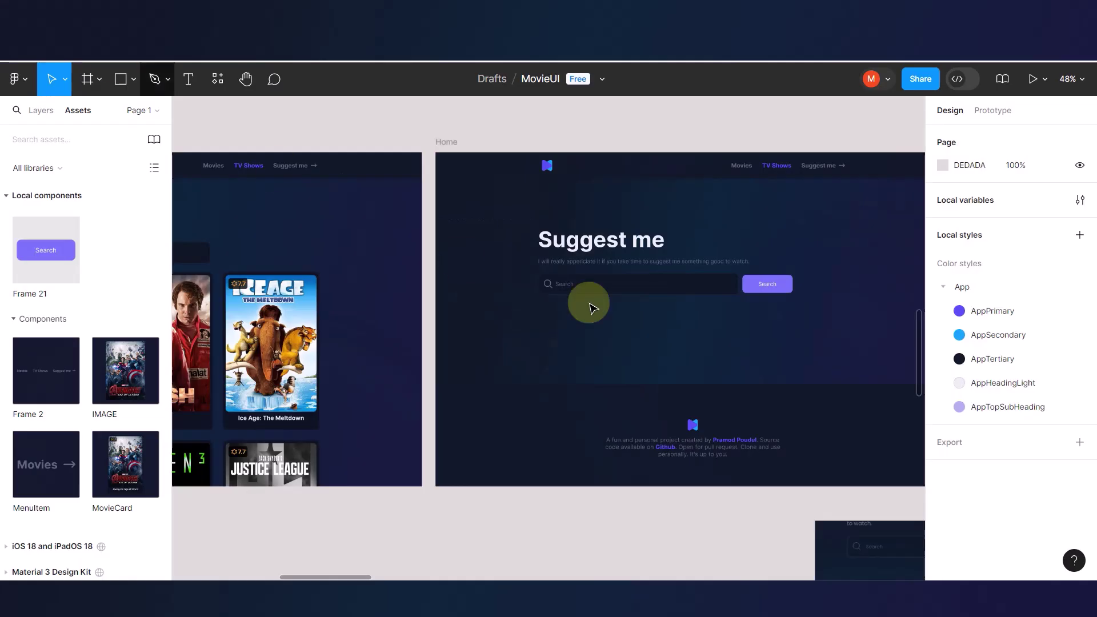
{"action": "scroll", "coordinate": [697, 281], "scroll_direction": "up", "scroll_amount": 3}
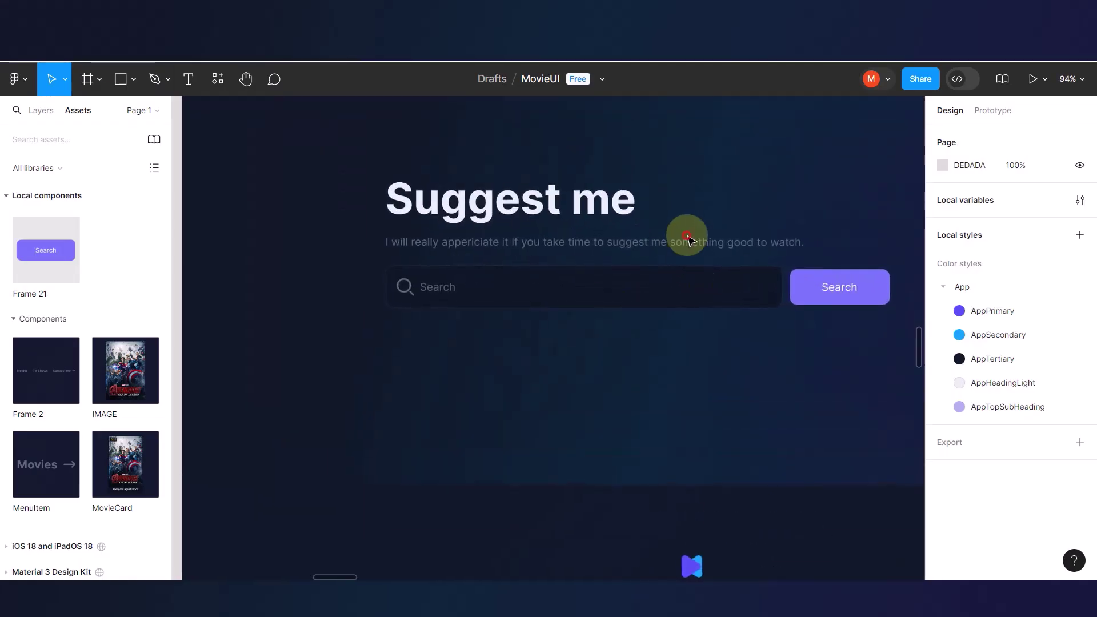
{"action": "left_click", "coordinate": [688, 247]}
{"action": "double_click", "coordinate": [688, 246]}
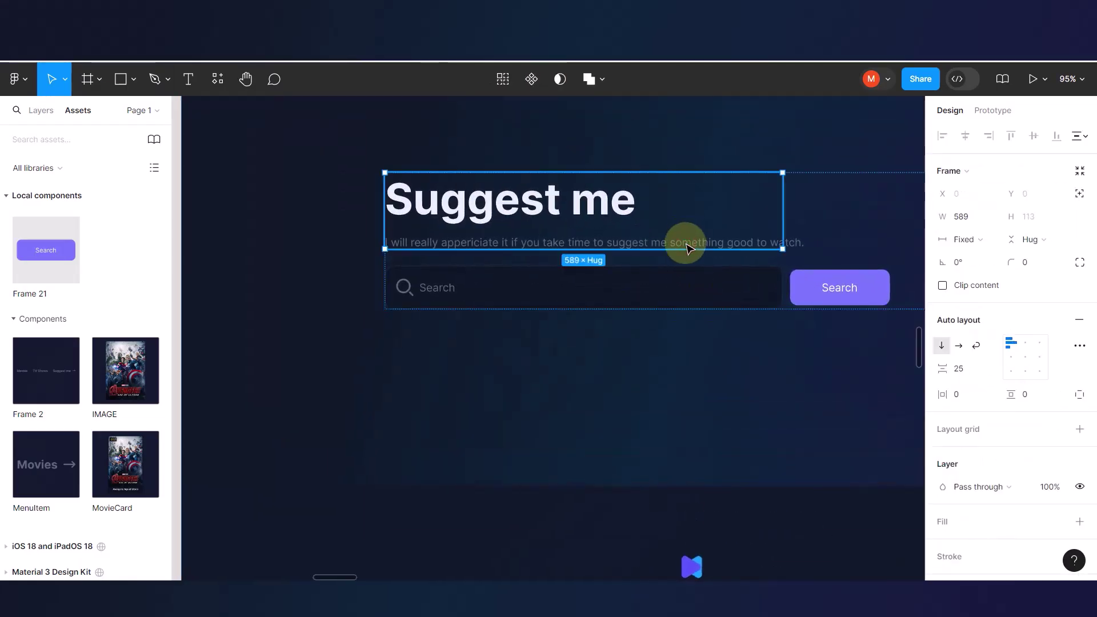
{"action": "left_click", "coordinate": [656, 297]}
{"action": "key", "text": "Escape"}
{"action": "key", "text": "Escape"}
{"action": "key", "text": "shift+2"}
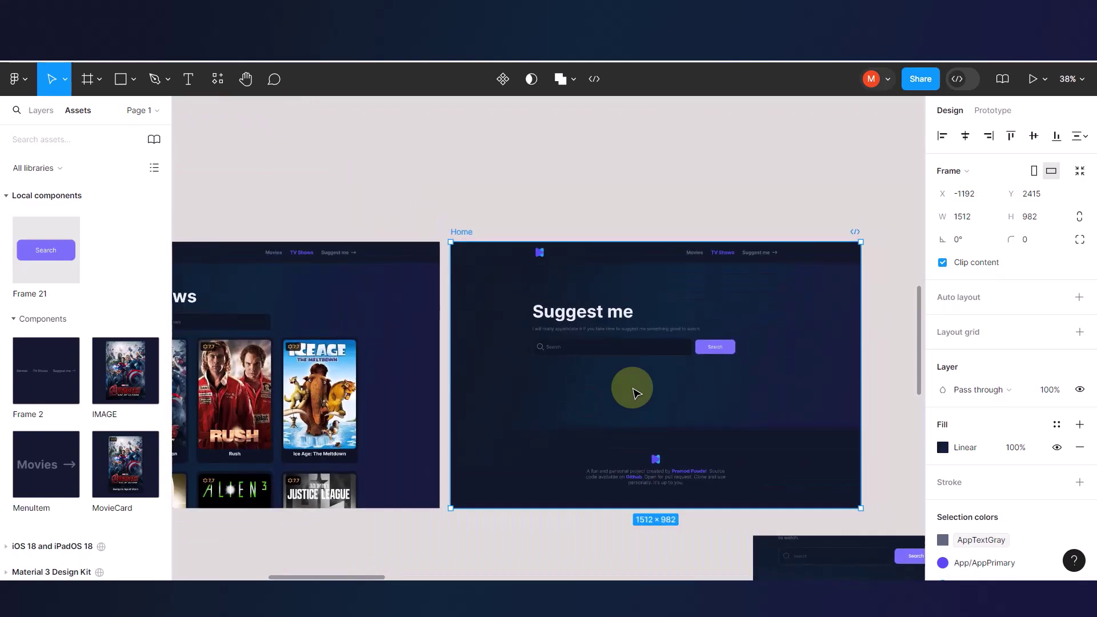
- Connect the Suggest me menu item on the TV Shows page to the Suggest me page with a click interaction
{"action": "scroll", "coordinate": [397, 284], "scroll_direction": "left", "scroll_amount": 5}
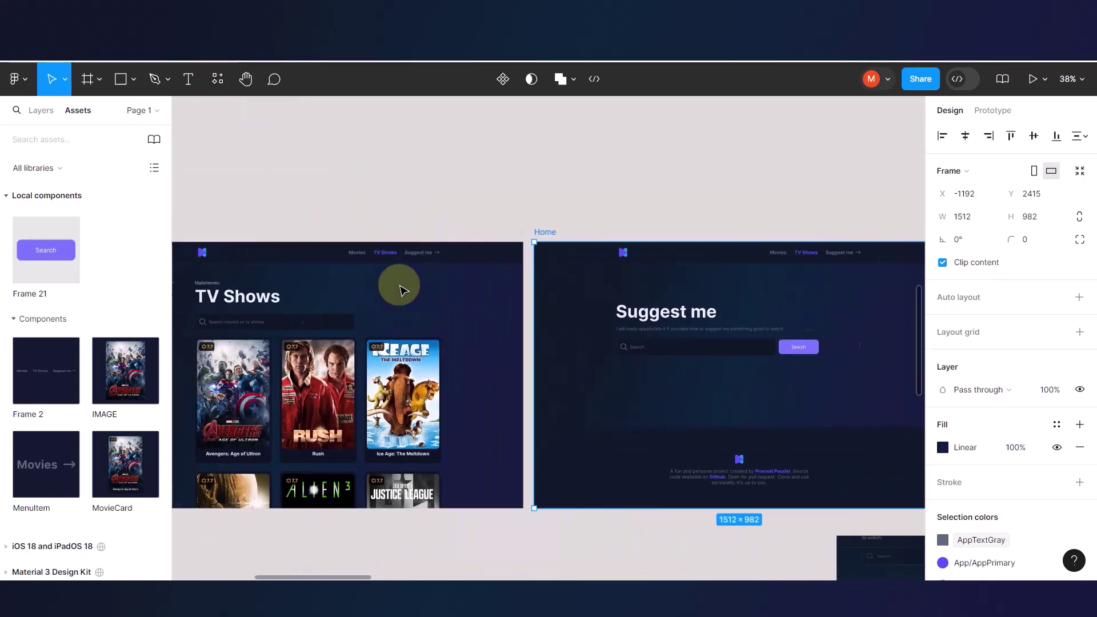
{"action": "left_click", "coordinate": [495, 258]}
{"action": "double_click", "coordinate": [495, 259]}
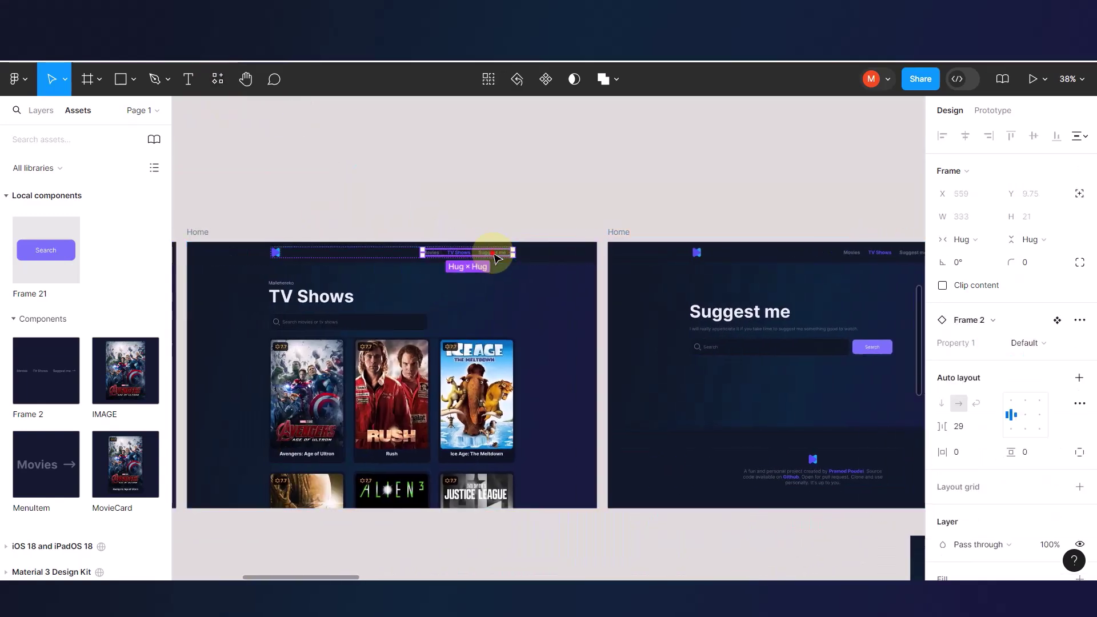
{"action": "double_click", "coordinate": [495, 259]}
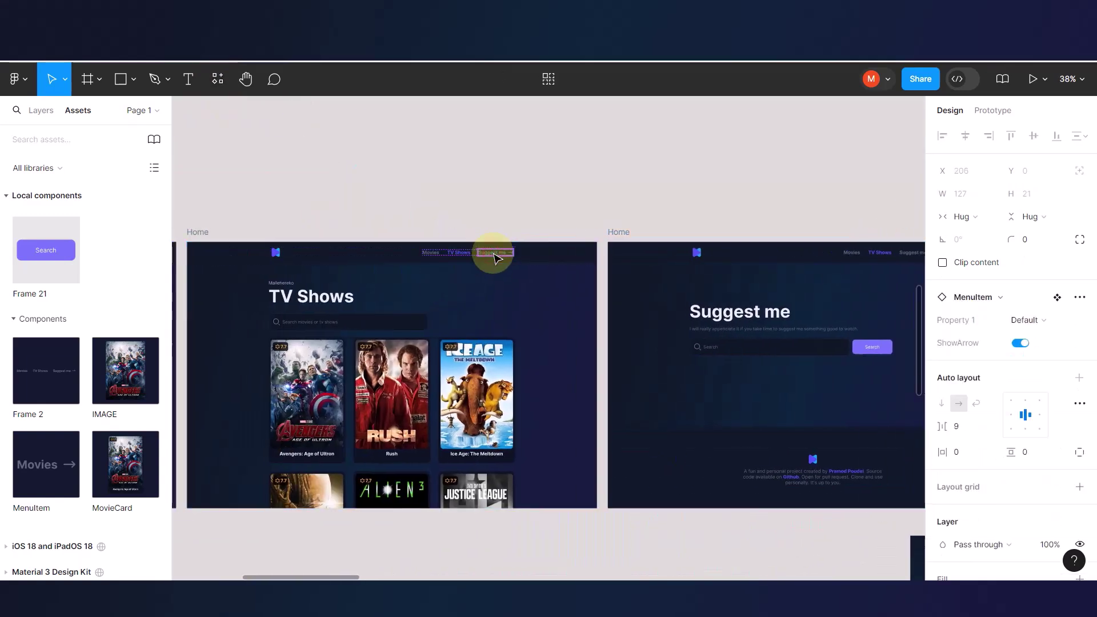
{"action": "left_click", "coordinate": [992, 110]}
{"action": "left_click", "coordinate": [509, 197]}
{"action": "left_click", "coordinate": [502, 250]}
{"action": "double_click", "coordinate": [500, 256]}
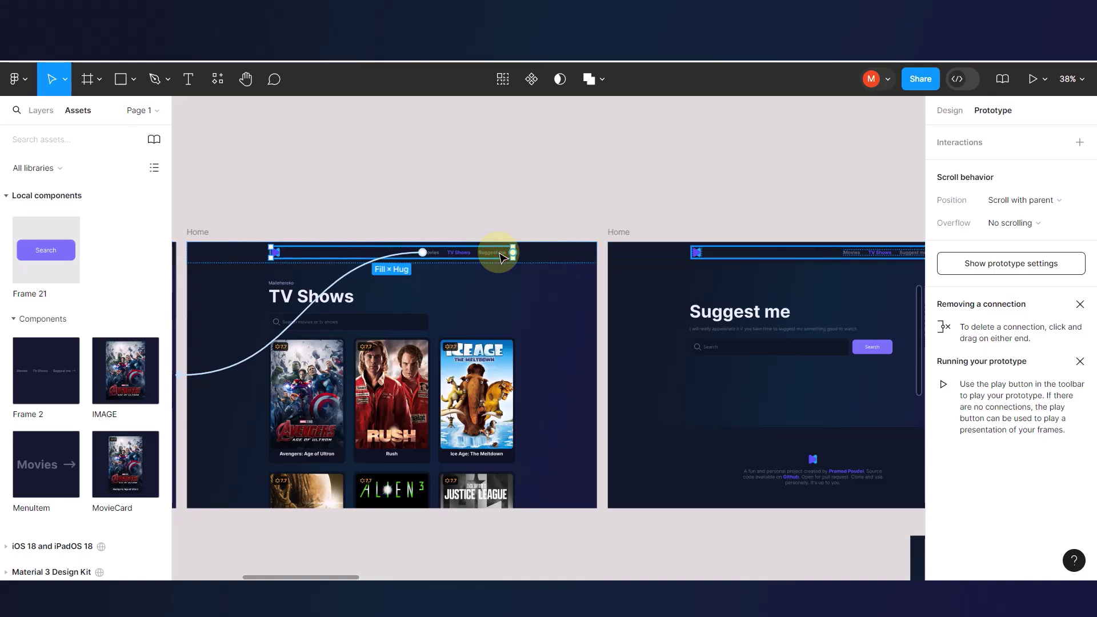
{"action": "scroll", "coordinate": [500, 256], "scroll_direction": "up", "scroll_amount": 5}
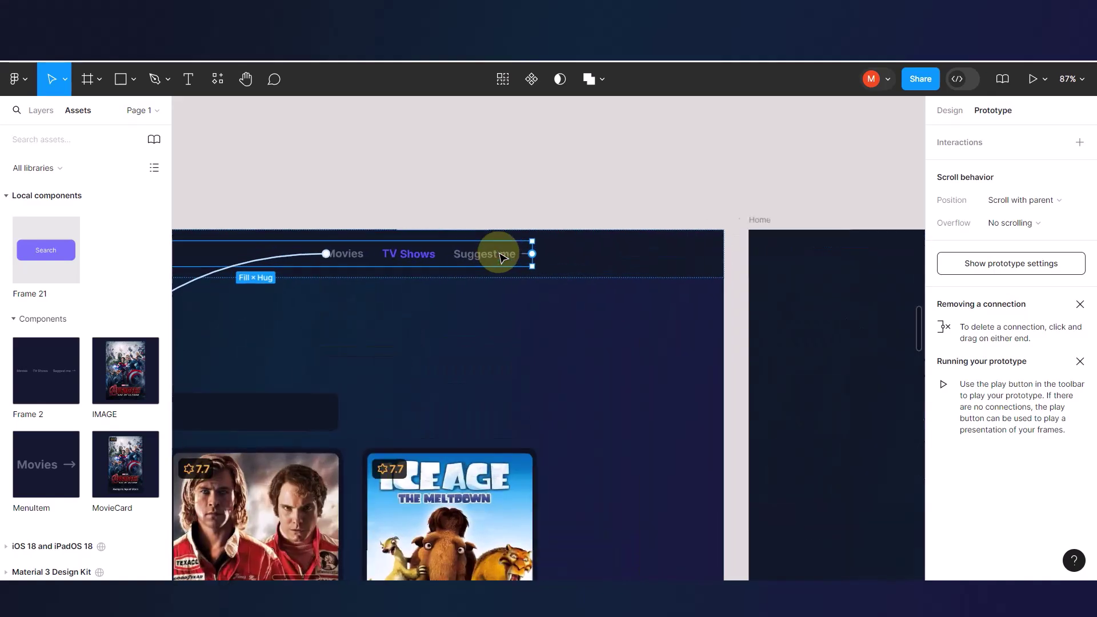
{"action": "double_click", "coordinate": [500, 256]}
{"action": "double_click", "coordinate": [501, 256]}
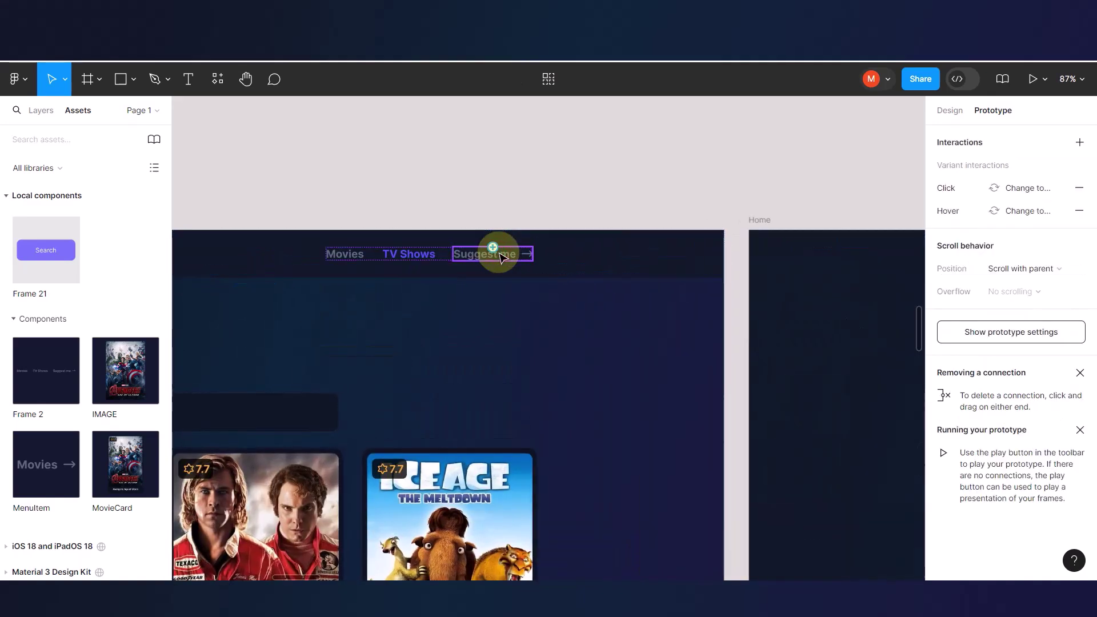
{"action": "left_click_drag", "start_coordinate": [492, 248], "coordinate": [766, 296]}
- Change the TV Shows menu item's color on the Suggest me page to AppGray
{"action": "scroll", "coordinate": [766, 298], "scroll_direction": "right", "scroll_amount": 3}
{"action": "scroll", "coordinate": [765, 298], "scroll_direction": "right", "scroll_amount": 15}
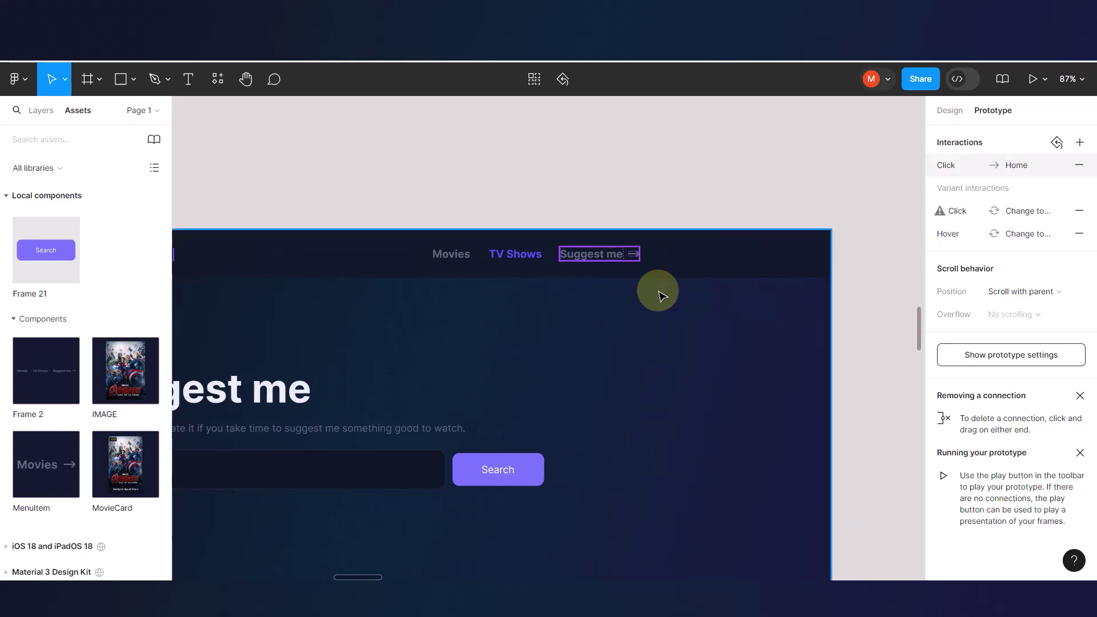
{"action": "left_click_drag", "start_coordinate": [562, 268], "coordinate": [520, 252]}
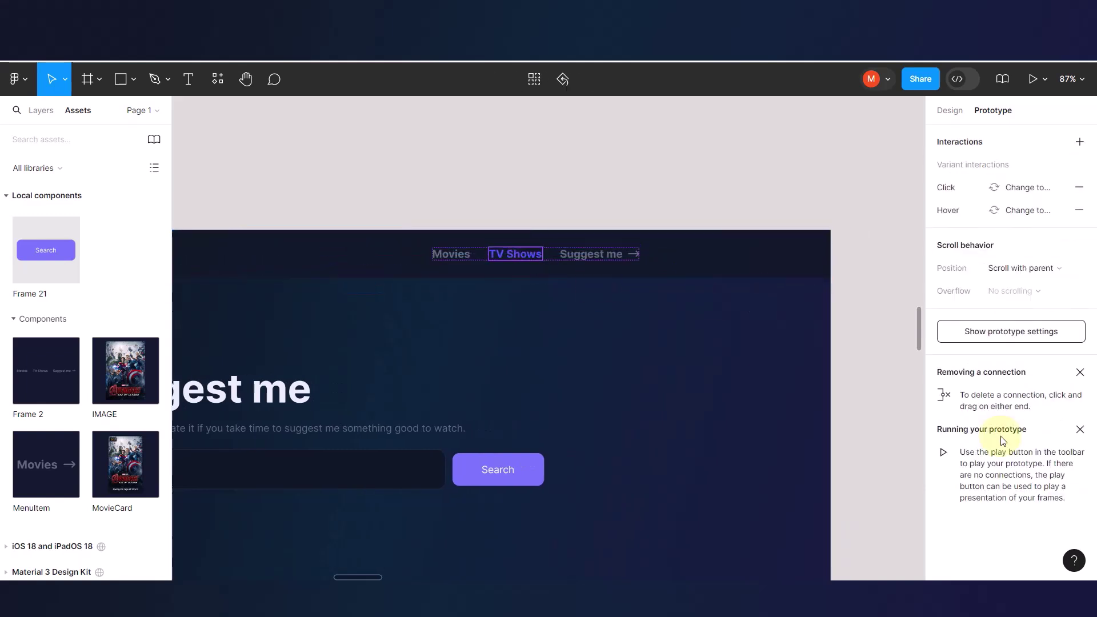
{"action": "left_click", "coordinate": [948, 110]}
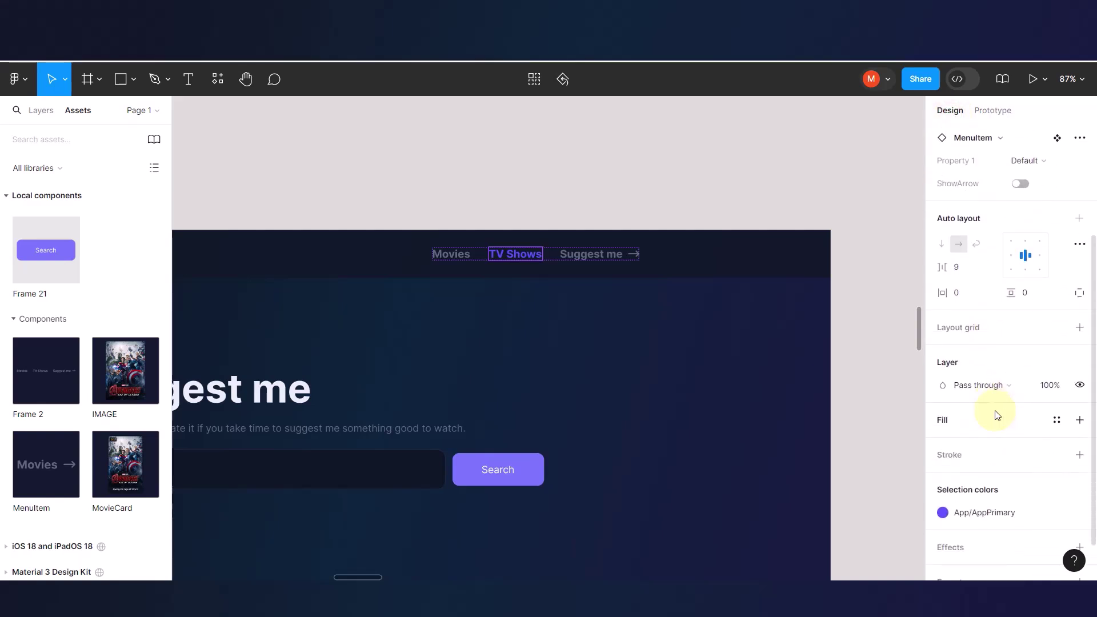
{"action": "left_click", "coordinate": [967, 512]}
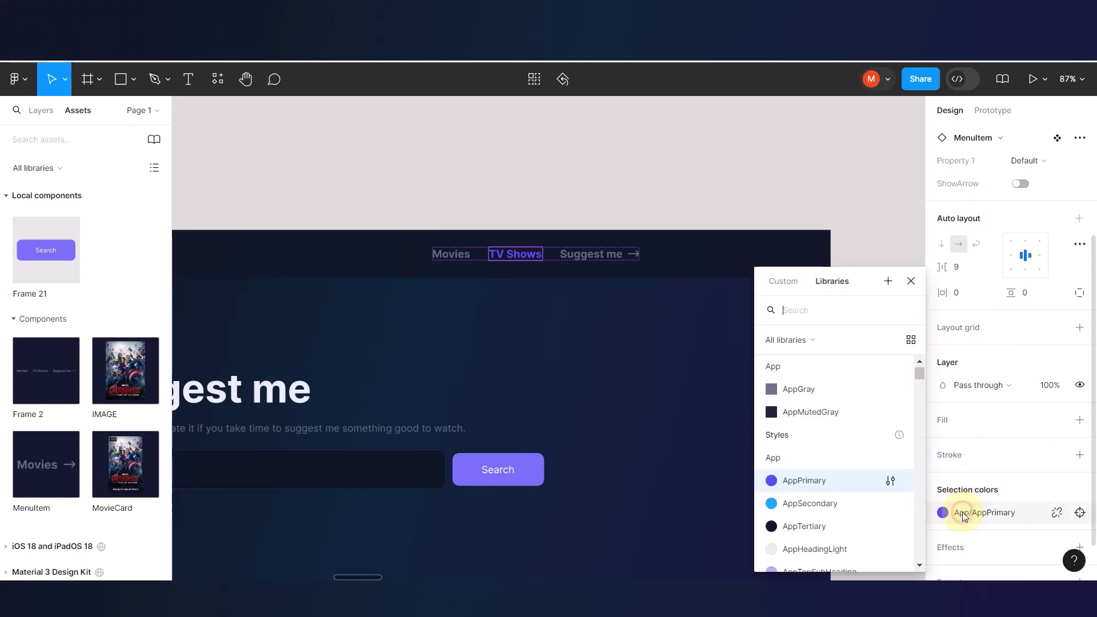
{"action": "left_click", "coordinate": [809, 400]}
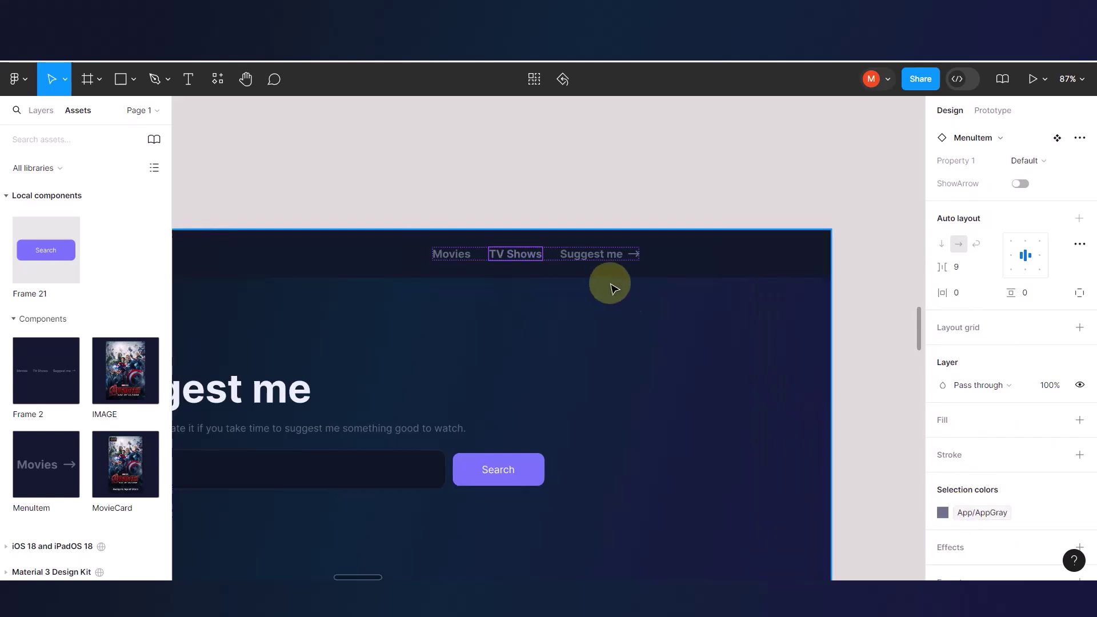
- Apply the AppPrimary color style to the Suggest me menu item and its arrow in the Suggest me page's header
{"action": "double_click", "coordinate": [600, 255]}
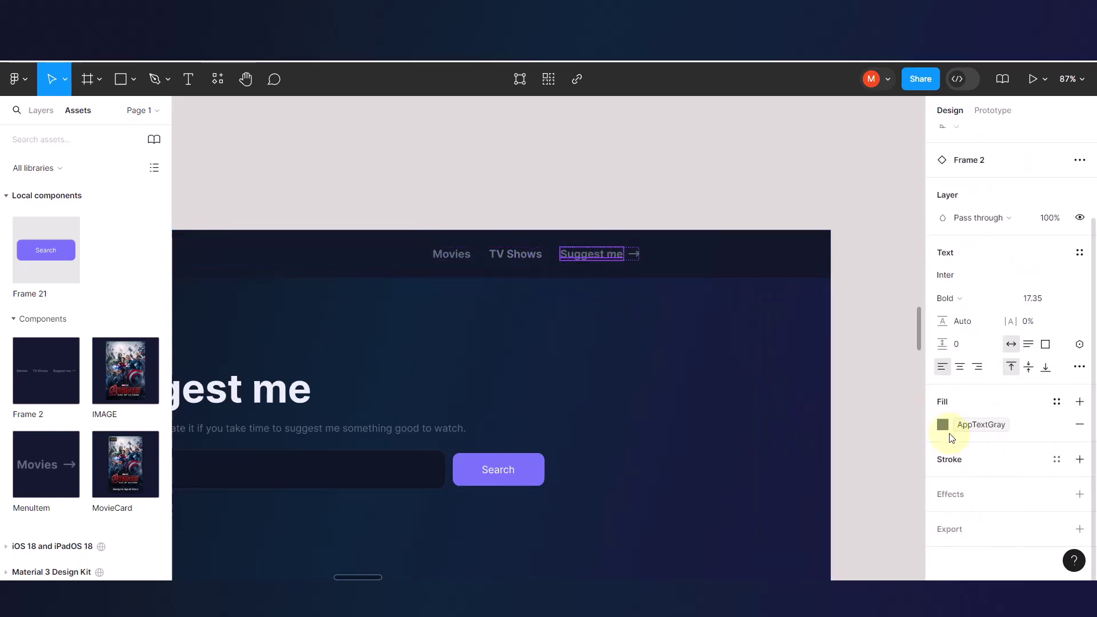
{"action": "left_click", "coordinate": [665, 180]}
{"action": "left_click", "coordinate": [625, 255]}
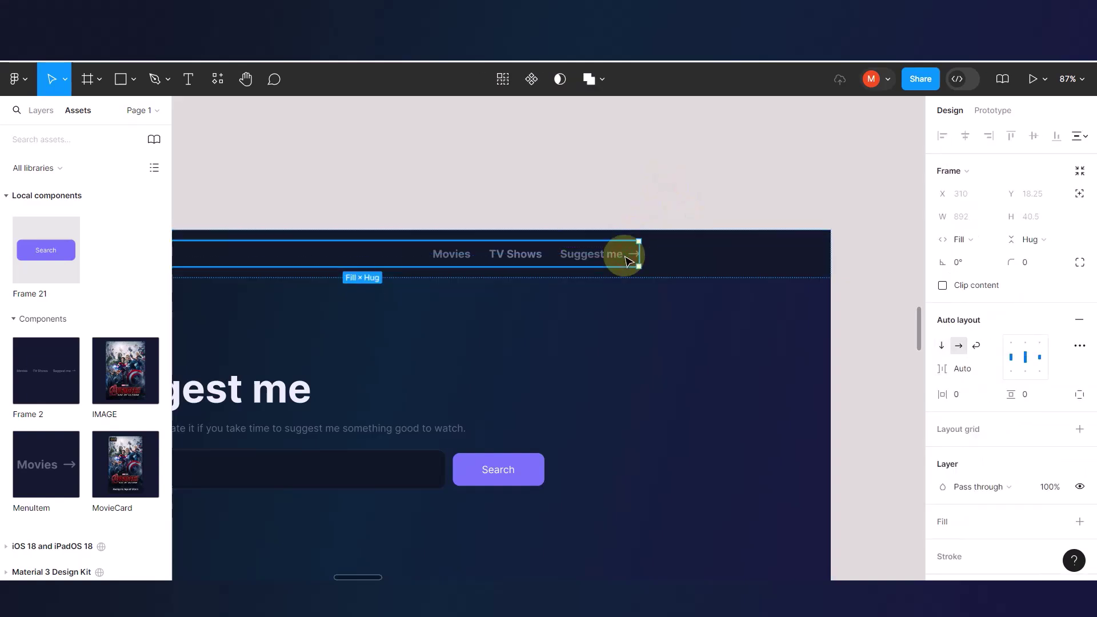
{"action": "left_click", "coordinate": [625, 255]}
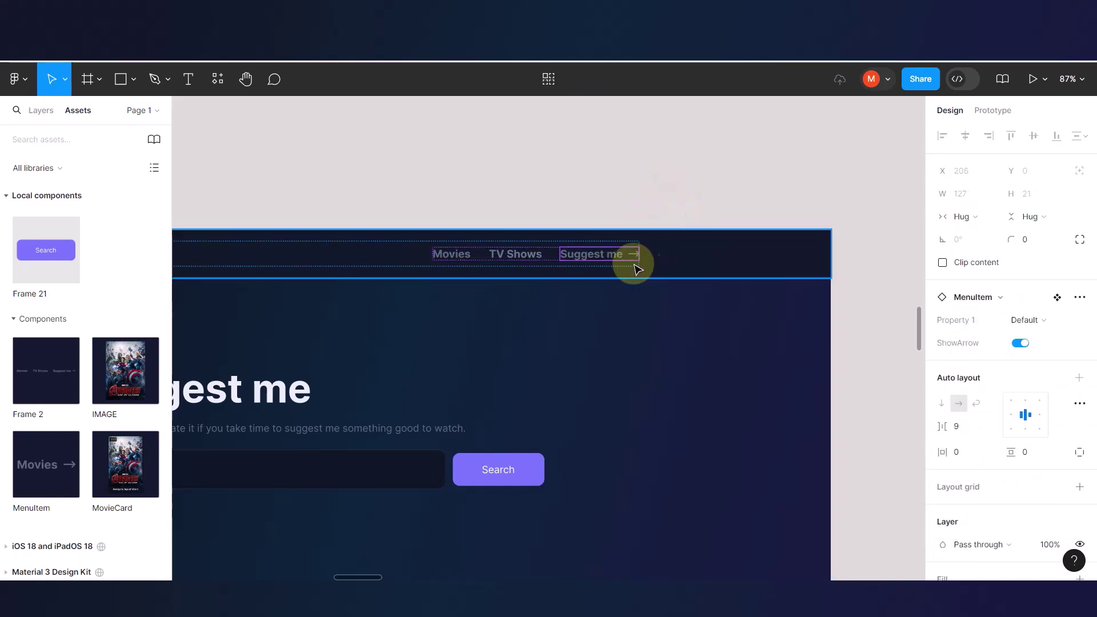
{"action": "scroll", "coordinate": [1008, 484], "scroll_direction": "down", "scroll_amount": 3}
{"action": "left_click", "coordinate": [975, 510]}
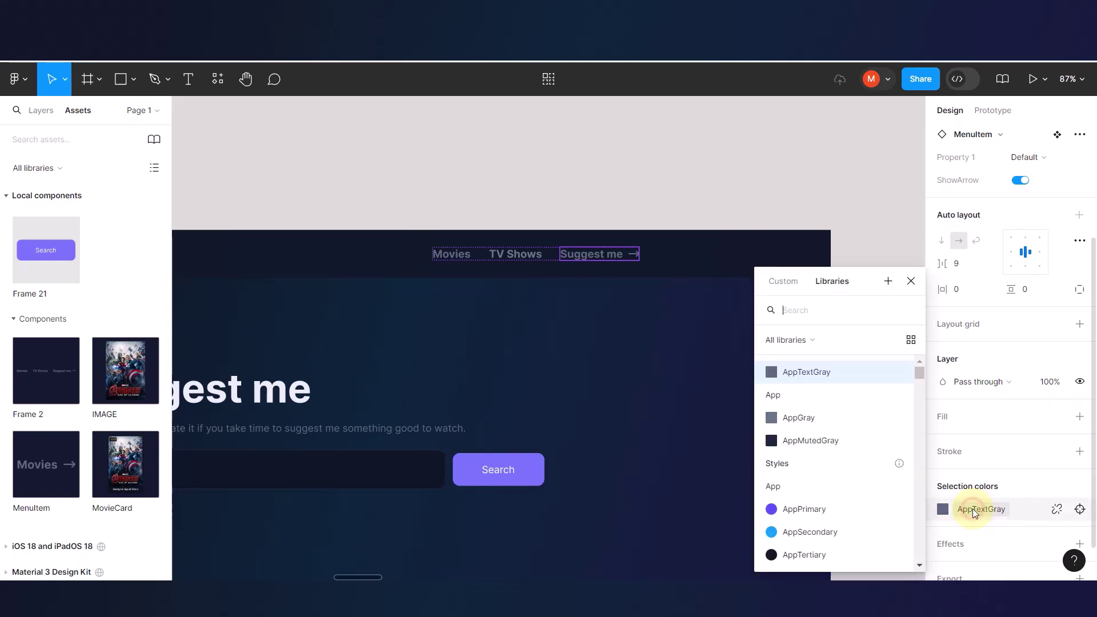
{"action": "left_click", "coordinate": [802, 510]}
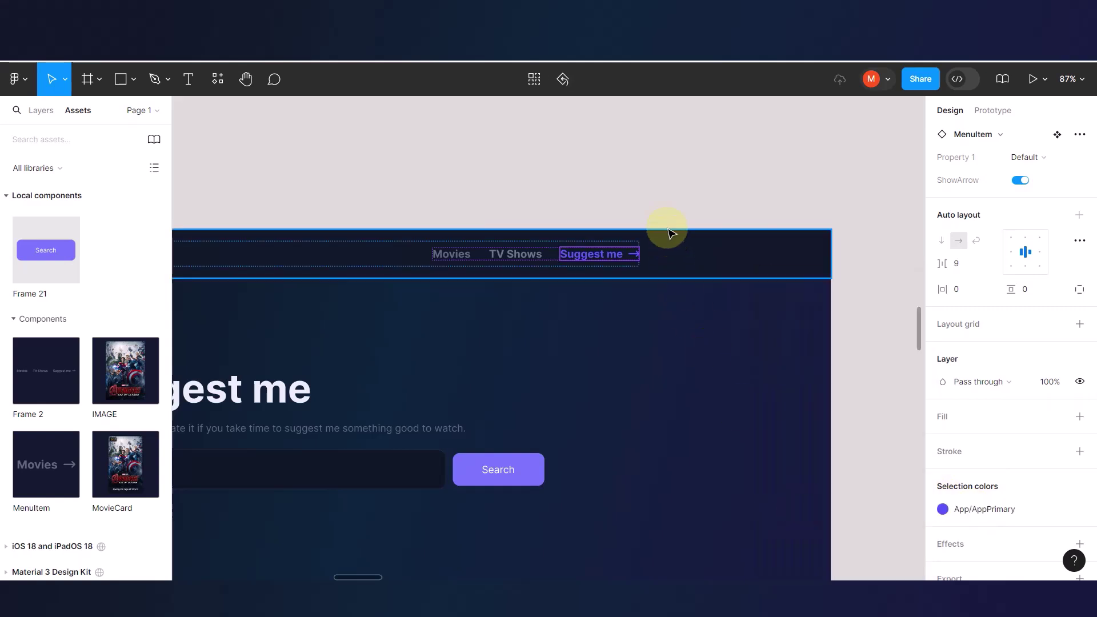
- Connect the TV Shows menu item on the Suggest me page to the TV Shows page with an on-click Navigate to interaction
{"action": "left_click", "coordinate": [668, 203]}
{"action": "scroll", "coordinate": [668, 203], "scroll_direction": "down", "scroll_amount": 5}
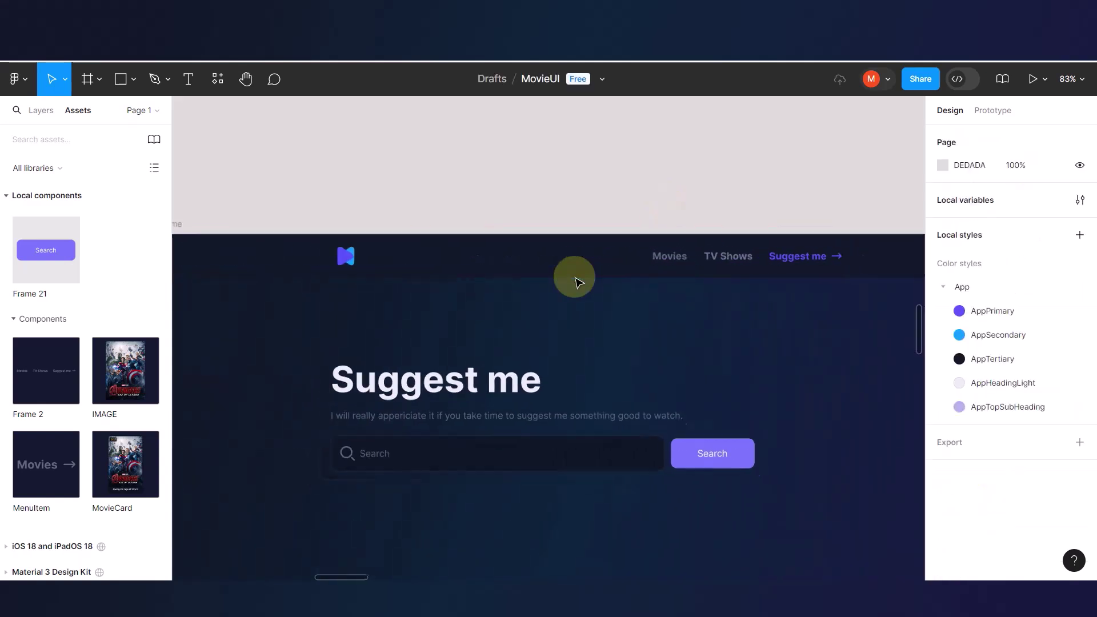
{"action": "left_click", "coordinate": [699, 262]}
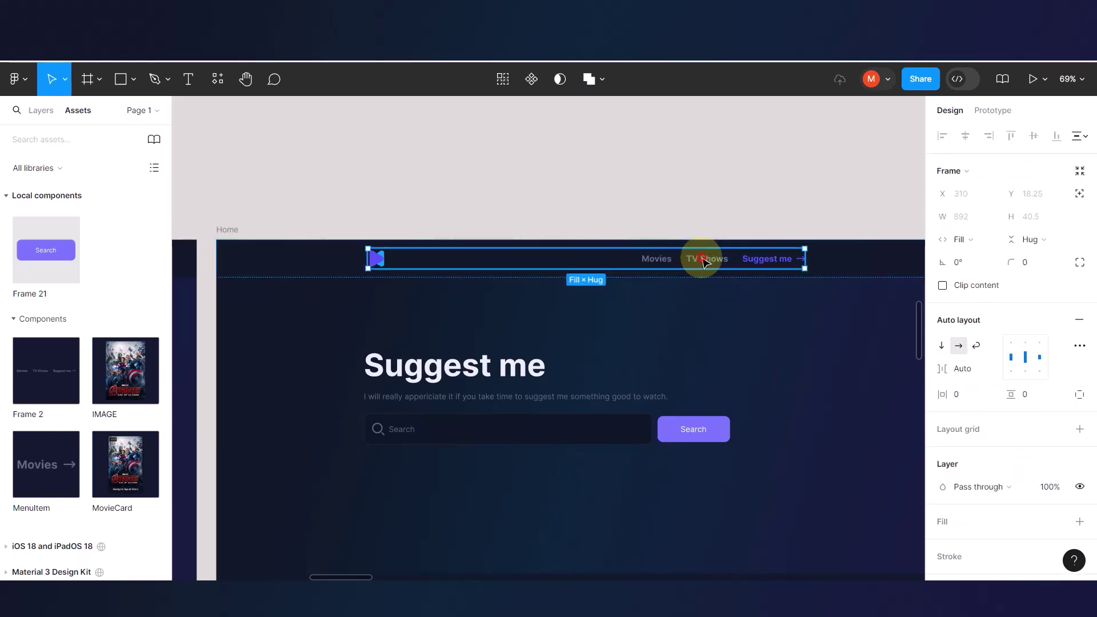
{"action": "double_click", "coordinate": [702, 262]}
{"action": "double_click", "coordinate": [704, 263]}
{"action": "scroll", "coordinate": [702, 260], "scroll_direction": "left", "scroll_amount": 3}
{"action": "scroll", "coordinate": [701, 258], "scroll_direction": "down", "scroll_amount": 5}
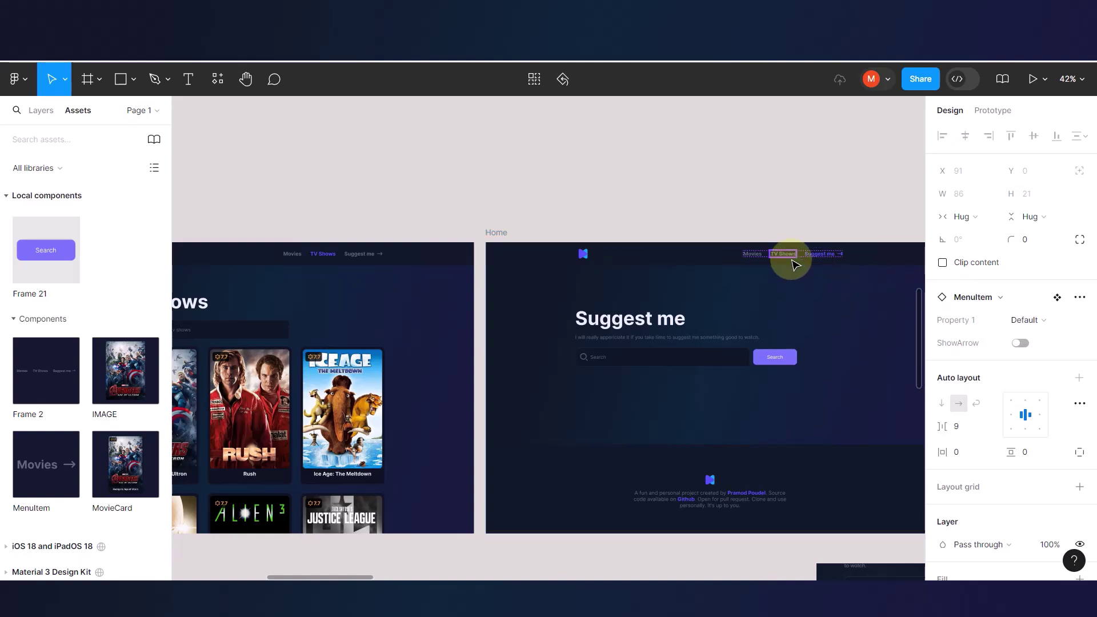
{"action": "left_click", "coordinate": [984, 110]}
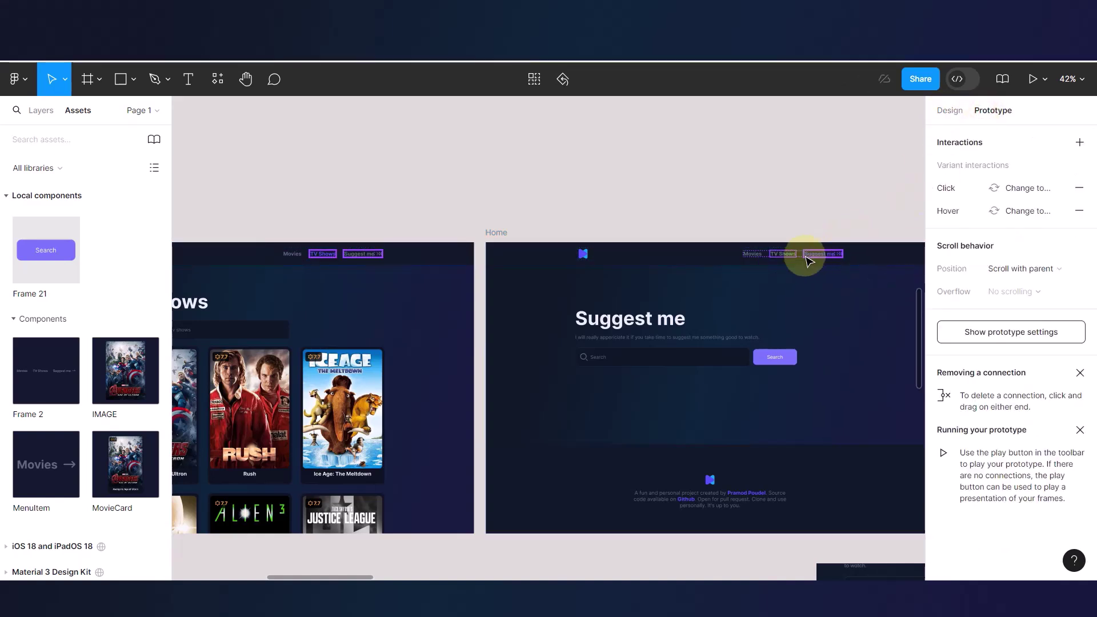
{"action": "left_click_drag", "start_coordinate": [795, 253], "coordinate": [459, 350]}
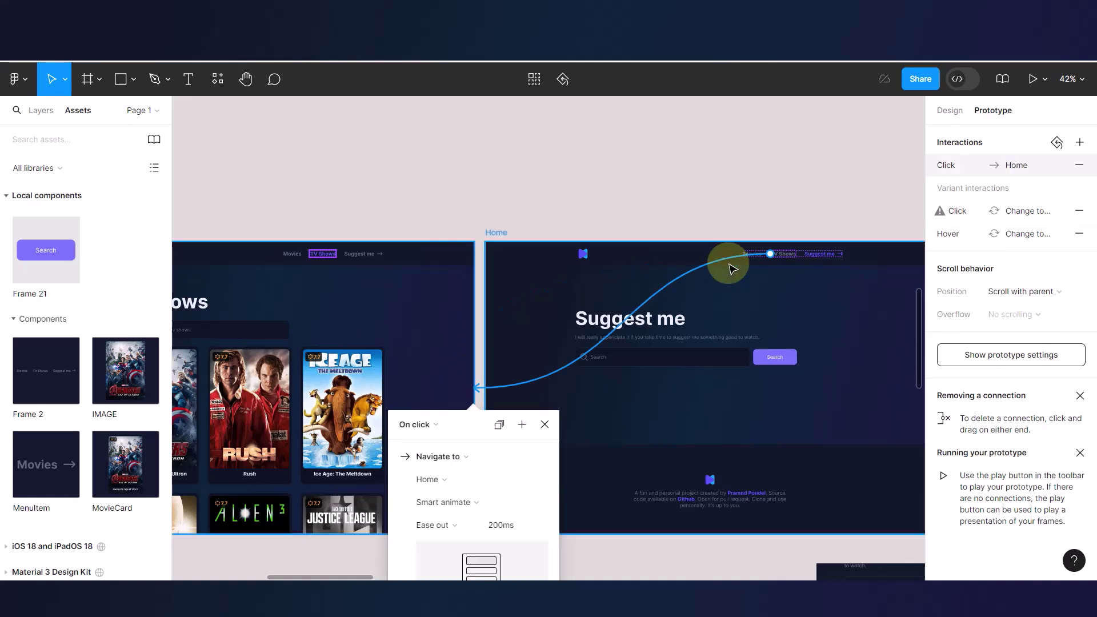
{"action": "left_click", "coordinate": [727, 186]}
- Check the prototype connections running from the menu items between the Movies, TV Shows and Suggest me pages
{"action": "scroll", "coordinate": [742, 259], "scroll_direction": "up", "scroll_amount": 6}
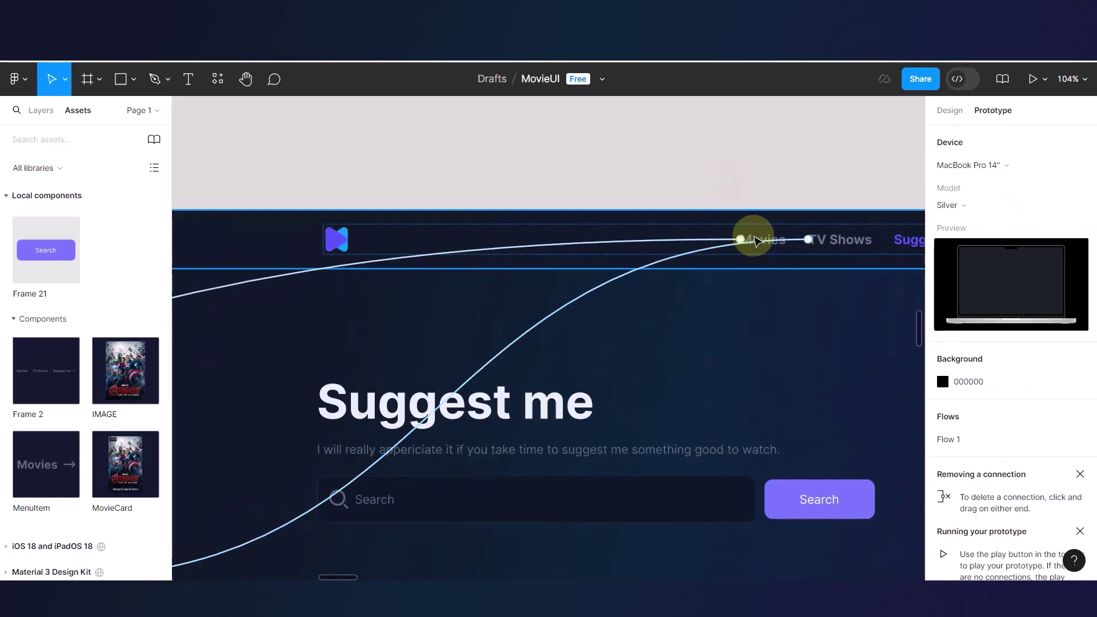
{"action": "scroll", "coordinate": [729, 285], "scroll_direction": "down", "scroll_amount": 8}
{"action": "scroll", "coordinate": [733, 288], "scroll_direction": "up", "scroll_amount": 1}
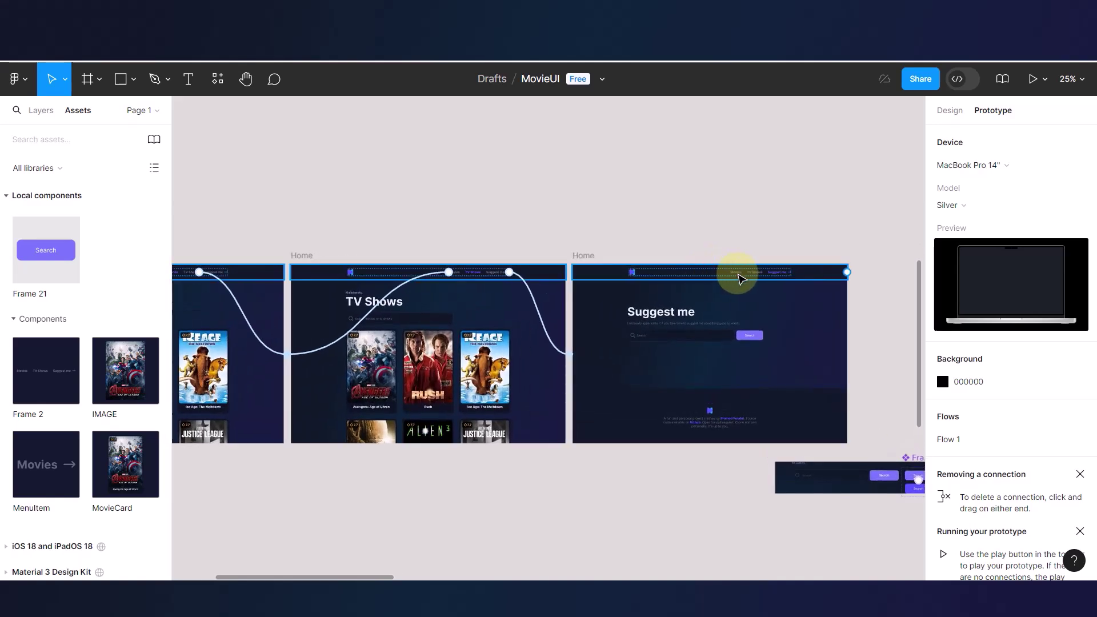
{"action": "scroll", "coordinate": [740, 276], "scroll_direction": "up", "scroll_amount": 2}
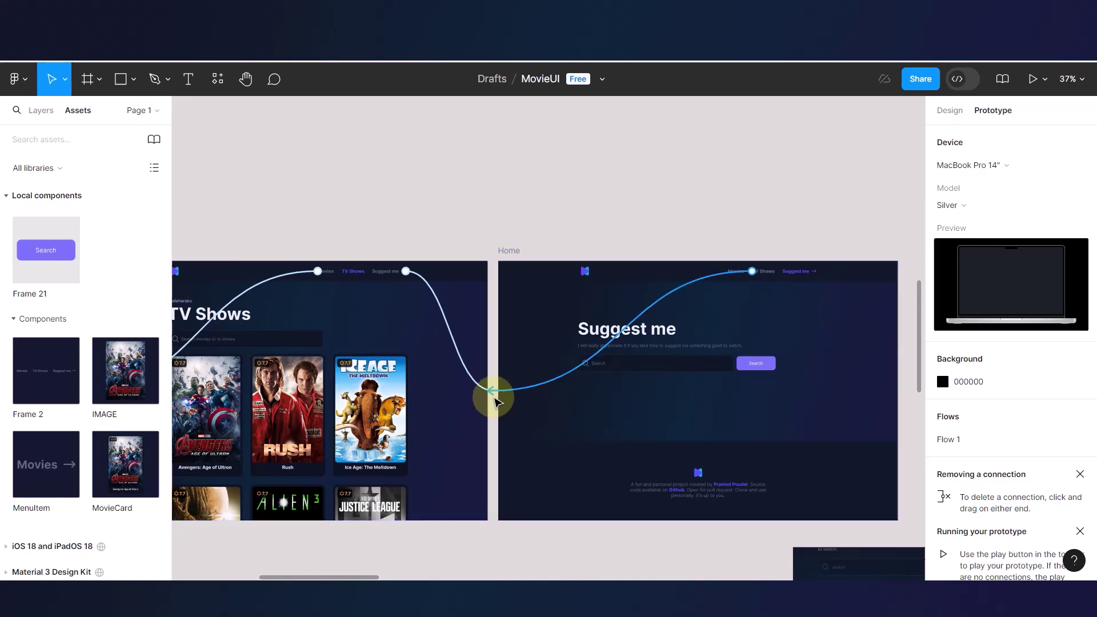
{"action": "scroll", "coordinate": [495, 400], "scroll_direction": "up", "scroll_amount": 5}
{"action": "scroll", "coordinate": [480, 370], "scroll_direction": "down", "scroll_amount": 3}
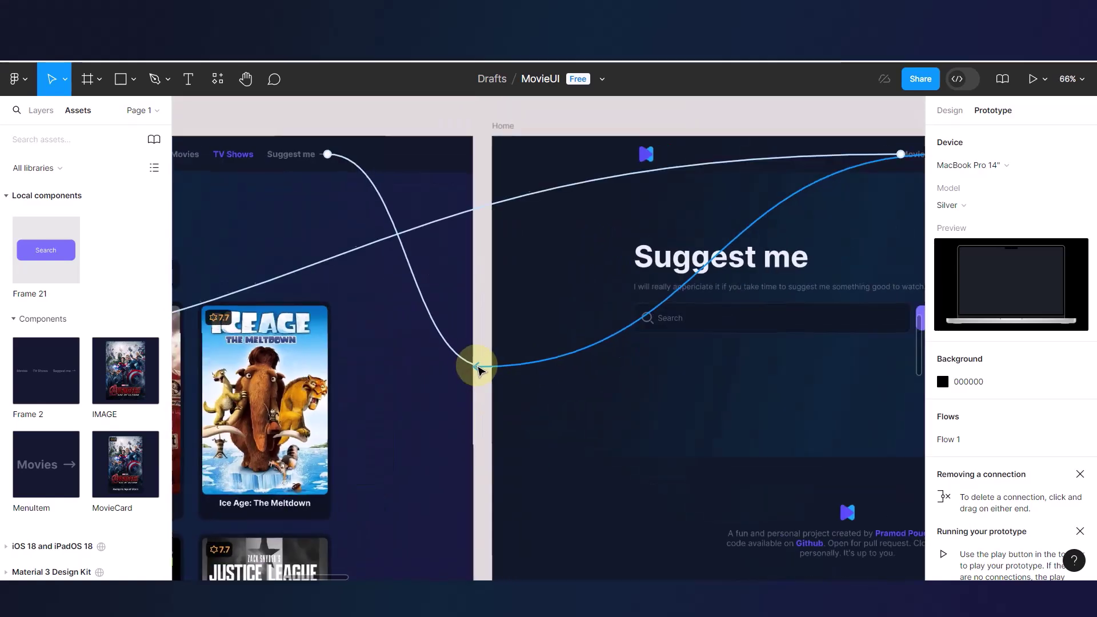
{"action": "scroll", "coordinate": [479, 370], "scroll_direction": "down", "scroll_amount": 2}
{"action": "left_click_drag", "start_coordinate": [478, 366], "coordinate": [793, 210]}
{"action": "scroll", "coordinate": [797, 216], "scroll_direction": "up", "scroll_amount": 5}
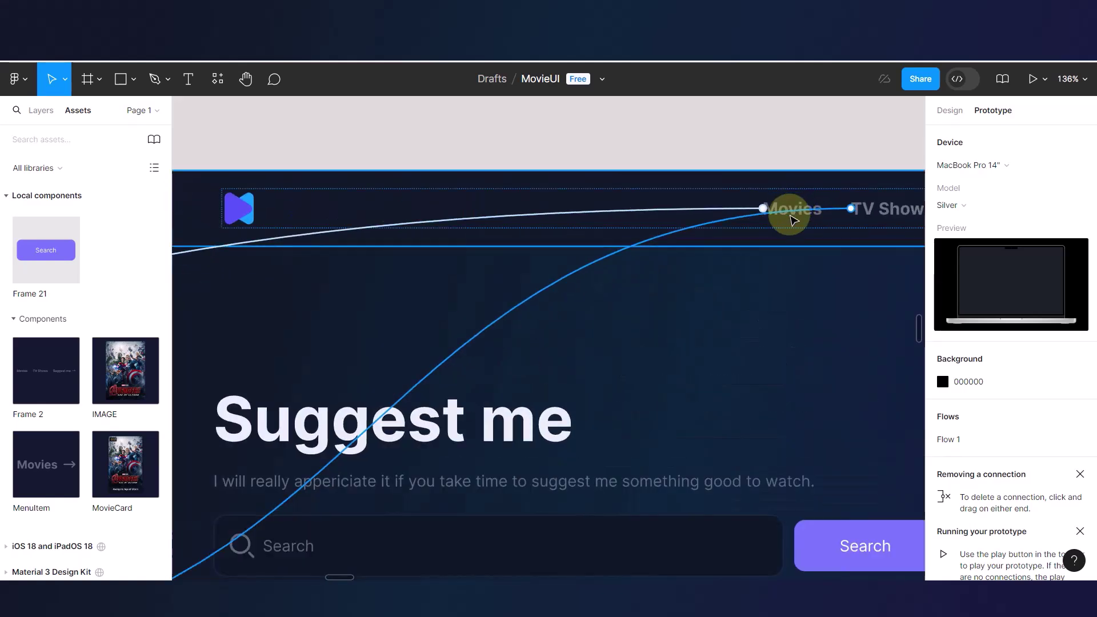
{"action": "scroll", "coordinate": [794, 214], "scroll_direction": "down", "scroll_amount": 6}
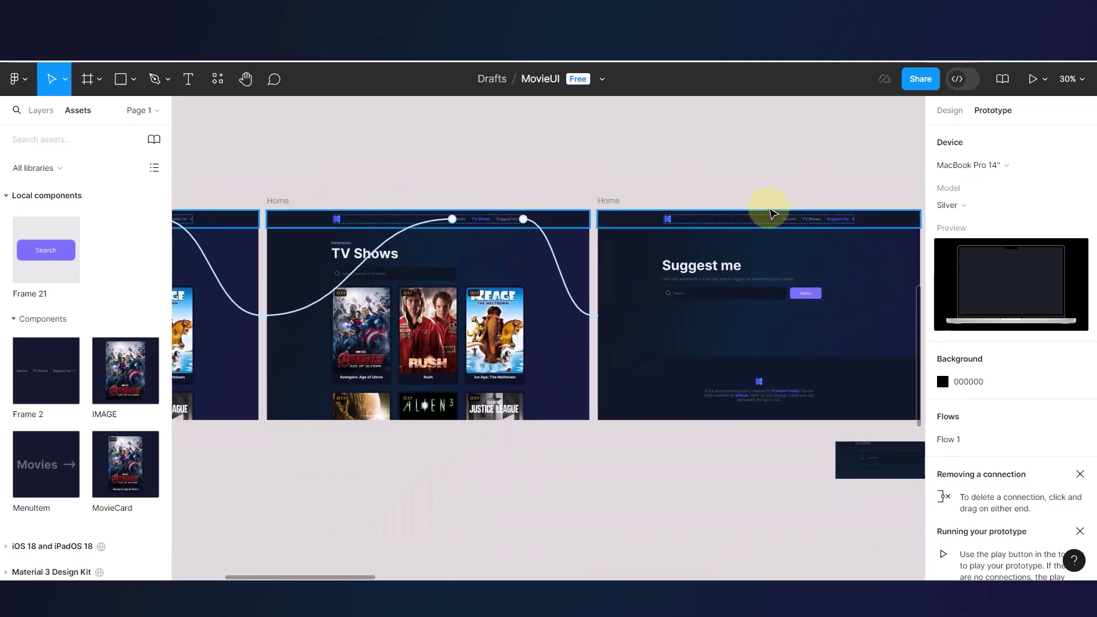
{"action": "scroll", "coordinate": [711, 245], "scroll_direction": "left", "scroll_amount": 3}
{"action": "scroll", "coordinate": [710, 245], "scroll_direction": "down", "scroll_amount": 2}
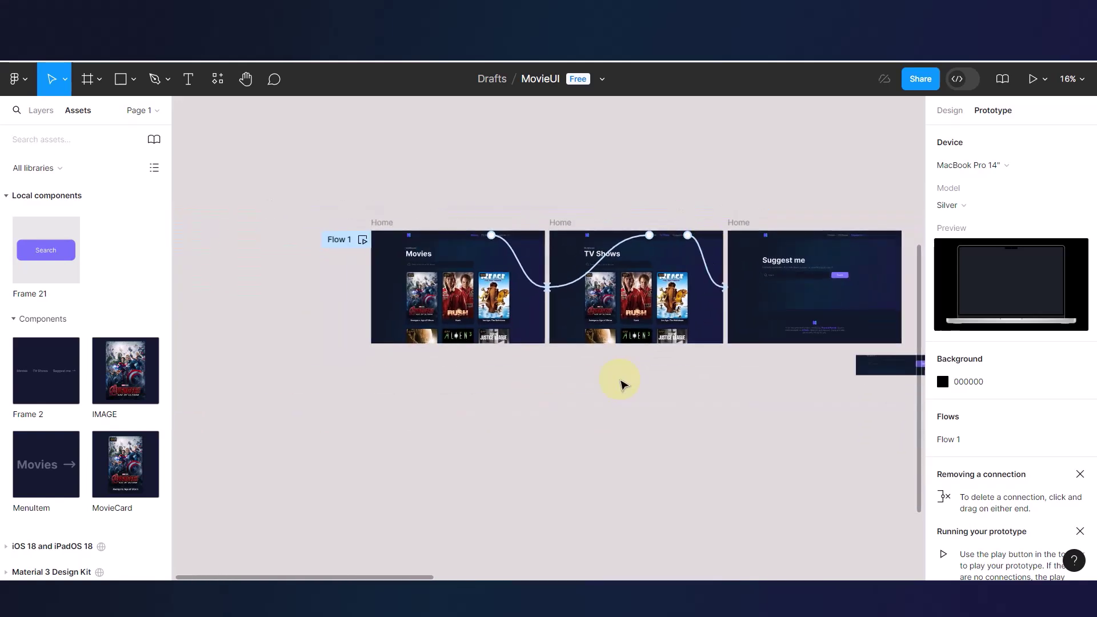
{"action": "left_click", "coordinate": [619, 379]}
{"action": "scroll", "coordinate": [623, 384], "scroll_direction": "right", "scroll_amount": 2}
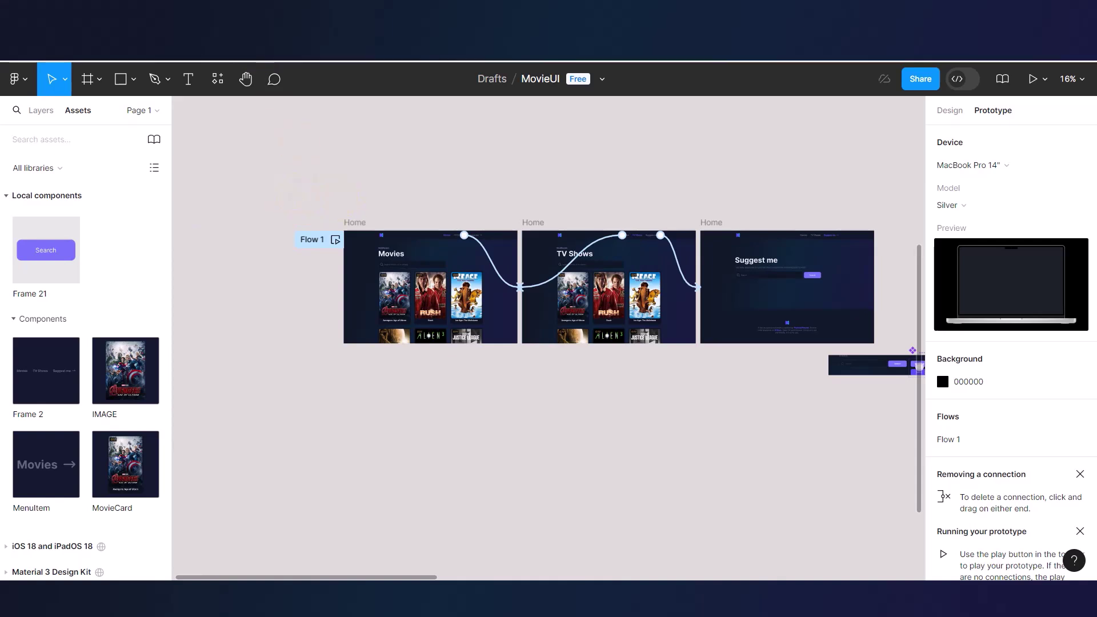
- Switch to the prototype preview and review the Movies page down to its footer
{"action": "left_click", "coordinate": [149, 20]}
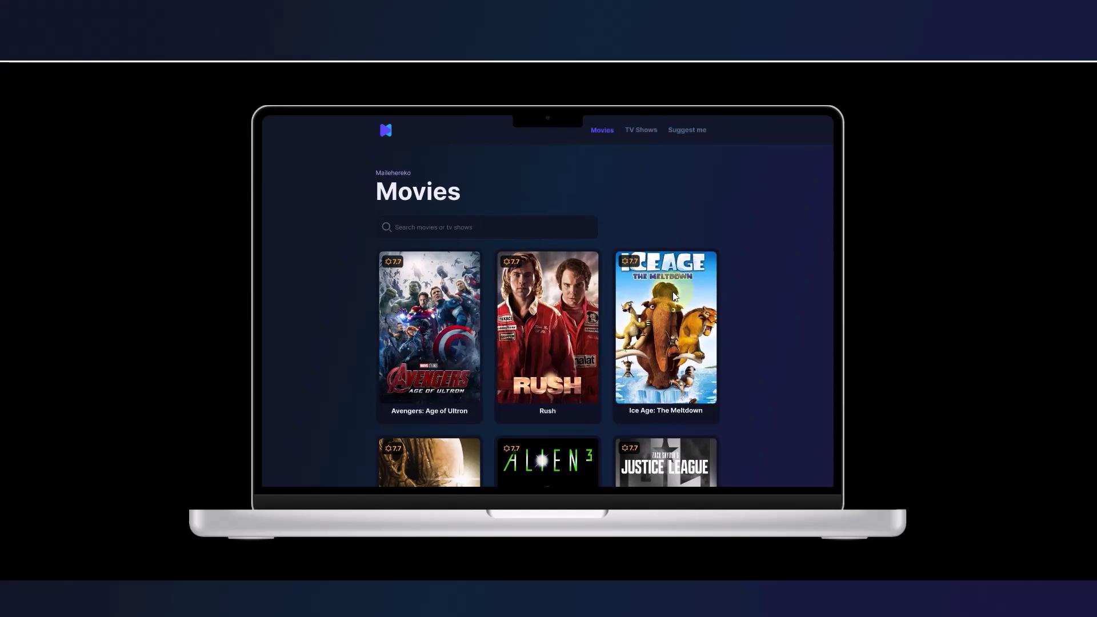
{"action": "scroll", "coordinate": [673, 293], "scroll_direction": "down", "scroll_amount": 10}
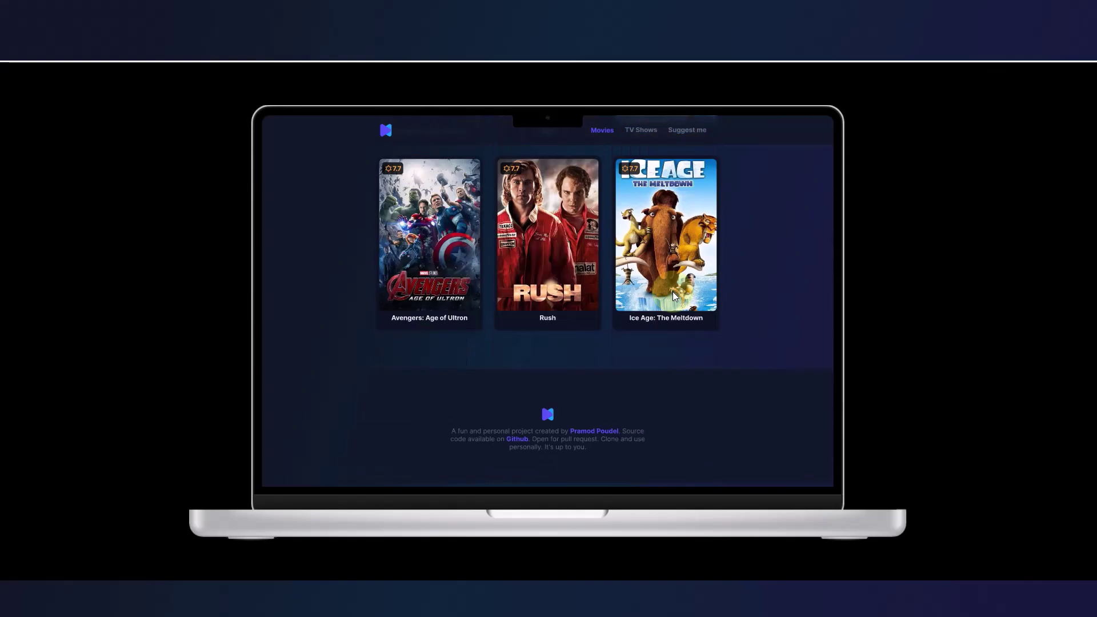
{"action": "scroll", "coordinate": [674, 293], "scroll_direction": "up", "scroll_amount": 10}
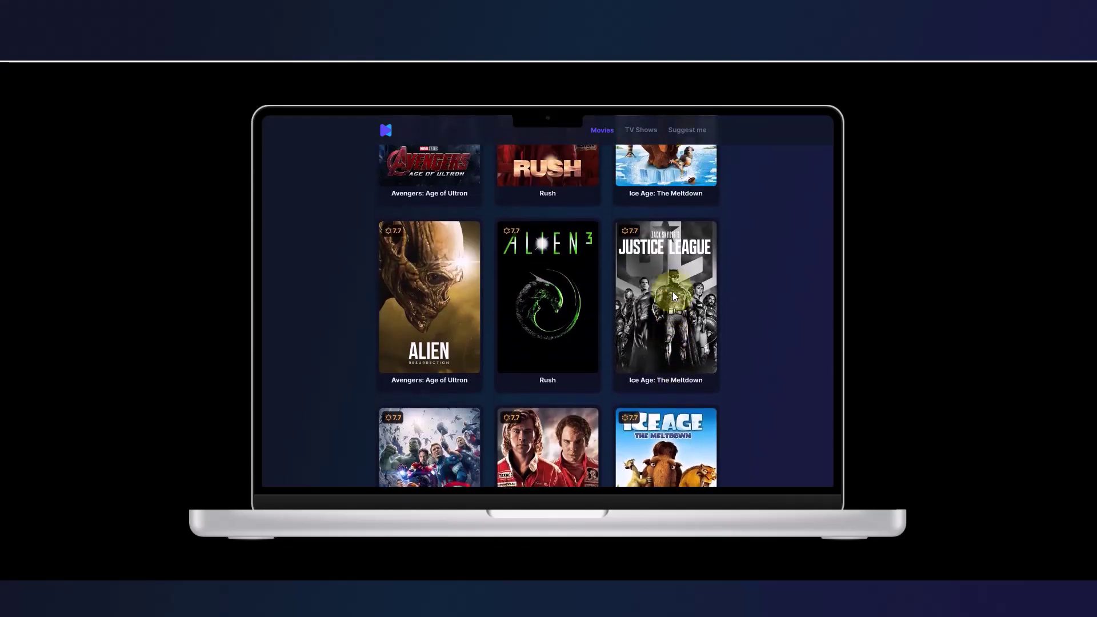
{"action": "scroll", "coordinate": [673, 296], "scroll_direction": "up", "scroll_amount": 3}
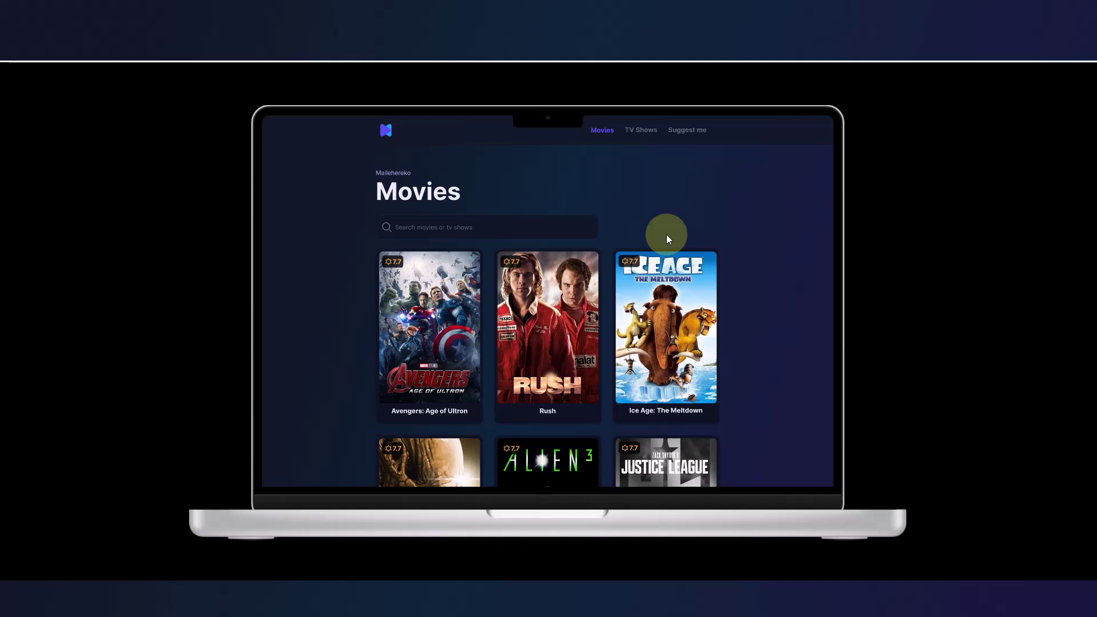
- Test the preview's menu links to TV Shows, Suggest me and back to Movies, and recheck the Movies page's full length
{"action": "left_click", "coordinate": [641, 131]}
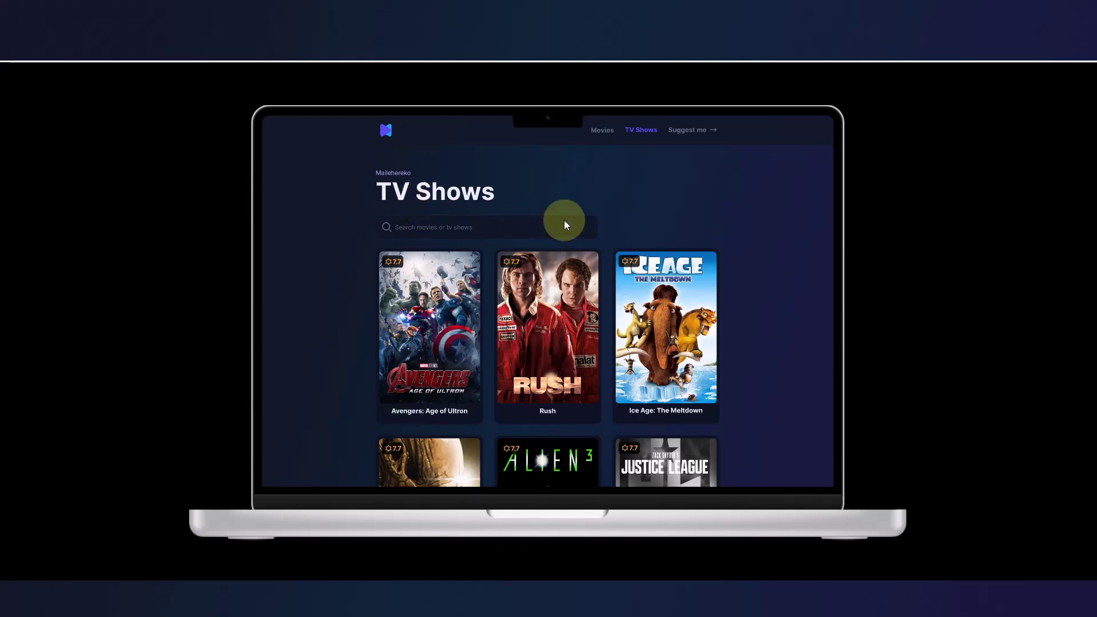
{"action": "left_click", "coordinate": [690, 132]}
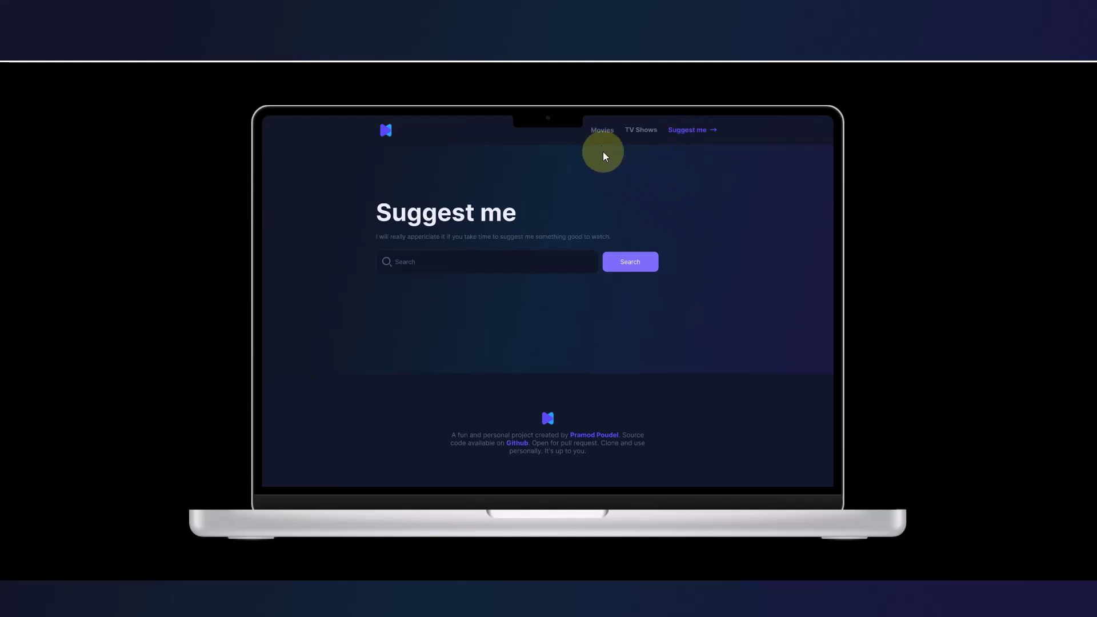
{"action": "left_click", "coordinate": [603, 131]}
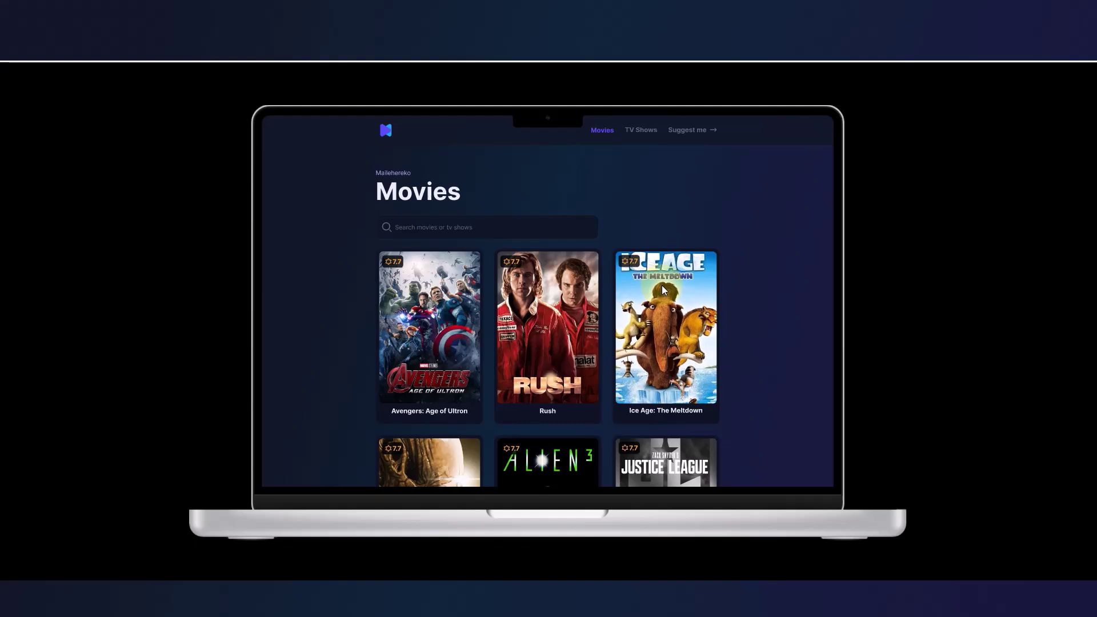
{"action": "scroll", "coordinate": [662, 289], "scroll_direction": "down", "scroll_amount": 5}
{"action": "scroll", "coordinate": [661, 288], "scroll_direction": "down", "scroll_amount": 3}
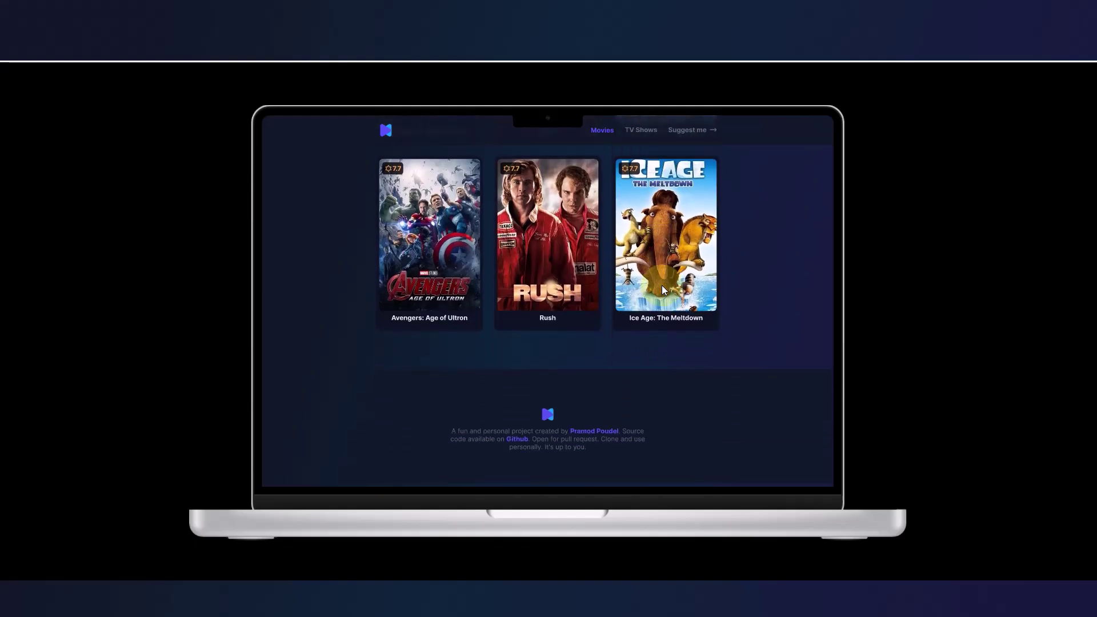
{"action": "scroll", "coordinate": [662, 289], "scroll_direction": "up", "scroll_amount": 5}
{"action": "scroll", "coordinate": [663, 289], "scroll_direction": "up", "scroll_amount": 3}
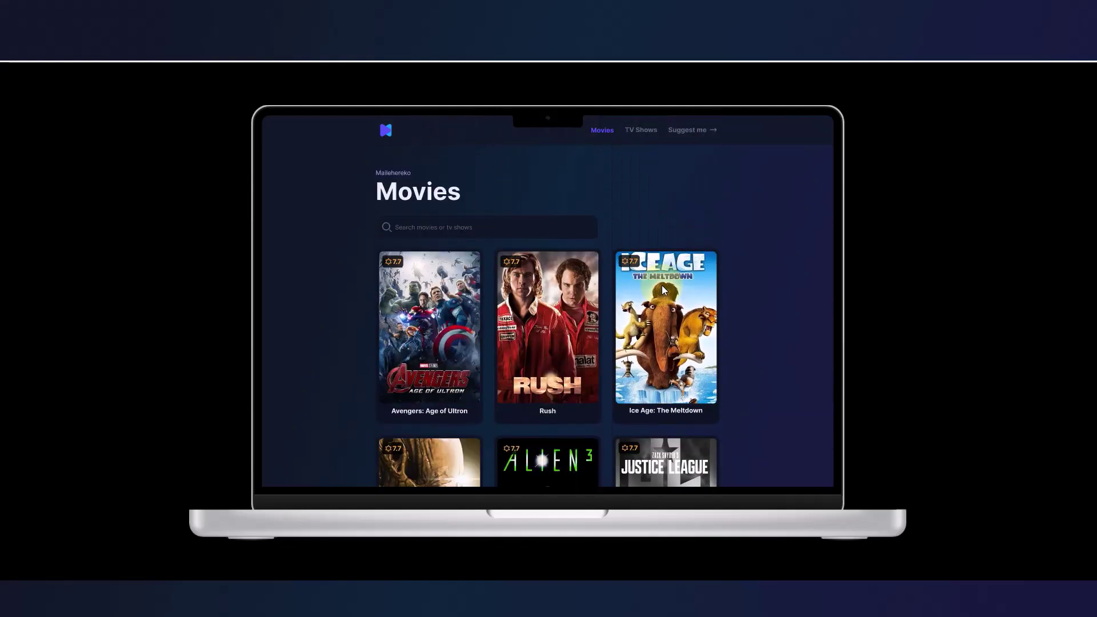
- Open the TV Shows page in the preview, review it down to the footer and follow its Suggest me link
{"action": "left_click", "coordinate": [643, 133]}
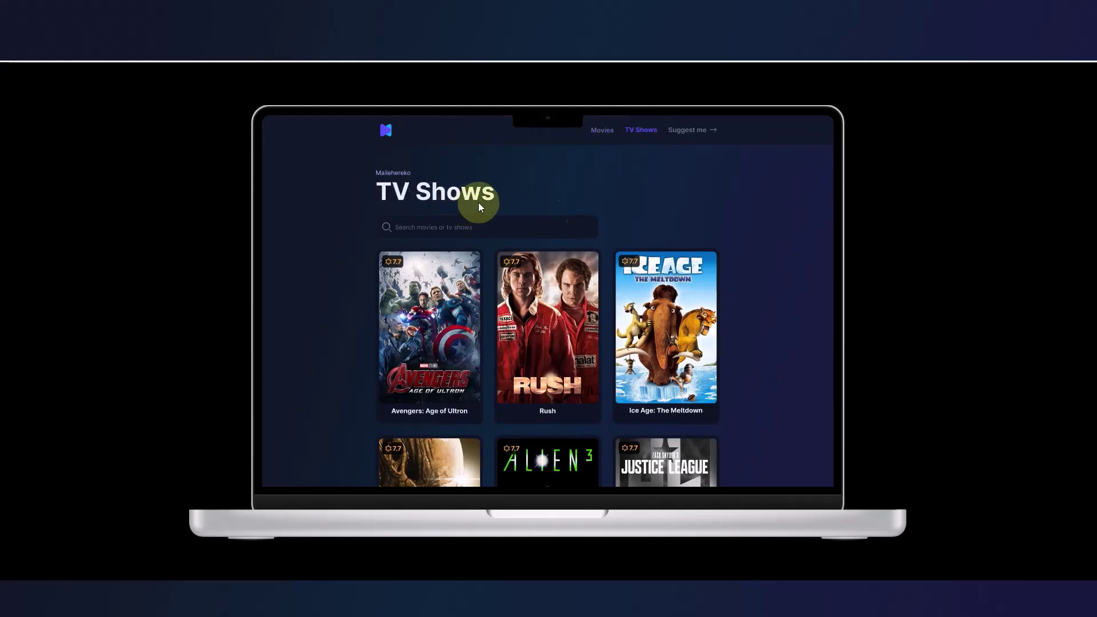
{"action": "scroll", "coordinate": [625, 276], "scroll_direction": "down", "scroll_amount": 3}
{"action": "scroll", "coordinate": [625, 277], "scroll_direction": "down", "scroll_amount": 5}
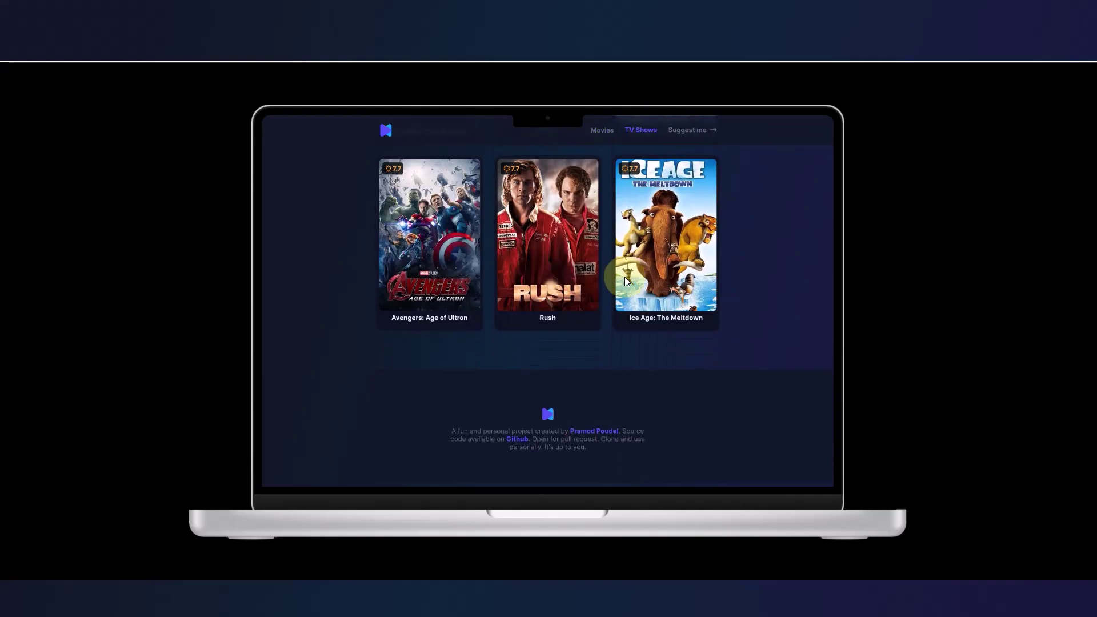
{"action": "scroll", "coordinate": [625, 277], "scroll_direction": "down", "scroll_amount": 3}
{"action": "scroll", "coordinate": [625, 280], "scroll_direction": "up", "scroll_amount": 10}
{"action": "left_click", "coordinate": [692, 133]}
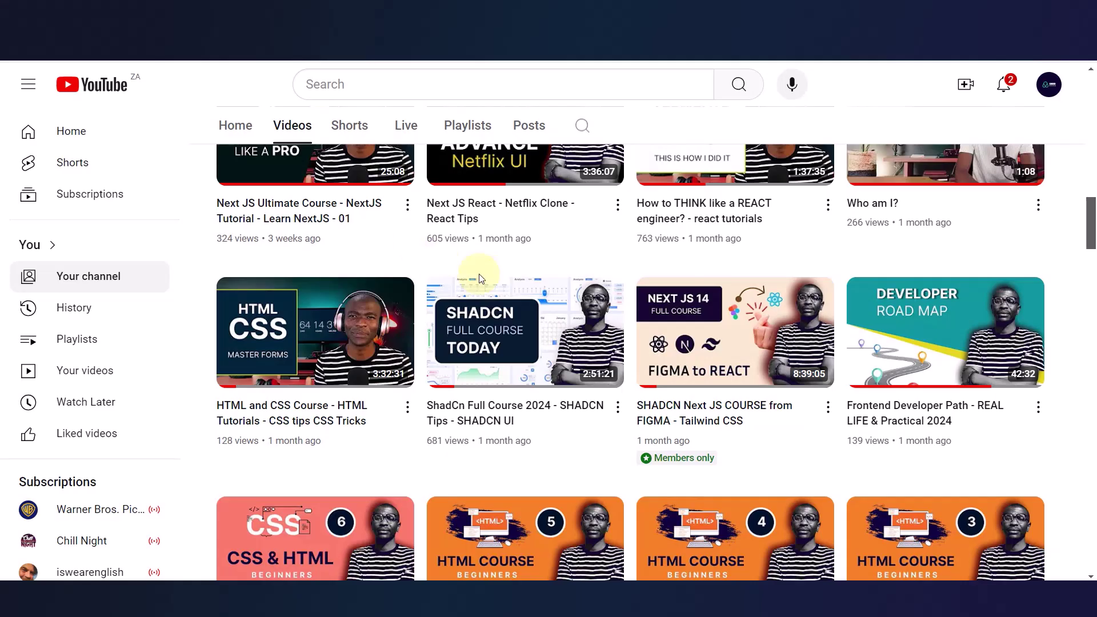
- Switch to YouTube and look through the video list of the Coded Design channel
{"action": "scroll", "coordinate": [480, 278], "scroll_direction": "up", "scroll_amount": 10}
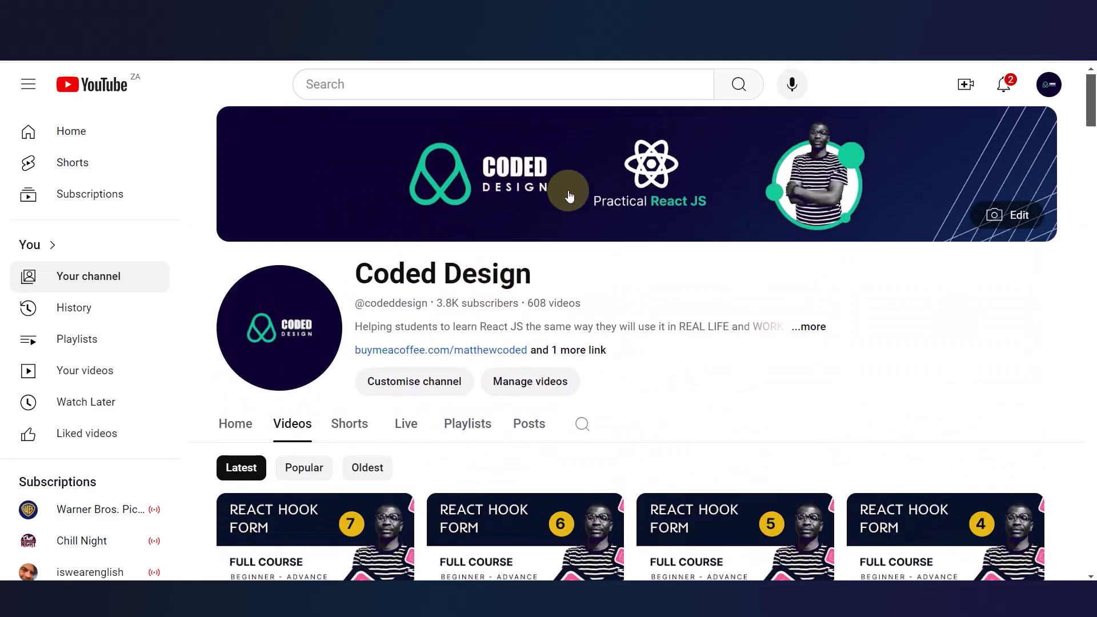
{"action": "scroll", "coordinate": [641, 407], "scroll_direction": "down", "scroll_amount": 3}
{"action": "scroll", "coordinate": [641, 407], "scroll_direction": "down", "scroll_amount": 20}
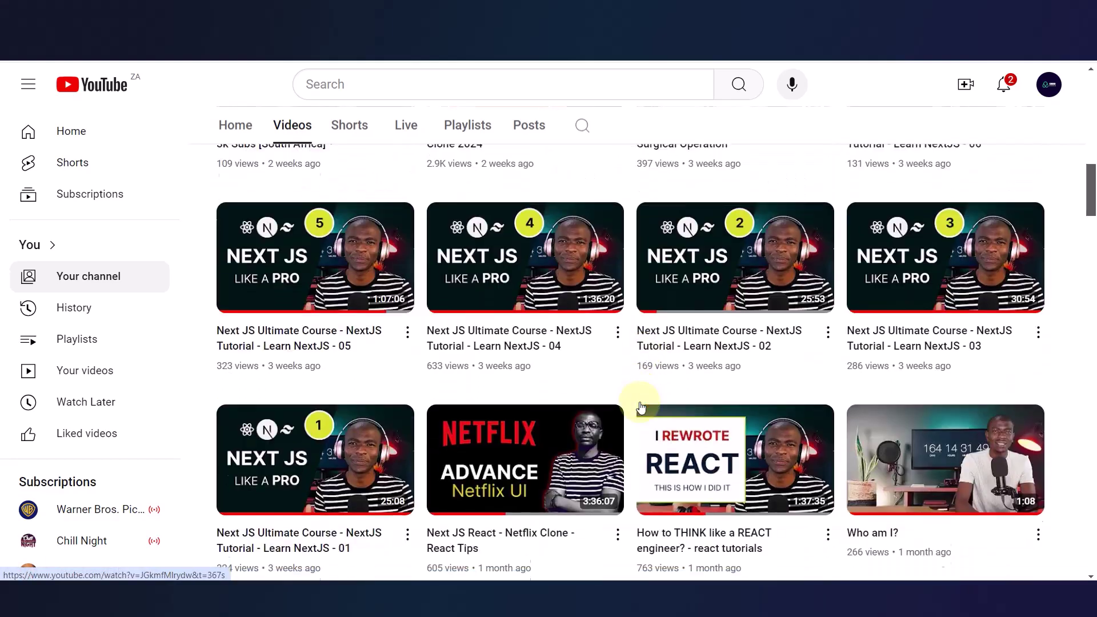
{"action": "scroll", "coordinate": [641, 407], "scroll_direction": "up", "scroll_amount": 15}
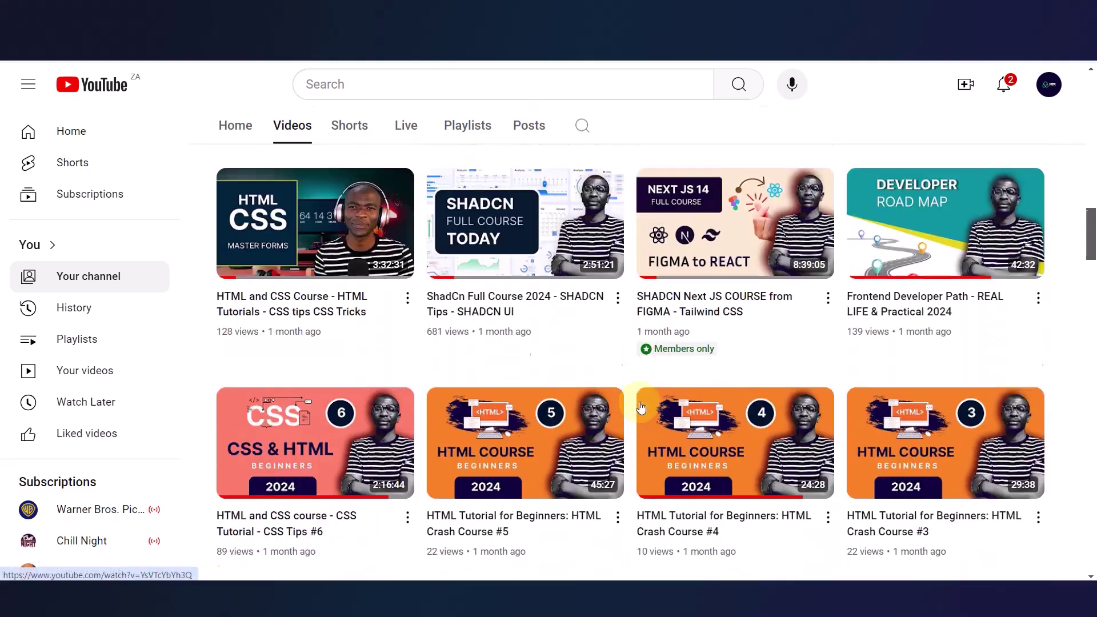
{"action": "scroll", "coordinate": [641, 407], "scroll_direction": "up", "scroll_amount": 10}
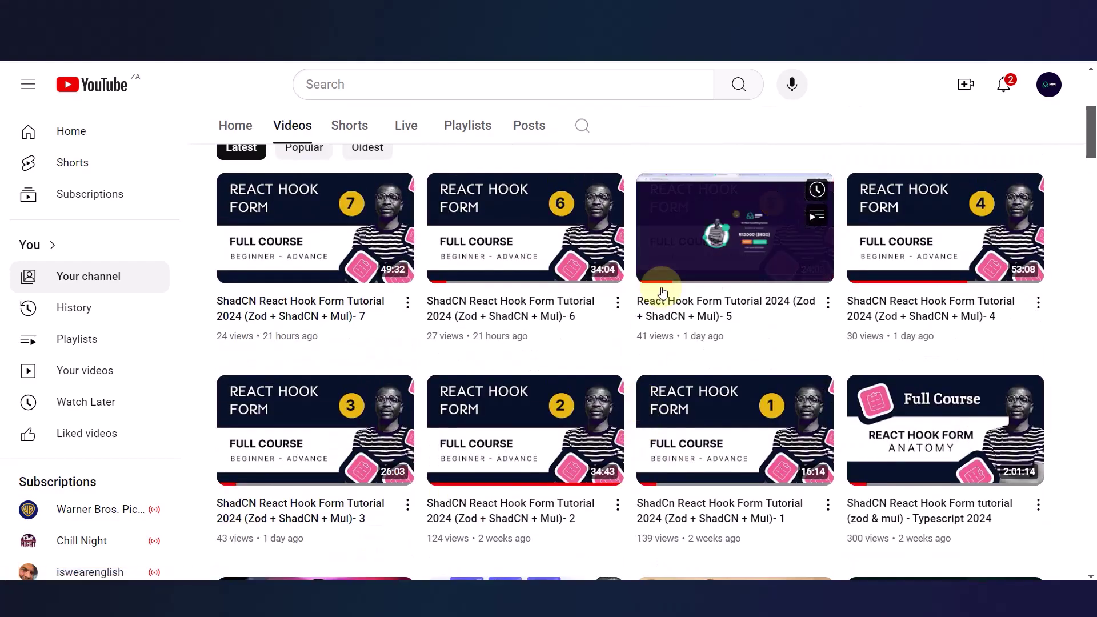
{"action": "scroll", "coordinate": [579, 228], "scroll_direction": "up", "scroll_amount": 5}
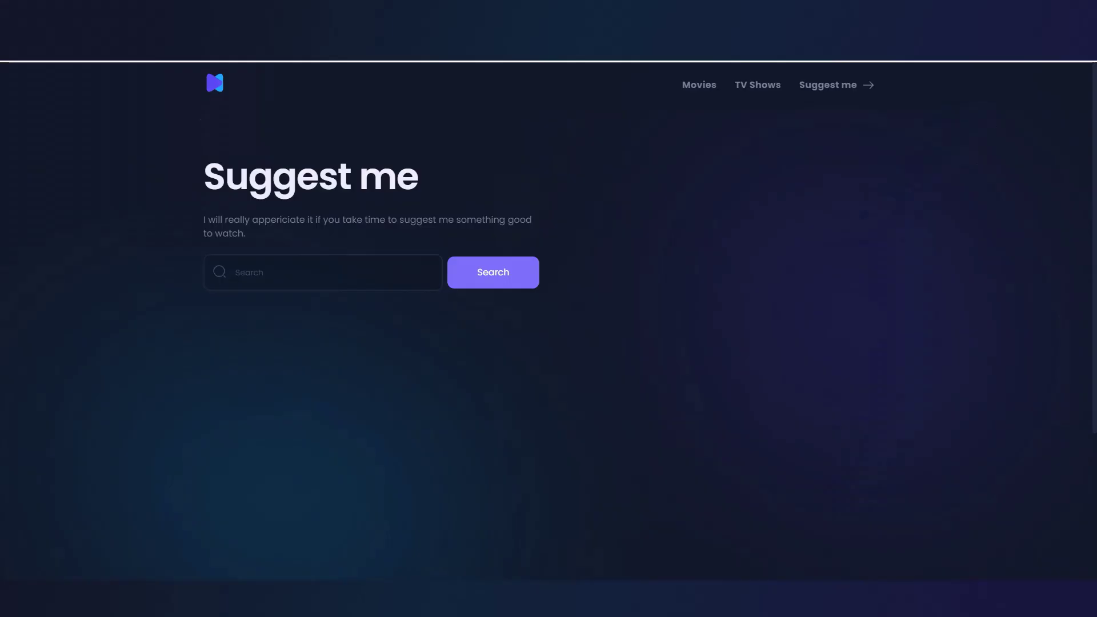
- Open the original creator's portfolio from the live Suggest me page's footer credit and view its About page
{"action": "scroll", "coordinate": [625, 368], "scroll_direction": "down", "scroll_amount": 4}
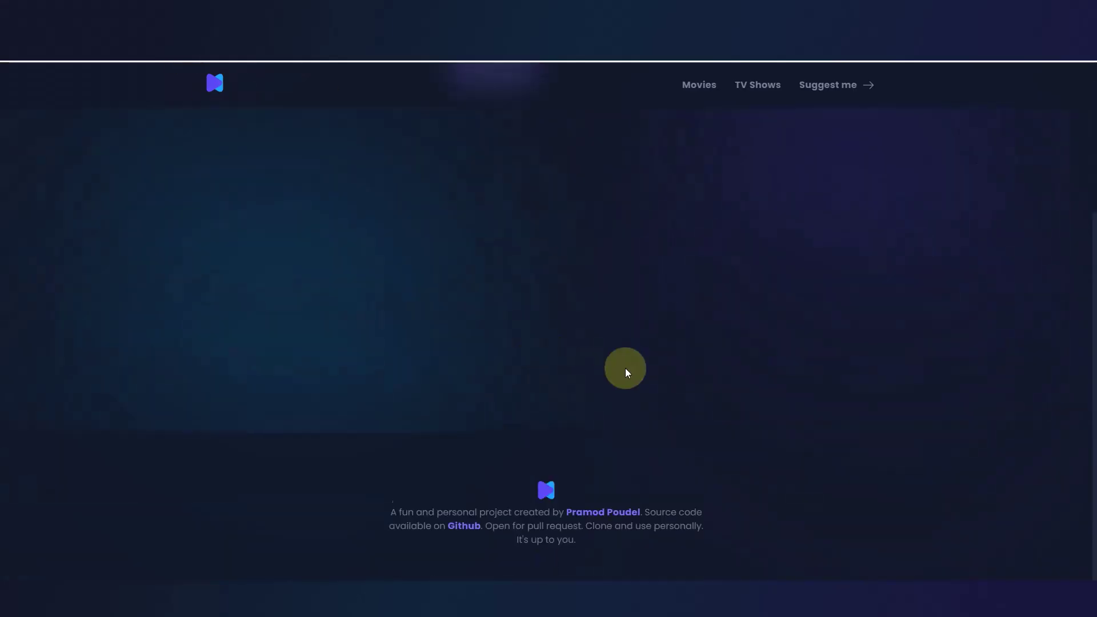
{"action": "left_click", "coordinate": [609, 504]}
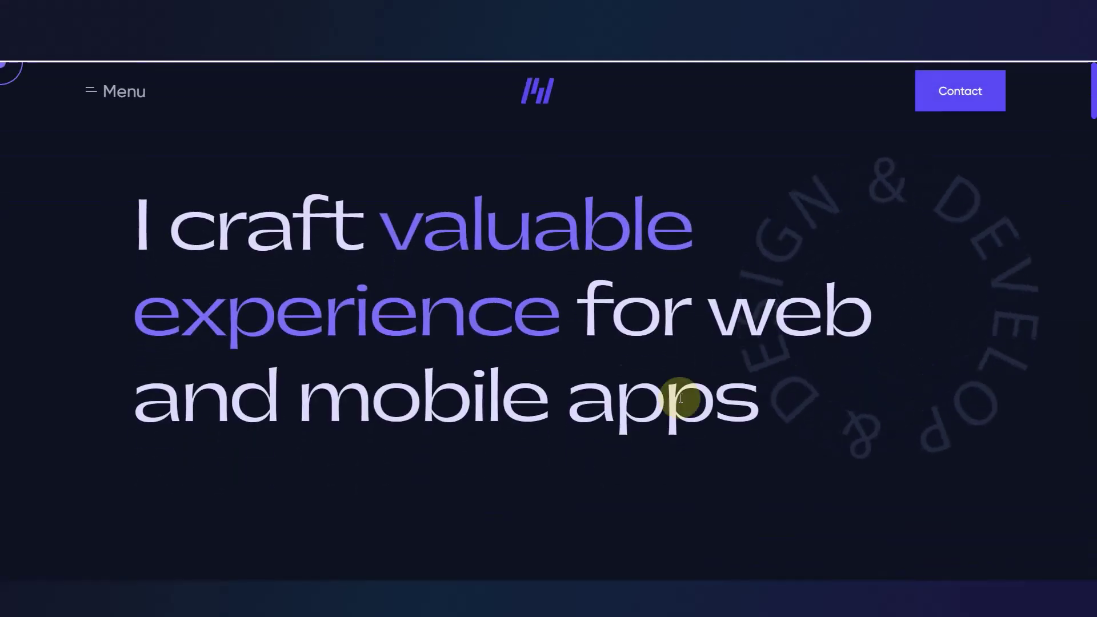
{"action": "left_click", "coordinate": [90, 92]}
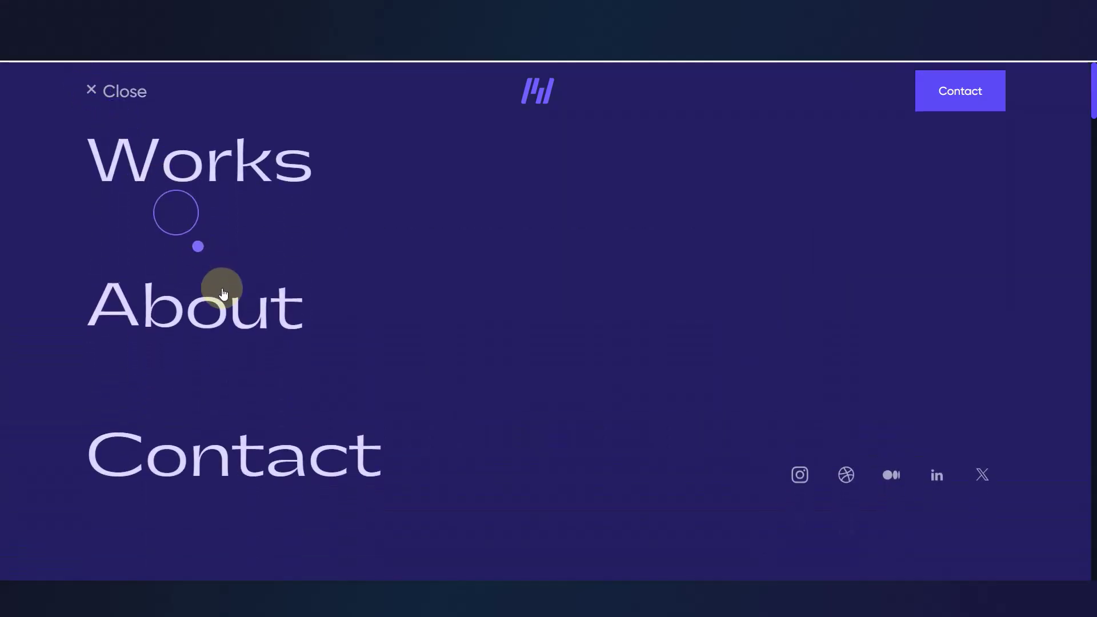
{"action": "left_click", "coordinate": [225, 312]}
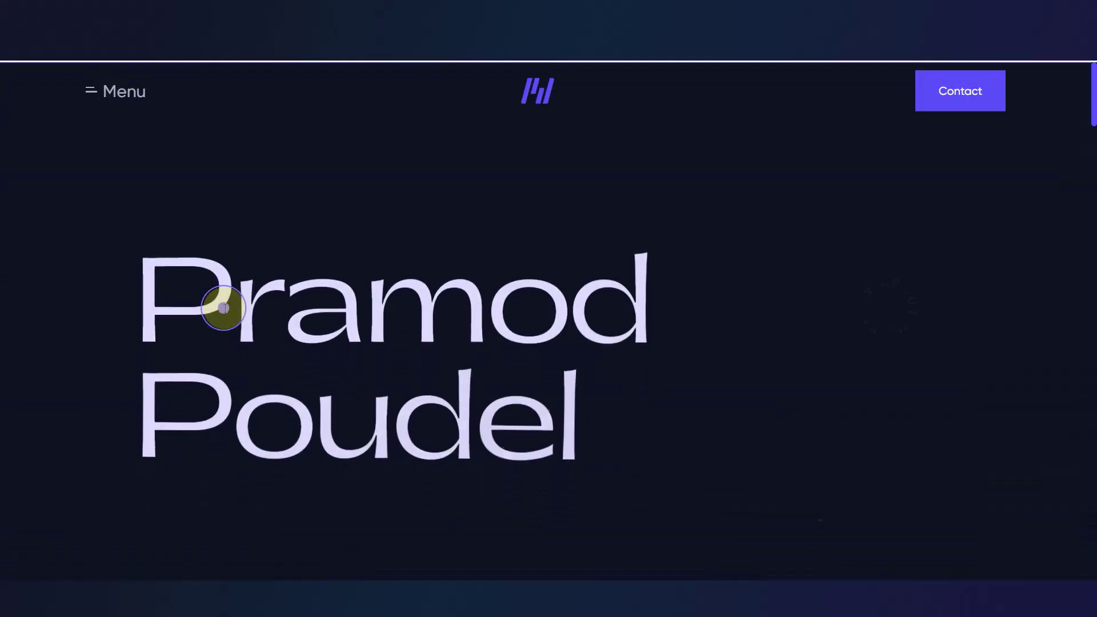
{"action": "scroll", "coordinate": [479, 392], "scroll_direction": "down", "scroll_amount": 5}
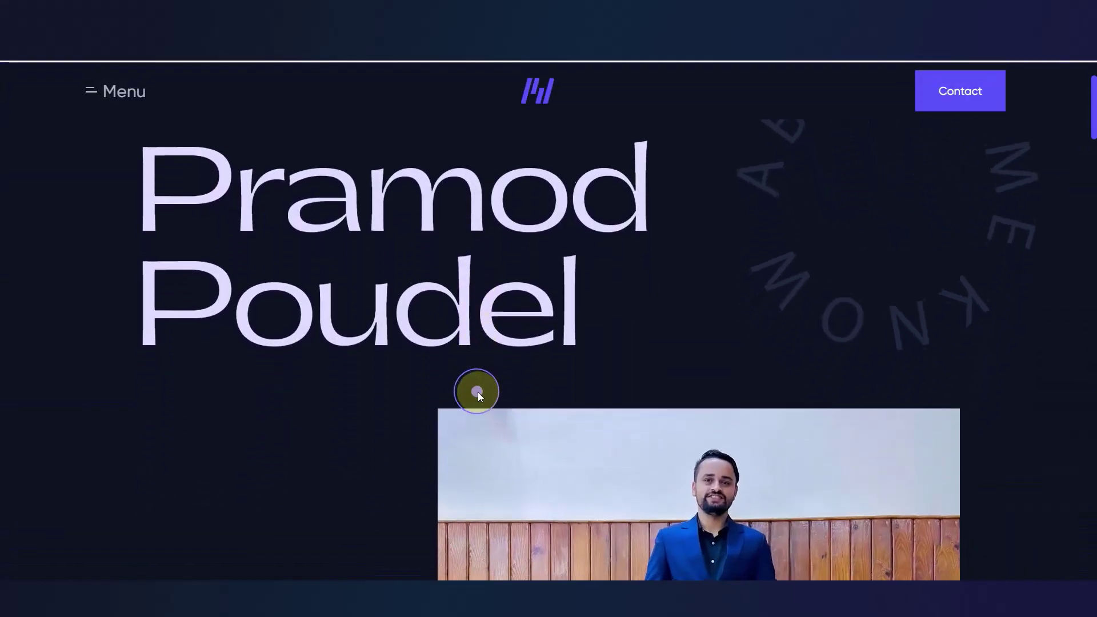
- Look through the portfolio's About page from the portrait down to the Experience section and return to its beginning
{"action": "scroll", "coordinate": [477, 392], "scroll_direction": "down", "scroll_amount": 6}
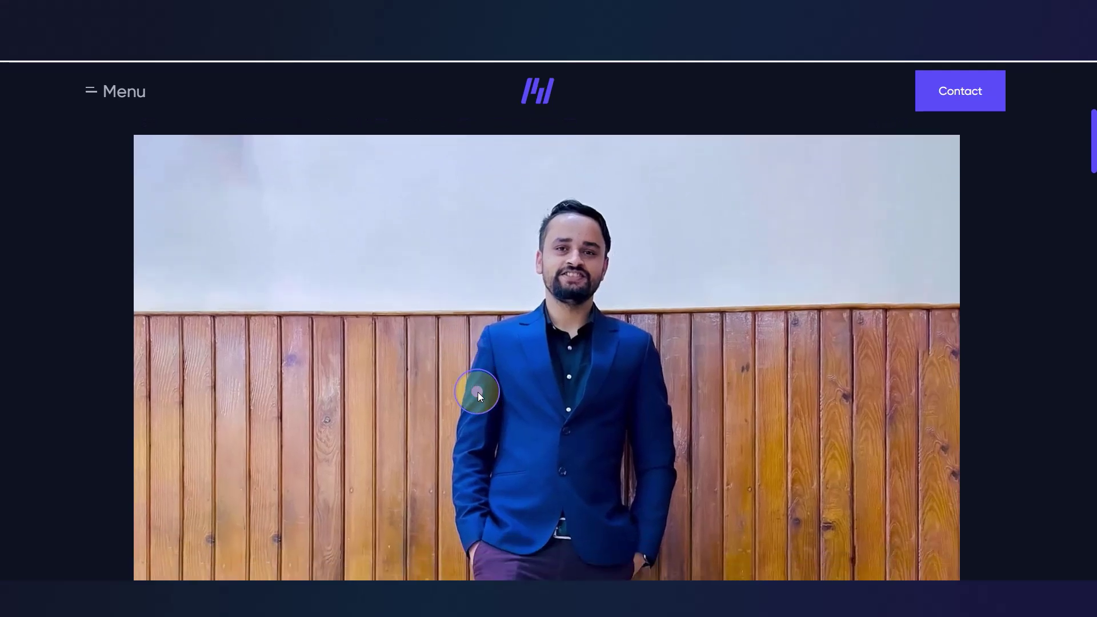
{"action": "scroll", "coordinate": [478, 392], "scroll_direction": "down", "scroll_amount": 6}
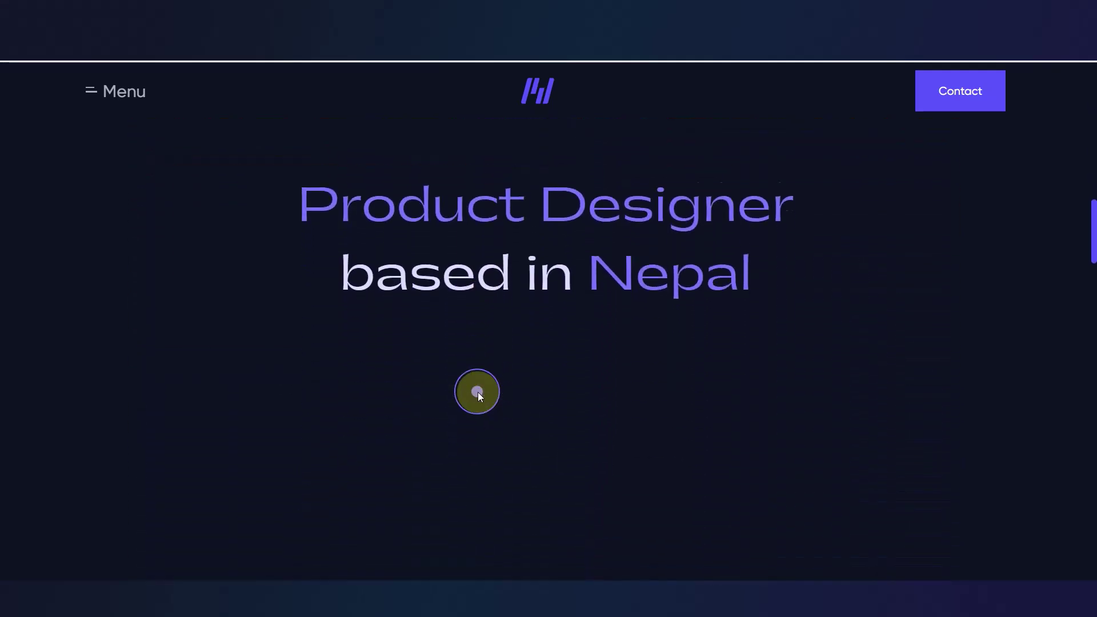
{"action": "scroll", "coordinate": [477, 392], "scroll_direction": "down", "scroll_amount": 5}
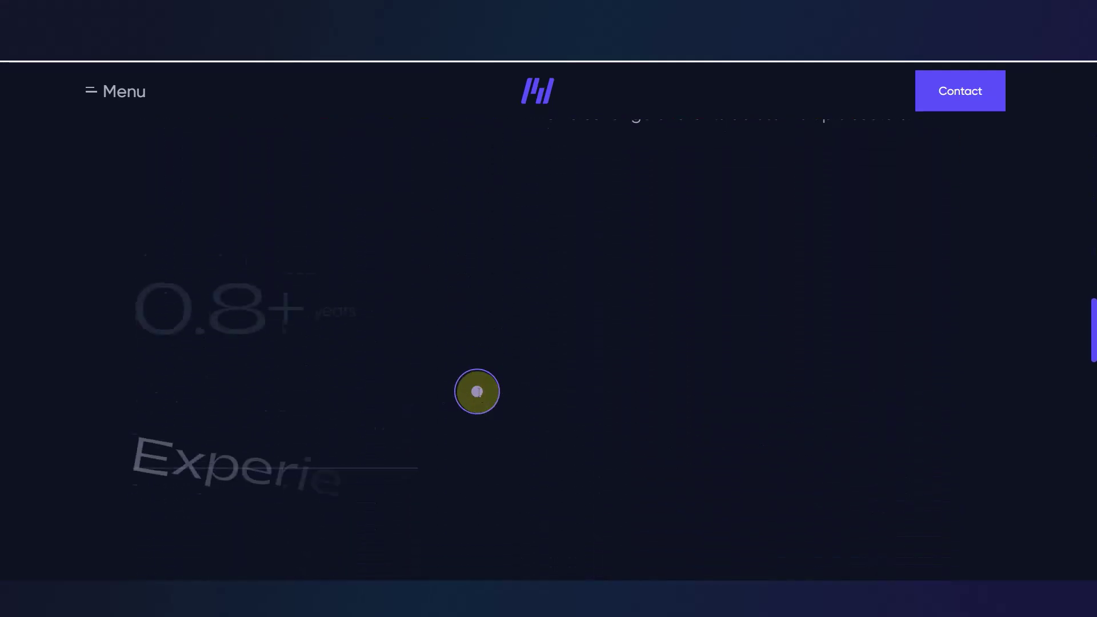
{"action": "scroll", "coordinate": [478, 391], "scroll_direction": "up", "scroll_amount": 10}
{"action": "scroll", "coordinate": [478, 392], "scroll_direction": "up", "scroll_amount": 10}
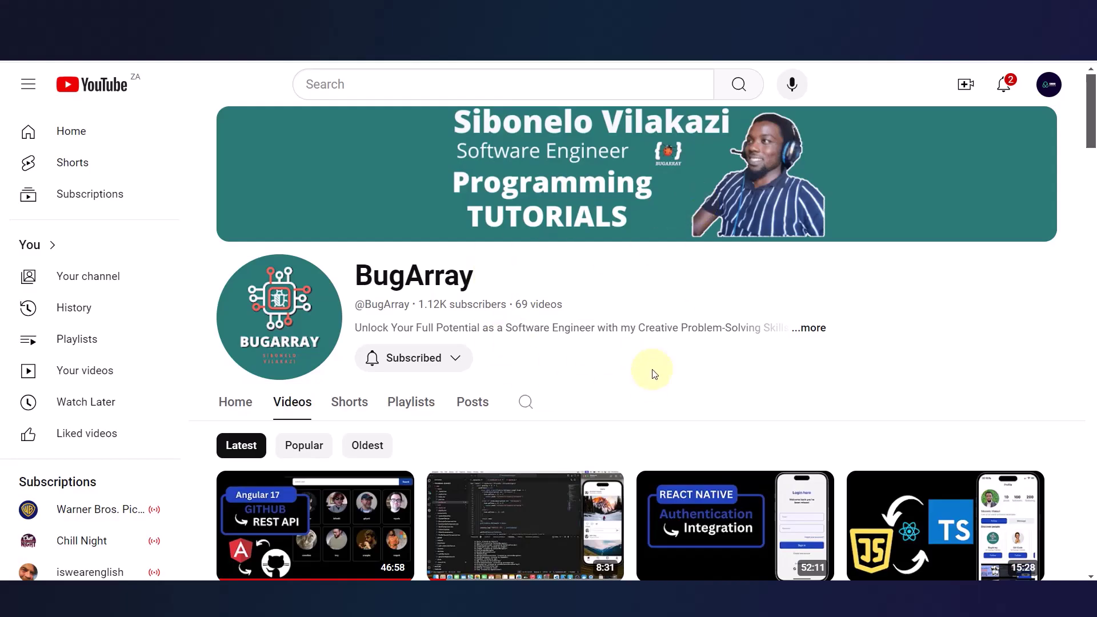
- Switch to the BugArray channel on YouTube and browse its list of programming videos
{"action": "scroll", "coordinate": [654, 374], "scroll_direction": "down", "scroll_amount": 20}
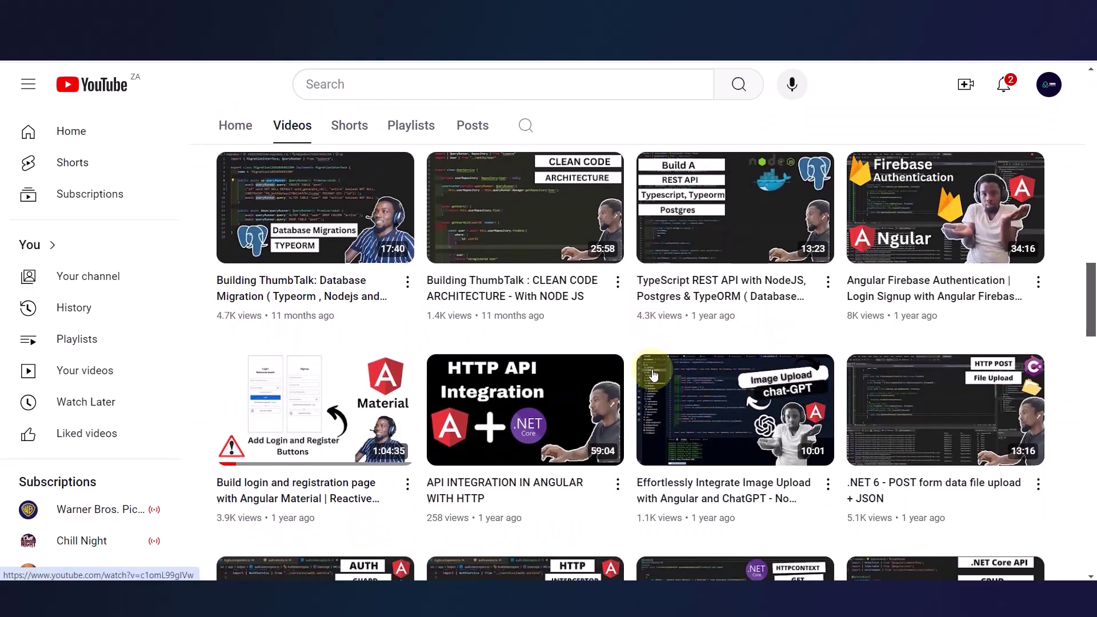
{"action": "scroll", "coordinate": [655, 374], "scroll_direction": "down", "scroll_amount": 15}
{"action": "scroll", "coordinate": [654, 375], "scroll_direction": "up", "scroll_amount": 10}
{"action": "scroll", "coordinate": [654, 374], "scroll_direction": "up", "scroll_amount": 15}
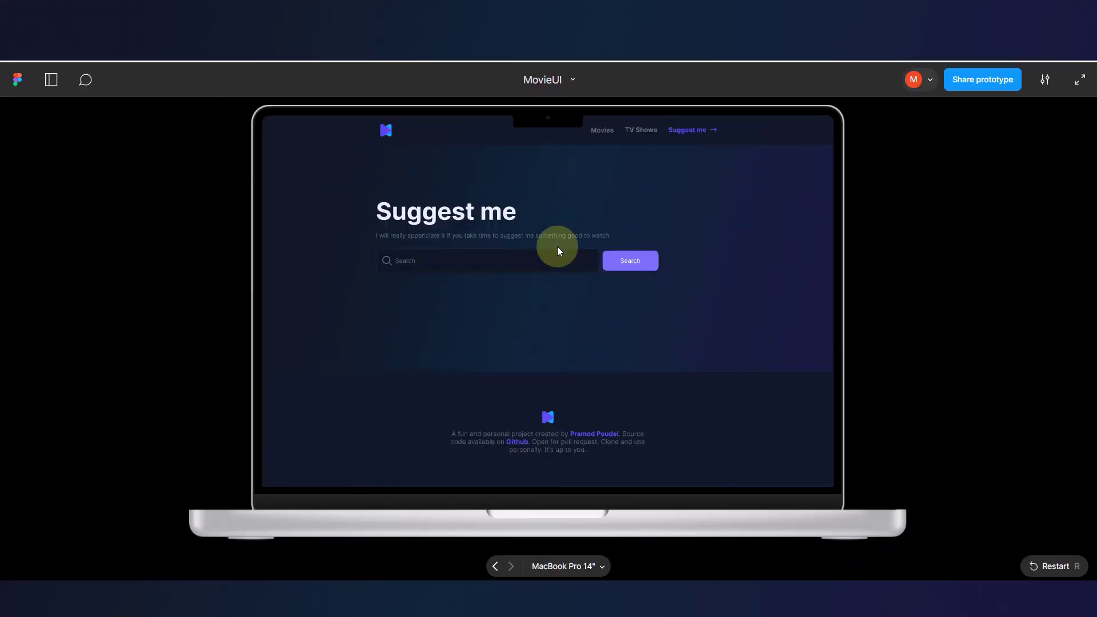
- Switch to the MovieUI prototype preview and test the Movies, TV Shows and Suggest me links, reviewing the Movies page's length
{"action": "left_click", "coordinate": [603, 134]}
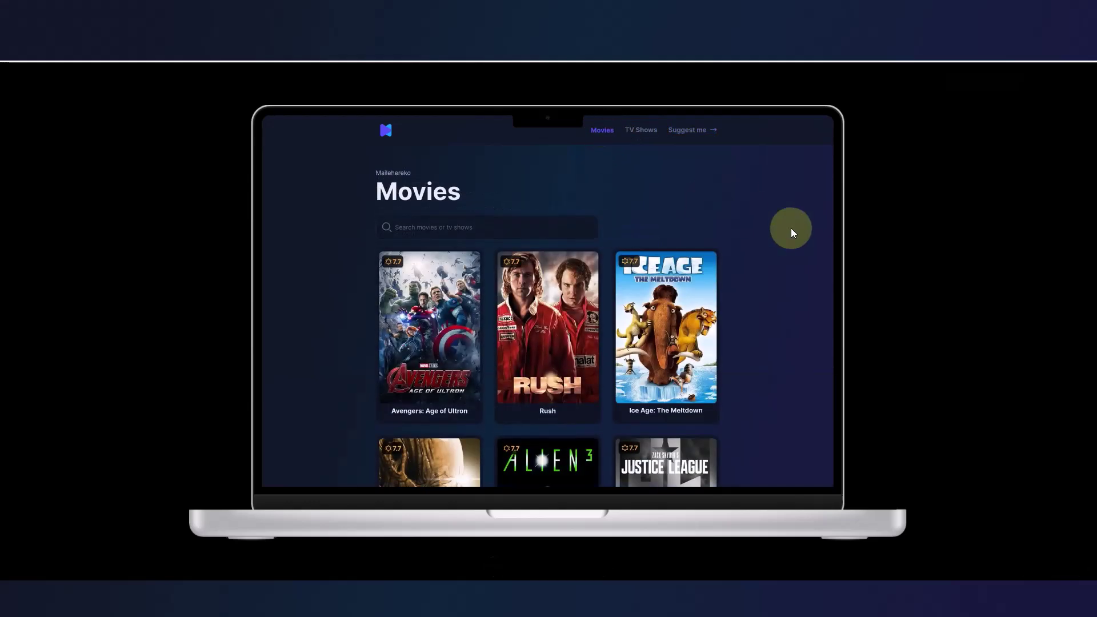
{"action": "scroll", "coordinate": [791, 228], "scroll_direction": "down", "scroll_amount": 10}
{"action": "scroll", "coordinate": [791, 228], "scroll_direction": "up", "scroll_amount": 5}
{"action": "scroll", "coordinate": [791, 230], "scroll_direction": "up", "scroll_amount": 4}
{"action": "left_click", "coordinate": [640, 134]}
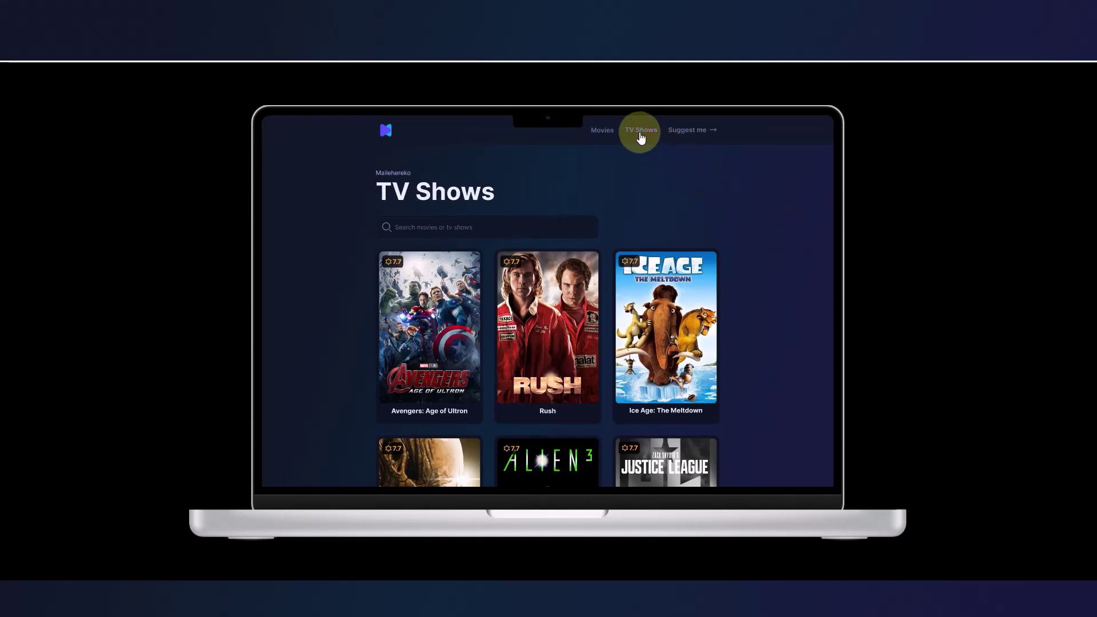
{"action": "left_click", "coordinate": [690, 132]}
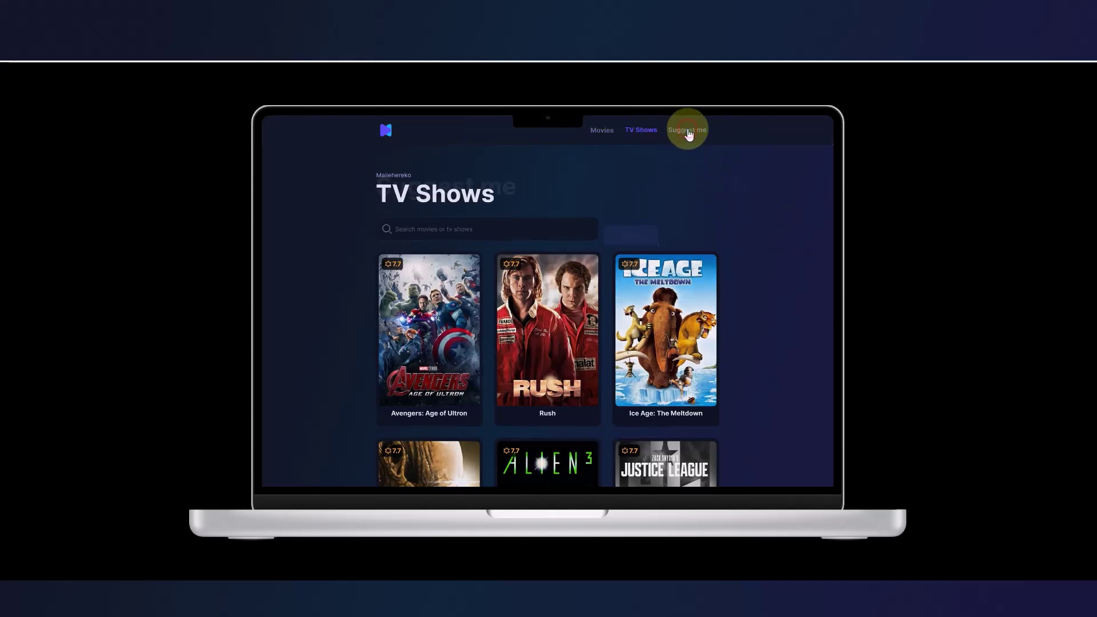
{"action": "left_click", "coordinate": [604, 133]}
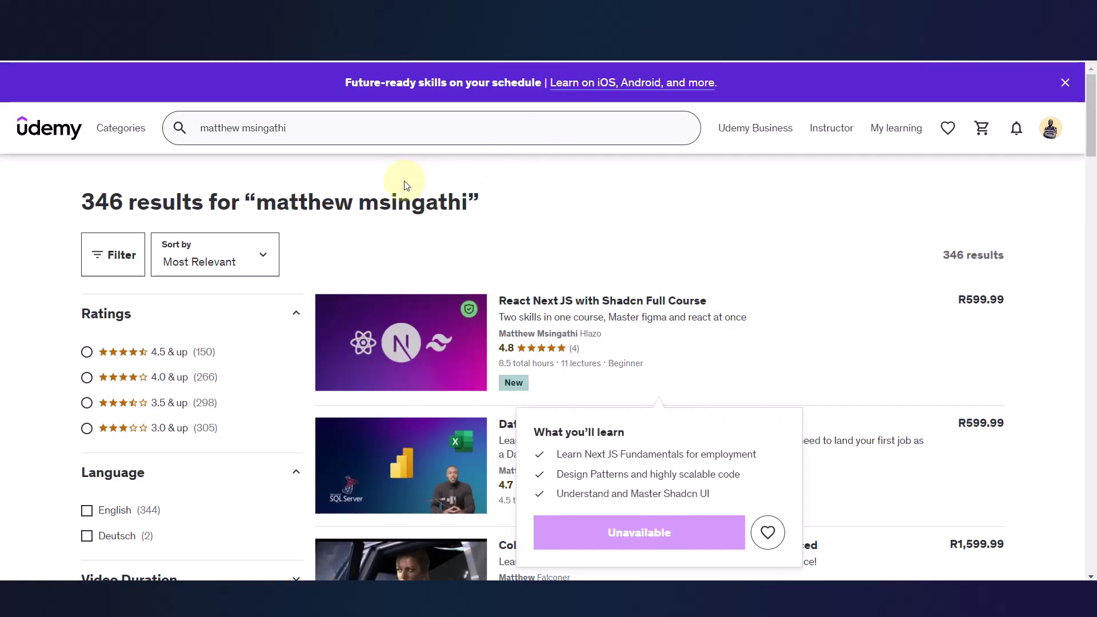
- Switch to Udemy, highlight the searched instructor's name, open React Next JS with Shadcn Full Course and review its Section 1 lessons
{"action": "left_click_drag", "start_coordinate": [482, 203], "coordinate": [258, 204]}
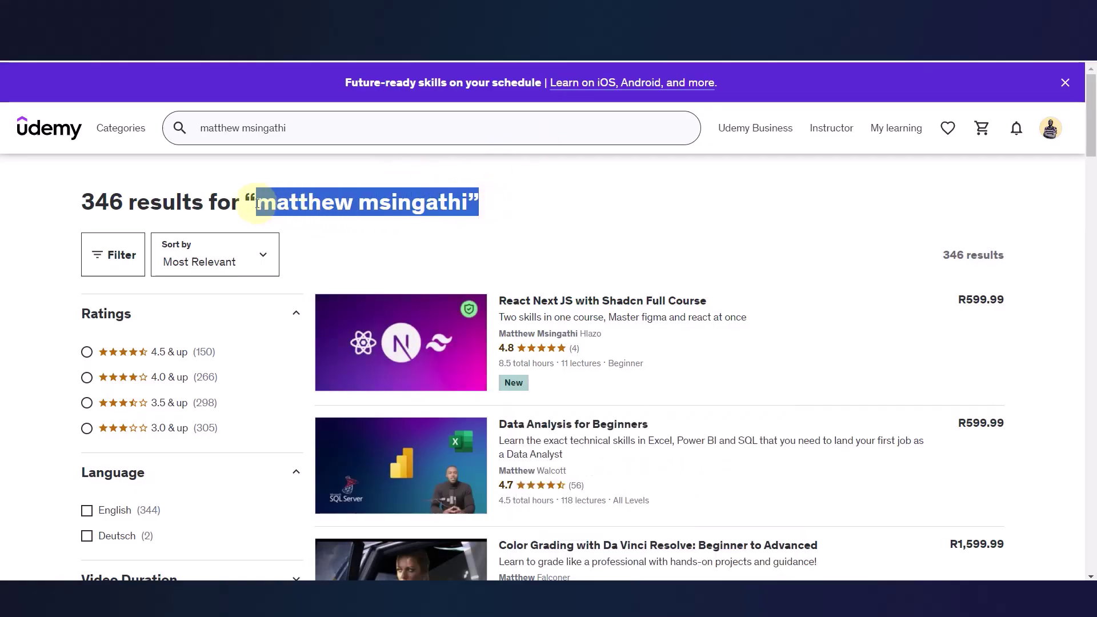
{"action": "left_click", "coordinate": [559, 307]}
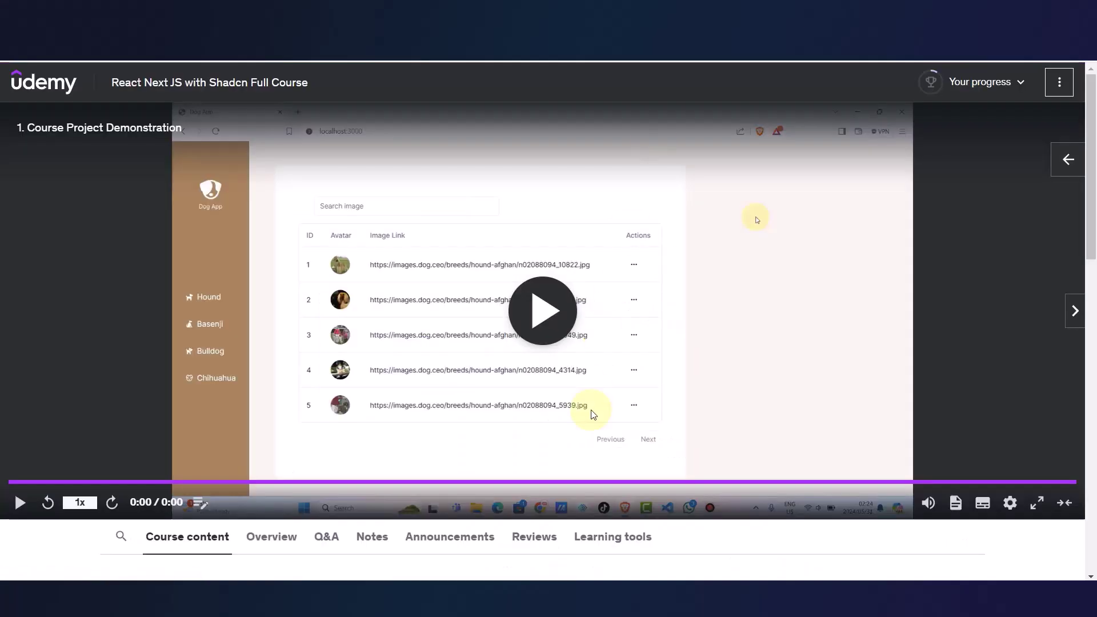
{"action": "scroll", "coordinate": [575, 531], "scroll_direction": "down", "scroll_amount": 8}
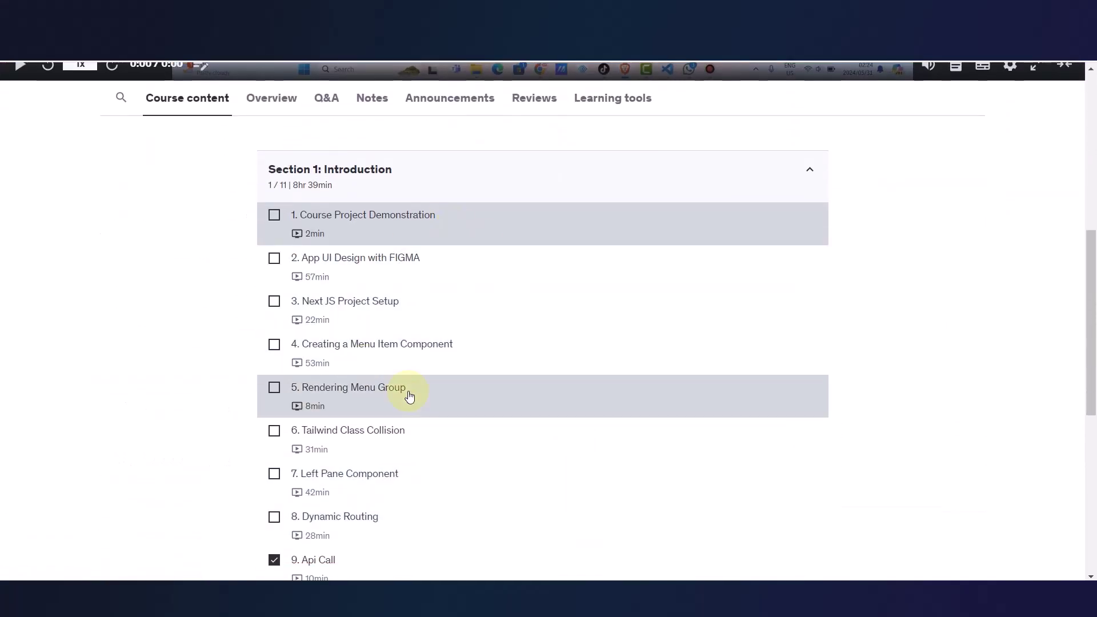
{"action": "scroll", "coordinate": [434, 332], "scroll_direction": "up", "scroll_amount": 5}
{"action": "scroll", "coordinate": [427, 353], "scroll_direction": "down", "scroll_amount": 4}
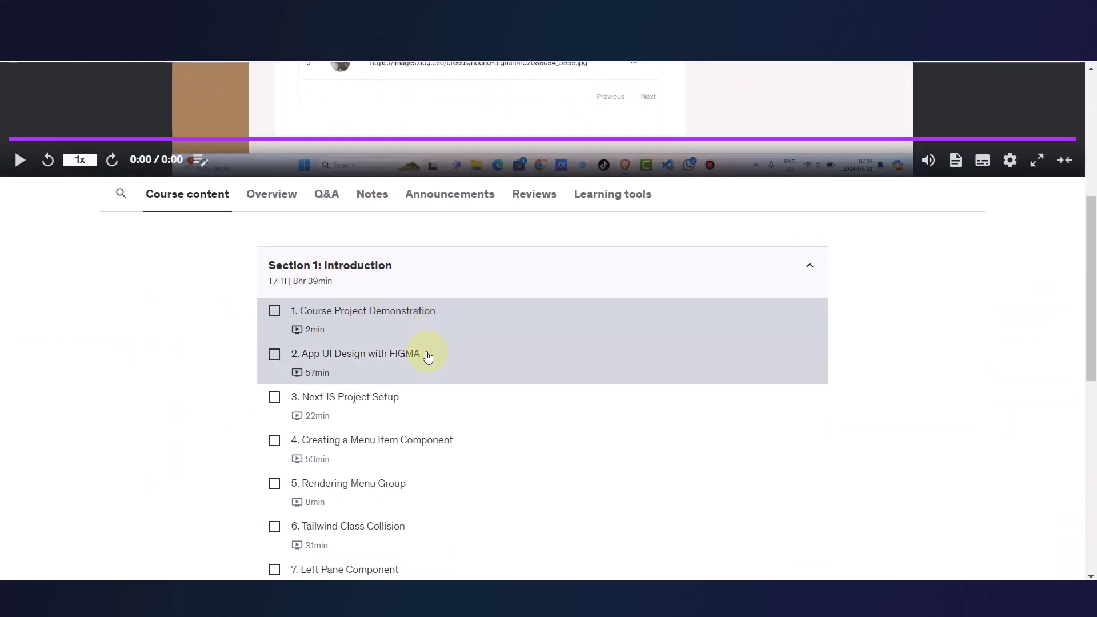
{"action": "scroll", "coordinate": [416, 420], "scroll_direction": "down", "scroll_amount": 3}
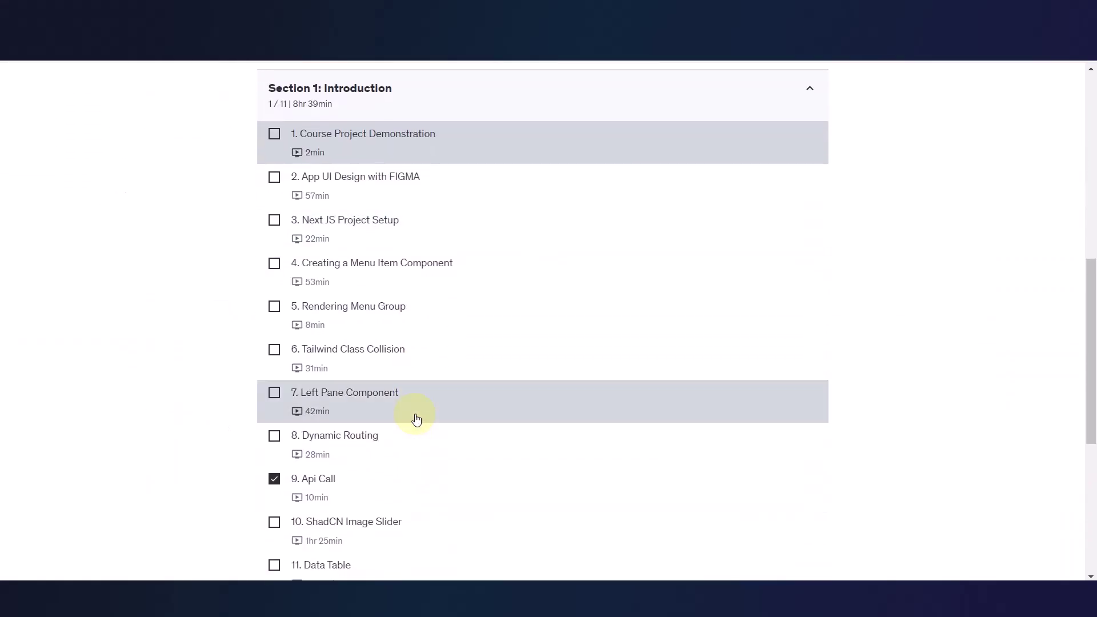
{"action": "scroll", "coordinate": [416, 420], "scroll_direction": "down", "scroll_amount": 2}
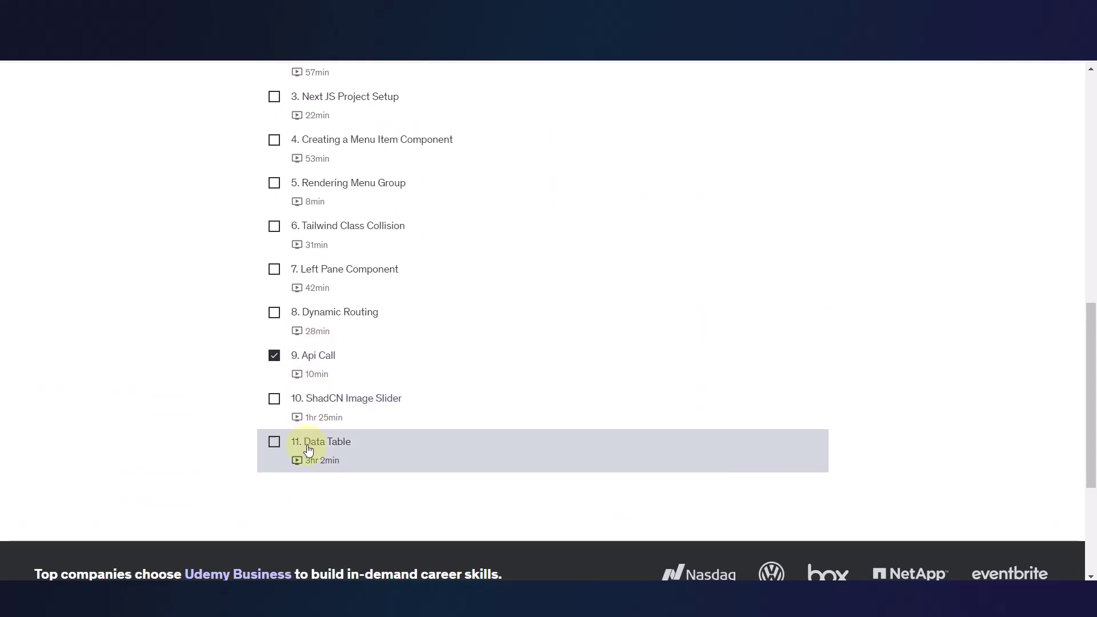
{"action": "scroll", "coordinate": [320, 360], "scroll_direction": "up", "scroll_amount": 10}
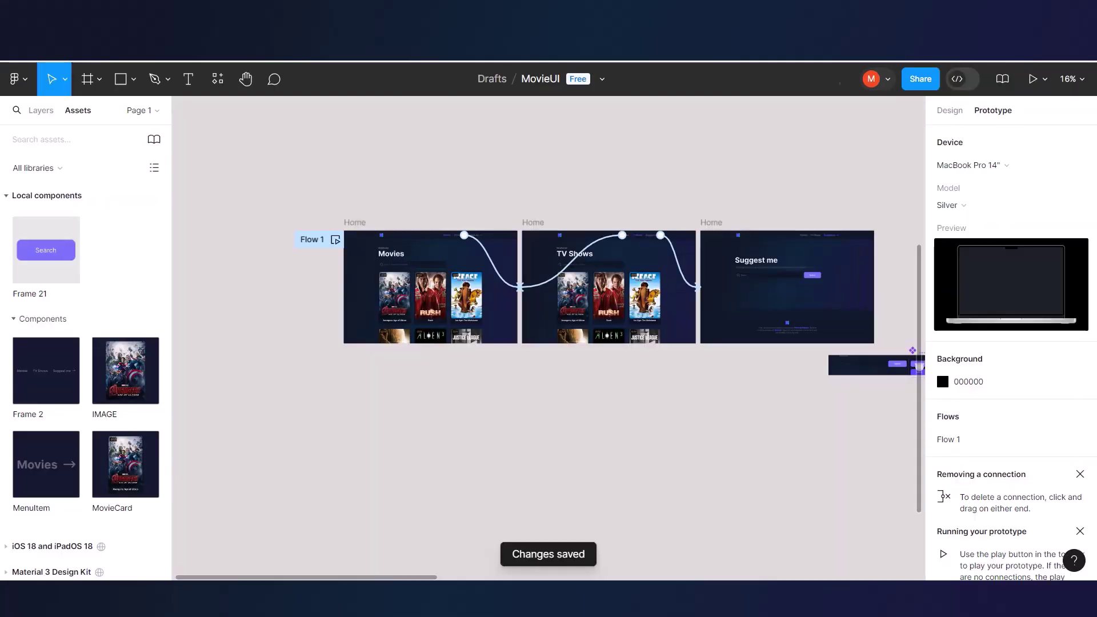
- Return to the MovieUI design file and look over the linked Movies, TV Shows and Suggest me frames on the canvas
{"action": "scroll", "coordinate": [517, 282], "scroll_direction": "down", "scroll_amount": 3}
{"action": "scroll", "coordinate": [673, 384], "scroll_direction": "right", "scroll_amount": 3}
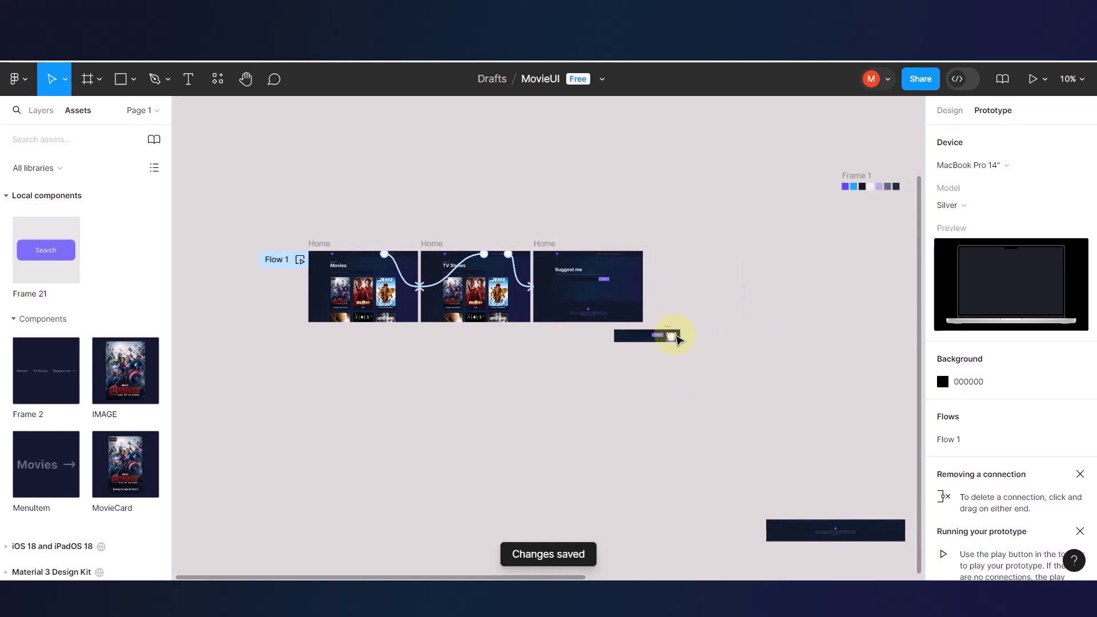
{"action": "left_click", "coordinate": [532, 440]}
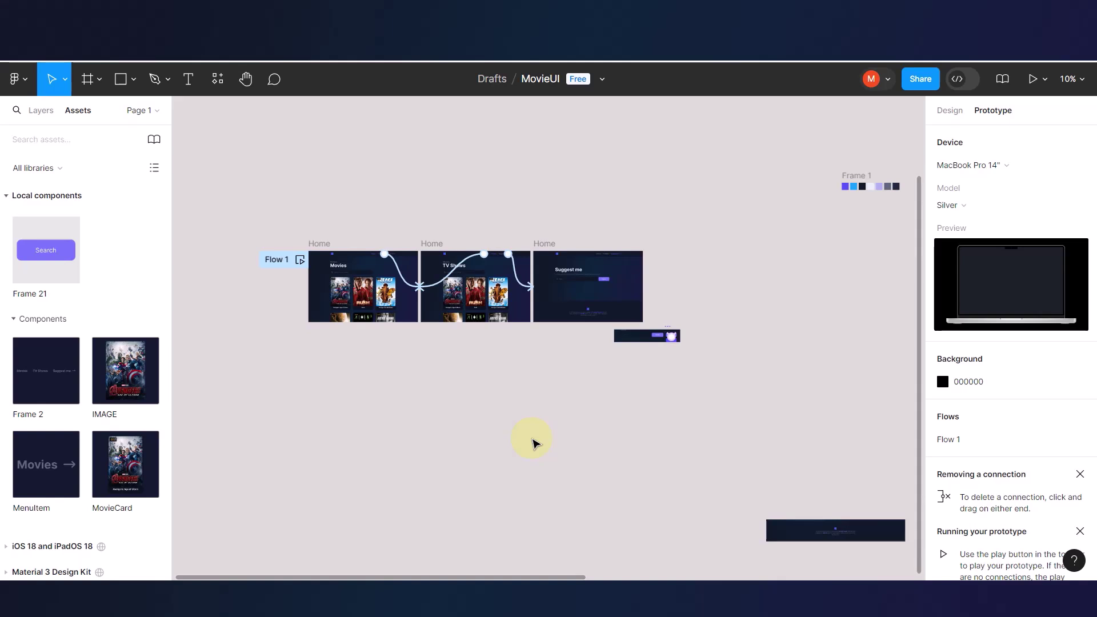
{"action": "scroll", "coordinate": [389, 402], "scroll_direction": "up", "scroll_amount": 3}
{"action": "scroll", "coordinate": [388, 401], "scroll_direction": "up", "scroll_amount": 3}
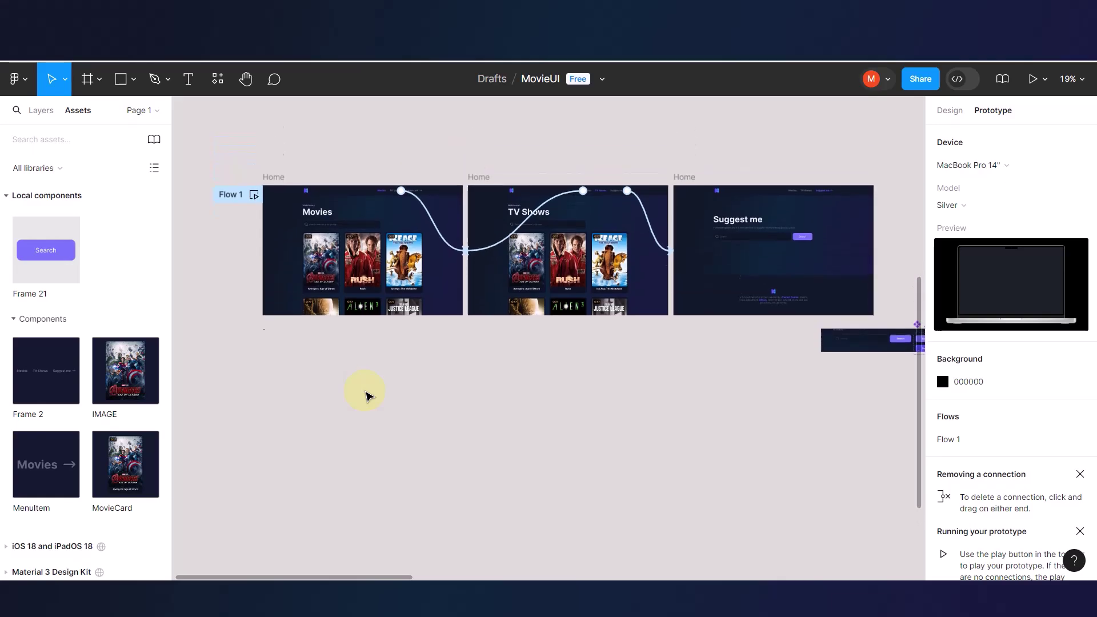
{"action": "scroll", "coordinate": [337, 305], "scroll_direction": "up", "scroll_amount": 3}
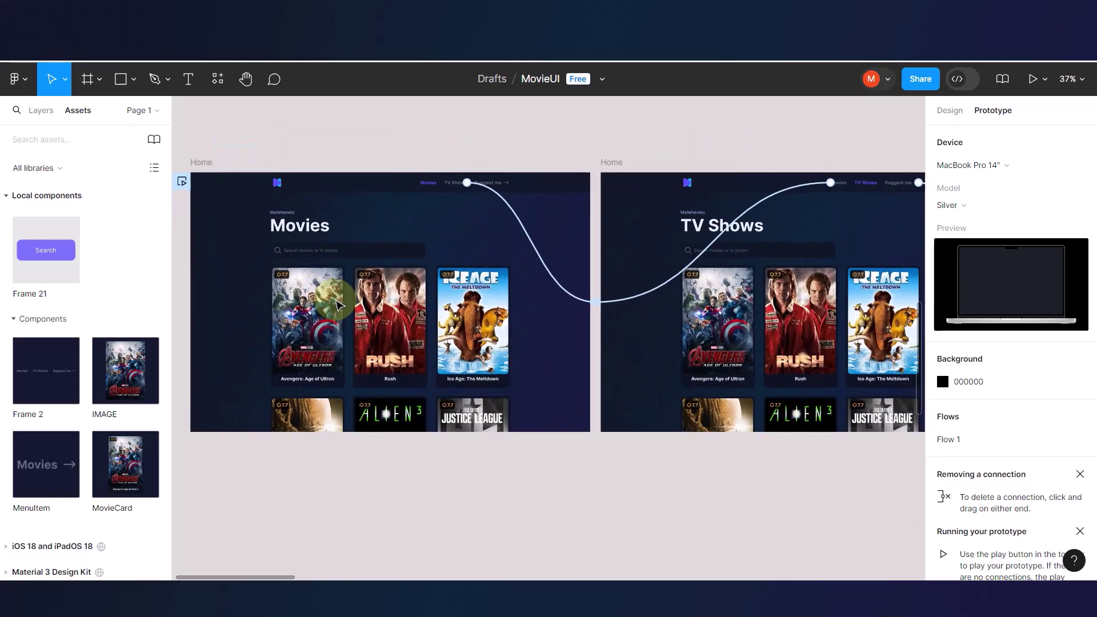